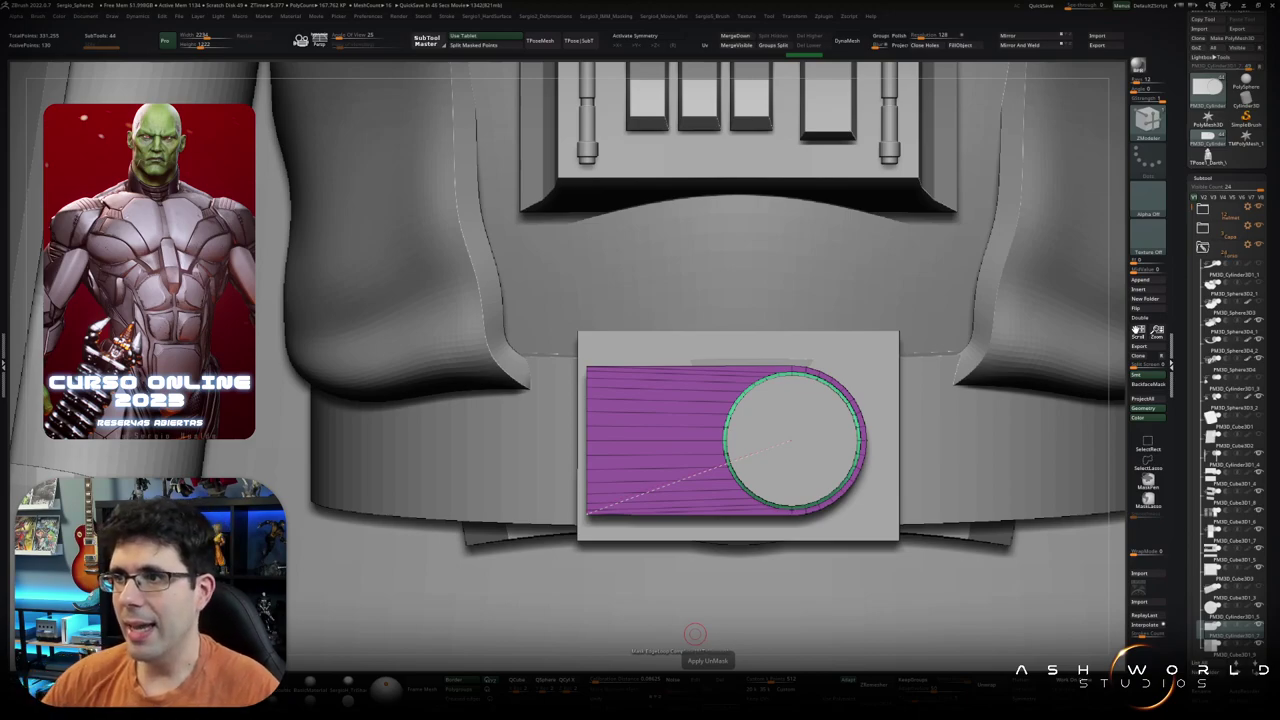
Step: Frame the full torso and orbit around the figure to inspect it
ctrl+right_drag(695, 633, 682, 329)
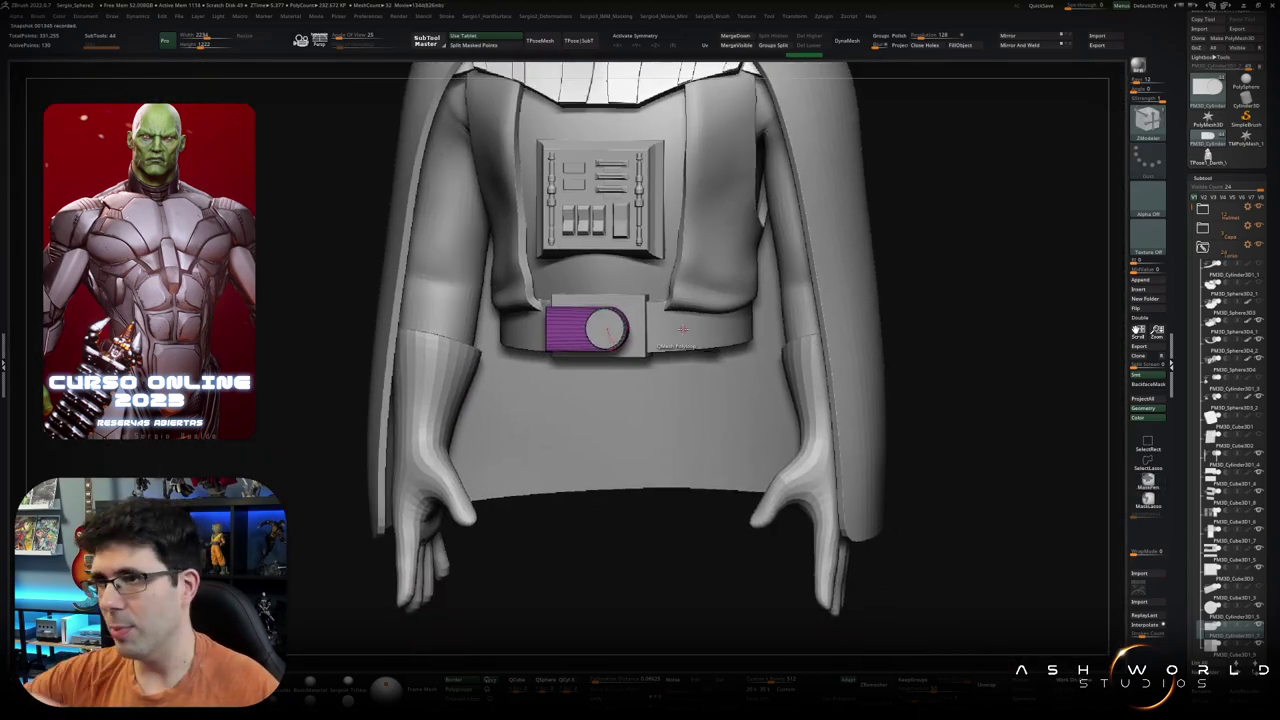
right_drag(710, 341, 645, 369)
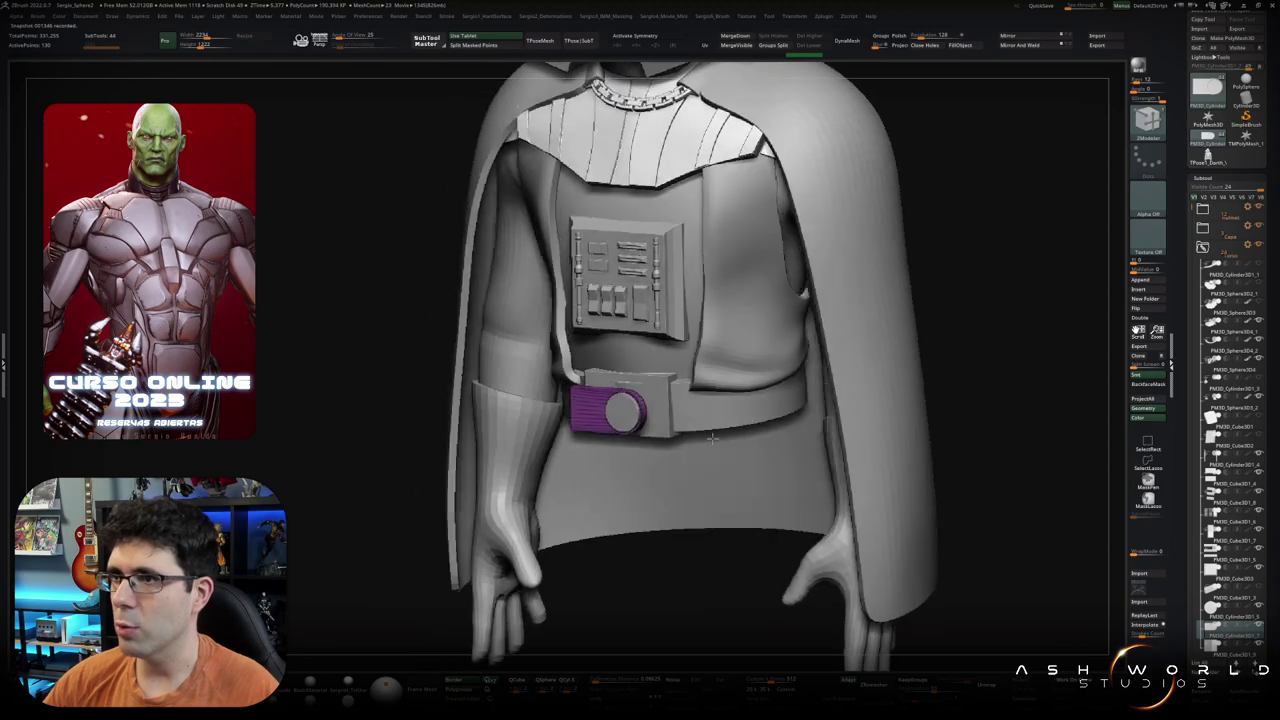
shift+right_drag(647, 427, 640, 400)
key(f)
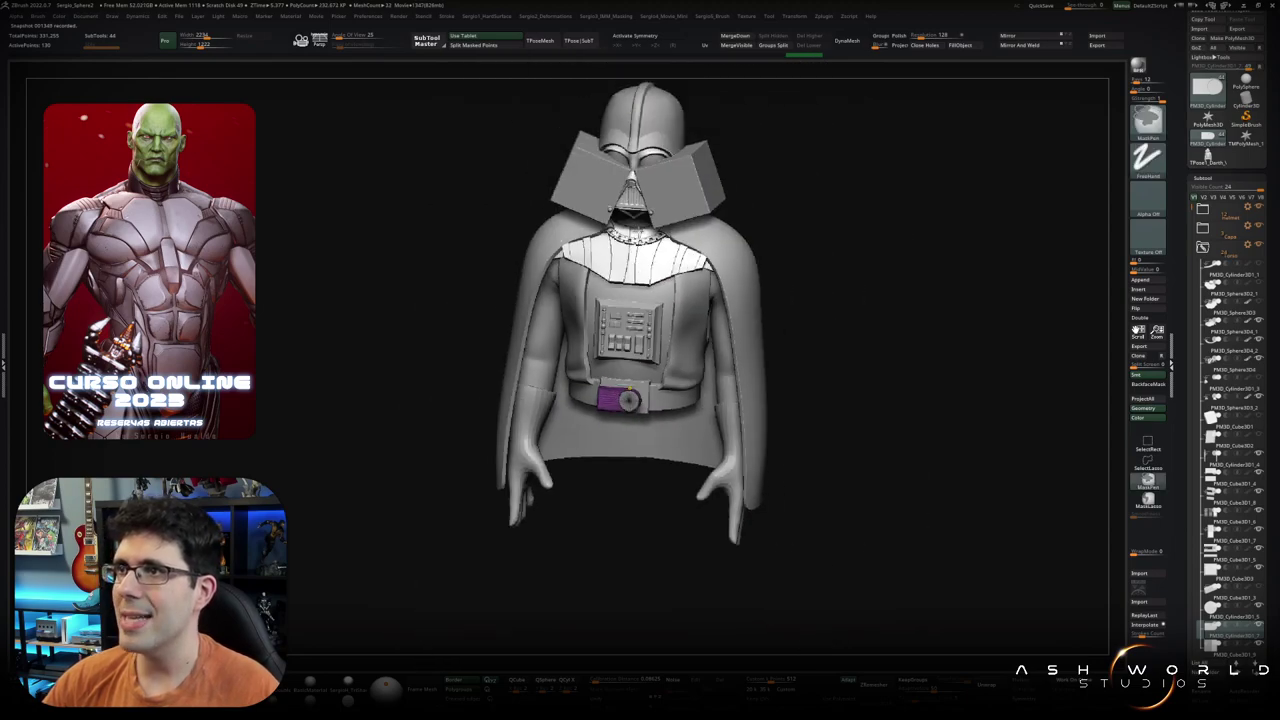
mouse_move(640, 500)
ctrl+right_down()
mouse_move(640, 300)
mouse_move(615, 284)
ctrl+right_up()
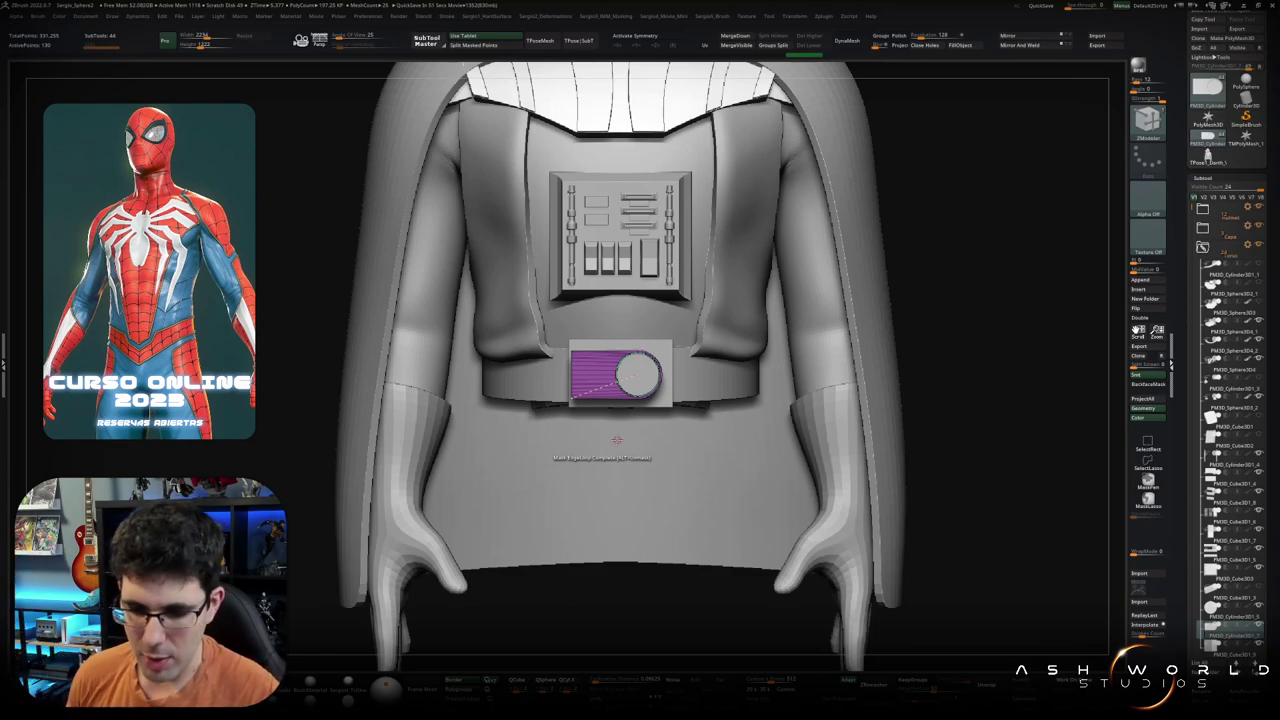
Step: Zoom in on the belt buckle and isolate it with its polygon wireframe shown
drag(928, 275, 621, 427)
key(shift+f)
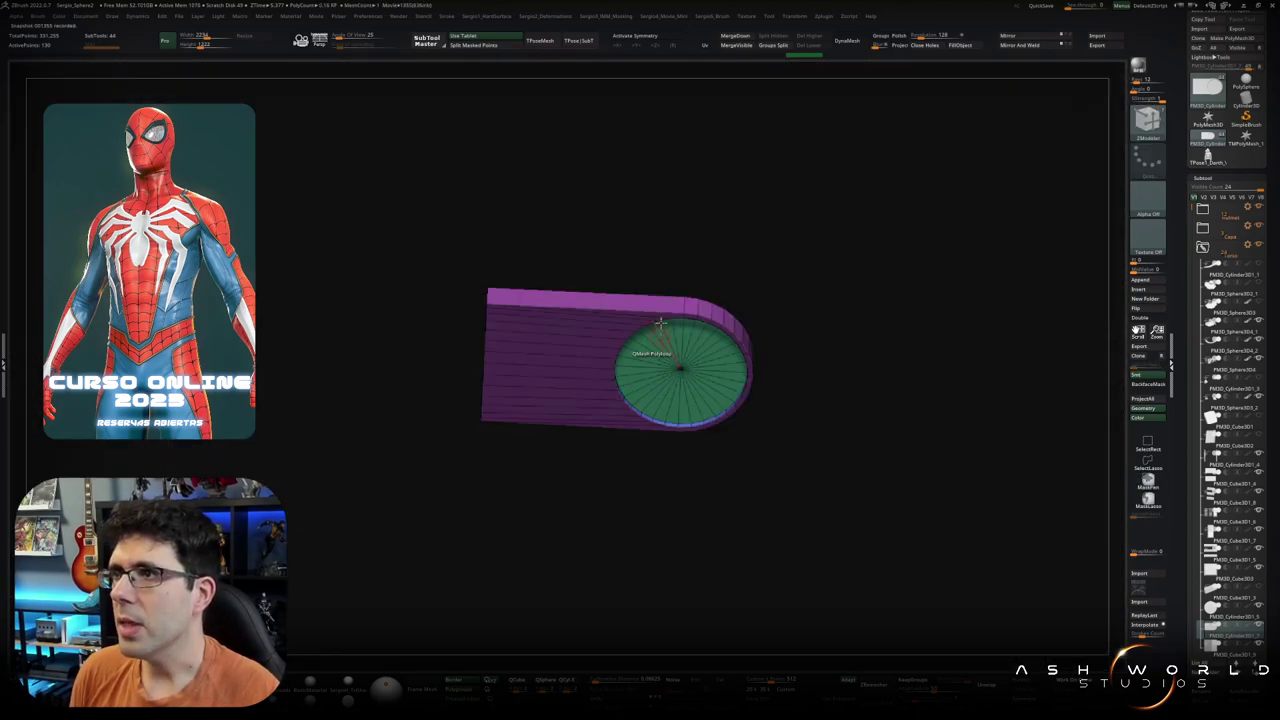
mouse_move(671, 386)
mouse_down()
mouse_move(669, 331)
mouse_move(694, 429)
mouse_move(643, 266)
mouse_move(640, 300)
mouse_up()
mouse_move(640, 300)
ctrl+right_down()
mouse_move(638, 433)
mouse_move(643, 343)
ctrl+right_up()
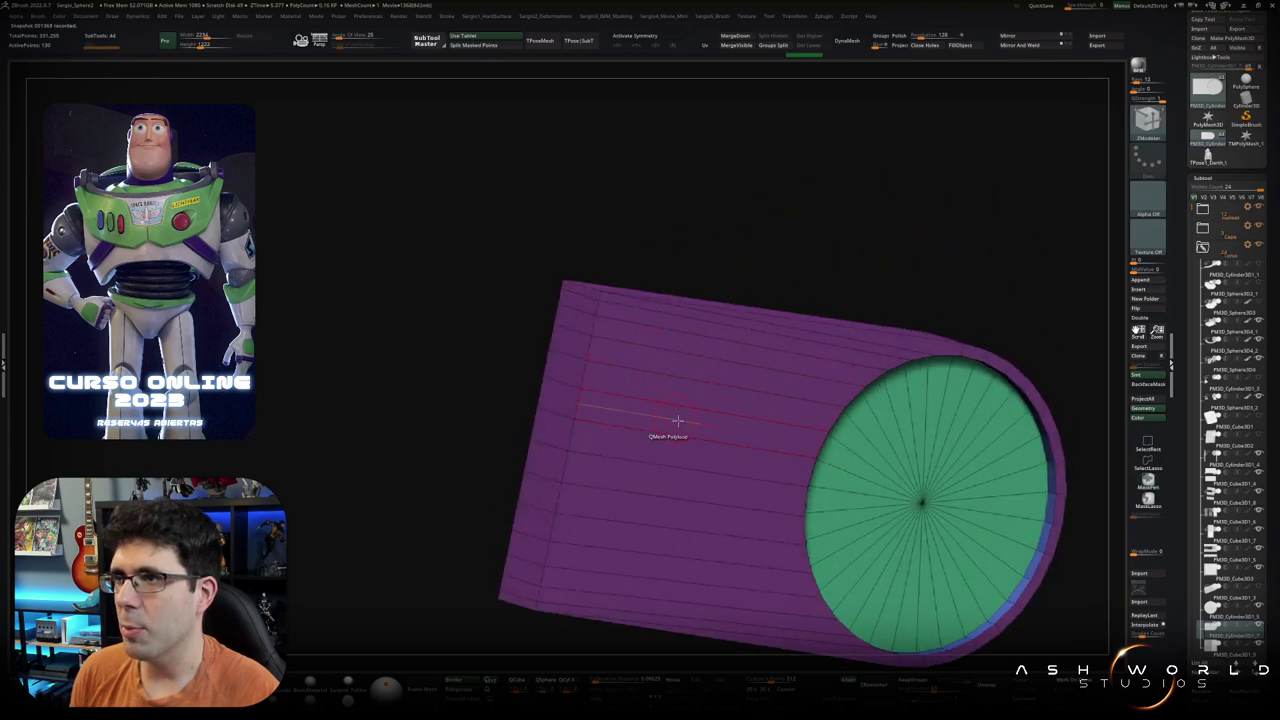
mouse_move(674, 429)
ctrl+right_down()
mouse_move(714, 394)
mouse_move(704, 413)
mouse_move(601, 356)
ctrl+right_up()
Step: Switch to the ZModeler brush and rotate around the buckle's cylinder
key(b)
key(z)
key(m)
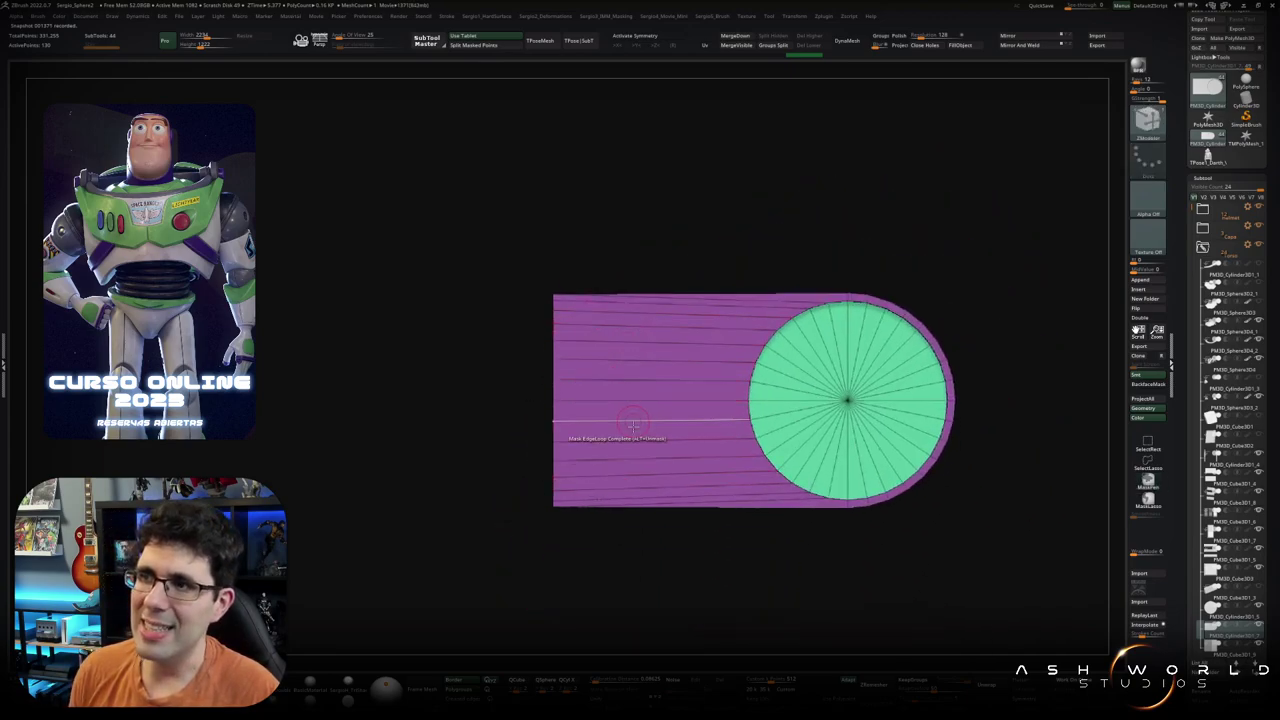
ctrl+right_drag(630, 420, 631, 323)
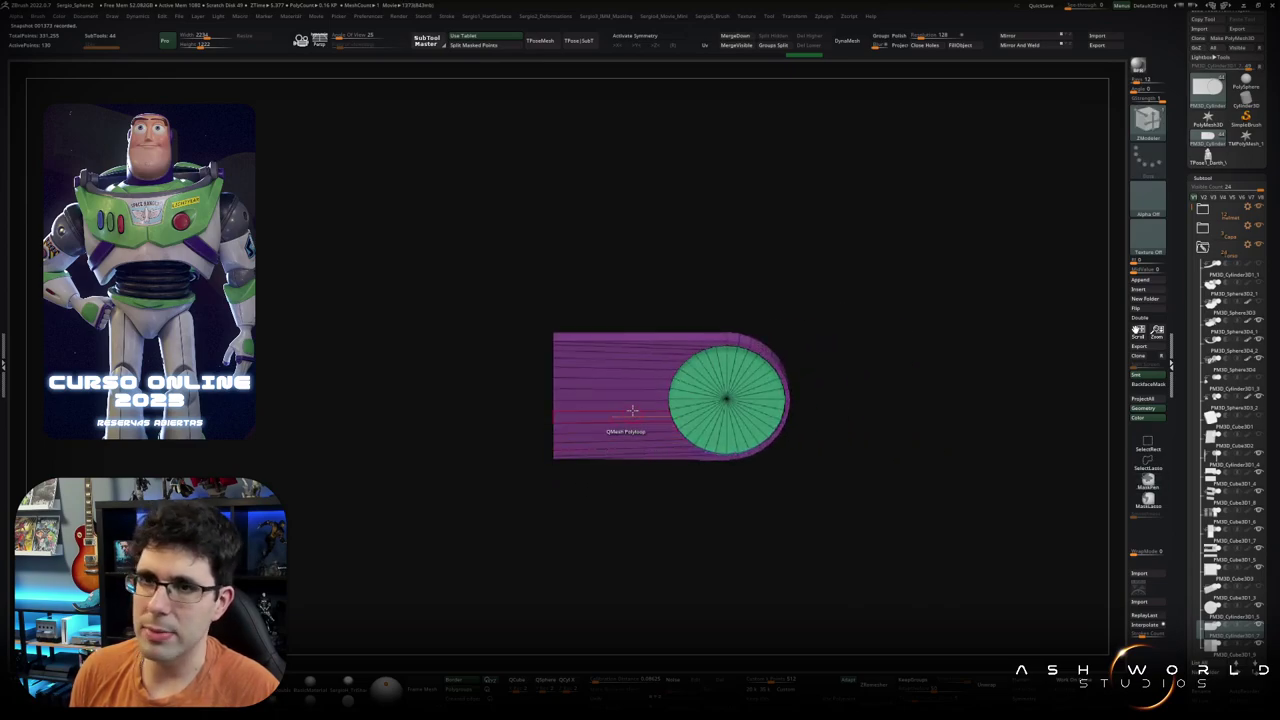
mouse_move(632, 428)
right_down()
mouse_move(674, 434)
mouse_move(636, 379)
right_up()
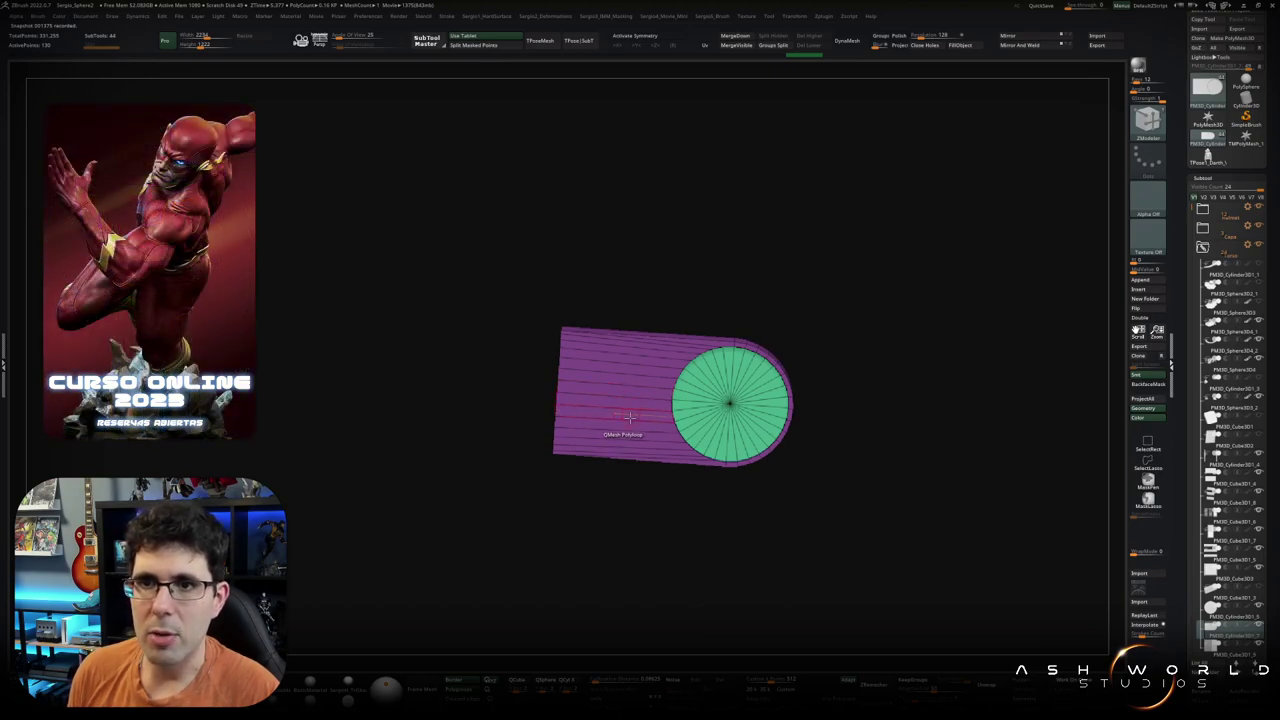
mouse_move(634, 421)
right_down()
mouse_move(658, 443)
mouse_move(715, 412)
right_up()
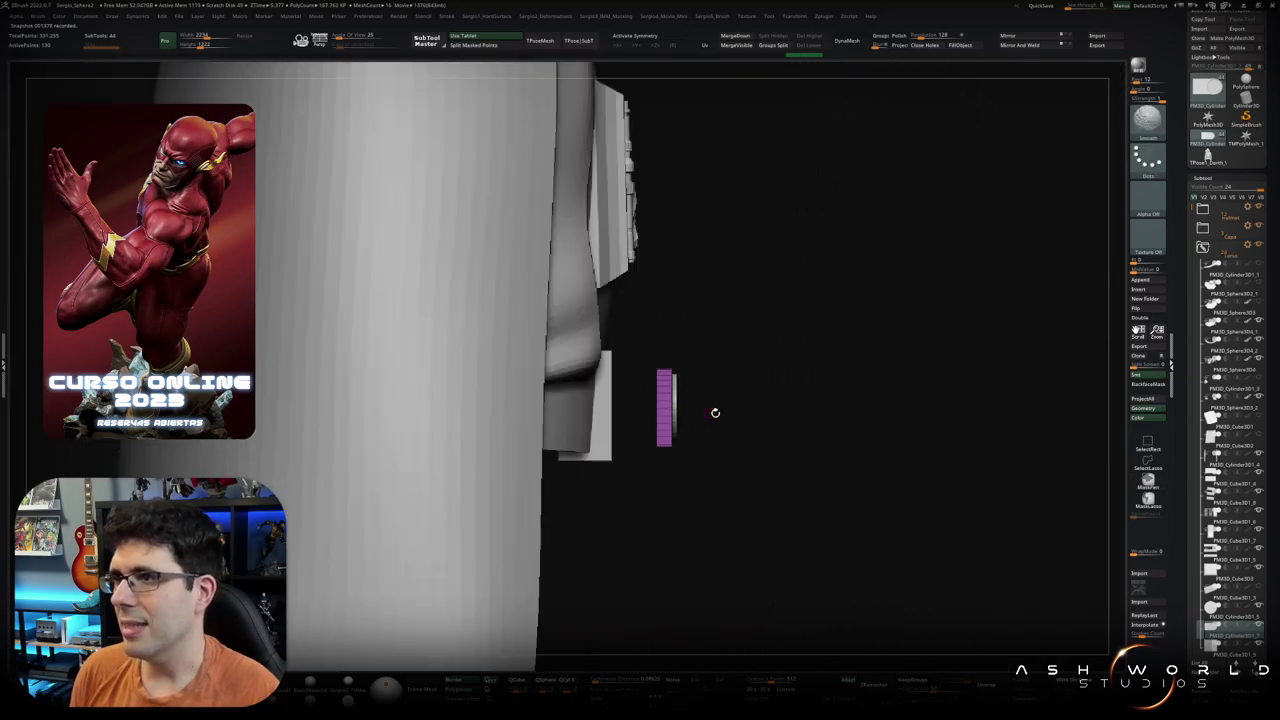
Step: Slide the purple buckle piece along its axis and shrink it uniformly with the Transpose gizmo
key(w)
click(719, 327)
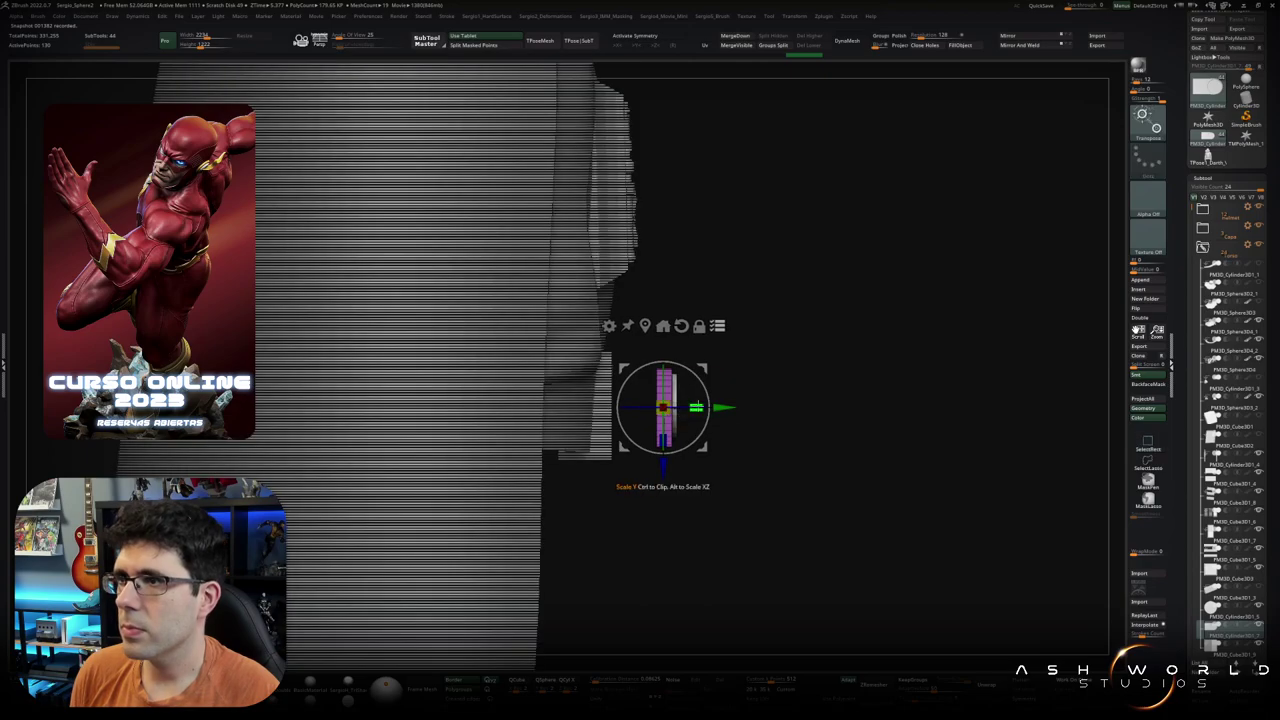
mouse_move(748, 405)
mouse_down()
mouse_move(655, 409)
mouse_move(518, 478)
mouse_move(530, 477)
mouse_up()
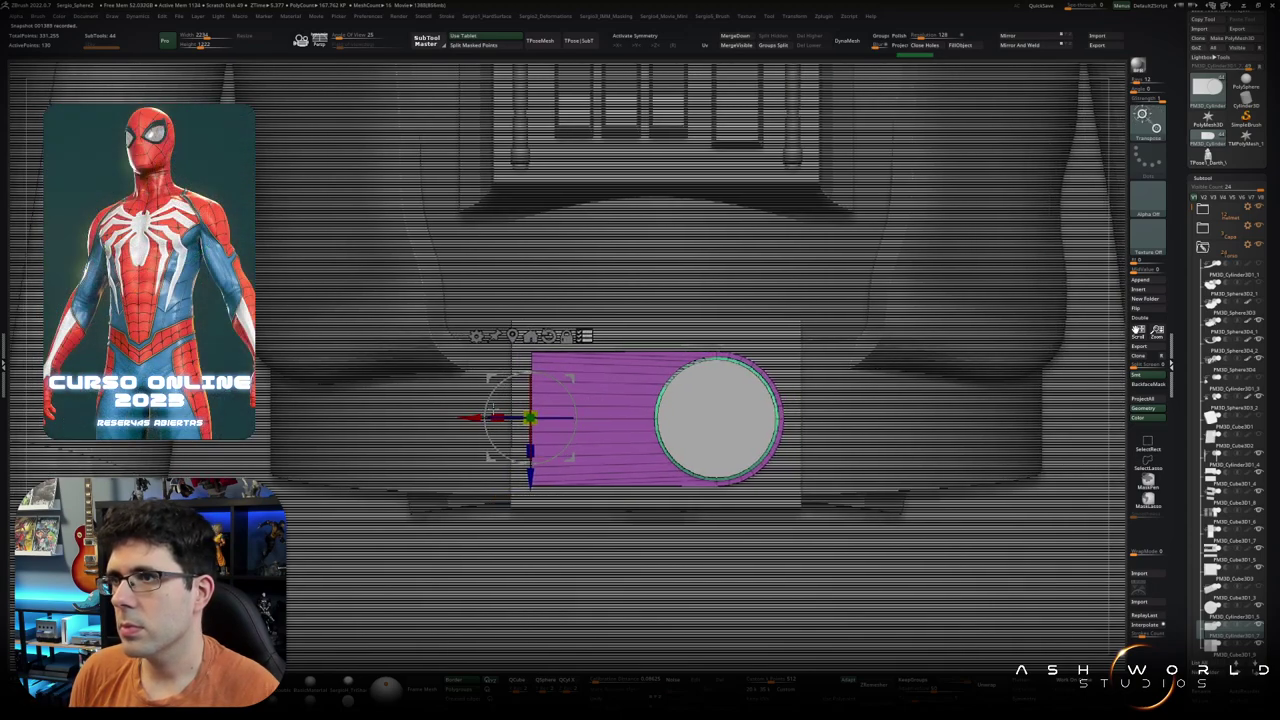
drag(530, 478, 529, 474)
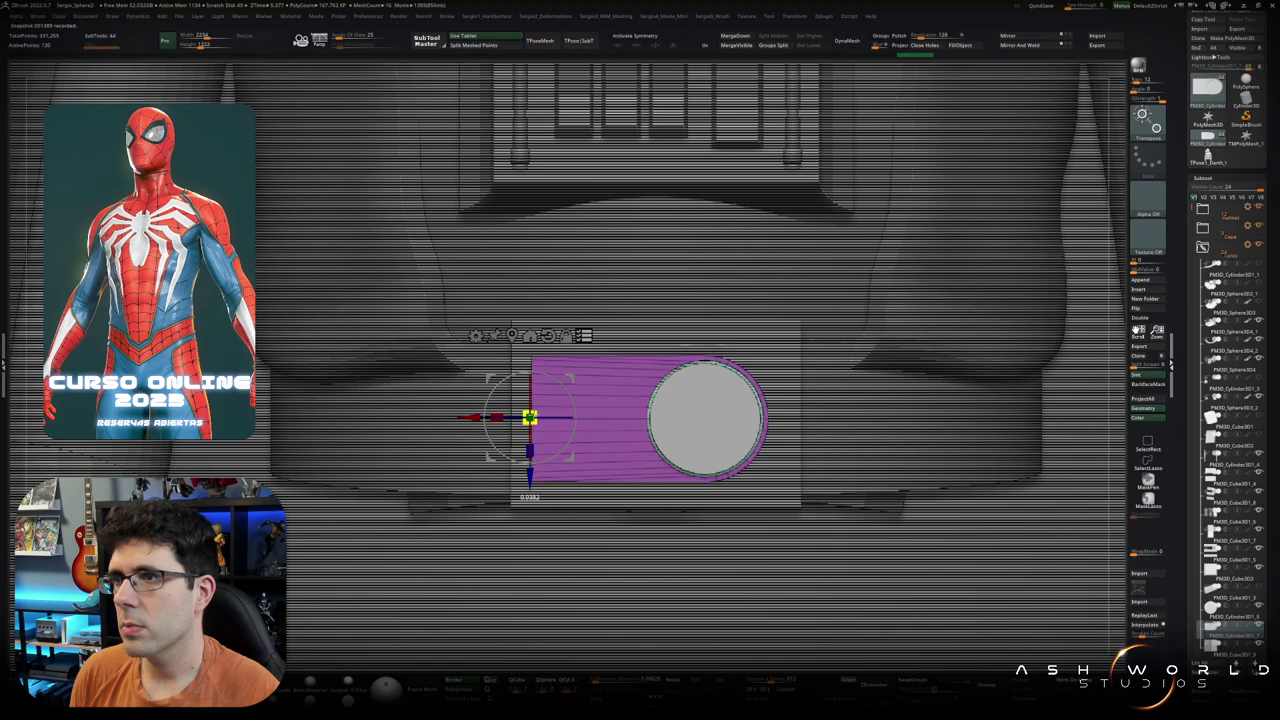
key(ctrl+z)
drag(656, 418, 656, 418)
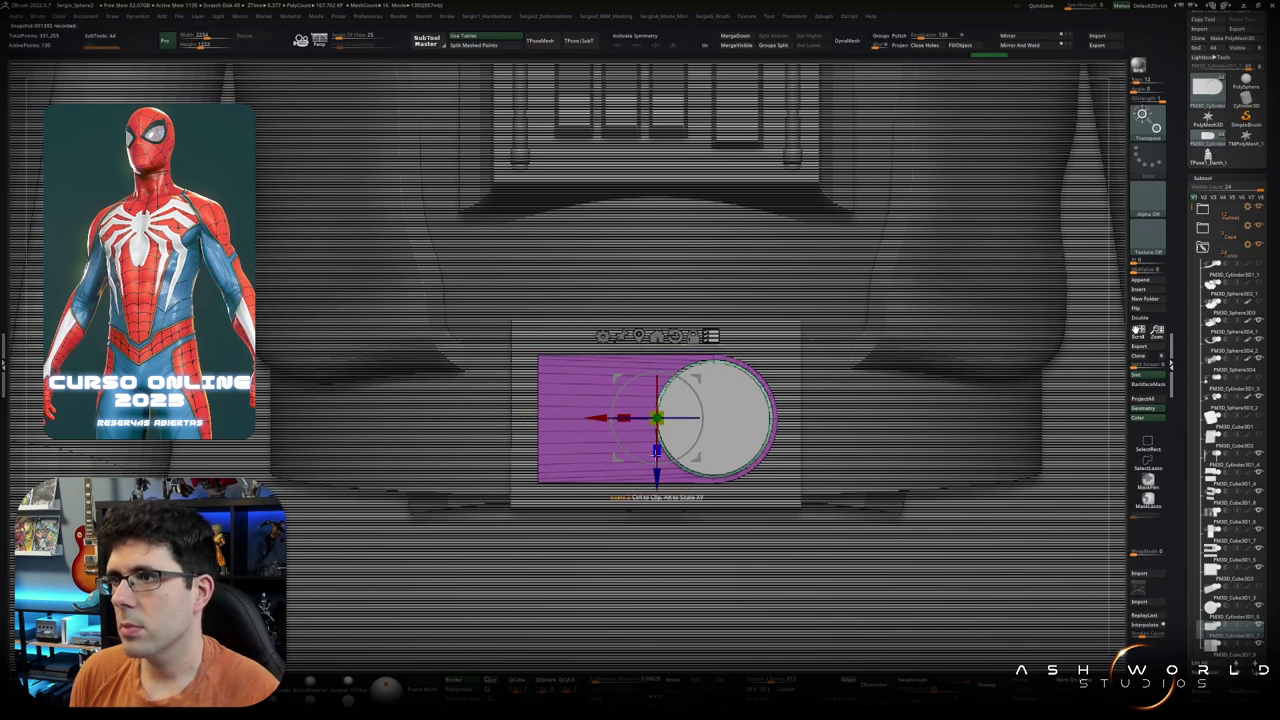
drag(656, 472, 656, 474)
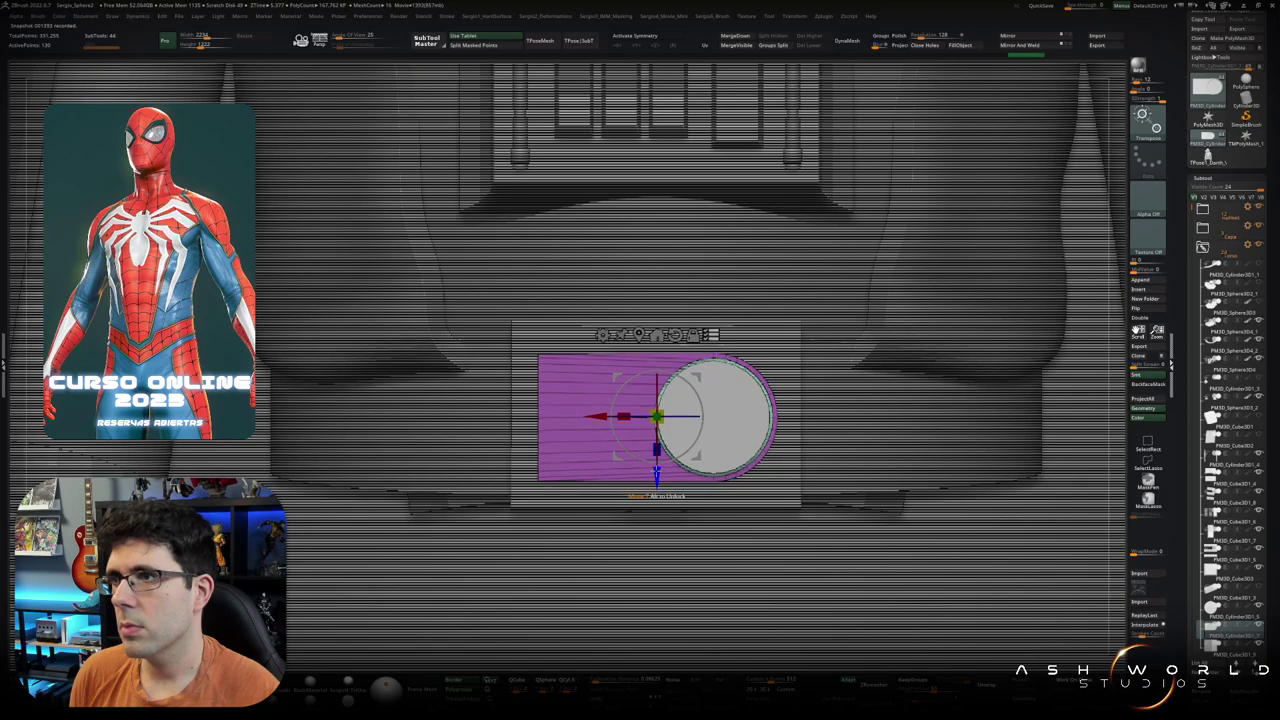
Step: Scale the purple piece down further and nudge it onto the plate's surface
key(q)
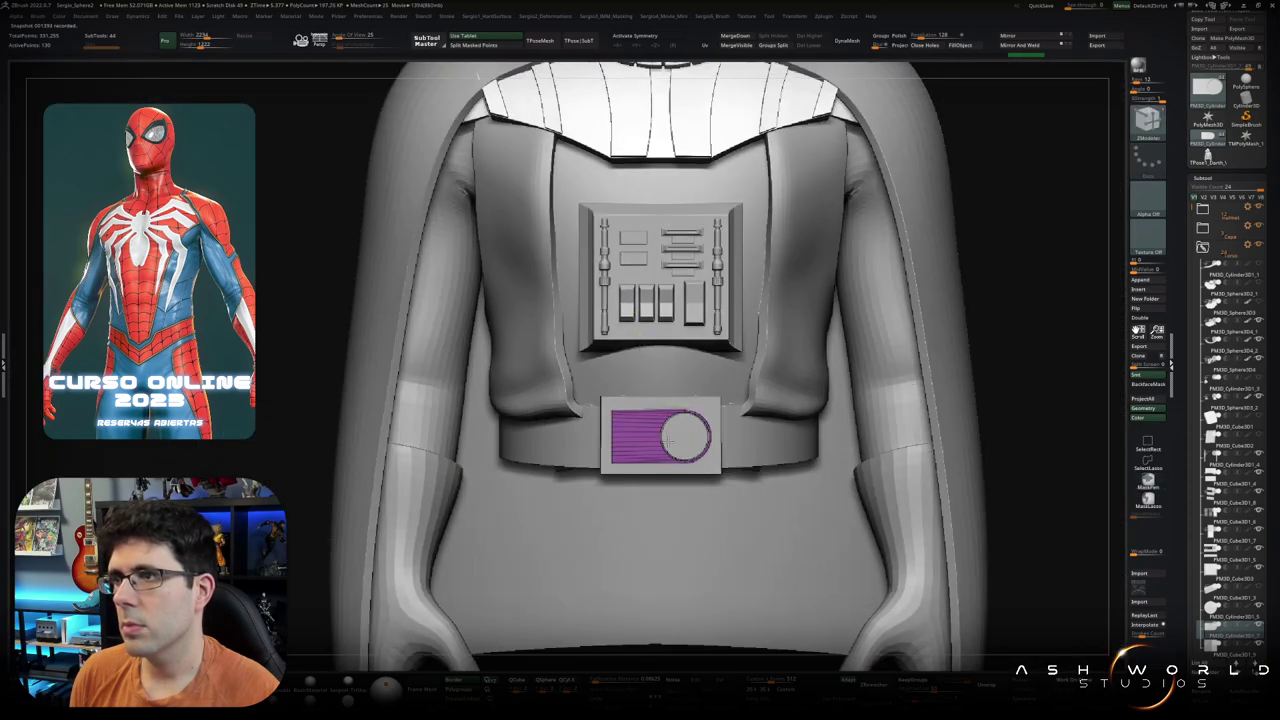
key(w)
drag(660, 436, 655, 437)
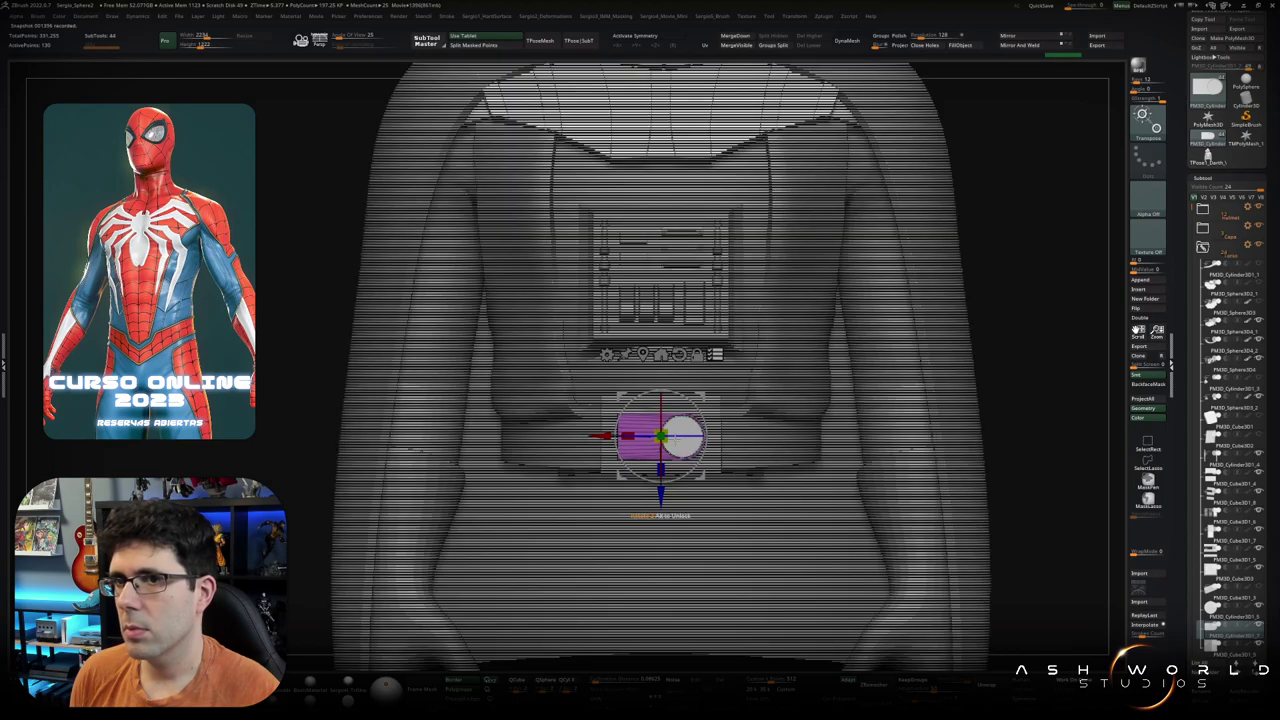
key(q)
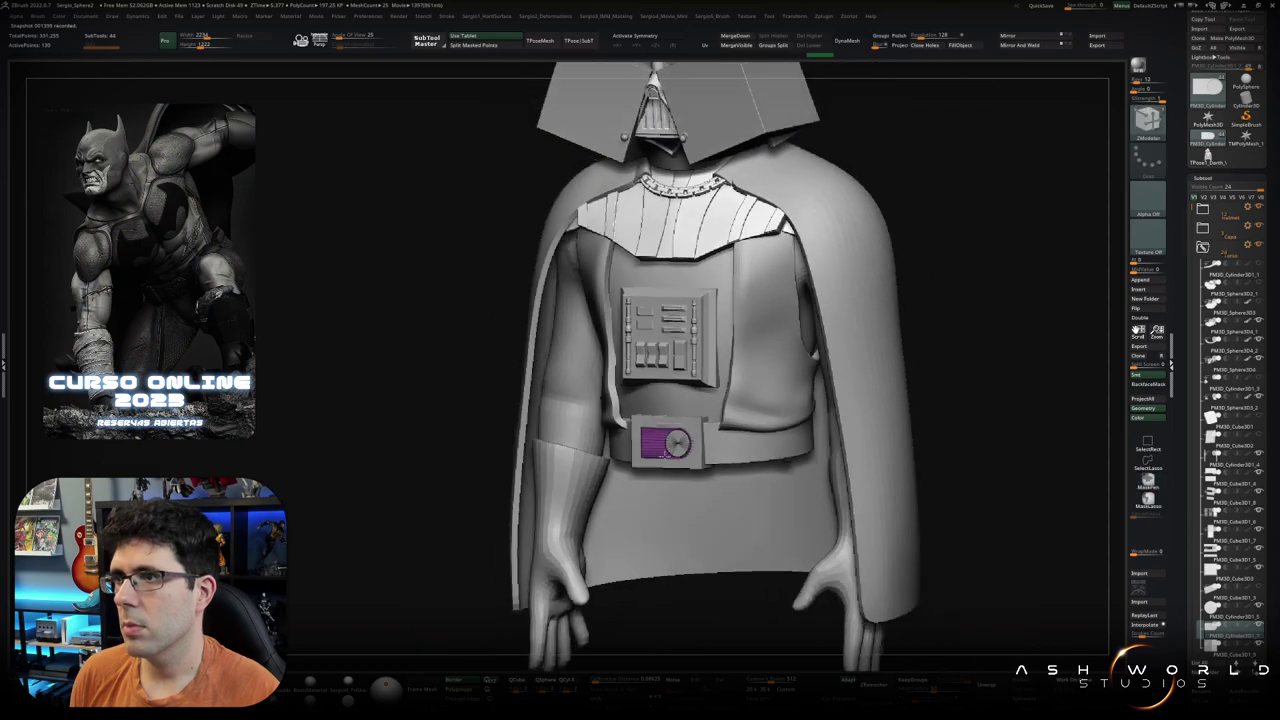
drag(667, 466, 680, 471)
key(w)
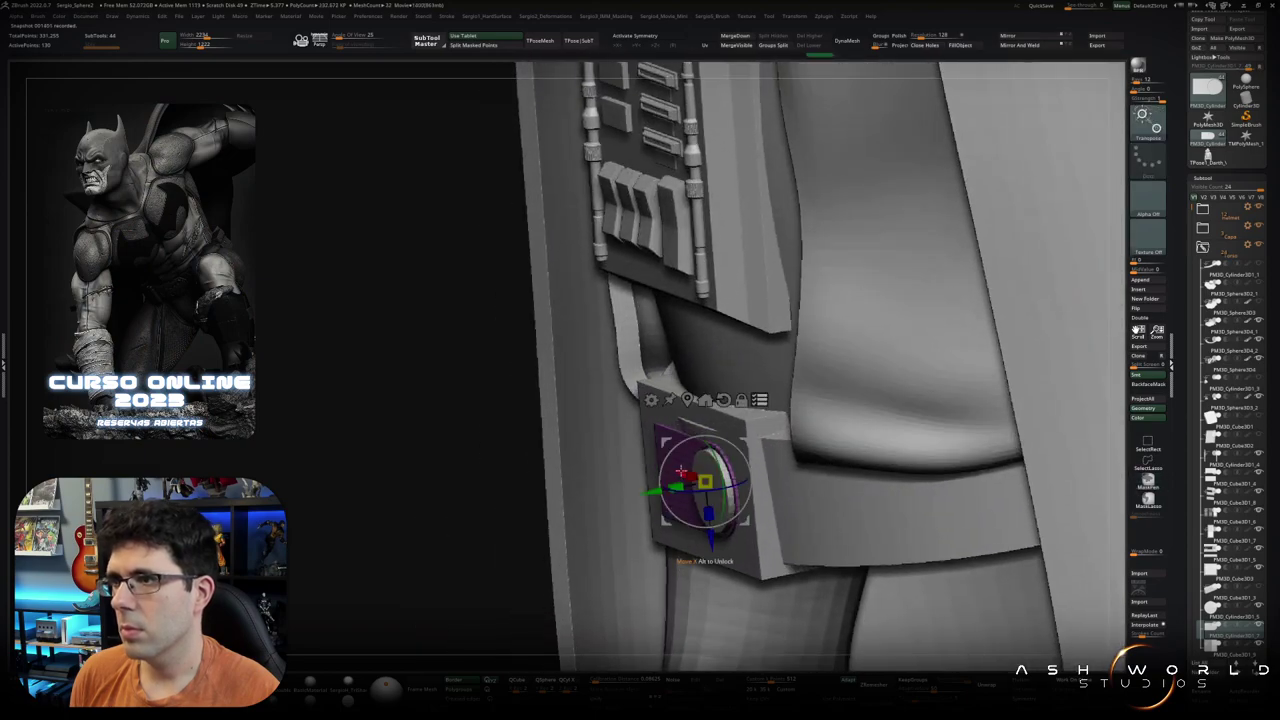
drag(708, 514, 703, 513)
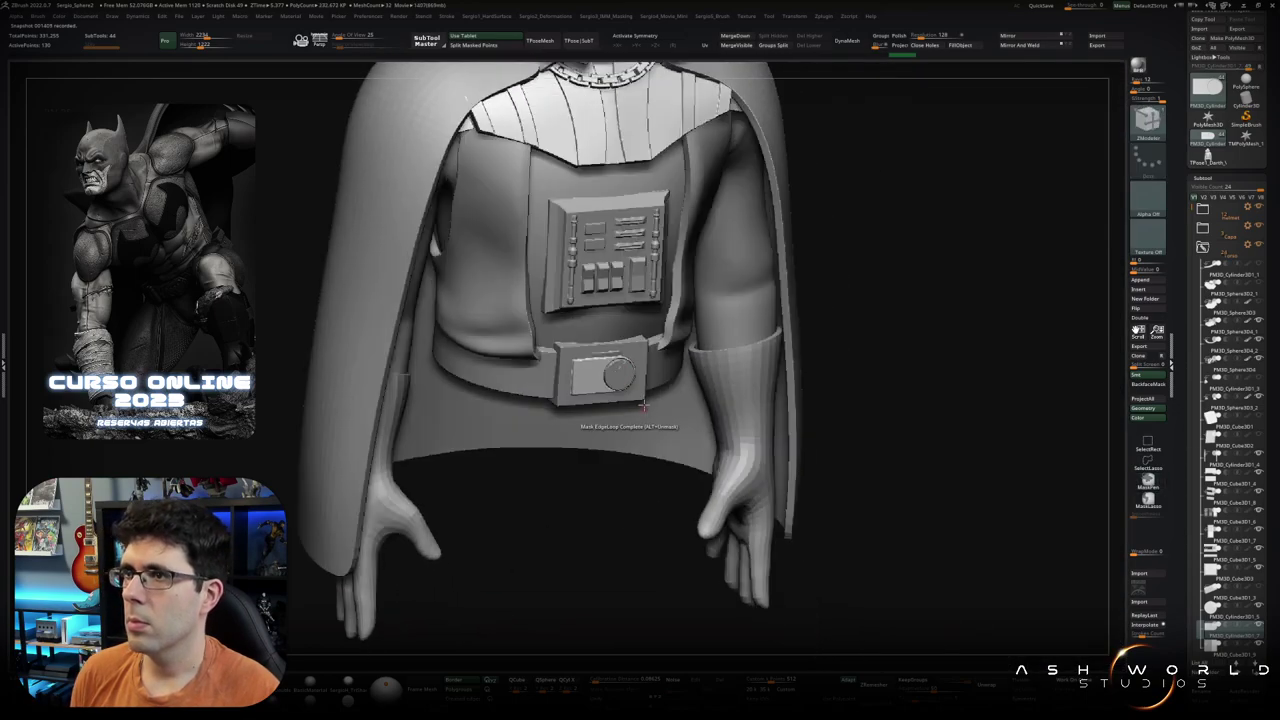
Step: Append a Sphere3D primitive as a new subtool of the figure
mouse_move(650, 423)
right_down()
mouse_move(688, 376)
mouse_move(652, 369)
right_up()
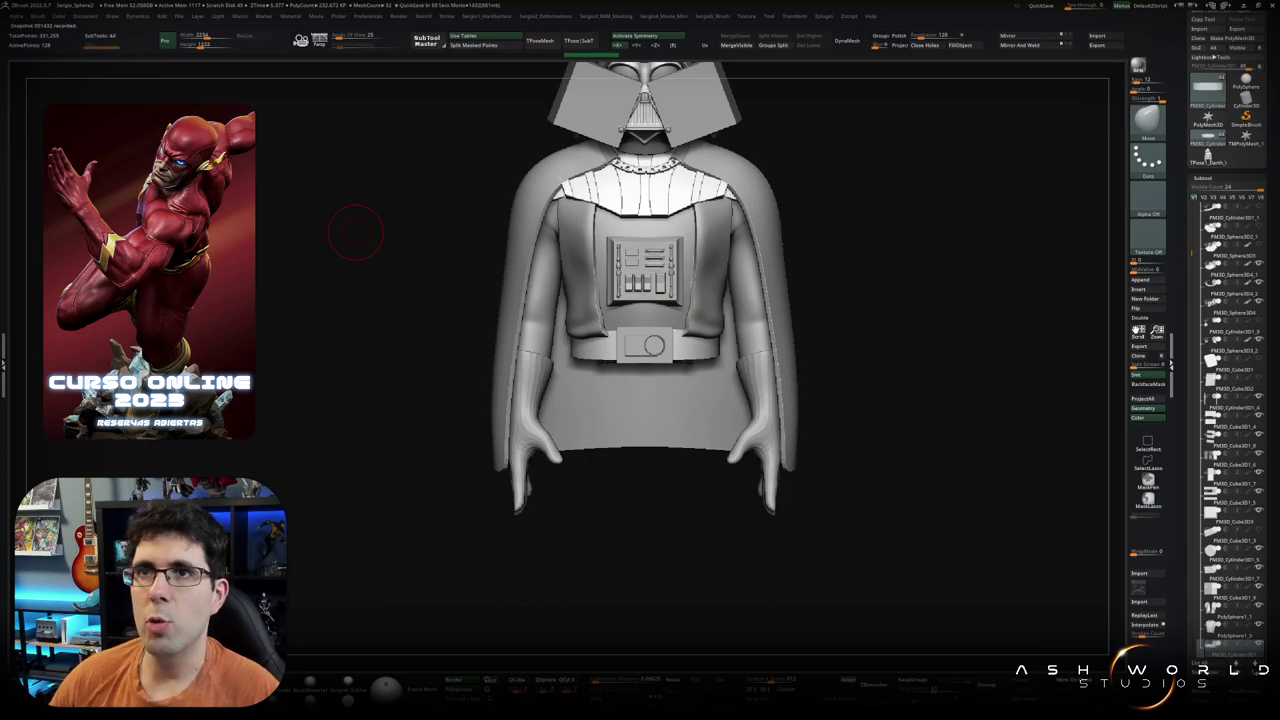
drag(355, 232, 818, 371)
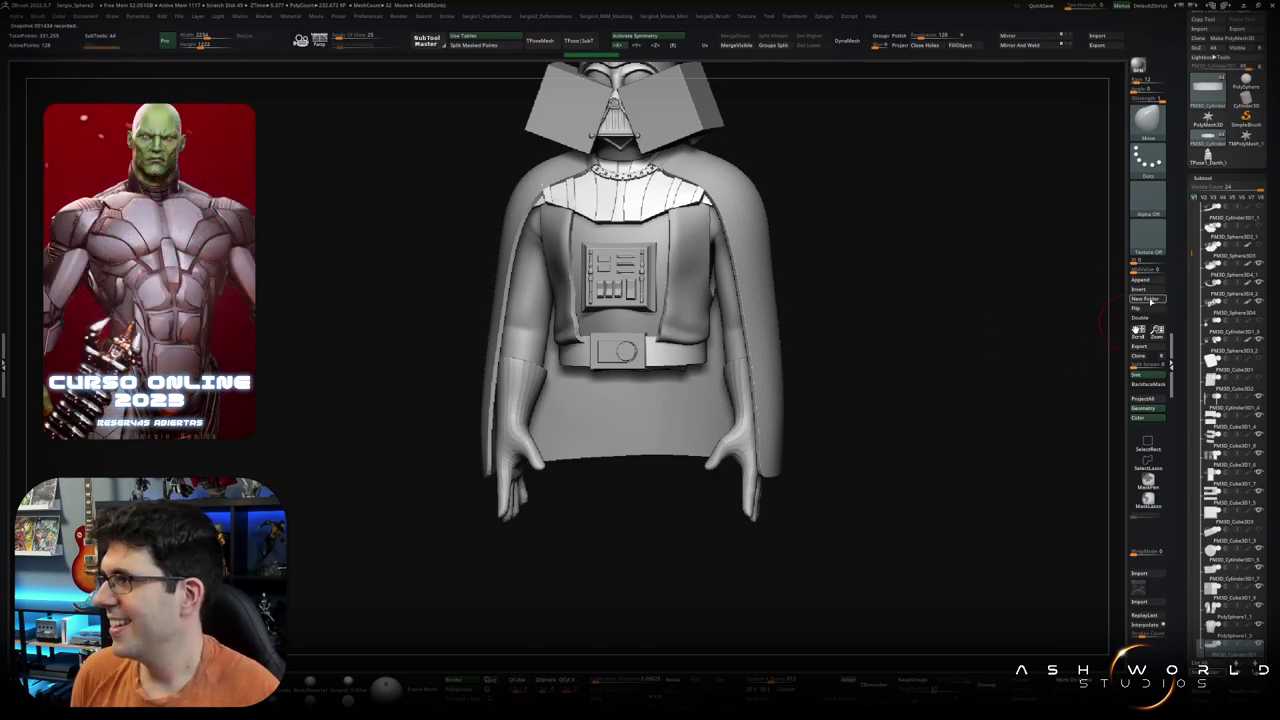
click(1149, 280)
click(822, 345)
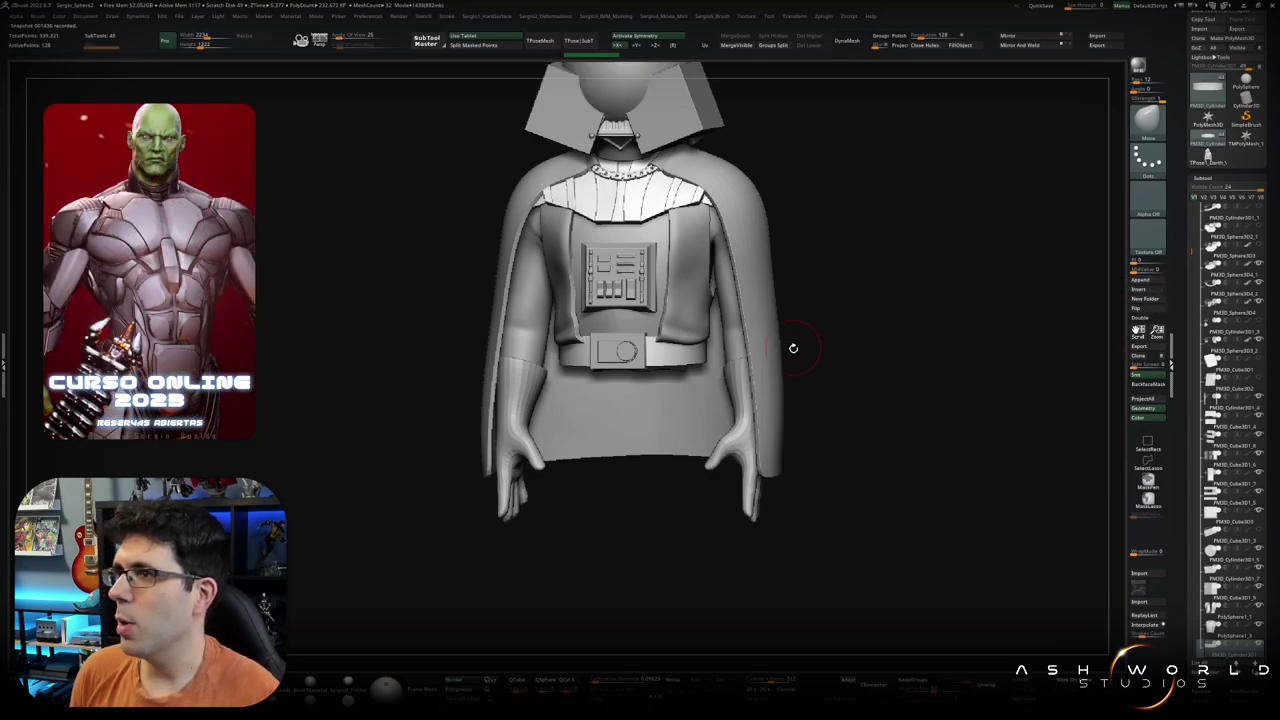
Step: Move the new sphere from the head down to the belly with the Transpose gizmo
key(w)
key(f)
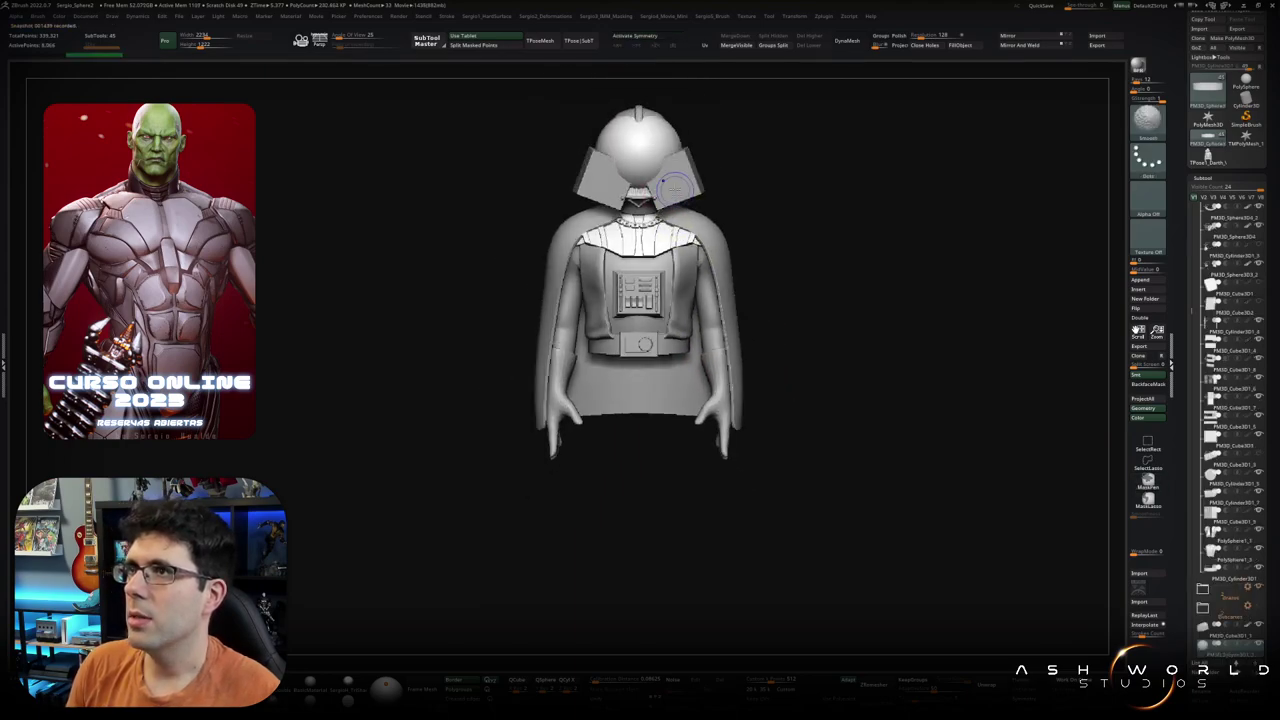
drag(652, 128, 677, 92)
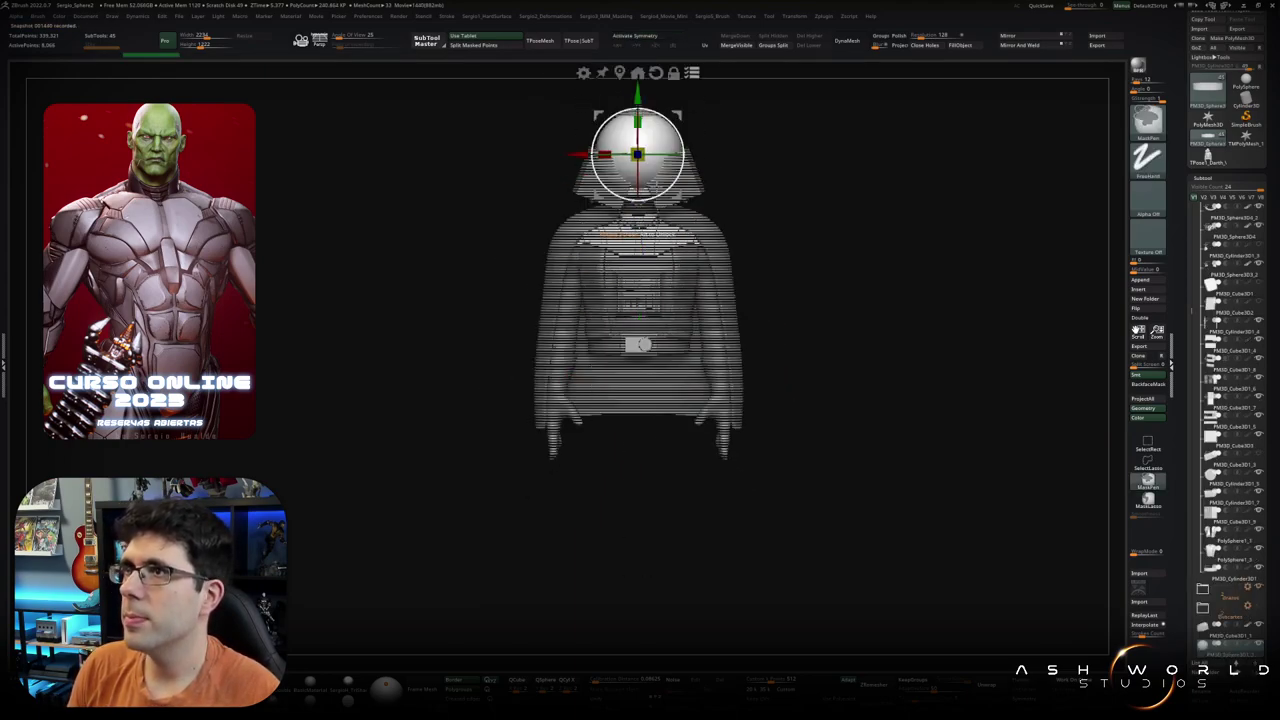
mouse_move(654, 153)
mouse_down()
mouse_move(654, 378)
mouse_move(700, 378)
mouse_up()
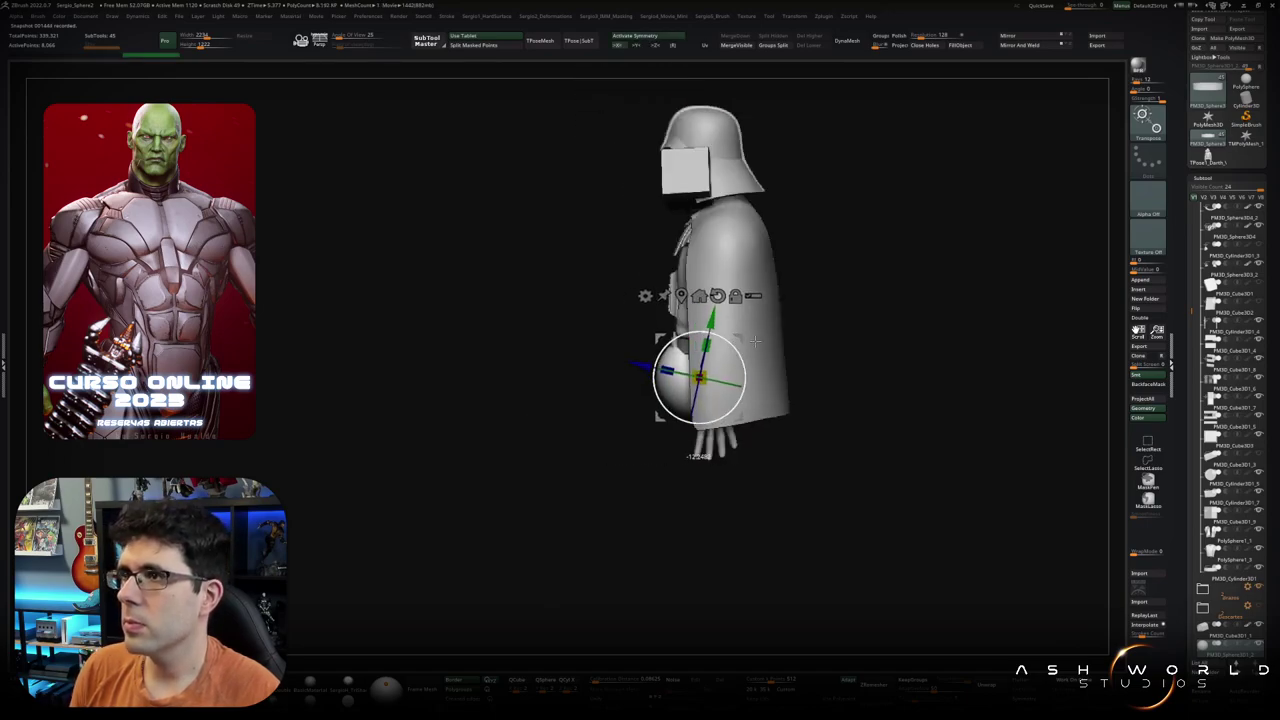
Step: Stretch the sphere below the tunic and pull it into two legs with the Move brush
key(q)
mouse_move(700, 456)
mouse_down()
mouse_move(740, 370)
mouse_move(760, 380)
mouse_up()
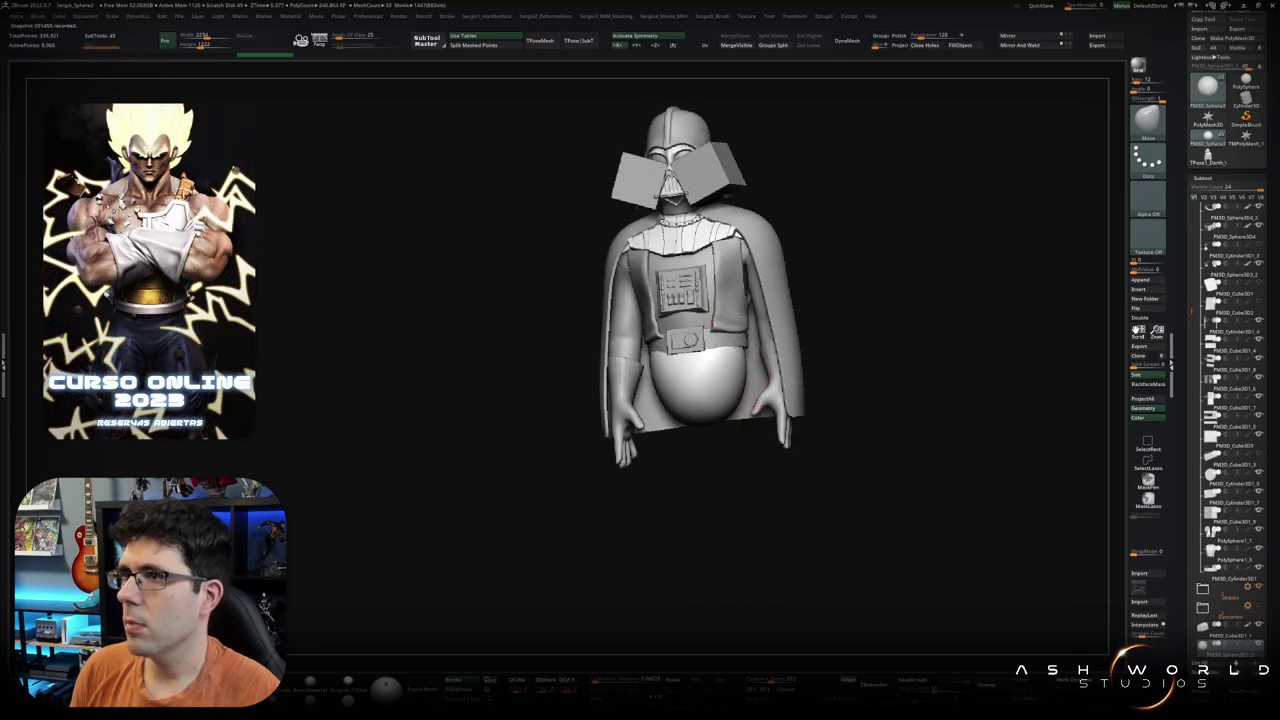
mouse_move(729, 457)
mouse_down()
mouse_move(688, 457)
mouse_move(746, 443)
mouse_up()
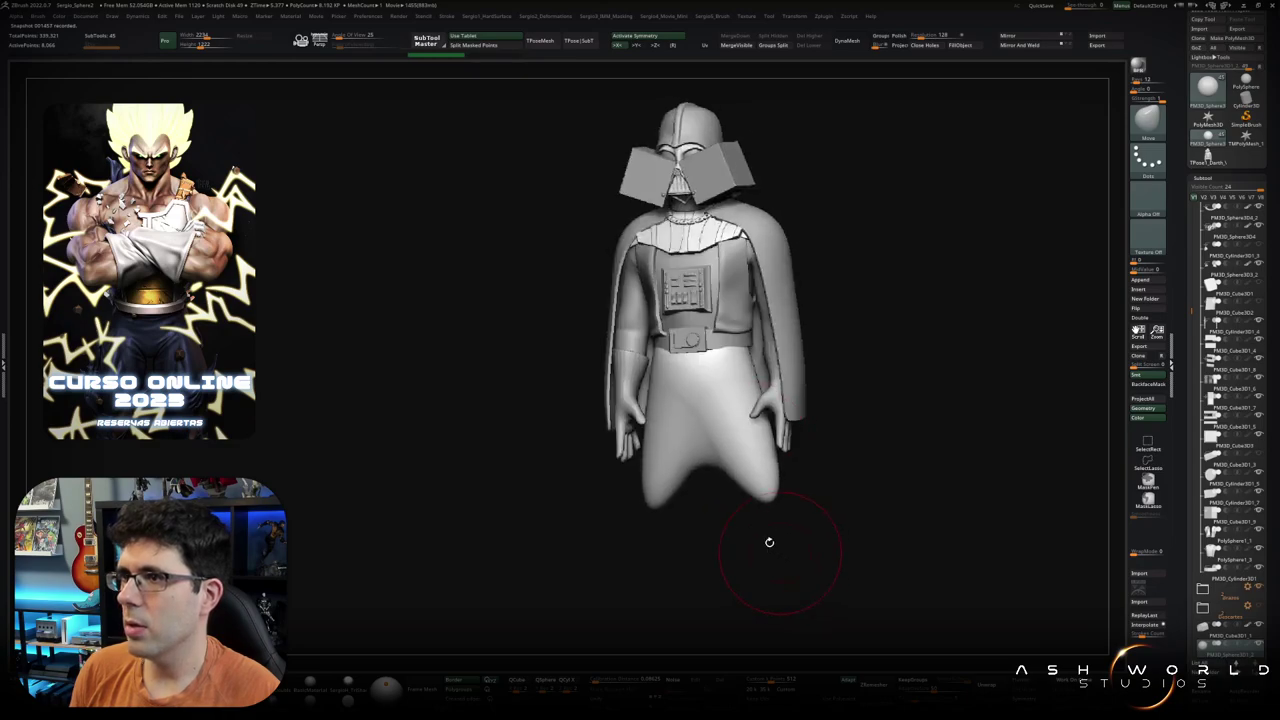
right_drag(735, 450, 751, 477)
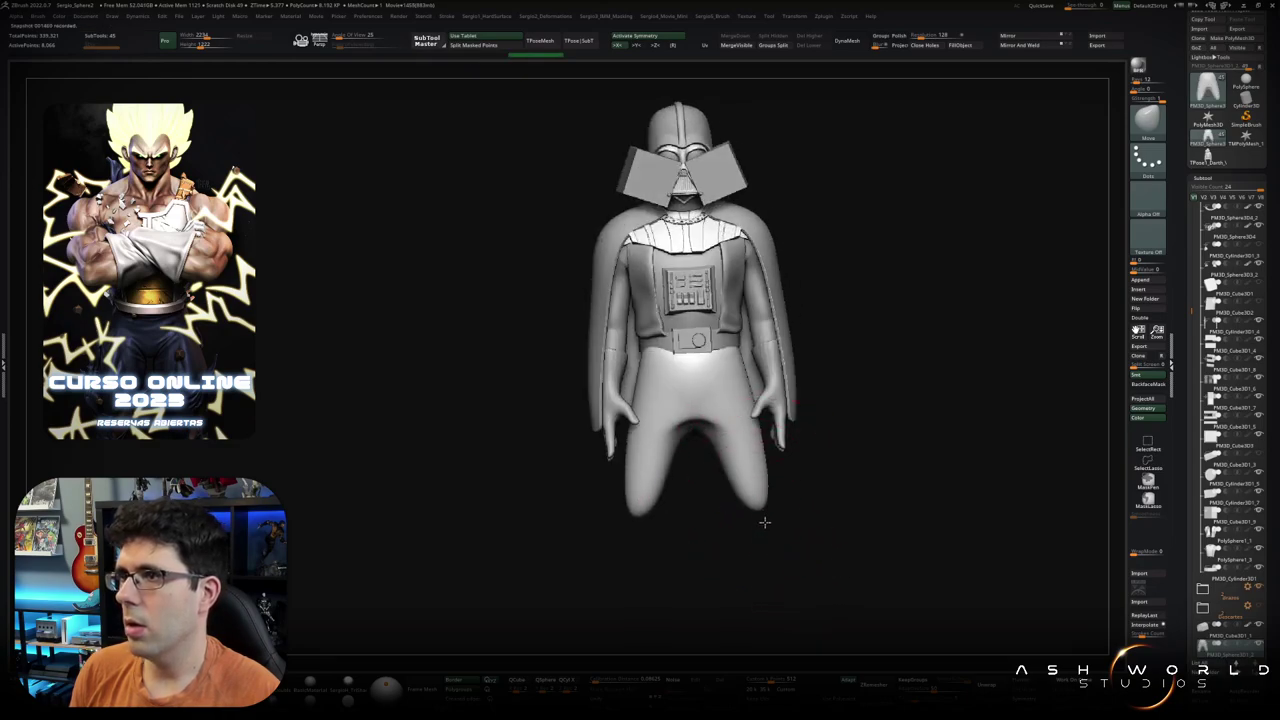
mouse_move(715, 437)
right_down()
mouse_move(680, 398)
mouse_move(665, 405)
mouse_move(682, 350)
right_up()
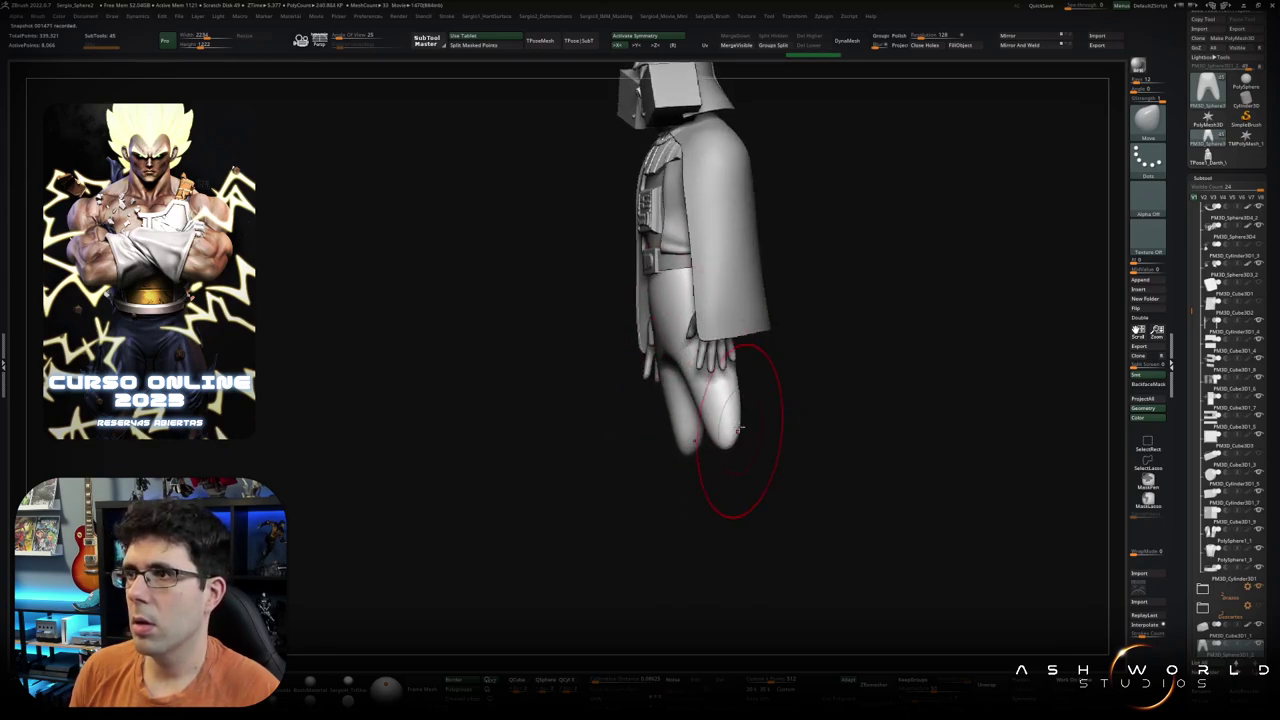
Step: Hide the cape subtool to expose the tunic and legs underneath
mouse_move(737, 457)
right_down()
mouse_move(818, 384)
mouse_move(958, 348)
right_up()
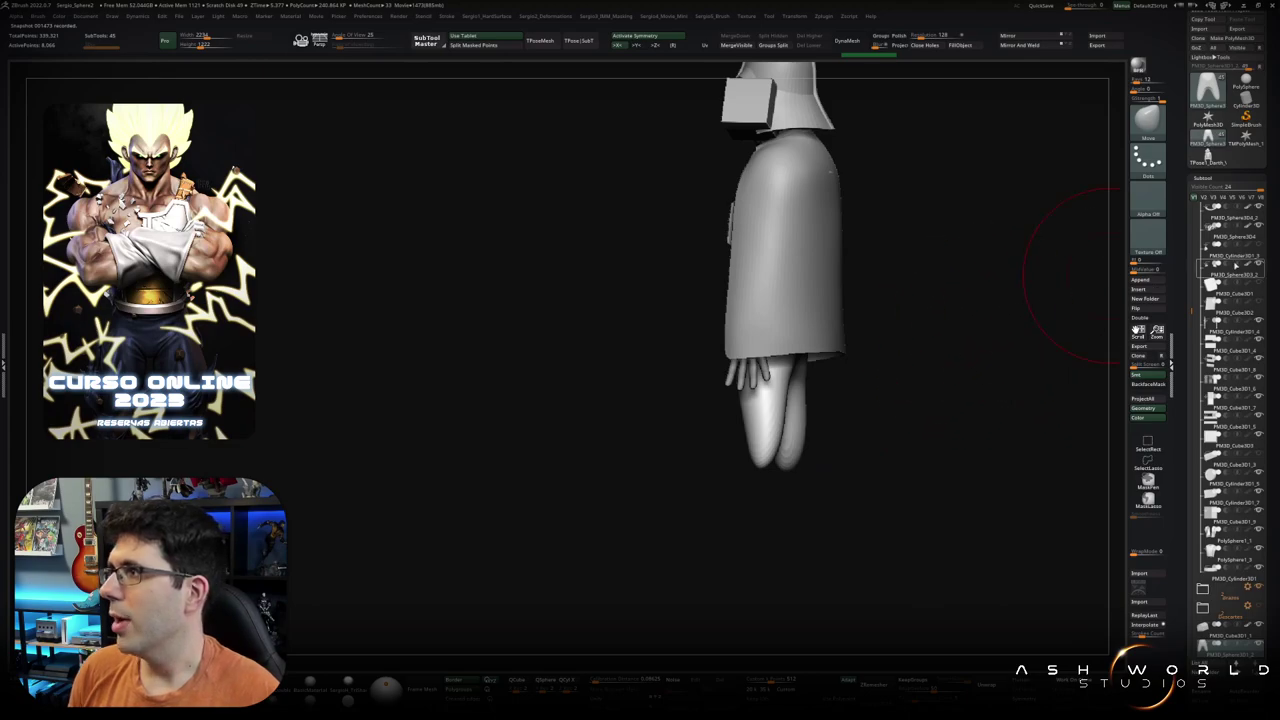
scroll(1207, 265, up, 3)
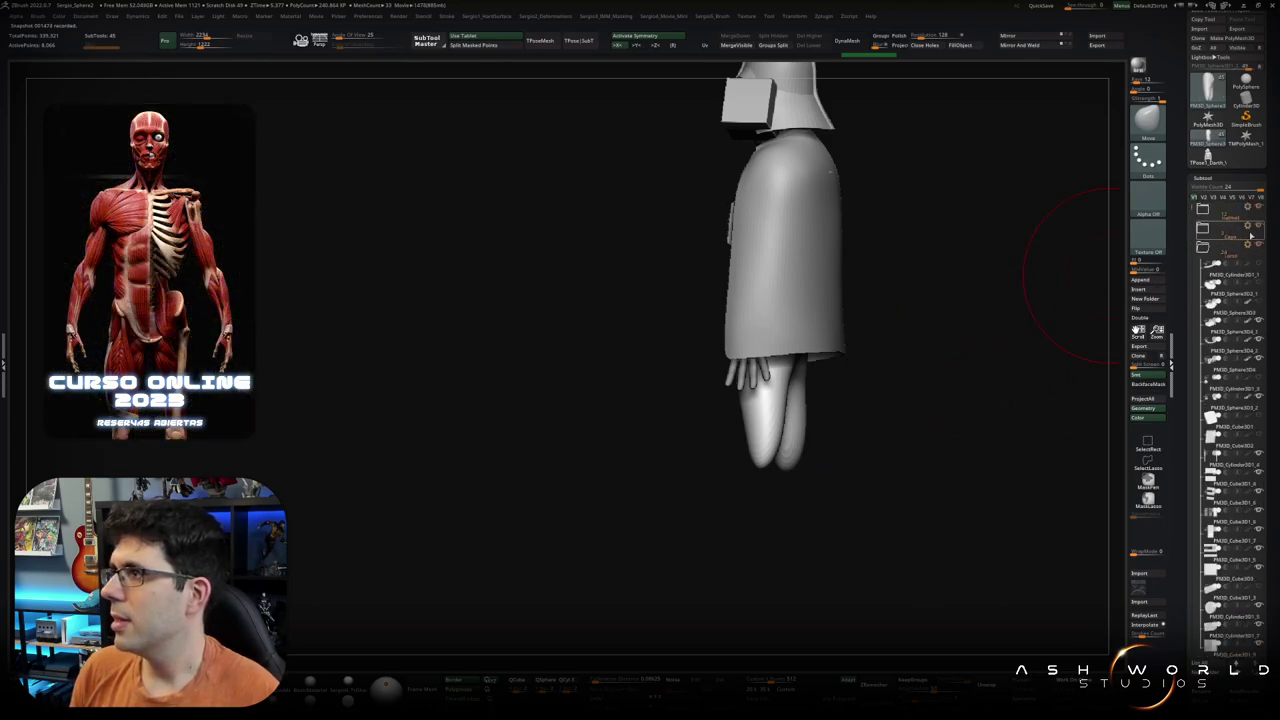
click(1249, 228)
click(1251, 229)
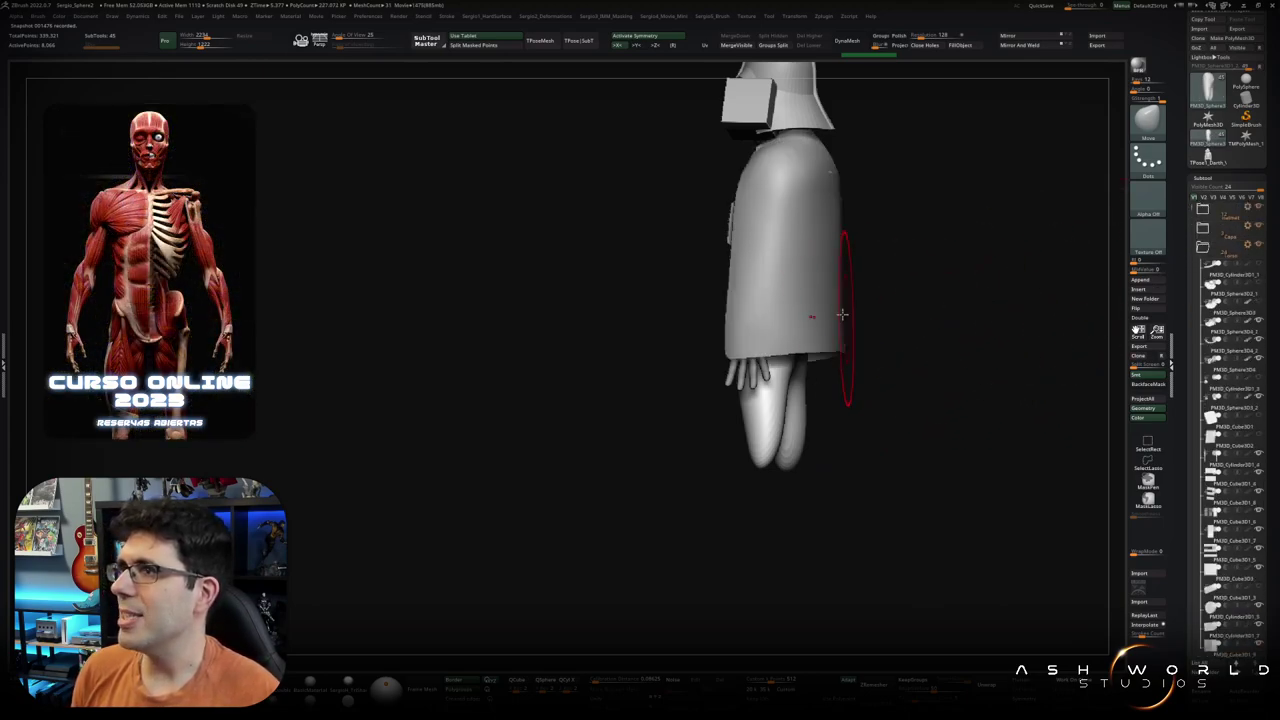
drag(847, 345, 894, 328)
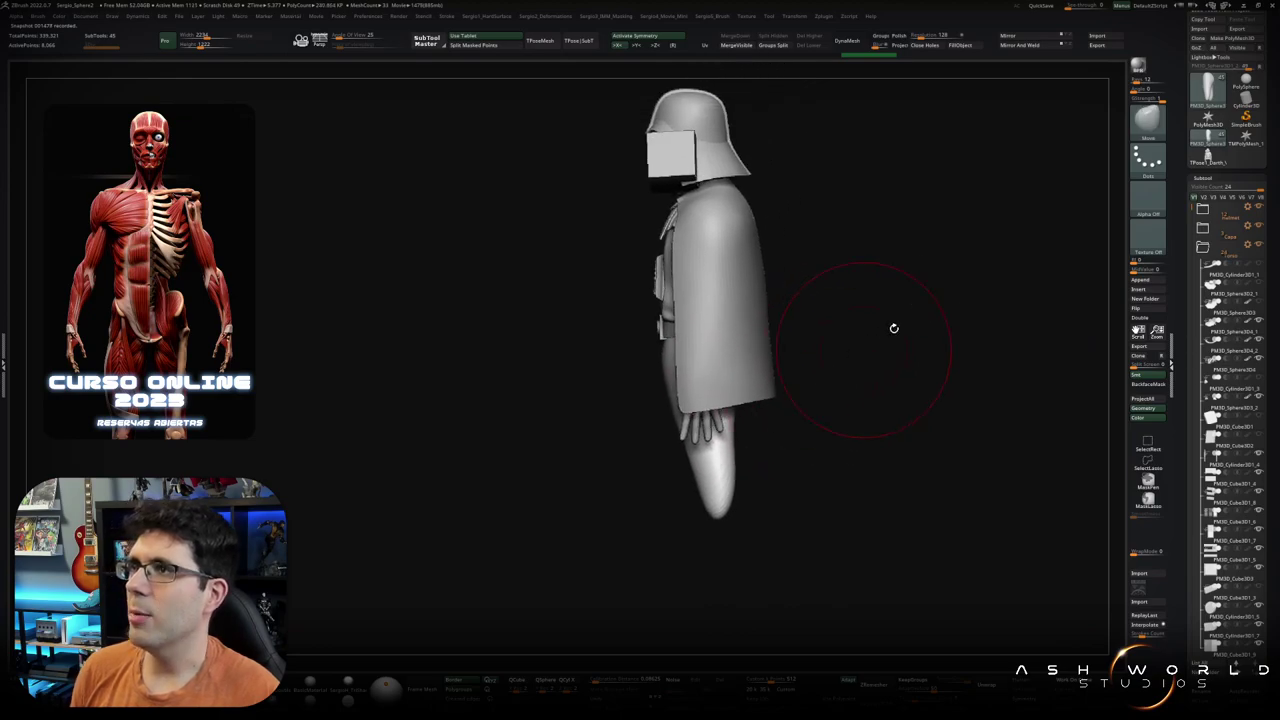
click(1249, 228)
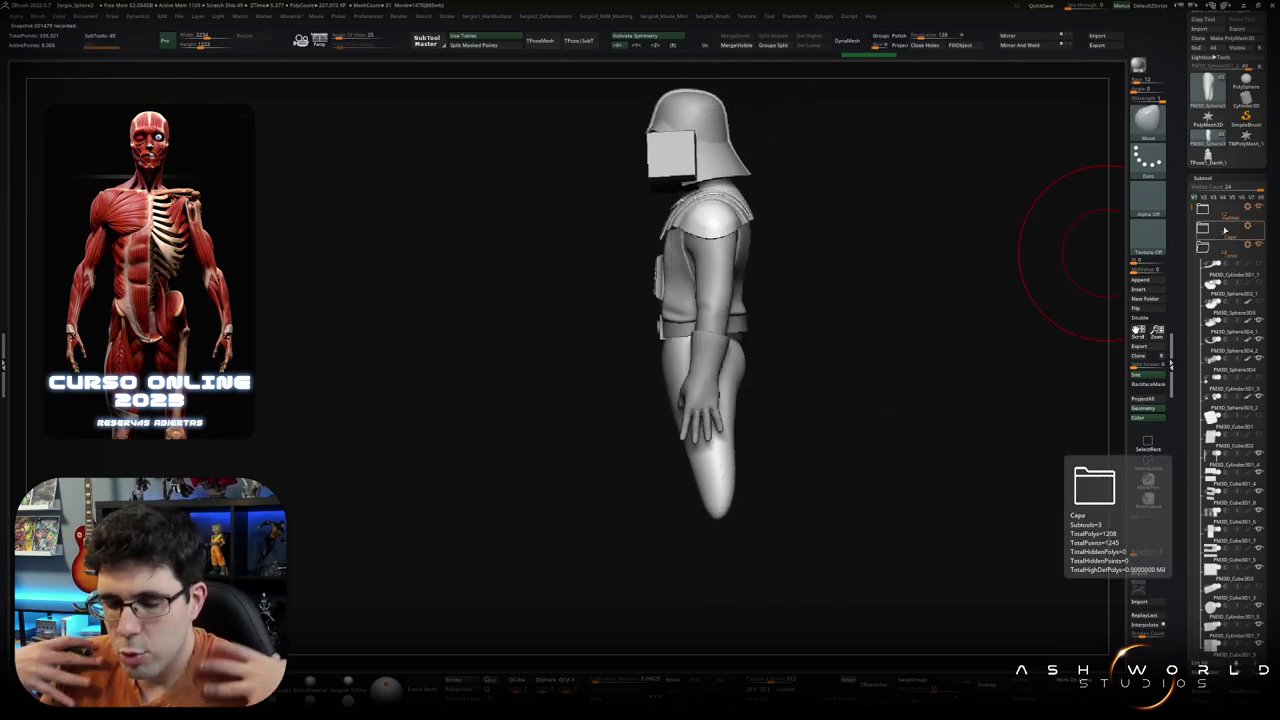
Step: From a rear view, pull the back of the rear leg down and outward
drag(800, 297, 737, 357)
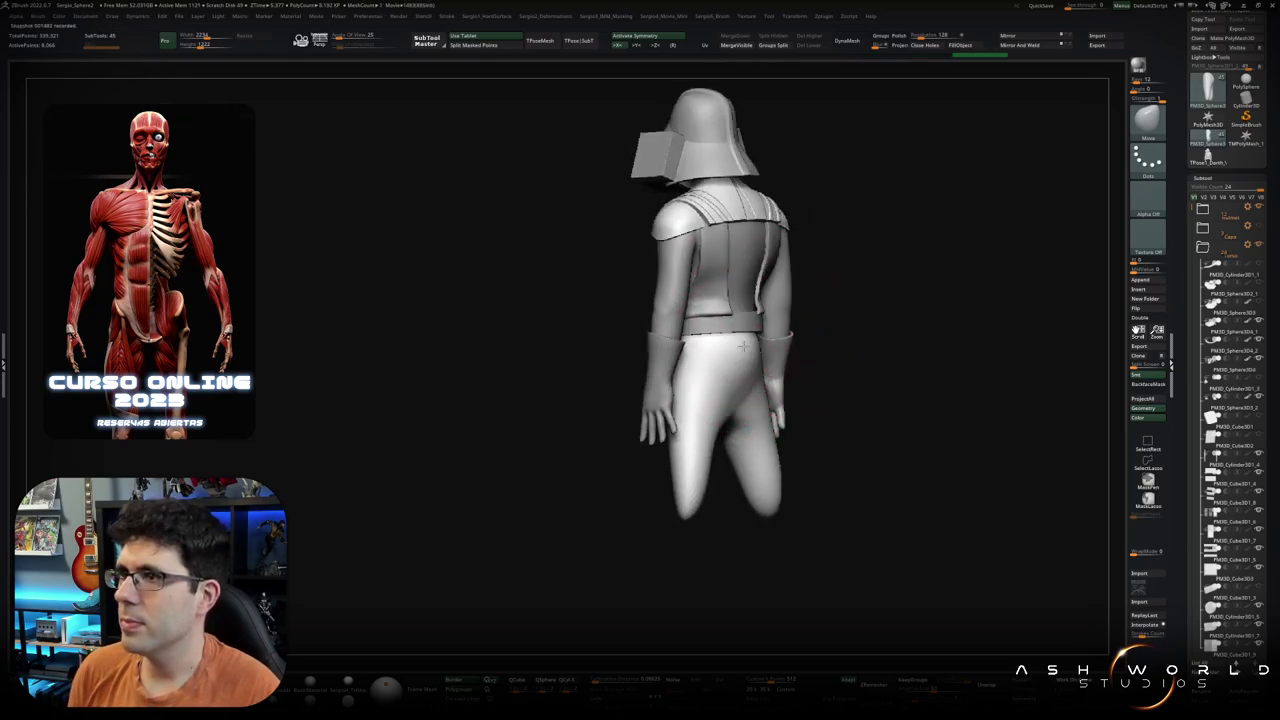
right_drag(732, 388, 775, 382)
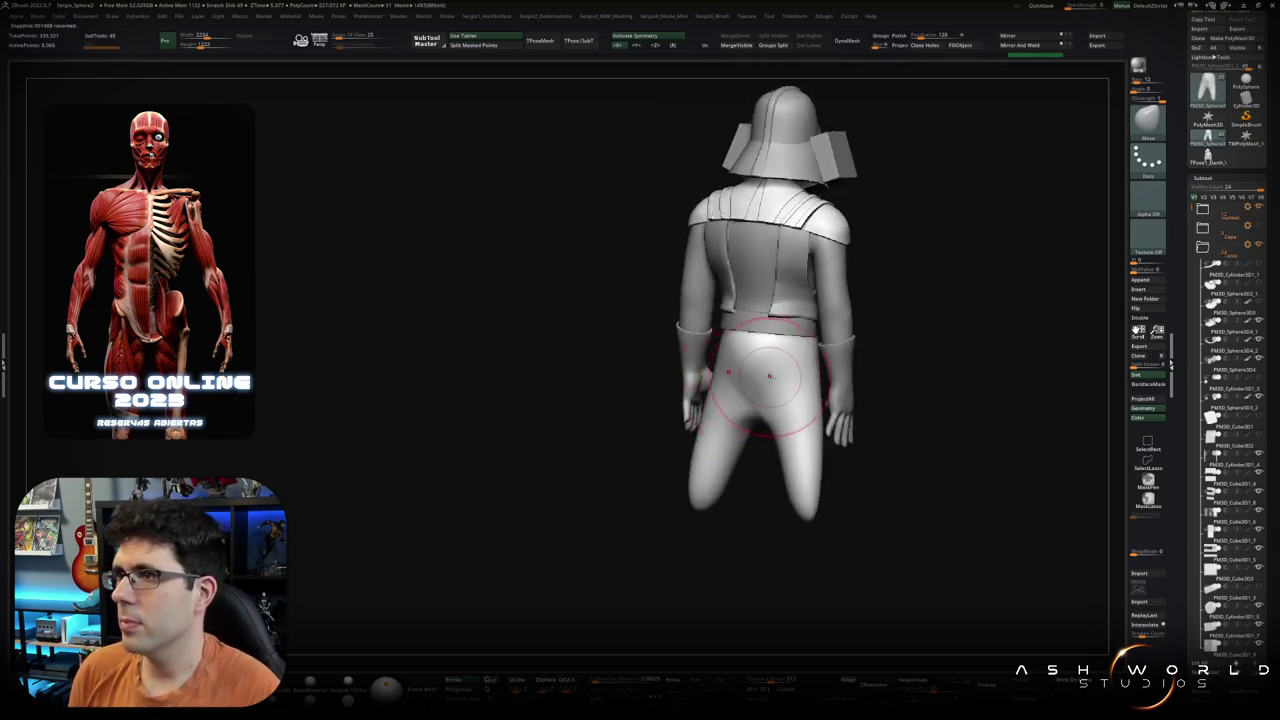
key(s)
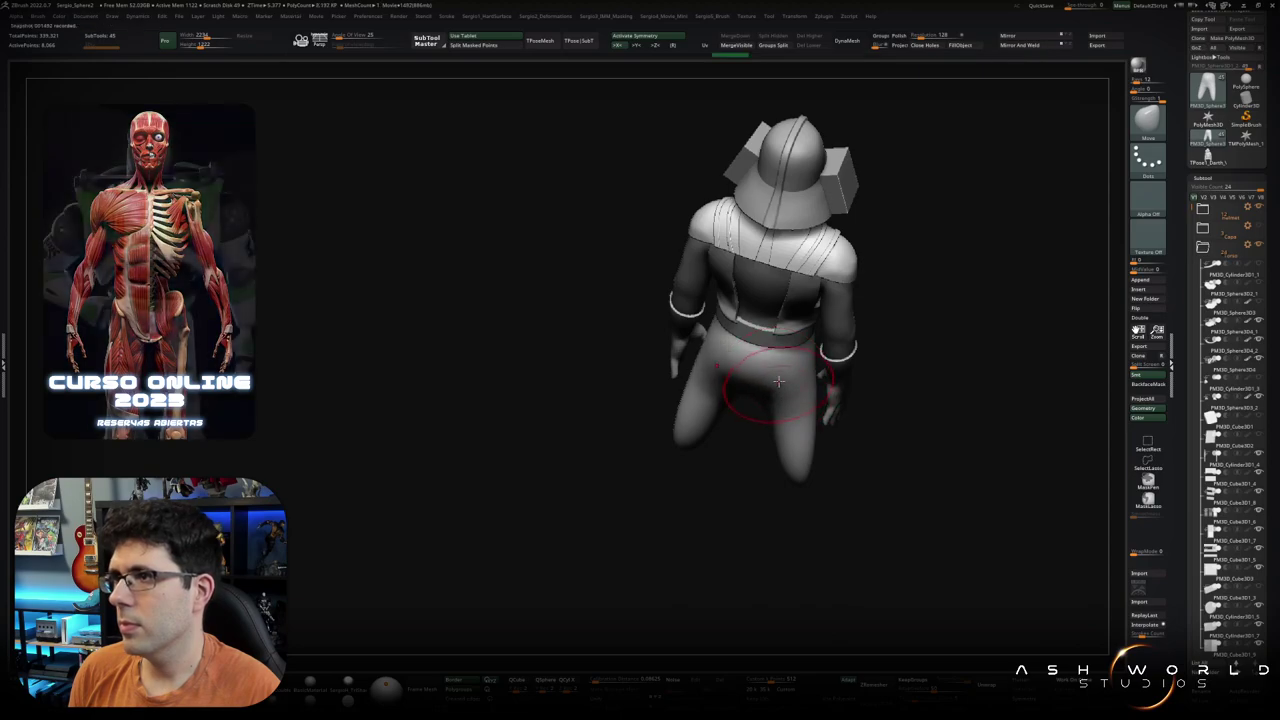
mouse_move(774, 382)
right_down()
mouse_move(794, 370)
mouse_move(790, 447)
mouse_move(768, 465)
mouse_move(795, 440)
right_up()
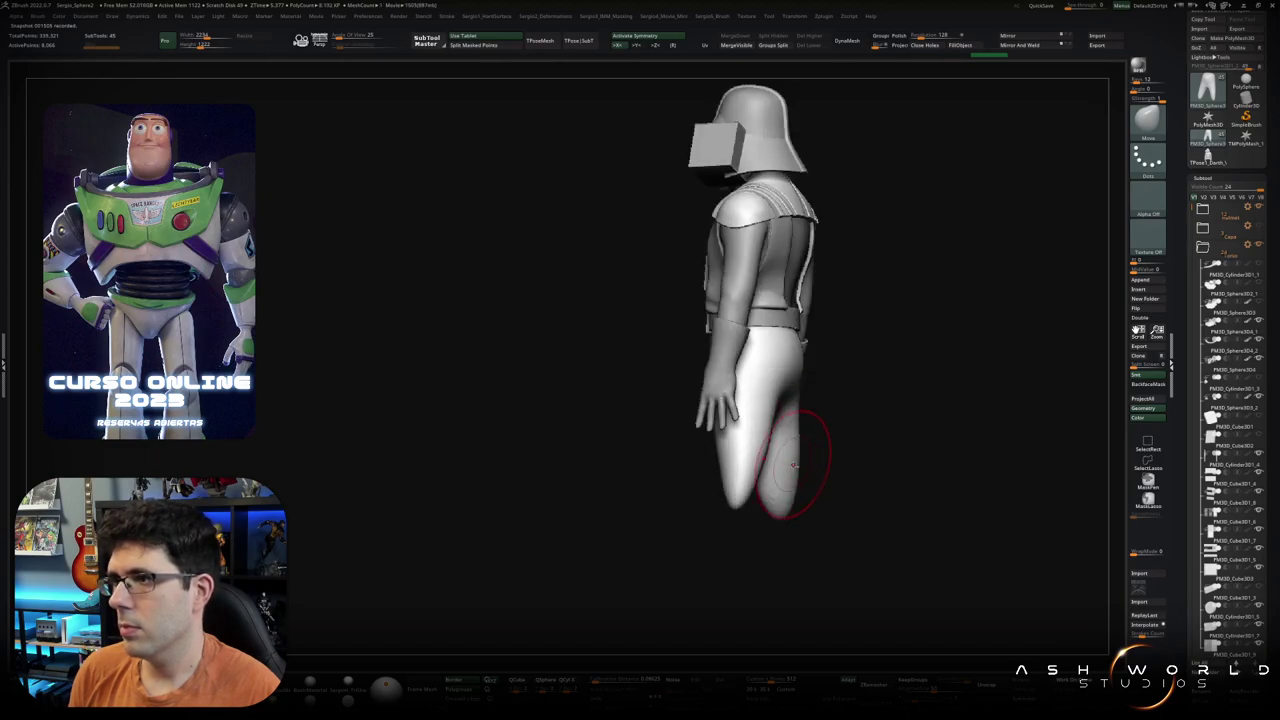
drag(792, 465, 805, 497)
right_drag(806, 478, 804, 487)
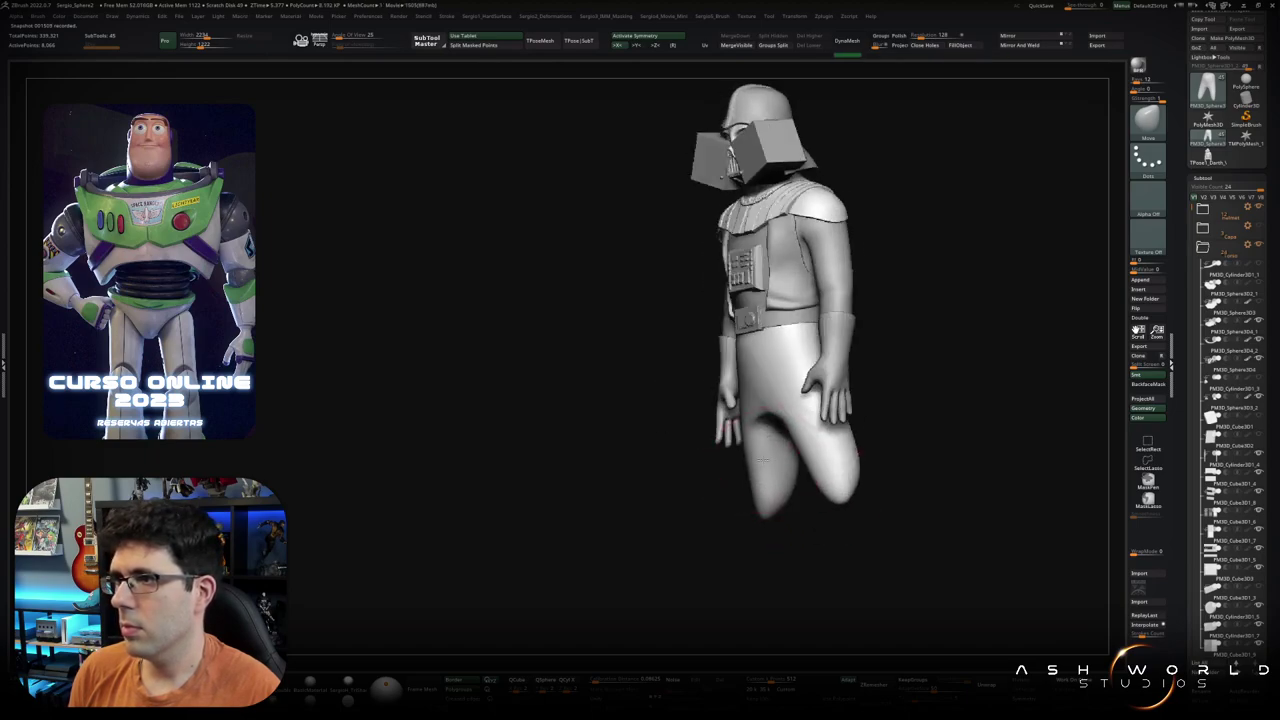
mouse_move(858, 455)
right_down()
mouse_move(771, 471)
mouse_move(814, 466)
mouse_move(751, 420)
mouse_move(714, 423)
mouse_move(935, 90)
right_up()
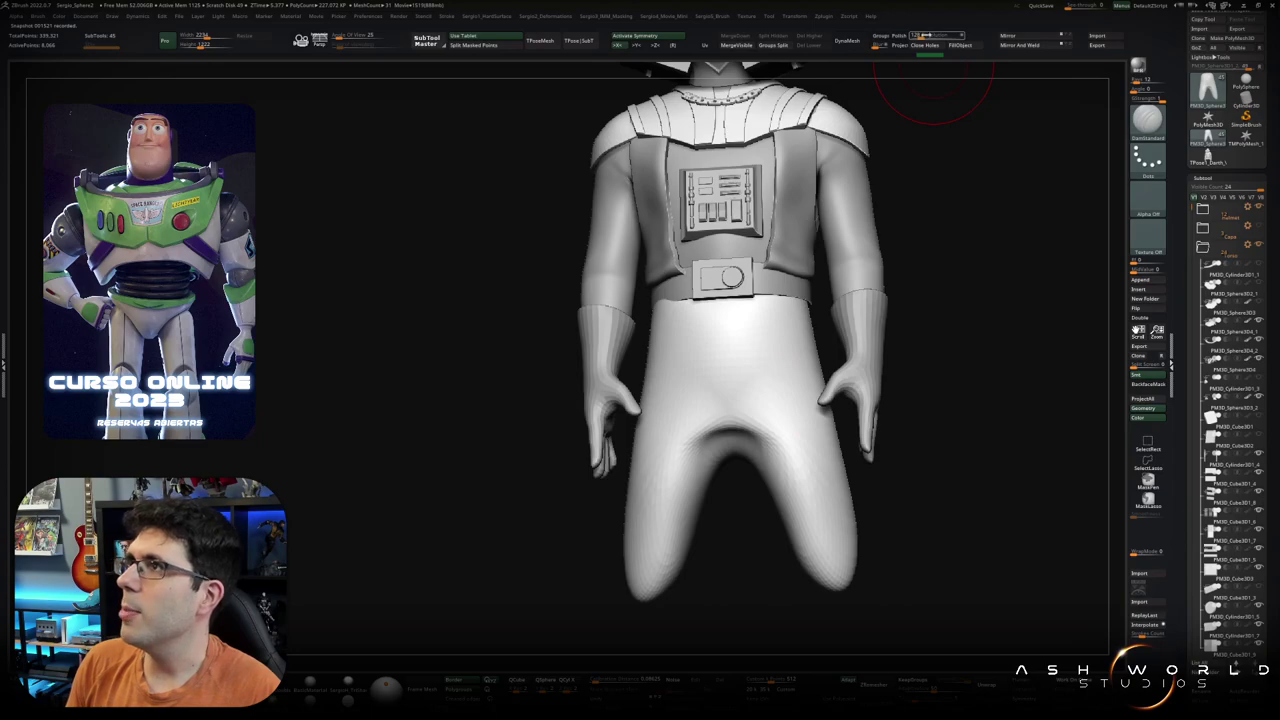
Step: Select the legs subtool, turn the brush alpha off, and carve a crotch dent
alt+click(765, 428)
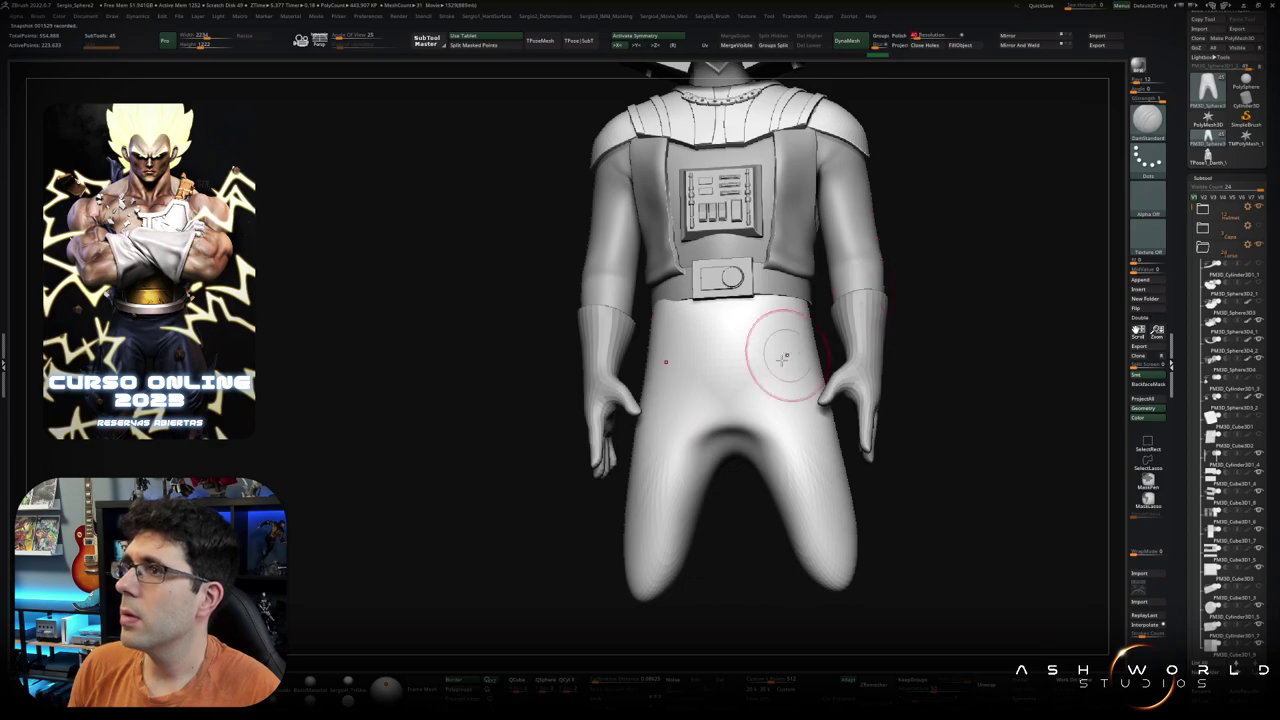
drag(780, 410, 738, 462)
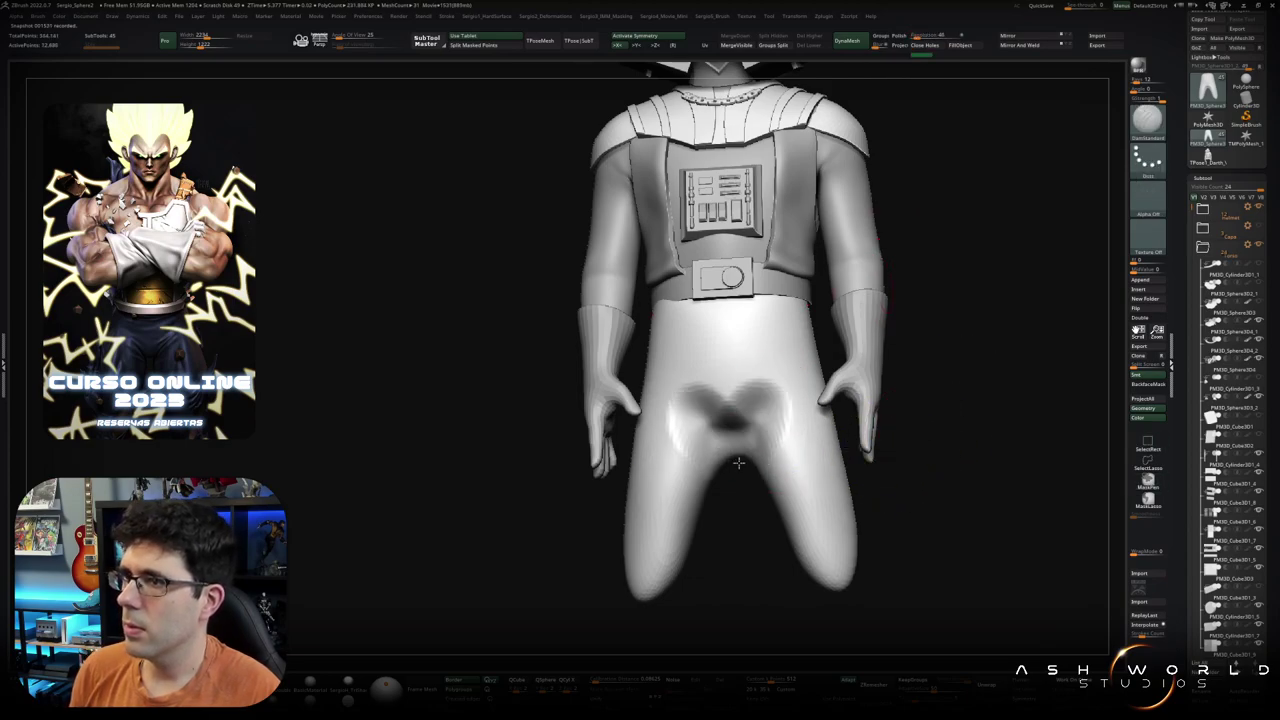
key(ctrl+z)
click(1140, 194)
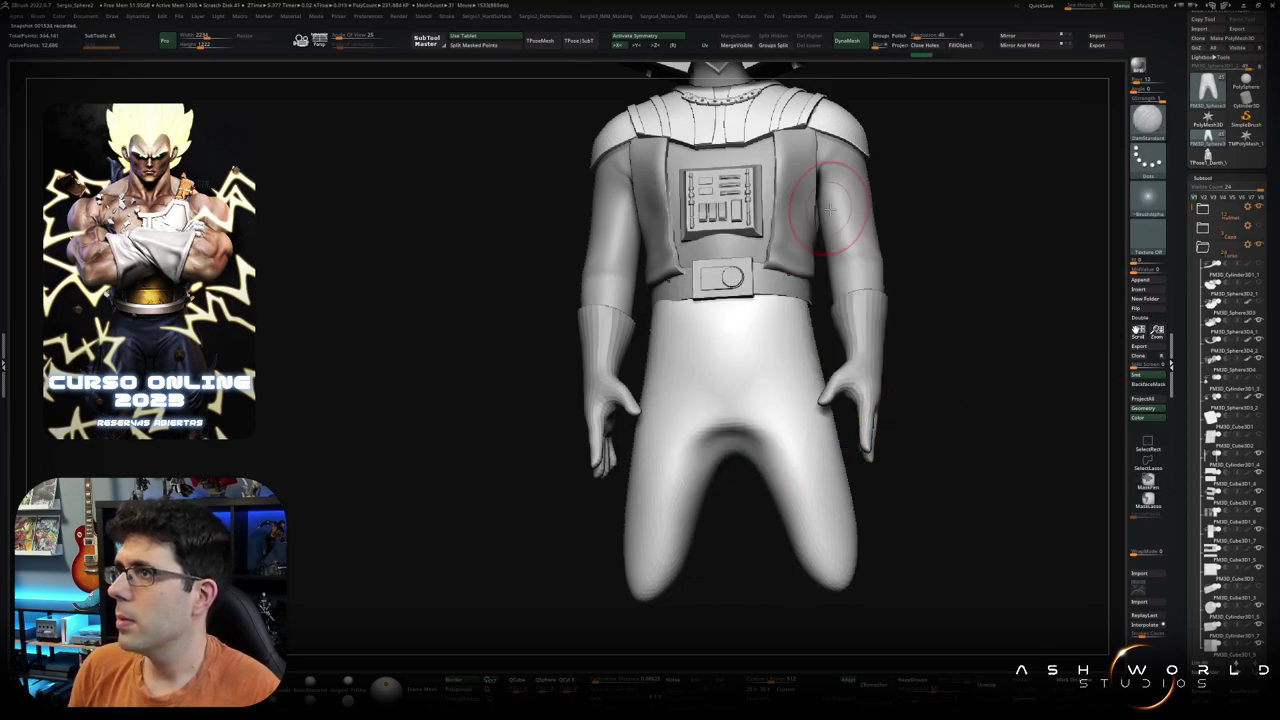
click(1145, 200)
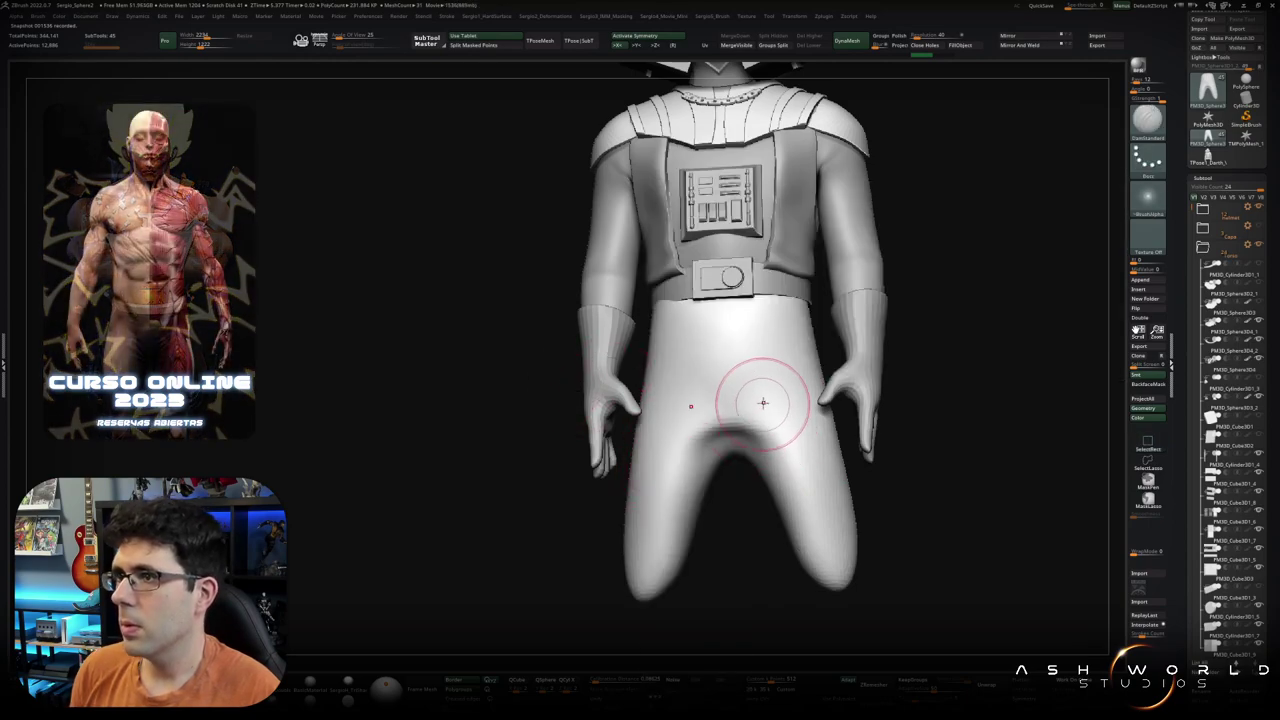
drag(763, 408, 749, 417)
alt+right_drag(749, 417, 731, 413)
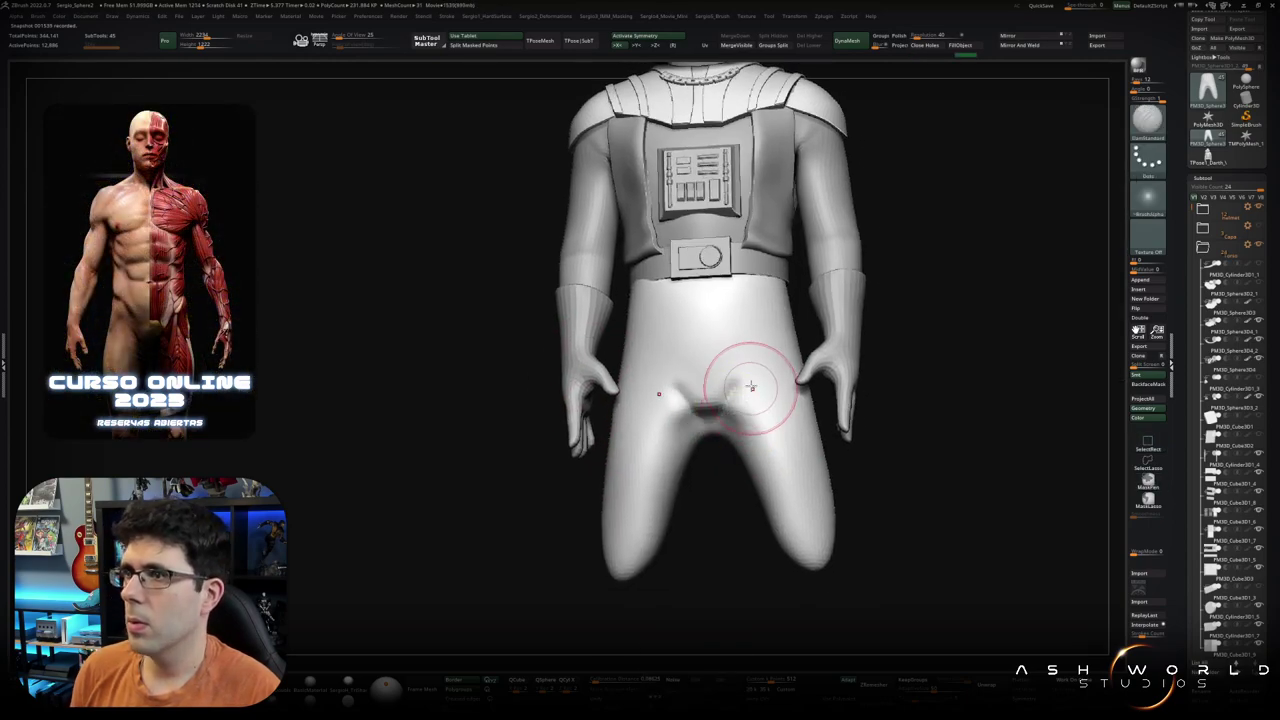
Step: Smooth out the crotch dent and show the rest of the character again
shift+drag(751, 371, 690, 405)
right_drag(754, 363, 755, 381)
shift+drag(754, 381, 700, 370)
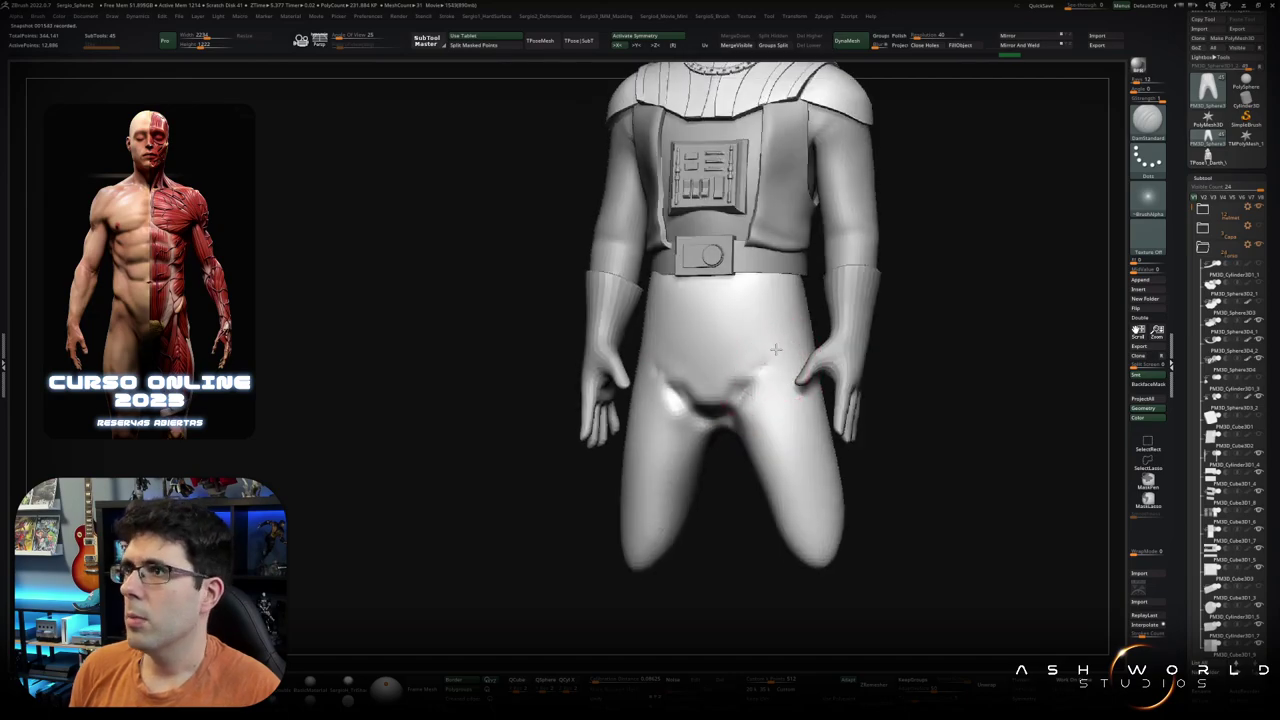
mouse_move(760, 375)
right_down()
mouse_move(829, 371)
mouse_move(838, 358)
mouse_move(864, 385)
right_up()
ctrl+shift+click(863, 385)
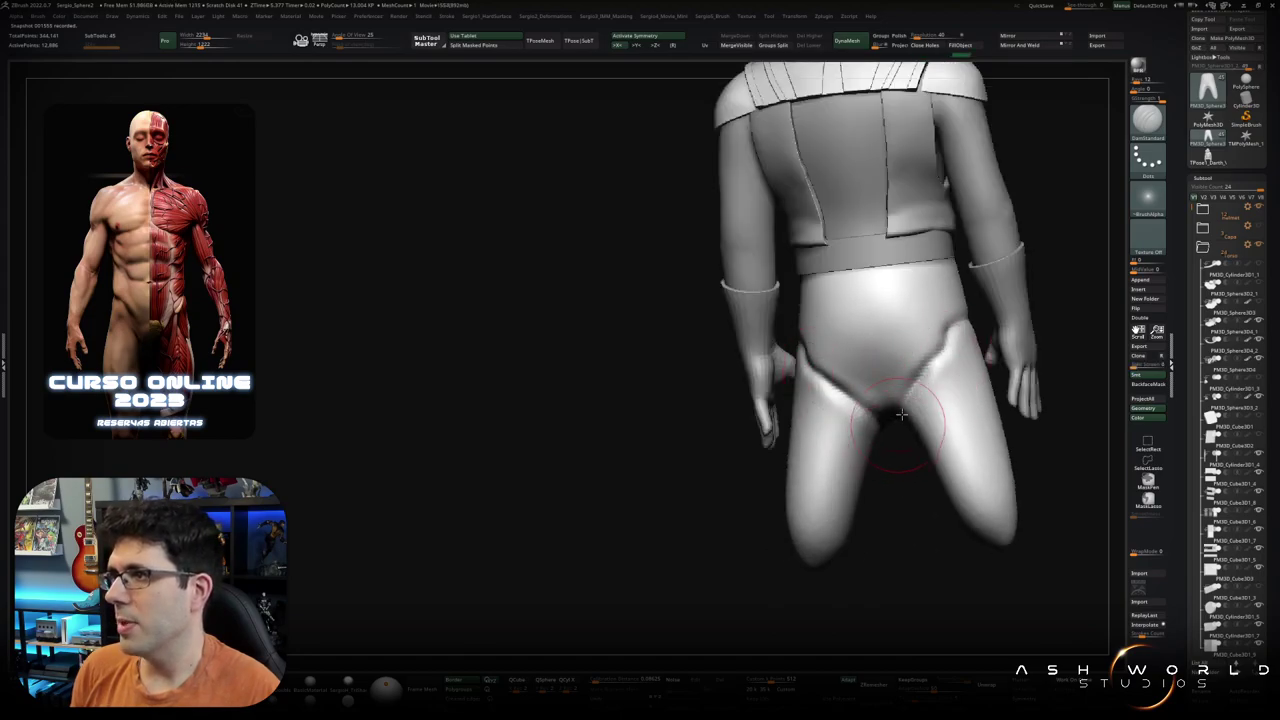
Step: Build up rounded buttocks and the lower back from behind
mouse_move(932, 366)
right_down()
mouse_move(906, 394)
mouse_move(943, 357)
mouse_move(851, 390)
right_up()
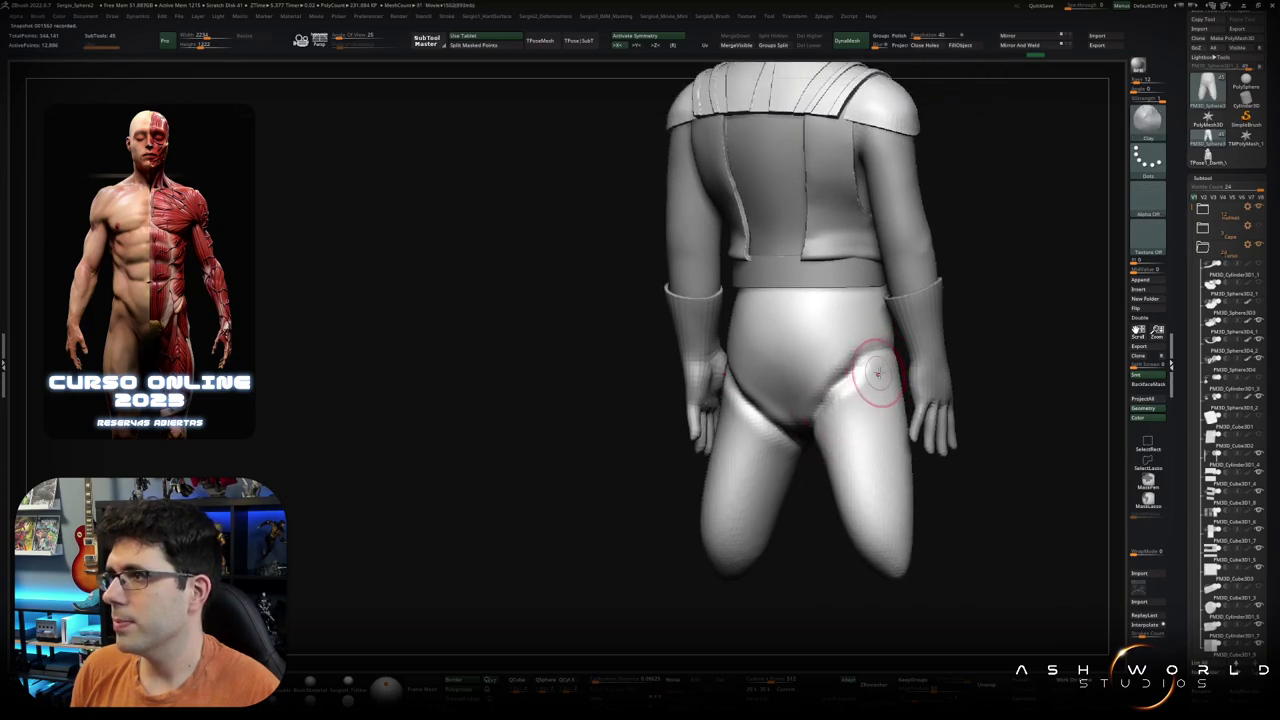
right_drag(735, 410, 863, 406)
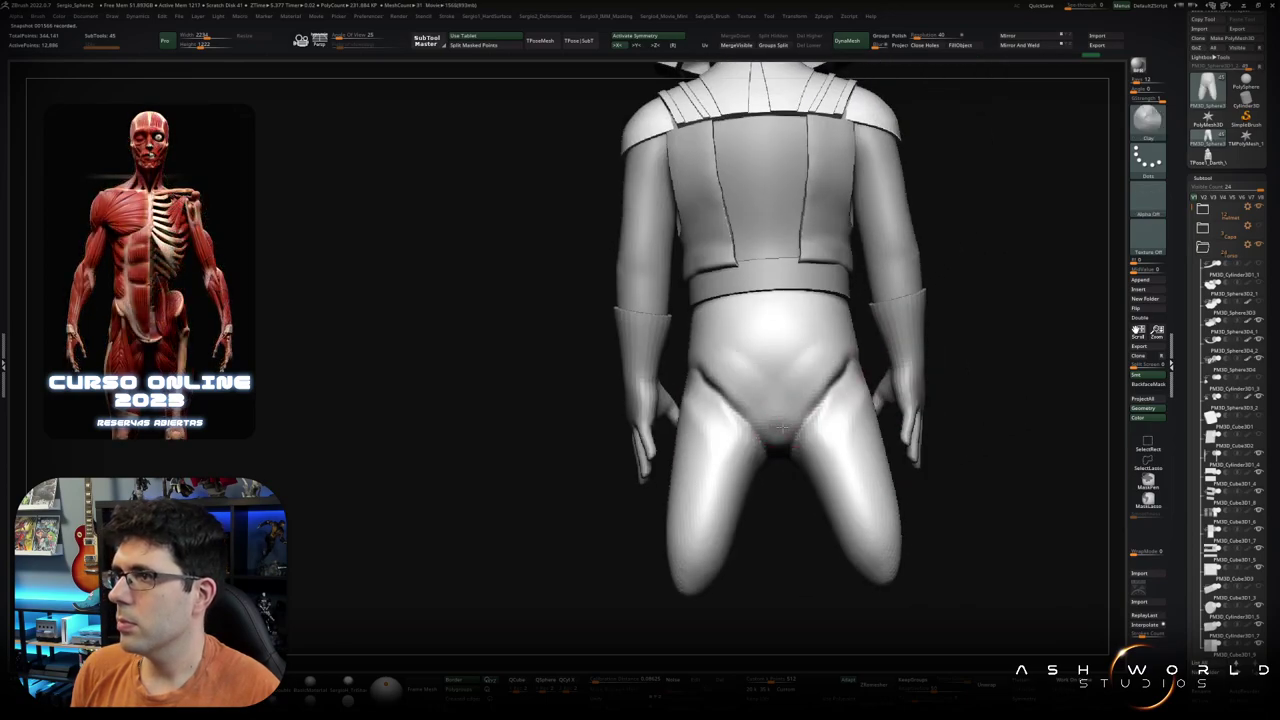
mouse_move(780, 400)
mouse_down()
mouse_move(757, 371)
mouse_move(809, 343)
mouse_move(790, 430)
mouse_up()
right_drag(790, 430, 800, 337)
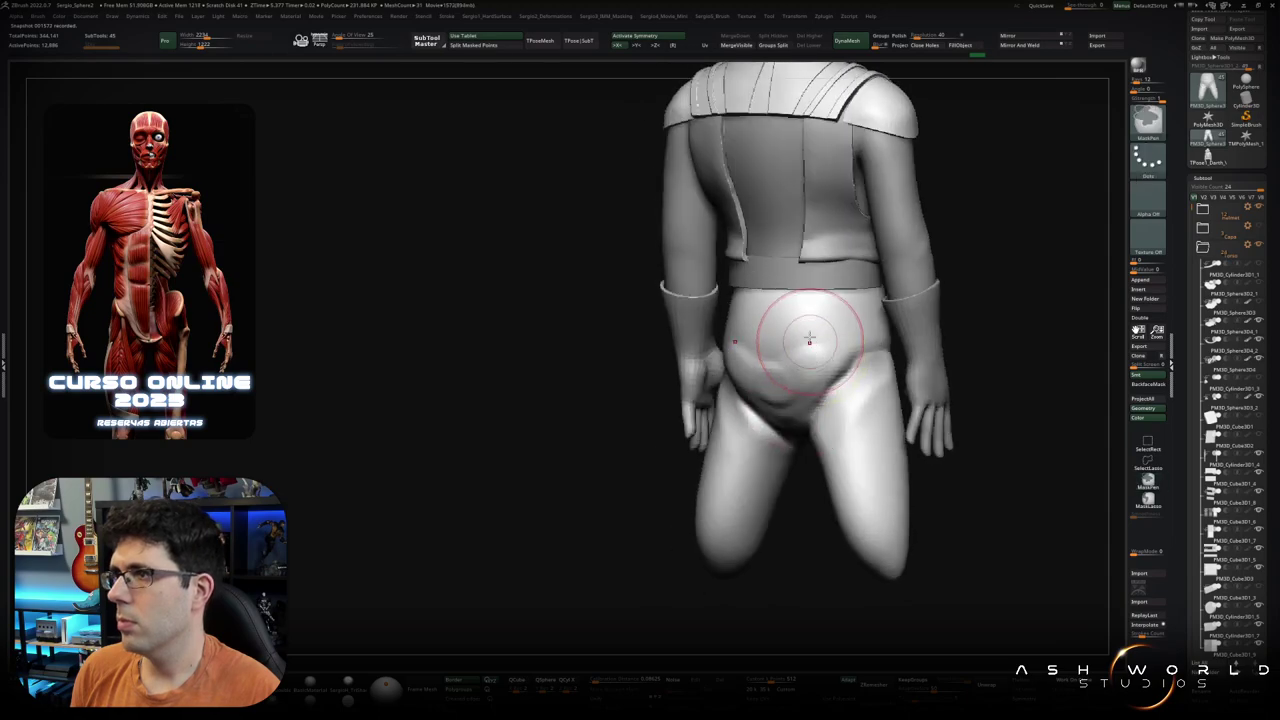
mouse_move(800, 337)
mouse_down()
mouse_move(740, 330)
mouse_move(765, 345)
mouse_up()
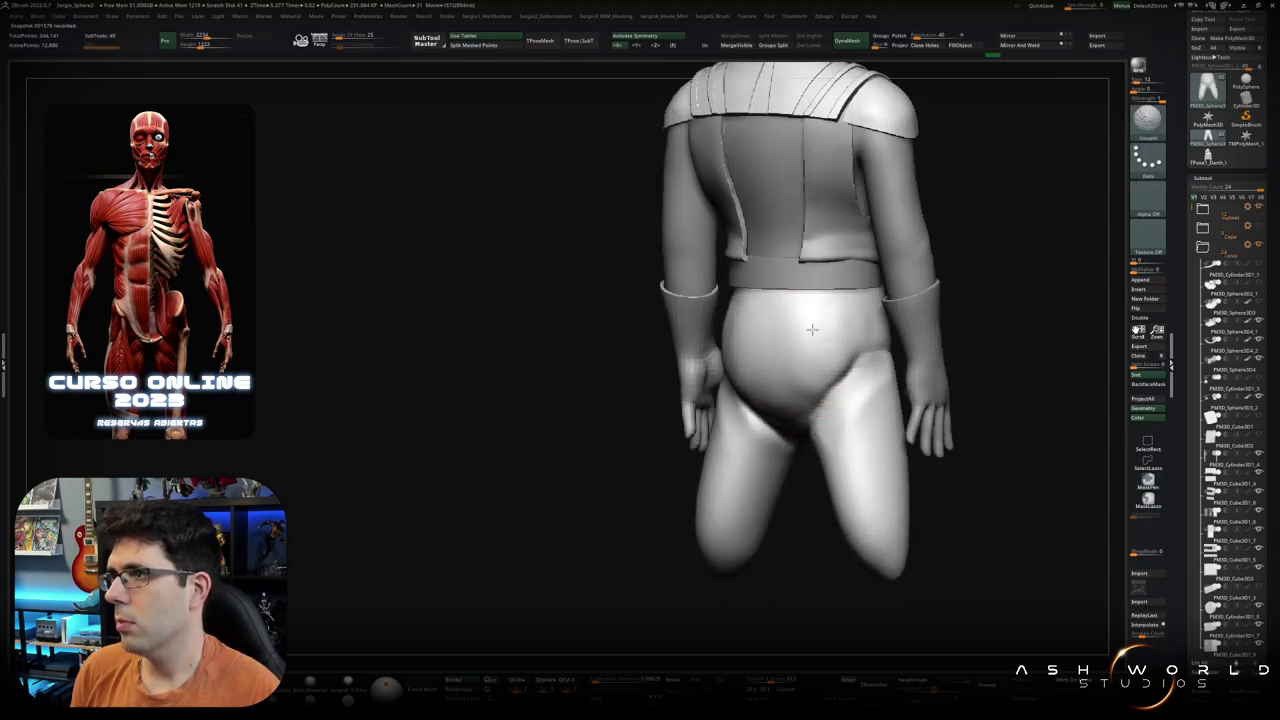
right_drag(848, 324, 865, 415)
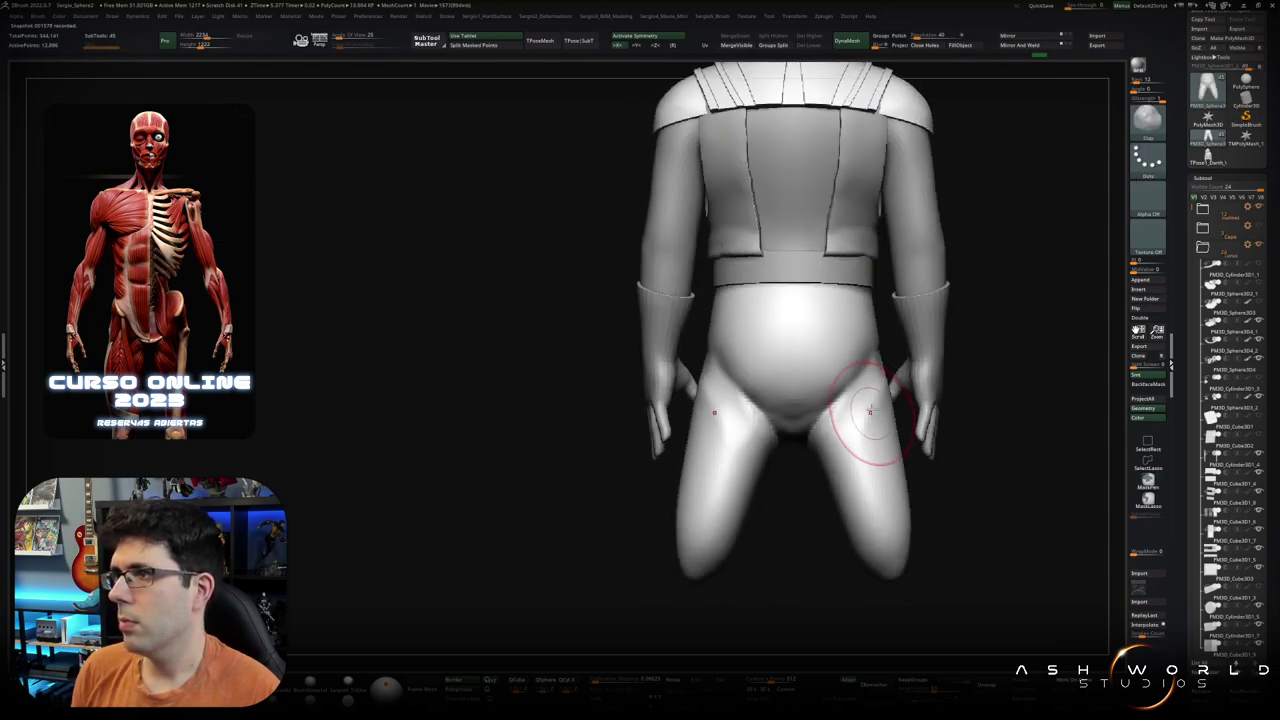
mouse_move(845, 460)
right_down()
mouse_move(812, 483)
mouse_move(833, 522)
mouse_move(823, 420)
mouse_move(838, 396)
mouse_move(850, 415)
mouse_move(829, 398)
mouse_move(857, 357)
right_up()
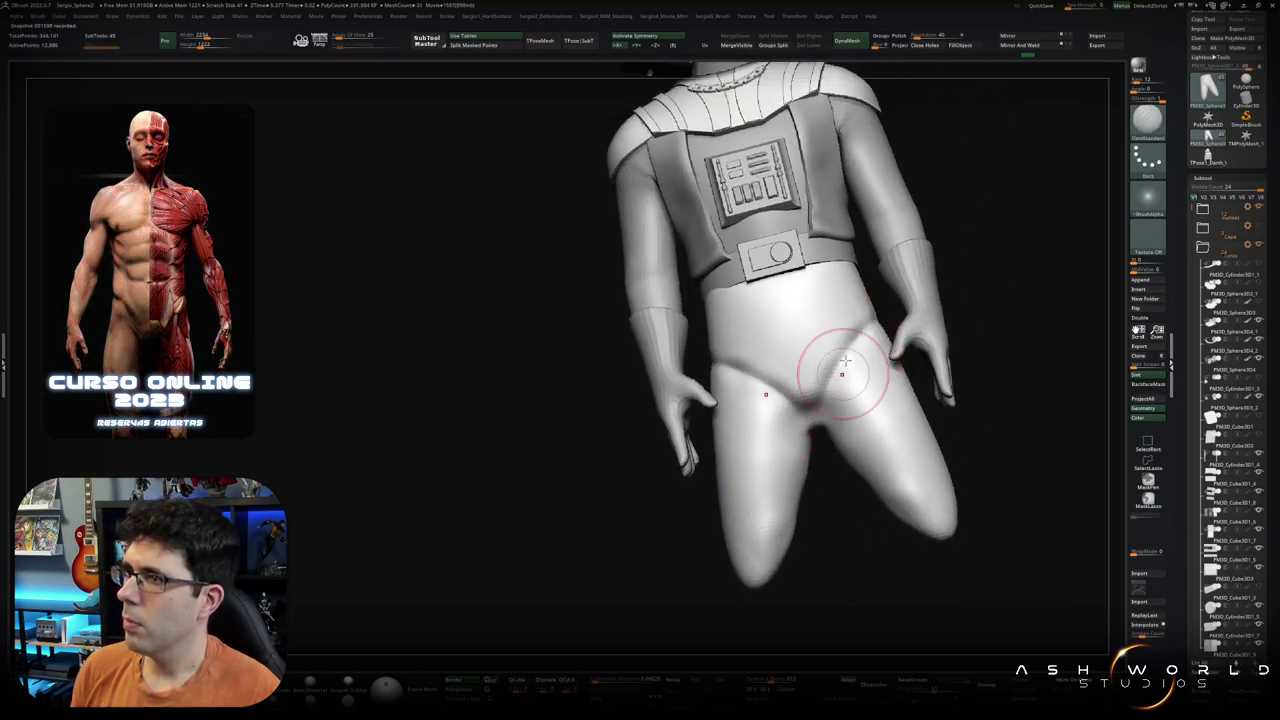
Step: Orbit the figure to check the back, shoulders and upright front
right_drag(829, 446, 826, 405)
right_drag(824, 479, 814, 443)
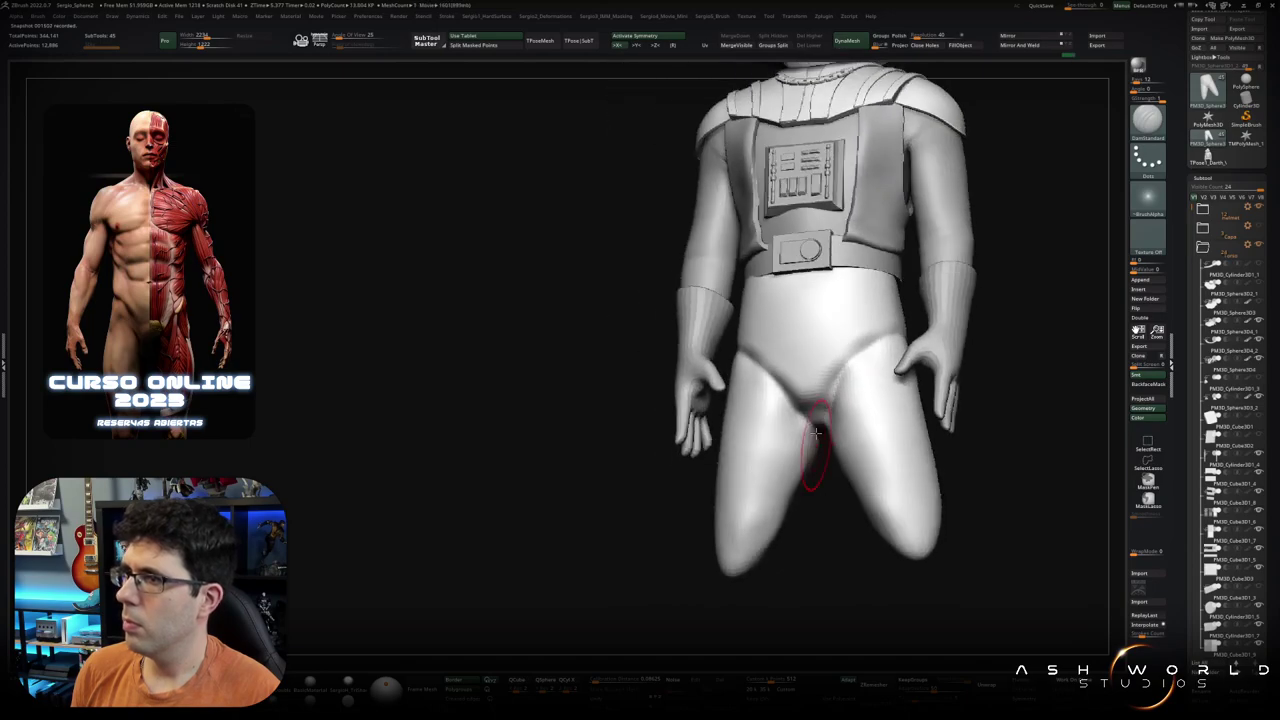
right_drag(800, 371, 818, 386)
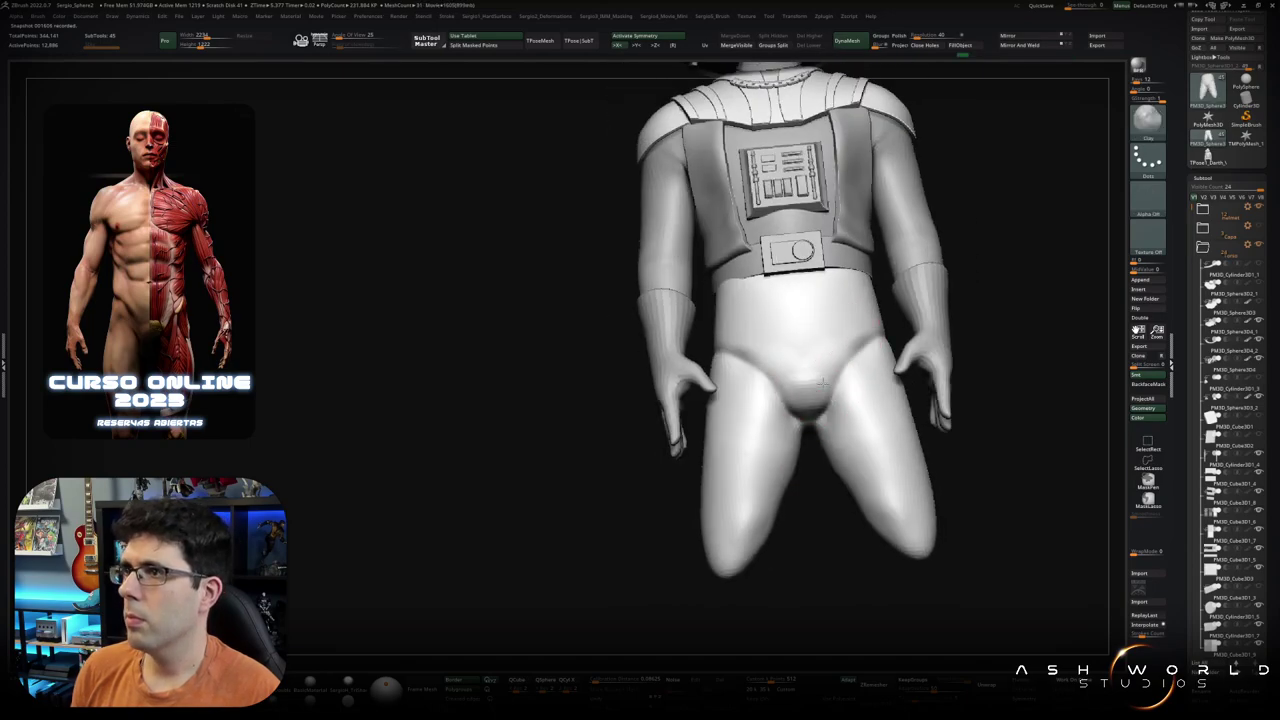
mouse_move(829, 314)
right_down()
mouse_move(808, 394)
mouse_move(788, 403)
right_up()
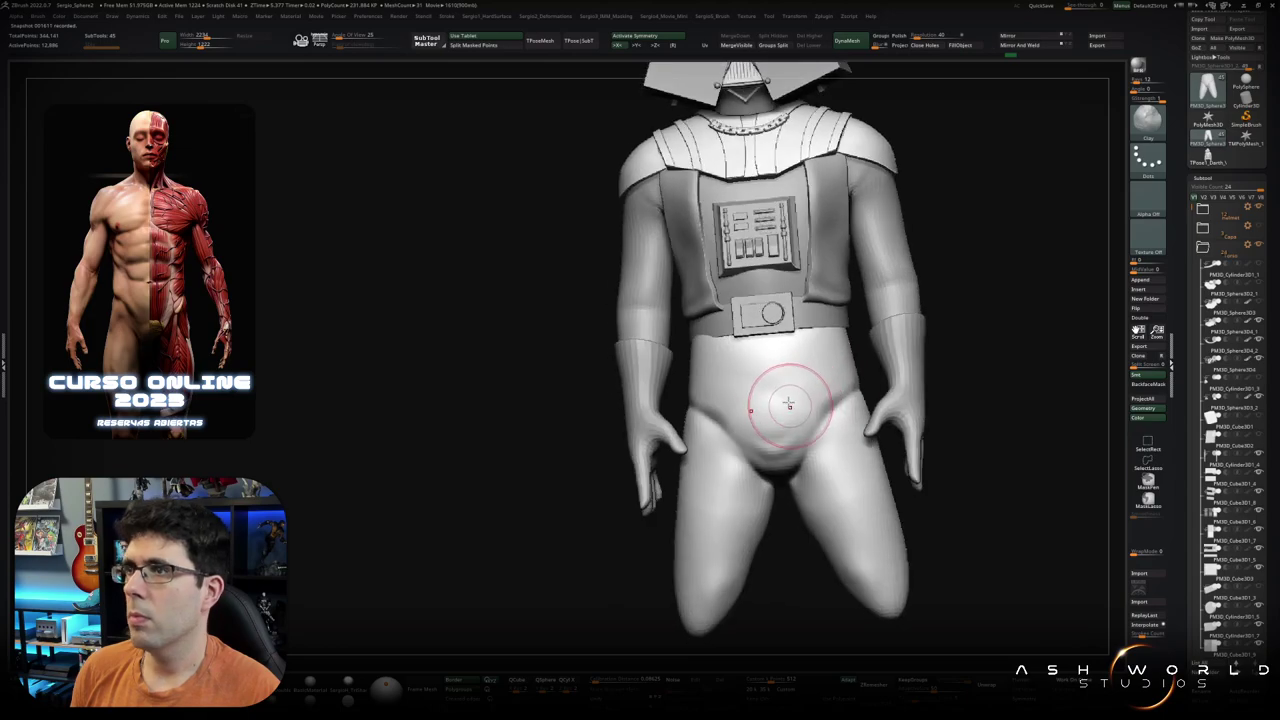
Step: Carve faint creases along the thighs with DamStandard, then spin the figure front to back
key(b)
key(d)
key(s)
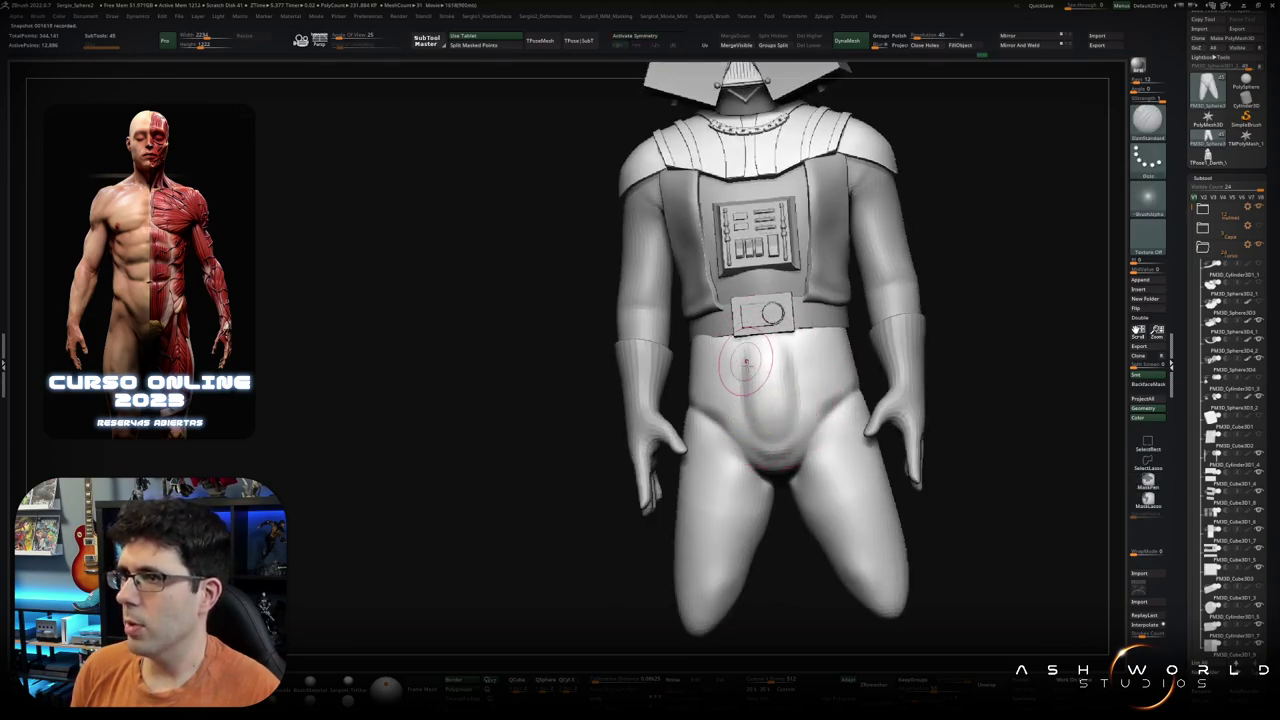
alt+right_drag(748, 360, 823, 423)
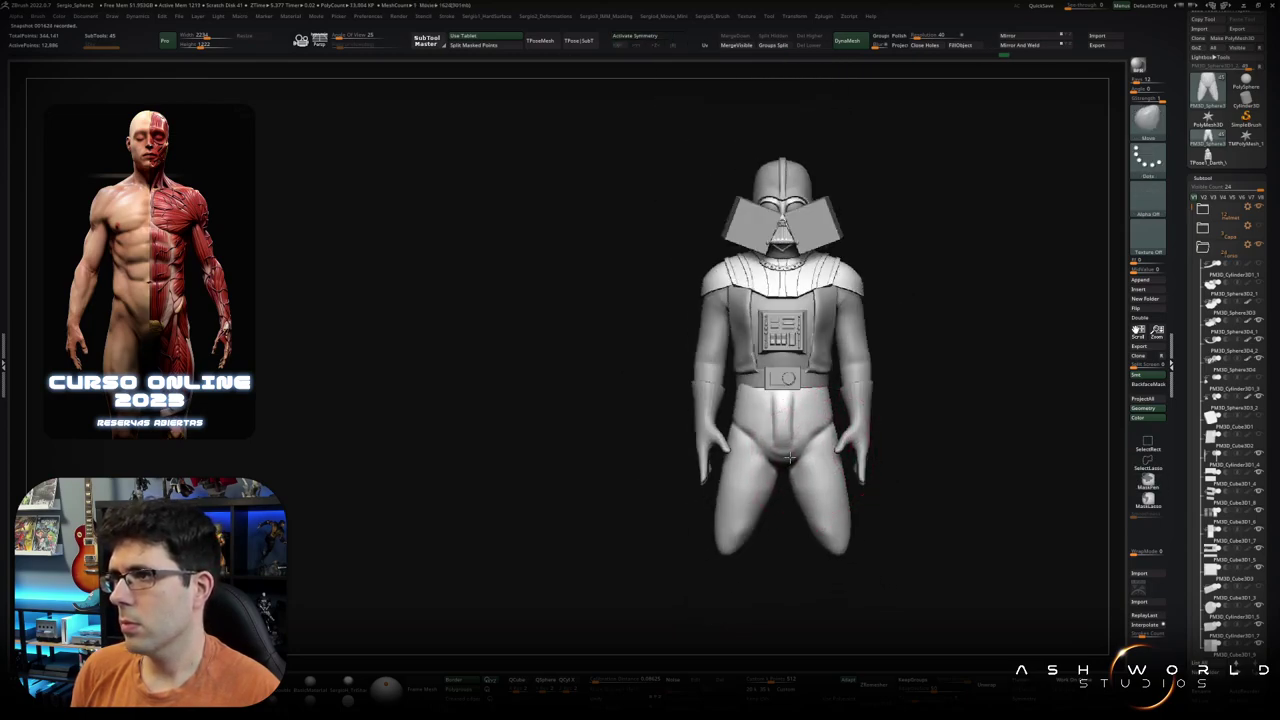
drag(820, 485, 818, 449)
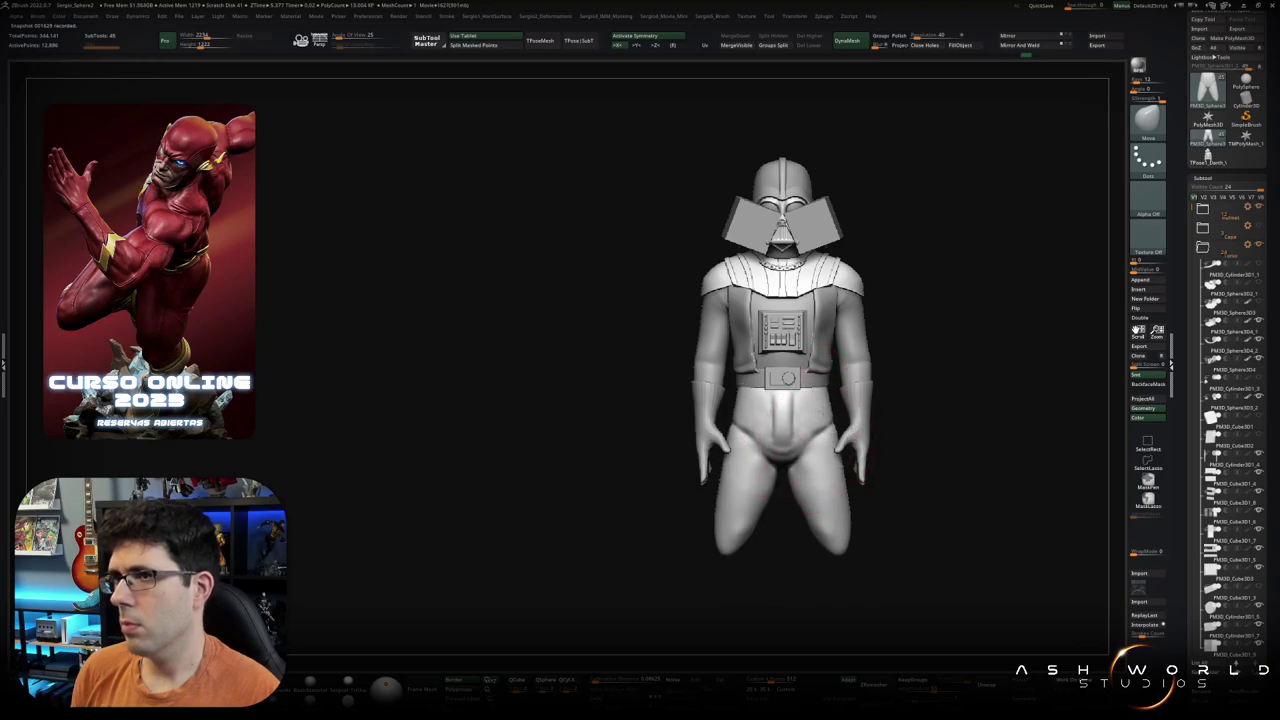
right_drag(828, 408, 766, 378)
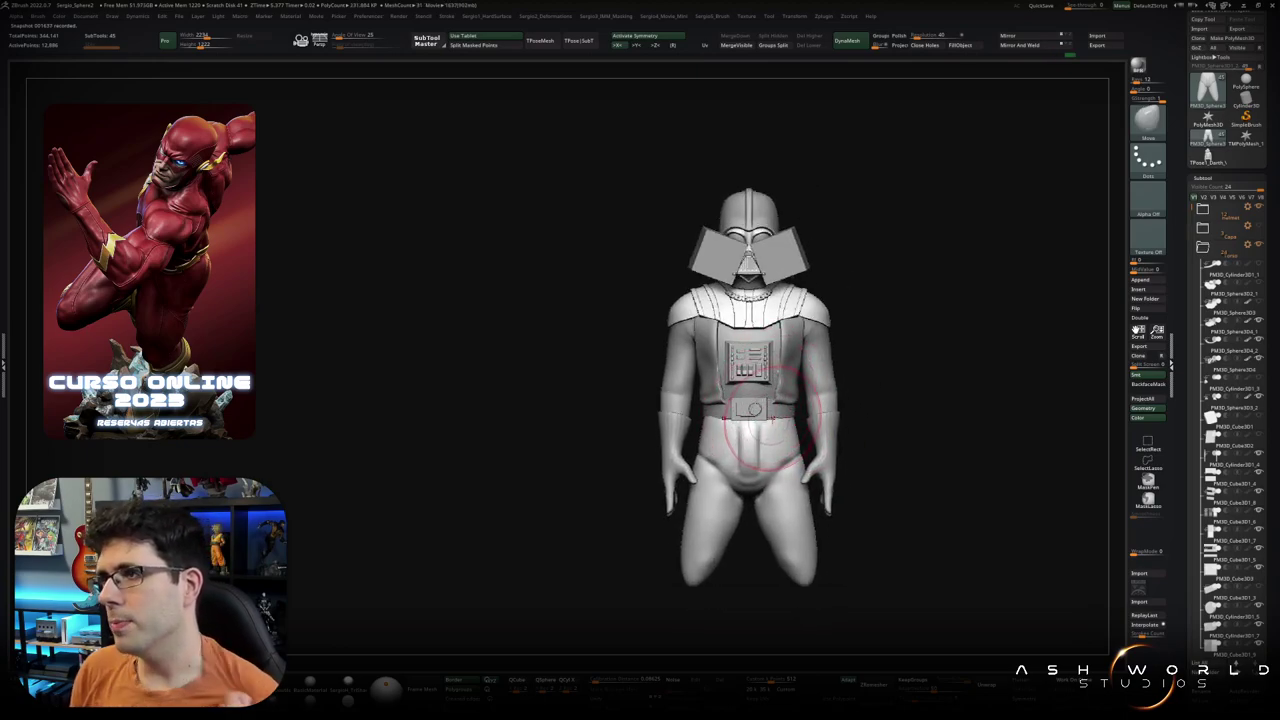
mouse_move(906, 374)
right_down()
mouse_move(796, 366)
mouse_move(700, 491)
mouse_move(777, 455)
mouse_move(763, 452)
right_up()
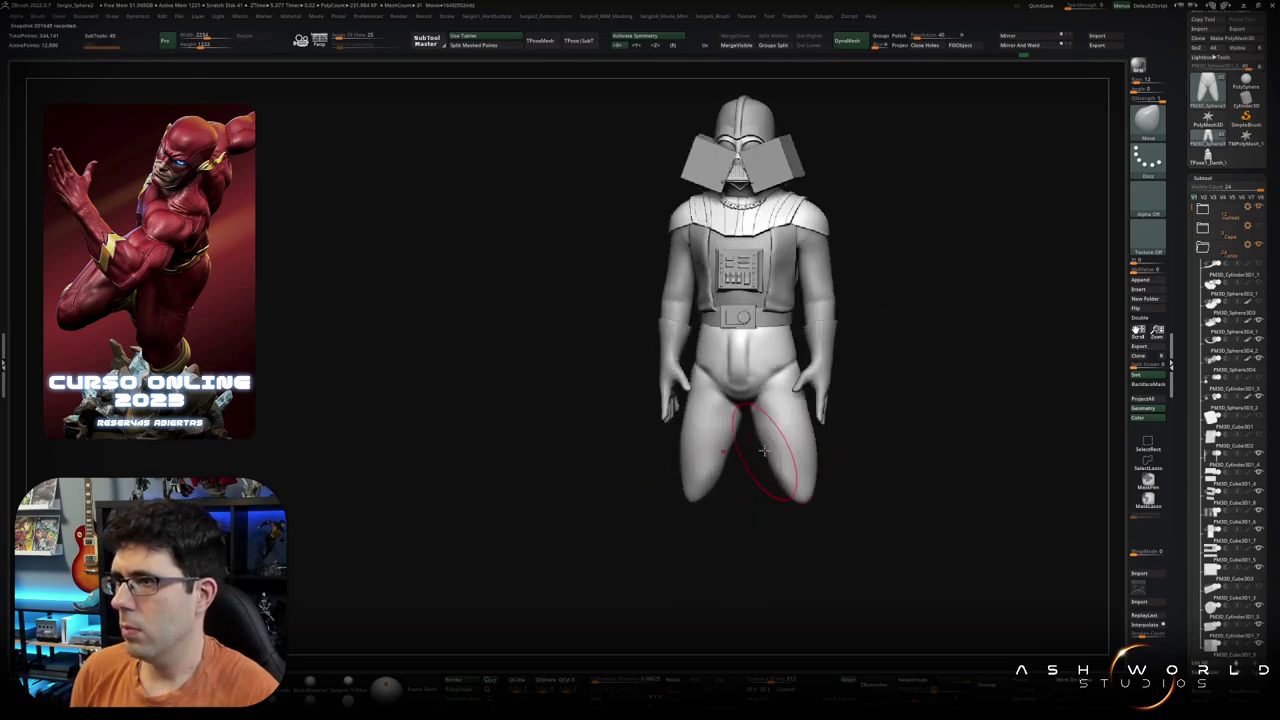
mouse_move(763, 452)
right_down()
mouse_move(760, 471)
mouse_move(808, 447)
mouse_move(877, 468)
mouse_move(830, 430)
mouse_move(854, 411)
right_up()
Step: Mask the lower body and shift the legs down and right with Transpose, then orbit to check
key(ctrl)
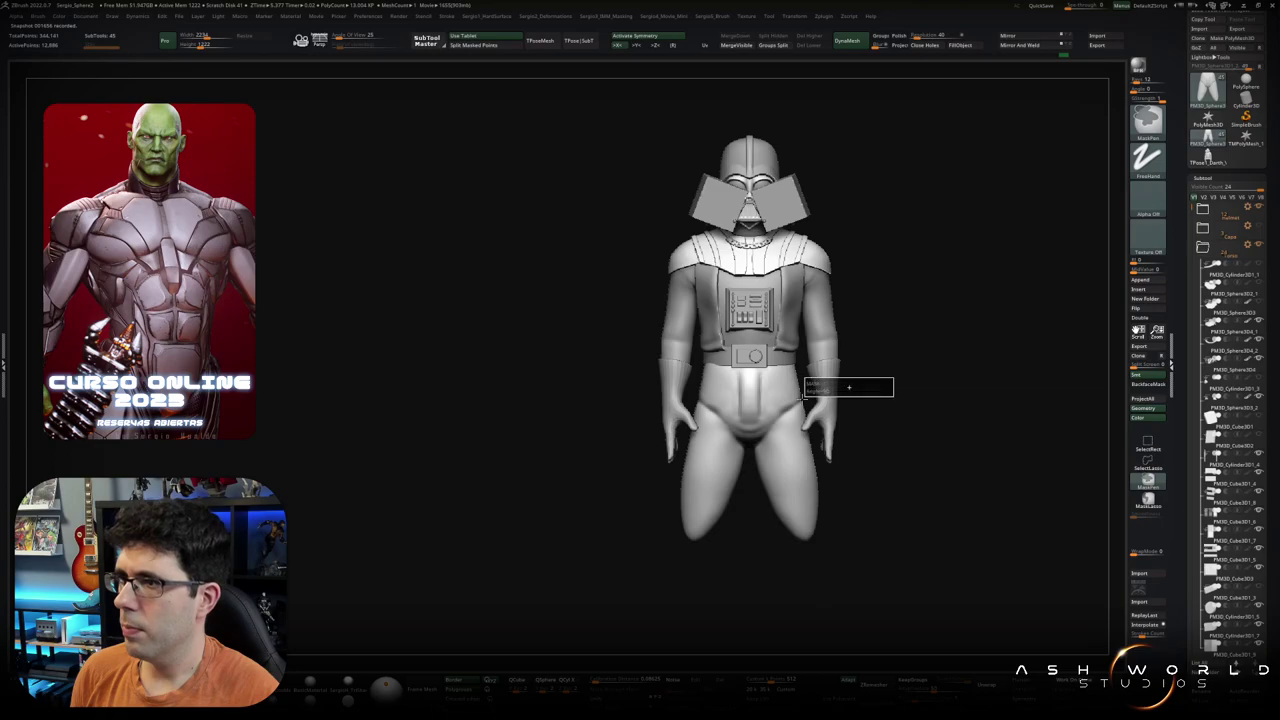
ctrl+drag(995, 427, 857, 371)
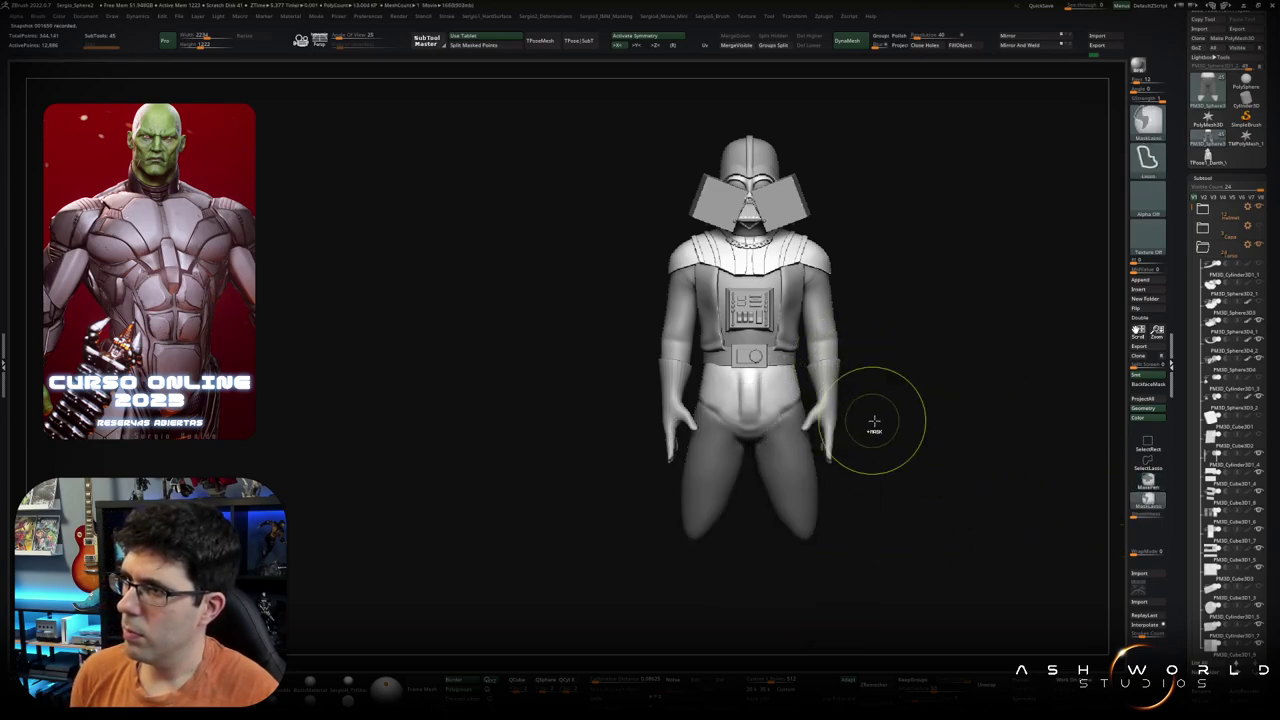
ctrl+drag(877, 423, 820, 460)
key(w)
mouse_move(799, 411)
mouse_down()
mouse_move(814, 398)
mouse_move(764, 528)
mouse_move(762, 516)
mouse_up()
key(q)
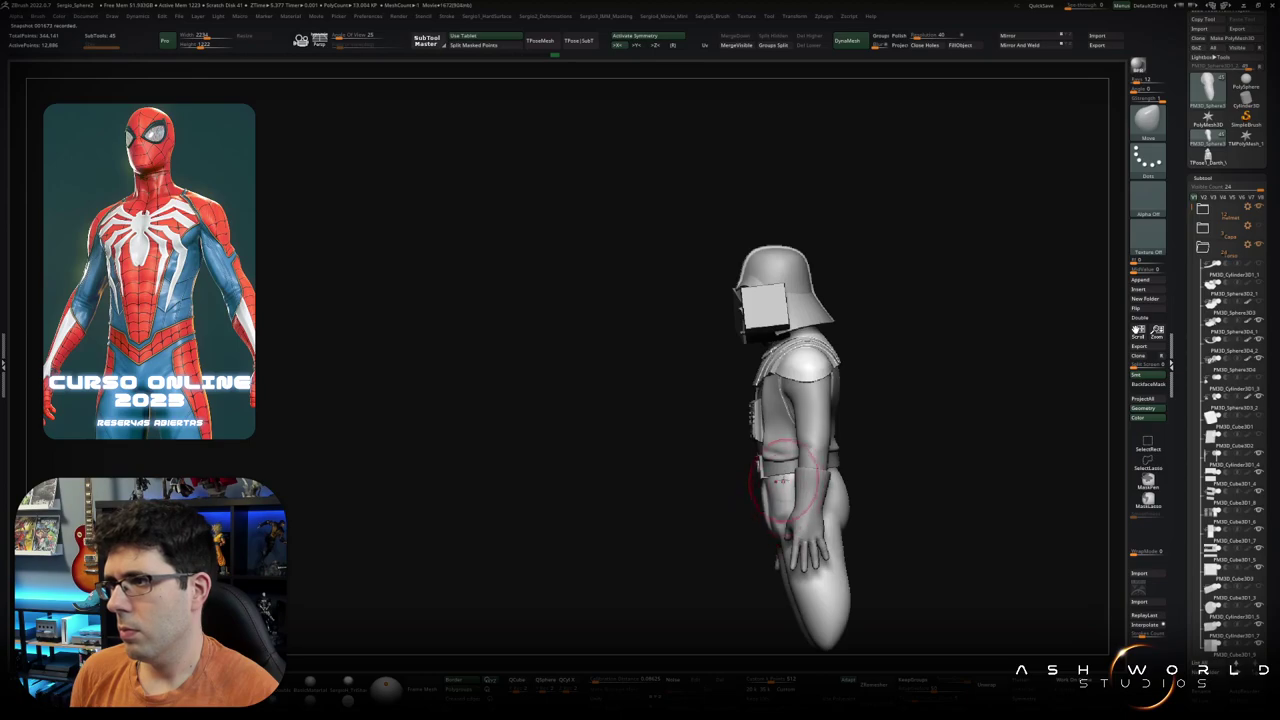
drag(789, 482, 793, 518)
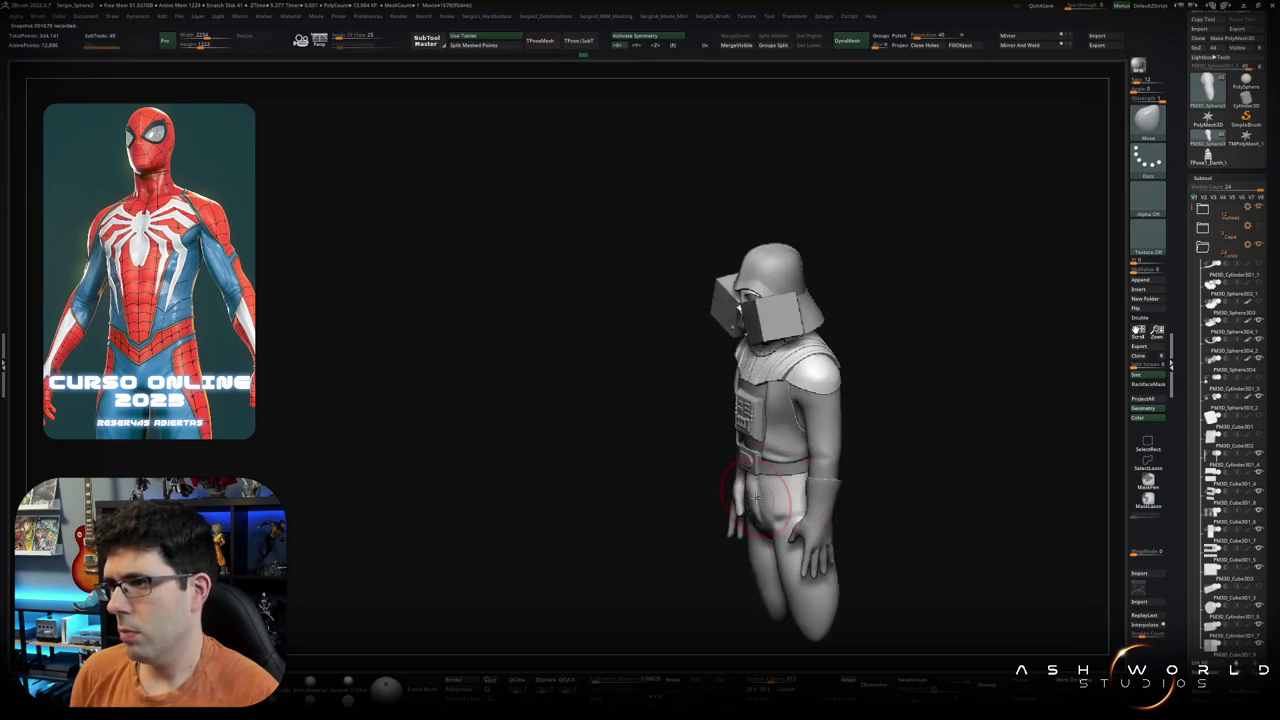
mouse_move(757, 497)
right_down()
mouse_move(782, 490)
mouse_move(799, 509)
right_up()
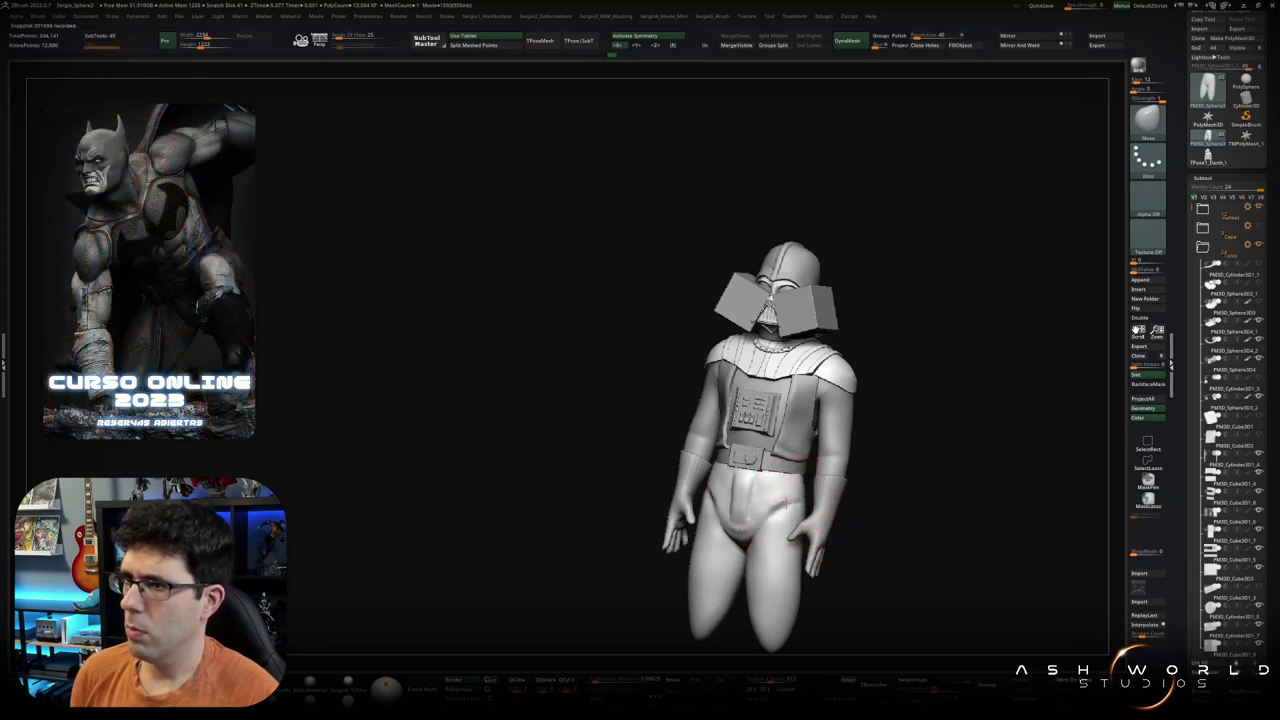
mouse_move(790, 500)
right_down()
mouse_move(789, 531)
mouse_move(871, 463)
mouse_move(797, 480)
right_up()
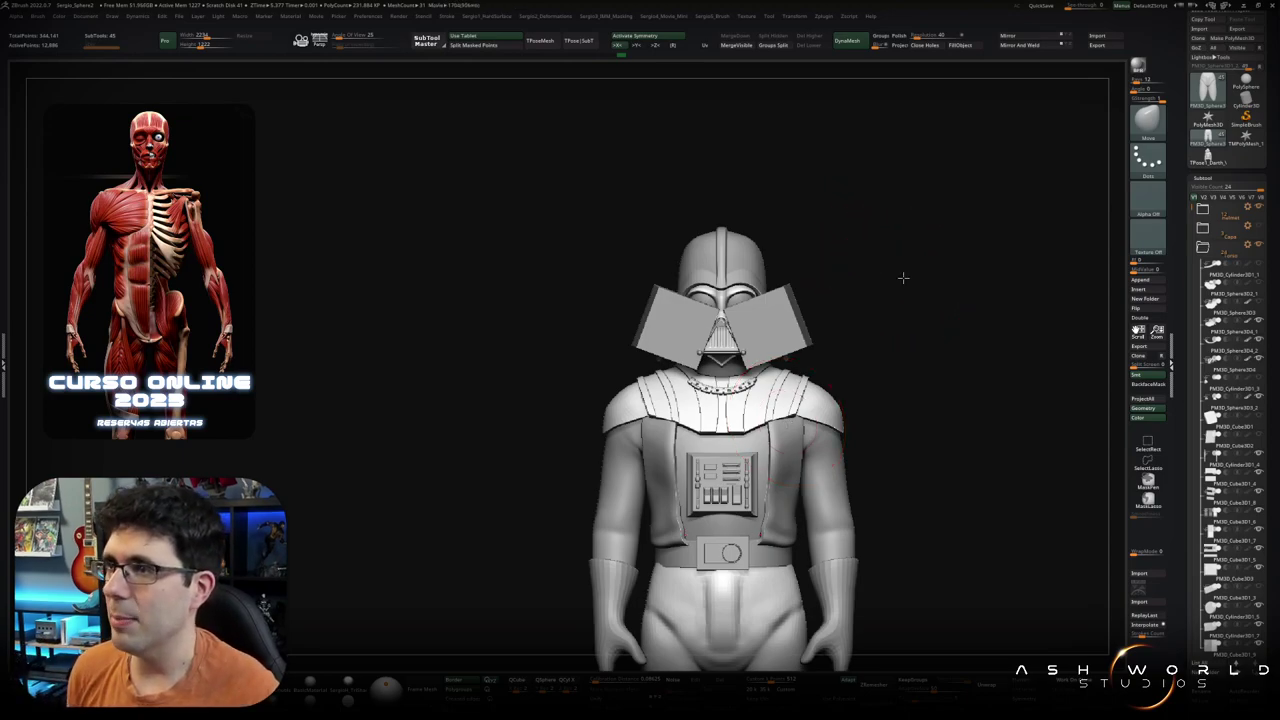
Step: Step through the subtools to the helmet parts, hiding the inner head piece and then unhiding everything
alt+drag(903, 277, 794, 249)
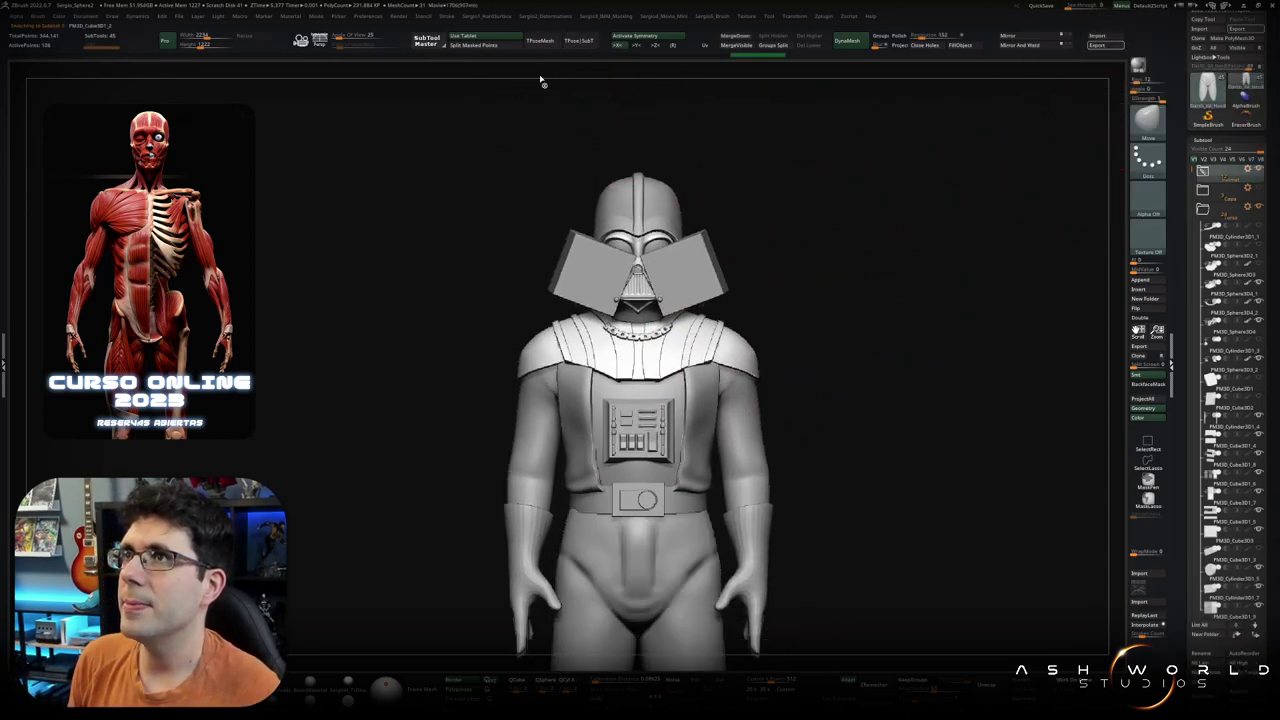
alt+click(731, 280)
key(Down)
key(Down)
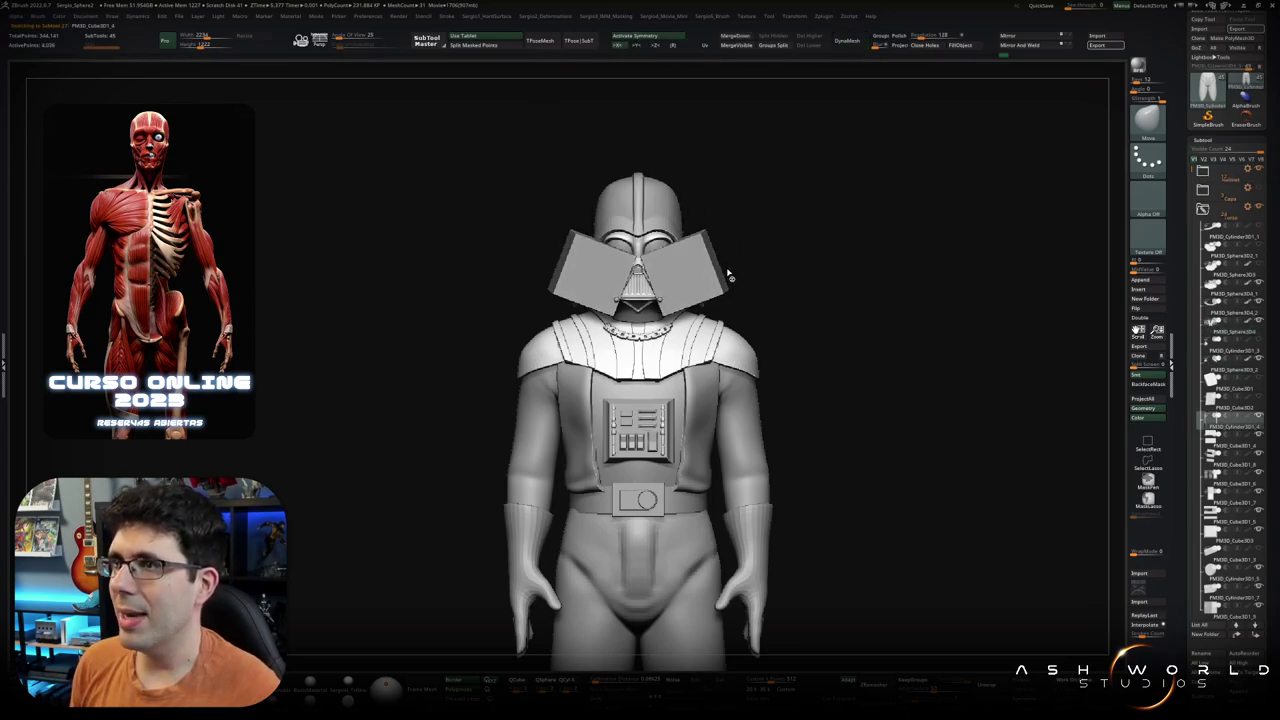
key(Down)
key(Down)
key(Down)
key(Down)
key(Down)
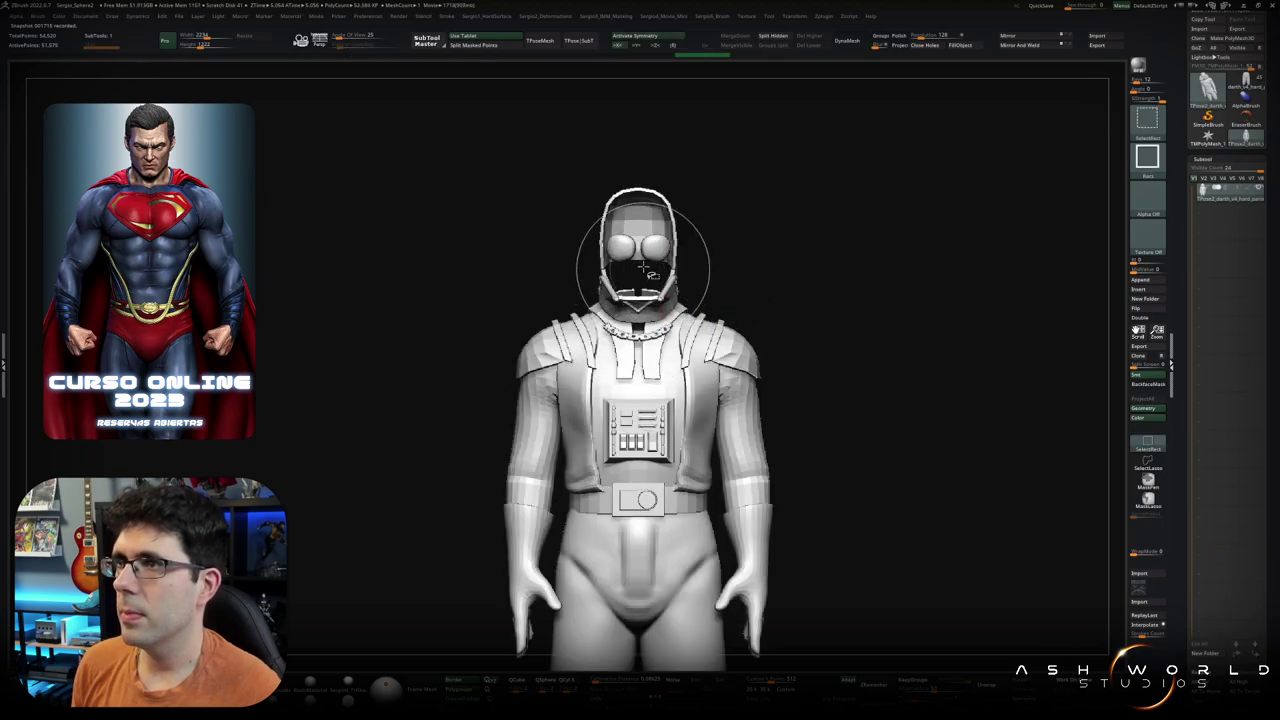
ctrl+alt+shift+click(654, 265)
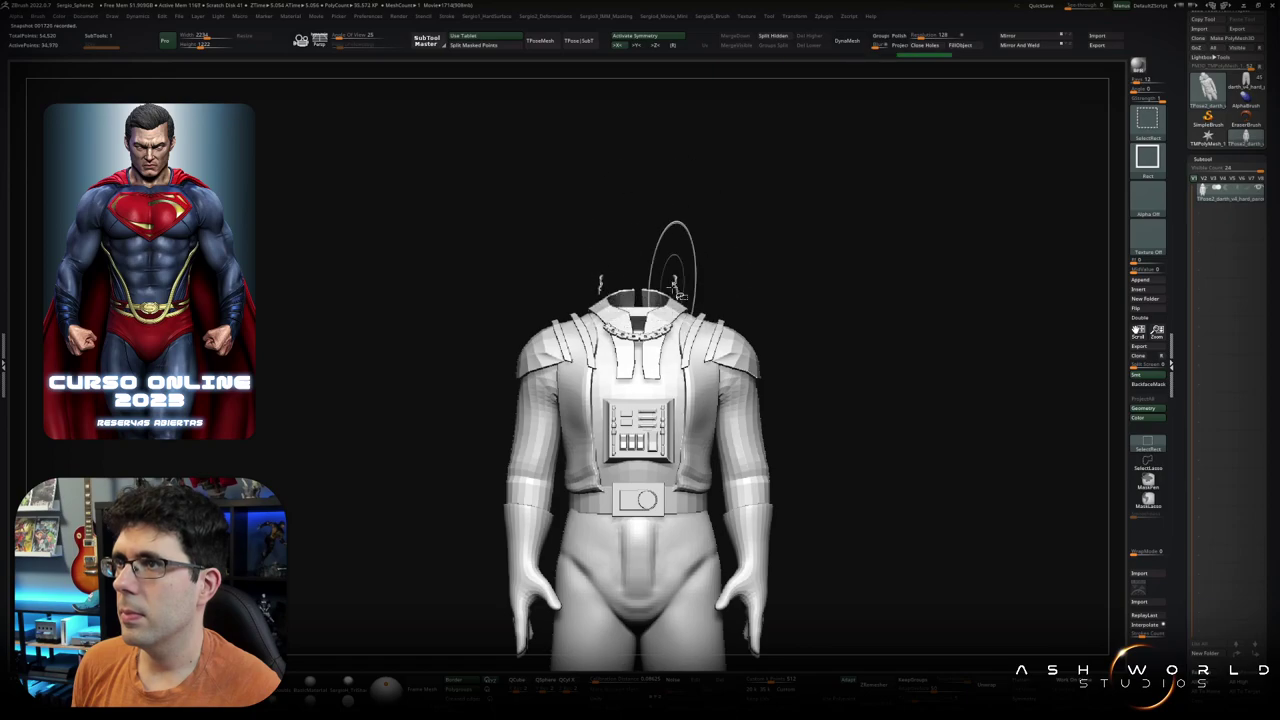
drag(676, 290, 723, 286)
ctrl+shift+click(743, 274)
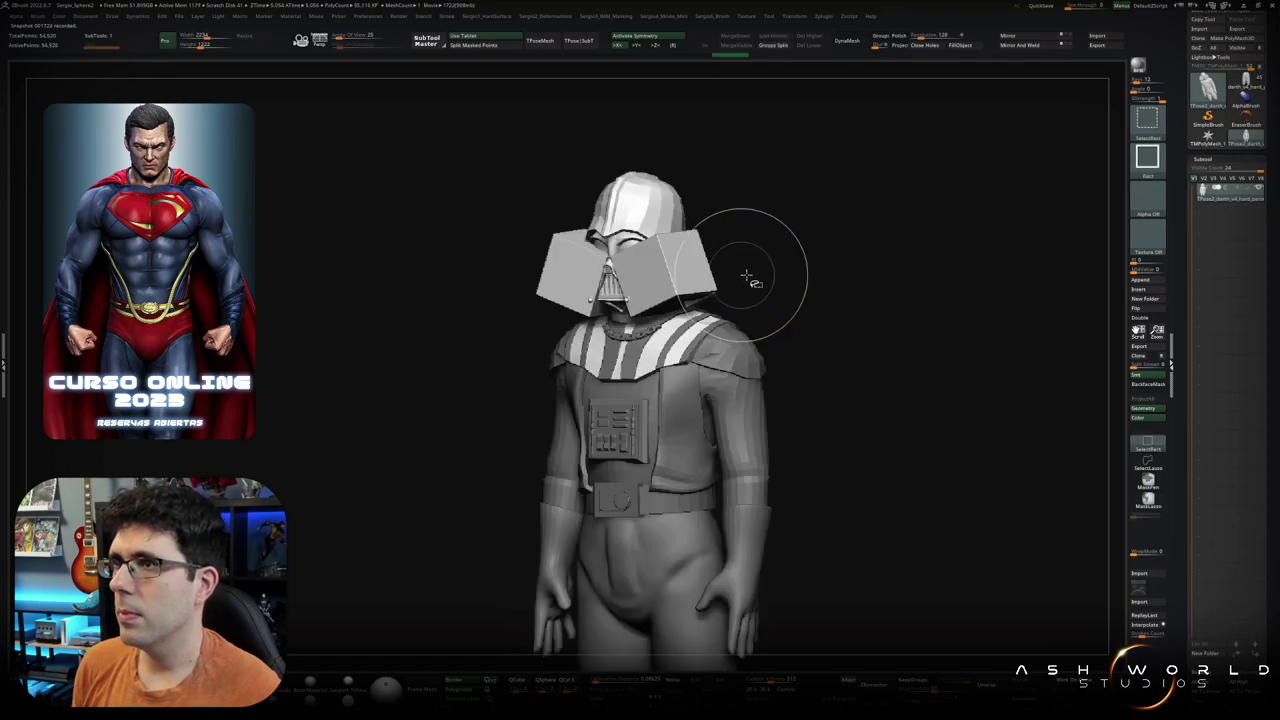
key(ctrl+z)
key(ctrl+z)
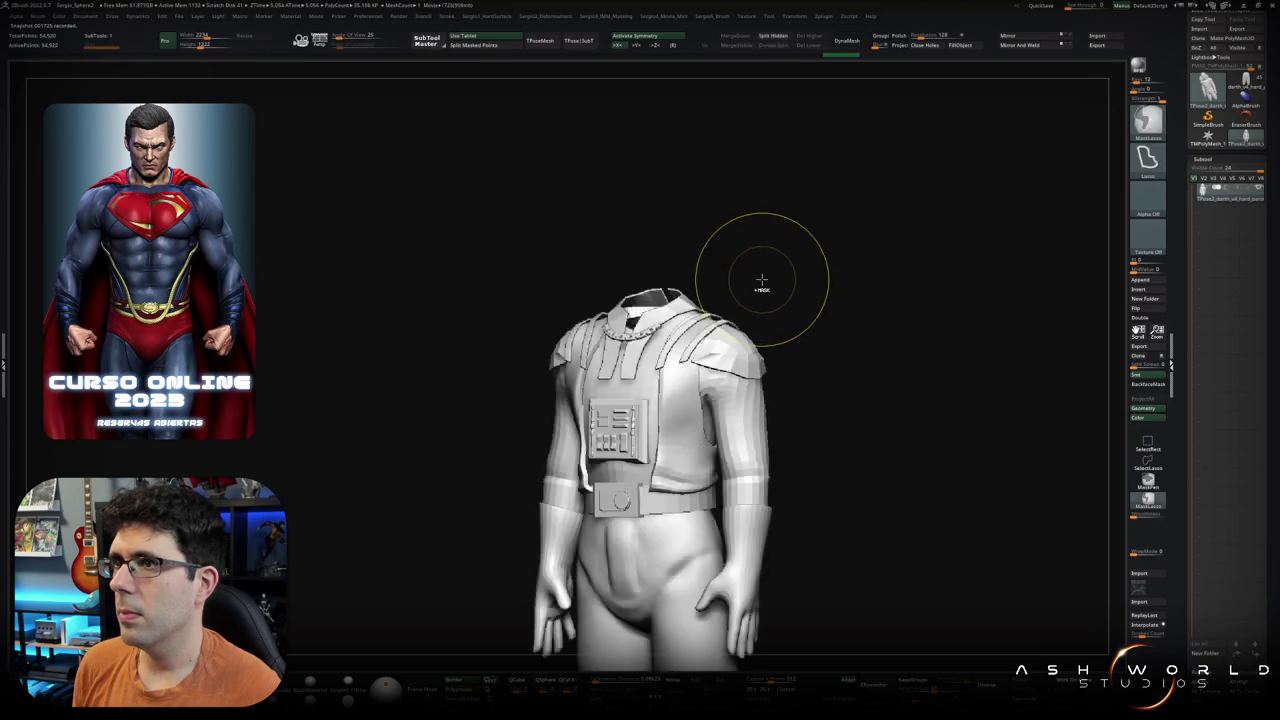
mouse_move(712, 295)
shift+mouse_down()
mouse_move(748, 286)
mouse_move(748, 323)
shift+mouse_up()
ctrl+shift+click(807, 295)
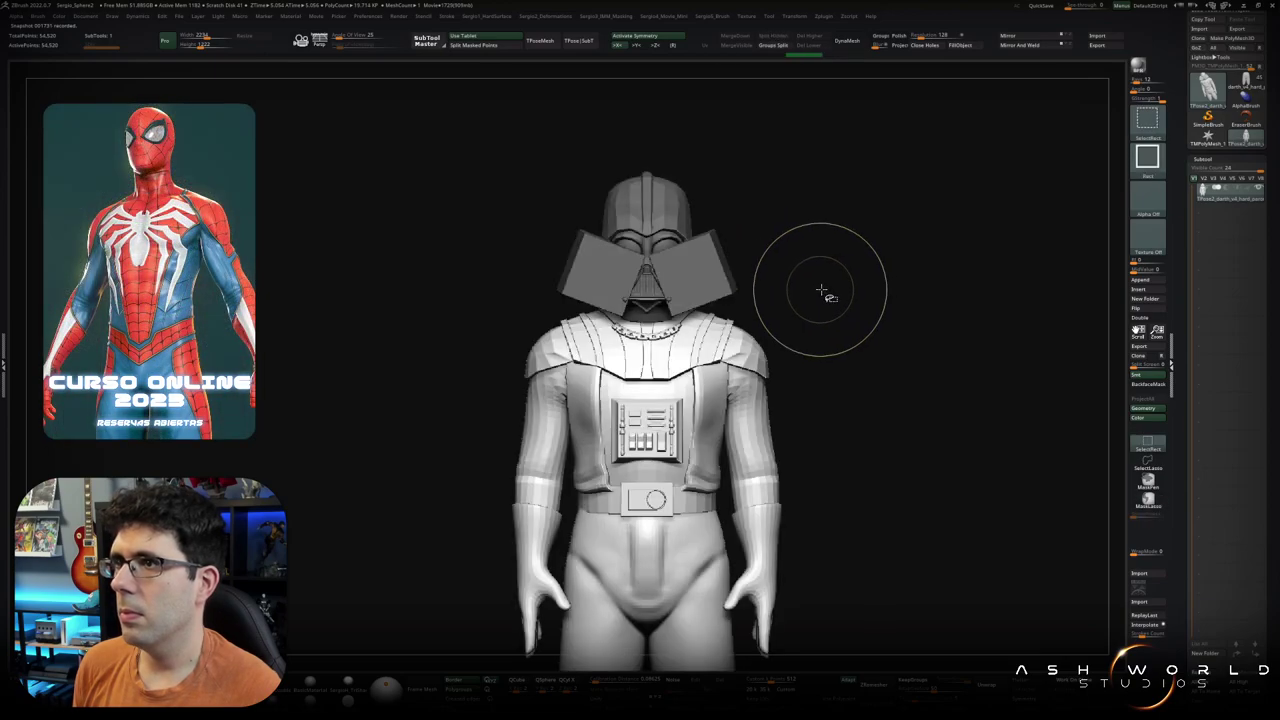
Step: Reshape the upper-back panel, shoulder edges and right side with the Move brush
key(s)
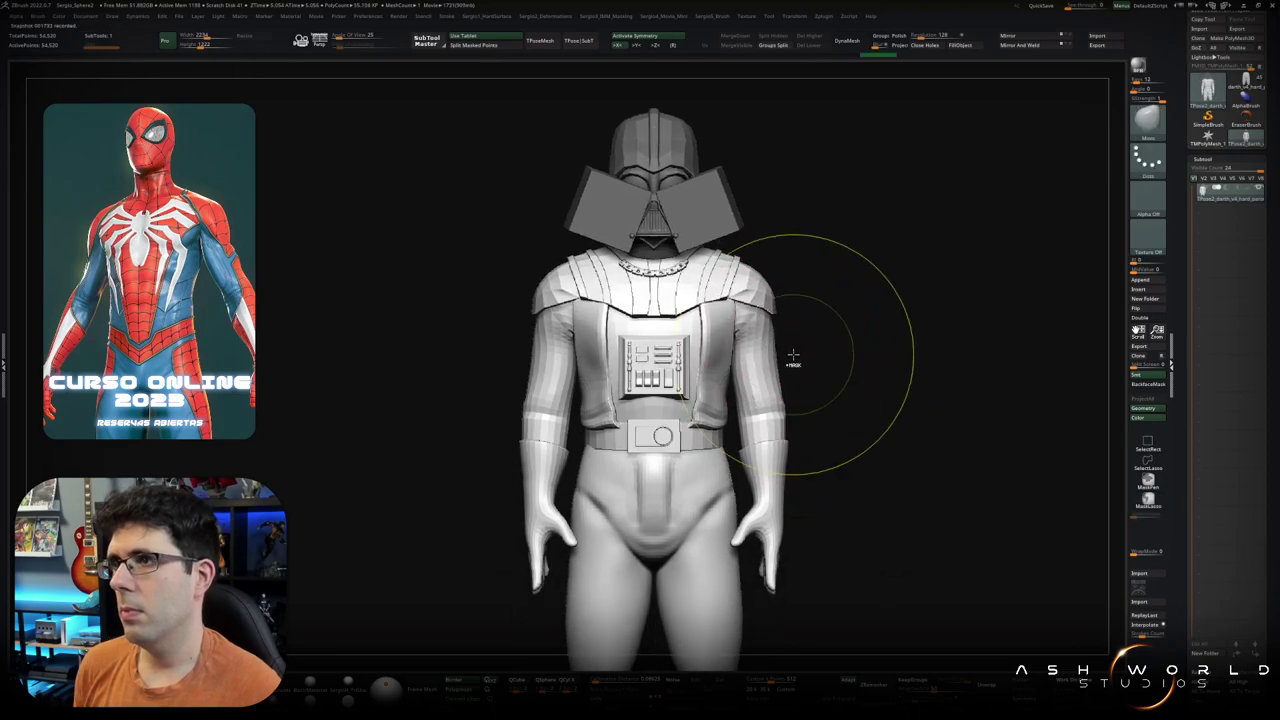
alt+drag(791, 360, 766, 291)
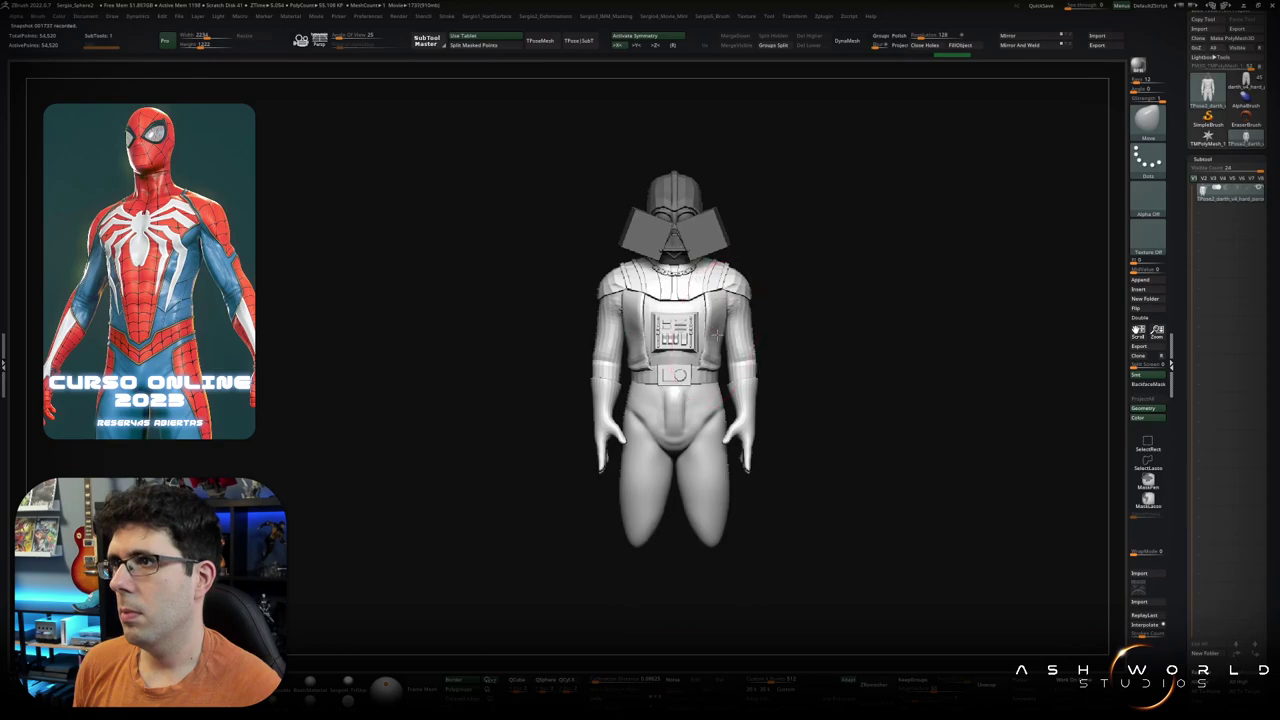
right_drag(713, 325, 723, 335)
mouse_move(722, 335)
mouse_down()
mouse_move(760, 320)
mouse_move(713, 295)
mouse_move(644, 290)
mouse_up()
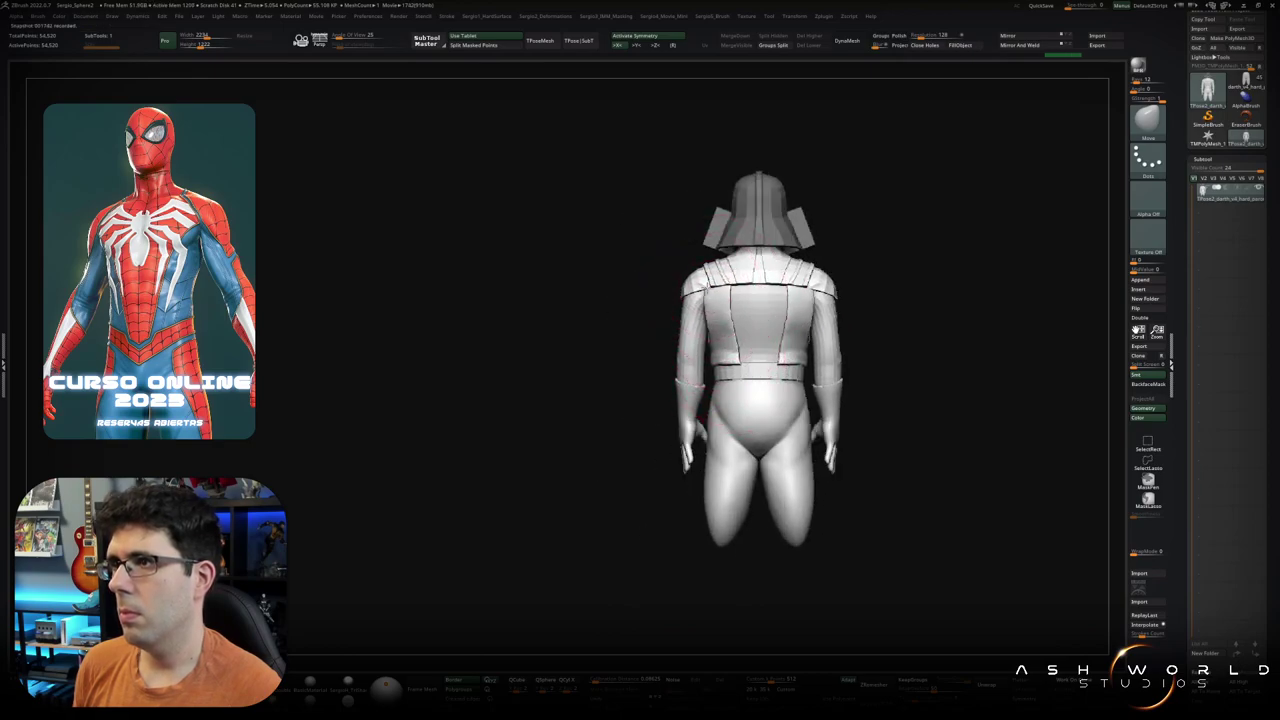
mouse_move(716, 302)
right_down()
mouse_move(769, 326)
mouse_move(738, 370)
right_up()
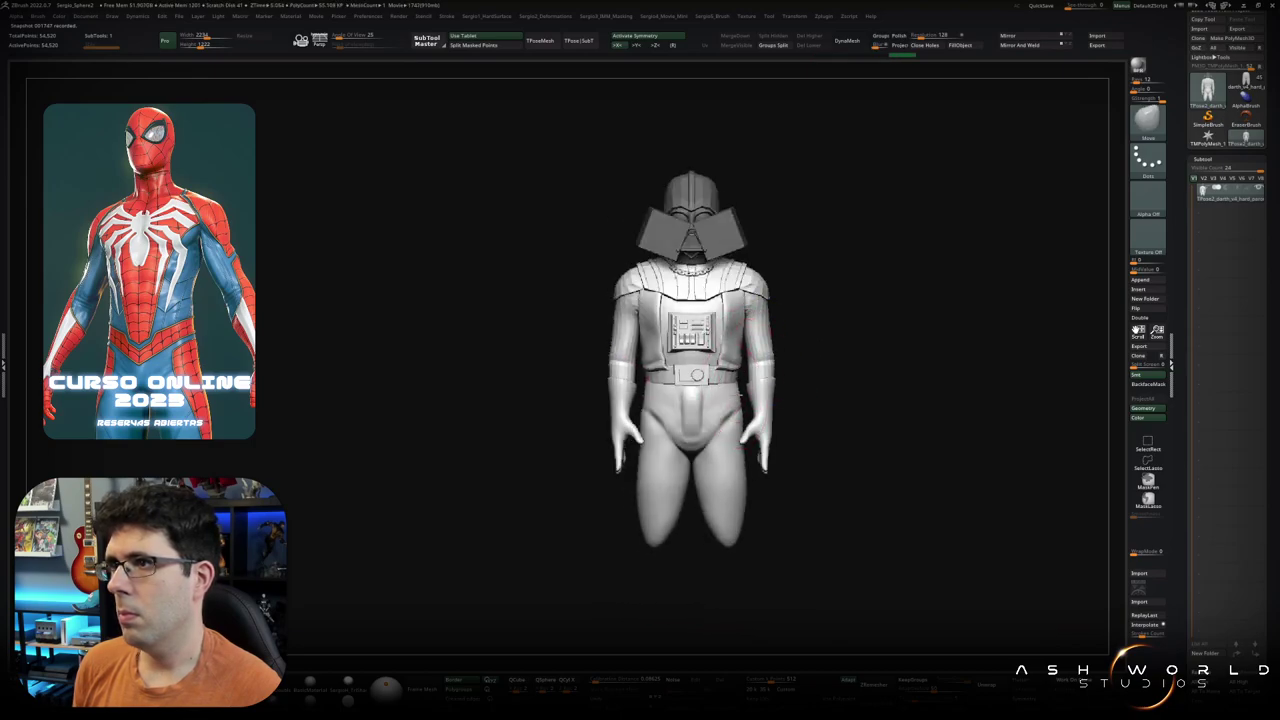
mouse_move(735, 412)
mouse_down()
mouse_move(750, 458)
mouse_move(716, 485)
mouse_up()
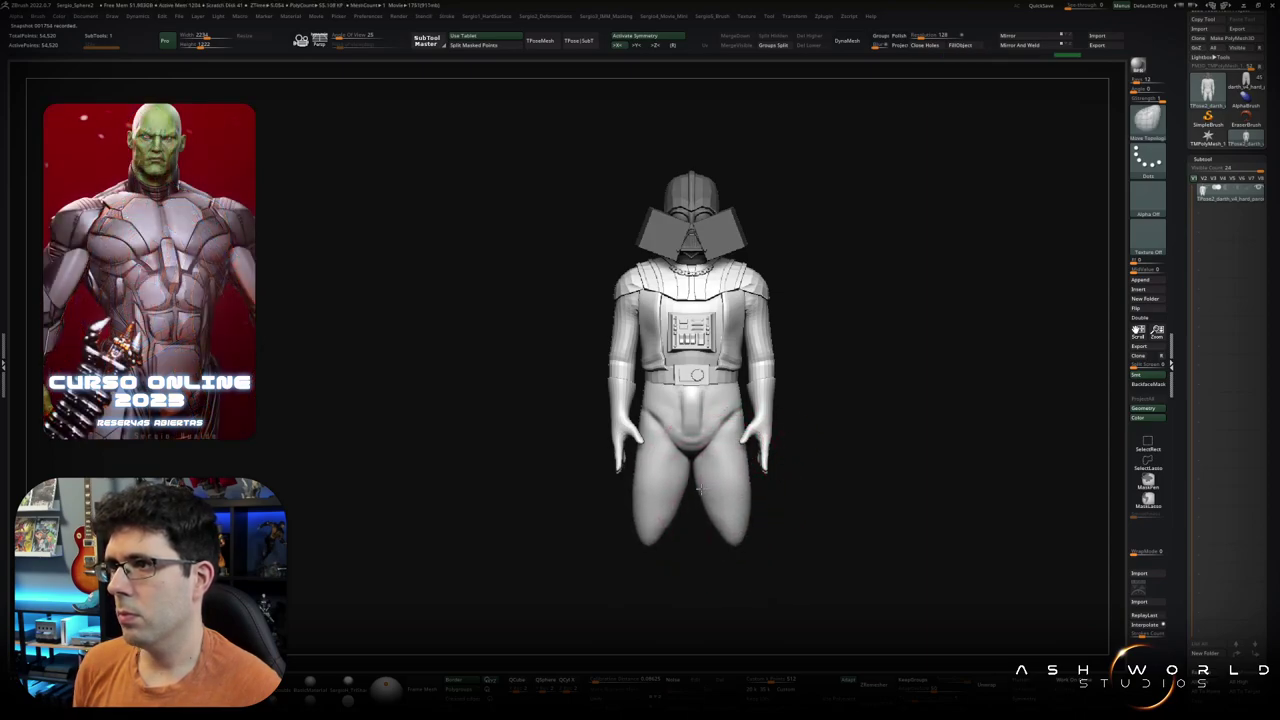
Step: Round out the back of the thigh from a side profile
right_drag(771, 490, 751, 523)
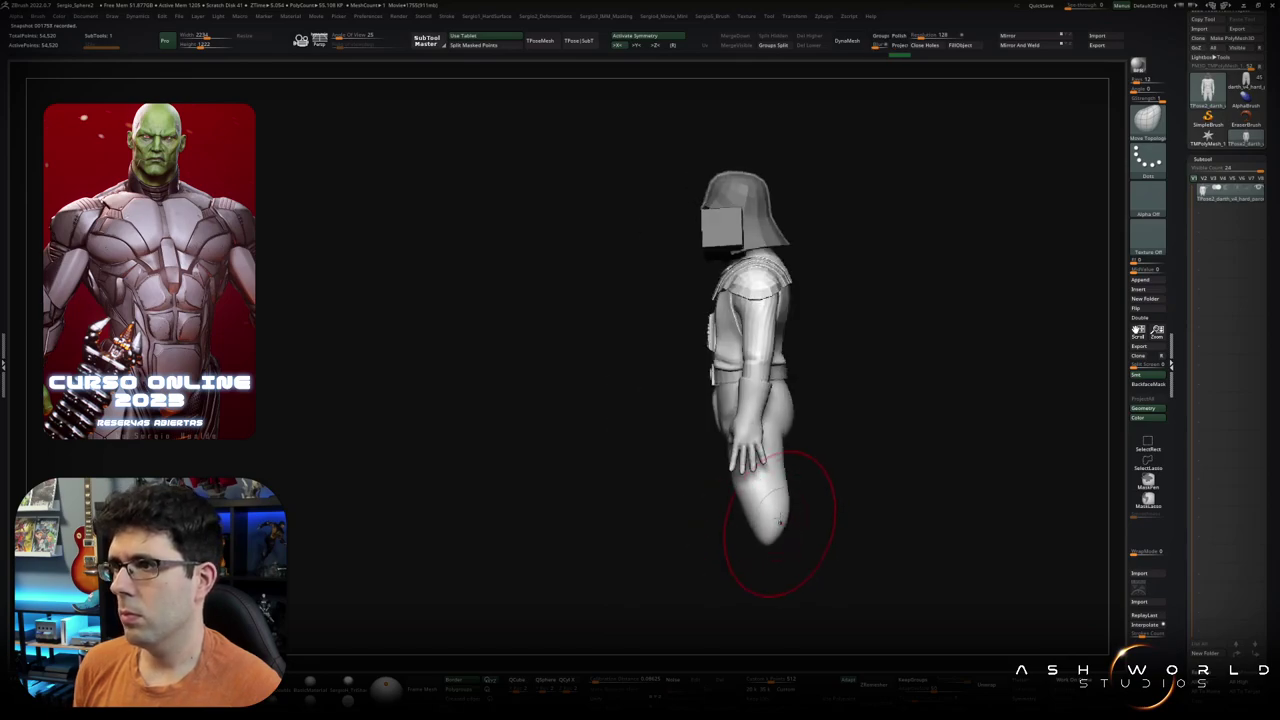
drag(779, 518, 792, 468)
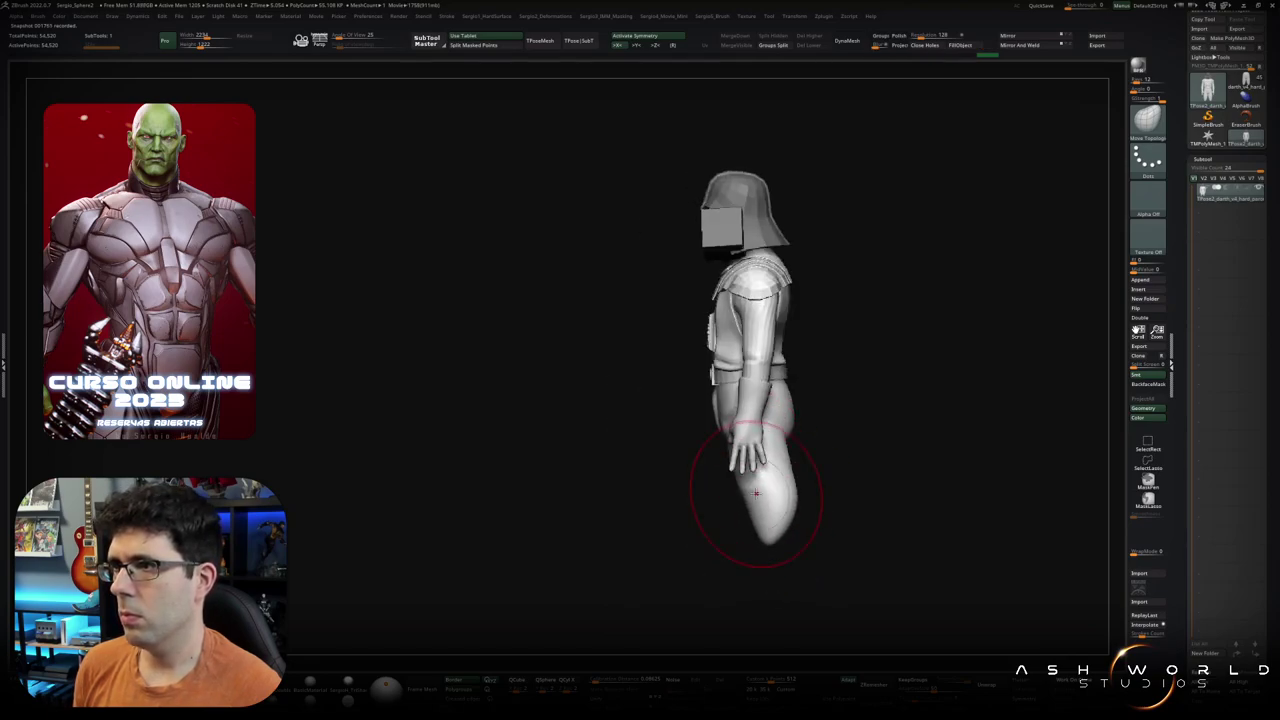
right_drag(756, 492, 771, 448)
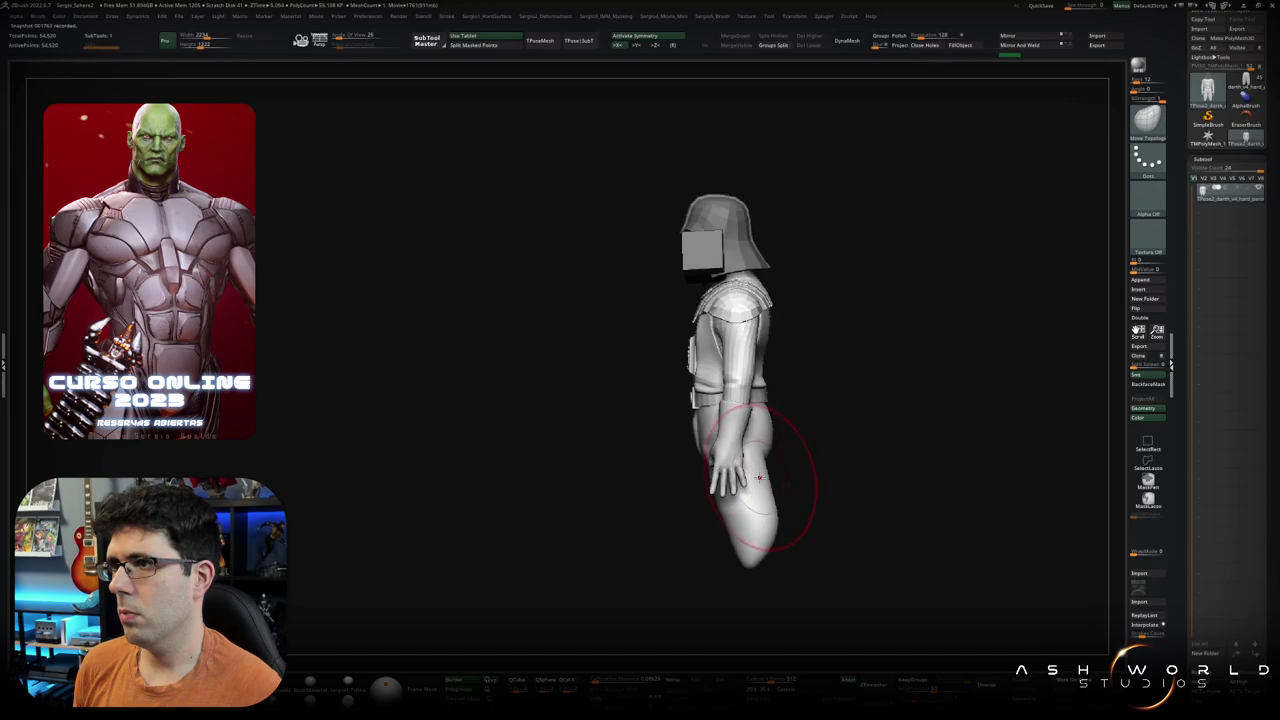
mouse_move(755, 513)
right_down()
mouse_move(752, 480)
mouse_move(785, 480)
mouse_move(757, 486)
mouse_move(771, 457)
mouse_move(714, 486)
right_up()
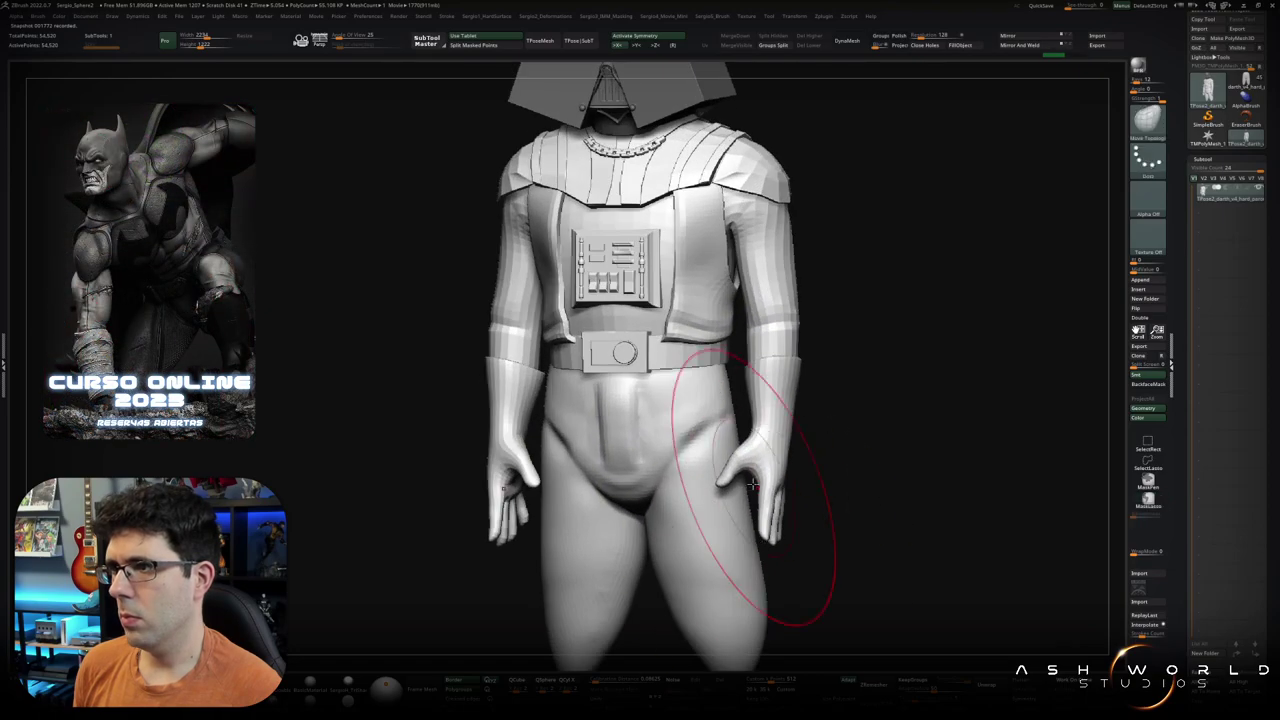
Step: Zoom to the hip and toggle the Polyframe polygroup colours on and off
alt+right_drag(829, 400, 765, 489)
key(shift+f)
key(shift+f)
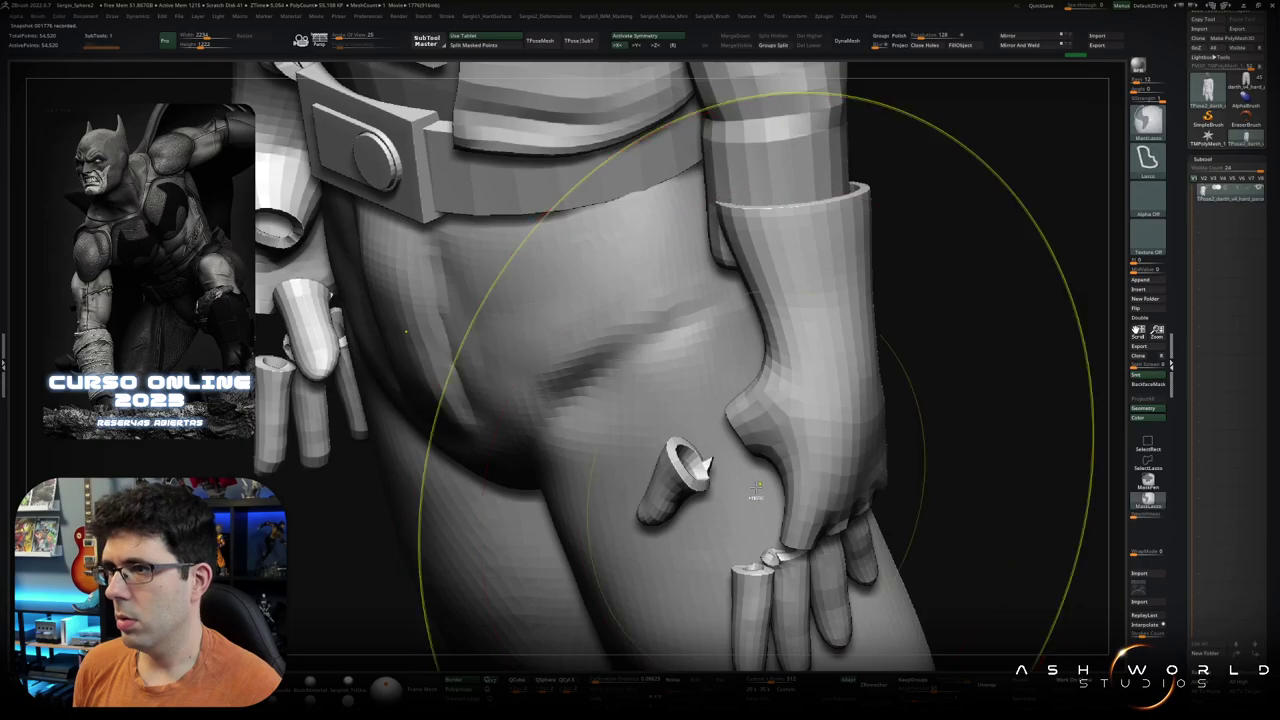
mouse_move(757, 497)
ctrl+right_down()
mouse_move(741, 472)
mouse_move(800, 457)
mouse_move(843, 477)
mouse_move(875, 465)
mouse_move(793, 474)
mouse_move(758, 607)
mouse_move(764, 484)
mouse_move(770, 530)
mouse_move(829, 486)
mouse_move(801, 557)
mouse_move(790, 373)
ctrl+right_up()
key(shift+f)
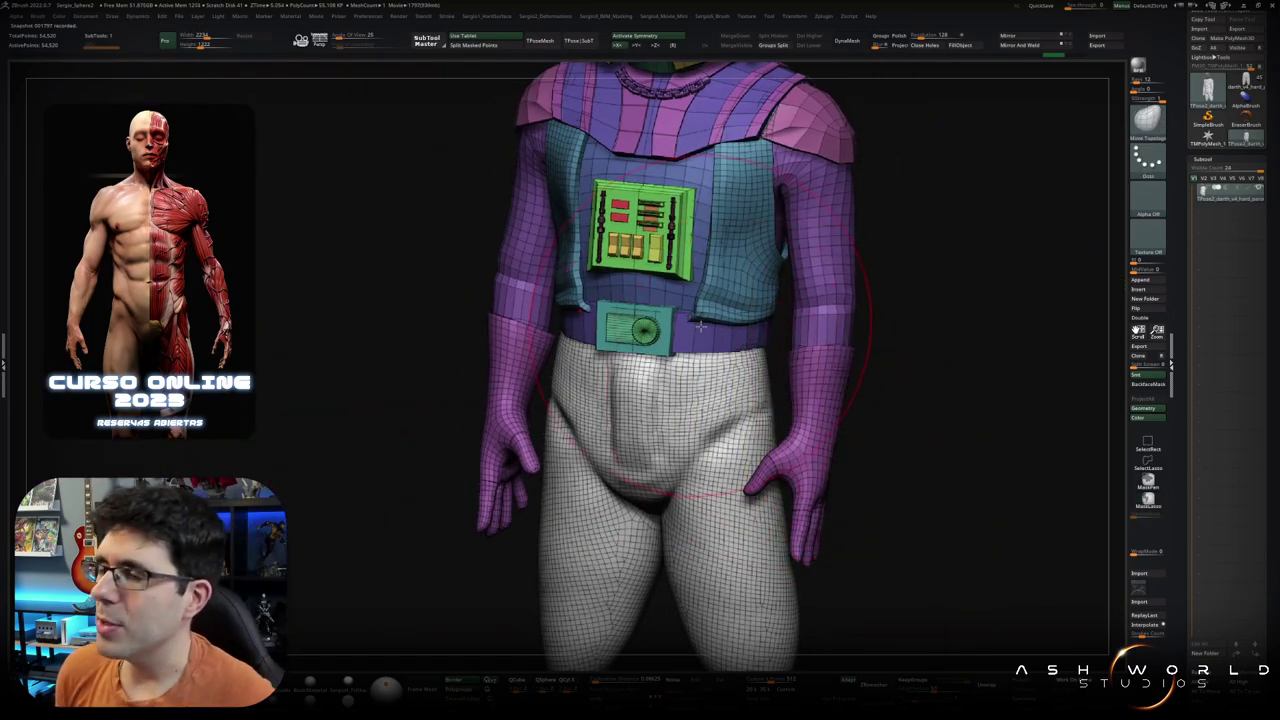
Step: Hide the grey pants and torso polygroups, mask the purple shoulder piece, then unhide all
mouse_move(846, 360)
right_down()
mouse_move(871, 349)
mouse_move(795, 345)
mouse_move(829, 457)
mouse_move(801, 367)
mouse_move(800, 434)
mouse_move(800, 304)
right_up()
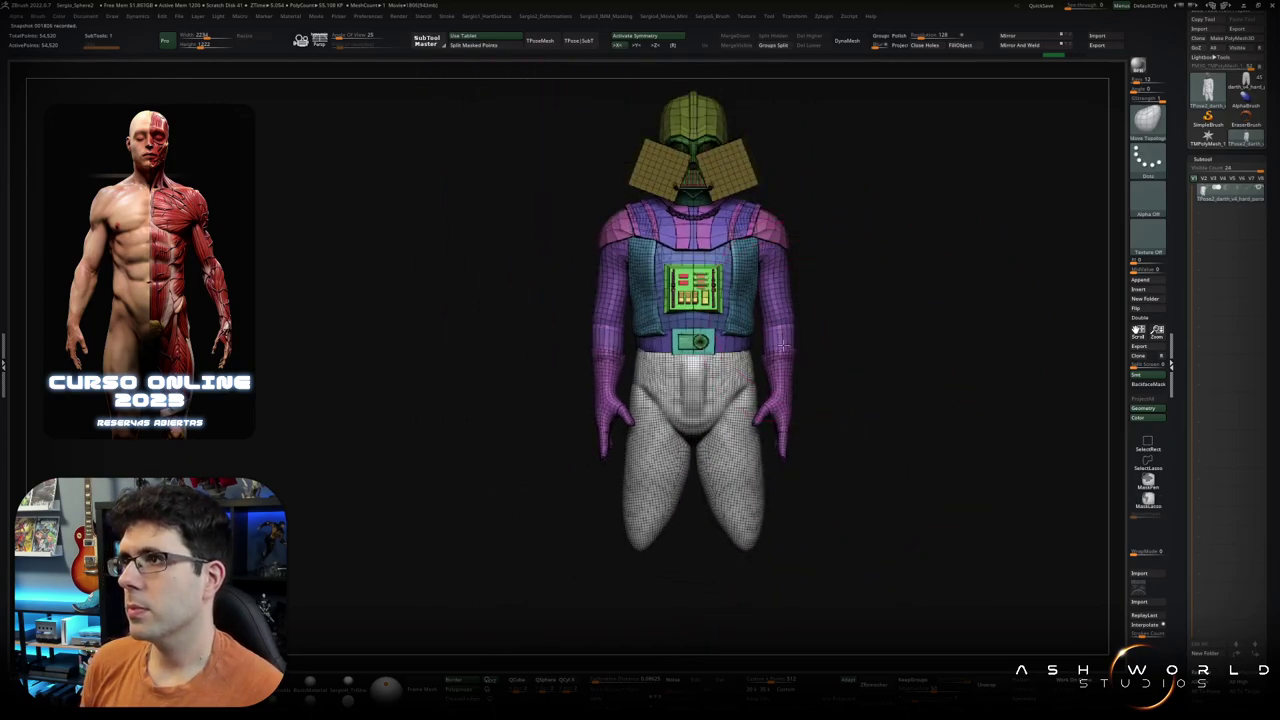
ctrl+alt+shift+drag(783, 348, 792, 404)
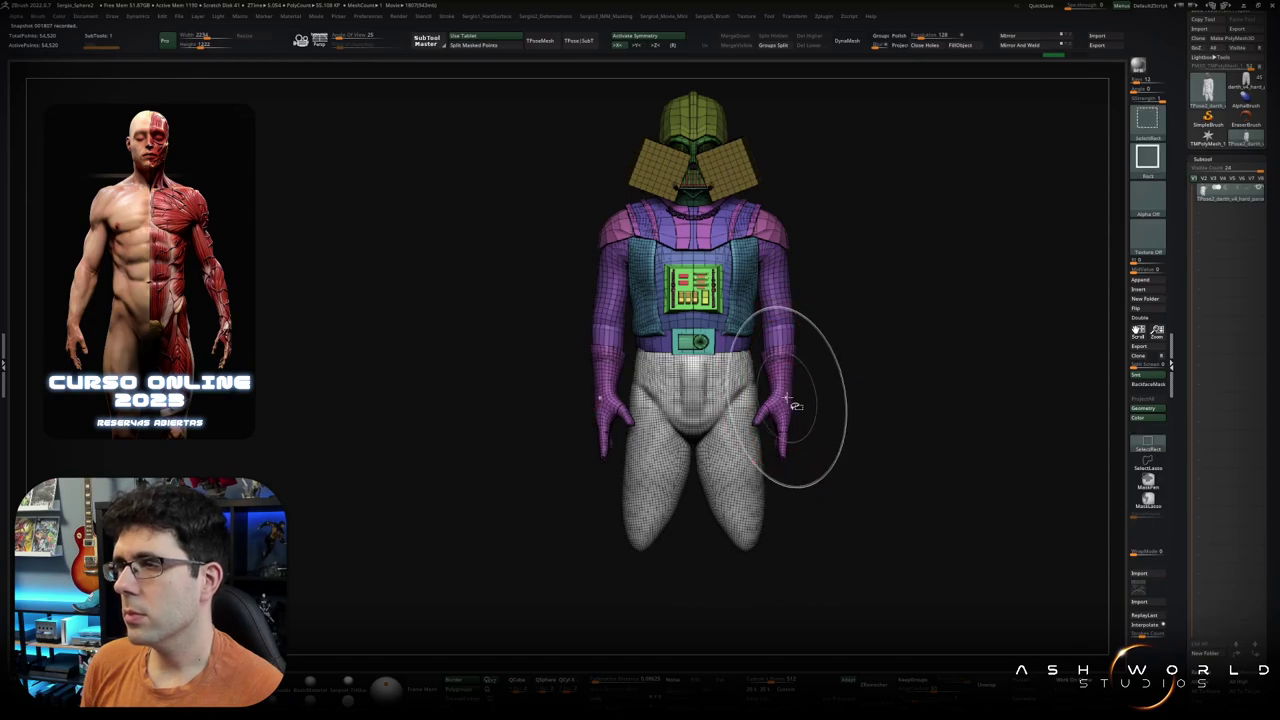
ctrl+alt+shift+click(729, 385)
mouse_move(729, 385)
ctrl+shift+mouse_down()
mouse_move(714, 330)
mouse_move(726, 310)
mouse_move(677, 303)
ctrl+shift+mouse_up()
ctrl+alt+shift+click(695, 290)
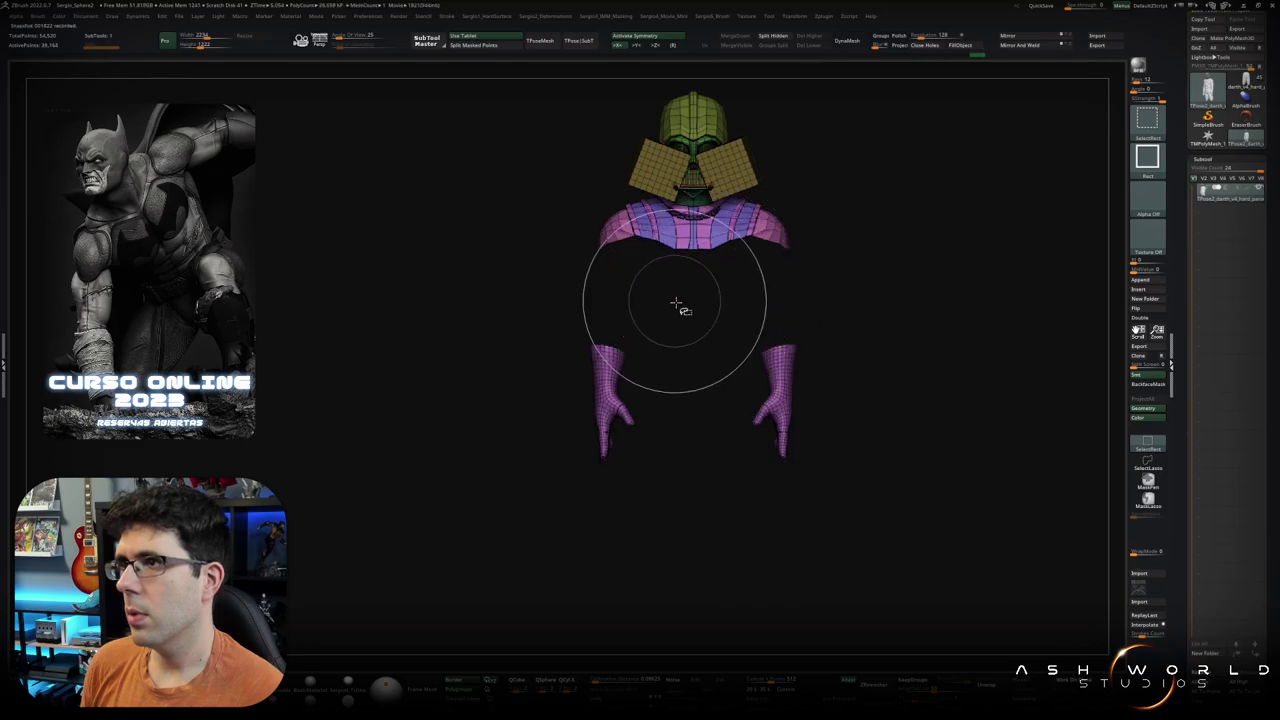
mouse_move(829, 286)
ctrl+mouse_down()
mouse_move(857, 286)
mouse_move(846, 177)
mouse_move(910, 347)
ctrl+mouse_up()
ctrl+shift+click(909, 347)
Step: Resize the gloves by scaling them with the transform gizmo placed on the right glove
key(w)
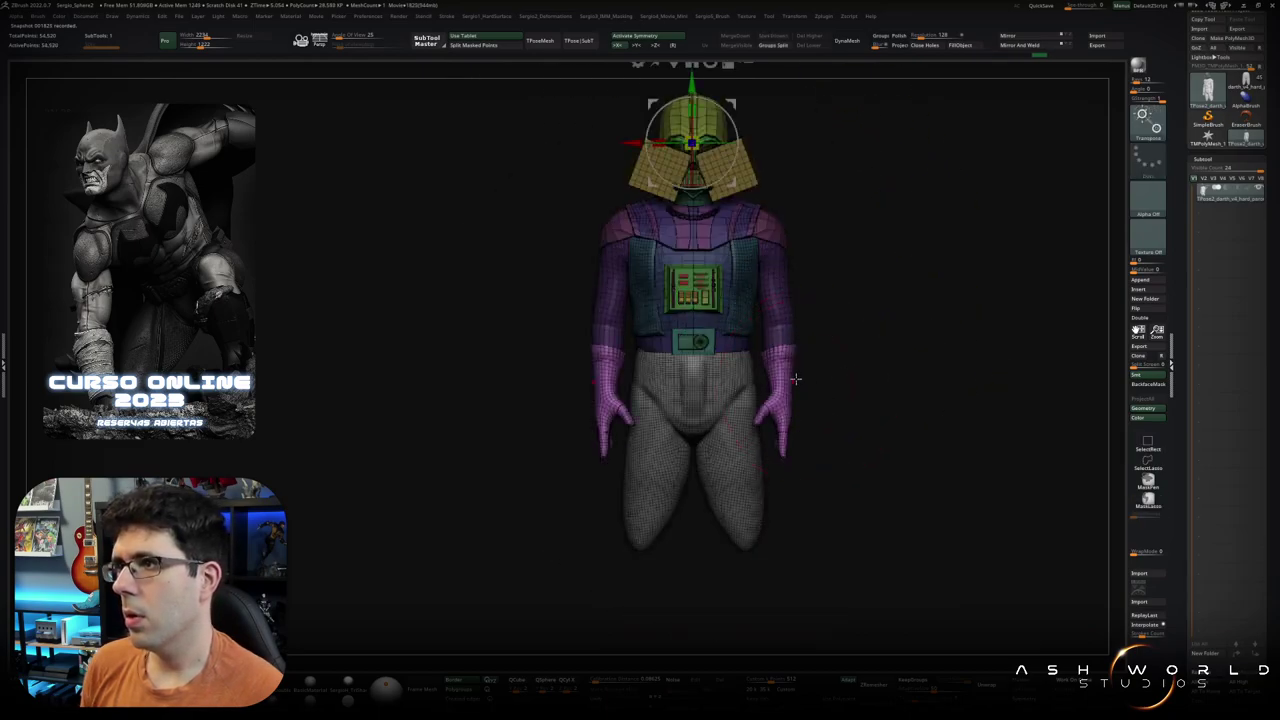
click(789, 357)
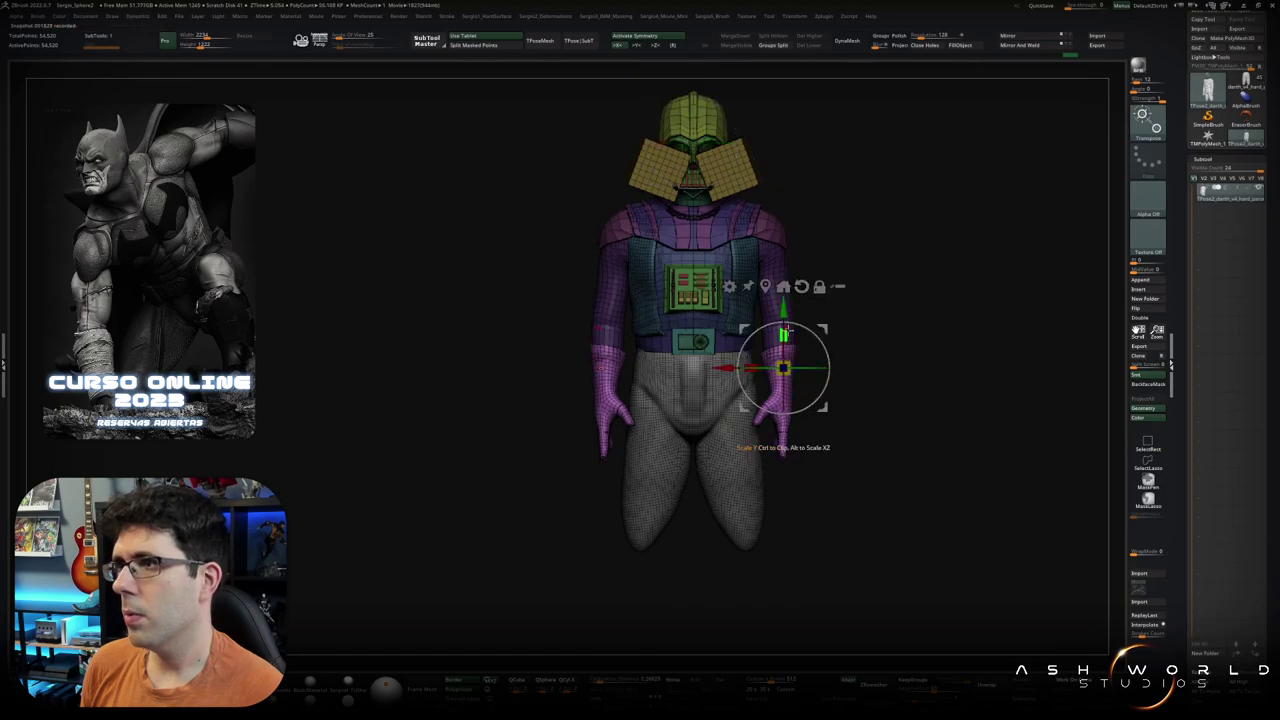
drag(784, 334, 784, 344)
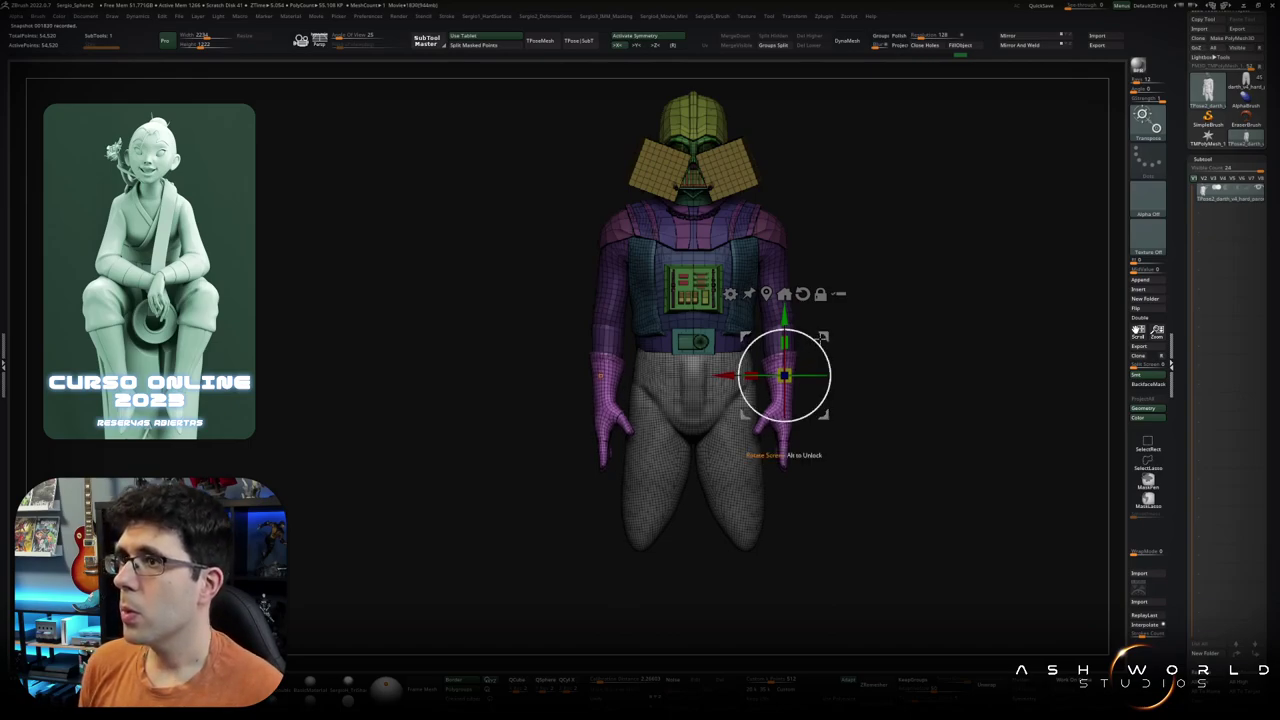
drag(825, 338, 825, 339)
key(q)
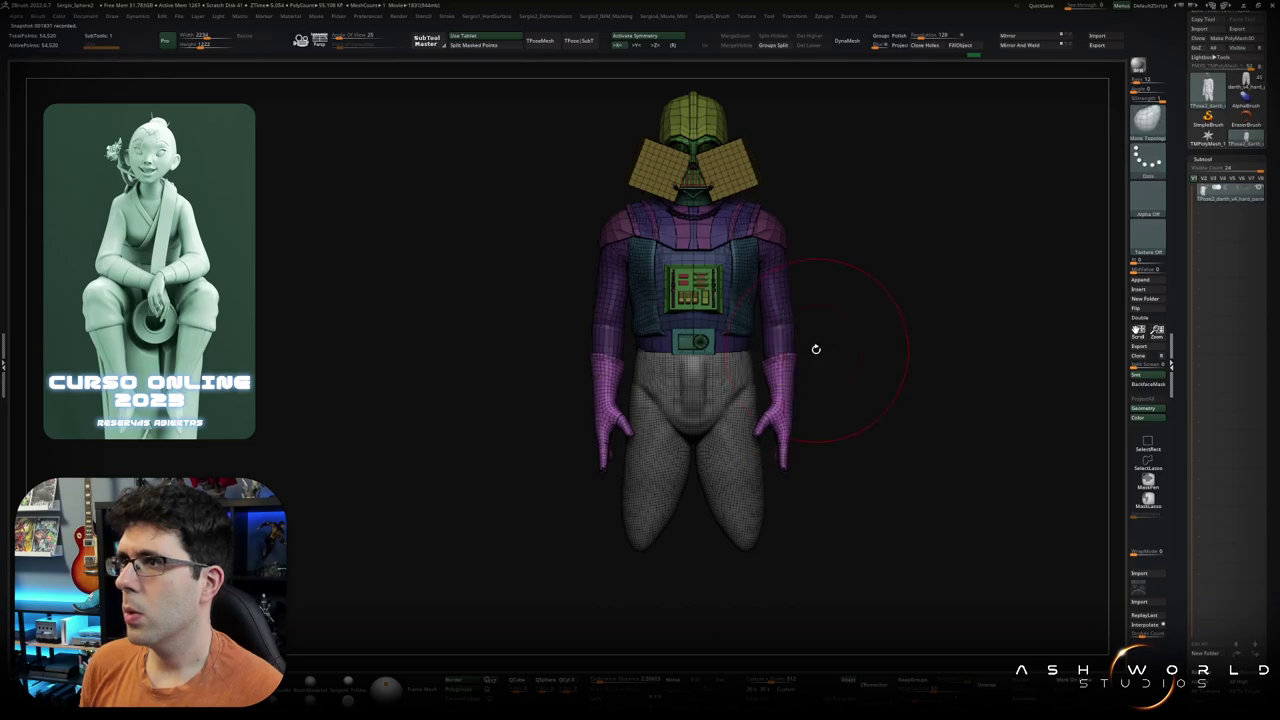
Step: Check the arms in isolation, zoom out, and turn off the polyframe colouring
alt+right_drag(814, 346, 823, 377)
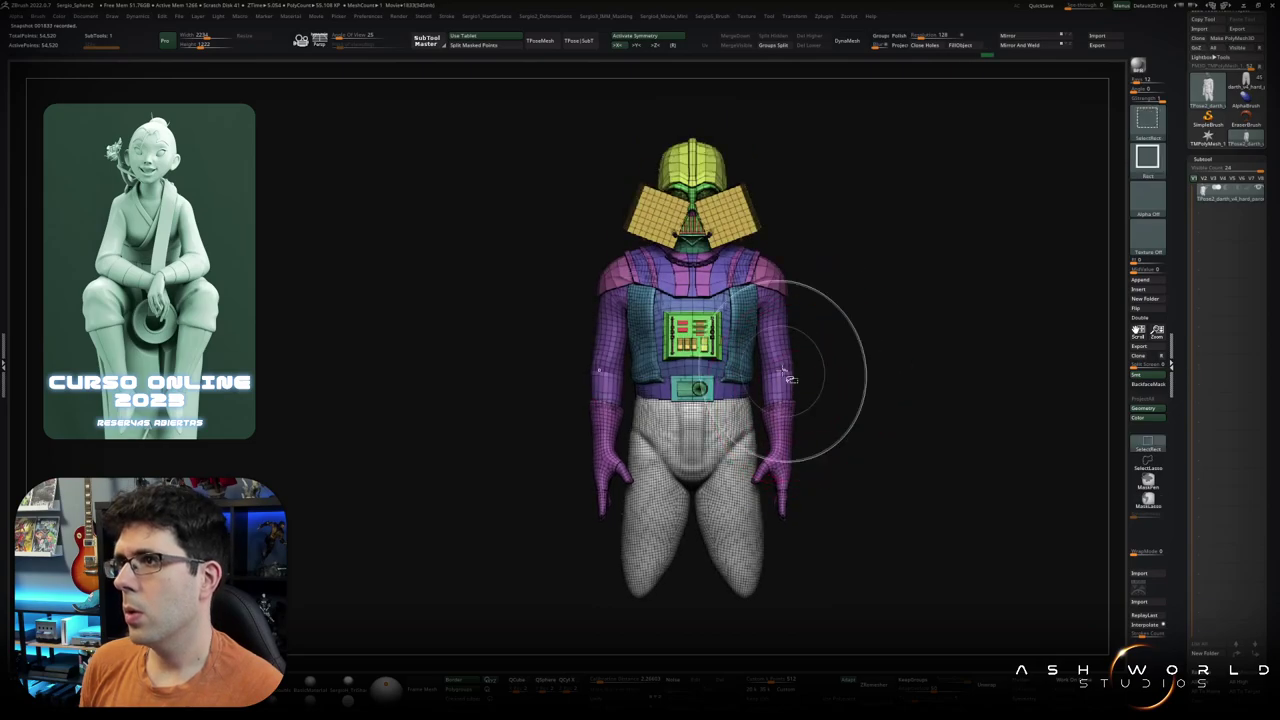
ctrl+shift+click(795, 372)
ctrl+shift+click(826, 371)
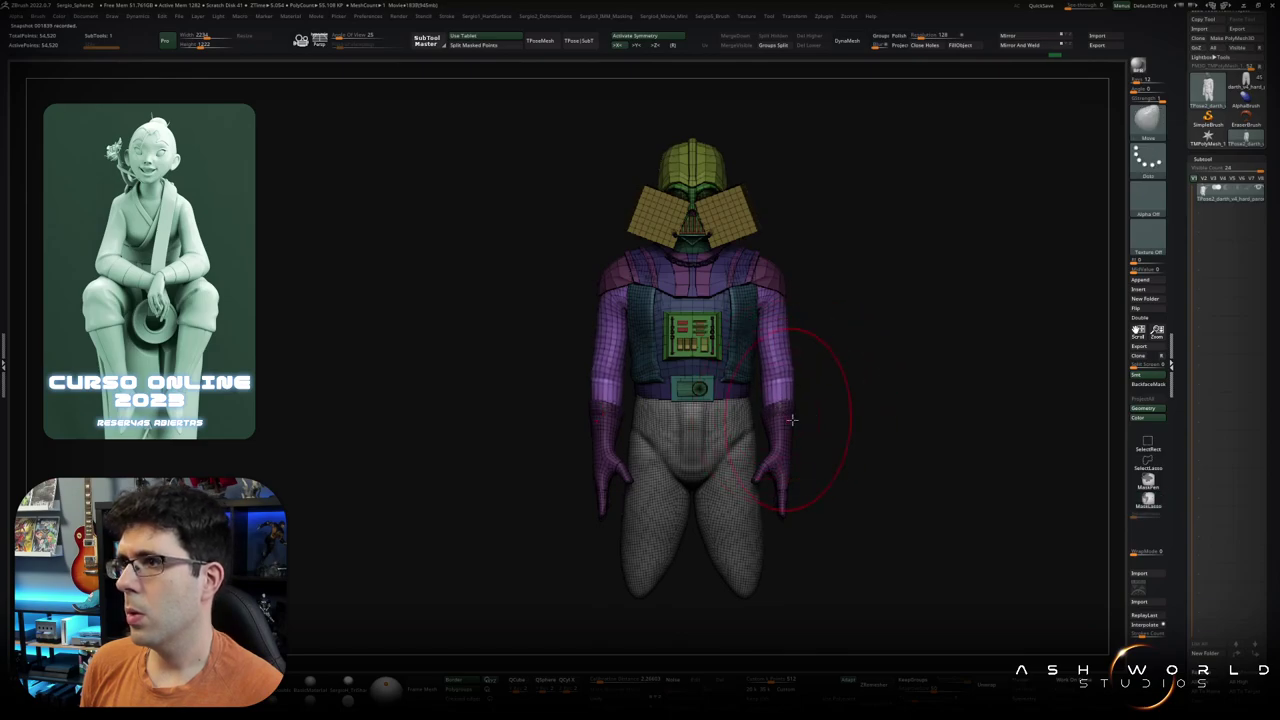
mouse_move(843, 391)
alt+right_down()
mouse_move(811, 366)
mouse_move(792, 437)
mouse_move(847, 384)
mouse_move(820, 357)
alt+right_up()
key(shift+f)
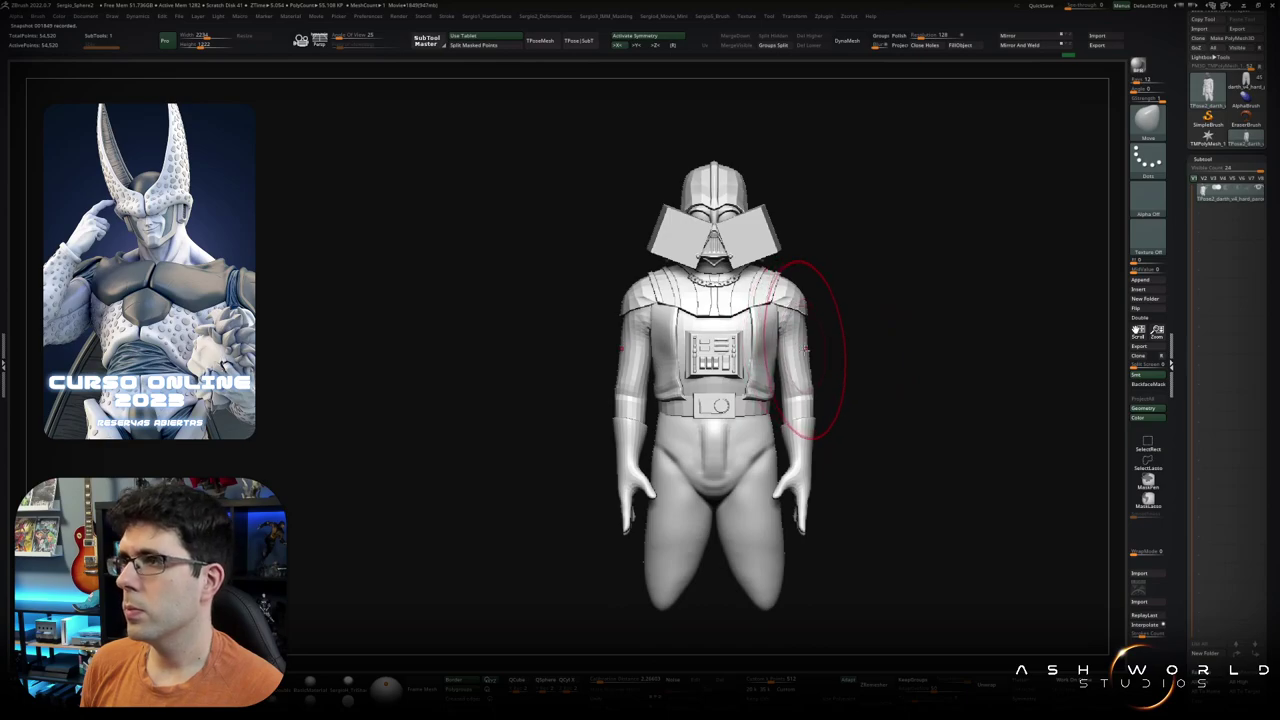
Step: Mask everything except the upper arms with a Transpose Ctrl-drag
key(w)
mouse_move(797, 332)
ctrl+mouse_down()
mouse_move(815, 360)
mouse_move(800, 320)
ctrl+mouse_up()
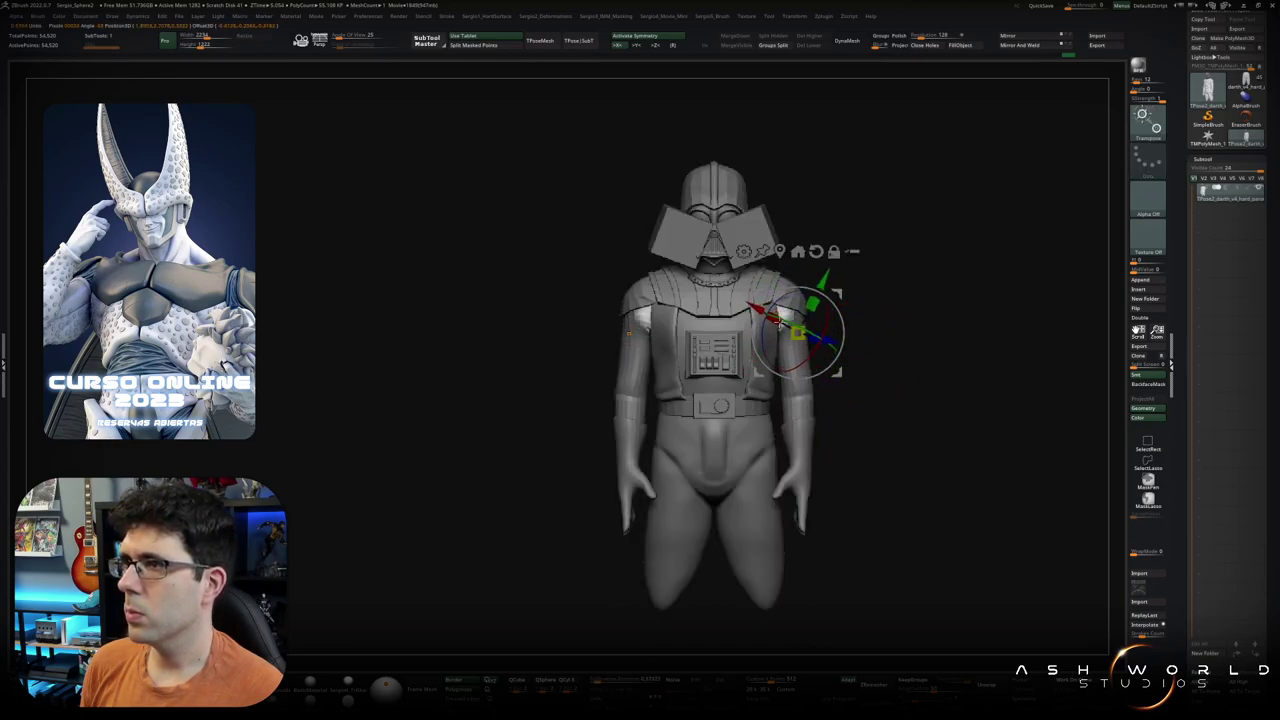
ctrl+drag(877, 374, 882, 380)
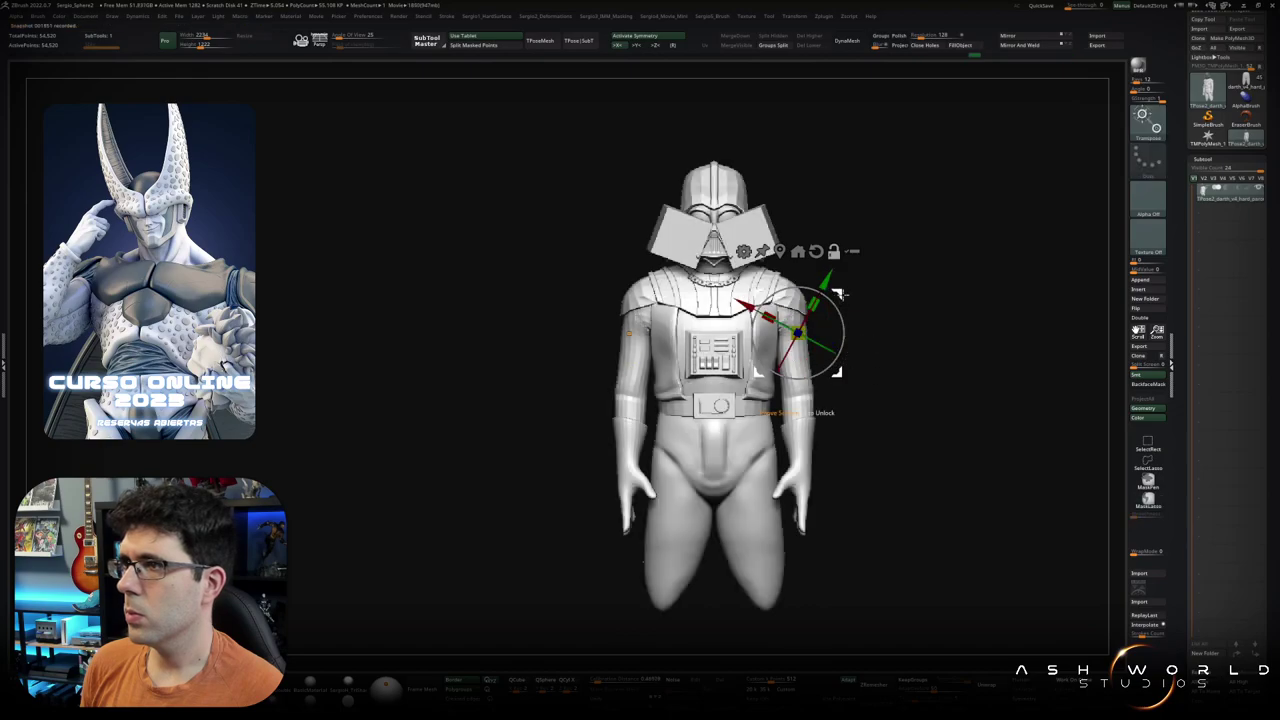
ctrl+drag(790, 305, 800, 318)
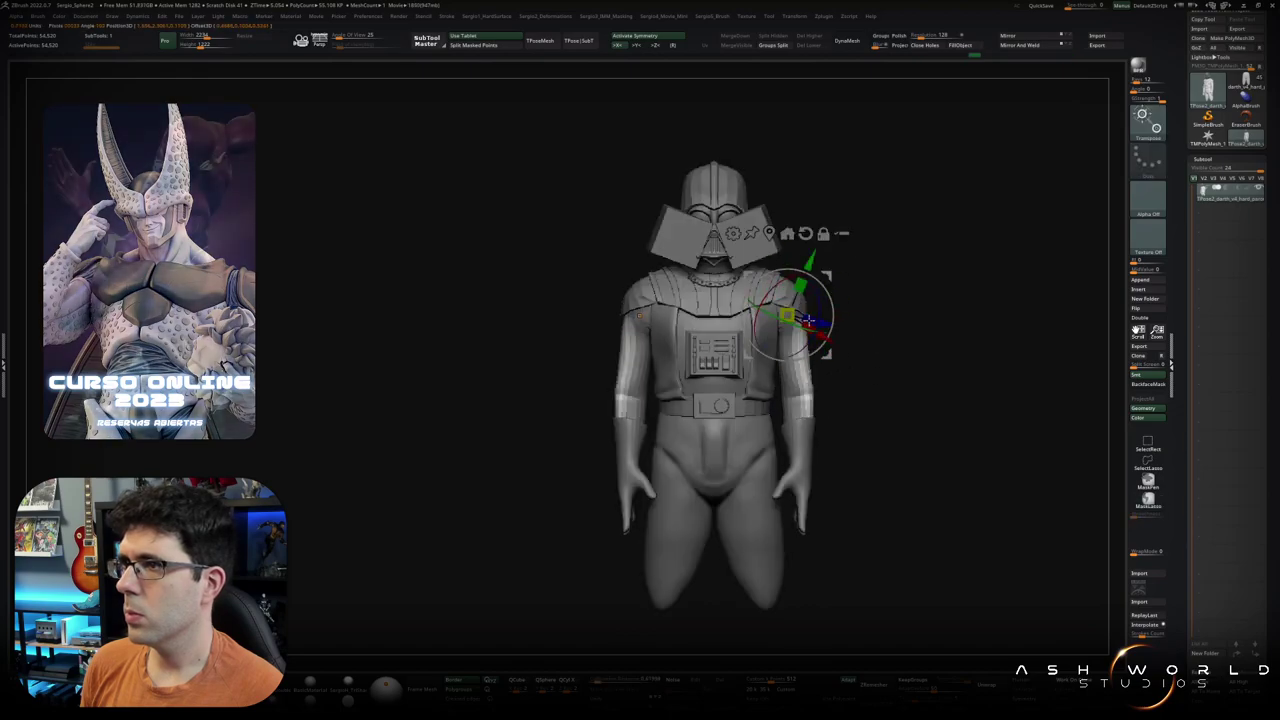
key(q)
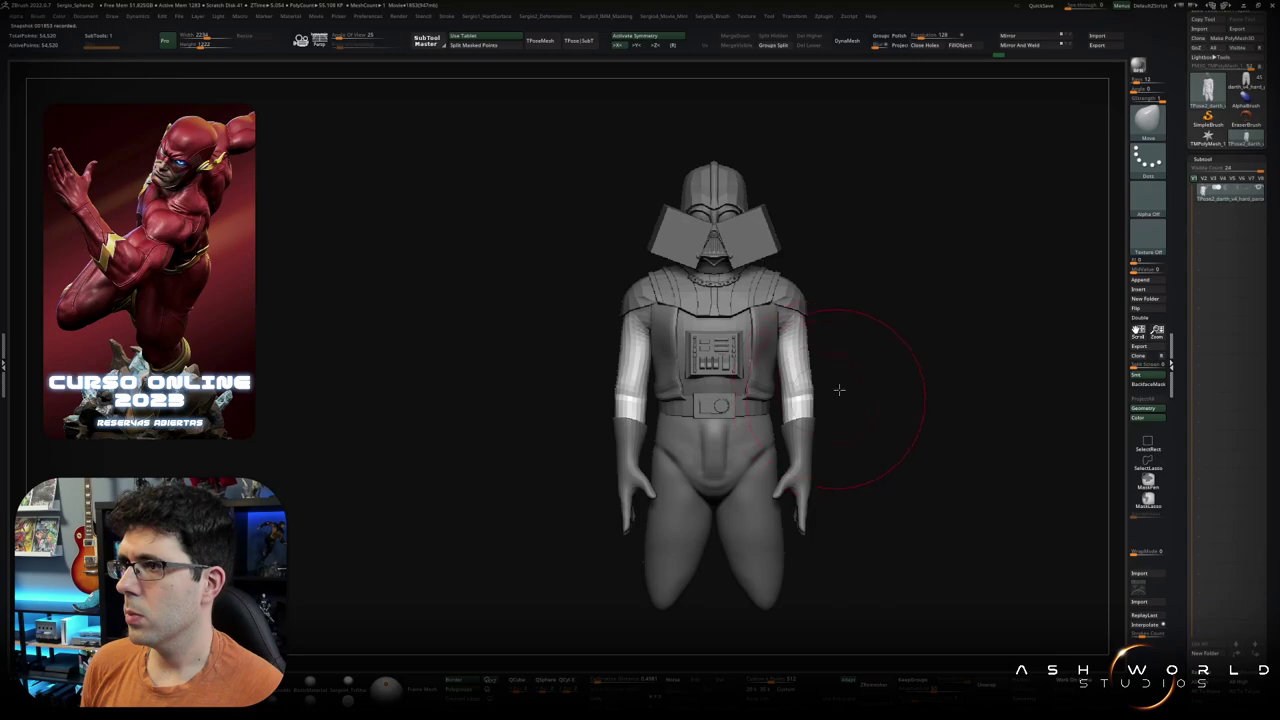
ctrl+shift+click(806, 386)
ctrl+drag(851, 380, 862, 430)
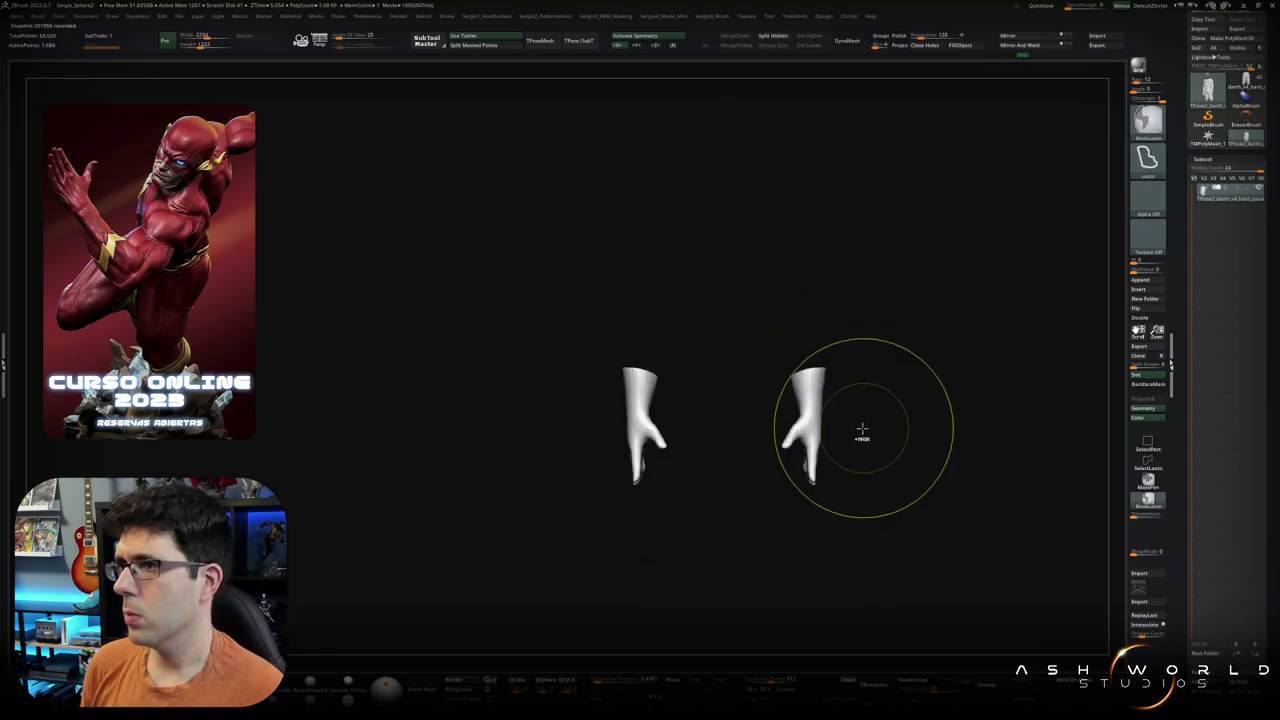
ctrl+shift+click(862, 430)
Step: Rotate both arms outward at the shoulders and fine-tune the angle
key(w)
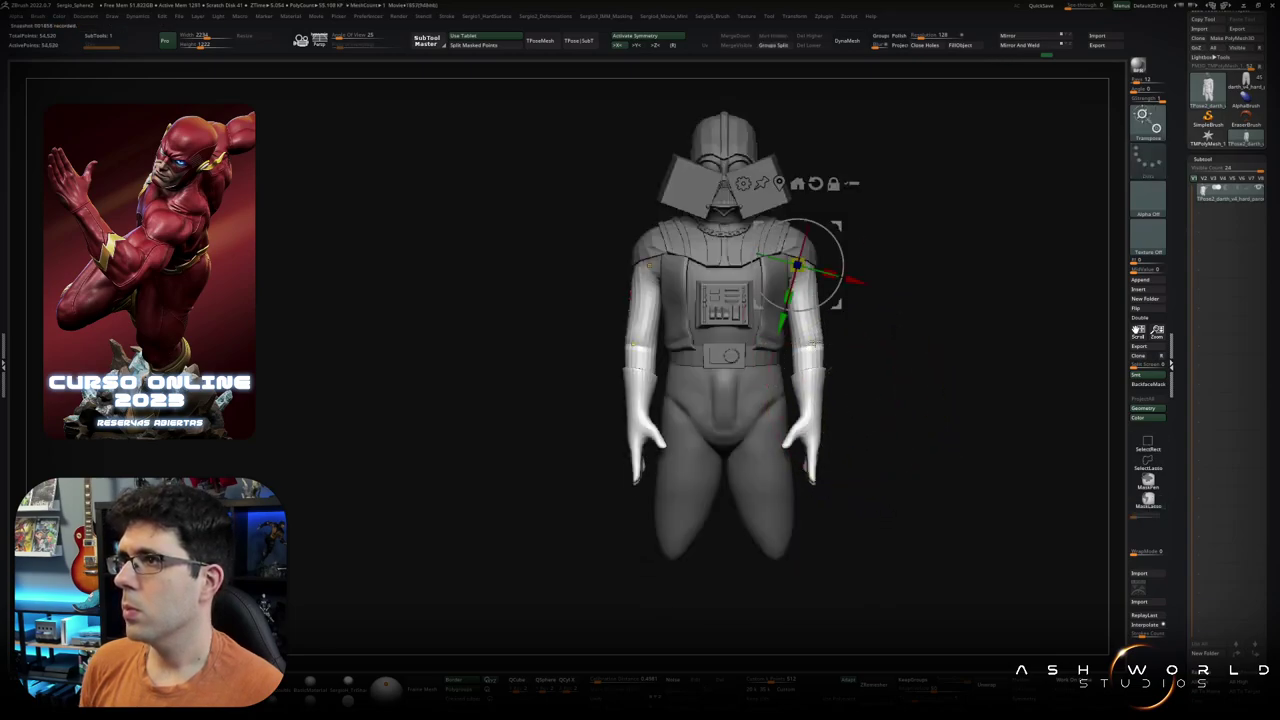
mouse_move(840, 240)
mouse_down()
mouse_move(851, 263)
mouse_move(948, 264)
mouse_up()
mouse_move(840, 240)
mouse_down()
mouse_move(945, 267)
mouse_move(790, 297)
mouse_up()
key(q)
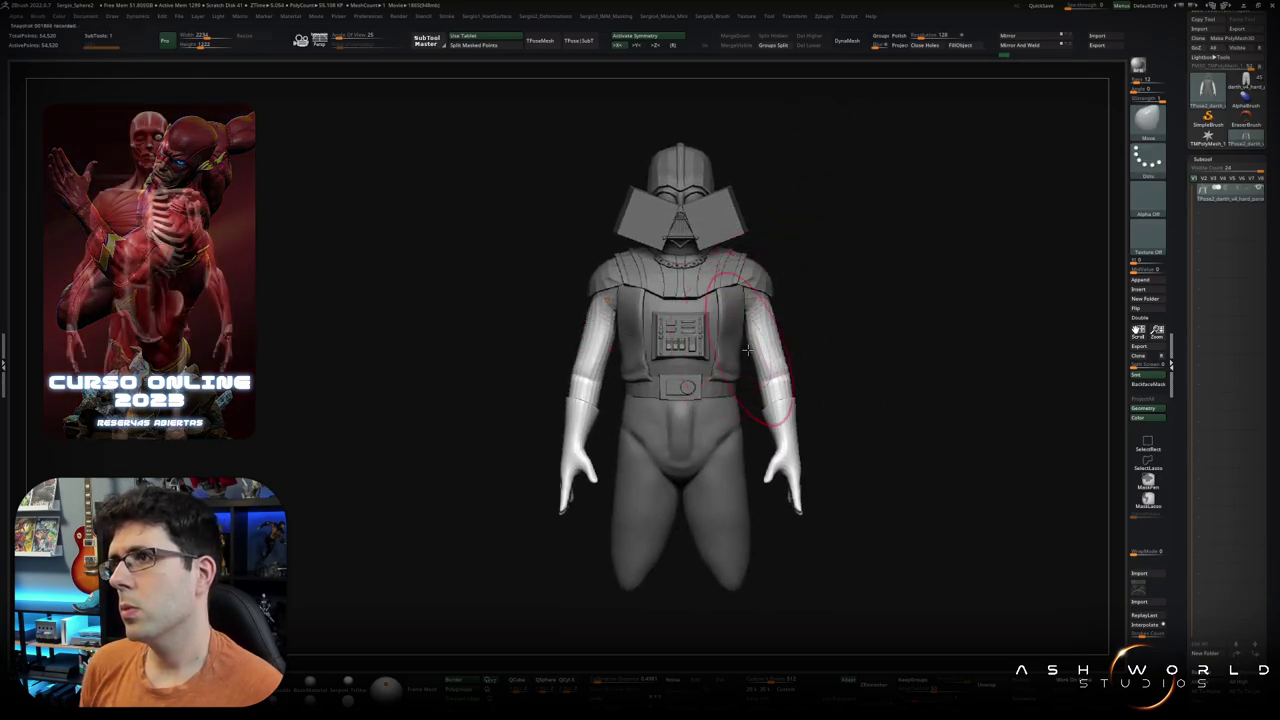
Step: Reshape both arms from behind with the Move brush, clear the mask, and nudge the chest
drag(540, 330, 760, 275)
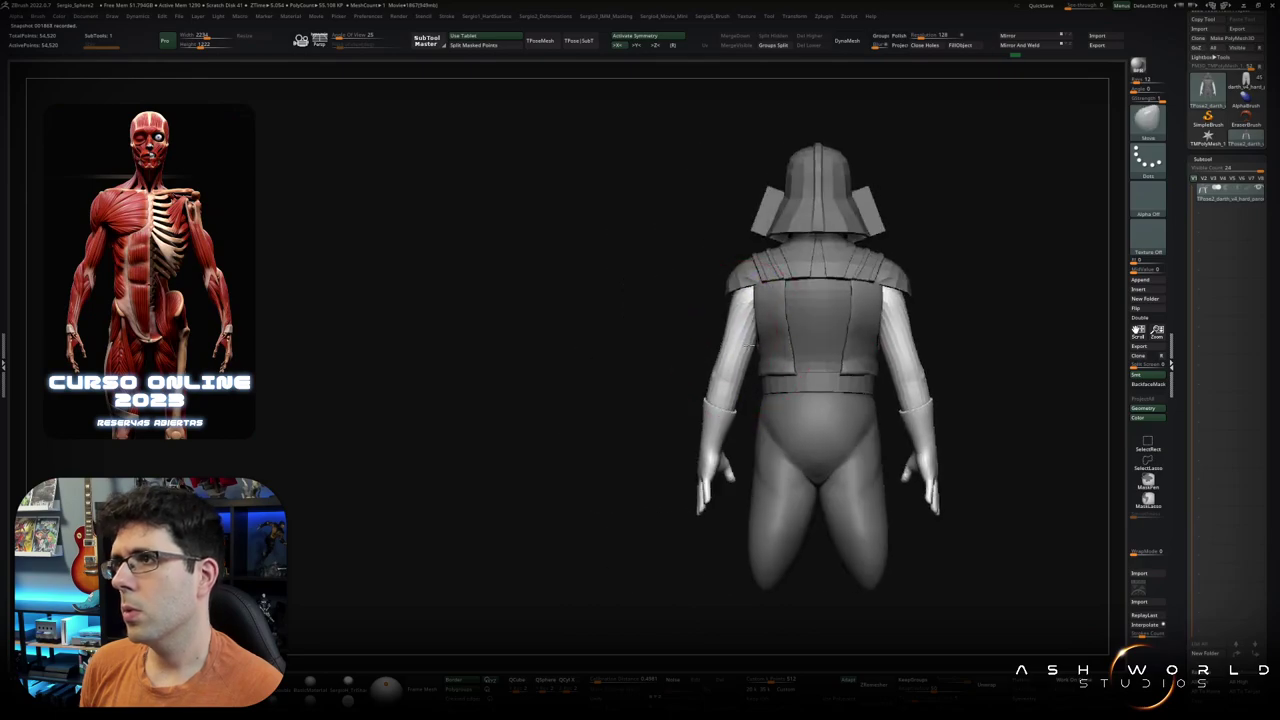
mouse_move(745, 355)
mouse_down()
mouse_move(752, 365)
mouse_move(818, 340)
mouse_up()
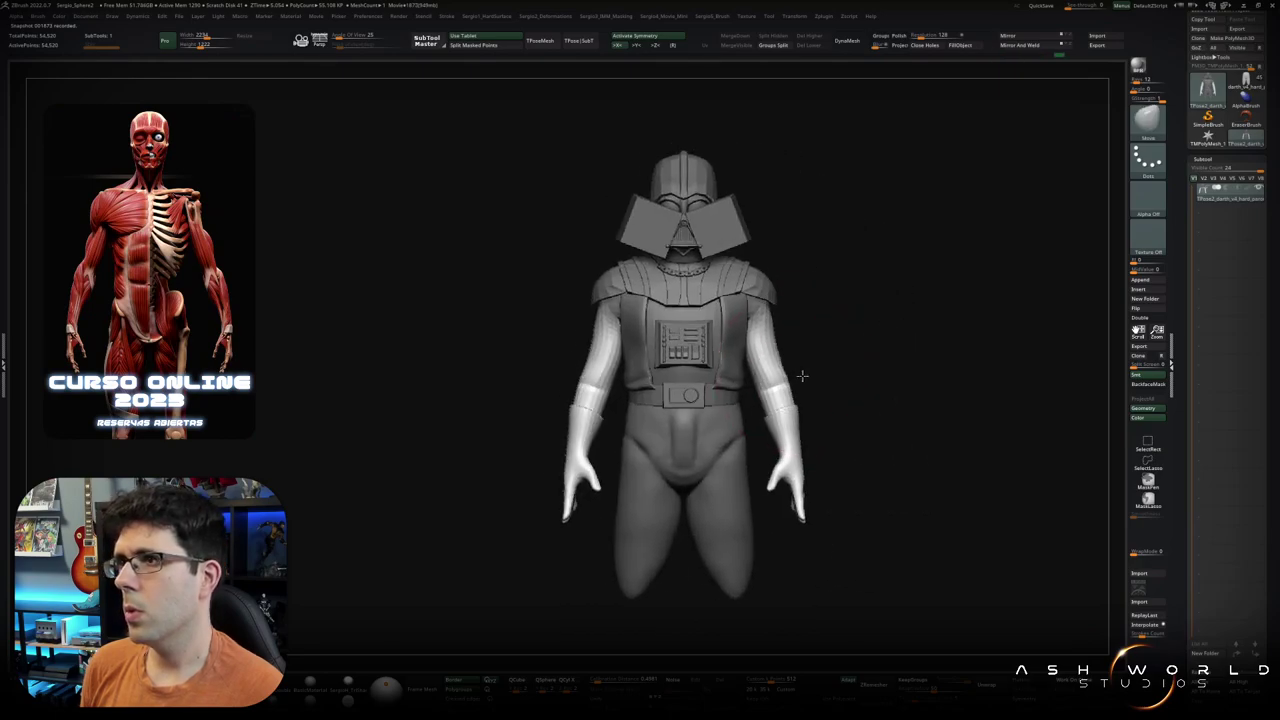
key(ctrl+z)
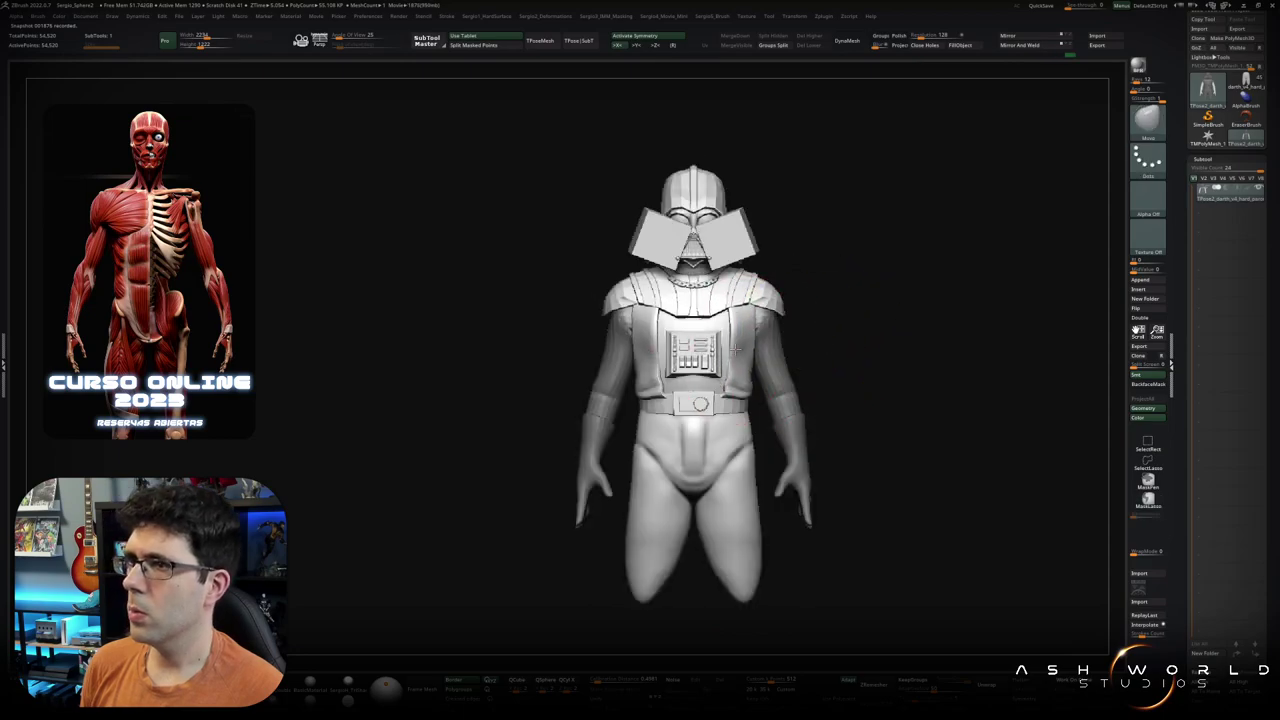
shift+drag(736, 350, 634, 371)
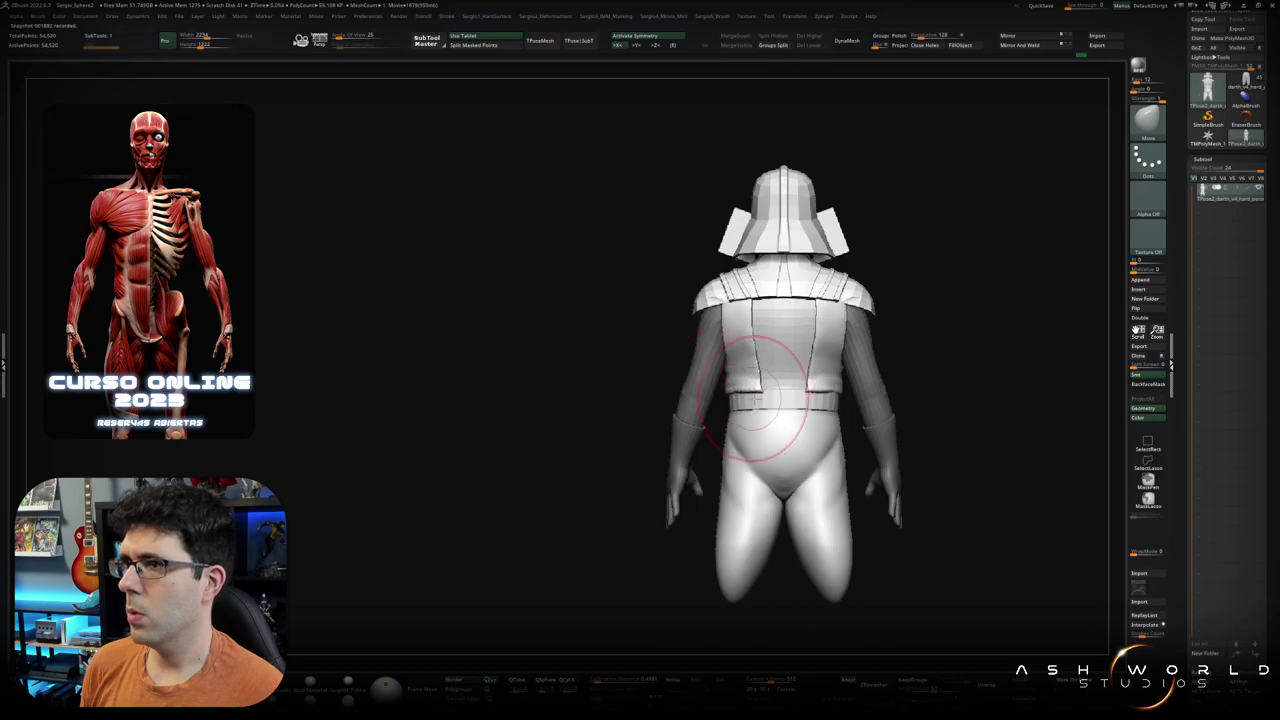
drag(752, 406, 759, 391)
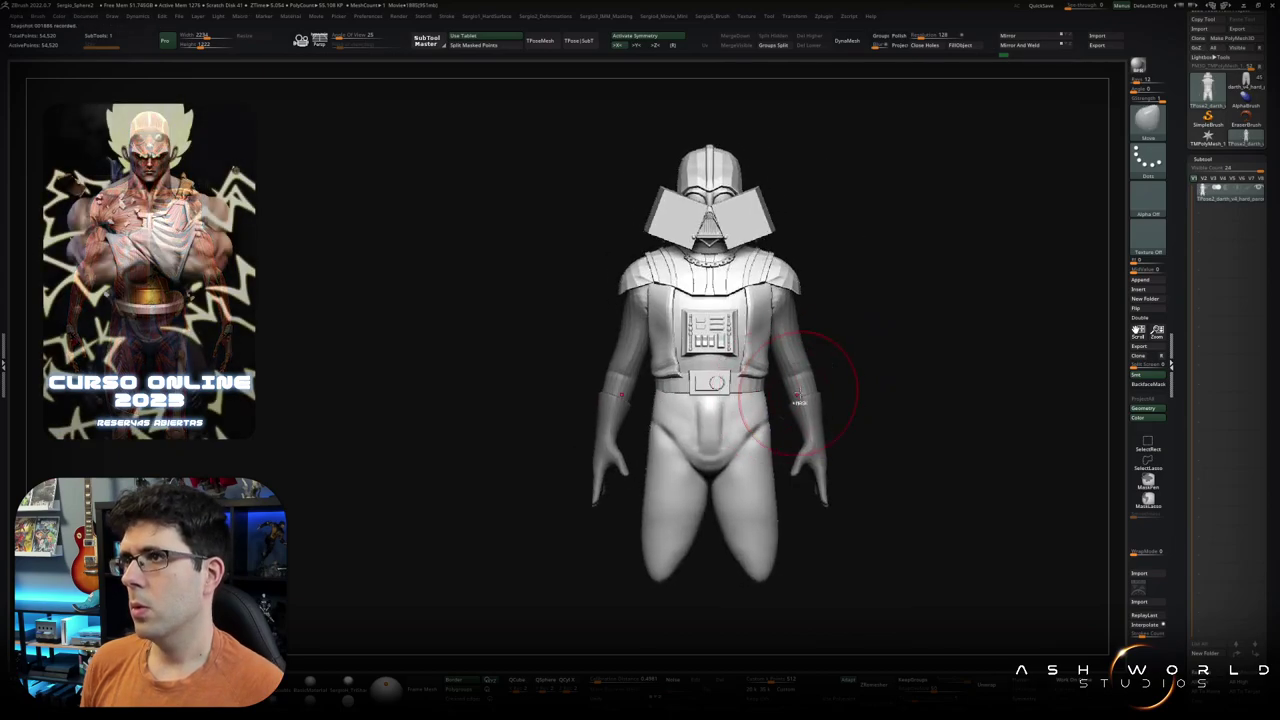
scroll(835, 335, down, 3)
scroll(806, 369, up, 3)
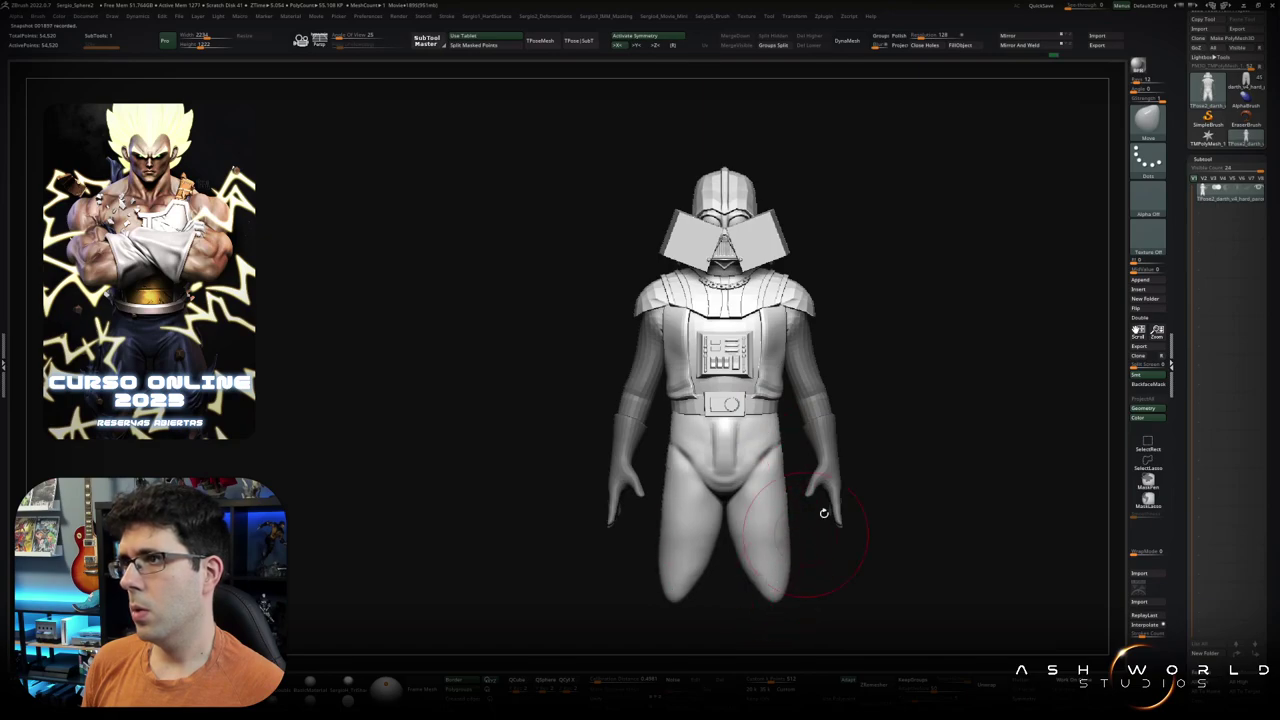
mouse_move(908, 369)
mouse_down()
mouse_move(866, 440)
mouse_move(681, 83)
mouse_up()
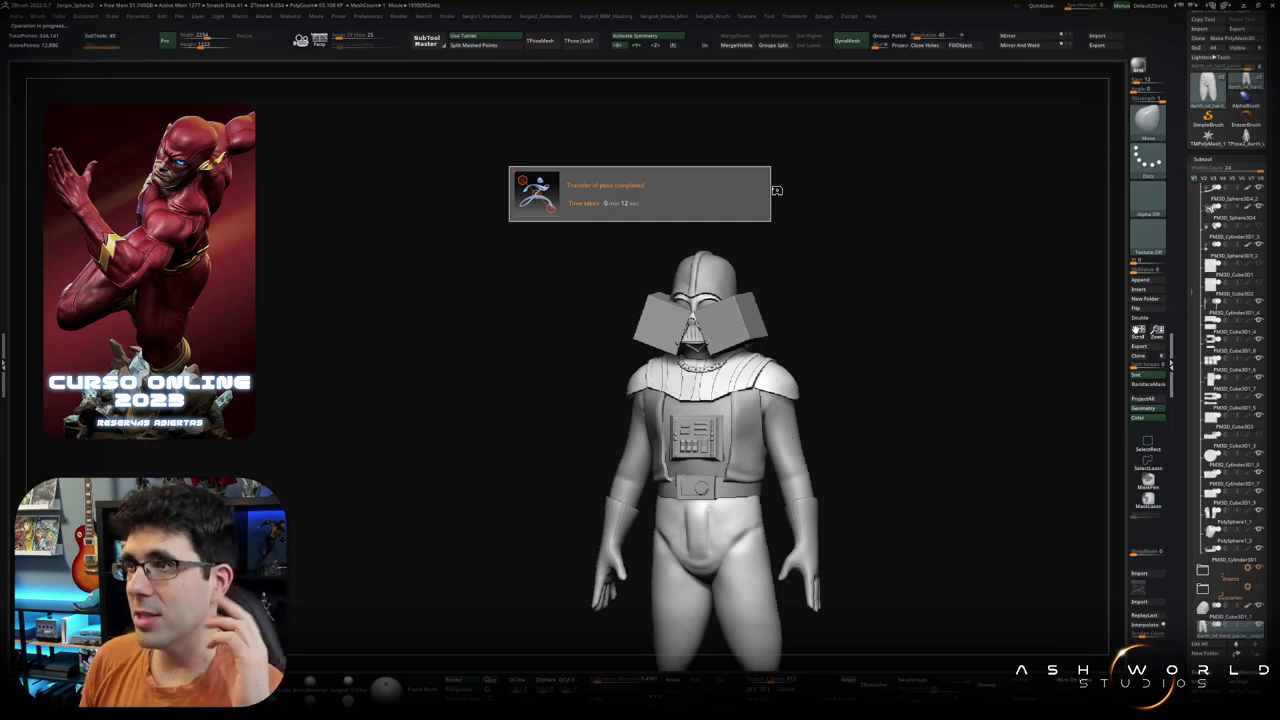
Step: Turn the view to inspect the figure after transferring the pose to all subtools
drag(900, 314, 853, 295)
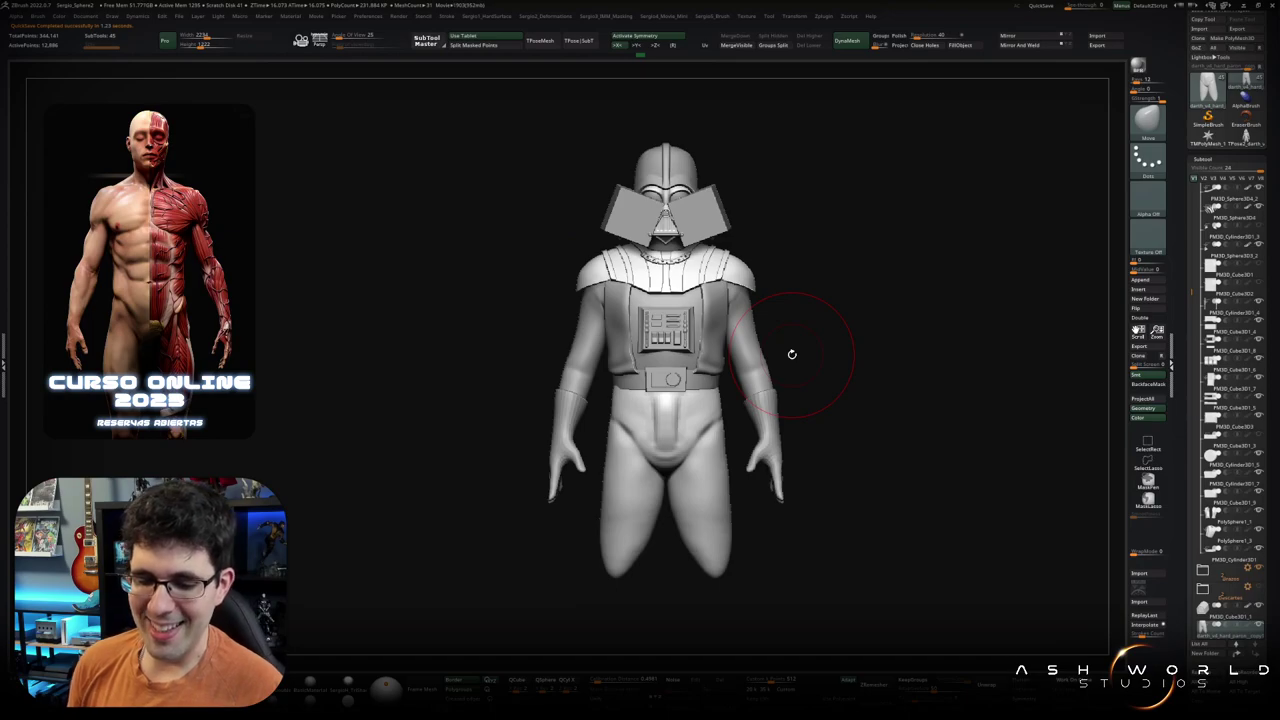
Step: Turn the figure to a front view and browse the Darth_V2_Block folder in the SubTool list
drag(790, 276, 840, 280)
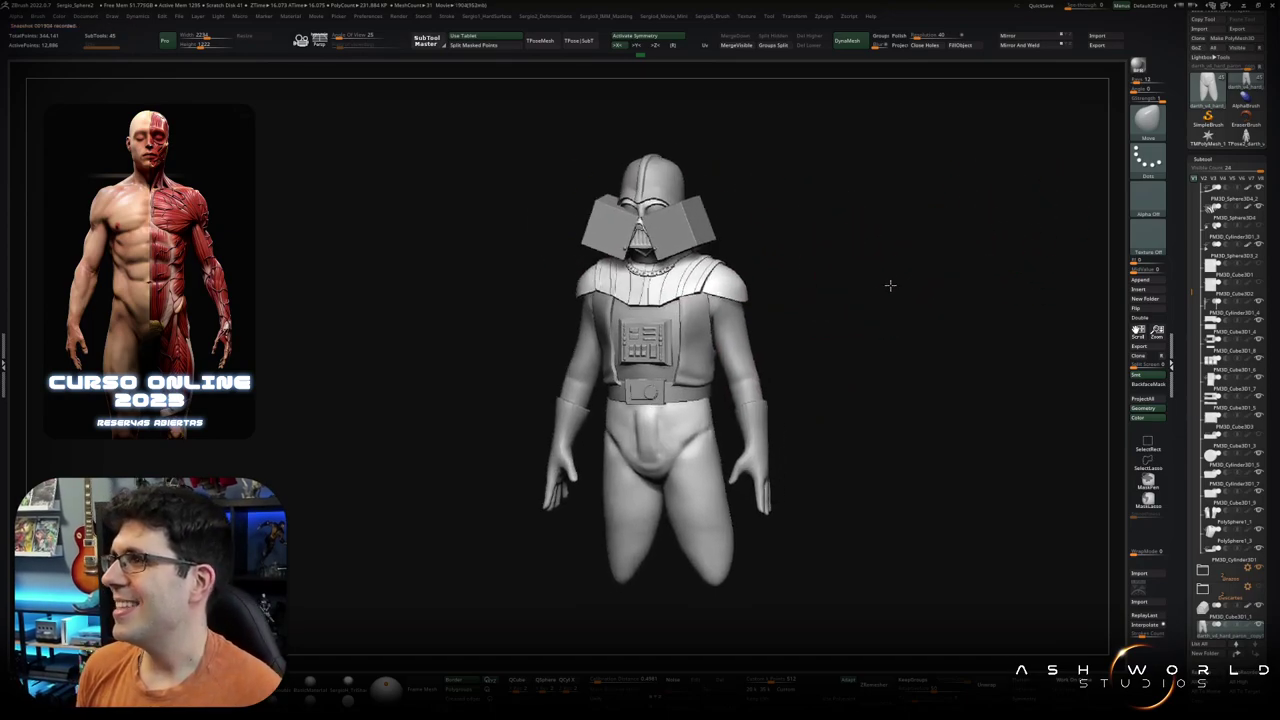
alt+drag(889, 283, 859, 305)
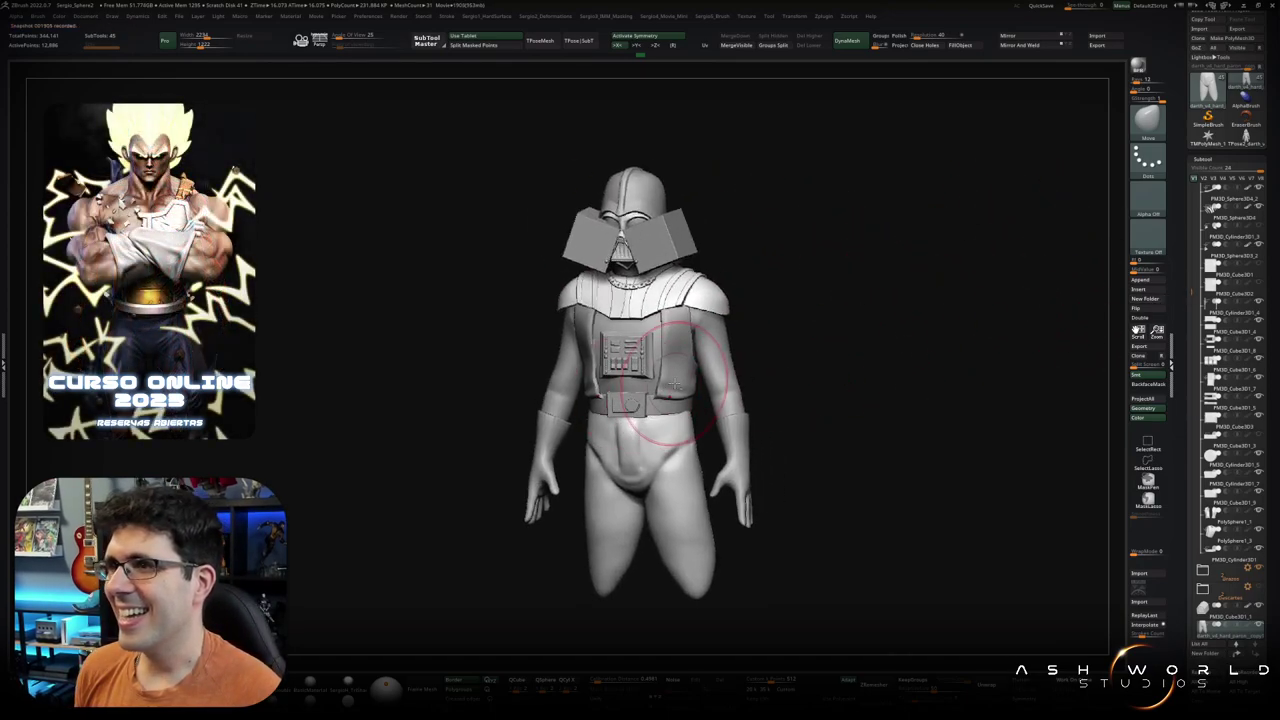
shift+drag(962, 441, 933, 436)
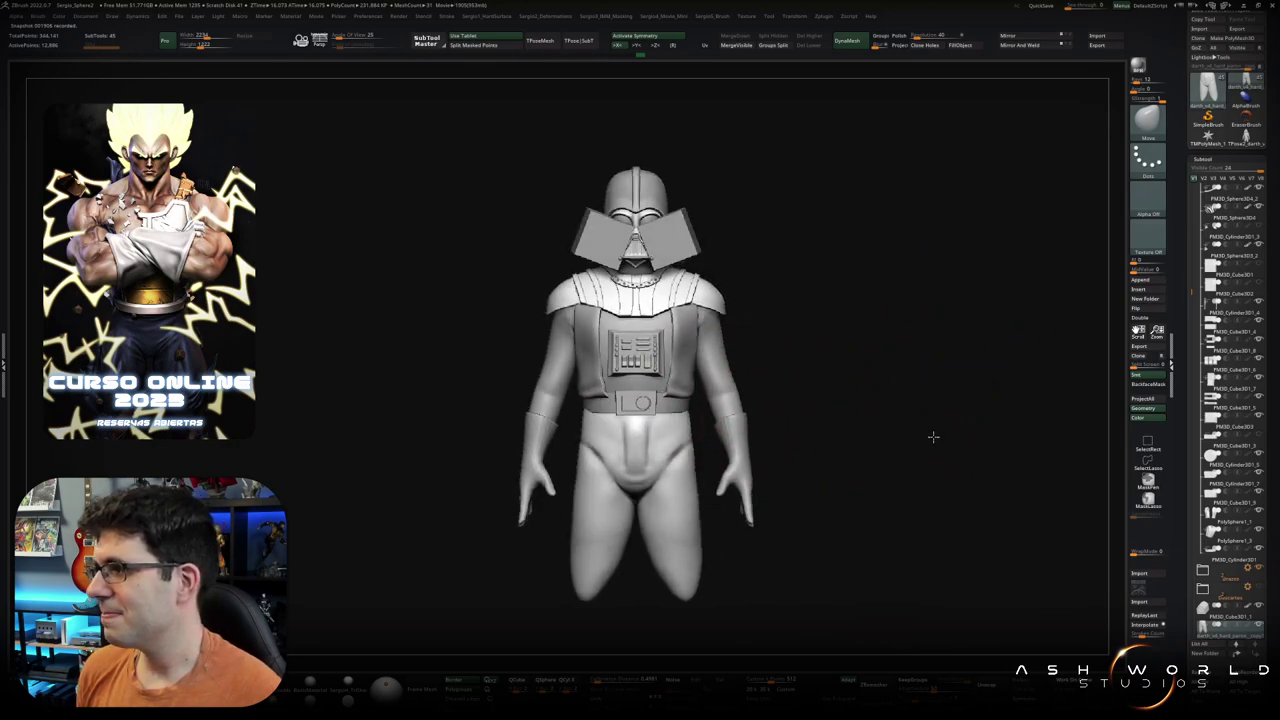
scroll(1230, 450, down, 2)
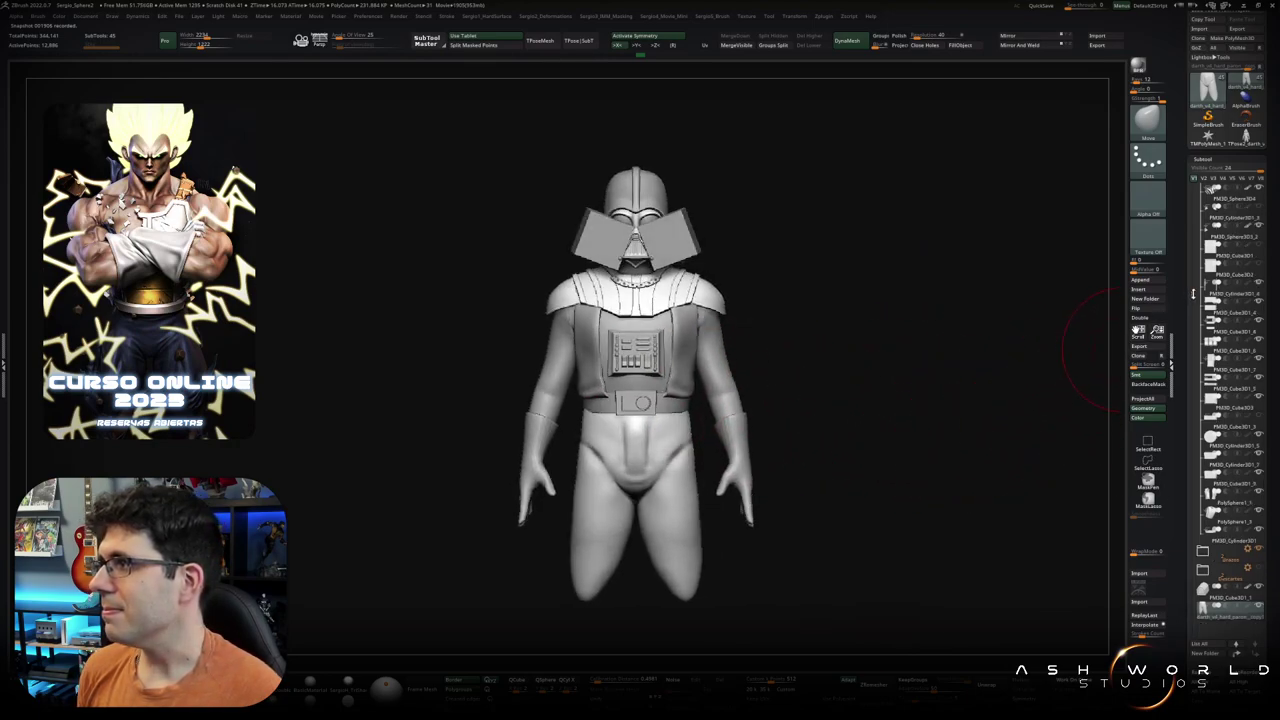
scroll(1230, 500, down, 2)
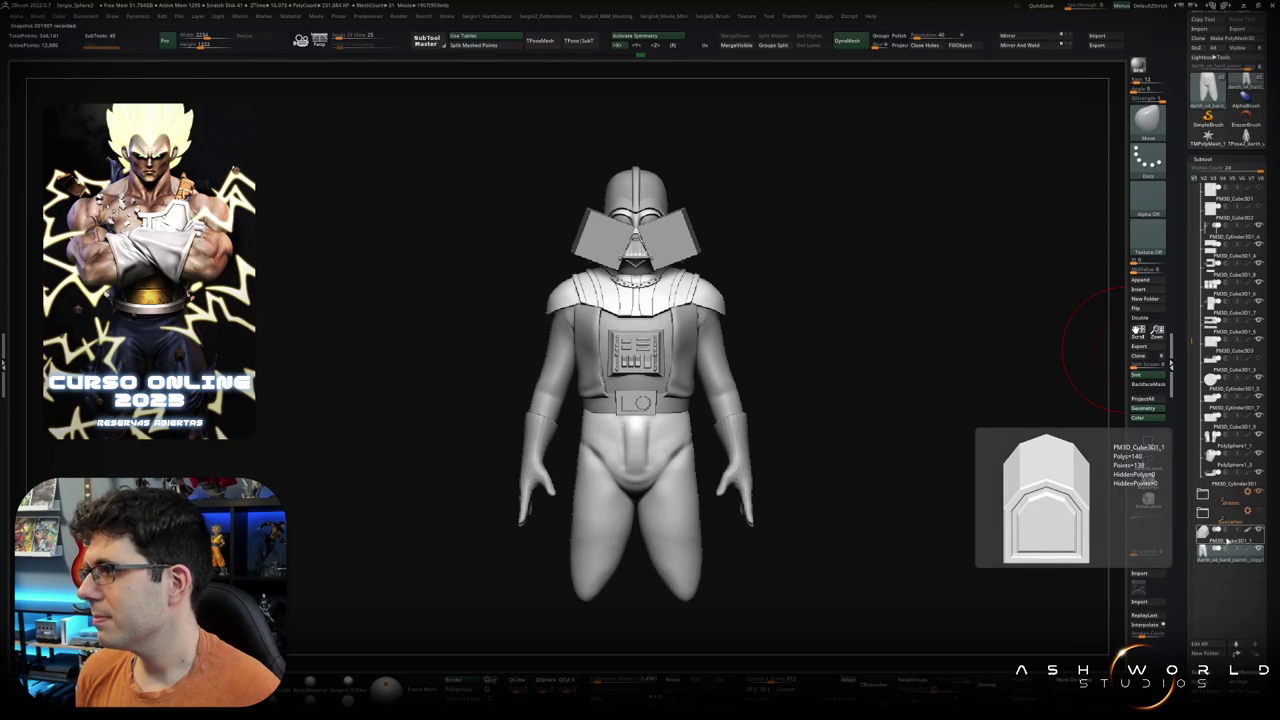
click(1203, 513)
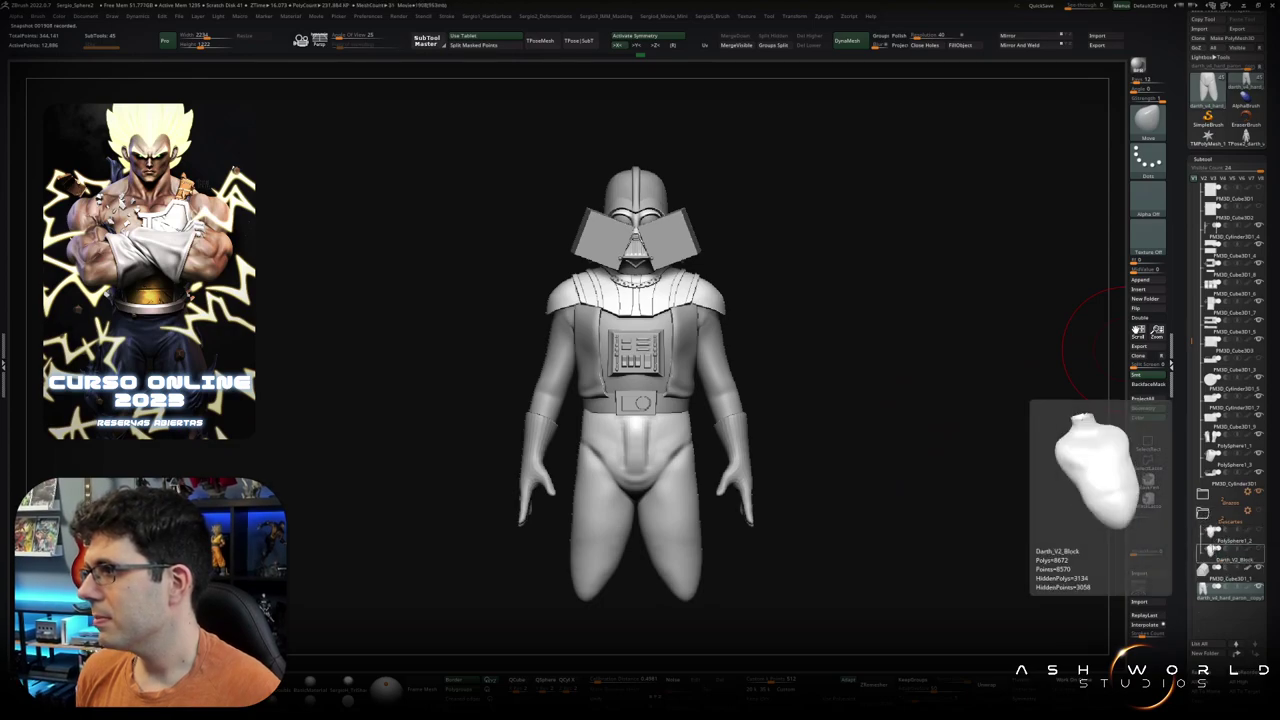
click(1203, 513)
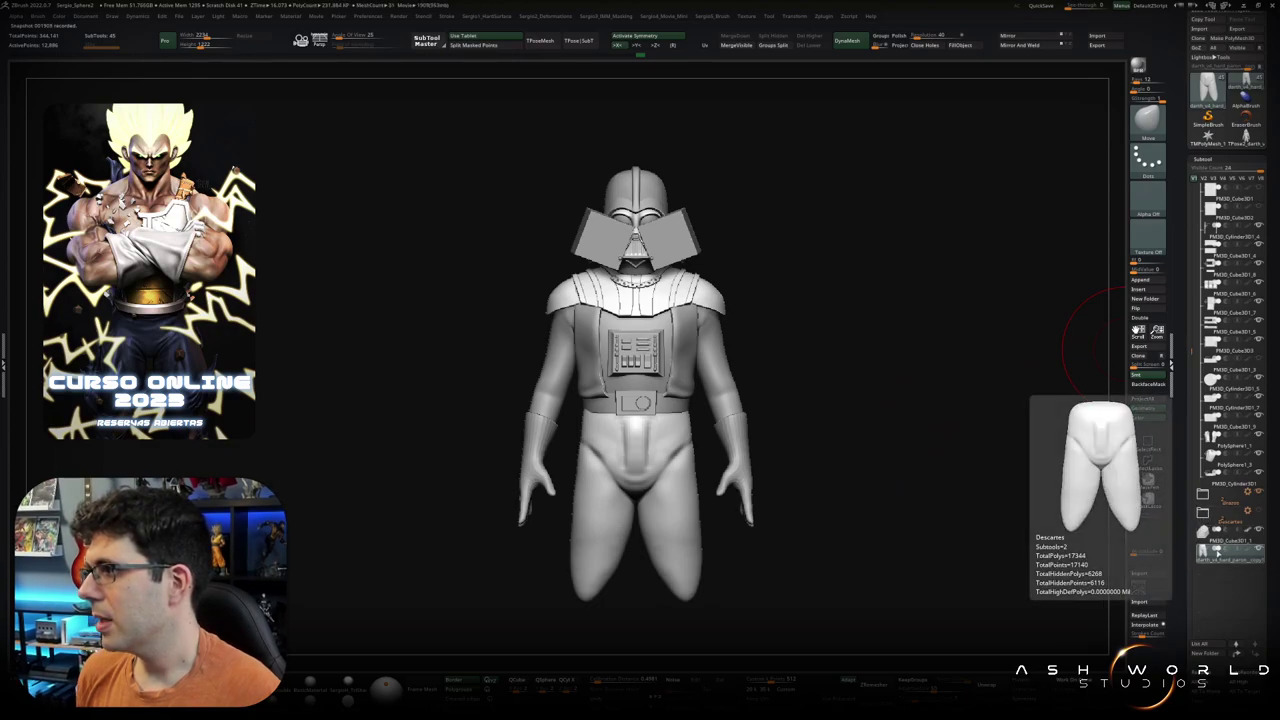
Step: Create a new 'Pants' folder and move it higher in the parts list
click(1236, 550)
text(Pants)
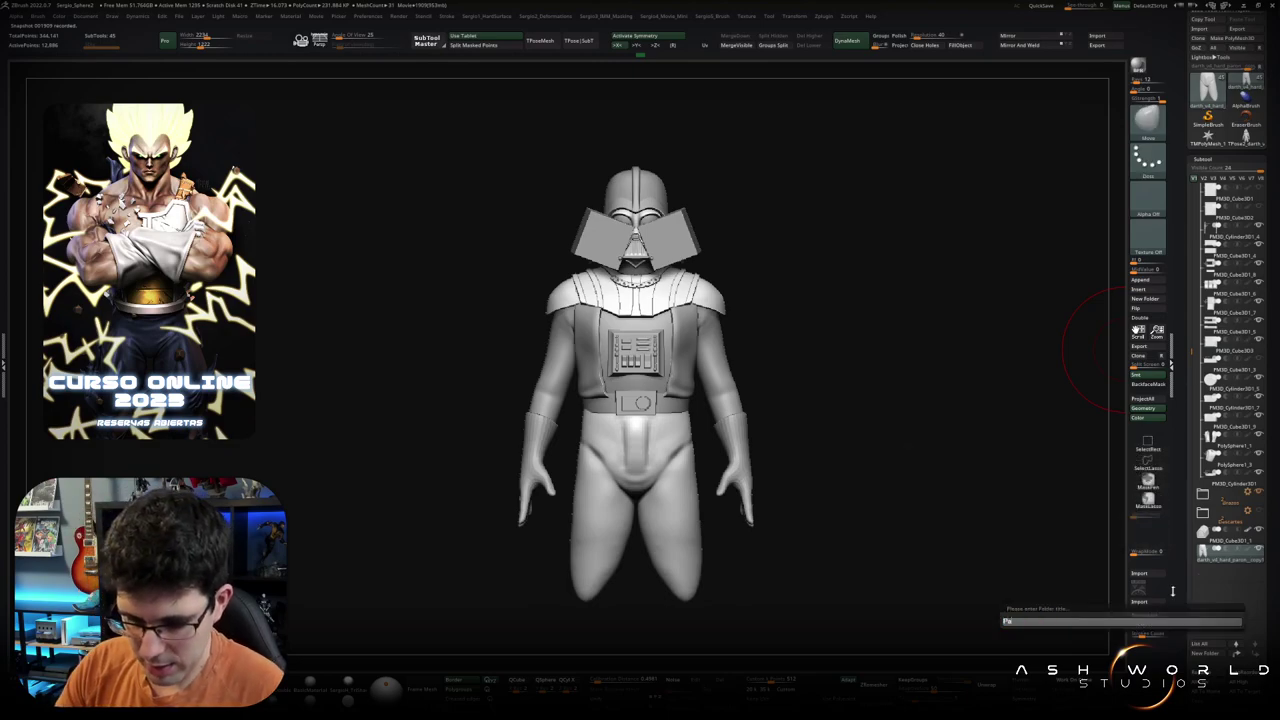
key(Return)
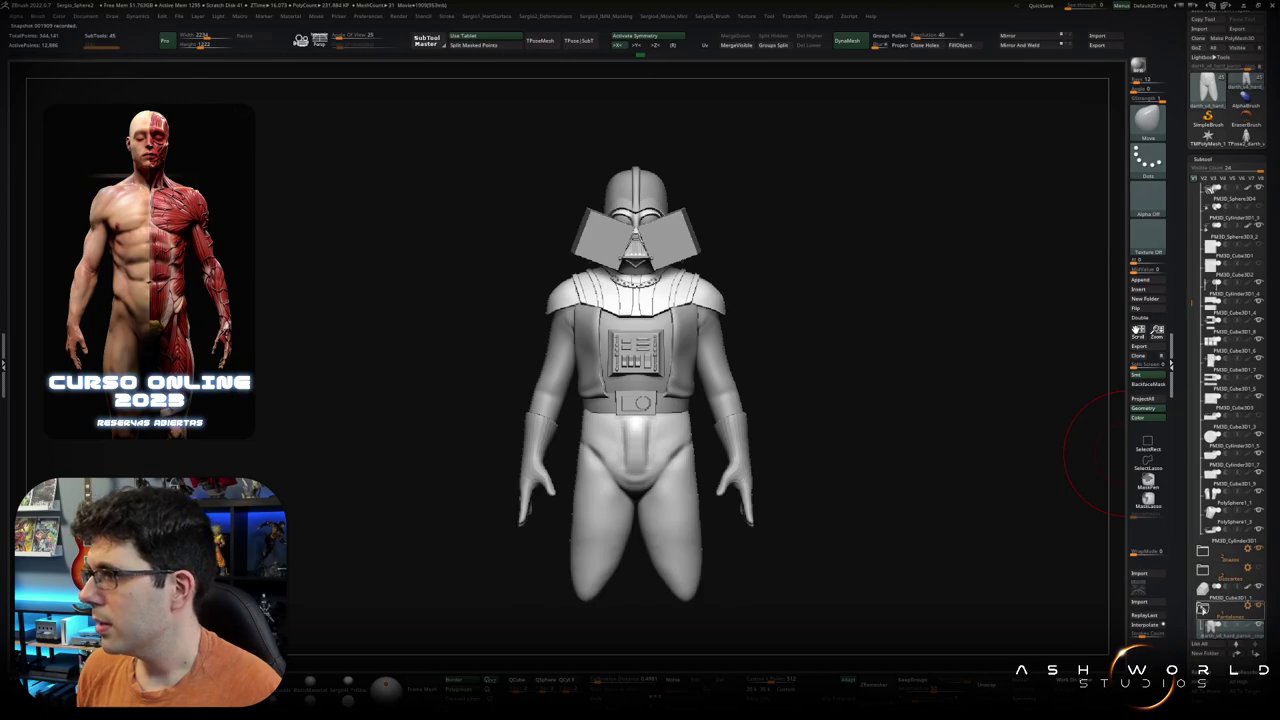
click(1217, 573)
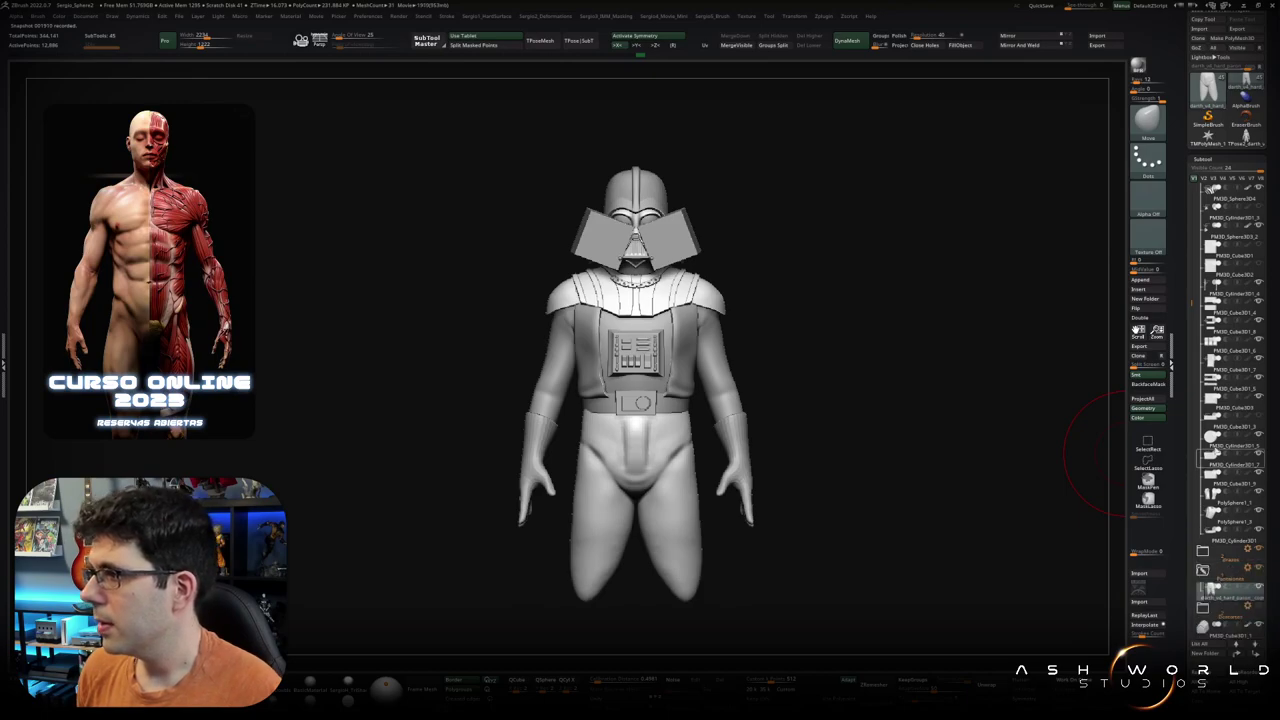
drag(1191, 305, 1196, 462)
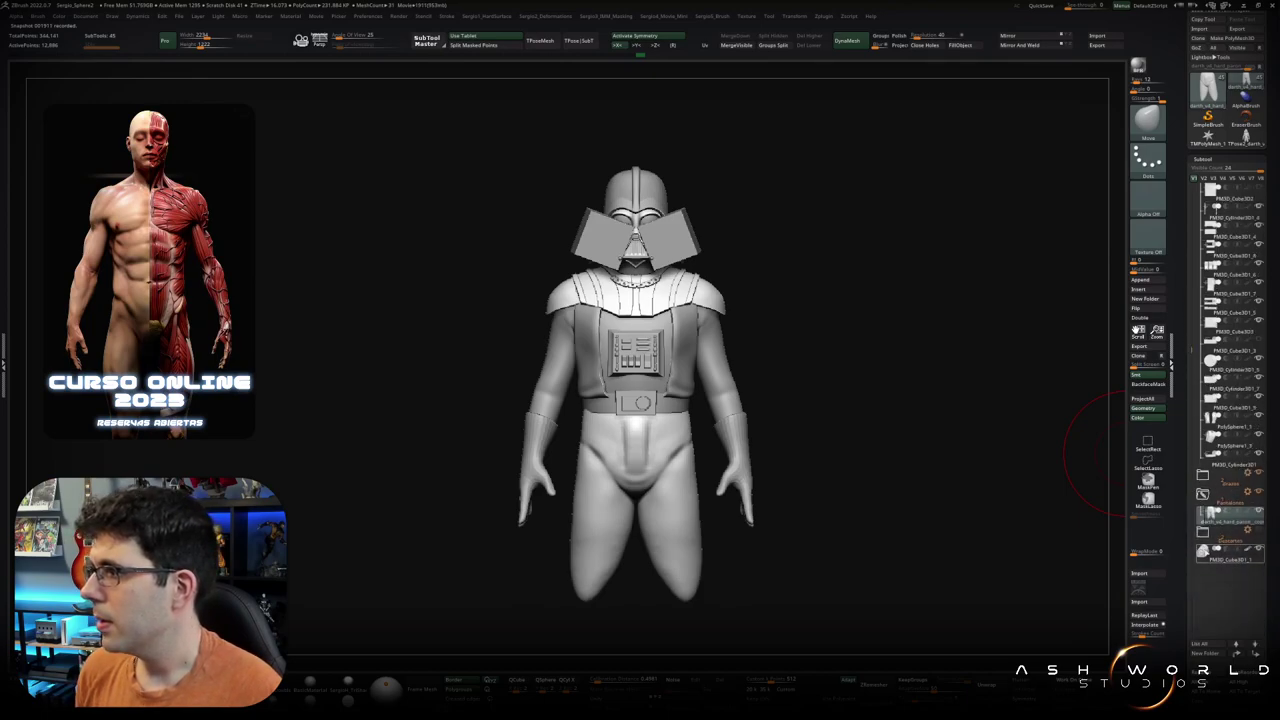
mouse_move(1228, 351)
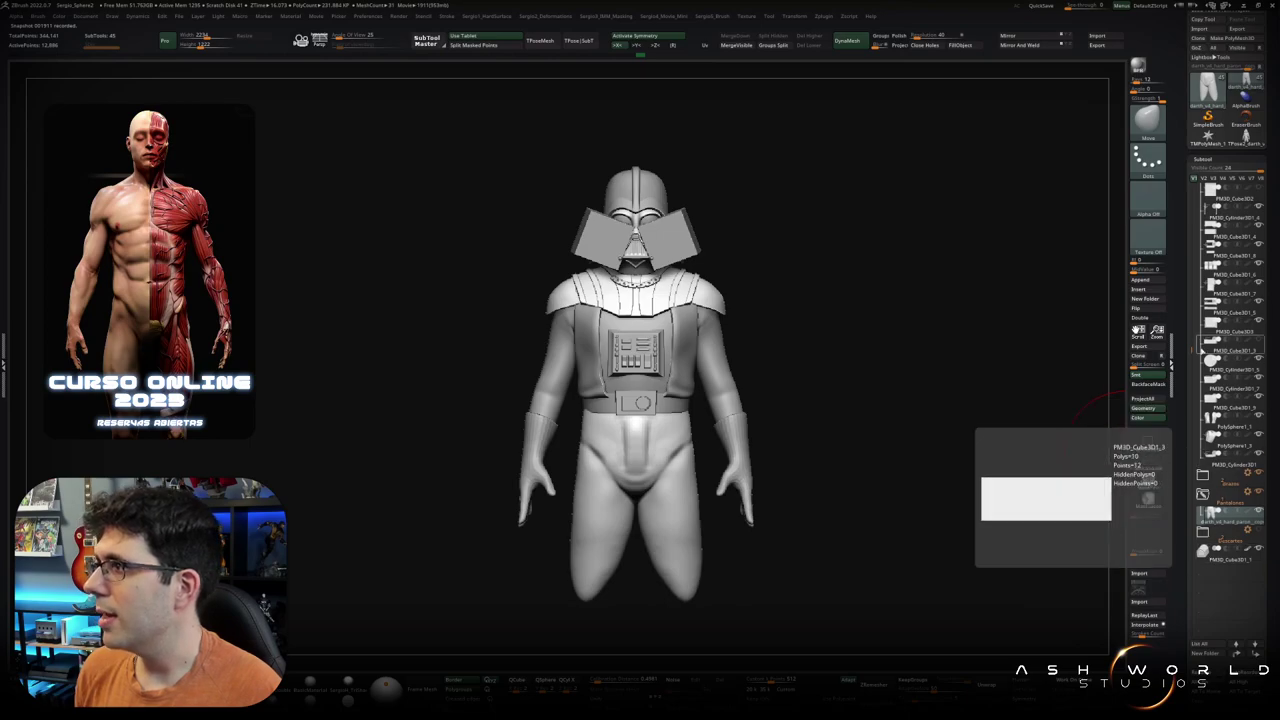
Step: Show the chest-plate block, collapse Torso, and move PM3D_Cube3D1_2 into the top folder
click(1210, 560)
drag(1193, 354, 1203, 173)
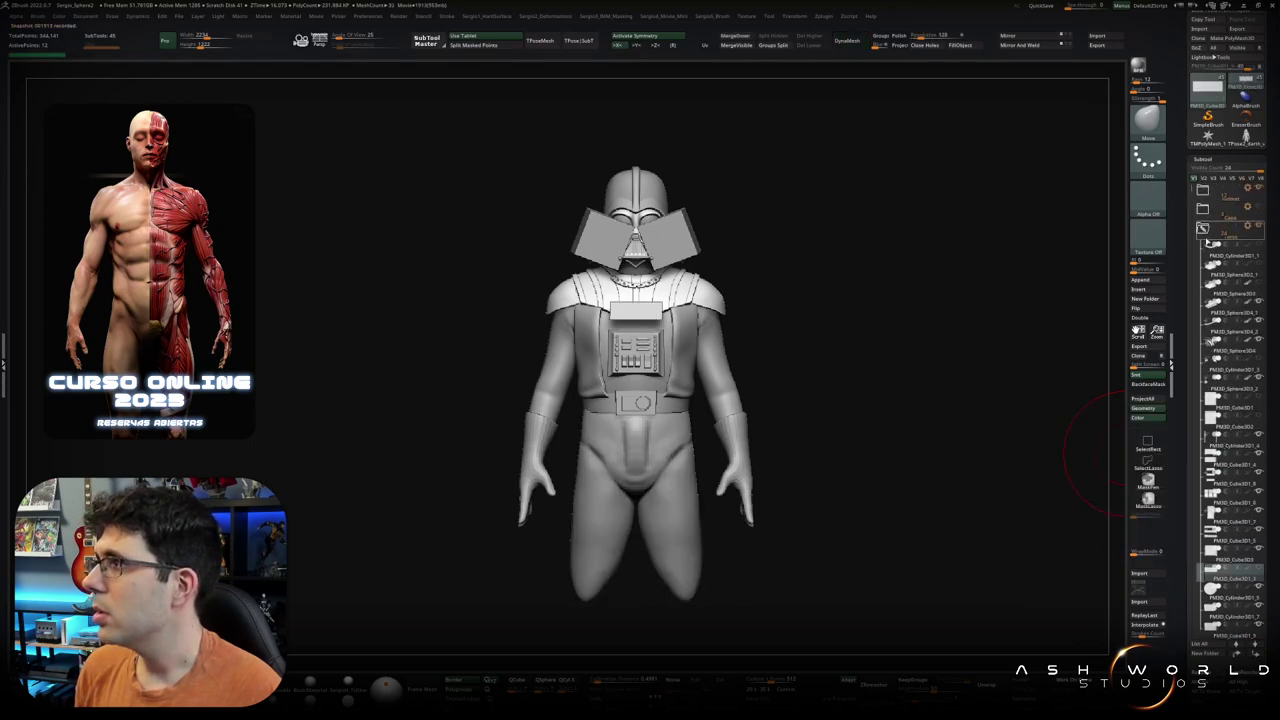
mouse_move(1203, 228)
click(1208, 244)
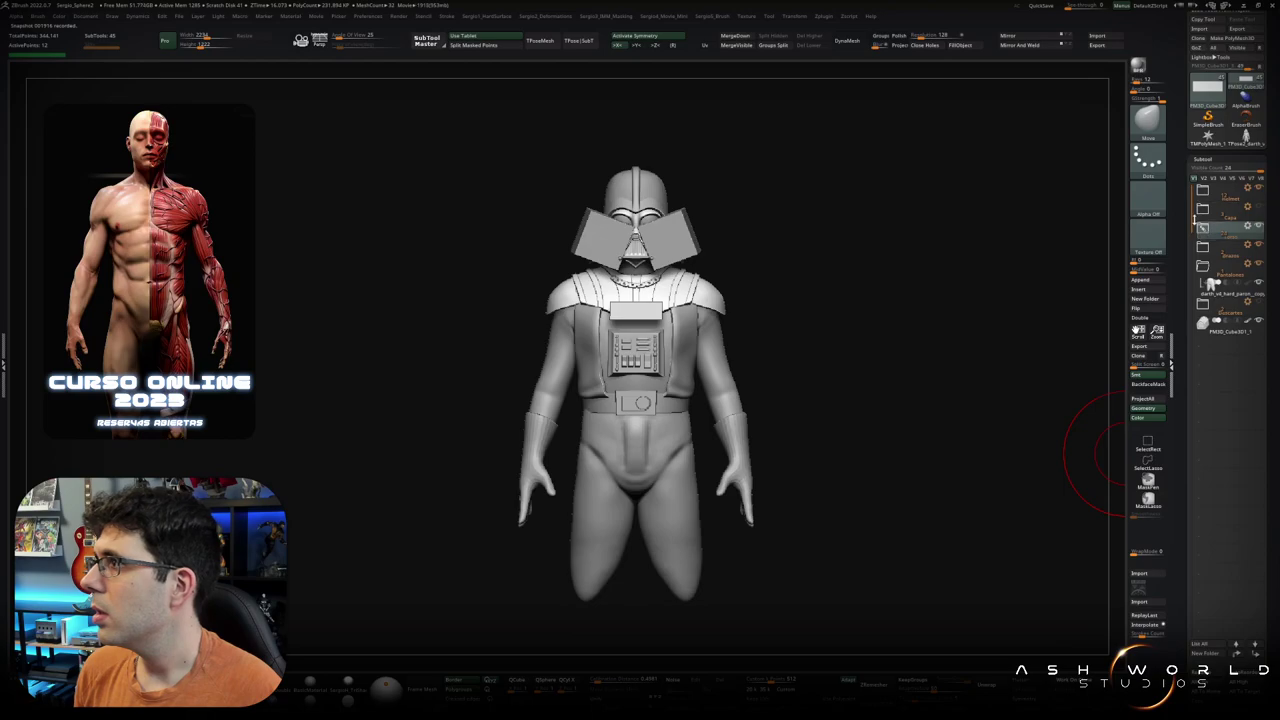
click(1204, 192)
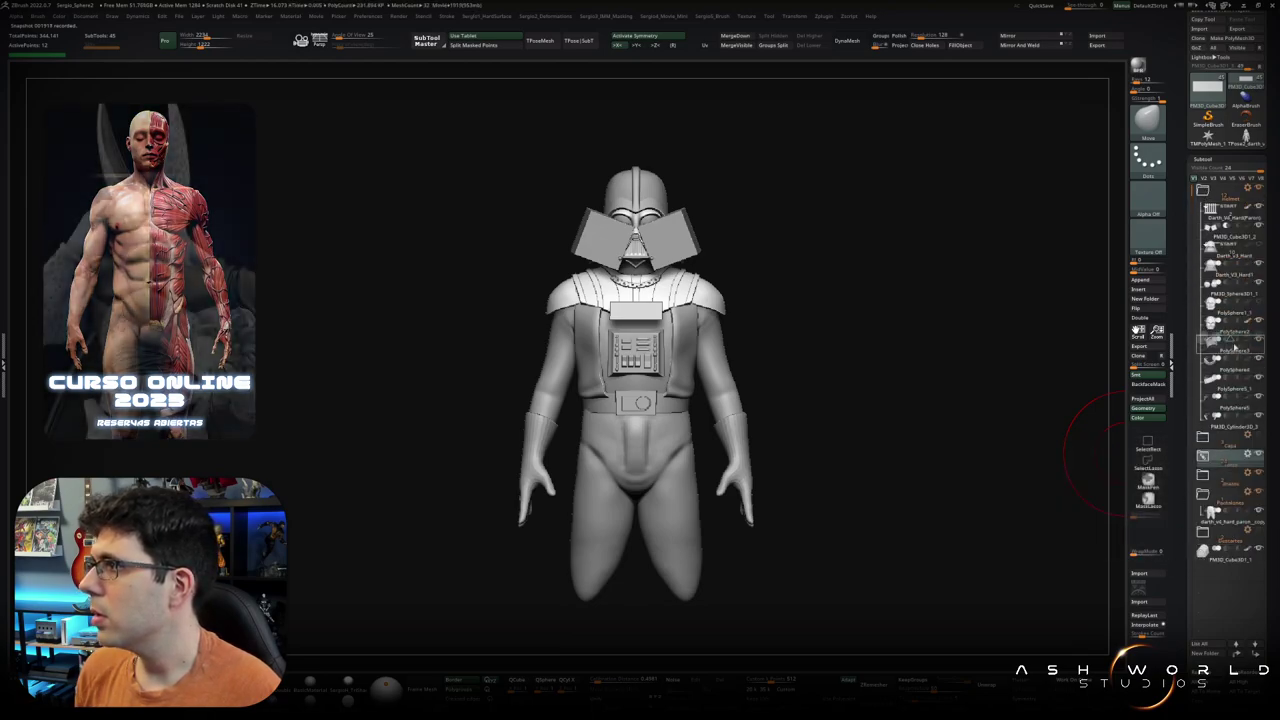
drag(1210, 550, 1210, 336)
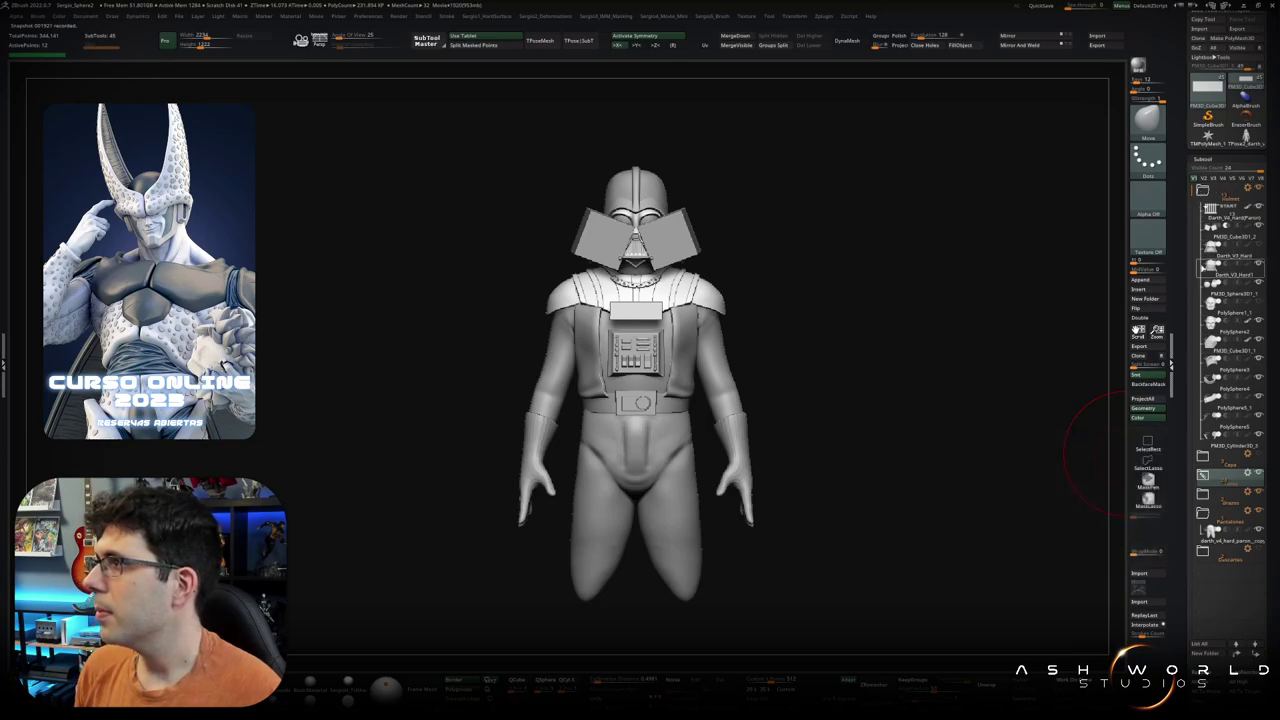
click(1212, 228)
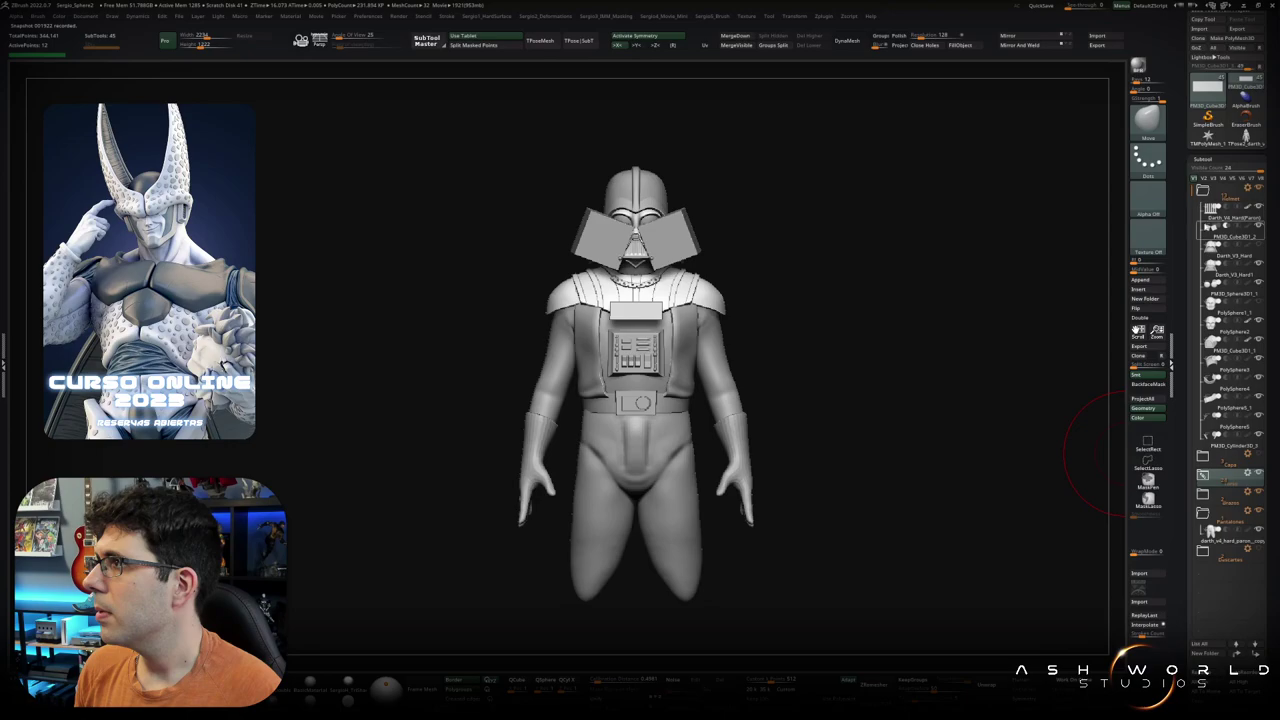
Step: Collapse the Helmet folder, expand the body folder, and orbit to a three-quarter view
click(1202, 190)
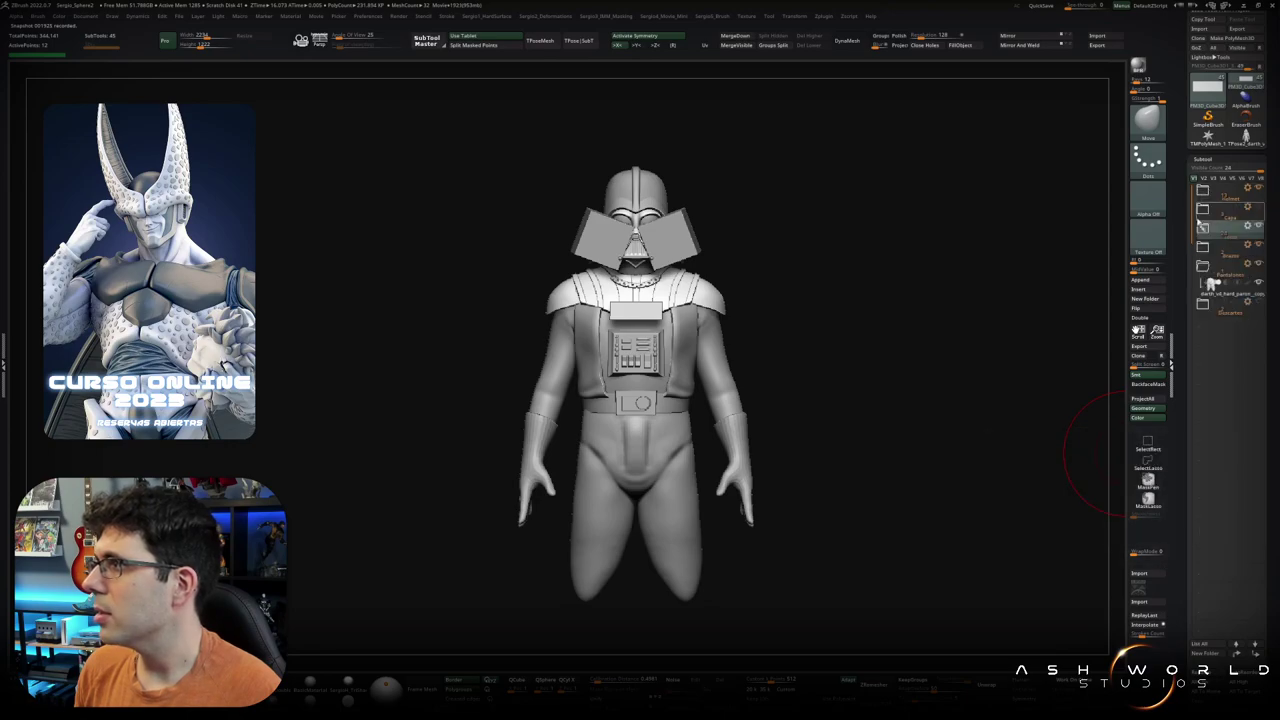
click(1202, 246)
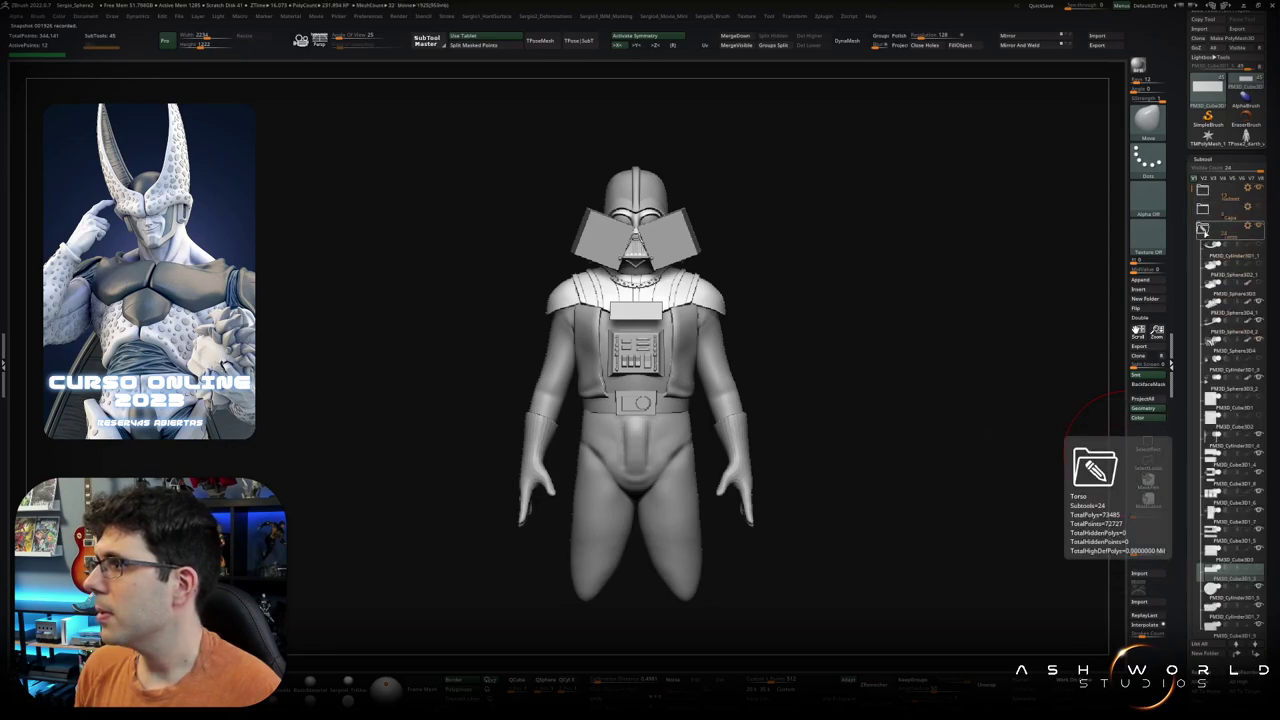
drag(852, 329, 1085, 400)
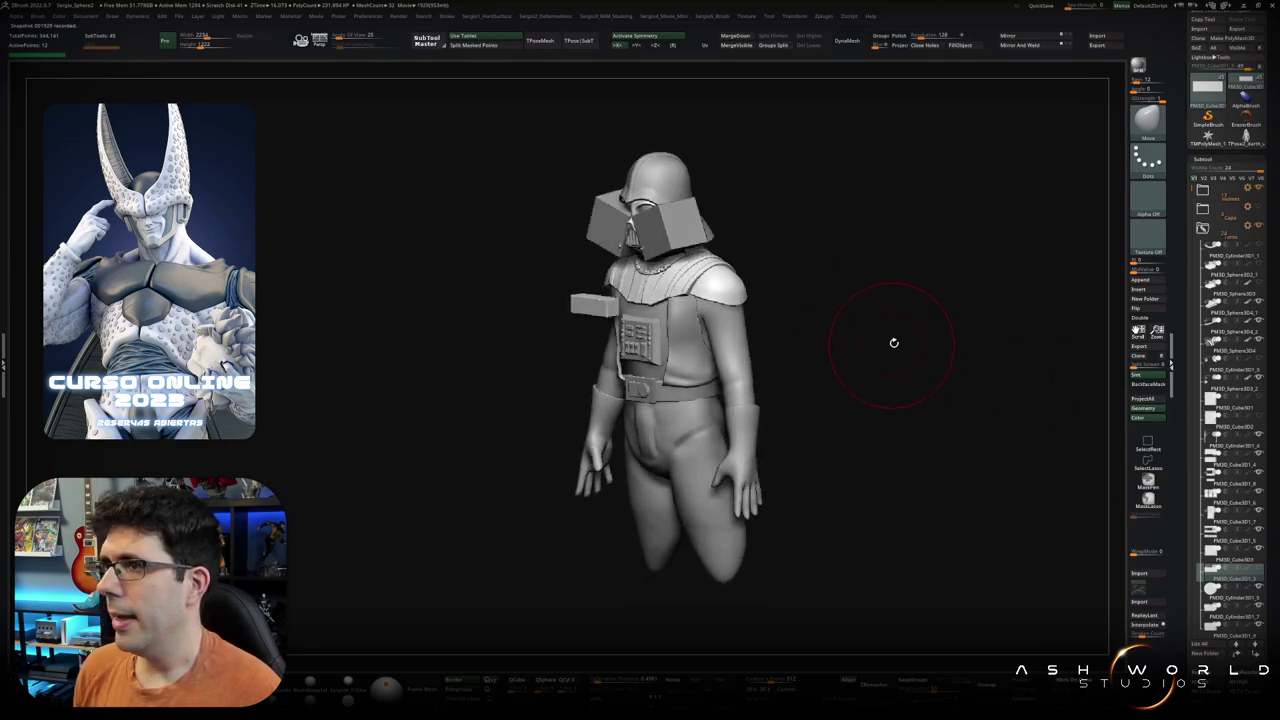
Step: Select the body subtool and isolate the outer leg strip with SelectRect
drag(894, 342, 884, 350)
alt+click(663, 505)
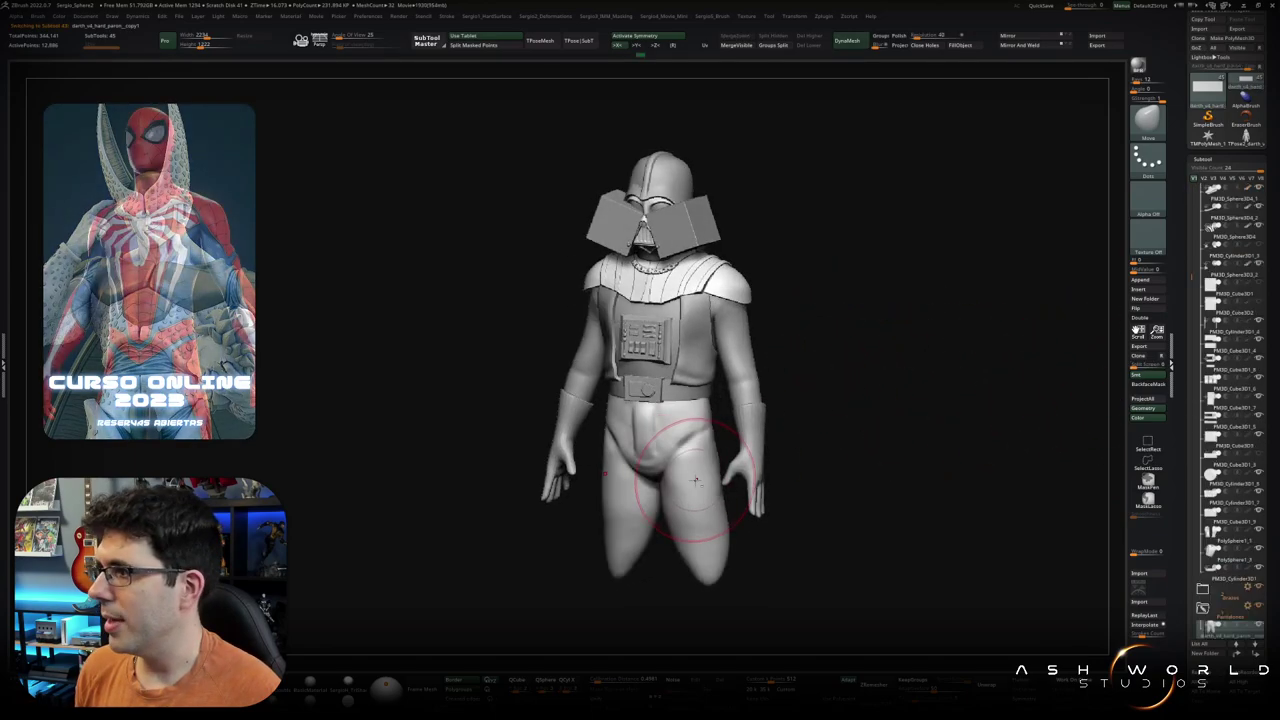
drag(1034, 449, 874, 423)
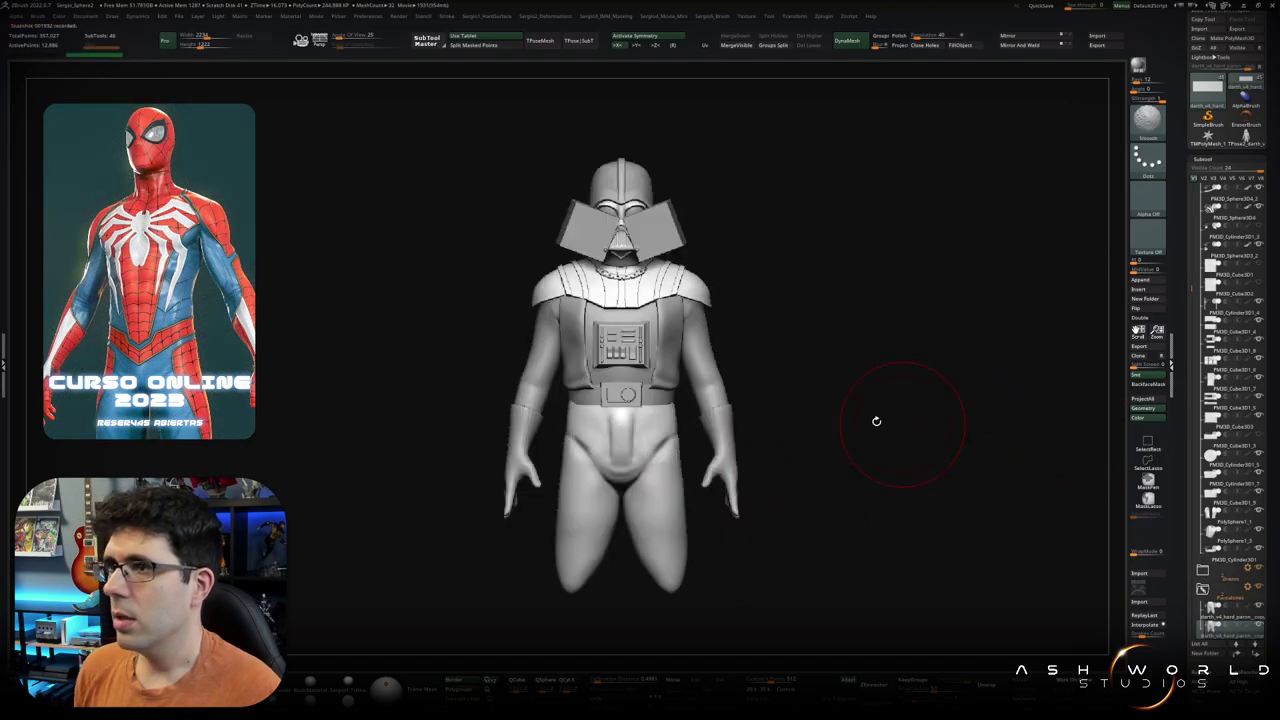
ctrl+shift+drag(772, 353, 665, 646)
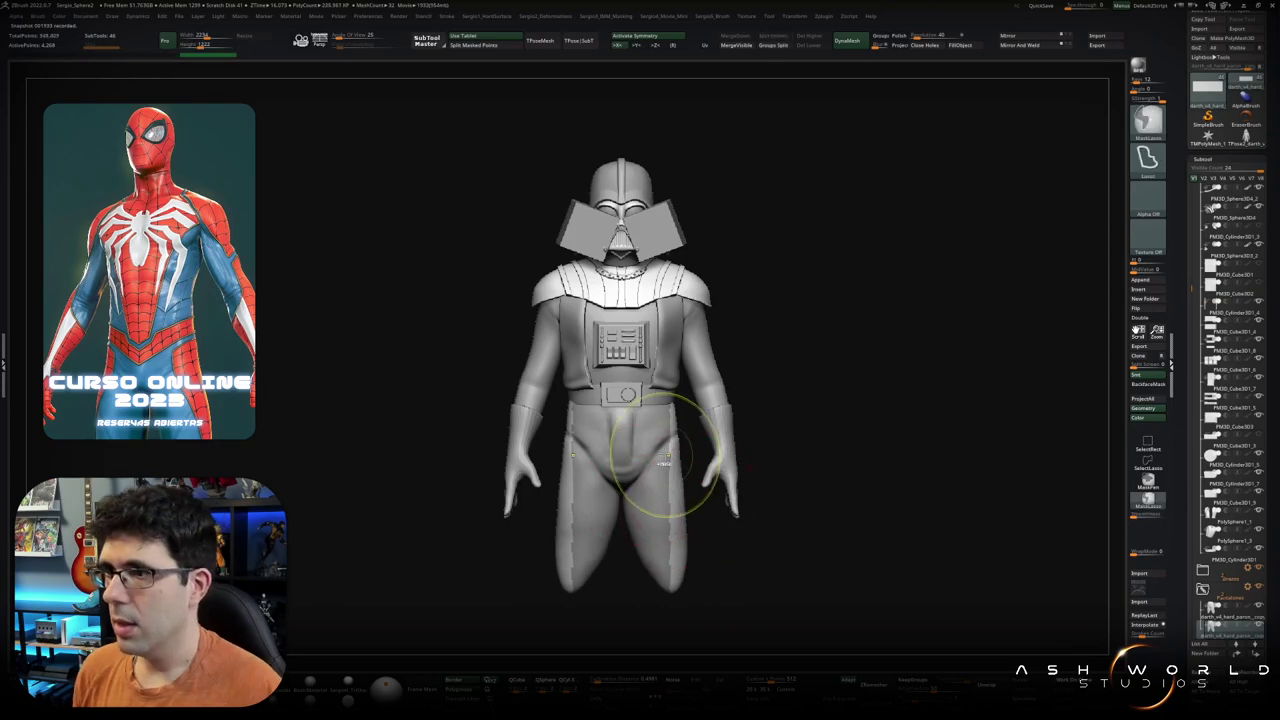
ctrl+shift+click(677, 471)
mouse_move(677, 518)
mouse_down()
mouse_move(705, 509)
mouse_move(780, 431)
mouse_move(754, 417)
mouse_up()
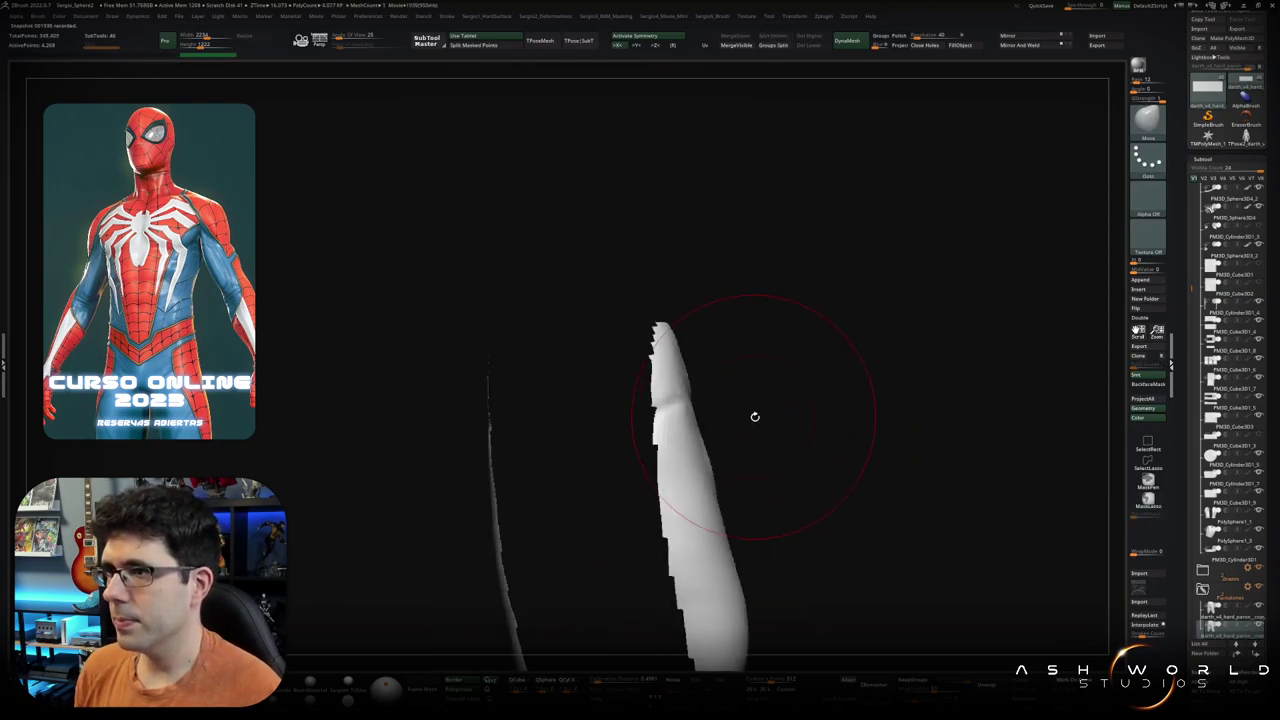
Step: ZRemesh the leg strip into clean even topology, then unhide all parts
key(space)
key(space)
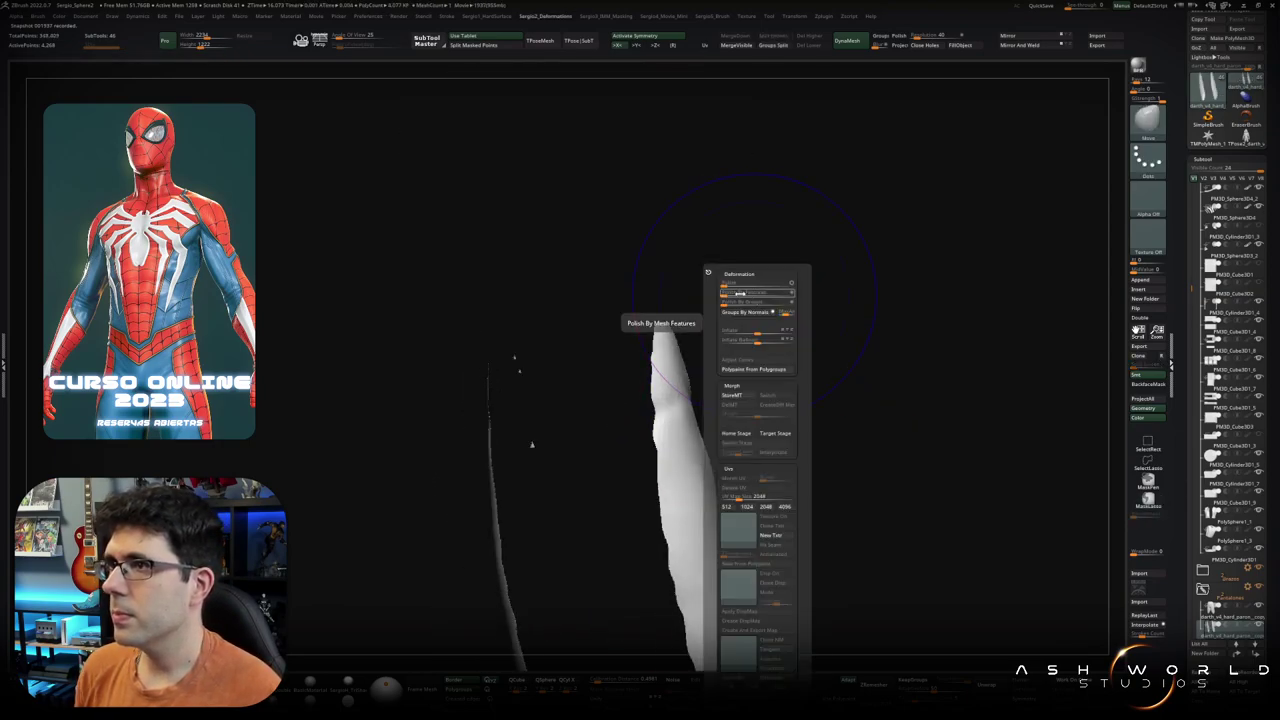
key(space)
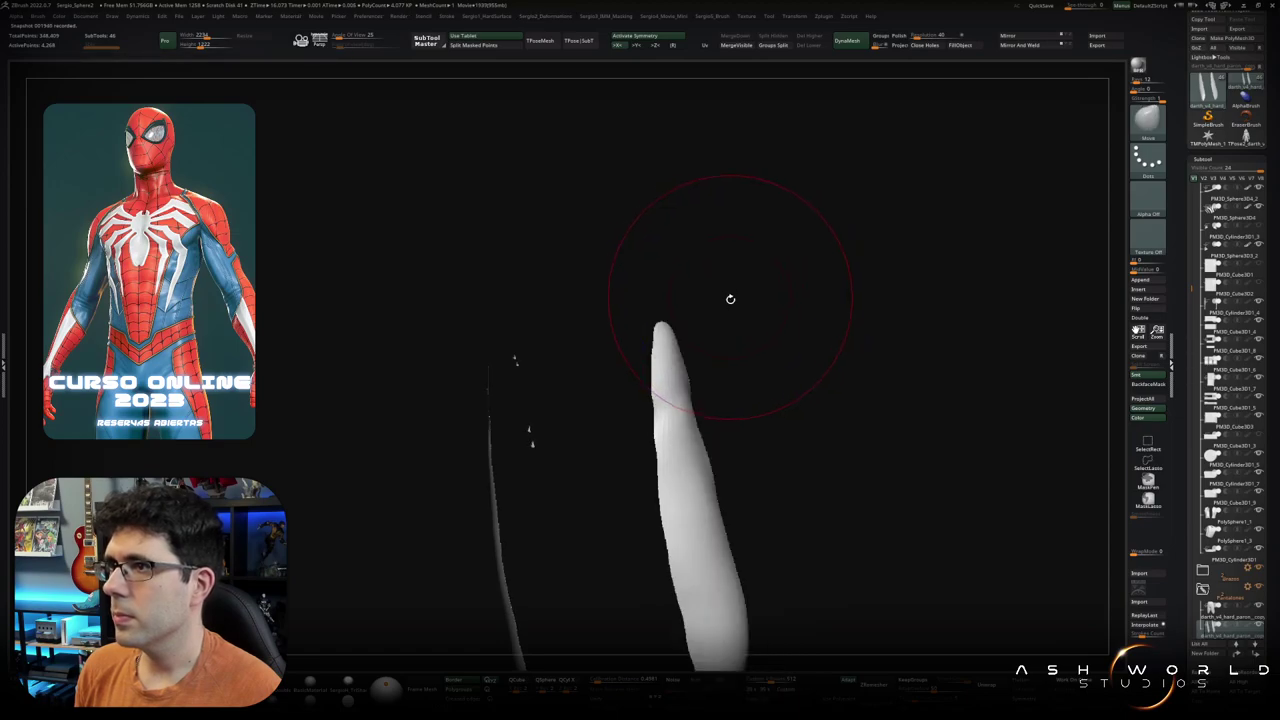
click(876, 684)
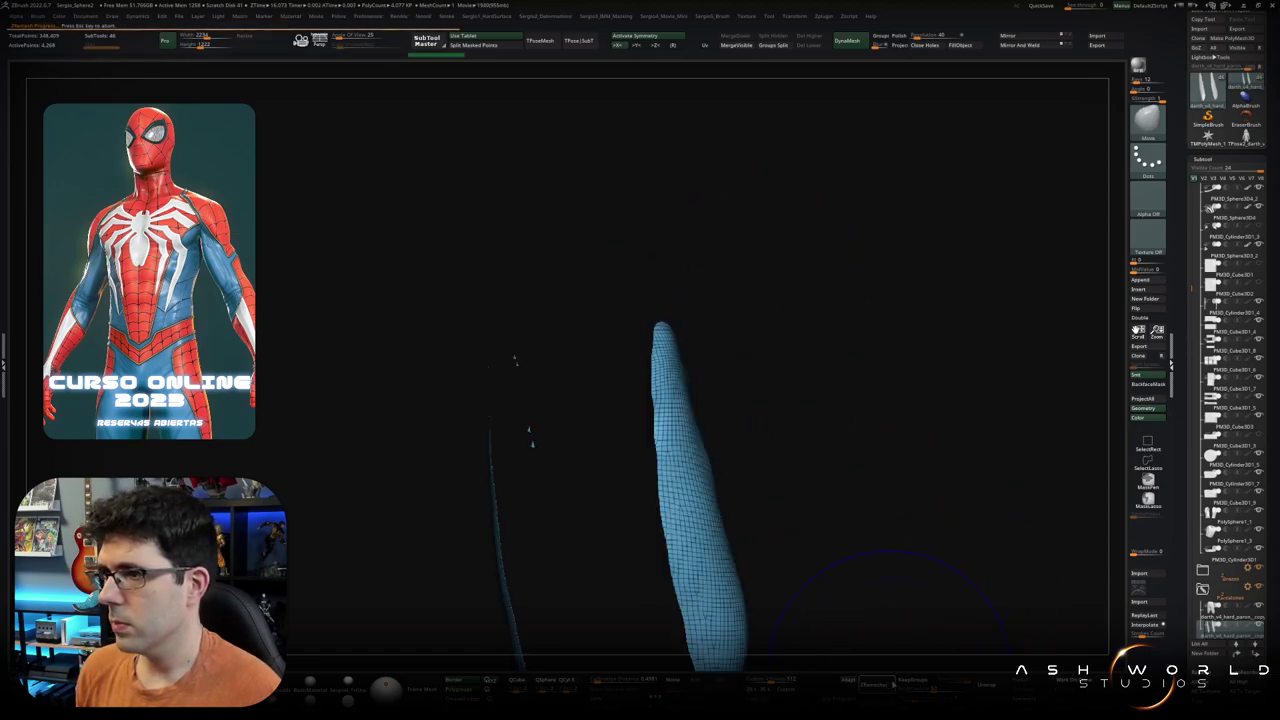
mouse_move(832, 480)
mouse_down()
mouse_move(795, 386)
mouse_move(646, 426)
mouse_up()
key(space)
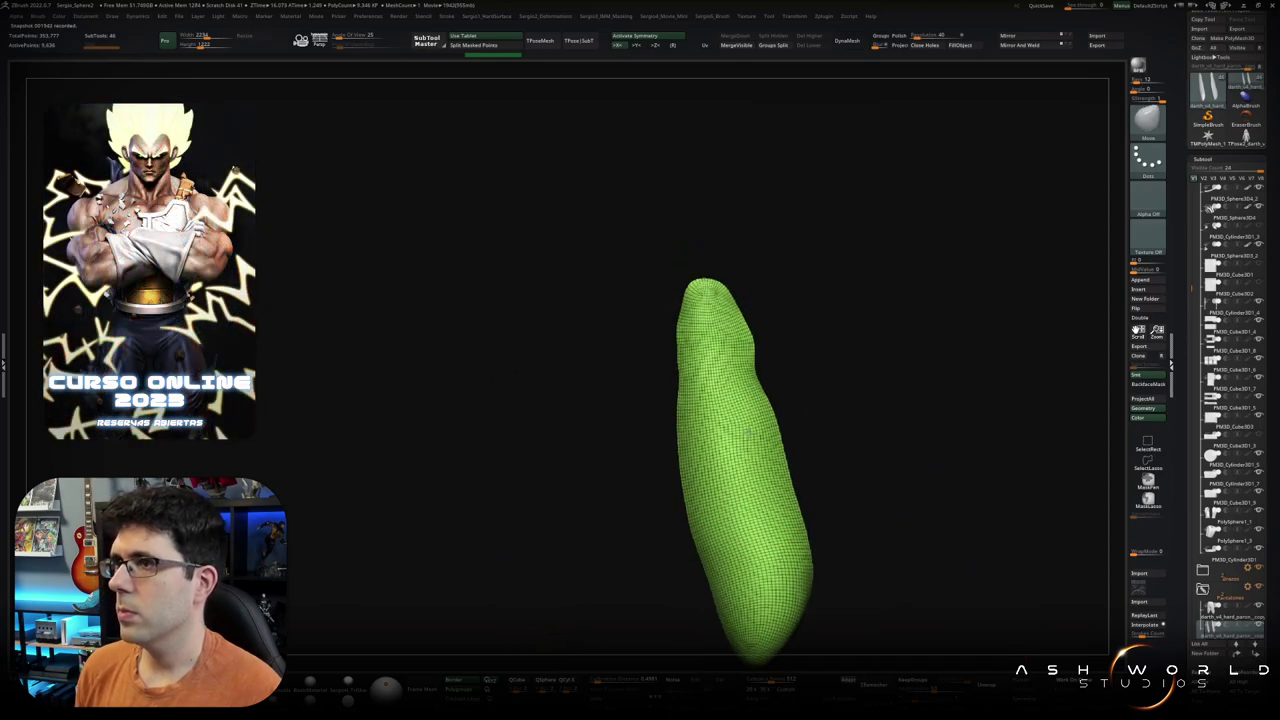
key(shift+alt+s)
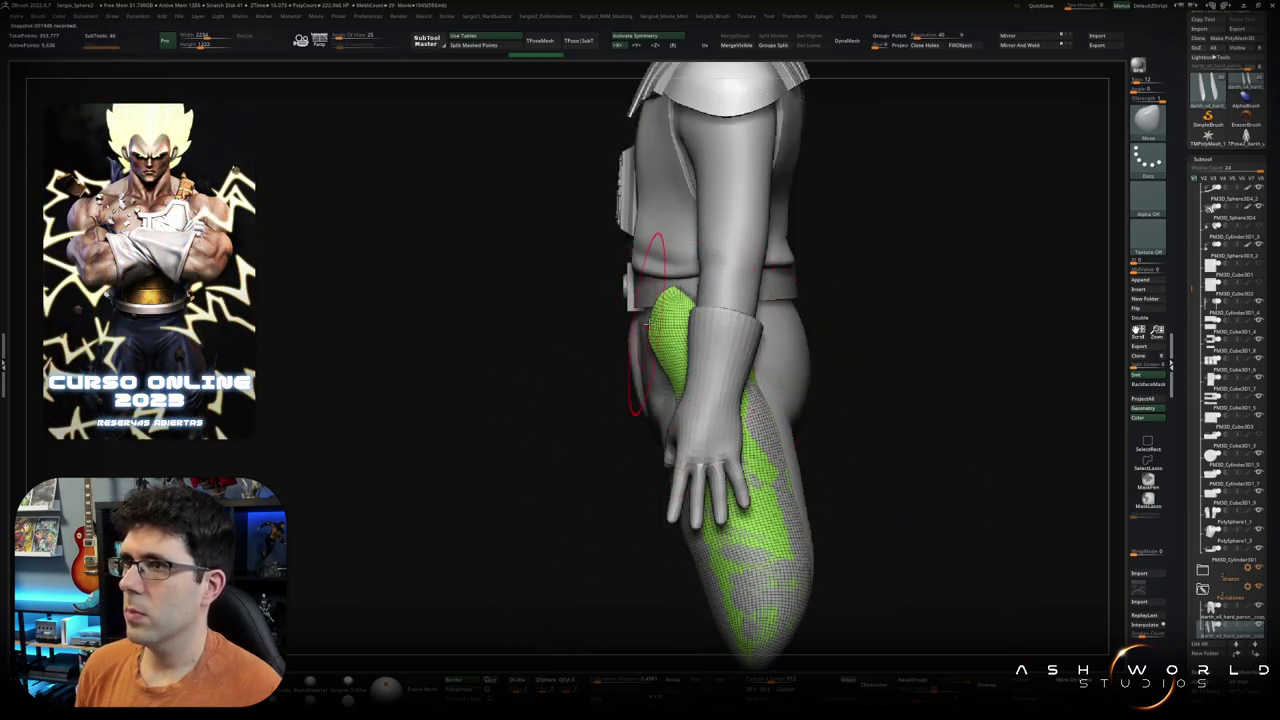
Step: Mirror the green strip onto the other hip and frame the whole character
mouse_move(643, 243)
mouse_down()
mouse_move(686, 214)
mouse_move(703, 258)
mouse_up()
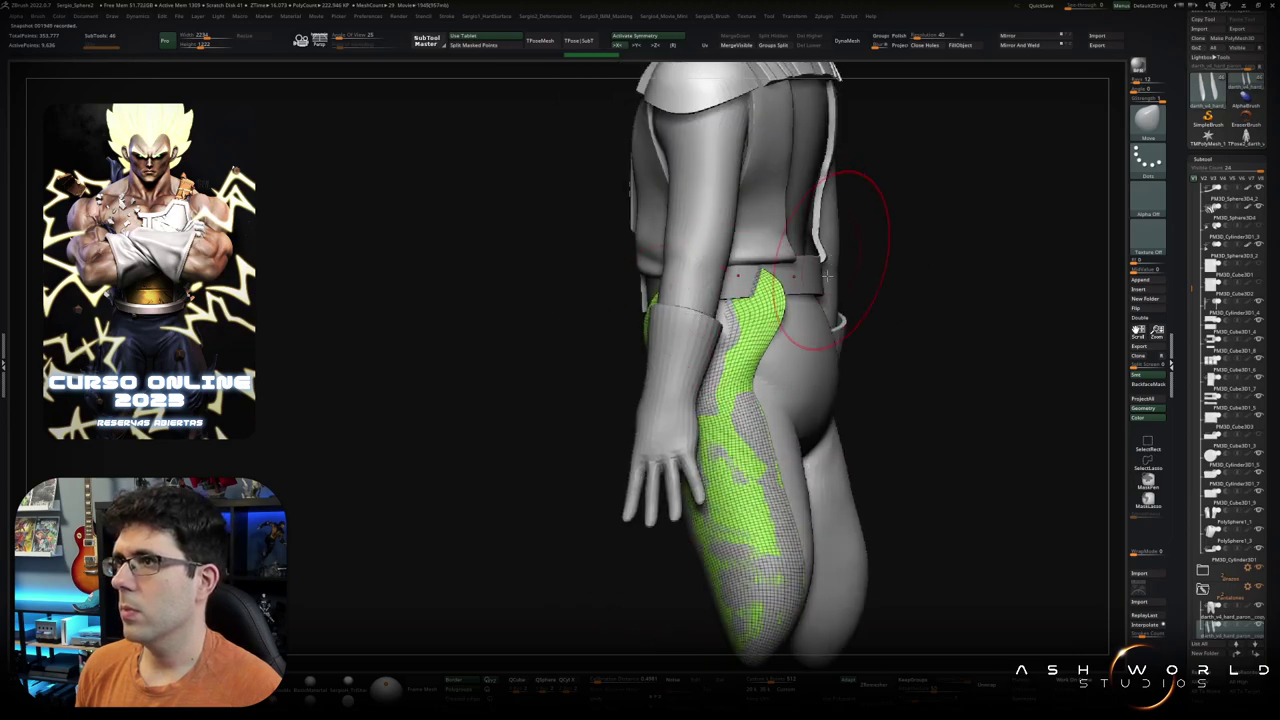
shift+drag(850, 240, 666, 310)
ctrl+shift+click(645, 312)
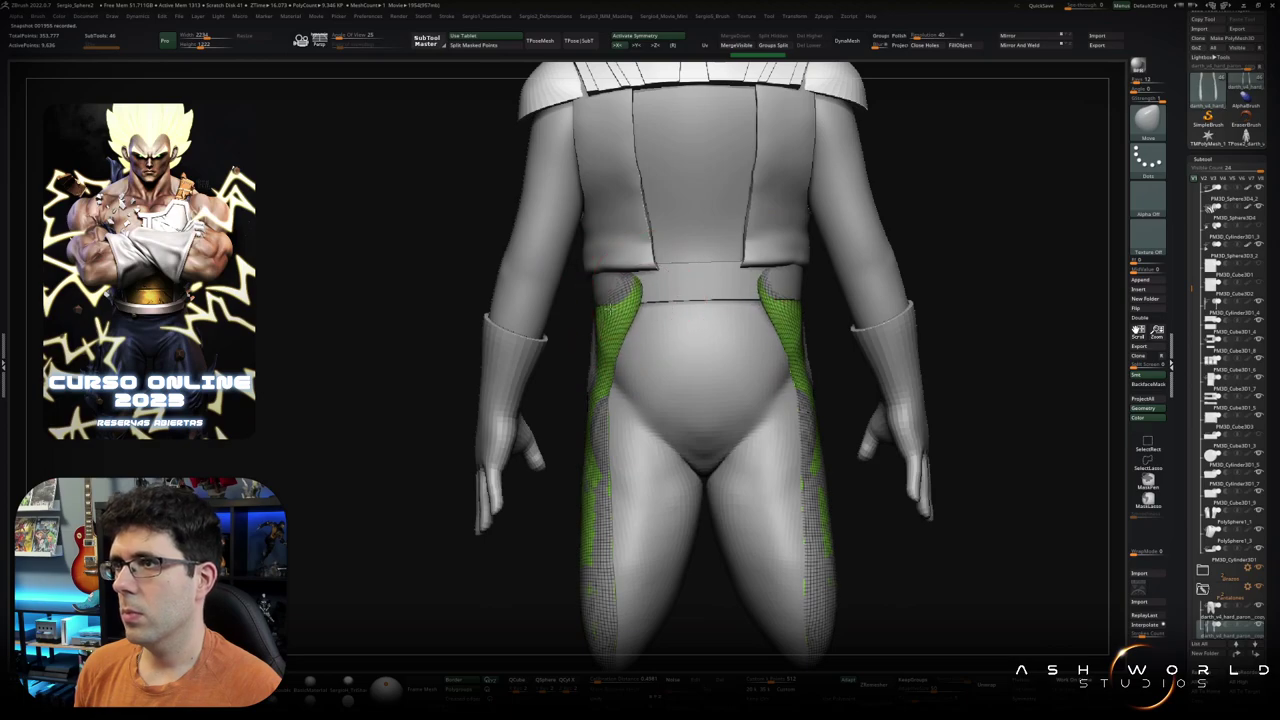
drag(645, 305, 672, 281)
mouse_move(626, 377)
mouse_down()
mouse_move(640, 470)
mouse_move(675, 482)
mouse_move(691, 466)
mouse_move(691, 477)
mouse_move(623, 486)
mouse_move(660, 423)
mouse_move(651, 386)
mouse_move(730, 373)
mouse_move(641, 438)
mouse_up()
key(f)
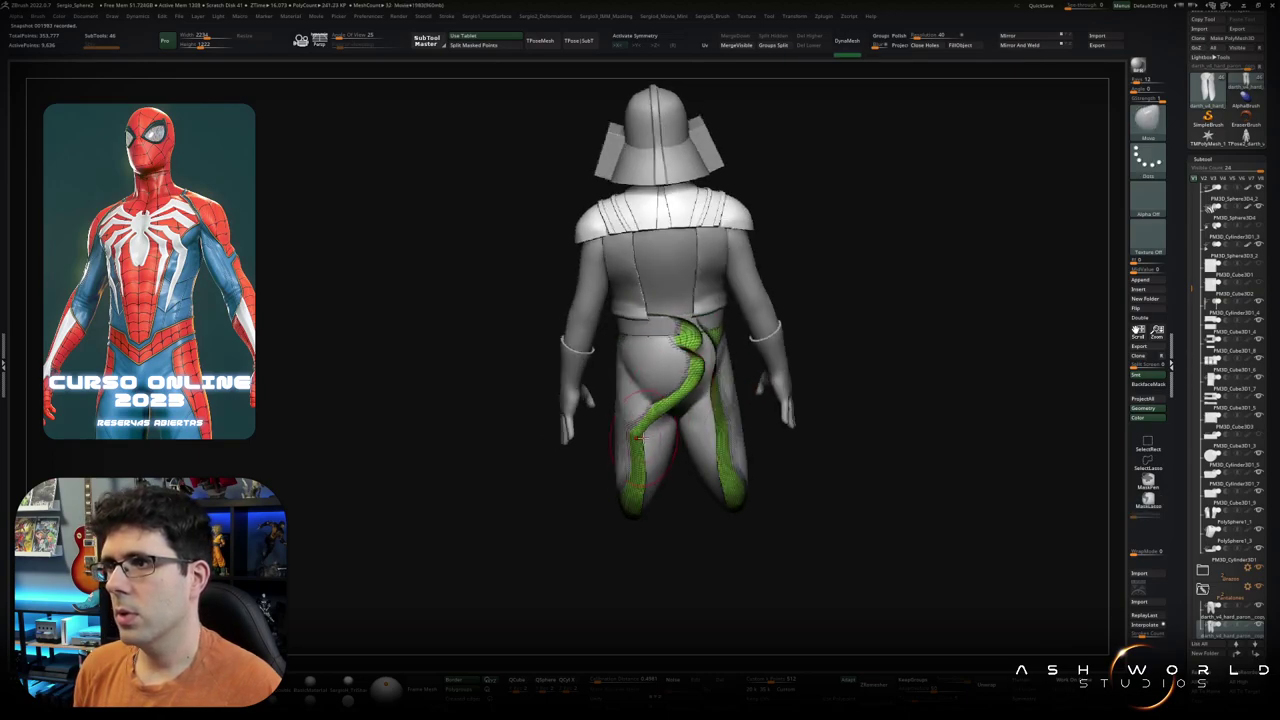
Step: Stretch the green panel across the lower legs with the Move brush
drag(643, 493, 763, 493)
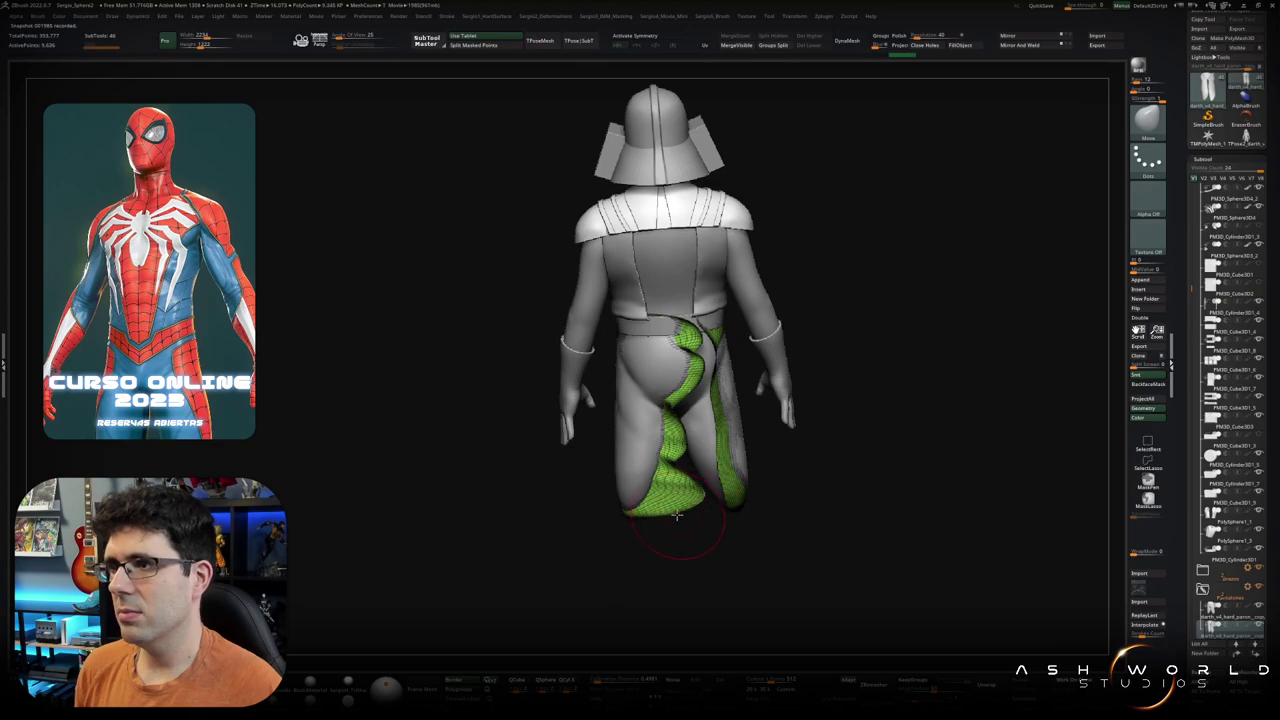
drag(677, 515, 736, 398)
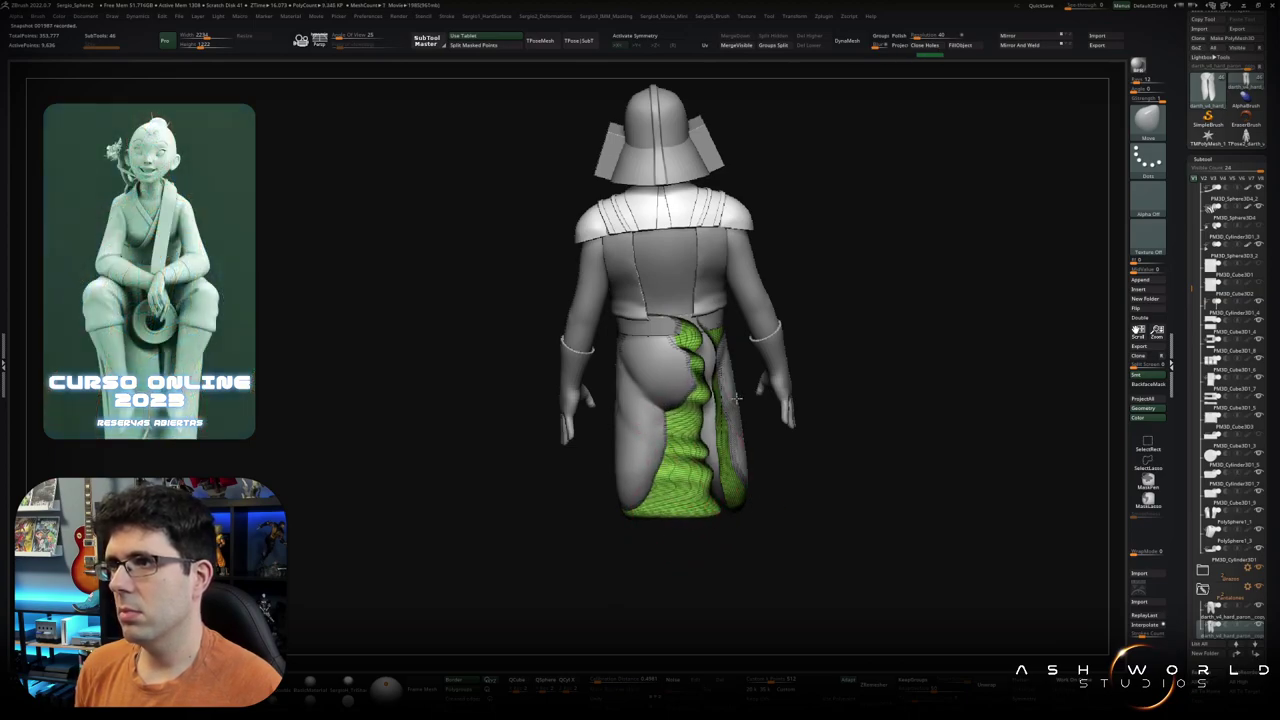
mouse_move(716, 365)
right_down()
mouse_move(733, 353)
mouse_move(728, 428)
mouse_move(660, 315)
right_up()
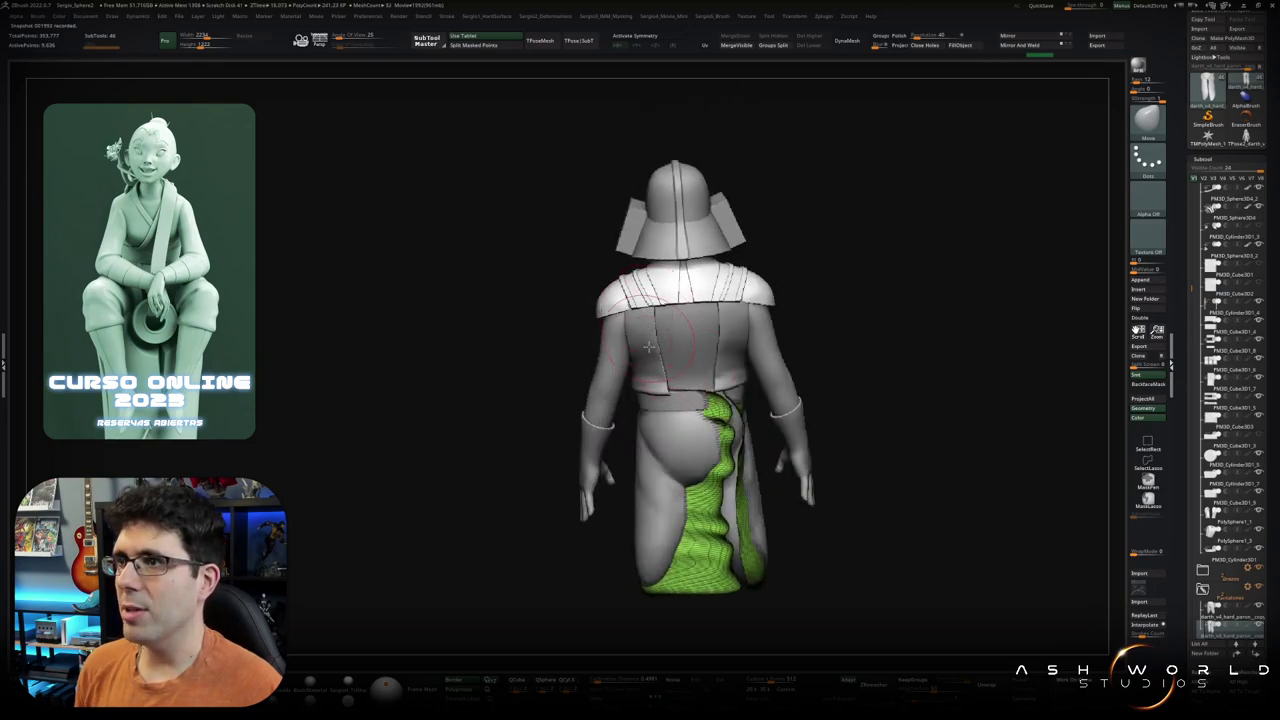
mouse_move(713, 370)
right_down()
mouse_move(740, 368)
mouse_move(641, 367)
mouse_move(738, 399)
mouse_move(668, 425)
right_up()
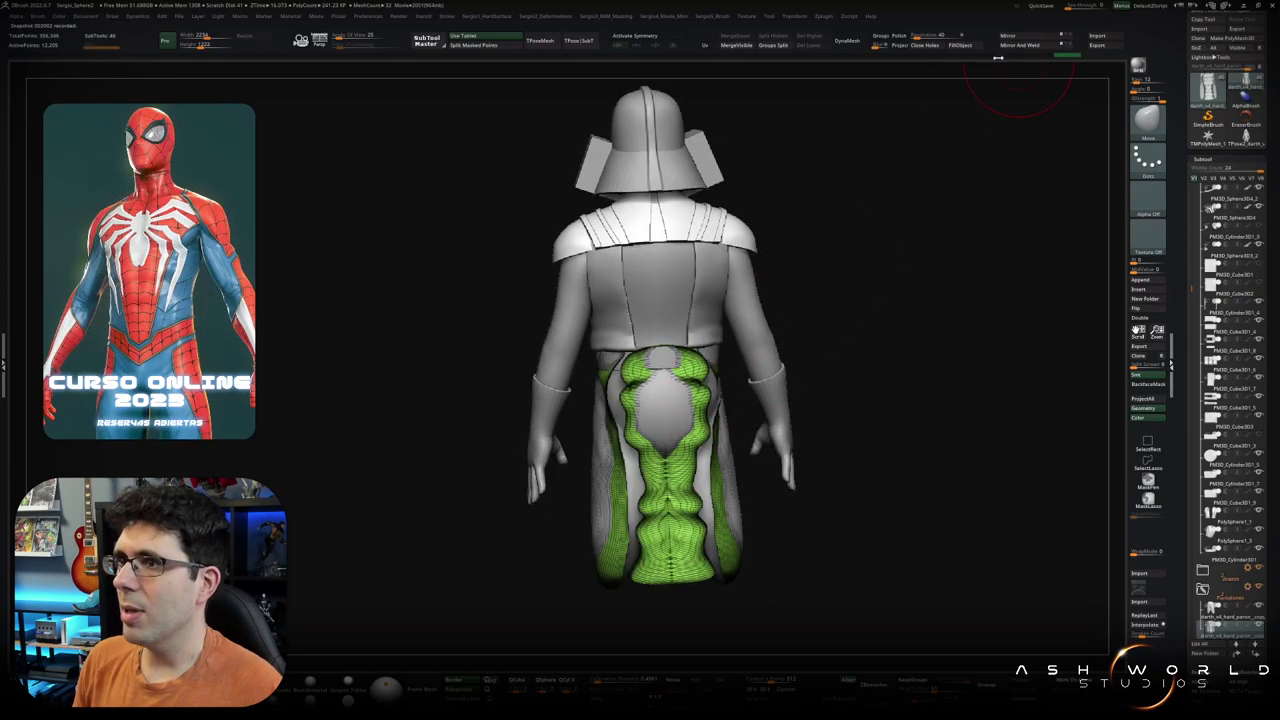
mouse_move(847, 321)
right_down()
mouse_move(1014, 57)
mouse_move(959, 110)
mouse_move(915, 118)
right_up()
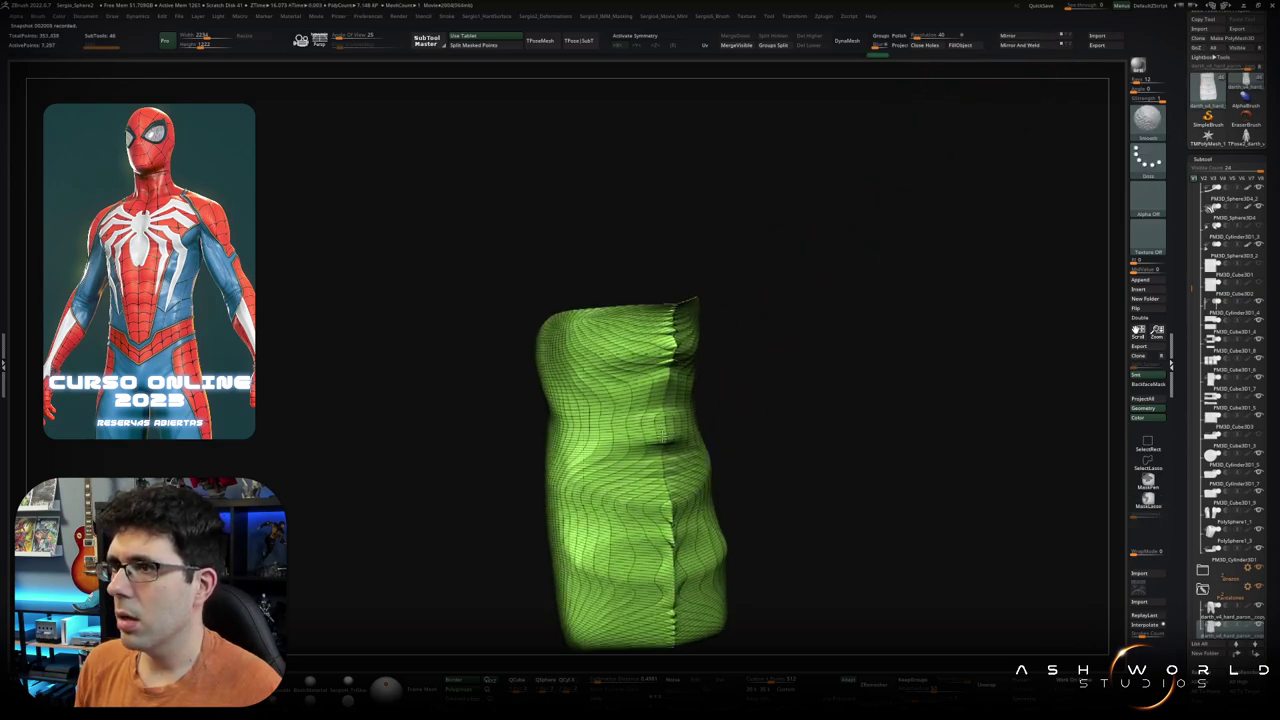
Step: Reshape the green panel, remesh it finer, smooth it boxier, and unhide the body
drag(680, 575, 748, 524)
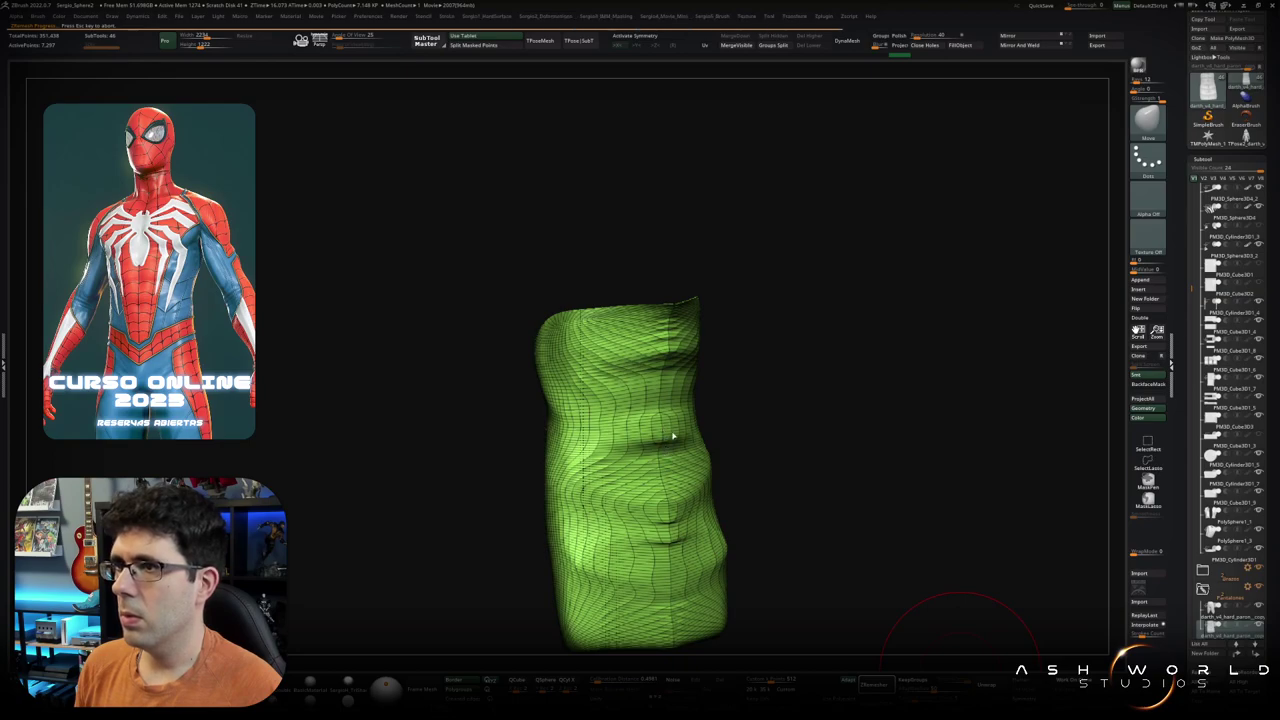
ctrl+right_drag(673, 436, 677, 399)
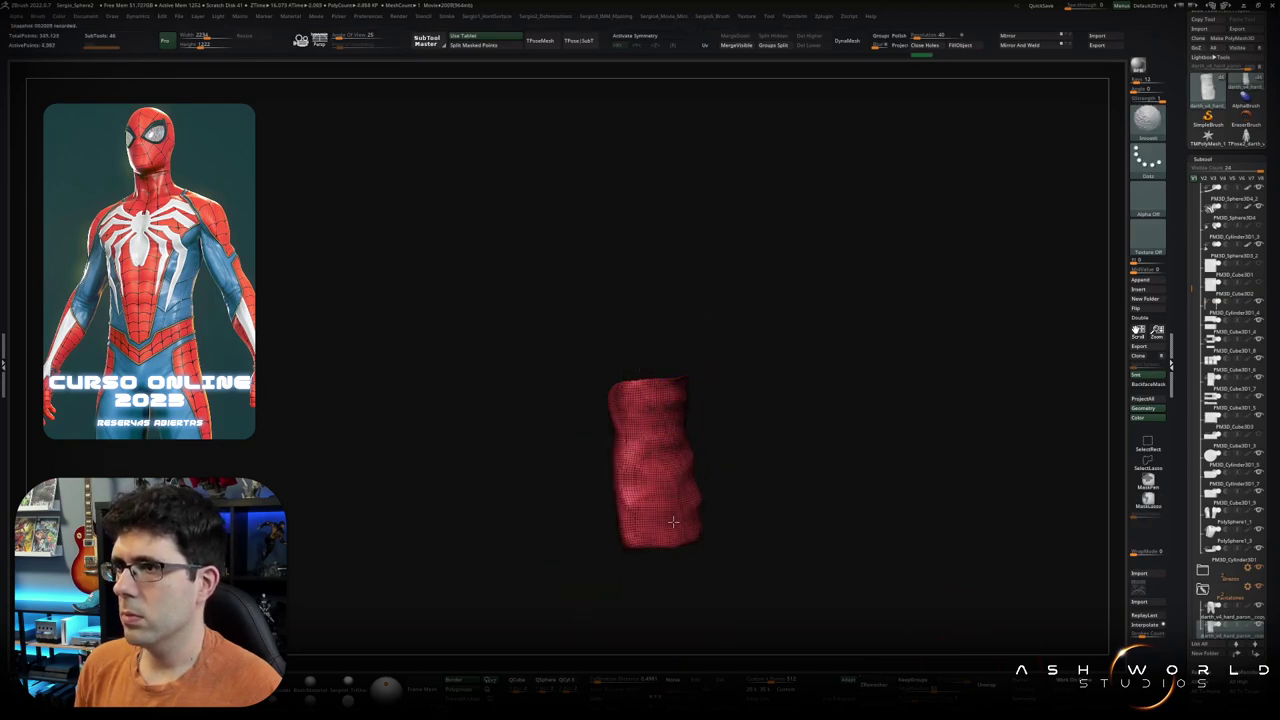
shift+drag(673, 521, 655, 453)
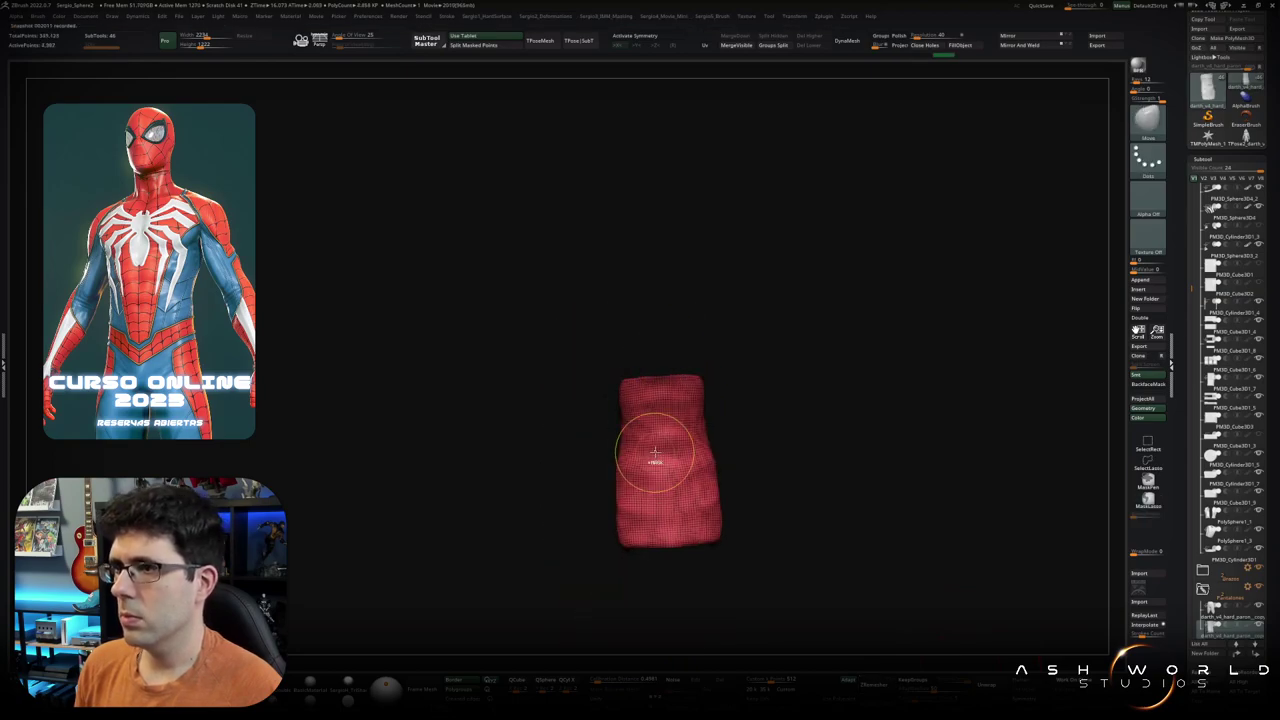
ctrl+shift+click(652, 515)
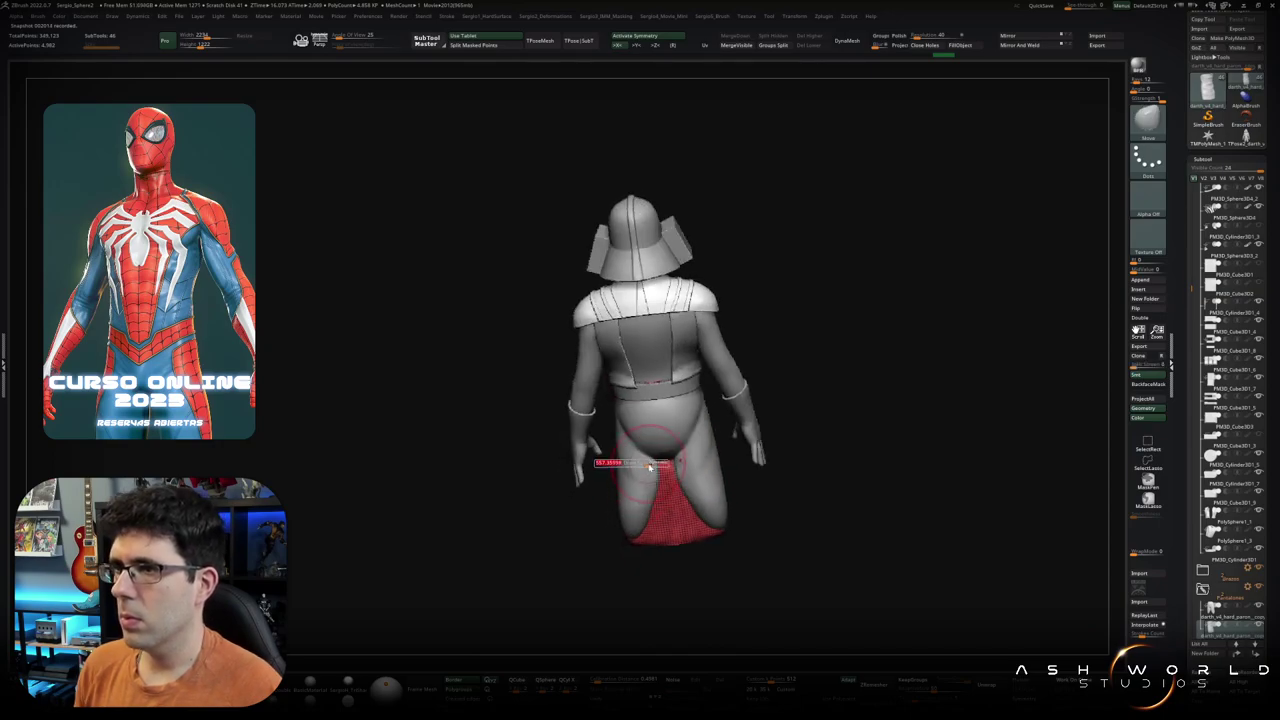
right_drag(652, 515, 643, 453)
Step: Mask the panel over the lower back and check it from side, back, and front
ctrl+drag(643, 453, 620, 410)
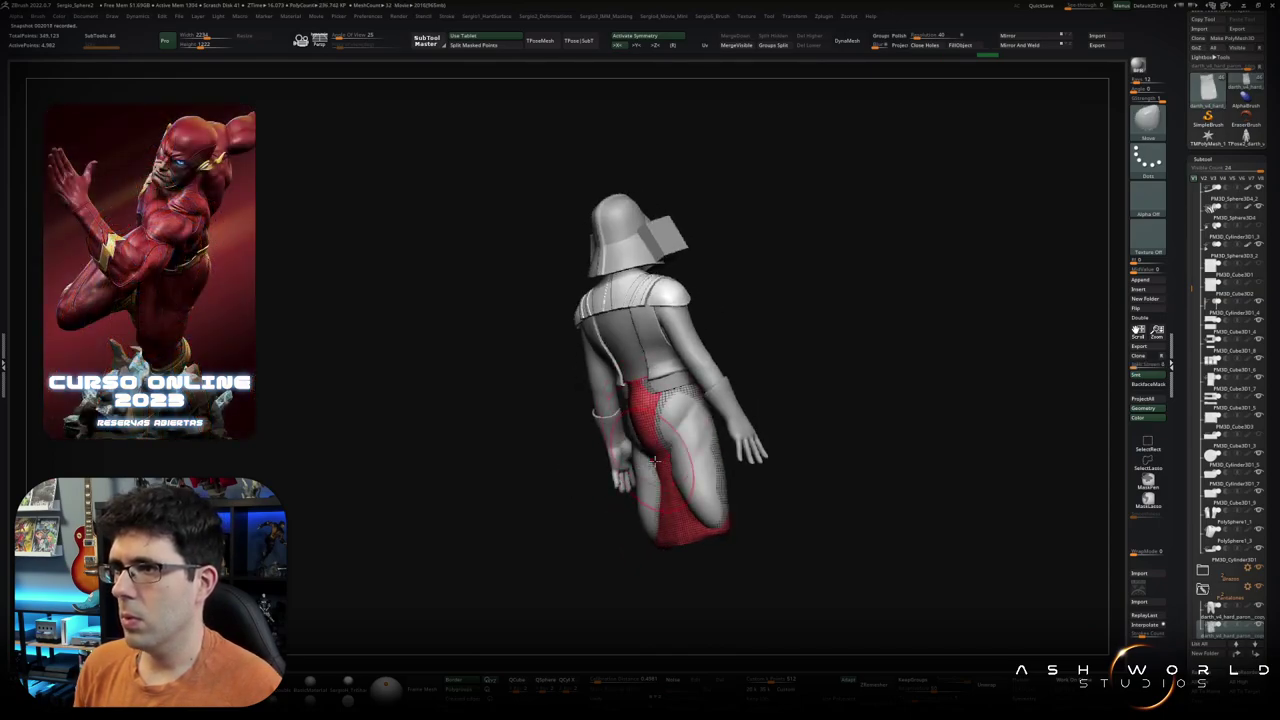
right_drag(648, 505, 639, 514)
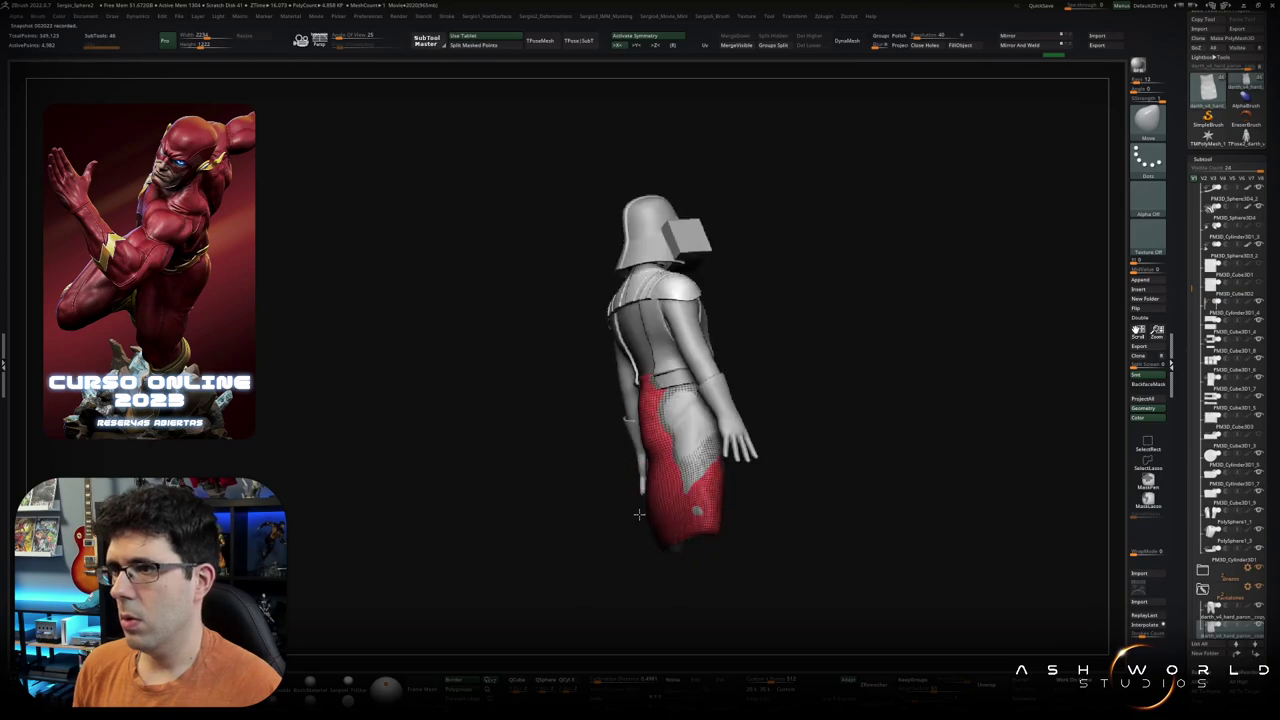
right_drag(627, 433, 694, 390)
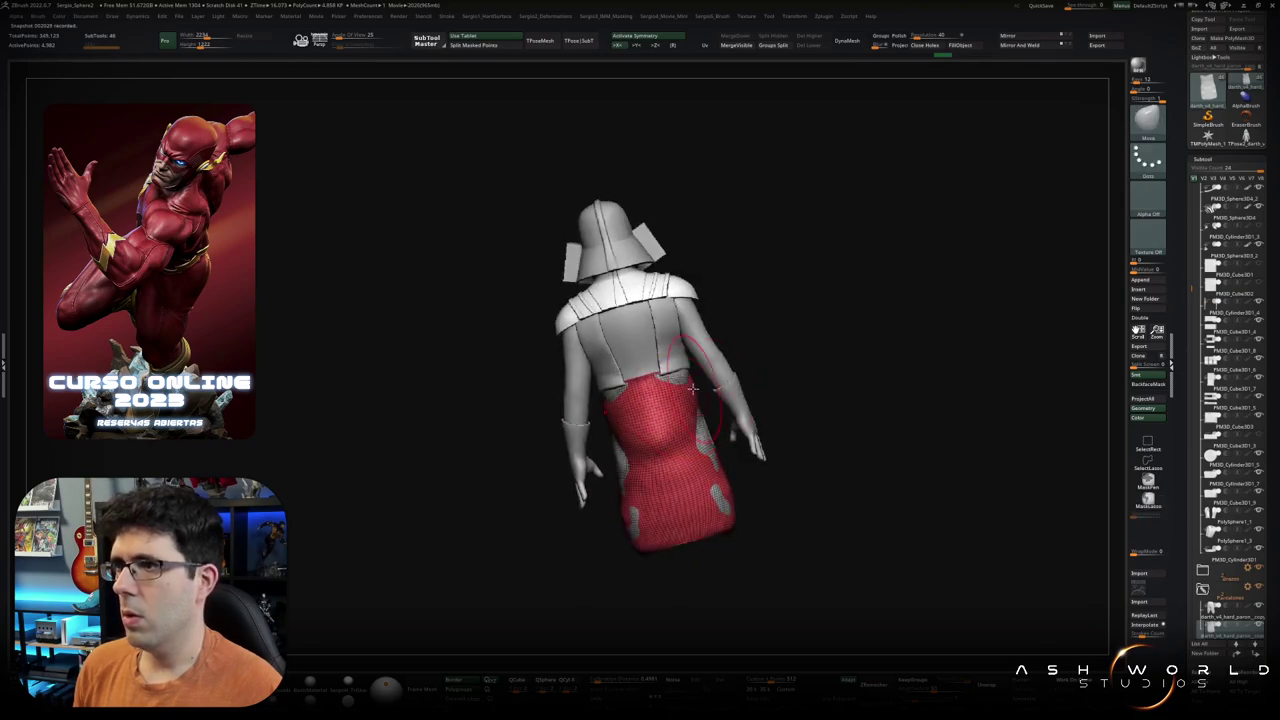
mouse_move(712, 500)
right_down()
mouse_move(613, 405)
mouse_move(589, 402)
mouse_move(677, 397)
mouse_move(677, 423)
mouse_move(661, 432)
mouse_move(645, 368)
mouse_move(625, 385)
right_up()
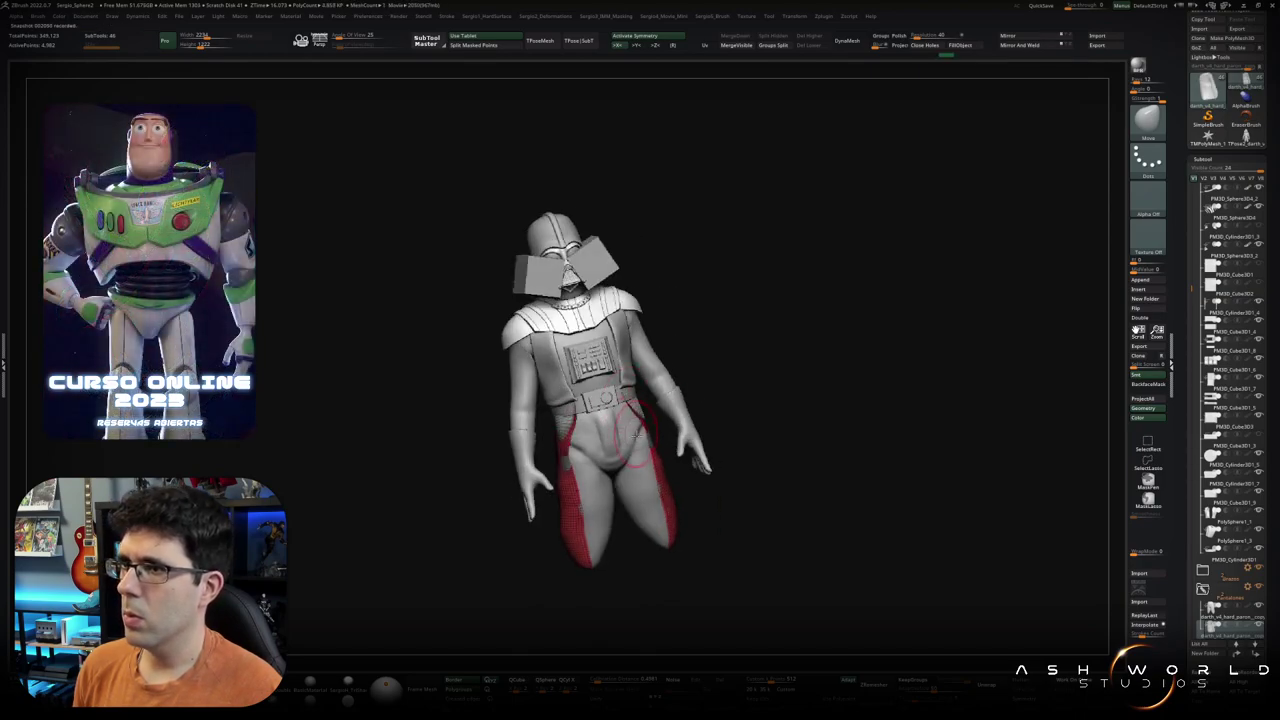
right_drag(636, 443, 629, 449)
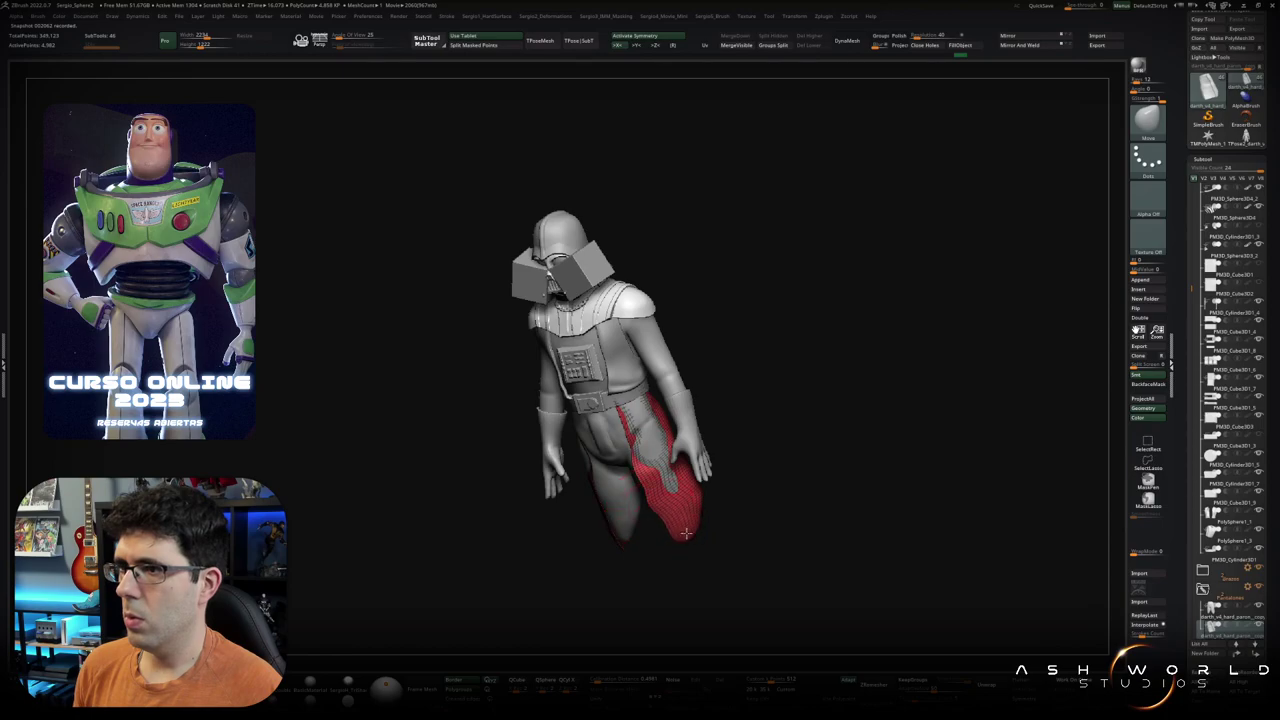
right_drag(670, 497, 660, 440)
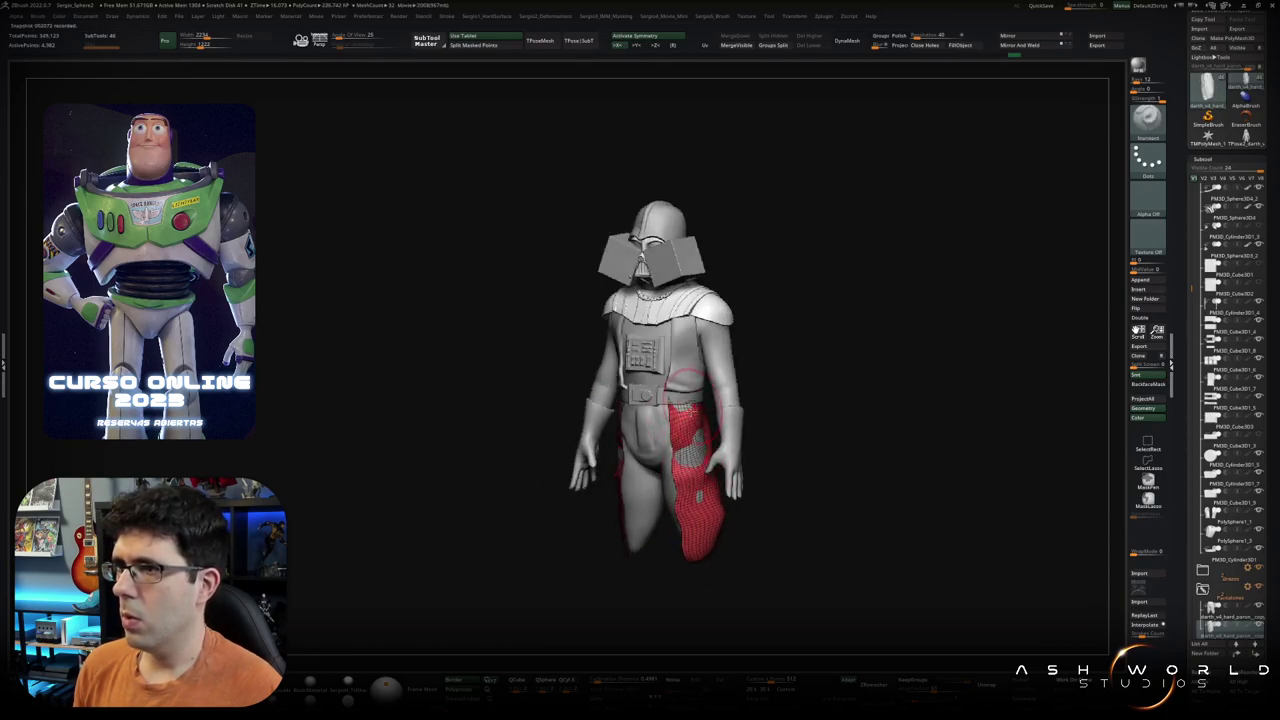
Step: Fill the grey gaps in the red panel and bring up the deformation palette
ctrl+drag(691, 375, 705, 487)
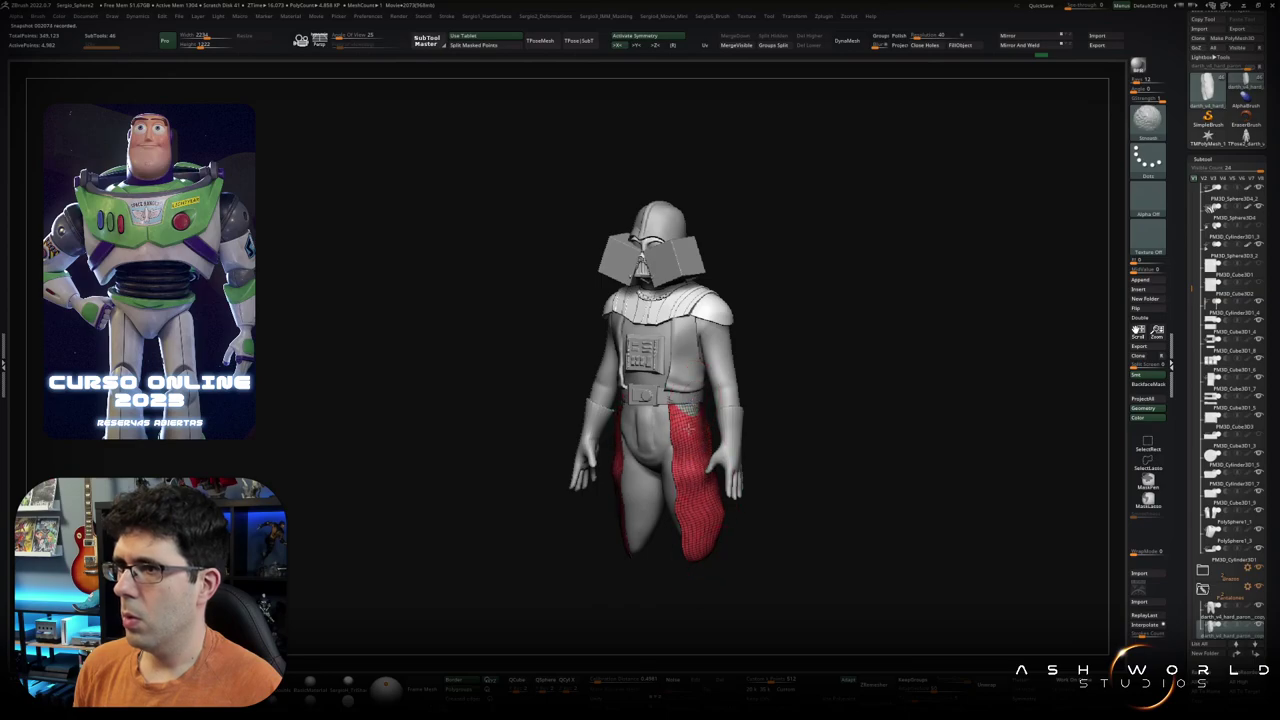
key(space)
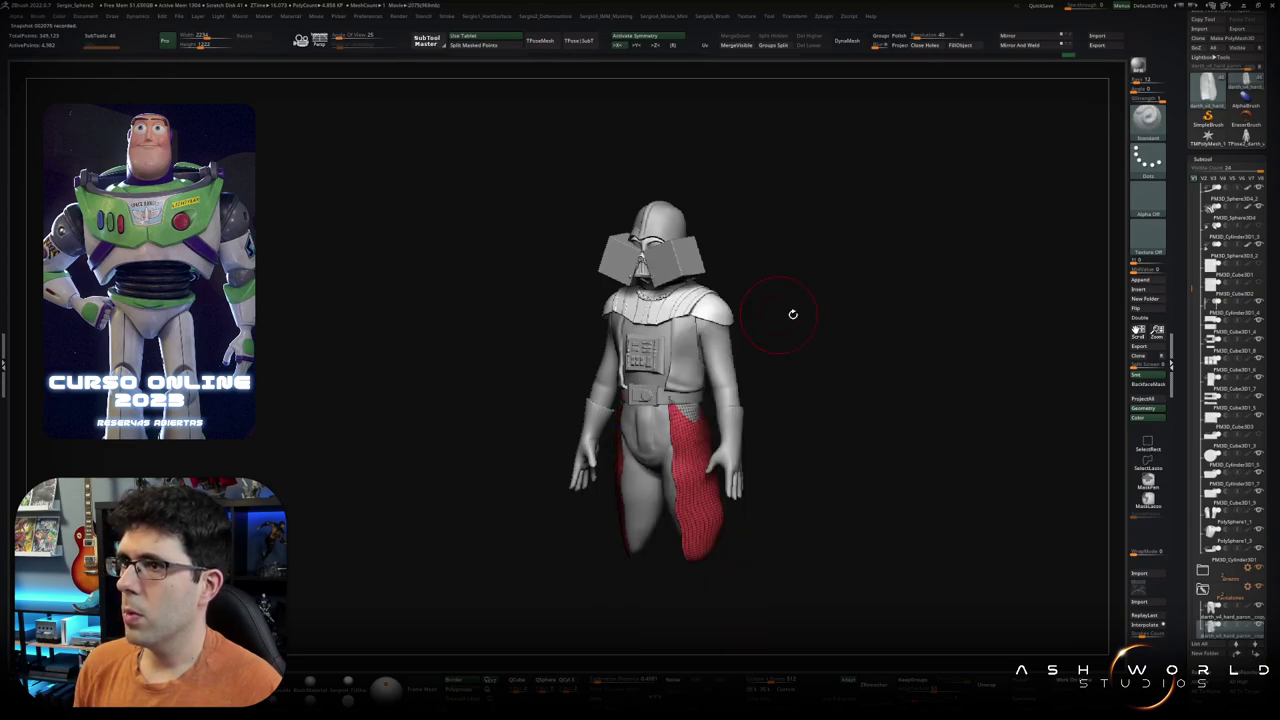
key(space)
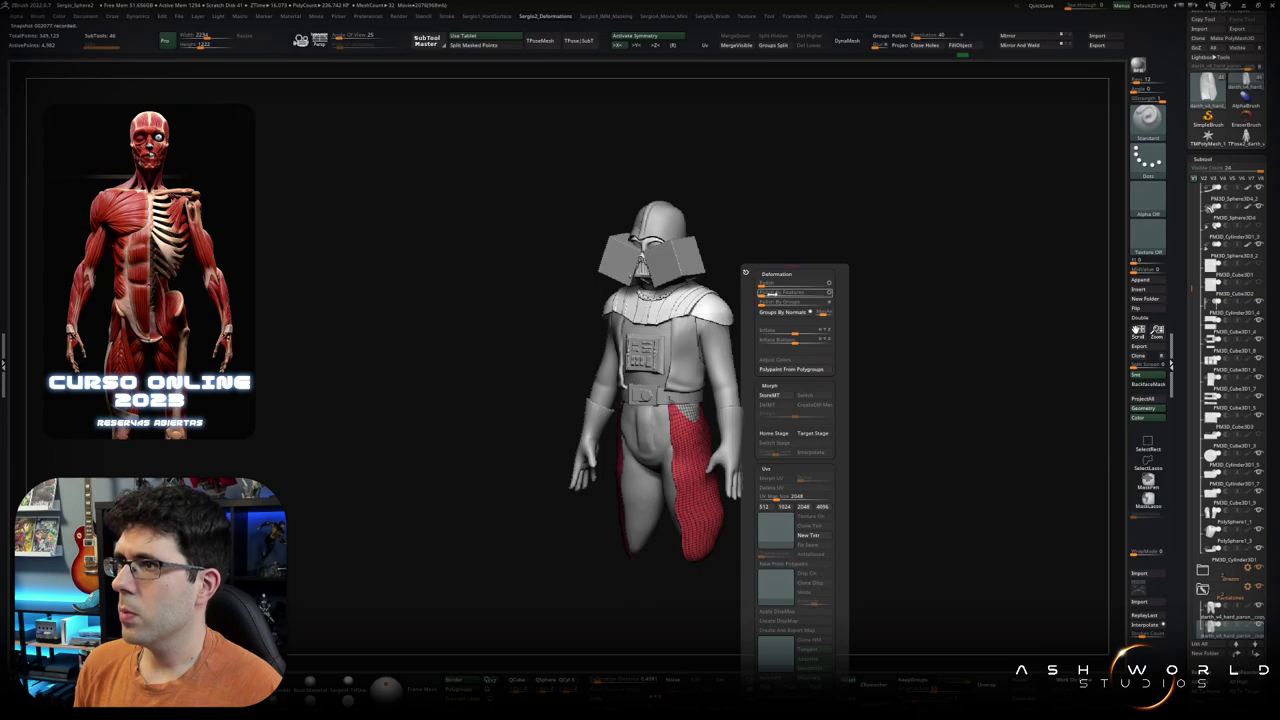
Step: Narrow the red cloth piece into a thin strip and toggle Solo to check it
drag(770, 292, 800, 292)
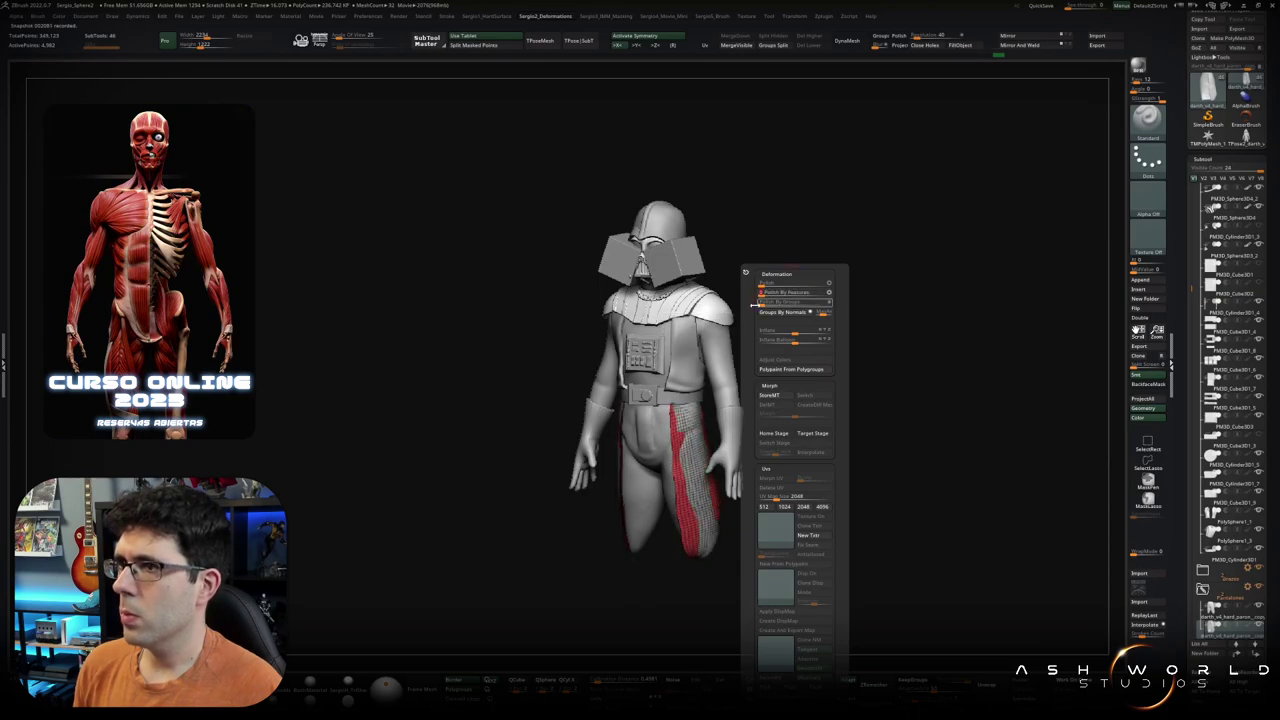
mouse_move(800, 405)
mouse_down()
mouse_move(692, 412)
mouse_move(688, 425)
mouse_up()
ctrl+shift+click(688, 425)
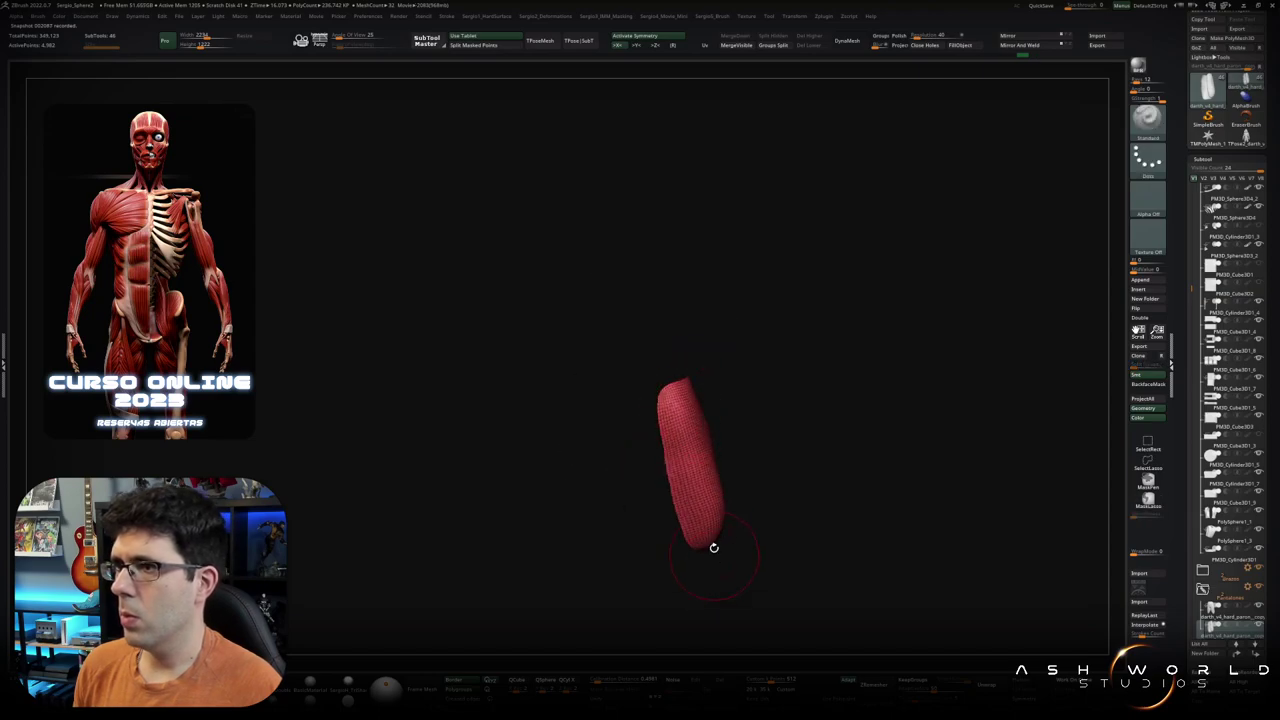
ctrl+shift+click(713, 547)
drag(713, 547, 655, 460)
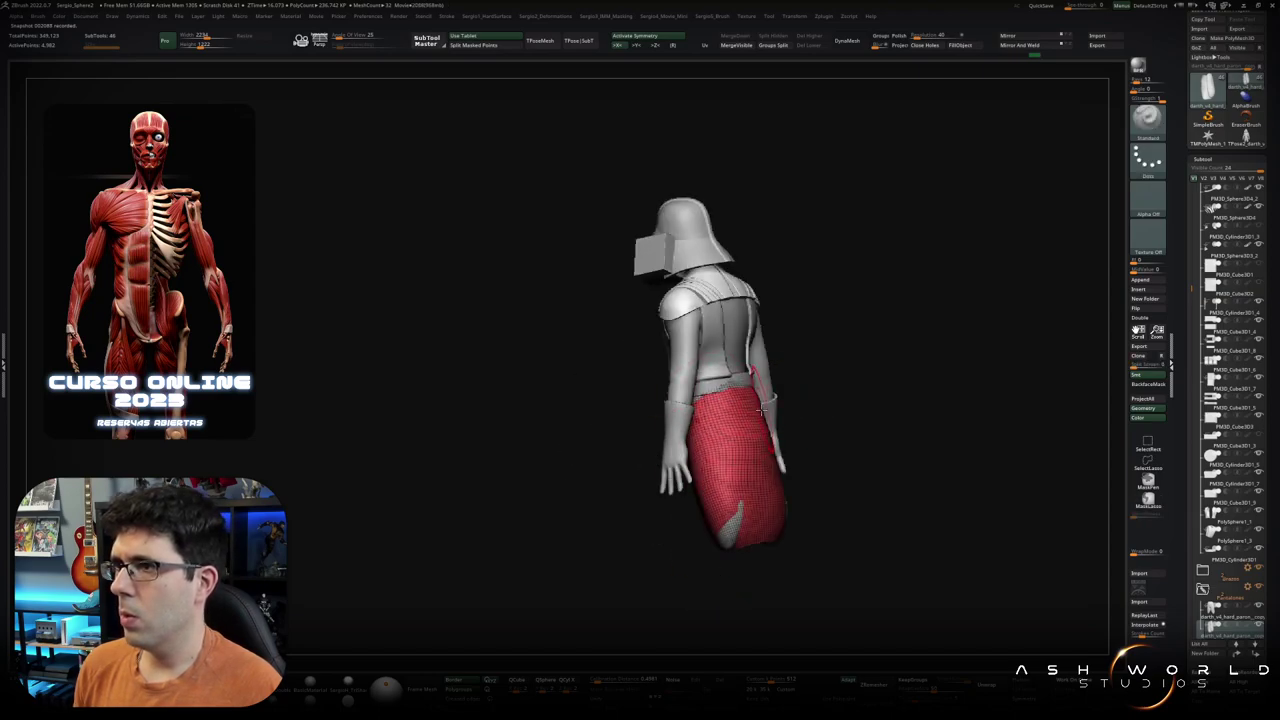
drag(709, 381, 689, 415)
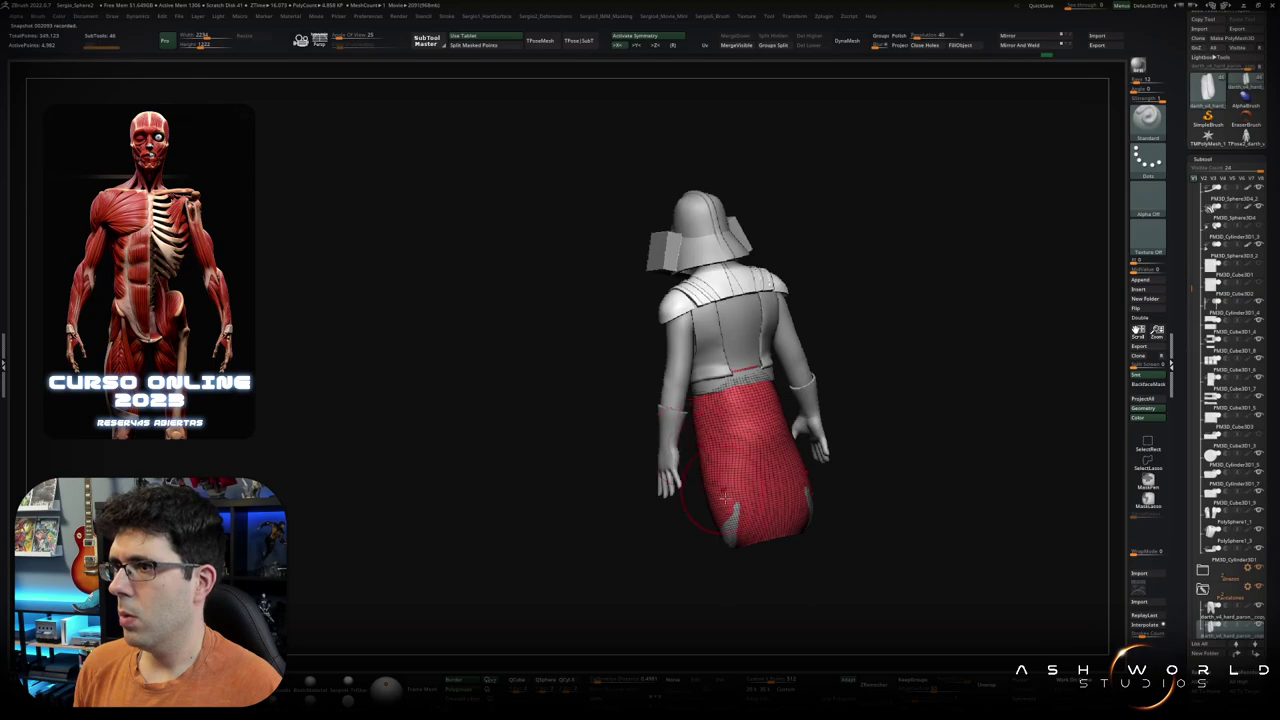
mouse_move(737, 597)
mouse_down()
mouse_move(766, 520)
mouse_move(777, 531)
mouse_up()
mouse_move(769, 481)
mouse_down()
mouse_move(760, 547)
mouse_move(754, 511)
mouse_up()
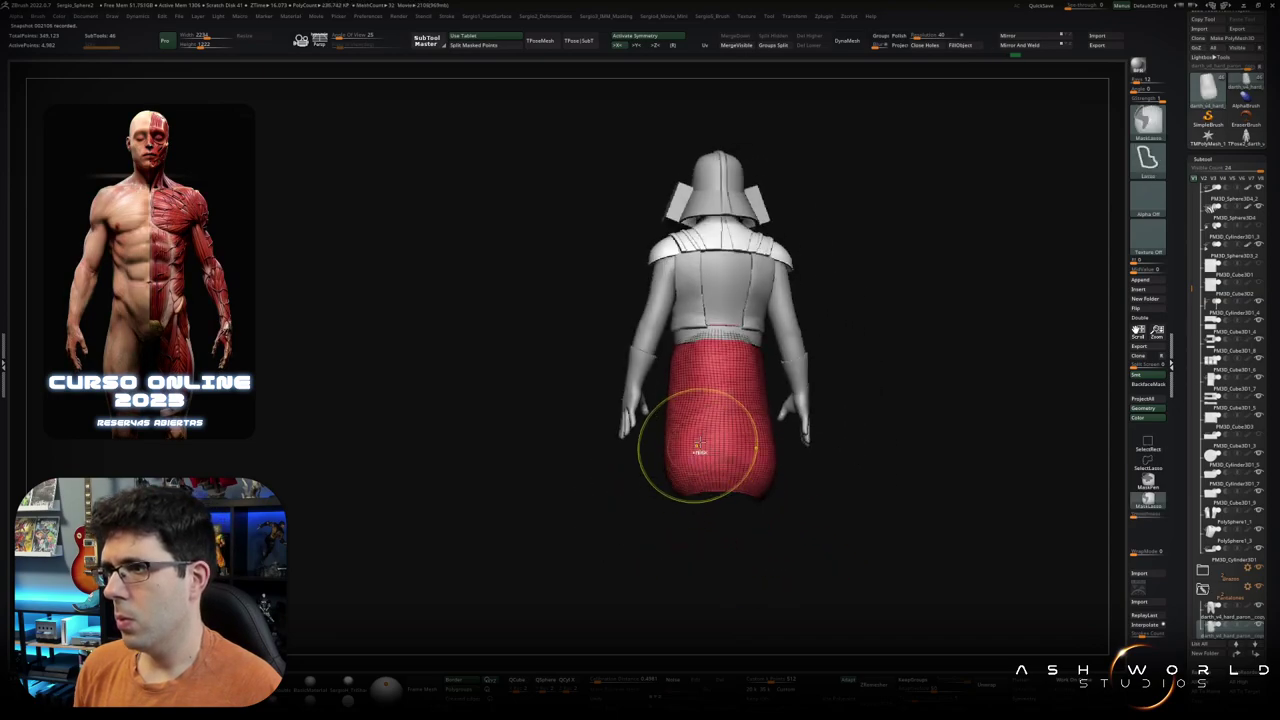
Step: Slice across the skirt with SliceCurve and hide the part below the knees
scroll(700, 443, up, 3)
scroll(733, 545, up, 2)
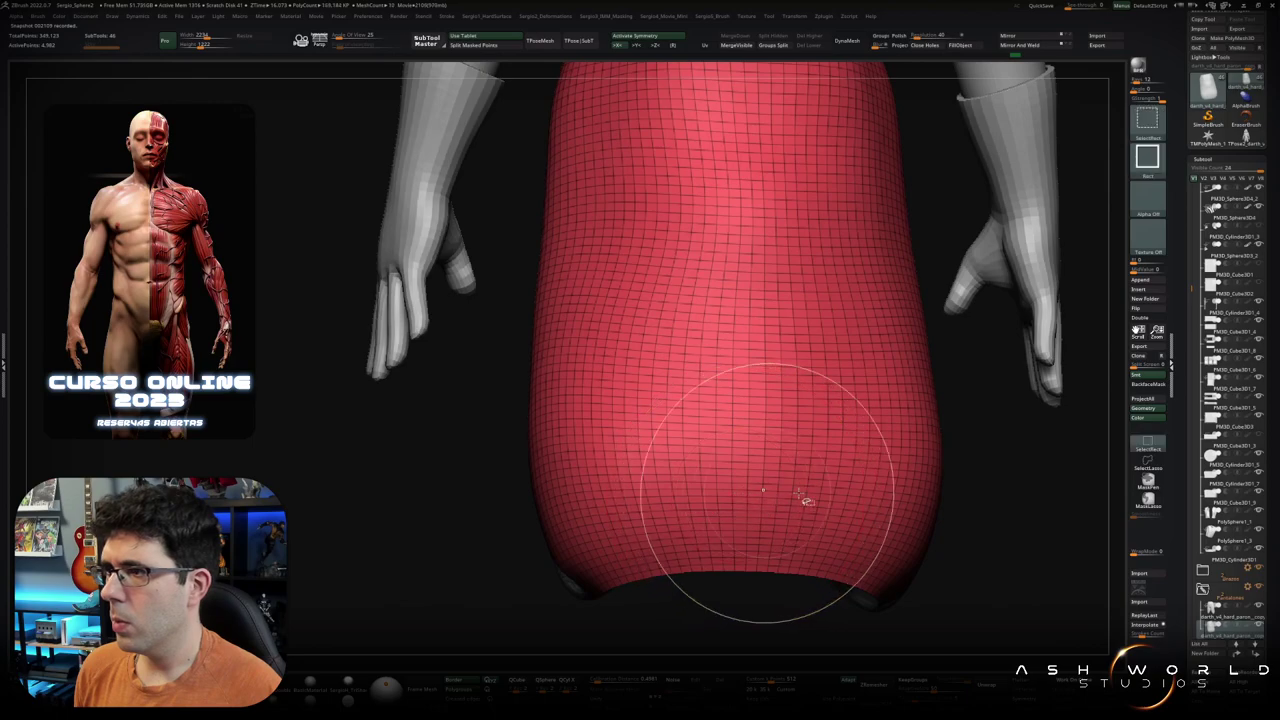
scroll(743, 455, up, 2)
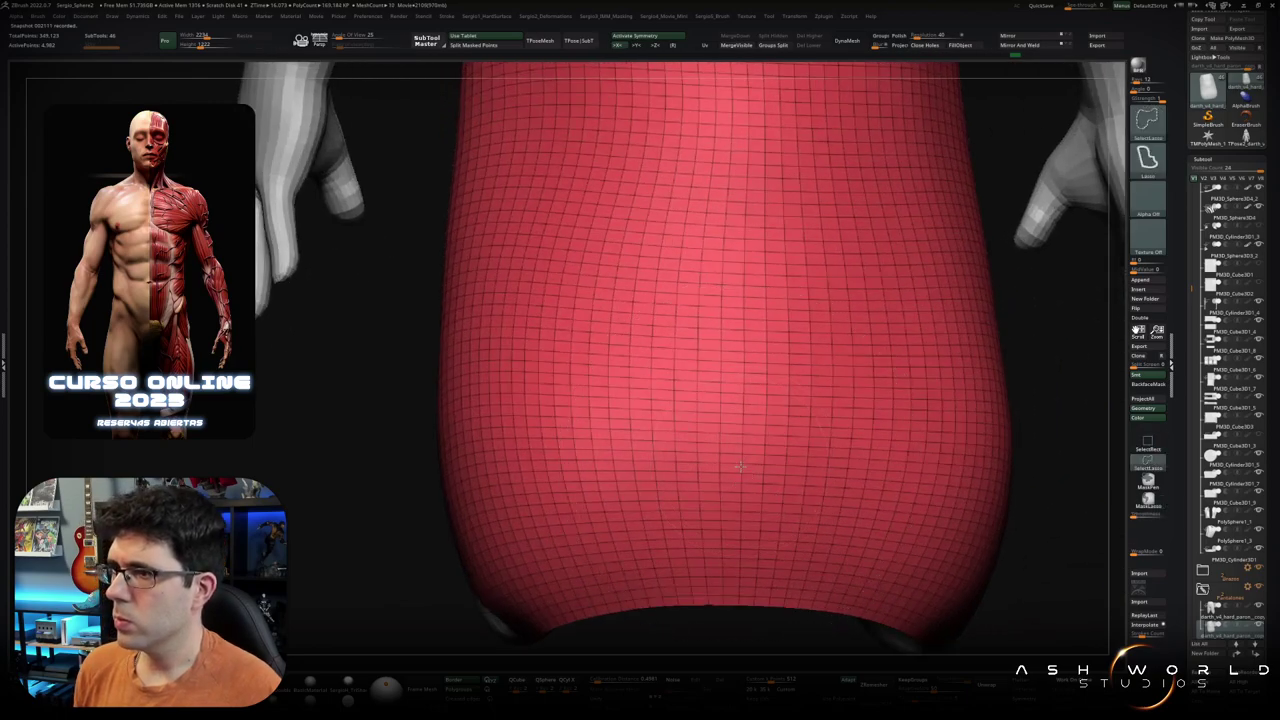
ctrl+shift+drag(442, 487, 1002, 485)
ctrl+alt+shift+click(736, 545)
scroll(736, 545, down, 5)
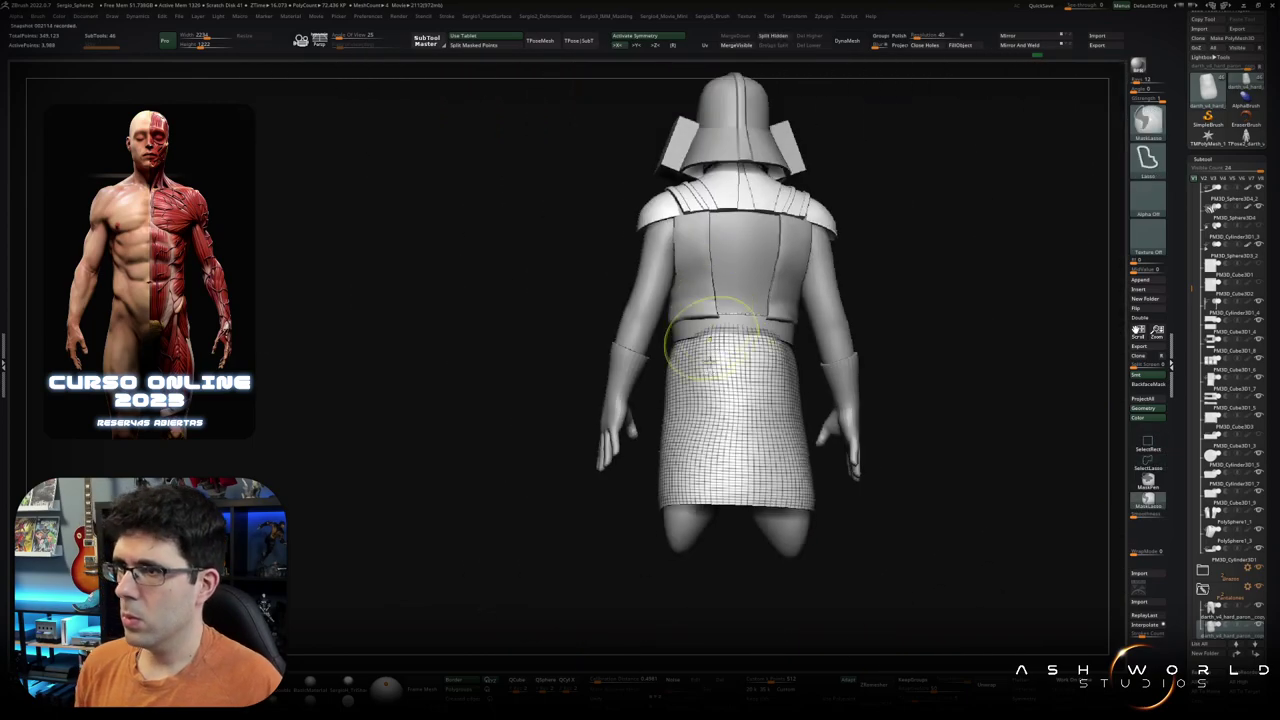
scroll(745, 515, down, 2)
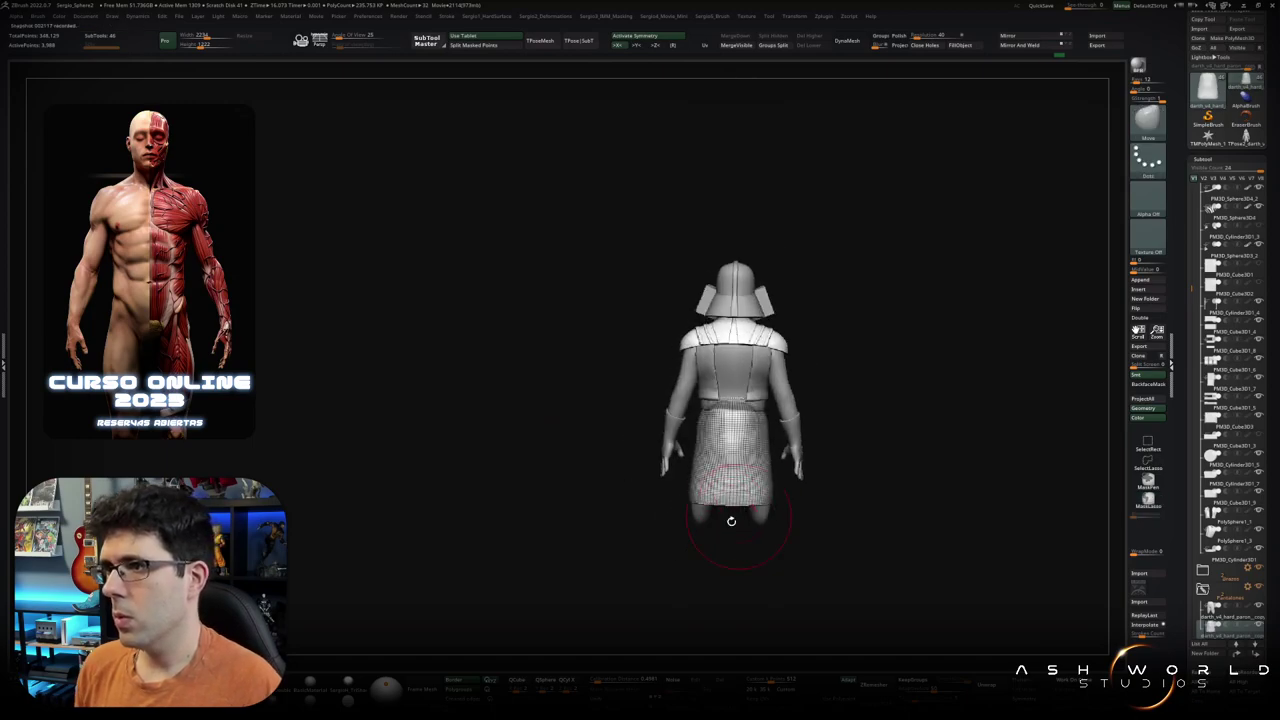
drag(693, 507, 822, 519)
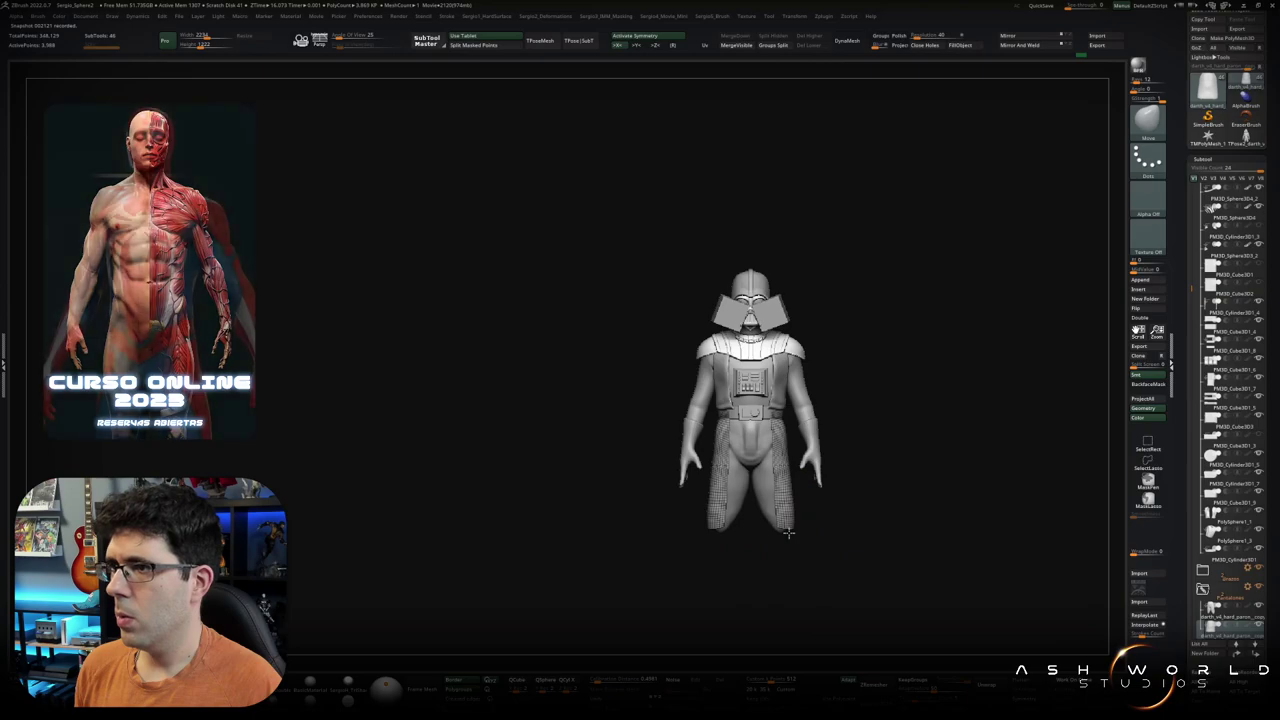
Step: Orbit and zoom around the figure to inspect the back skirt from several angles
scroll(750, 505, up, 2)
scroll(710, 485, up, 2)
mouse_move(709, 486)
mouse_down()
mouse_move(741, 444)
mouse_move(700, 457)
mouse_up()
scroll(757, 486, down, 3)
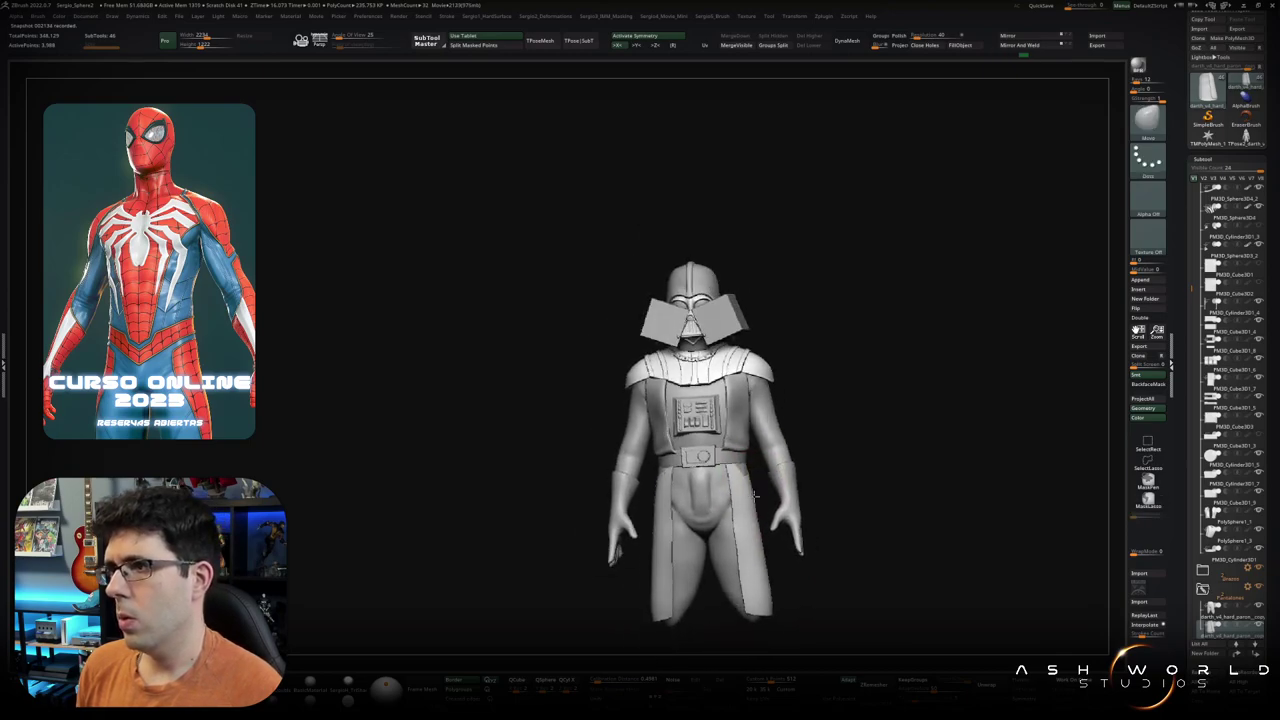
drag(757, 494, 792, 401)
drag(786, 406, 728, 480)
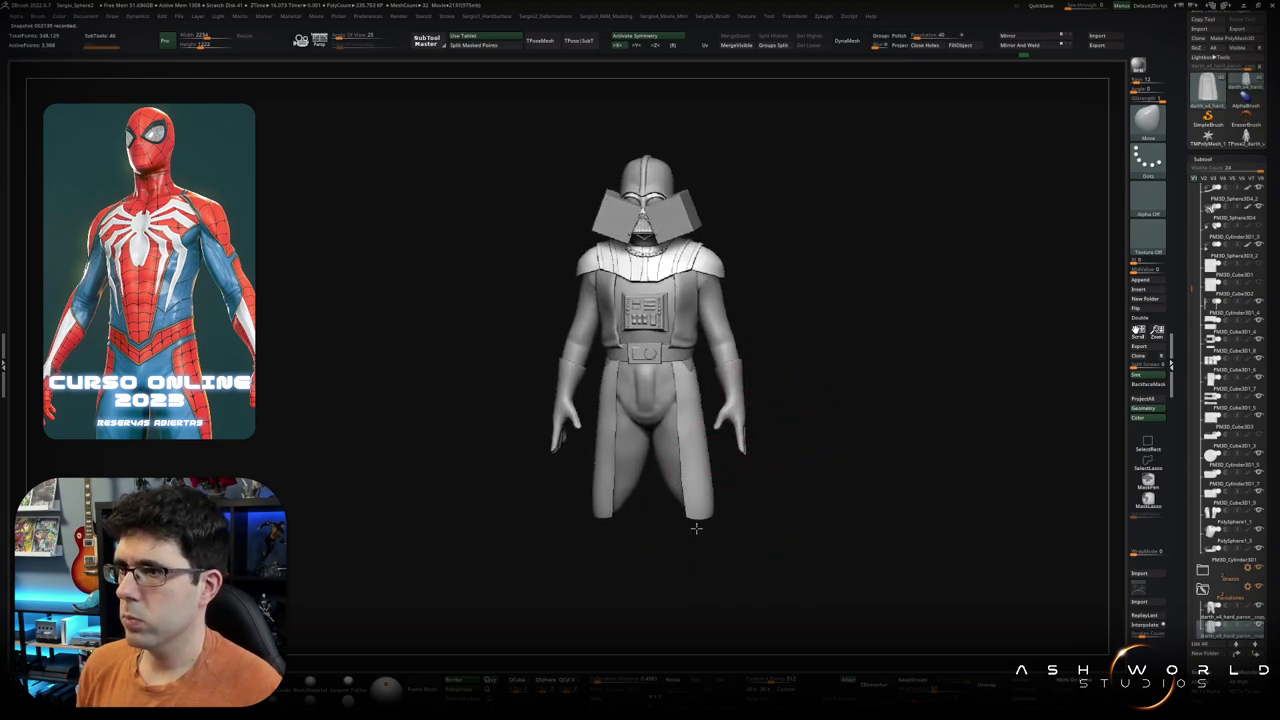
mouse_move(705, 531)
mouse_down()
mouse_move(660, 528)
mouse_move(703, 544)
mouse_up()
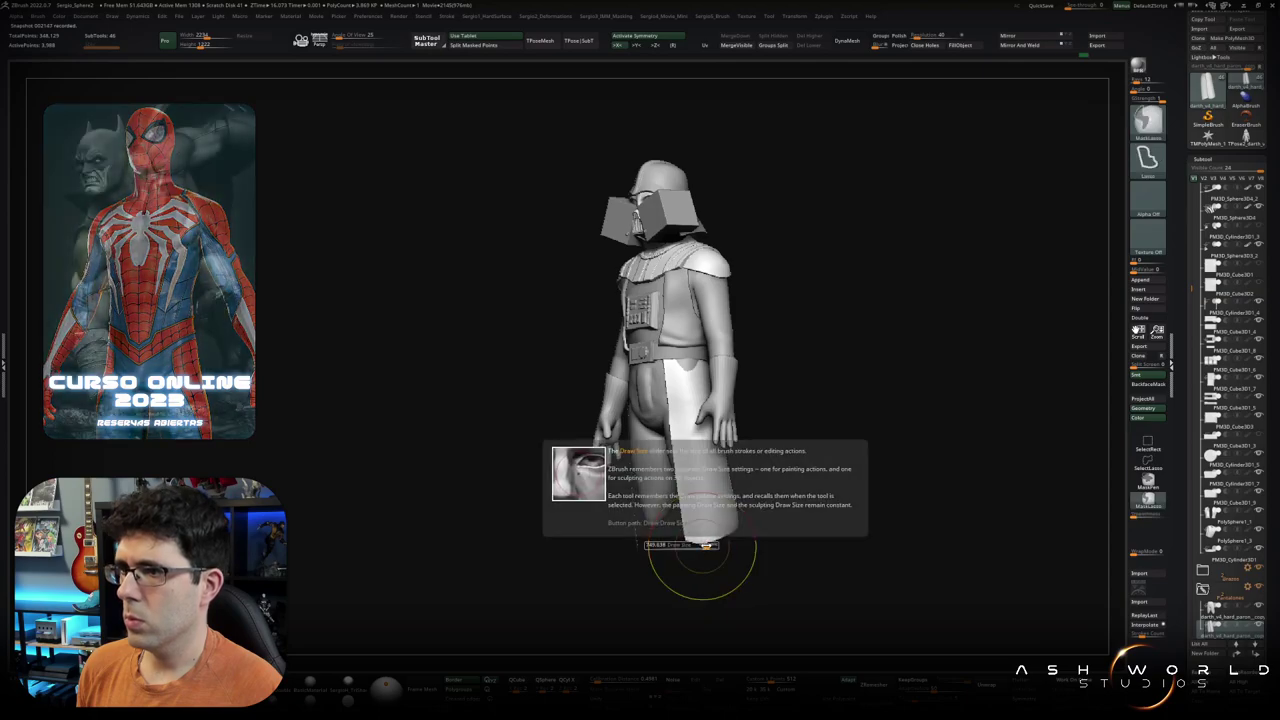
drag(718, 523, 789, 431)
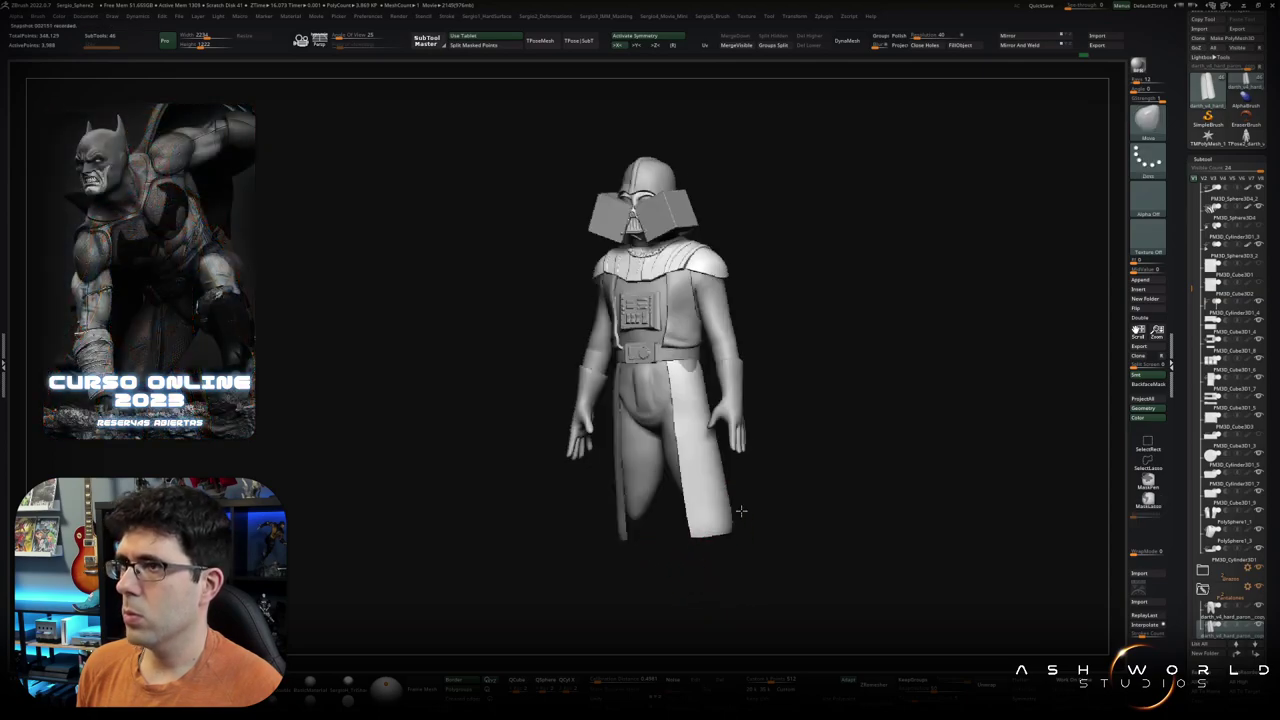
scroll(740, 395, up, 3)
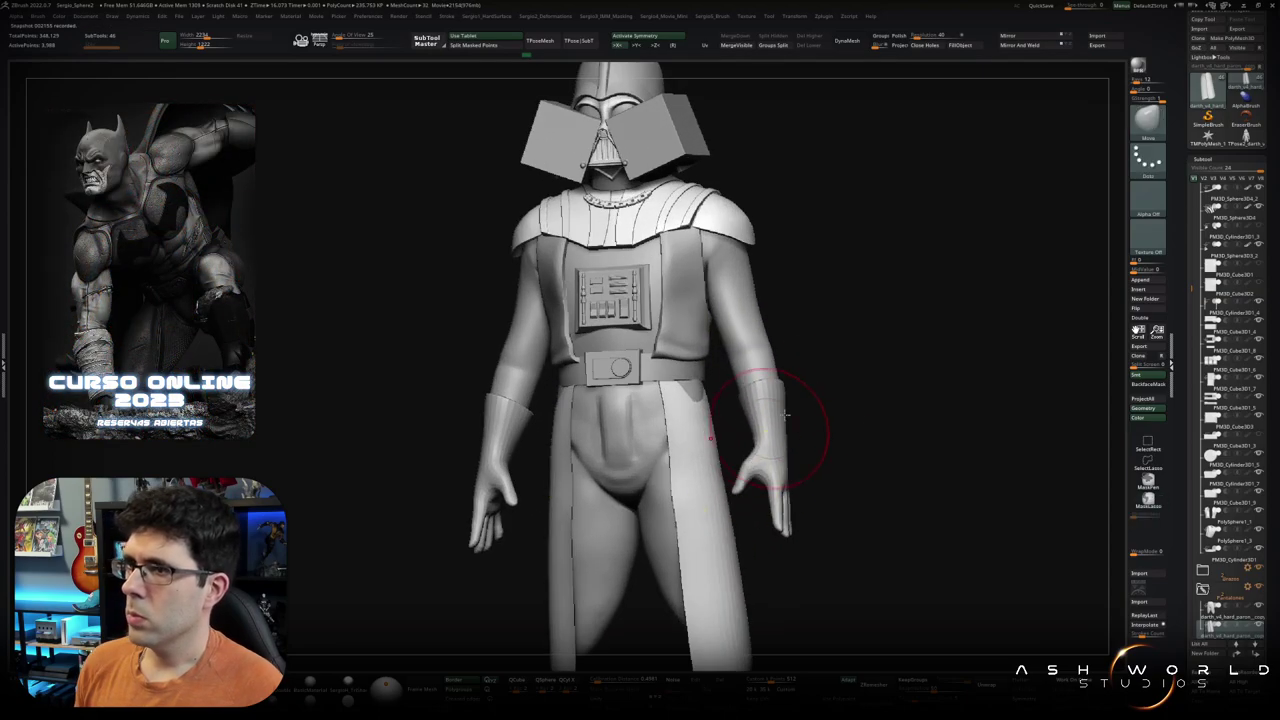
Step: Show the wireframe, select the skirt, and pull its hem slightly lower
key(shift+f)
drag(794, 450, 814, 457)
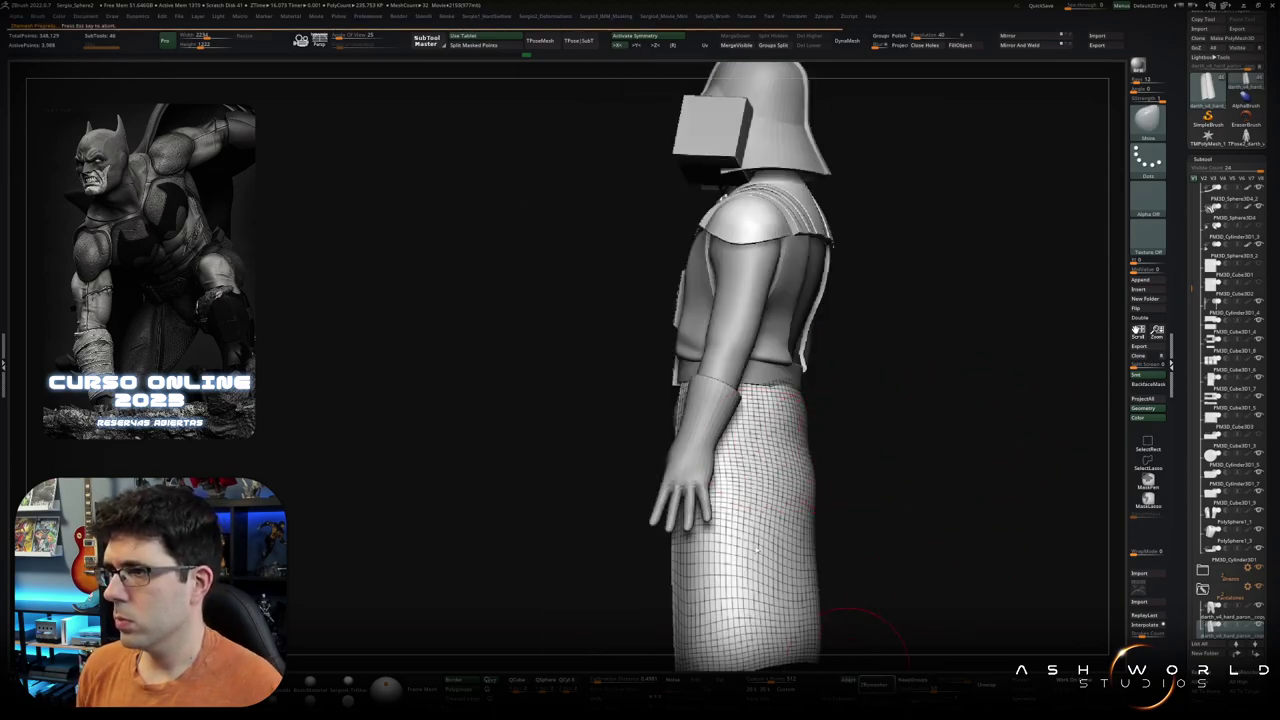
alt+click(720, 528)
mouse_move(760, 530)
mouse_down()
mouse_move(780, 475)
mouse_move(740, 480)
mouse_up()
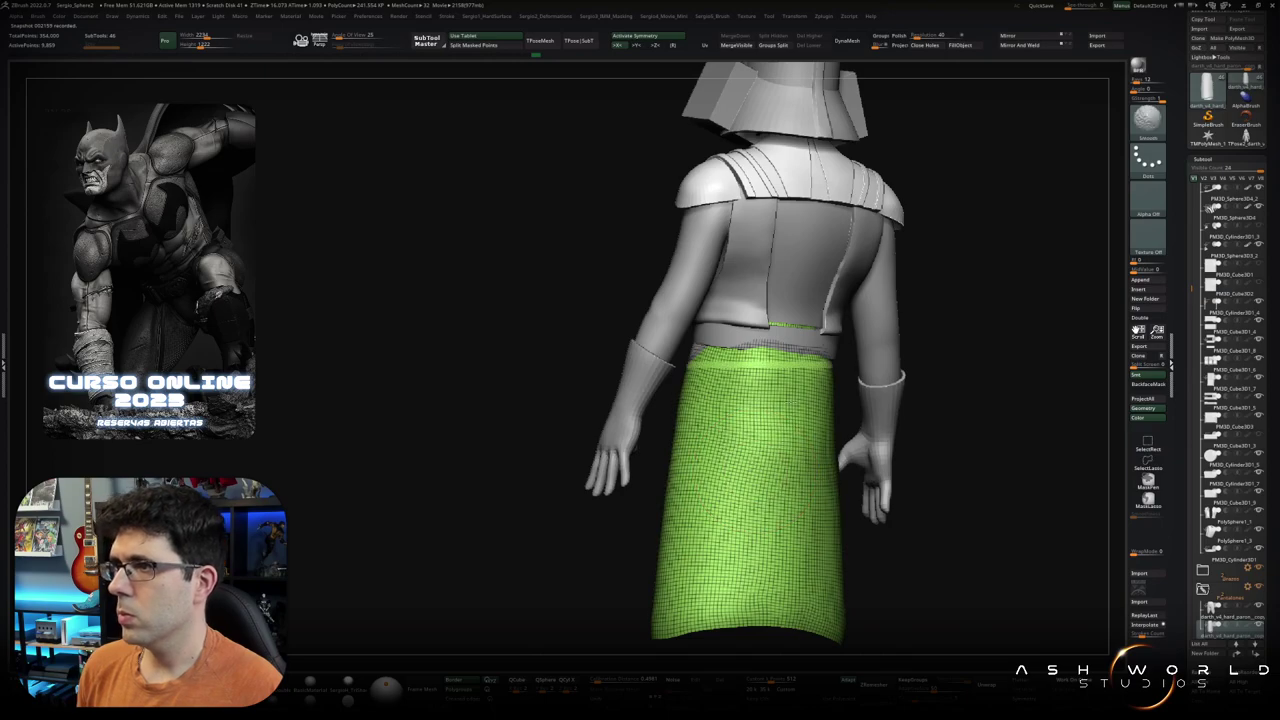
drag(753, 618, 748, 638)
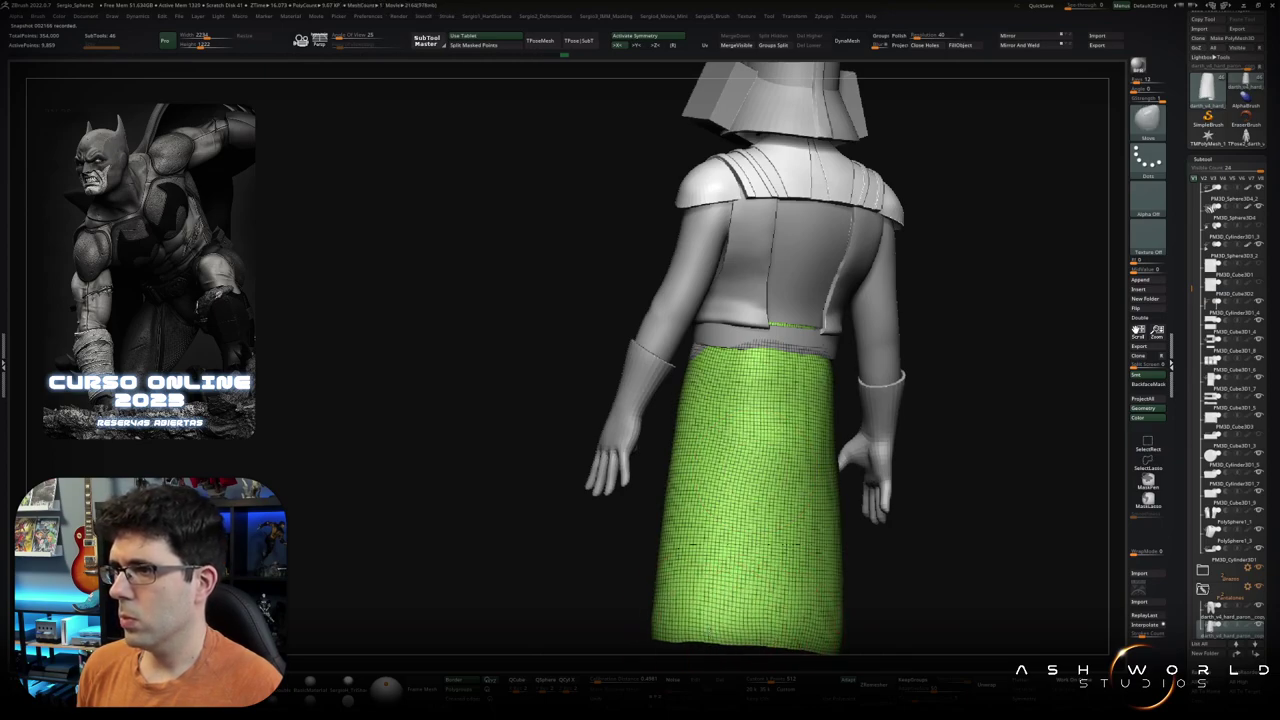
drag(785, 515, 821, 520)
key(space)
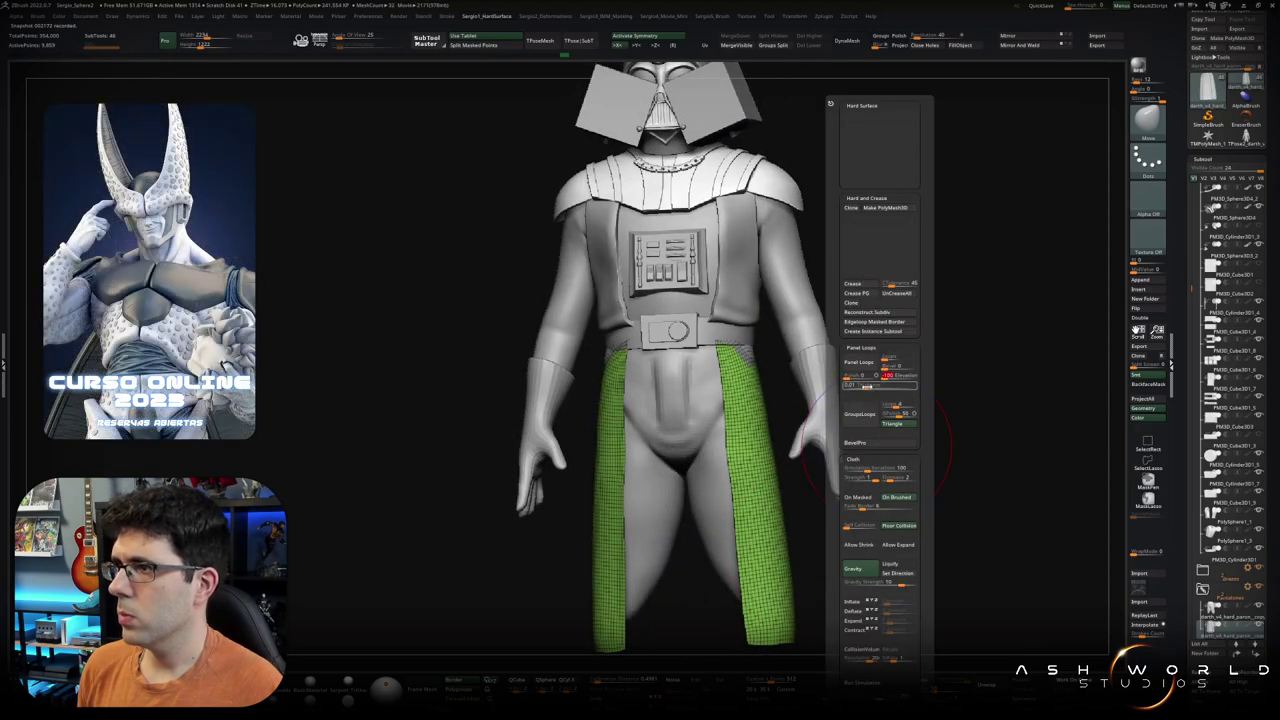
Step: Drape the skirt strips over the legs with Cloth and thicken them using Panel Loops
drag(875, 440, 745, 440)
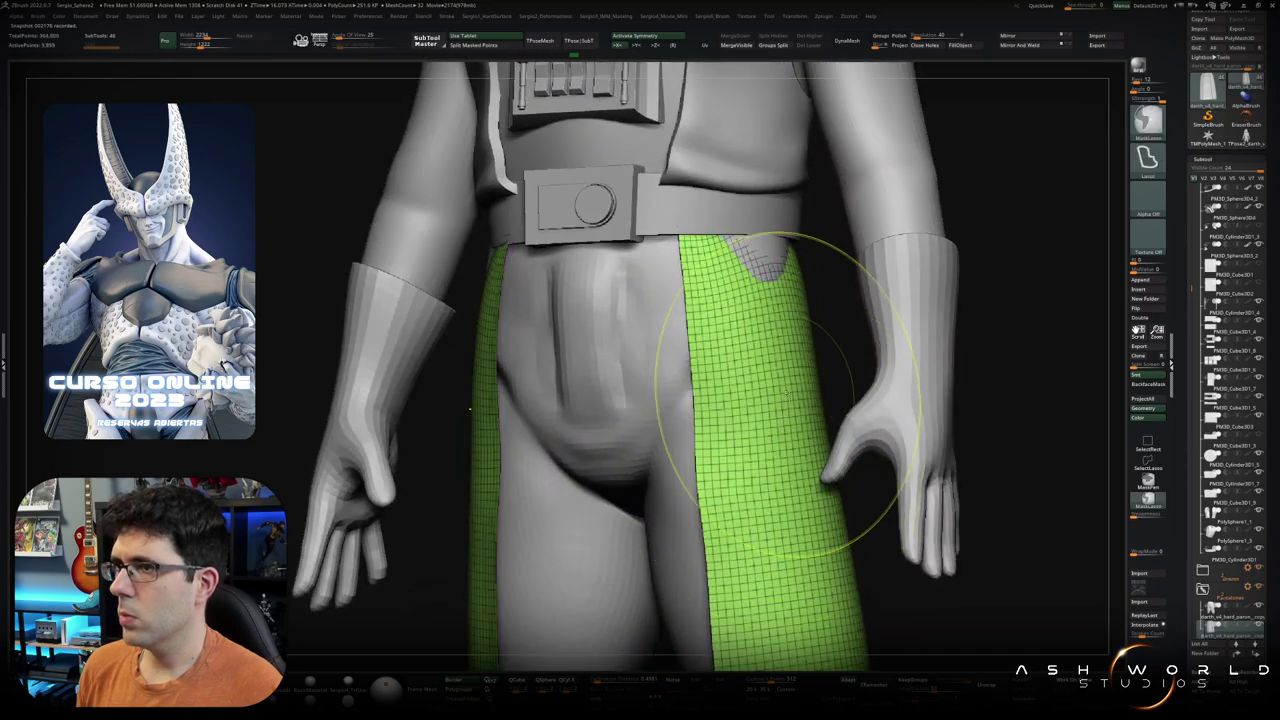
key(space)
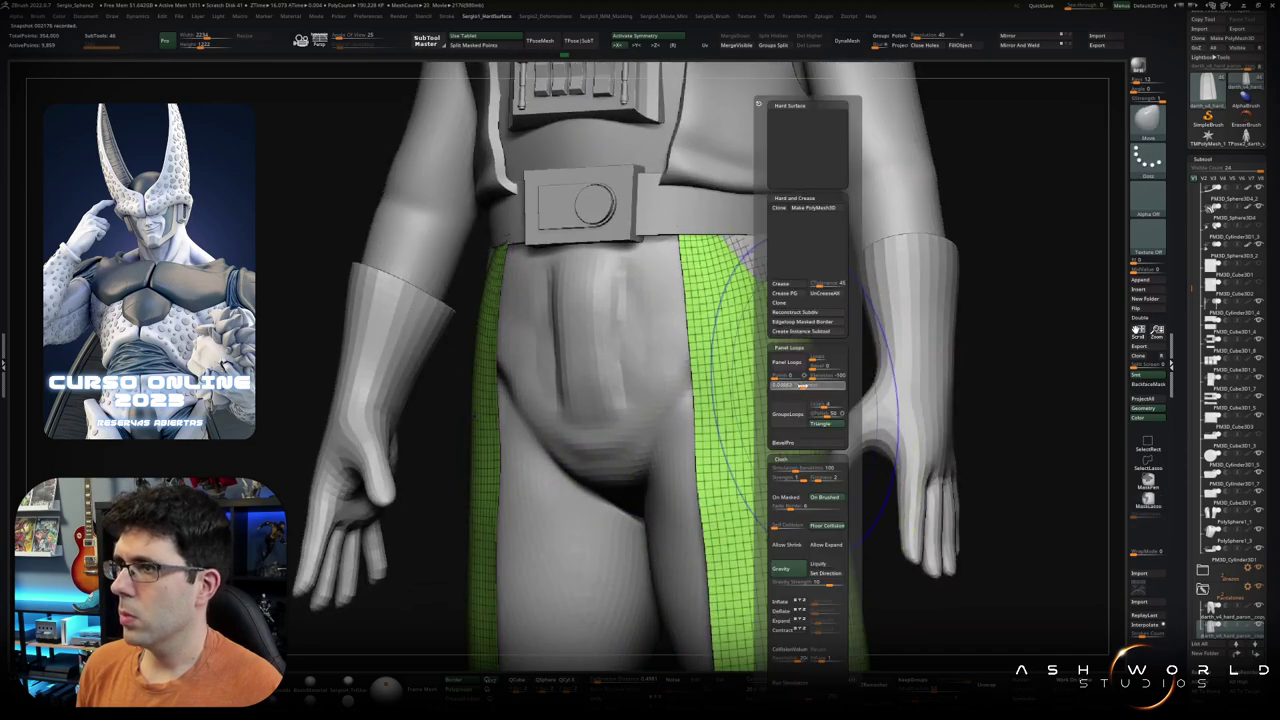
click(788, 362)
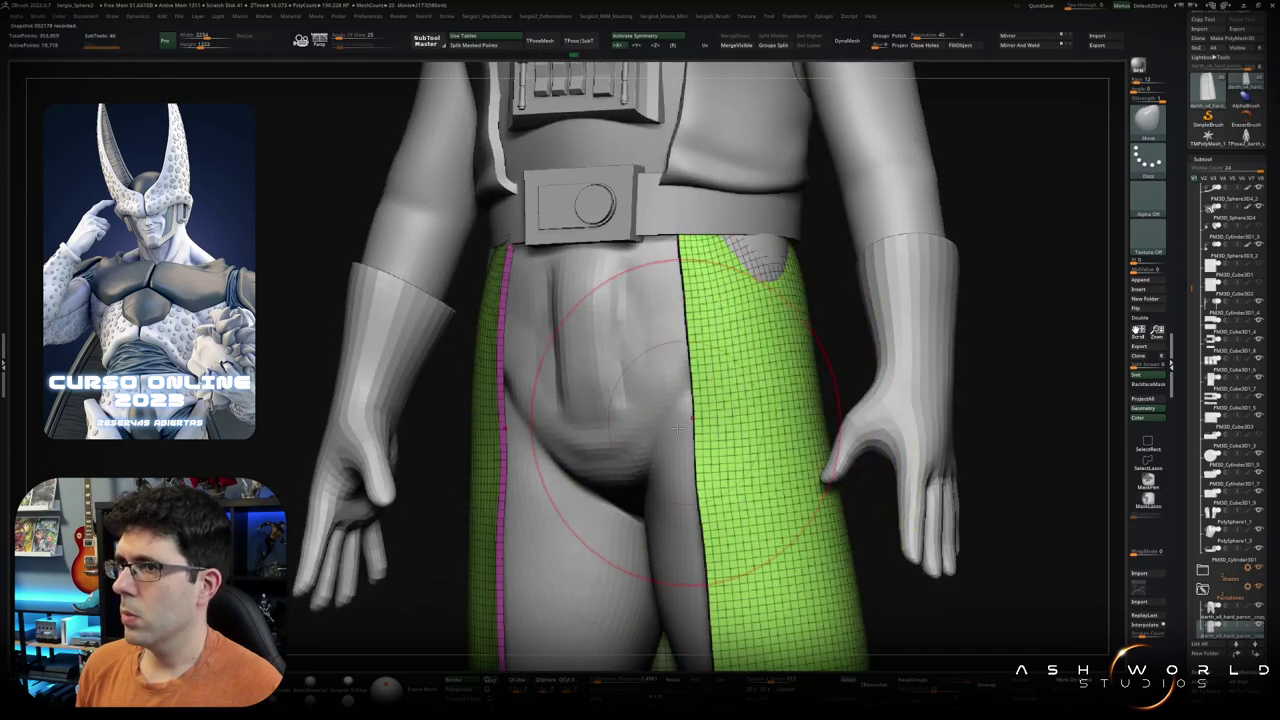
mouse_move(727, 443)
right_down()
mouse_move(737, 406)
mouse_move(690, 450)
mouse_move(677, 543)
right_up()
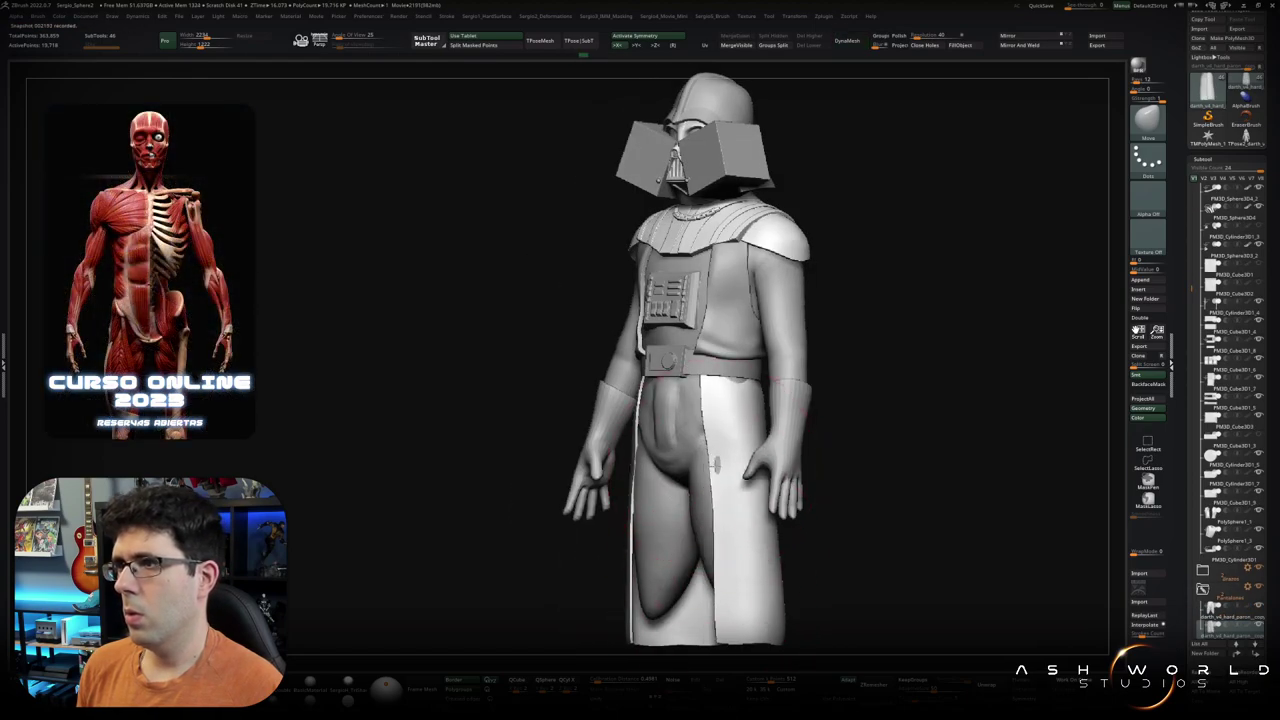
mouse_move(708, 468)
right_down()
mouse_move(713, 625)
mouse_move(690, 525)
right_up()
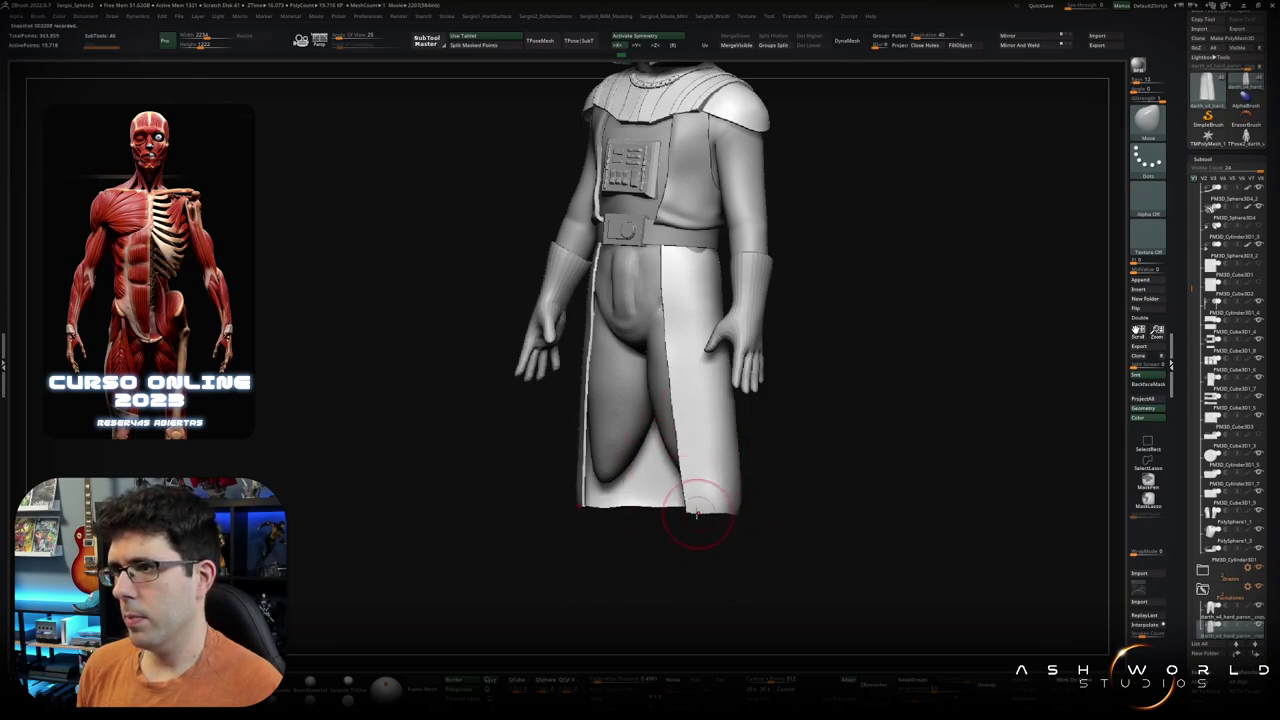
Step: Solo the right skirt panel, ZRemesh it low-poly, and straighten its lower end
ctrl+shift+click(707, 500)
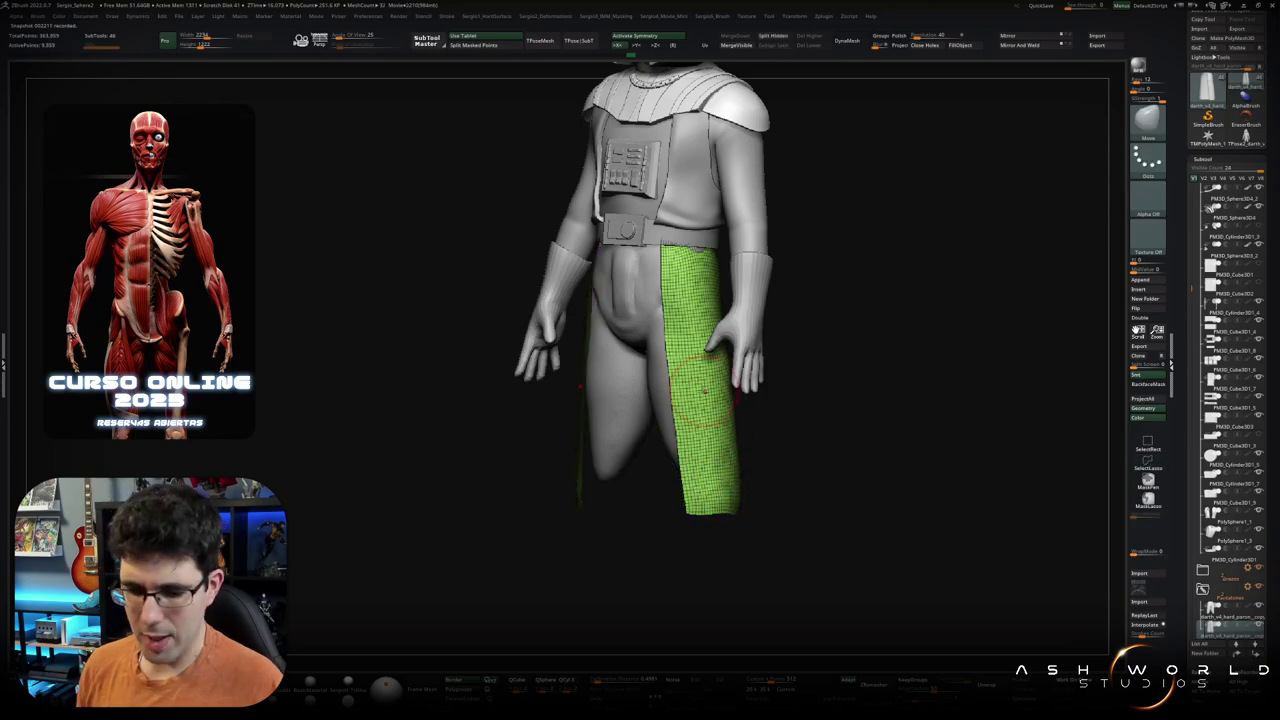
ctrl+right_drag(705, 368, 934, 571)
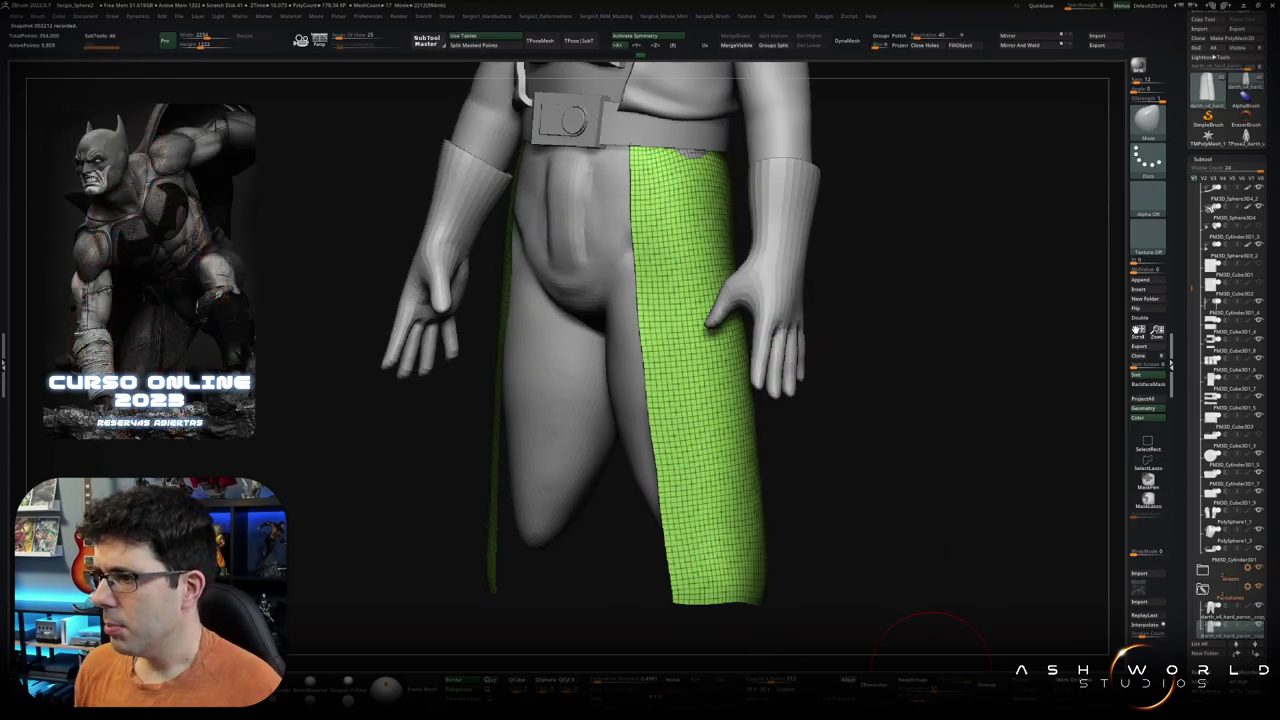
click(875, 684)
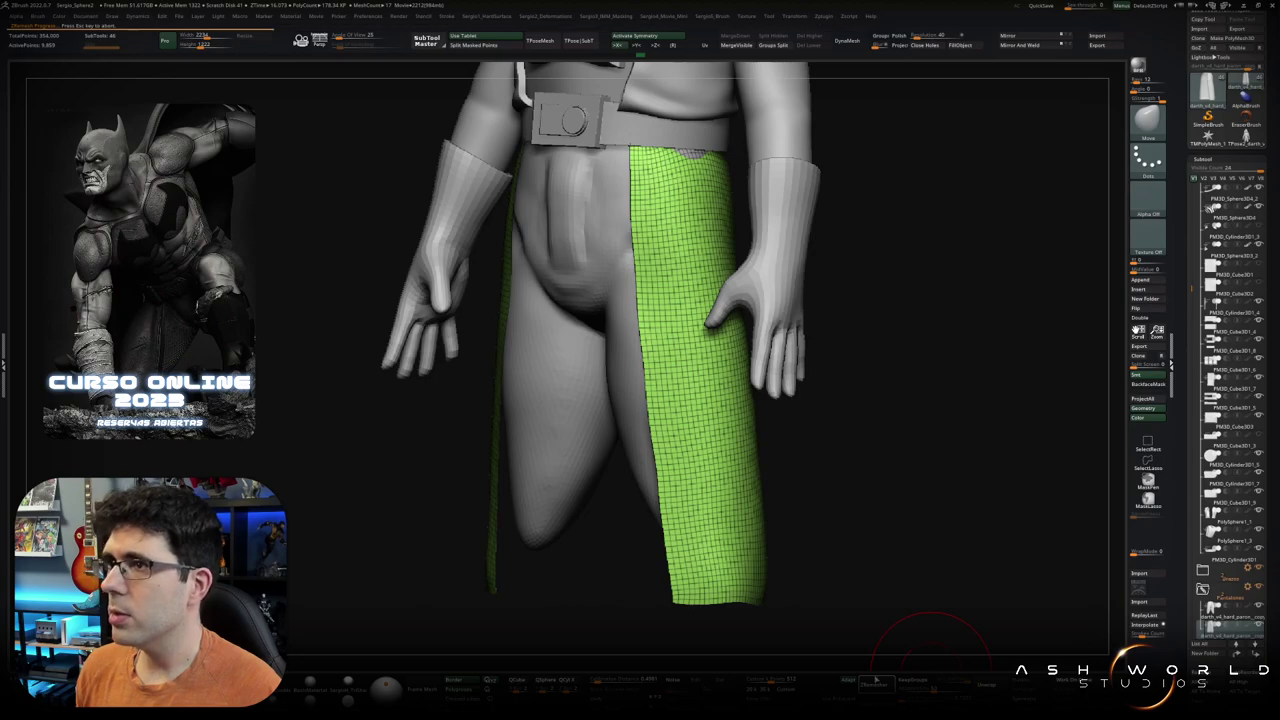
right_drag(738, 452, 698, 565)
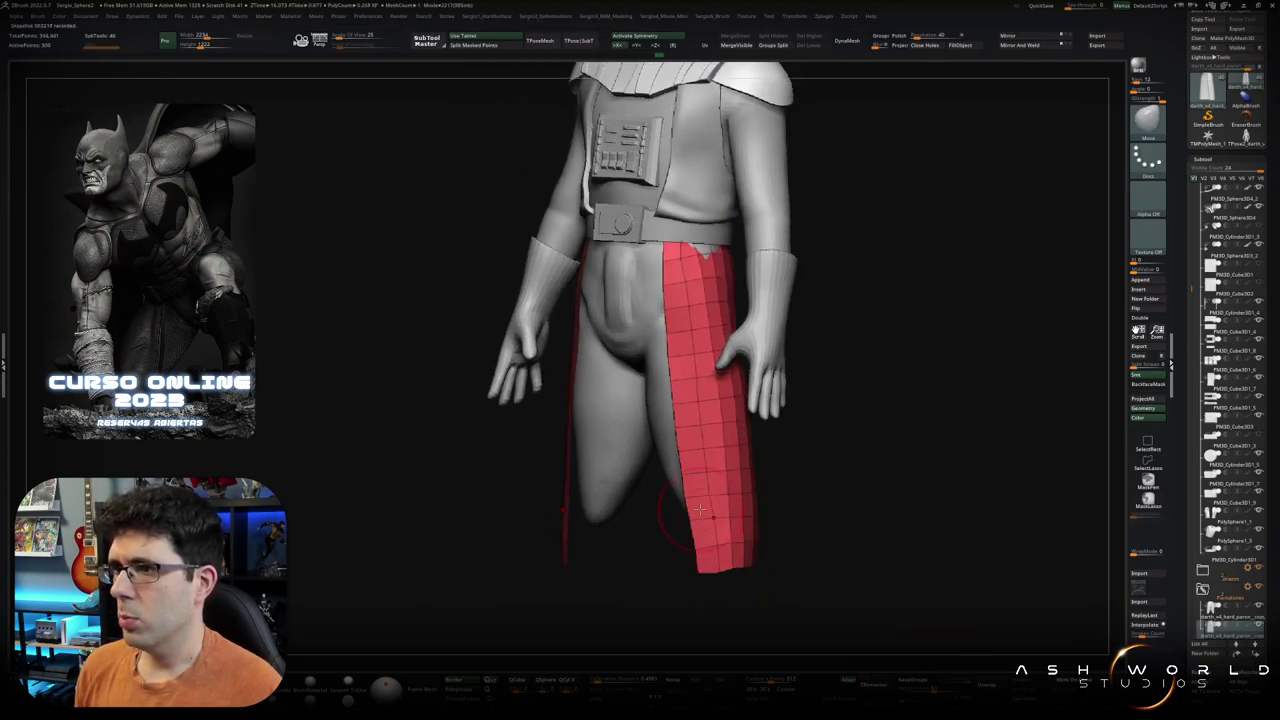
drag(709, 552, 686, 420)
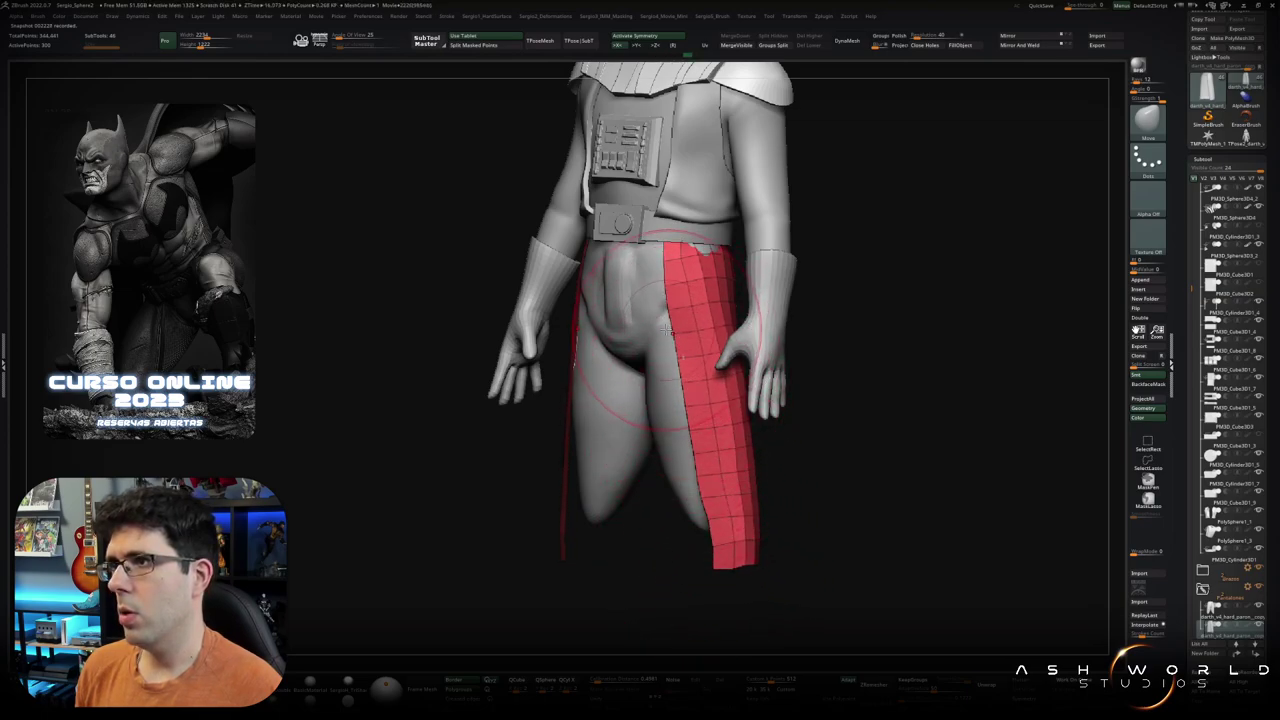
mouse_move(718, 376)
right_down()
mouse_move(714, 414)
mouse_move(745, 463)
right_up()
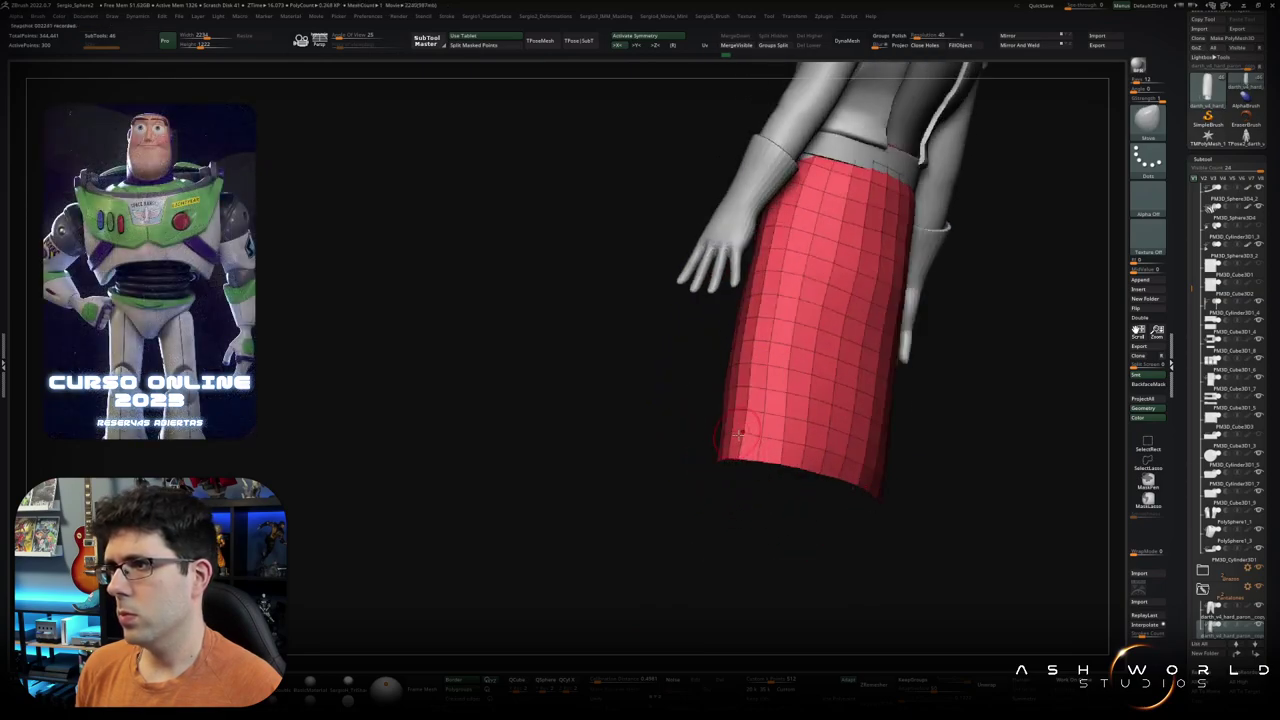
Step: Turn off polyframe, frame the whole Vader model, and orbit to a slight three-quarter view
mouse_move(811, 451)
right_down()
mouse_move(854, 457)
mouse_move(775, 473)
right_up()
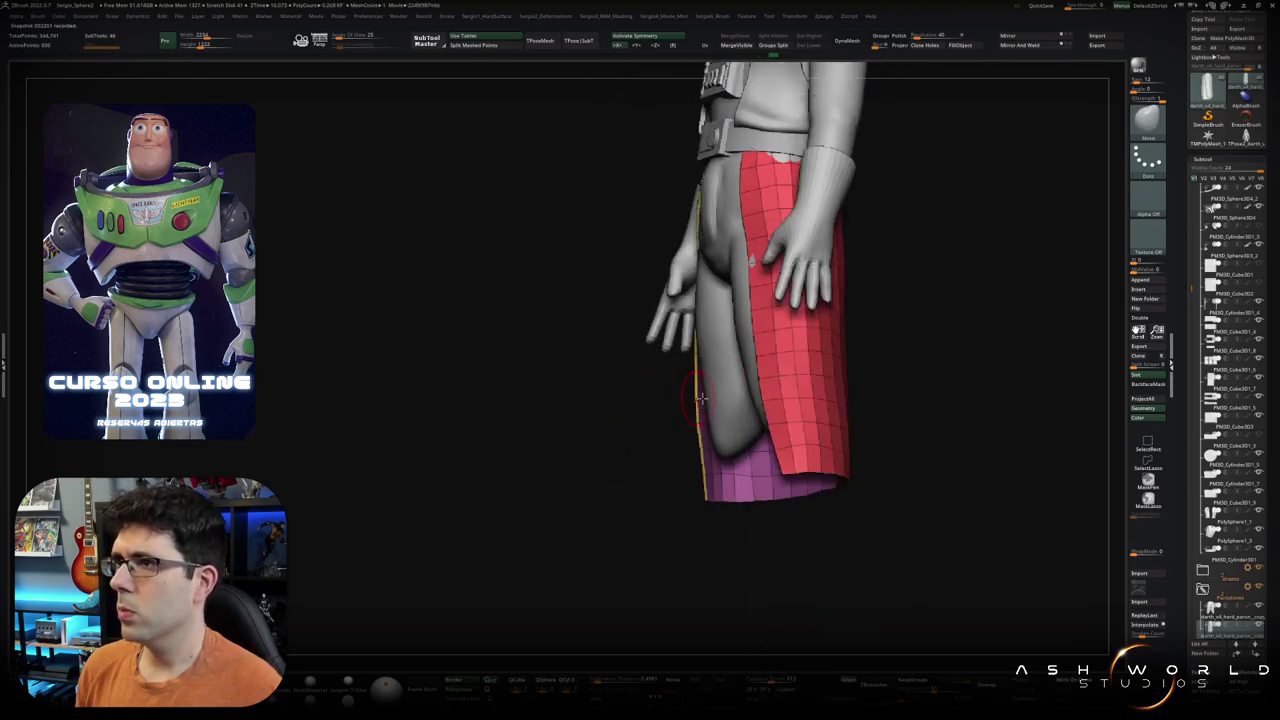
right_drag(783, 438, 802, 420)
right_click(802, 420)
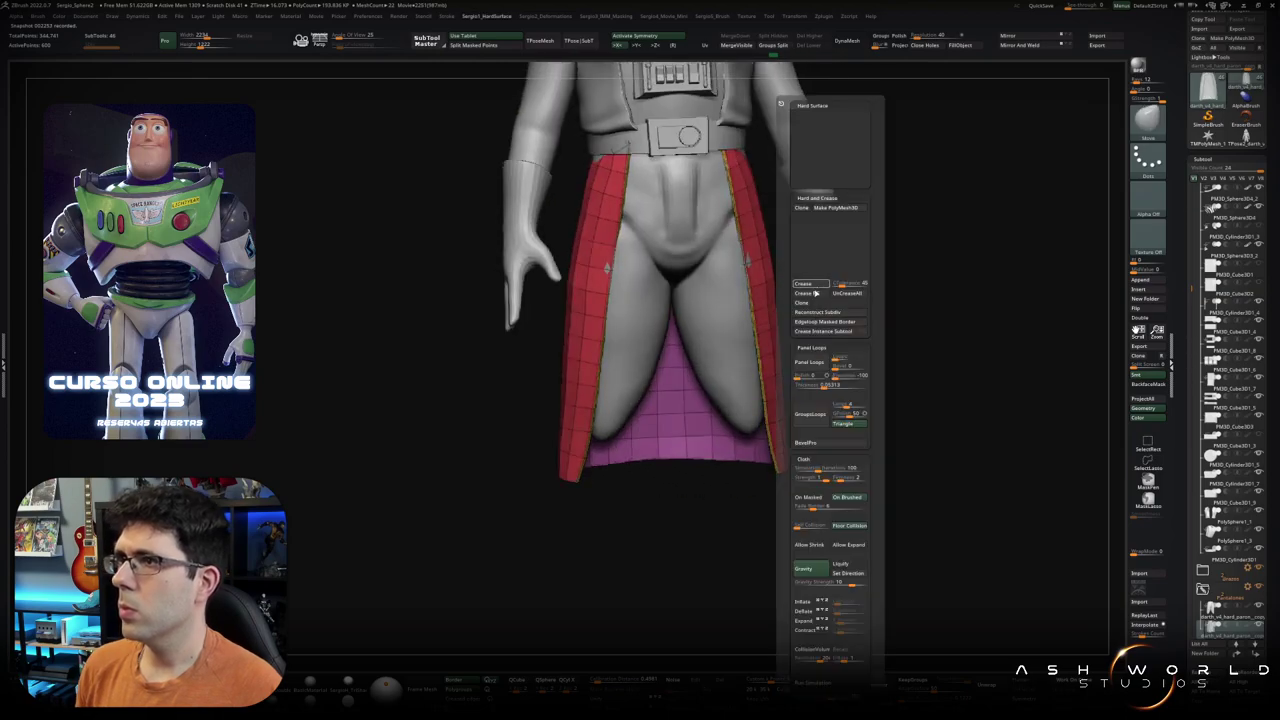
key(shift+f)
key(f)
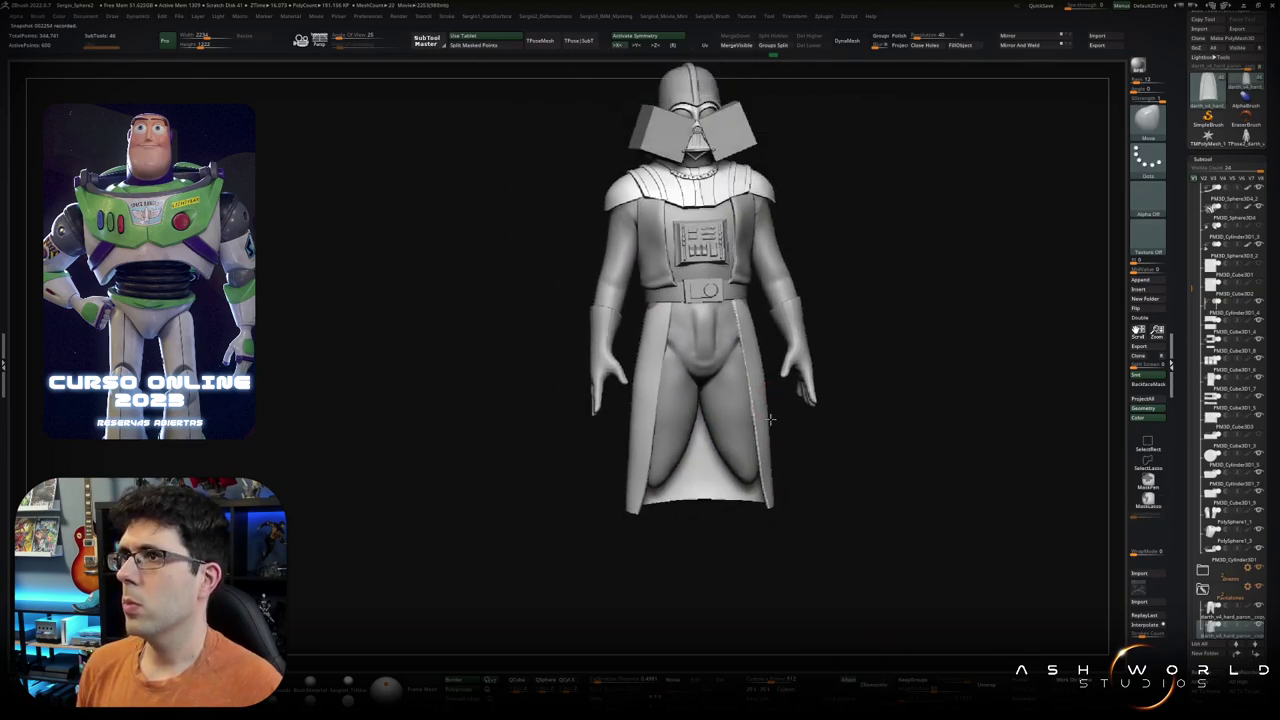
right_drag(731, 459, 851, 357)
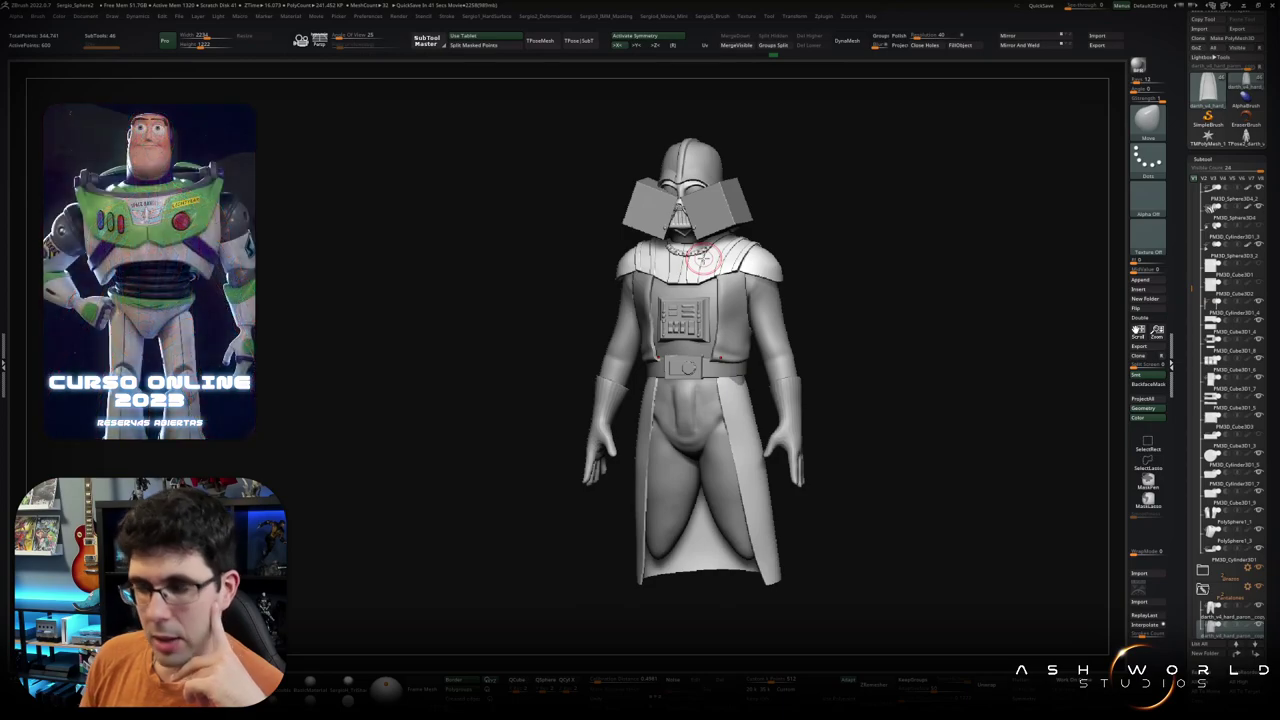
drag(814, 266, 706, 344)
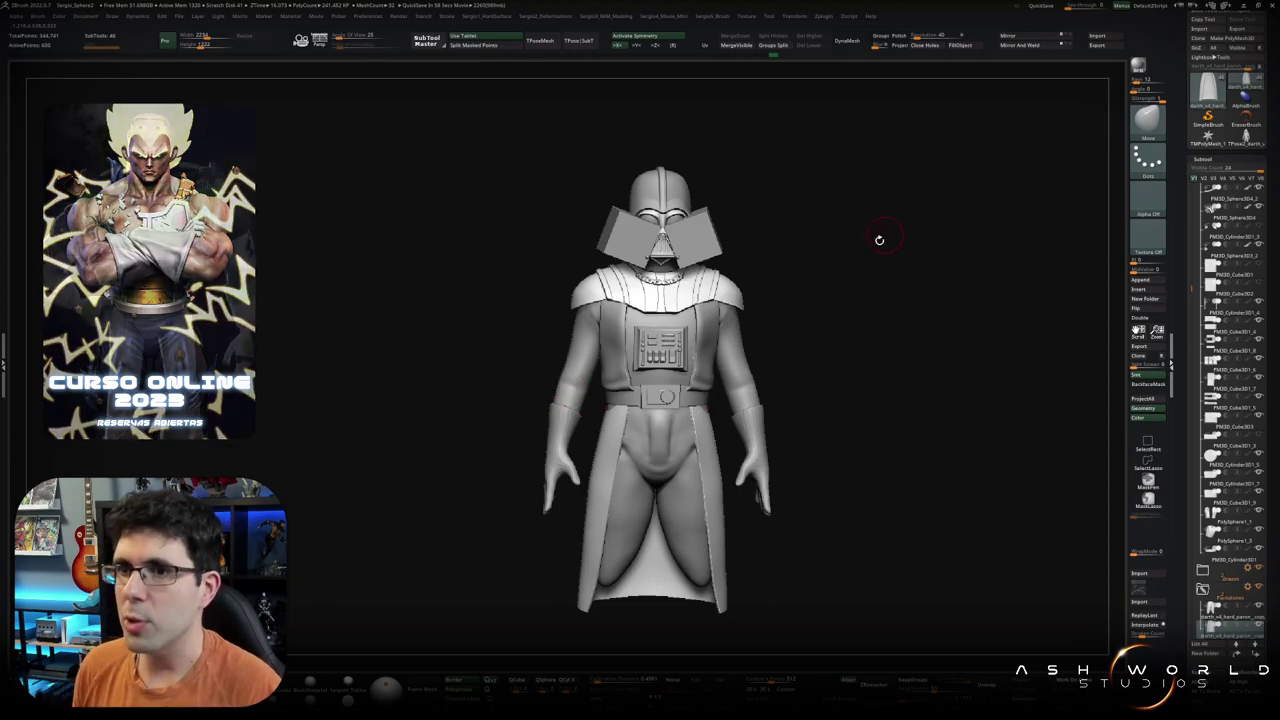
Step: Solo the rear skirt panel in Polyframe and pull its top corner up flat toward the waist
mouse_move(877, 237)
mouse_down()
mouse_move(857, 297)
mouse_move(780, 320)
mouse_up()
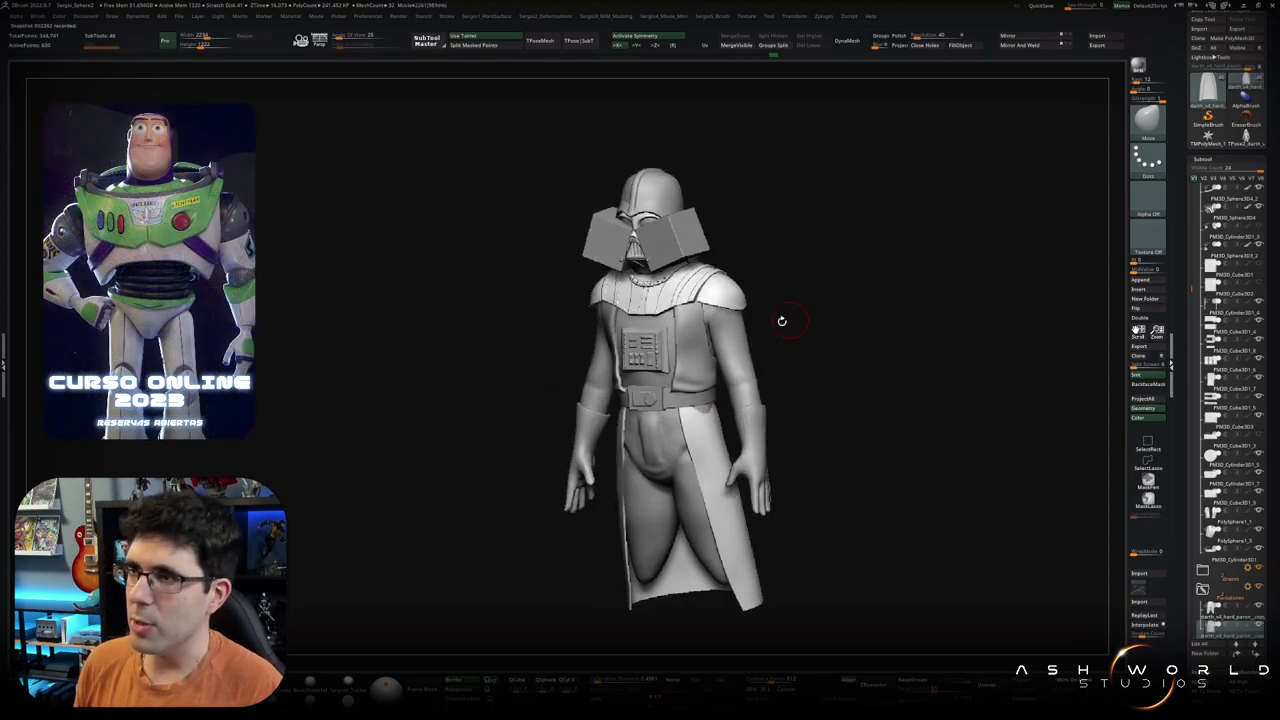
key(f)
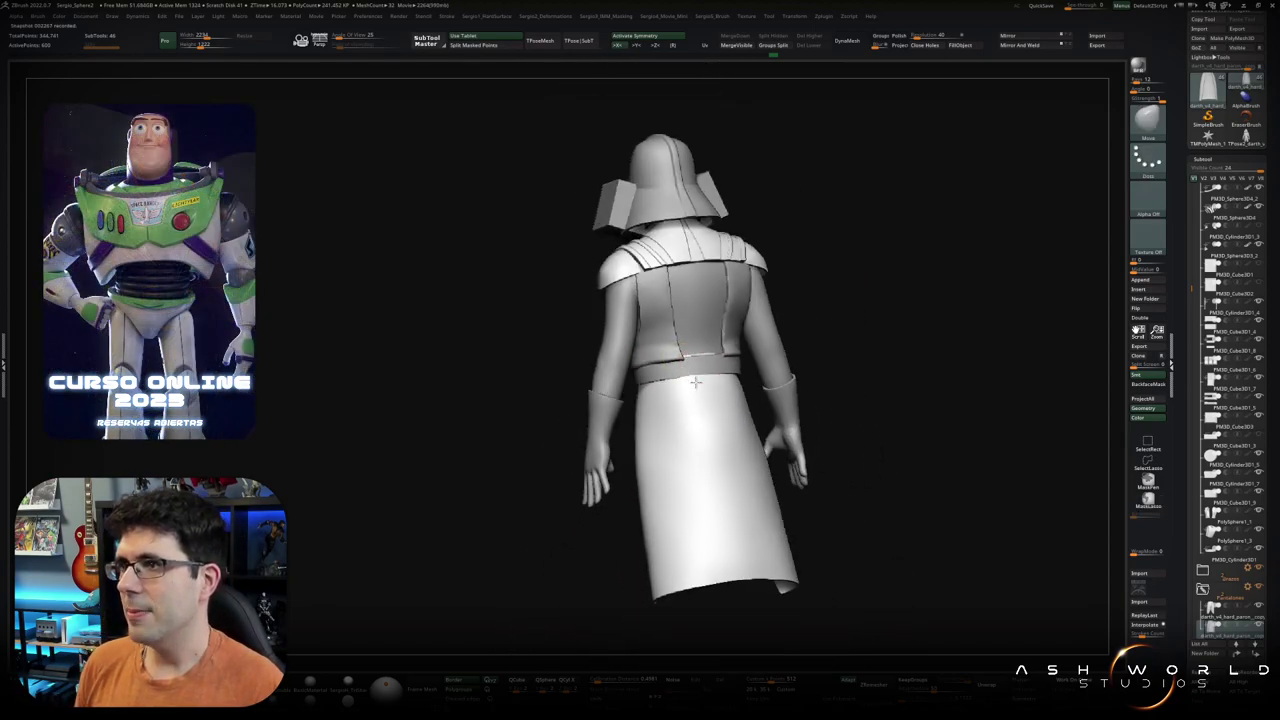
mouse_move(740, 370)
mouse_down()
mouse_move(694, 366)
mouse_move(720, 365)
mouse_up()
ctrl+shift+click(726, 347)
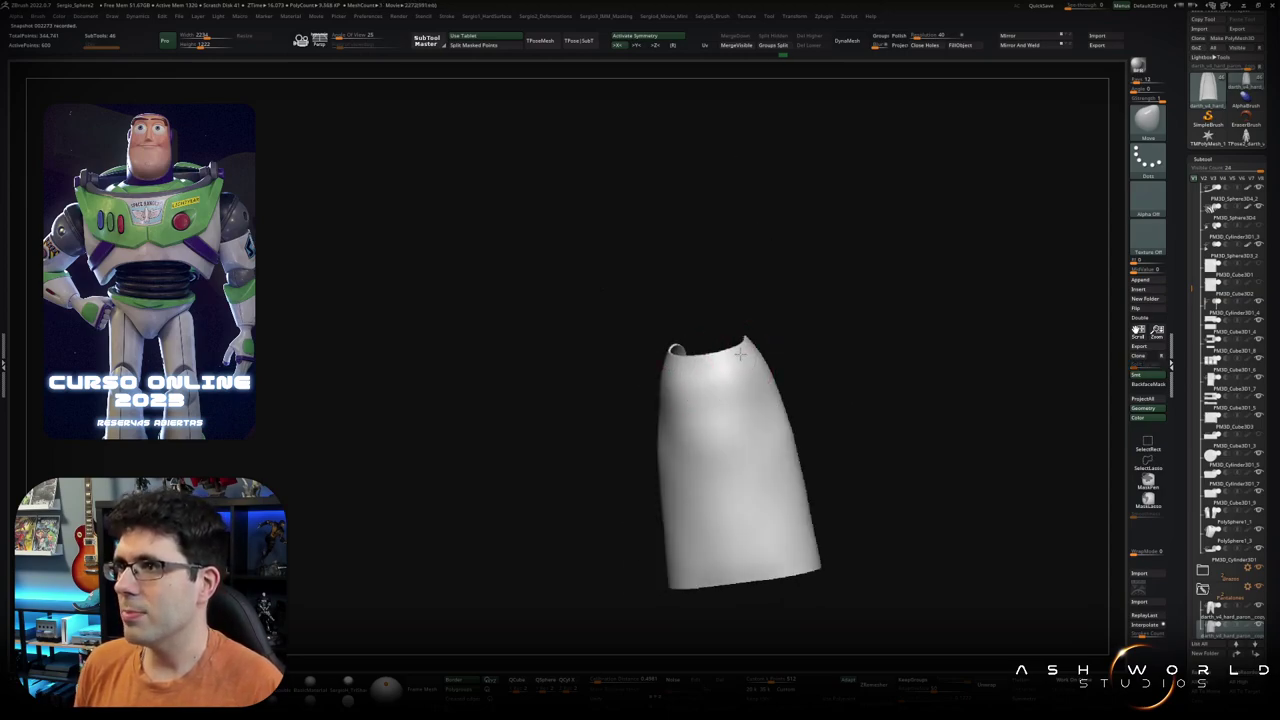
key(shift+d)
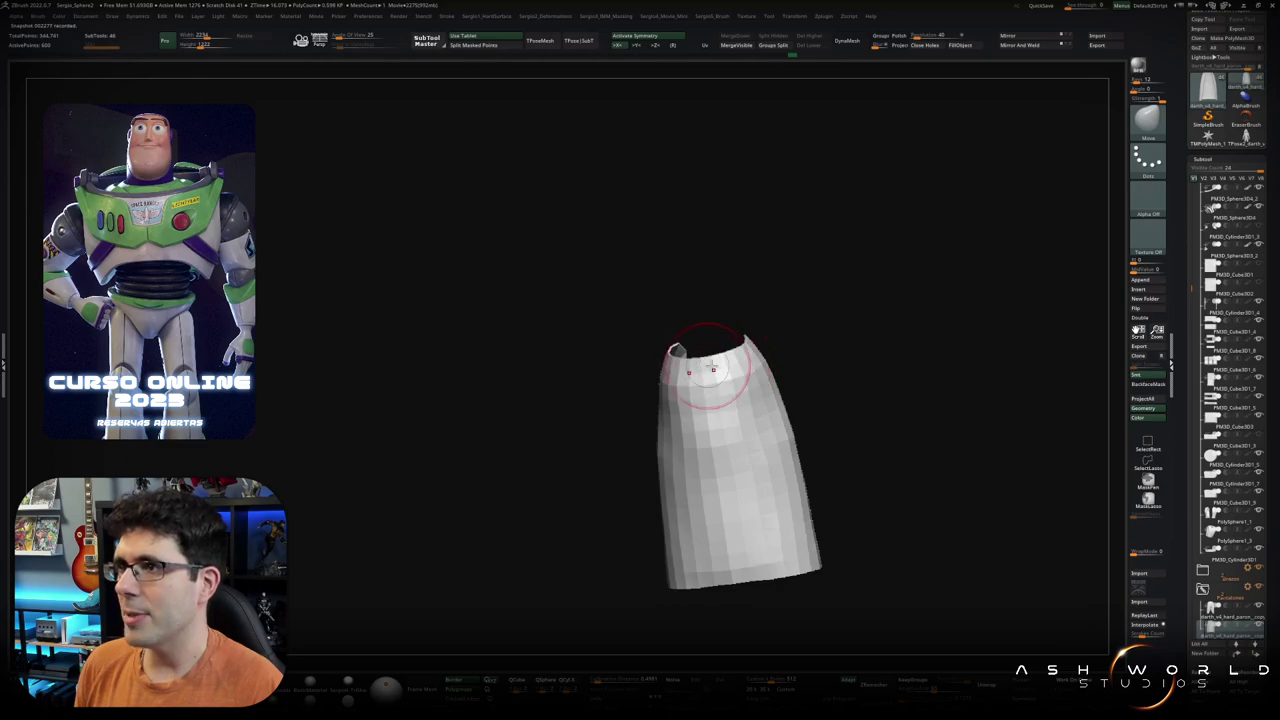
key(d)
mouse_move(713, 370)
right_down()
mouse_move(762, 357)
mouse_move(757, 406)
right_up()
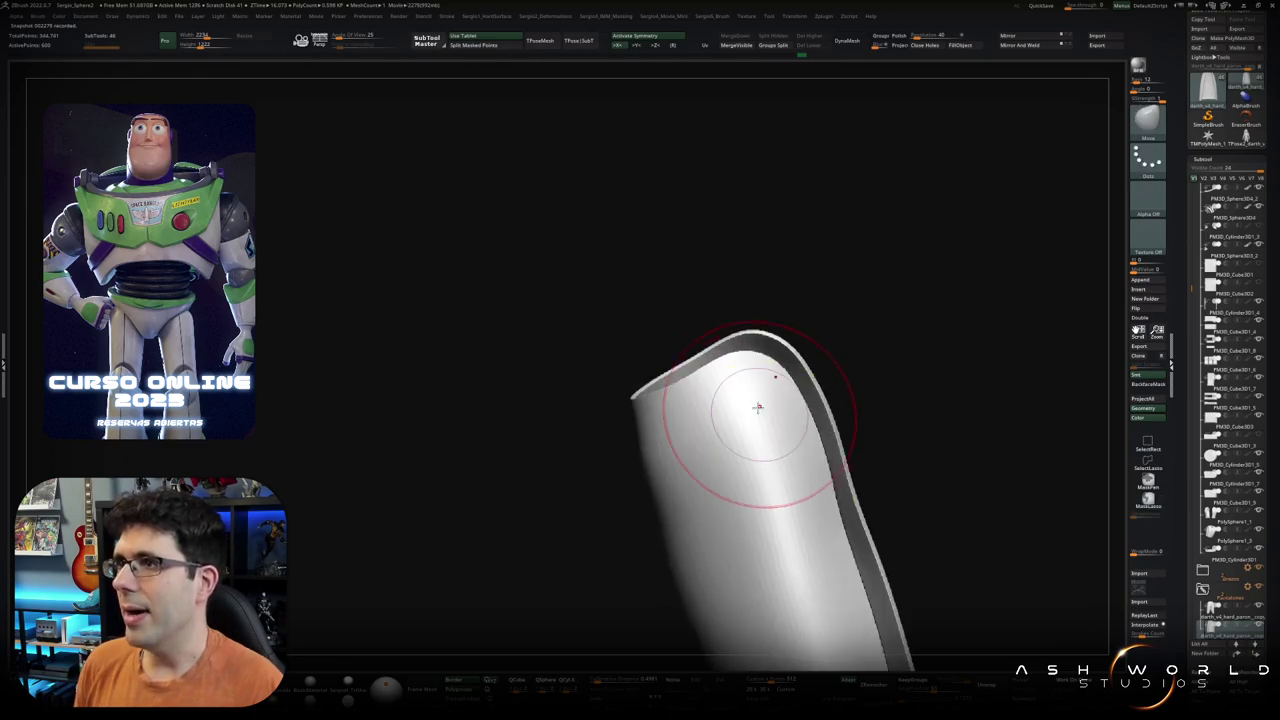
key(shift+d)
drag(770, 362, 773, 325)
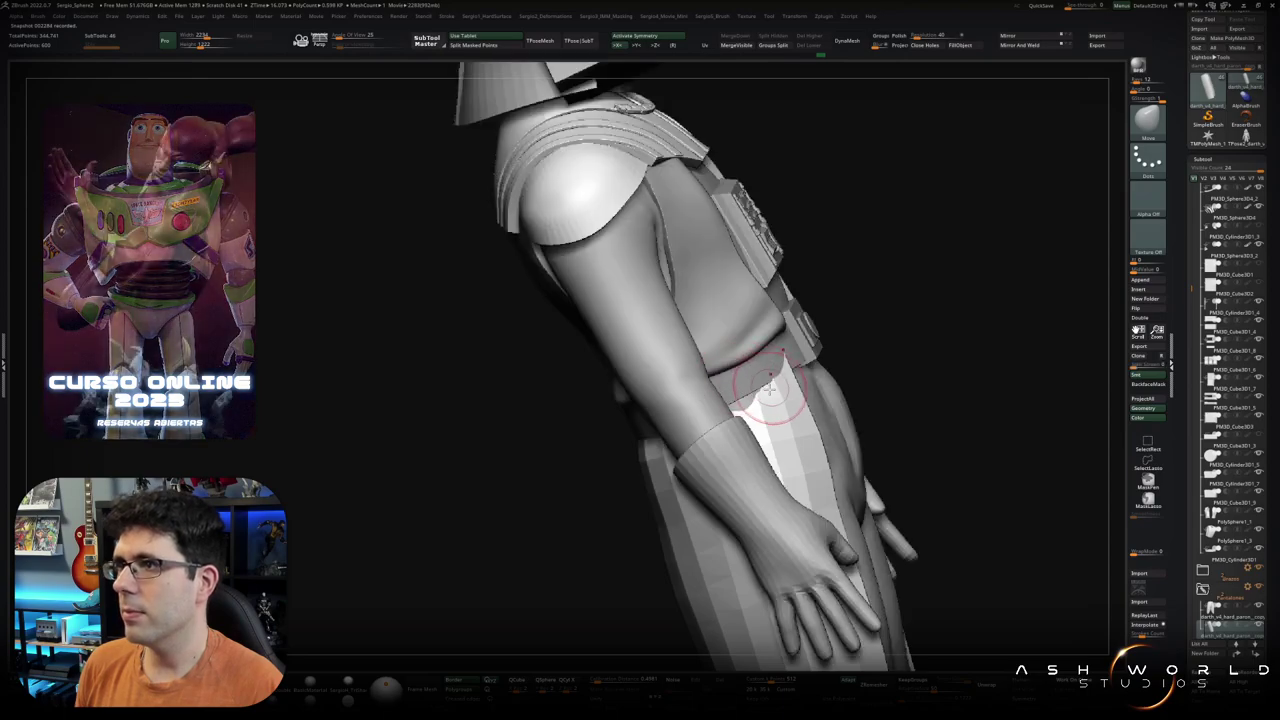
mouse_move(757, 371)
right_down()
mouse_move(786, 400)
mouse_move(818, 373)
mouse_move(794, 400)
right_up()
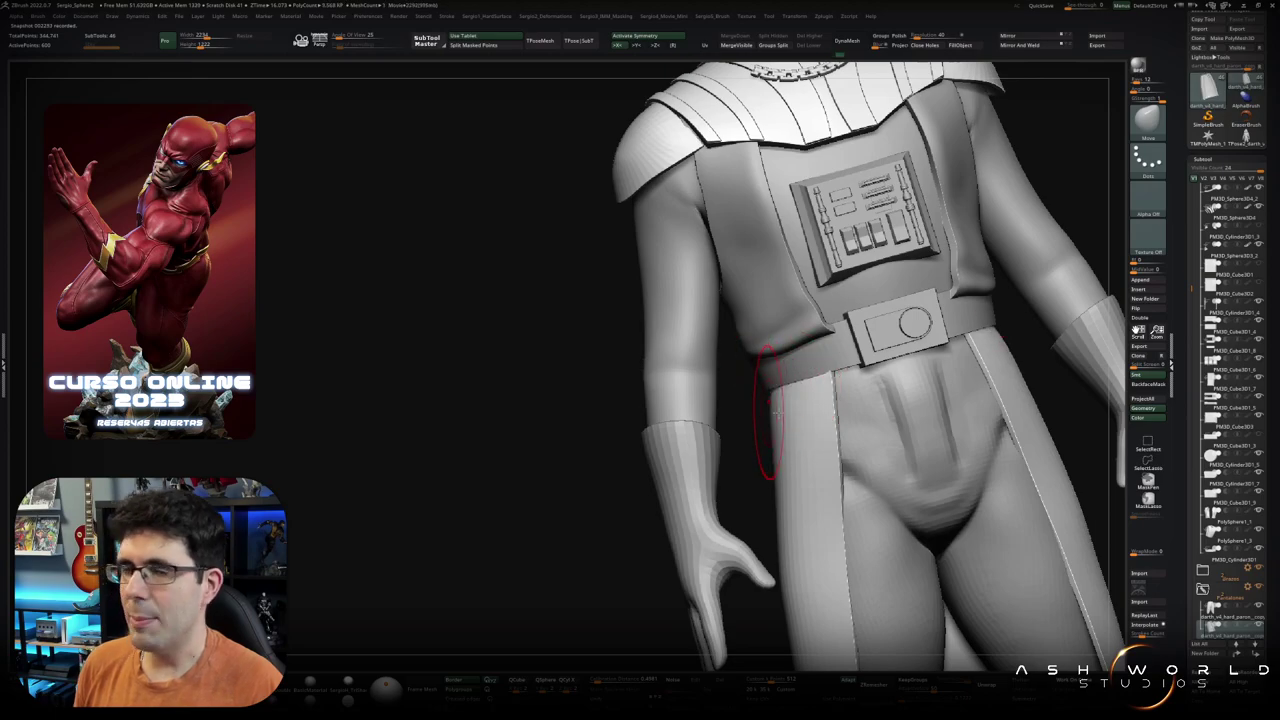
right_drag(770, 410, 748, 335)
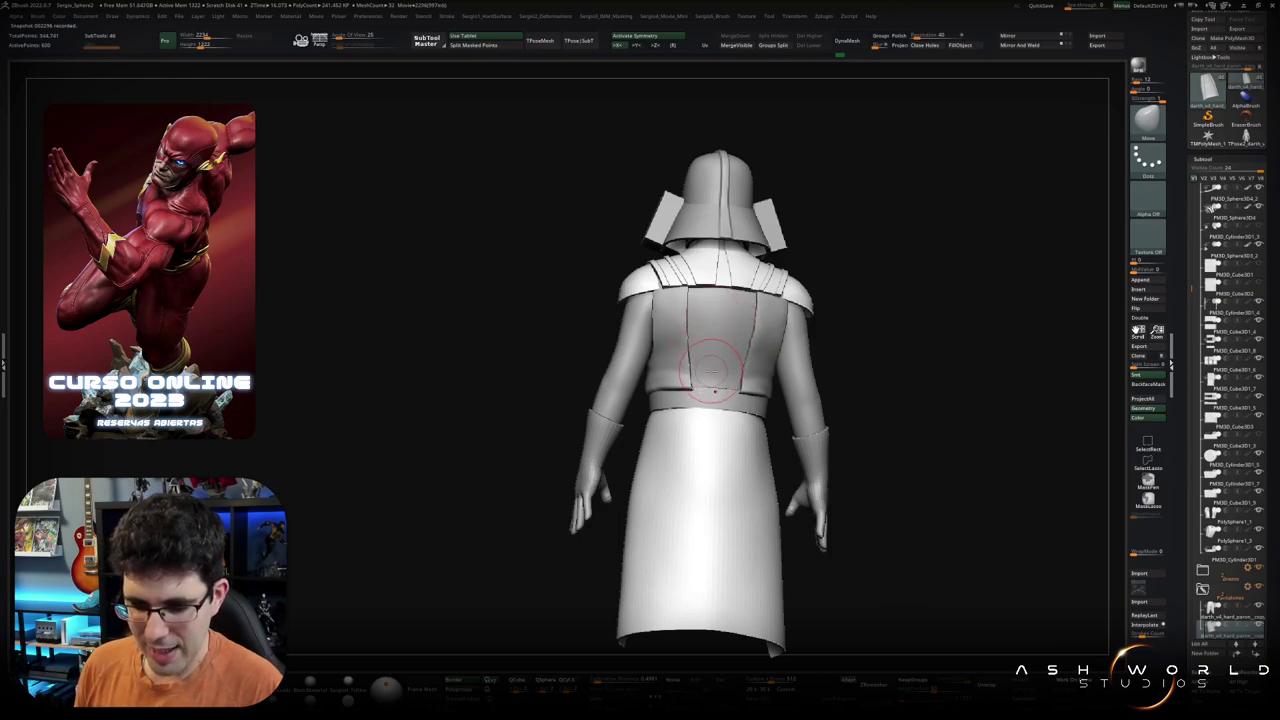
mouse_move(718, 388)
right_down()
mouse_move(734, 336)
mouse_move(760, 392)
right_up()
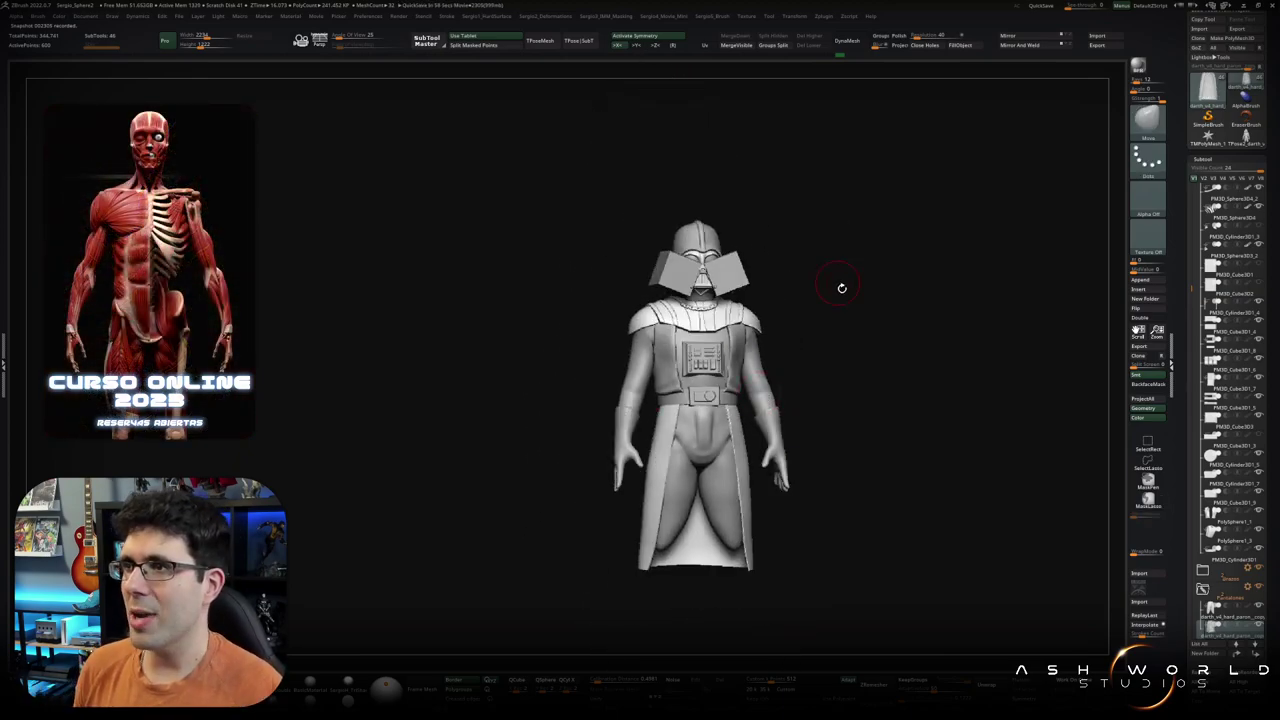
ctrl+right_drag(783, 317, 696, 440)
drag(809, 306, 945, 256)
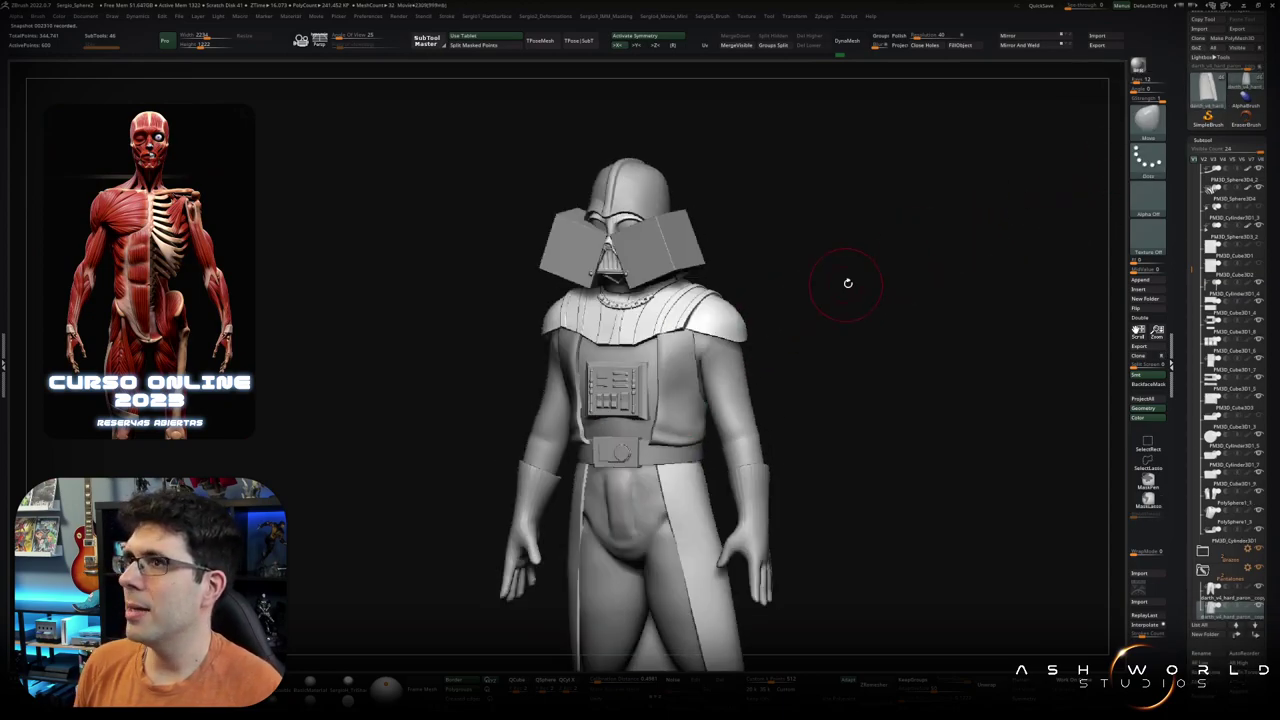
mouse_move(846, 280)
mouse_down()
mouse_move(877, 291)
mouse_move(816, 351)
mouse_move(780, 437)
mouse_up()
Step: With Transpose, tilt the two mirrored face blocks slightly over the mask eyes
alt+click(650, 320)
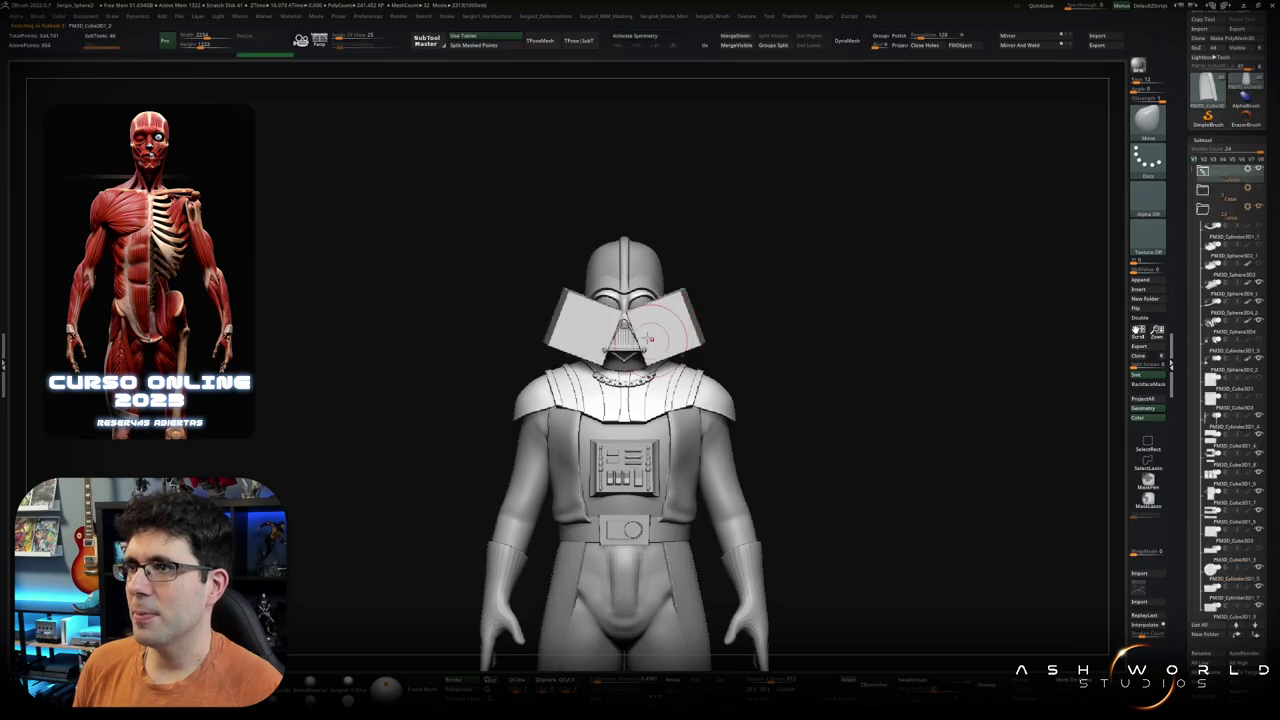
key(f)
key(w)
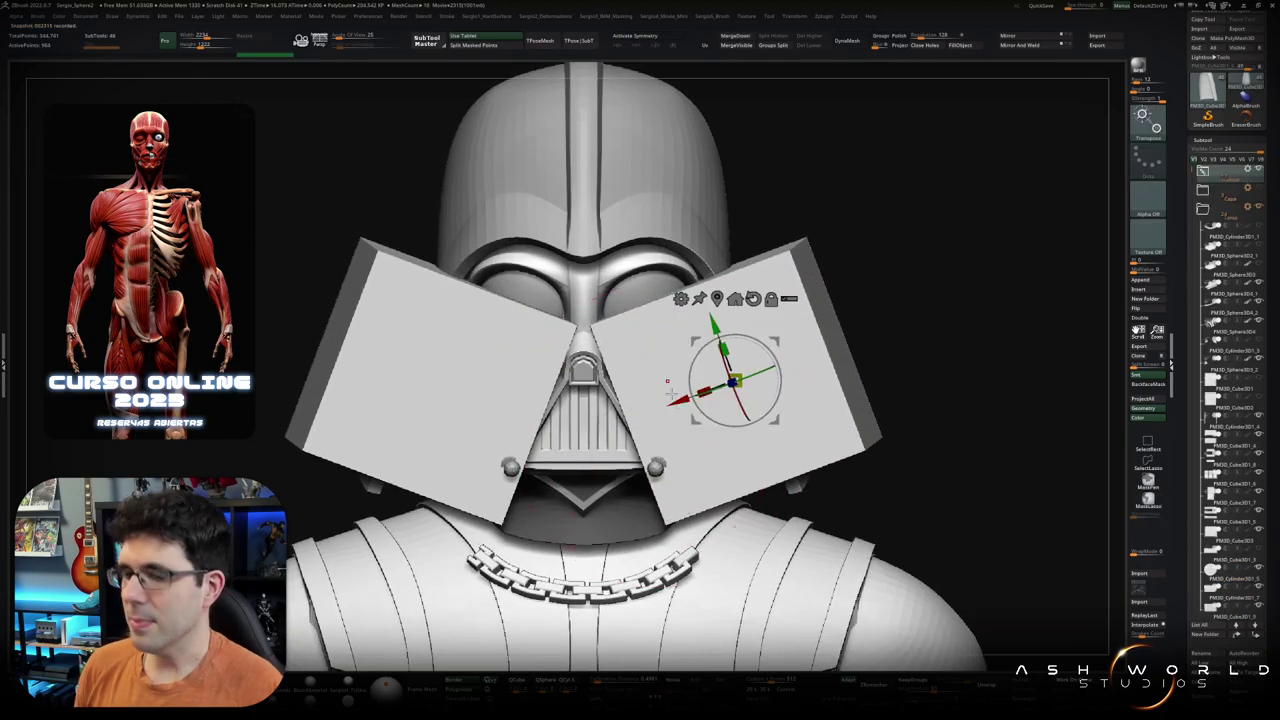
key(ctrl+z)
key(ctrl+z)
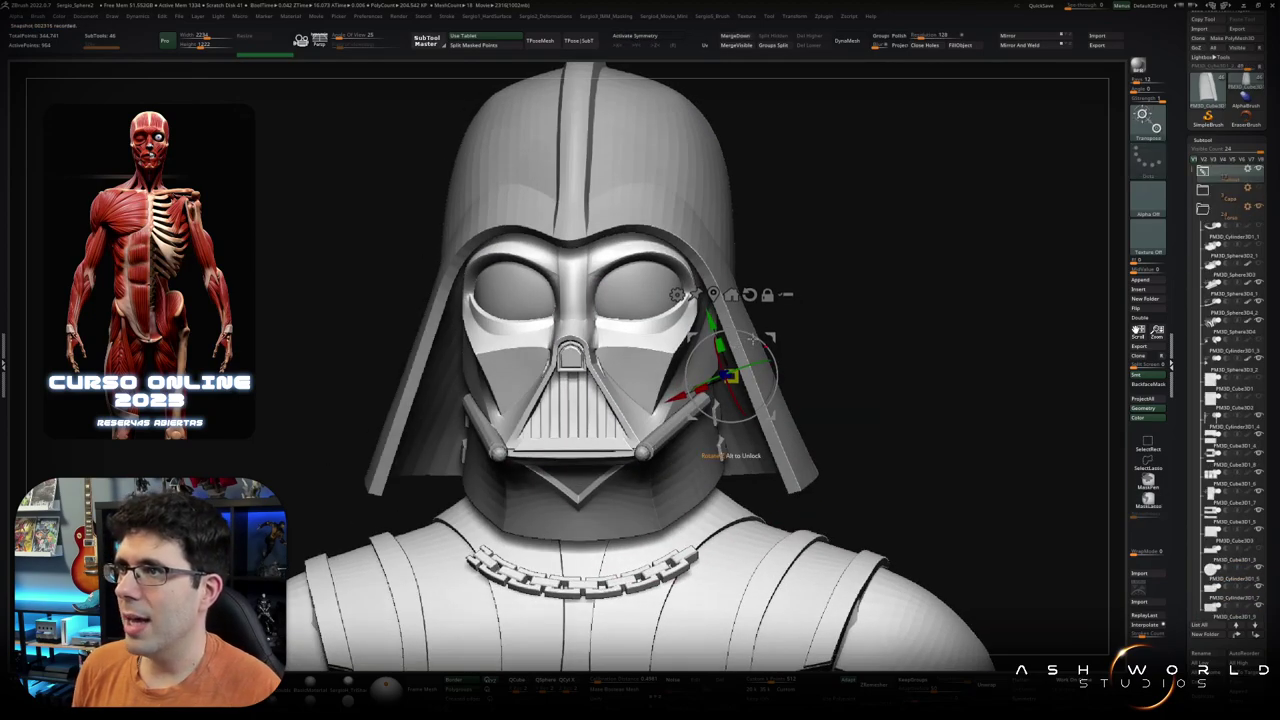
drag(718, 442, 716, 444)
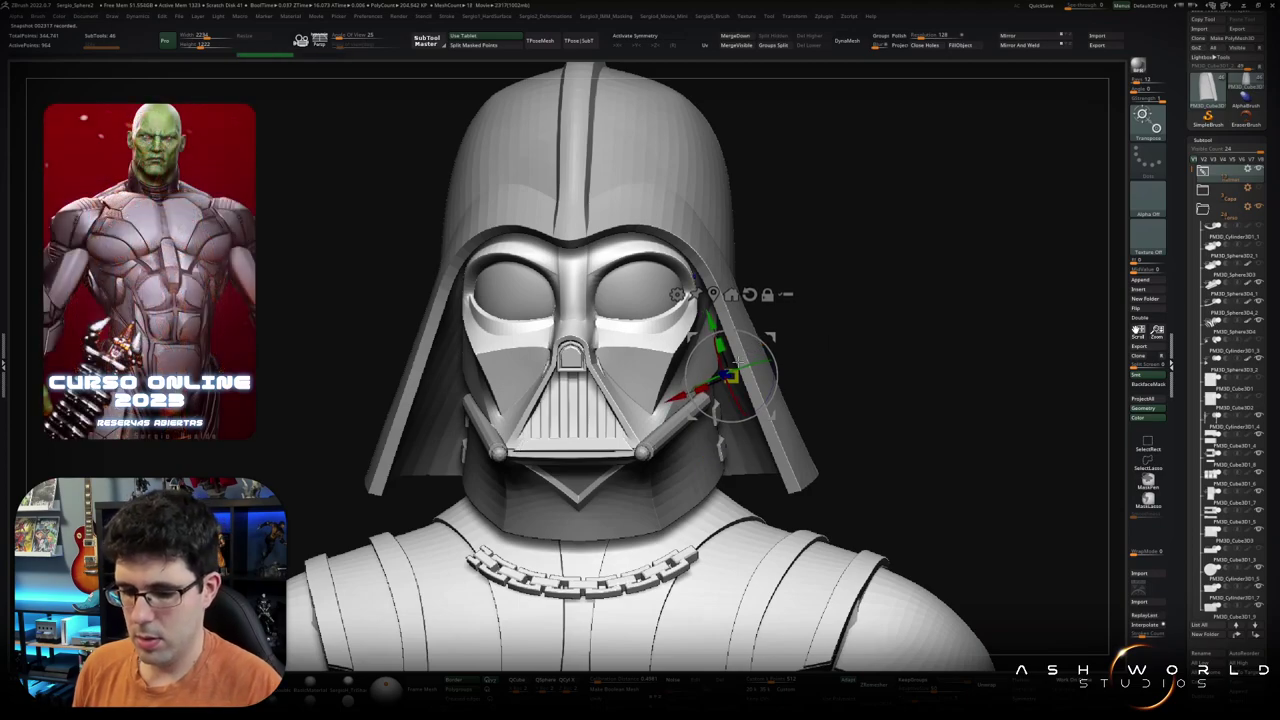
drag(730, 375, 427, 376)
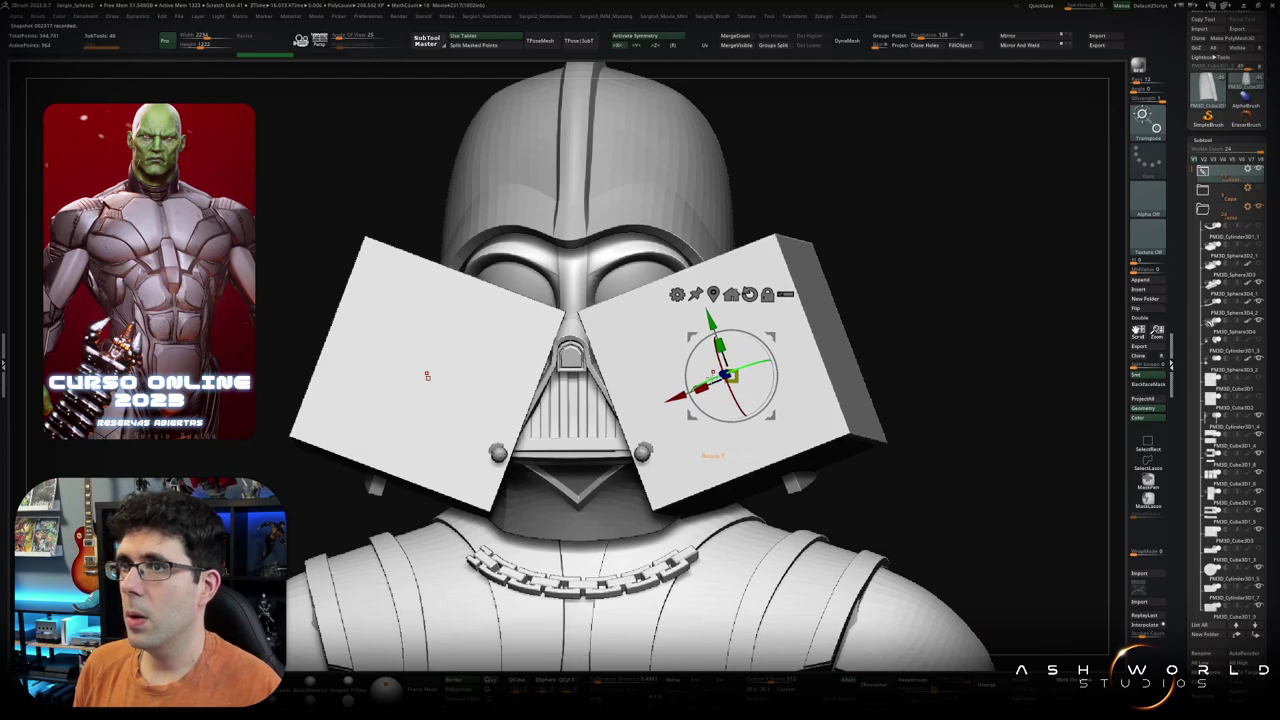
drag(758, 343, 497, 488)
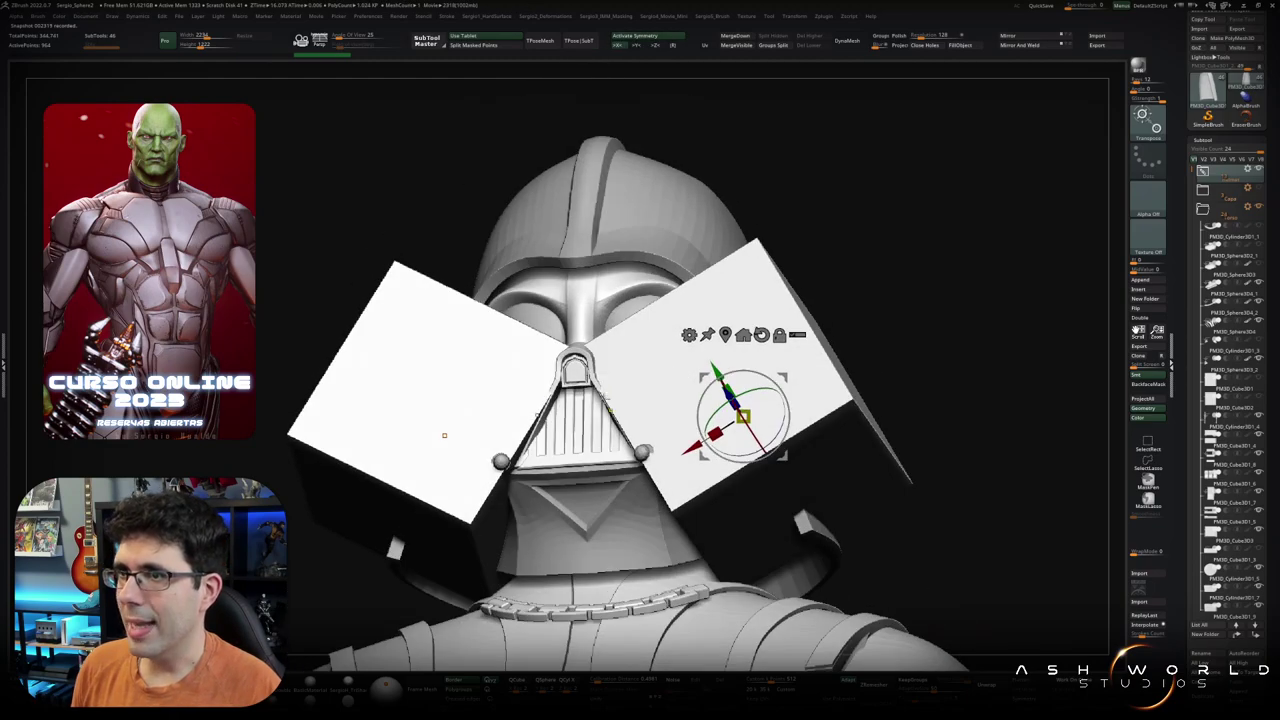
mouse_move(351, 462)
mouse_down()
mouse_move(286, 434)
mouse_move(286, 400)
mouse_move(340, 371)
mouse_move(326, 338)
mouse_up()
mouse_move(637, 524)
mouse_down()
mouse_move(645, 432)
mouse_move(314, 497)
mouse_move(495, 456)
mouse_move(490, 411)
mouse_up()
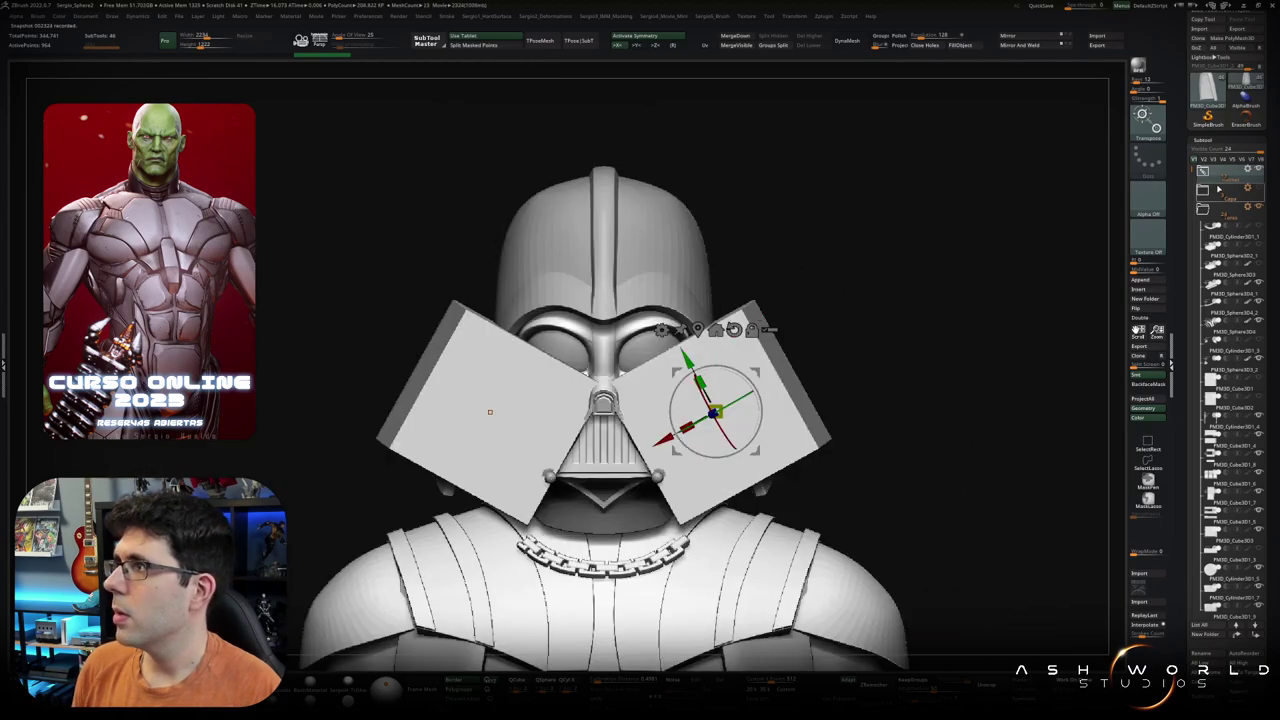
Step: Select the small cube subtool in the Darth_V4 folder and centre the gizmo on it
click(1218, 188)
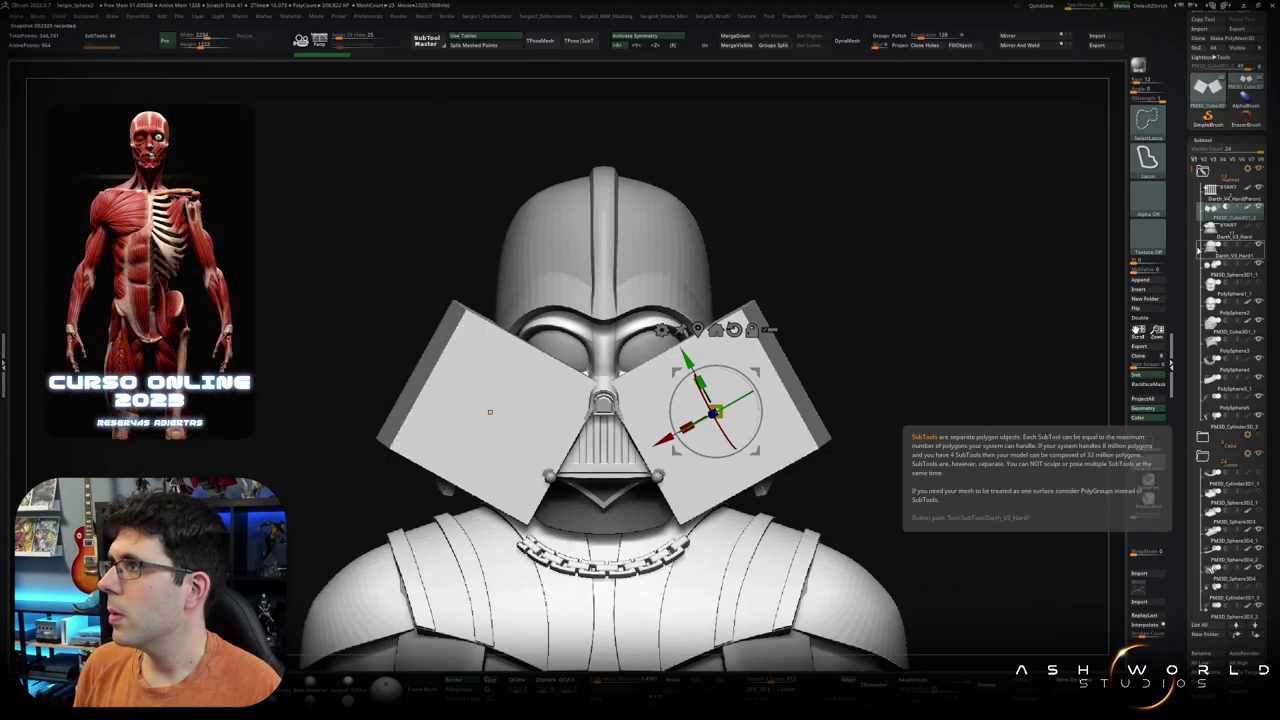
click(1215, 236)
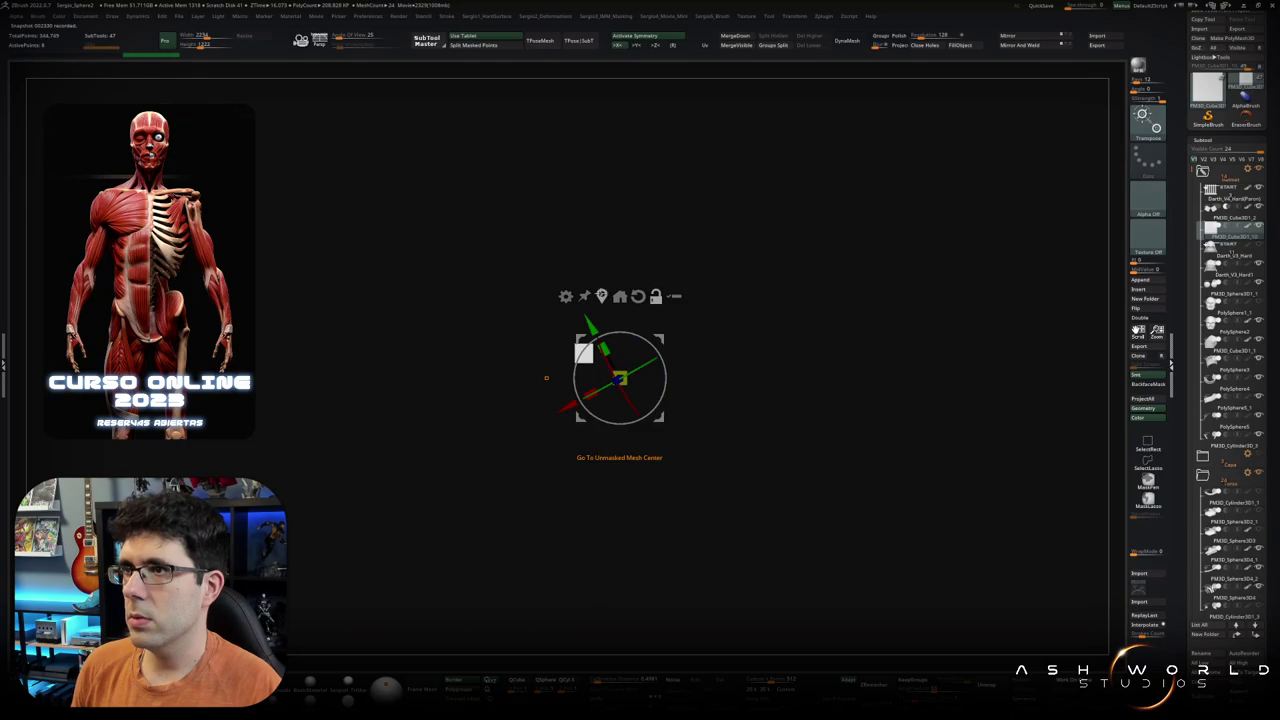
click(601, 296)
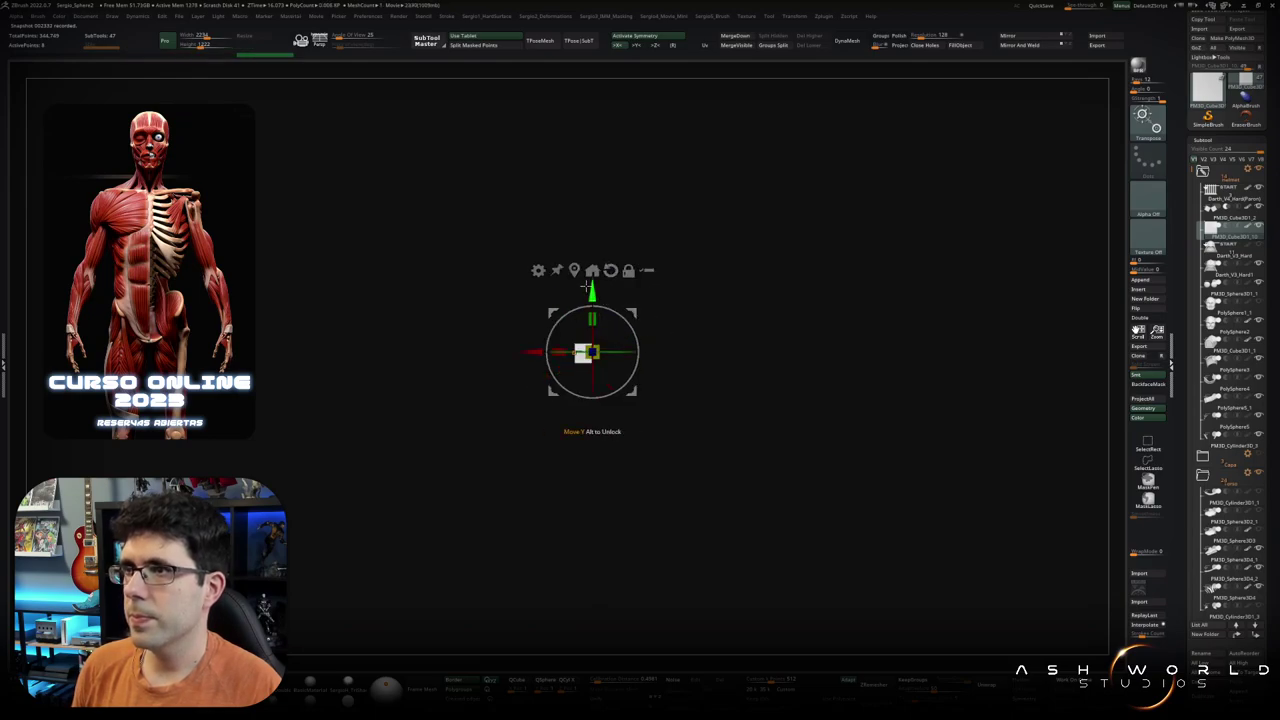
click(575, 270)
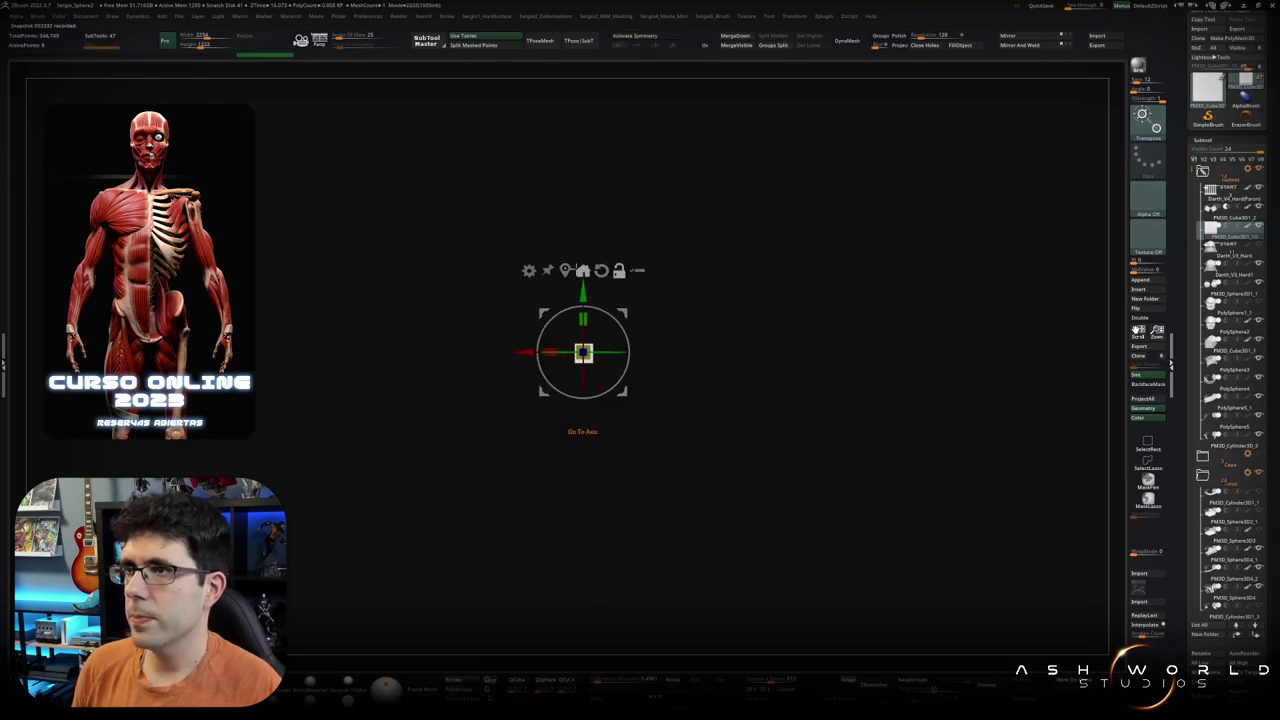
ctrl+shift+click(640, 338)
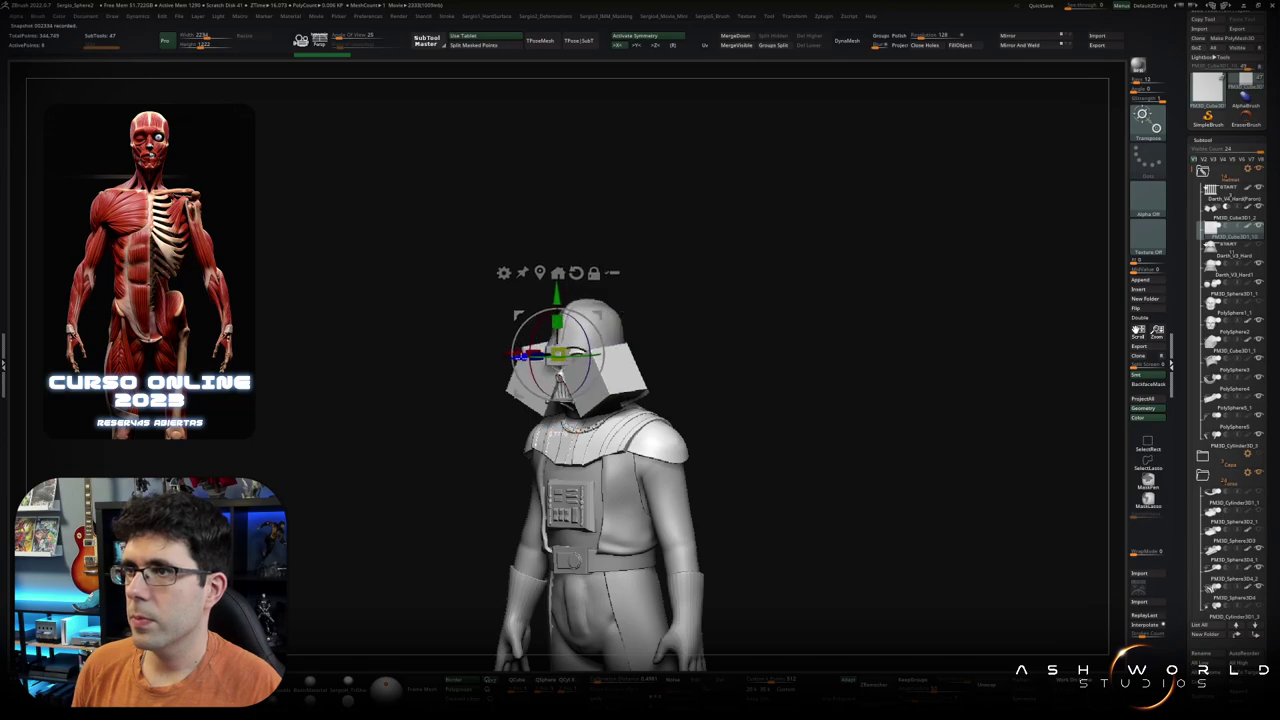
Step: Nudge the small cube right, slightly rescale the nose-bridge piece, and push the grille back along Z
key(f)
mouse_move(558, 477)
mouse_down()
mouse_move(600, 470)
mouse_move(560, 420)
mouse_move(560, 355)
mouse_up()
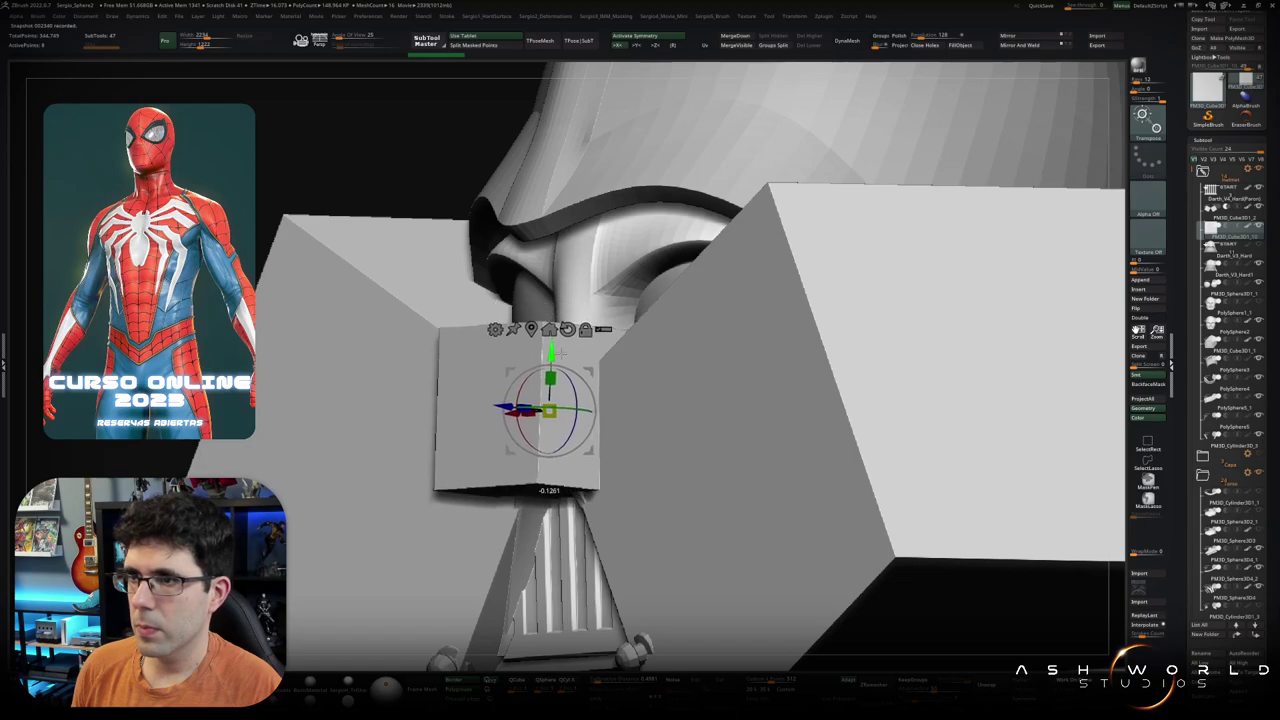
drag(437, 327, 452, 330)
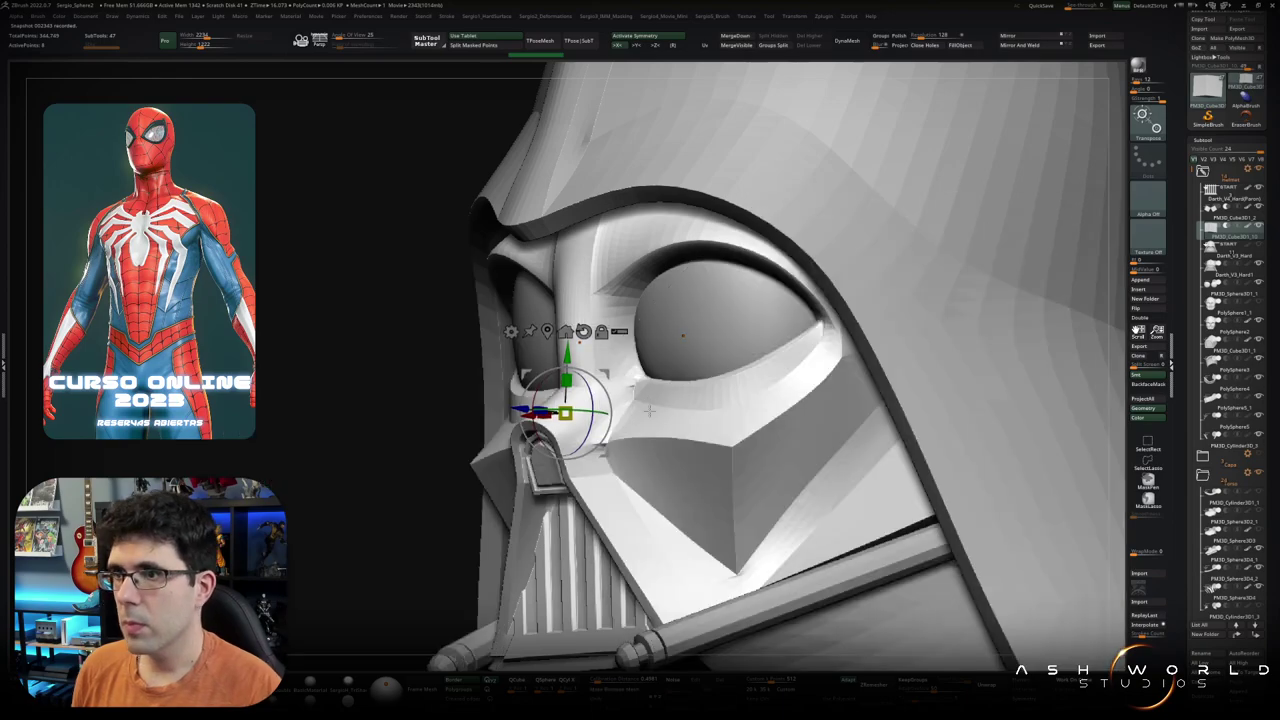
drag(801, 370, 614, 386)
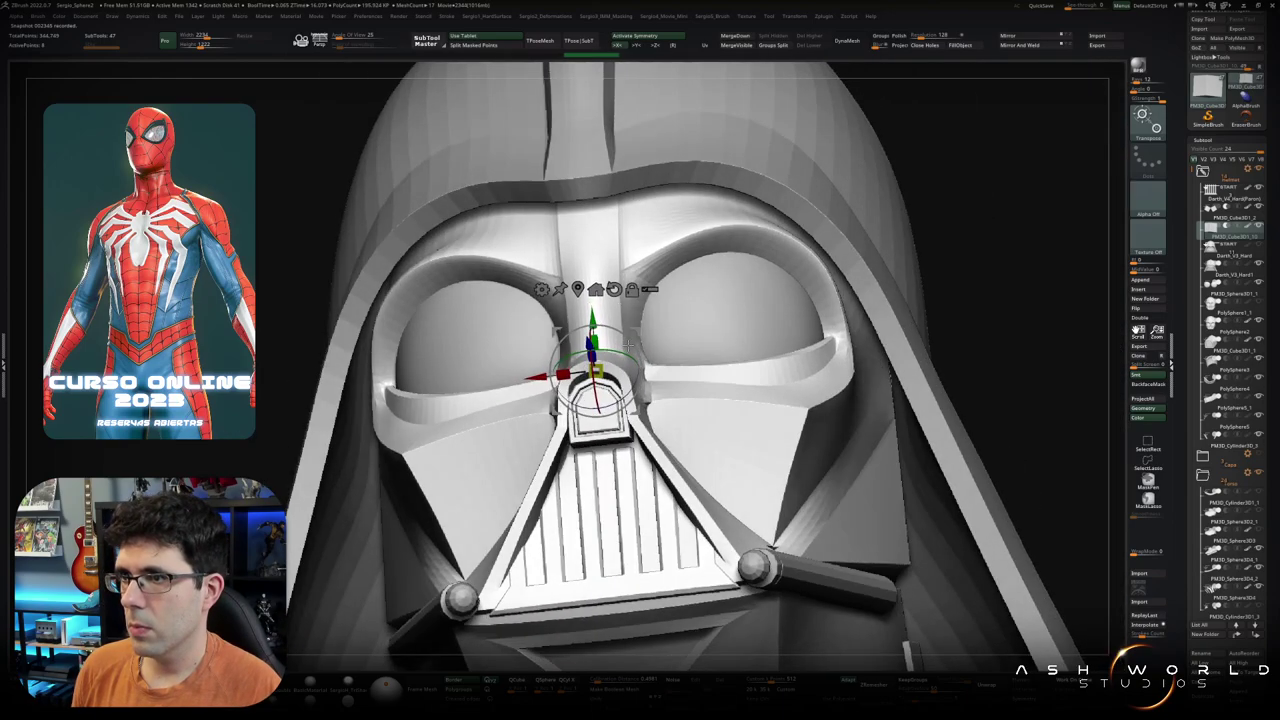
drag(683, 331, 683, 390)
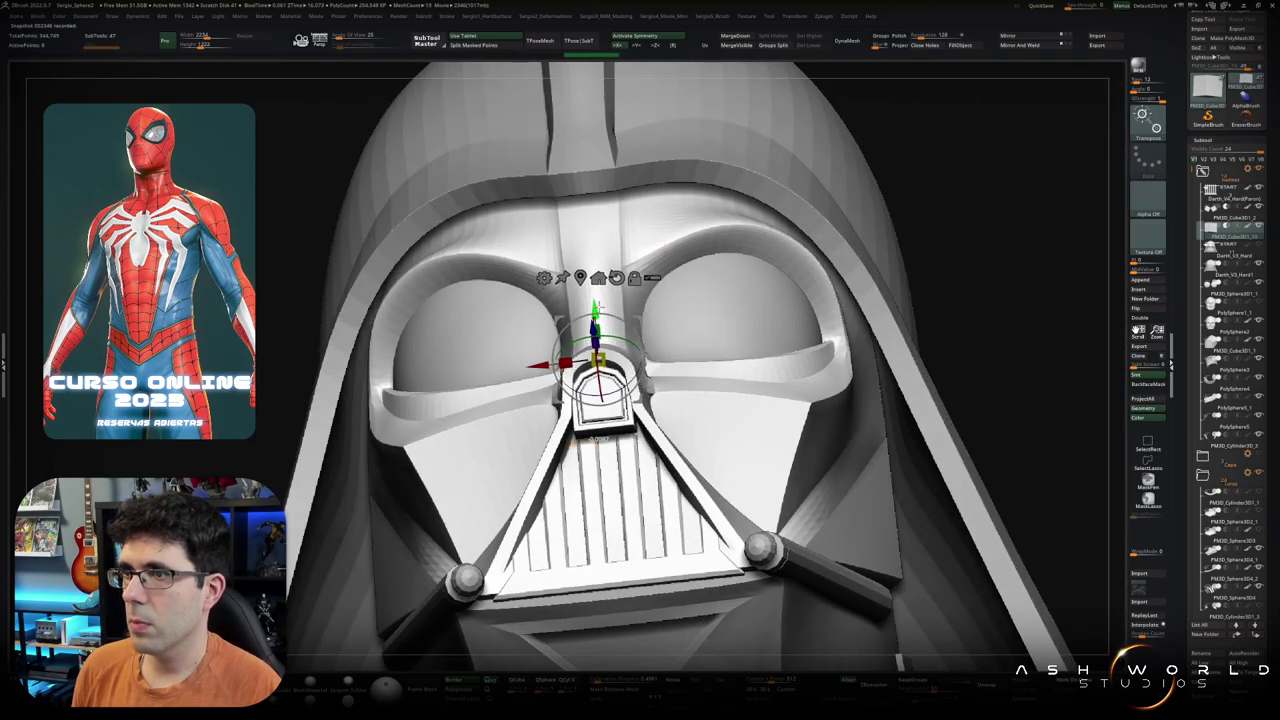
drag(597, 357, 597, 352)
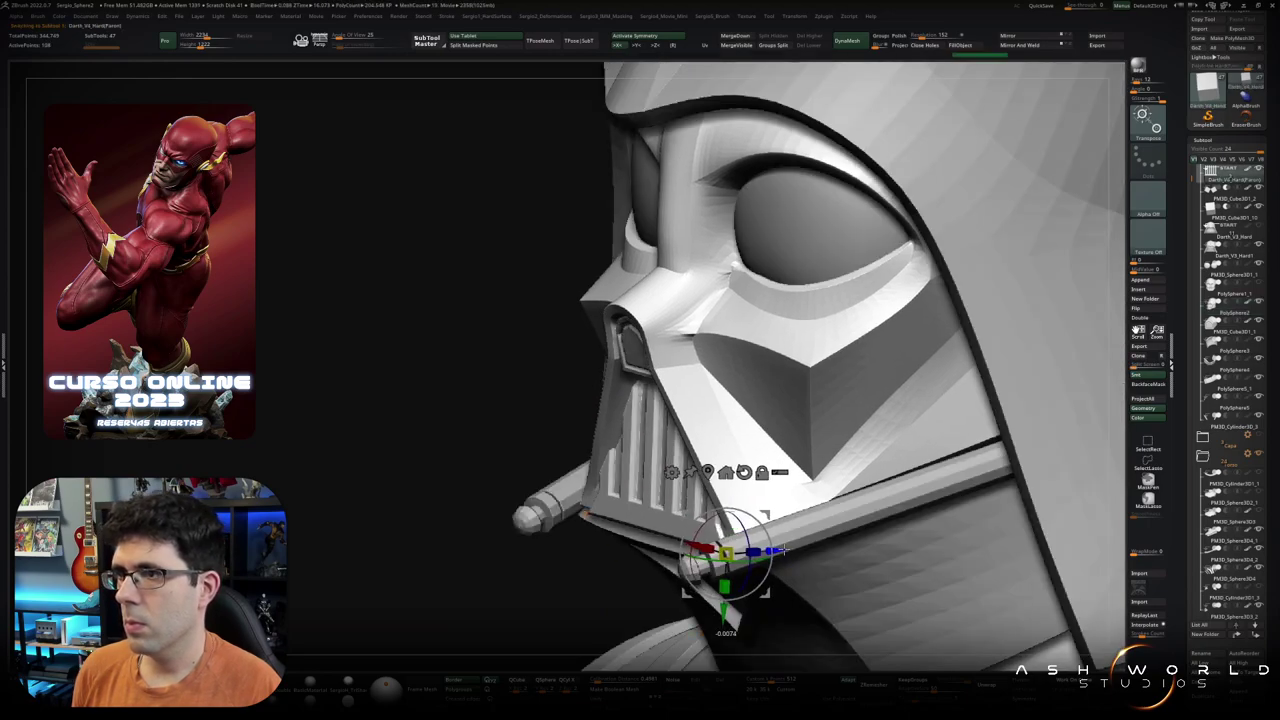
drag(727, 603, 724, 607)
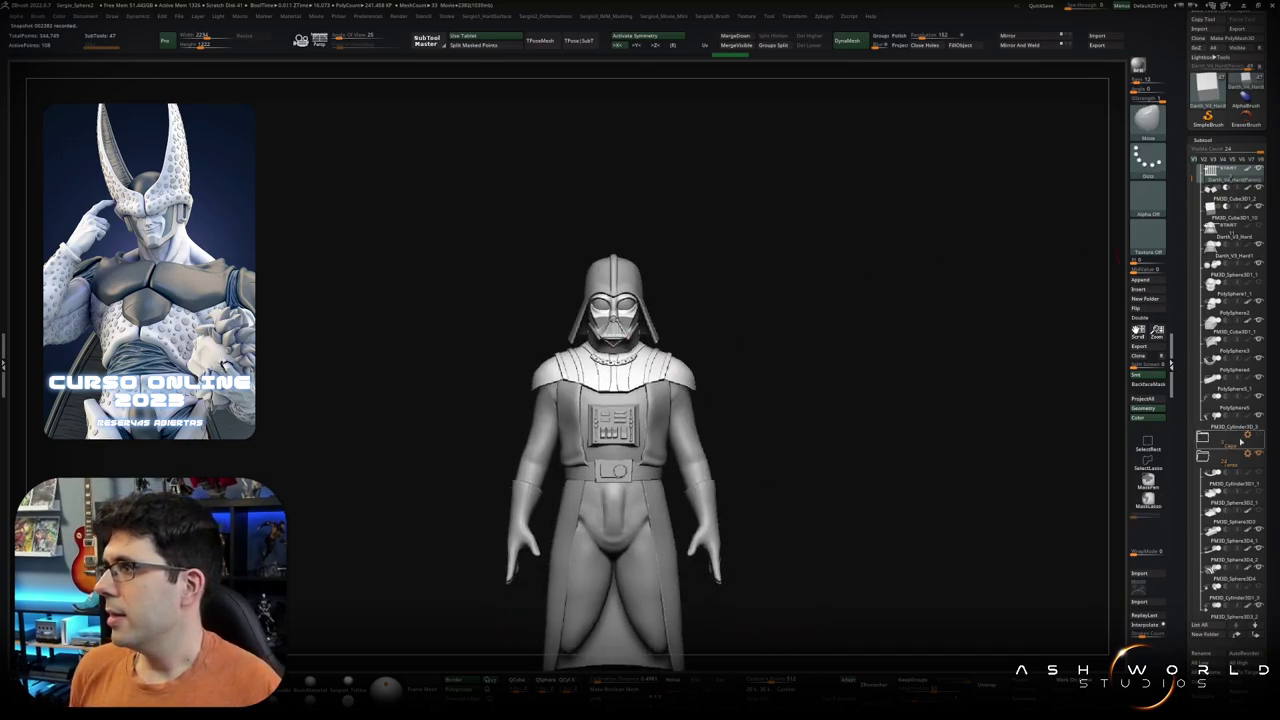
Step: Show and select the cape subtool, pull it around both sides of the body, then solo it
click(1227, 456)
drag(925, 455, 860, 450)
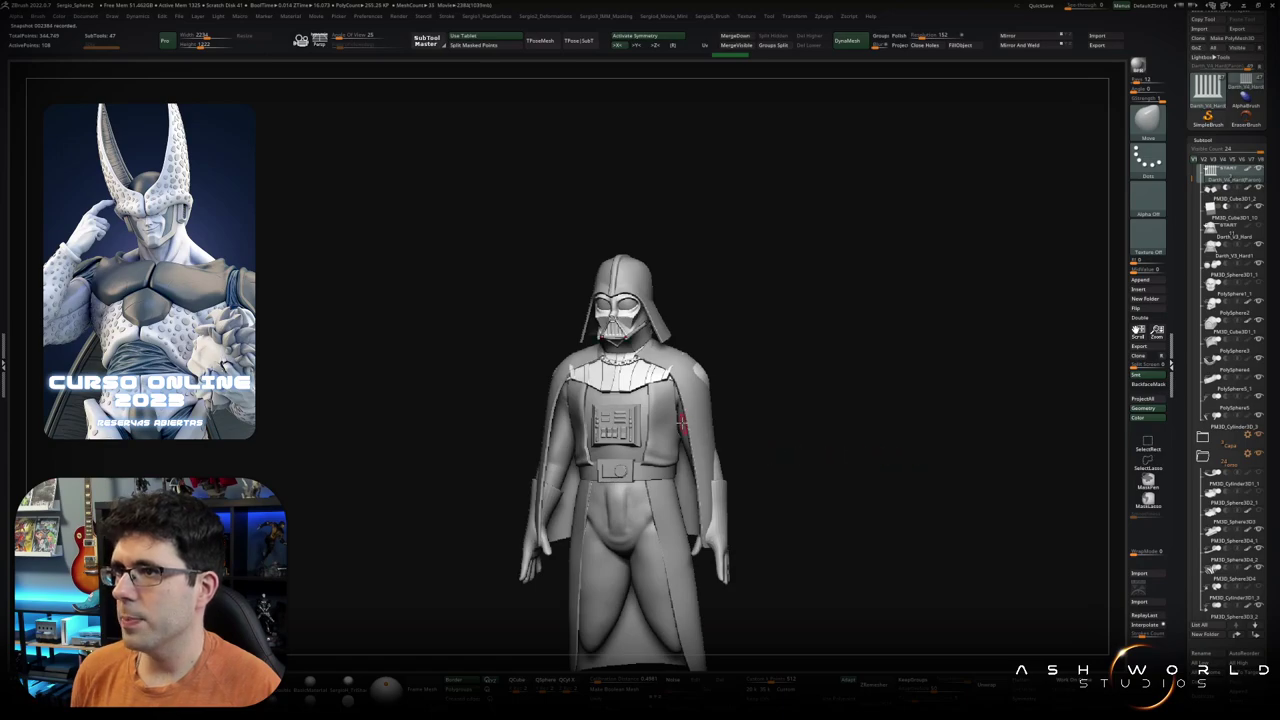
alt+click(704, 418)
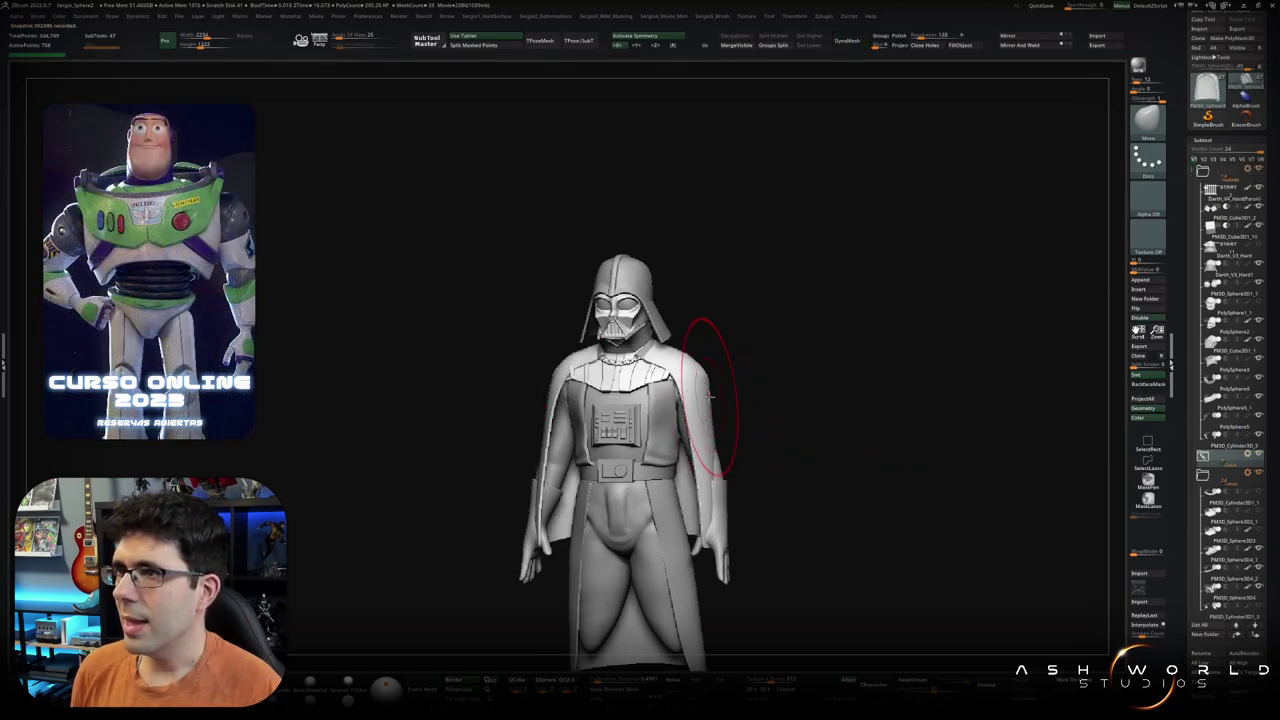
drag(750, 408, 716, 393)
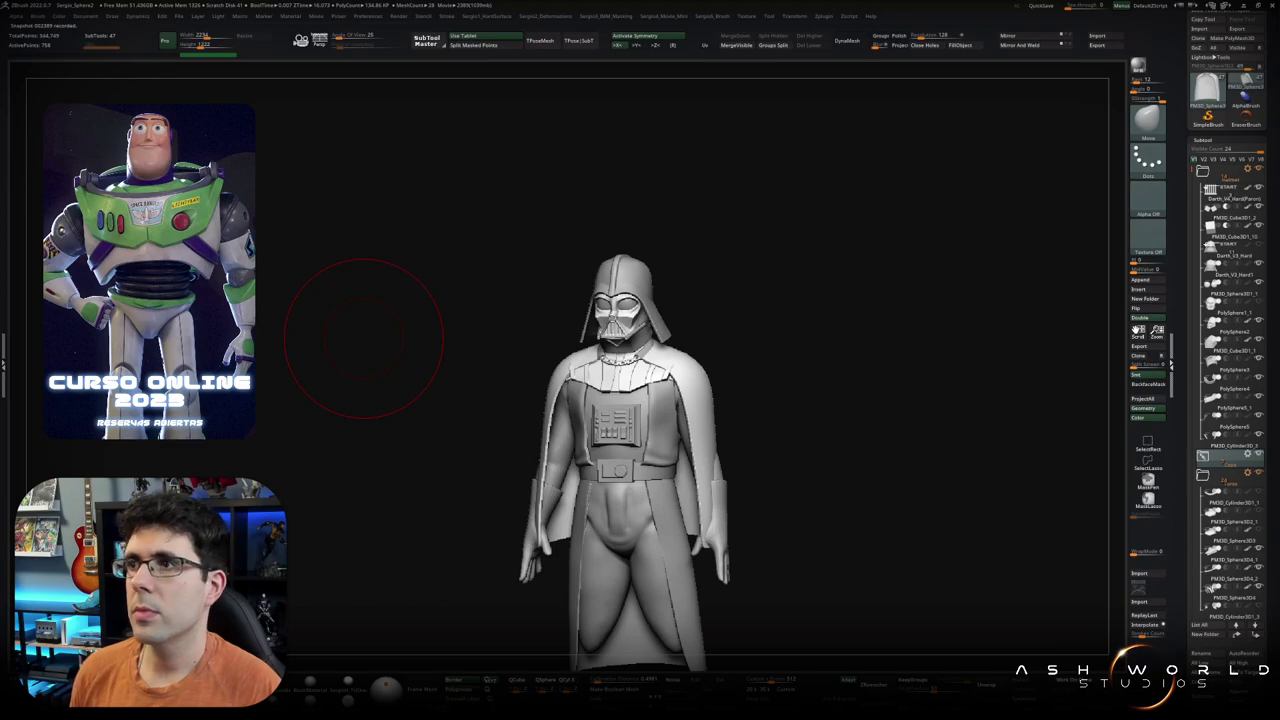
shift+drag(363, 338, 891, 372)
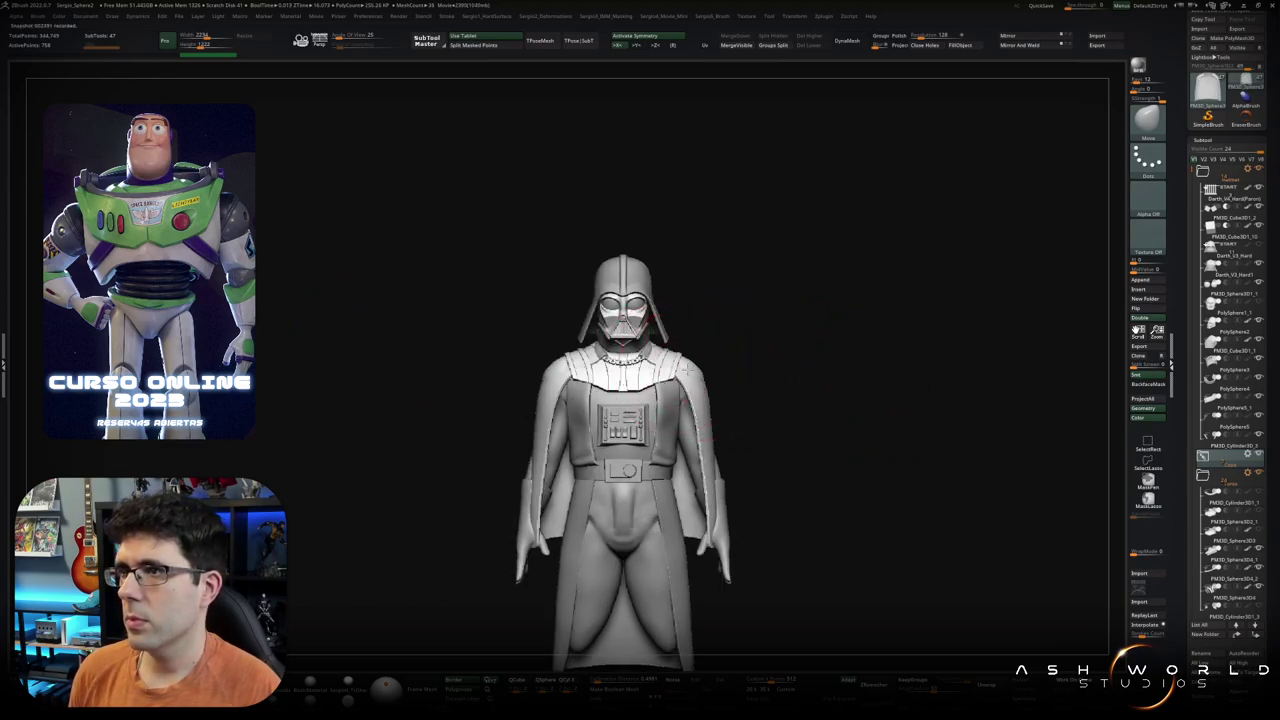
drag(766, 442, 700, 478)
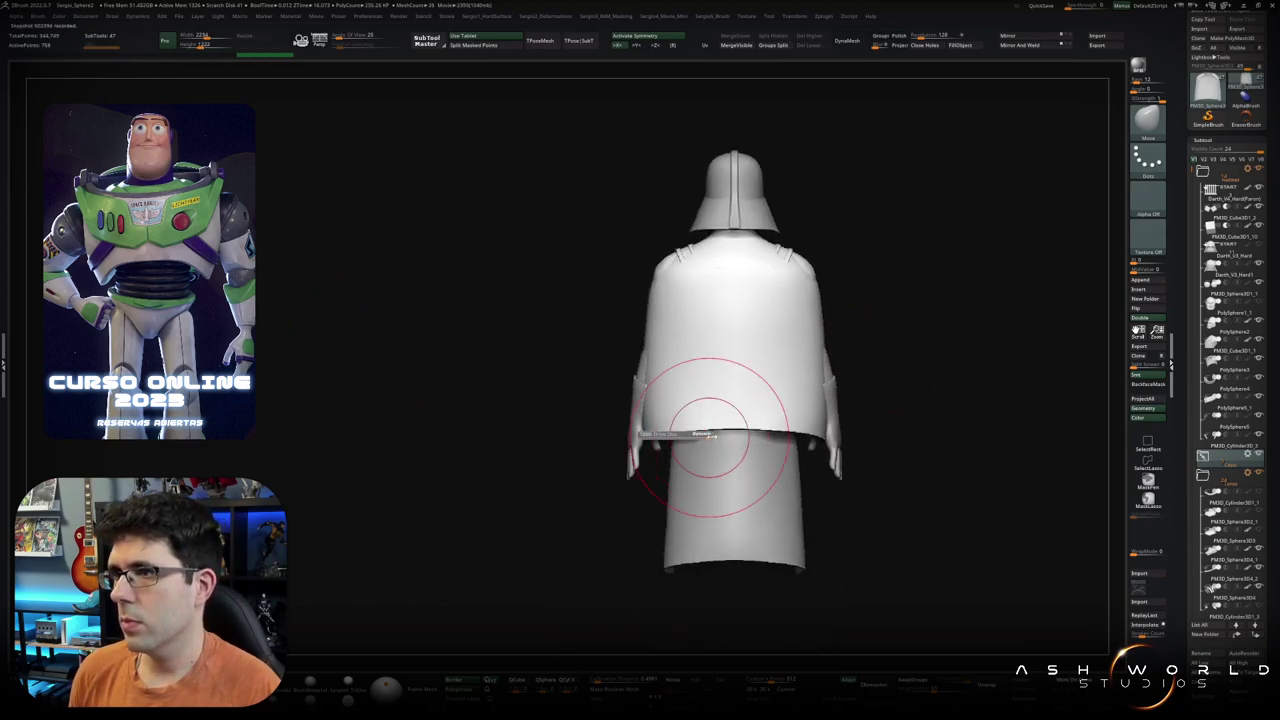
alt+click(665, 440)
Step: Show the cape's polygroups, reset the Transpose gizmo, and stretch the cape taller
drag(700, 371, 728, 443)
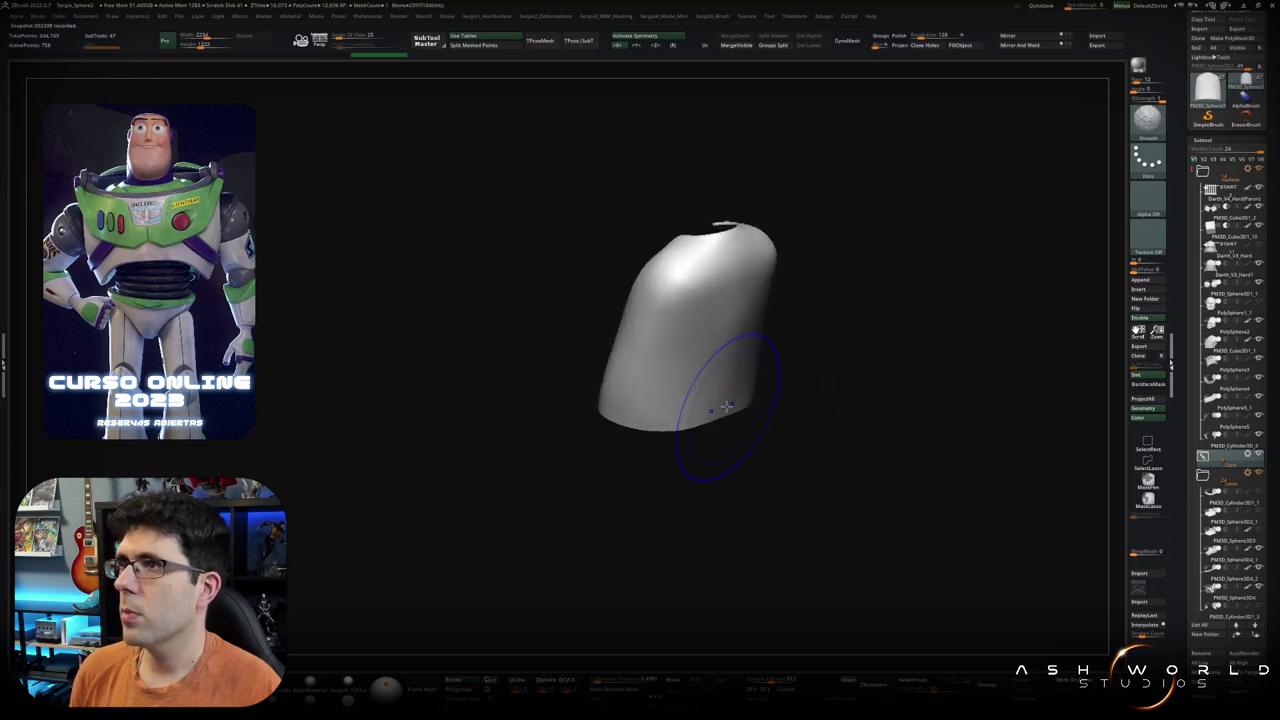
key(shift+f)
shift+drag(719, 392, 695, 410)
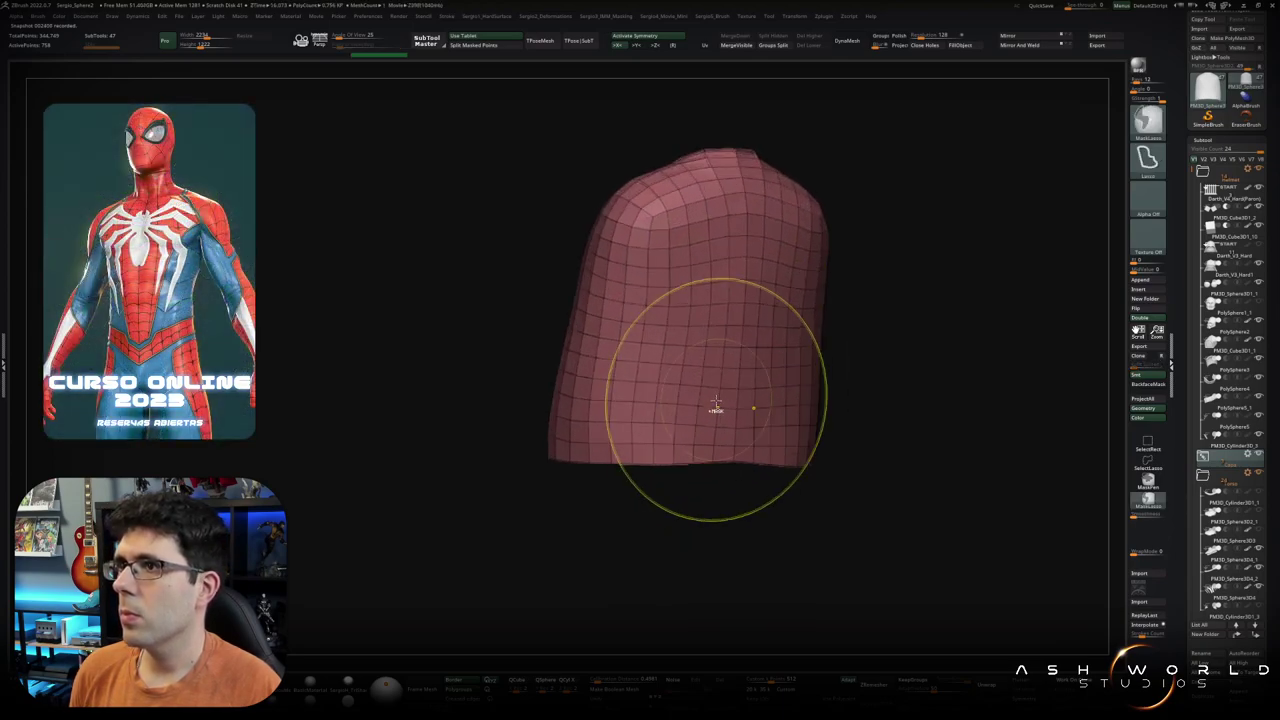
key(ctrl)
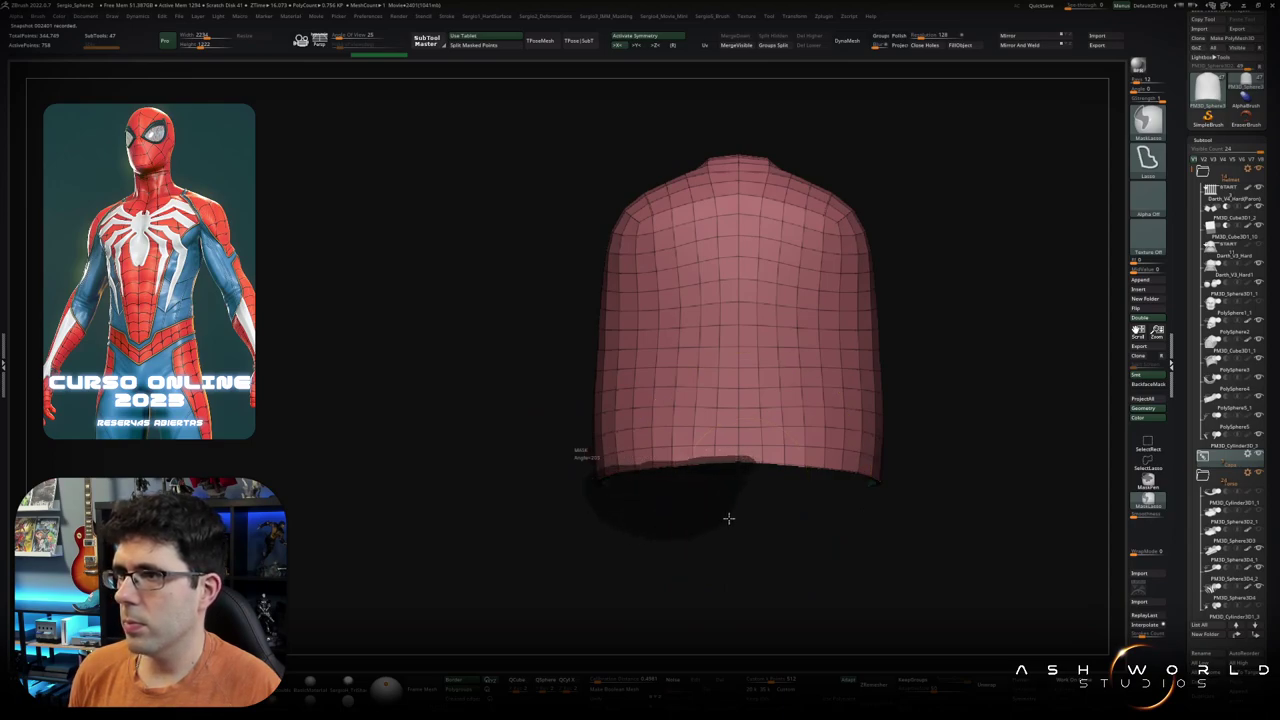
key(w)
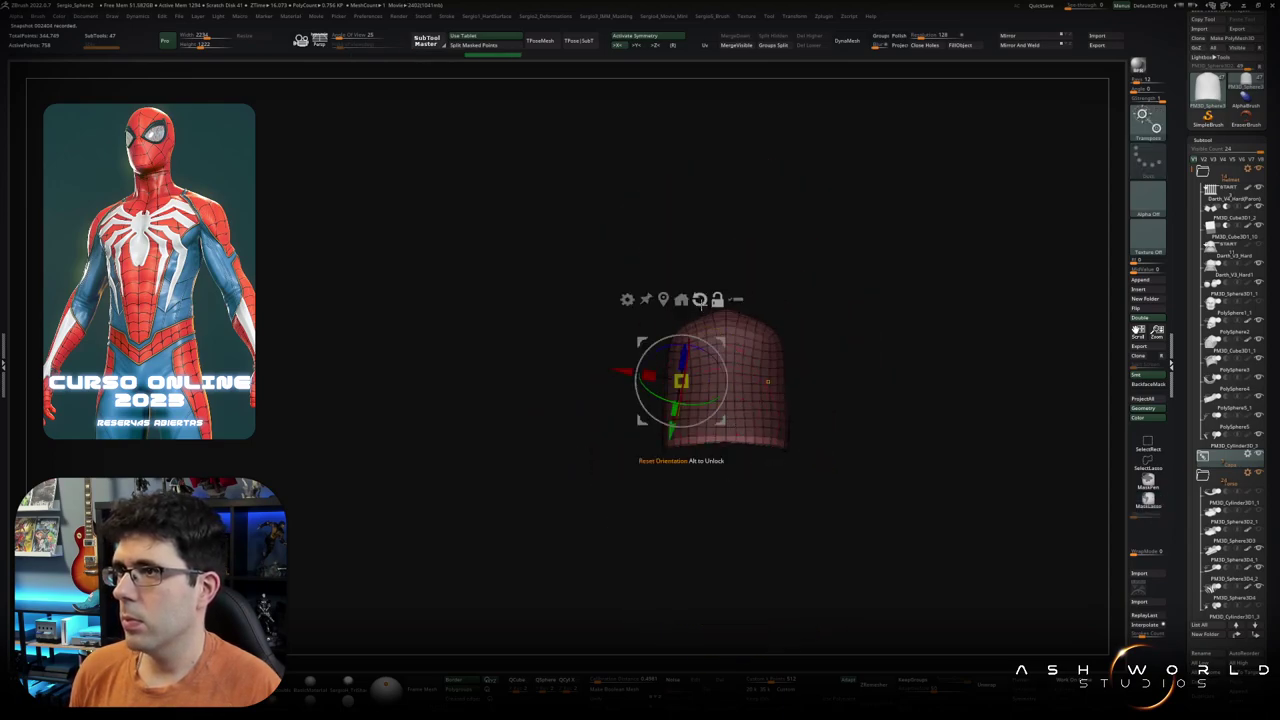
click(699, 299)
drag(679, 330, 731, 428)
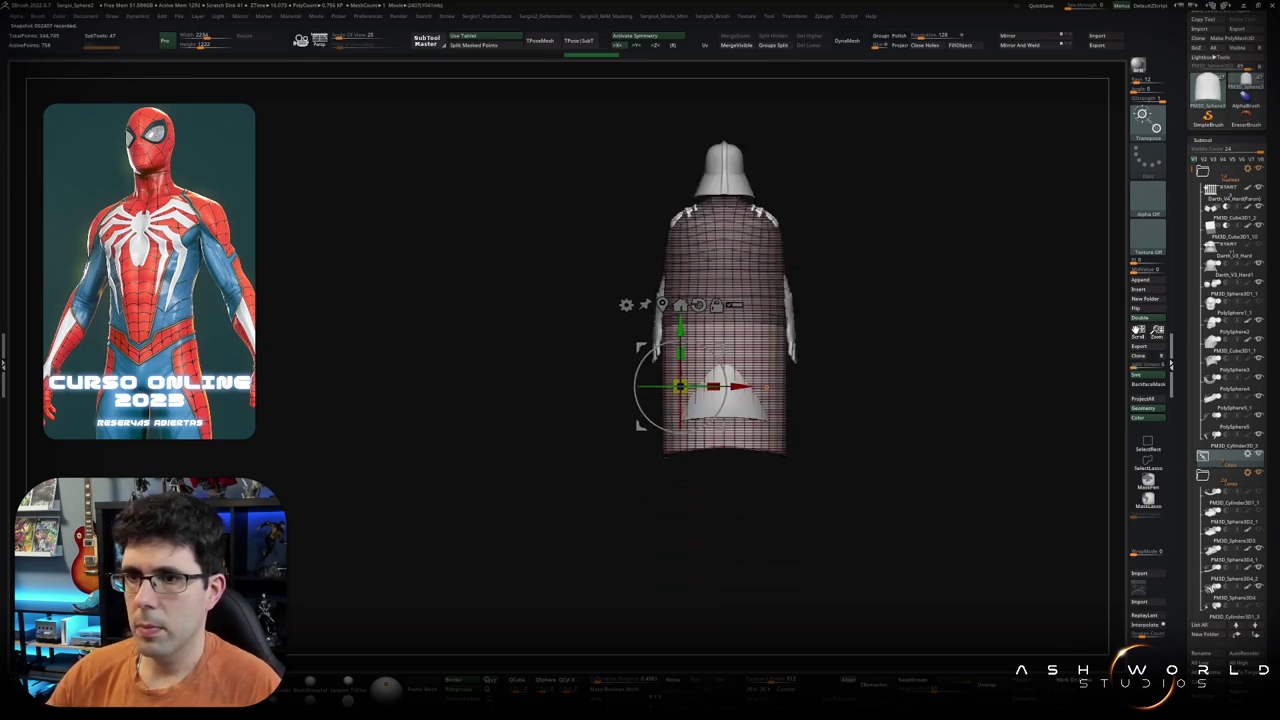
Step: Stretch the cape further downward from front and side views
drag(820, 370, 1011, 368)
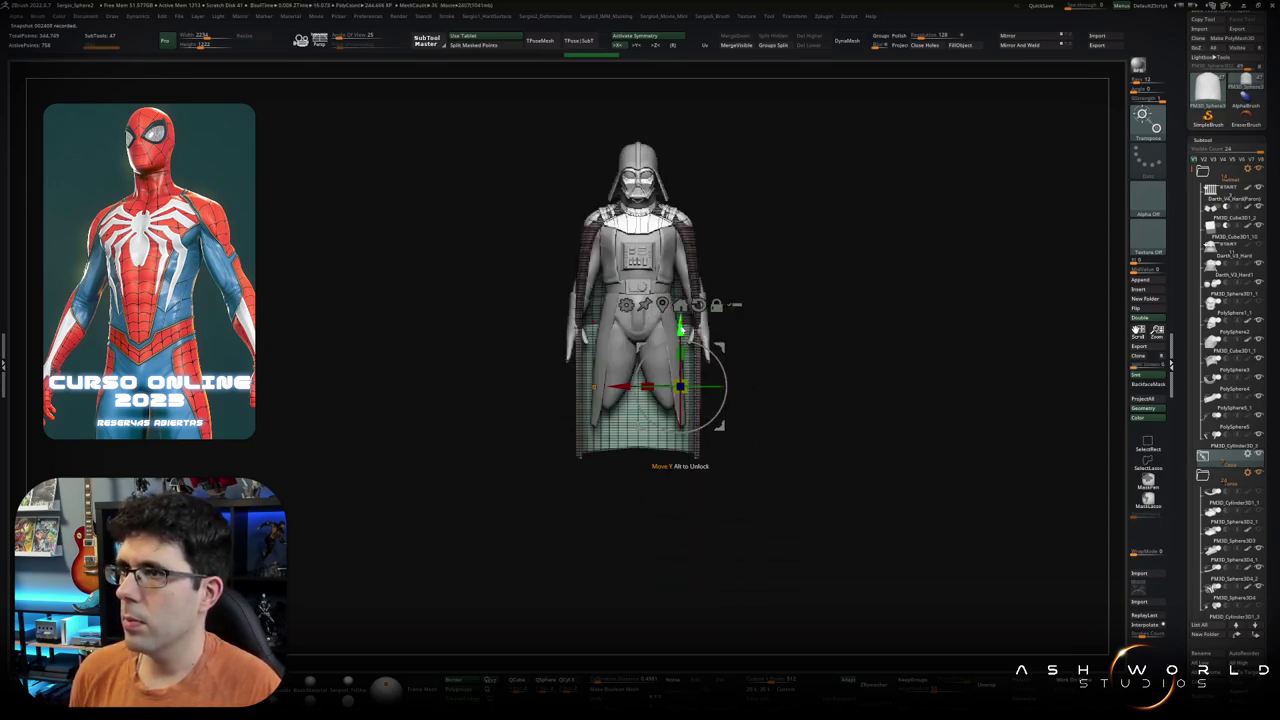
drag(679, 326, 680, 386)
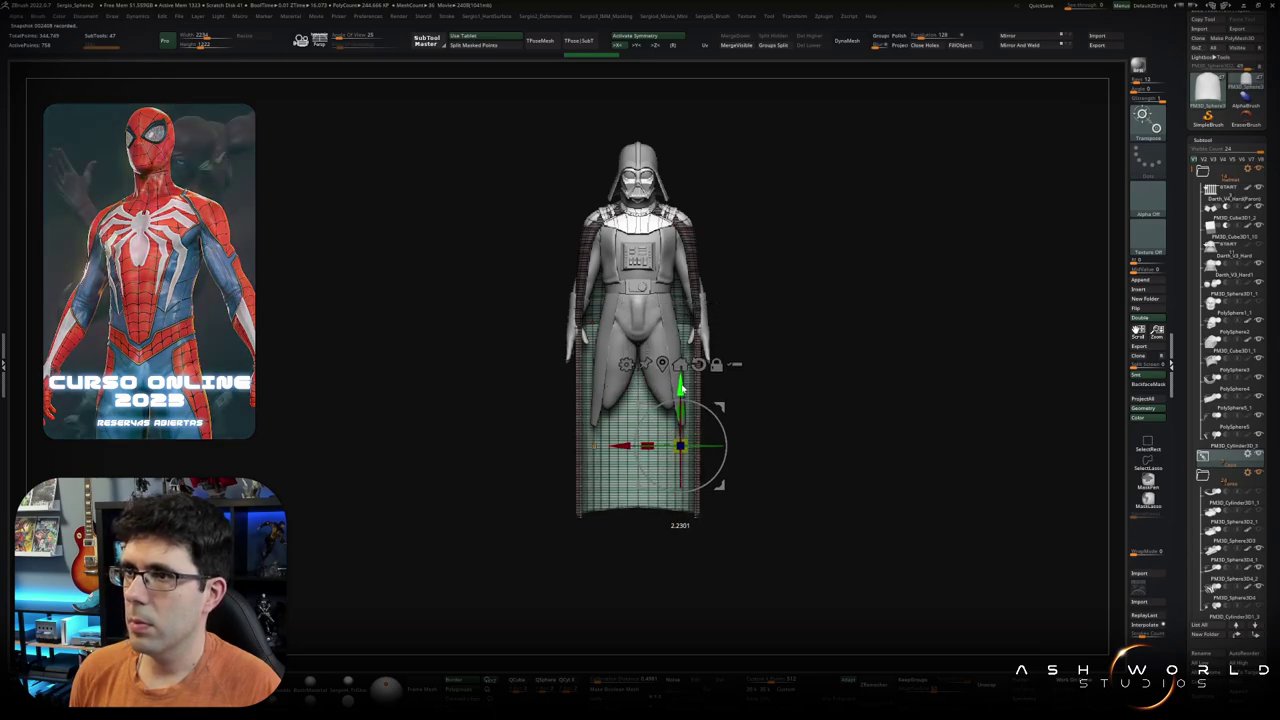
key(q)
mouse_move(726, 423)
mouse_down()
mouse_move(692, 428)
mouse_move(709, 486)
mouse_up()
key(w)
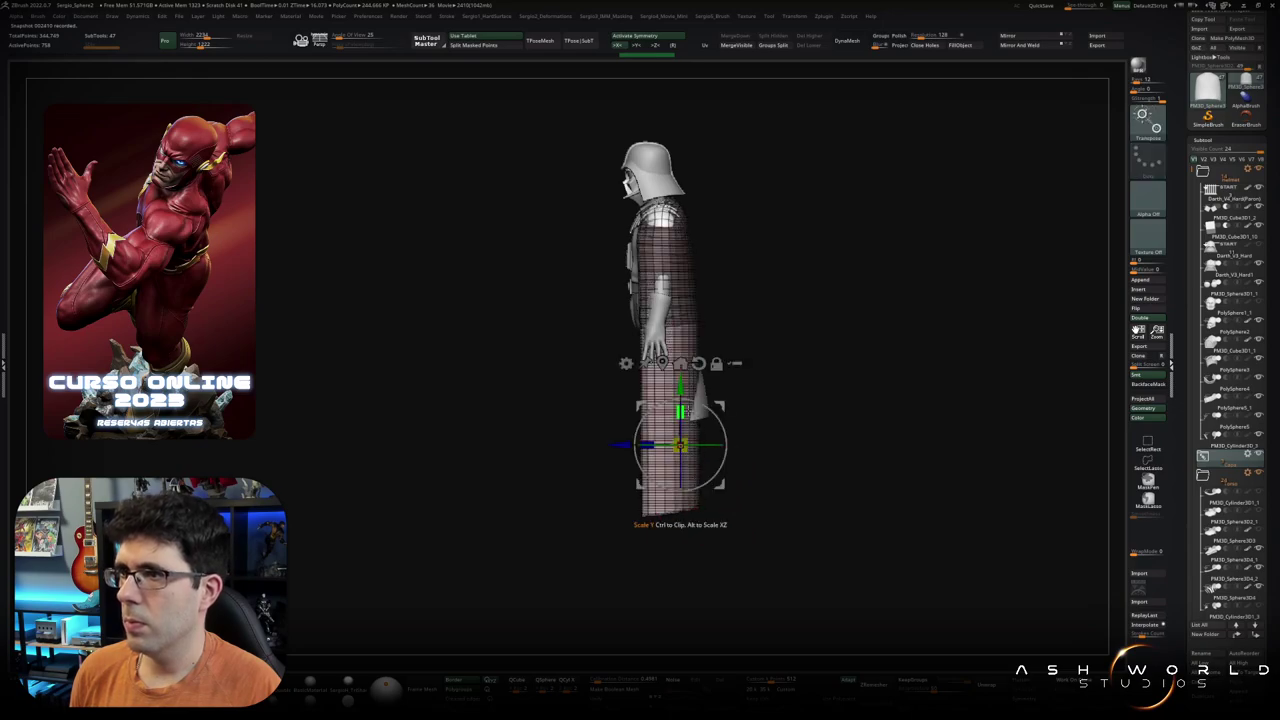
drag(686, 403, 686, 452)
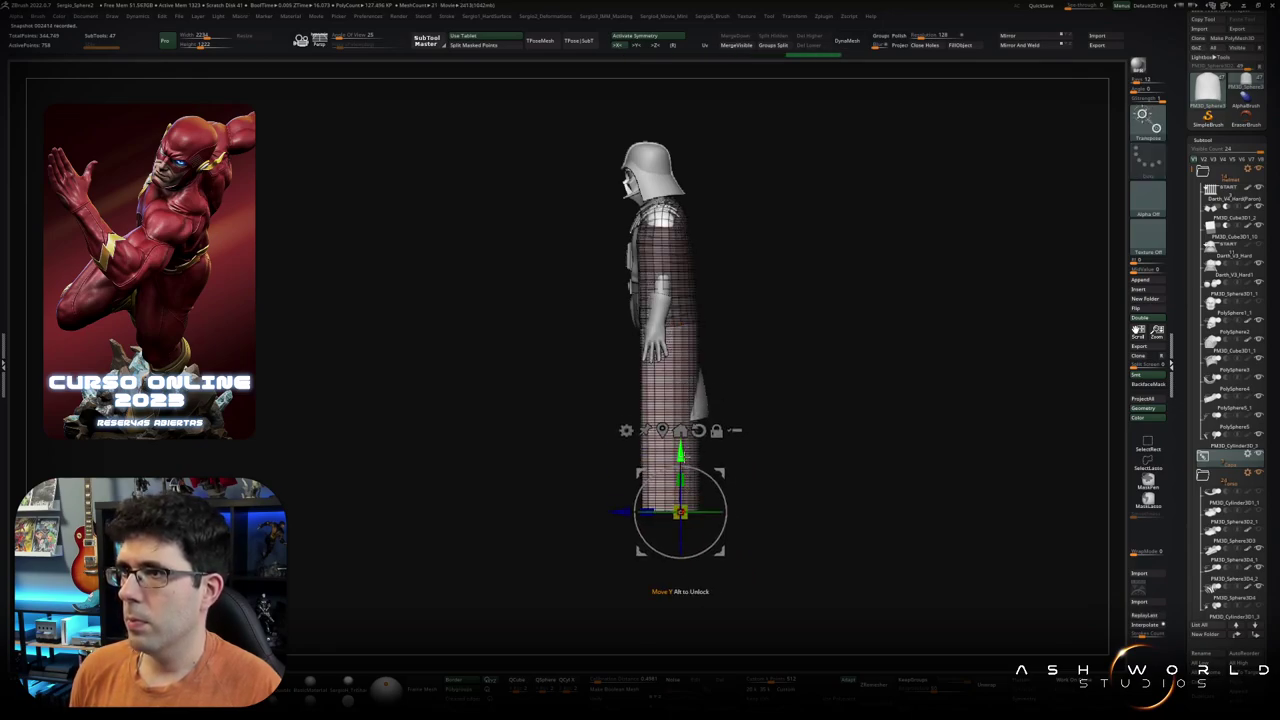
Step: Move the lower cape back away from the legs and return to a near-front view
key(q)
key(w)
drag(624, 514, 636, 512)
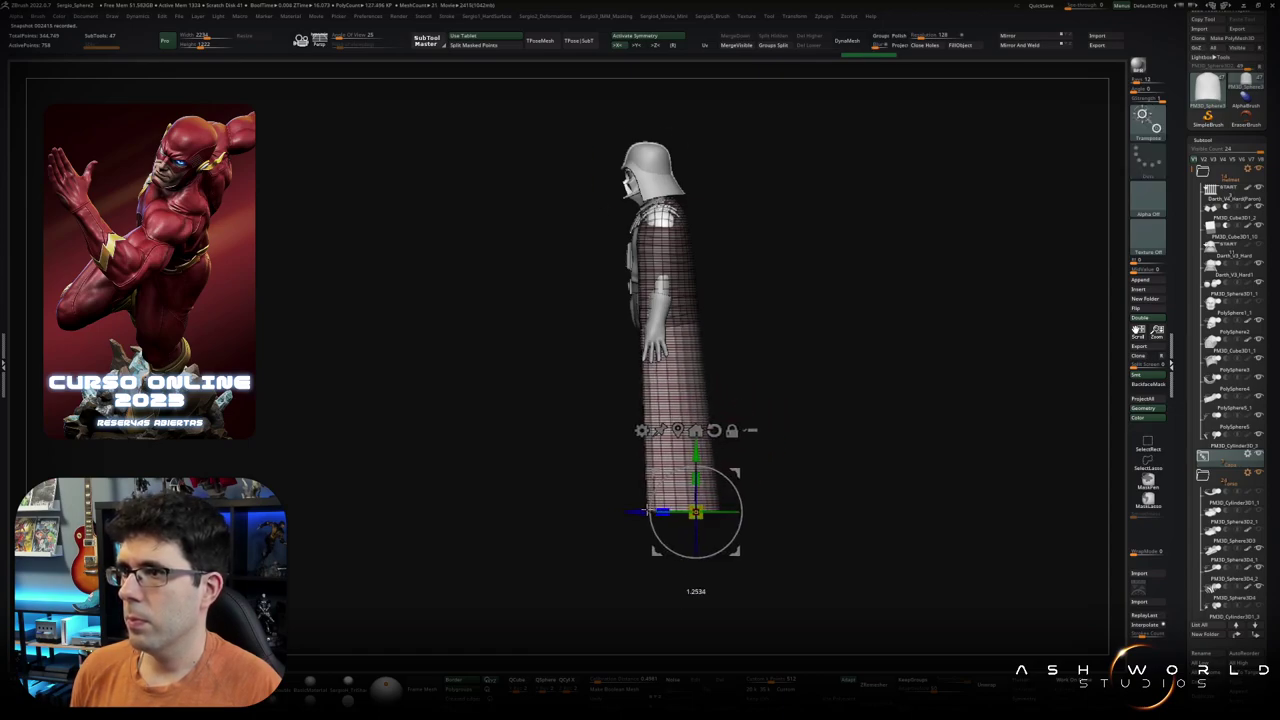
key(q)
mouse_move(629, 486)
mouse_down()
mouse_move(709, 466)
mouse_move(700, 400)
mouse_up()
scroll(700, 400, up, 5)
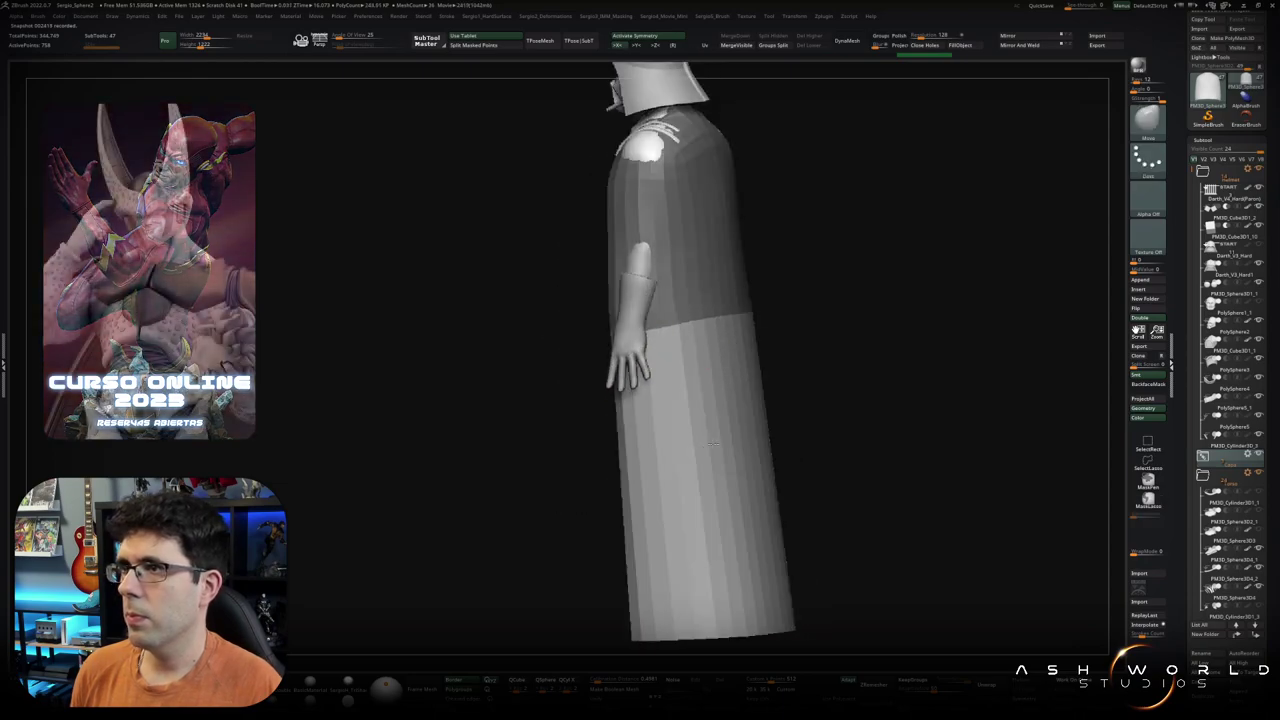
scroll(740, 420, down, 4)
scroll(731, 386, down, 2)
Step: With ZModeler, insert multiple edge loops across the lower cape
drag(731, 386, 700, 436)
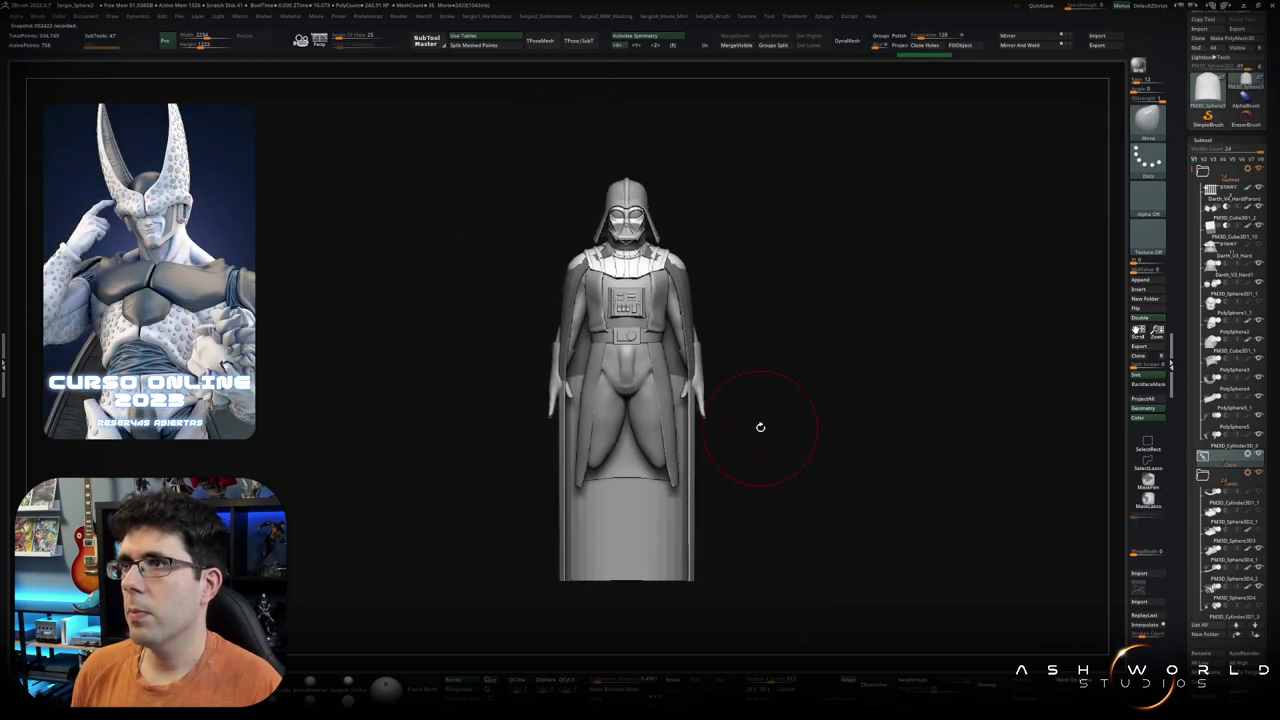
scroll(699, 433, up, 4)
scroll(811, 366, up, 2)
key(b)
key(z)
key(m)
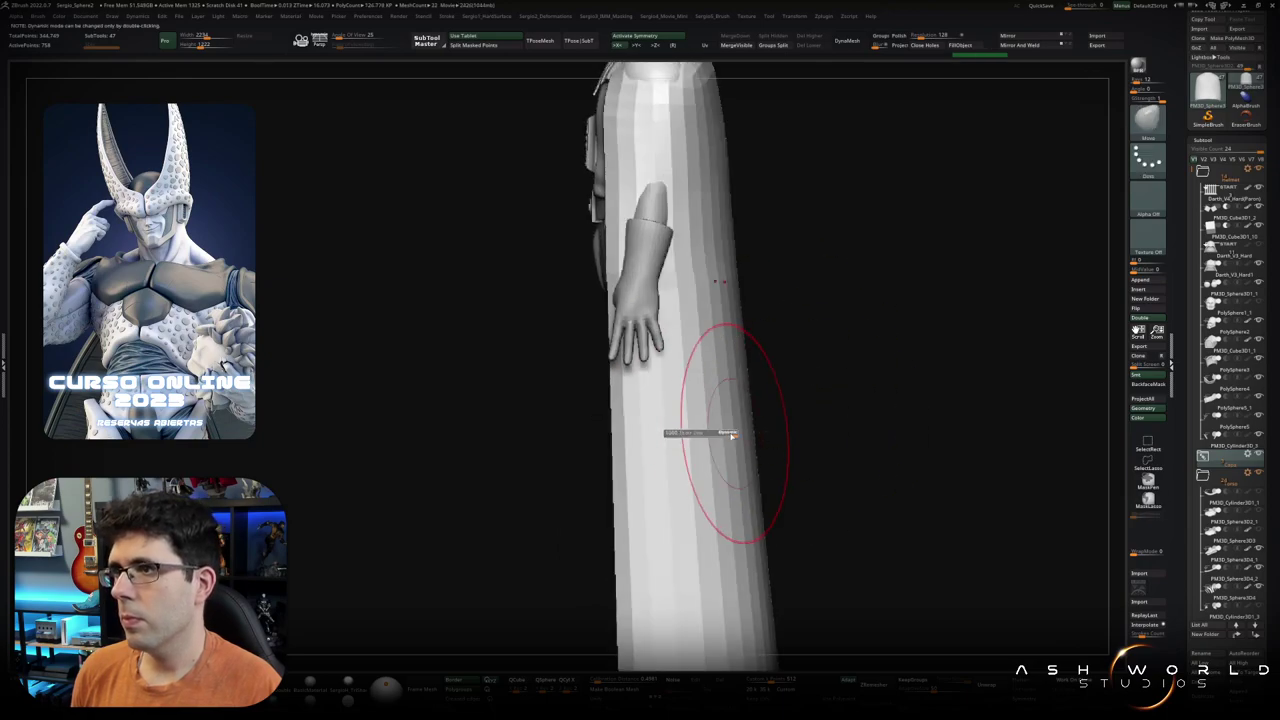
key(shift+f)
key(space)
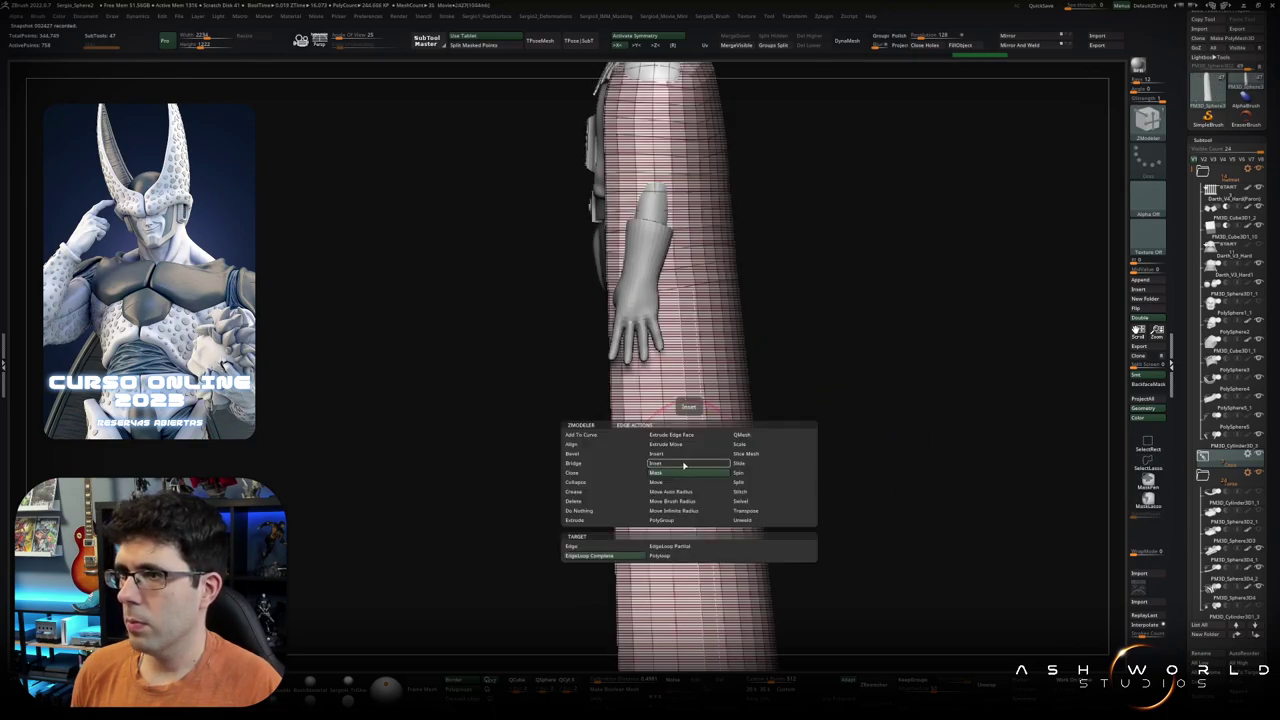
click(683, 464)
click(629, 547)
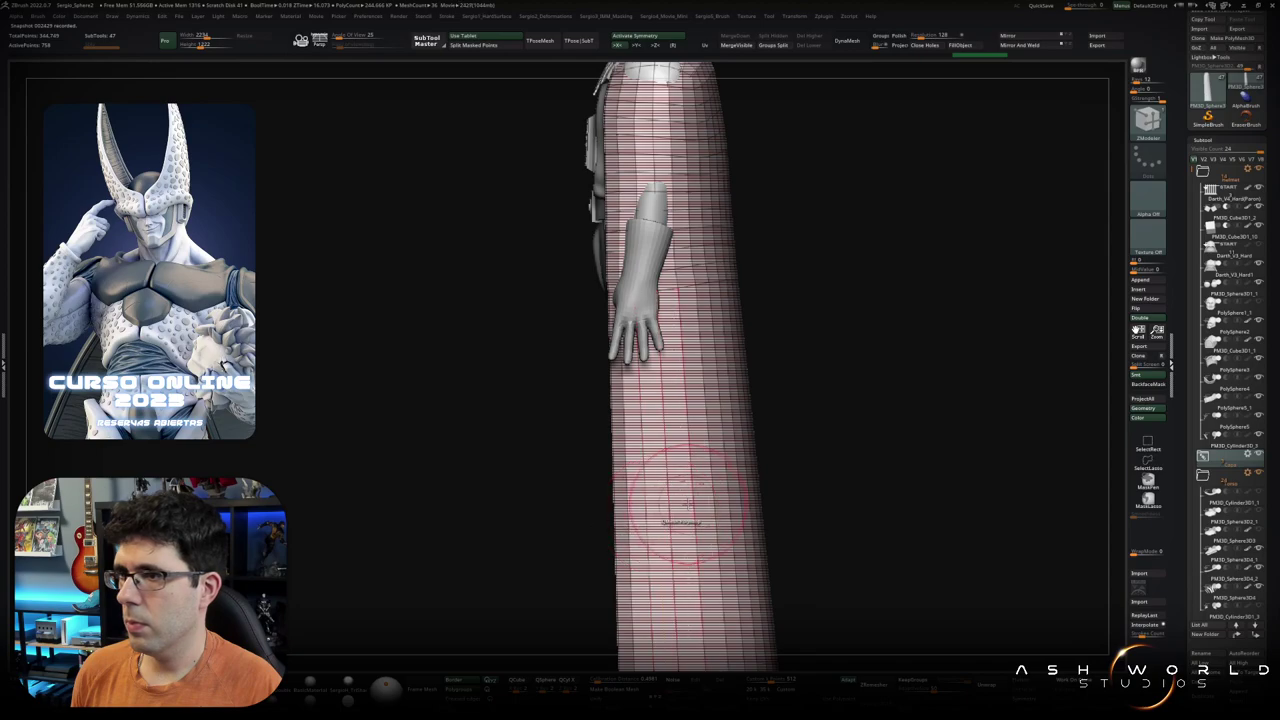
click(690, 503)
drag(696, 470, 696, 458)
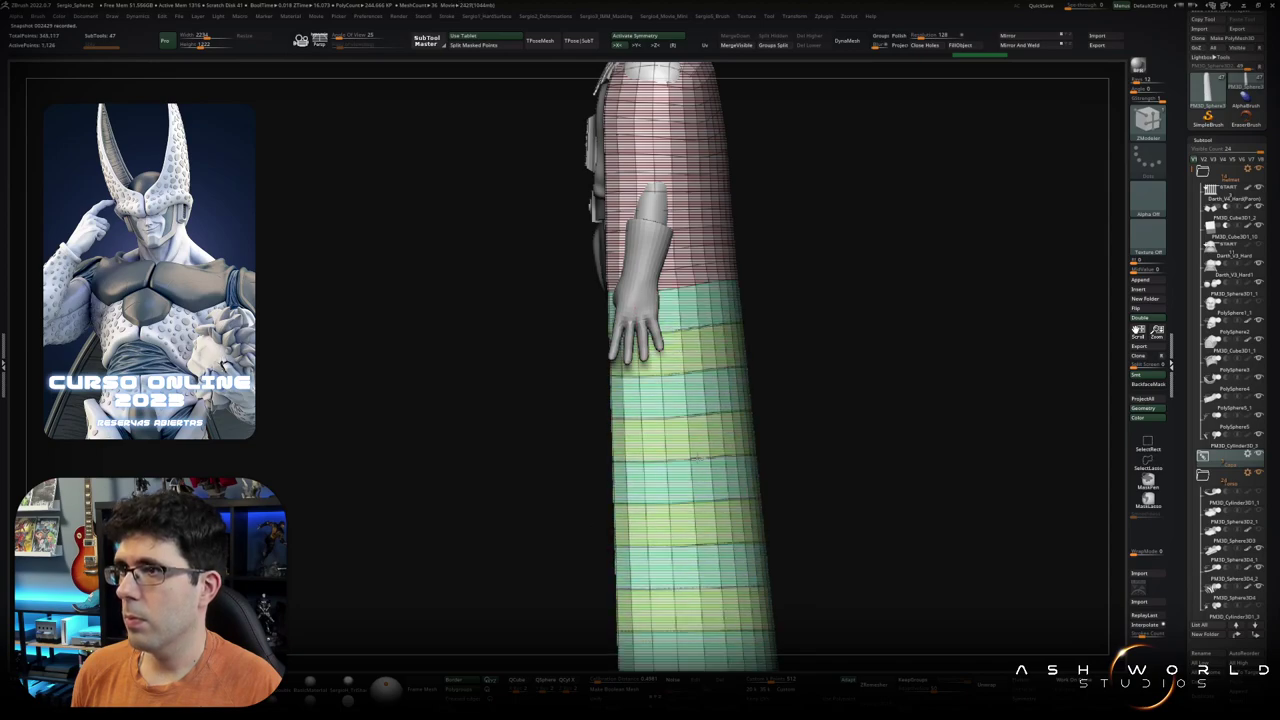
Step: Crease the cape's bottom edge loop
key(f)
mouse_move(763, 380)
mouse_down()
mouse_move(799, 394)
mouse_move(694, 434)
mouse_move(754, 476)
mouse_up()
key(shift+f)
scroll(745, 399, up, 3)
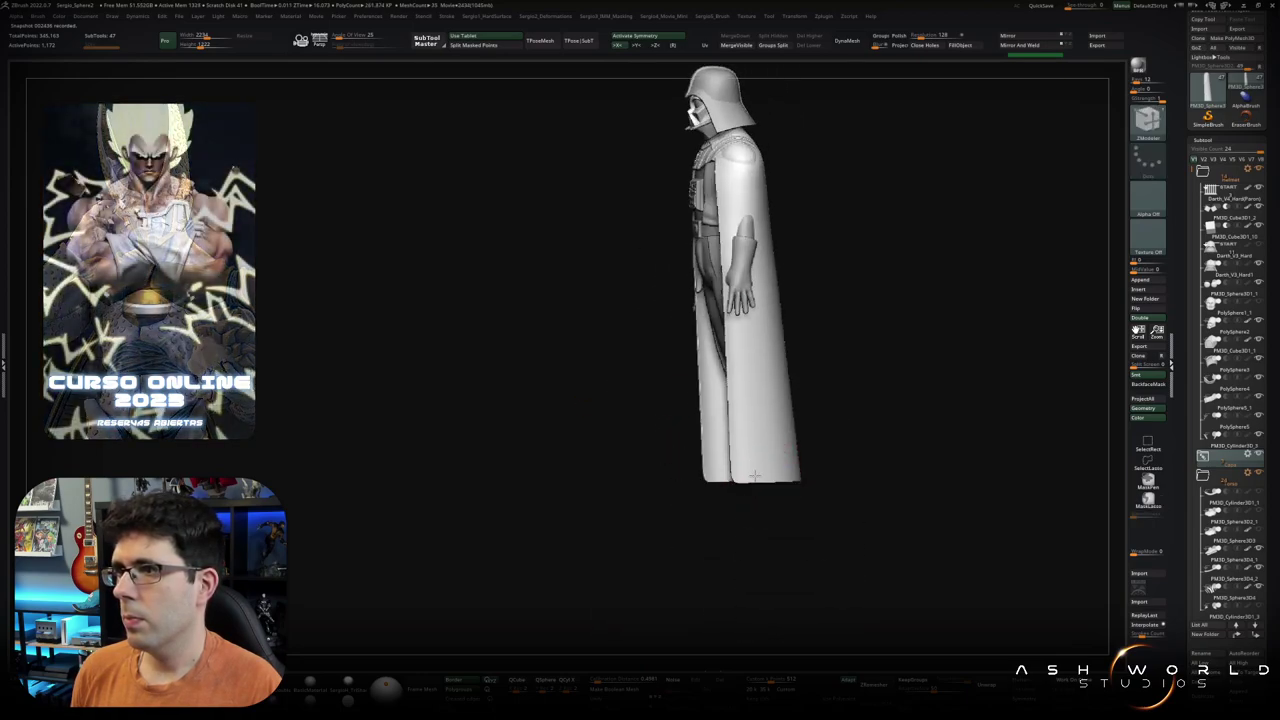
scroll(755, 477, up, 3)
scroll(780, 634, up, 1)
scroll(743, 460, up, 2)
scroll(737, 471, up, 2)
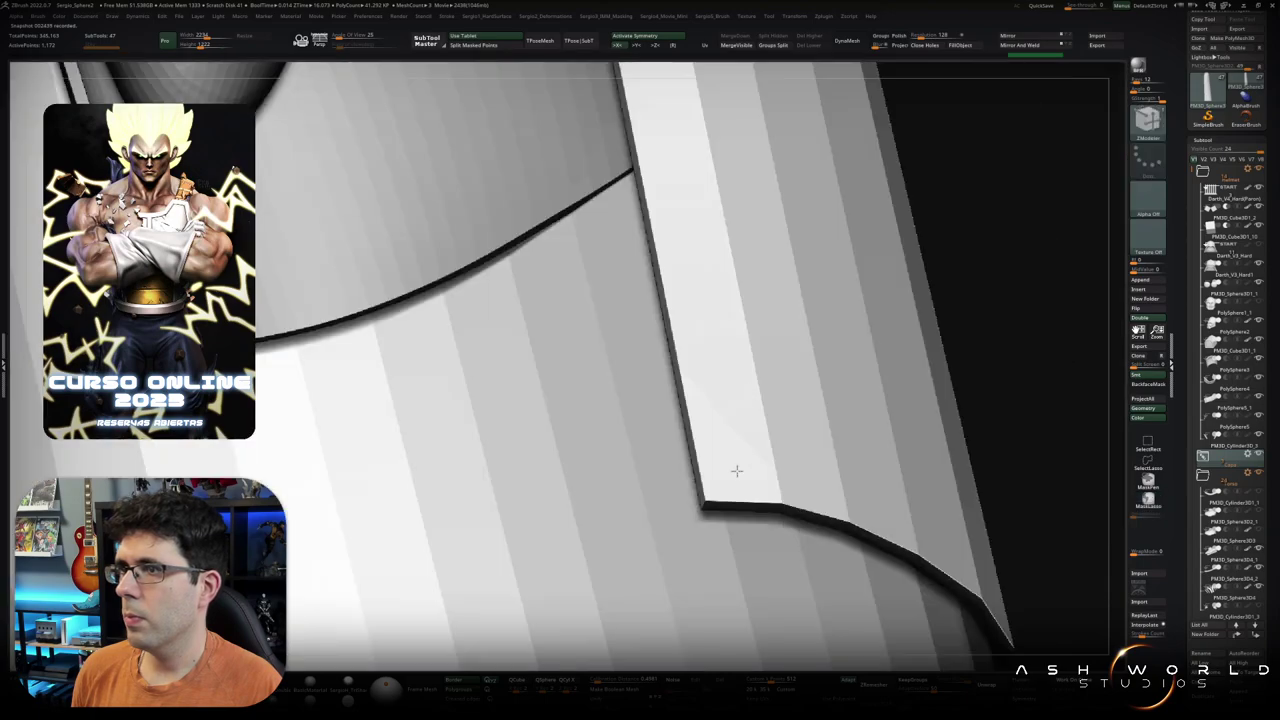
key(shift+f)
drag(737, 471, 742, 466)
key(space)
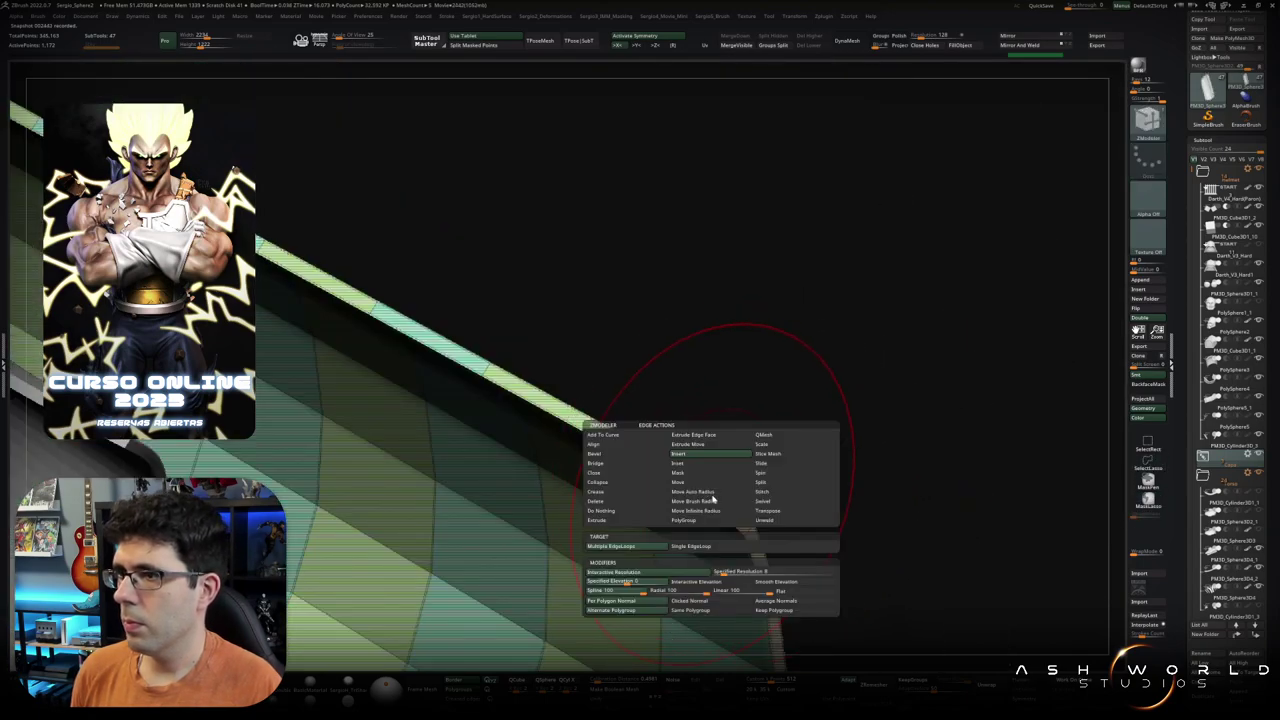
click(643, 494)
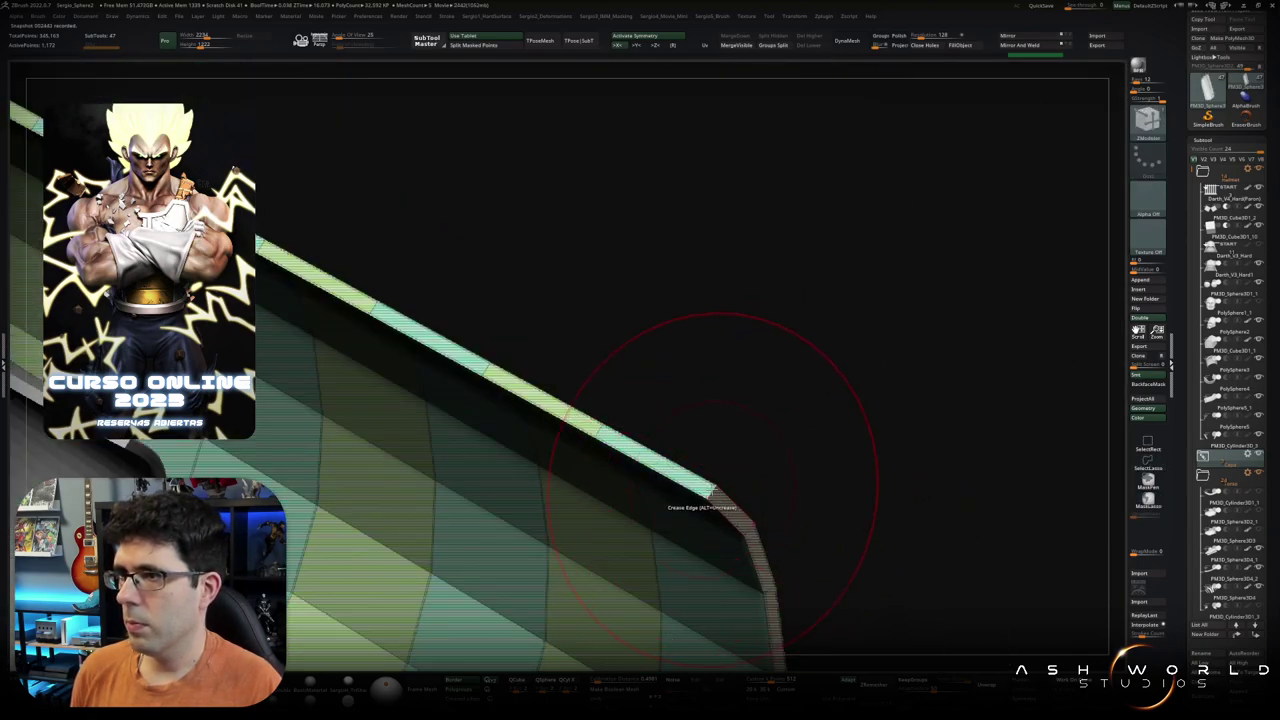
Step: Delete one extra edge loop with Delete EdgeLoop Complete and inspect the cape beside the hand
drag(746, 411, 700, 405)
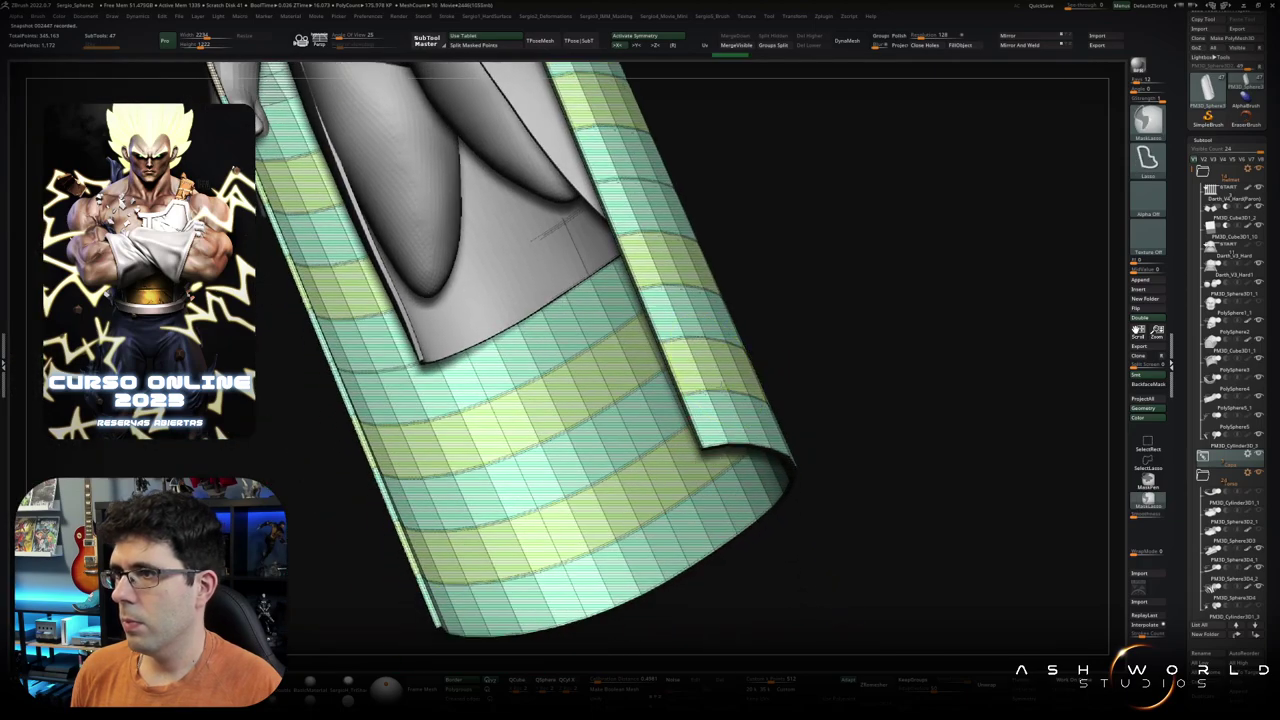
key(space)
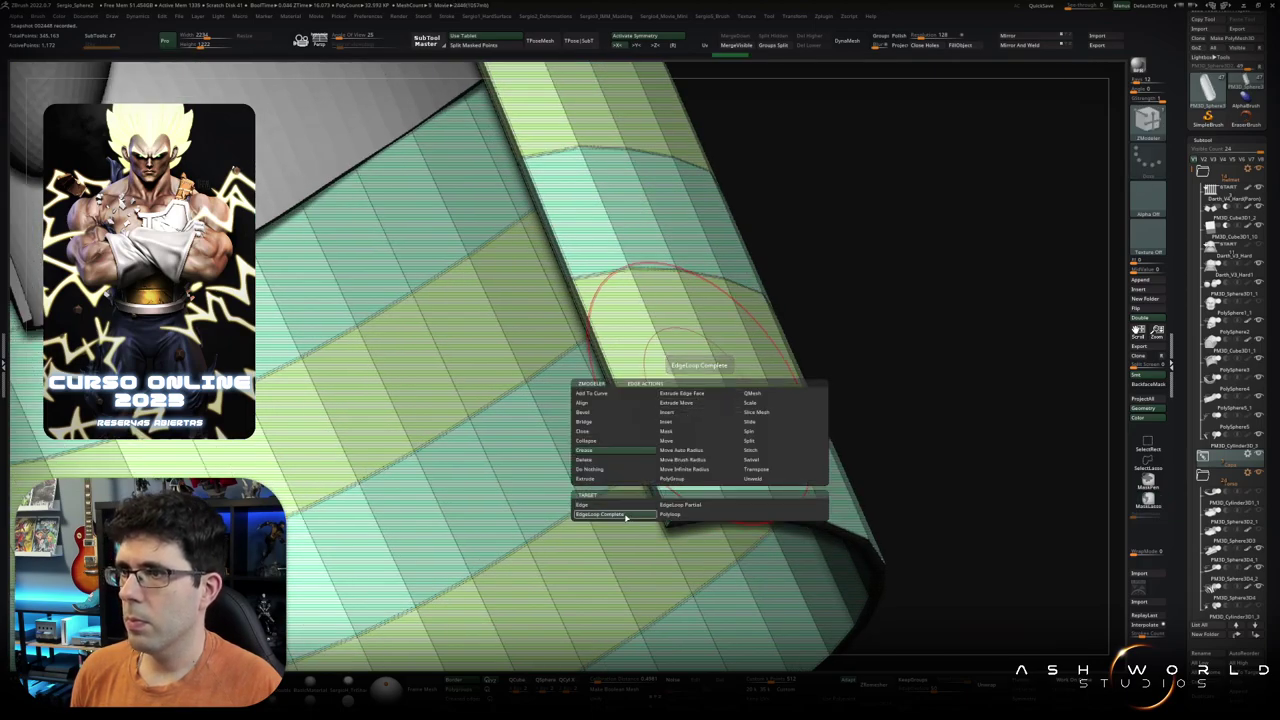
click(629, 463)
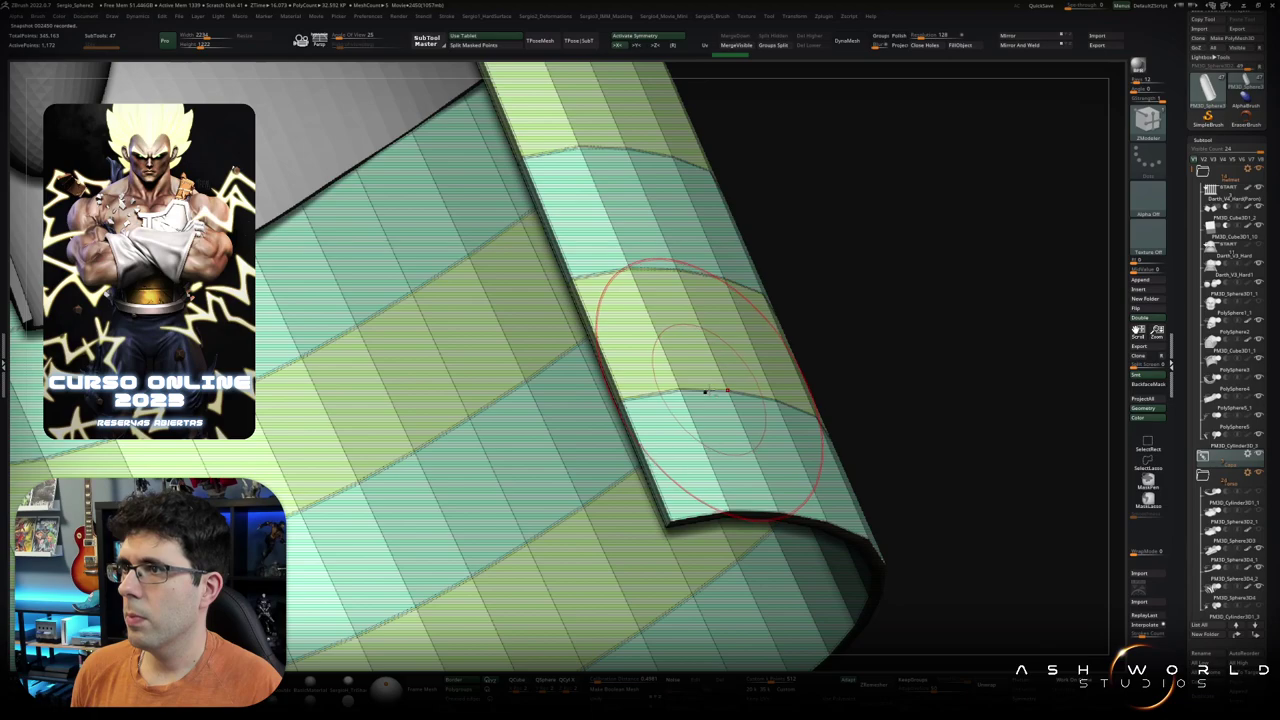
click(700, 400)
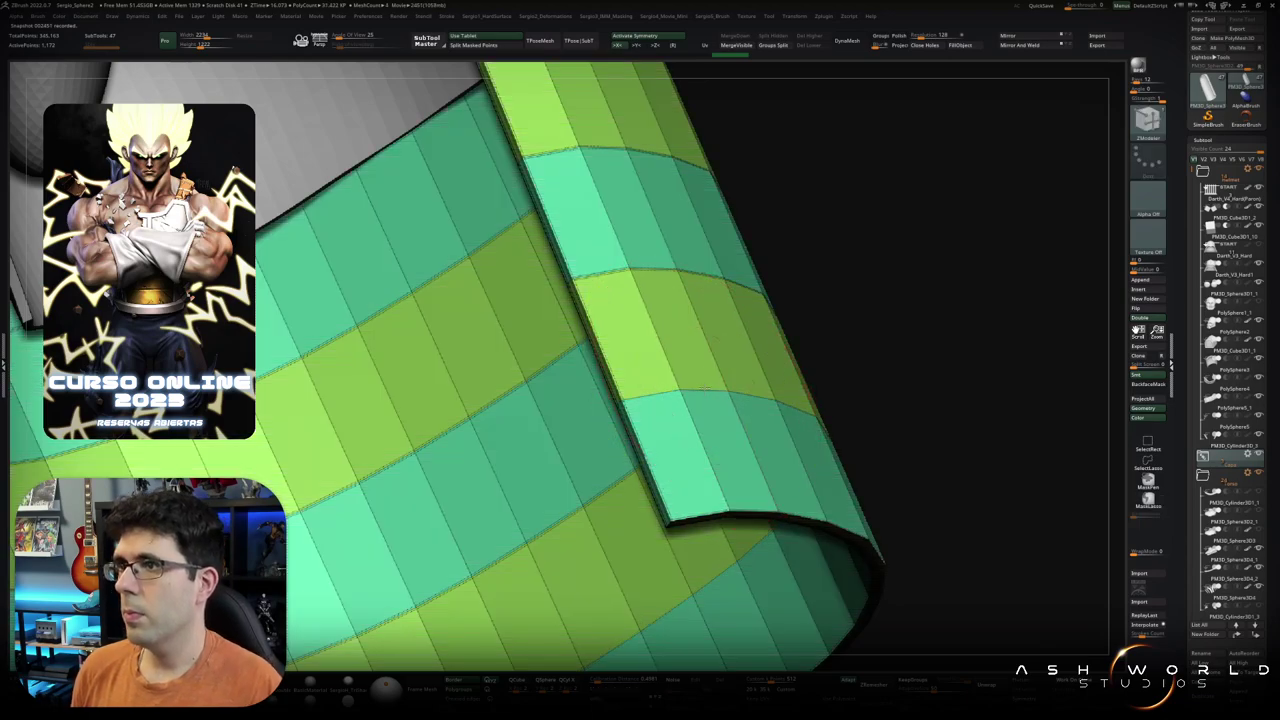
right_drag(640, 343, 655, 420)
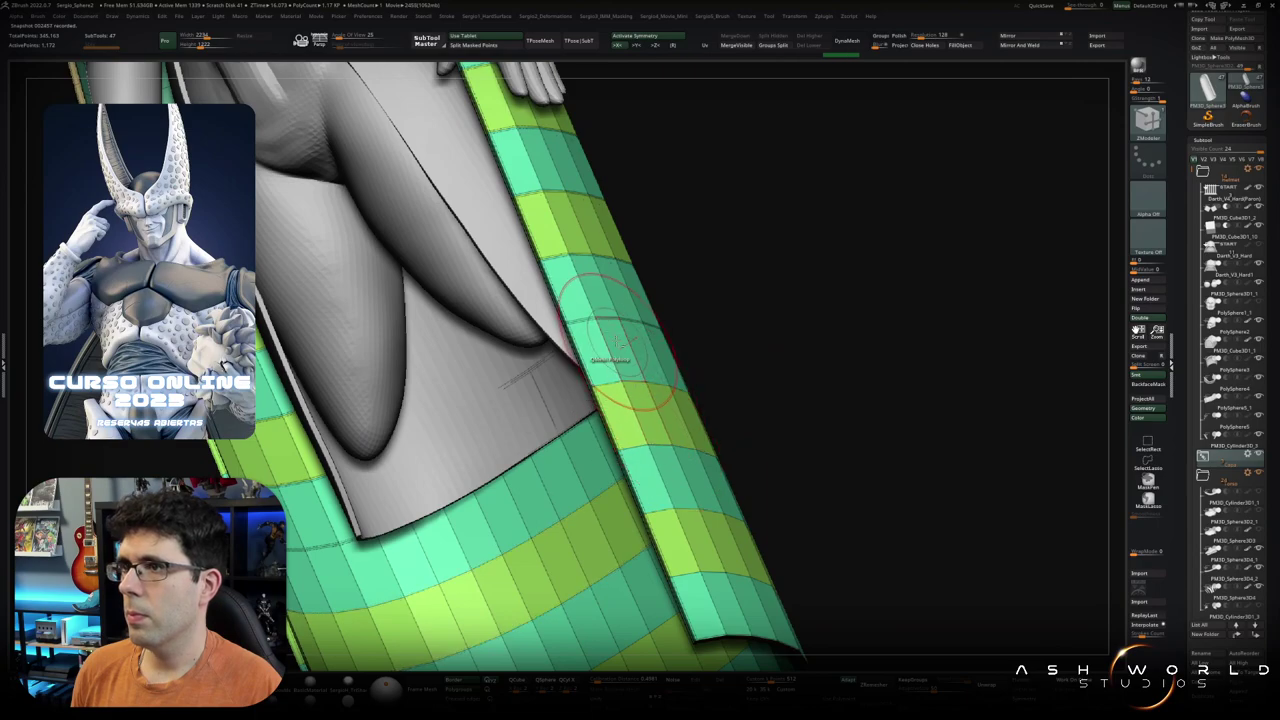
right_drag(605, 319, 616, 461)
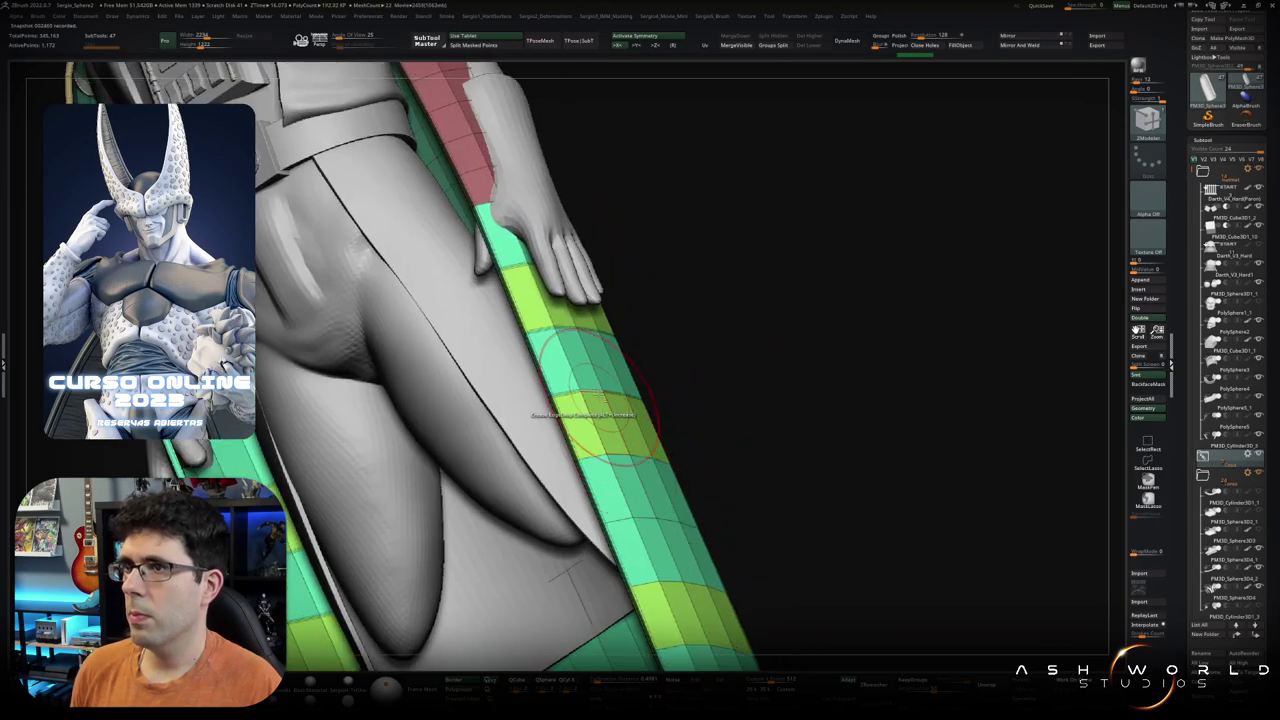
mouse_move(670, 389)
right_down()
mouse_move(672, 372)
mouse_move(737, 386)
right_up()
key(f)
key(shift+f)
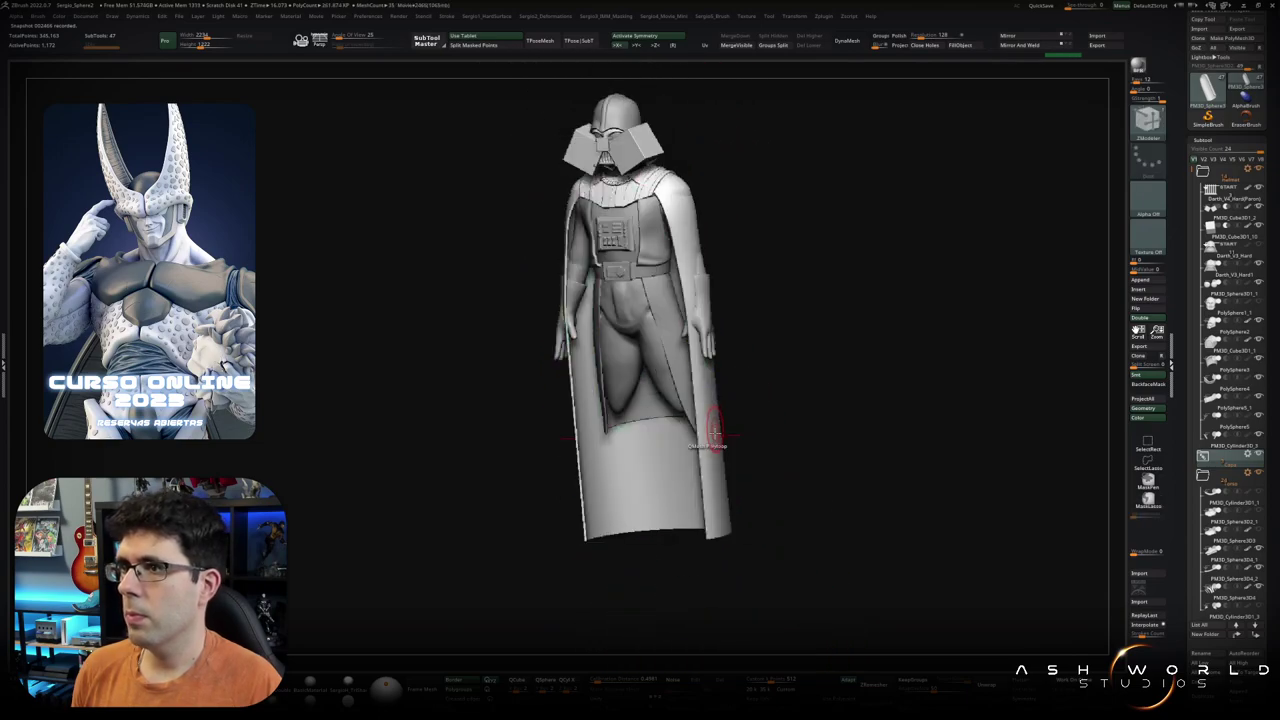
ctrl+right_drag(747, 437, 749, 471)
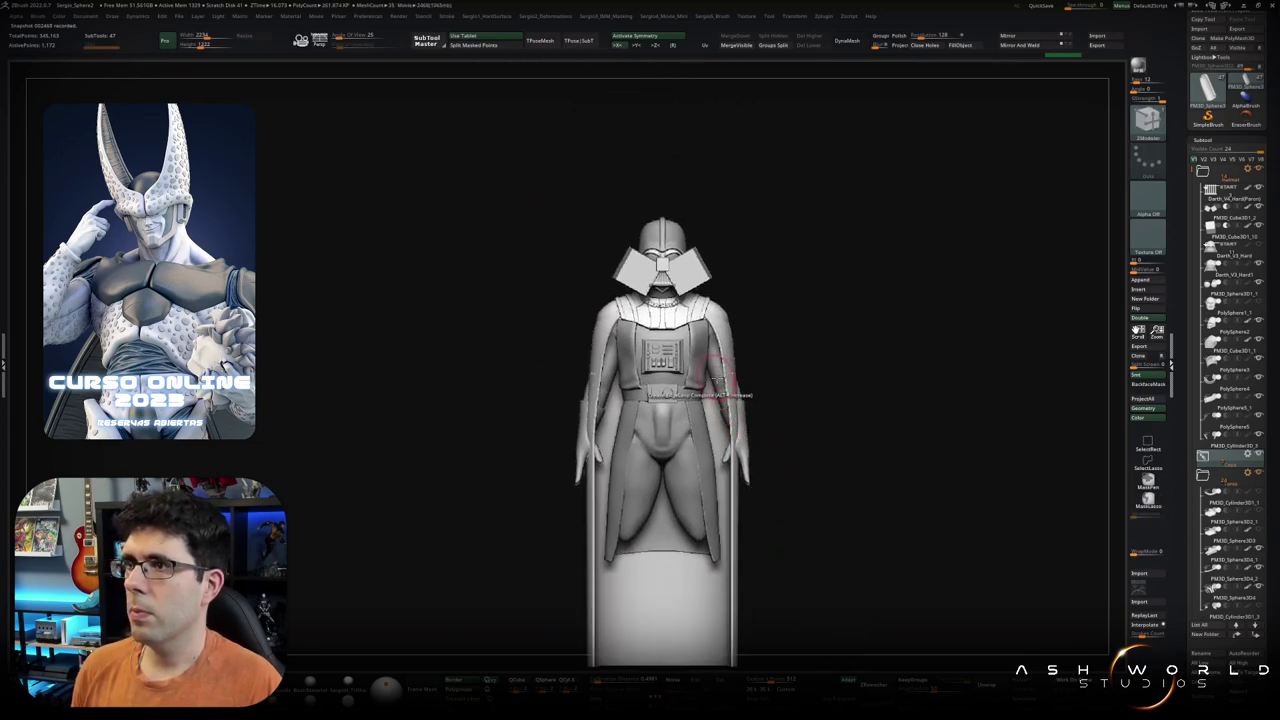
ctrl+right_drag(743, 428, 725, 335)
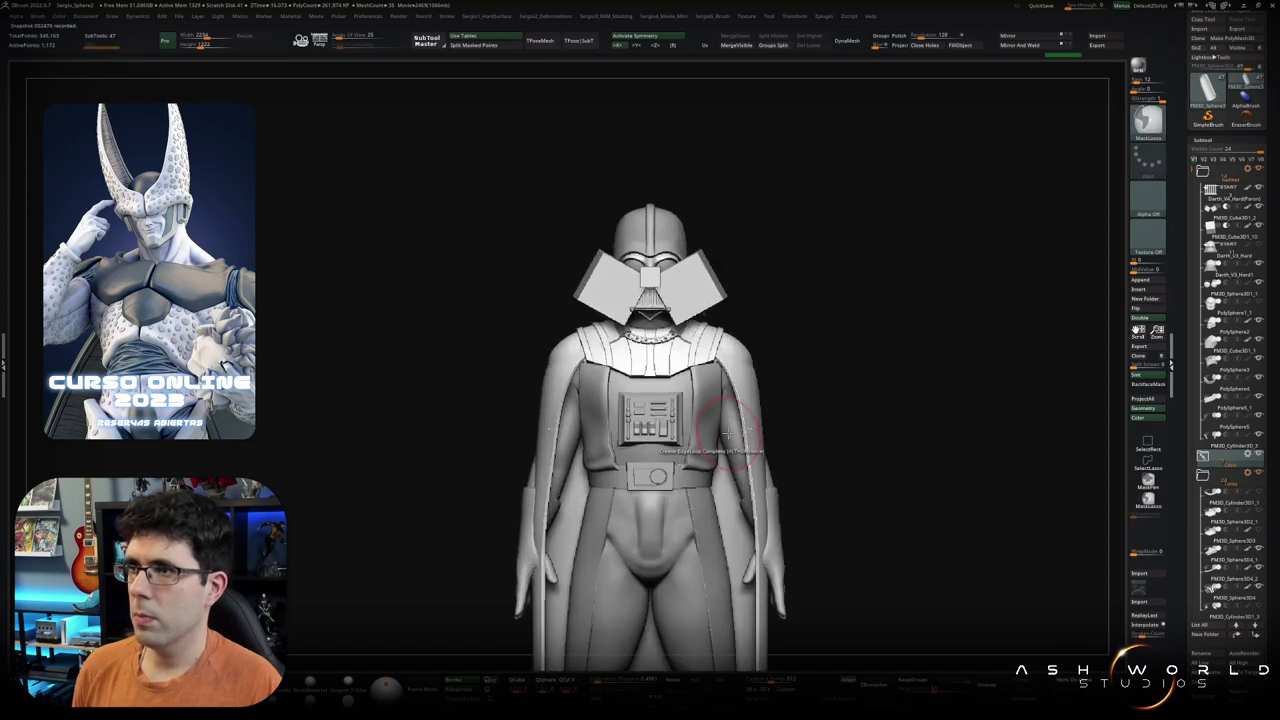
ctrl+right_drag(797, 319, 688, 370)
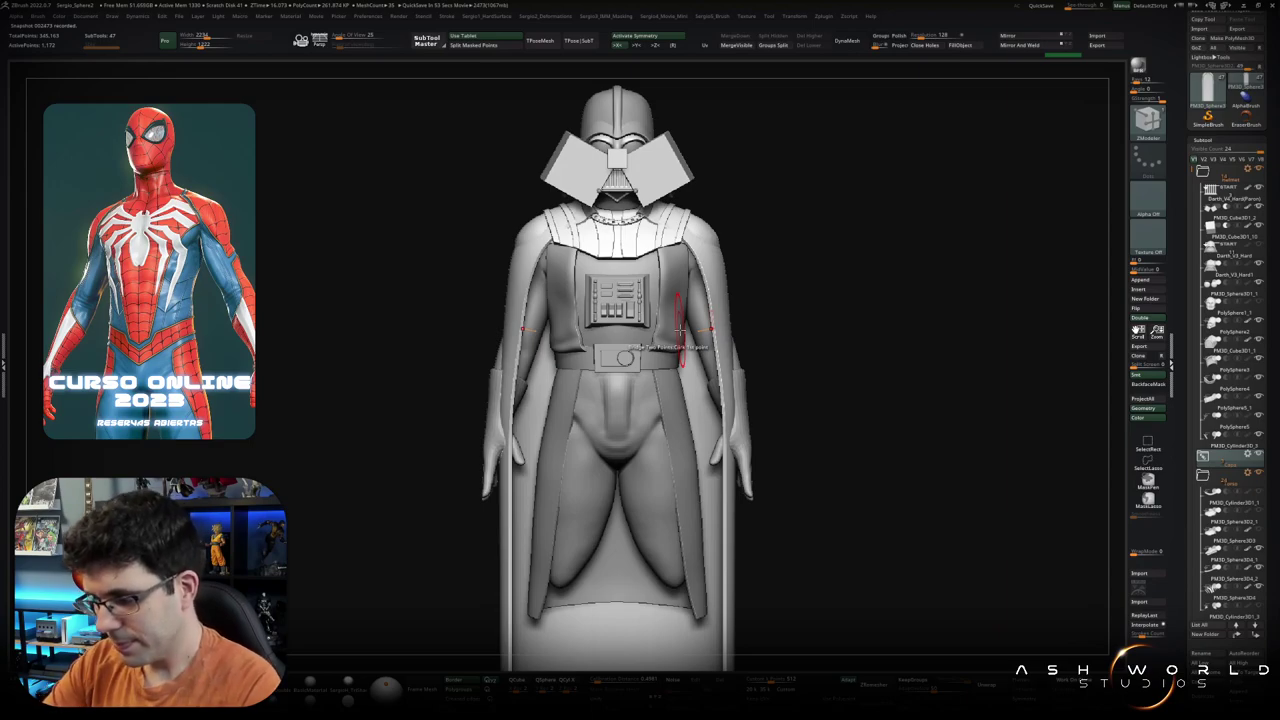
mouse_move(841, 297)
mouse_down()
mouse_move(763, 251)
mouse_move(743, 289)
mouse_move(714, 292)
mouse_move(717, 167)
mouse_up()
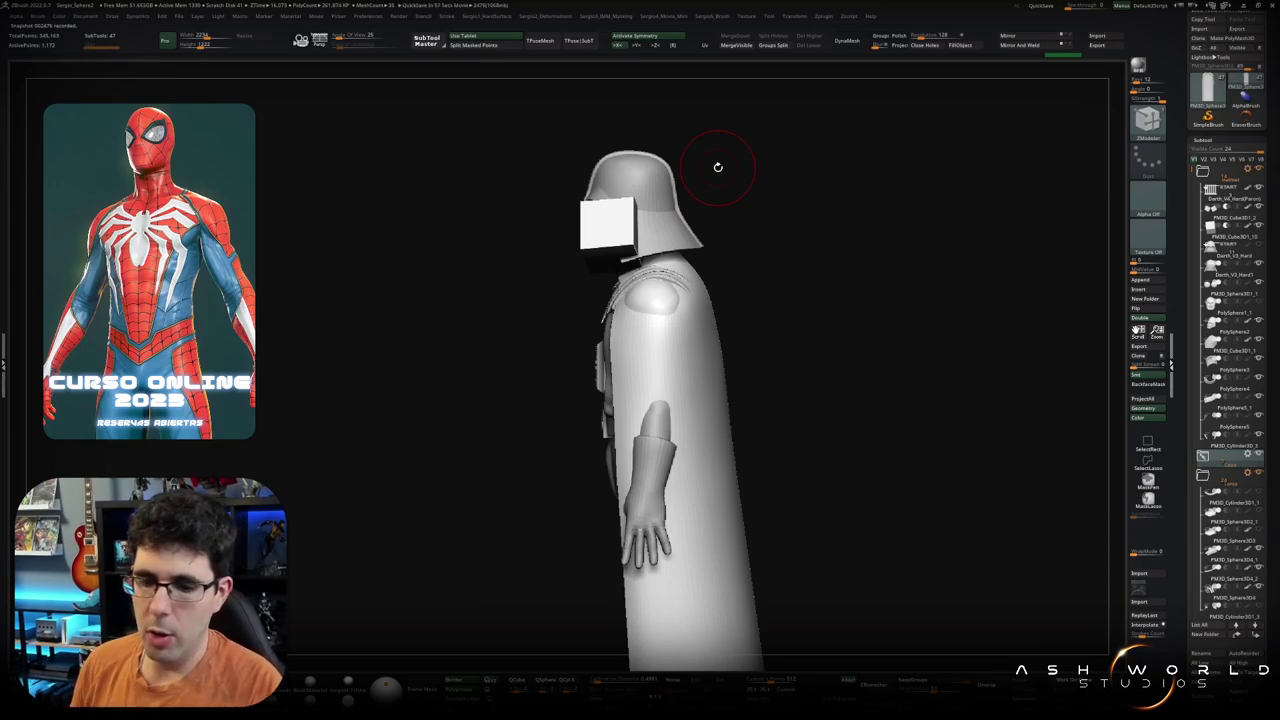
mouse_move(860, 251)
shift+mouse_down()
mouse_move(854, 277)
mouse_move(834, 204)
shift+mouse_up()
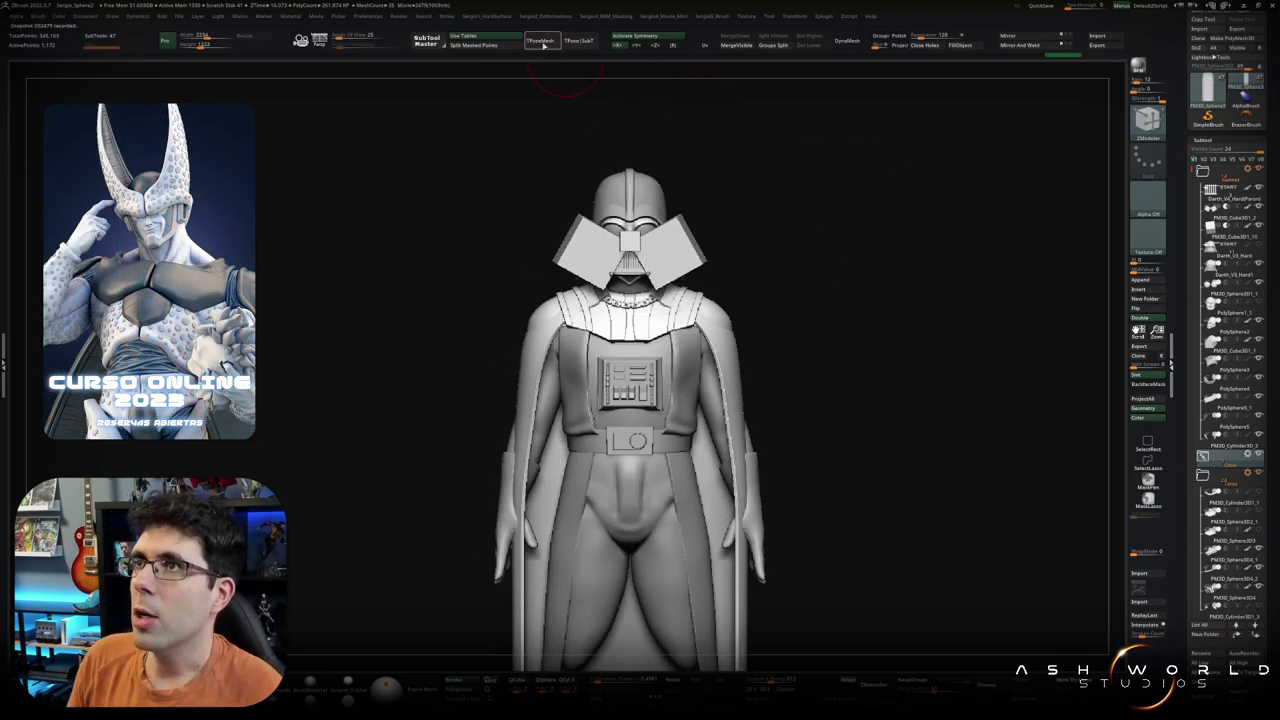
Step: Combine all parts into one TPoseMesh, then isolate and hide sections of the cape
click(541, 41)
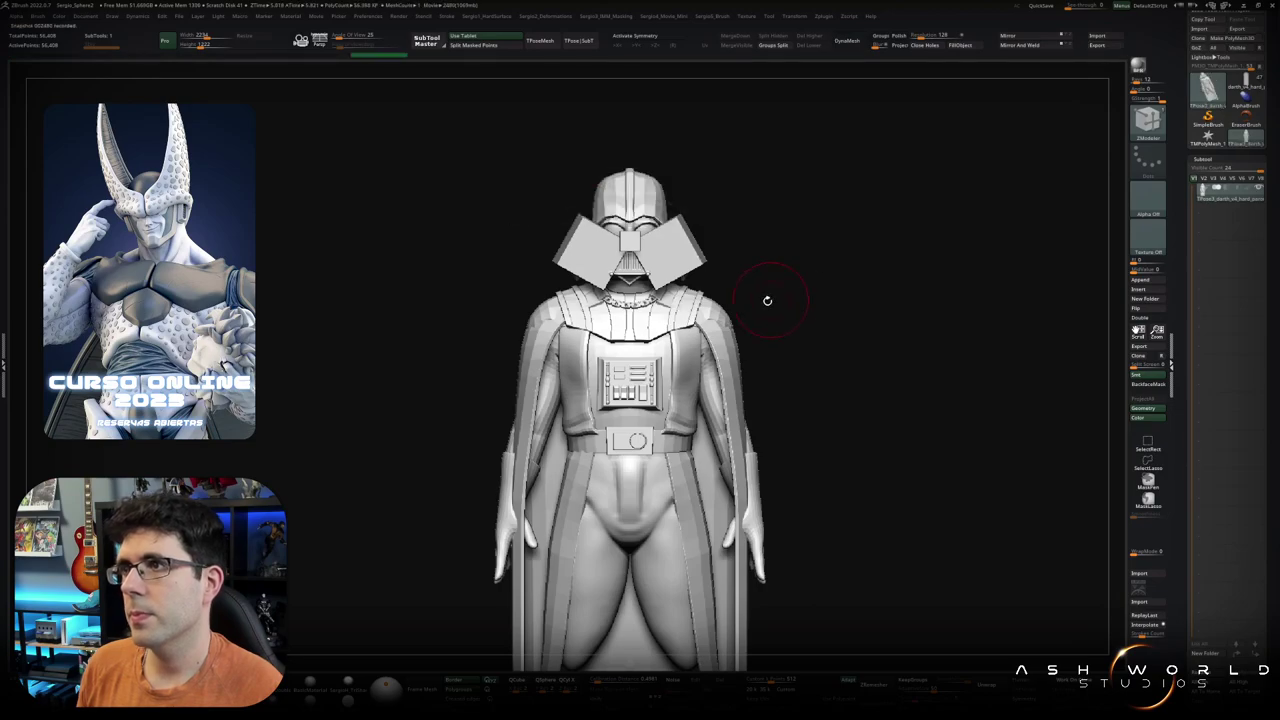
ctrl+shift+click(733, 362)
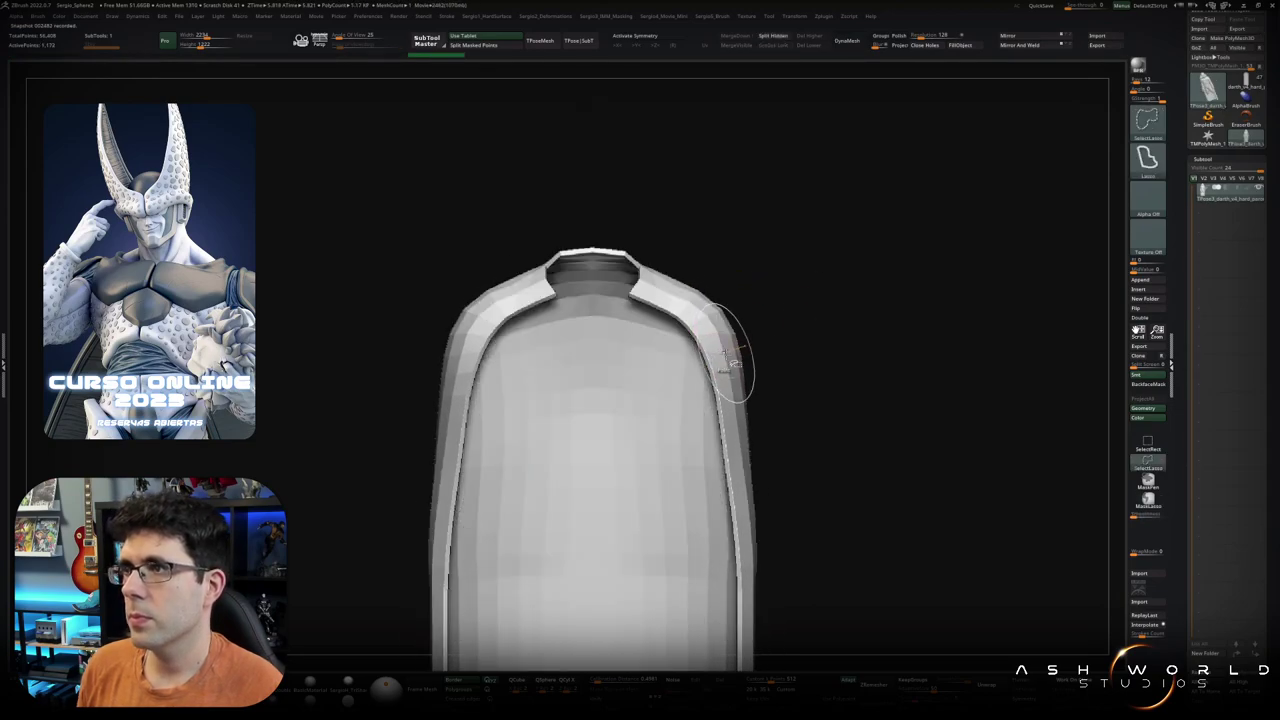
ctrl+shift+click(733, 362)
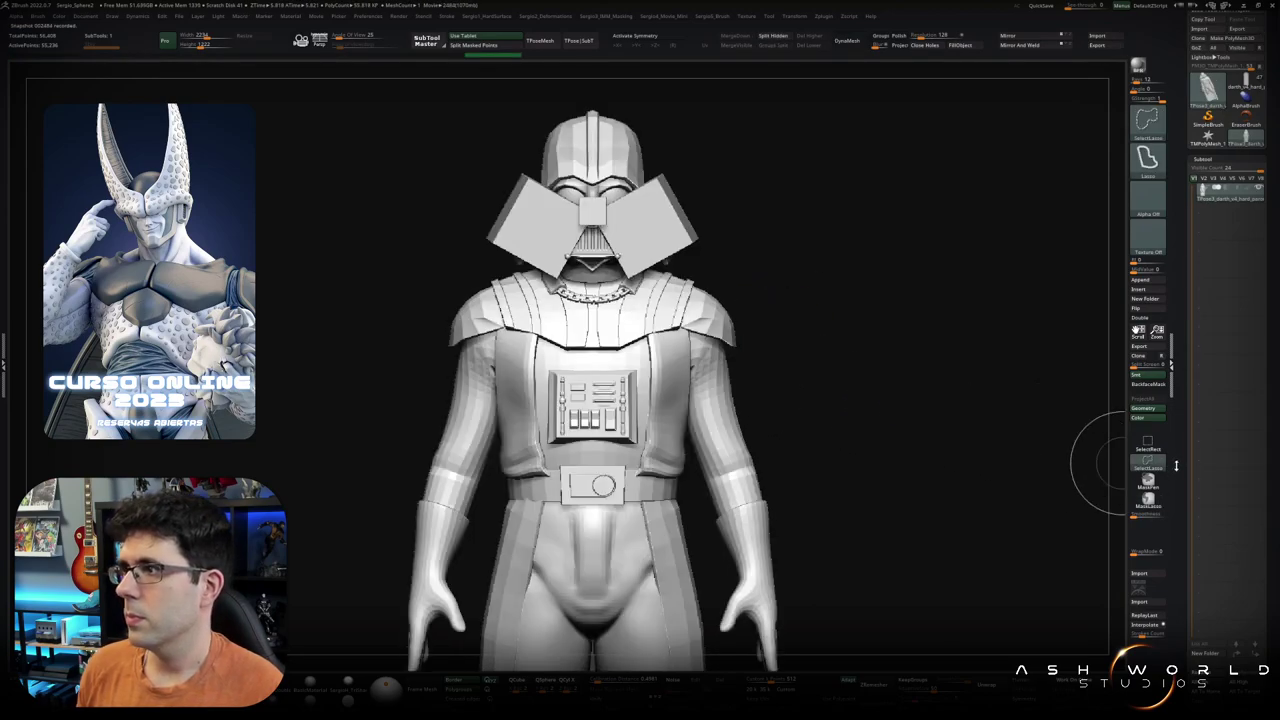
mouse_move(986, 457)
ctrl+right_down()
mouse_move(803, 346)
mouse_move(768, 302)
ctrl+right_up()
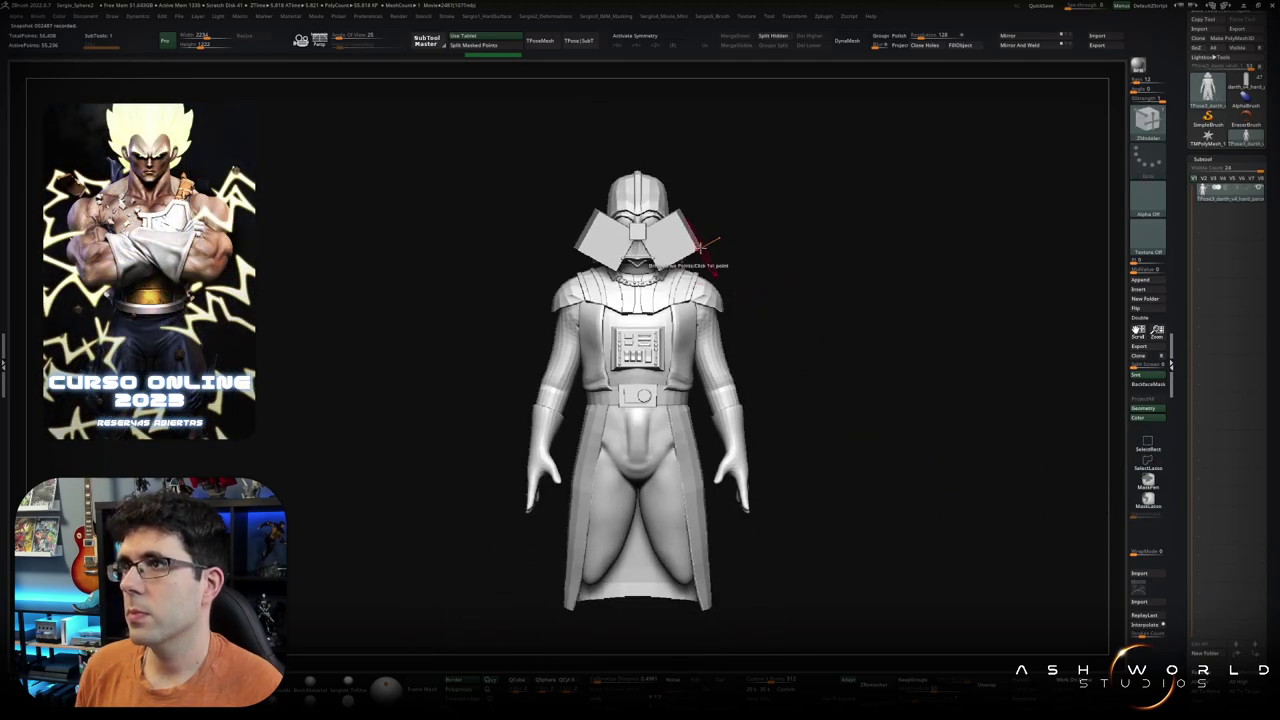
key(Escape)
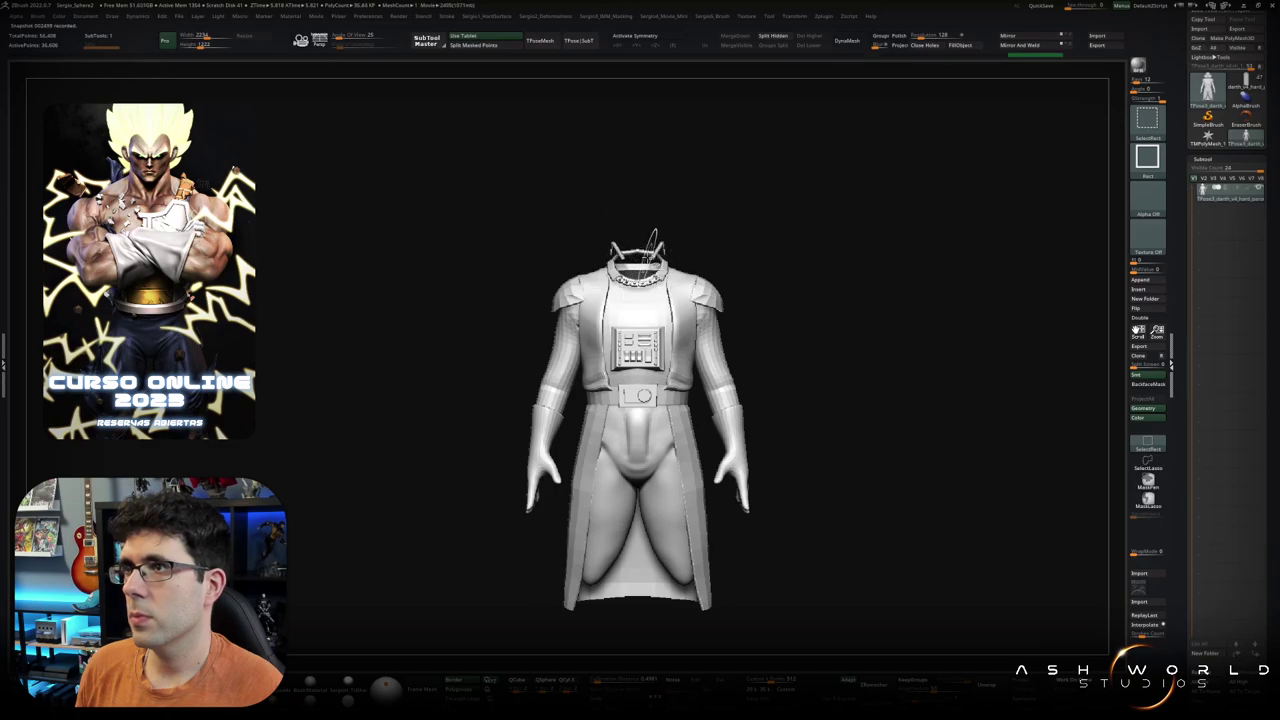
Step: Close in on the torso in a three-quarter view, toggling an undo and redo
mouse_move(654, 296)
ctrl+right_down()
mouse_move(665, 355)
mouse_move(766, 223)
ctrl+right_up()
key(ctrl+z)
key(ctrl+shift+z)
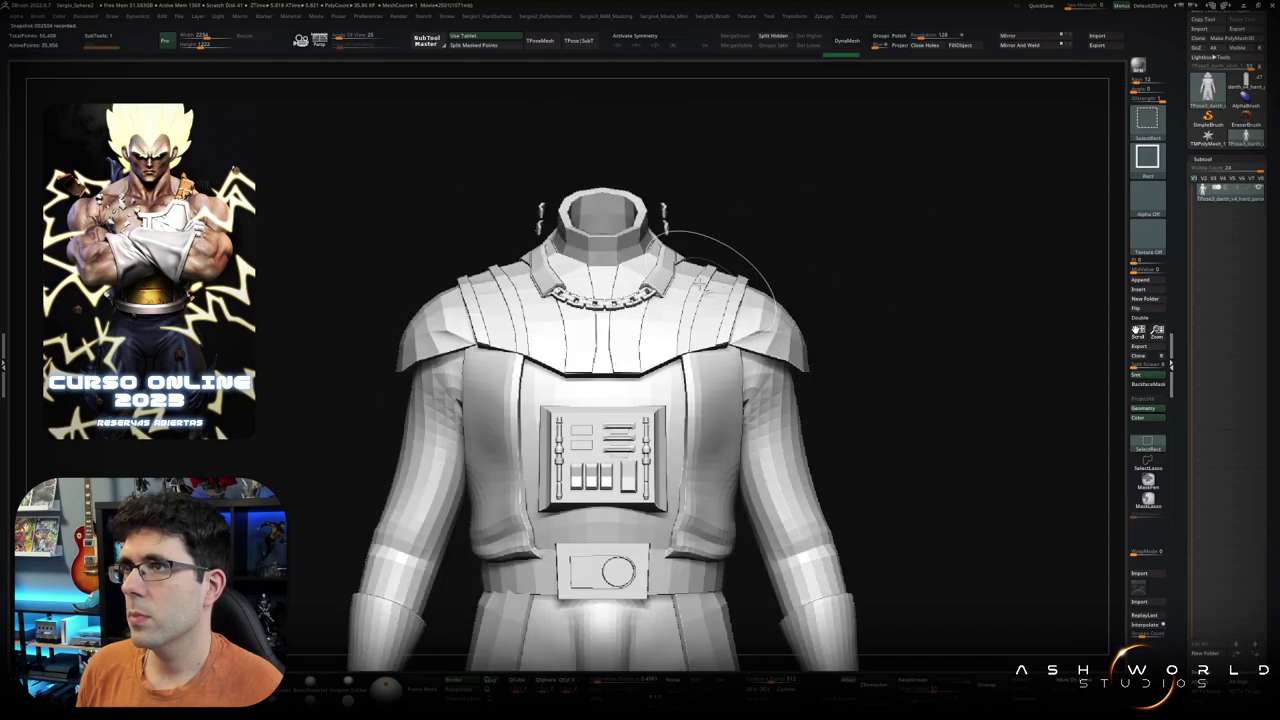
key(ctrl+z)
key(ctrl+shift+z)
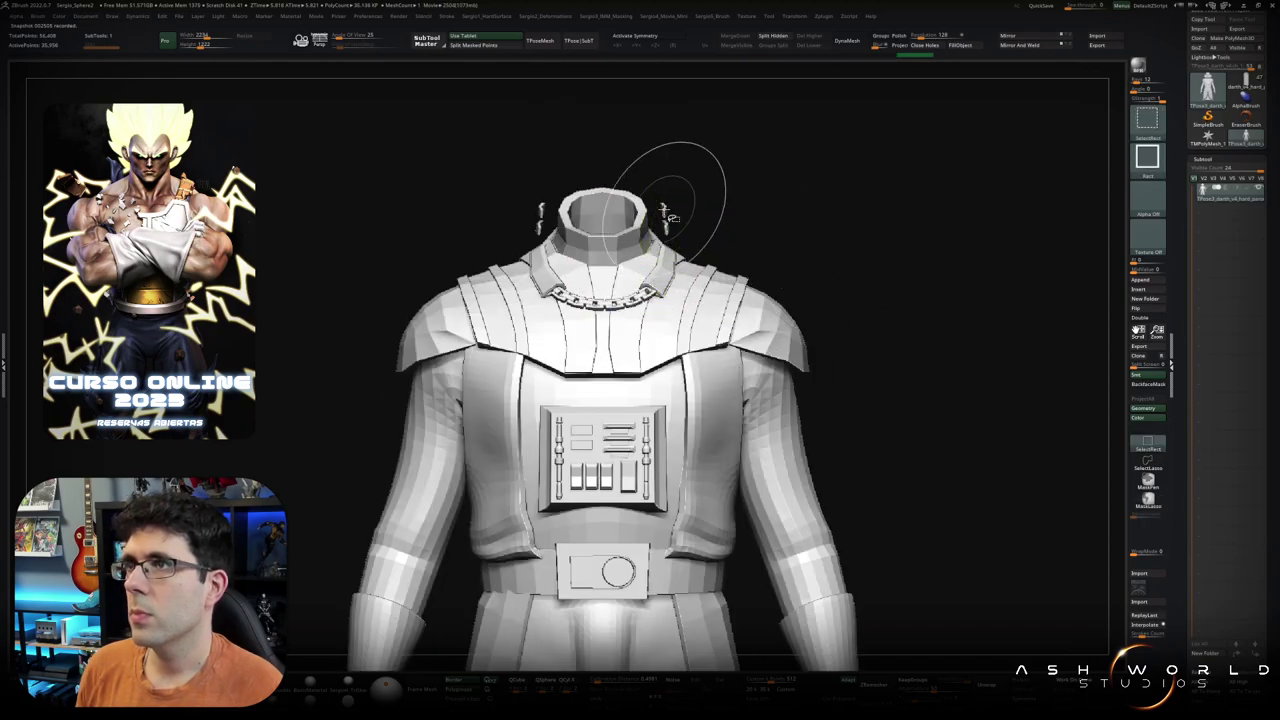
ctrl+right_drag(757, 229, 748, 206)
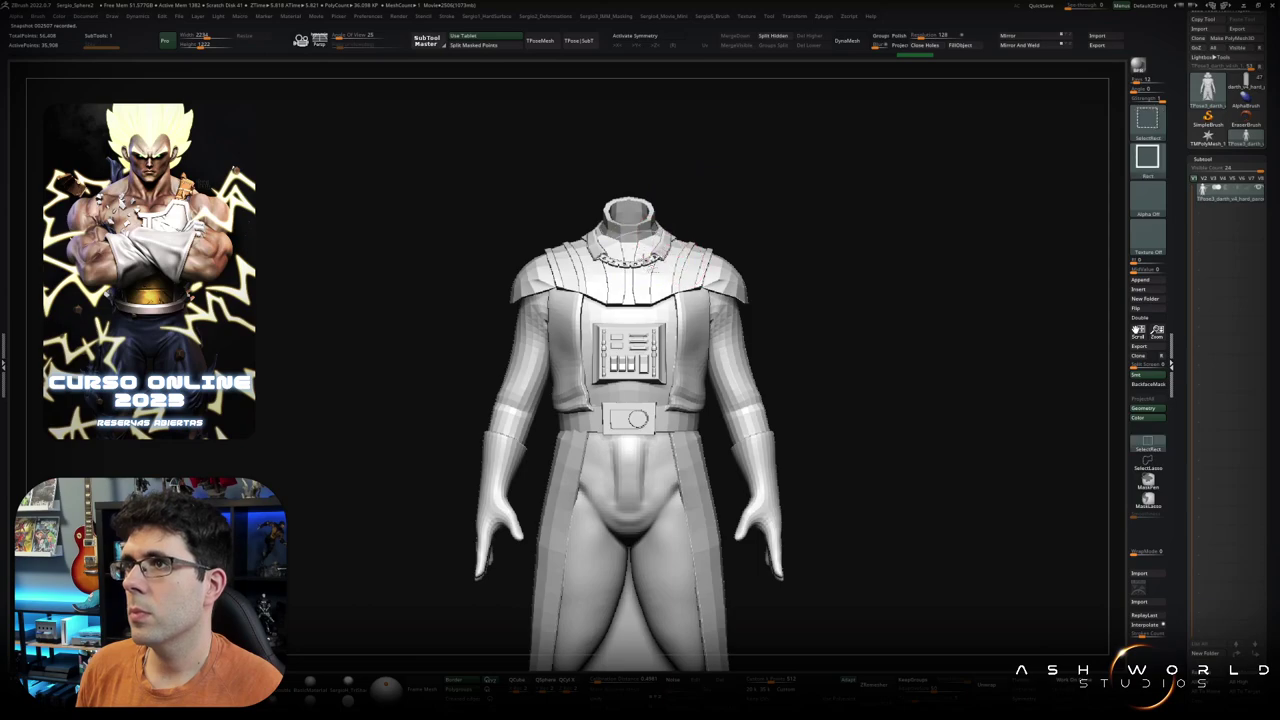
drag(766, 229, 660, 262)
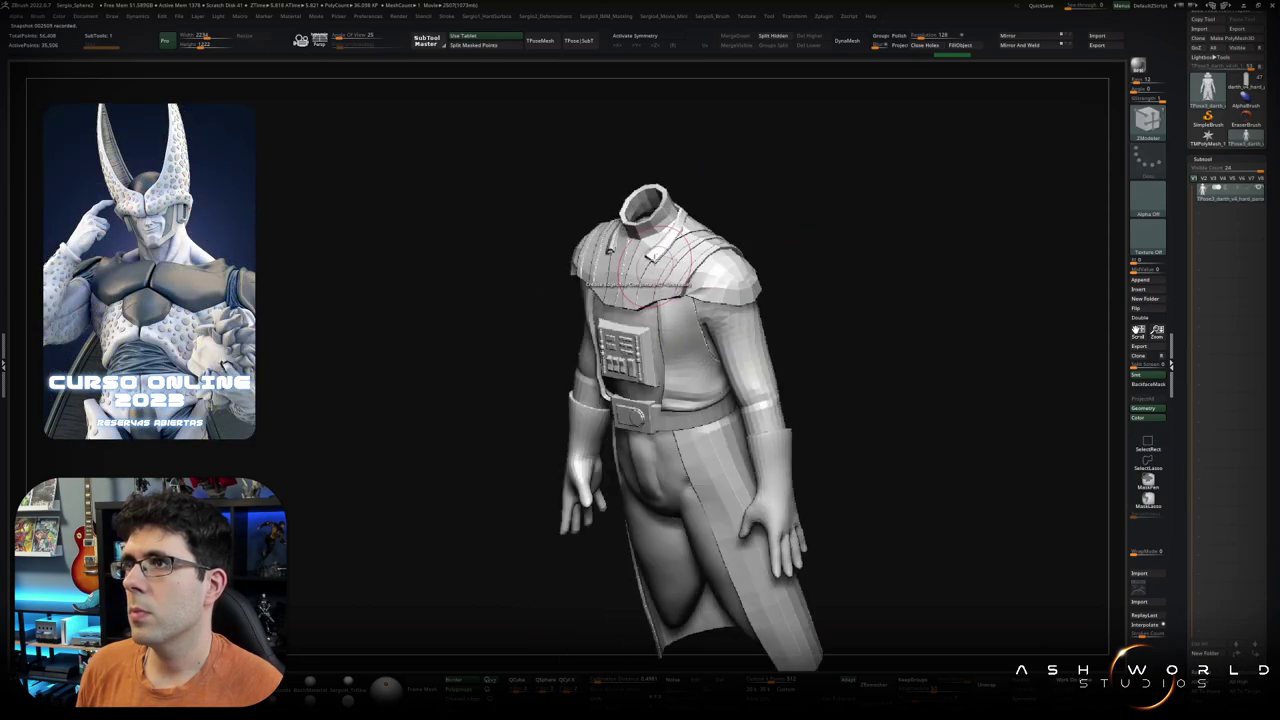
mouse_move(650, 262)
ctrl+right_down()
mouse_move(650, 290)
mouse_move(769, 240)
ctrl+right_up()
Step: Show all parts, invert and soften the body mask, then isolate and hide the cape
ctrl+shift+click(791, 240)
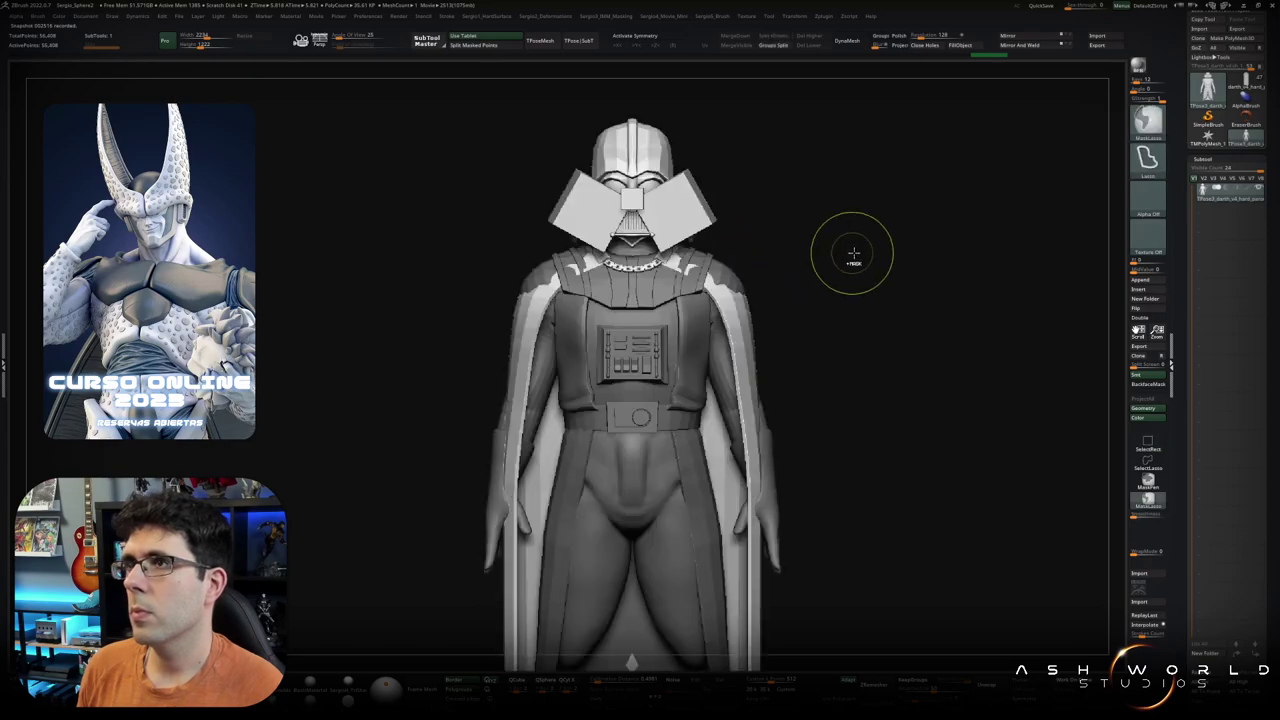
ctrl+click(853, 253)
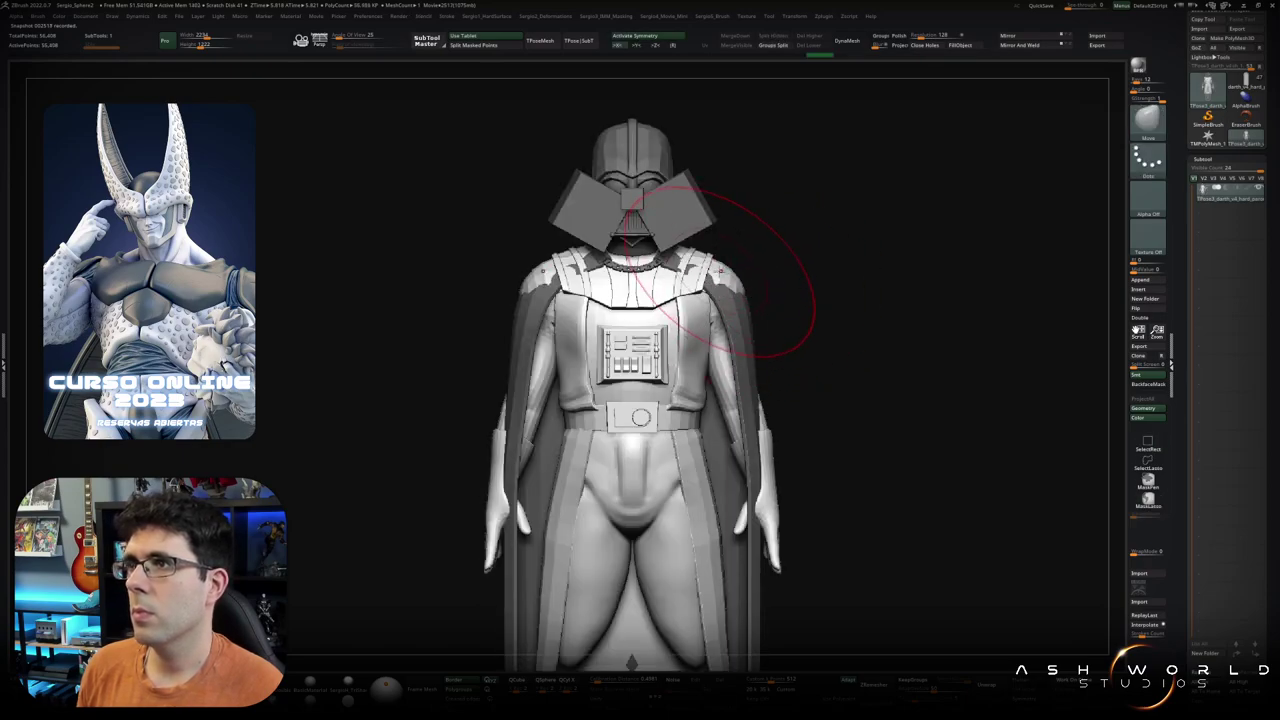
ctrl+click(720, 270)
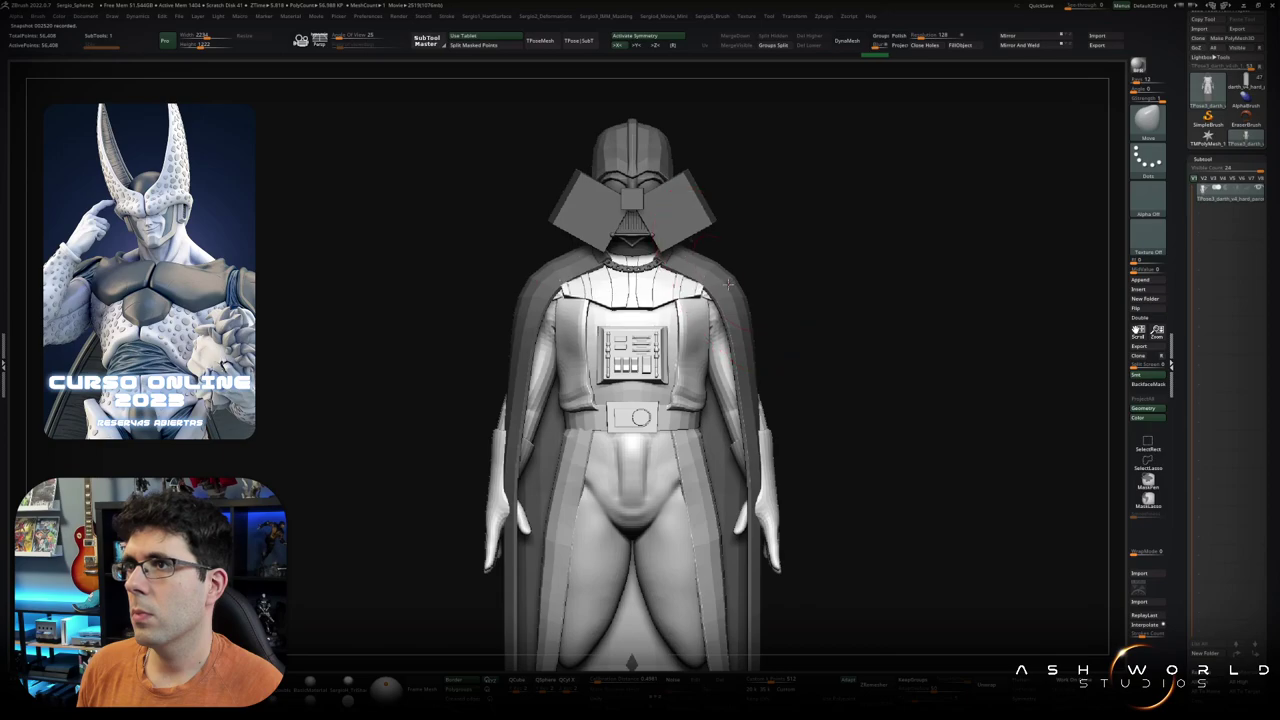
ctrl+shift+click(727, 287)
ctrl+shift+click(763, 314)
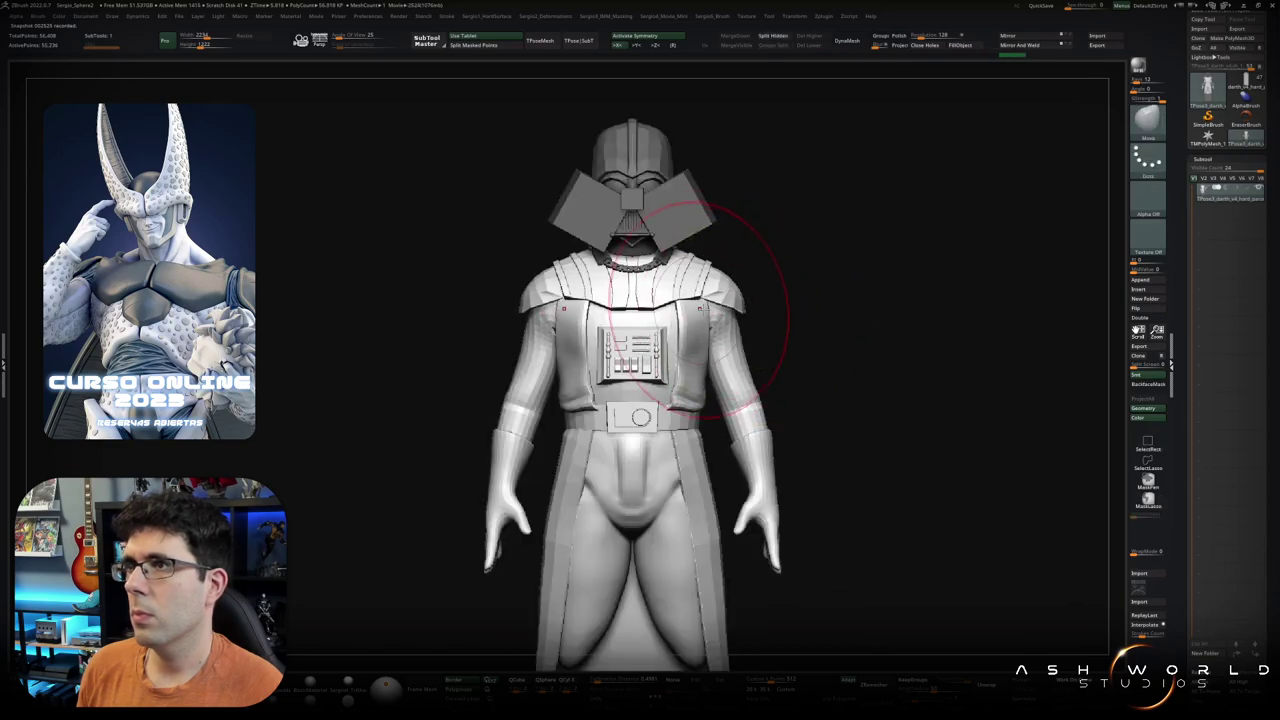
Step: Adjust the upper arms with Move Topological and mask both shoulder regions
key(b)
key(m)
key(t)
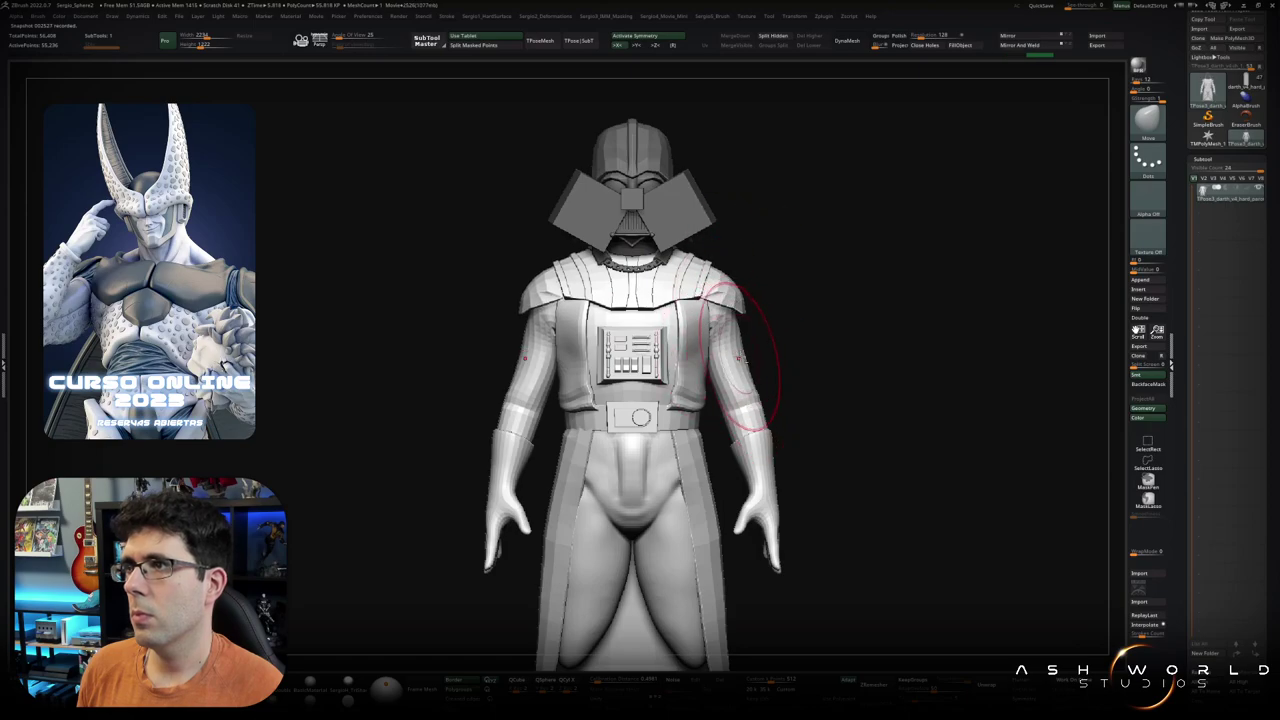
drag(752, 376, 746, 380)
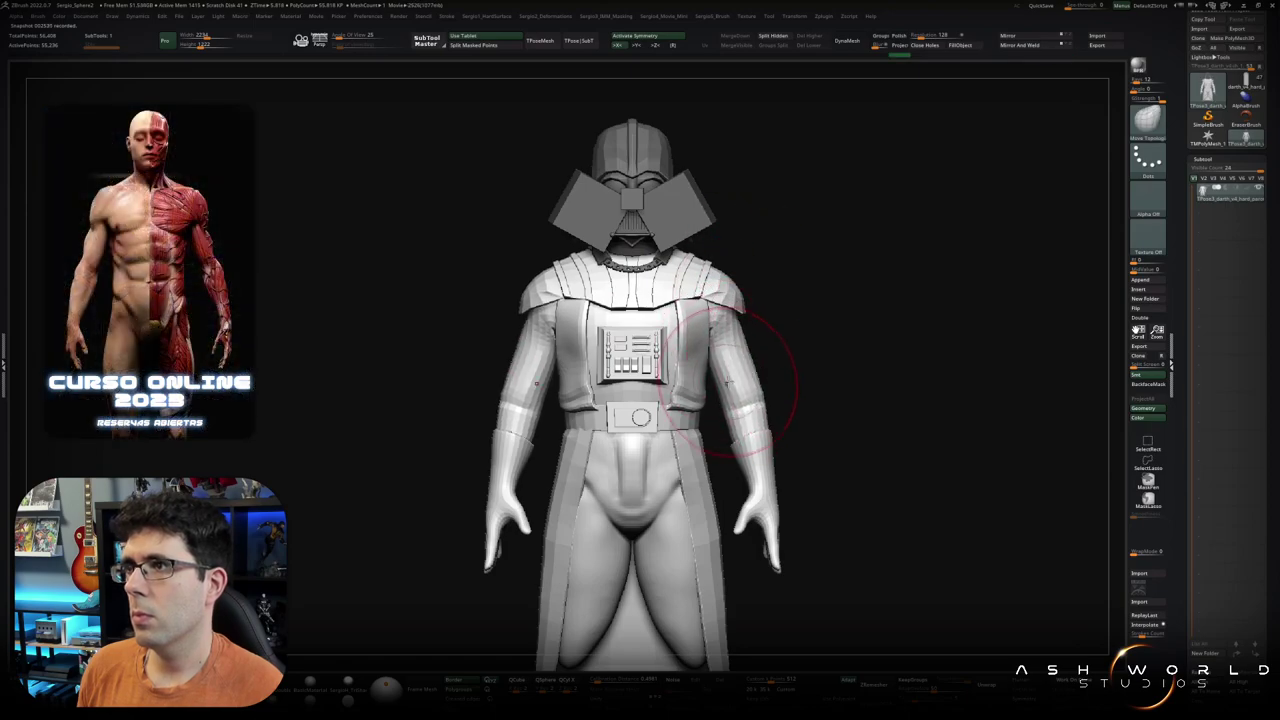
mouse_move(717, 365)
right_down()
mouse_move(690, 360)
mouse_move(744, 280)
right_up()
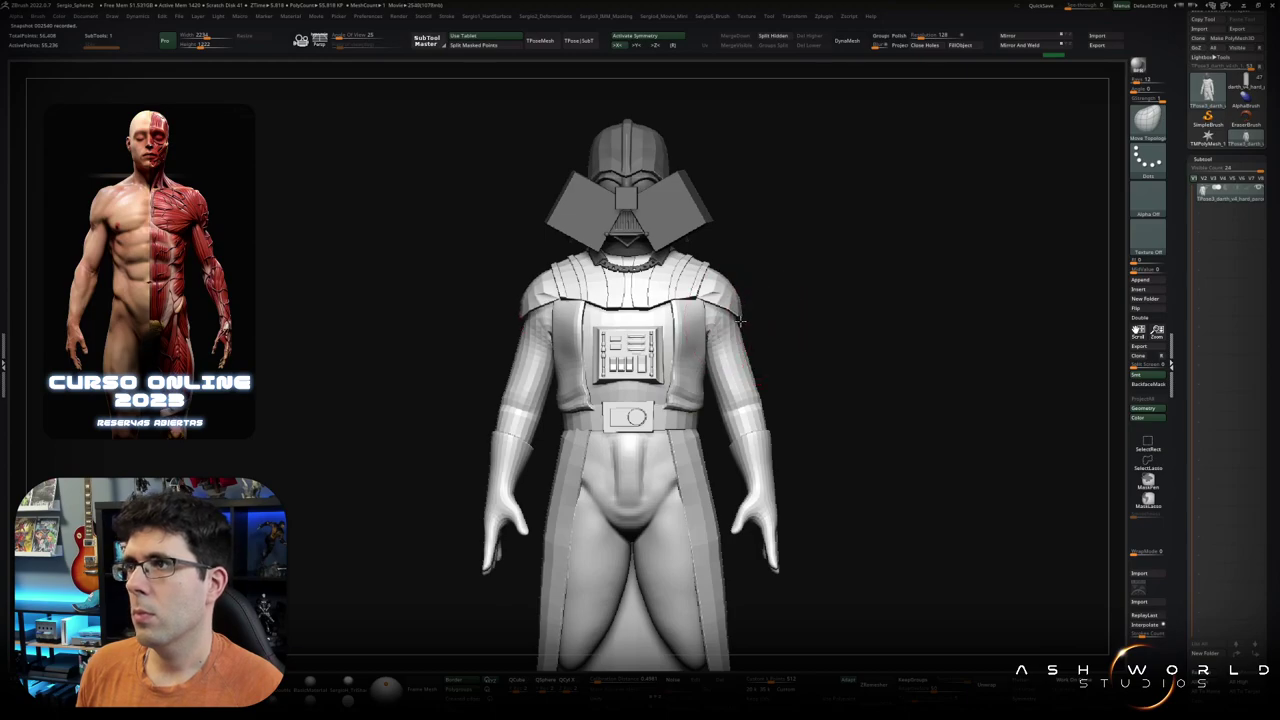
mouse_move(740, 321)
right_down()
mouse_move(714, 300)
mouse_move(790, 288)
right_up()
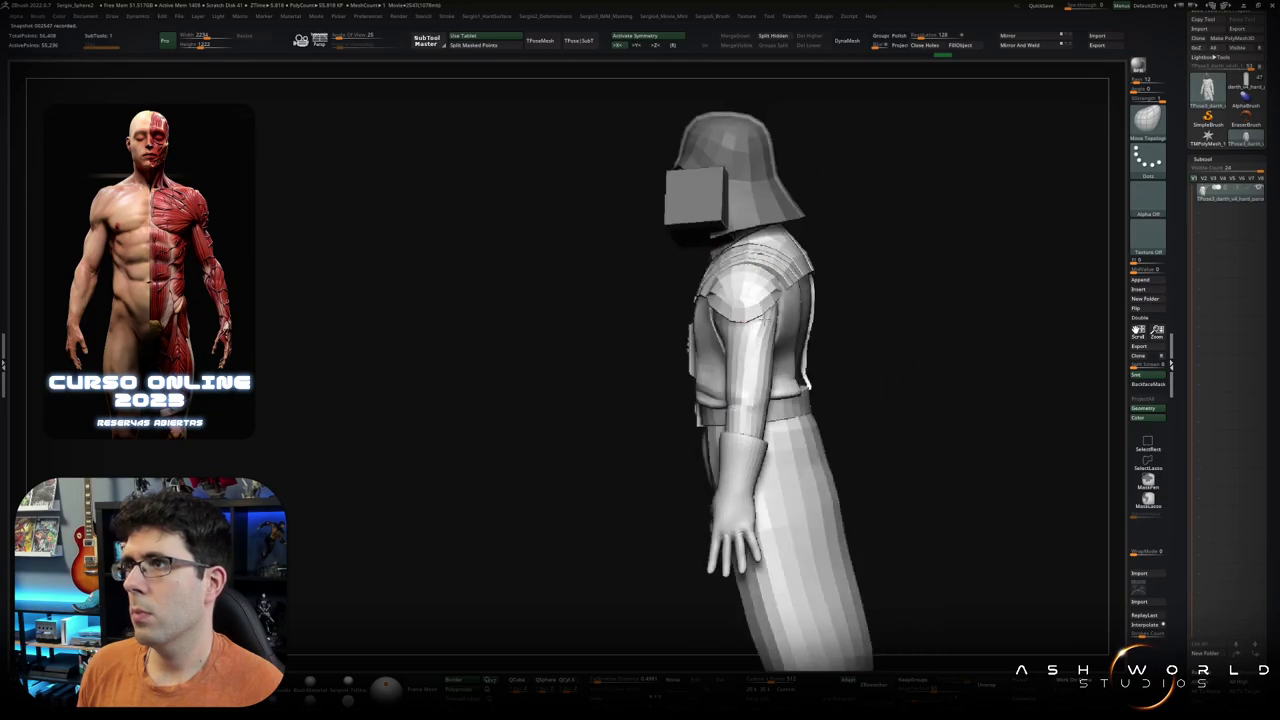
ctrl+drag(765, 238, 778, 306)
ctrl+drag(790, 350, 787, 352)
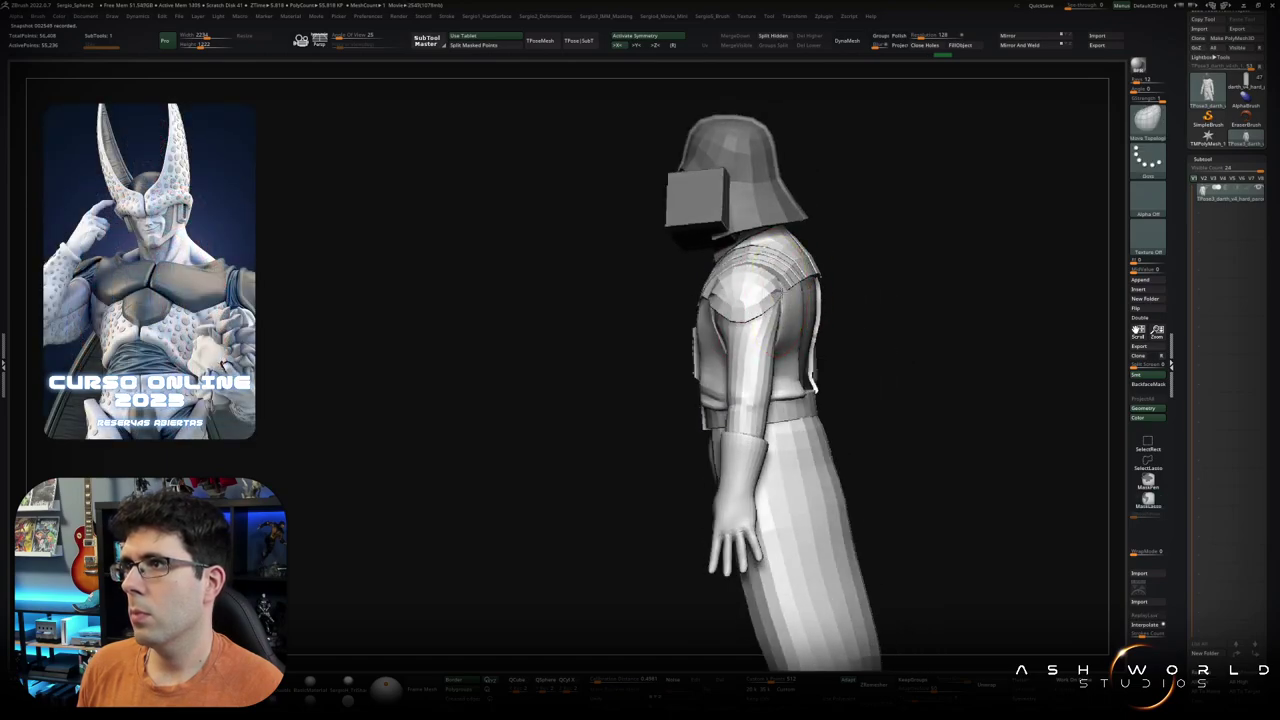
right_drag(787, 292, 777, 293)
ctrl+drag(815, 245, 773, 283)
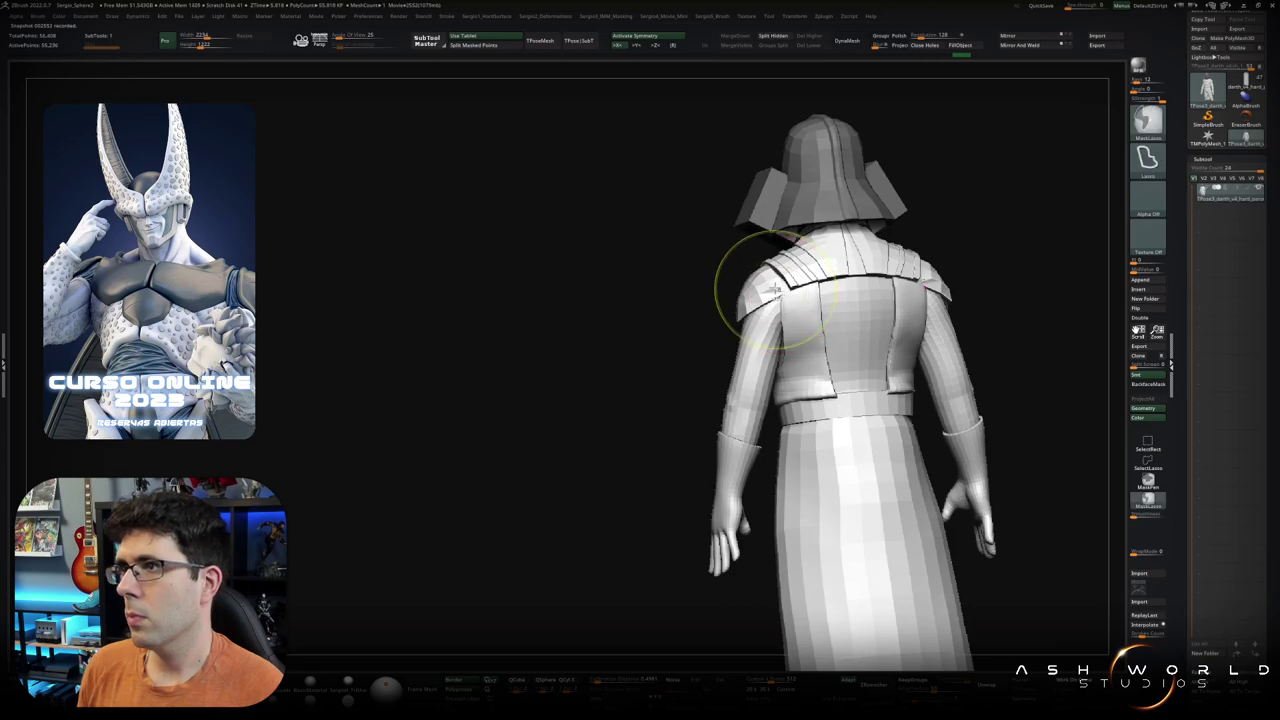
right_drag(743, 271, 806, 289)
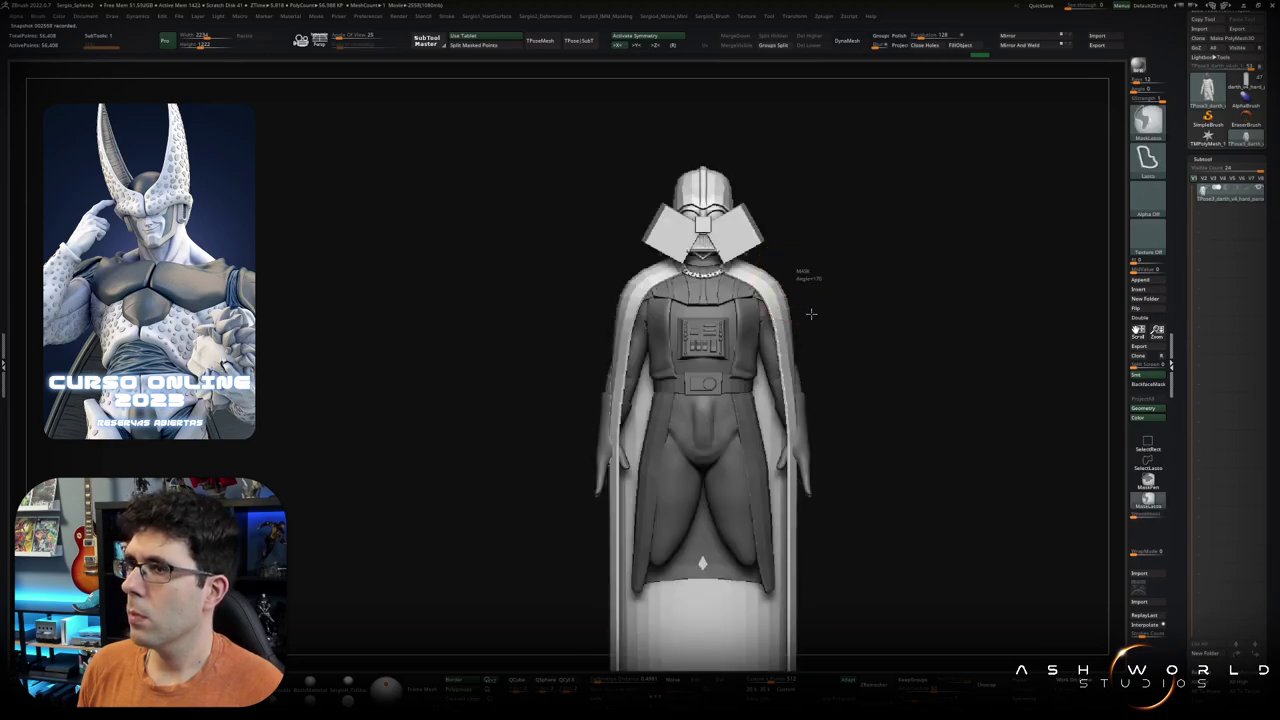
Step: Invert the mask to free the cape and smooth its surface
key(ctrl+i)
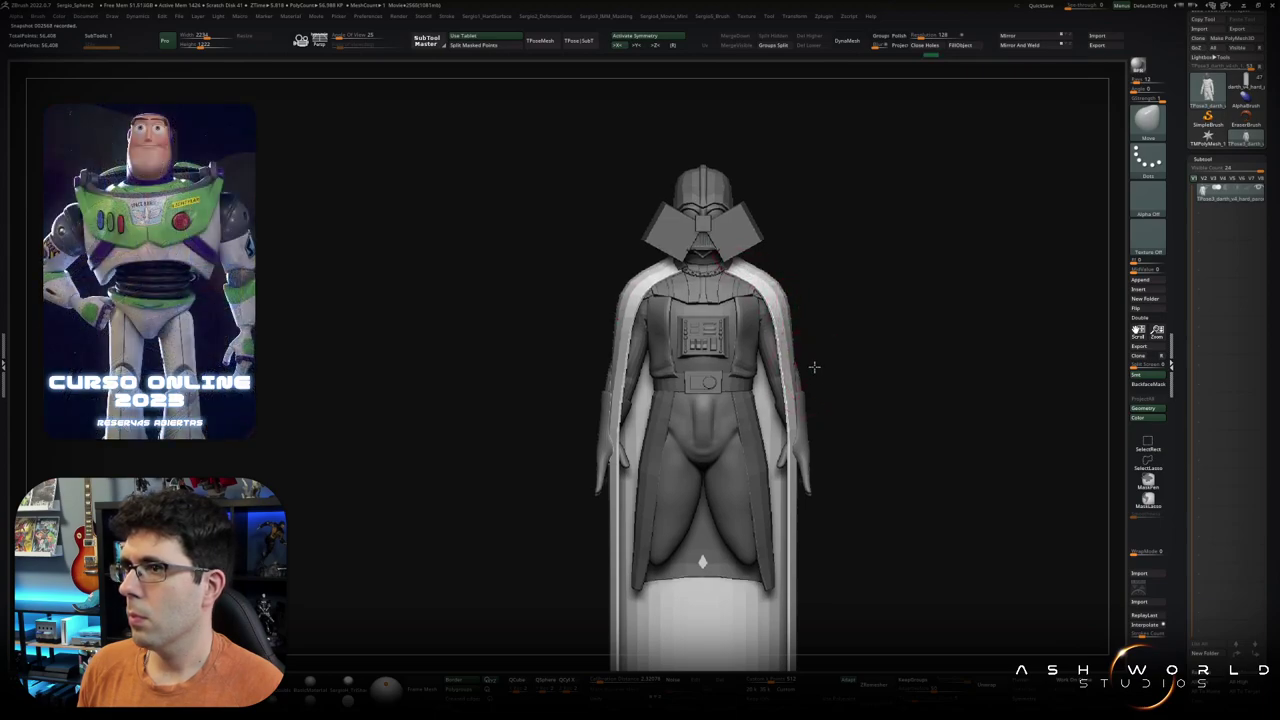
alt+right_drag(814, 366, 808, 340)
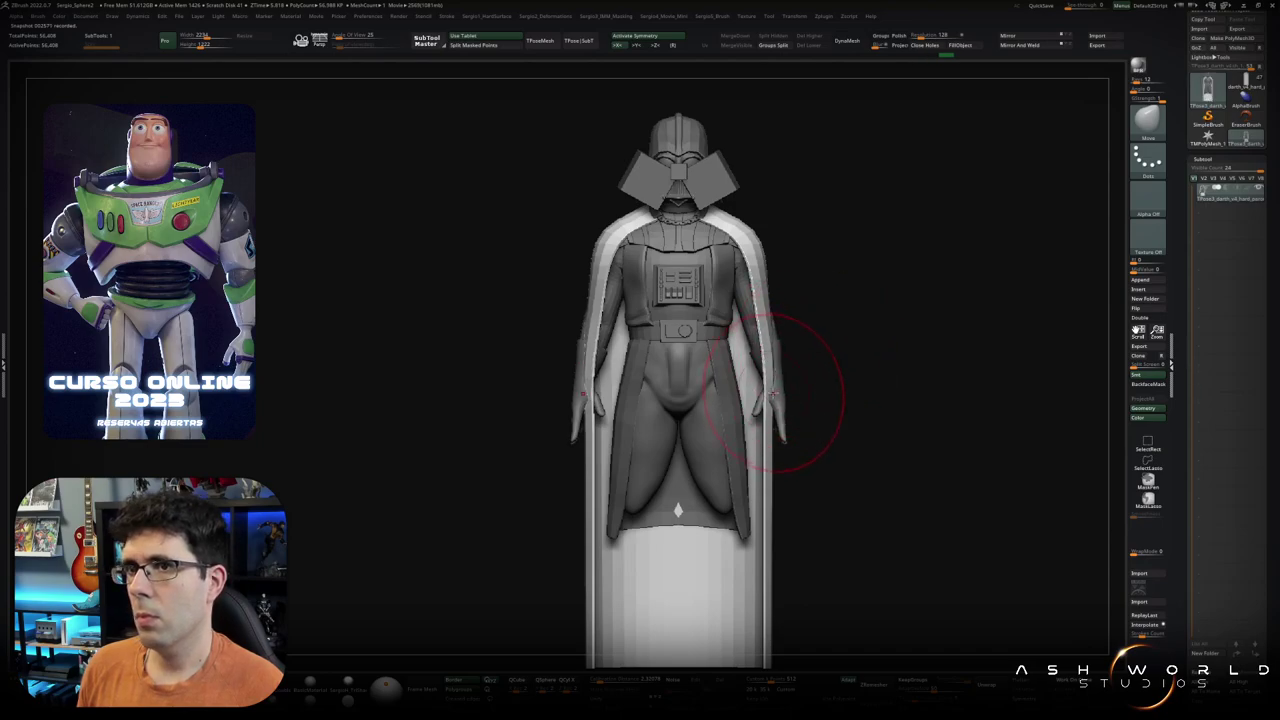
right_drag(770, 392, 812, 366)
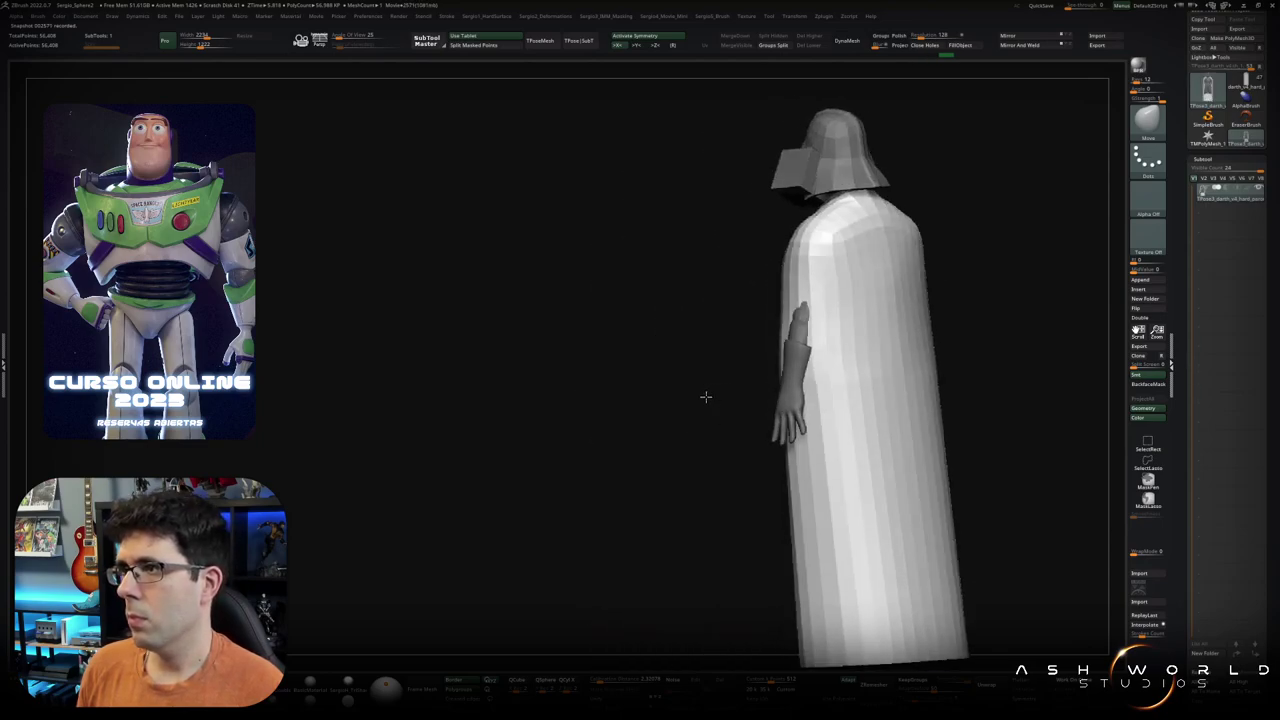
mouse_move(813, 368)
shift+mouse_down()
mouse_move(829, 443)
mouse_move(851, 320)
mouse_move(826, 303)
mouse_move(884, 328)
shift+mouse_up()
shift+right_drag(857, 423, 909, 366)
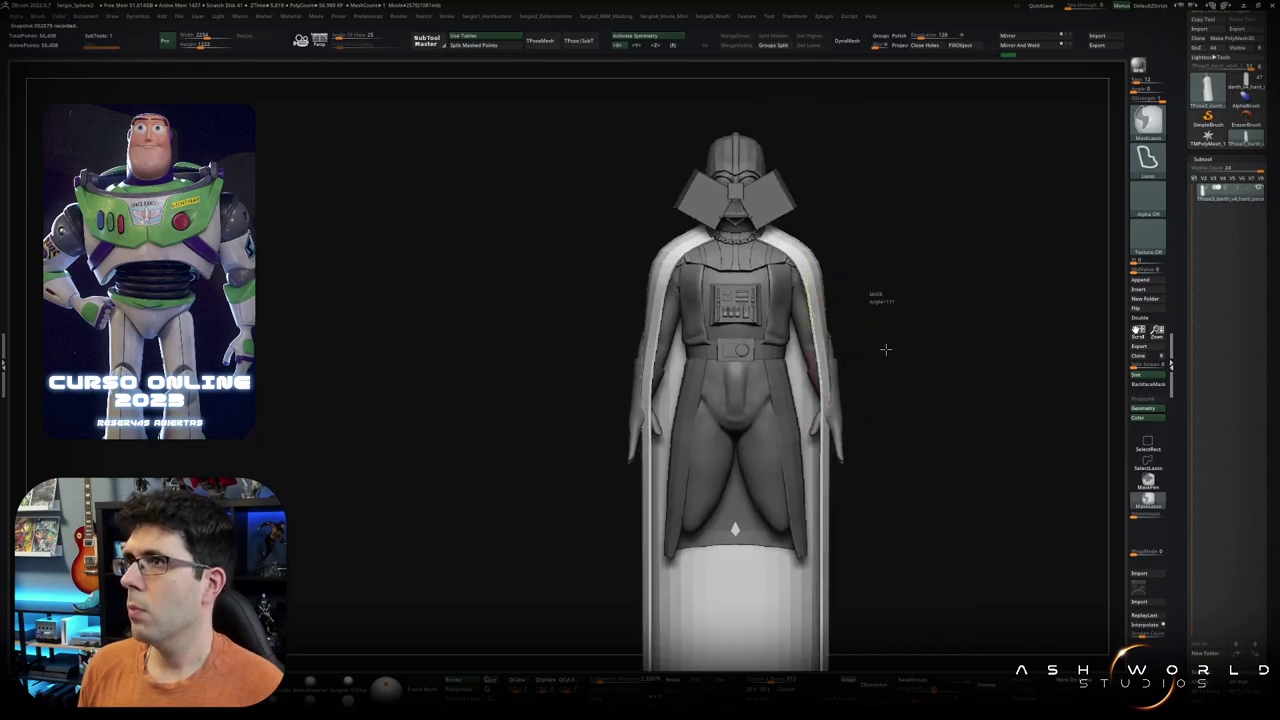
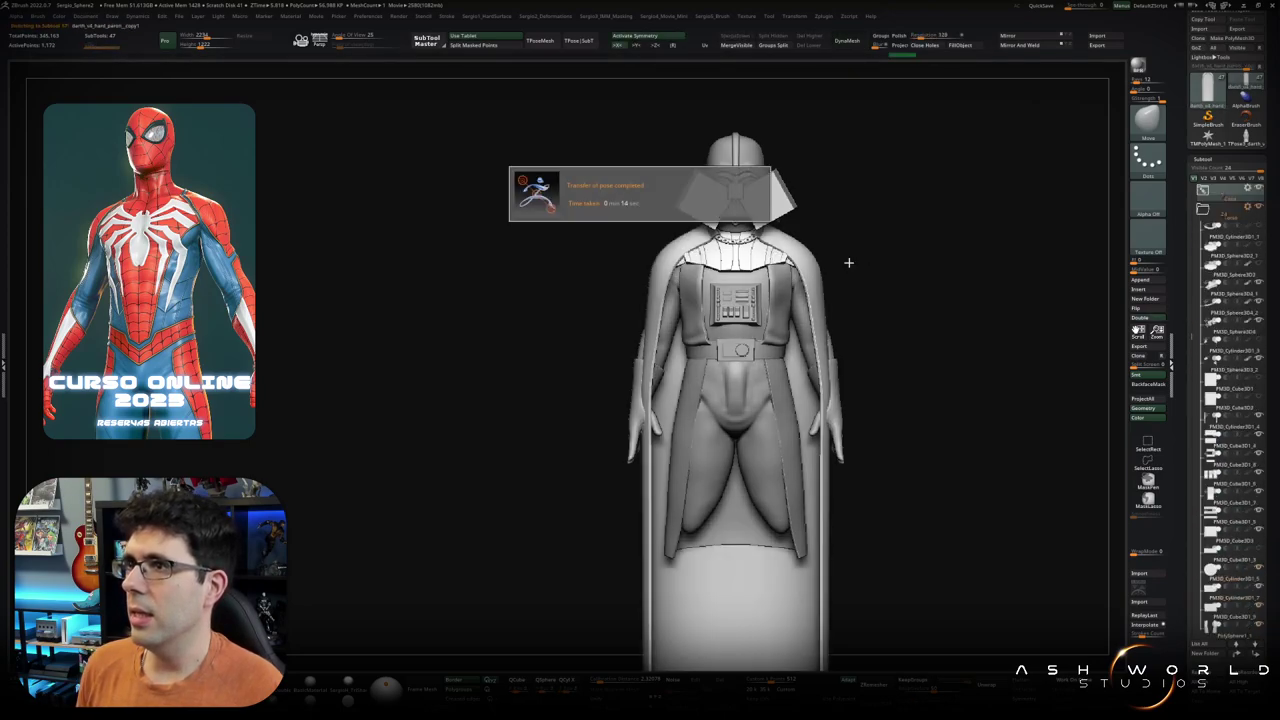
Step: Zoom in on the chest, switch to the Move brush, and bring up the custom Movie/Others menu
ctrl+right_drag(897, 274, 905, 255)
ctrl+right_drag(720, 360, 727, 340)
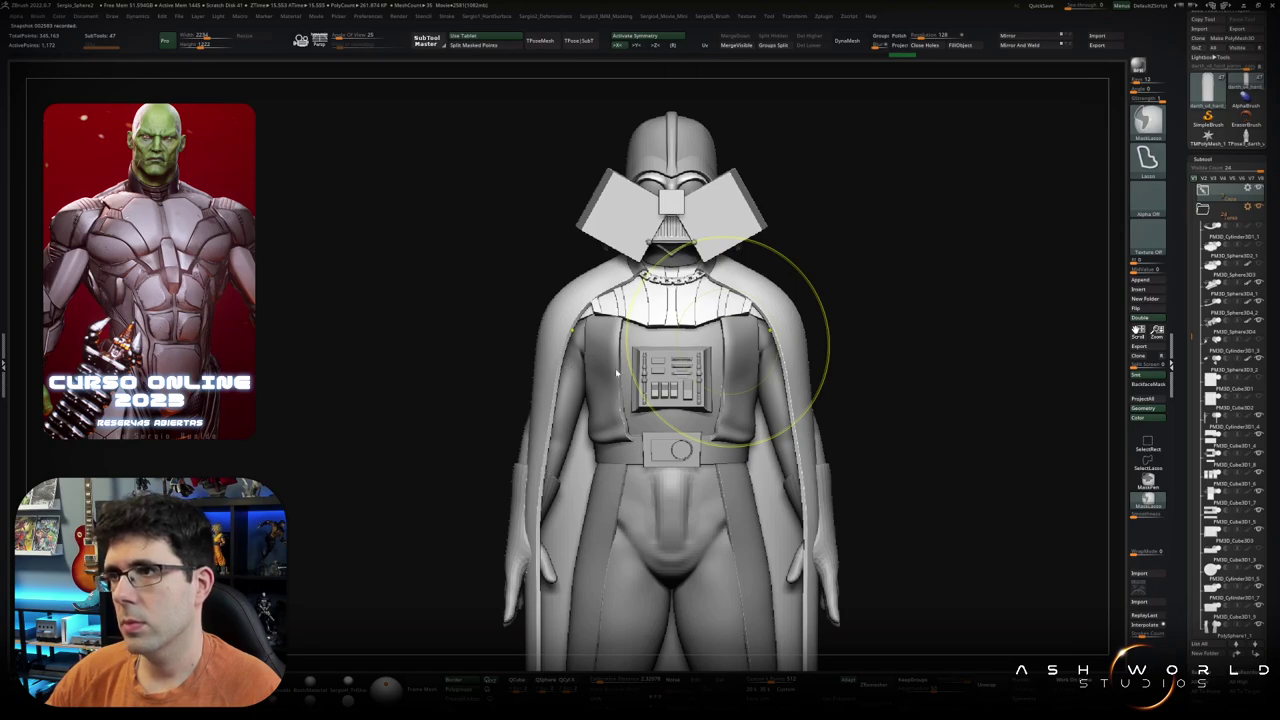
key(b)
key(m)
key(v)
key(space)
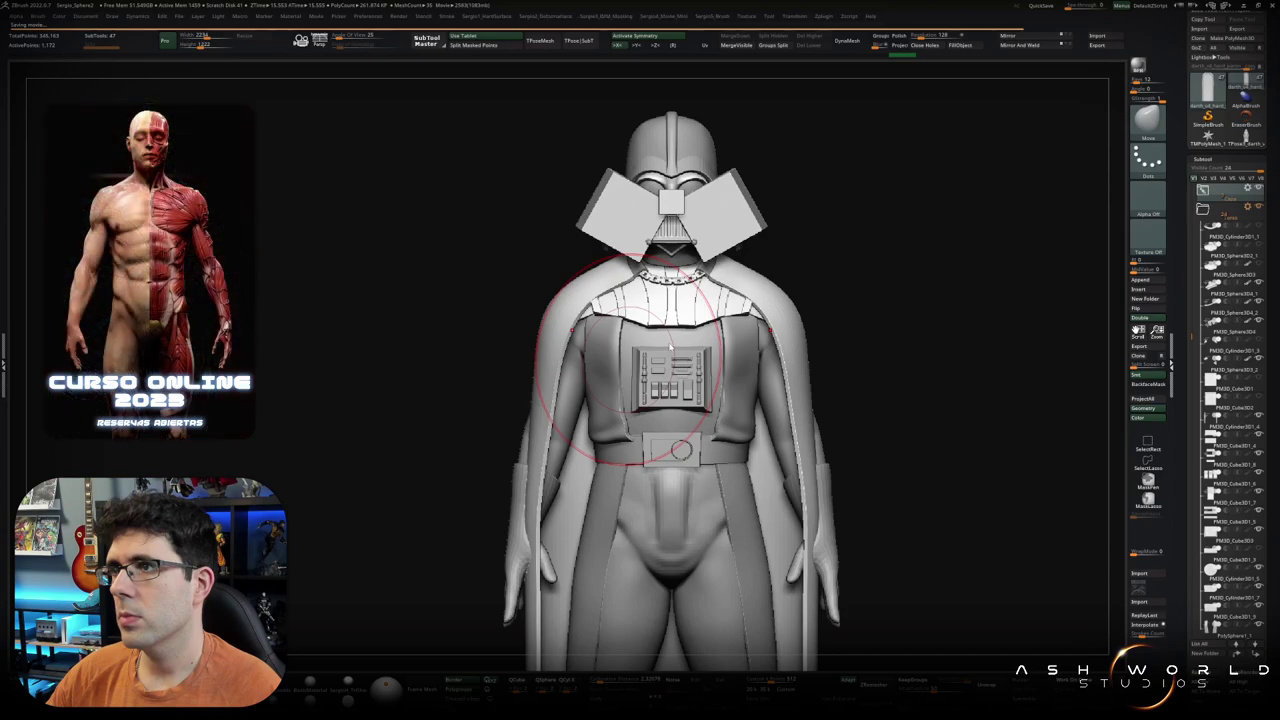
key(space)
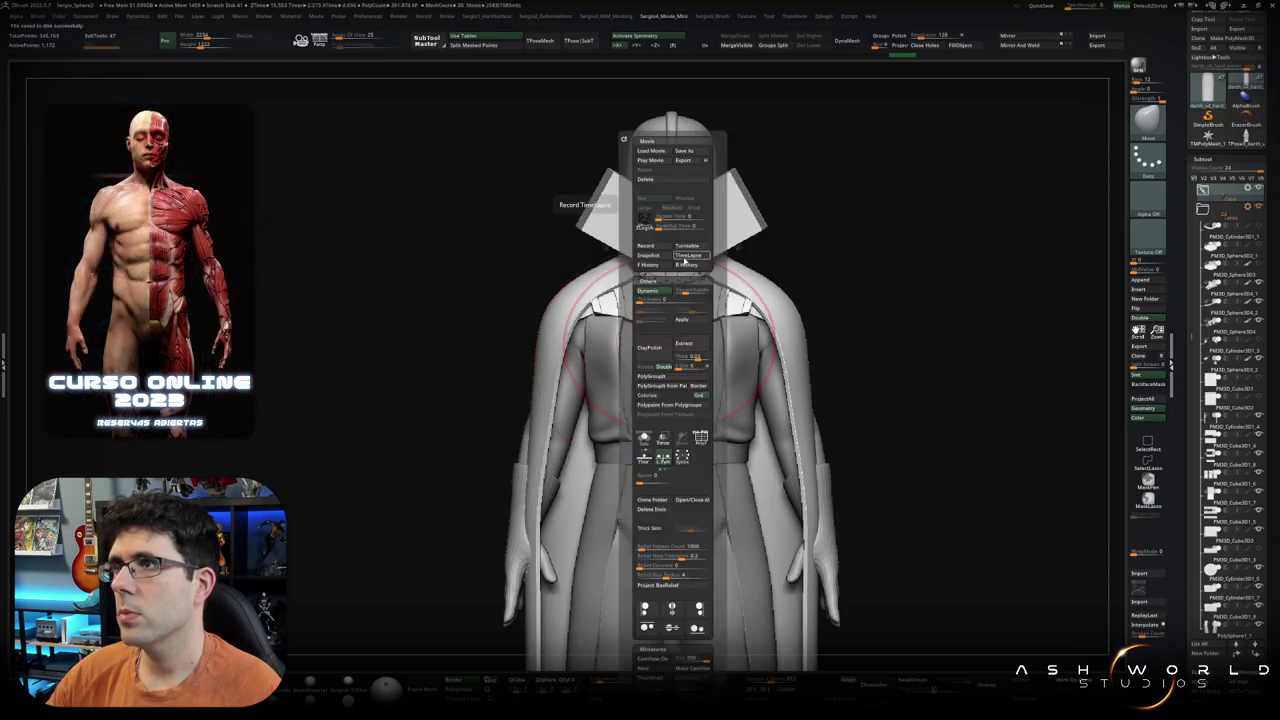
Step: Take a timelapse Snapshot, then orbit and zoom to inspect the helmet, chest and profile
click(685, 258)
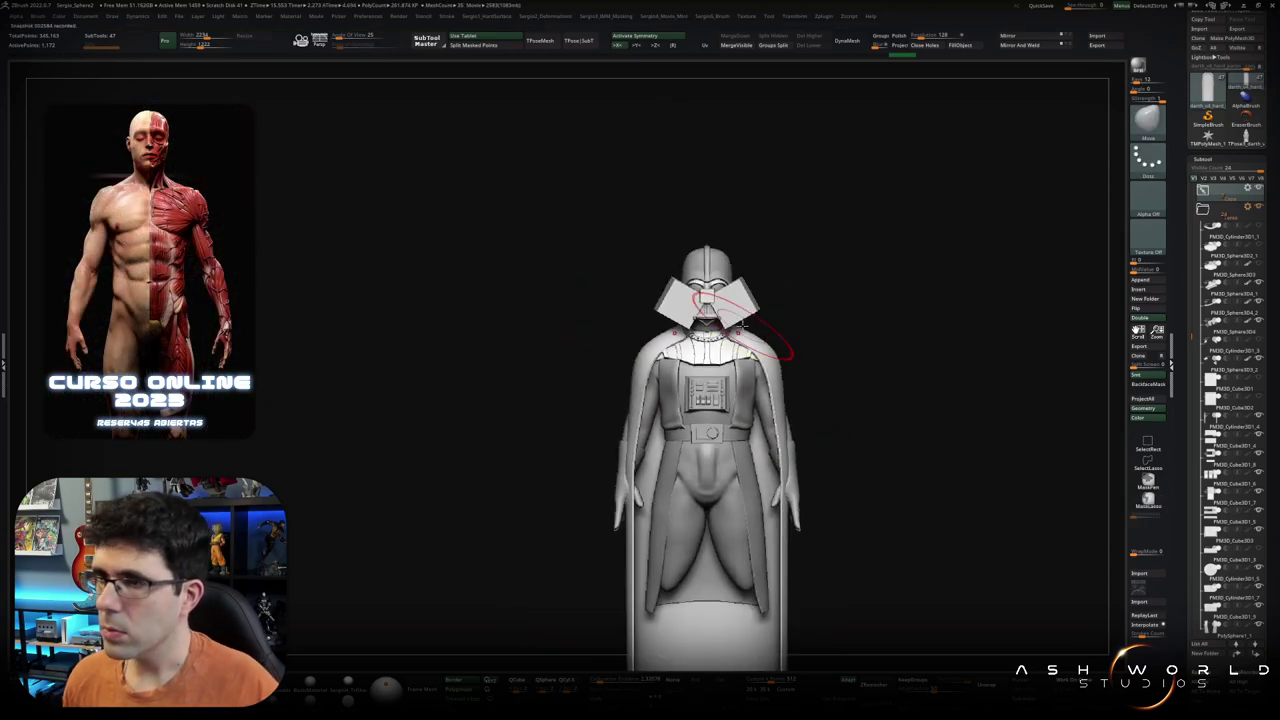
mouse_move(871, 209)
mouse_down()
mouse_move(871, 357)
mouse_move(692, 390)
mouse_move(753, 332)
mouse_move(743, 363)
mouse_move(760, 357)
mouse_move(714, 357)
mouse_move(723, 337)
mouse_move(776, 420)
mouse_up()
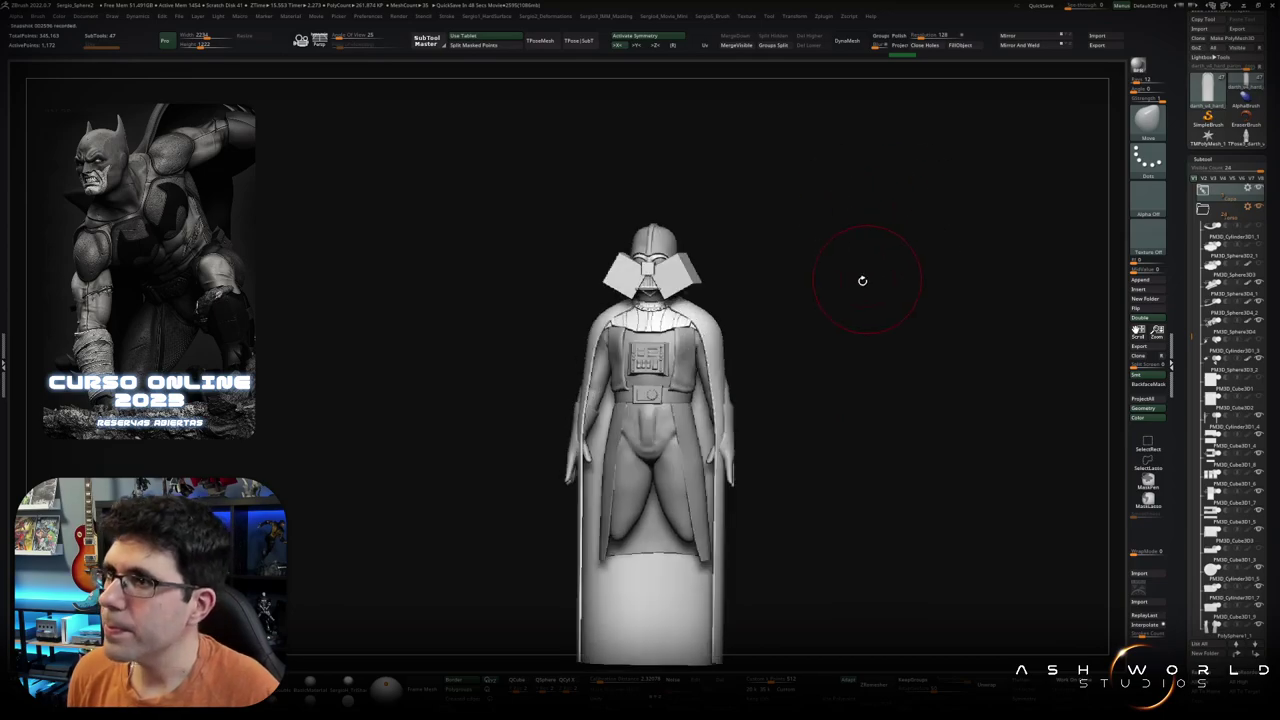
mouse_move(848, 218)
alt+right_down()
mouse_move(614, 354)
mouse_move(657, 292)
alt+right_up()
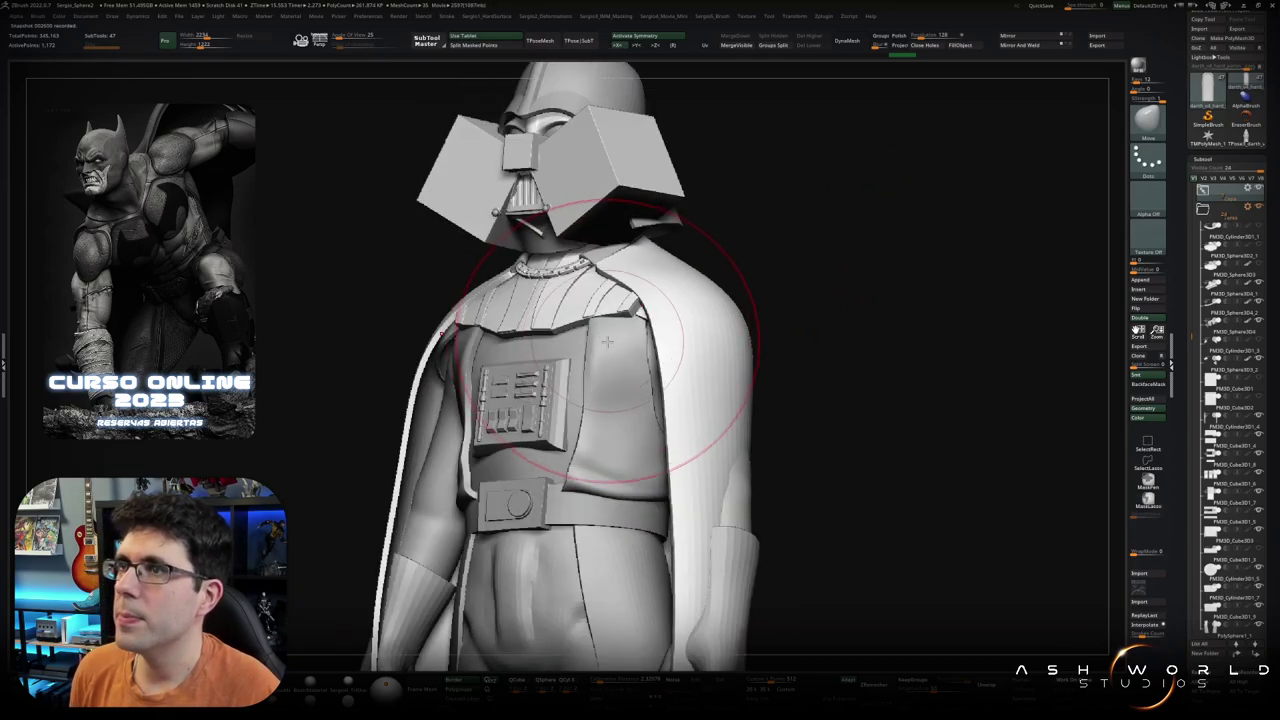
mouse_move(586, 343)
right_down()
mouse_move(606, 335)
mouse_move(640, 372)
right_up()
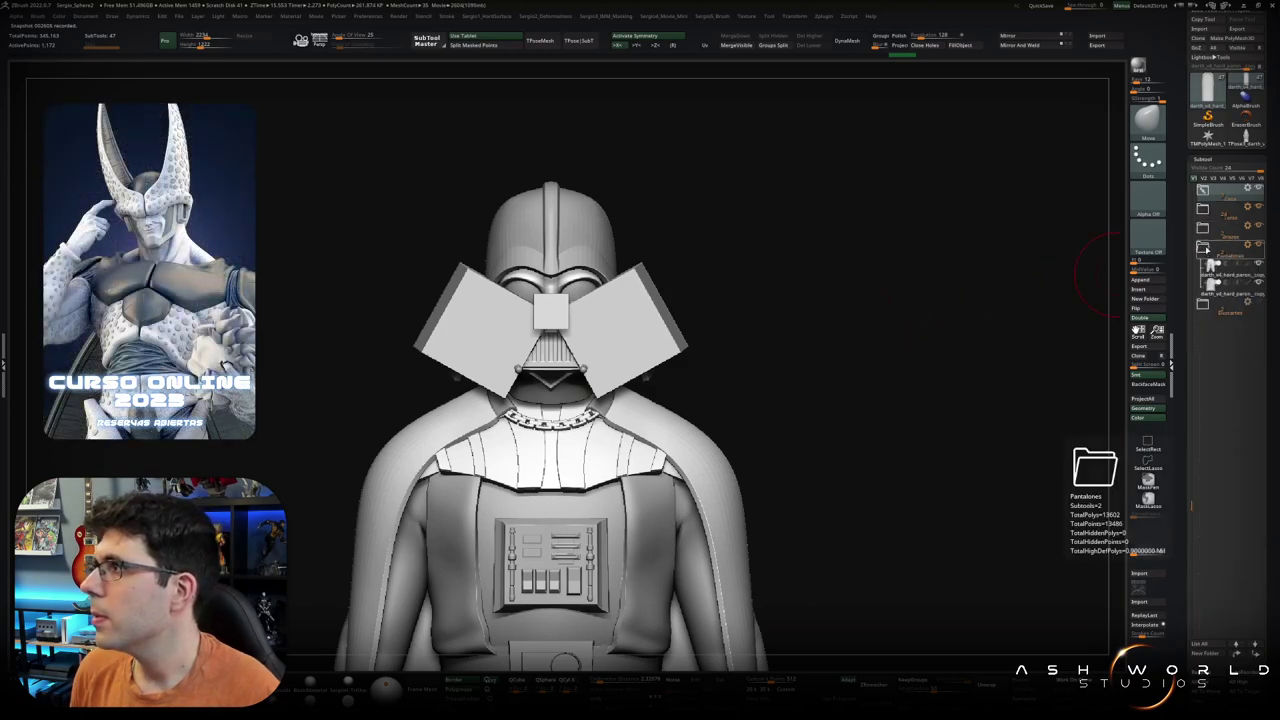
Step: Hide the torso subtool and expand the top helmet subtool folder
click(1259, 246)
click(1256, 212)
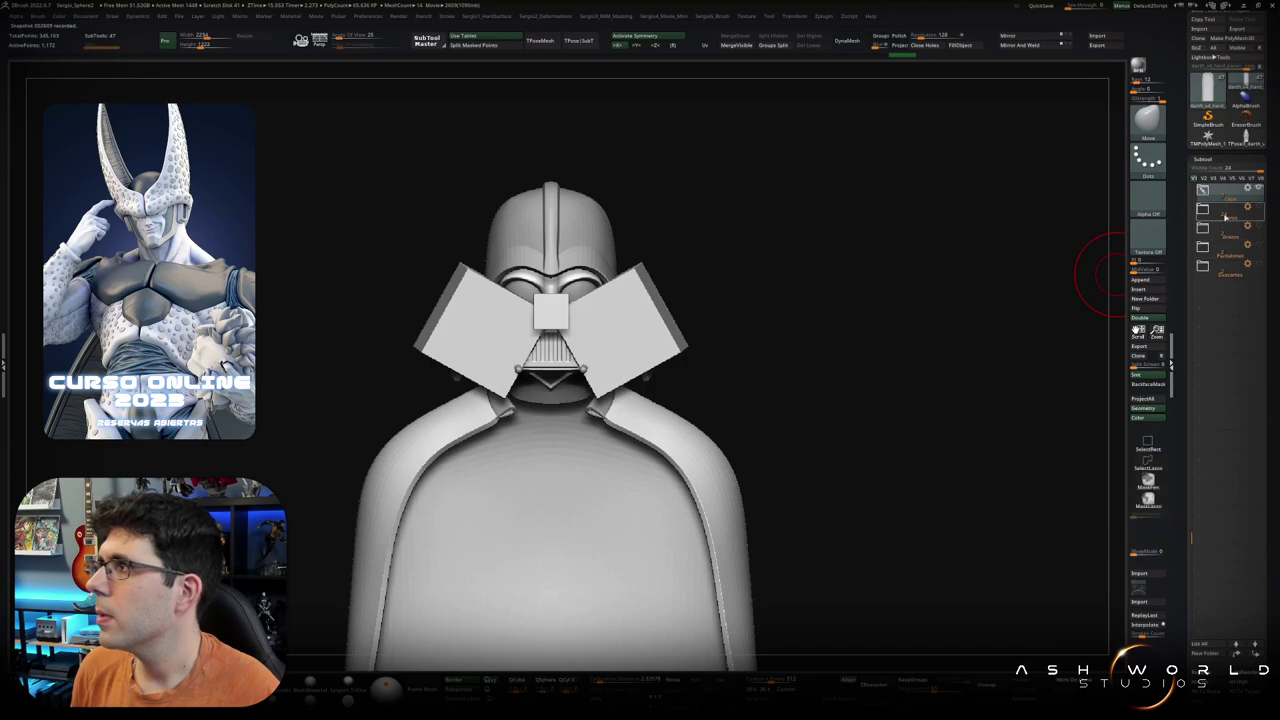
click(1202, 208)
click(1205, 208)
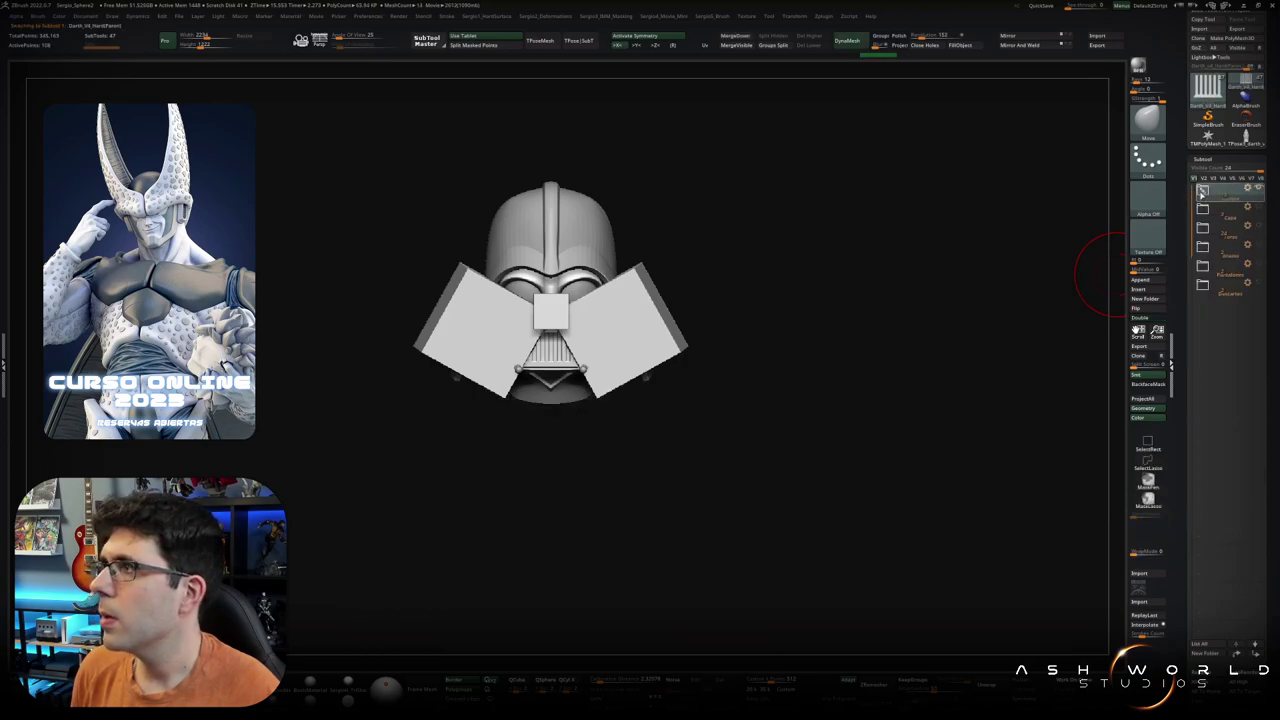
click(1202, 192)
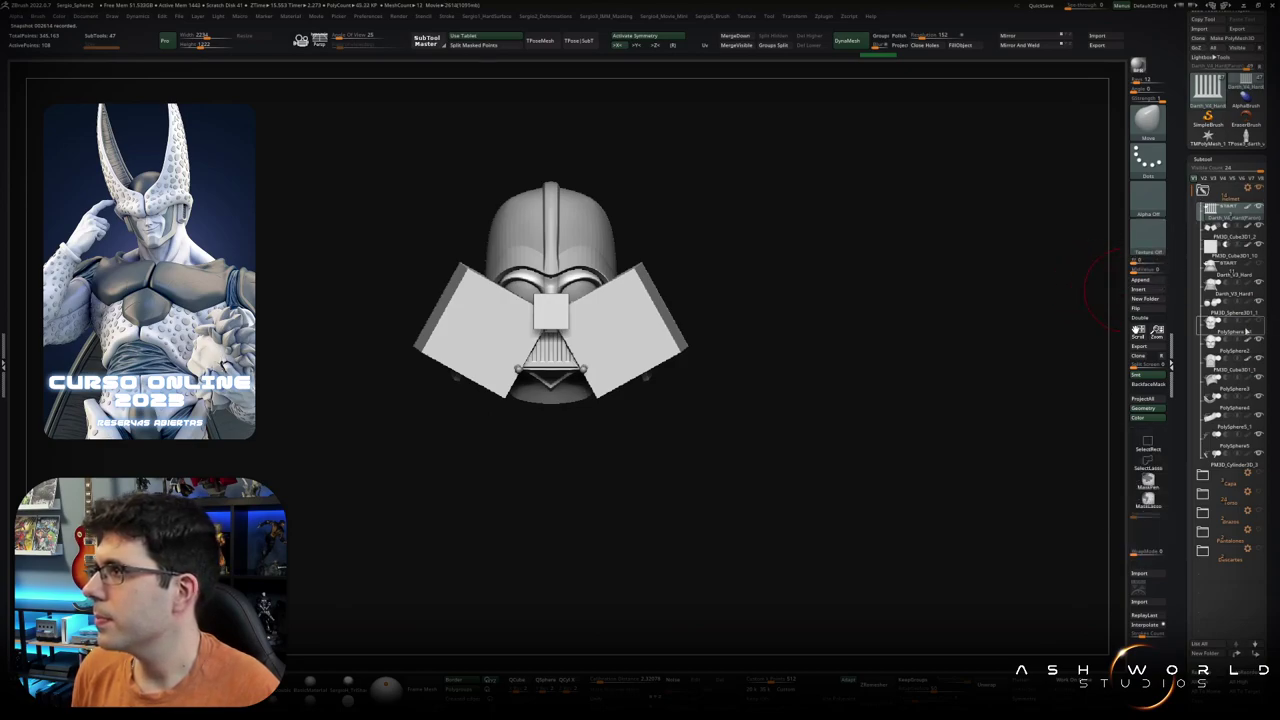
Step: Select the PolySphere1 and Darth_V3_Hard helmet pieces and open the helmet folder's actions
click(1240, 331)
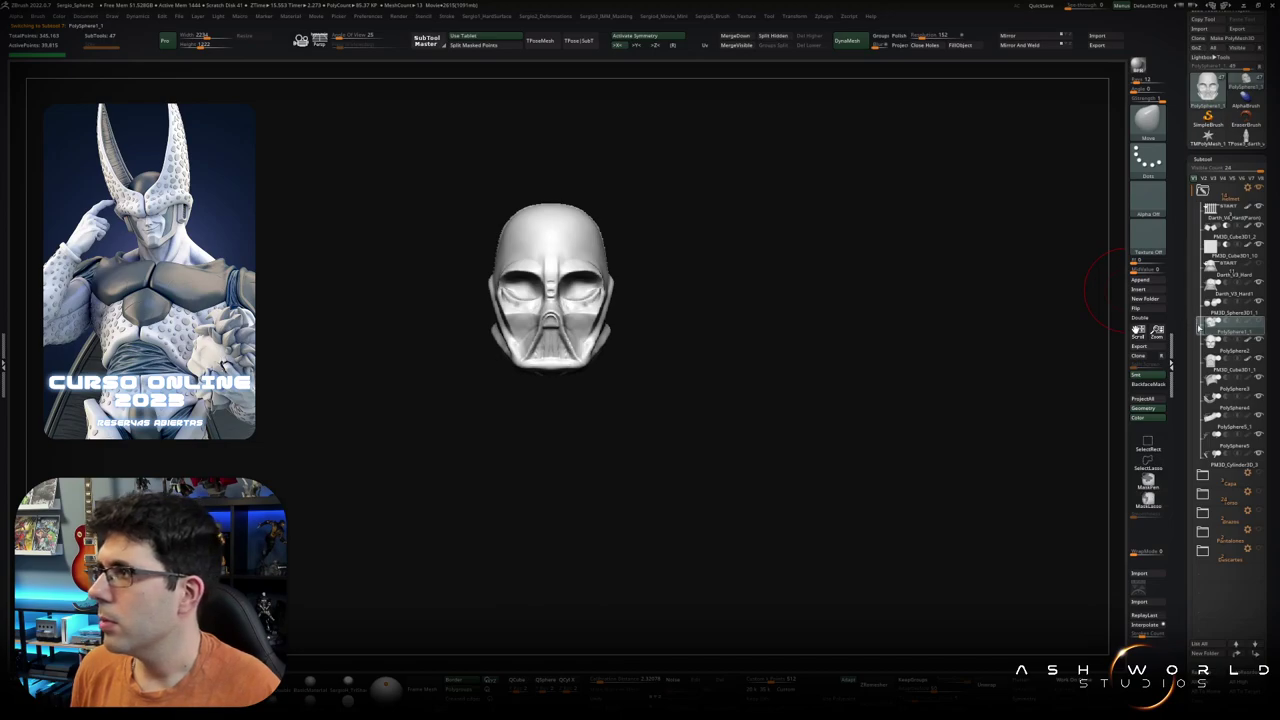
click(1199, 328)
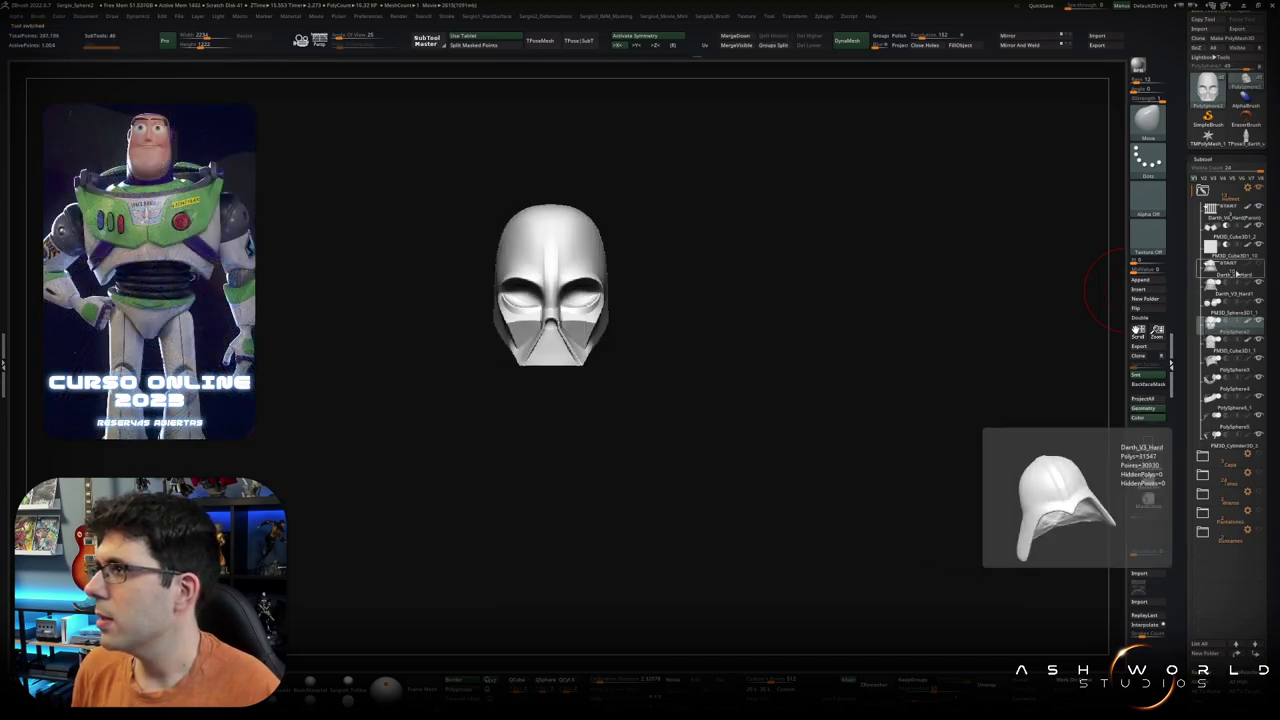
click(1234, 275)
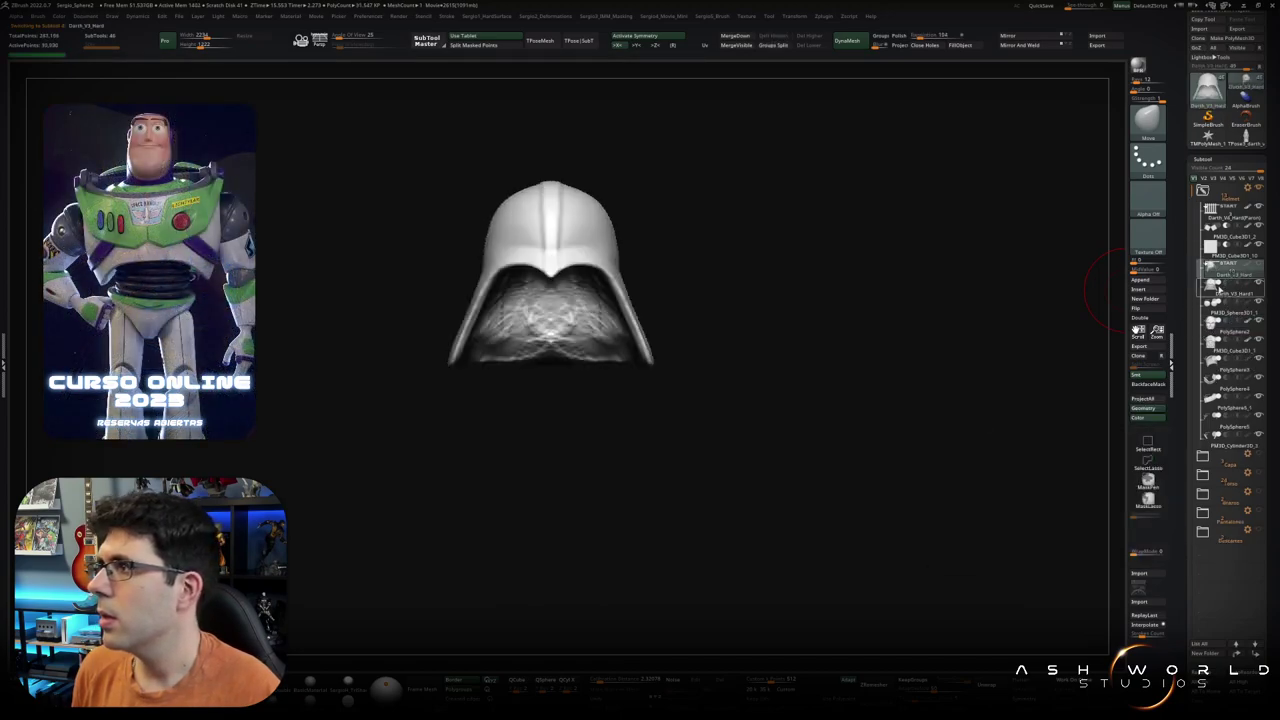
click(1250, 300)
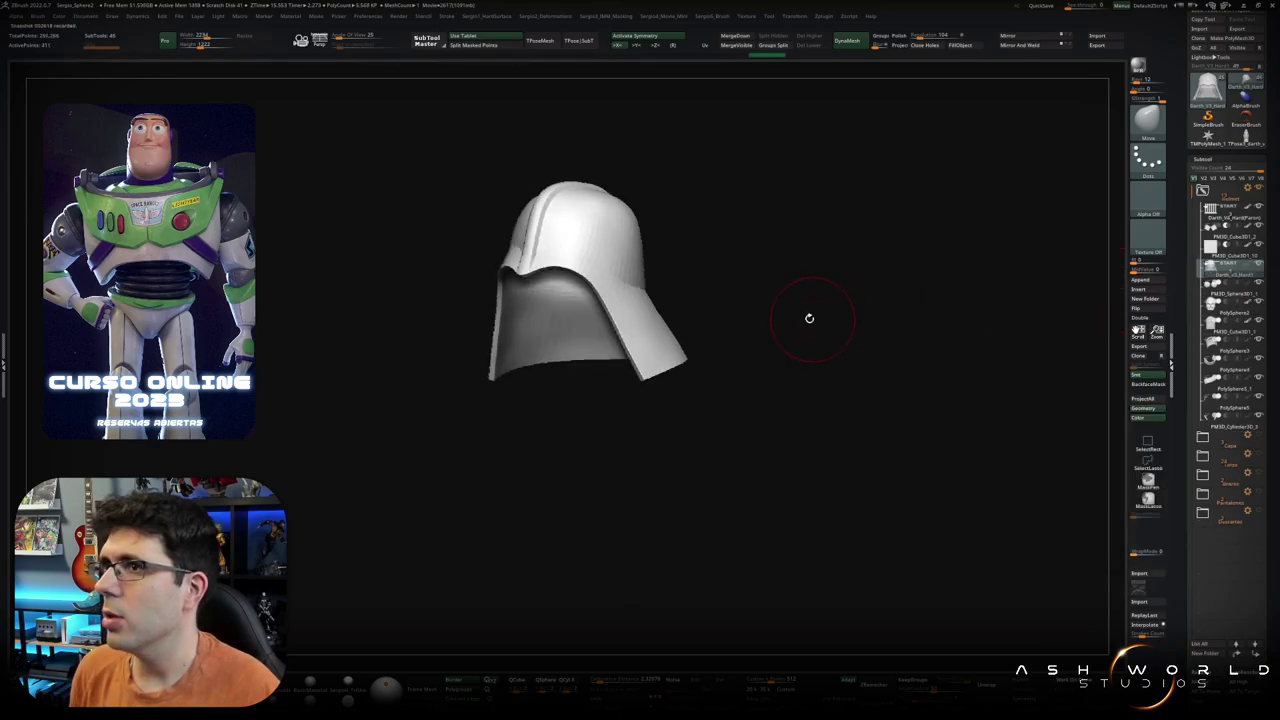
drag(809, 314, 670, 312)
scroll(670, 312, up, 3)
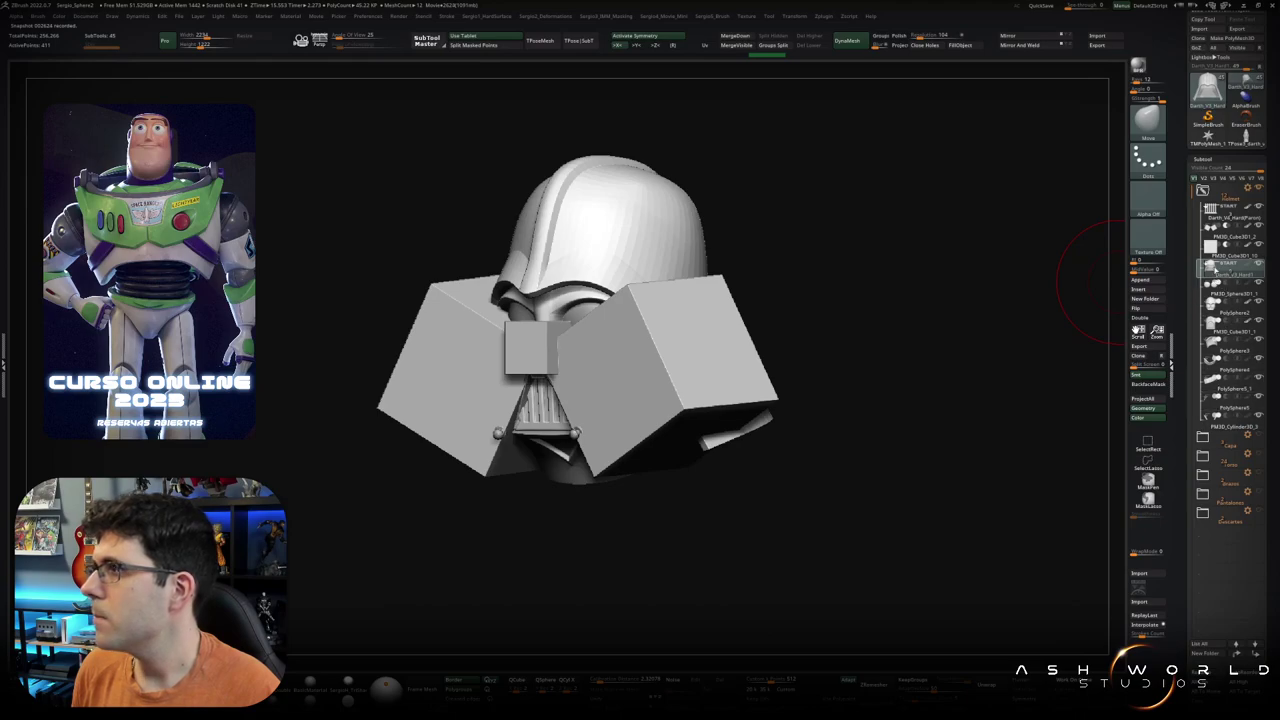
mouse_move(1225, 217)
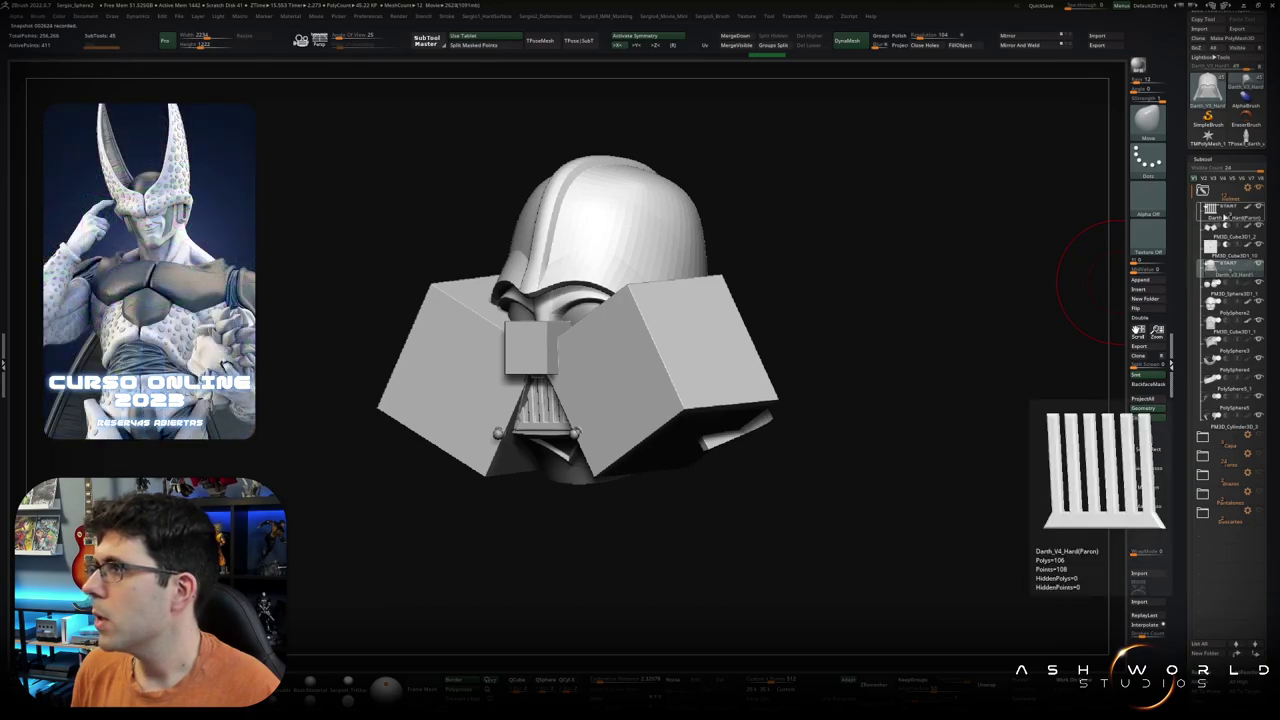
click(1247, 190)
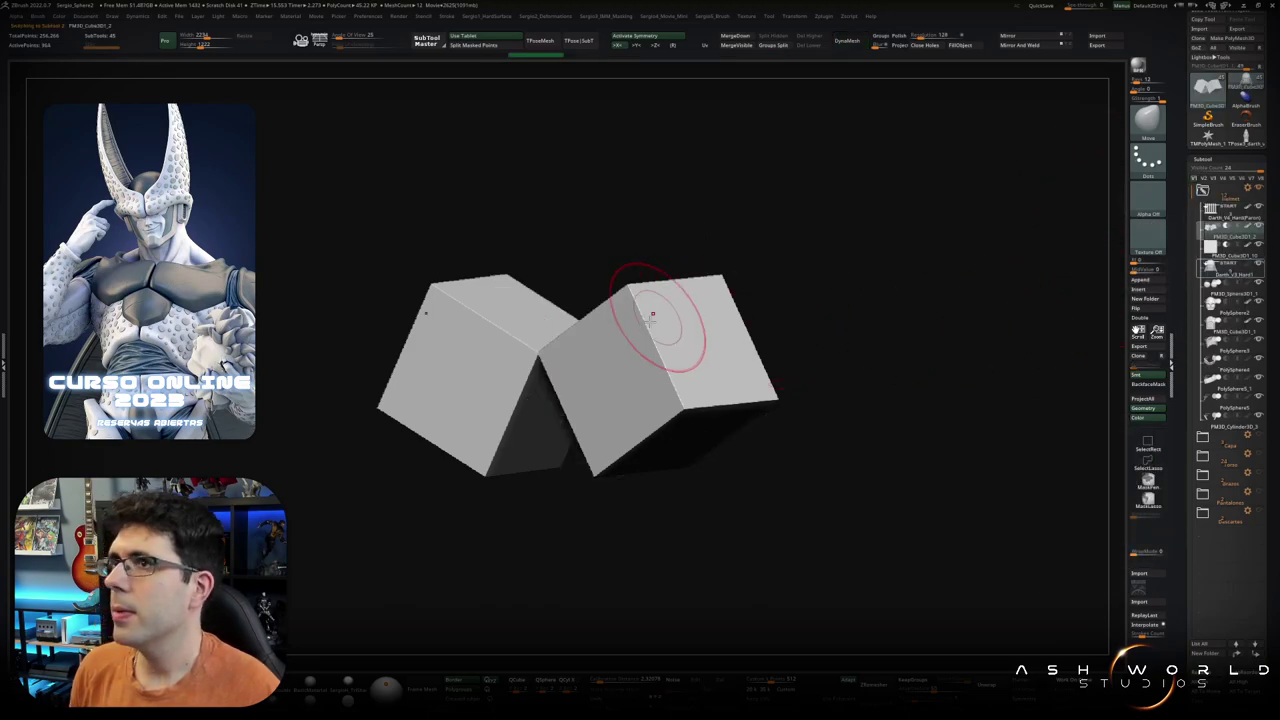
Step: Crease the cubes' polygroup edges with Crease PG and subdivide them with Ctrl+D
mouse_move(651, 314)
mouse_down()
mouse_move(709, 329)
mouse_move(722, 357)
mouse_up()
key(shift+f)
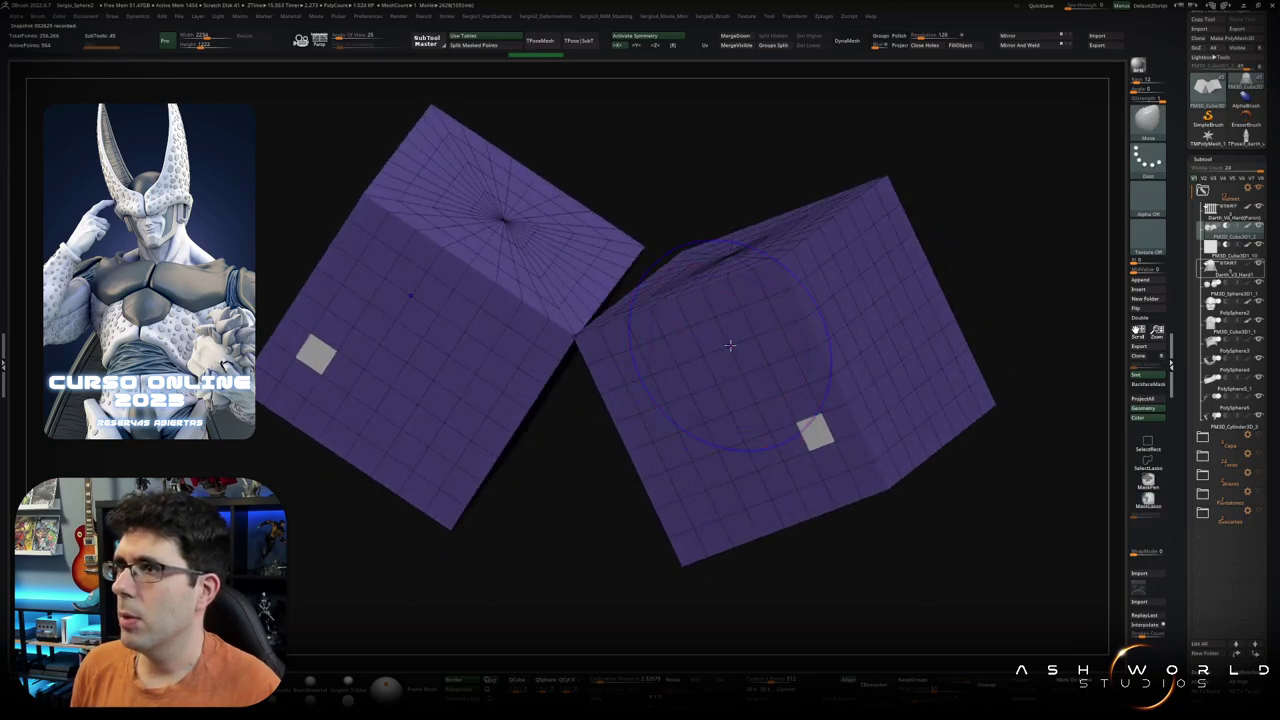
key(h)
click(724, 285)
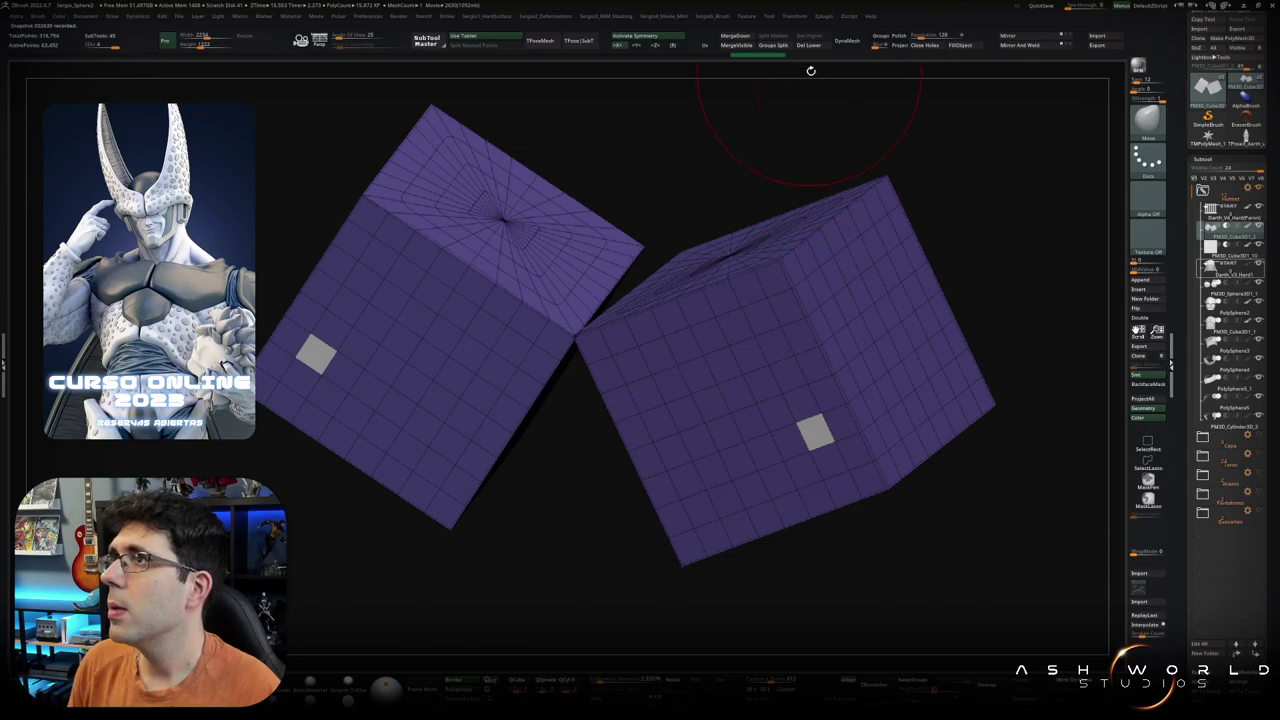
key(ctrl+d)
drag(780, 297, 1216, 290)
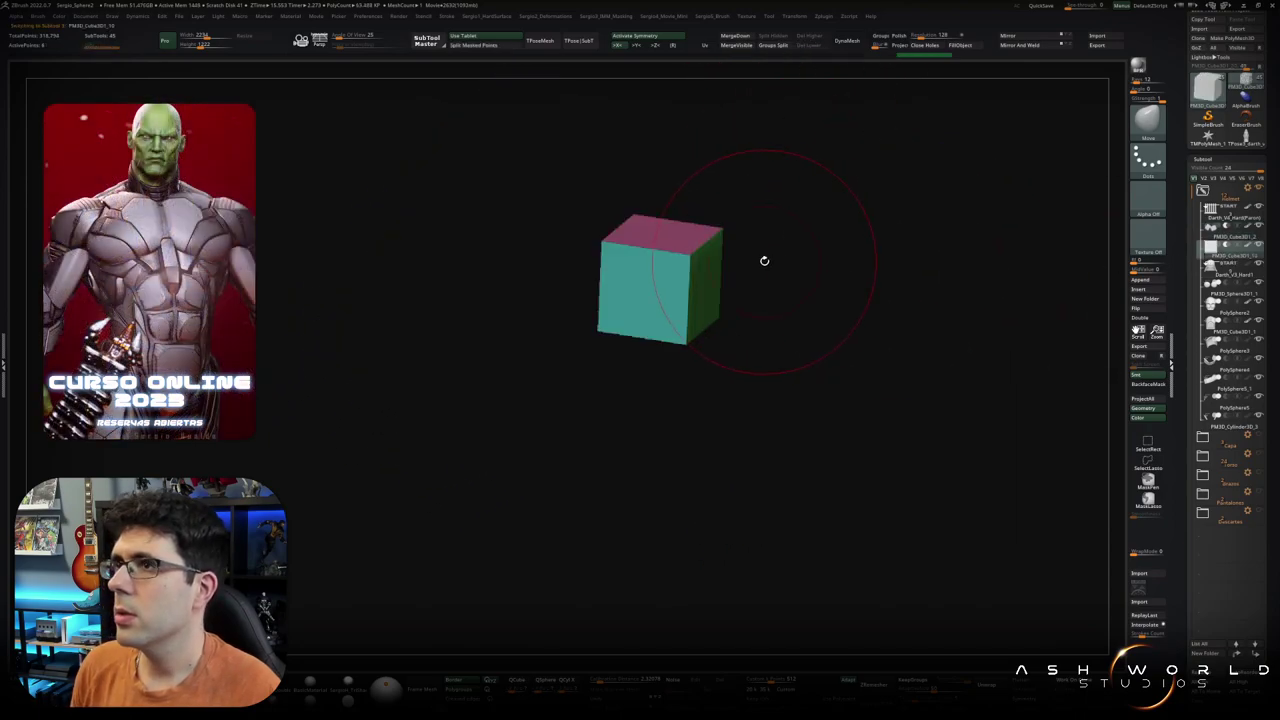
Step: Crease and subdivide the remaining cube, then select the comb-shaped grille piece
key(h)
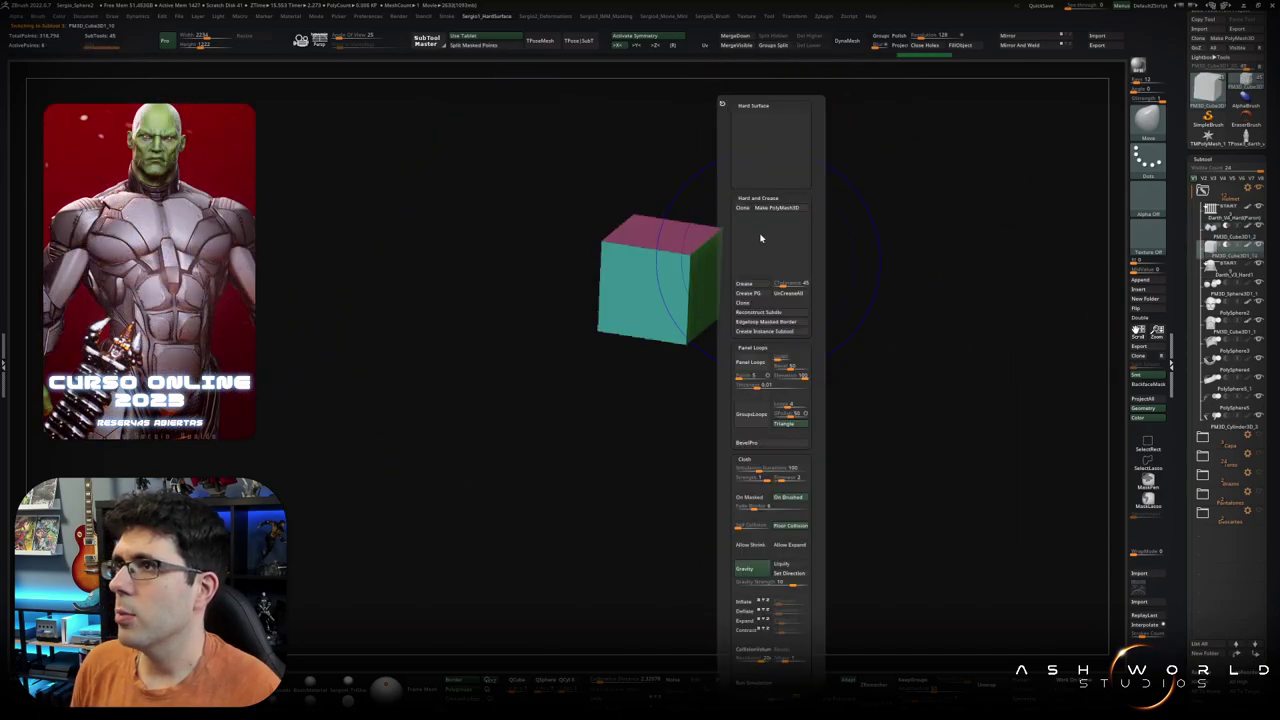
click(758, 283)
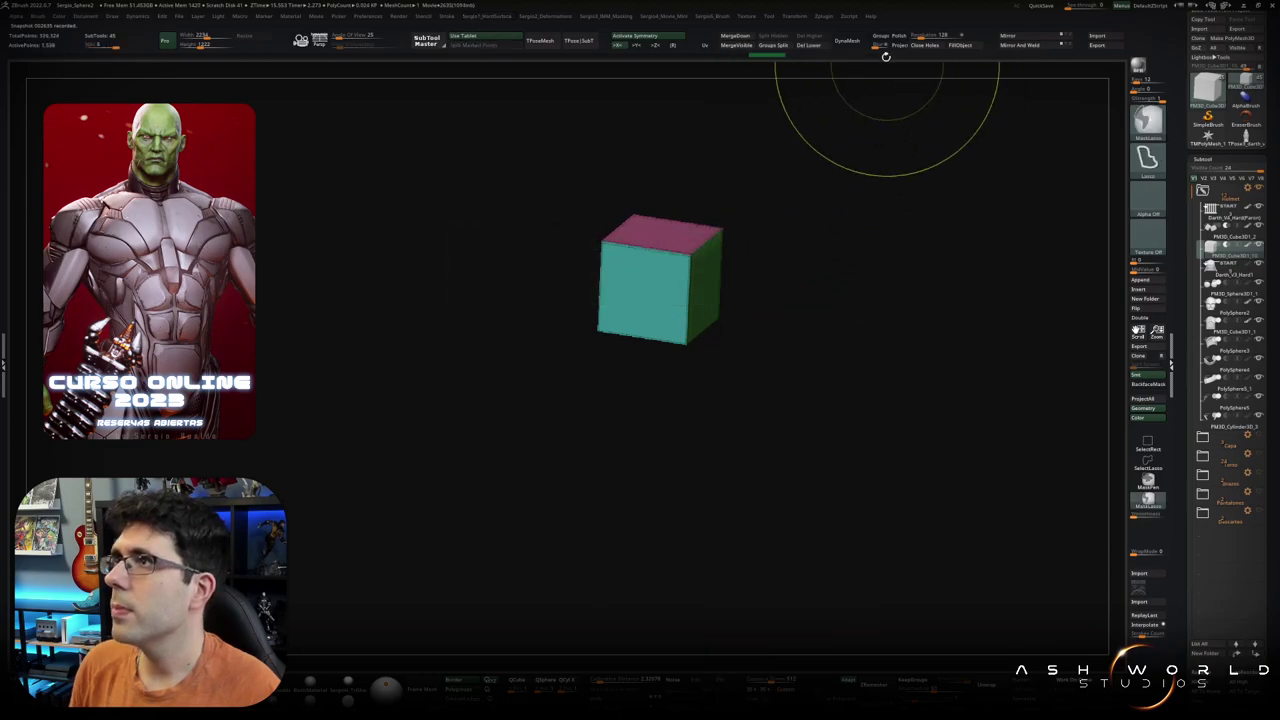
click(822, 45)
key(h)
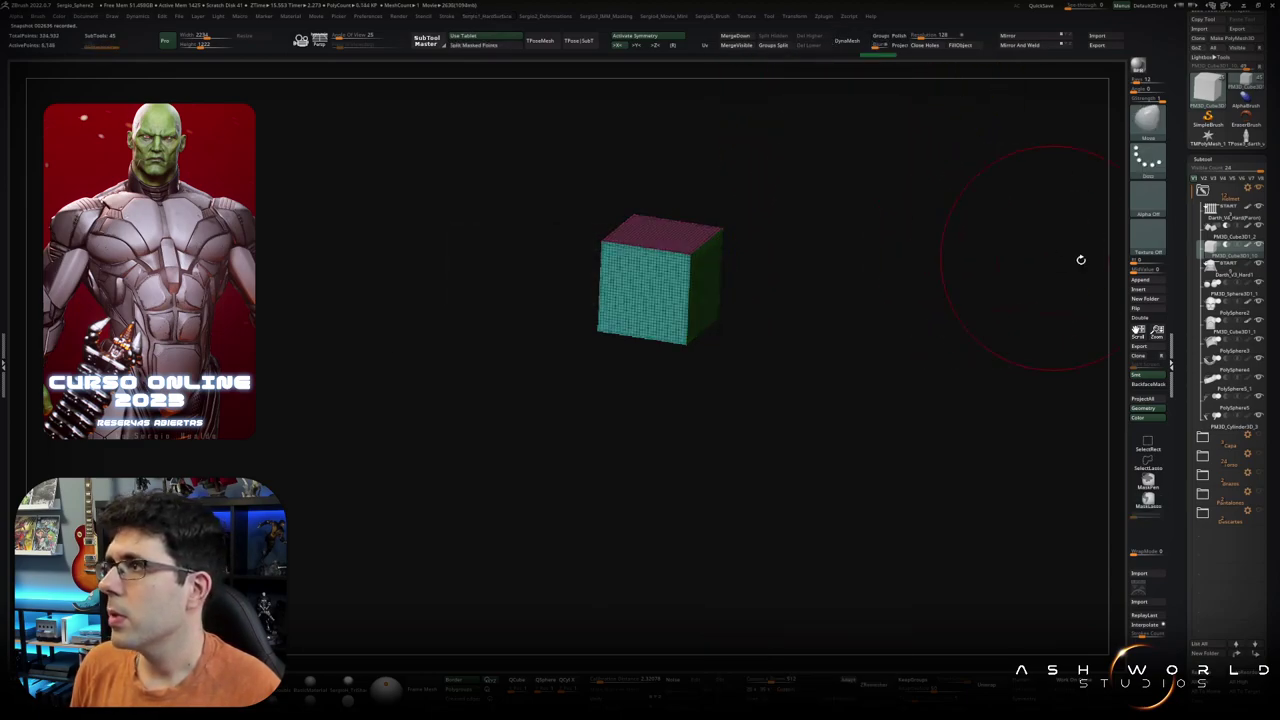
click(1228, 210)
alt+drag(740, 338, 760, 365)
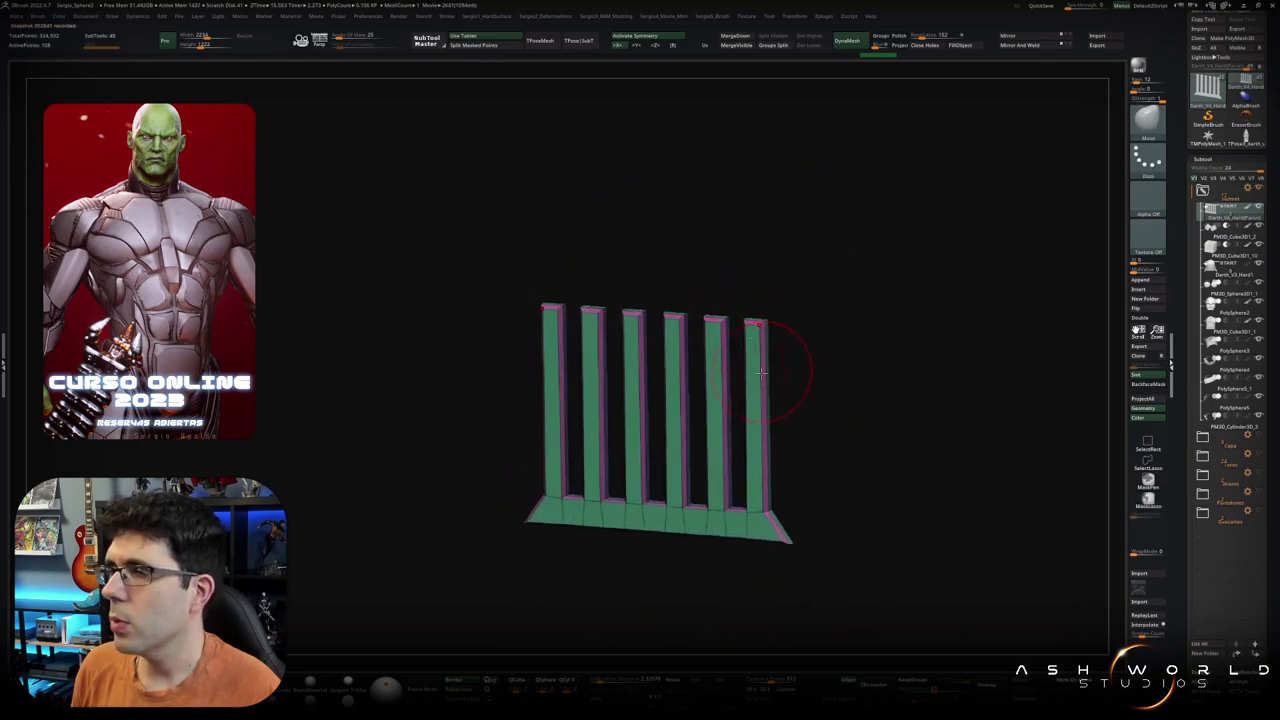
Step: Crease the comb piece's edges from the hard surface menu and orbit to its inner faces
key(space)
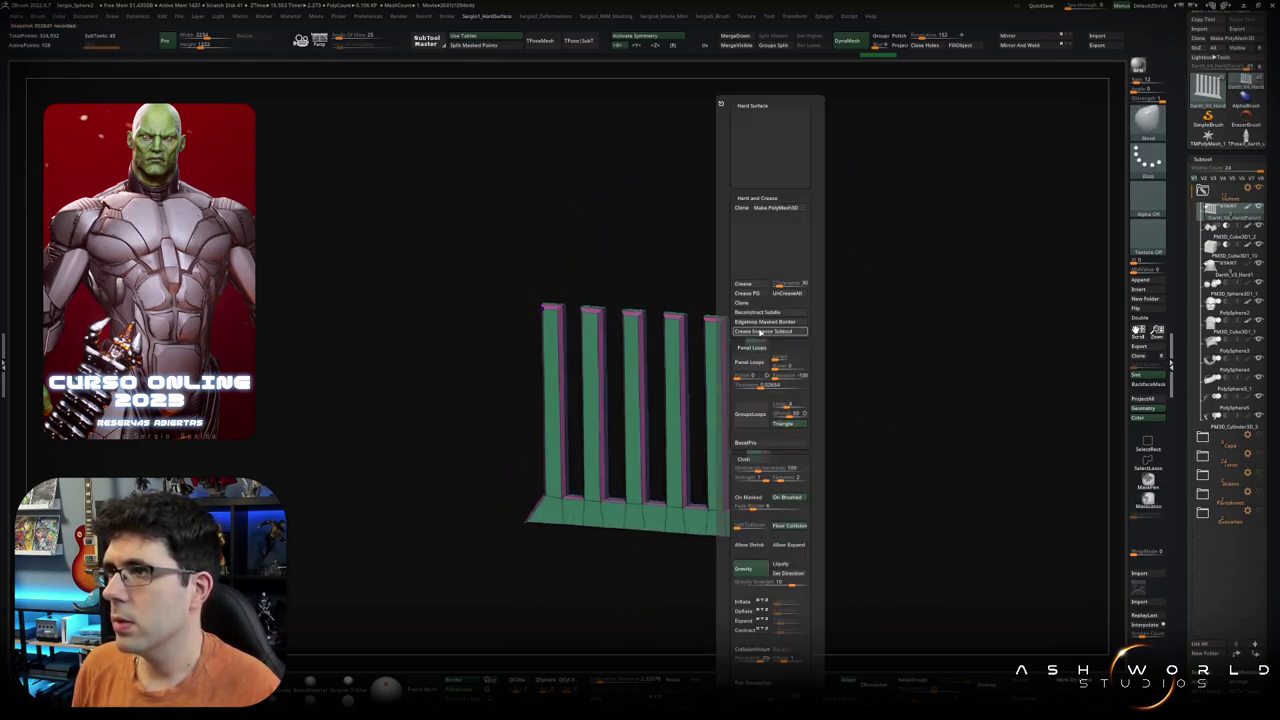
click(757, 286)
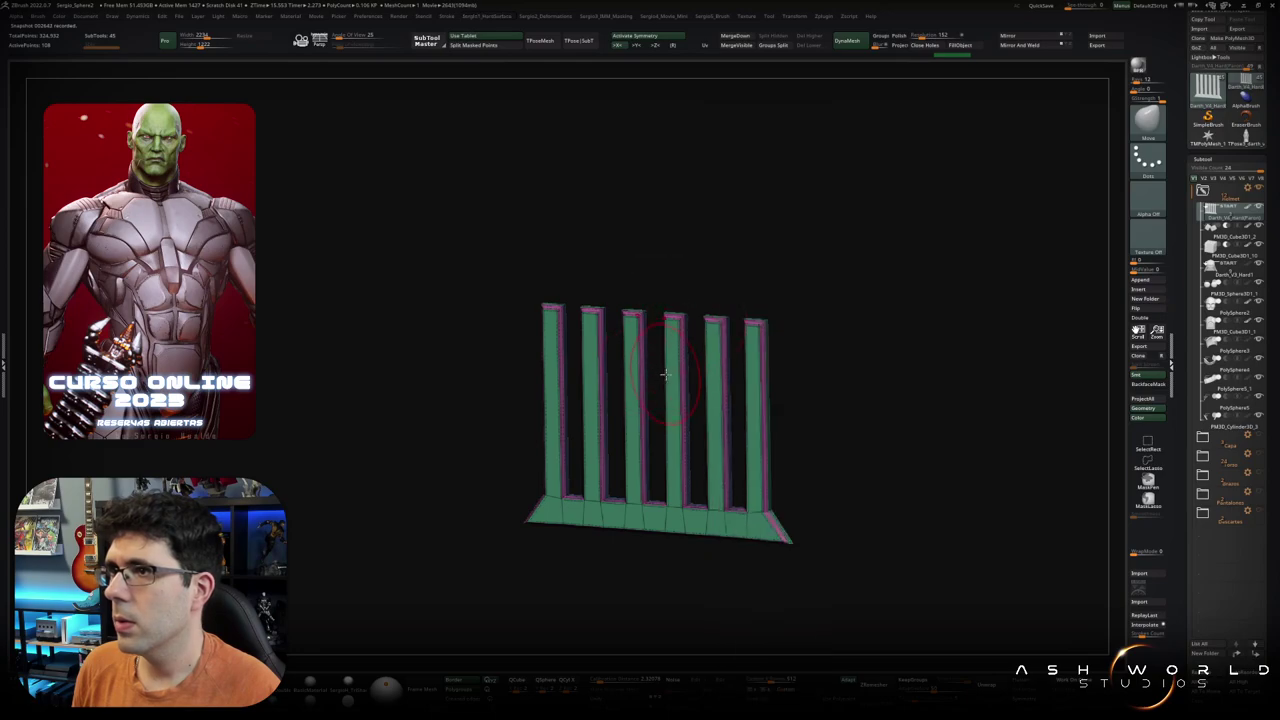
scroll(714, 402, up, 3)
scroll(800, 551, up, 2)
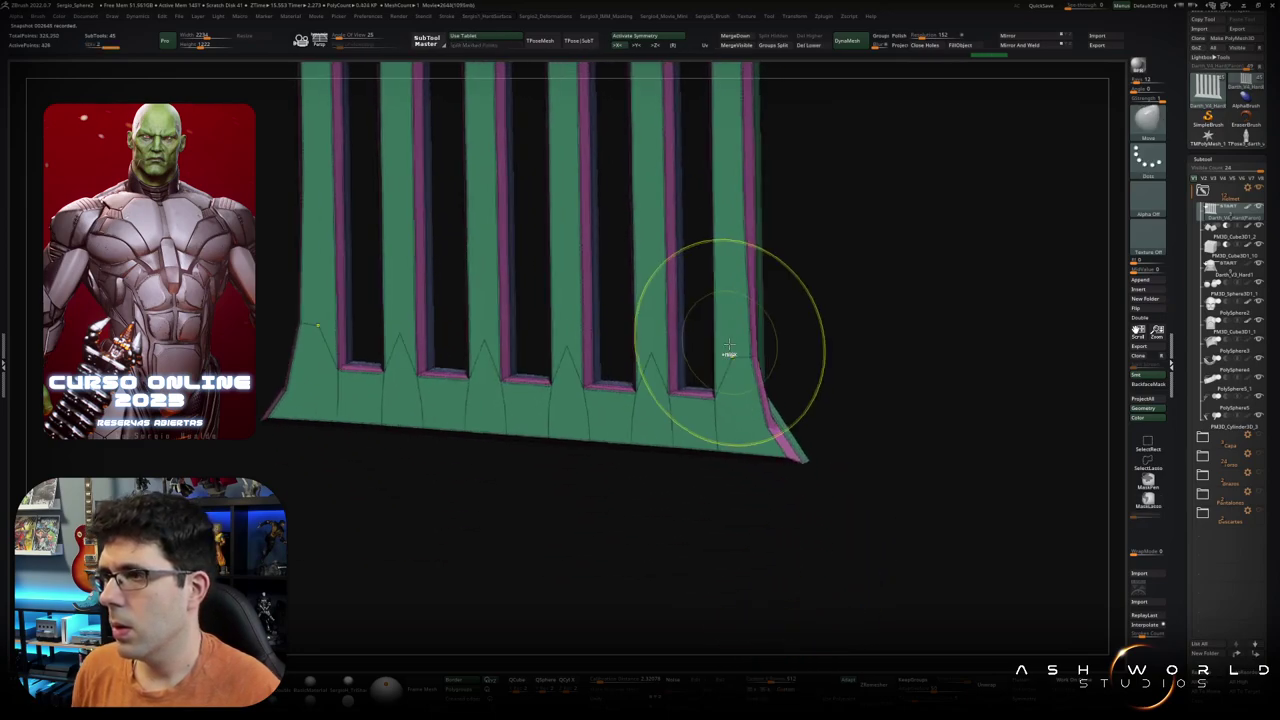
scroll(729, 349, up, 2)
scroll(786, 443, up, 1)
right_drag(744, 461, 643, 452)
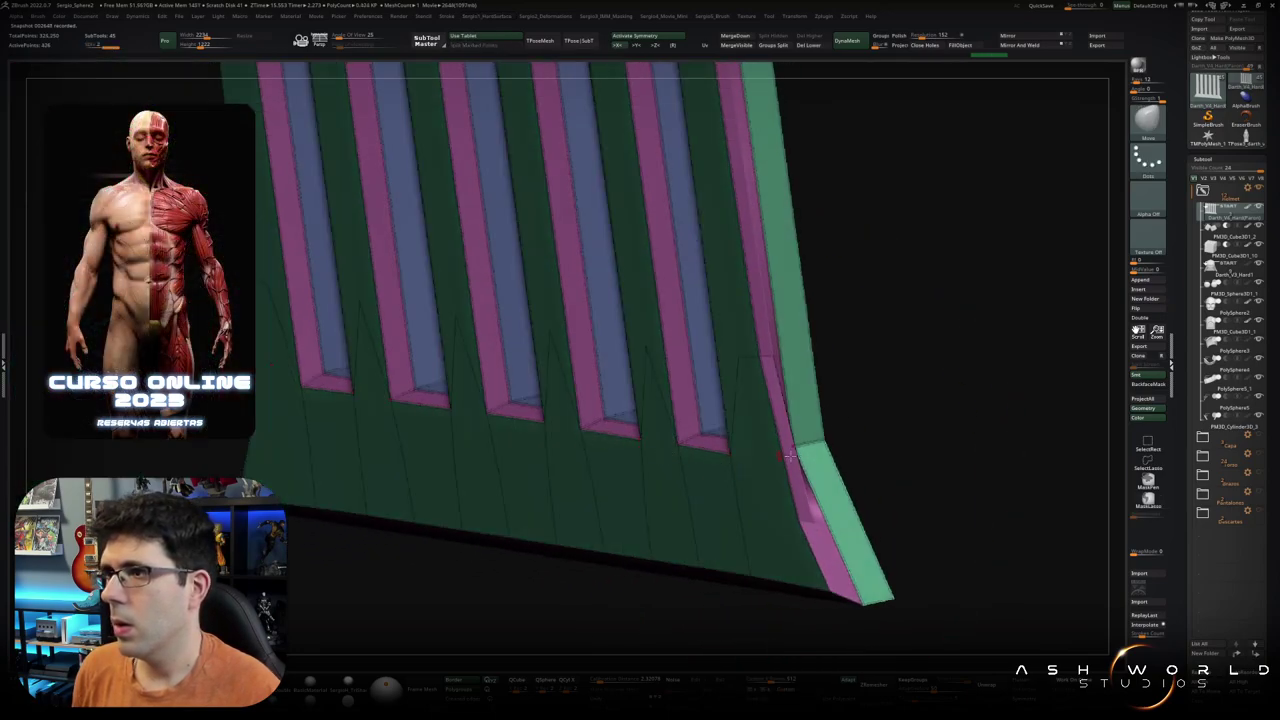
Step: Crease complete edge loops on the bars with ZModeler's EdgeLoop Complete action
key(b)
key(z)
key(m)
key(space)
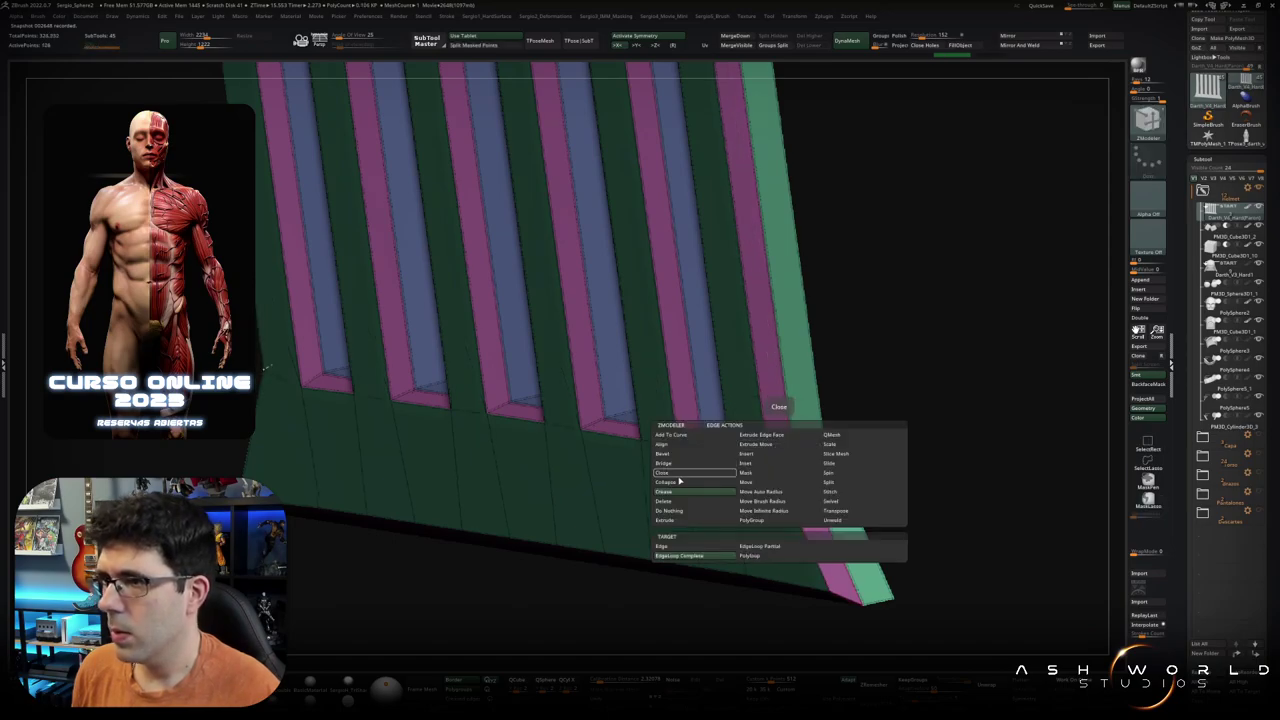
click(679, 555)
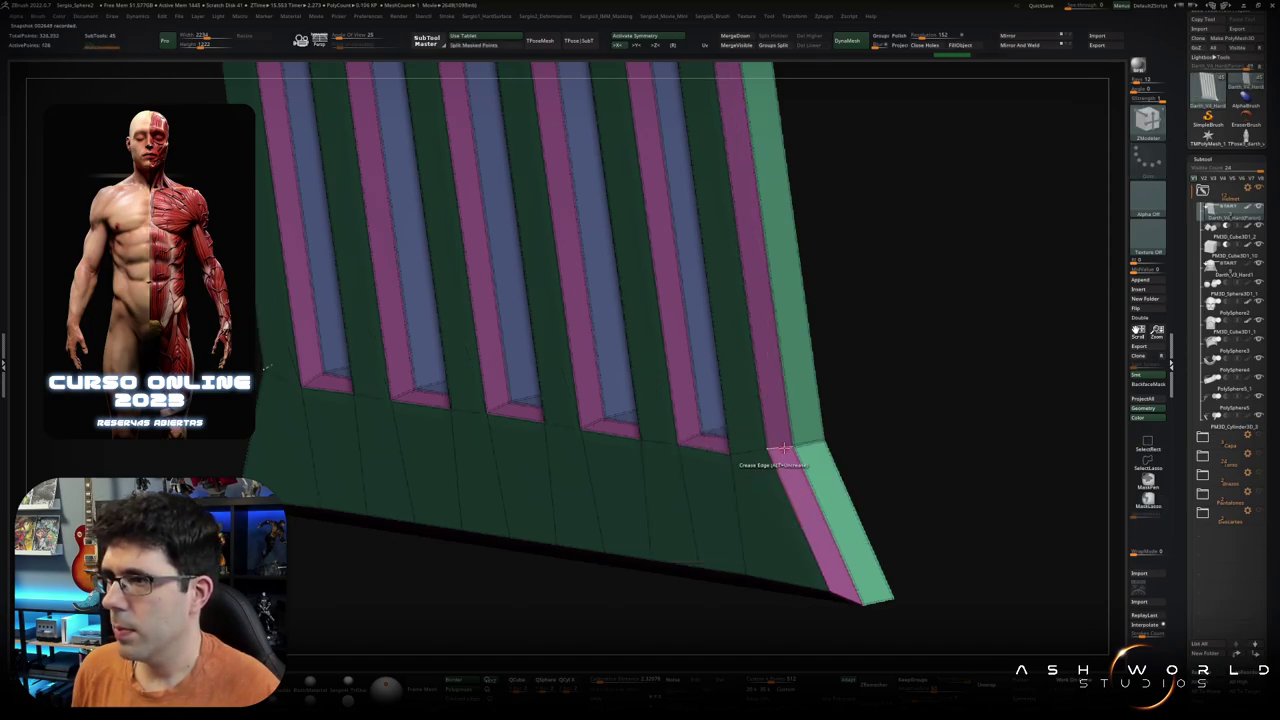
shift+drag(762, 460, 762, 273)
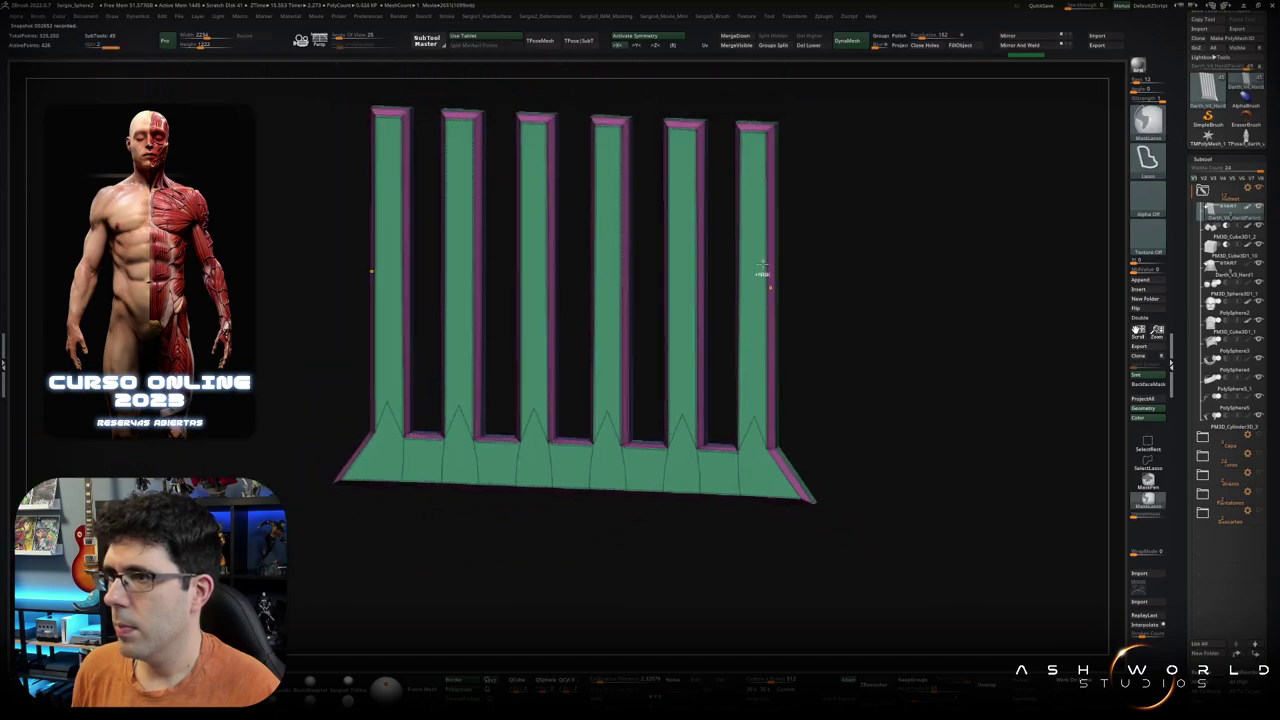
key(shift+f)
mouse_move(749, 394)
ctrl+right_down()
mouse_move(720, 400)
mouse_move(709, 449)
mouse_move(735, 416)
mouse_move(729, 428)
ctrl+right_up()
key(shift+f)
key(shift+f)
Step: Preview the bars with Dynamic Subdiv on and off to check edge sharpness
key(b)
key(z)
key(m)
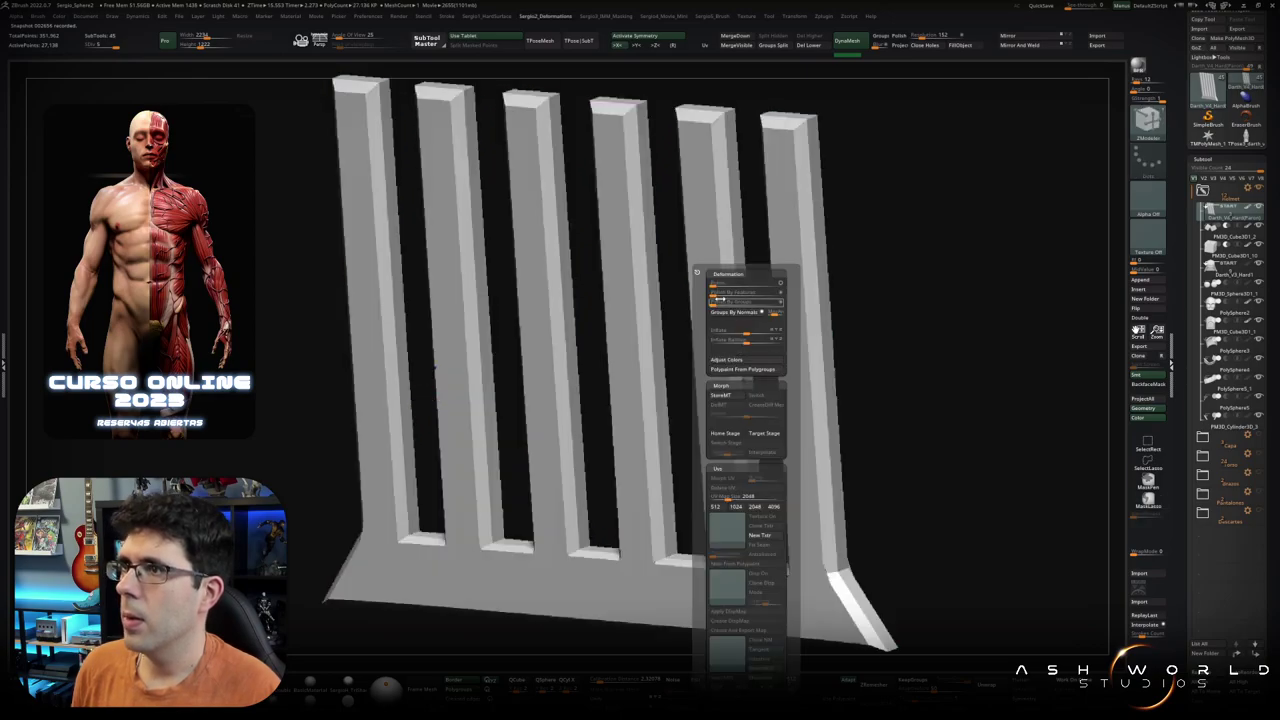
key(d)
right_drag(718, 330, 737, 386)
key(shift+d)
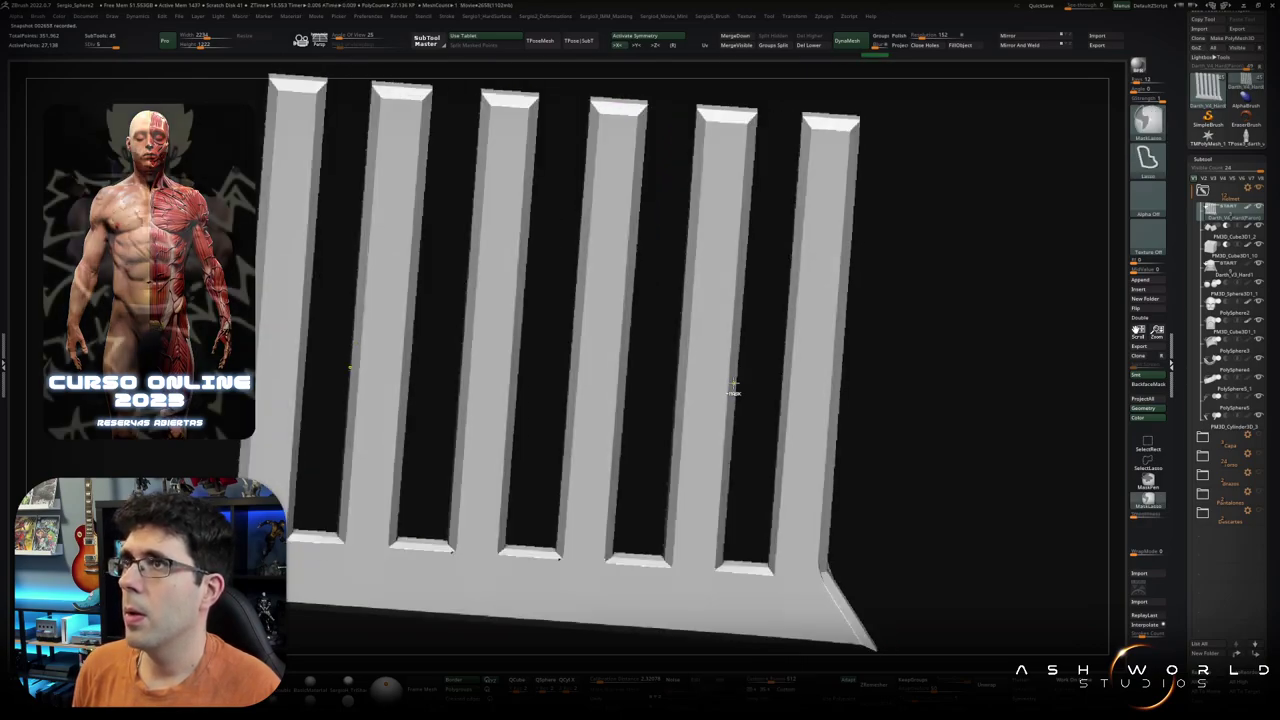
key(space)
key(d)
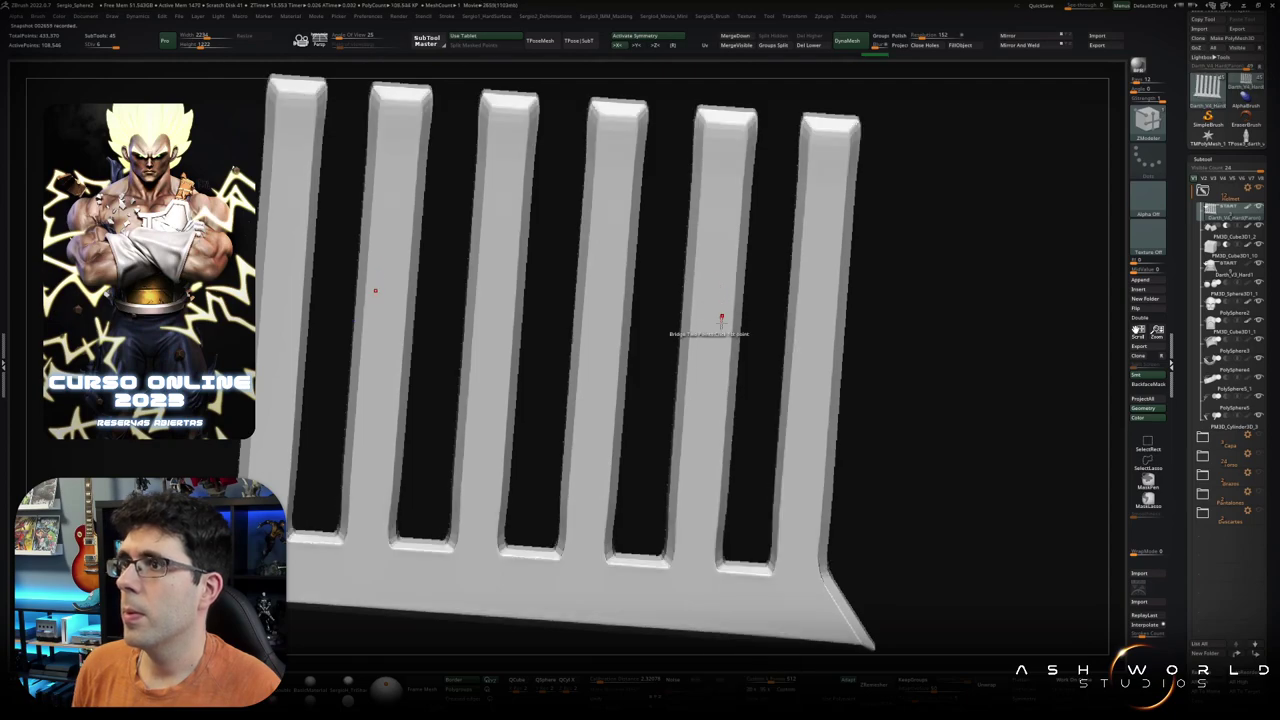
mouse_move(721, 320)
ctrl+right_down()
mouse_move(720, 251)
mouse_move(717, 412)
ctrl+right_up()
Step: Turn off Dynamic Subdiv and toggle the wireframe to verify the creased edges
key(shift+d)
key(shift+f)
alt+right_drag(783, 290, 789, 197)
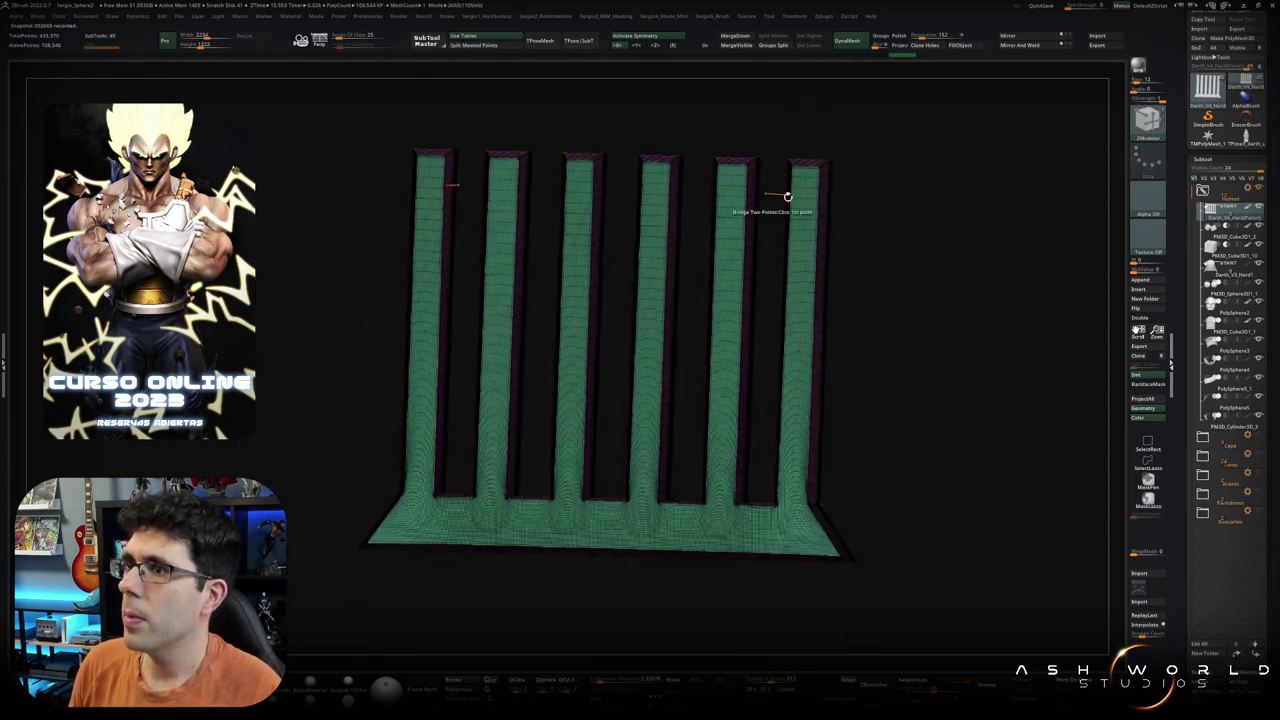
key(shift+f)
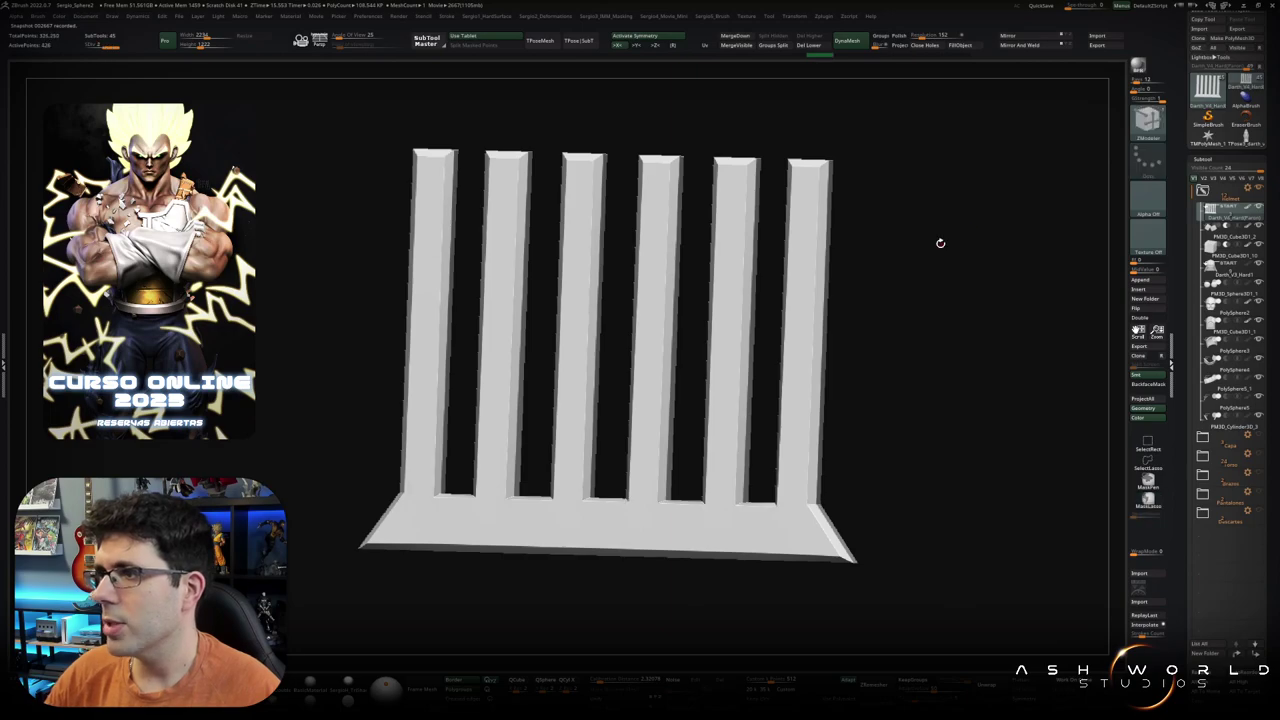
key(shift+f)
key(ctrl)
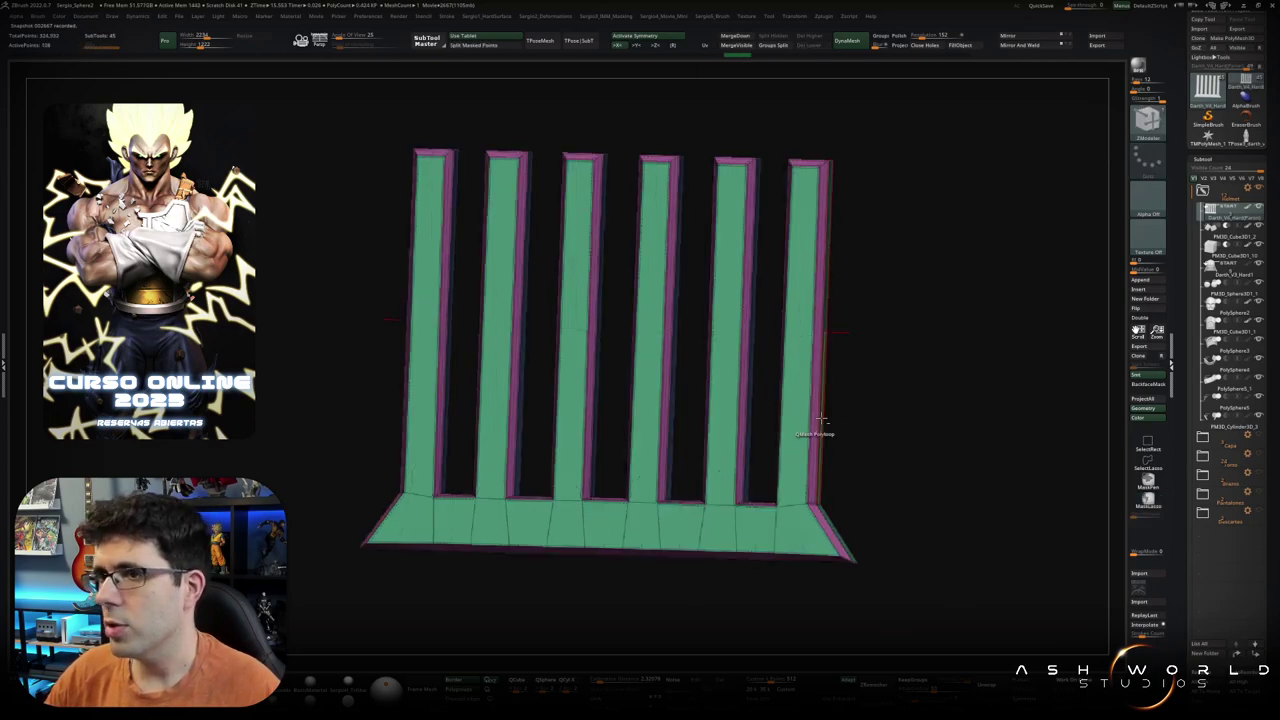
ctrl+right_drag(850, 398, 830, 420)
Step: Run Reconstruct Subdiv three times on the two-cube subtool
click(1215, 228)
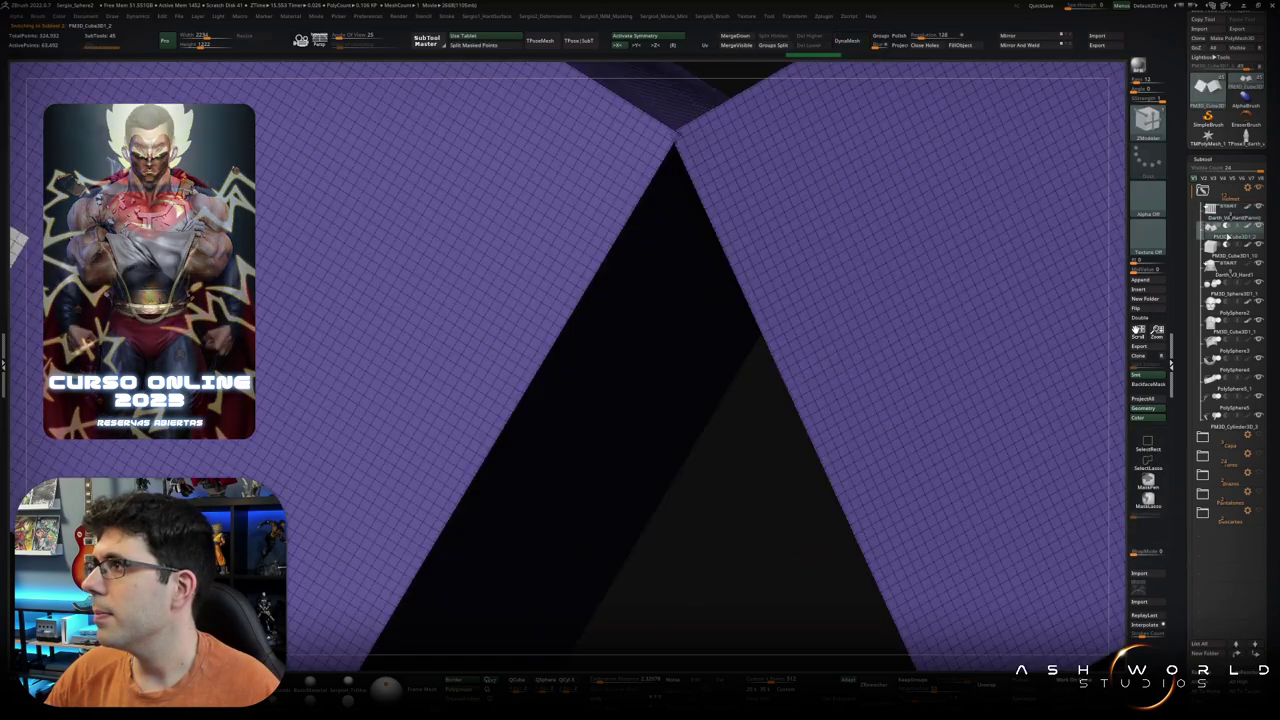
key(f)
right_drag(819, 285, 646, 240)
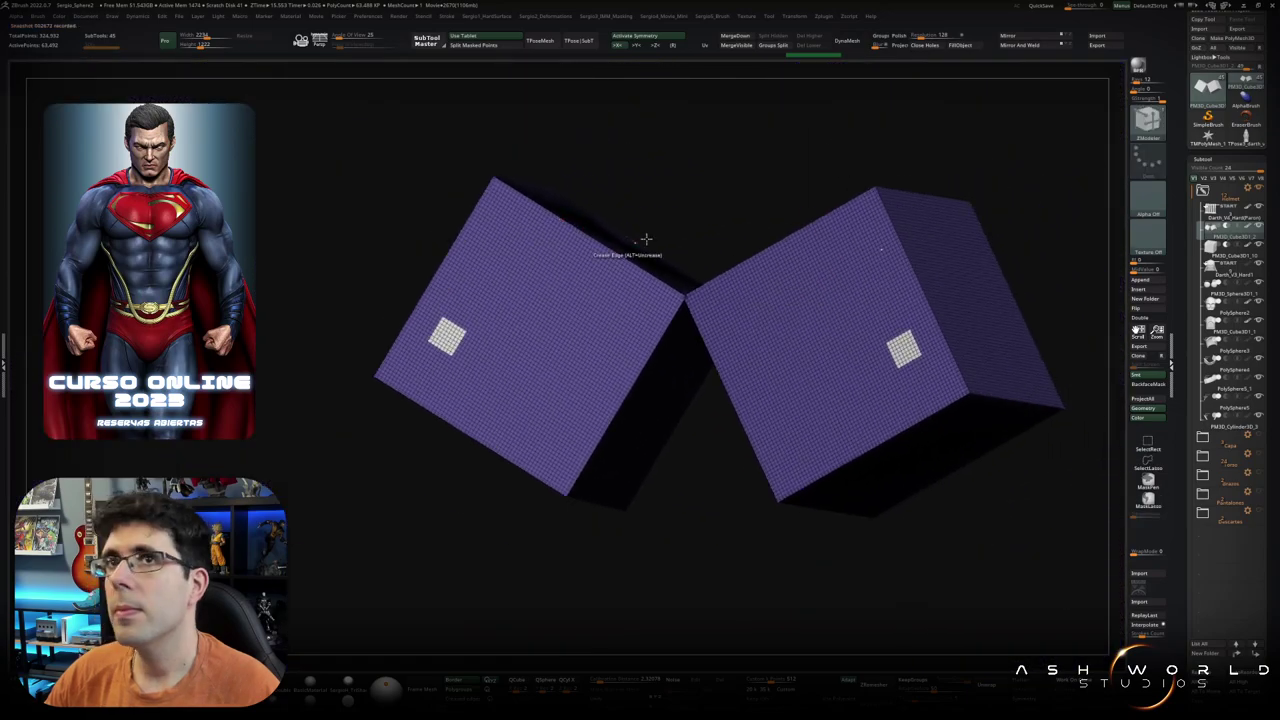
key(space)
key(shift+space)
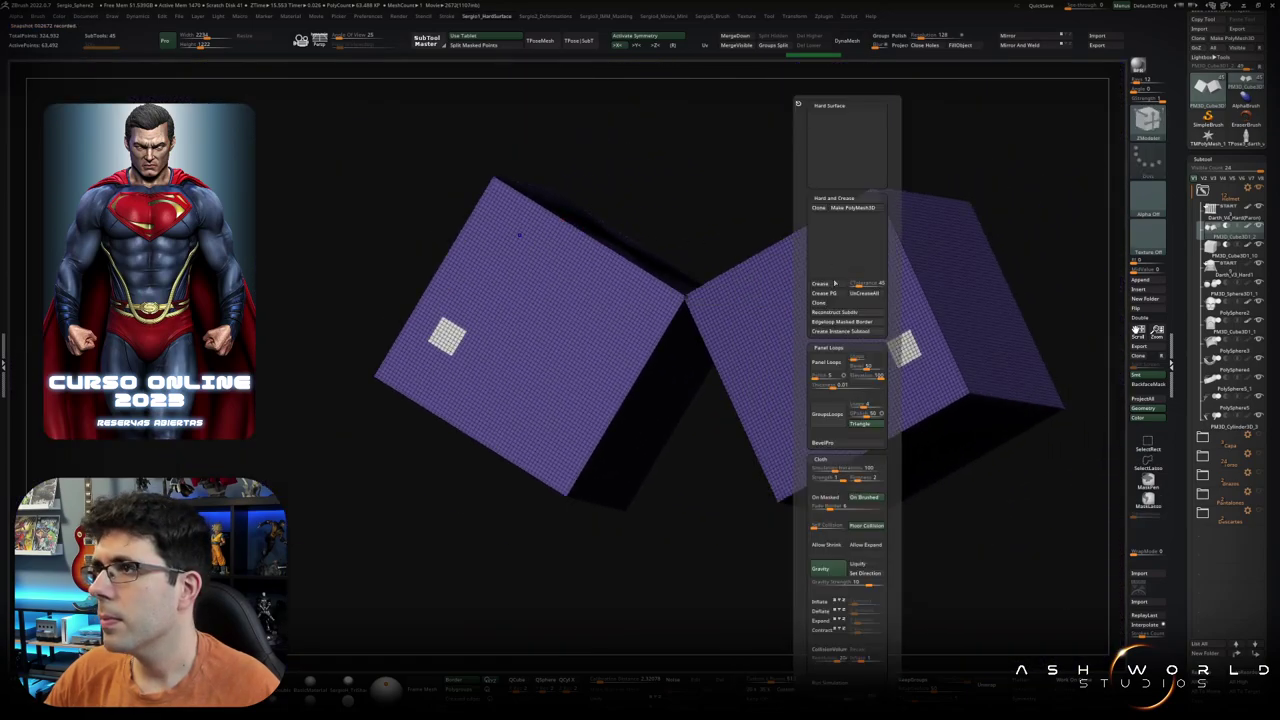
click(843, 318)
key(shift+space)
click(845, 318)
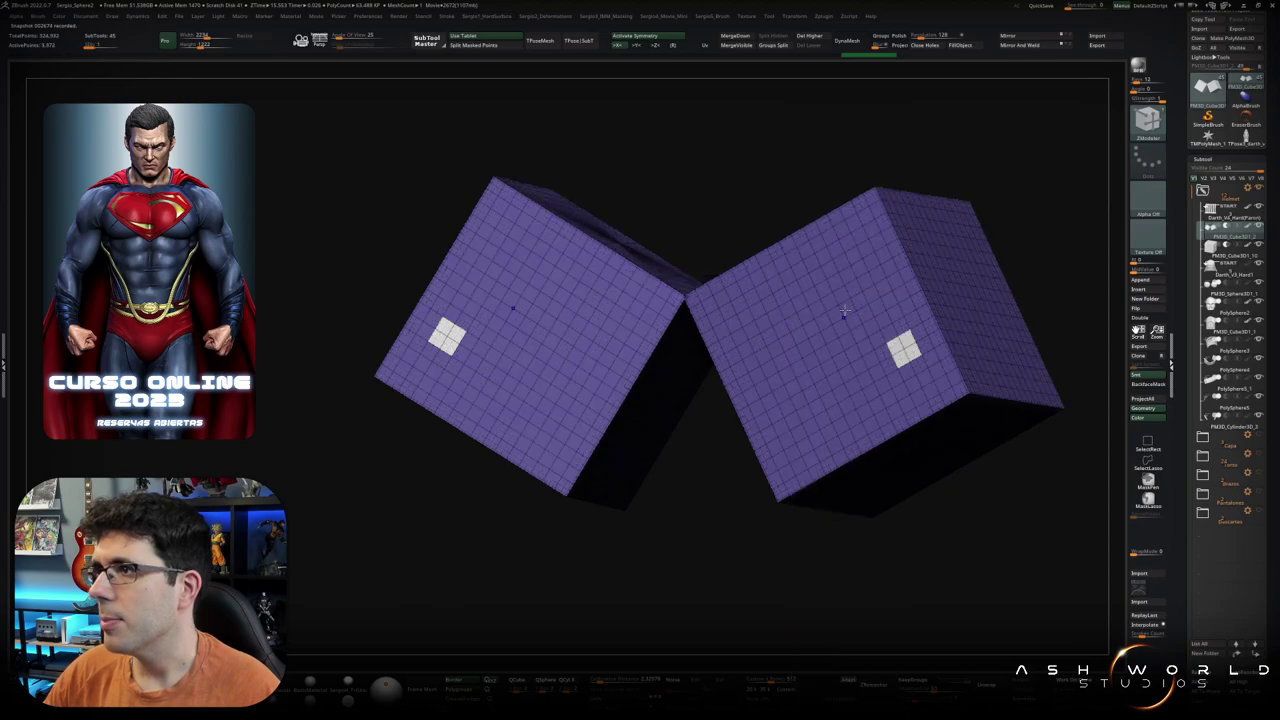
key(shift+space)
click(845, 318)
key(shift+space)
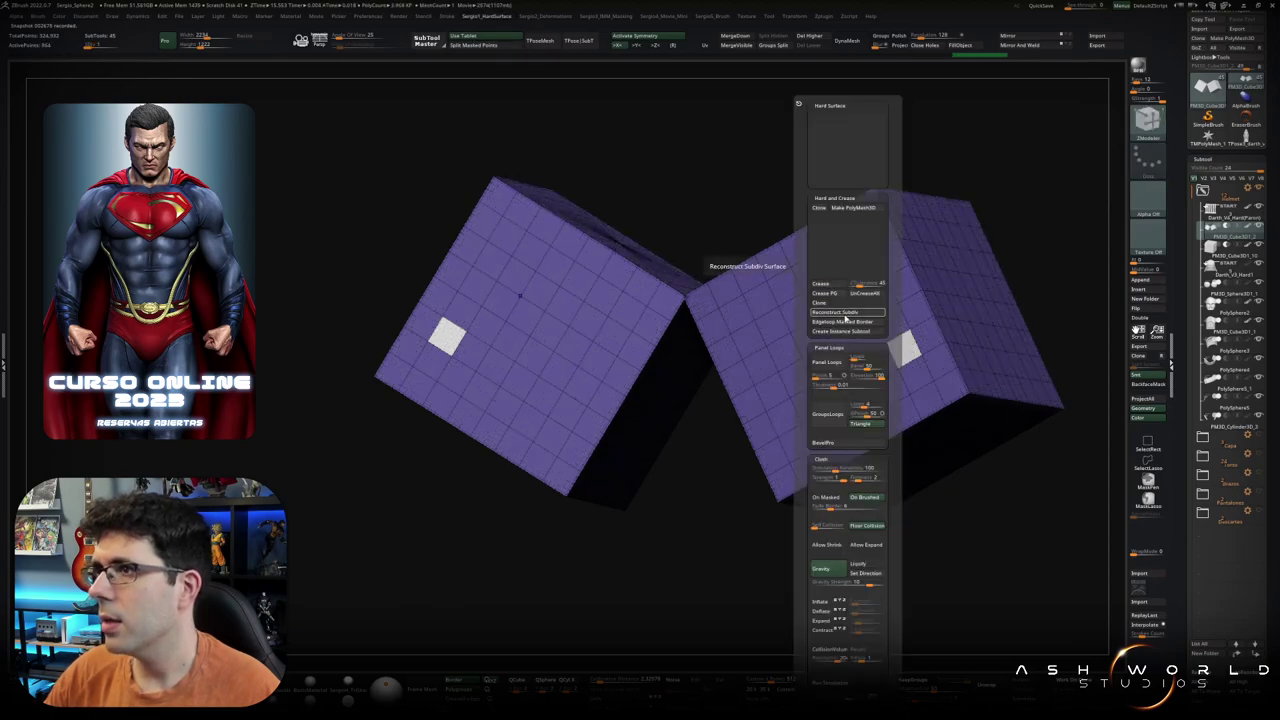
Step: Clone the cube into a test tool and reconstruct it down to a 2x2 grid
click(840, 302)
key(shift+space)
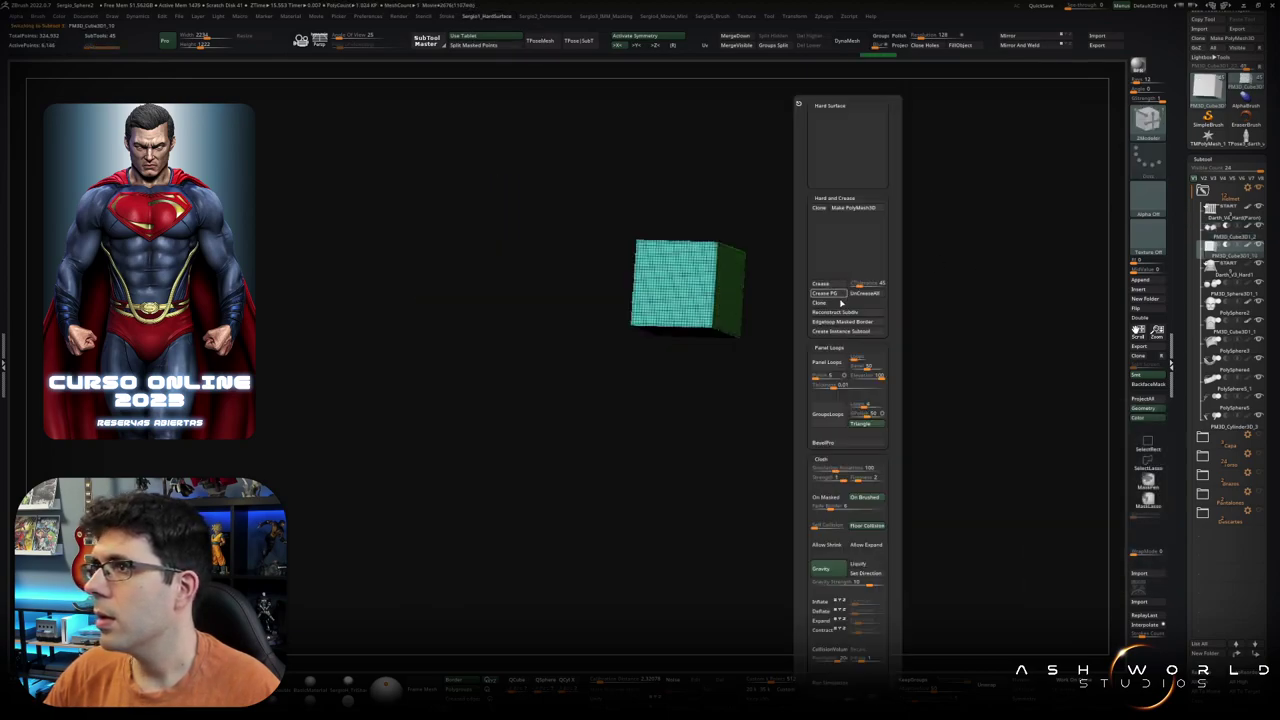
click(840, 313)
key(shift+space)
click(840, 314)
key(shift+space)
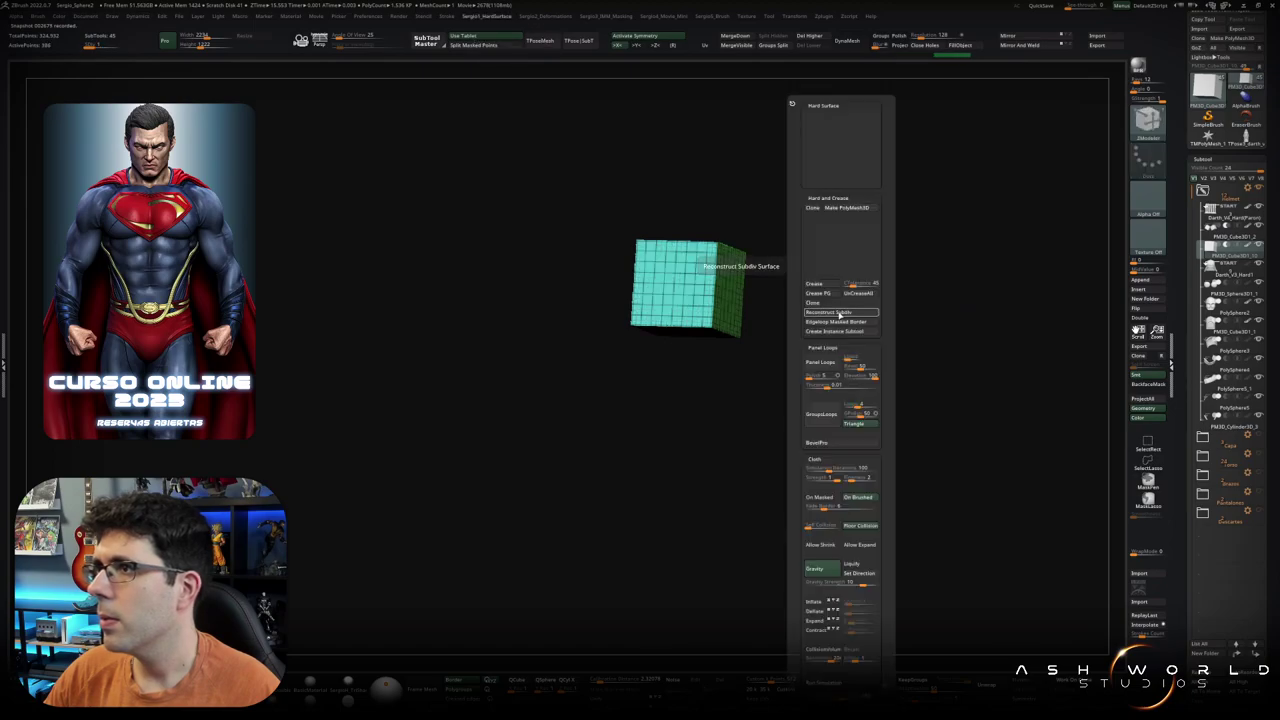
click(840, 314)
key(shift+space)
click(840, 314)
key(shift+space)
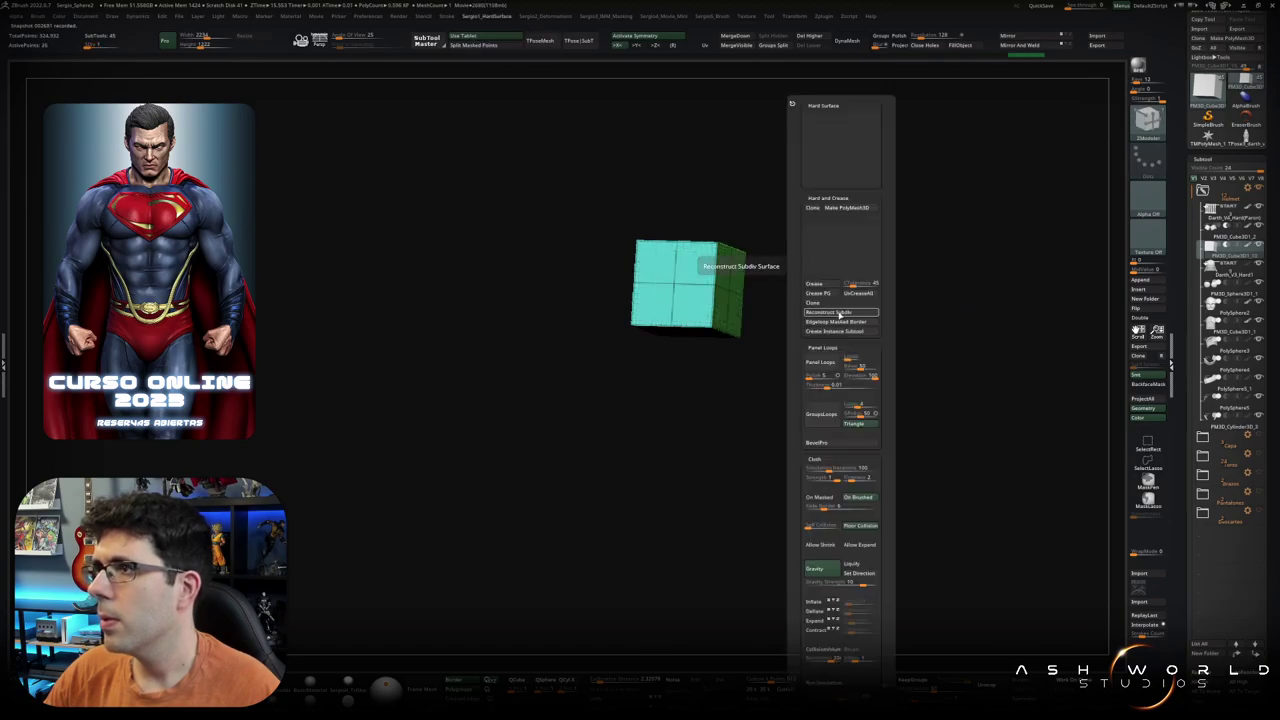
key(d)
key(d)
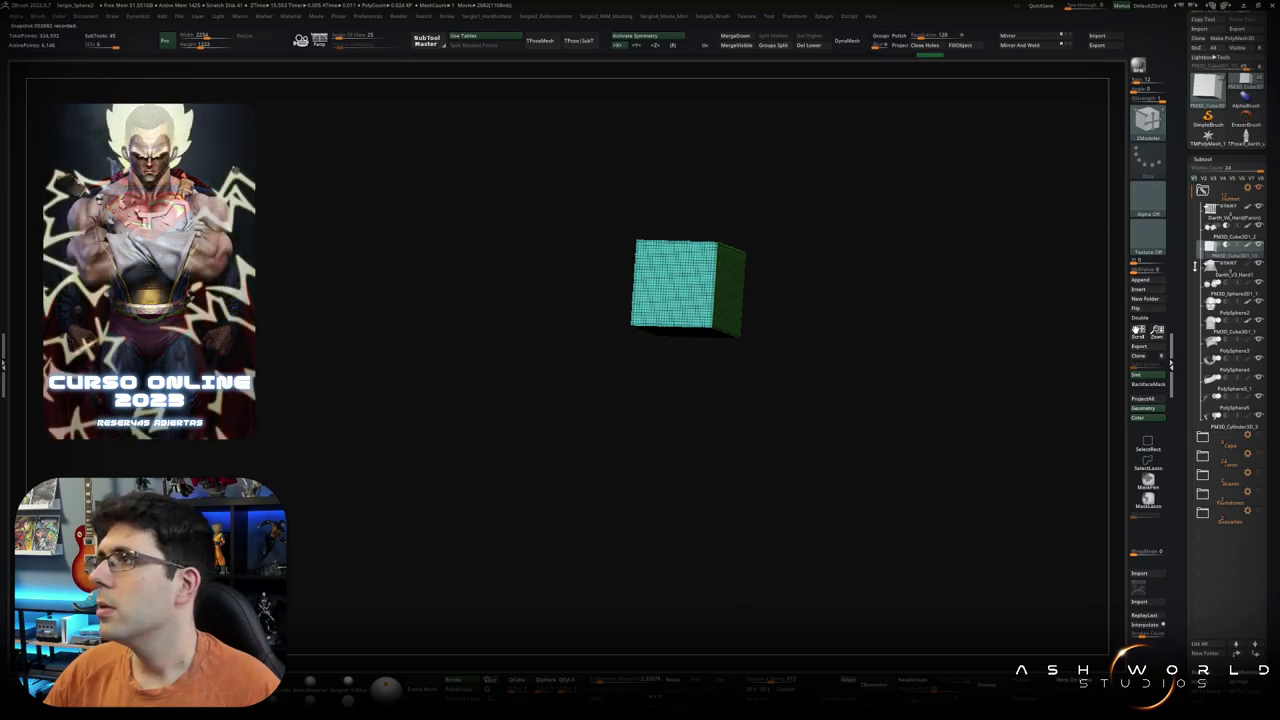
Step: Delete higher subdivision levels on the two-cube subtool and divide the test cube twice more
click(1220, 230)
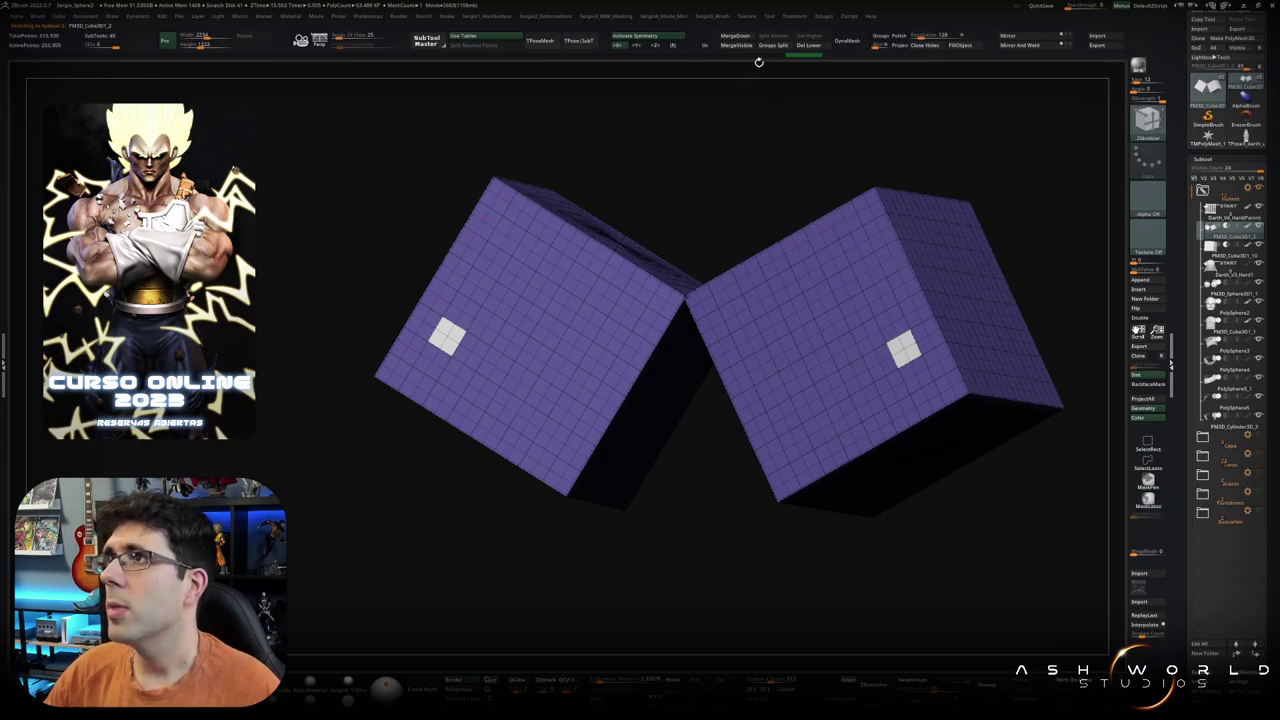
click(808, 45)
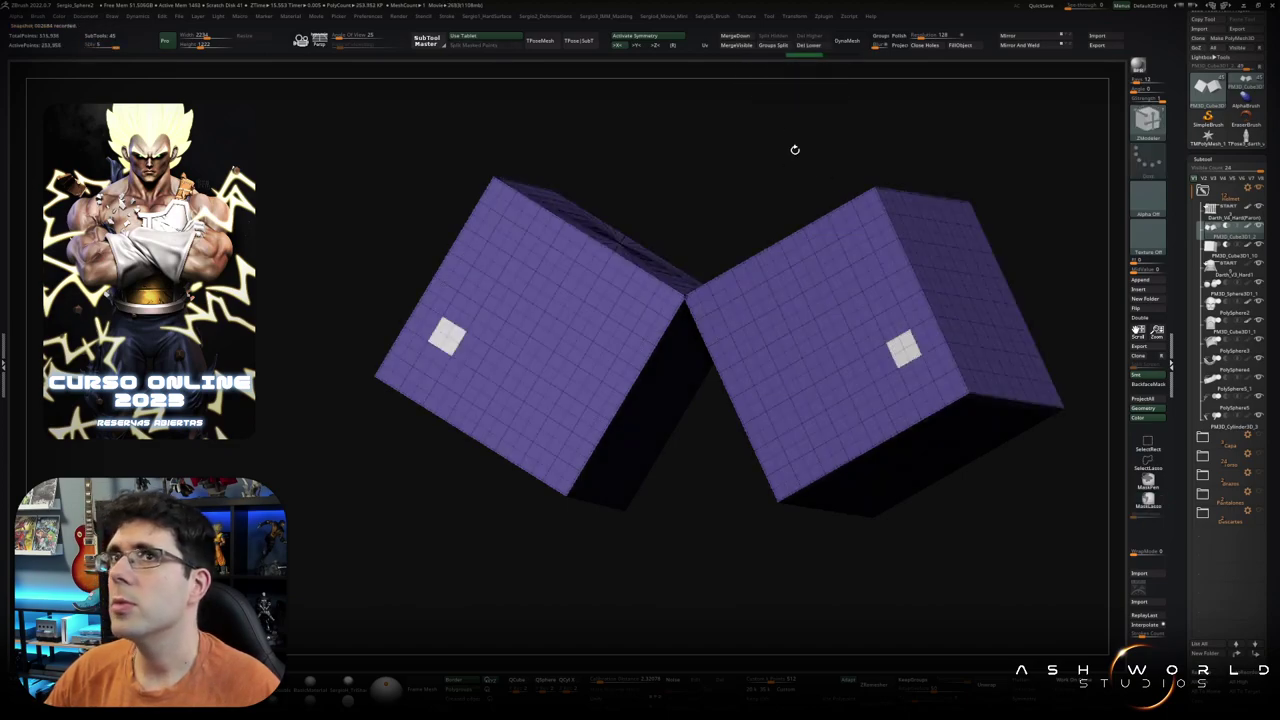
click(1222, 245)
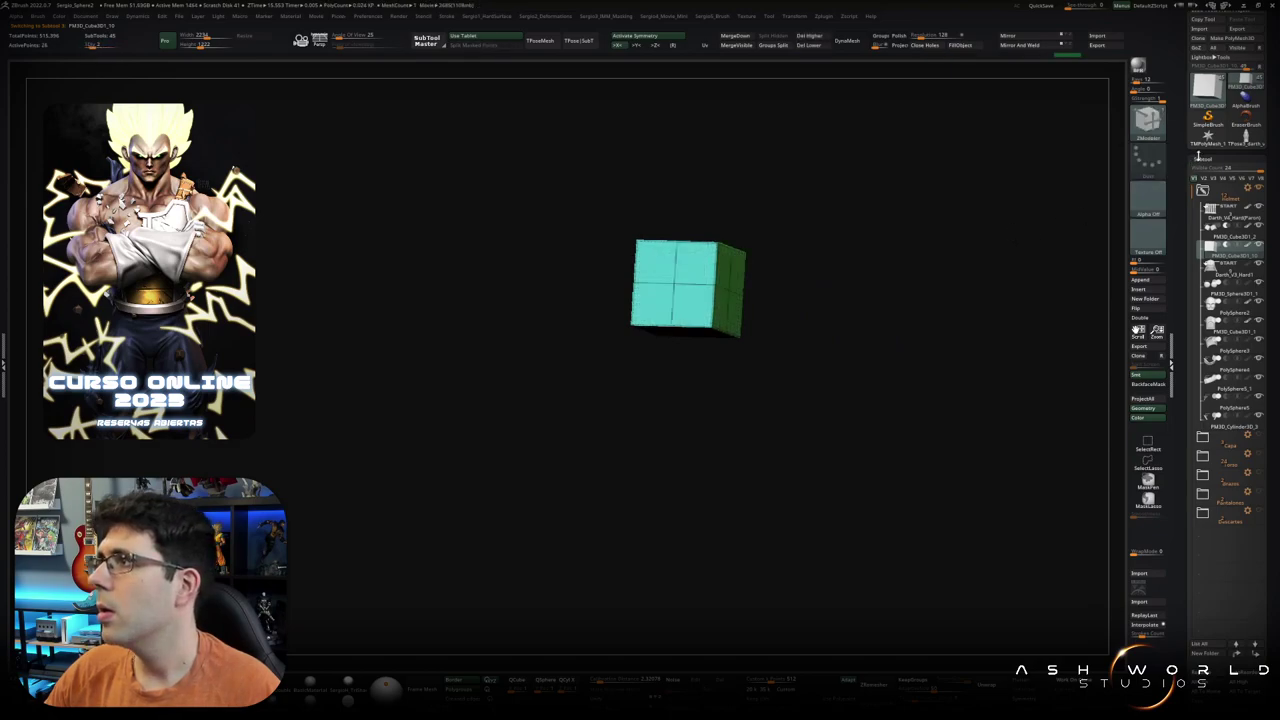
click(1198, 157)
click(1215, 83)
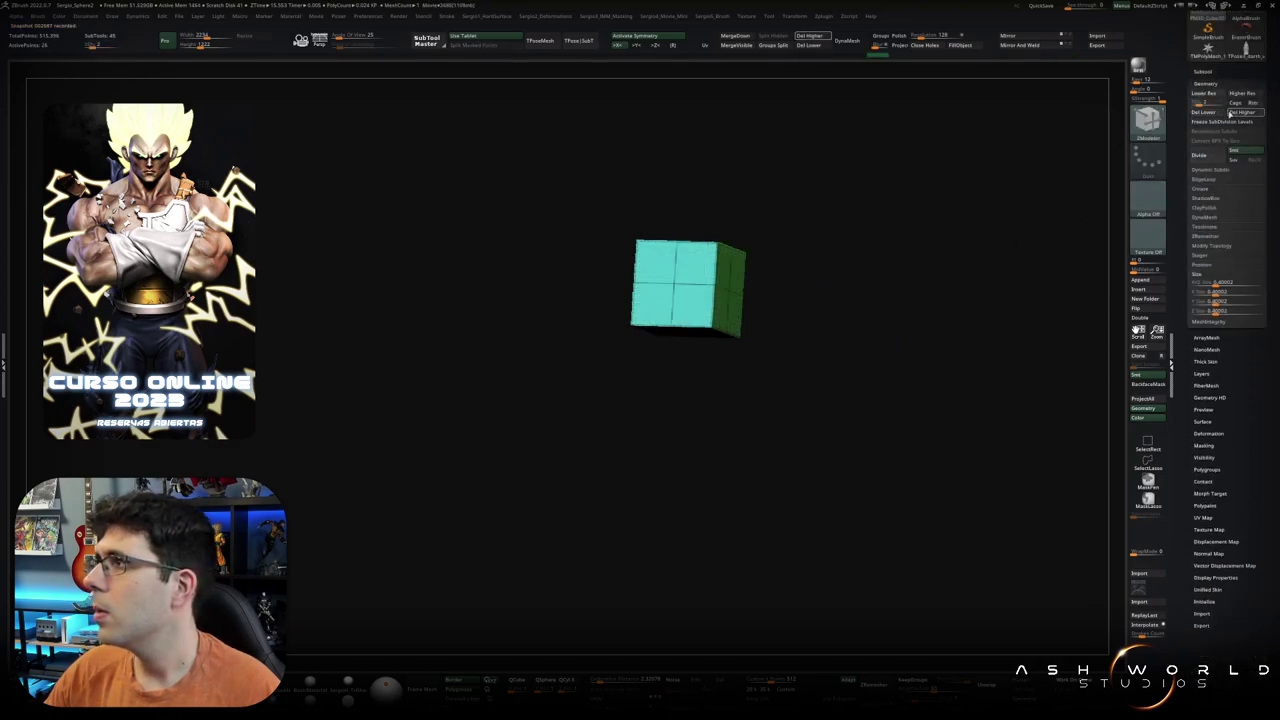
key(ctrl+d)
key(ctrl+d)
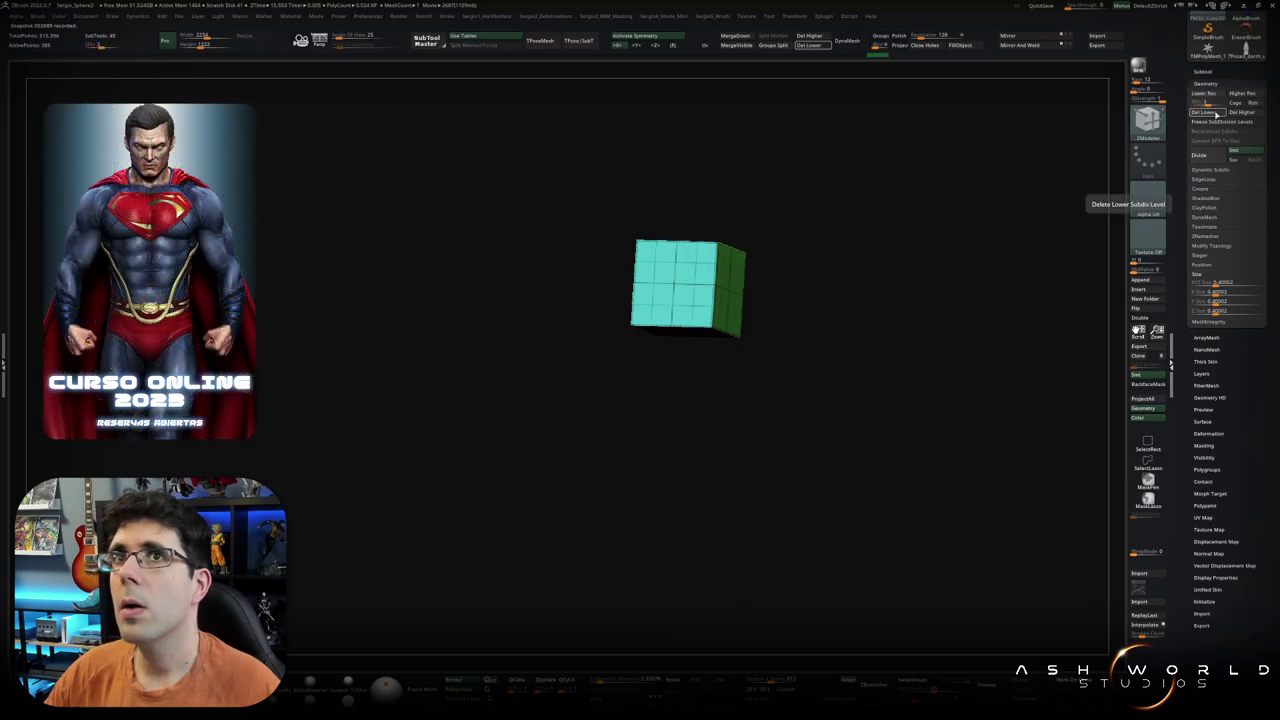
click(1205, 83)
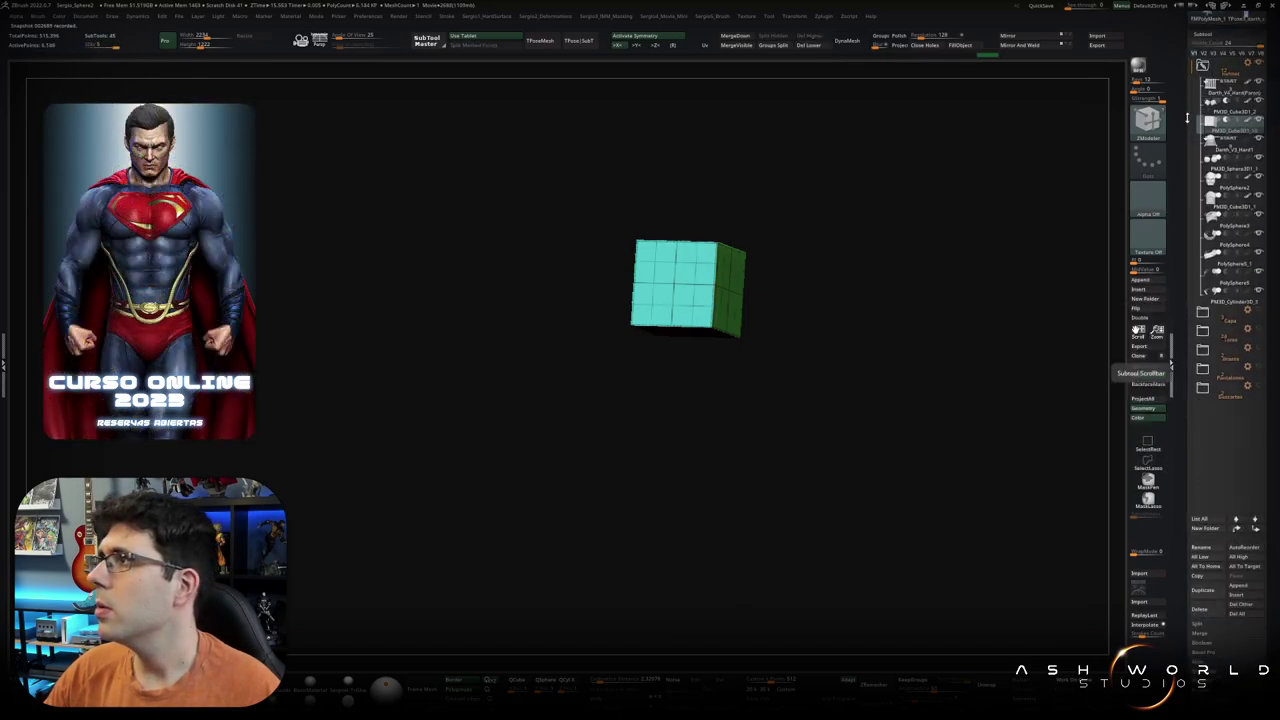
click(1200, 157)
Step: MergeDown the two-cube subtool with the test cube below it
click(1219, 253)
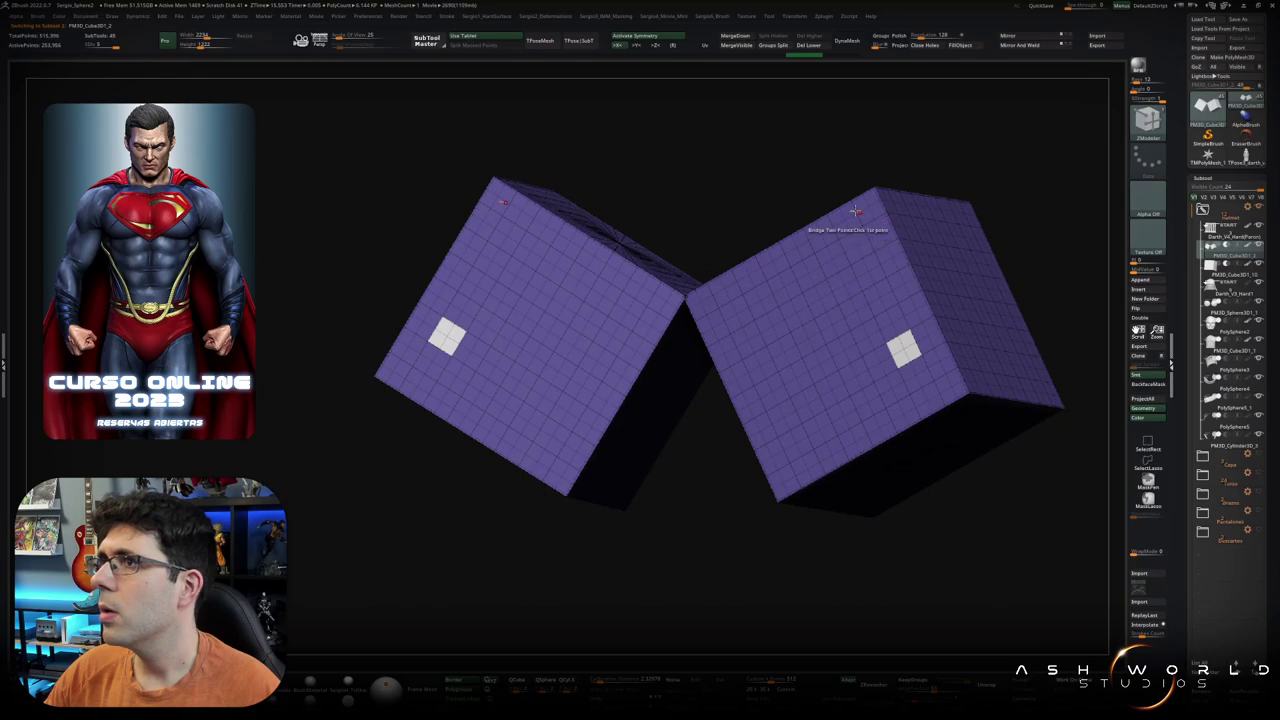
click(735, 37)
click(747, 59)
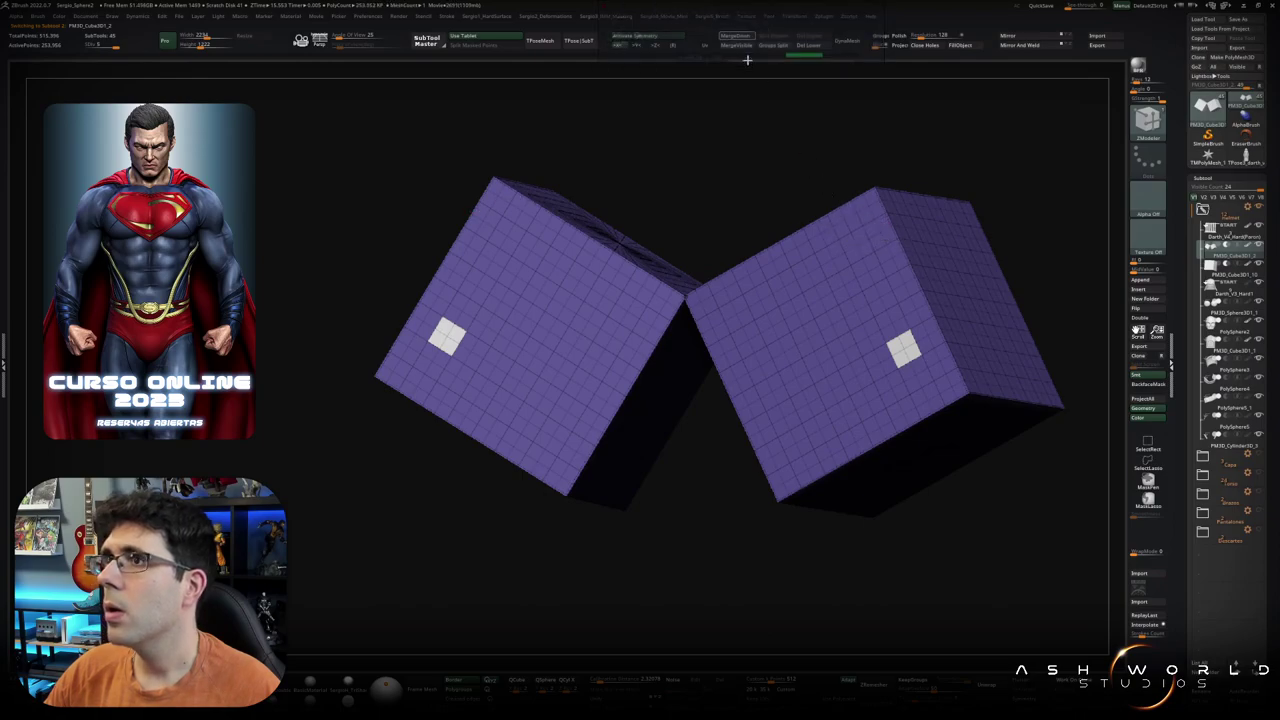
Step: Move the Darth_V4_Hand subtool to the end of the subtool list
drag(745, 230, 728, 270)
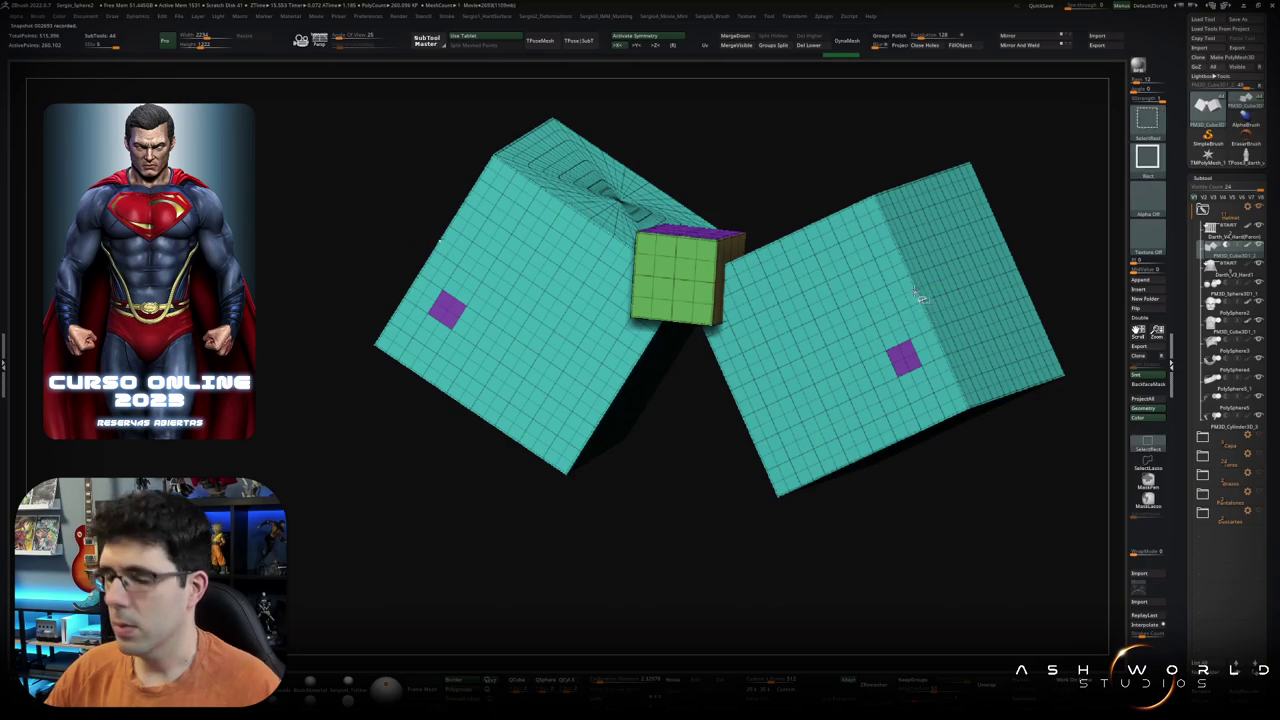
key(shift+f)
shift+drag(1010, 250, 999, 299)
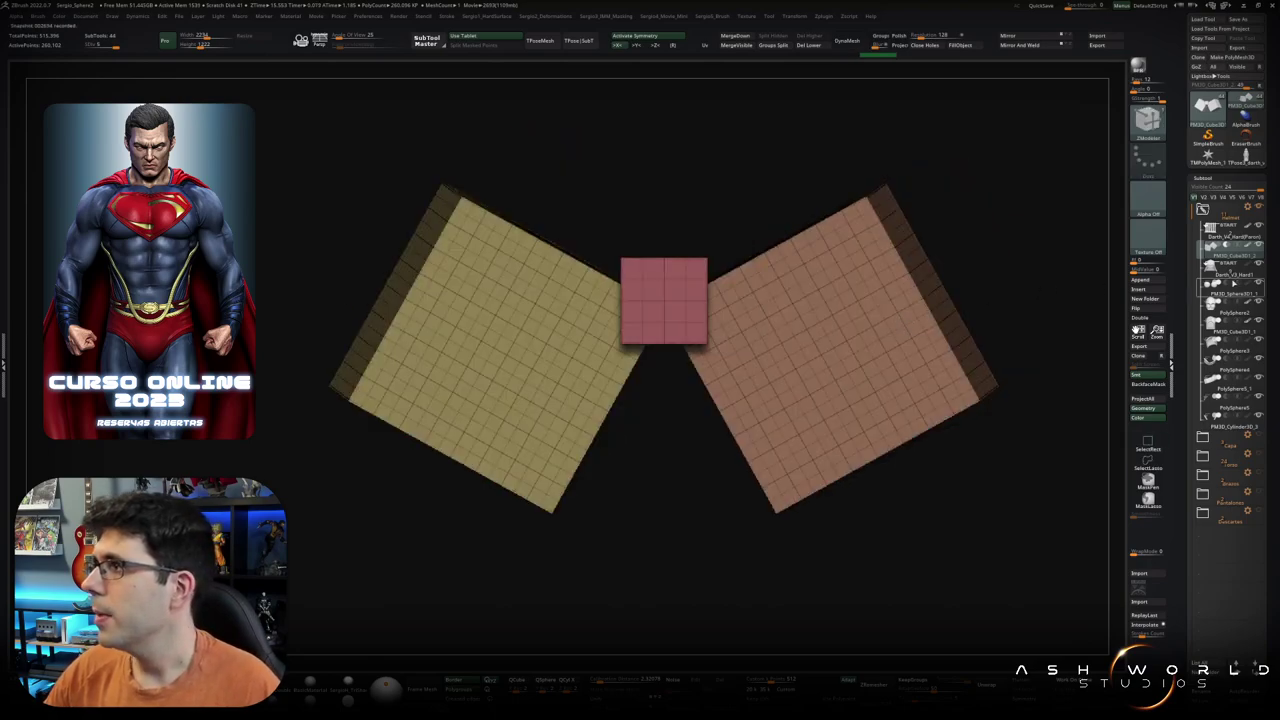
click(1222, 268)
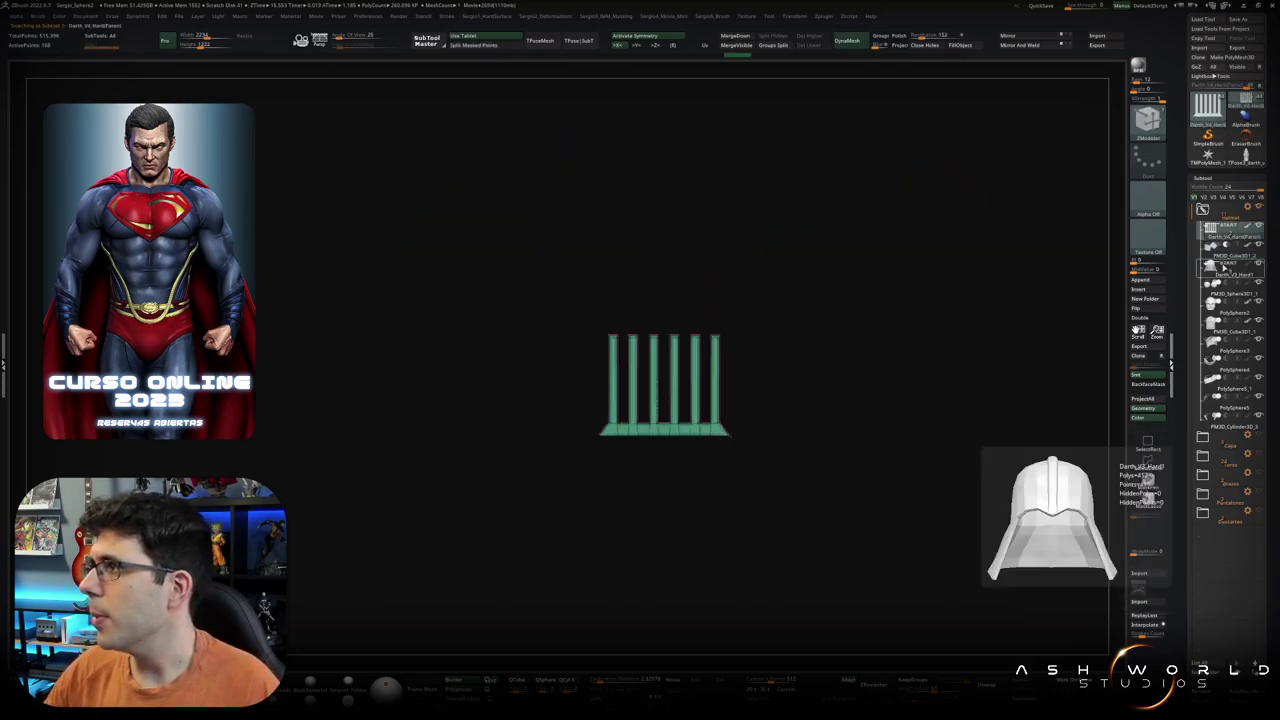
click(1222, 250)
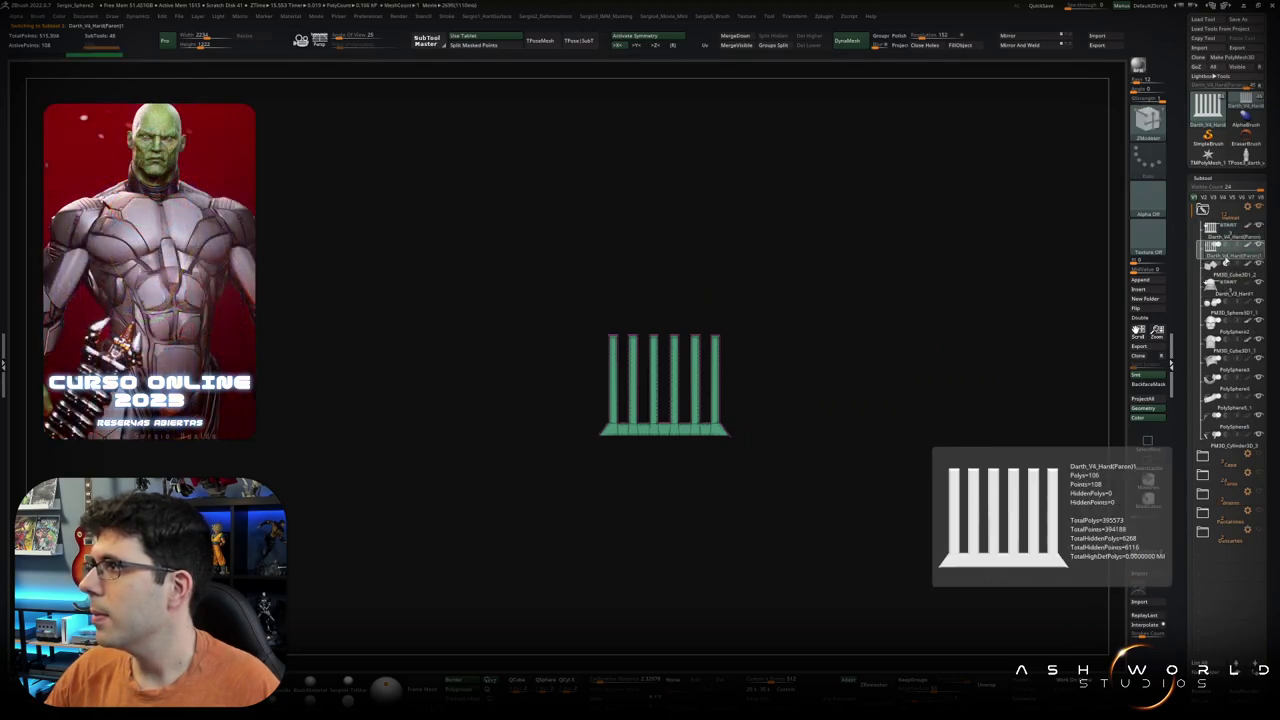
drag(1232, 568, 1230, 545)
mouse_move(1230, 257)
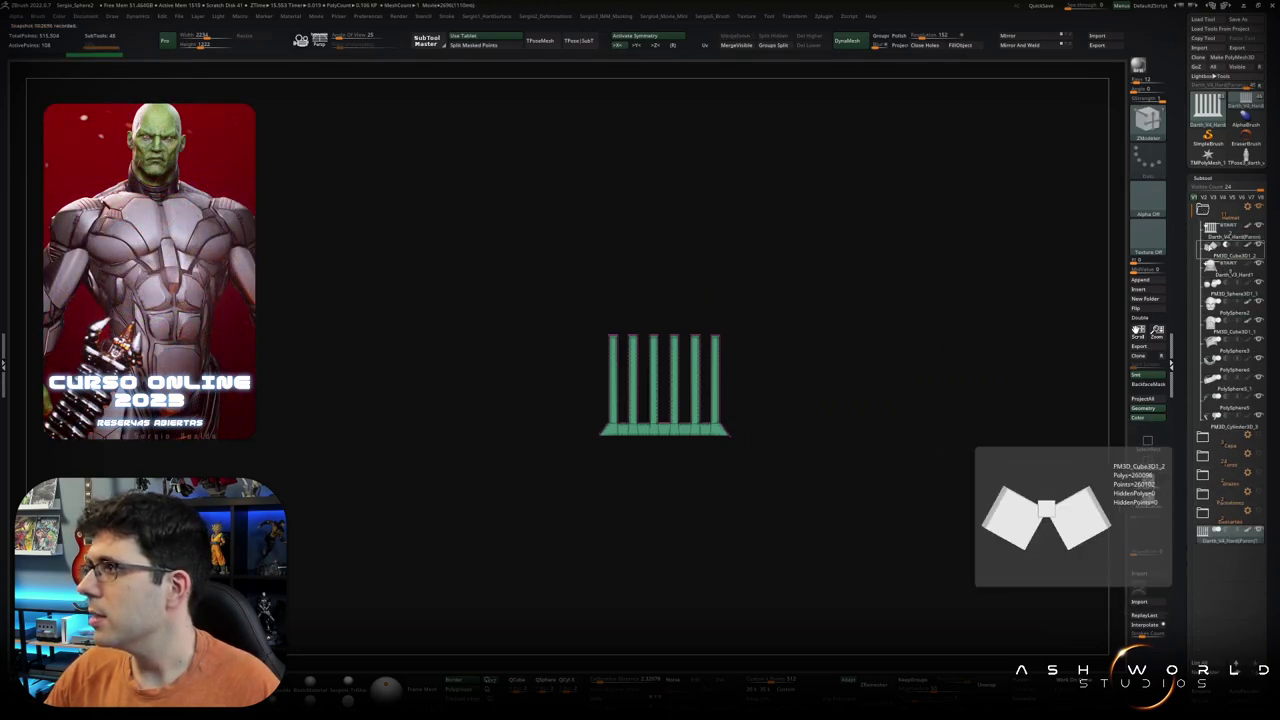
mouse_move(743, 409)
alt+mouse_down()
mouse_move(560, 517)
mouse_move(817, 423)
mouse_move(654, 475)
alt+mouse_up()
key(f)
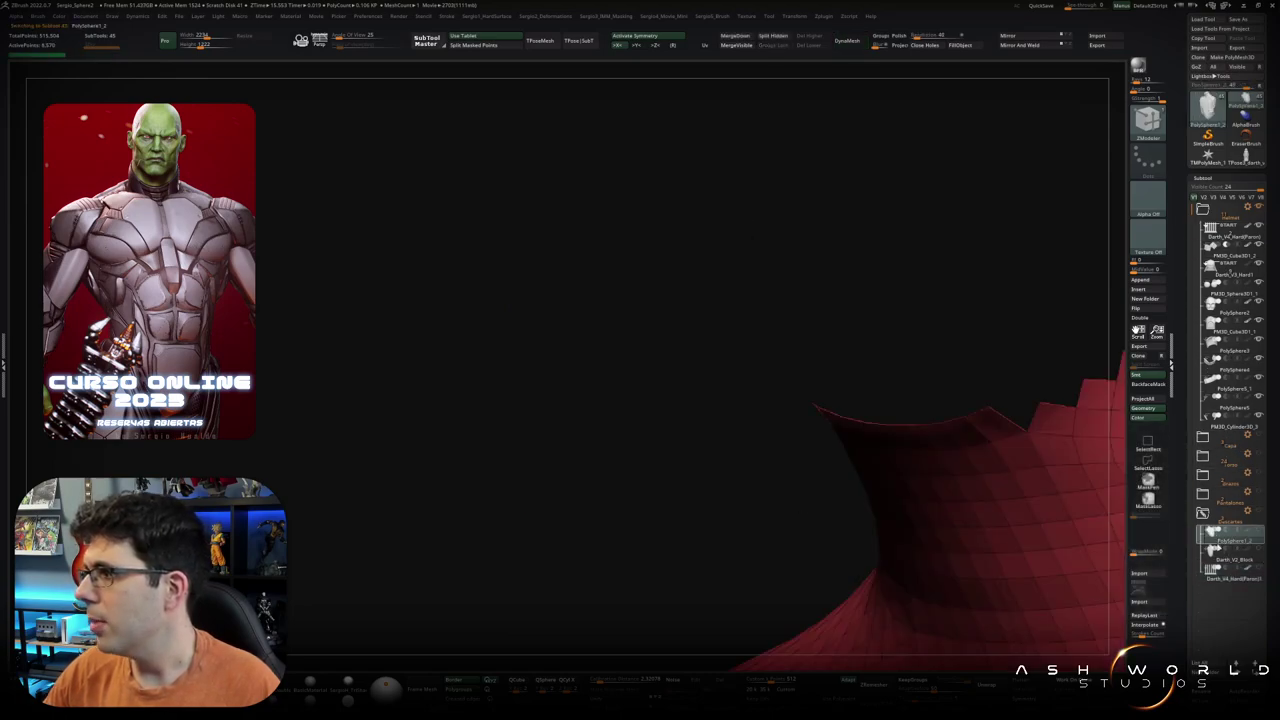
Step: Move the cube subtool into the Descartes folder and reselect the Vader mask
click(1219, 541)
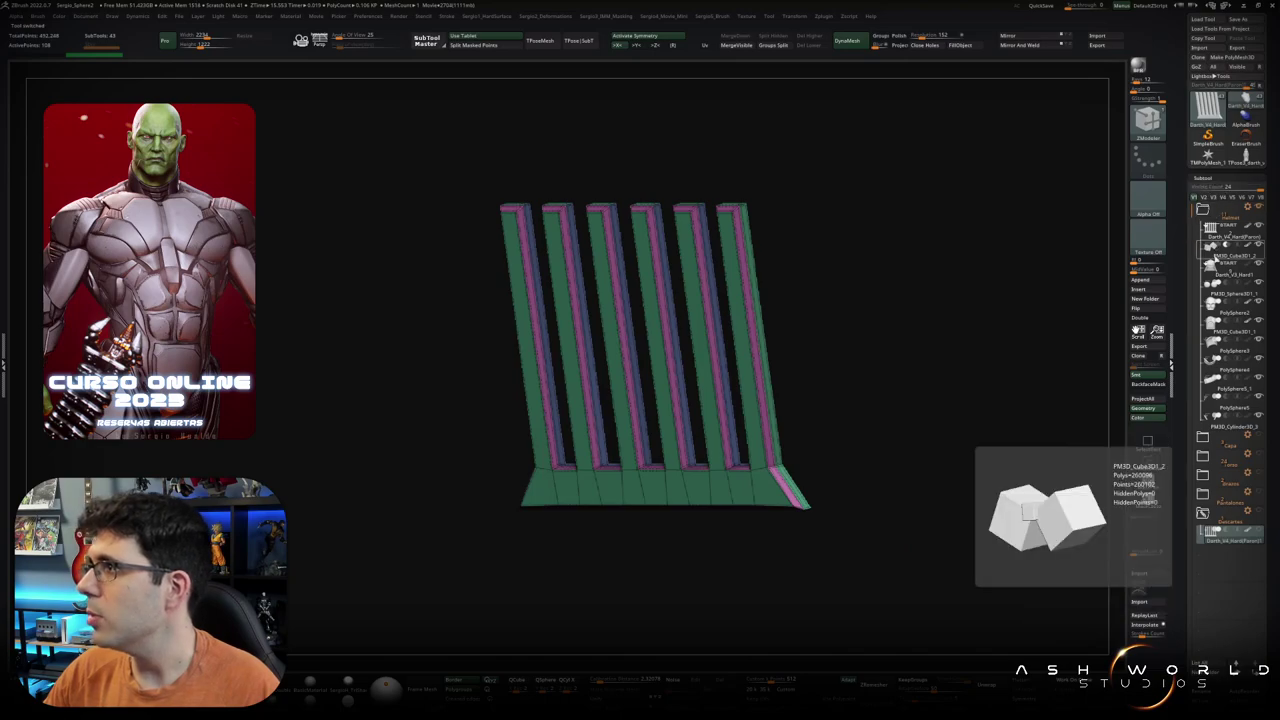
click(1215, 266)
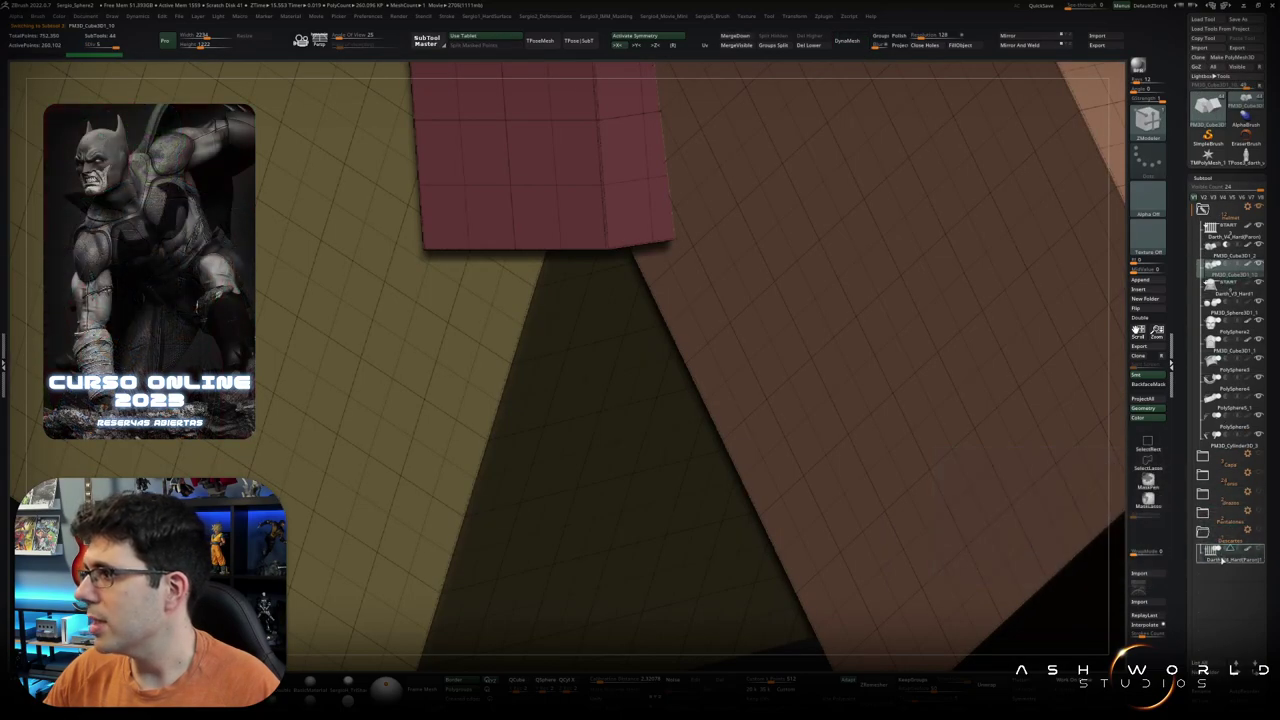
drag(1220, 283, 1222, 558)
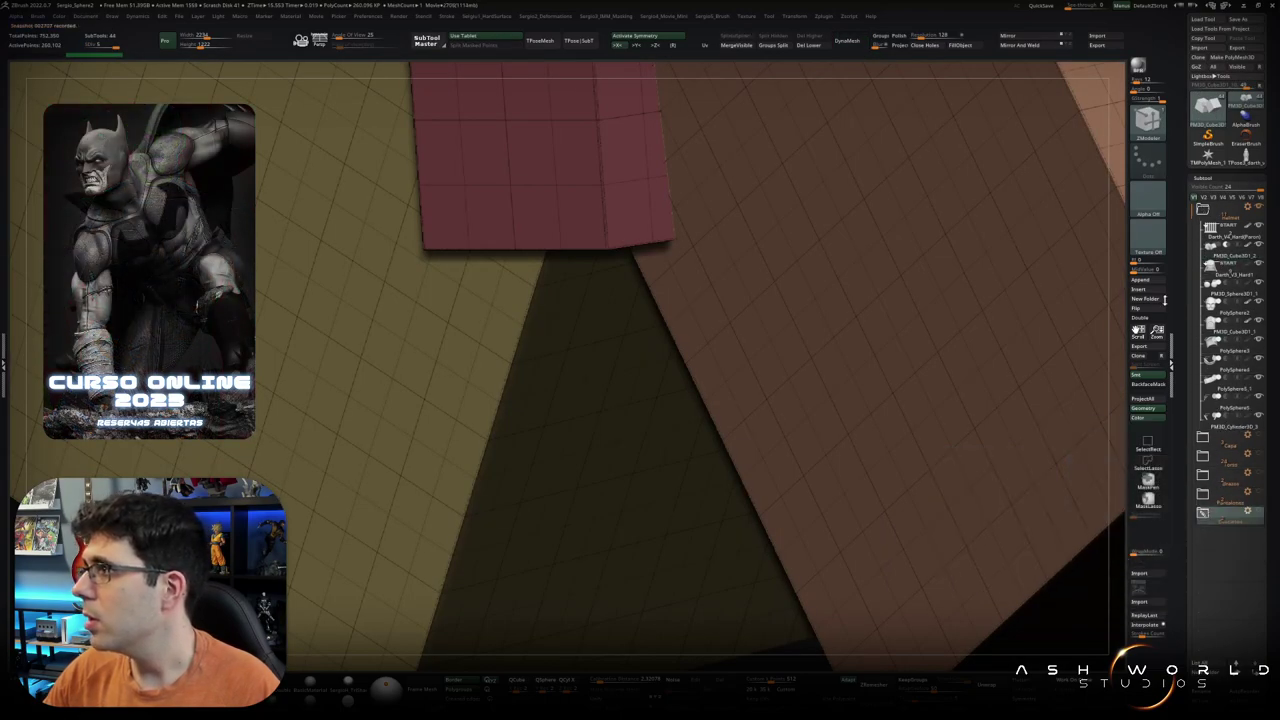
key(f)
mouse_move(1000, 560)
shift+mouse_down()
mouse_move(870, 310)
mouse_move(1236, 230)
shift+mouse_up()
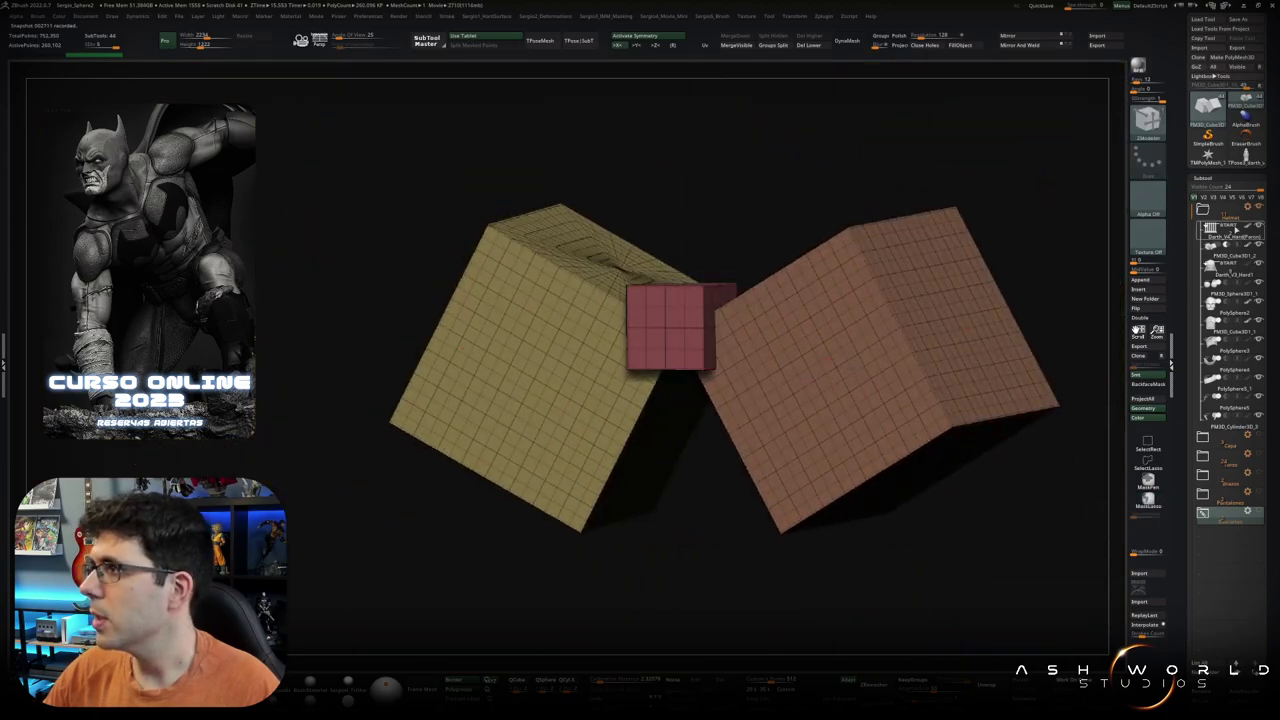
click(1226, 232)
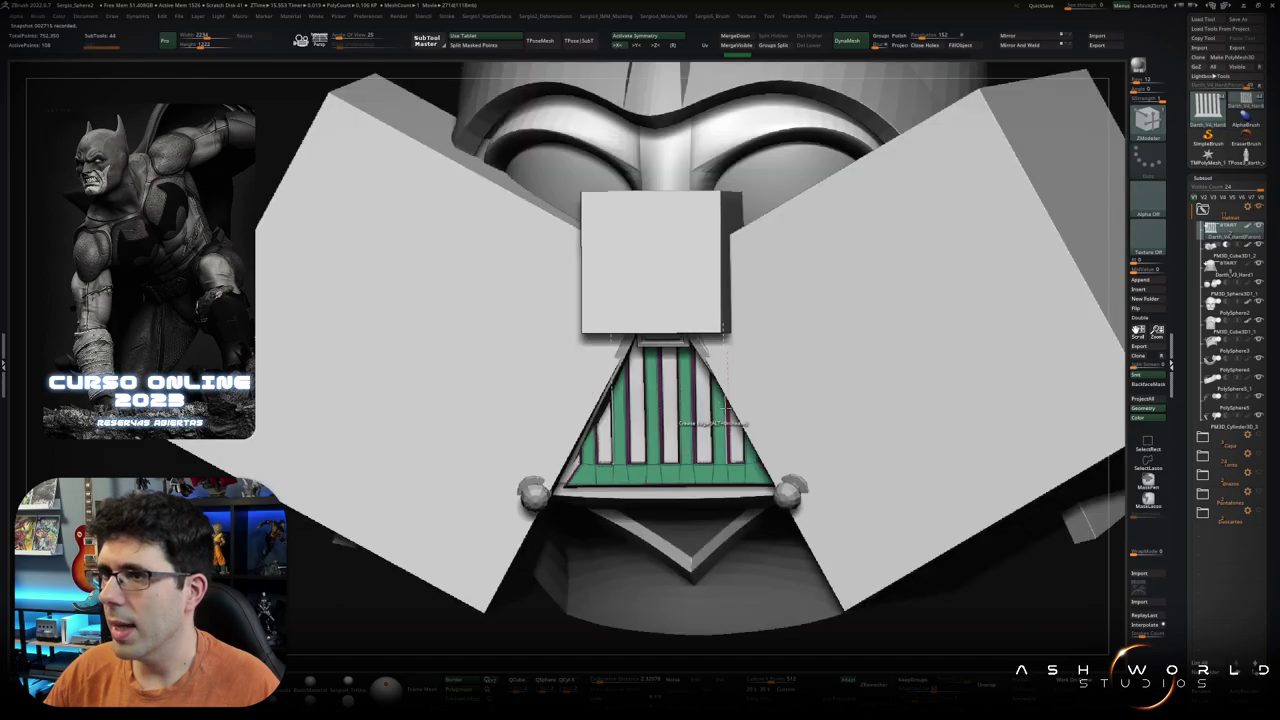
Step: Orbit the Vader mask from front, three-quarter and tilted angles to judge the grille fit
drag(735, 386, 730, 398)
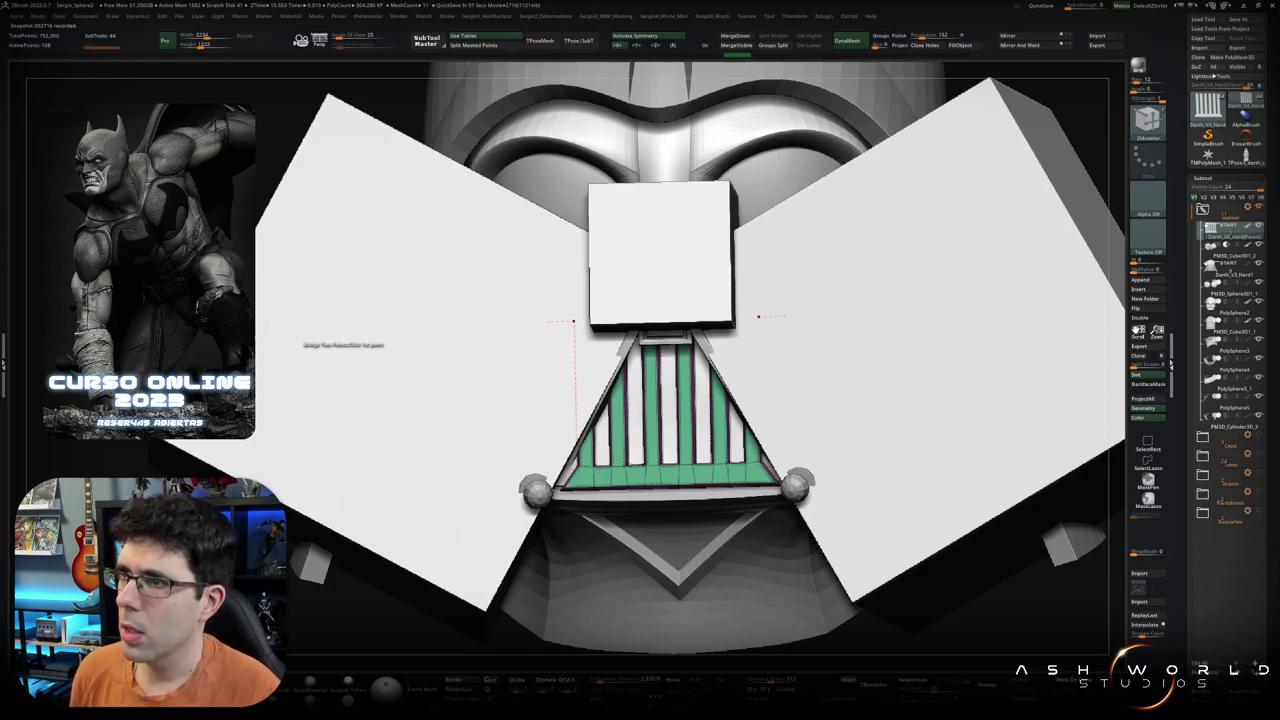
drag(573, 321, 636, 400)
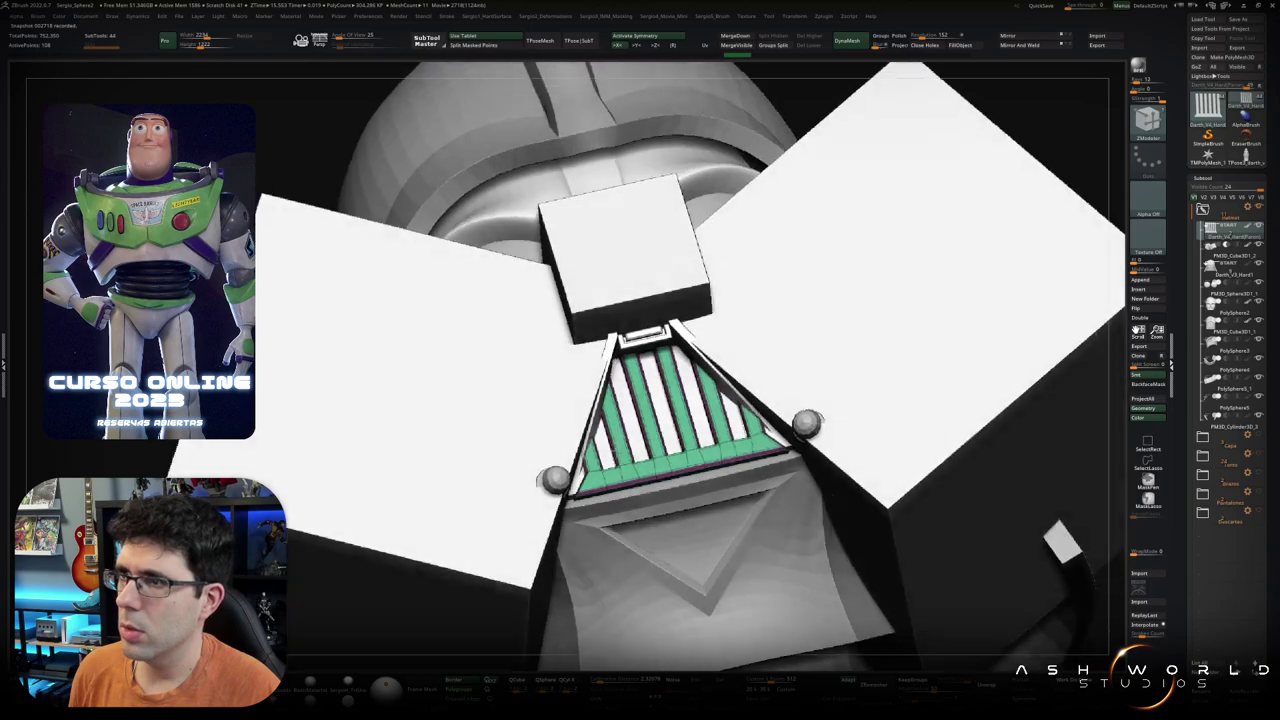
drag(625, 470, 620, 495)
key(w)
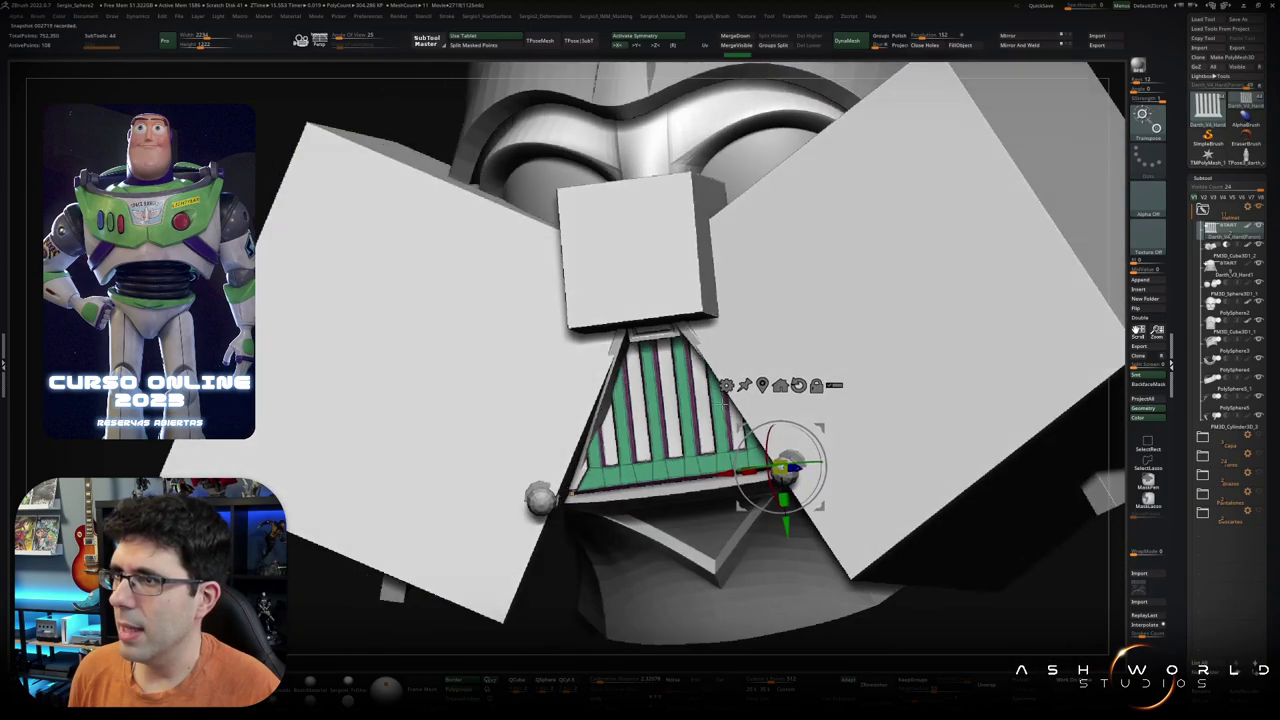
key(q)
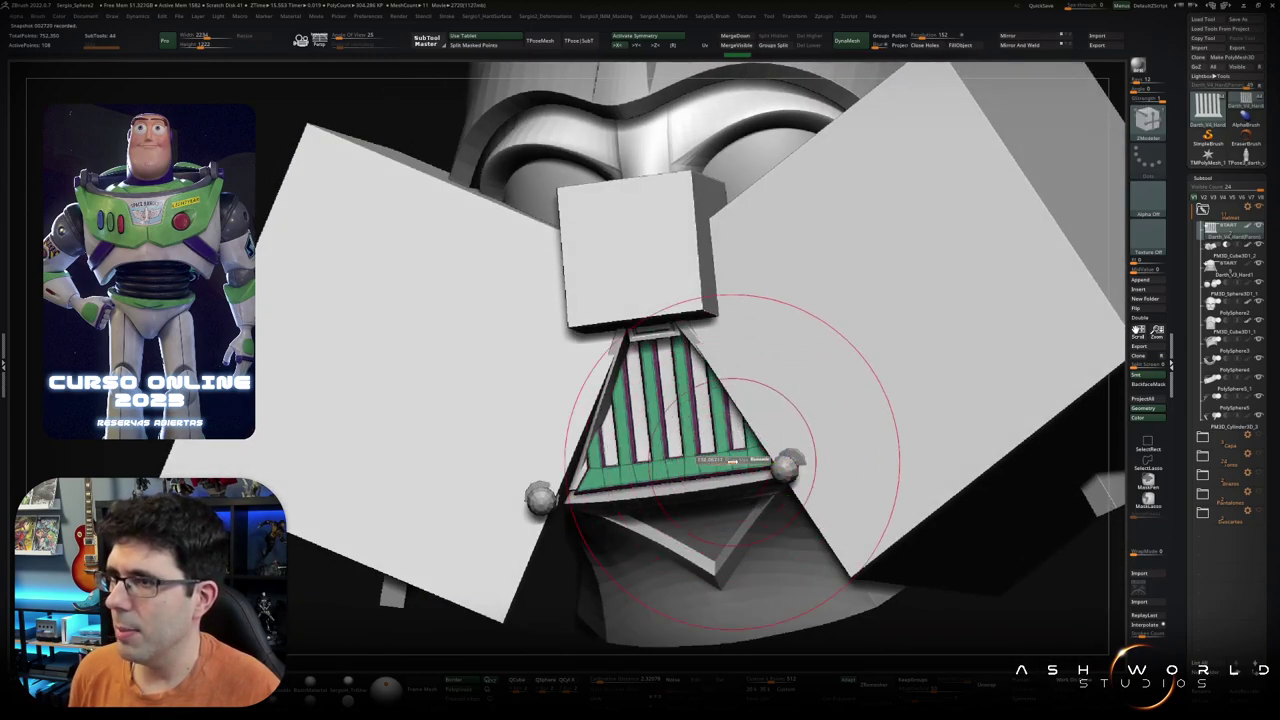
shift+drag(733, 460, 975, 505)
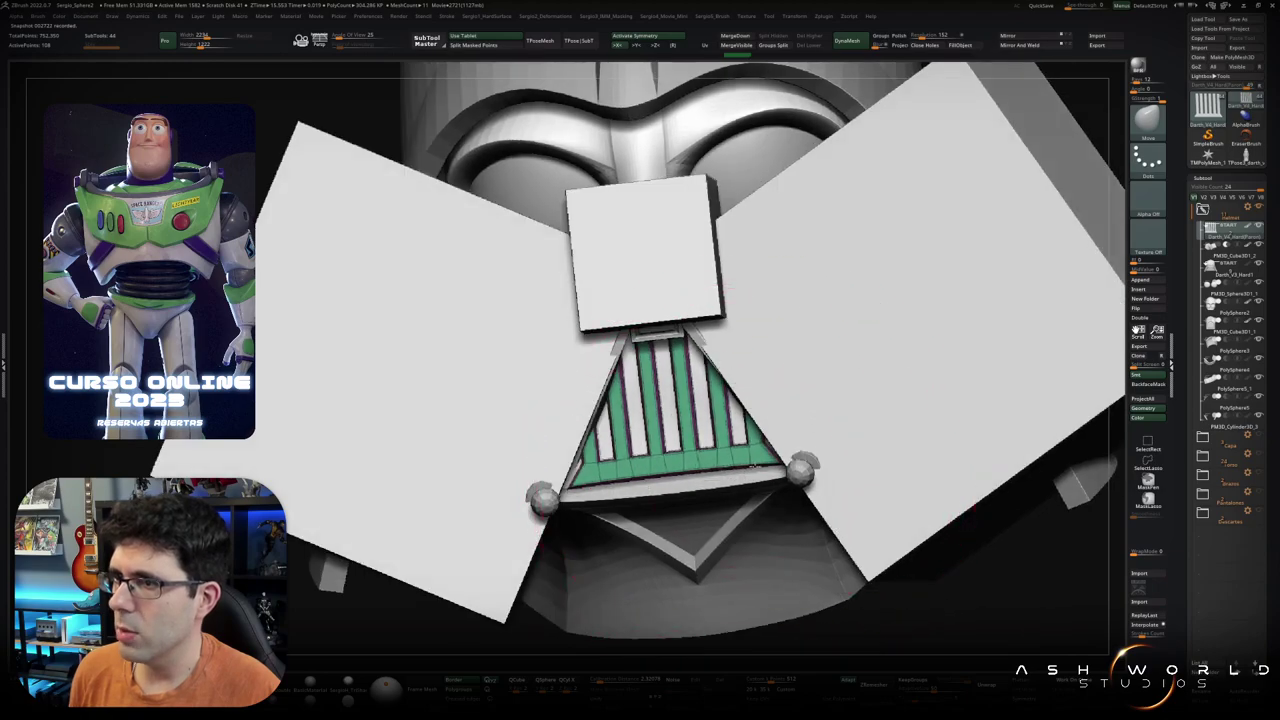
mouse_move(786, 451)
right_down()
mouse_move(697, 479)
mouse_move(780, 458)
right_up()
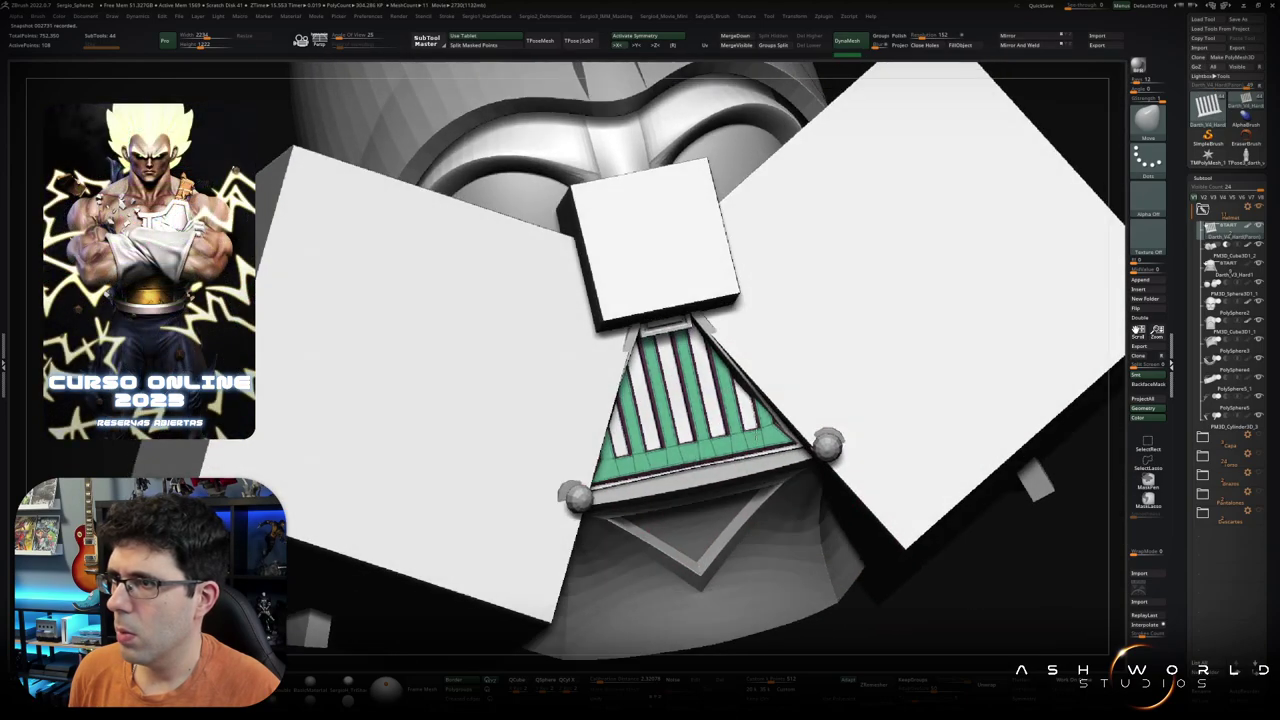
mouse_move(780, 458)
right_down()
mouse_move(760, 435)
mouse_move(662, 460)
mouse_move(737, 432)
mouse_move(732, 443)
right_up()
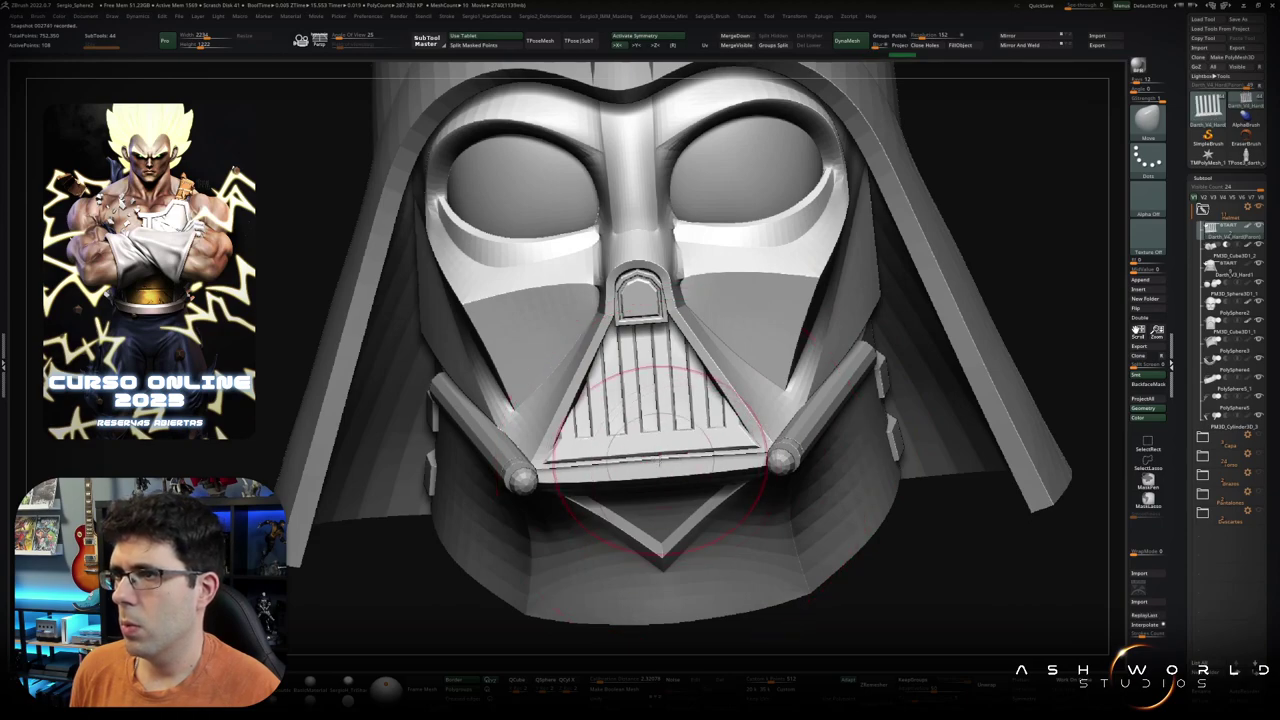
mouse_move(658, 455)
right_down()
mouse_move(700, 425)
mouse_move(725, 455)
mouse_move(710, 480)
mouse_move(786, 400)
mouse_move(737, 395)
mouse_move(757, 371)
mouse_move(751, 340)
mouse_move(770, 400)
mouse_move(697, 465)
mouse_move(715, 430)
right_up()
key(f)
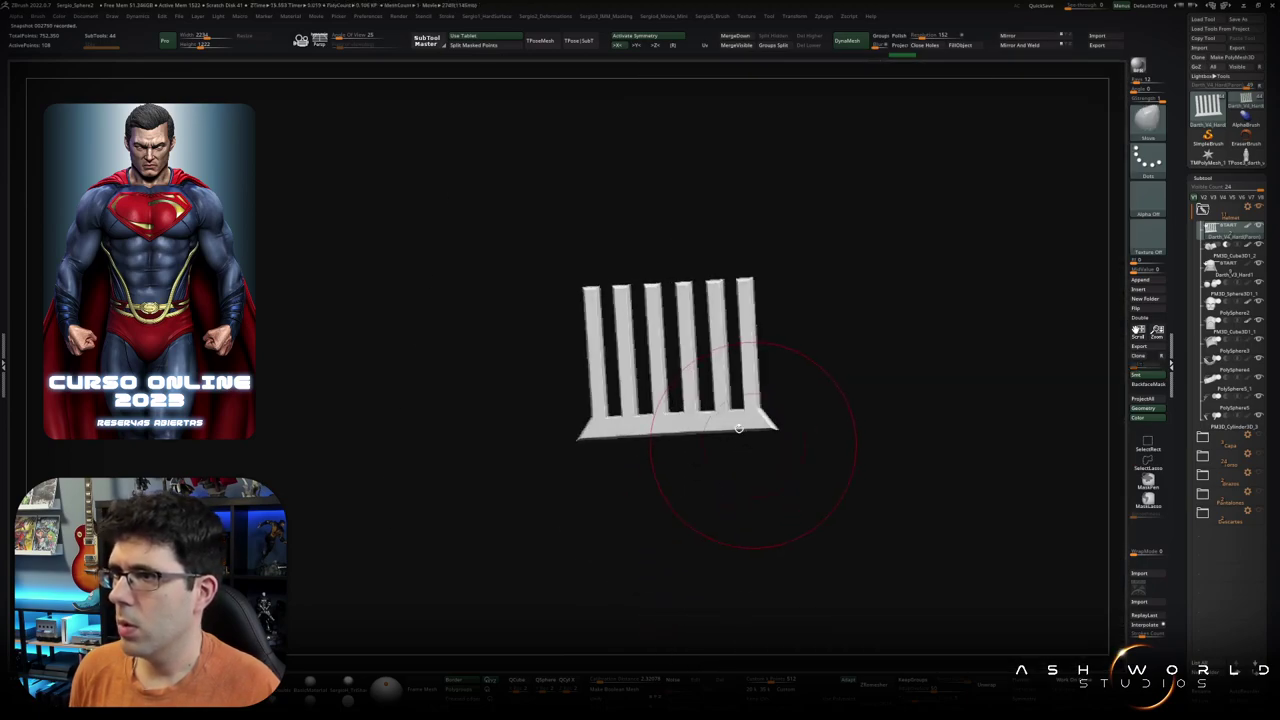
Step: Put the front-facing grille in ZModeler edge mode with polyframe on, and choose Crease as the edge action
mouse_move(690, 380)
right_down()
mouse_move(716, 405)
mouse_move(676, 396)
mouse_move(700, 410)
mouse_move(682, 414)
mouse_move(757, 418)
mouse_move(793, 462)
right_up()
key(shift+f)
key(shift+f)
key(shift+f)
key(b)
key(z)
key(m)
key(shift+f)
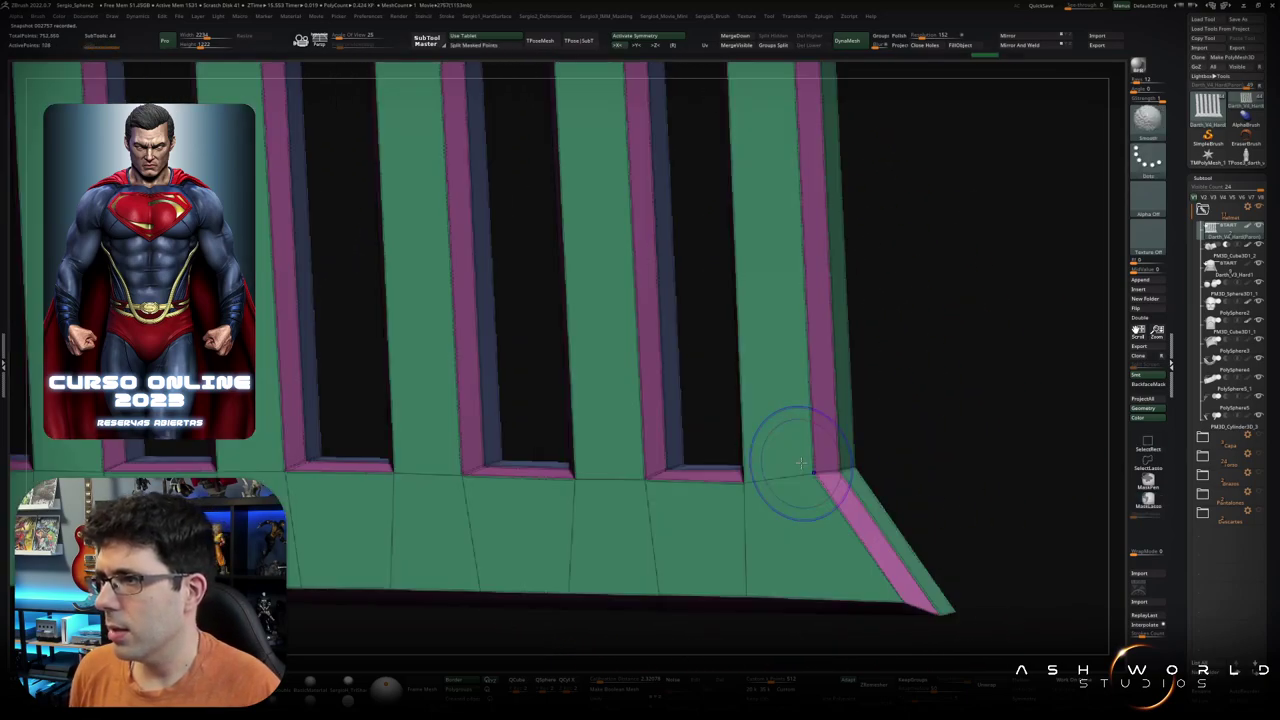
key(space)
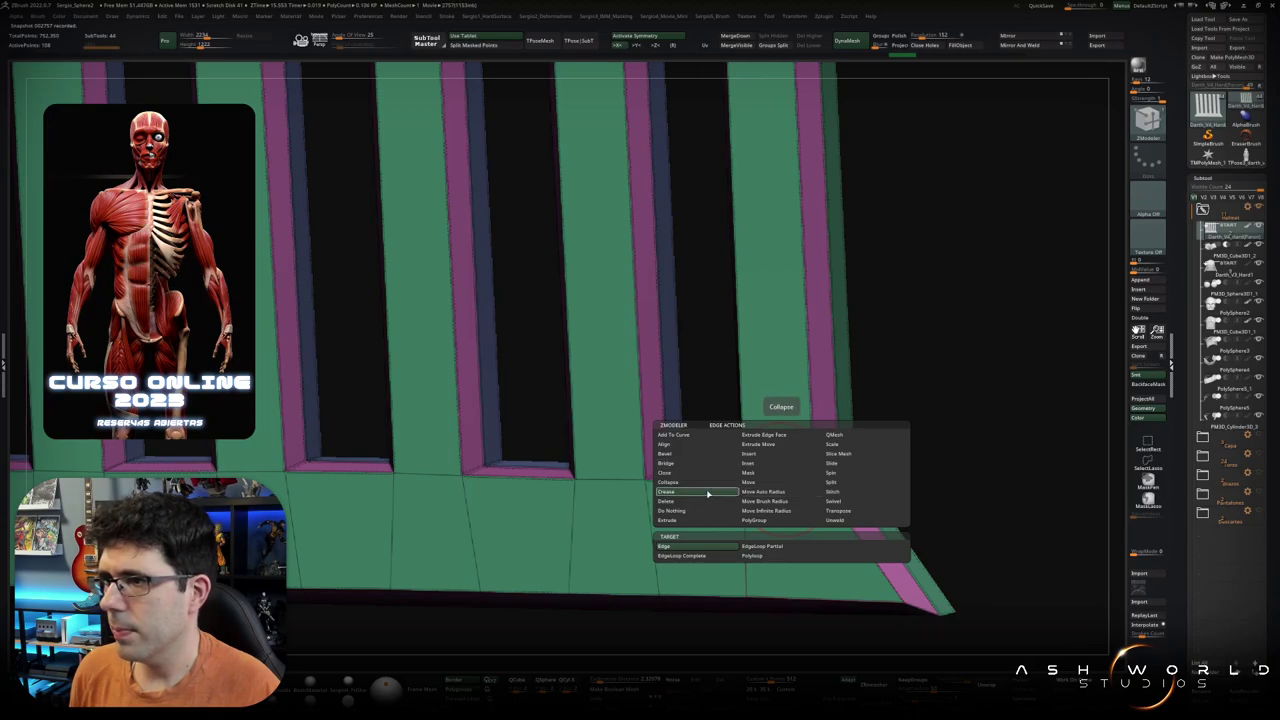
click(708, 494)
Step: Inspect the grille's lower corners and base, keeping its separate border polygroups
mouse_move(768, 478)
right_down()
mouse_move(760, 509)
mouse_move(871, 457)
mouse_move(903, 477)
mouse_move(880, 480)
right_up()
key(shift+f)
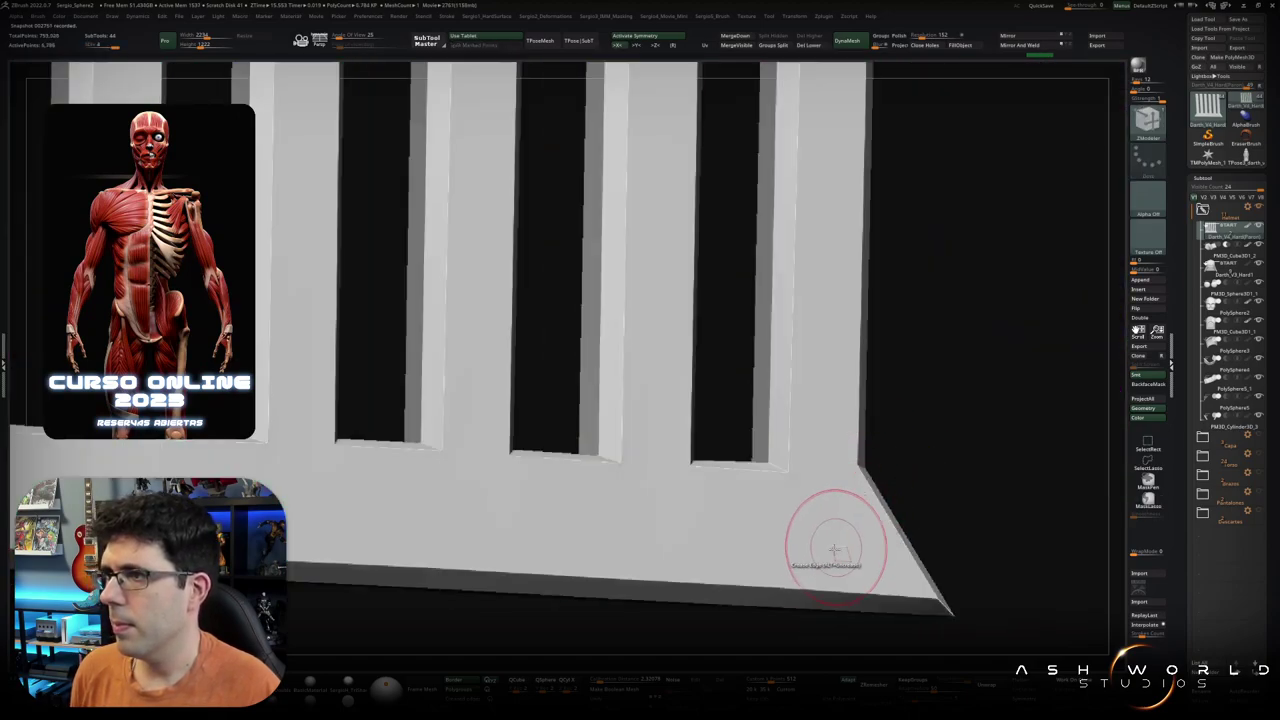
right_drag(829, 534, 771, 549)
key(ctrl)
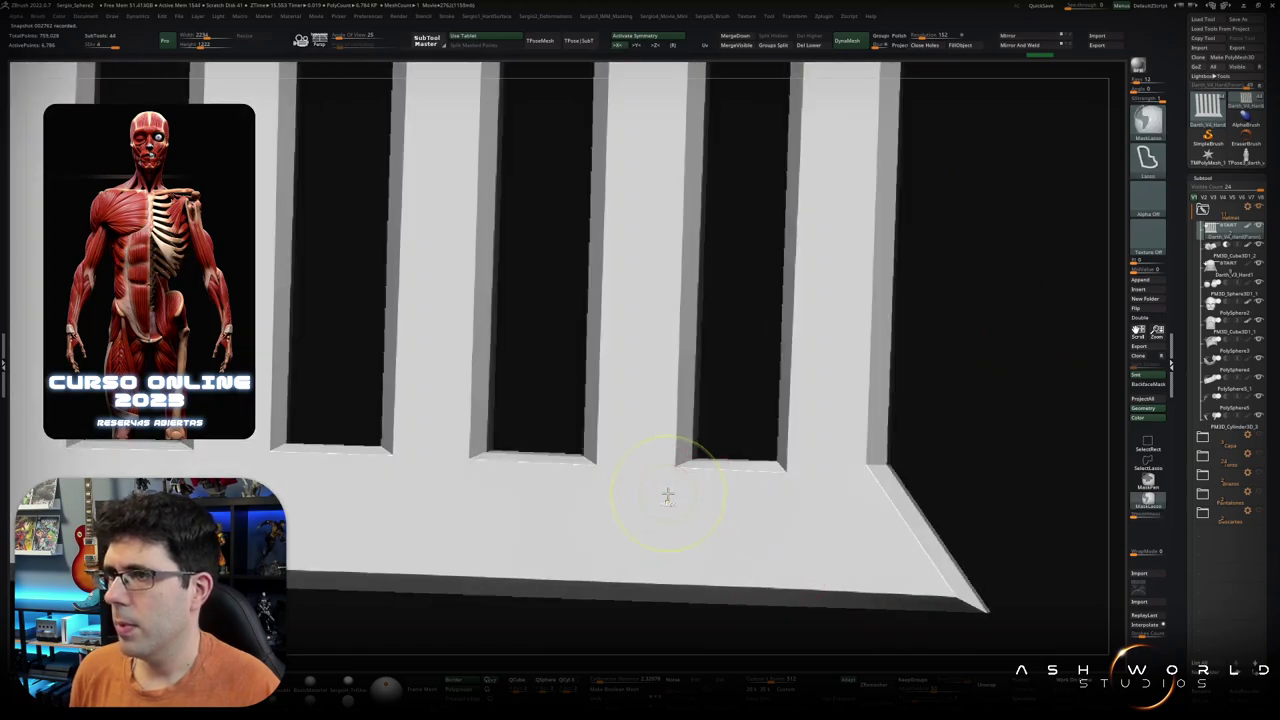
key(shift+f)
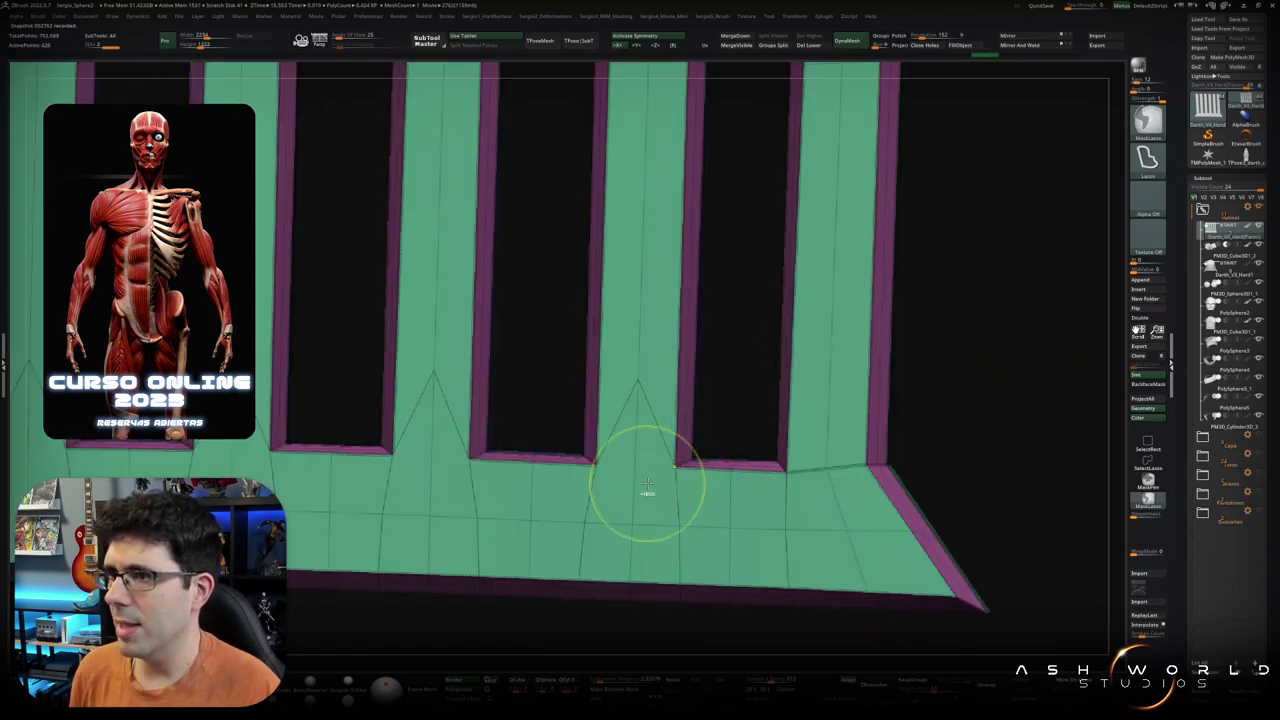
mouse_move(505, 460)
right_down()
mouse_move(614, 460)
mouse_move(661, 437)
right_up()
key(ctrl+w)
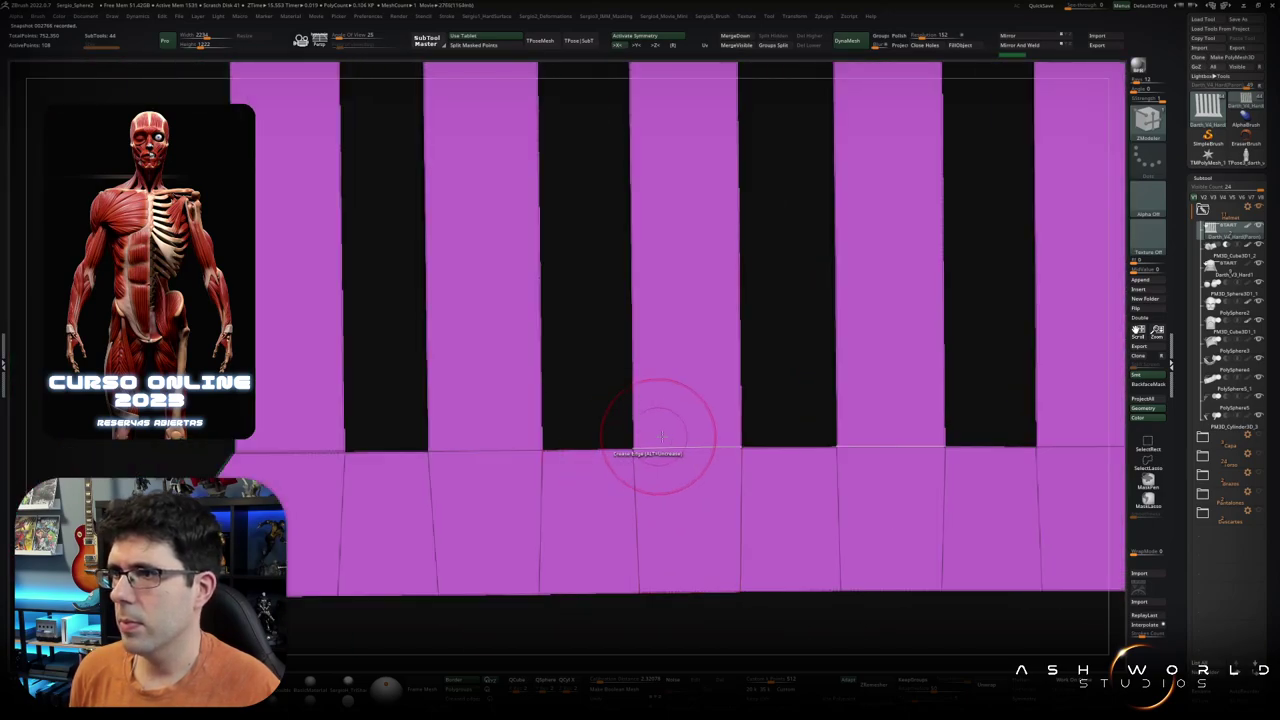
right_drag(528, 470, 779, 455)
key(ctrl+z)
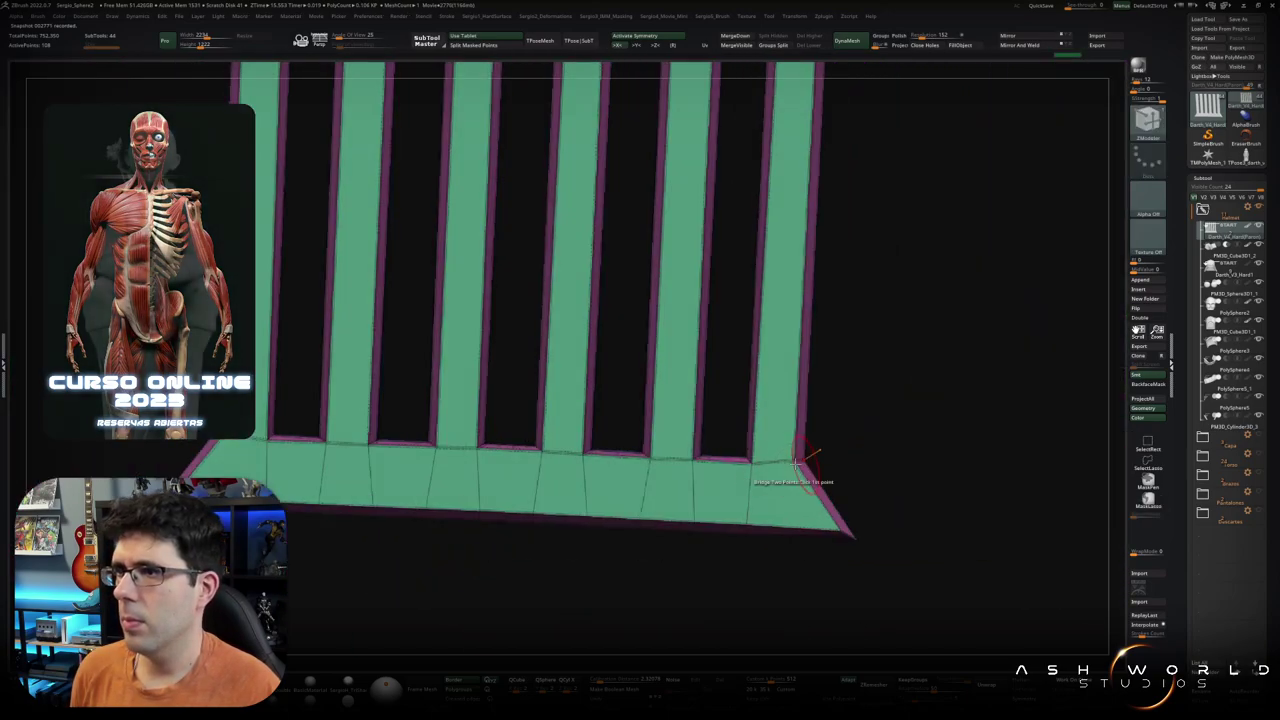
key(shift+f)
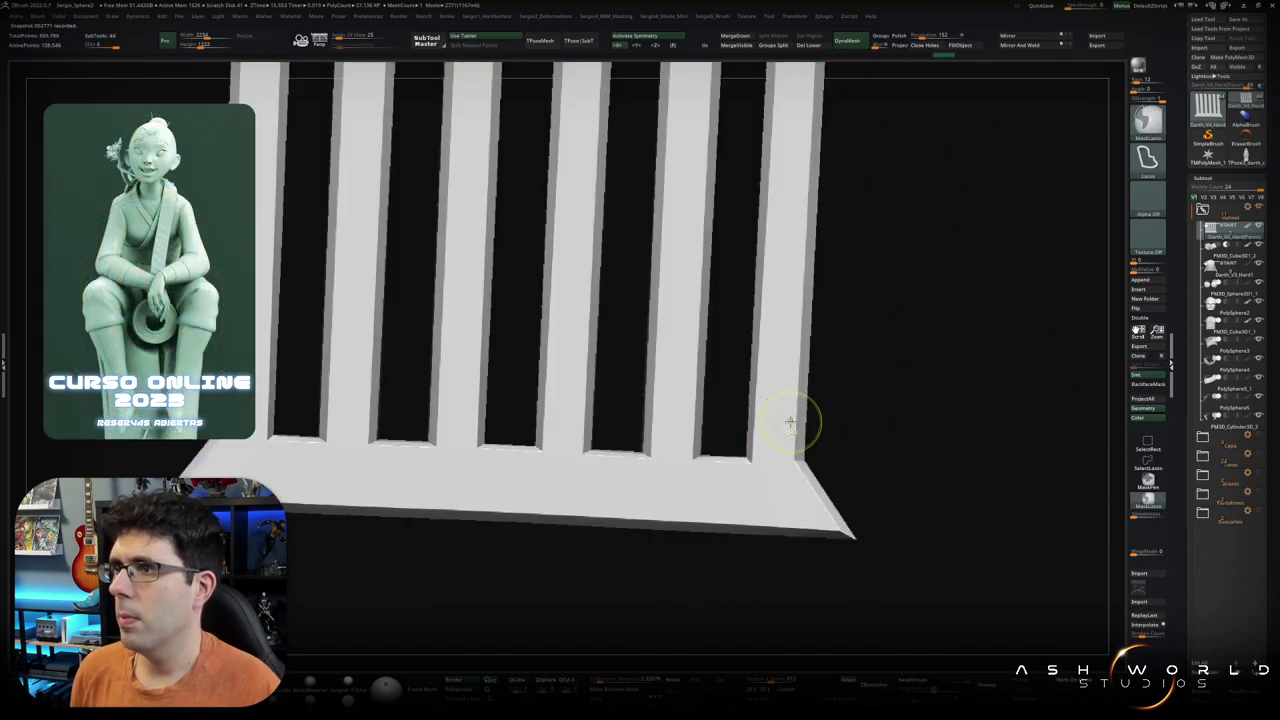
key(shift+f)
Step: Crease the grille edges with Crease Edge, then frame and tilt the grille to check them
key(space)
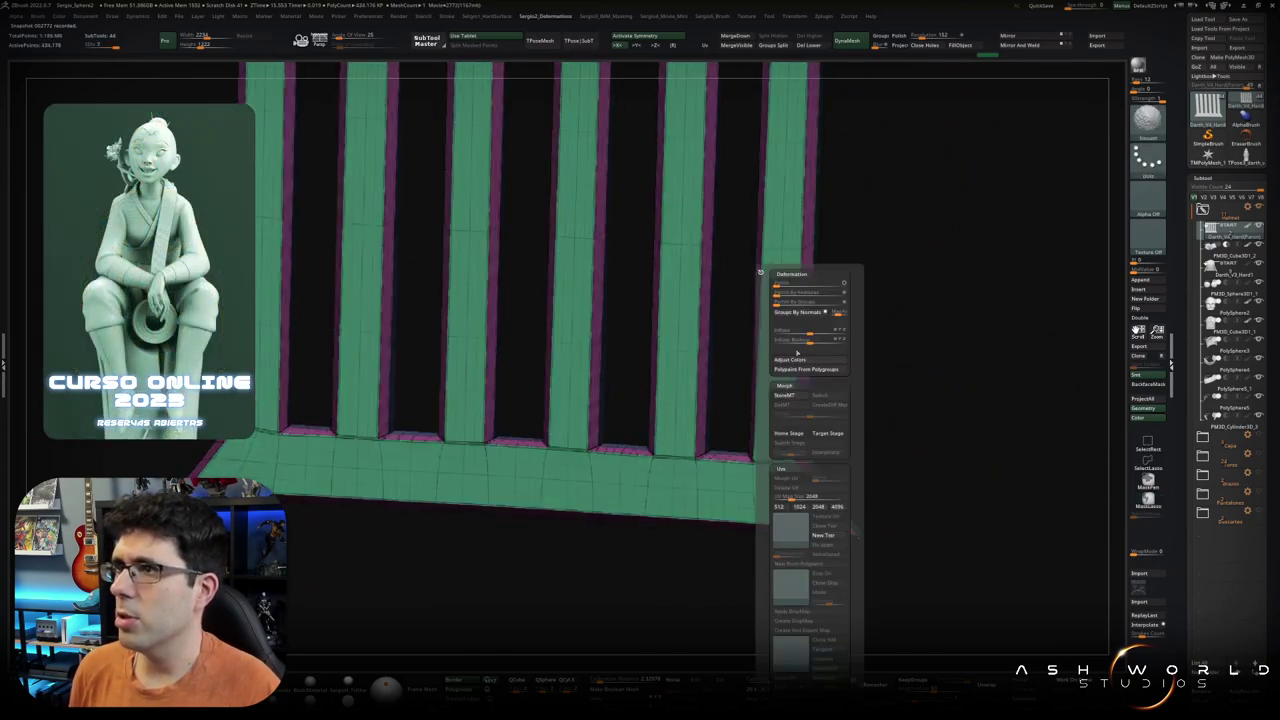
click(772, 296)
key(shift+f)
key(f)
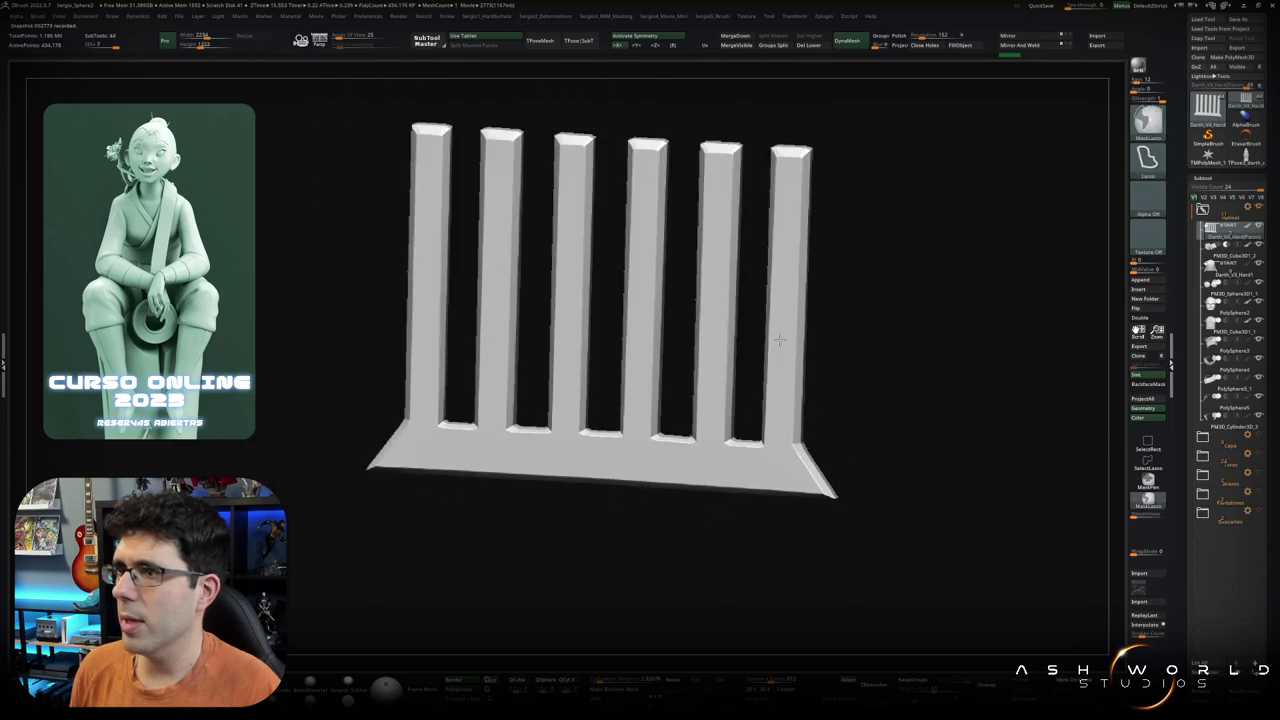
right_drag(778, 350, 779, 375)
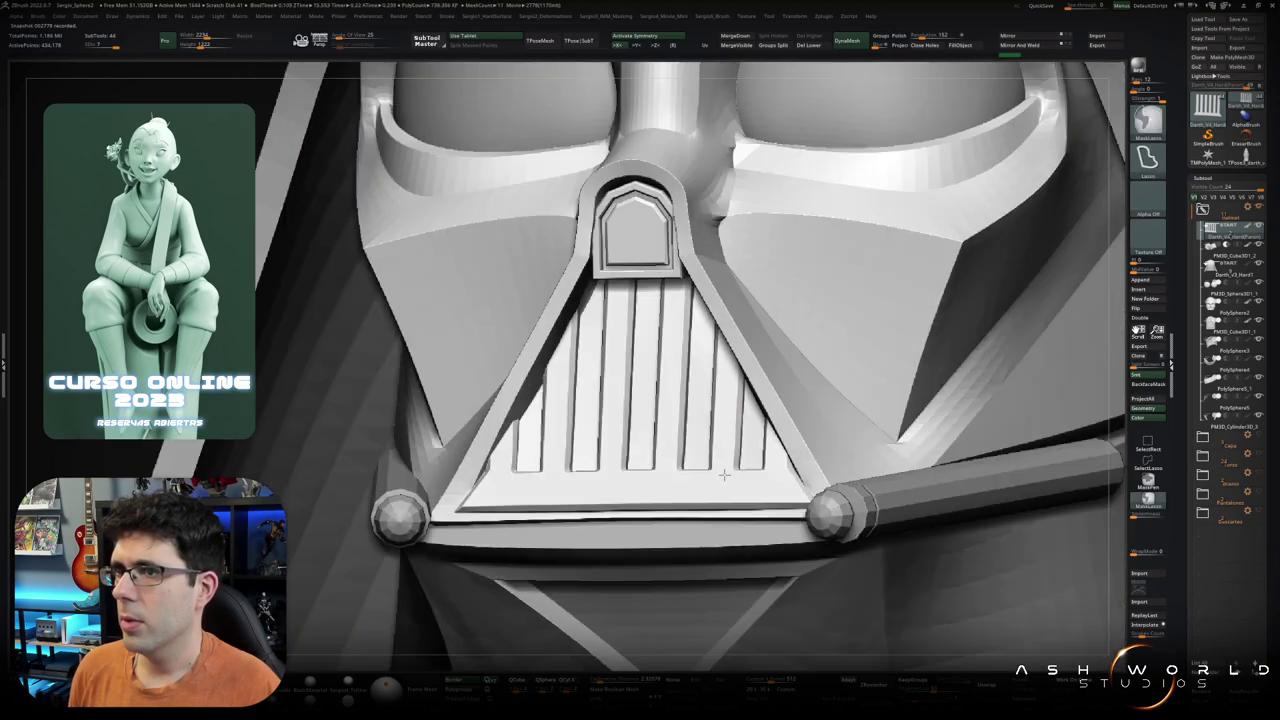
ctrl+right_drag(773, 415, 769, 387)
Step: Browse the deformation options, switch back to the Clay brush, and bring up the folder's Folder Actions
key(space)
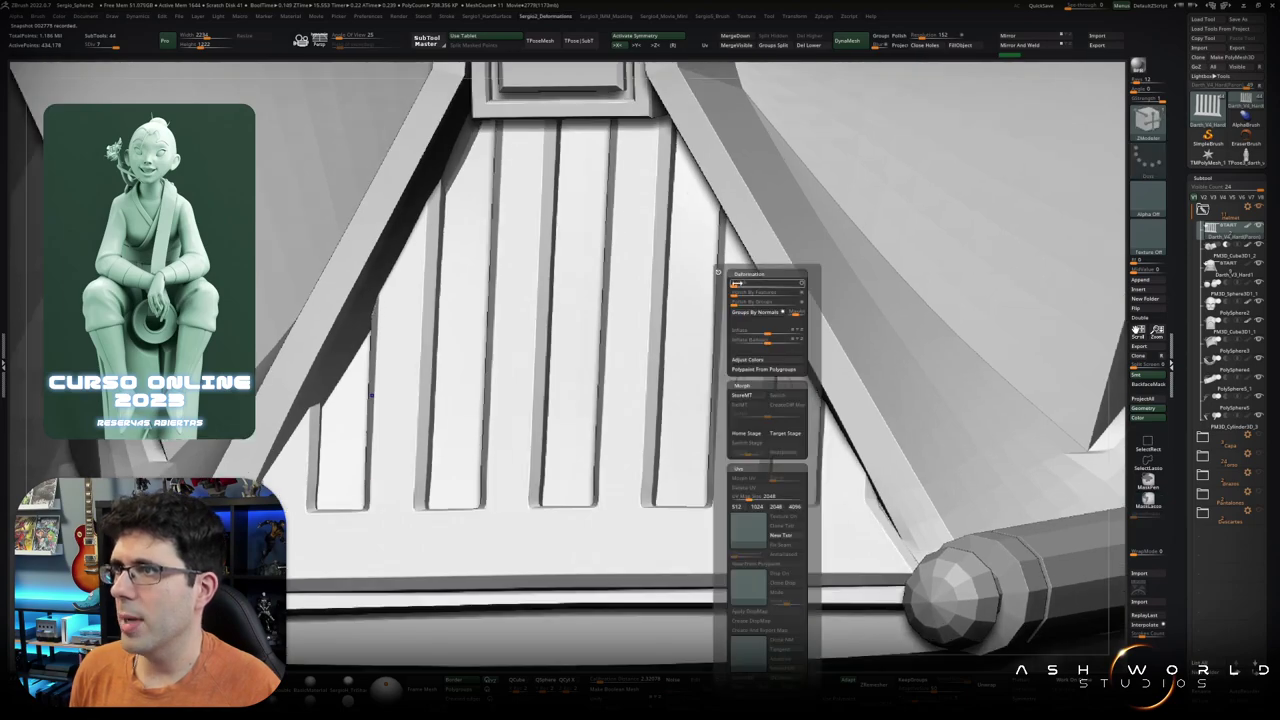
key(space)
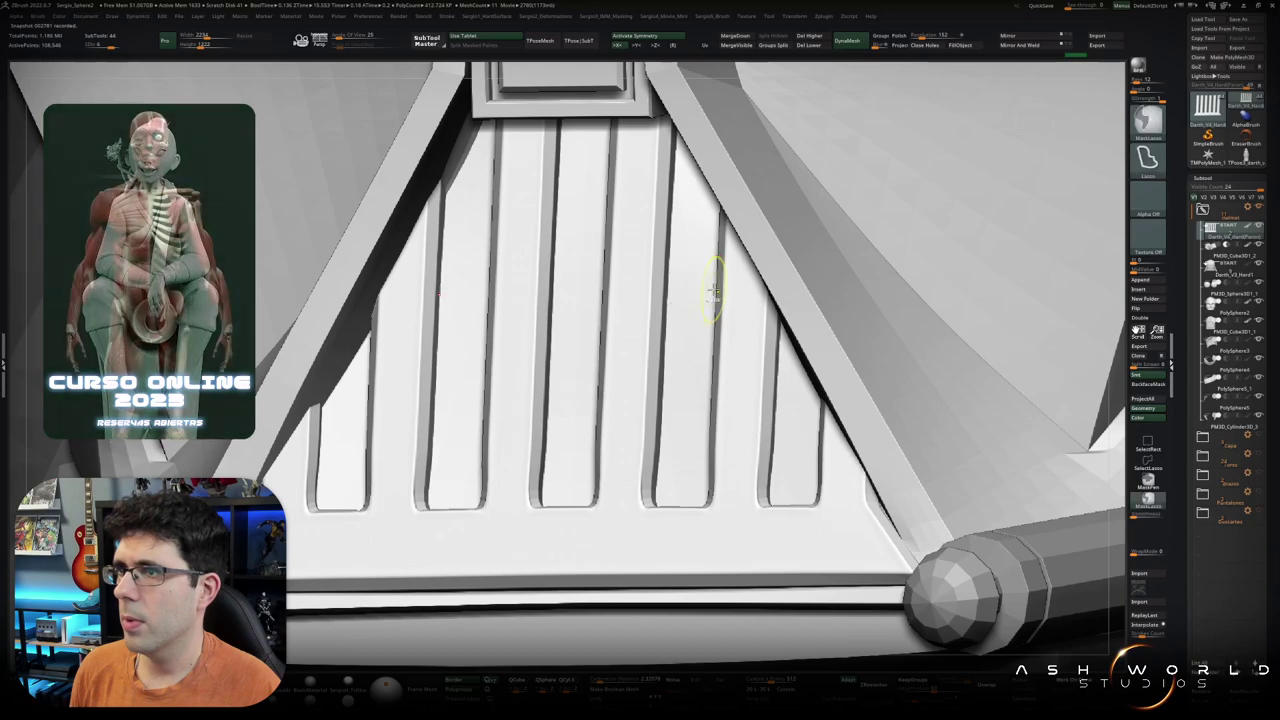
scroll(719, 378, down, 5)
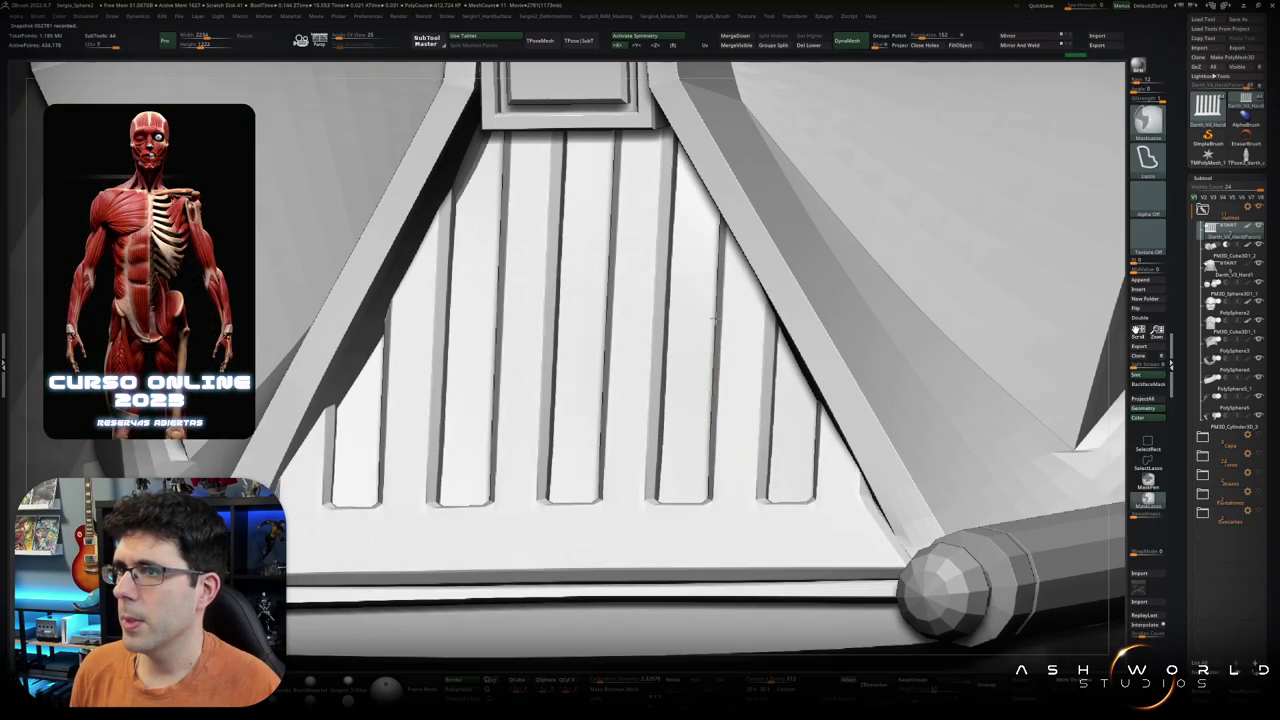
scroll(720, 420, down, 3)
right_drag(718, 455, 718, 441)
key(b)
key(c)
key(l)
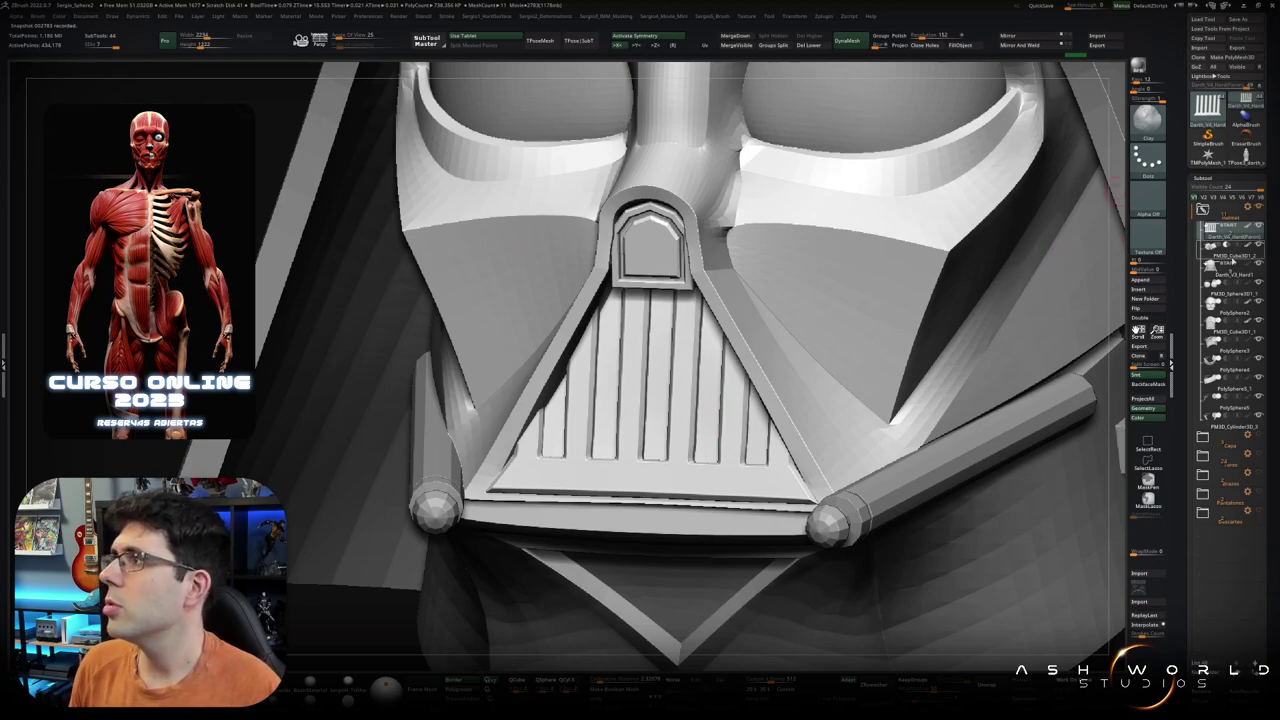
click(1250, 213)
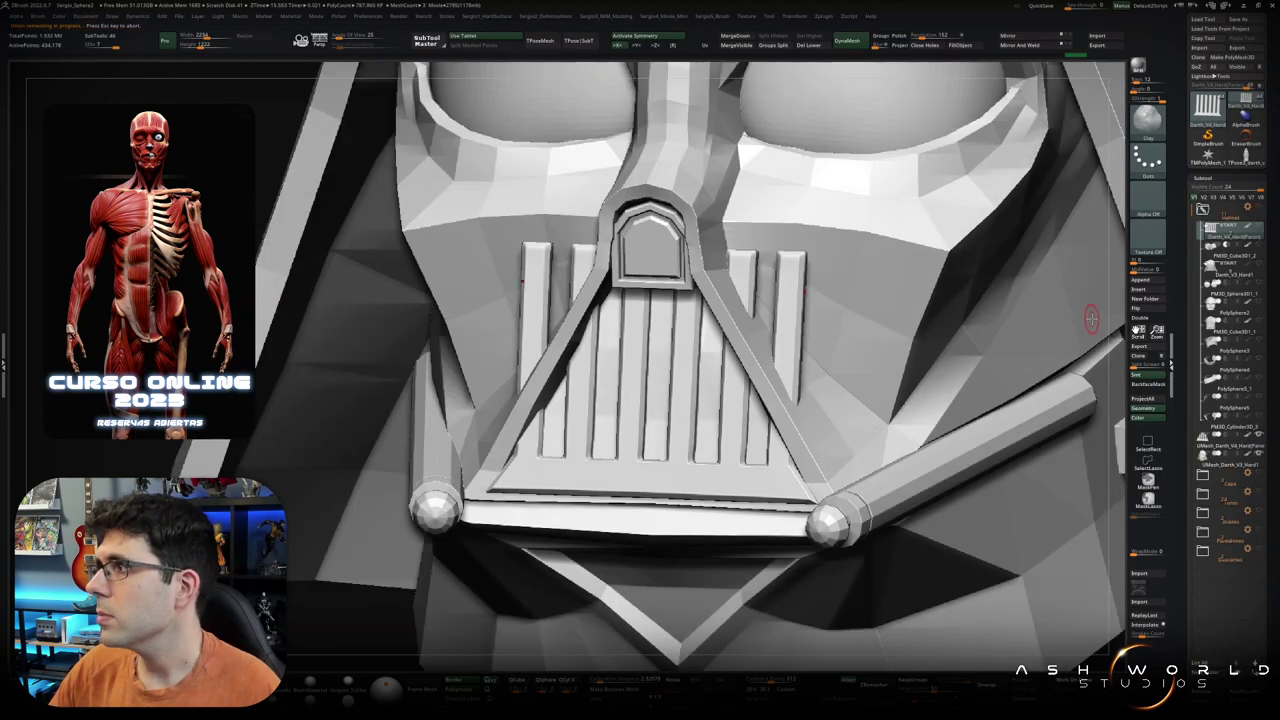
Step: Move the grille subtool up beneath Darth_V4_Hard and frame the whole helmet around it
click(1210, 453)
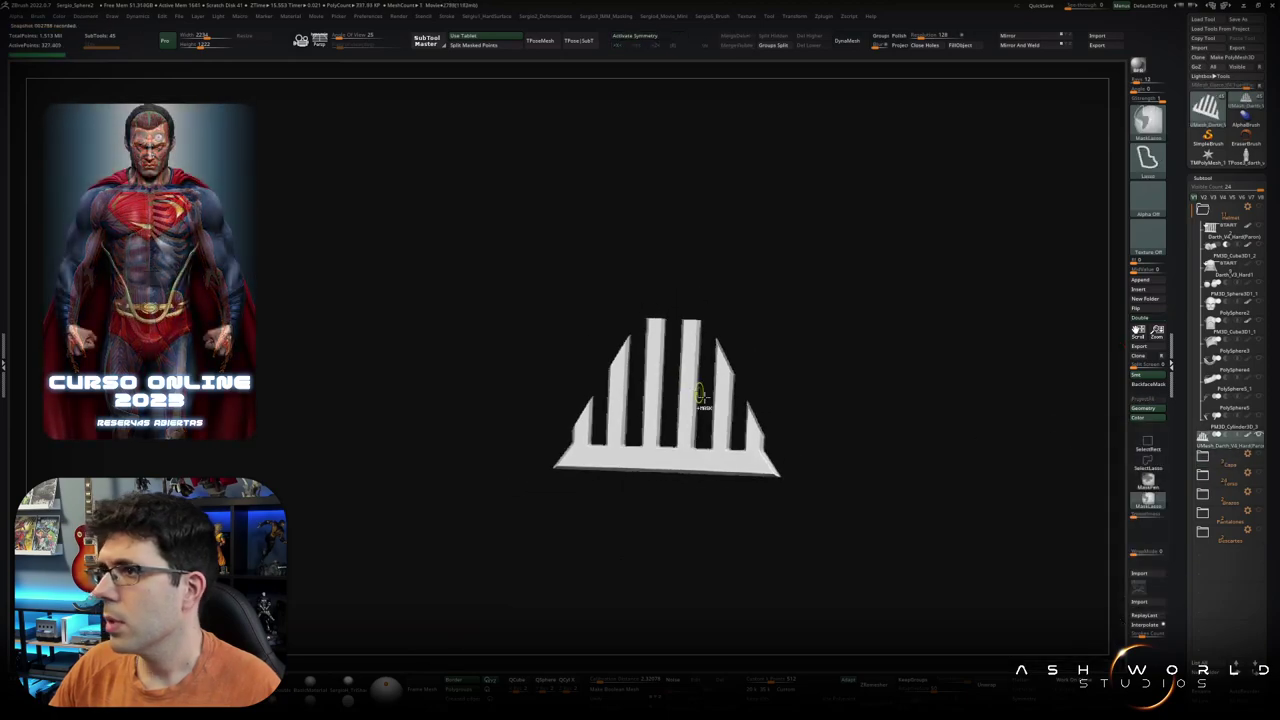
key(shift+f)
mouse_move(716, 503)
mouse_down()
mouse_move(760, 545)
mouse_move(790, 520)
mouse_up()
key(shift+f)
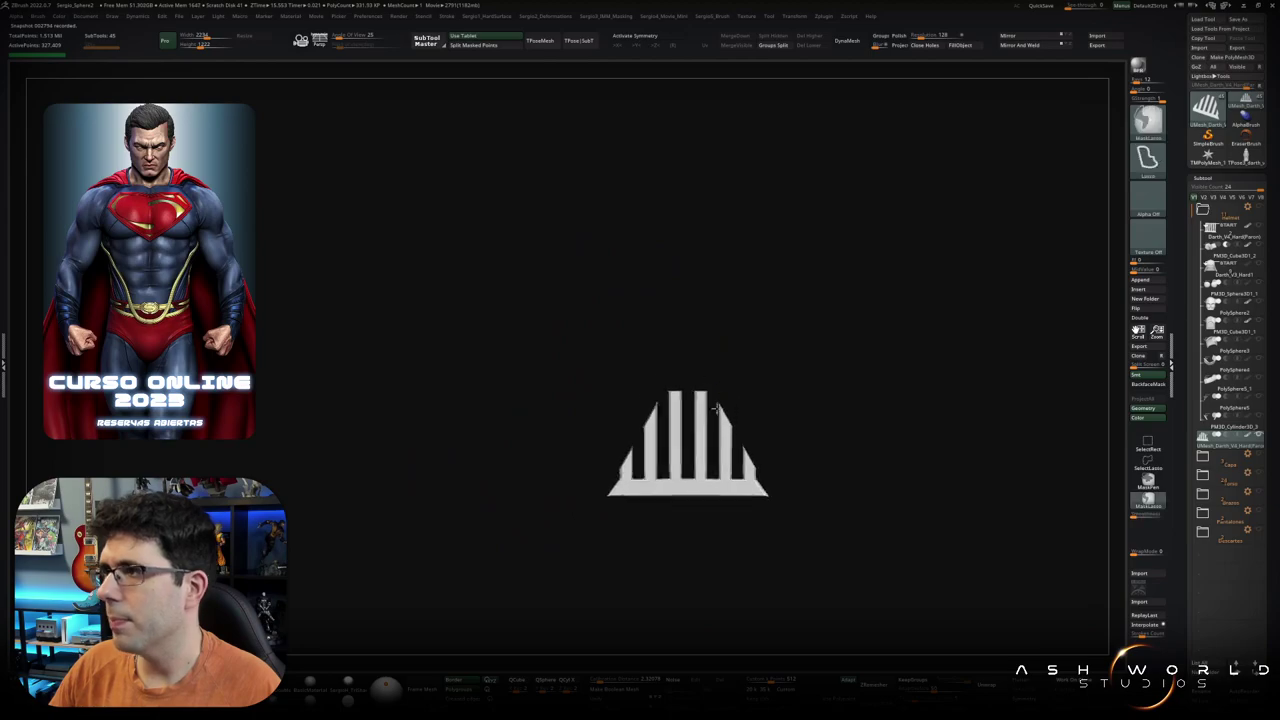
drag(1228, 438, 1241, 268)
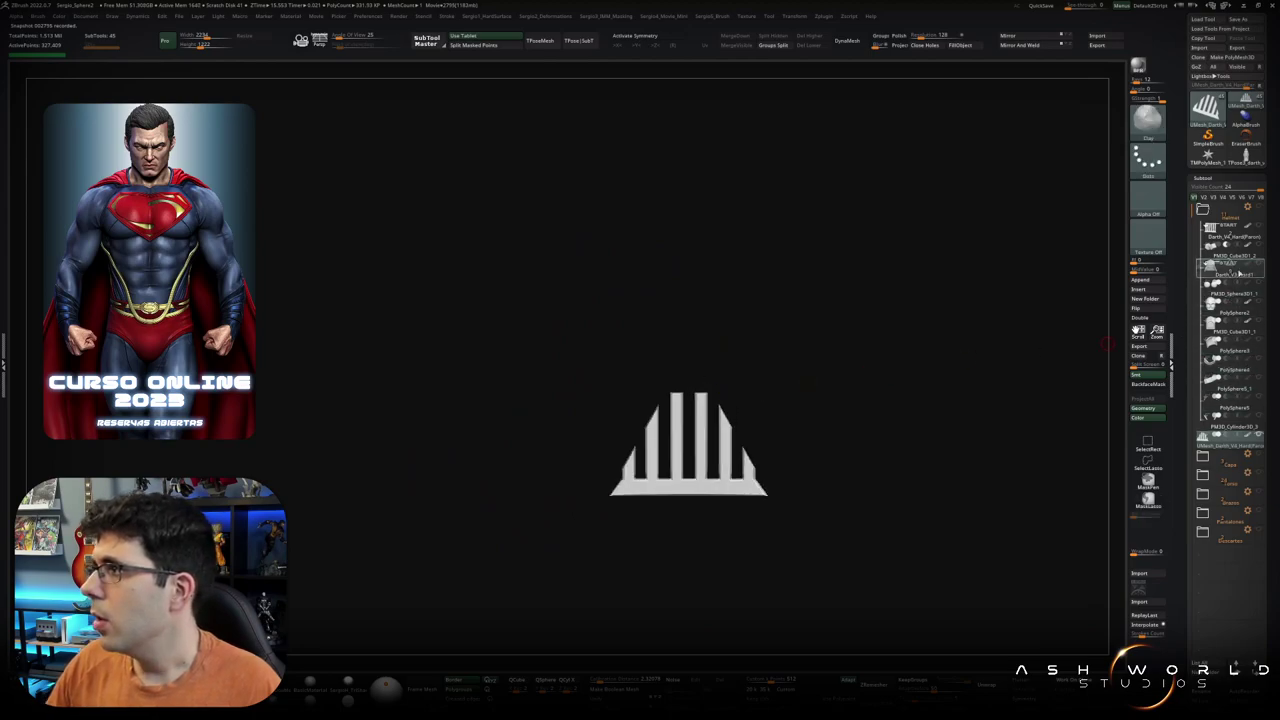
click(1148, 441)
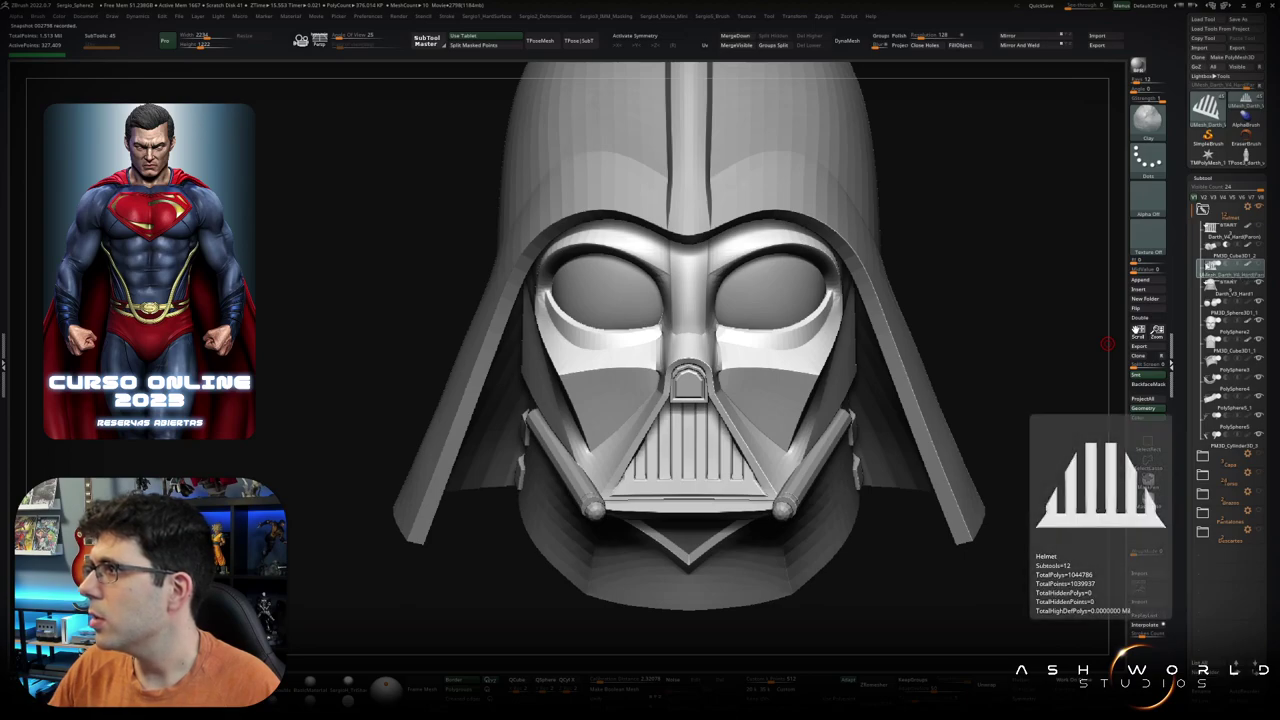
click(1148, 497)
key(f)
ctrl+right_drag(793, 360, 1097, 284)
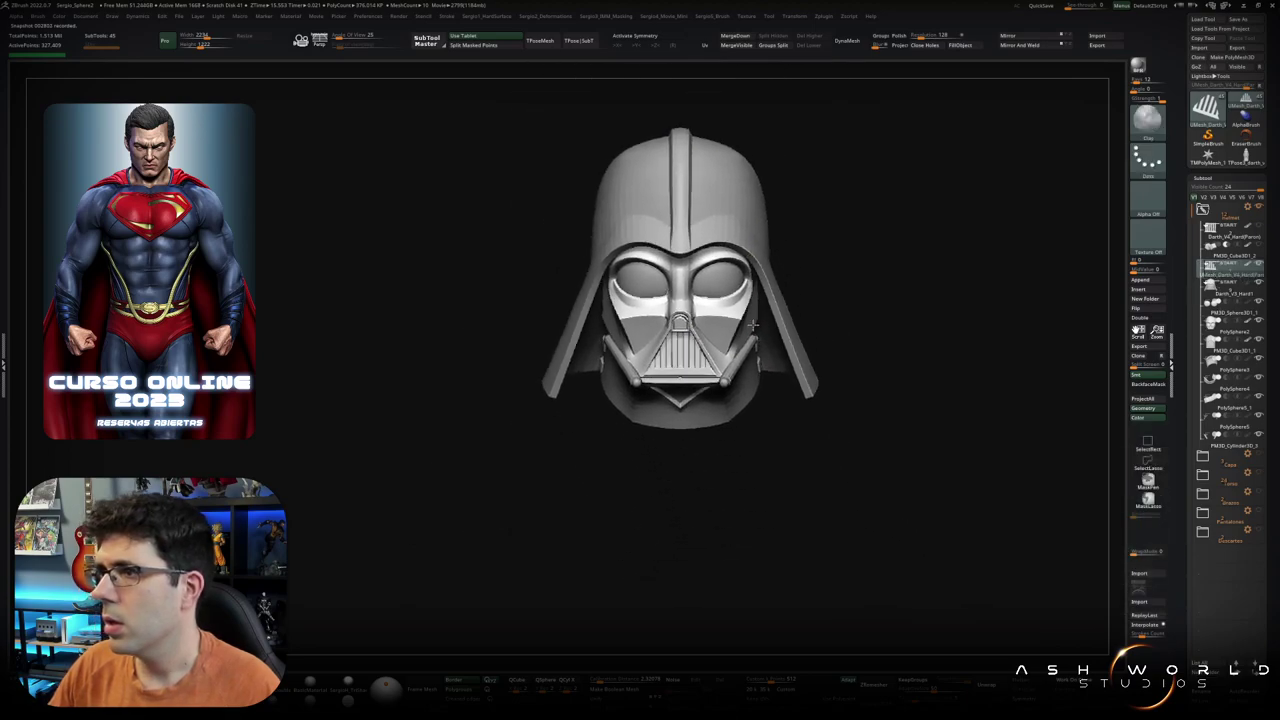
Step: Unhide the cape, chest armour and Pantalones body folders, then zoom in on the helmet face
click(1202, 211)
mouse_move(851, 371)
mouse_down()
mouse_move(797, 380)
mouse_move(911, 360)
mouse_up()
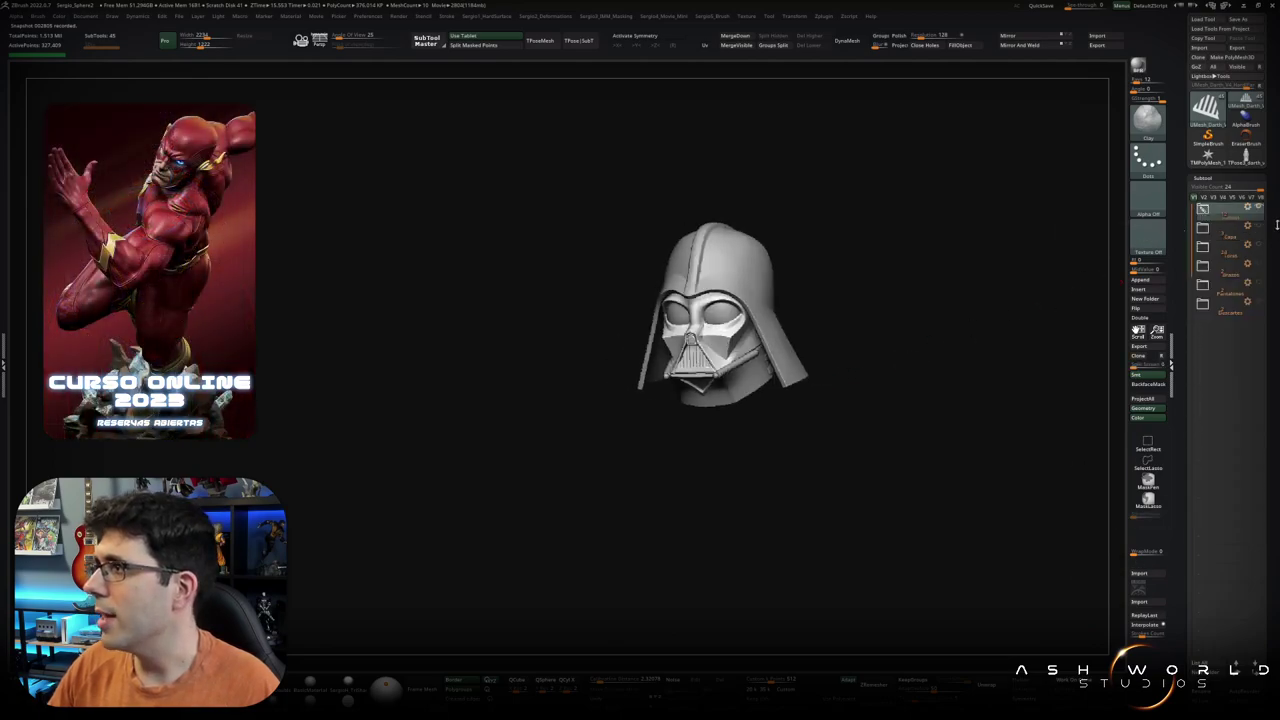
click(1258, 226)
click(1258, 245)
click(1258, 264)
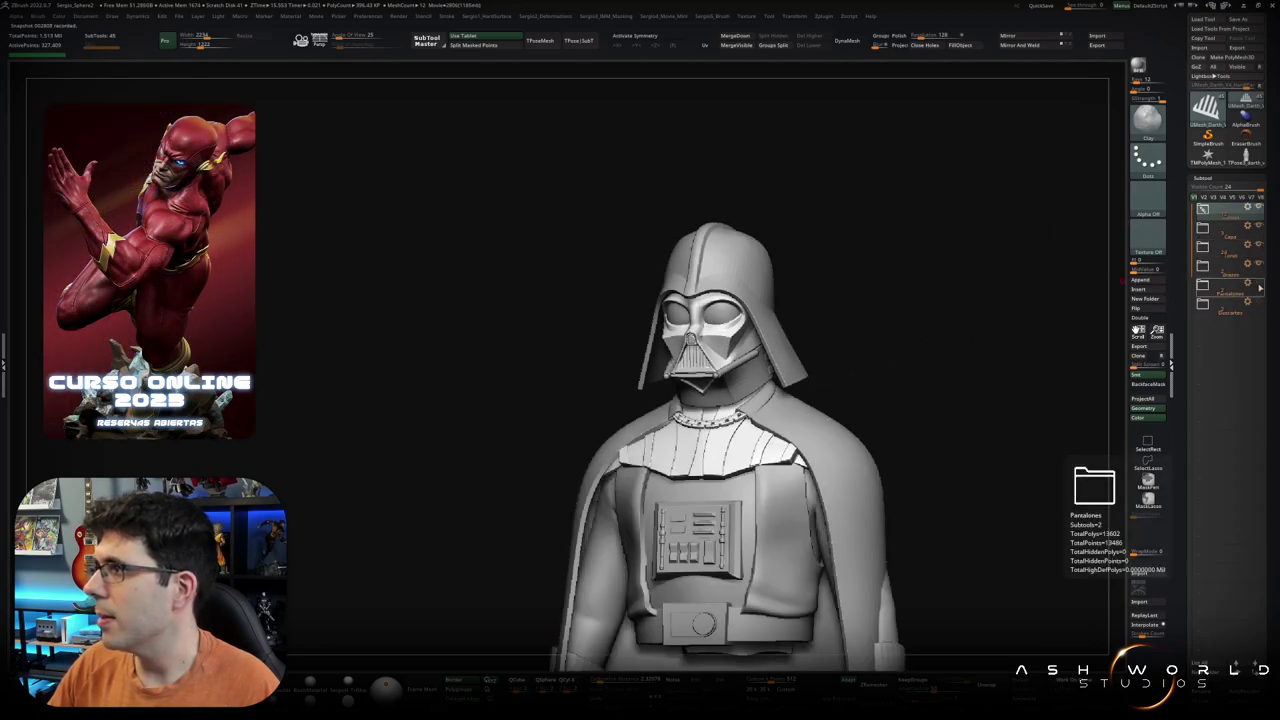
click(1258, 285)
mouse_move(1051, 366)
mouse_down()
mouse_move(837, 374)
mouse_move(654, 299)
mouse_up()
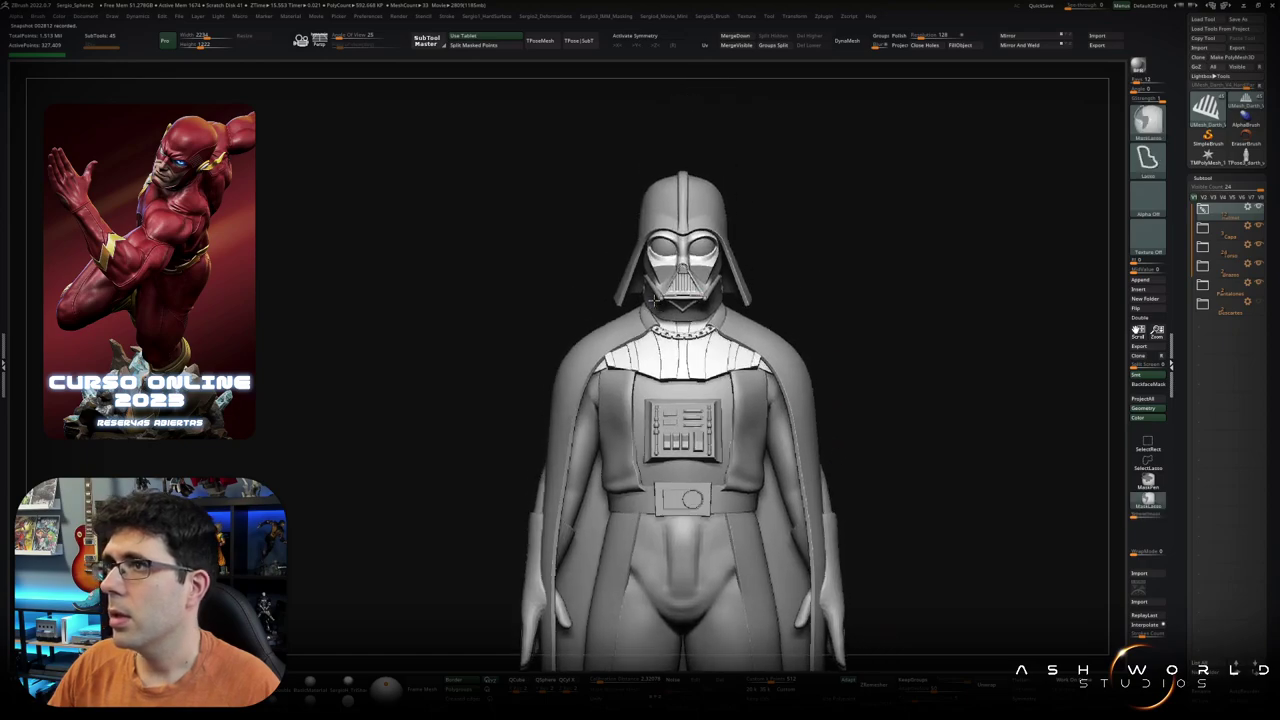
ctrl+right_drag(654, 299, 731, 357)
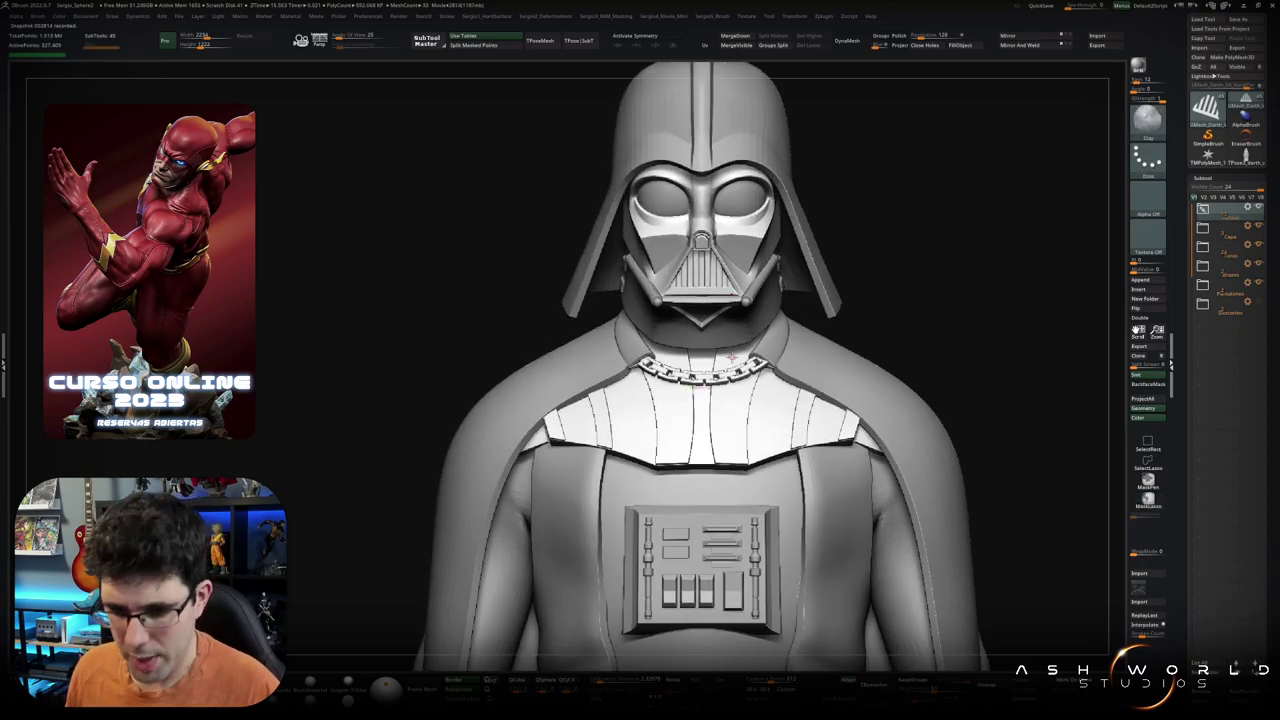
drag(845, 185, 858, 179)
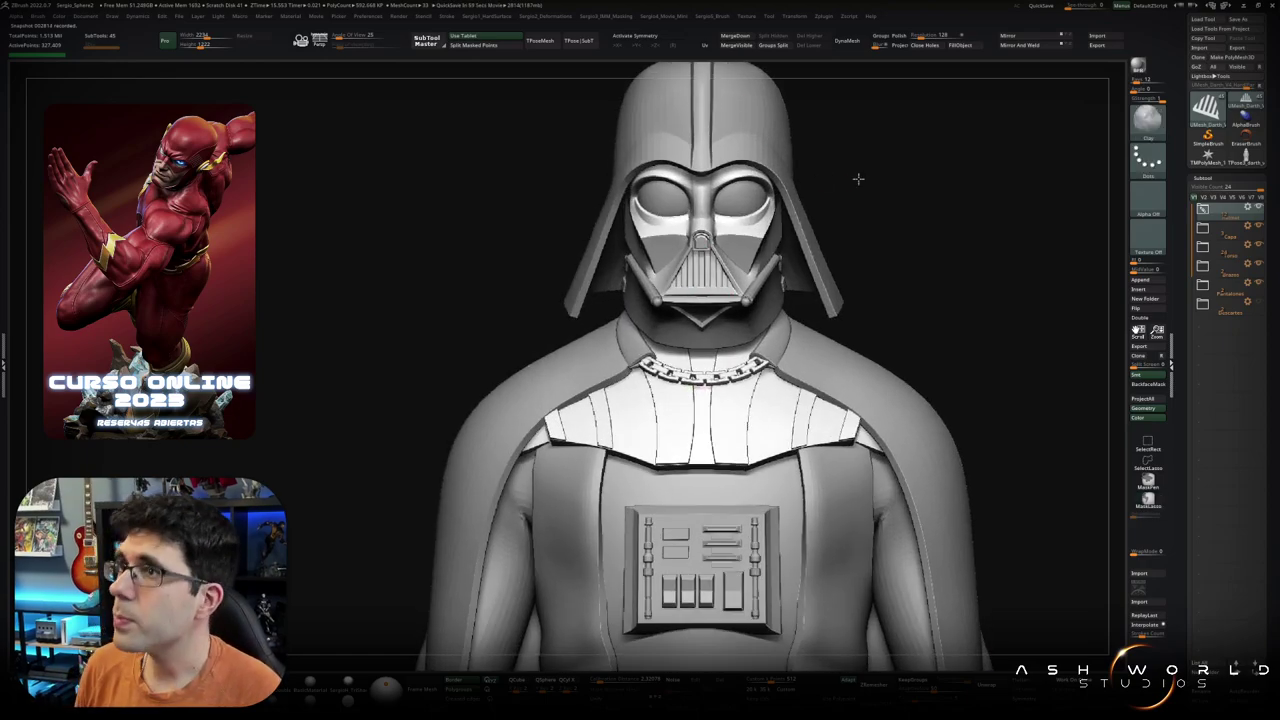
ctrl+right_drag(858, 179, 745, 205)
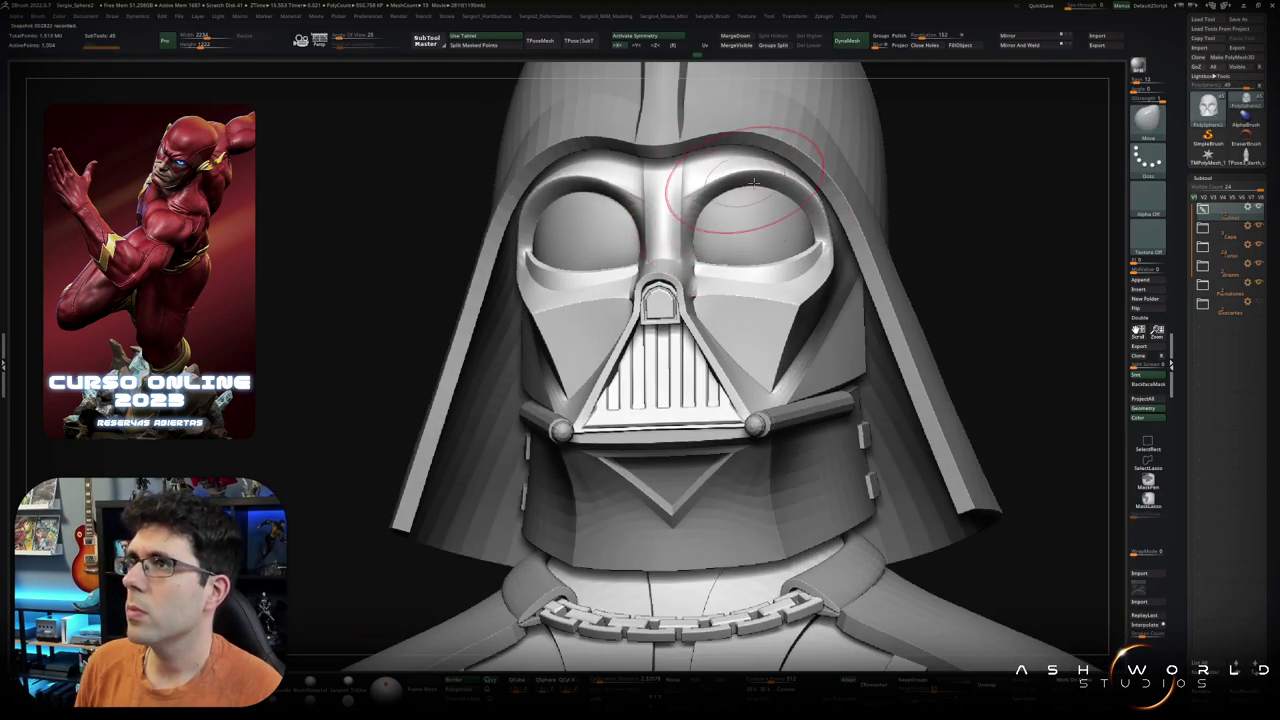
ctrl+right_drag(754, 183, 755, 263)
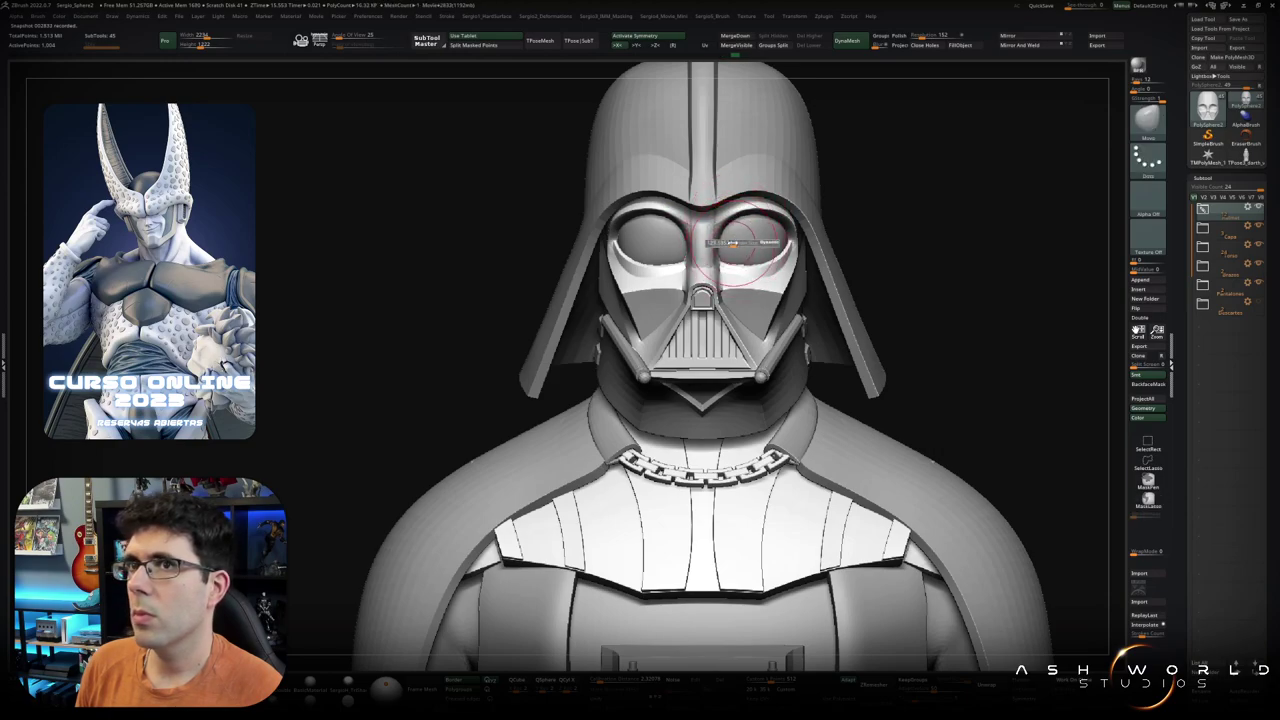
mouse_move(725, 245)
mouse_down()
mouse_move(778, 197)
mouse_move(797, 229)
mouse_move(862, 242)
mouse_move(823, 243)
mouse_move(814, 201)
mouse_move(789, 251)
mouse_move(831, 200)
mouse_move(789, 228)
mouse_move(744, 302)
mouse_up()
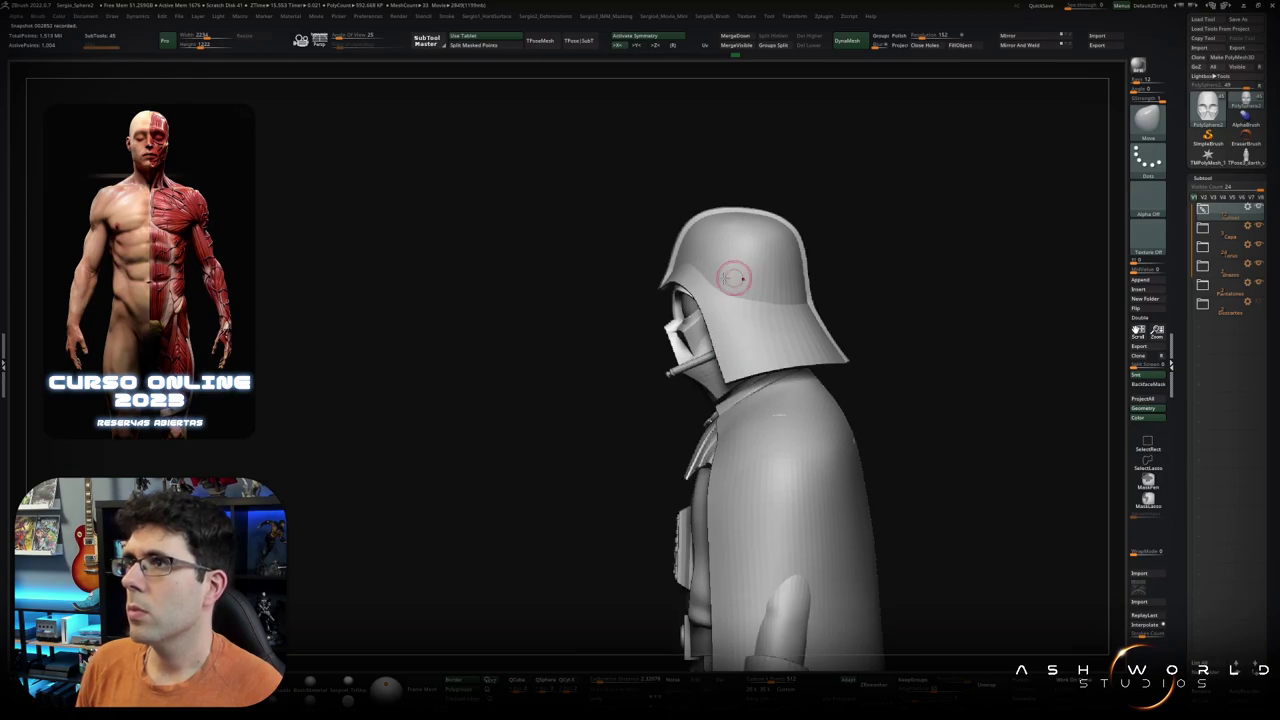
alt+click(722, 289)
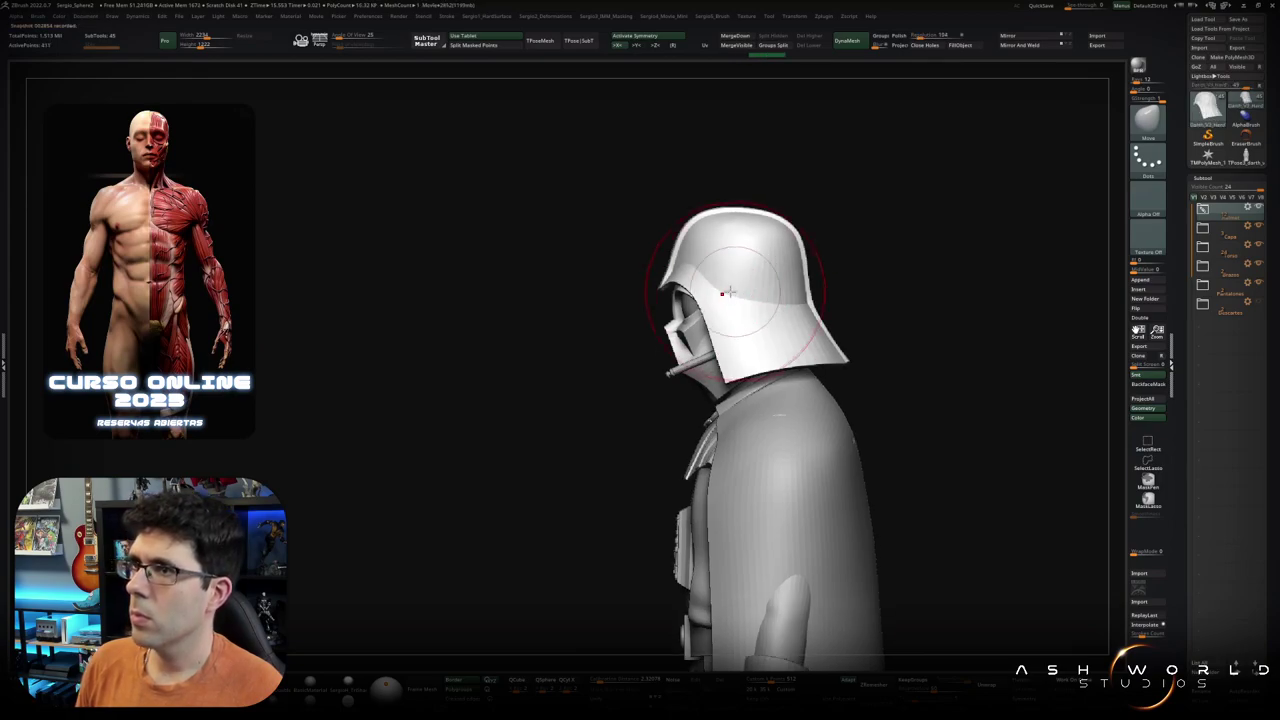
alt+click(656, 287)
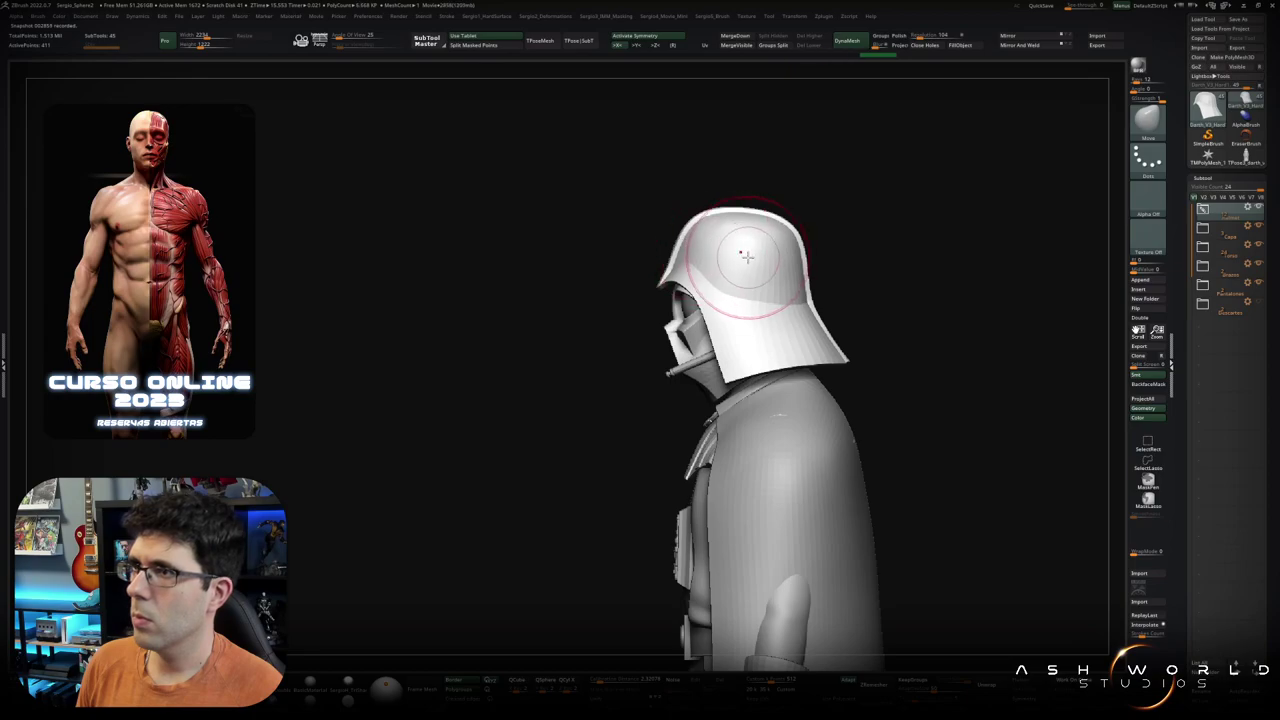
key(f)
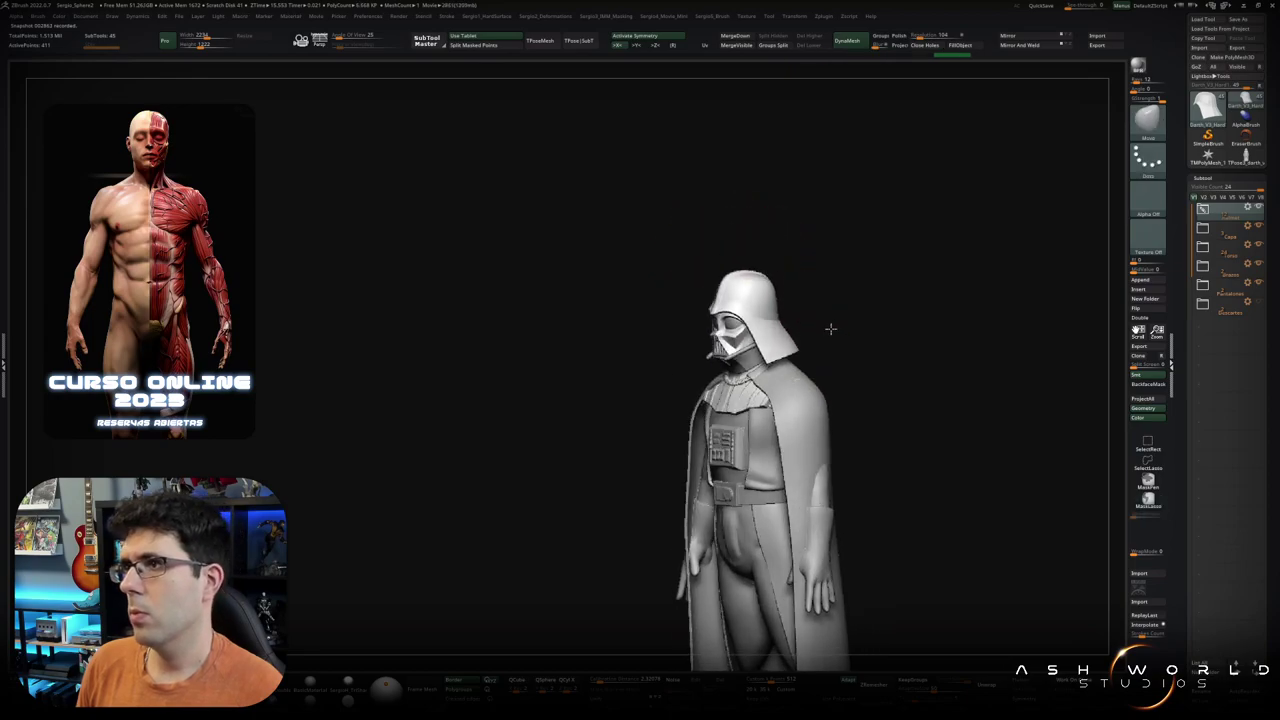
drag(829, 329, 860, 334)
mouse_move(849, 284)
ctrl+right_down()
mouse_move(733, 285)
mouse_move(744, 301)
mouse_move(735, 338)
ctrl+right_up()
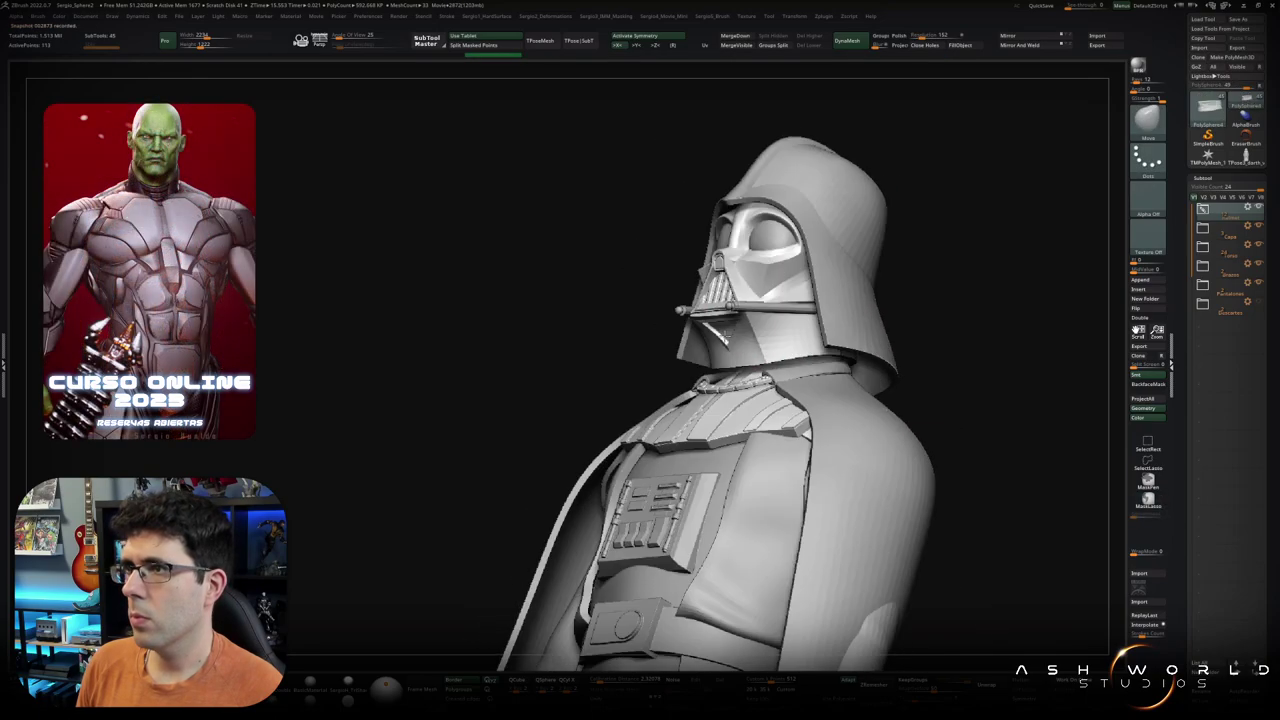
right_drag(754, 328, 779, 338)
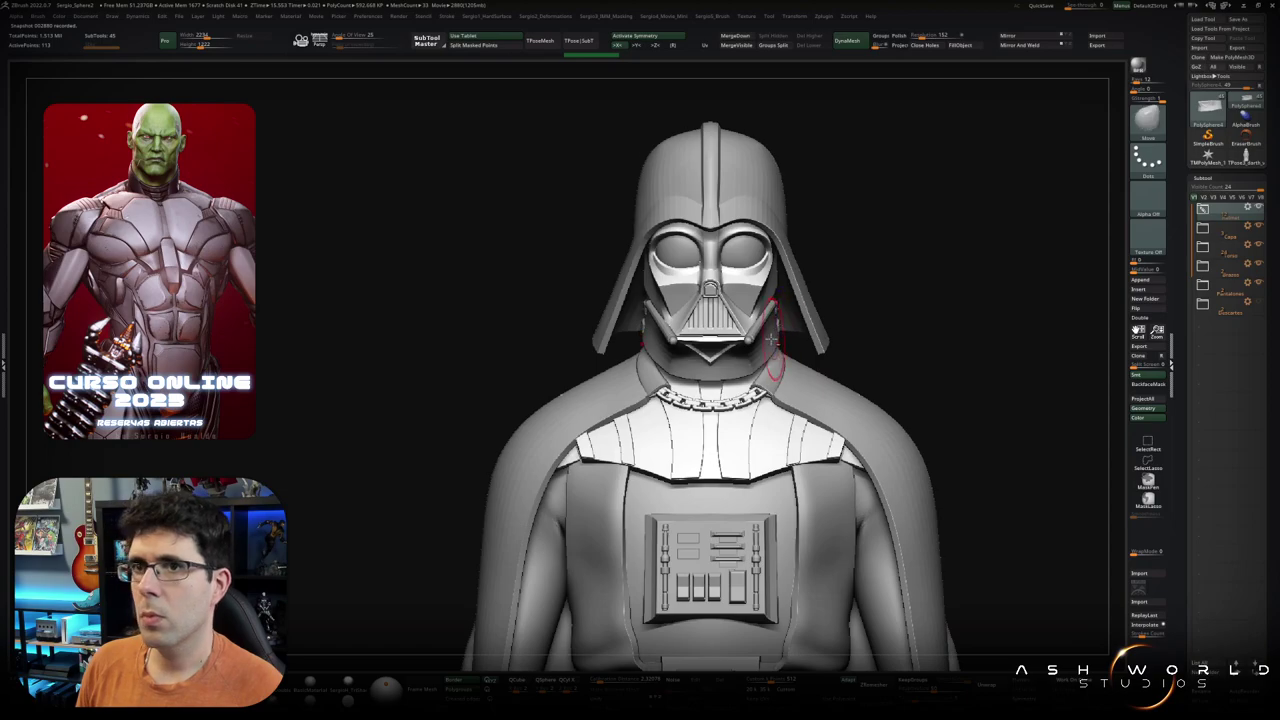
mouse_move(771, 340)
ctrl+right_down()
mouse_move(695, 365)
mouse_move(806, 357)
mouse_move(761, 328)
ctrl+right_up()
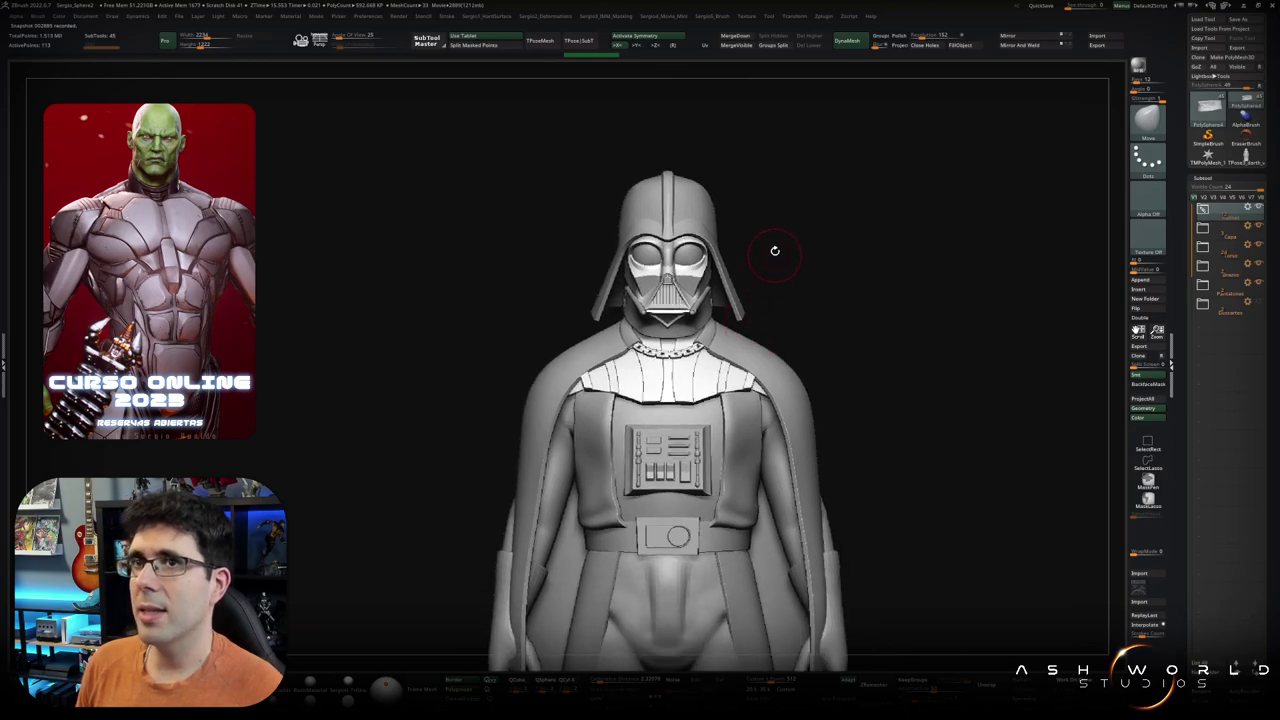
Step: Select the helmet, align the gizmo to world axes, and lasso-mask the helmet top
alt+right_drag(775, 250, 779, 302)
alt+click(655, 268)
key(w)
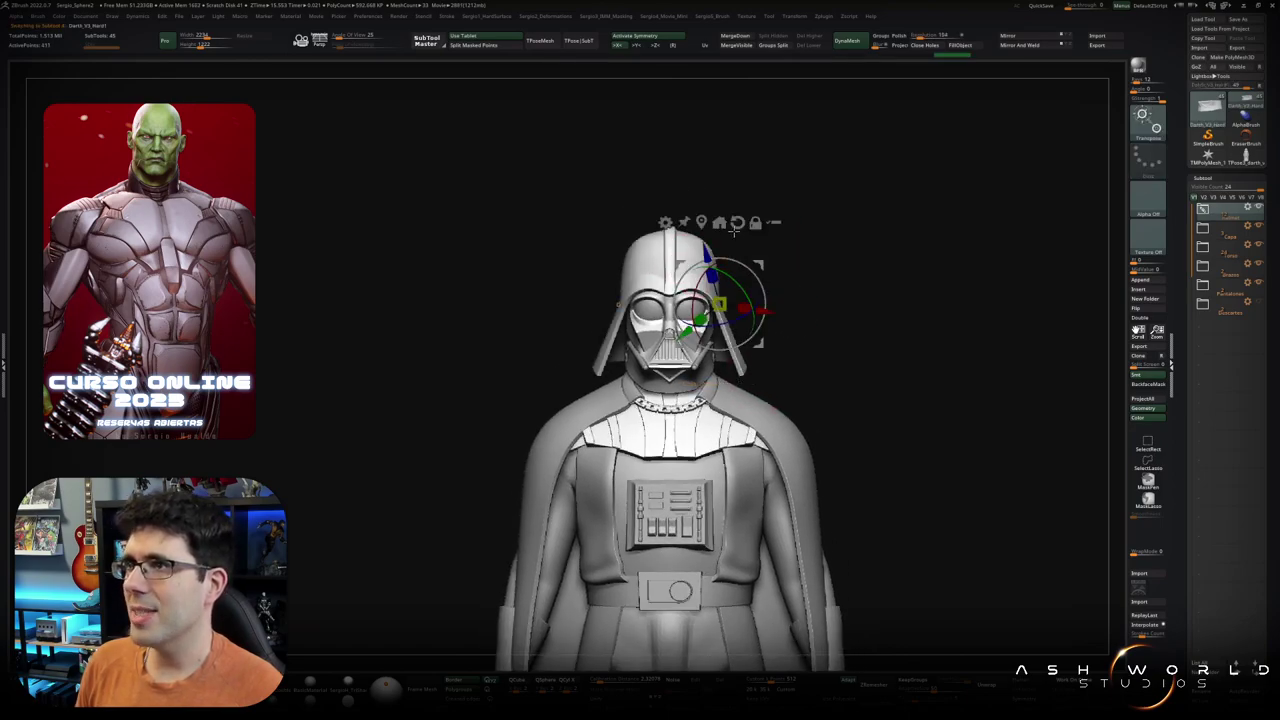
click(735, 224)
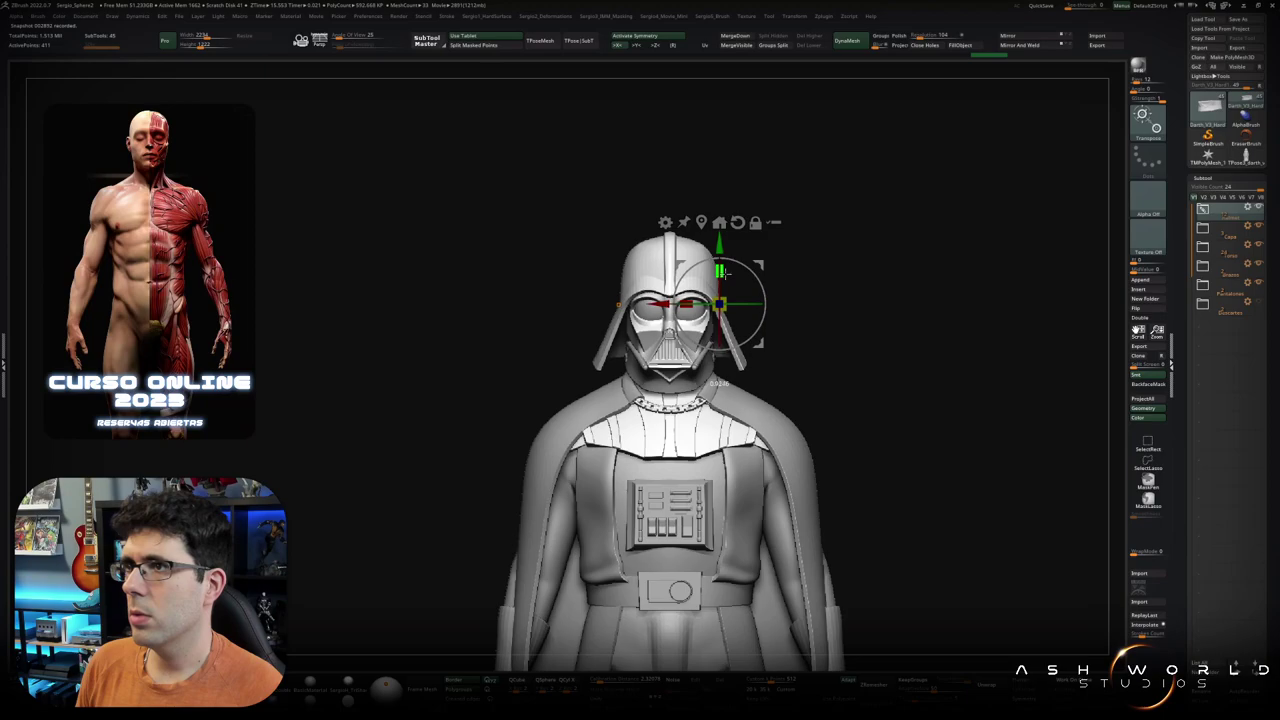
key(shift+f)
shift+right_drag(726, 272, 784, 277)
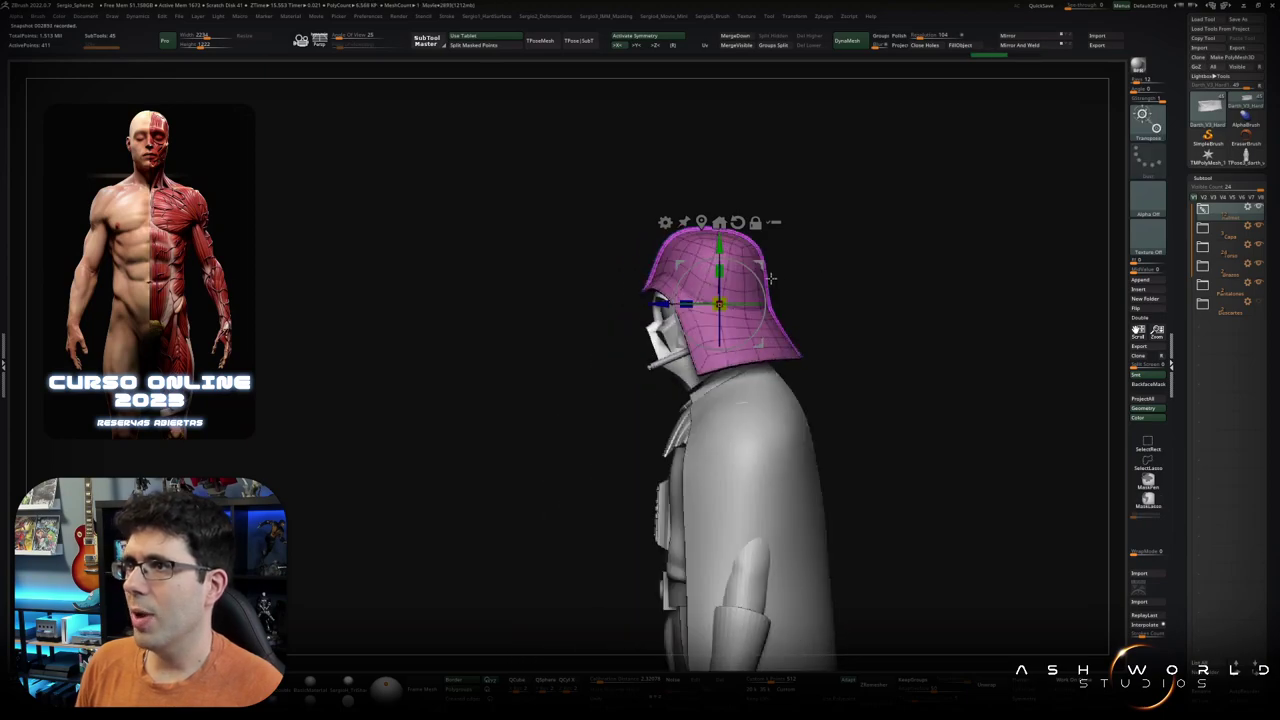
key(q)
key(ctrl)
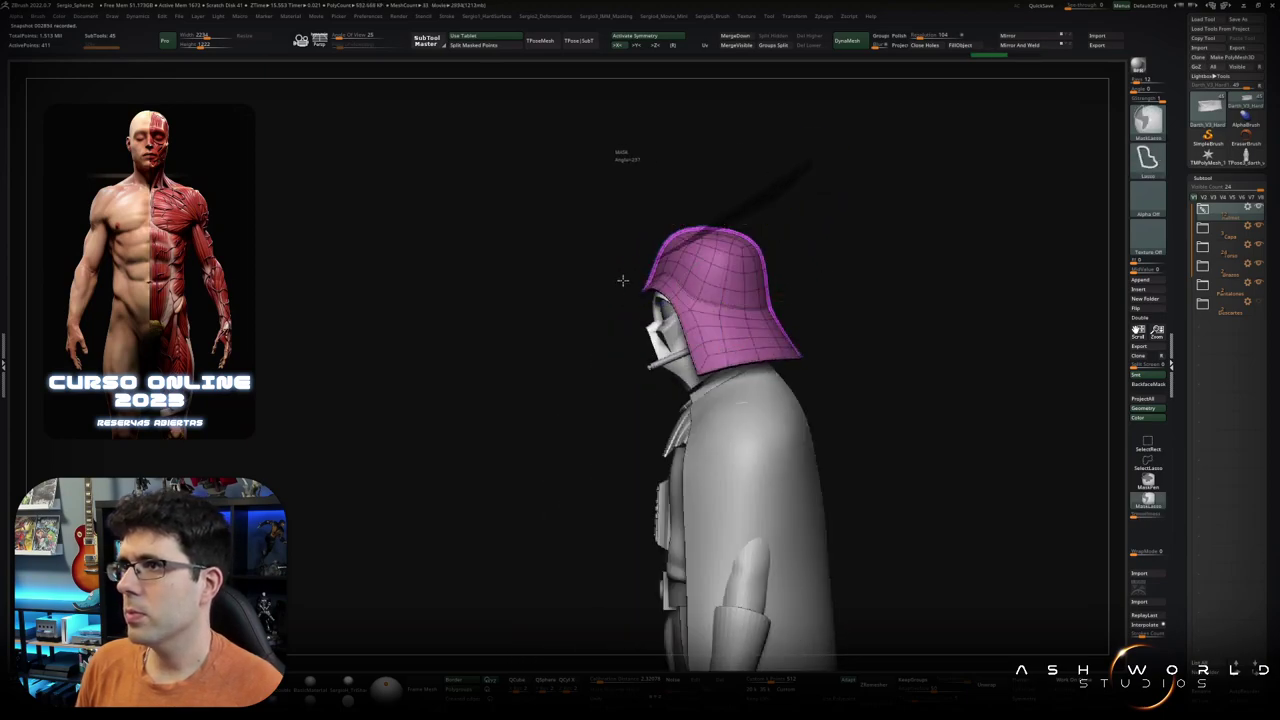
ctrl+drag(622, 280, 766, 277)
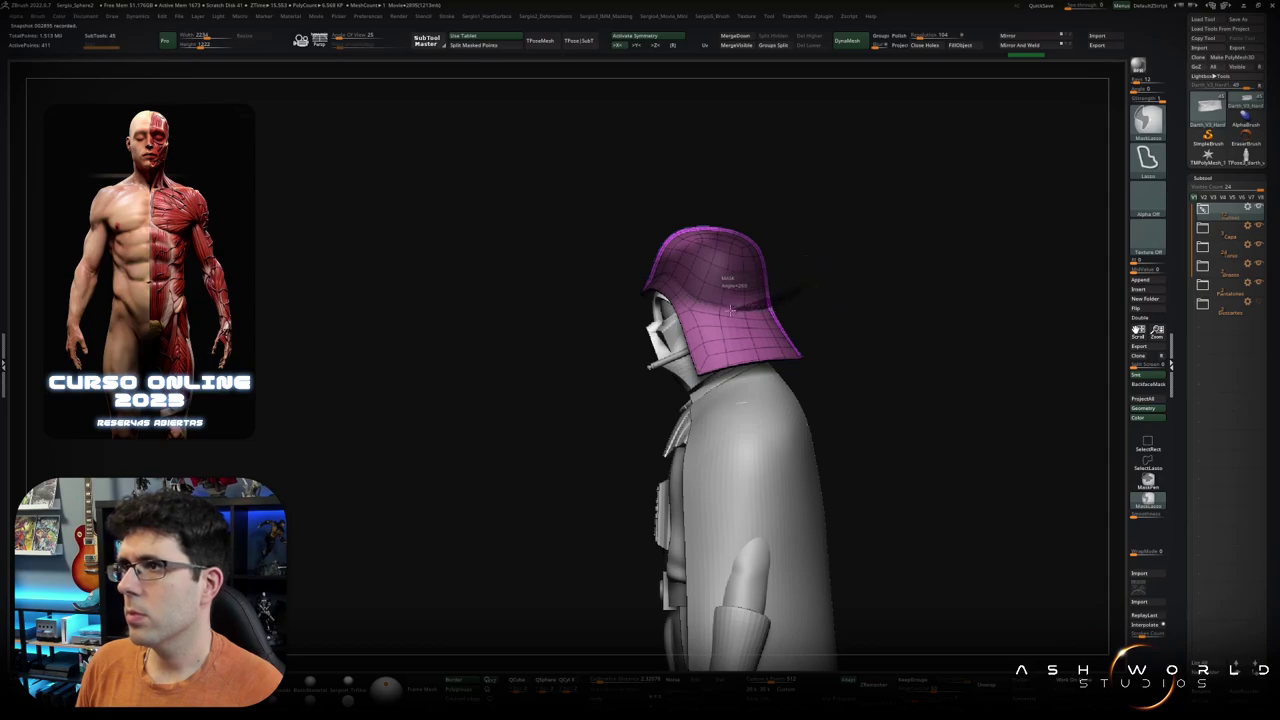
mouse_move(686, 287)
ctrl+alt+mouse_down()
mouse_move(829, 131)
mouse_move(814, 280)
ctrl+alt+mouse_up()
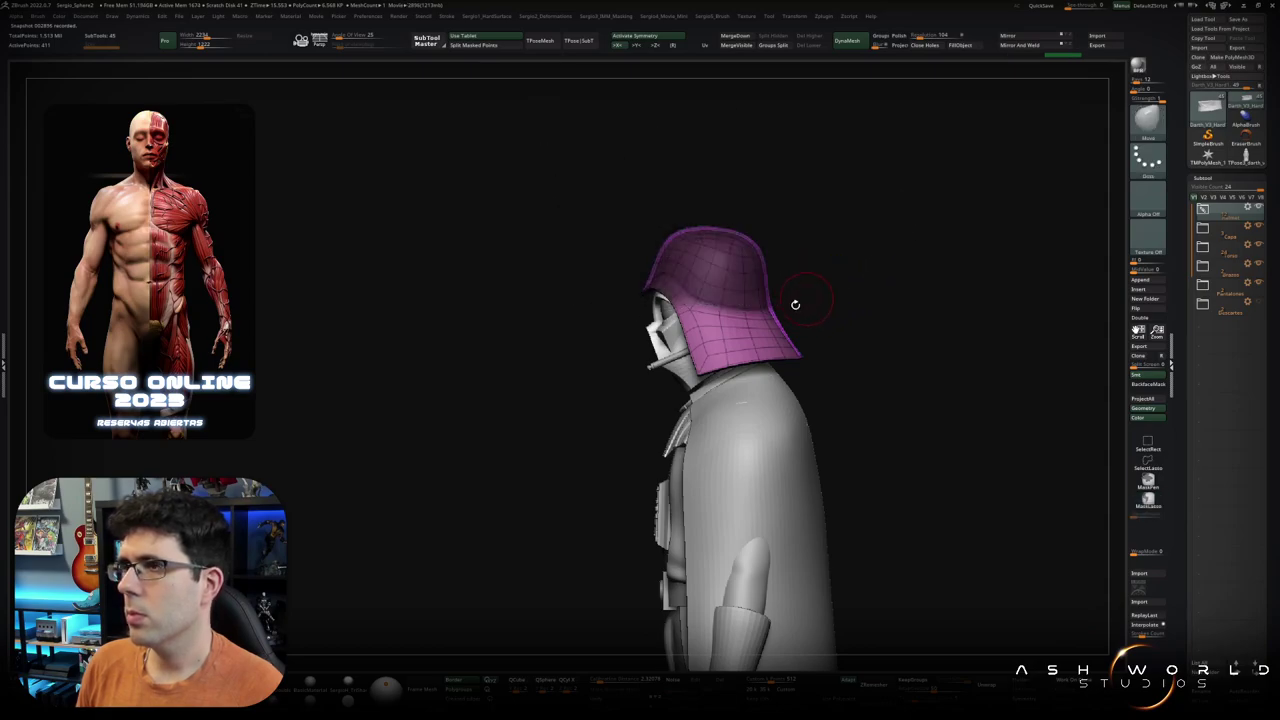
Step: Transpose the unmasked strip into a ridge and check it from side, back and front with PolyF off
key(w)
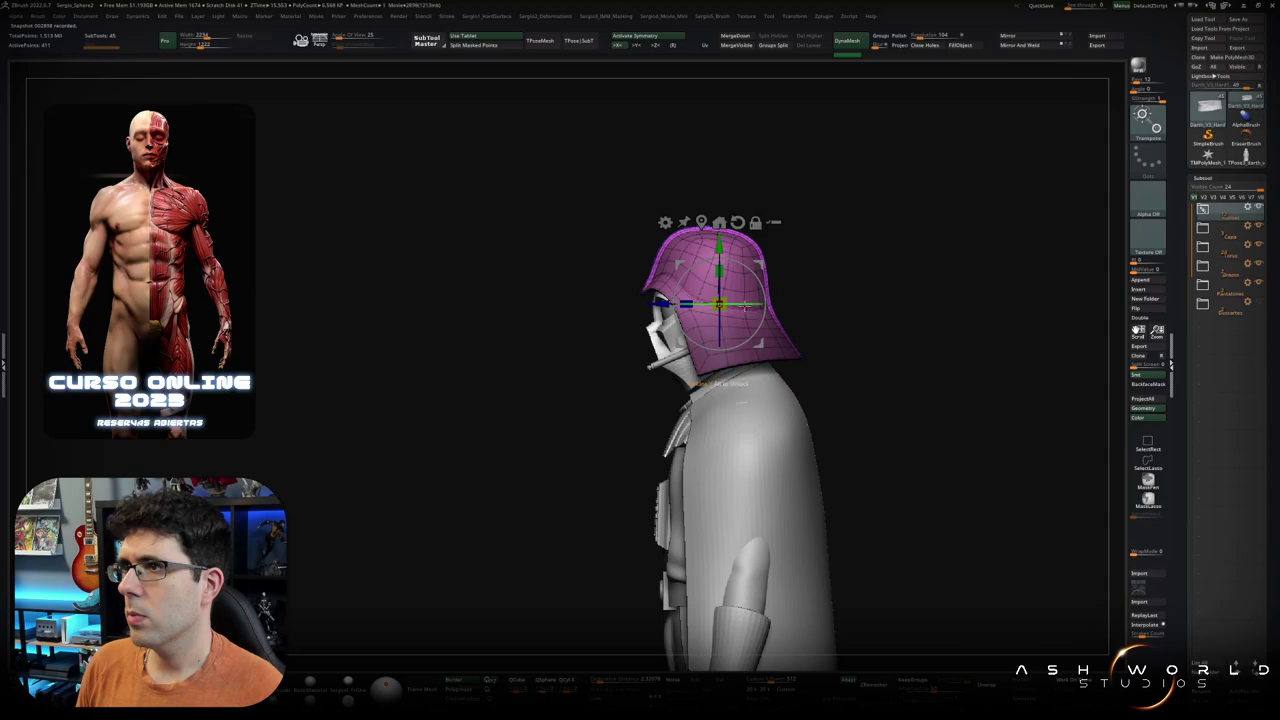
shift+drag(795, 278, 871, 280)
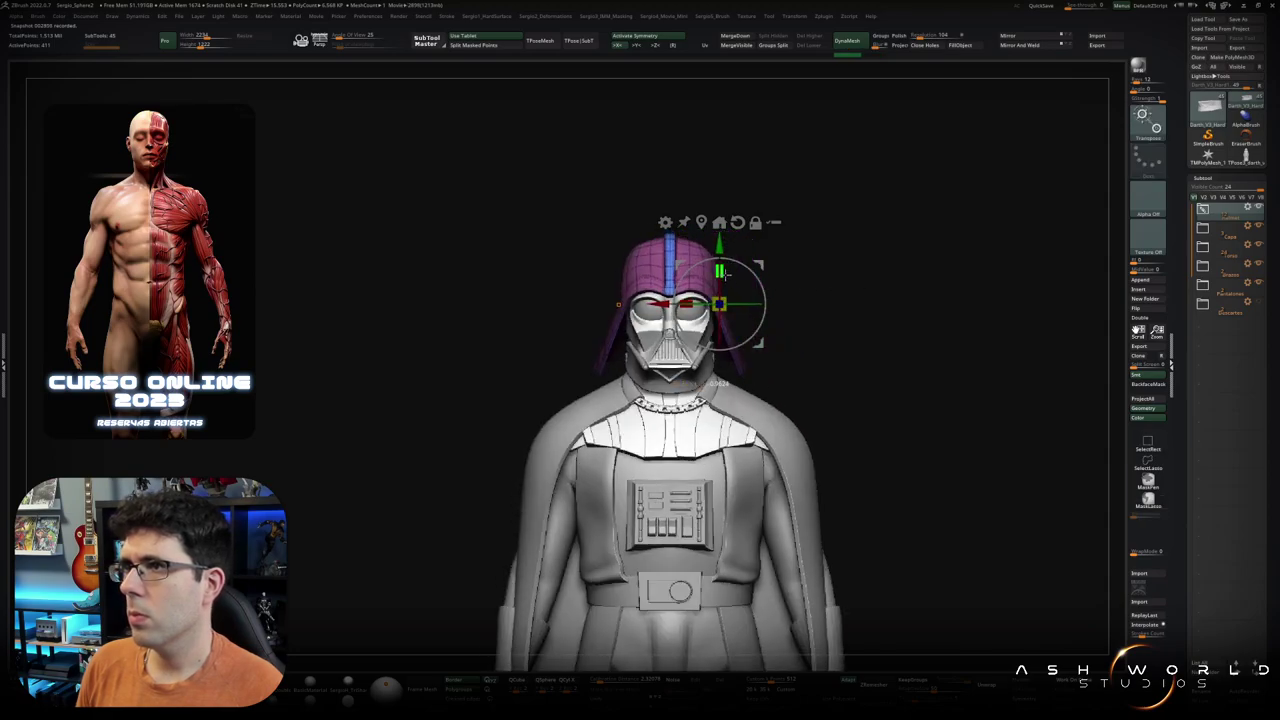
key(q)
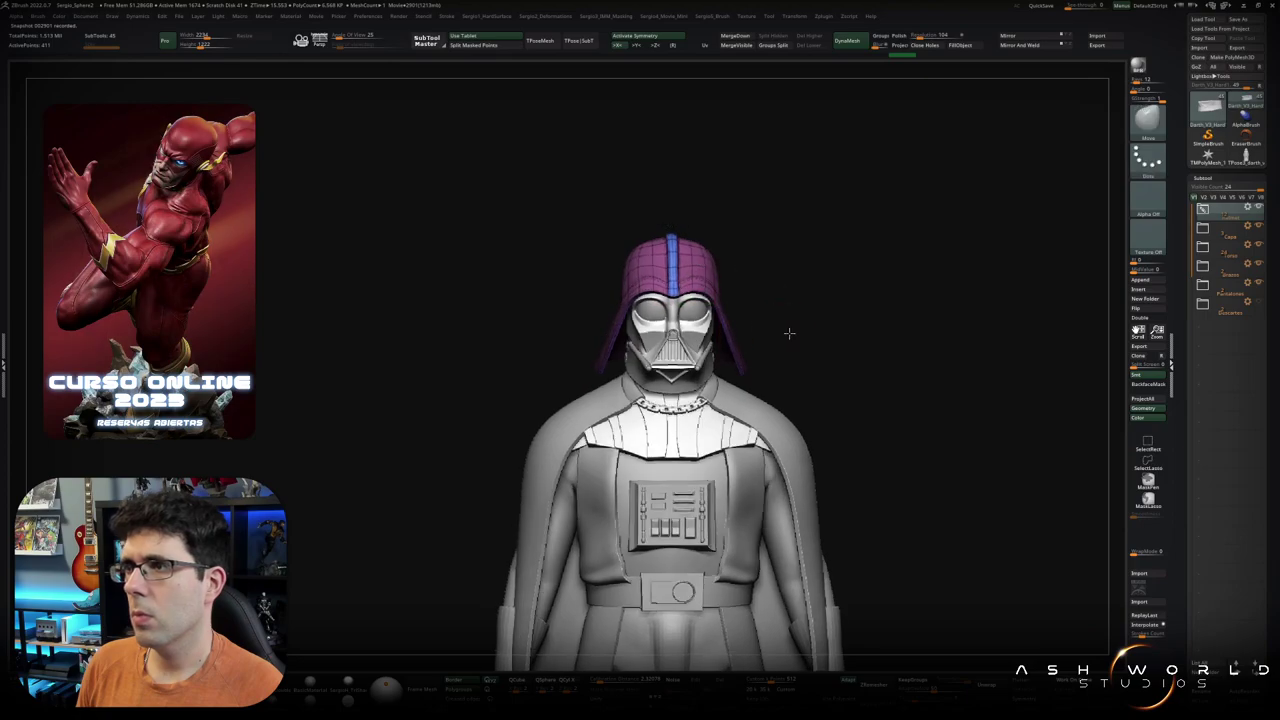
drag(789, 333, 843, 320)
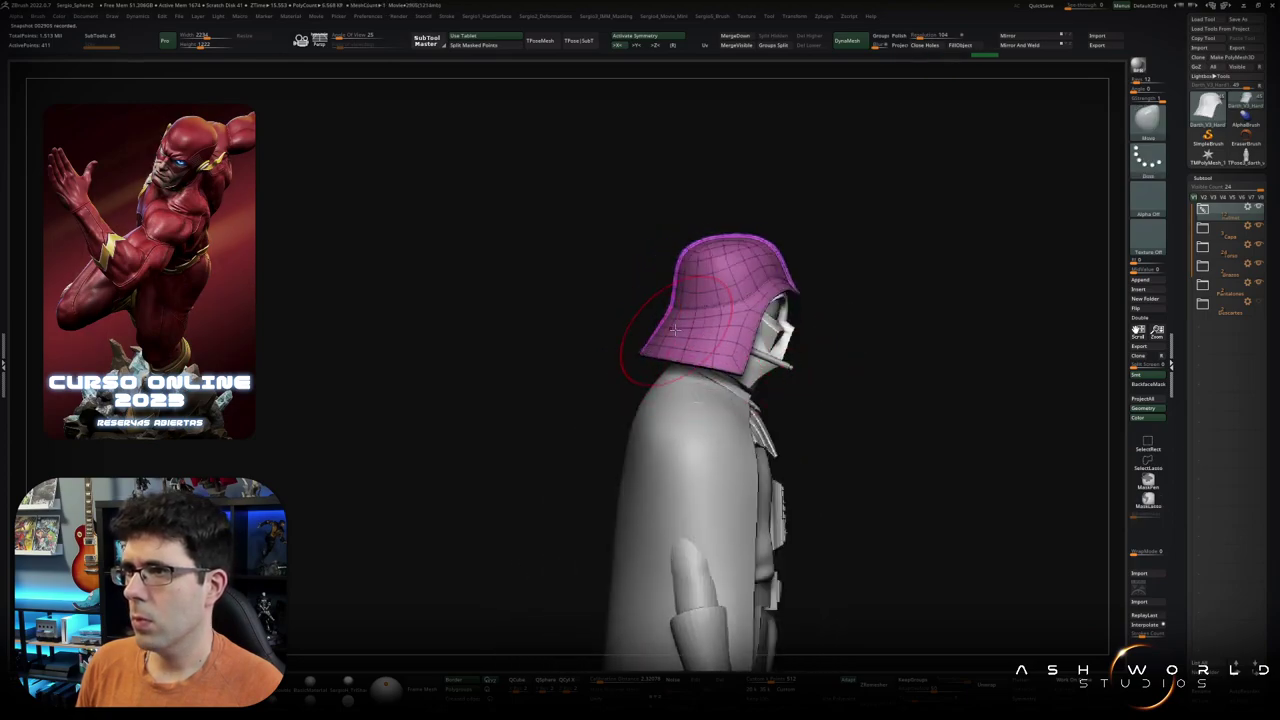
drag(675, 330, 596, 300)
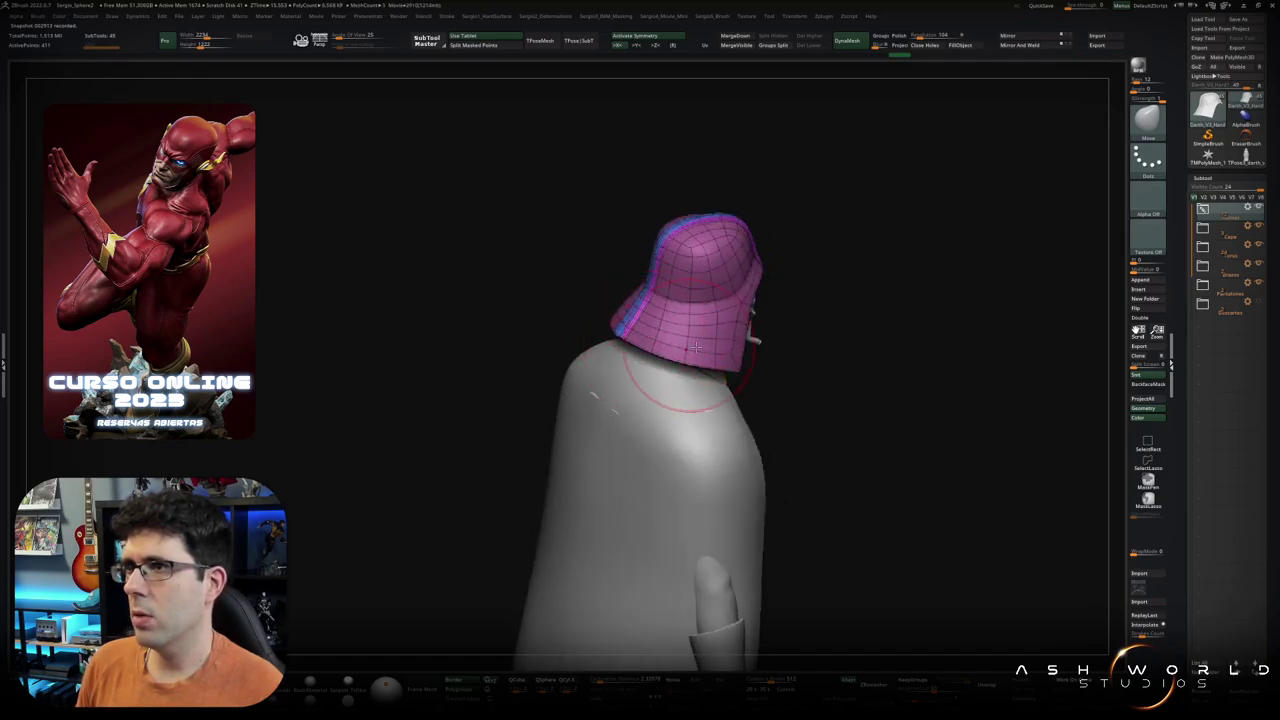
mouse_move(695, 347)
mouse_down()
mouse_move(743, 367)
mouse_move(697, 350)
mouse_move(710, 343)
mouse_up()
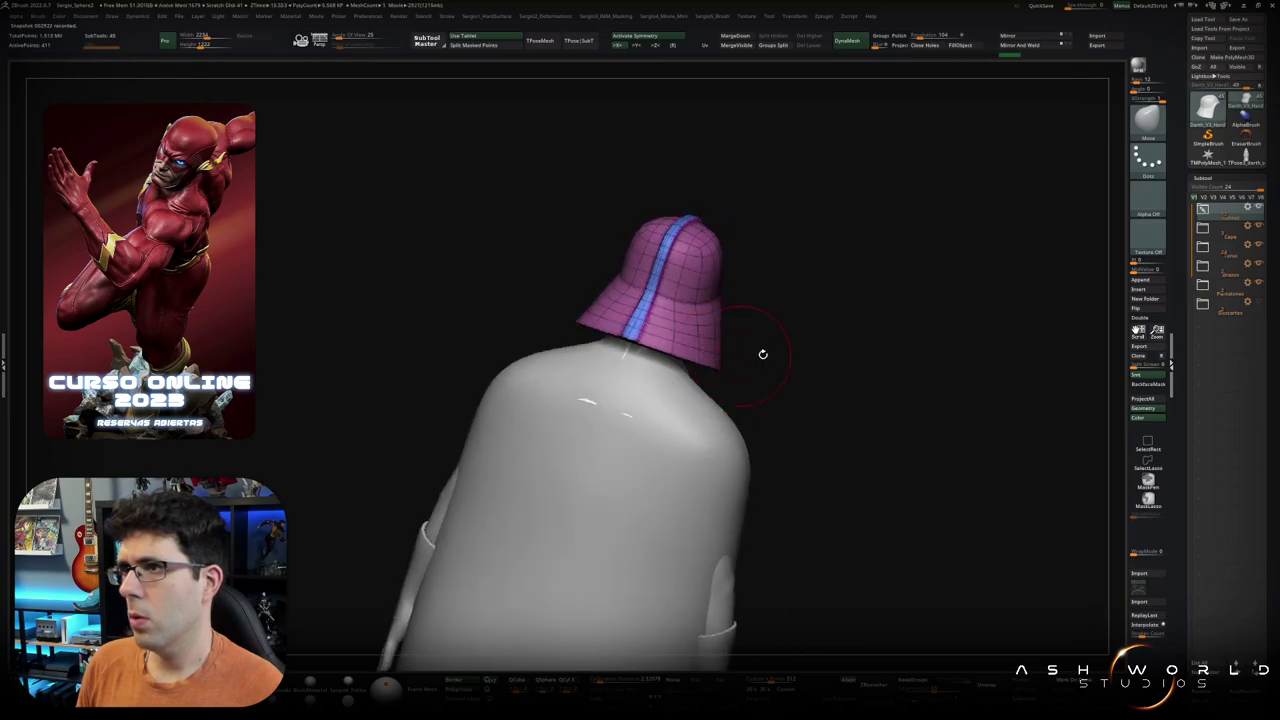
mouse_move(763, 354)
mouse_down()
mouse_move(768, 332)
mouse_move(853, 269)
mouse_up()
key(shift+f)
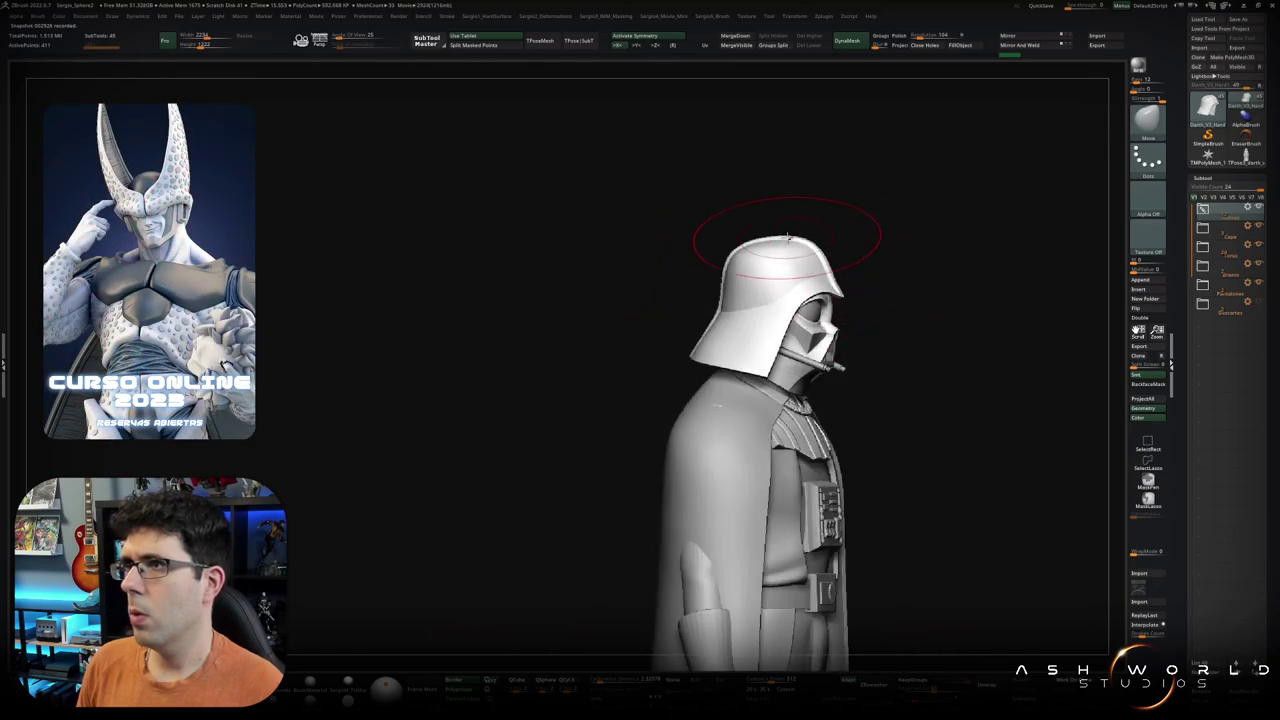
mouse_move(788, 238)
mouse_down()
mouse_move(766, 260)
mouse_move(814, 243)
mouse_move(849, 294)
mouse_move(825, 272)
mouse_up()
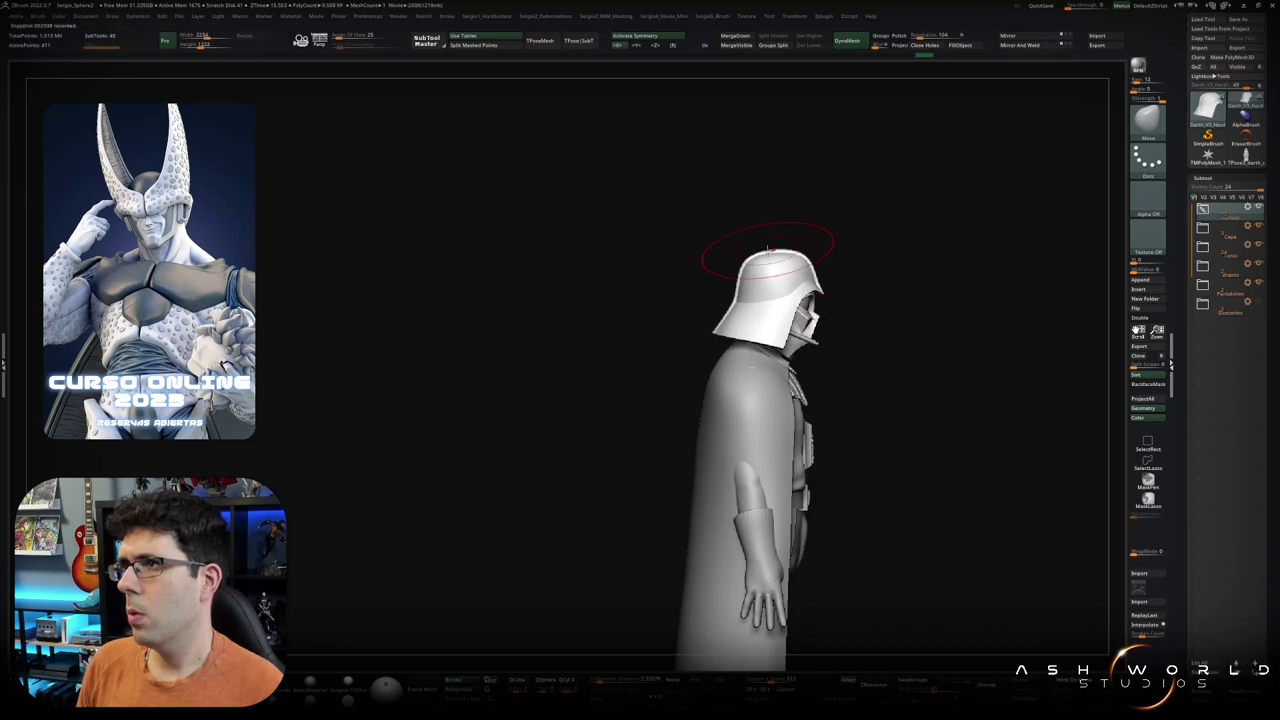
mouse_move(766, 255)
mouse_down()
mouse_move(843, 257)
mouse_move(858, 310)
mouse_move(737, 326)
mouse_up()
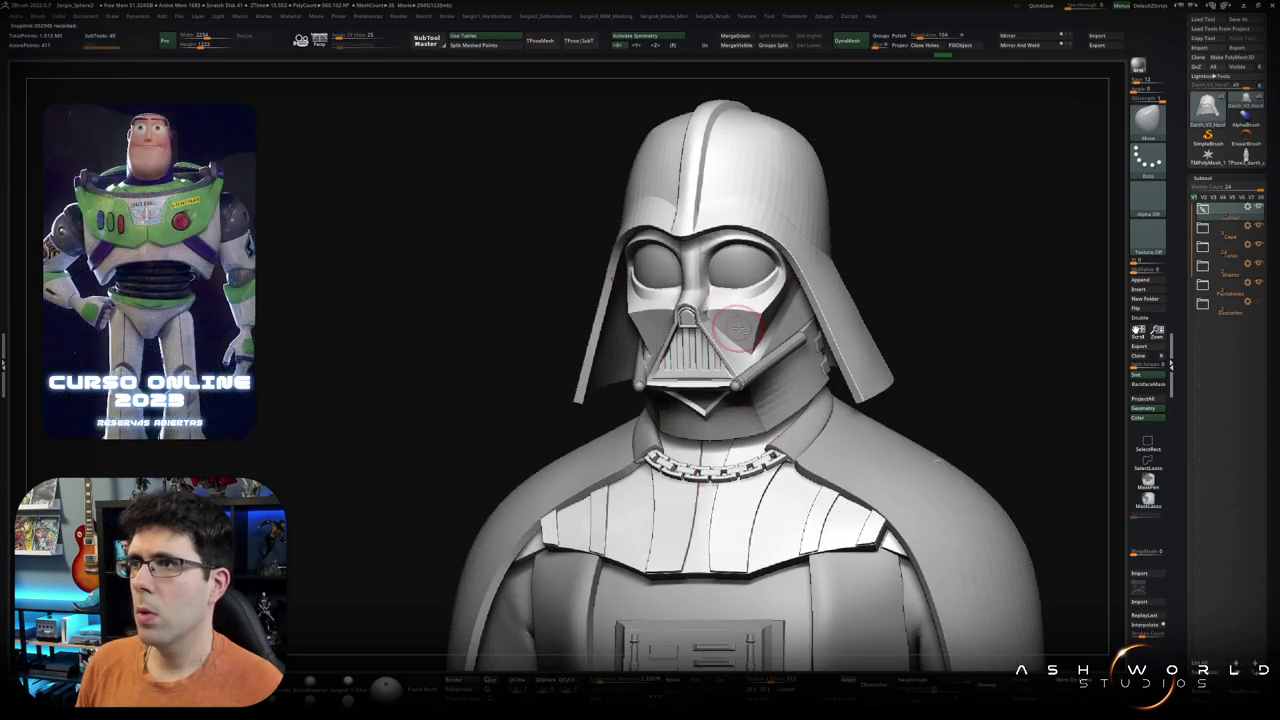
drag(740, 328, 750, 318)
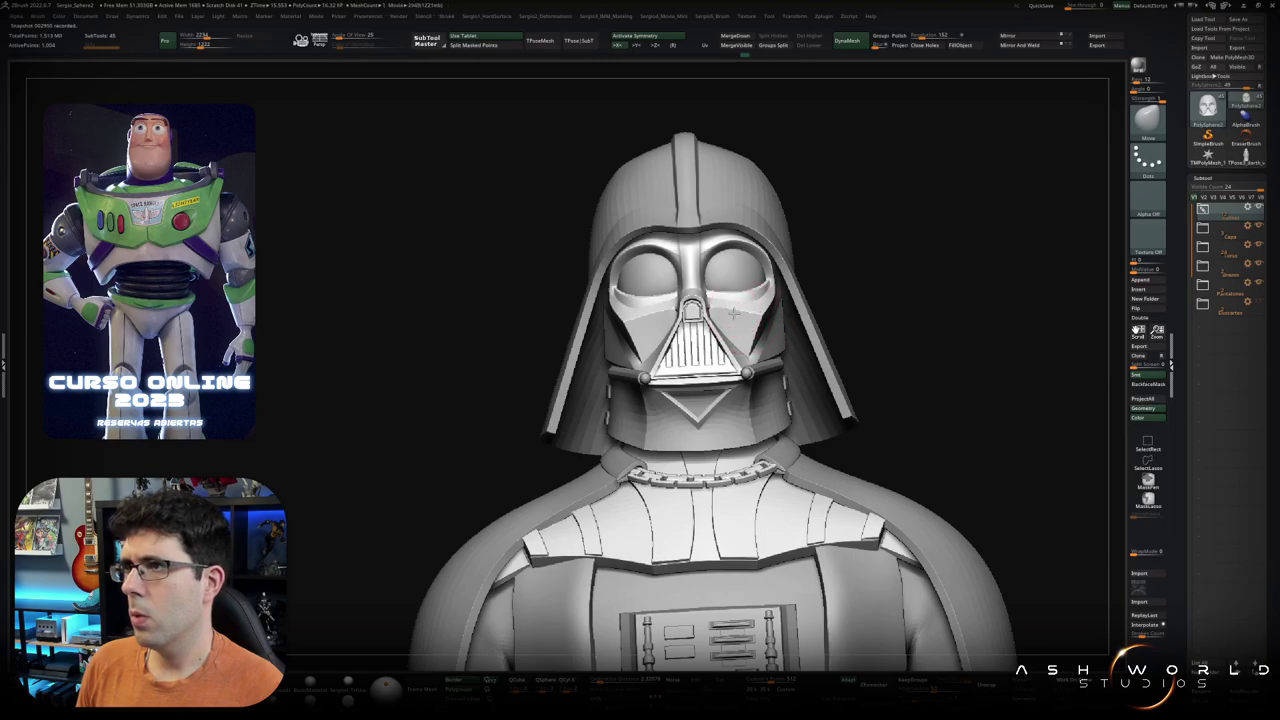
drag(741, 343, 746, 356)
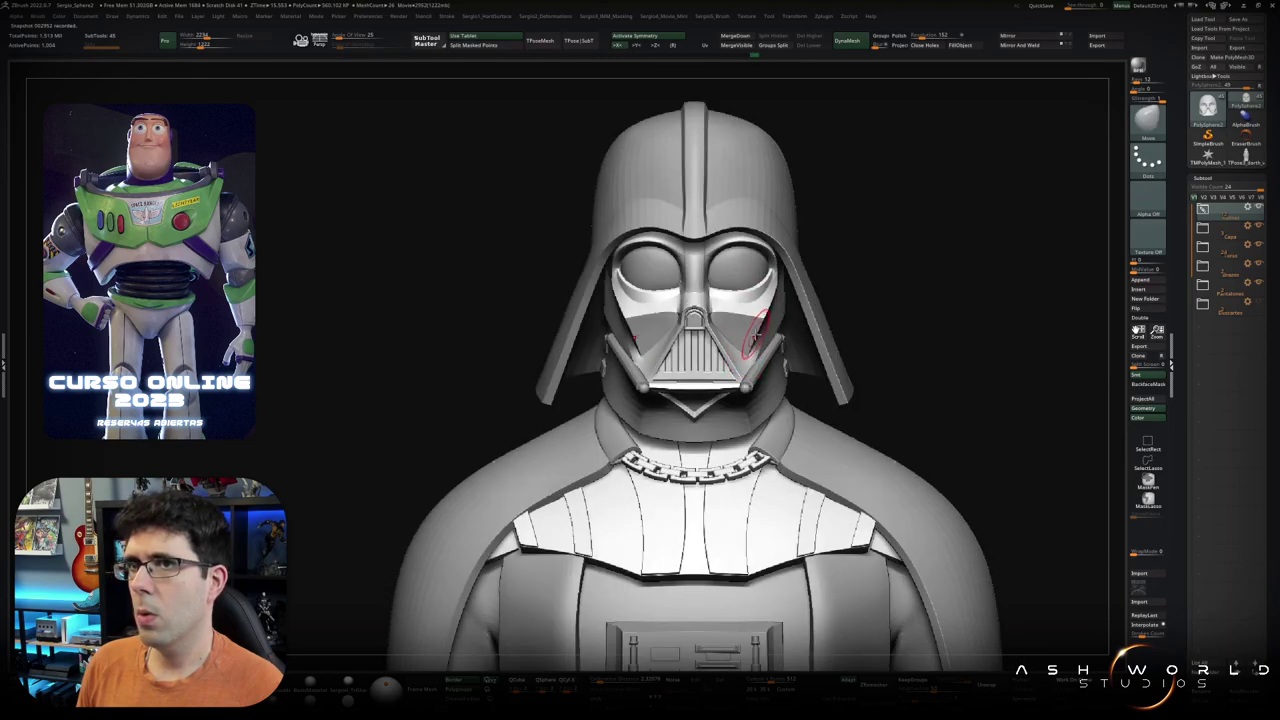
mouse_move(736, 335)
mouse_down()
mouse_move(722, 333)
mouse_move(737, 341)
mouse_up()
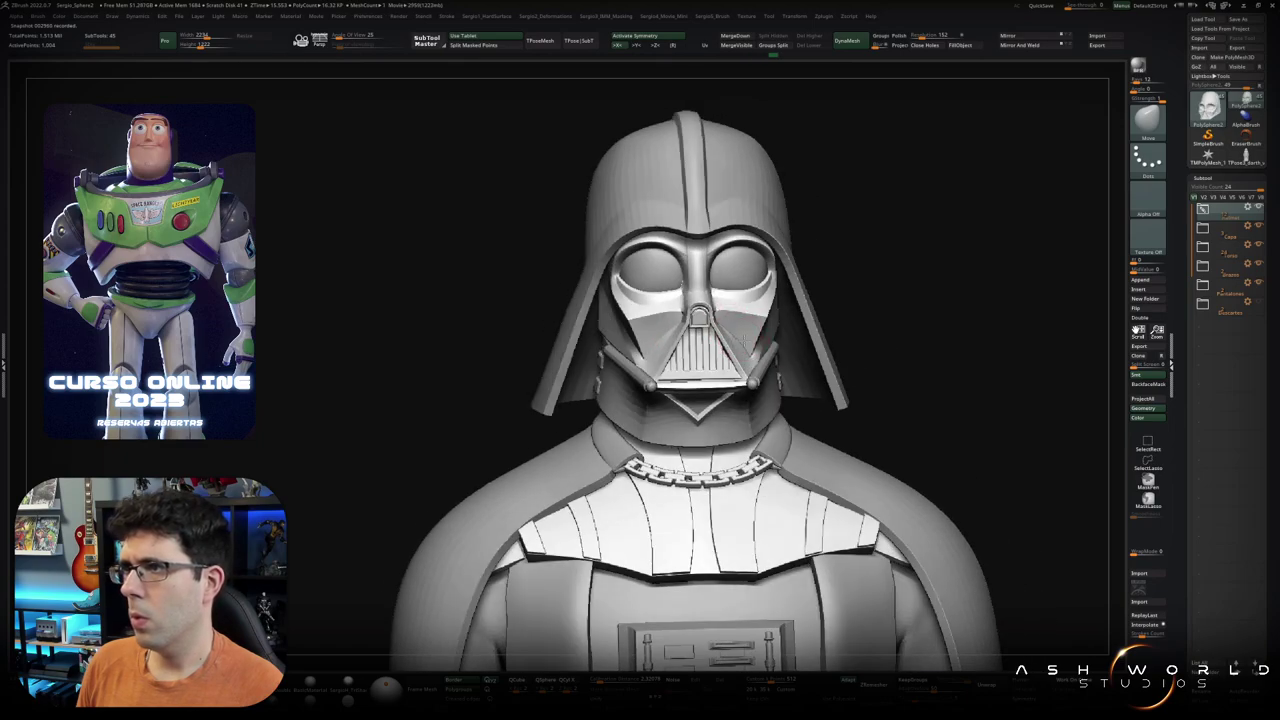
scroll(741, 341, up, 5)
drag(741, 341, 709, 355)
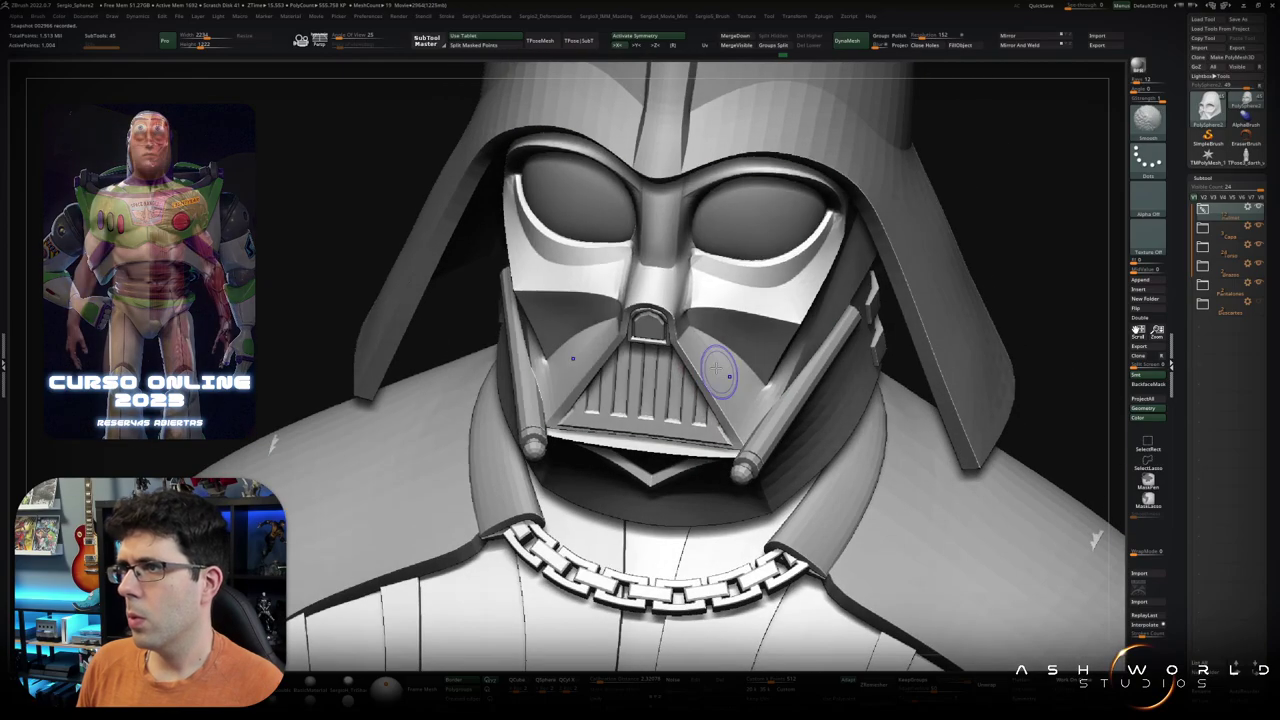
key(shift+f)
key(shift+f)
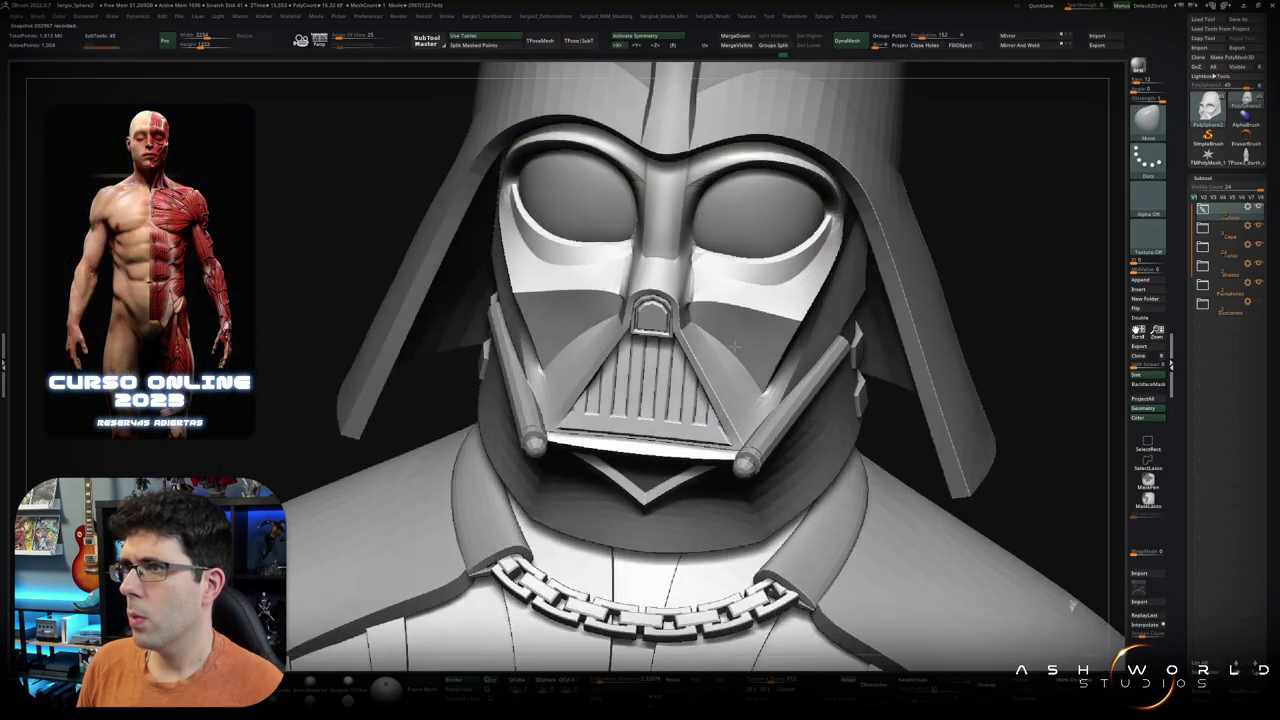
drag(722, 367, 718, 372)
scroll(718, 372, up, 5)
key(shift+f)
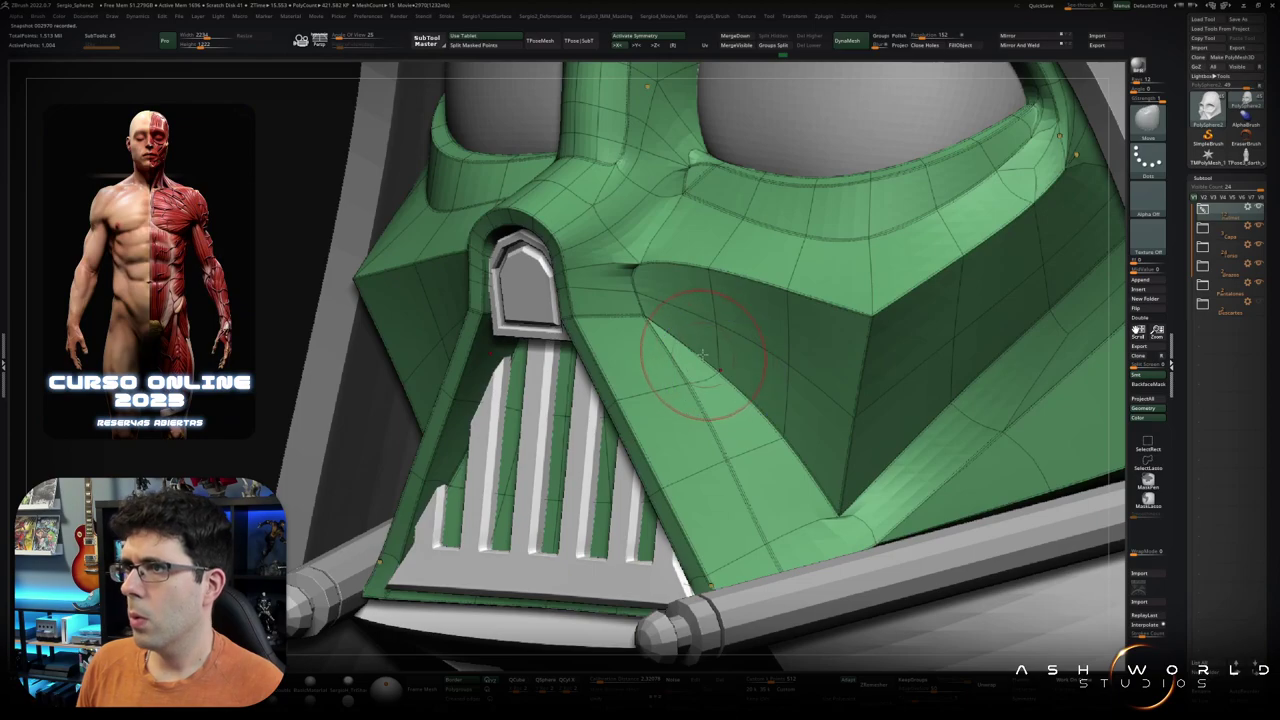
scroll(695, 349, down, 3)
scroll(651, 151, down, 5)
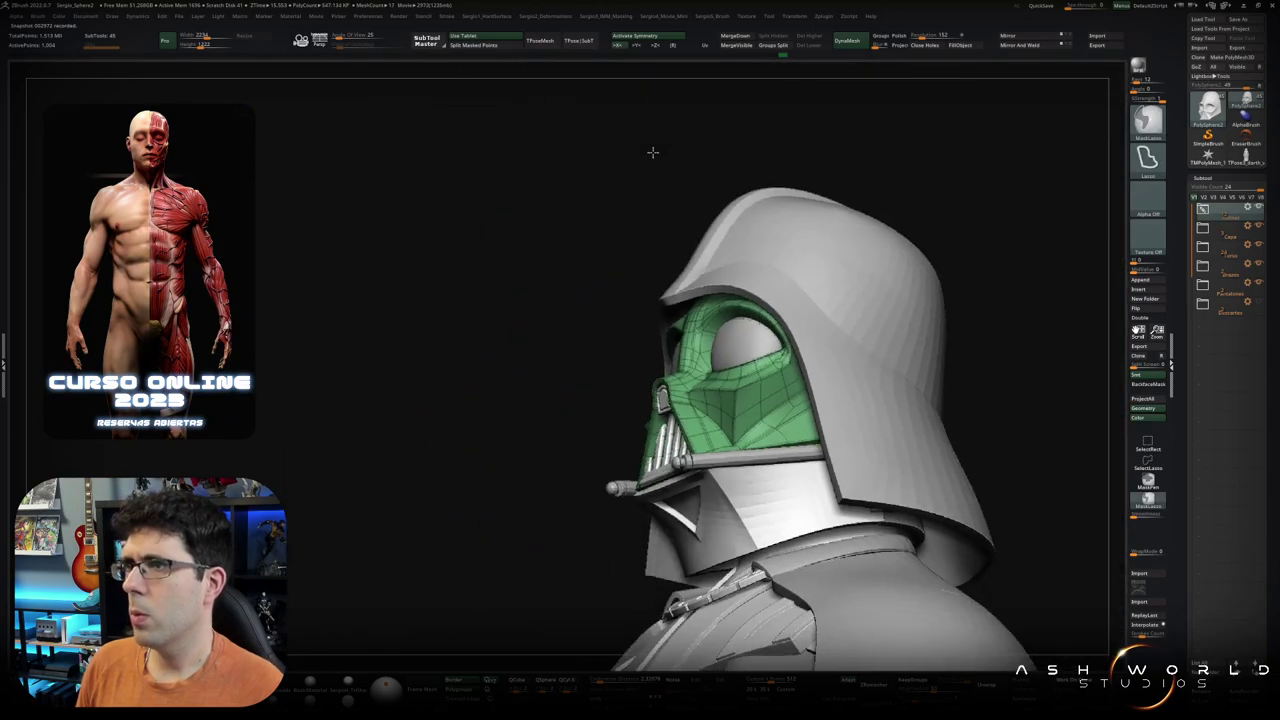
scroll(686, 298, down, 2)
drag(686, 298, 780, 326)
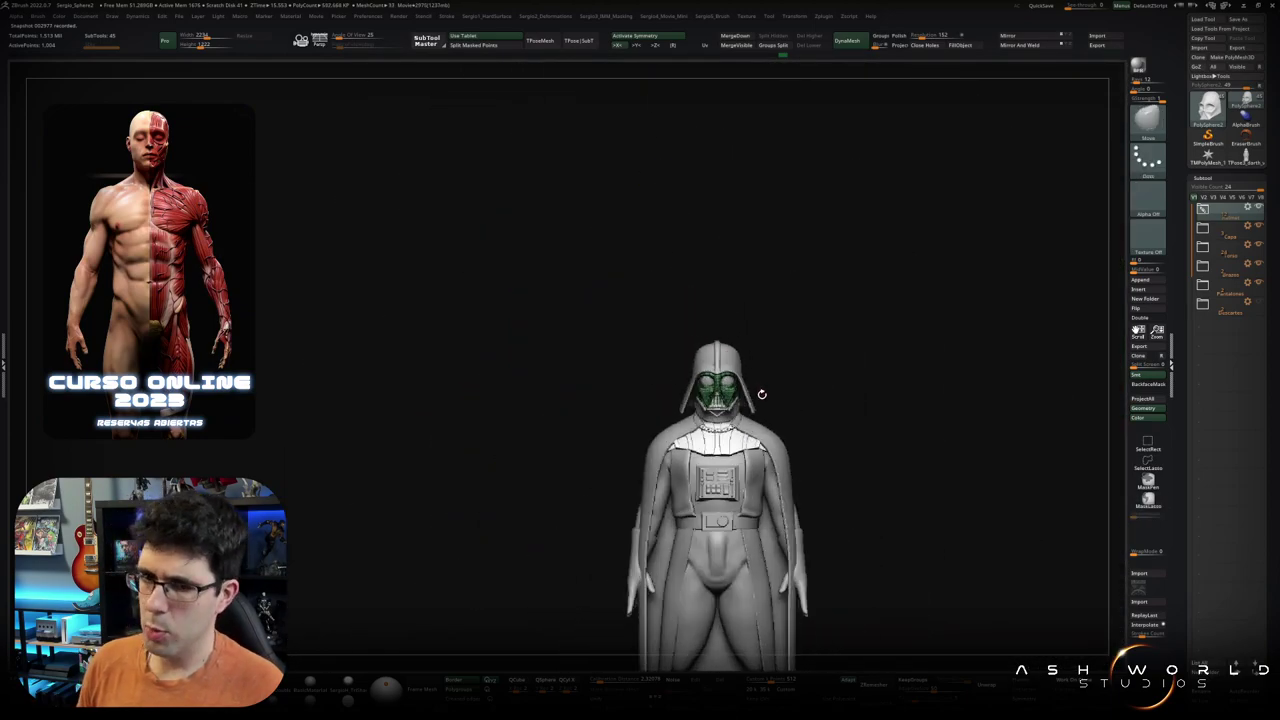
scroll(780, 326, up, 3)
mouse_move(780, 326)
mouse_down()
mouse_move(874, 338)
mouse_move(863, 374)
mouse_move(851, 354)
mouse_move(707, 468)
mouse_move(680, 471)
mouse_move(791, 451)
mouse_move(777, 437)
mouse_move(748, 448)
mouse_up()
Step: Select the pants subtool and orbit around the isolated legs from the side, front and above
alt+click(707, 468)
scroll(765, 452, up, 3)
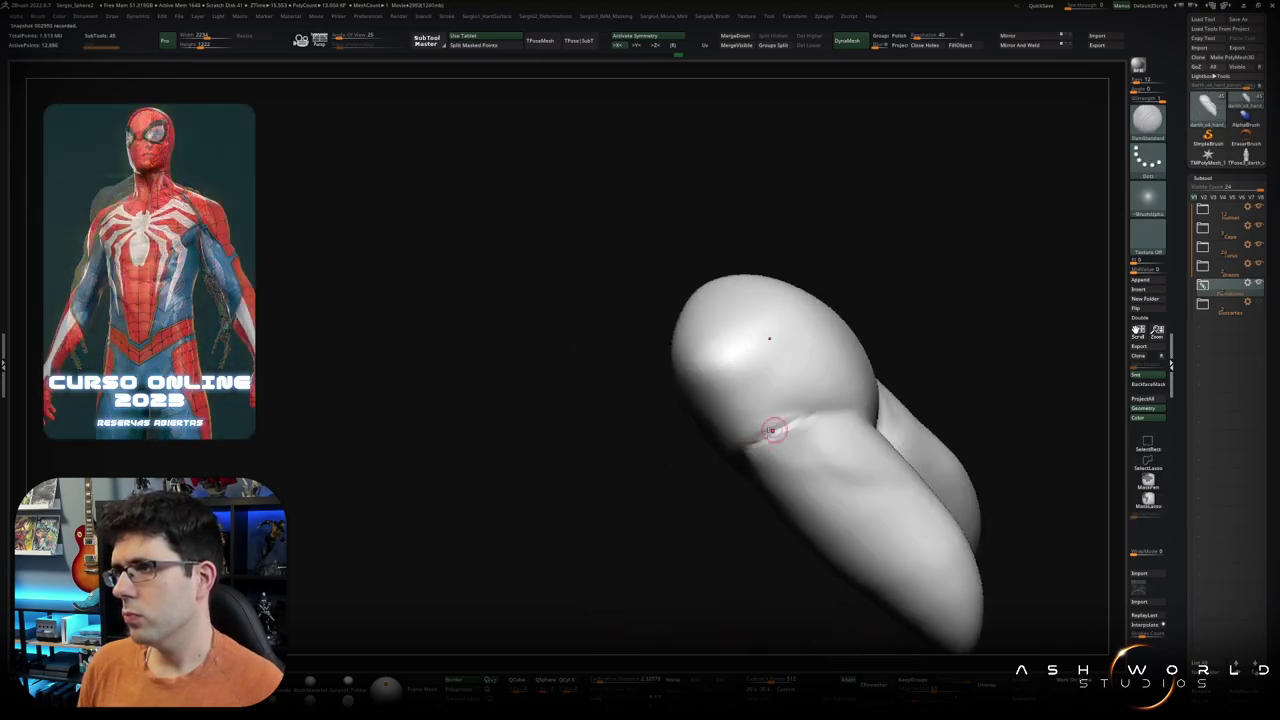
mouse_move(838, 434)
mouse_down()
mouse_move(880, 393)
mouse_move(770, 452)
mouse_move(781, 425)
mouse_up()
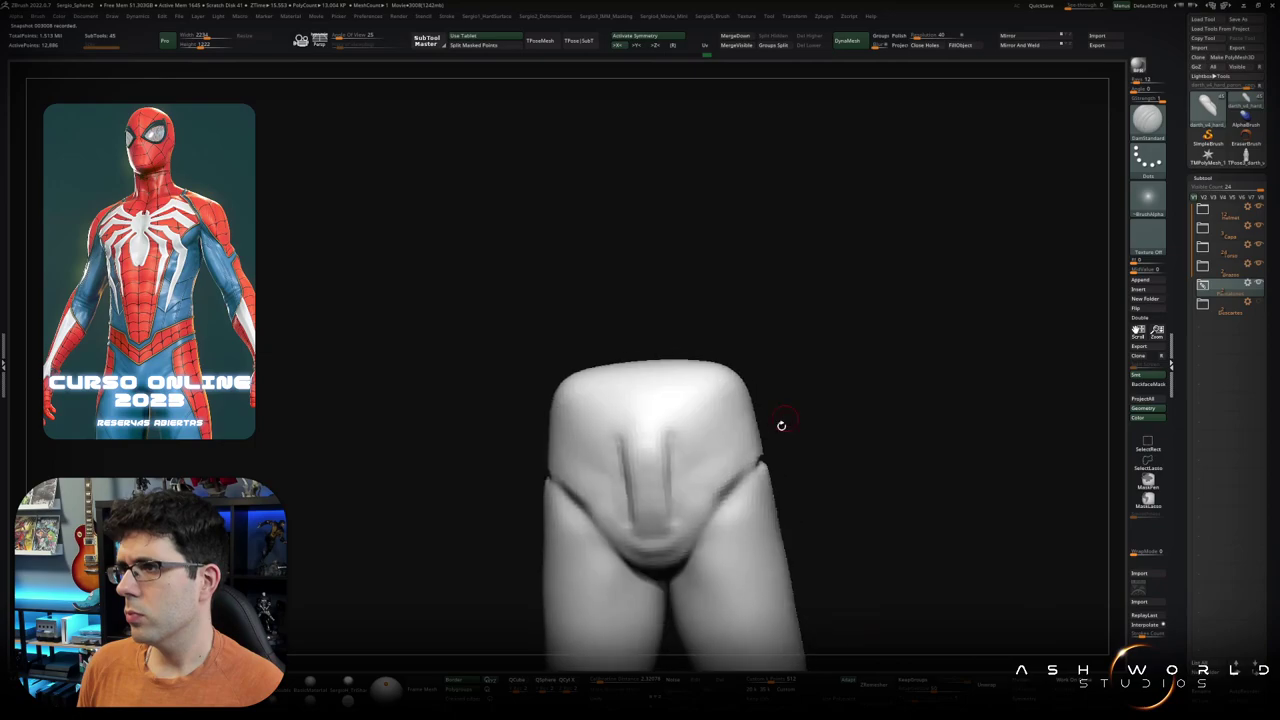
mouse_move(732, 490)
mouse_down()
mouse_move(751, 480)
mouse_move(720, 514)
mouse_move(740, 471)
mouse_up()
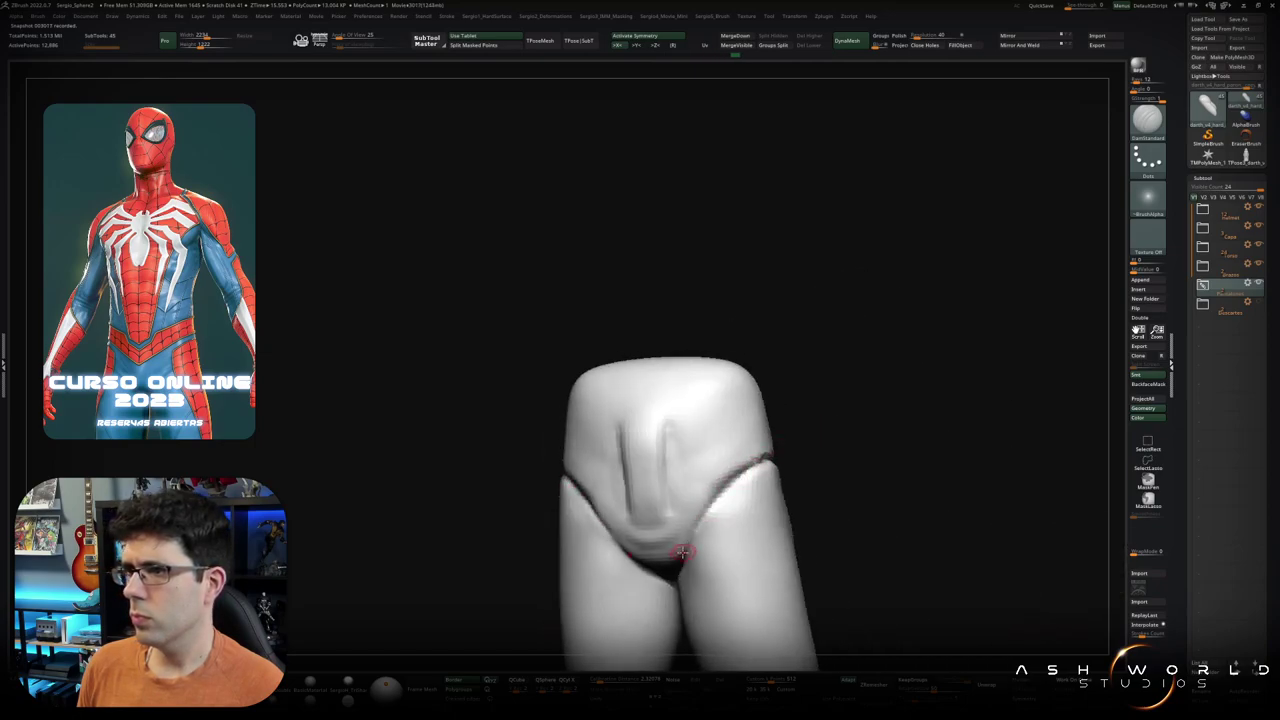
drag(681, 551, 708, 508)
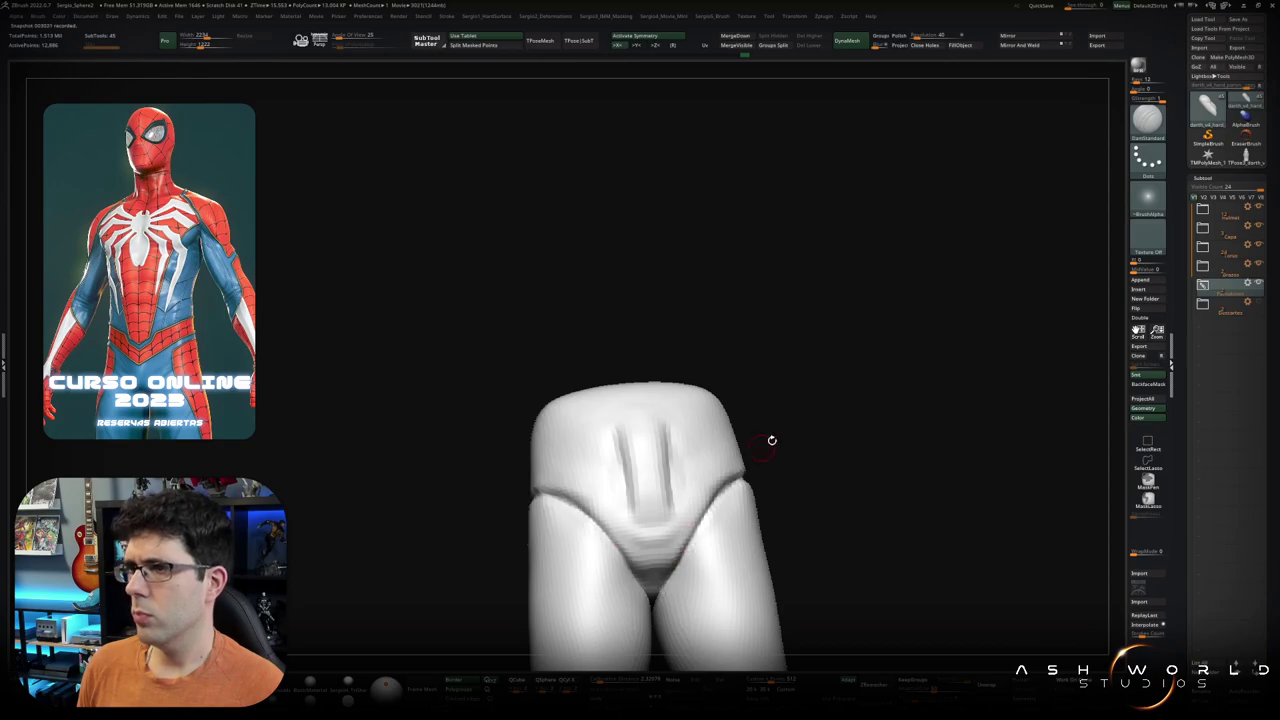
key(f)
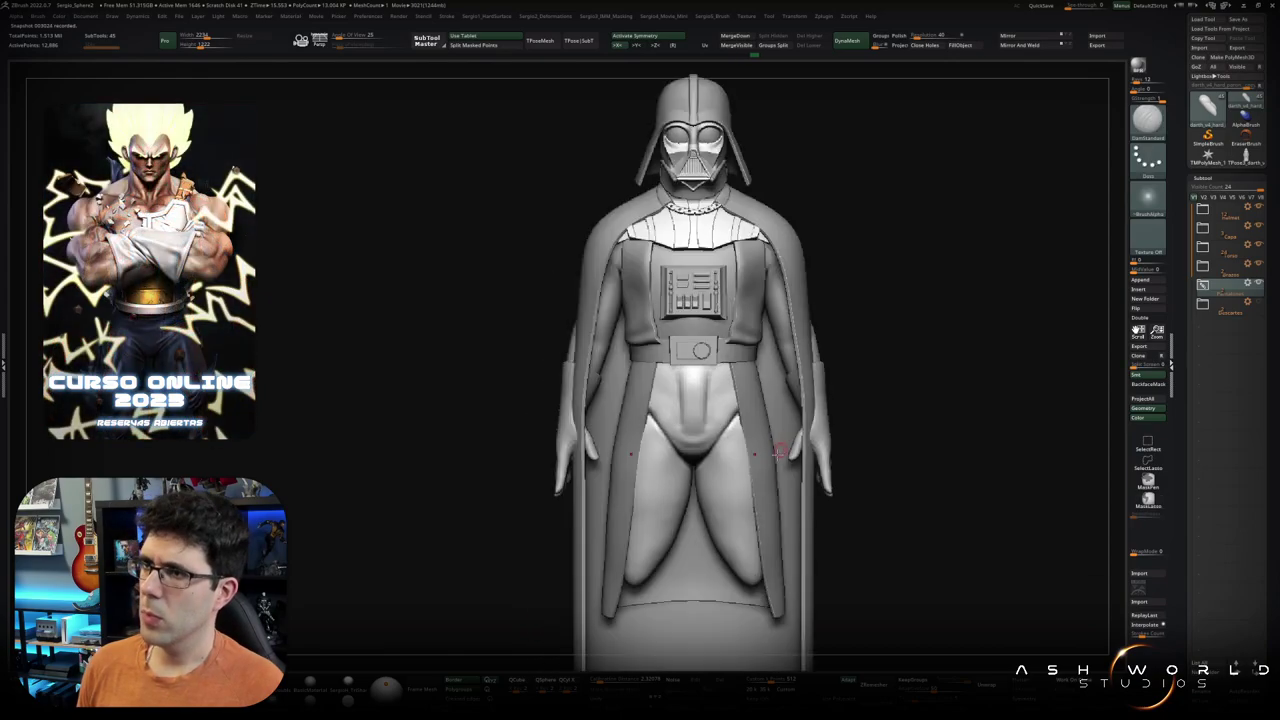
Step: Stretch both legs downward with the Move brush from three-quarter and front views
mouse_move(779, 452)
right_down()
mouse_move(759, 426)
mouse_move(766, 456)
right_up()
drag(738, 440, 726, 510)
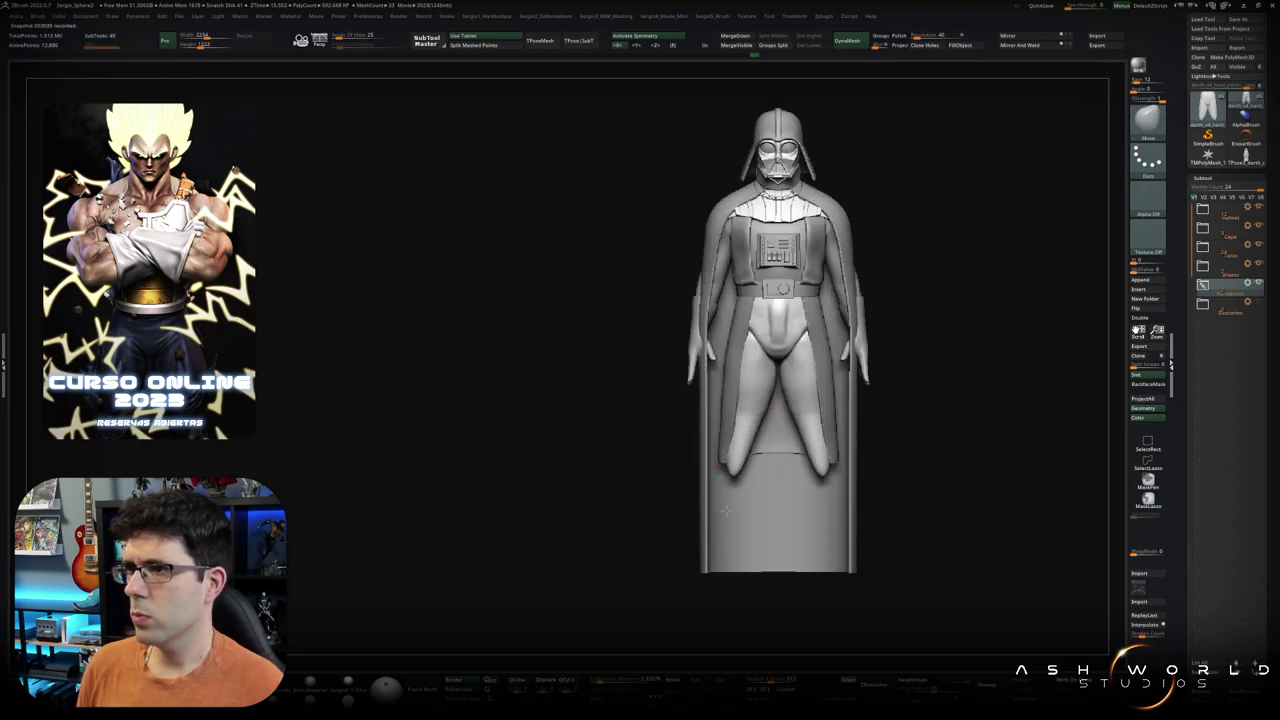
right_drag(745, 456, 725, 462)
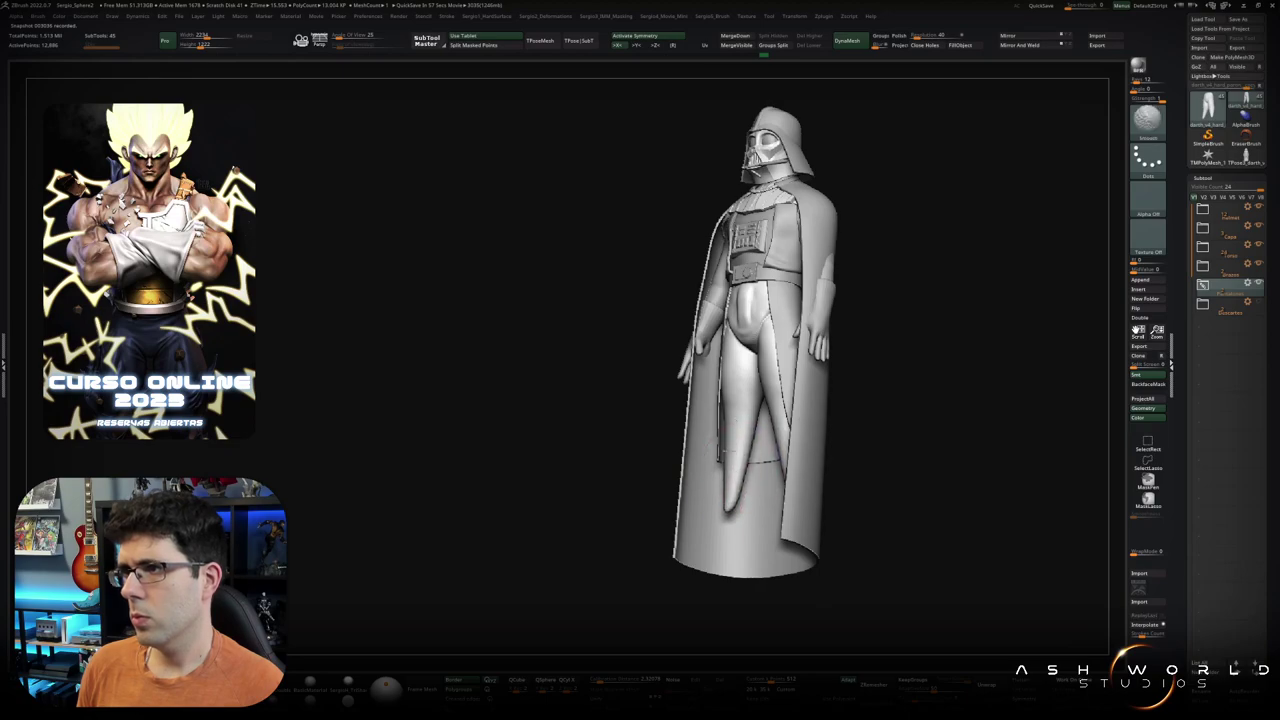
shift+right_drag(748, 458, 735, 490)
drag(730, 508, 724, 680)
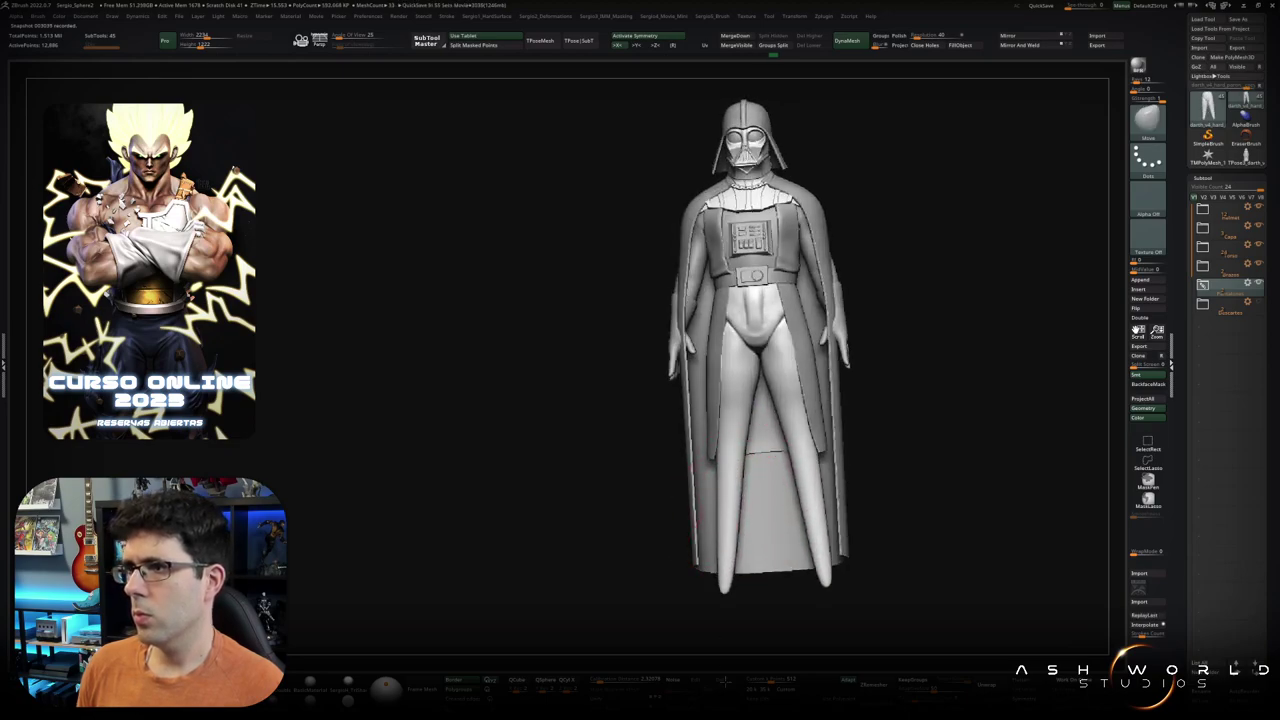
Step: Draw a Transpose line from helmet to belt to check proportions, then hide the Capa subtool
key(w)
alt+right_drag(724, 621, 700, 600)
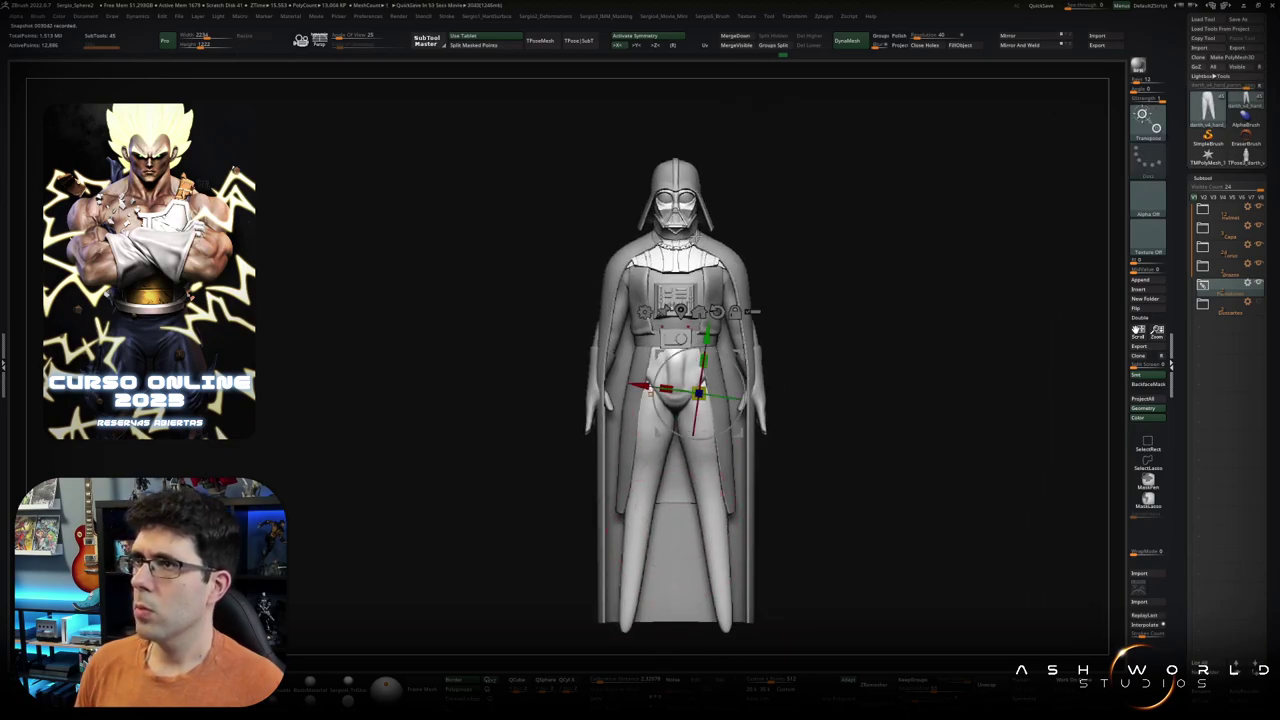
click(700, 195)
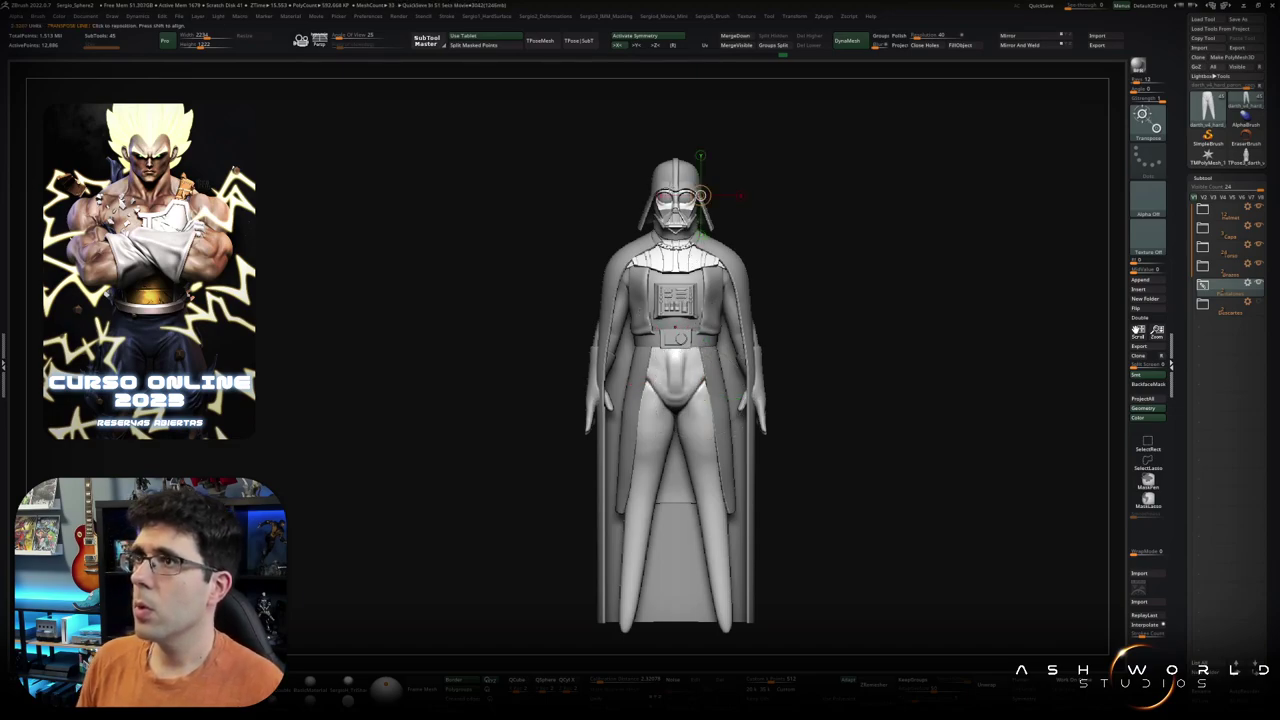
drag(677, 128, 677, 338)
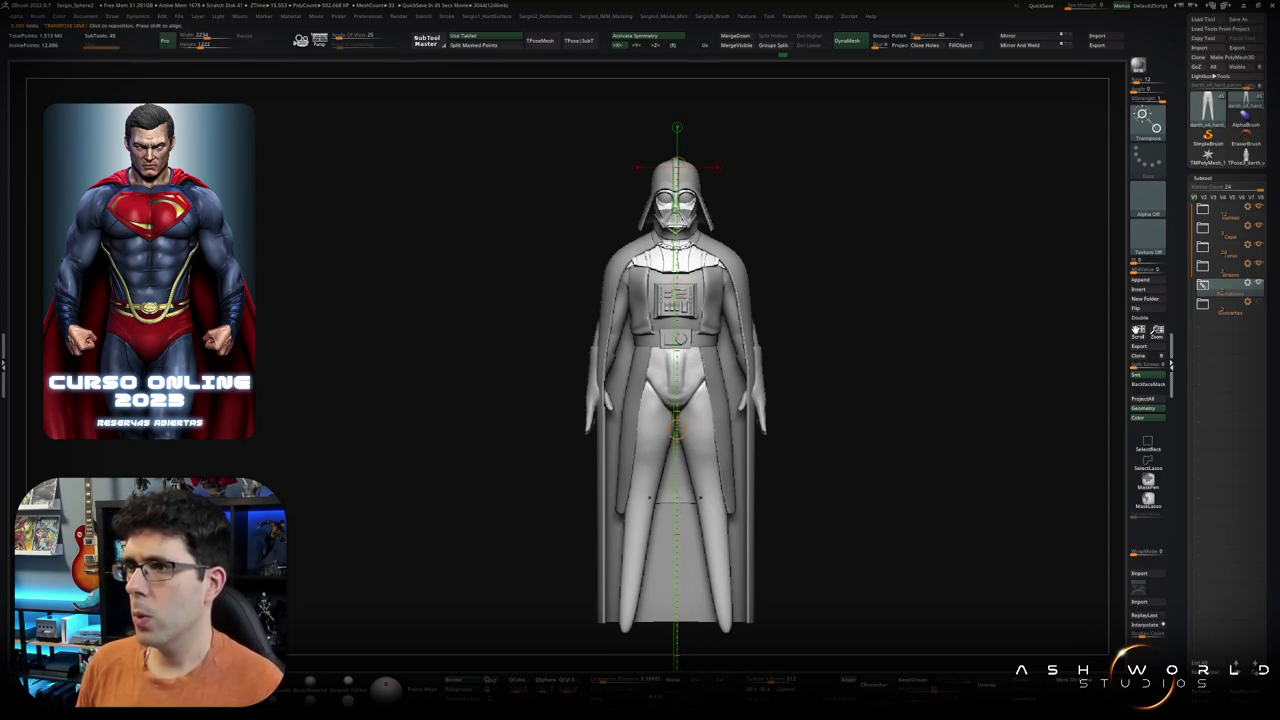
key(q)
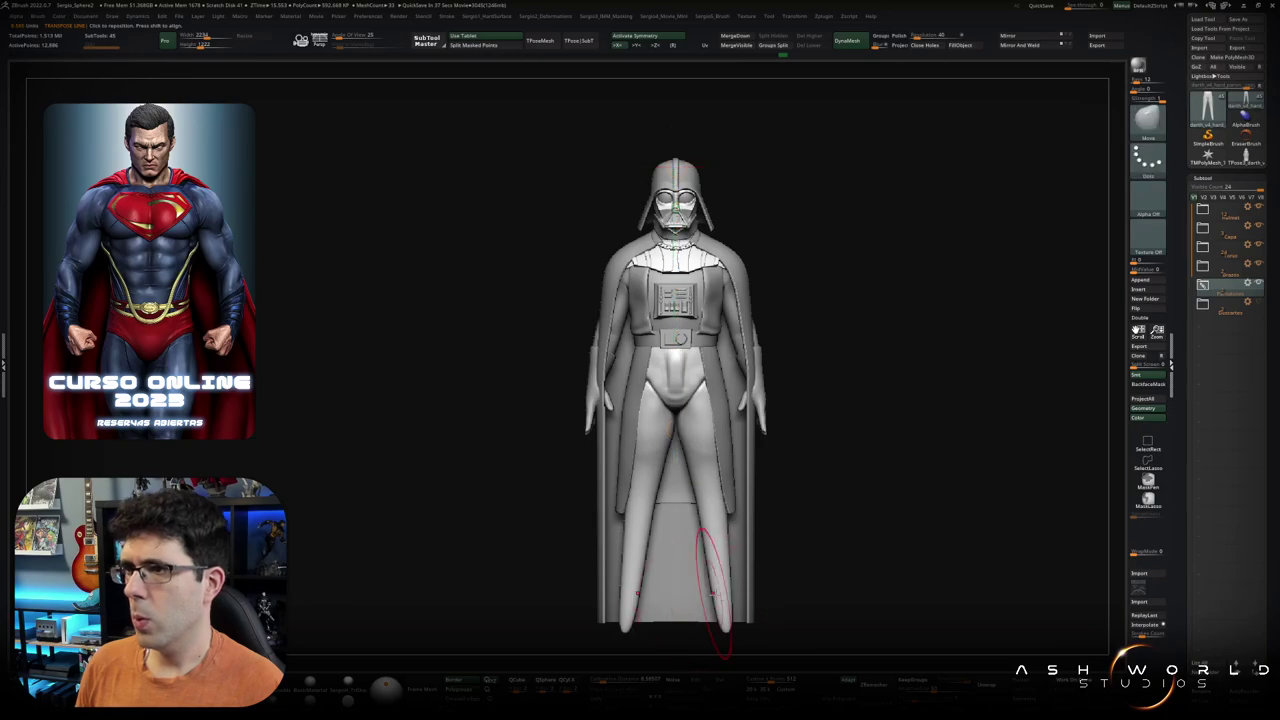
alt+drag(735, 553, 735, 460)
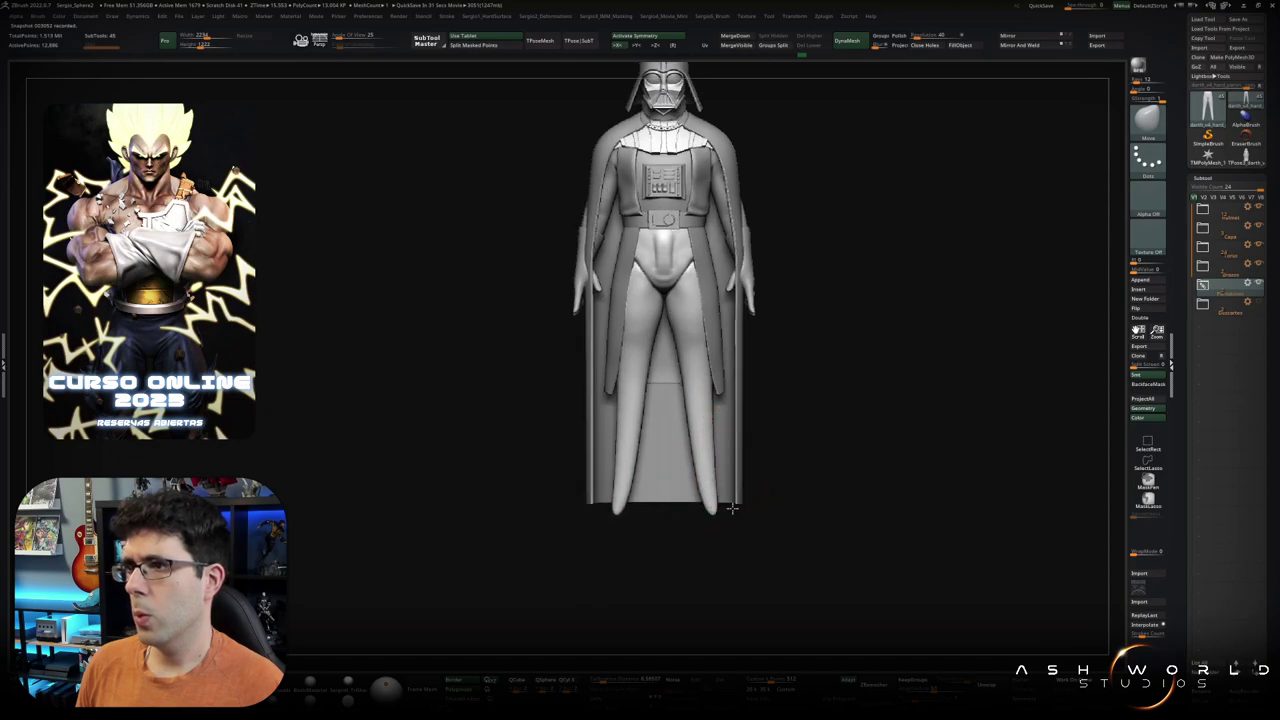
mouse_move(694, 508)
mouse_down()
mouse_move(710, 513)
mouse_move(703, 470)
mouse_up()
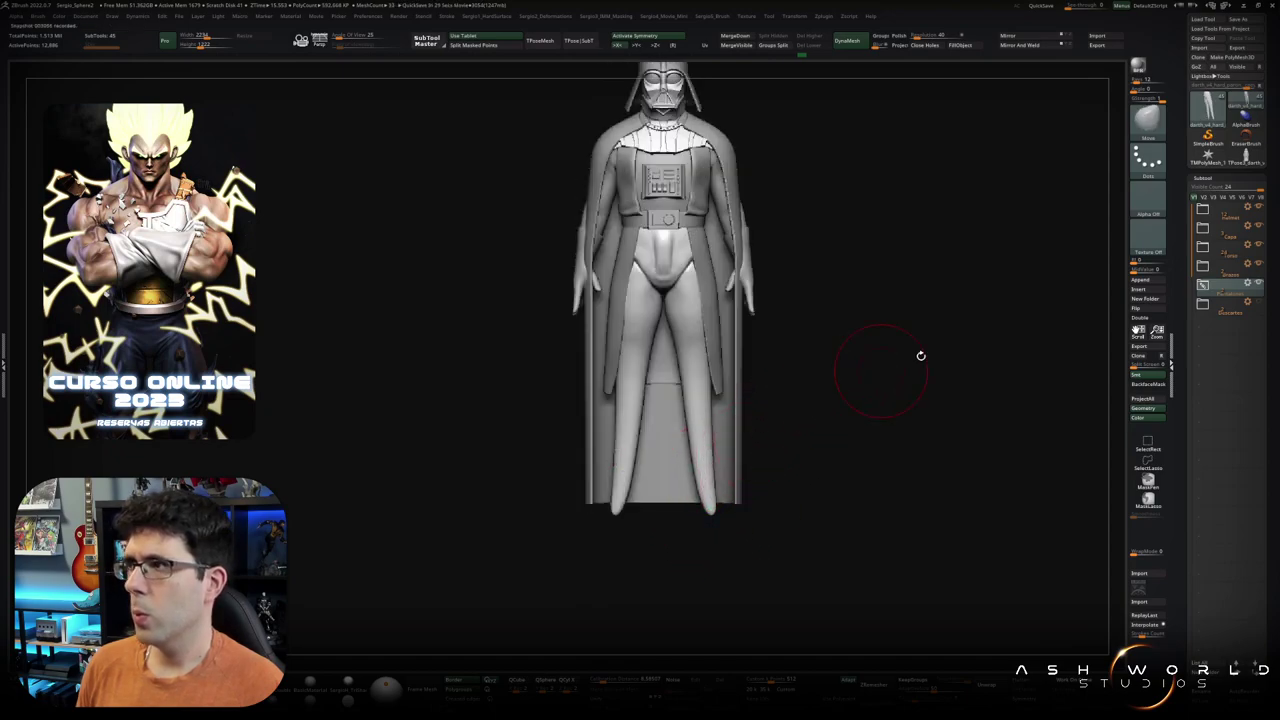
click(1259, 227)
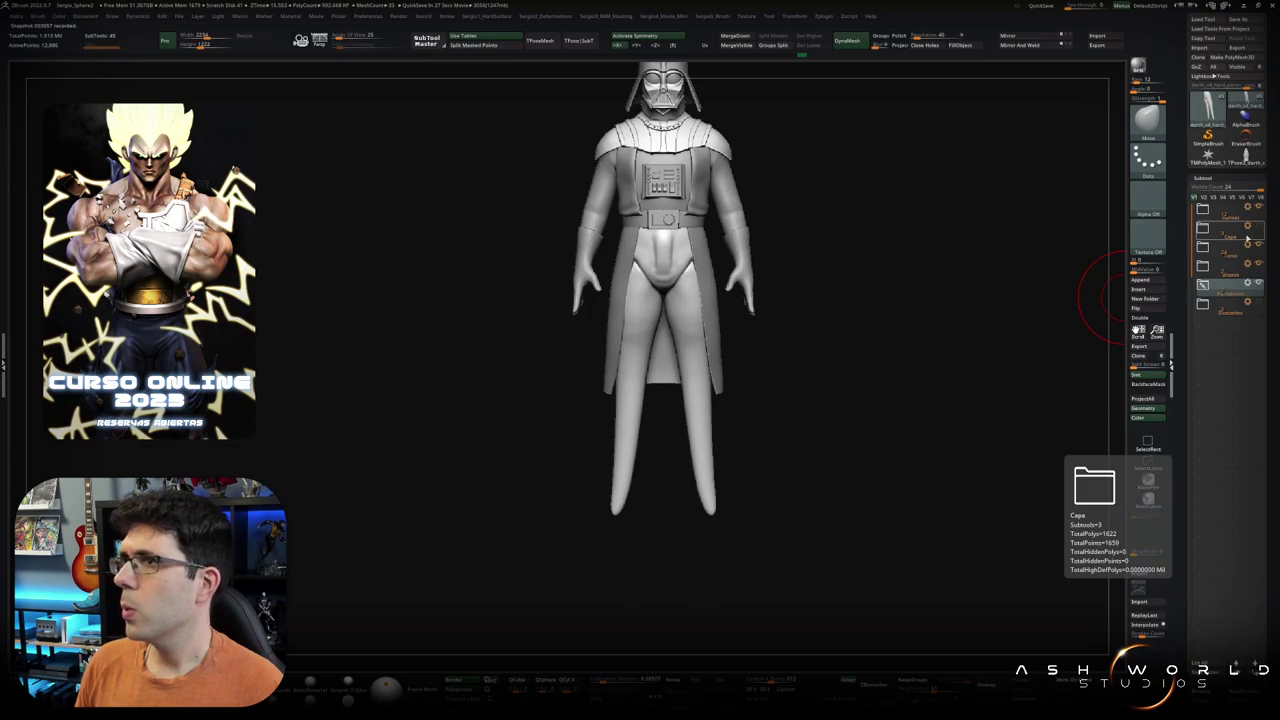
Step: Inflate the thin lower legs into rounded shapes
drag(949, 329, 814, 389)
mouse_move(713, 505)
mouse_down()
mouse_move(746, 460)
mouse_move(731, 443)
mouse_up()
click(731, 465)
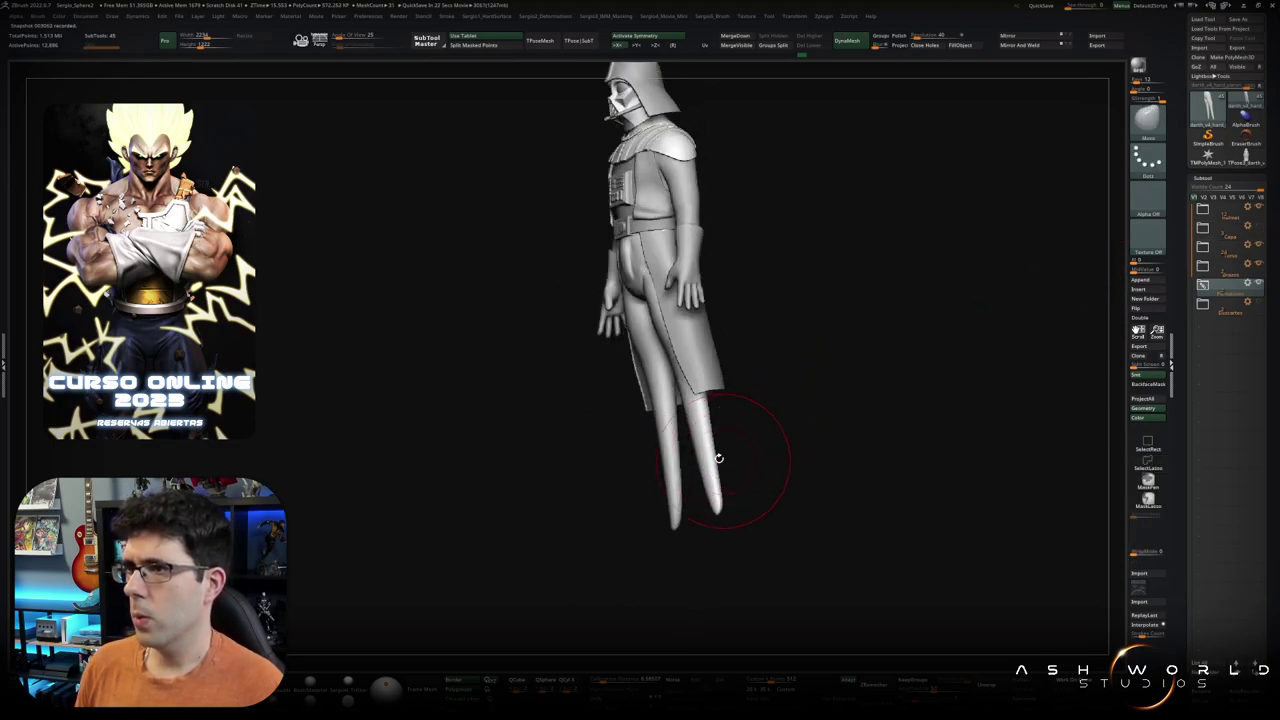
mouse_move(700, 434)
mouse_down()
mouse_move(690, 470)
mouse_move(700, 424)
mouse_move(790, 448)
mouse_move(745, 440)
mouse_move(760, 434)
mouse_move(733, 412)
mouse_up()
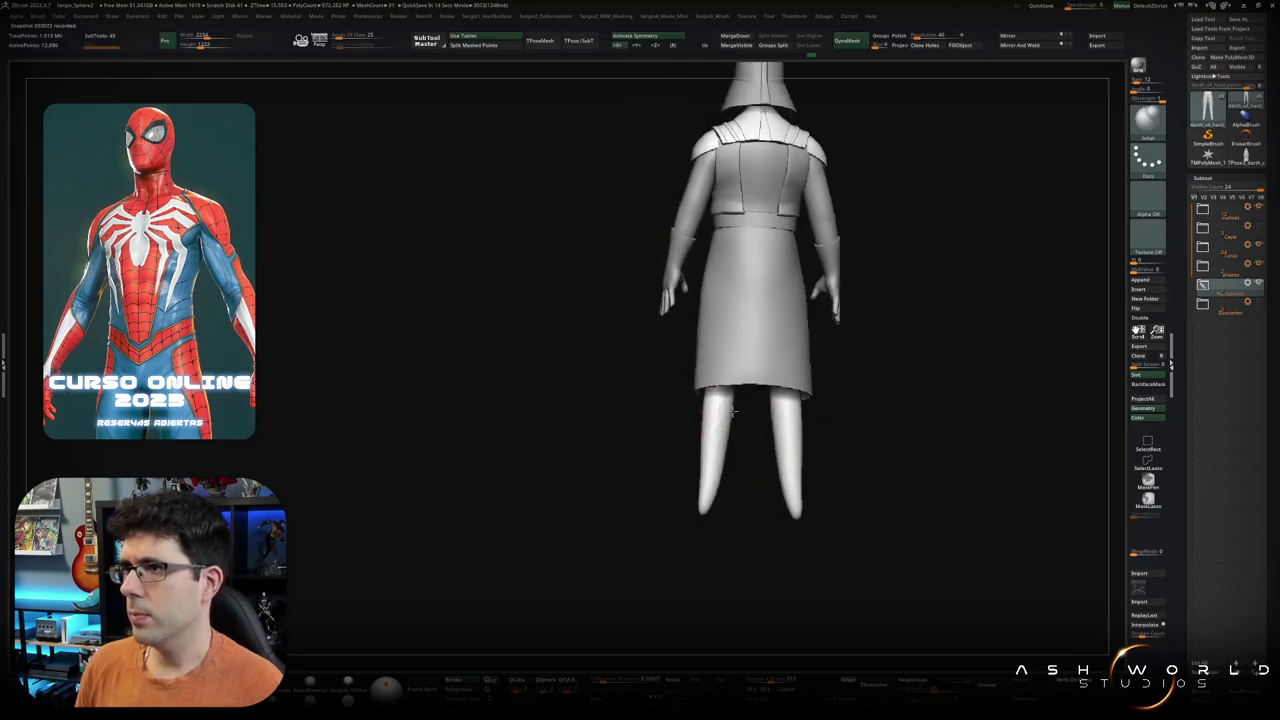
mouse_move(716, 462)
mouse_down()
mouse_move(777, 477)
mouse_move(715, 388)
mouse_up()
Step: Solo the legs subtool and reshape both legs symmetrically into a narrower stance
ctrl+shift+click(735, 470)
drag(732, 463, 721, 386)
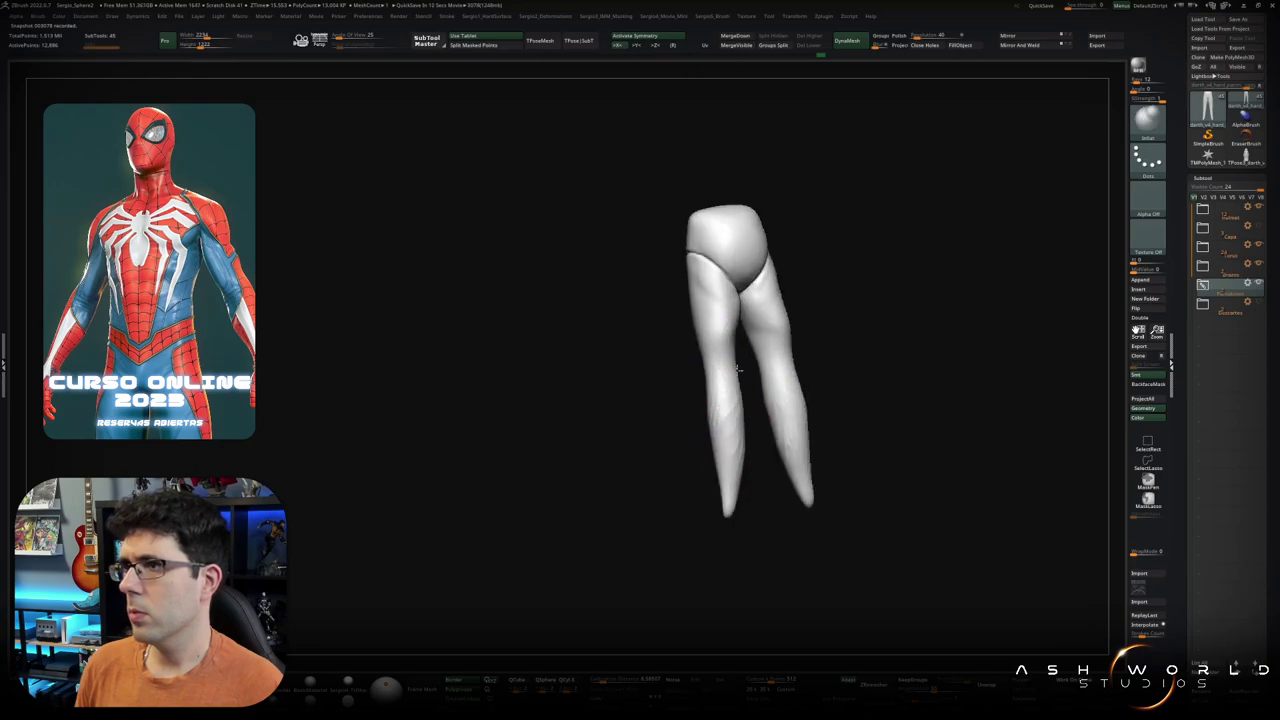
drag(747, 477, 728, 423)
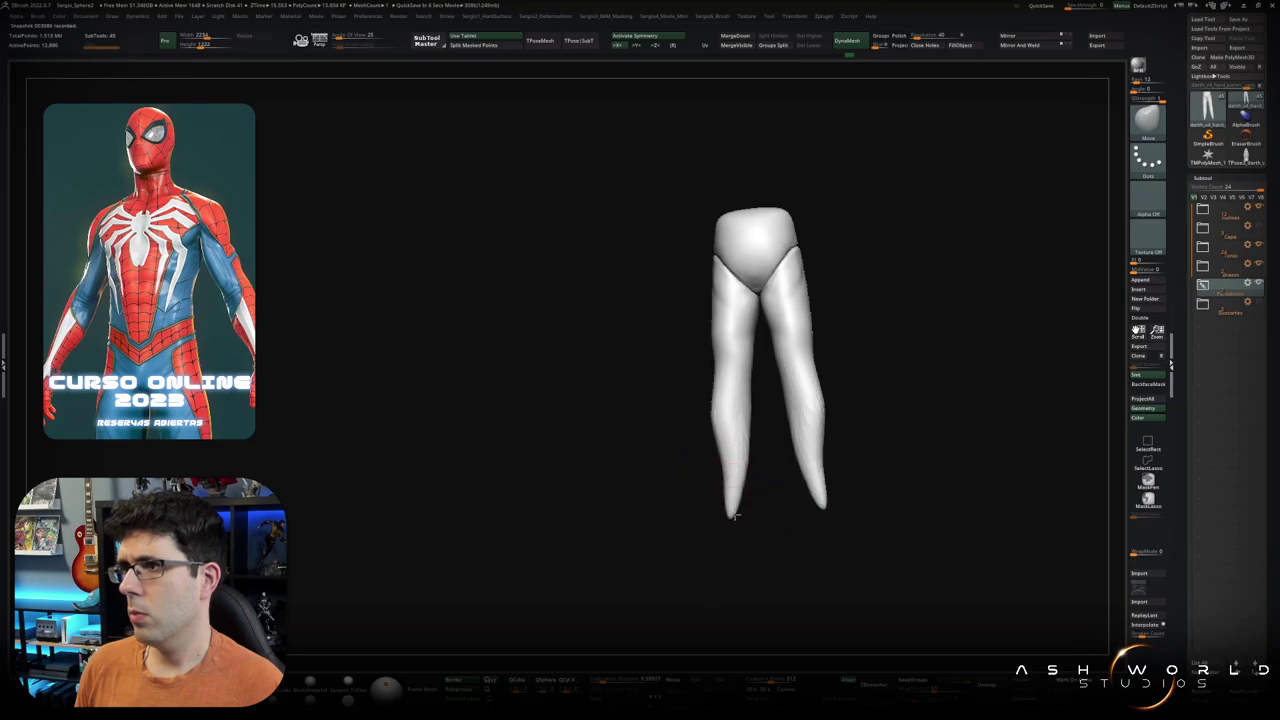
drag(736, 470, 736, 506)
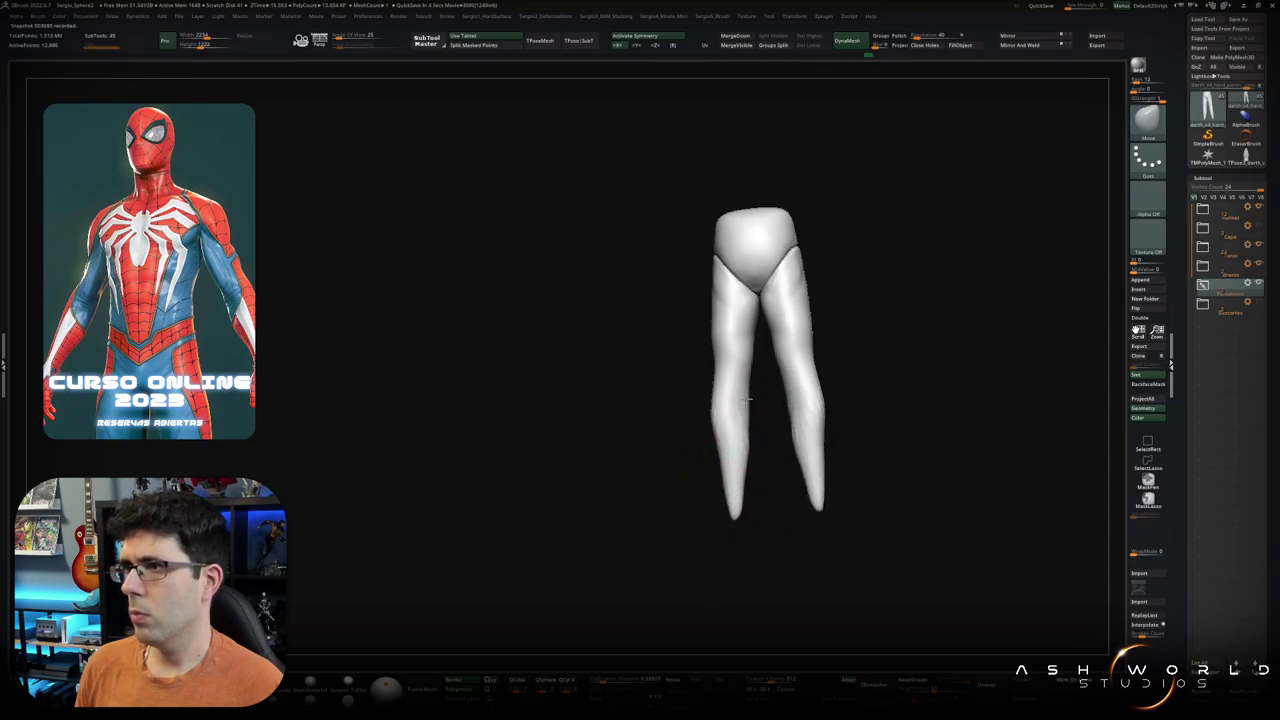
mouse_move(700, 420)
mouse_down()
mouse_move(686, 423)
mouse_move(745, 430)
mouse_up()
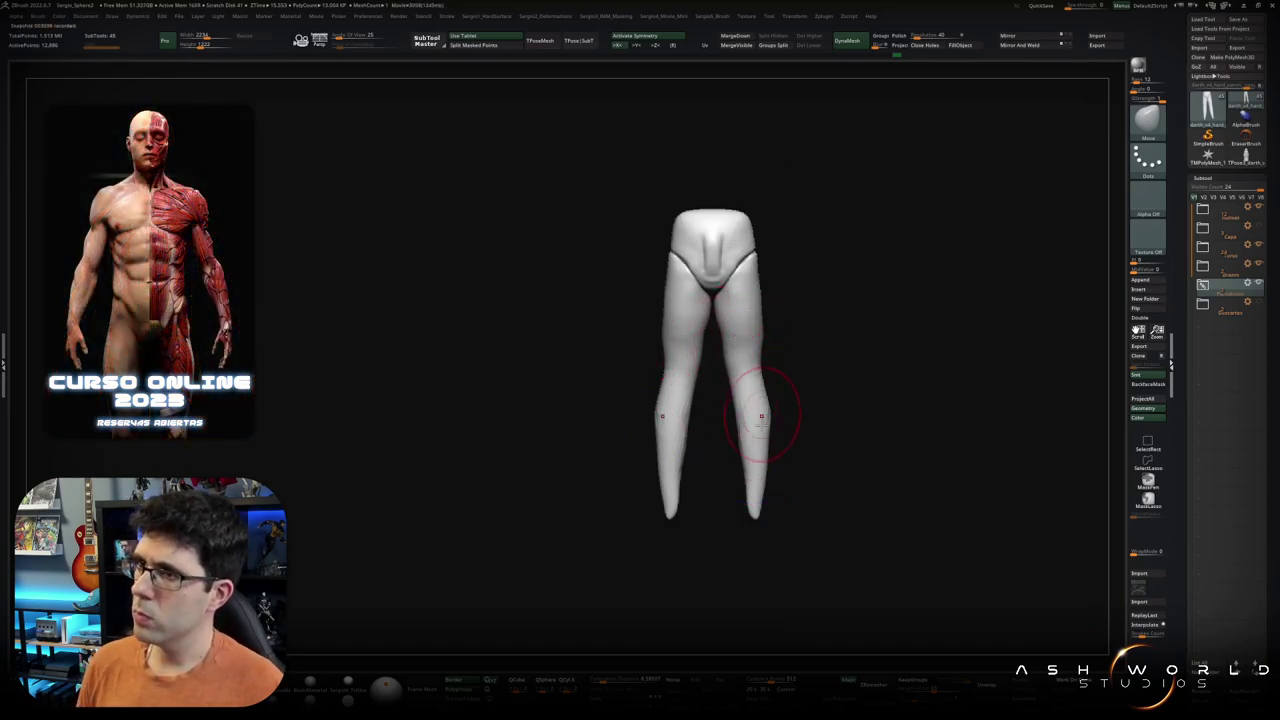
key(shift)
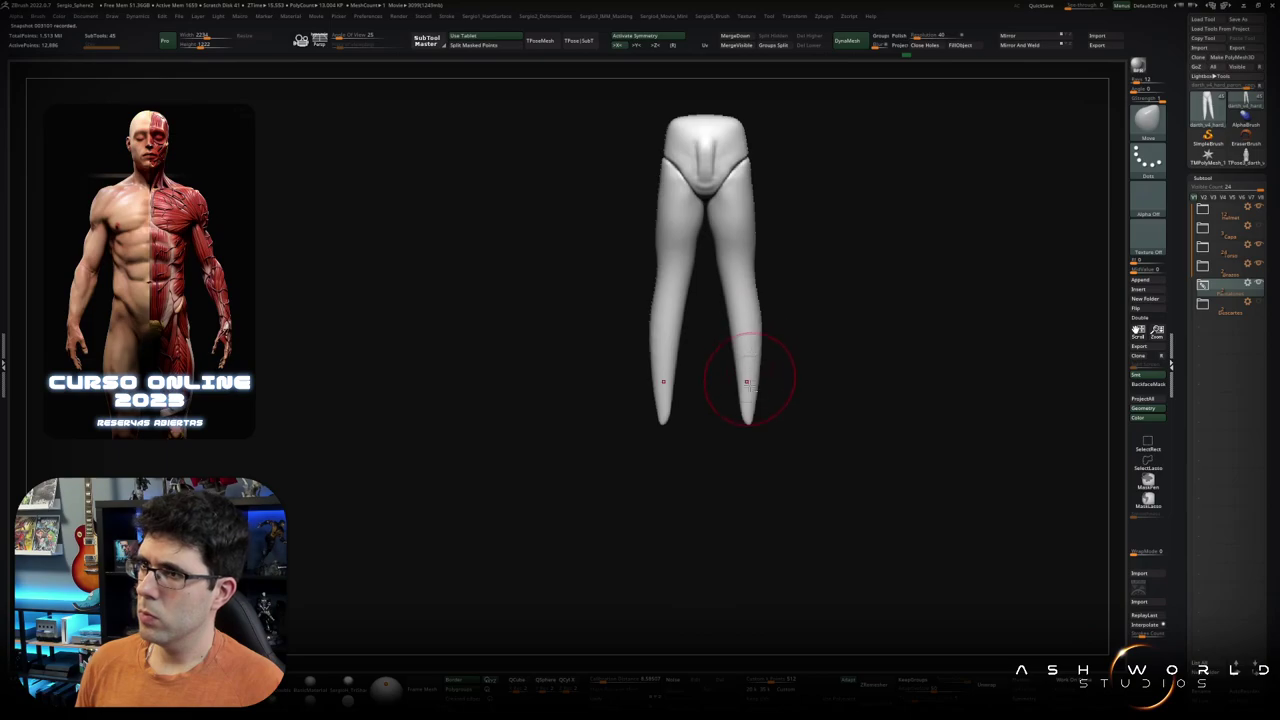
mouse_move(754, 371)
mouse_down()
mouse_move(725, 439)
mouse_move(760, 500)
mouse_up()
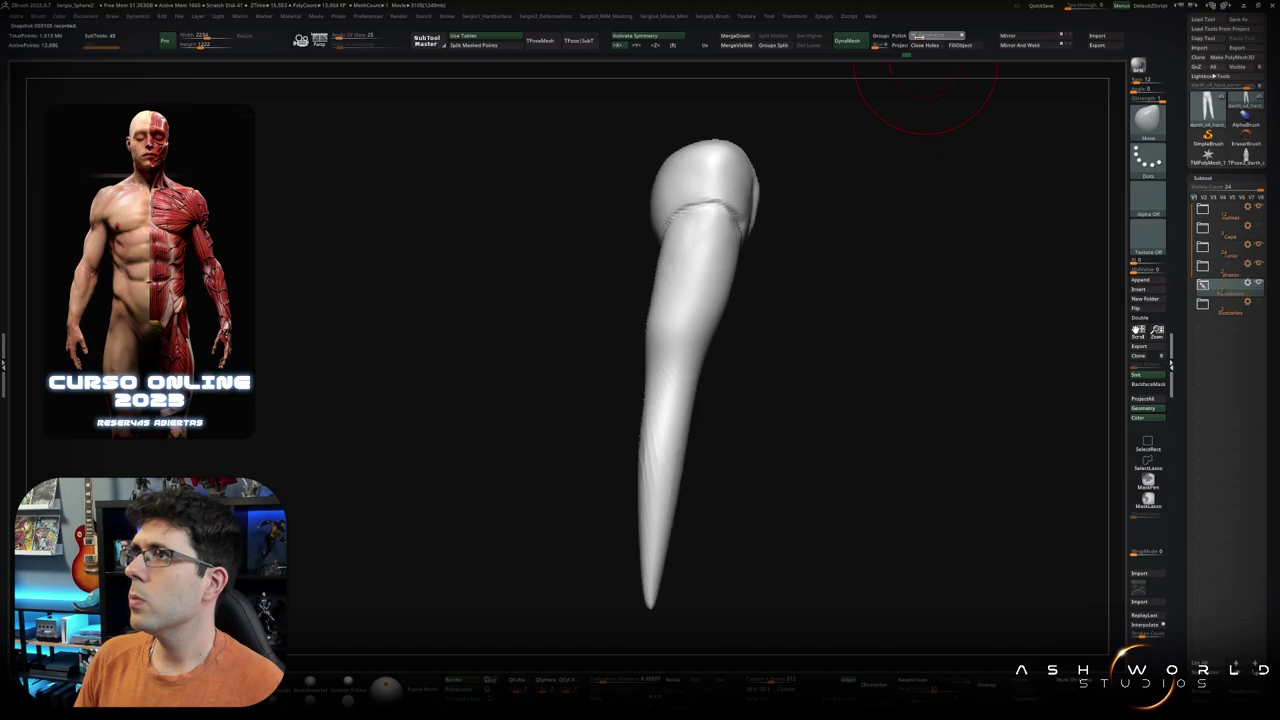
Step: Rotate both masked leg tips forward with the Transpose gizmo into blocky feet, then orbit to check
key(shift)
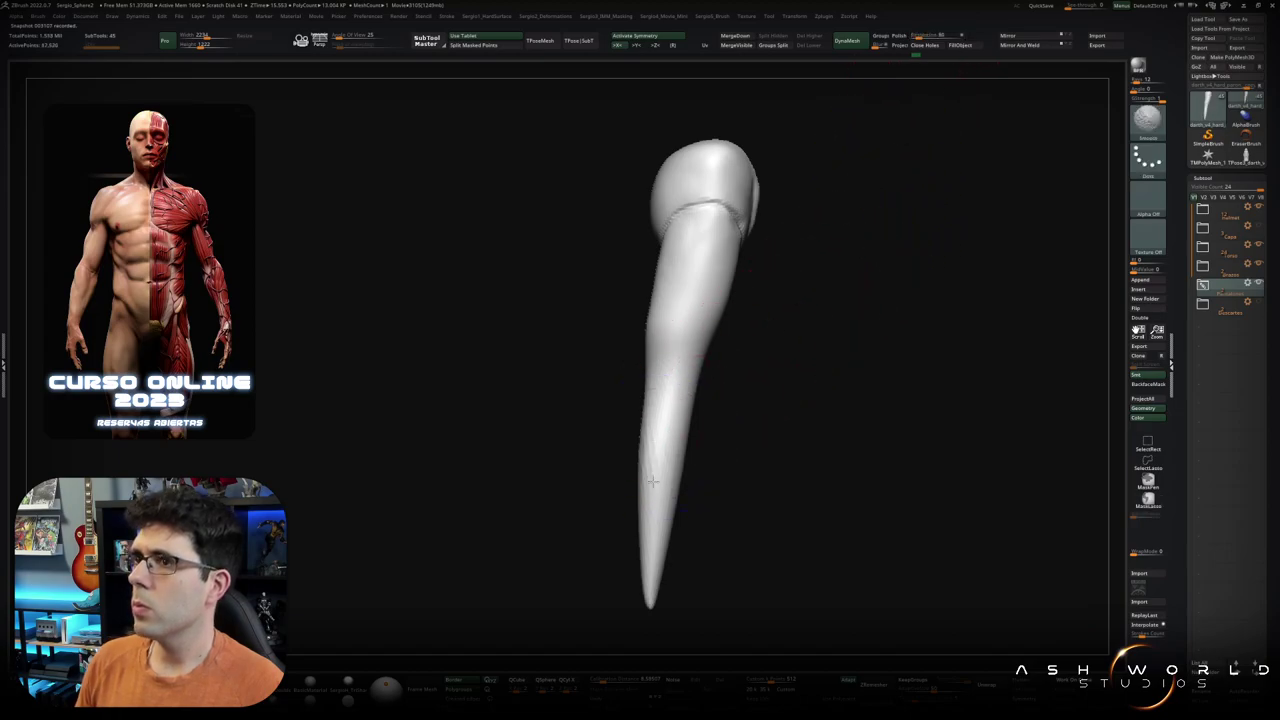
alt+drag(677, 585, 660, 490)
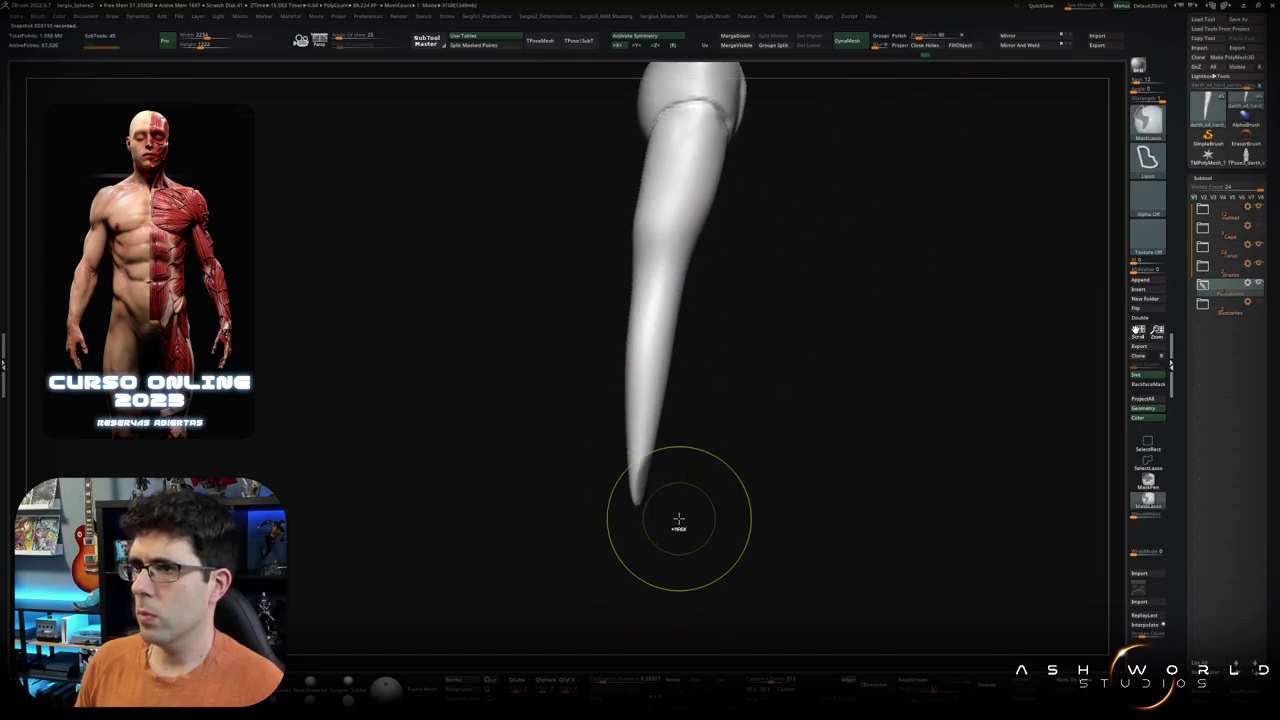
key(w)
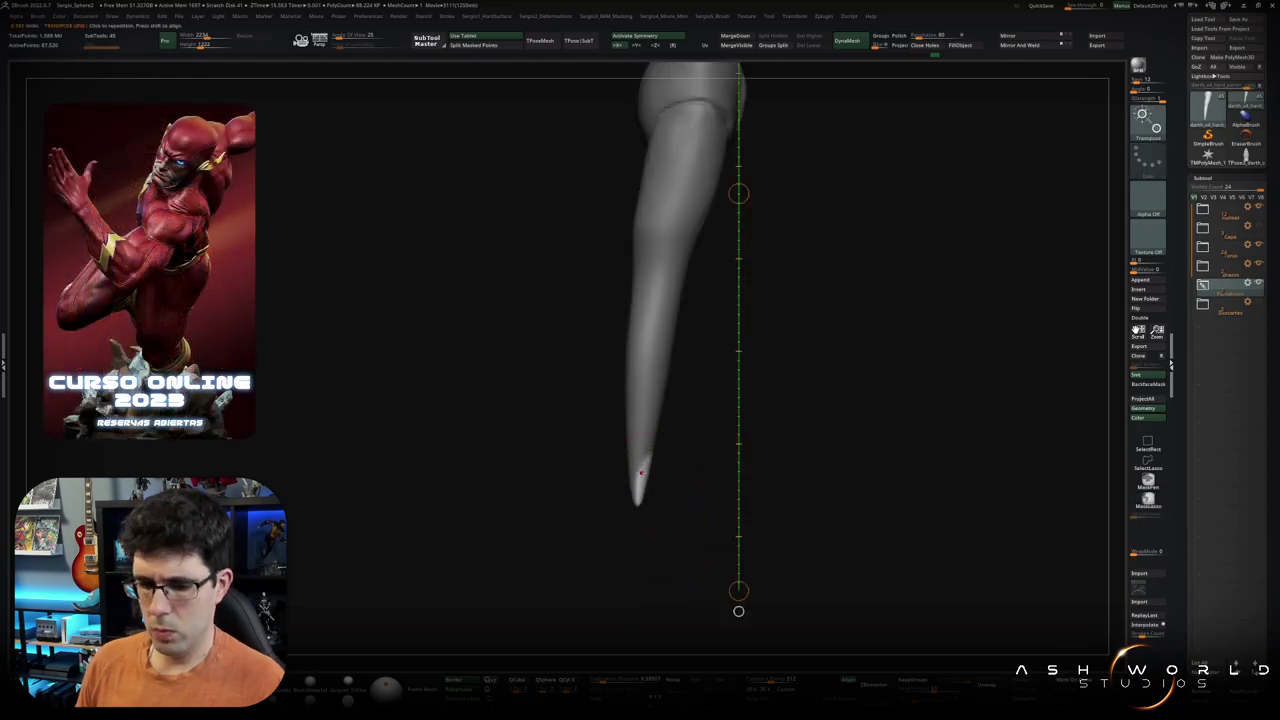
key(y)
drag(685, 447, 763, 441)
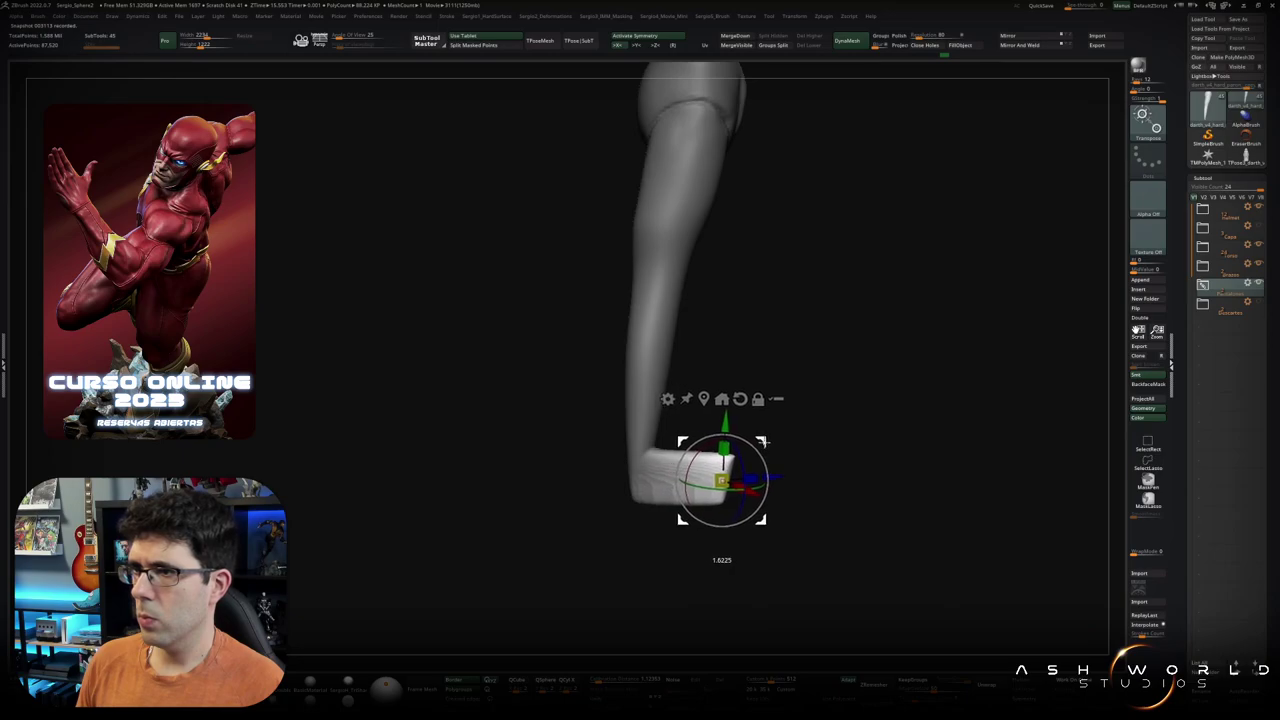
key(q)
shift+drag(810, 459, 745, 430)
key(w)
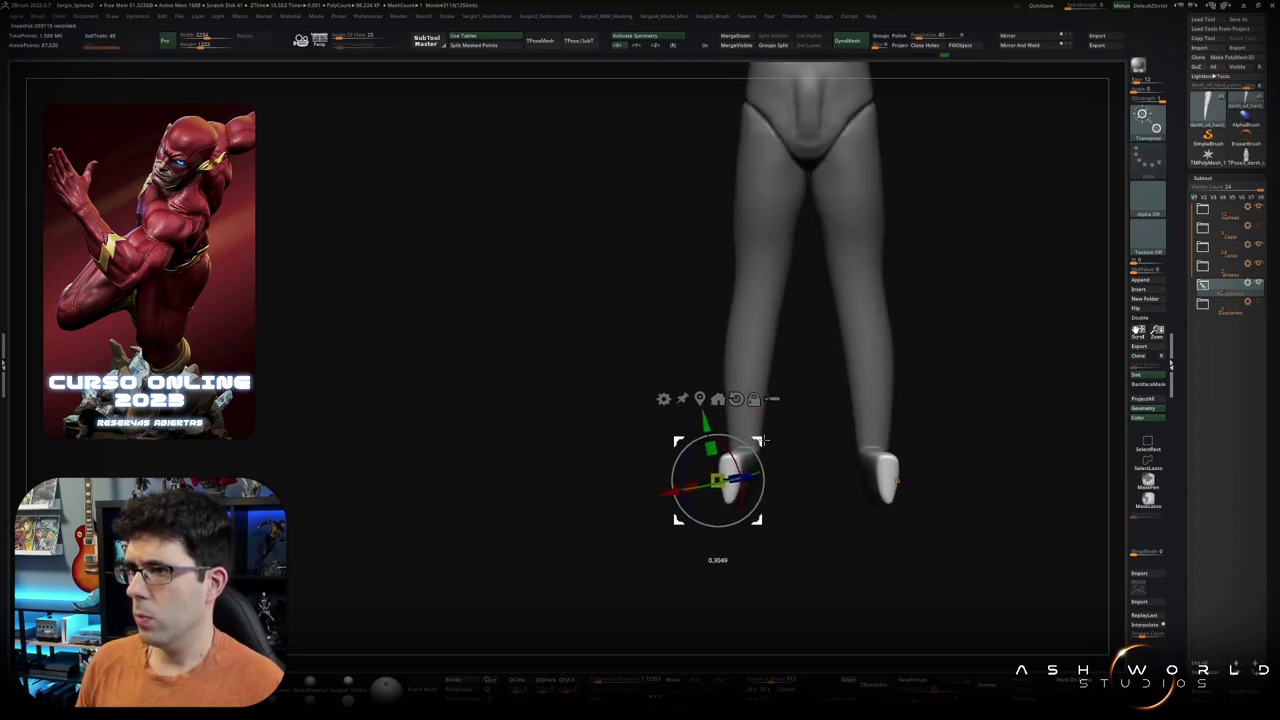
key(q)
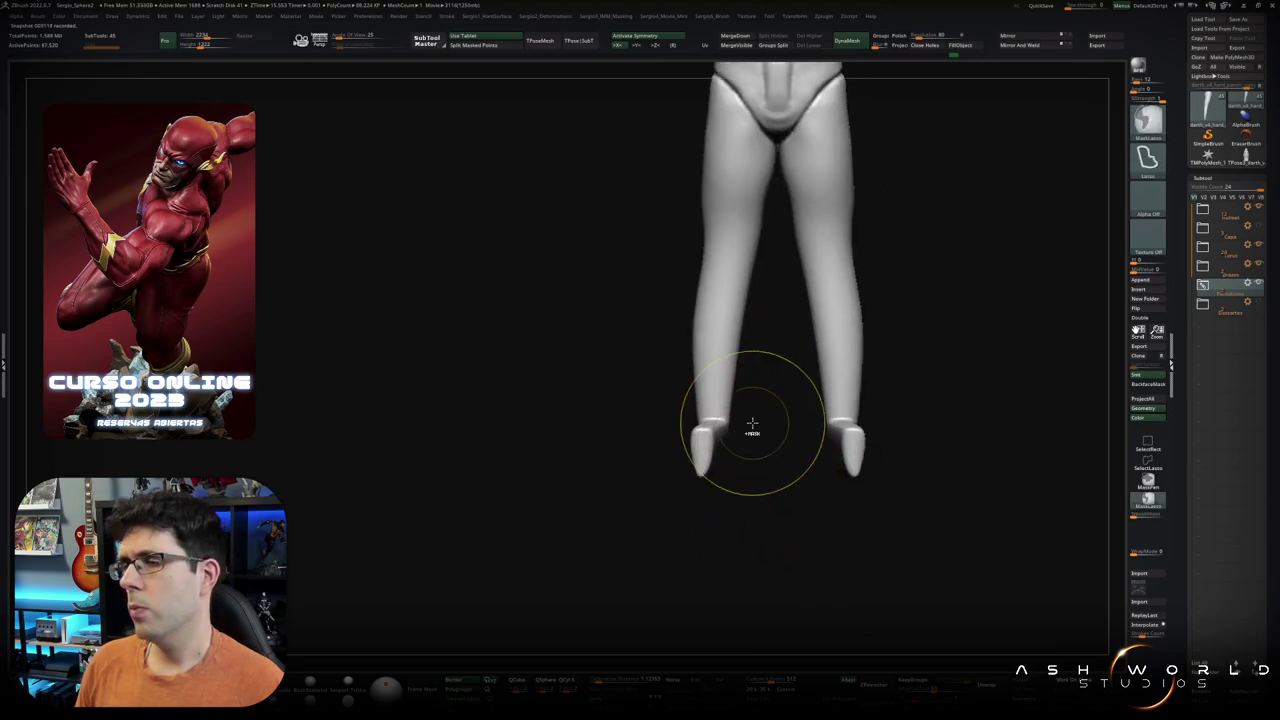
drag(751, 423, 727, 432)
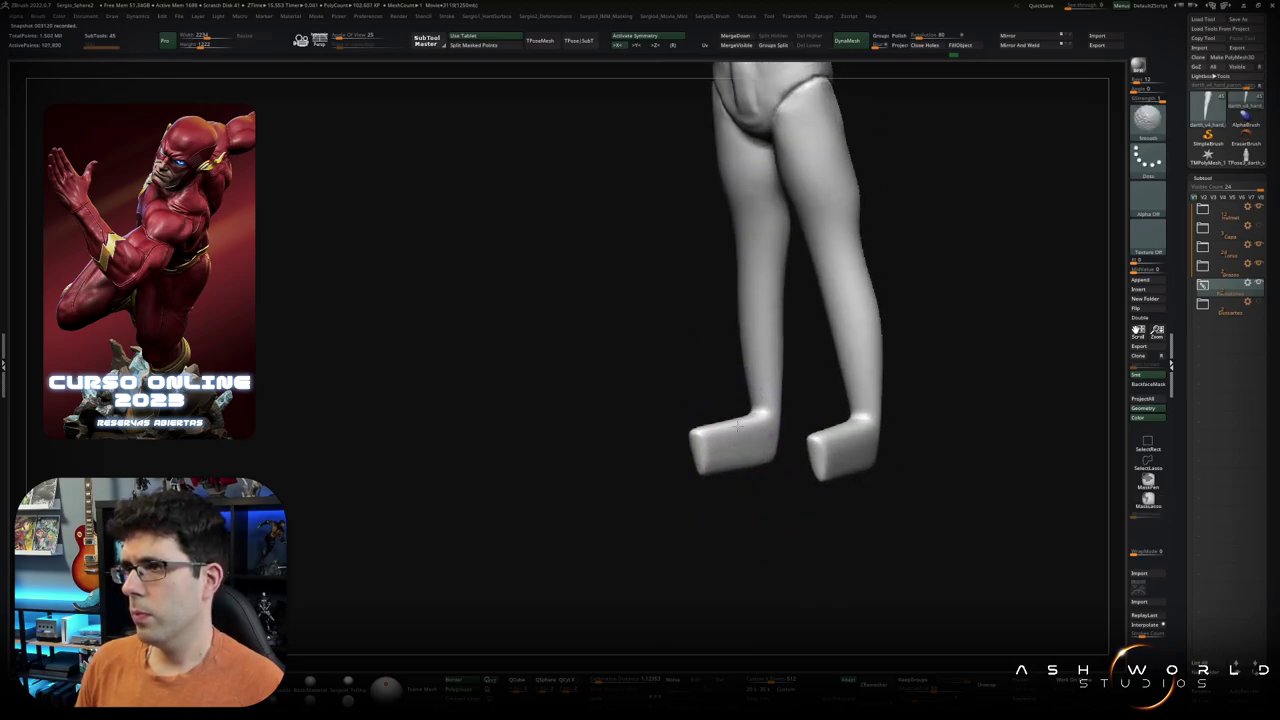
Step: Widen, raise and build up the tops of both feet symmetrically
drag(720, 491, 757, 331)
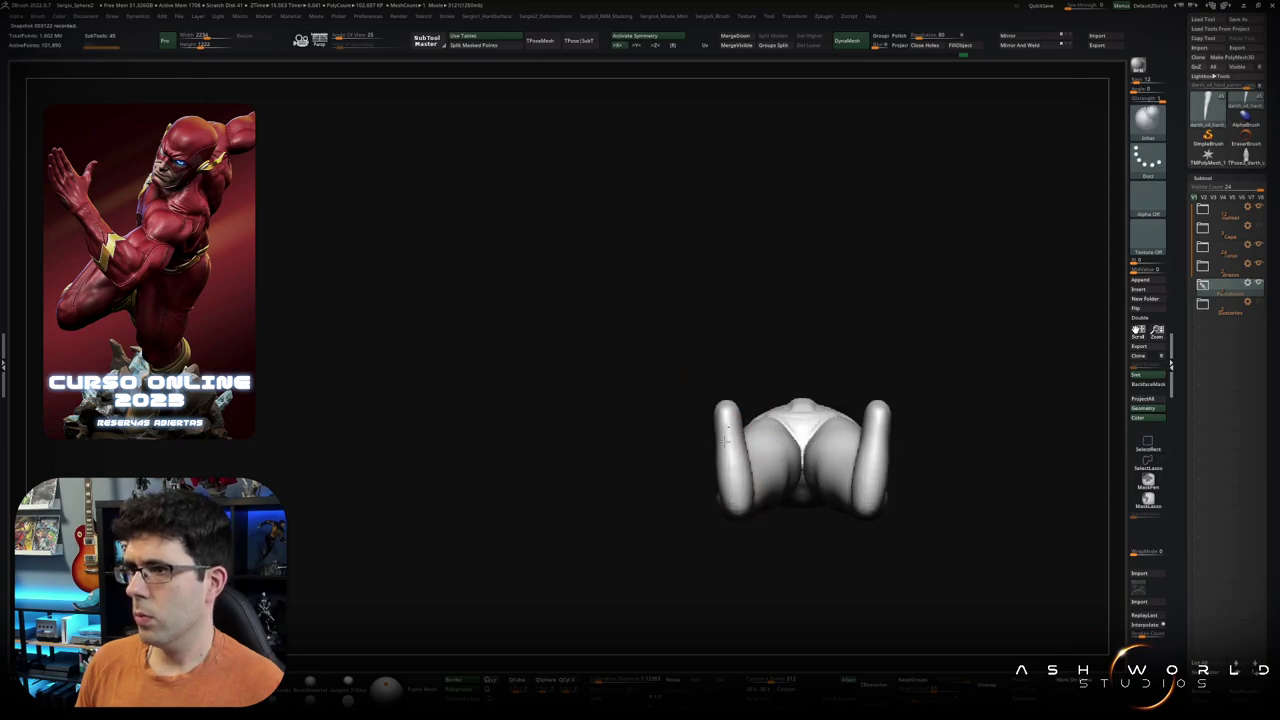
drag(724, 440, 717, 436)
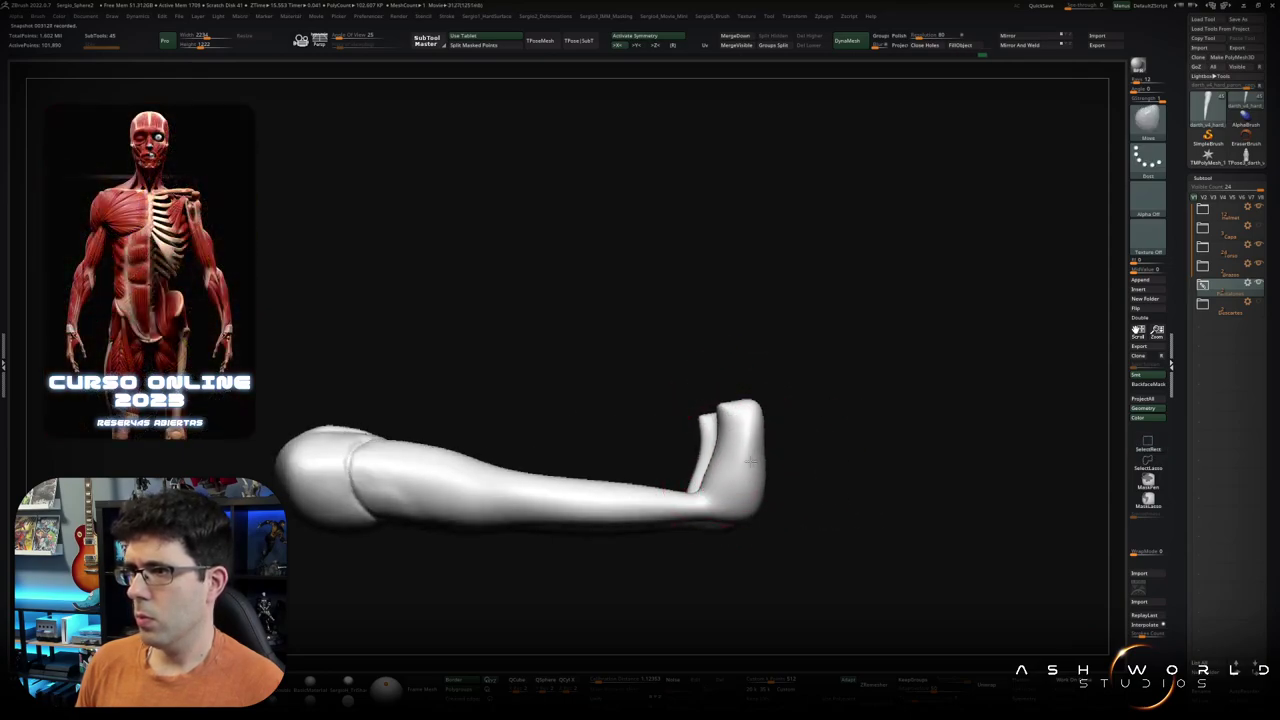
mouse_move(749, 461)
mouse_down()
mouse_move(757, 497)
mouse_move(659, 467)
mouse_move(640, 480)
mouse_up()
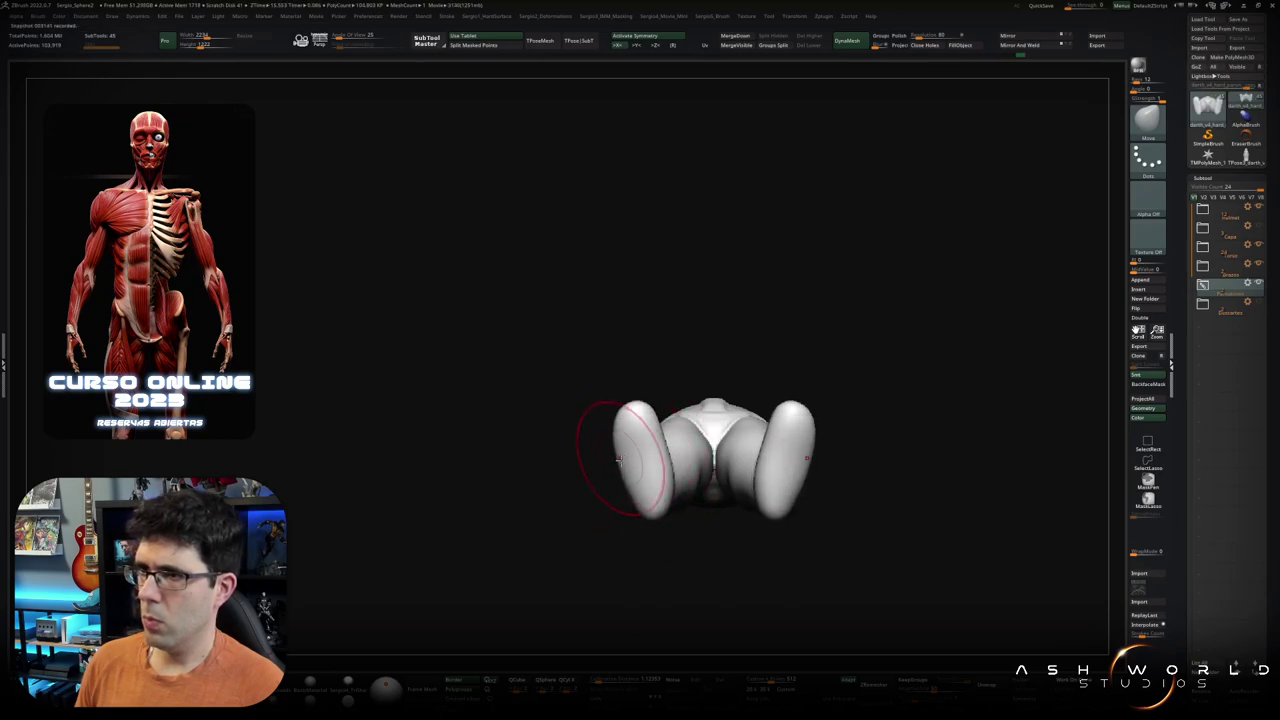
drag(642, 441, 642, 494)
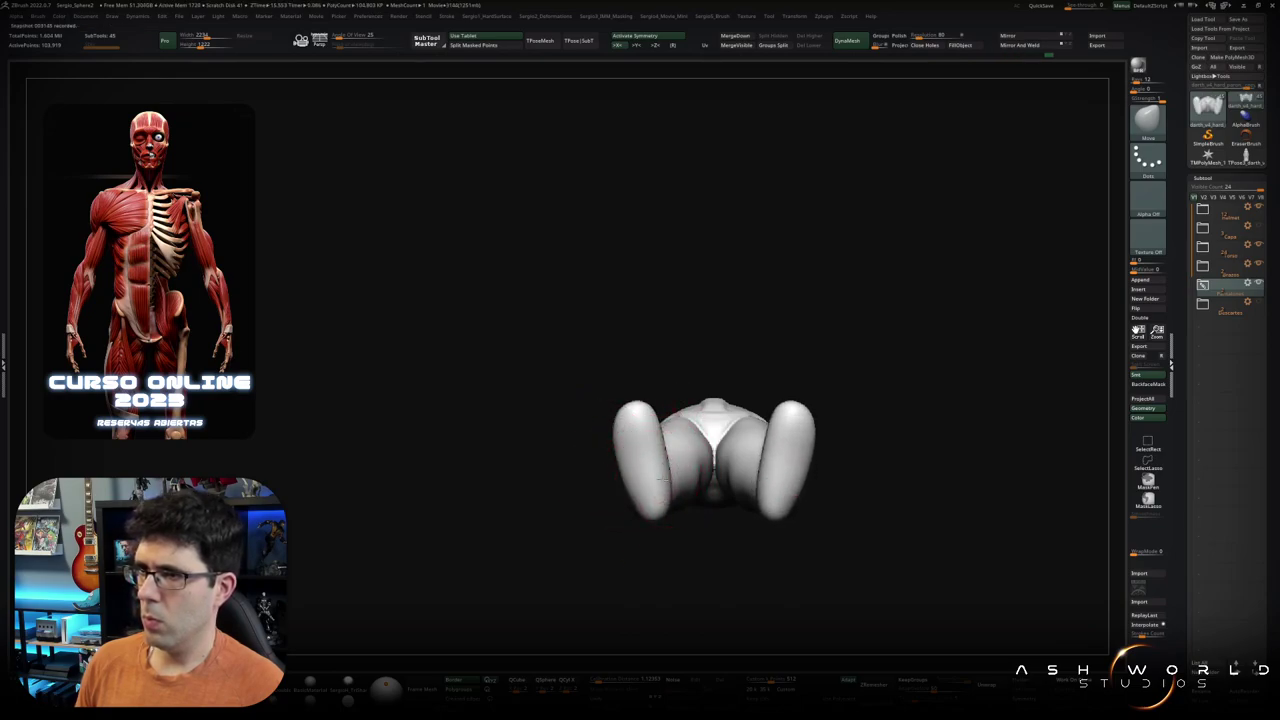
drag(658, 437, 632, 413)
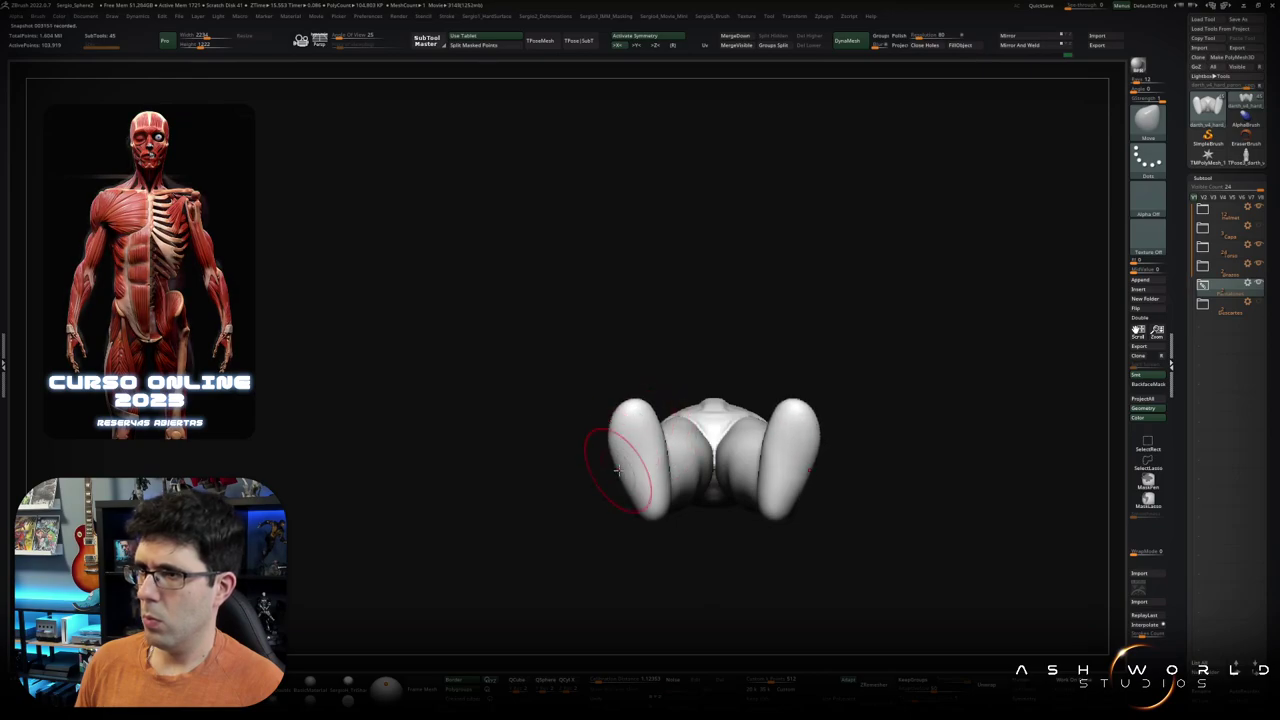
drag(630, 540, 622, 502)
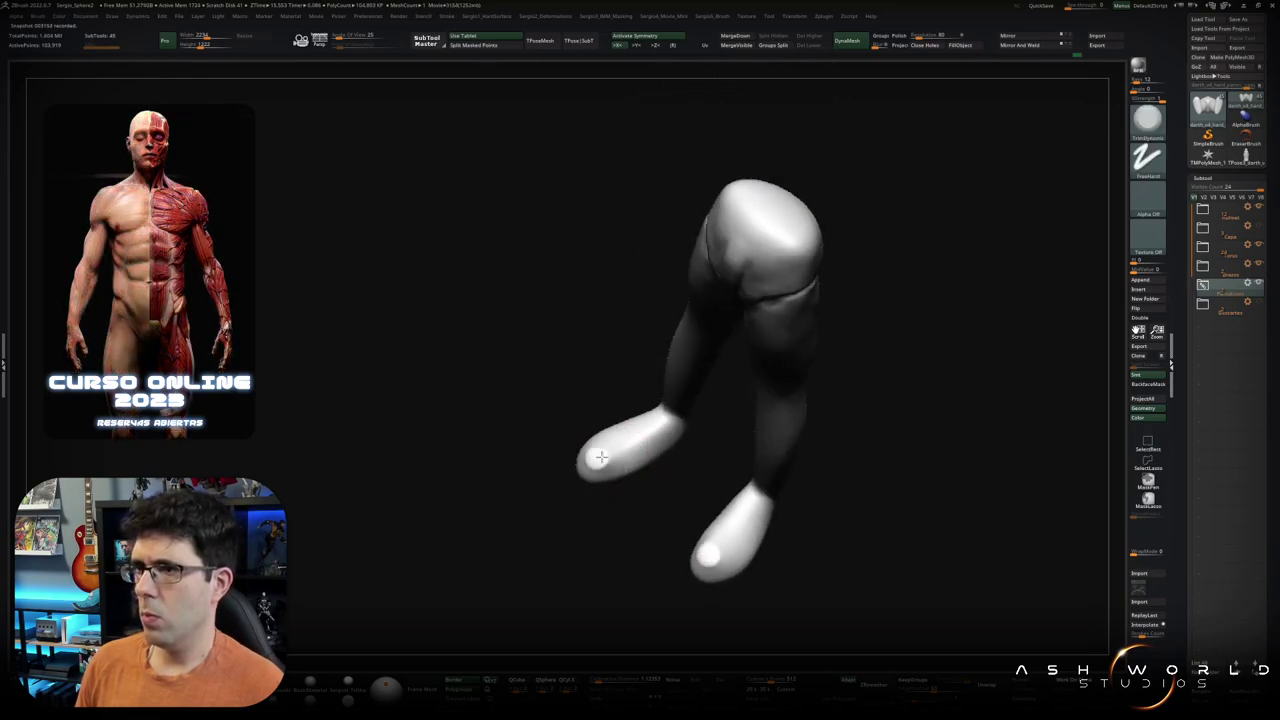
mouse_move(622, 502)
mouse_down()
mouse_move(645, 430)
mouse_move(629, 464)
mouse_move(634, 366)
mouse_move(709, 466)
mouse_move(641, 464)
mouse_move(660, 471)
mouse_move(633, 428)
mouse_move(634, 457)
mouse_move(729, 480)
mouse_up()
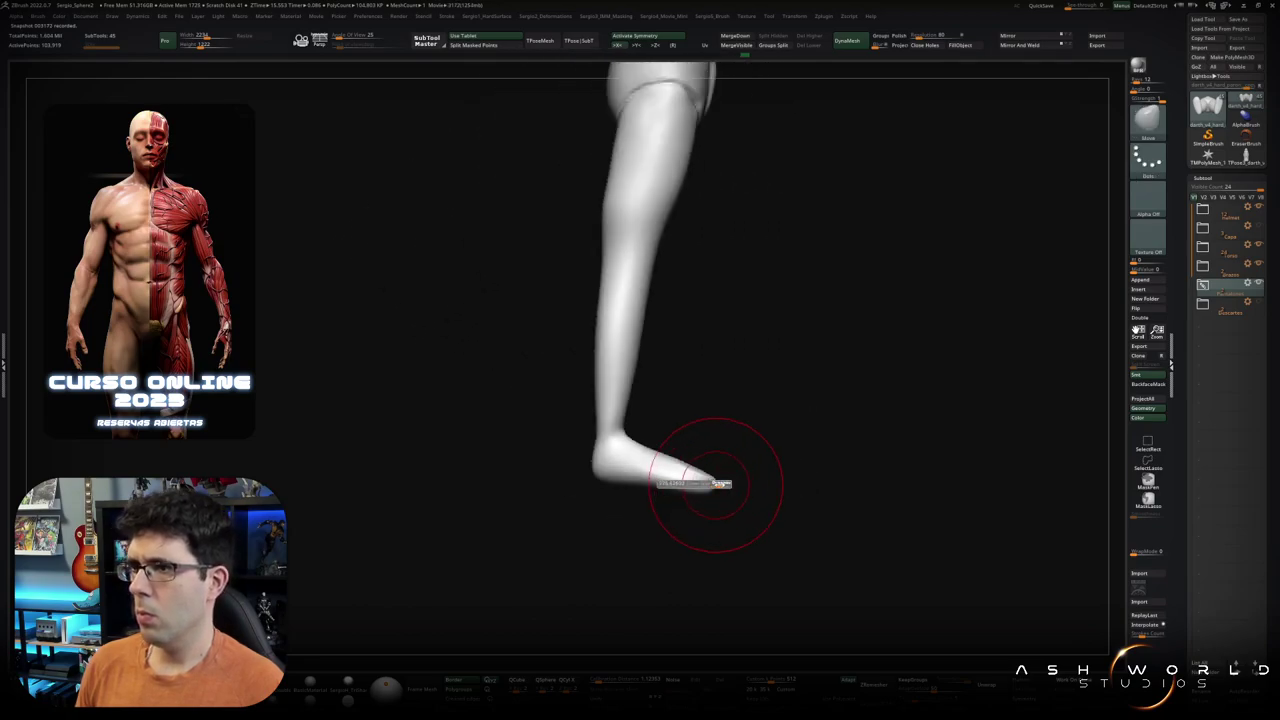
Step: Thicken the lower legs and ankles, smooth with Smooth Stronger, and push the leg ends outward
mouse_move(613, 431)
mouse_down()
mouse_move(627, 401)
mouse_move(626, 431)
mouse_up()
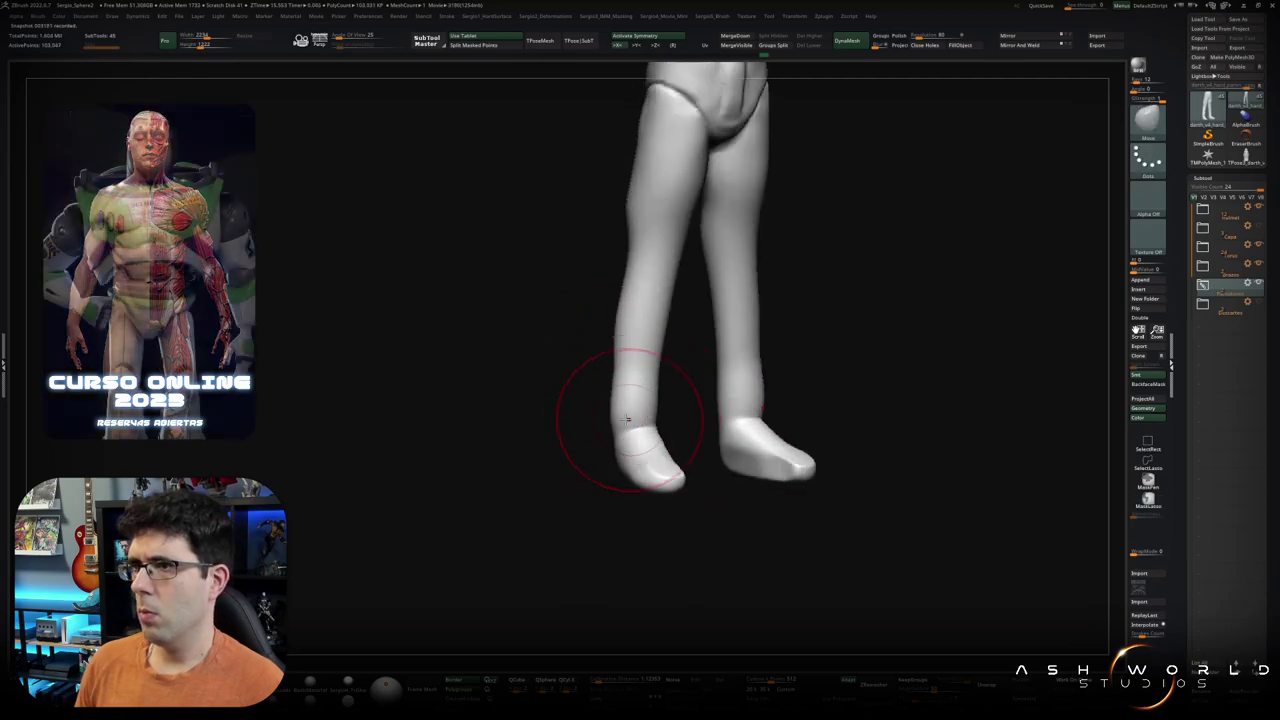
key(b)
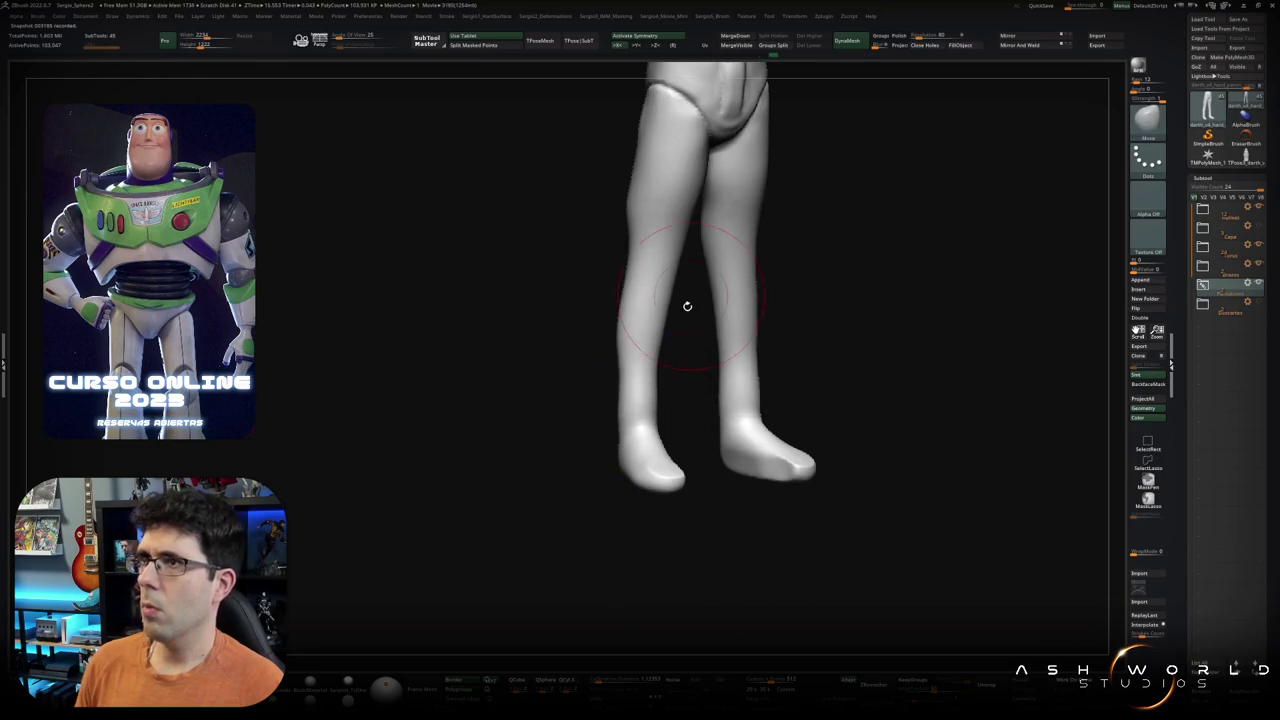
shift+drag(686, 303, 651, 386)
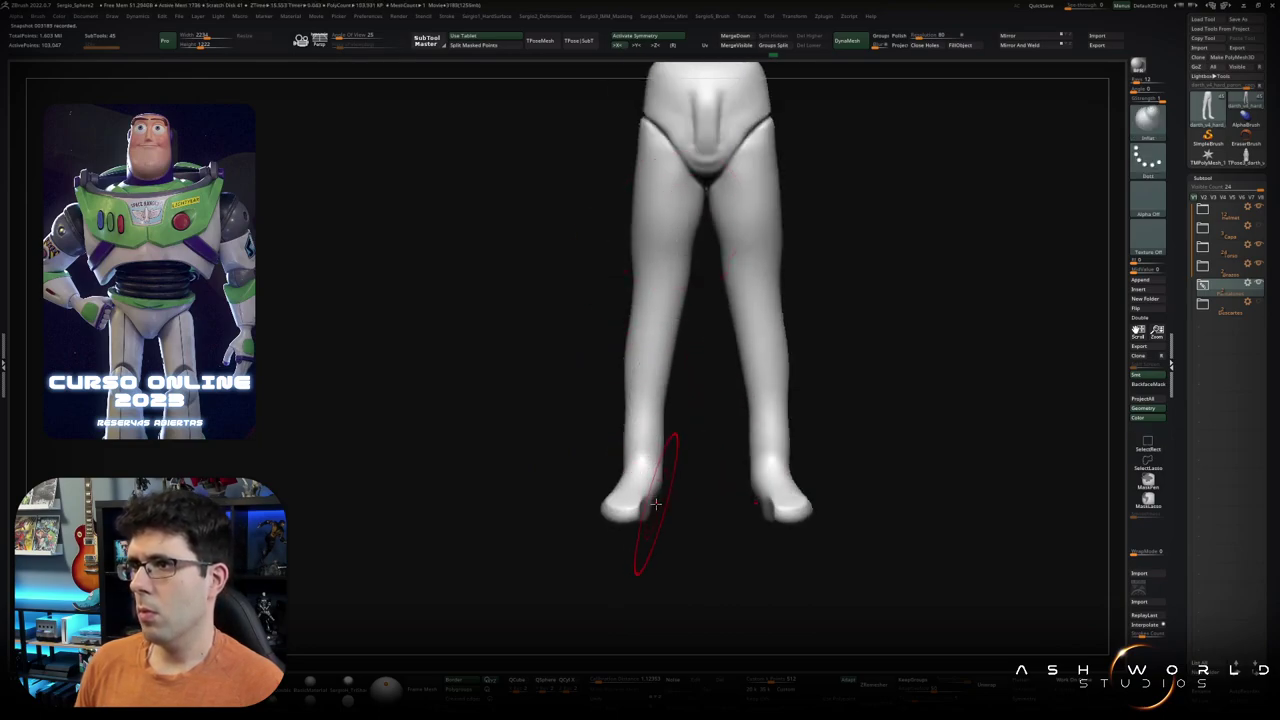
drag(663, 508, 658, 433)
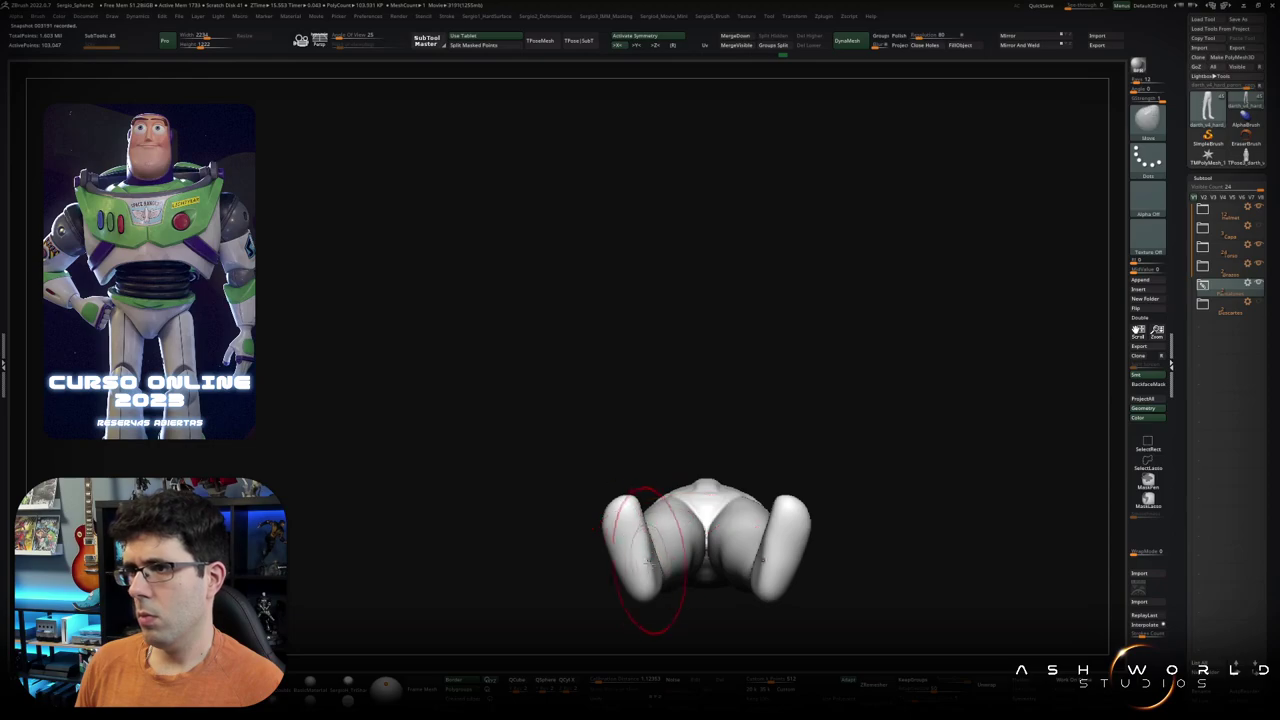
drag(648, 568, 669, 598)
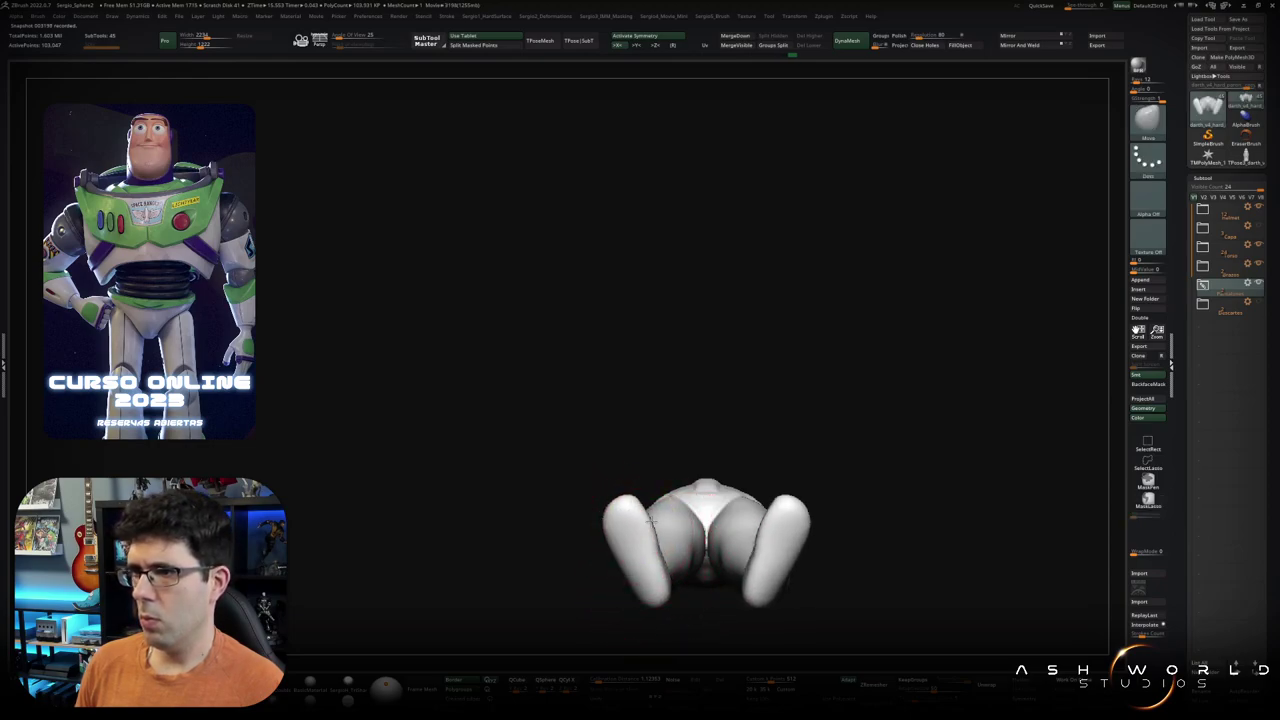
drag(622, 545, 609, 541)
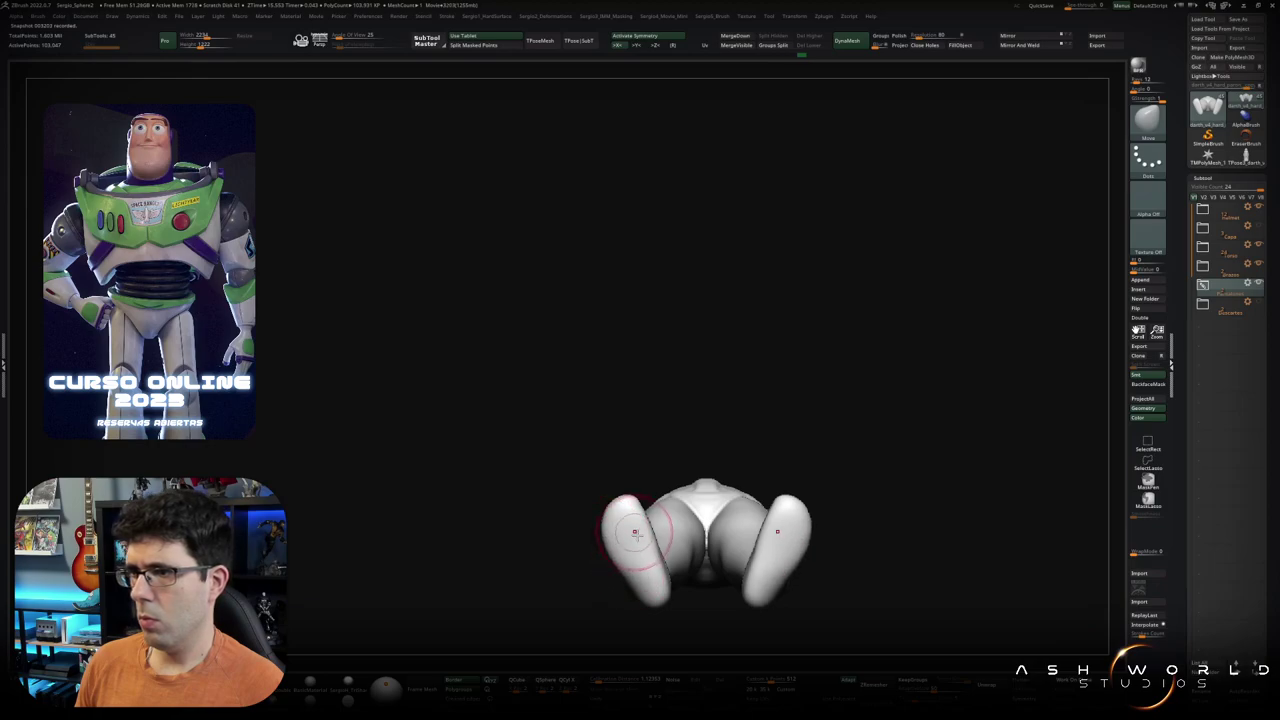
shift+drag(640, 625, 657, 667)
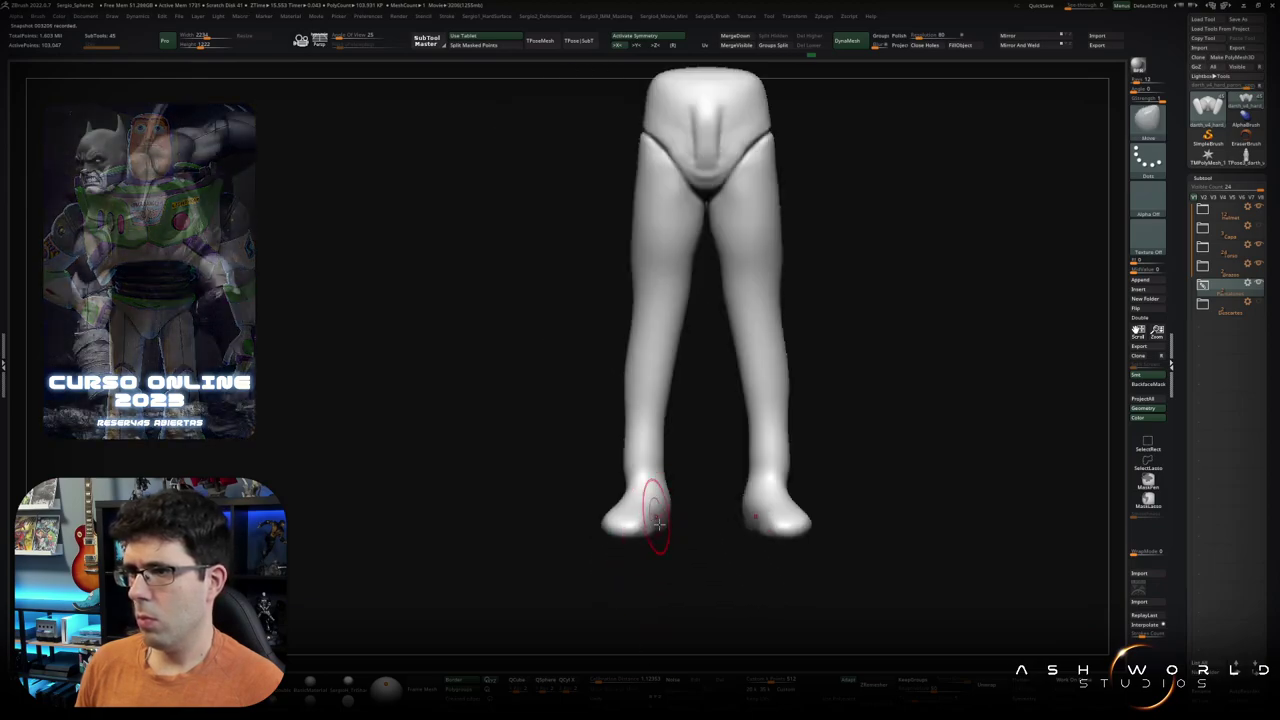
Step: Smooth both ankles and inspect the legs from above, three-quarter and front views
mouse_move(650, 515)
right_down()
mouse_move(630, 545)
mouse_move(663, 487)
right_up()
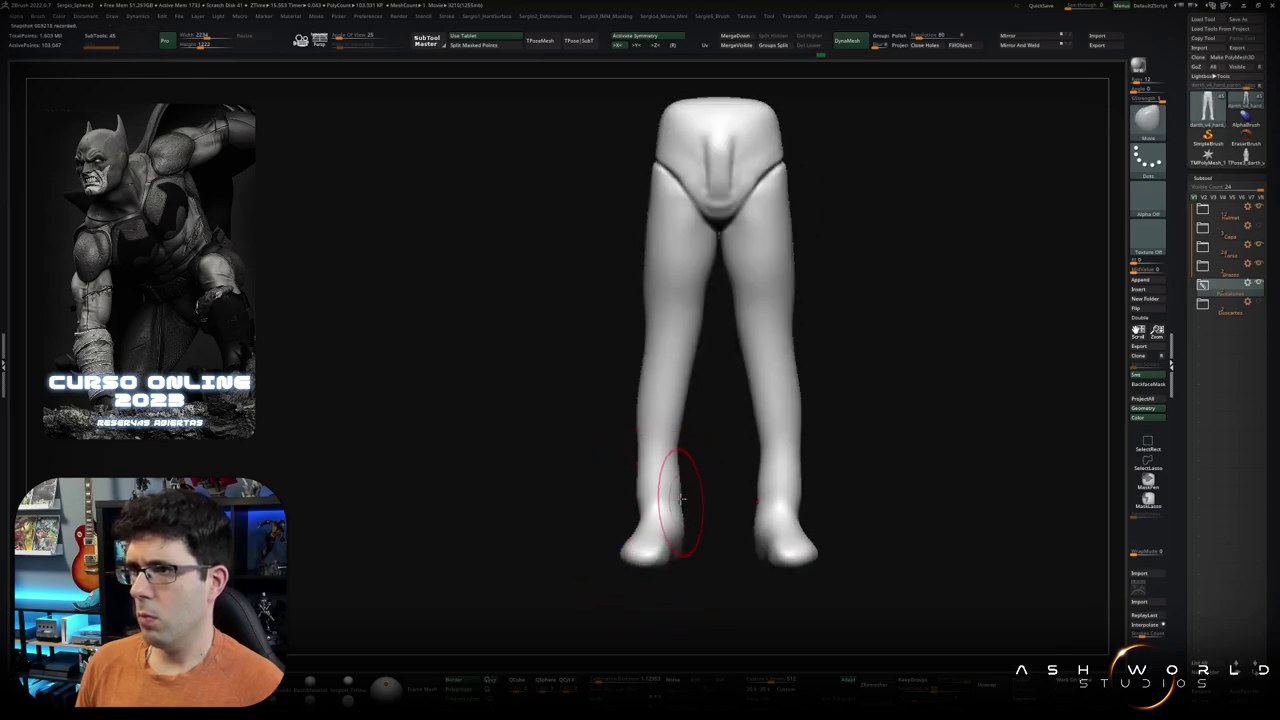
mouse_move(651, 471)
right_down()
mouse_move(641, 482)
mouse_move(671, 457)
mouse_move(630, 452)
mouse_move(668, 449)
mouse_move(634, 386)
right_up()
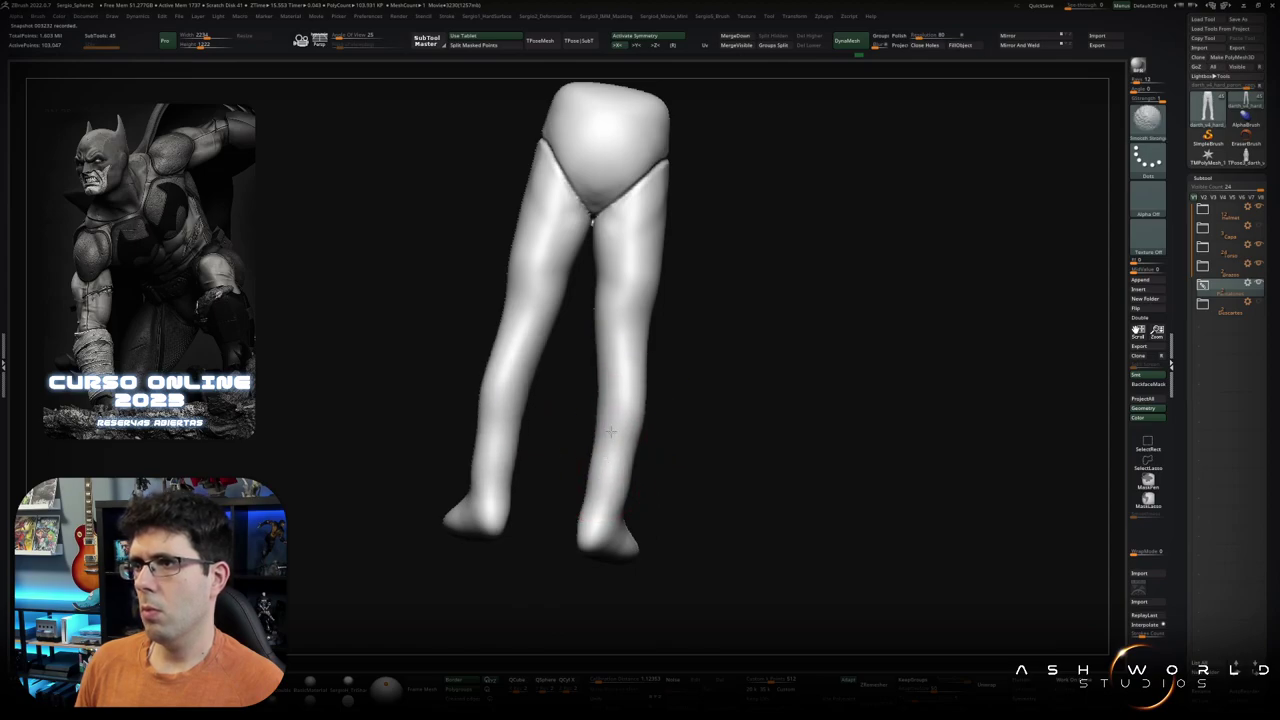
right_drag(610, 432, 655, 491)
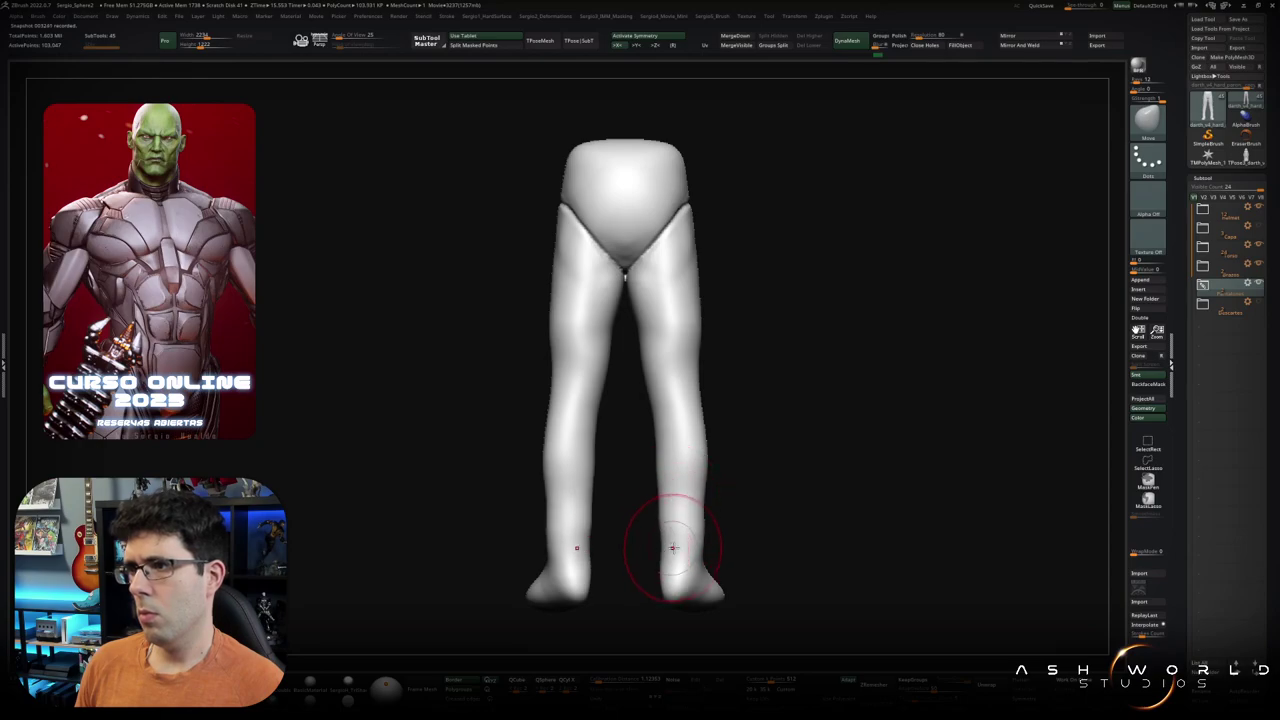
mouse_move(673, 547)
mouse_down()
mouse_move(687, 541)
mouse_move(710, 594)
mouse_up()
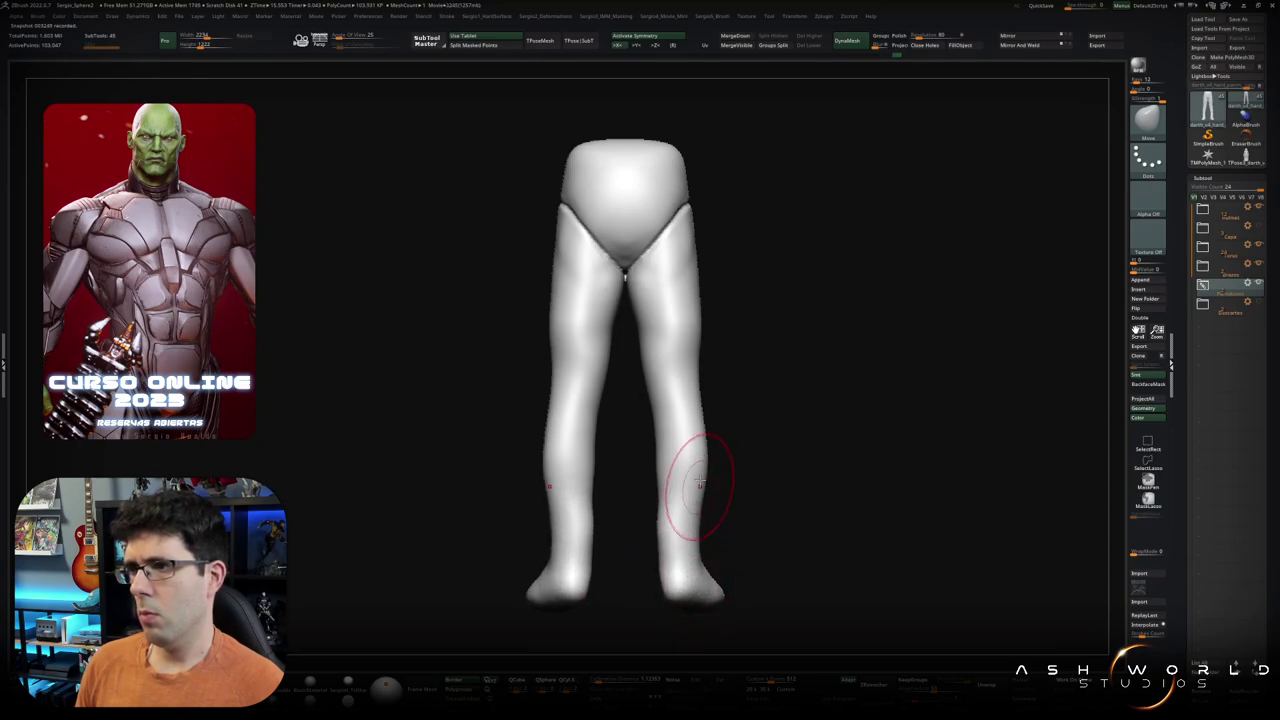
right_drag(694, 460, 700, 400)
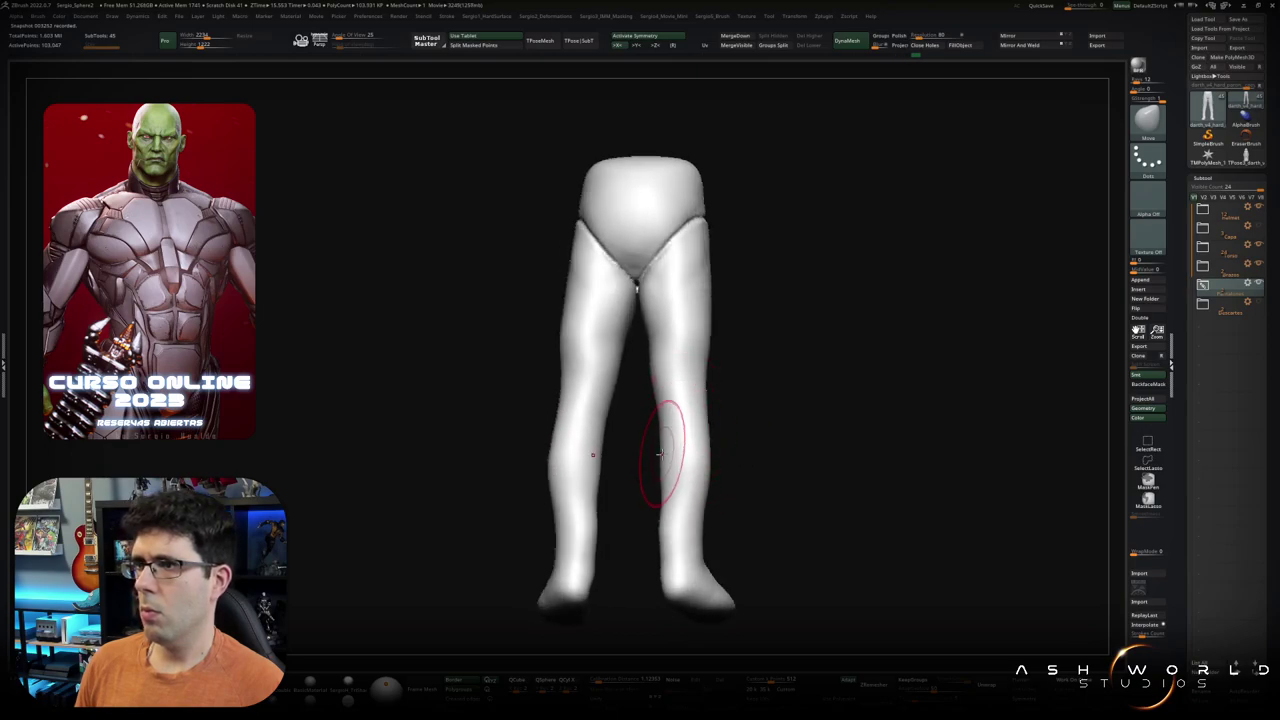
mouse_move(655, 457)
right_down()
mouse_move(640, 470)
mouse_move(651, 480)
right_up()
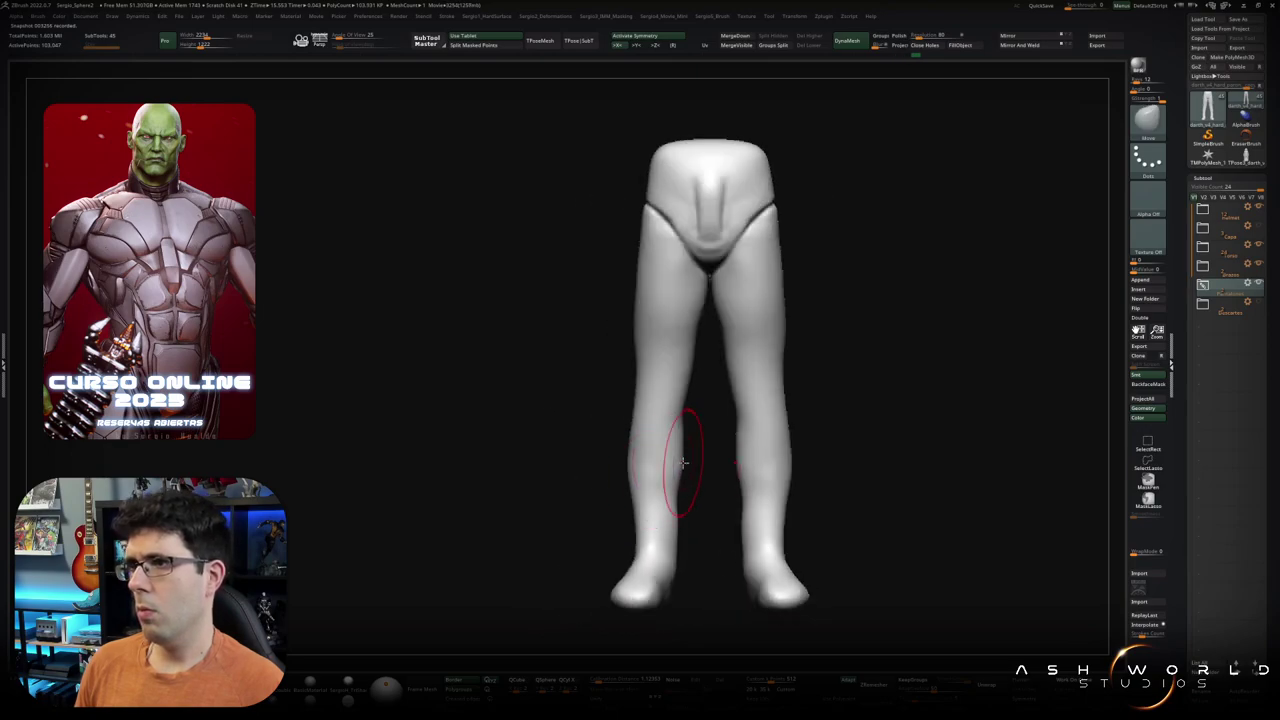
key(shift+alt+s)
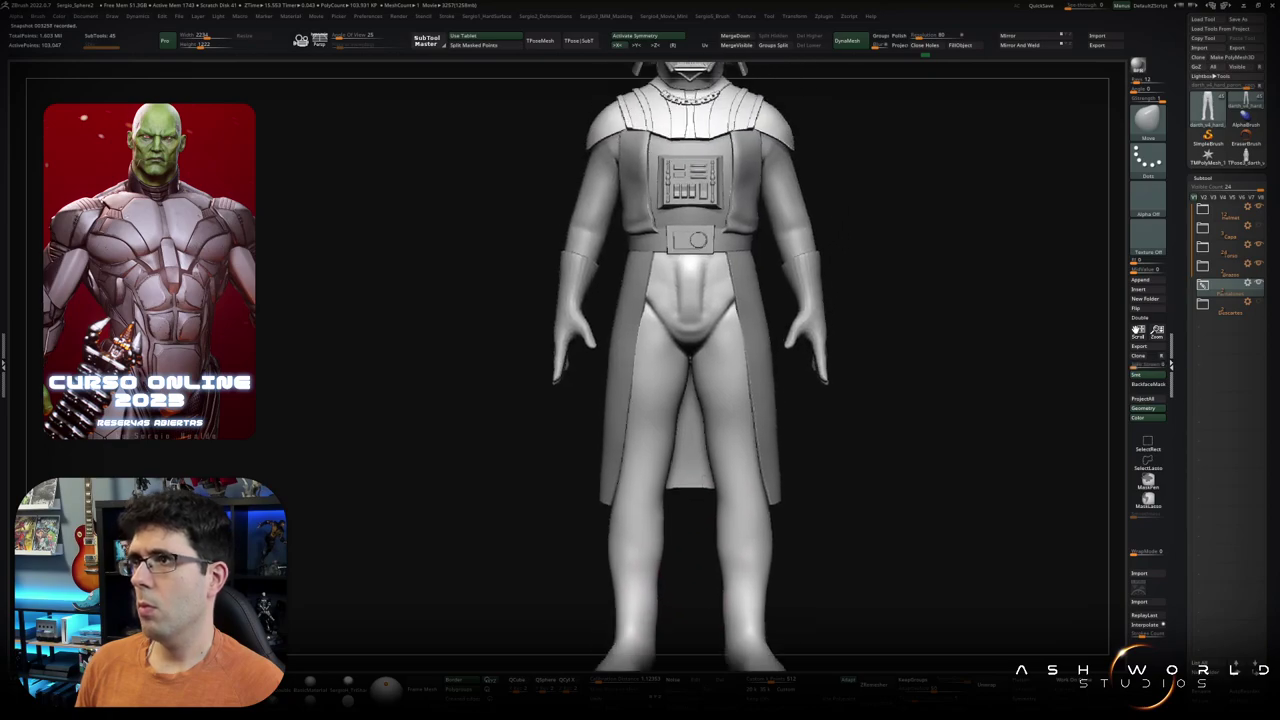
ctrl+right_drag(675, 548, 710, 497)
ctrl+click(712, 497)
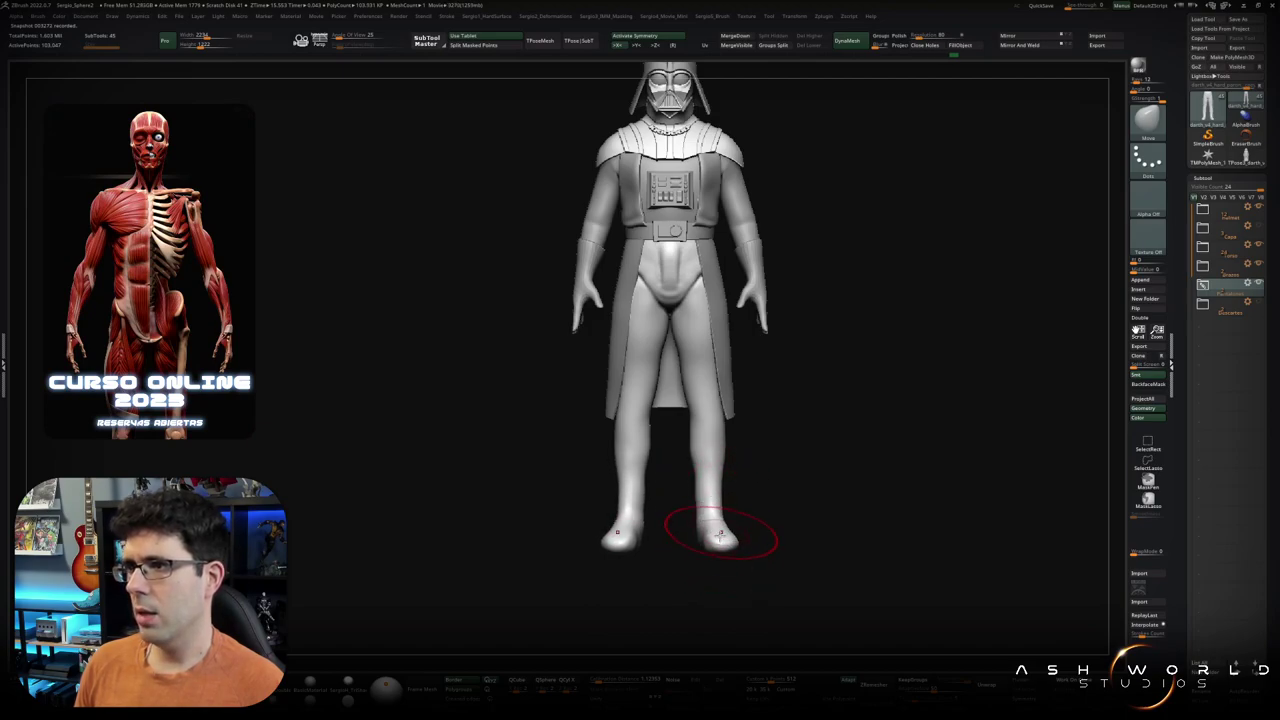
click(1258, 228)
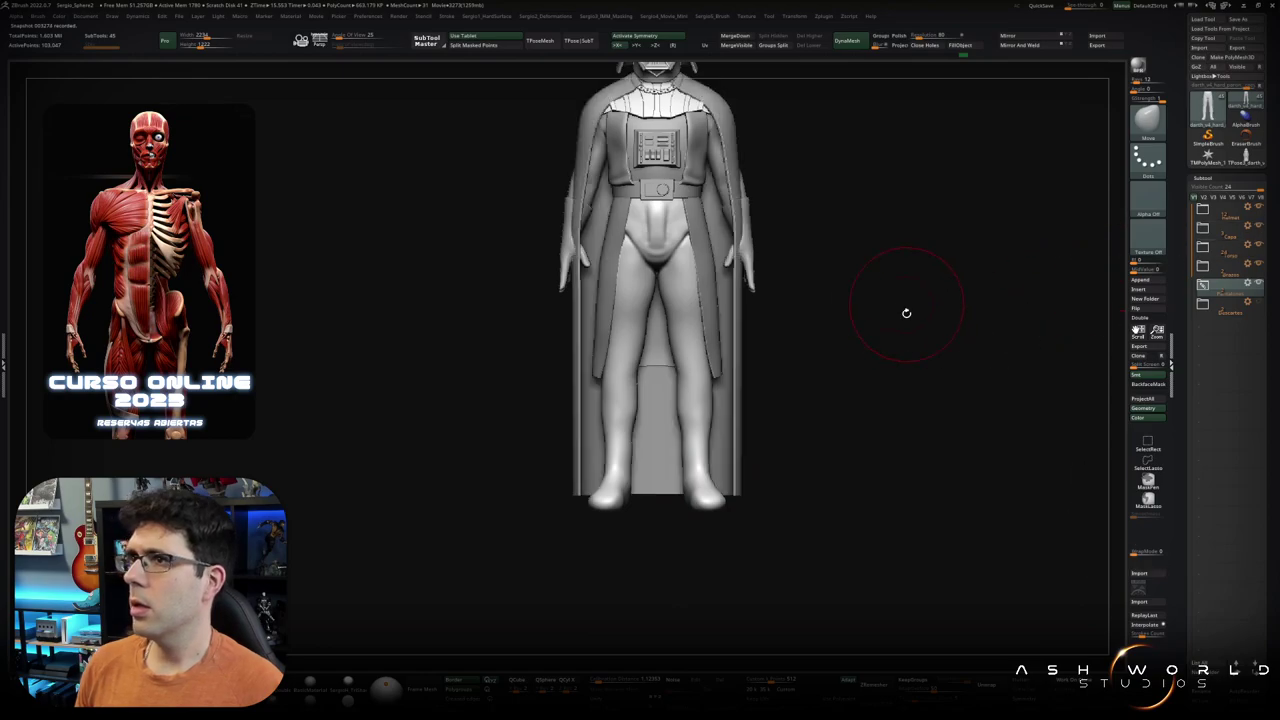
key(f)
alt+click(720, 255)
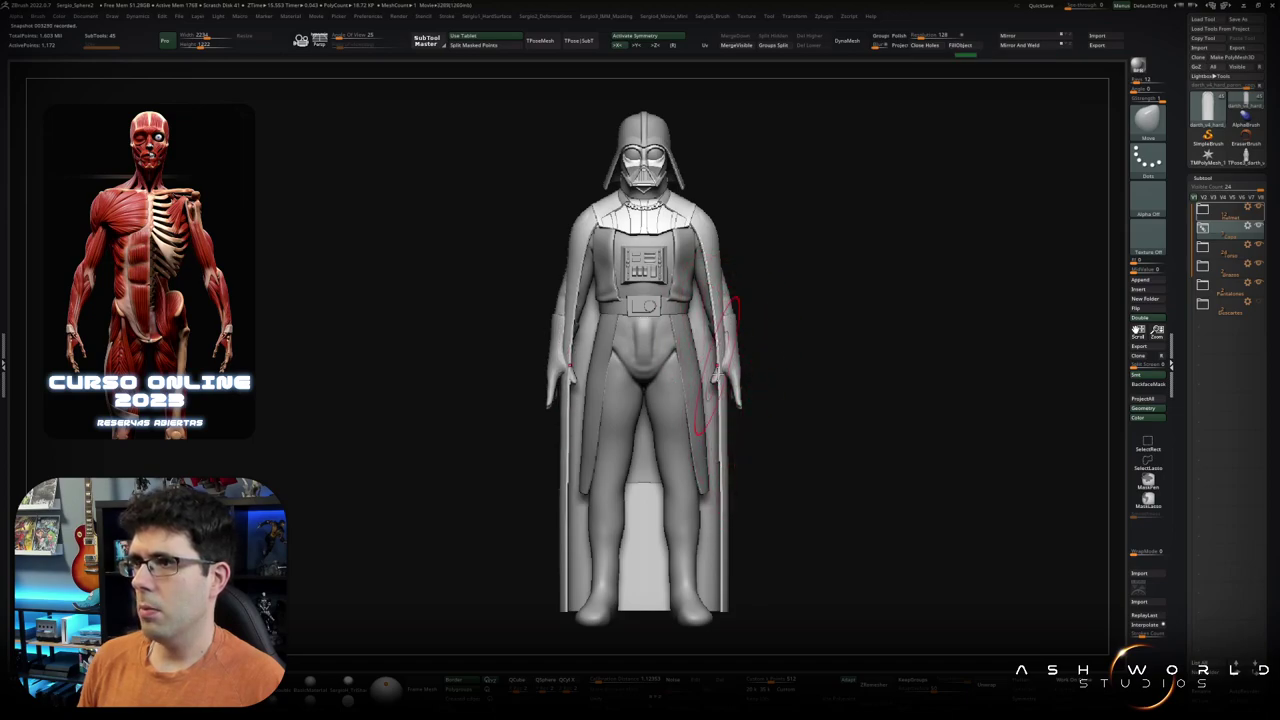
drag(789, 400, 662, 490)
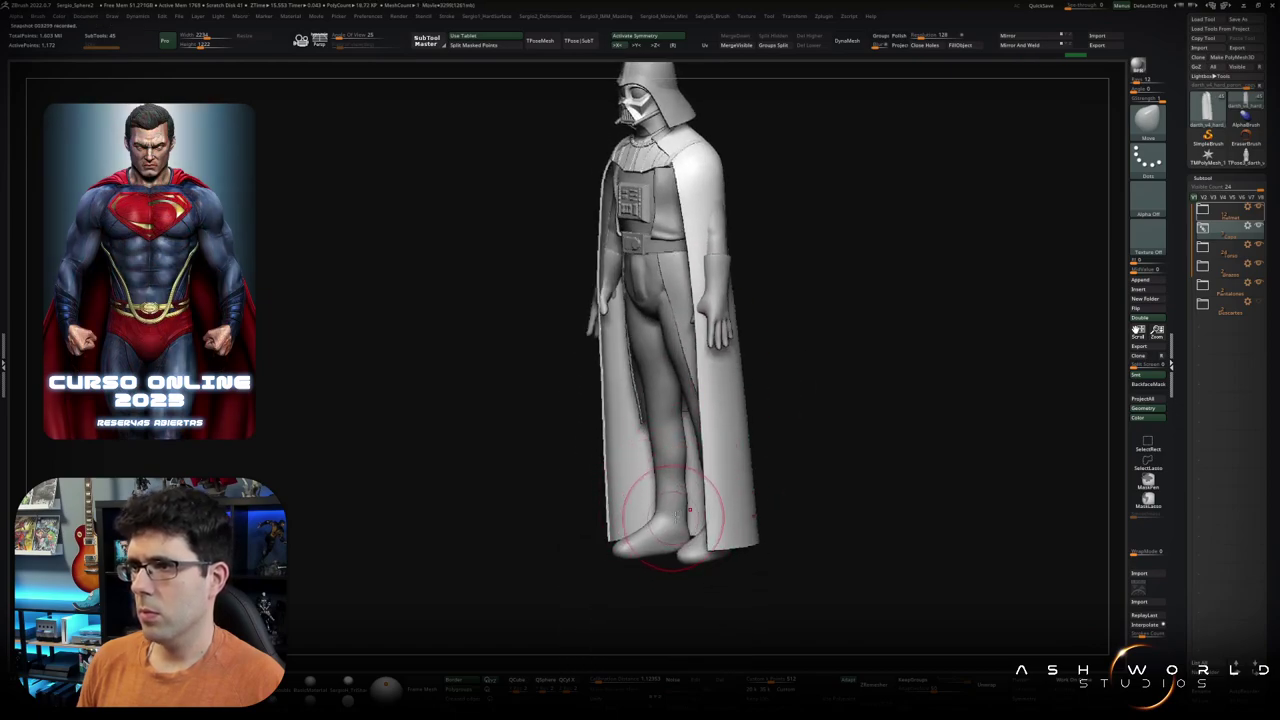
alt+click(658, 522)
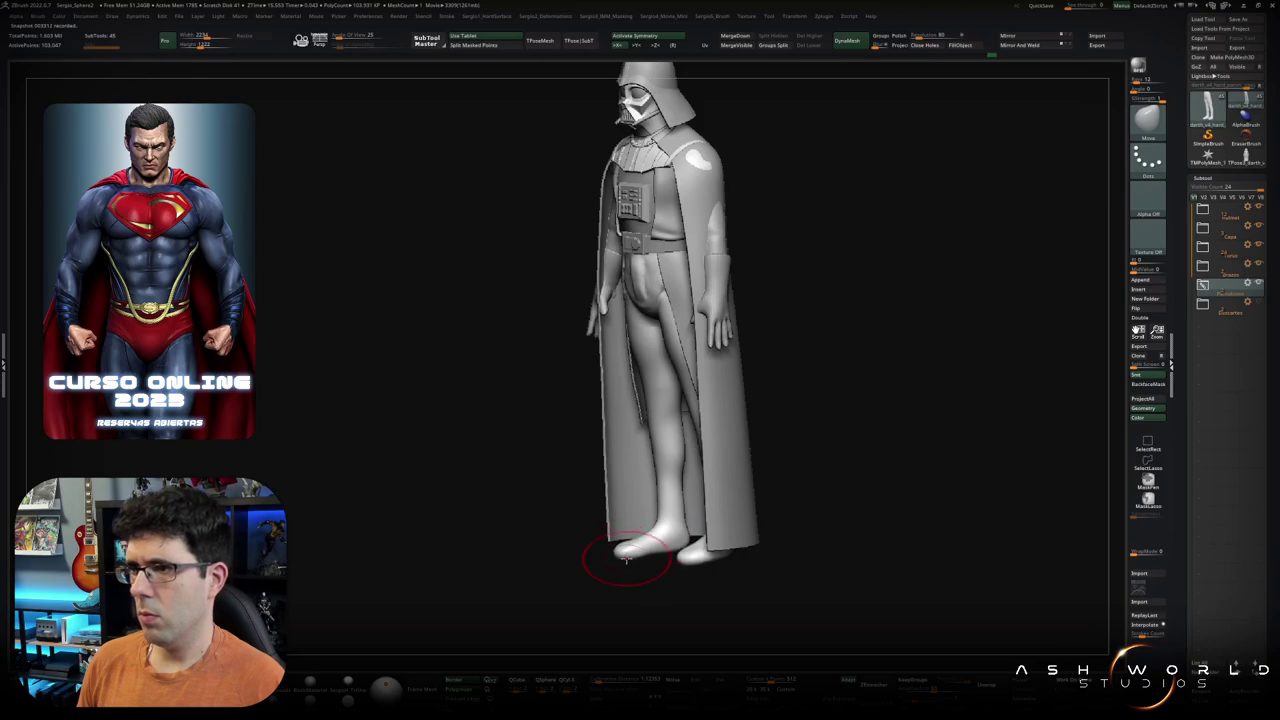
right_drag(626, 560, 626, 533)
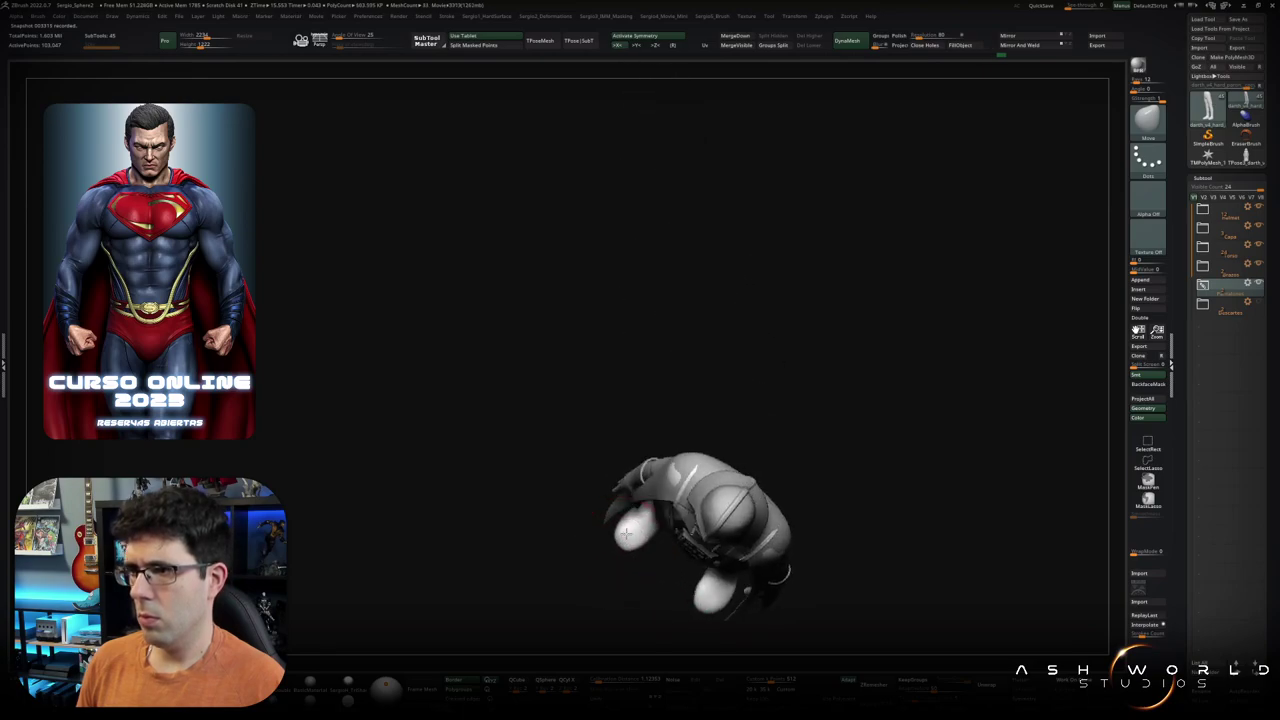
mouse_move(626, 527)
right_down()
mouse_move(620, 507)
mouse_move(640, 528)
mouse_move(674, 517)
mouse_move(650, 539)
right_up()
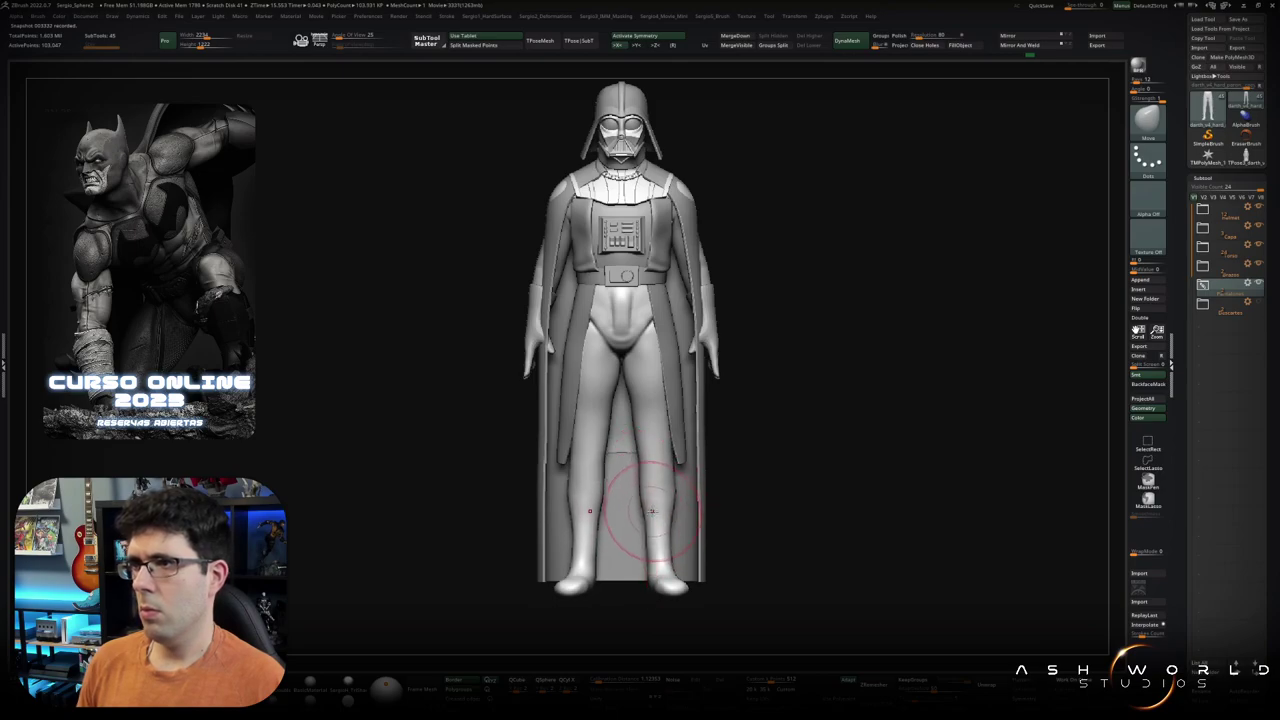
right_drag(648, 474, 651, 440)
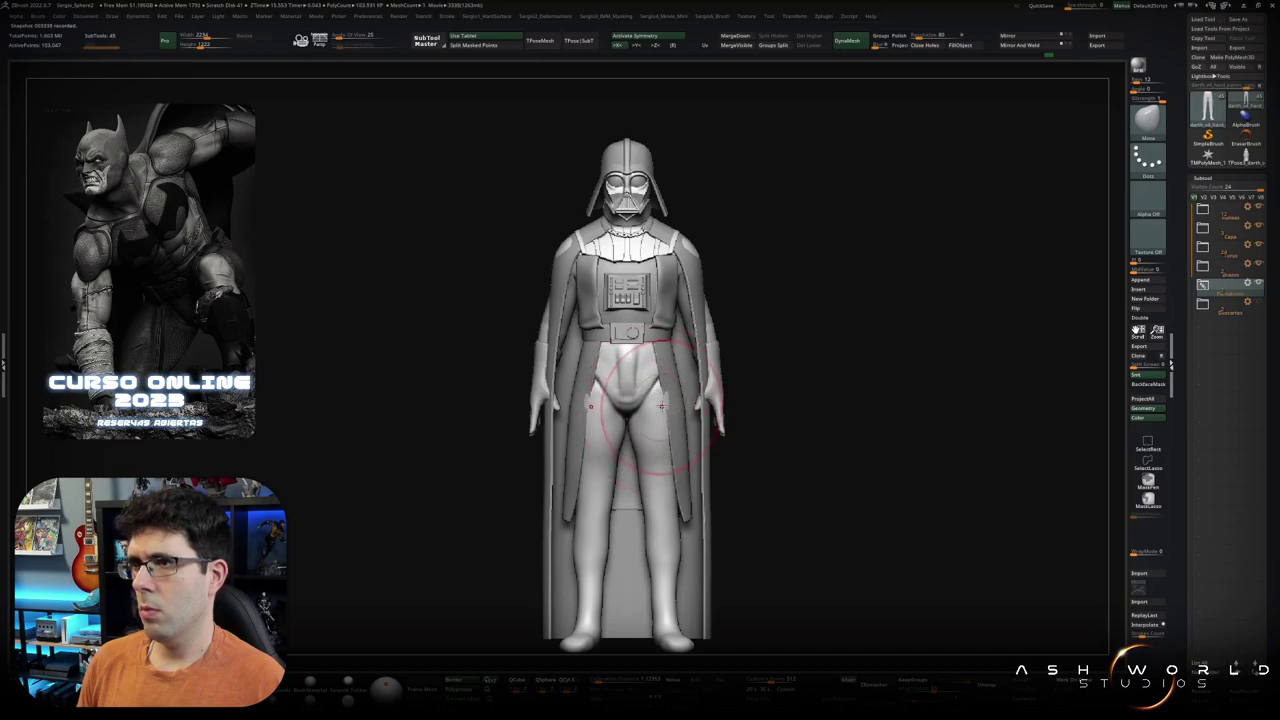
drag(651, 410, 760, 406)
drag(707, 484, 671, 403)
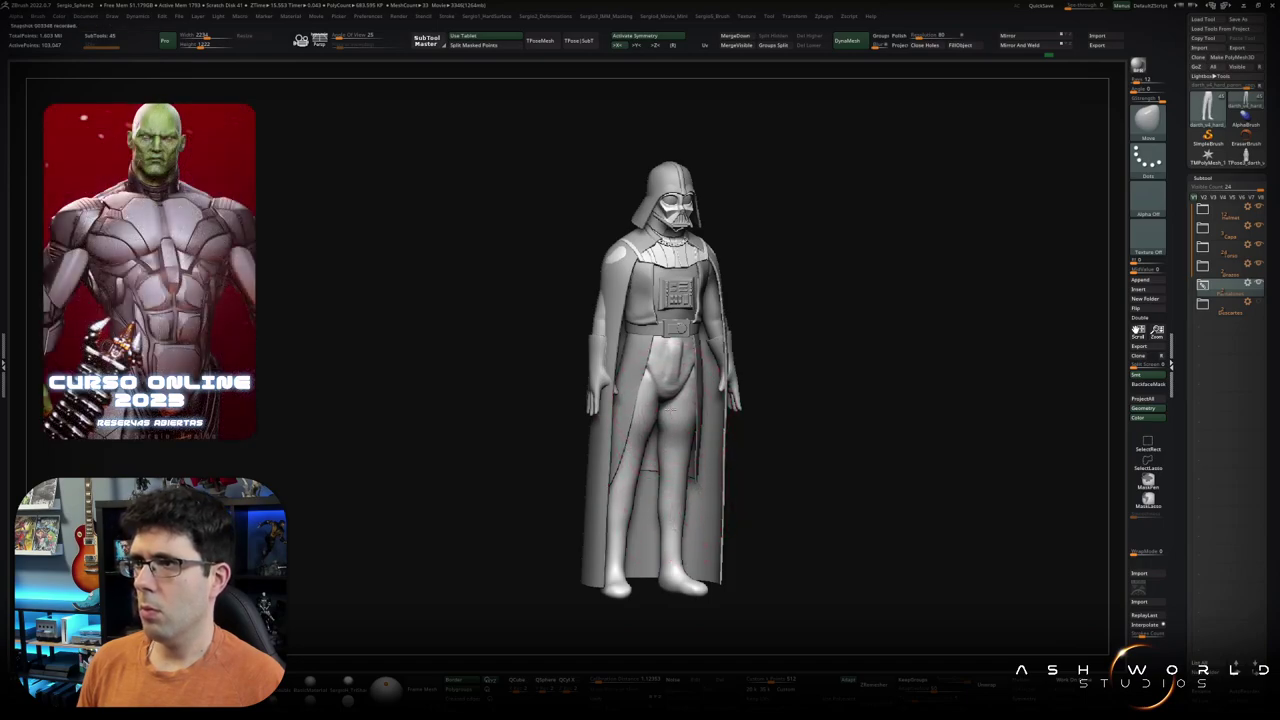
shift+drag(672, 418, 660, 467)
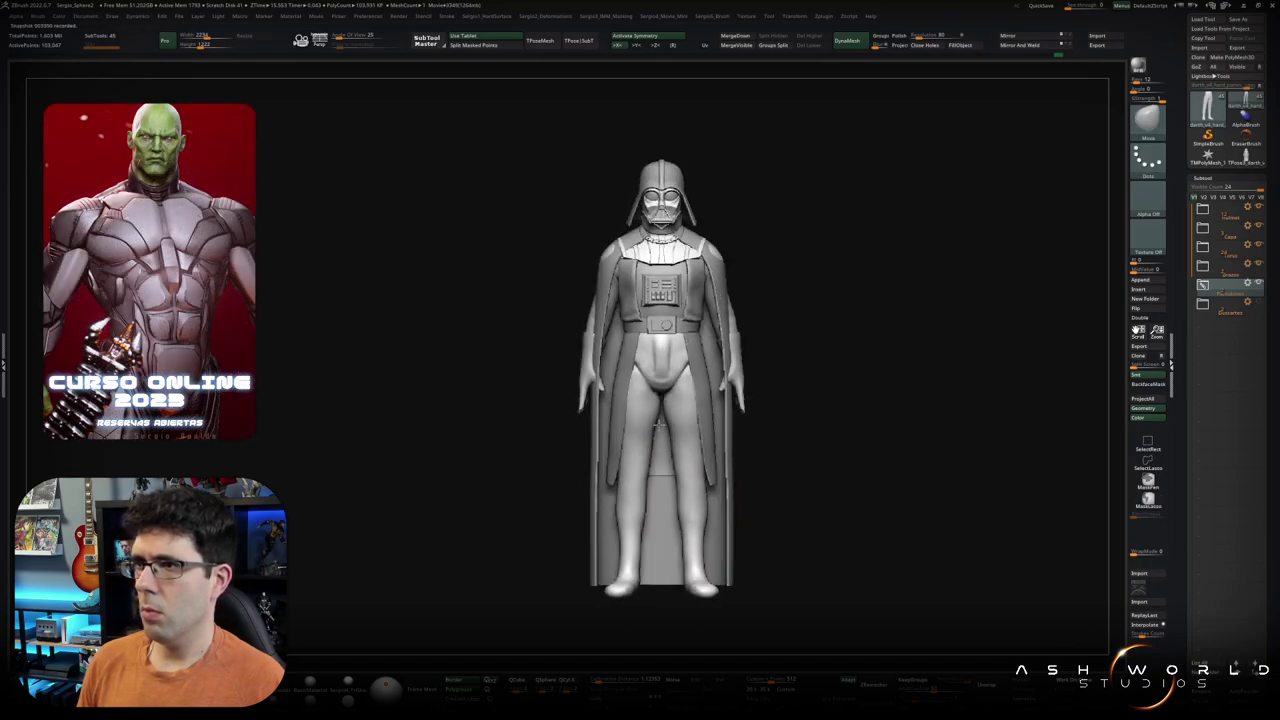
key(w)
key(y)
alt+drag(860, 450, 860, 392)
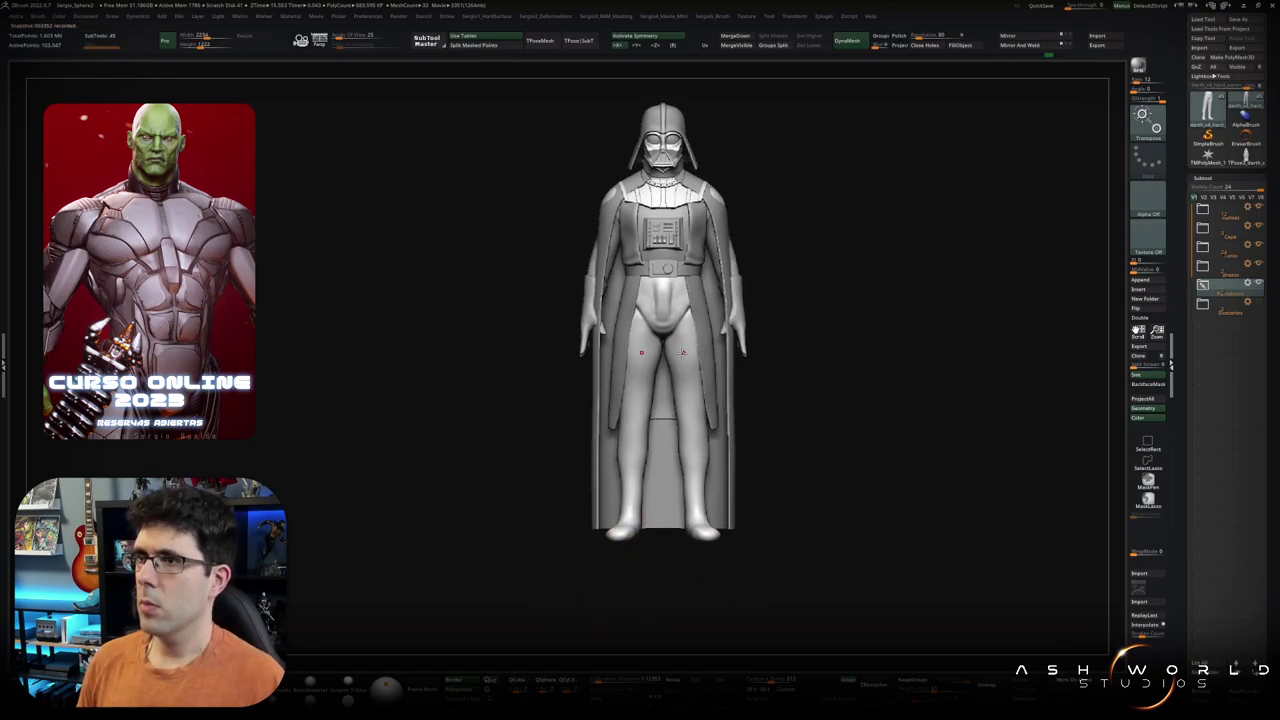
key(y)
drag(666, 248, 668, 84)
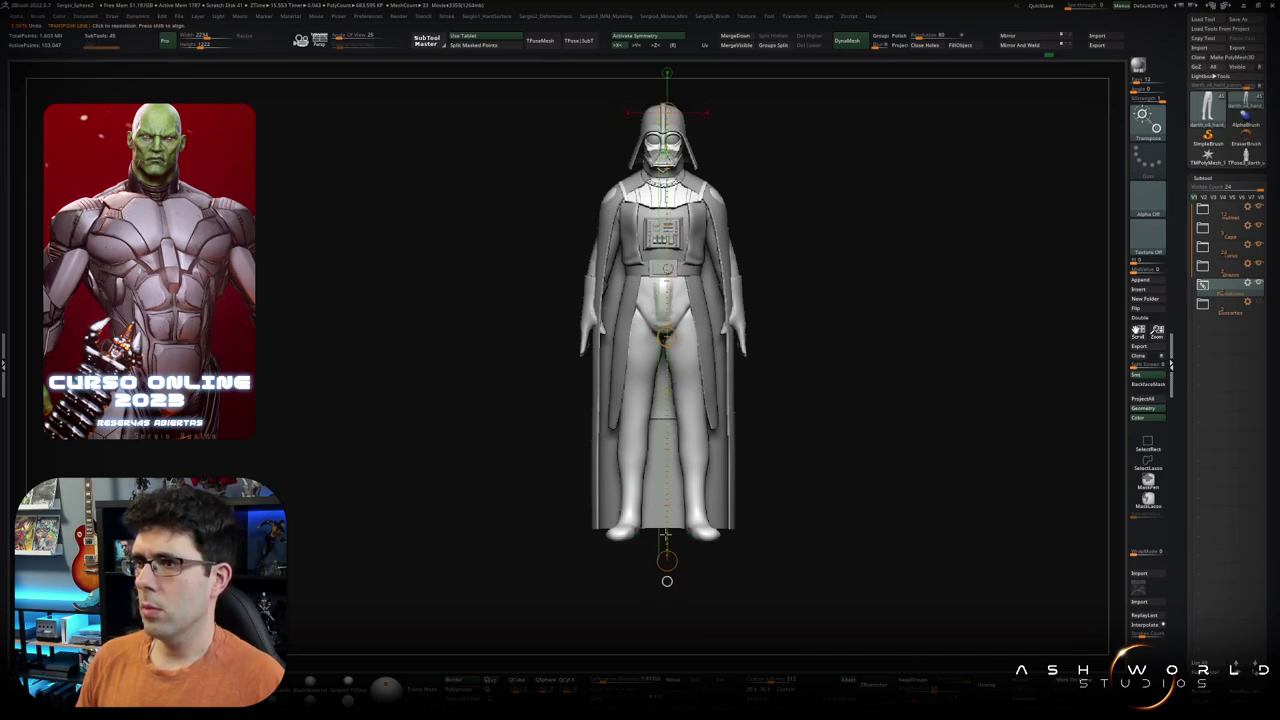
drag(676, 567, 679, 593)
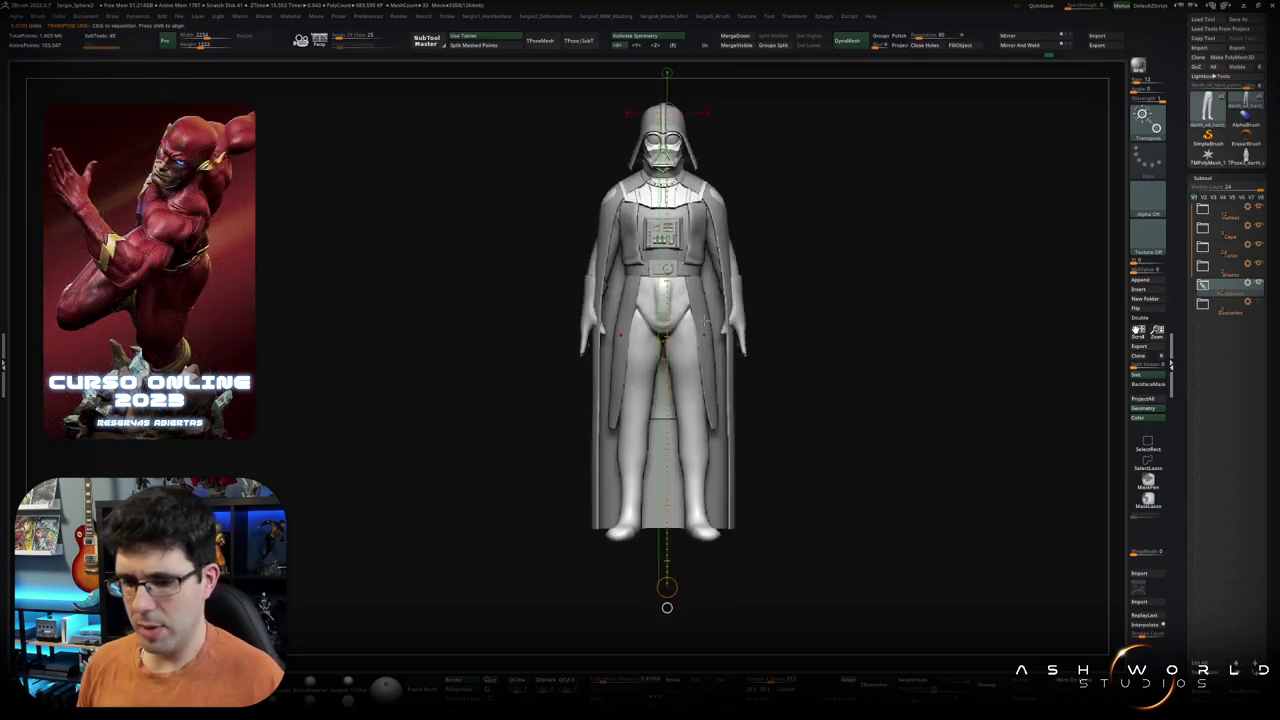
key(q)
alt+right_drag(679, 272, 682, 269)
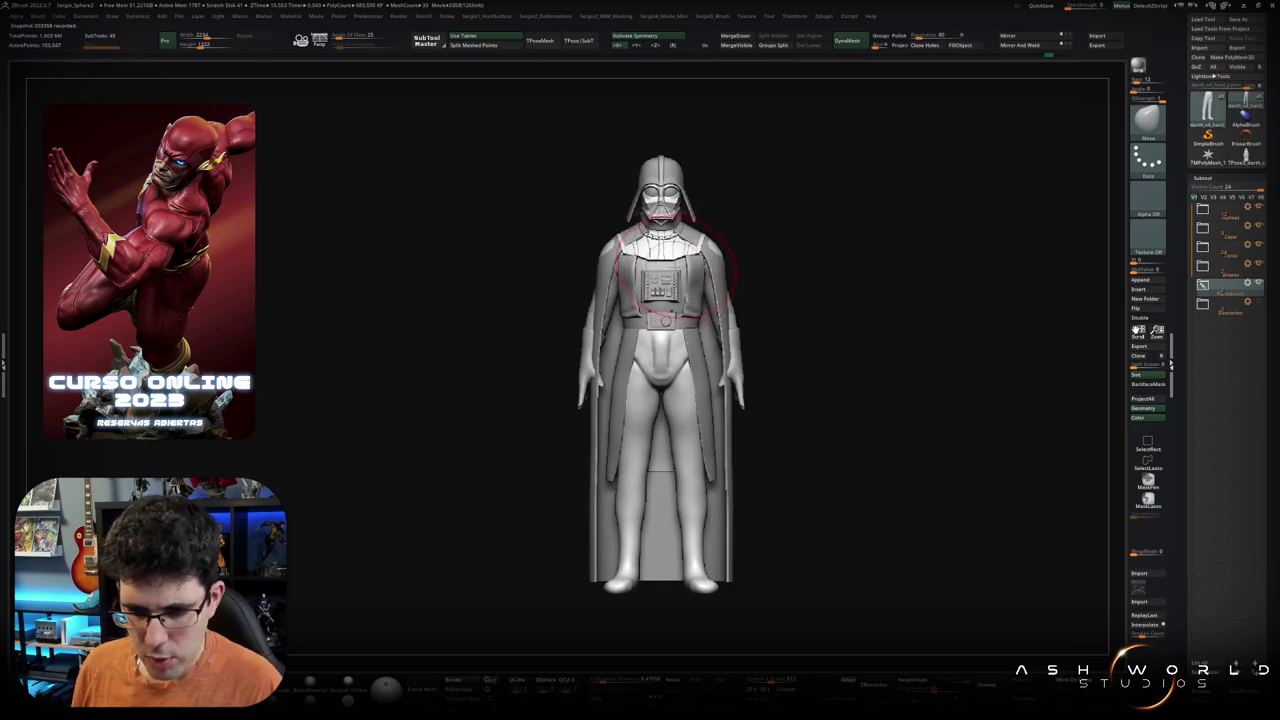
Step: Orbit slightly and zoom in on Vader's torso
mouse_move(780, 277)
right_down()
mouse_move(748, 271)
mouse_move(762, 255)
right_up()
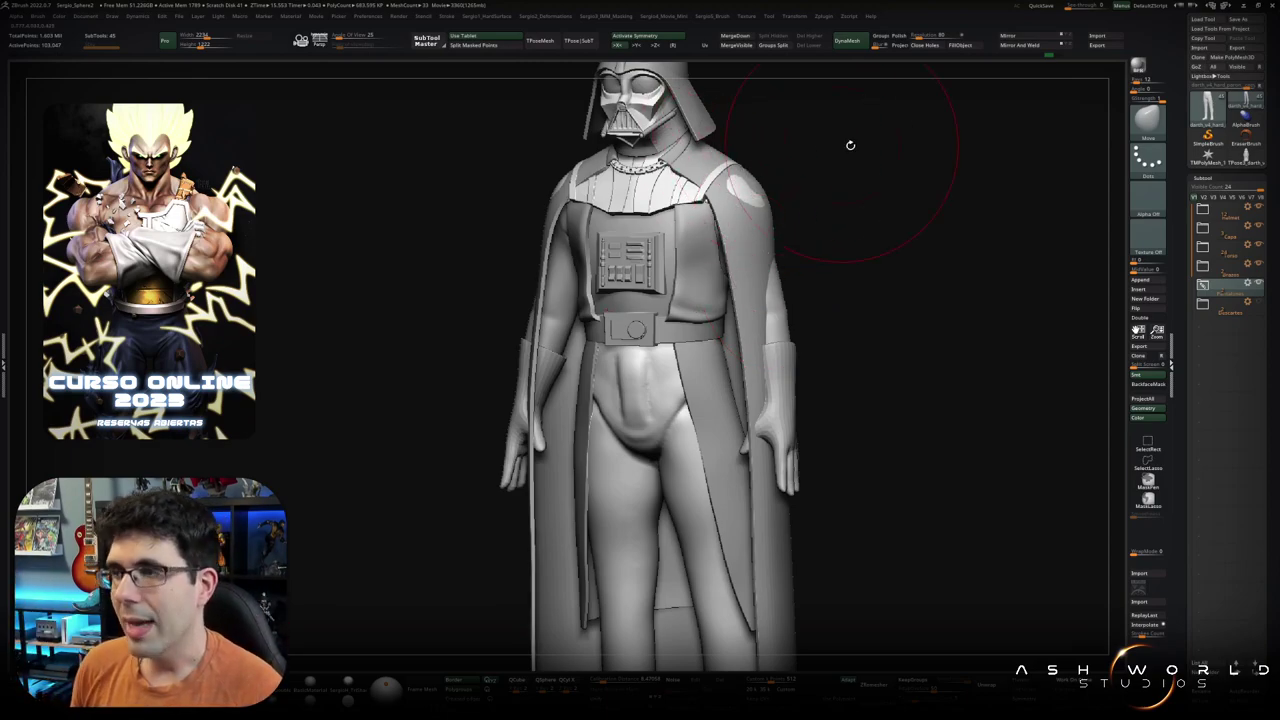
Step: Zoom out to the whole figure and make the helmet the active subtool
mouse_move(849, 143)
mouse_down()
mouse_move(866, 214)
mouse_move(885, 229)
mouse_move(823, 274)
mouse_move(716, 290)
mouse_move(756, 291)
mouse_up()
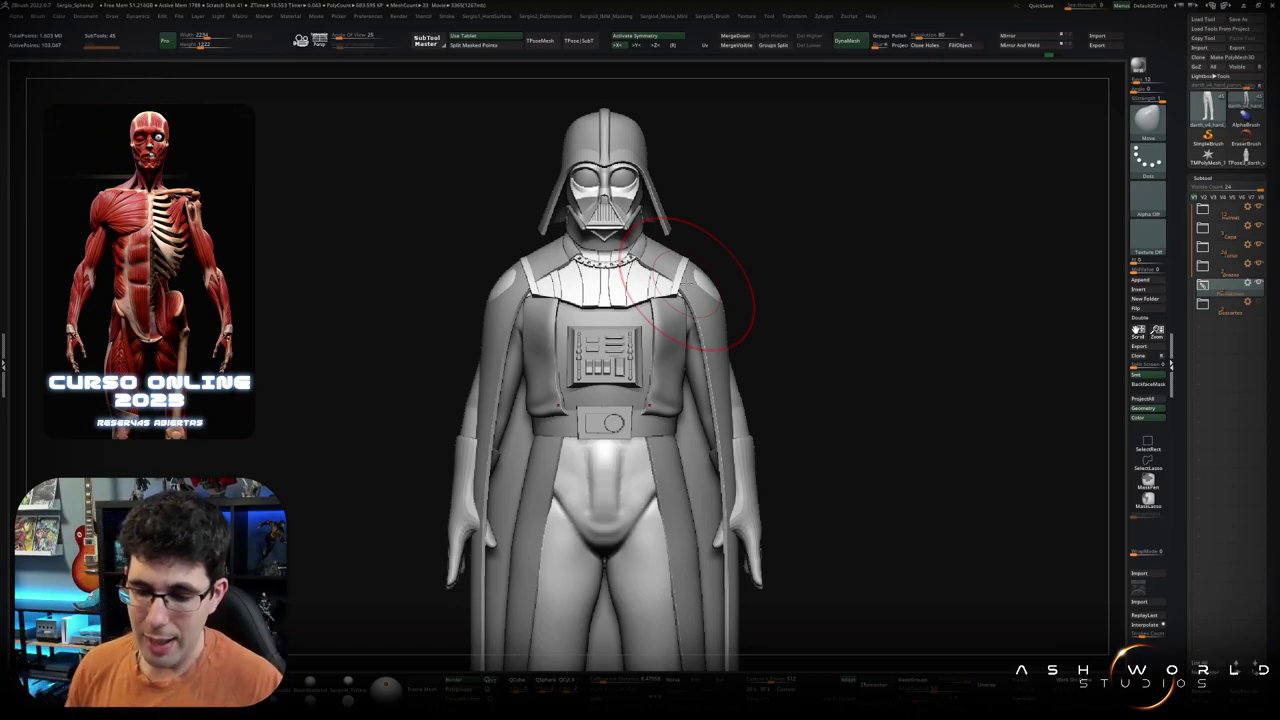
alt+drag(789, 272, 652, 322)
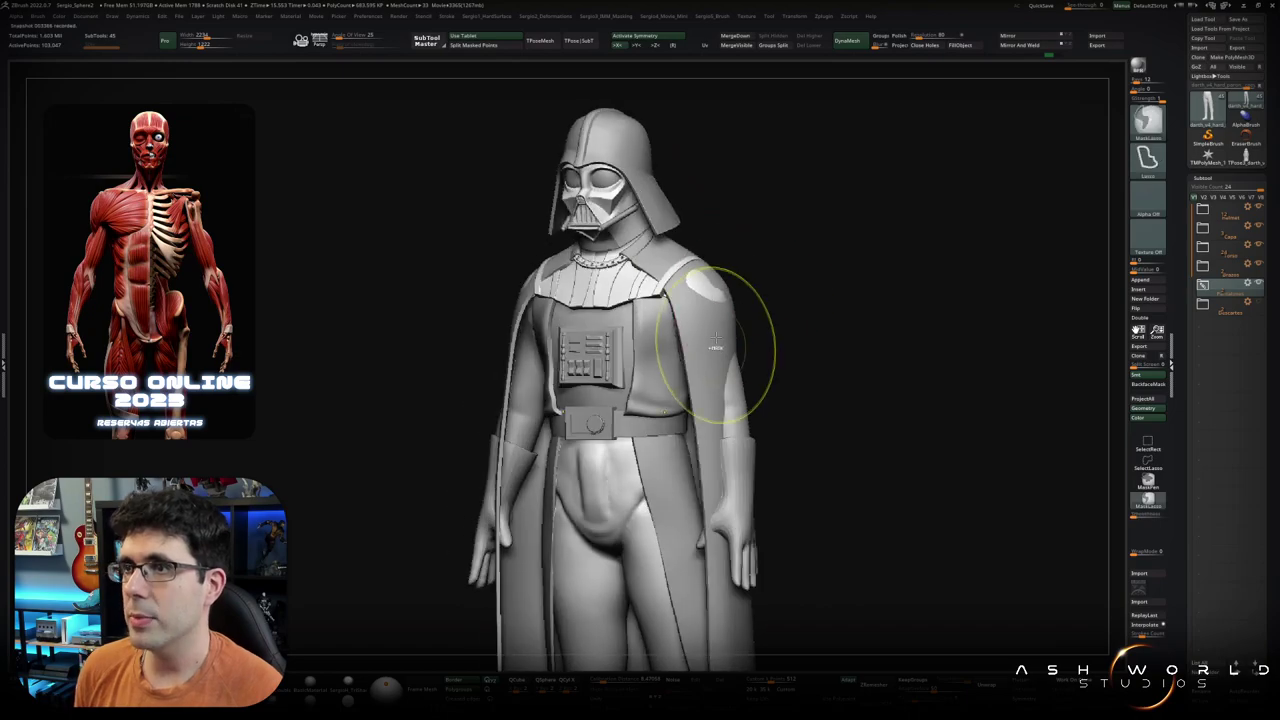
alt+click(652, 322)
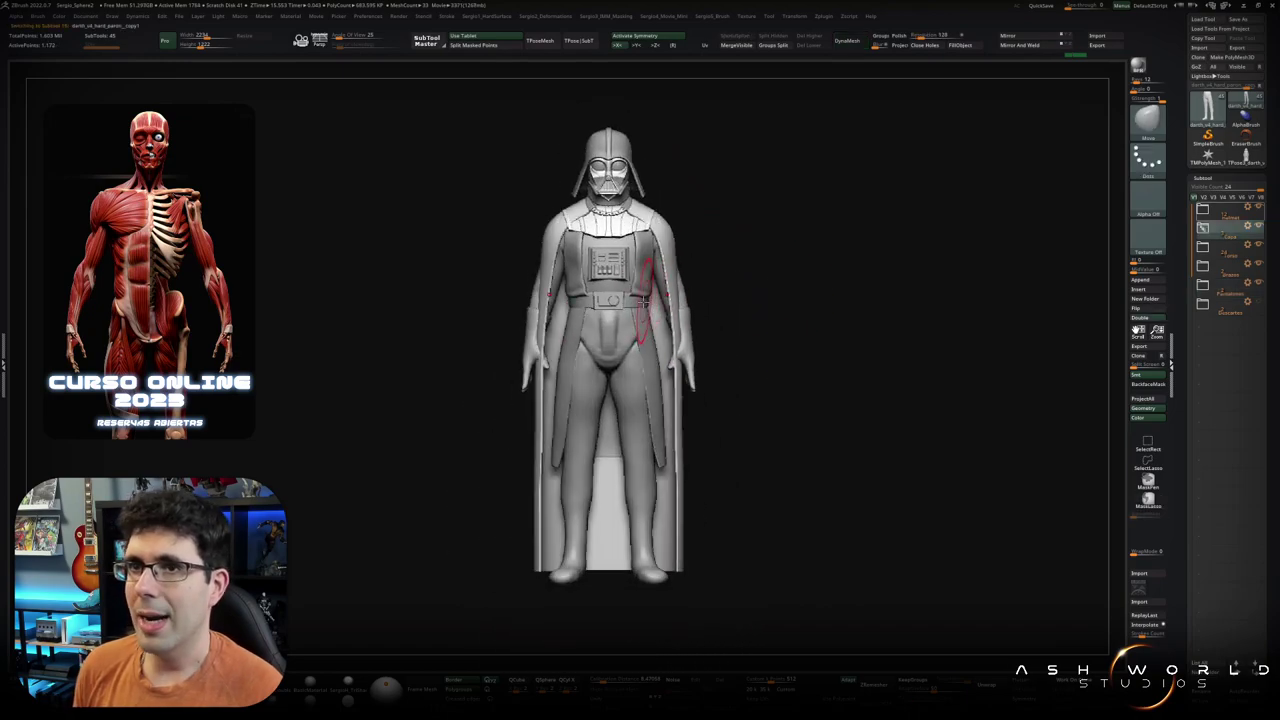
alt+drag(740, 234, 617, 328)
right_drag(618, 328, 622, 334)
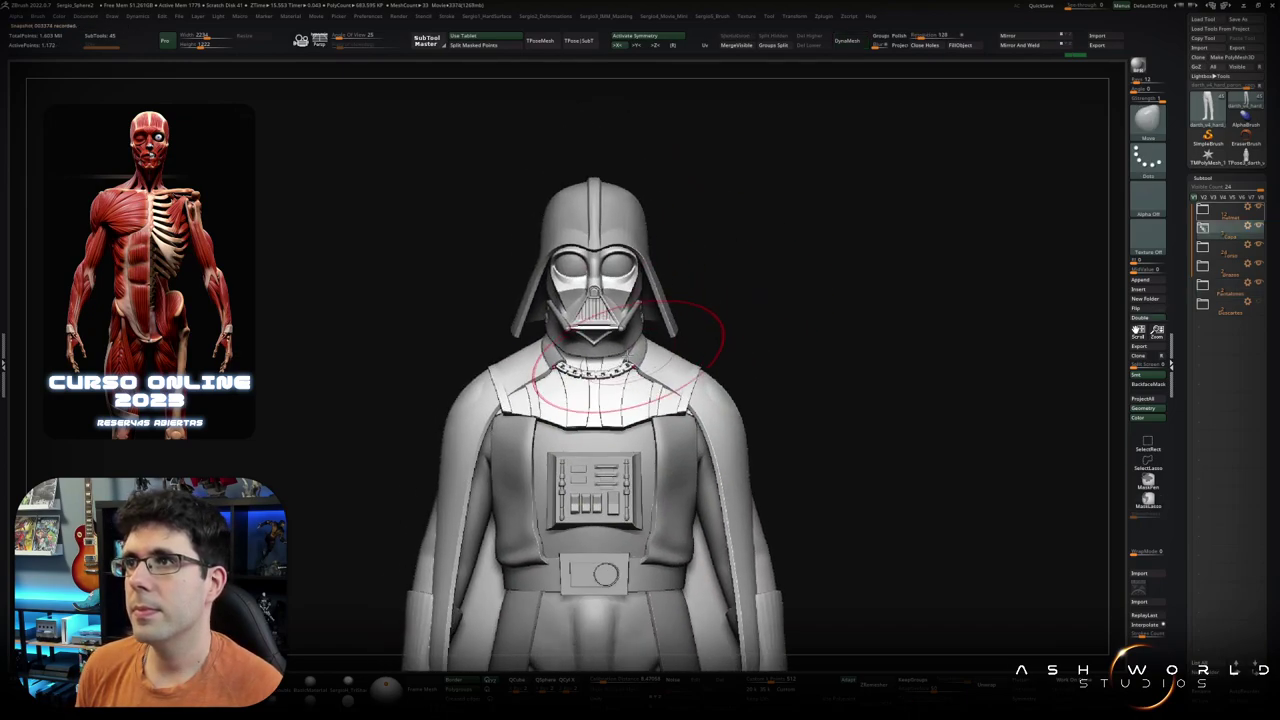
ctrl+right_drag(622, 334, 630, 345)
alt+click(630, 345)
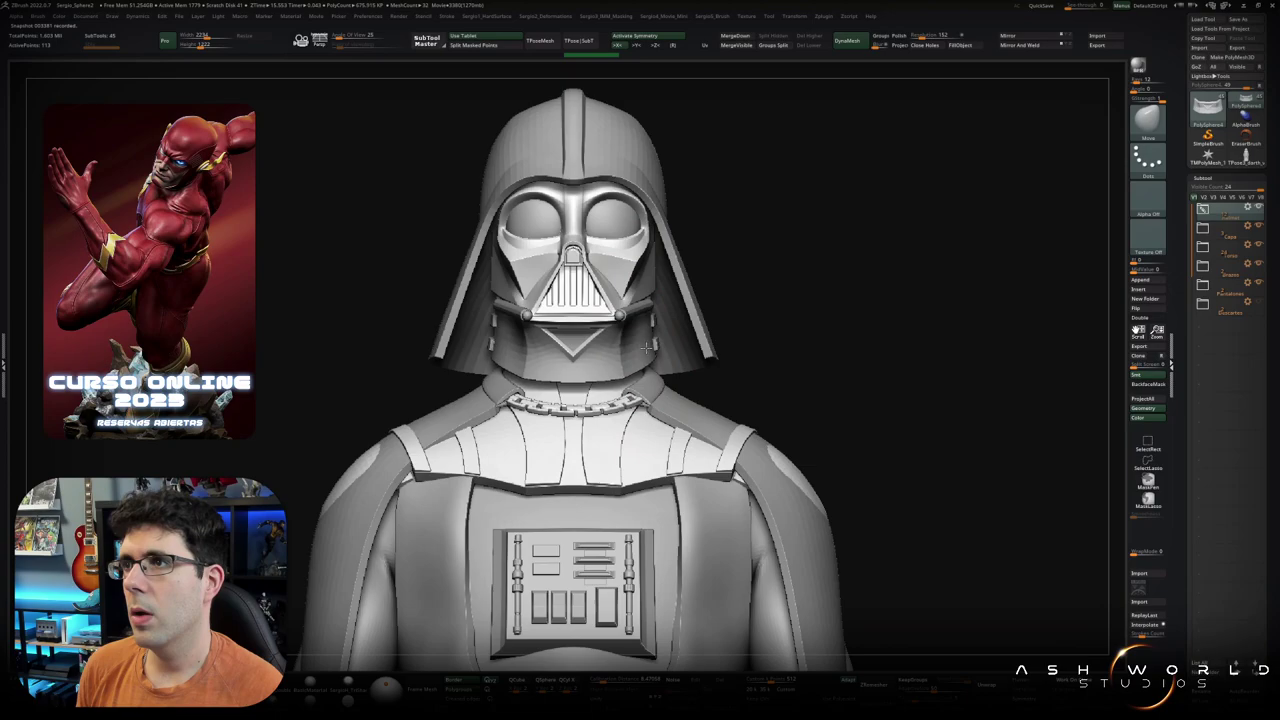
Step: Orbit closely around the helmet's side piece and collar, from three-quarter back toward front
mouse_move(645, 345)
right_down()
mouse_move(654, 296)
mouse_move(657, 372)
right_up()
alt+click(654, 296)
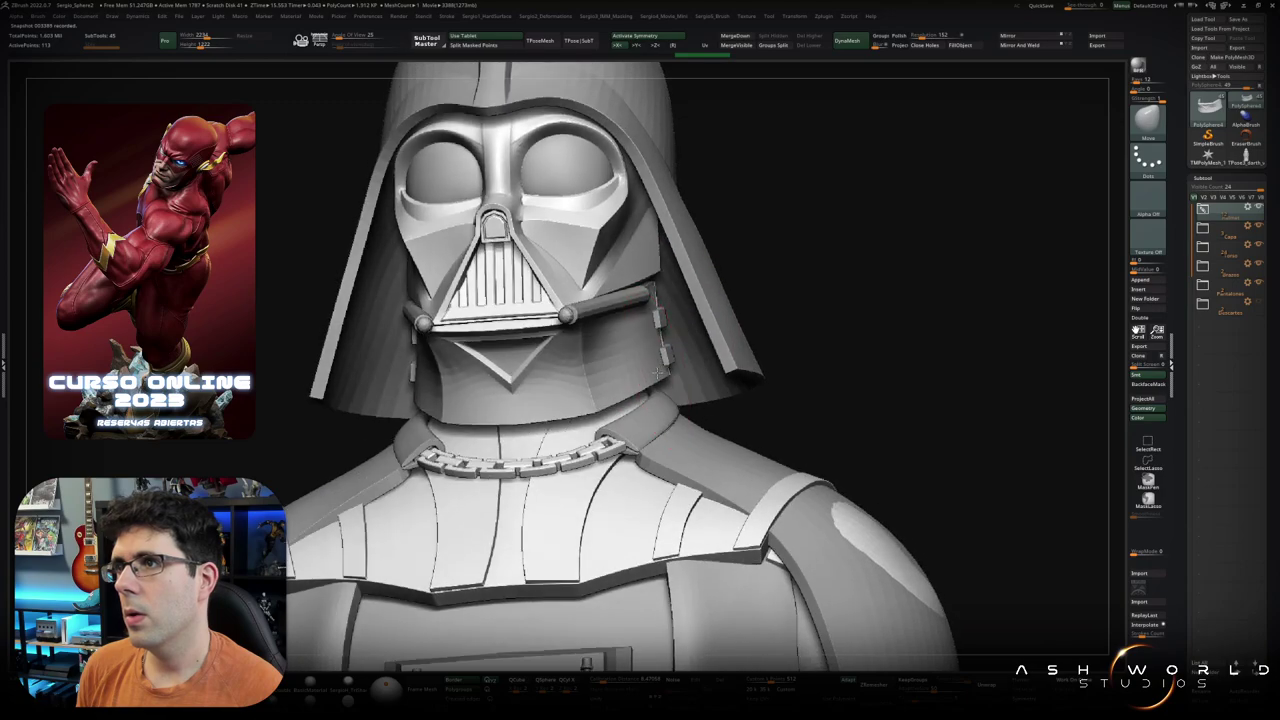
mouse_move(661, 427)
right_down()
mouse_move(662, 348)
mouse_move(638, 345)
right_up()
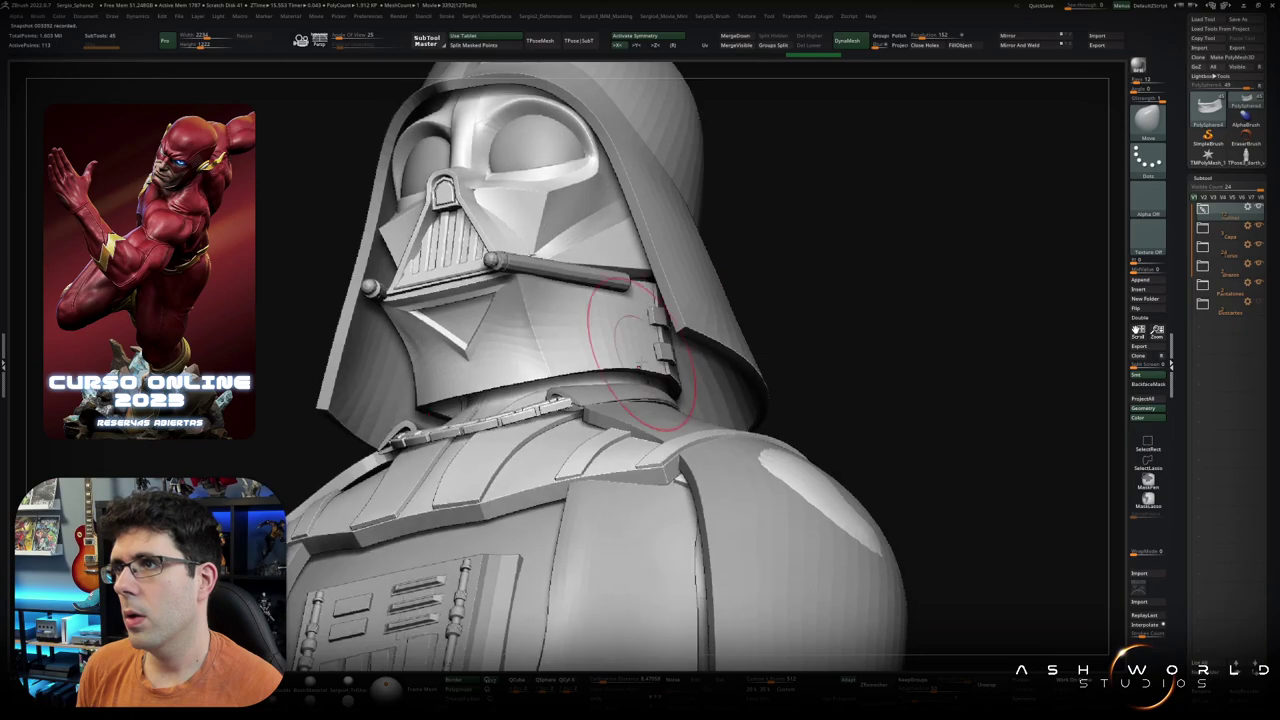
ctrl+shift+drag(557, 366, 632, 357)
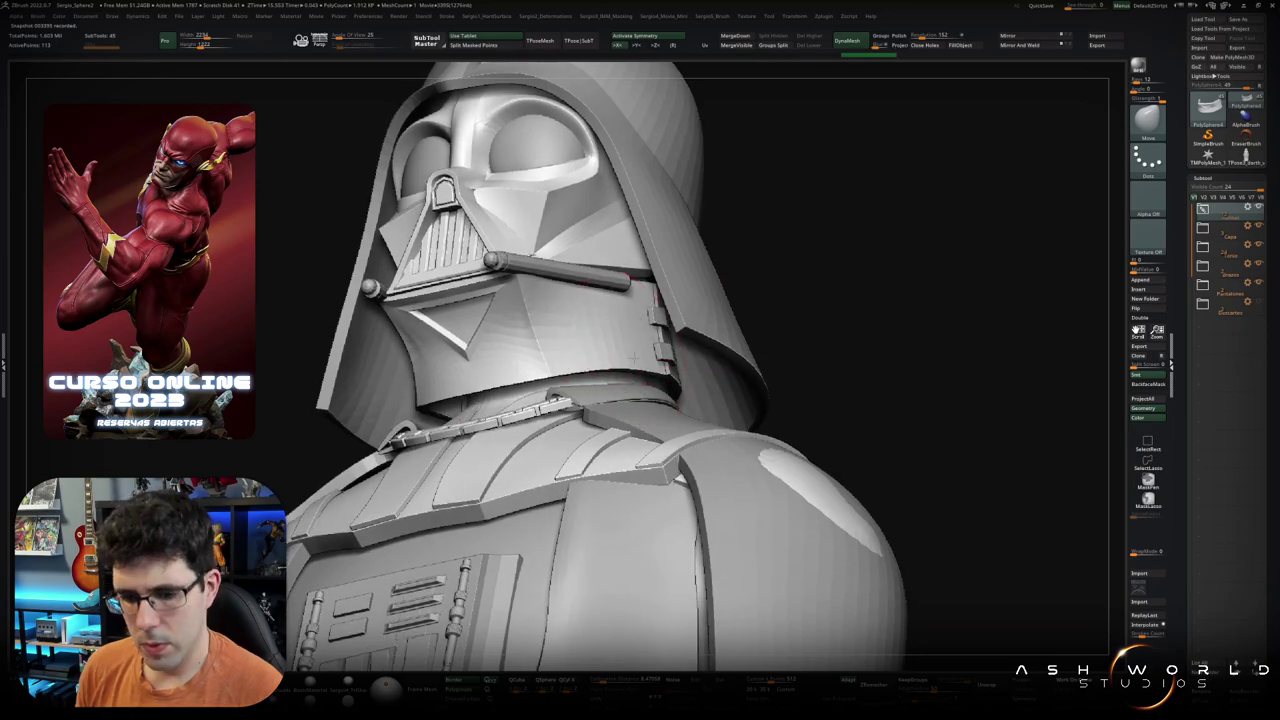
right_drag(634, 356, 608, 337)
right_drag(614, 290, 602, 330)
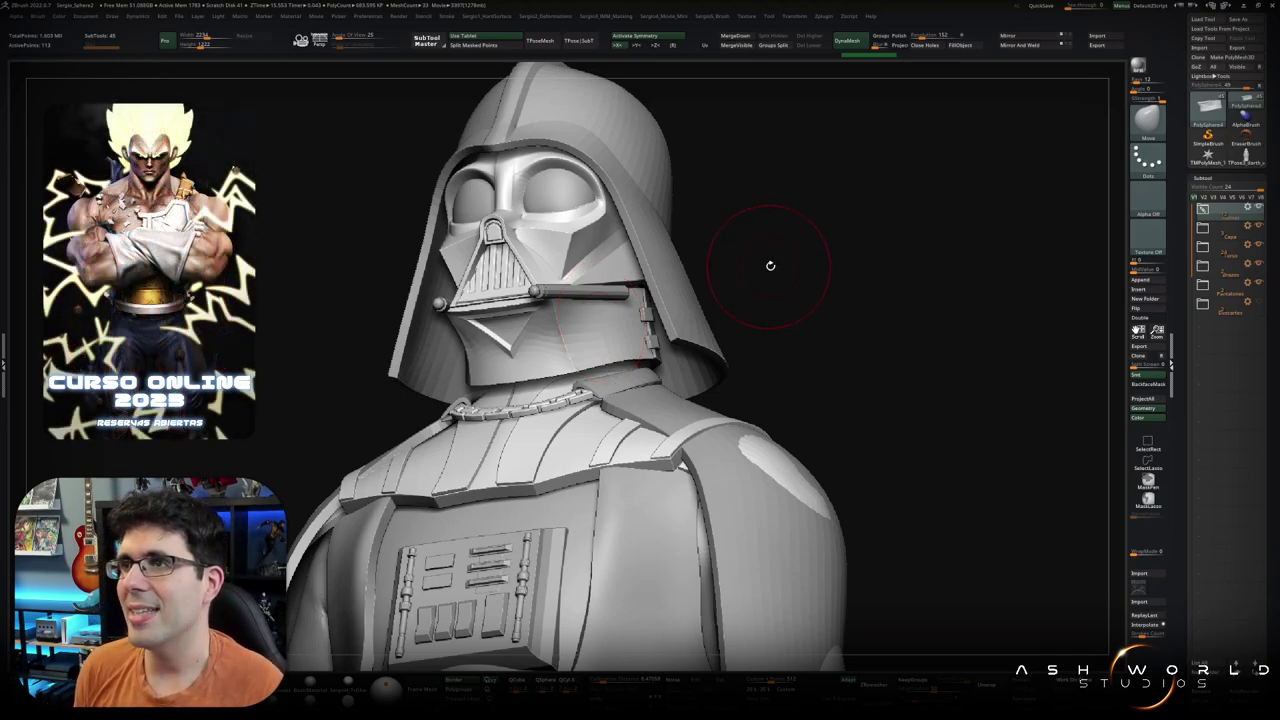
Step: Zoom out and reframe the full caped Vader figure from the front, then three-quarter
scroll(768, 263, down, 5)
drag(728, 338, 732, 283)
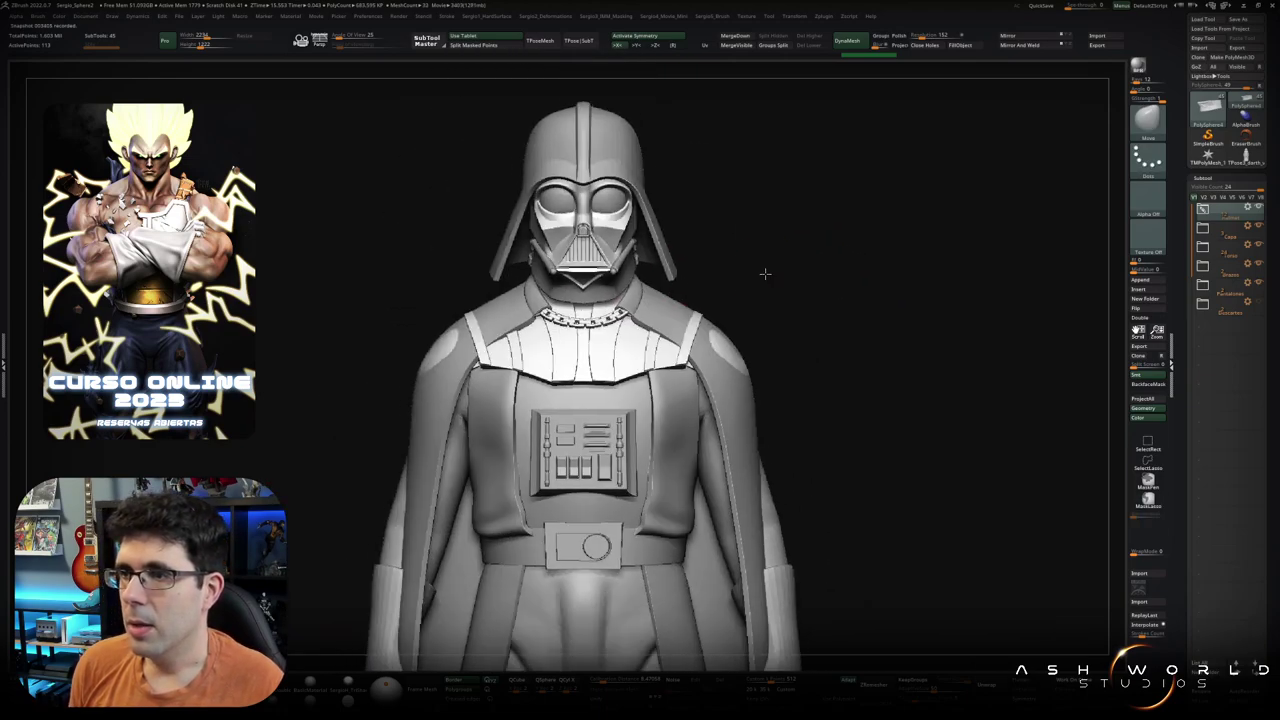
scroll(760, 275, down, 3)
scroll(660, 328, down, 5)
alt+drag(660, 328, 714, 423)
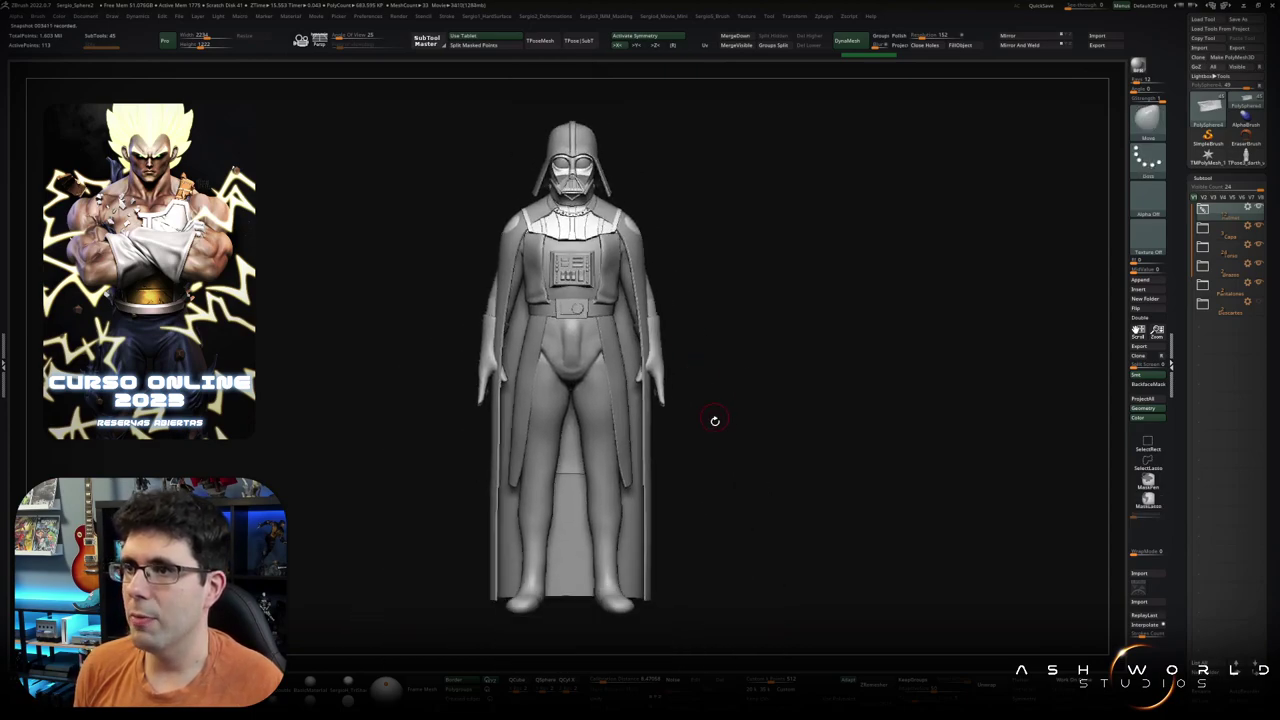
drag(811, 363, 1019, 314)
Step: Append a Cylinder3D, then move, widen and flatten it into a disc under Vader's feet
click(1140, 280)
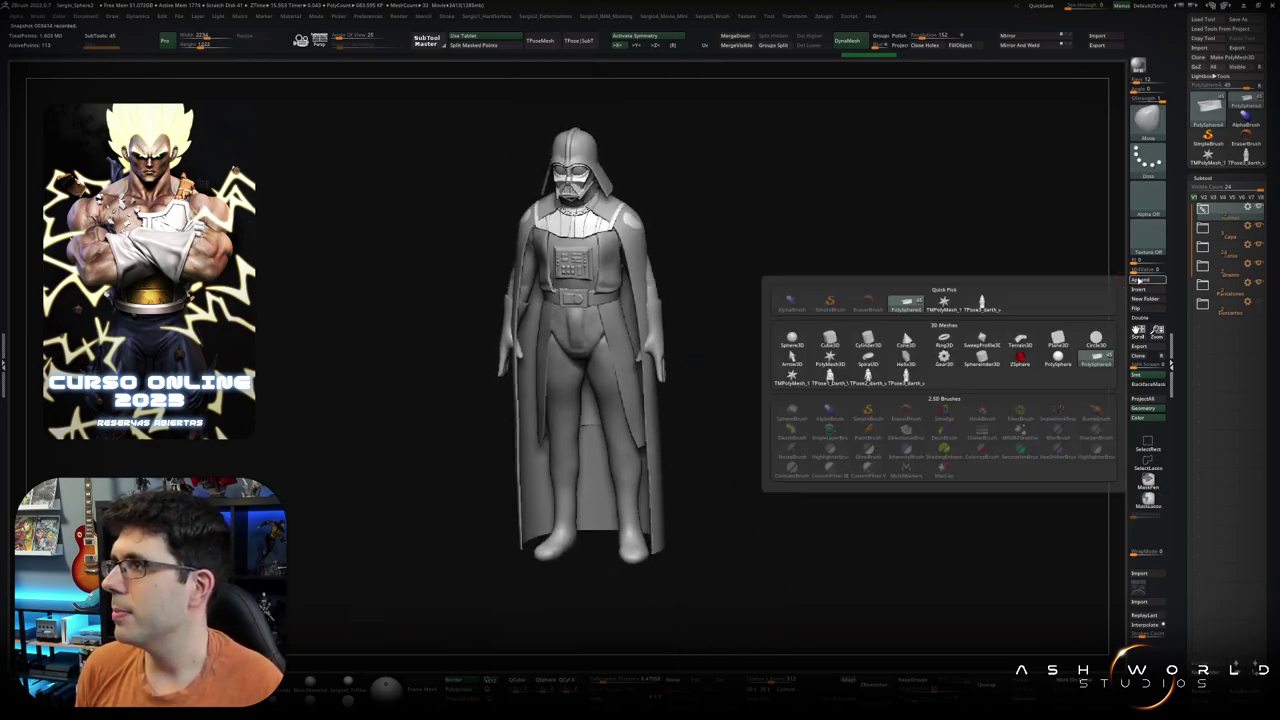
click(866, 340)
key(w)
drag(571, 105, 588, 614)
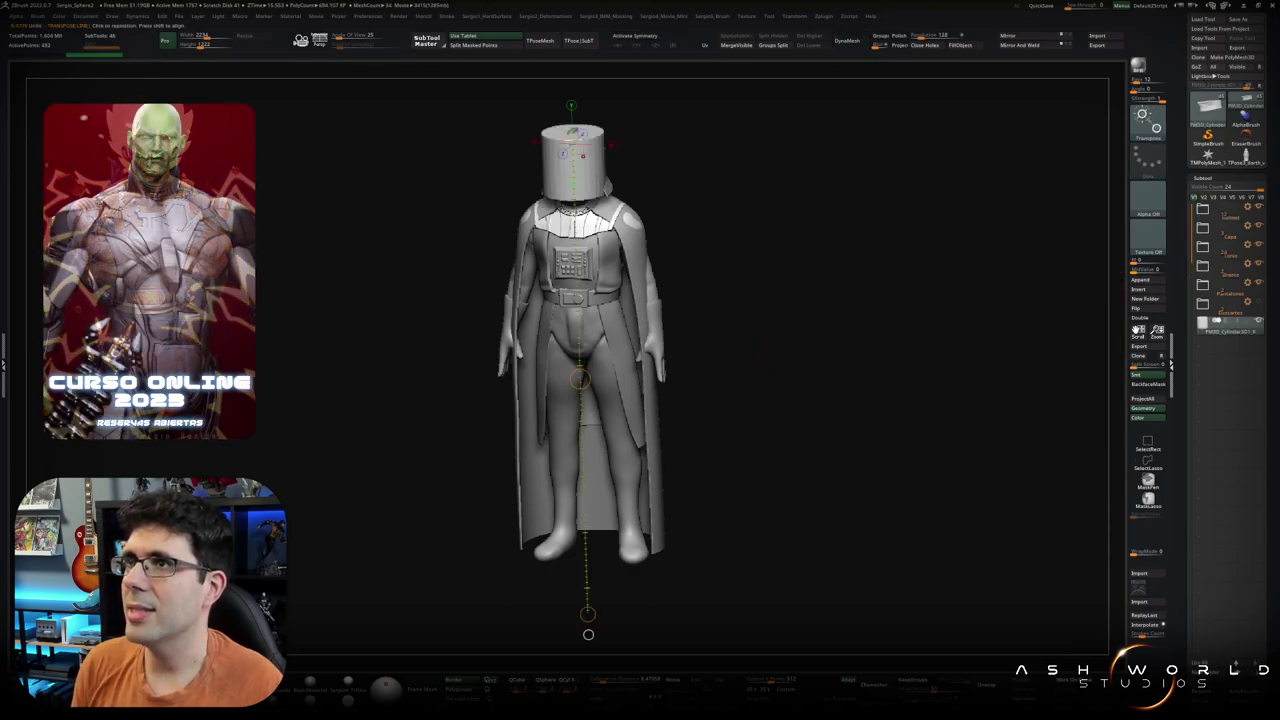
key(y)
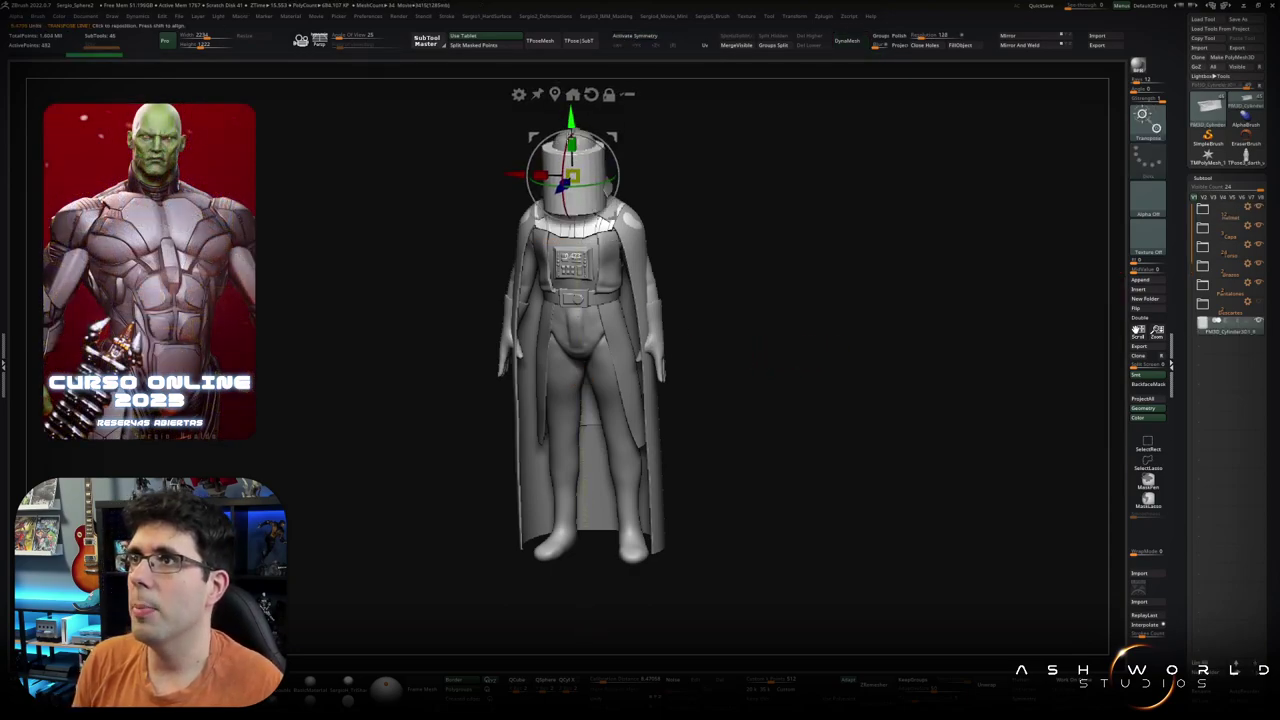
mouse_move(584, 108)
mouse_down()
mouse_move(586, 480)
mouse_move(640, 600)
mouse_up()
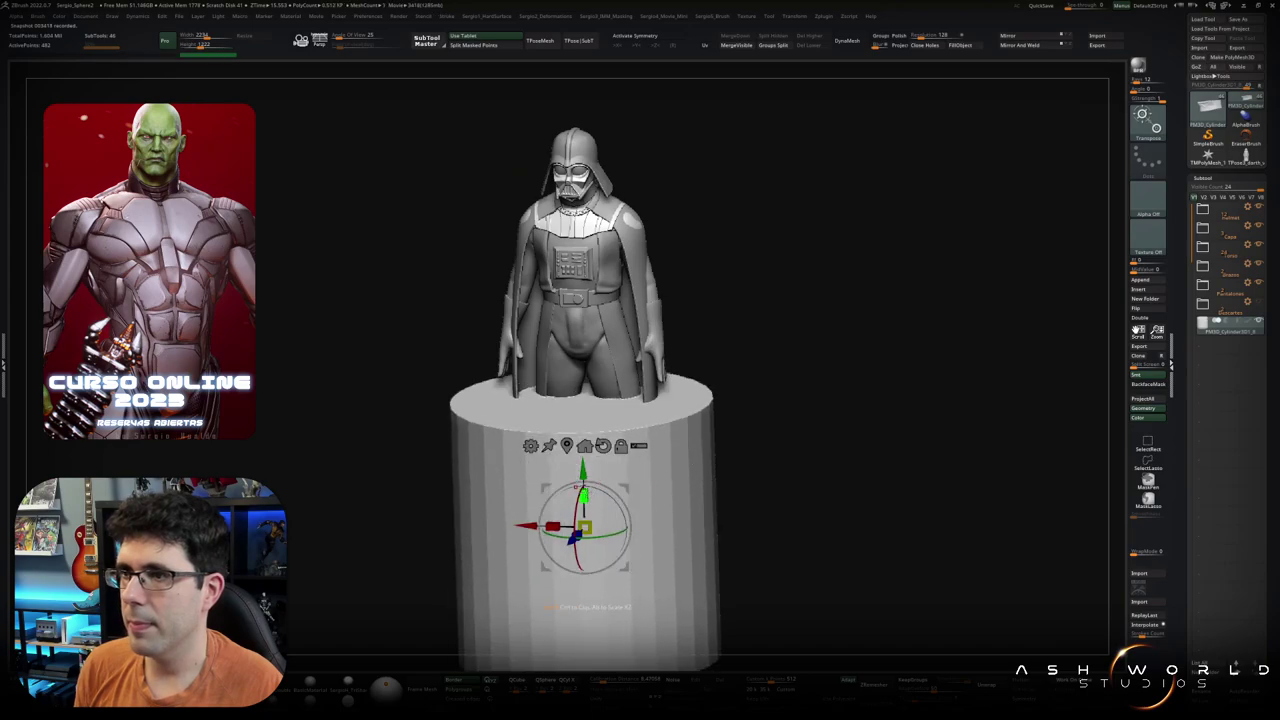
mouse_move(583, 490)
mouse_down()
mouse_move(610, 627)
mouse_move(590, 612)
mouse_up()
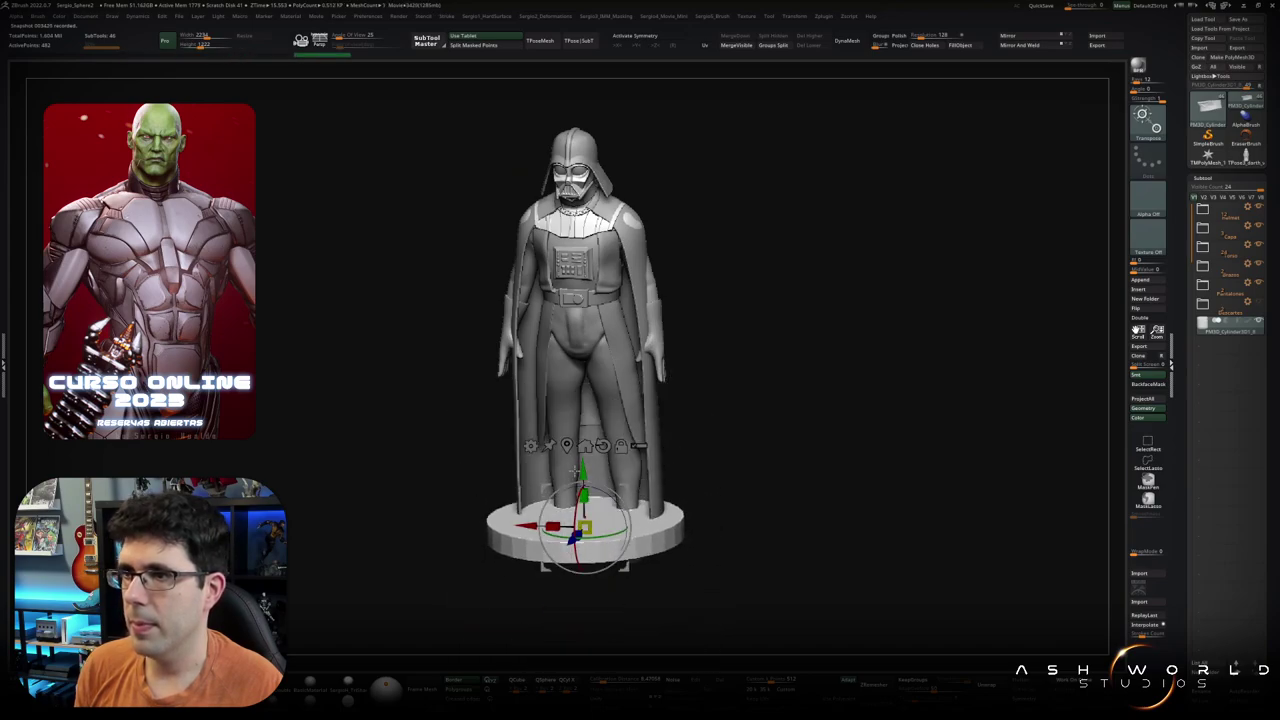
drag(584, 500, 584, 552)
mouse_move(728, 465)
mouse_down()
mouse_move(545, 584)
mouse_move(546, 654)
mouse_up()
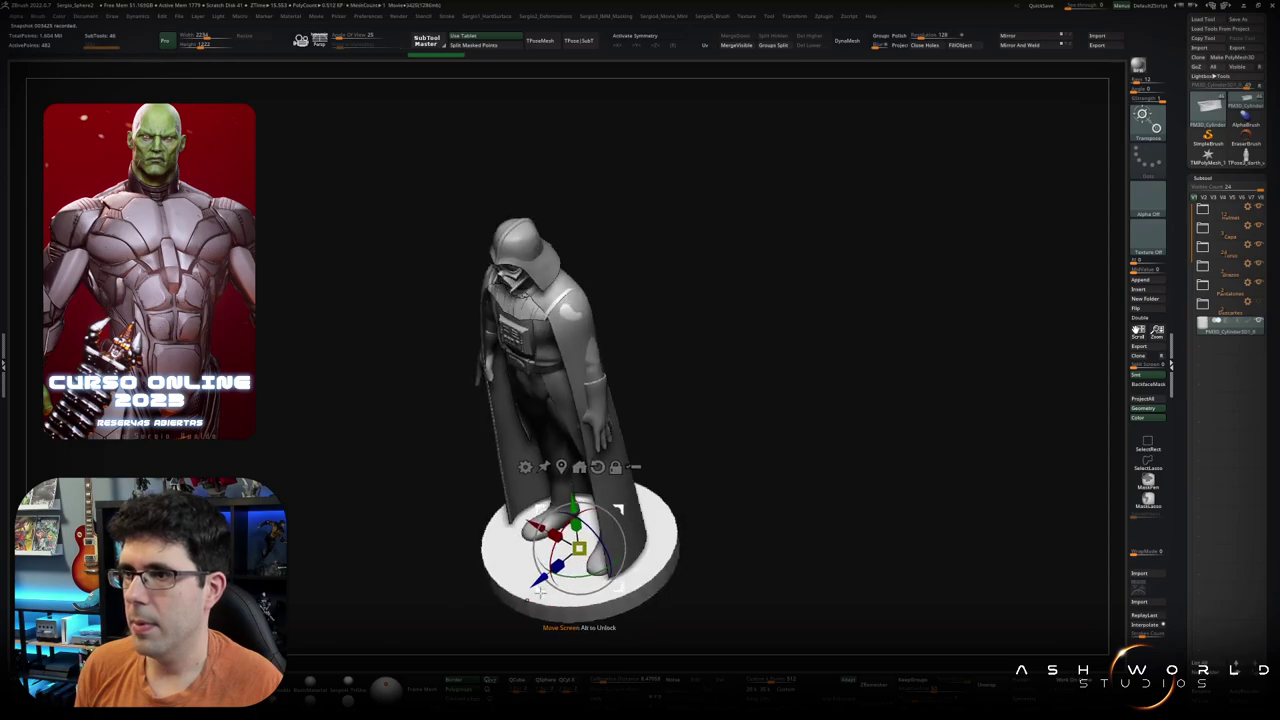
Step: Leave Transpose, frame the figure, then select and solo the legs subtool in side view
shift+drag(546, 654, 546, 652)
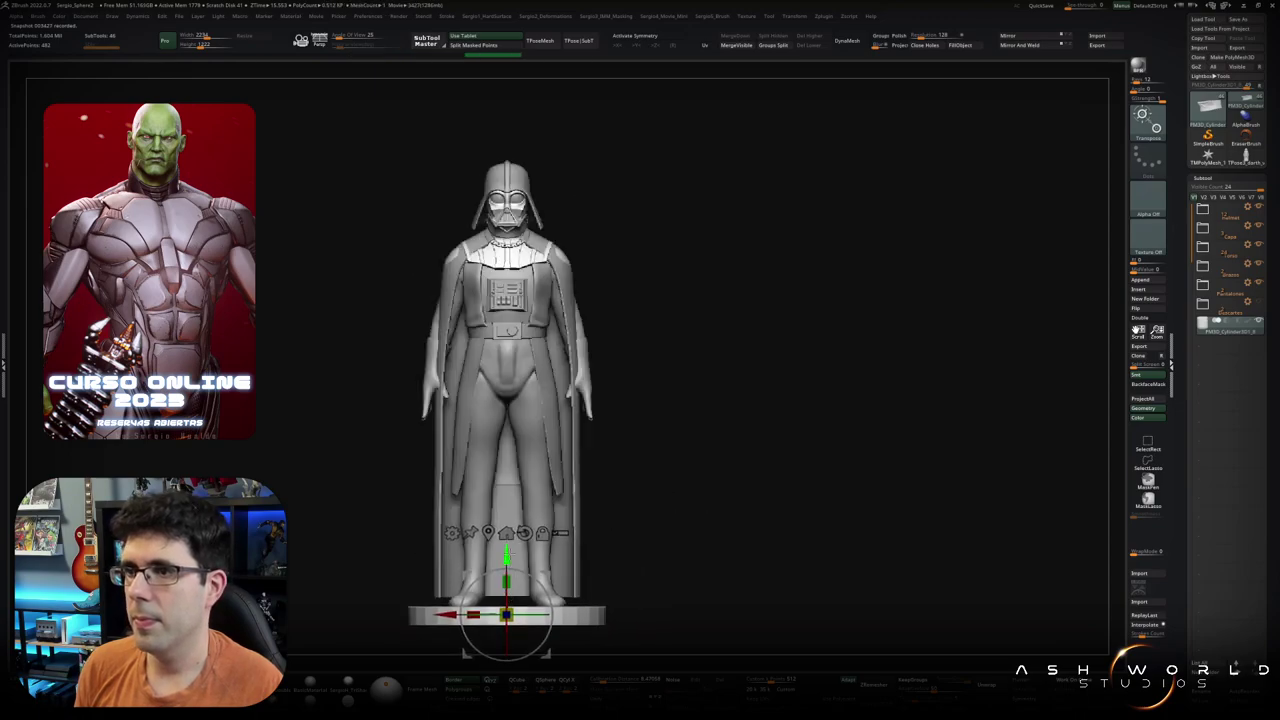
key(q)
key(f)
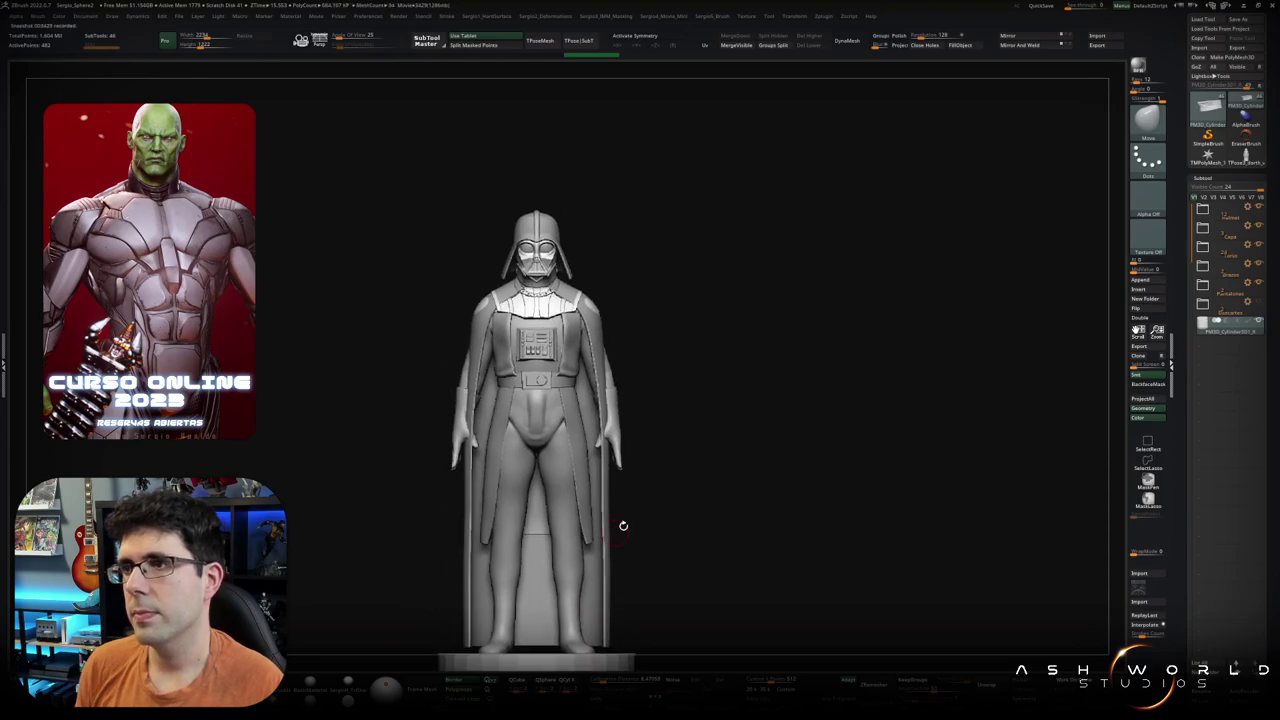
alt+click(557, 511)
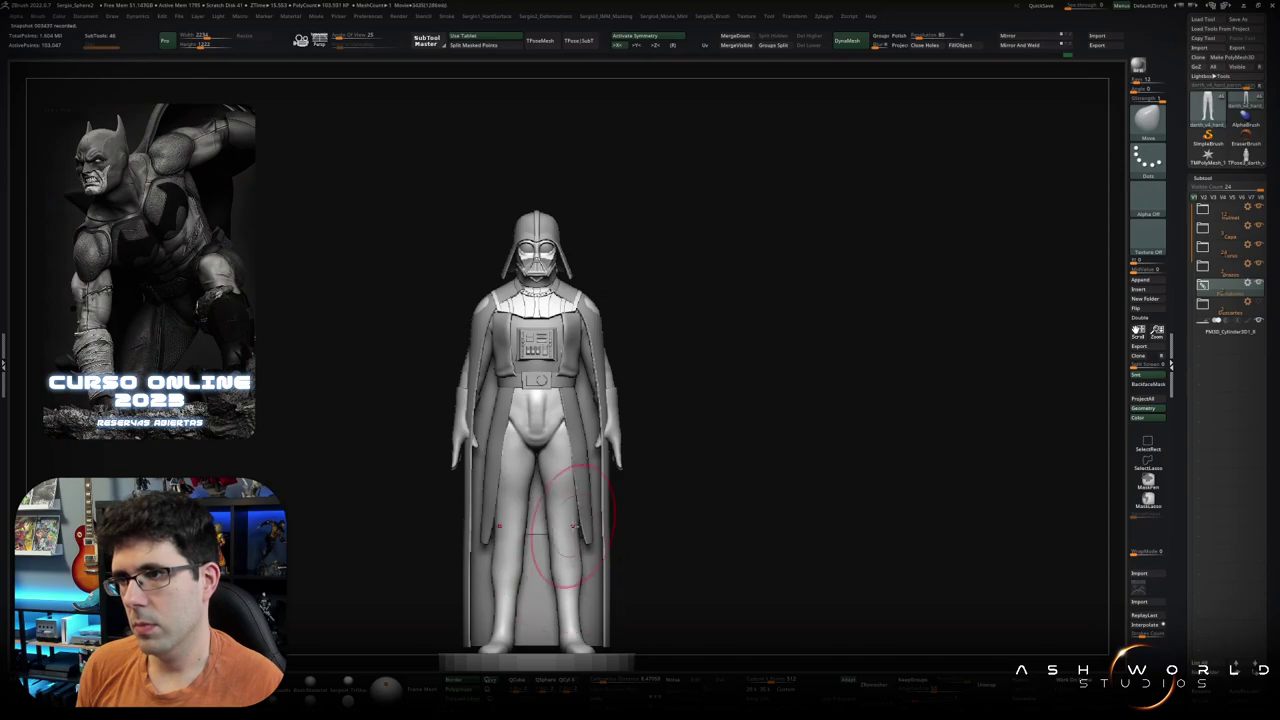
right_drag(575, 525, 555, 578)
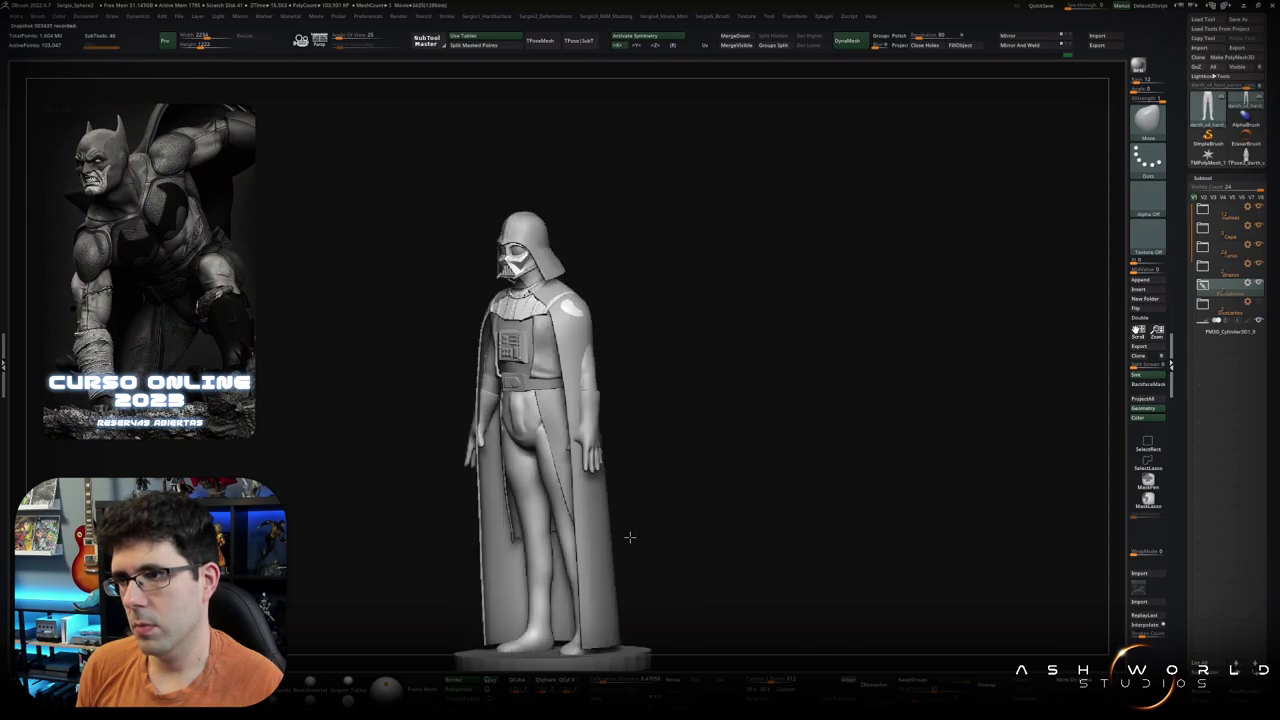
ctrl+shift+click(553, 566)
right_drag(553, 566, 620, 580)
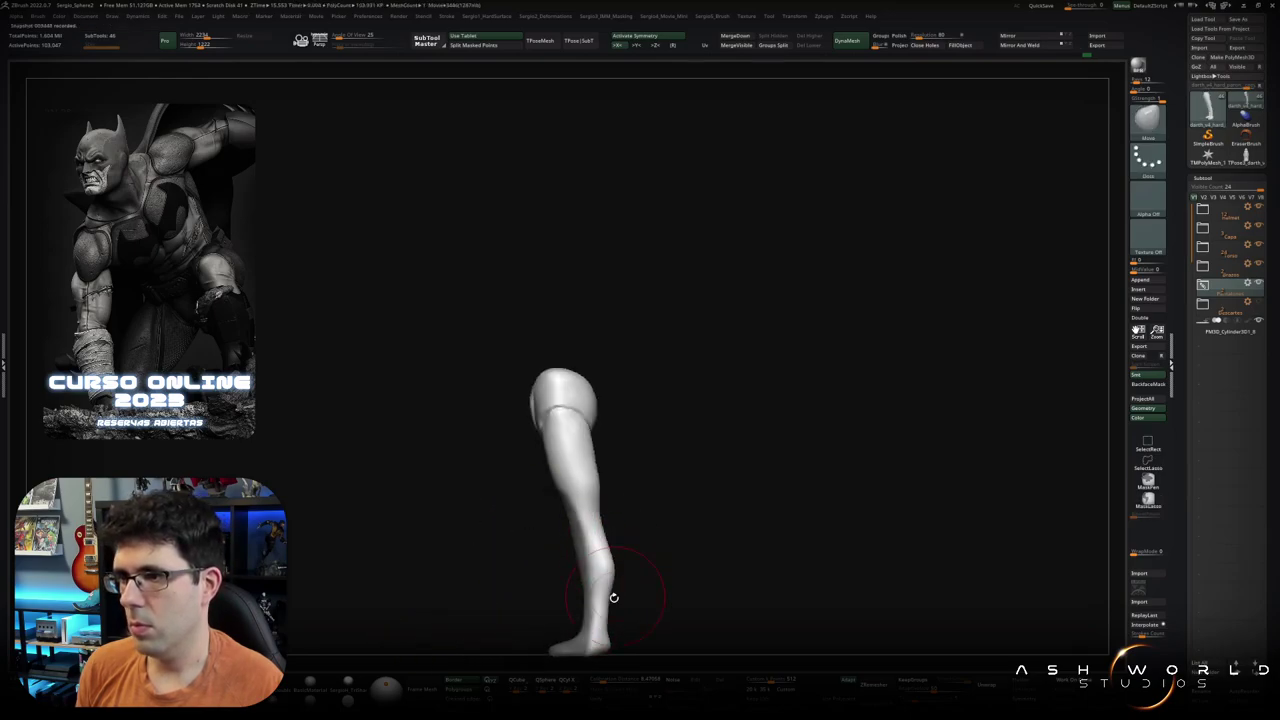
Step: Reshape the lower shins and ankles, then smooth them with the Standard brush
drag(615, 555, 617, 648)
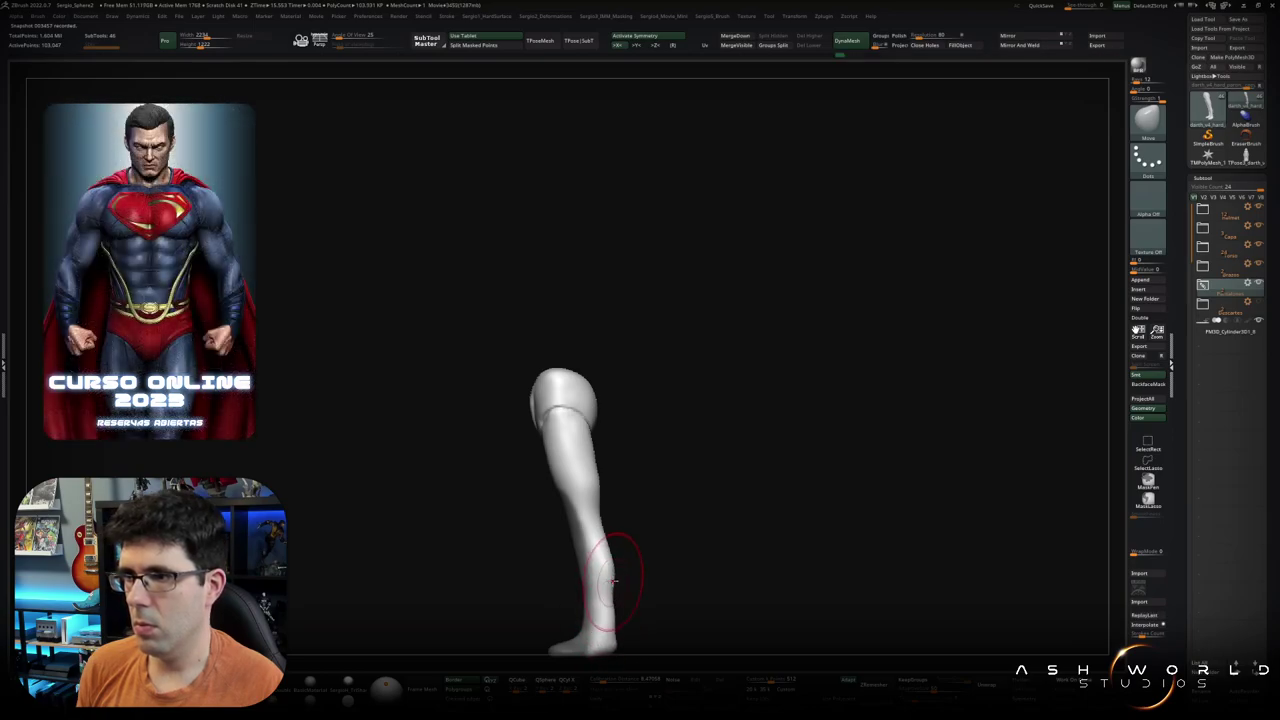
mouse_move(648, 523)
mouse_down()
mouse_move(637, 583)
mouse_move(585, 543)
mouse_up()
key(b)
key(s)
key(t)
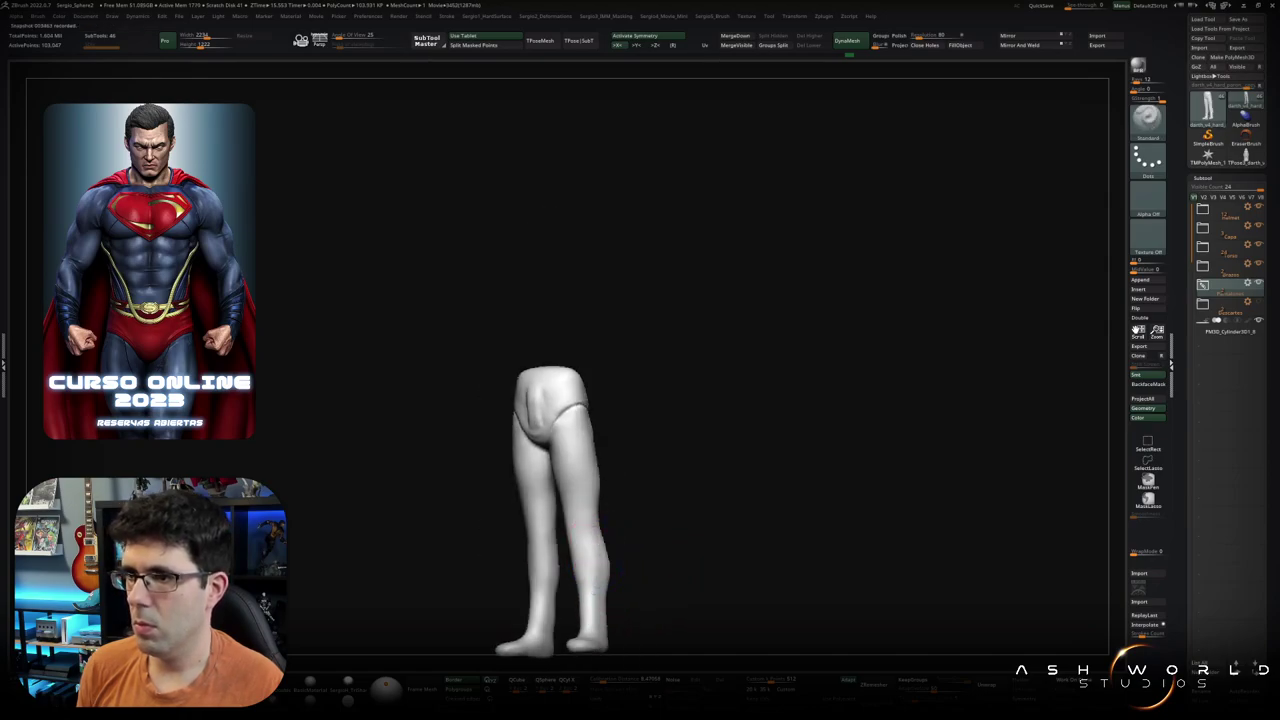
key(shift)
mouse_move(617, 616)
mouse_down()
mouse_move(623, 591)
mouse_move(584, 540)
mouse_up()
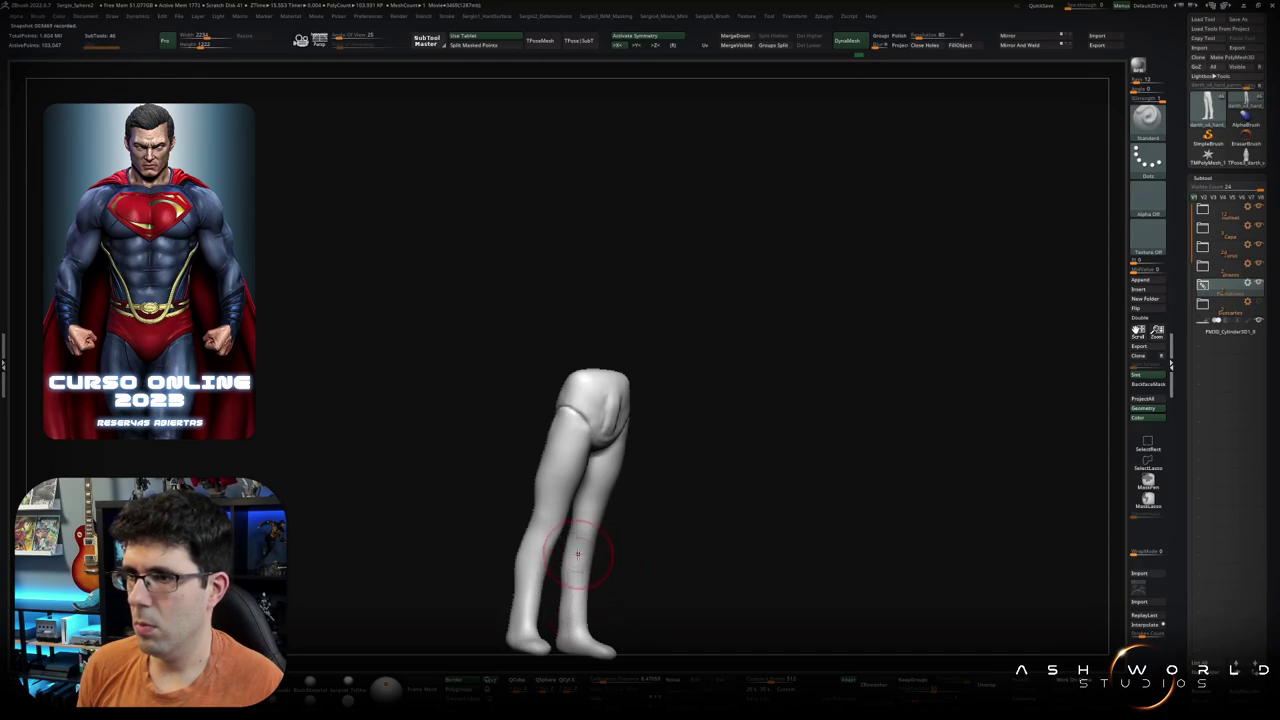
right_drag(573, 567, 537, 540)
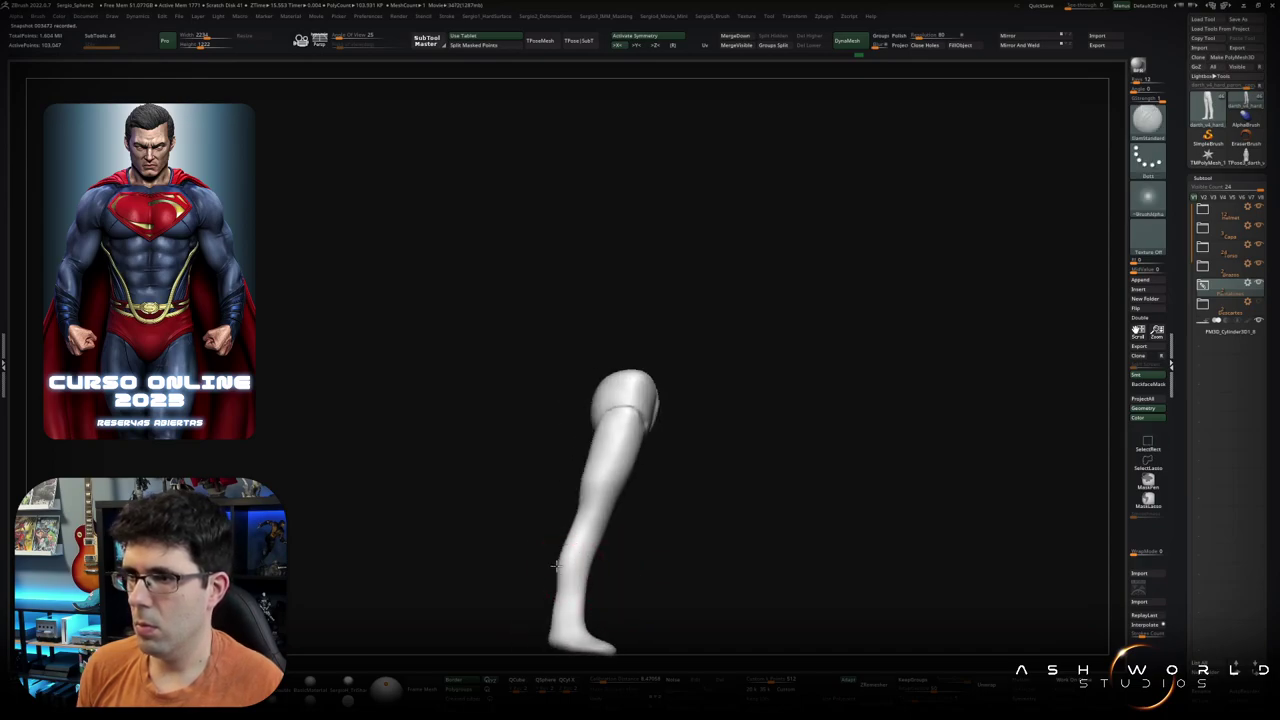
Step: Switch to ClayBuildup and orbit around the legs to reach the backs of the thighs
key(b)
key(c)
key(b)
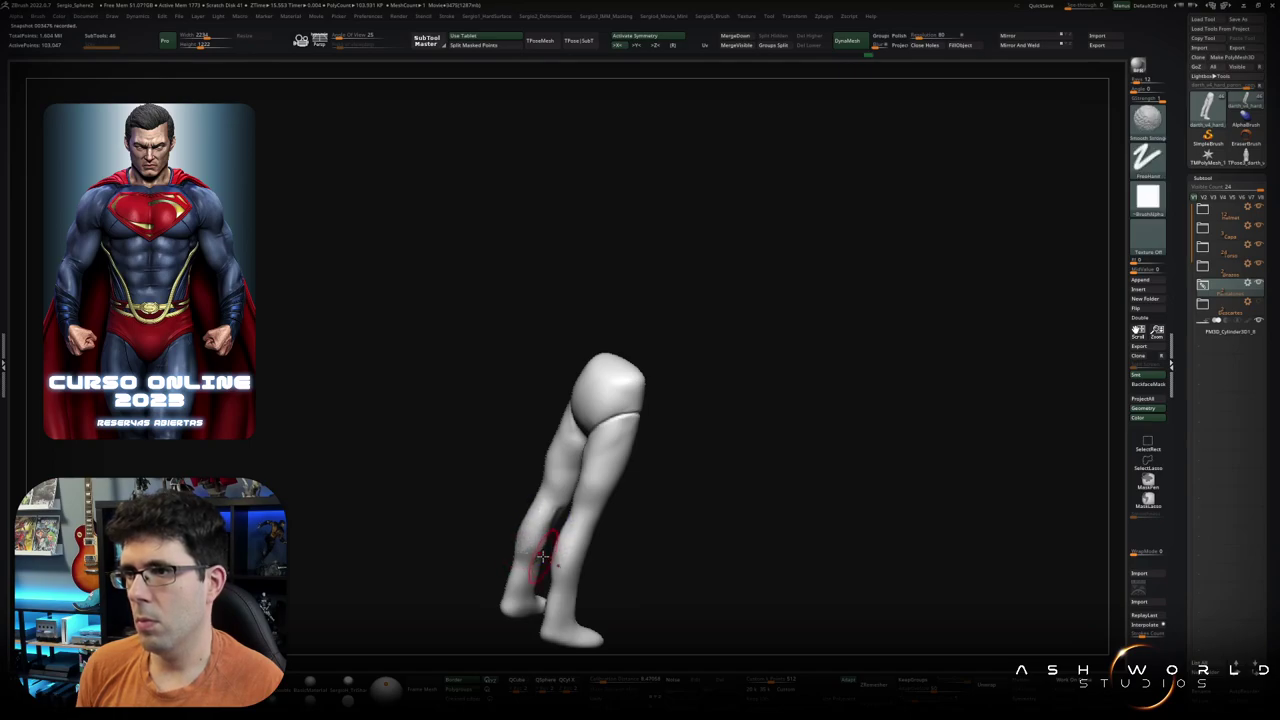
shift+right_drag(528, 523, 574, 543)
shift+right_drag(557, 498, 549, 506)
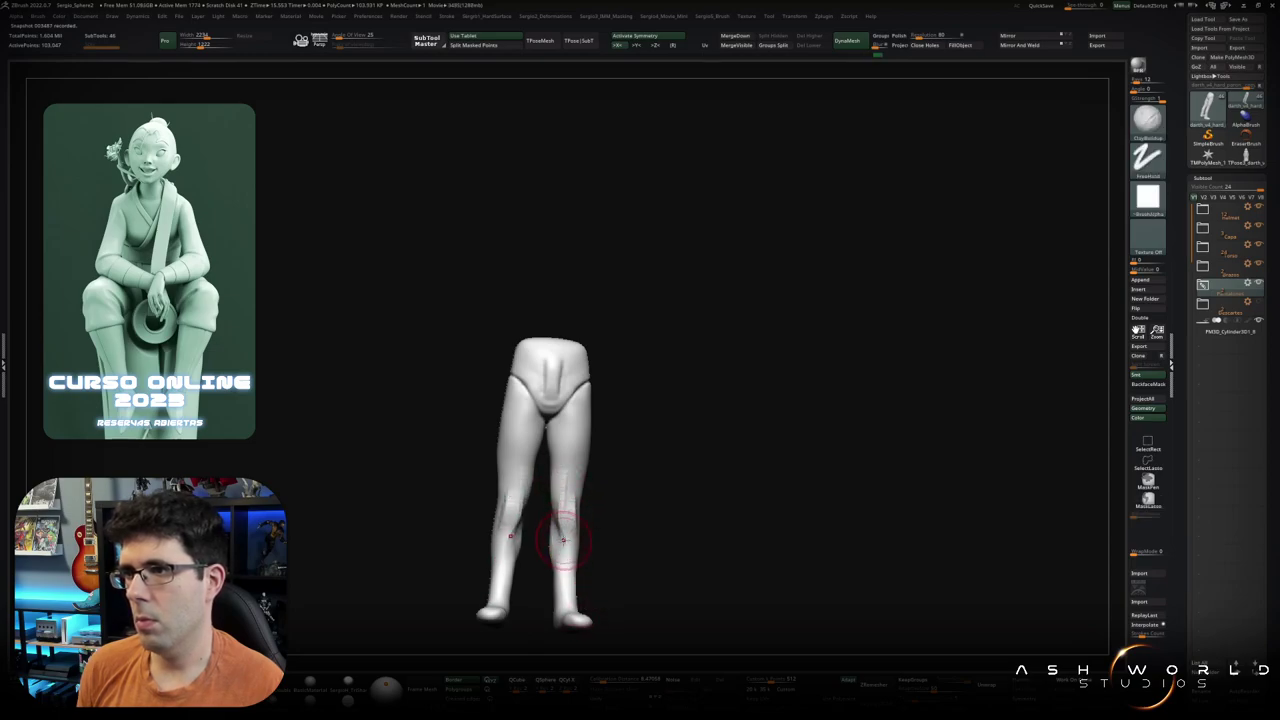
shift+right_drag(563, 540, 565, 543)
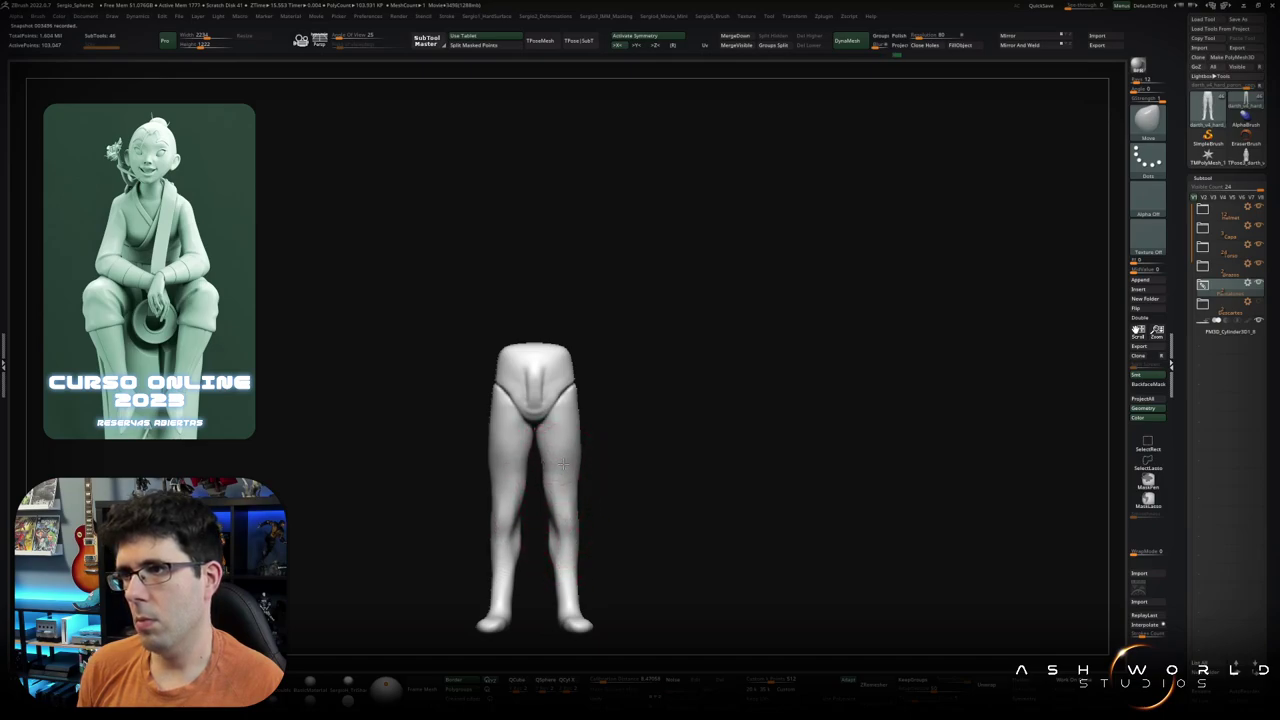
right_drag(576, 466, 583, 474)
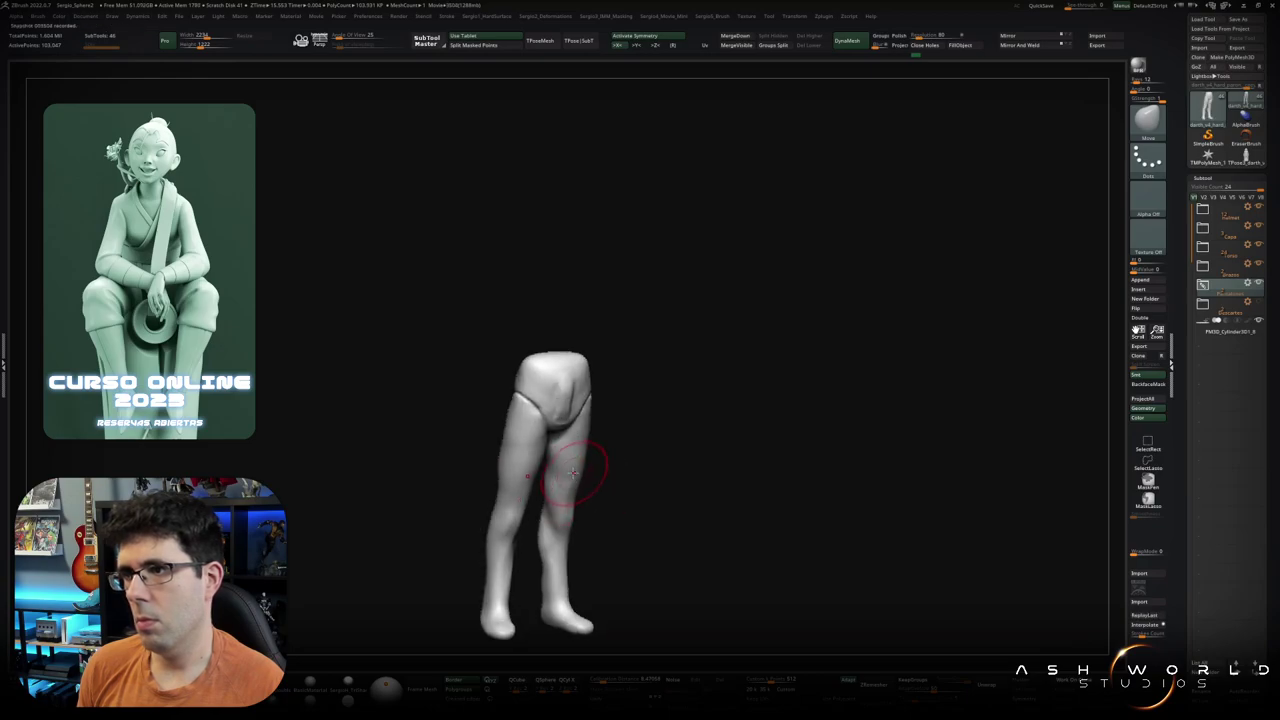
mouse_move(572, 472)
right_down()
mouse_move(586, 480)
mouse_move(583, 452)
right_up()
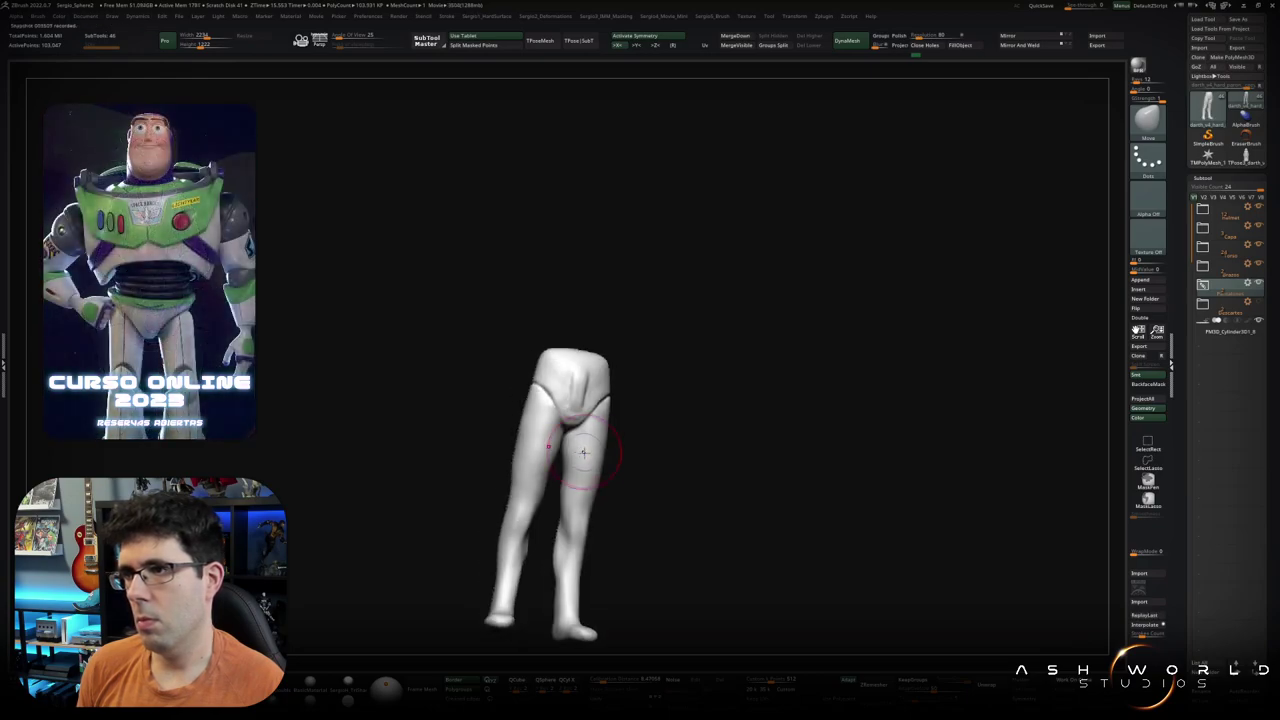
mouse_move(589, 513)
right_down()
mouse_move(491, 500)
mouse_move(591, 340)
mouse_move(591, 457)
mouse_move(609, 453)
right_up()
Step: Build up clay on both thigh backs with symmetry and smooth the forms
drag(609, 453, 602, 476)
key(shift)
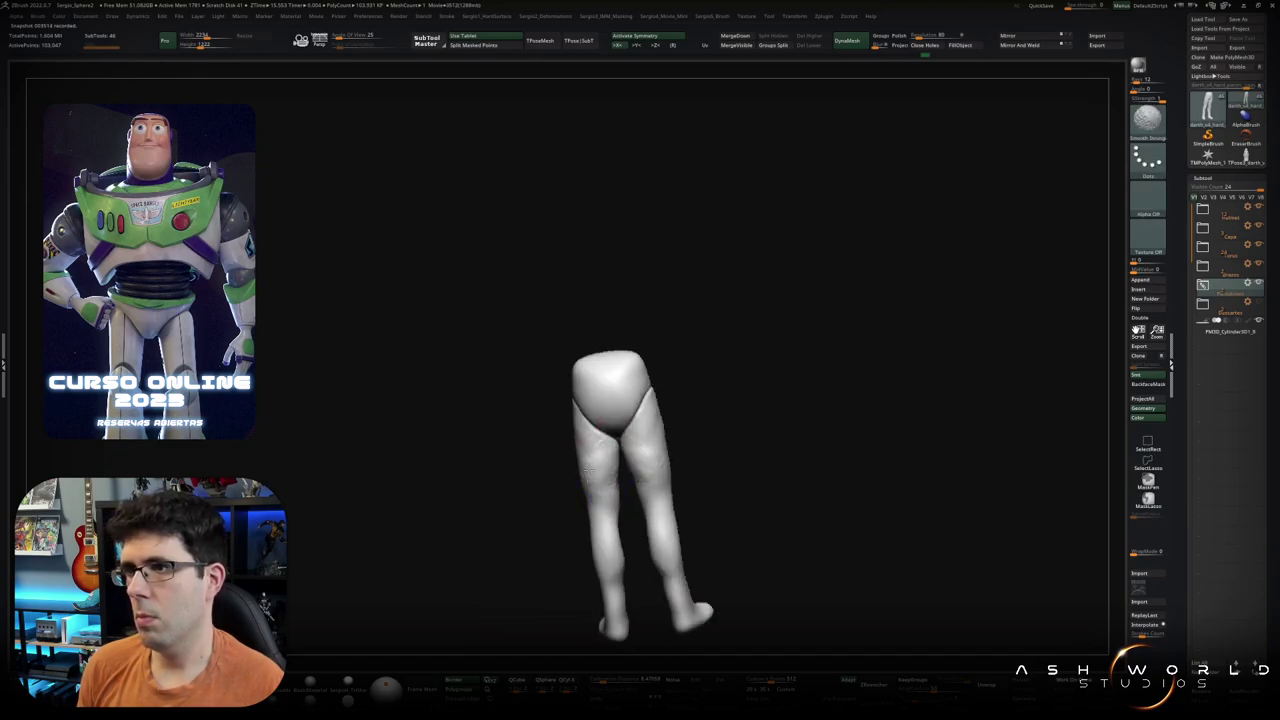
right_drag(584, 446, 598, 430)
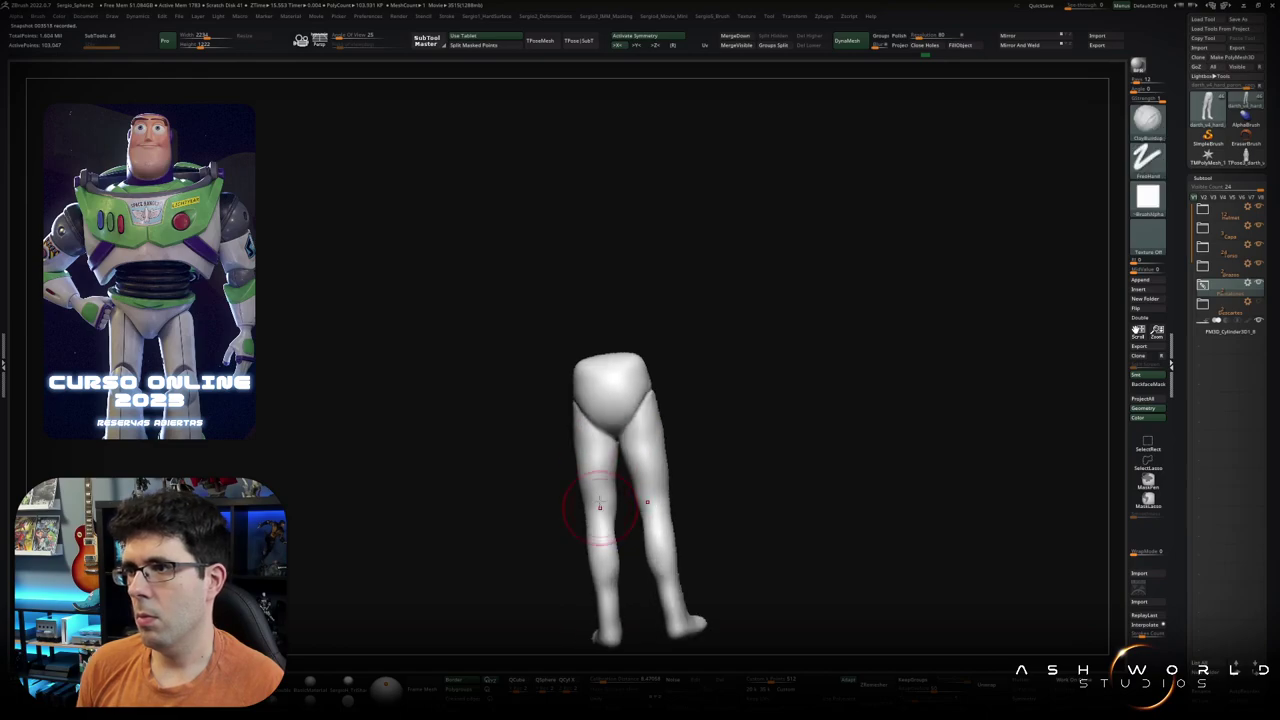
mouse_move(580, 523)
right_down()
mouse_move(598, 510)
mouse_move(594, 541)
mouse_move(612, 550)
mouse_move(587, 540)
right_up()
key(s)
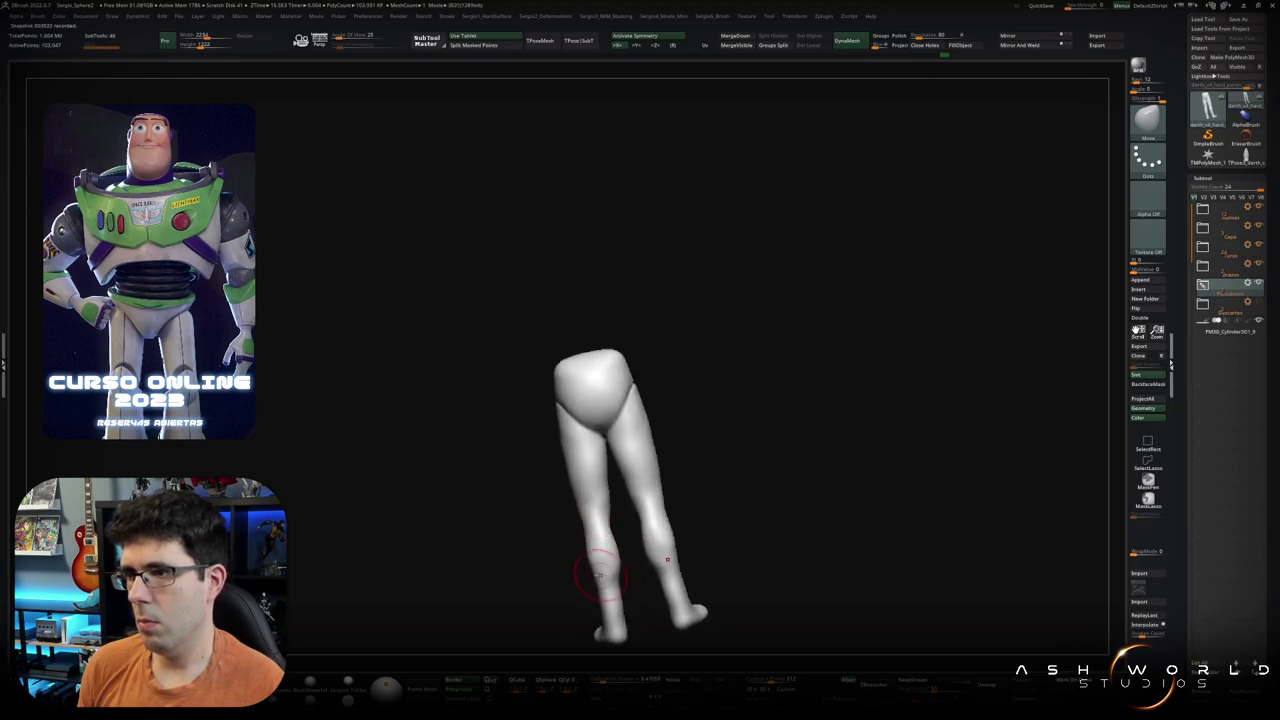
right_drag(600, 575, 607, 570)
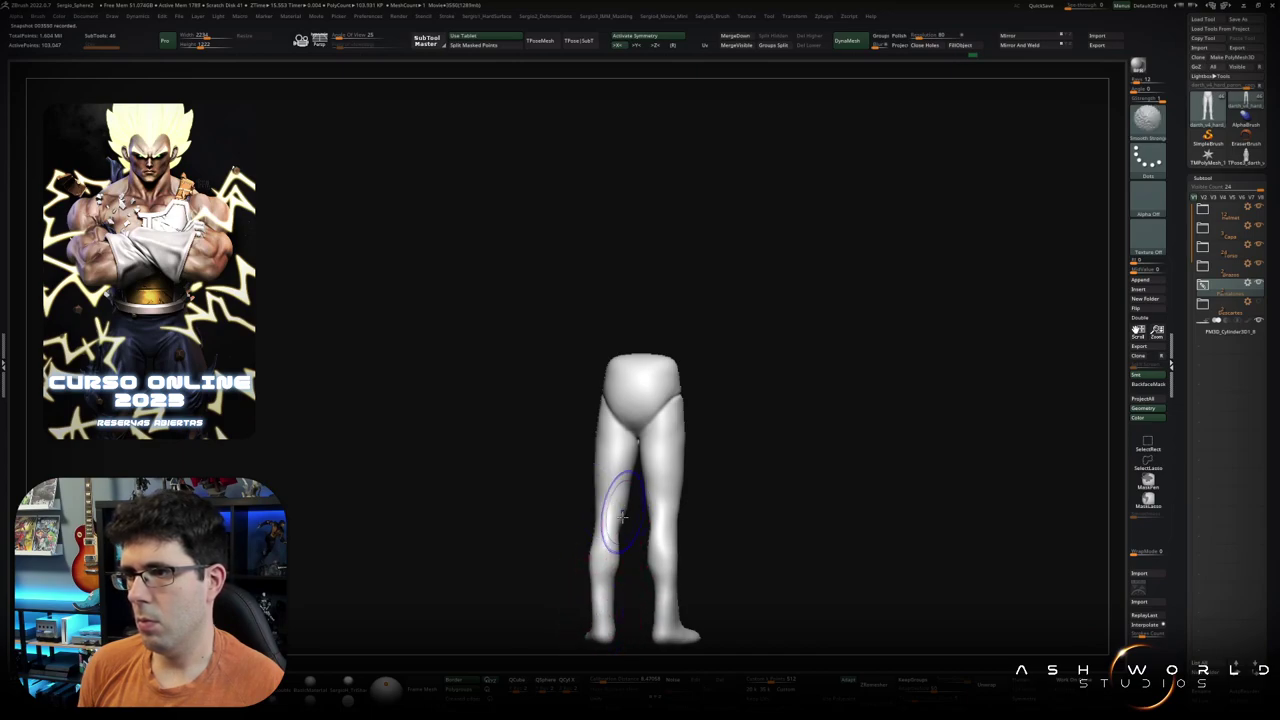
shift+right_drag(622, 515, 714, 543)
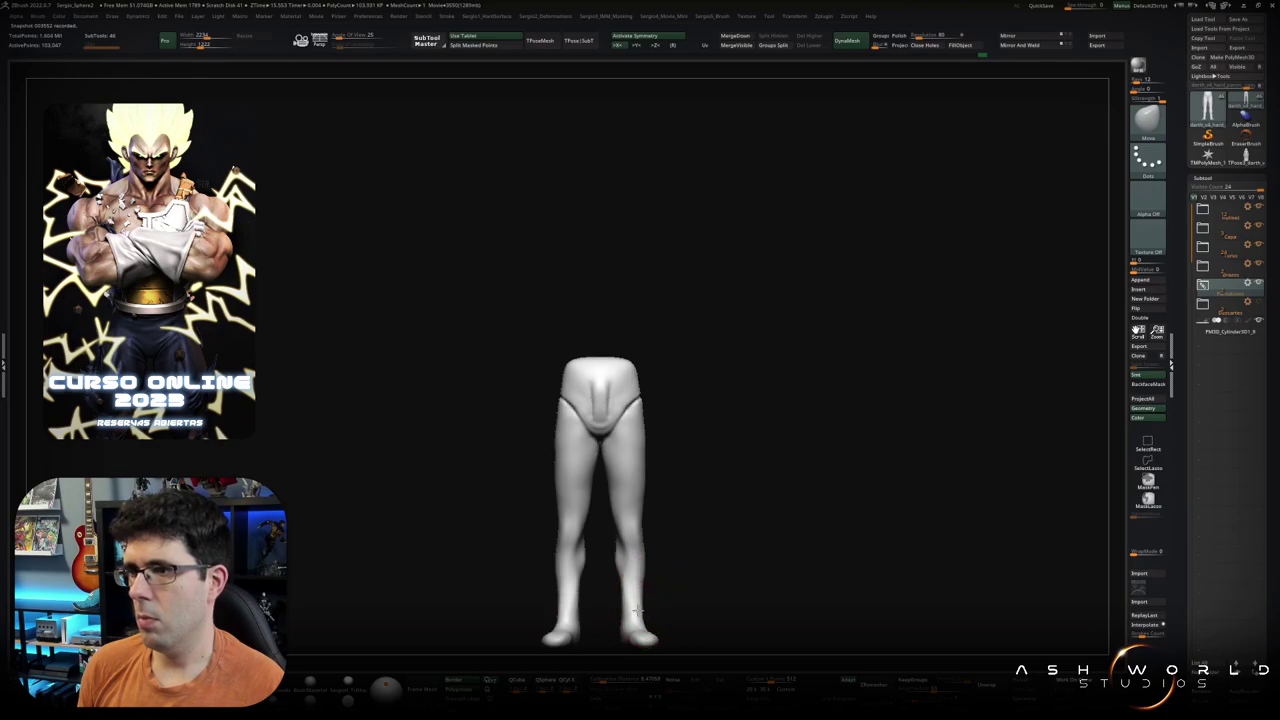
Step: Unhide all subtools and orbit the full Vader through side, front and three-quarter views
ctrl+shift+click(636, 554)
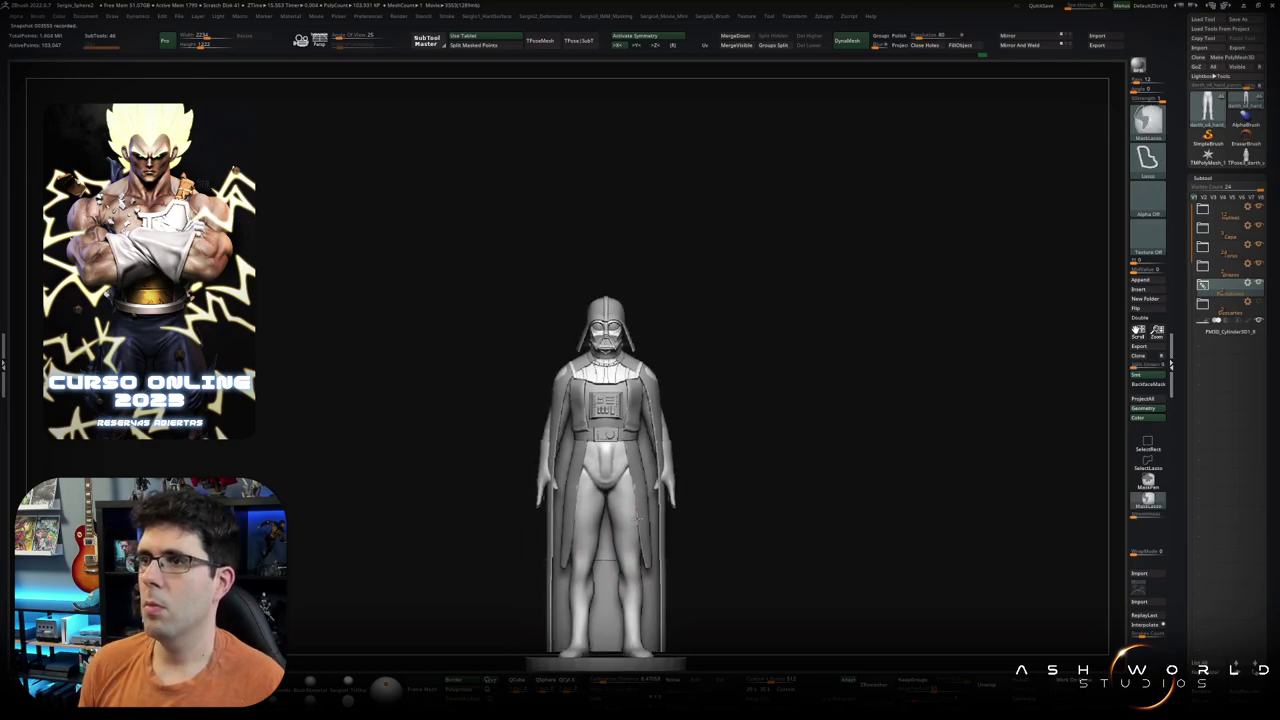
ctrl+right_drag(636, 554, 640, 375)
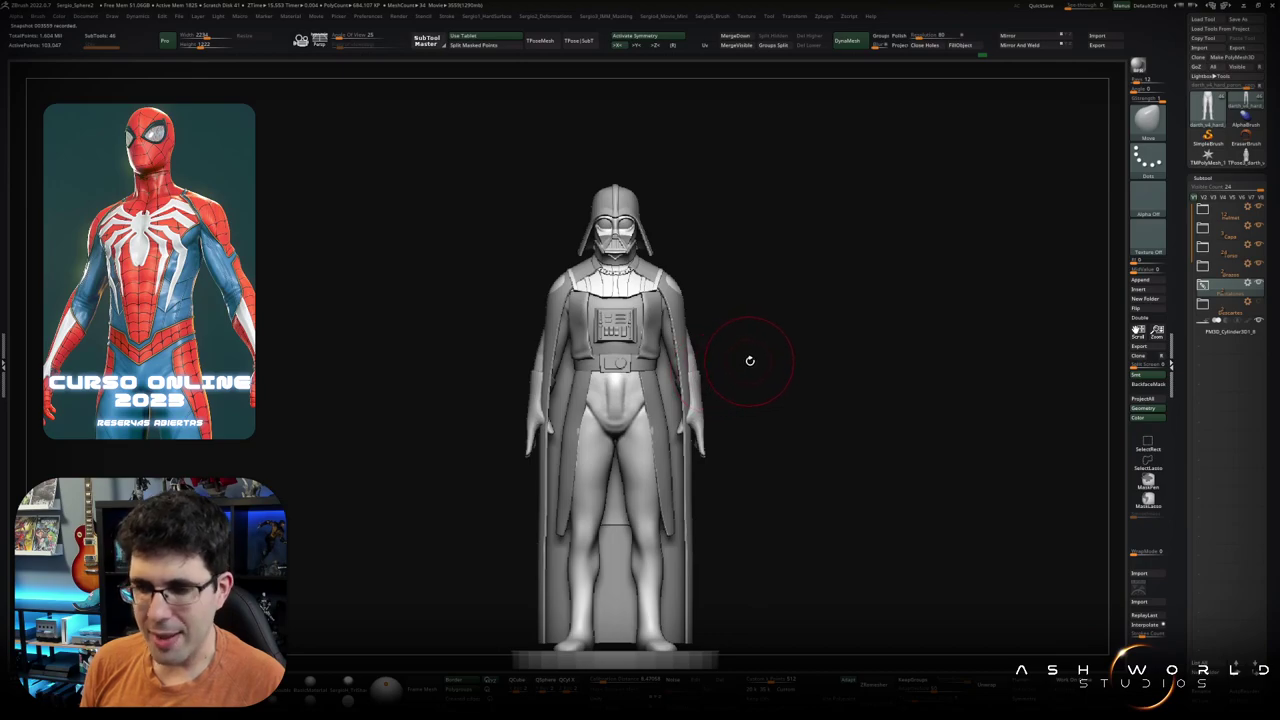
right_drag(750, 360, 763, 394)
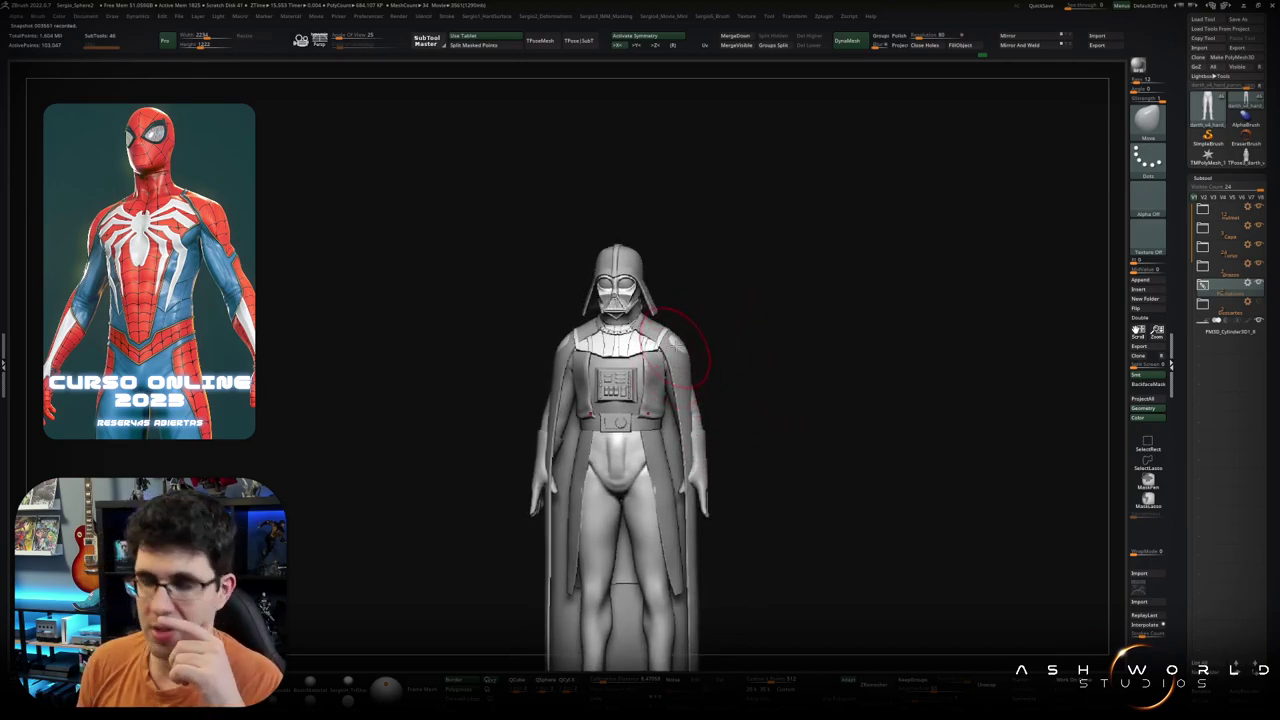
mouse_move(740, 304)
mouse_down()
mouse_move(717, 320)
mouse_move(711, 306)
mouse_up()
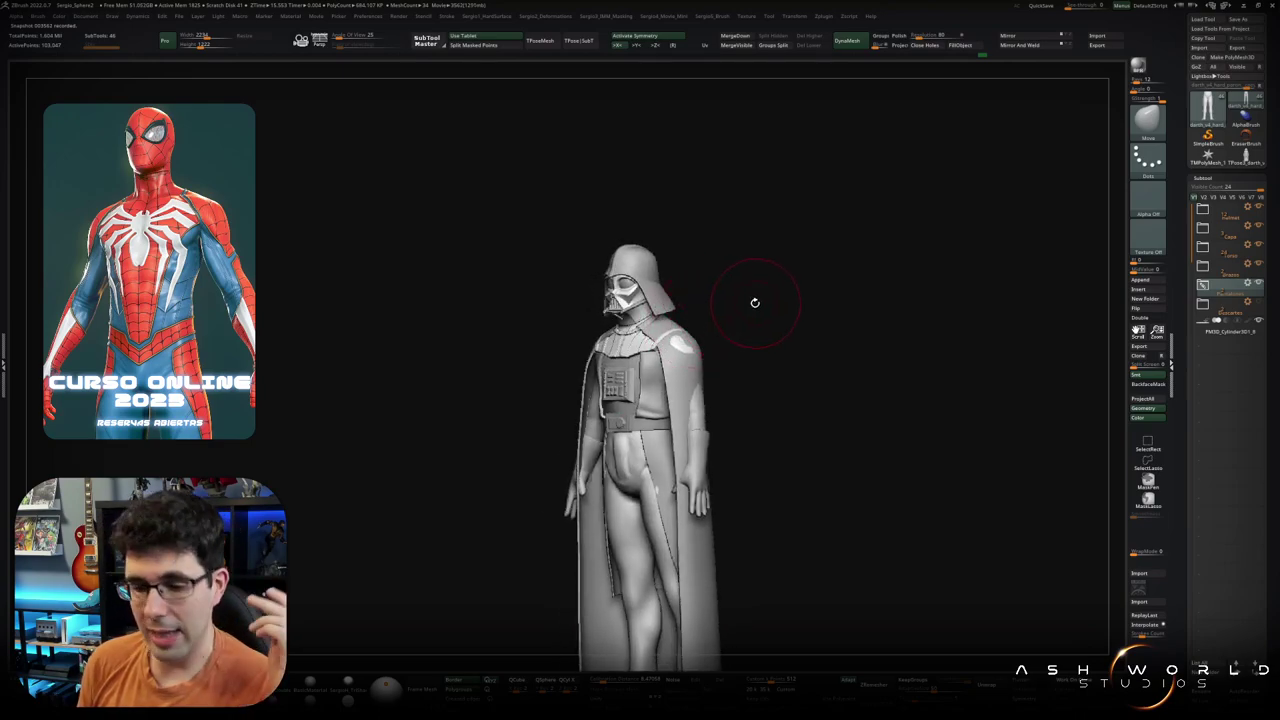
drag(754, 317, 748, 317)
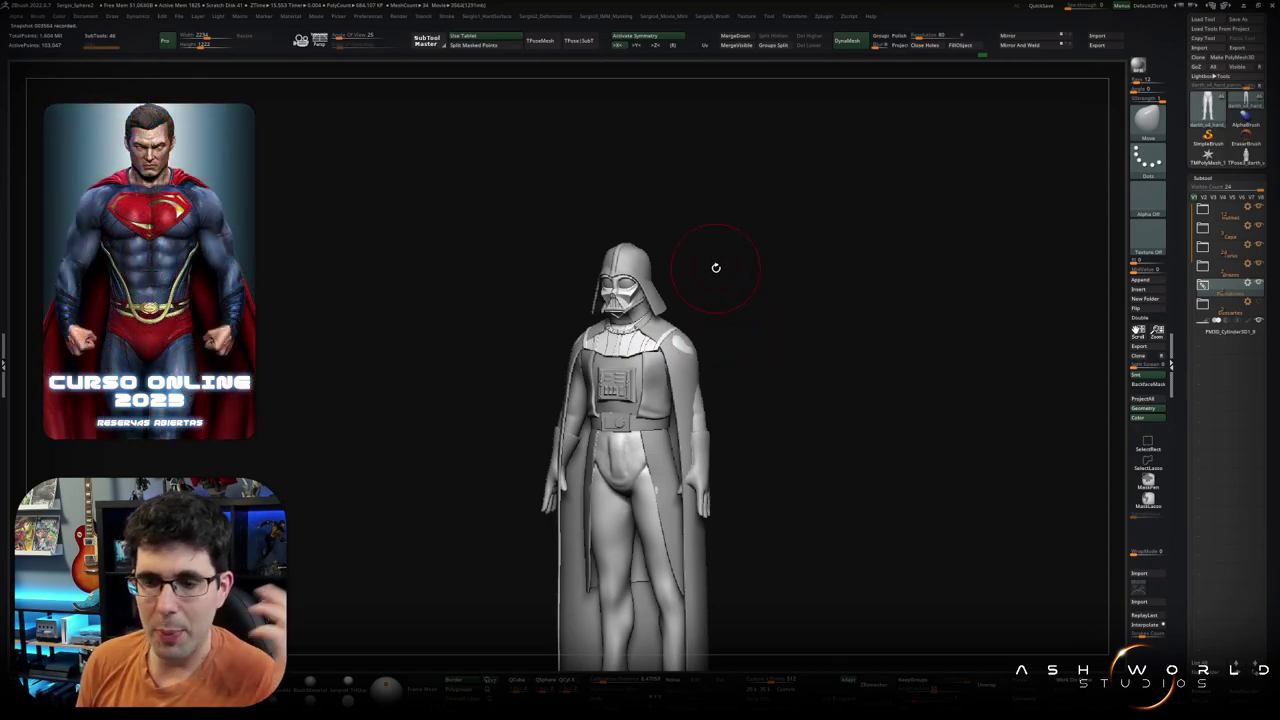
mouse_move(760, 306)
mouse_down()
mouse_move(697, 351)
mouse_move(680, 420)
mouse_move(660, 330)
mouse_up()
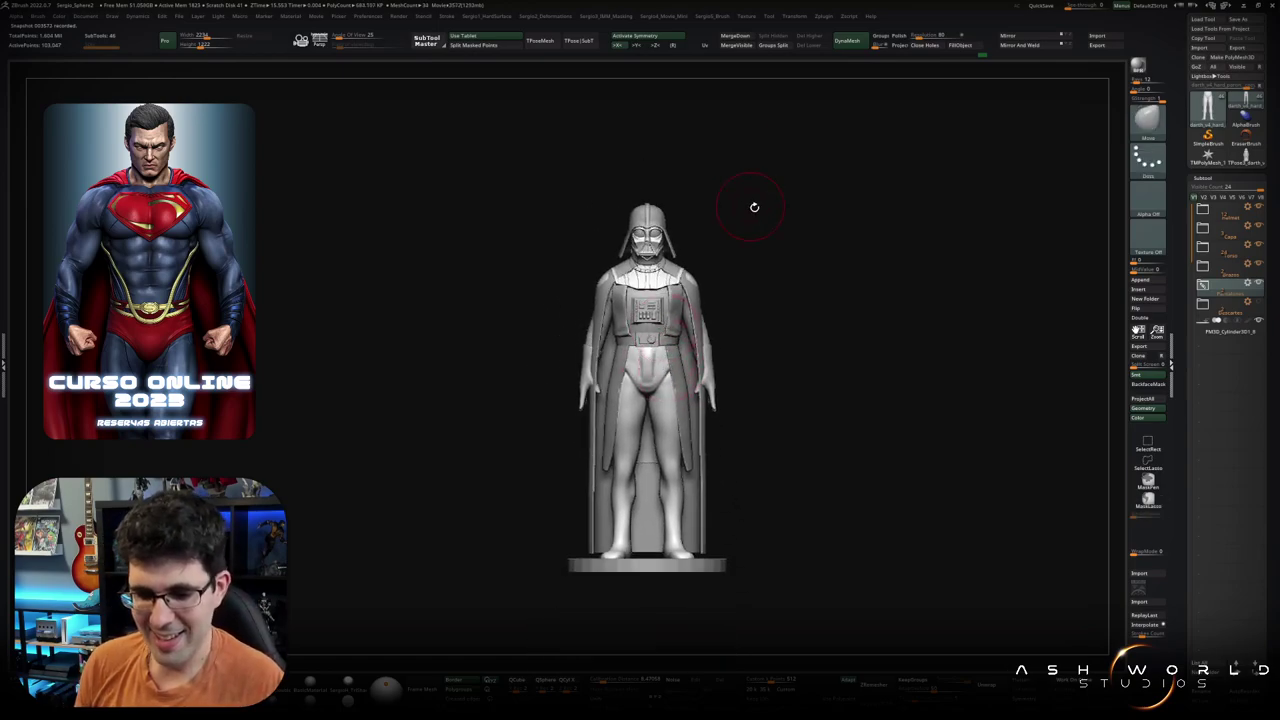
mouse_move(830, 243)
mouse_down()
mouse_move(794, 266)
mouse_move(772, 307)
mouse_up()
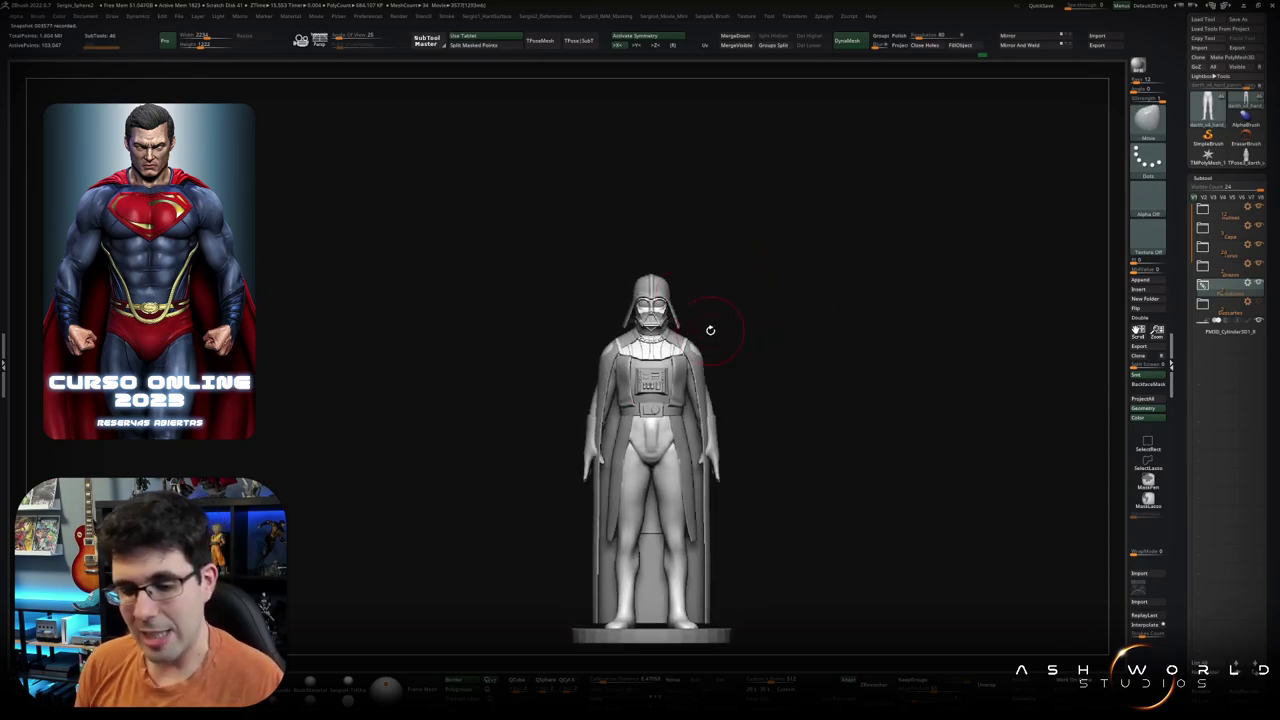
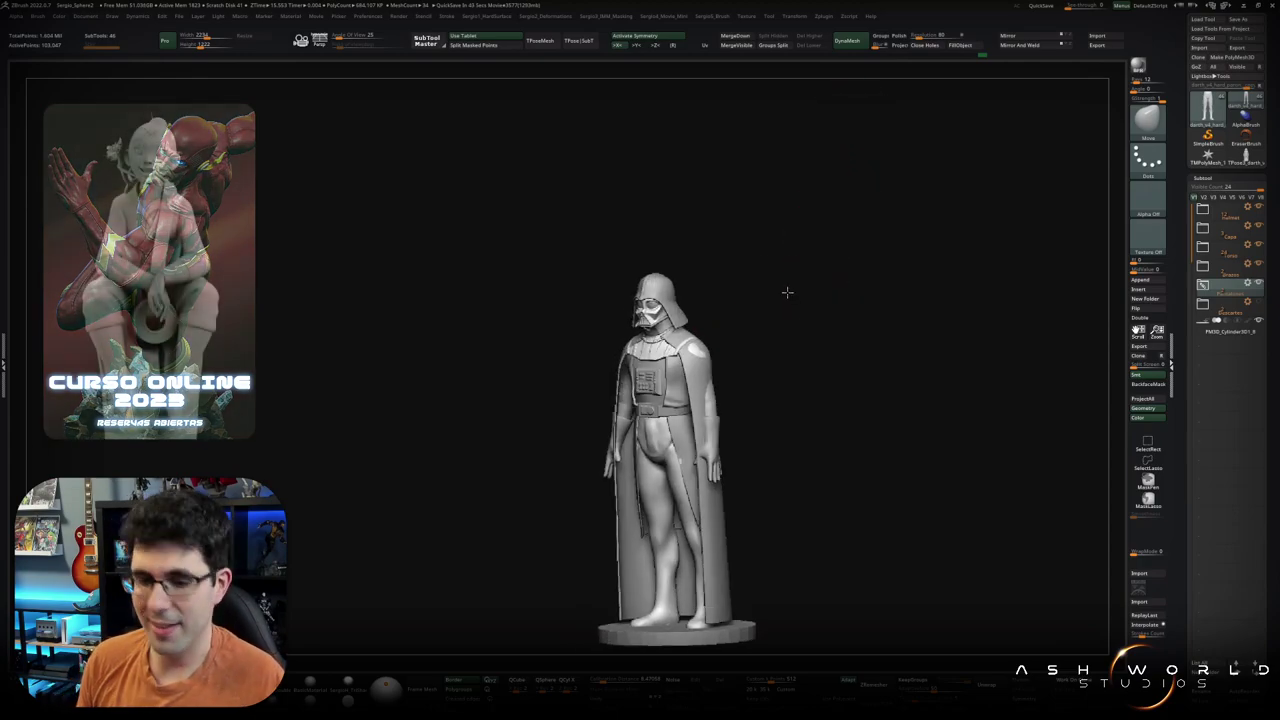
Step: Select the shoulder piece, then the cape subtool, while orbiting the figure
drag(786, 289, 700, 300)
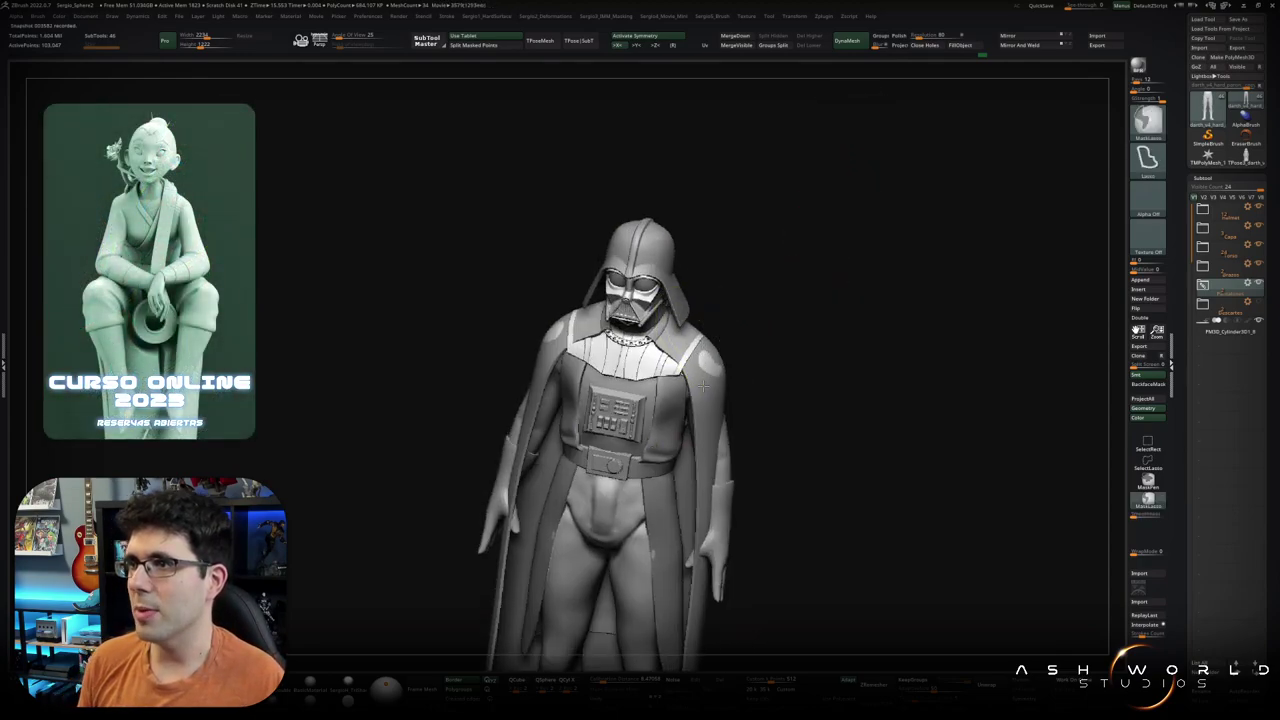
mouse_move(850, 300)
mouse_down()
mouse_move(752, 332)
mouse_move(770, 314)
mouse_up()
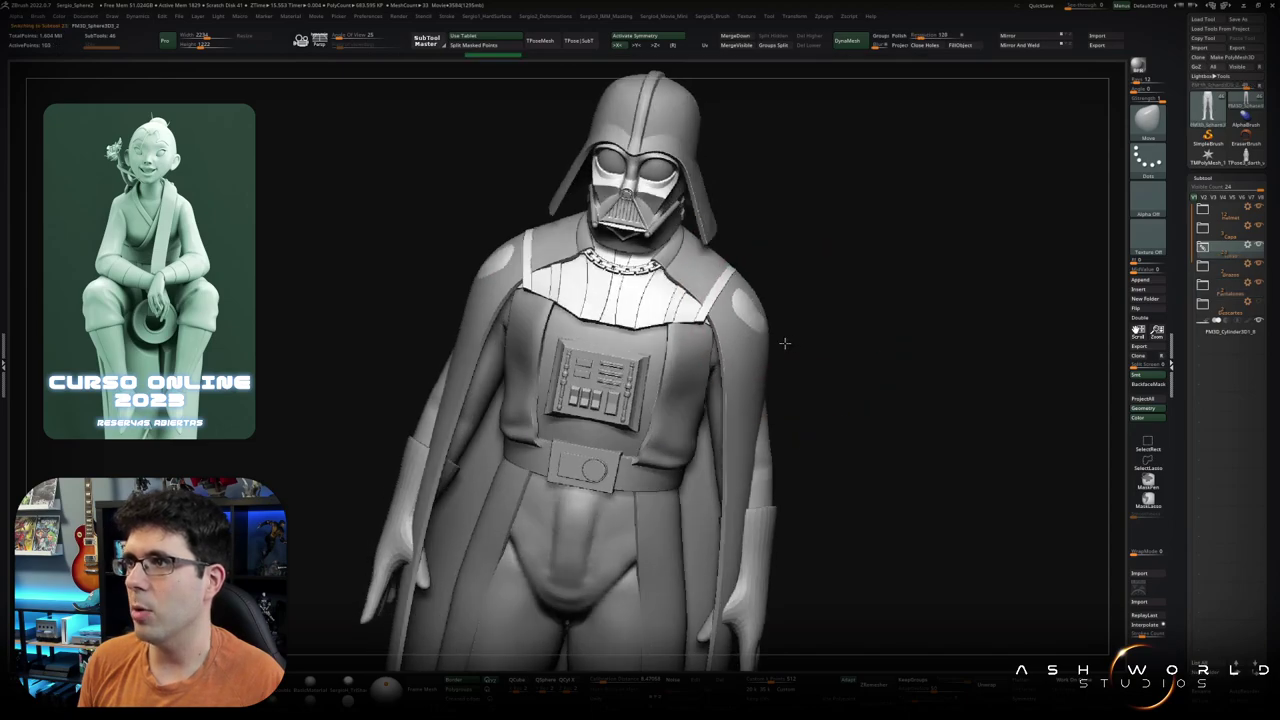
alt+click(750, 326)
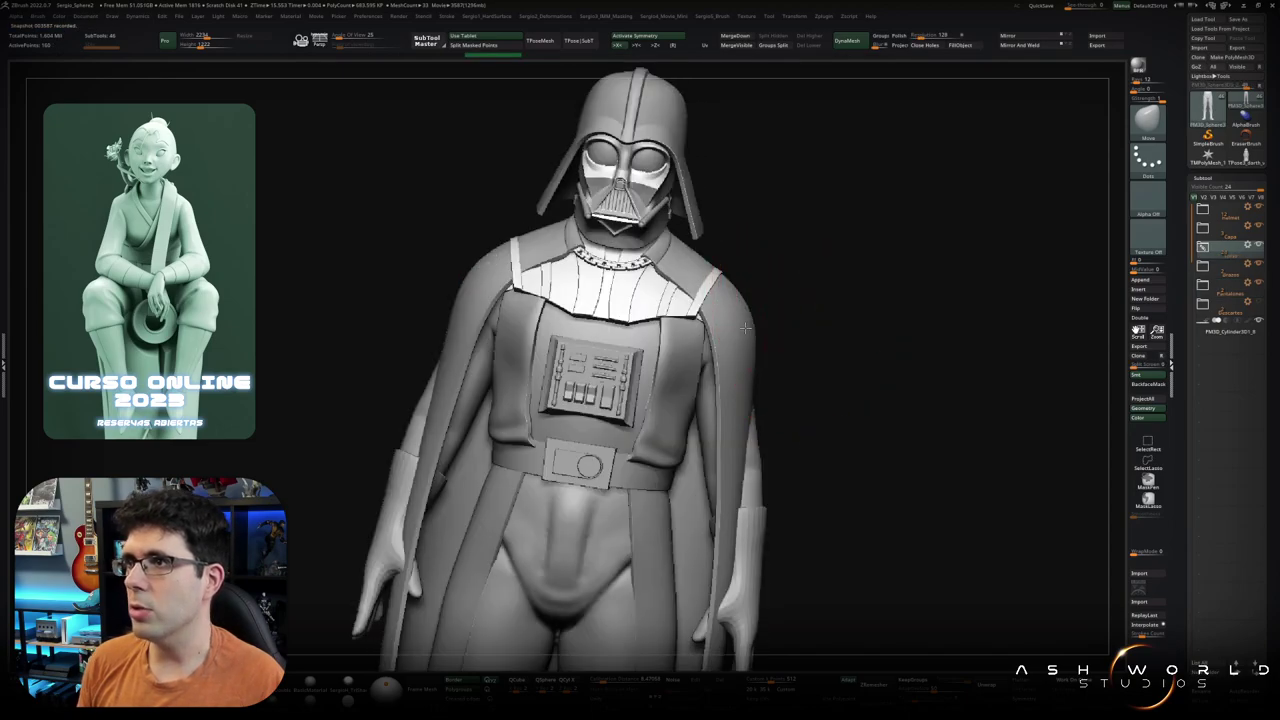
mouse_move(788, 322)
mouse_down()
mouse_move(799, 316)
mouse_move(751, 288)
mouse_up()
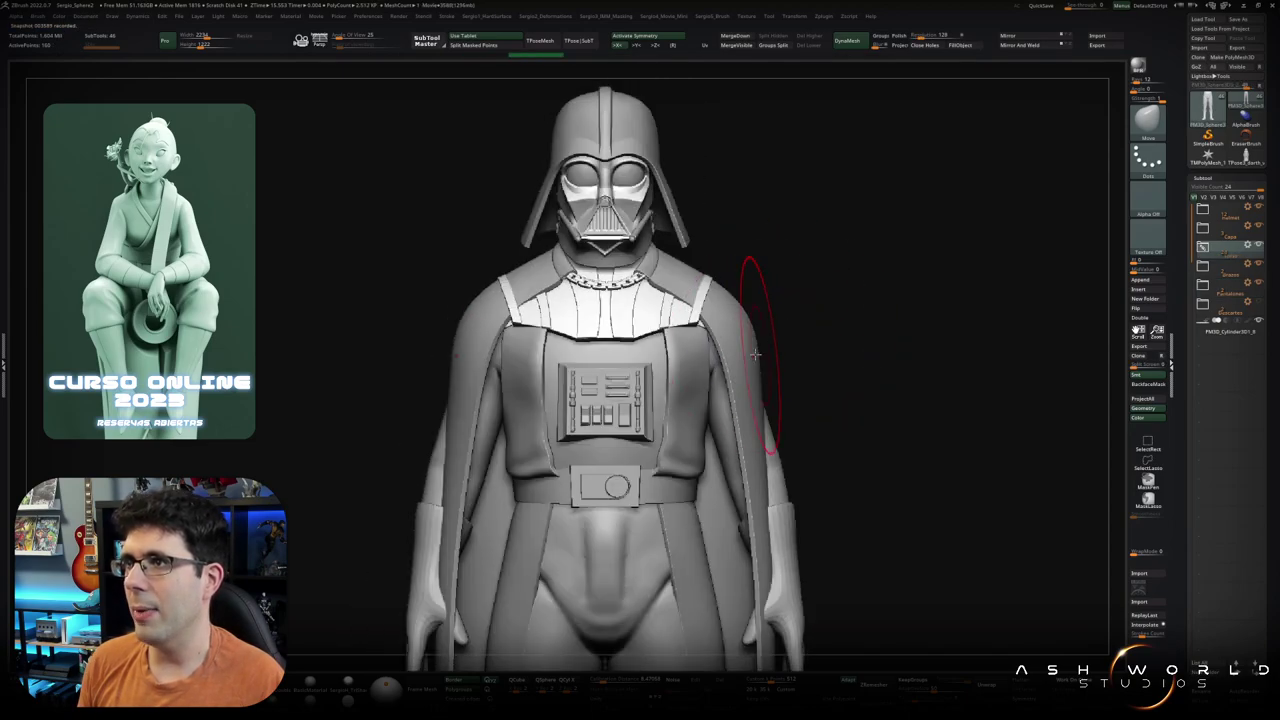
alt+click(750, 332)
mouse_move(752, 338)
mouse_down()
mouse_move(716, 262)
mouse_move(821, 309)
mouse_move(677, 295)
mouse_move(661, 239)
mouse_up()
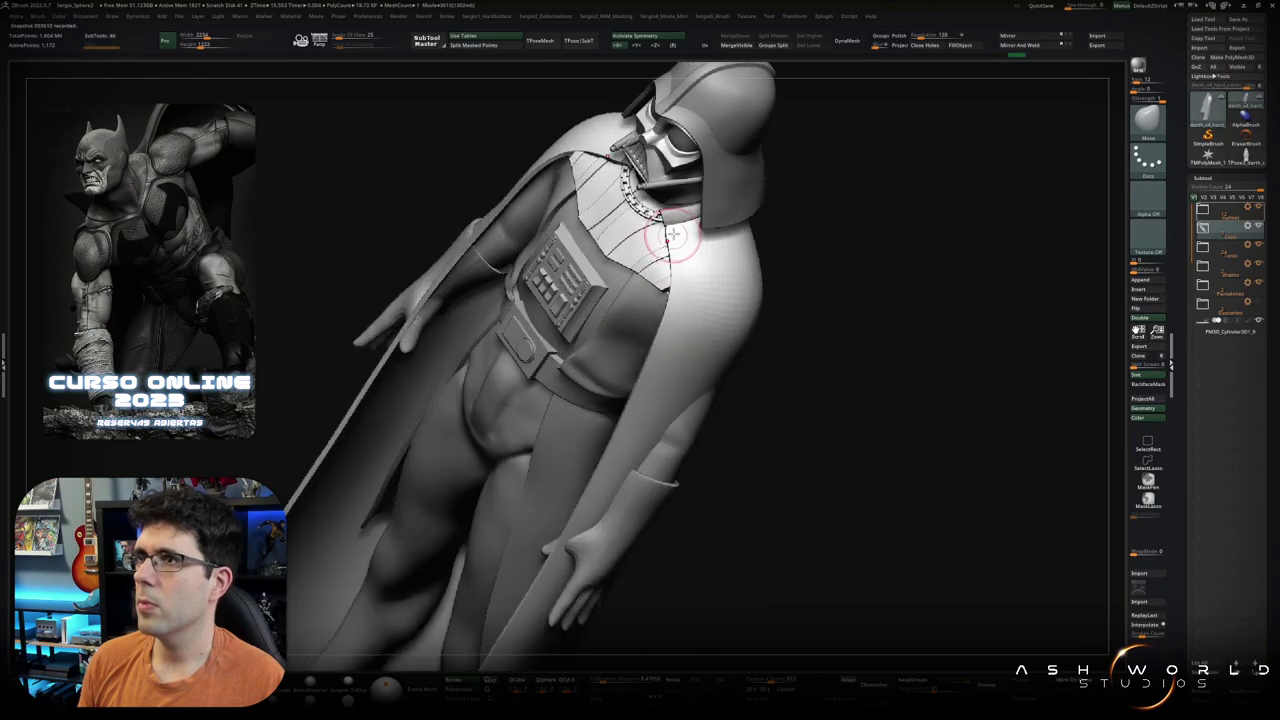
Step: With Polyframe on, add a polygon loop along the cape's shoulder rim using ZModeler QMesh
scroll(672, 233, up, 5)
scroll(663, 223, up, 5)
scroll(686, 286, up, 5)
key(shift+f)
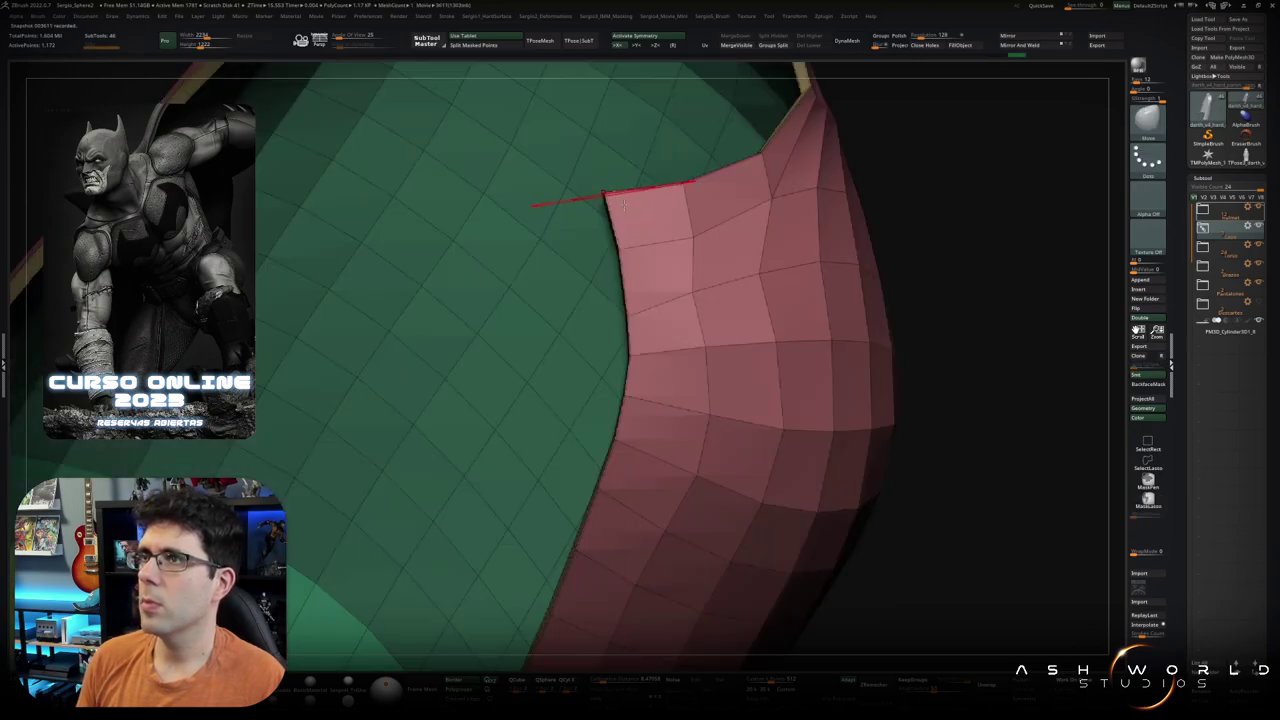
click(622, 204)
scroll(646, 380, up, 3)
scroll(690, 288, up, 3)
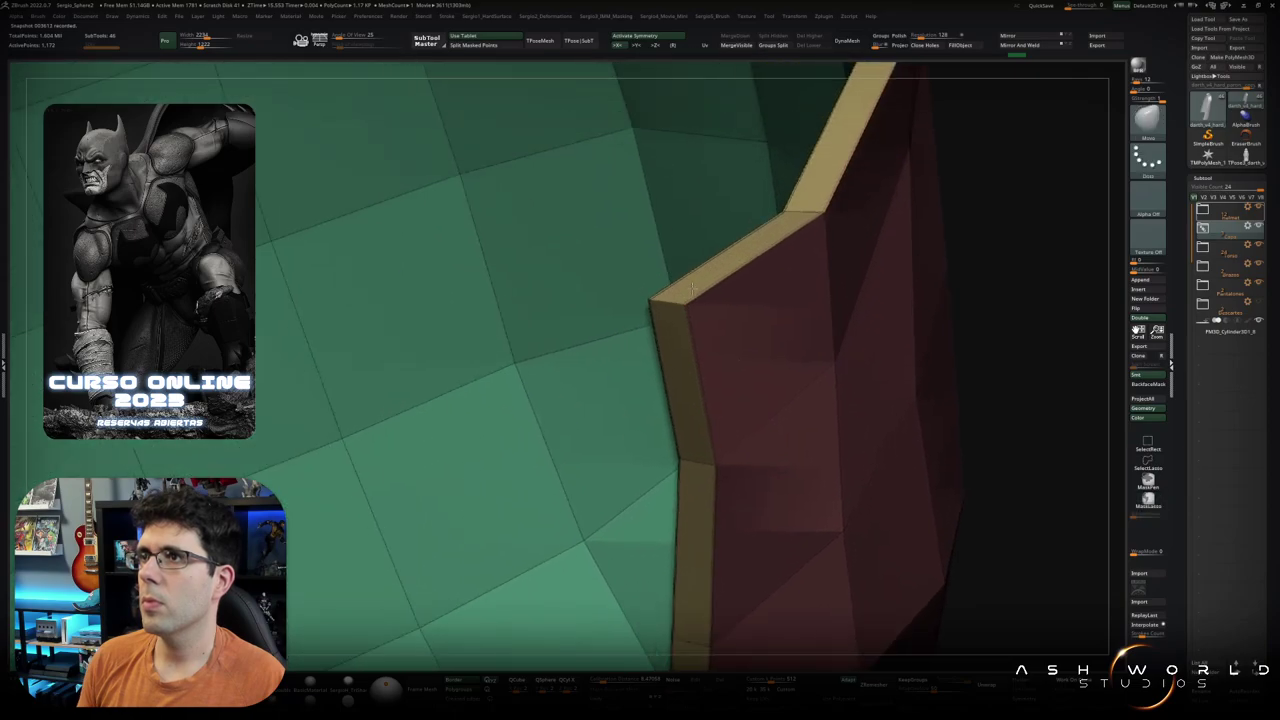
key(space)
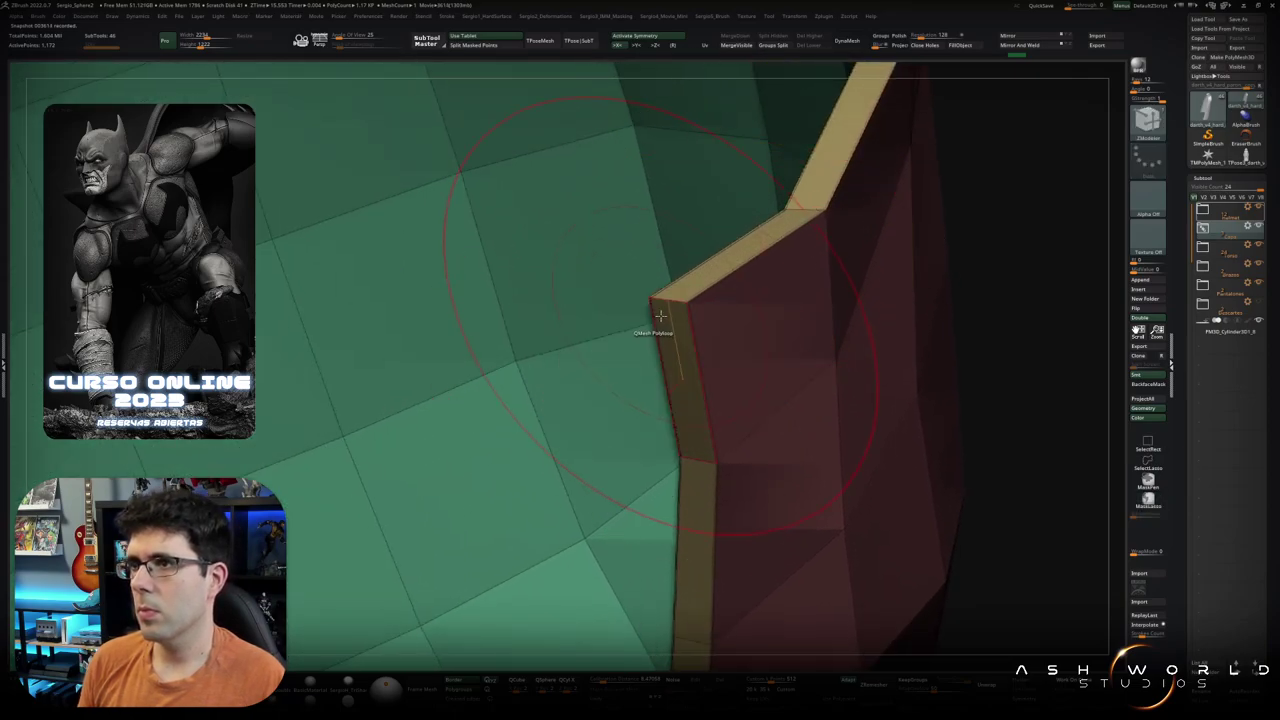
Step: Zoom out to a front view and frame the belt buckle up close
scroll(672, 365, down, 5)
scroll(670, 360, down, 5)
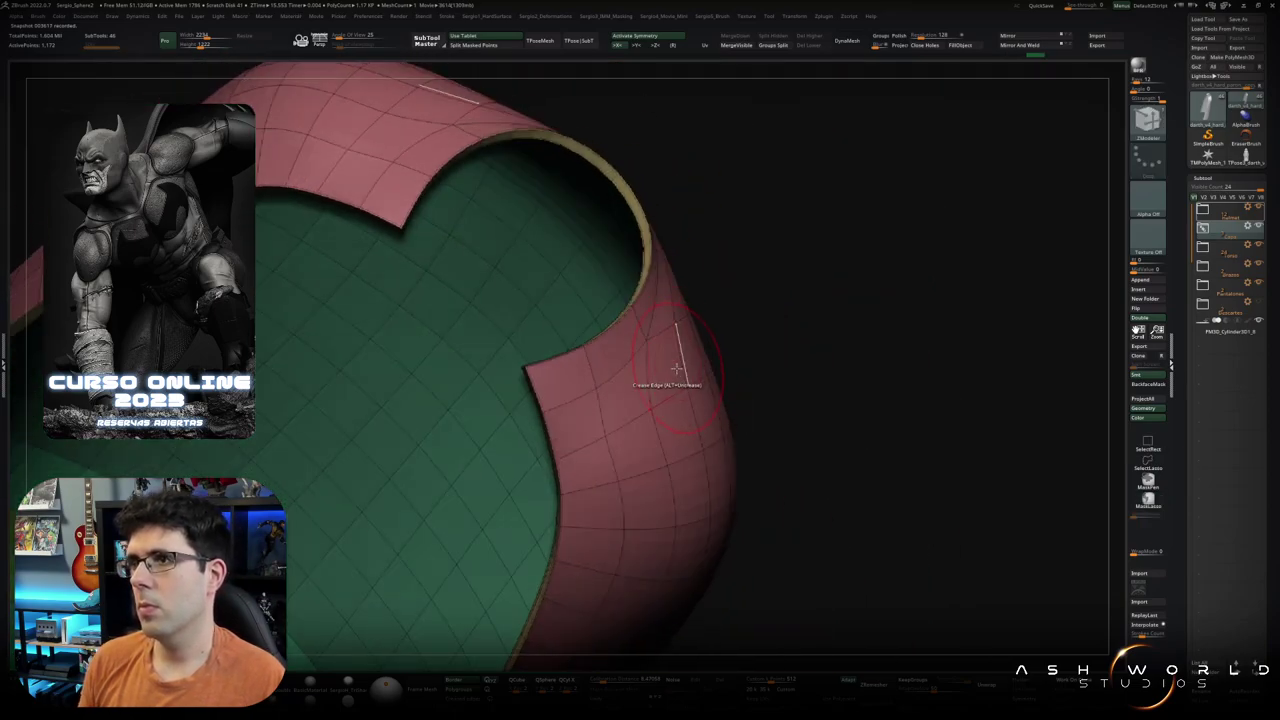
scroll(640, 380, down, 5)
scroll(610, 400, down, 3)
scroll(610, 400, down, 5)
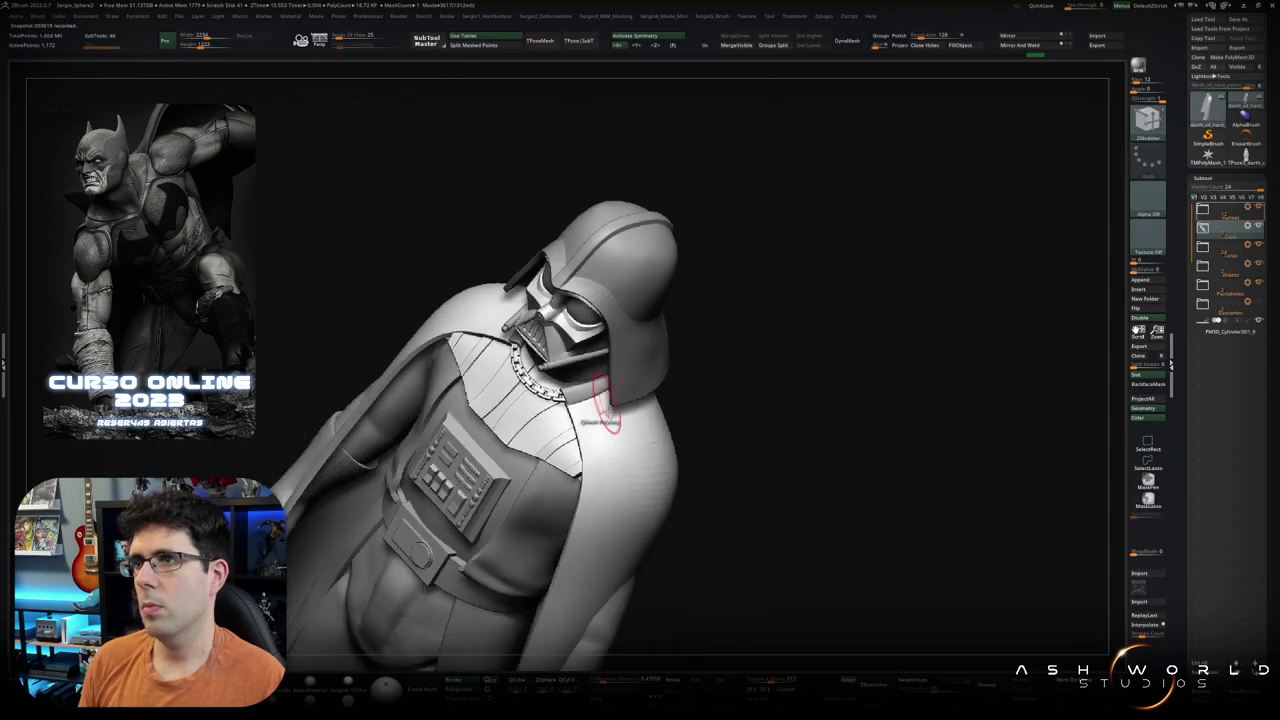
scroll(610, 400, down, 3)
shift+drag(700, 430, 651, 433)
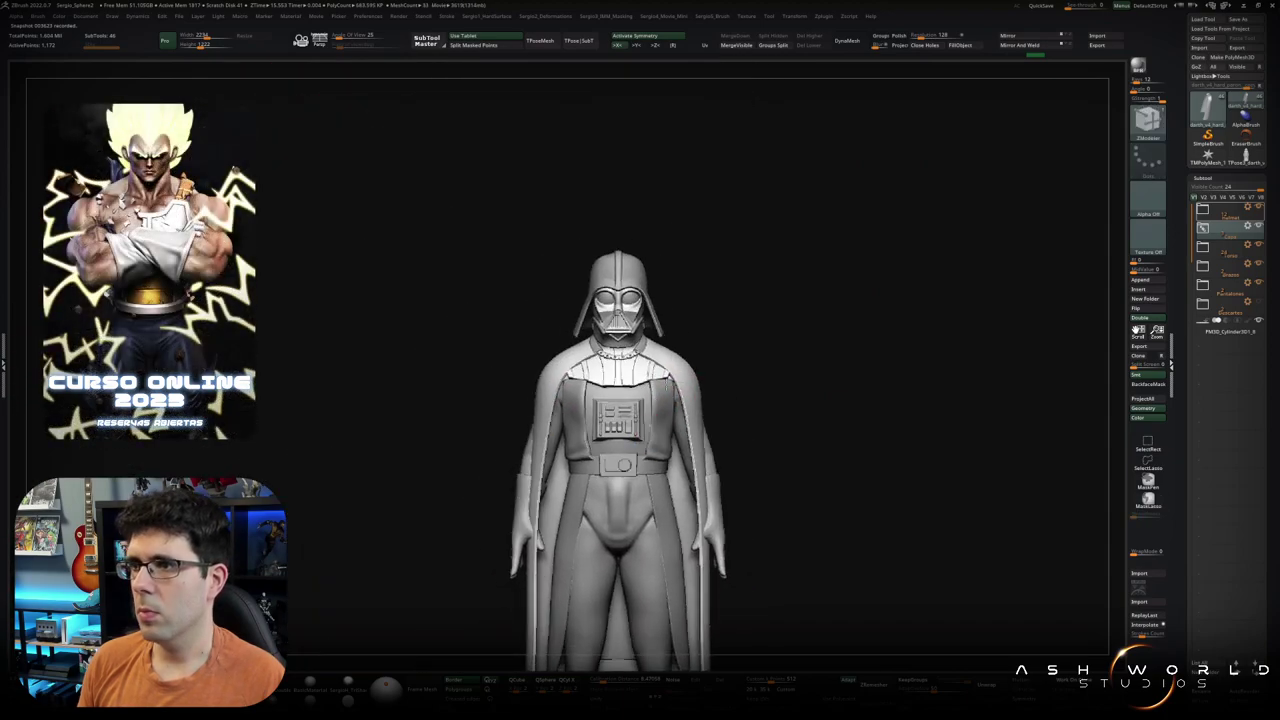
scroll(657, 441, up, 5)
scroll(583, 365, down, 3)
scroll(586, 288, up, 2)
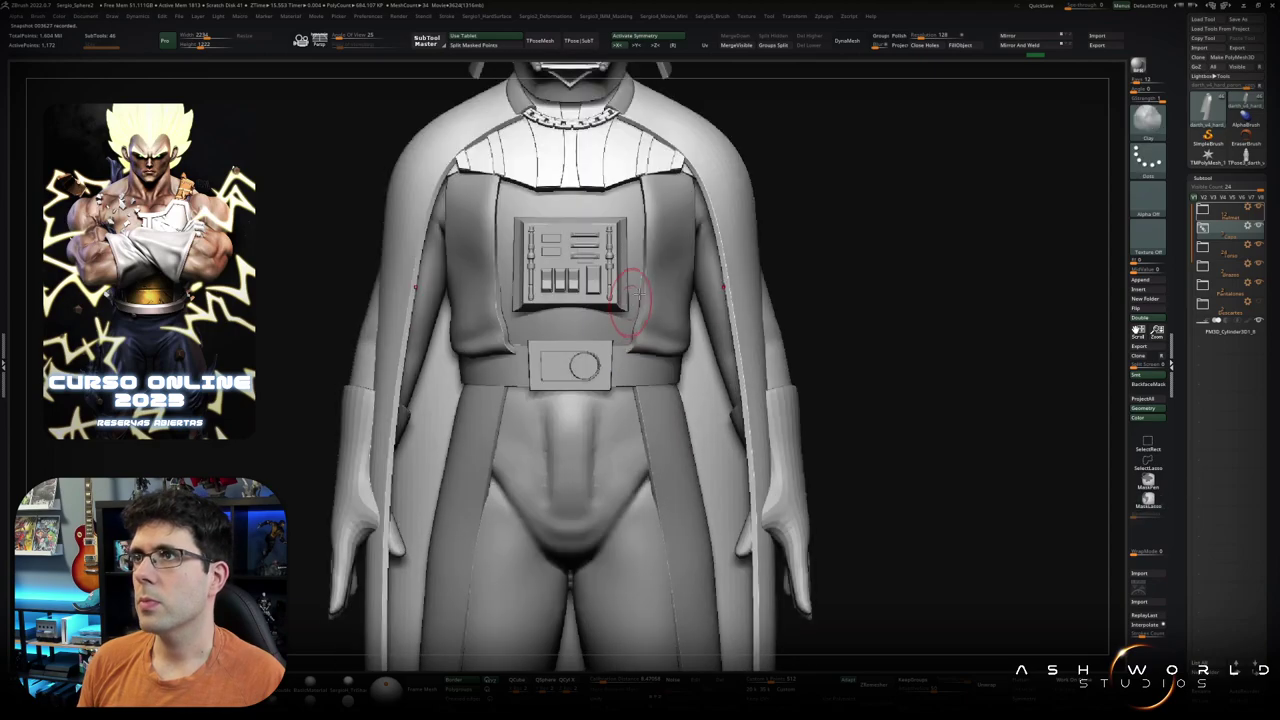
scroll(790, 230, down, 3)
mouse_move(800, 200)
mouse_down()
mouse_move(814, 286)
mouse_move(857, 337)
mouse_move(780, 348)
mouse_move(744, 298)
mouse_up()
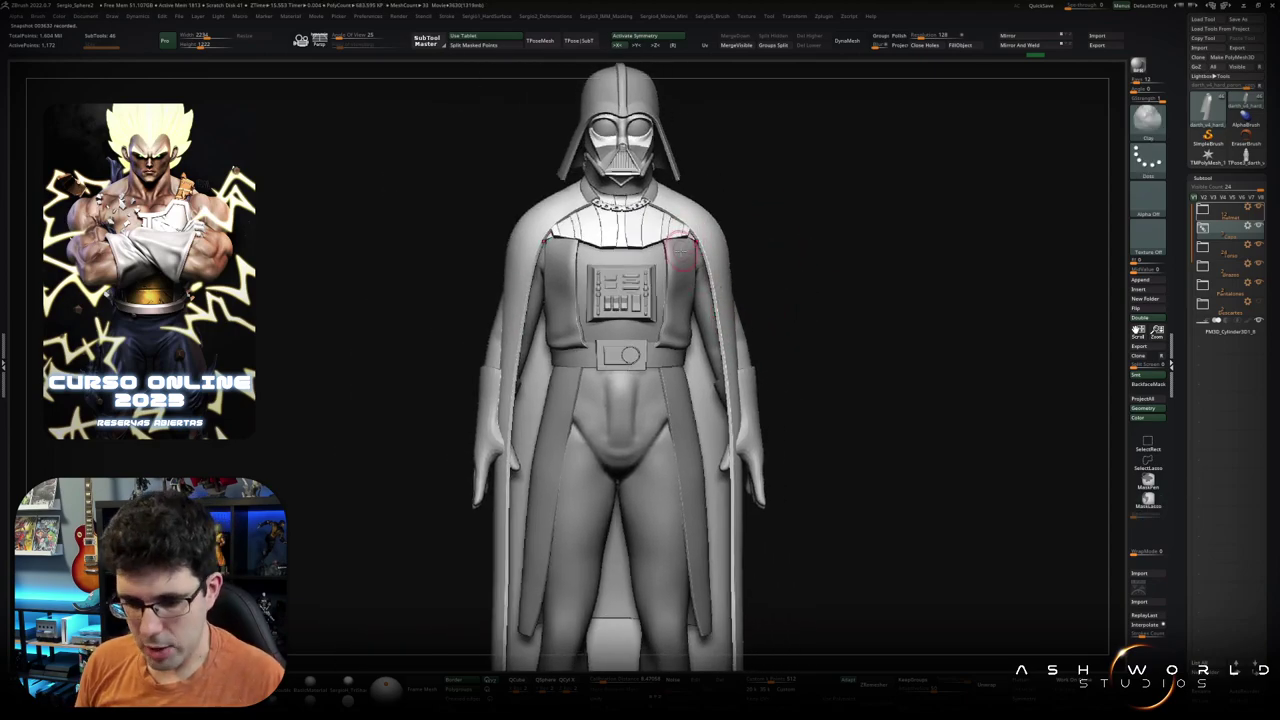
scroll(628, 340, up, 1)
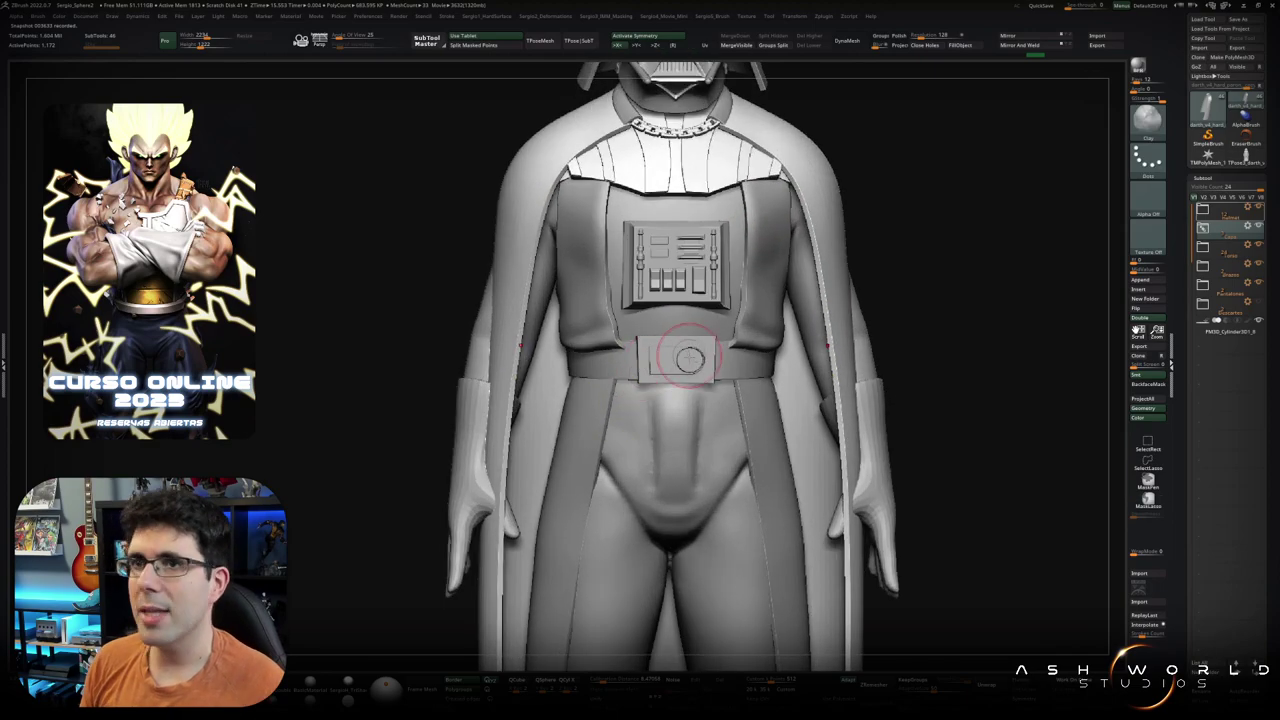
scroll(555, 337, up, 2)
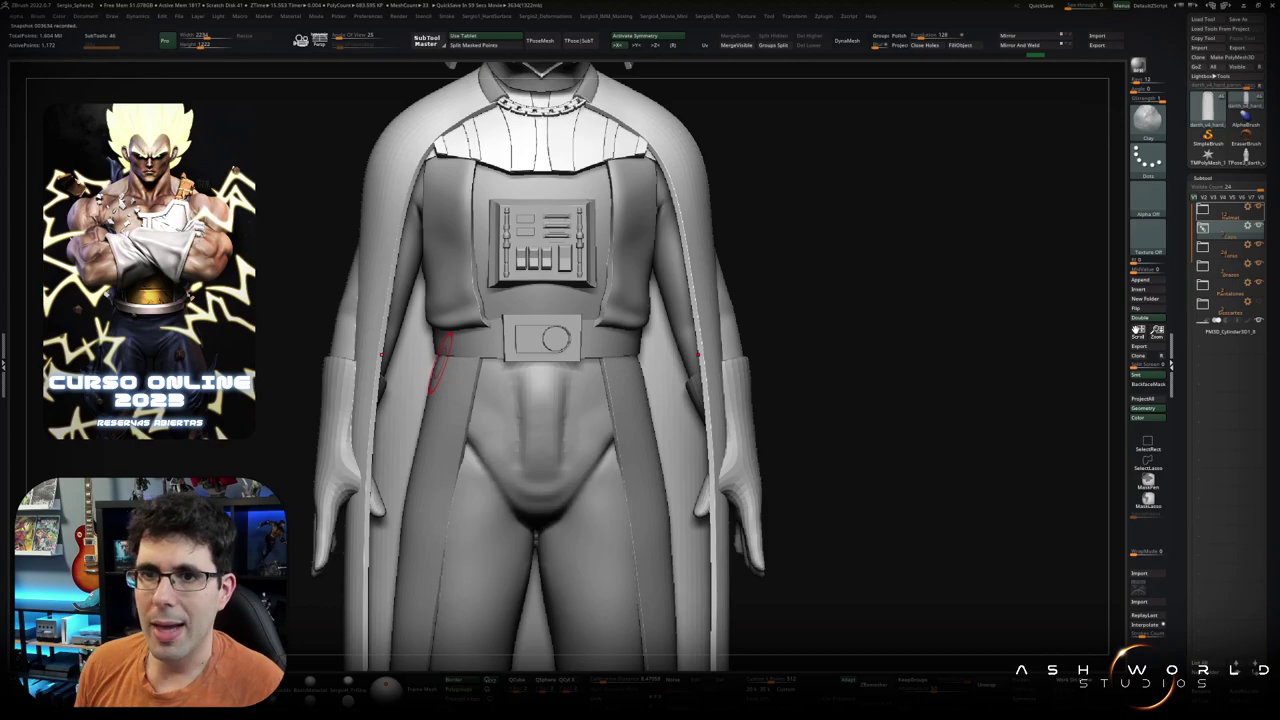
scroll(450, 355, up, 1)
scroll(520, 330, up, 1)
scroll(581, 301, up, 2)
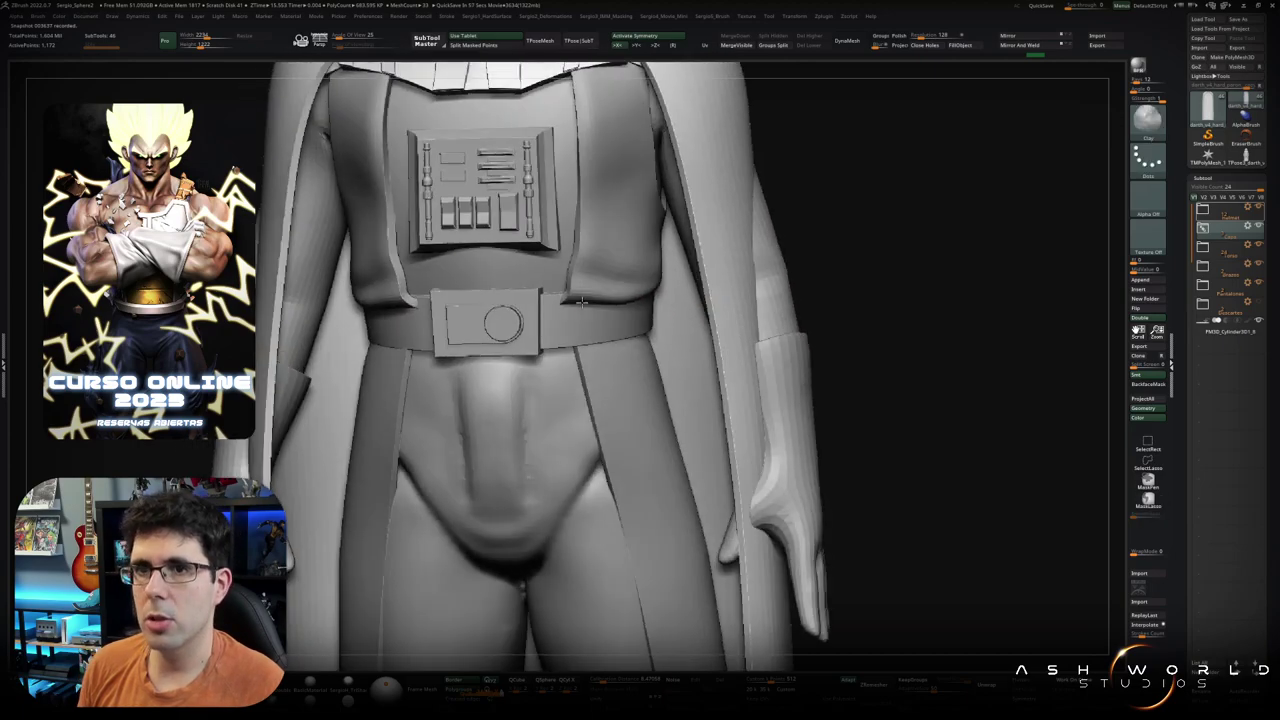
scroll(581, 301, up, 1)
scroll(523, 323, up, 1)
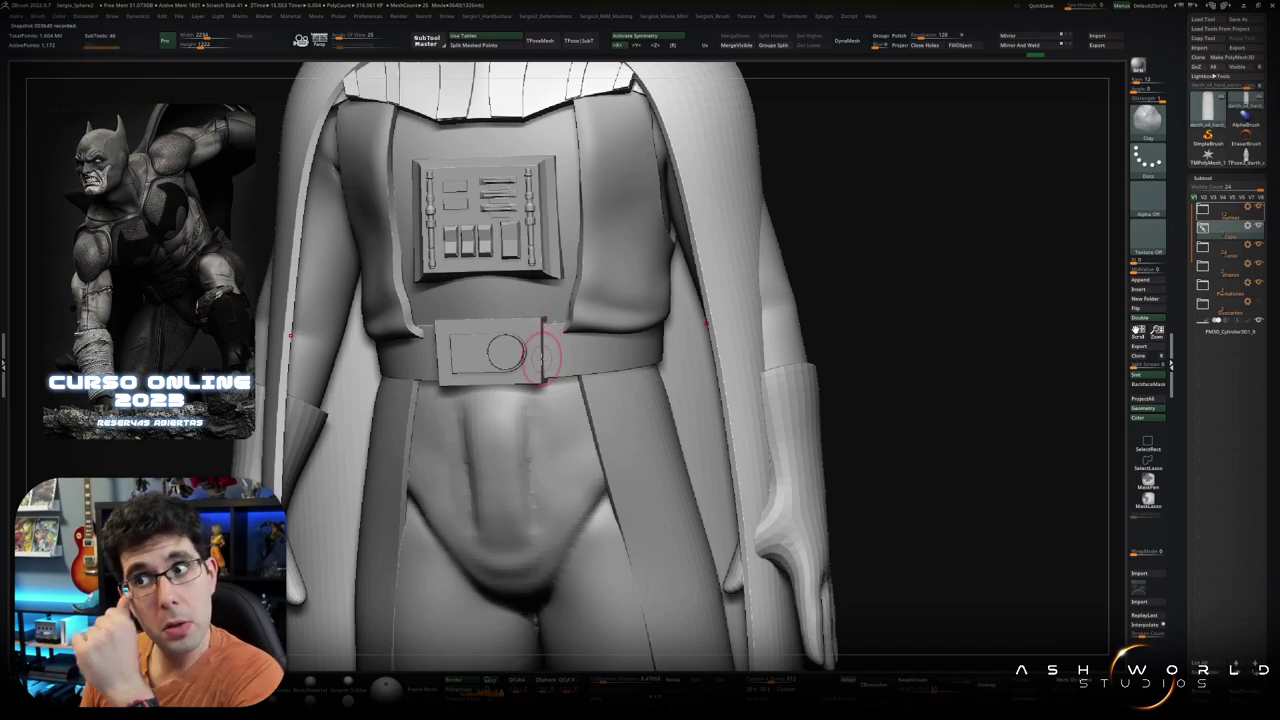
Step: Select the buckle's round cylinder button and scale it up with Transpose
shift+right_drag(506, 352, 507, 352)
alt+click(484, 348)
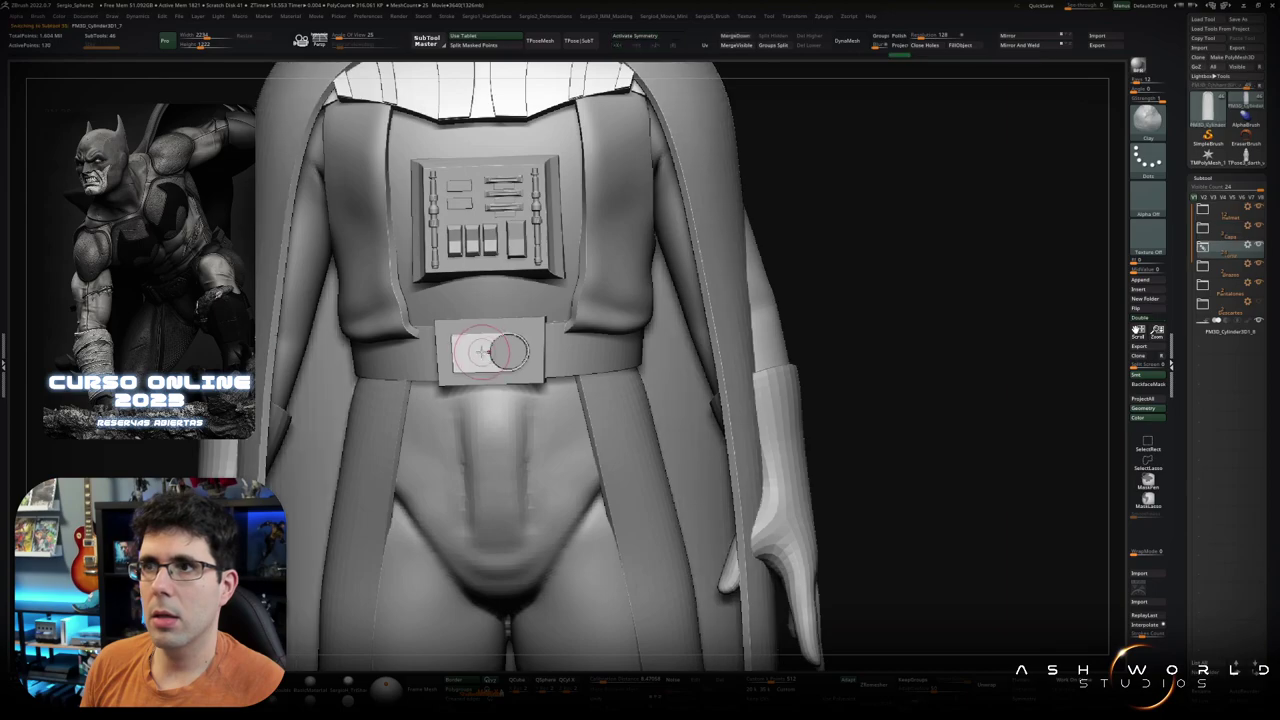
key(w)
scroll(506, 352, up, 3)
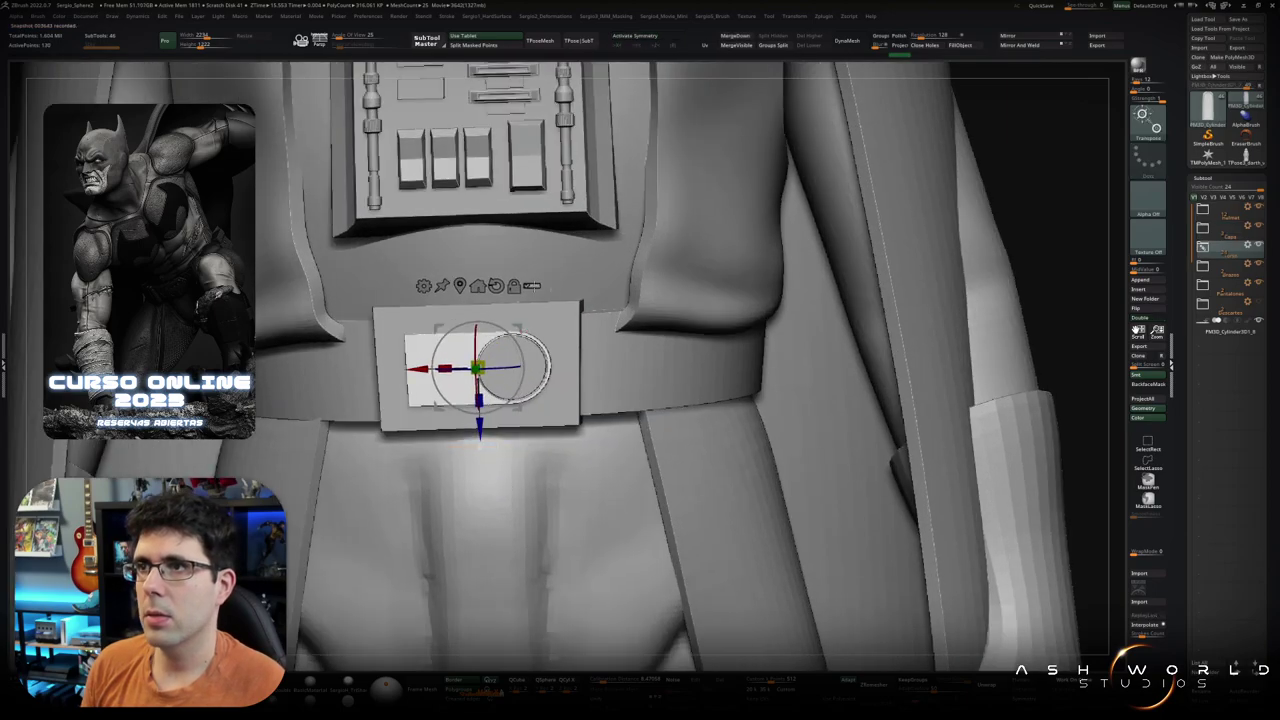
key(t)
key(f)
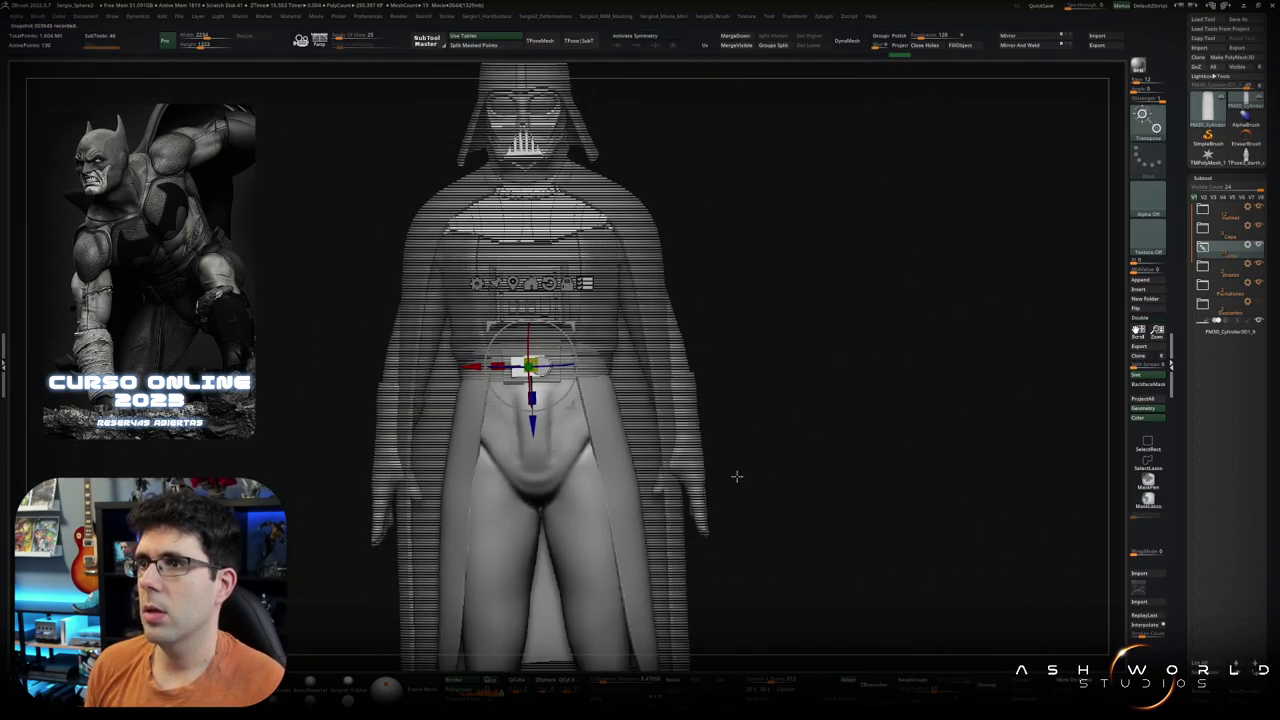
ctrl+alt+shift+drag(763, 500, 598, 551)
key(f)
ctrl+alt+shift+drag(566, 191, 623, 220)
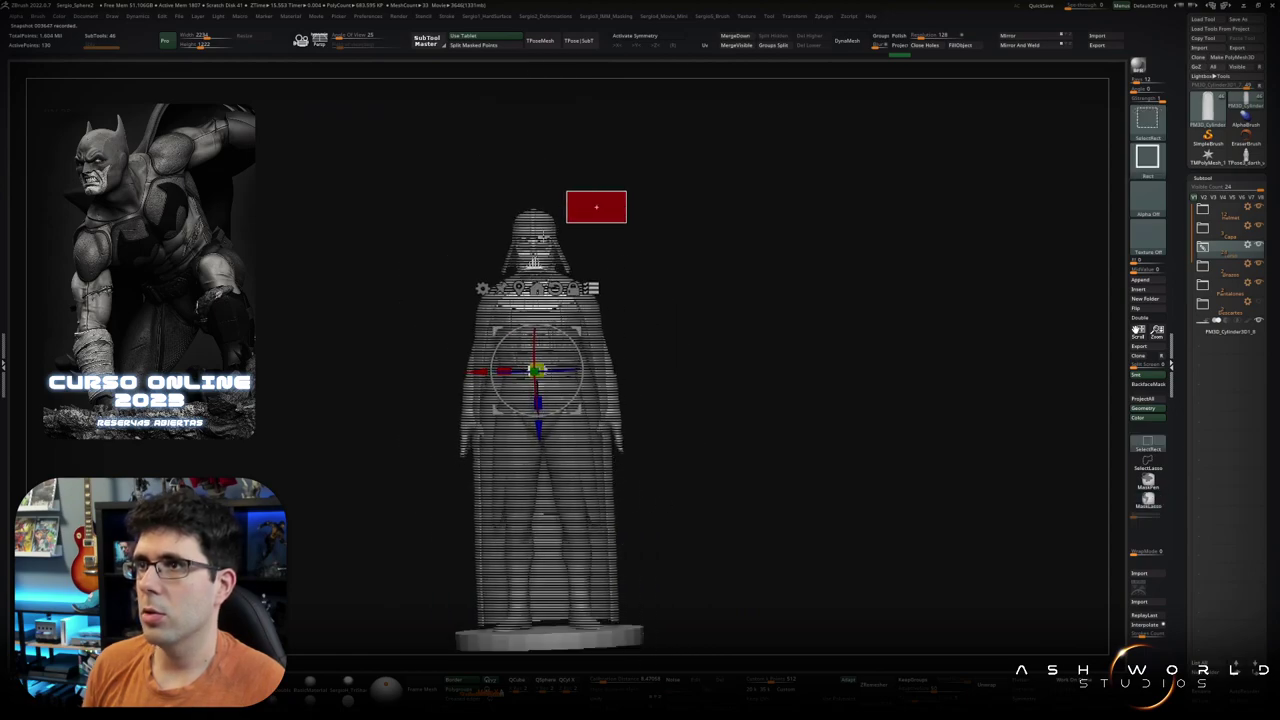
key(f)
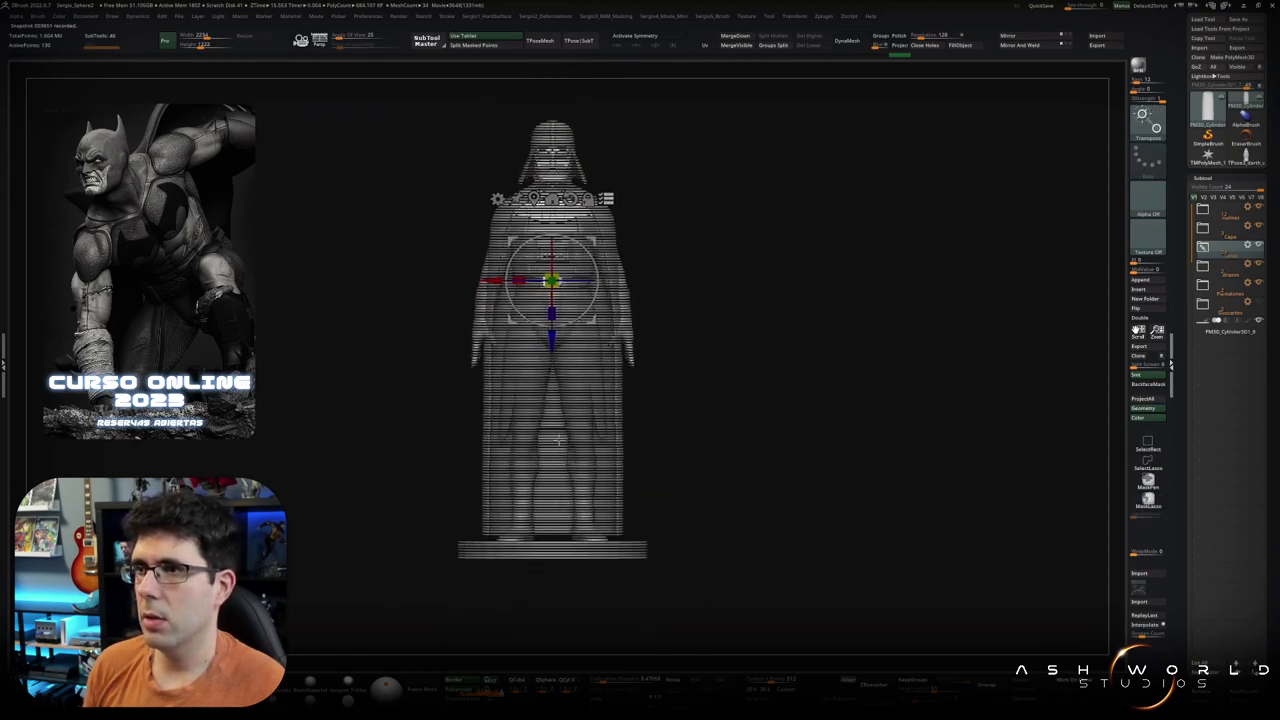
key(f)
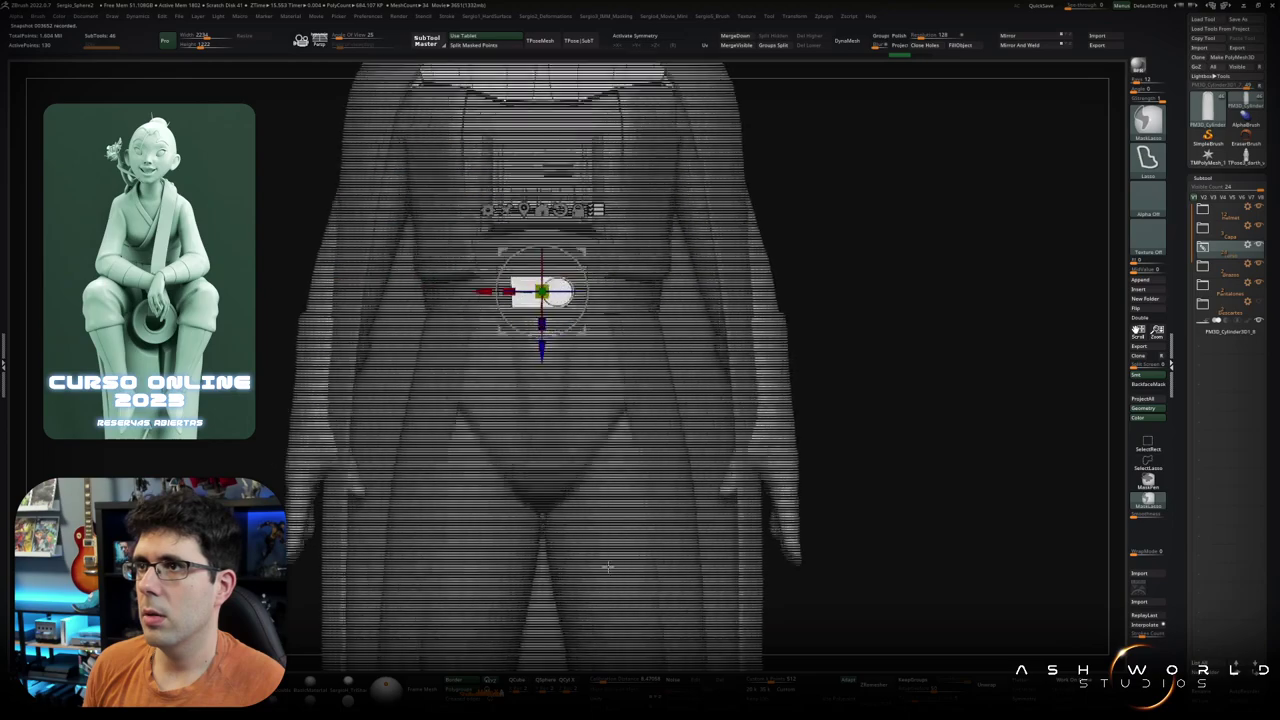
key(w)
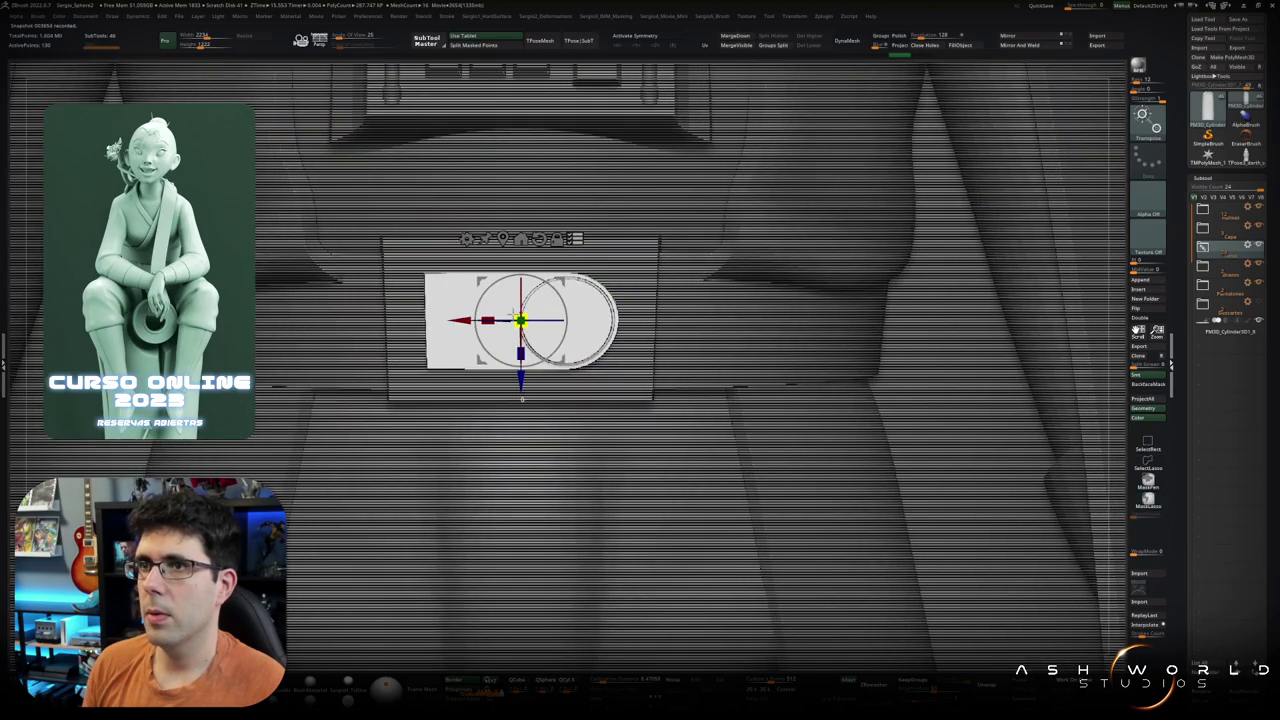
drag(517, 316, 504, 305)
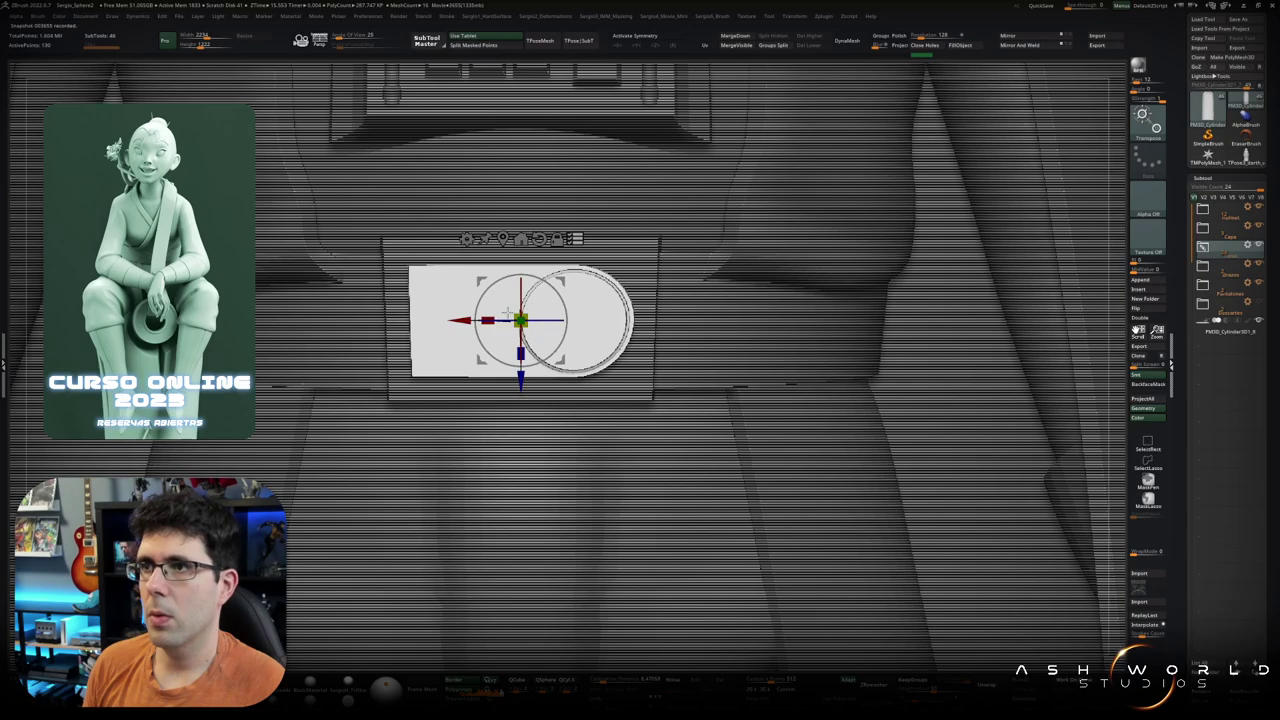
Step: Scale the cylinder slightly more and re-centre its pivot on the buckle's circular recess
key(q)
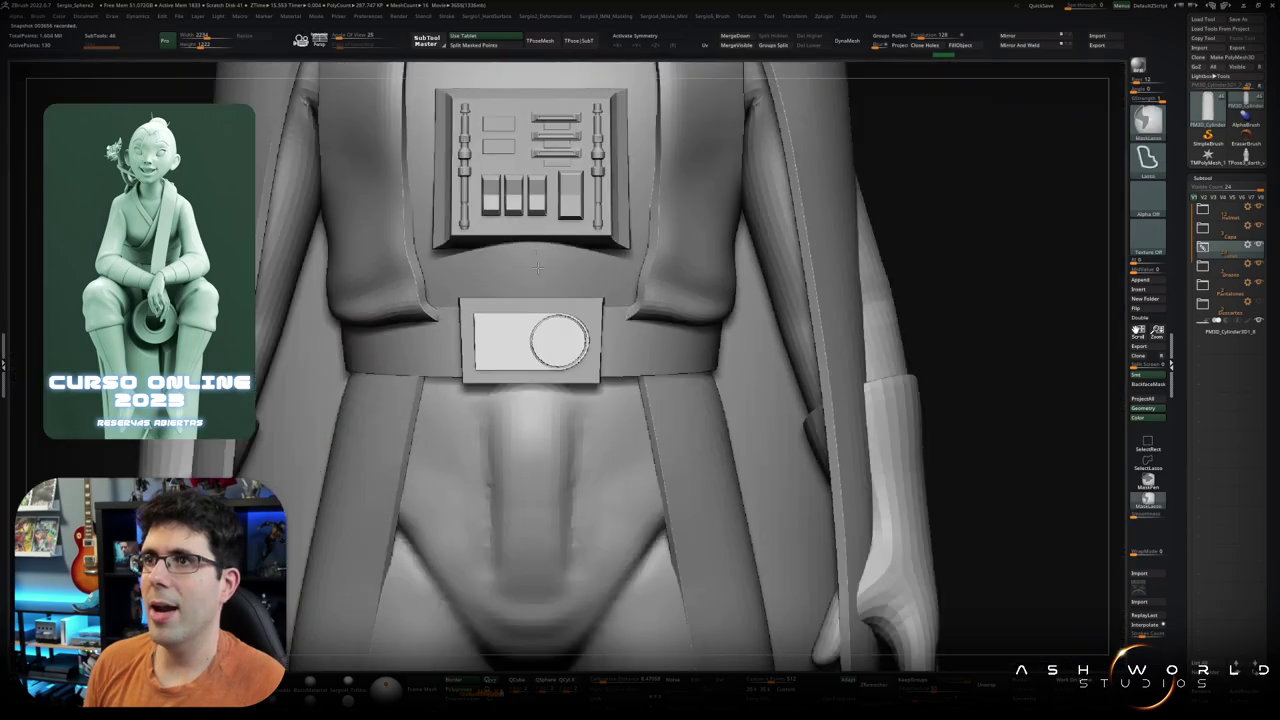
key(w)
drag(531, 341, 545, 330)
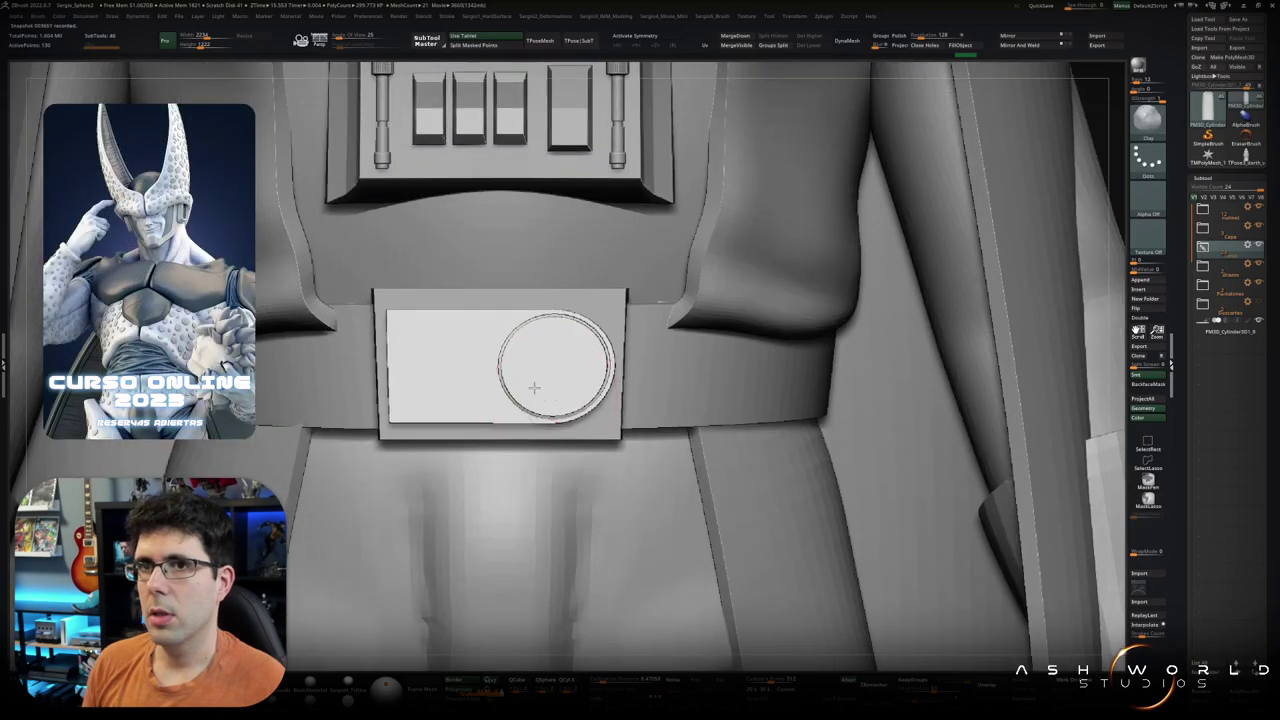
key(w)
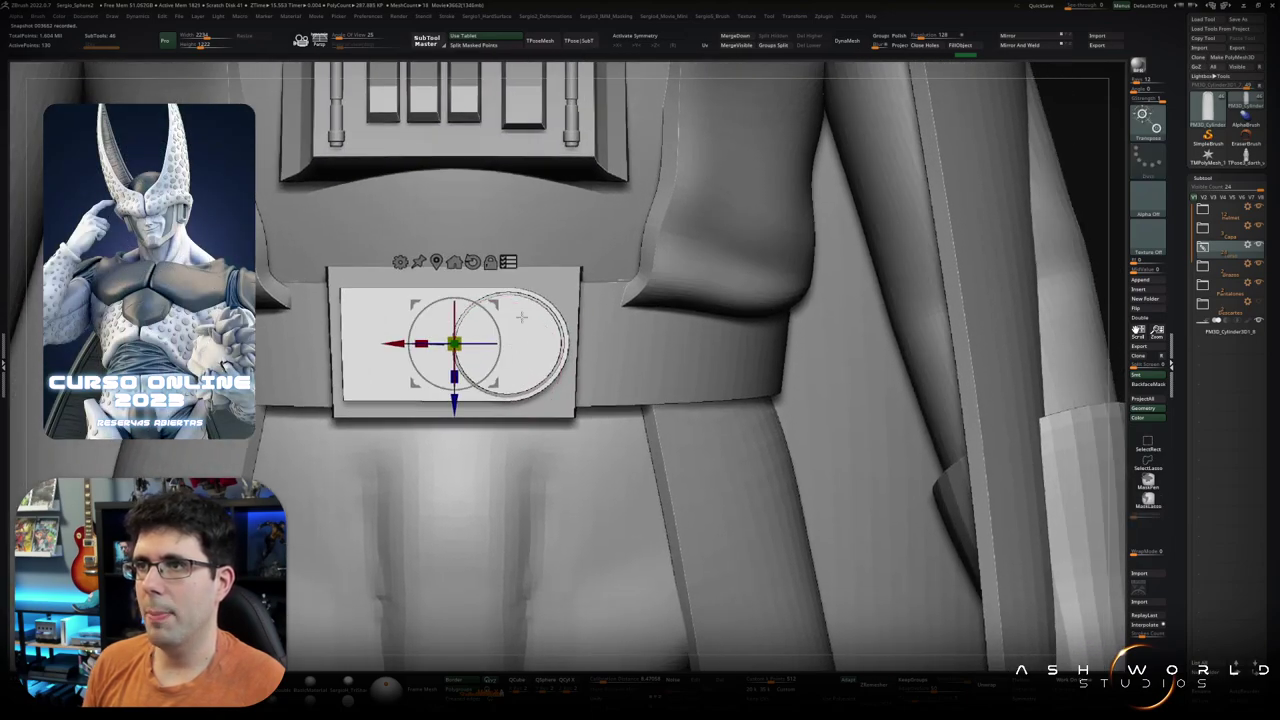
alt+click(521, 343)
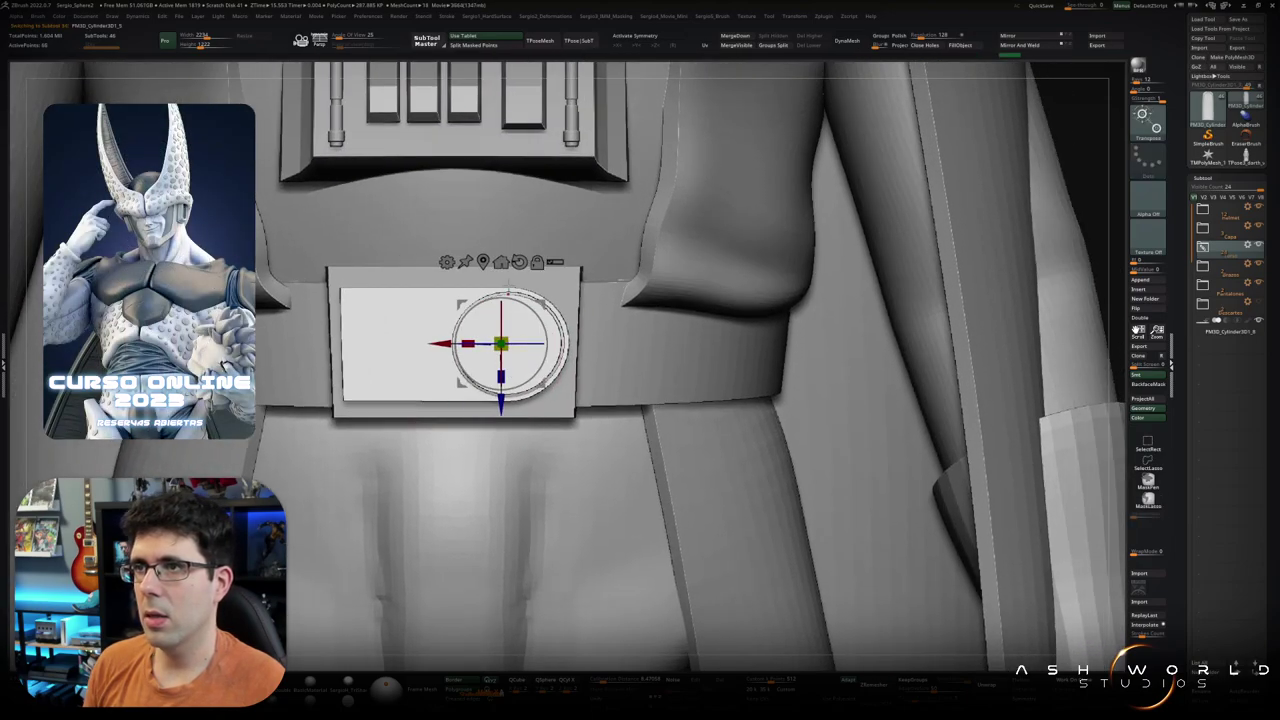
key(f)
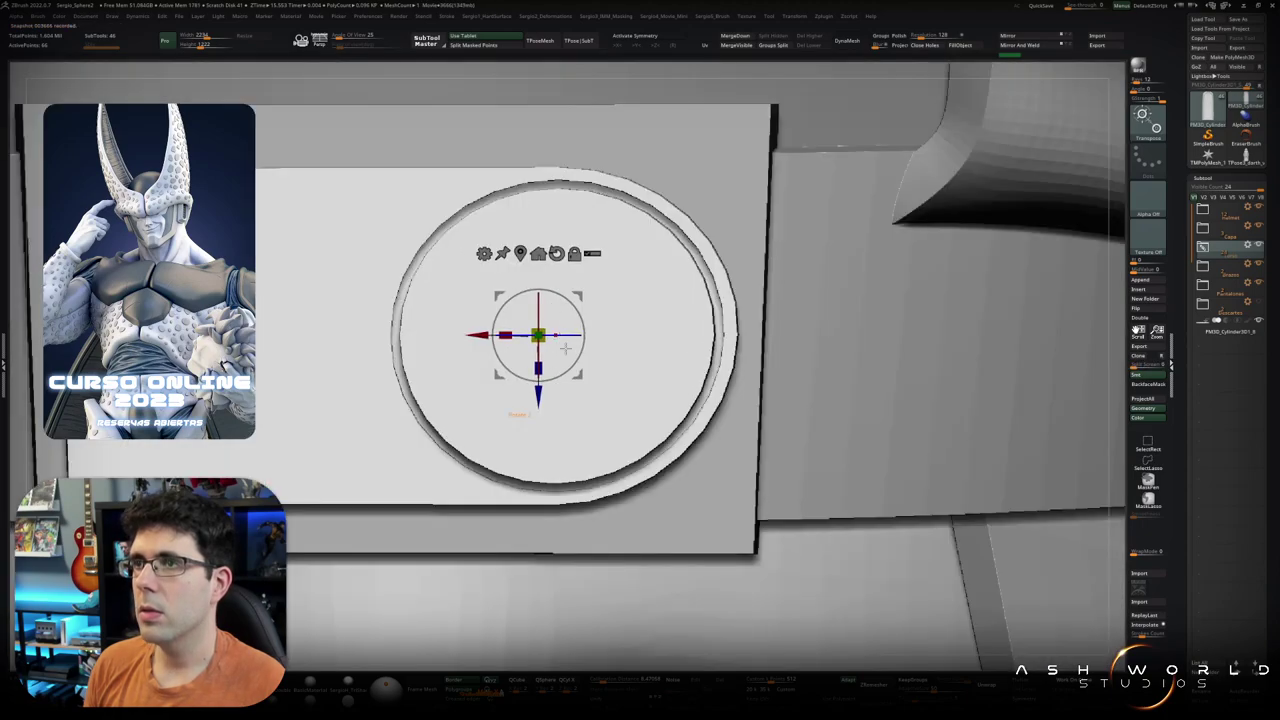
key(shift+f)
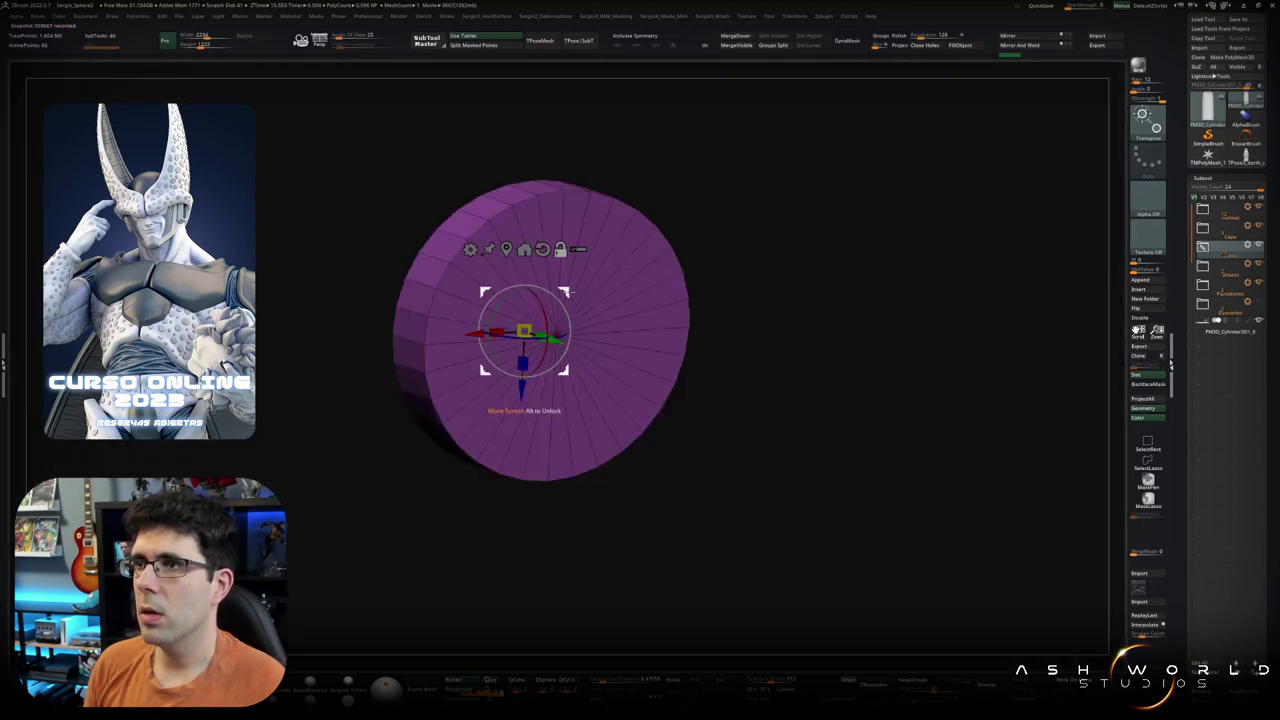
Step: Check the fitted disc from the side, then isolate the belt buckle
mouse_move(440, 380)
mouse_down()
mouse_move(612, 350)
mouse_move(565, 345)
mouse_up()
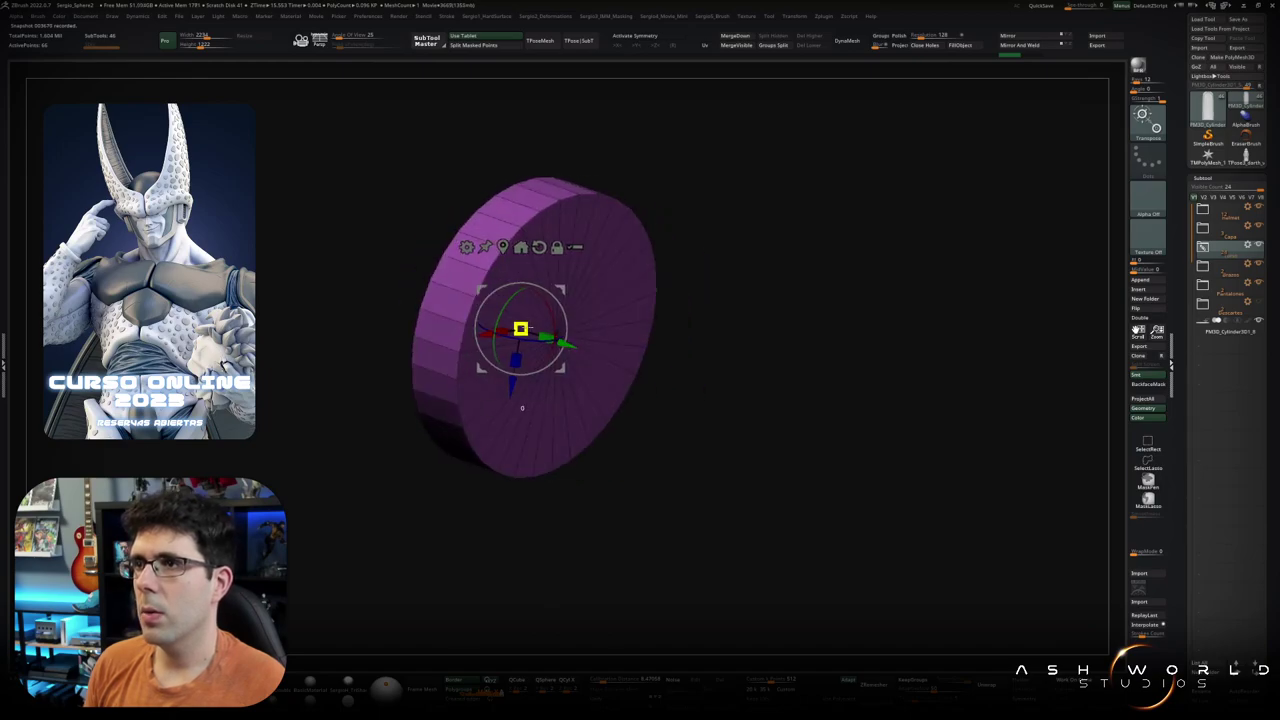
drag(522, 406, 540, 412)
key(shift+f)
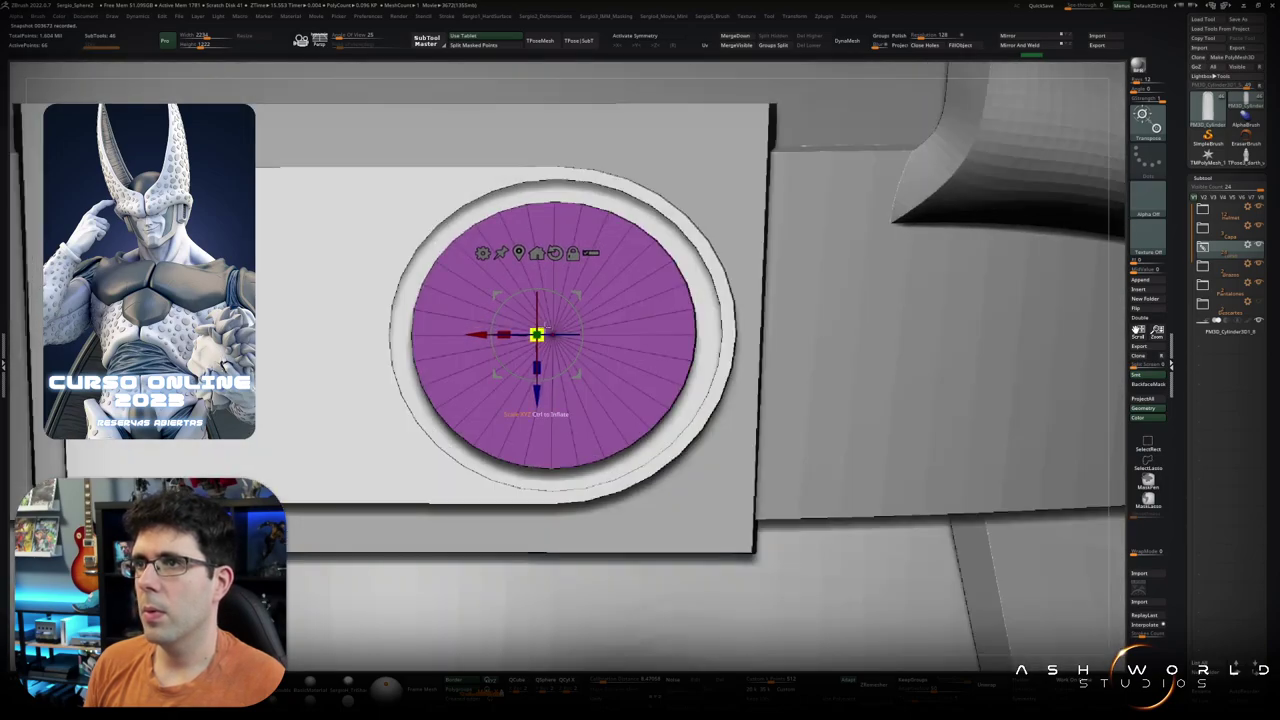
ctrl+right_drag(537, 333, 556, 343)
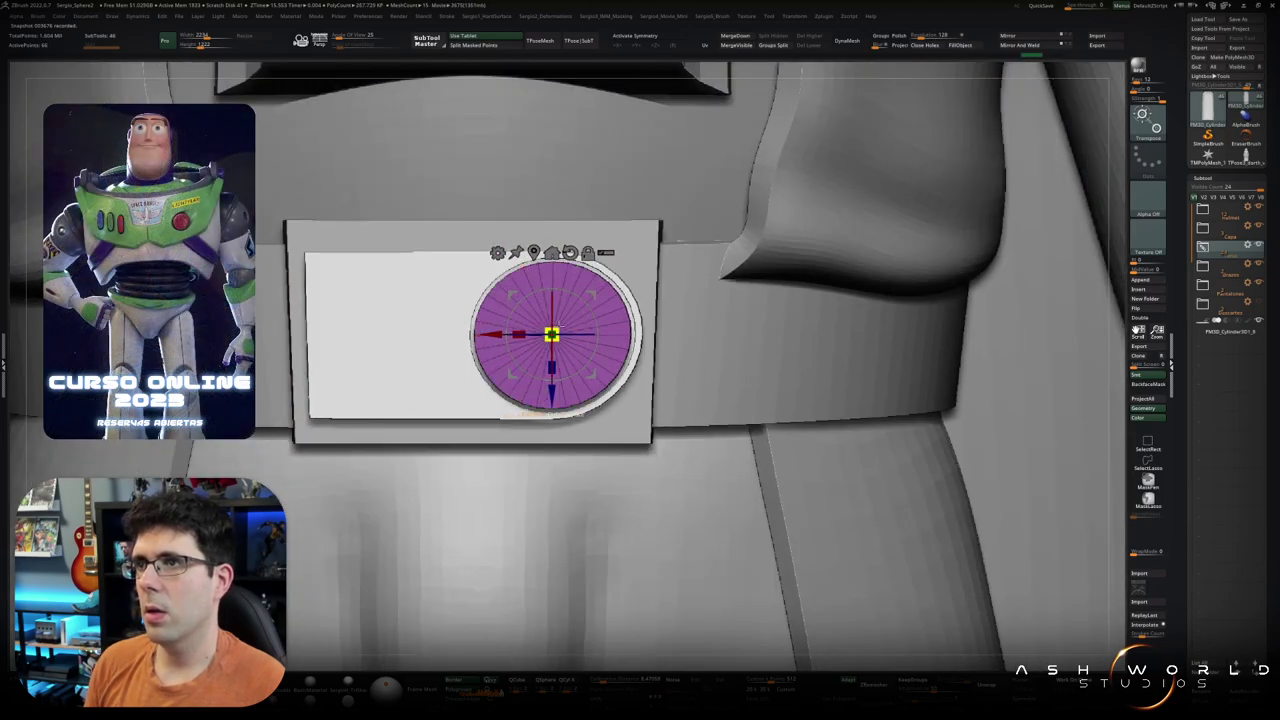
key(q)
scroll(556, 345, down, 5)
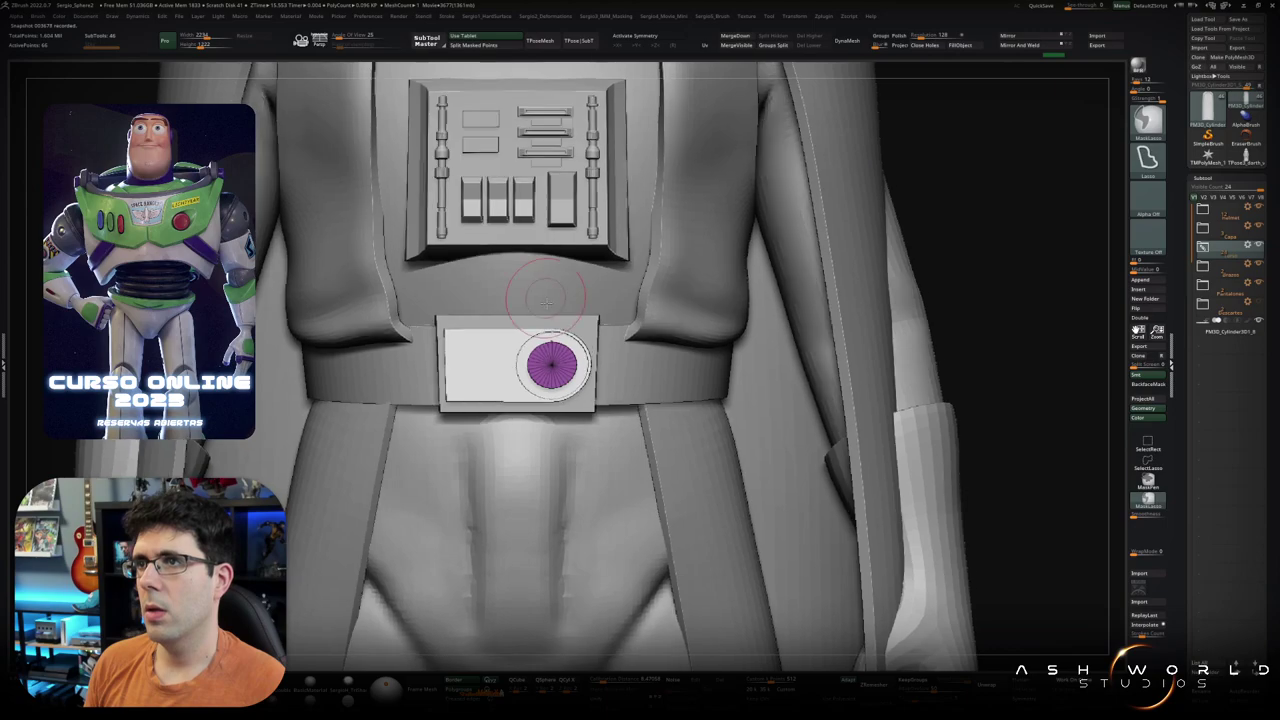
ctrl+shift+click(550, 370)
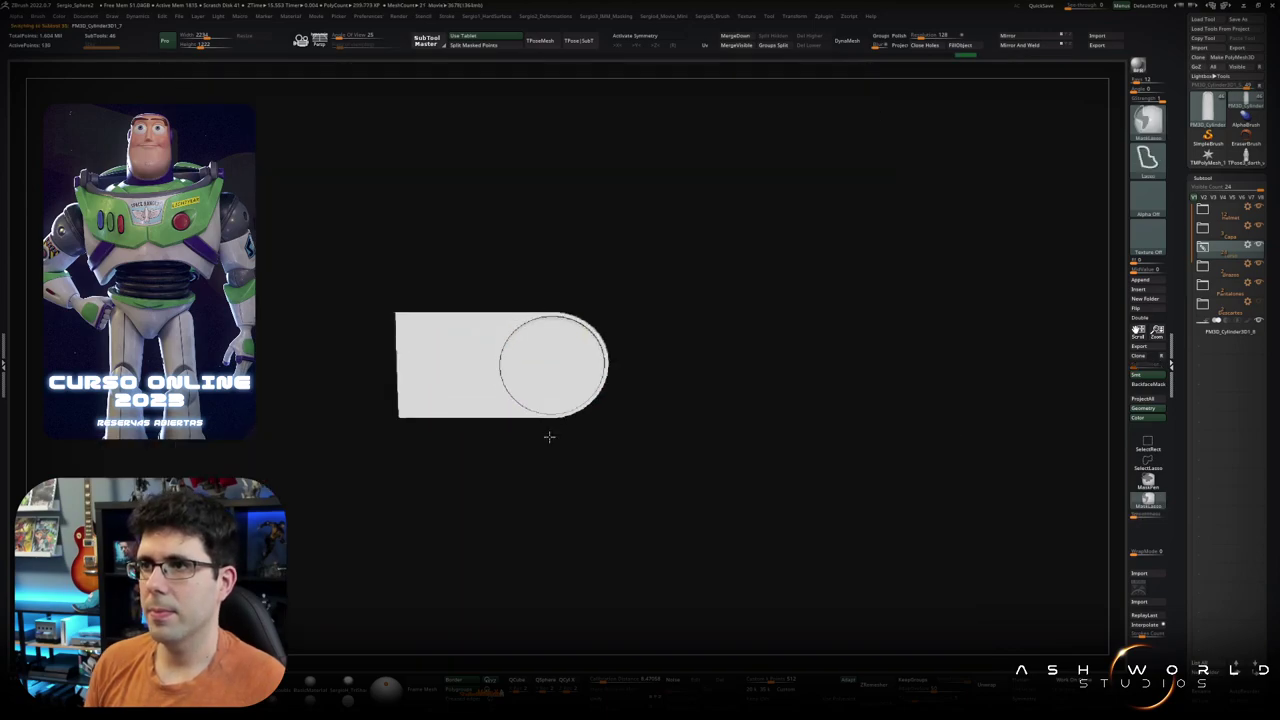
Step: Switch to ZModeler and set the edge action to Insert Single EdgeLoop on the cylinder
key(shift+f)
scroll(549, 436, up, 3)
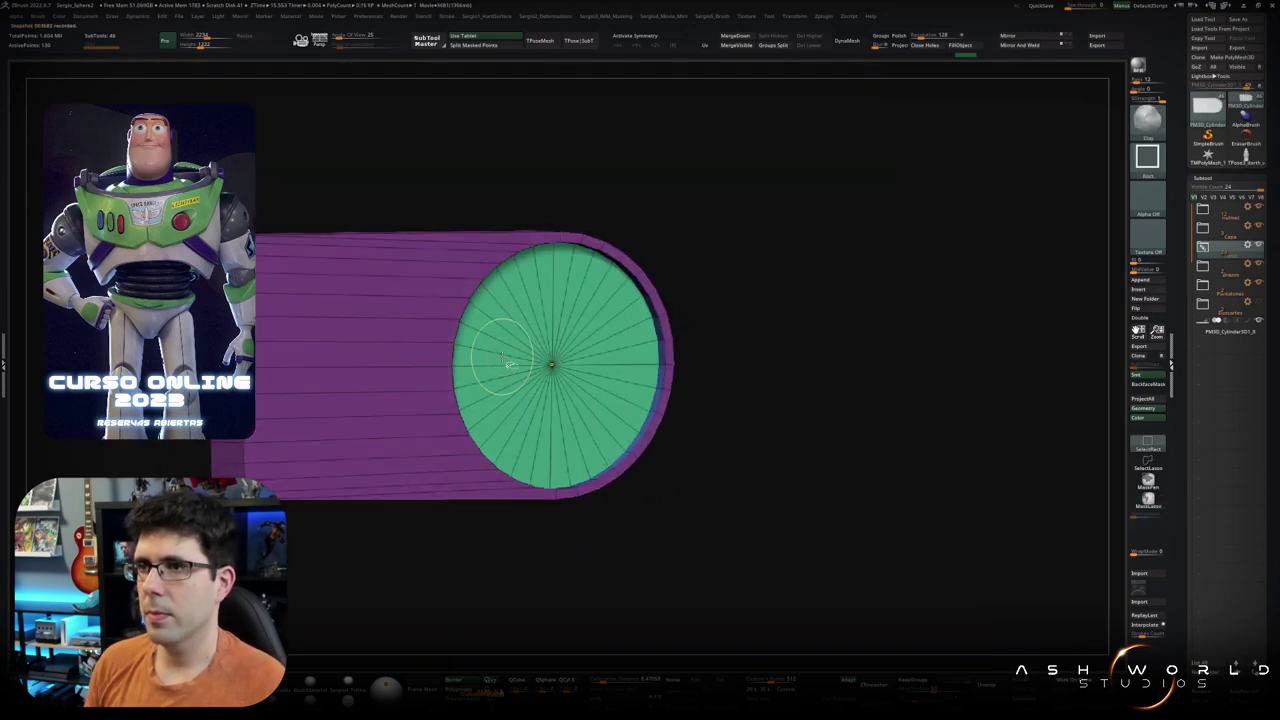
key(b)
key(z)
key(m)
key(space)
click(500, 376)
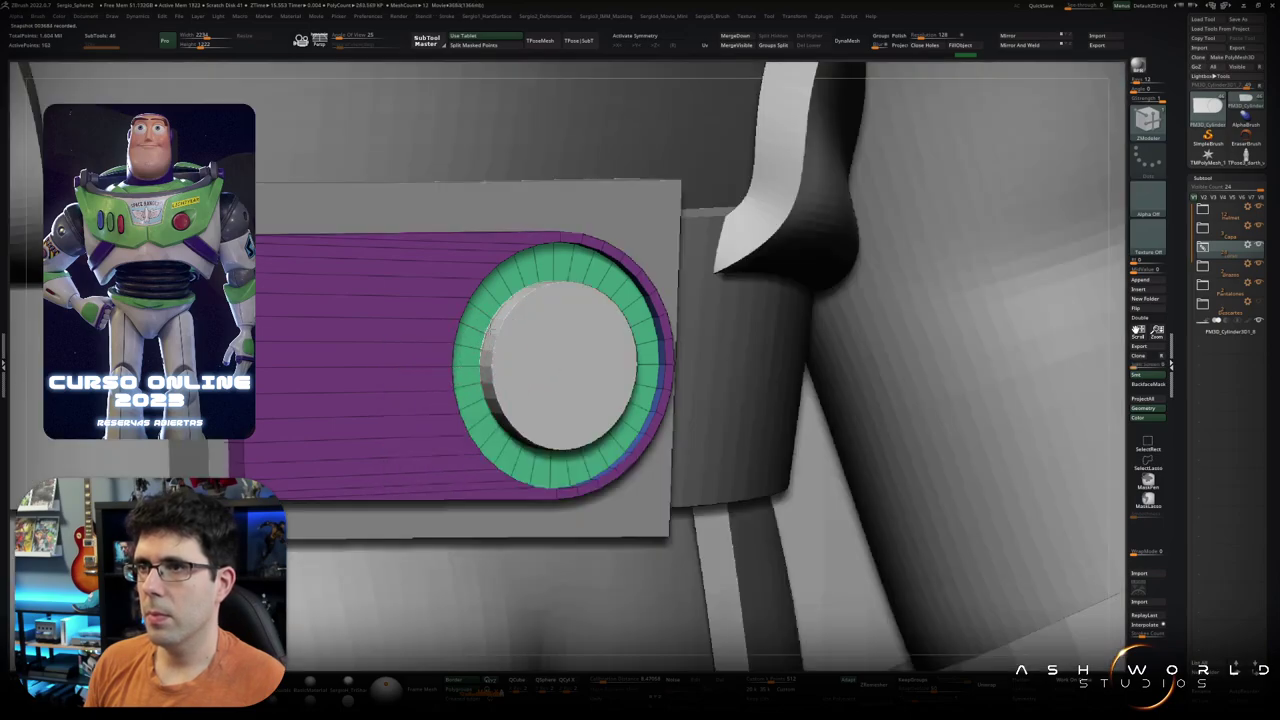
key(space)
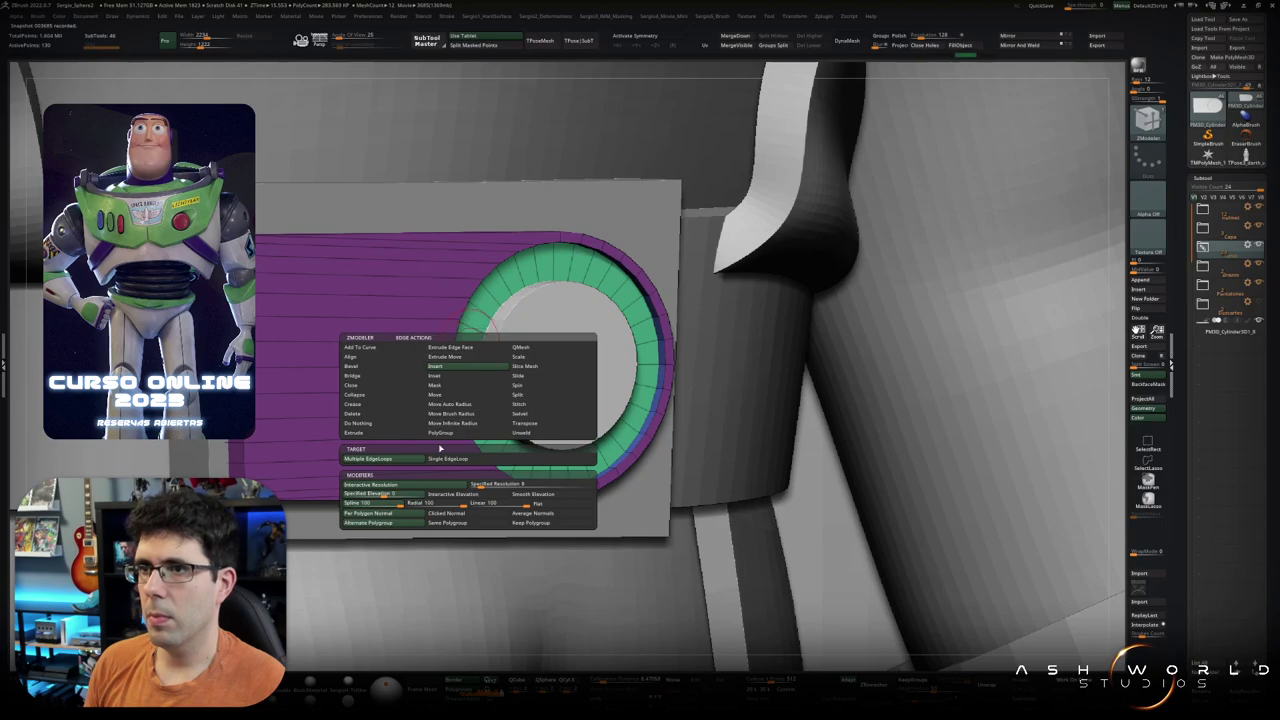
click(440, 458)
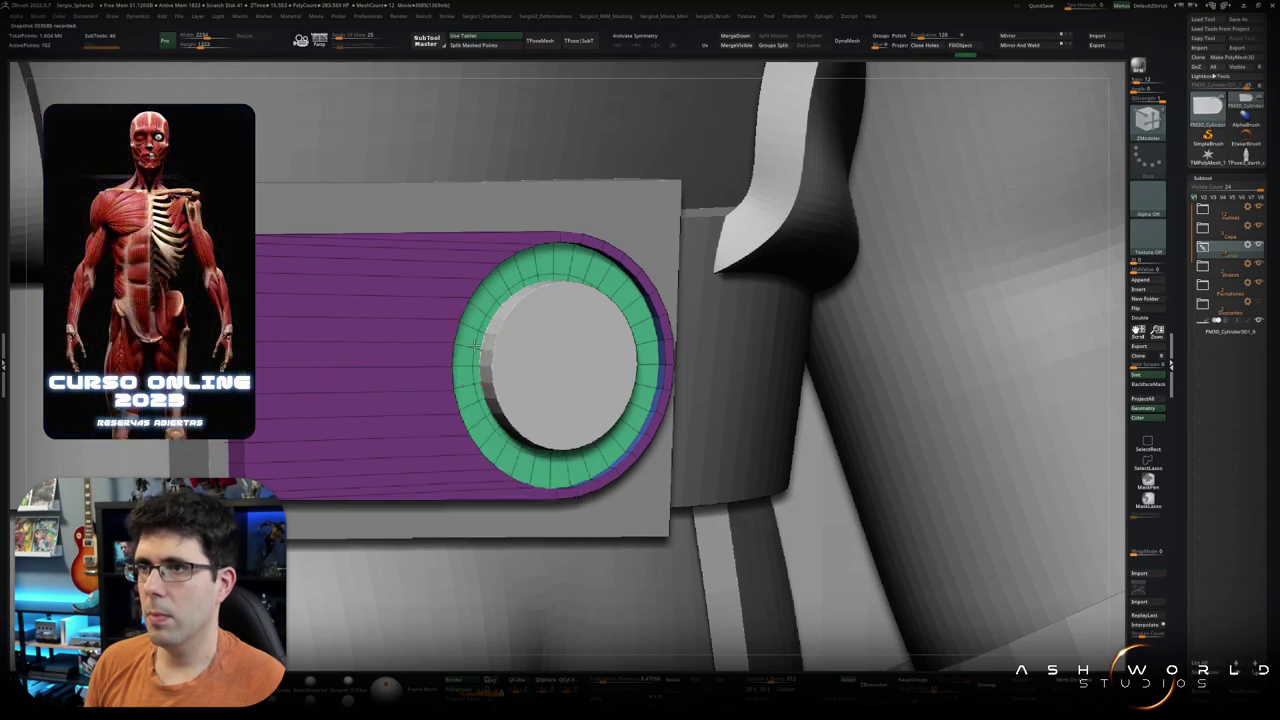
Step: Inset the cylinder's front face with QMesh, pushing the inner disc inward
right_drag(485, 357, 461, 344)
key(space)
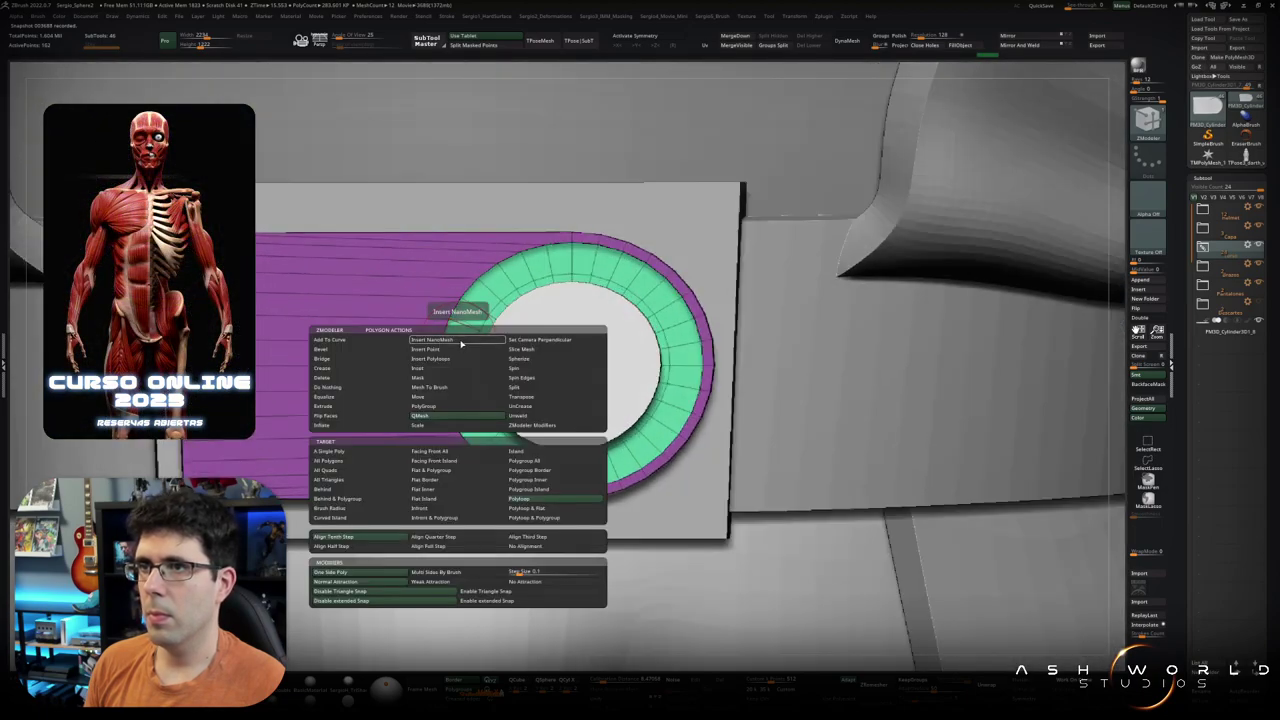
click(536, 408)
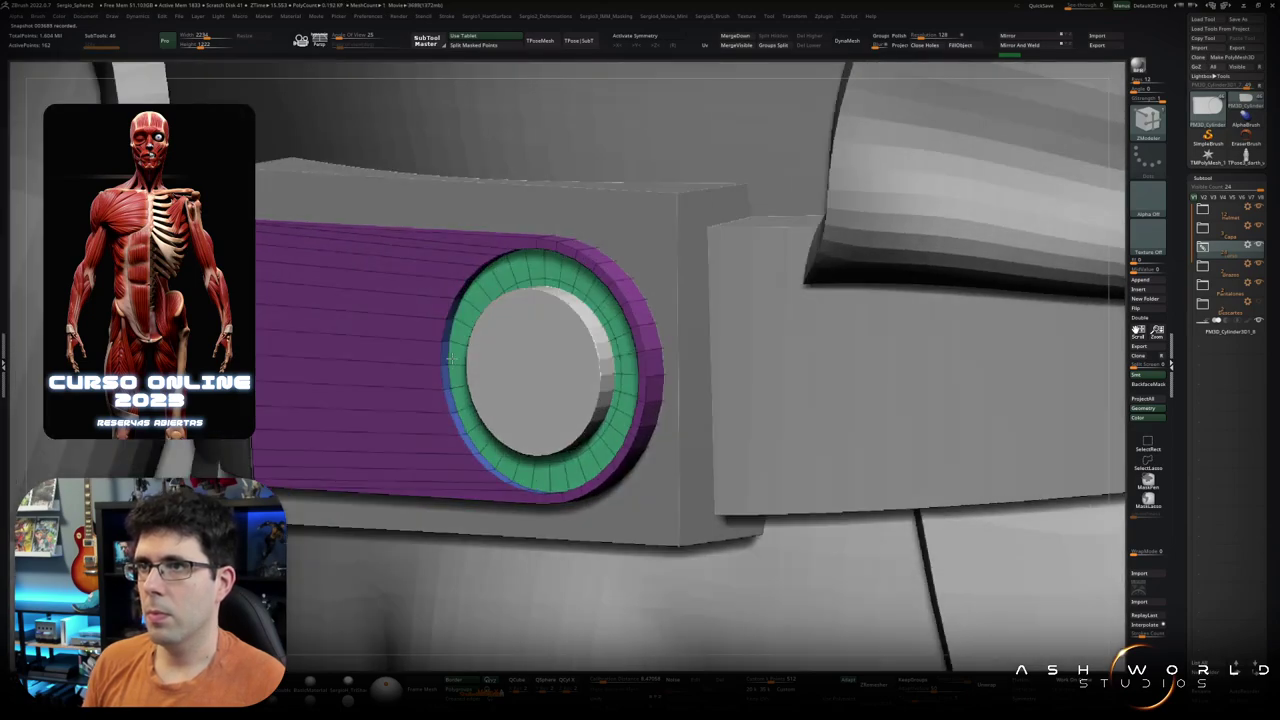
right_drag(473, 348, 544, 330)
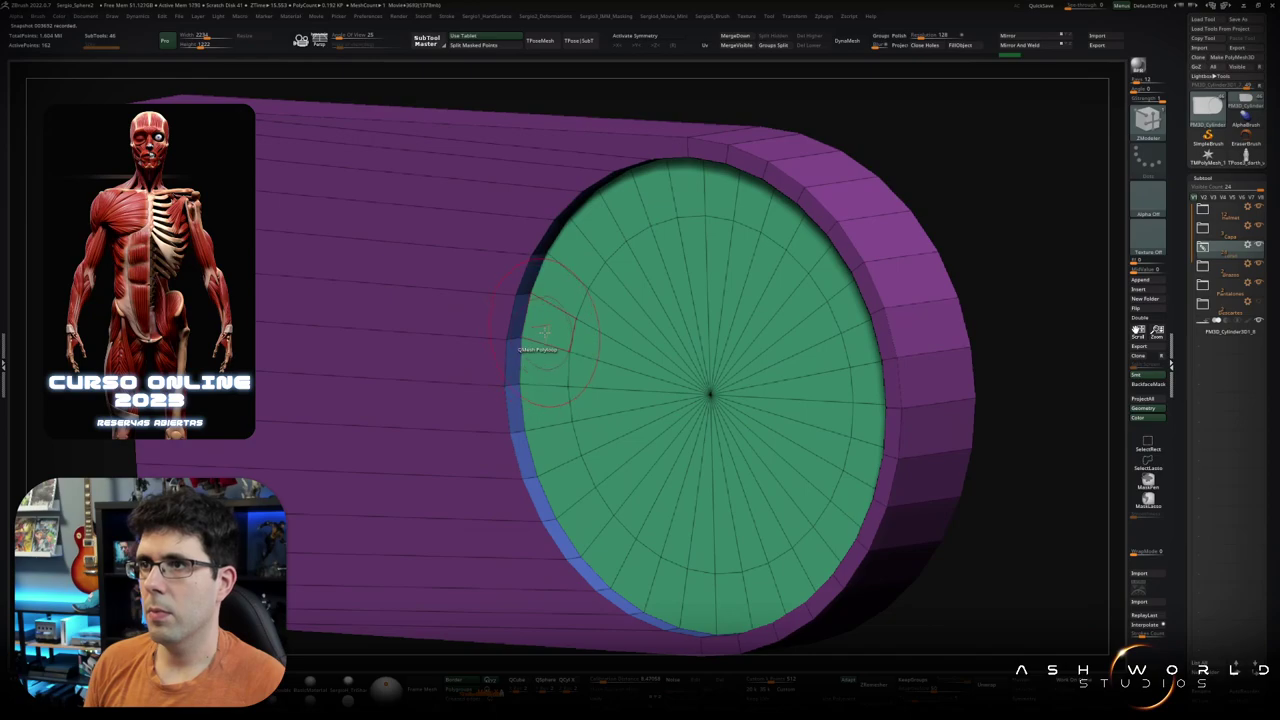
drag(543, 331, 312, 413)
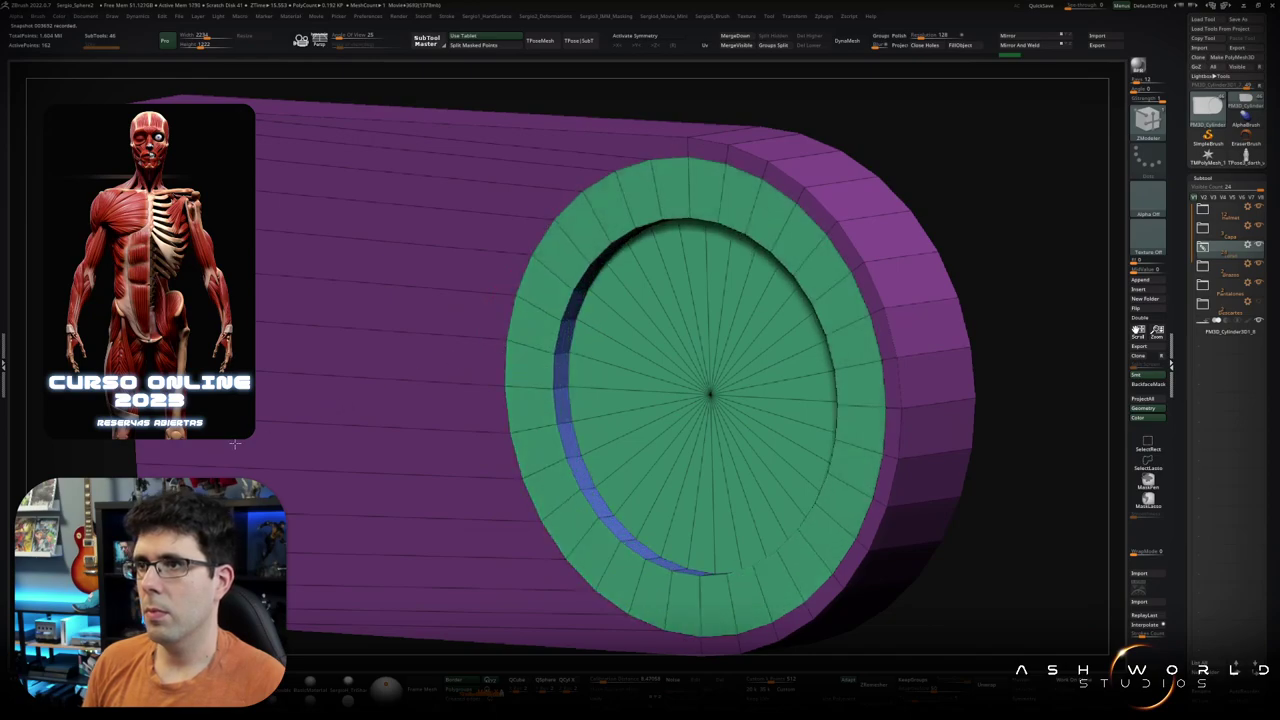
Step: Zoom out and unhide all geometry to restore the whole figure
mouse_move(540, 383)
right_down()
mouse_move(593, 400)
mouse_move(570, 341)
right_up()
key(shift+f)
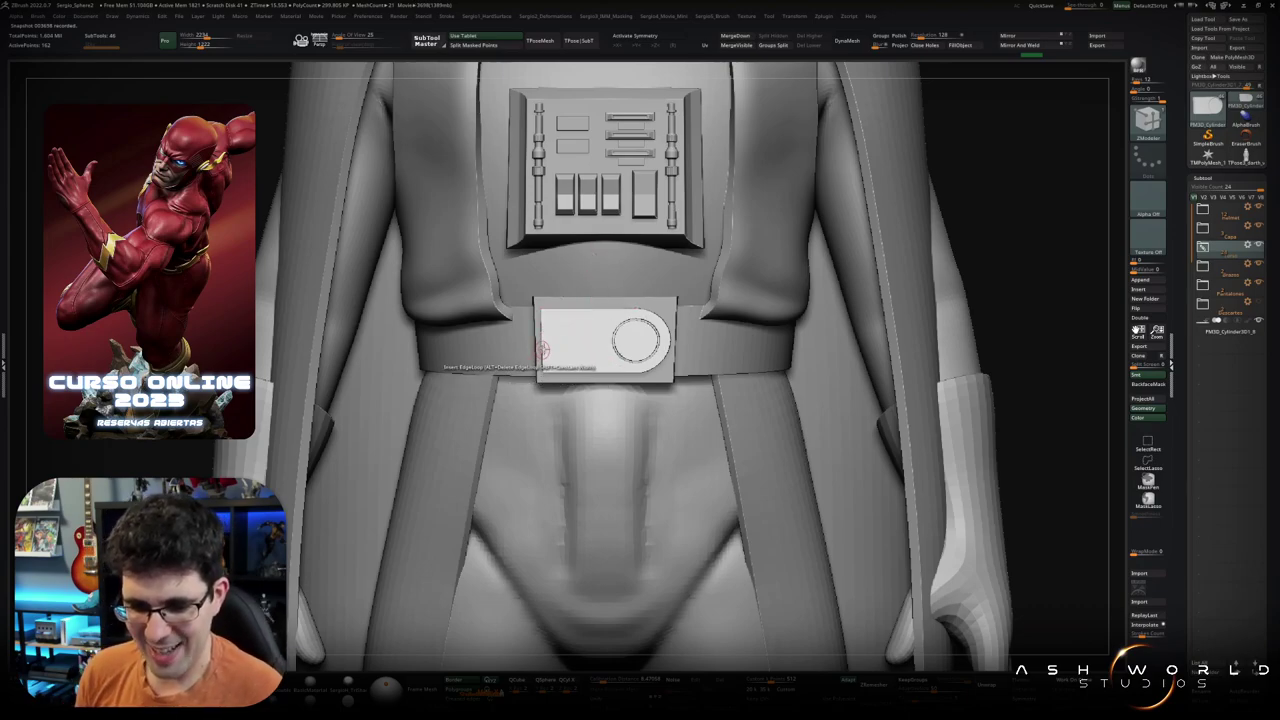
click(541, 355)
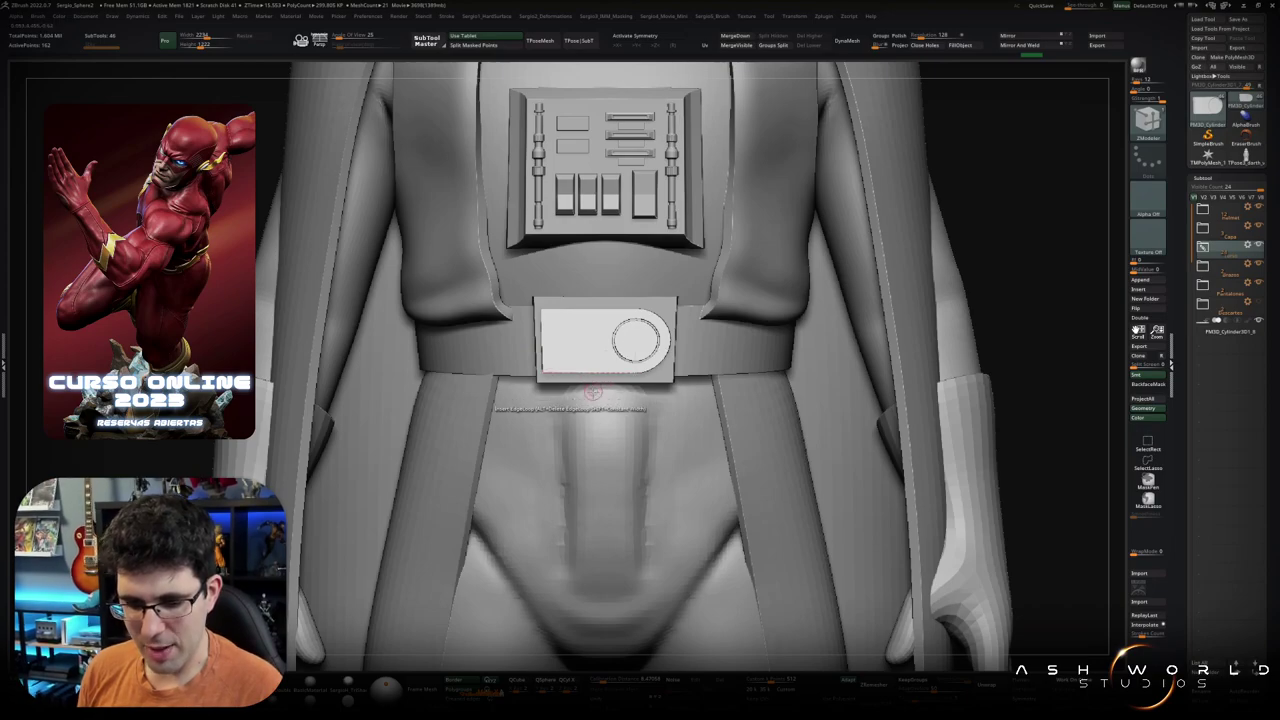
key(f)
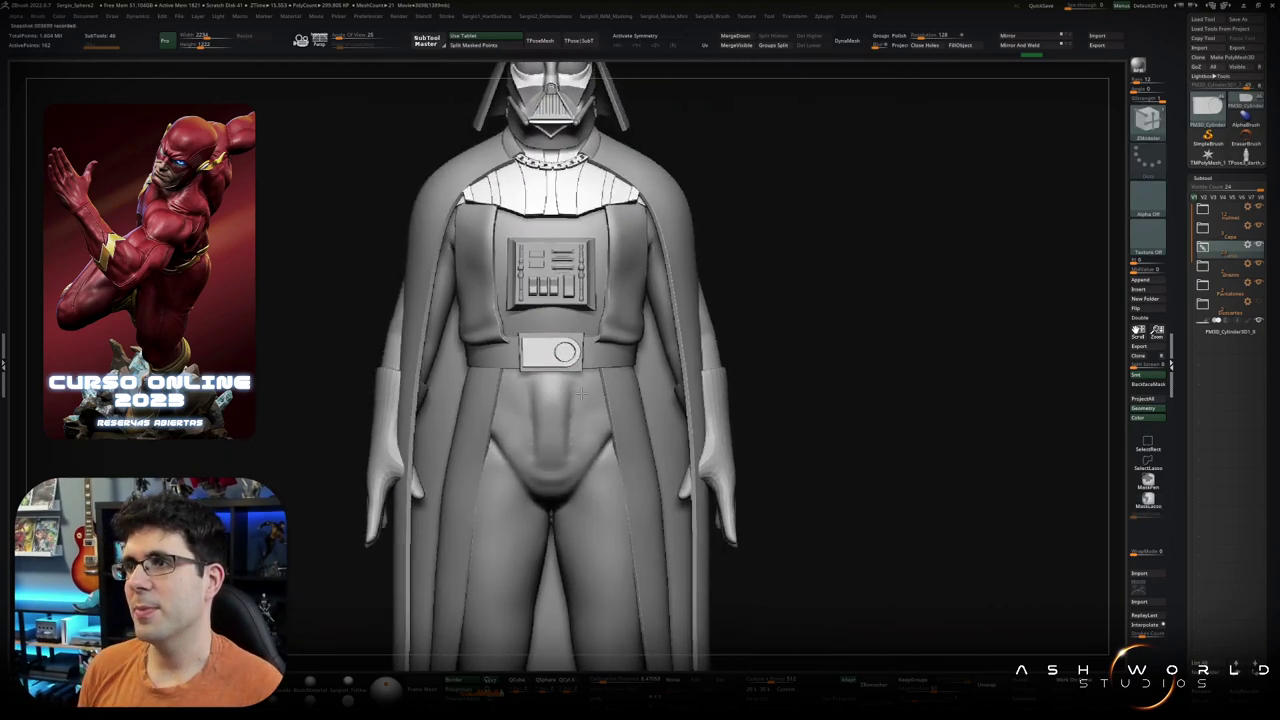
ctrl+right_drag(599, 431, 589, 395)
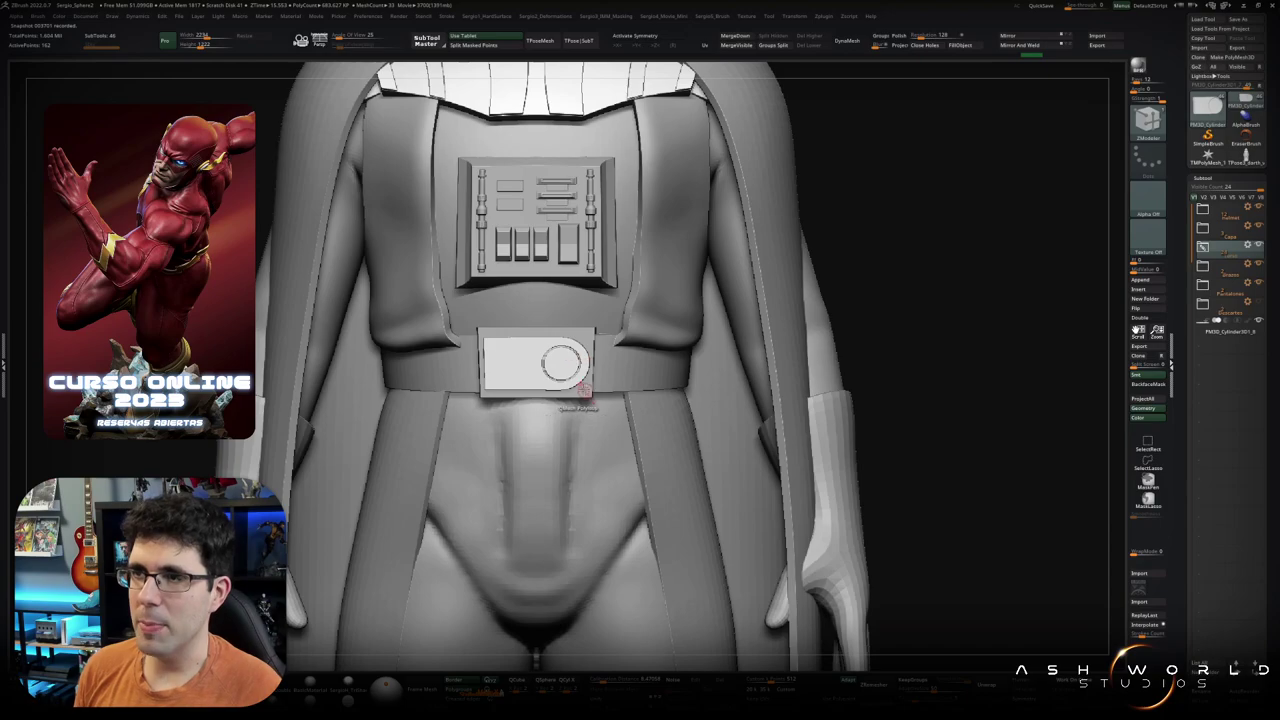
Step: Orbit the full figure, then expand the subtool folder to list its cylinder, cube and sphere pieces
key(f)
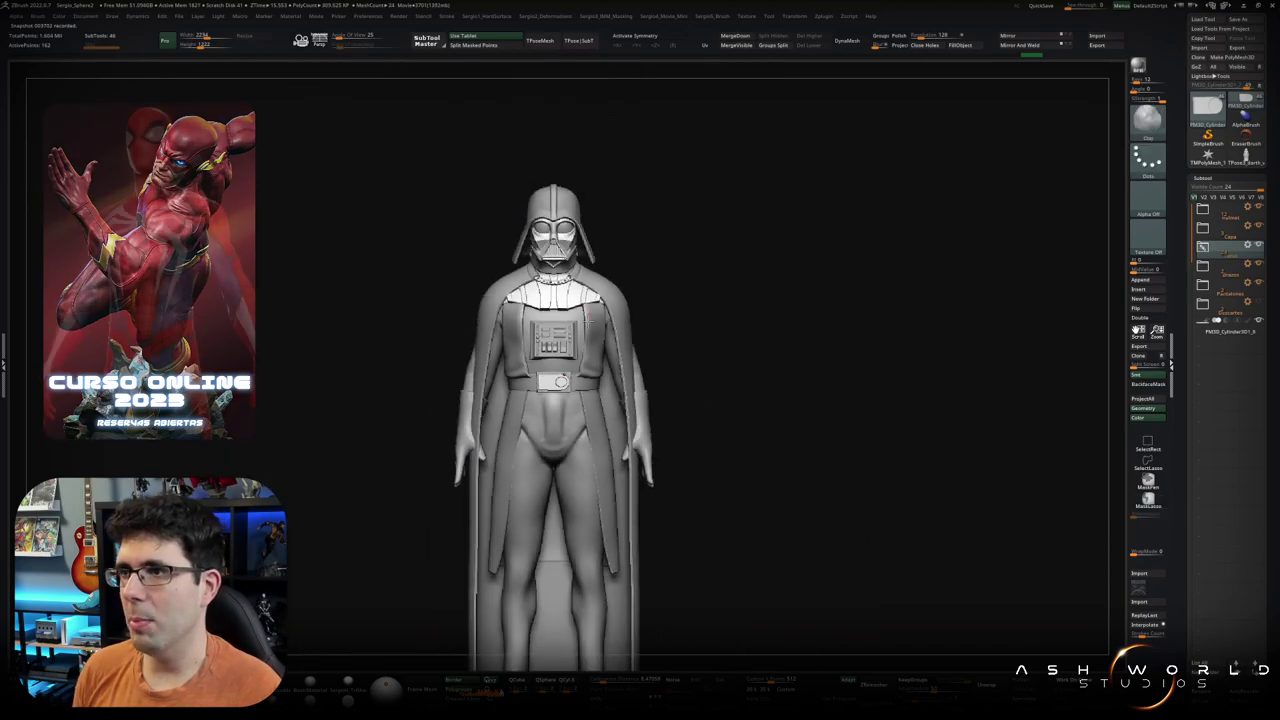
mouse_move(680, 330)
mouse_down()
mouse_move(697, 328)
mouse_move(570, 421)
mouse_up()
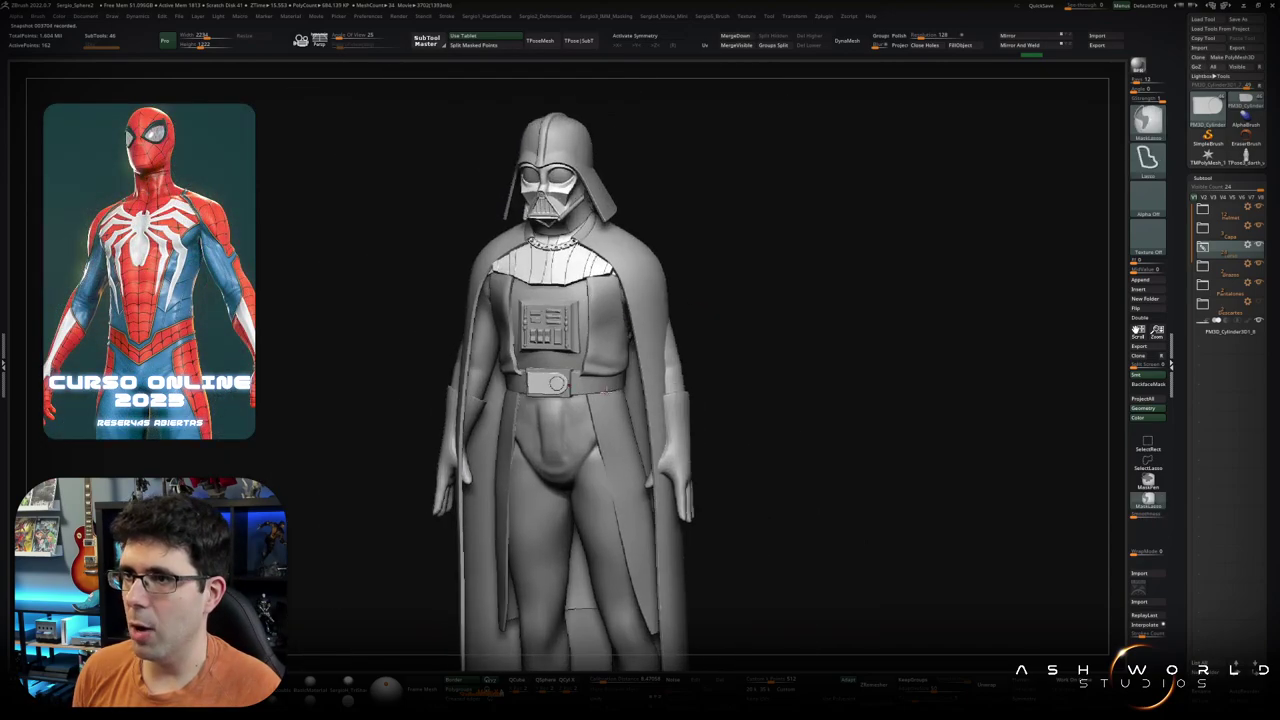
mouse_move(600, 380)
mouse_down()
mouse_move(649, 346)
mouse_move(630, 350)
mouse_up()
drag(606, 450, 606, 411)
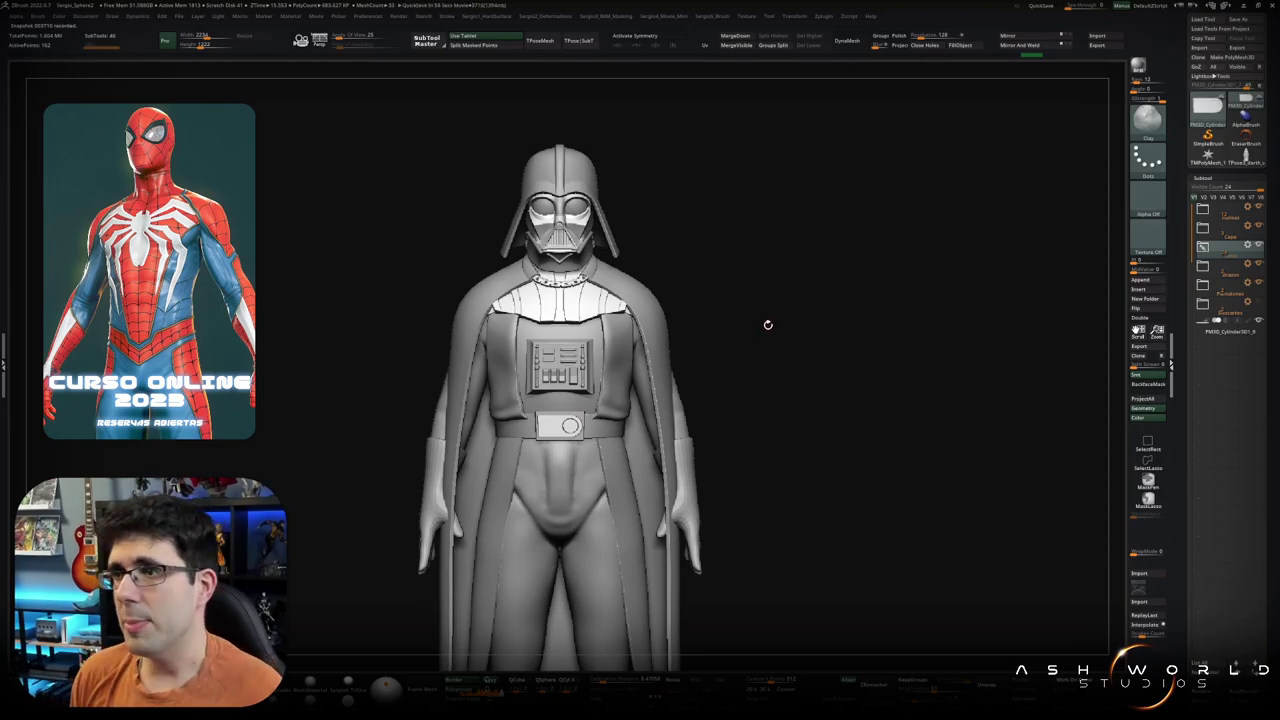
mouse_move(766, 323)
mouse_down()
mouse_move(700, 323)
mouse_move(823, 383)
mouse_up()
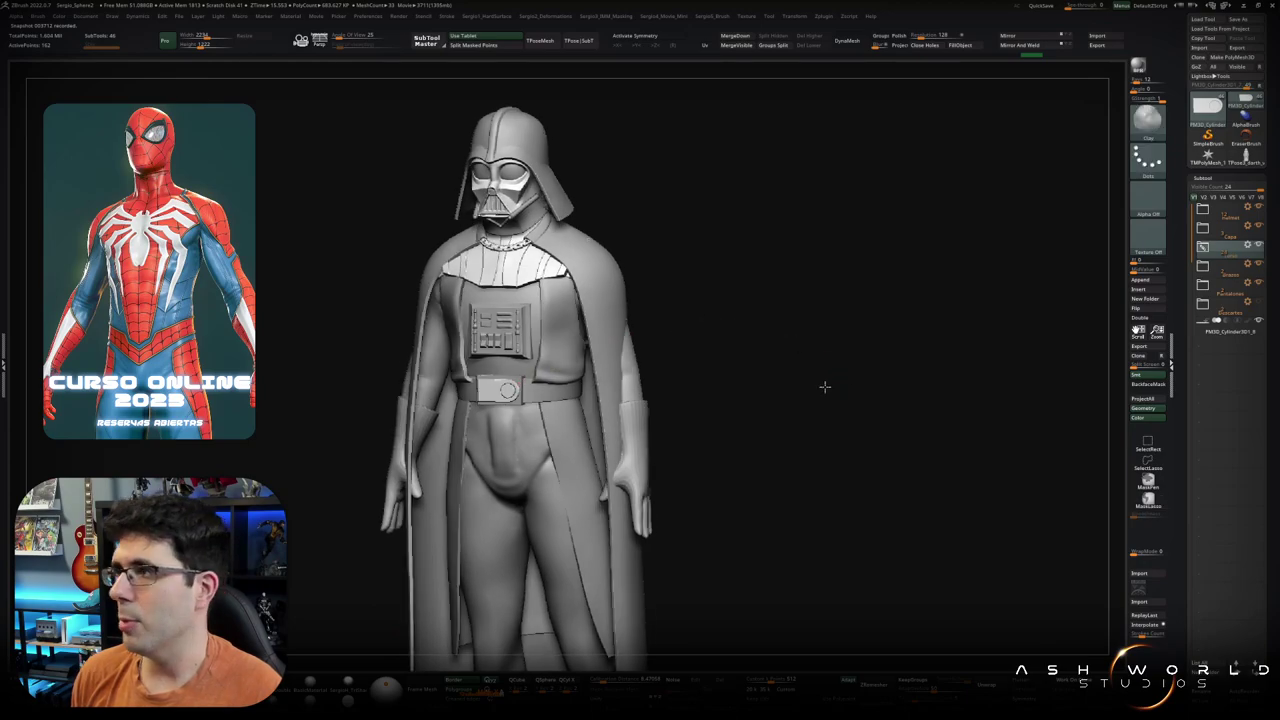
click(1189, 268)
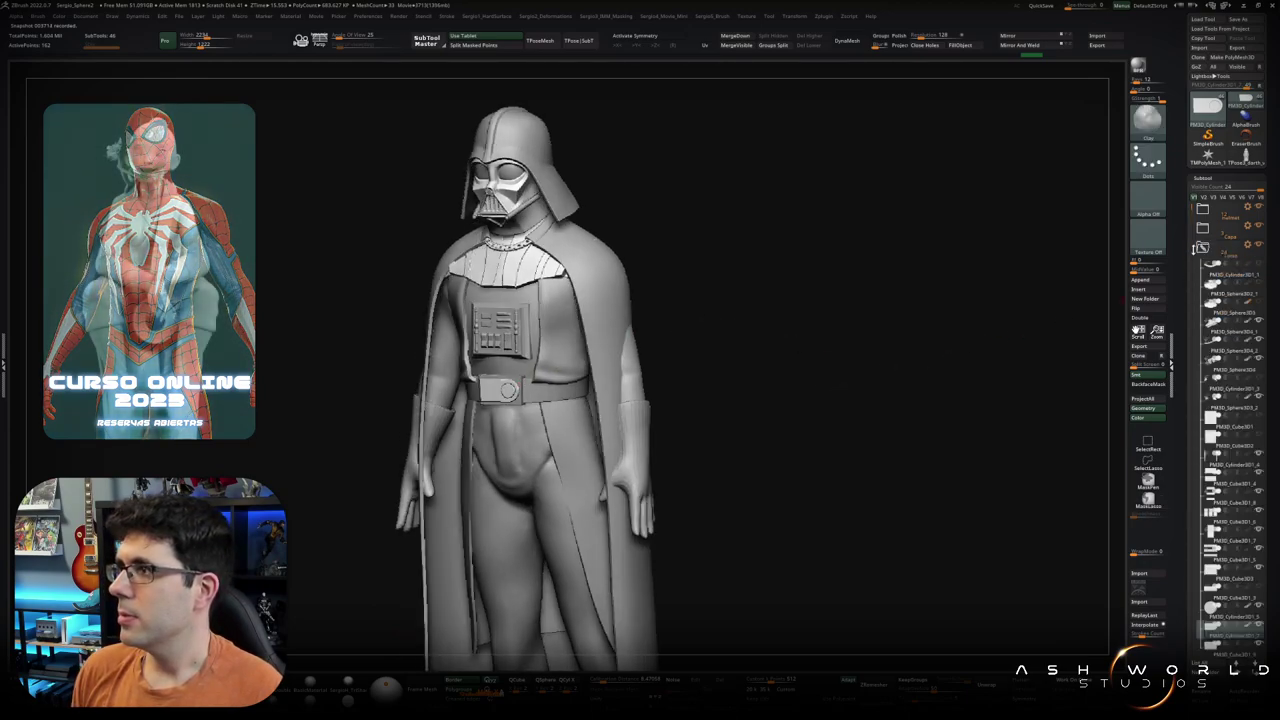
scroll(1183, 291, down, 2)
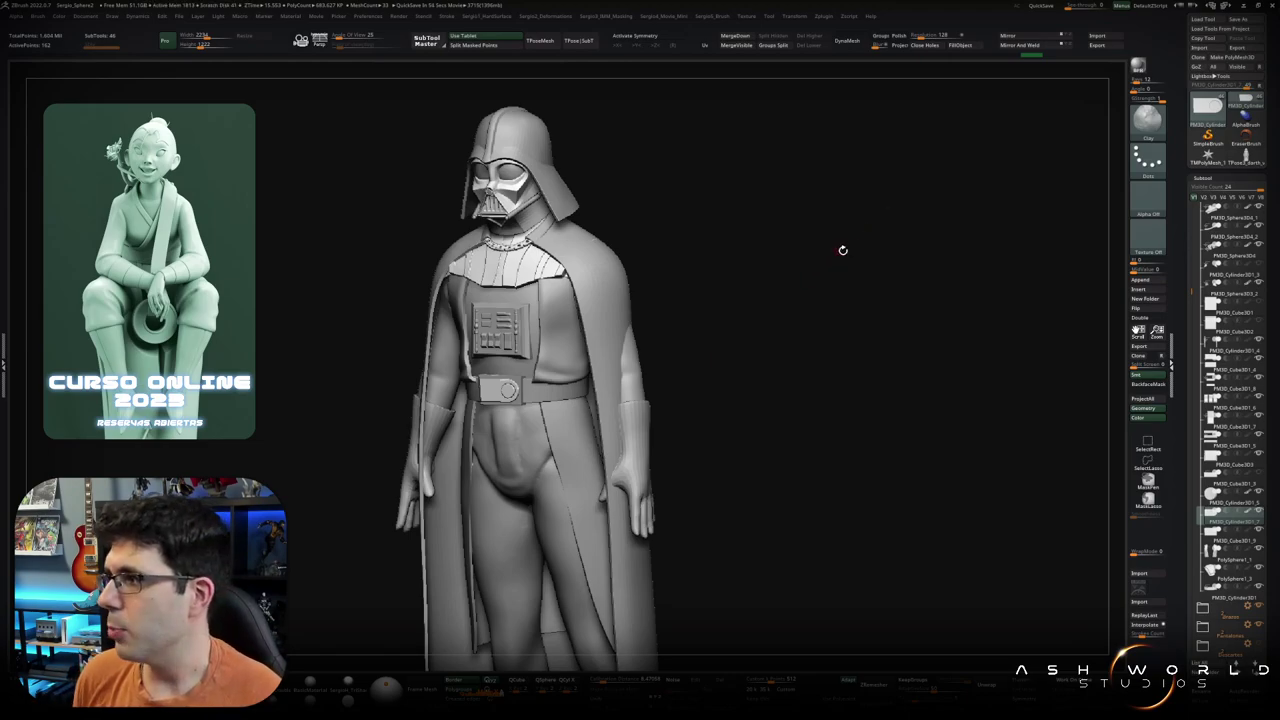
Step: Select the small cube subtool and finish narrowing it horizontally into the belt box
drag(843, 250, 844, 296)
click(1235, 508)
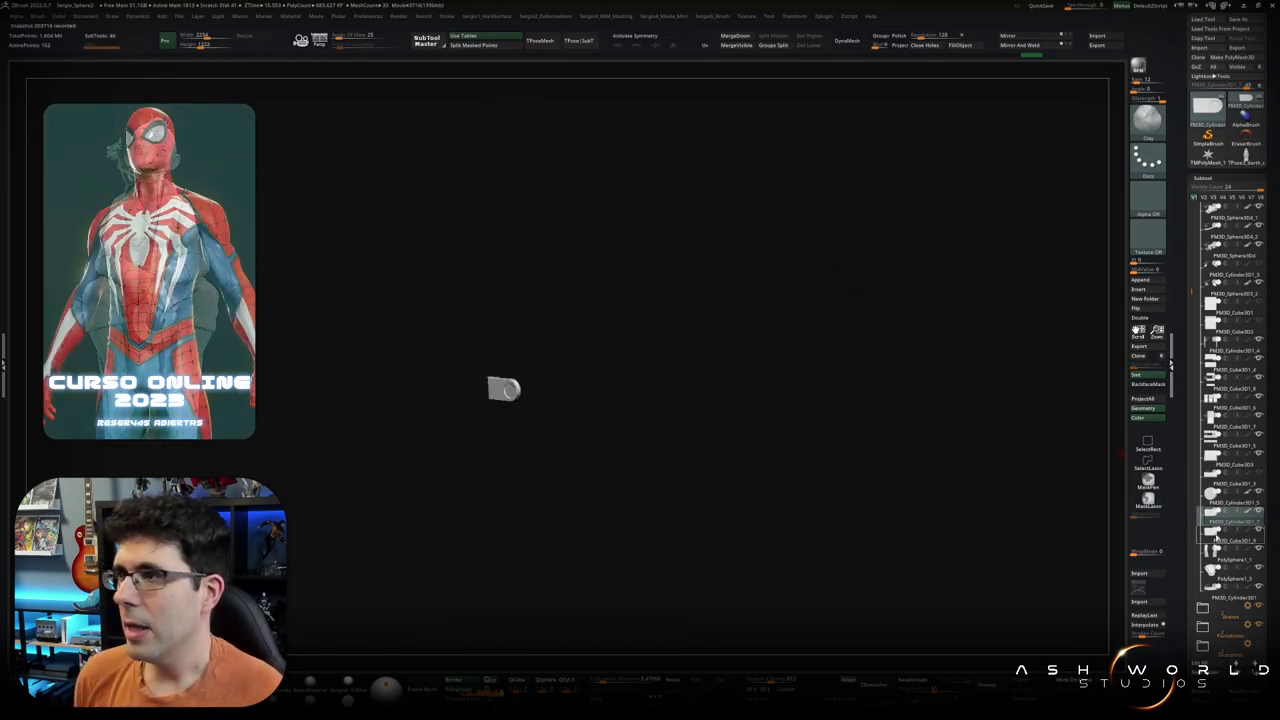
click(1237, 545)
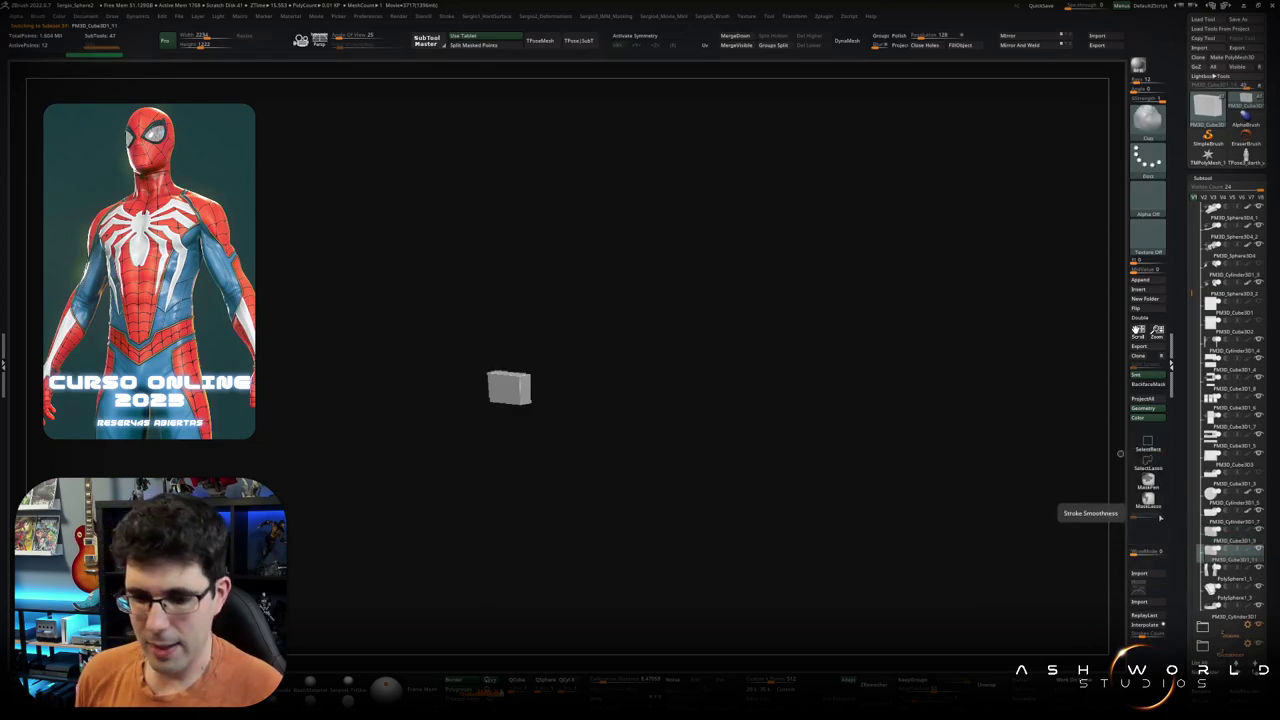
click(832, 438)
shift+drag(796, 405, 557, 481)
key(w)
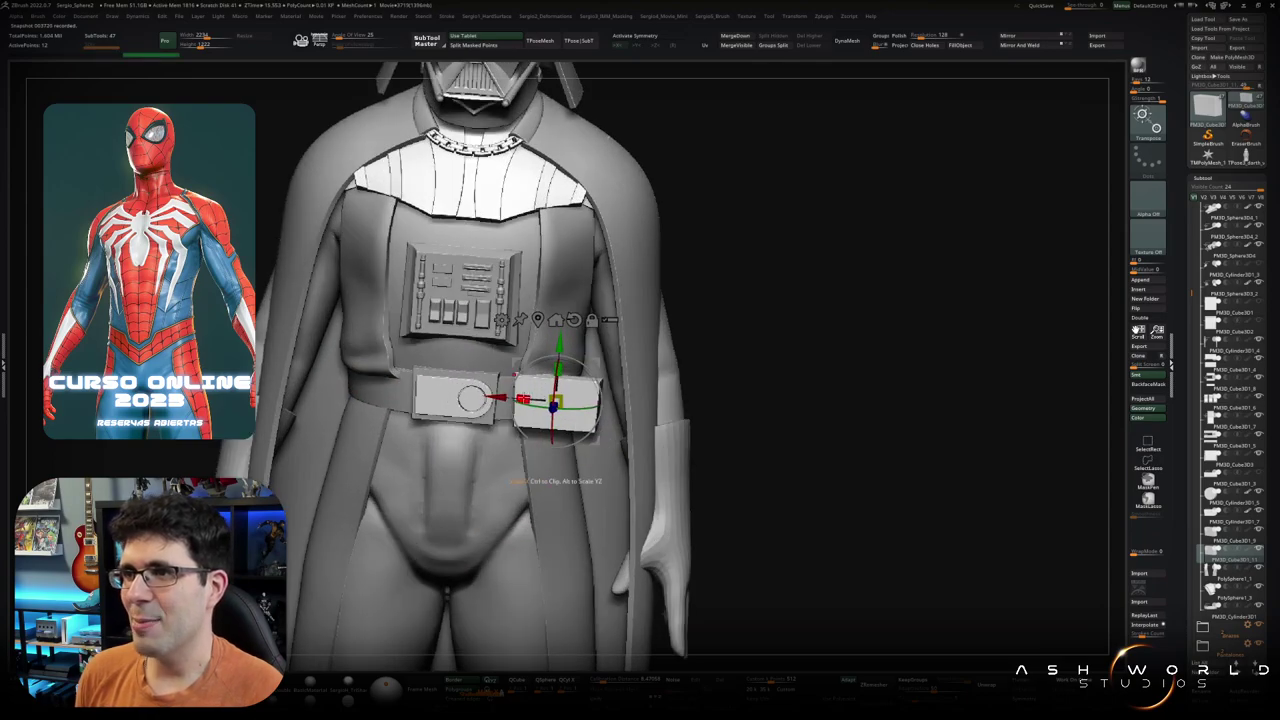
drag(522, 399, 560, 400)
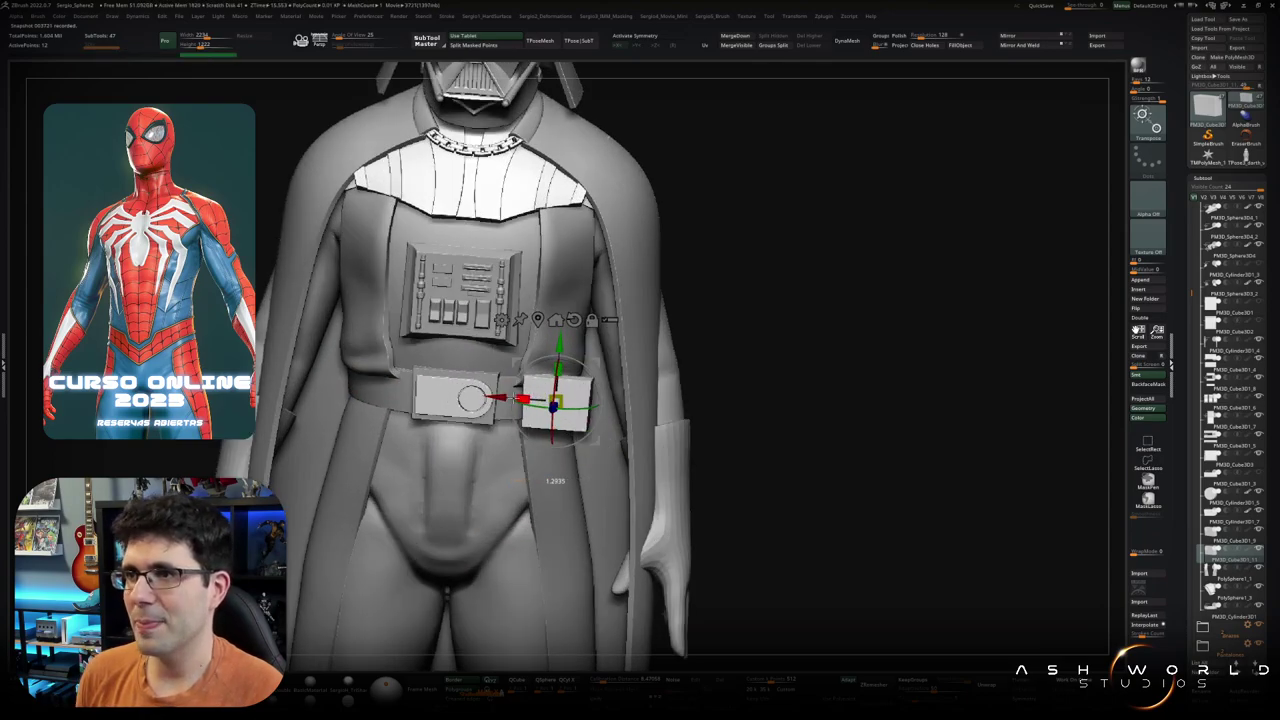
drag(555, 479, 557, 480)
Step: Move the belt box down and left so it centres on the belt below the chest panel
right_drag(557, 480, 561, 483)
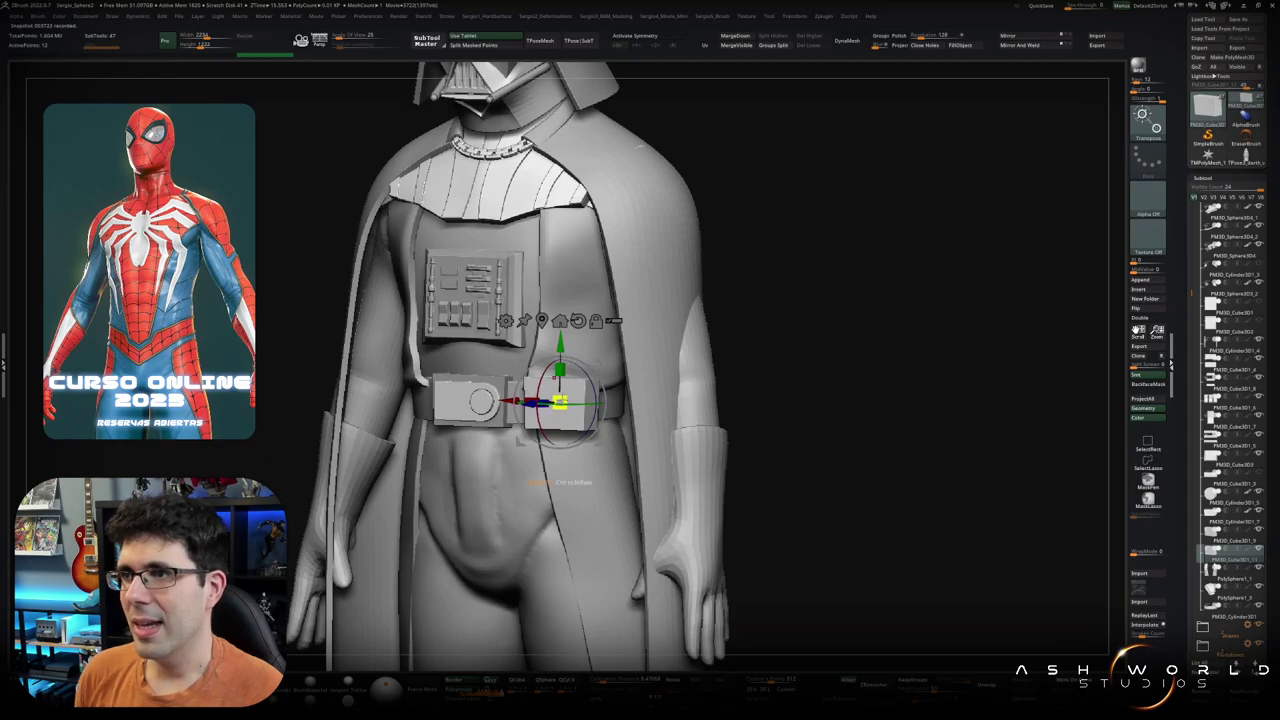
drag(560, 402, 566, 404)
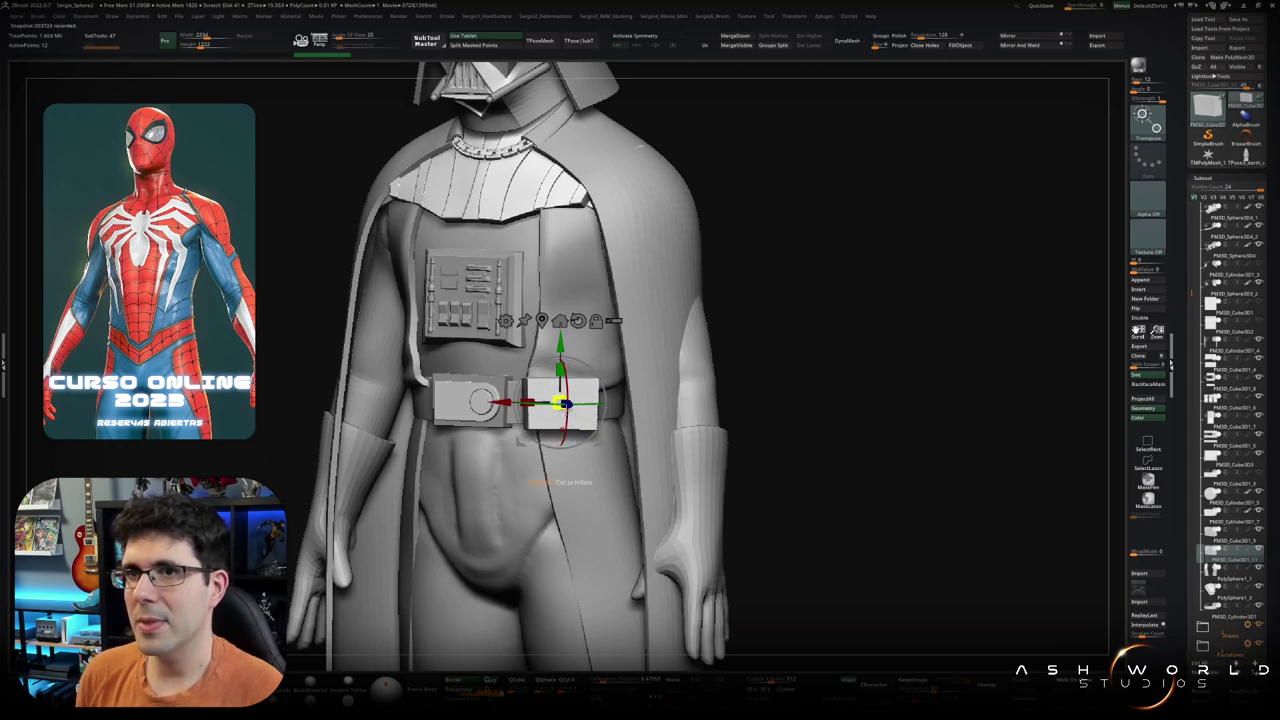
shift+right_drag(528, 483, 548, 421)
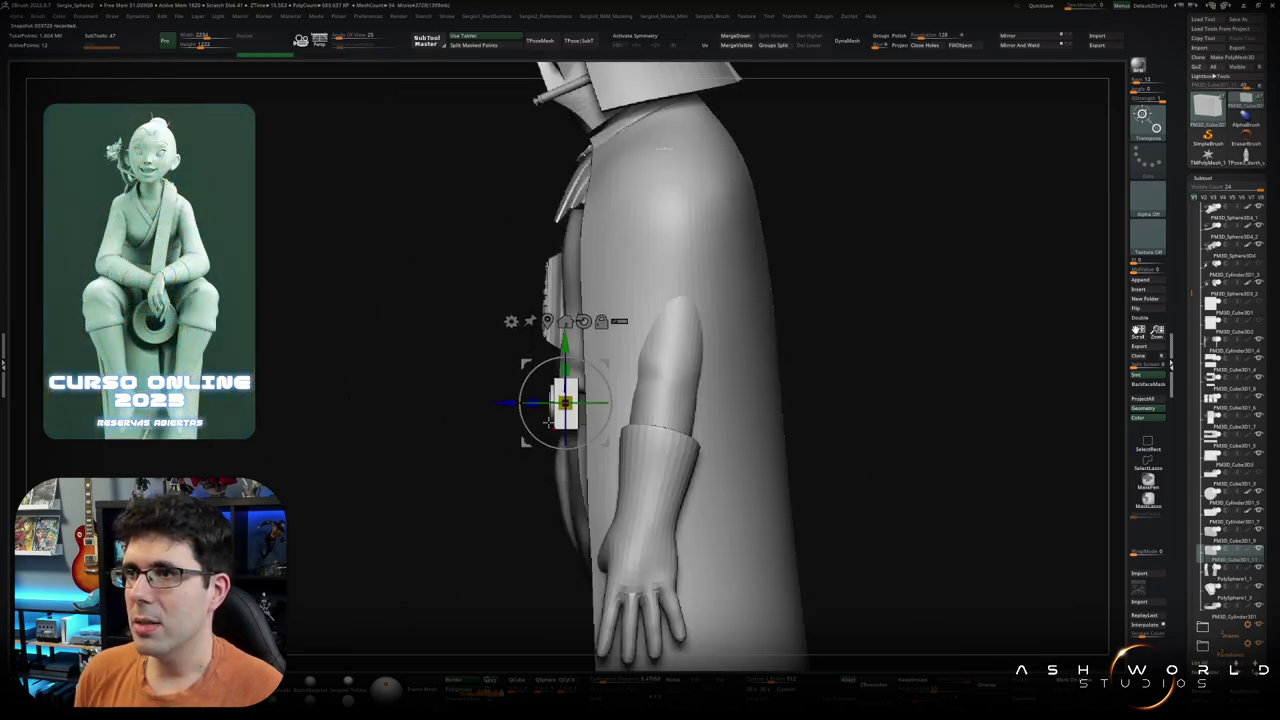
shift+right_drag(565, 403, 547, 425)
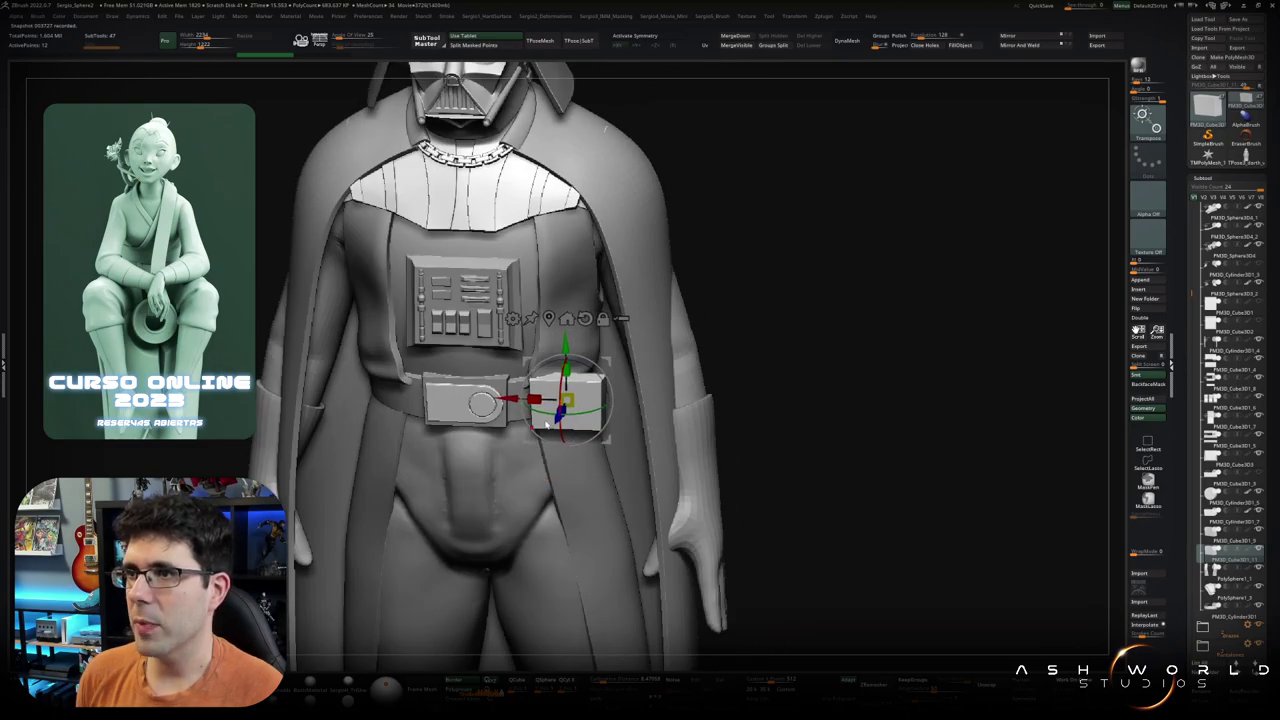
drag(557, 420, 535, 463)
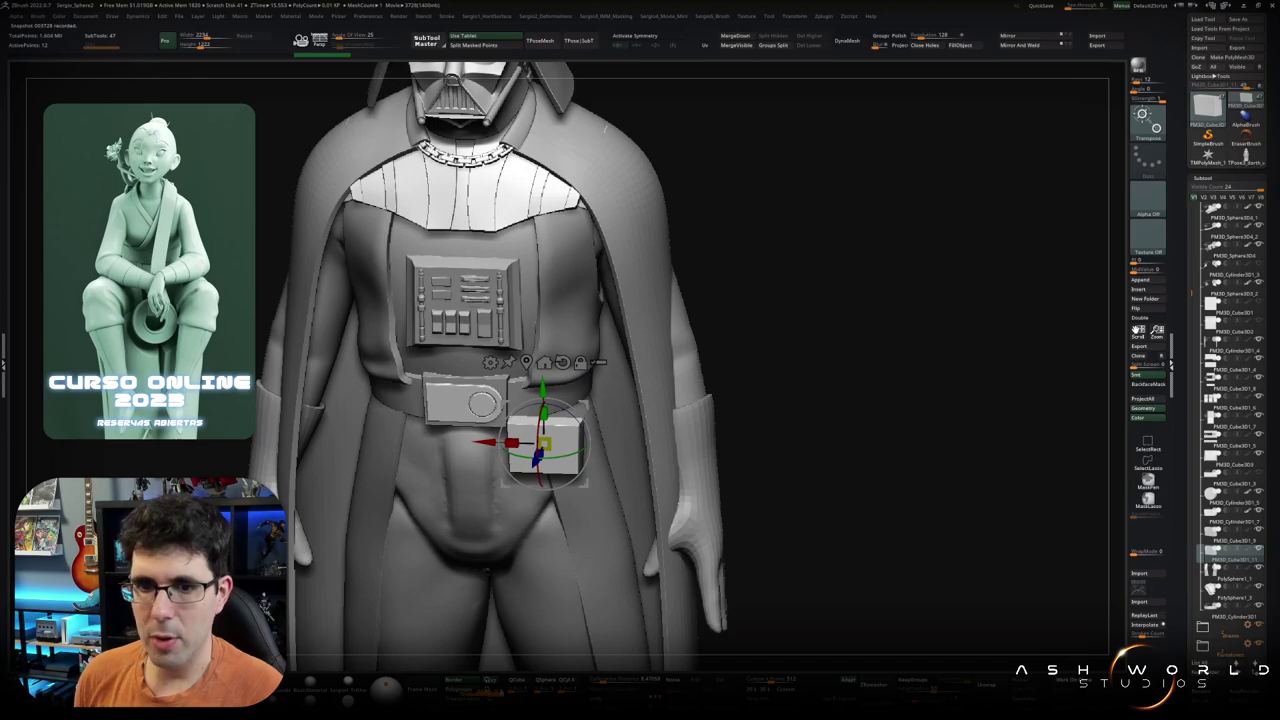
drag(490, 441, 395, 441)
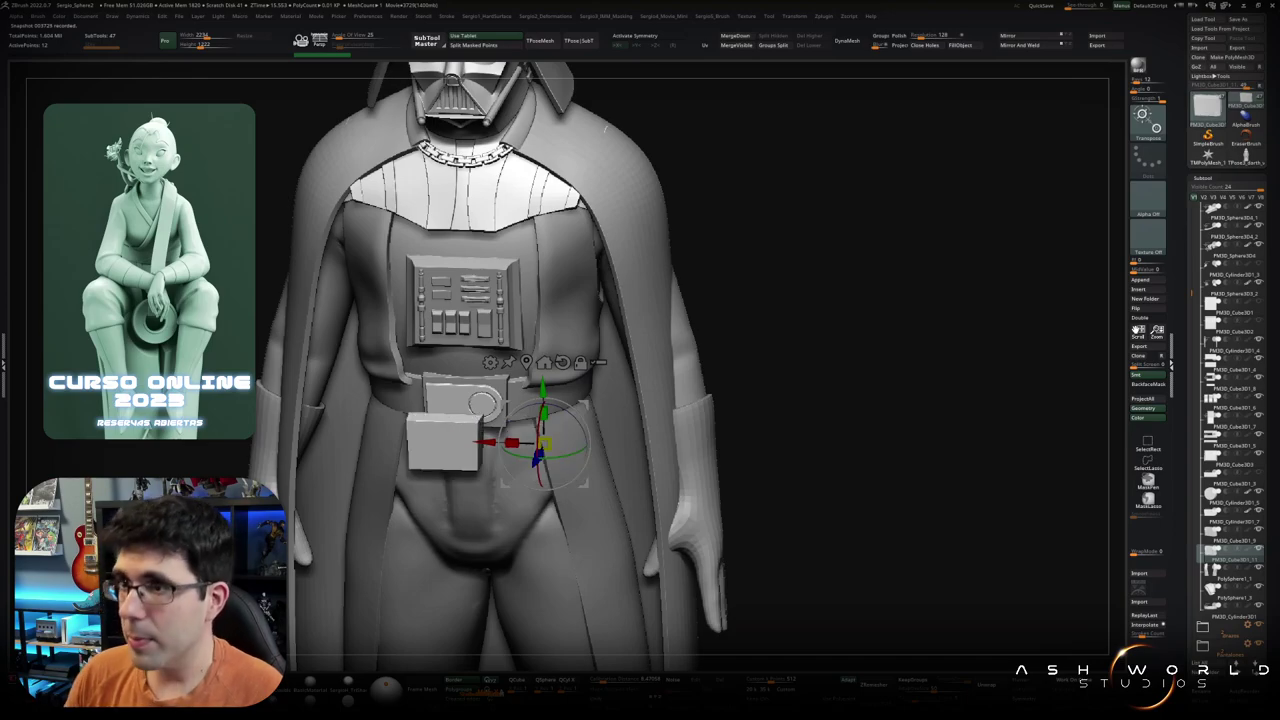
right_drag(900, 258, 524, 403)
key(q)
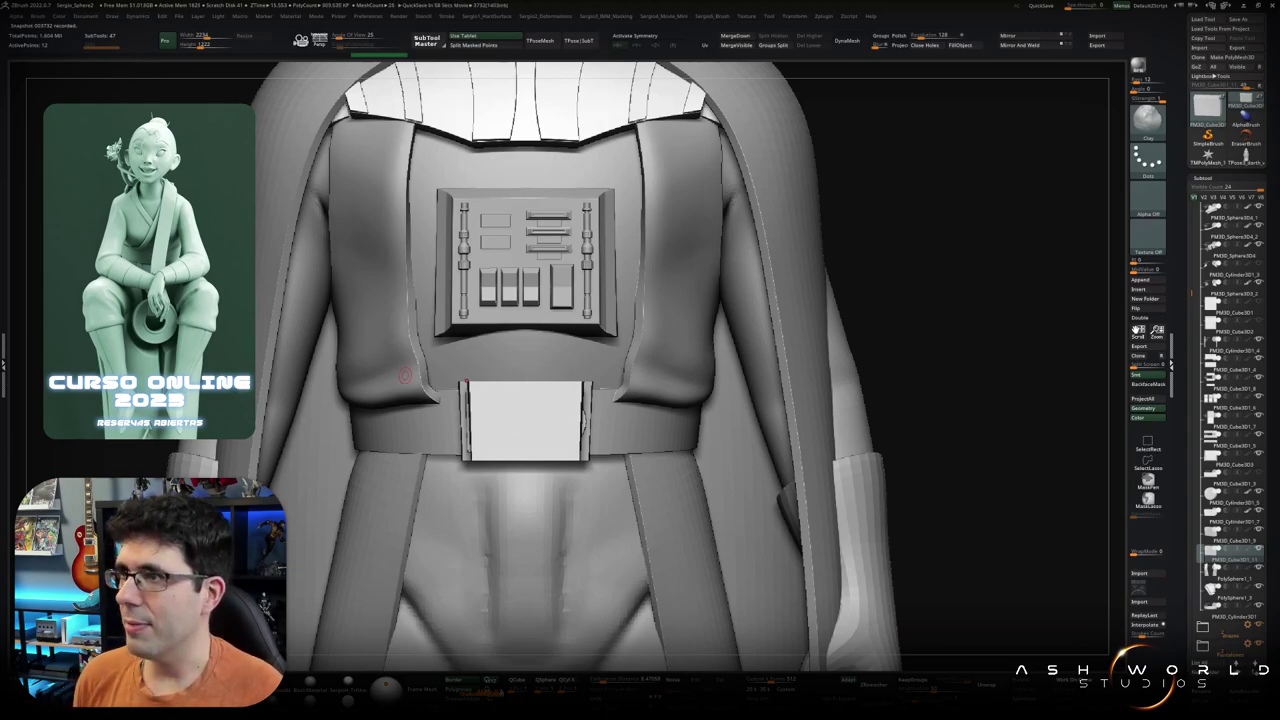
Step: Insert a Cylinder3D as a new subtool from a front view of the torso
right_drag(404, 375, 794, 318)
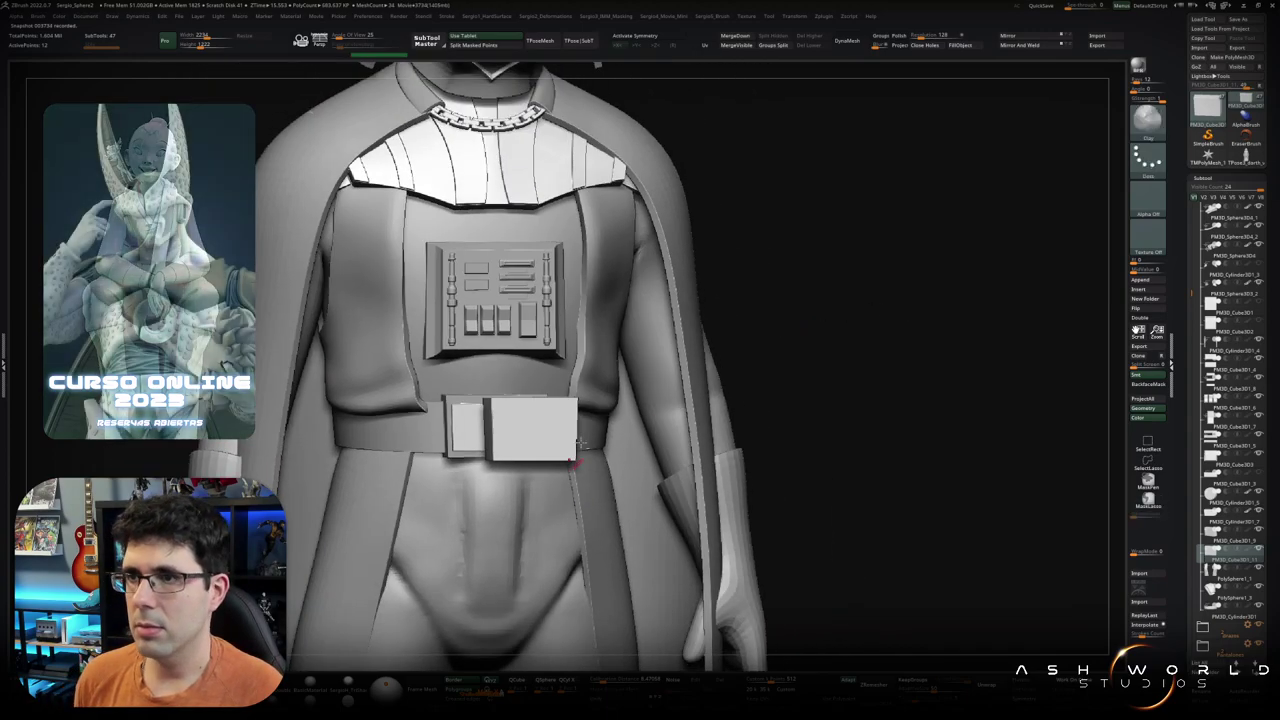
mouse_move(586, 479)
right_down()
mouse_move(994, 374)
mouse_move(914, 414)
mouse_move(1104, 481)
right_up()
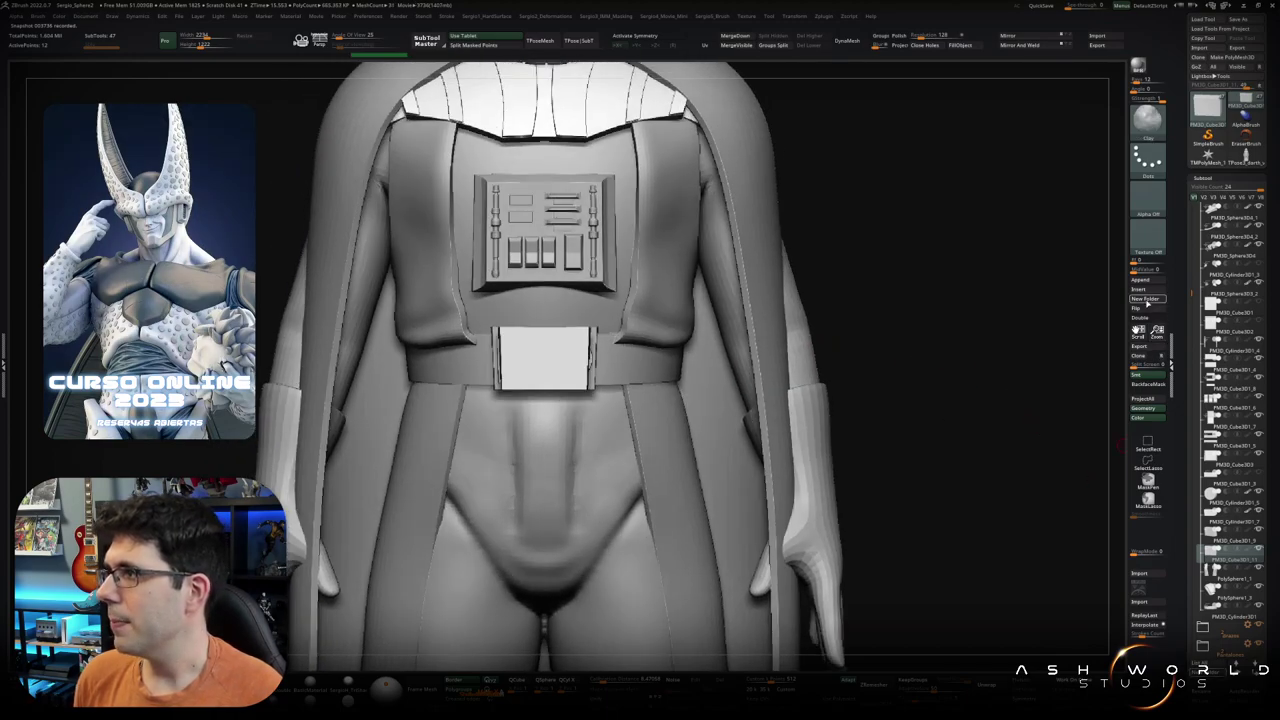
click(1151, 291)
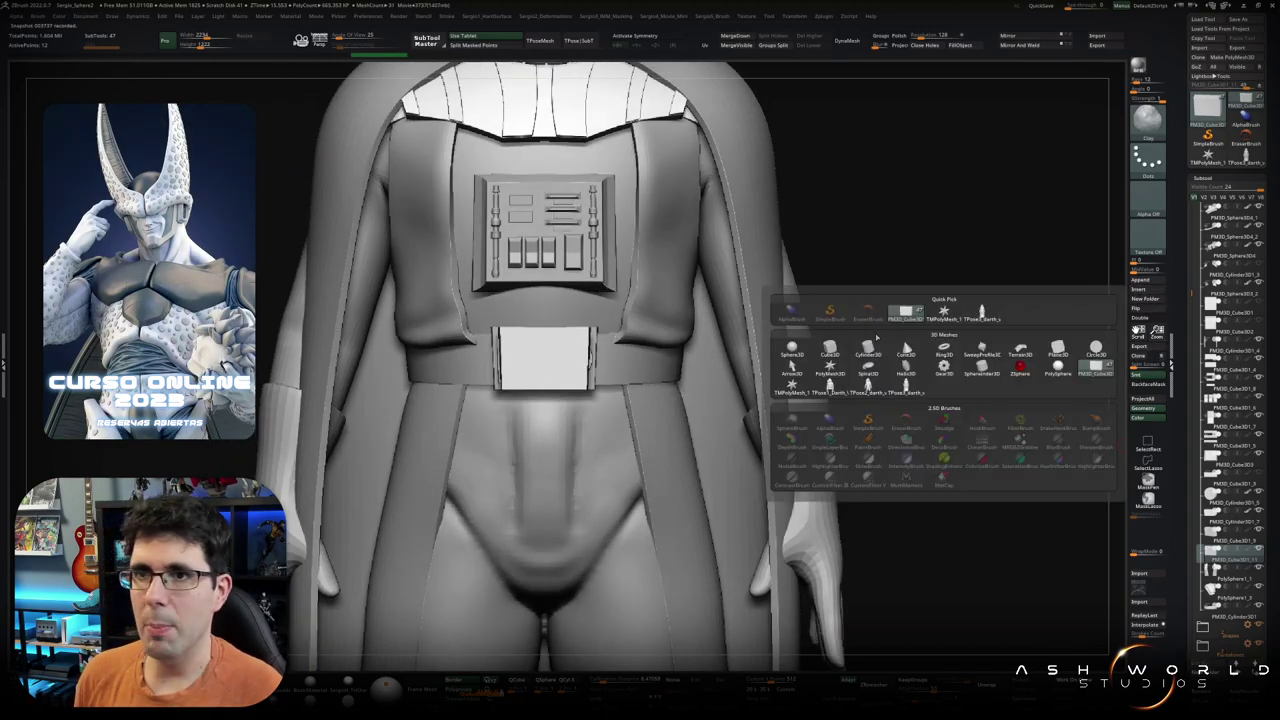
click(868, 350)
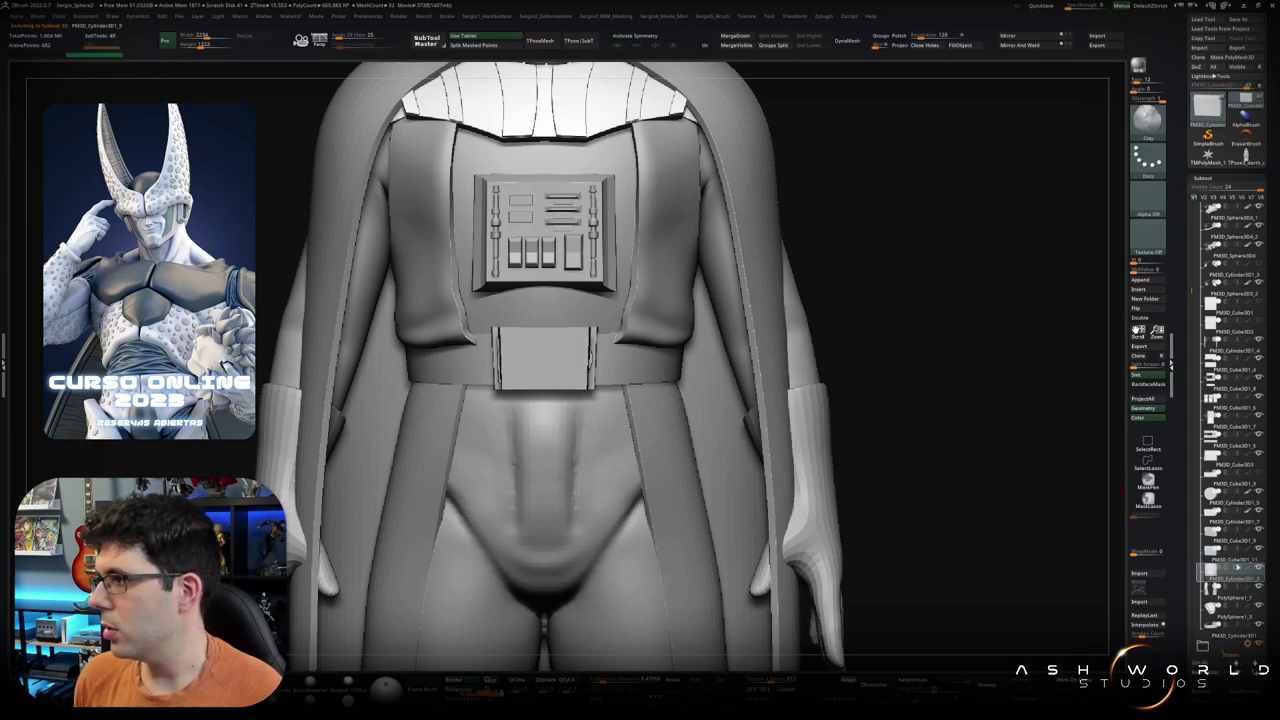
mouse_move(696, 375)
right_down()
mouse_move(643, 420)
mouse_move(590, 375)
mouse_move(597, 347)
mouse_move(628, 370)
right_up()
Step: Rotate the cylinder 90° to face forward, shrink it, and place it at the buckle's upper-right corner
key(w)
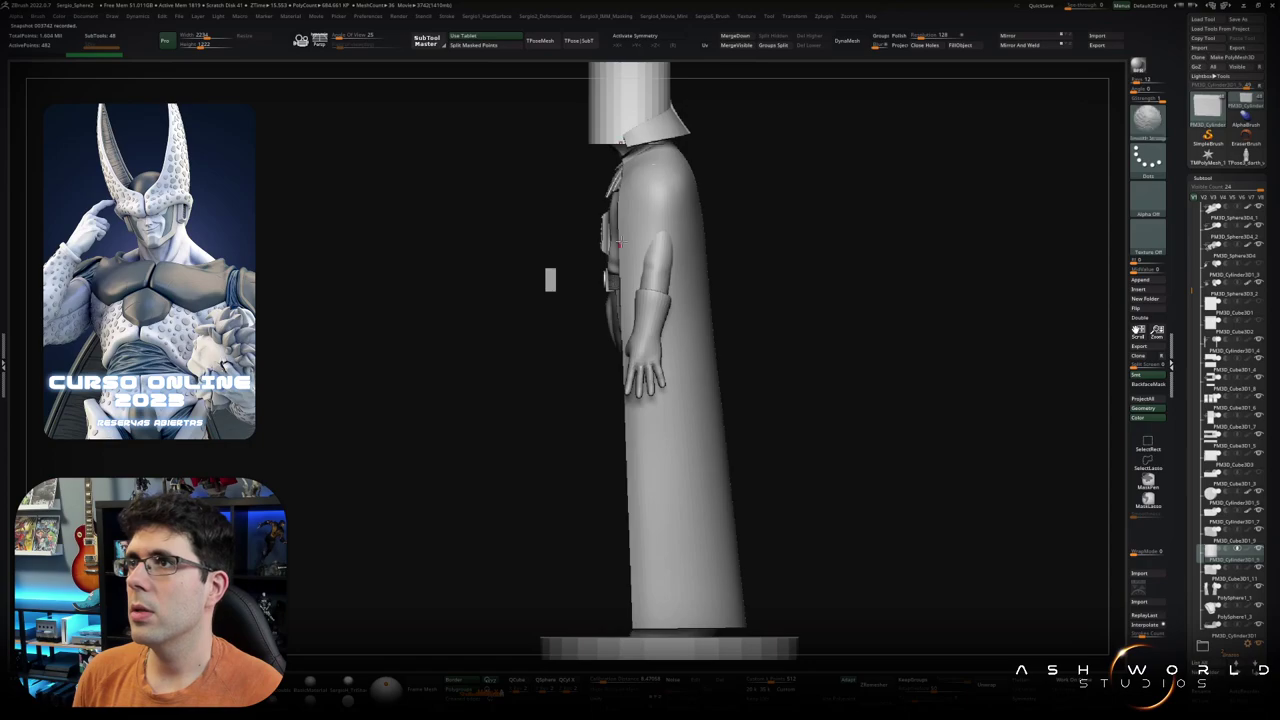
drag(676, 263, 667, 251)
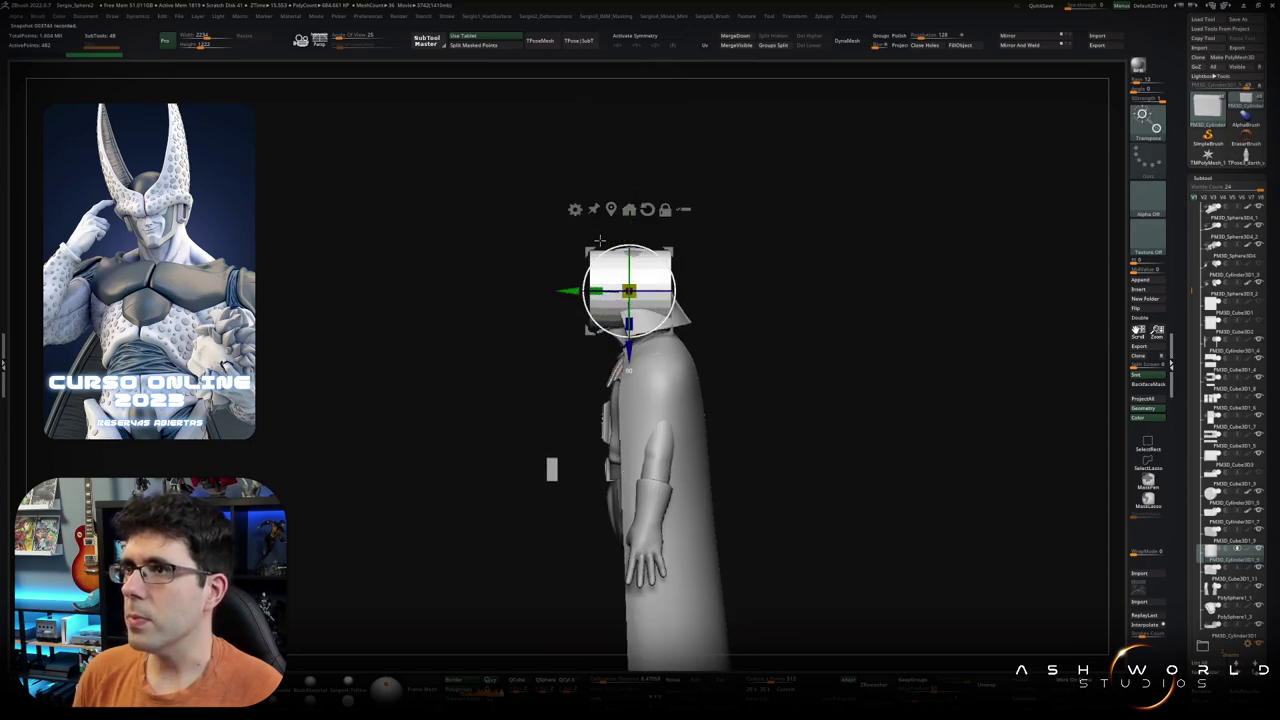
drag(628, 291, 525, 452)
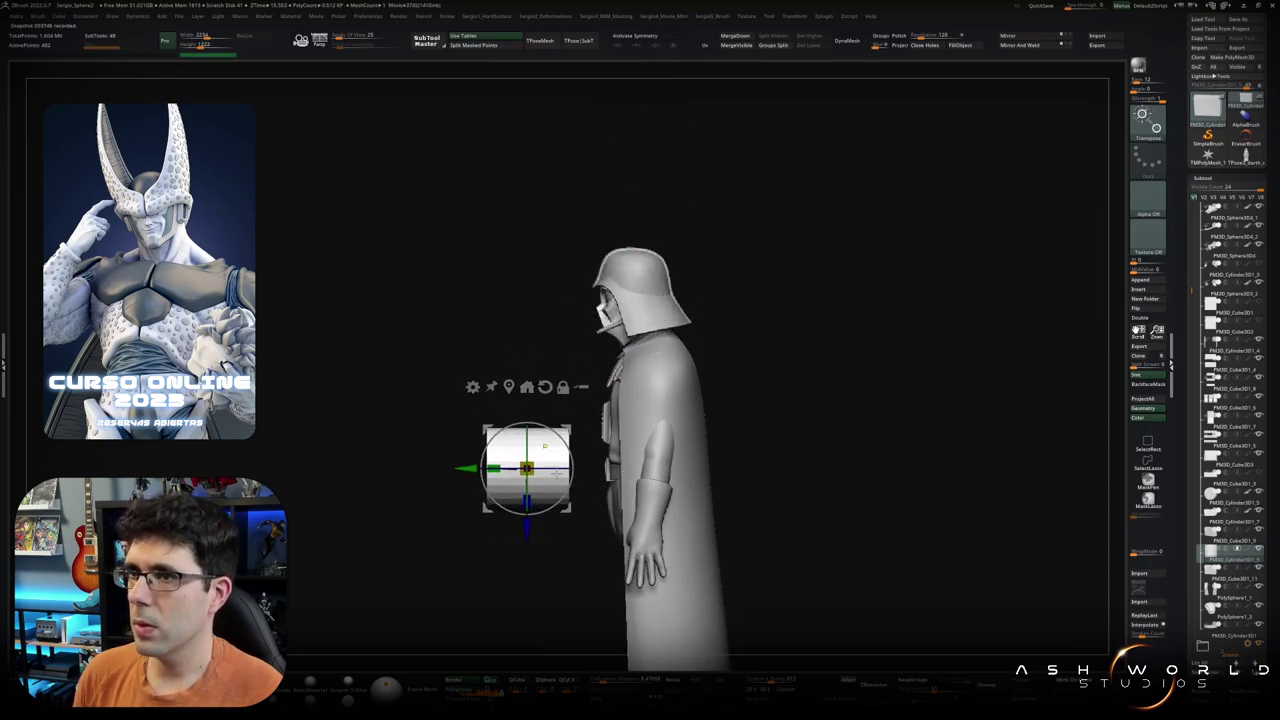
mouse_move(525, 452)
right_down()
mouse_move(690, 441)
mouse_move(560, 455)
right_up()
drag(560, 455, 560, 528)
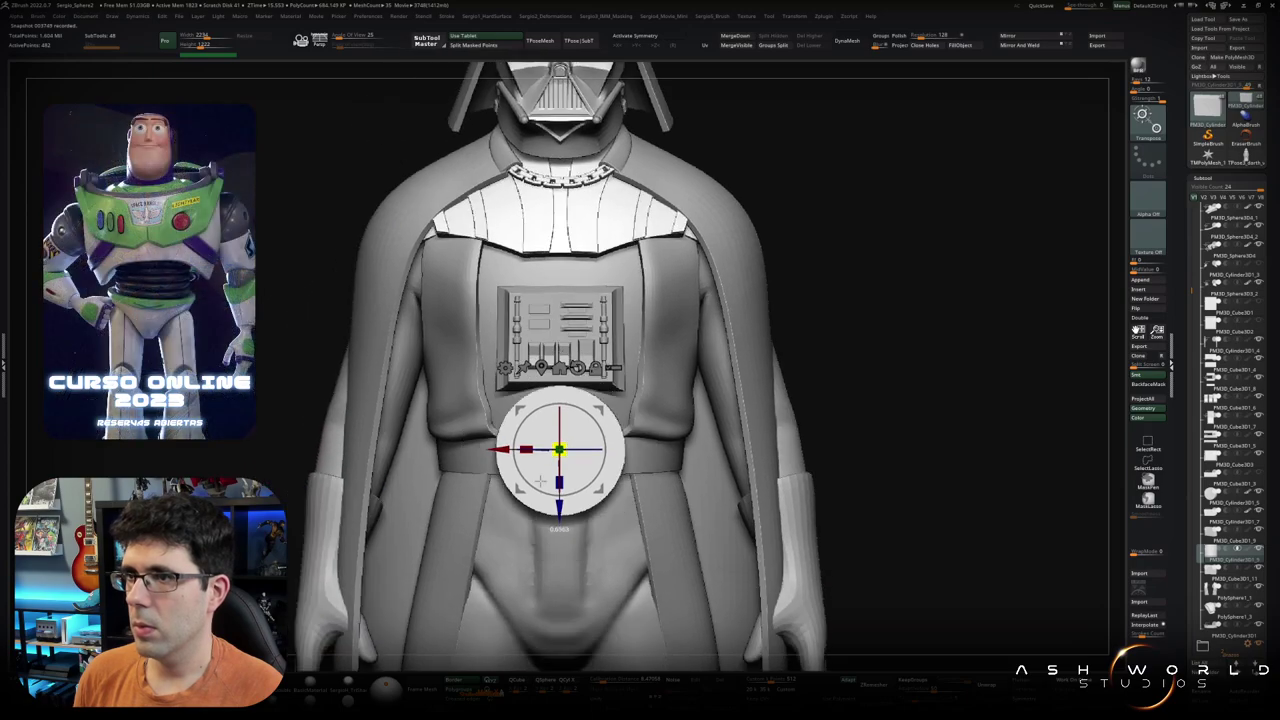
scroll(560, 528, up, 3)
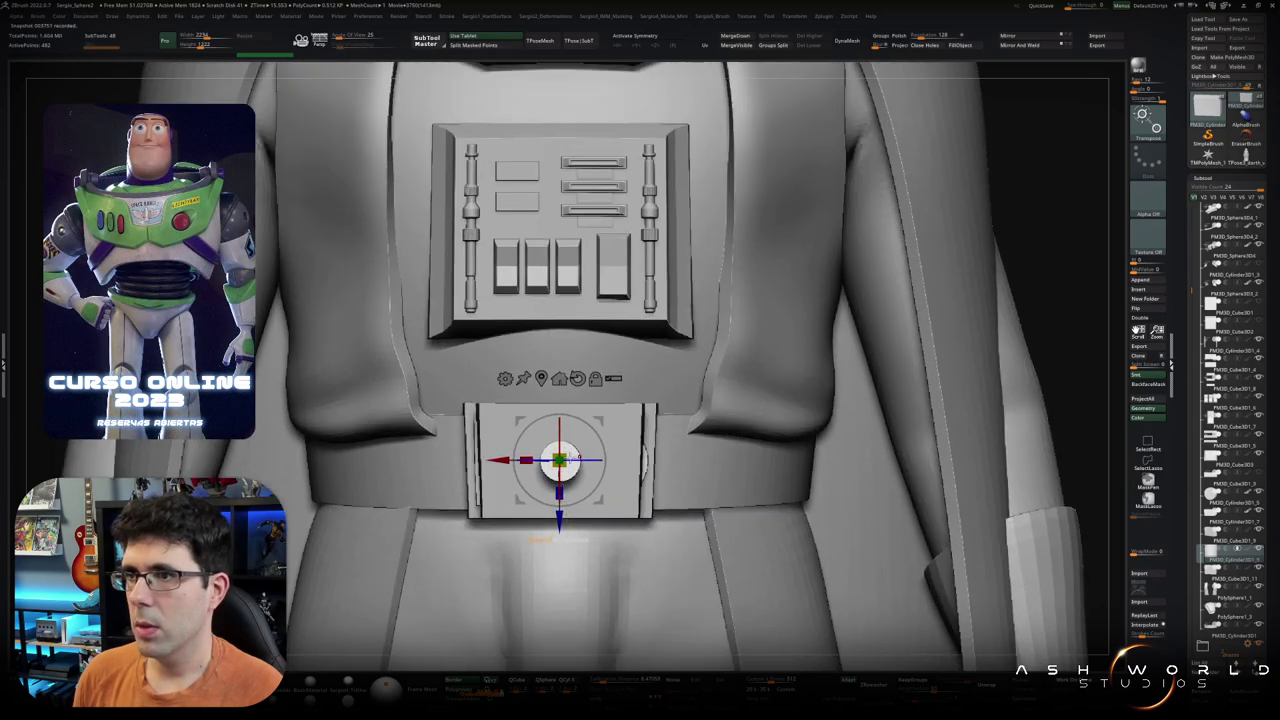
alt+drag(560, 460, 622, 427)
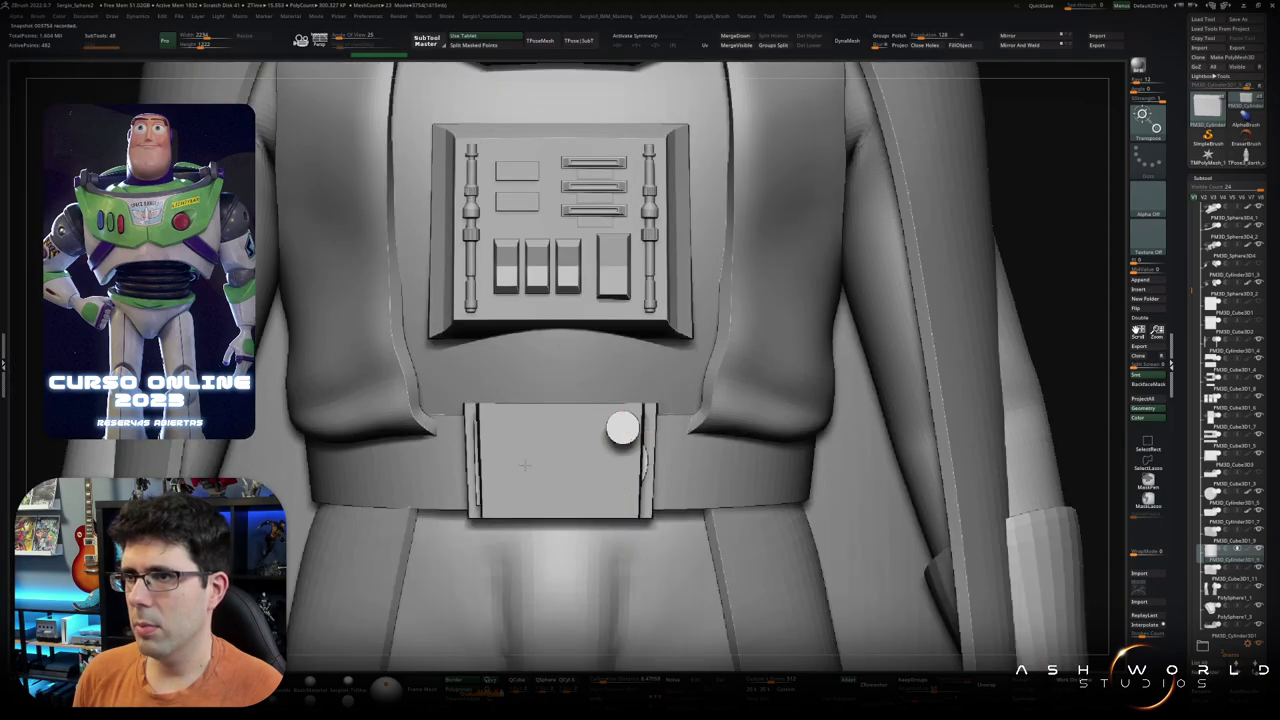
ctrl+shift+click(563, 467)
mouse_move(563, 467)
mouse_down()
mouse_move(573, 502)
mouse_move(507, 507)
mouse_move(652, 453)
mouse_up()
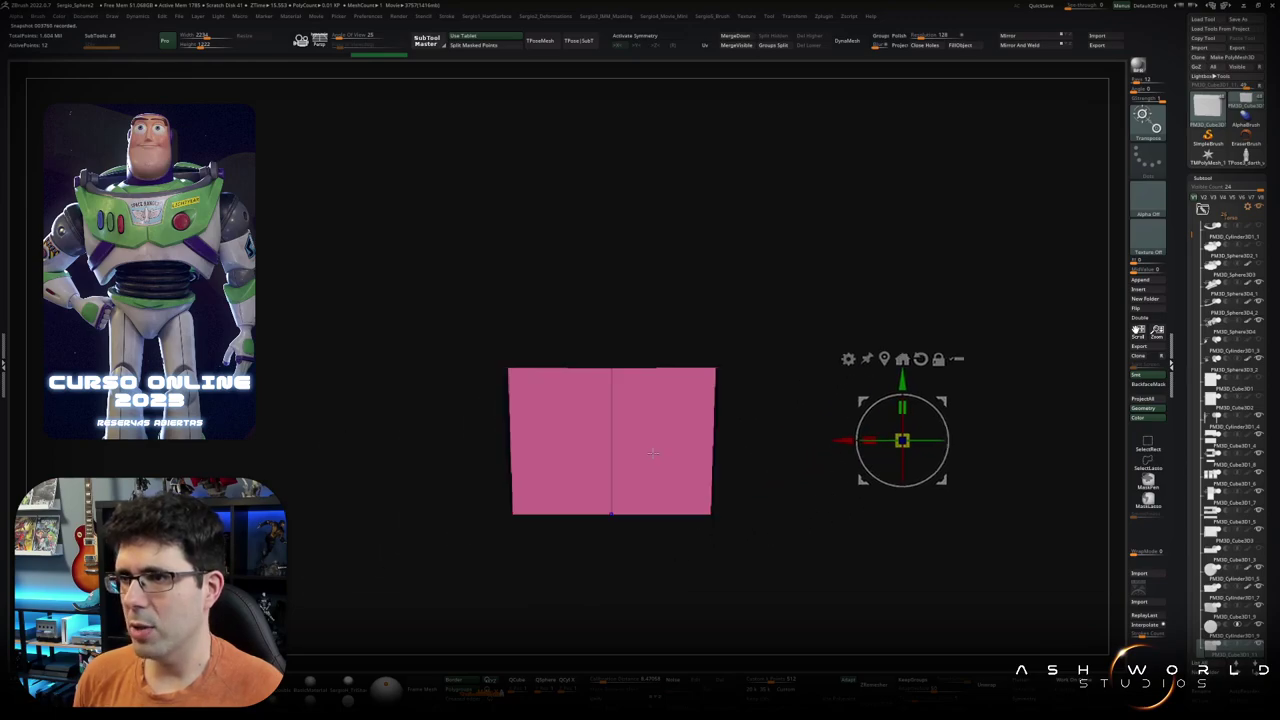
Step: Lasso-mask half of the buckle box and stretch the other half sideways
key(ctrl)
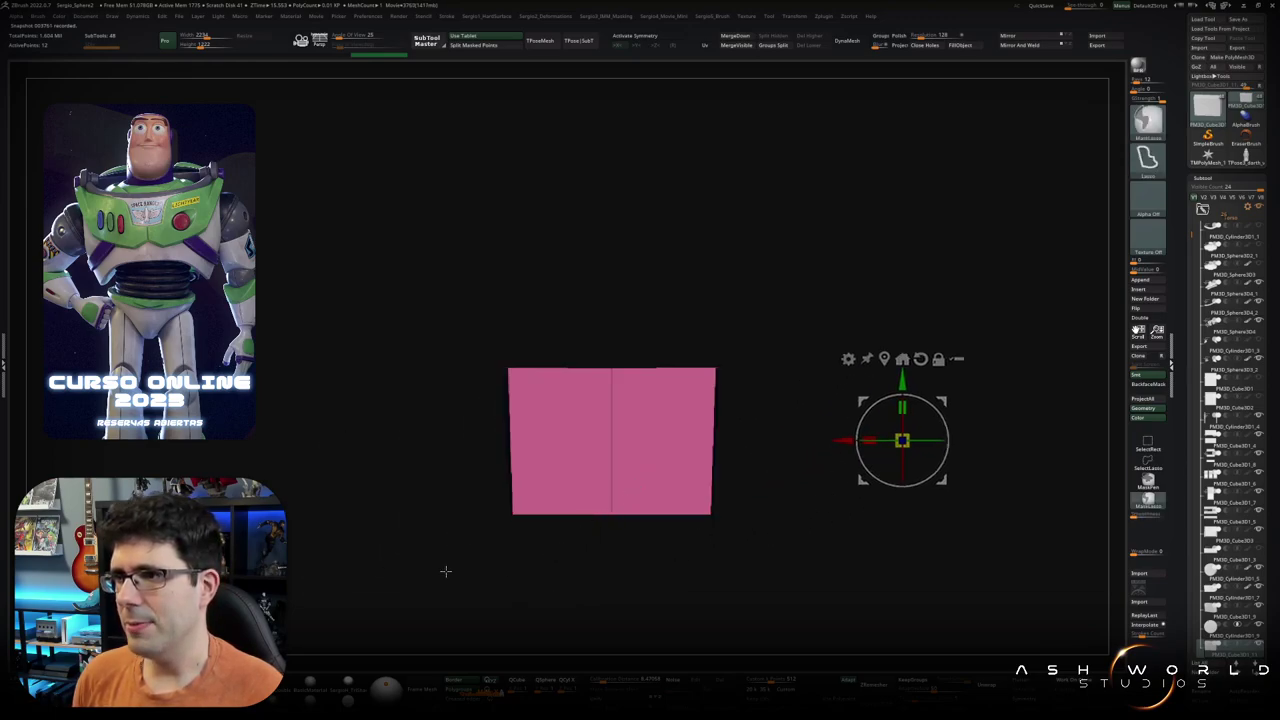
ctrl+drag(758, 494, 500, 537)
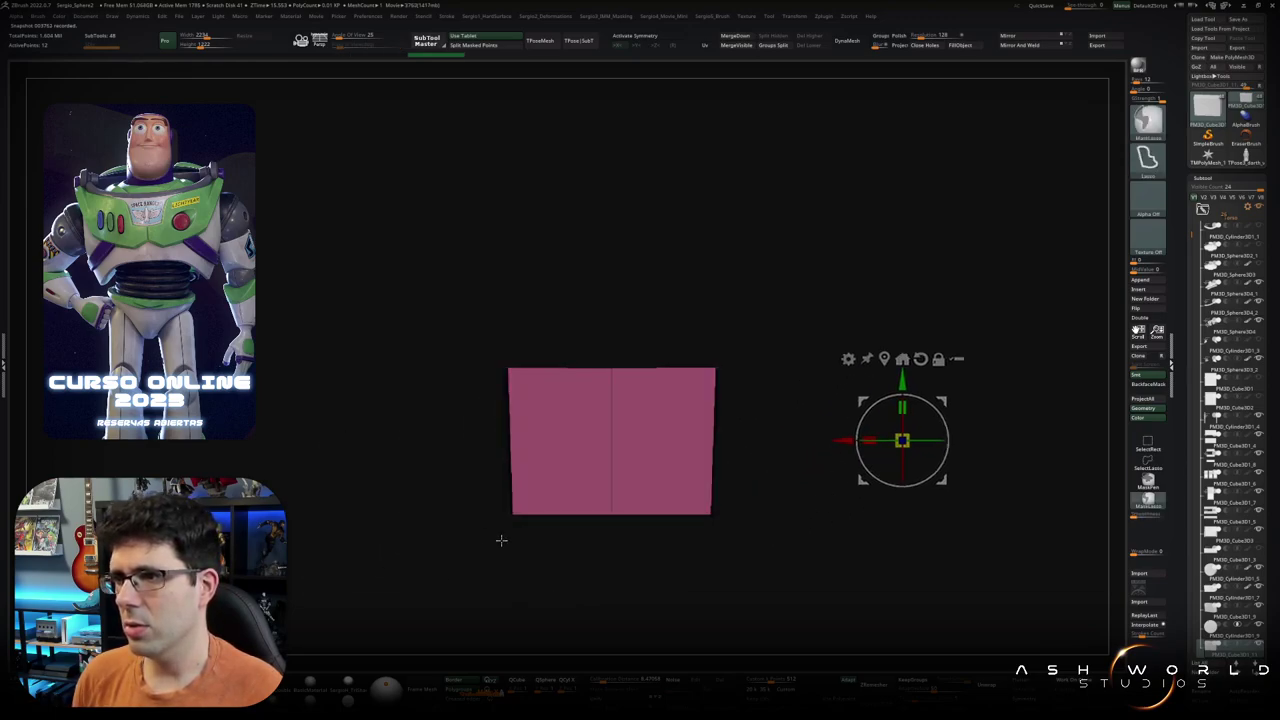
click(880, 357)
drag(570, 513, 578, 513)
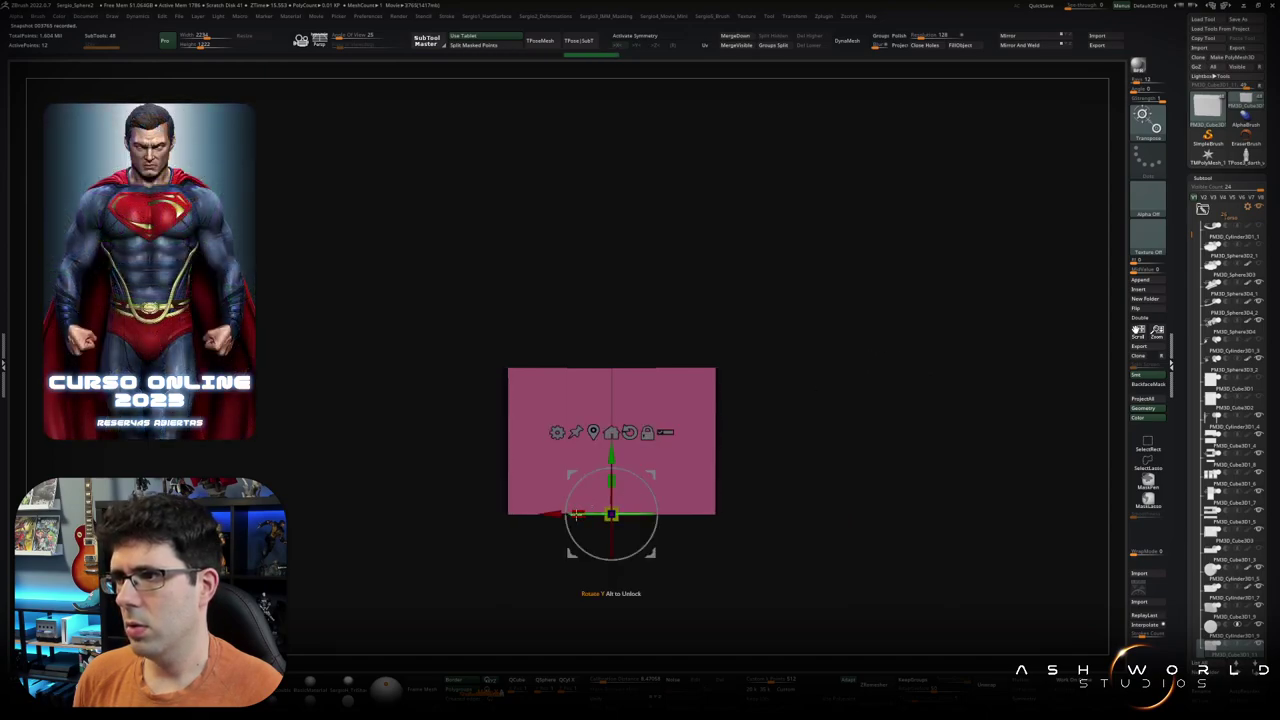
key(q)
right_drag(629, 349, 648, 522)
Step: Isolate the box again, re-mask part of it and scale it wider along X
ctrl+shift+click(506, 432)
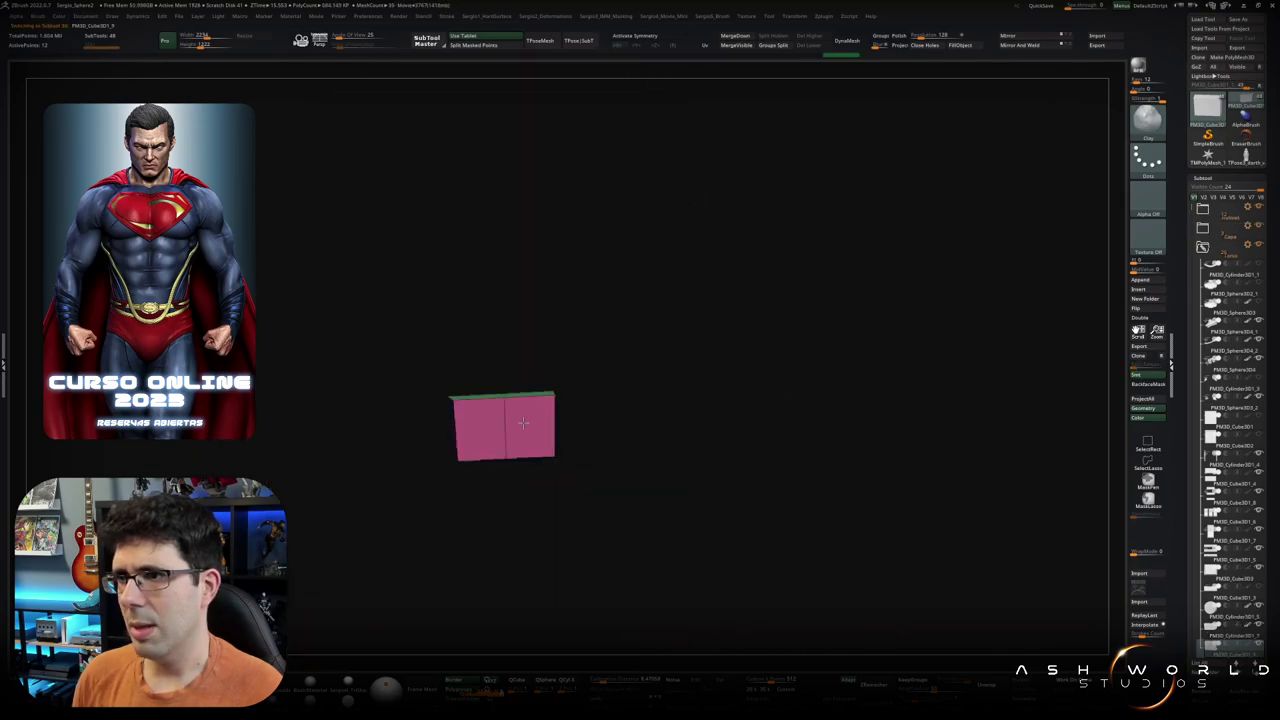
key(f)
ctrl+shift+drag(434, 491, 612, 542)
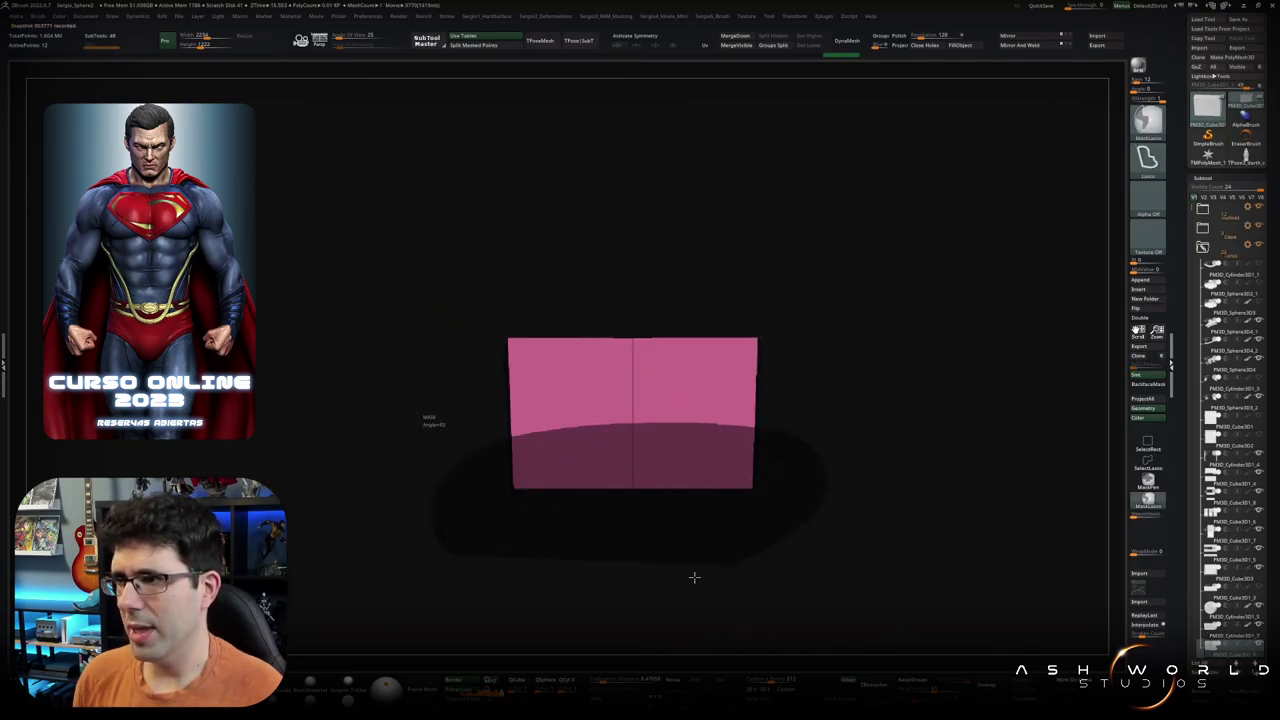
key(w)
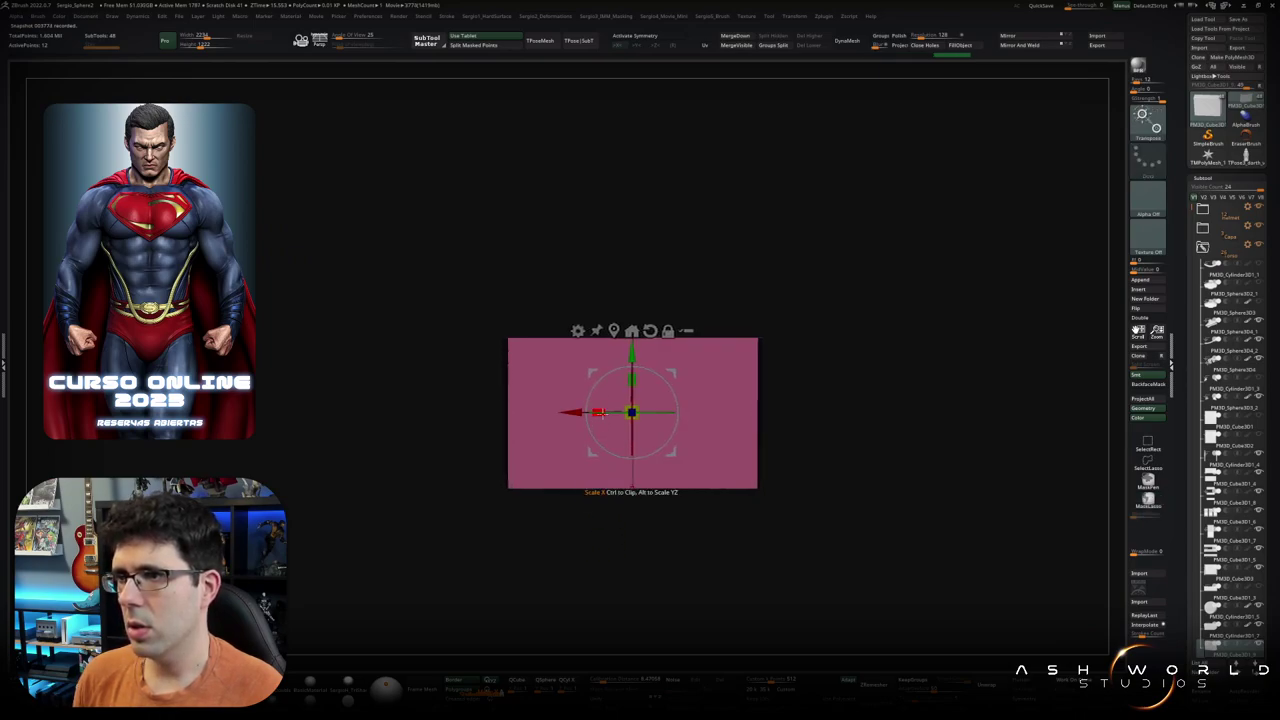
drag(598, 410, 599, 410)
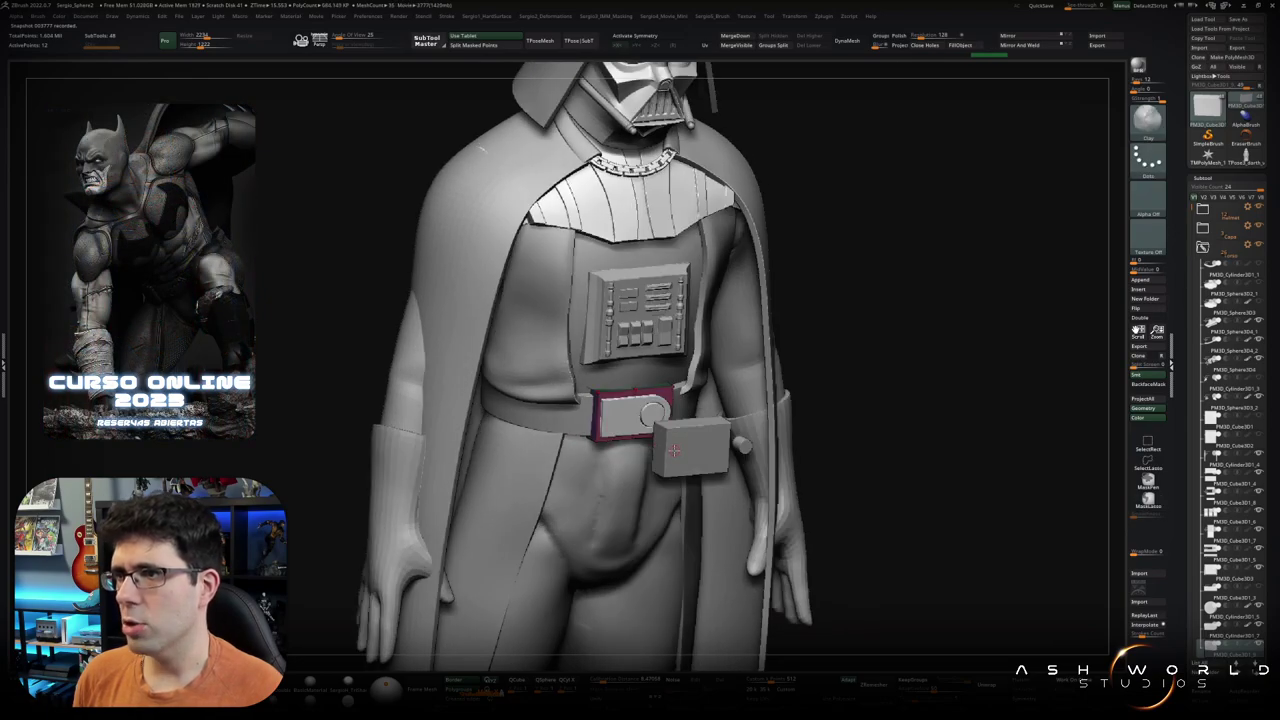
Step: Slightly rescale the inset-rim cylinder button with the Transpose handle, then return to the full figure
shift+right_drag(674, 451, 650, 440)
scroll(620, 425, up, 5)
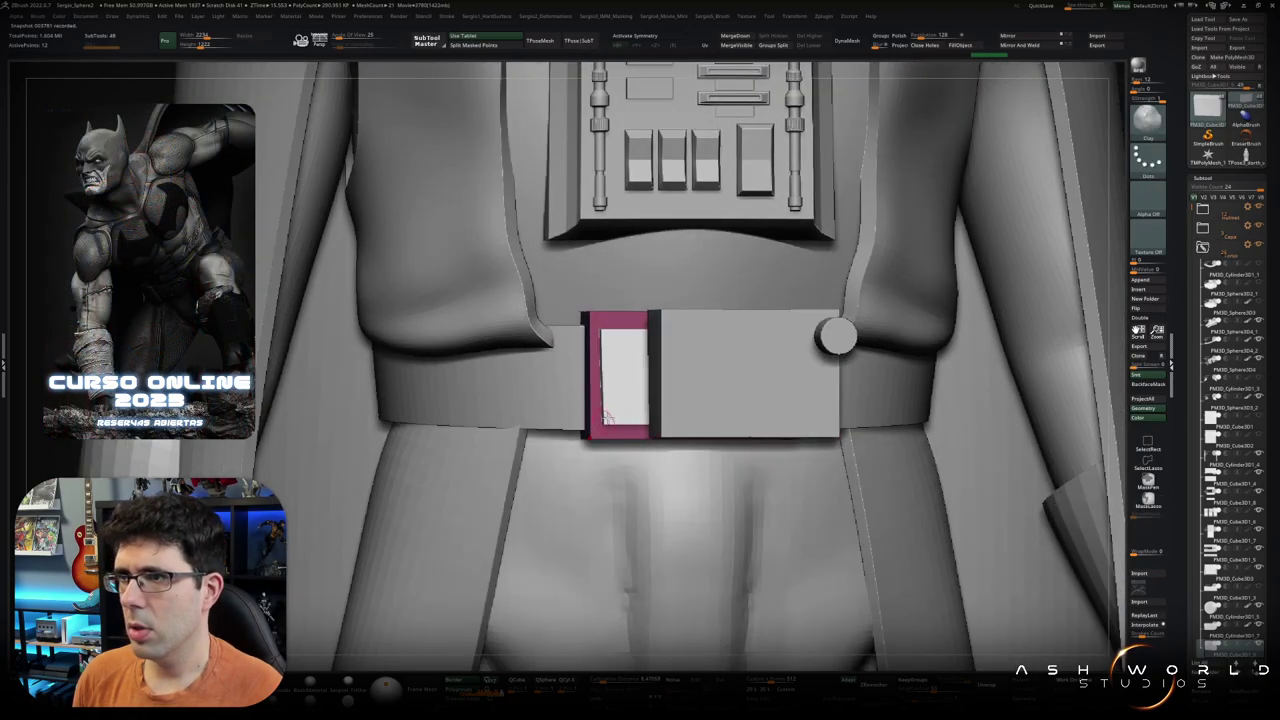
key(shift+f)
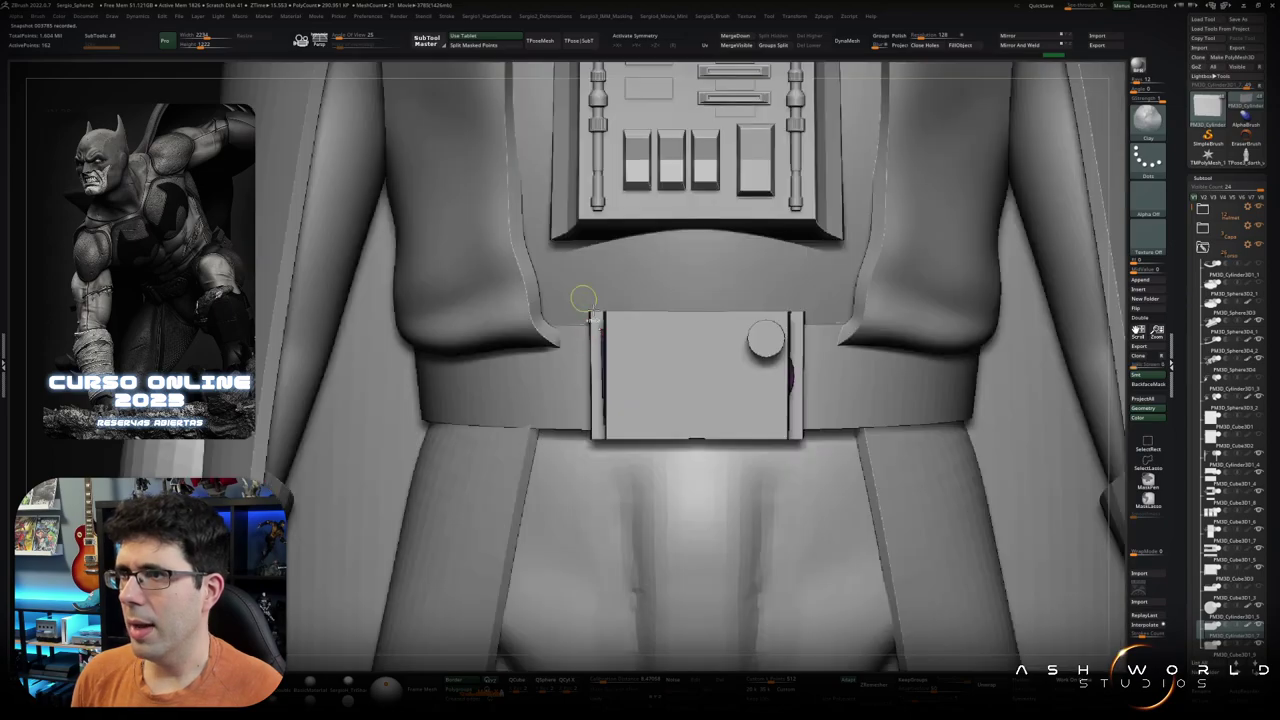
key(w)
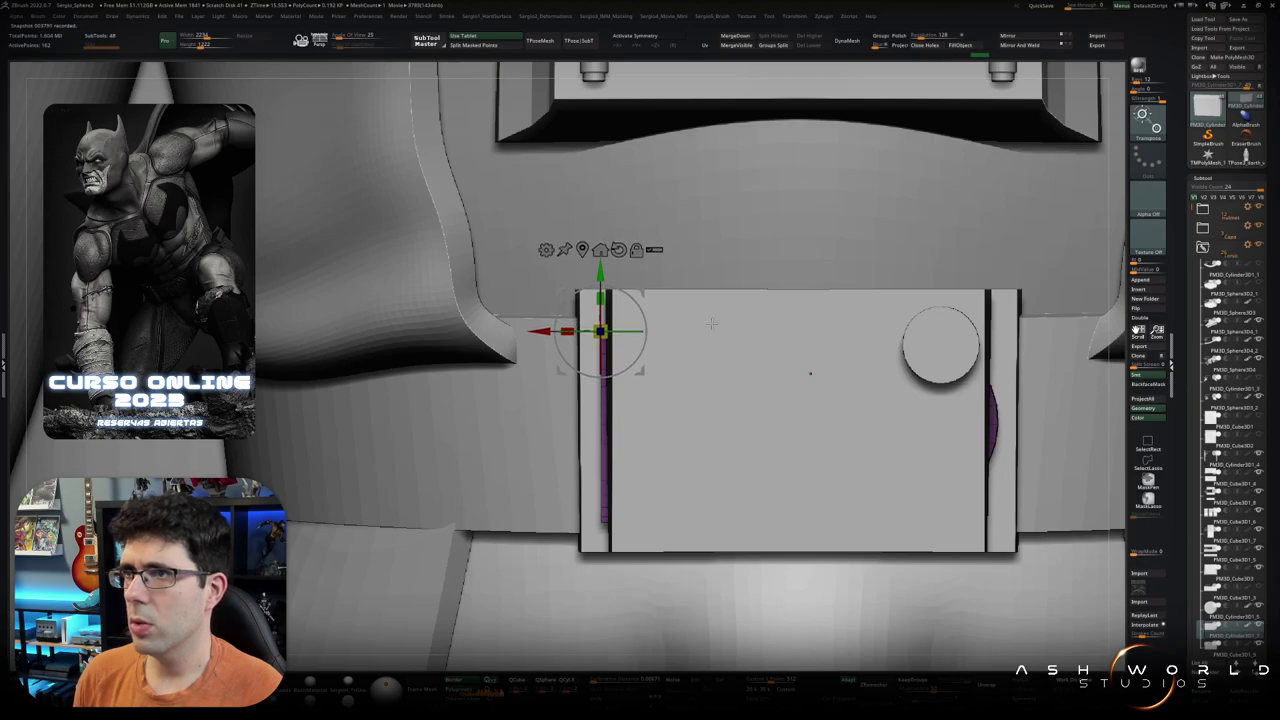
key(ctrl+z)
key(ctrl+z)
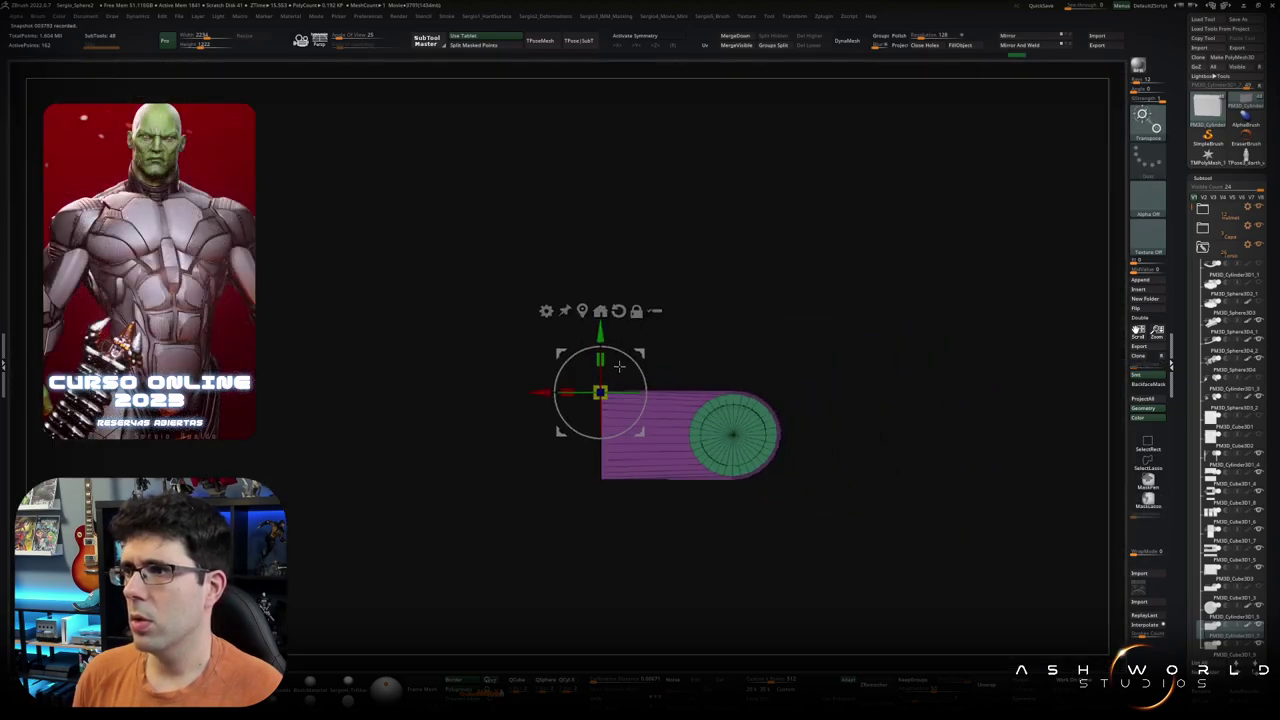
alt+drag(600, 392, 577, 273)
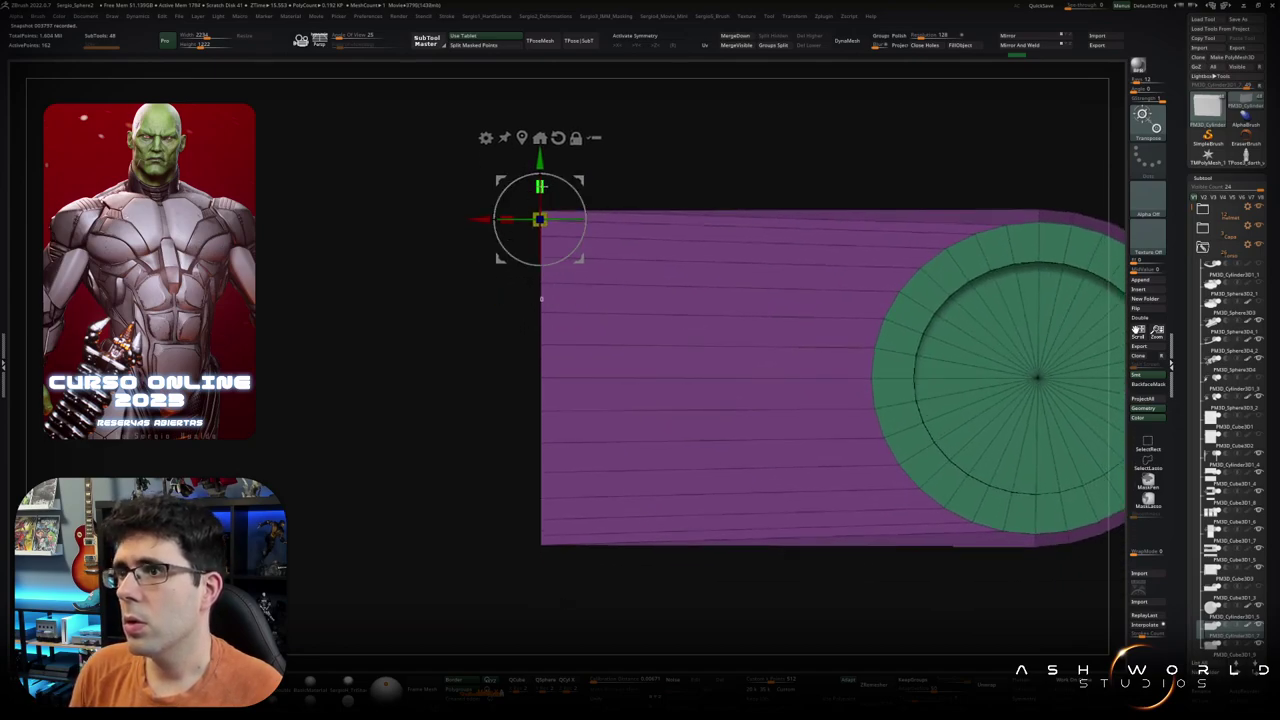
drag(540, 292, 540, 295)
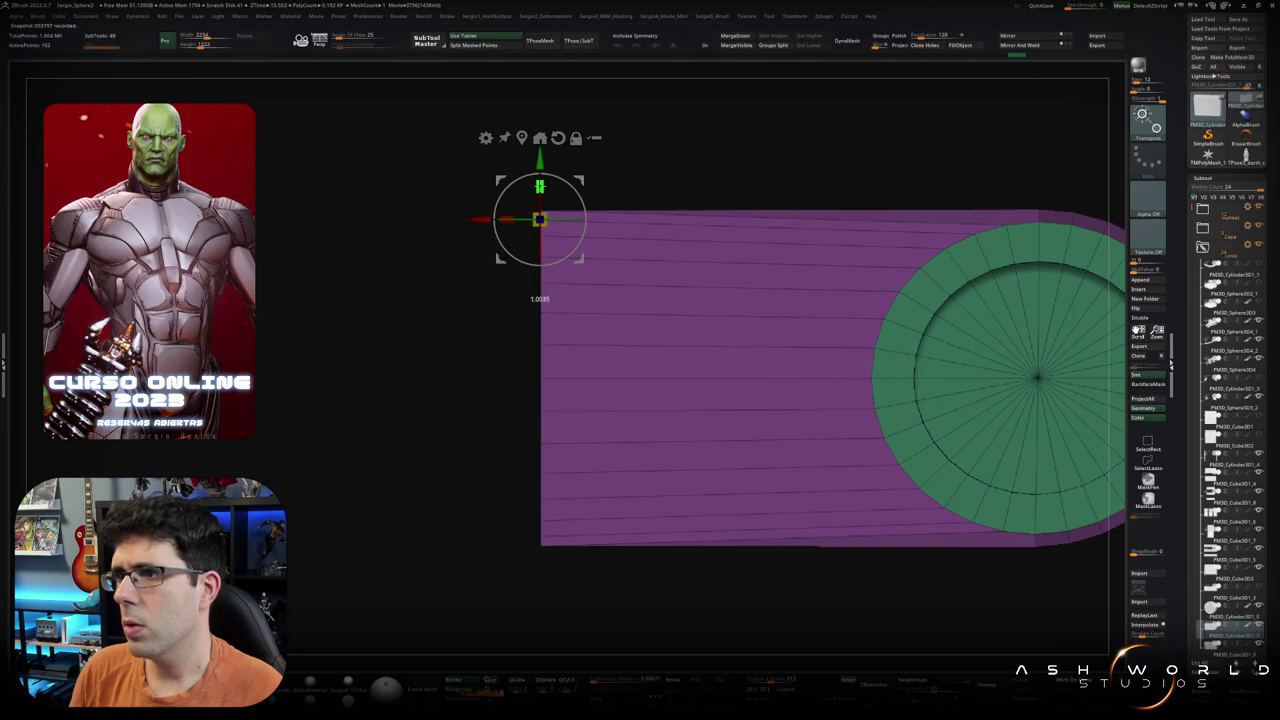
drag(540, 220, 539, 219)
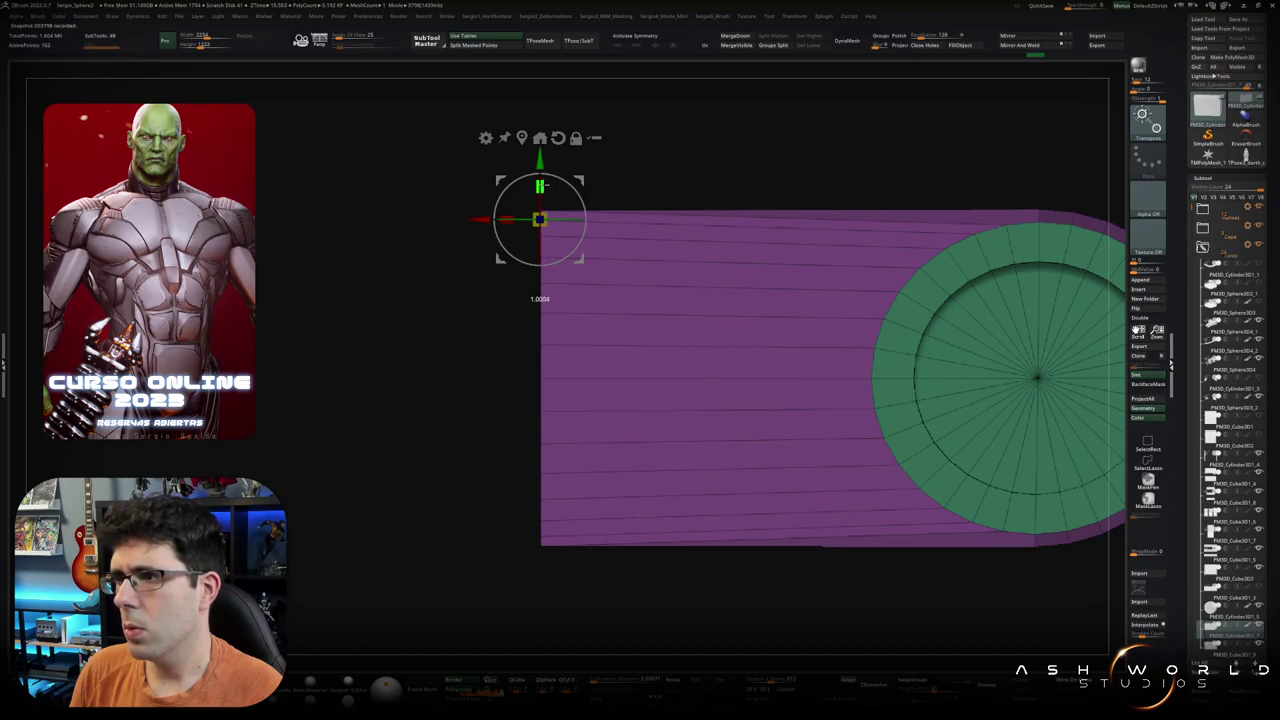
scroll(631, 300, down, 3)
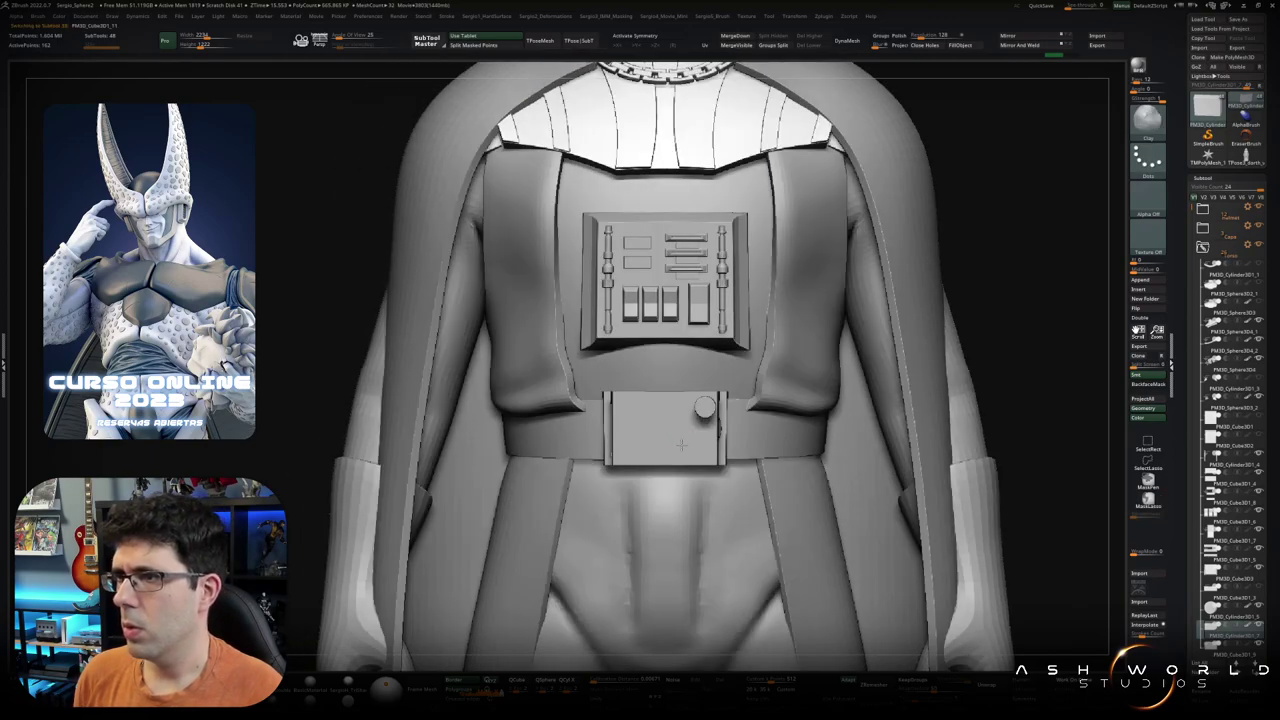
Step: Solo the belt buckle plate and move the transform gizmo to its left edge
alt+click(680, 440)
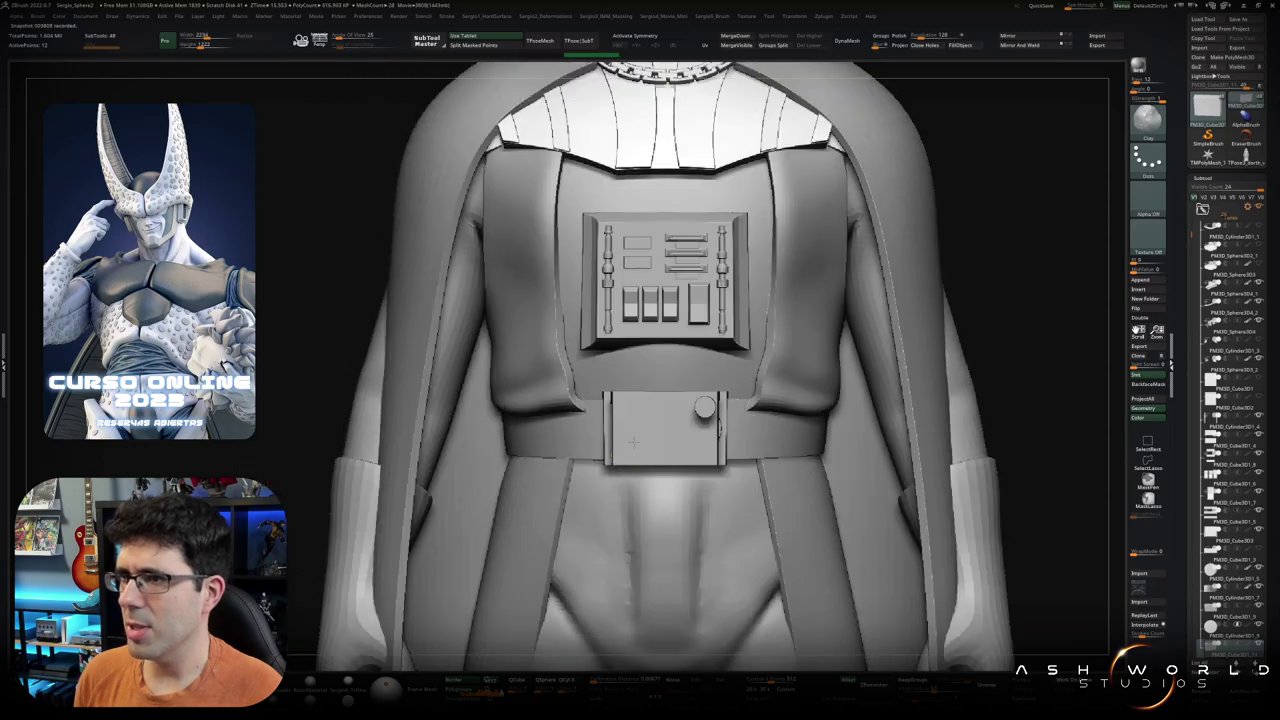
ctrl+shift+click(634, 446)
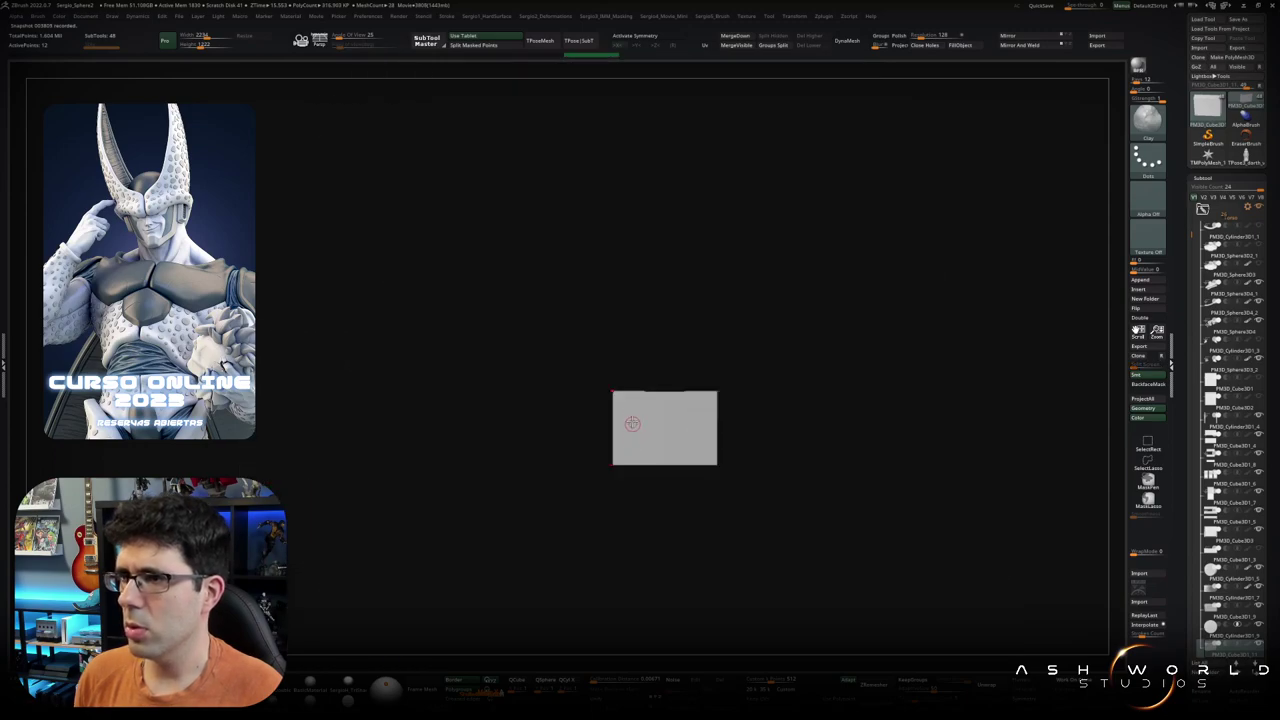
key(w)
shift+drag(604, 357, 506, 377)
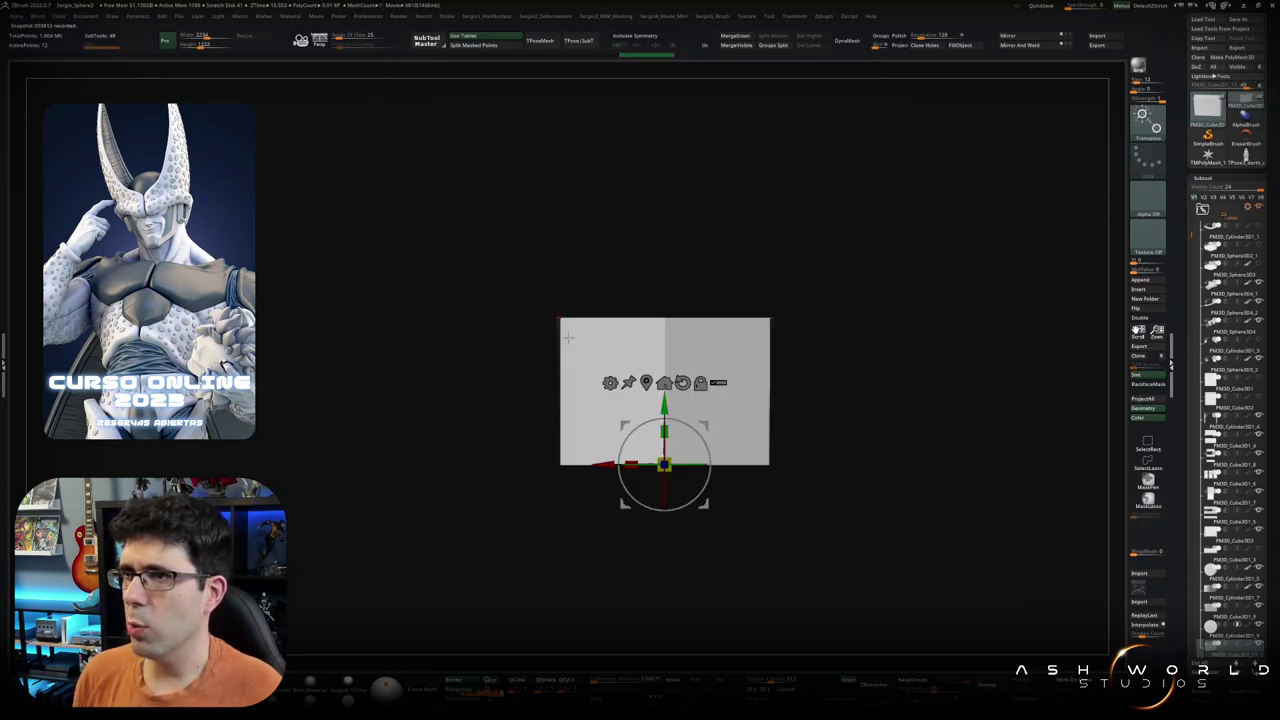
alt+drag(638, 378, 556, 386)
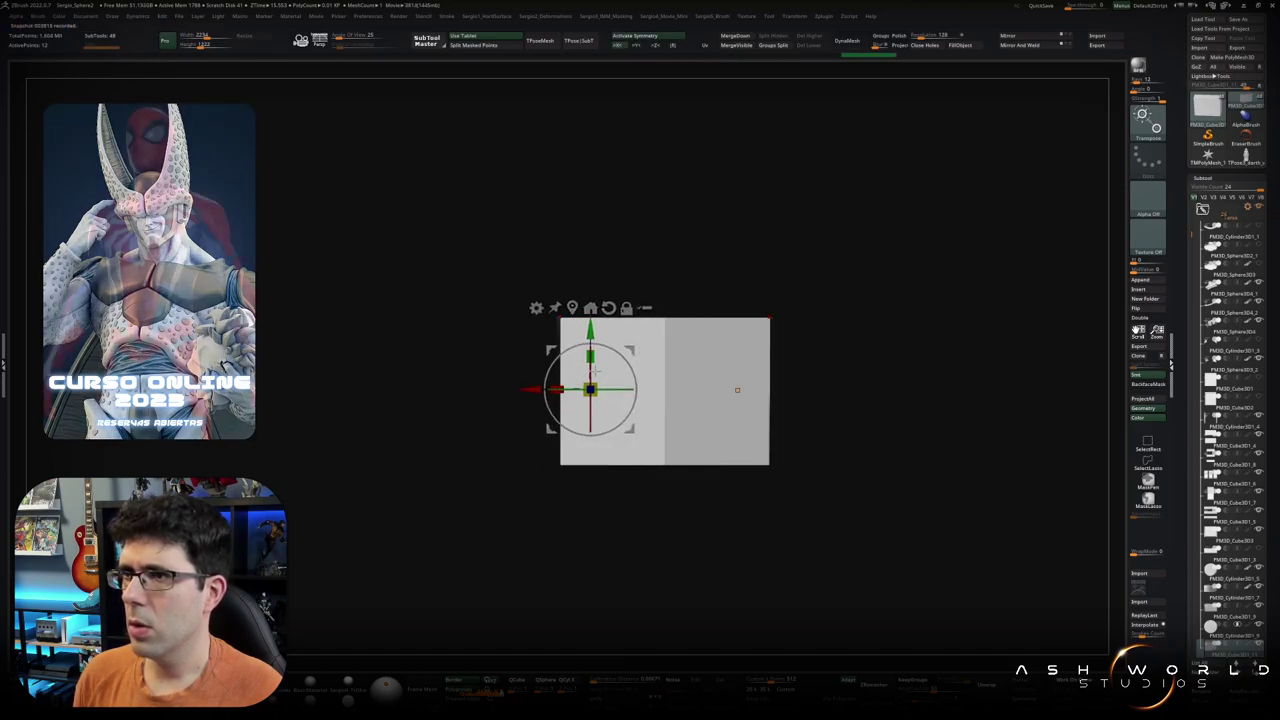
alt+drag(556, 388, 493, 388)
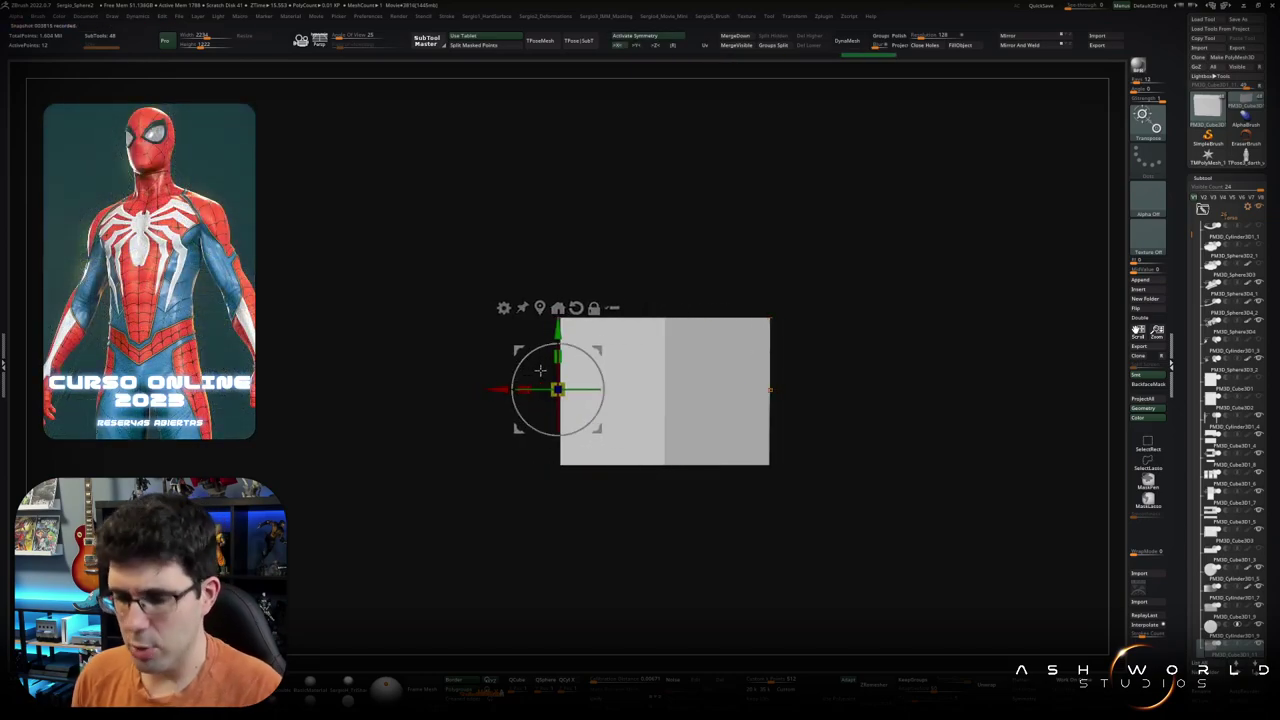
mouse_move(603, 390)
mouse_down()
mouse_move(689, 378)
mouse_move(643, 377)
mouse_up()
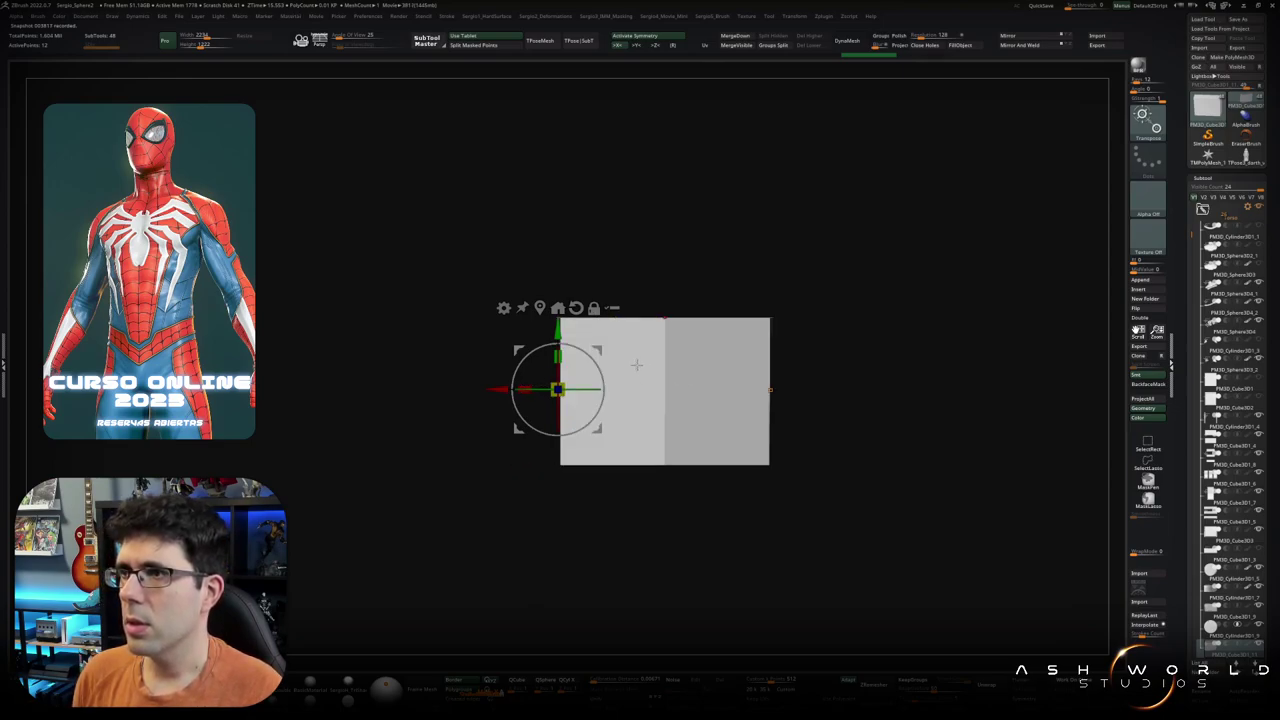
Step: Mask the plate's top, set the gizmo on its top and bottom edges, then exit Solo
key(q)
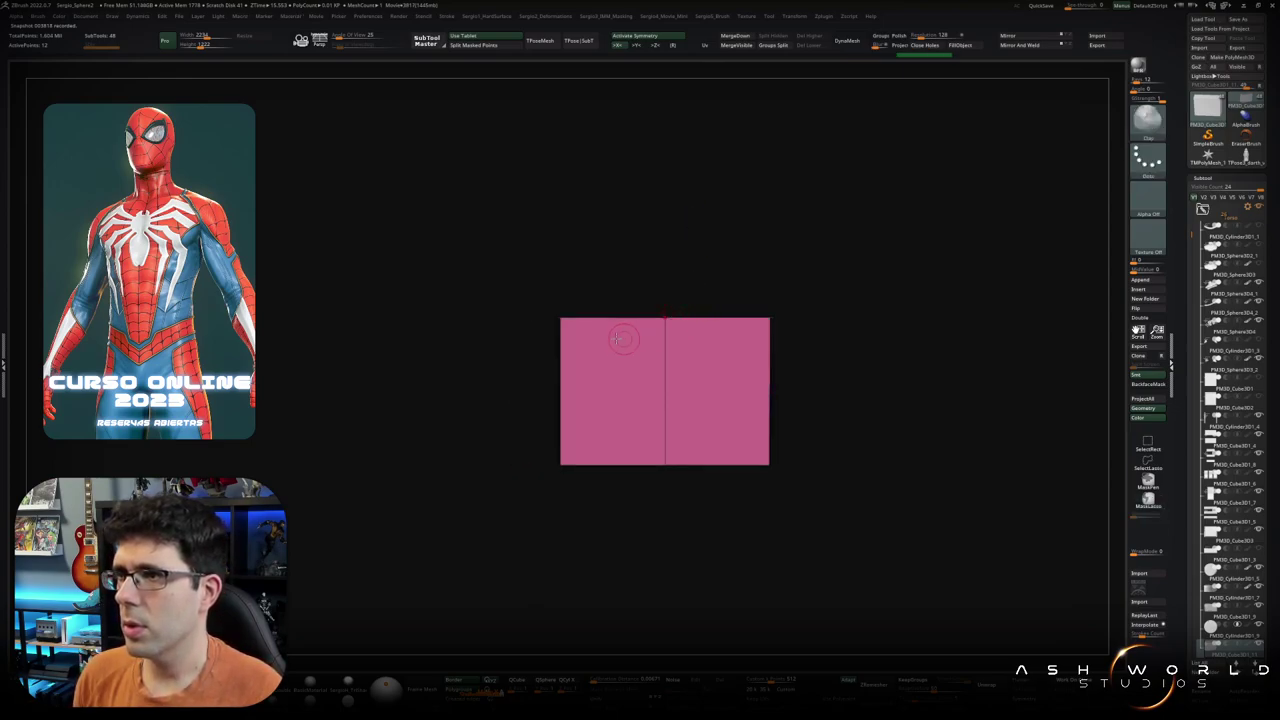
key(w)
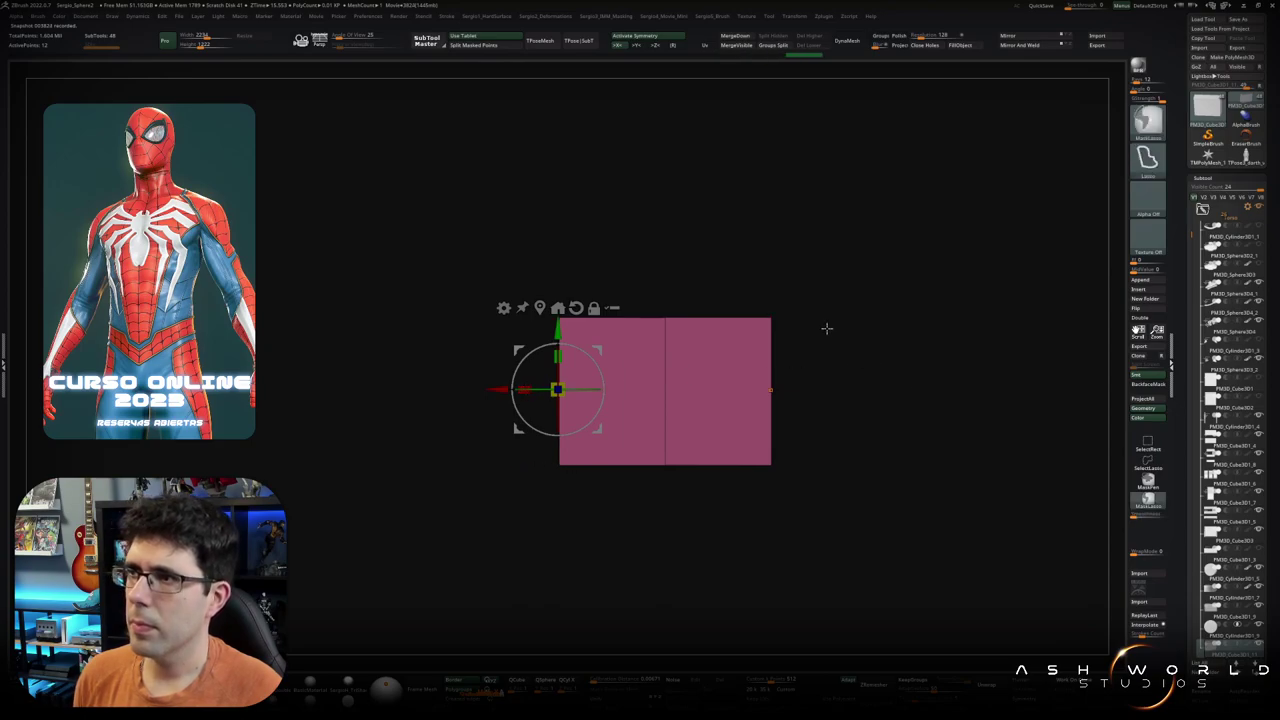
ctrl+drag(826, 328, 900, 351)
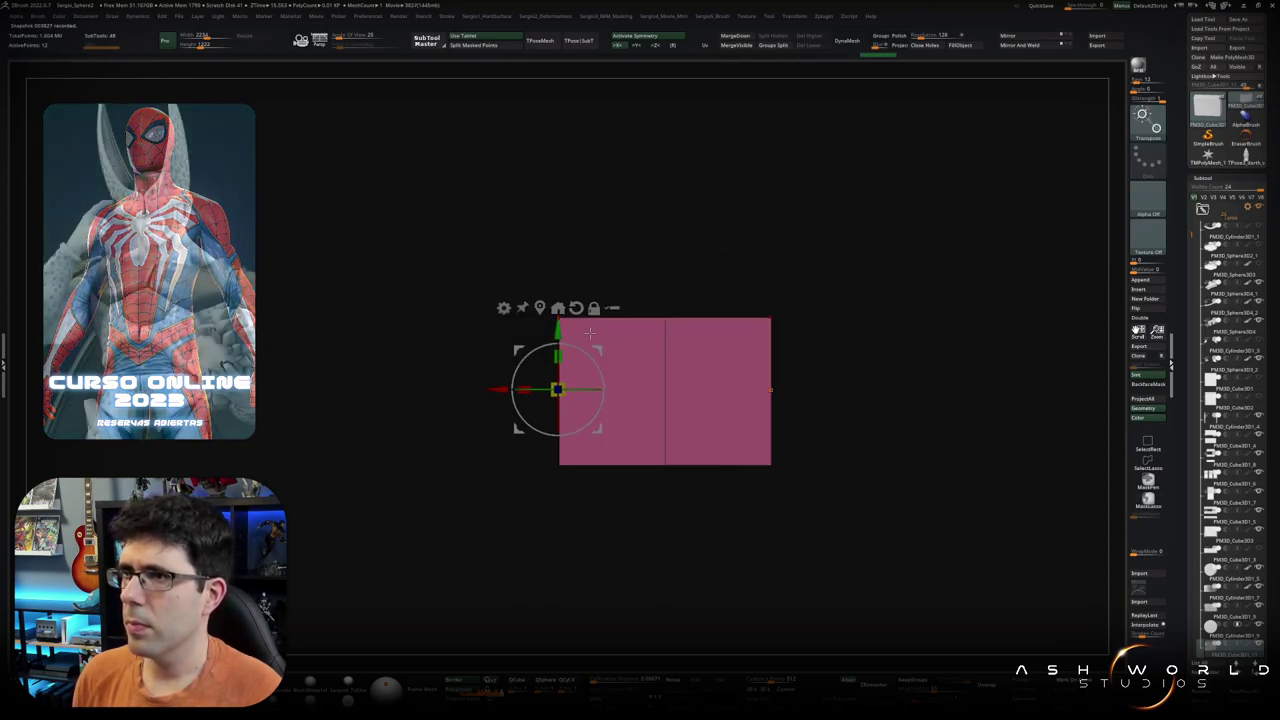
alt+drag(557, 389, 607, 317)
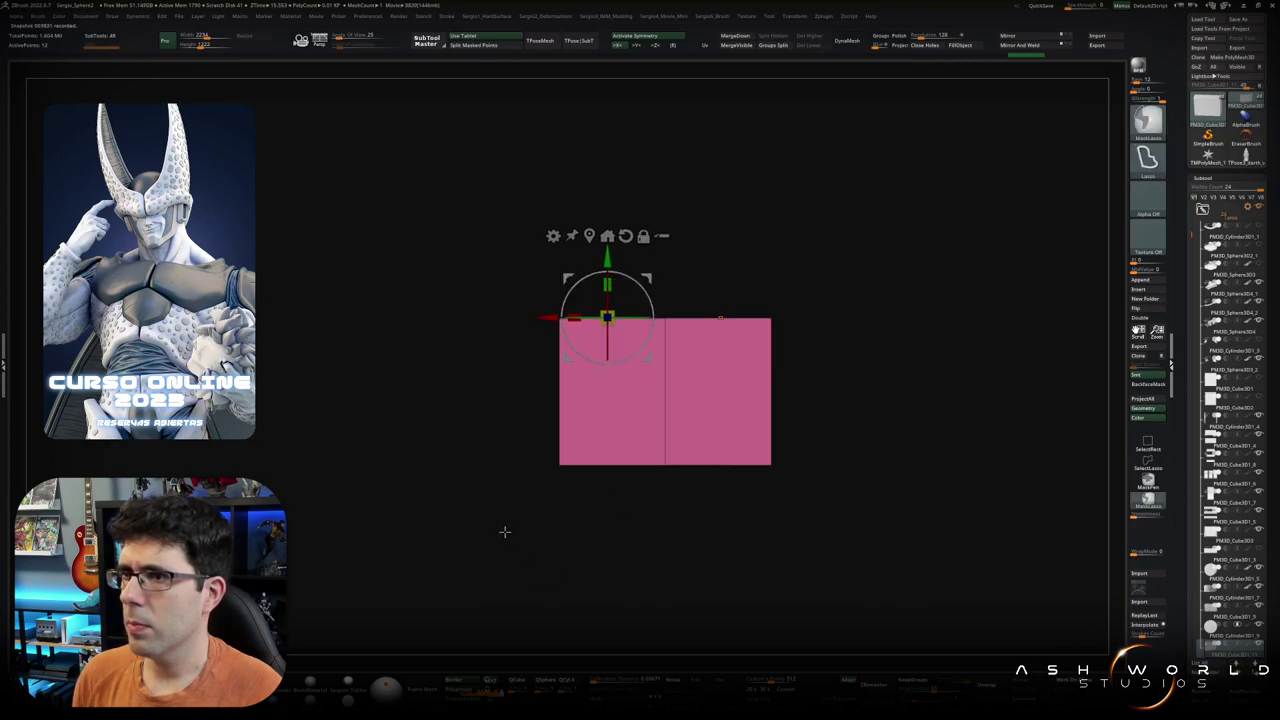
ctrl+drag(506, 529, 528, 505)
alt+drag(607, 250, 607, 398)
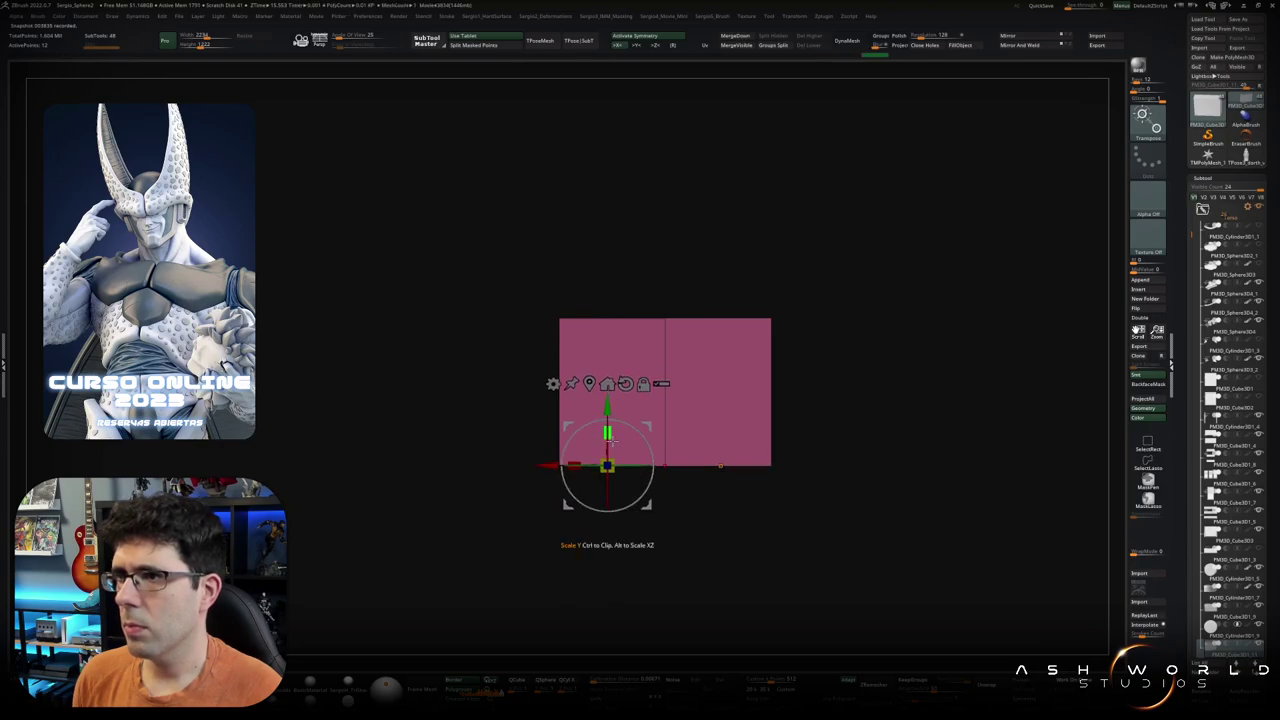
key(q)
key(shift+f)
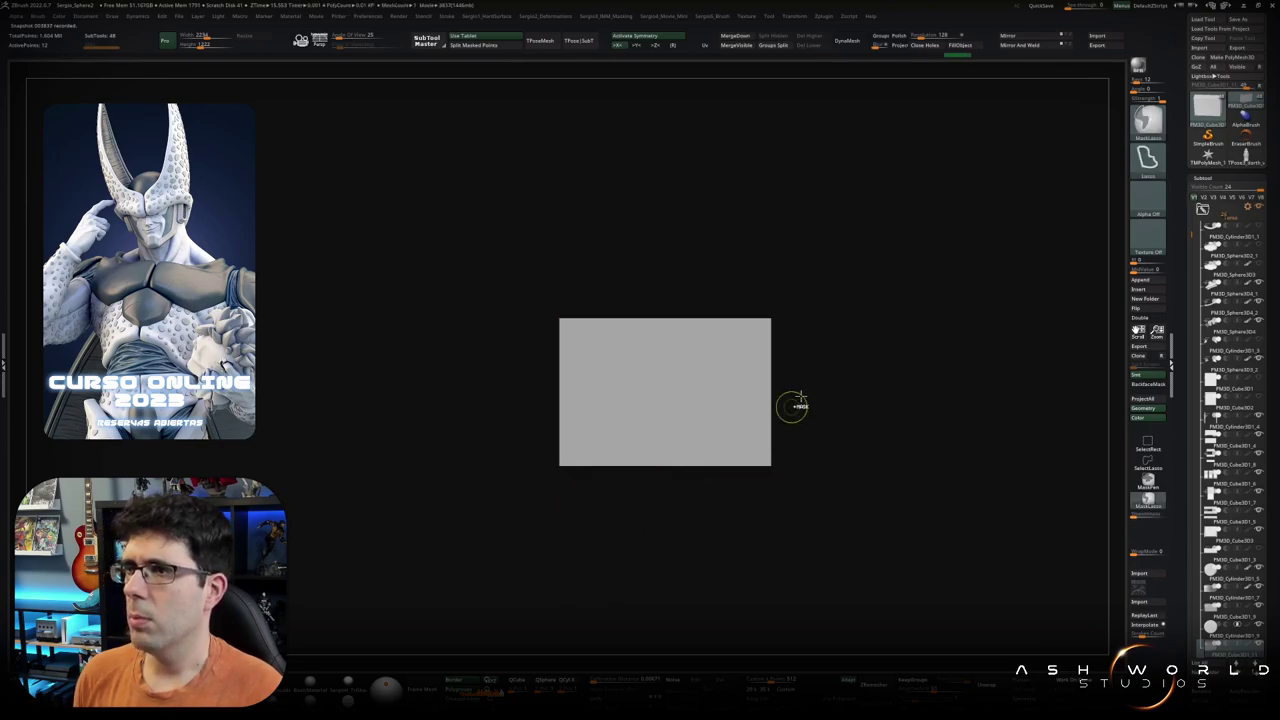
key(alt+s)
Step: Isolate the round button cylinder, framed in view with its polygon frames shown
right_drag(745, 352, 657, 393)
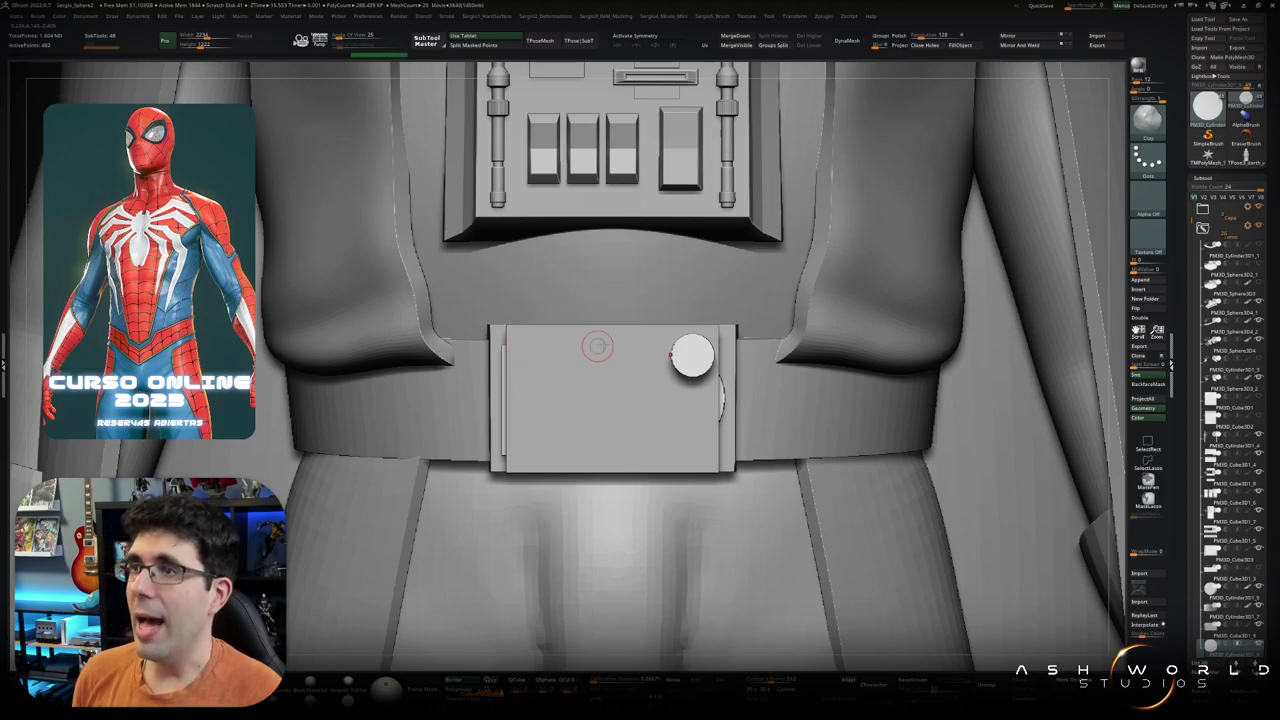
right_drag(662, 346, 604, 360)
key(w)
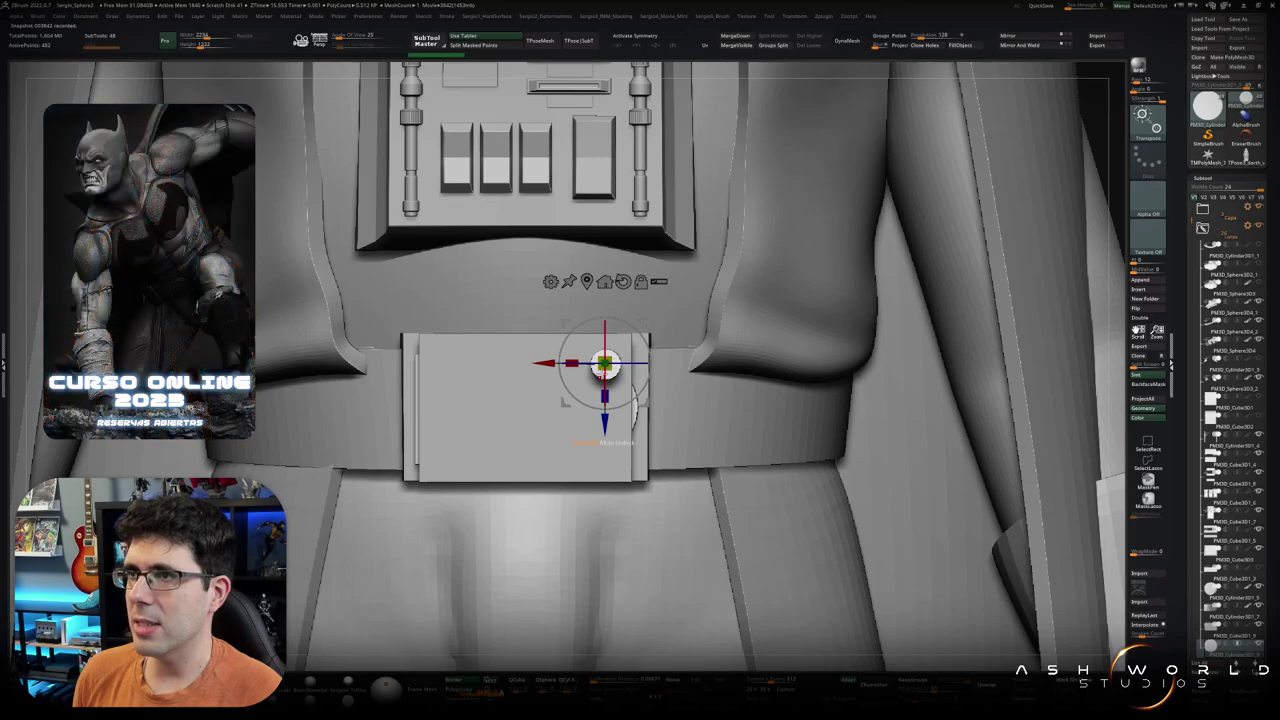
ctrl+shift+click(604, 362)
ctrl+shift+click(615, 352)
key(shift+f)
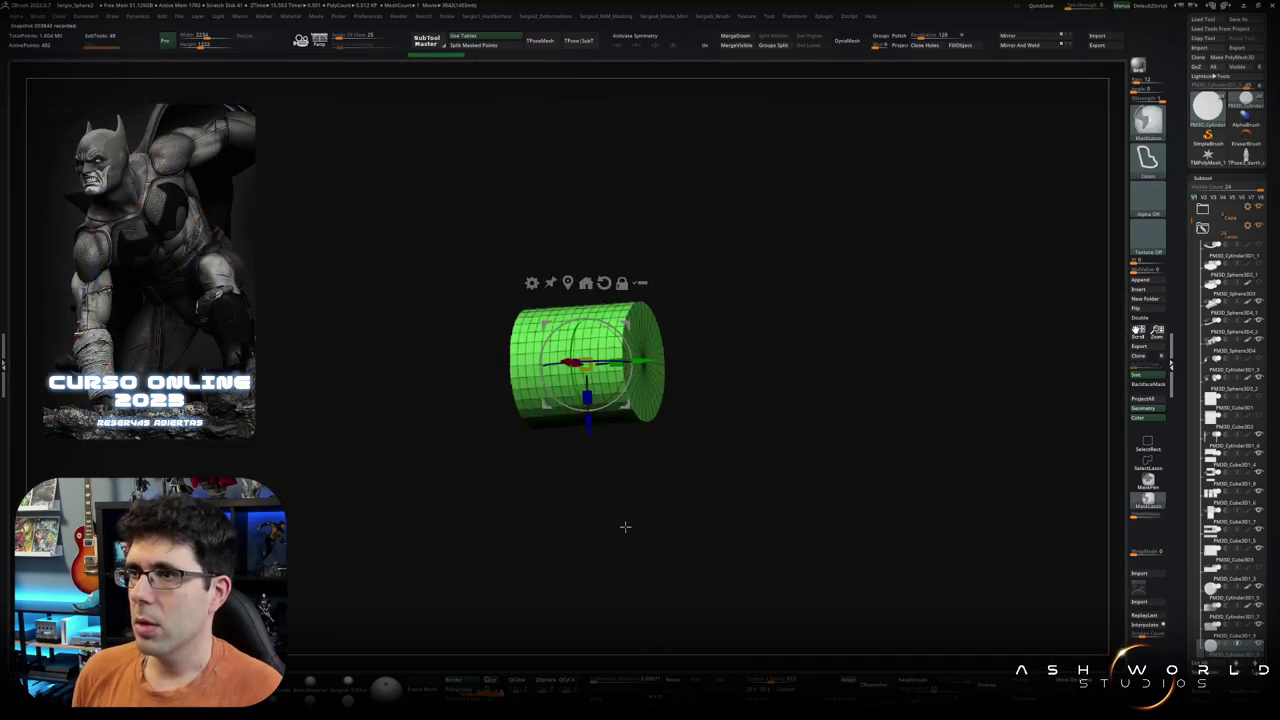
key(q)
key(f)
right_drag(636, 459, 682, 362)
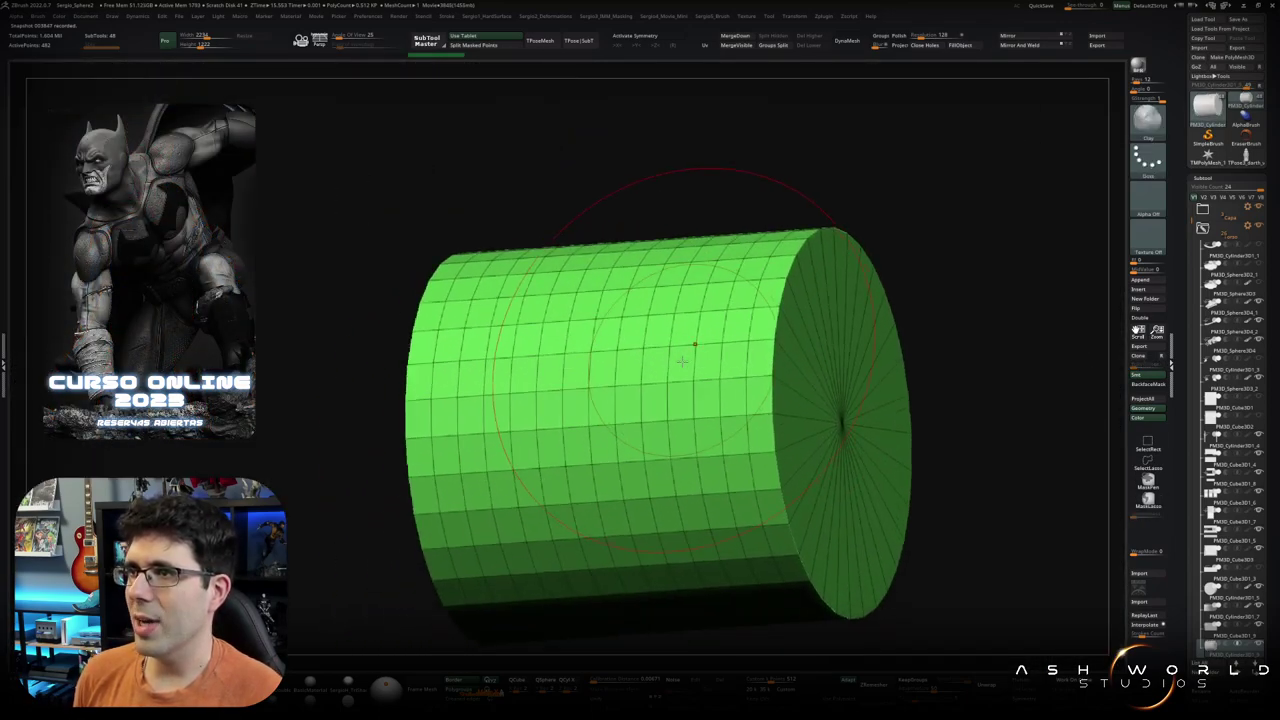
Step: Delete the cylinder's vertical edge loops with ZModeler's Edge Delete Loop
key(b)
key(z)
key(m)
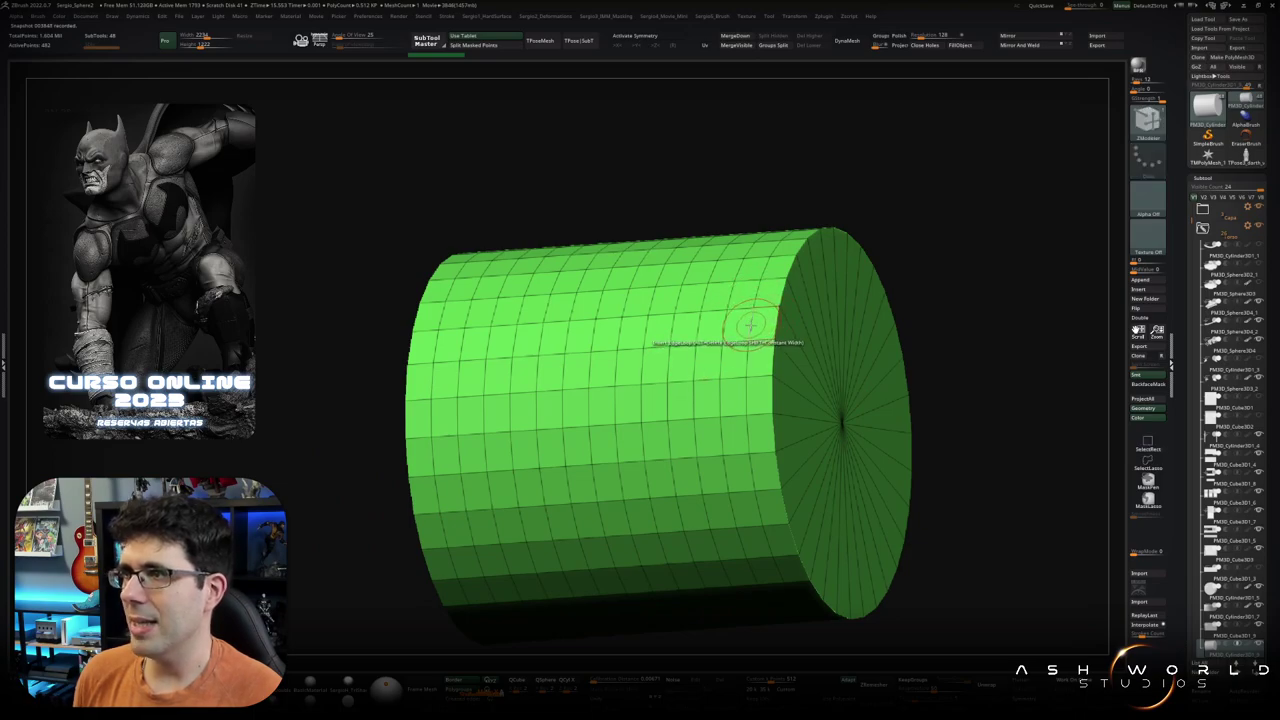
key(space)
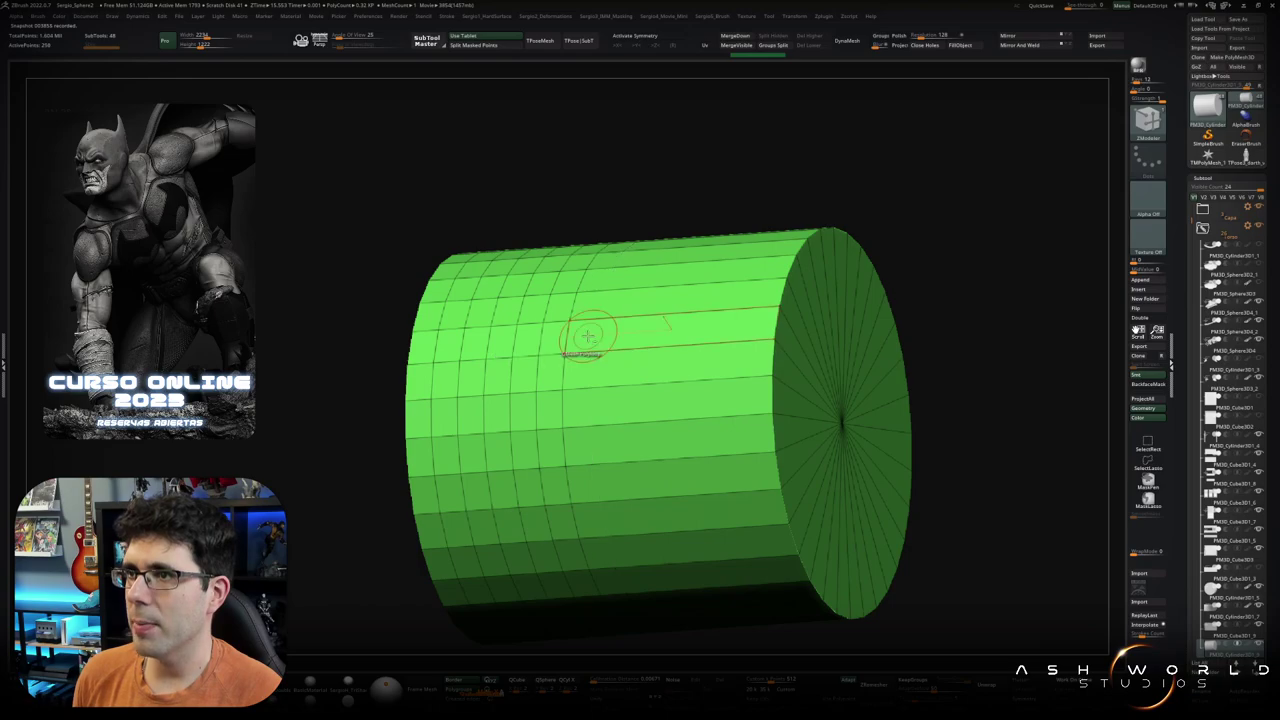
click(478, 346)
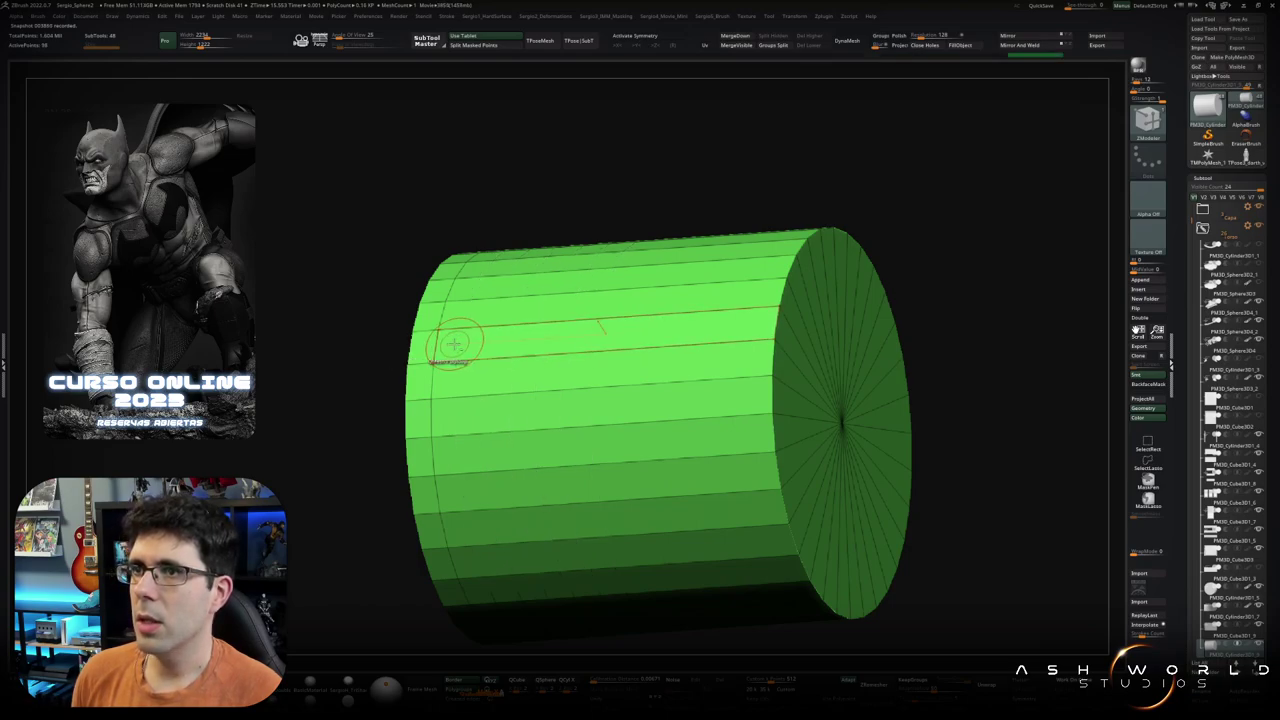
mouse_move(510, 378)
ctrl+right_down()
mouse_move(580, 291)
mouse_move(514, 323)
mouse_move(623, 363)
ctrl+right_up()
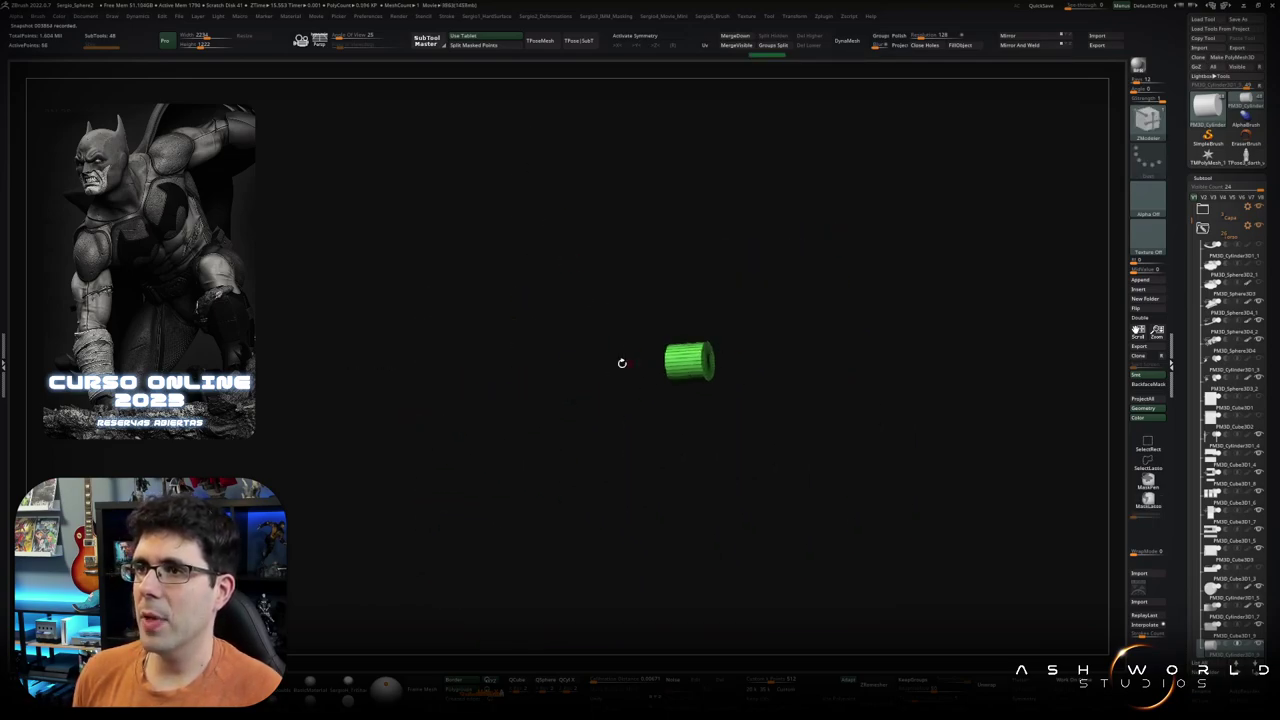
ctrl+right_drag(655, 404, 637, 237)
Step: Select the green button part and adjust its position and thickness with the gizmo
ctrl+shift+click(643, 389)
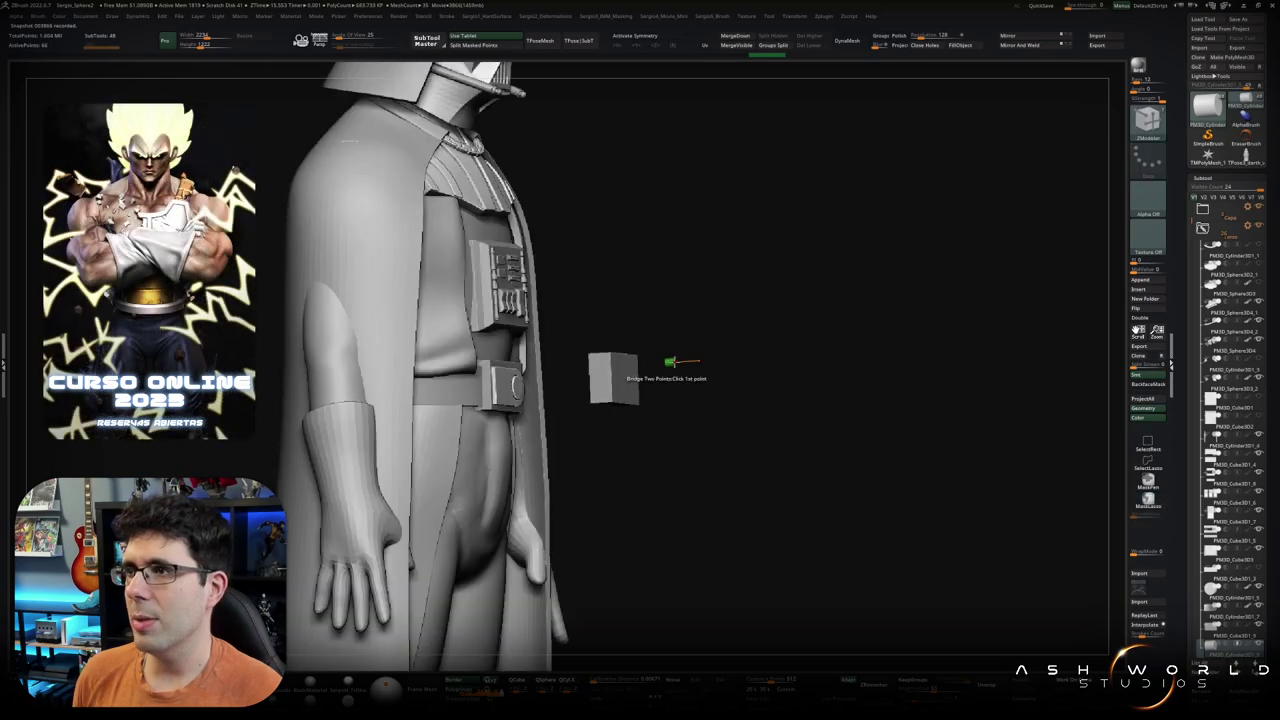
ctrl+shift+click(663, 325)
key(w)
mouse_move(655, 358)
mouse_down()
mouse_move(540, 360)
mouse_move(600, 360)
mouse_up()
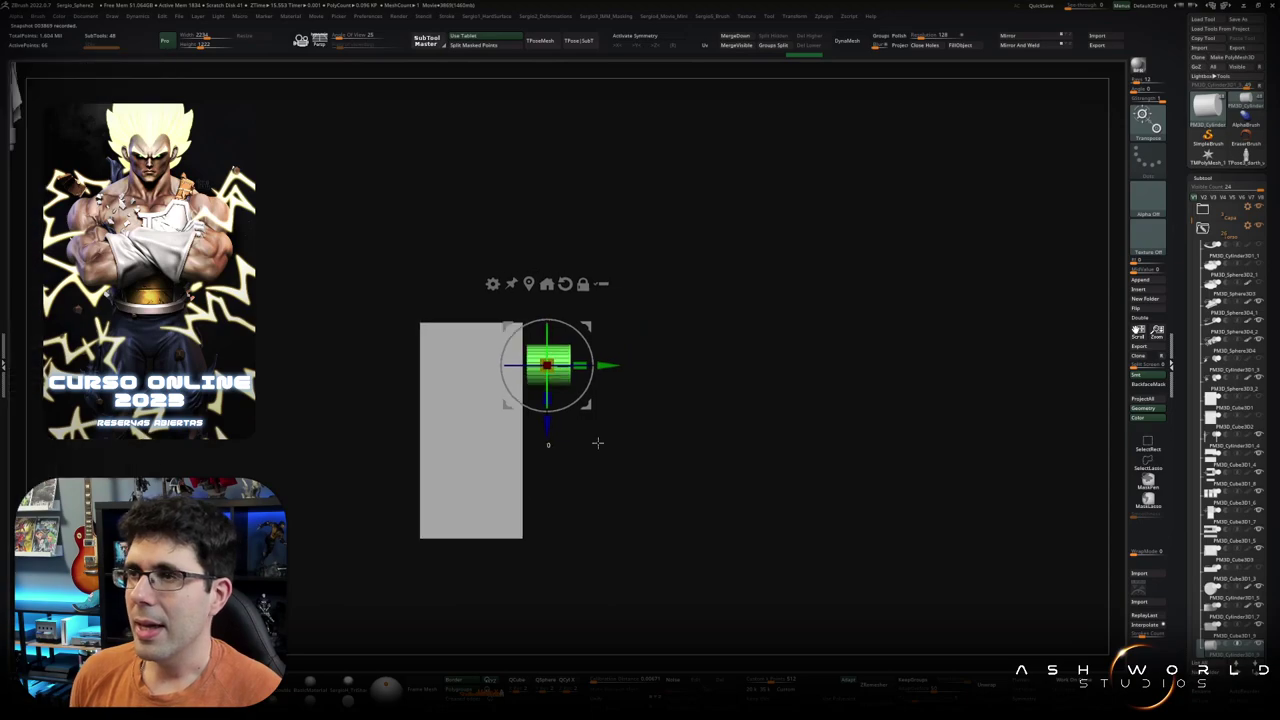
ctrl+right_drag(600, 400, 568, 376)
drag(566, 375, 539, 379)
ctrl+right_drag(536, 426, 486, 468)
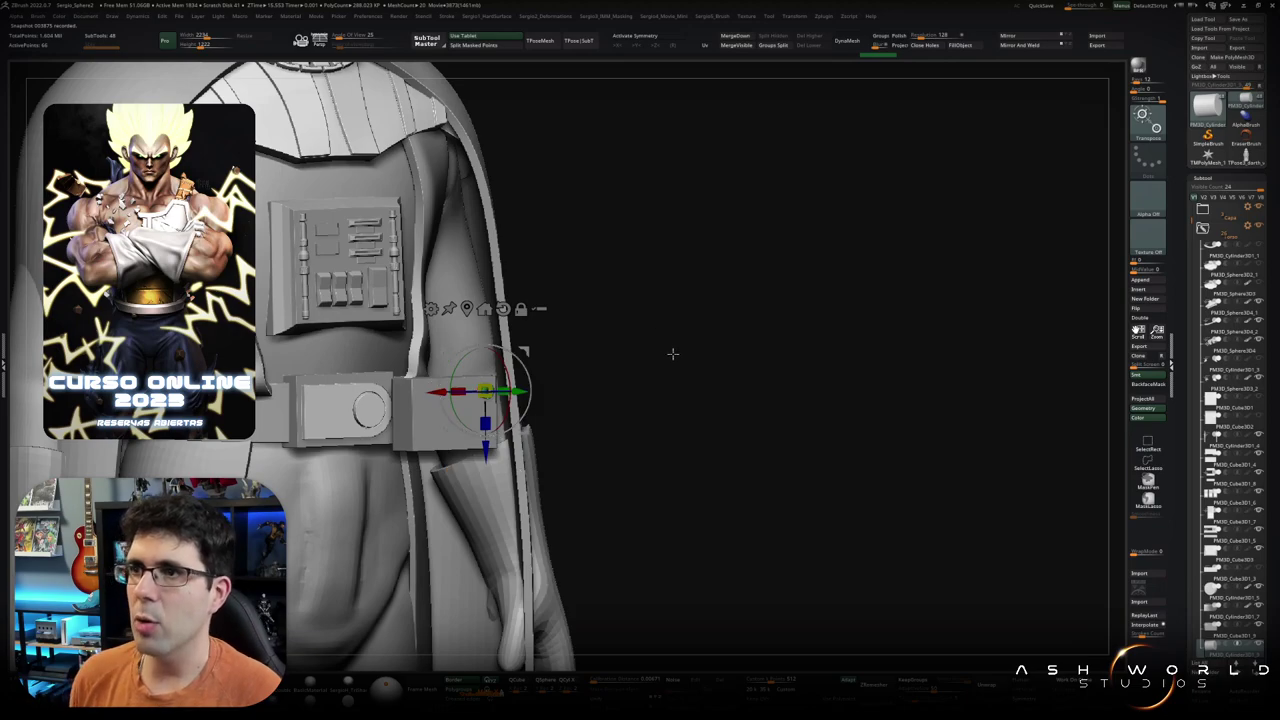
right_drag(673, 353, 565, 377)
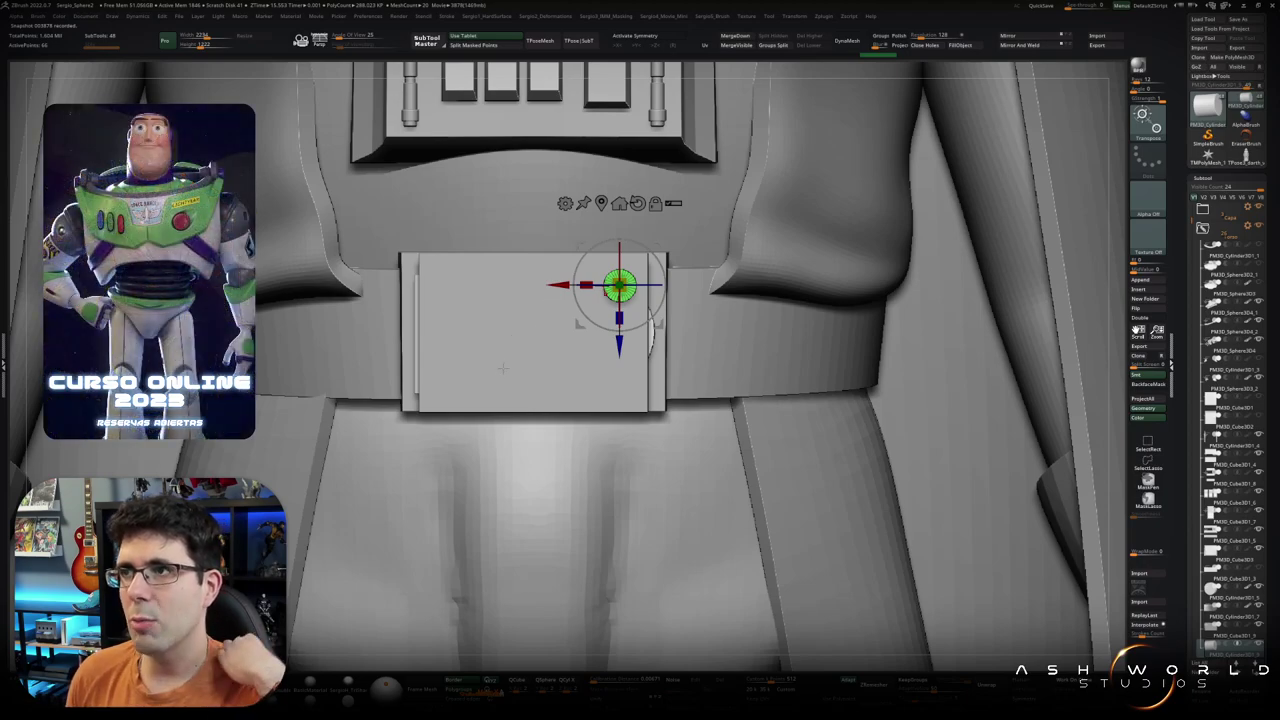
Step: Duplicate the button down the buckle into two columns of three, nudging the bottom pair up
scroll(578, 333, up, 2)
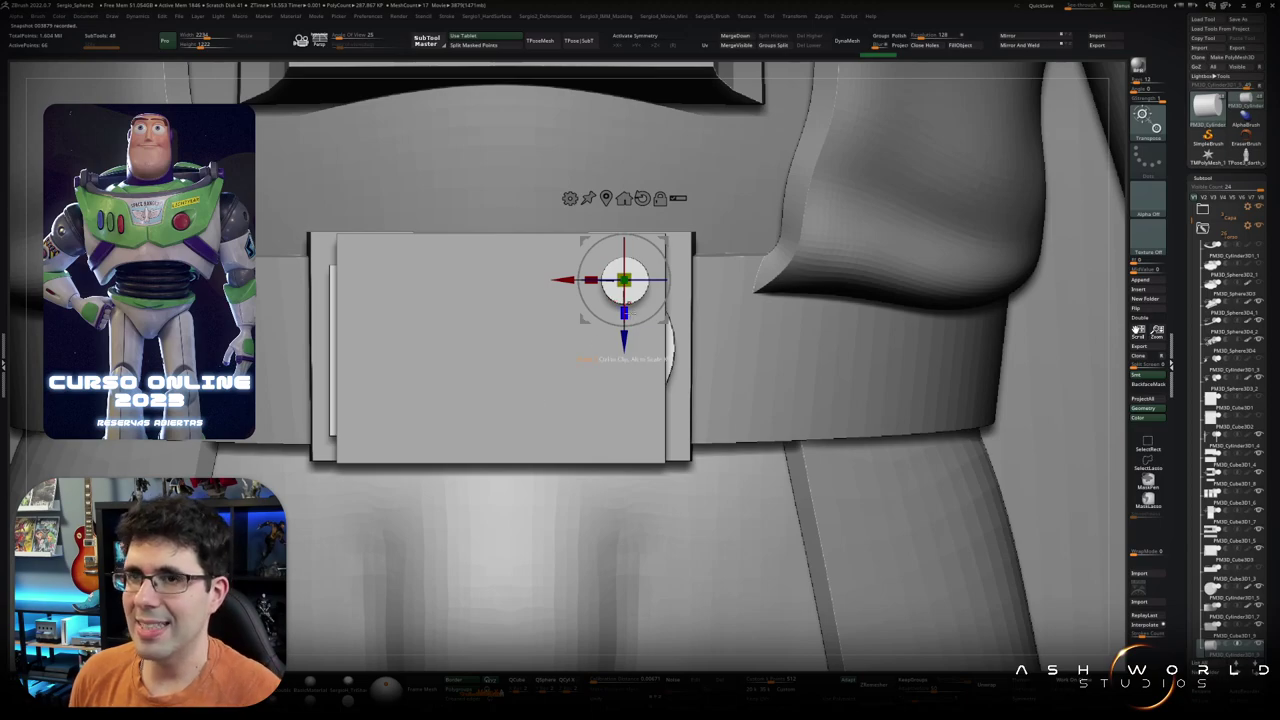
drag(624, 342, 564, 333)
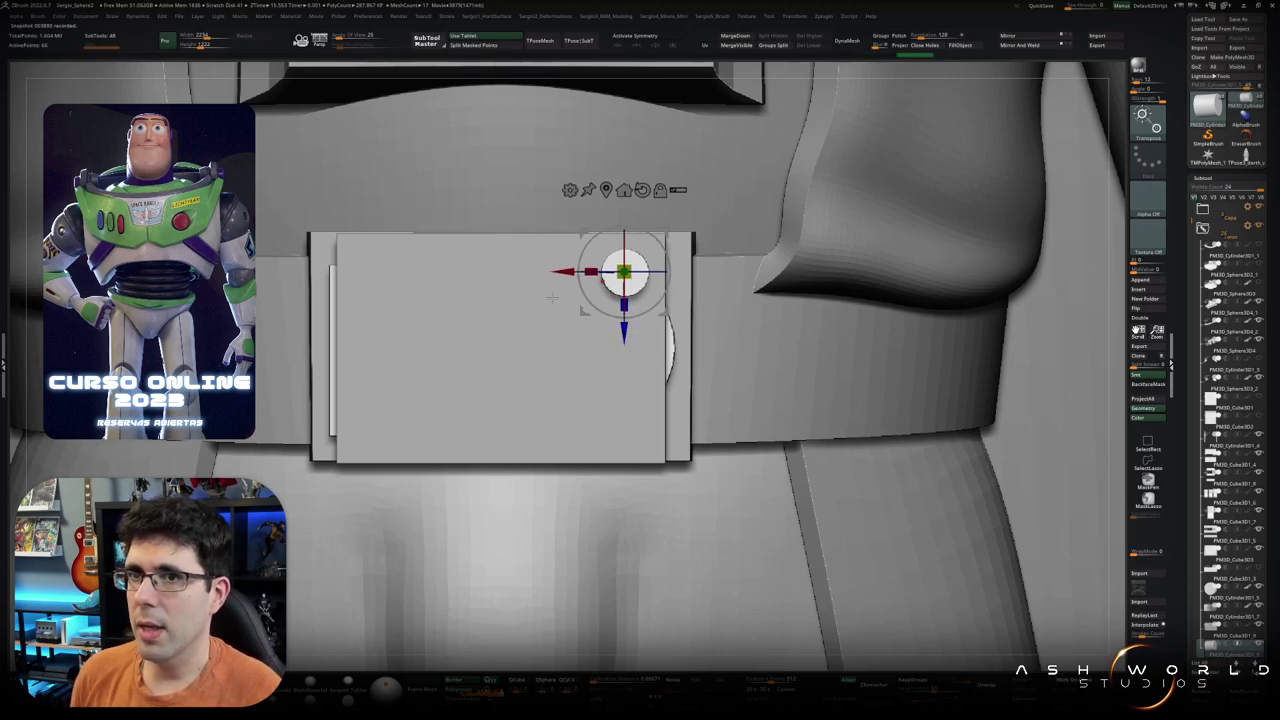
alt+drag(600, 271, 540, 271)
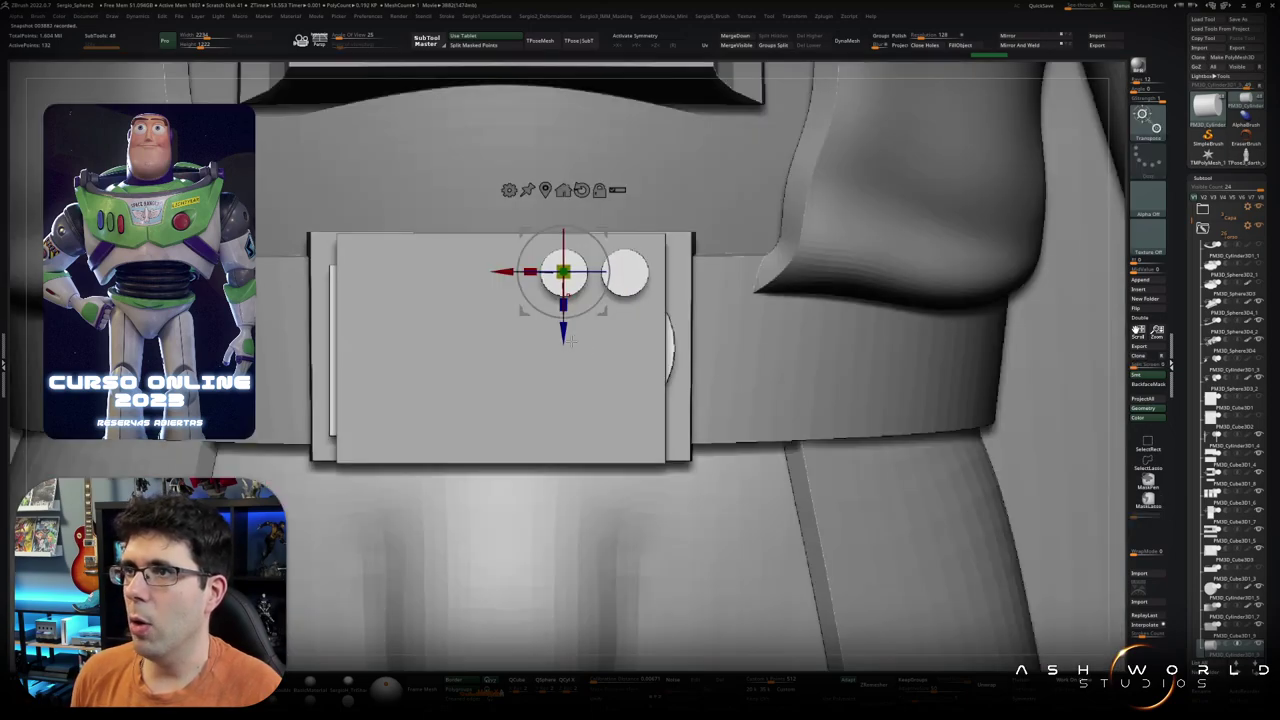
alt+drag(563, 328, 562, 505)
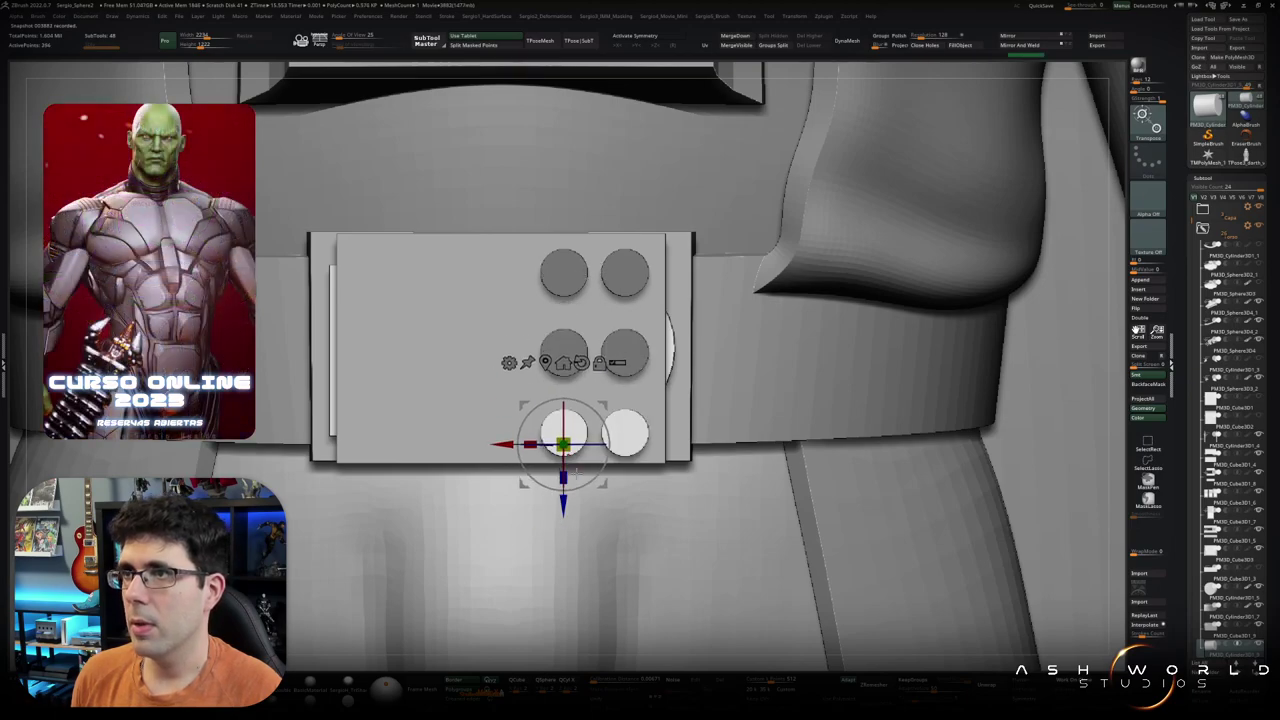
key(ctrl+shift+s)
key(ctrl+shift+s)
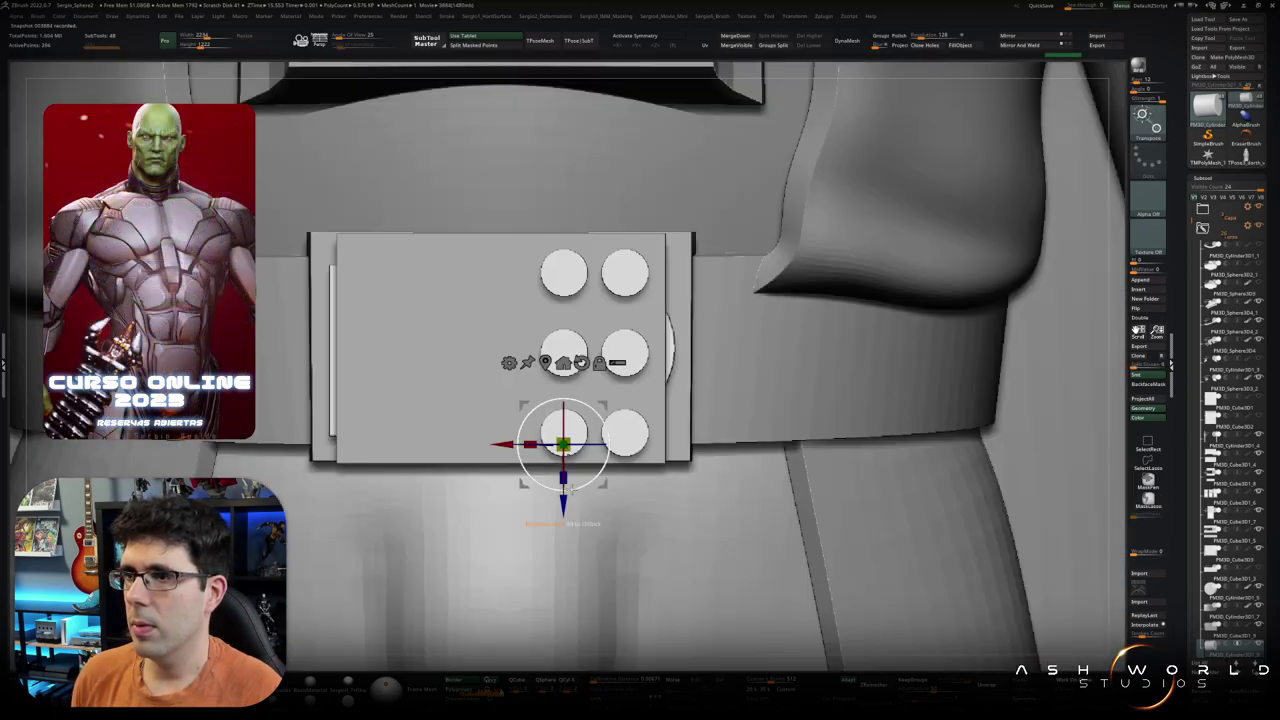
drag(562, 503, 562, 499)
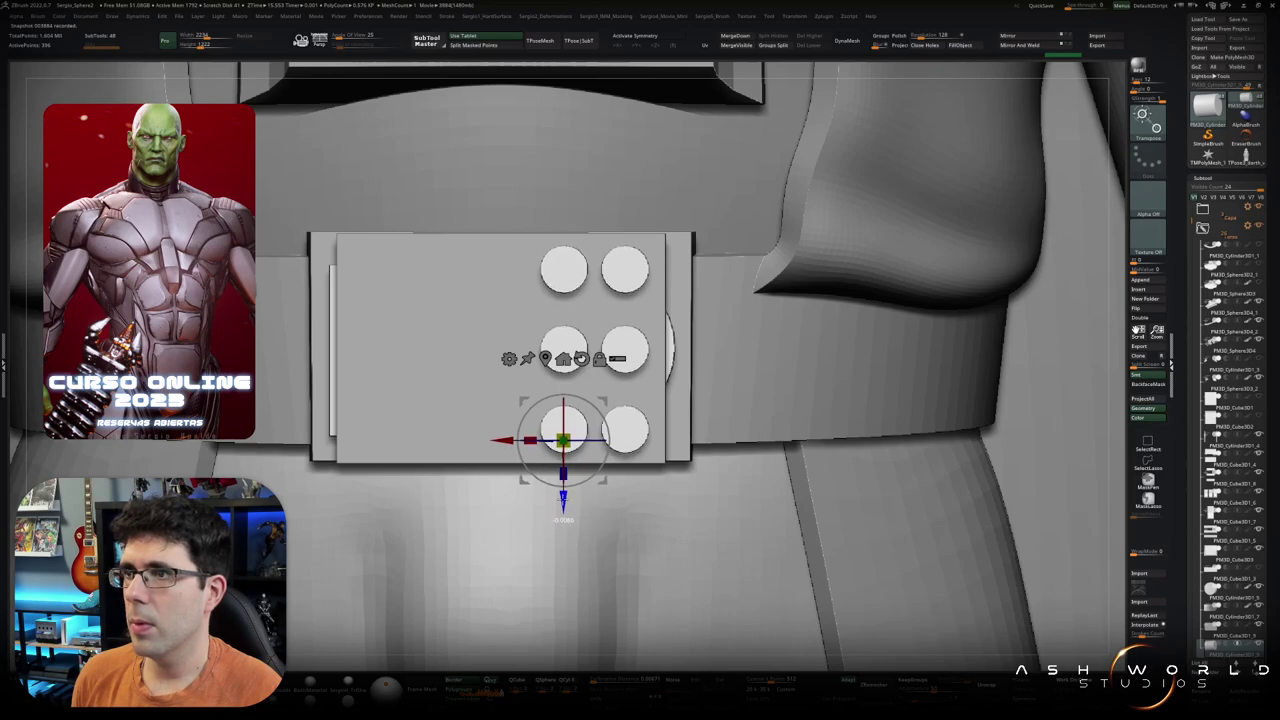
Step: Hide all buttons but one, zoom in close on it, and show its polyframe
key(q)
key(f)
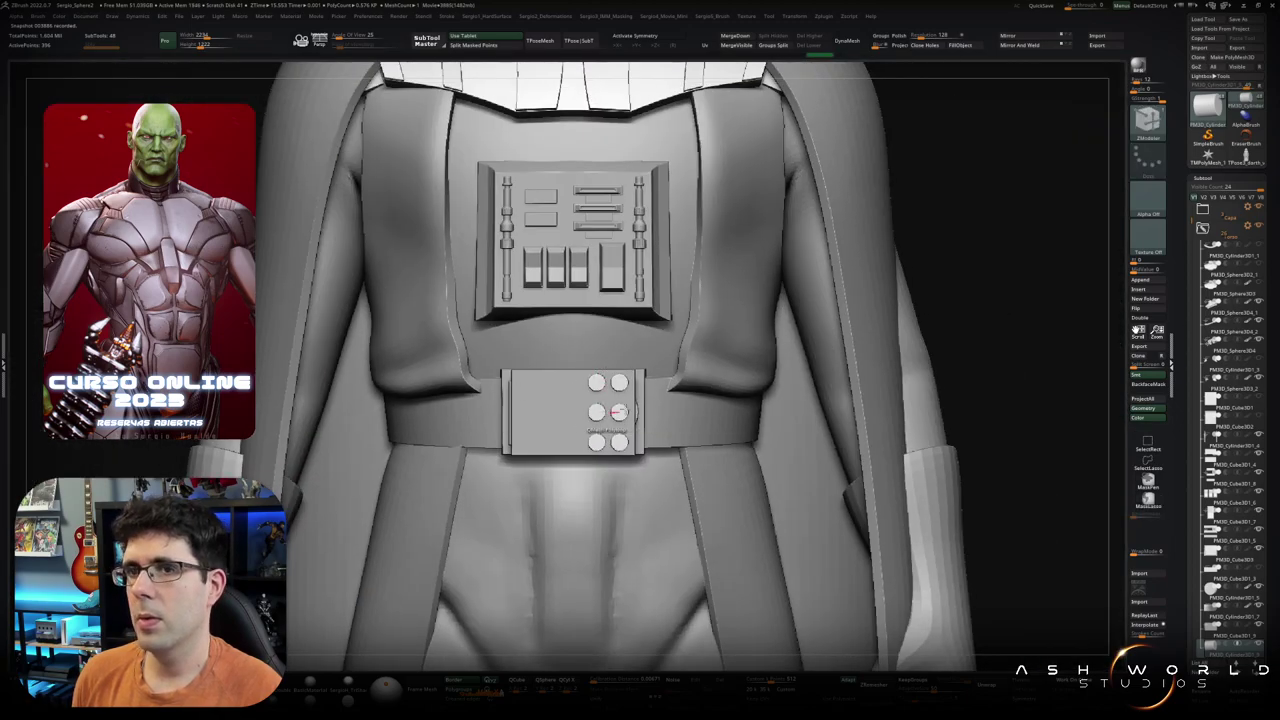
mouse_move(590, 409)
alt+mouse_down()
mouse_move(622, 380)
mouse_move(666, 380)
mouse_move(697, 362)
mouse_move(660, 378)
mouse_move(625, 354)
mouse_move(650, 335)
mouse_move(700, 360)
mouse_move(672, 378)
alt+mouse_up()
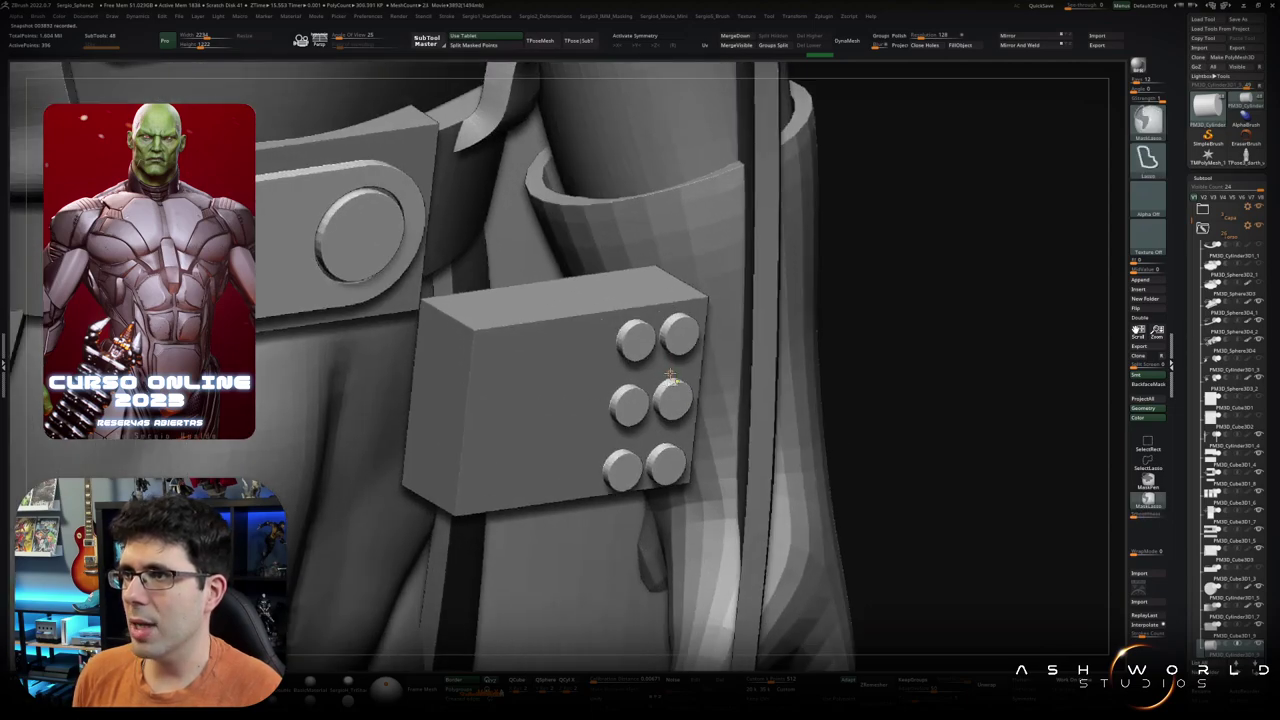
ctrl+shift+click(671, 378)
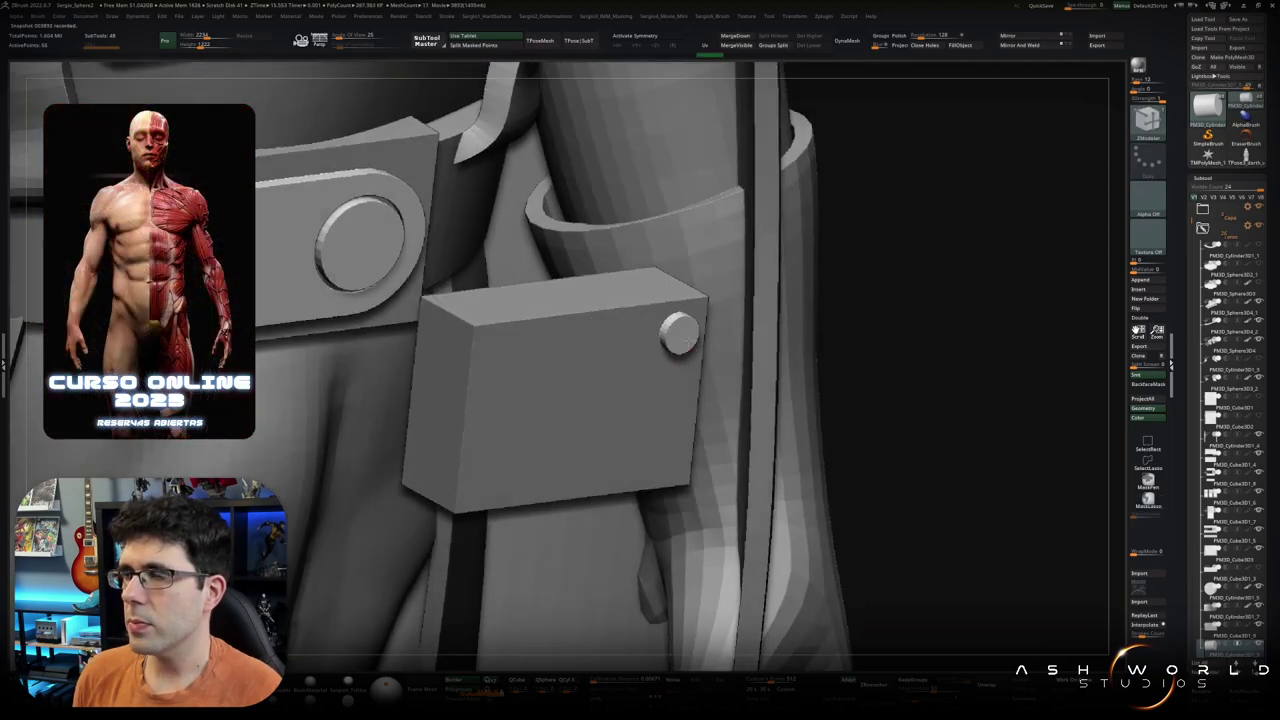
shift+drag(671, 375, 675, 375)
scroll(675, 375, up, 3)
key(shift+f)
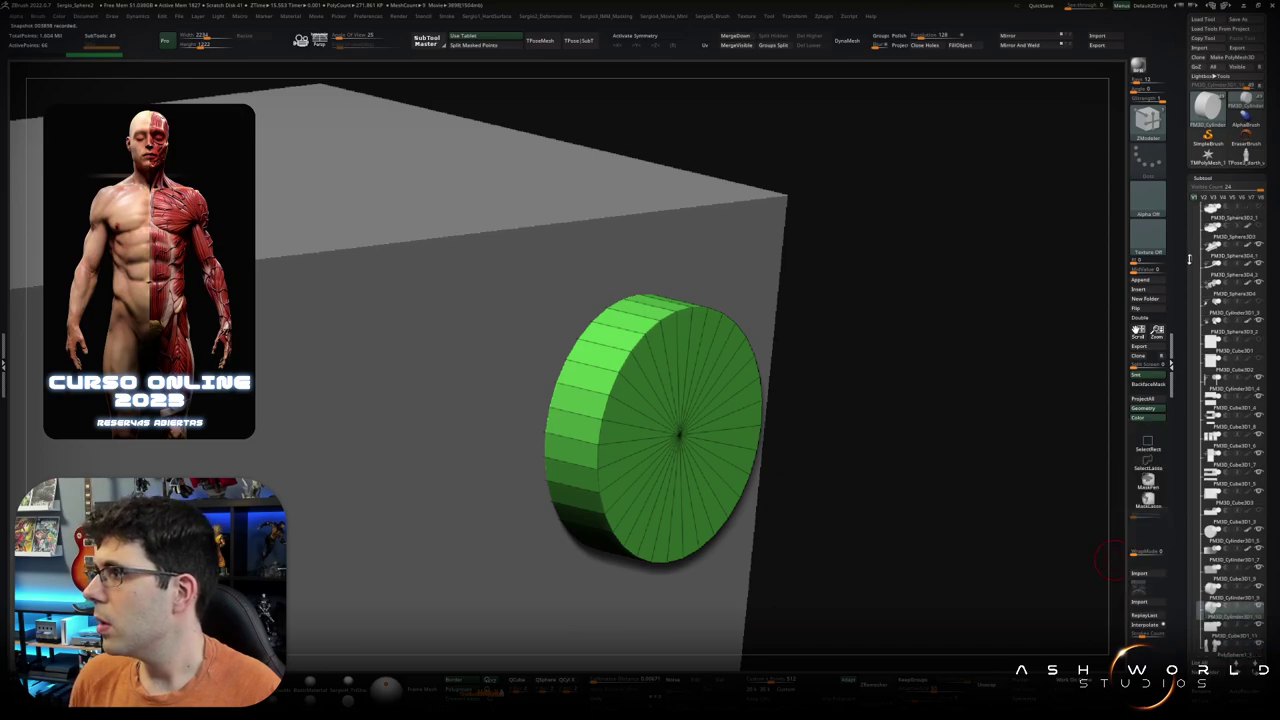
Step: Insert an edge loop near the cylinder cap's rim with ZModeler
scroll(1210, 400, down, 3)
scroll(1210, 470, down, 3)
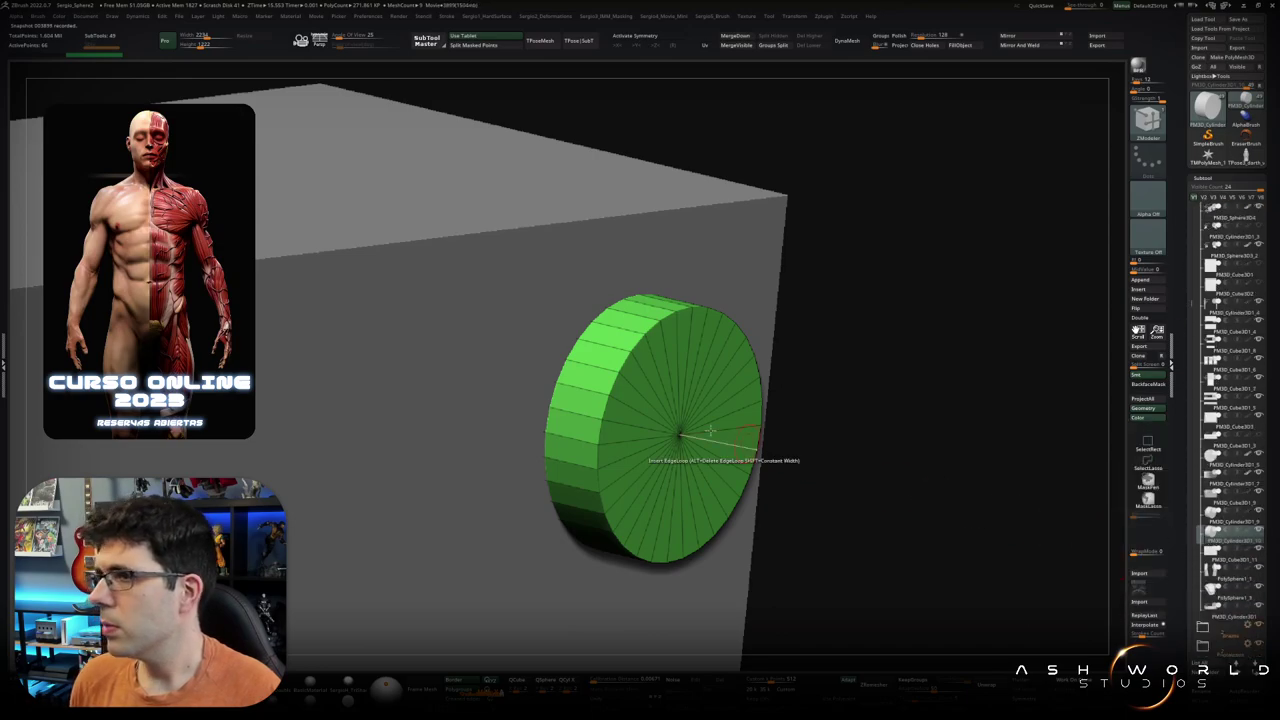
shift+right_drag(790, 452, 610, 410)
key(b)
key(z)
key(m)
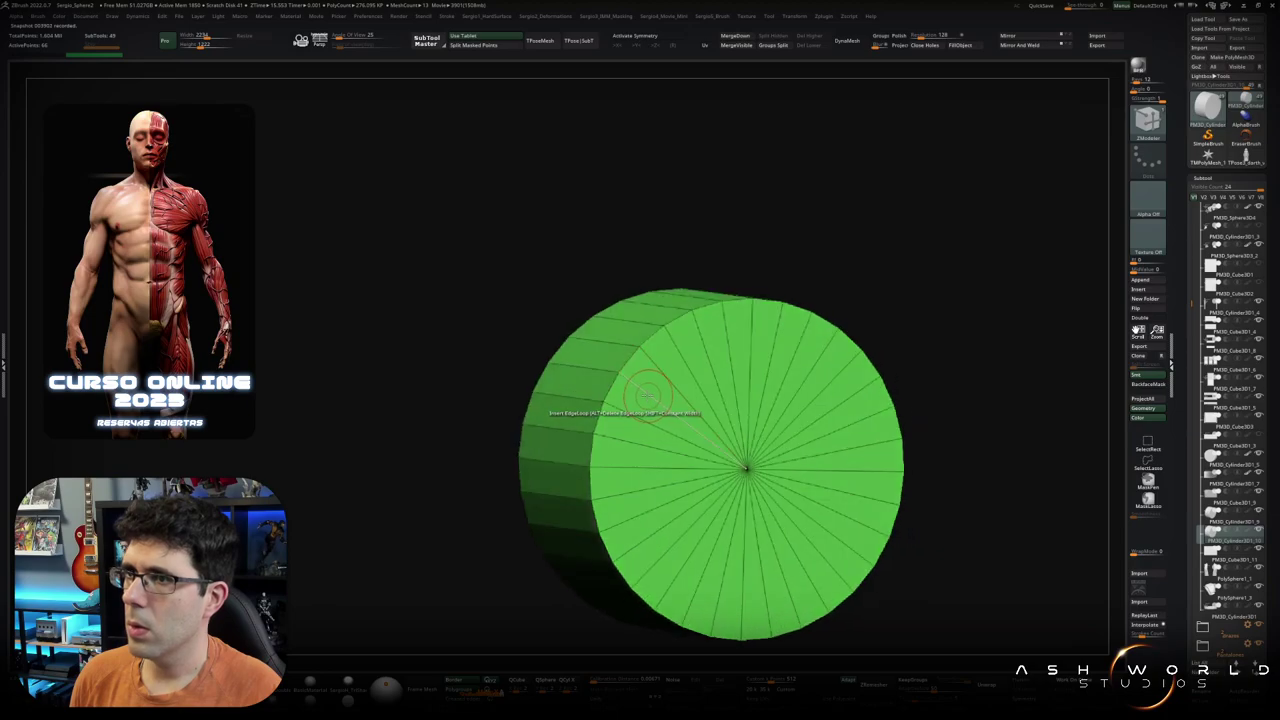
key(space)
click(647, 400)
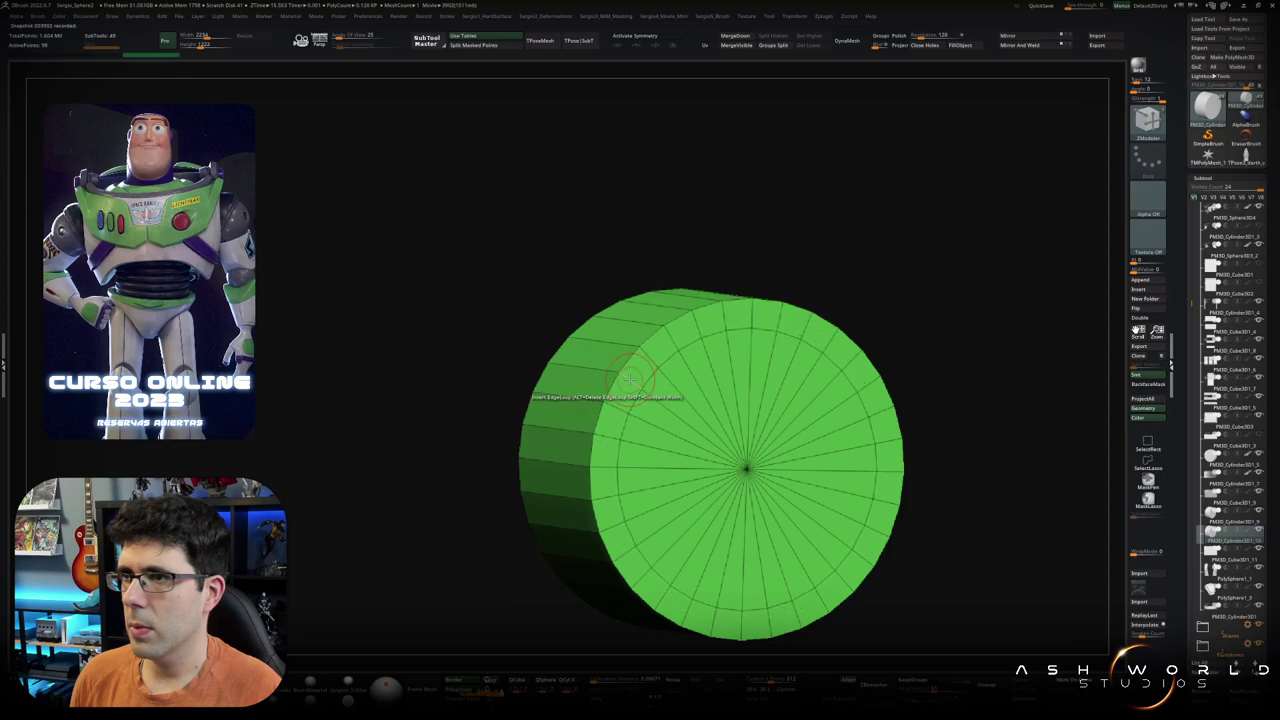
click(628, 378)
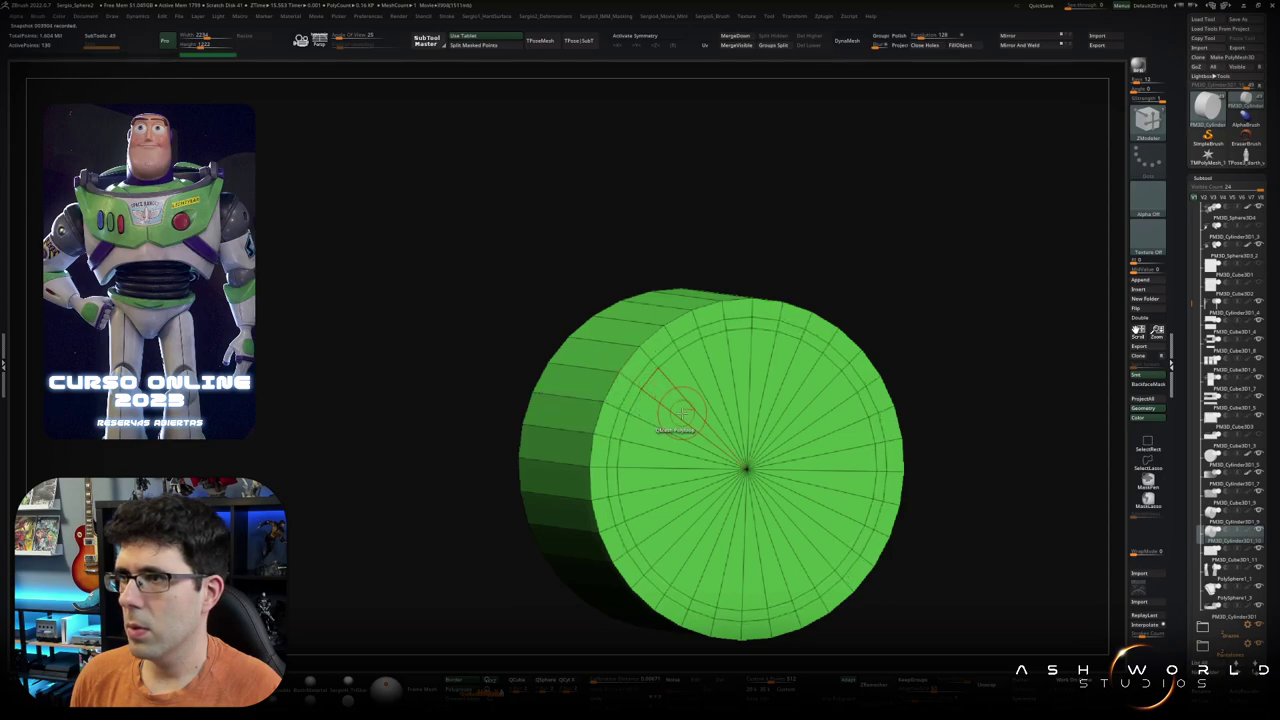
Step: Push the inner cap disc inward using Polygon Move with a Polyloop target
key(space)
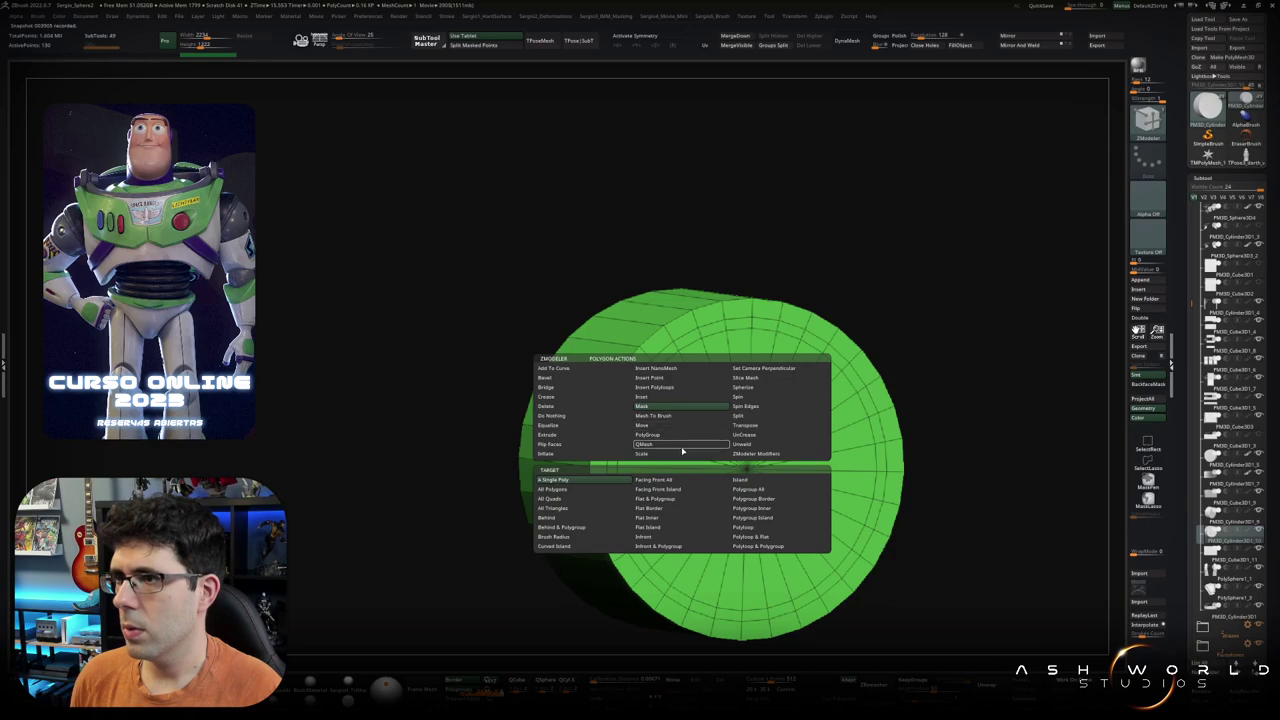
mouse_move(641, 396)
click(669, 426)
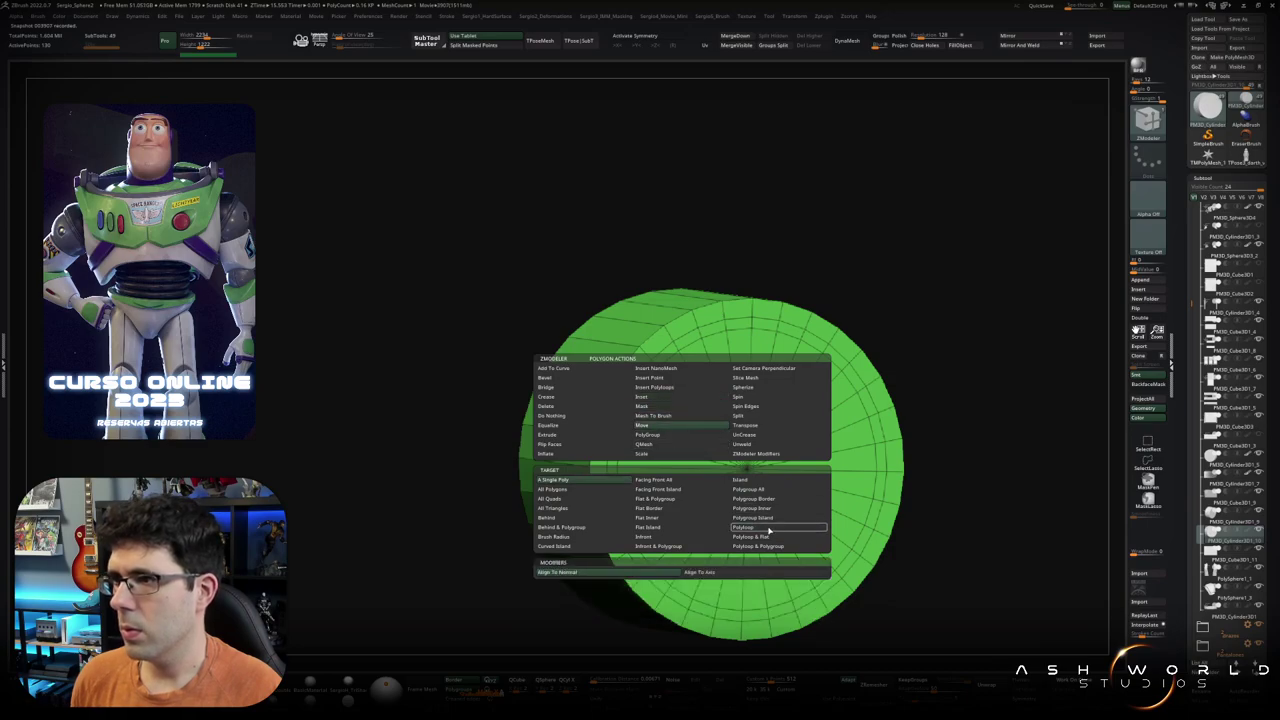
click(744, 529)
drag(683, 418, 639, 421)
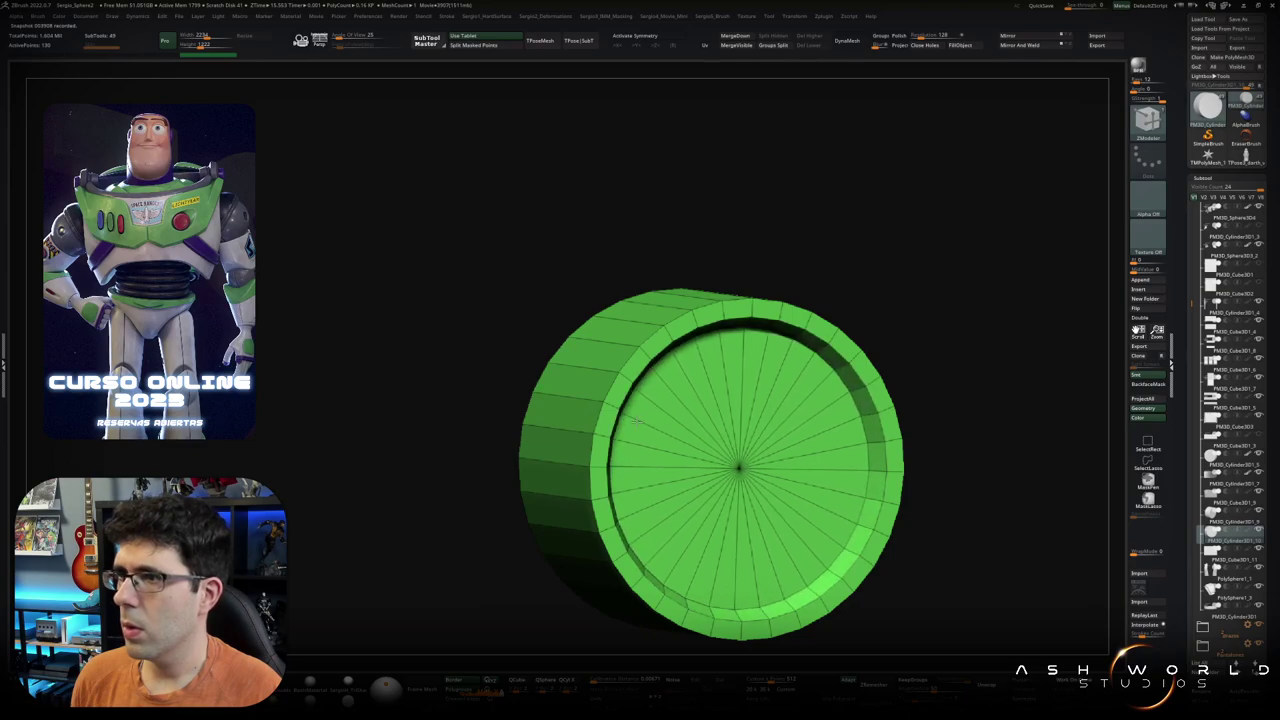
right_drag(634, 420, 825, 487)
Step: Undo the recess and set ZModeler to Scale around the polygons' own centre
key(ctrl+z)
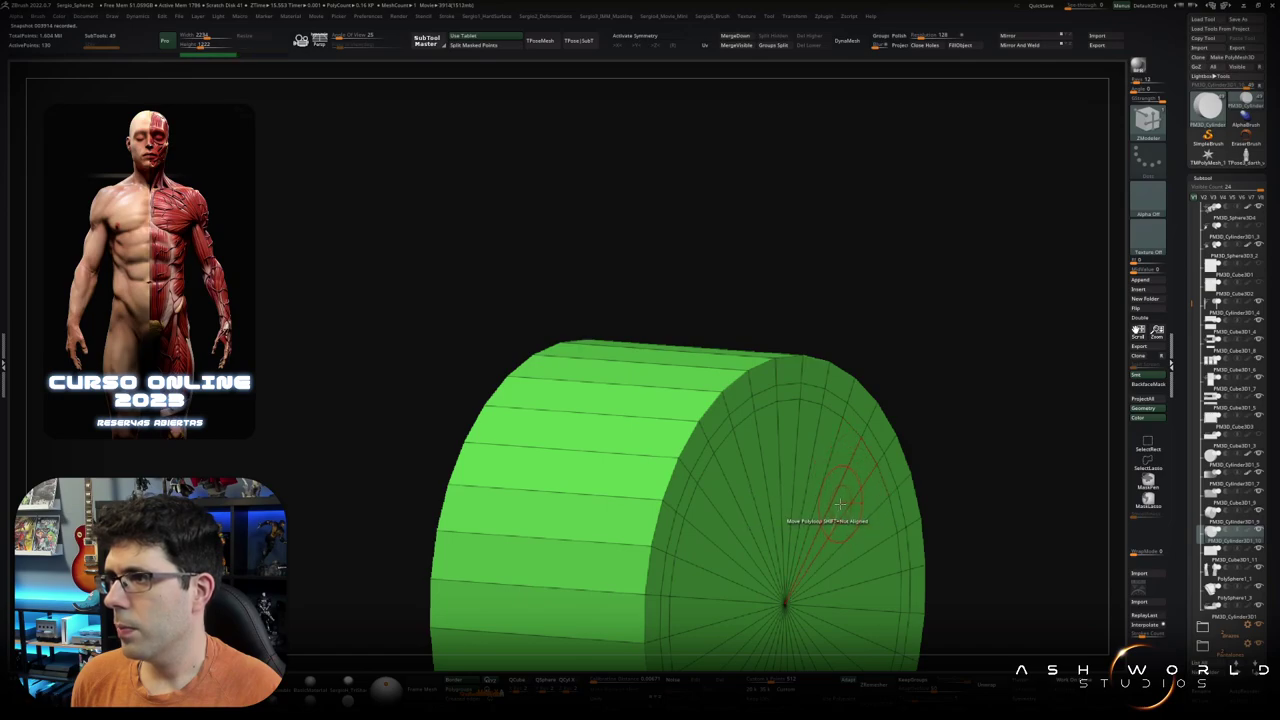
drag(840, 505, 826, 507)
mouse_move(800, 560)
right_down()
mouse_move(773, 421)
mouse_move(740, 437)
mouse_move(760, 430)
mouse_move(806, 466)
right_up()
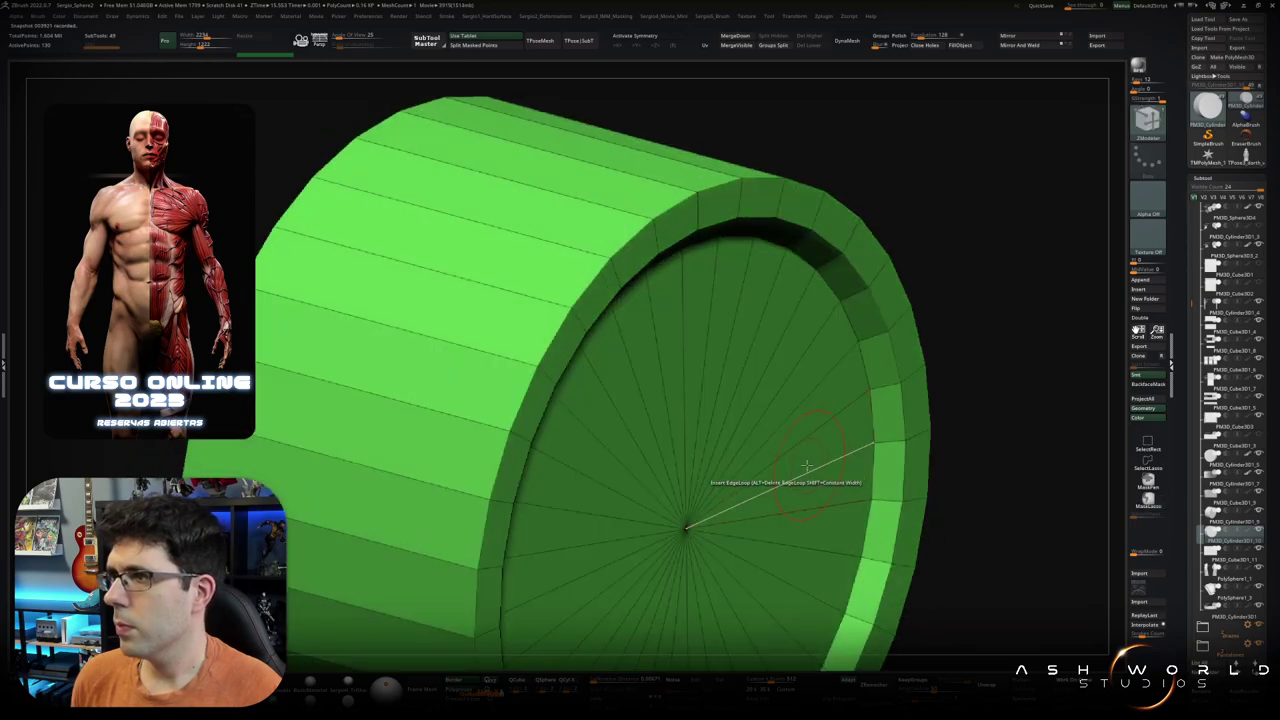
key(space)
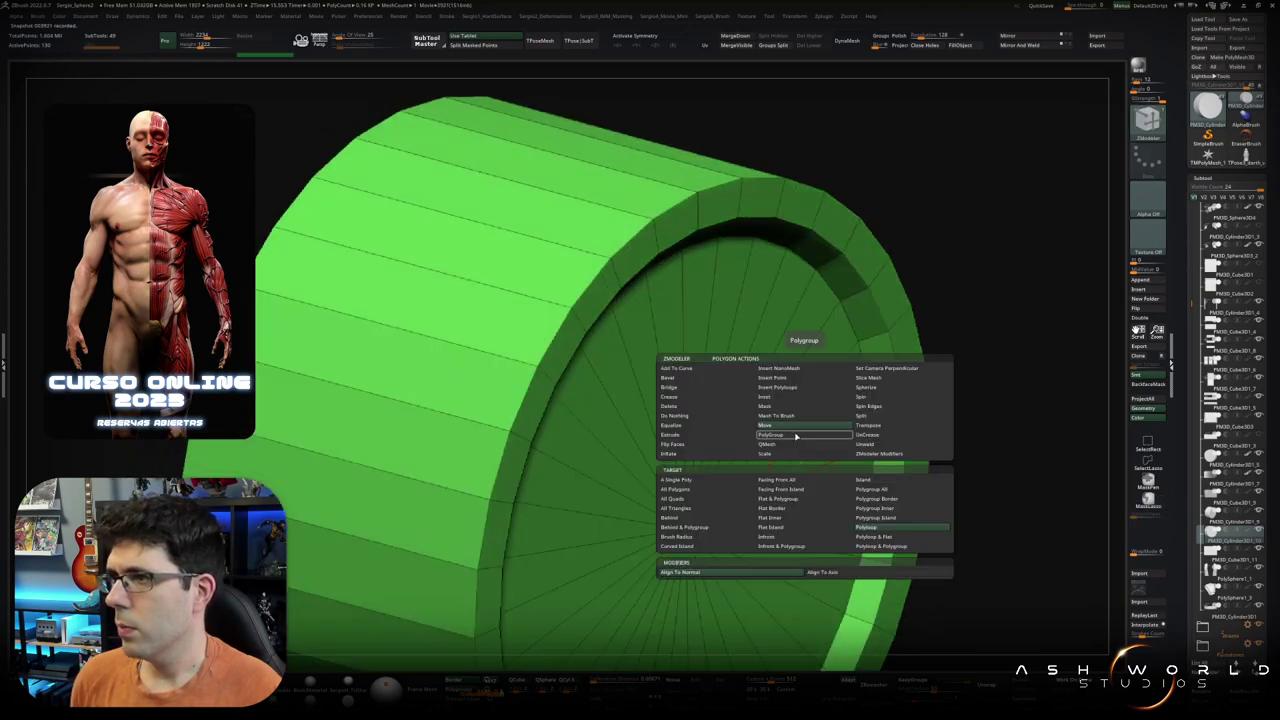
click(802, 455)
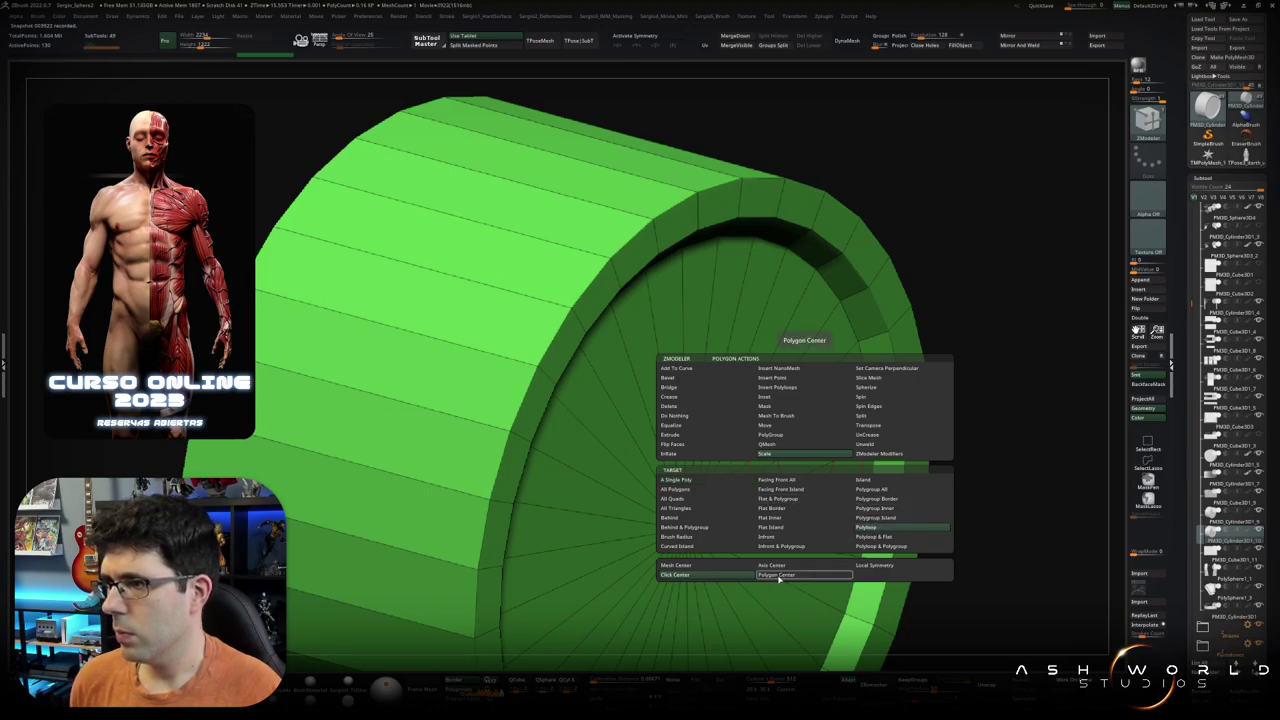
click(779, 577)
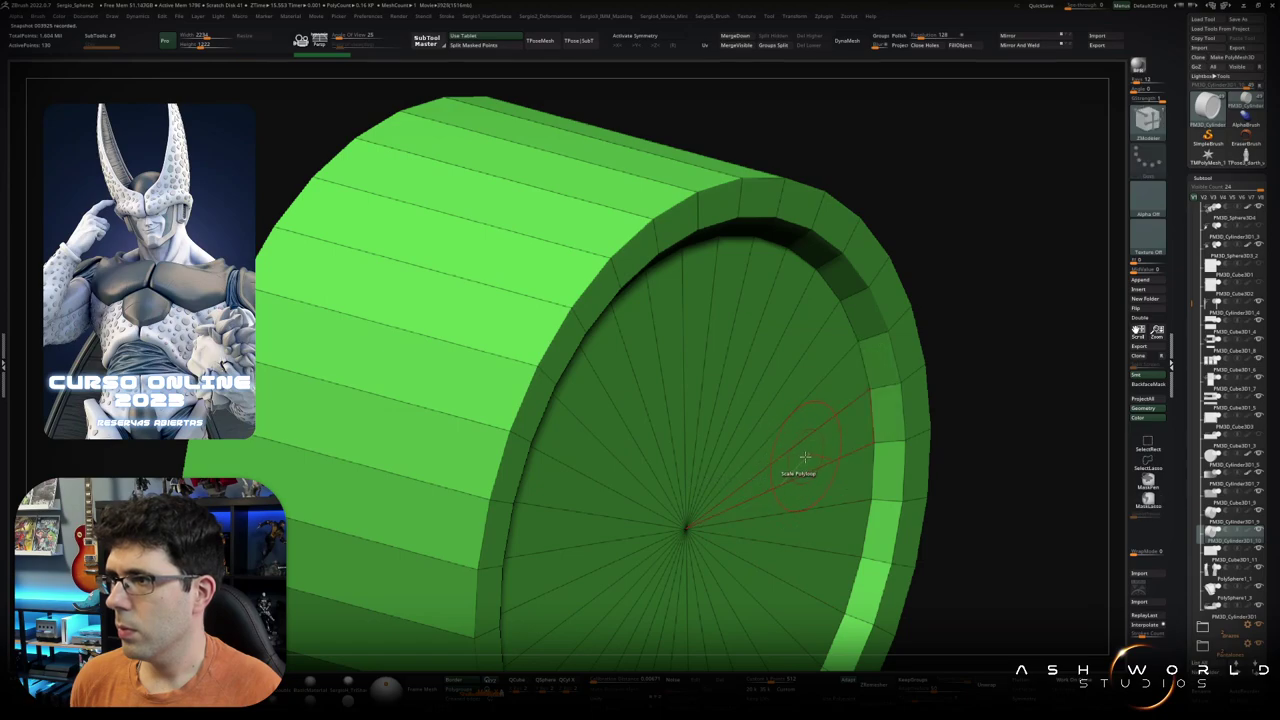
drag(800, 459, 797, 462)
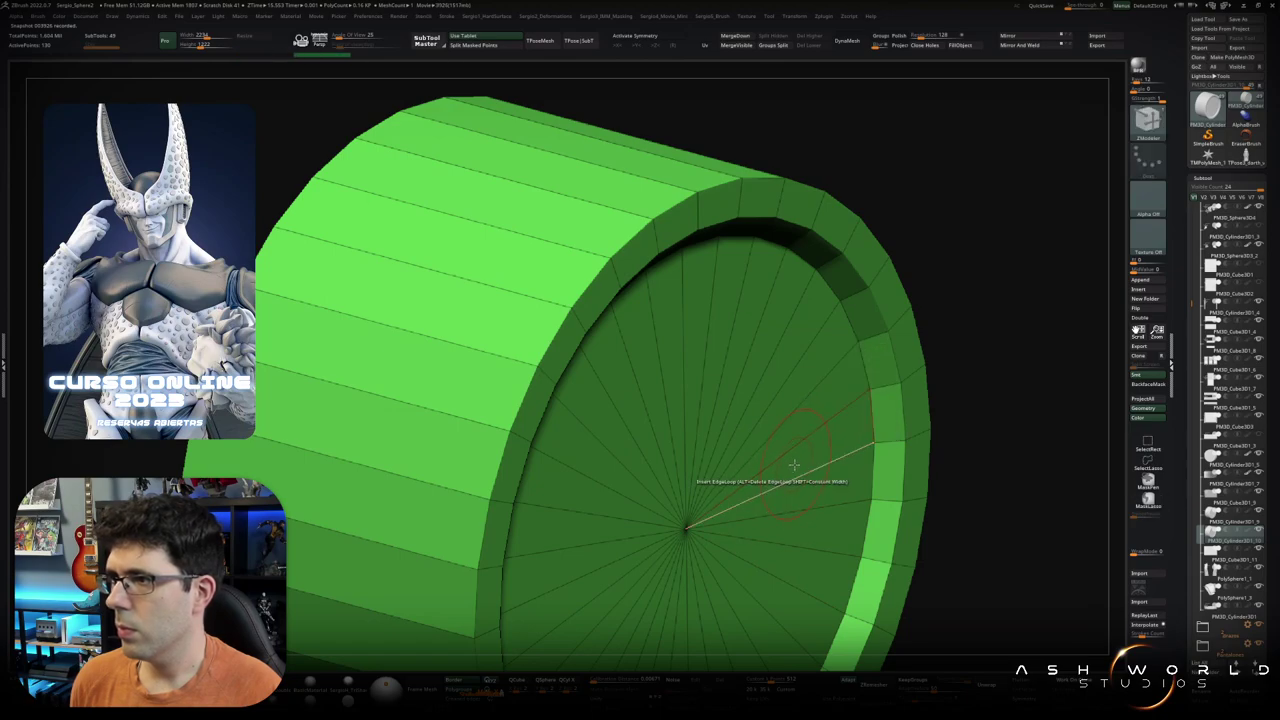
Step: Enable local symmetry and target a polyloop, undoing a distorted scale attempt
key(space)
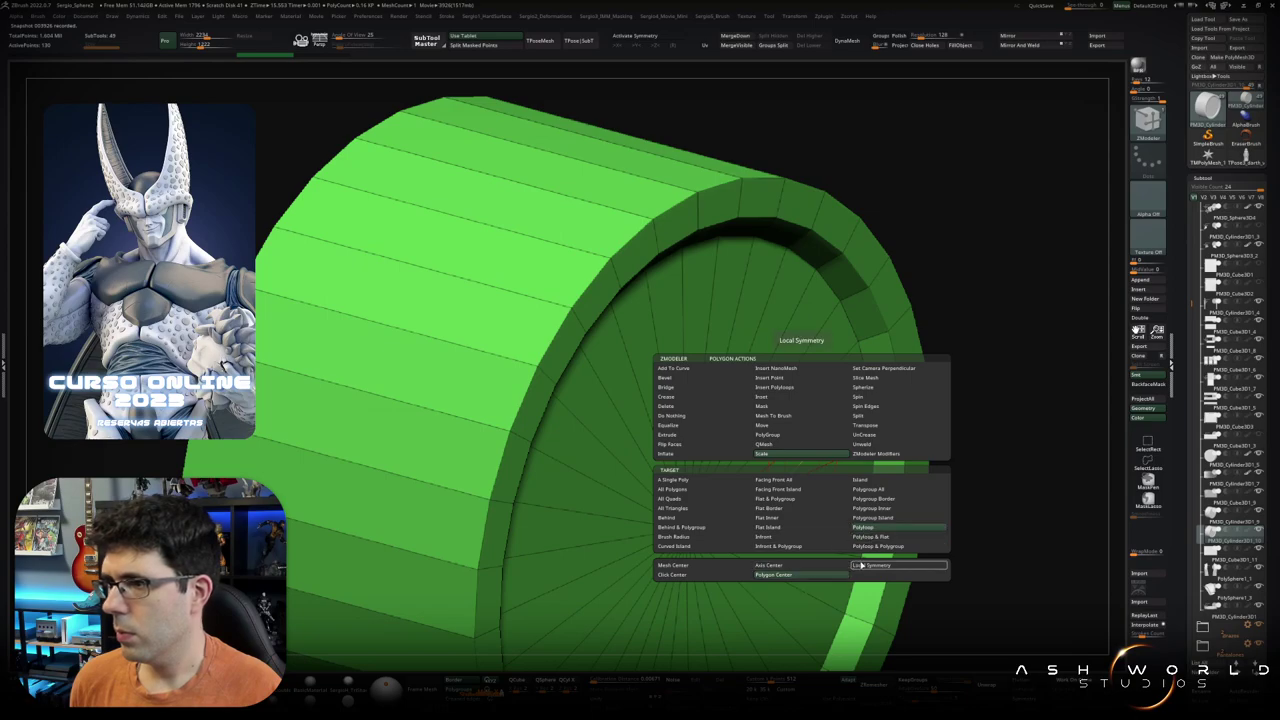
click(861, 565)
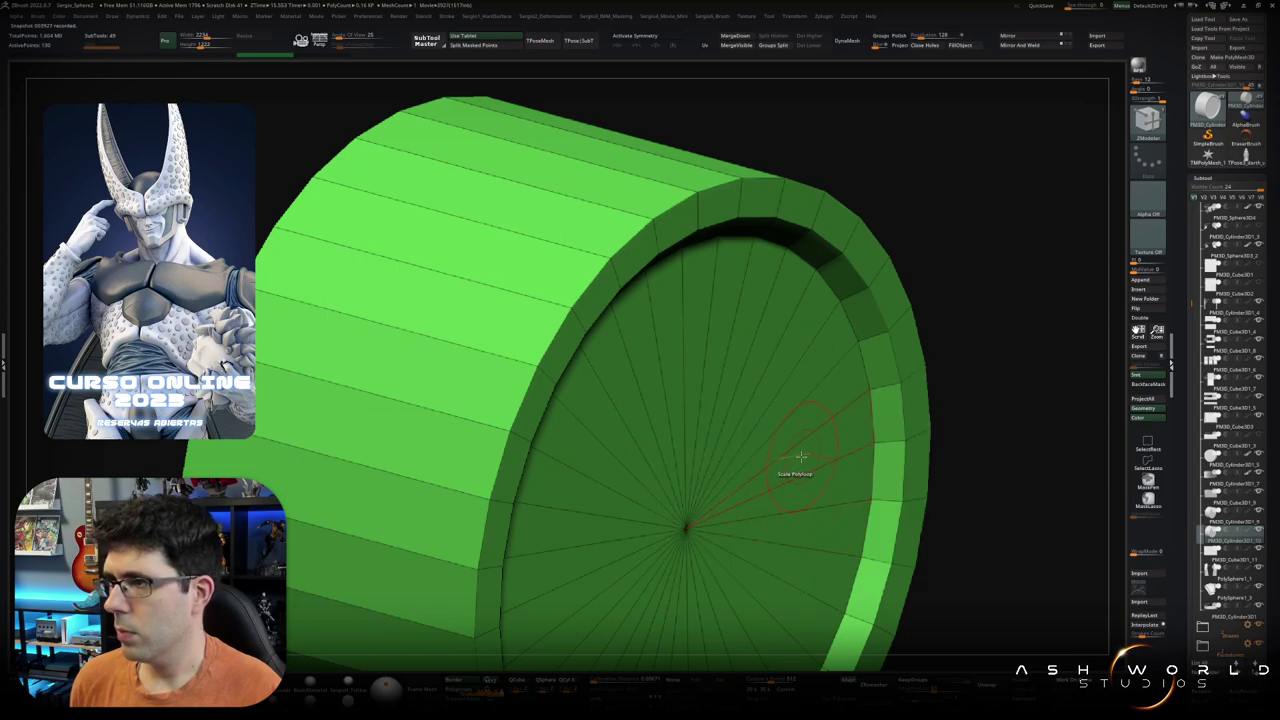
drag(802, 459, 860, 400)
key(ctrl+z)
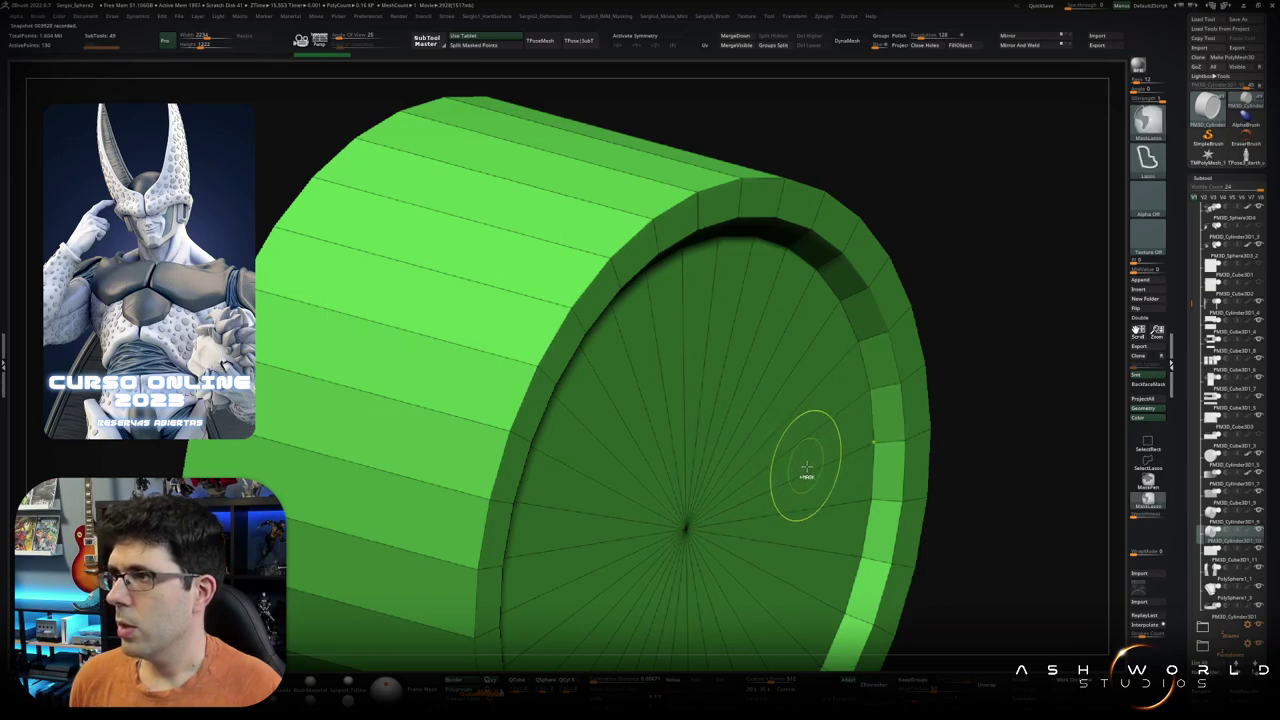
right_drag(808, 471, 940, 333)
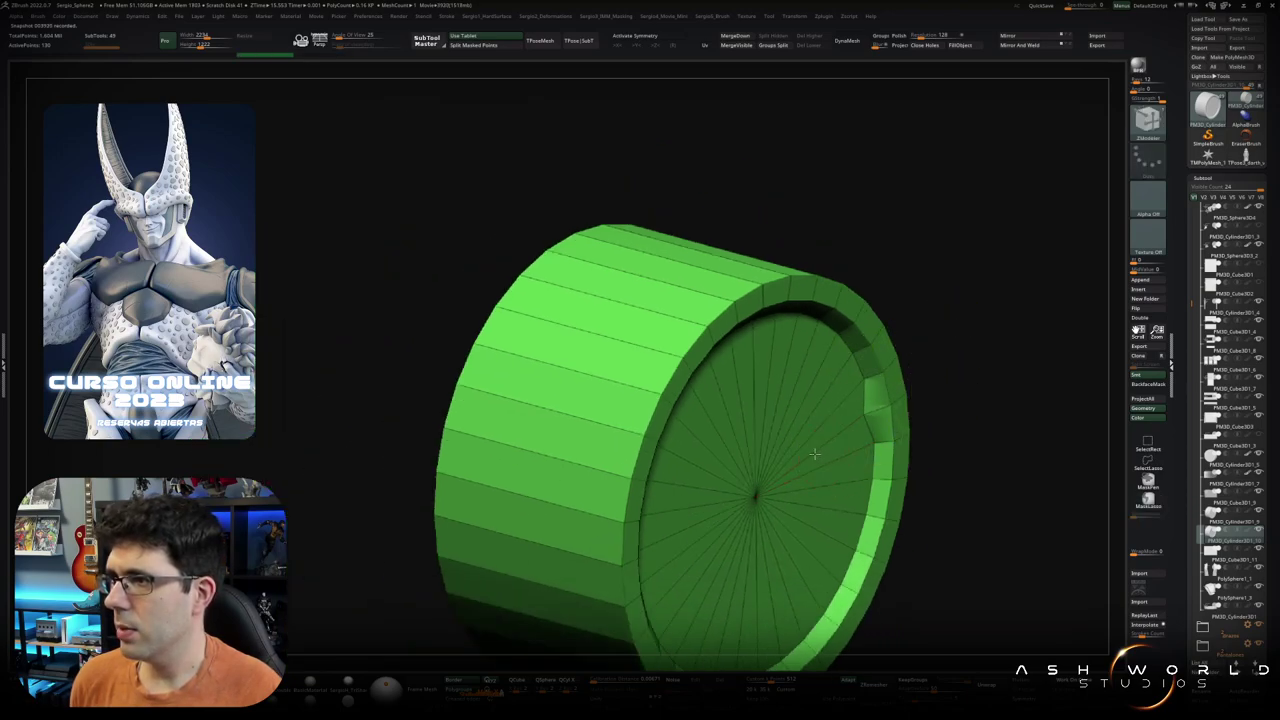
alt+right_drag(815, 445, 800, 459)
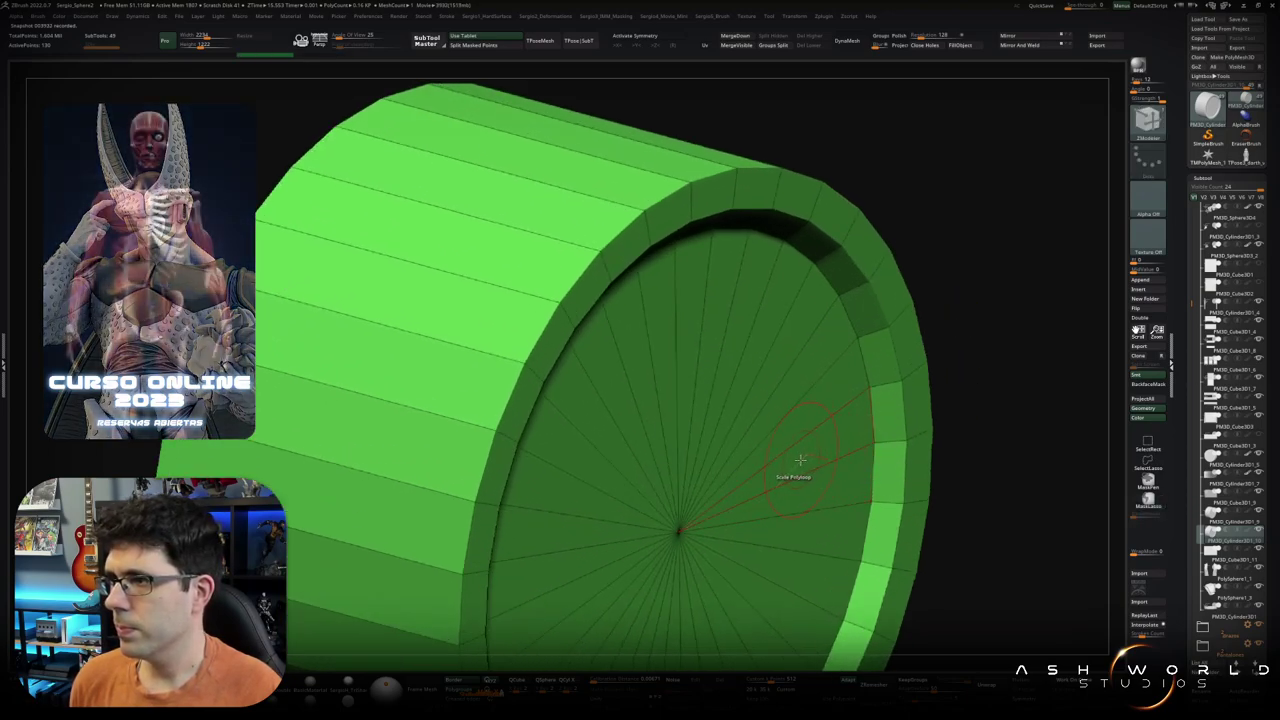
key(space)
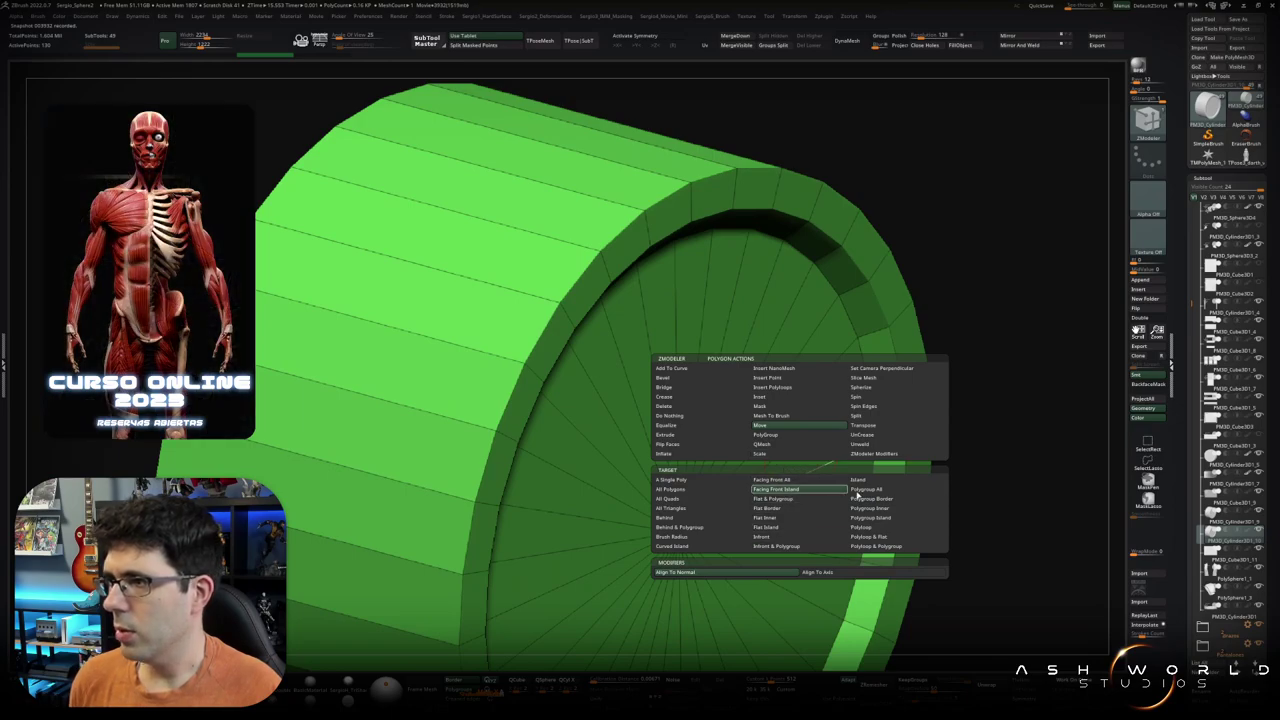
click(872, 528)
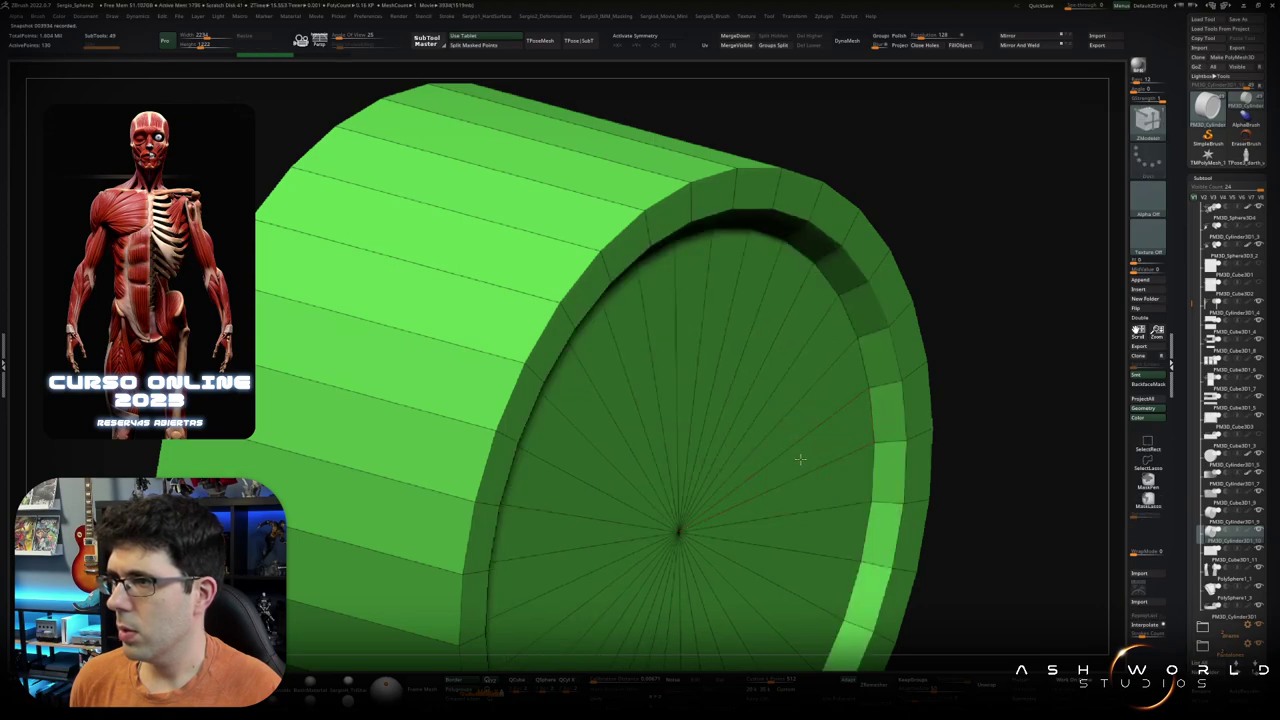
Step: Try scaling the cap around the mesh centre, undoing the failed cap and vertex edits
key(space)
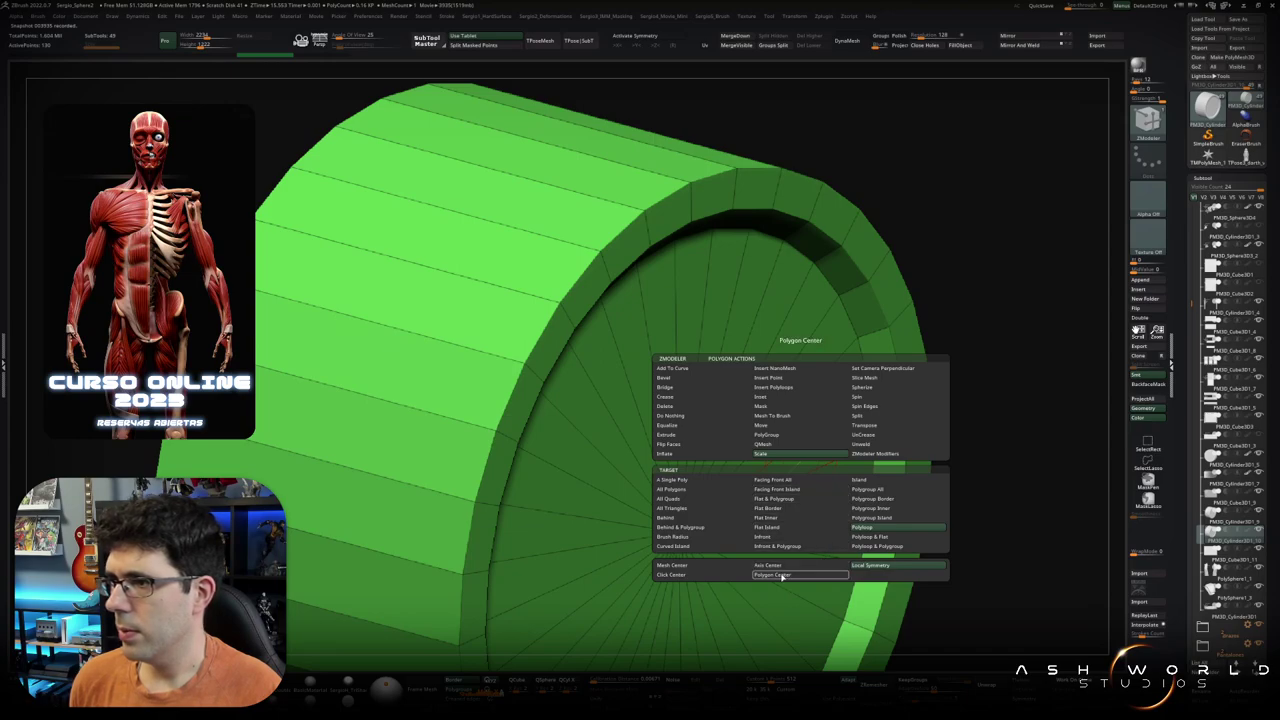
click(729, 567)
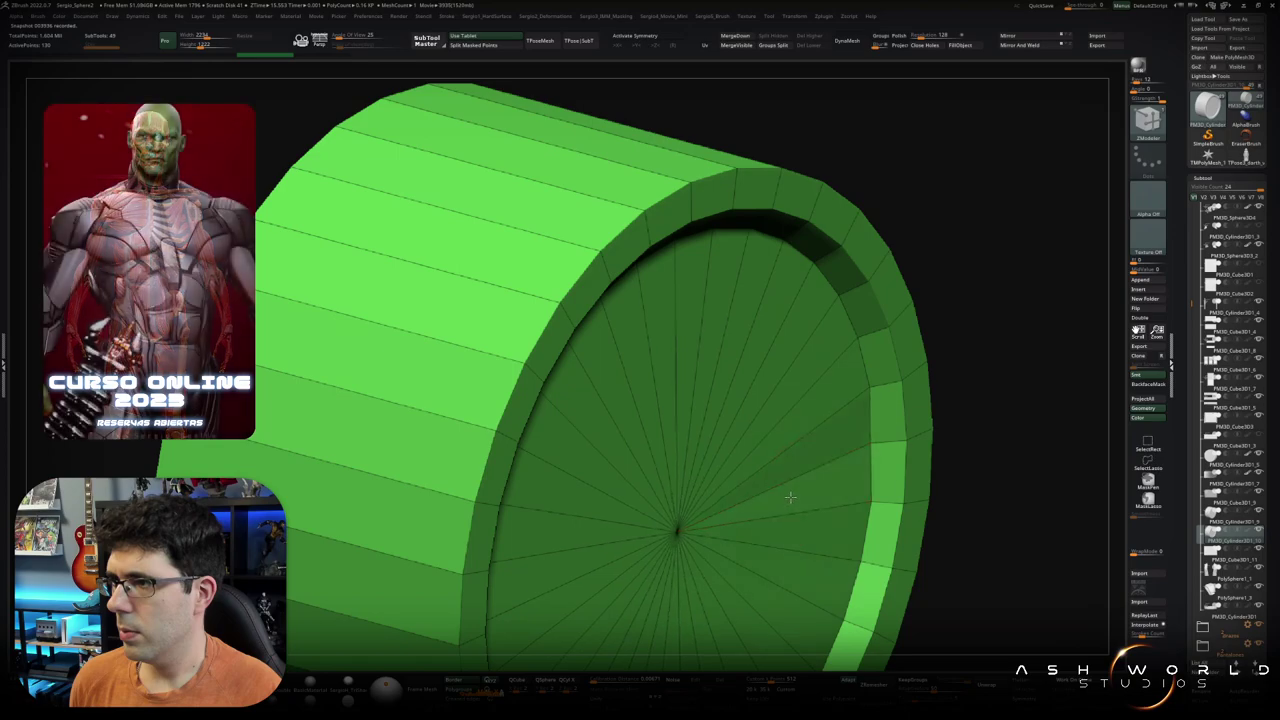
drag(775, 515, 757, 495)
right_drag(757, 495, 768, 455)
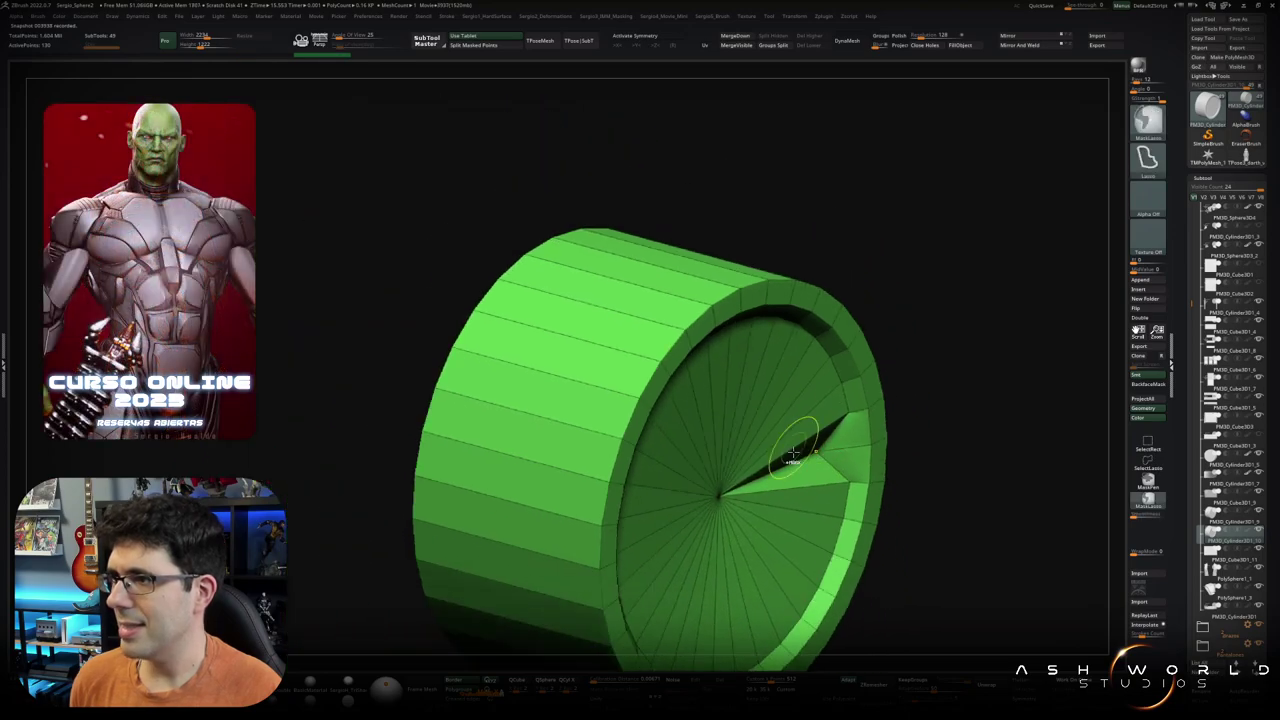
key(ctrl+z)
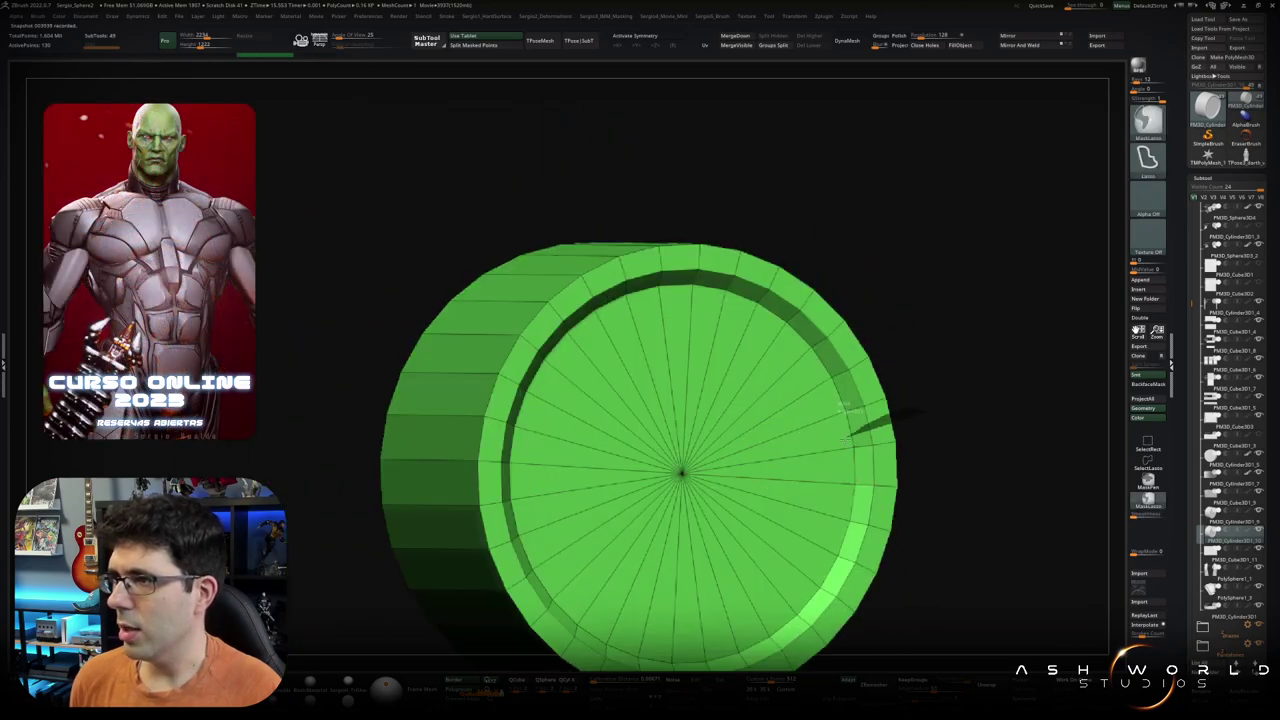
right_drag(790, 458, 886, 457)
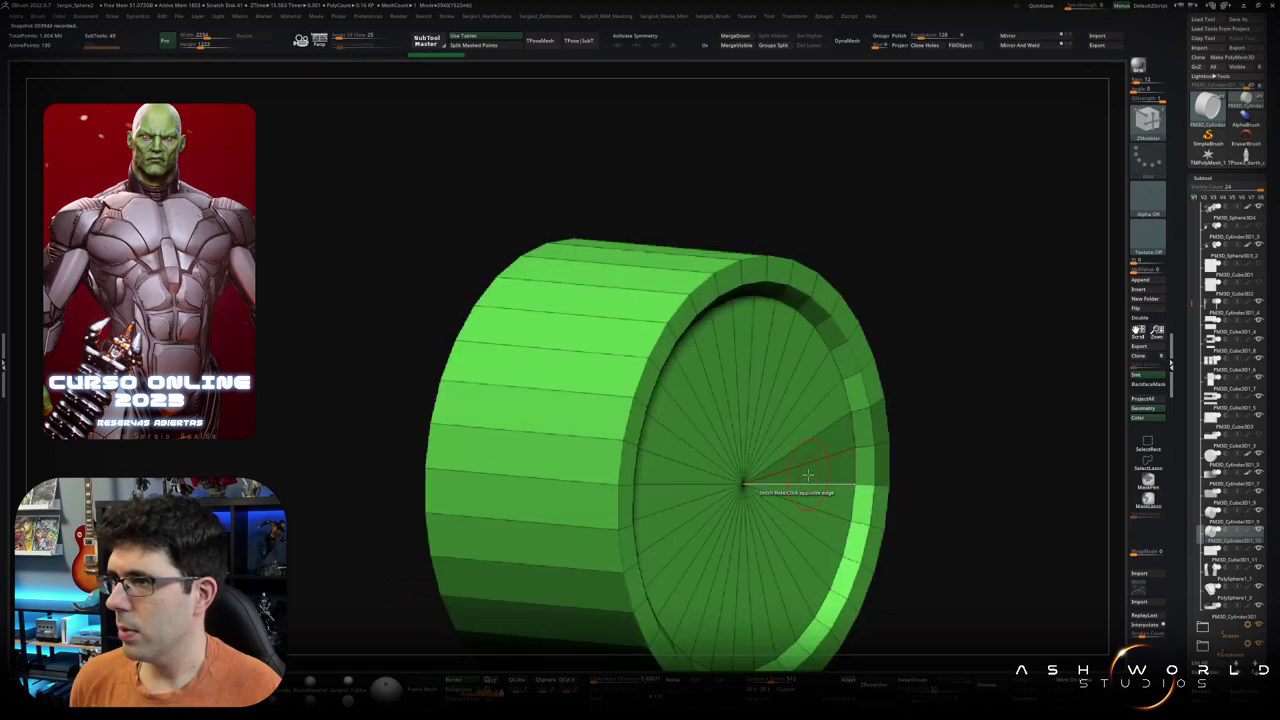
drag(810, 472, 789, 476)
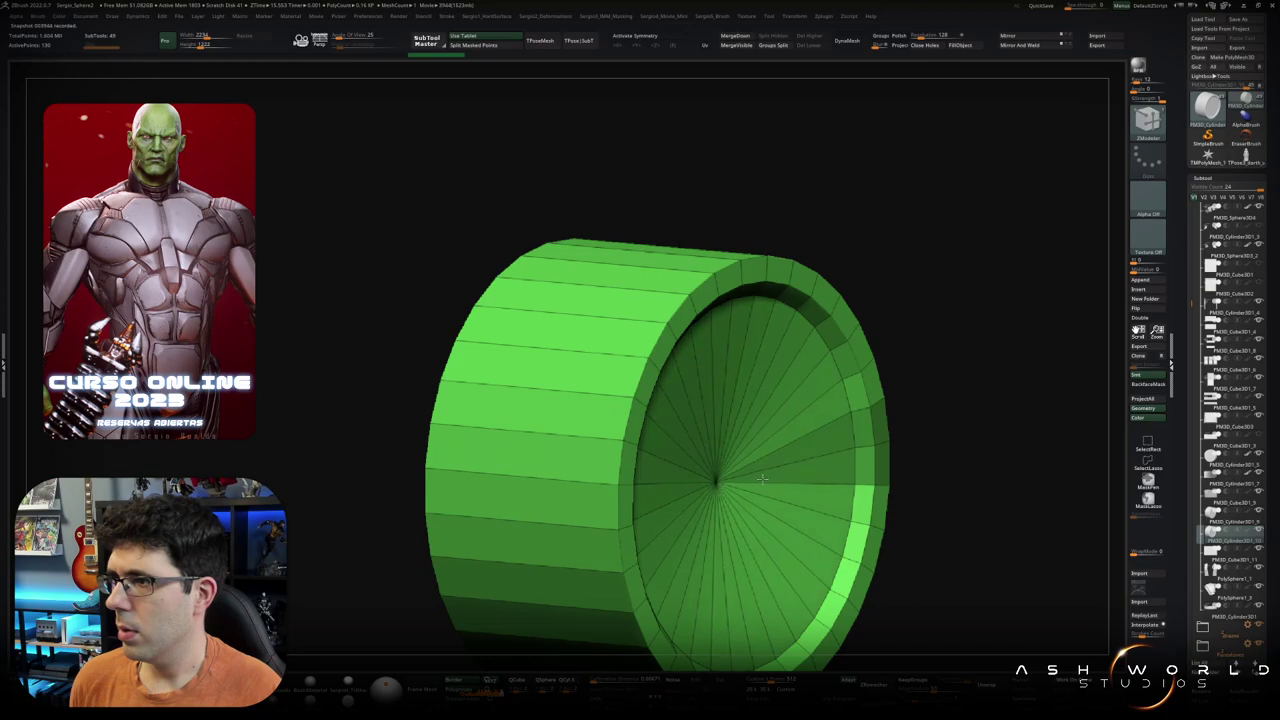
key(ctrl+z)
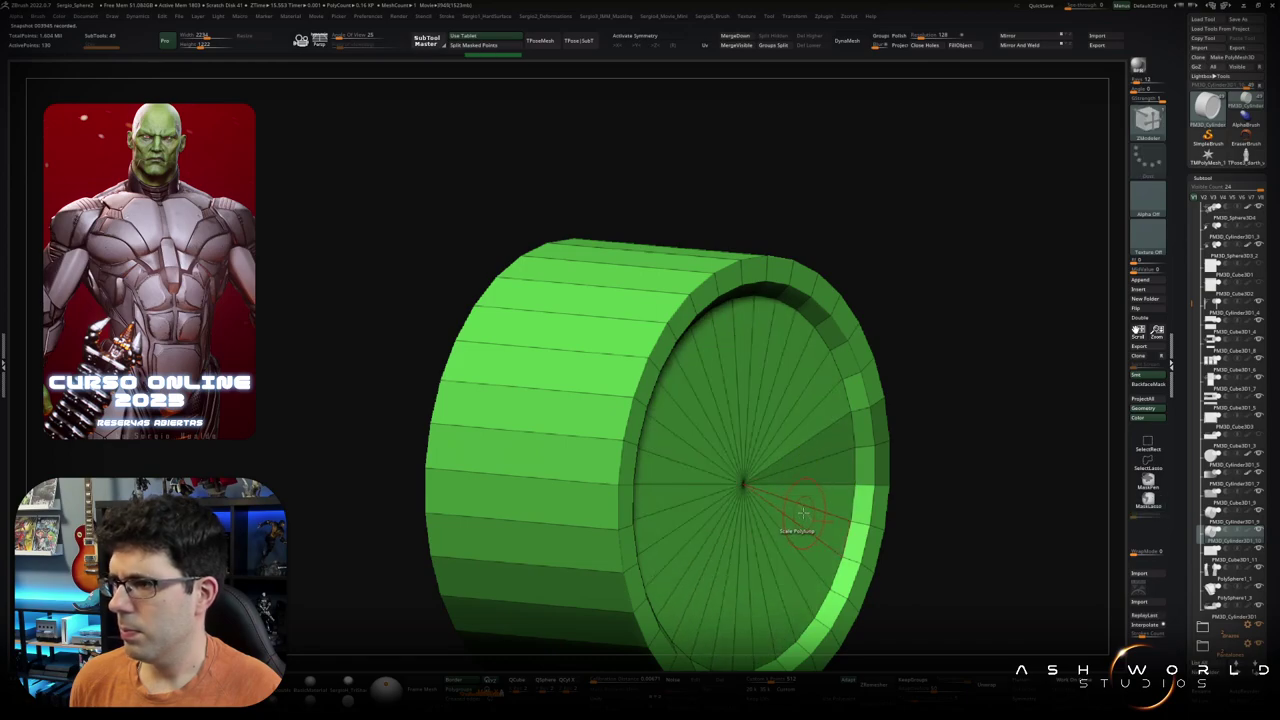
Step: Inset the cap's inner loop to form a raised rim around a recessed face
drag(803, 513, 780, 500)
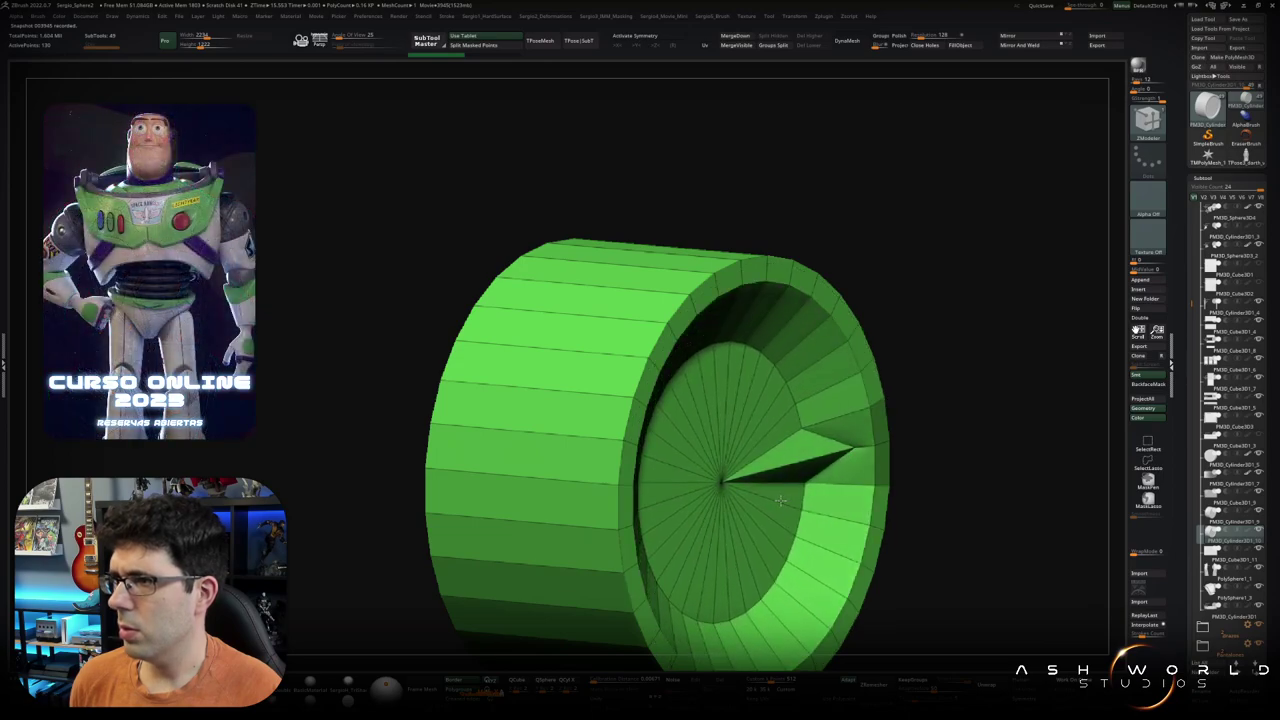
drag(780, 500, 778, 490)
key(ctrl+z)
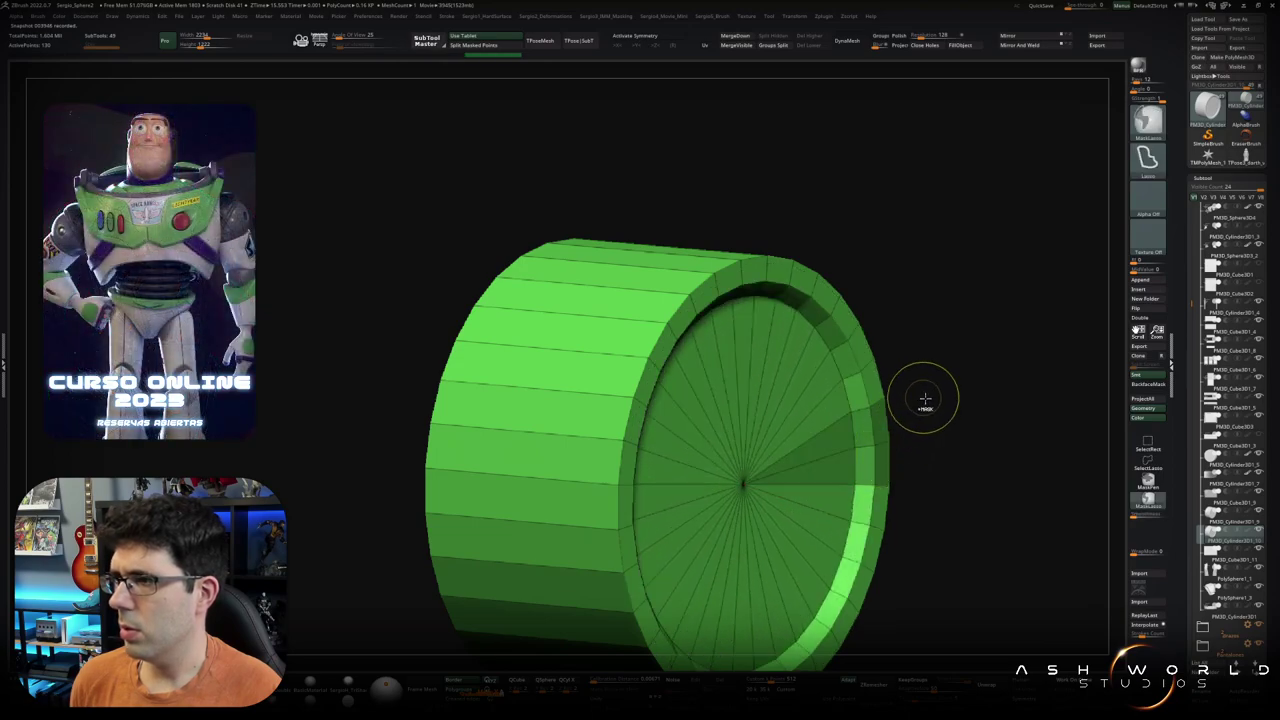
drag(798, 534, 782, 532)
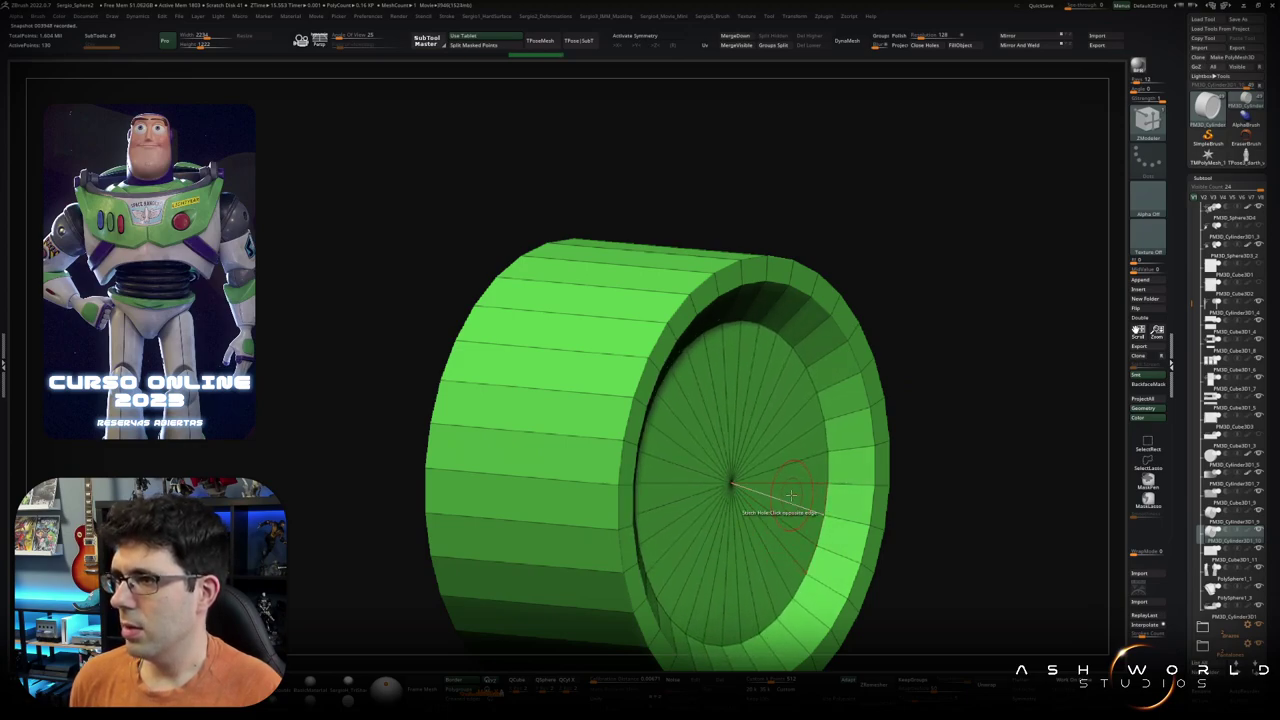
key(space)
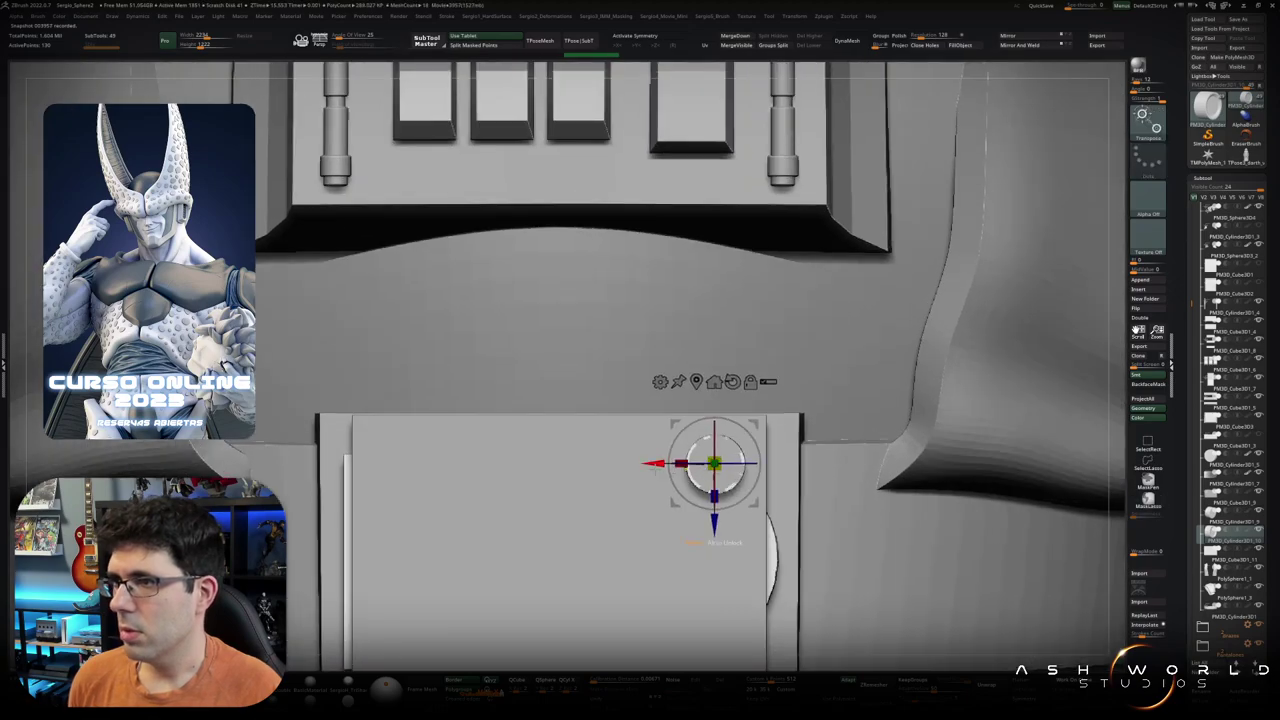
Step: Duplicate the disc downward twice into three rows of two and nudge the rows upward
drag(598, 463, 578, 463)
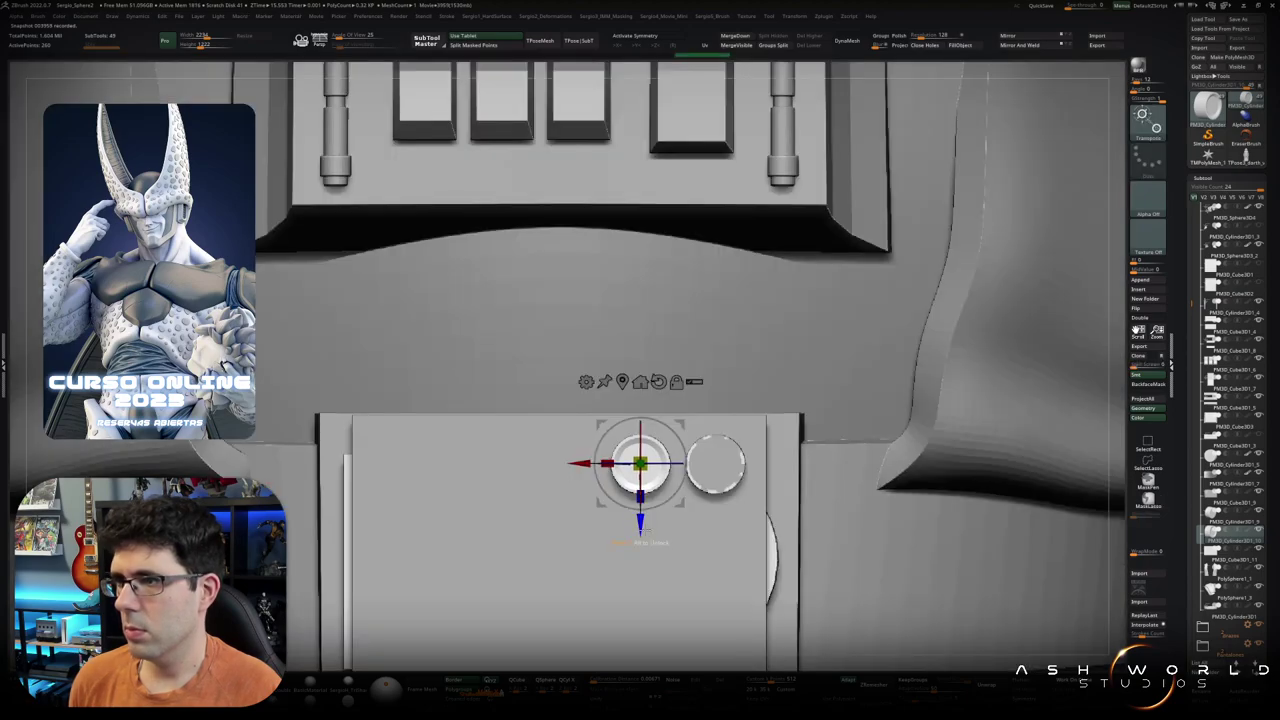
mouse_move(640, 520)
ctrl+mouse_down()
mouse_move(640, 629)
mouse_move(653, 365)
ctrl+mouse_up()
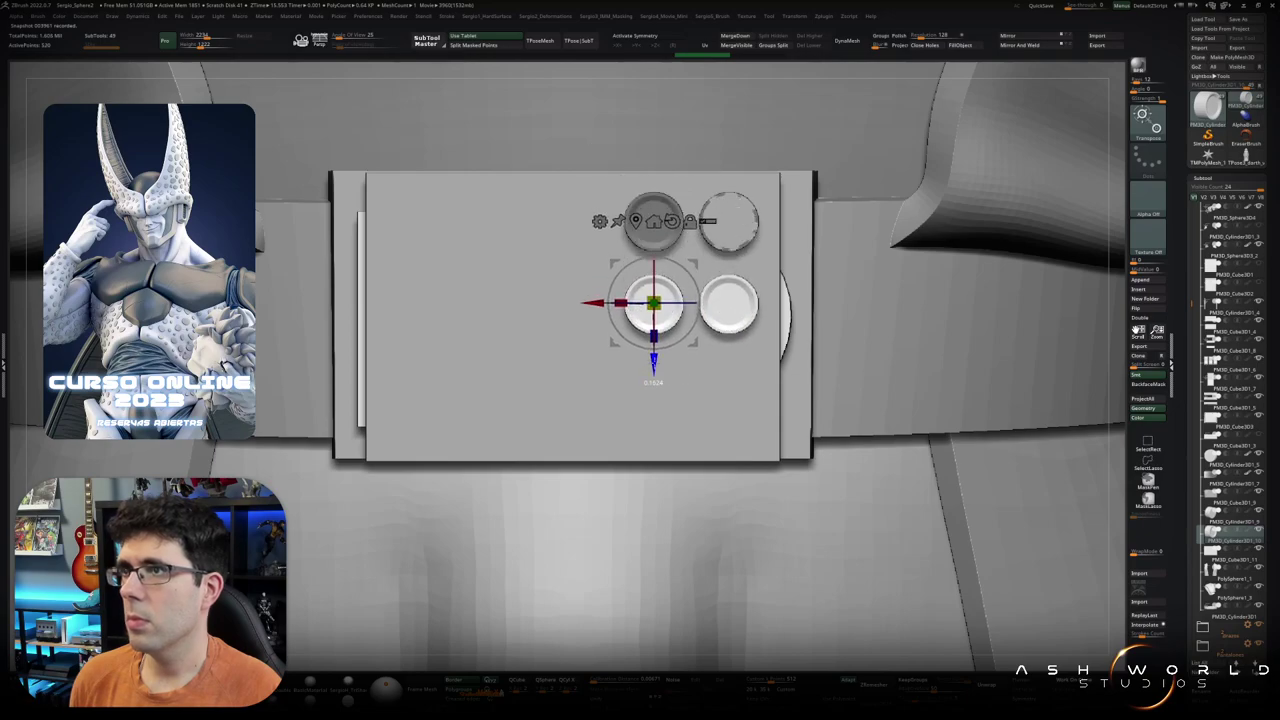
ctrl+drag(653, 370, 655, 507)
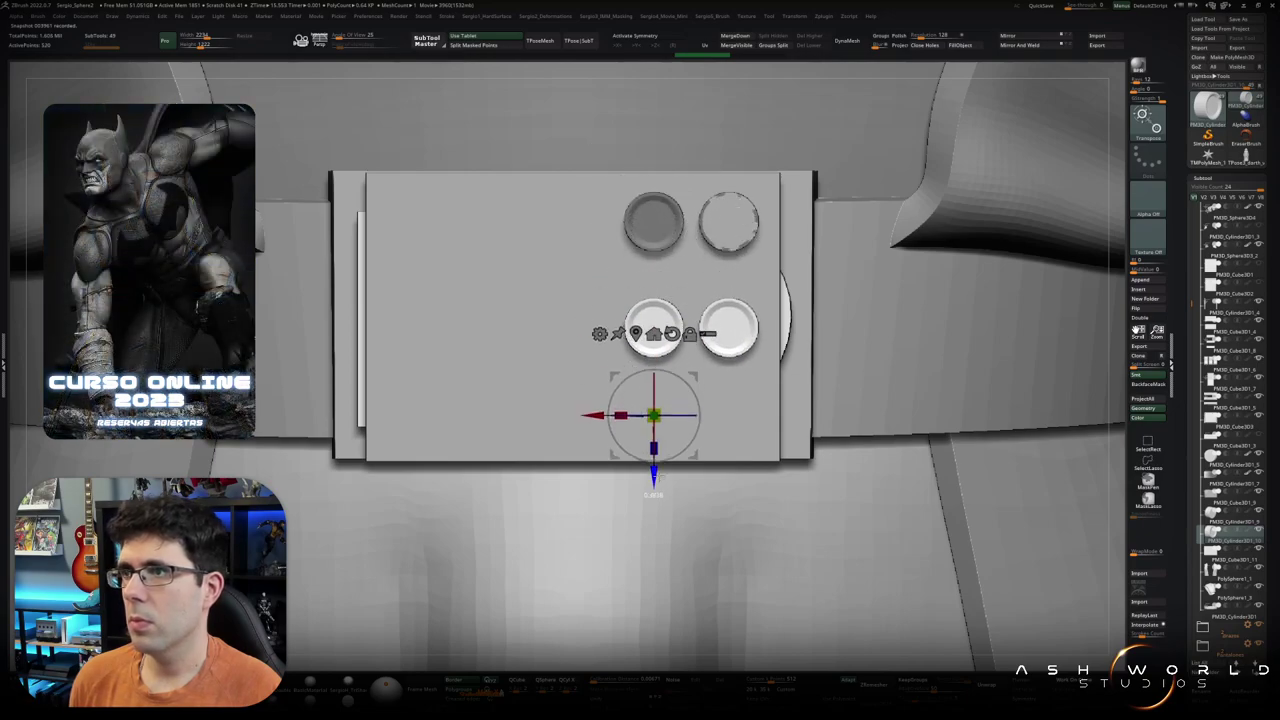
key(ctrl+shift)
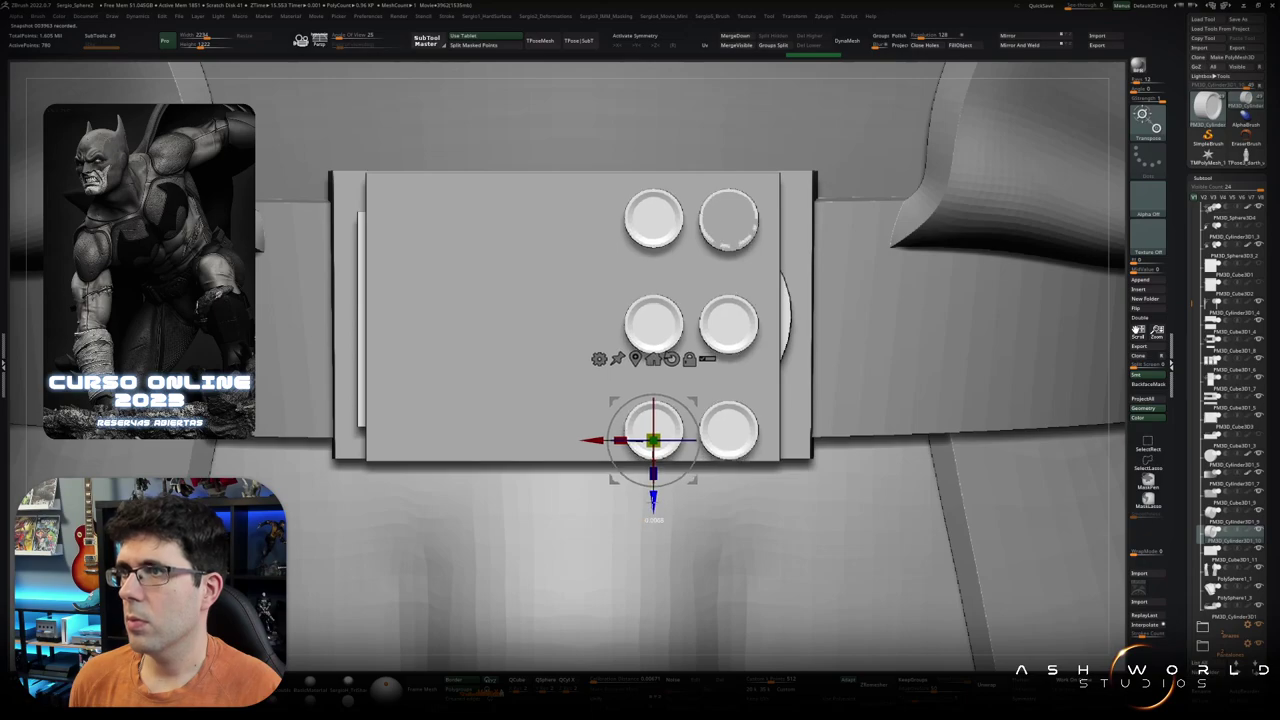
drag(653, 500, 653, 495)
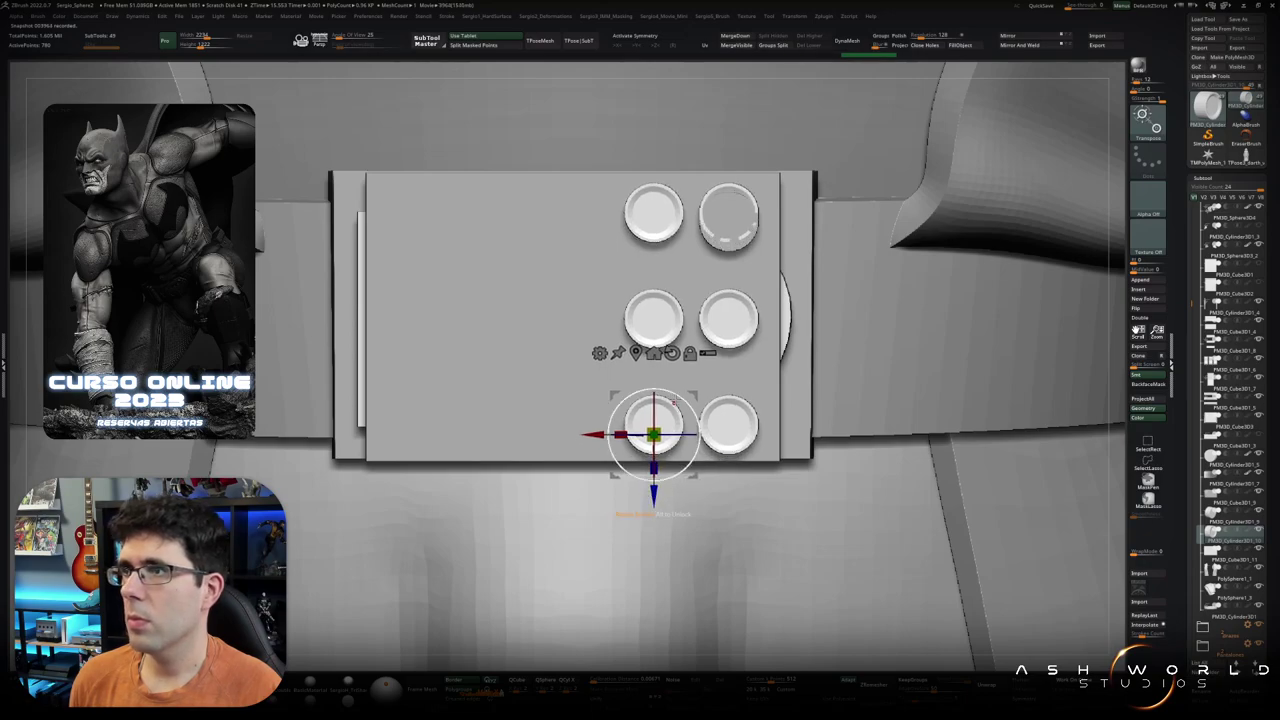
alt+click(655, 318)
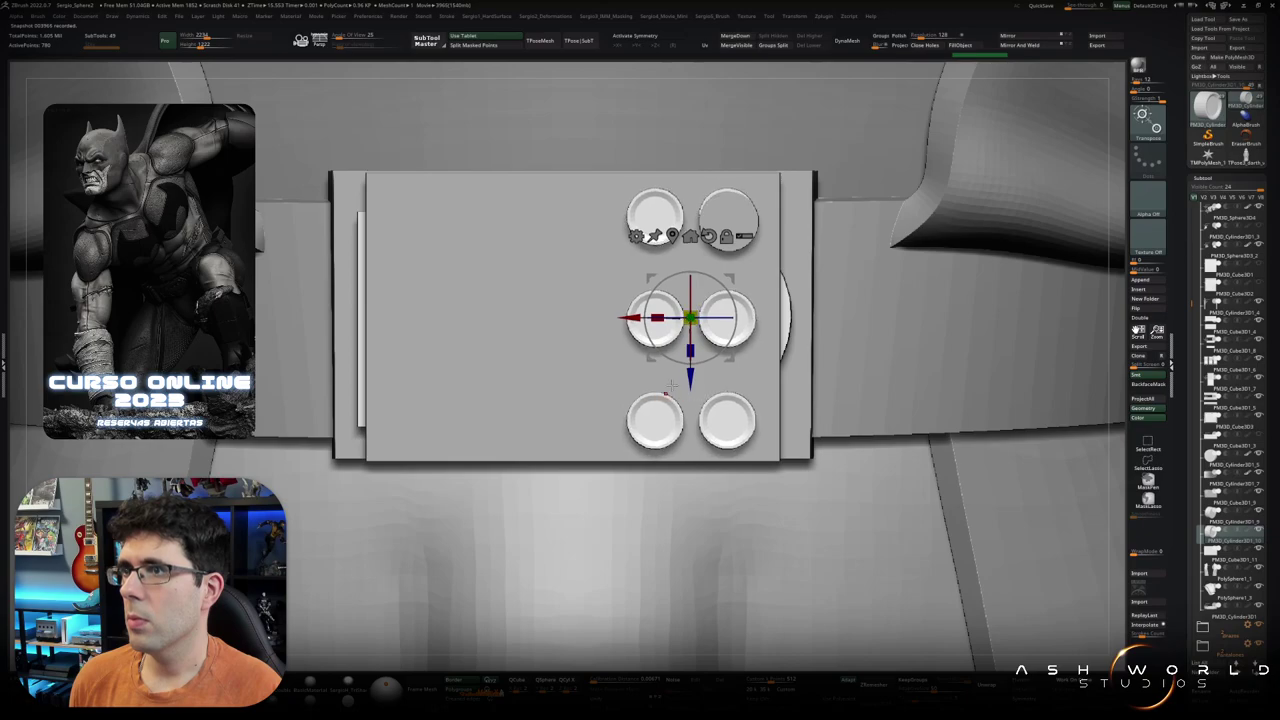
drag(690, 318, 690, 316)
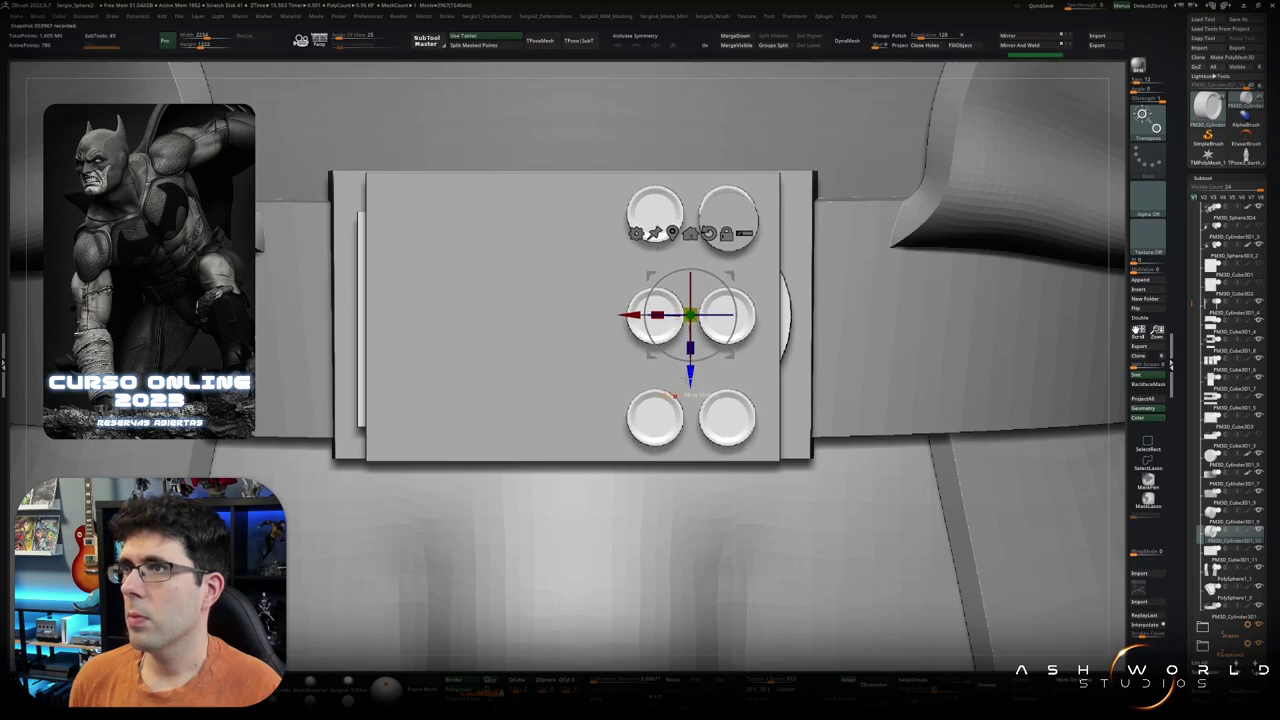
key(q)
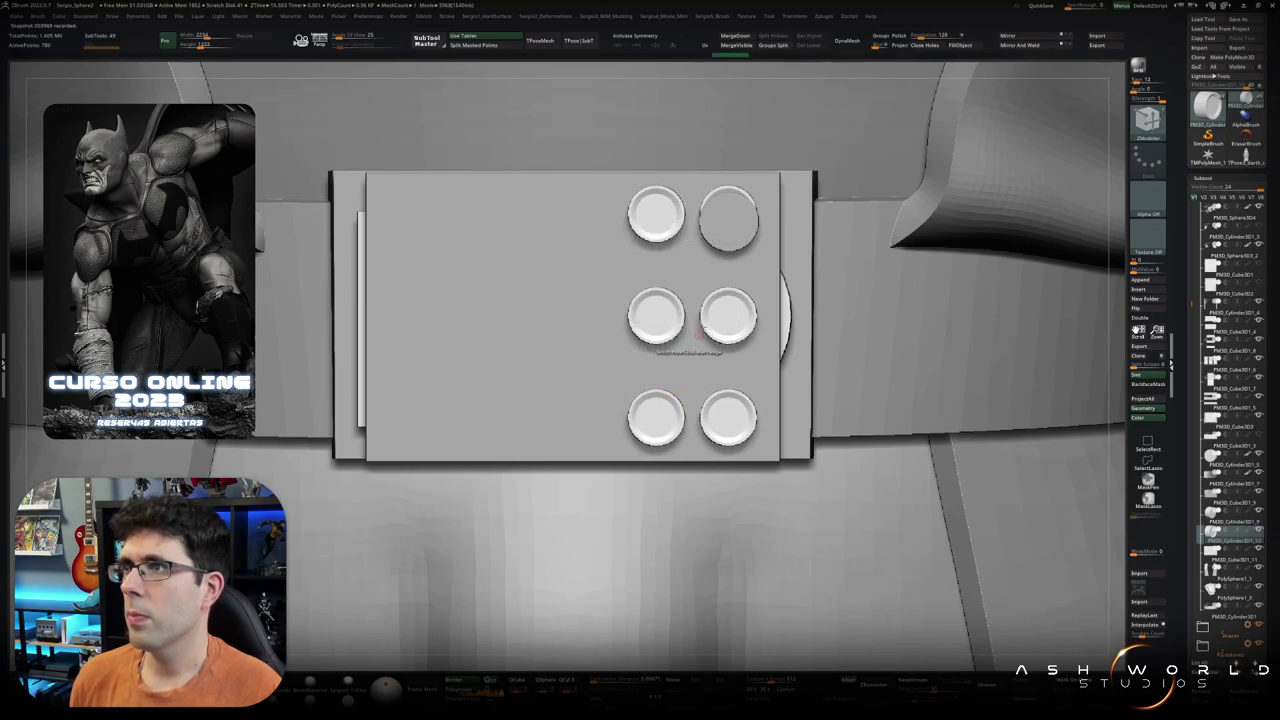
mouse_move(729, 300)
right_down()
mouse_move(692, 404)
mouse_move(766, 397)
mouse_move(763, 357)
mouse_move(804, 313)
right_up()
Step: Set ZModeler to Scale around Polygon Center and enlarge the right cylinder's front cap
key(shift+f)
key(space)
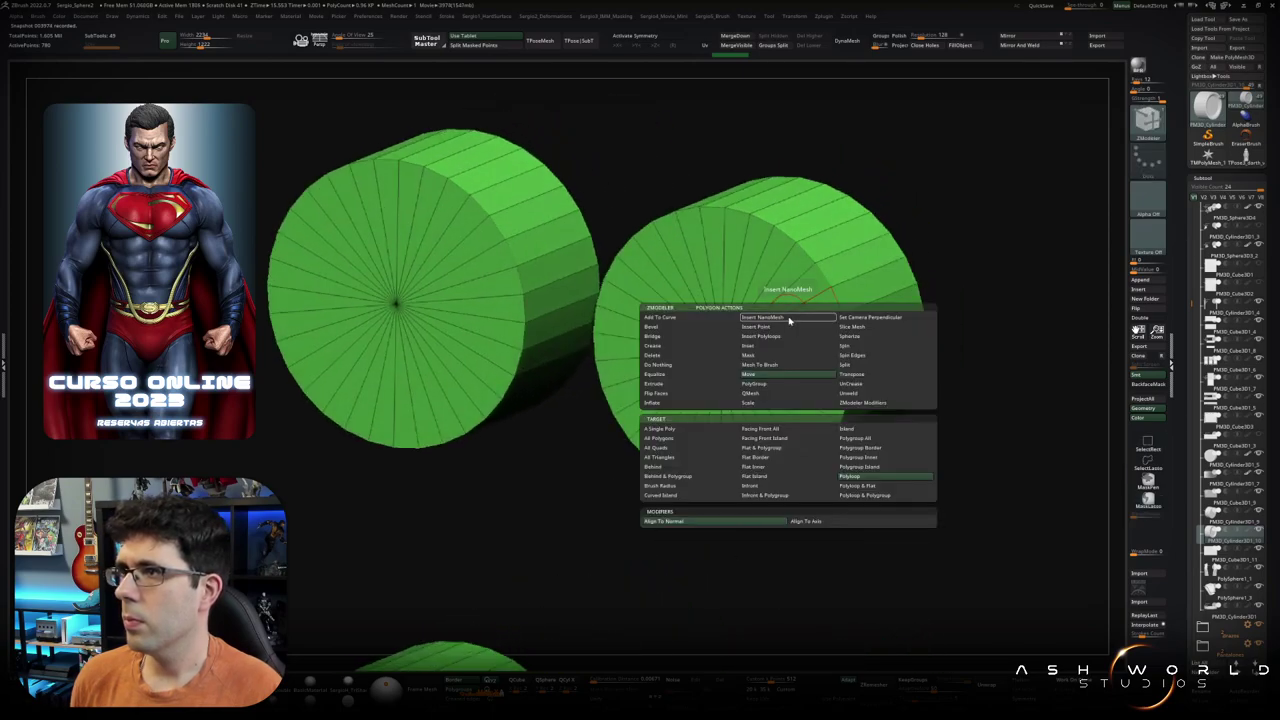
click(749, 401)
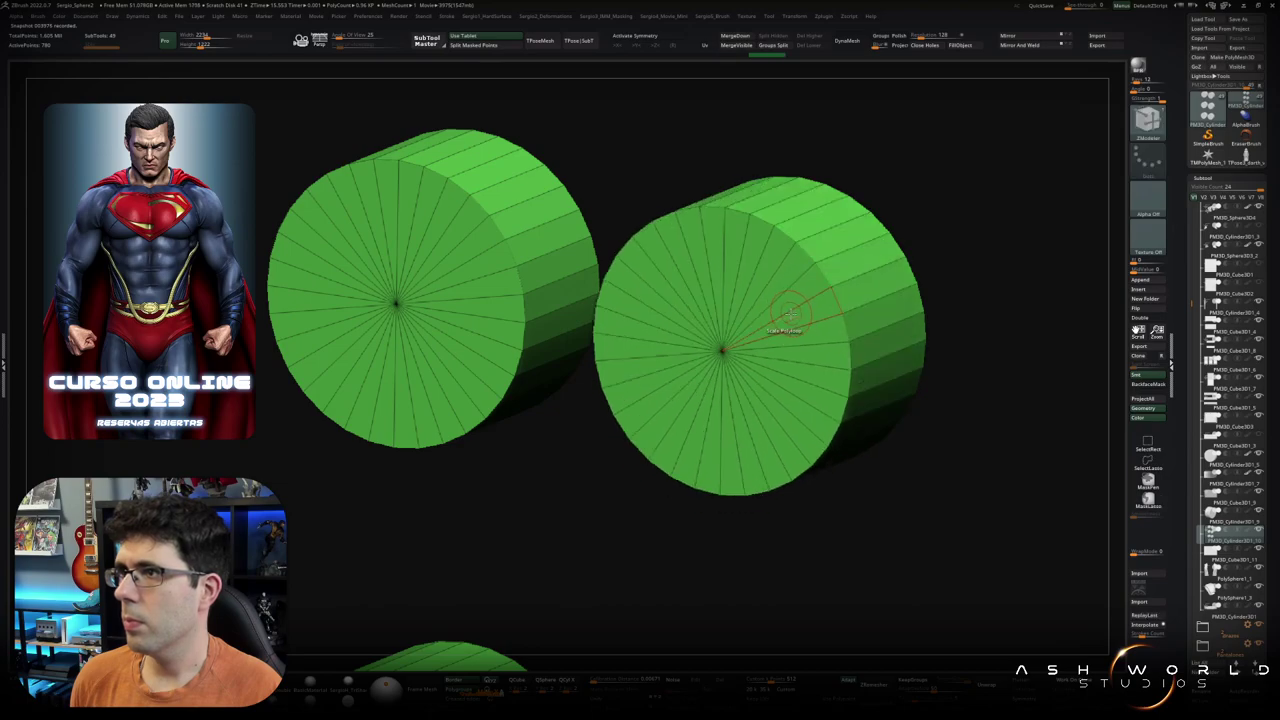
key(space)
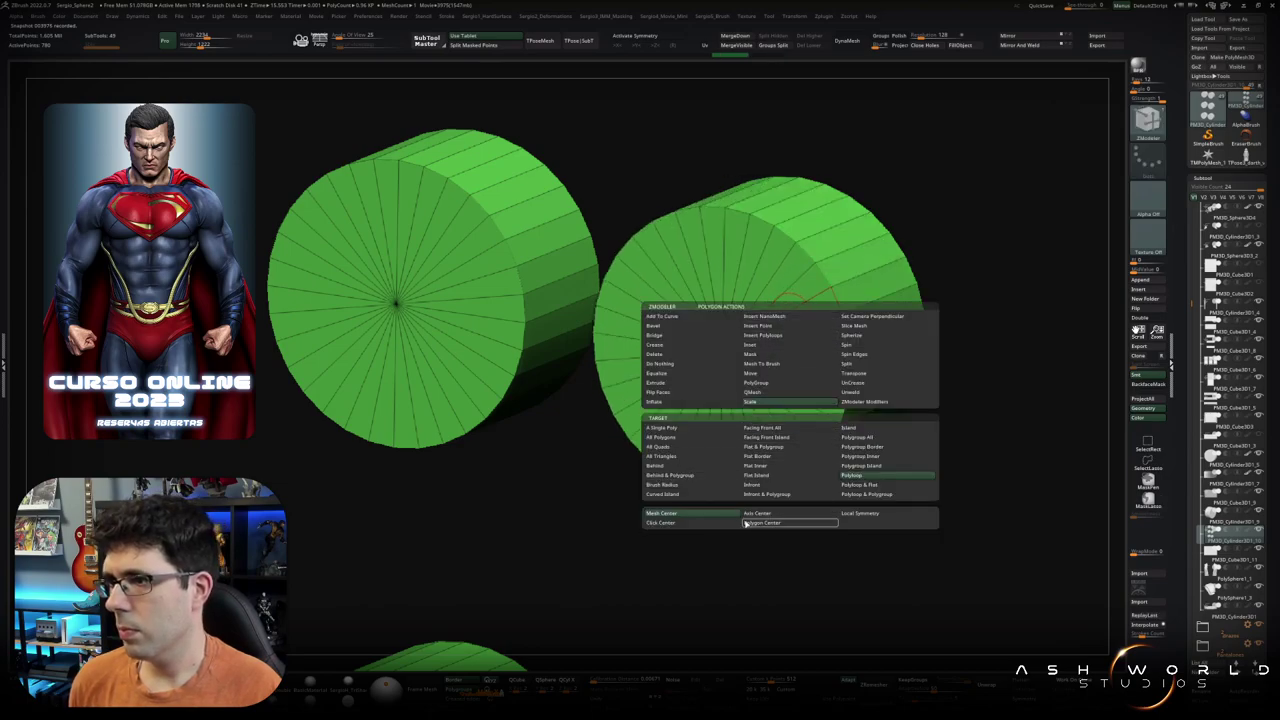
click(780, 524)
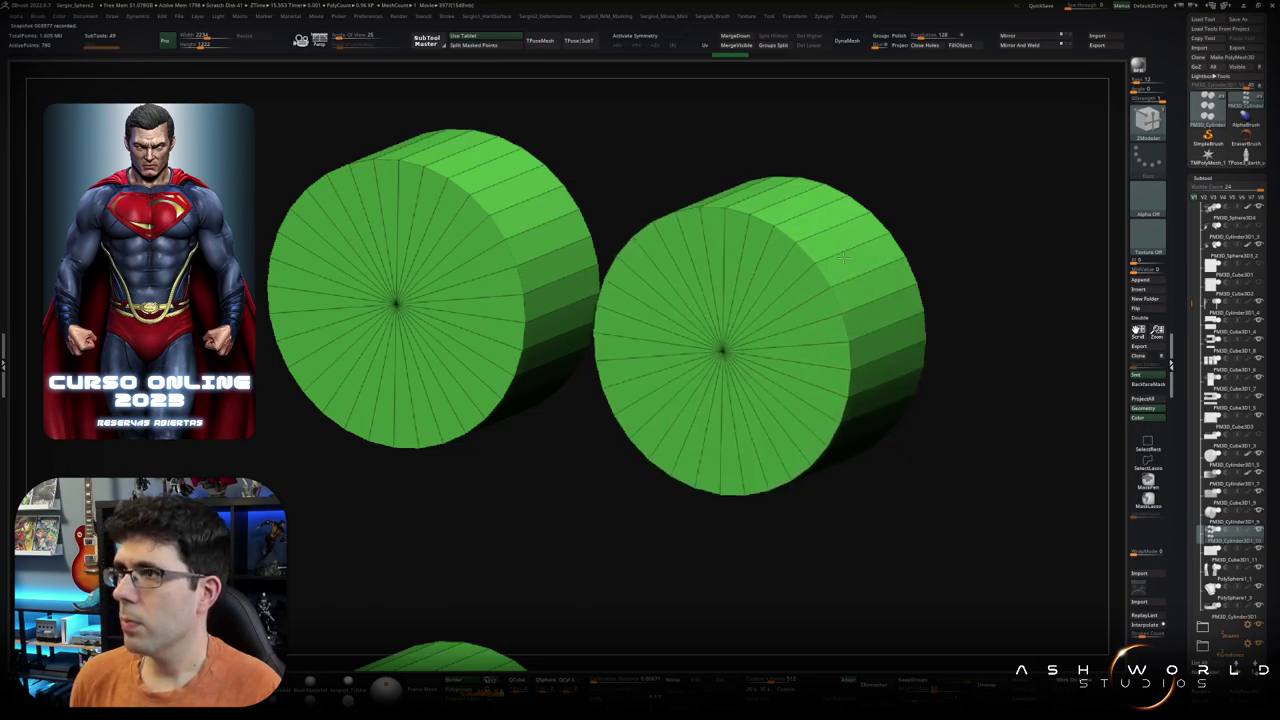
mouse_move(776, 325)
mouse_down()
mouse_move(829, 355)
mouse_move(718, 395)
mouse_up()
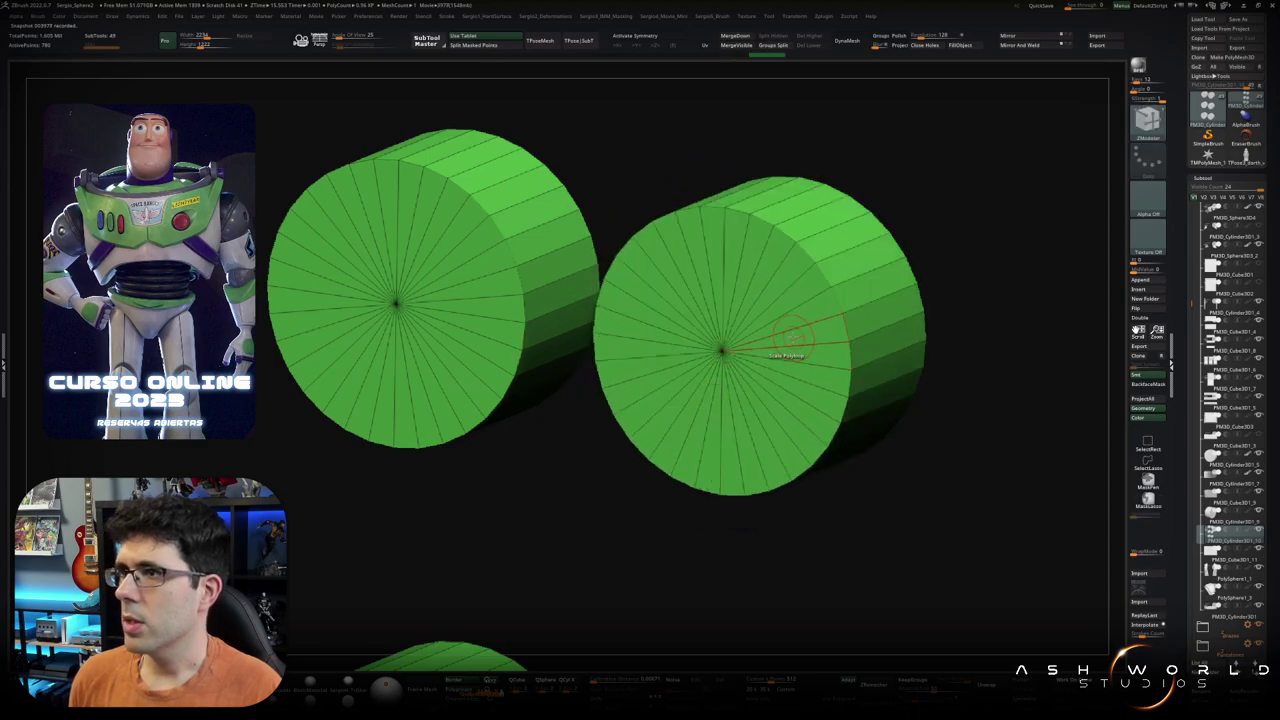
Step: Change the polygon action options and turn the view to face the six caps
key(space)
click(803, 400)
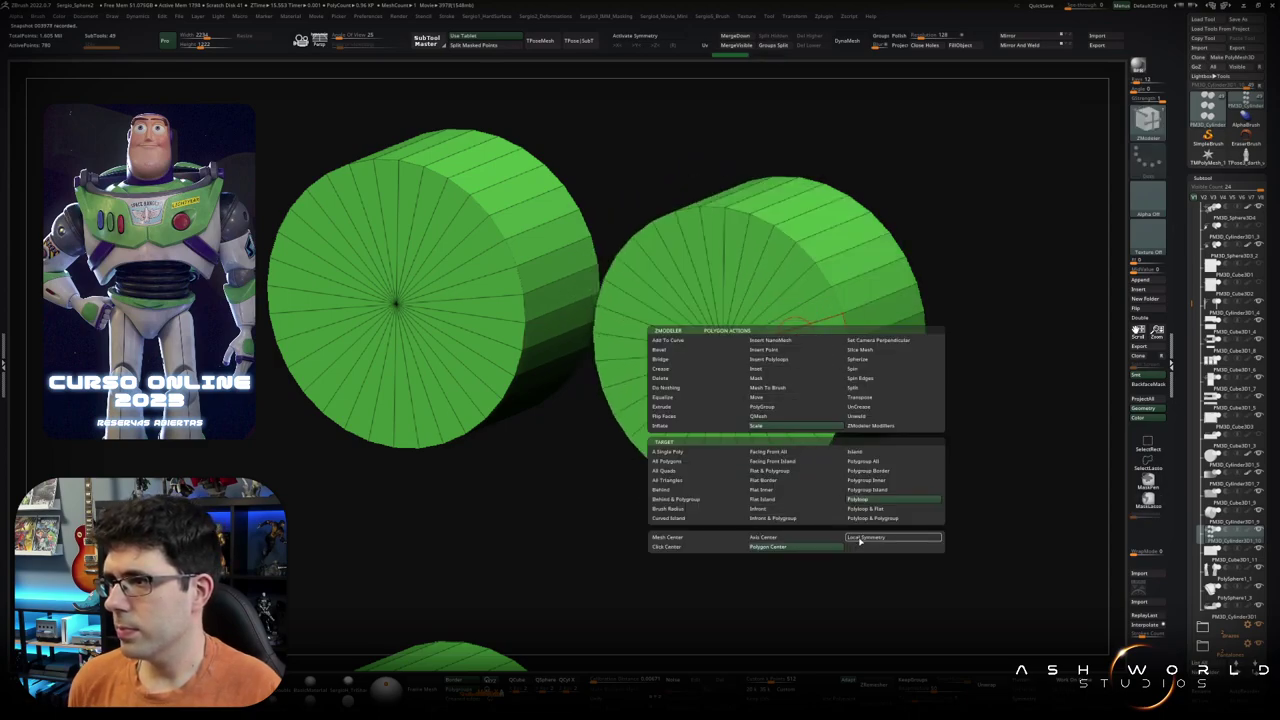
click(870, 539)
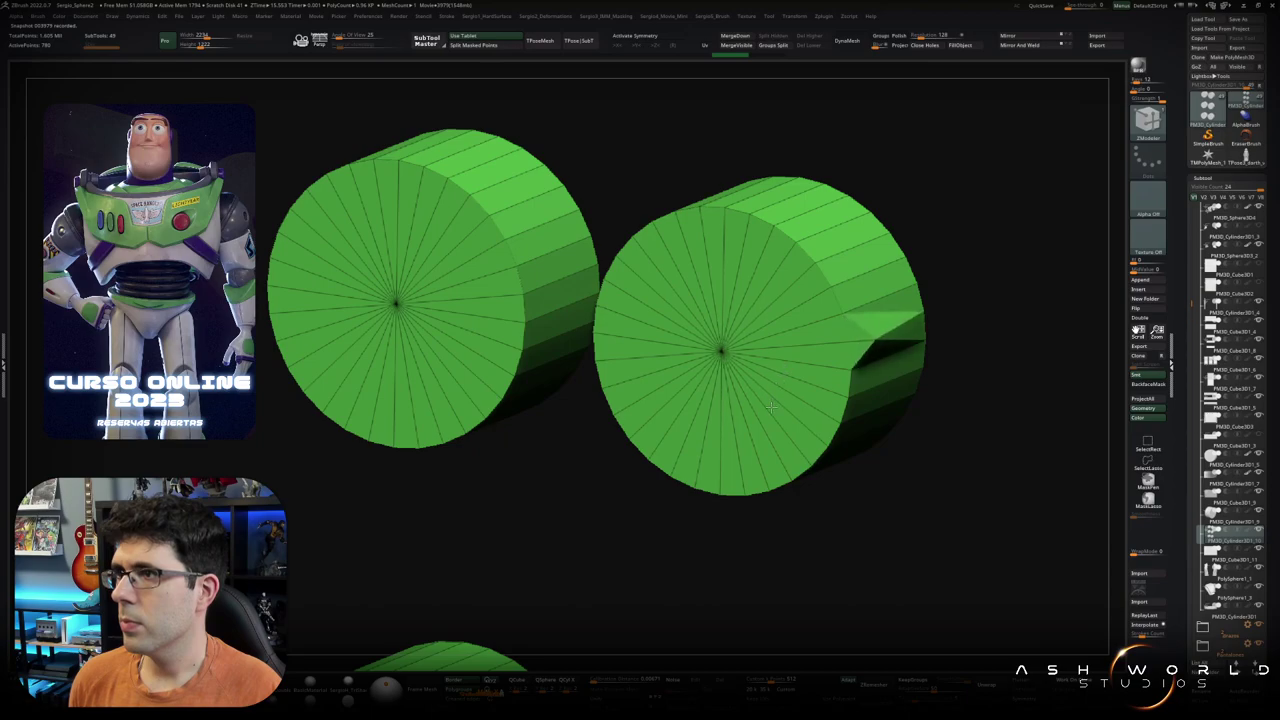
scroll(795, 358, down, 1)
scroll(790, 400, down, 3)
mouse_move(786, 294)
shift+mouse_down()
mouse_move(831, 364)
mouse_move(715, 322)
shift+mouse_up()
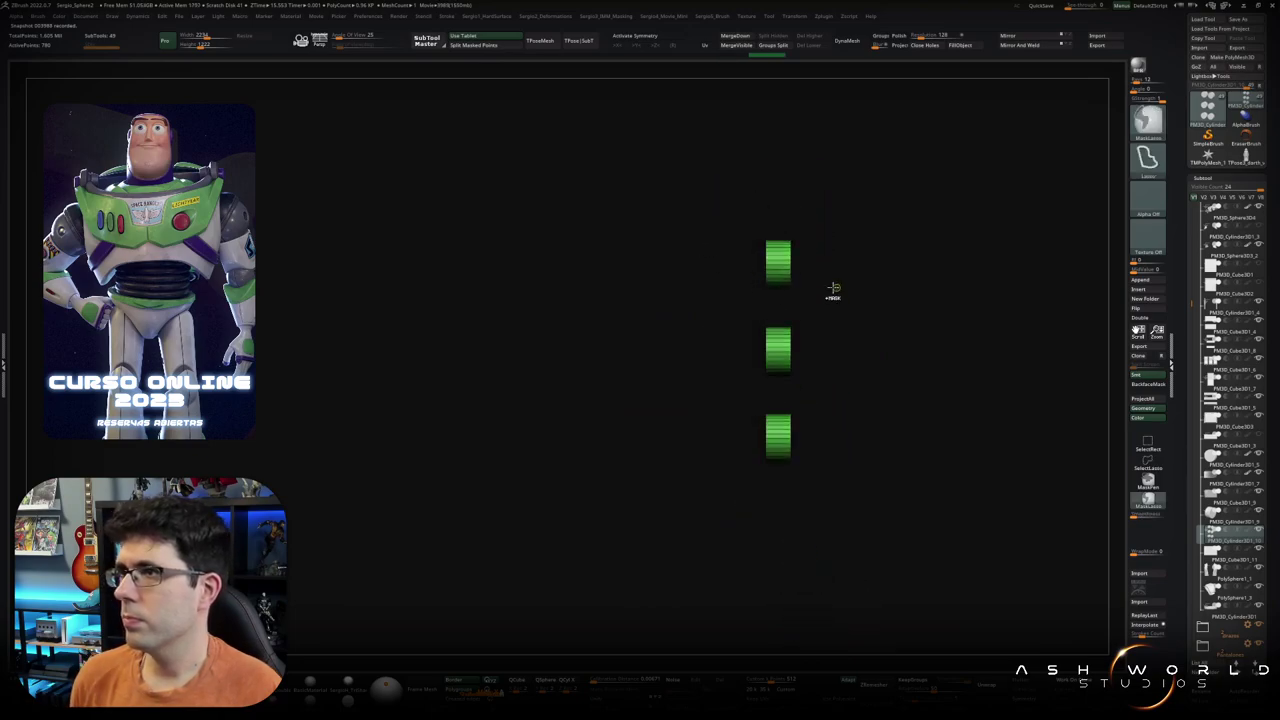
Step: Inflate the green caps slightly with the Deformation Inflate slider while soloed
mouse_move(831, 289)
mouse_down()
mouse_move(806, 354)
mouse_move(750, 315)
mouse_up()
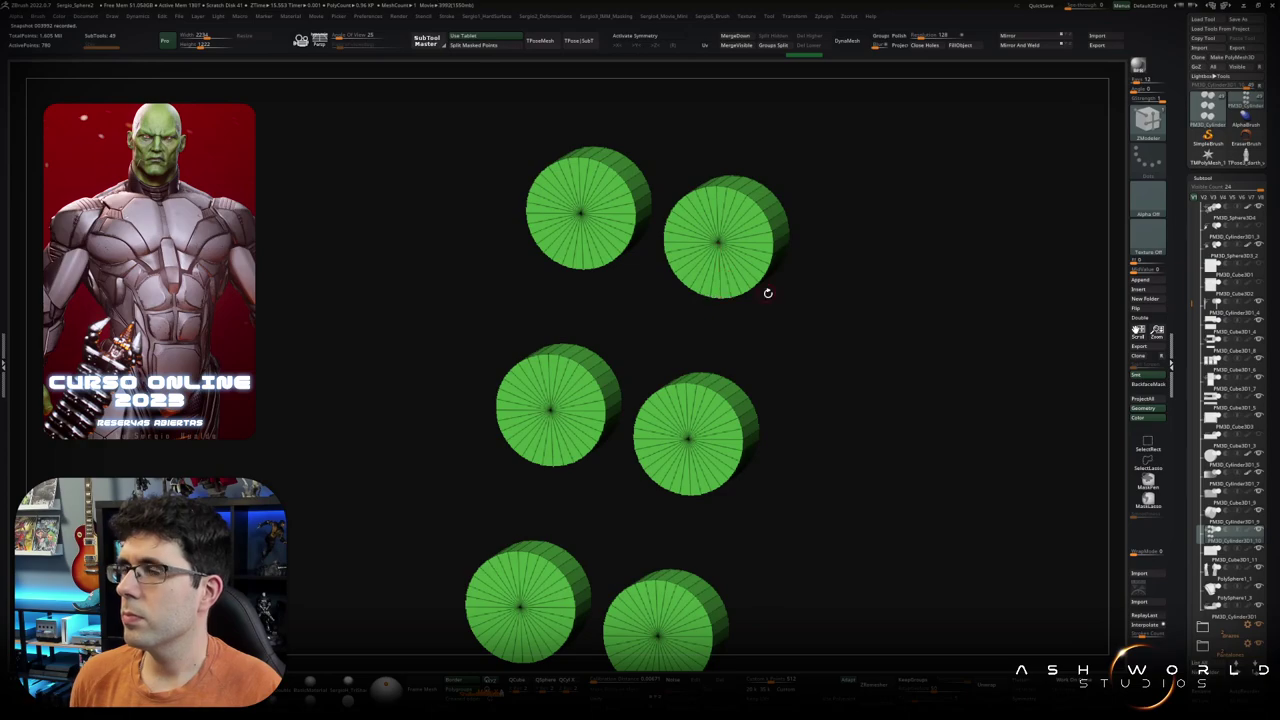
key(space)
drag(857, 330, 864, 331)
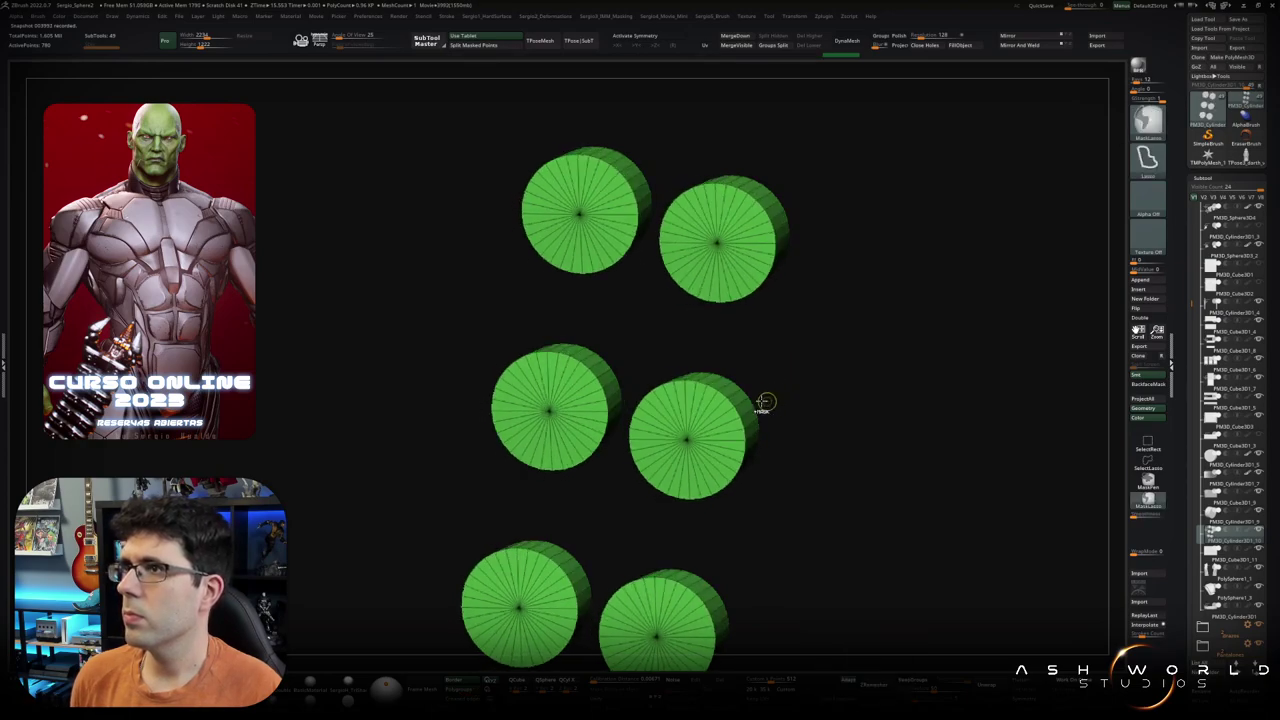
mouse_move(766, 400)
mouse_down()
mouse_move(686, 380)
mouse_move(791, 366)
mouse_move(784, 402)
mouse_move(829, 349)
mouse_up()
key(w)
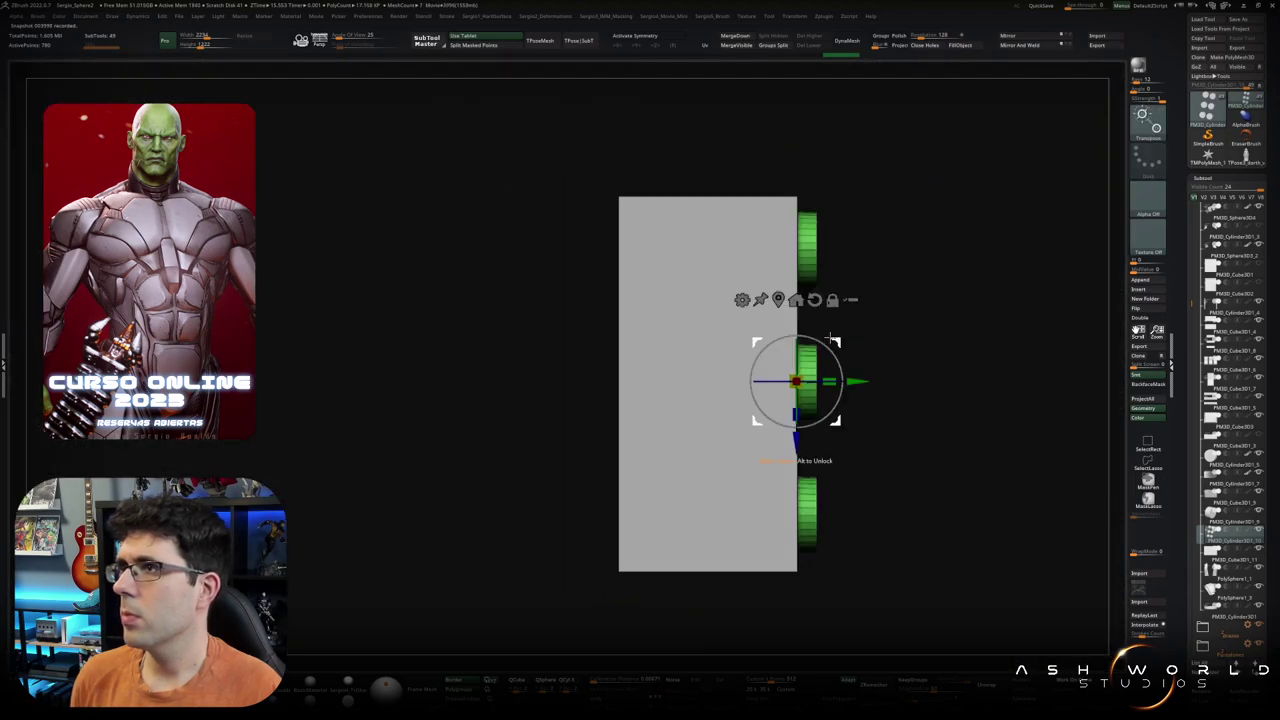
key(alt+s)
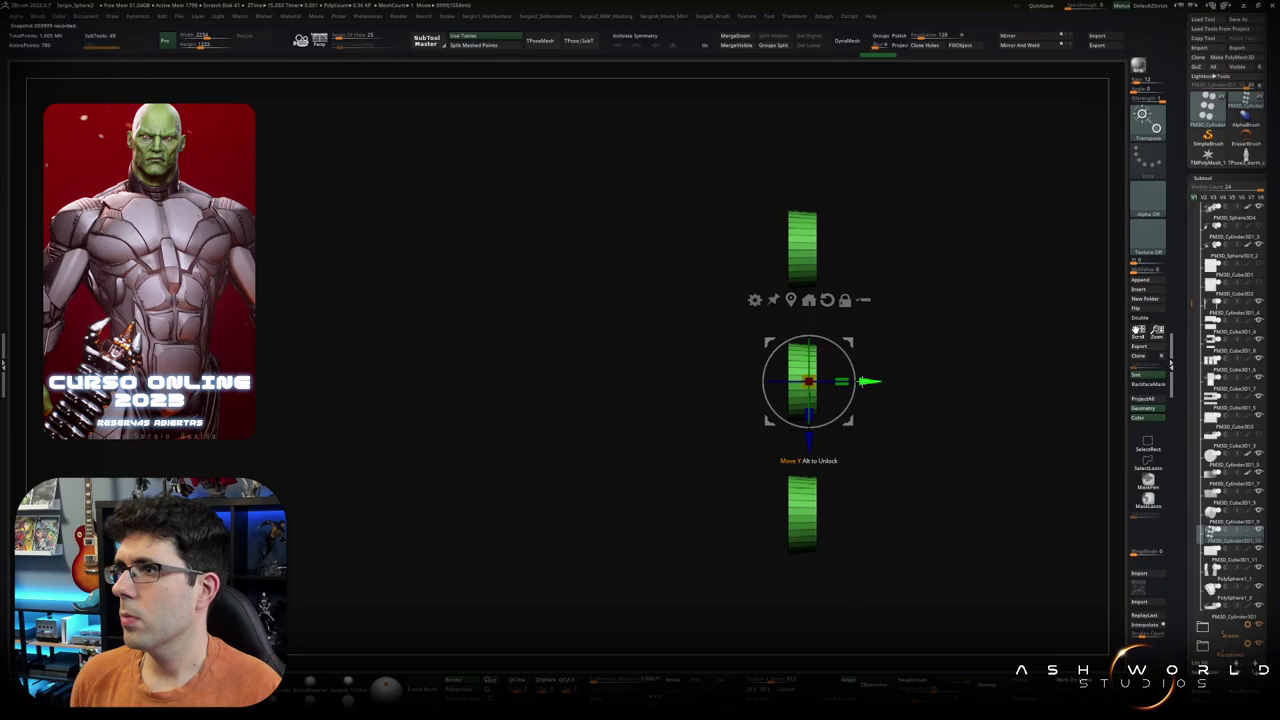
key(F1)
drag(876, 334, 880, 334)
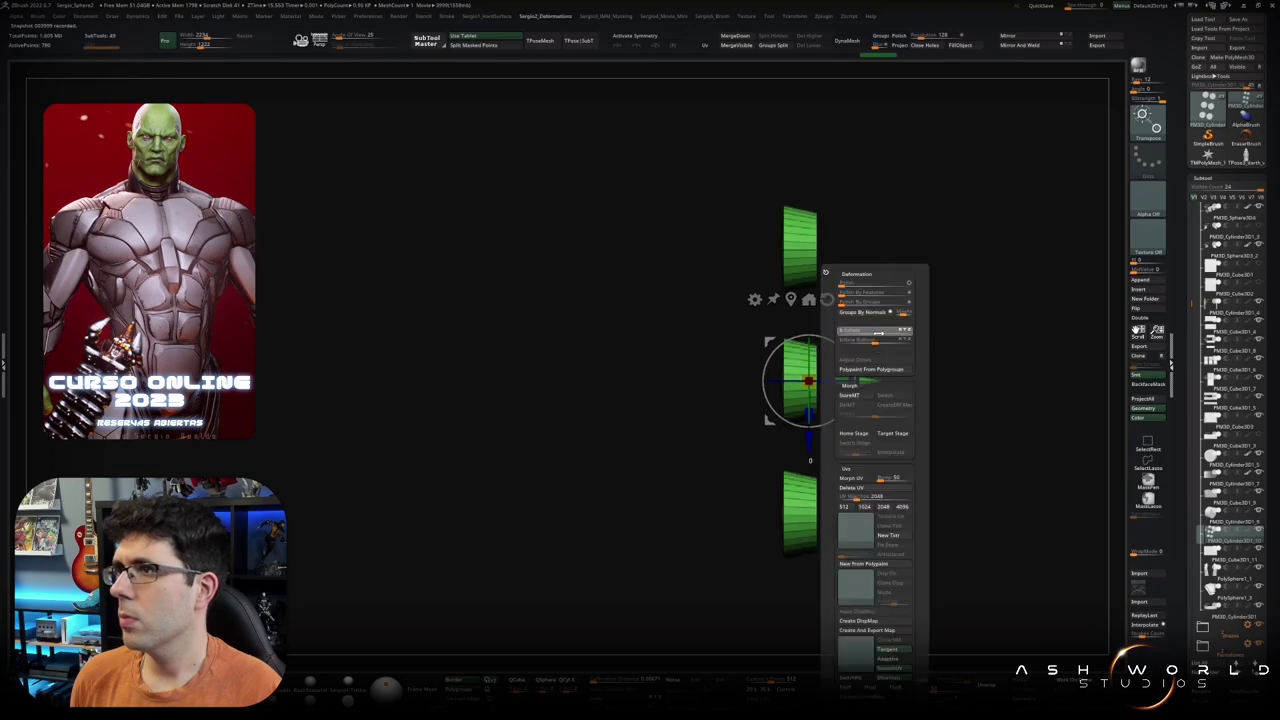
key(alt+s)
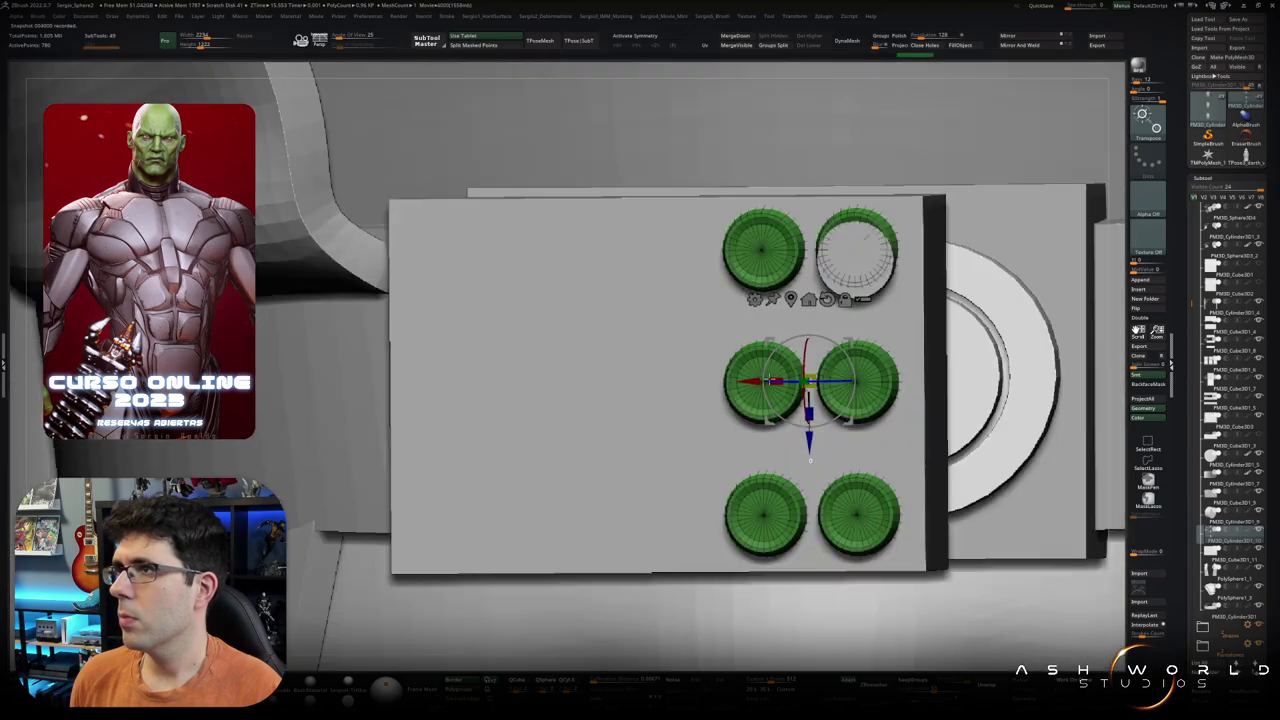
Step: Nudge the soloed caps along their depth, then return to the full figure
shift+drag(1000, 360, 849, 357)
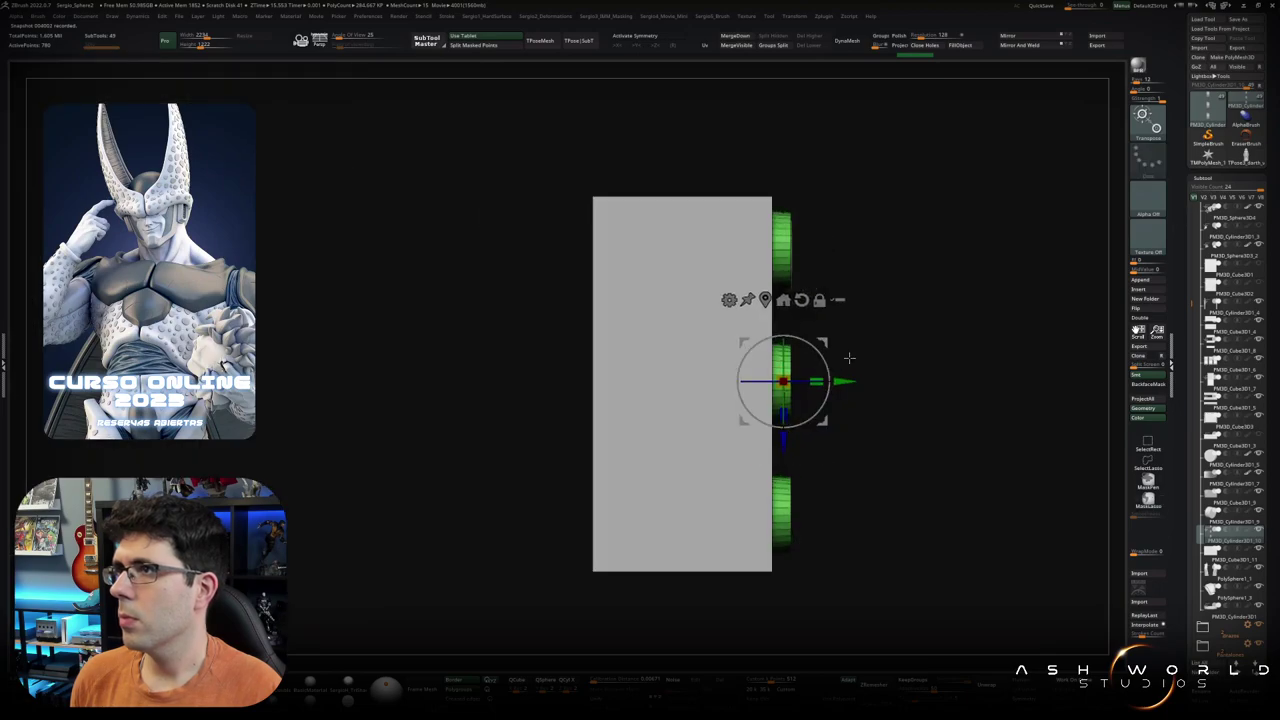
key(shift+d)
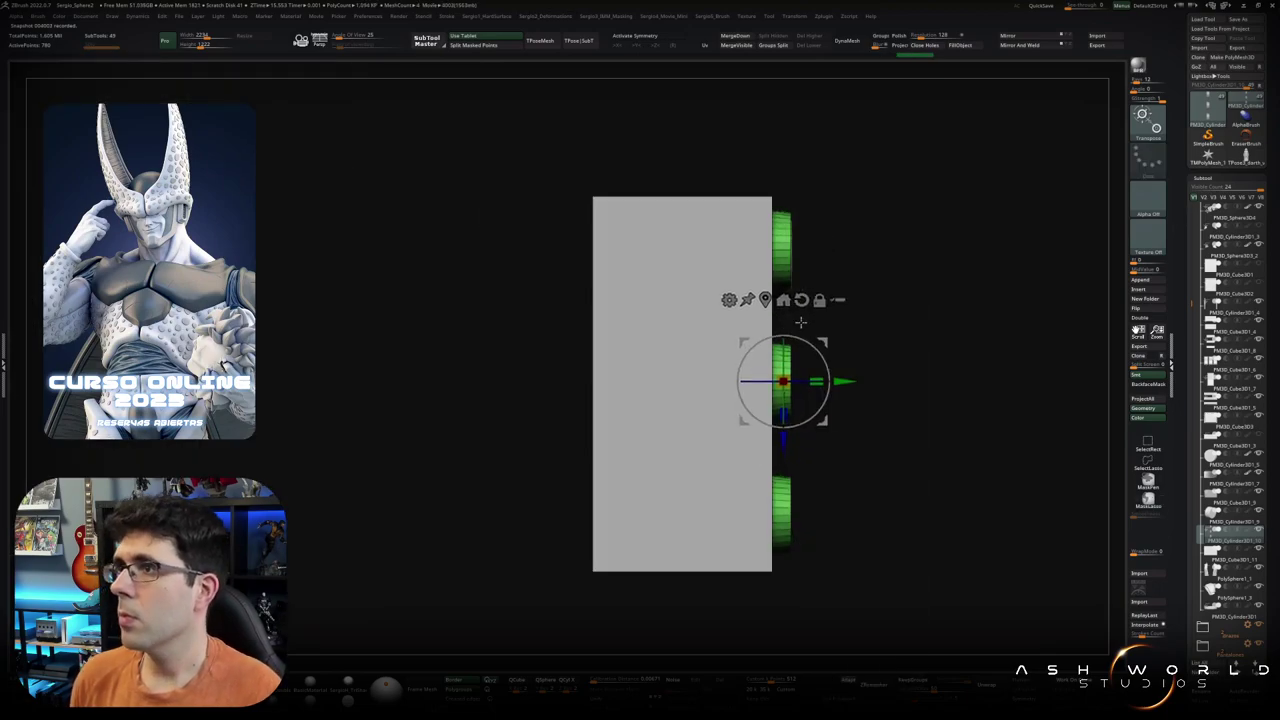
key(alt+s)
drag(829, 366, 620, 388)
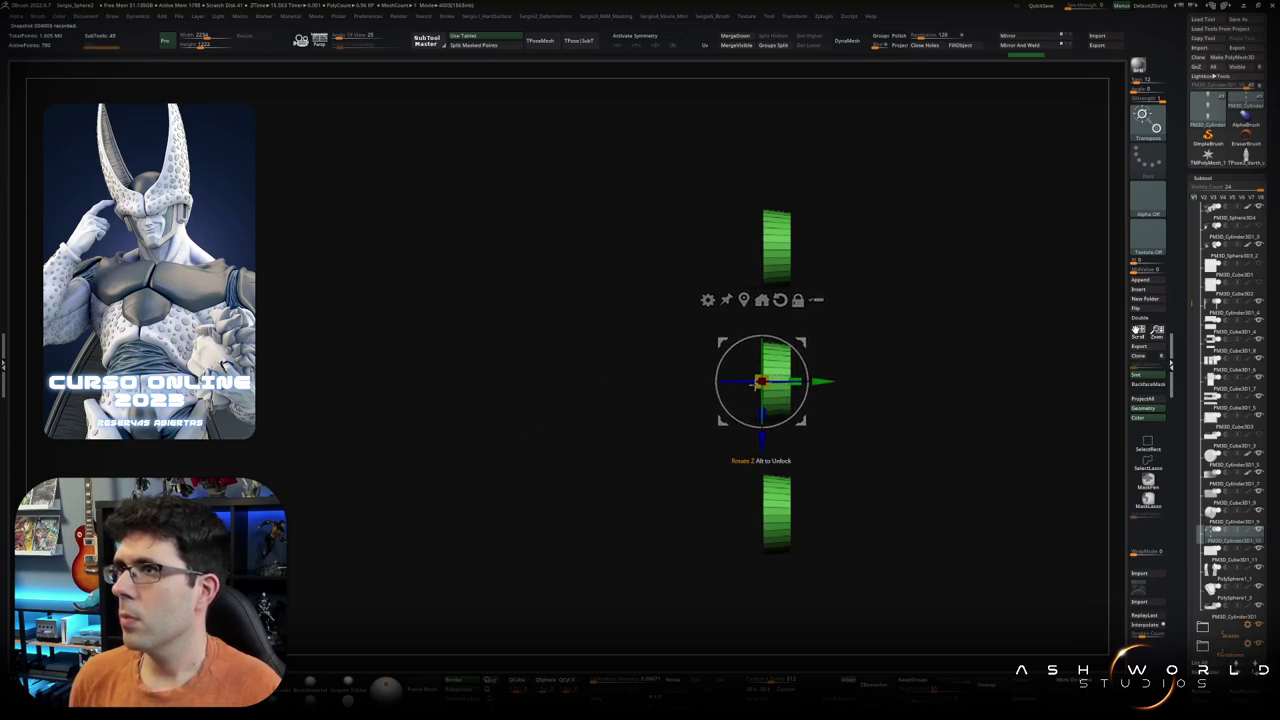
key(q)
mouse_move(720, 471)
mouse_down()
mouse_move(831, 429)
mouse_move(793, 460)
mouse_move(777, 375)
mouse_up()
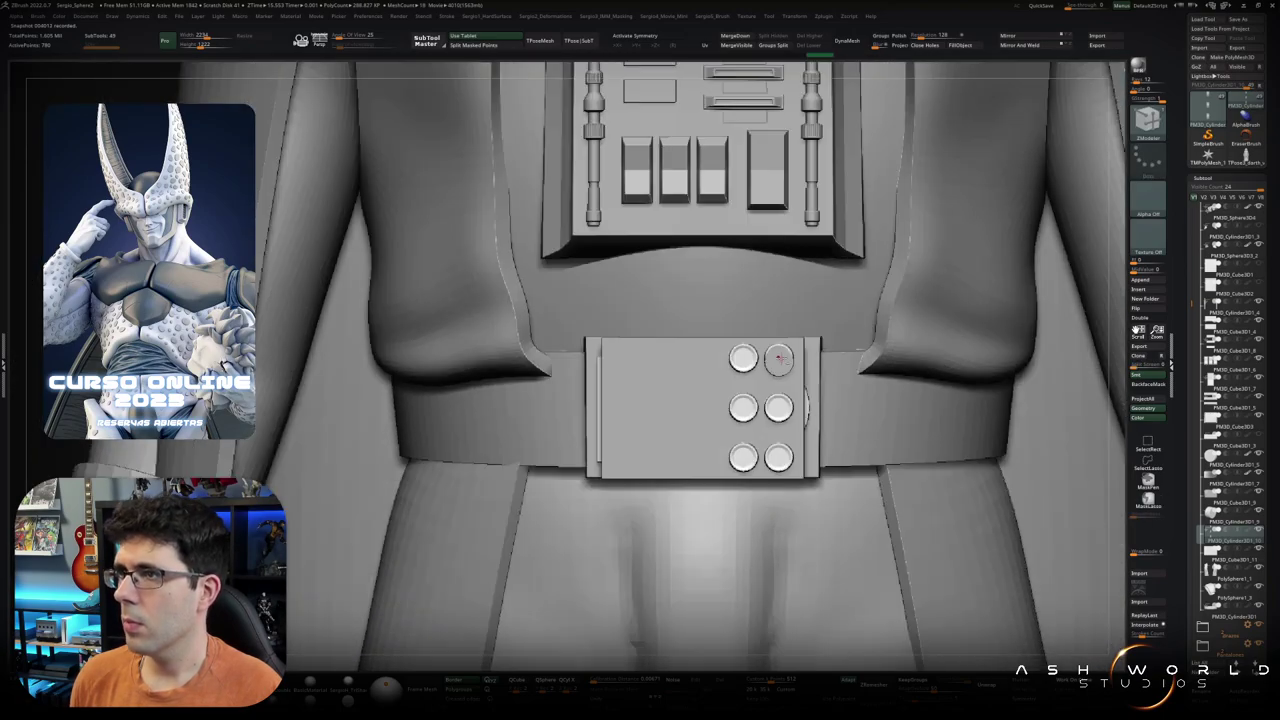
alt+click(777, 375)
Step: Switch to Move mode and tilt the view down toward the belt
key(w)
drag(777, 375, 780, 405)
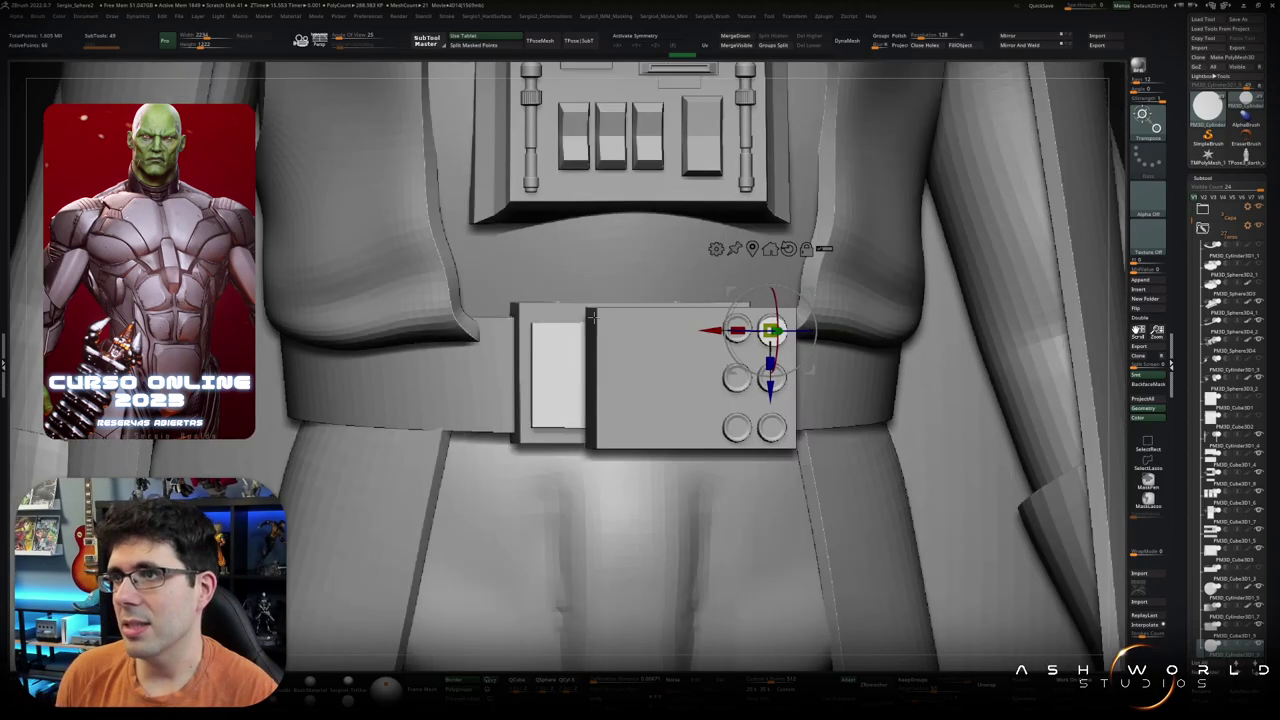
Step: Pull a copy of a buckle button out and place it left of the grid
mouse_move(659, 340)
ctrl+right_down()
mouse_move(572, 340)
mouse_move(628, 312)
ctrl+right_up()
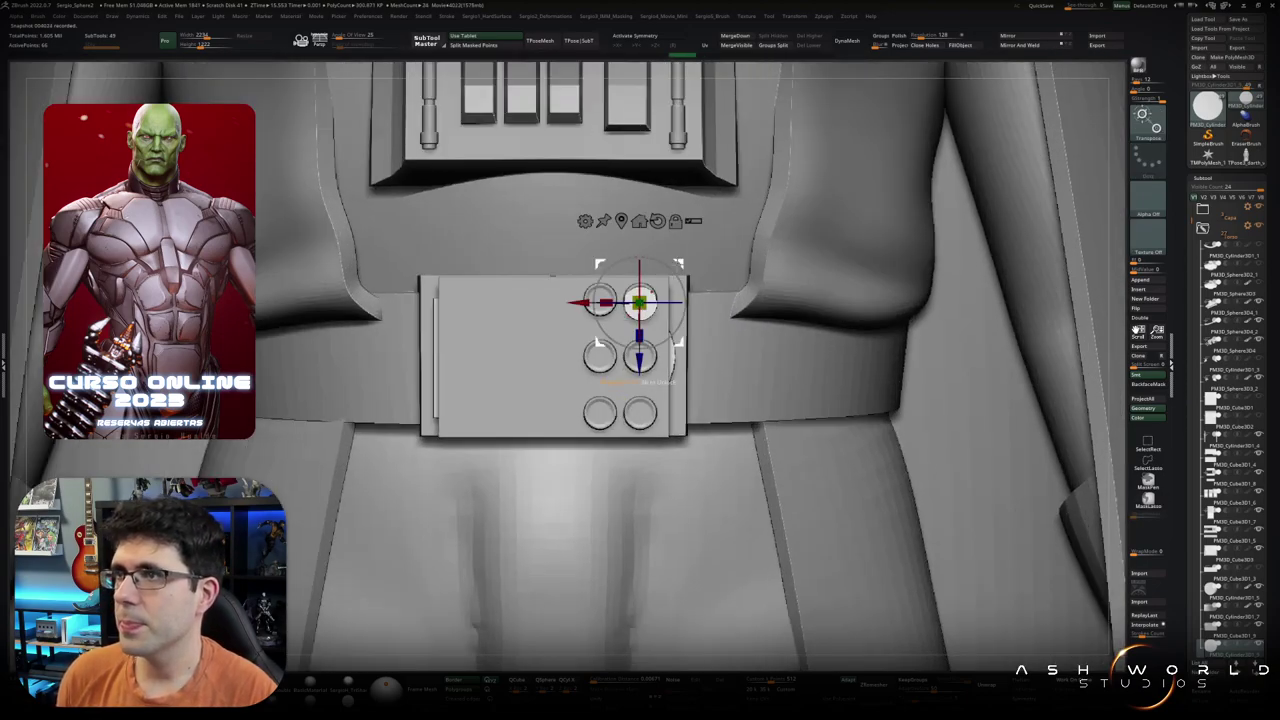
drag(640, 302, 575, 336)
mouse_move(571, 380)
ctrl+right_down()
mouse_move(571, 360)
mouse_move(546, 394)
ctrl+right_up()
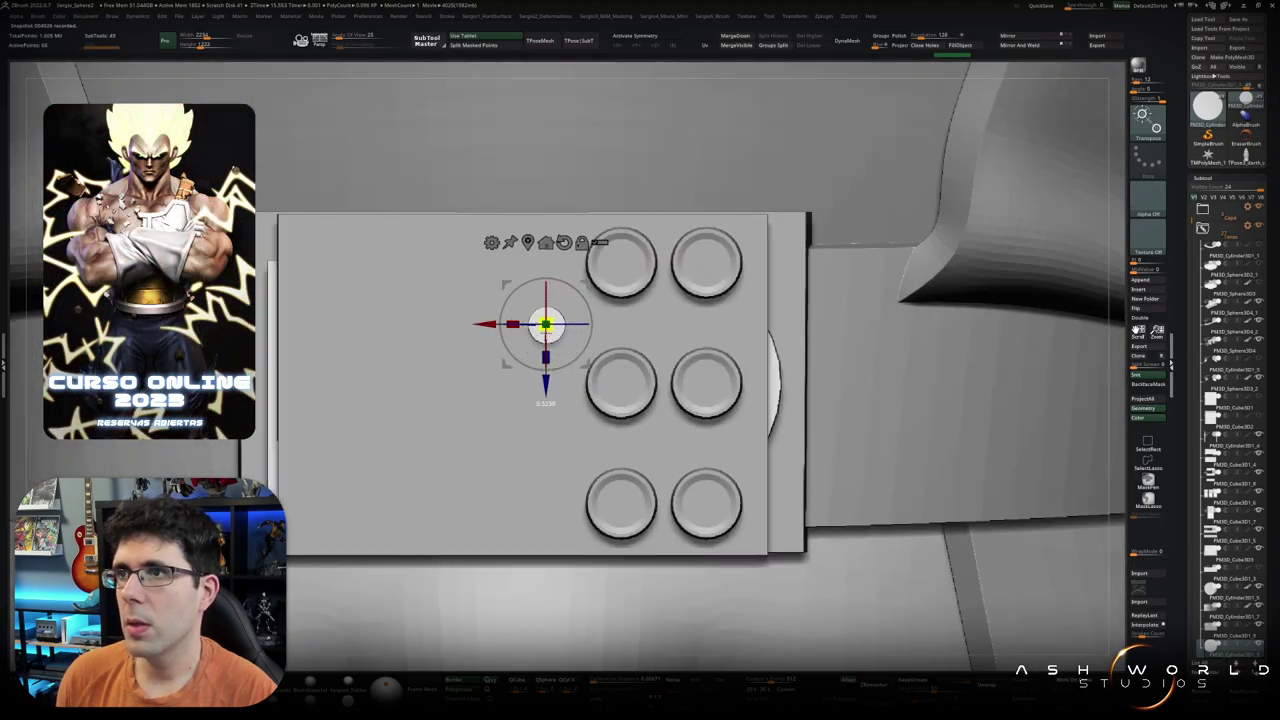
drag(545, 324, 559, 320)
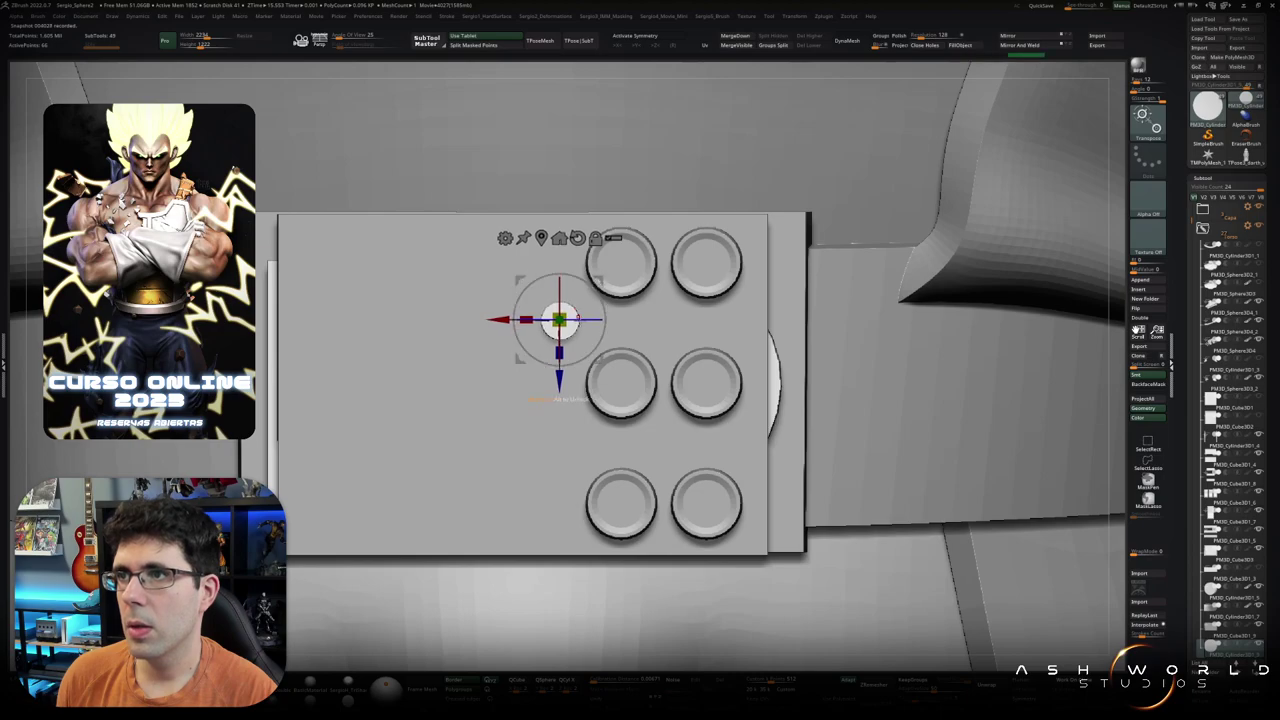
Step: Fine-tune the small button's position from side and front, then Solo it
right_drag(559, 320, 620, 322)
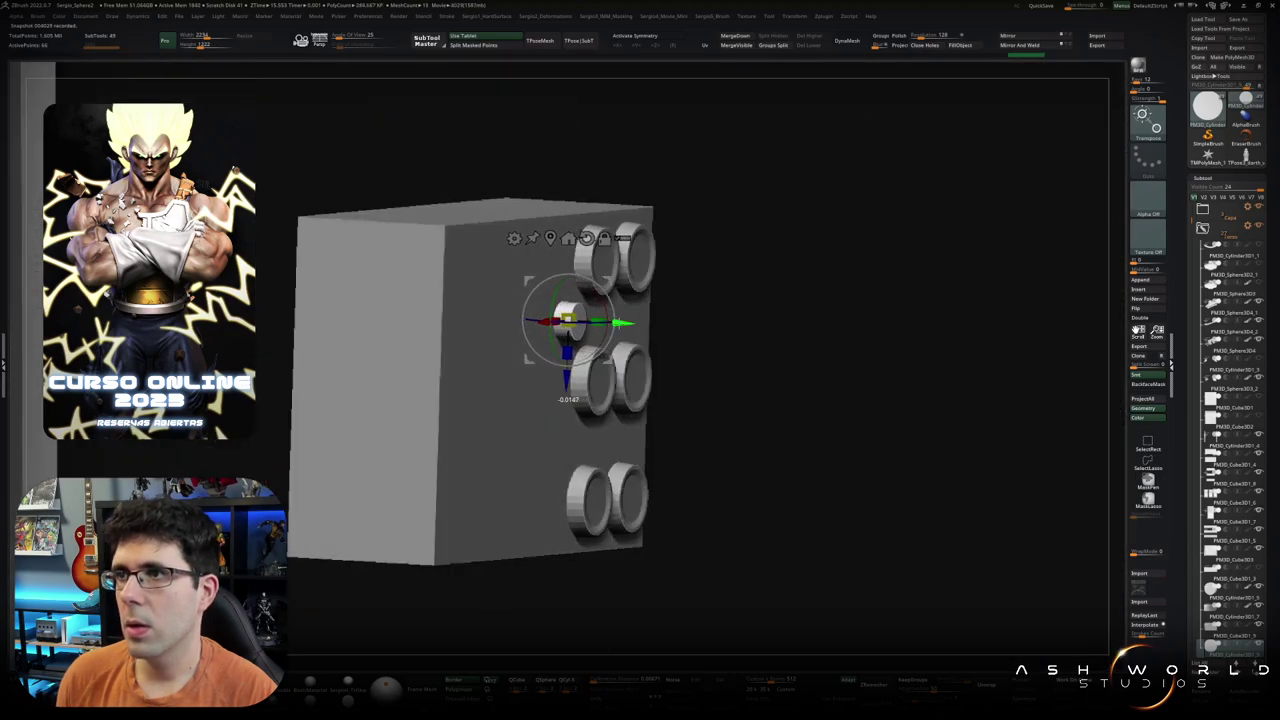
key(q)
right_drag(583, 333, 555, 330)
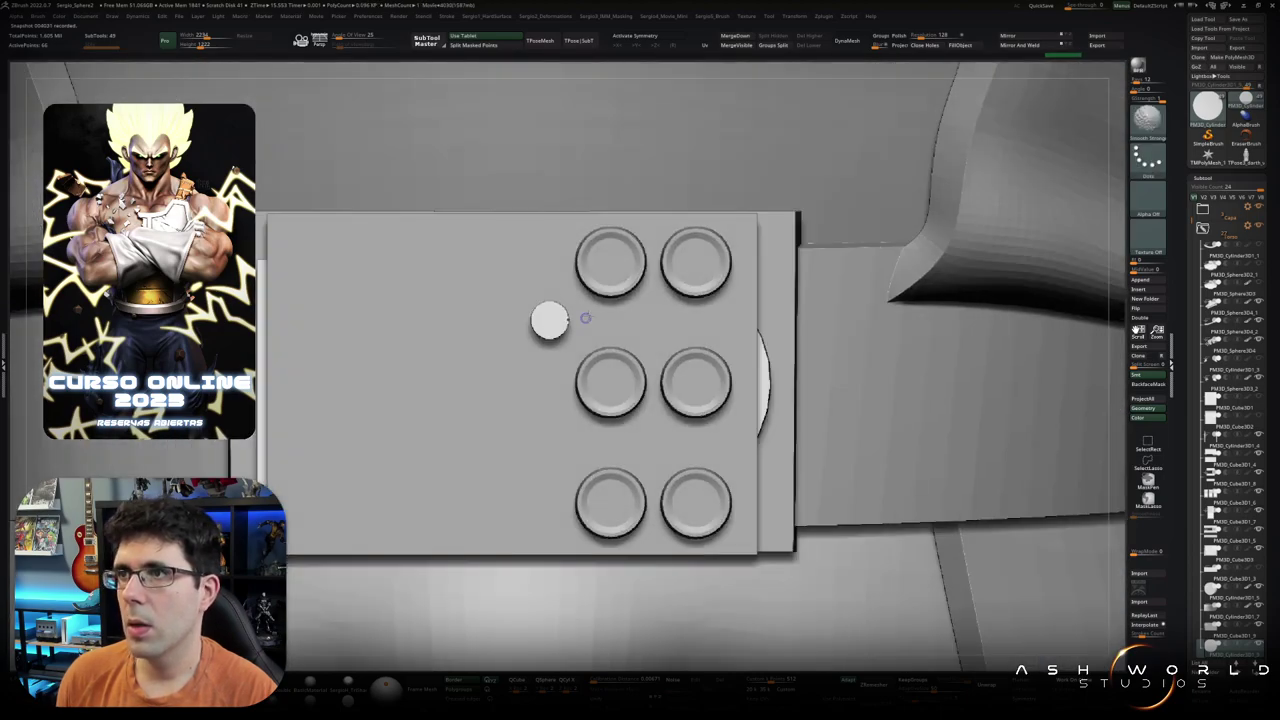
key(w)
drag(555, 358, 555, 361)
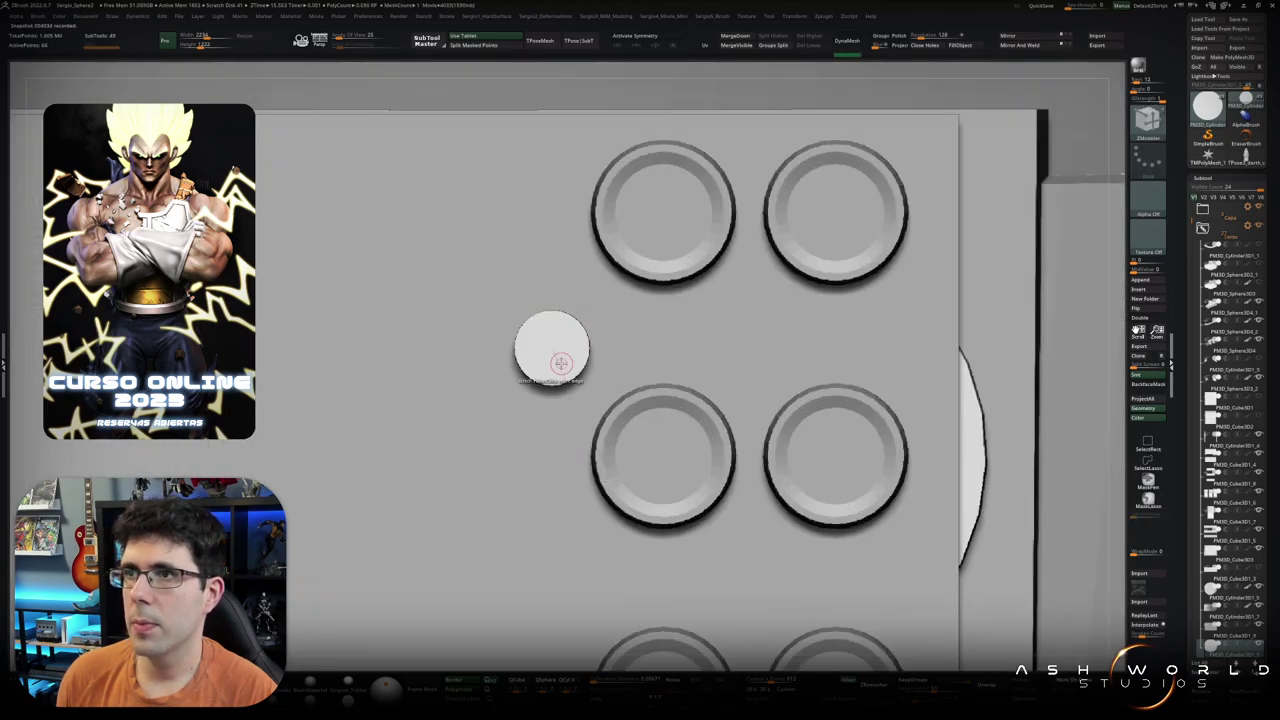
ctrl+shift+click(557, 351)
Step: Insert an edge loop on the small button's cap with ZModeler
key(b)
key(z)
key(m)
right_drag(579, 447, 500, 378)
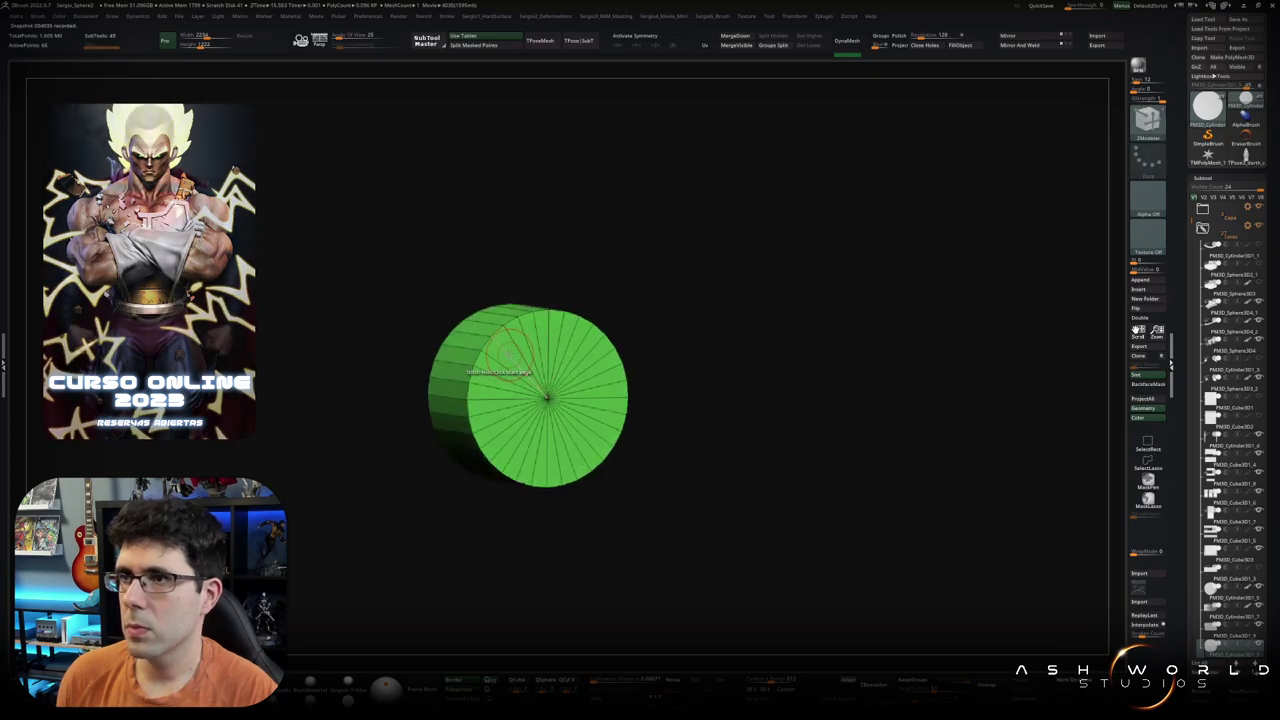
key(space)
click(494, 370)
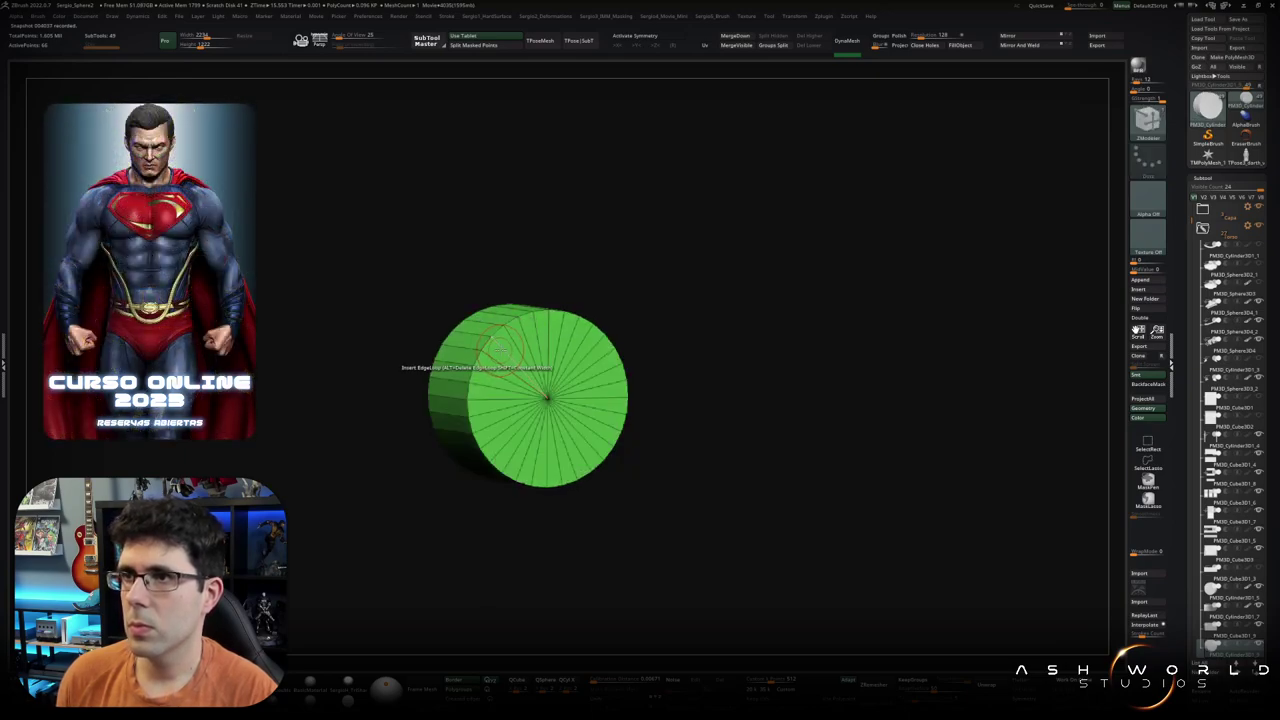
key(f)
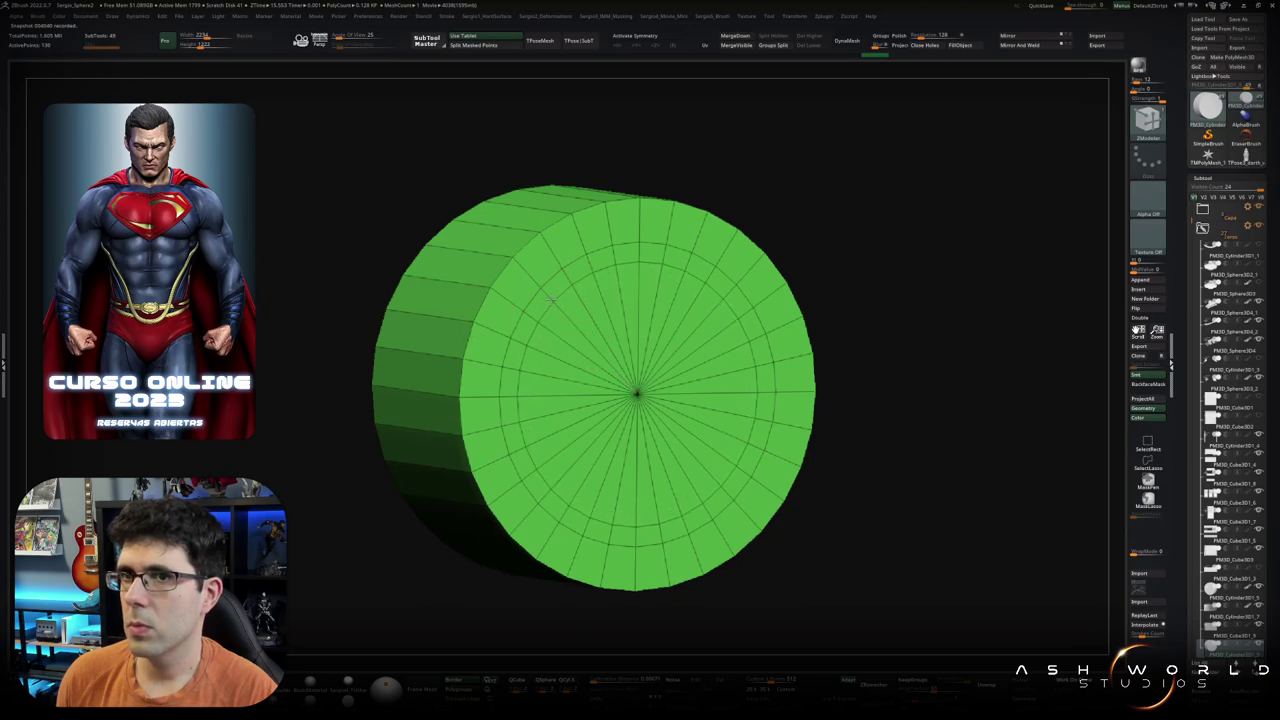
right_drag(552, 301, 580, 336)
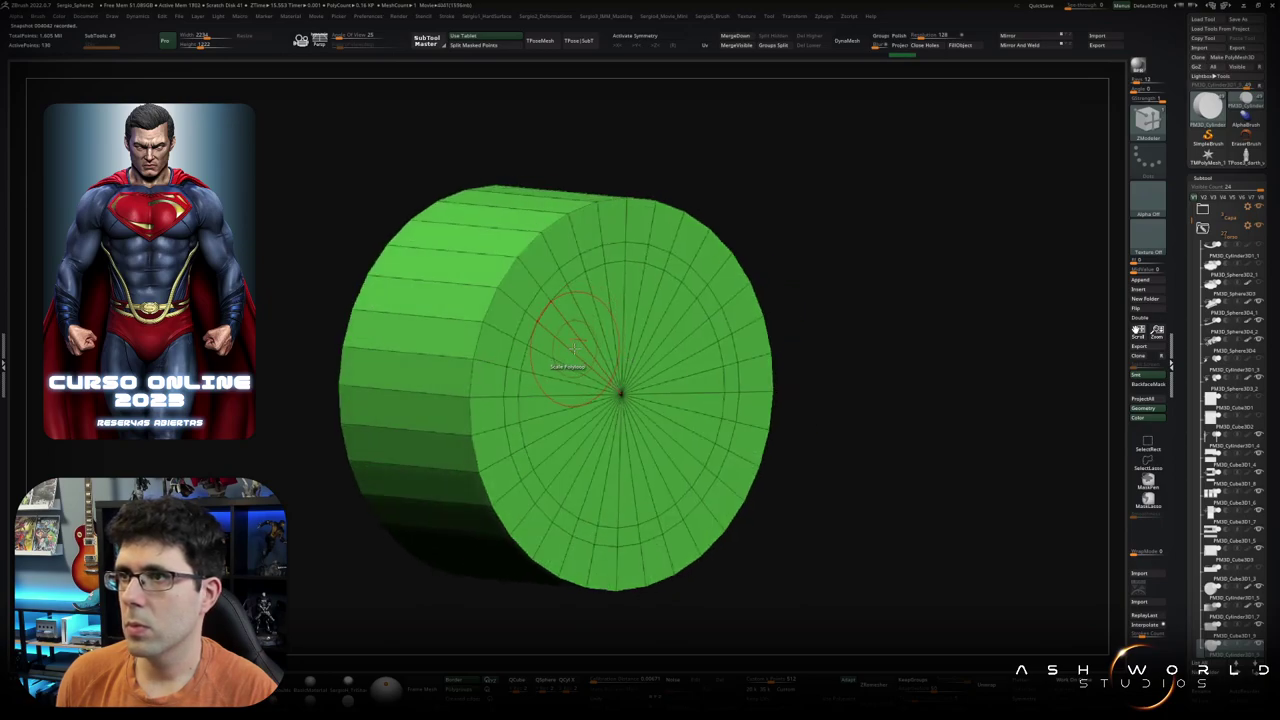
Step: Push the cap's inner face into a recess with Polygon Move Polyloop and adjust its centre point
key(space)
click(570, 409)
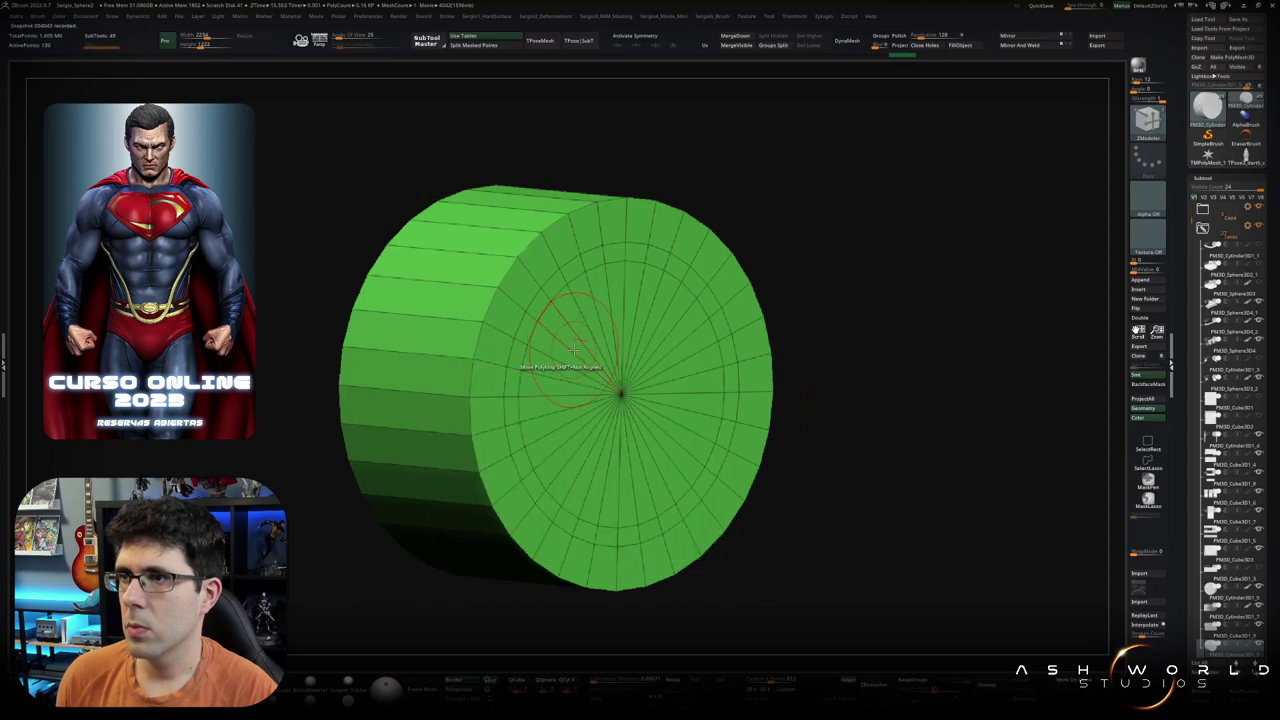
mouse_move(576, 346)
mouse_down()
mouse_move(549, 370)
mouse_move(565, 378)
mouse_up()
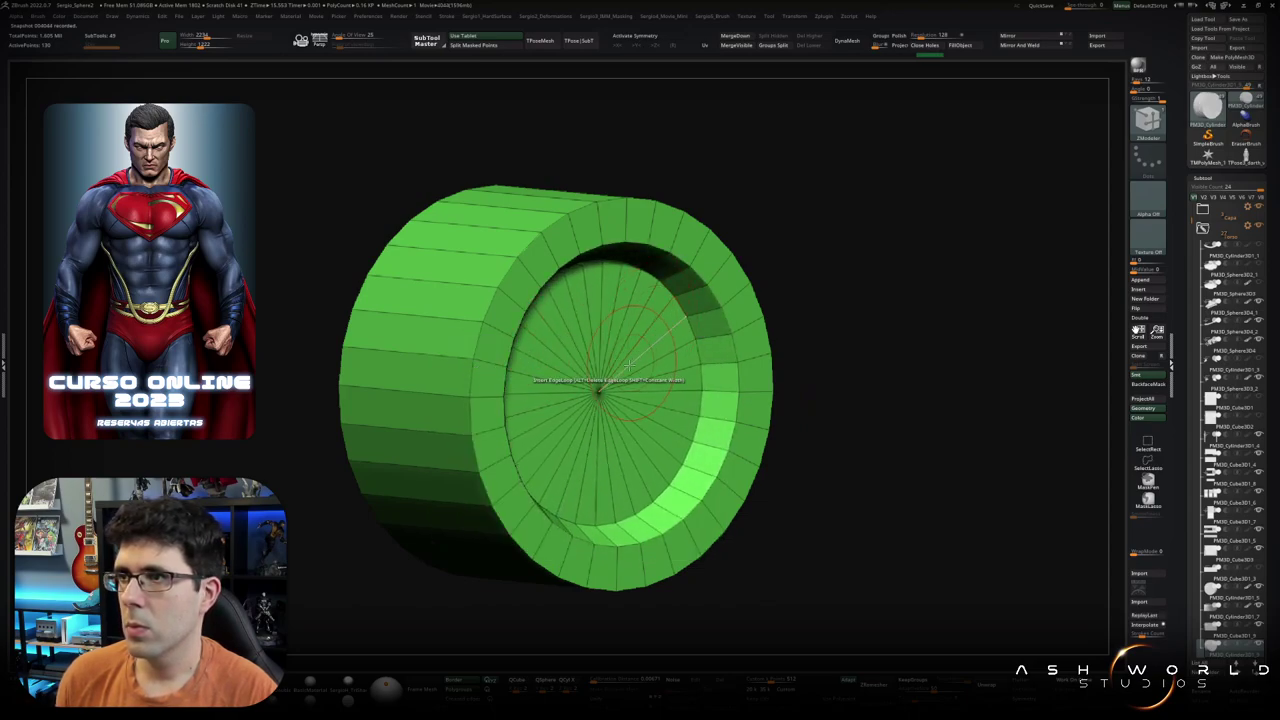
key(space)
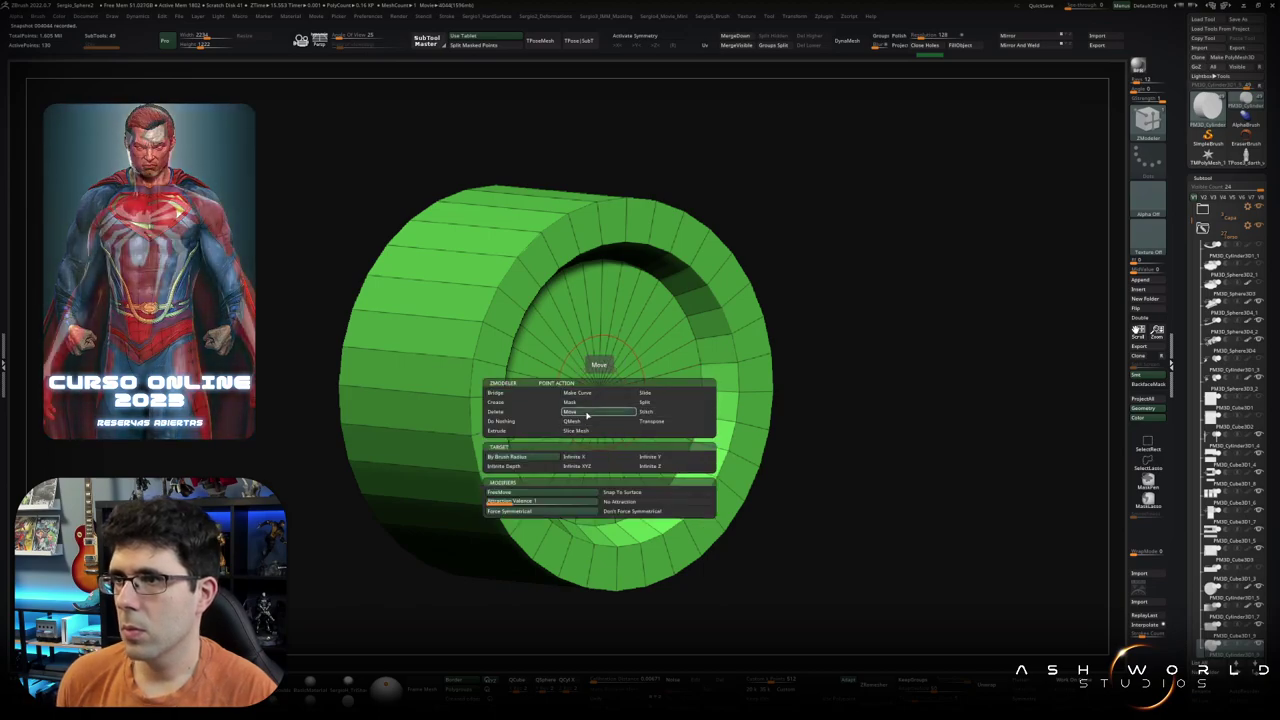
click(576, 430)
drag(649, 400, 644, 401)
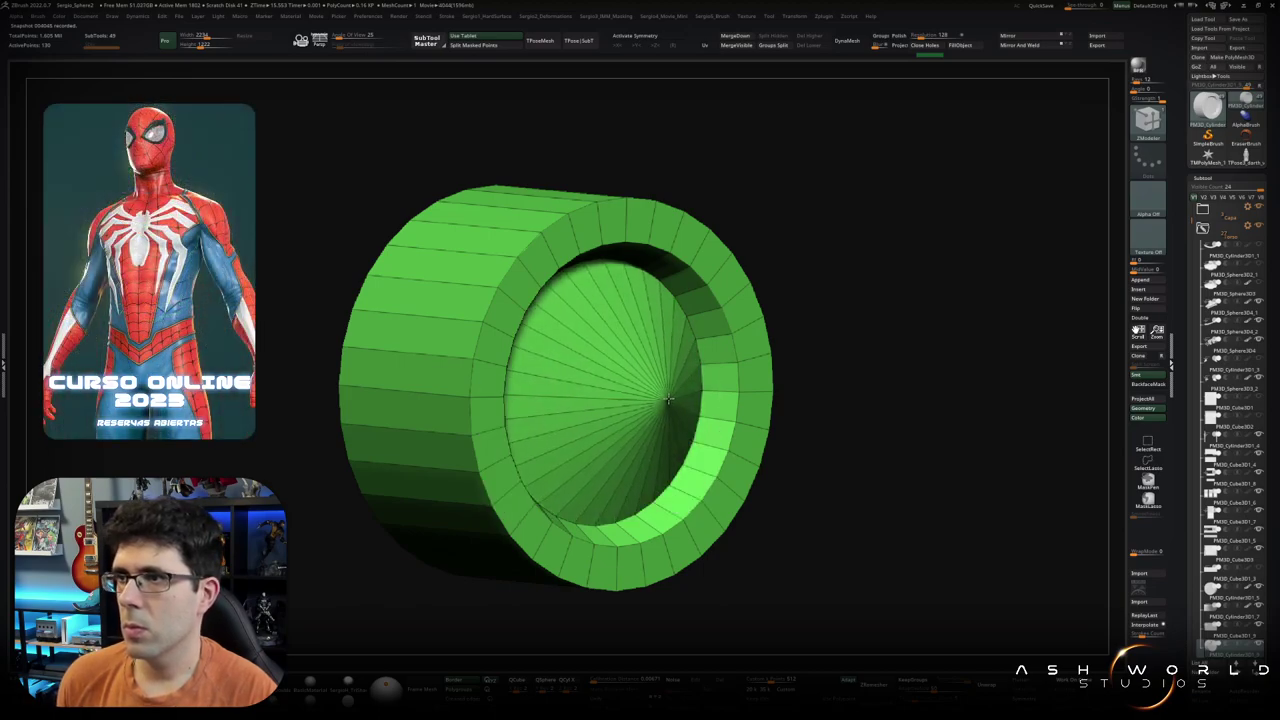
shift+right_drag(644, 401, 824, 337)
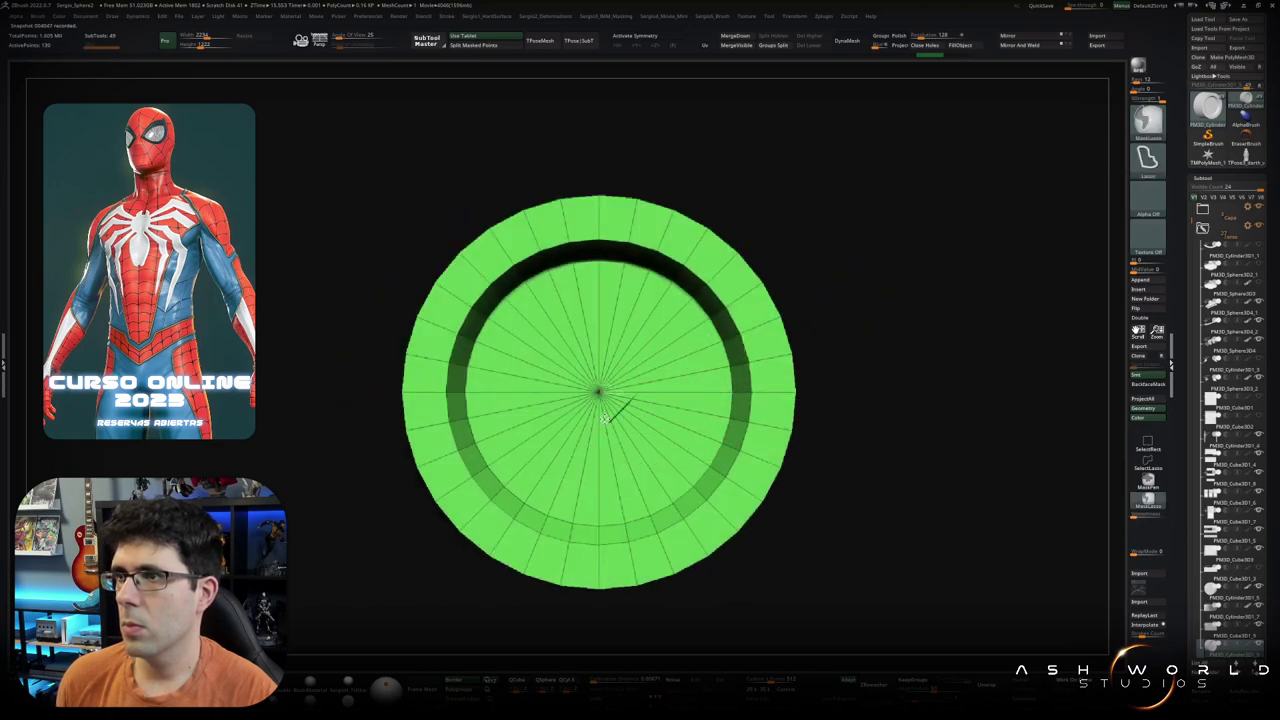
Step: Frame the small button's cap with ZModeler and polygon wireframe active
mouse_move(600, 418)
ctrl+right_down()
mouse_move(757, 300)
mouse_move(751, 386)
mouse_move(808, 340)
mouse_move(680, 455)
ctrl+right_up()
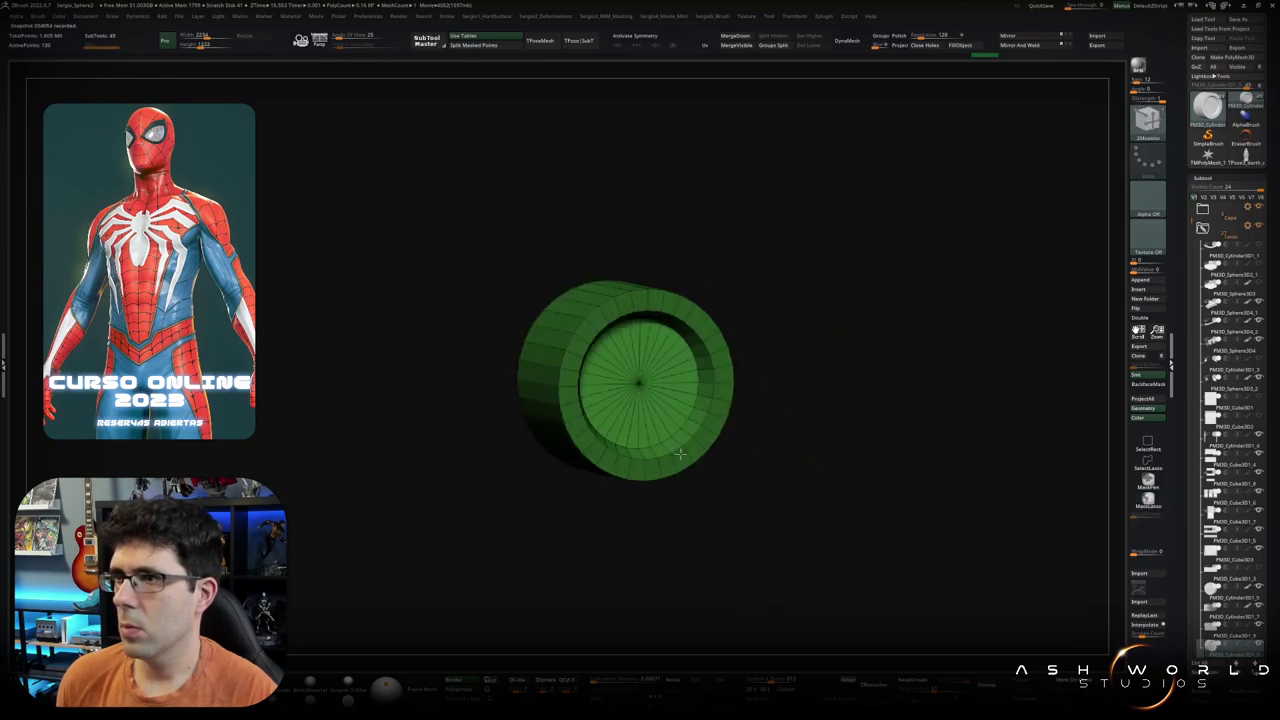
key(w)
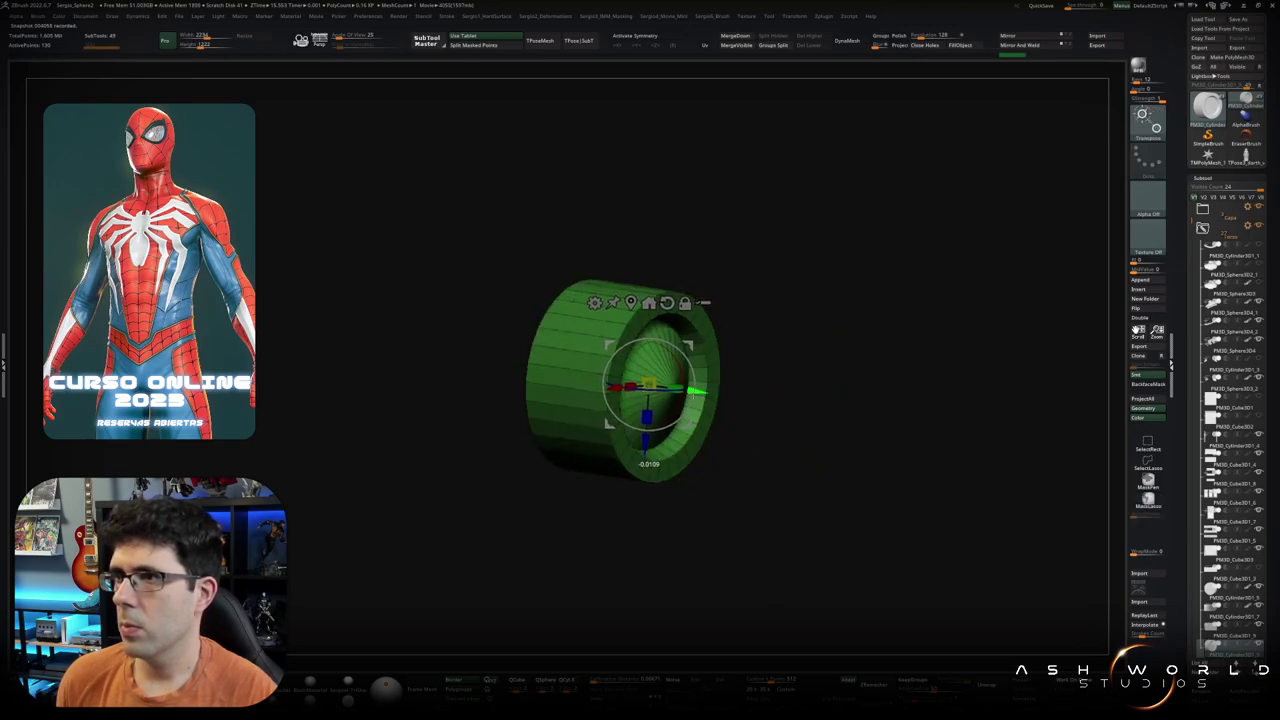
shift+right_drag(680, 455, 780, 440)
key(q)
key(f)
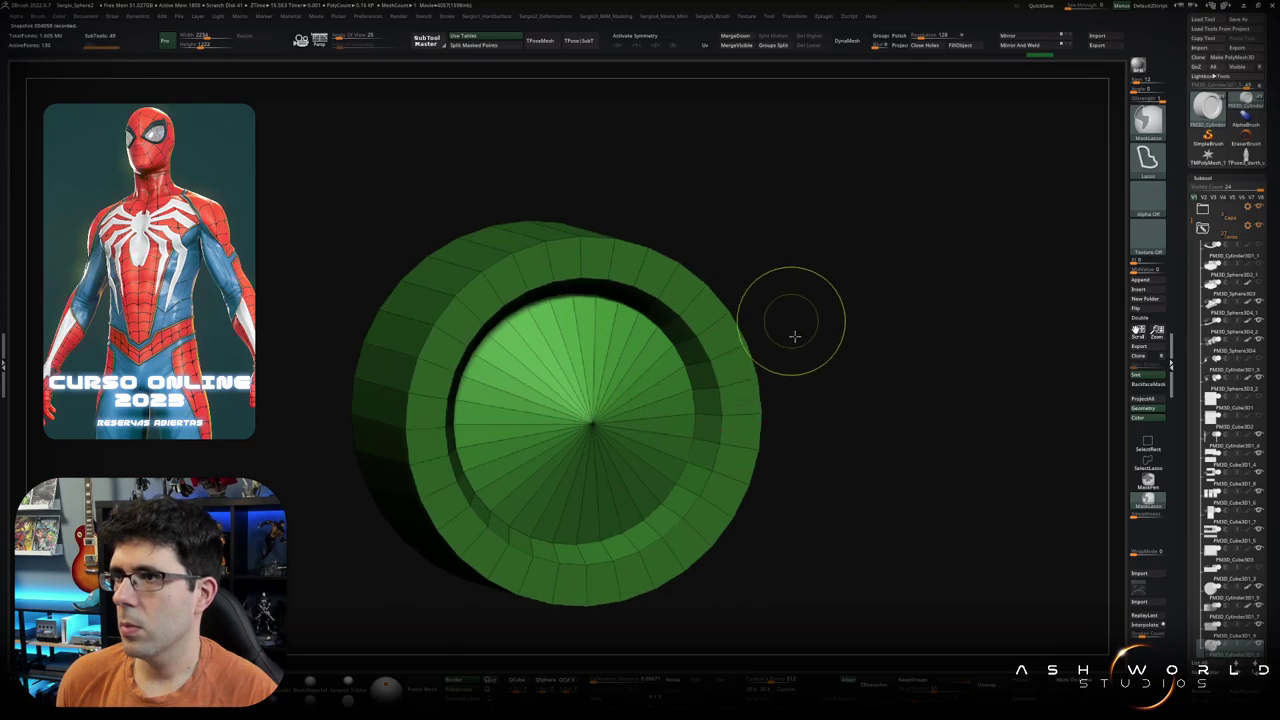
key(b)
key(z)
key(m)
Step: Mask the outer ring of the button's cap
key(space)
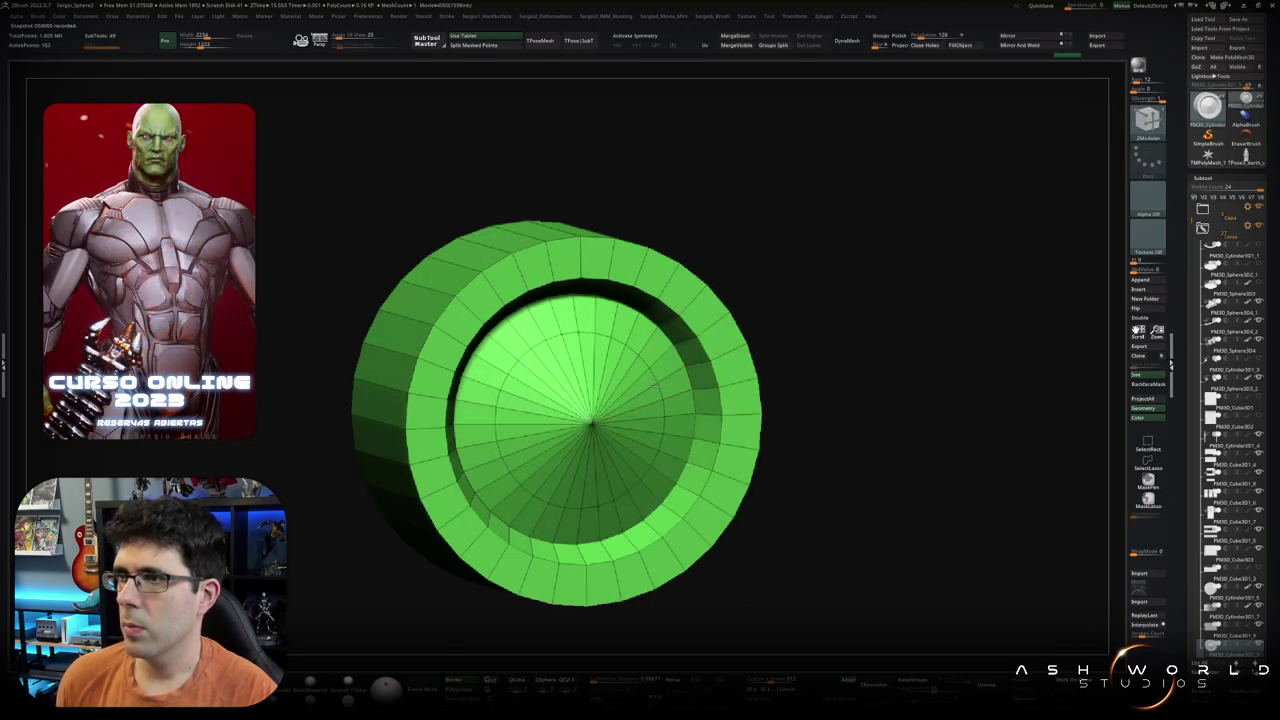
right_drag(641, 396, 663, 413)
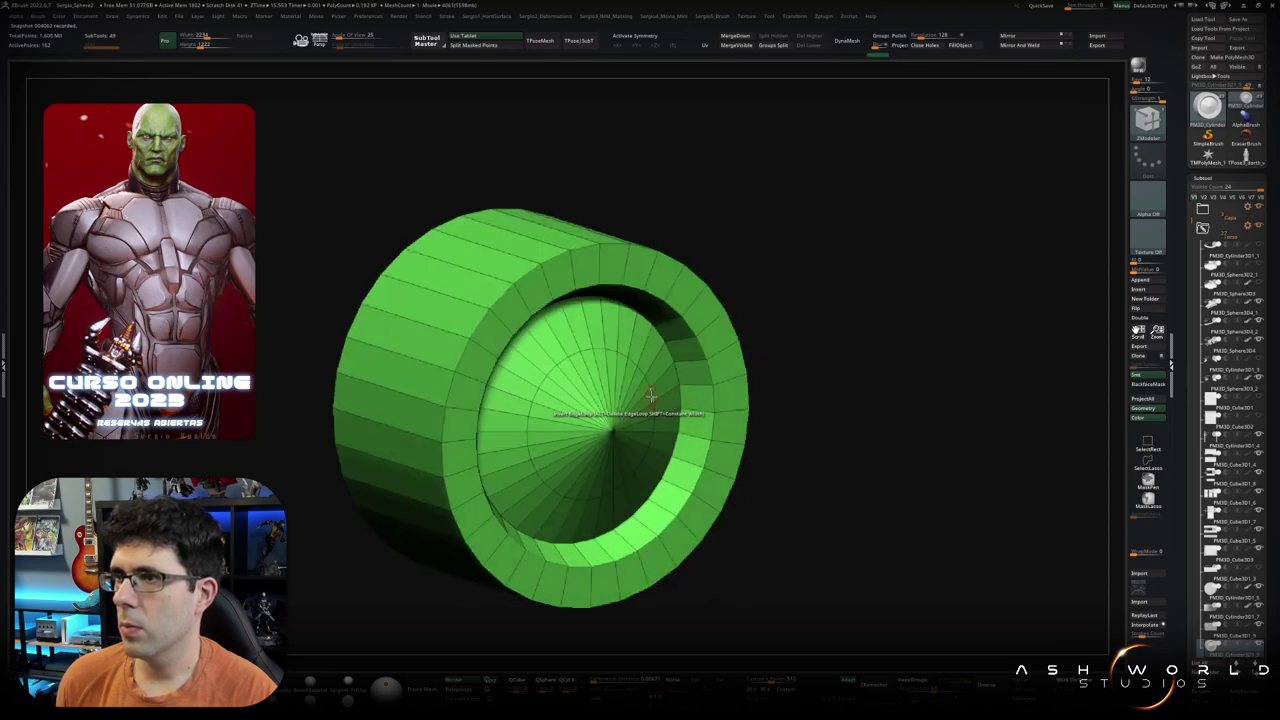
key(space)
click(652, 428)
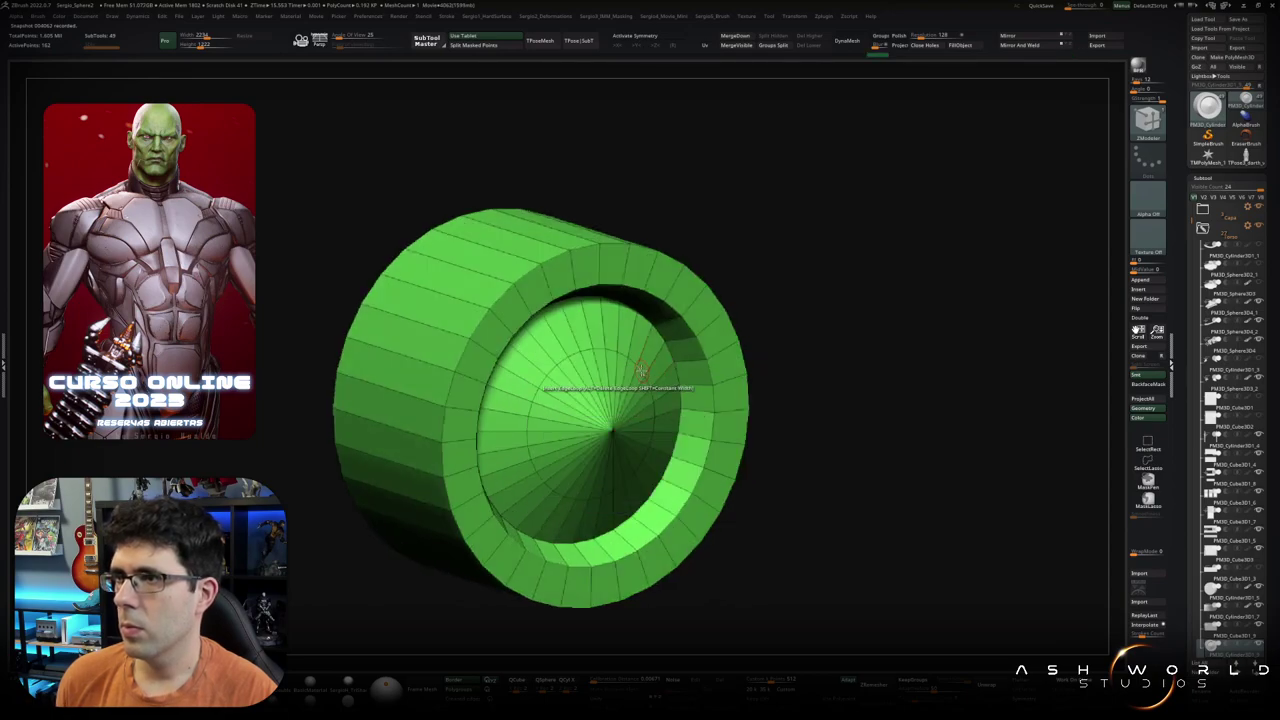
key(space)
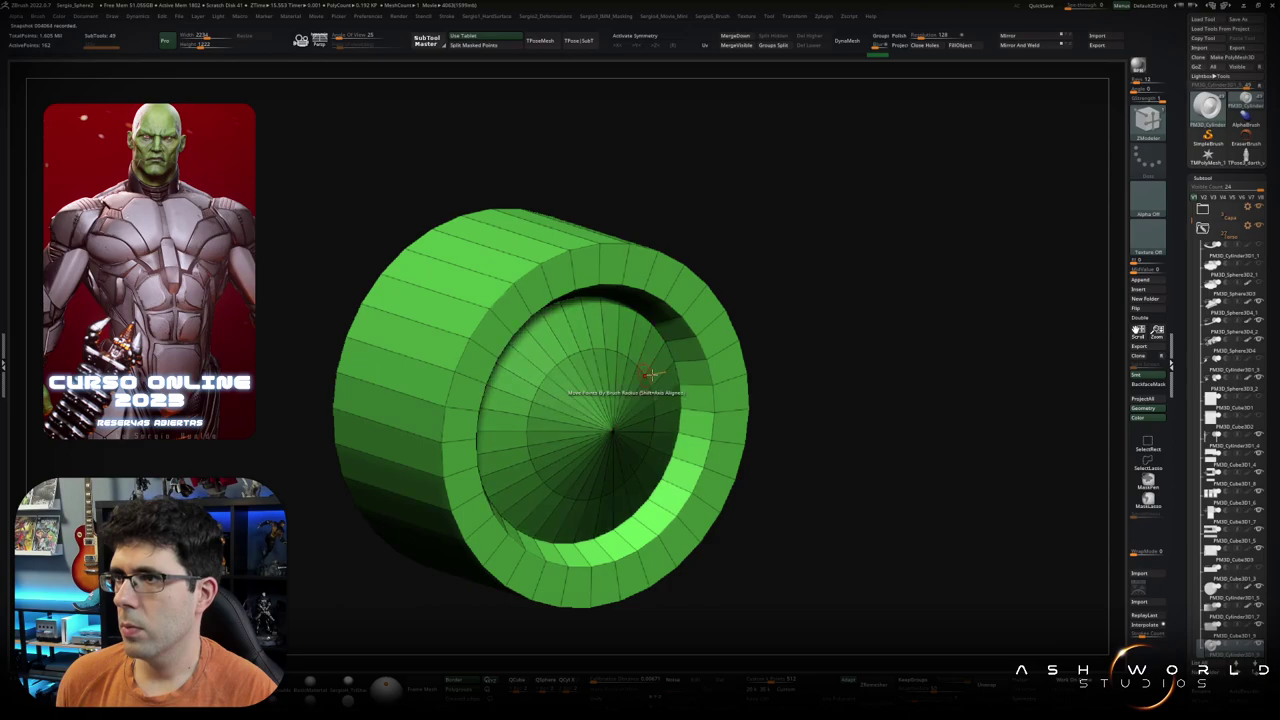
Step: Push the unmasked inner face slightly inward with Transpose
key(w)
ctrl+shift+click(640, 400)
drag(609, 428, 621, 433)
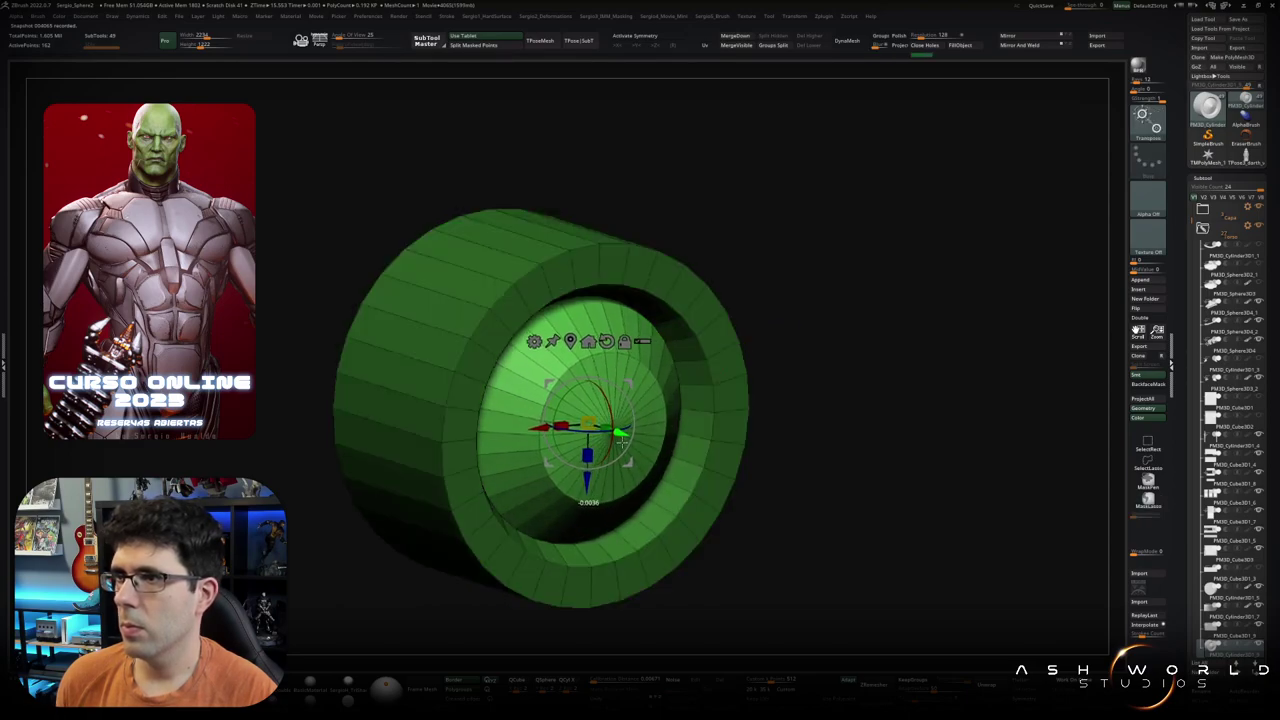
key(q)
Step: Clear the mask, Edge Inset a ring into the inner face, and exit Solo
drag(790, 300, 715, 353)
ctrl+click(780, 300)
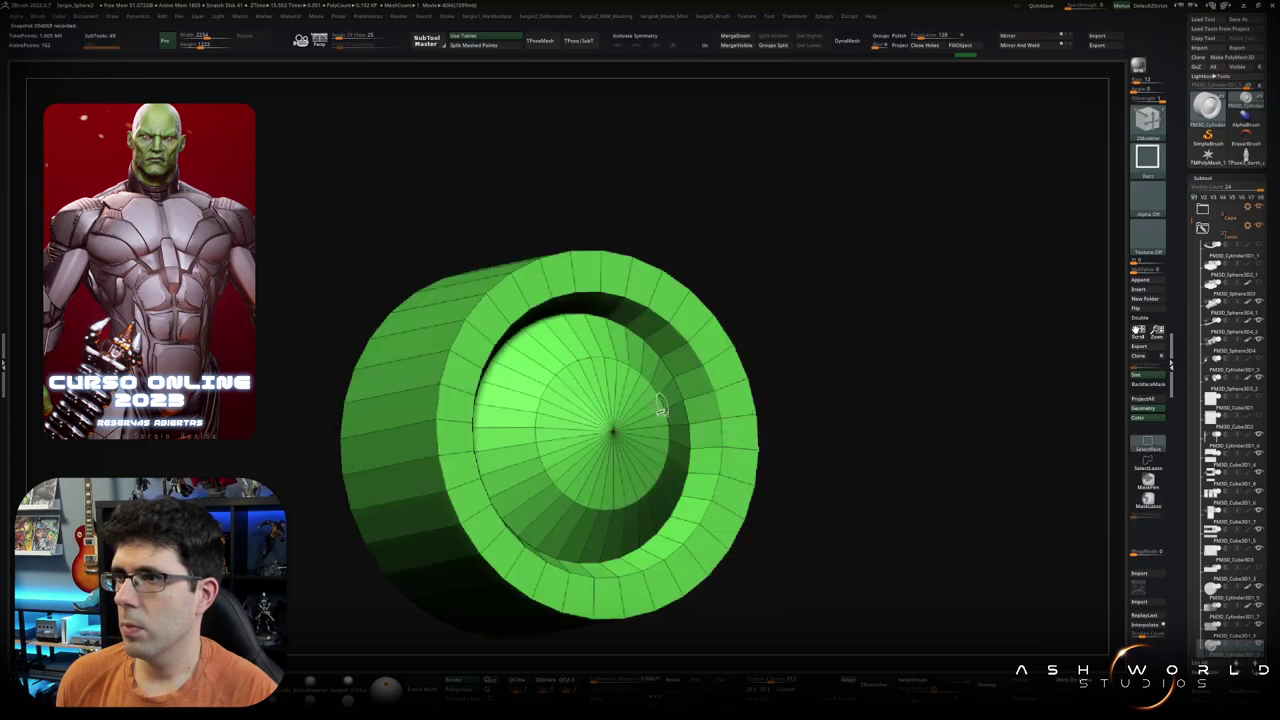
key(space)
click(594, 385)
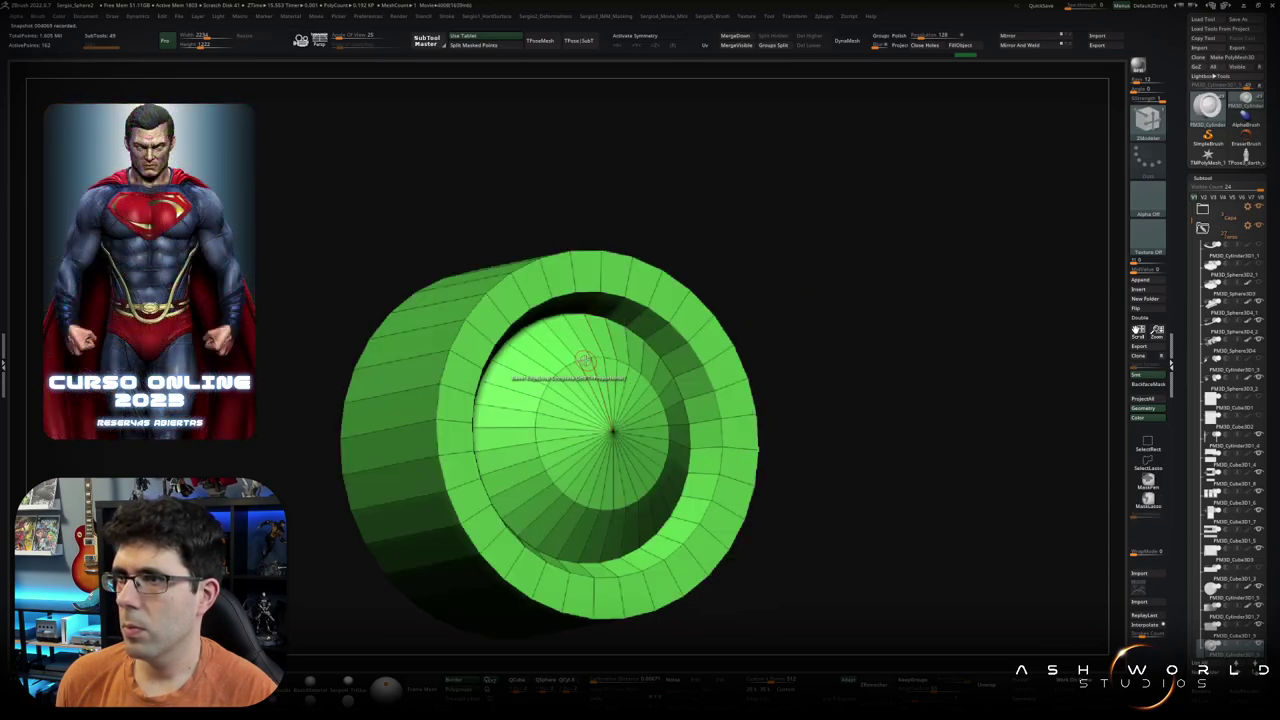
drag(598, 350, 600, 353)
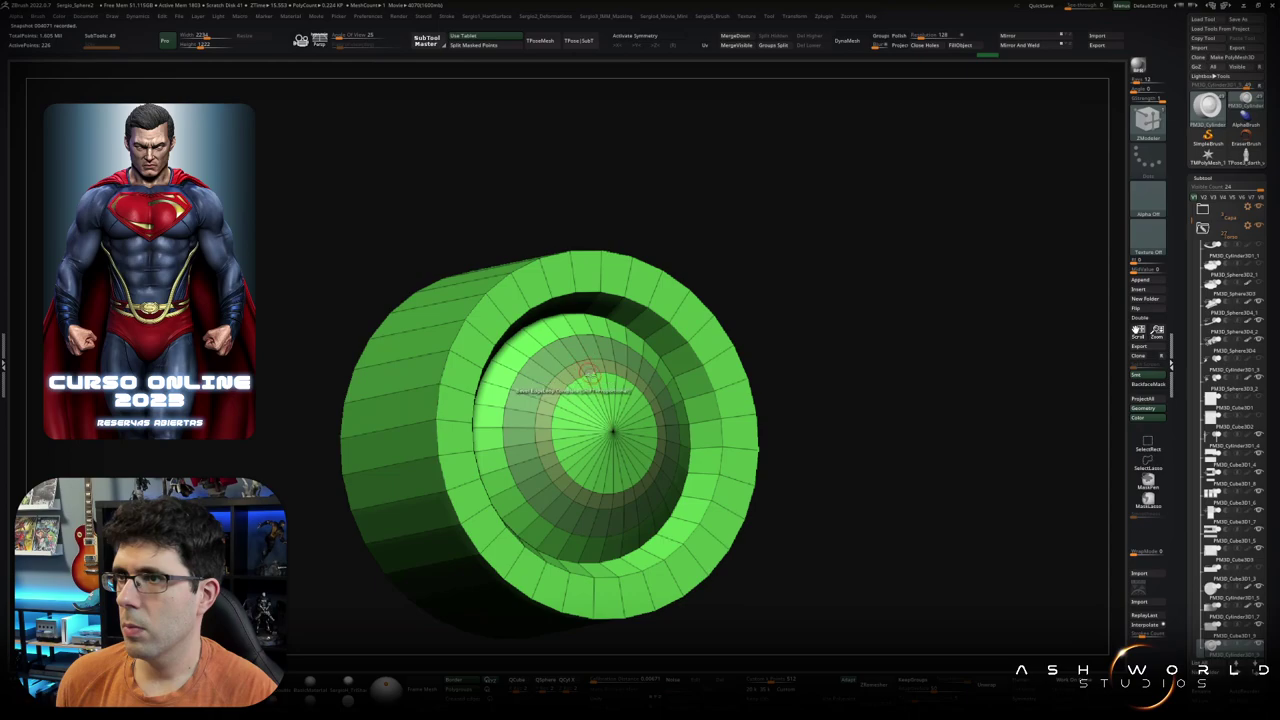
mouse_move(619, 432)
ctrl+right_down()
mouse_move(604, 249)
mouse_move(620, 420)
mouse_move(660, 470)
mouse_move(679, 565)
ctrl+right_up()
ctrl+shift+click(604, 249)
Step: Check the small button from a front view, then isolate the two chest slider blocks
key(w)
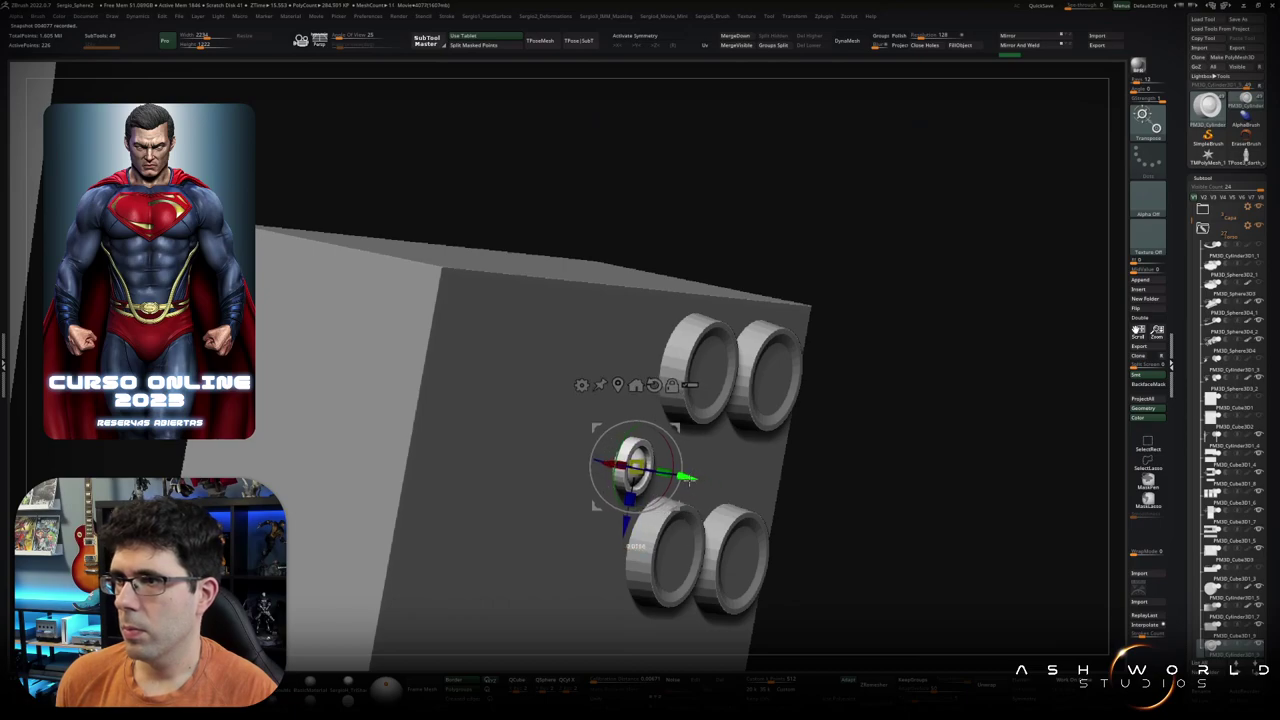
key(q)
mouse_move(693, 492)
ctrl+right_down()
mouse_move(651, 363)
mouse_move(634, 486)
mouse_move(629, 303)
mouse_move(641, 316)
mouse_move(834, 306)
mouse_move(720, 300)
ctrl+right_up()
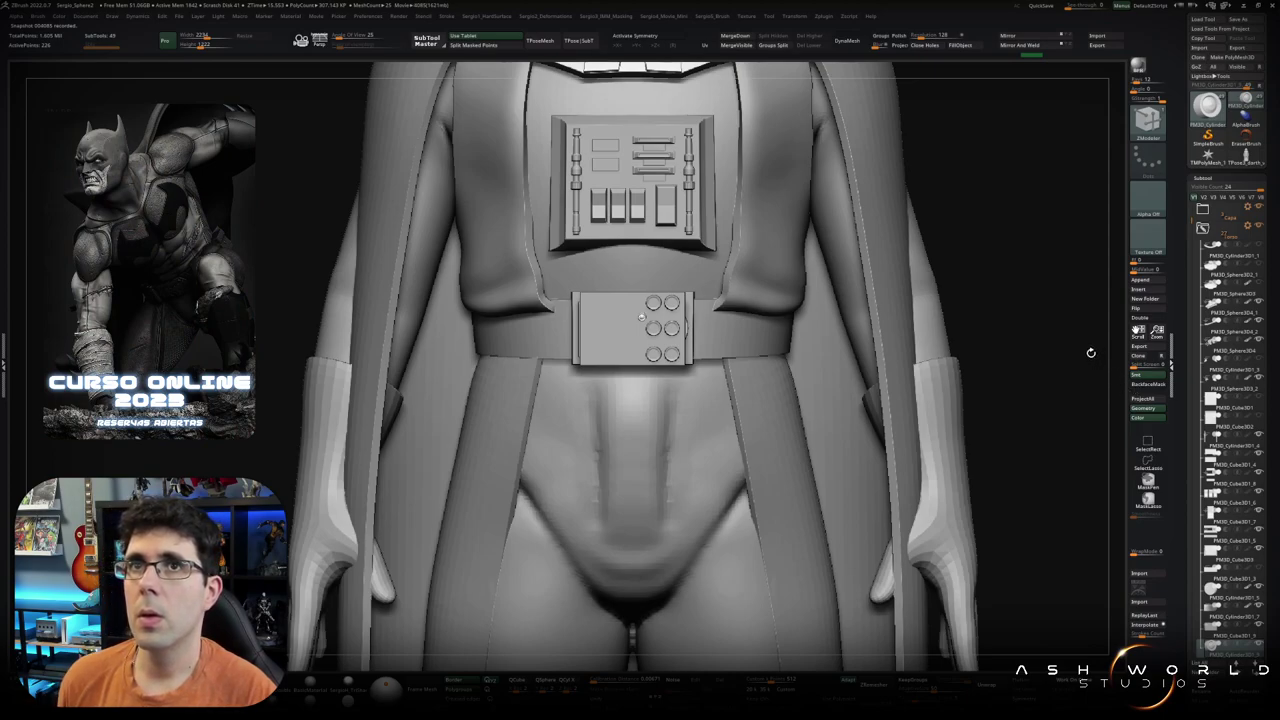
ctrl+right_drag(638, 210, 640, 185)
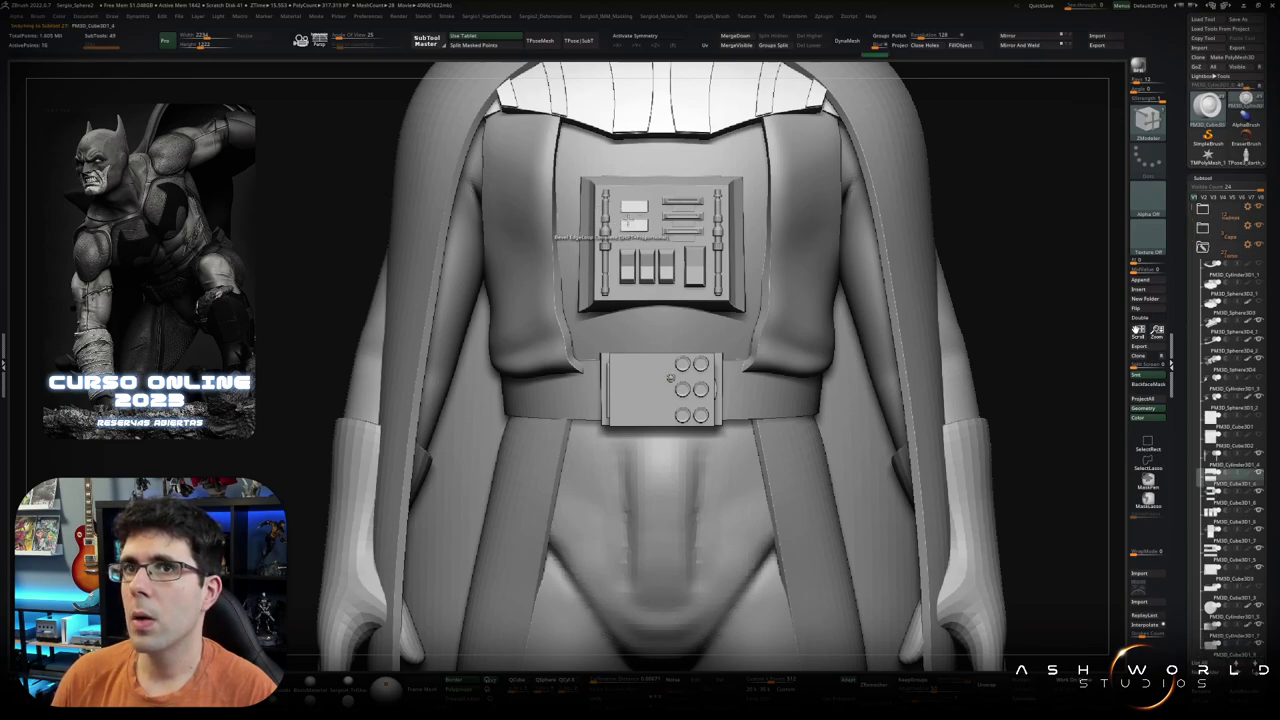
ctrl+shift+drag(668, 196, 560, 245)
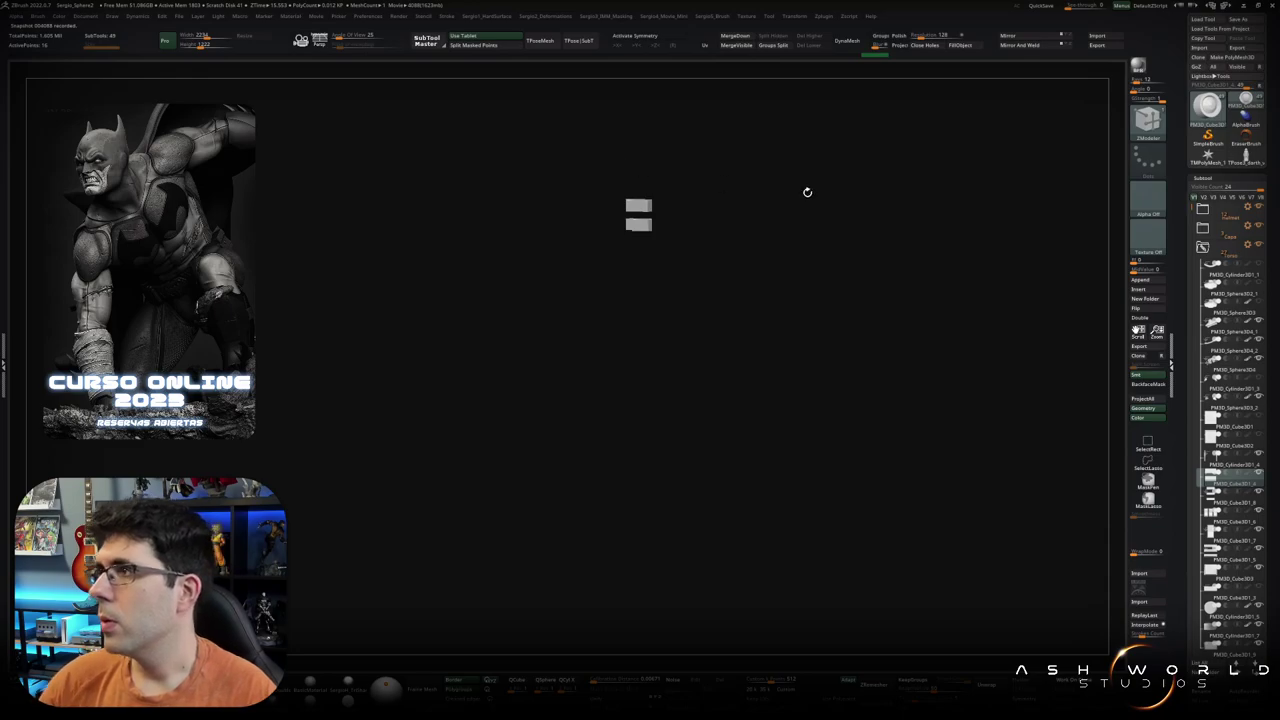
Step: Select PM3D_Cube3D1 and step through the following subtools with Solo on
scroll(1201, 281, down, 3)
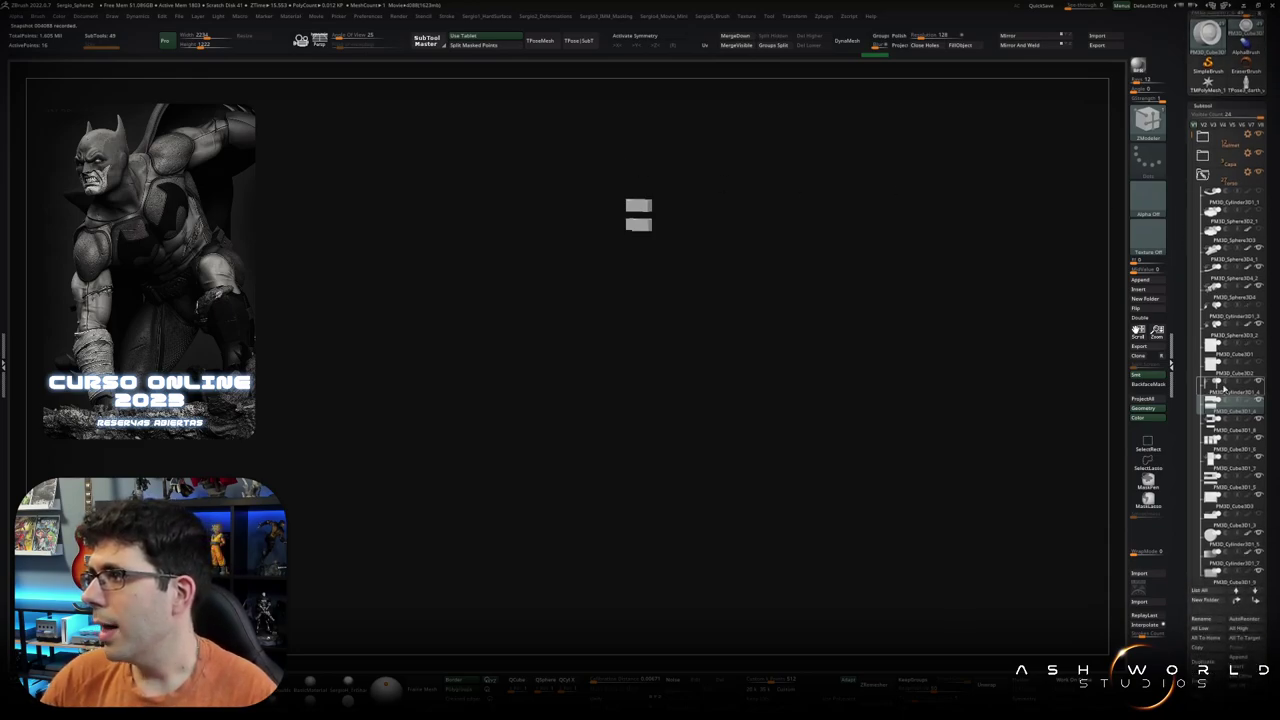
mouse_move(1232, 373)
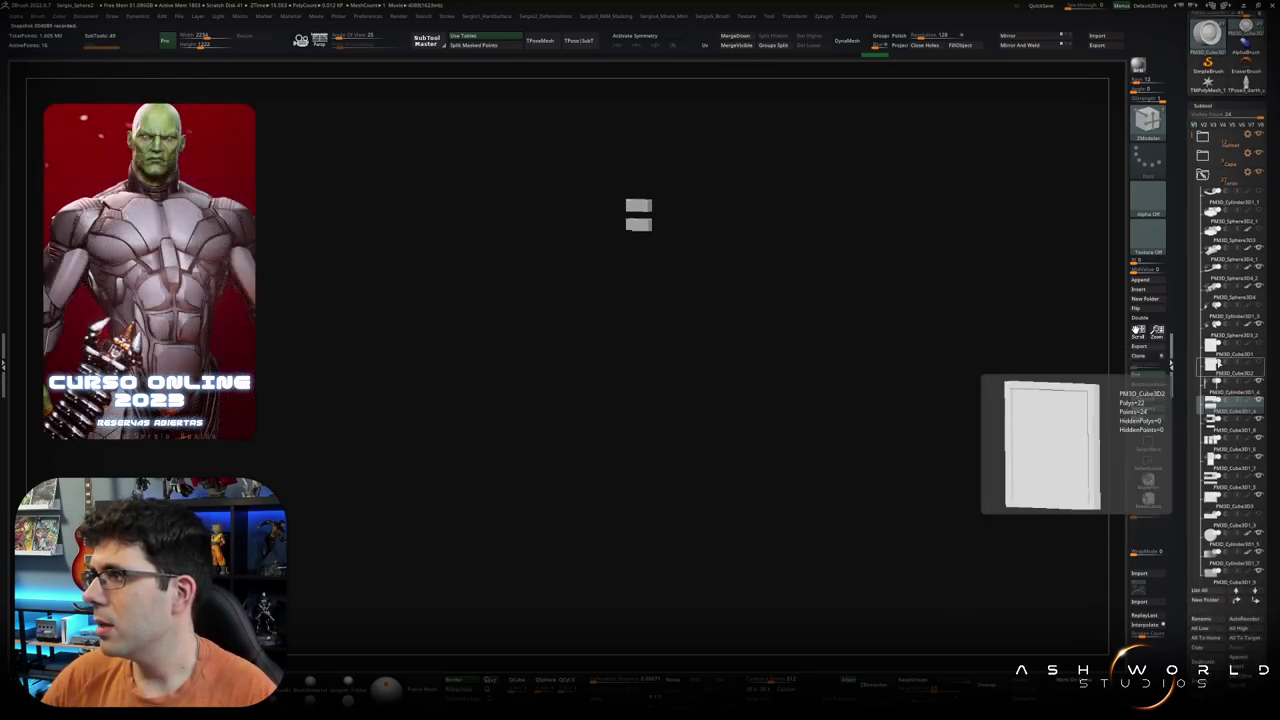
click(1218, 352)
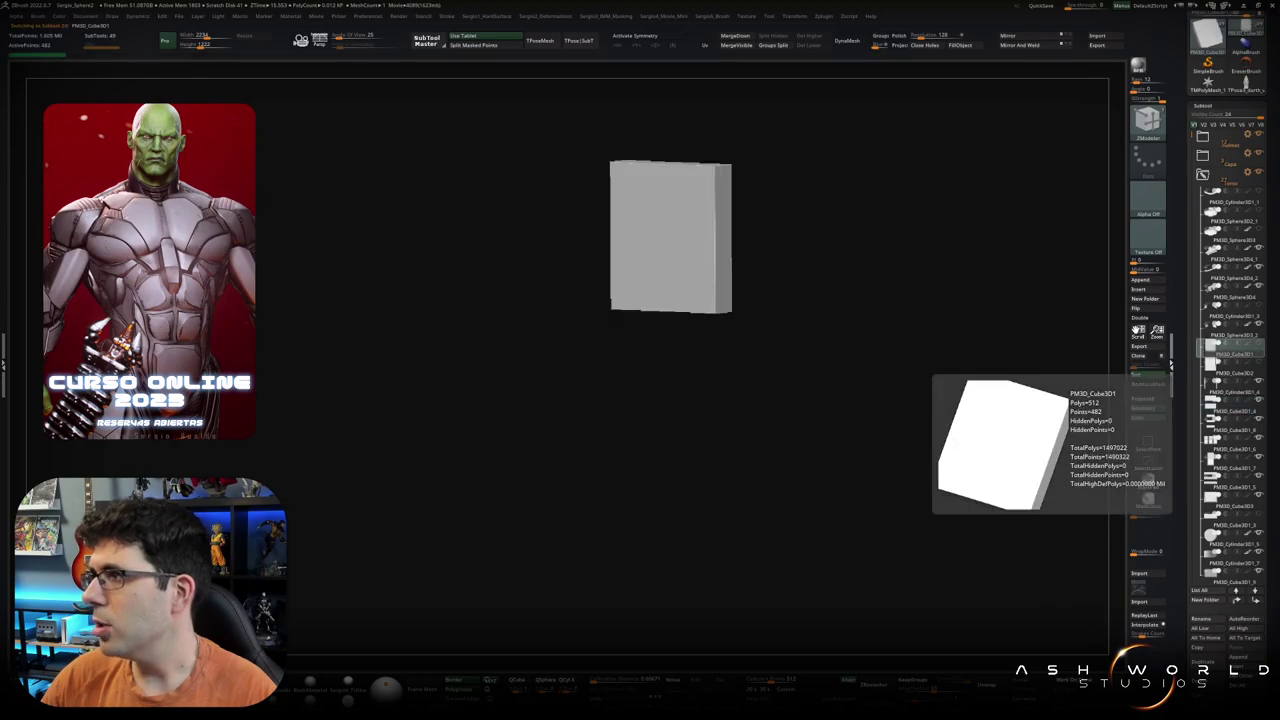
key(Down)
key(Down)
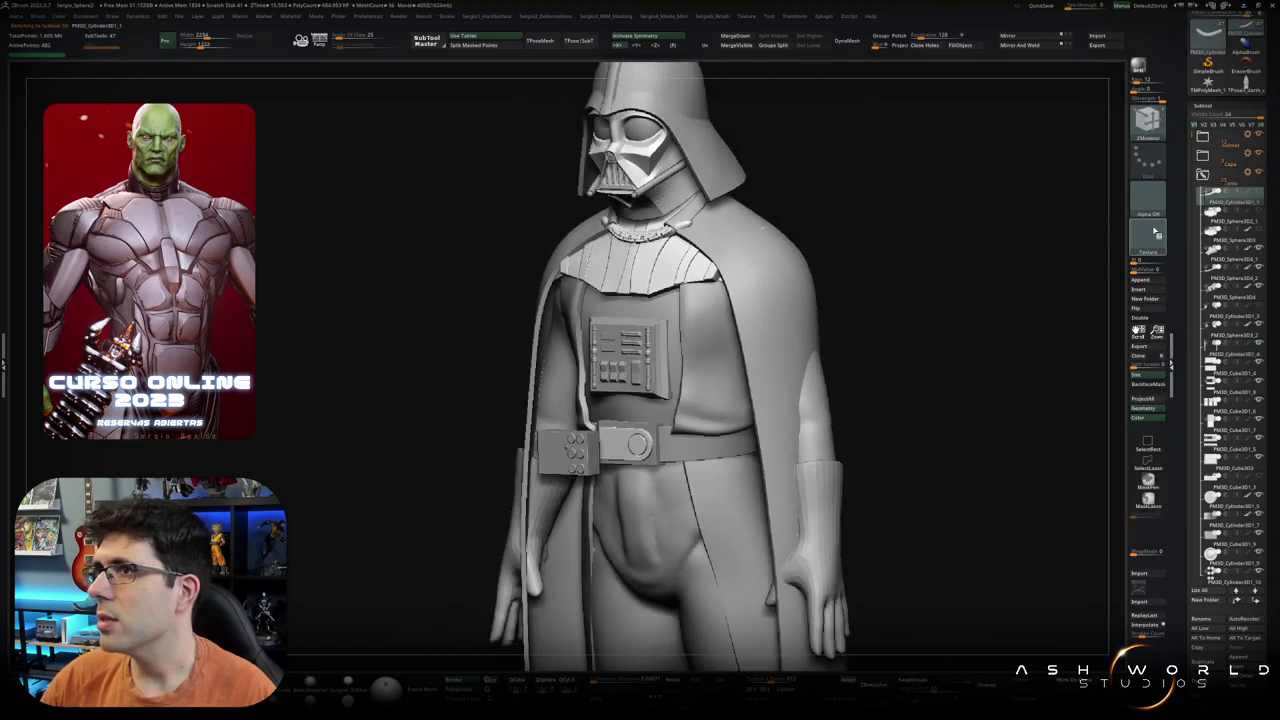
key(shift+ctrl+s)
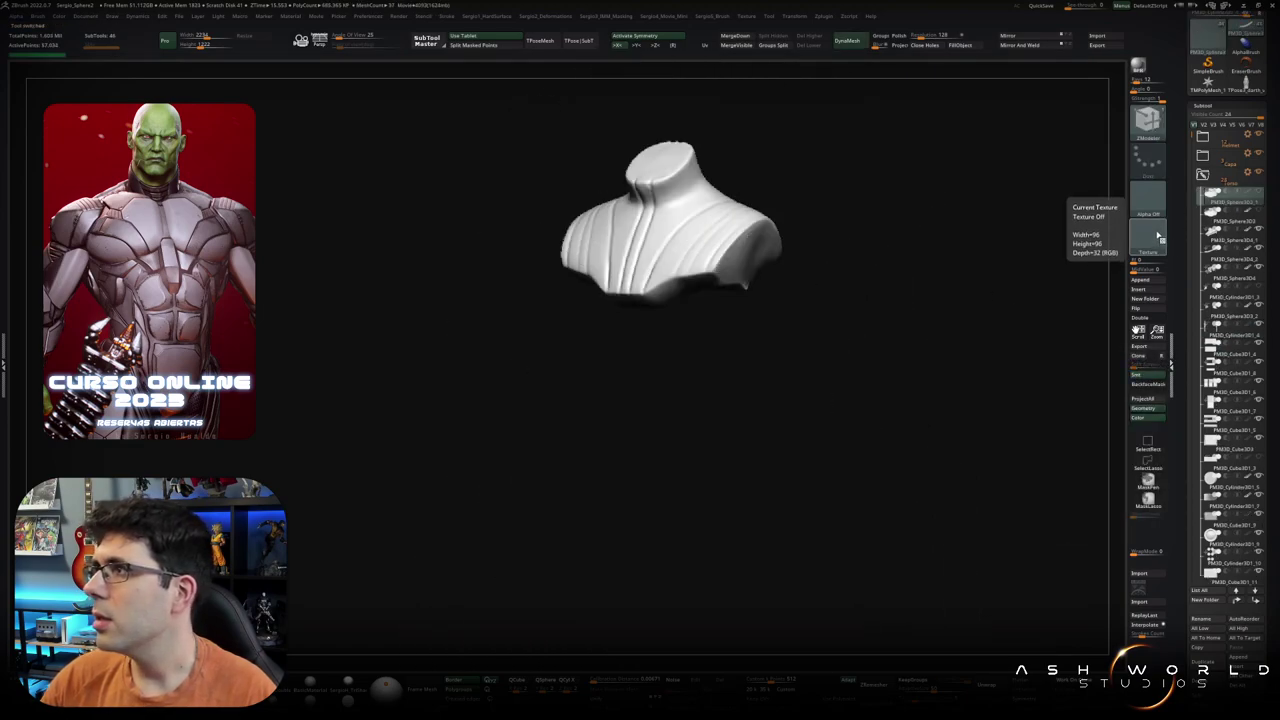
key(Down)
key(Down)
key(Down)
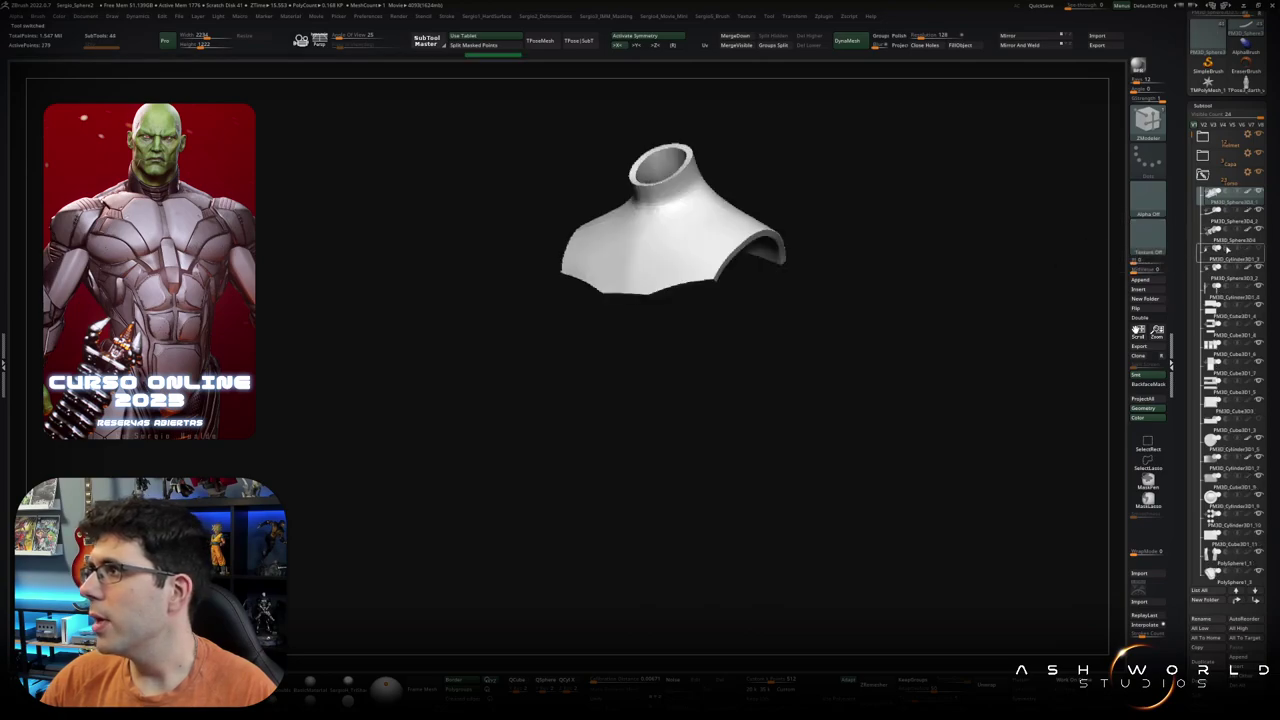
key(Down)
key(Down)
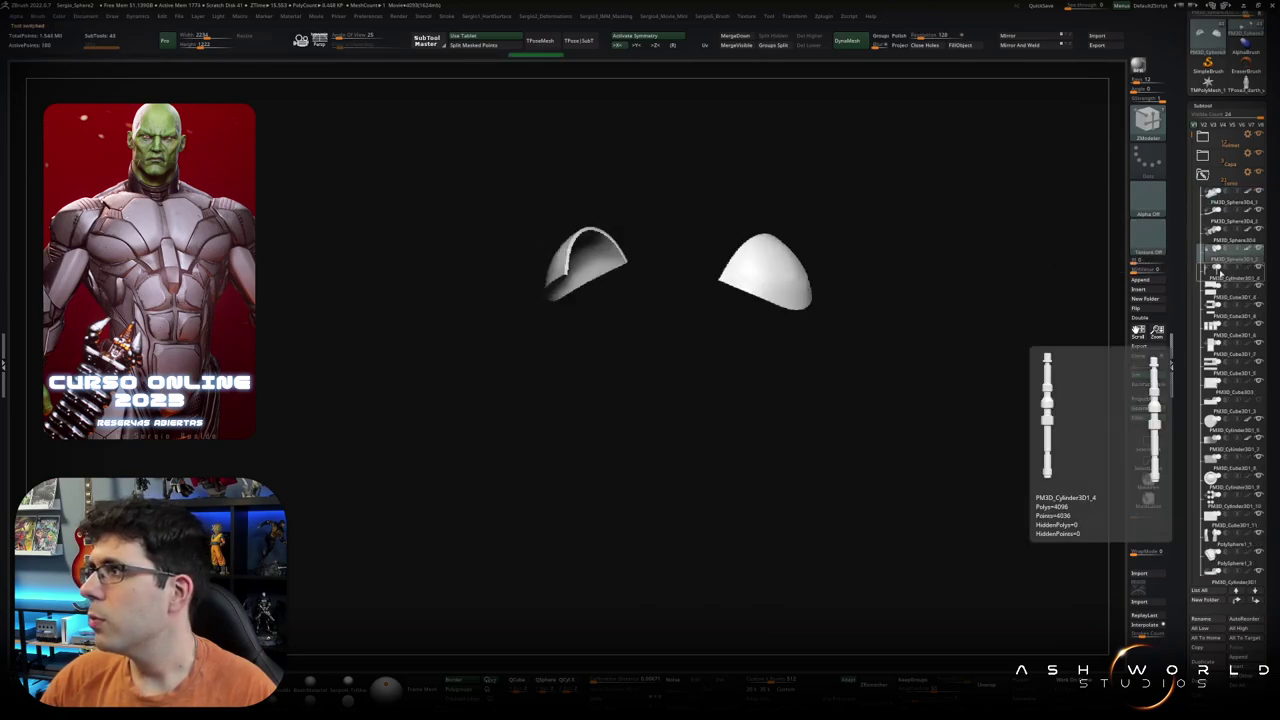
Step: Select PM3D_Cube3D1_3, show the whole model, then show only the small cylinder
click(1223, 410)
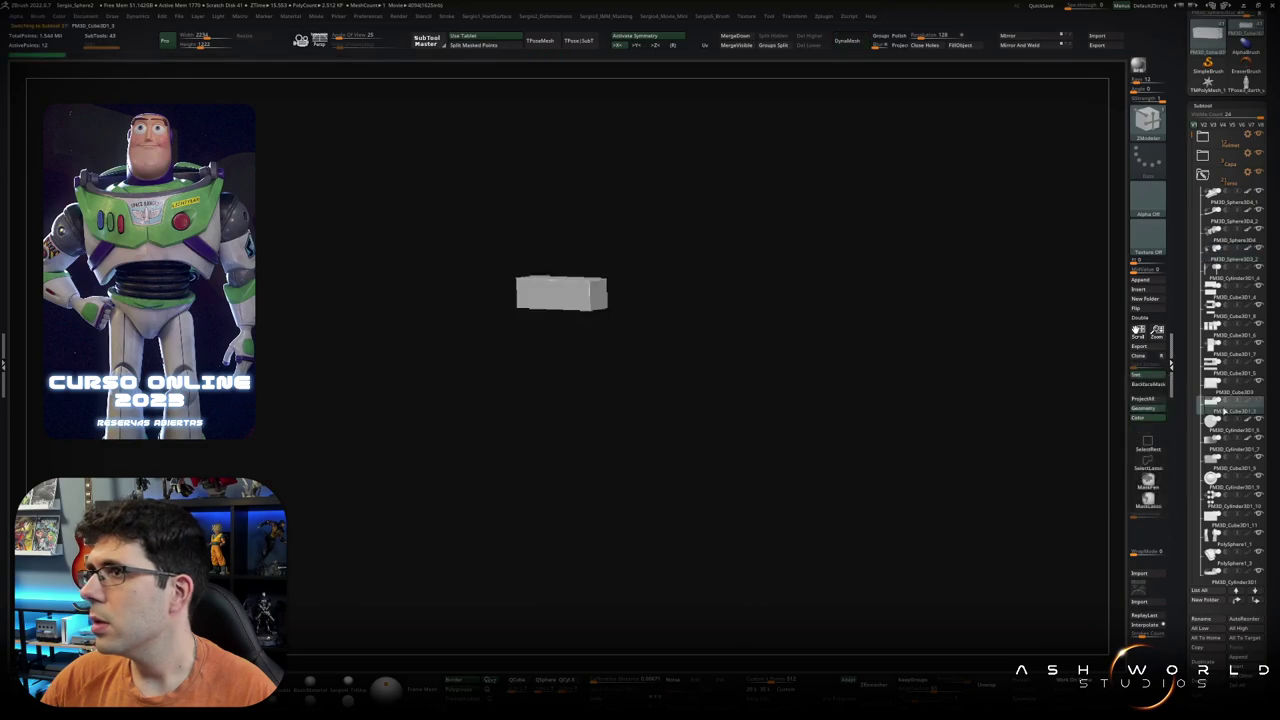
click(1148, 366)
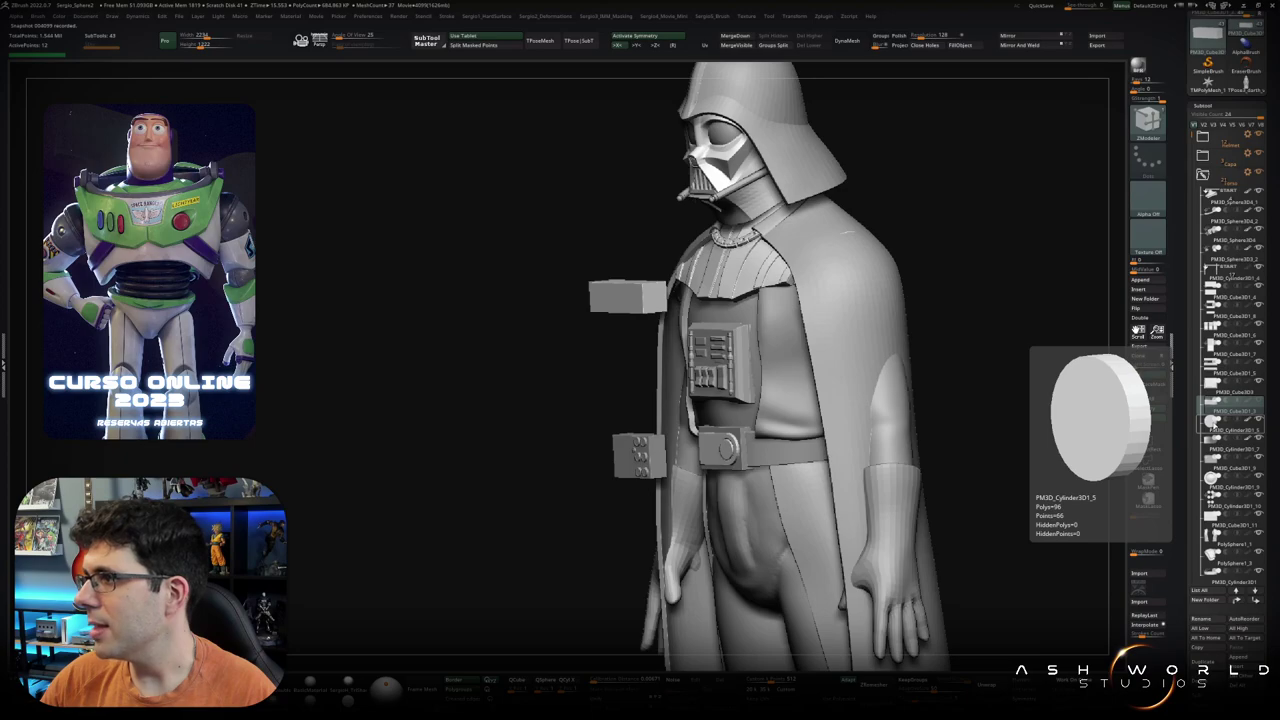
click(1214, 428)
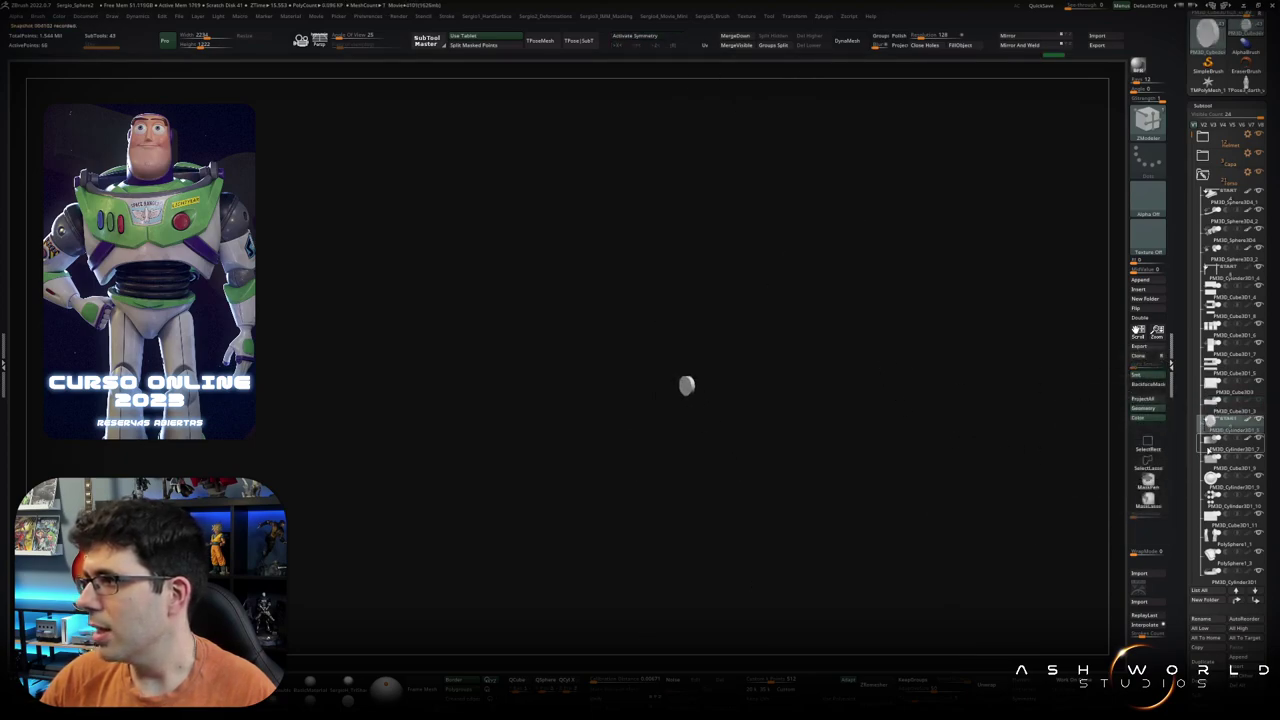
Step: Move PolySphere1_1, PolySphere1_3 and PM3D_Cylinder3D1 up under PM3D_Sphere3D3_2
click(1210, 466)
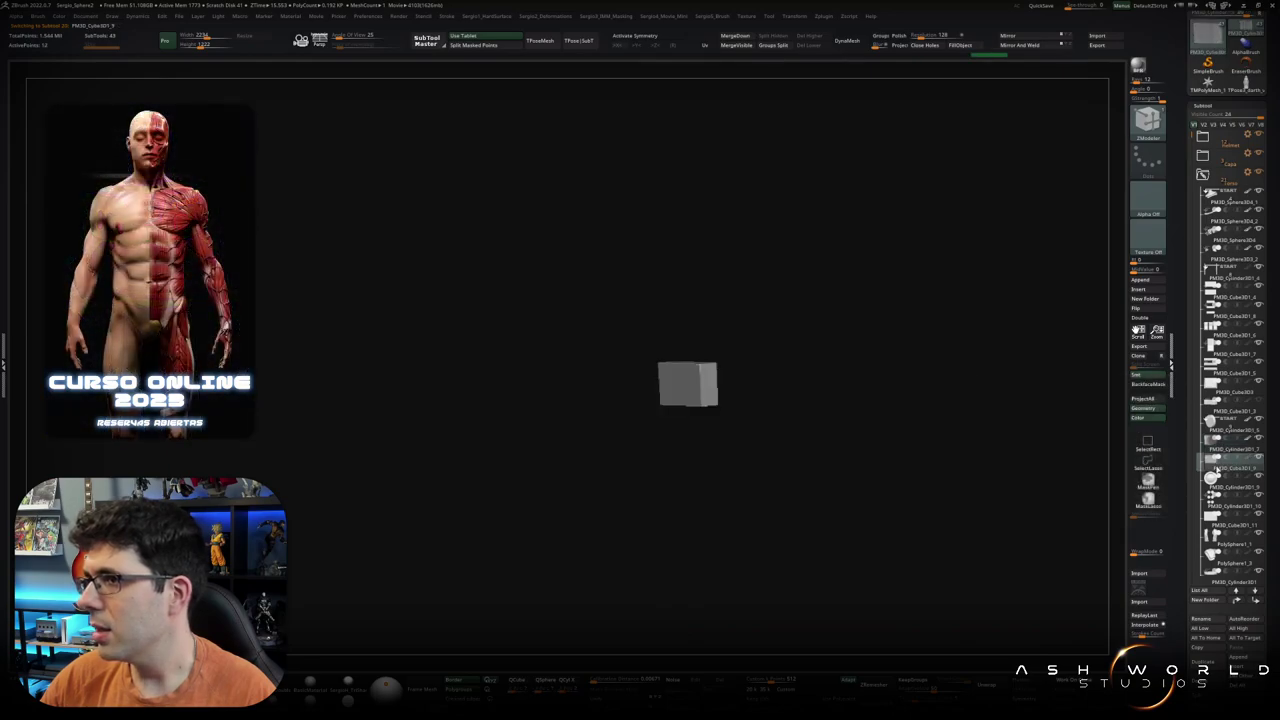
mouse_move(1225, 468)
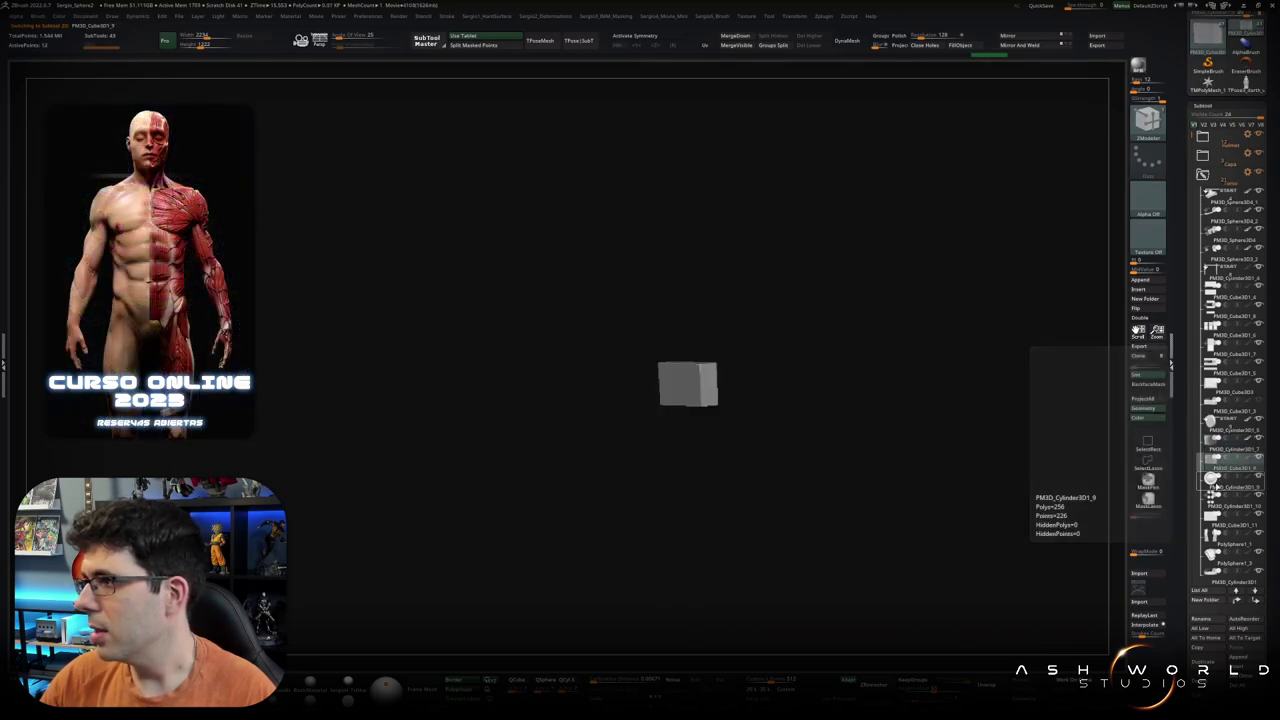
click(1212, 482)
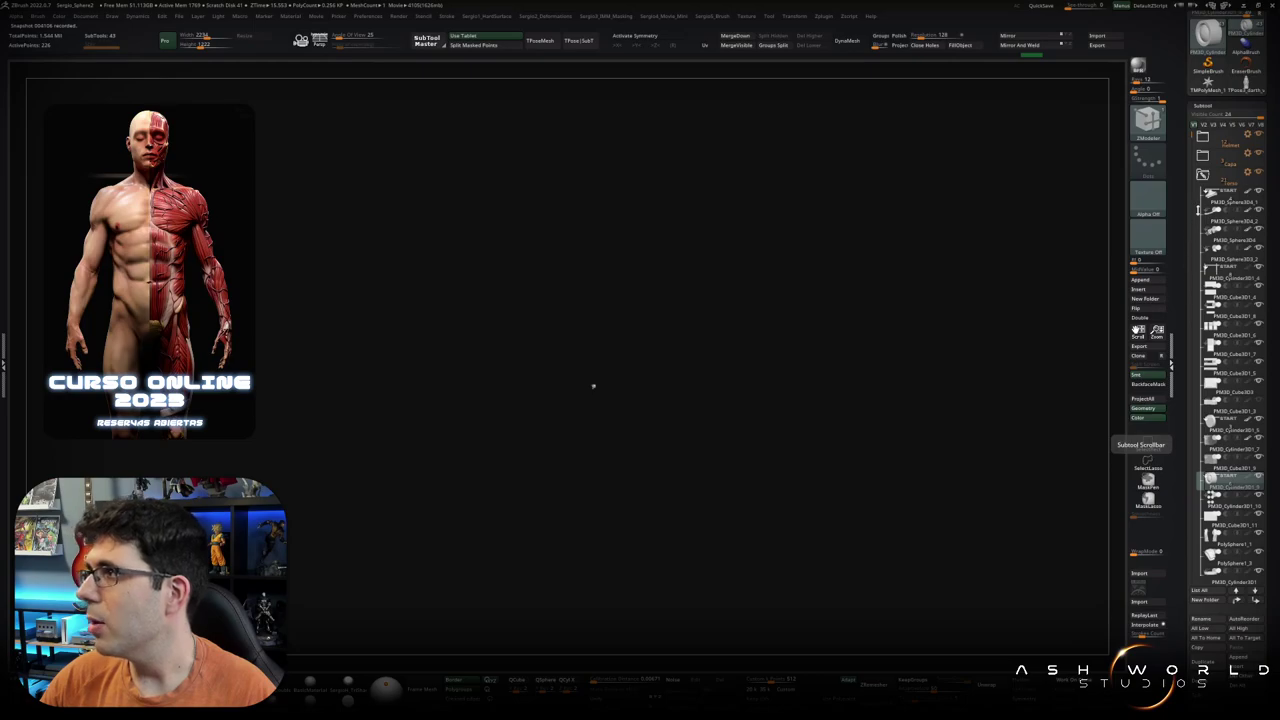
scroll(1171, 365, down, 3)
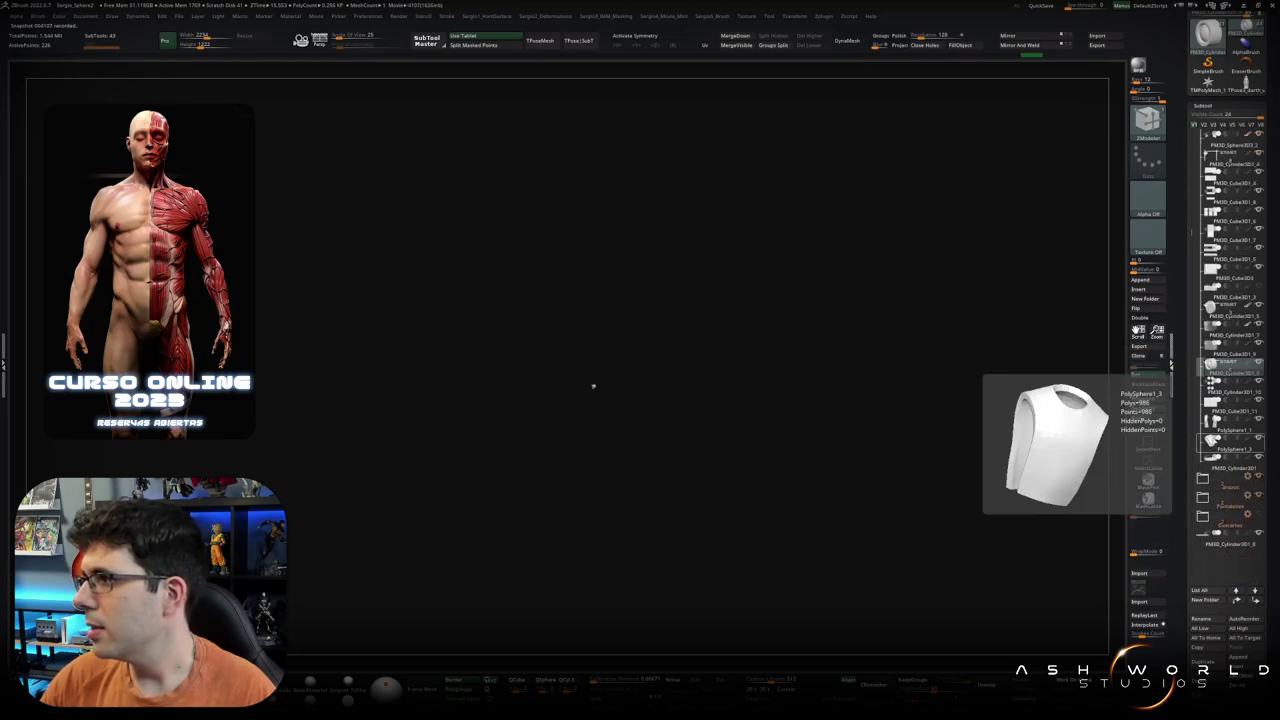
mouse_move(1203, 369)
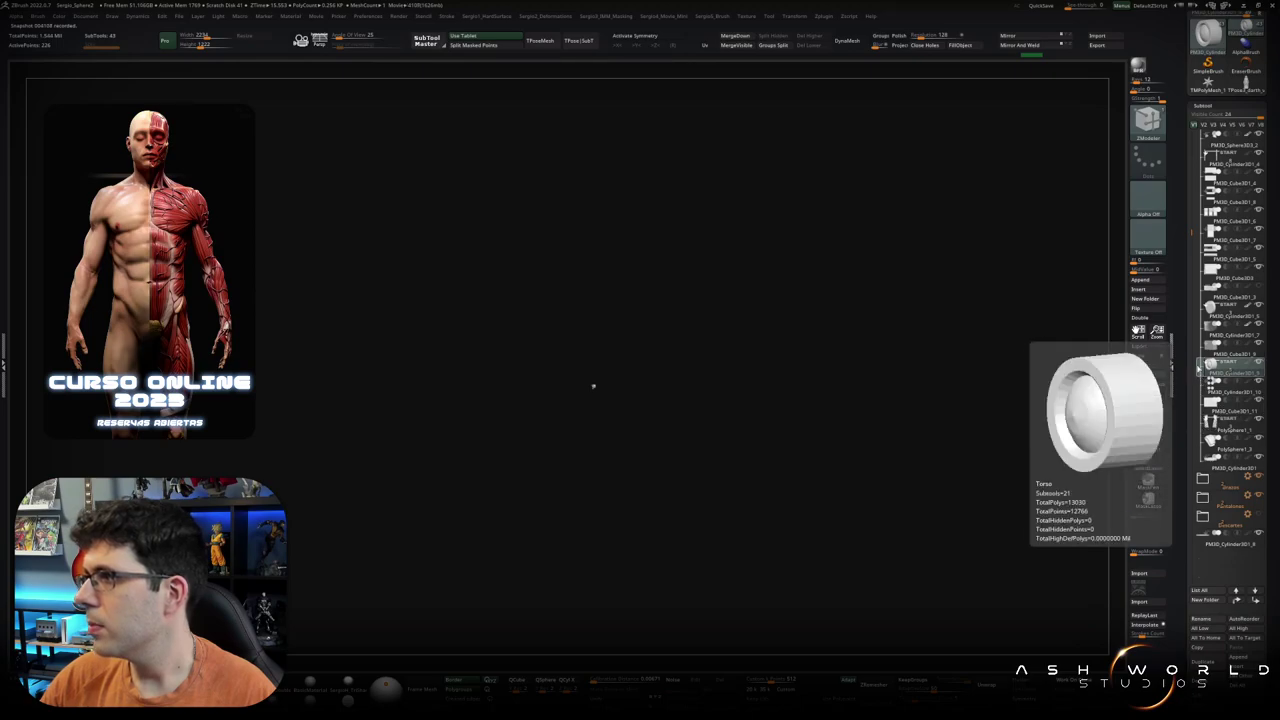
scroll(1192, 173, up, 2)
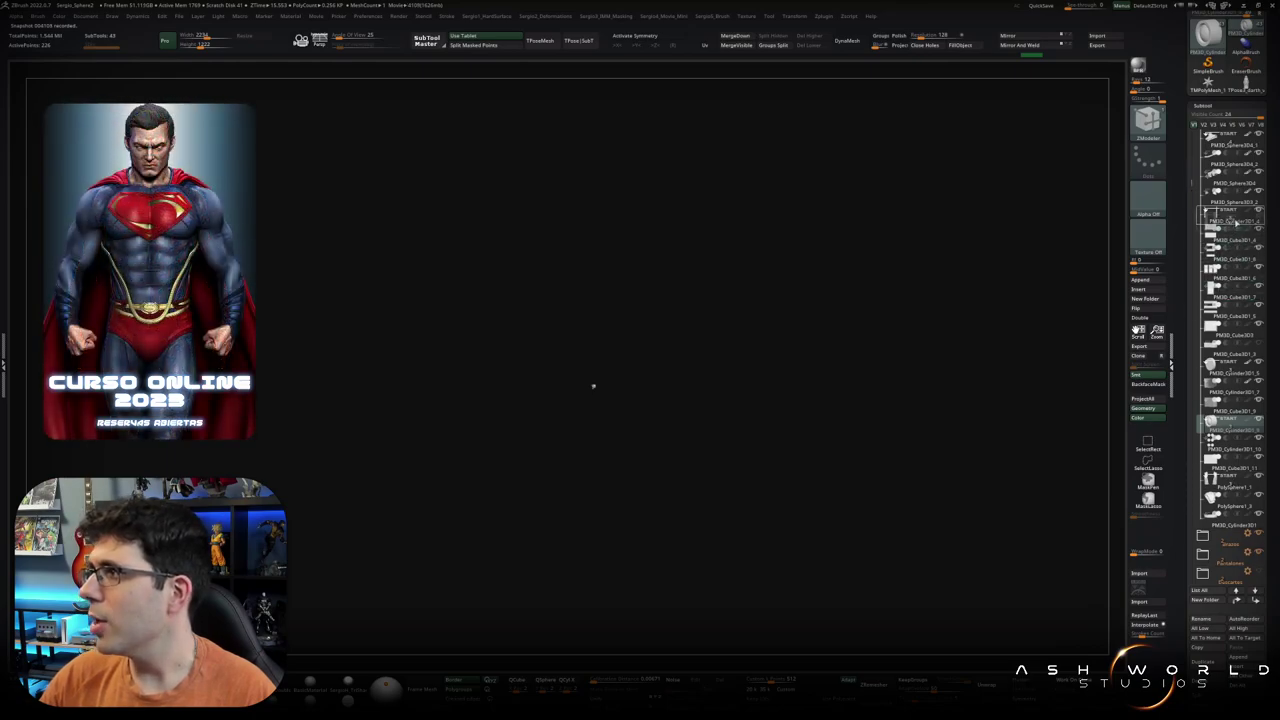
drag(1237, 212, 1236, 216)
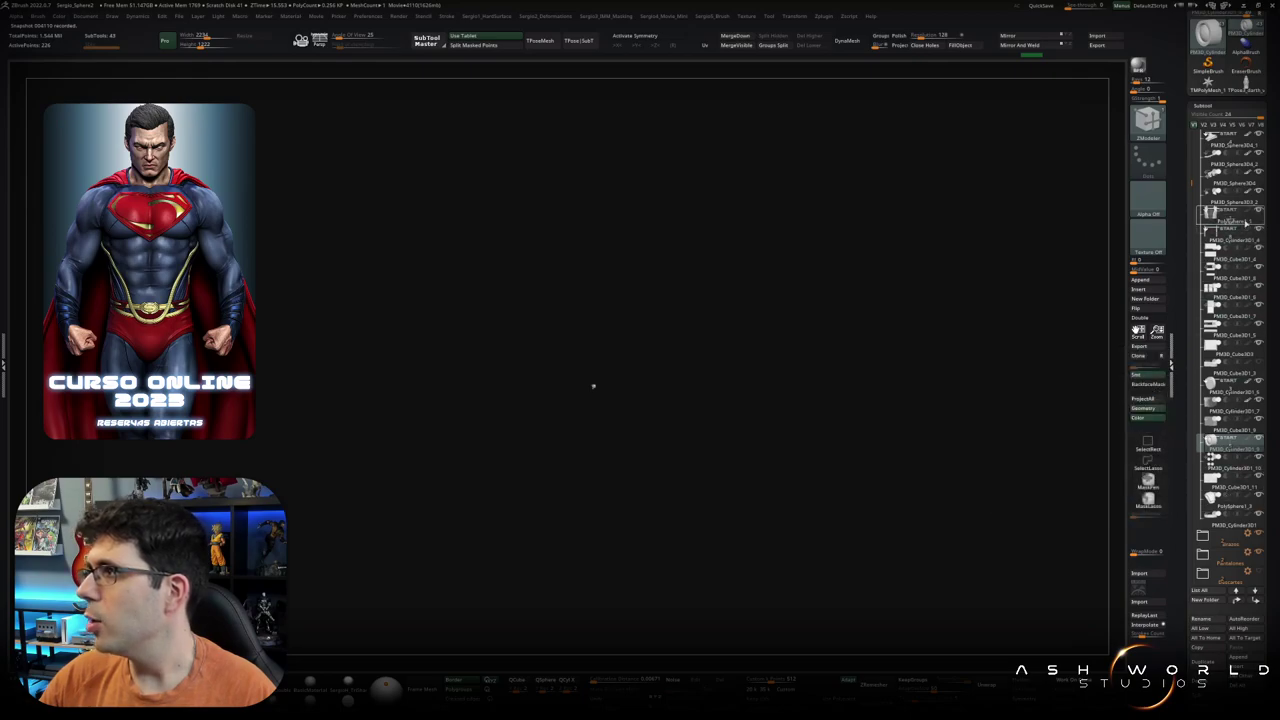
drag(1234, 505, 1240, 232)
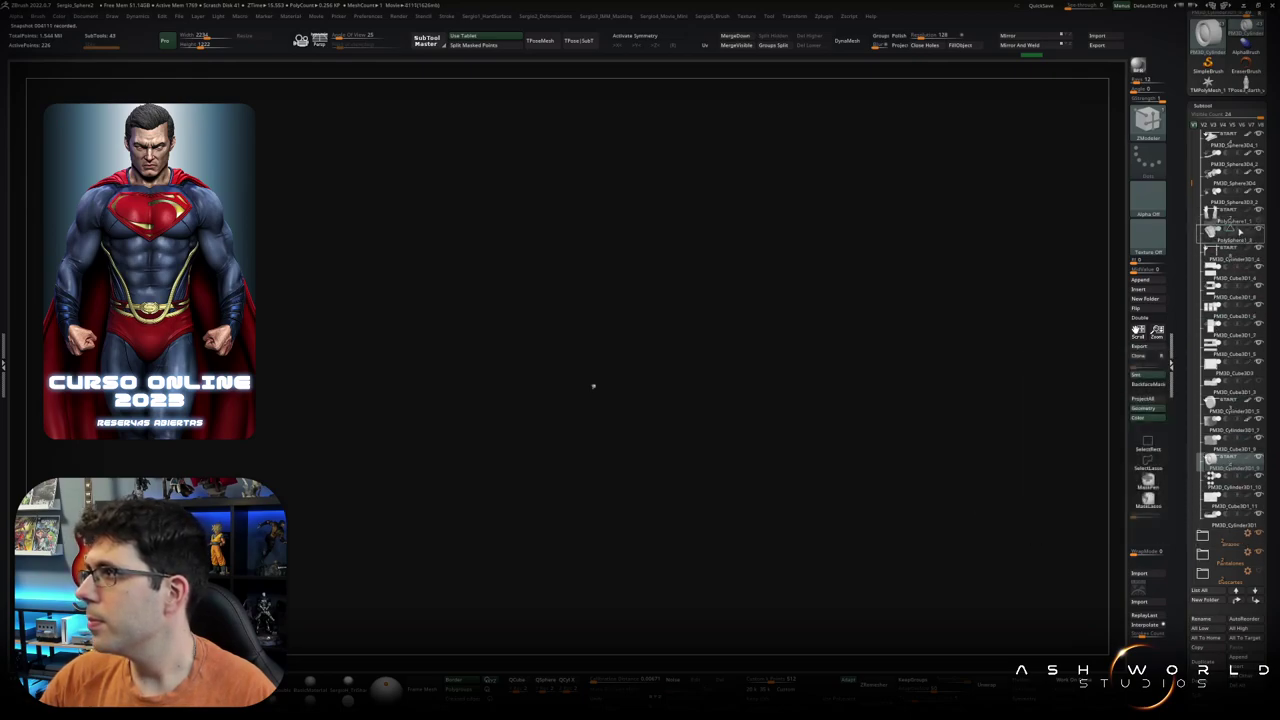
drag(1234, 525, 1238, 255)
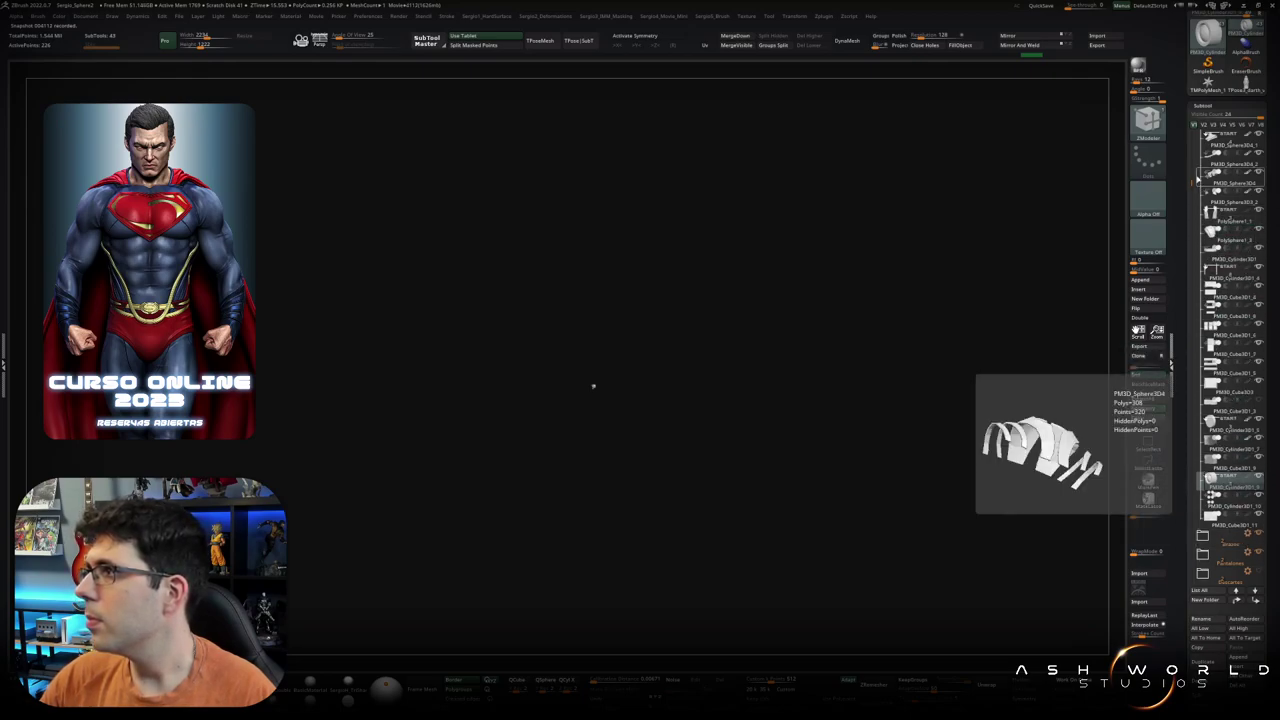
Step: Select the chest box subtool and Solo the two boxes
drag(1190, 180, 1192, 217)
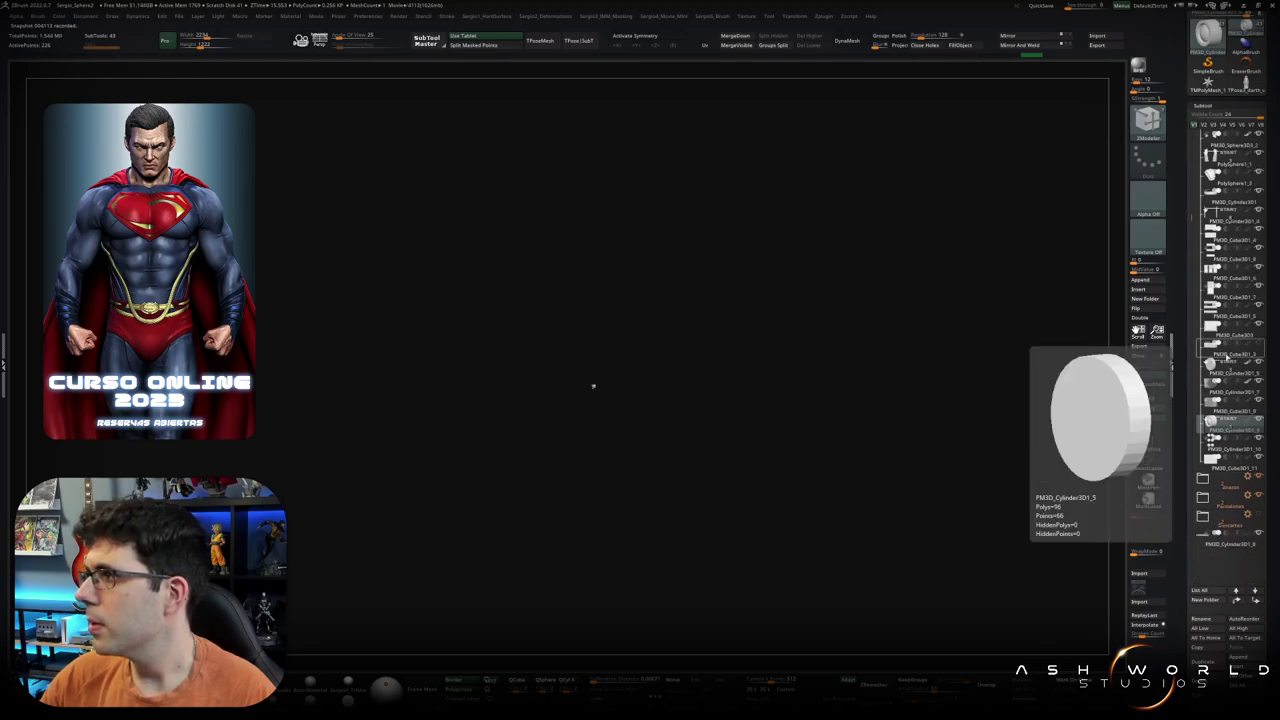
click(1232, 467)
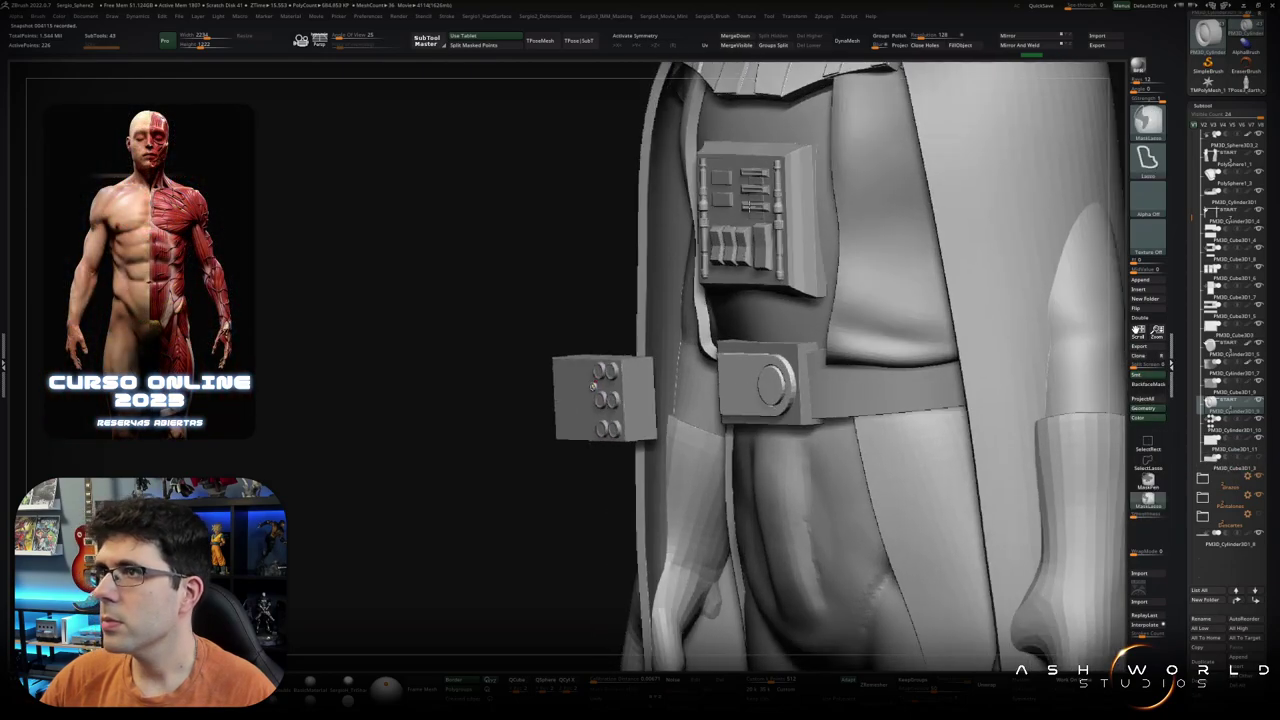
key(ctrl+shift+s)
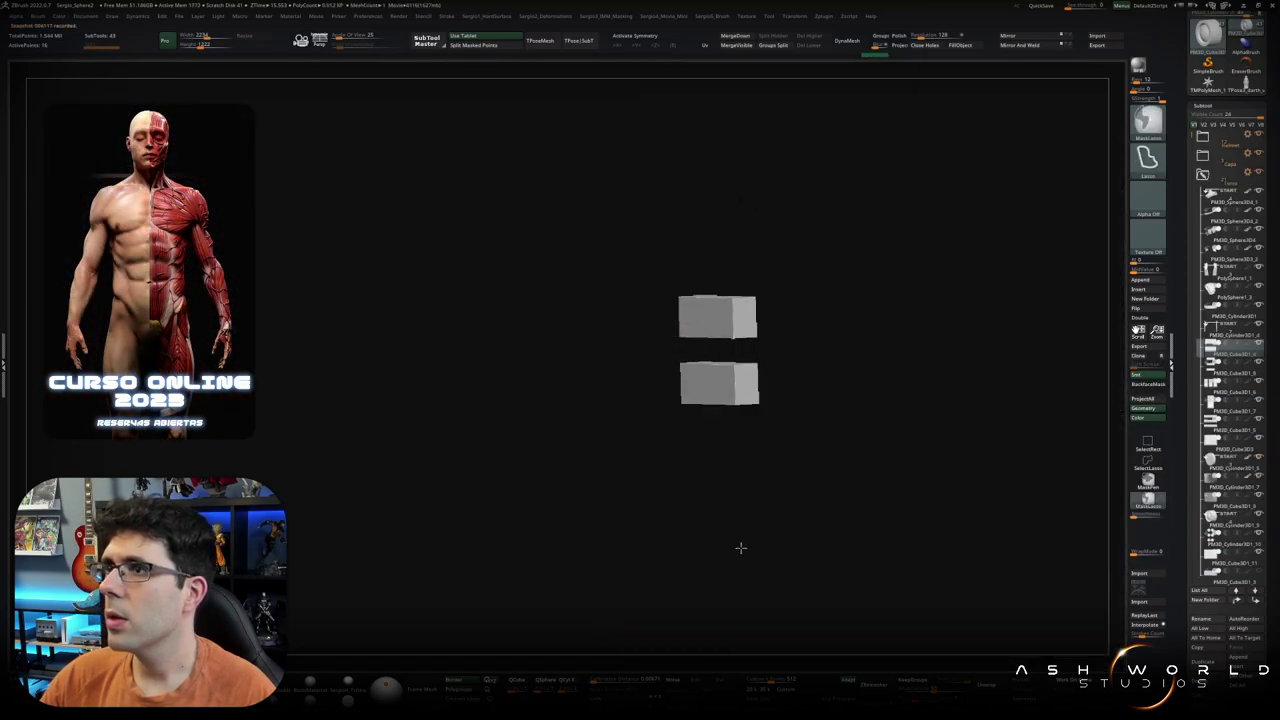
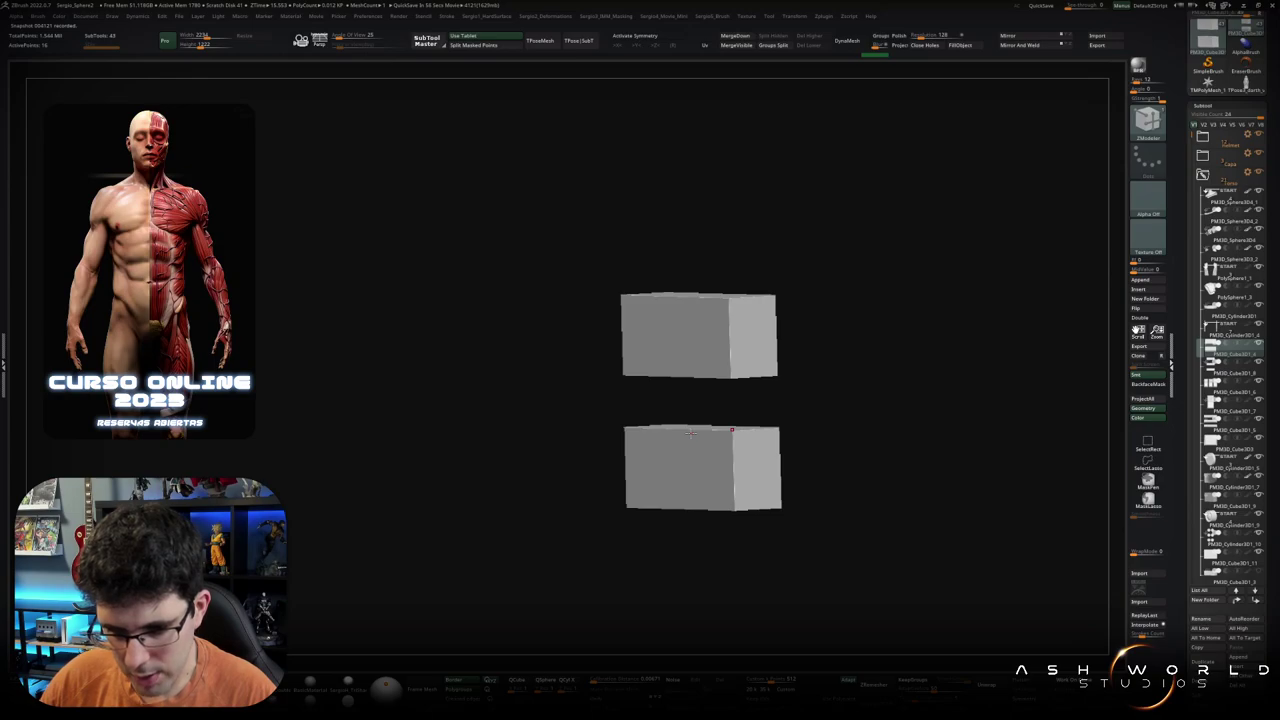
Step: Inset a border on the top box's front face using Inset with a Polyloop target
drag(817, 180, 701, 389)
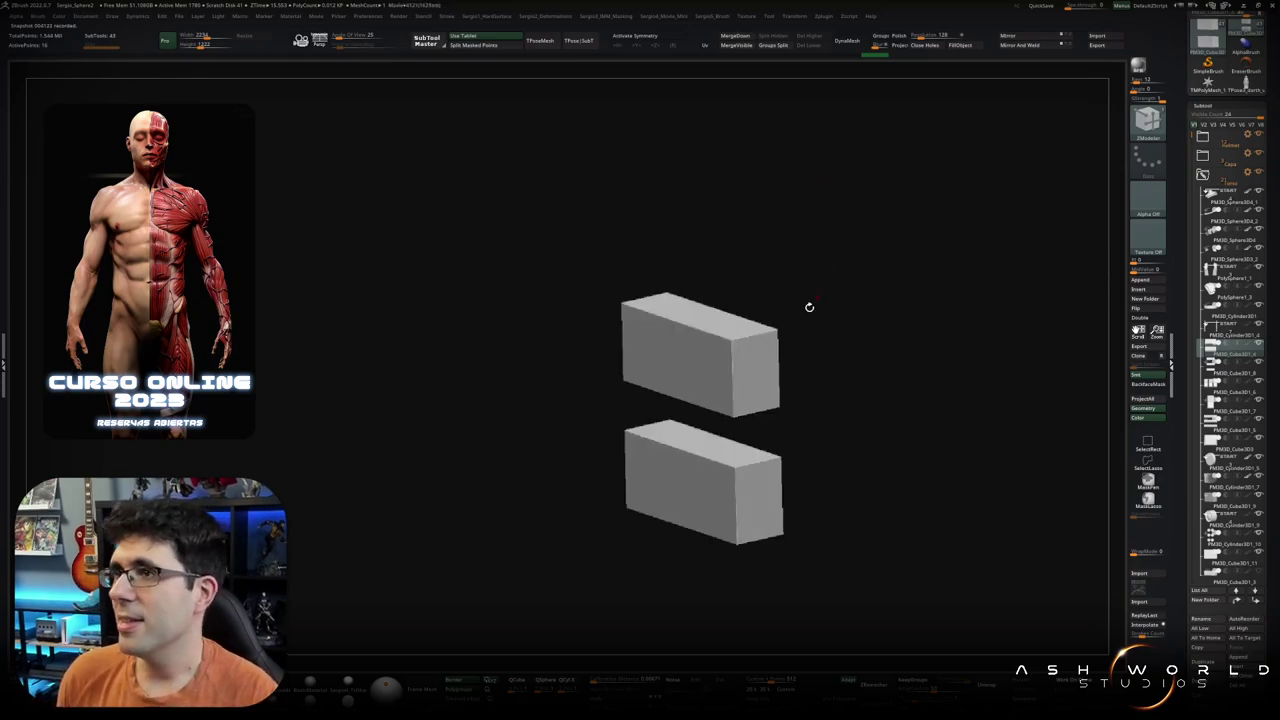
key(b)
key(z)
key(m)
key(space)
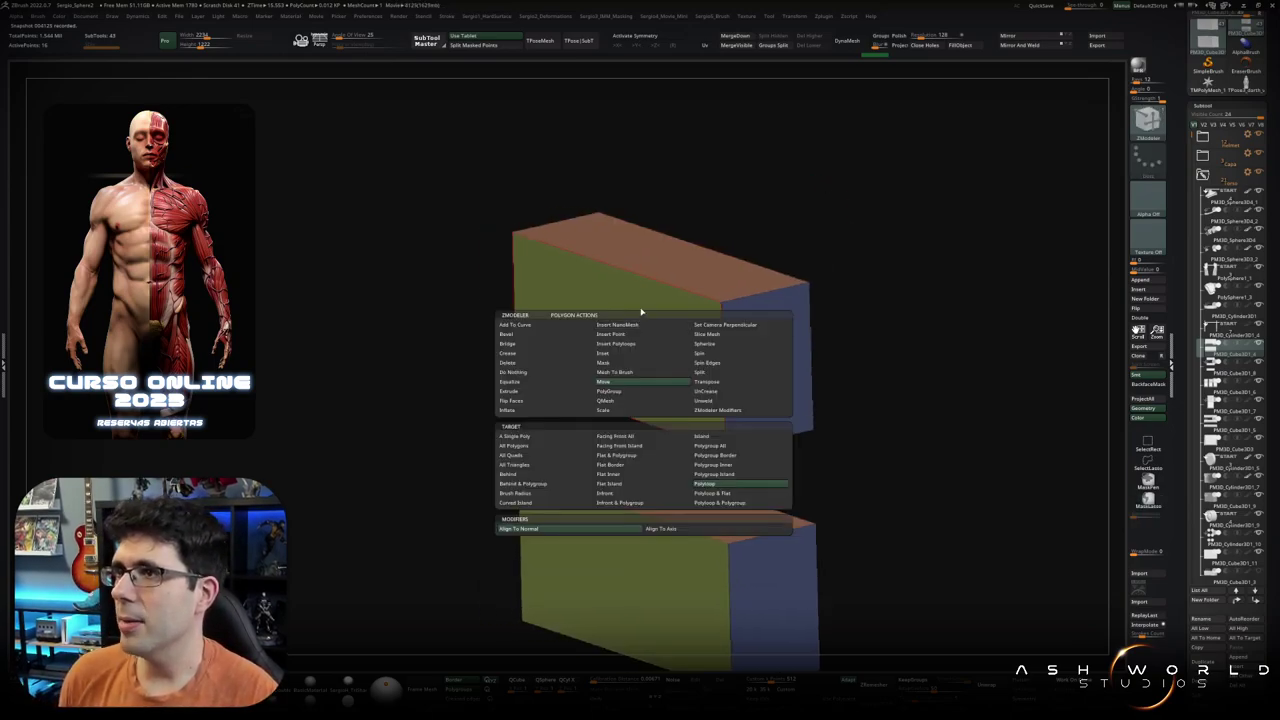
click(620, 343)
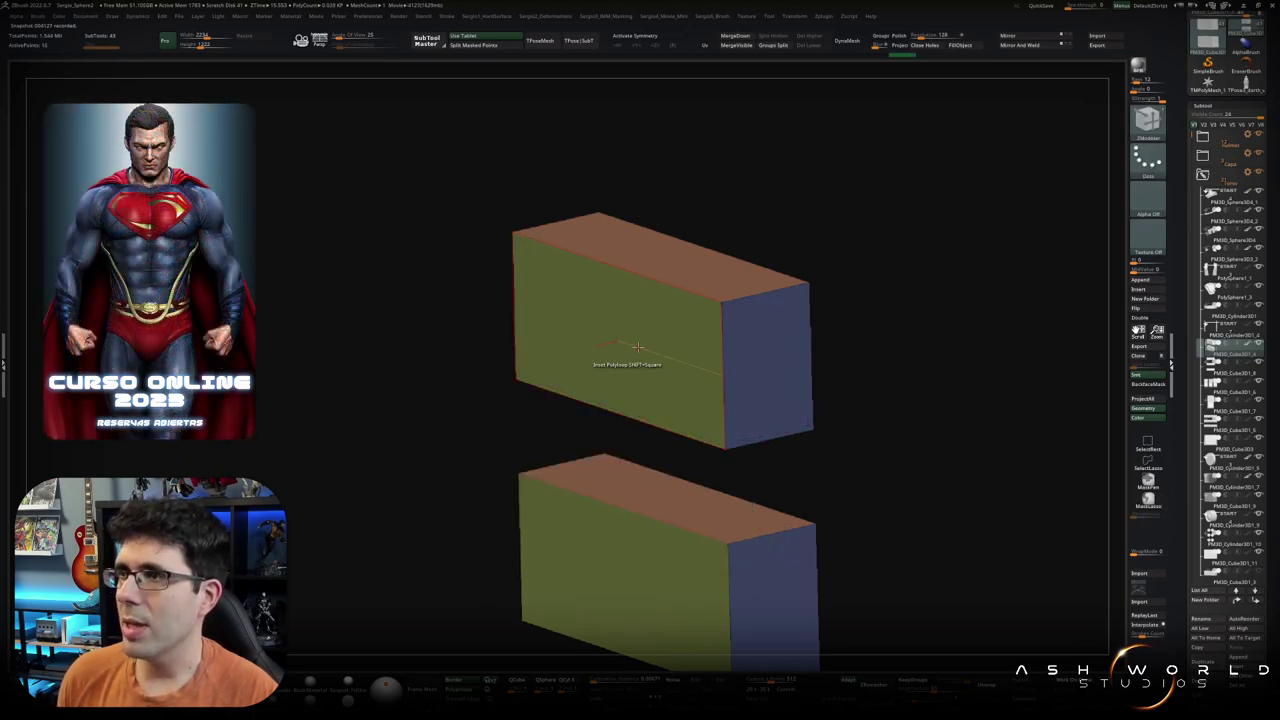
key(space)
click(544, 457)
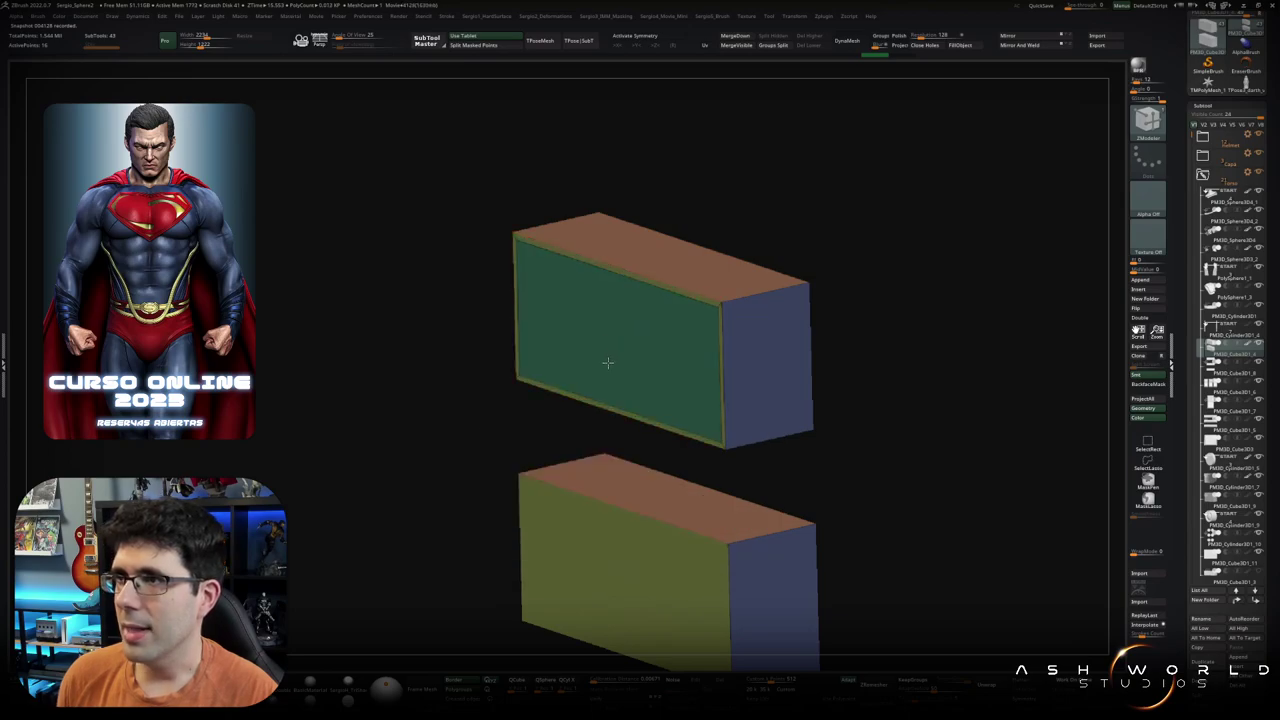
drag(606, 363, 620, 362)
Step: Inset the top box's front face a second time with A Single Poly target
right_drag(620, 362, 646, 283)
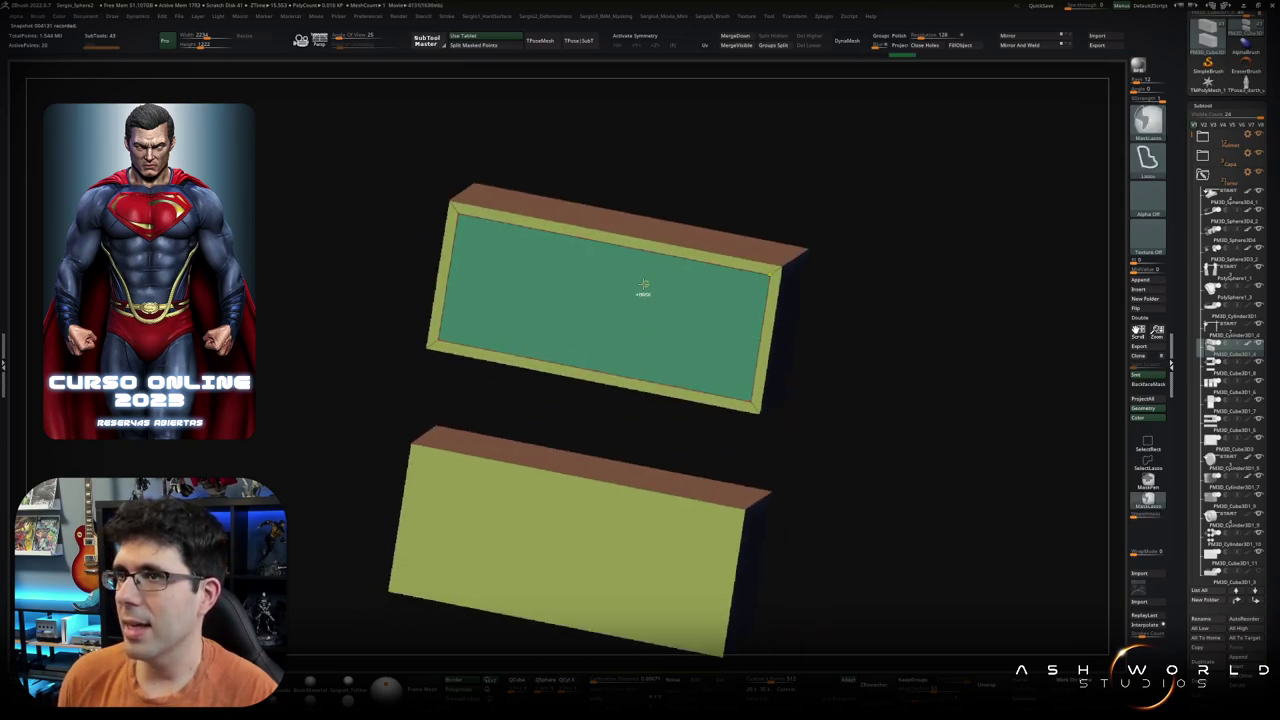
right_drag(641, 327, 630, 340)
key(space)
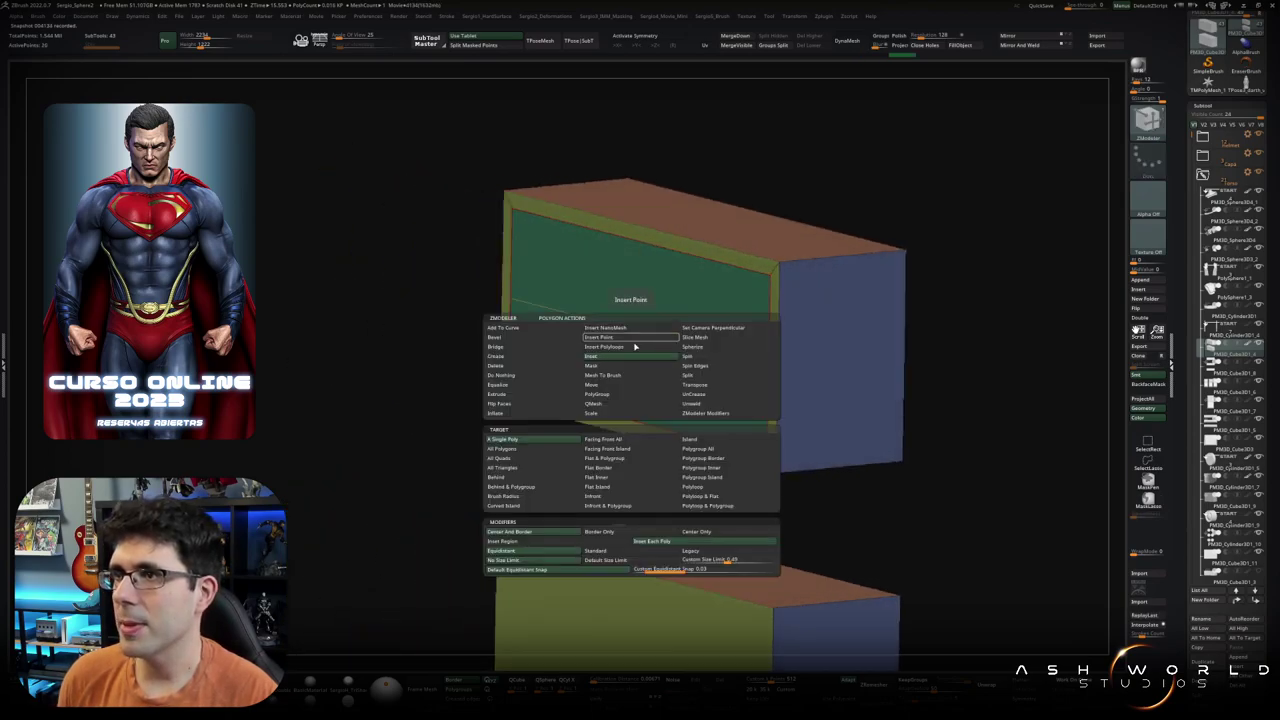
click(620, 385)
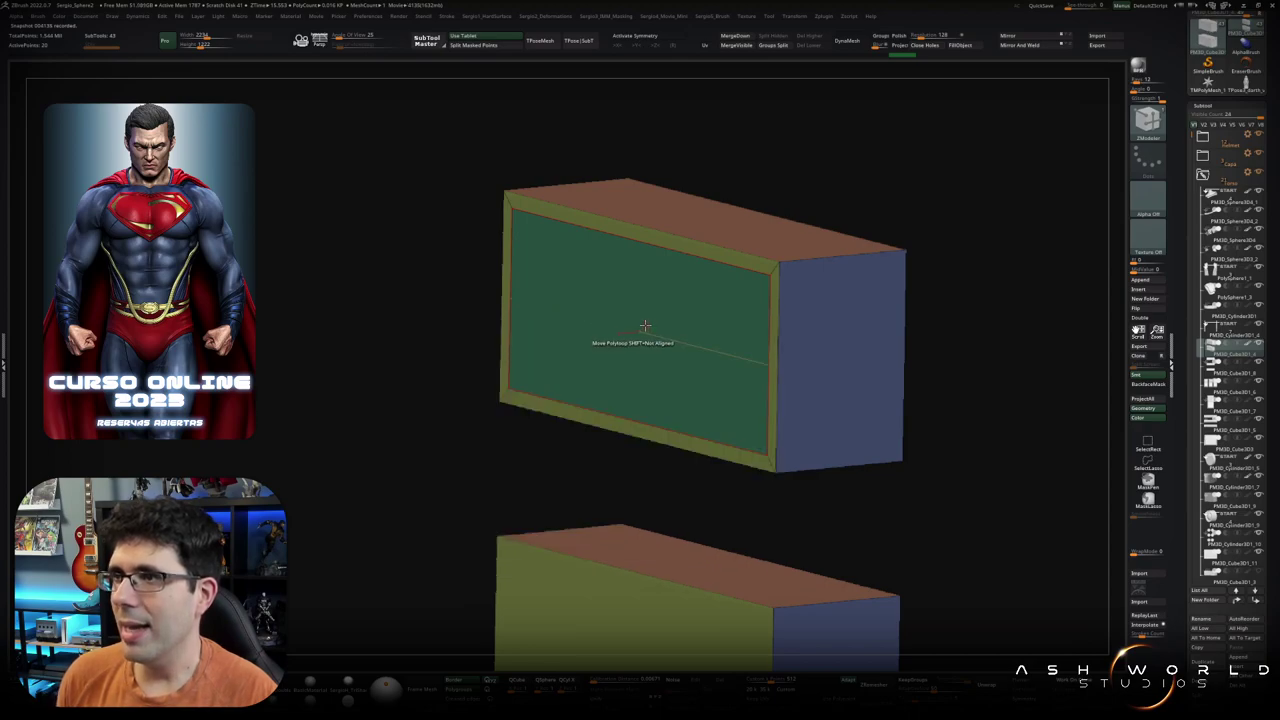
key(space)
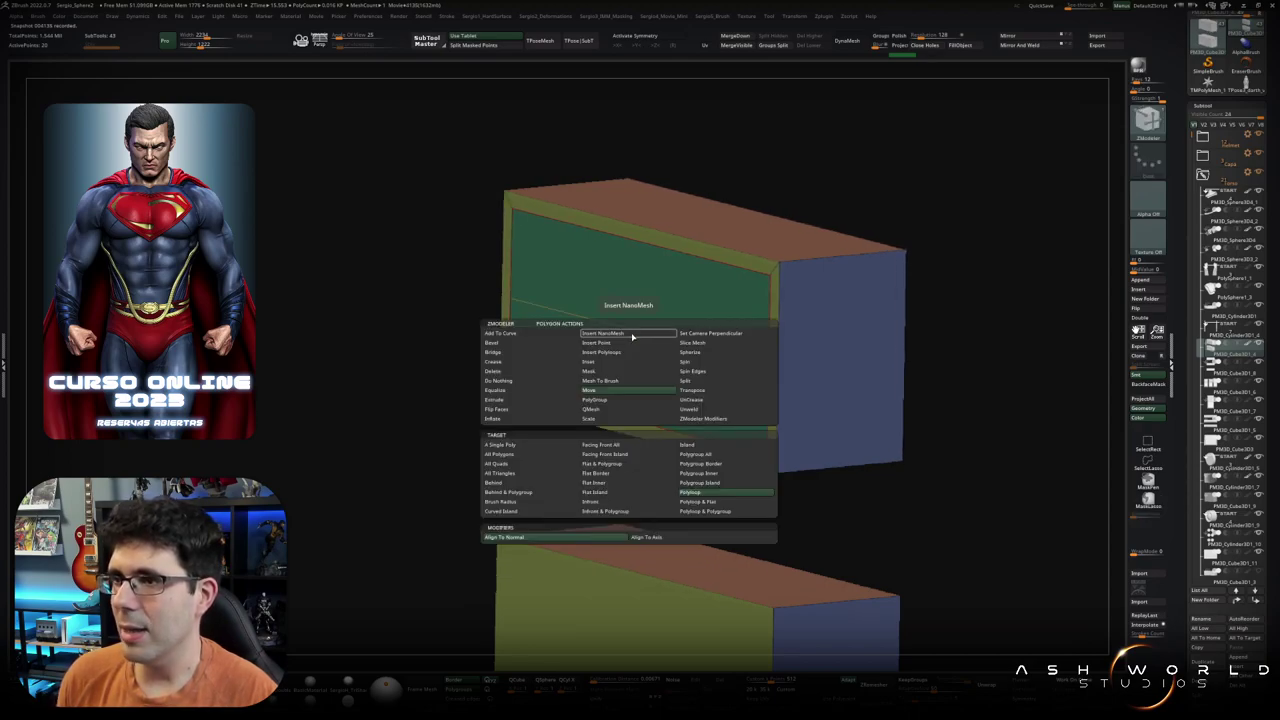
click(537, 443)
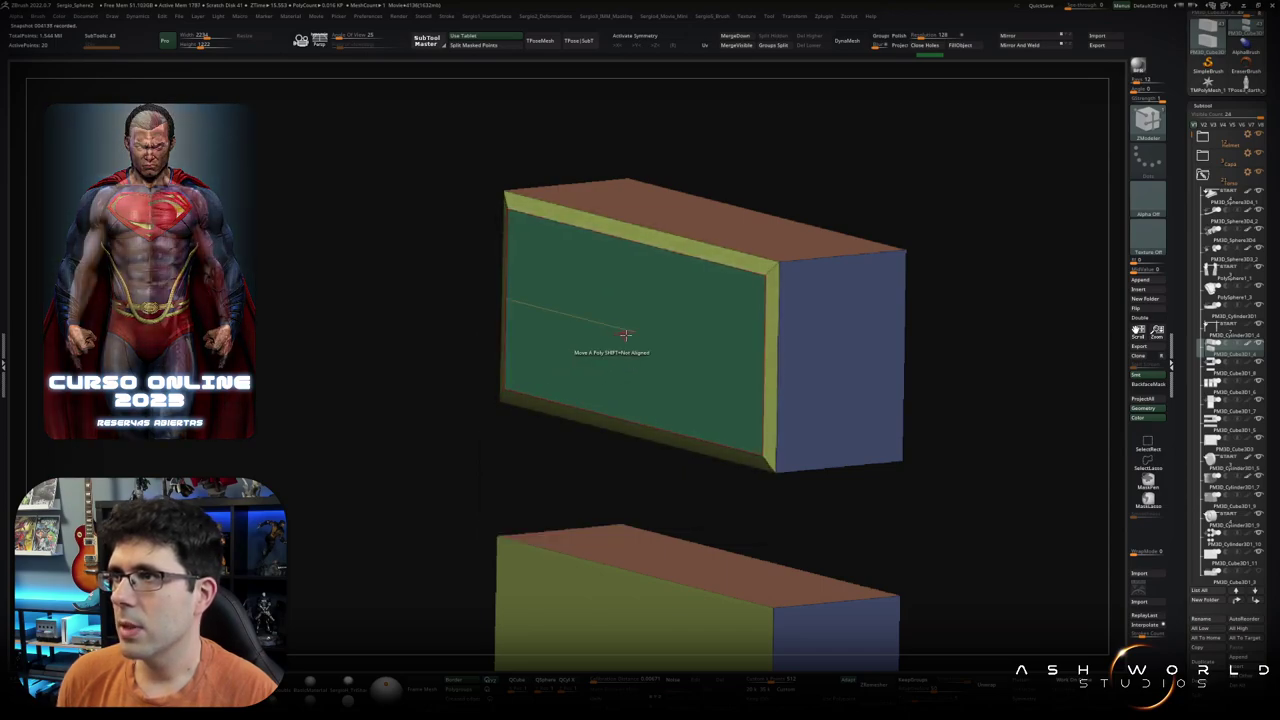
key(space)
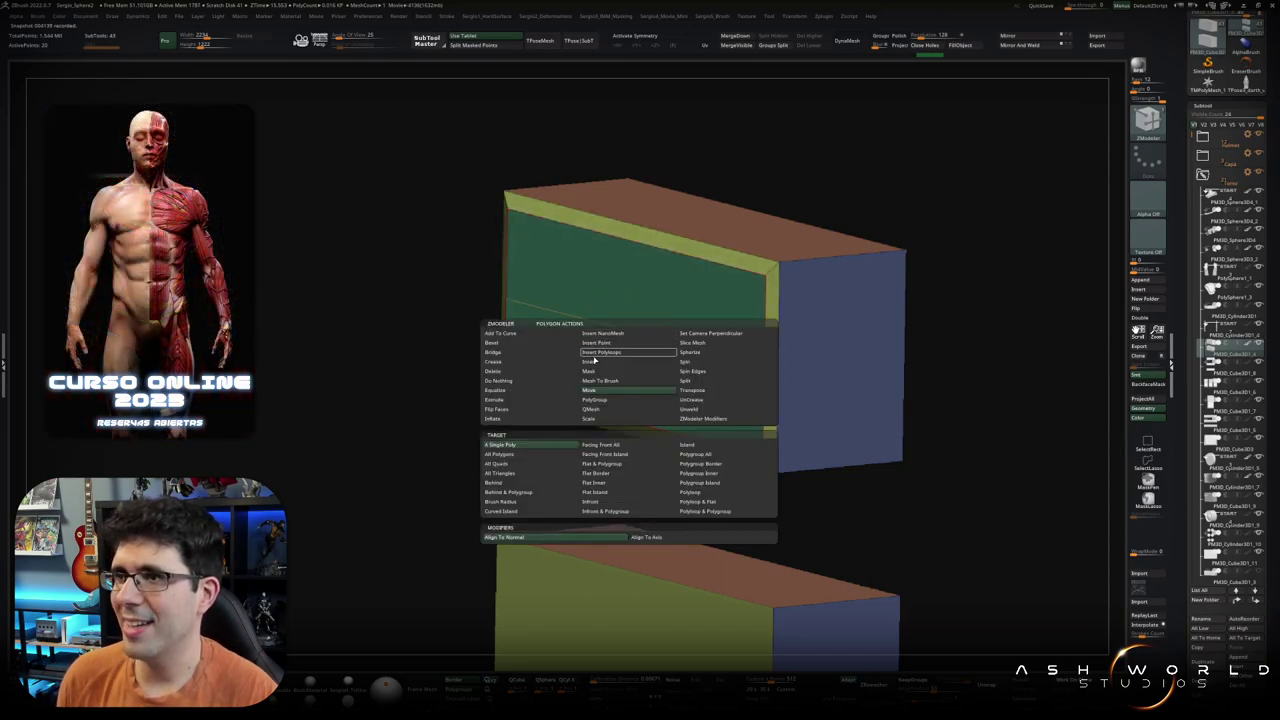
click(594, 360)
drag(614, 325, 606, 354)
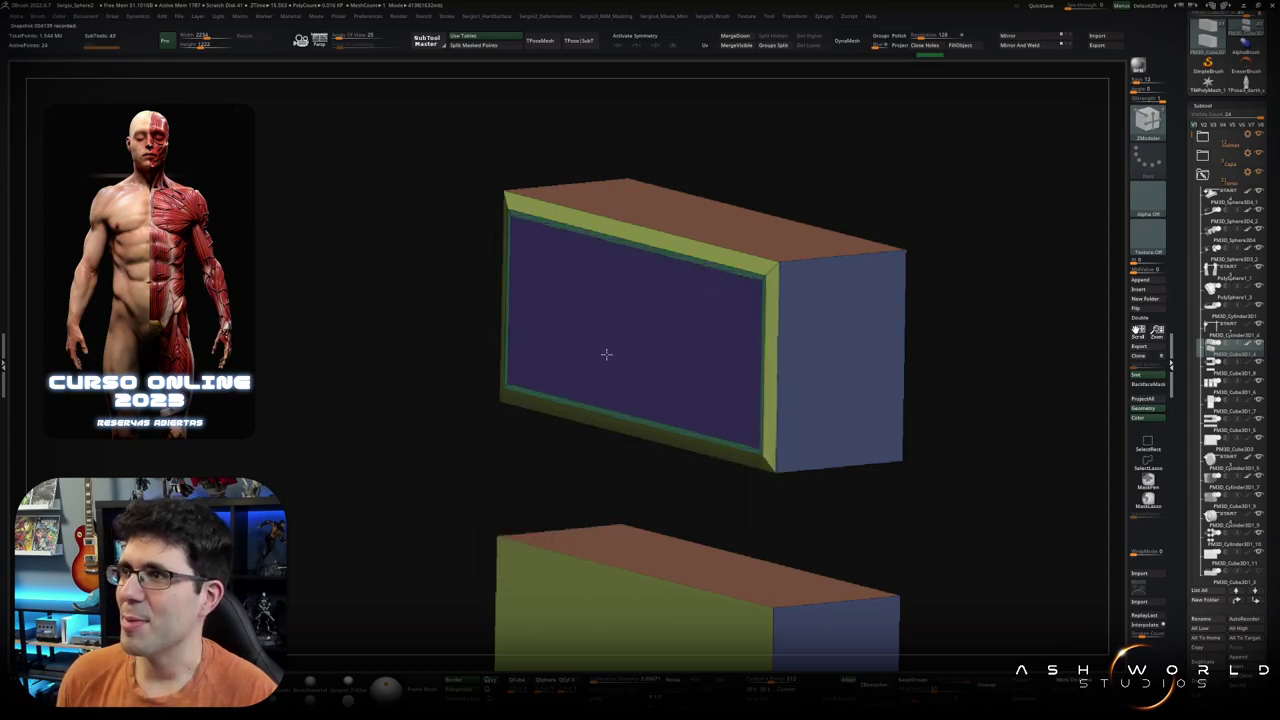
Step: Push the inner front face into the top box as a recess with QMesh
key(space)
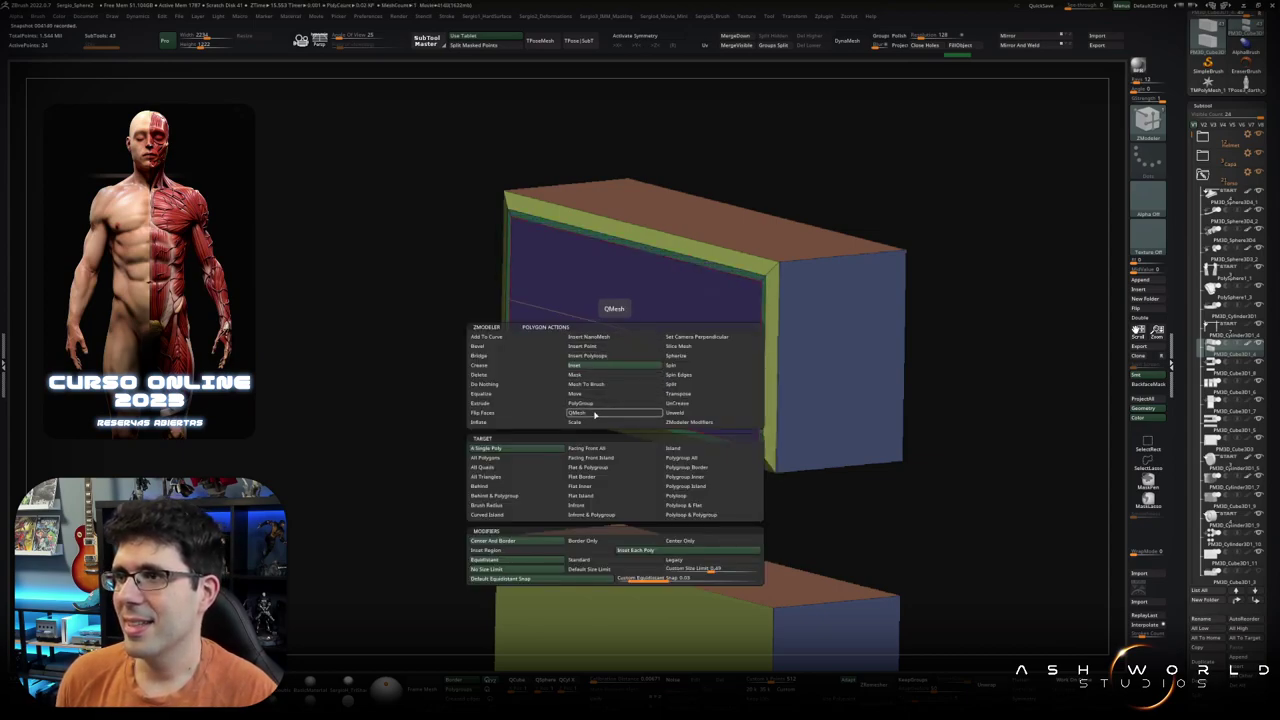
click(594, 414)
drag(608, 337, 638, 320)
key(ctrl+z)
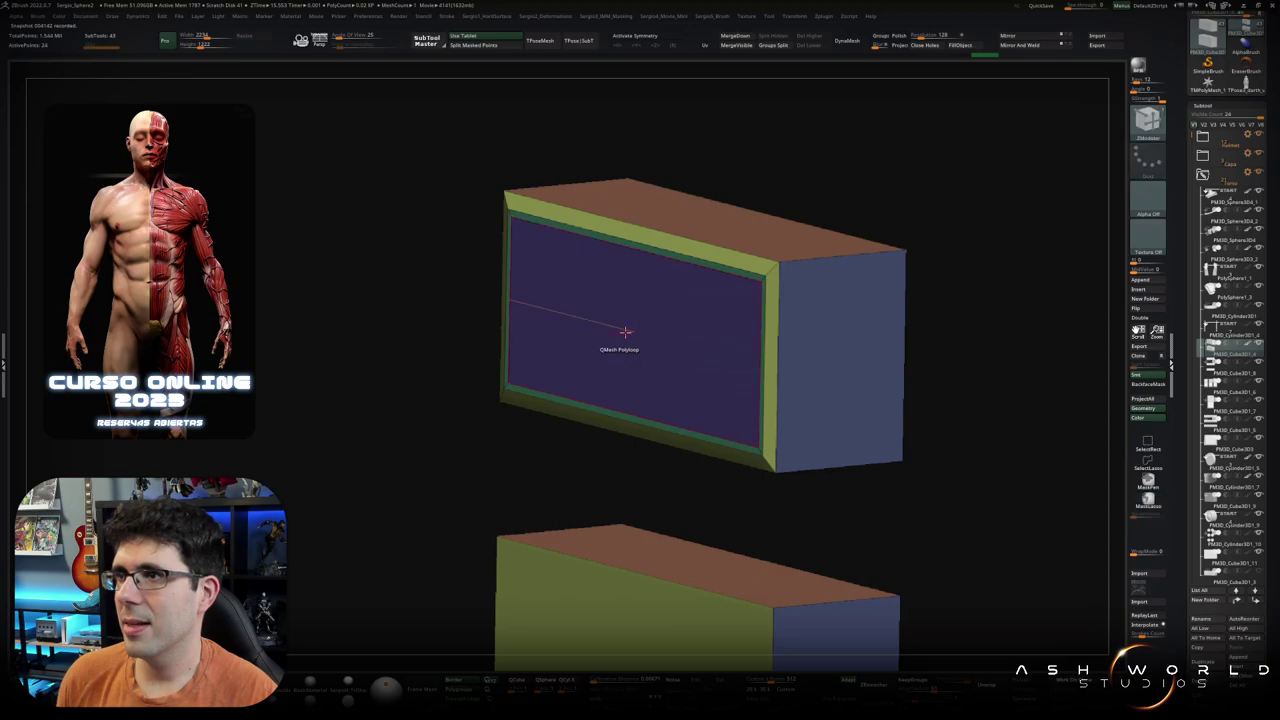
key(space)
click(554, 444)
drag(651, 306, 646, 319)
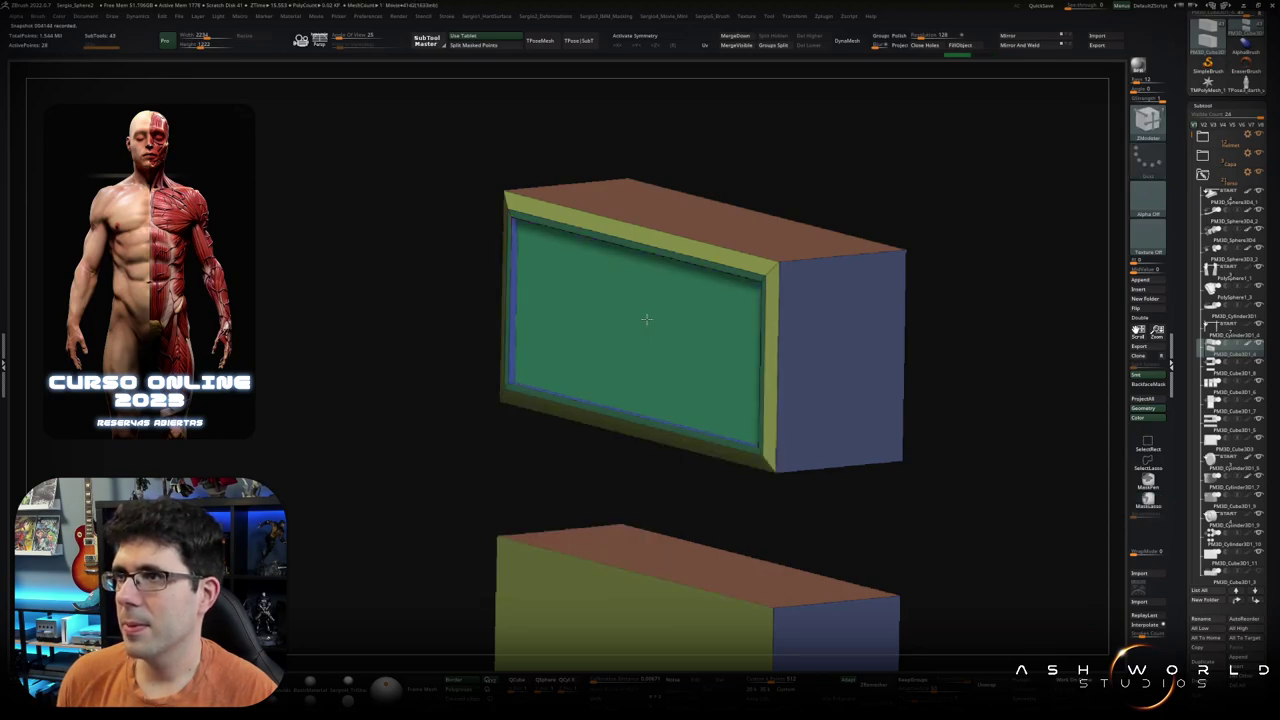
Step: Shrink the recessed inner face with Scale A Poly and move it to thin the border
key(space)
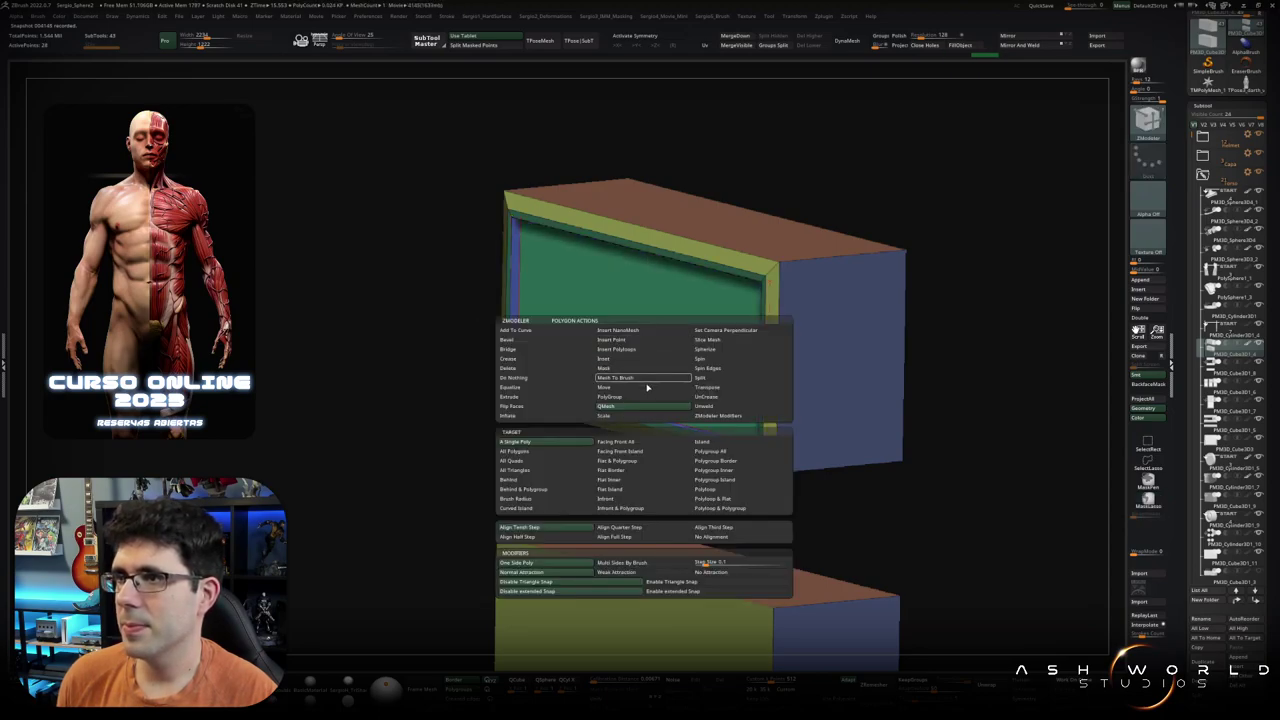
click(545, 442)
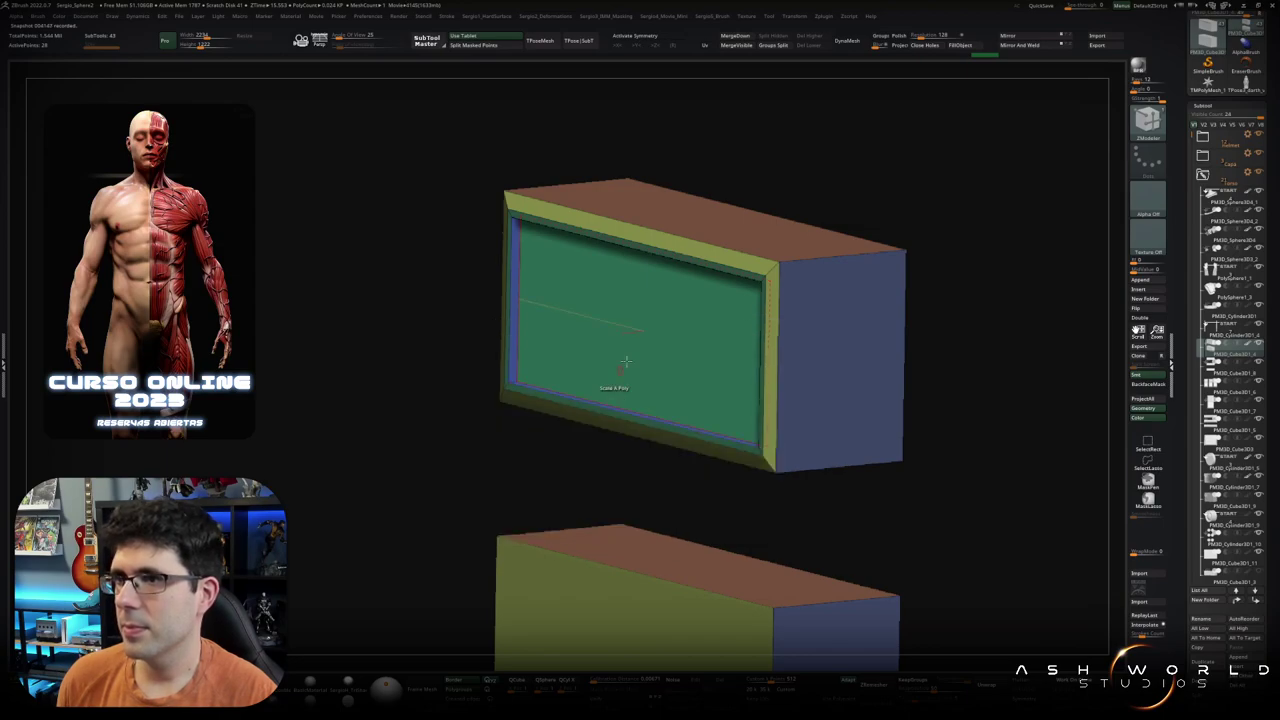
drag(621, 344, 640, 328)
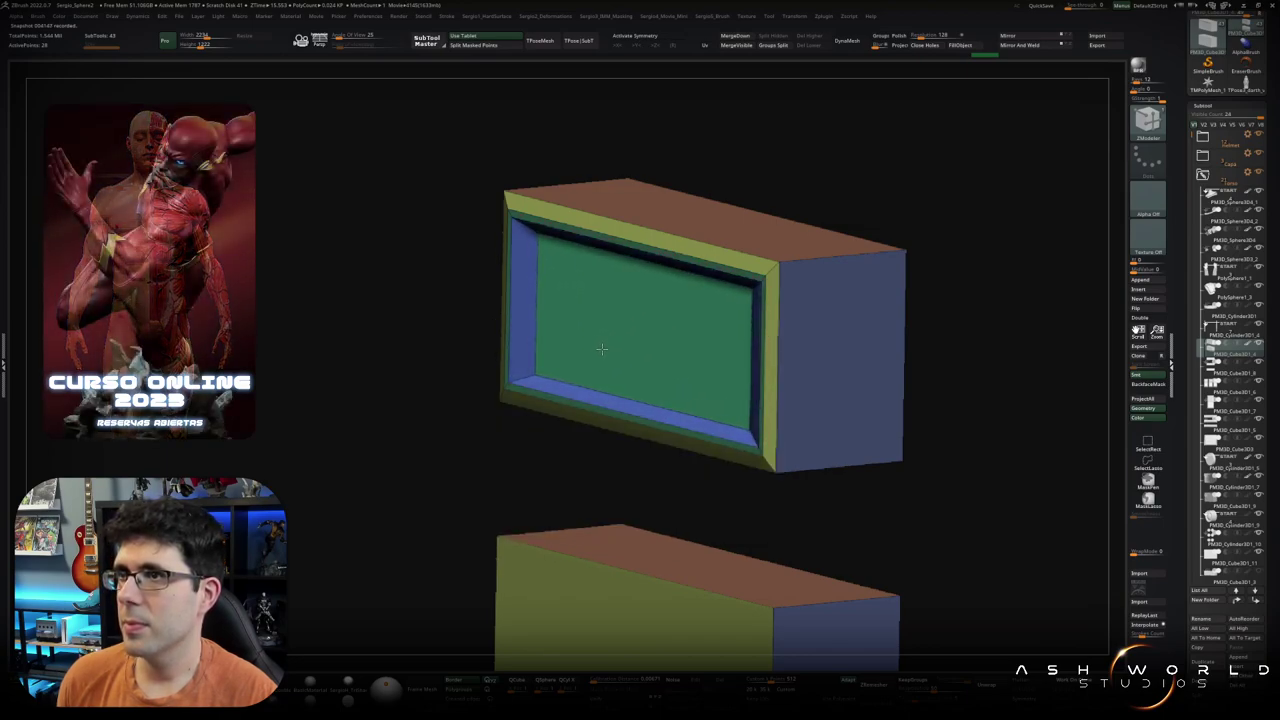
key(space)
click(650, 358)
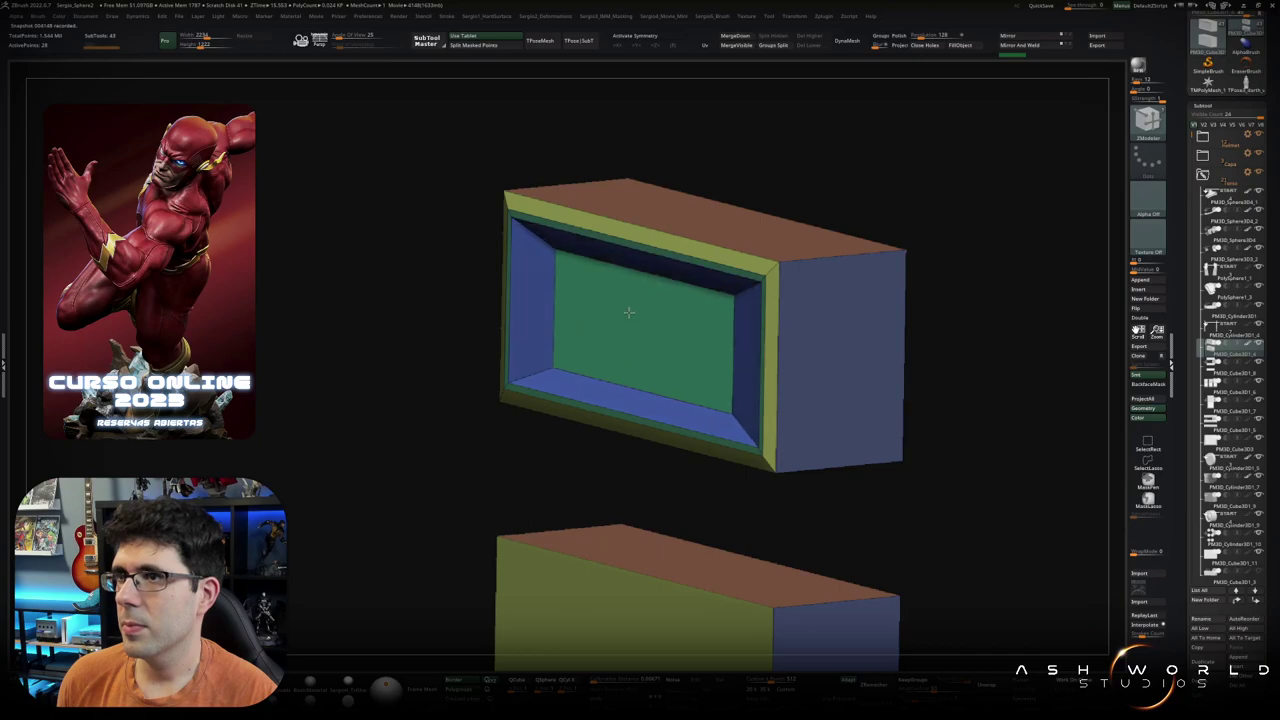
drag(630, 305, 628, 347)
key(space)
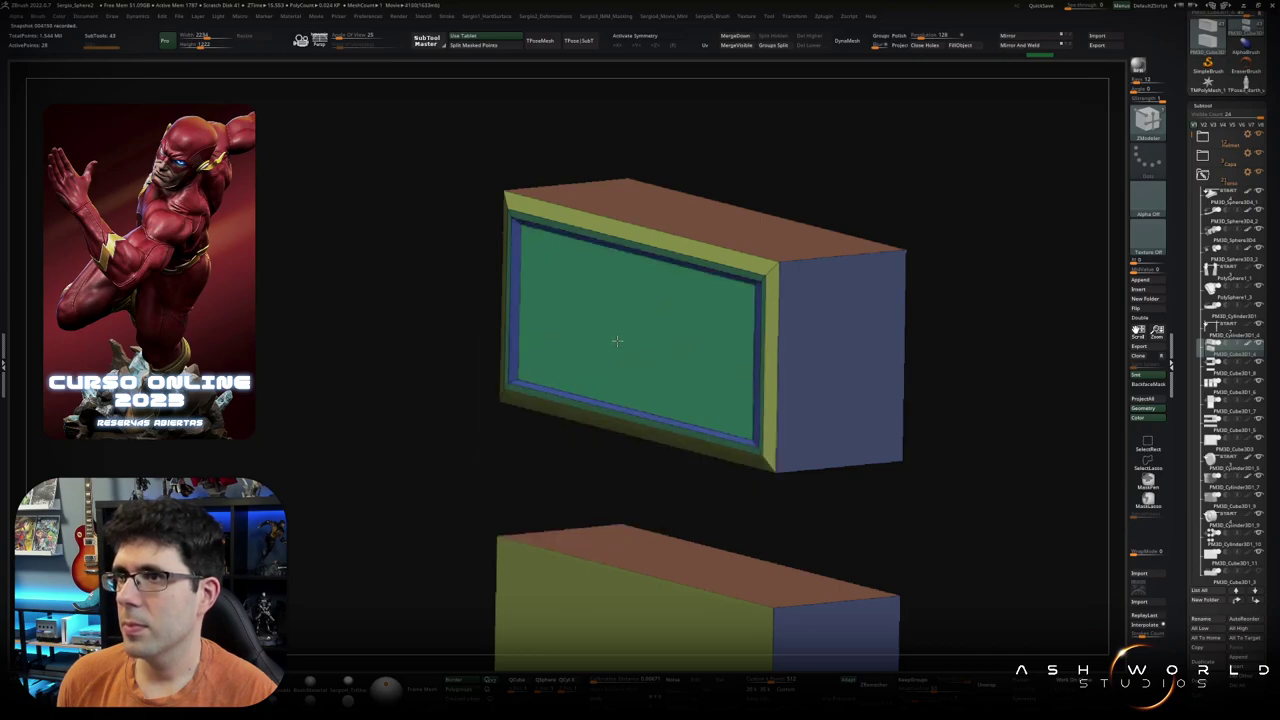
Step: Frame both boxes and review them in straight front and angled views
key(f)
drag(614, 249, 689, 370)
key(shift+f)
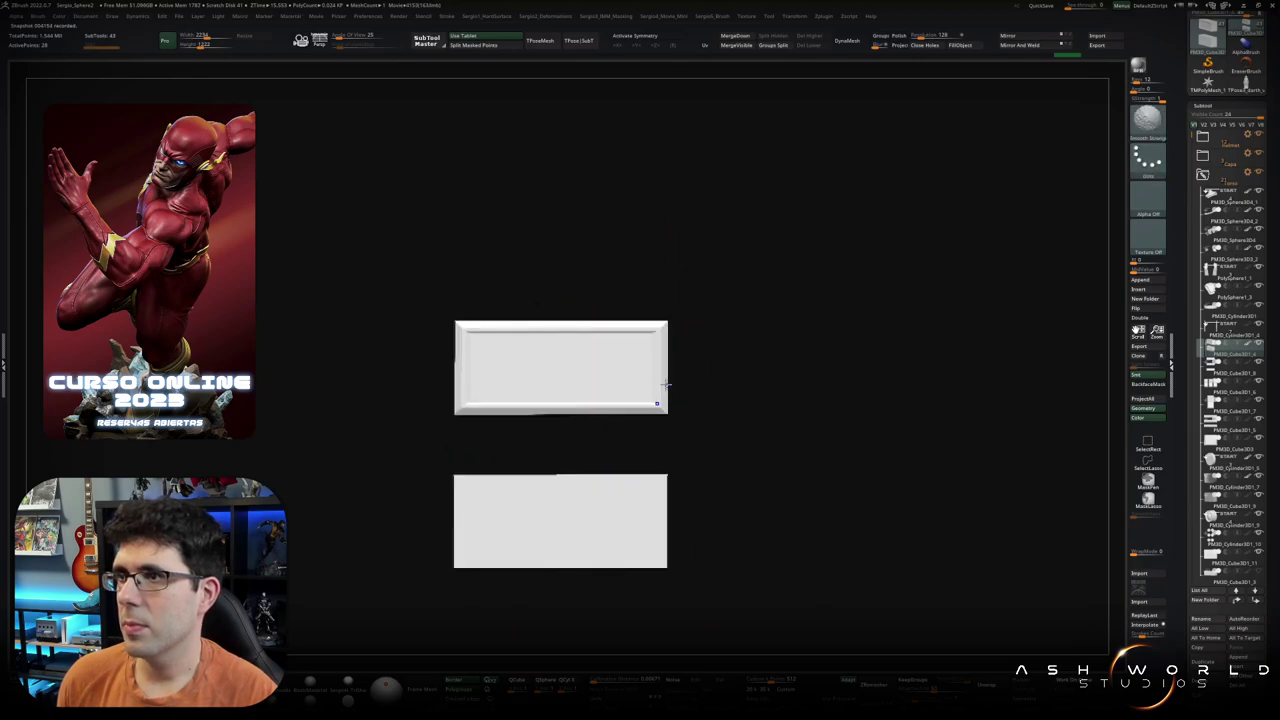
right_drag(689, 370, 638, 386)
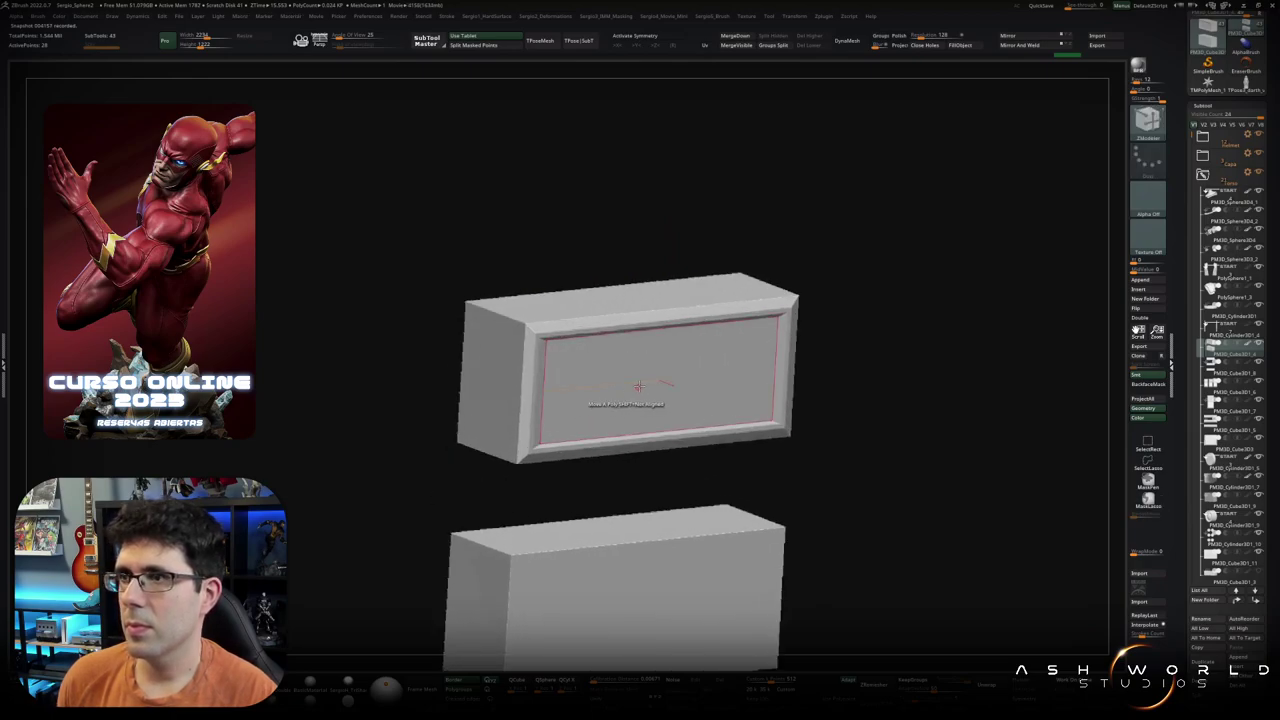
mouse_move(631, 374)
shift+right_down()
mouse_move(611, 363)
mouse_move(601, 420)
mouse_move(591, 351)
shift+right_up()
key(shift+f)
key(b)
key(z)
key(m)
Step: Frame the top box, set edge-slide and polygon-extrude actions, and snap to front view
key(f)
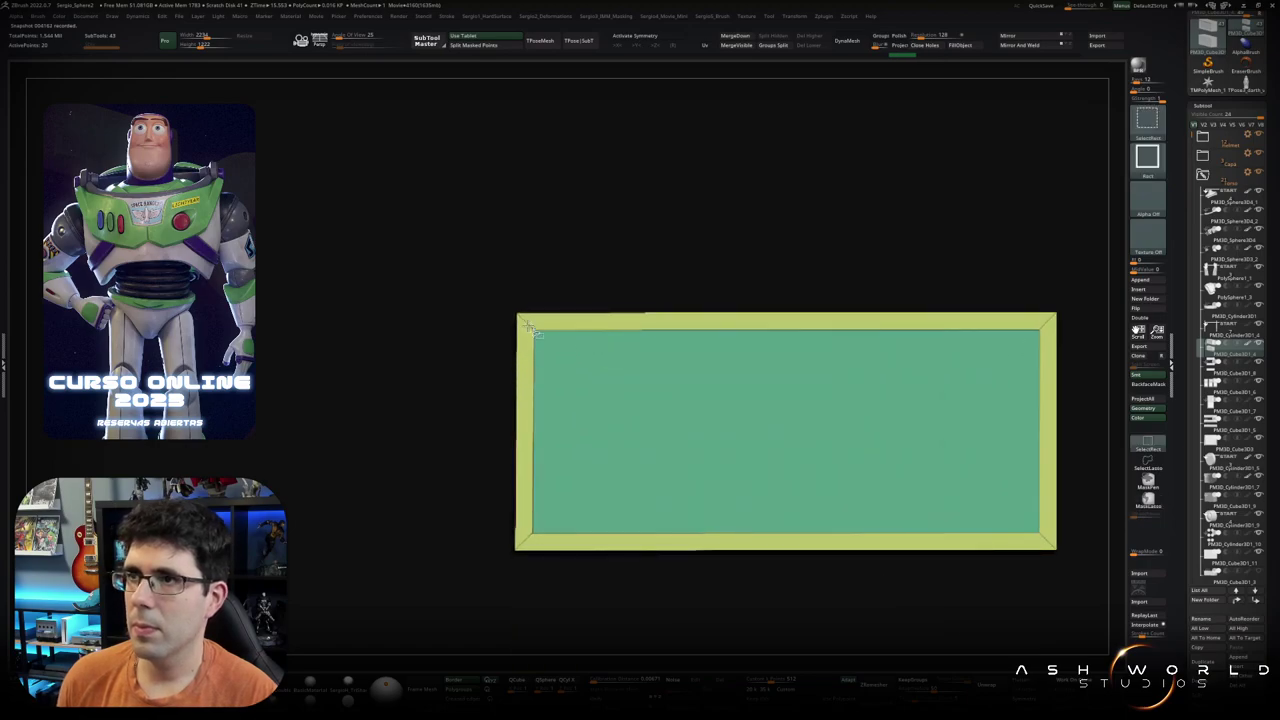
key(space)
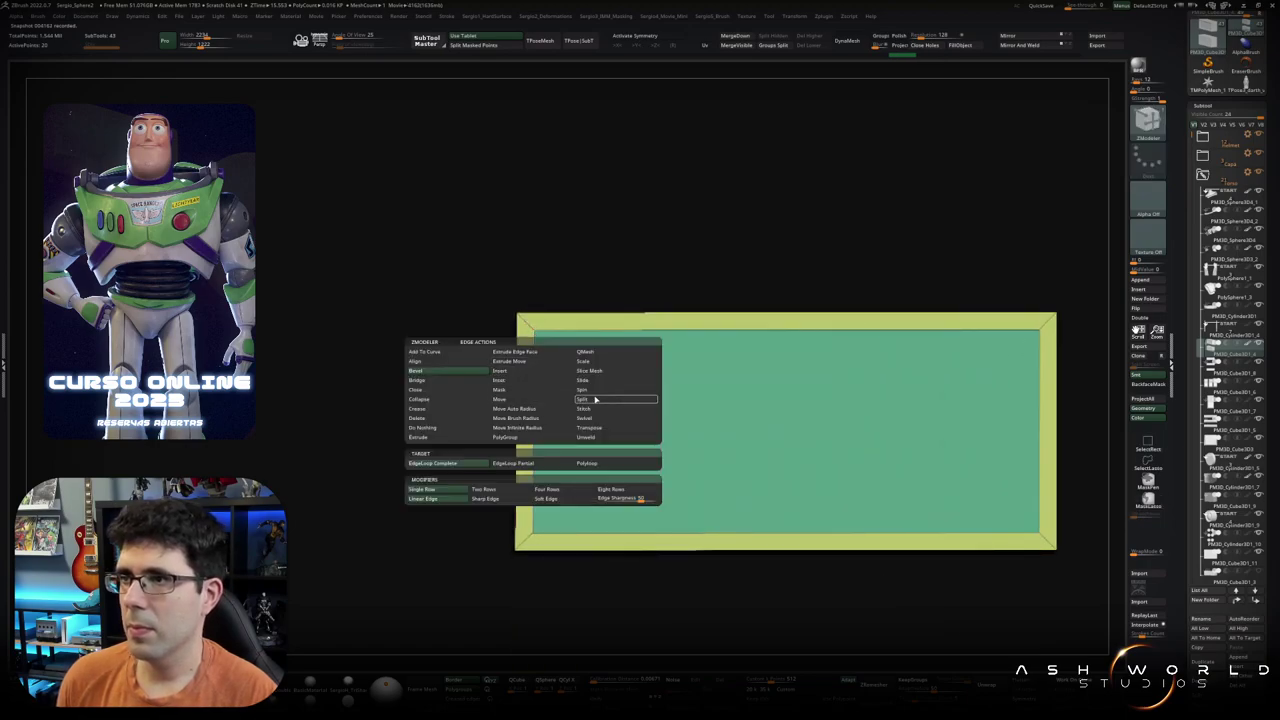
click(596, 382)
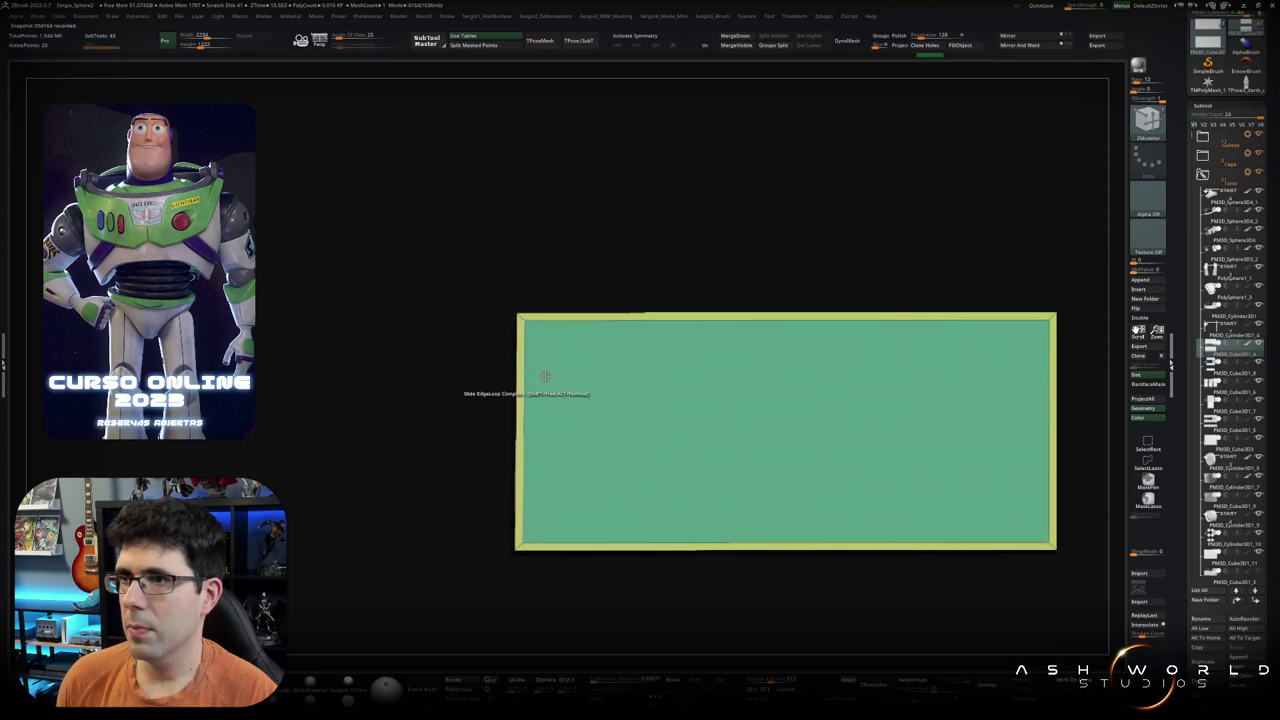
key(space)
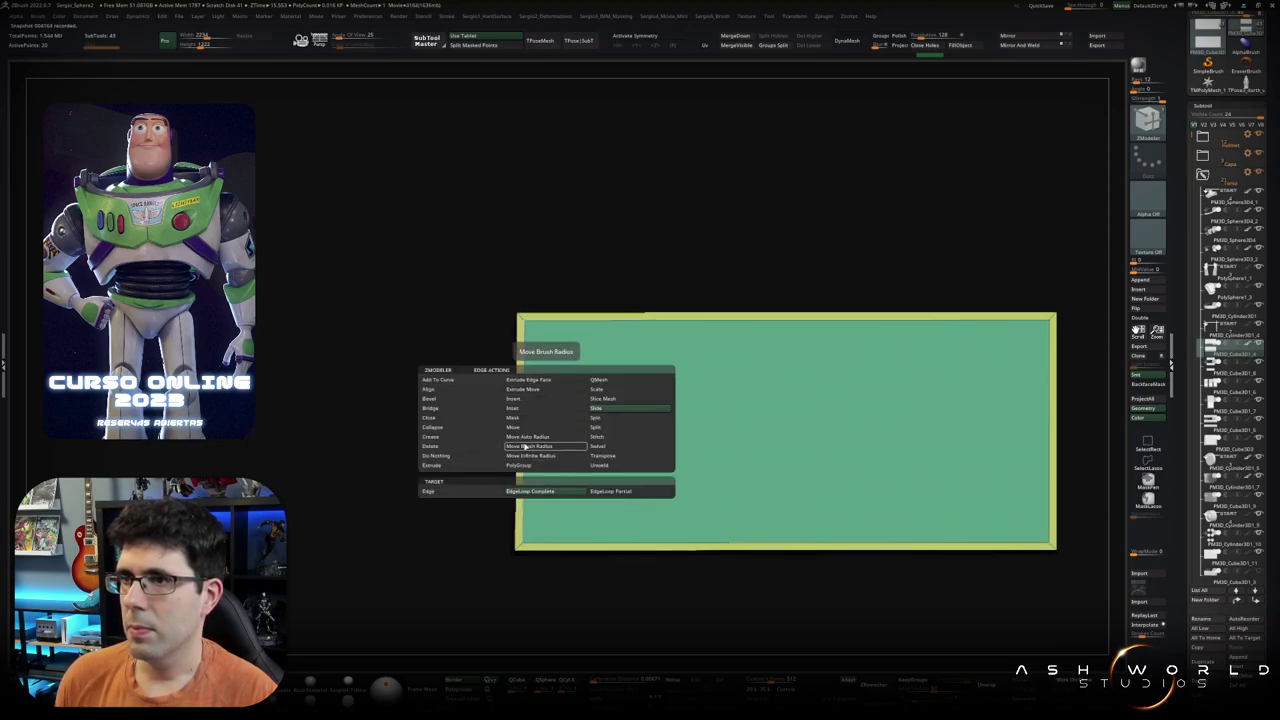
key(space)
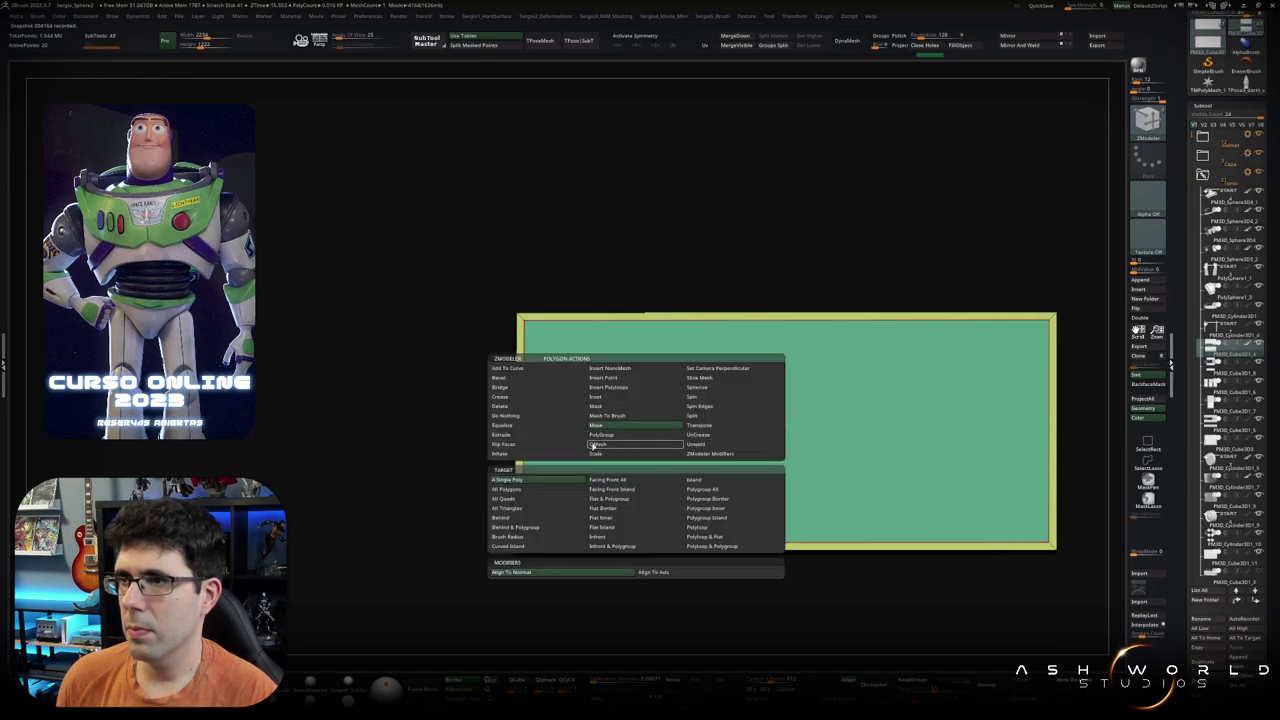
click(605, 445)
right_drag(657, 391, 673, 398)
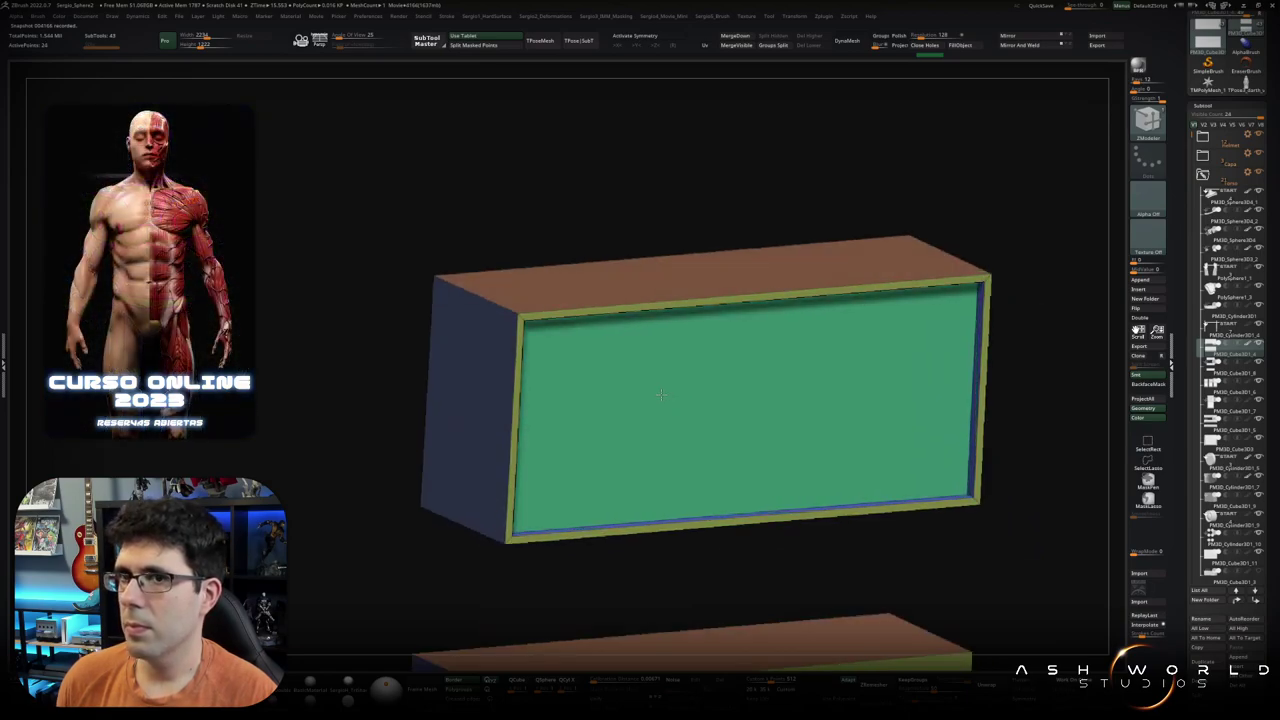
mouse_move(664, 397)
right_down()
mouse_move(600, 400)
mouse_move(619, 415)
mouse_move(626, 526)
right_up()
key(shift+f)
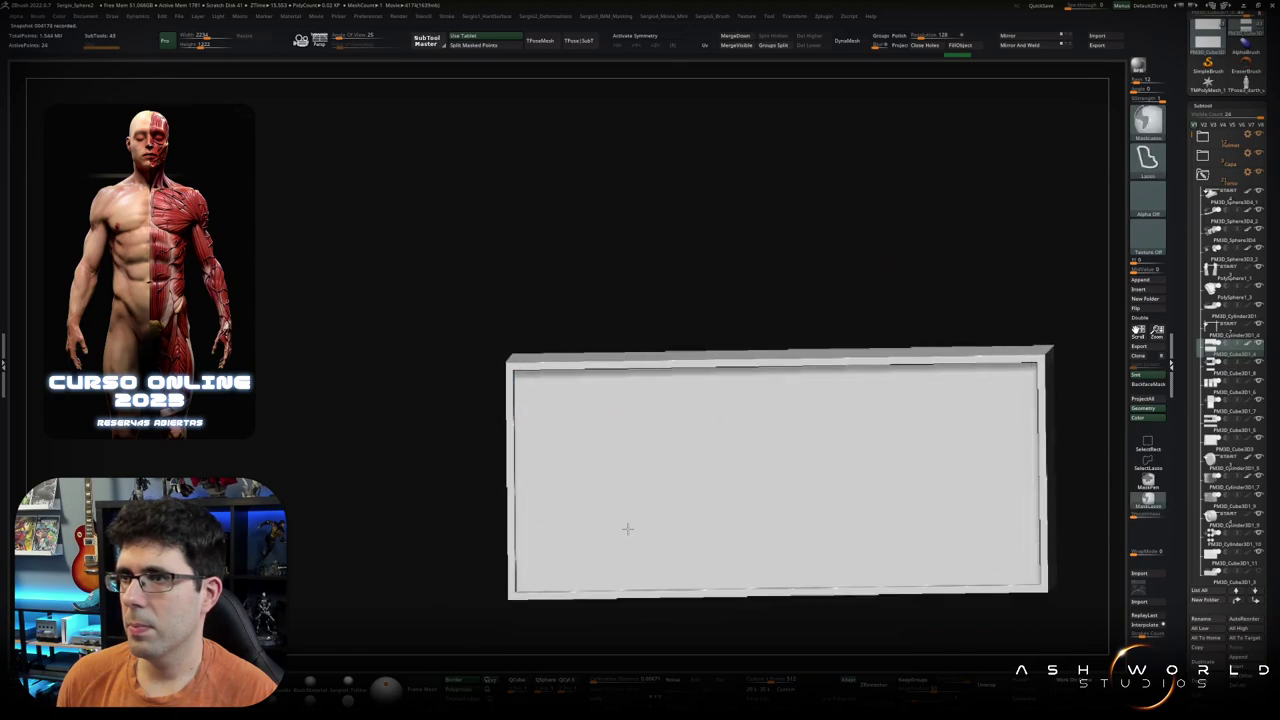
key(shift+f)
Step: Slide an edge loop near the border and inset the box's front face into a panel
drag(528, 432, 553, 430)
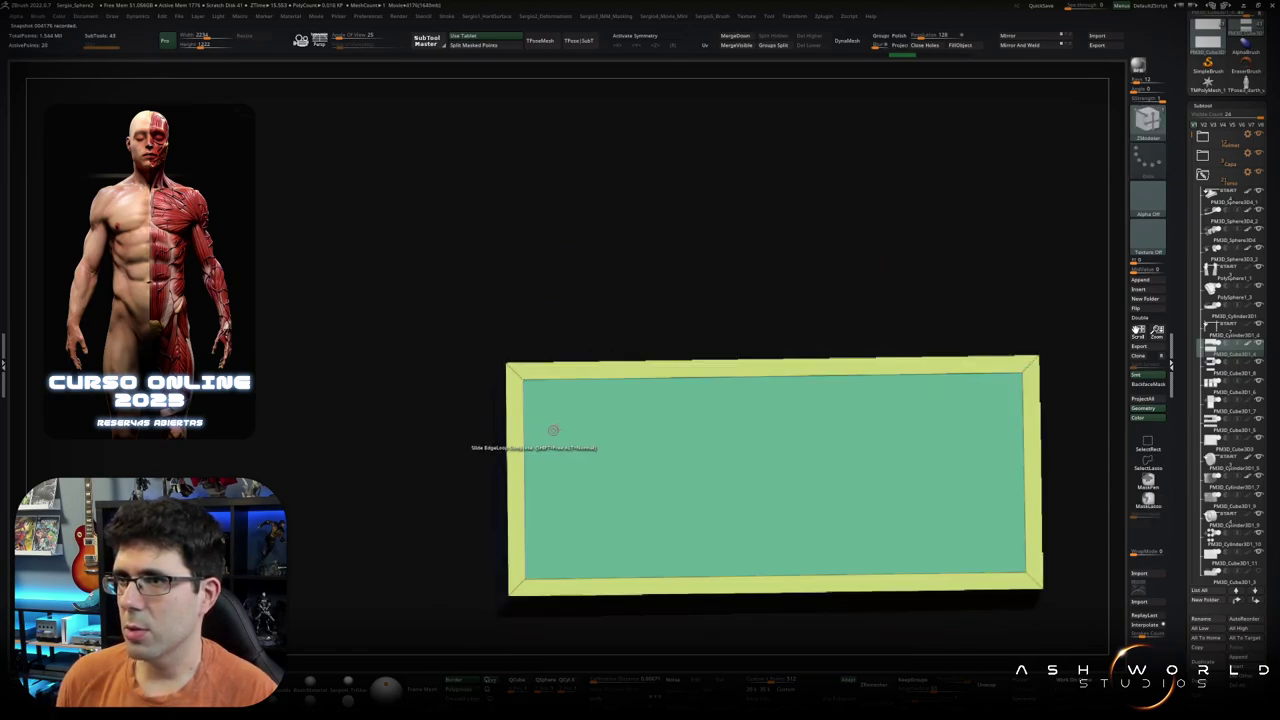
right_click(526, 443)
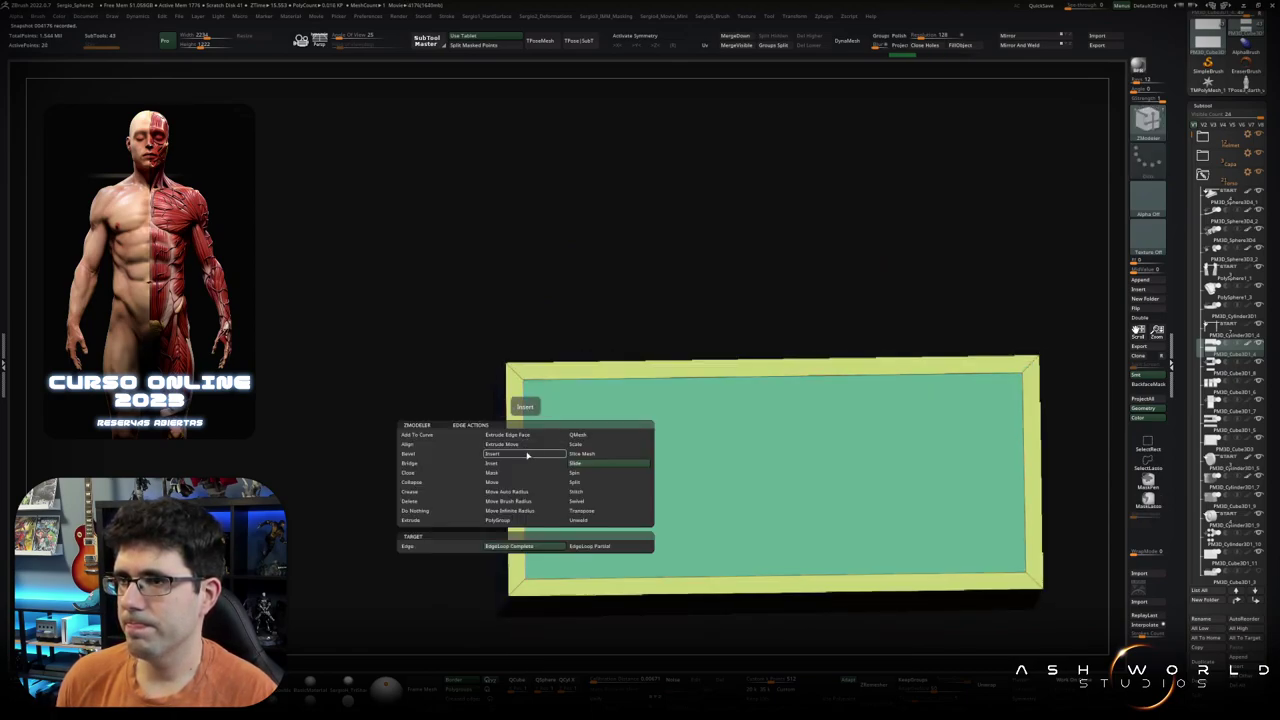
click(534, 465)
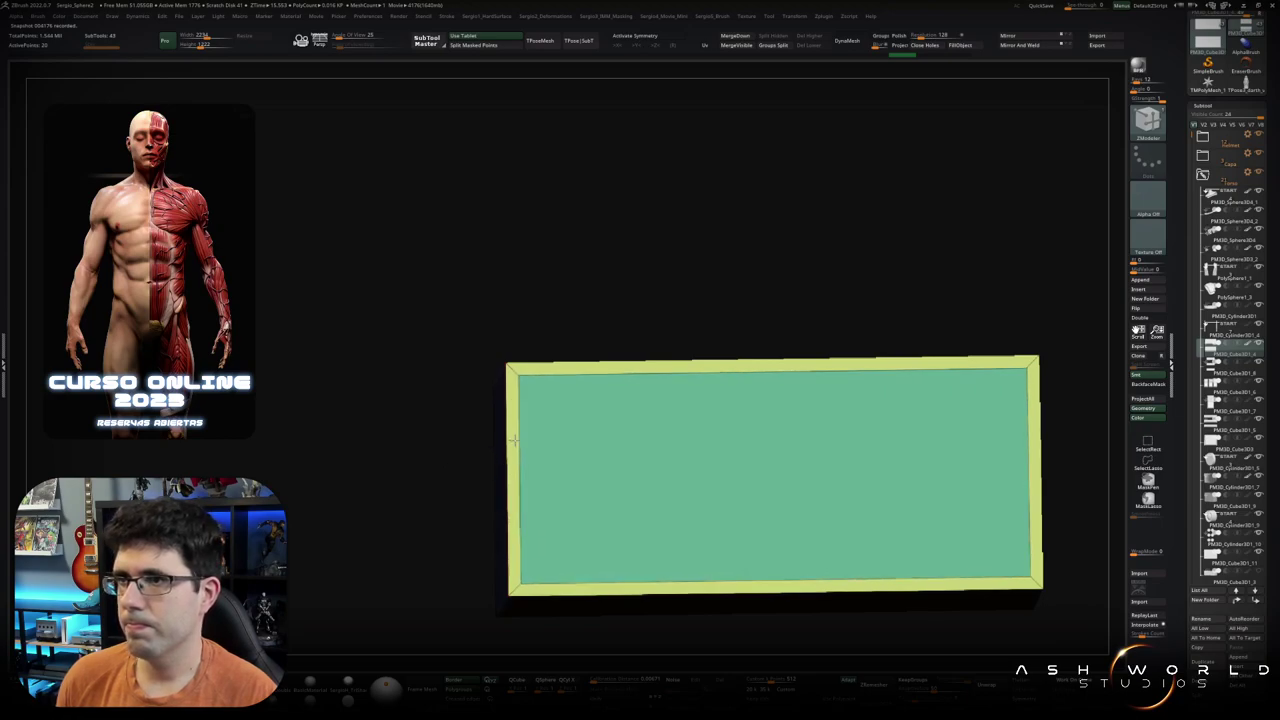
right_click(556, 448)
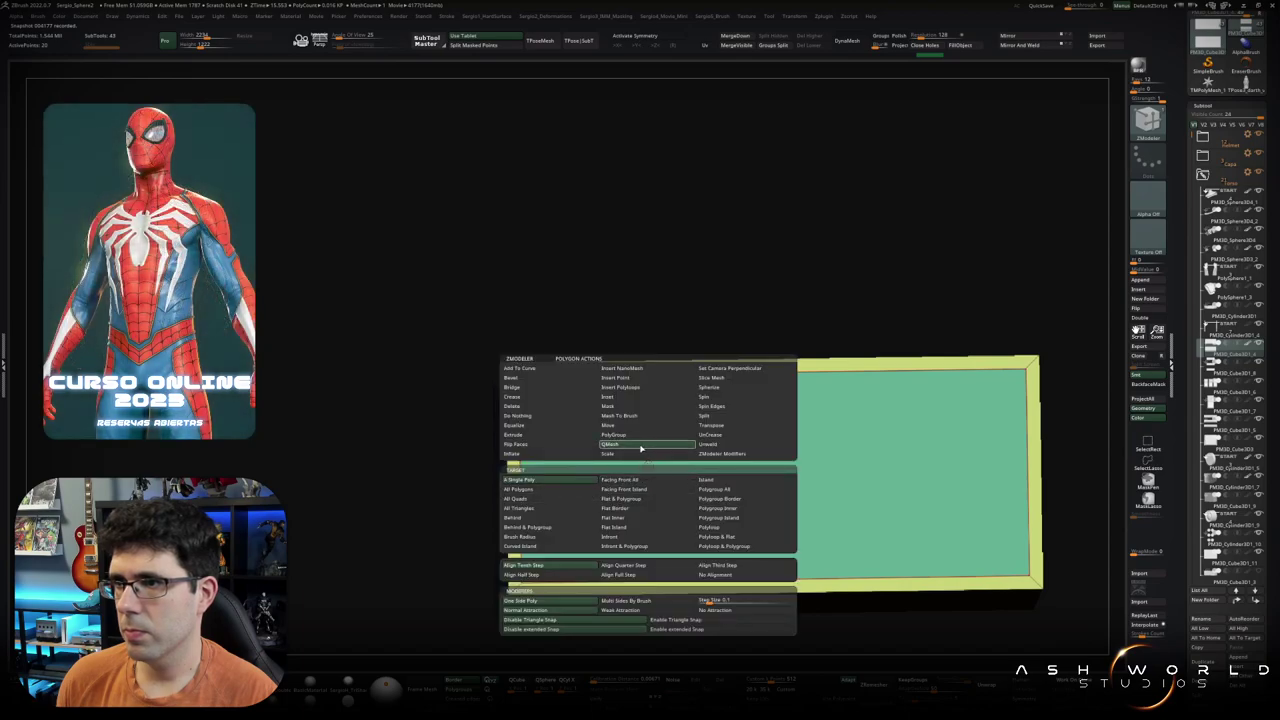
click(640, 452)
mouse_move(637, 470)
right_down()
mouse_move(670, 462)
mouse_move(711, 477)
mouse_move(611, 457)
mouse_move(591, 486)
mouse_move(587, 455)
mouse_move(597, 466)
right_up()
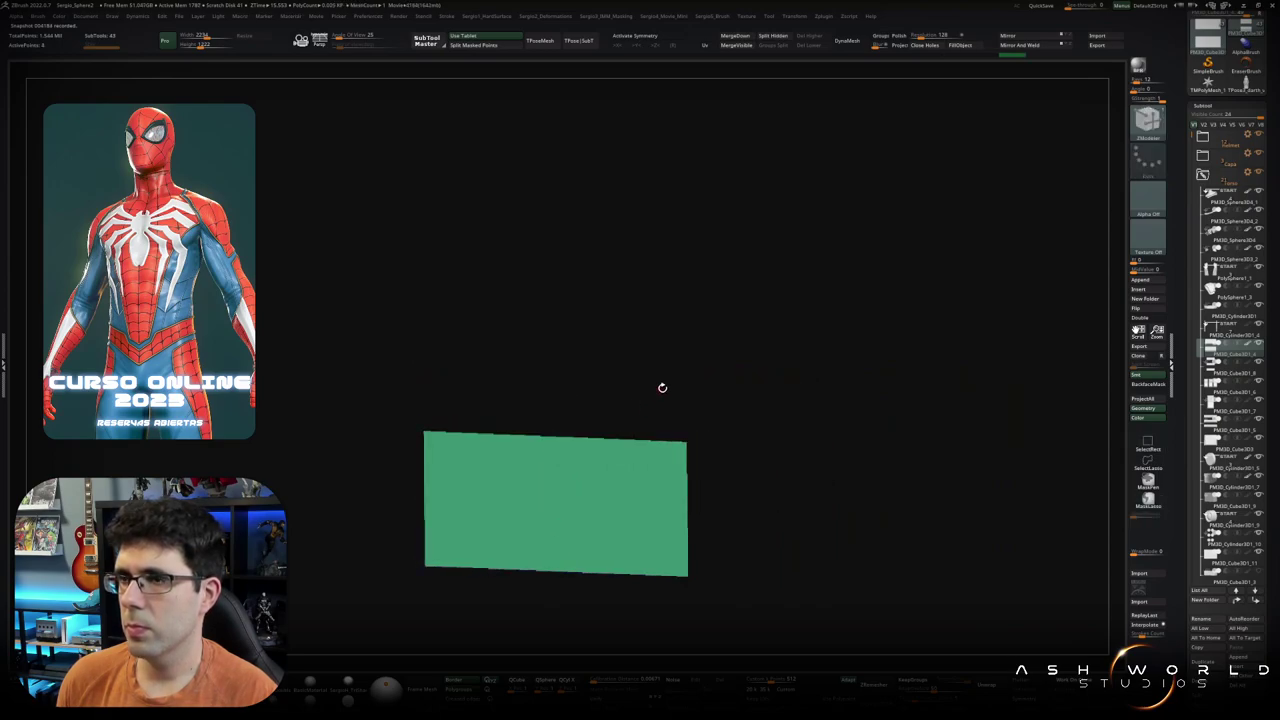
Step: Mask and invert around the green panel, then scale it down slightly with the gizmo
ctrl+drag(703, 379, 366, 543)
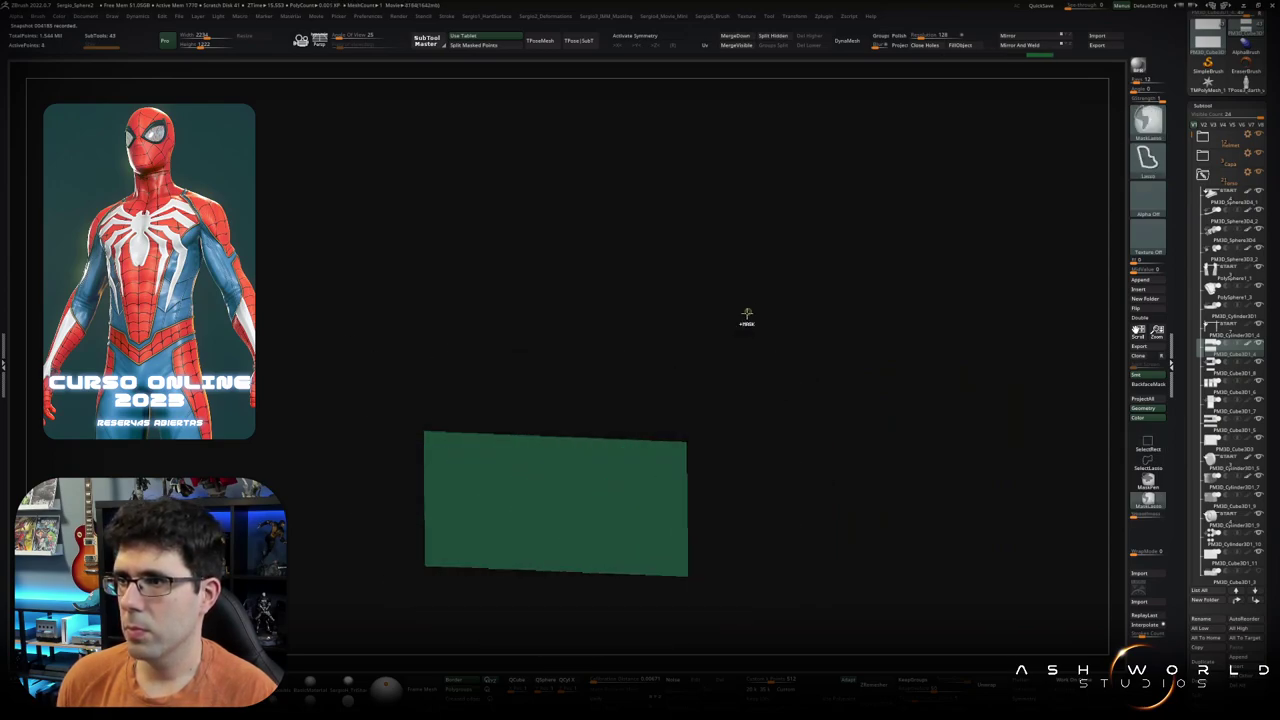
ctrl+shift+click(786, 386)
ctrl+click(830, 362)
key(w)
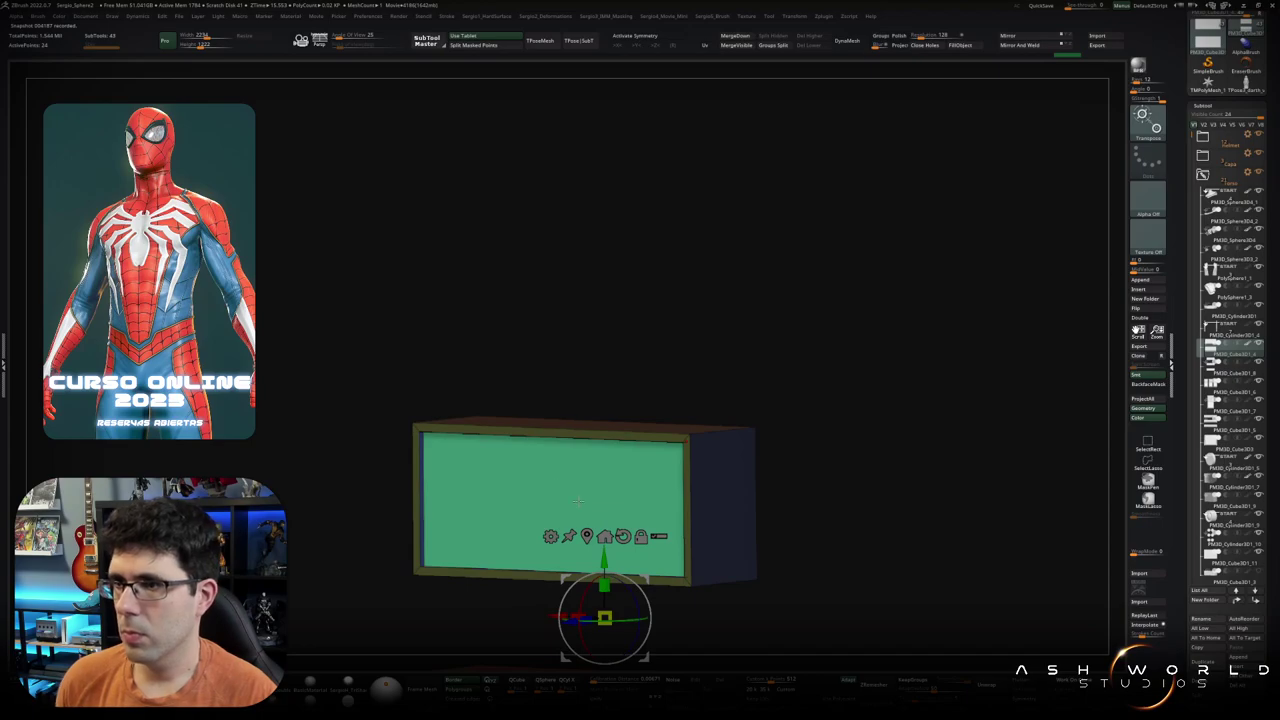
click(641, 536)
click(604, 536)
mouse_move(554, 502)
mouse_down()
mouse_move(553, 488)
mouse_move(691, 429)
mouse_move(654, 331)
mouse_up()
Step: Pull a copy of the panel down between the green and yellow panels and adjust its spacing
key(q)
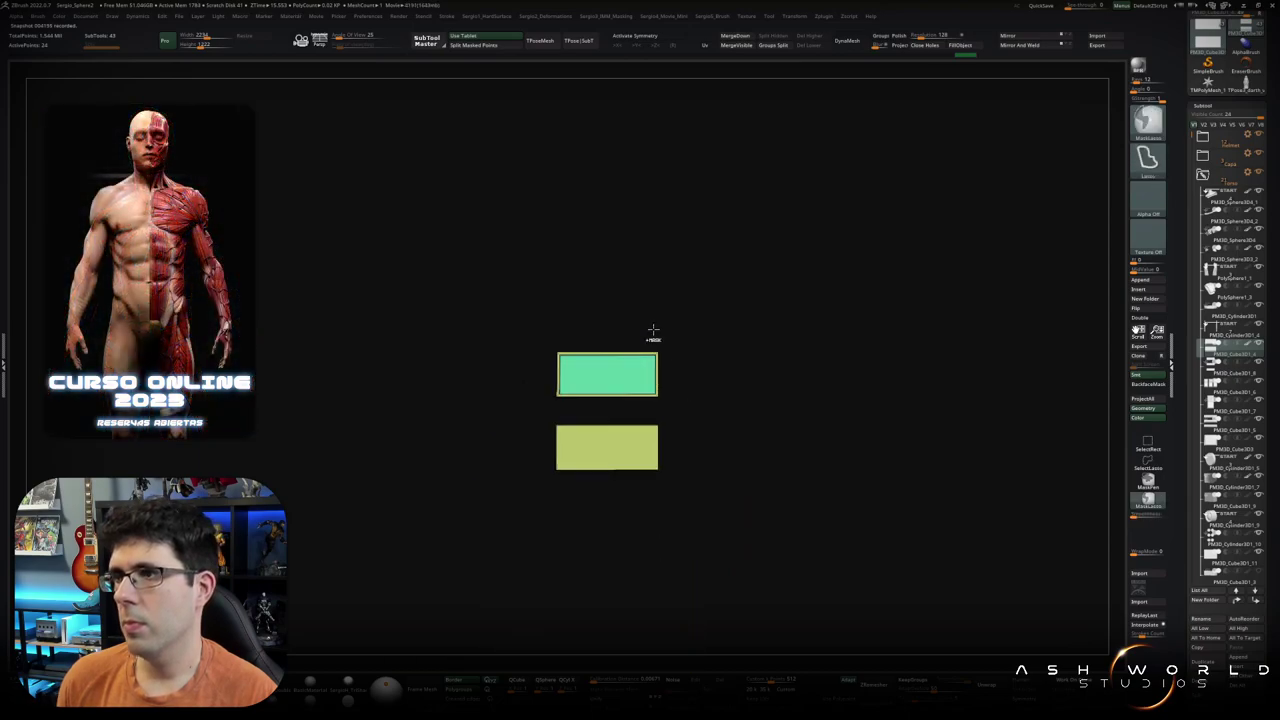
key(f)
key(w)
shift+drag(682, 383, 598, 338)
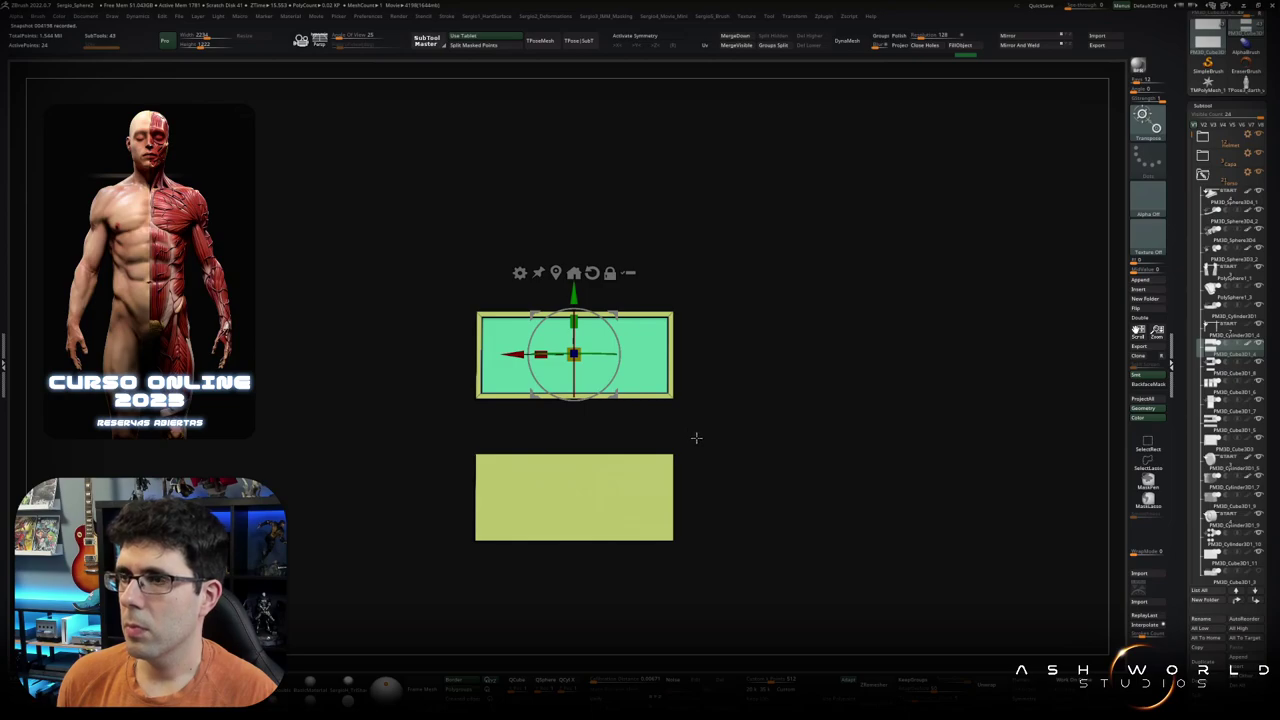
ctrl+shift+drag(489, 436, 702, 610)
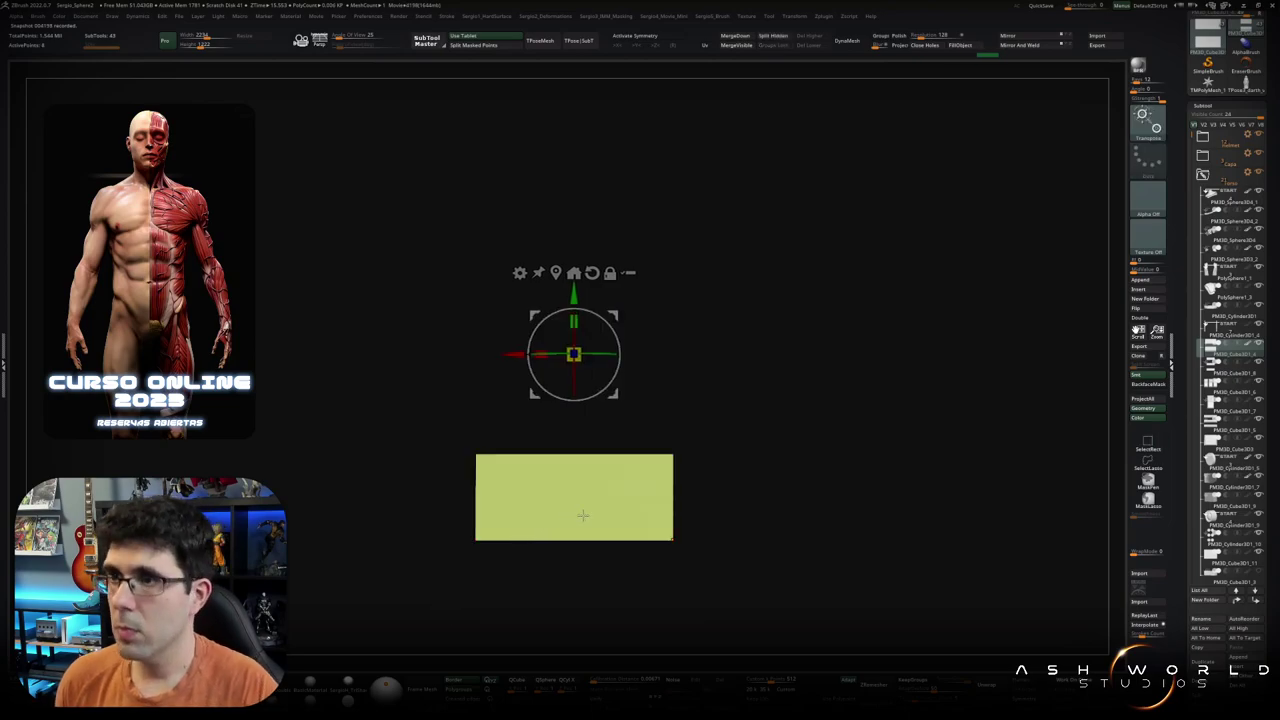
ctrl+shift+click(694, 441)
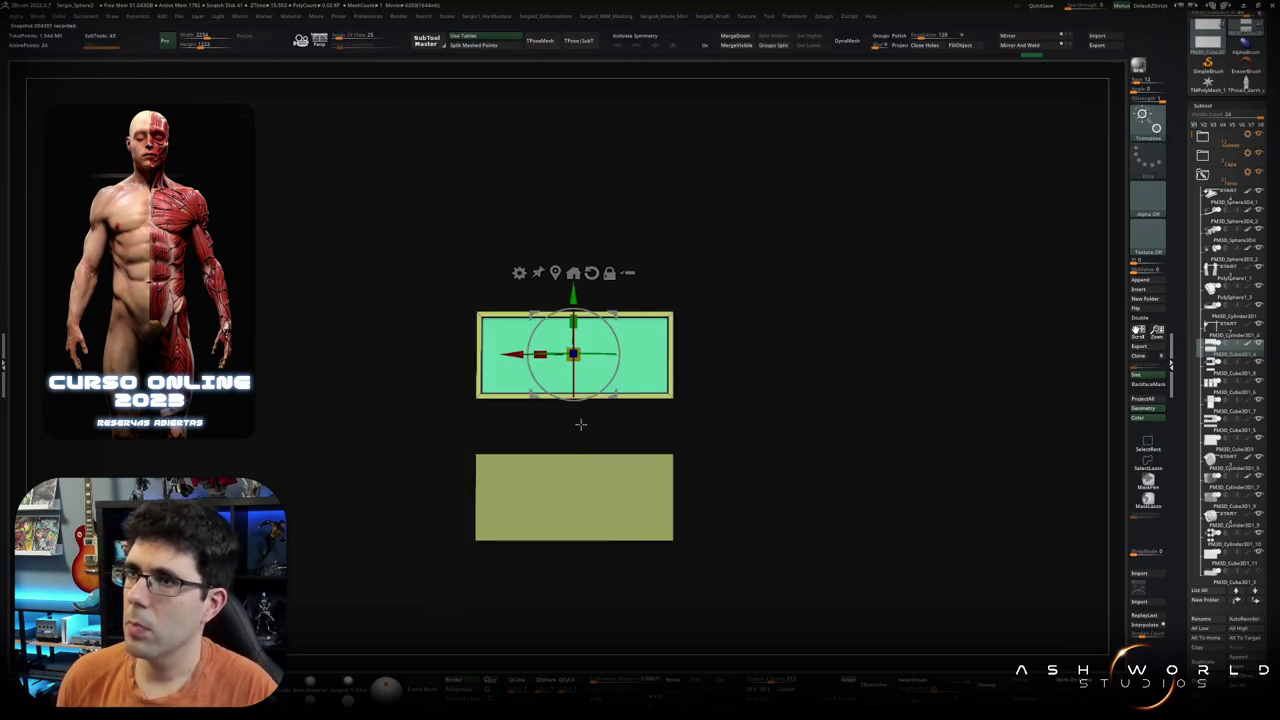
drag(573, 295, 573, 433)
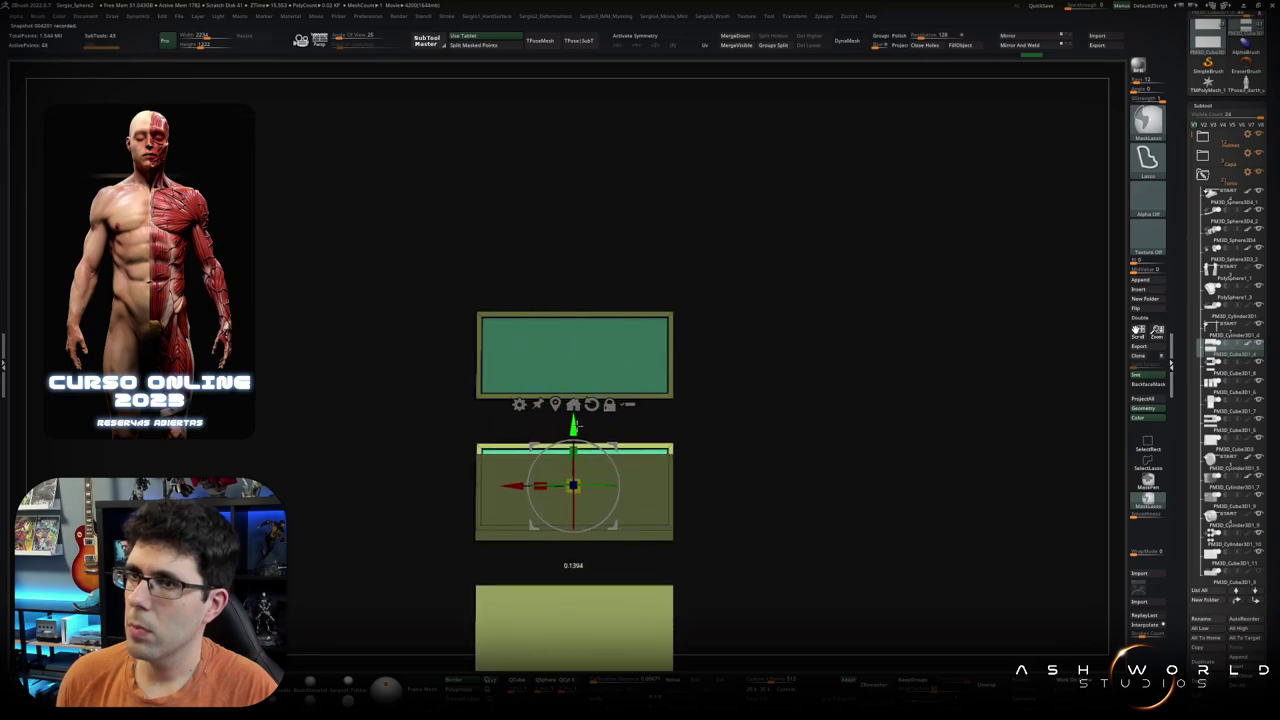
drag(576, 437, 576, 432)
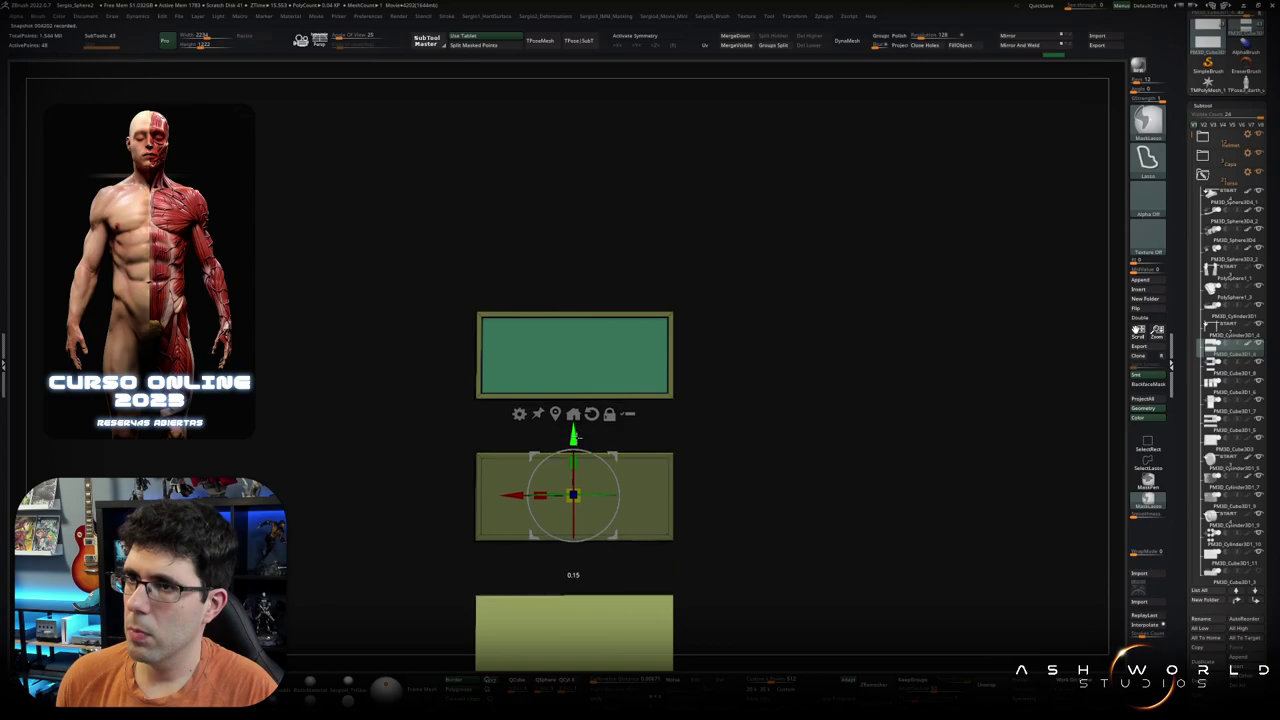
Step: Unhide everything and orbit to a three-quarter view of the full Darth Vader figure
key(b)
key(z)
key(m)
alt+drag(625, 492, 625, 422)
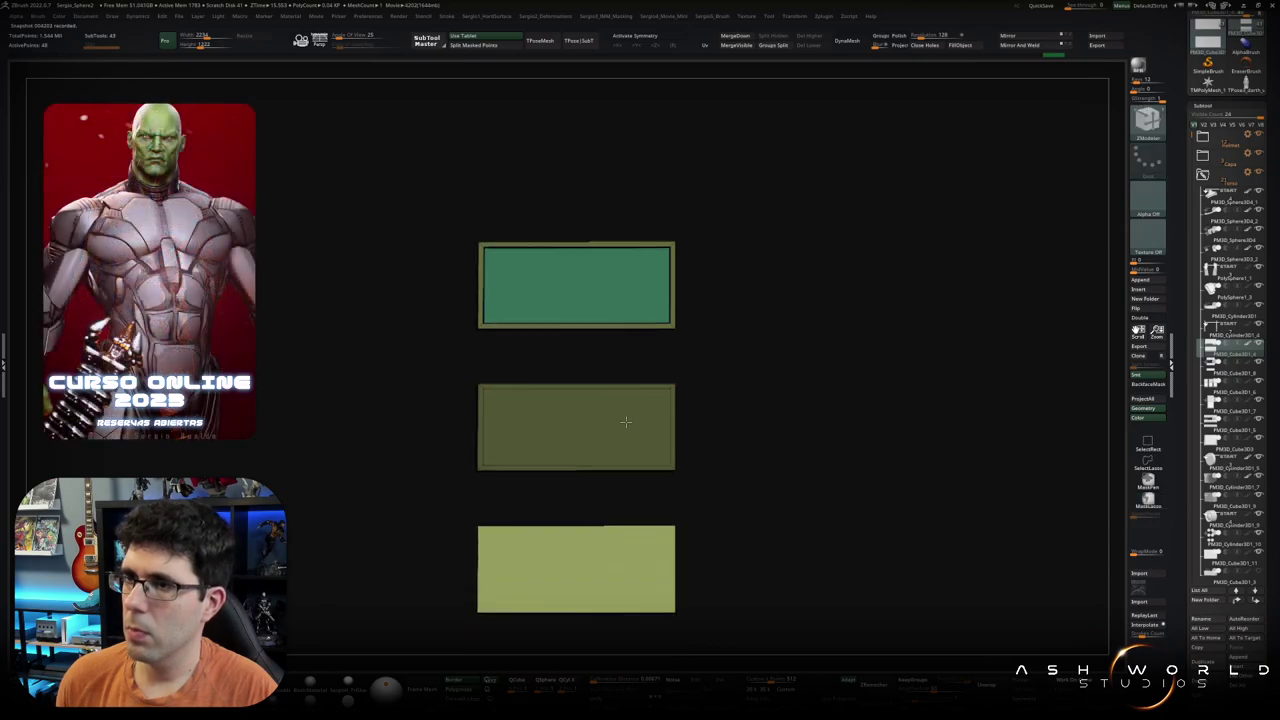
drag(700, 380, 711, 411)
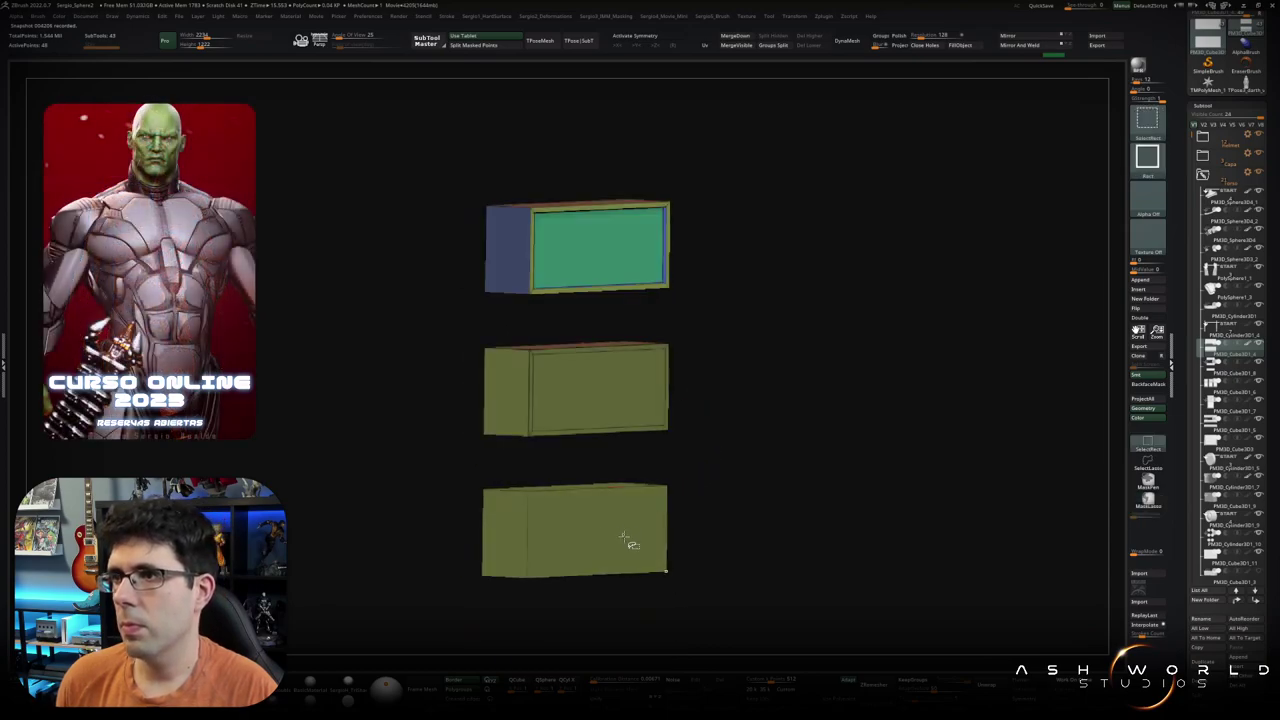
key(ctrl+z)
key(ctrl+z)
drag(677, 474, 603, 337)
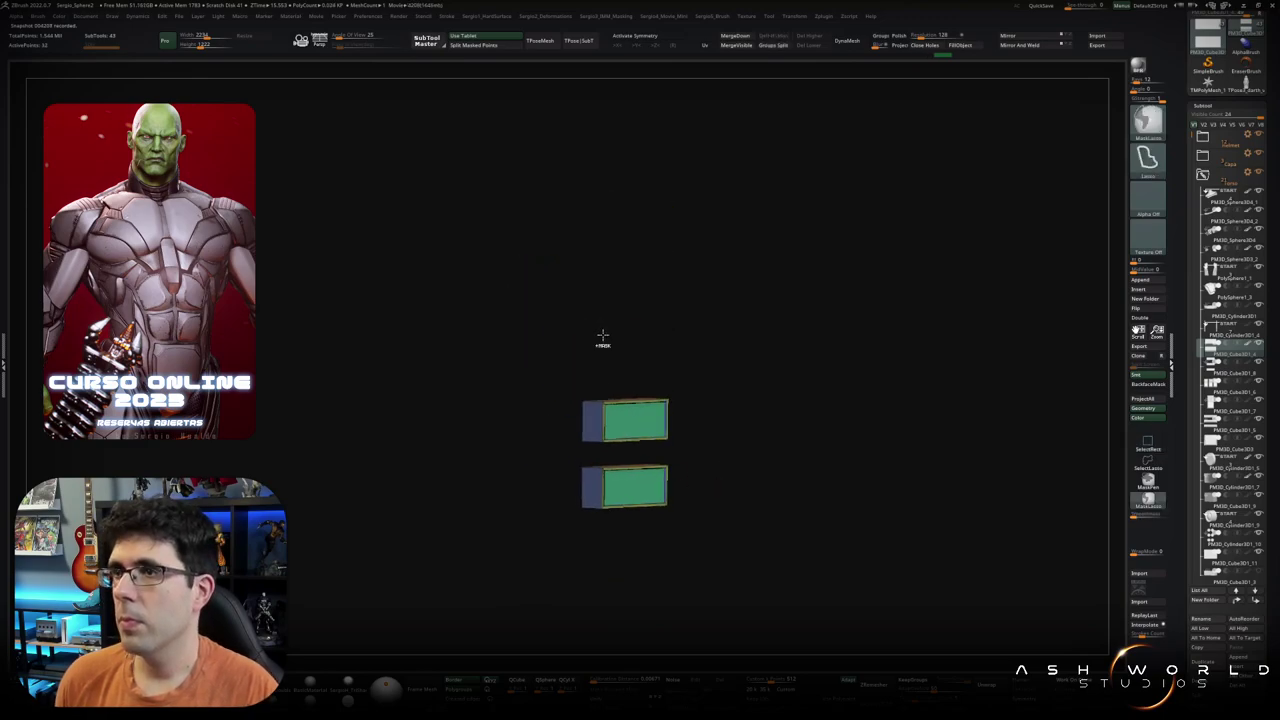
key(alt+s)
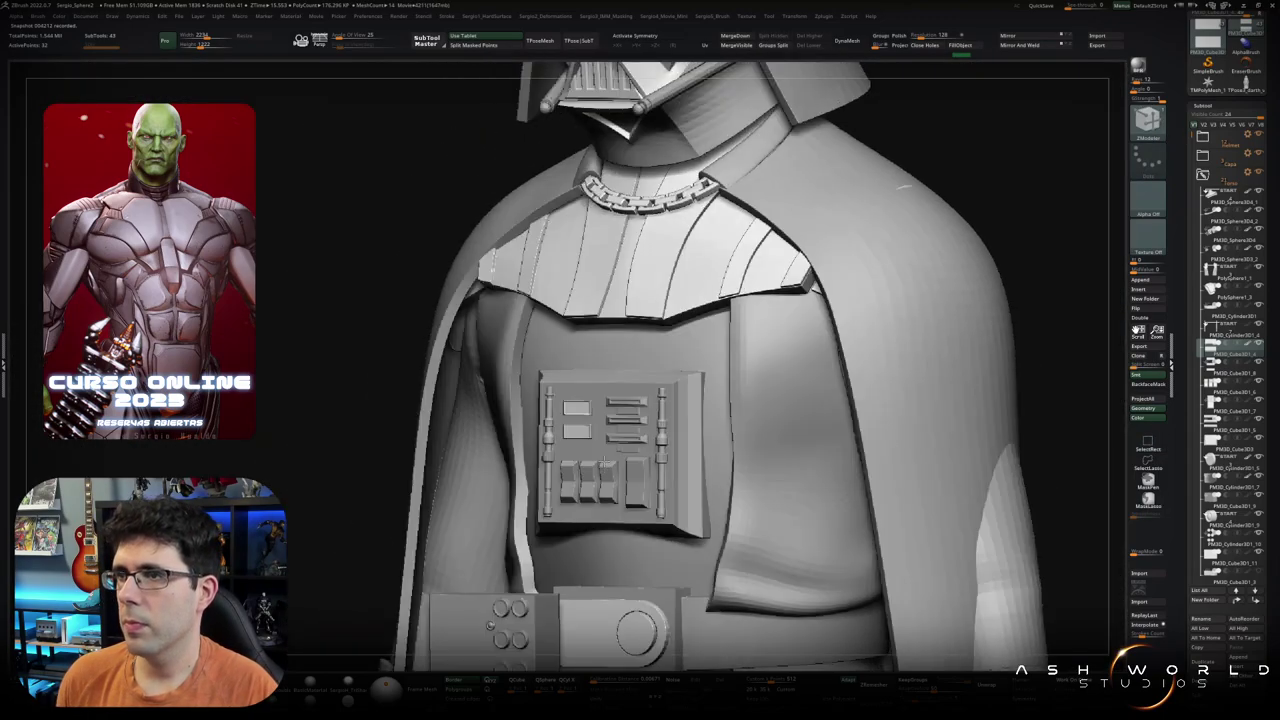
drag(490, 625, 604, 384)
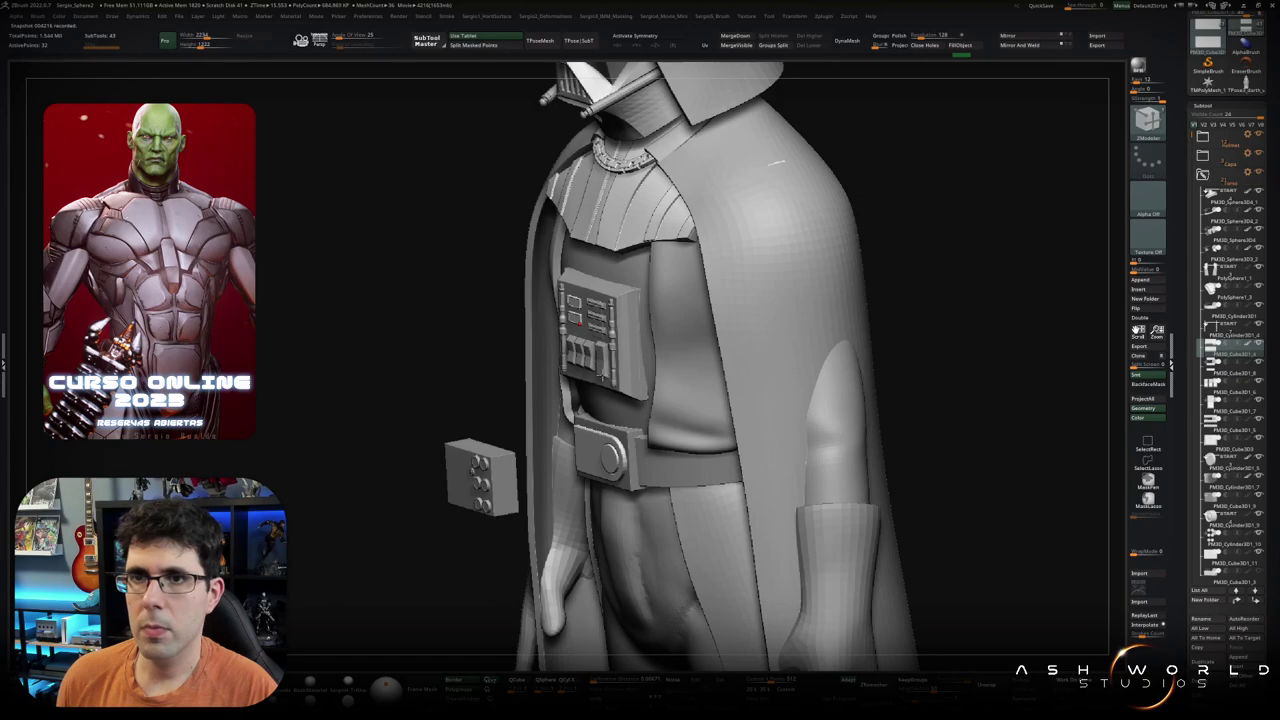
Step: Duplicate the small box subtool while viewing the figure from the side
drag(700, 380, 640, 360)
key(w)
mouse_move(450, 340)
mouse_down()
mouse_move(612, 338)
mouse_move(474, 357)
mouse_up()
key(q)
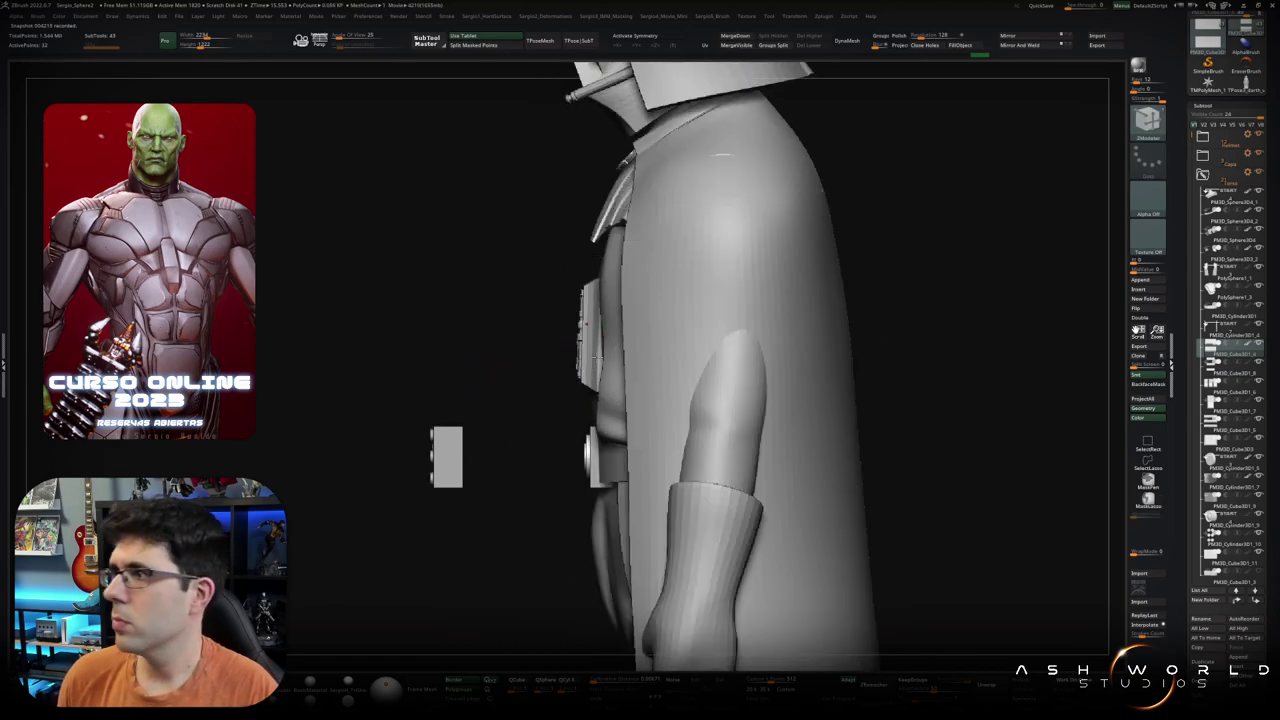
key(ctrl+shift+d)
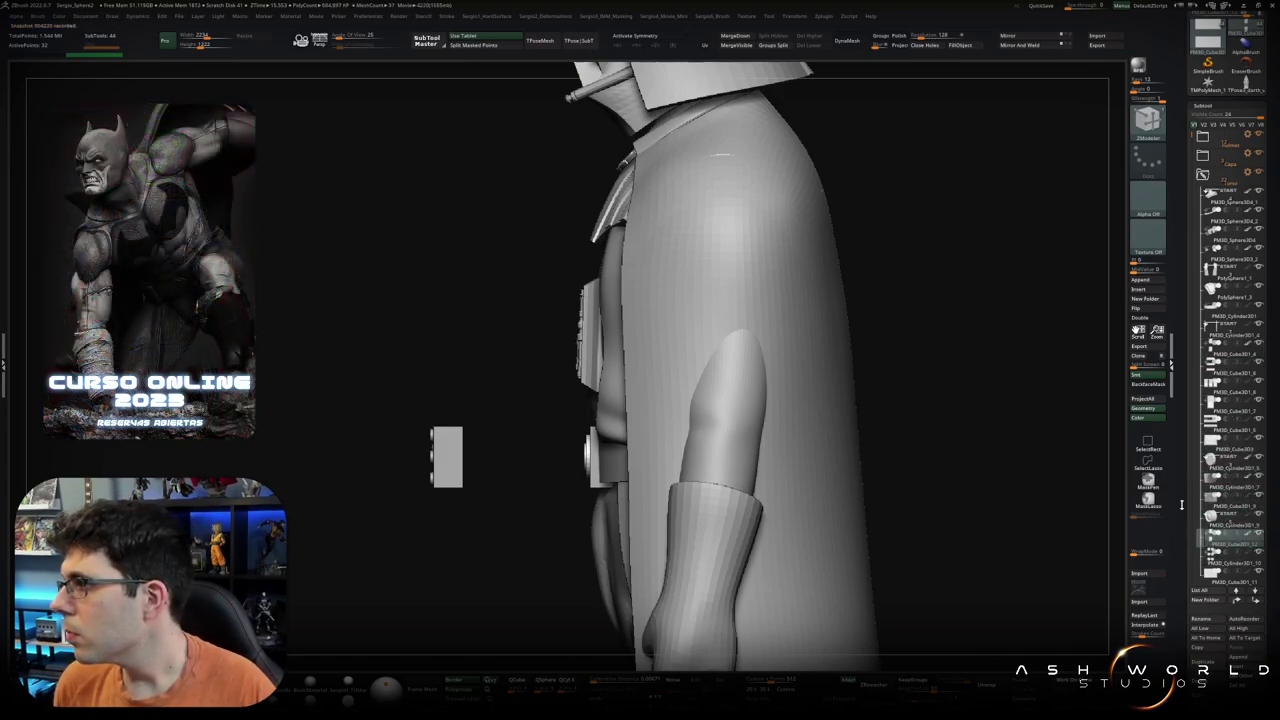
key(w)
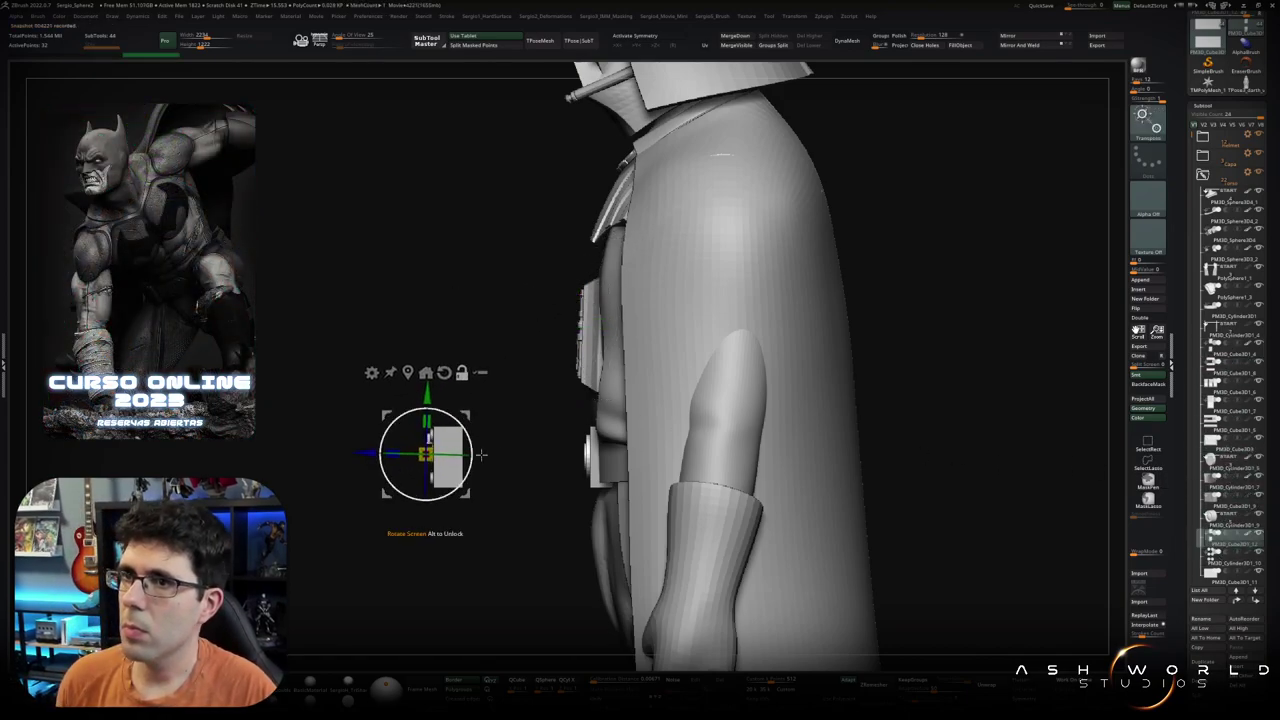
alt+right_drag(466, 411, 520, 322)
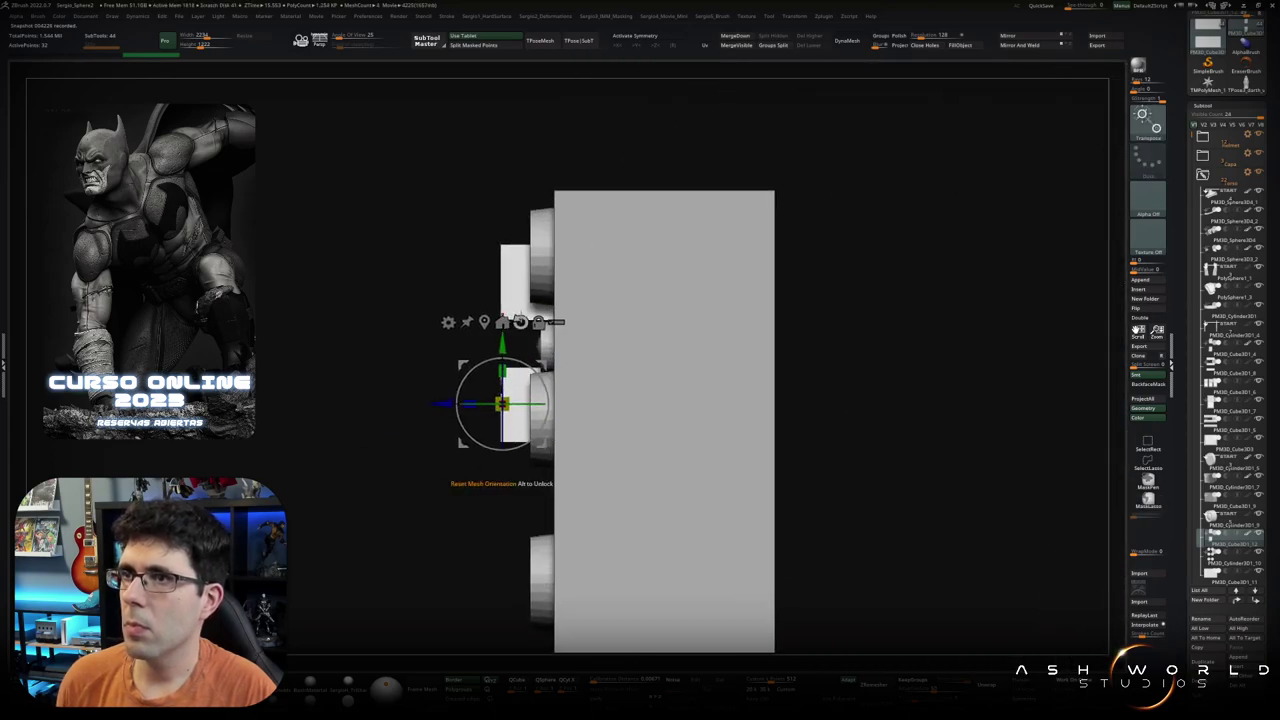
alt+right_drag(523, 361, 563, 410)
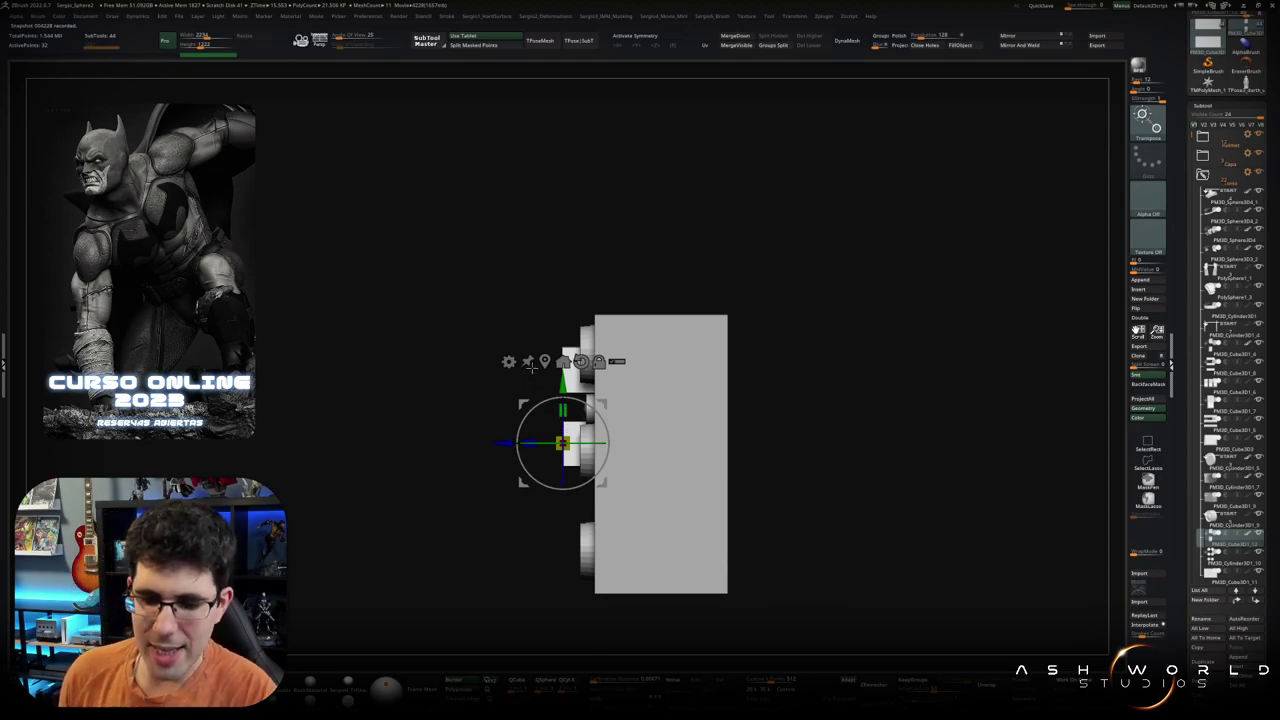
Step: Narrow the boxes into squares, hide the lower one, and move the square onto the belt box
mouse_move(526, 384)
shift+right_down()
mouse_move(663, 370)
mouse_move(612, 378)
shift+right_up()
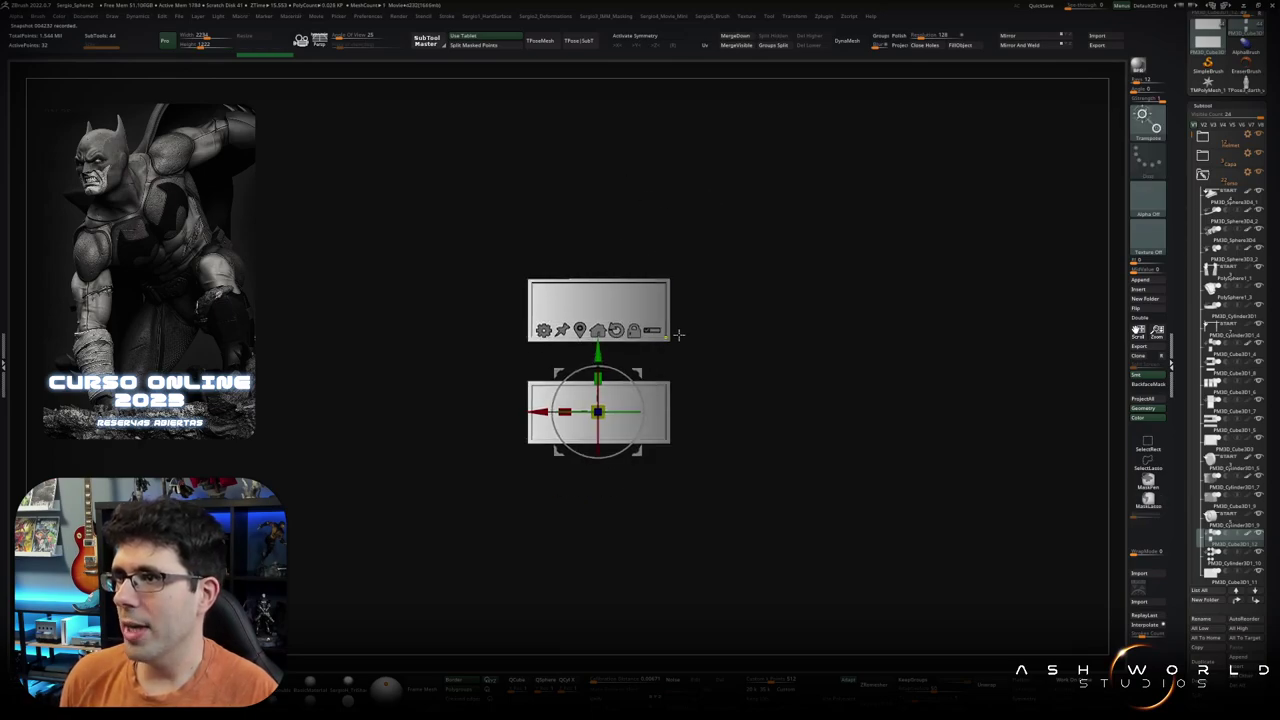
drag(540, 411, 469, 410)
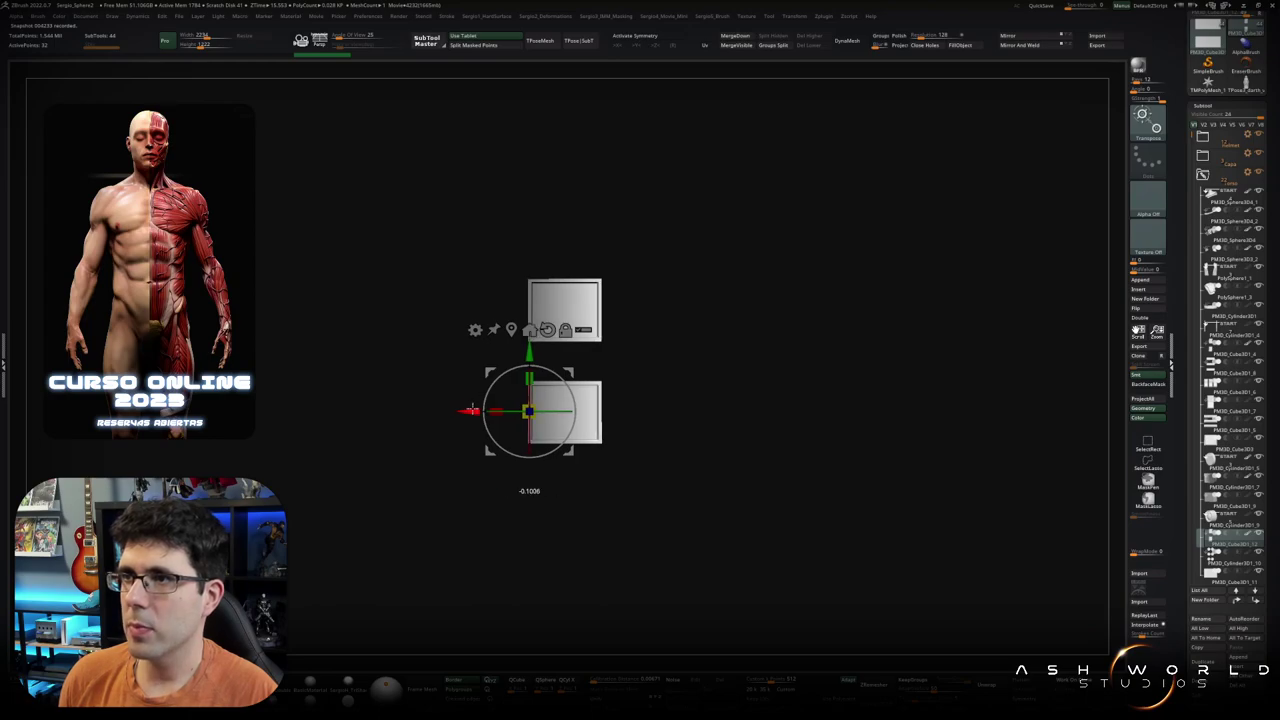
ctrl+shift+drag(643, 246, 470, 345)
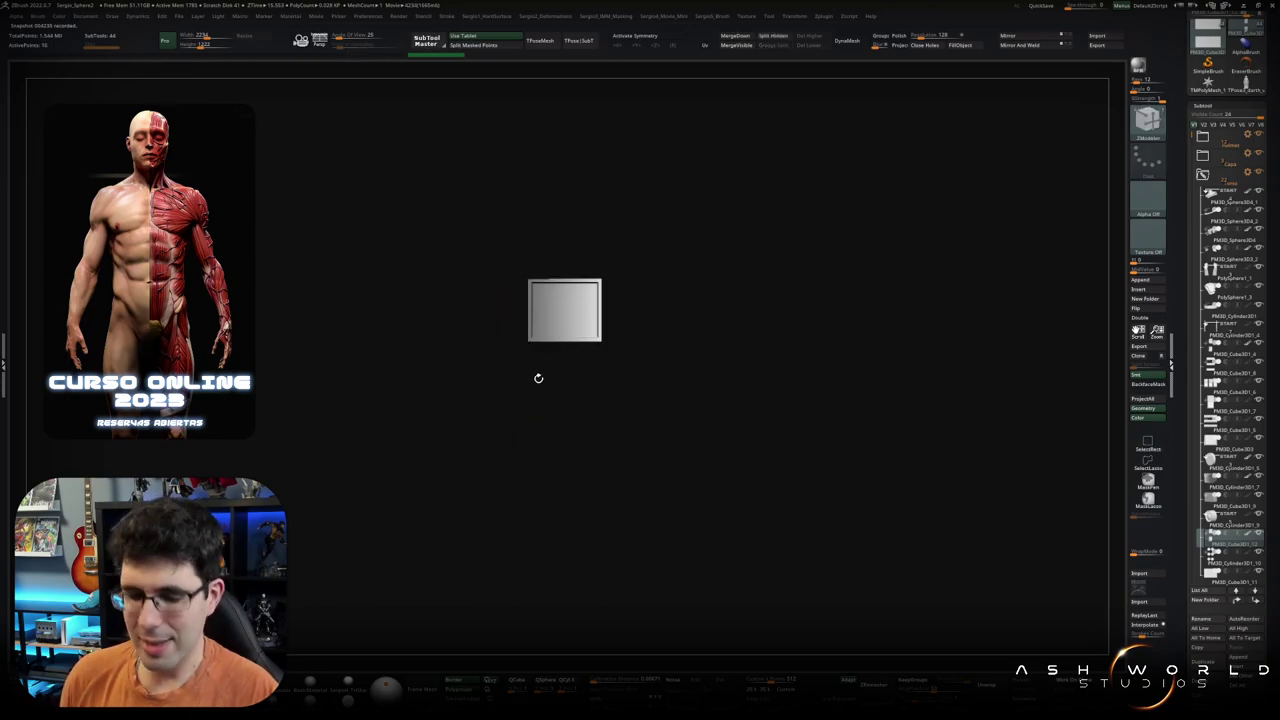
key(w)
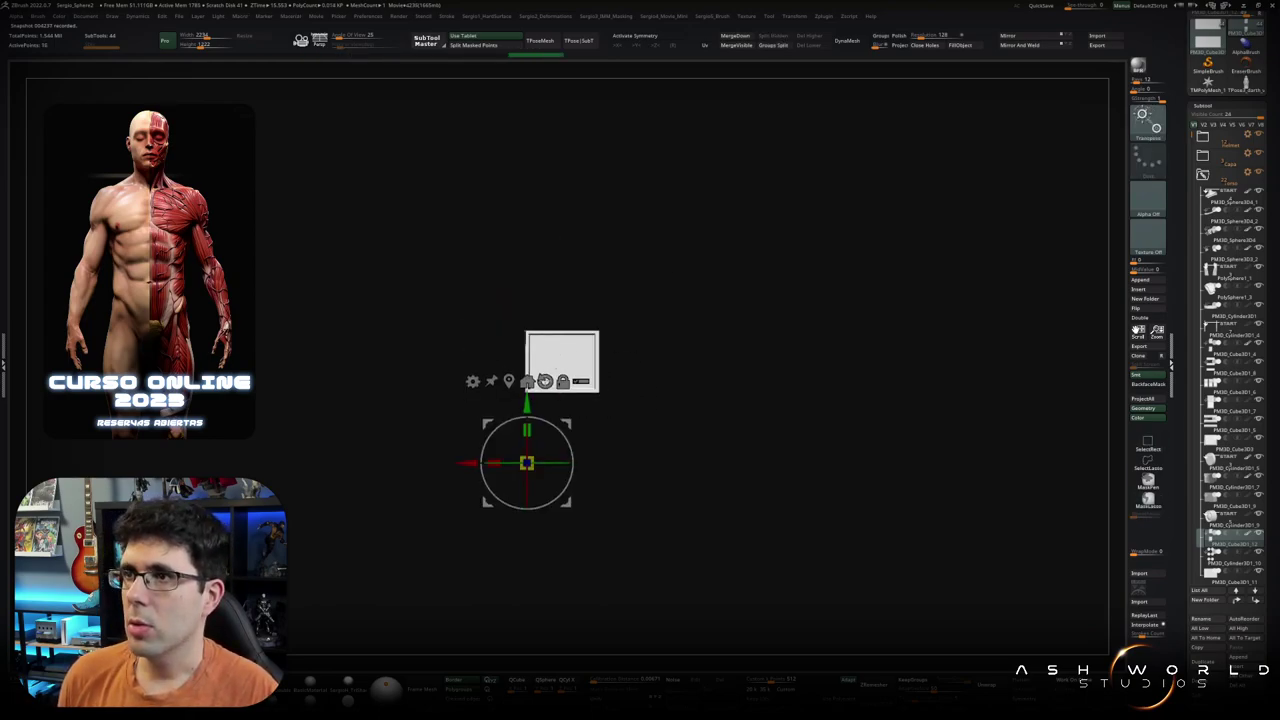
click(508, 381)
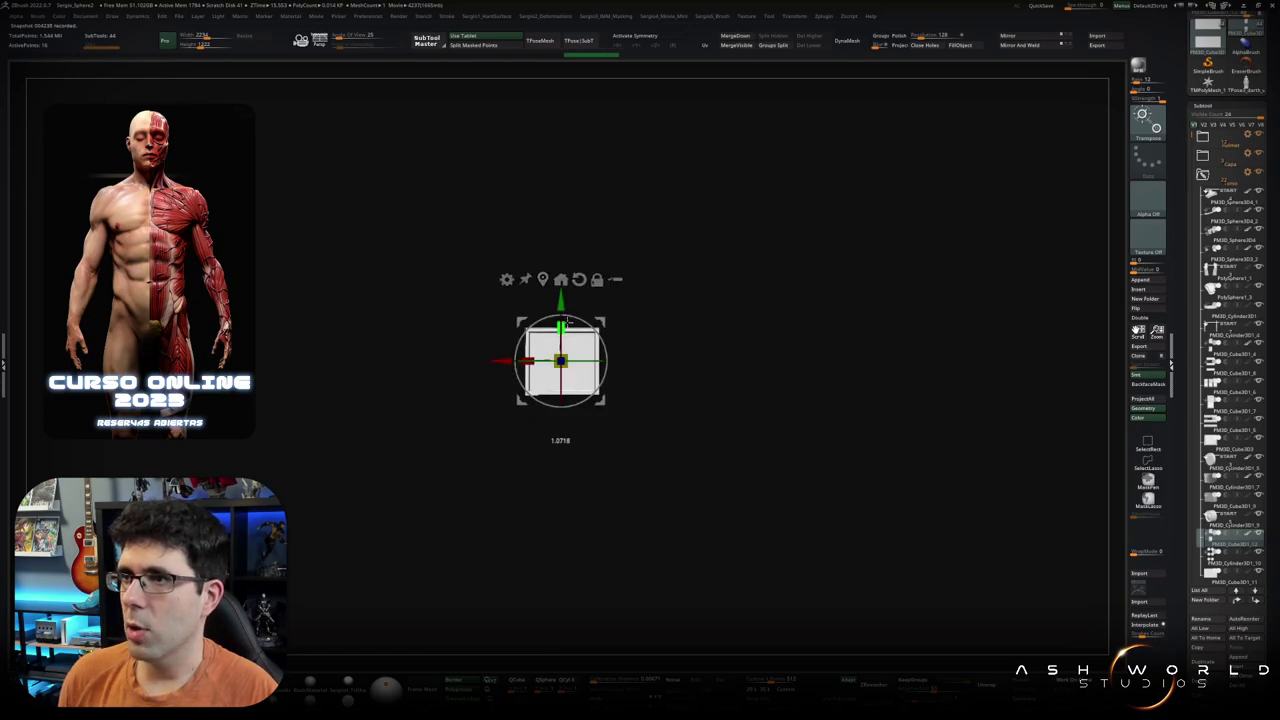
alt+drag(643, 374, 545, 480)
scroll(545, 500, down, 3)
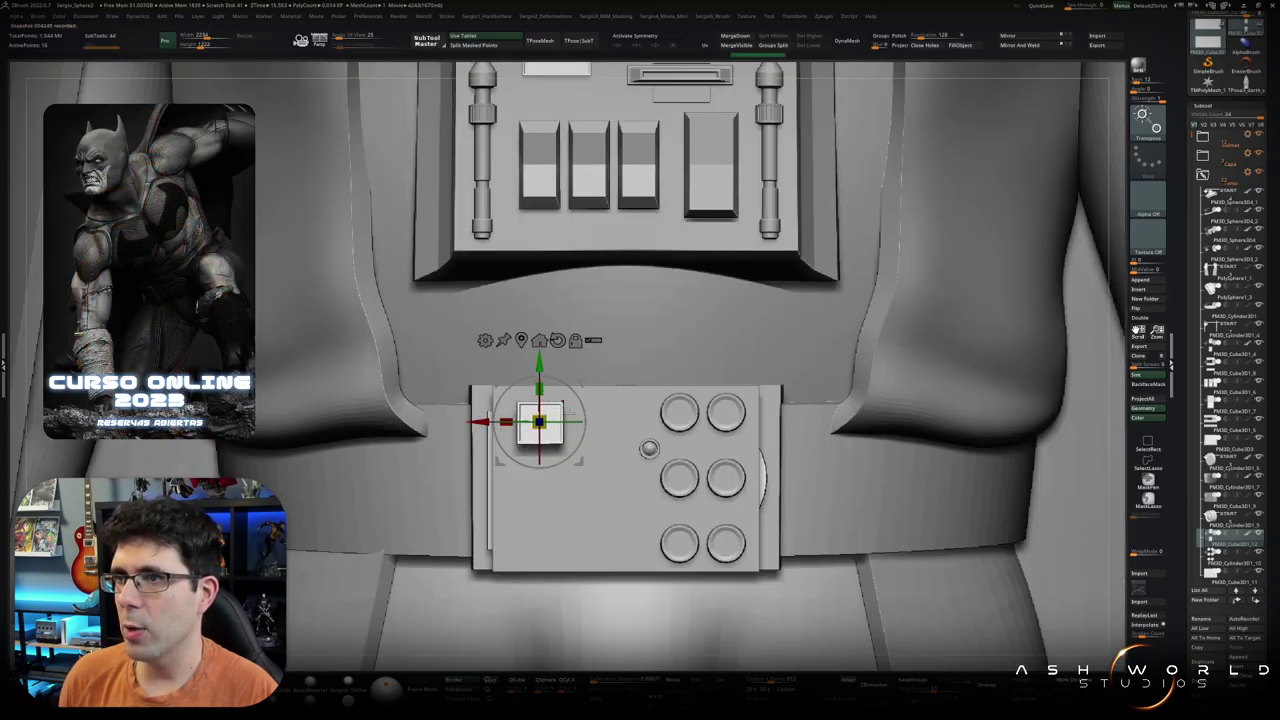
Step: Pull a duplicate square out to the right of the first one on the belt box
mouse_move(582, 400)
alt+mouse_down()
mouse_move(558, 340)
mouse_move(527, 370)
mouse_move(580, 381)
alt+mouse_up()
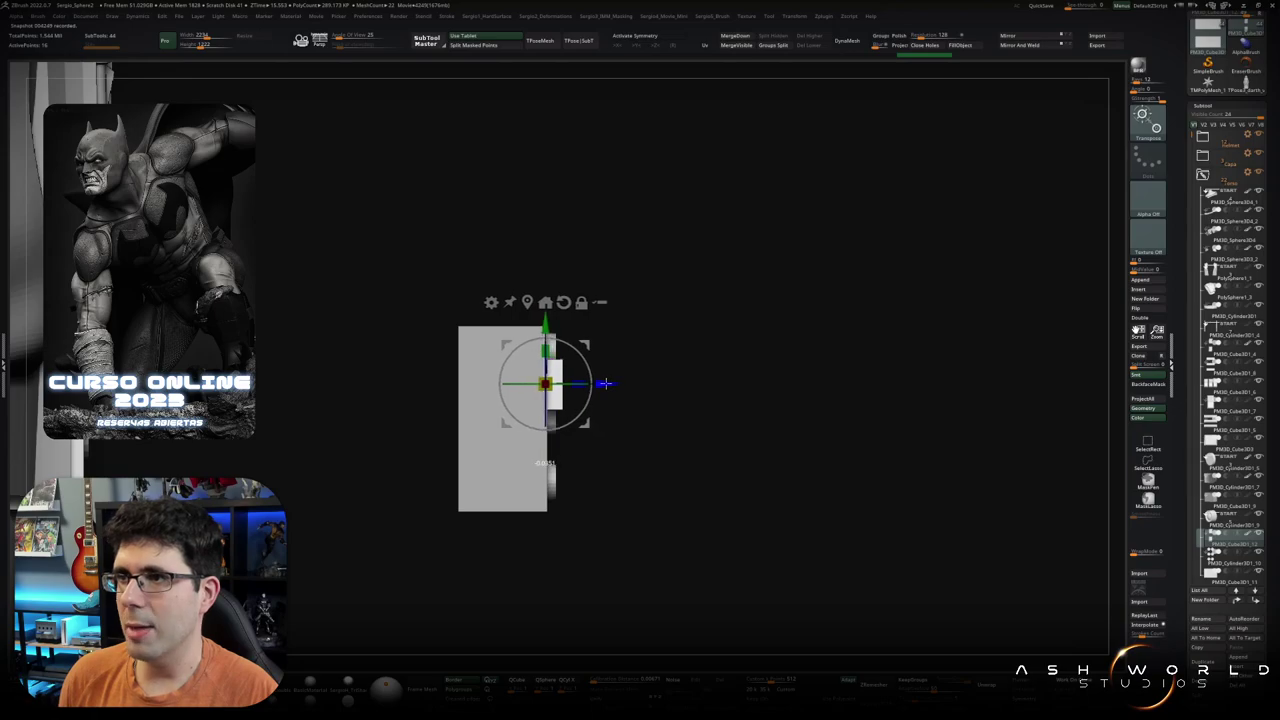
key(shift+f)
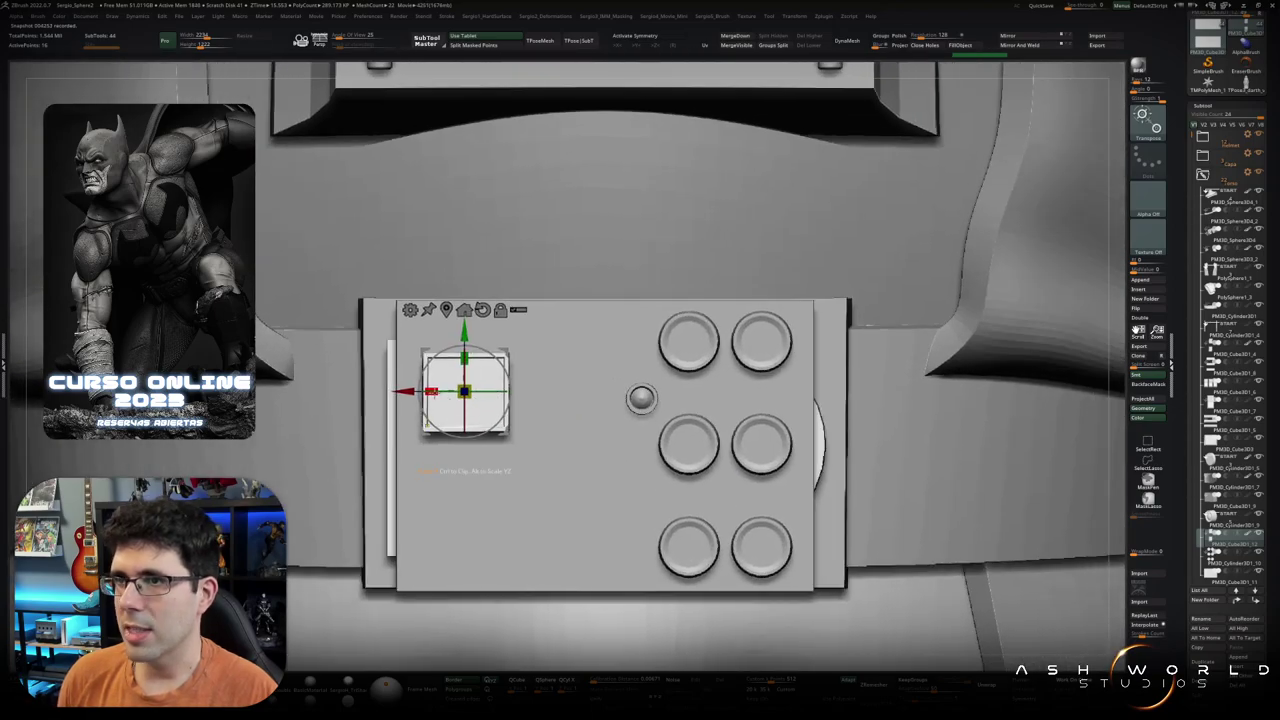
mouse_move(465, 393)
ctrl+mouse_down()
mouse_move(574, 391)
mouse_move(505, 390)
ctrl+mouse_up()
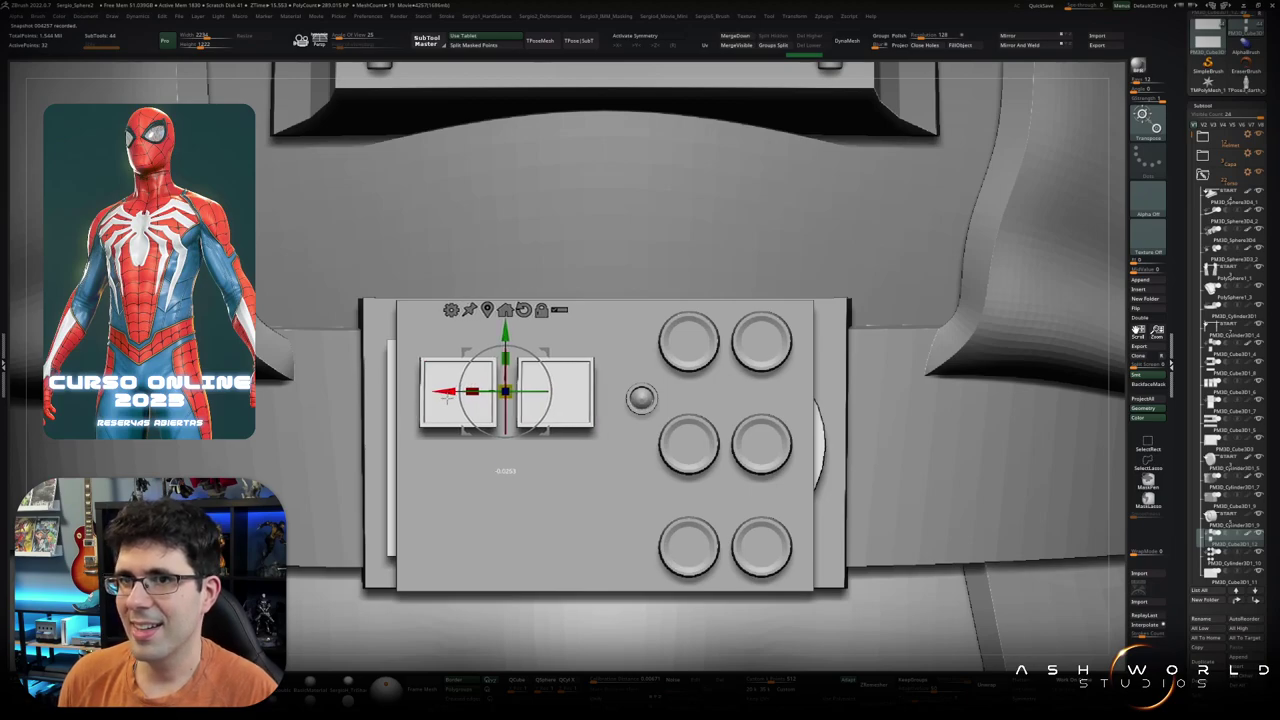
scroll(505, 390, down, 4)
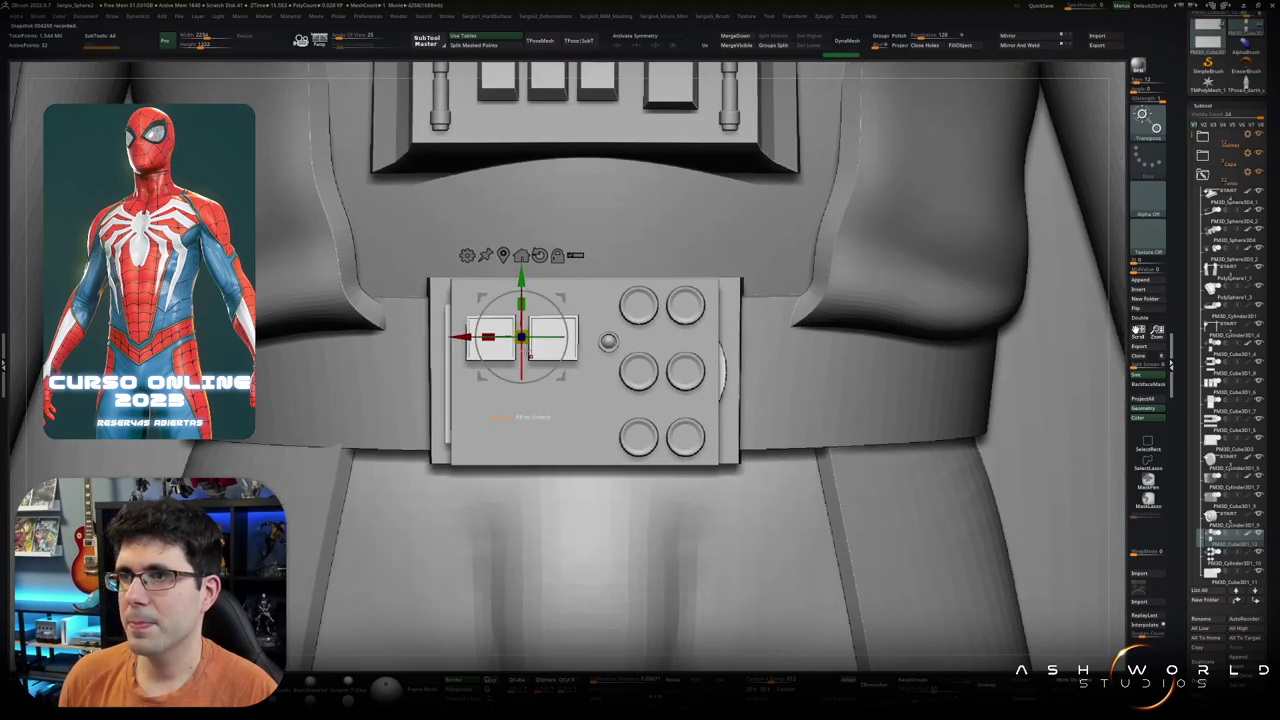
Step: Stretch one square into a long horizontal bar and place it along the buckle's bottom
key(q)
ctrl+shift+click(528, 341)
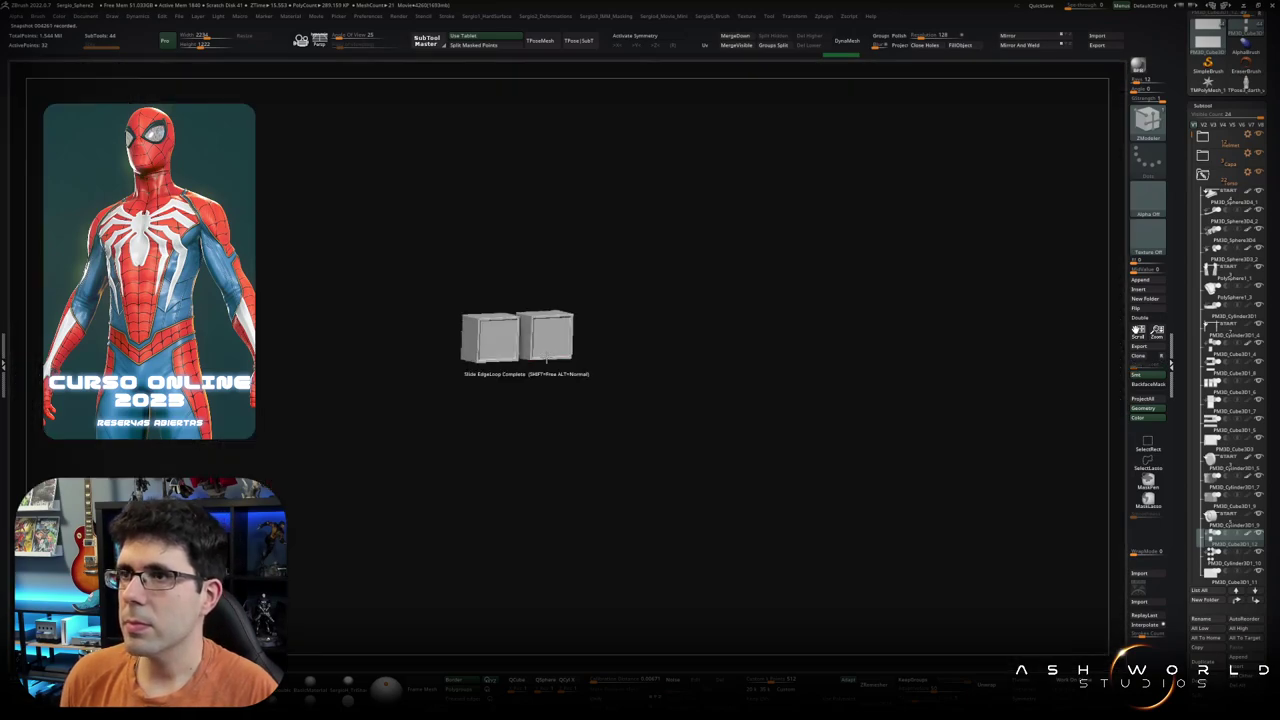
key(w)
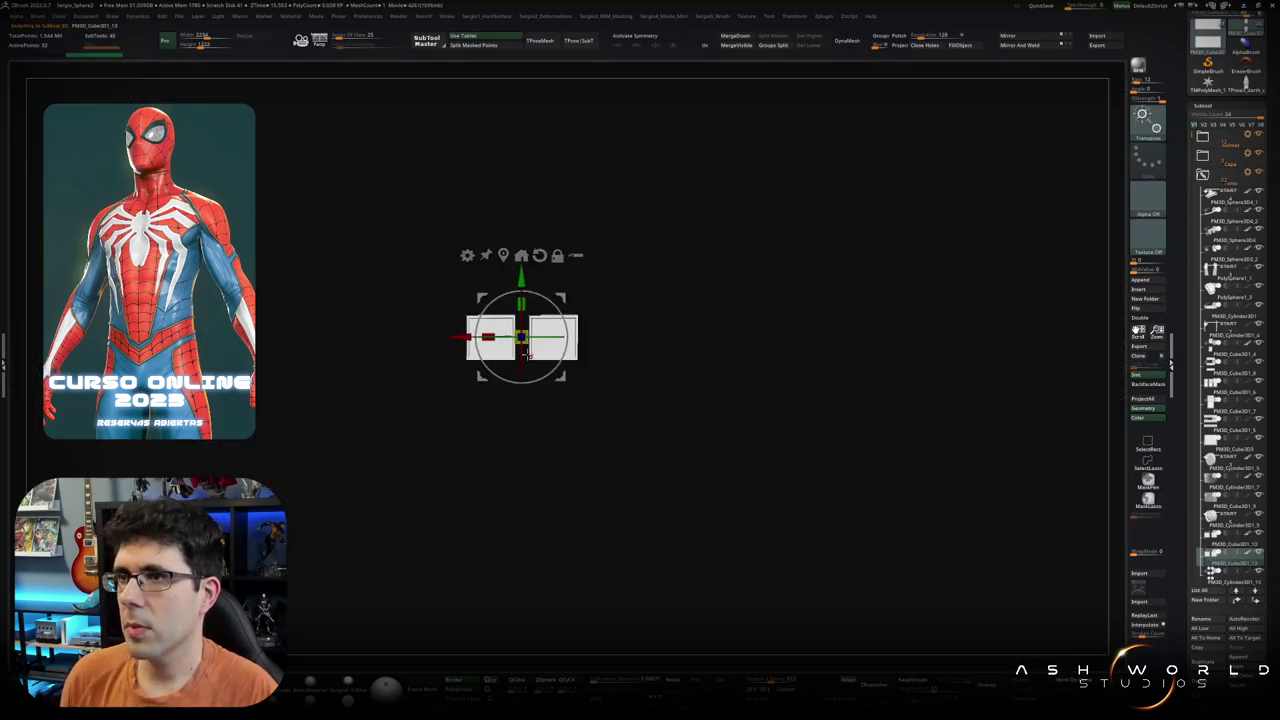
ctrl+shift+drag(430, 258, 518, 408)
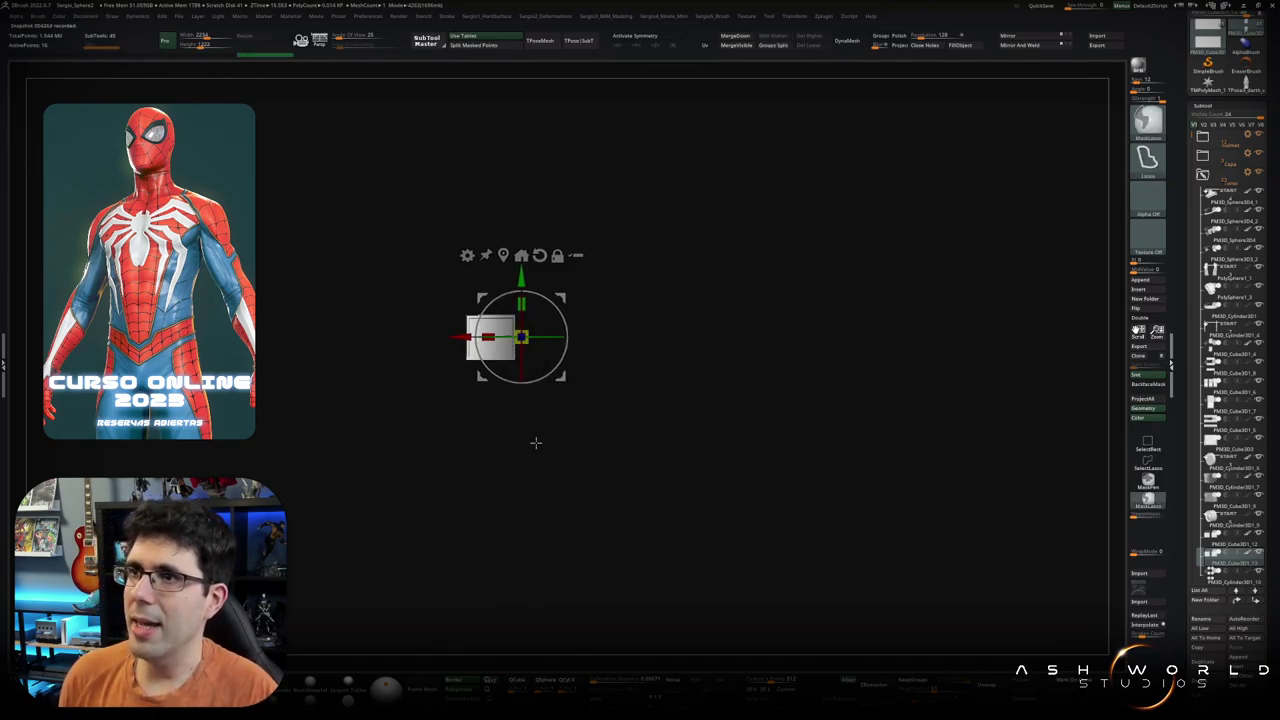
drag(521, 337, 625, 337)
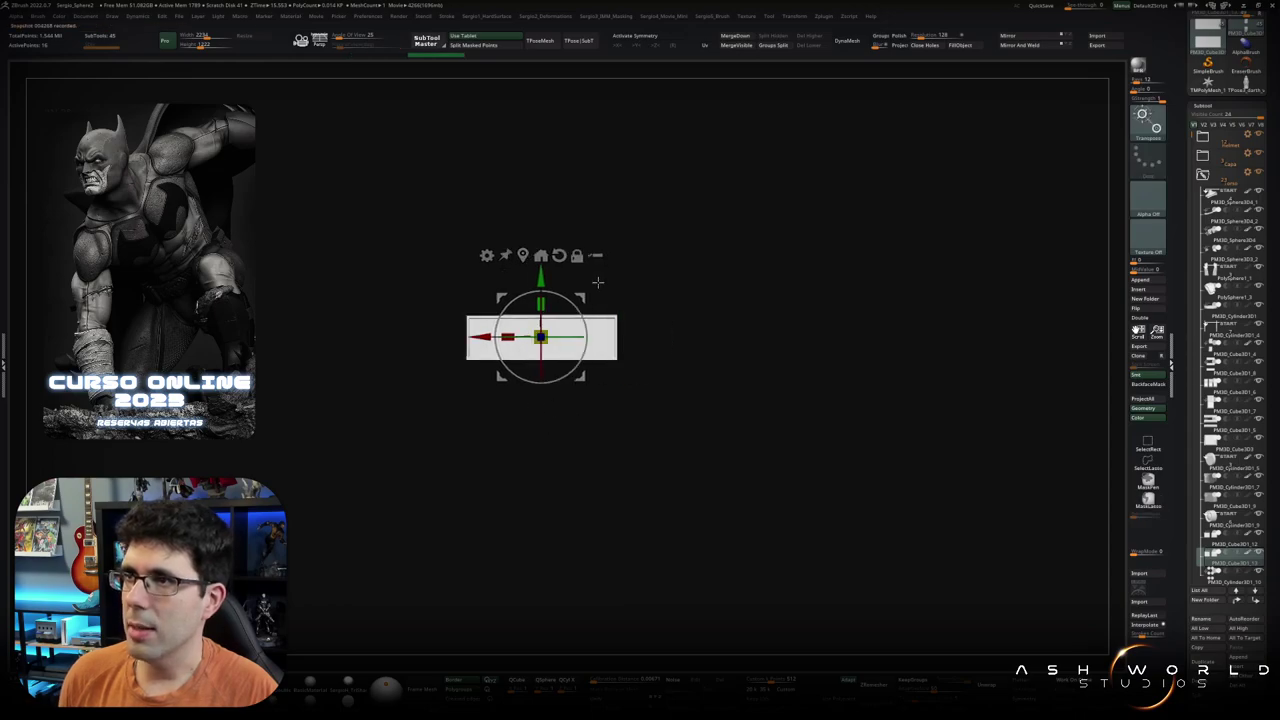
ctrl+shift+click(526, 386)
drag(540, 280, 540, 370)
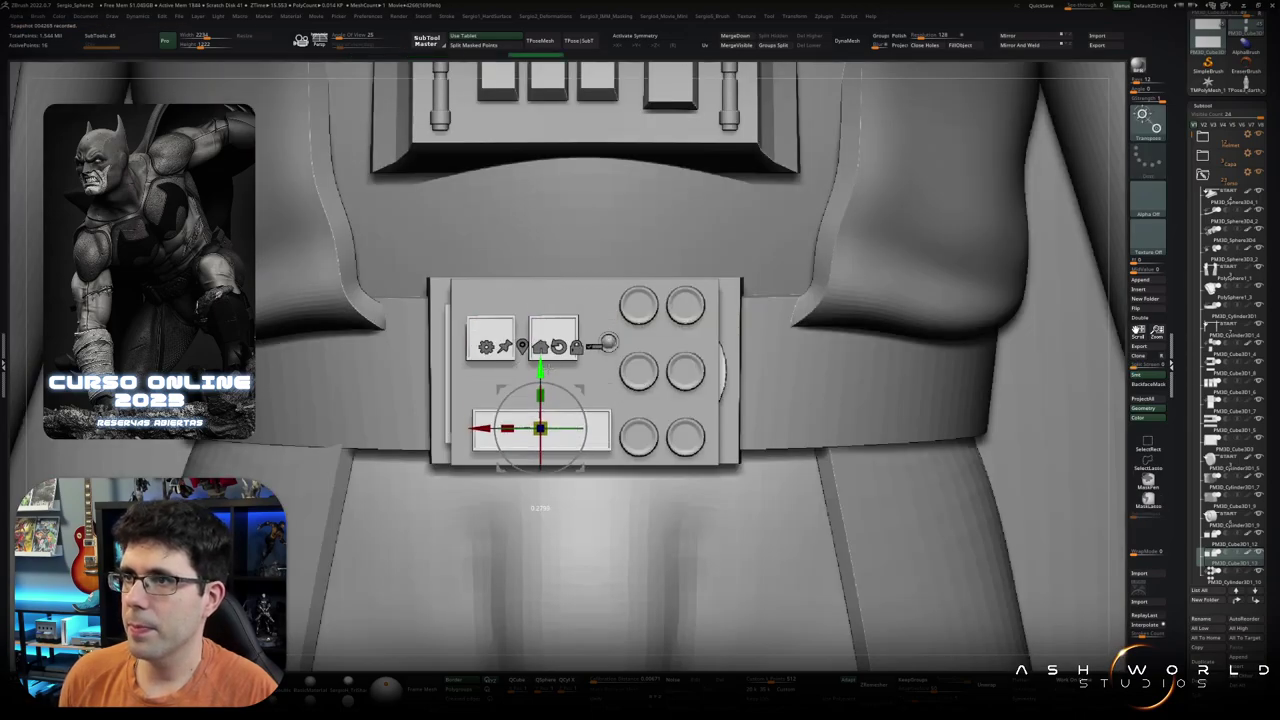
drag(540, 429, 527, 432)
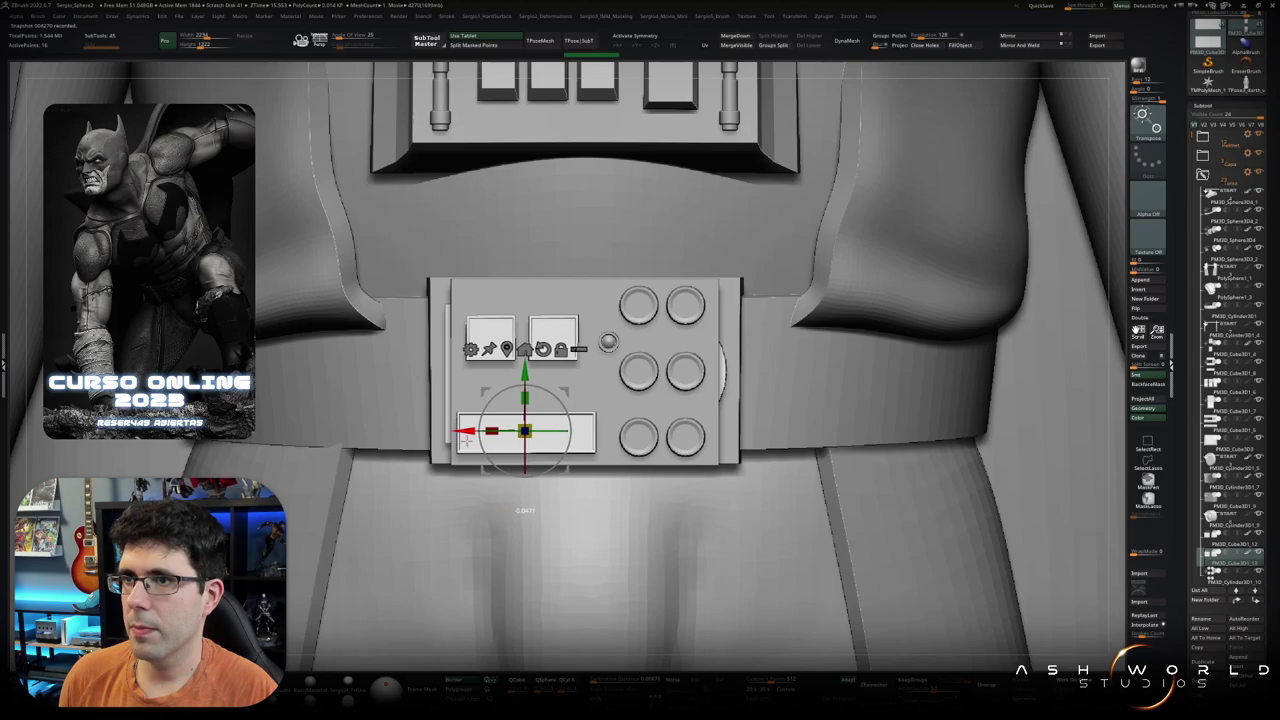
drag(526, 374, 526, 377)
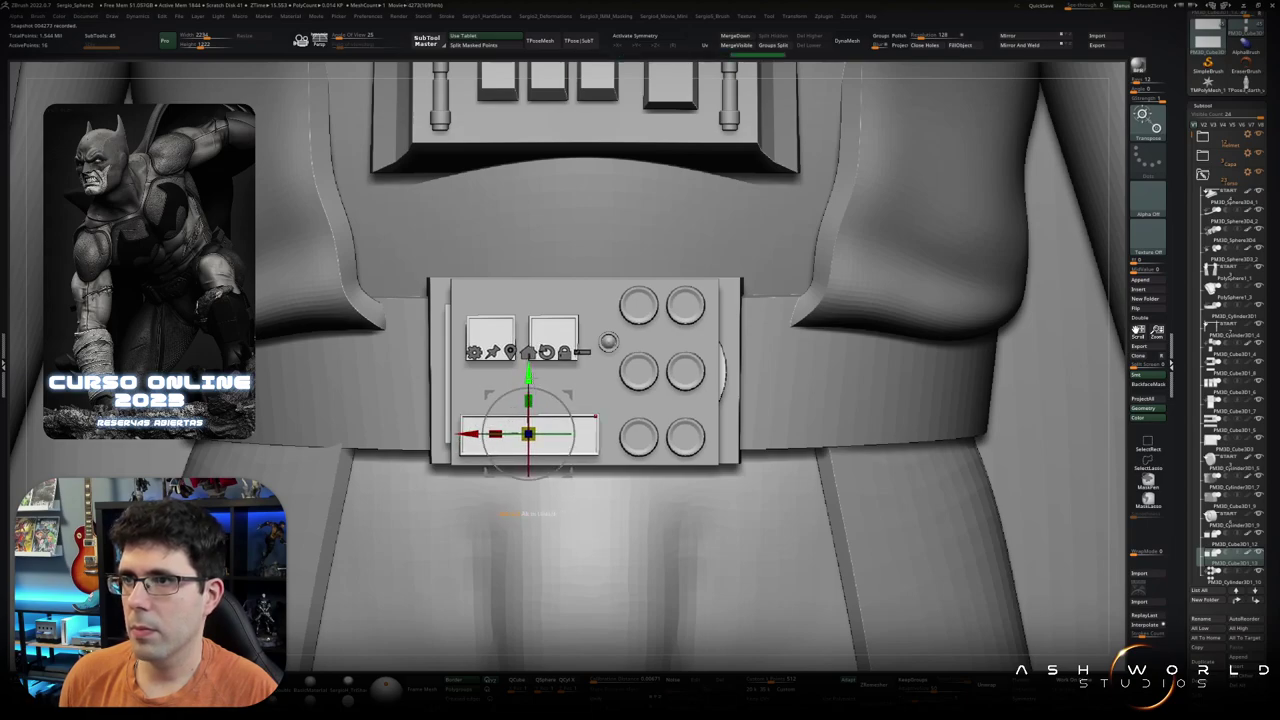
drag(470, 433, 468, 433)
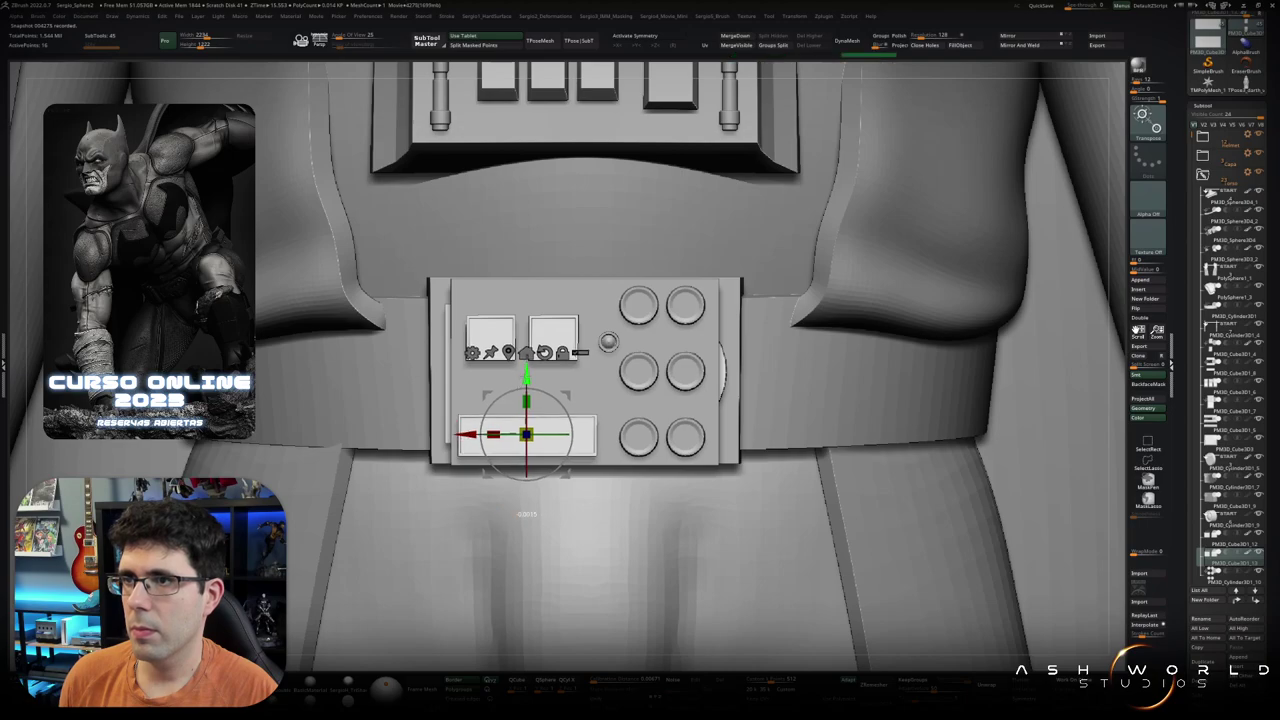
drag(700, 420, 549, 407)
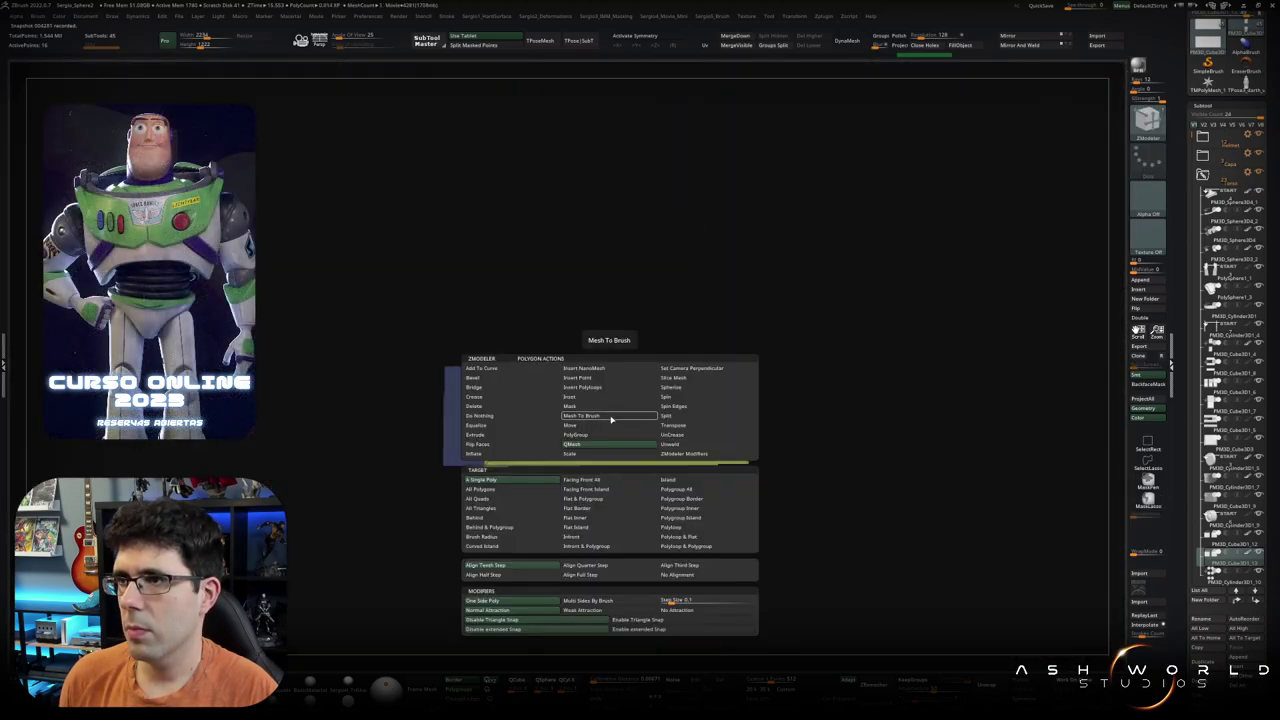
Step: Choose Move A Poly in the ZModeler popup to adjust the bar's polygons
click(597, 427)
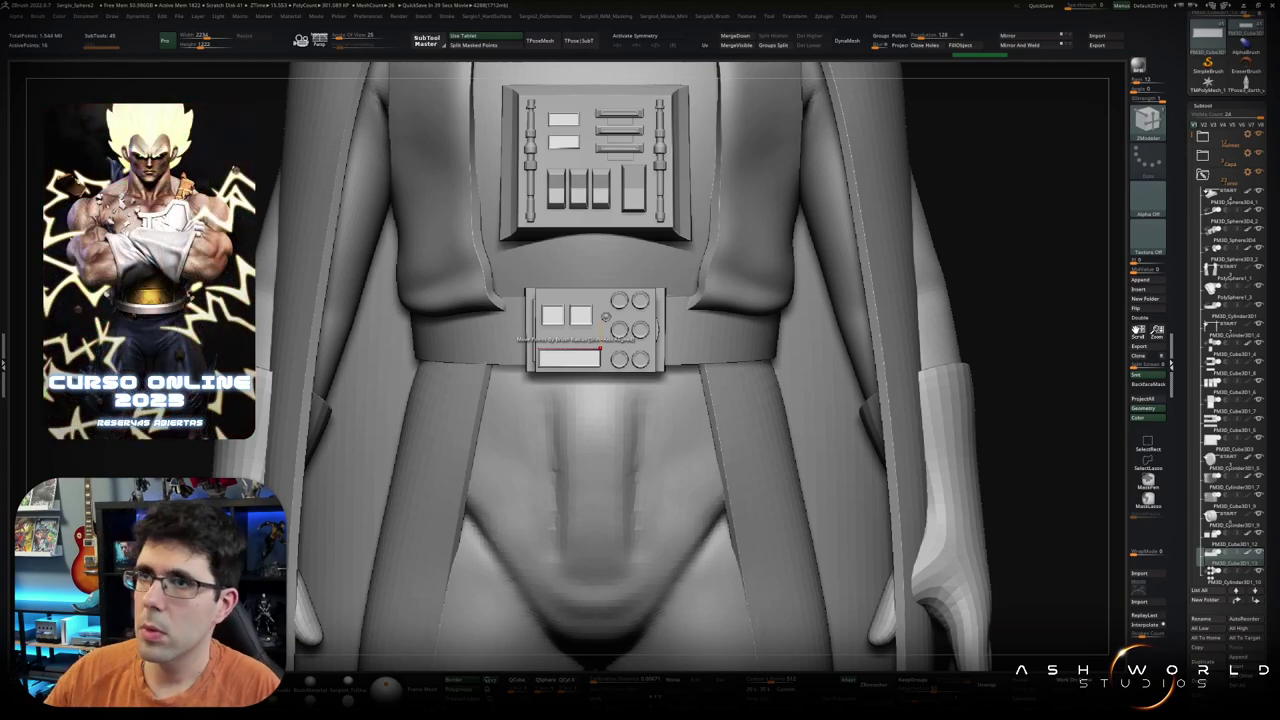
scroll(605, 316, down, 3)
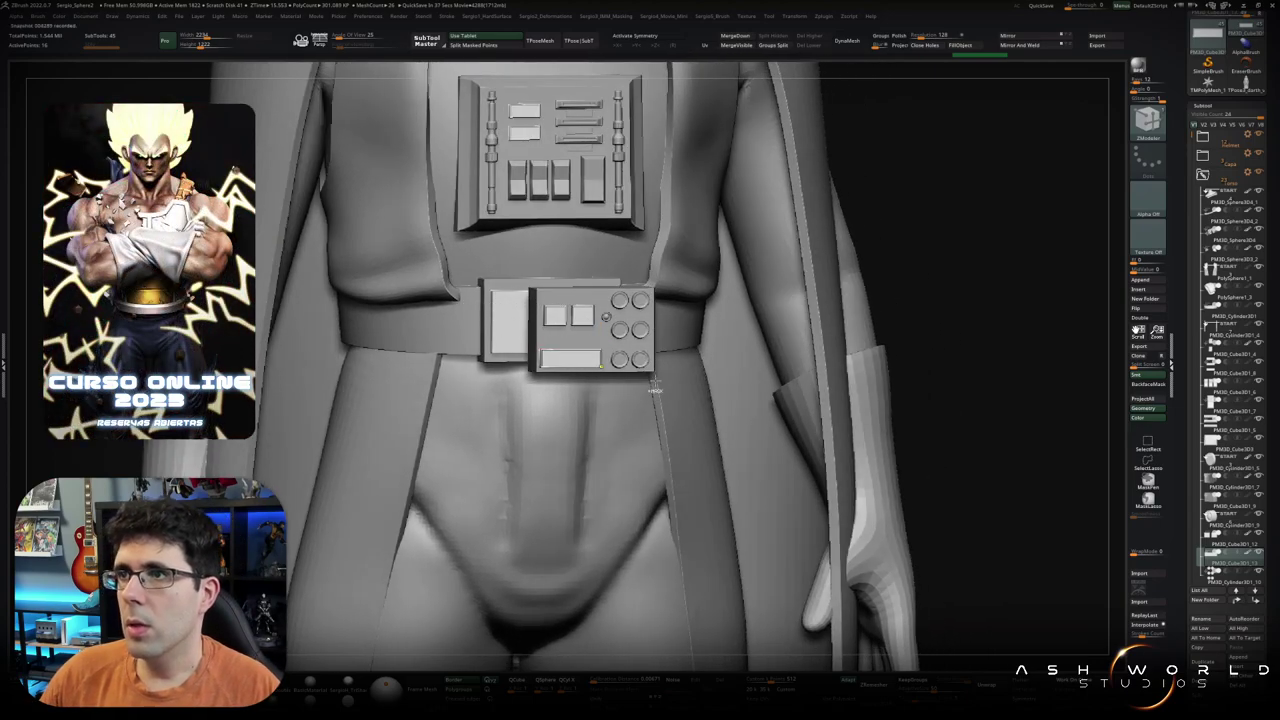
mouse_move(605, 316)
right_down()
mouse_move(760, 330)
mouse_move(600, 330)
right_up()
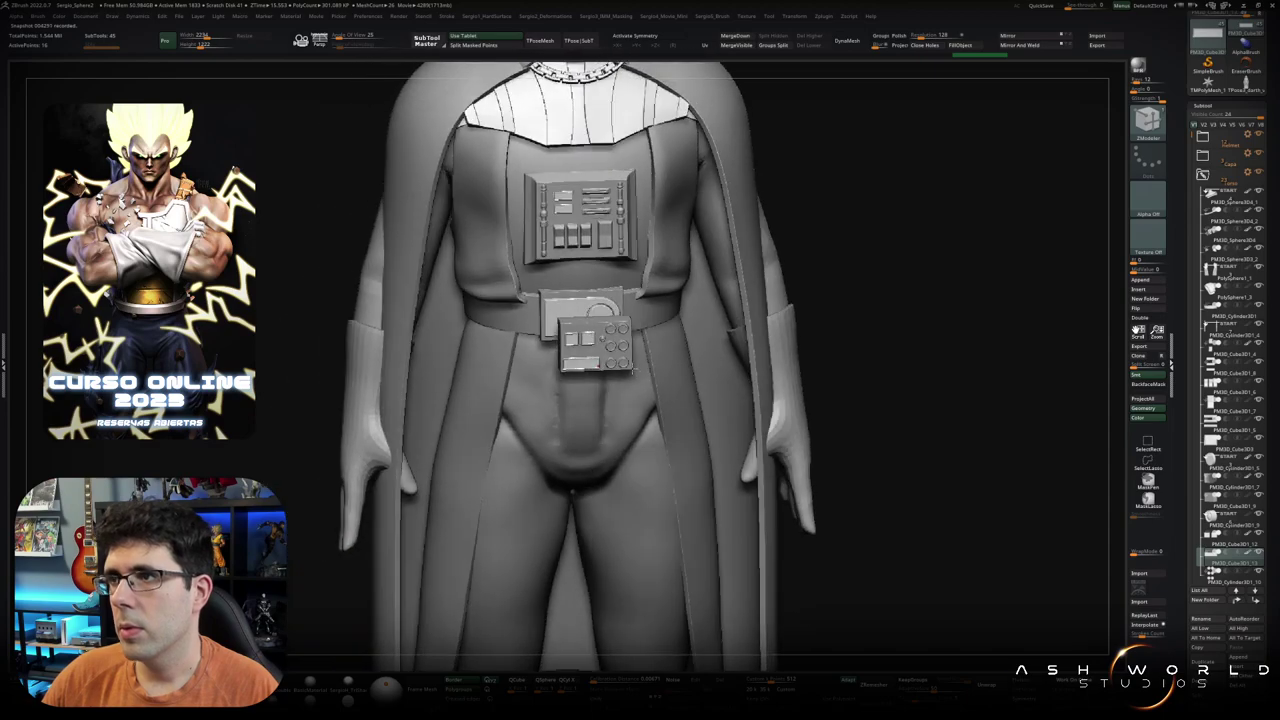
scroll(600, 358, up, 1)
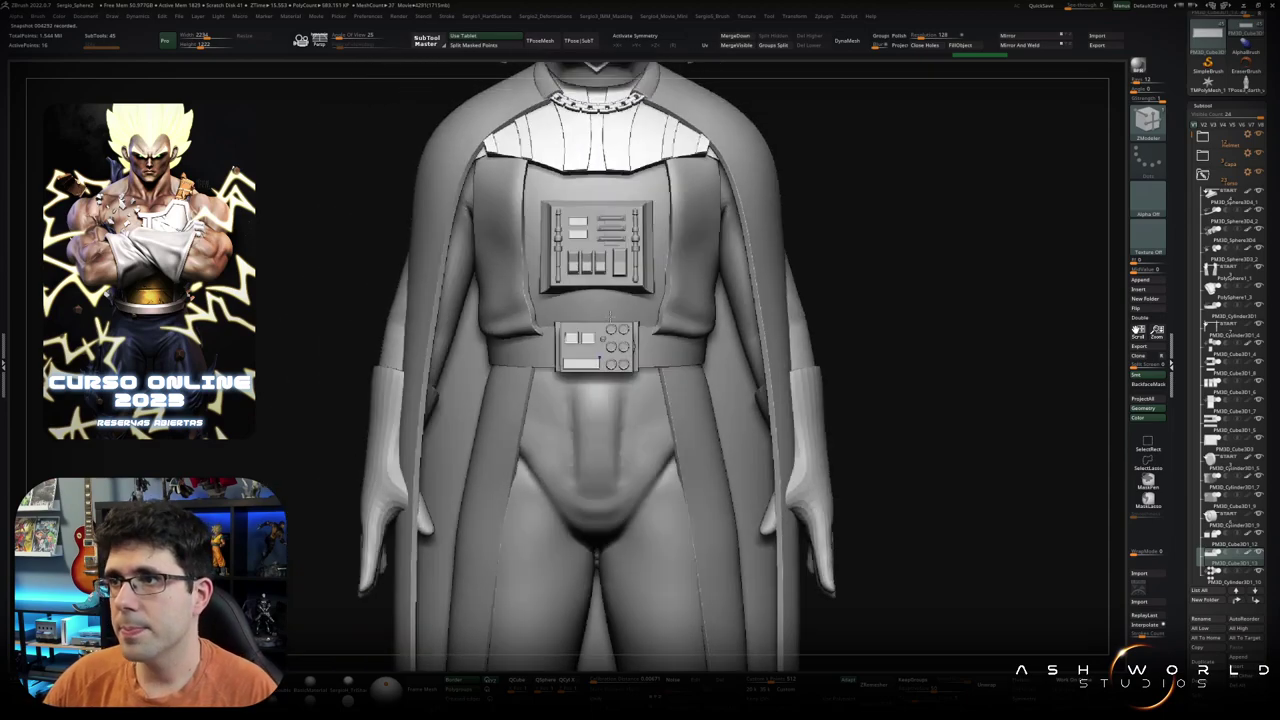
scroll(600, 360, up, 3)
scroll(600, 375, up, 1)
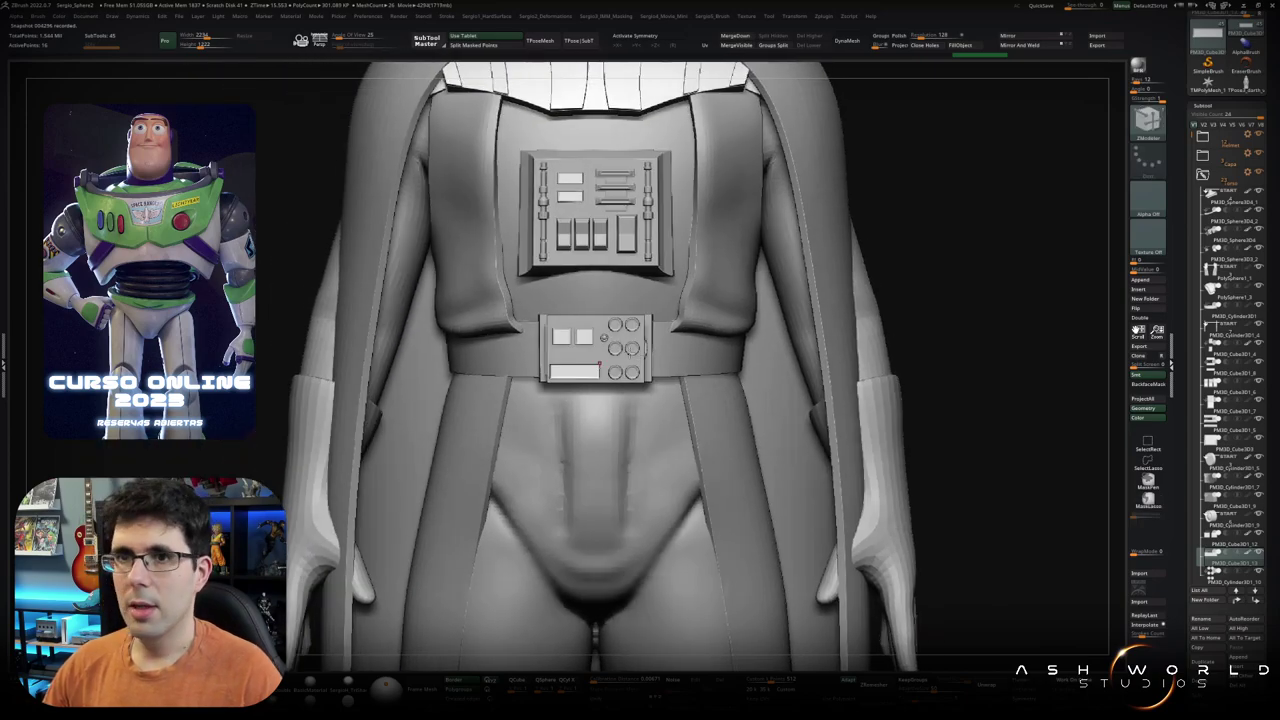
alt+right_drag(589, 354, 560, 381)
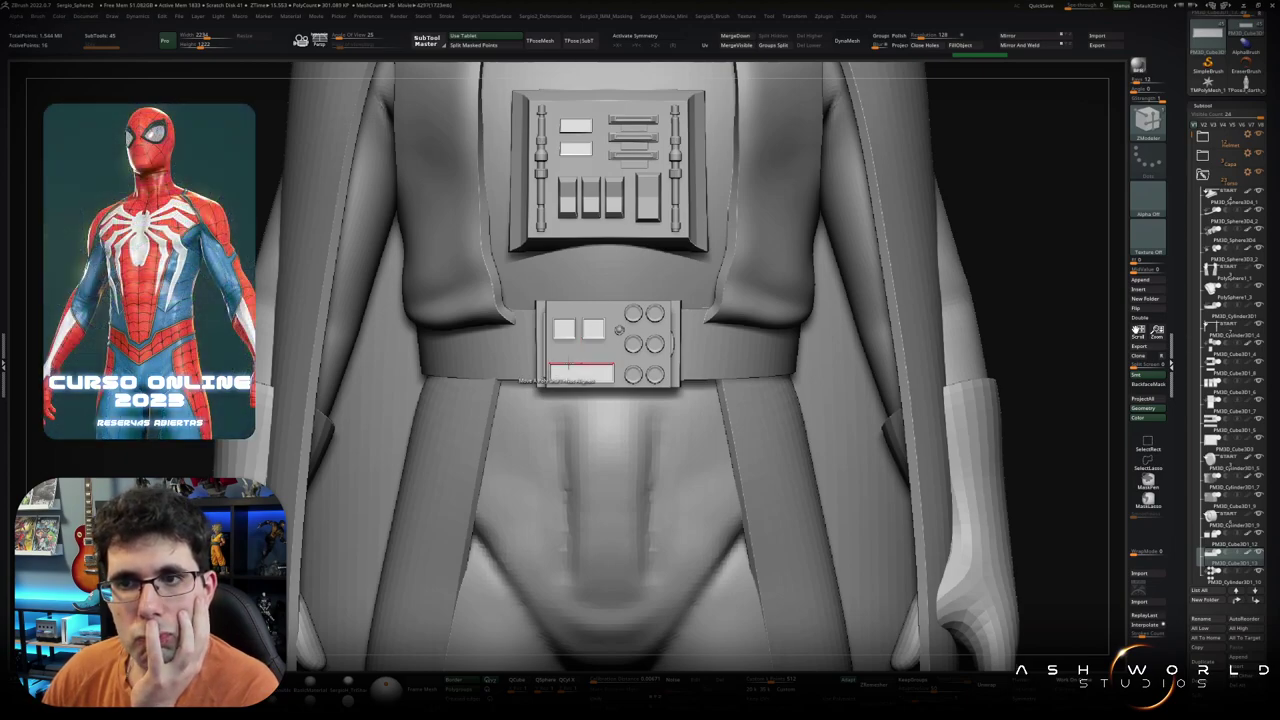
right_drag(555, 381, 600, 420)
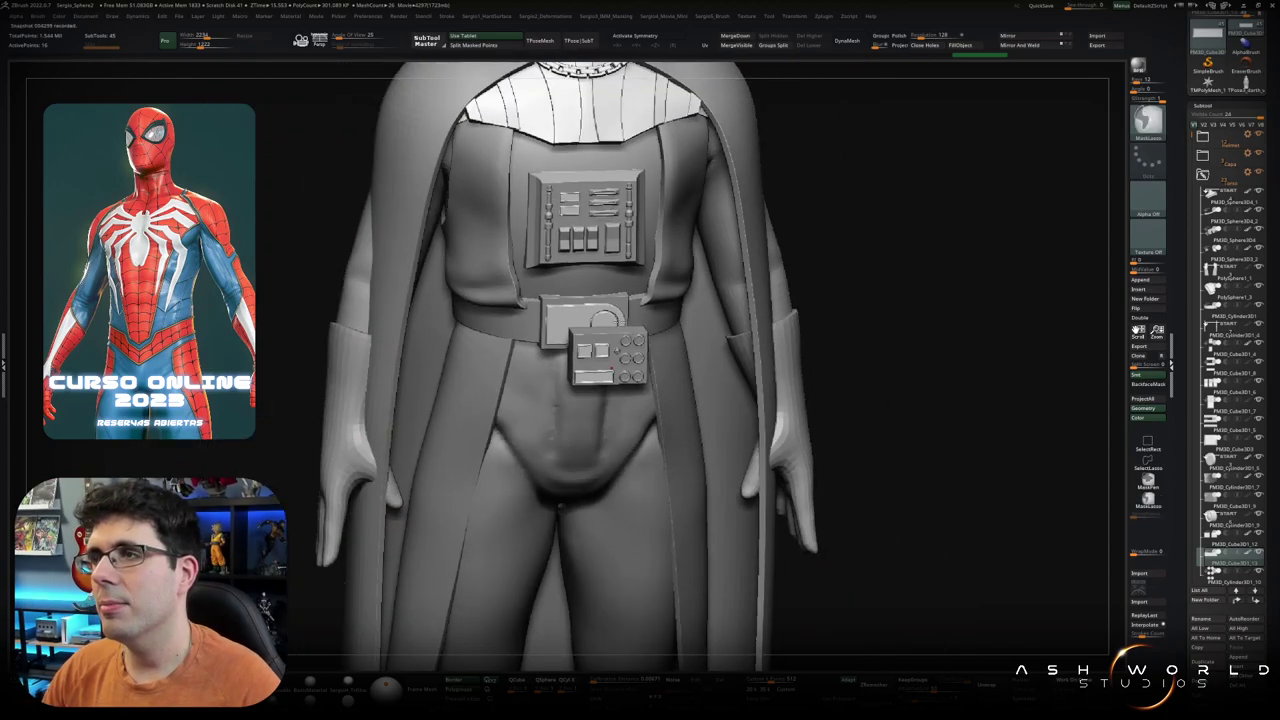
right_drag(575, 368, 630, 370)
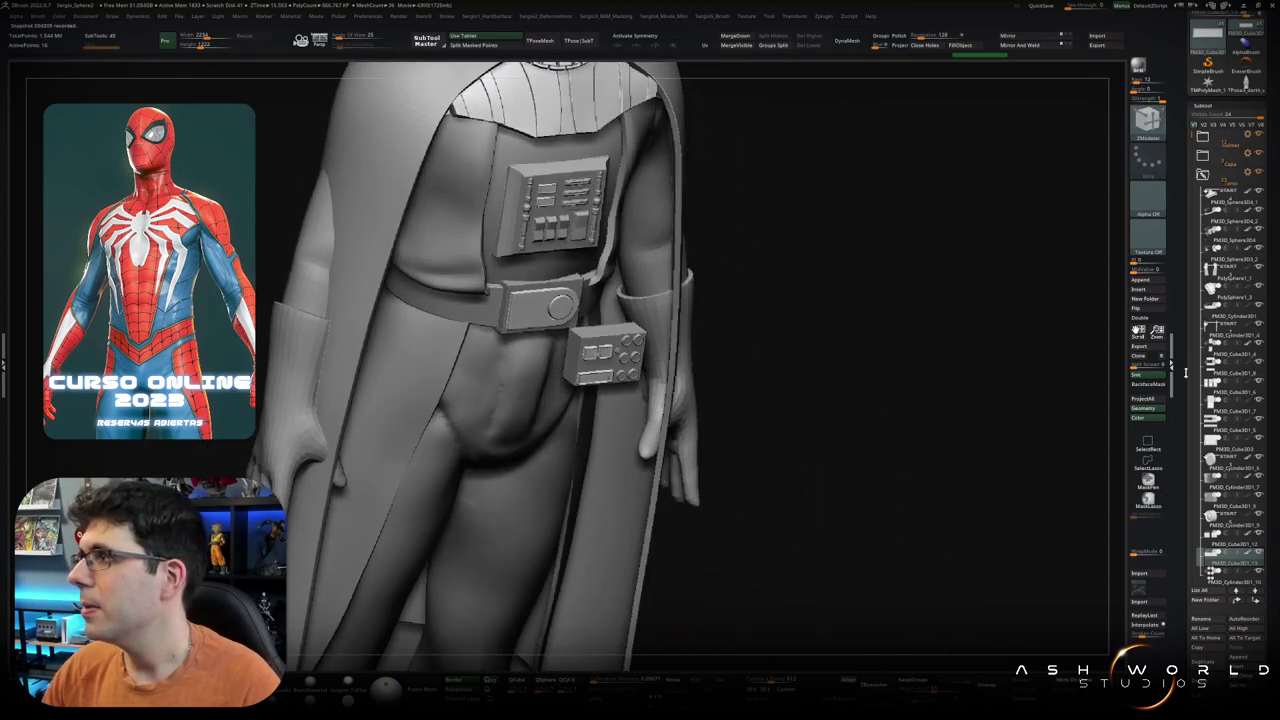
scroll(1225, 300, down, 2)
scroll(1225, 300, down, 3)
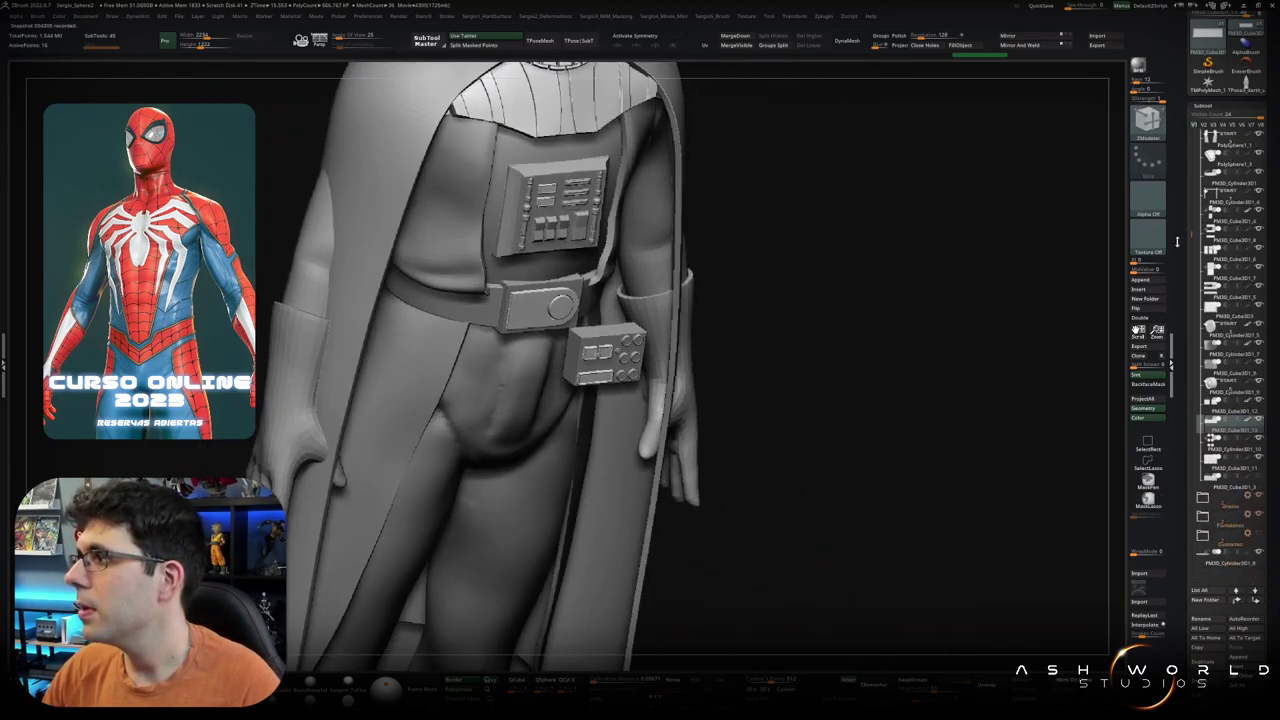
scroll(1225, 300, down, 2)
drag(1074, 363, 746, 390)
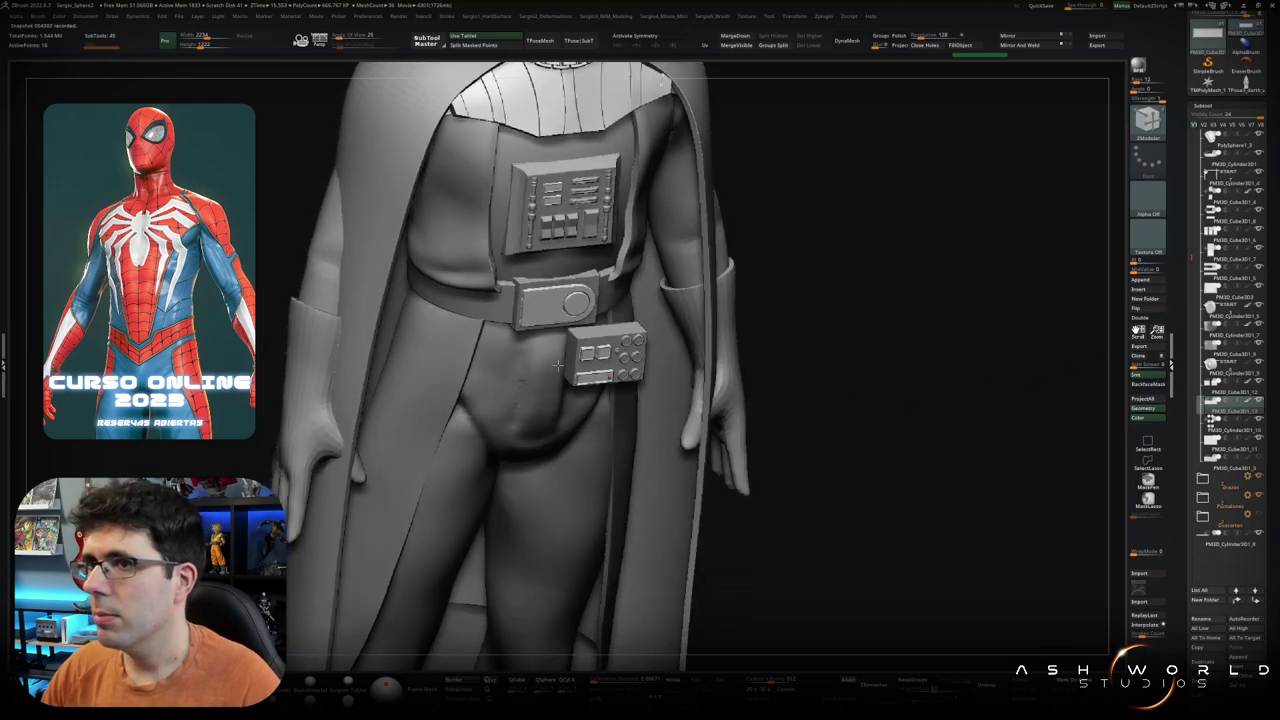
mouse_move(587, 365)
right_down()
mouse_move(600, 340)
mouse_move(532, 315)
right_up()
key(w)
key(q)
mouse_move(671, 412)
ctrl+right_down()
mouse_move(600, 304)
mouse_move(603, 362)
ctrl+right_up()
Step: Select the belt box pieces and isolate the cluster of round buttons
alt+click(603, 362)
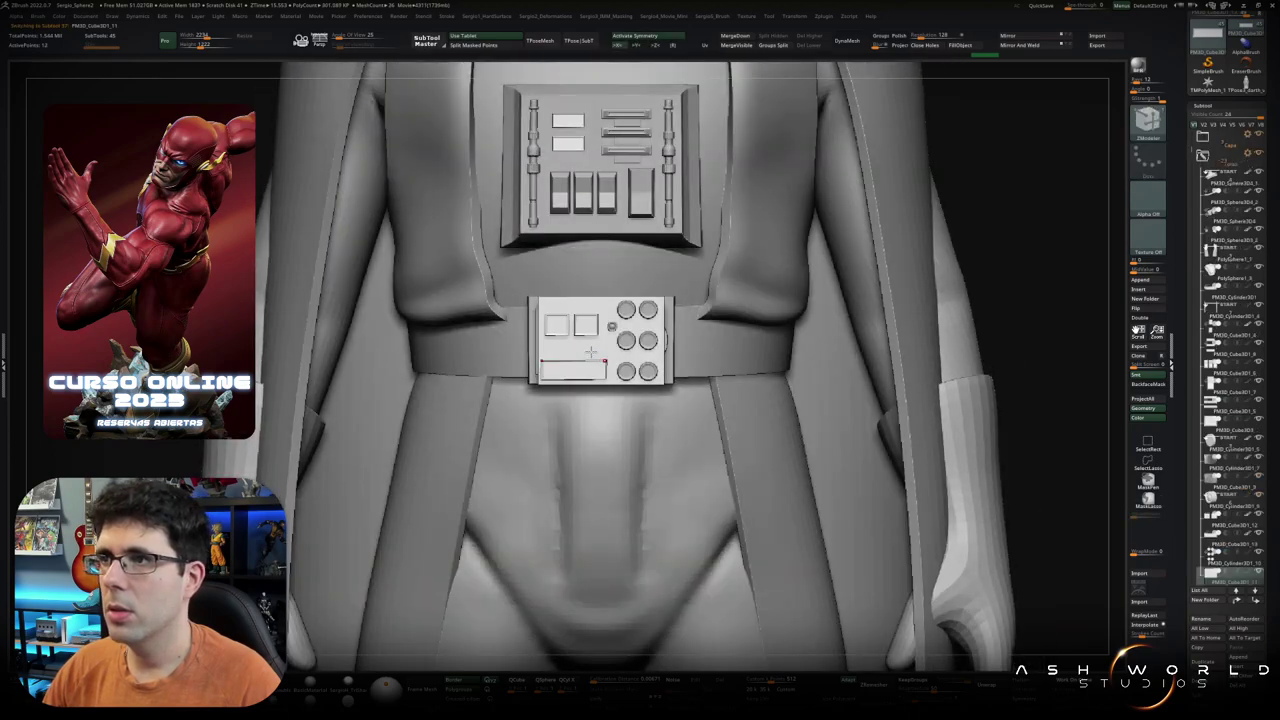
key(w)
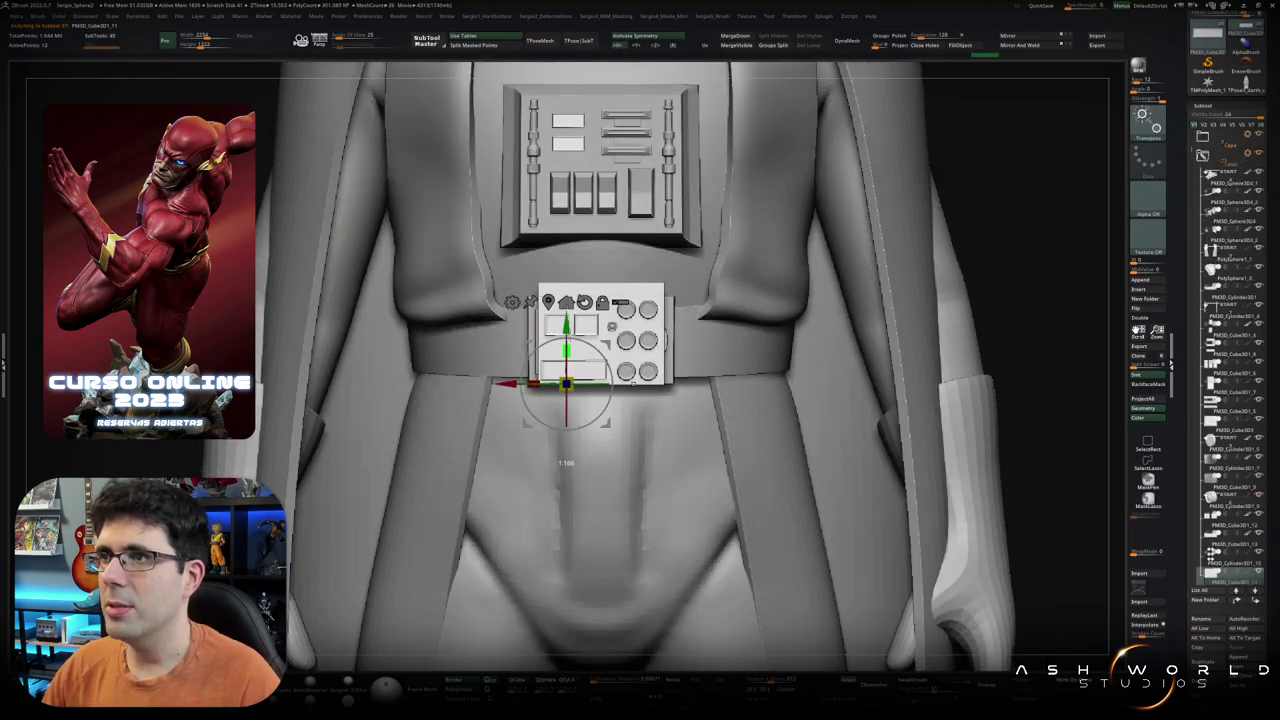
alt+drag(566, 383, 567, 295)
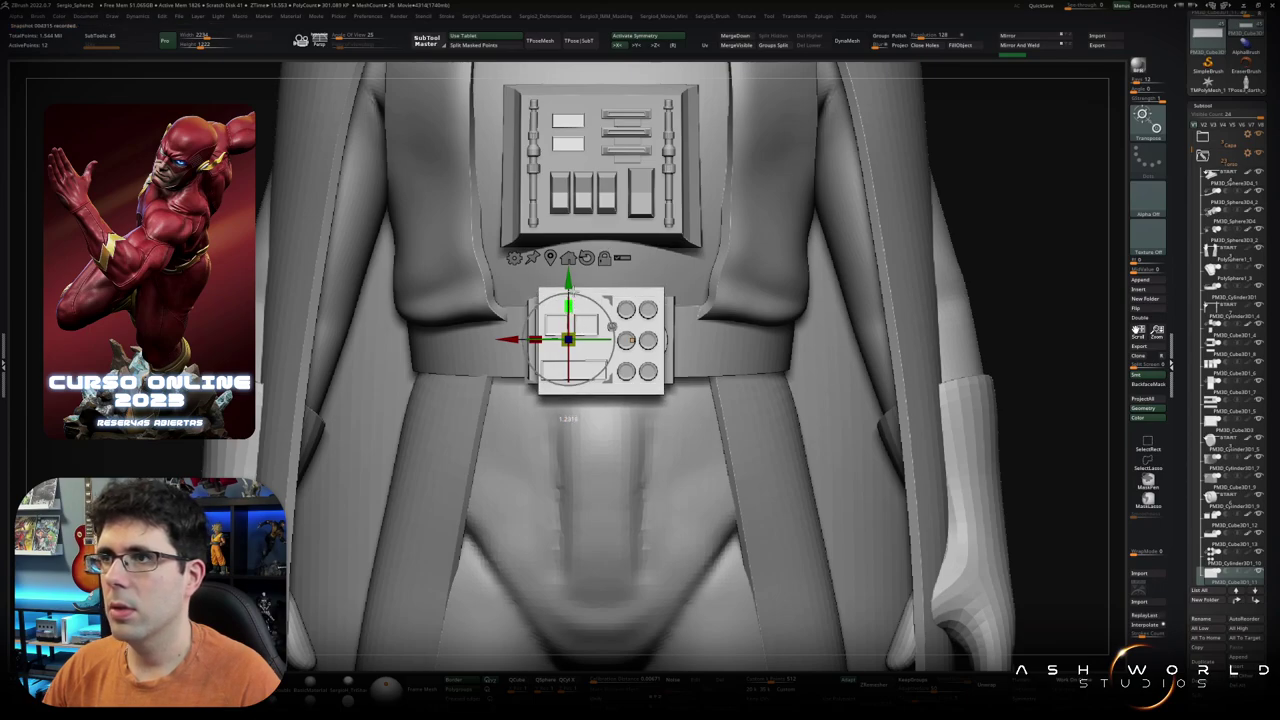
click(570, 324)
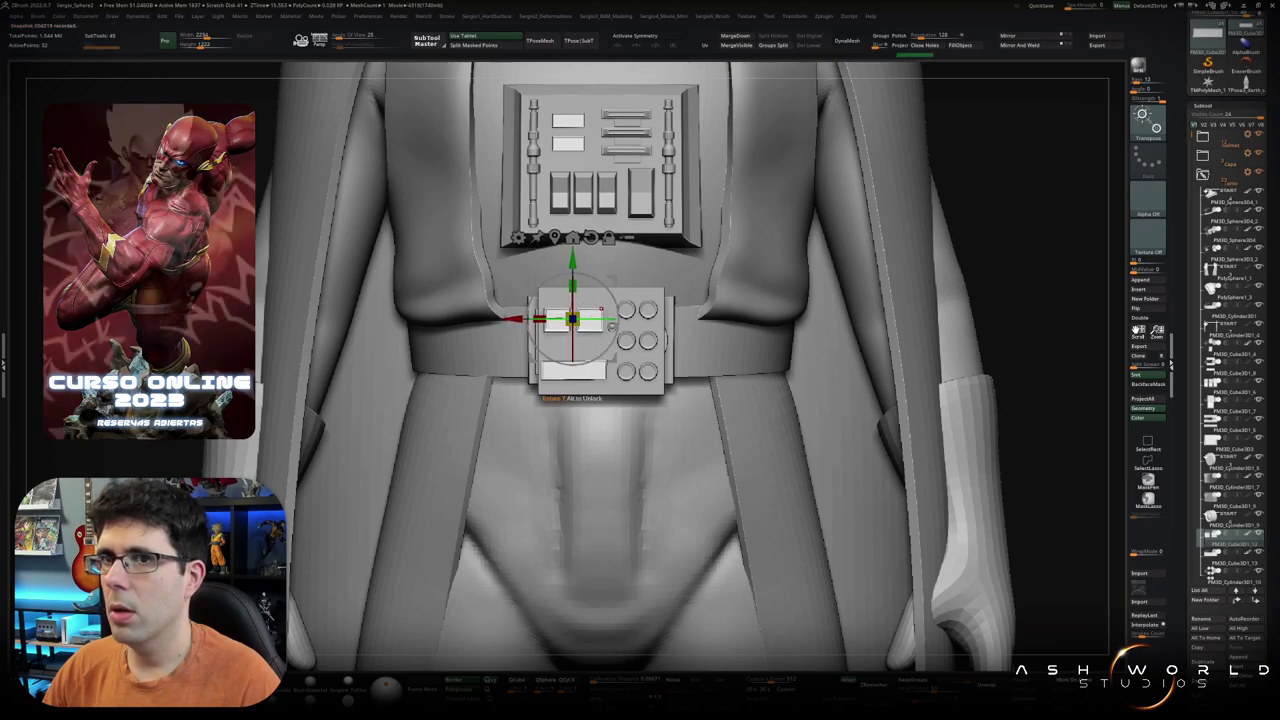
scroll(612, 326, up, 2)
click(615, 332)
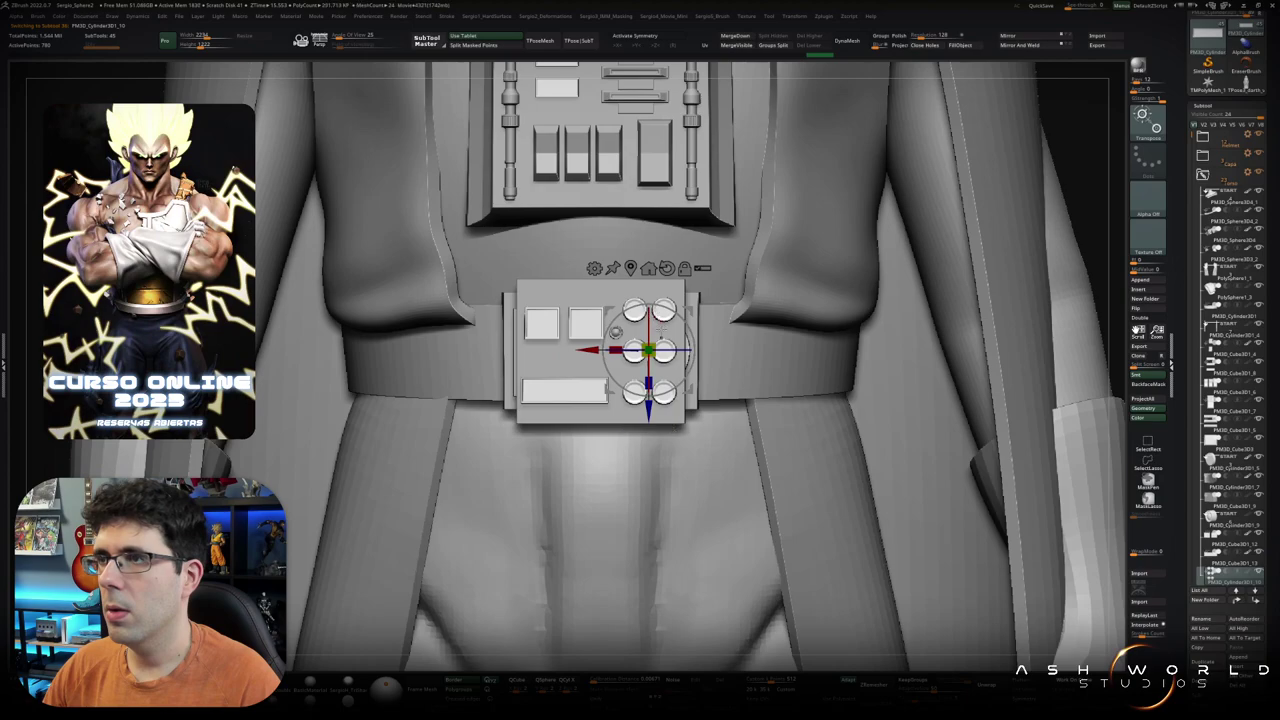
key(ctrl+shift+s)
Step: Duplicate the round buttons downward into three pairs along the panel's right side
ctrl+shift+drag(710, 322, 601, 287)
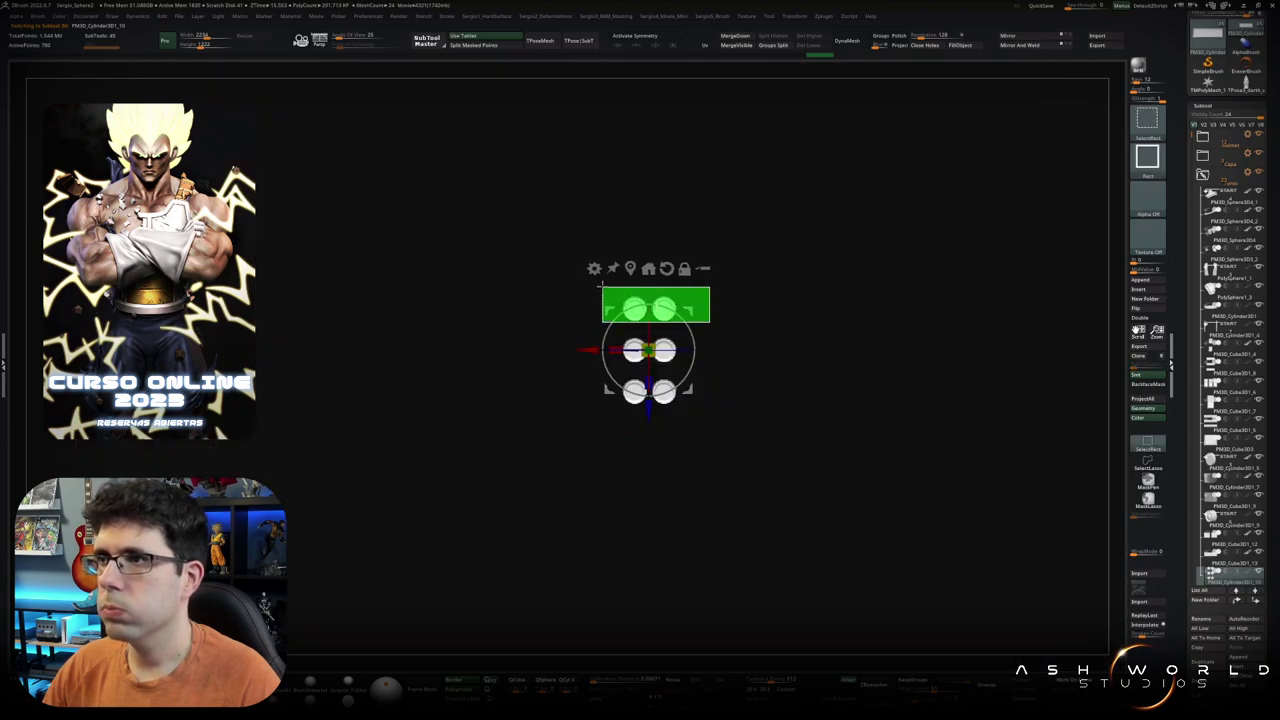
scroll(605, 285, up, 3)
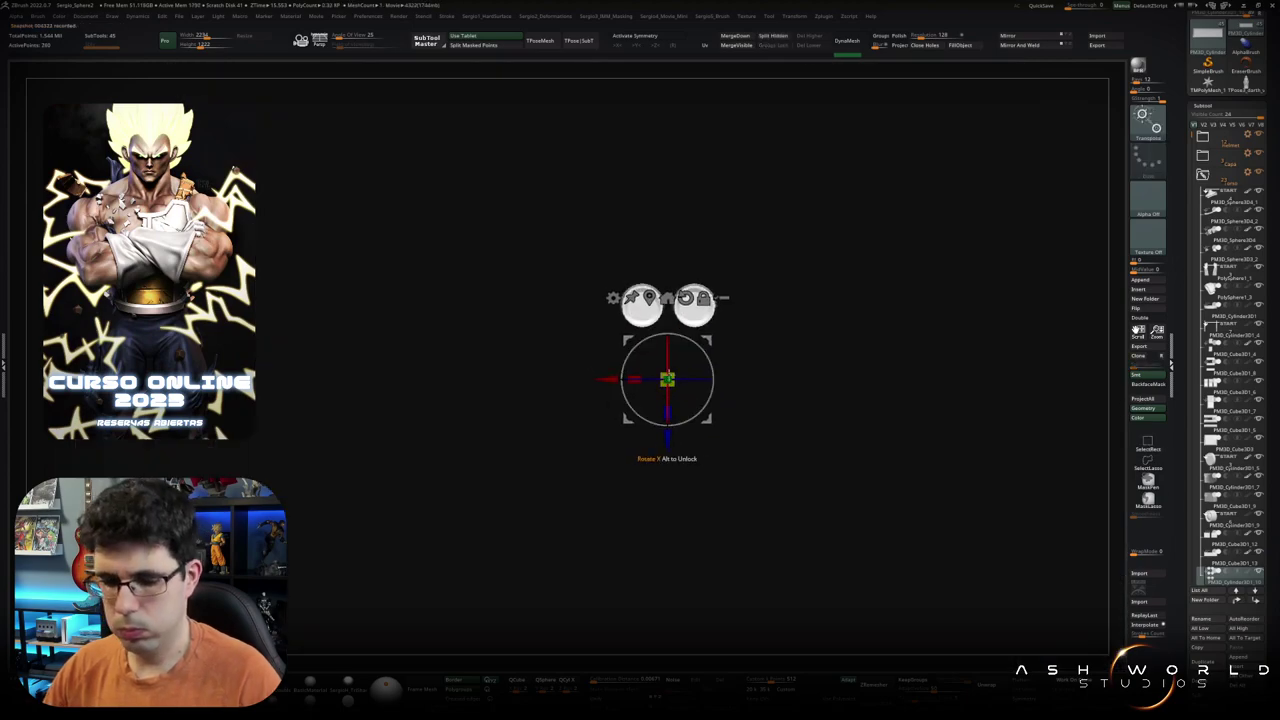
ctrl+shift+drag(772, 218, 664, 356)
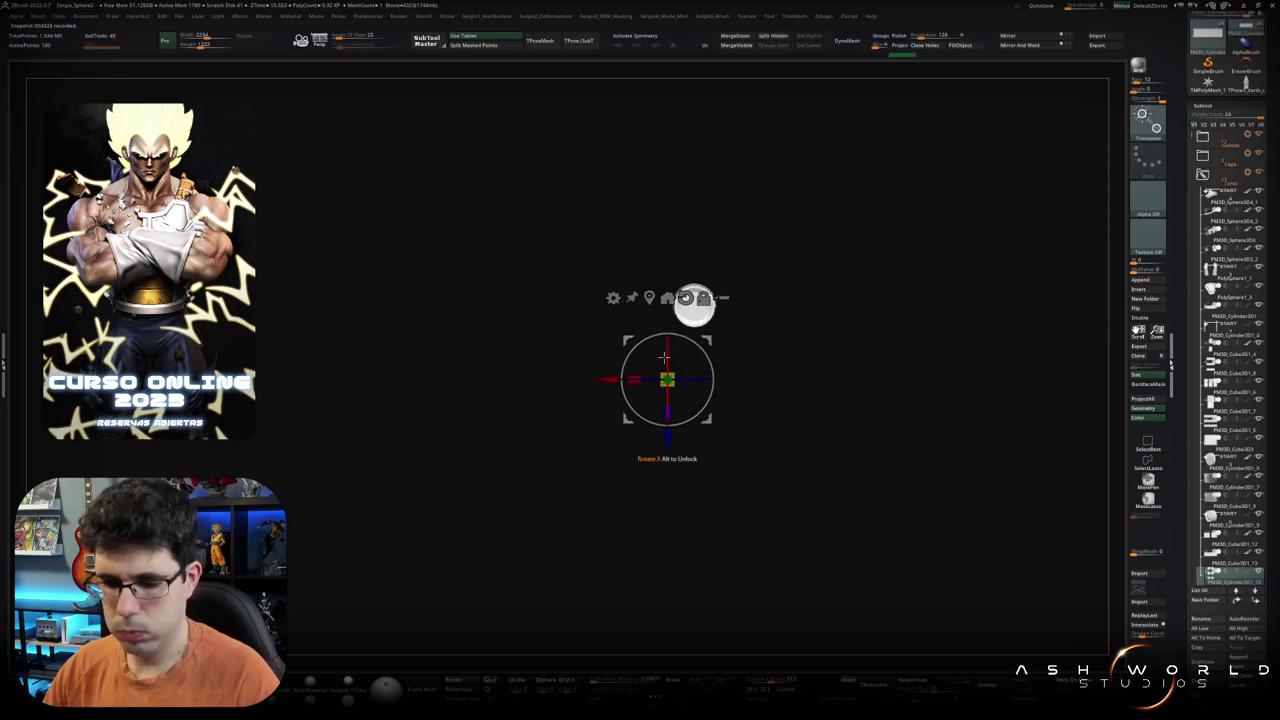
ctrl+shift+click(694, 305)
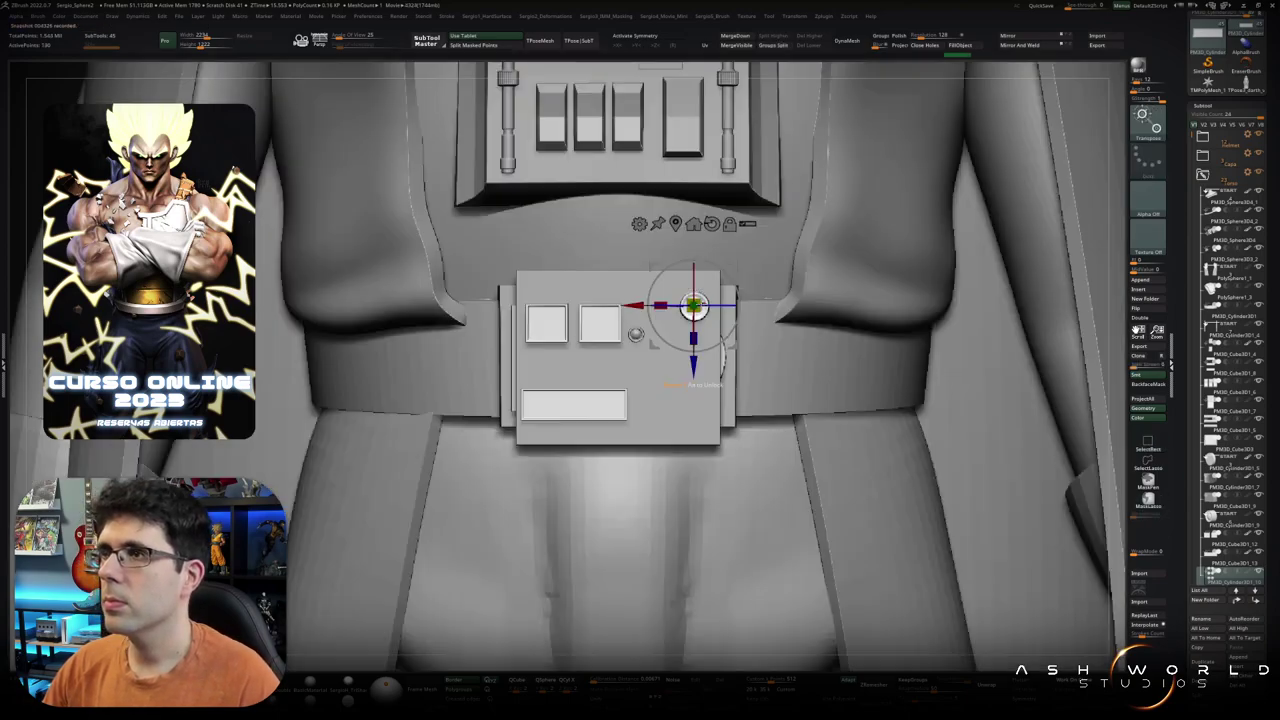
mouse_move(694, 305)
alt+mouse_down()
mouse_move(633, 296)
mouse_move(663, 296)
alt+mouse_up()
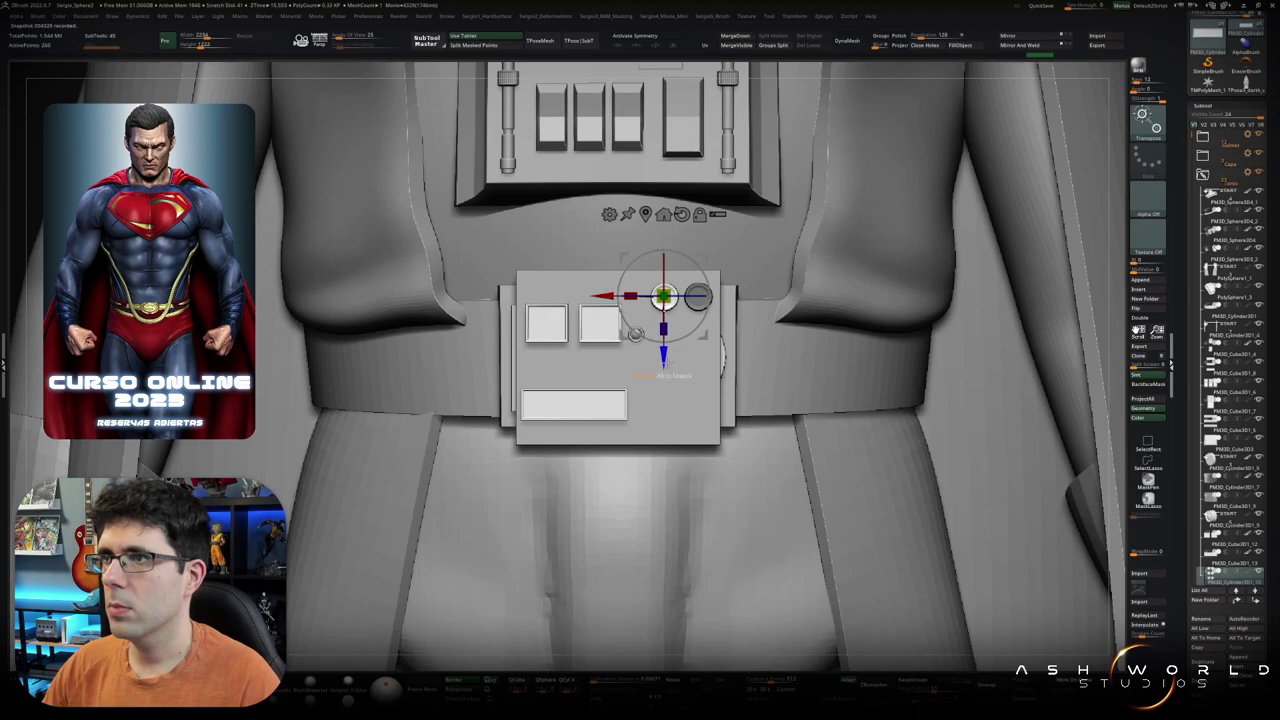
alt+click(697, 298)
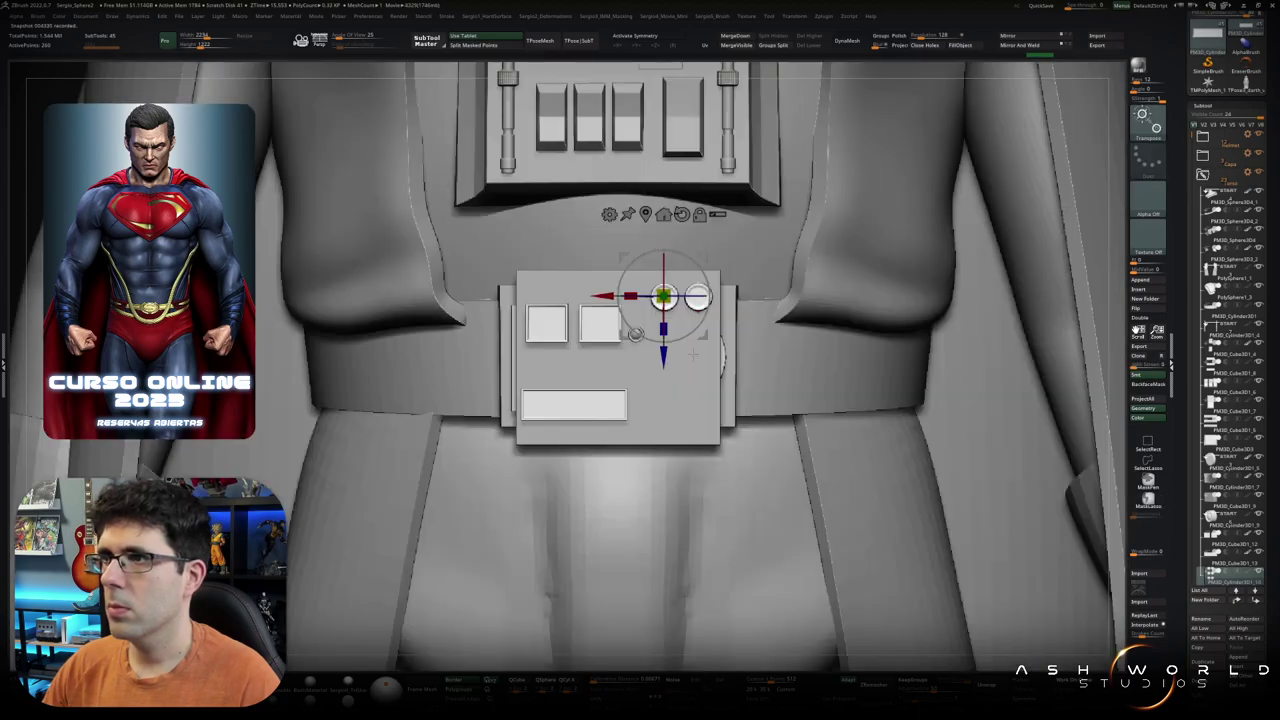
ctrl+drag(663, 296, 663, 360)
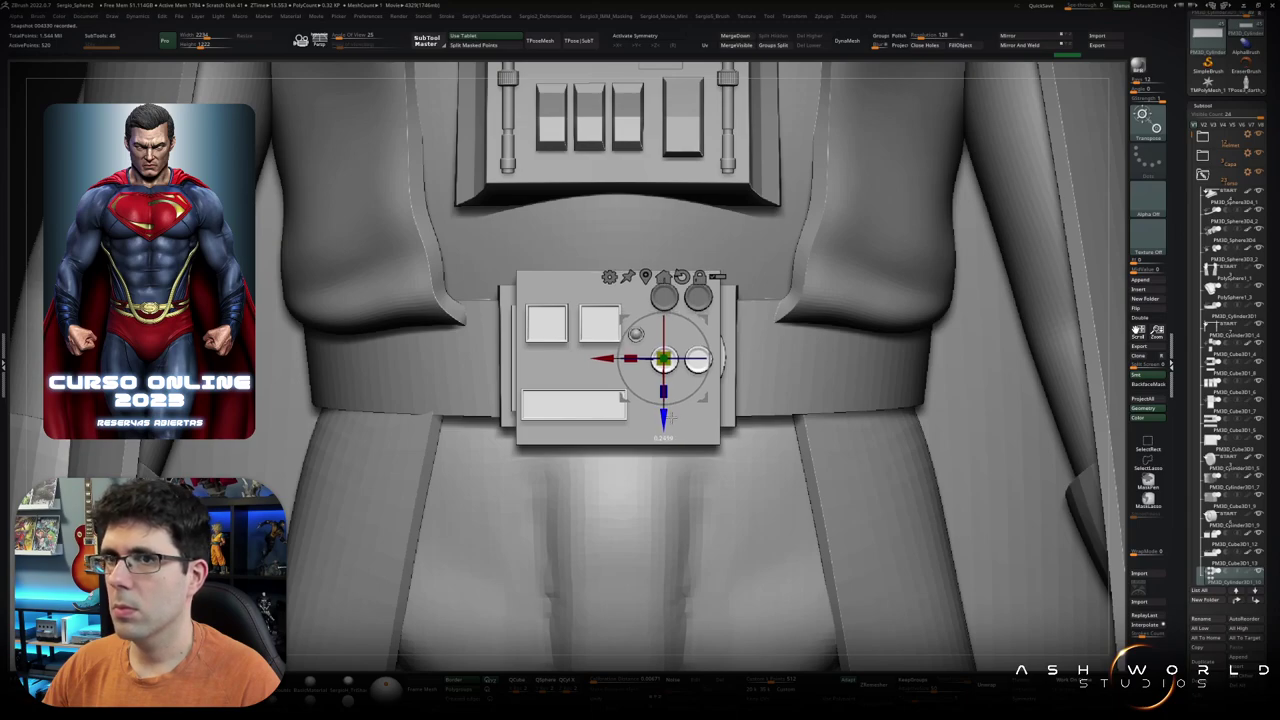
ctrl+drag(674, 419, 674, 485)
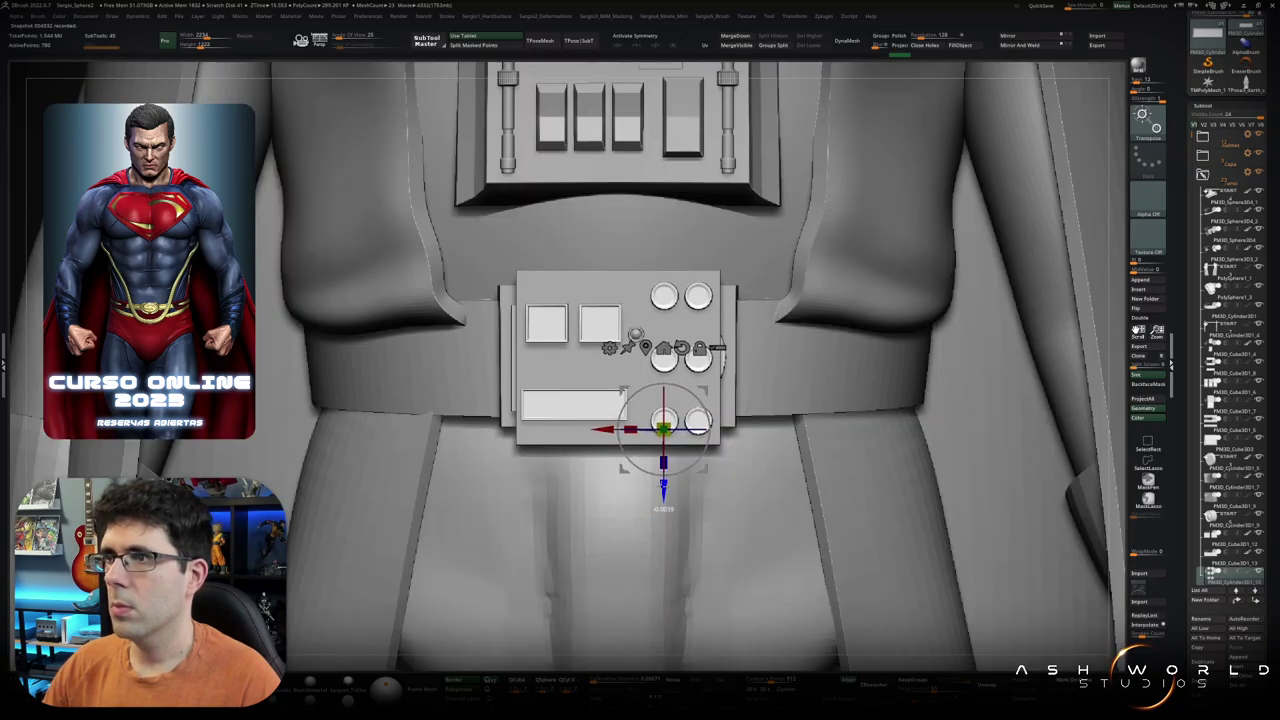
Step: Select the small round knob on the buckle and move it slightly right
key(q)
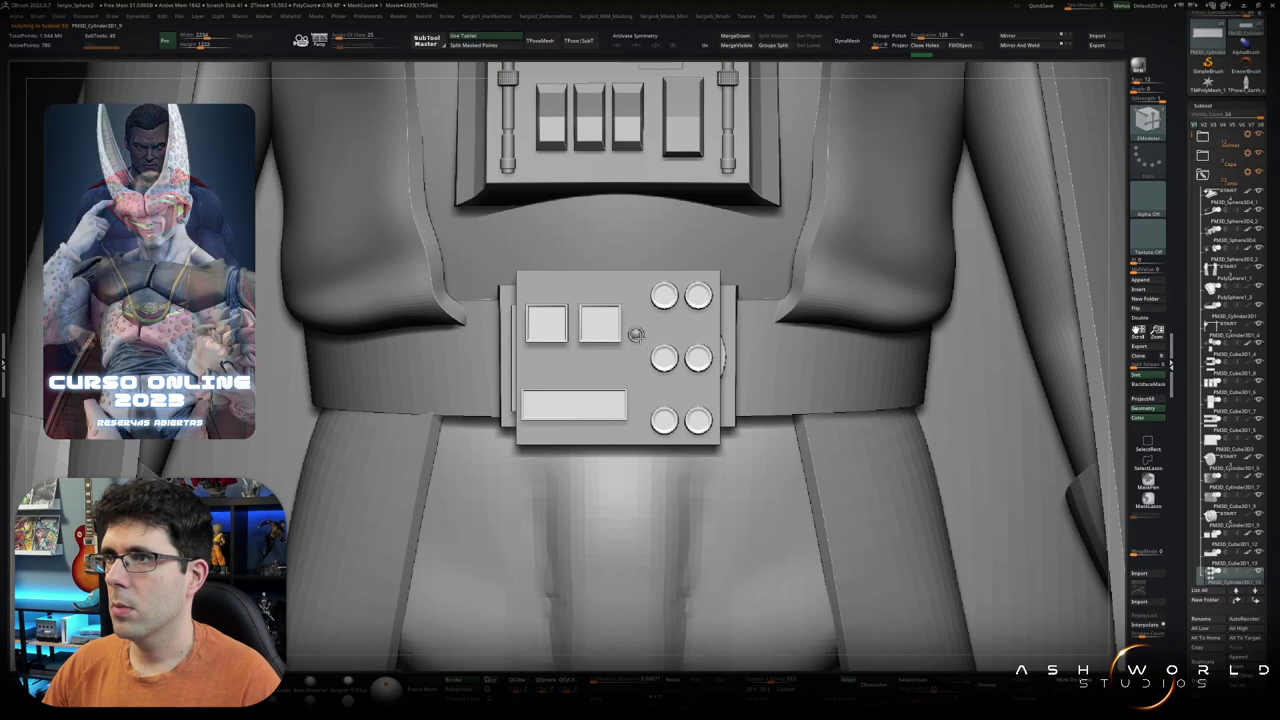
key(w)
click(636, 333)
drag(636, 333, 644, 333)
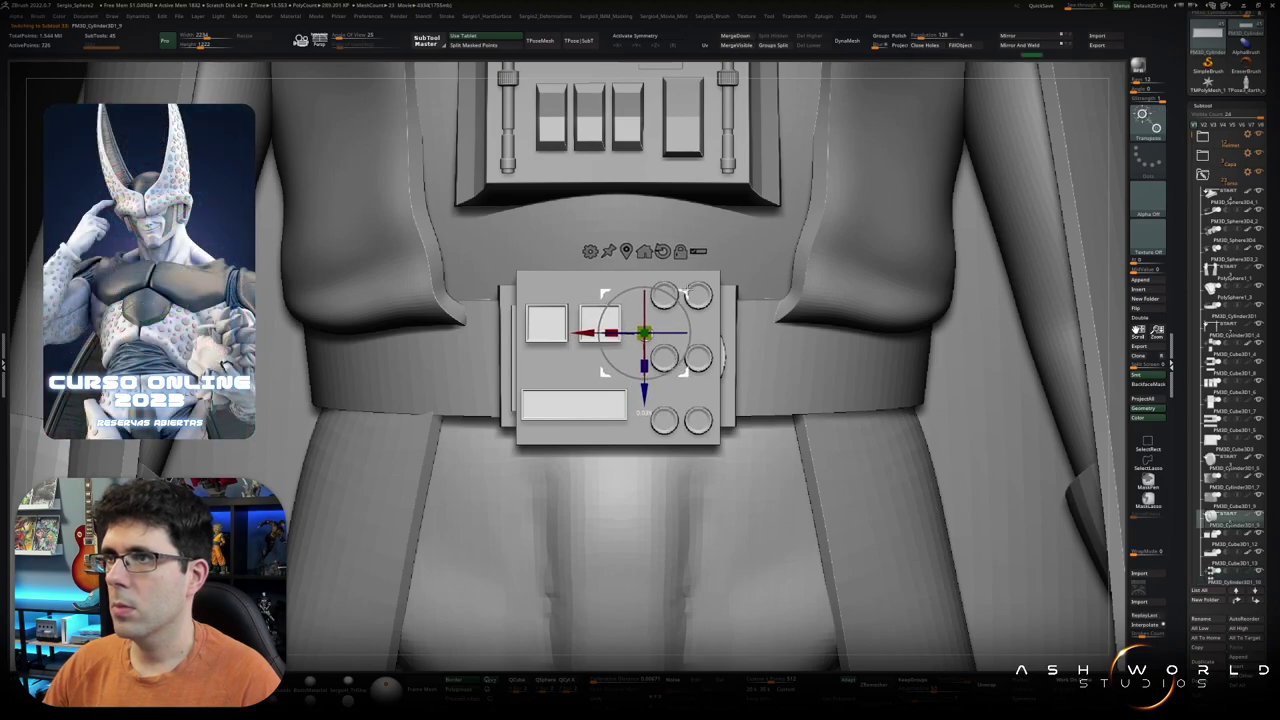
Step: Select the lower rectangle plate of the buckle, solo it, and nudge it up
key(q)
alt+click(580, 408)
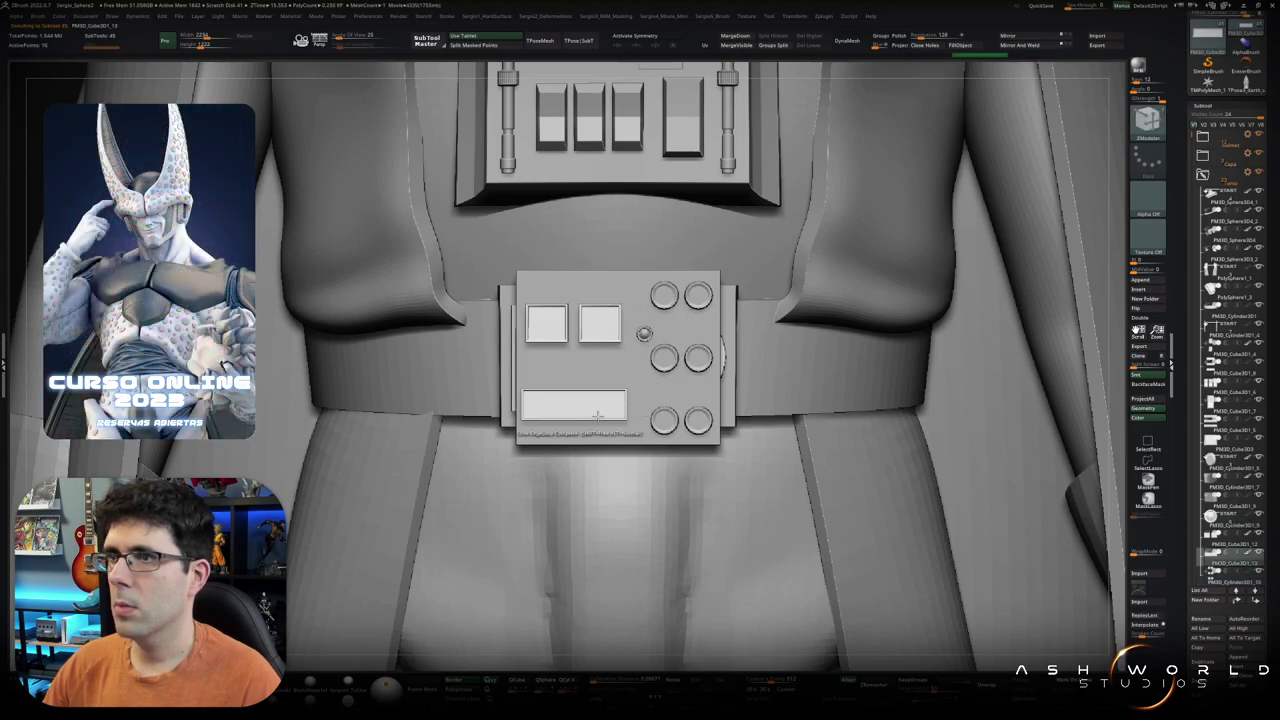
key(w)
mouse_move(622, 377)
mouse_down()
mouse_move(585, 410)
mouse_move(617, 380)
mouse_up()
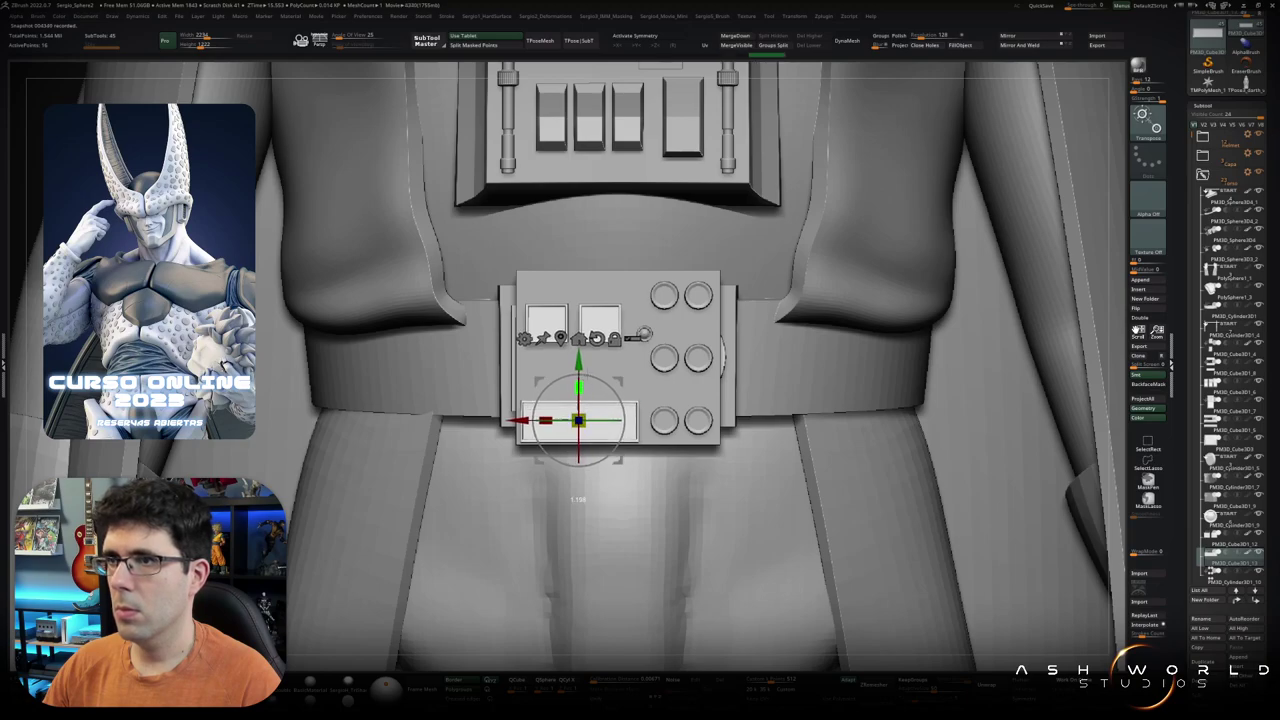
ctrl+shift+click(585, 420)
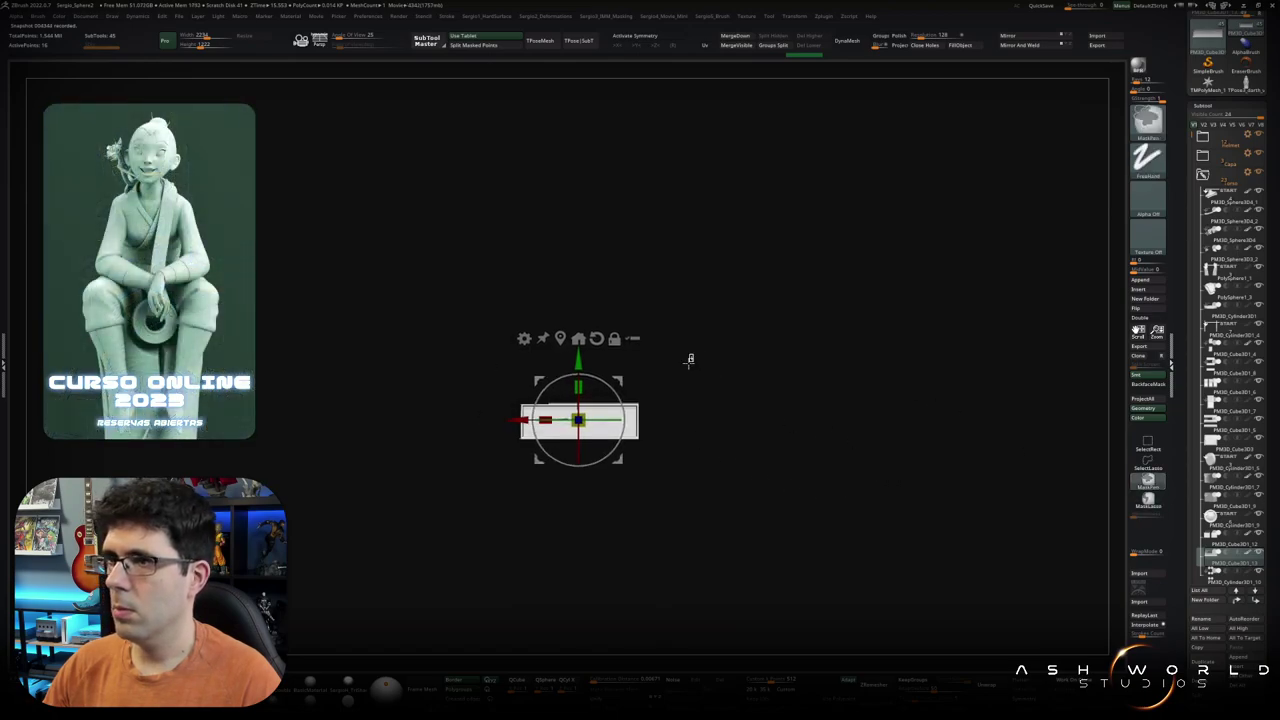
drag(578, 362, 578, 352)
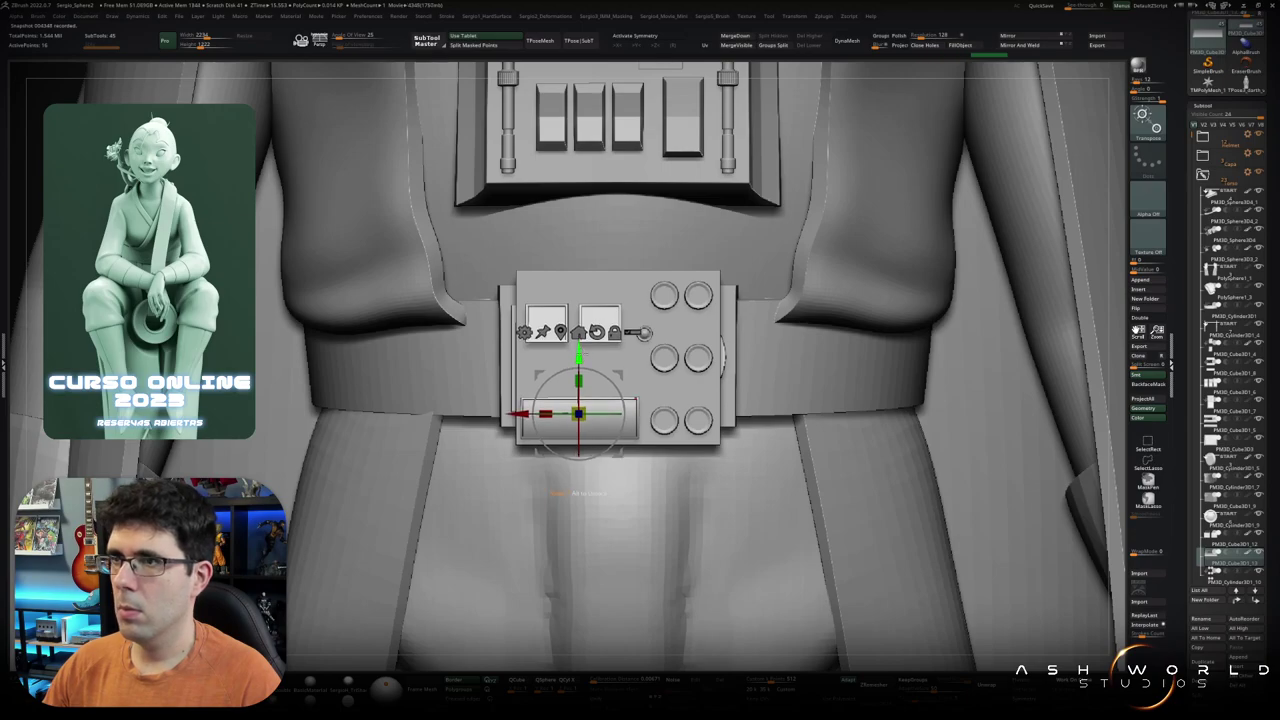
Step: Shift the rectangle plate slightly left and rotate it a little
click(580, 492)
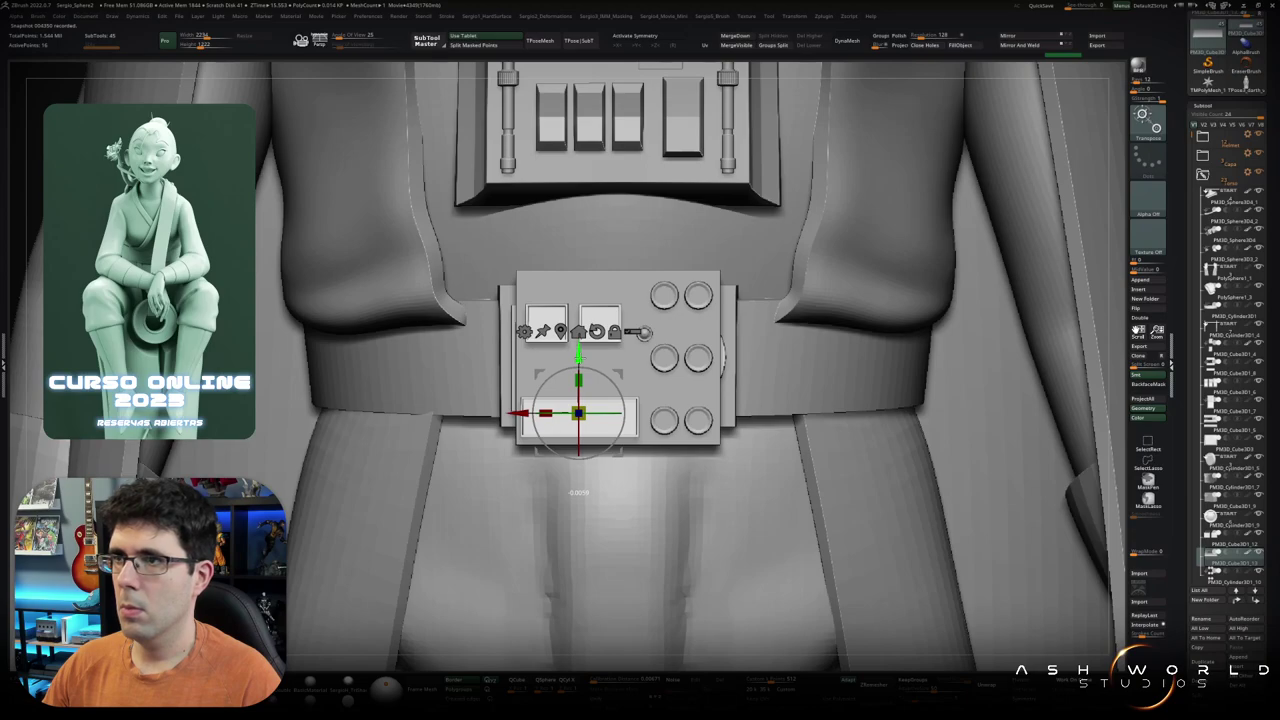
drag(578, 492, 575, 492)
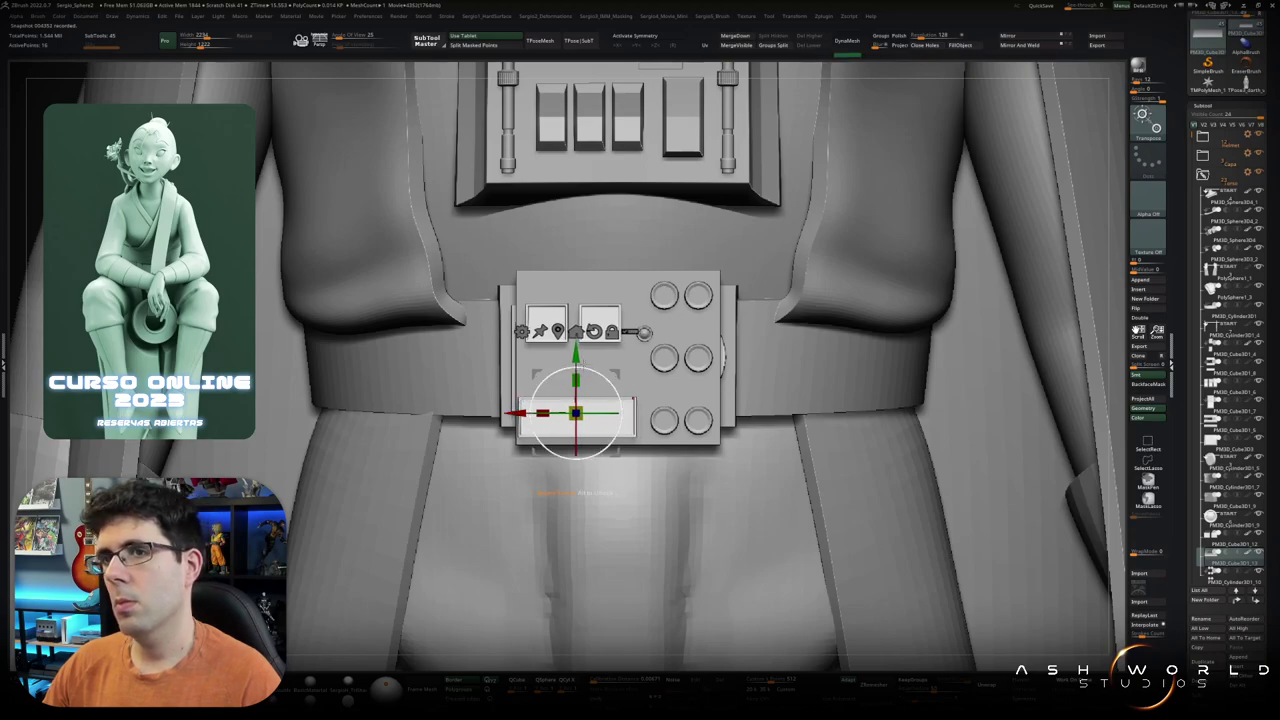
drag(578, 456, 560, 470)
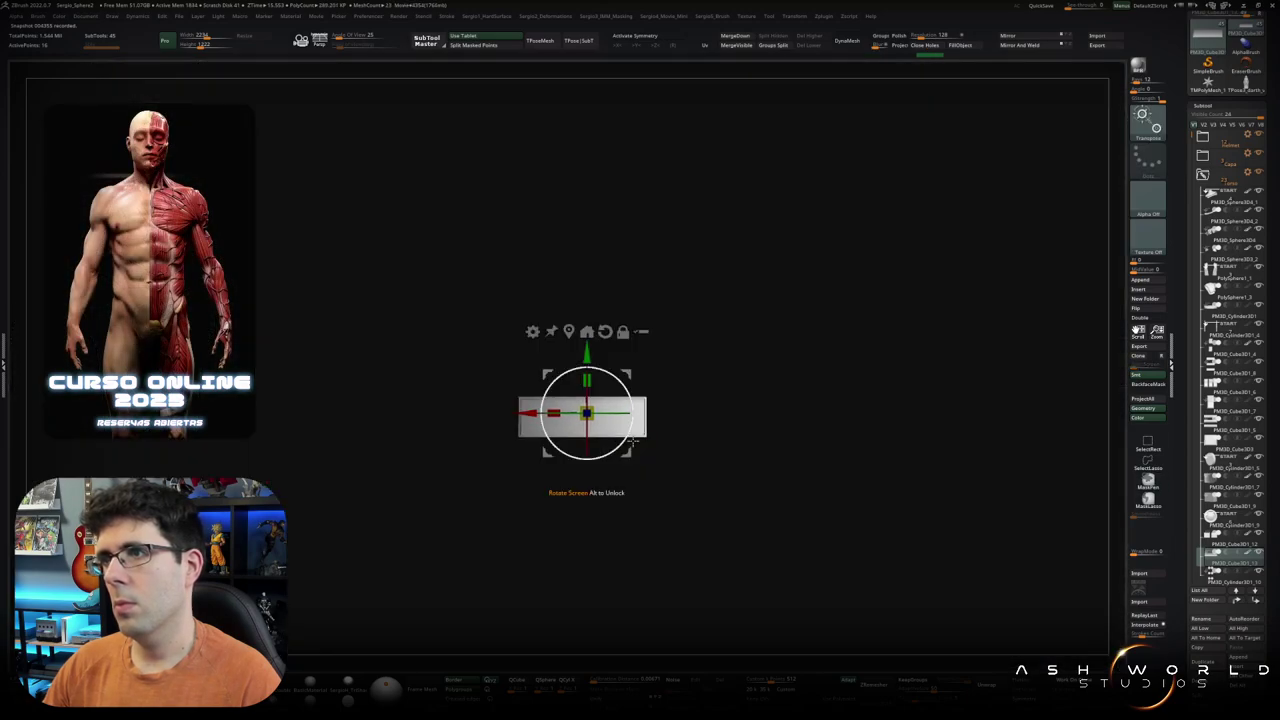
drag(576, 456, 730, 450)
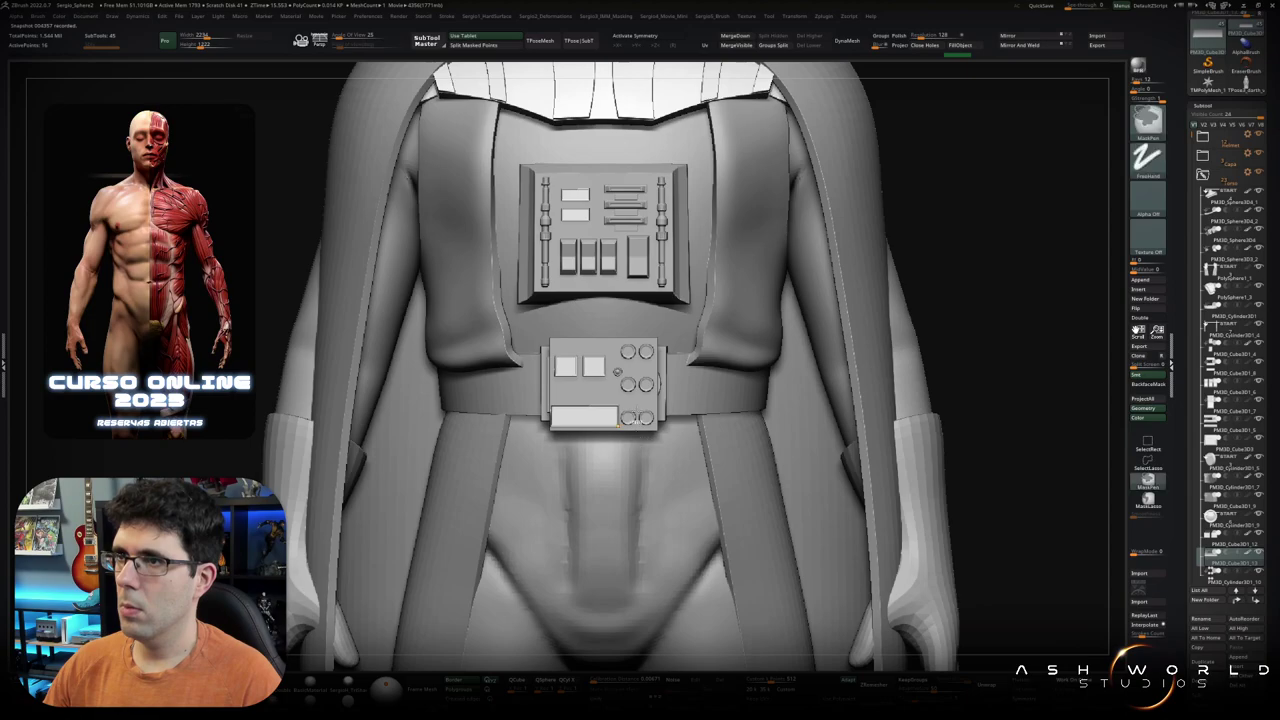
mouse_move(666, 422)
mouse_down()
mouse_move(672, 496)
mouse_move(622, 420)
mouse_up()
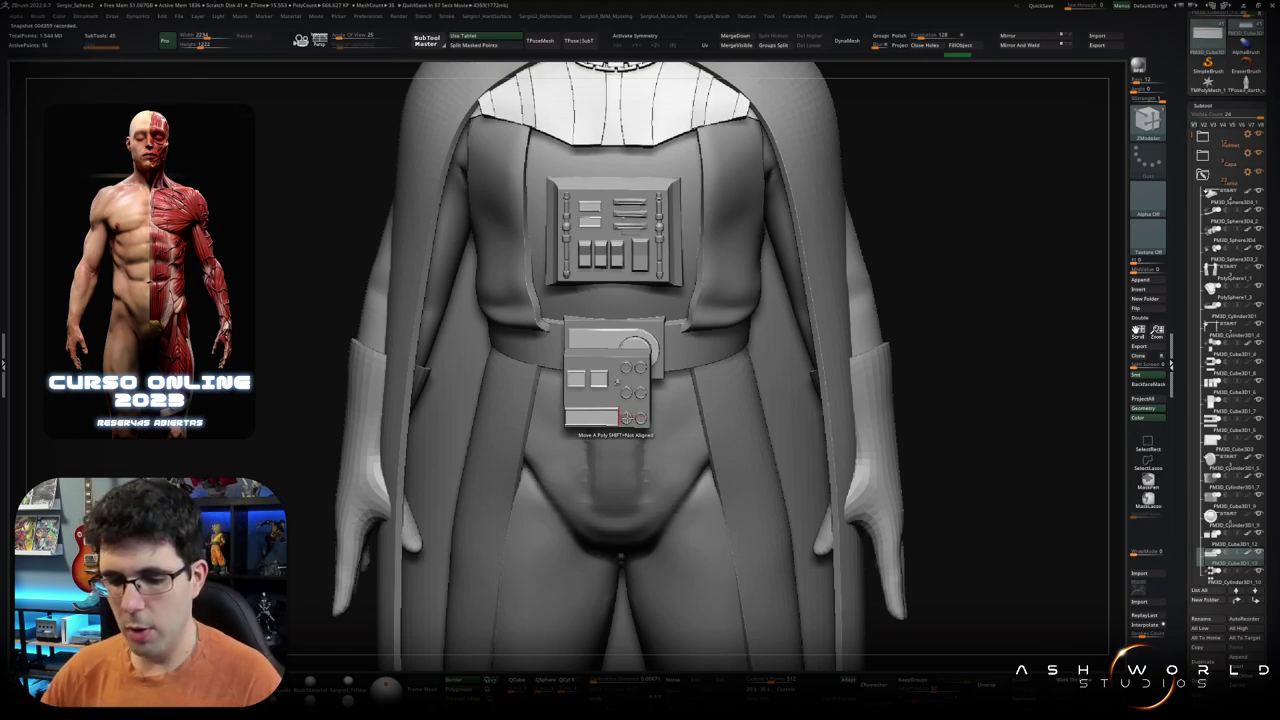
Step: Select the buckle box piece and show the Movie, ClayPolish and PolyGroupIt custom menu
right_drag(614, 420, 619, 300)
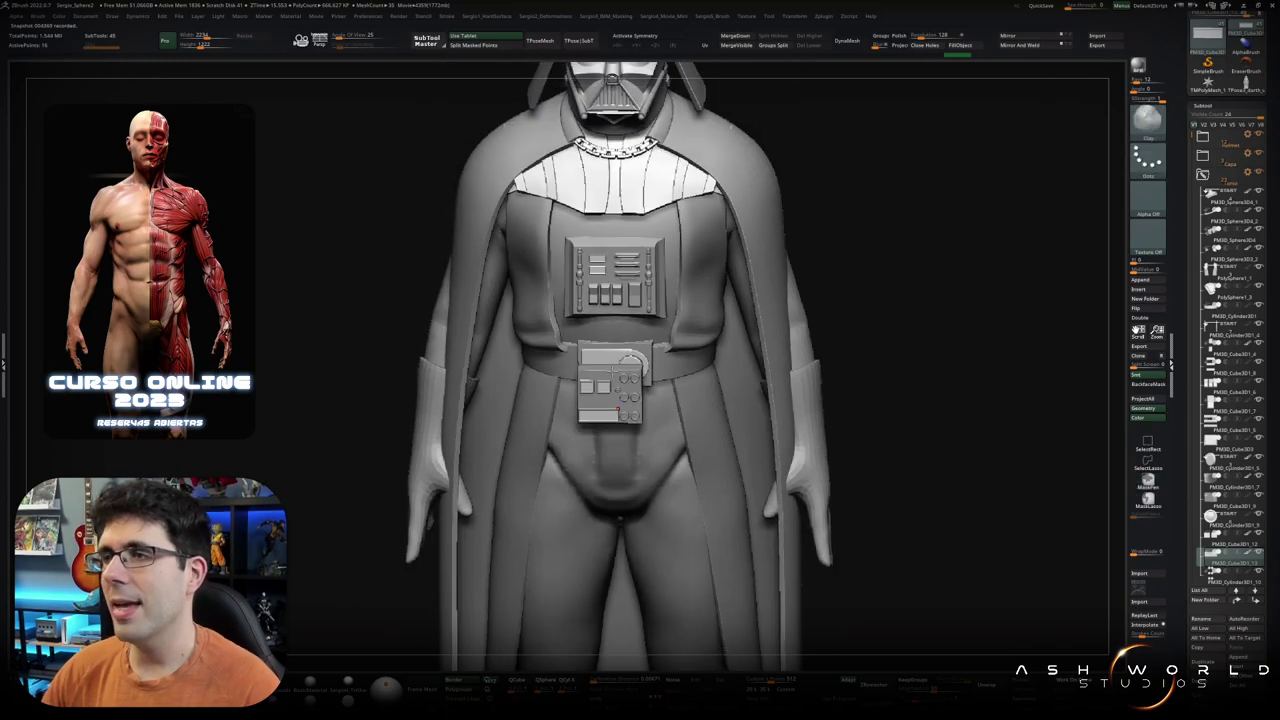
alt+click(610, 318)
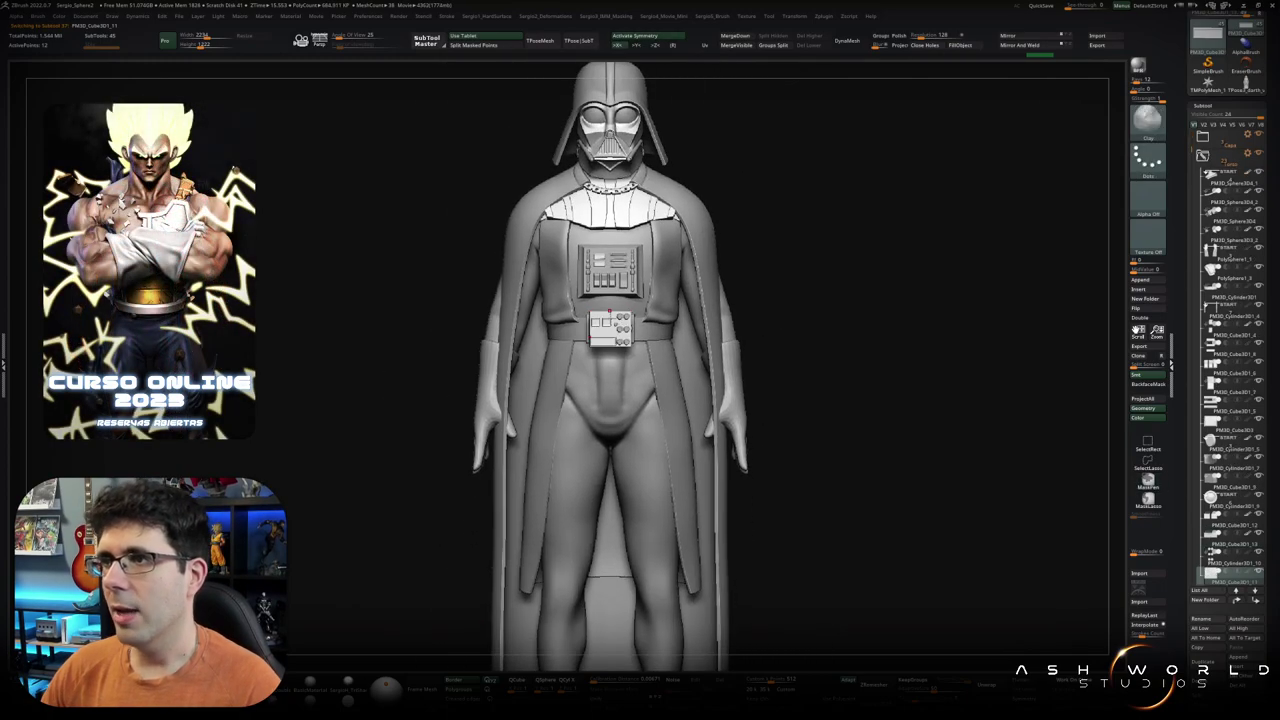
right_drag(610, 316, 568, 323)
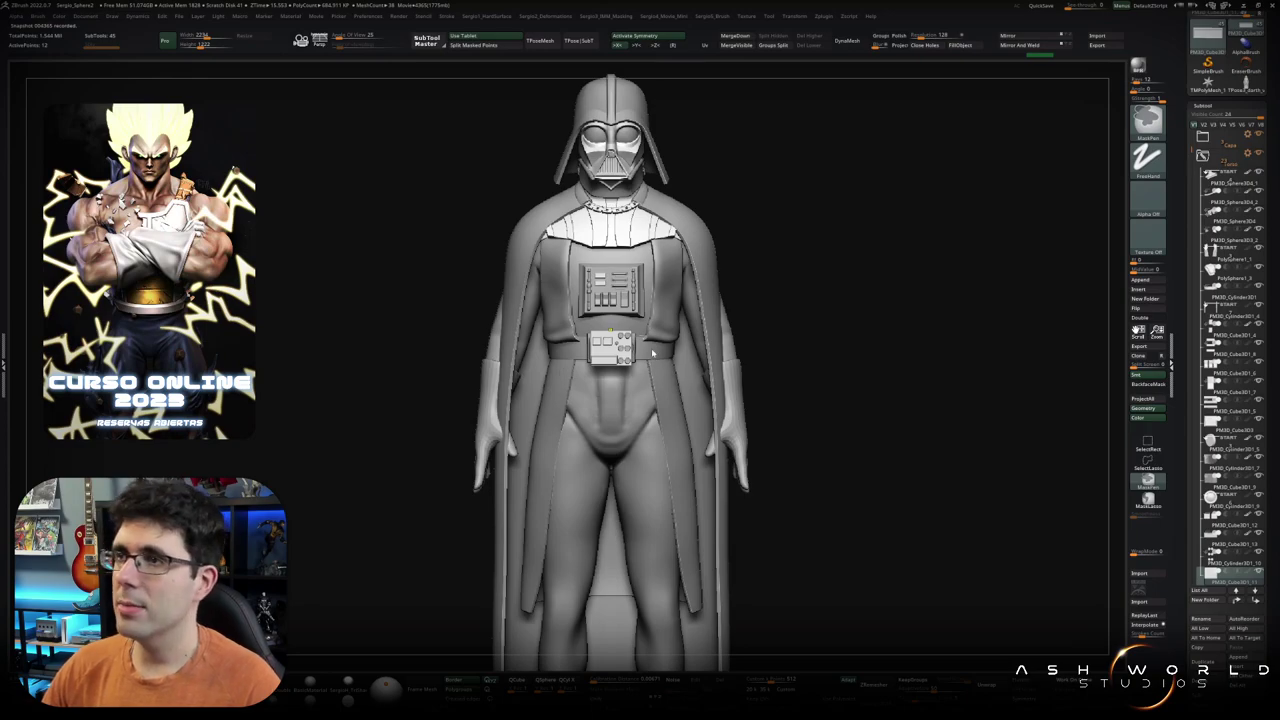
key(space)
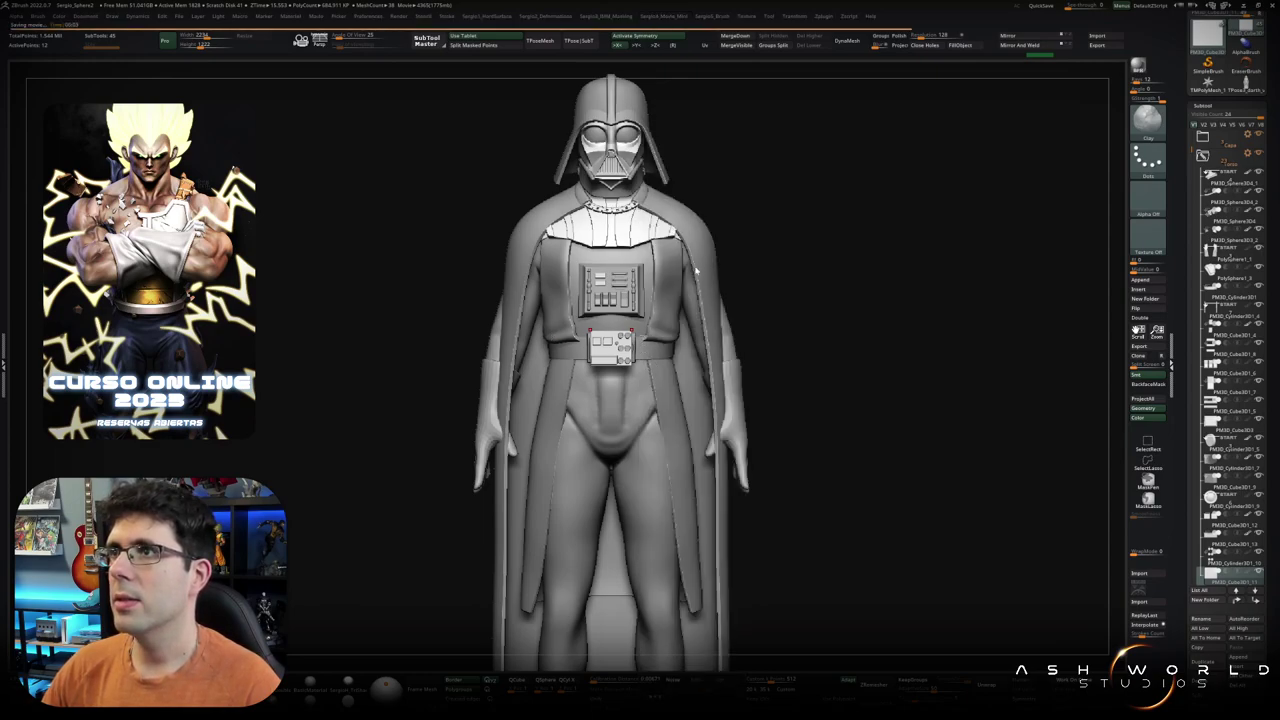
key(space)
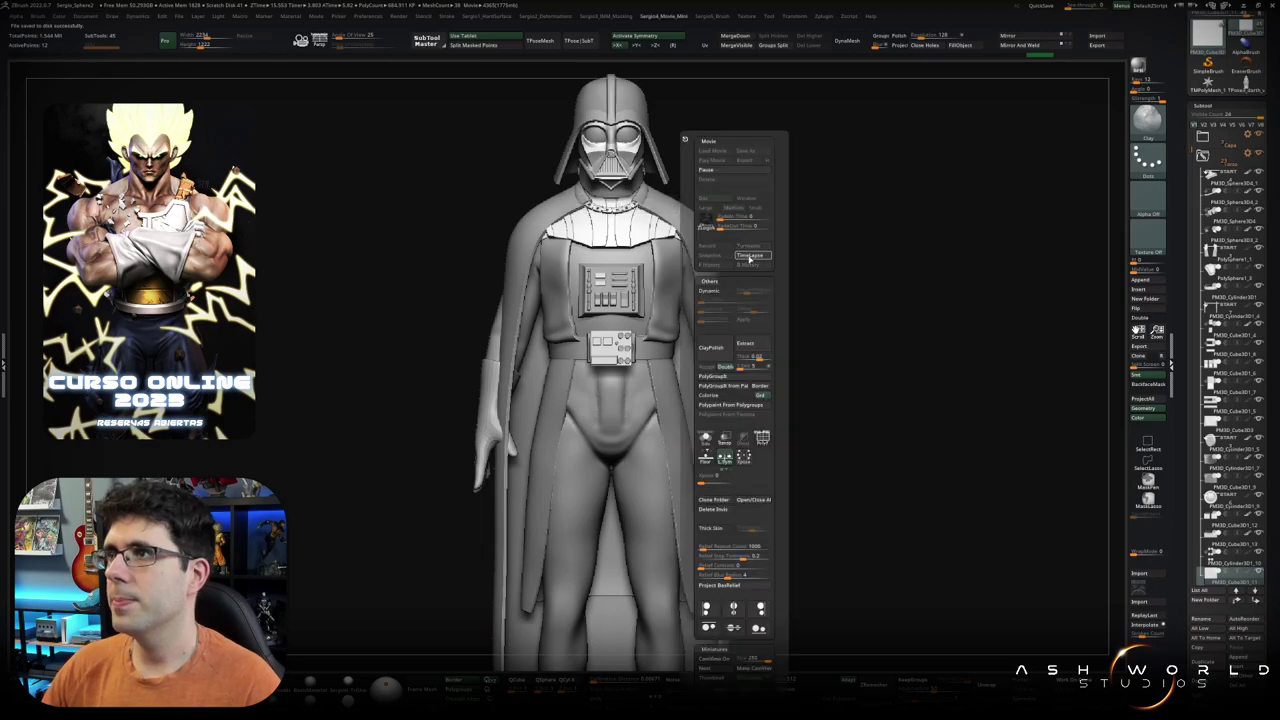
Step: Reframe the view so the whole Darth Vader figure is visible
mouse_move(697, 320)
alt+mouse_down()
mouse_move(802, 341)
mouse_move(700, 338)
mouse_move(740, 343)
alt+mouse_up()
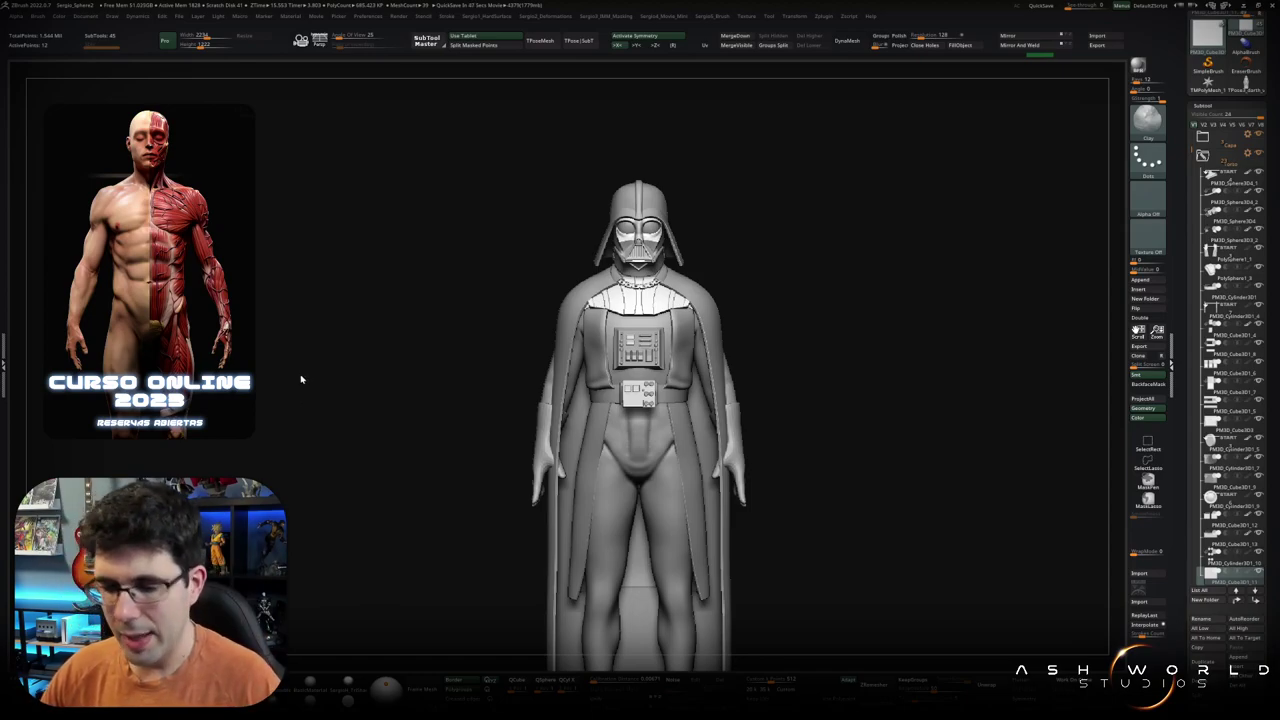
mouse_move(300, 379)
mouse_down()
mouse_move(690, 363)
mouse_move(650, 343)
mouse_move(662, 360)
mouse_up()
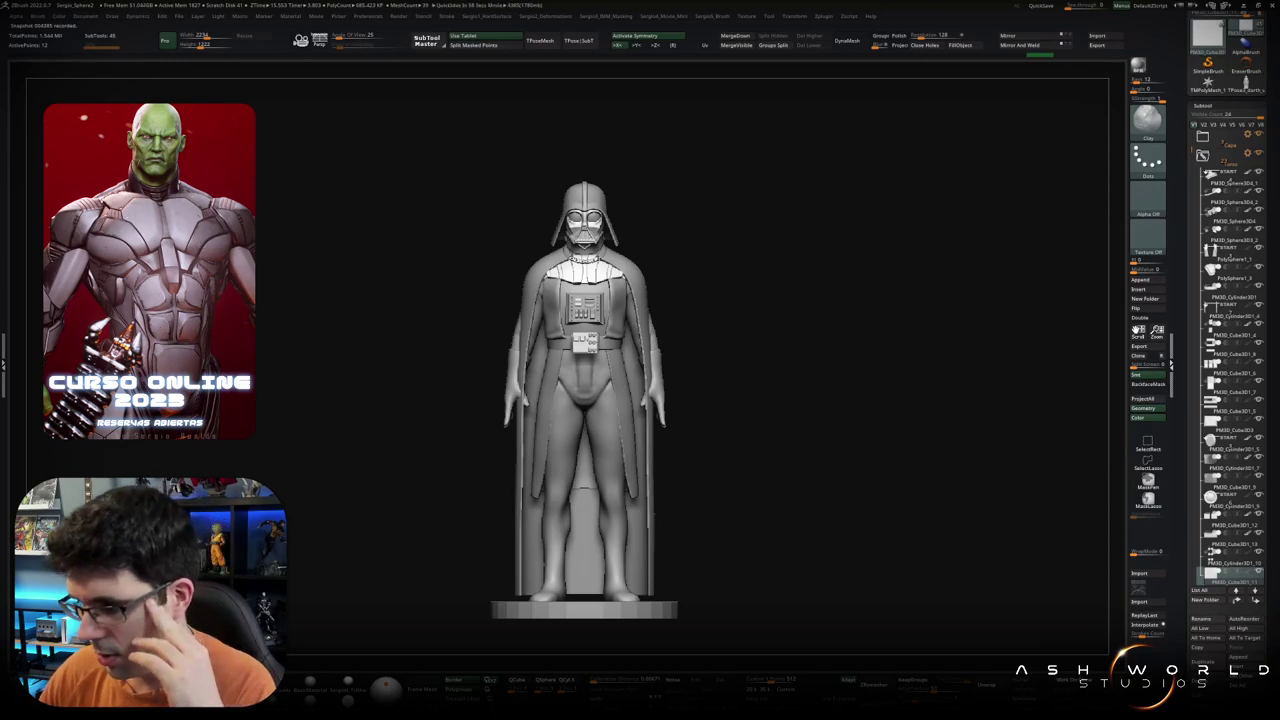
drag(560, 460, 622, 457)
mouse_move(624, 430)
ctrl+right_down()
mouse_move(584, 432)
mouse_move(600, 420)
ctrl+right_up()
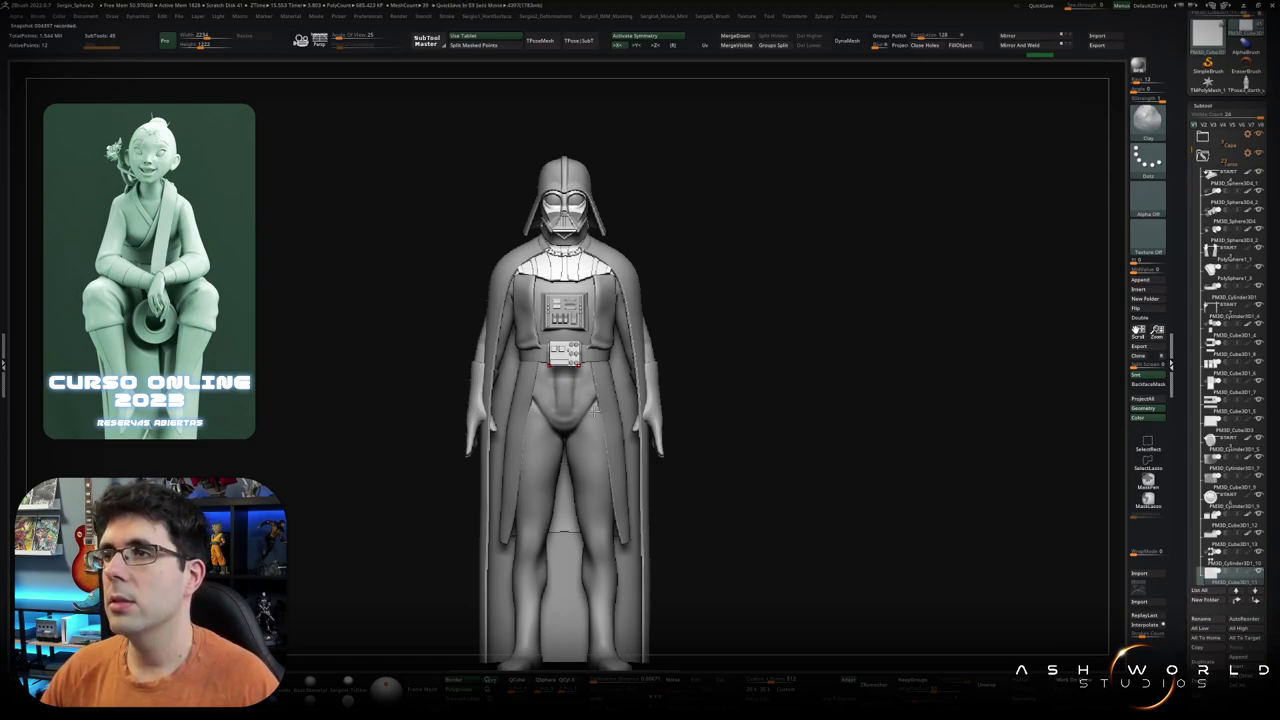
mouse_move(600, 406)
ctrl+right_down()
mouse_move(590, 400)
mouse_move(606, 398)
ctrl+right_up()
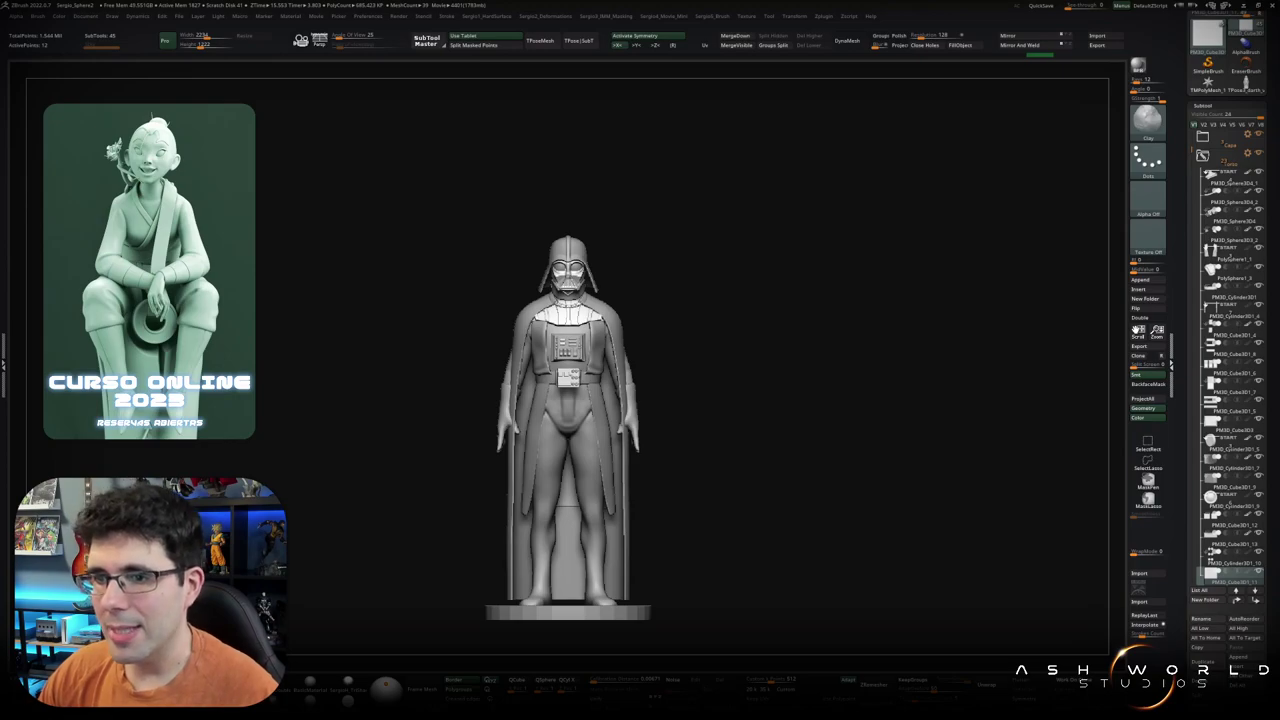
Step: Load the Cube3D primitive as the active tool from the Quick Pick popup
key(space)
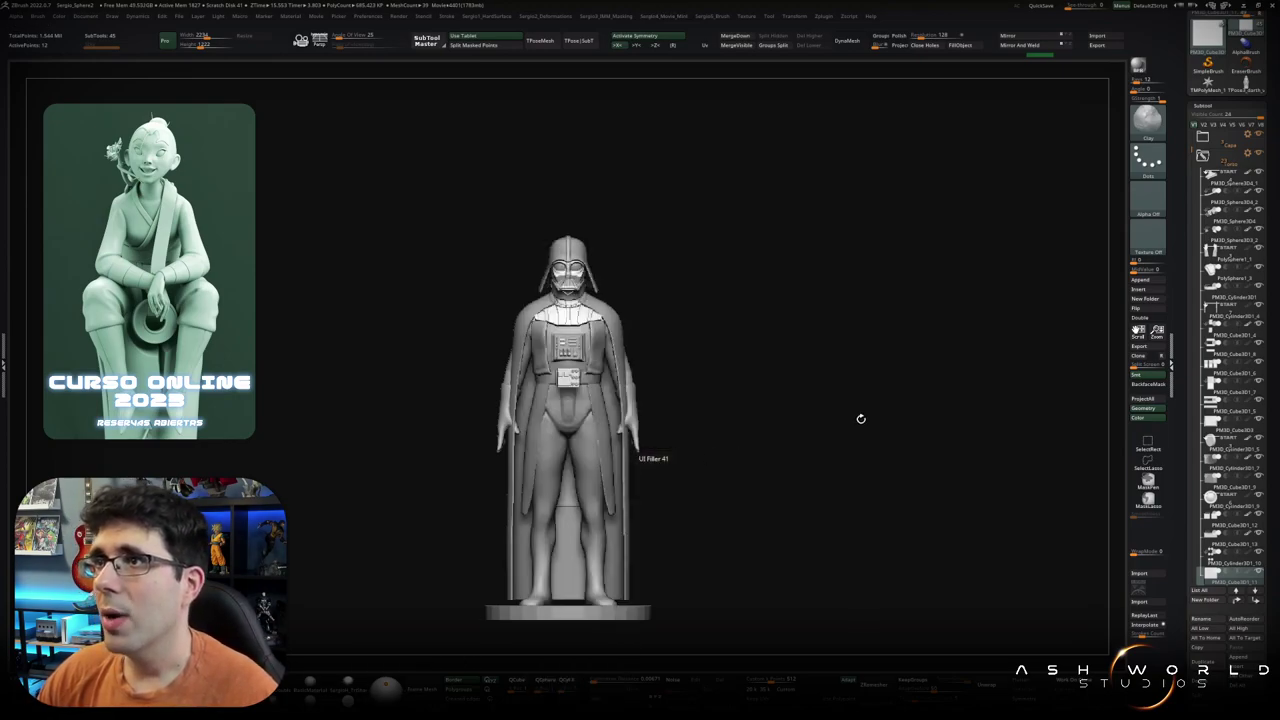
drag(860, 420, 977, 263)
drag(1188, 88, 1189, 181)
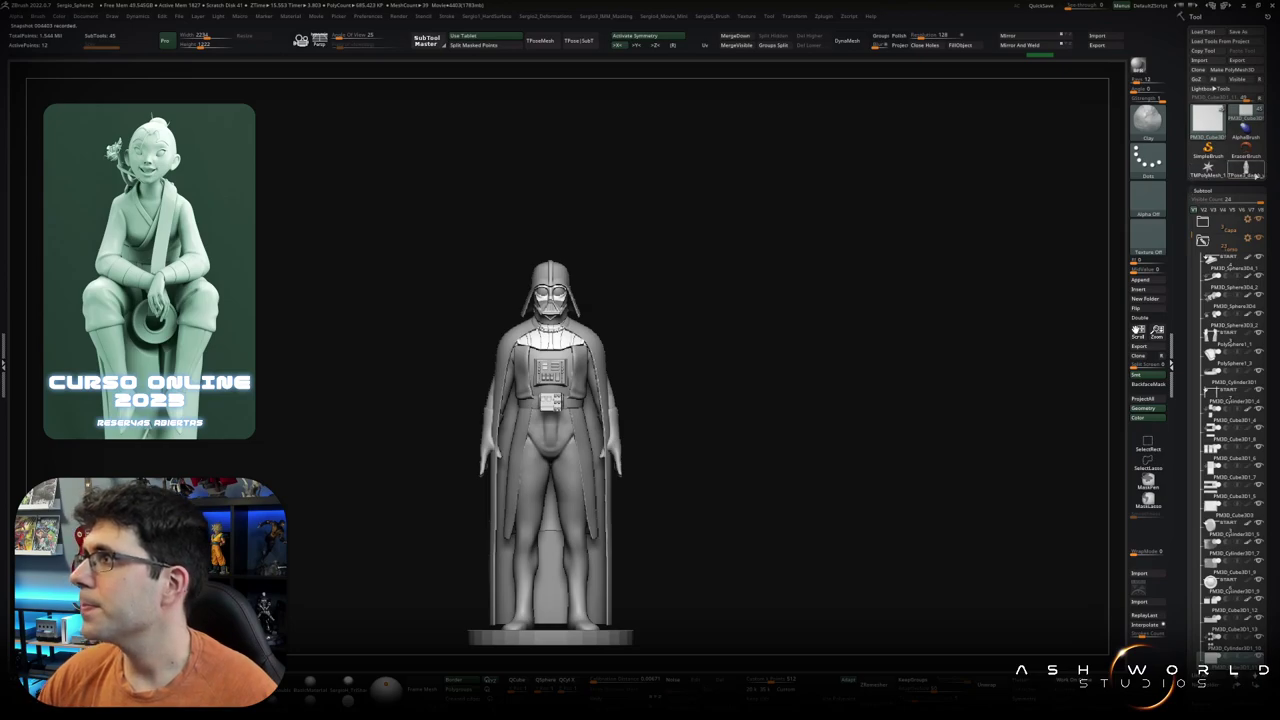
mouse_move(1245, 120)
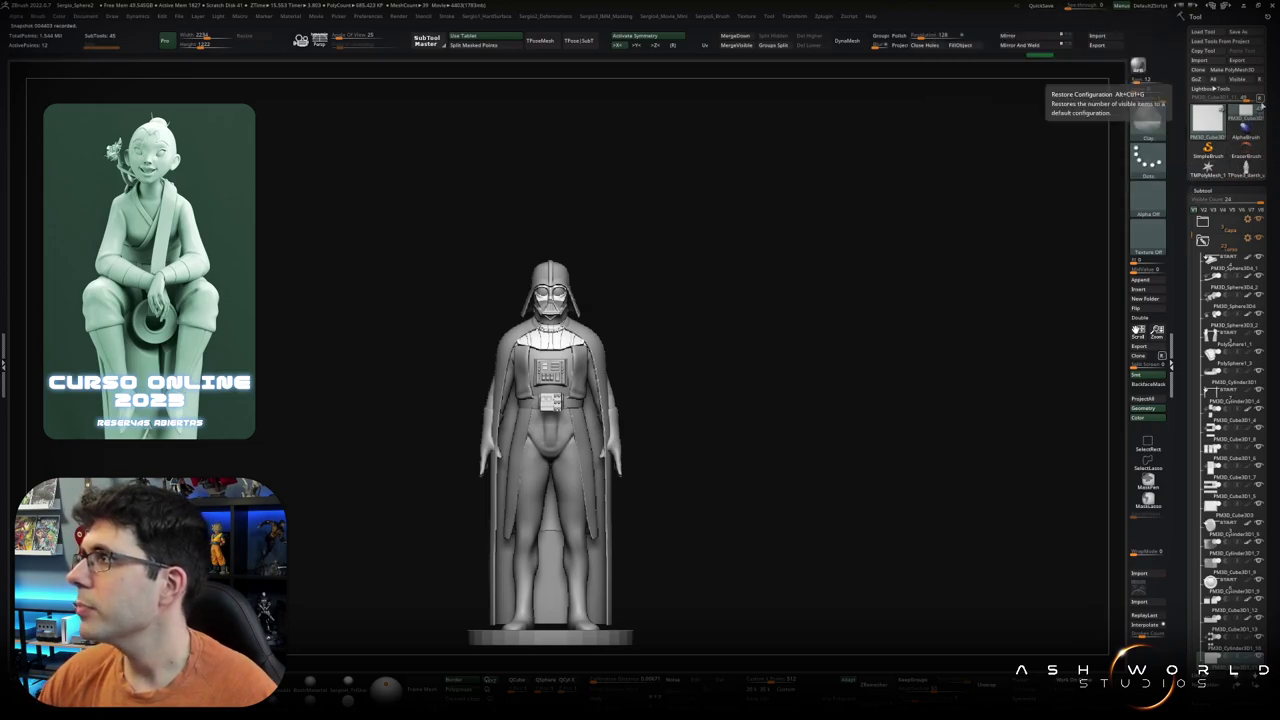
click(1210, 118)
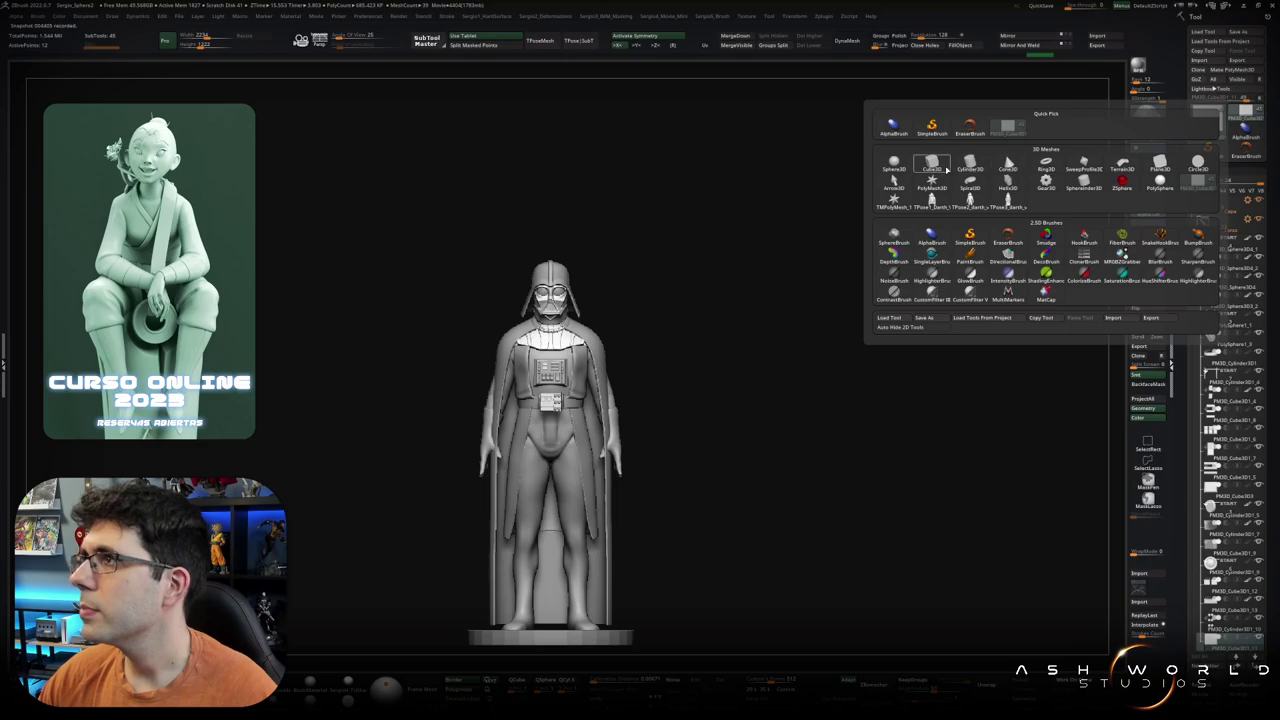
mouse_move(931, 164)
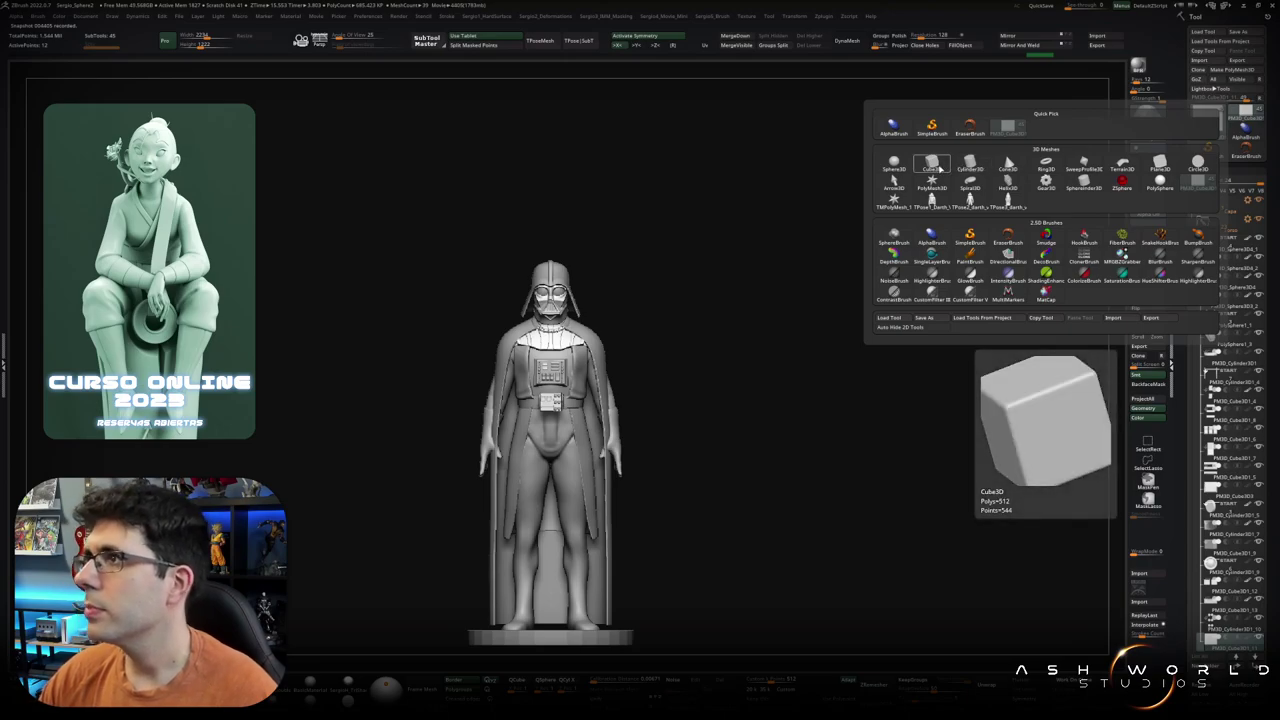
click(938, 168)
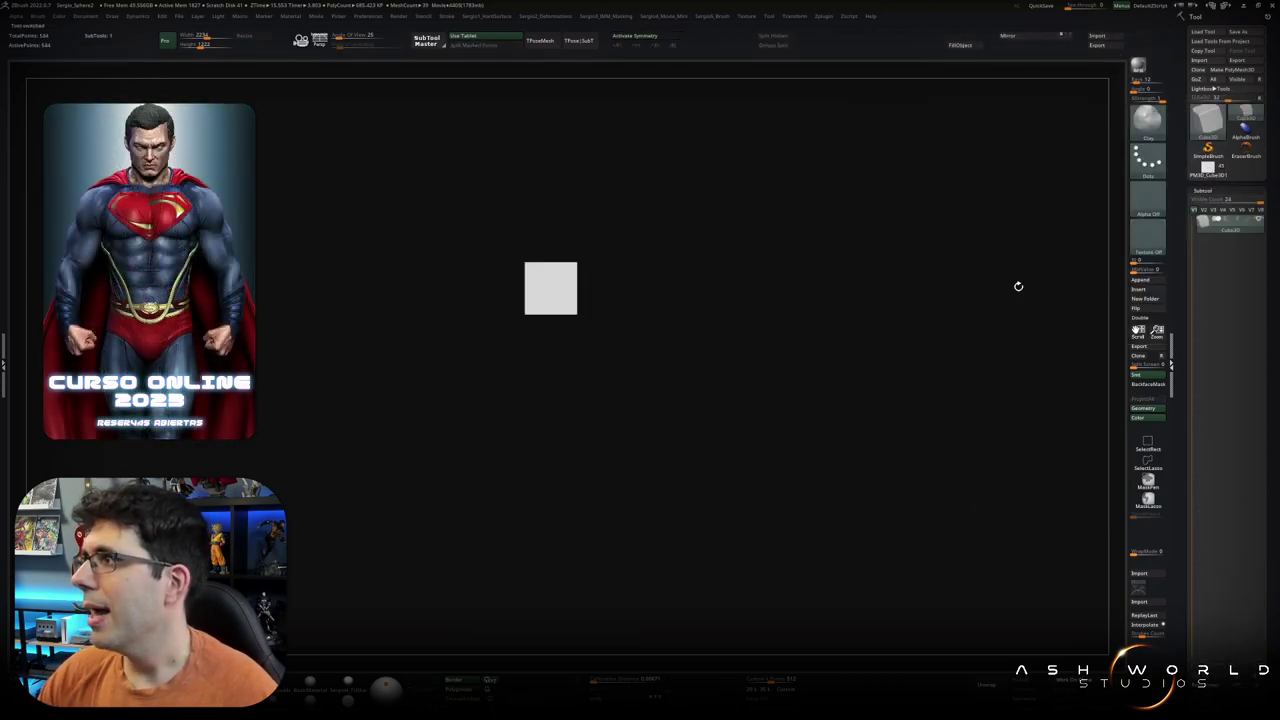
Step: Draw a cube on the canvas and convert it to an editable polymesh
drag(604, 326, 583, 425)
key(shift+f)
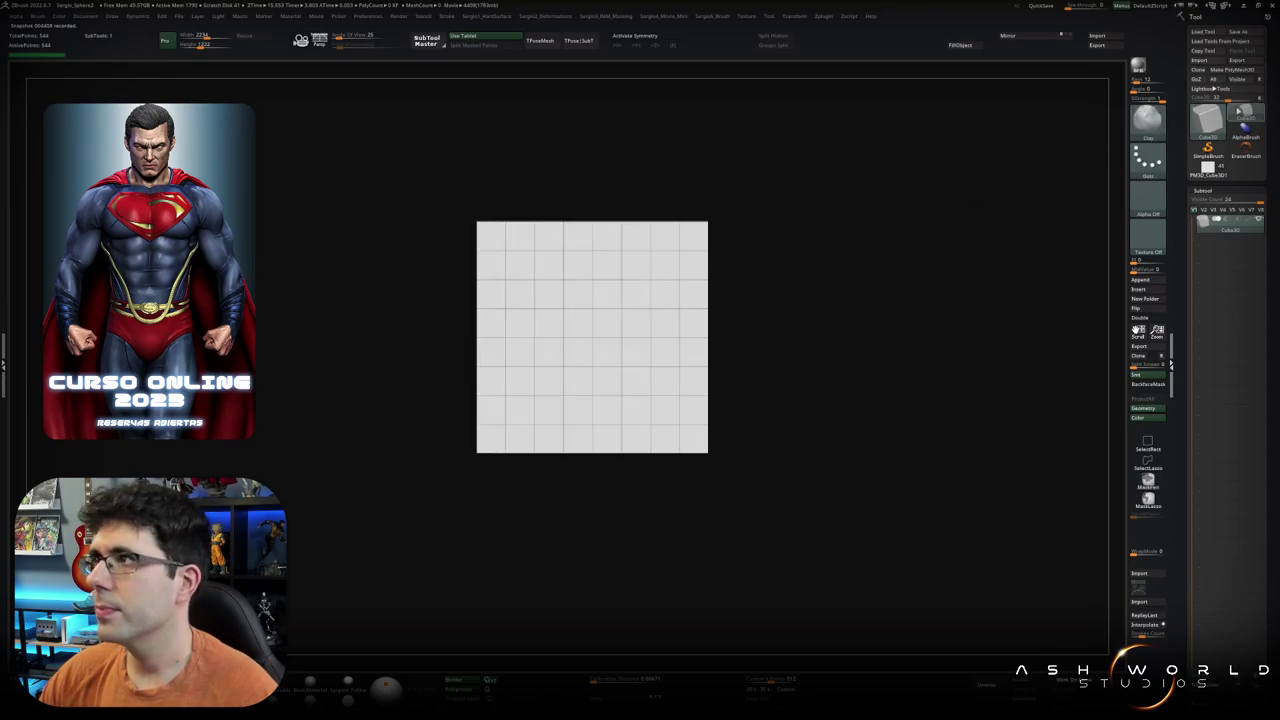
click(1239, 70)
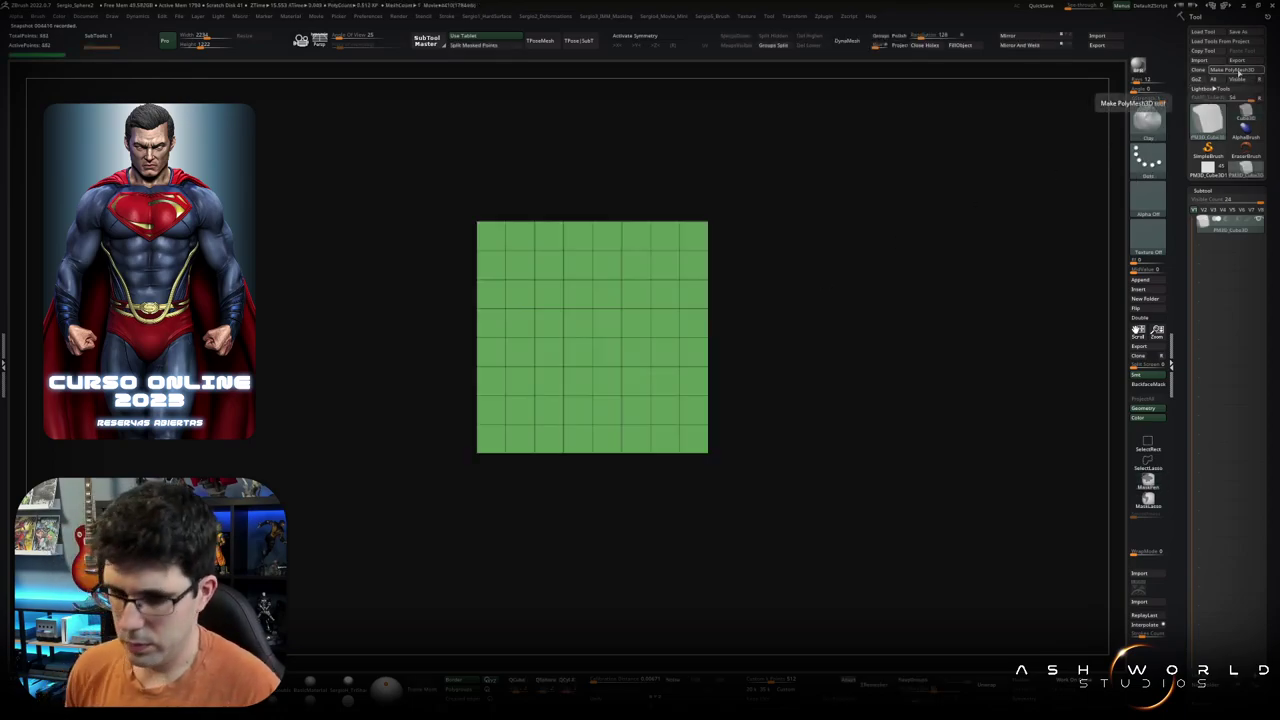
right_drag(649, 249, 600, 285)
key(shift+f)
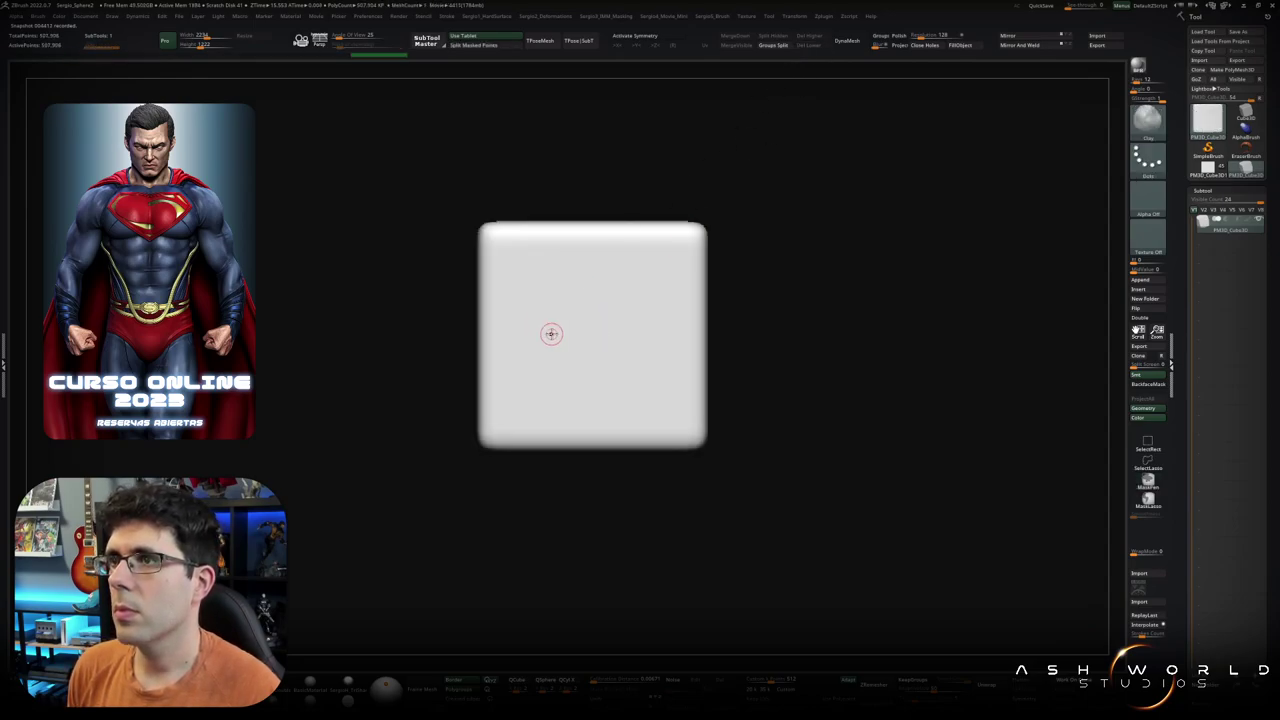
Step: Mask a curved arc on the cube's front, sharpen it, and split the masked arc off
key(ctrl)
key(ctrl+z)
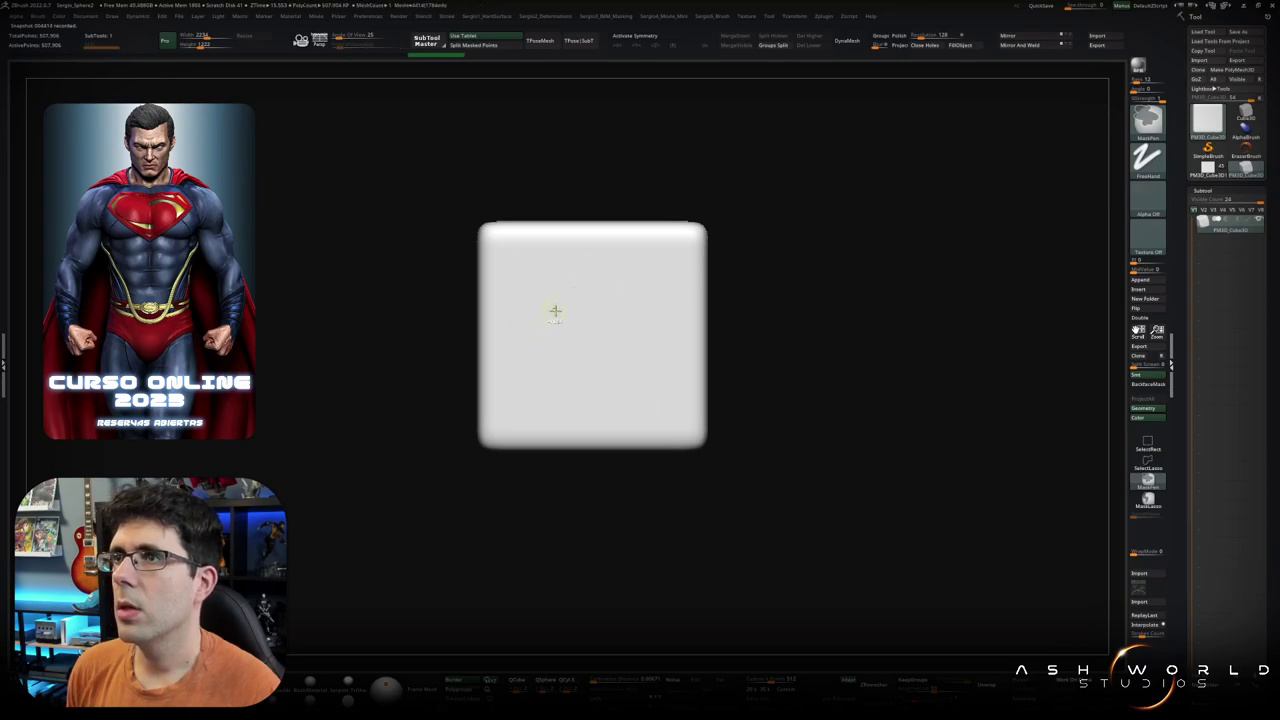
mouse_move(525, 318)
mouse_down()
mouse_move(657, 320)
mouse_move(619, 301)
mouse_up()
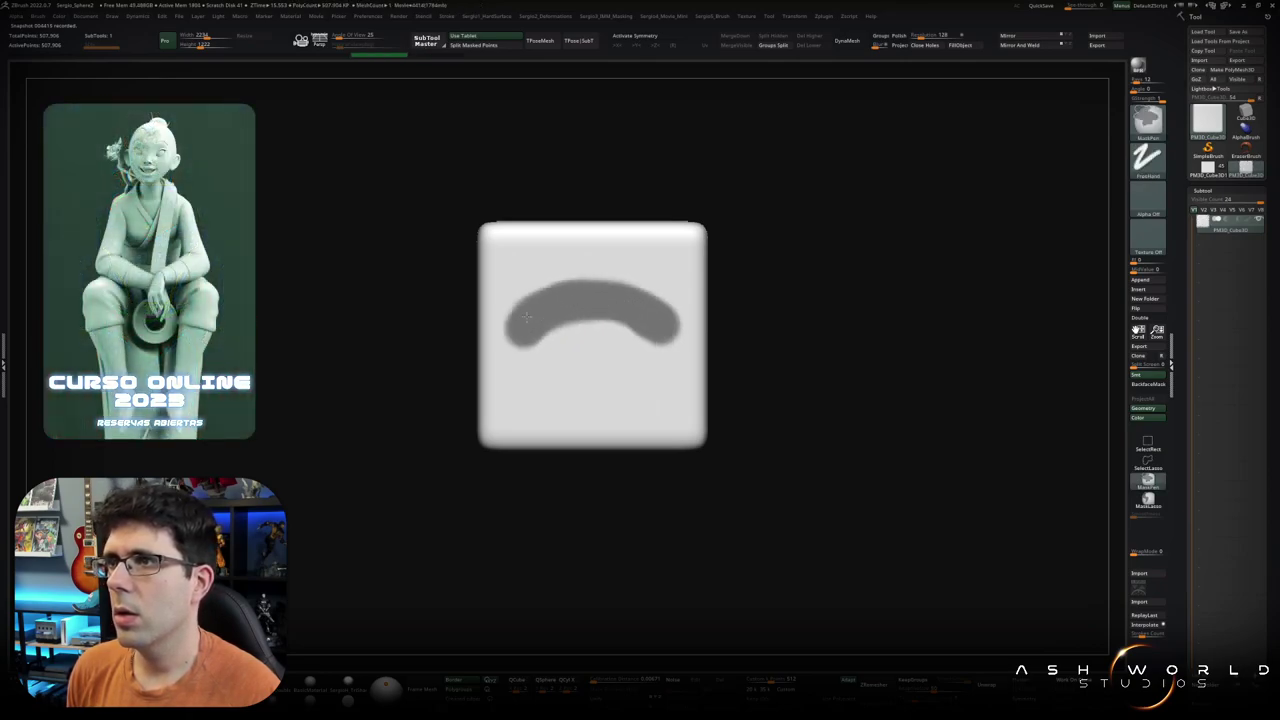
ctrl+drag(525, 318, 503, 334)
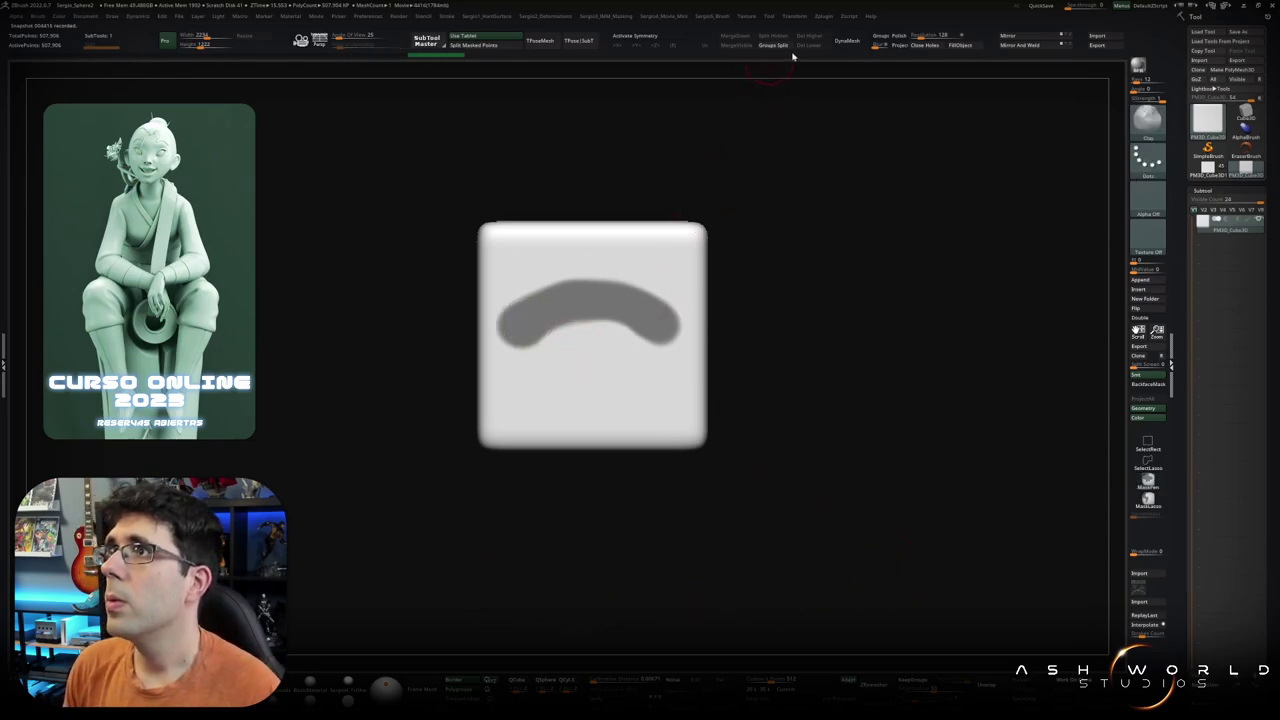
ctrl+alt+click(577, 322)
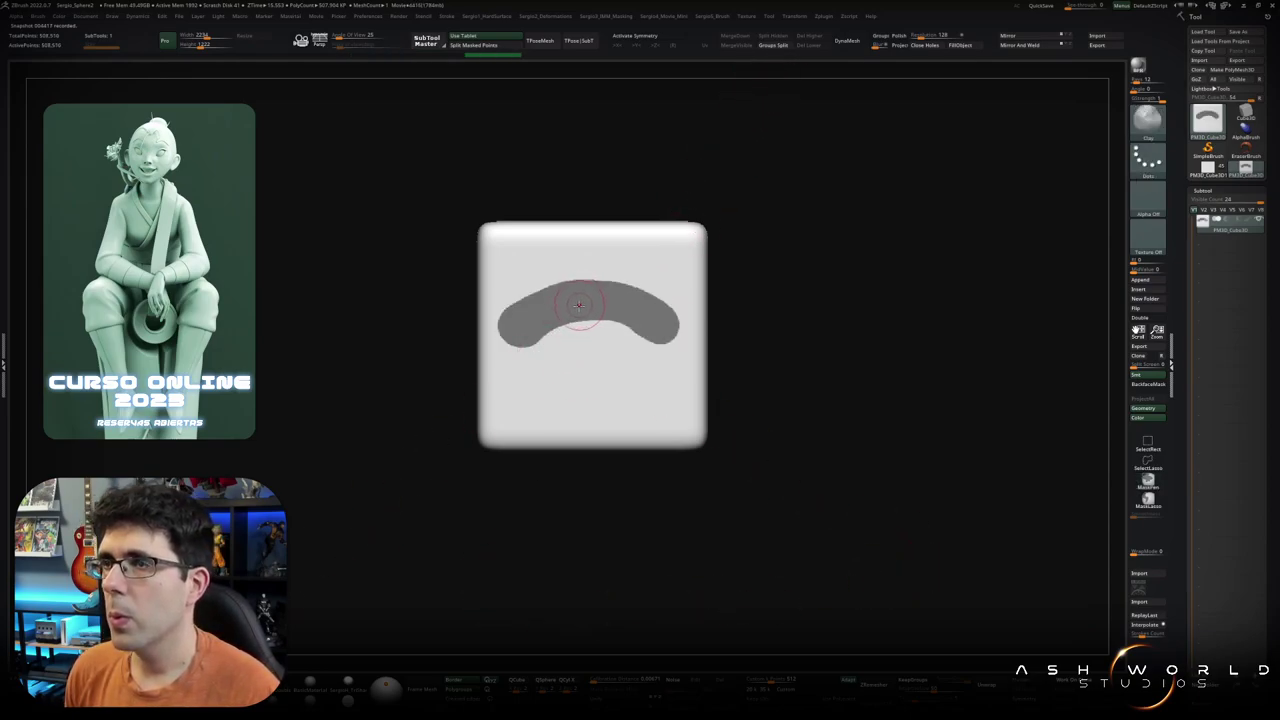
ctrl+shift+click(584, 308)
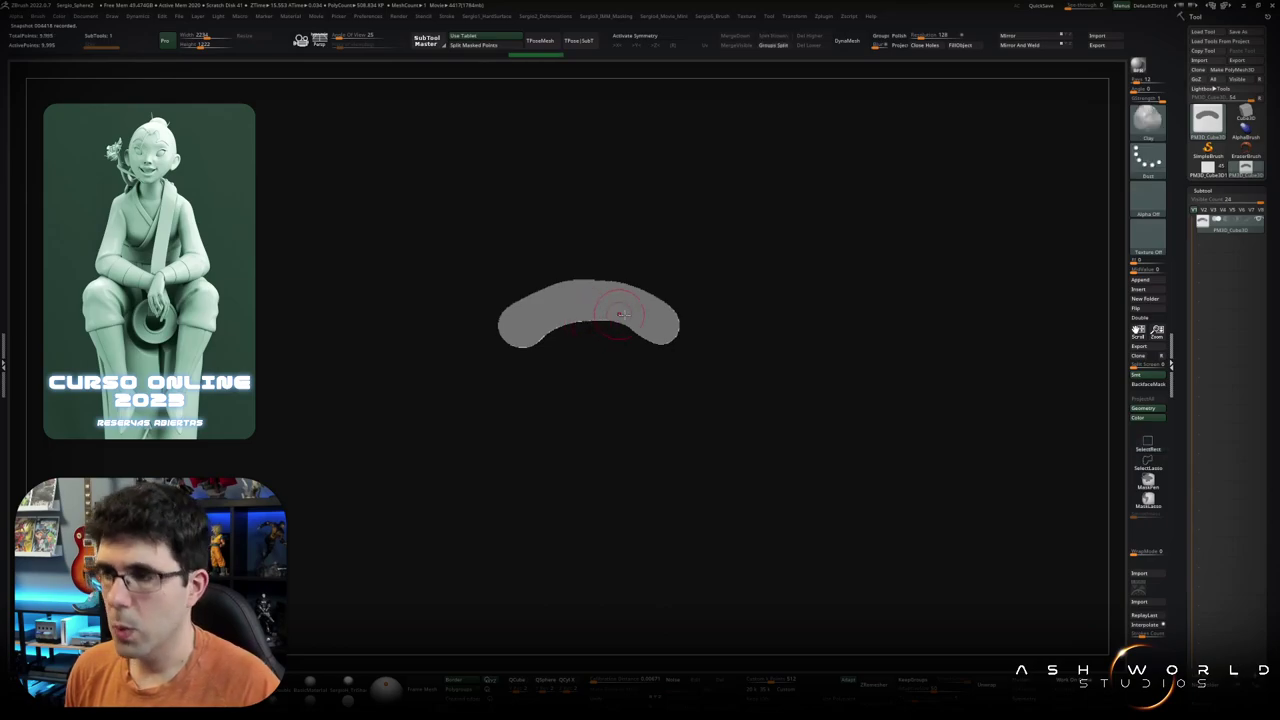
Step: Clear the arc's mask, show PolyF wireframe, and ZRemesh it into coarse quads
ctrl+click(871, 423)
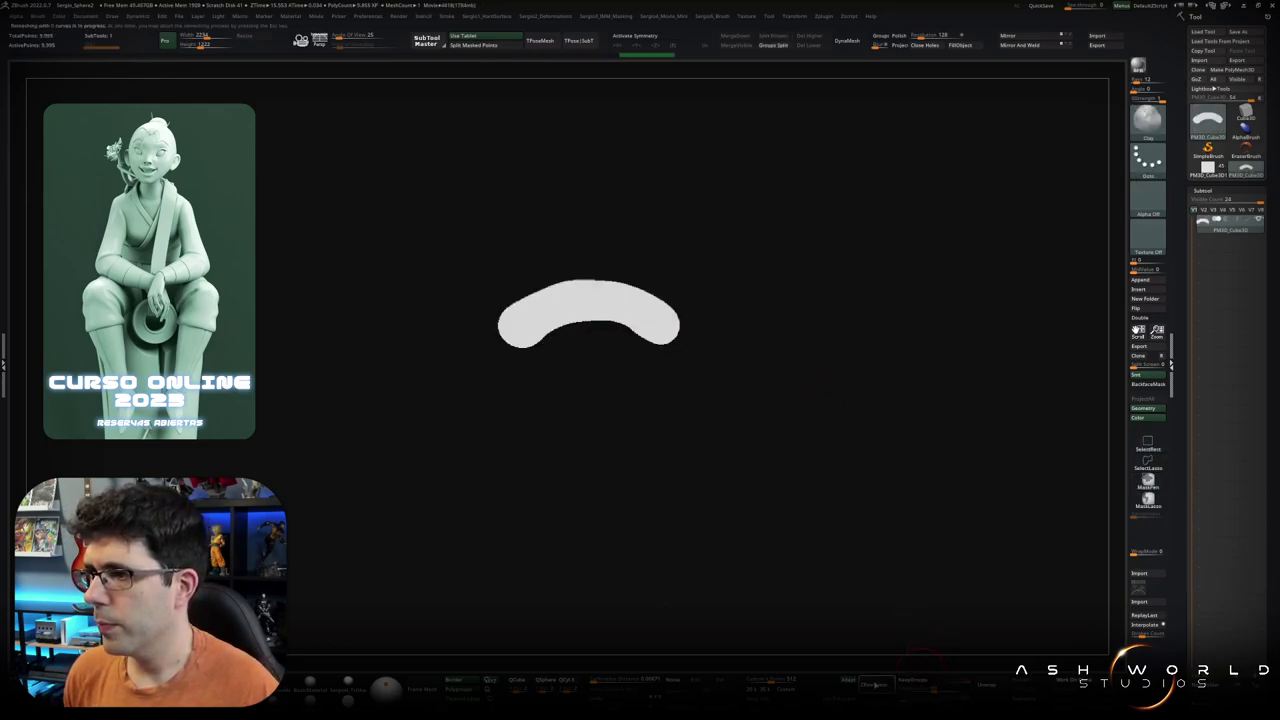
key(shift+f)
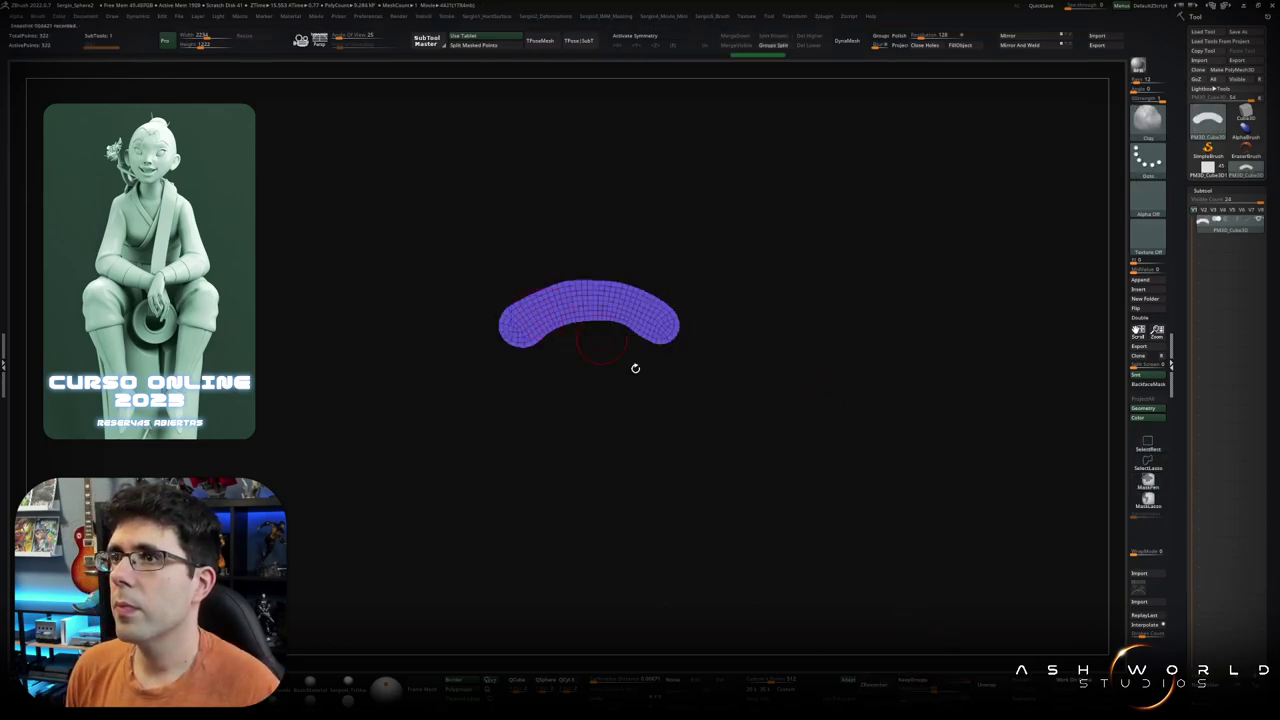
click(874, 684)
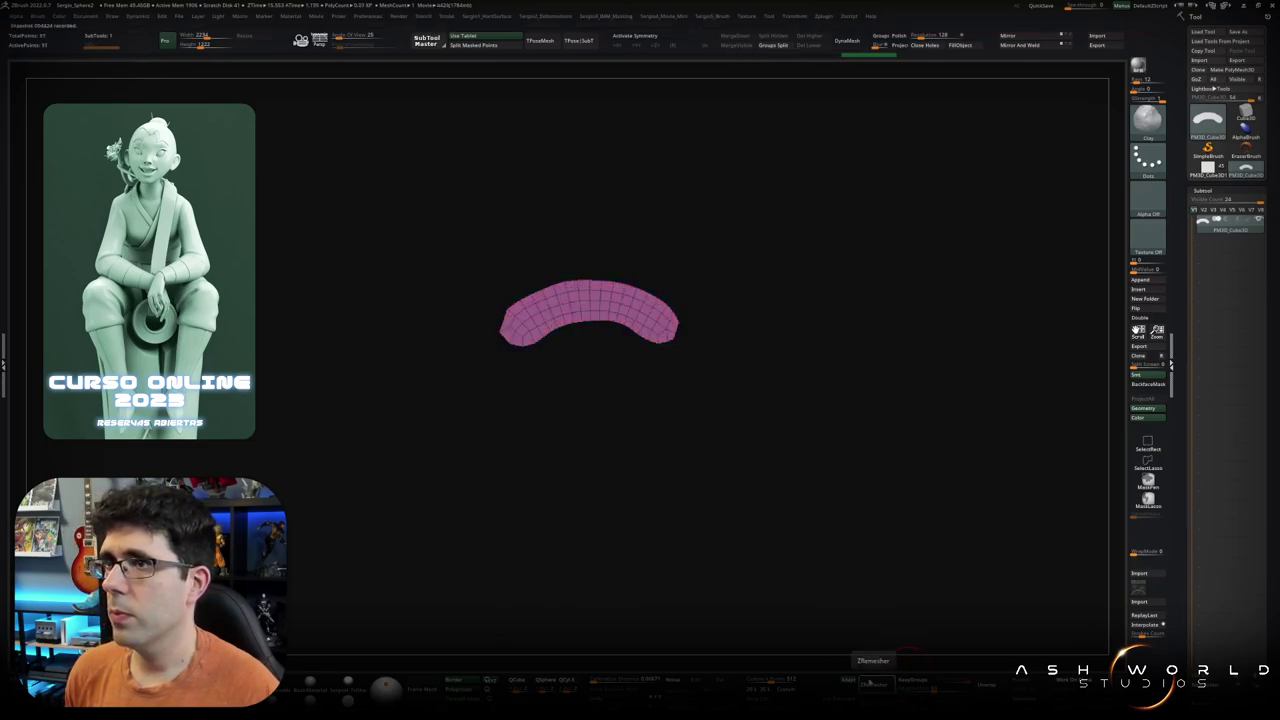
ctrl+right_drag(563, 343, 658, 347)
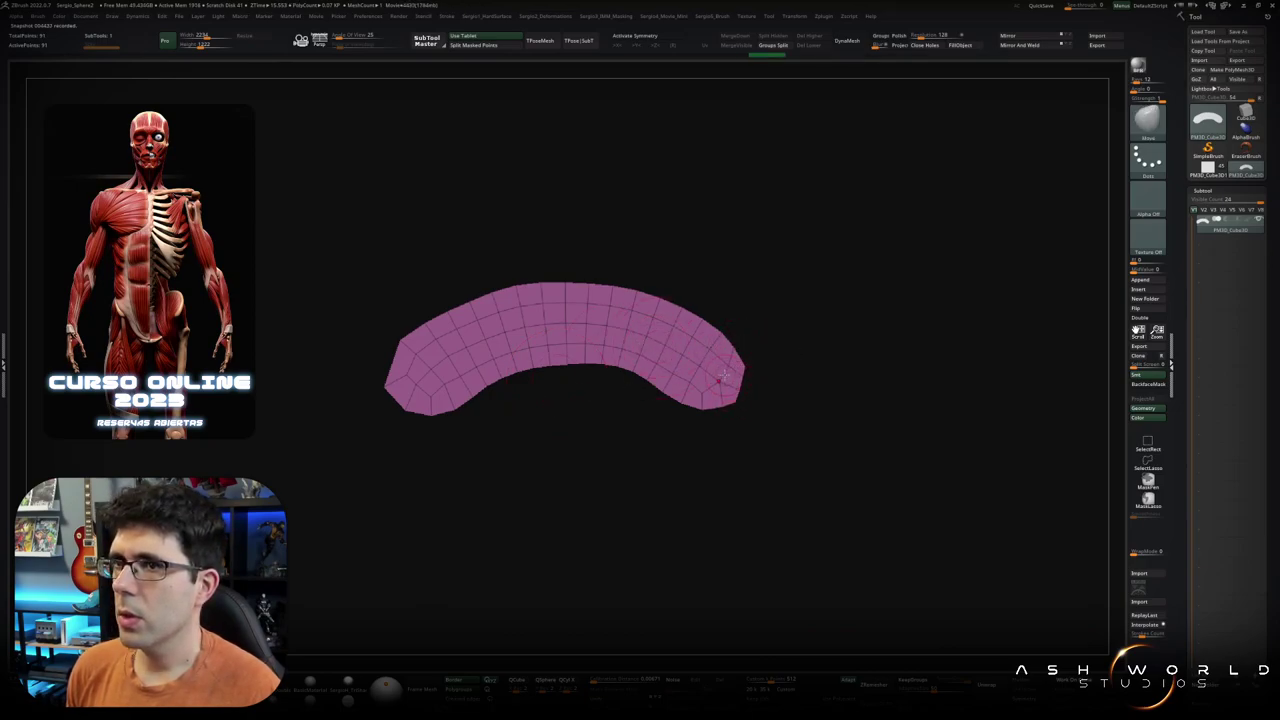
Step: Lasso-hide and remove both rounded arc ends, then set up a ZModeler edge action
click(1147, 465)
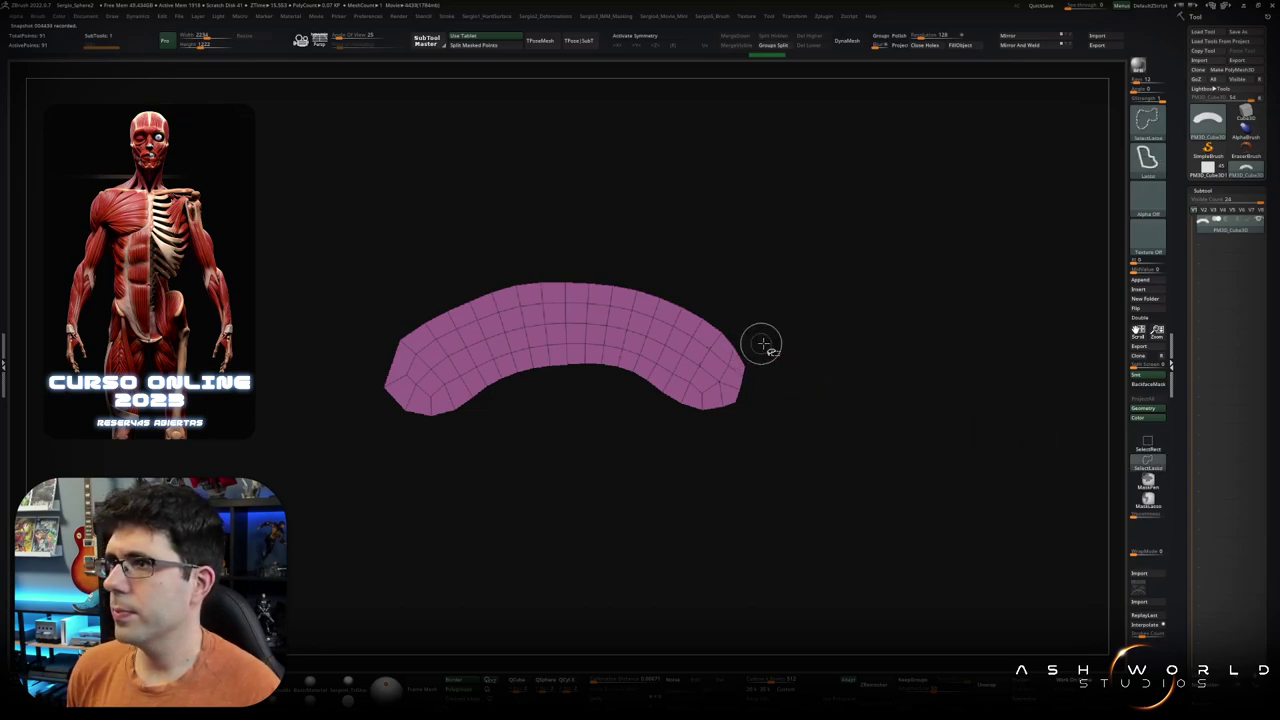
ctrl+alt+shift+drag(714, 367, 806, 414)
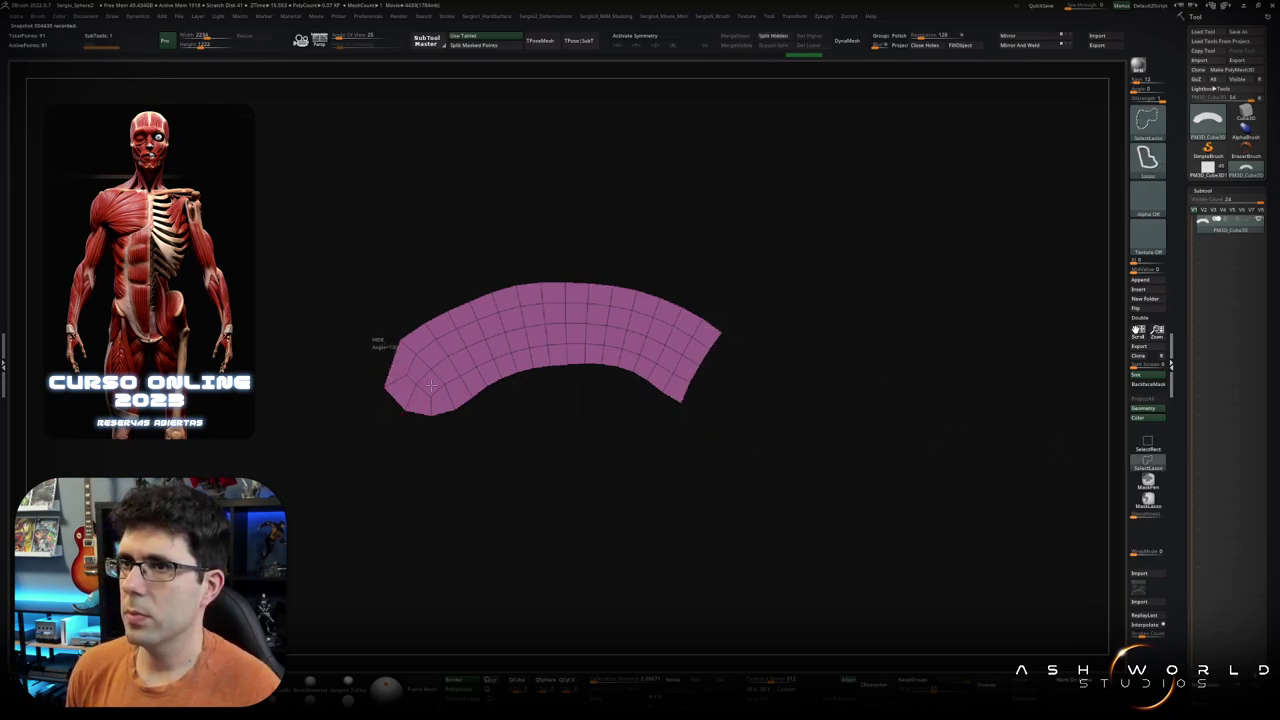
ctrl+alt+shift+drag(377, 343, 352, 463)
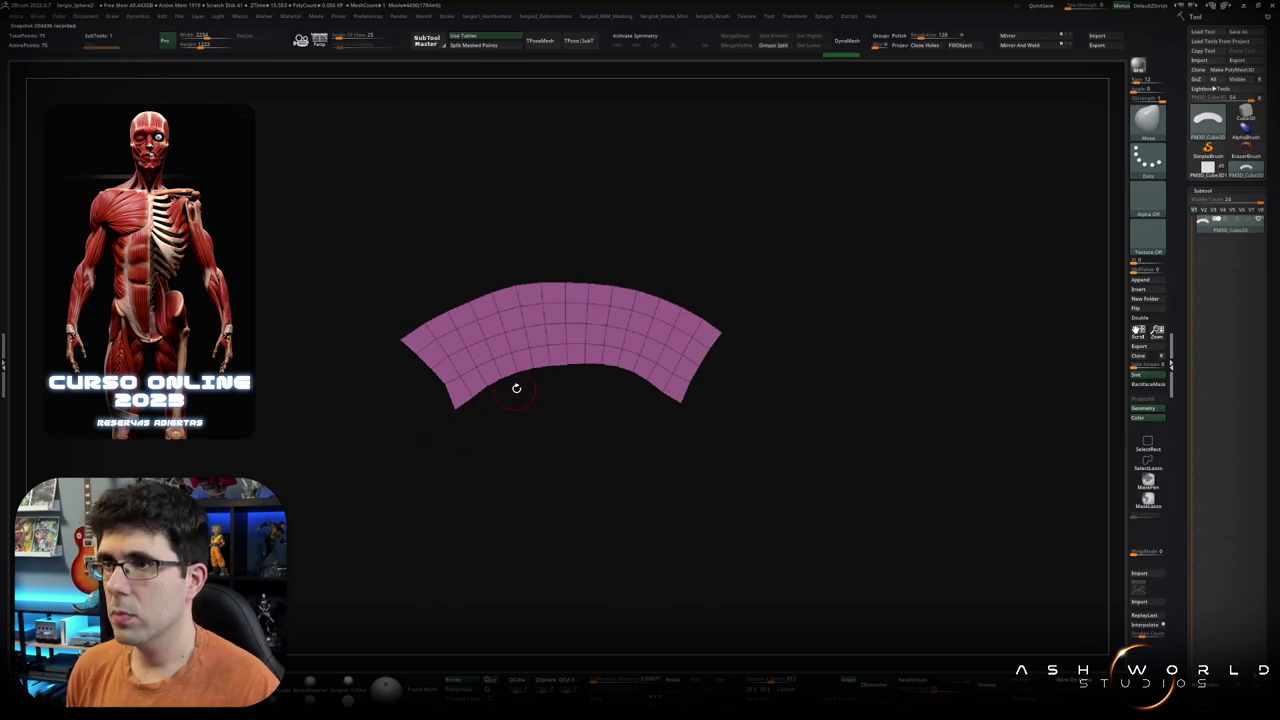
key(b)
key(z)
key(m)
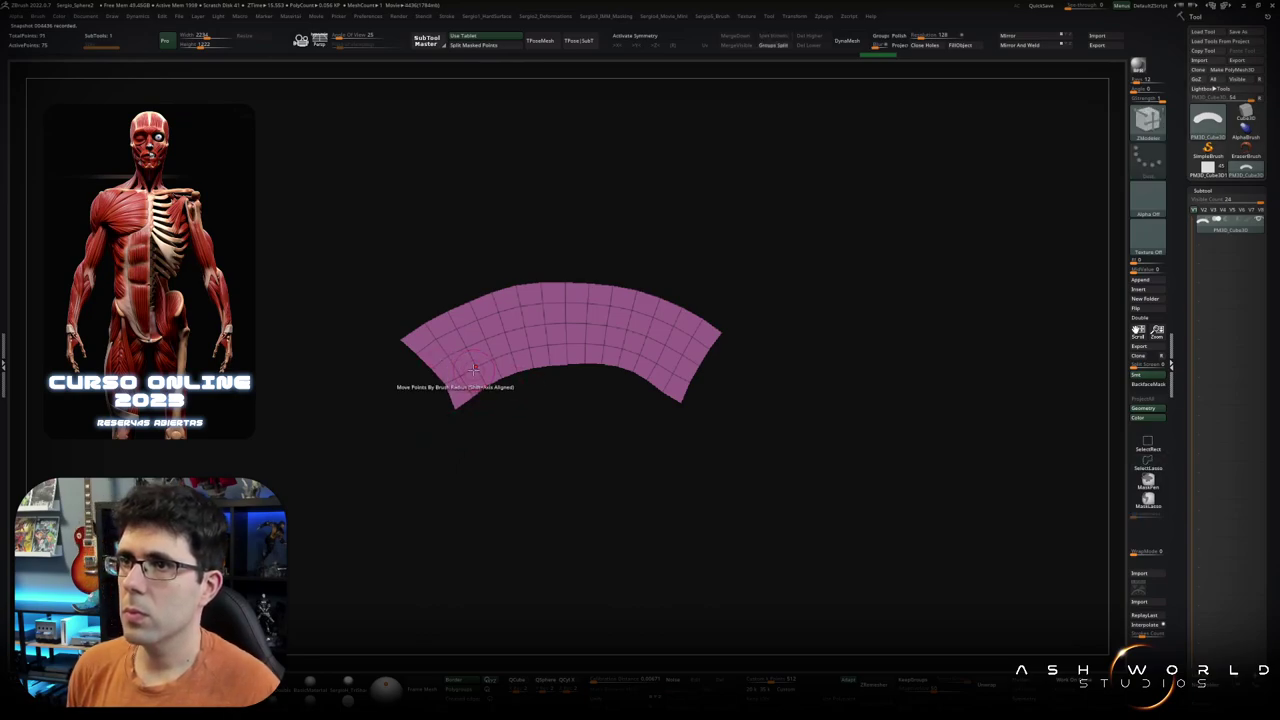
key(space)
click(477, 419)
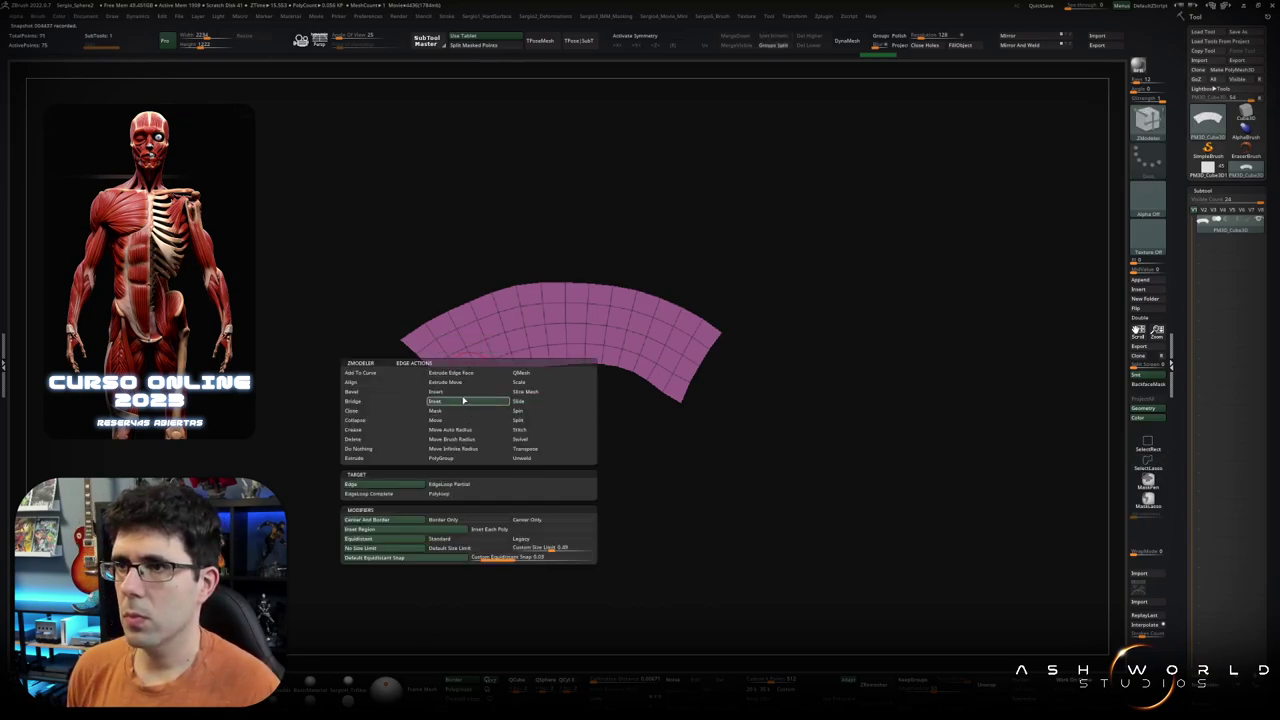
key(space)
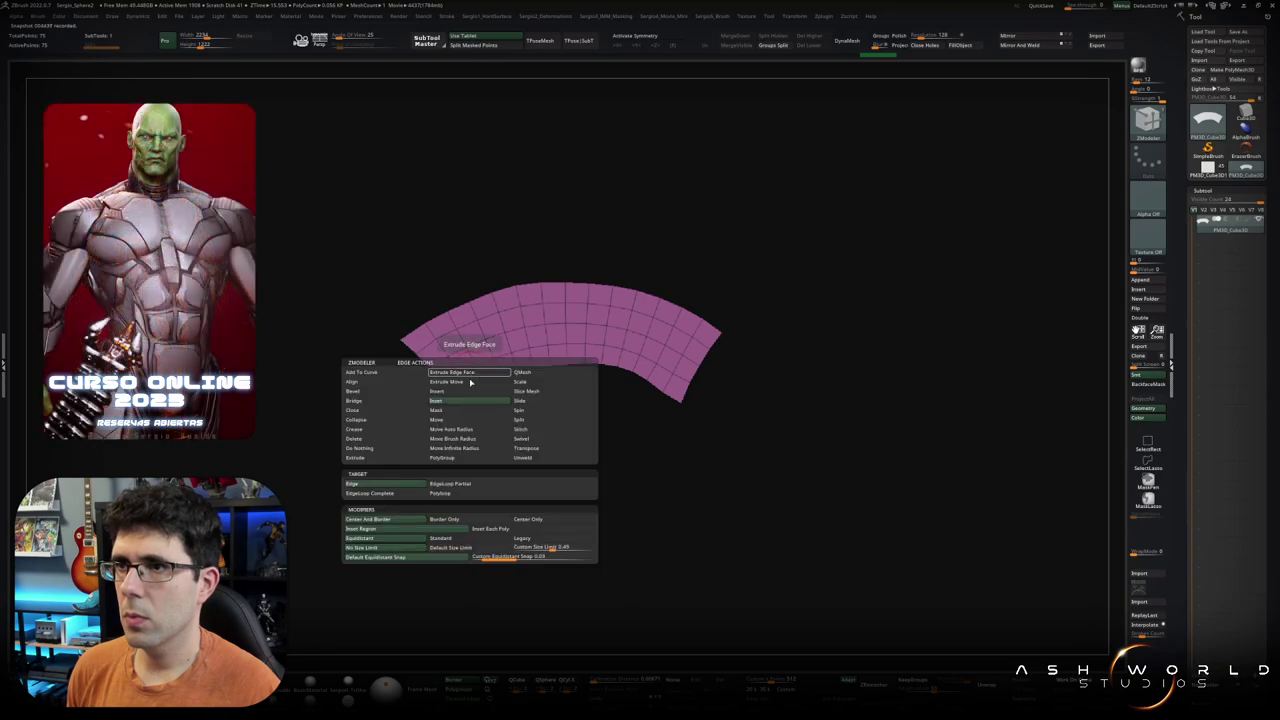
key(ctrl+z)
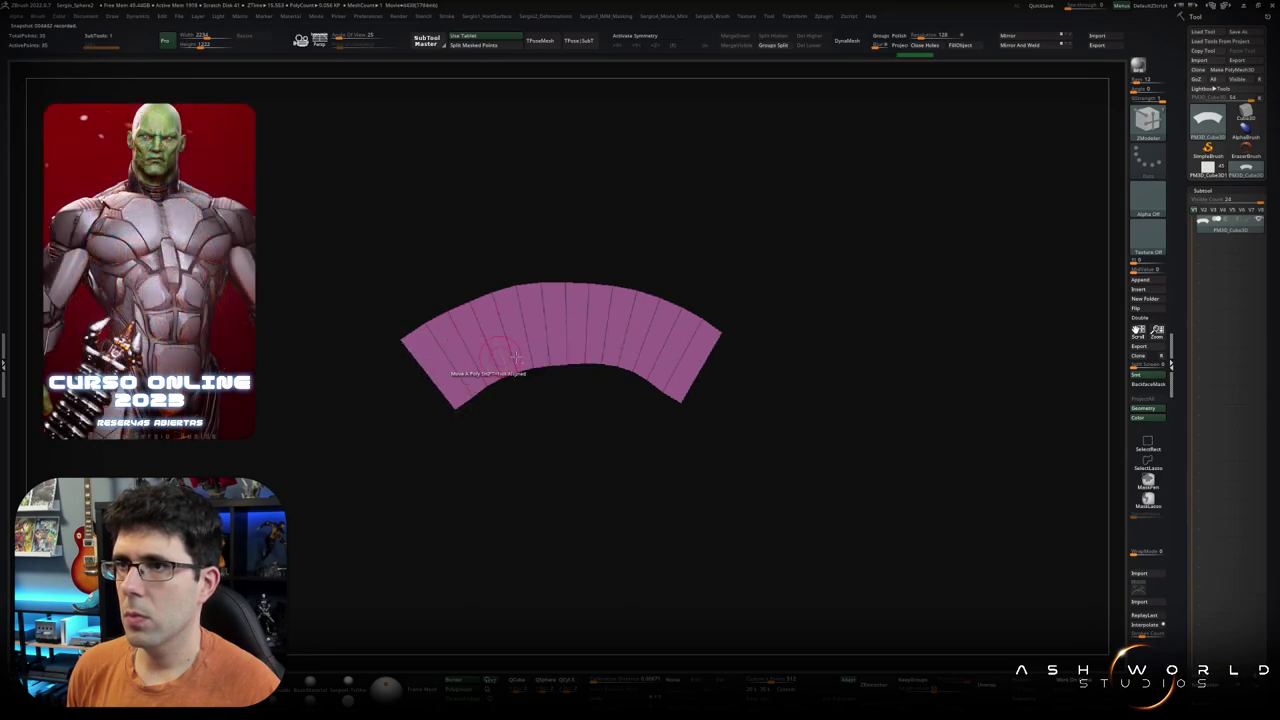
Step: Delete three edge loops on each half and Mirror And Weld into six panels
alt+click(495, 338)
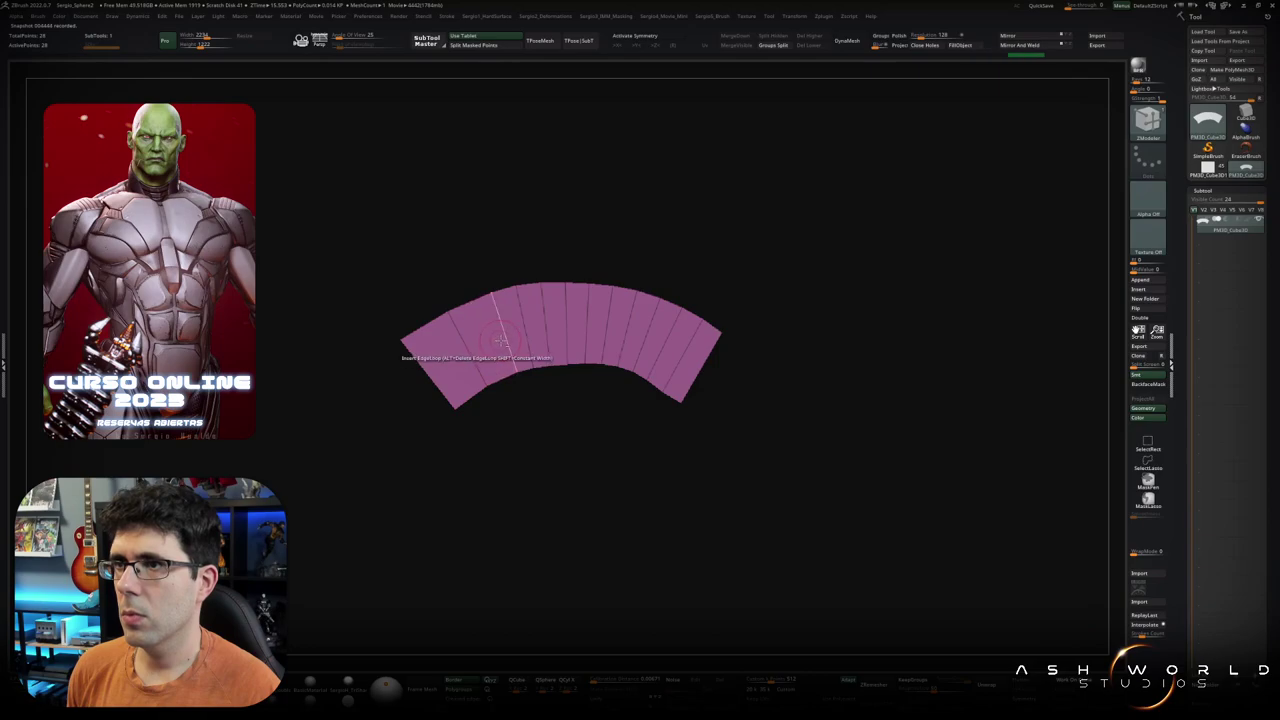
alt+click(542, 336)
alt+click(565, 332)
alt+click(607, 332)
alt+click(640, 338)
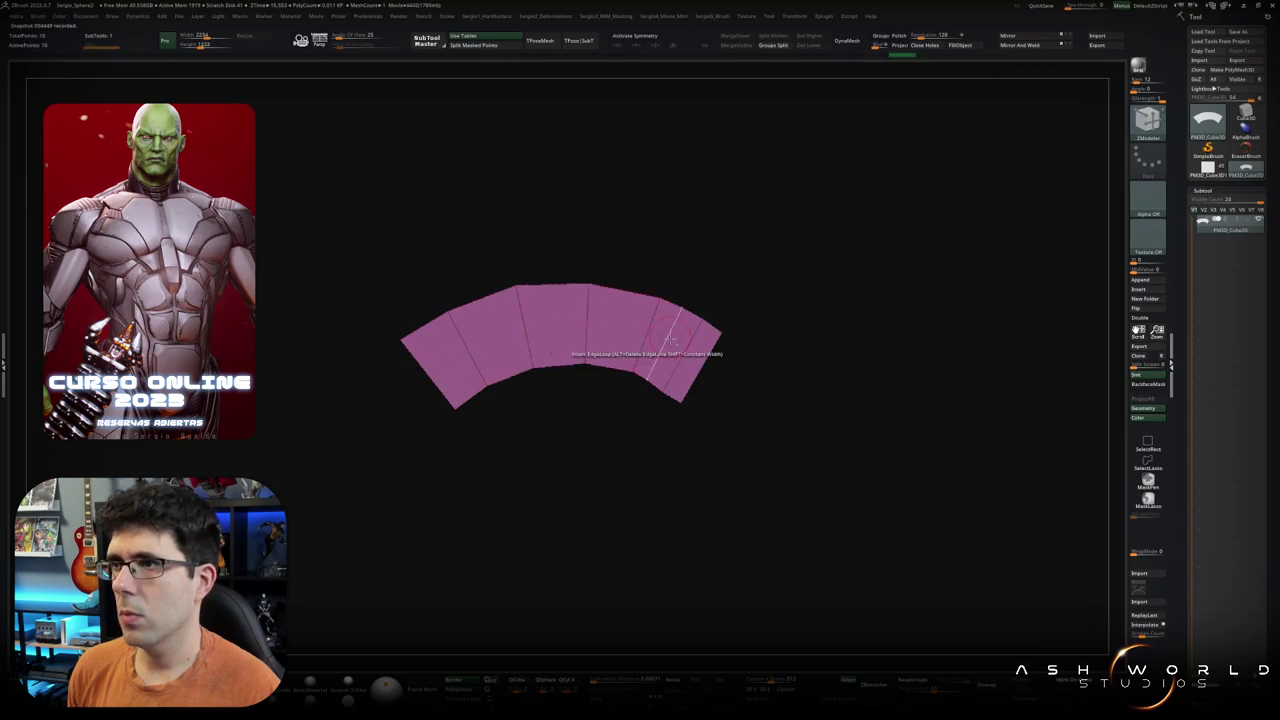
alt+click(662, 350)
click(1028, 46)
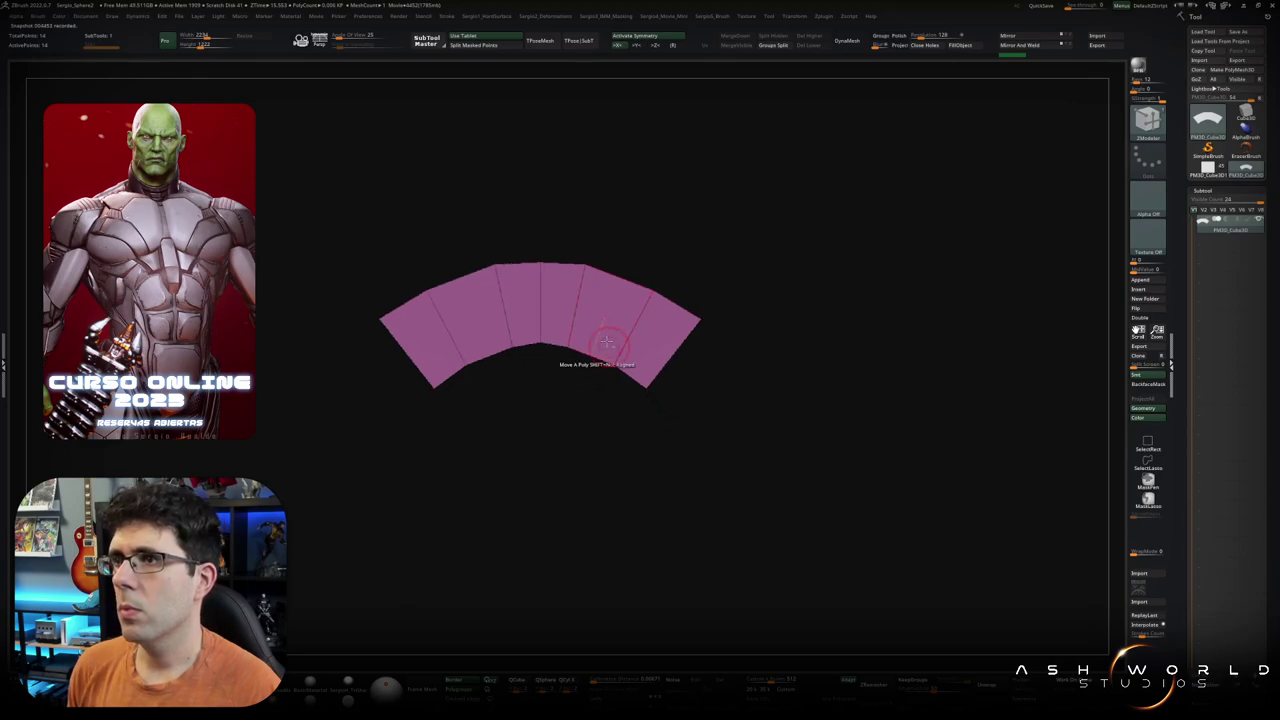
Step: Switch to the Move brush and zoom out to reframe the strip
alt+drag(640, 418, 618, 396)
key(b)
key(m)
key(v)
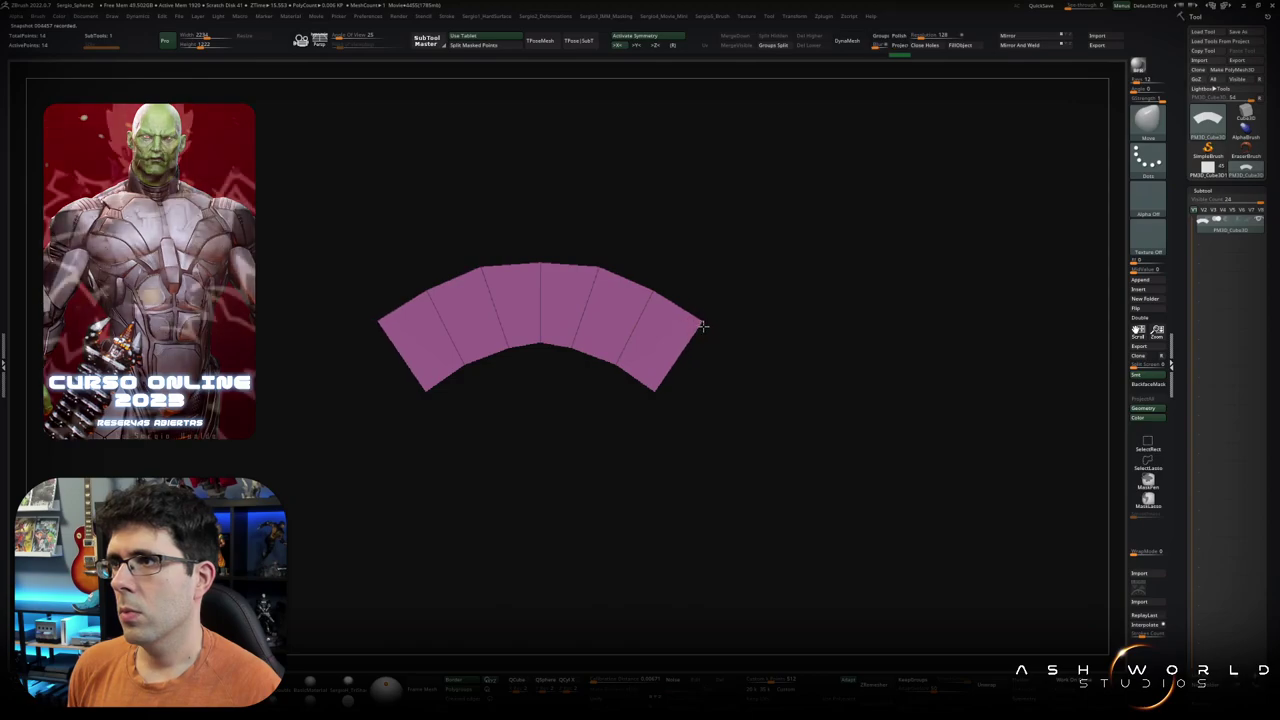
mouse_move(700, 334)
alt+mouse_down()
mouse_move(623, 429)
mouse_move(549, 393)
alt+mouse_up()
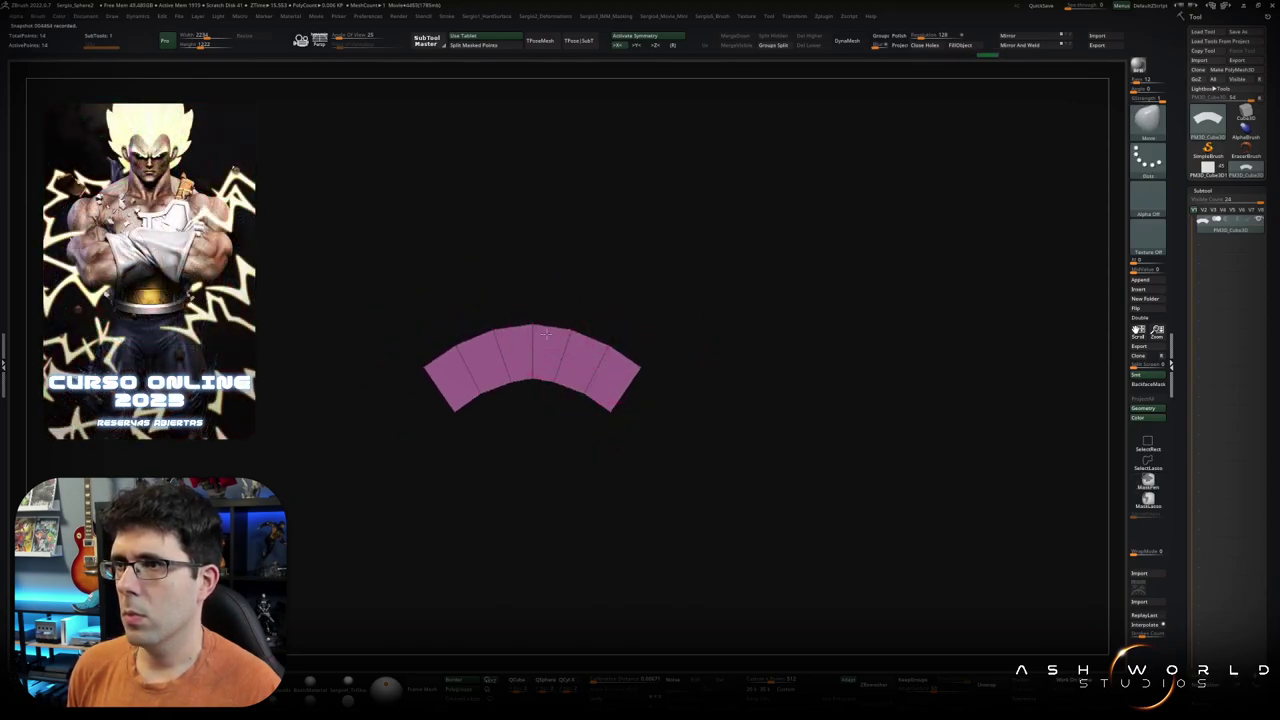
alt+drag(607, 377, 594, 349)
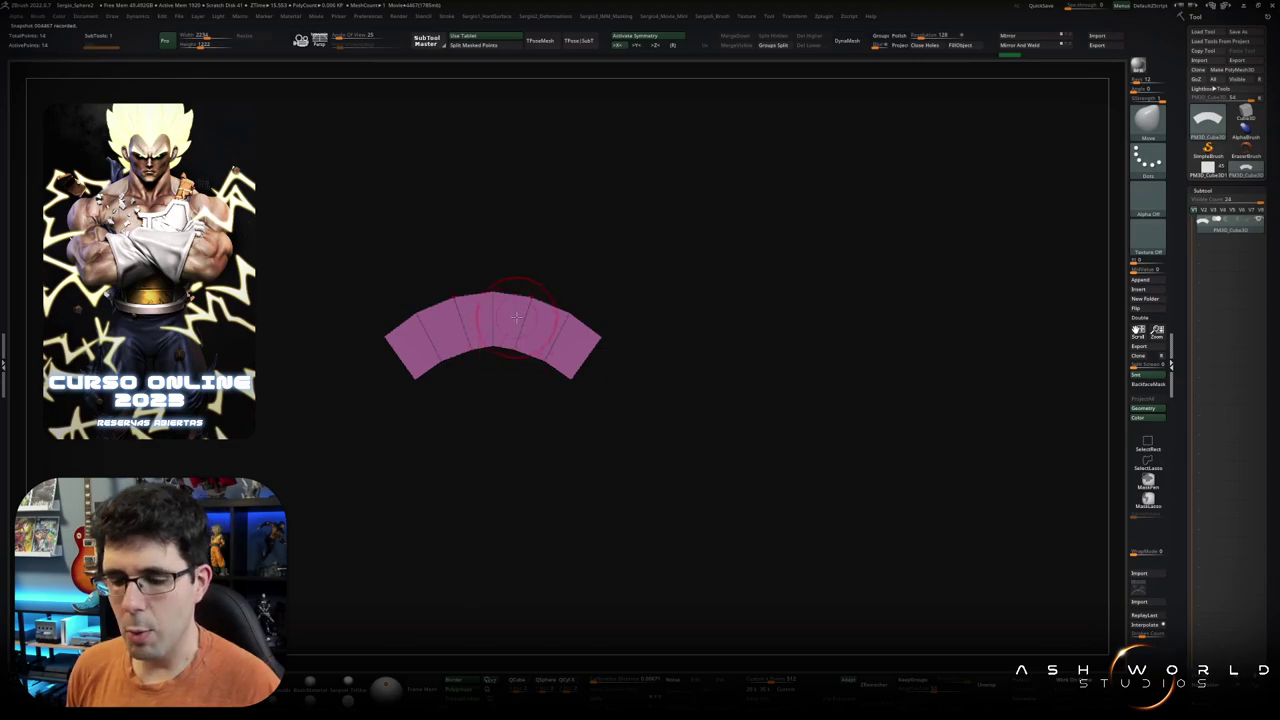
alt+drag(435, 363, 380, 386)
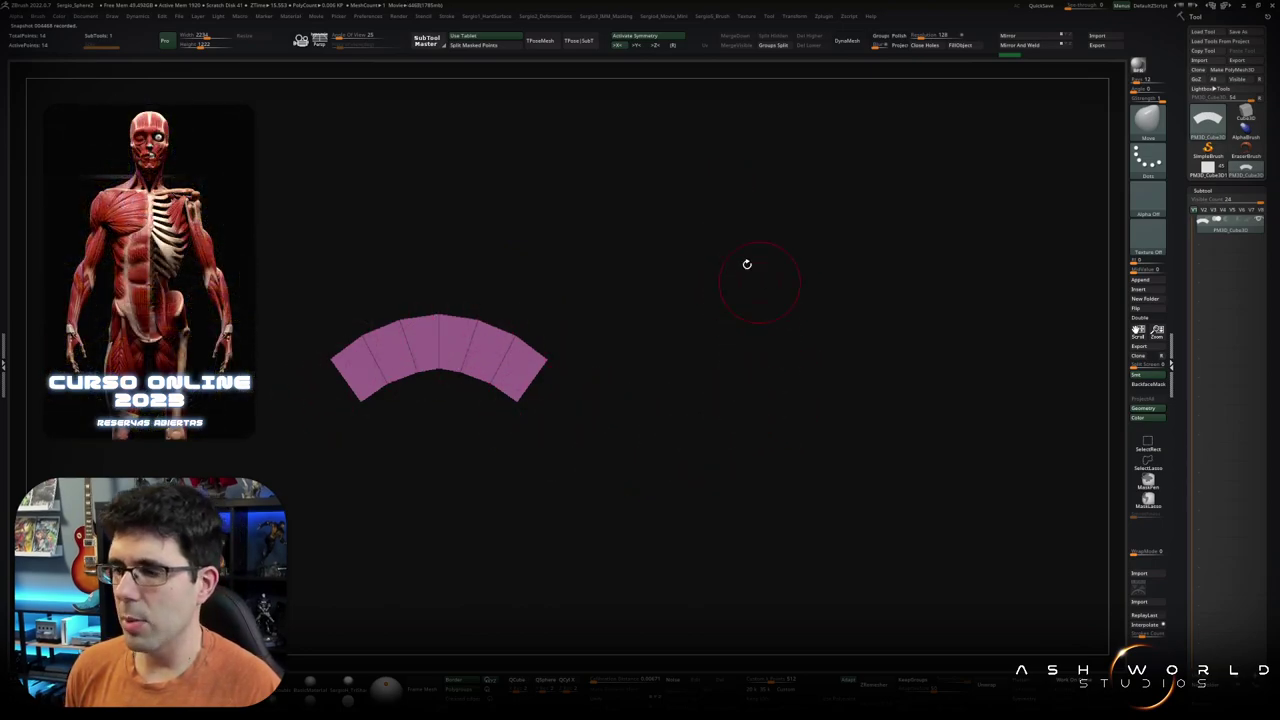
Step: Duplicate the arc, flip the copy downward, and join them into an S-shaped wave
mouse_move(548, 355)
alt+mouse_down()
mouse_move(611, 337)
mouse_move(510, 393)
alt+mouse_up()
key(w)
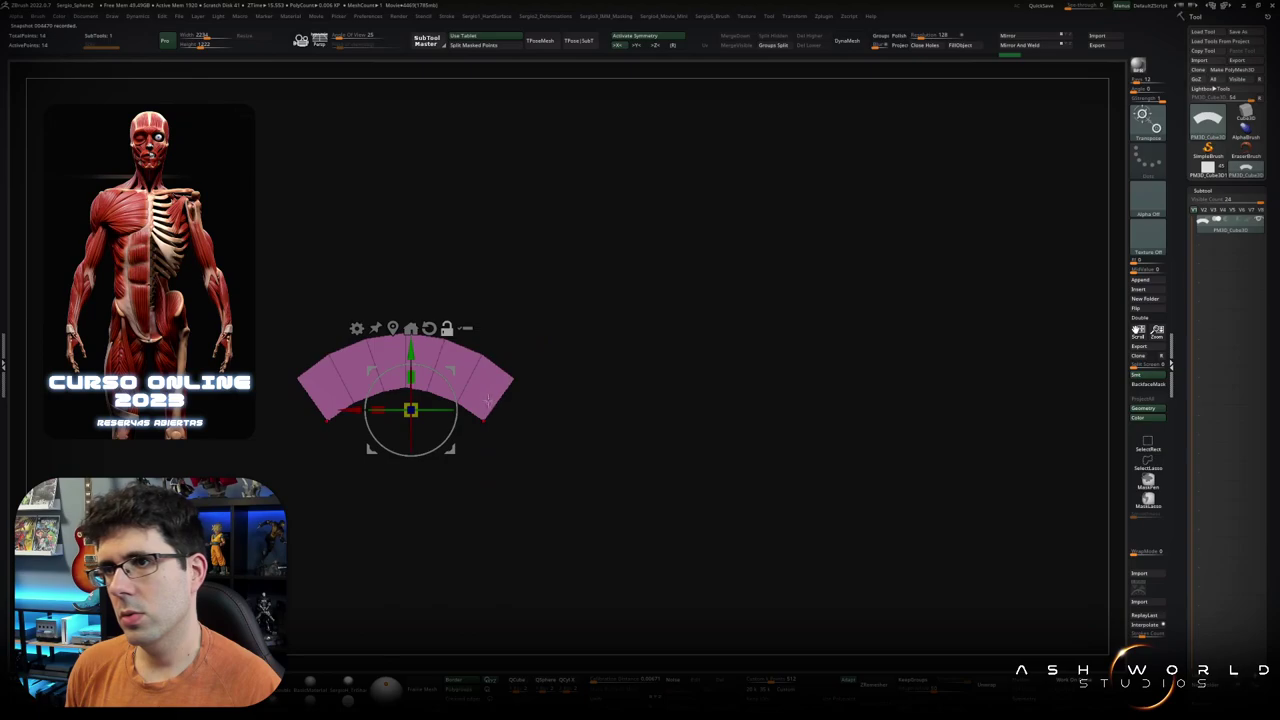
ctrl+drag(352, 410, 560, 410)
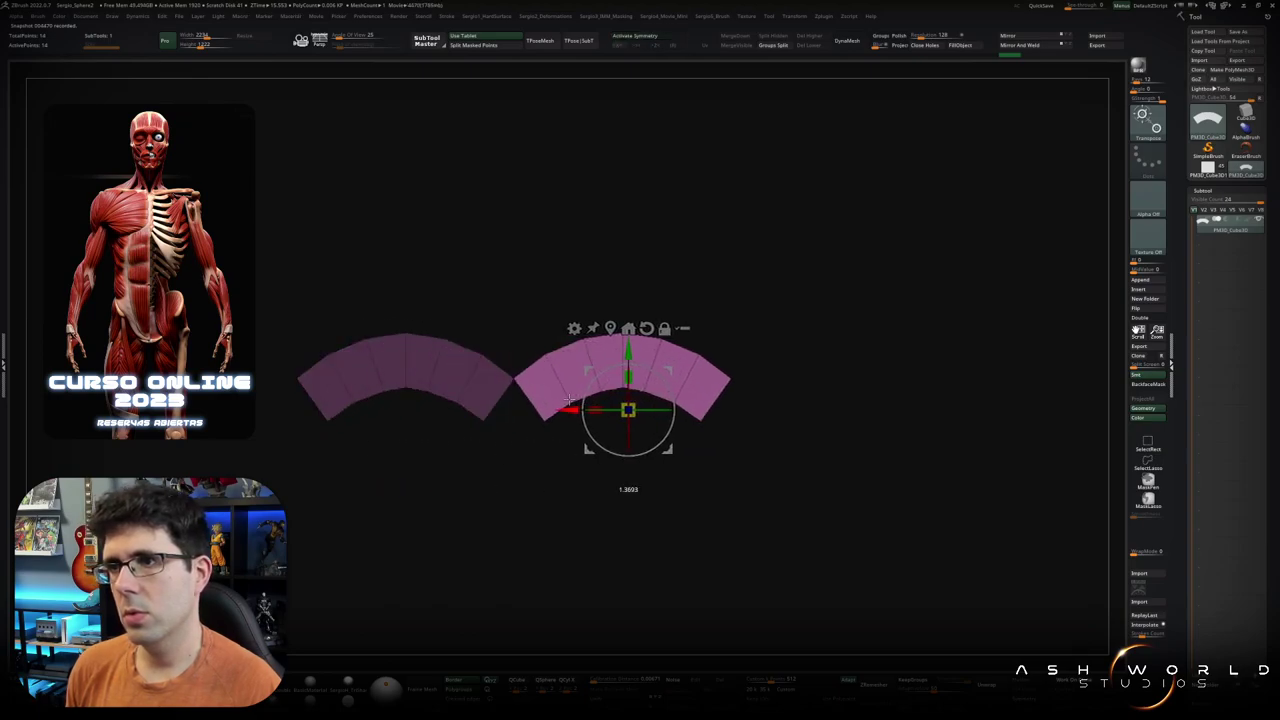
click(1070, 38)
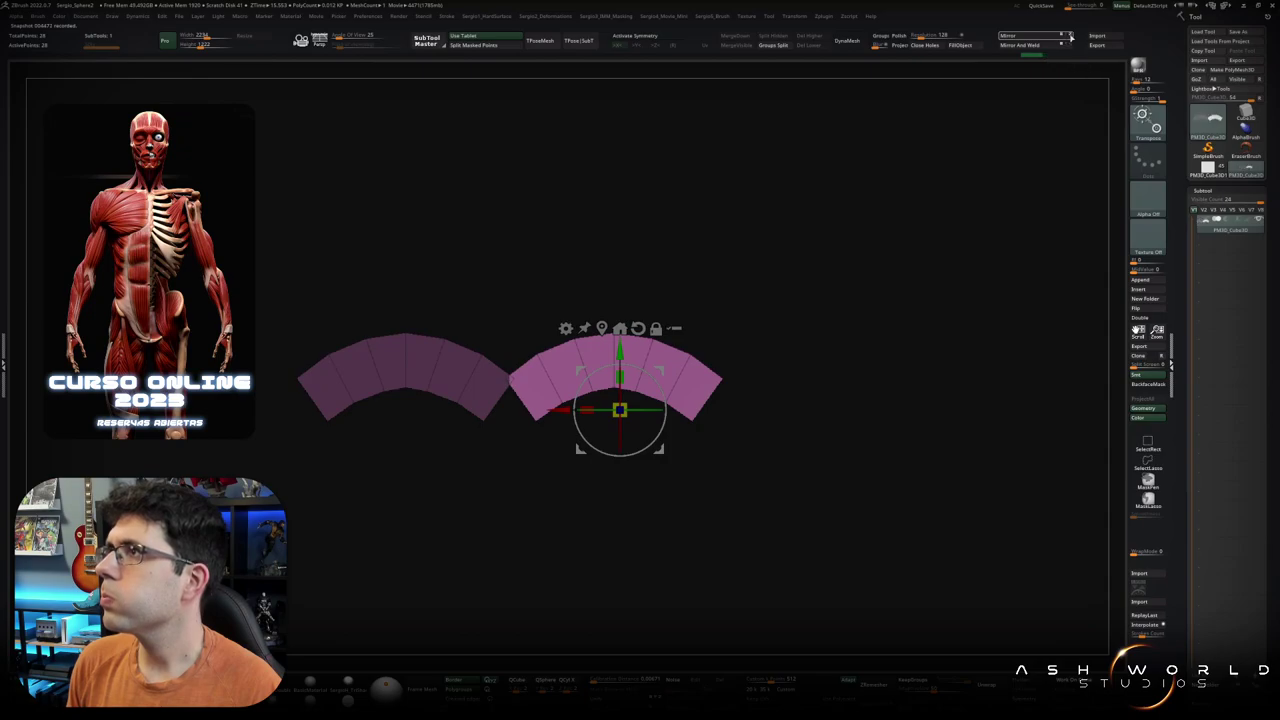
click(1050, 36)
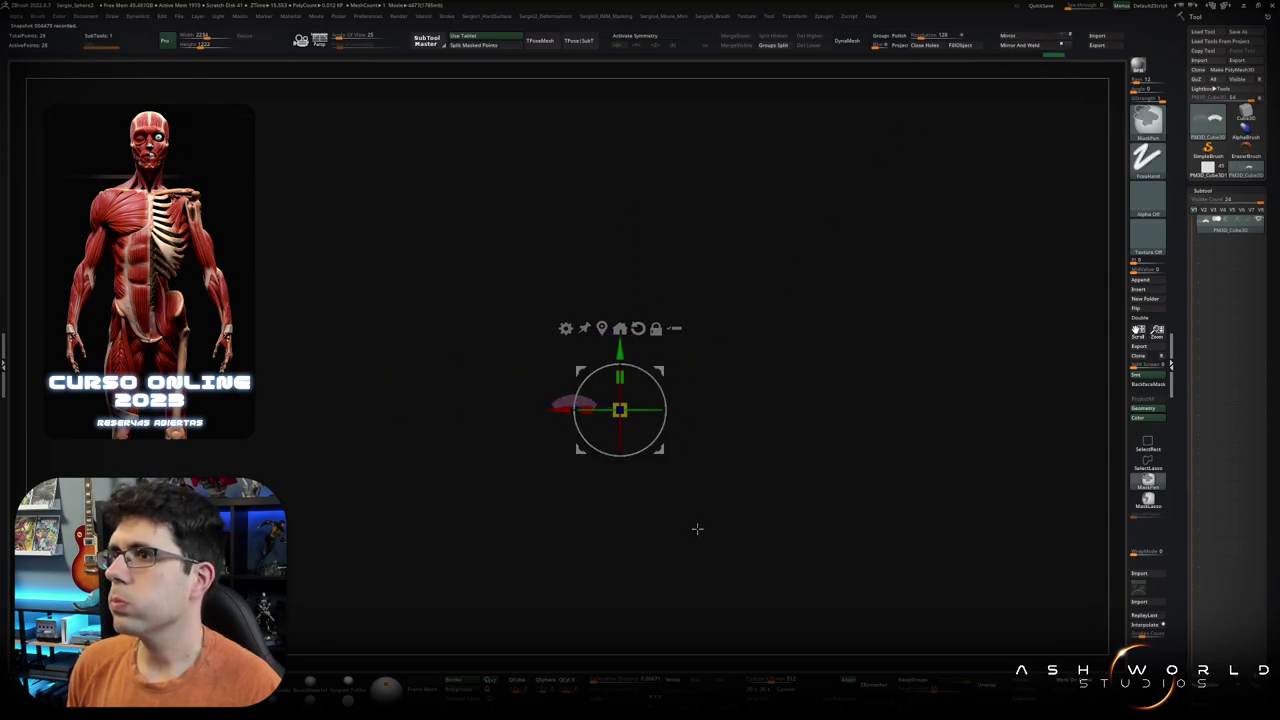
key(ctrl+z)
key(ctrl+z)
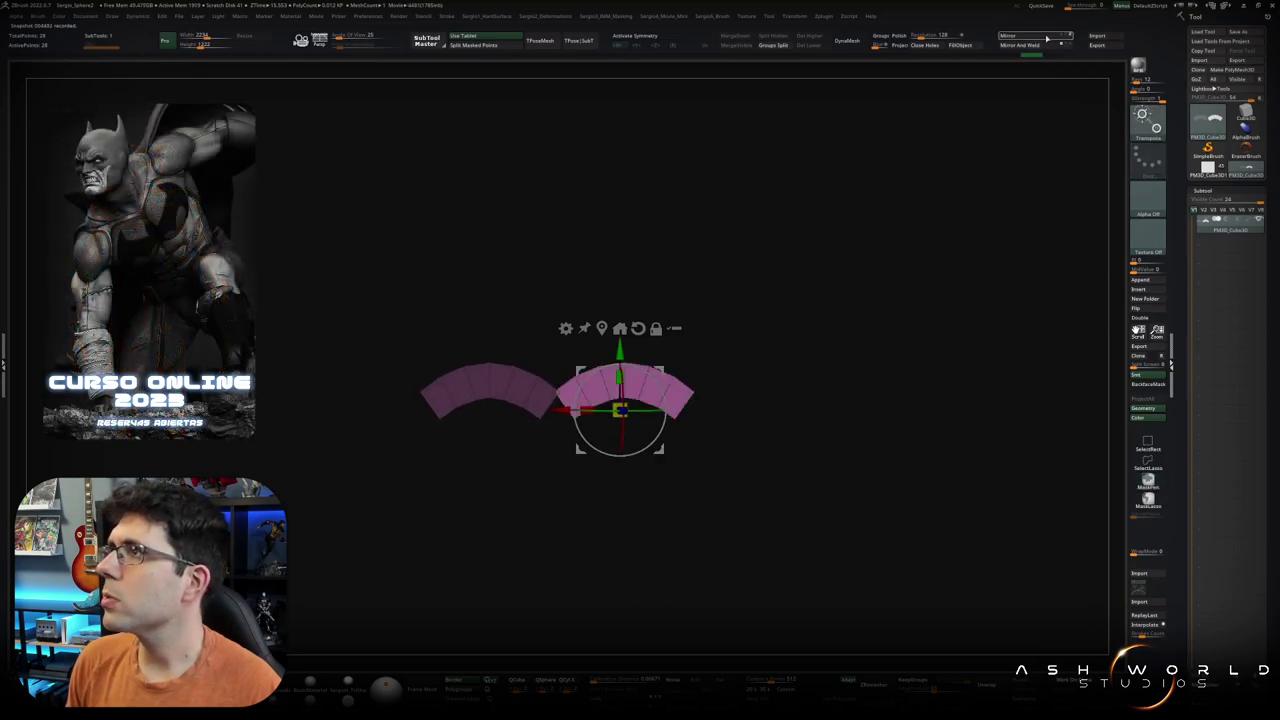
click(1047, 38)
key(ctrl+z)
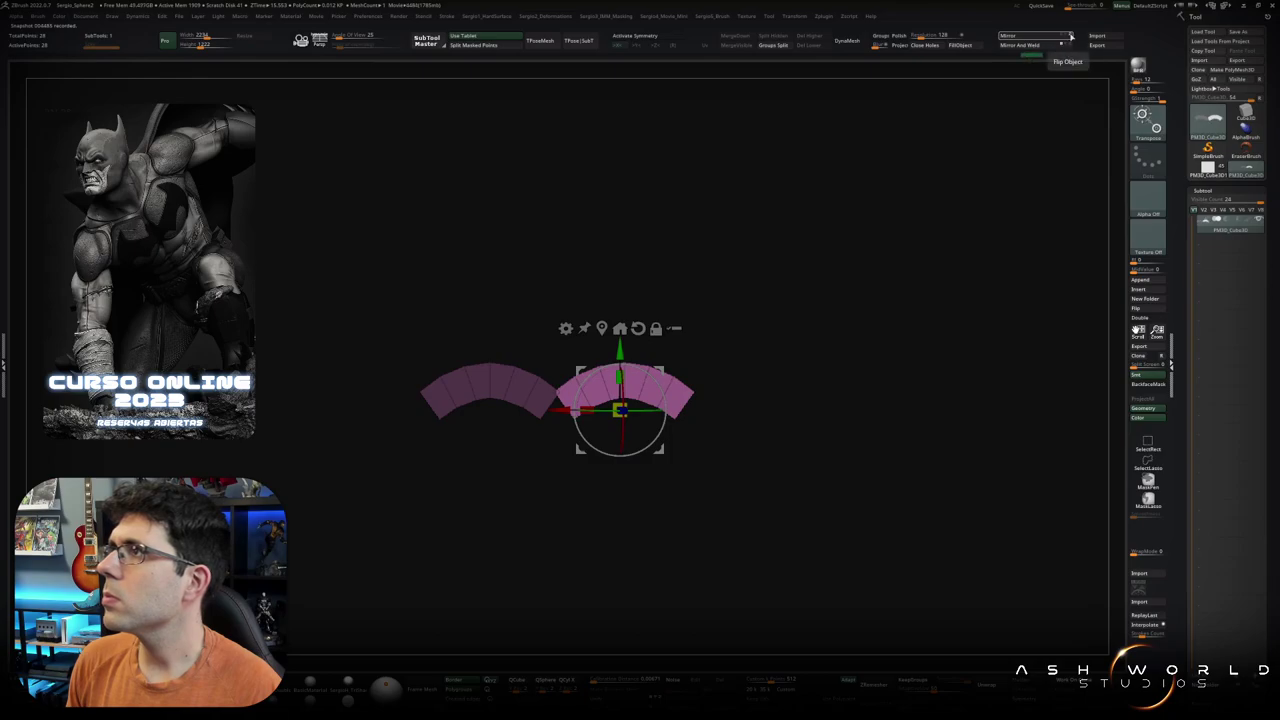
click(1045, 38)
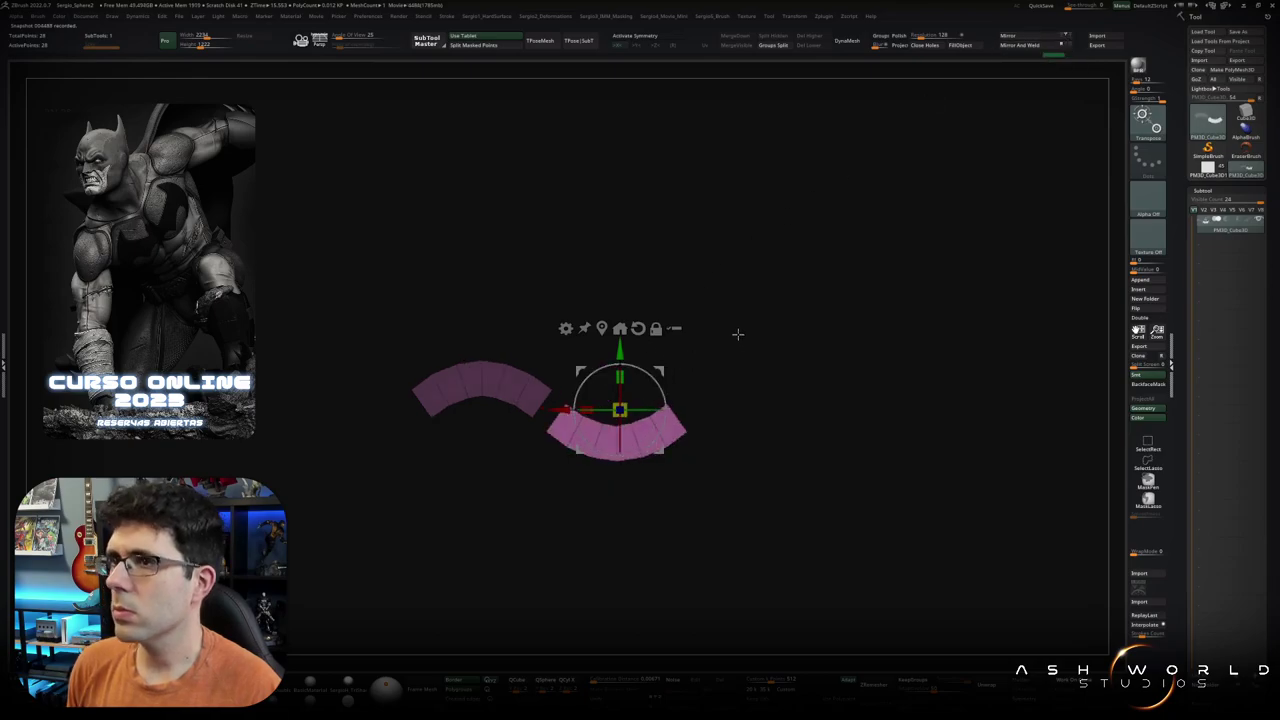
drag(620, 410, 606, 410)
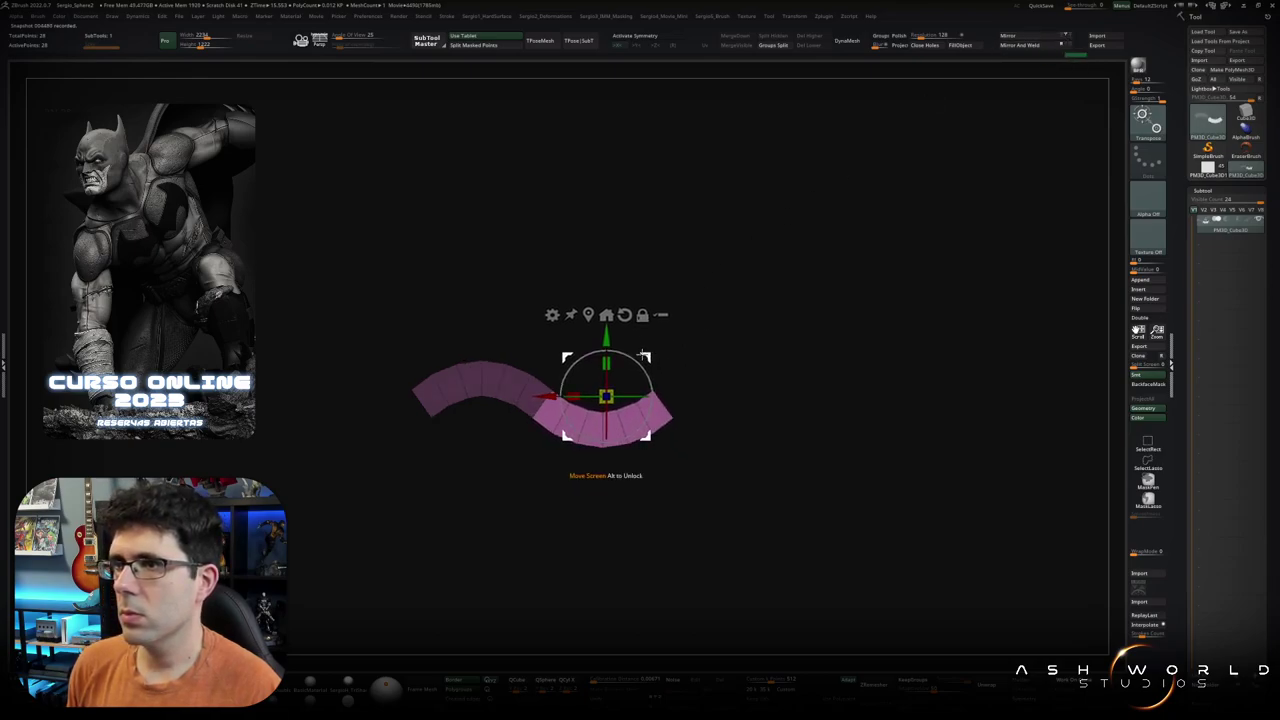
Step: Frame the joined wave, pick the Move brush, and view the deformation options
key(q)
key(f)
key(b)
key(m)
key(v)
key(space)
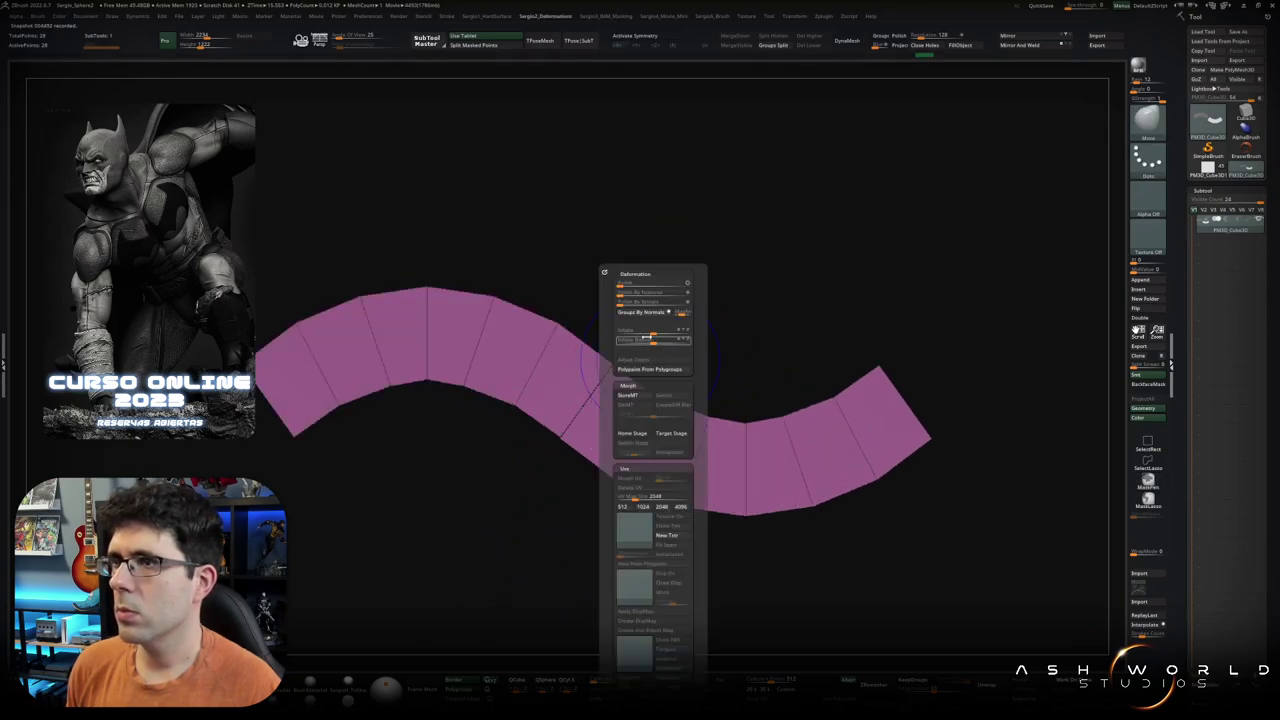
key(space)
key(w)
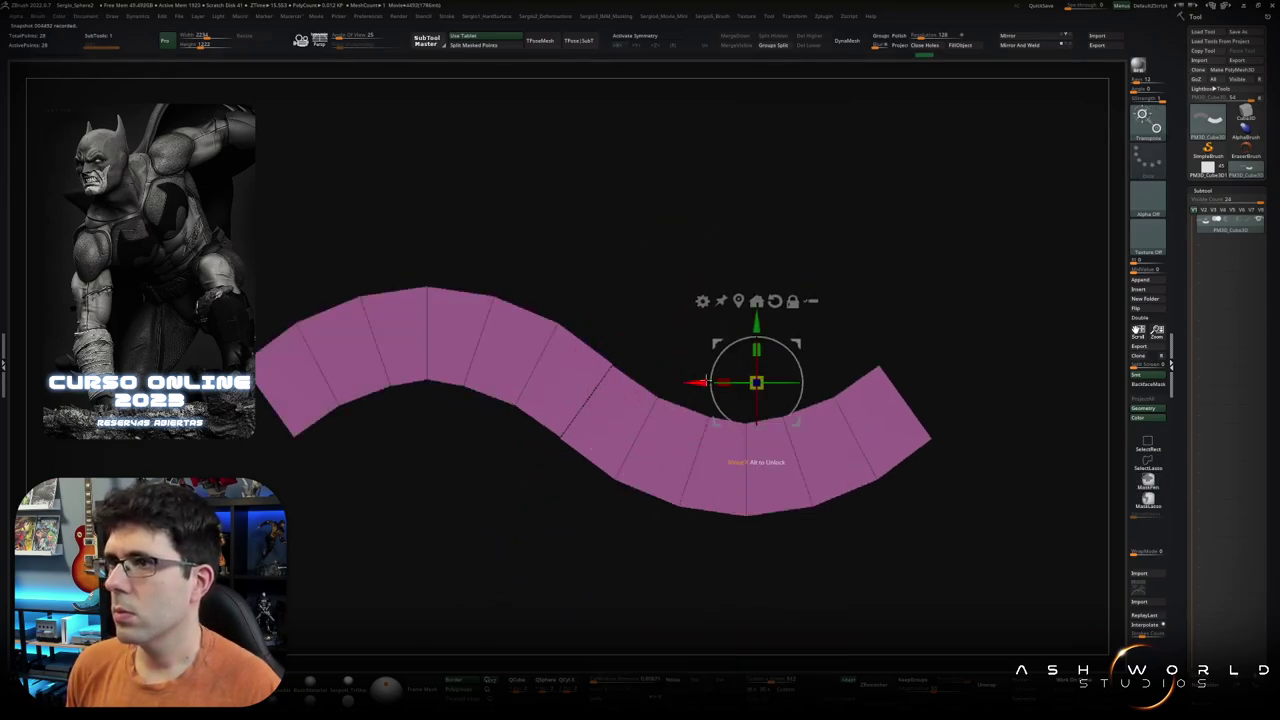
Step: Clear the mask from the wave, browse the popup option menus, and zoom out
ctrl+drag(796, 342, 796, 341)
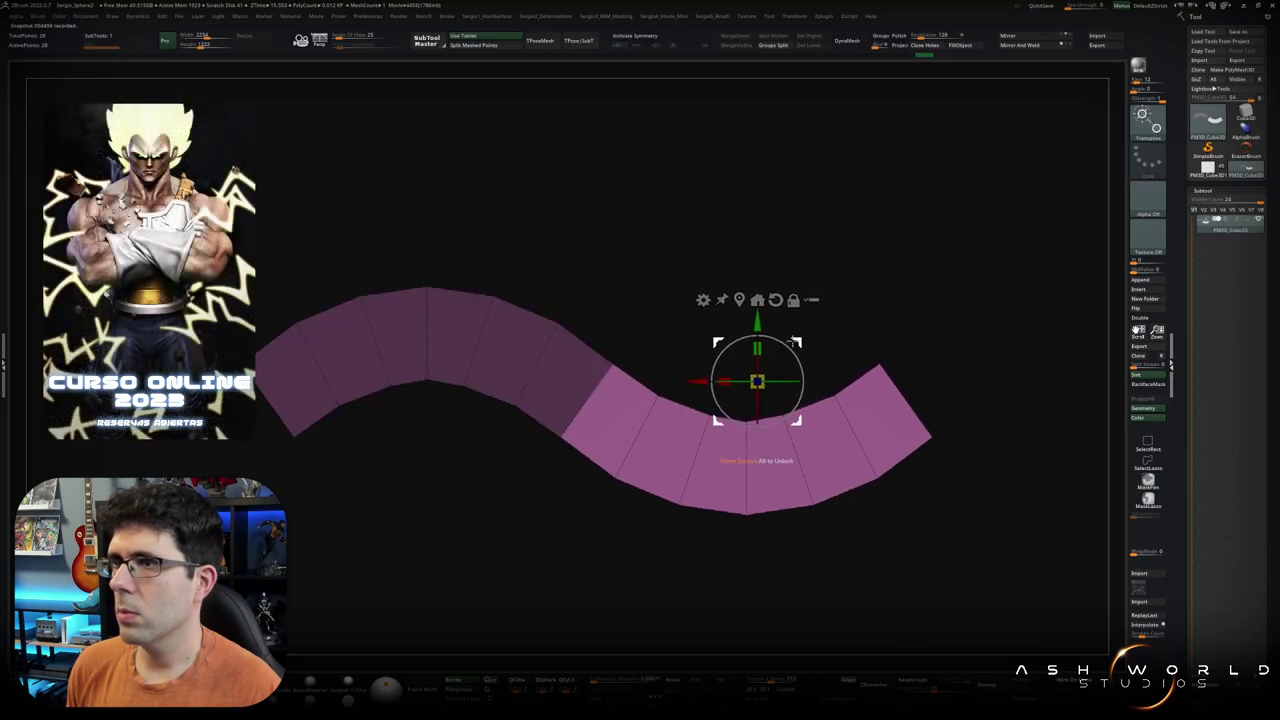
key(q)
ctrl+drag(711, 320, 740, 325)
key(space)
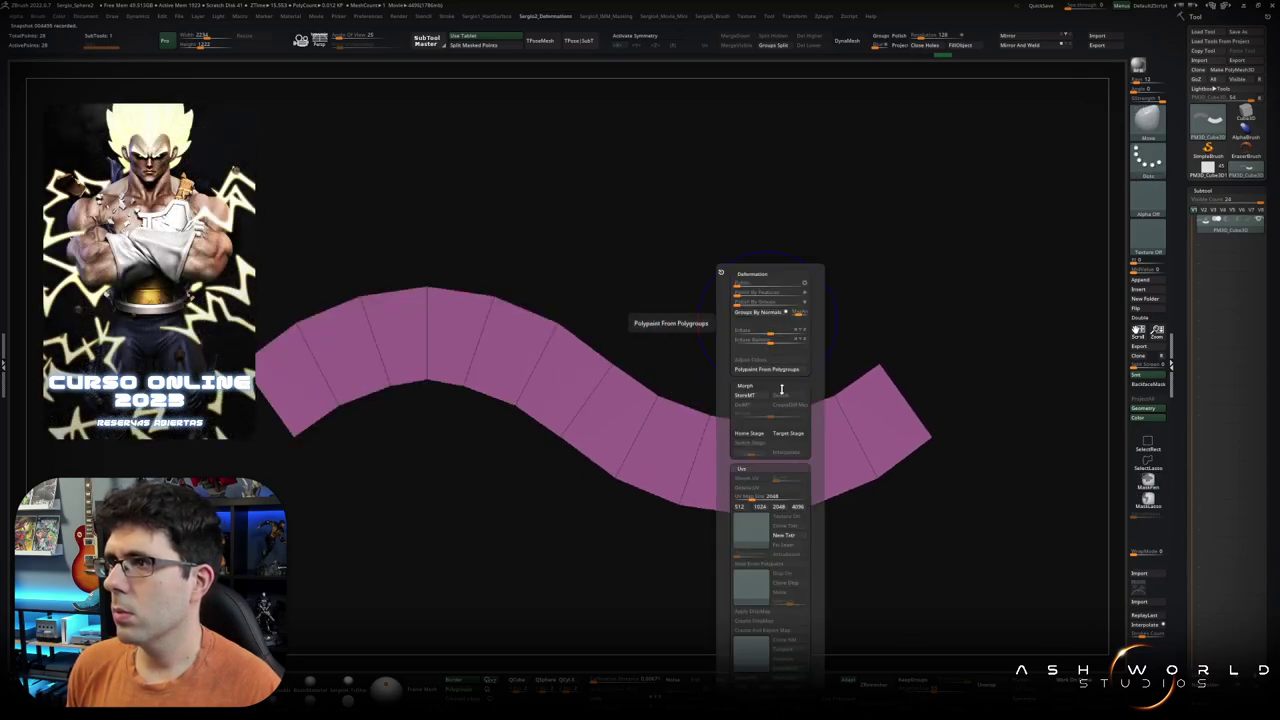
key(space)
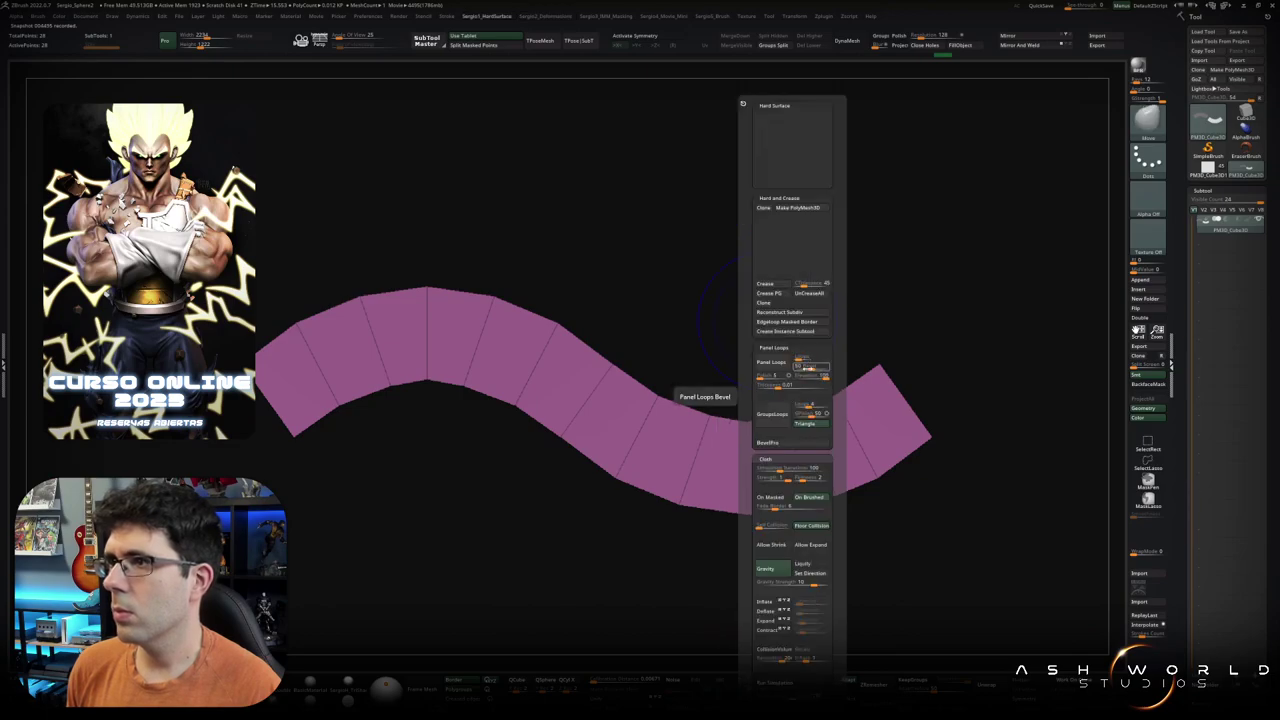
key(space)
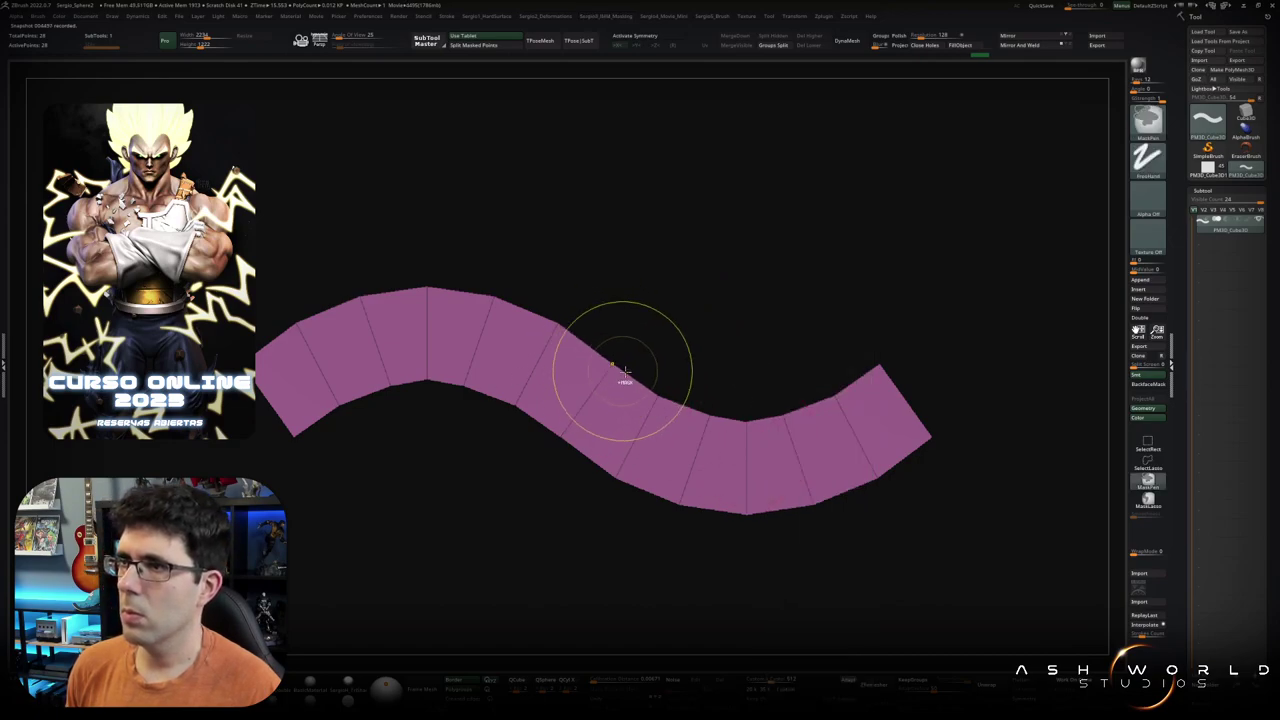
key(space)
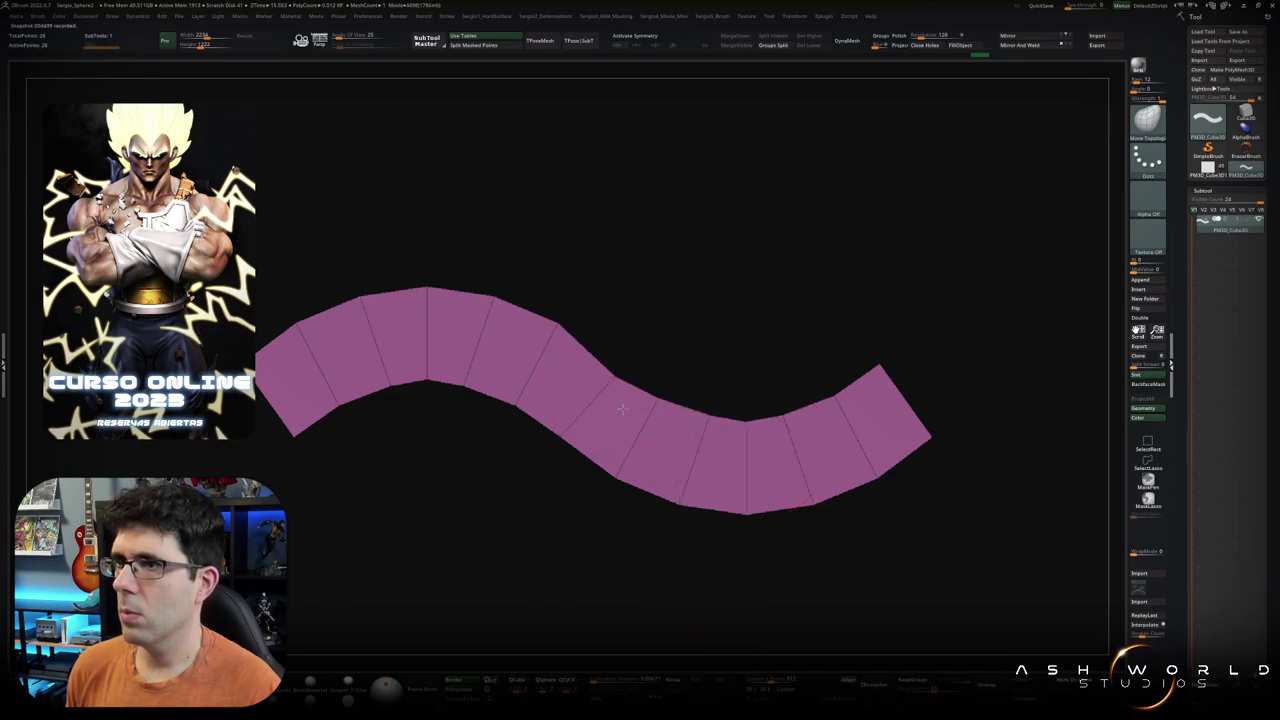
mouse_move(640, 428)
ctrl+right_down()
mouse_move(672, 380)
mouse_move(646, 385)
ctrl+right_up()
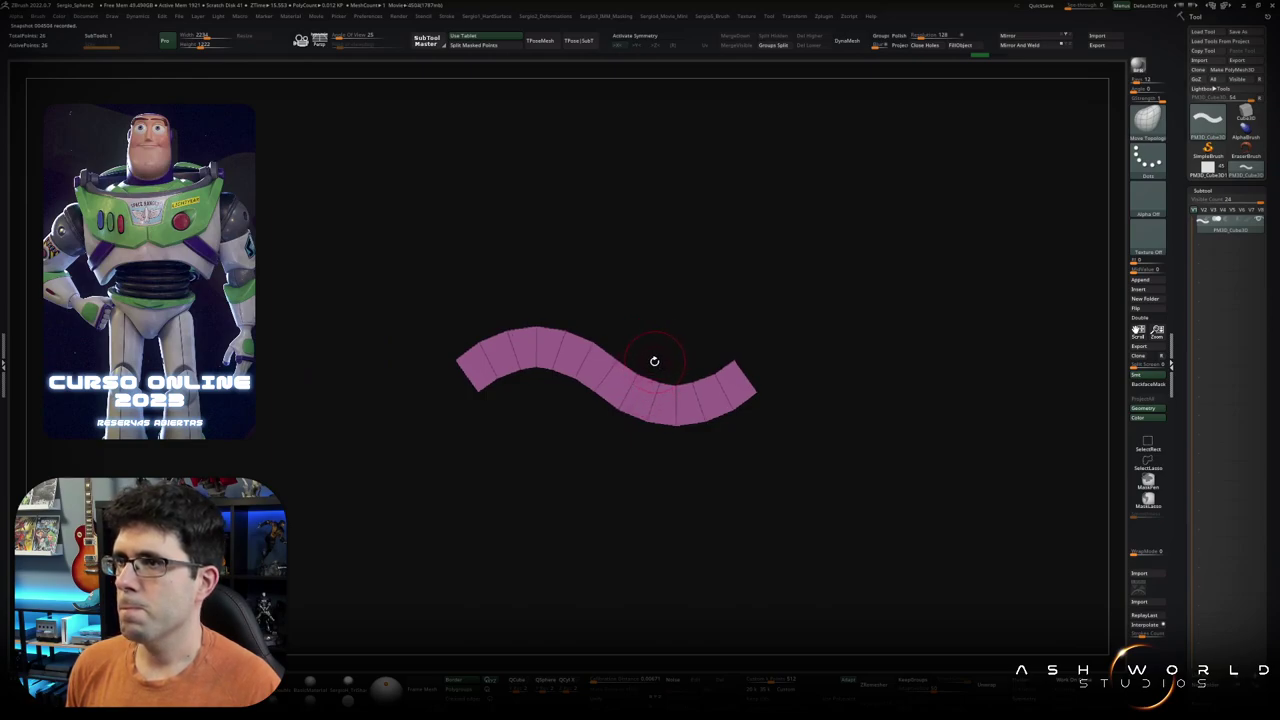
Step: Move the wavy strip slightly, clear its remaining mask, and frame it
key(w)
mouse_move(677, 366)
mouse_down()
mouse_move(609, 367)
mouse_move(829, 366)
mouse_move(820, 360)
mouse_up()
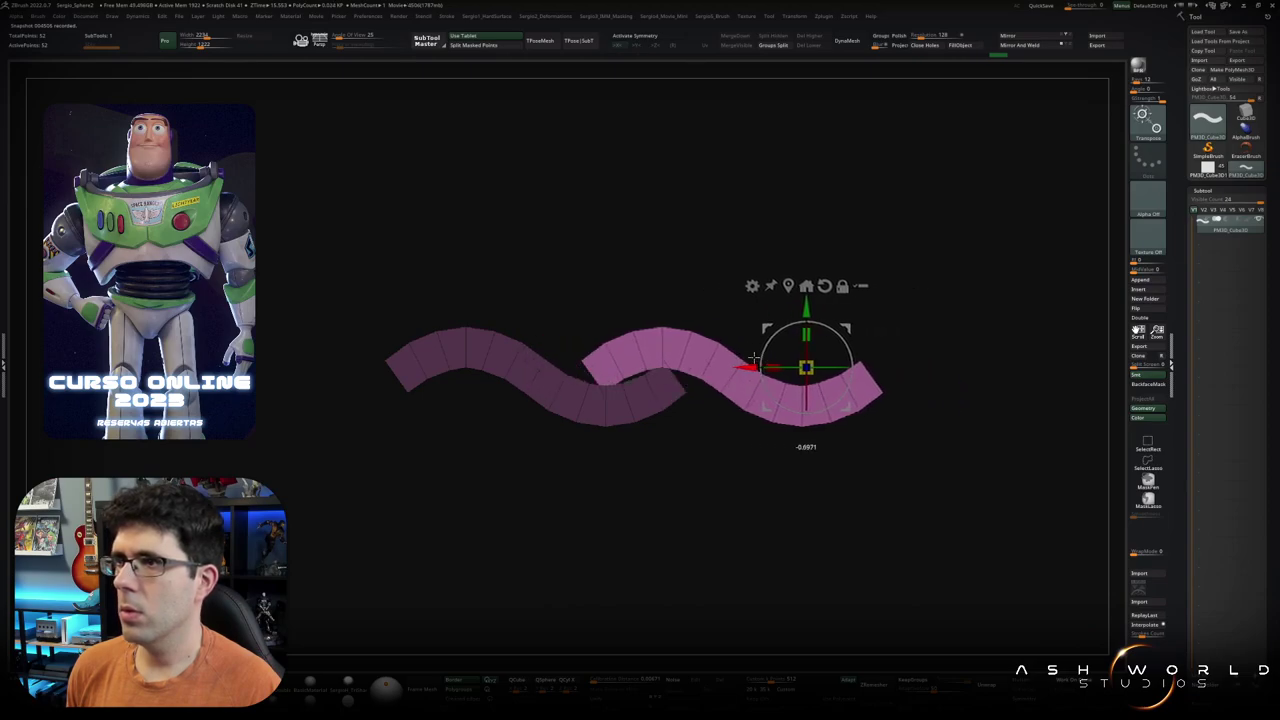
scroll(878, 413, up, 5)
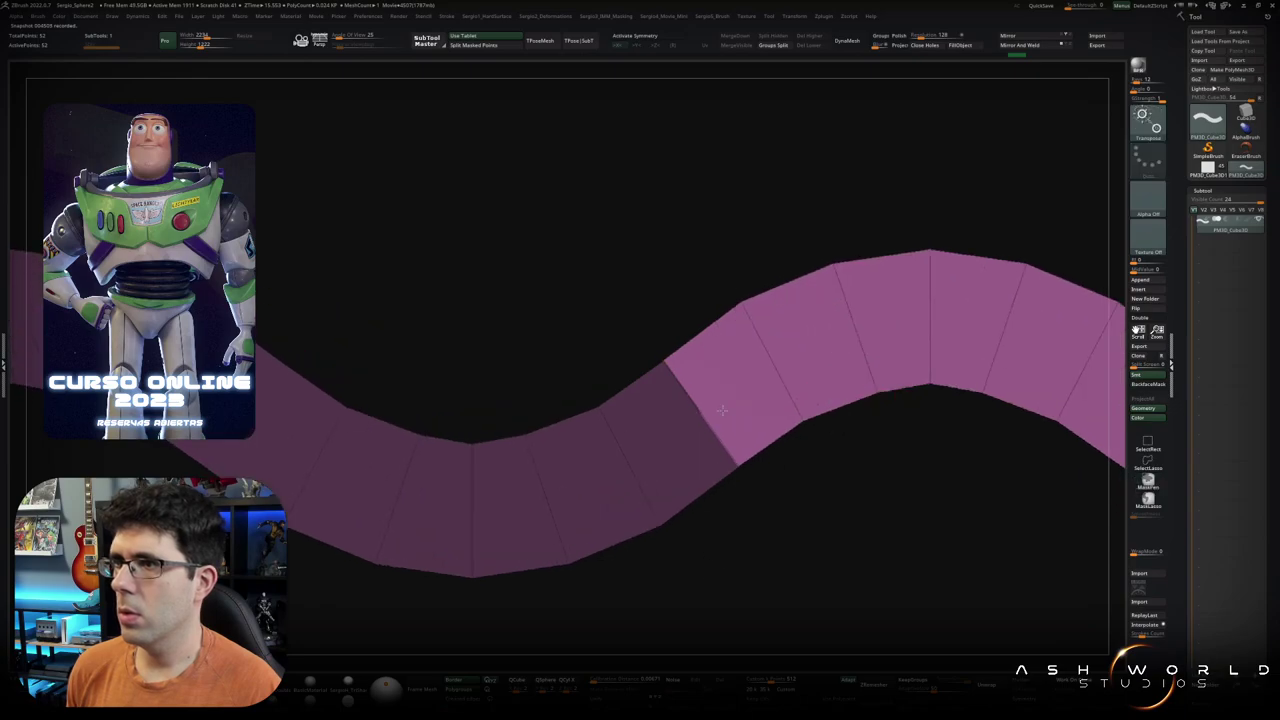
scroll(878, 413, down, 3)
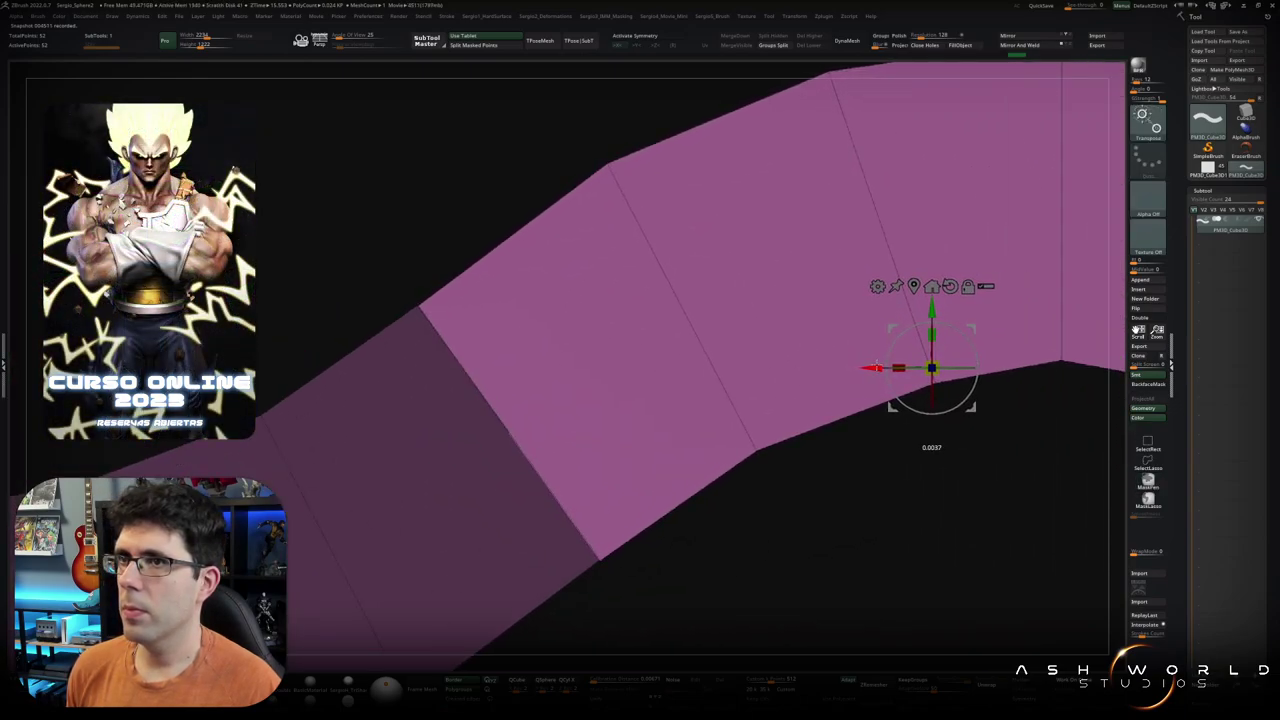
key(q)
ctrl+click(780, 515)
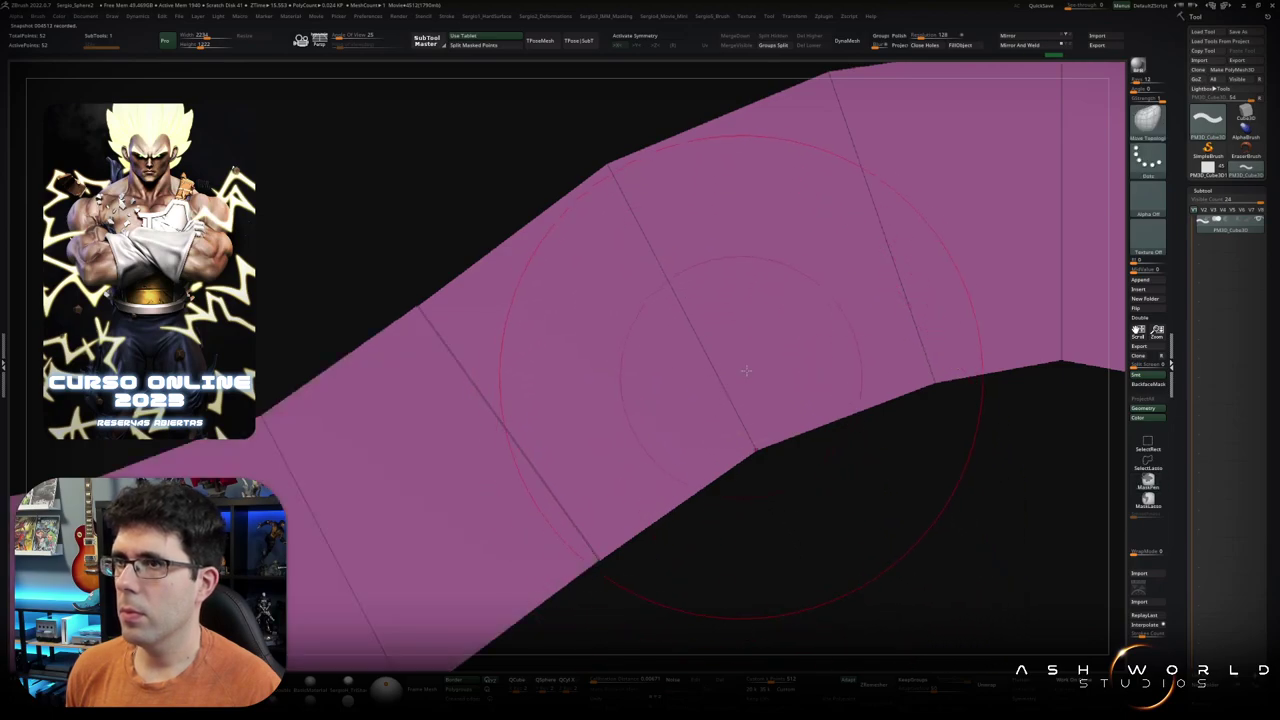
key(space)
key(space)
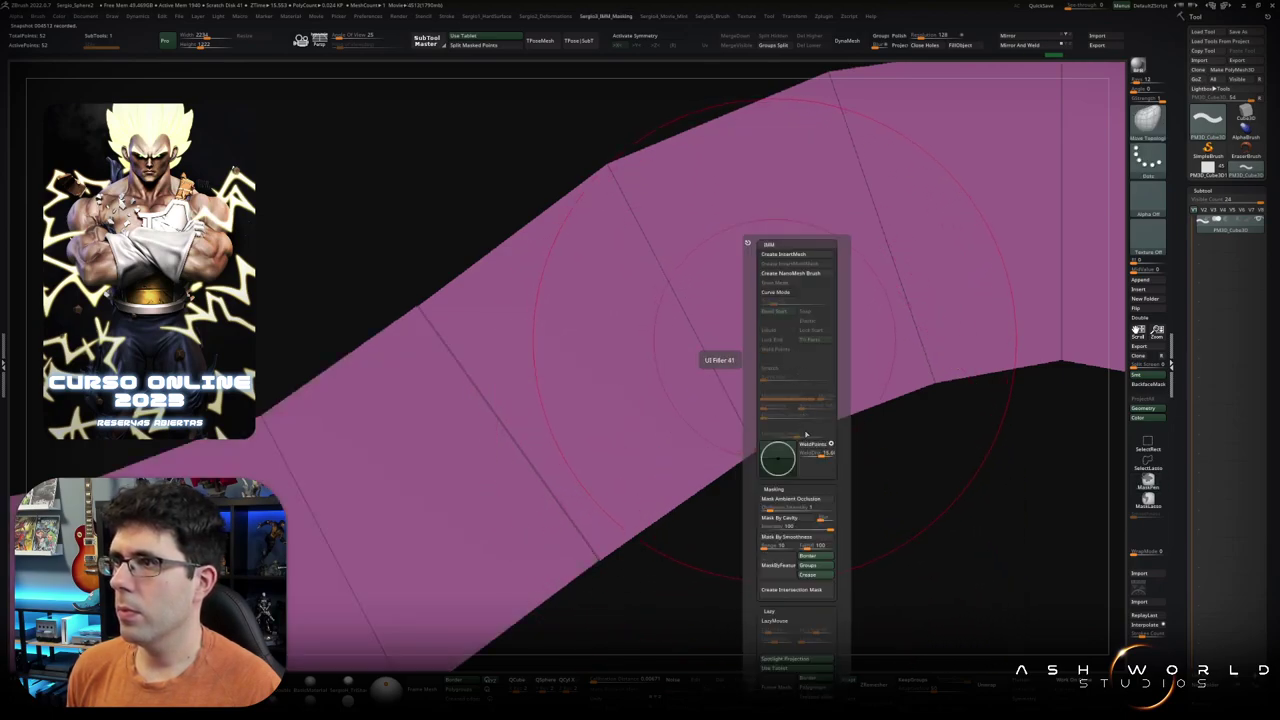
key(f)
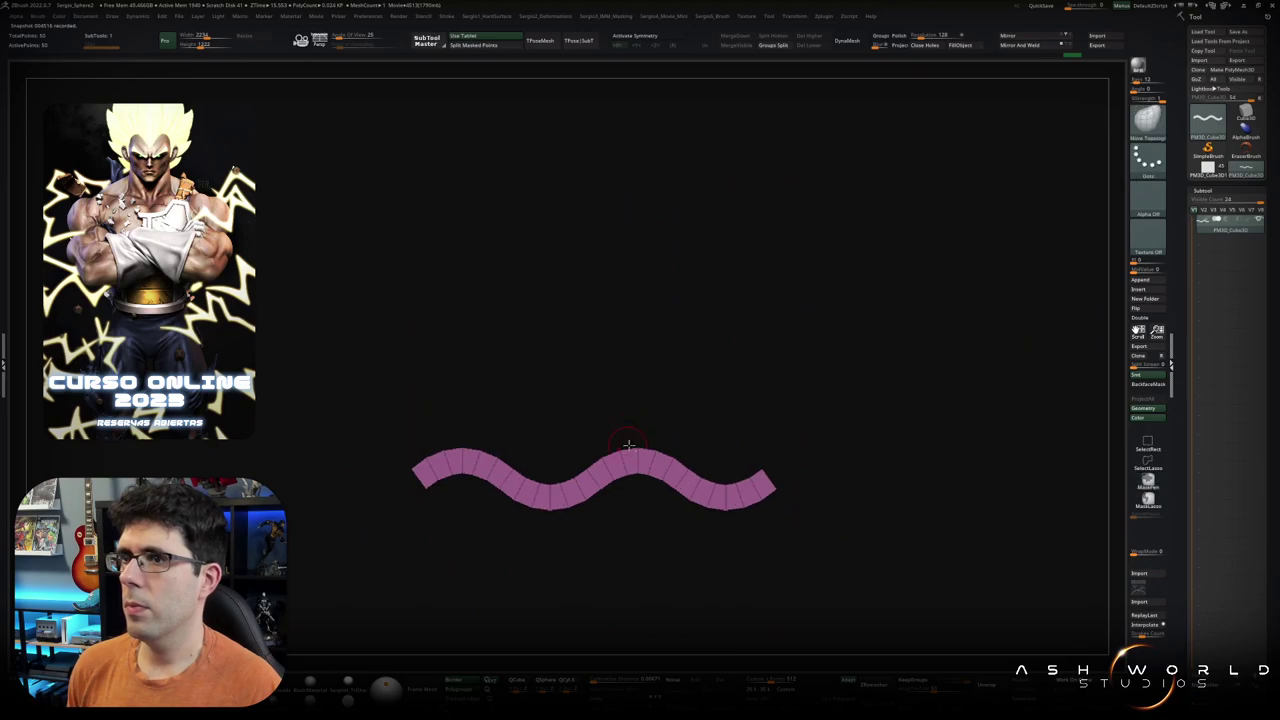
Step: Duplicate the strip and mirror the copy so it crosses the original
key(w)
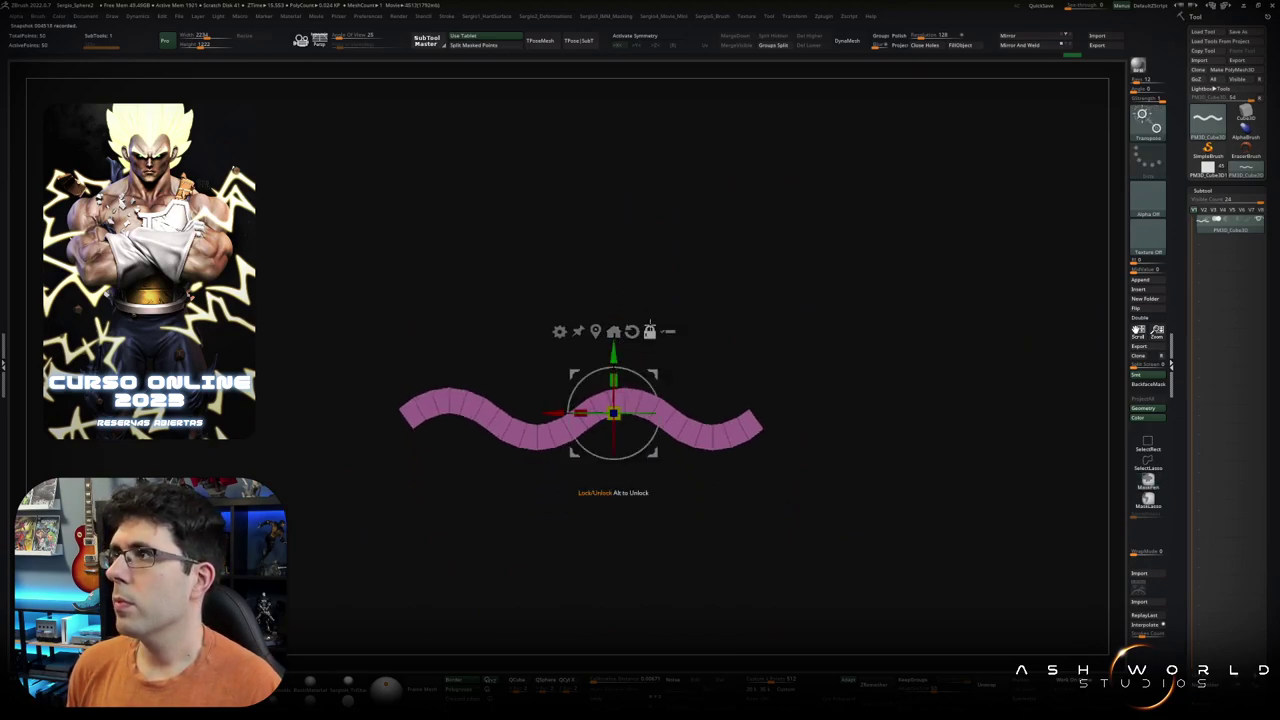
key(ctrl+shift+d)
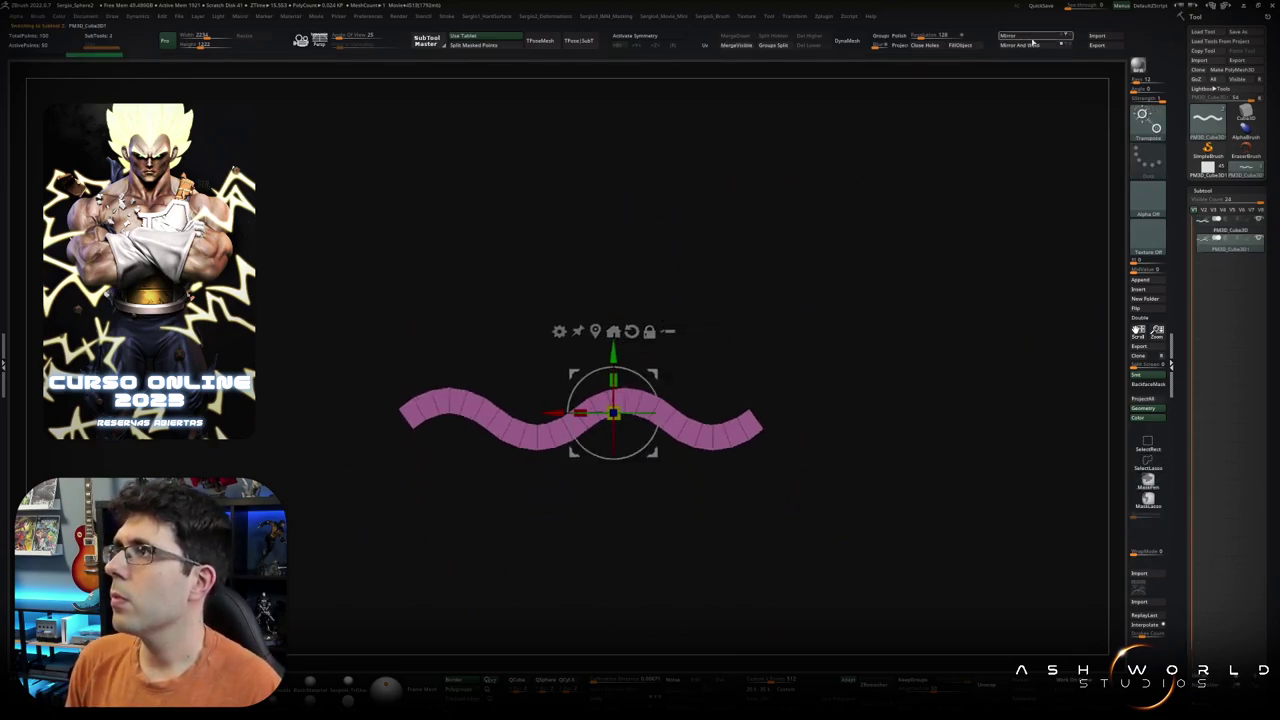
click(1033, 43)
Step: Pull the white strip over the pink one and raise it slightly along Y
key(f)
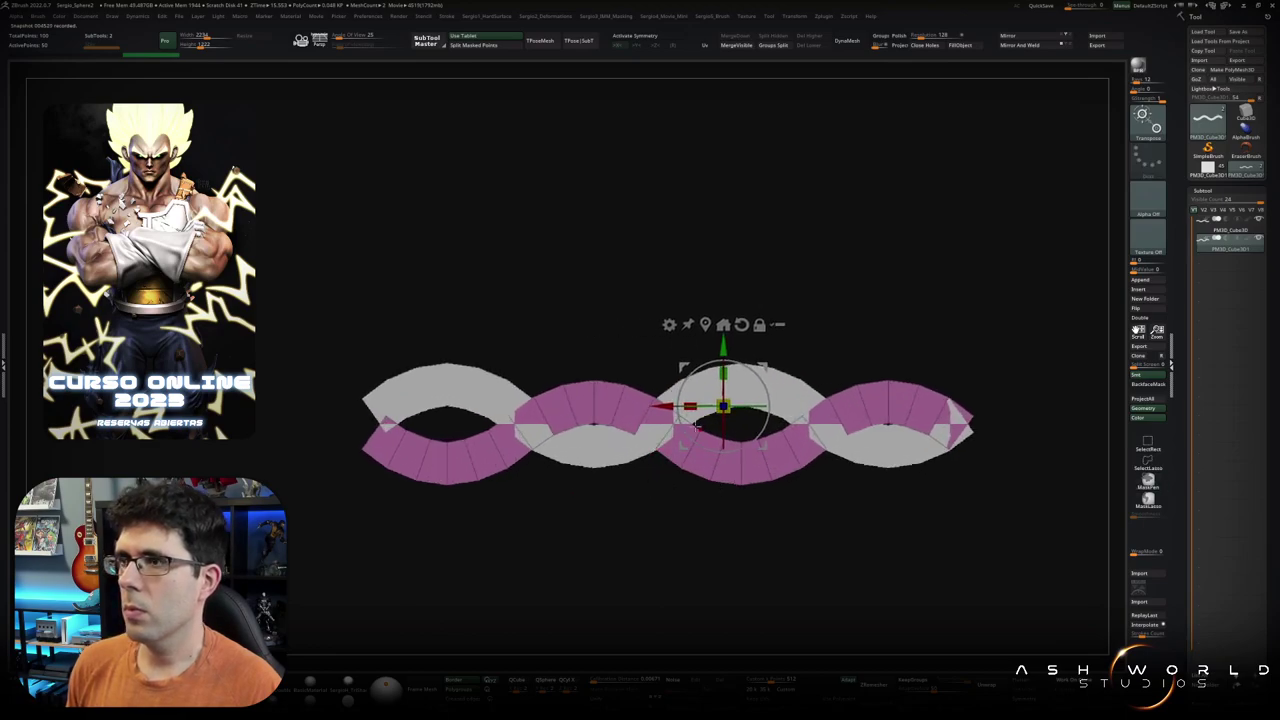
mouse_move(697, 425)
mouse_down()
mouse_move(716, 415)
mouse_move(690, 392)
mouse_move(655, 434)
mouse_up()
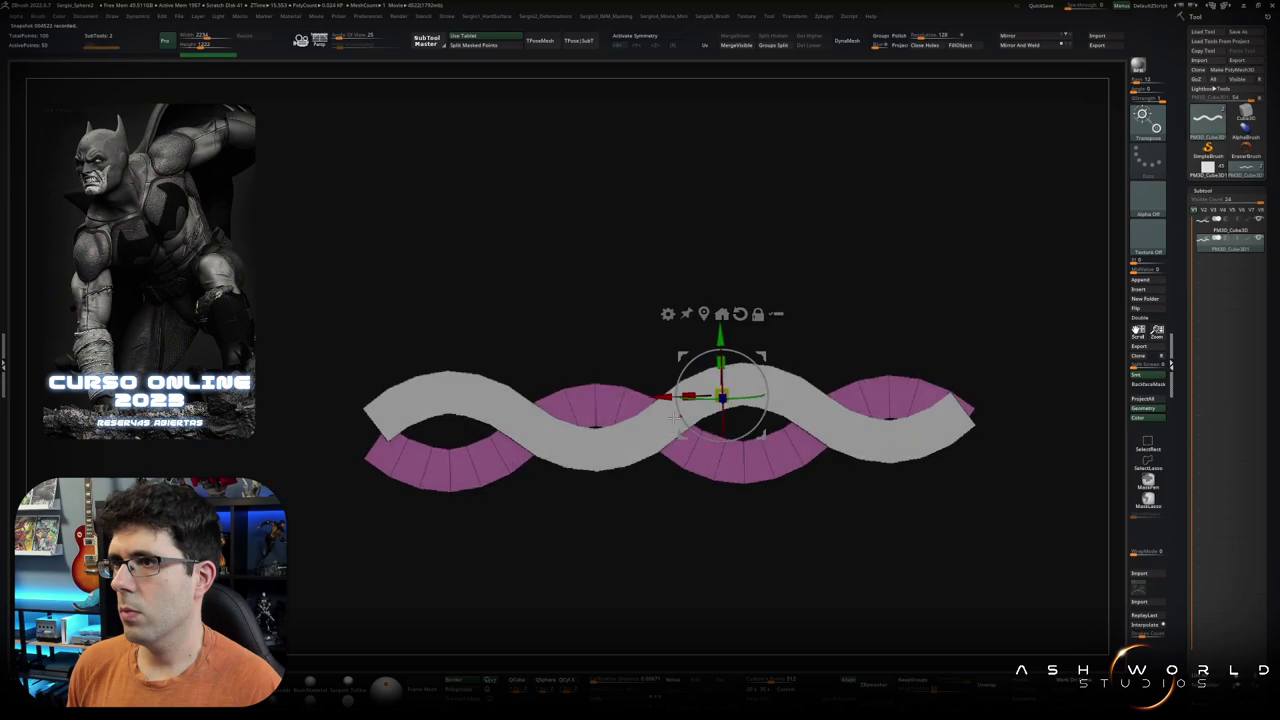
key(q)
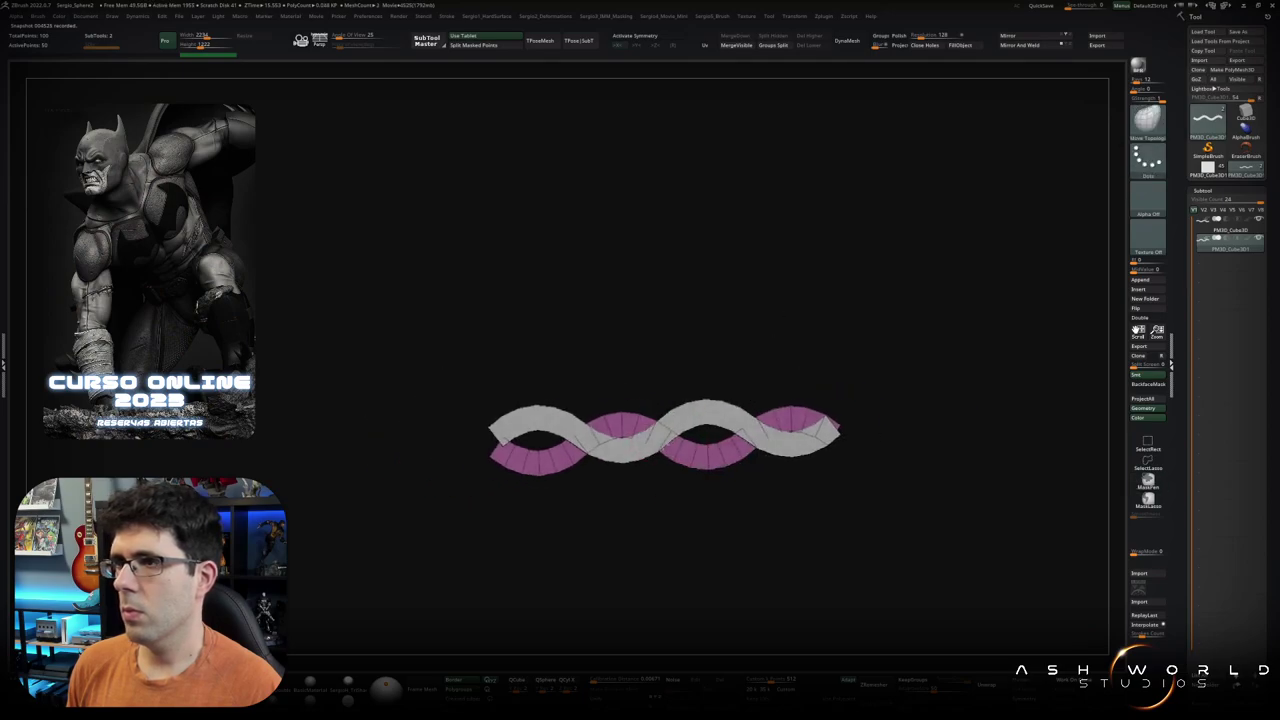
drag(640, 452, 648, 422)
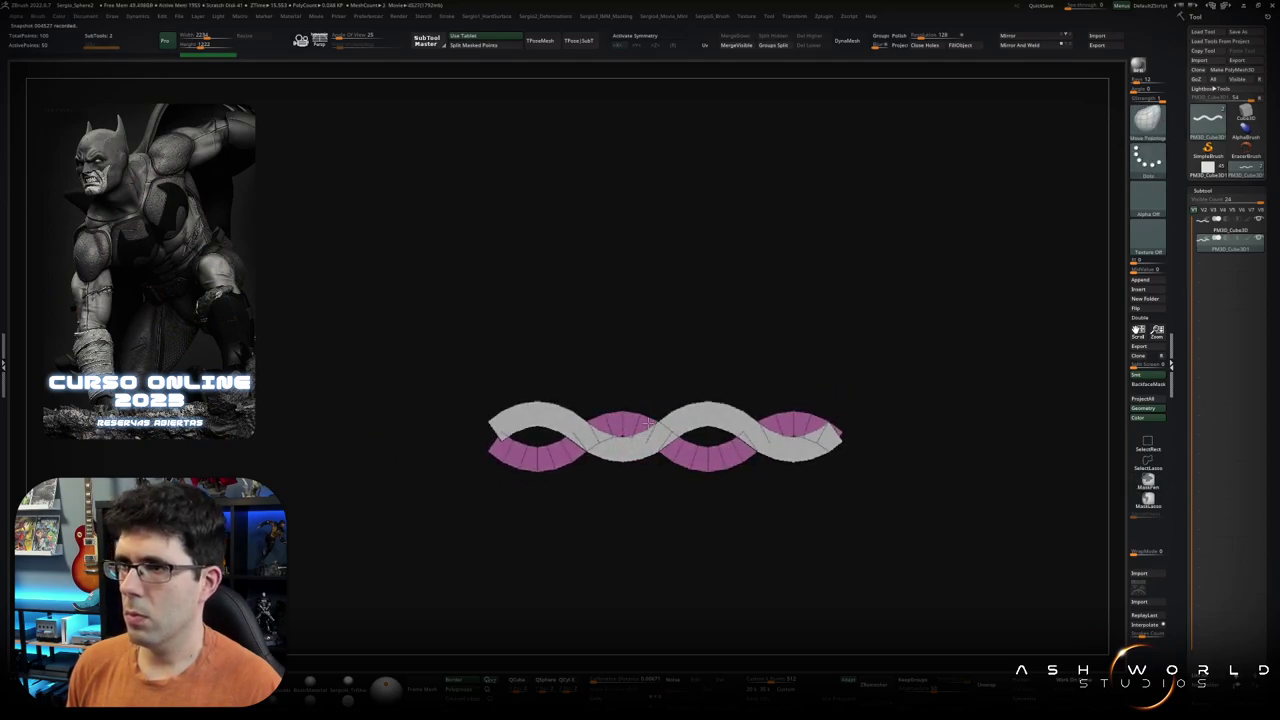
key(w)
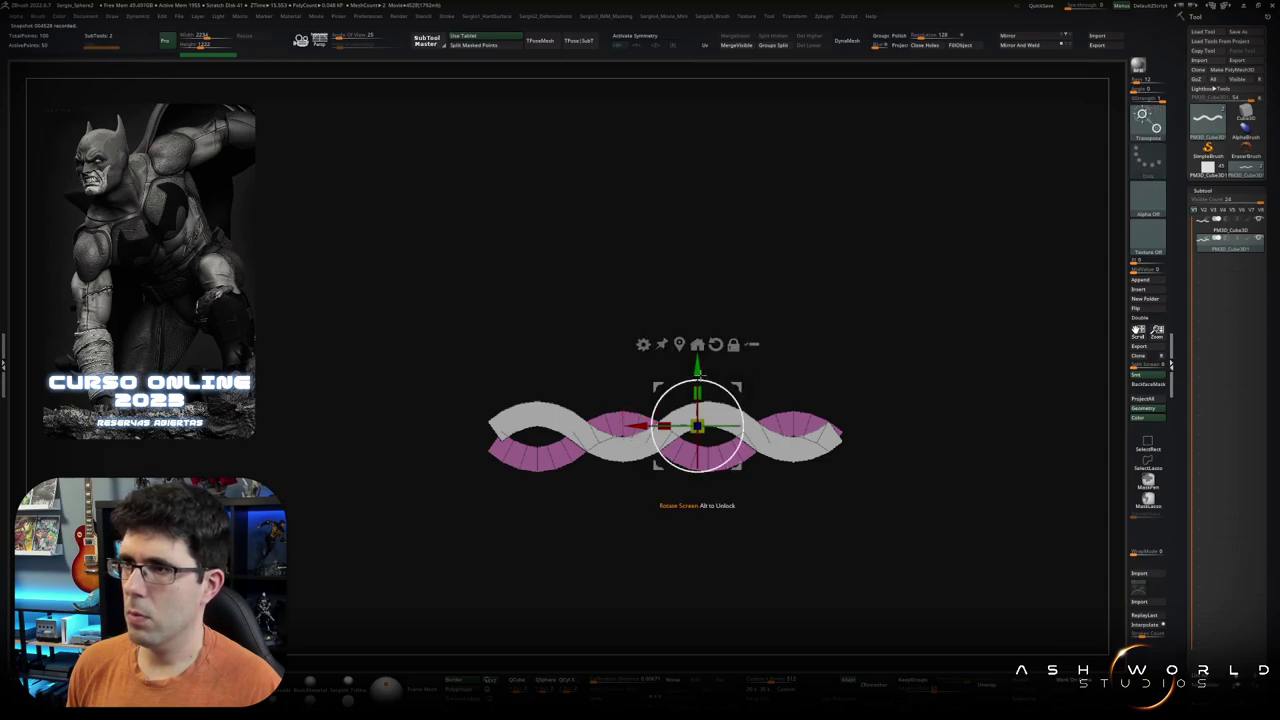
drag(697, 425, 697, 420)
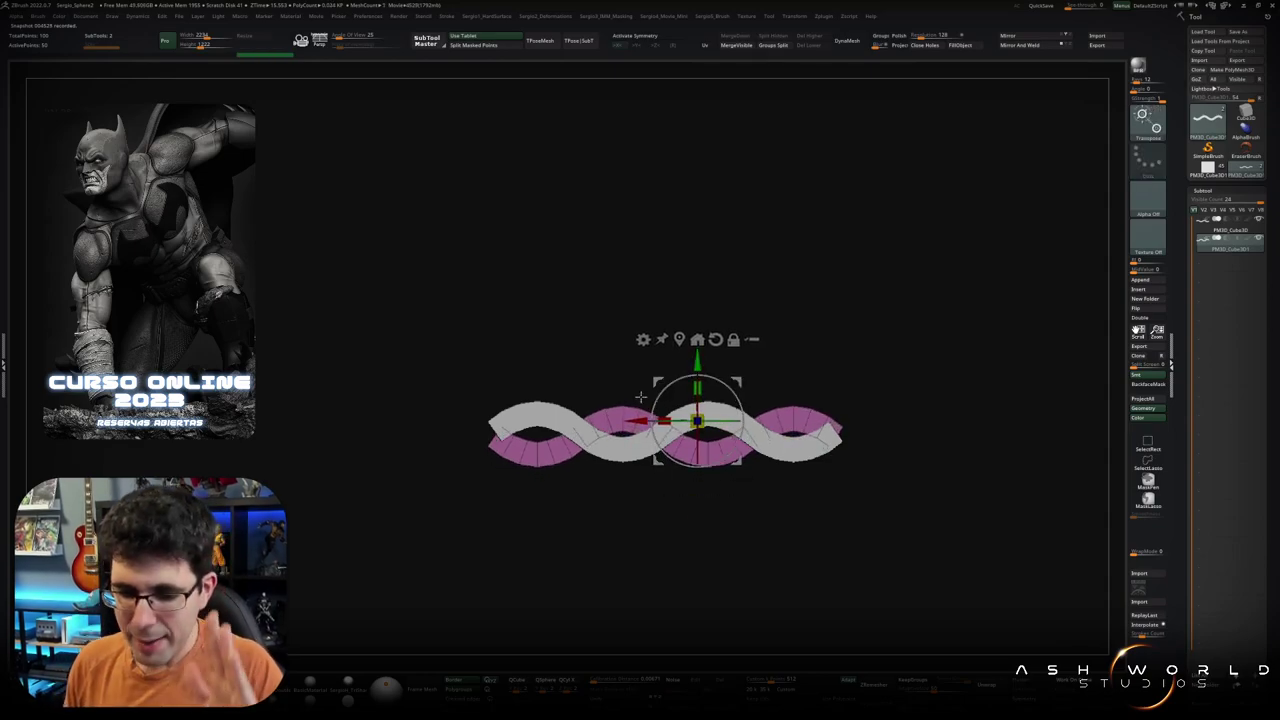
drag(697, 362, 697, 355)
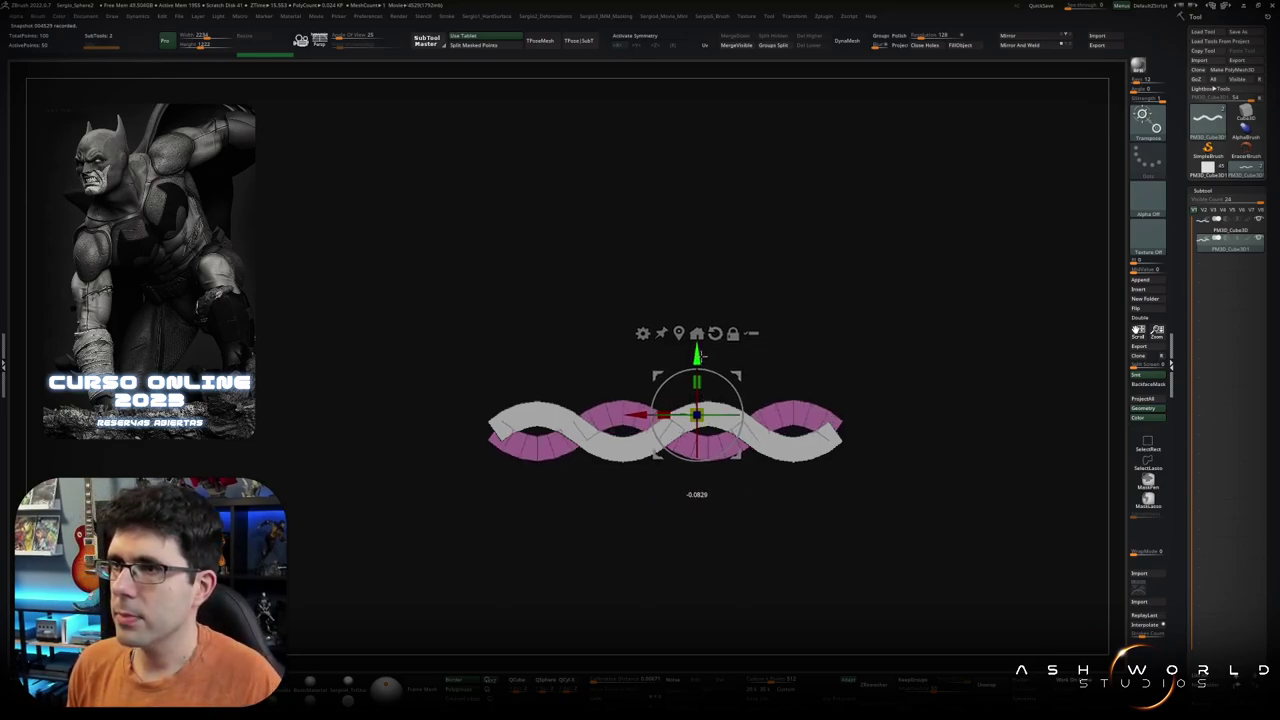
Step: Frame the braided strips, zoom out, and bring up the hard-surface panel loop options
key(q)
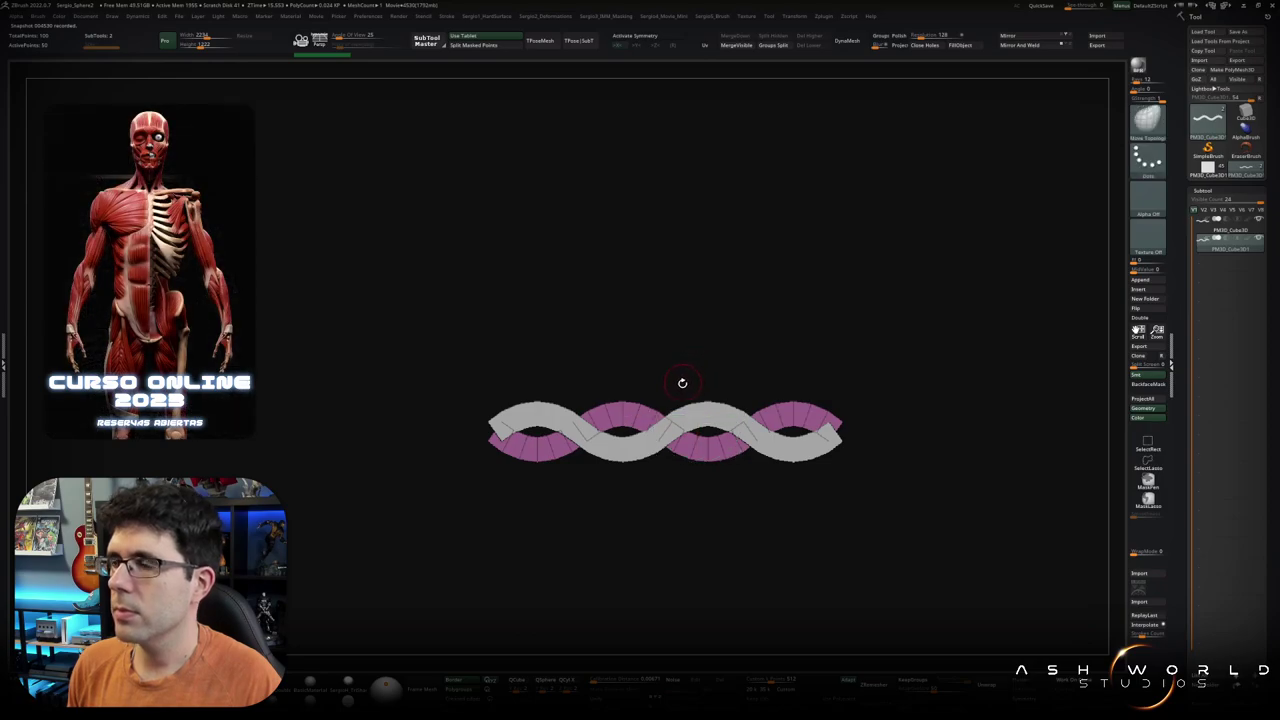
key(f)
alt+drag(678, 368, 566, 422)
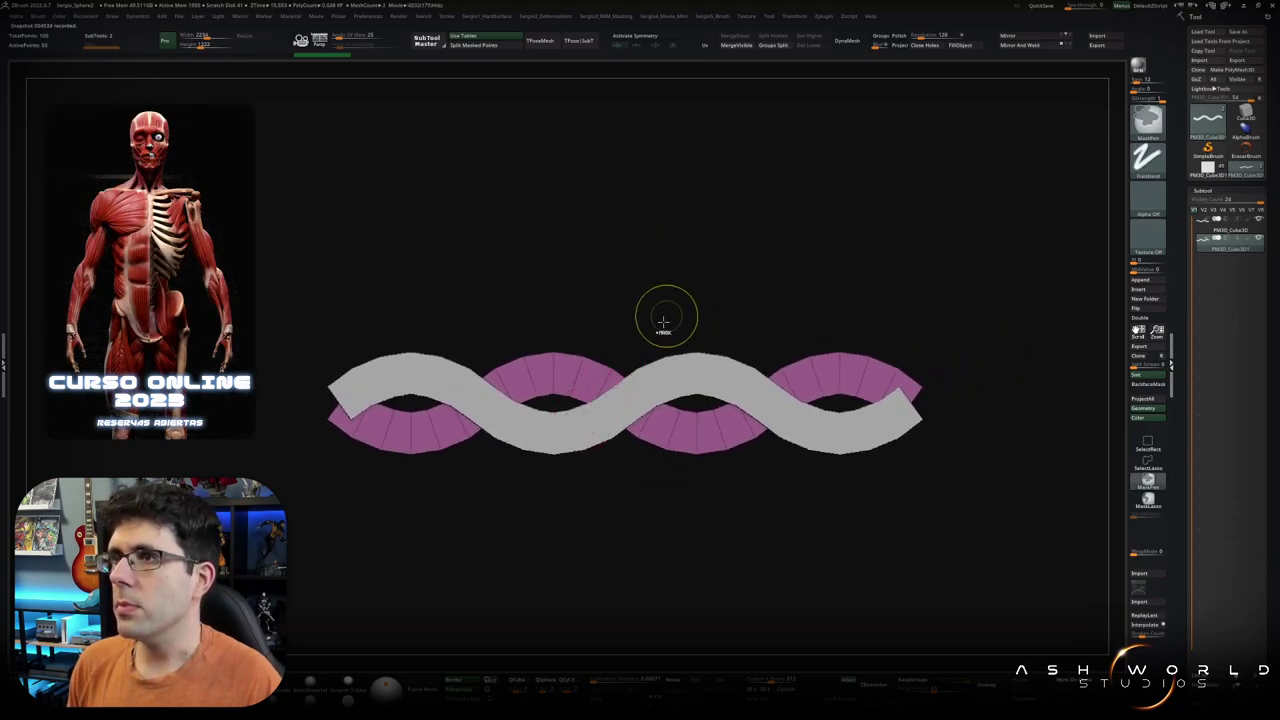
scroll(679, 342, down, 3)
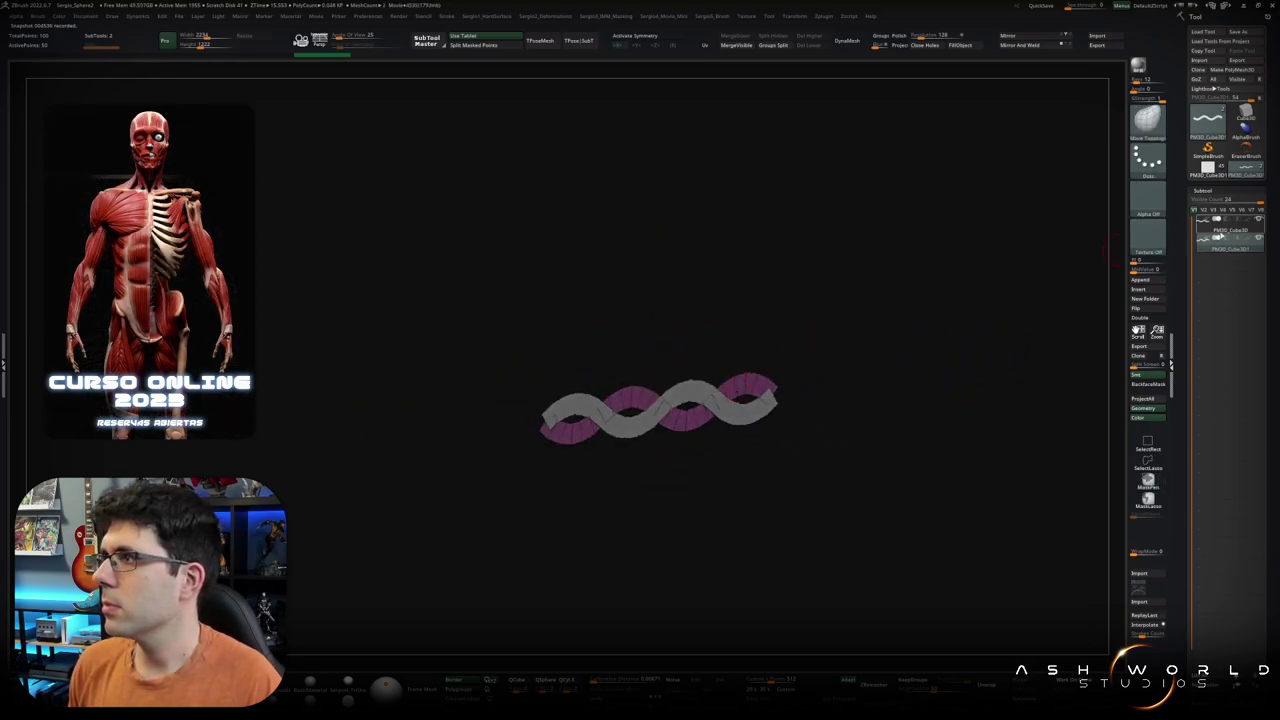
scroll(763, 331, up, 3)
key(h)
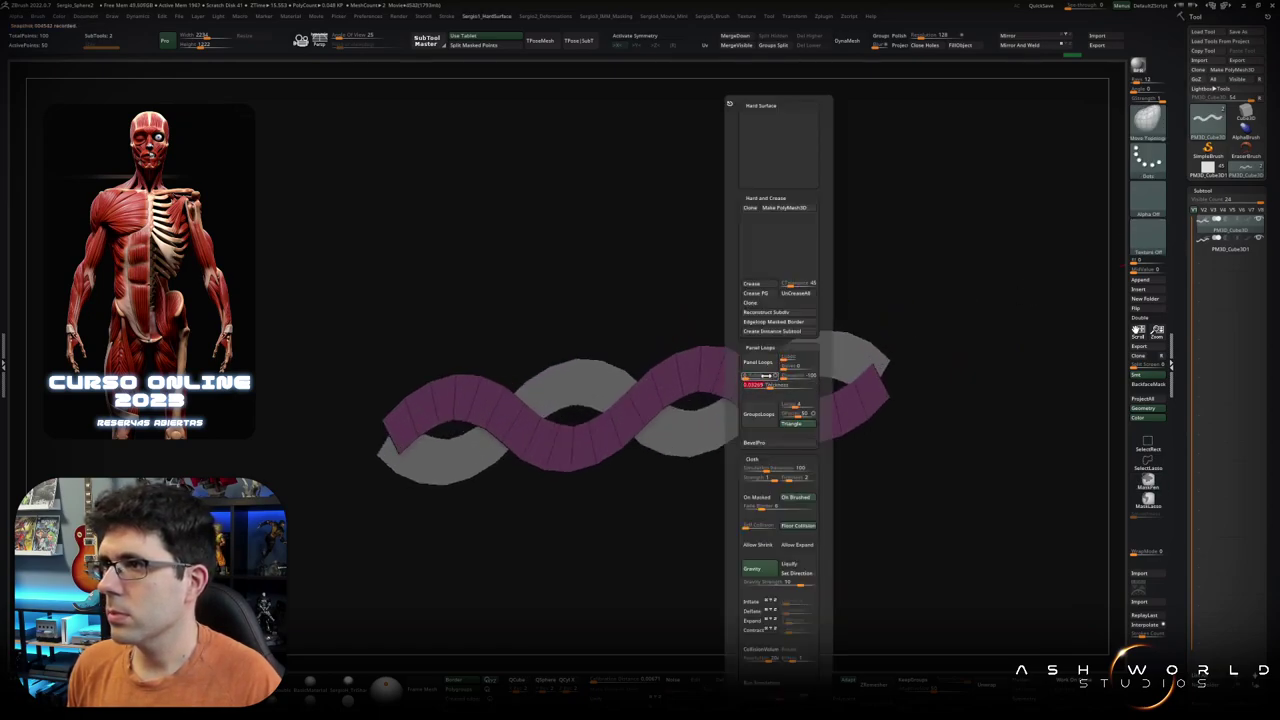
Step: Apply Panel Loops thickness to the pink strip, undoing and redoing to compare
click(766, 368)
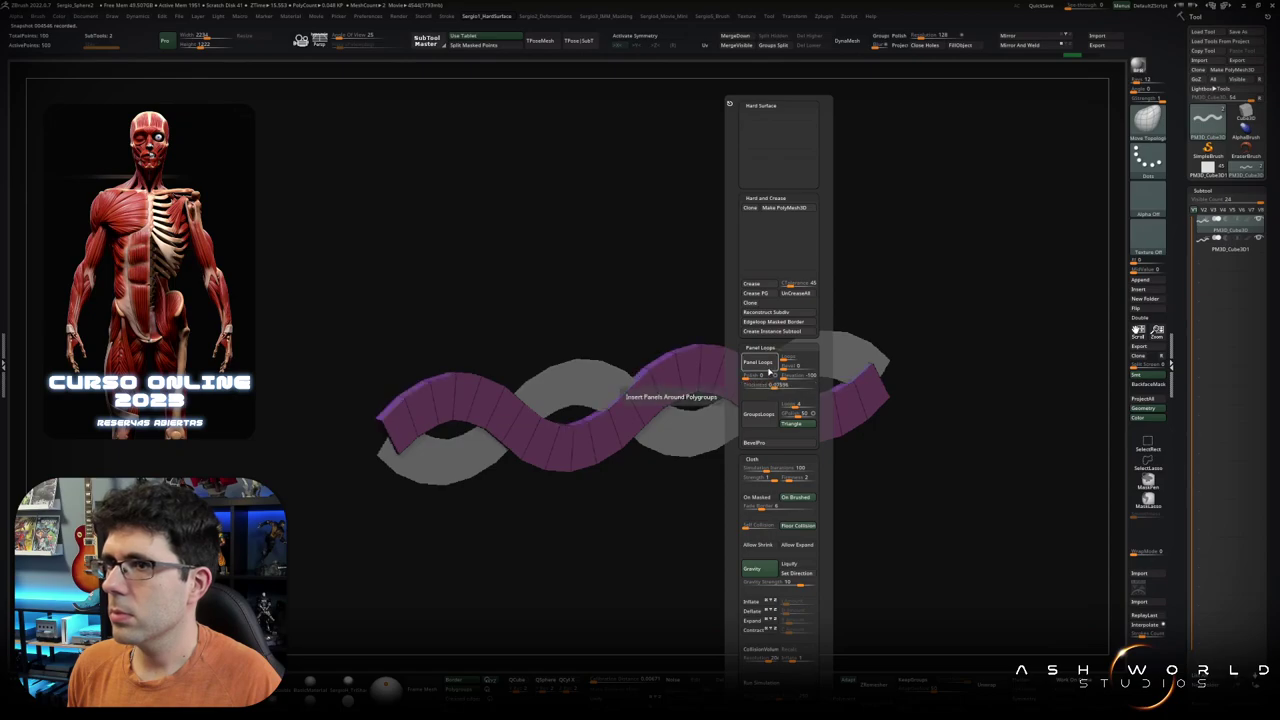
key(ctrl+z)
key(ctrl+shift+z)
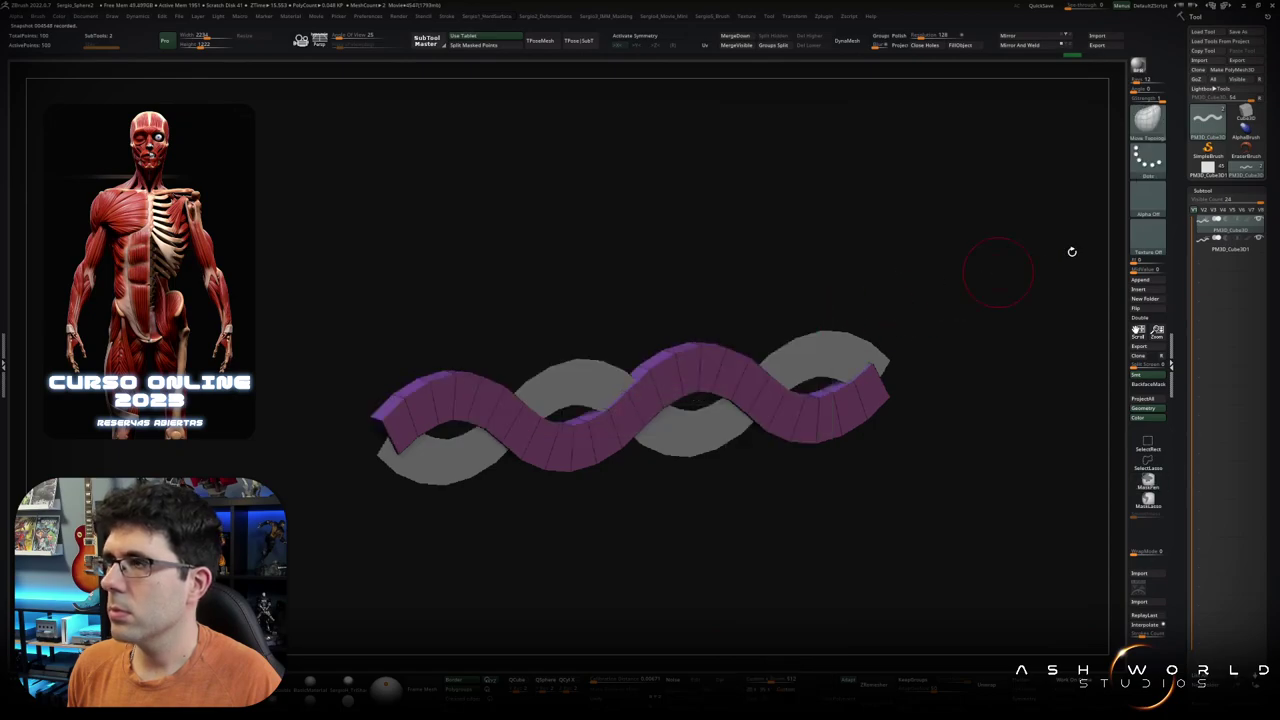
Step: Give the white strip Panel Loops thickness as well
alt+click(840, 365)
key(space)
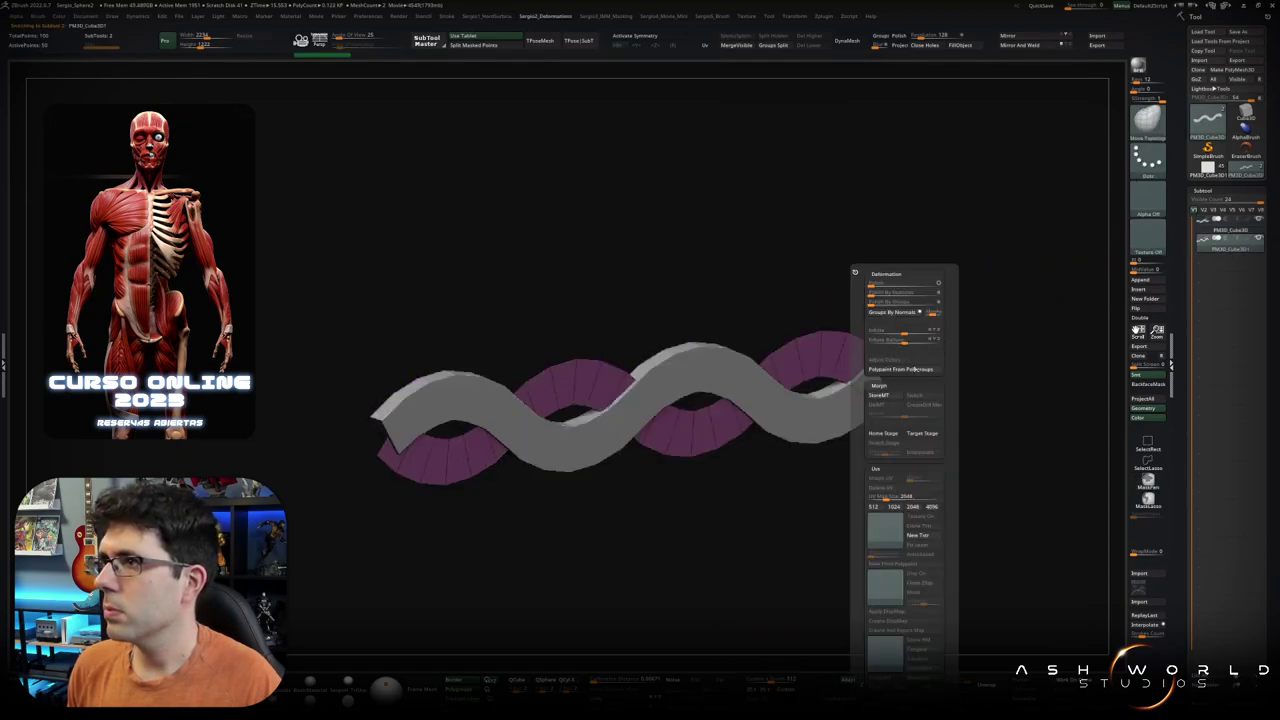
key(space)
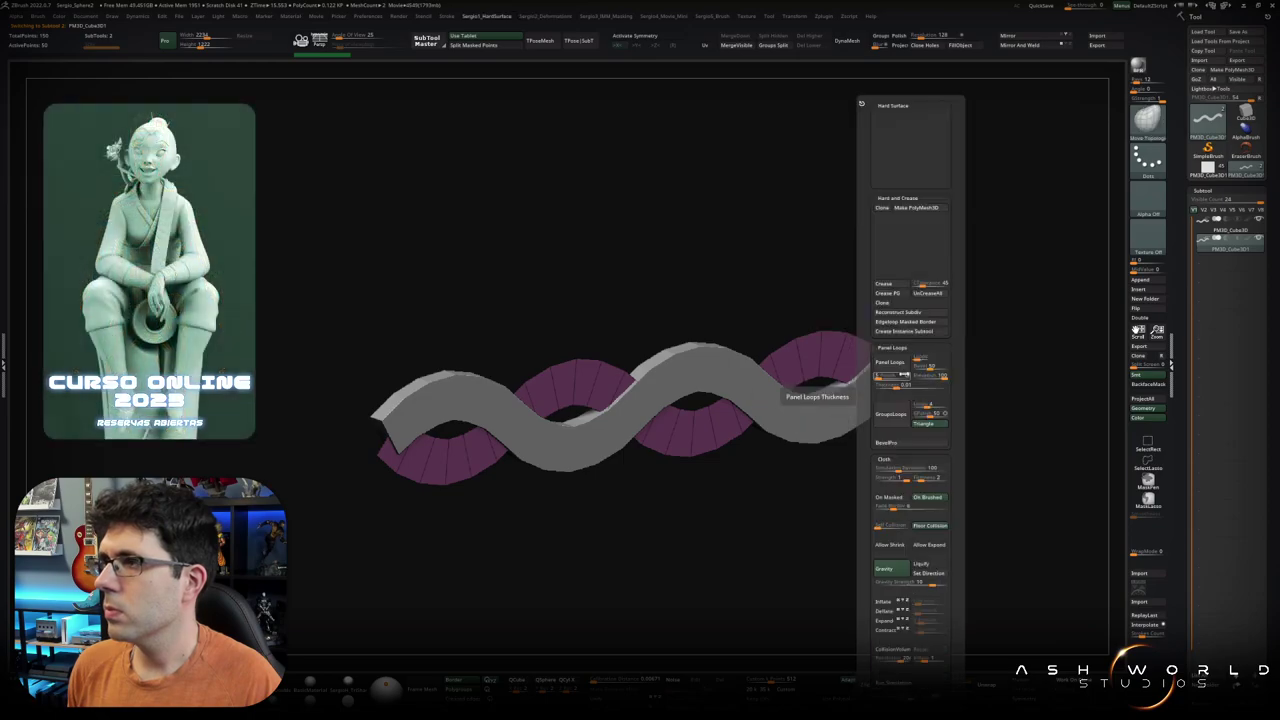
mouse_move(903, 374)
mouse_down()
mouse_move(876, 376)
mouse_move(905, 378)
mouse_up()
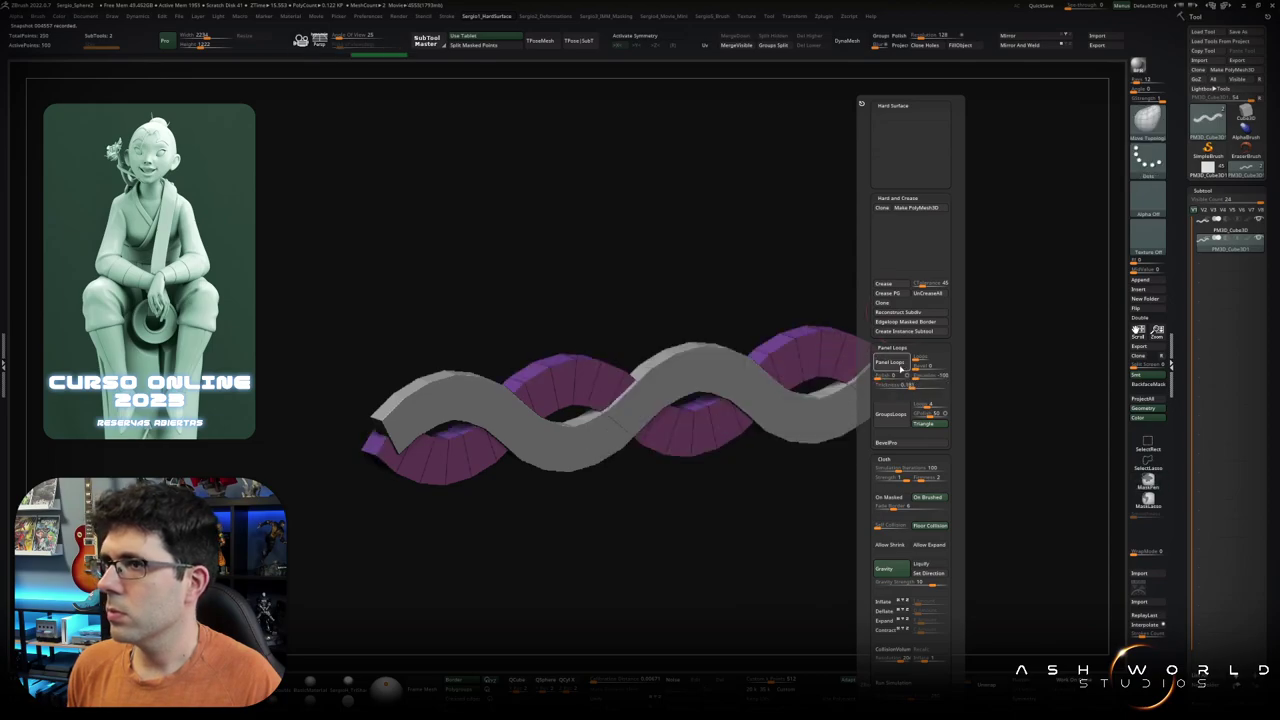
mouse_move(751, 448)
shift+mouse_down()
mouse_move(667, 368)
mouse_move(680, 443)
shift+mouse_up()
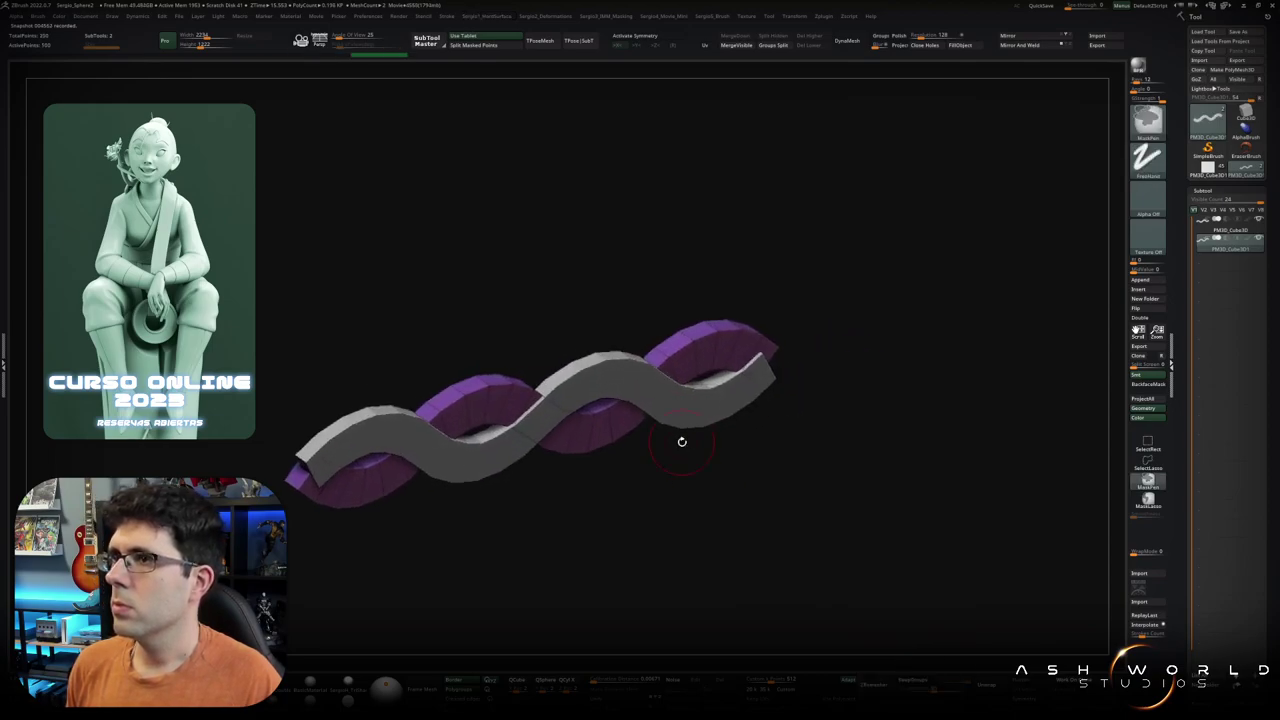
Step: Snap the braid to a front view and Ctrl-drag the Transpose gizmo to duplicate a second row
key(w)
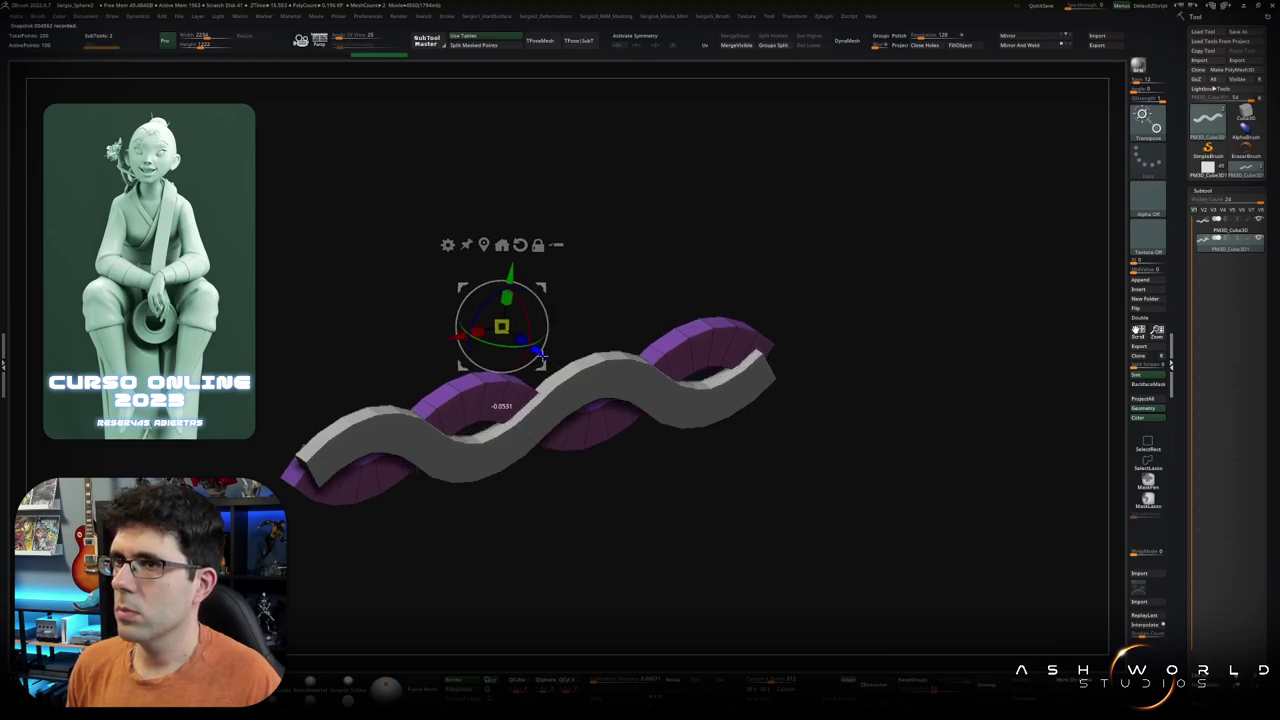
key(q)
shift+drag(546, 357, 578, 385)
ctrl+right_drag(578, 385, 696, 277)
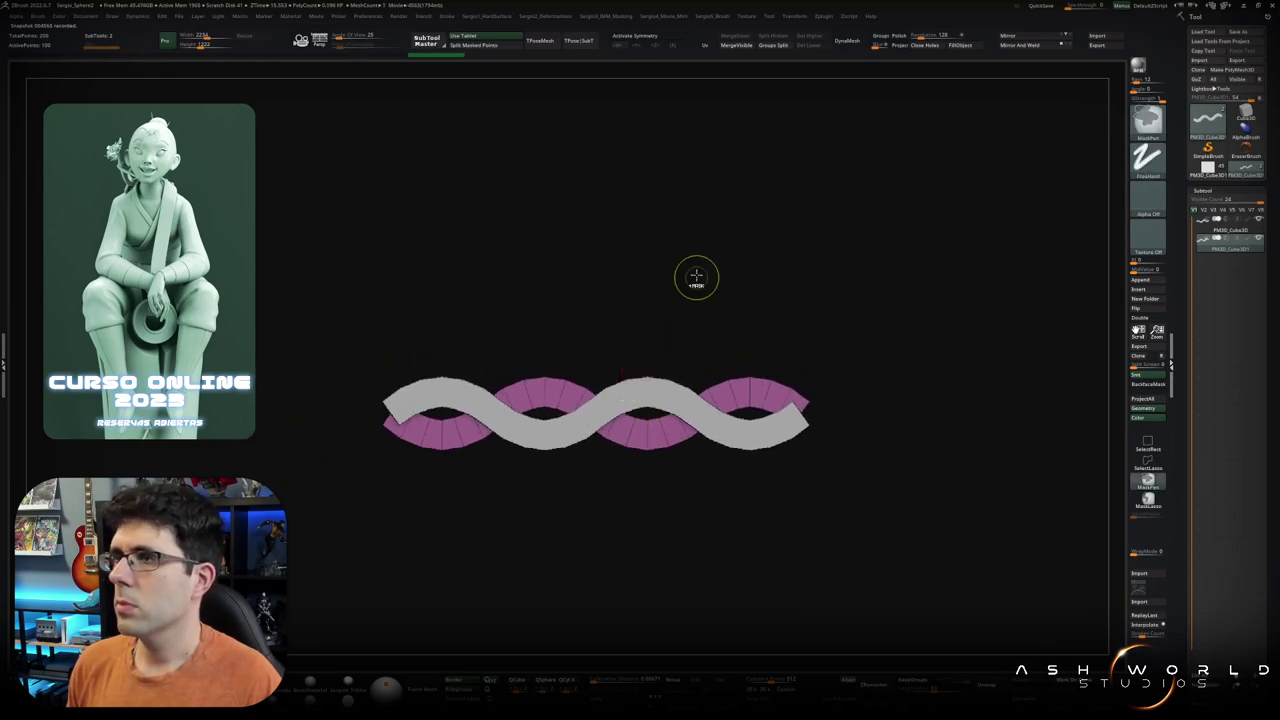
key(Up)
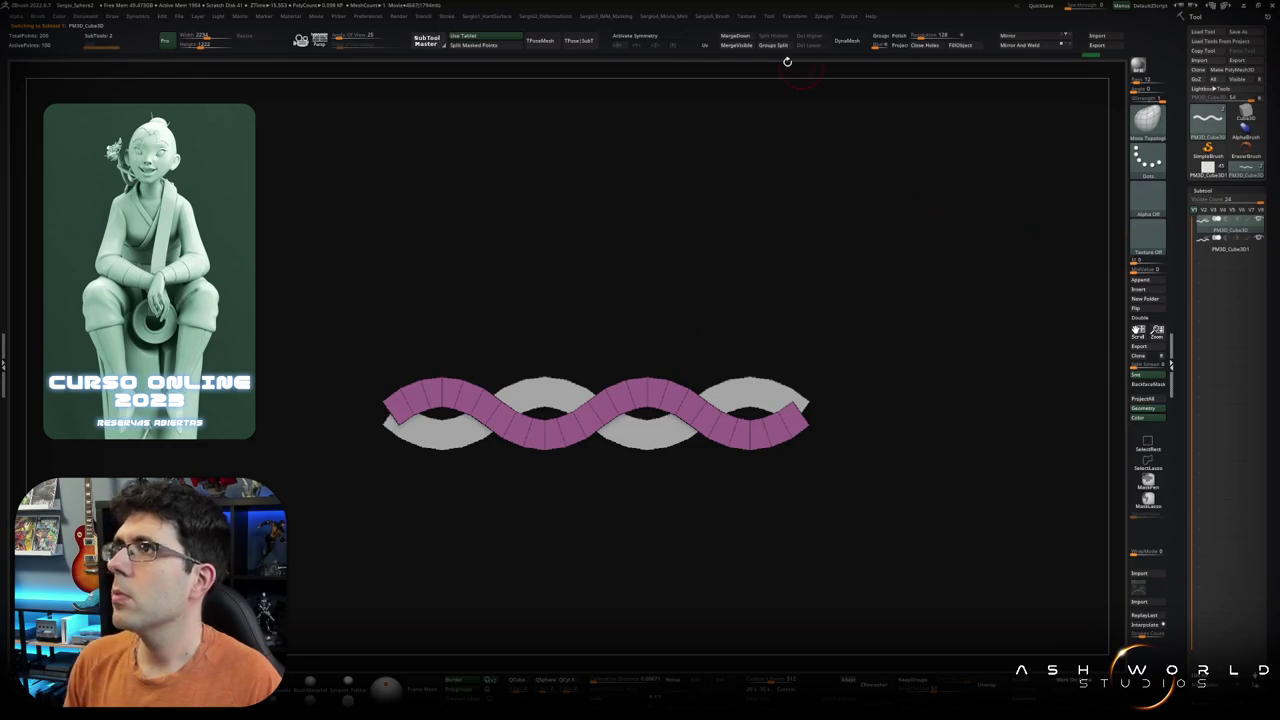
key(w)
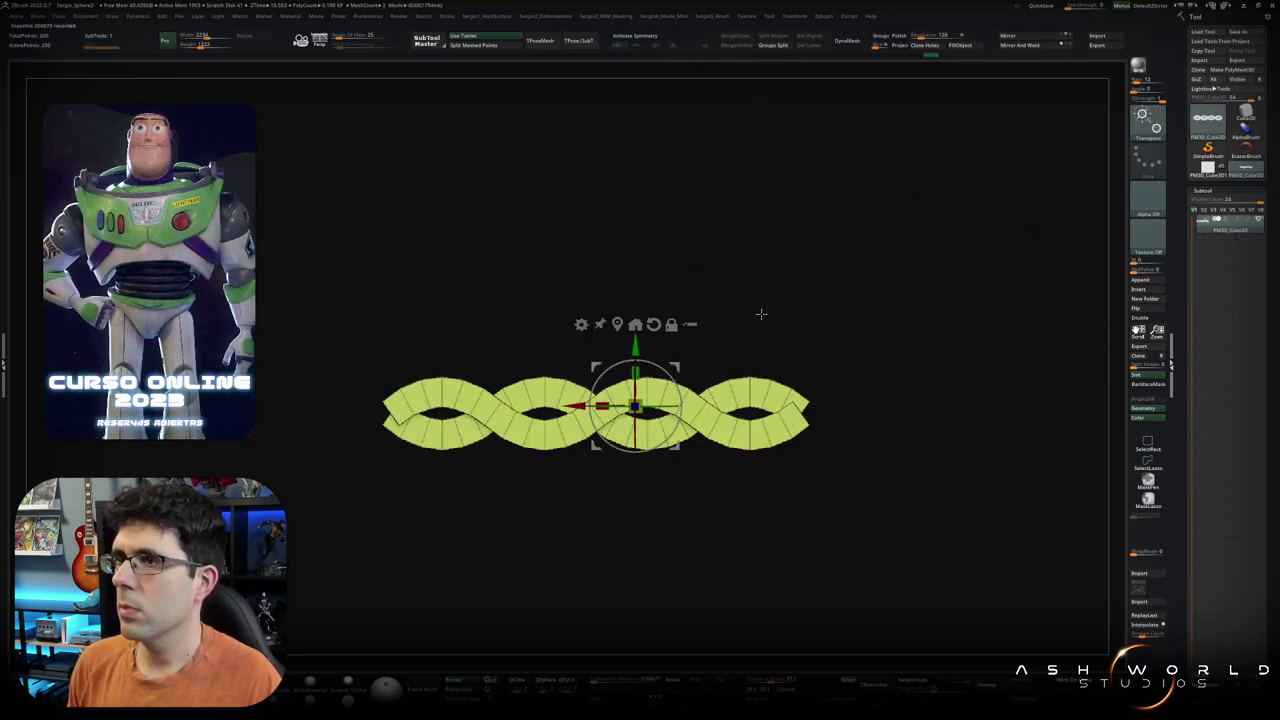
ctrl+drag(628, 347, 628, 281)
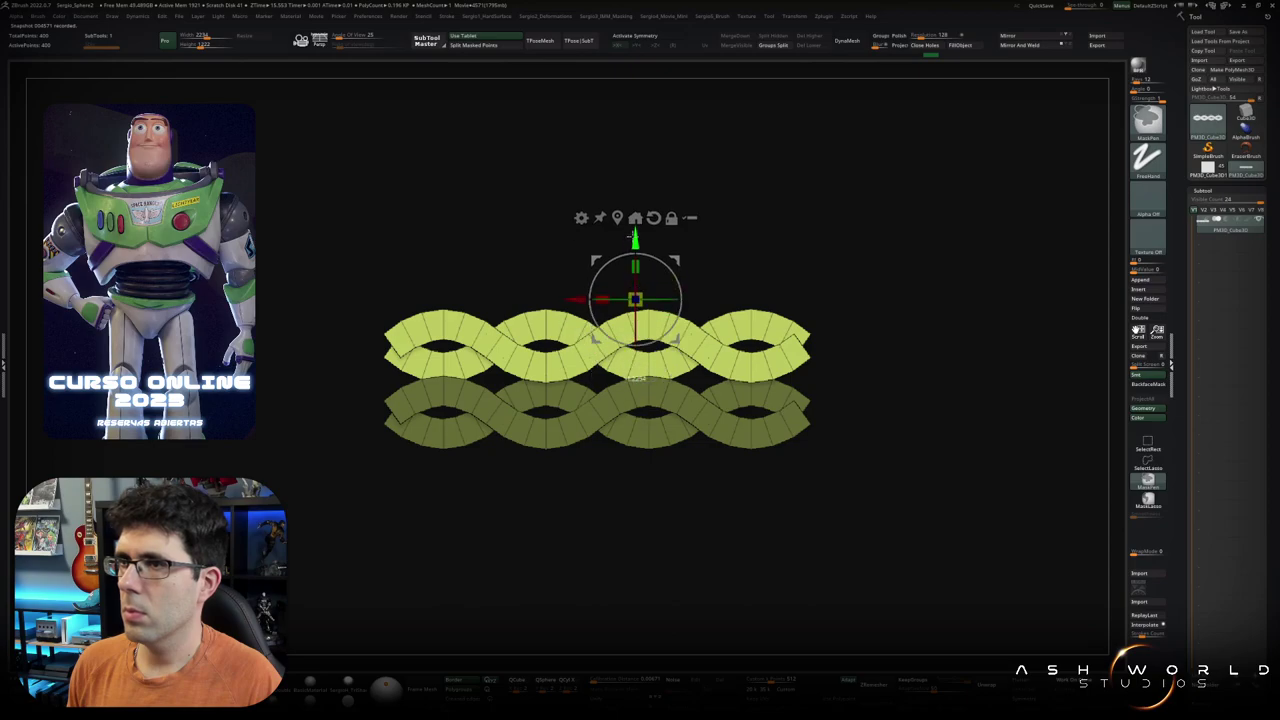
Step: Repeat the duplicate three more times for five rows, then orbit to inspect the woven panel
key(1)
key(1)
key(1)
key(q)
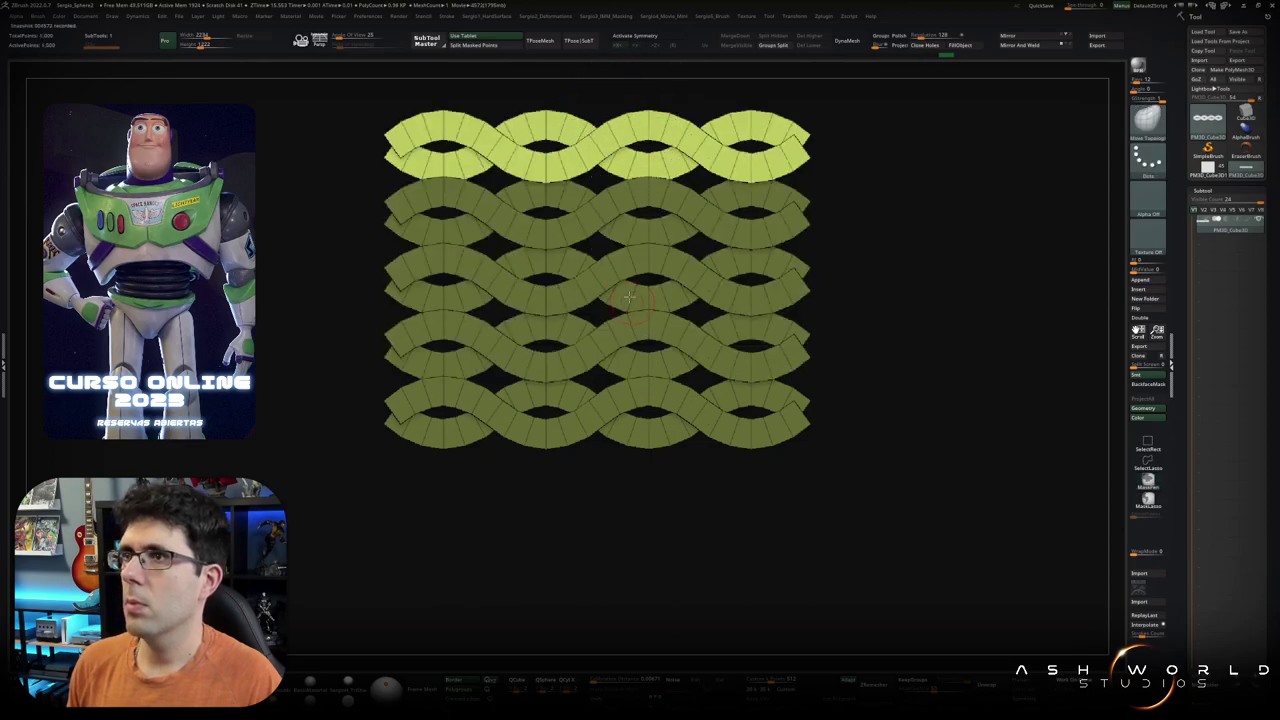
mouse_move(623, 156)
mouse_down()
mouse_move(743, 324)
mouse_move(600, 330)
mouse_move(659, 392)
mouse_move(660, 327)
mouse_move(646, 363)
mouse_up()
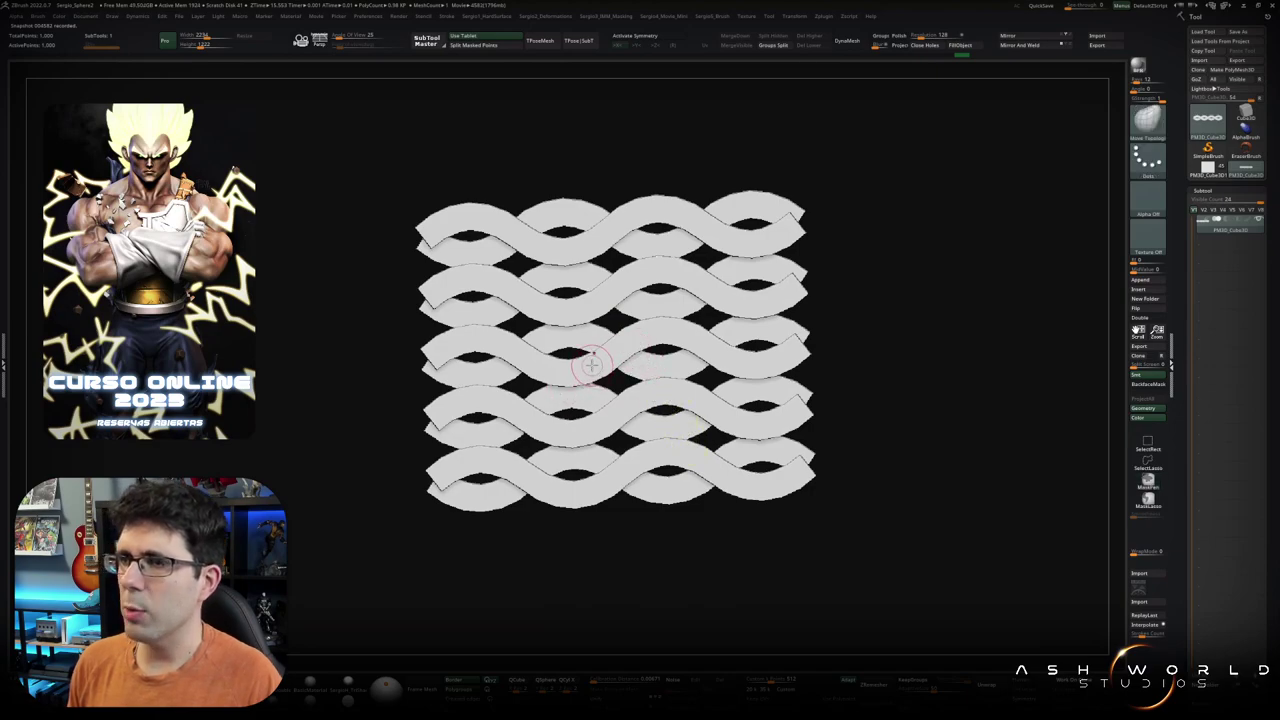
drag(593, 366, 589, 397)
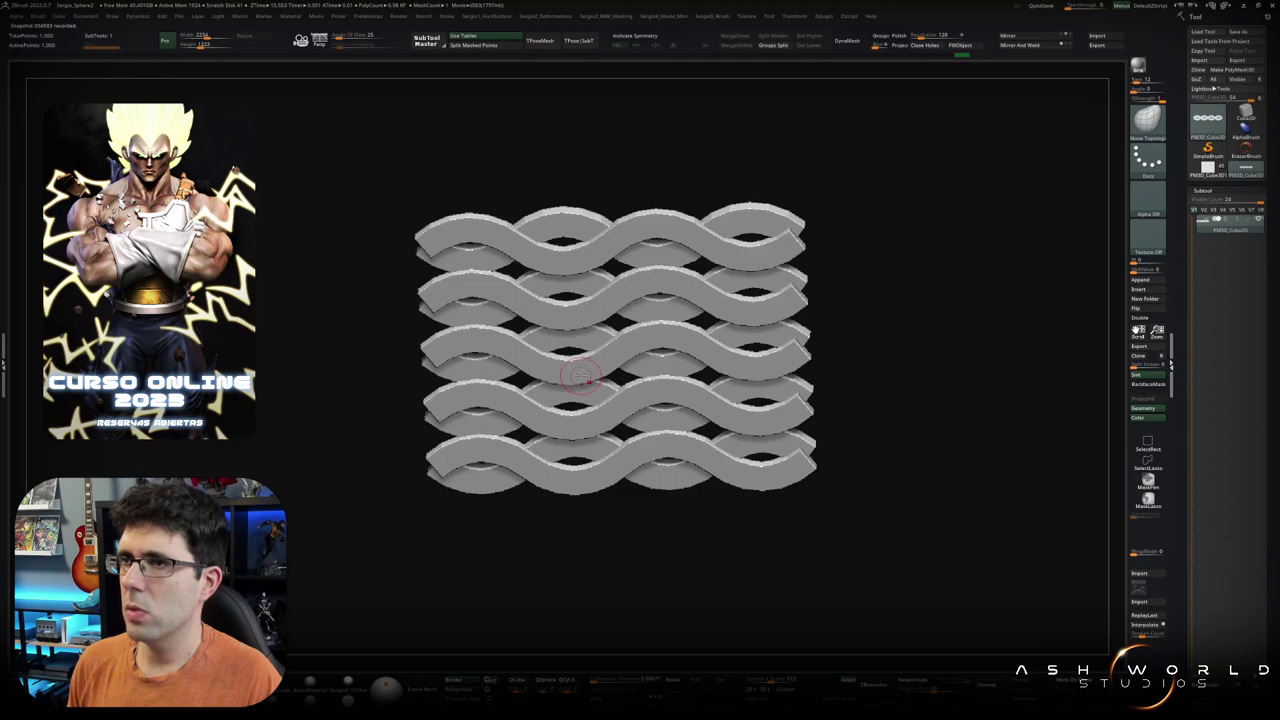
drag(578, 378, 574, 294)
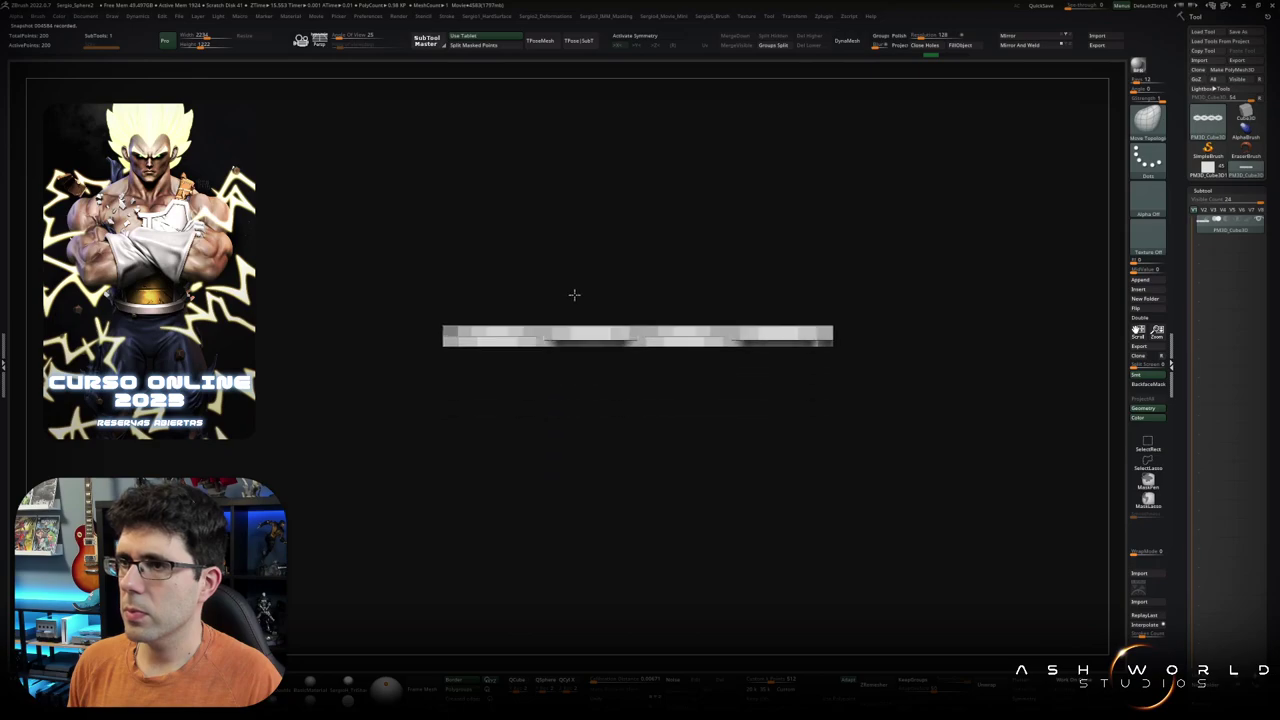
Step: Frame the wavy strip and lasso-mask its middle section
drag(537, 357, 531, 321)
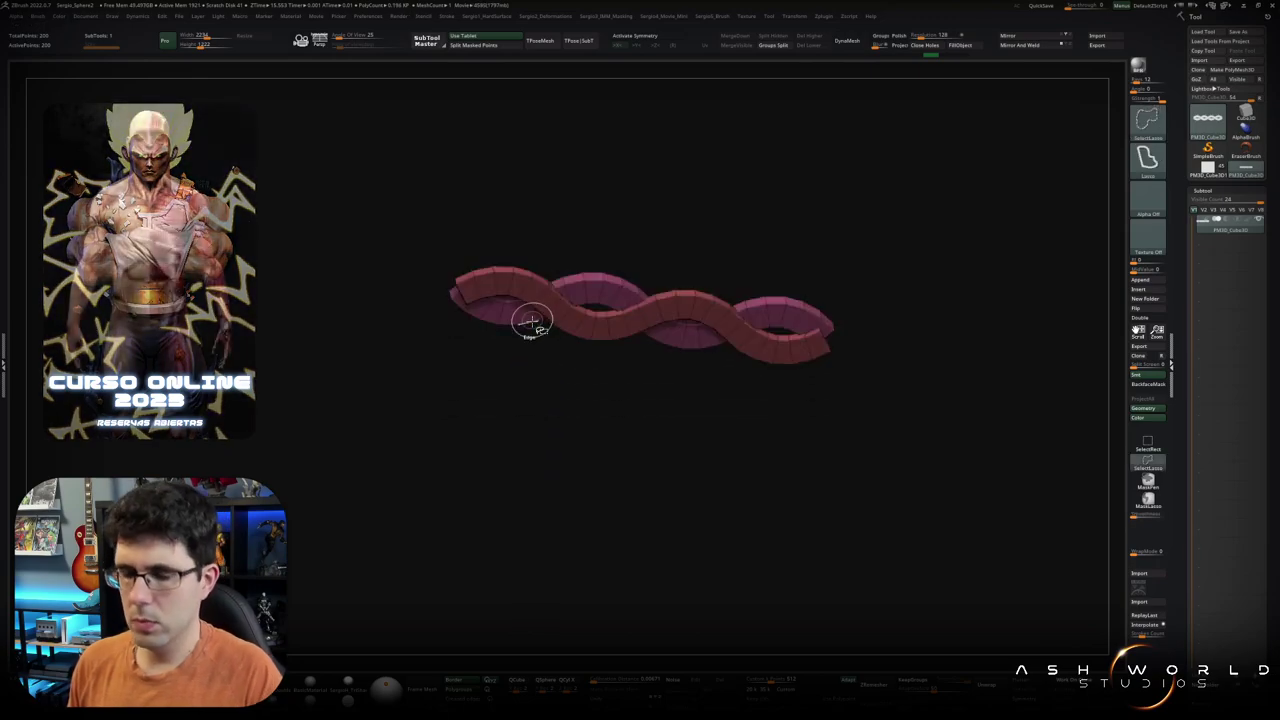
key(f)
mouse_move(571, 437)
mouse_down()
mouse_move(606, 388)
mouse_move(569, 377)
mouse_up()
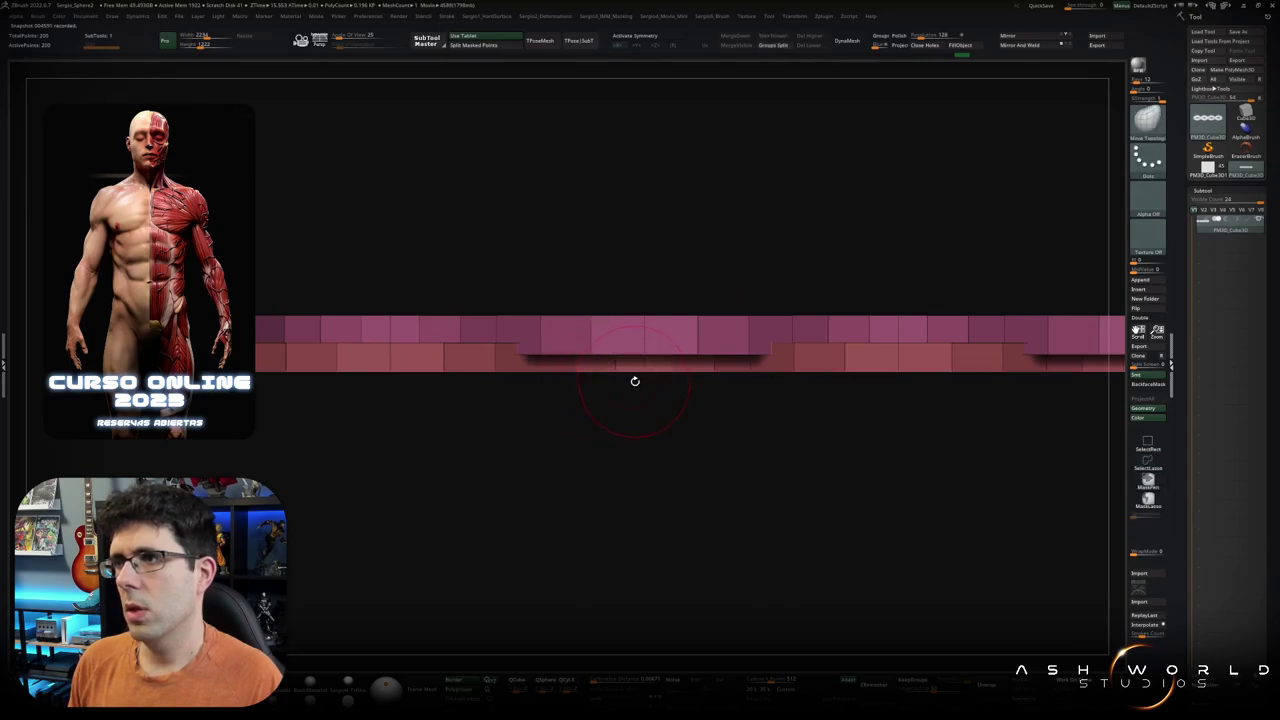
key(ctrl)
click(1150, 460)
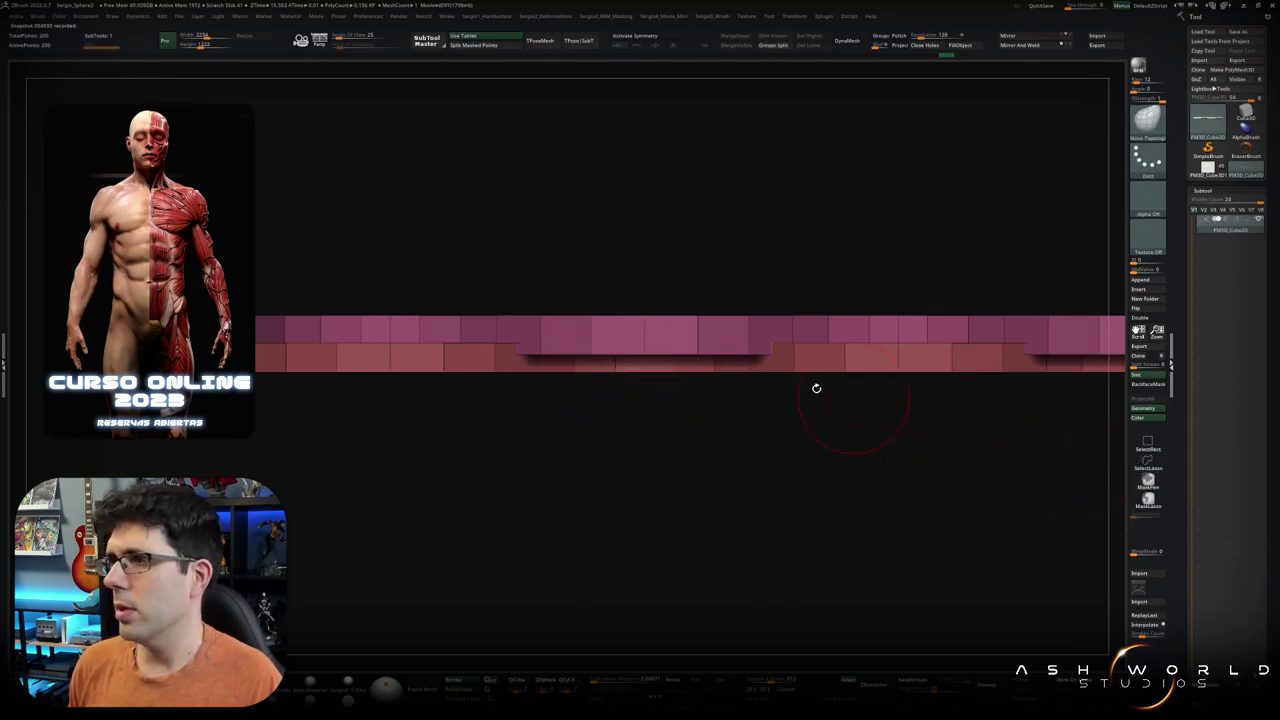
drag(566, 408, 571, 277)
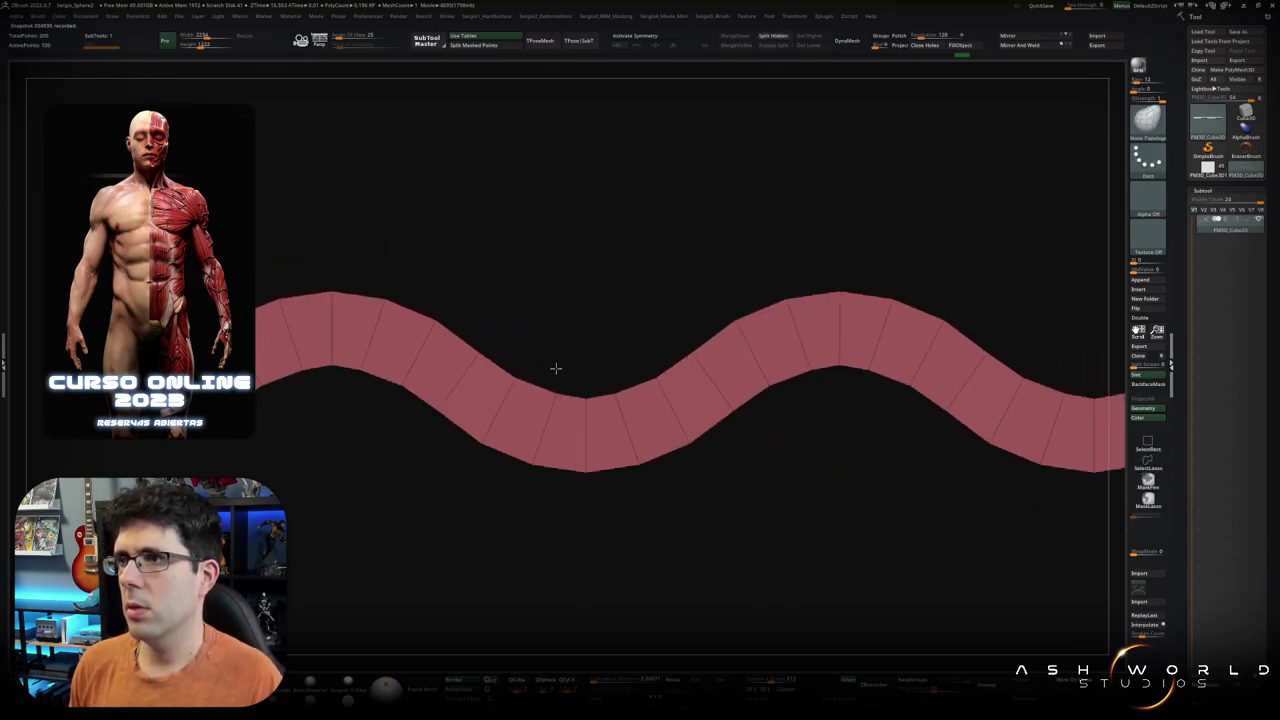
drag(556, 368, 569, 356)
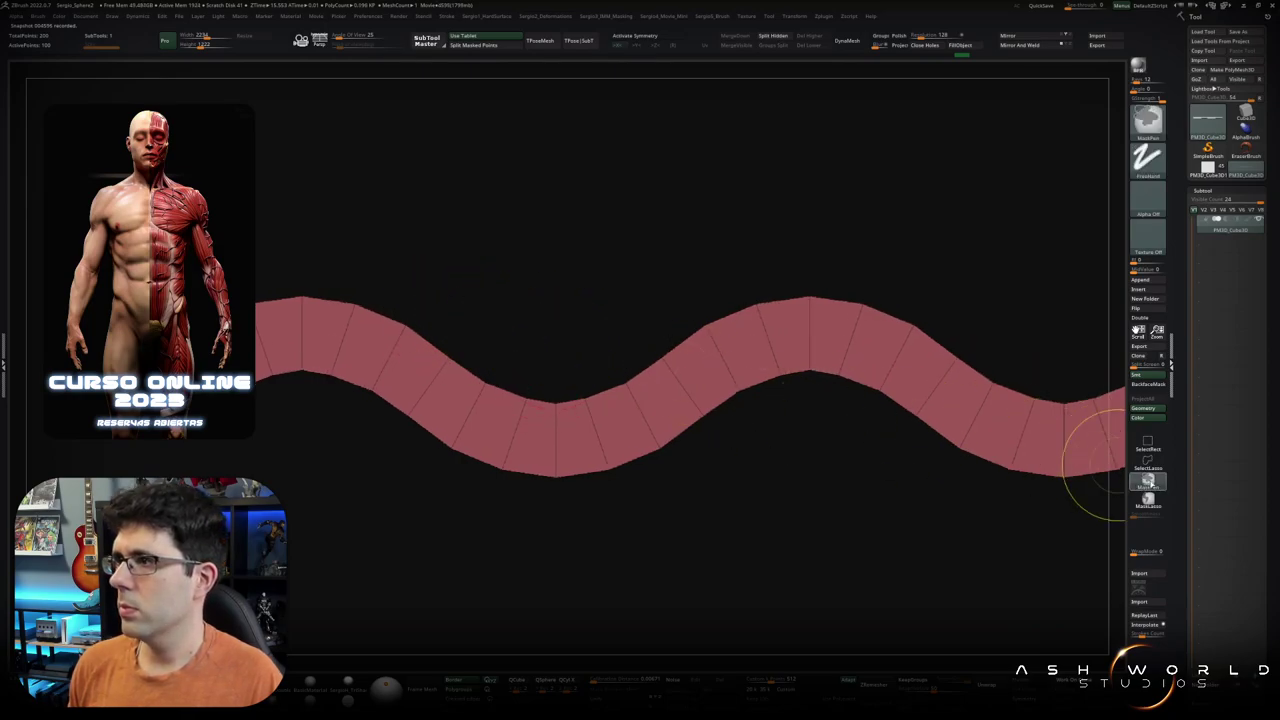
click(1148, 500)
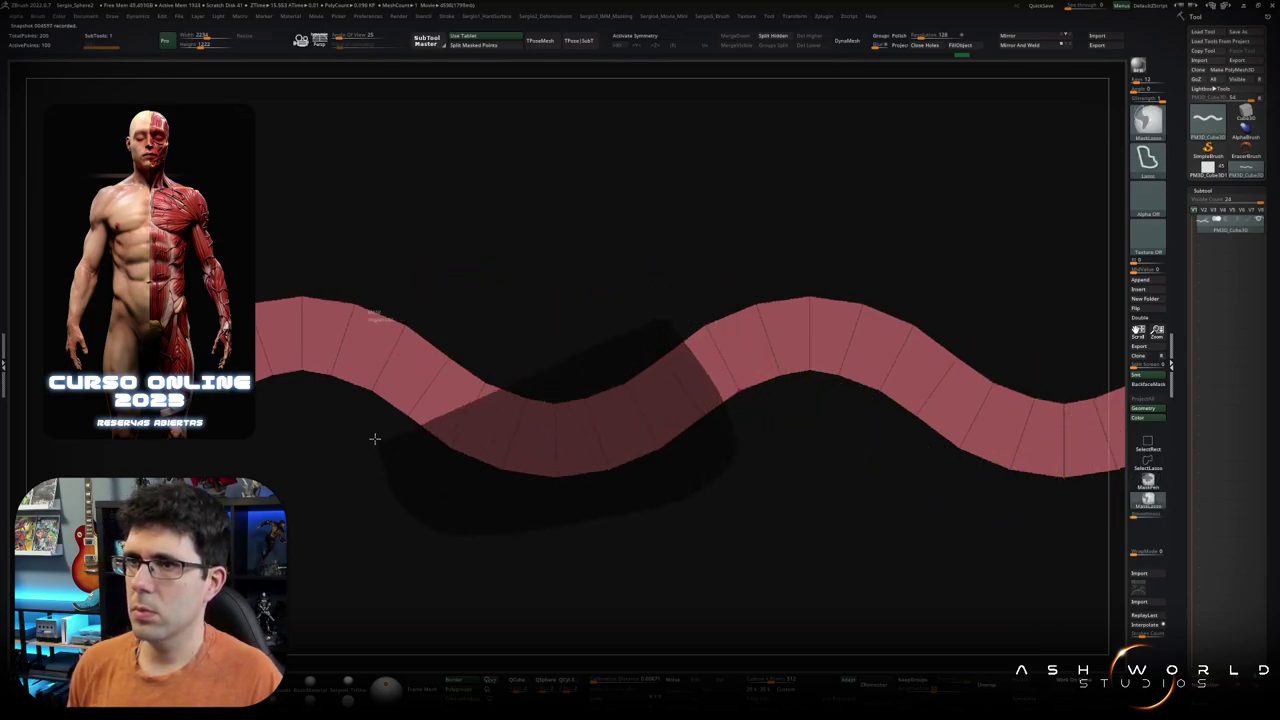
drag(706, 487, 530, 274)
drag(577, 329, 580, 453)
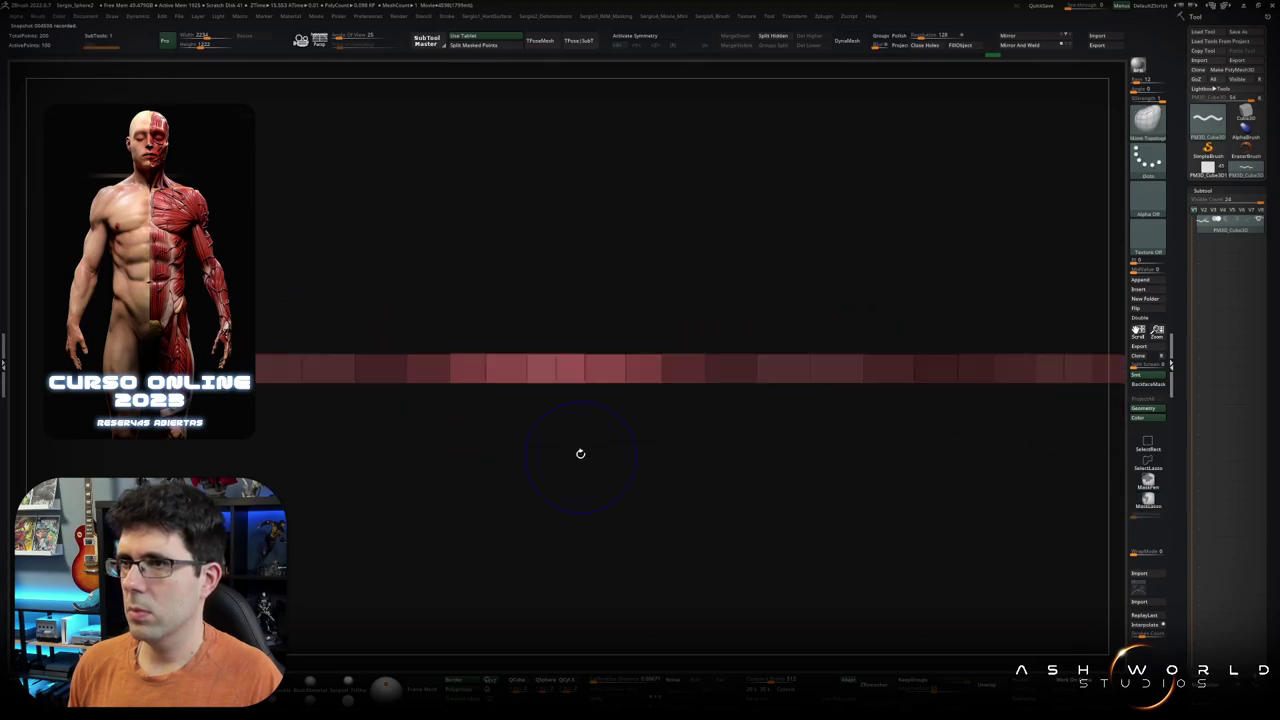
Step: Lift the unmasked part of the strip upward with the Transpose gizmo
key(w)
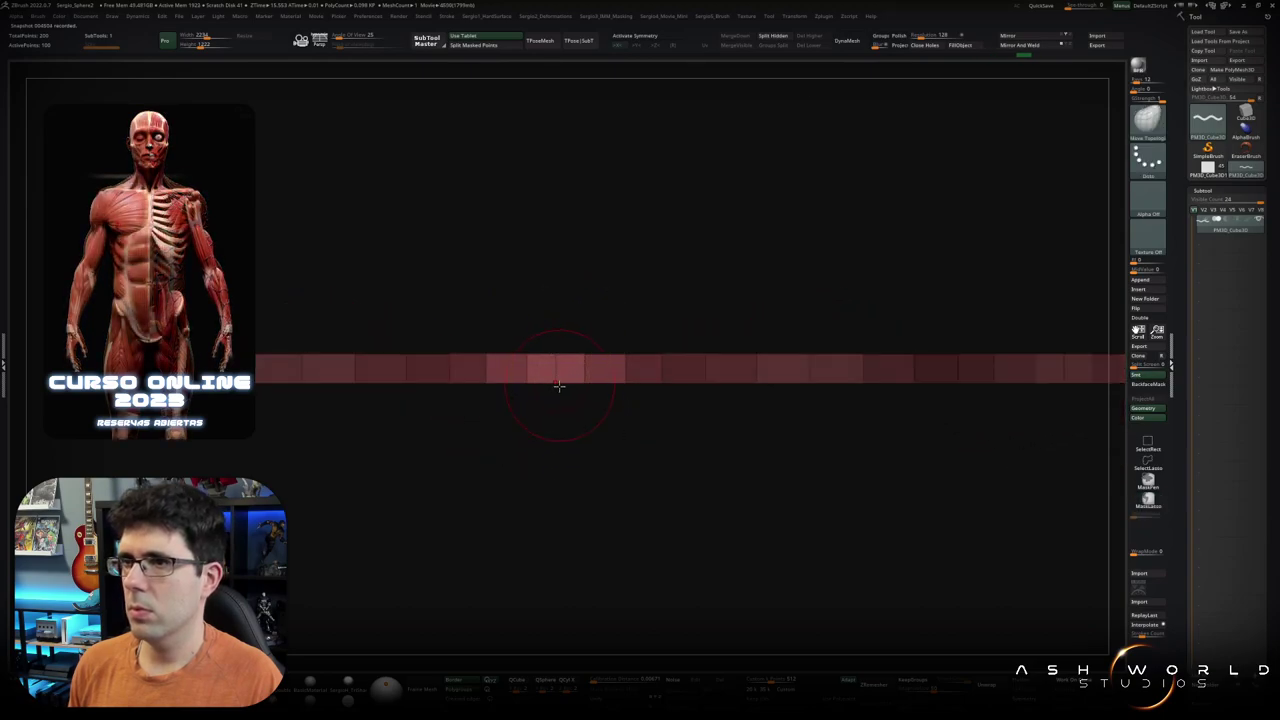
mouse_move(780, 227)
mouse_down()
mouse_move(773, 206)
mouse_move(657, 306)
mouse_move(651, 289)
mouse_move(660, 467)
mouse_up()
key(q)
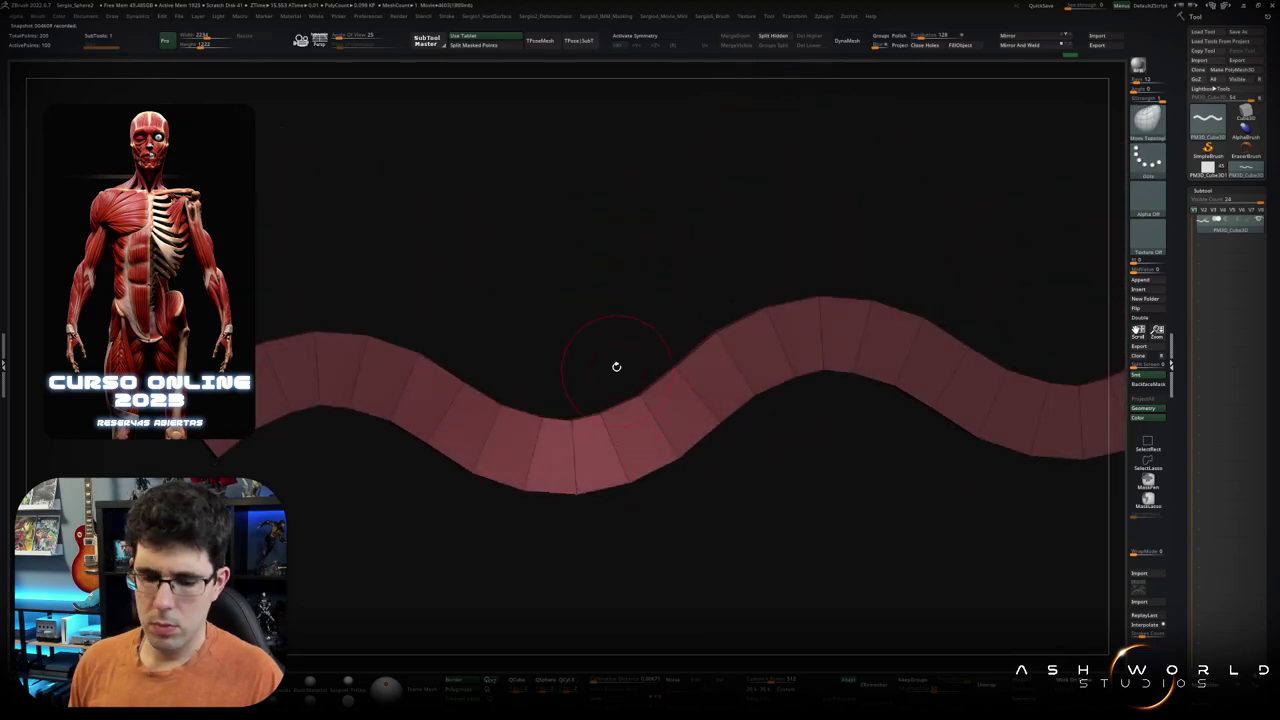
scroll(626, 414, down, 3)
mouse_move(637, 393)
mouse_down()
mouse_move(632, 362)
mouse_move(650, 393)
mouse_move(613, 468)
mouse_move(604, 383)
mouse_move(608, 443)
mouse_move(594, 443)
mouse_move(606, 466)
mouse_move(613, 387)
mouse_move(556, 375)
mouse_up()
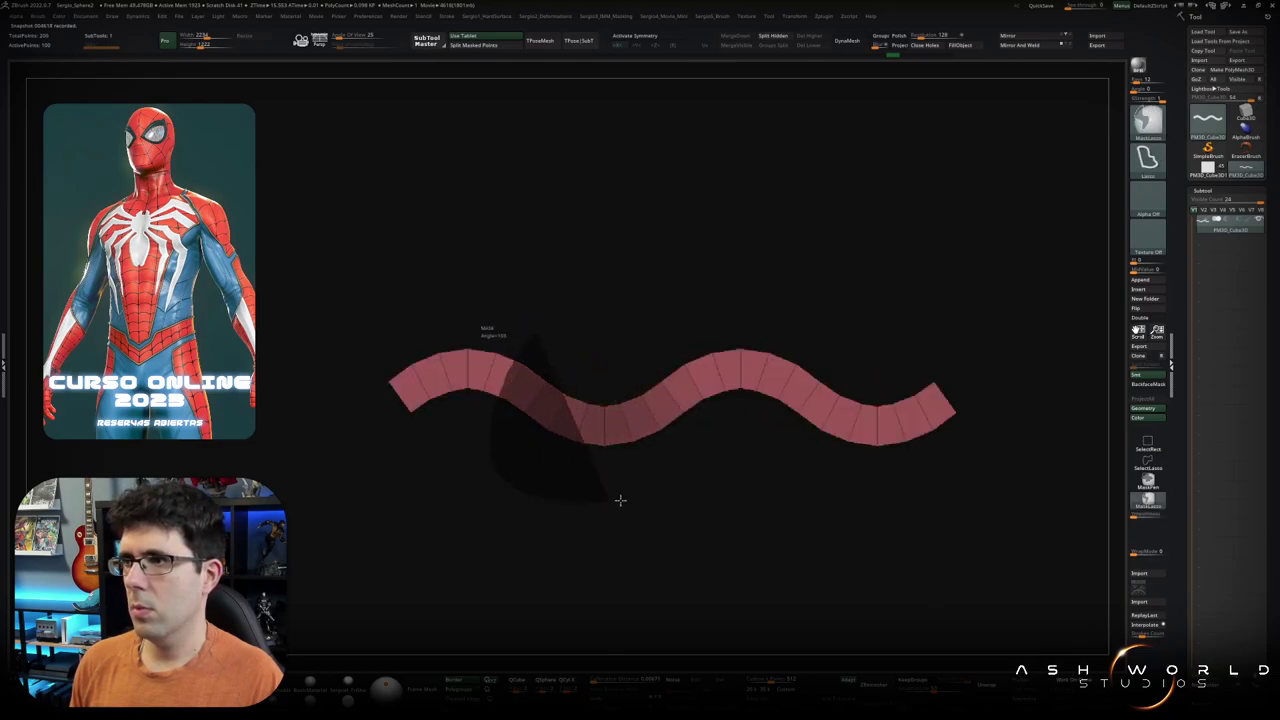
Step: Raise the strip's middle with the Transpose arrow, undoing and redoing to compare
ctrl+drag(708, 418, 640, 330)
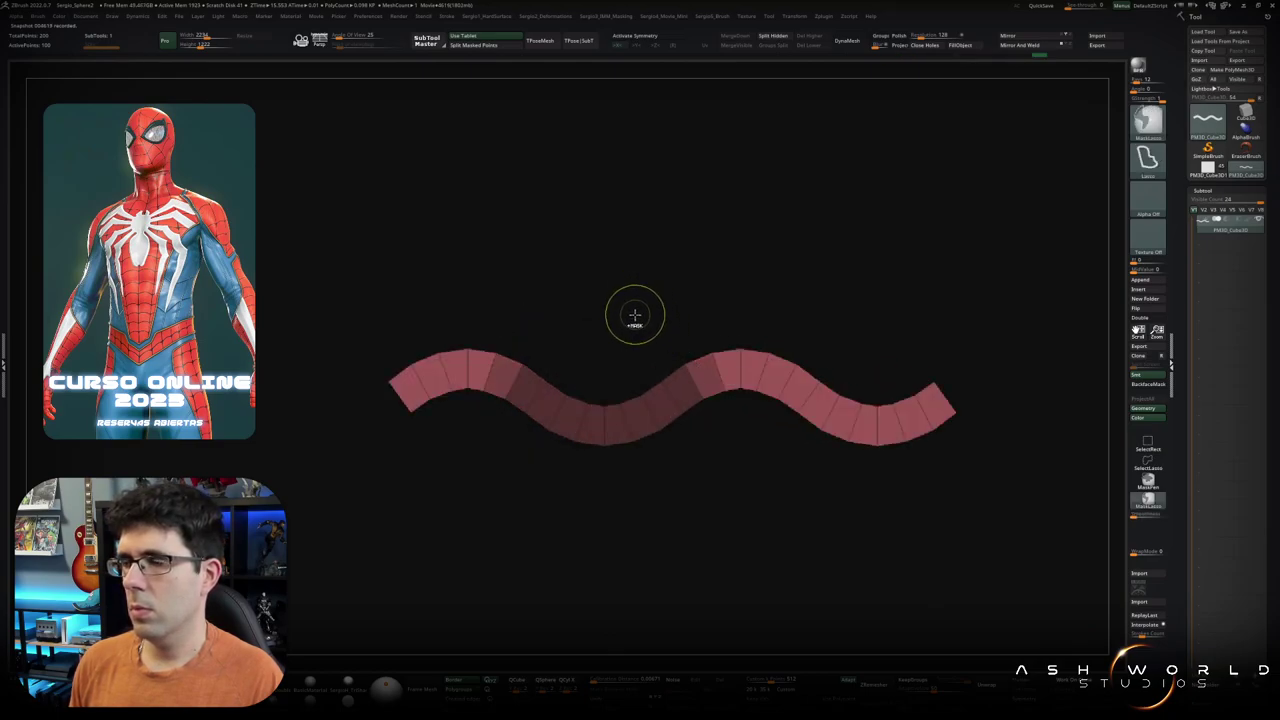
key(ctrl+i)
key(w)
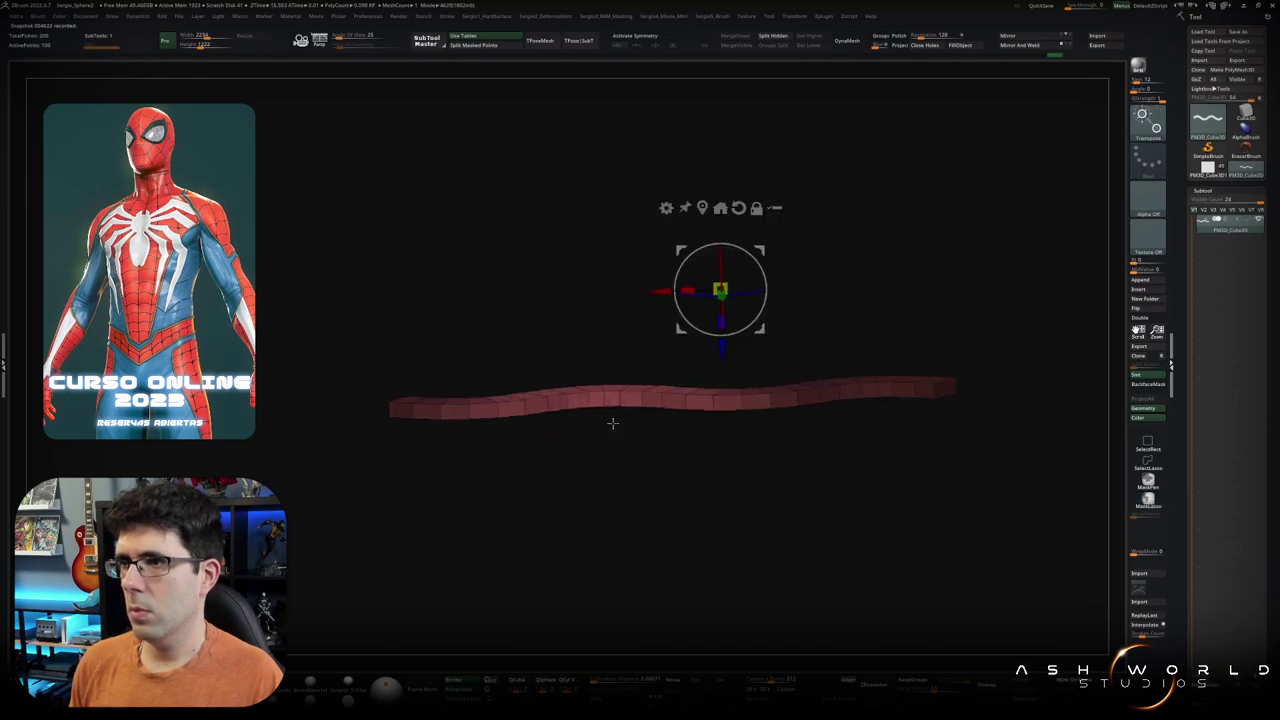
drag(718, 340, 720, 327)
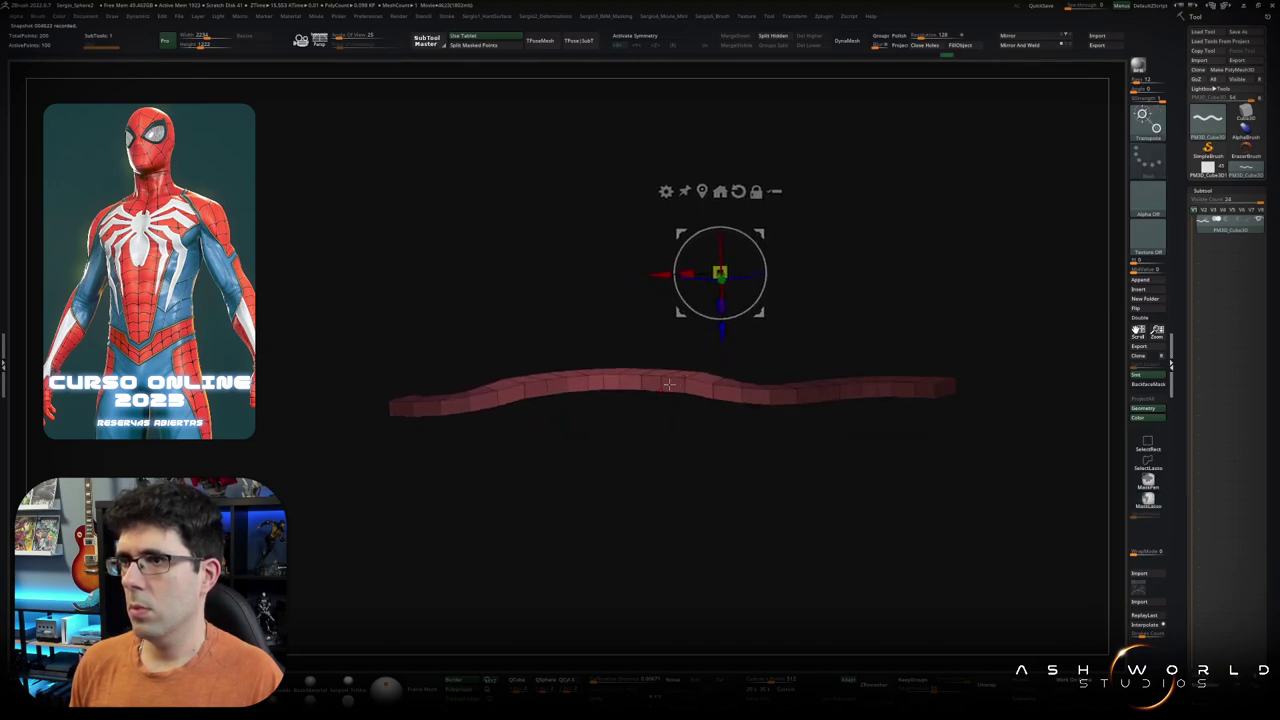
key(ctrl+z)
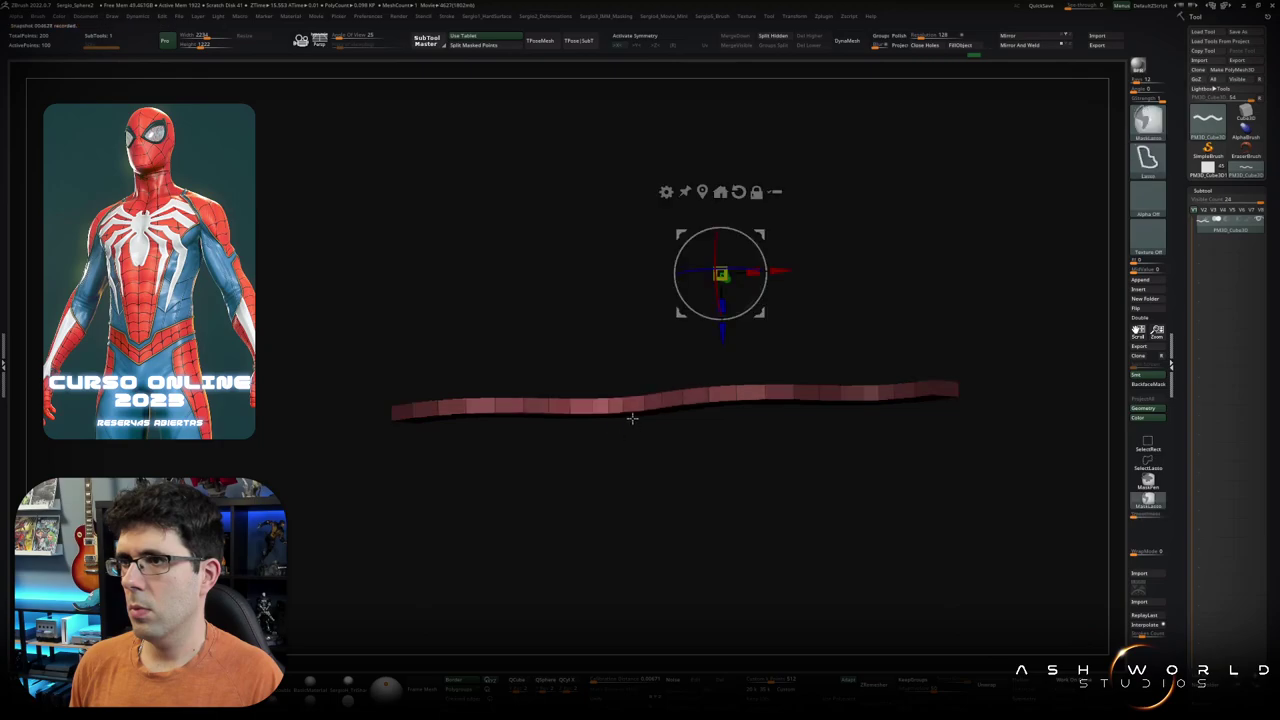
drag(718, 350, 710, 344)
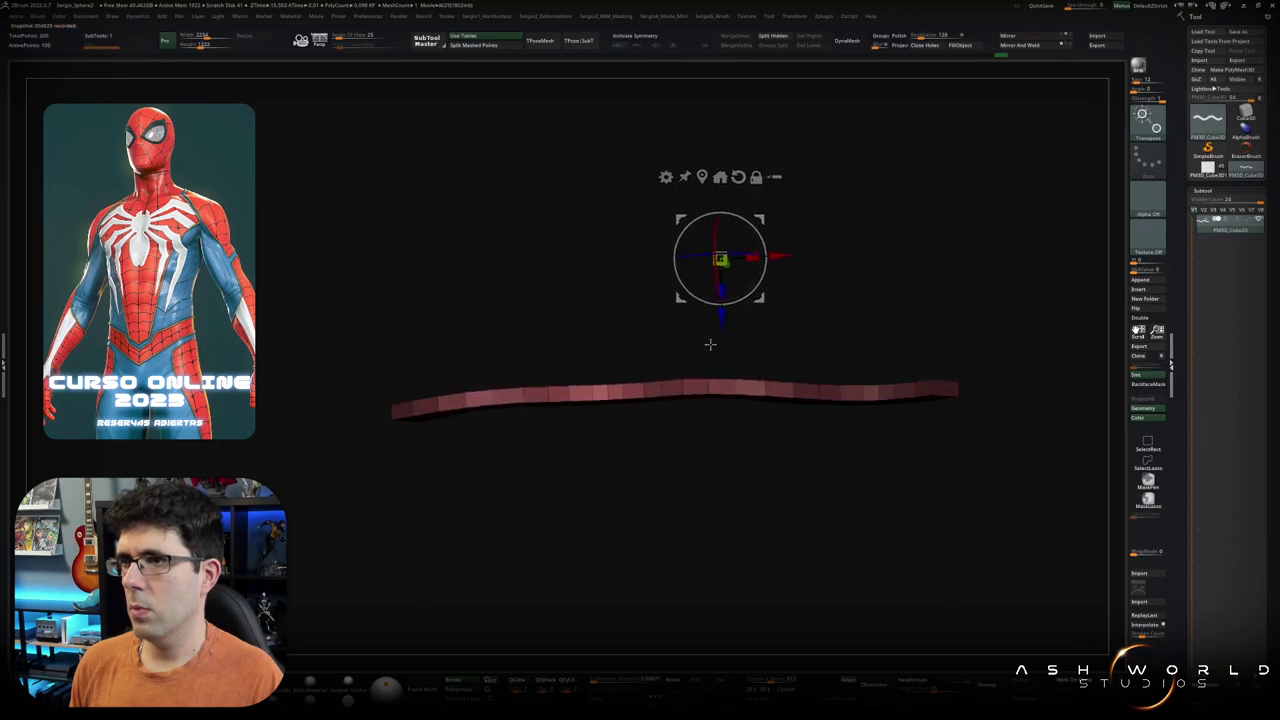
key(ctrl+z)
key(ctrl+z)
key(ctrl+z)
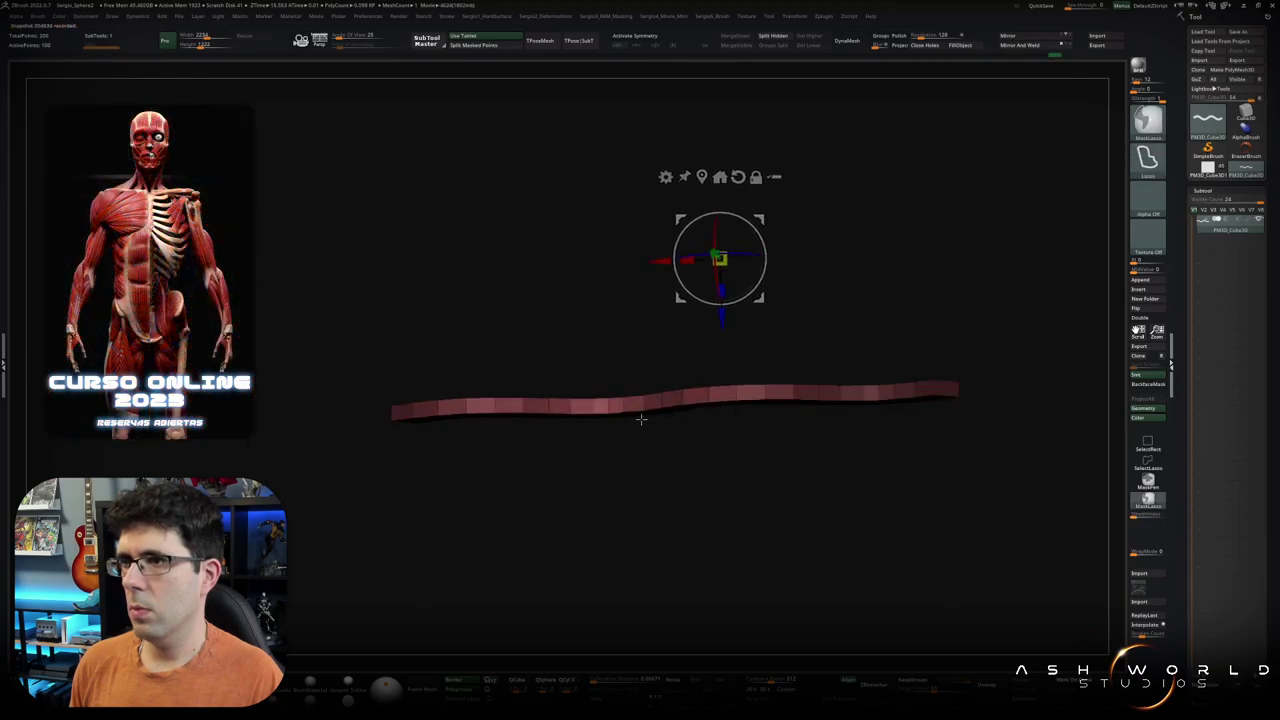
key(ctrl+shift+z)
key(ctrl+shift+z)
key(ctrl+shift+z)
key(ctrl+shift+z)
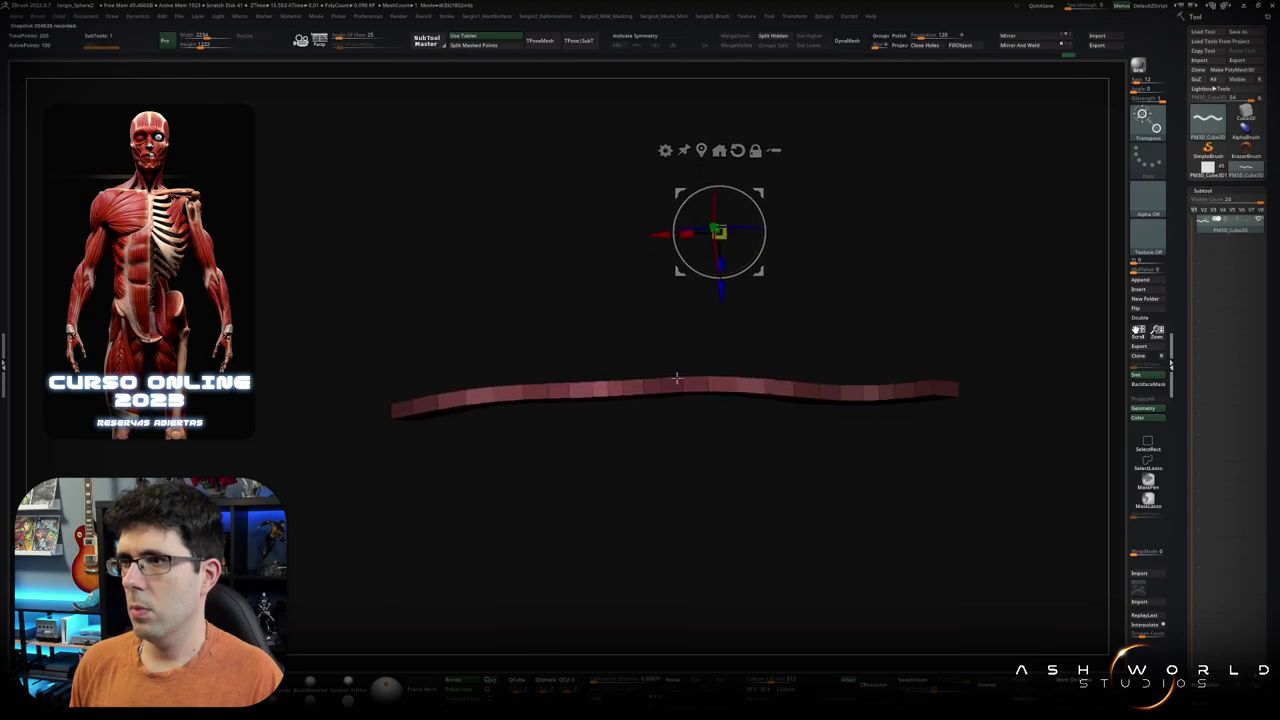
key(ctrl+shift+z)
key(ctrl+shift+z)
key(ctrl+shift+z)
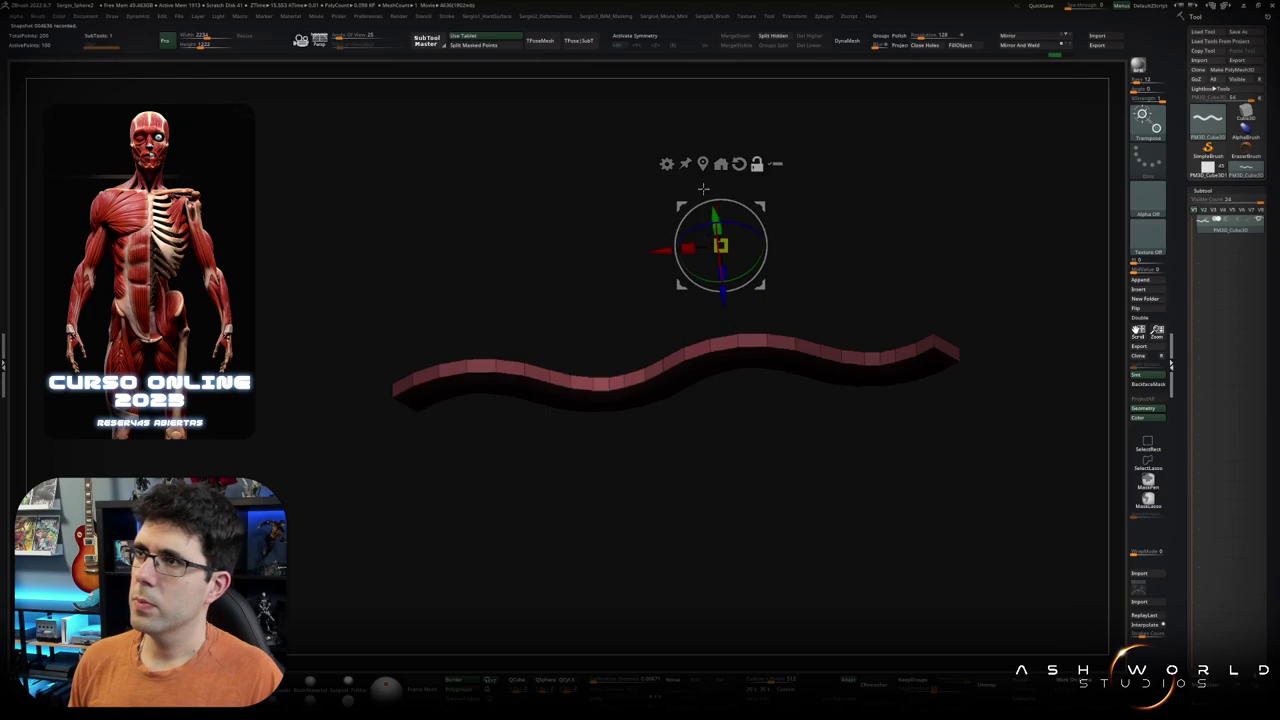
key(ctrl+shift+z)
key(ctrl+shift+z)
key(ctrl+shift+z)
key(ctrl+shift+z)
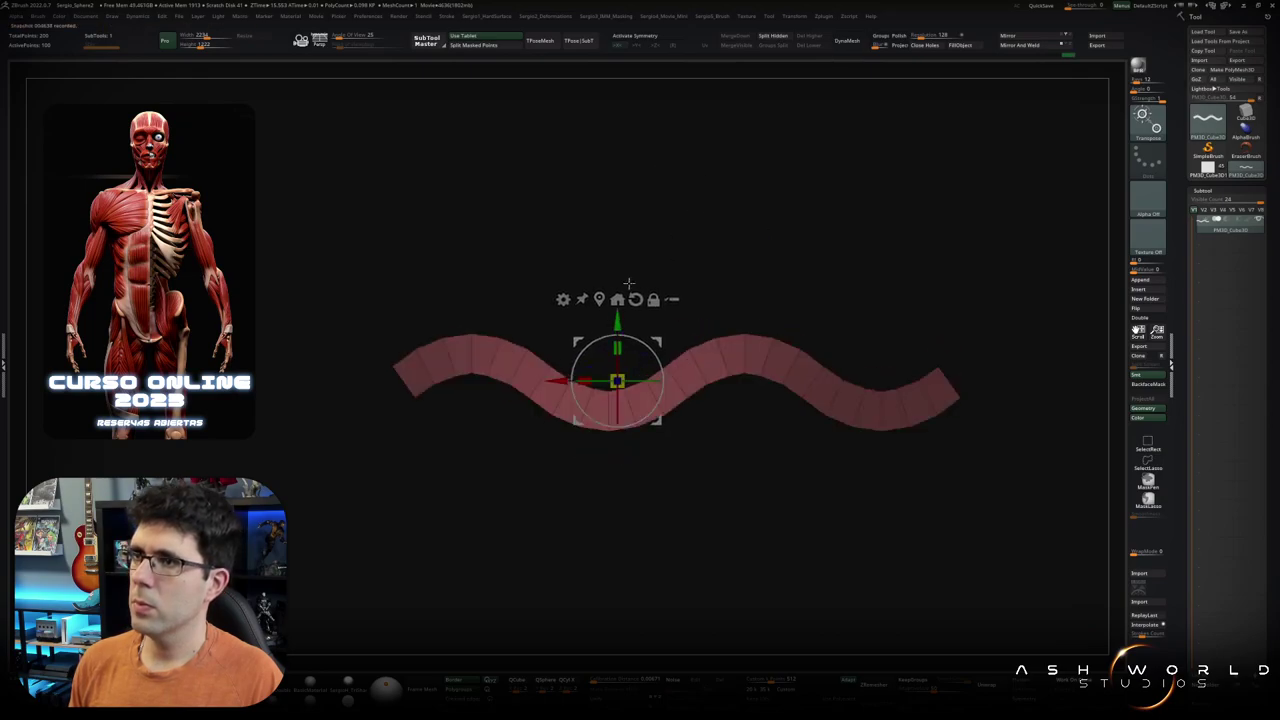
key(ctrl+shift+z)
key(ctrl+shift+z)
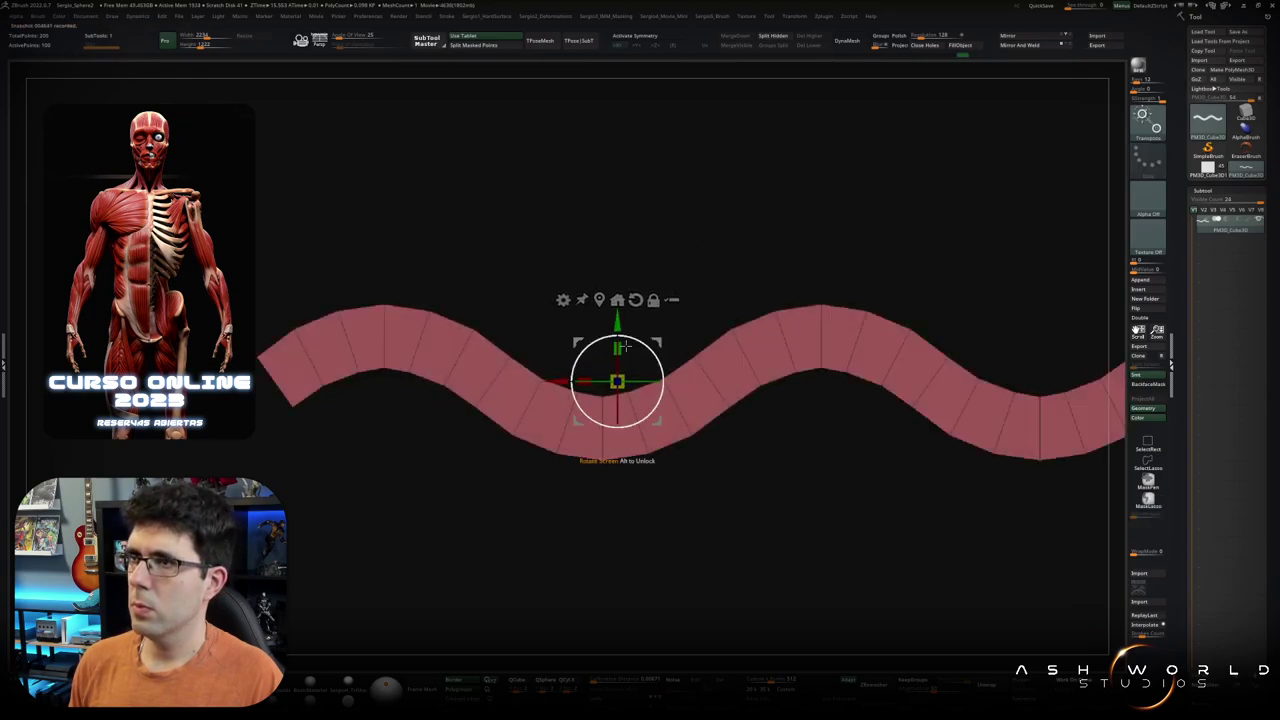
Step: Invert the mask so only the centre is free, then snap to a side view
key(ctrl)
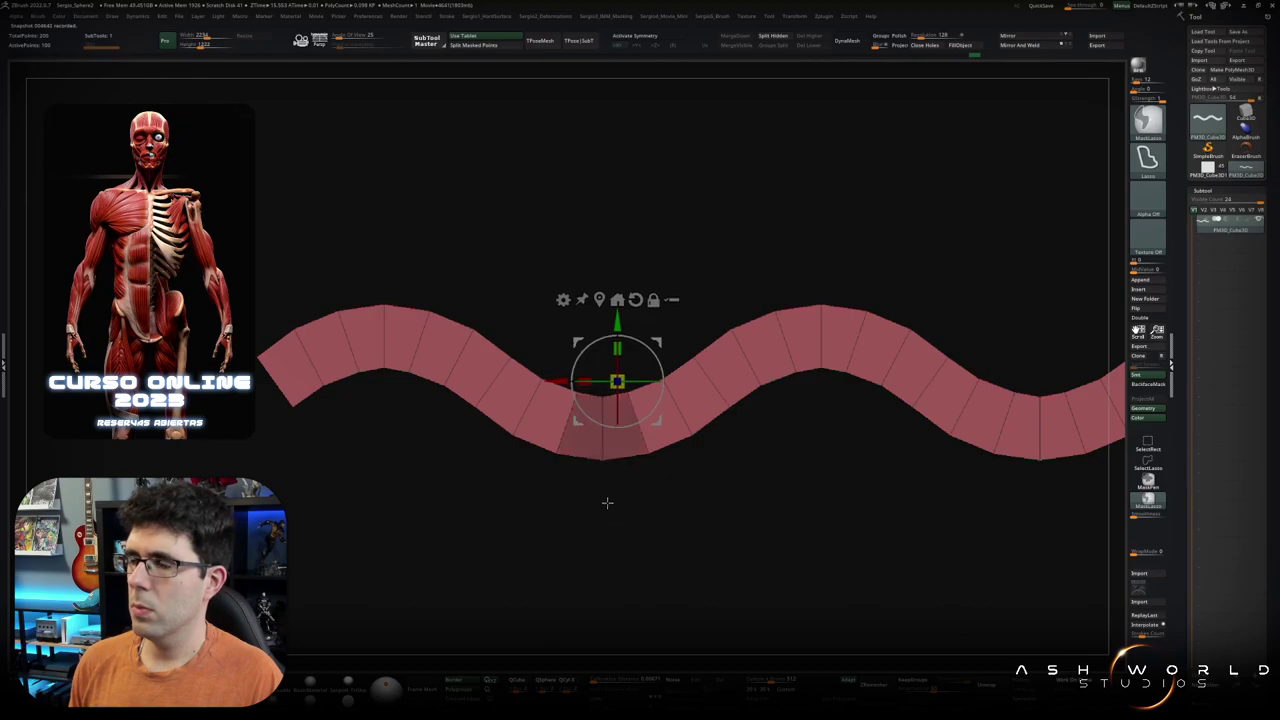
ctrl+click(610, 488)
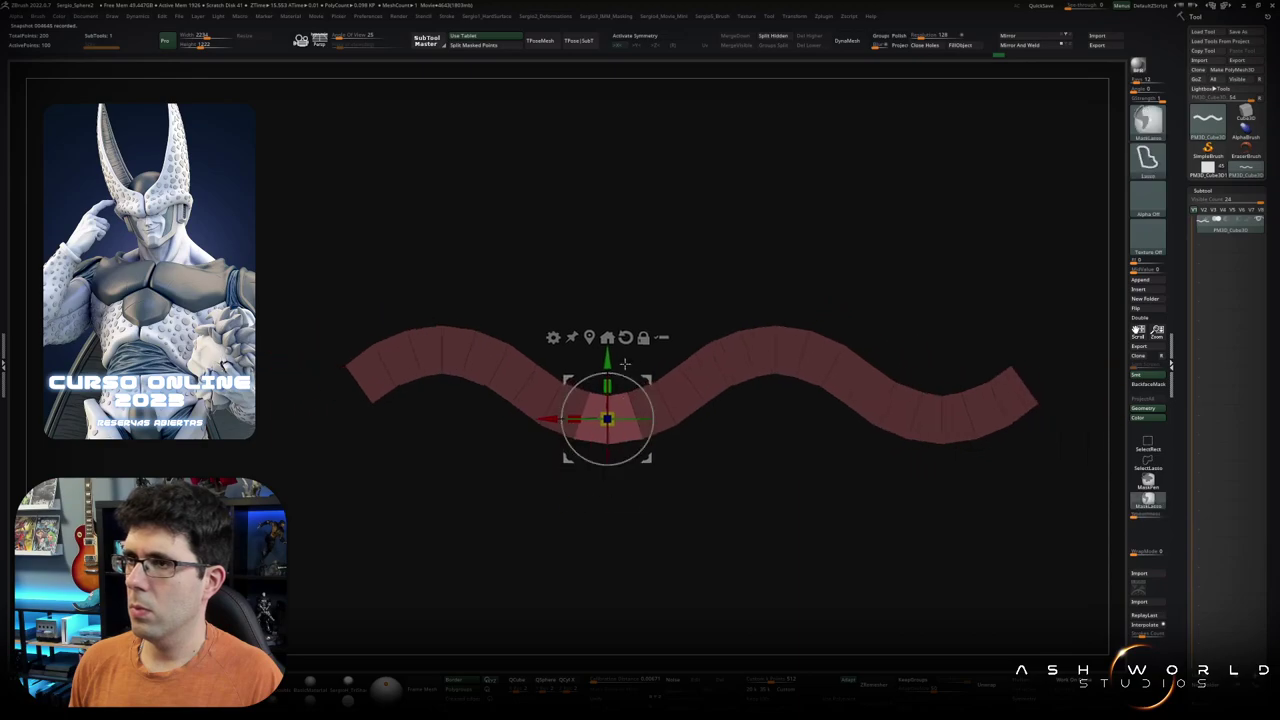
mouse_move(640, 480)
mouse_down()
mouse_move(629, 453)
mouse_move(634, 480)
mouse_move(609, 453)
mouse_move(590, 473)
mouse_up()
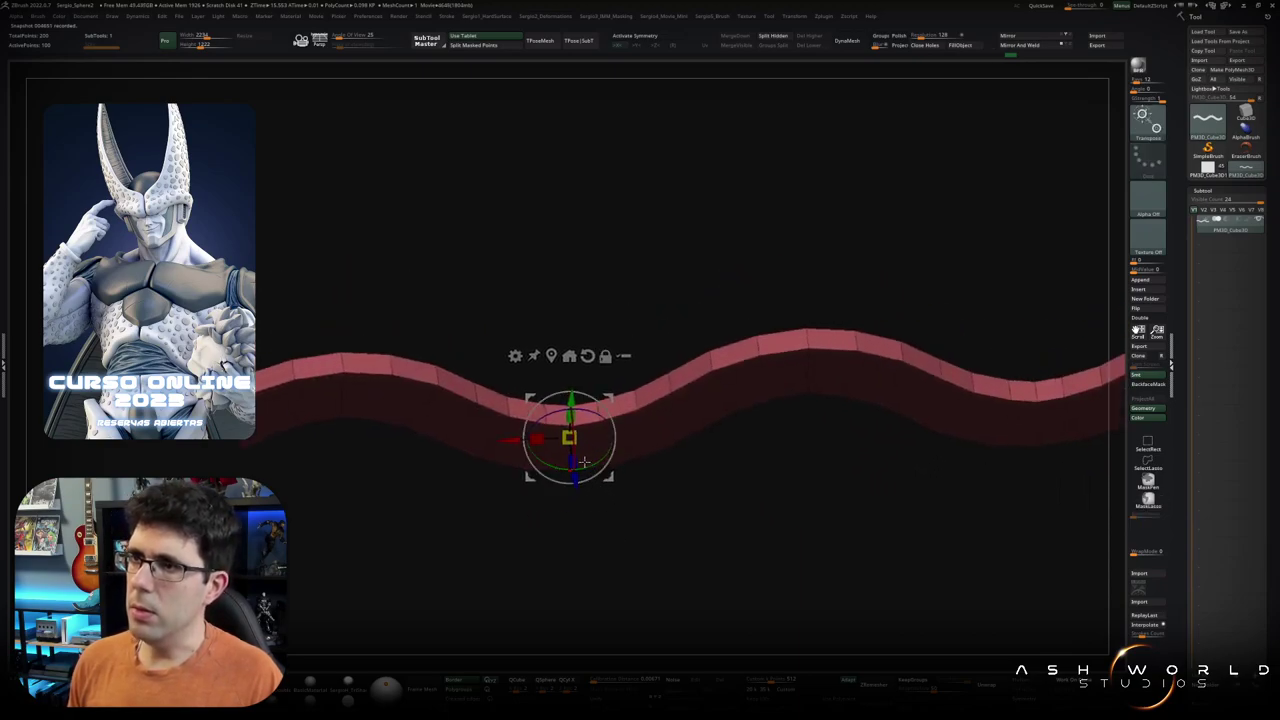
shift+drag(582, 409, 588, 447)
key(space)
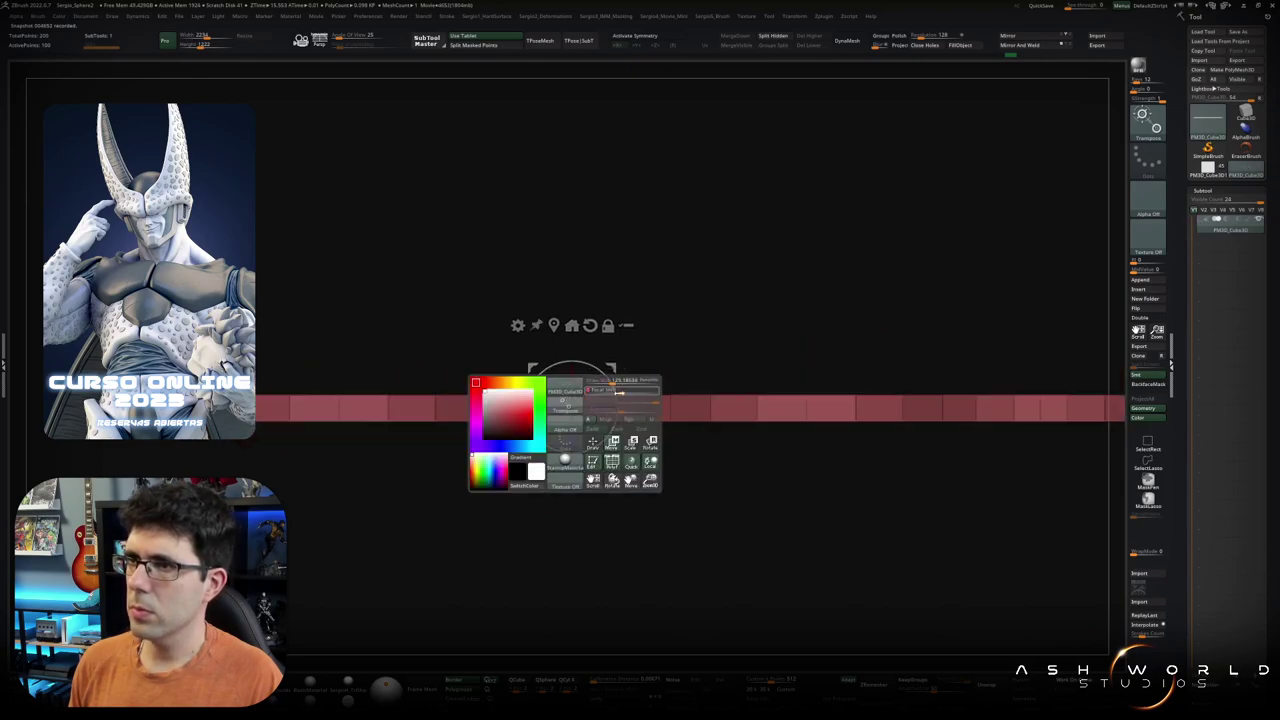
Step: Bend the strip's middle upward with Transpose, undoing failed attempts
mouse_move(572, 460)
mouse_down()
mouse_move(574, 418)
mouse_move(572, 465)
mouse_up()
key(space)
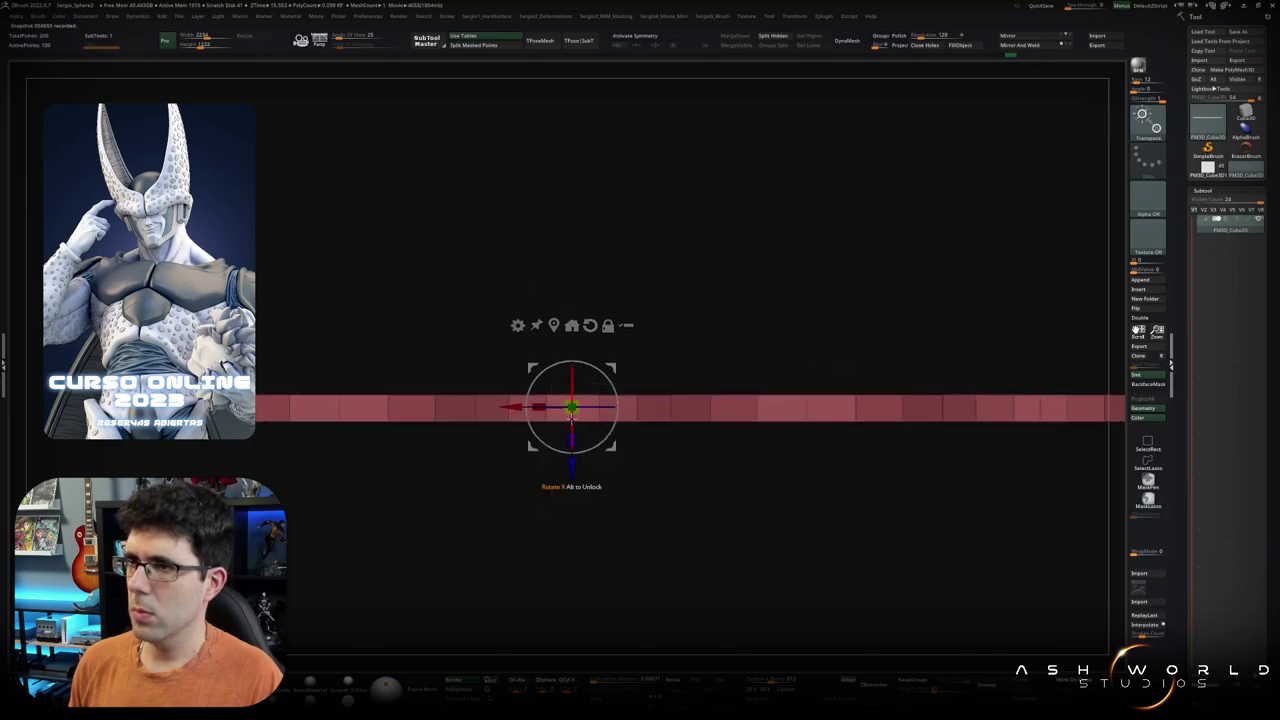
key(space)
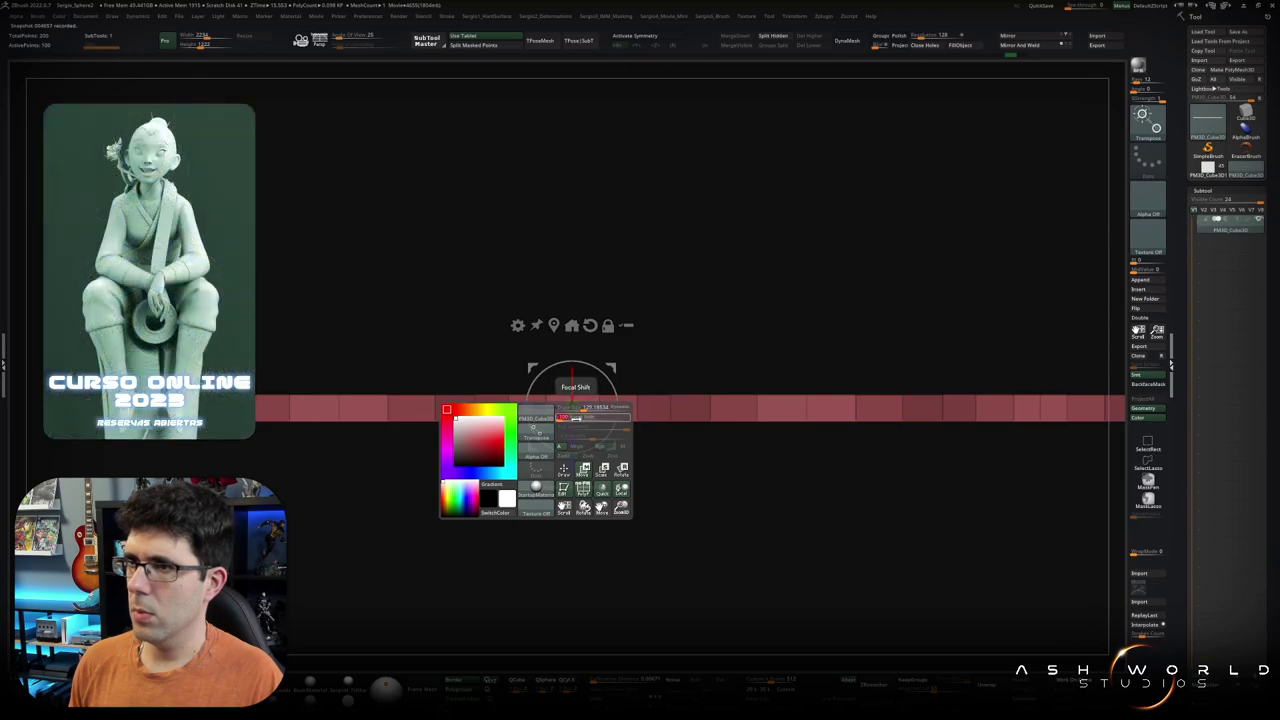
key(space)
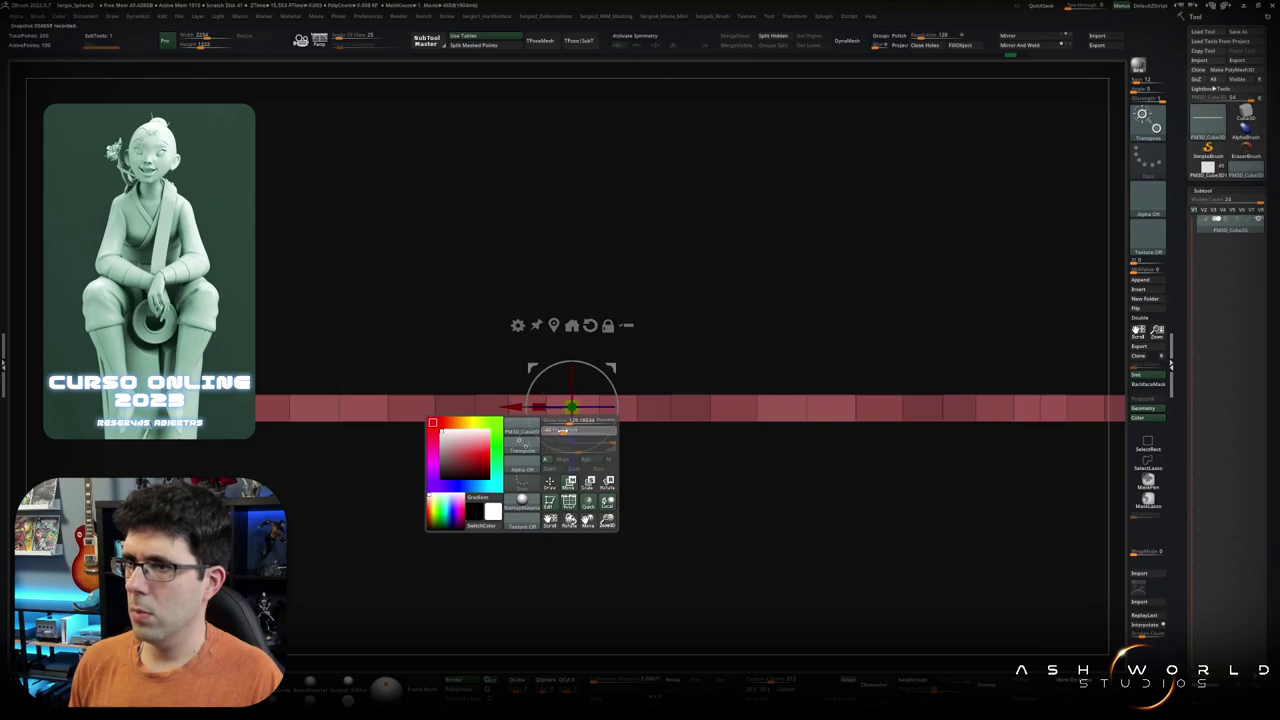
key(space)
drag(571, 463, 571, 440)
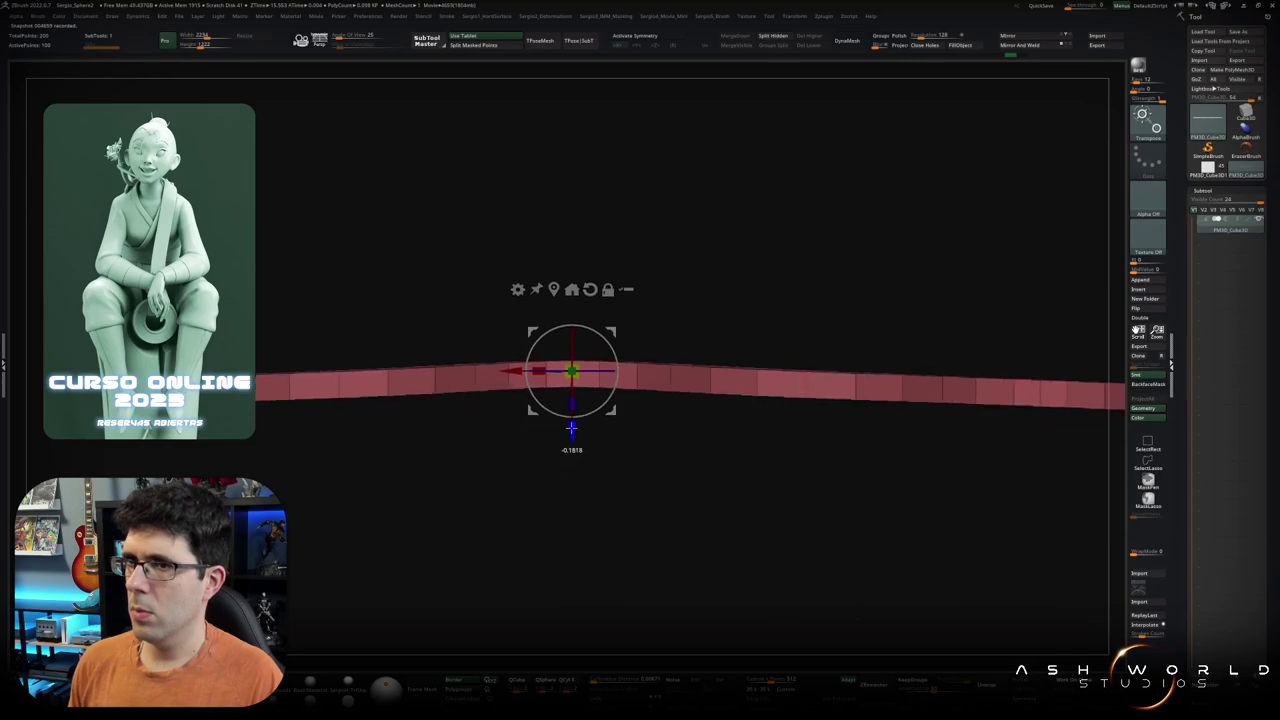
key(space)
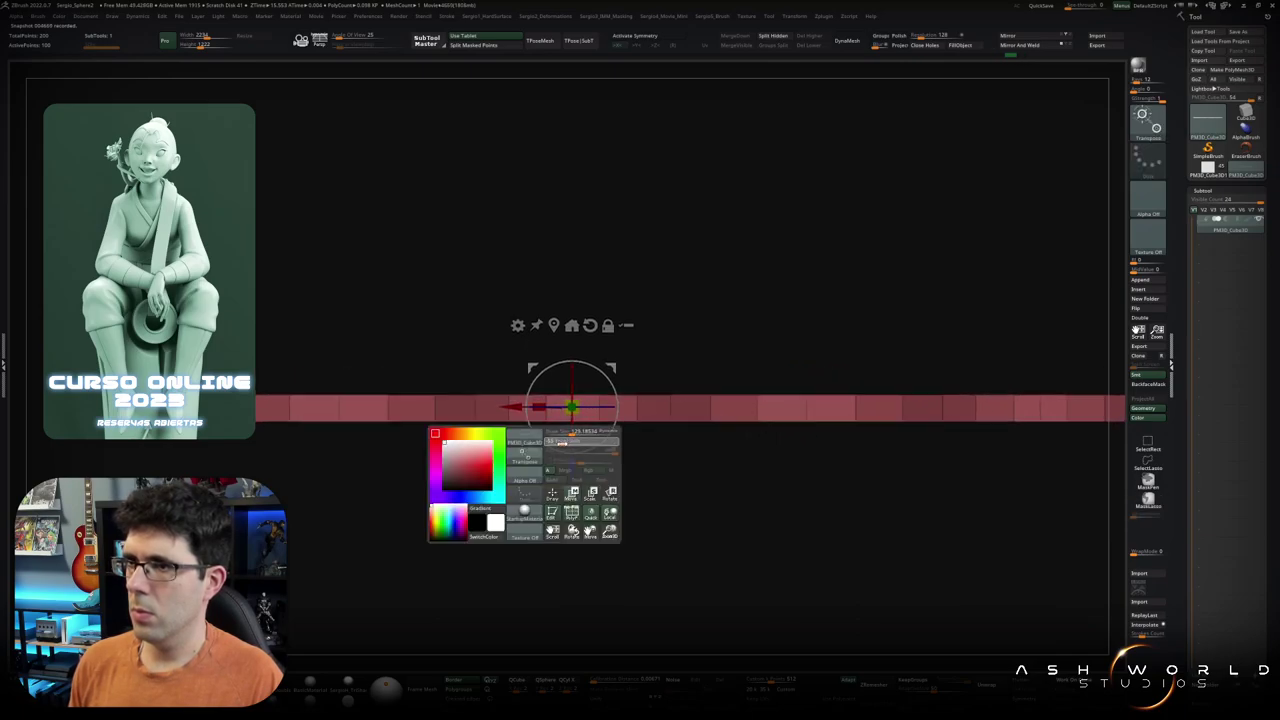
drag(571, 460, 582, 372)
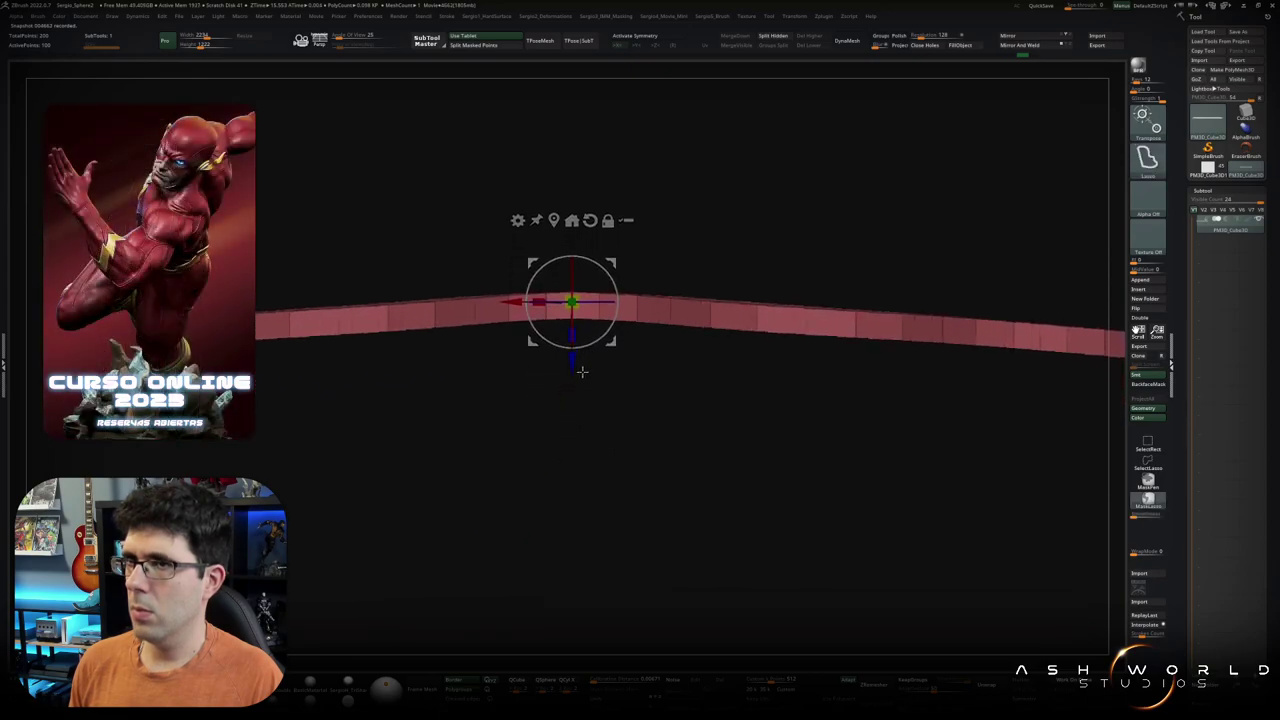
key(ctrl+z)
key(space)
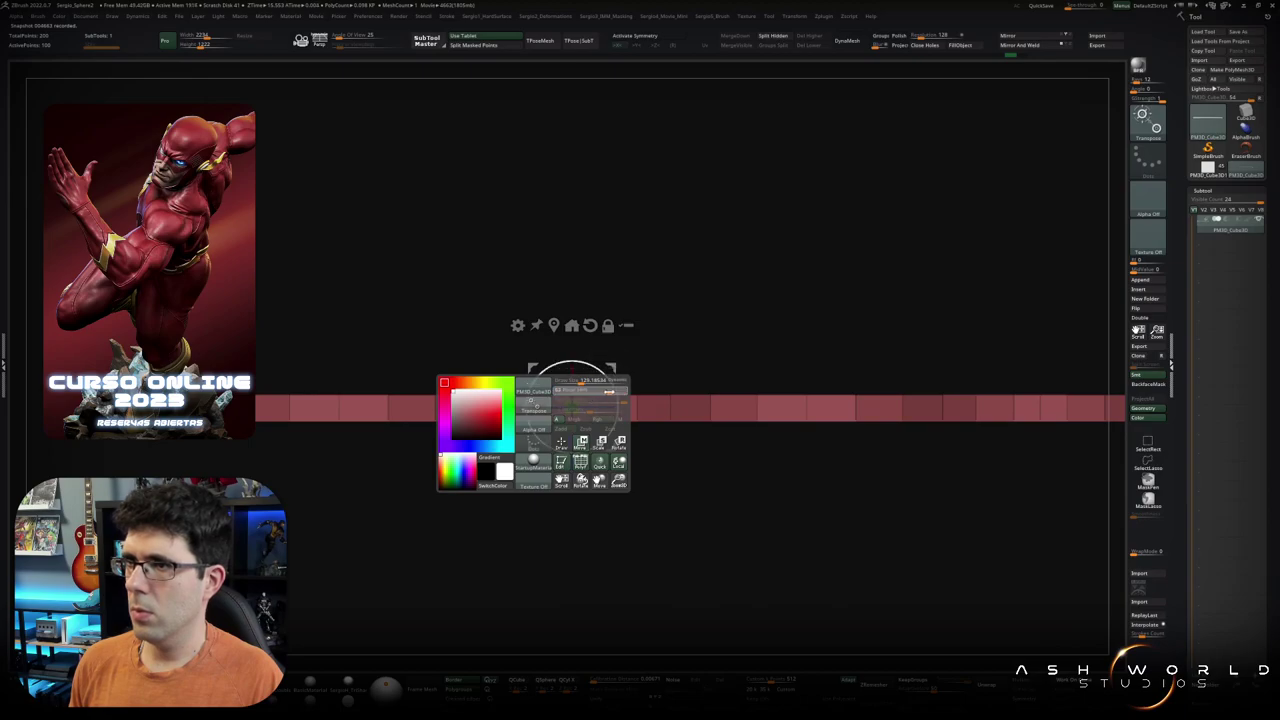
mouse_move(571, 461)
mouse_down()
mouse_move(578, 418)
mouse_move(597, 503)
mouse_move(577, 418)
mouse_up()
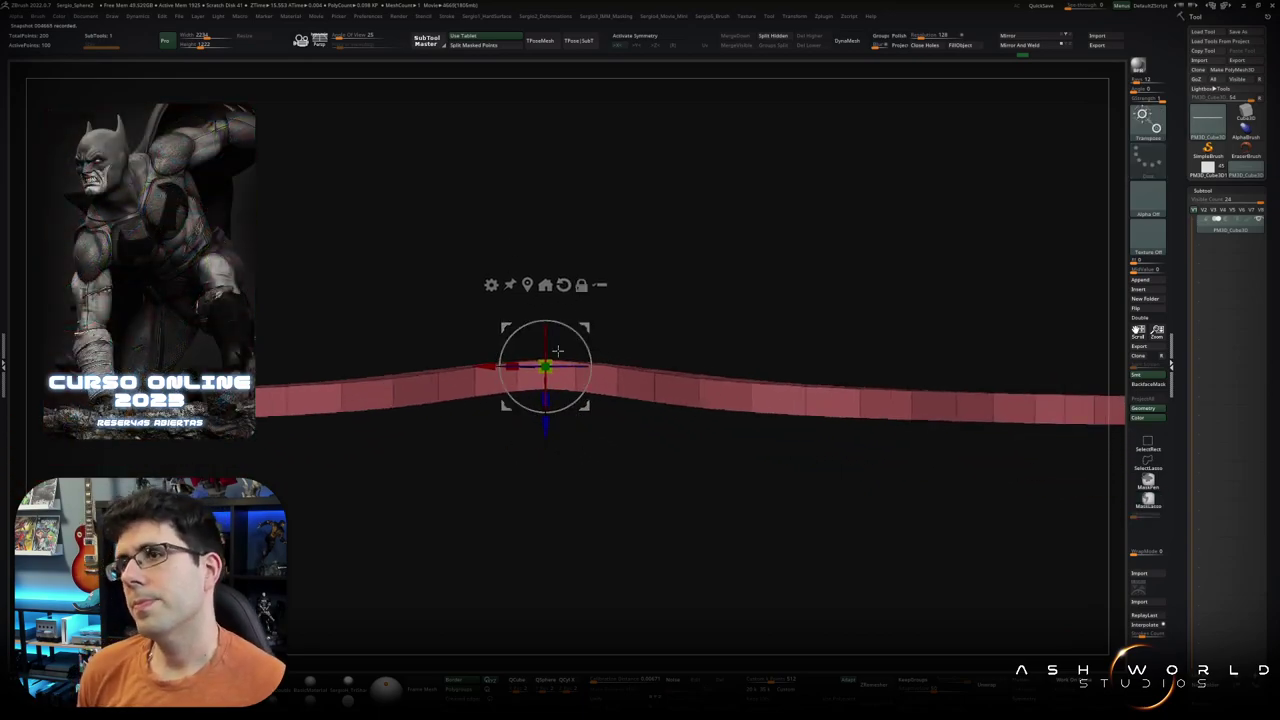
Step: Lasso-mask a section, invert the mask and shape it with Move Topological
mouse_move(340, 437)
alt+mouse_down()
mouse_move(440, 405)
mouse_move(414, 349)
mouse_move(420, 306)
mouse_move(406, 371)
mouse_move(414, 486)
mouse_move(388, 527)
mouse_move(397, 434)
mouse_move(501, 438)
mouse_move(491, 431)
alt+mouse_up()
key(ctrl)
ctrl+click(406, 371)
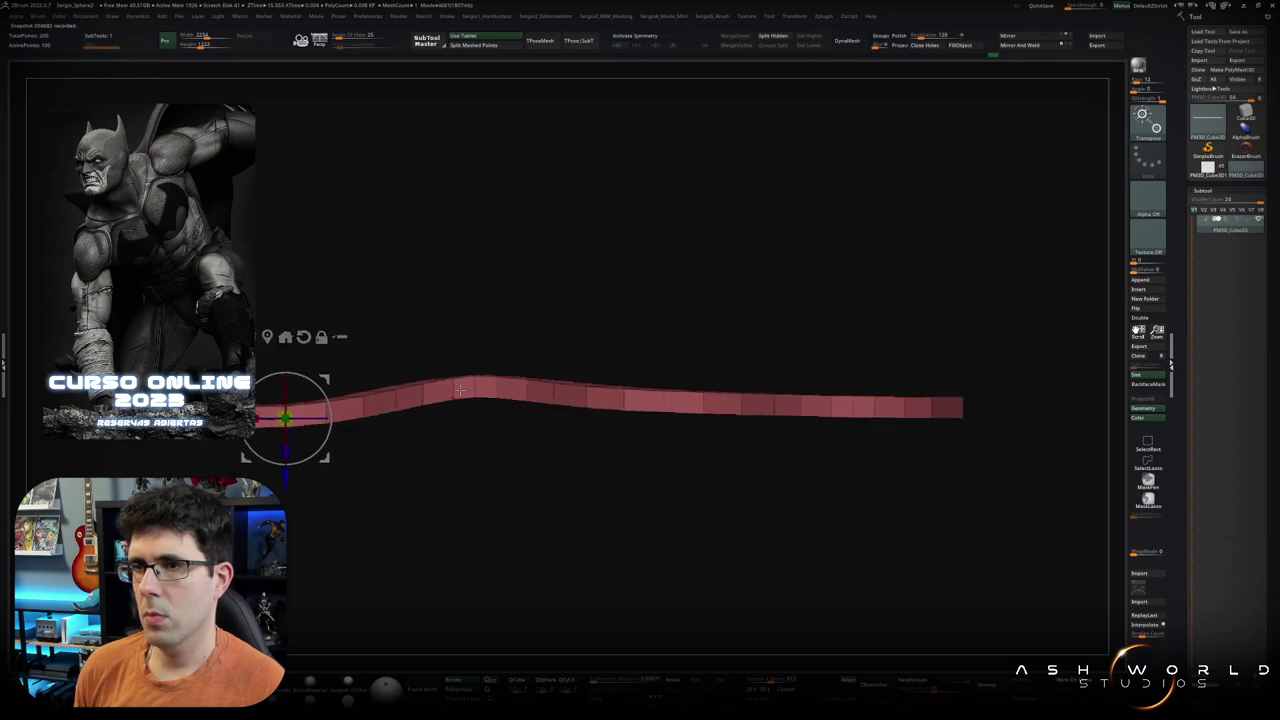
key(q)
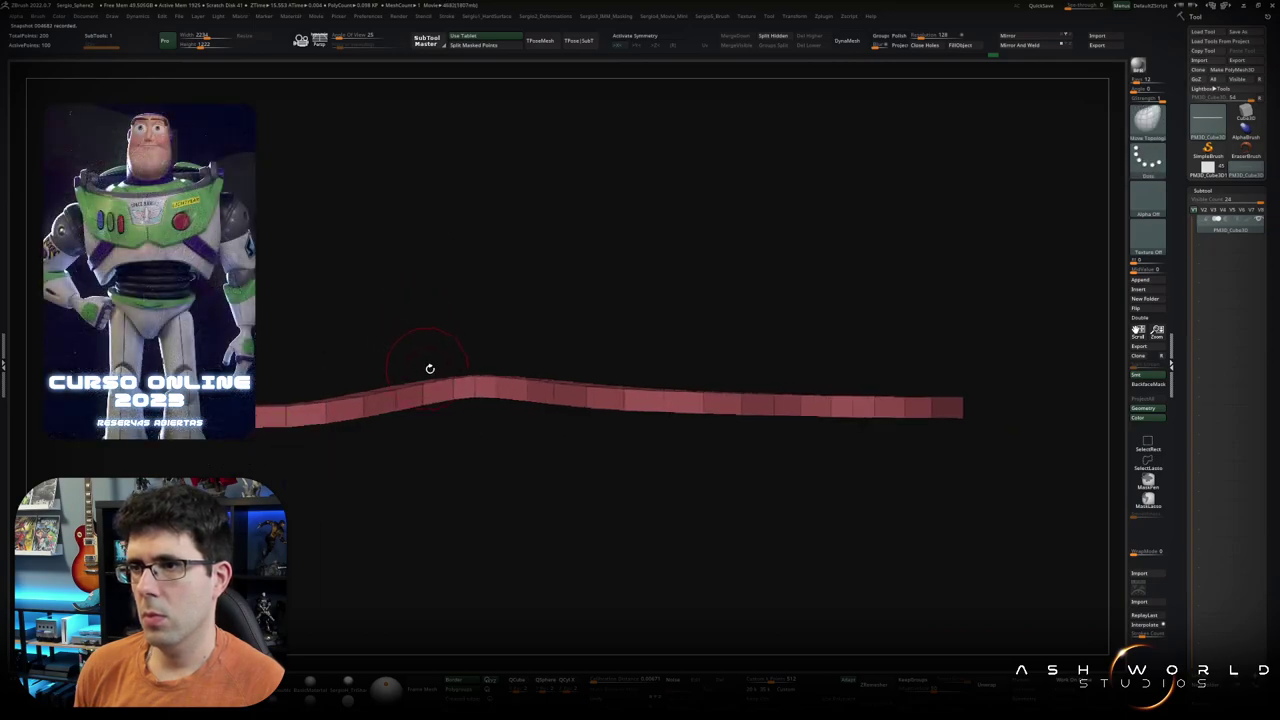
mouse_move(430, 369)
mouse_down()
mouse_move(451, 323)
mouse_move(386, 371)
mouse_up()
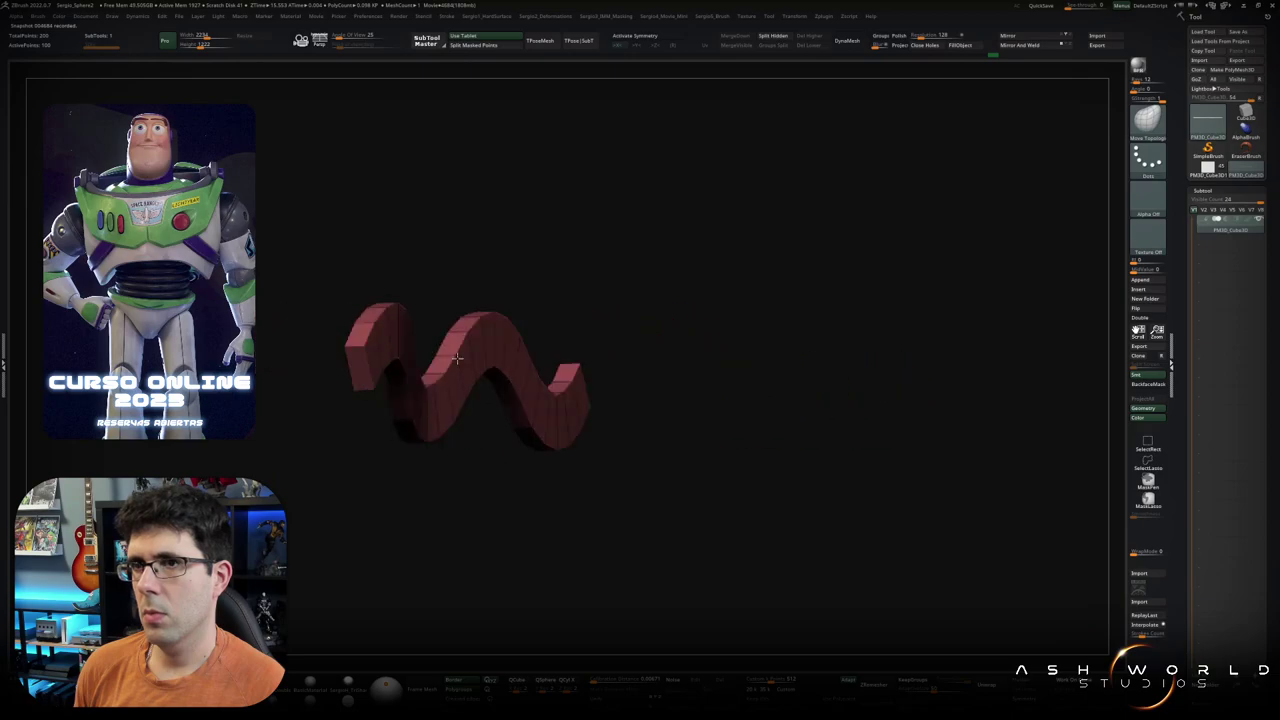
Step: Switch to the ZModeler brush and set its action to Insert EdgeLoop
key(b)
key(z)
key(m)
key(space)
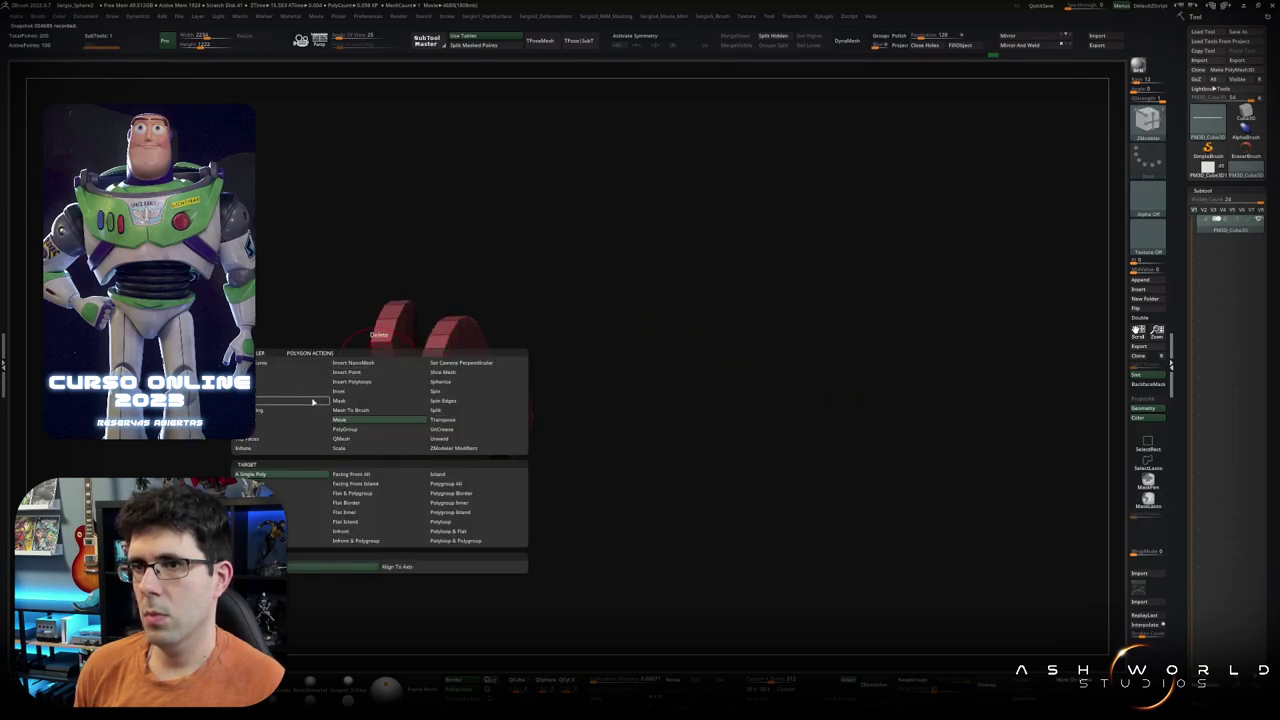
click(313, 401)
drag(385, 363, 397, 500)
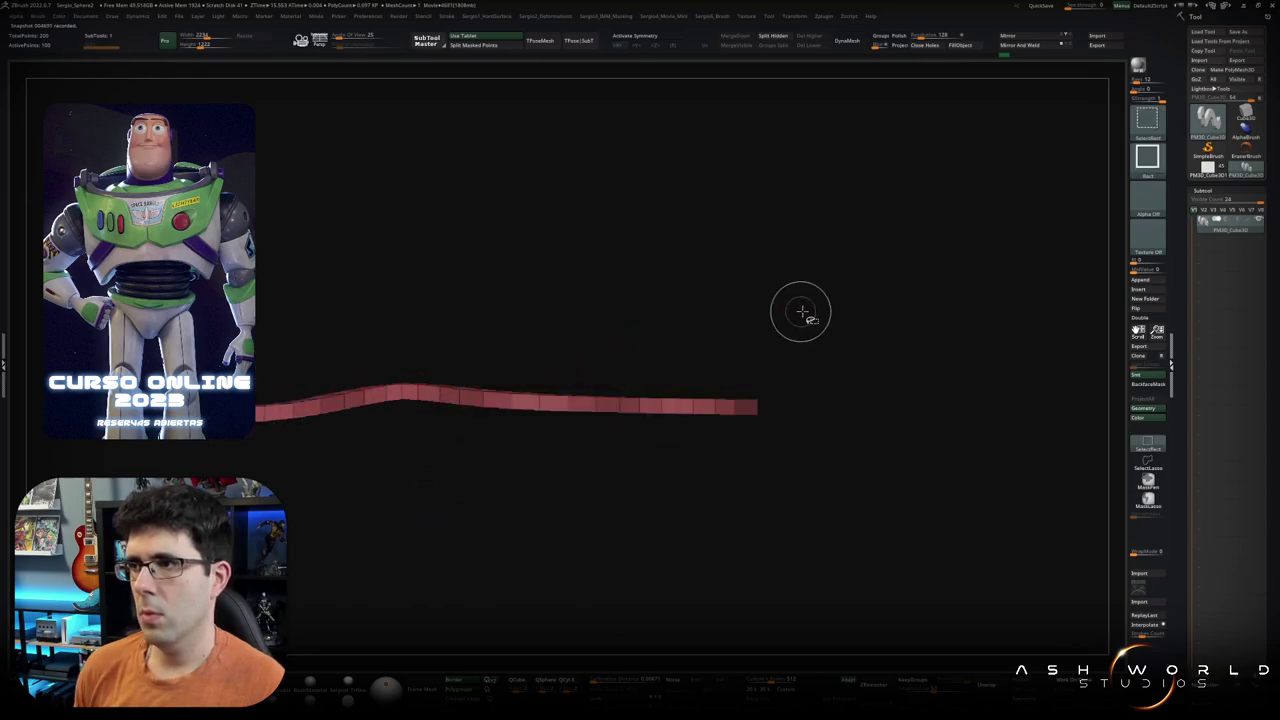
Step: Hide the ribbon's right part, duplicate the wave and slide the copy along X to line up
mouse_move(804, 332)
ctrl+alt+shift+mouse_down()
mouse_move(538, 530)
mouse_move(586, 336)
ctrl+alt+shift+mouse_up()
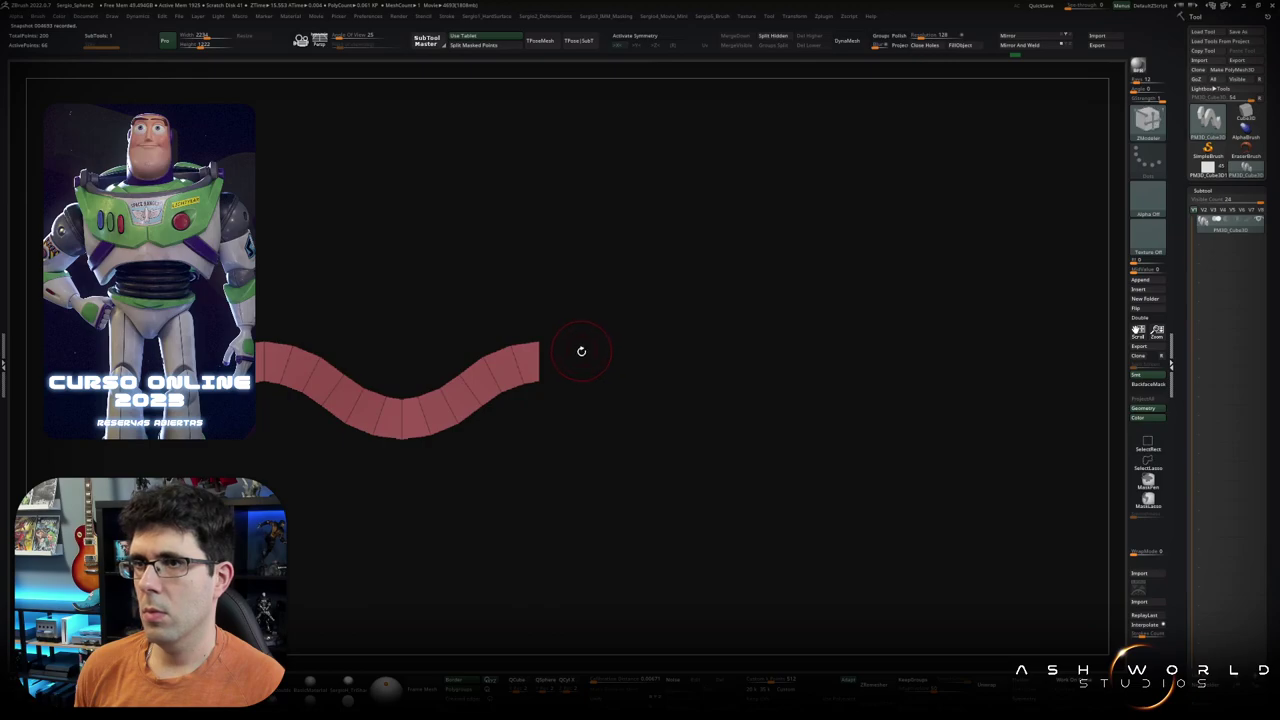
key(w)
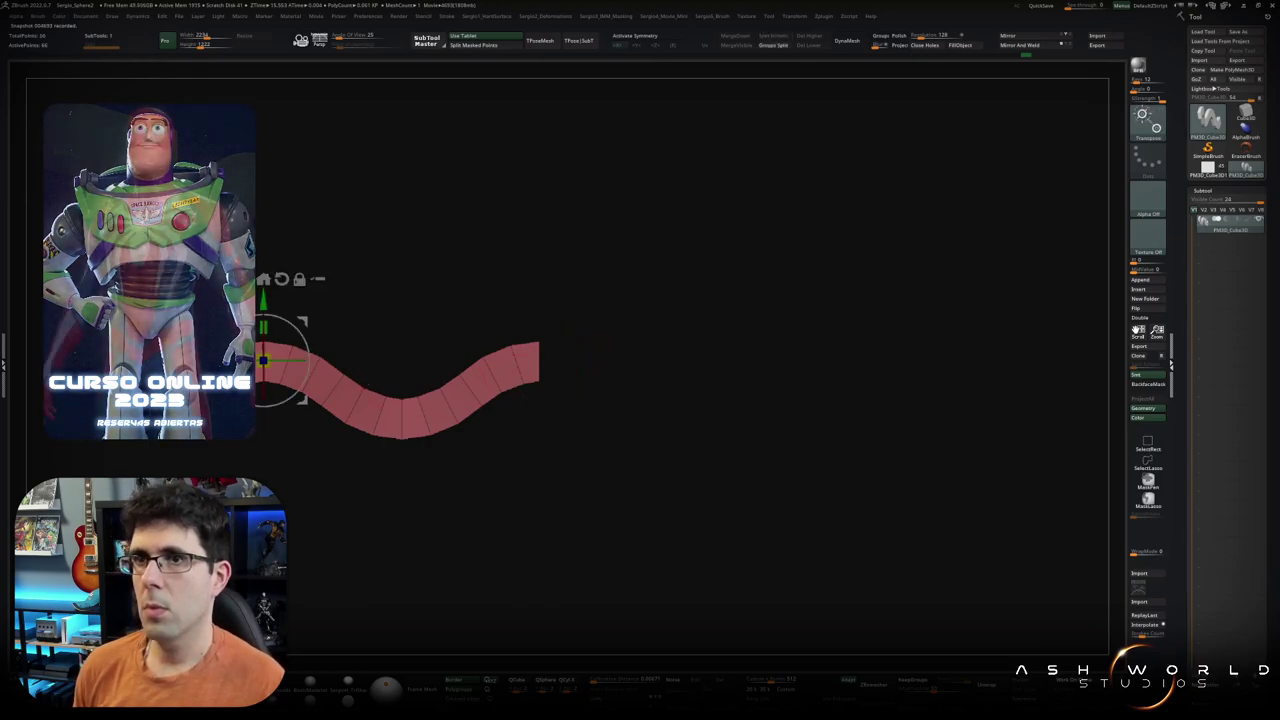
ctrl+drag(220, 347, 497, 347)
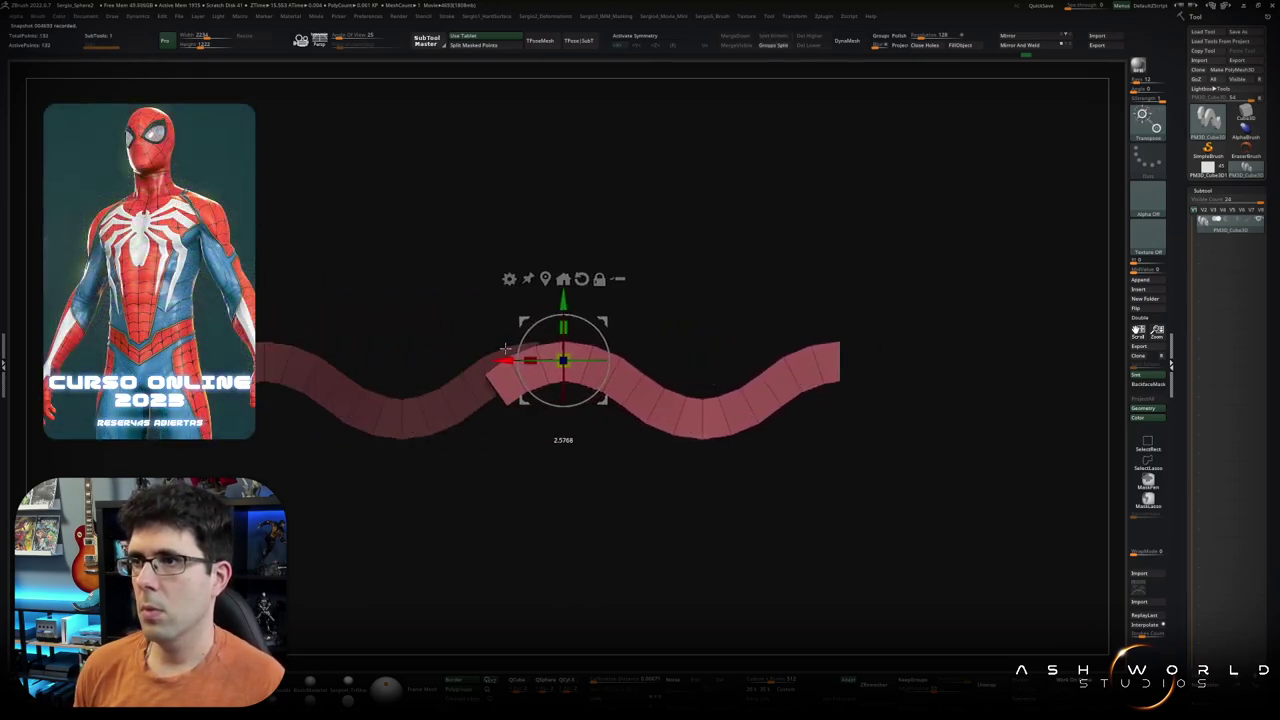
drag(497, 347, 480, 509)
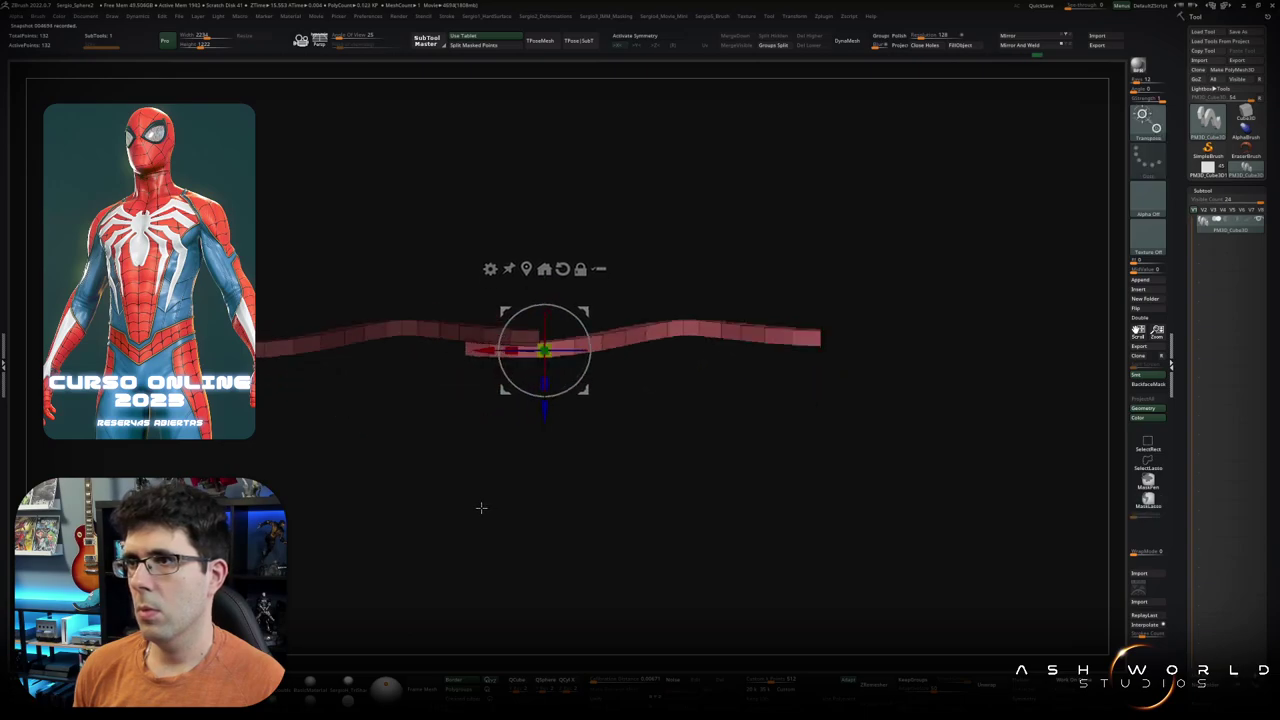
drag(500, 358, 507, 400)
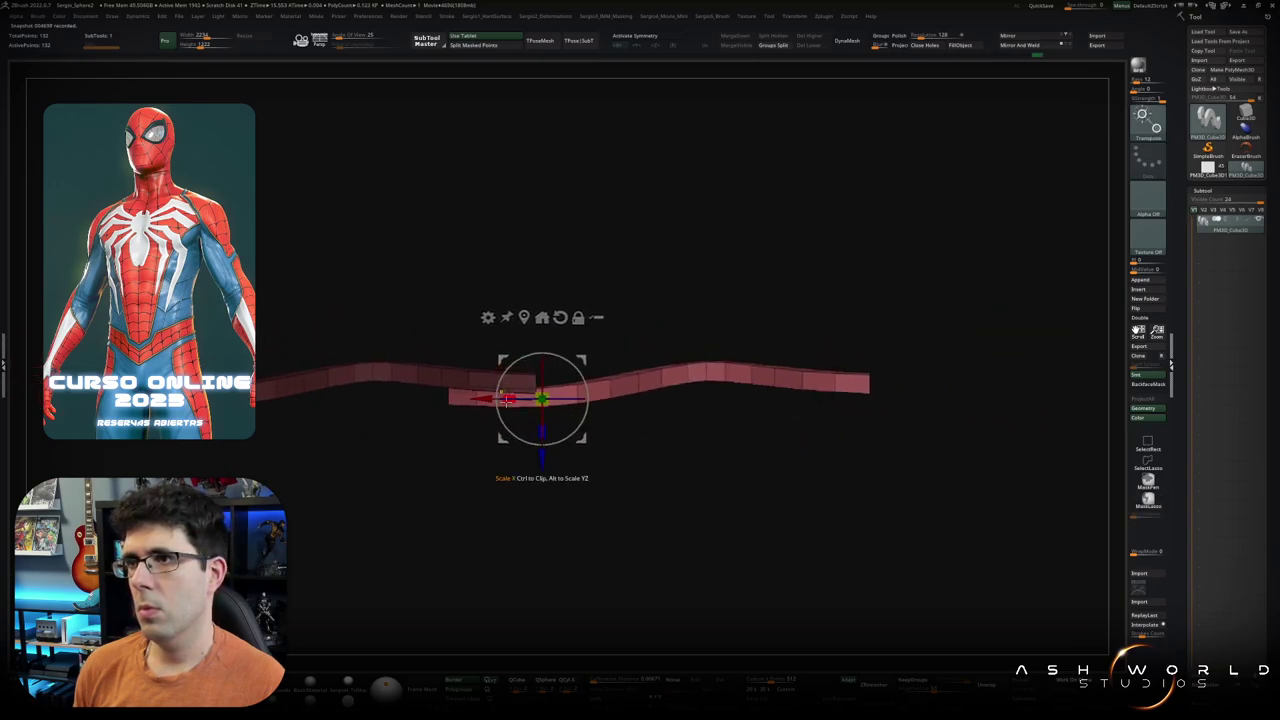
scroll(508, 396, up, 3)
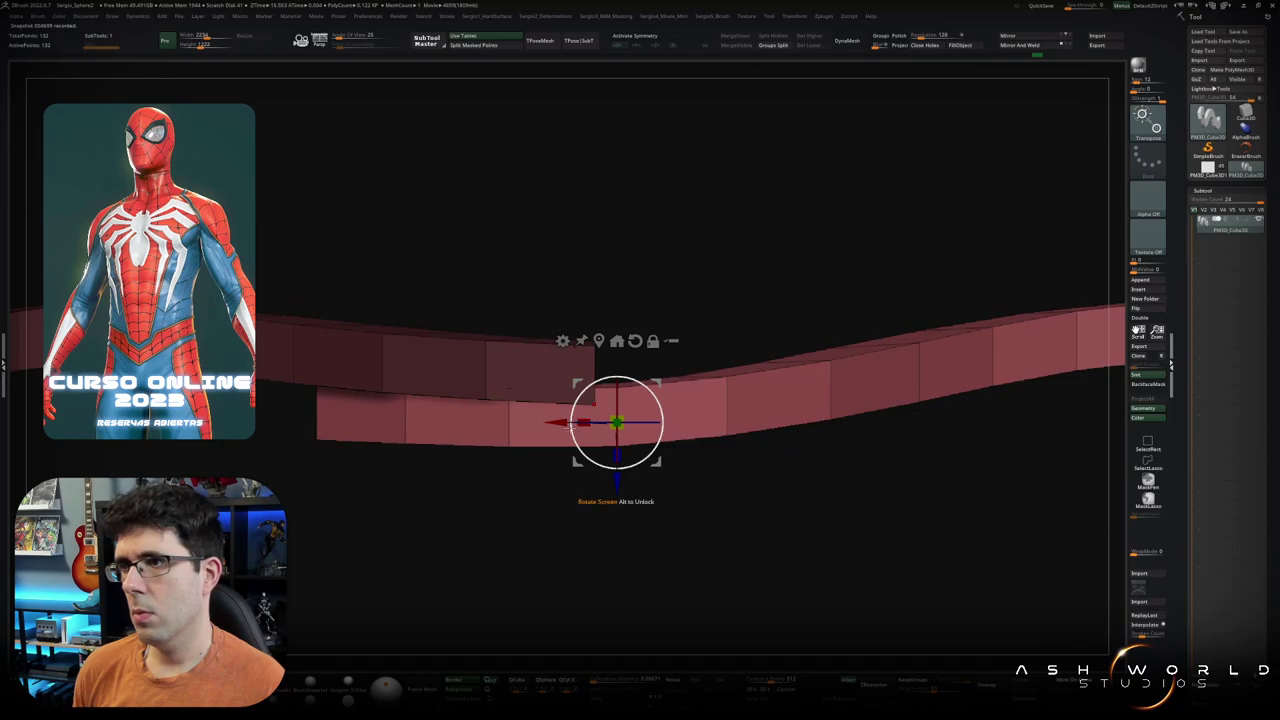
mouse_move(573, 424)
mouse_down()
mouse_move(535, 421)
mouse_move(493, 447)
mouse_up()
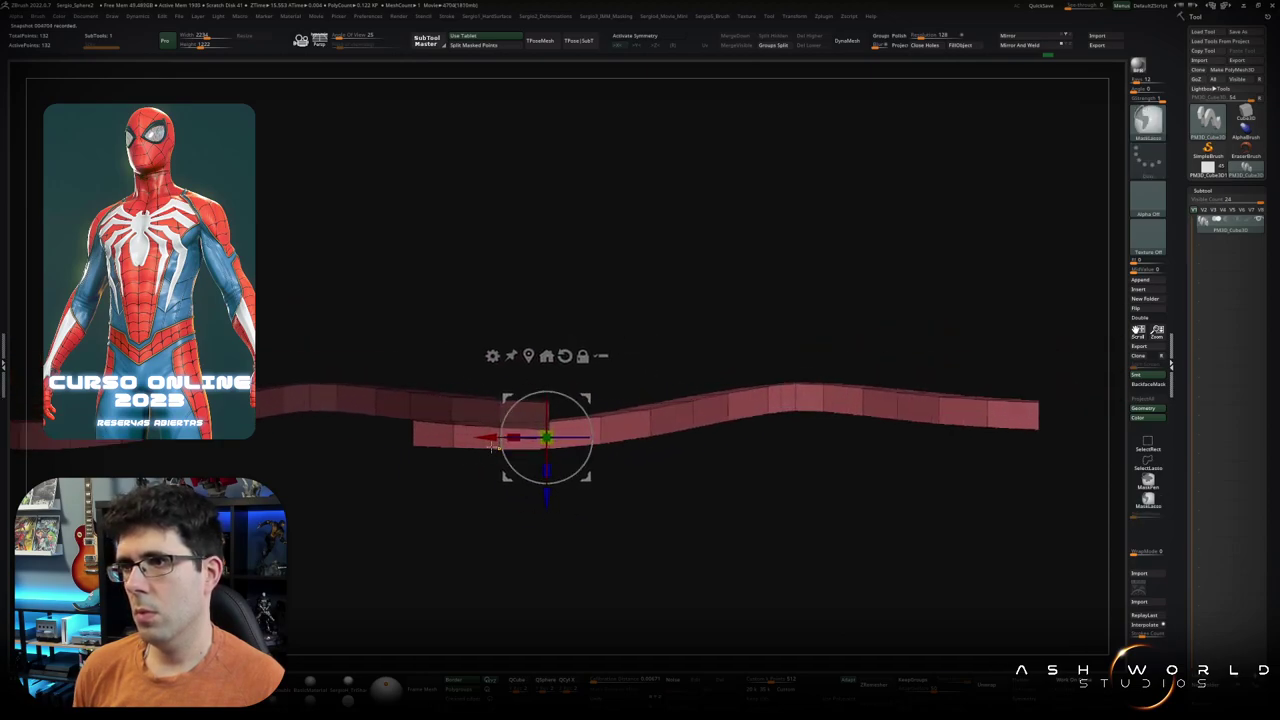
Step: Invert the mask and lower the unmasked part of the ribbon
ctrl+click(573, 337)
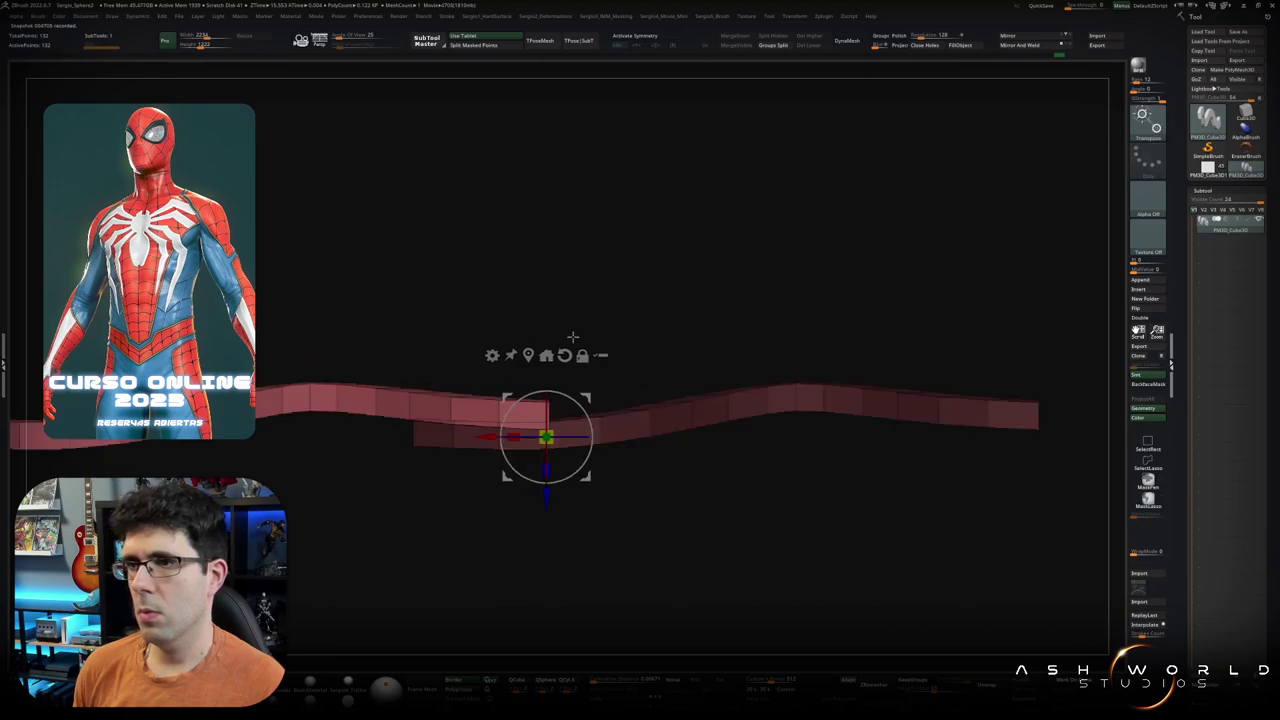
drag(540, 494, 544, 521)
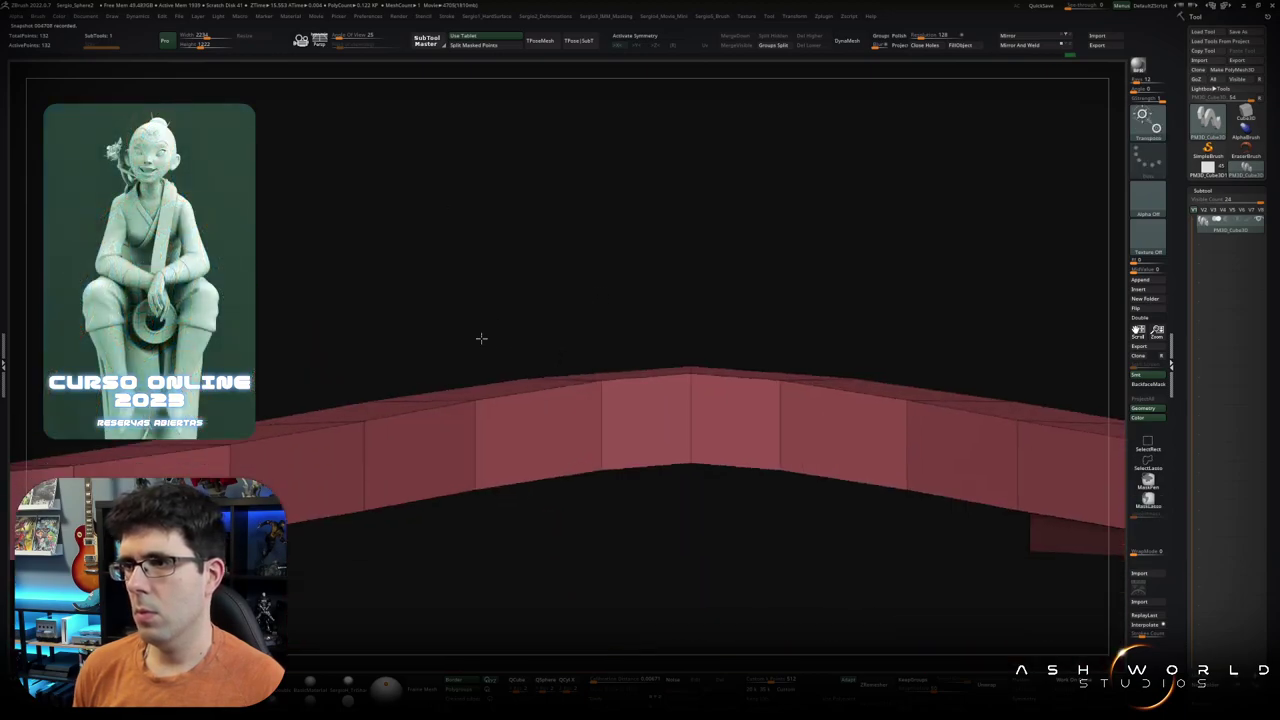
key(w)
mouse_move(486, 425)
alt+mouse_down()
mouse_move(523, 542)
mouse_move(488, 517)
mouse_move(484, 530)
alt+mouse_up()
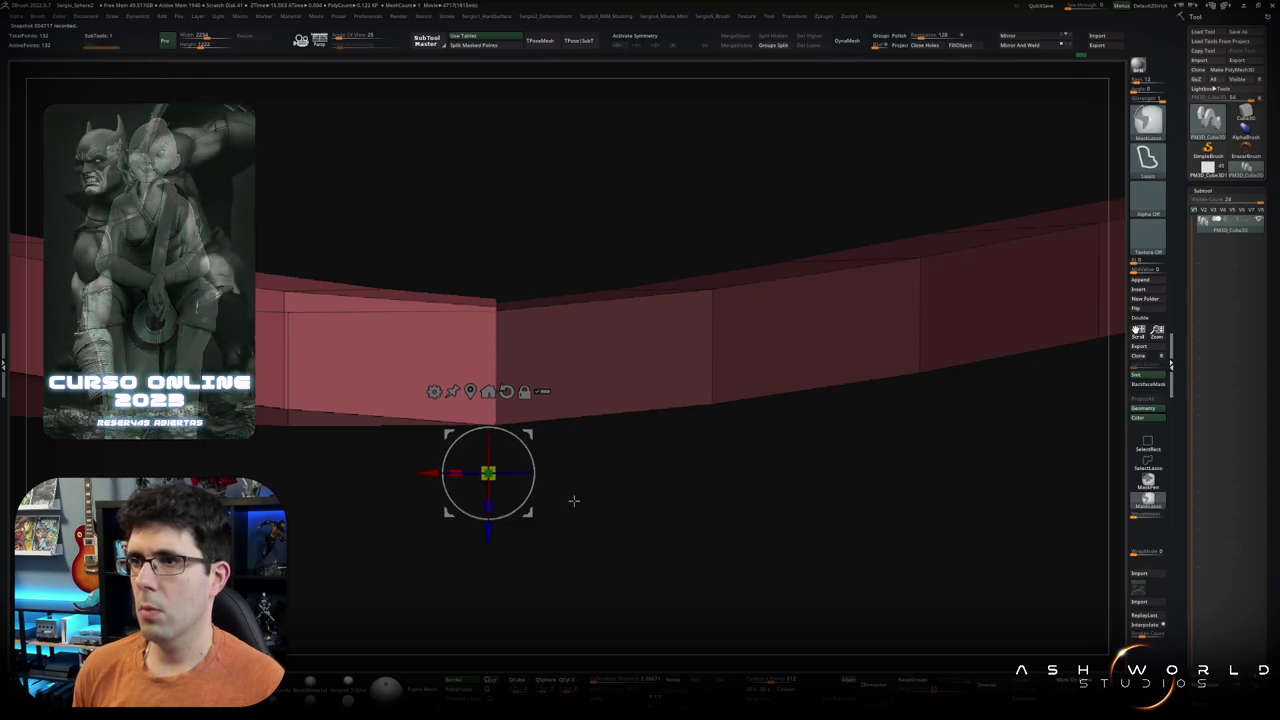
Step: Mask the strip's left part, pull the rest into deep S-curves, then clear the mask
ctrl+drag(571, 500, 481, 553)
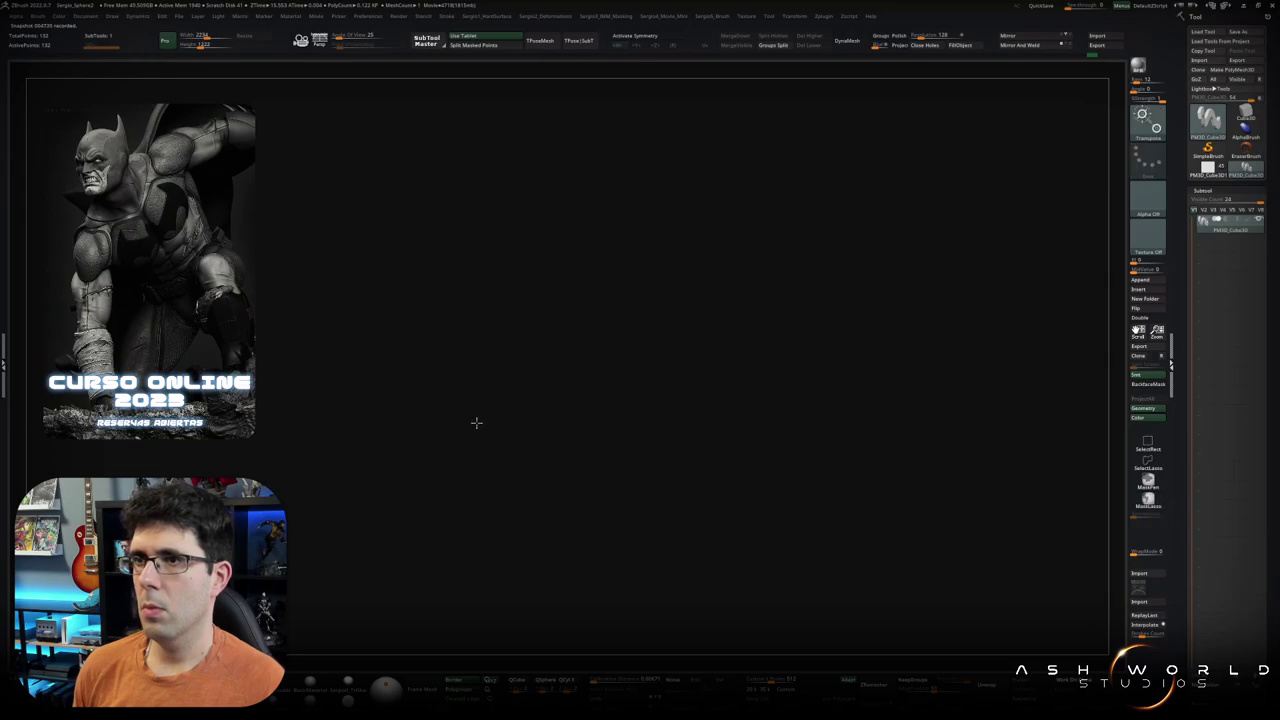
ctrl+shift+click(477, 423)
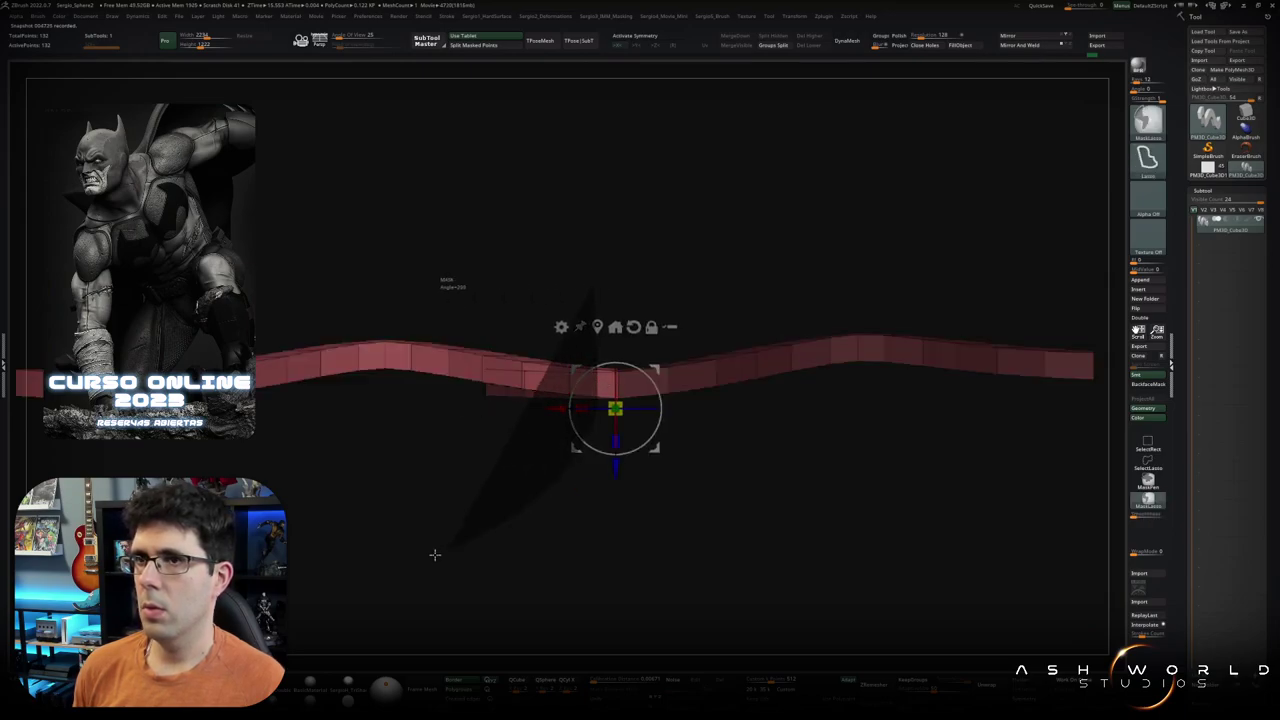
ctrl+drag(597, 379, 434, 551)
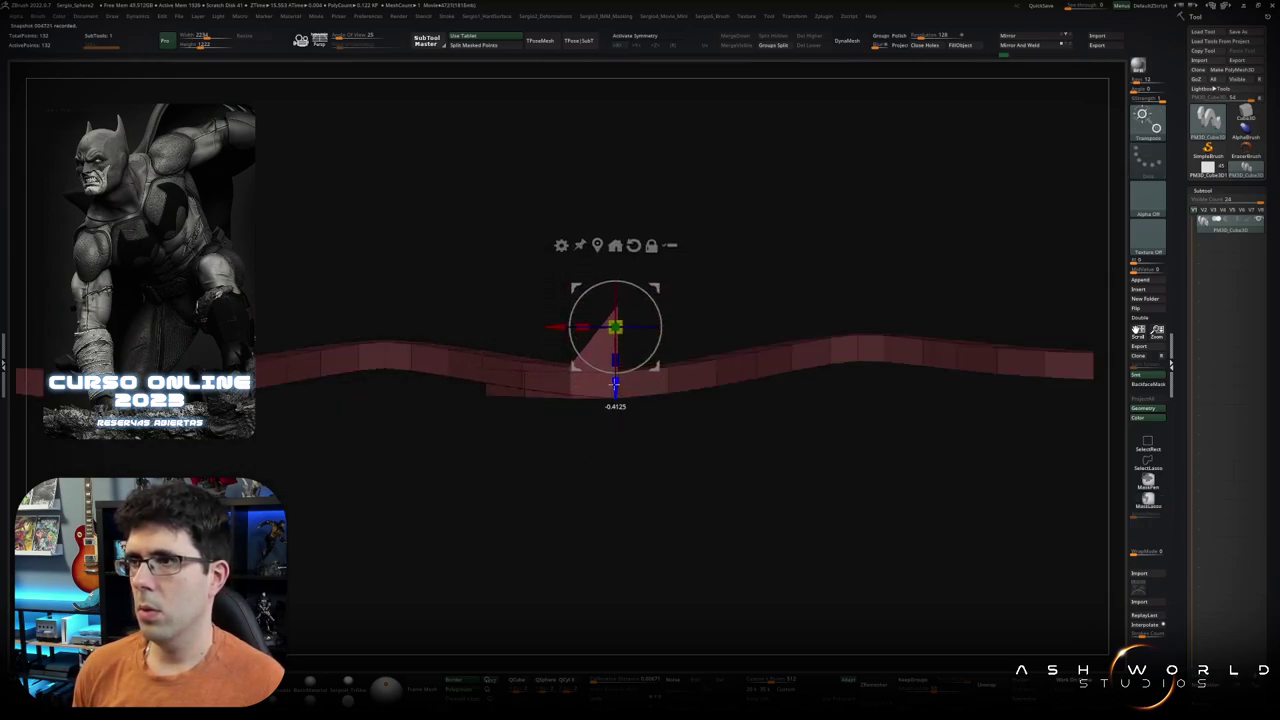
key(ctrl)
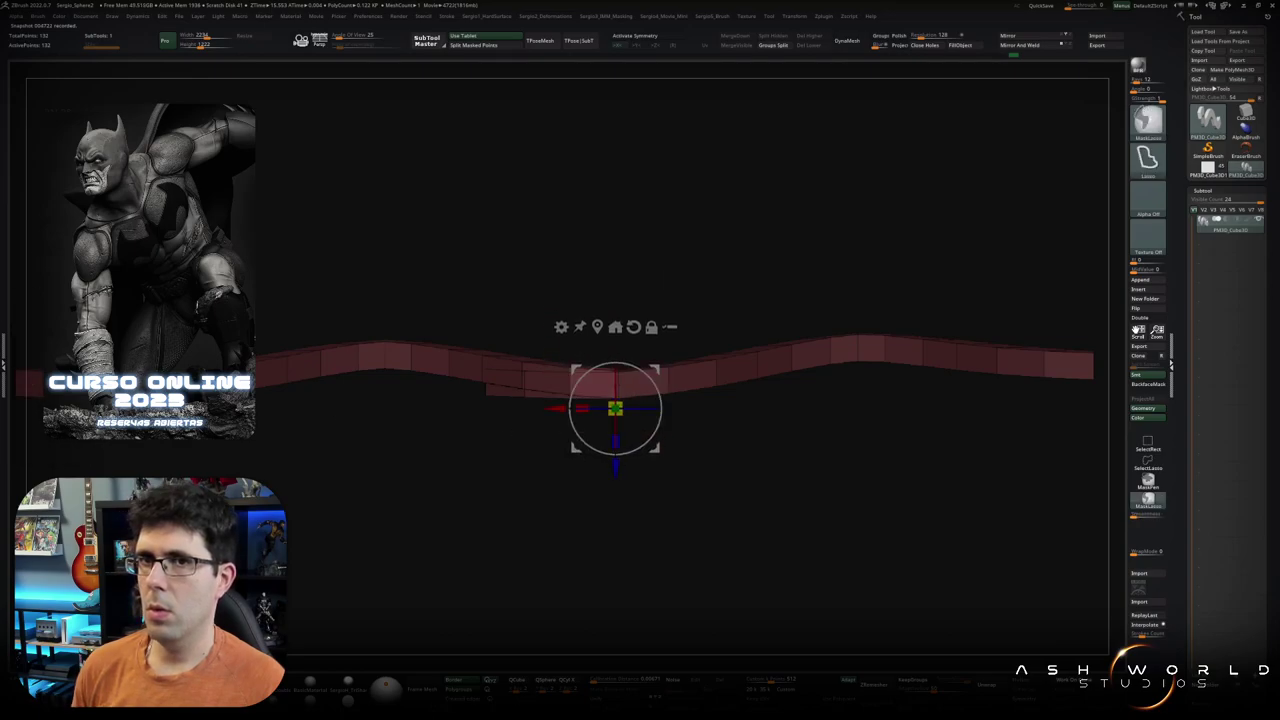
drag(615, 466, 610, 548)
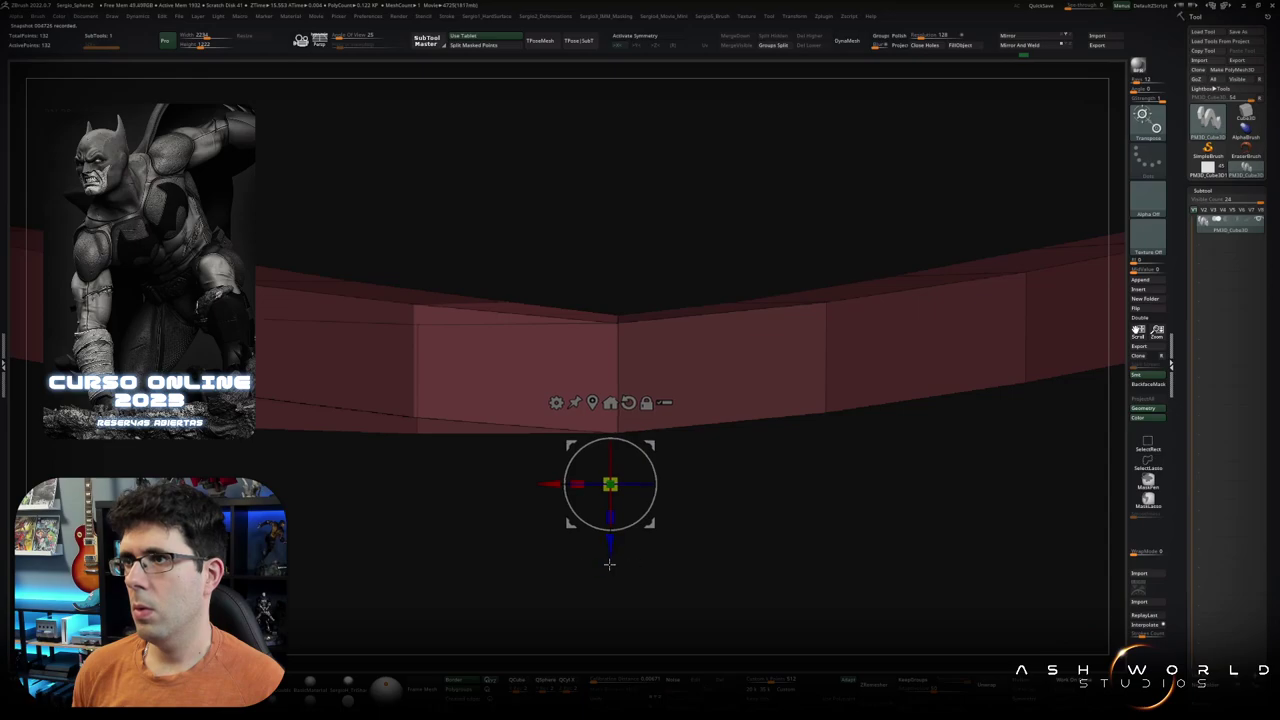
key(q)
mouse_move(614, 489)
mouse_down()
mouse_move(514, 397)
mouse_move(520, 317)
mouse_up()
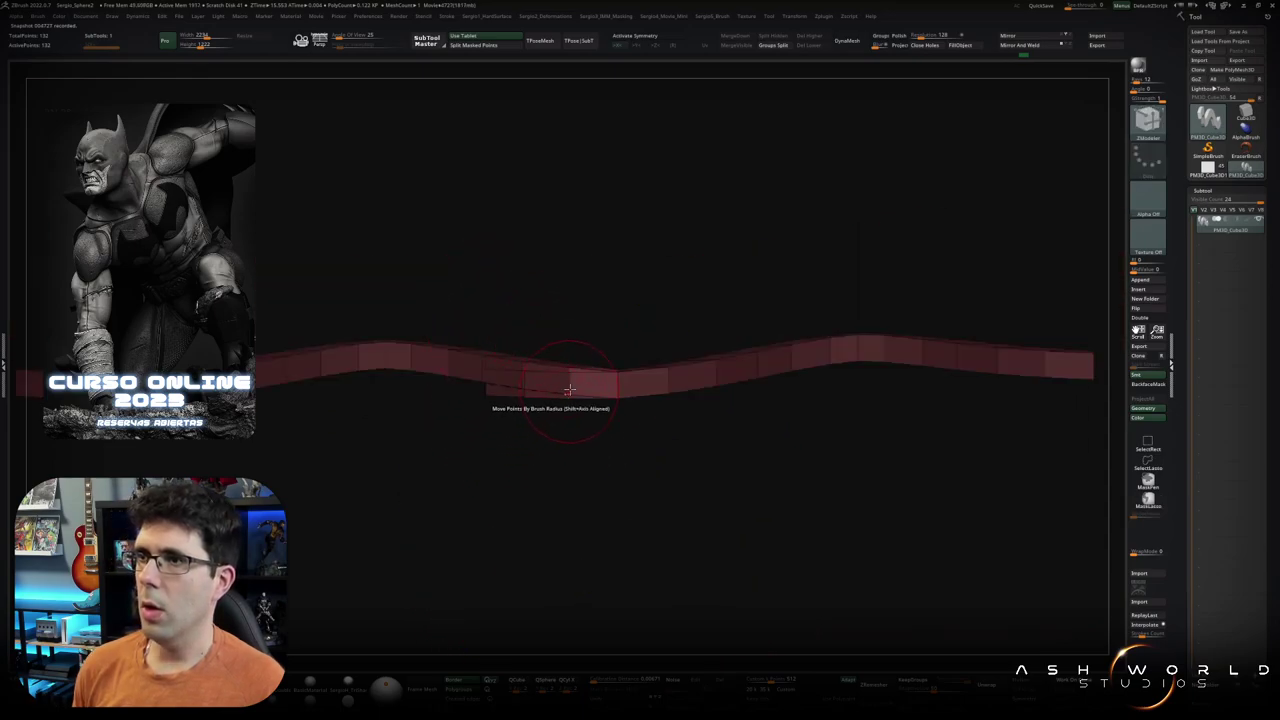
mouse_move(569, 389)
mouse_down()
mouse_move(531, 371)
mouse_move(560, 397)
mouse_up()
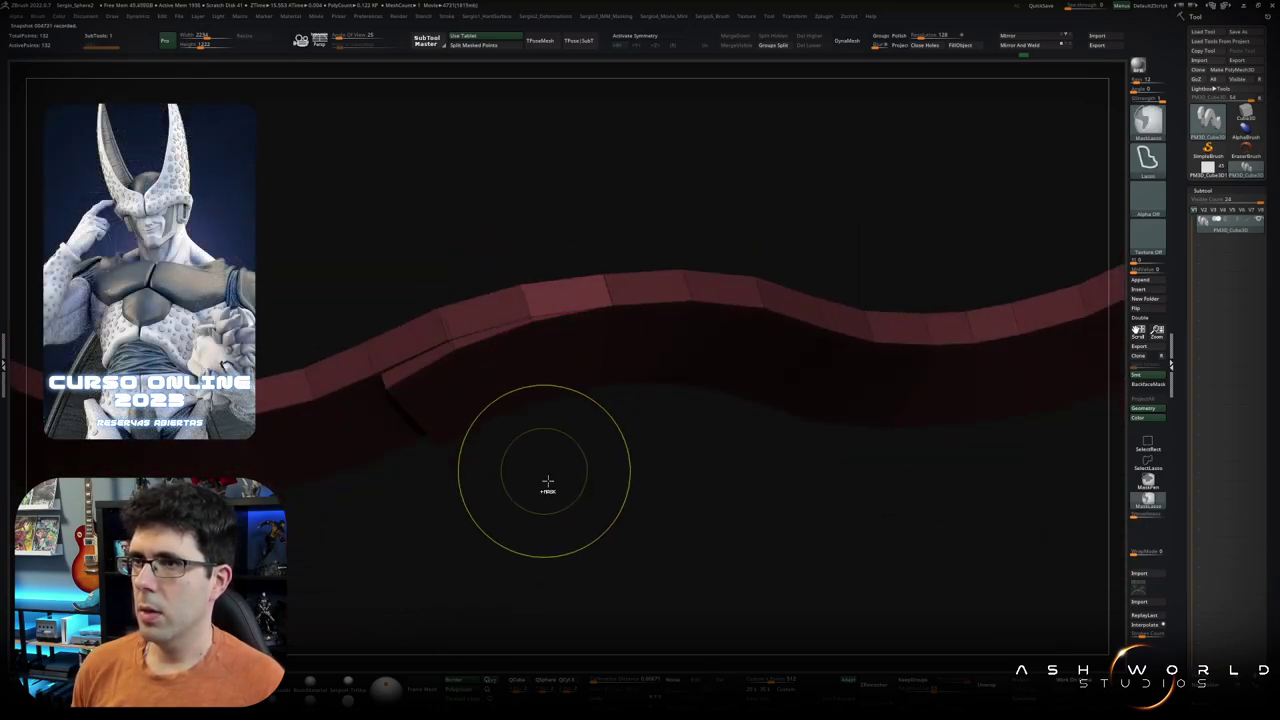
ctrl+click(548, 482)
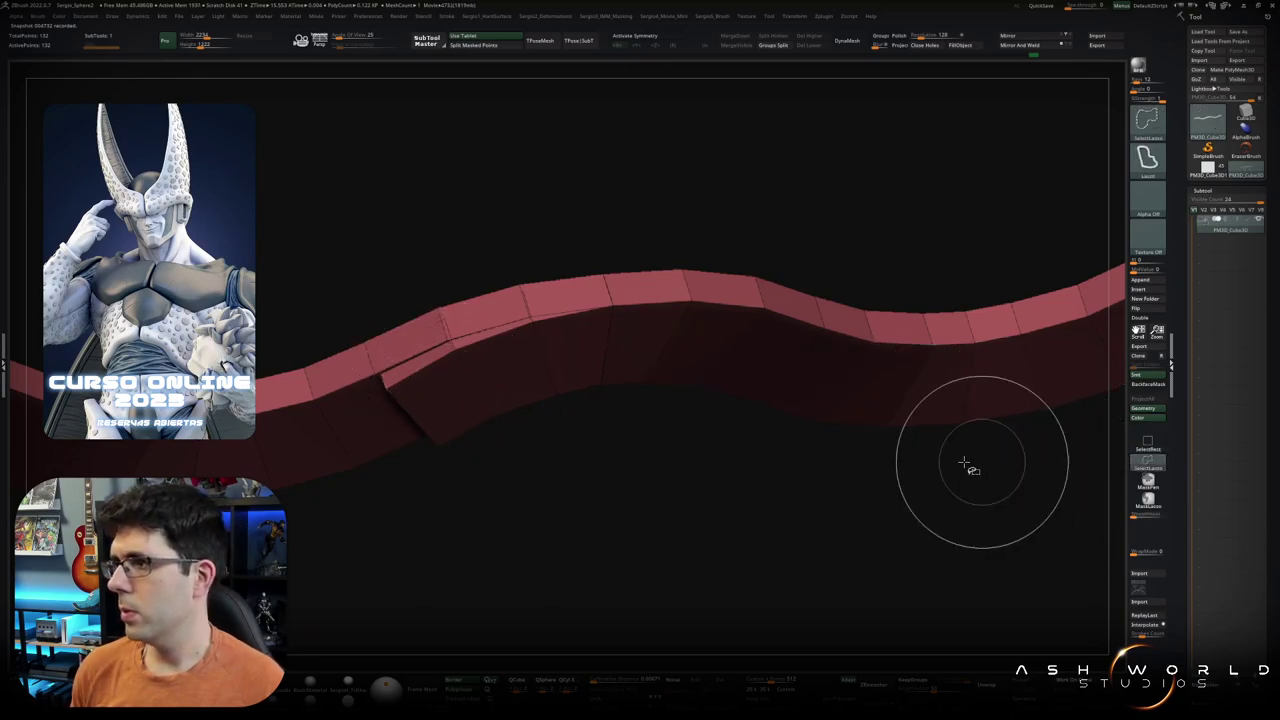
Step: Inspect the red strip from several angles and open the custom quick menu
mouse_move(965, 463)
mouse_down()
mouse_move(500, 428)
mouse_move(500, 351)
mouse_up()
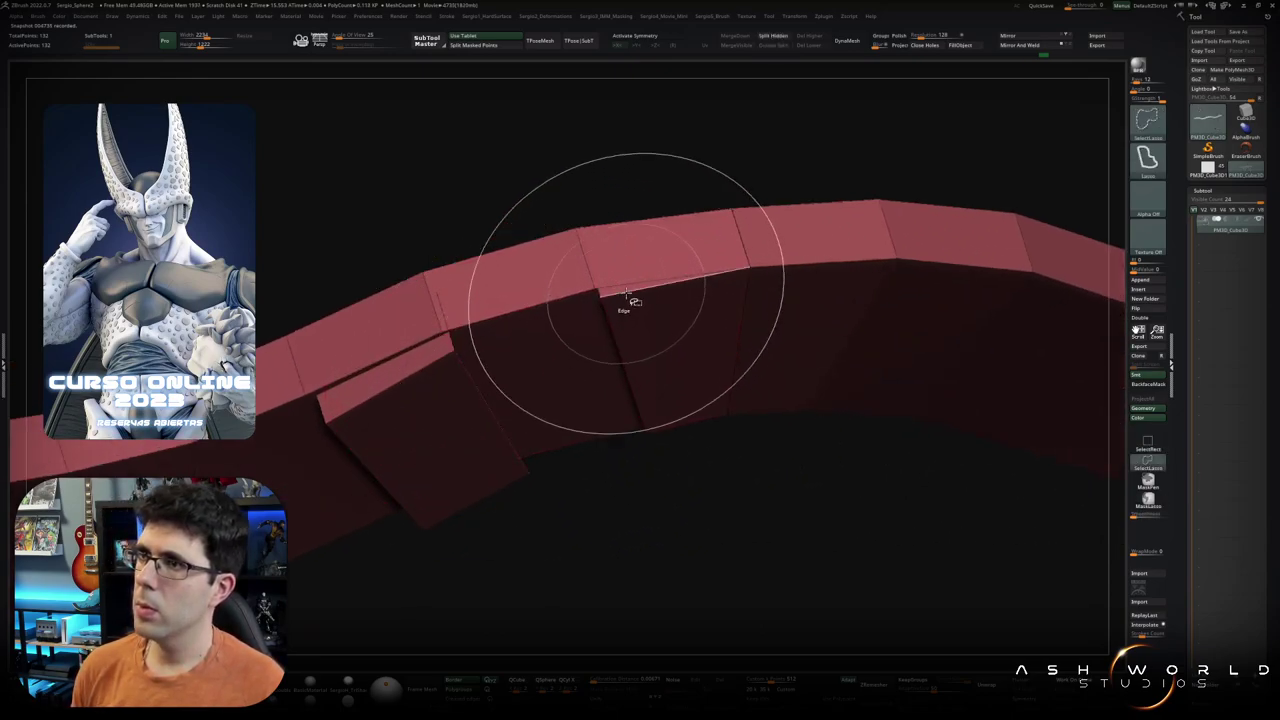
mouse_move(437, 408)
mouse_down()
mouse_move(528, 274)
mouse_move(579, 331)
mouse_up()
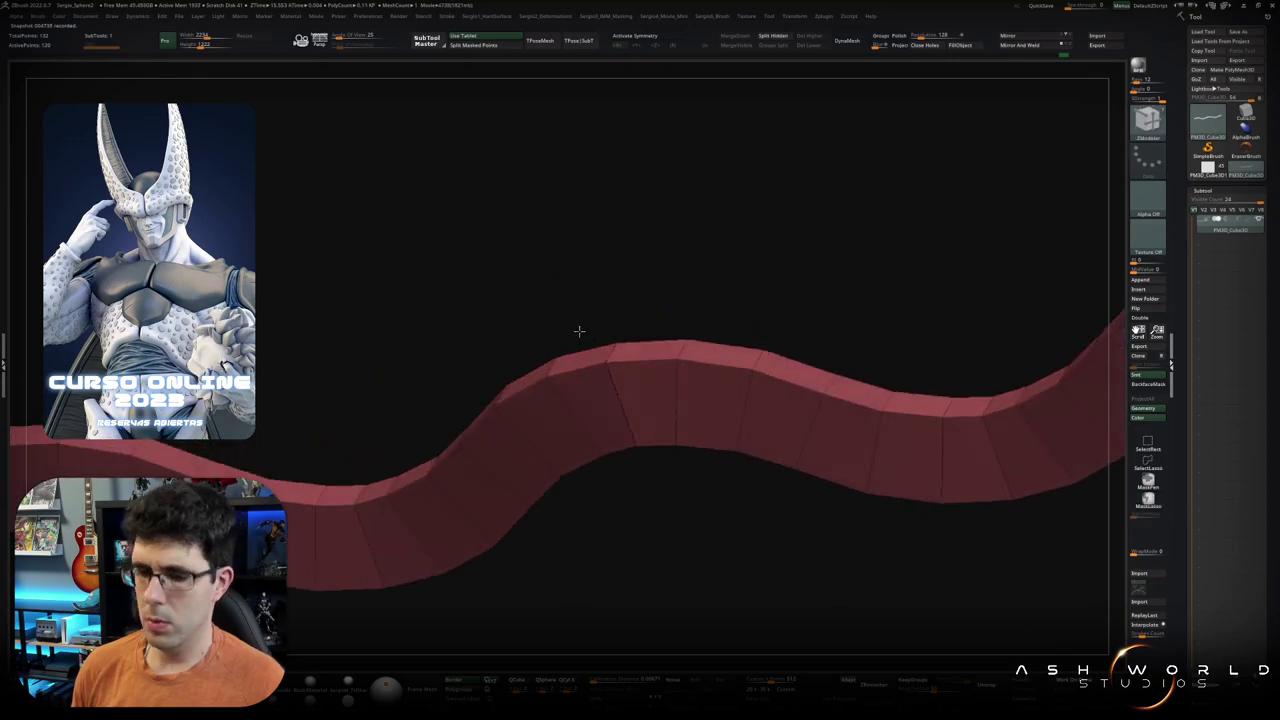
alt+drag(657, 330, 648, 428)
key(space)
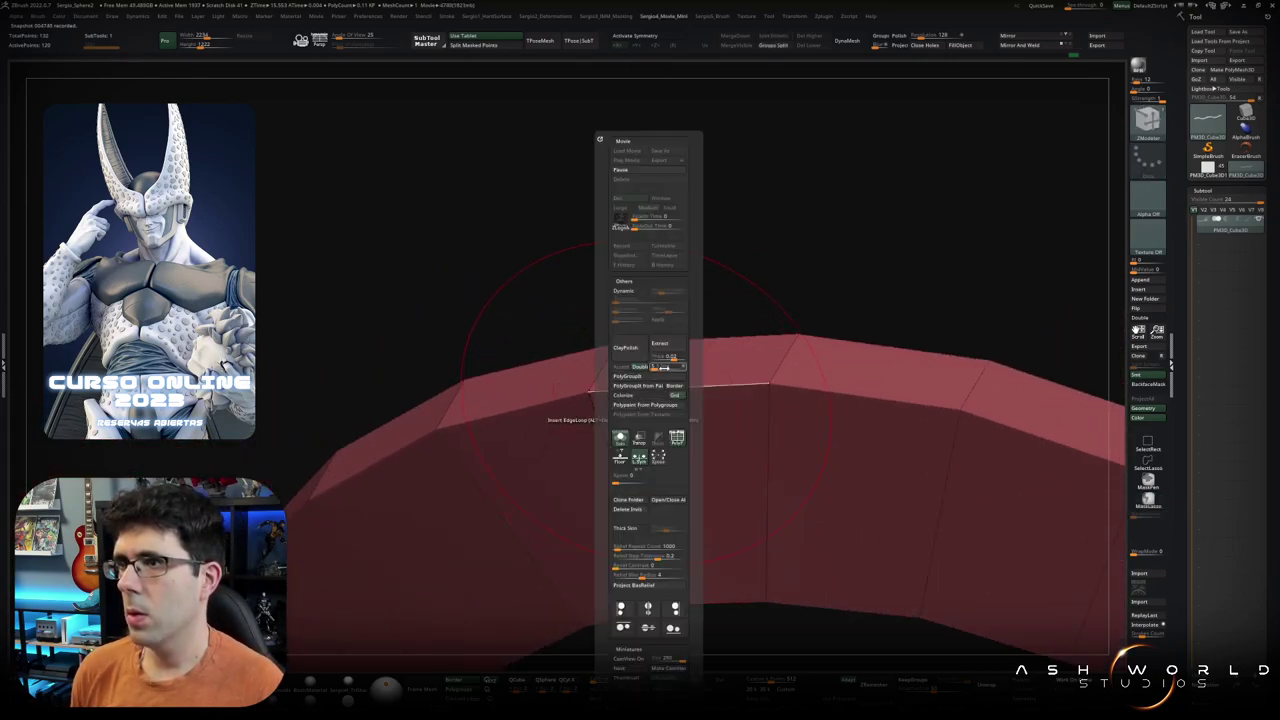
Step: Switch to the IMM/Masking popup, duplicate the subtool and view the ribbon front-on
key(shift+space)
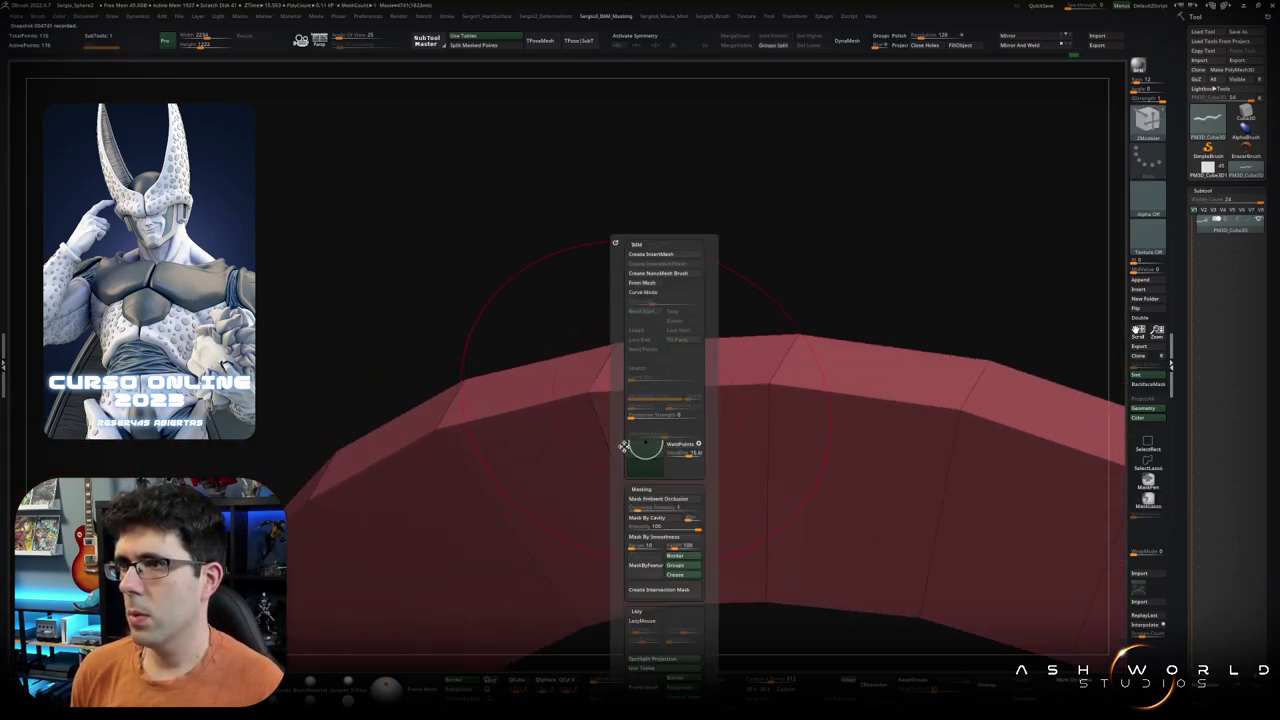
mouse_move(540, 220)
mouse_down()
mouse_move(603, 511)
mouse_move(617, 440)
mouse_move(601, 506)
mouse_up()
mouse_move(611, 445)
mouse_down()
mouse_move(614, 343)
mouse_move(603, 463)
mouse_move(617, 326)
mouse_move(763, 183)
mouse_up()
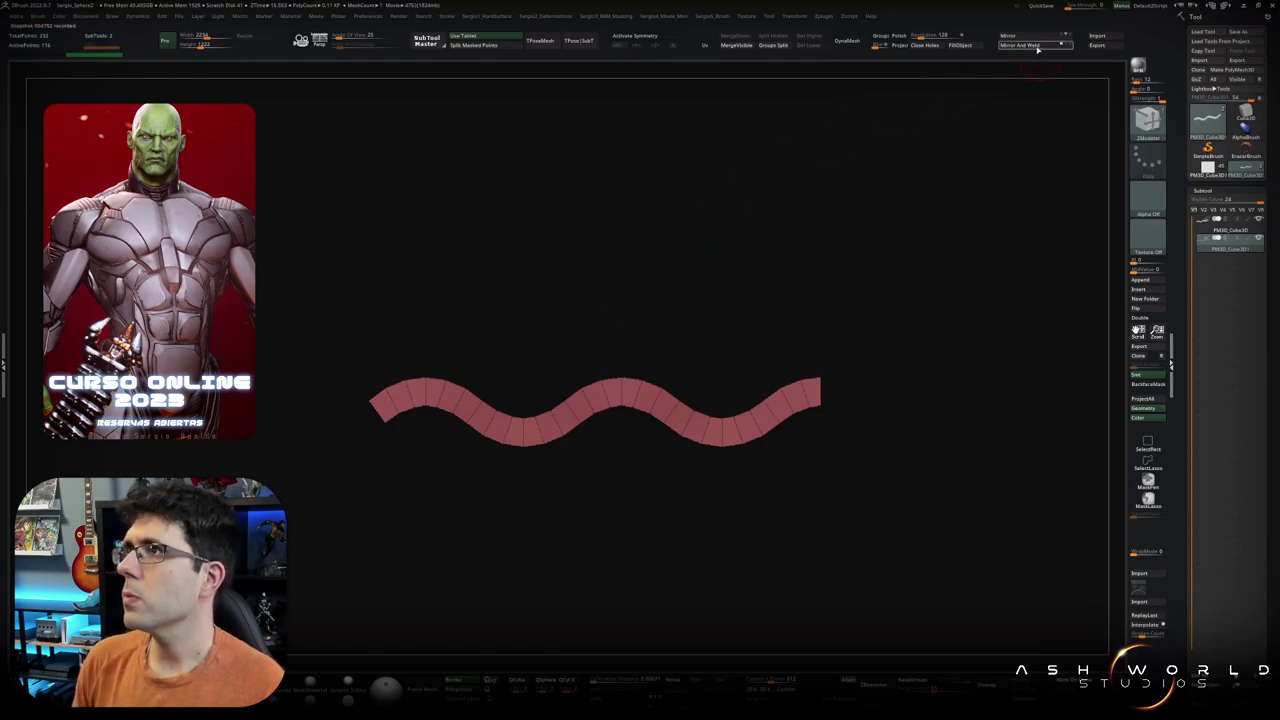
Step: Mirror the duplicate strip with Flip Object and slide it along X to cross the original
key(w)
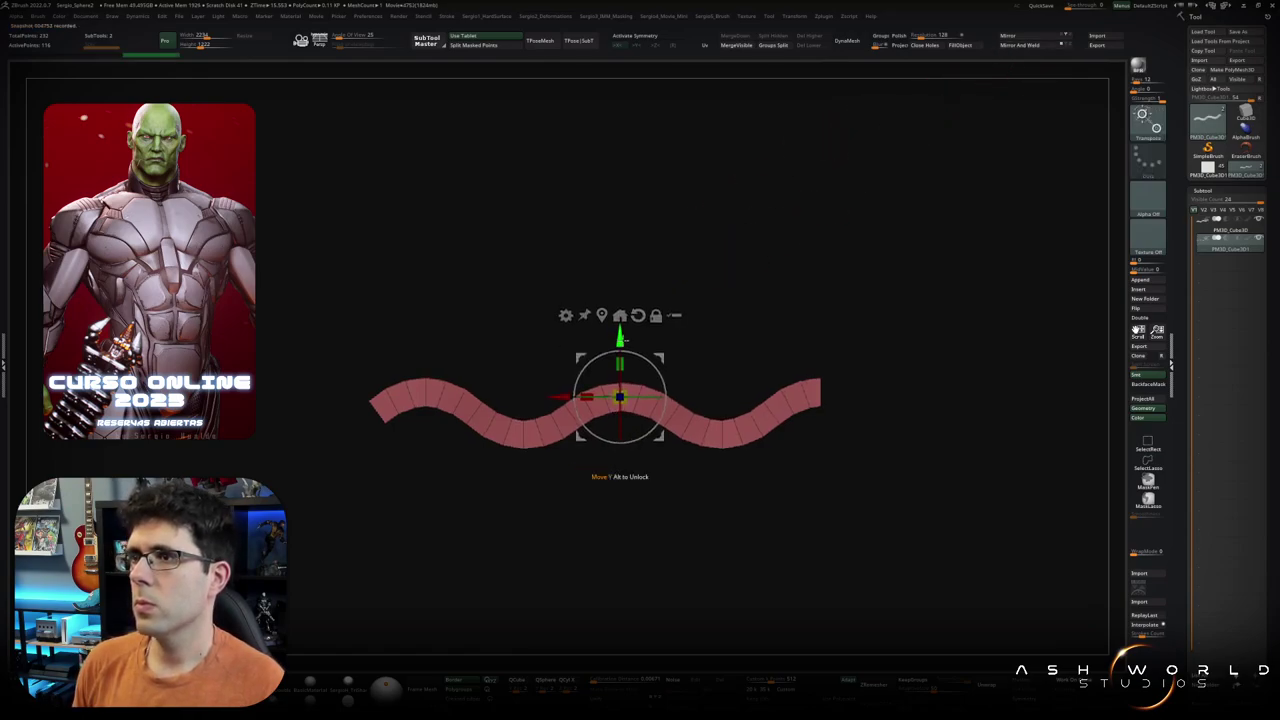
key(space)
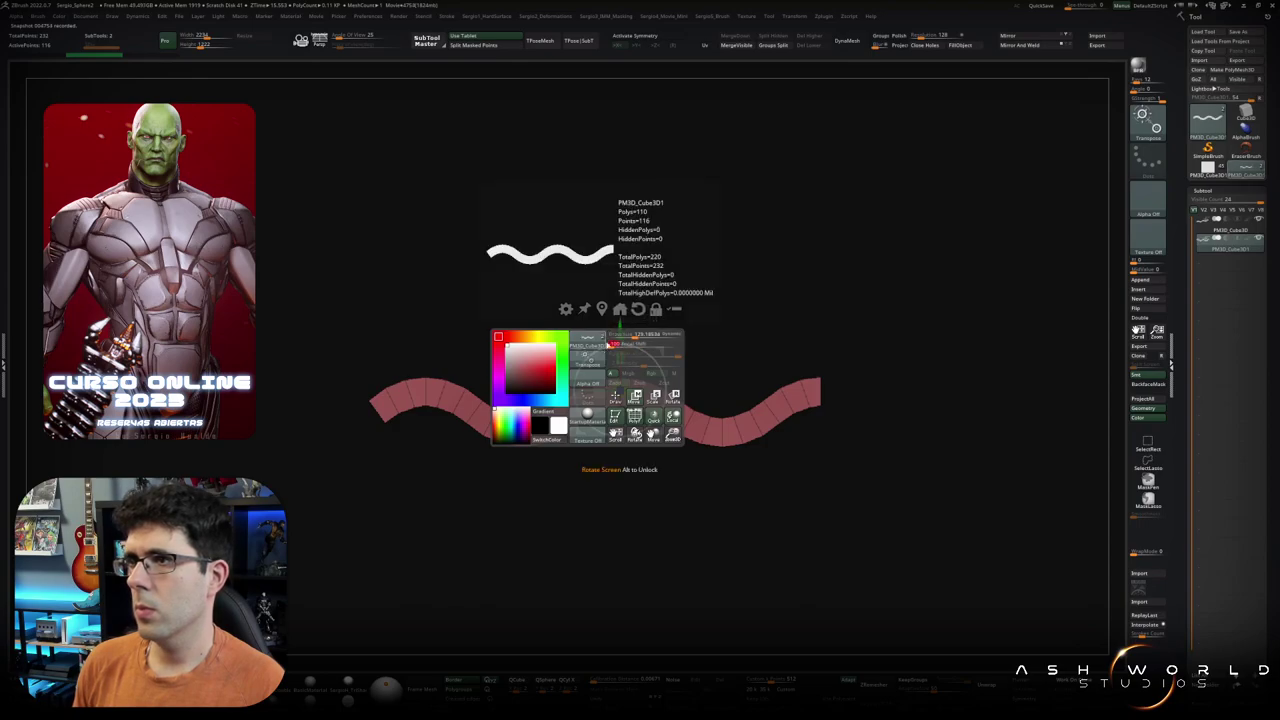
drag(720, 298, 726, 345)
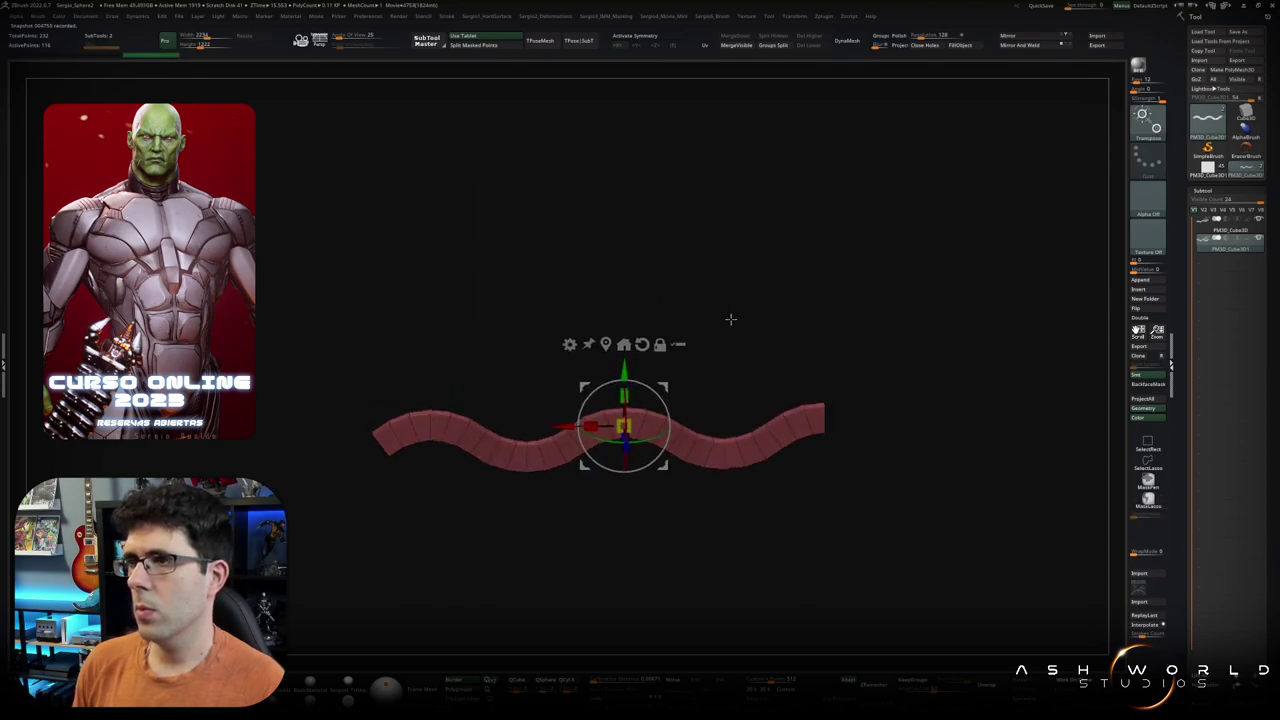
drag(607, 350, 607, 390)
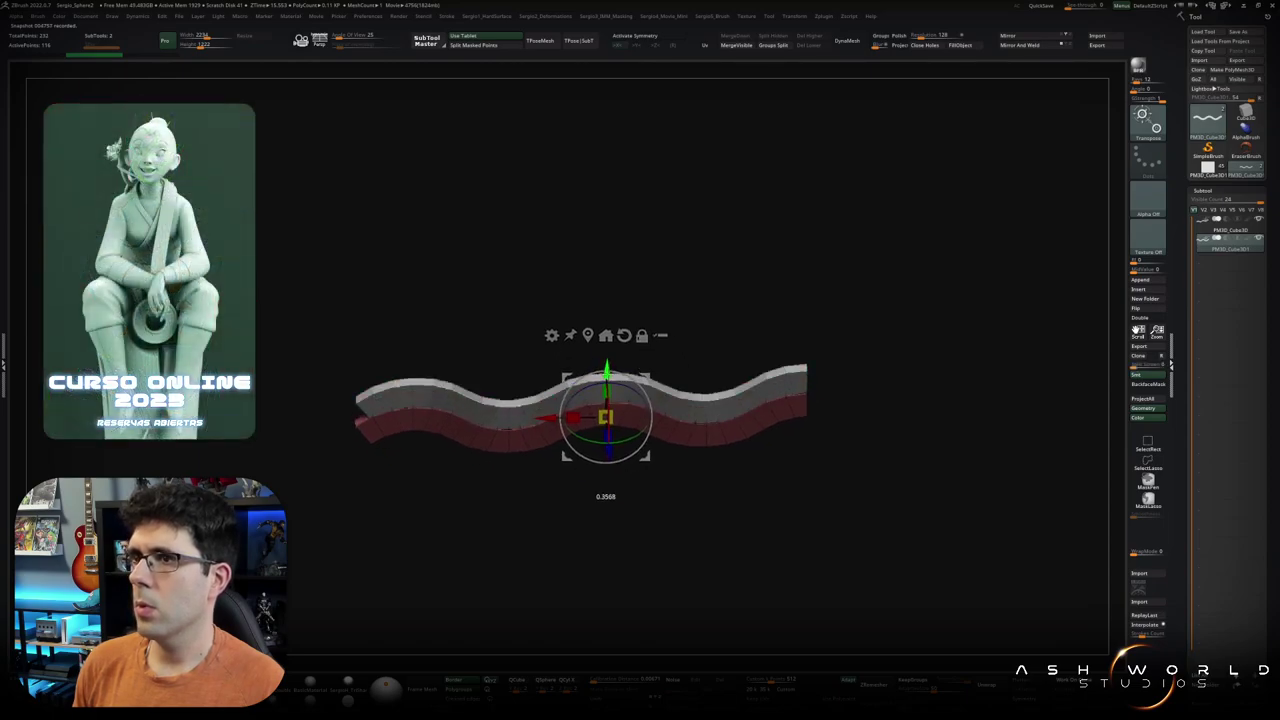
key(ctrl+z)
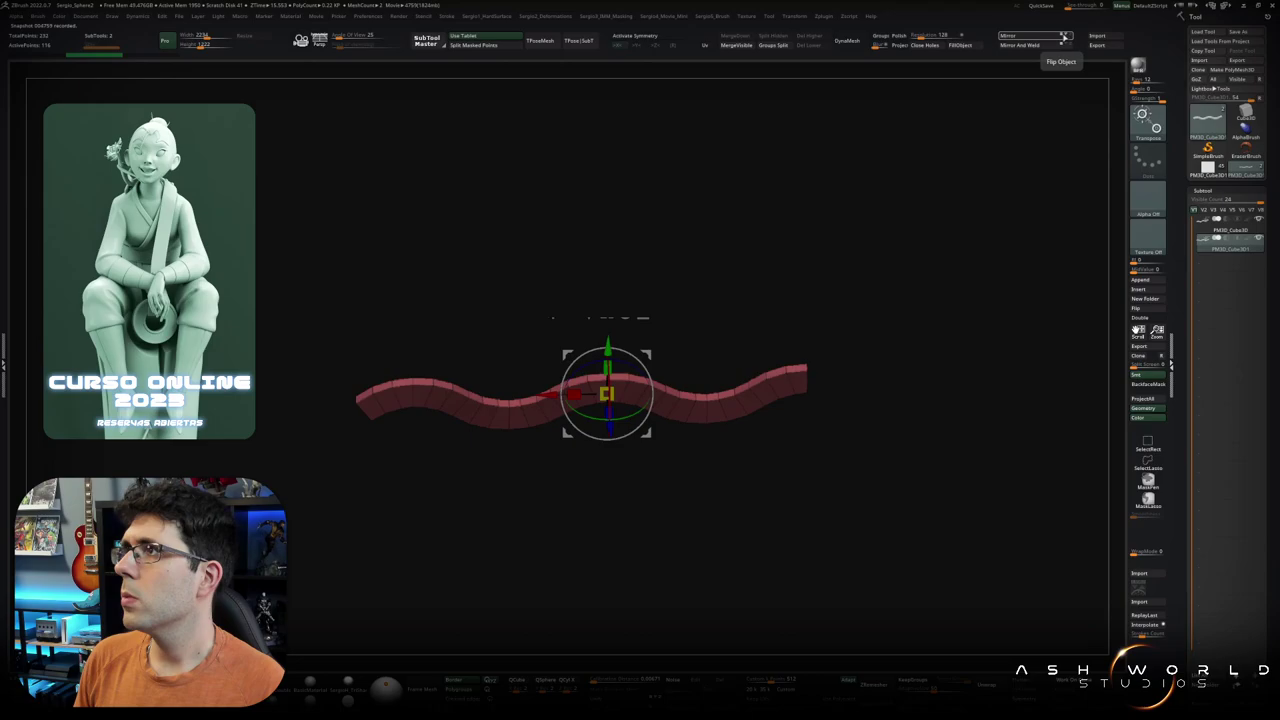
click(1050, 38)
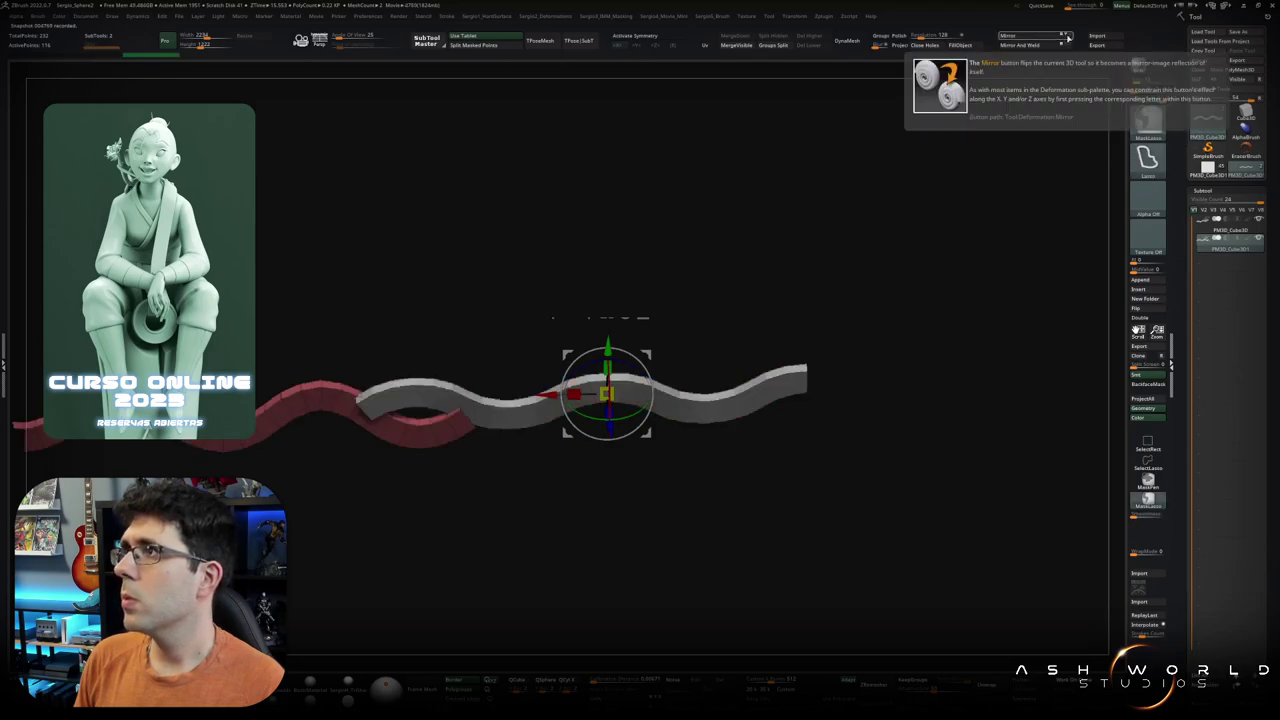
mouse_move(588, 330)
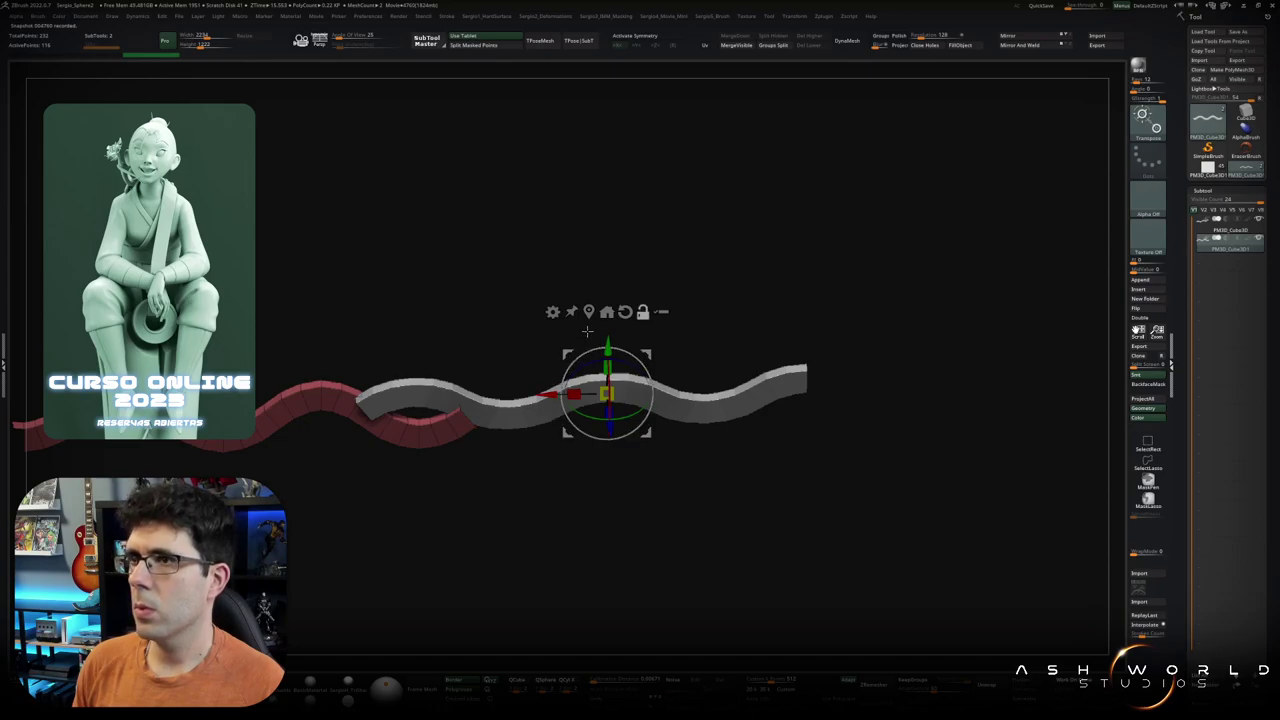
mouse_move(550, 394)
mouse_down()
mouse_move(505, 395)
mouse_move(510, 437)
mouse_move(553, 414)
mouse_up()
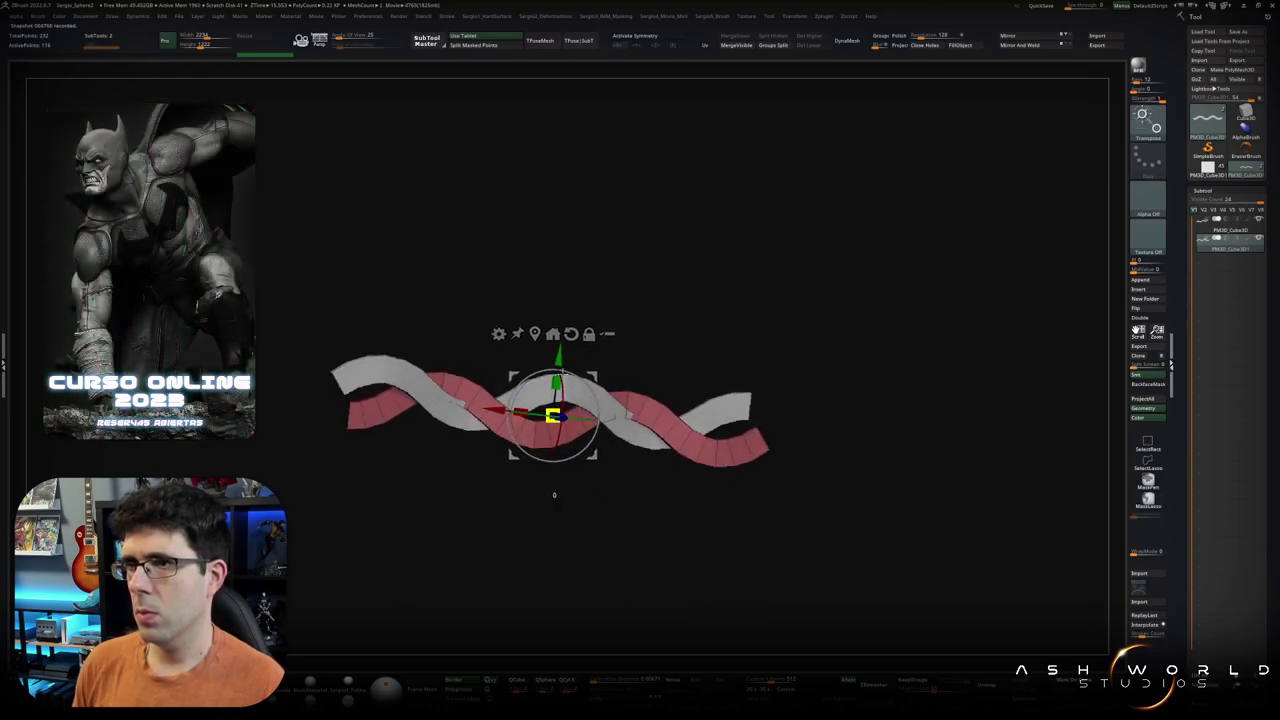
Step: Hide the polygroup colouring and nudge the strip right and up so the twist is even
key(shift+f)
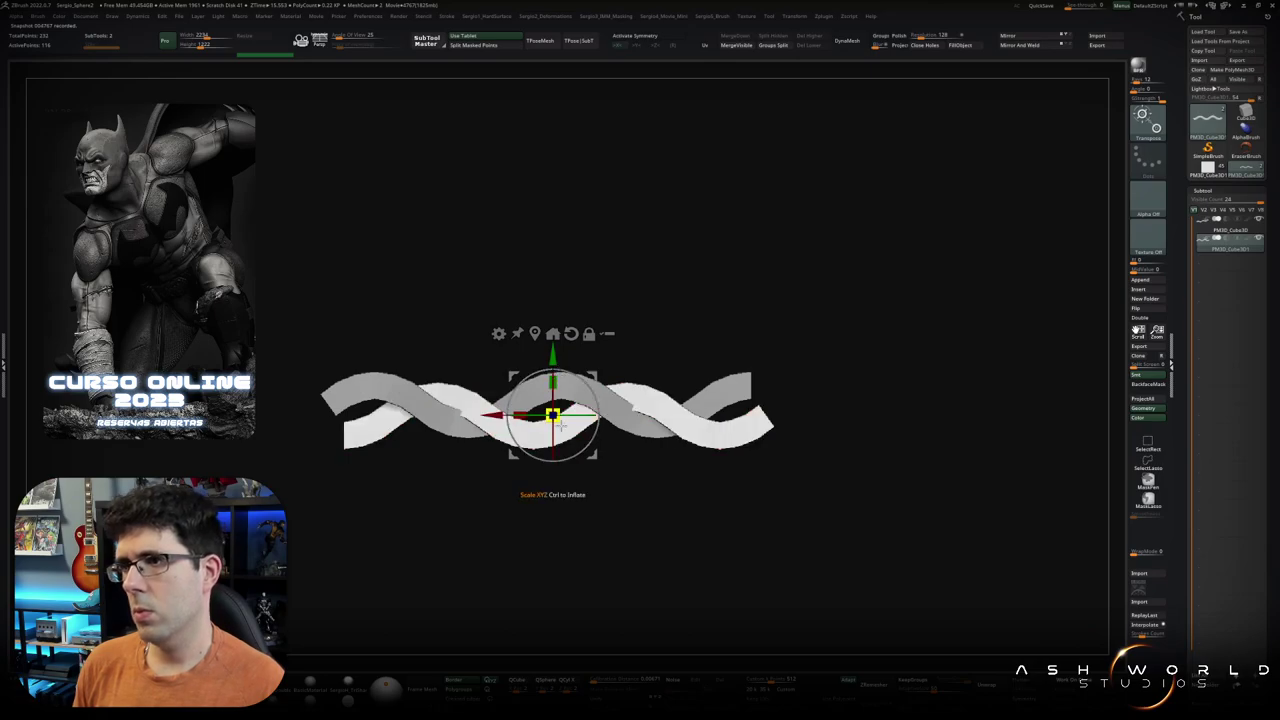
key(ctrl+z)
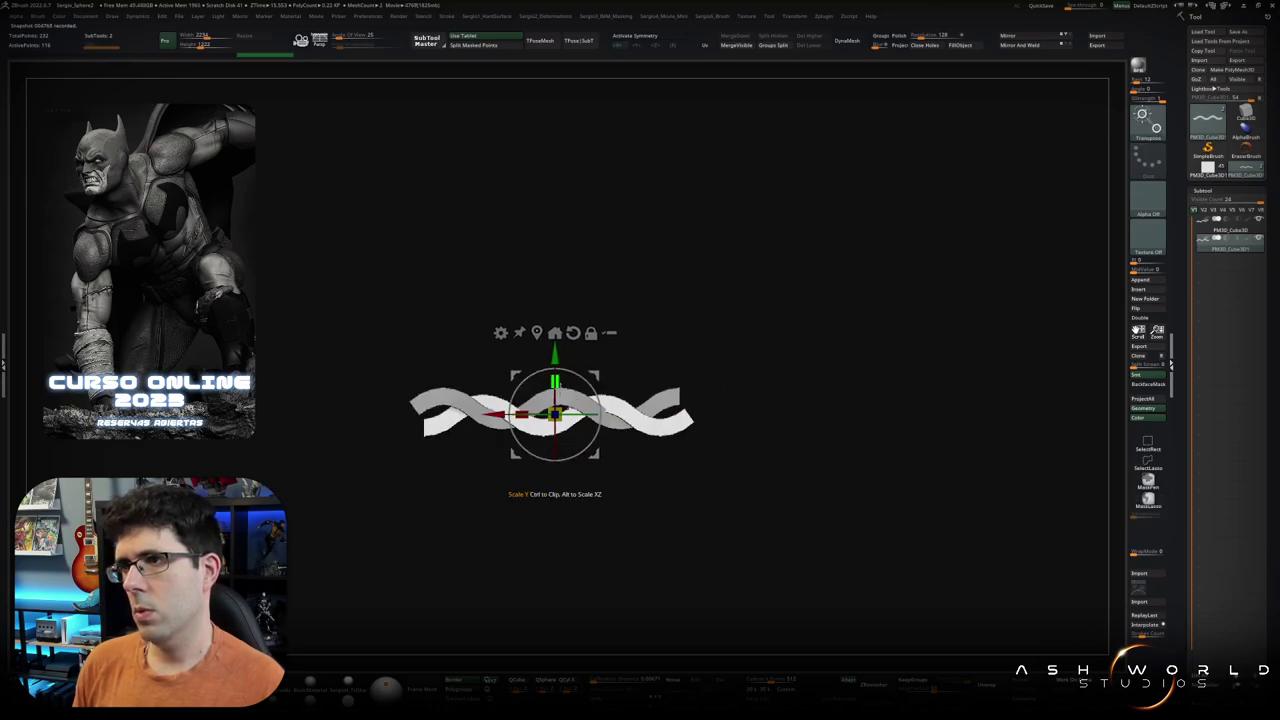
drag(497, 414, 508, 410)
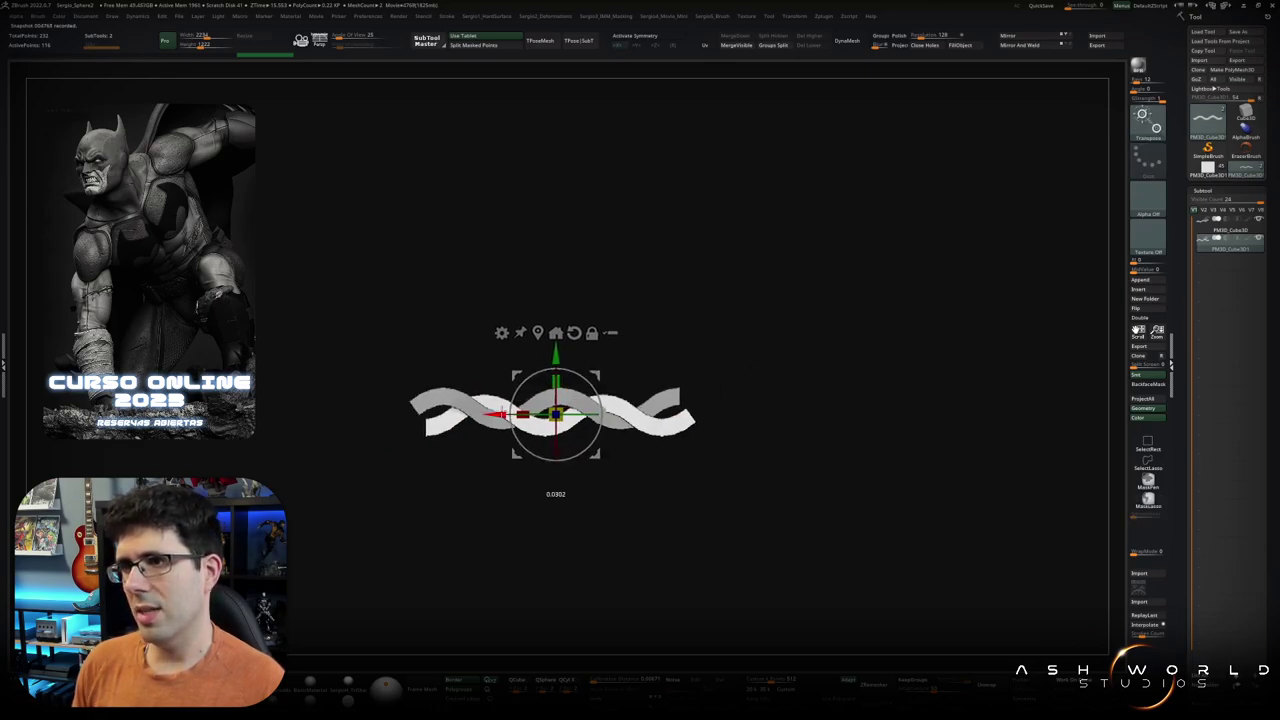
drag(561, 352, 561, 346)
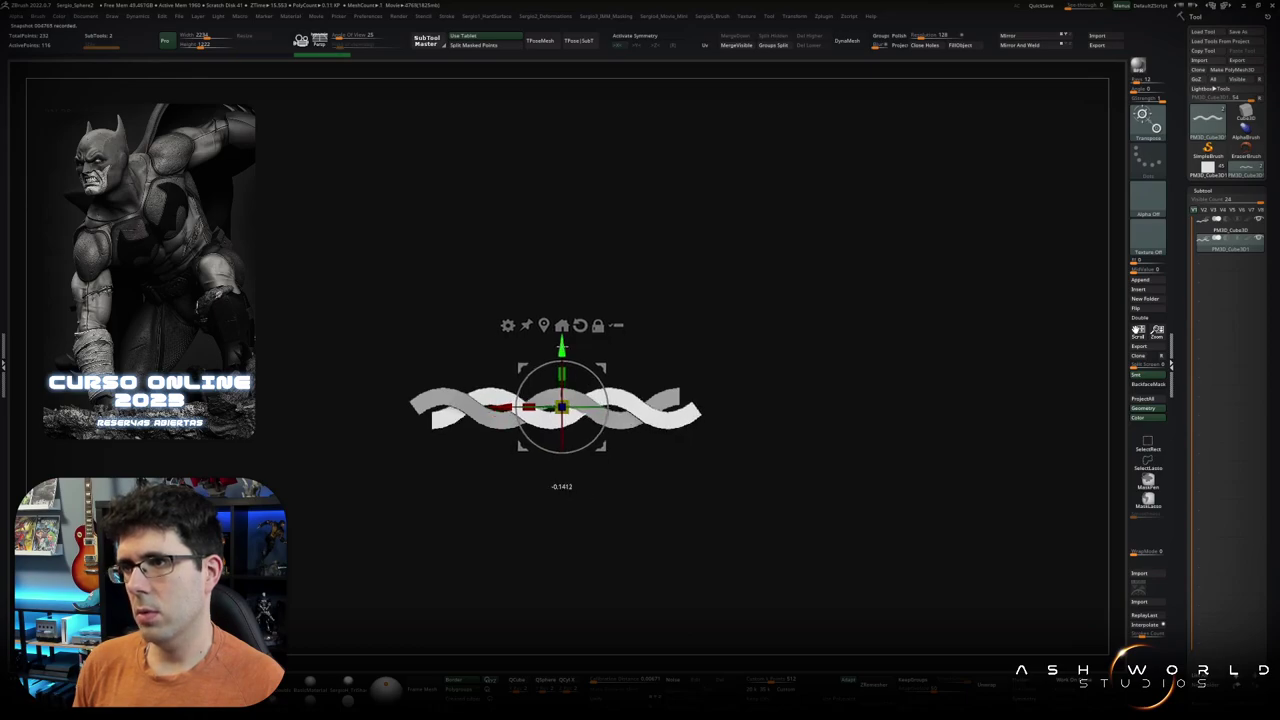
drag(506, 402, 500, 405)
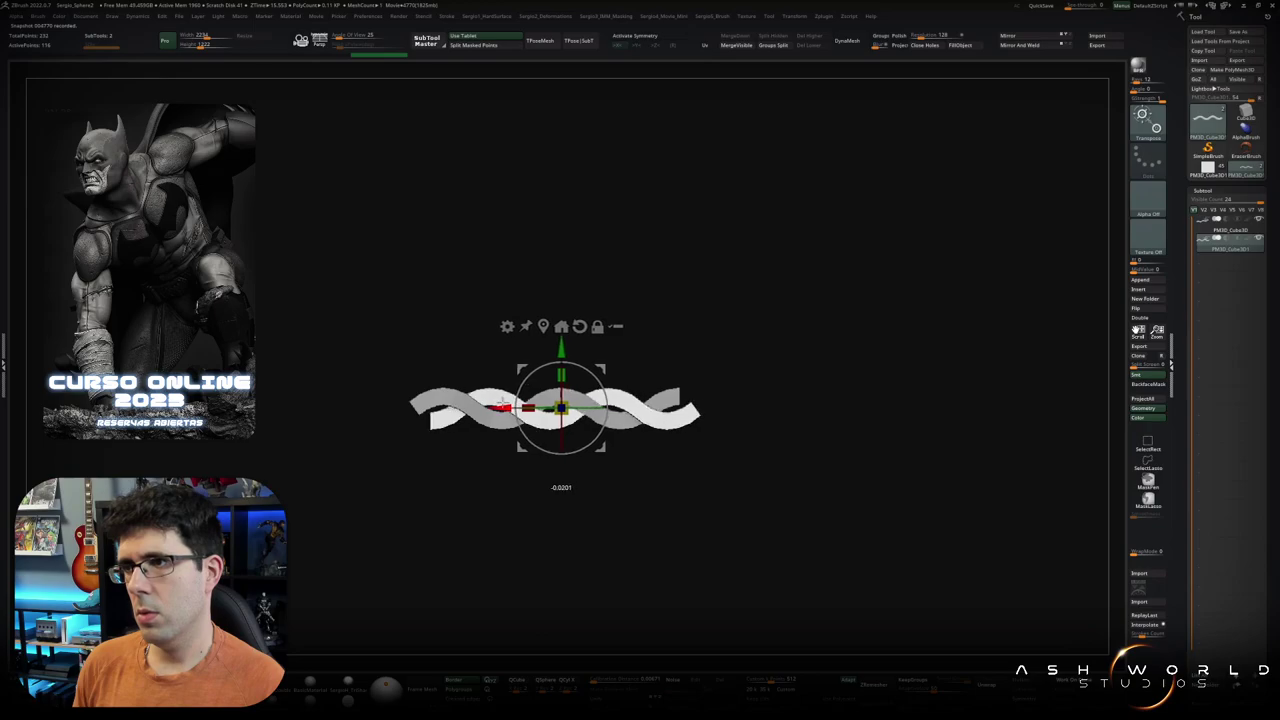
Step: Leave the gizmo, check the braid at an angle, and Merge Down the two strips
key(b)
key(z)
key(m)
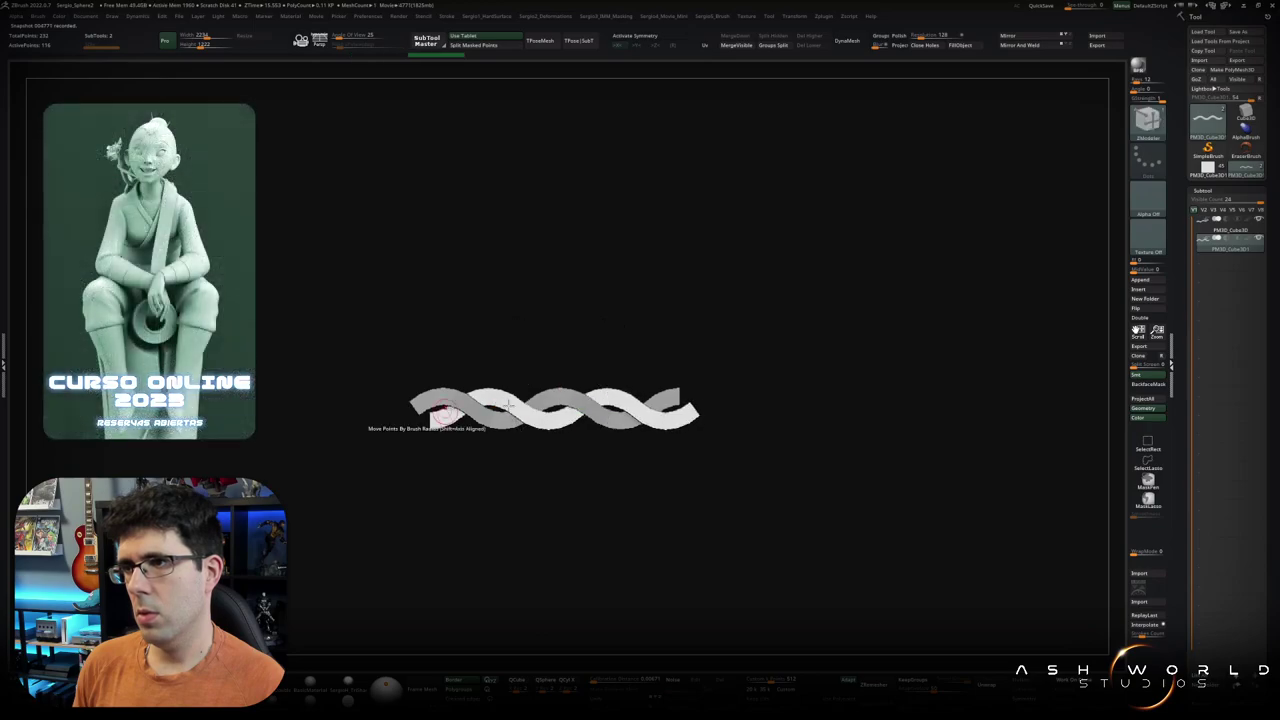
mouse_move(420, 425)
mouse_down()
mouse_move(534, 351)
mouse_move(593, 412)
mouse_move(586, 400)
mouse_move(580, 457)
mouse_move(591, 437)
mouse_move(503, 449)
mouse_up()
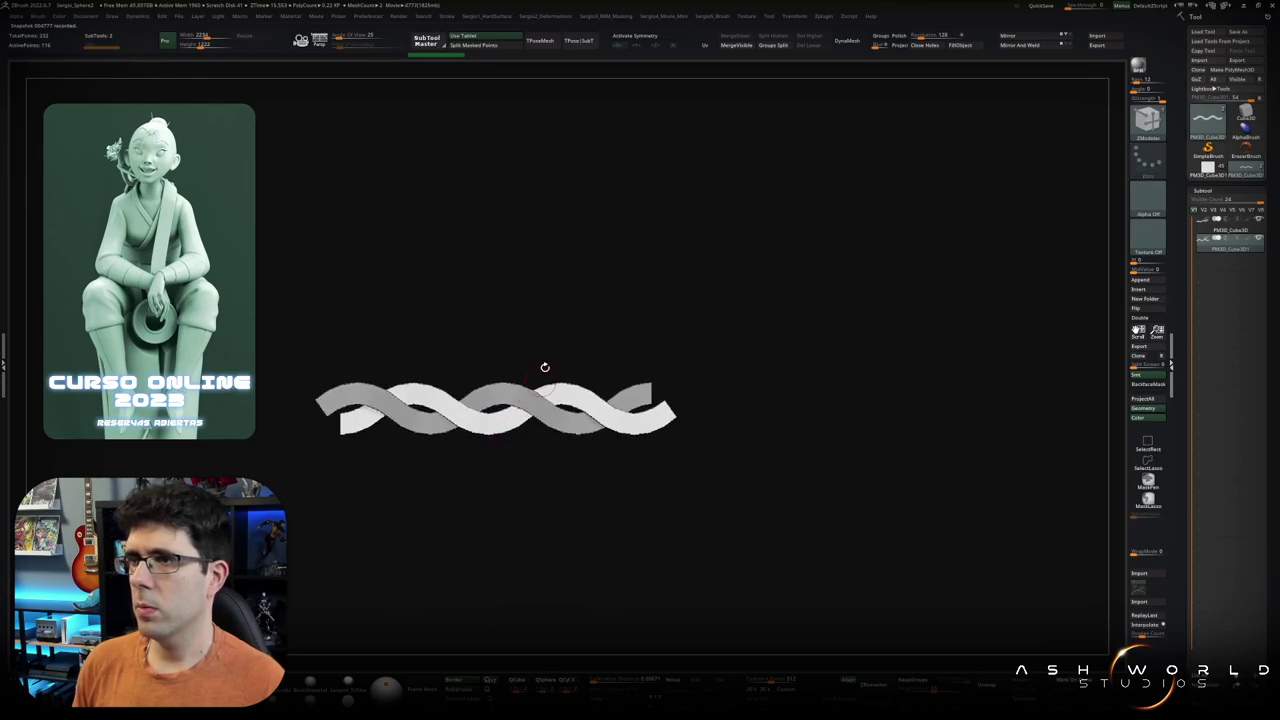
alt+drag(580, 339, 597, 332)
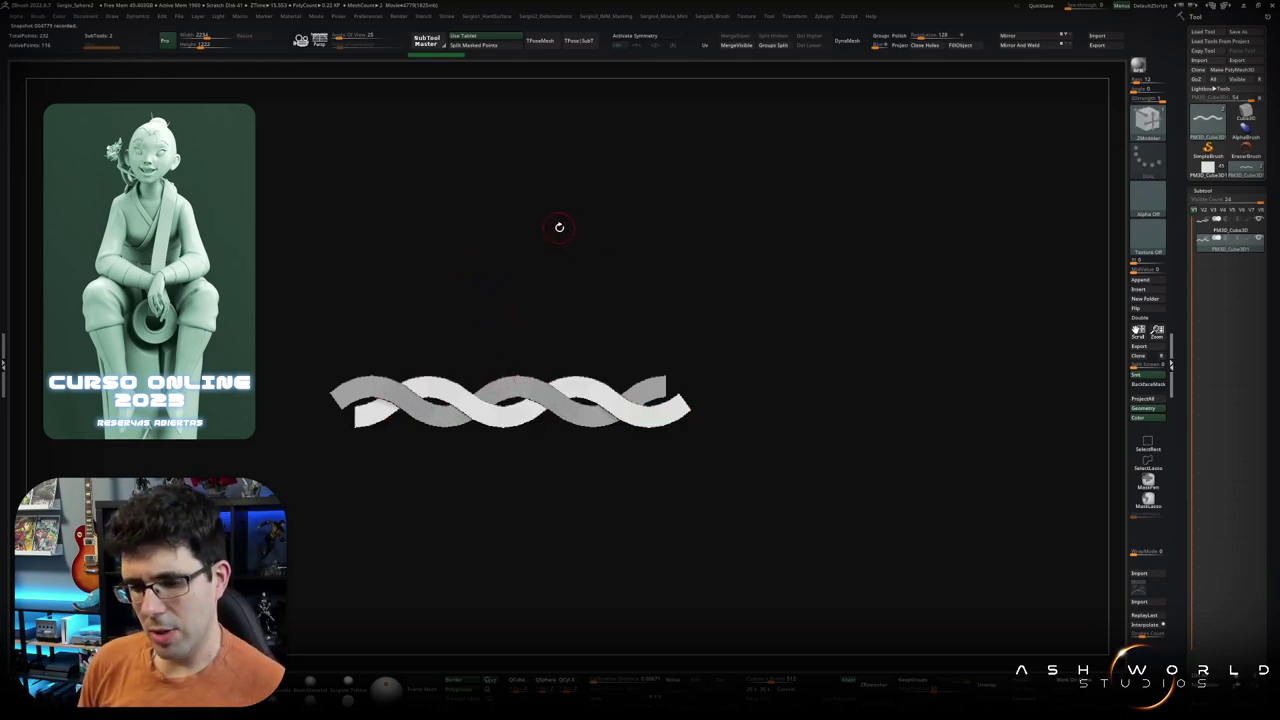
click(1174, 257)
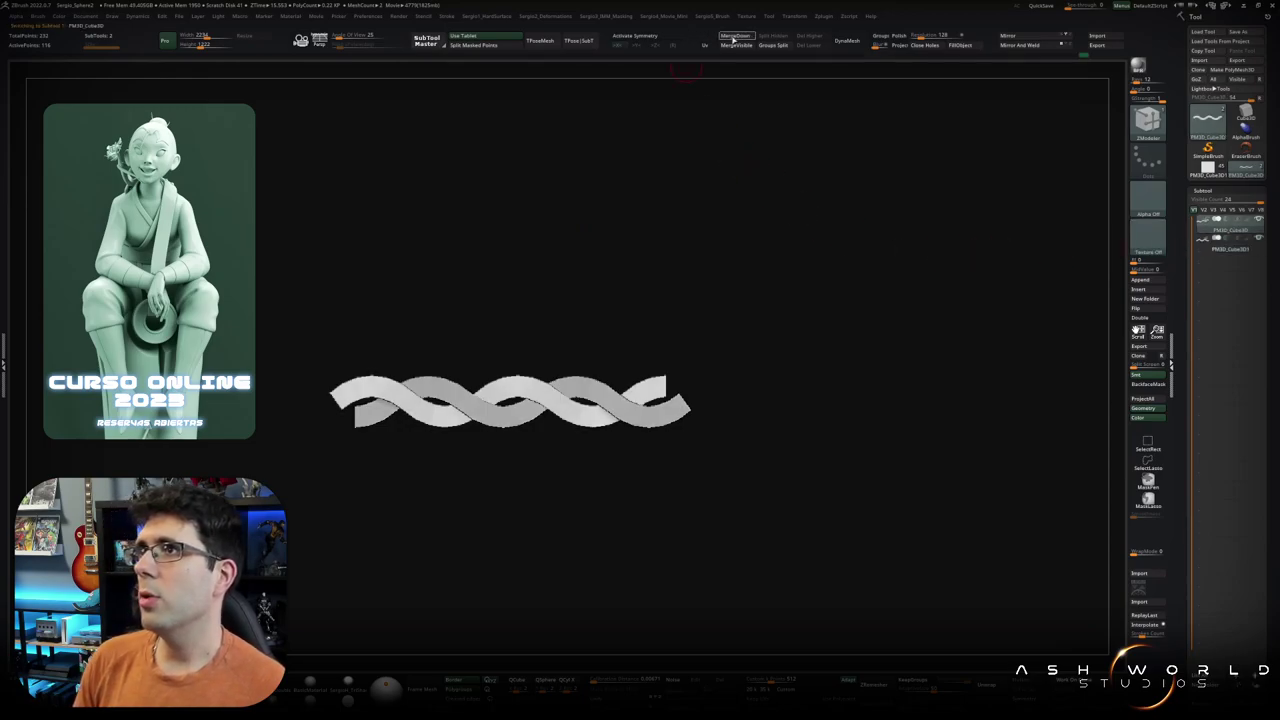
Step: Copy the braid into a second row above and shift it left to stagger the rows
key(w)
ctrl+drag(514, 330, 510, 288)
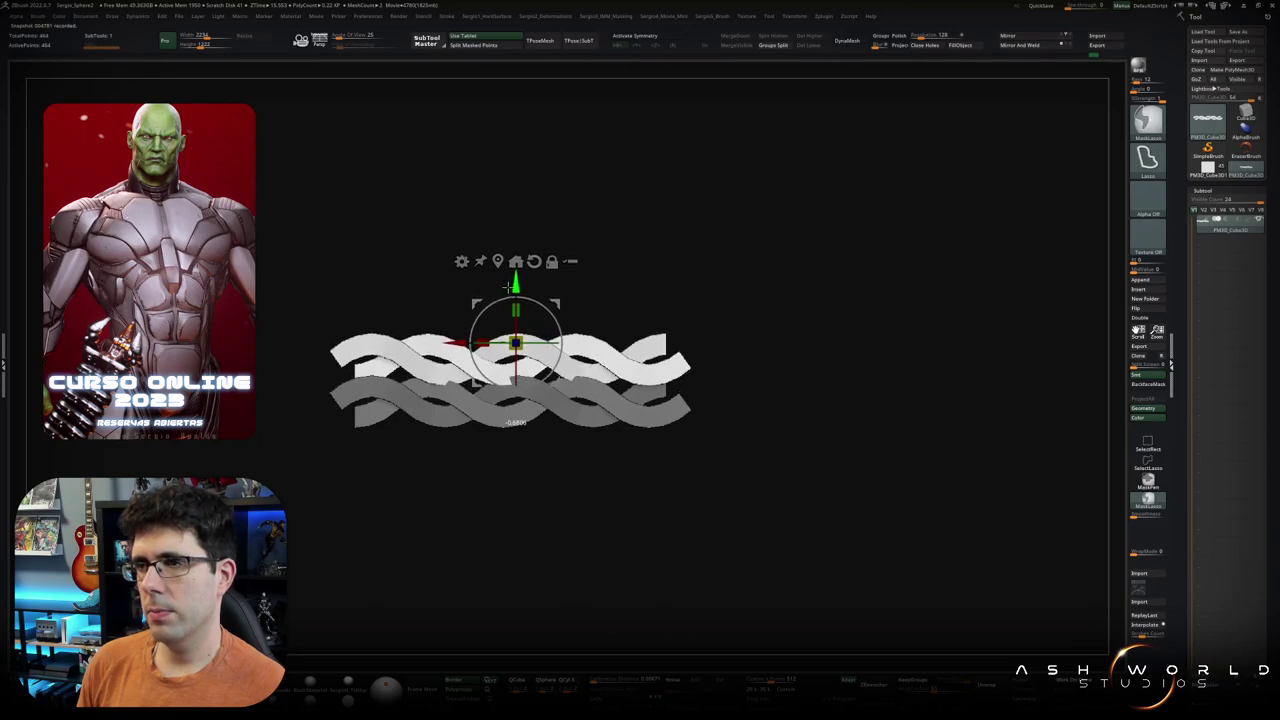
drag(478, 324, 424, 344)
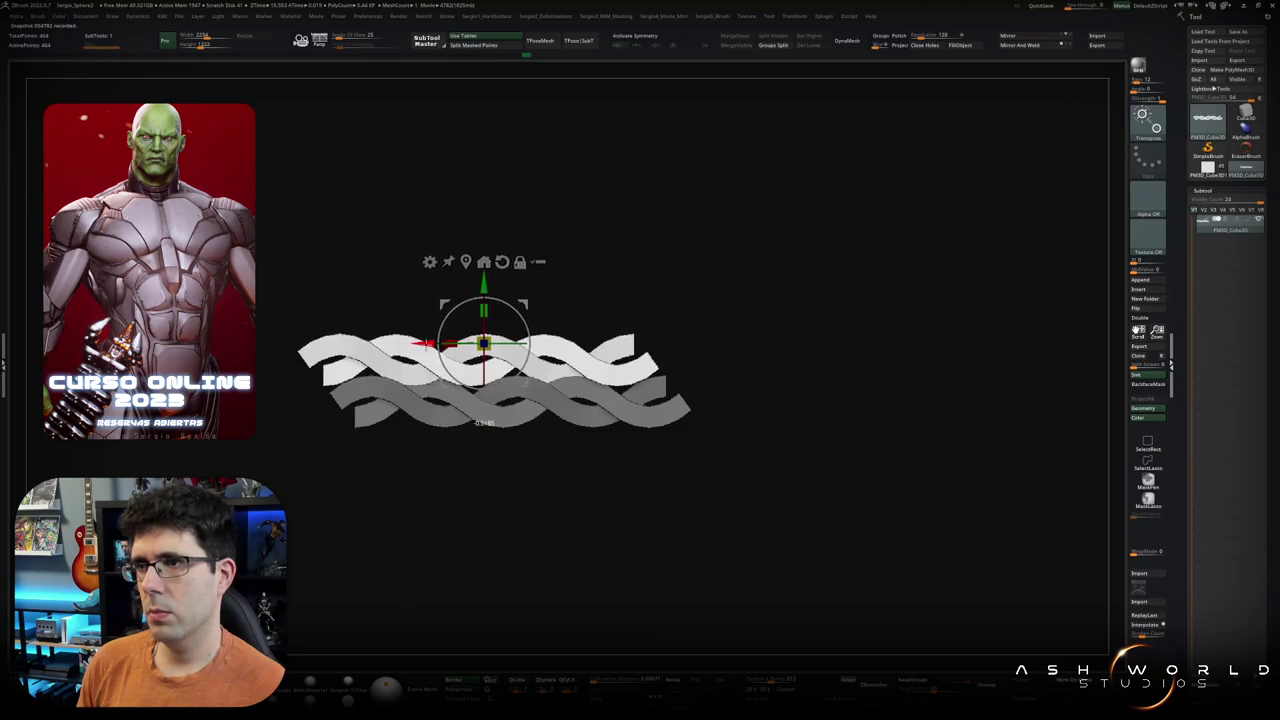
drag(480, 309, 470, 294)
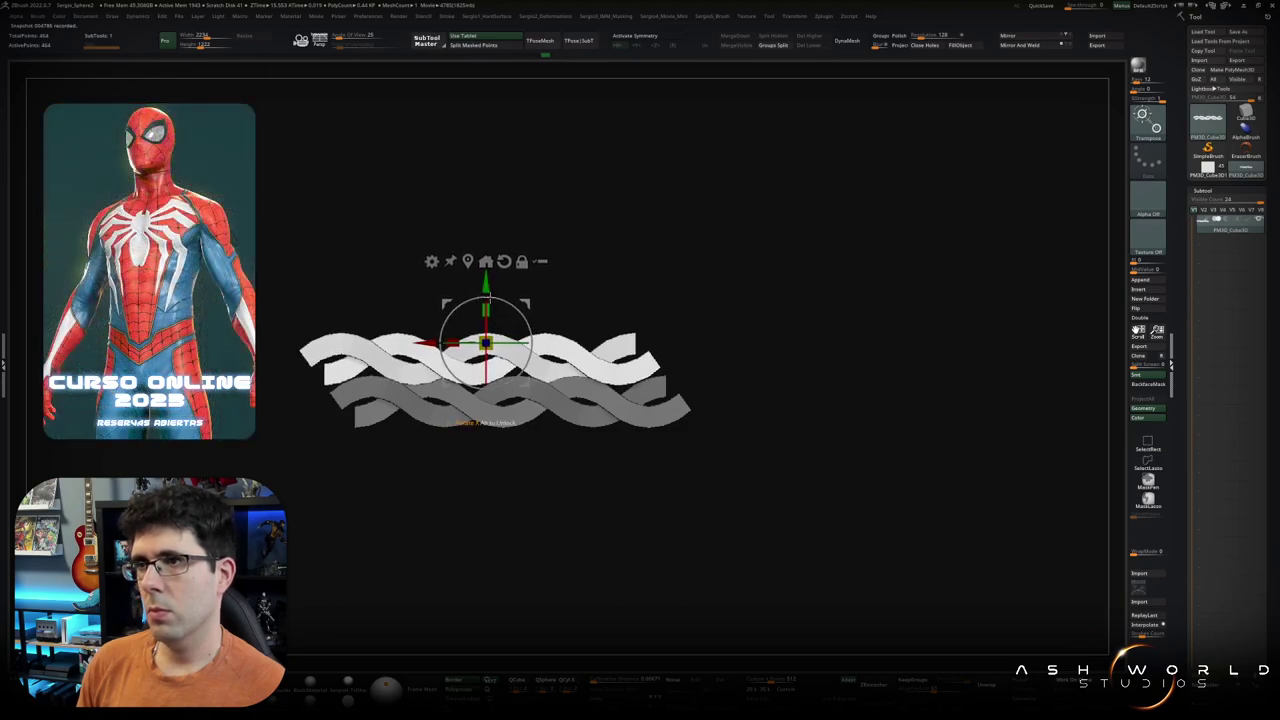
Step: Duplicate another stacked braid row, align it, and orbit to view the woven panel in perspective
ctrl+drag(527, 301, 548, 261)
mouse_move(457, 302)
mouse_down()
mouse_move(393, 303)
mouse_move(453, 294)
mouse_move(390, 288)
mouse_up()
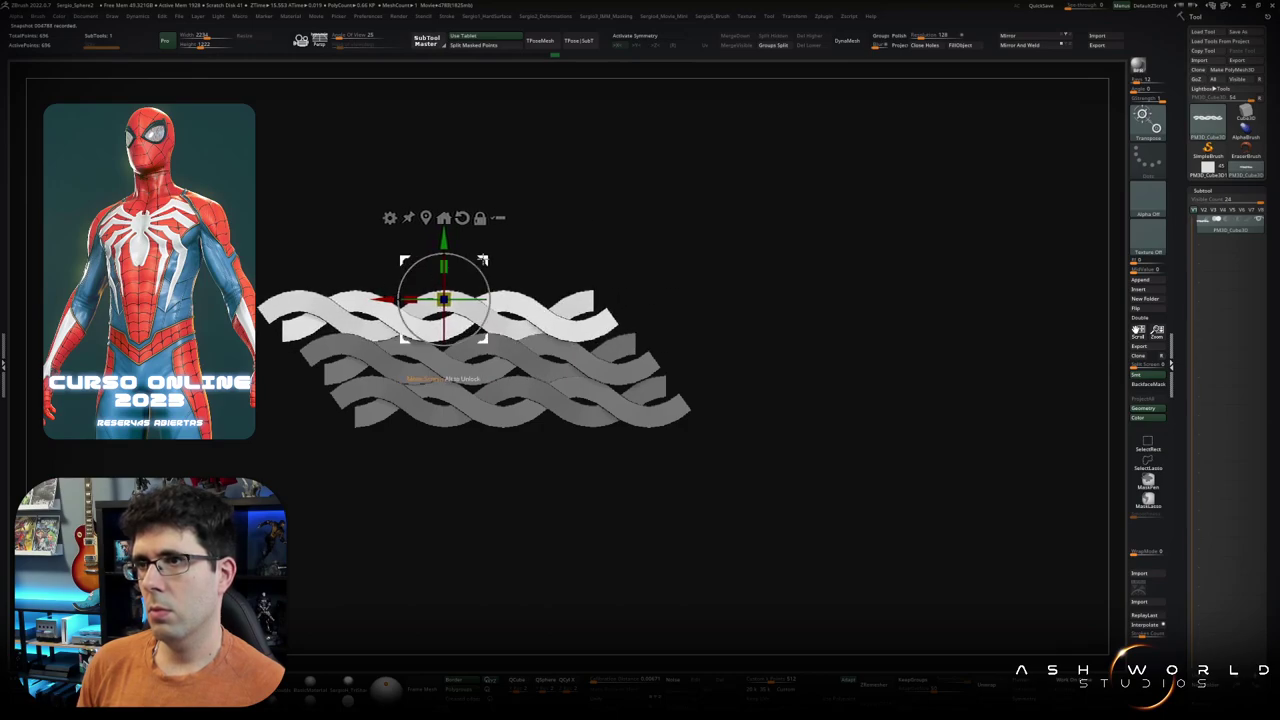
mouse_move(497, 259)
mouse_down()
mouse_move(586, 257)
mouse_move(490, 258)
mouse_up()
scroll(471, 277, down, 2)
key(q)
mouse_move(591, 257)
mouse_down()
mouse_move(622, 290)
mouse_move(574, 289)
mouse_move(594, 266)
mouse_move(507, 420)
mouse_move(500, 323)
mouse_up()
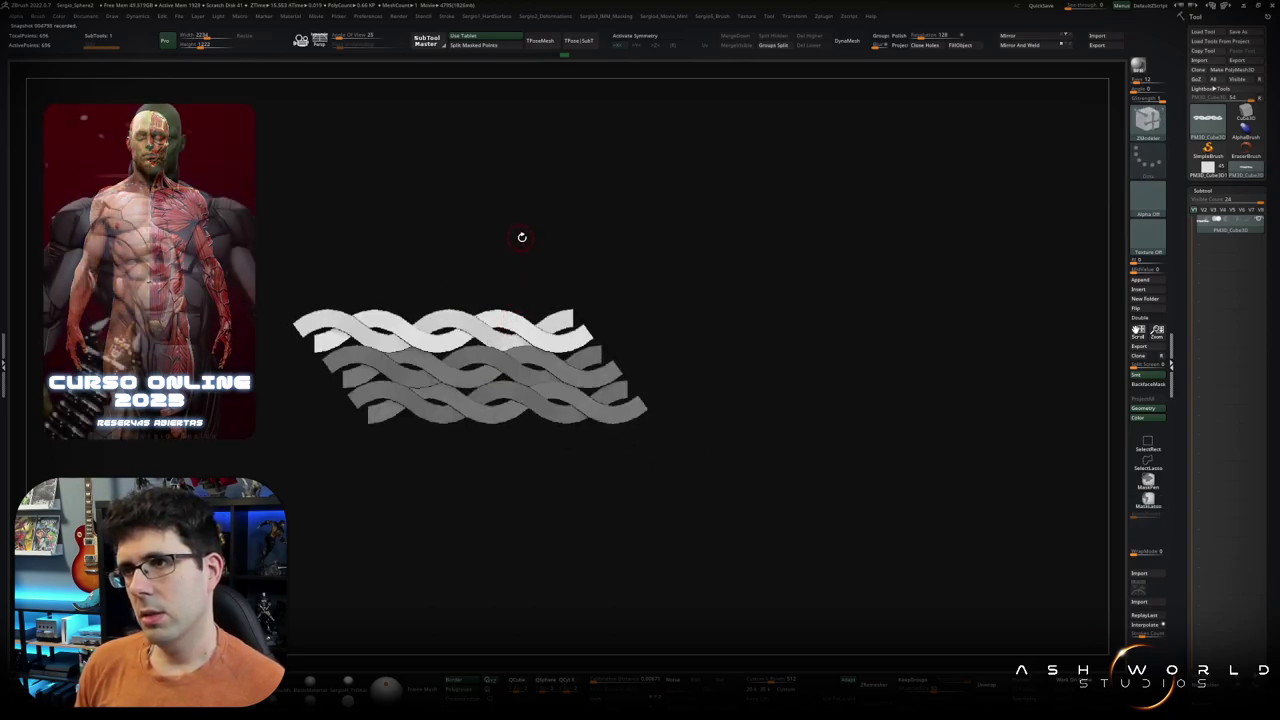
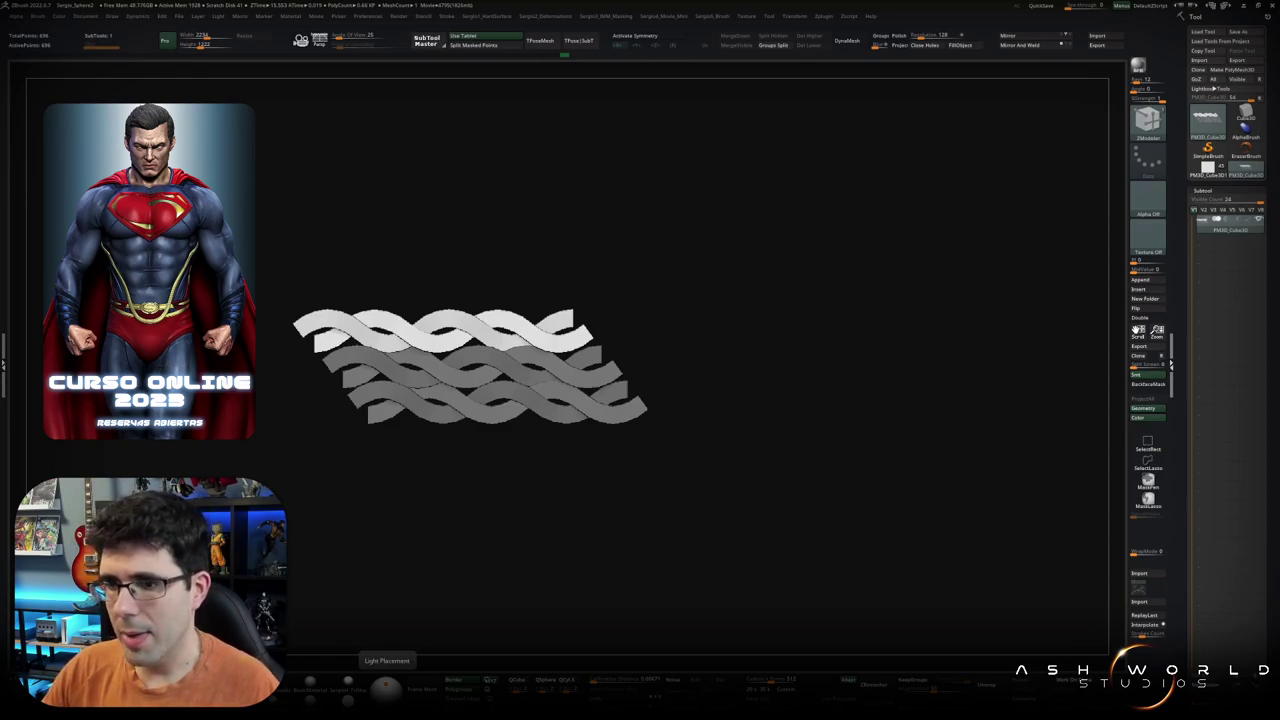
Step: Load the Darth Vader figure tool and orbit it to a front view
drag(443, 606, 553, 407)
click(1245, 120)
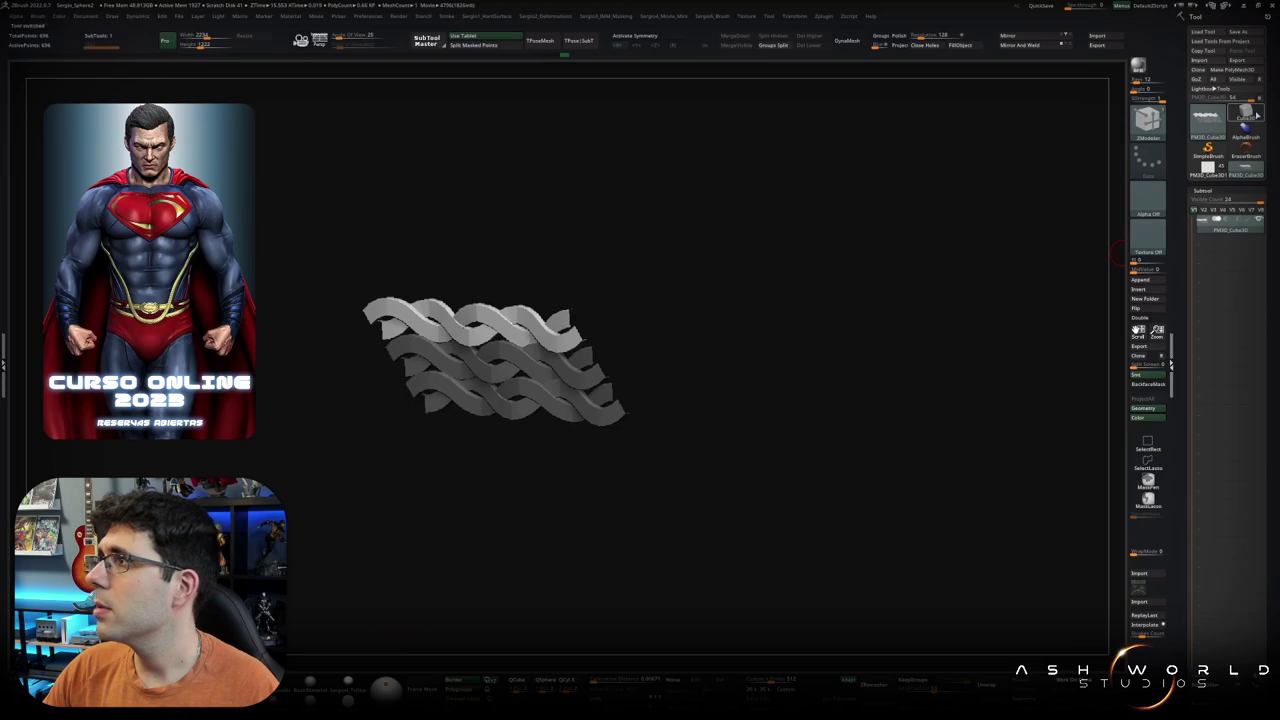
click(985, 285)
drag(549, 389, 620, 380)
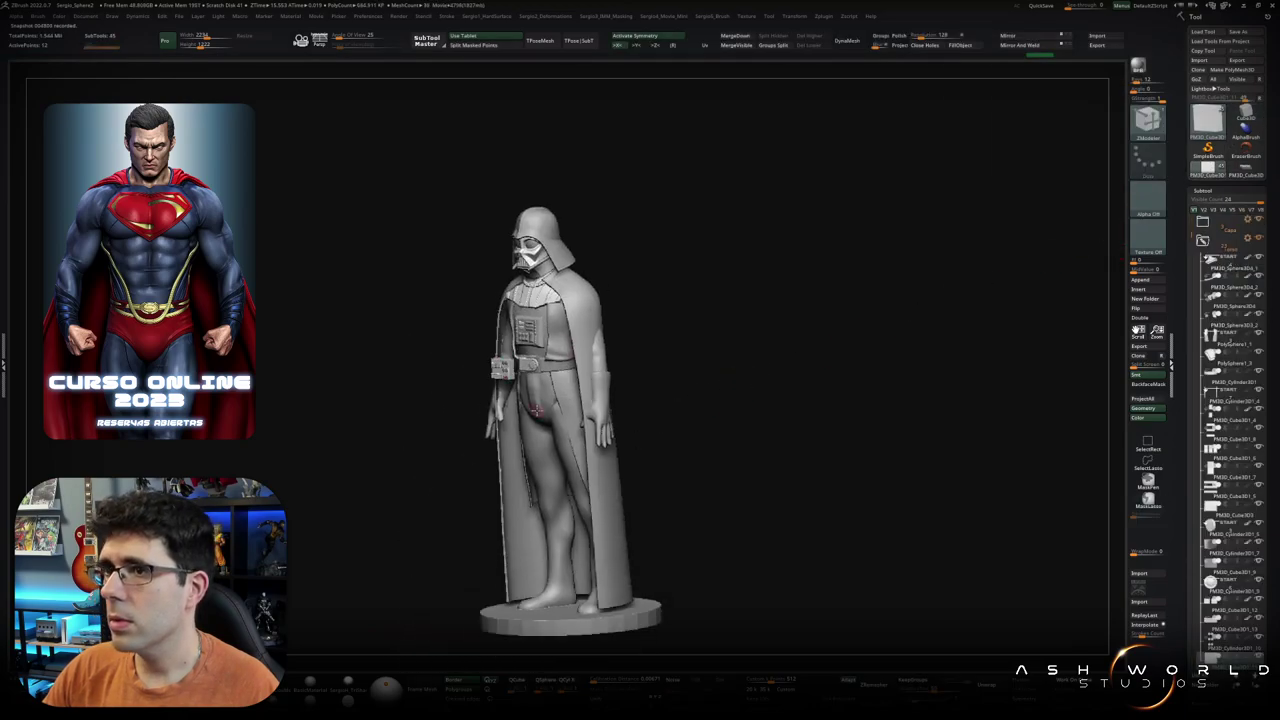
Step: Pick the diamond-mesh texture and add it to Spotlight over the canvas
click(755, 18)
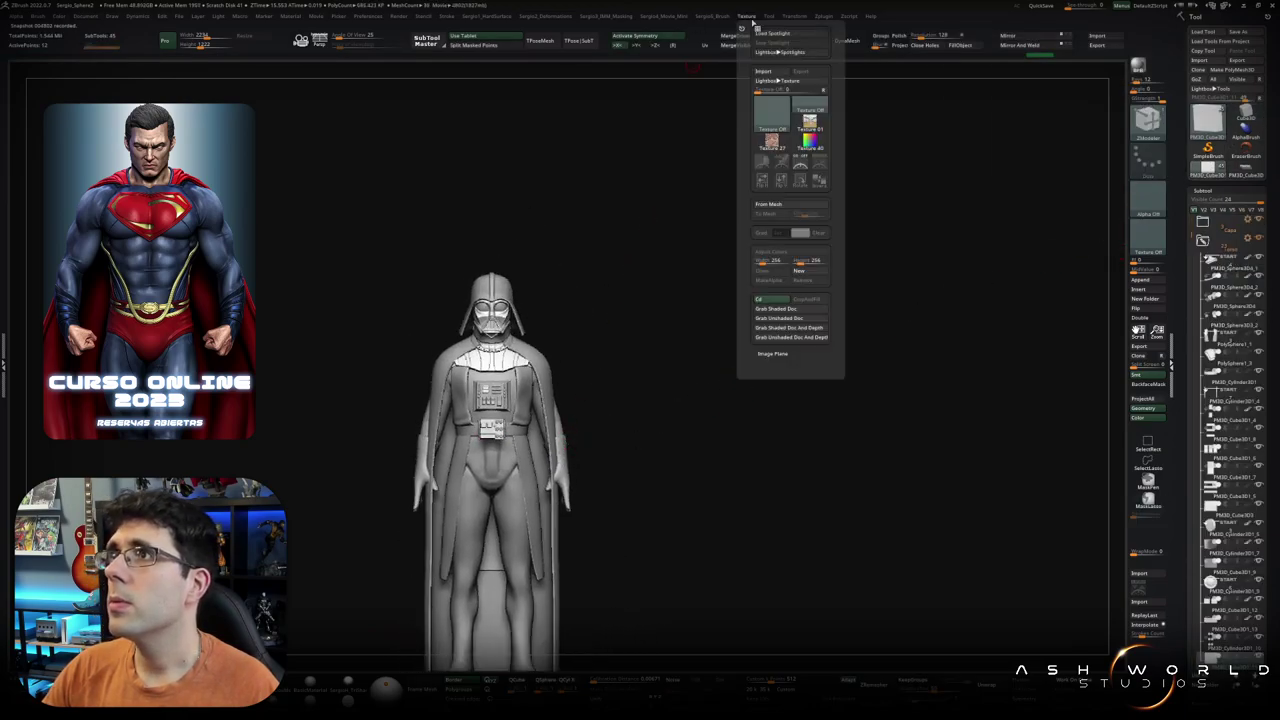
click(772, 115)
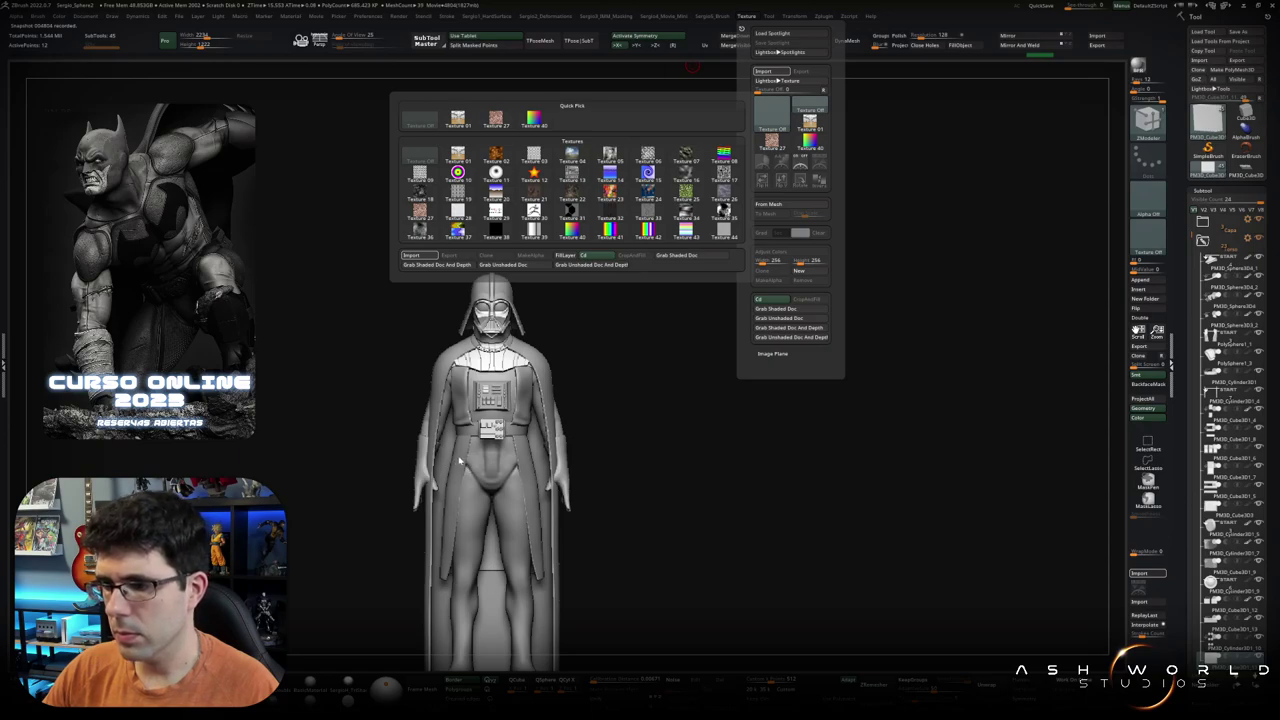
click(707, 351)
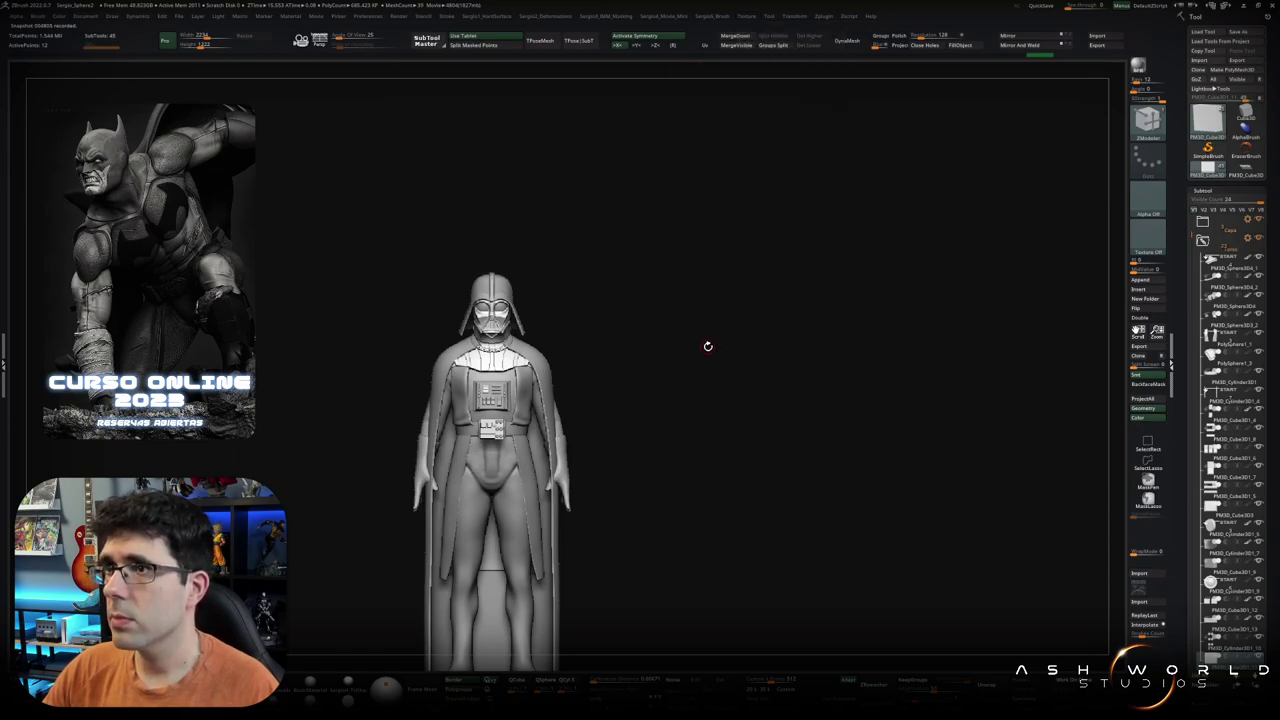
click(749, 19)
click(771, 160)
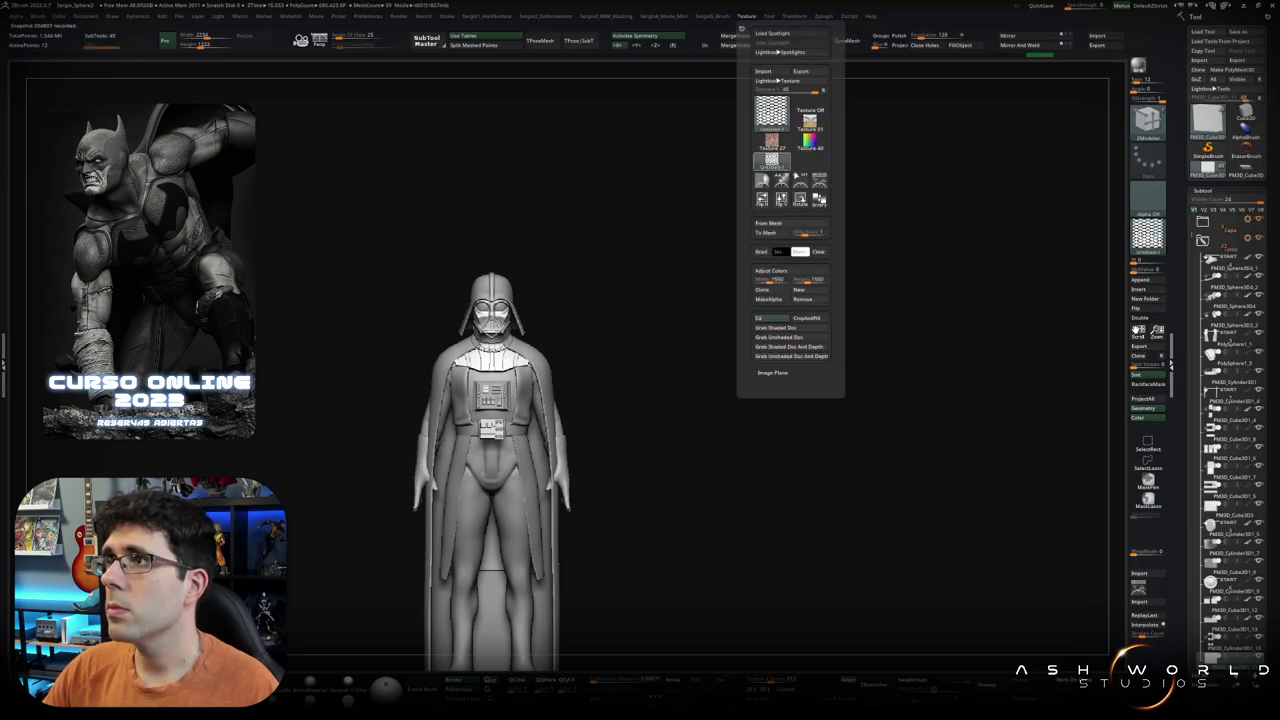
click(780, 52)
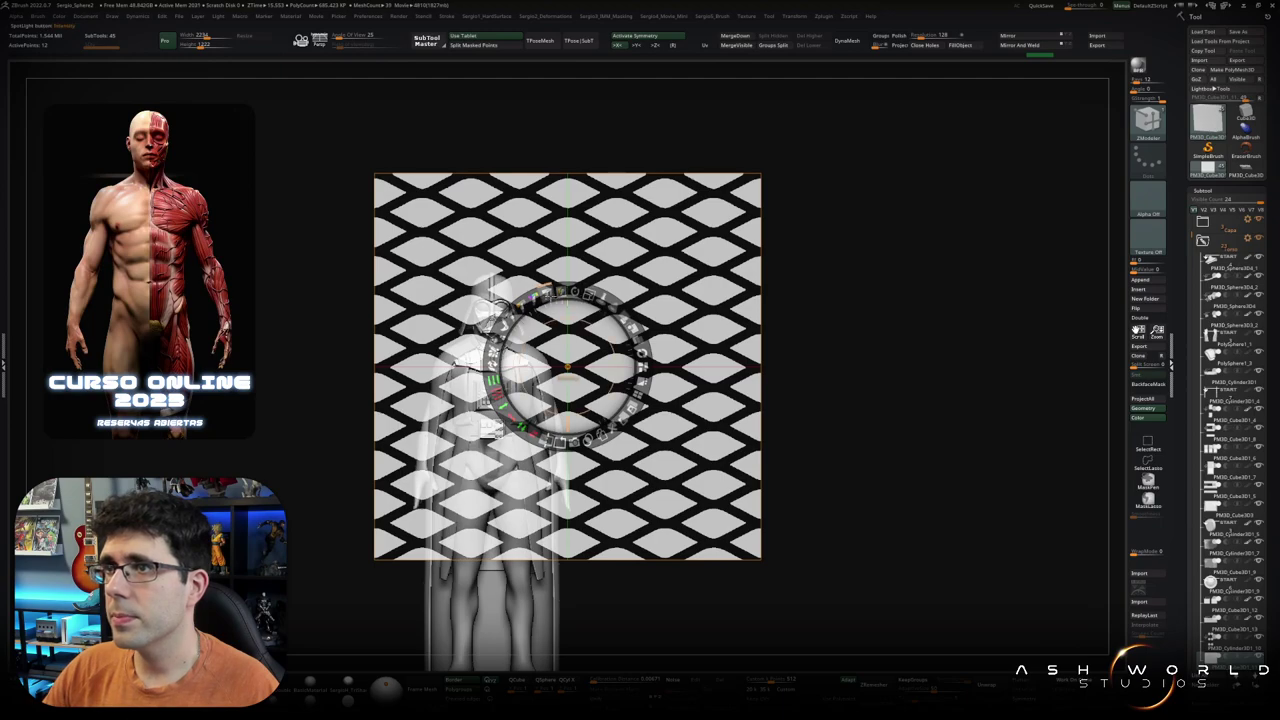
Step: Raise the Spotlight mesh image to full opacity and move it left
drag(560, 292, 570, 291)
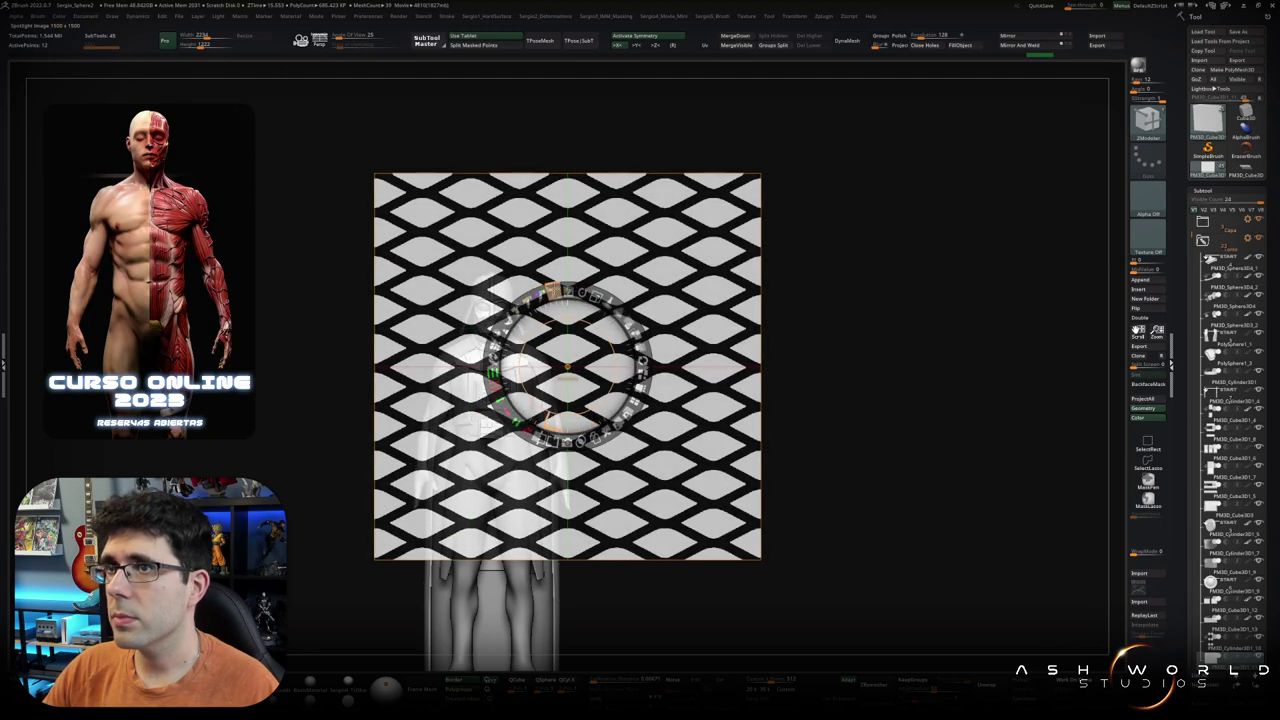
click(598, 425)
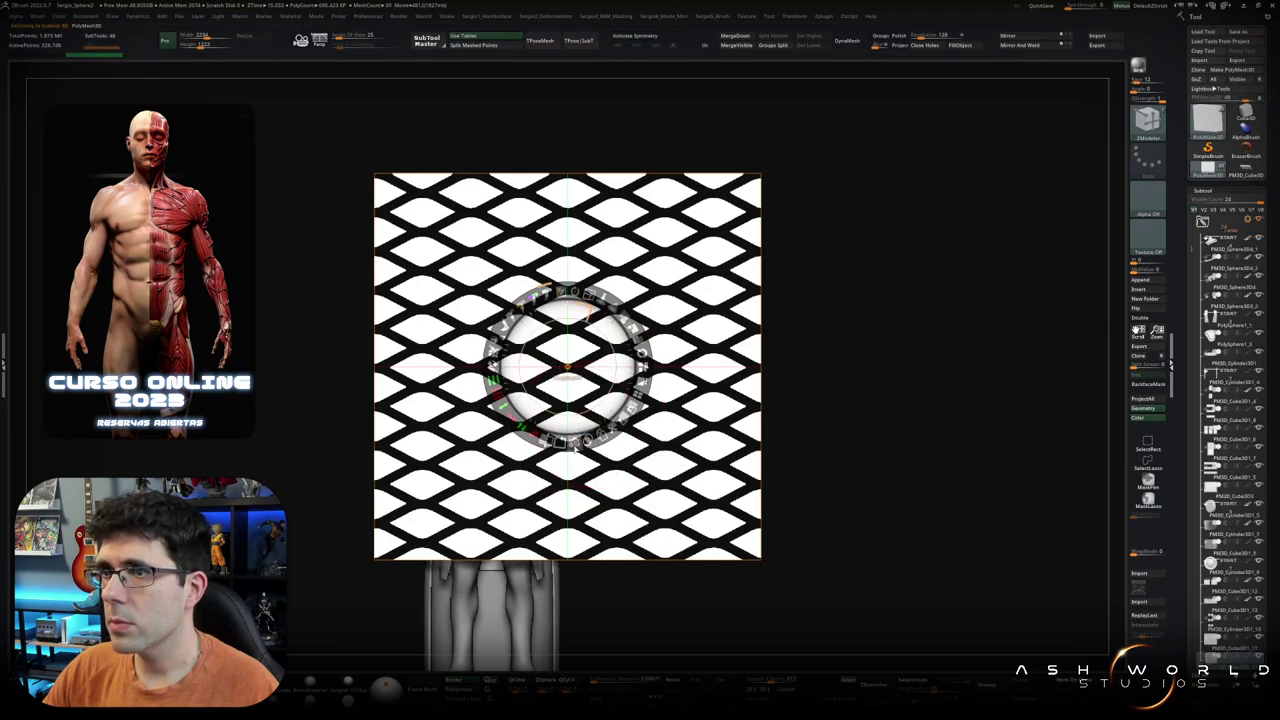
click(948, 443)
mouse_move(923, 466)
mouse_down()
mouse_move(640, 455)
mouse_move(793, 425)
mouse_up()
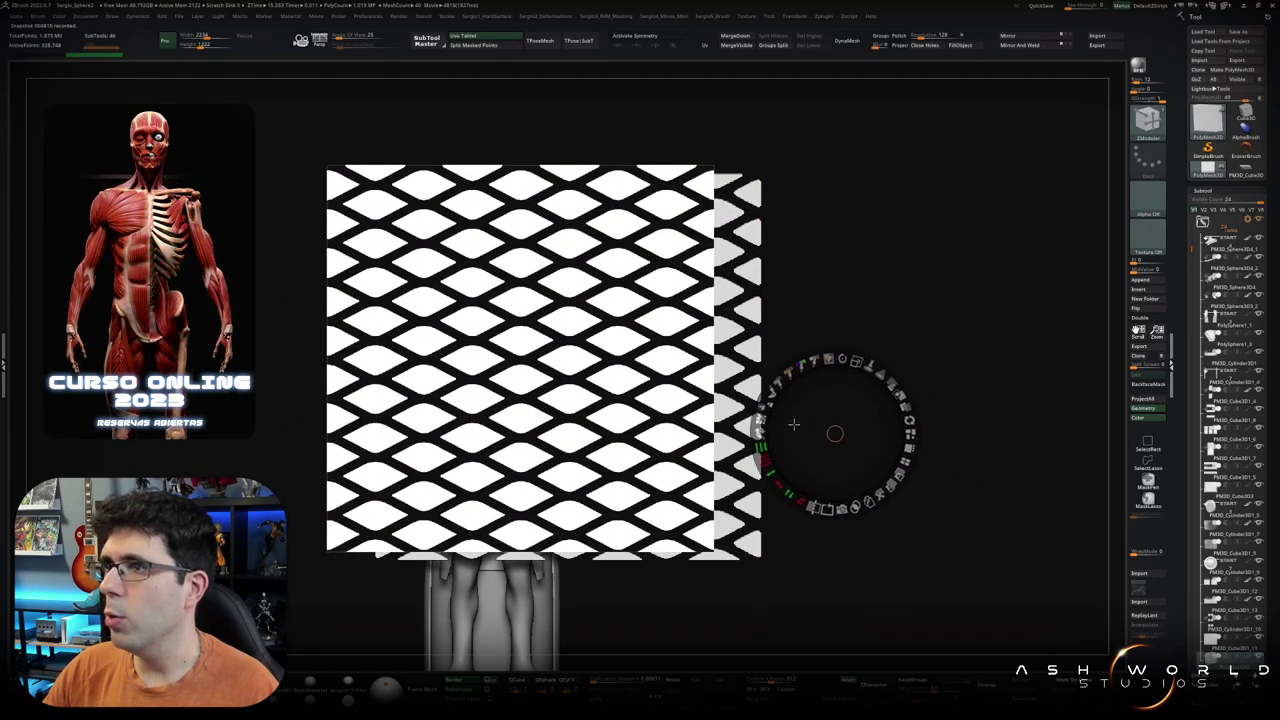
Step: Drag out a duplicate of the mesh image, undo it, and orbit the view
click(543, 400)
mouse_move(543, 400)
mouse_down()
mouse_move(614, 429)
mouse_move(892, 413)
mouse_move(833, 416)
mouse_up()
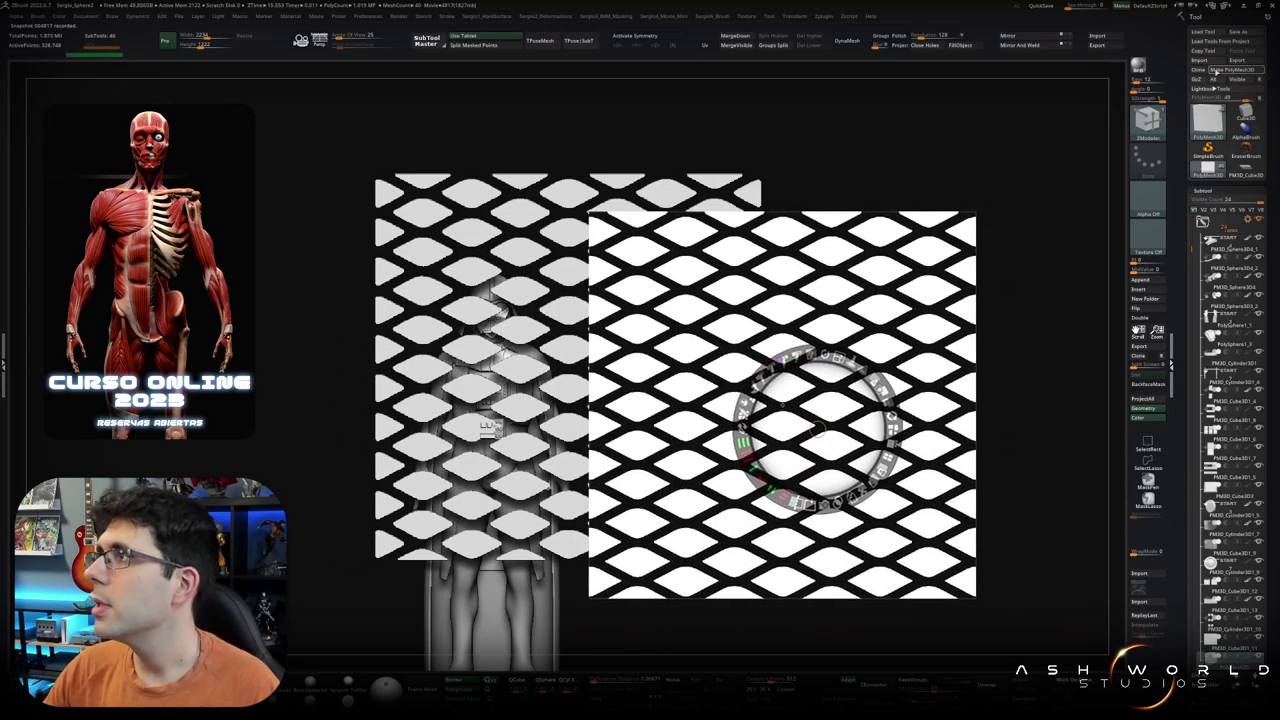
key(ctrl+z)
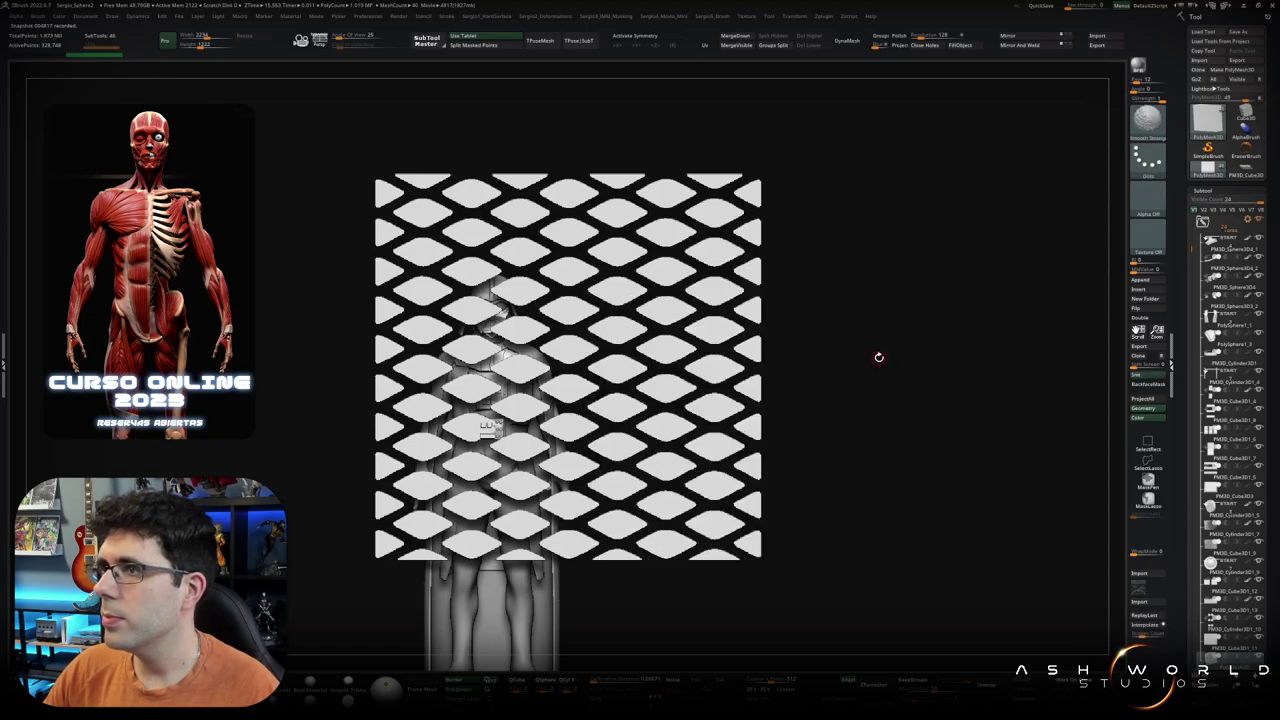
drag(708, 410, 708, 398)
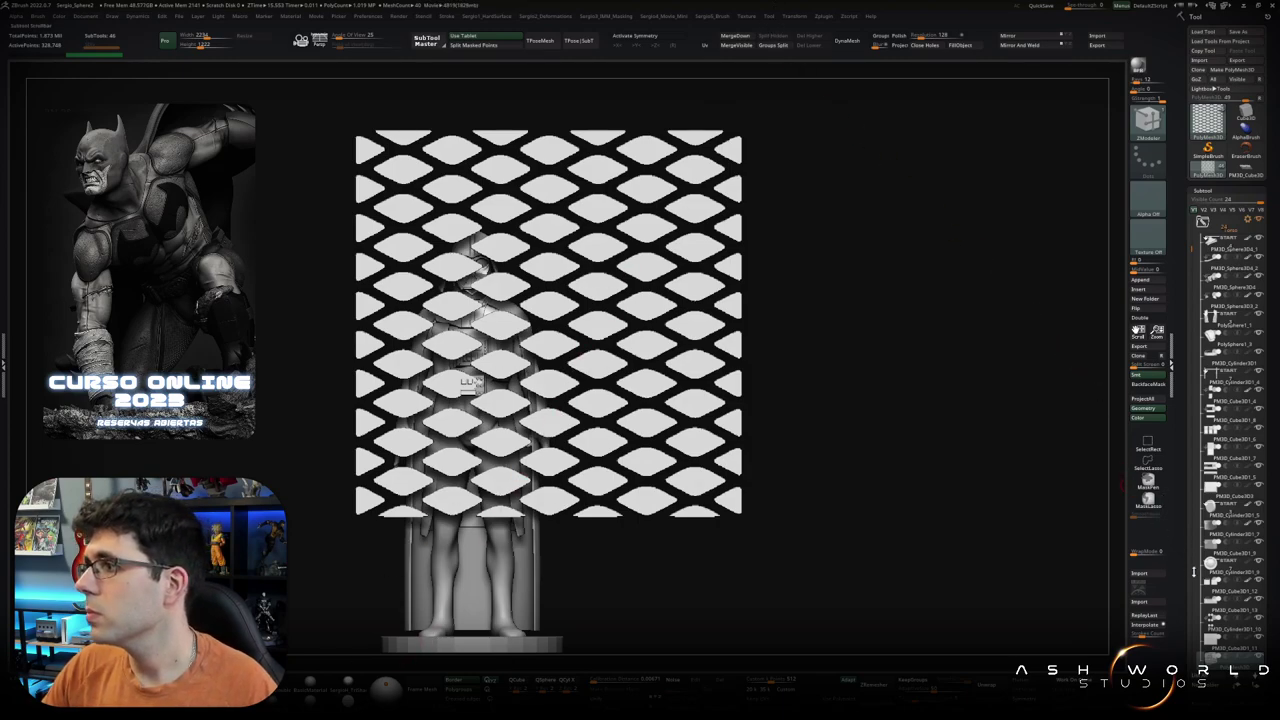
Step: Clear the overlay, reselect the diamond-mesh texture and add it to Spotlight again
click(1148, 480)
click(1110, 500)
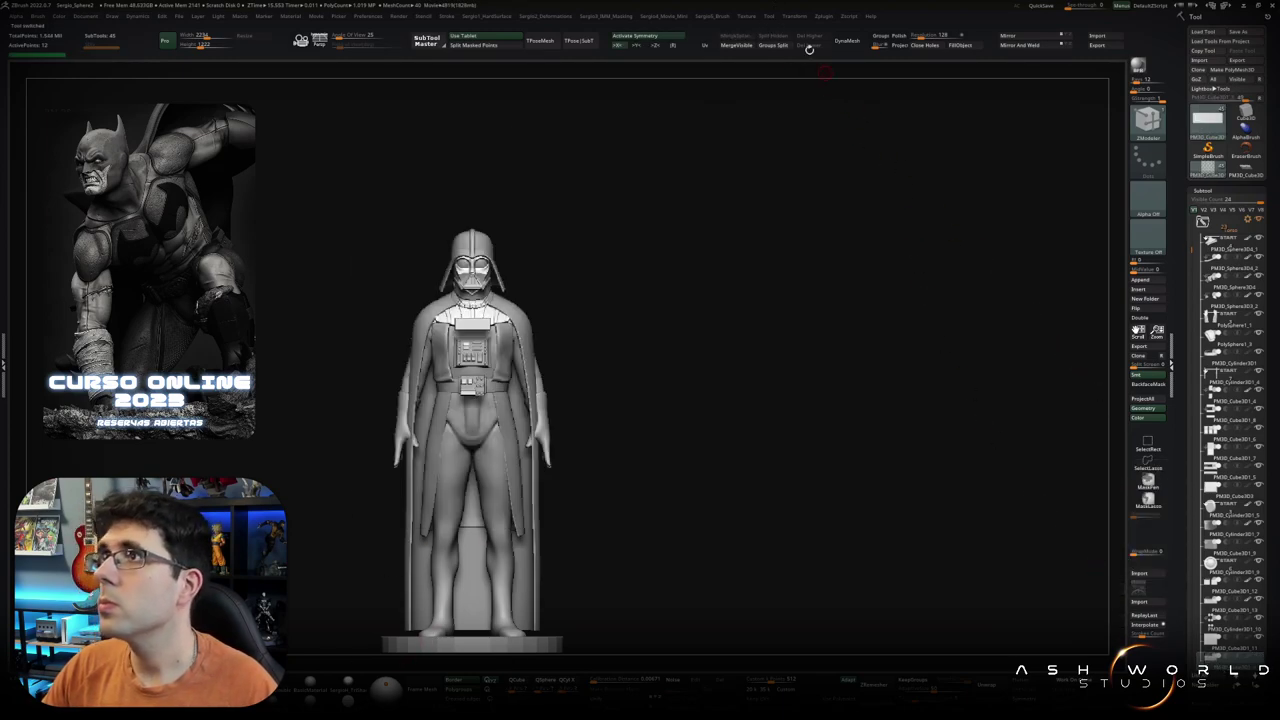
click(800, 18)
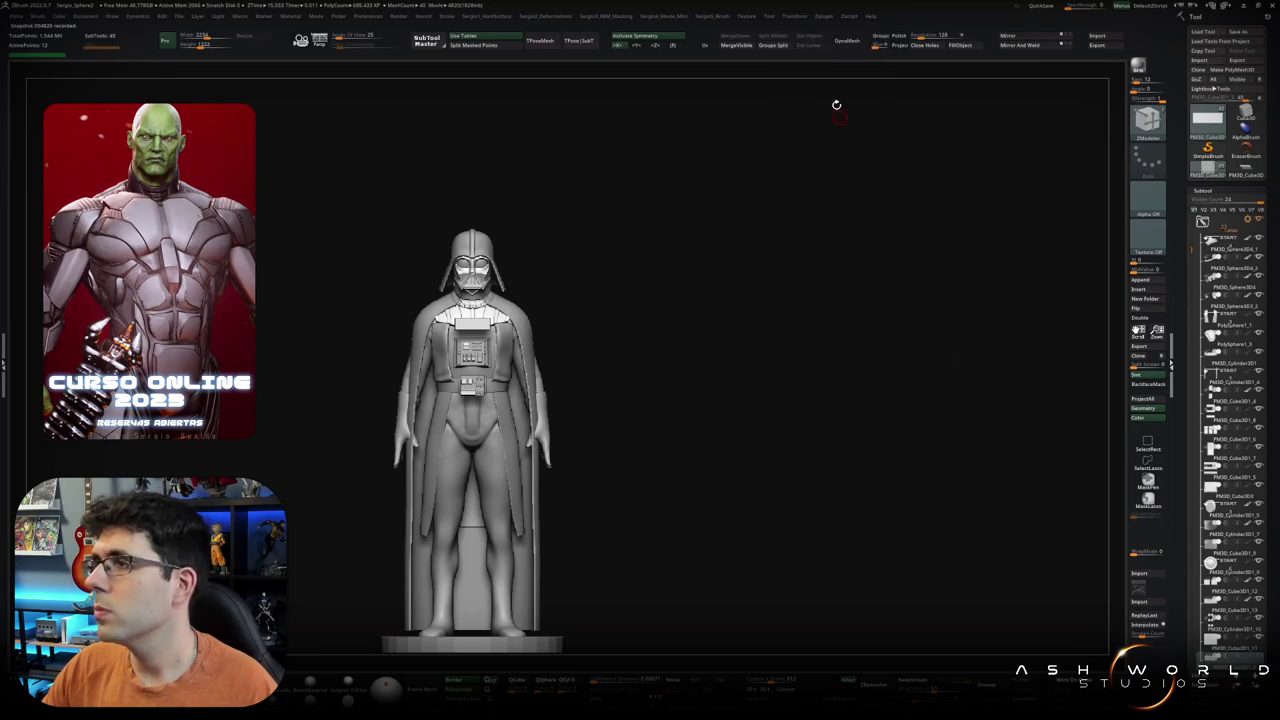
click(744, 18)
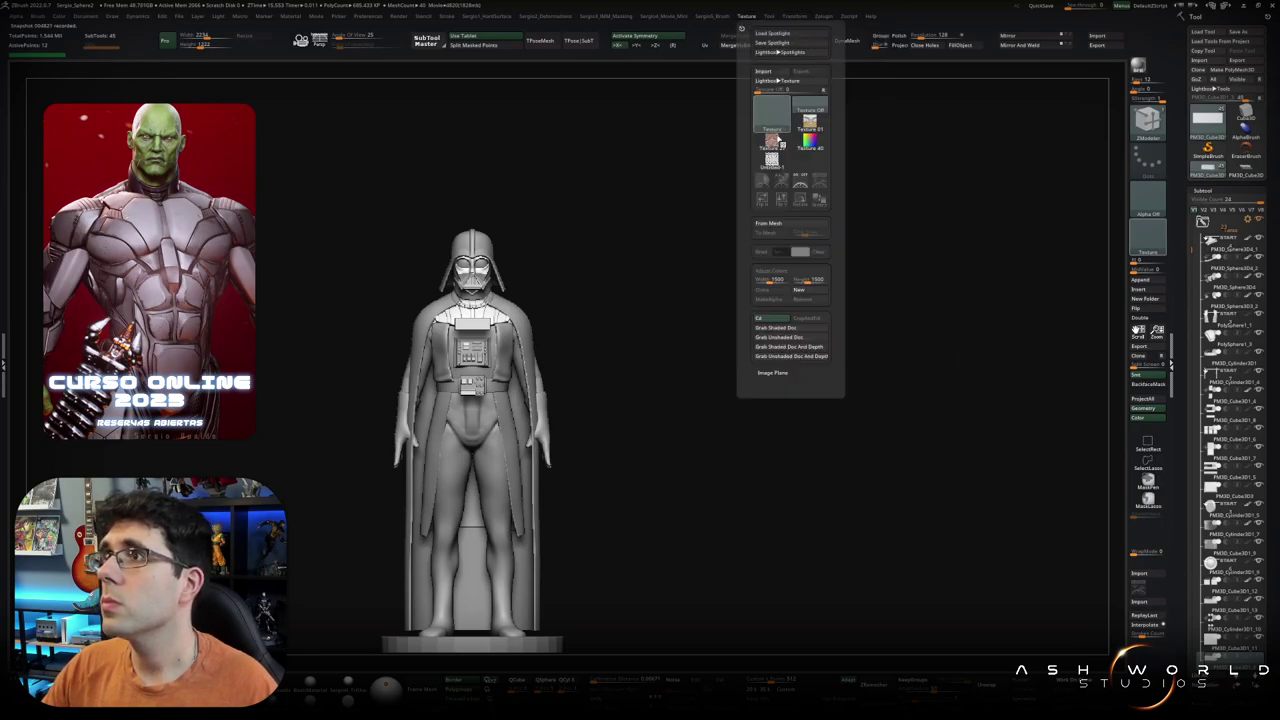
click(775, 125)
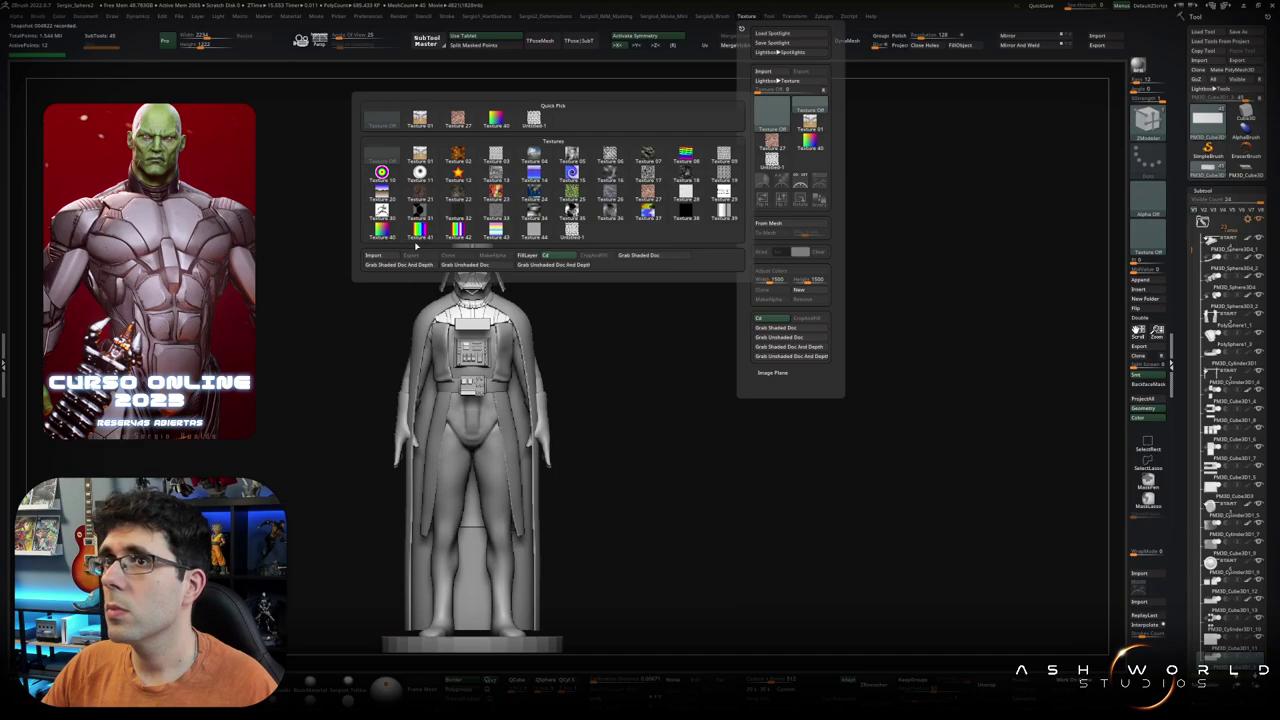
click(766, 357)
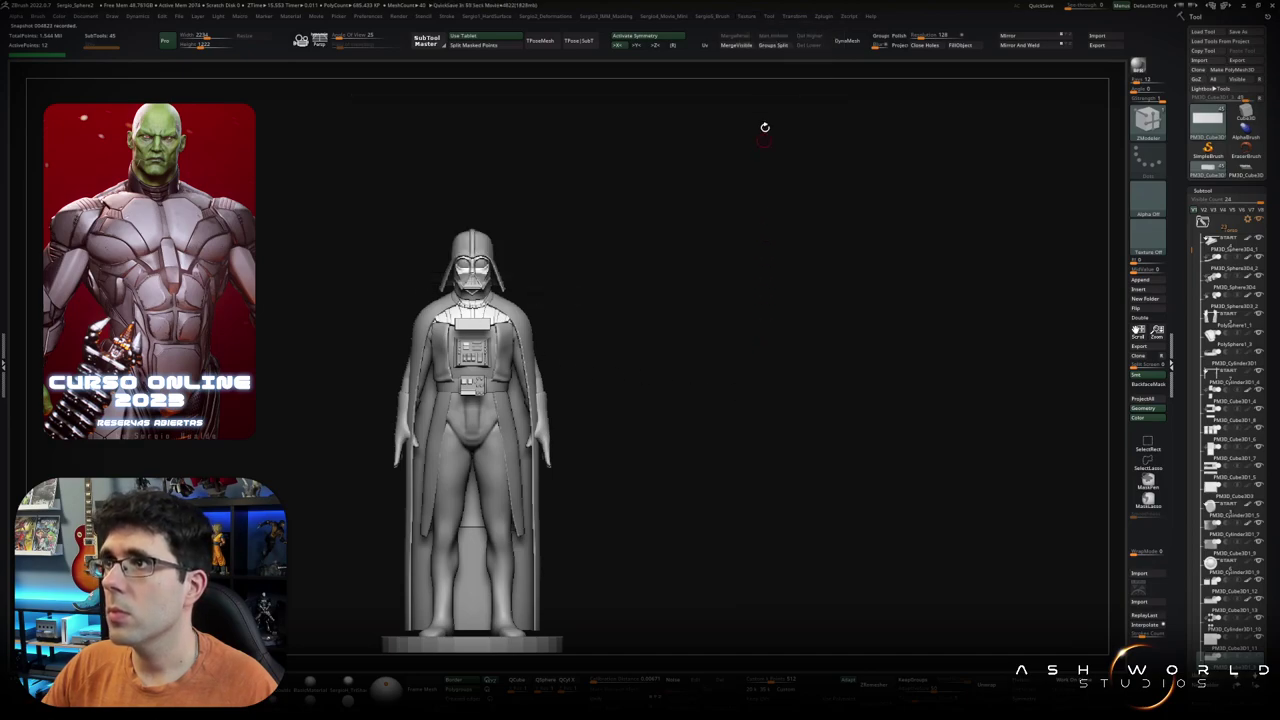
click(746, 19)
click(816, 163)
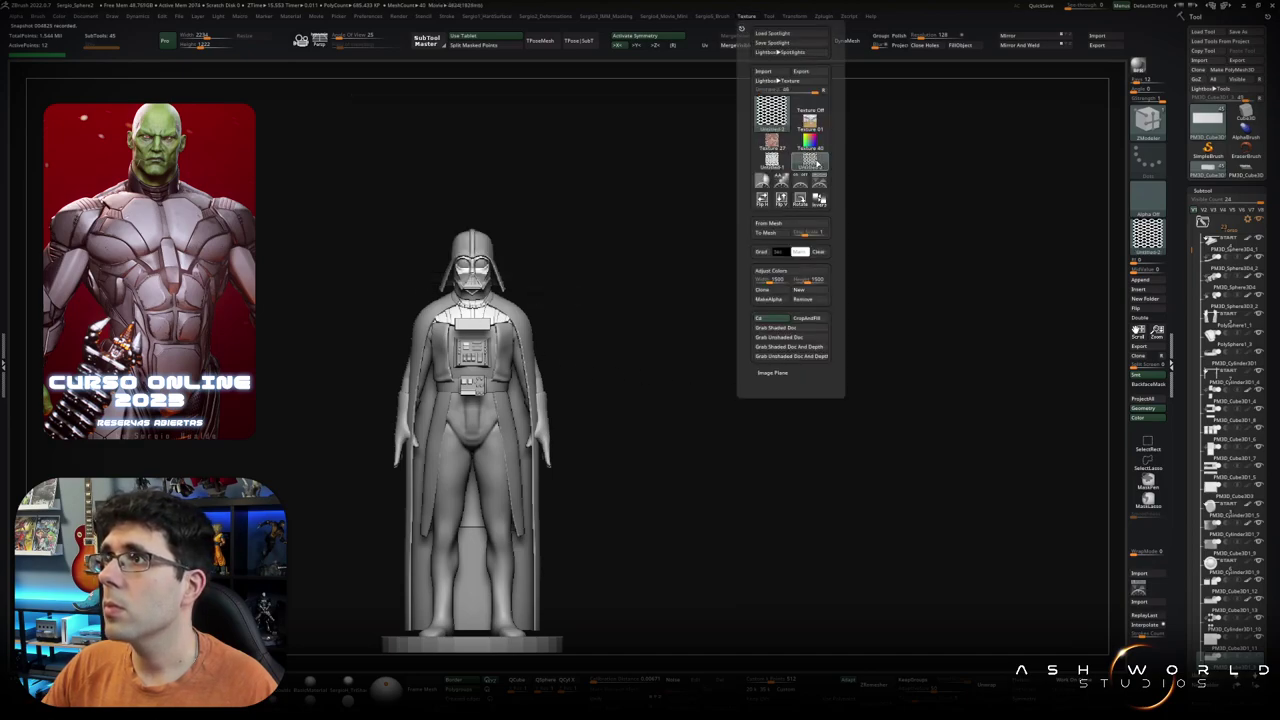
click(819, 186)
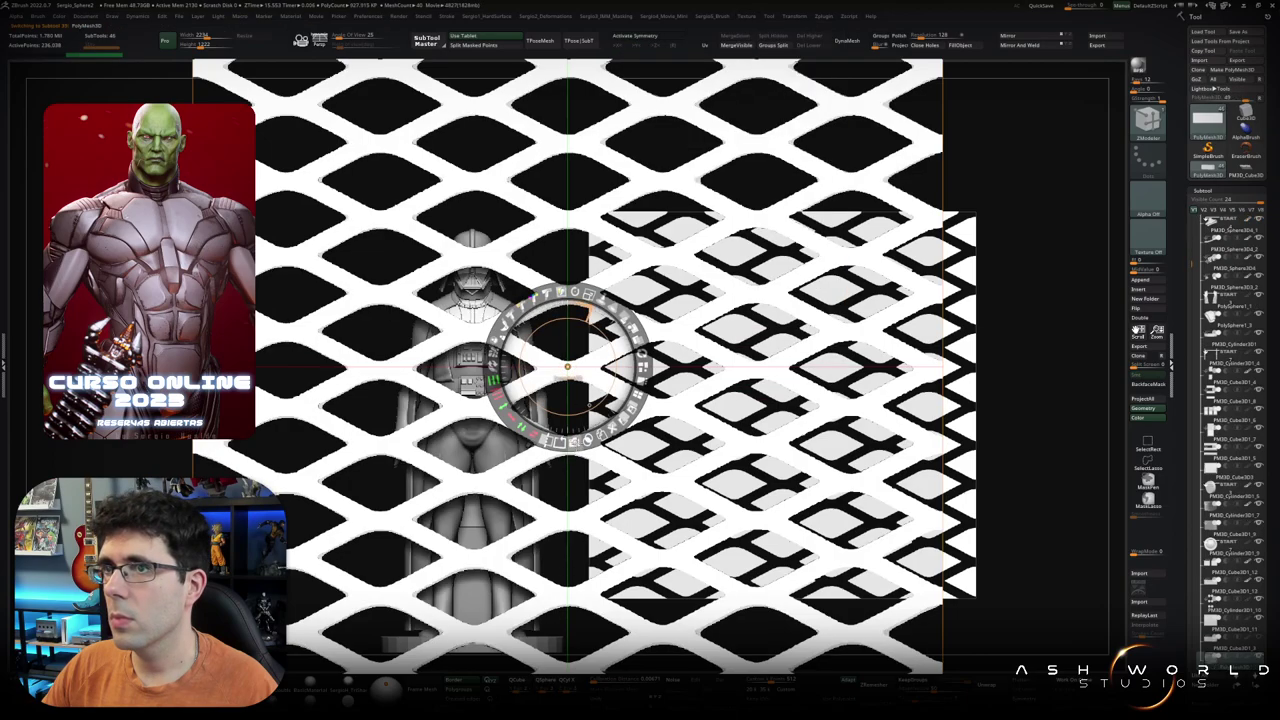
Step: Convert the texture to a grid patch and shrink it beside Vader's chest
key(z)
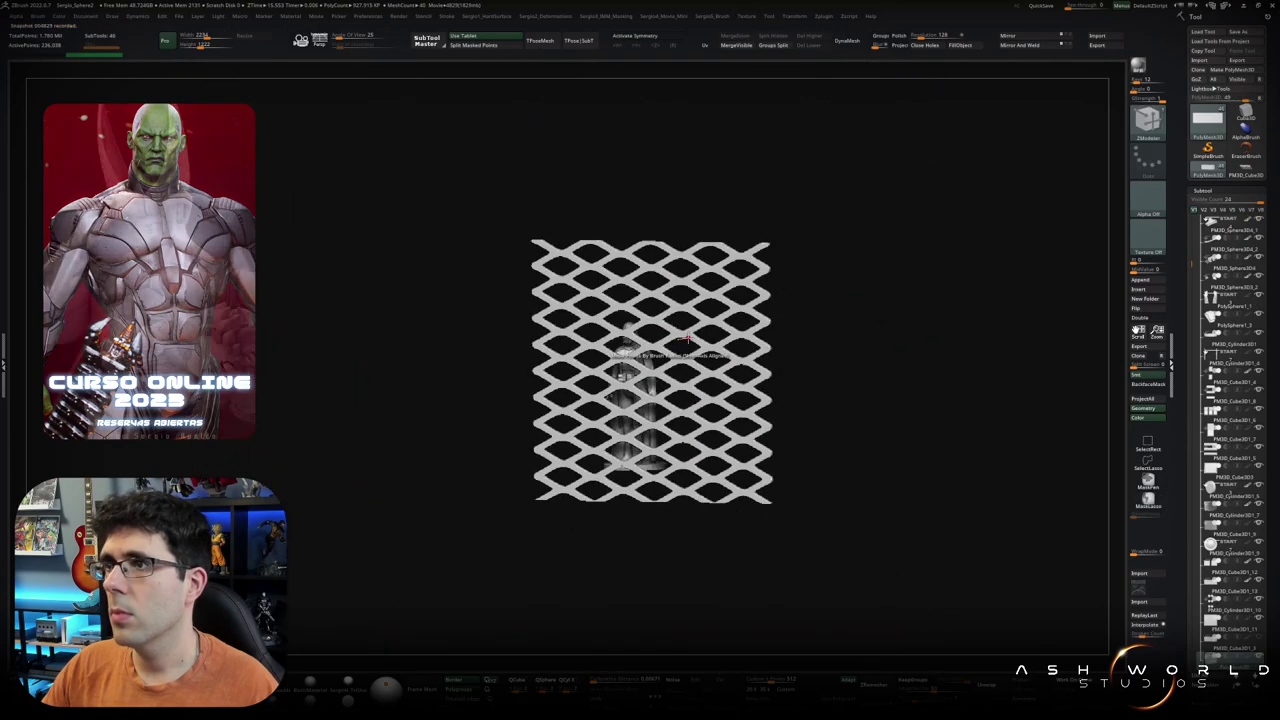
drag(679, 346, 703, 564)
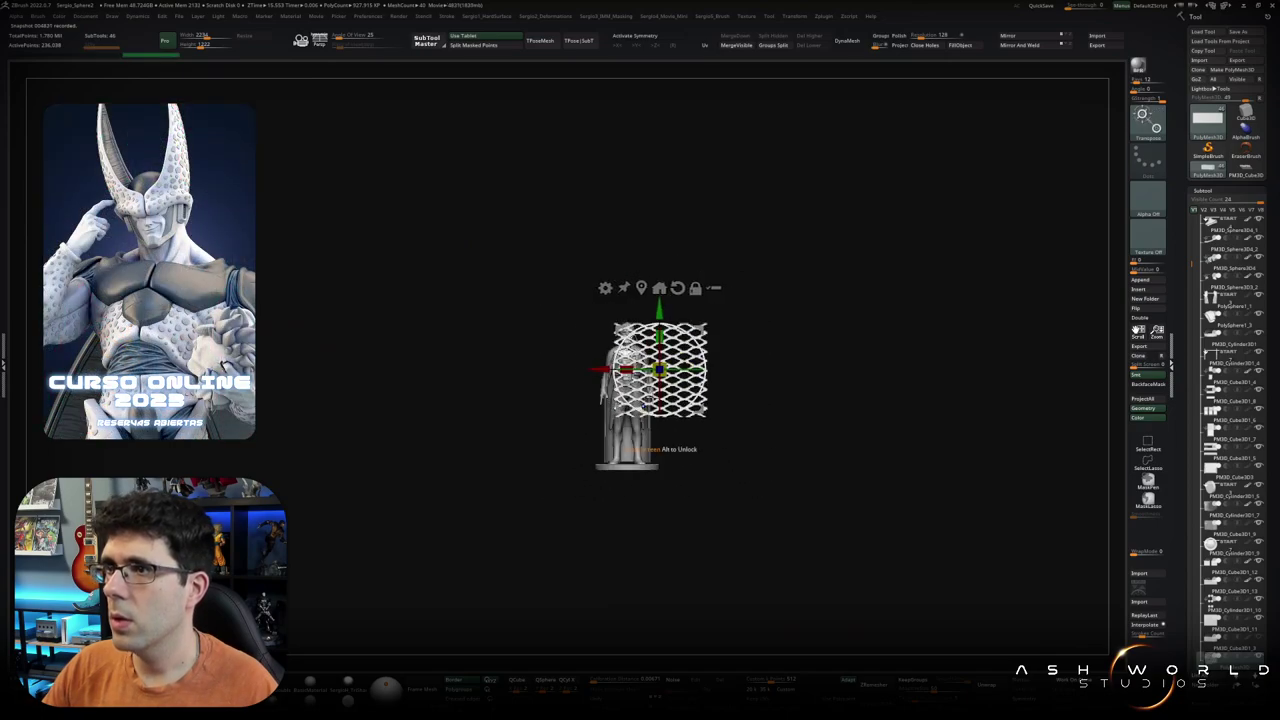
drag(633, 393, 620, 430)
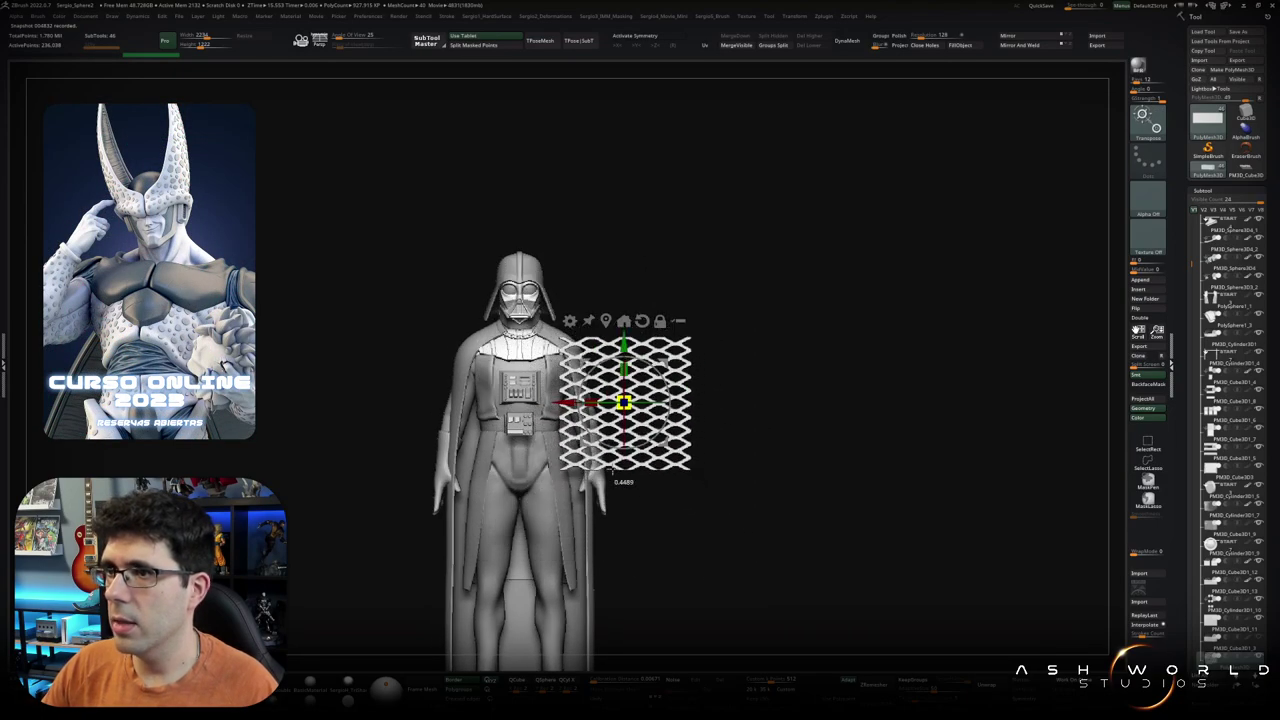
alt+drag(700, 420, 655, 413)
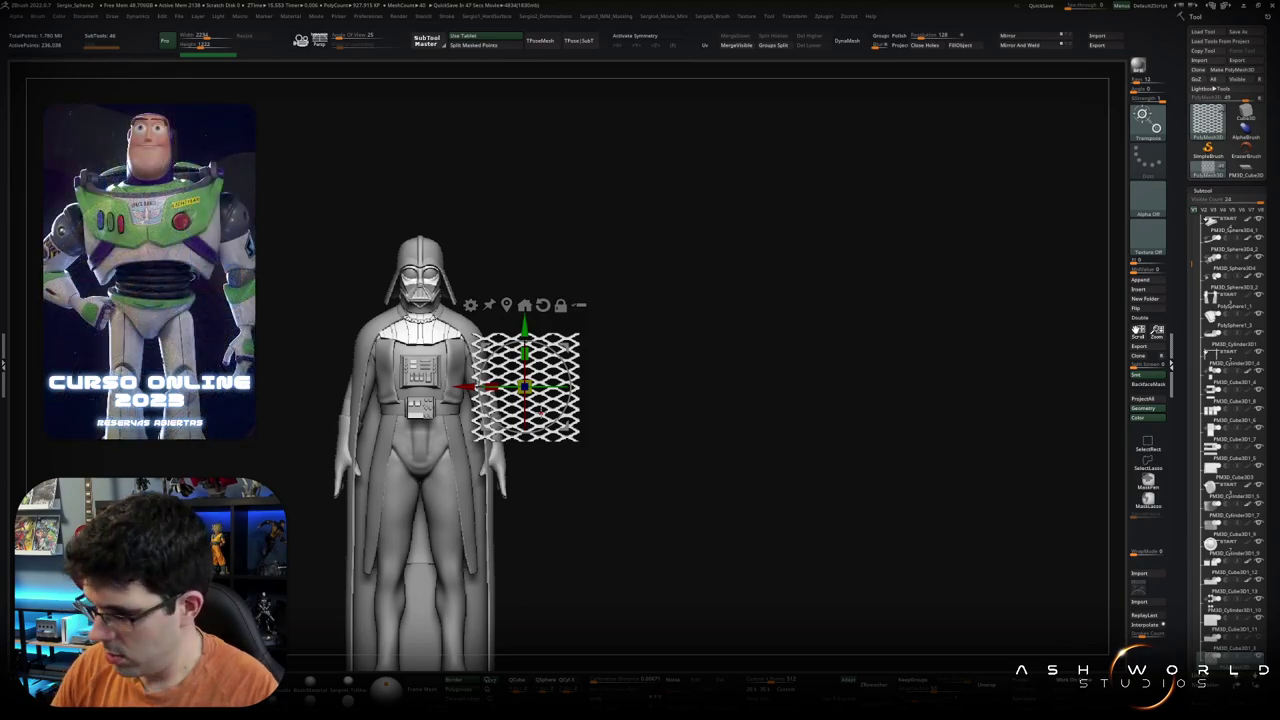
Step: Duplicate the mesh patch sideways so the copies adjoin into a strip
key(f)
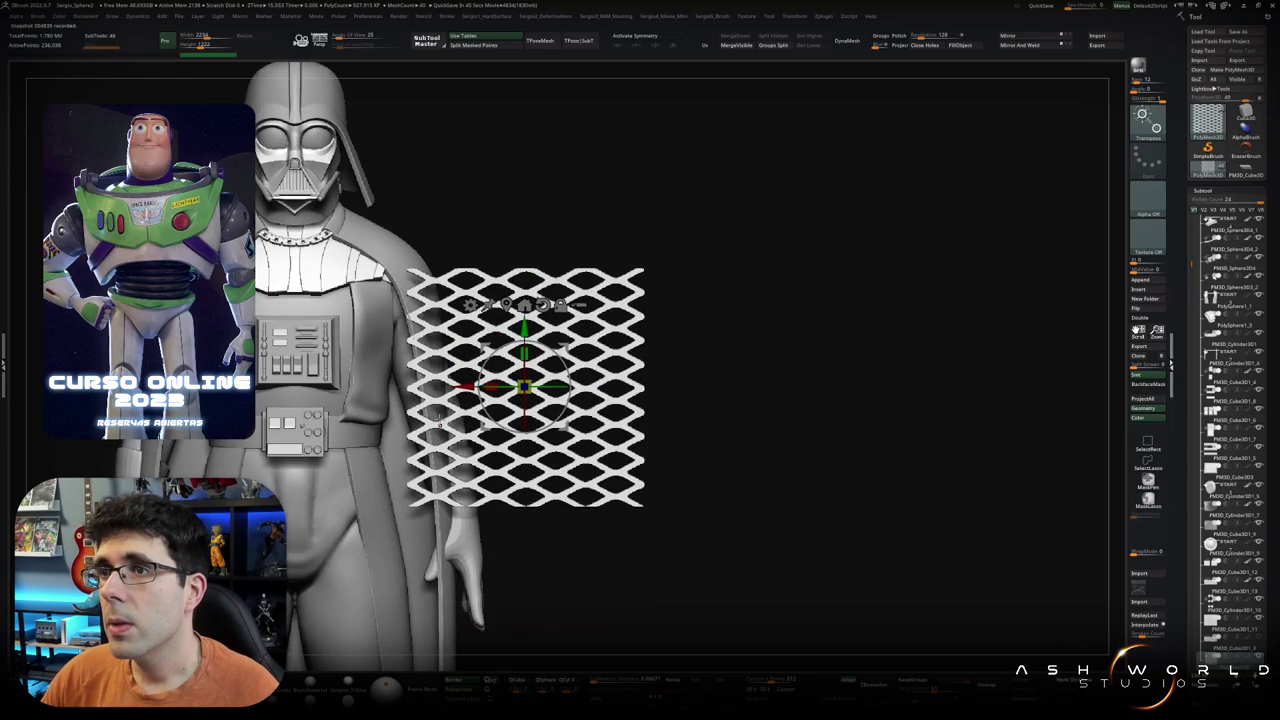
mouse_move(468, 384)
ctrl+mouse_down()
mouse_move(706, 398)
mouse_move(540, 381)
ctrl+mouse_up()
ctrl+right_drag(540, 381, 540, 330)
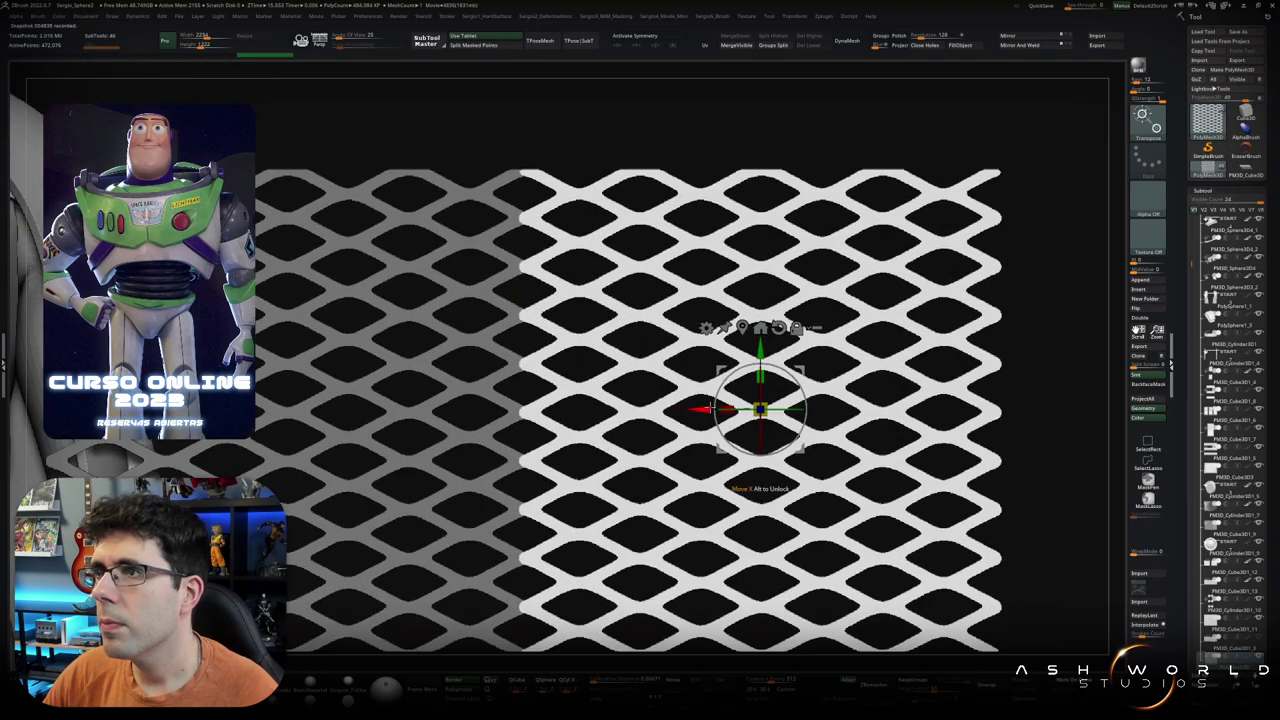
drag(712, 413, 596, 409)
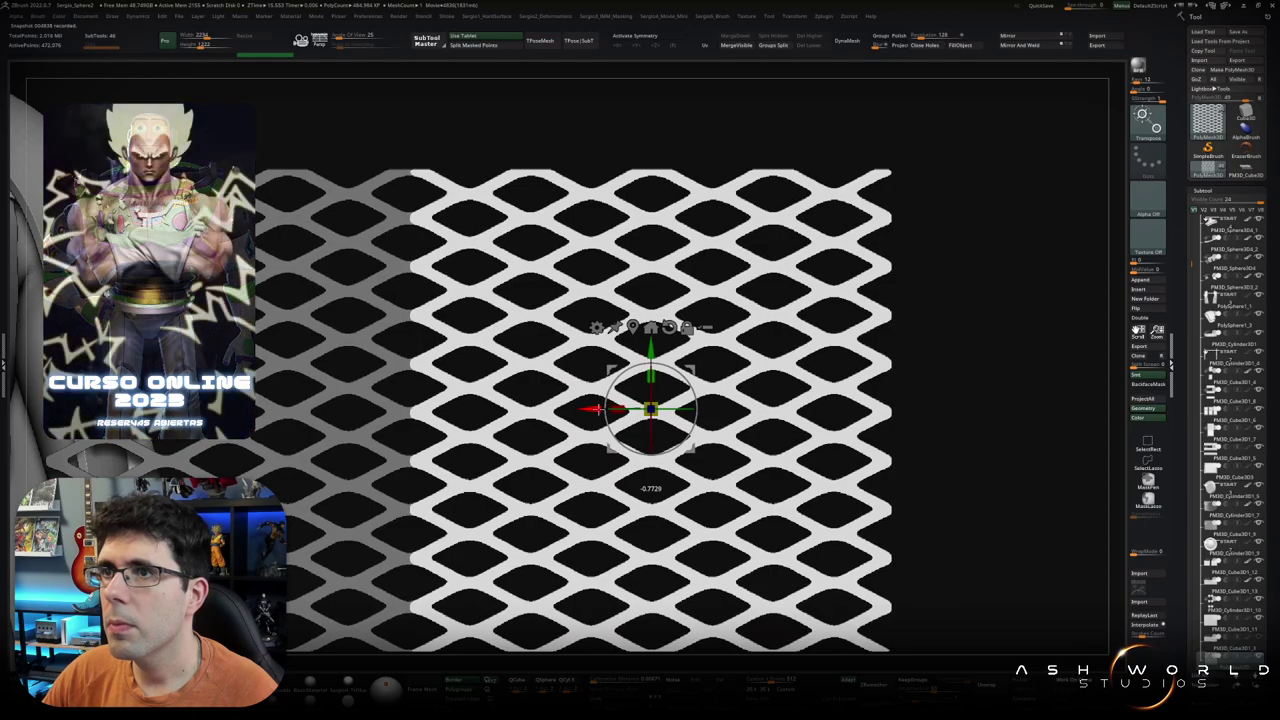
ctrl+right_drag(596, 409, 596, 470)
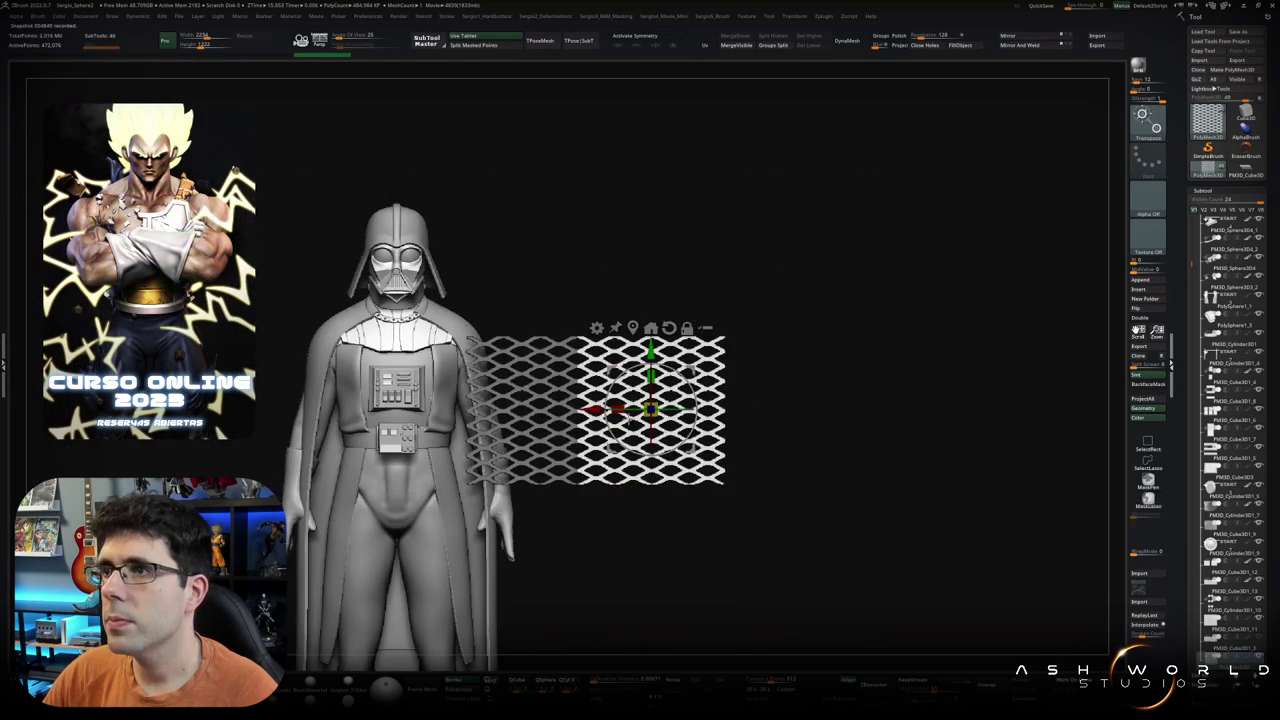
mouse_move(590, 408)
ctrl+mouse_down()
mouse_move(762, 408)
mouse_move(707, 408)
ctrl+mouse_up()
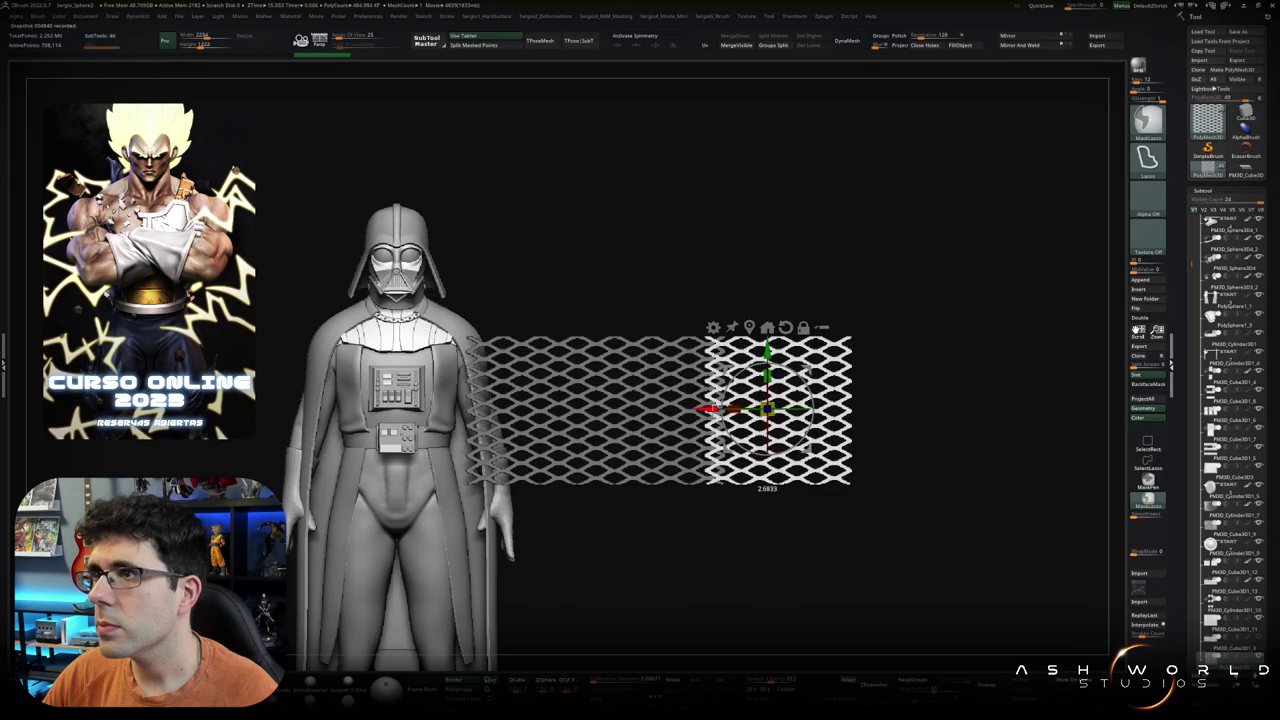
Step: Align the copy, stack another patch downward, and frame the panel beside Vader
key(f)
drag(797, 435, 760, 433)
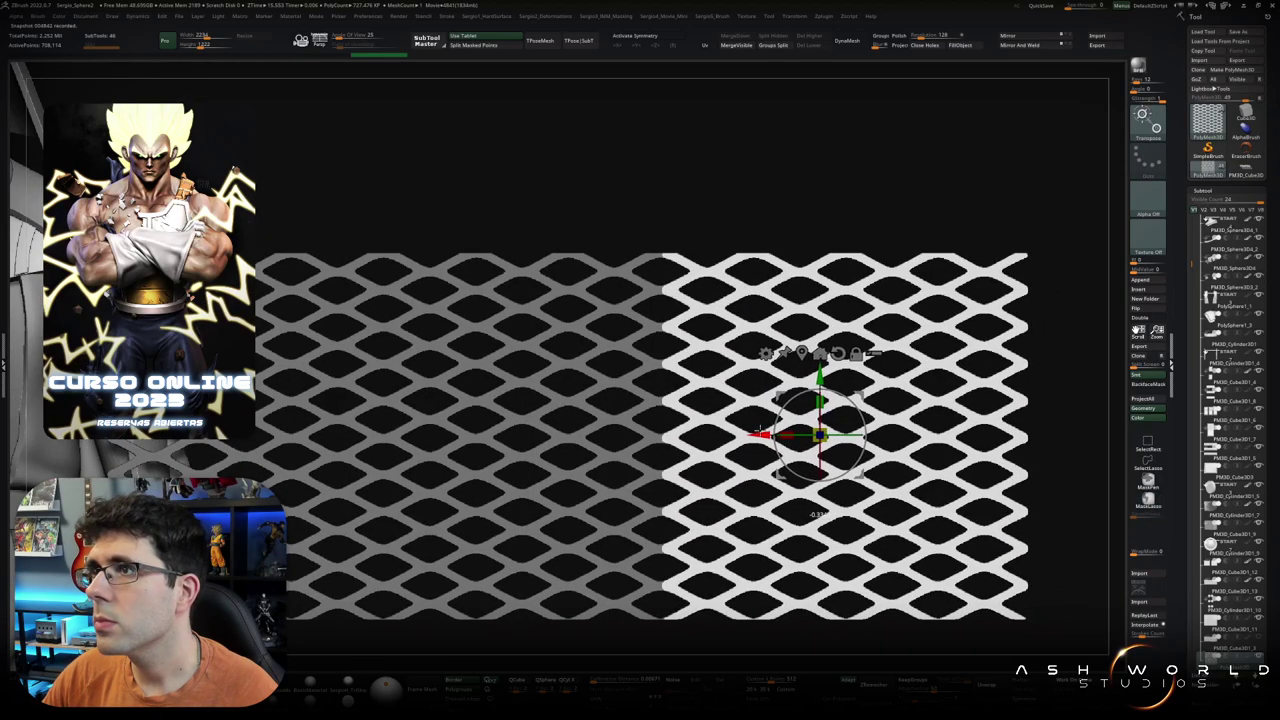
mouse_move(718, 452)
ctrl+right_down()
mouse_move(718, 470)
mouse_move(690, 208)
ctrl+right_up()
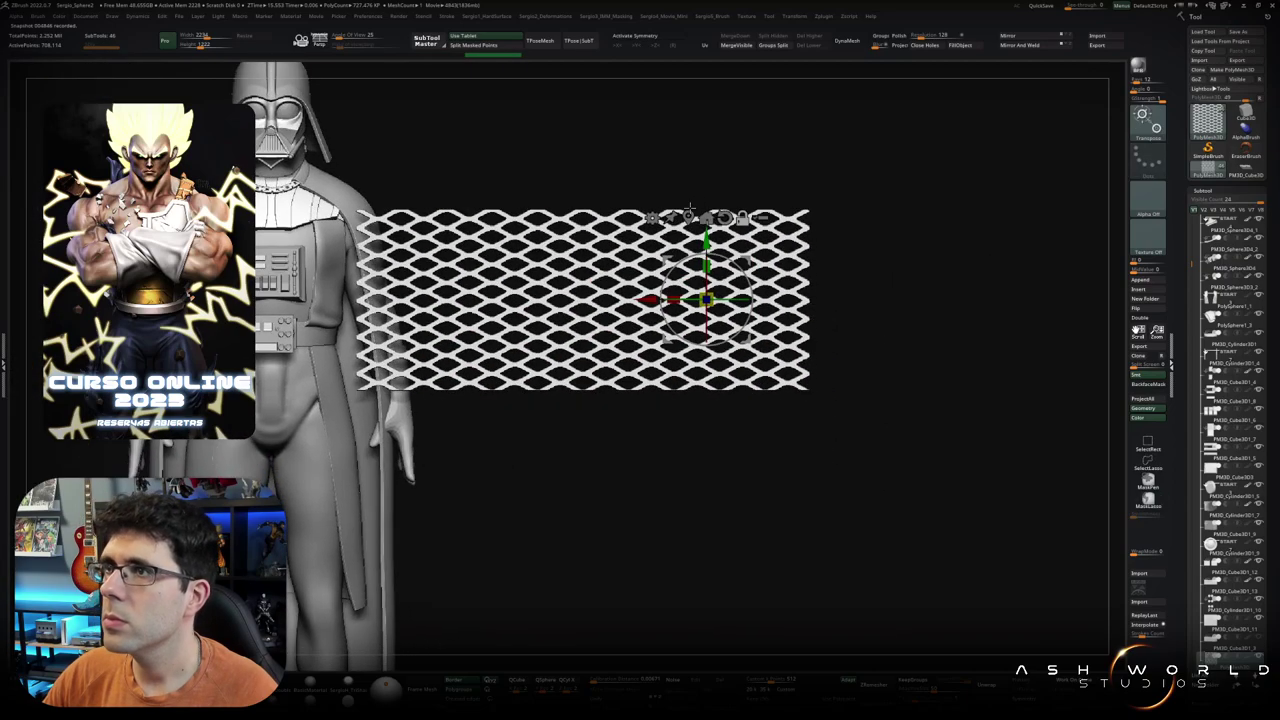
ctrl+drag(716, 237, 716, 400)
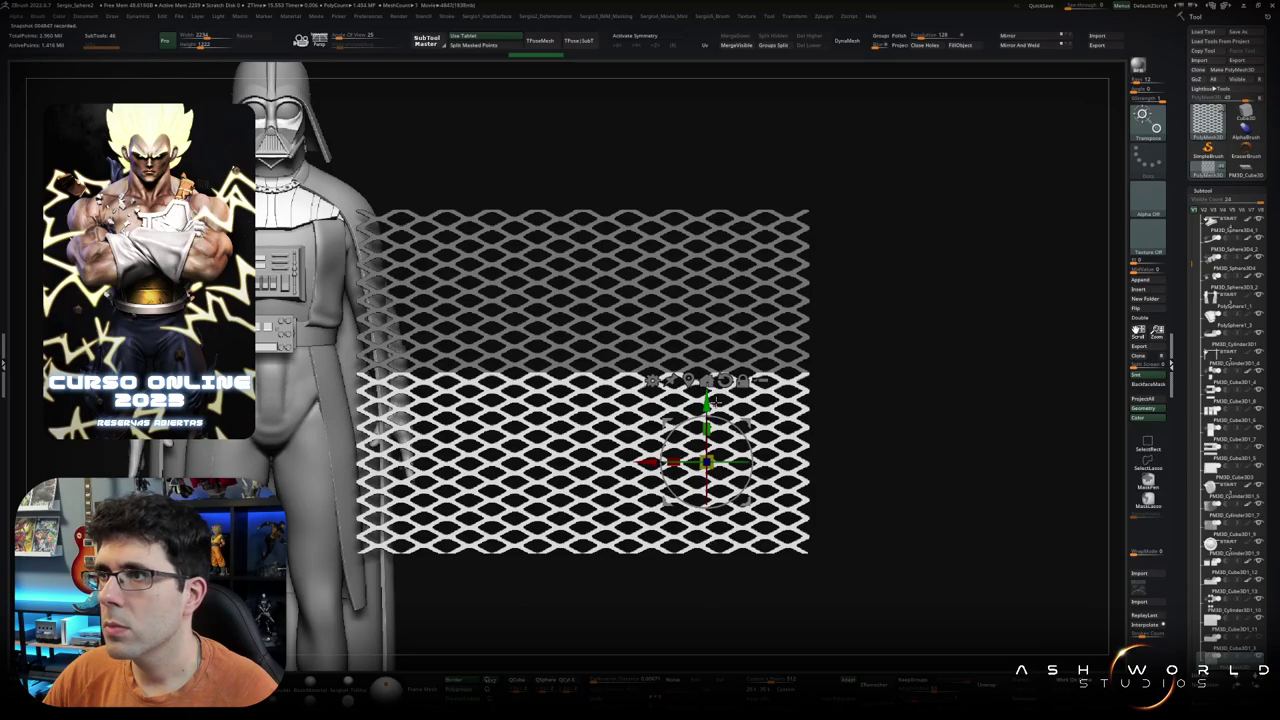
mouse_move(716, 400)
ctrl+right_down()
mouse_move(716, 330)
mouse_move(540, 337)
ctrl+right_up()
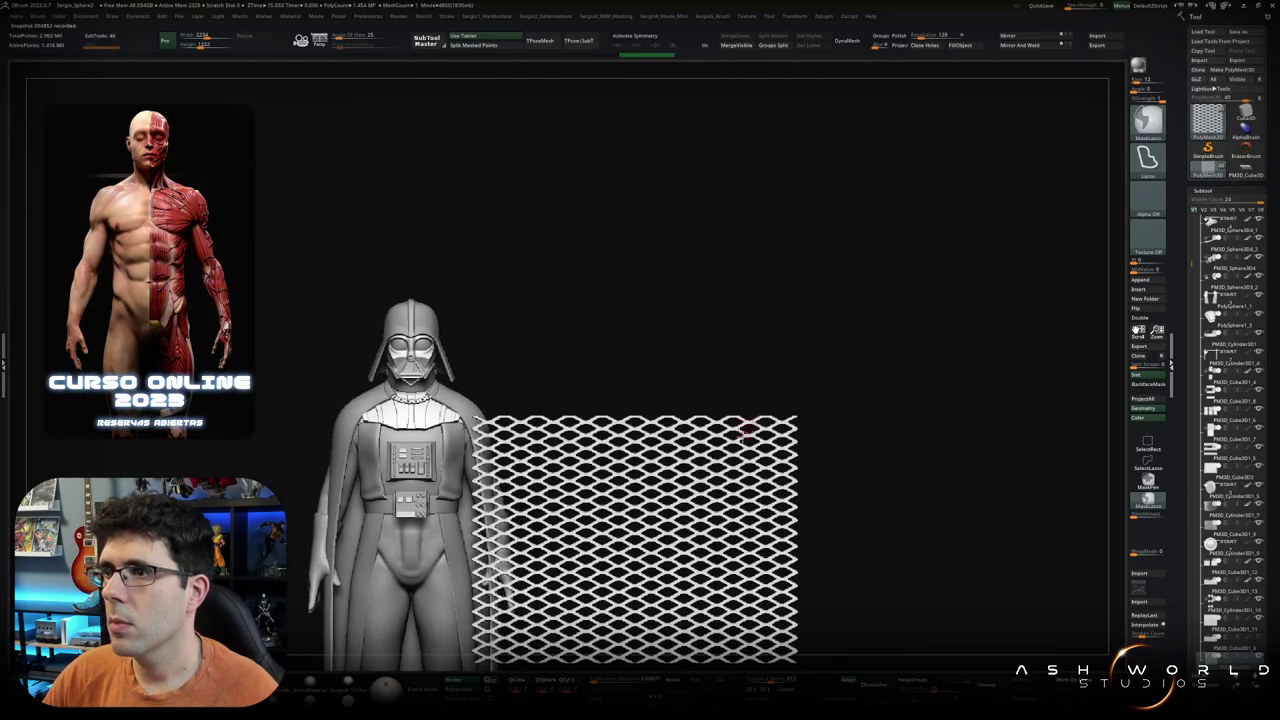
mouse_move(748, 431)
alt+right_down()
mouse_move(691, 166)
mouse_move(718, 298)
mouse_move(700, 298)
alt+right_up()
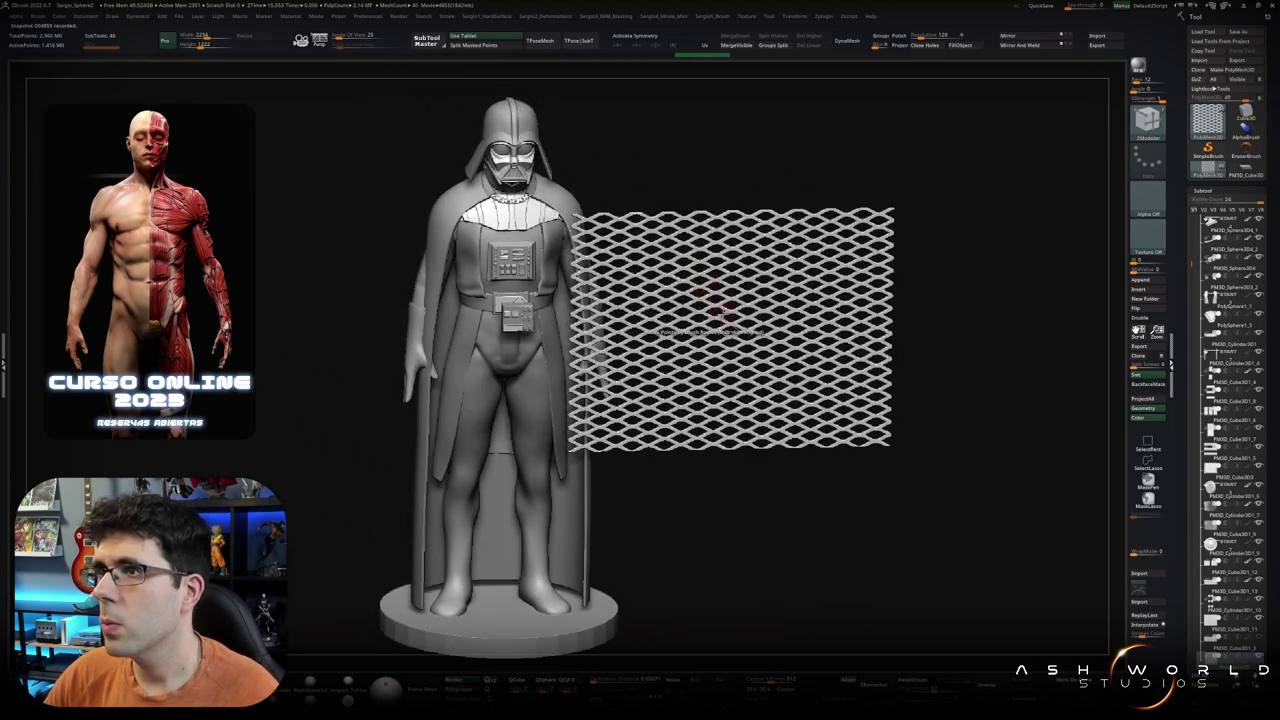
Step: Show the mesh panel's polyframe and polygroups and reframe it with Vader
key(shift+f)
ctrl+right_drag(700, 280, 680, 400)
mouse_move(706, 460)
ctrl+right_down()
mouse_move(690, 300)
mouse_move(666, 294)
mouse_move(720, 340)
mouse_move(768, 347)
ctrl+right_up()
key(shift+f)
Step: Scale the diamond panel down with the gizmo and move it onto Vader's torso
key(w)
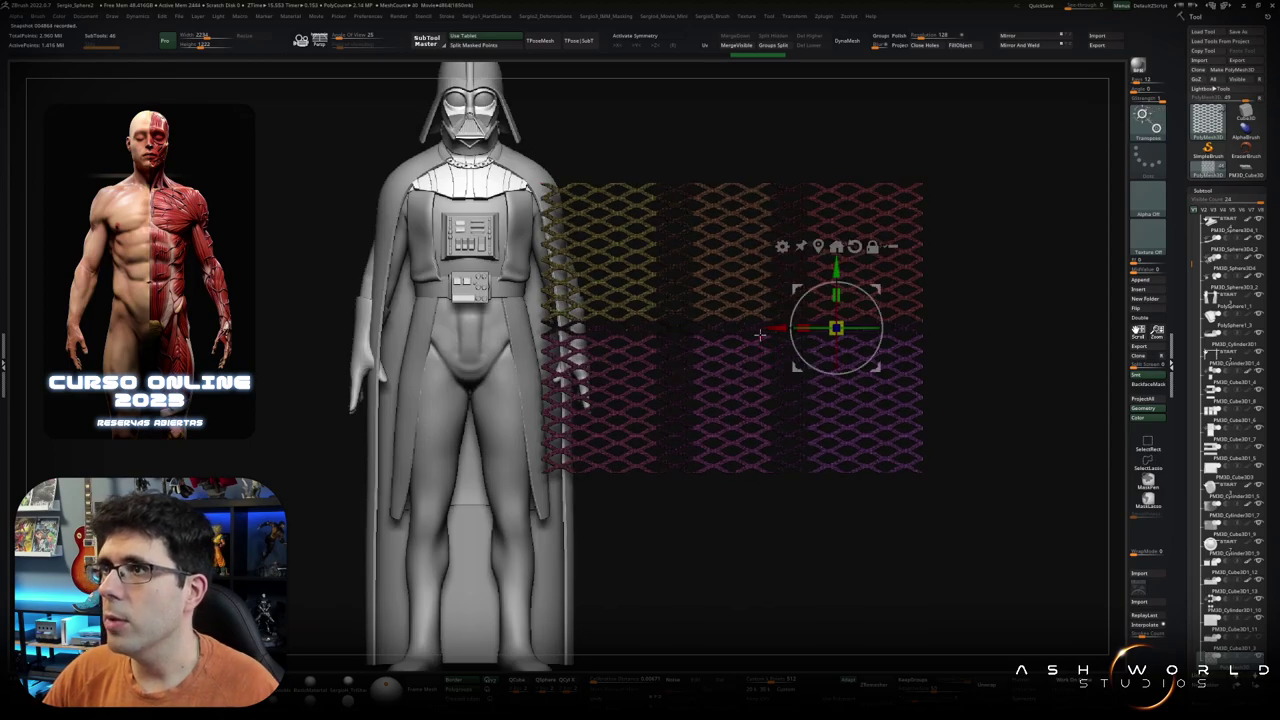
click(836, 246)
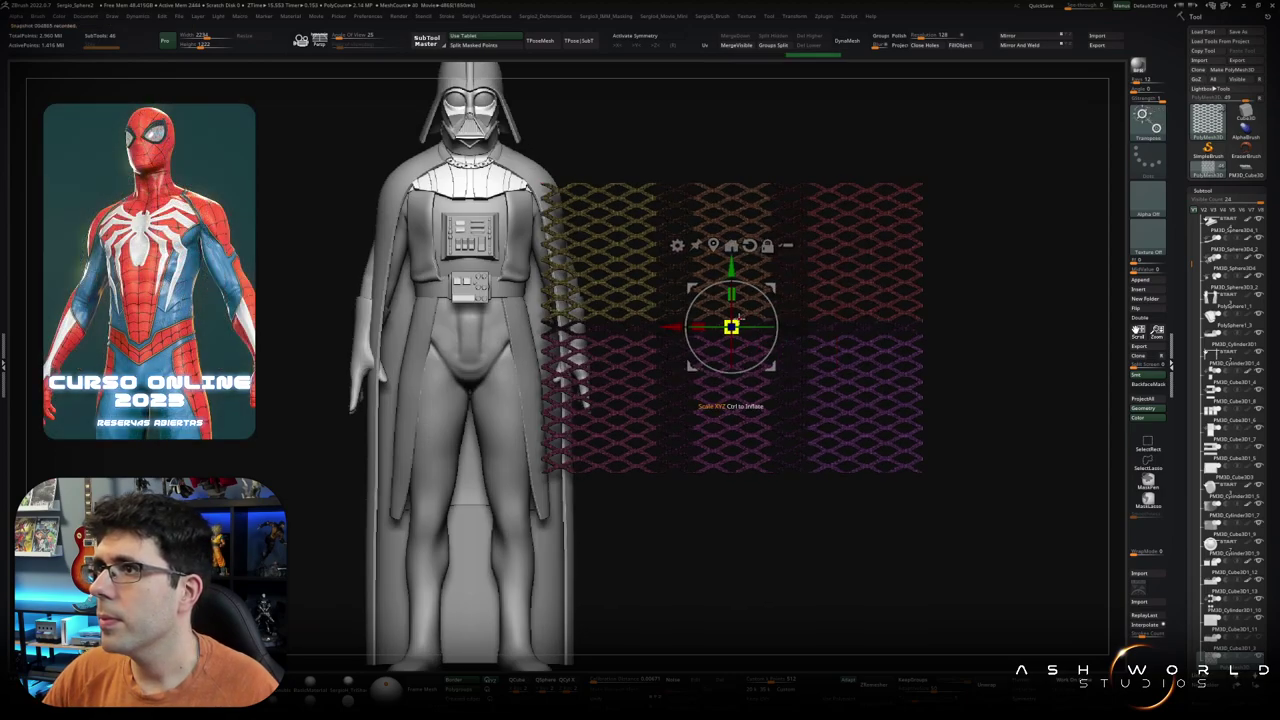
mouse_move(731, 327)
mouse_down()
mouse_move(820, 295)
mouse_move(900, 295)
mouse_up()
mouse_move(709, 300)
mouse_down()
mouse_move(657, 334)
mouse_move(620, 289)
mouse_move(720, 263)
mouse_move(435, 290)
mouse_up()
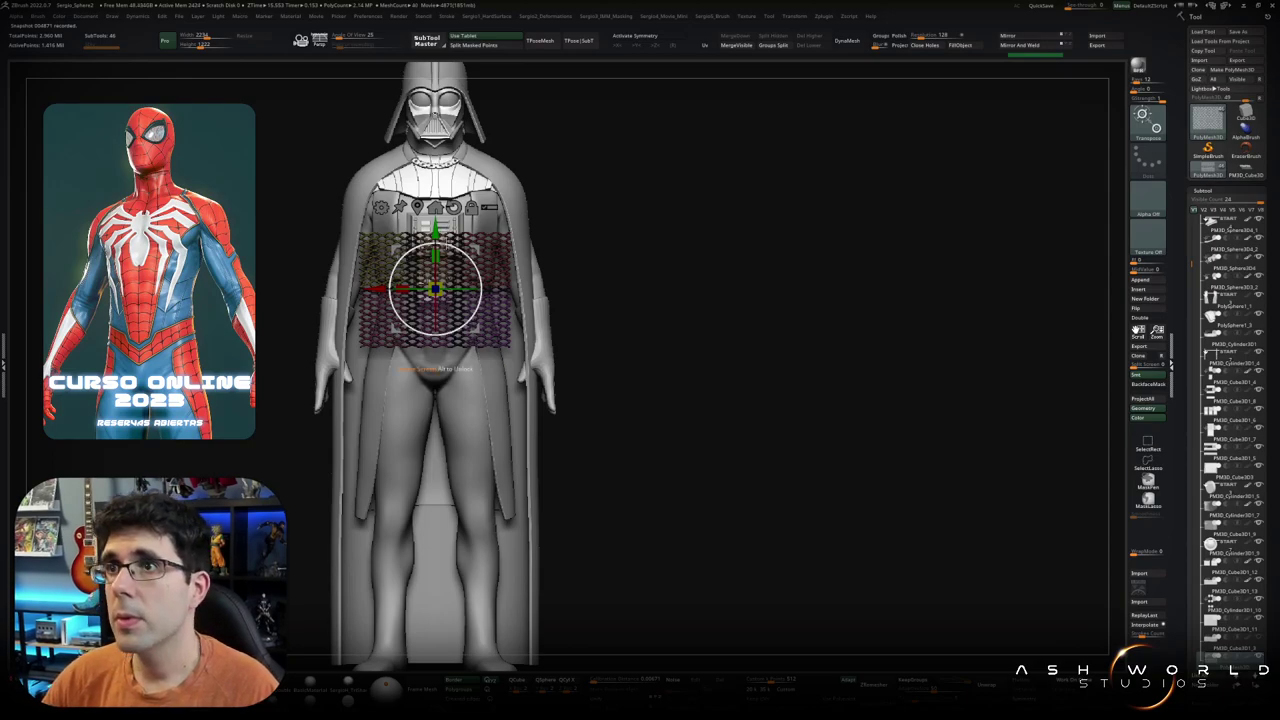
key(f)
key(shift+f)
drag(1138, 330, 1160, 316)
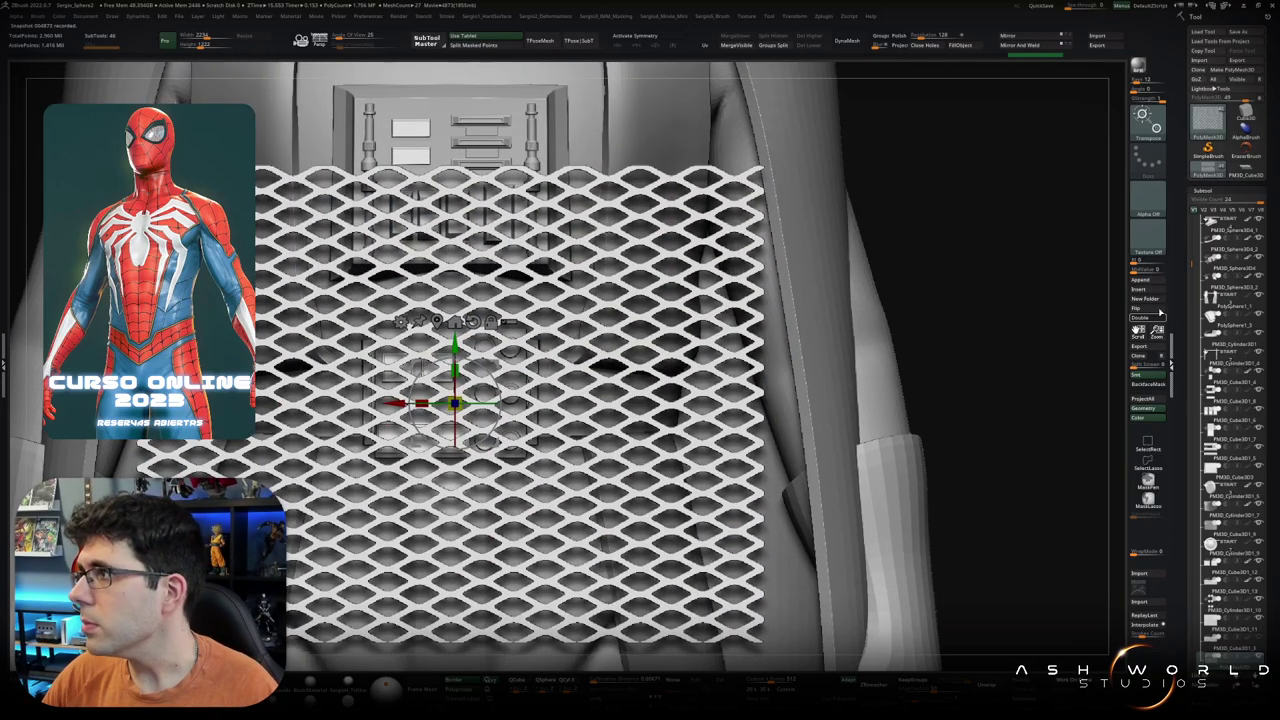
drag(1188, 262, 1187, 358)
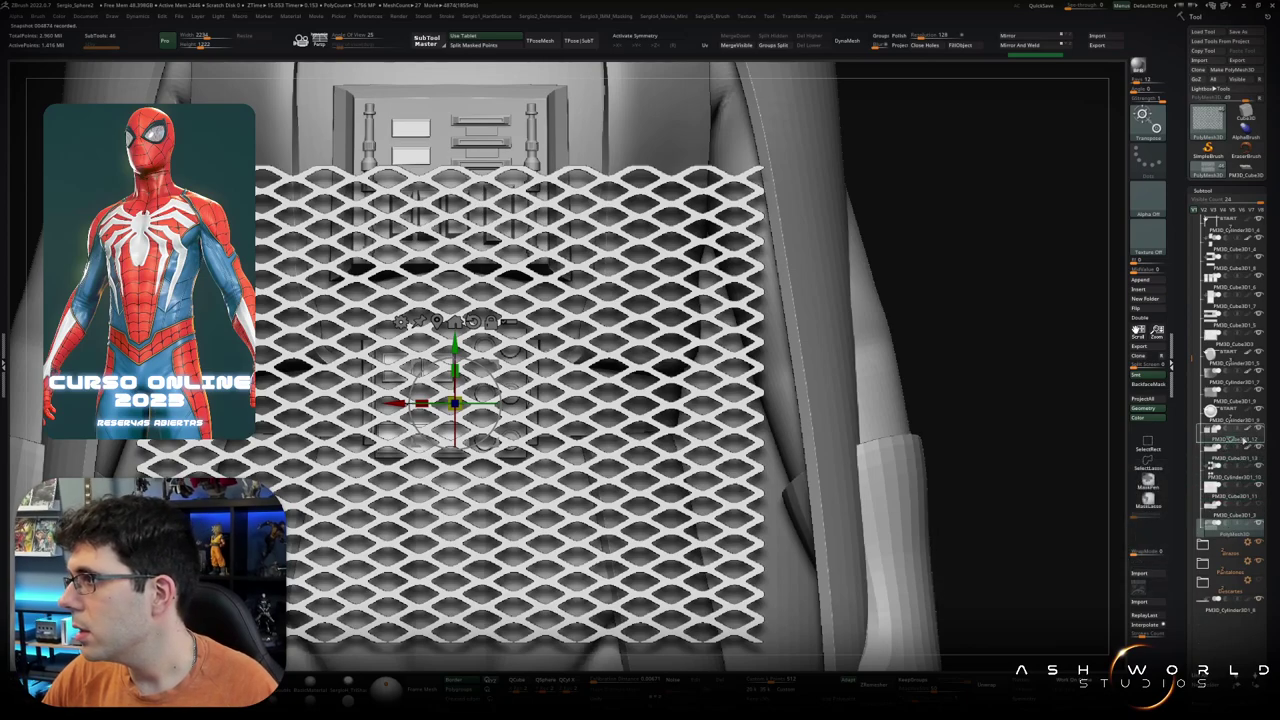
Step: Select the mesh subtool, solo it, and isolate only its yellow polygroup
click(1228, 438)
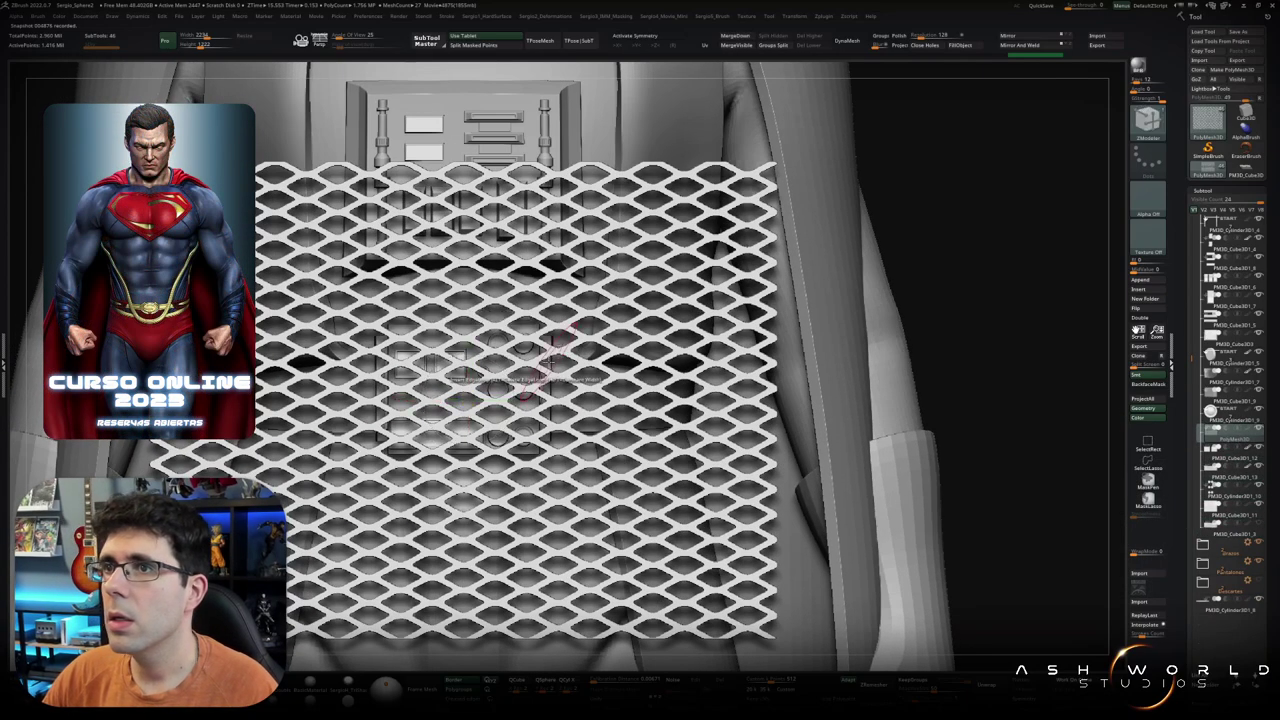
key(ctrl+shift+f)
key(f)
key(shift+f)
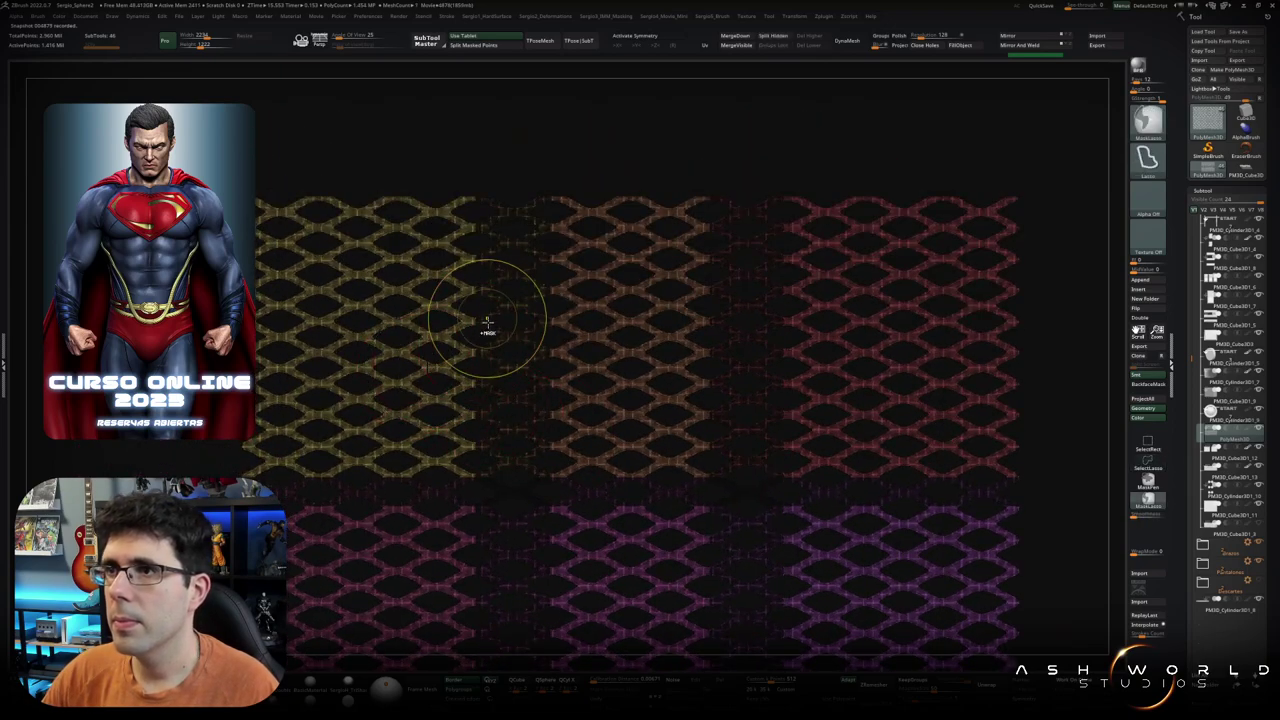
scroll(505, 426, up, 3)
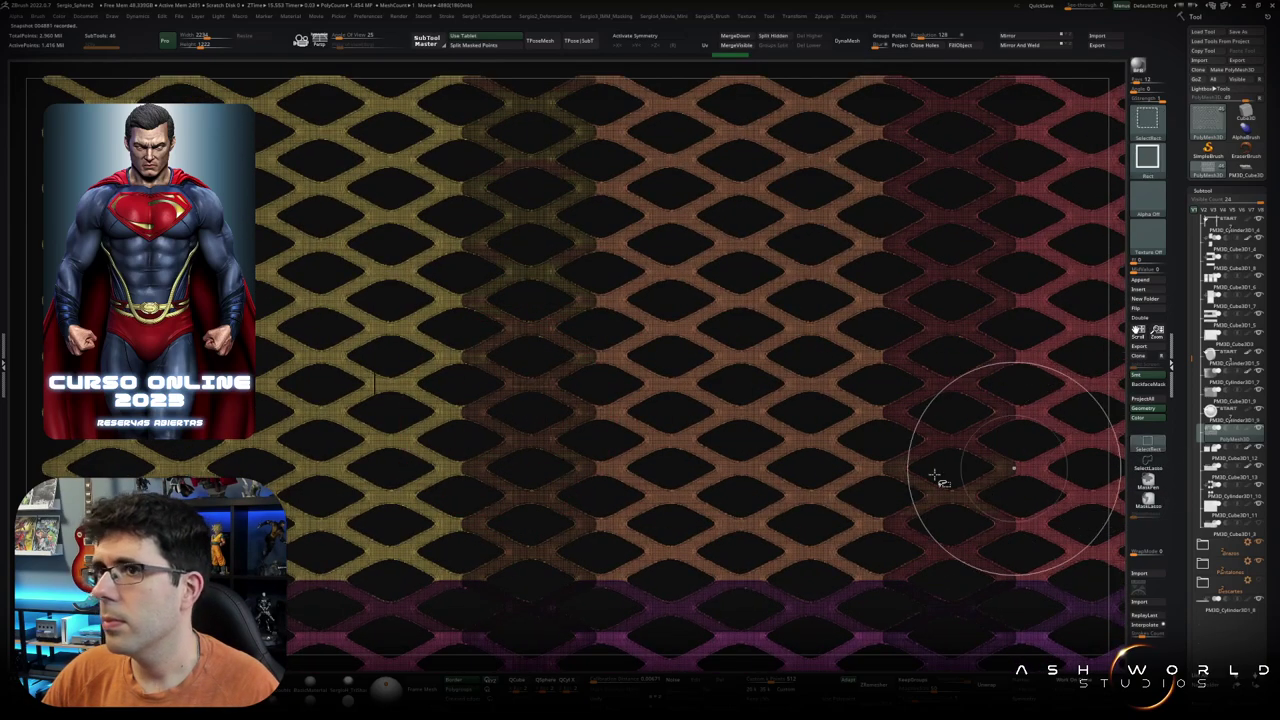
scroll(971, 471, down, 3)
scroll(460, 400, up, 3)
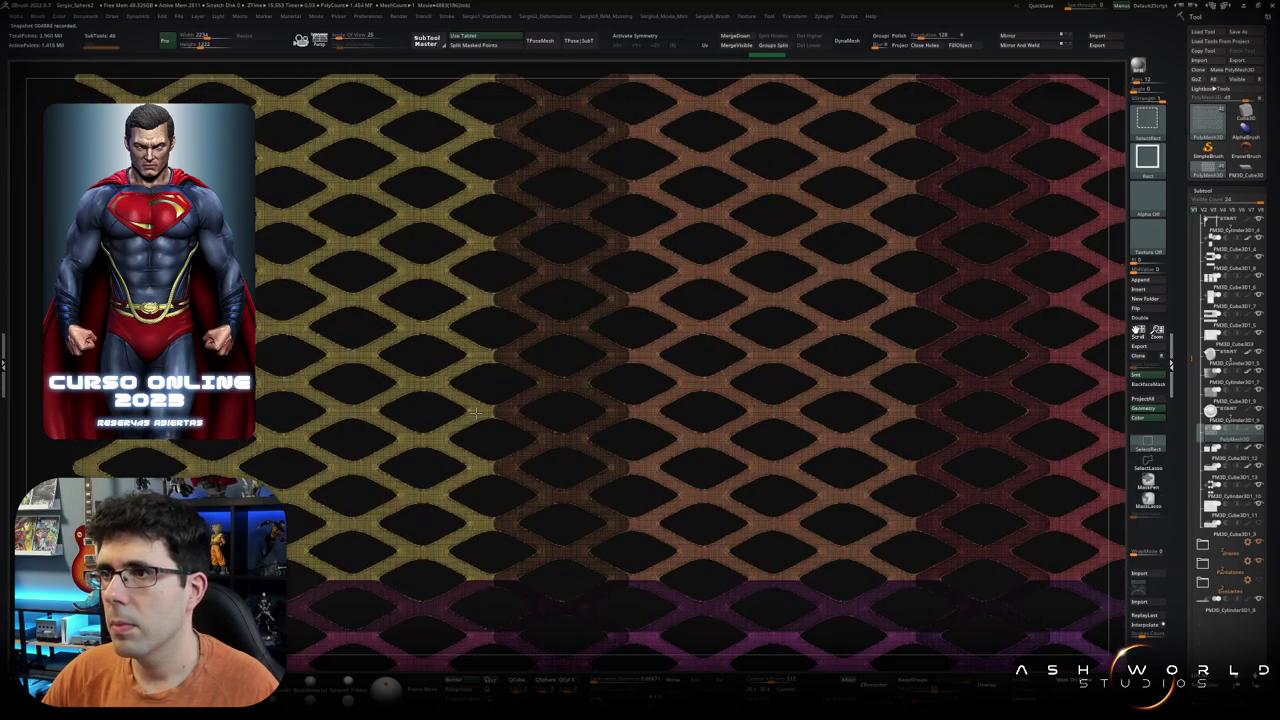
ctrl+shift+click(489, 413)
scroll(629, 449, down, 2)
Step: Isolate a narrow vertical strip and the brown middle strip, then show all
scroll(611, 191, down, 3)
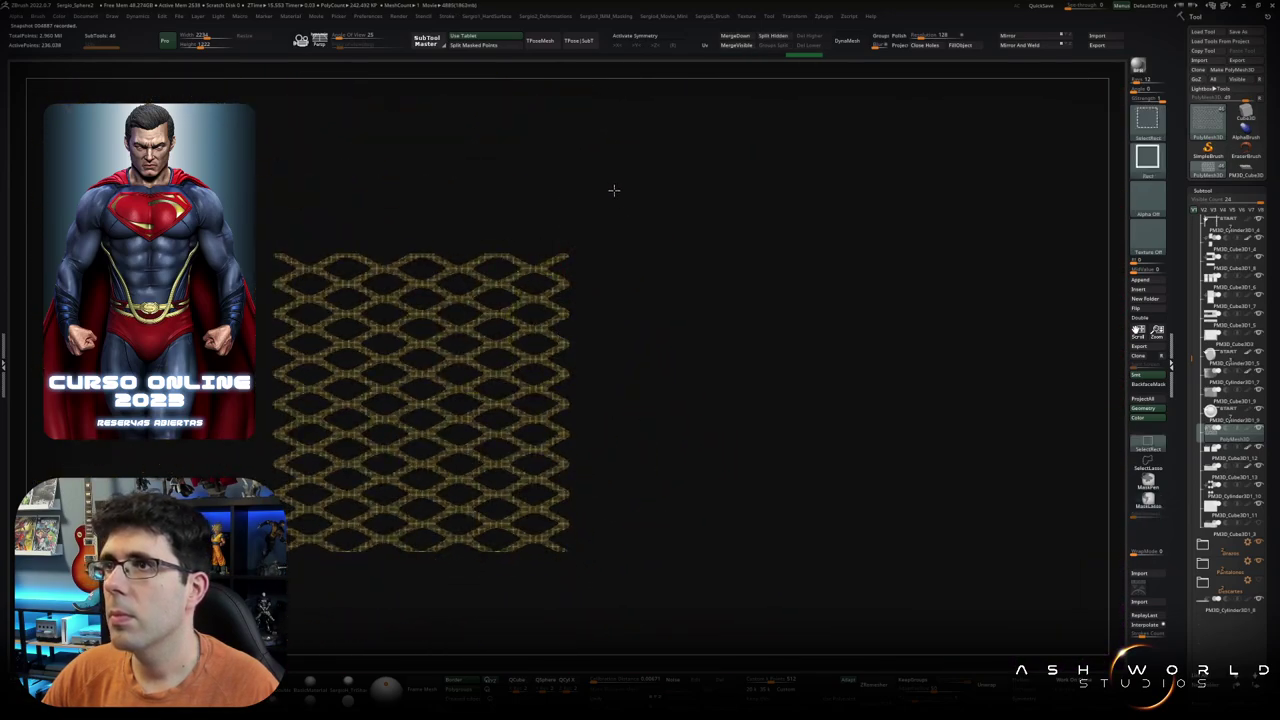
ctrl+shift+drag(616, 175, 537, 590)
ctrl+shift+click(563, 491)
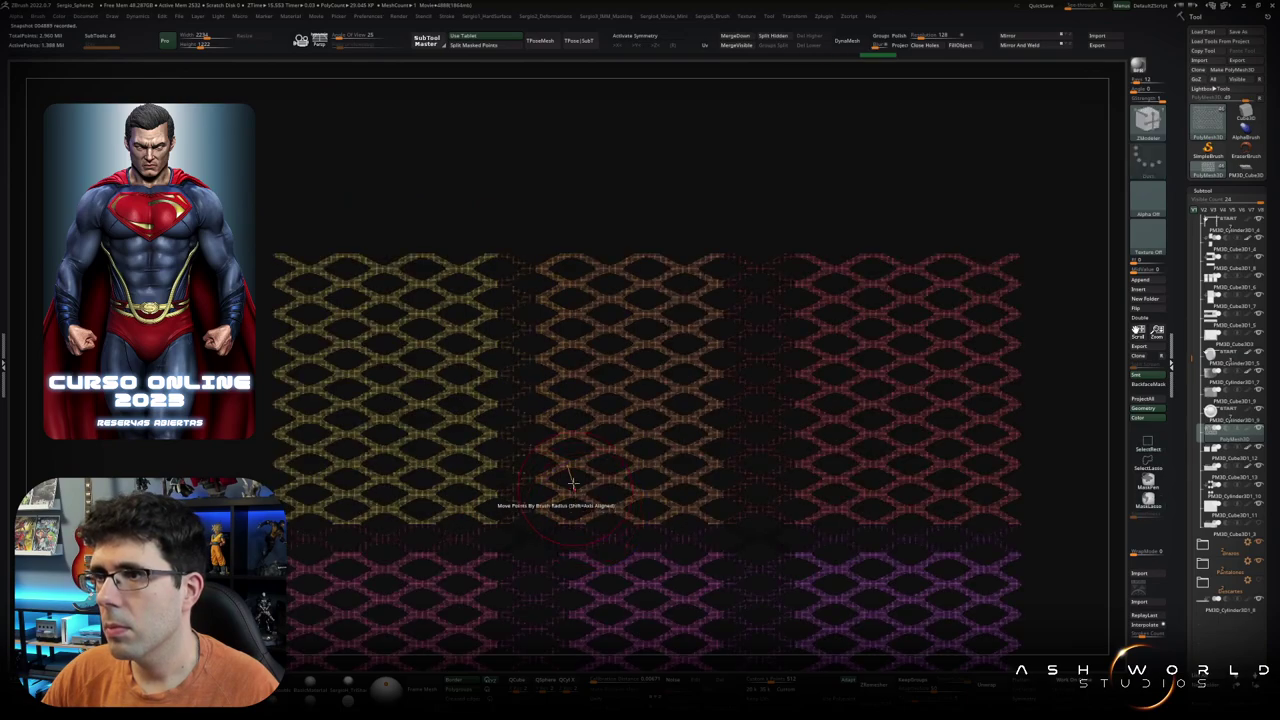
scroll(506, 372, up, 3)
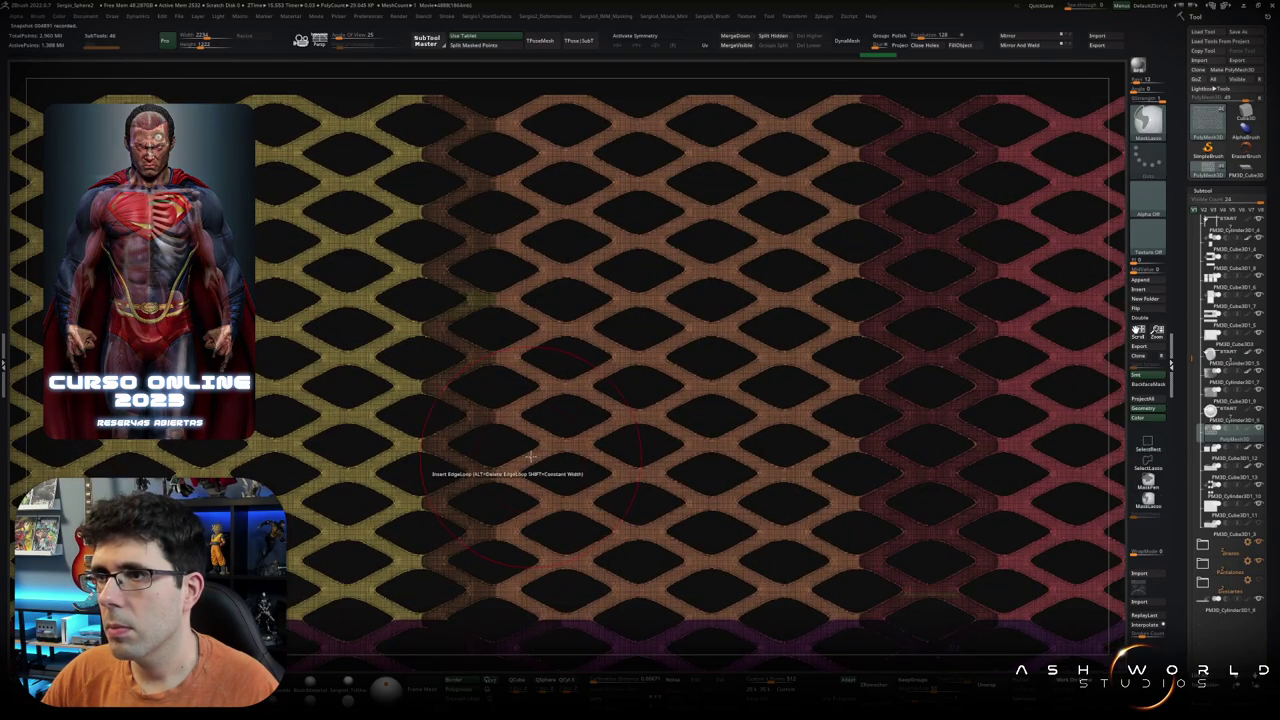
scroll(569, 416, down, 2)
ctrl+shift+click(569, 416)
scroll(463, 246, down, 5)
mouse_move(443, 210)
ctrl+shift+mouse_down()
mouse_move(480, 575)
mouse_move(502, 588)
ctrl+shift+mouse_up()
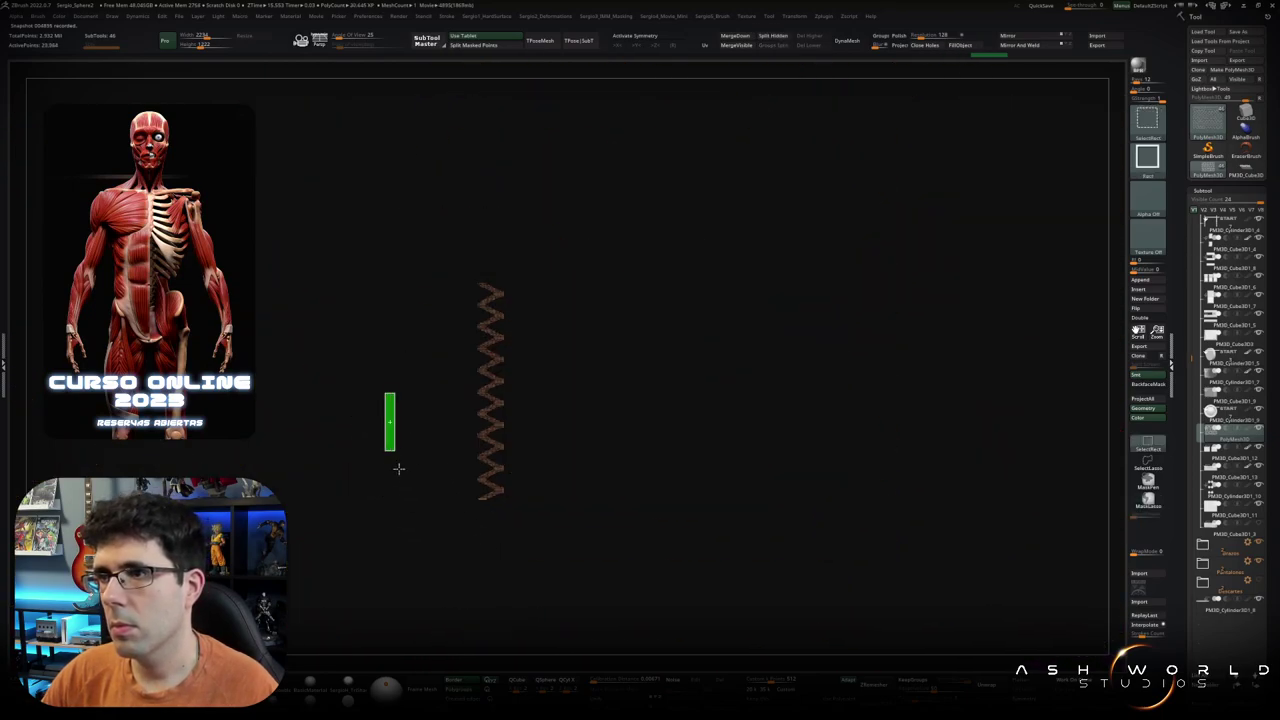
ctrl+shift+click(397, 465)
Step: Isolate the orange strip, then the yellow strip, revealing everything between
scroll(400, 480, up, 3)
scroll(400, 482, up, 3)
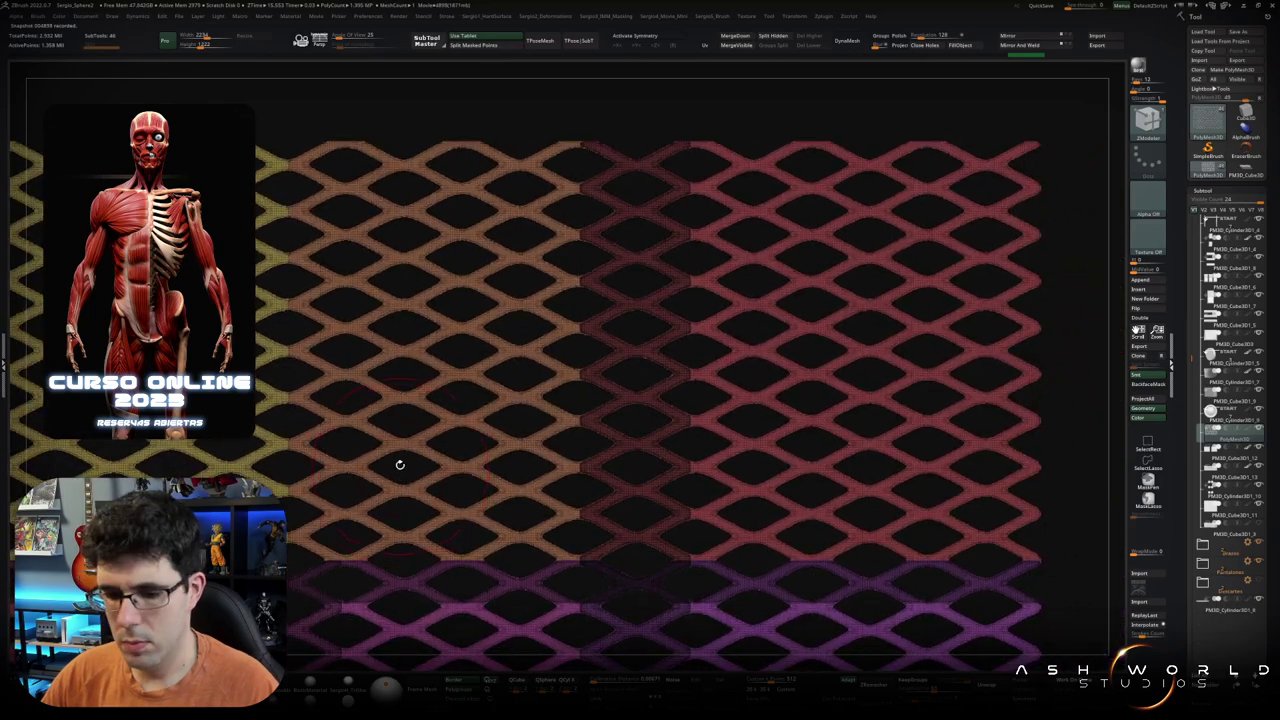
scroll(545, 440, down, 2)
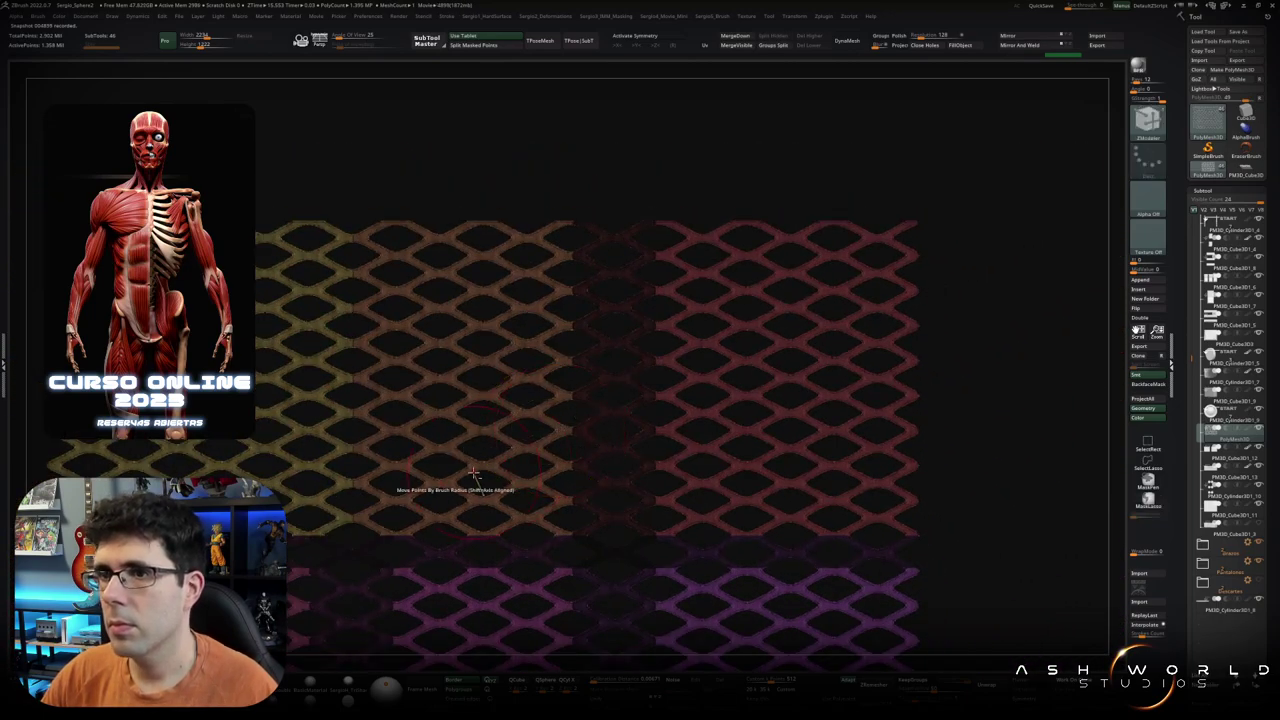
scroll(474, 472, up, 1)
ctrl+shift+click(523, 372)
scroll(494, 422, up, 1)
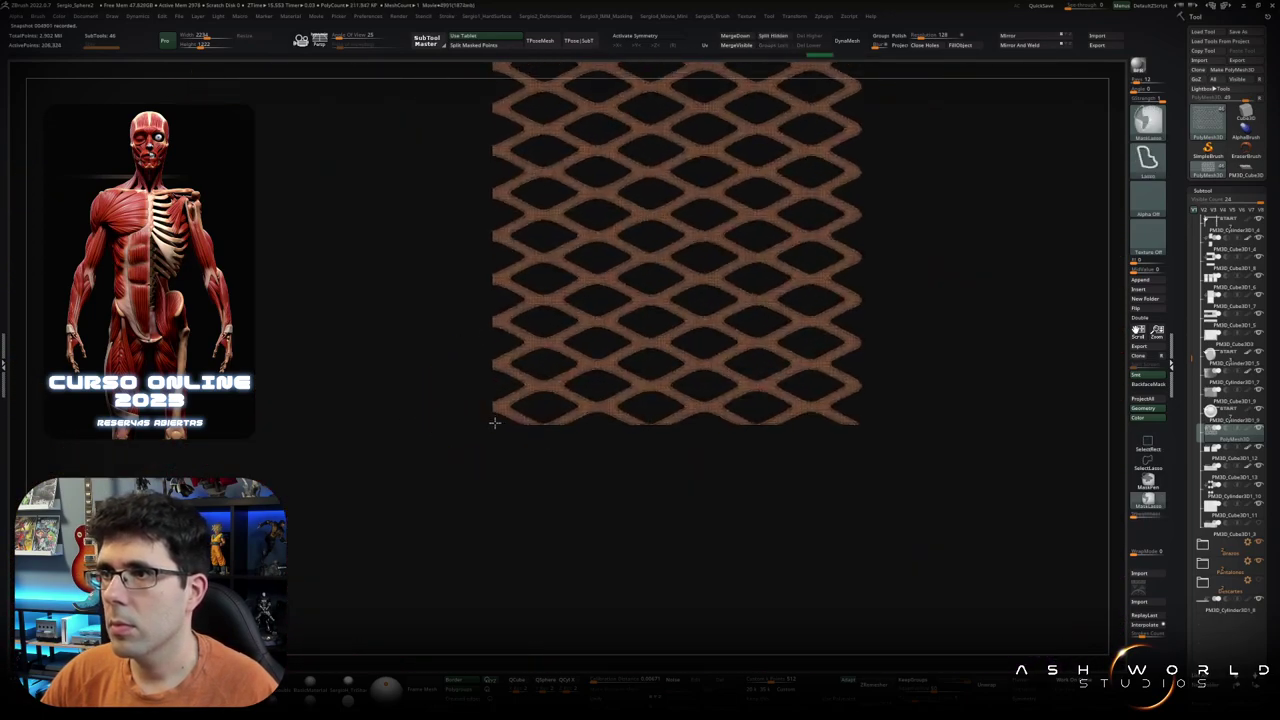
ctrl+shift+click(490, 432)
ctrl+shift+click(430, 404)
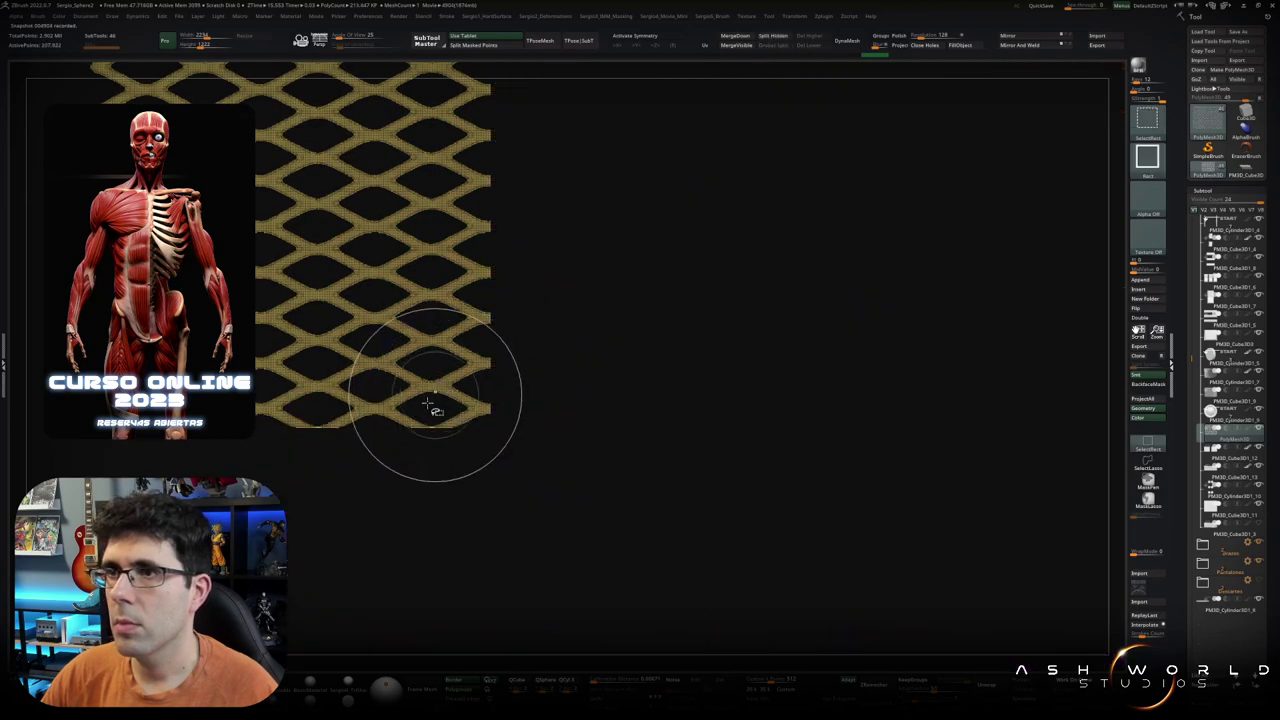
ctrl+shift+click(495, 418)
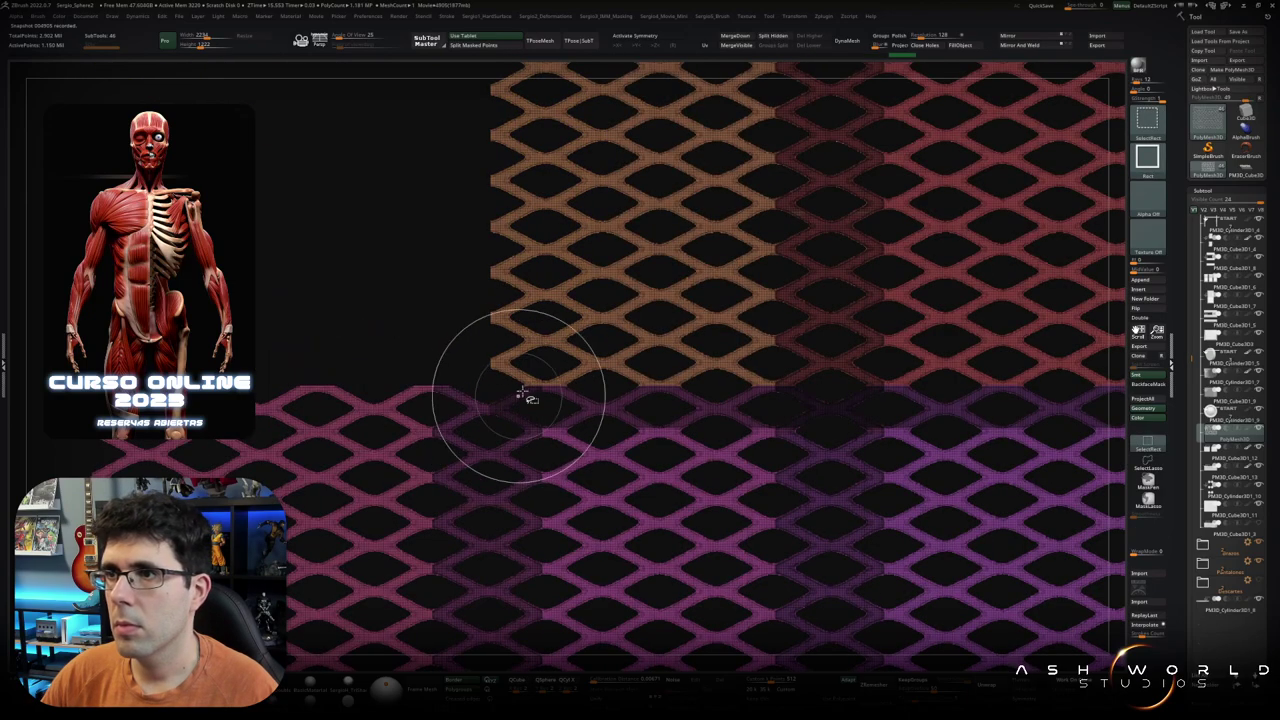
Step: Hide the orange section, isolate the thin bottom wave row, then unhide all geometry
ctrl+shift+click(503, 416)
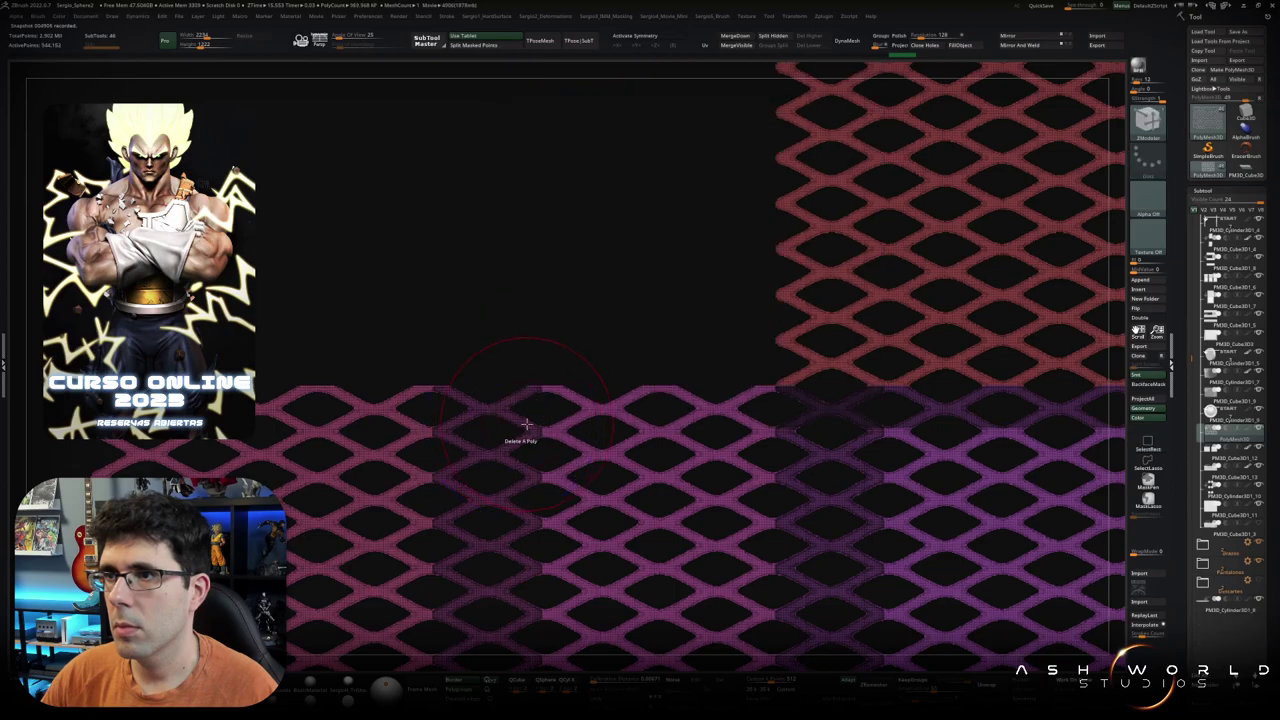
ctrl+shift+click(430, 350)
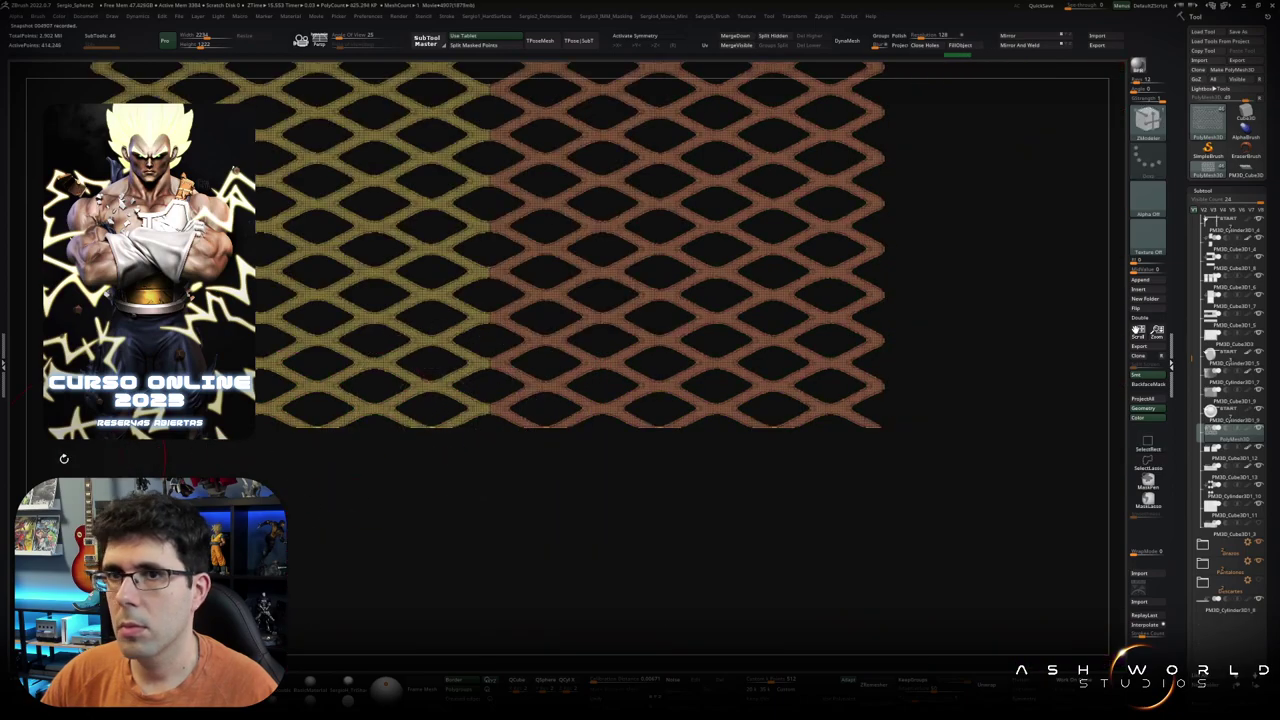
ctrl+alt+shift+drag(48, 462, 903, 410)
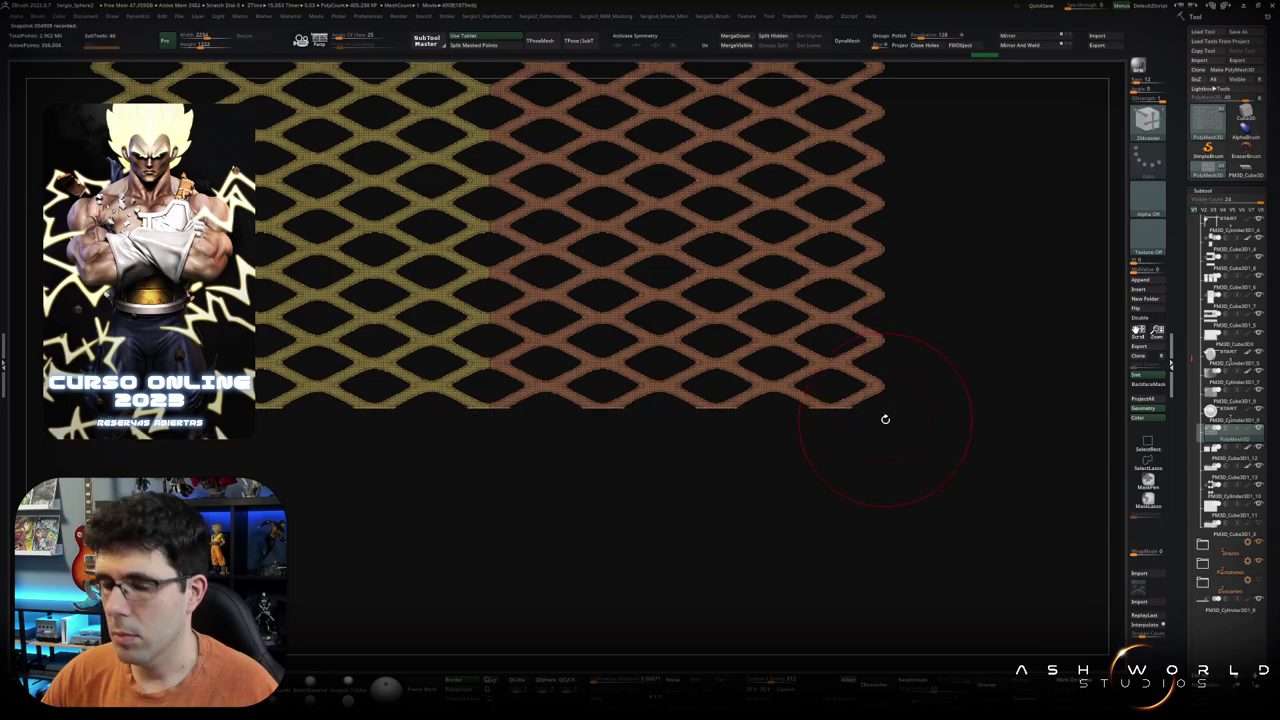
ctrl+shift+drag(920, 471, 68, 408)
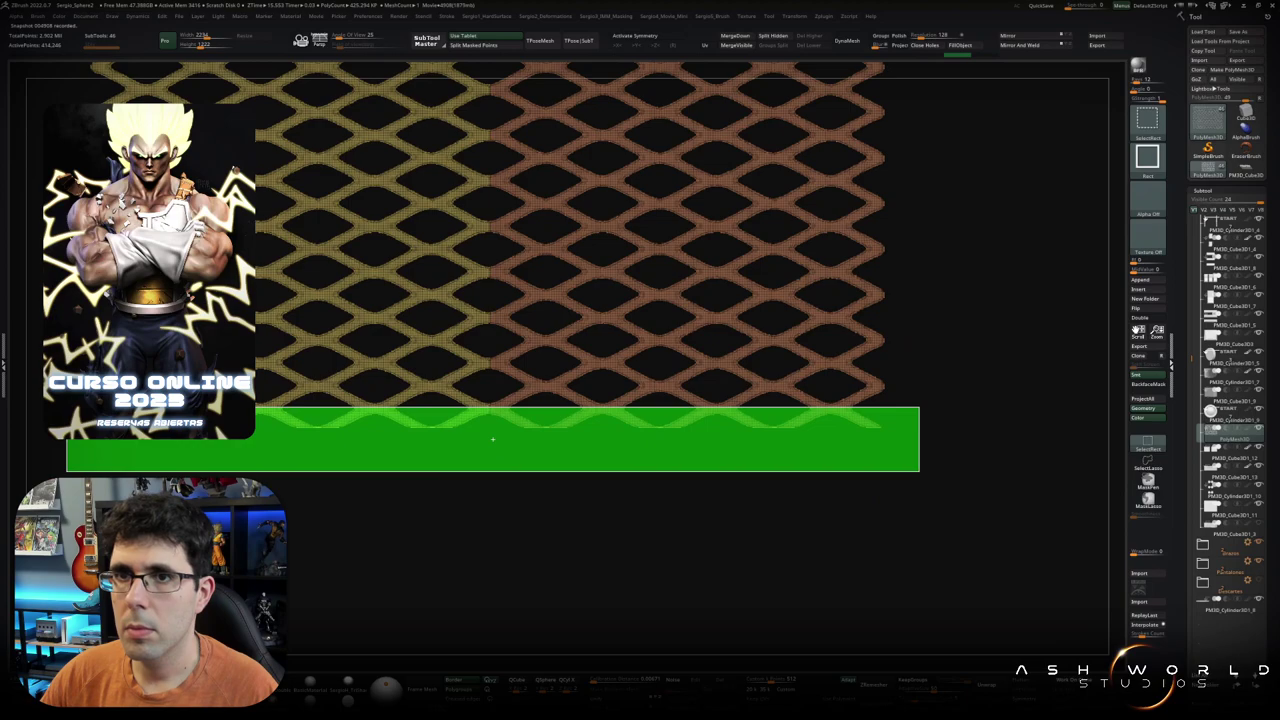
ctrl+shift+drag(68, 408, 68, 408)
drag(270, 520, 398, 483)
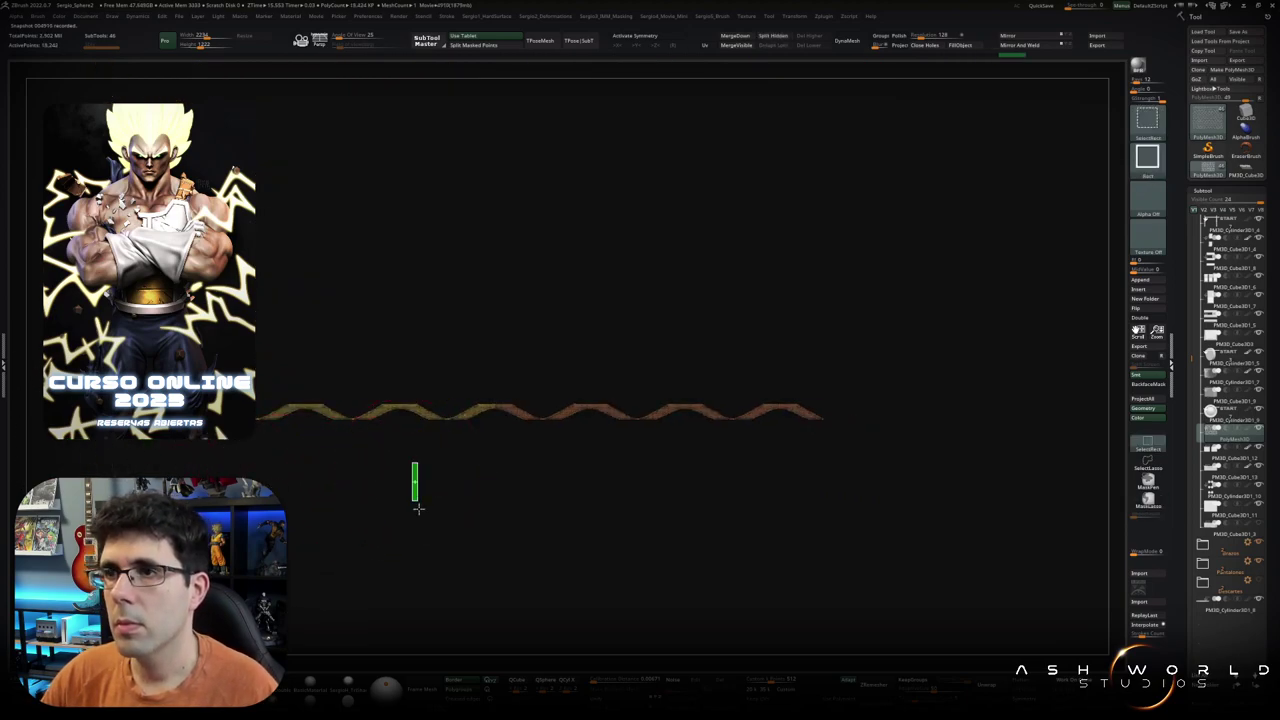
ctrl+shift+click(414, 466)
Step: Switch to the ZModeler brush with B, Z, M
key(b)
key(z)
key(m)
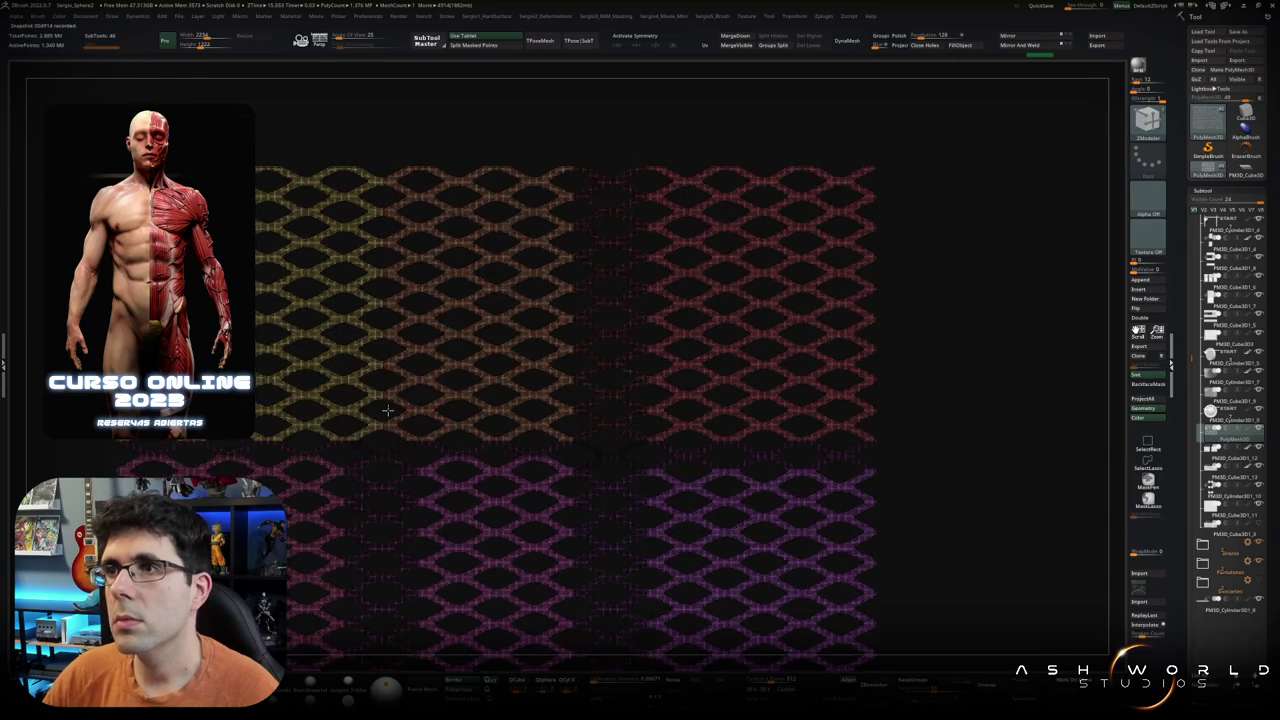
Step: Hide the middle and yellow polygroups, the lower purple rows and the top strip
scroll(340, 370, up, 2)
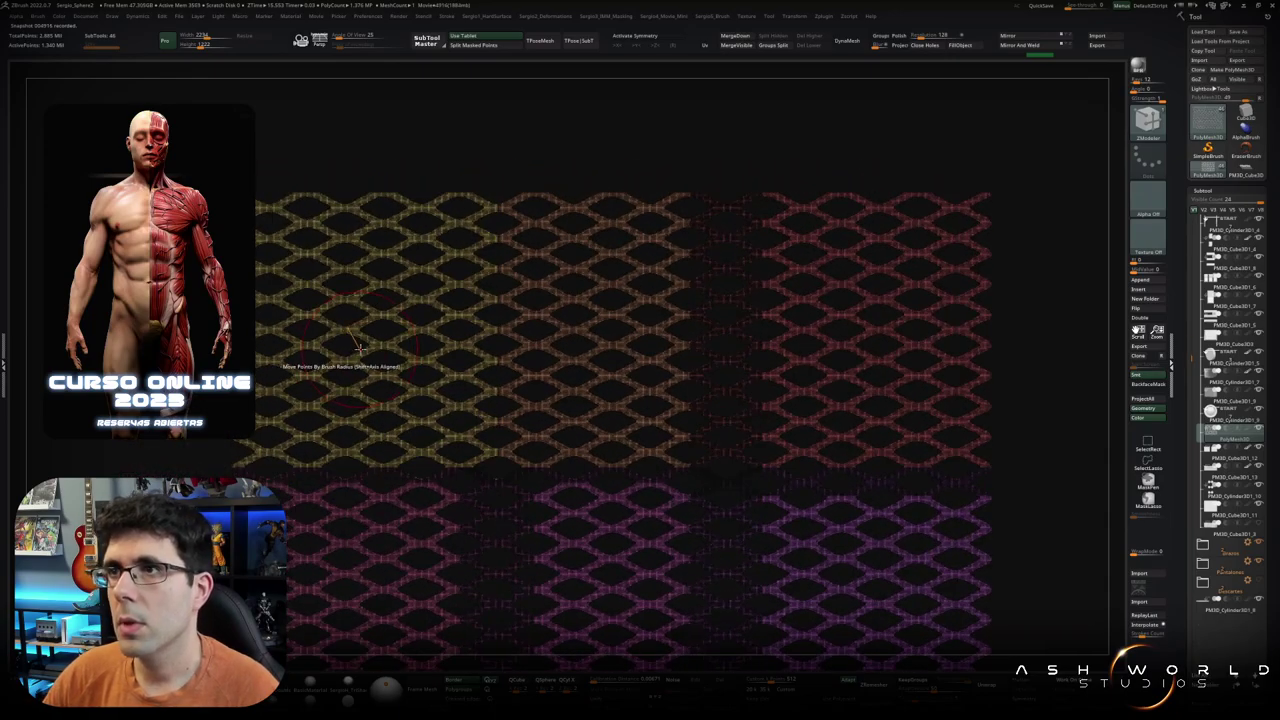
scroll(400, 265, down, 1)
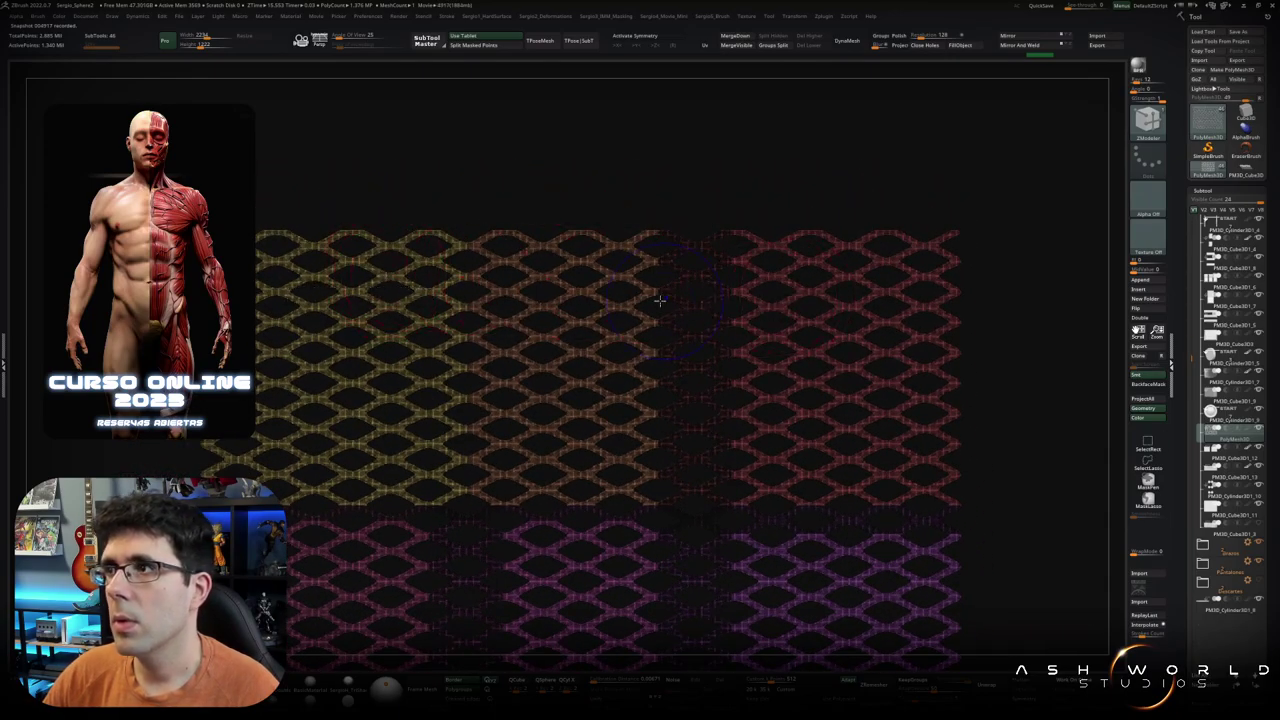
ctrl+shift+click(600, 300)
ctrl+shift+click(452, 312)
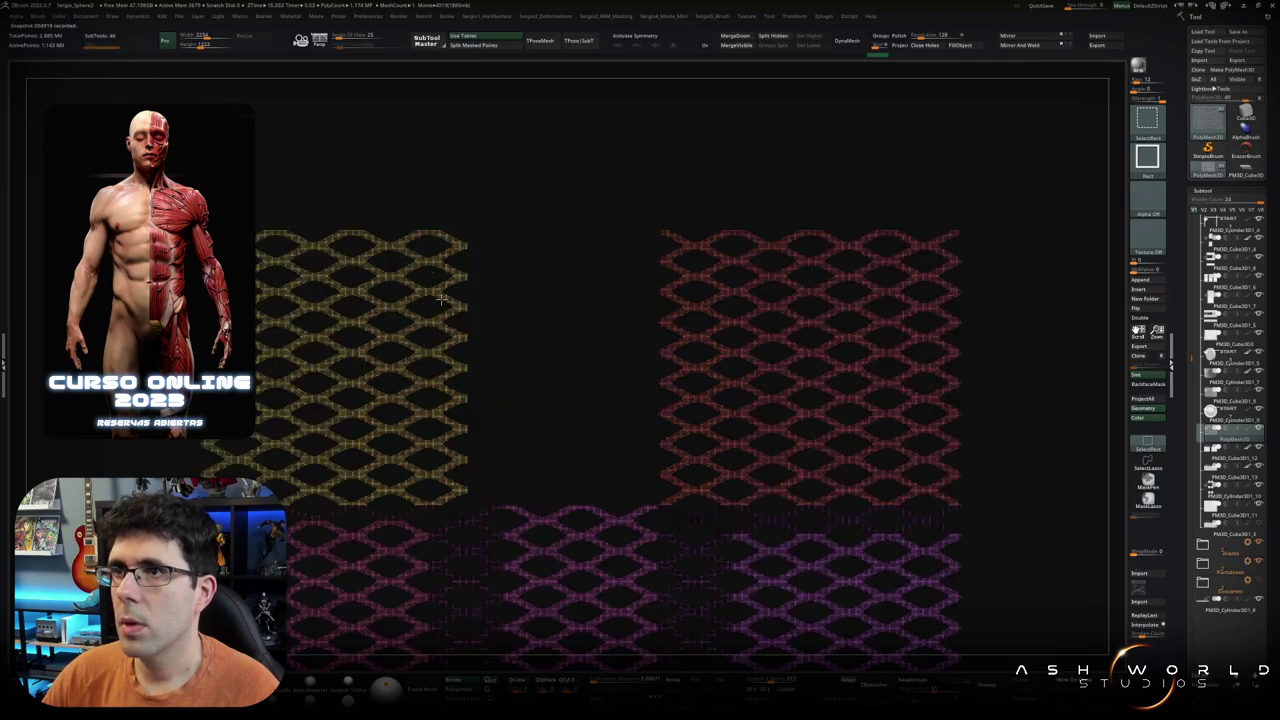
ctrl+shift+click(441, 298)
drag(506, 285, 507, 310)
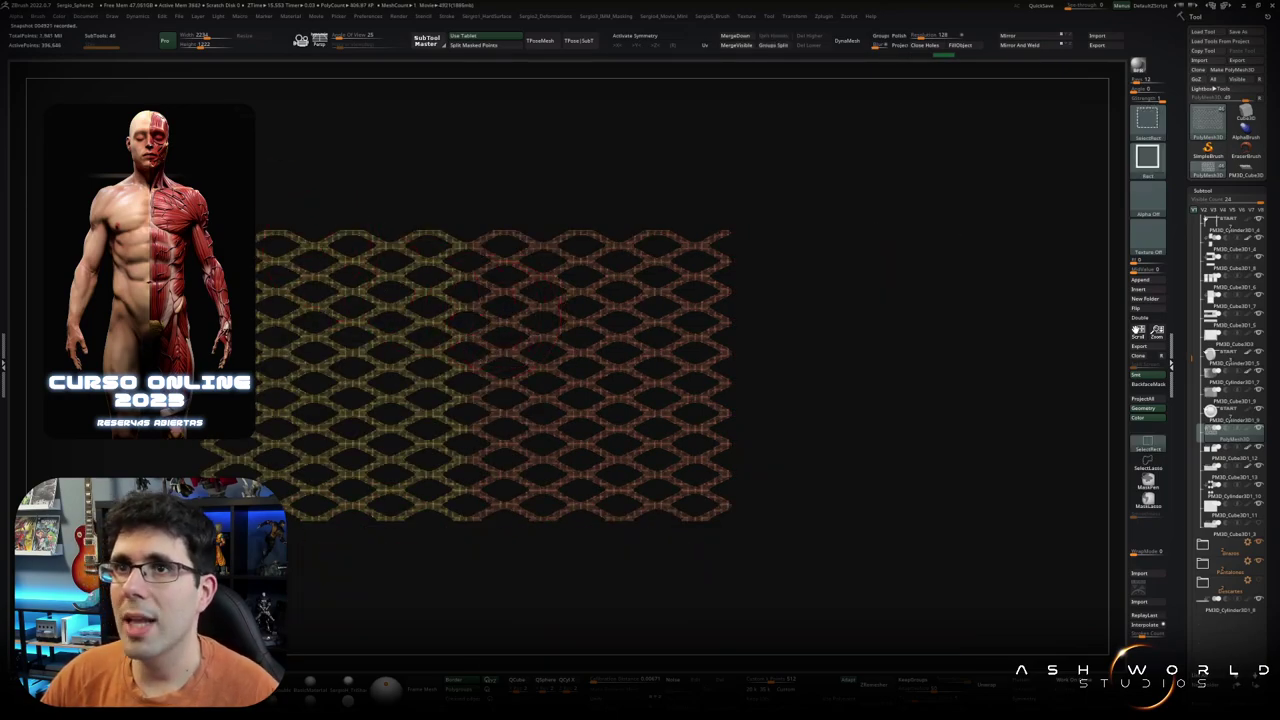
ctrl+alt+shift+drag(256, 164, 797, 245)
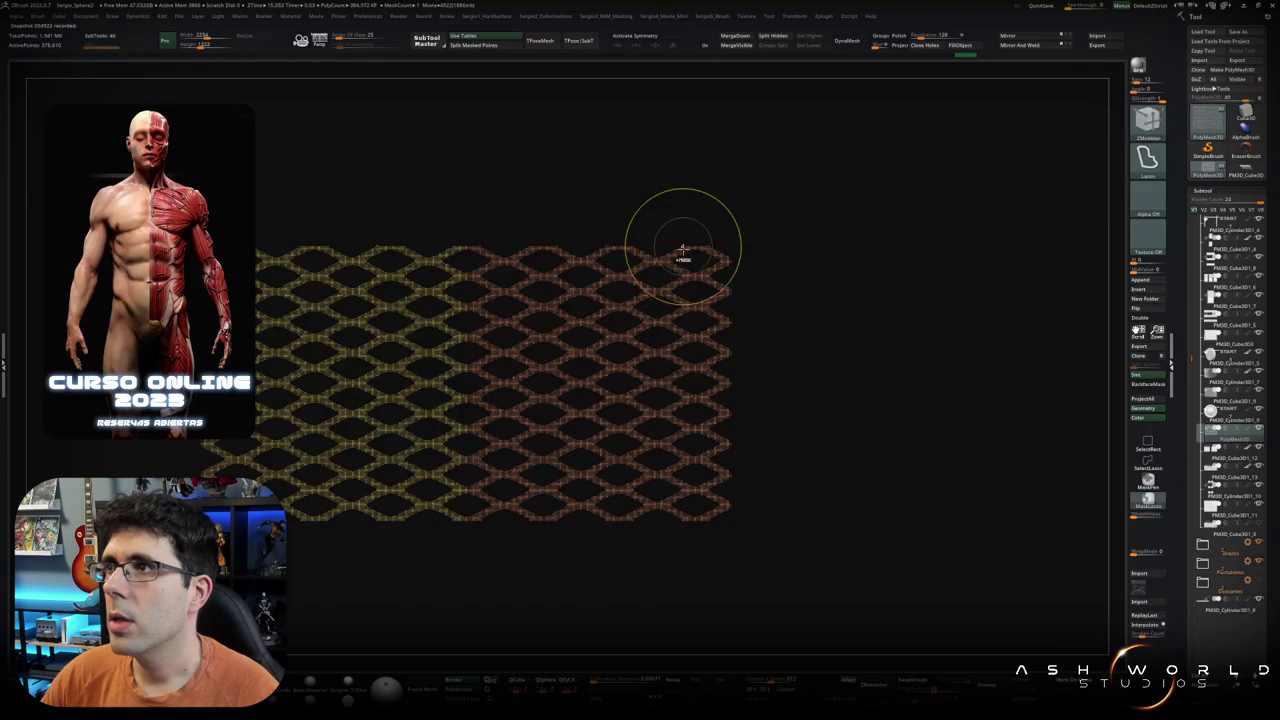
Step: Hide the mesh's top rows and left strip with Ctrl+Shift selection rectangles
alt+drag(686, 257, 706, 491)
drag(780, 265, 1020, 265)
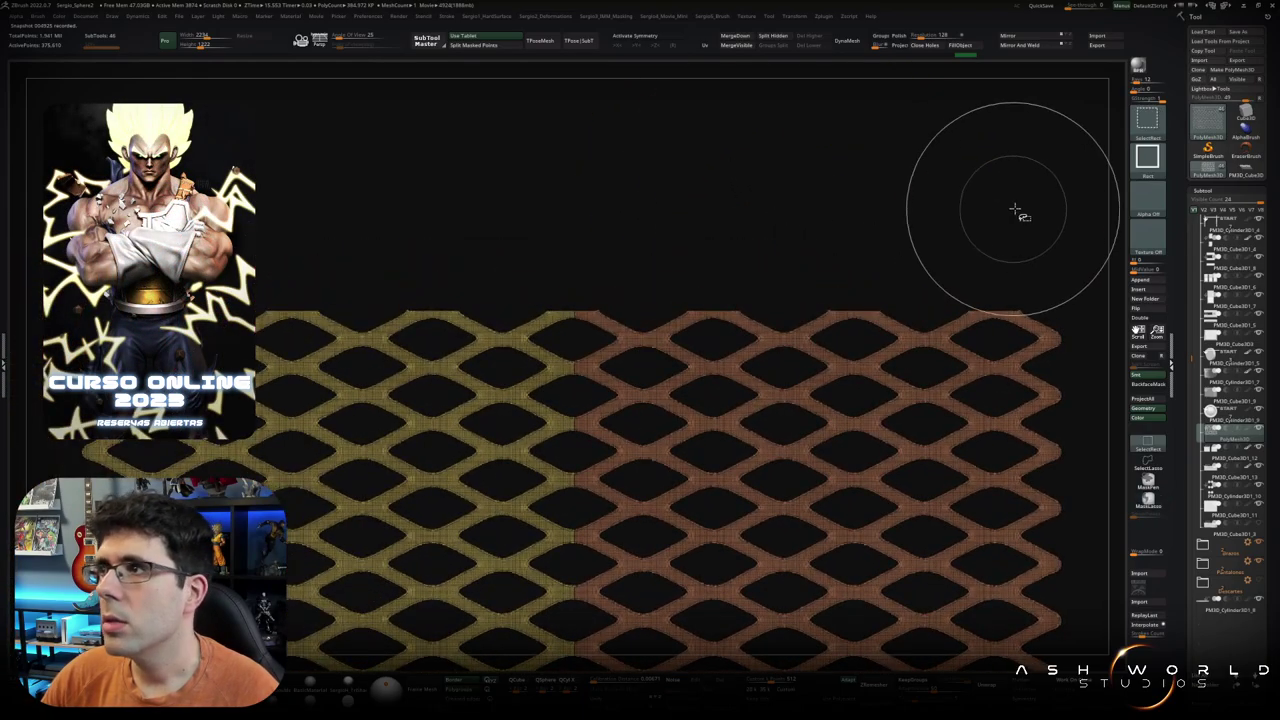
ctrl+shift+drag(1060, 218, 256, 310)
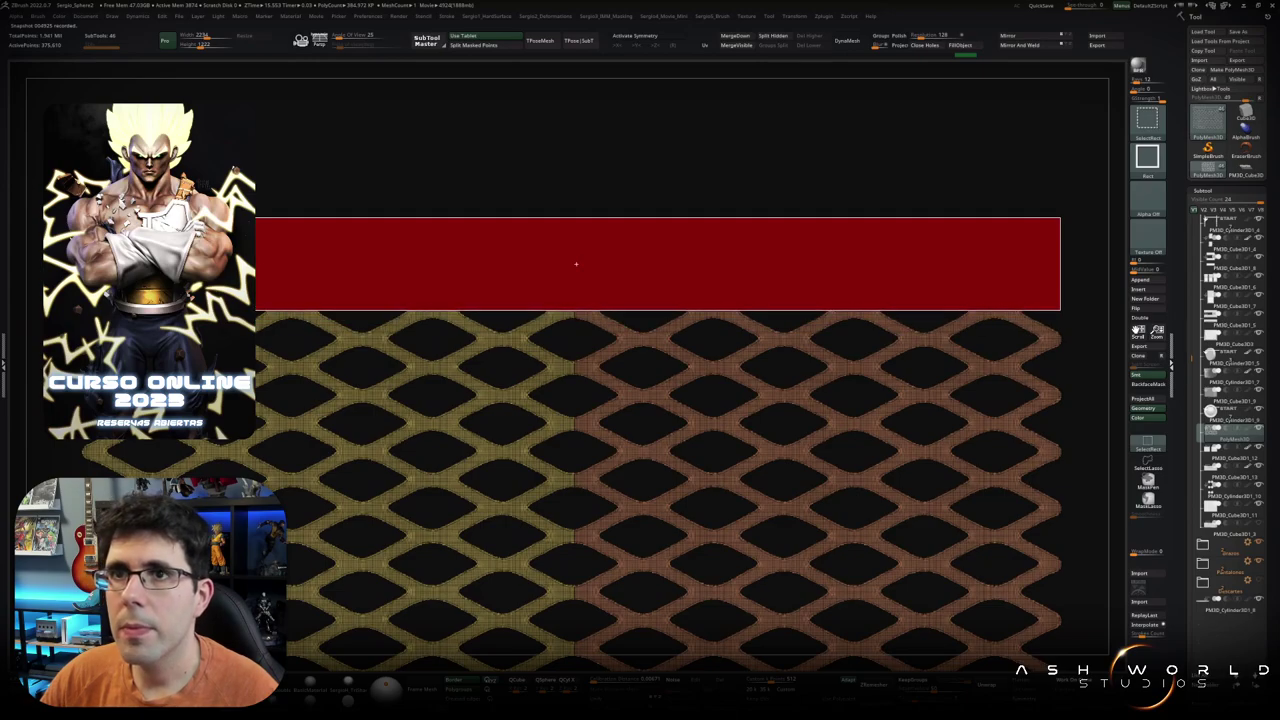
mouse_move(576, 263)
alt+mouse_down()
mouse_move(300, 200)
mouse_move(337, 665)
mouse_move(351, 670)
alt+mouse_up()
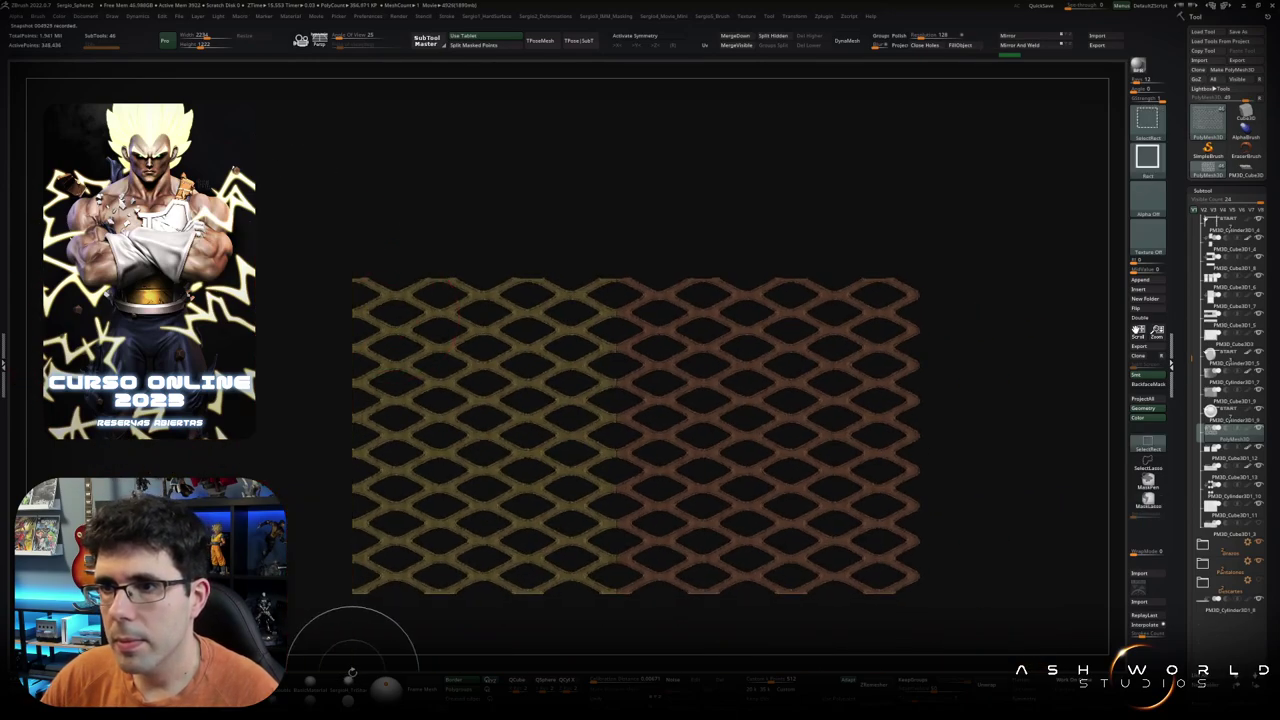
alt+drag(494, 541, 421, 529)
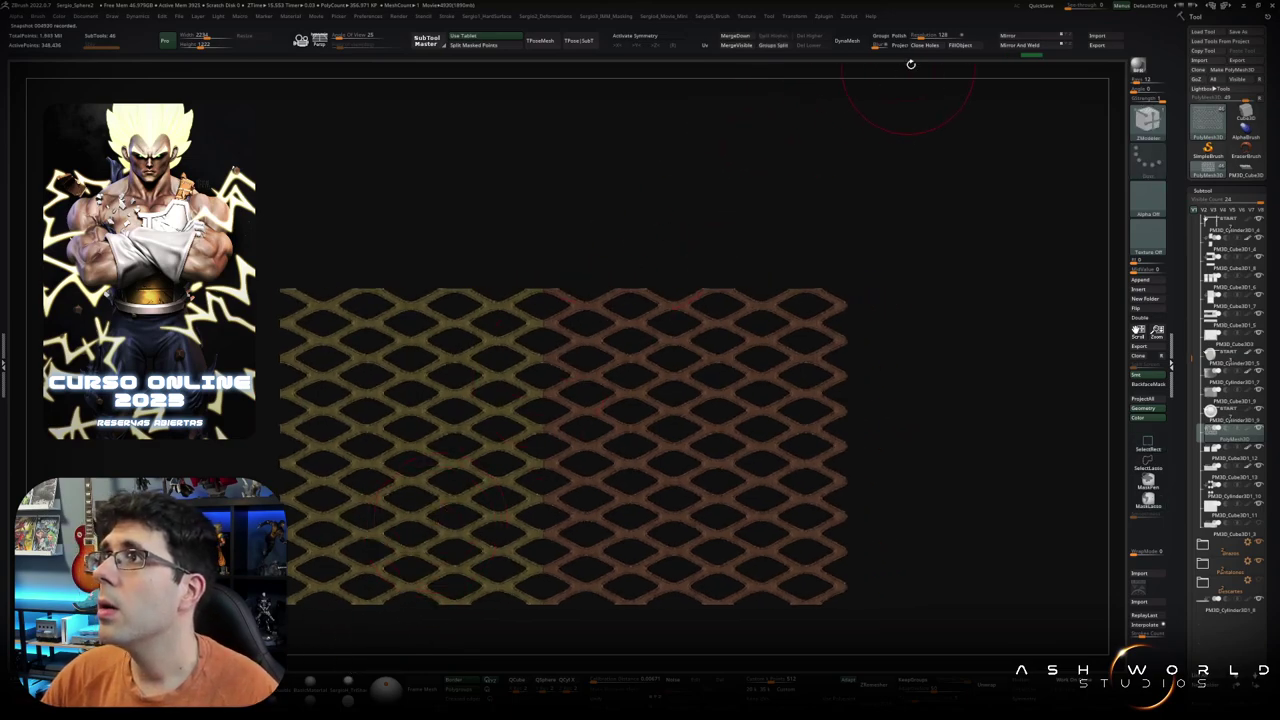
alt+drag(755, 369, 500, 406)
Step: Try a gizmo duplicate and undo it, then clip away the mesh's right part
key(w)
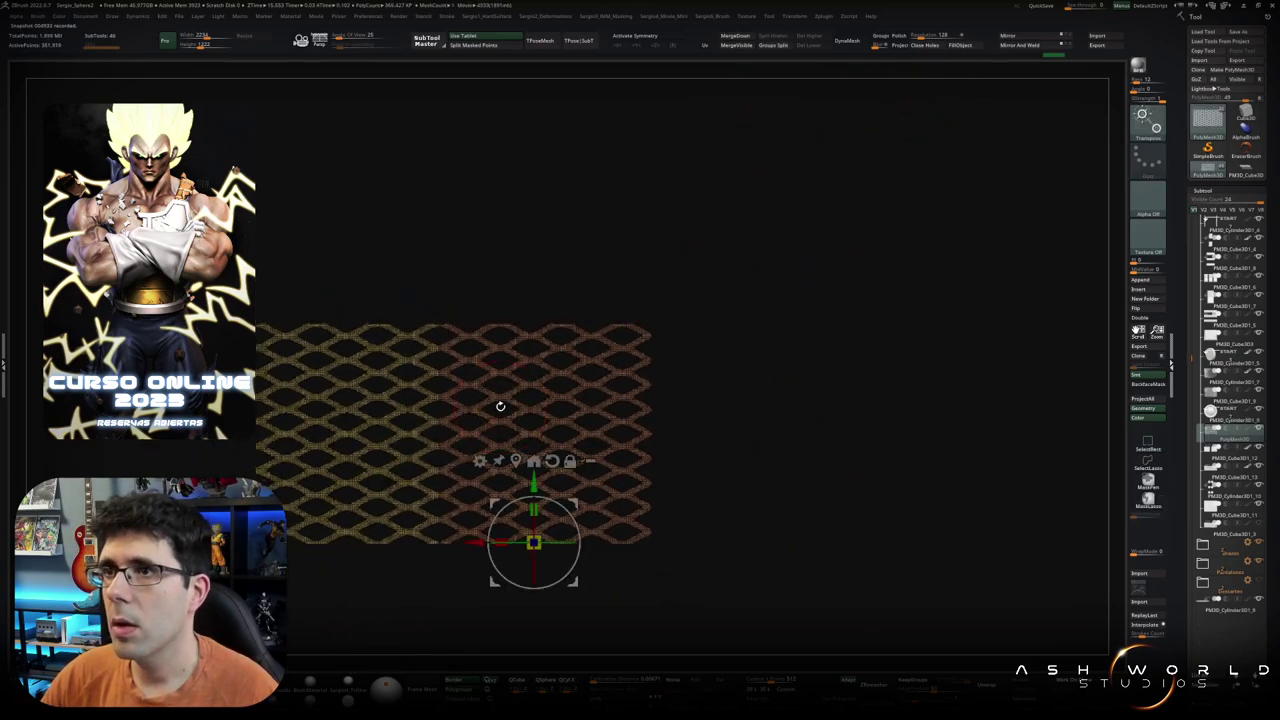
key(shift+f)
mouse_move(478, 543)
mouse_down()
mouse_move(1118, 541)
mouse_move(1081, 521)
mouse_up()
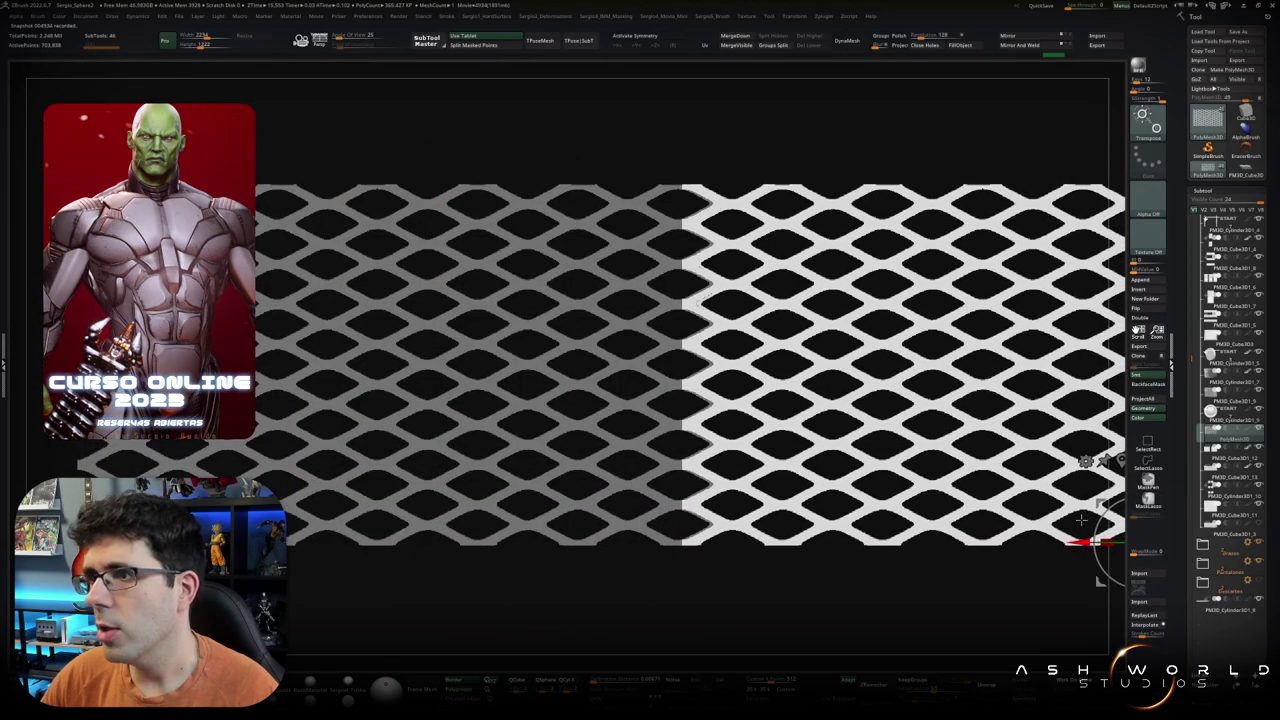
key(ctrl+z)
key(ctrl+z)
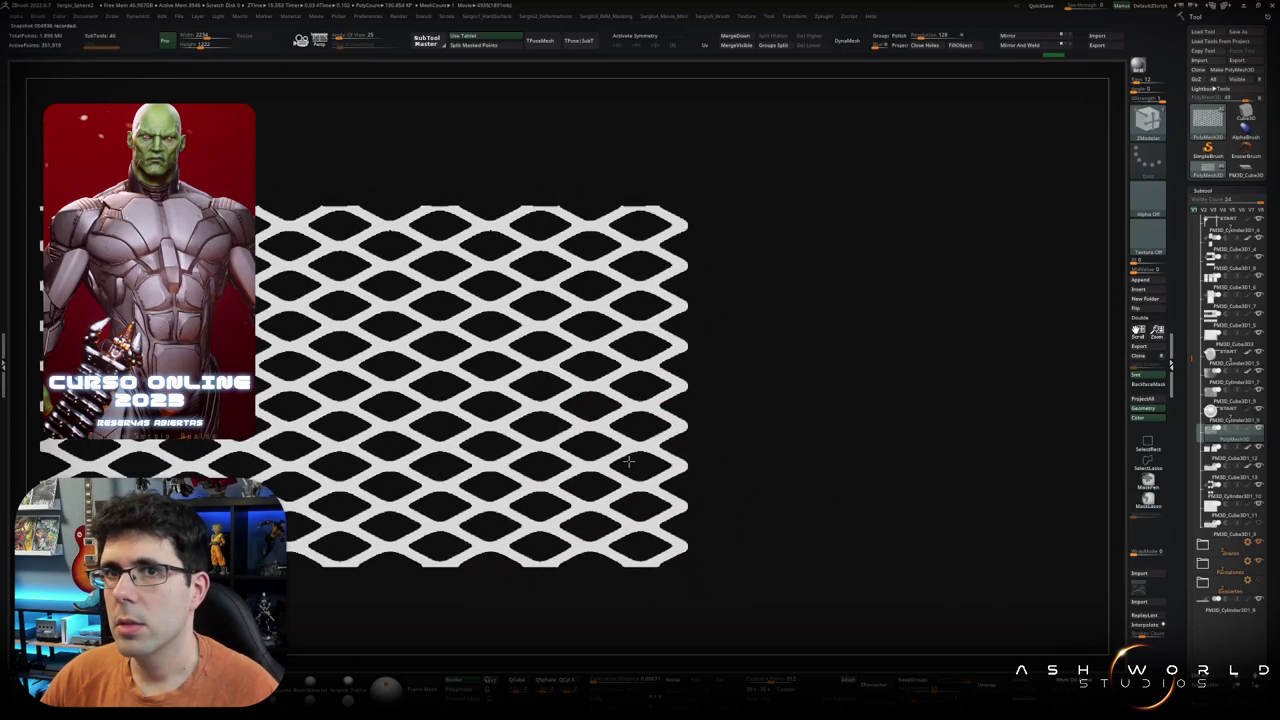
key(ctrl+z)
ctrl+alt+shift+drag(717, 160, 643, 652)
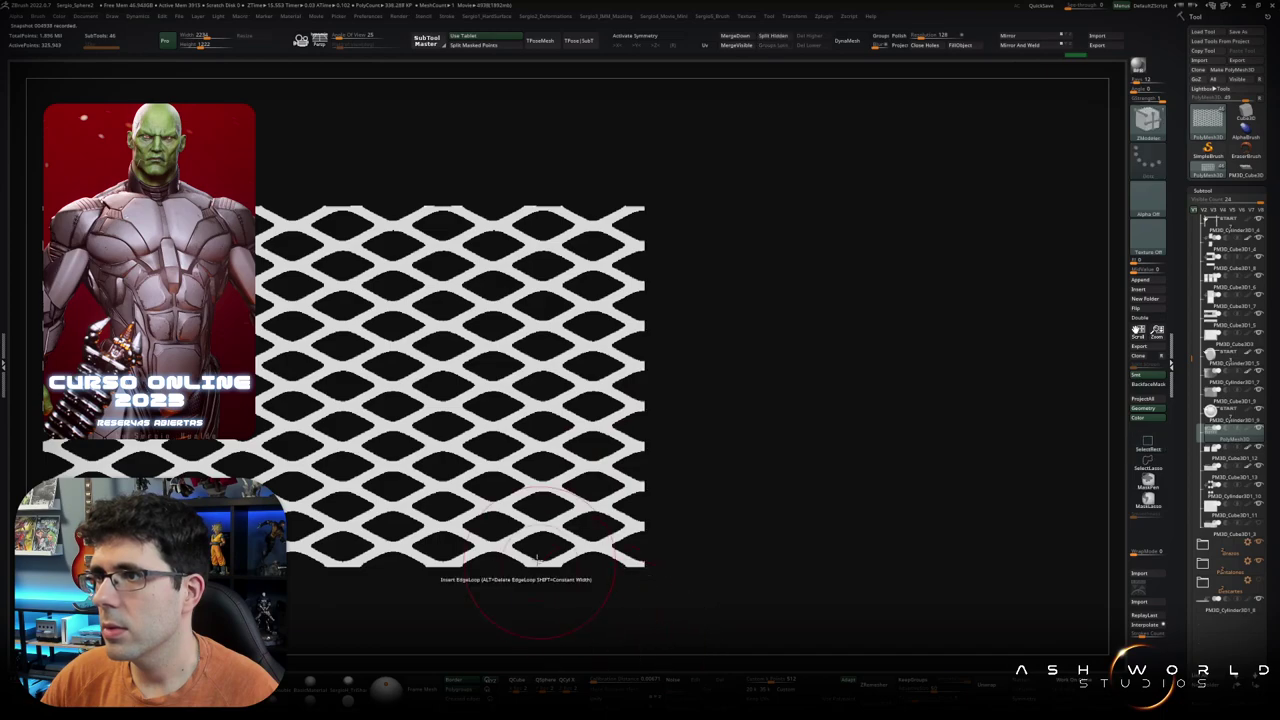
drag(643, 652, 595, 487)
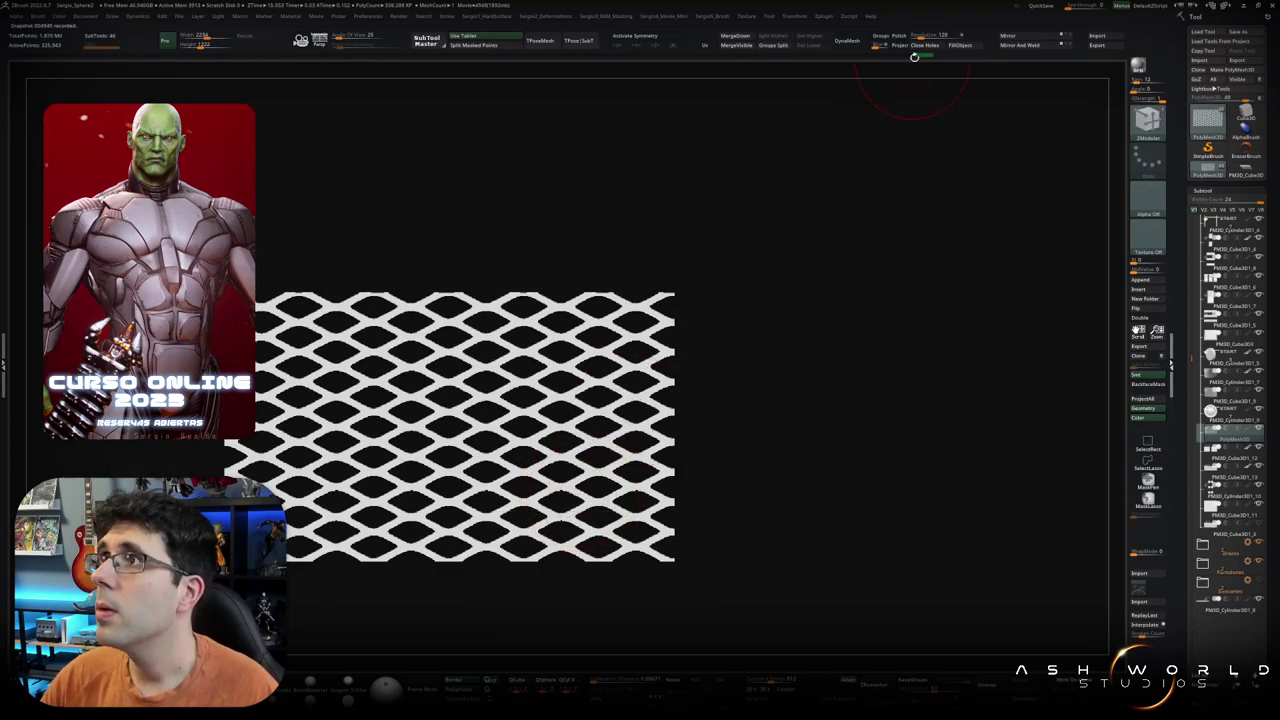
Step: Duplicate the trimmed strip sideways to the right, undoing a downward copy
key(w)
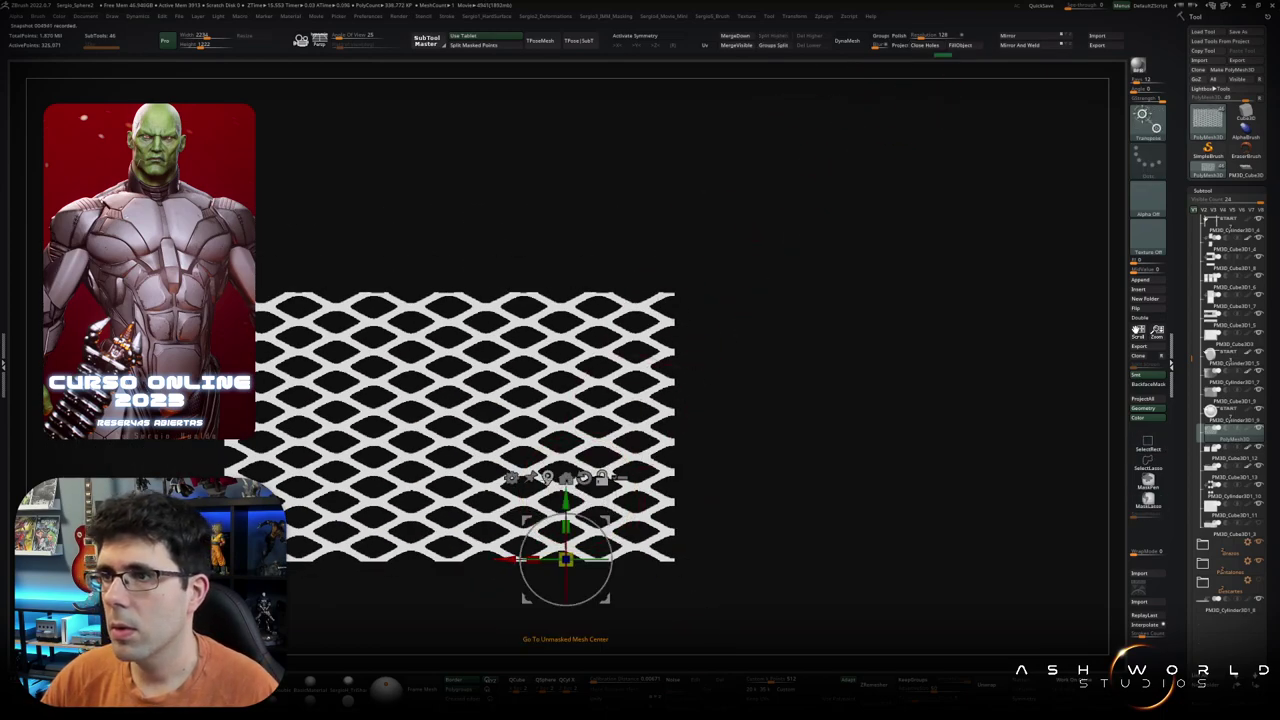
click(566, 477)
ctrl+drag(393, 420, 843, 416)
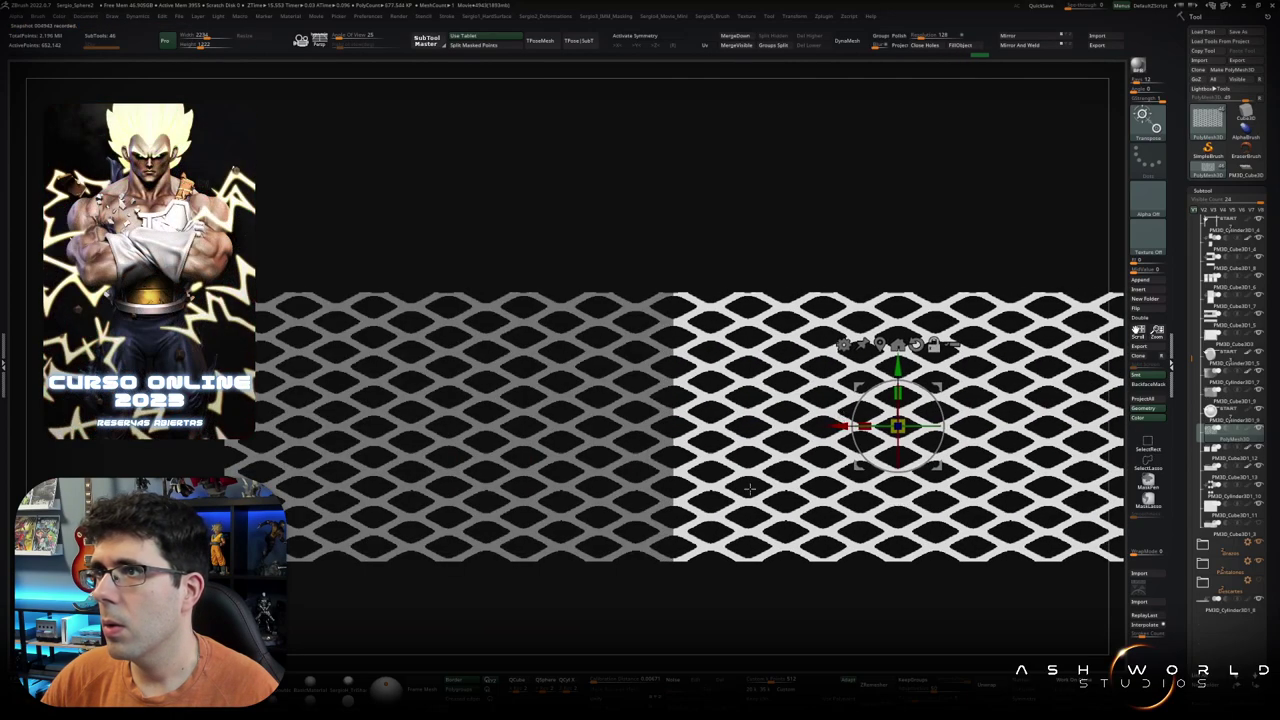
scroll(749, 488, down, 3)
ctrl+click(700, 600)
ctrl+drag(638, 452, 638, 622)
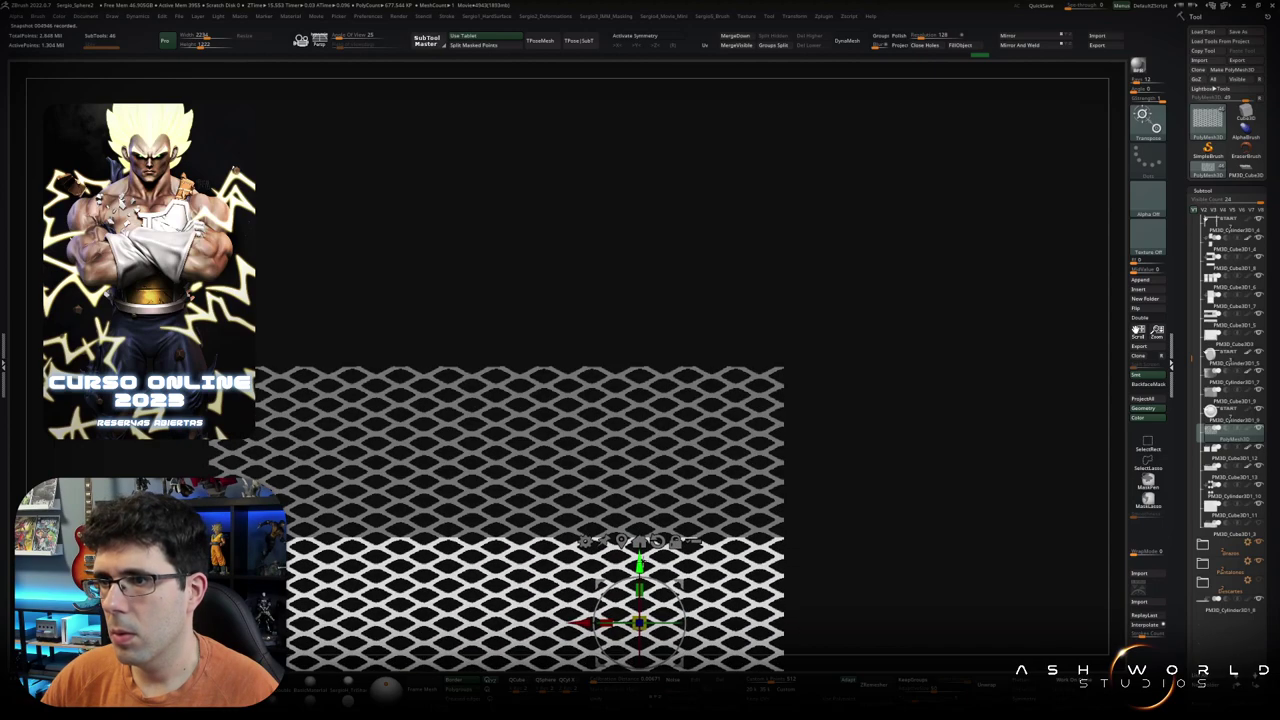
key(ctrl+z)
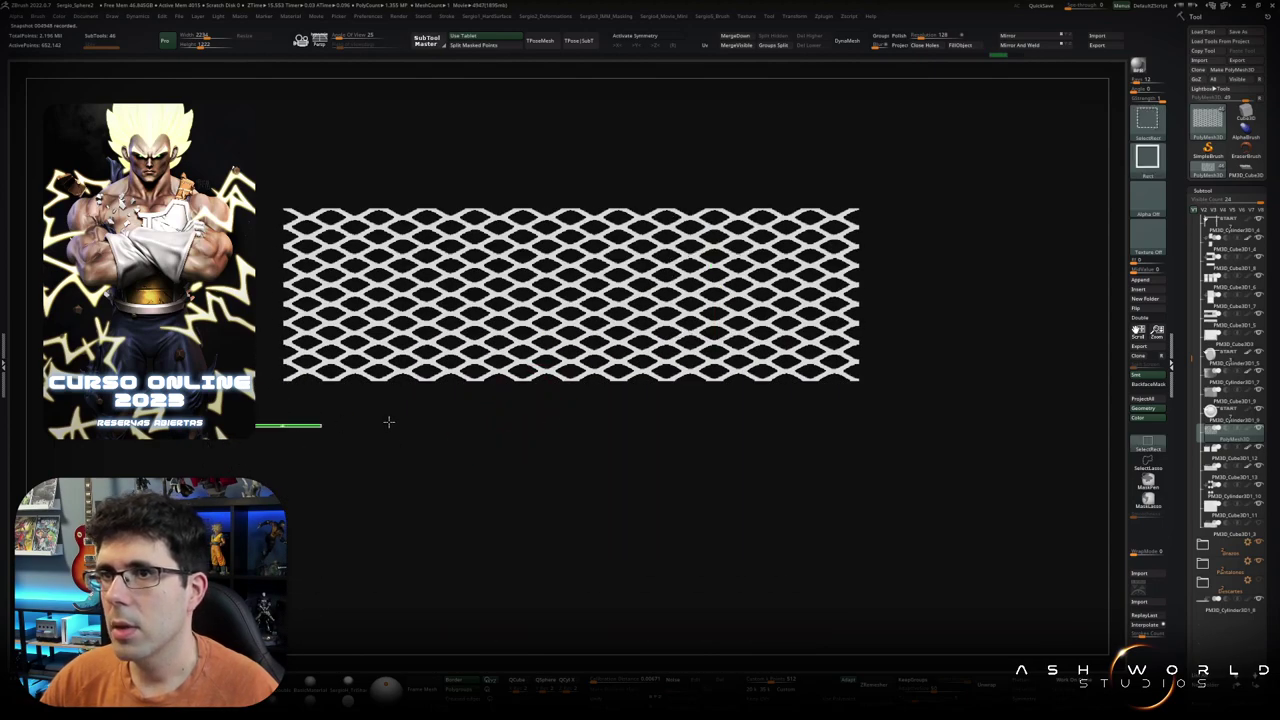
Step: Hide the strip's lower rows with Ctrl+Shift rectangles, leaving a narrow diamond band
ctrl+alt+shift+drag(389, 422, 913, 372)
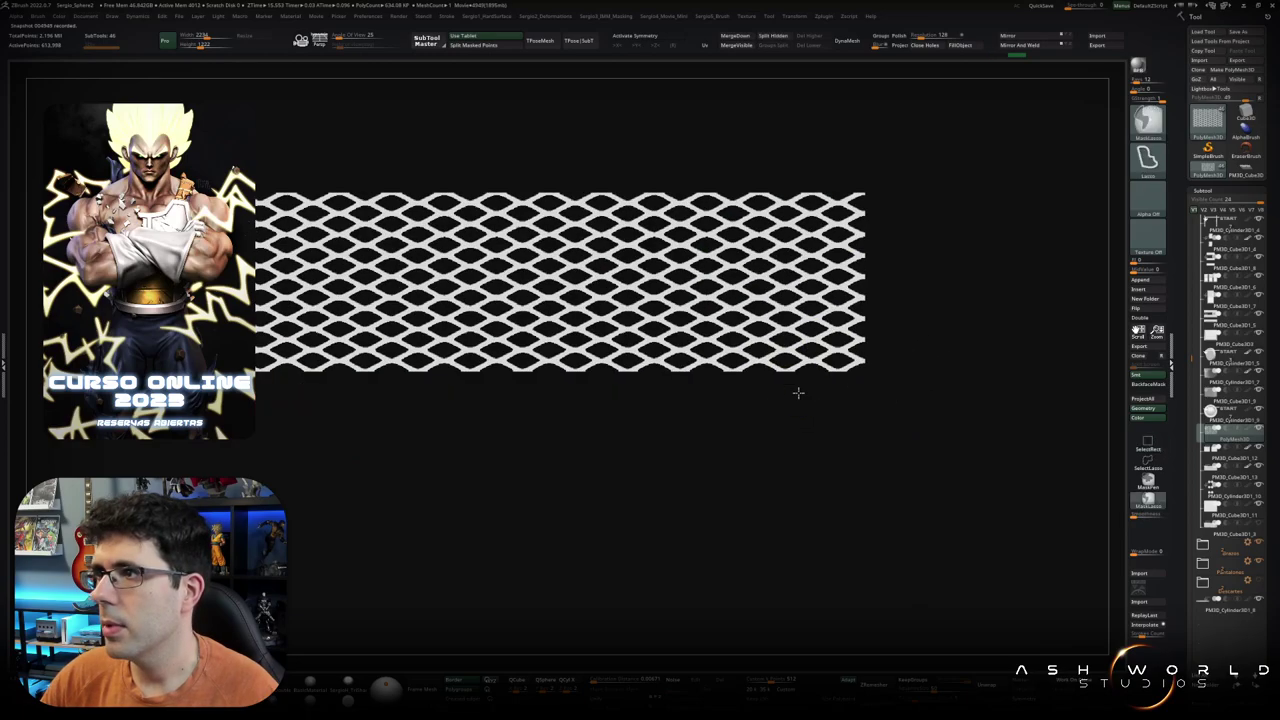
alt+right_drag(797, 389, 829, 614)
mouse_move(919, 401)
alt+right_down()
mouse_move(986, 486)
mouse_move(900, 497)
alt+right_up()
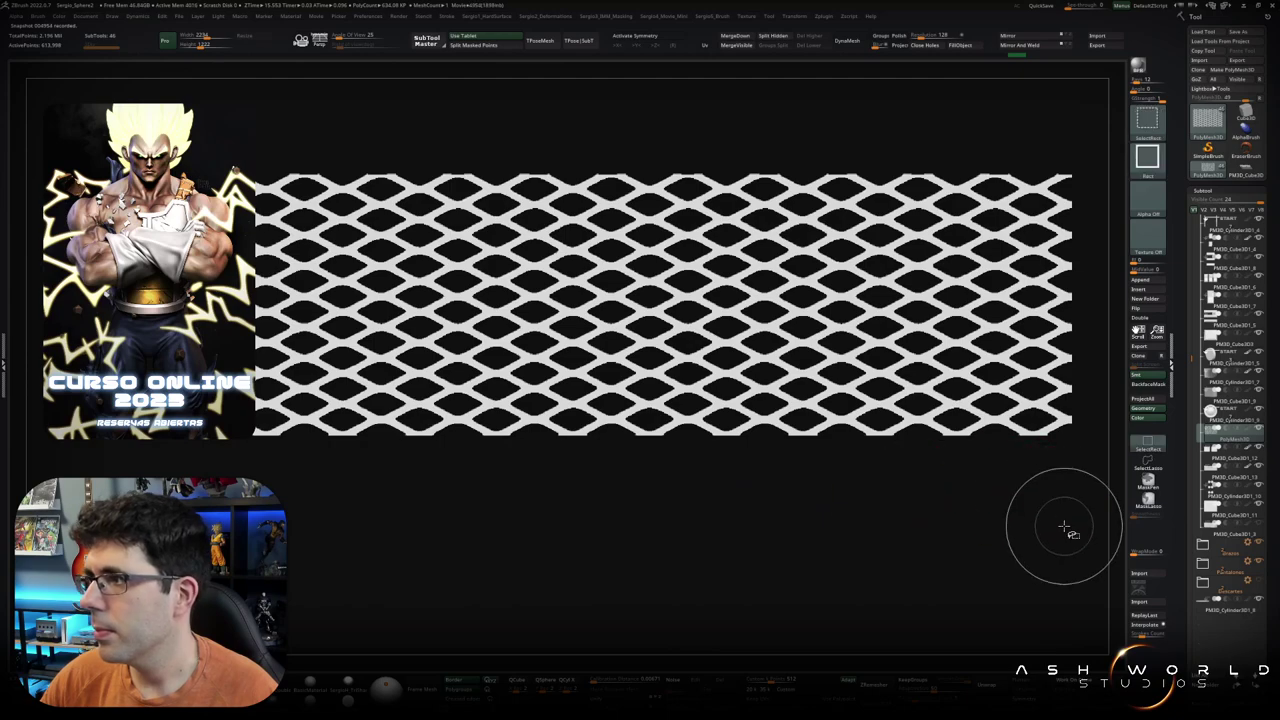
ctrl+alt+shift+drag(1063, 526, 140, 440)
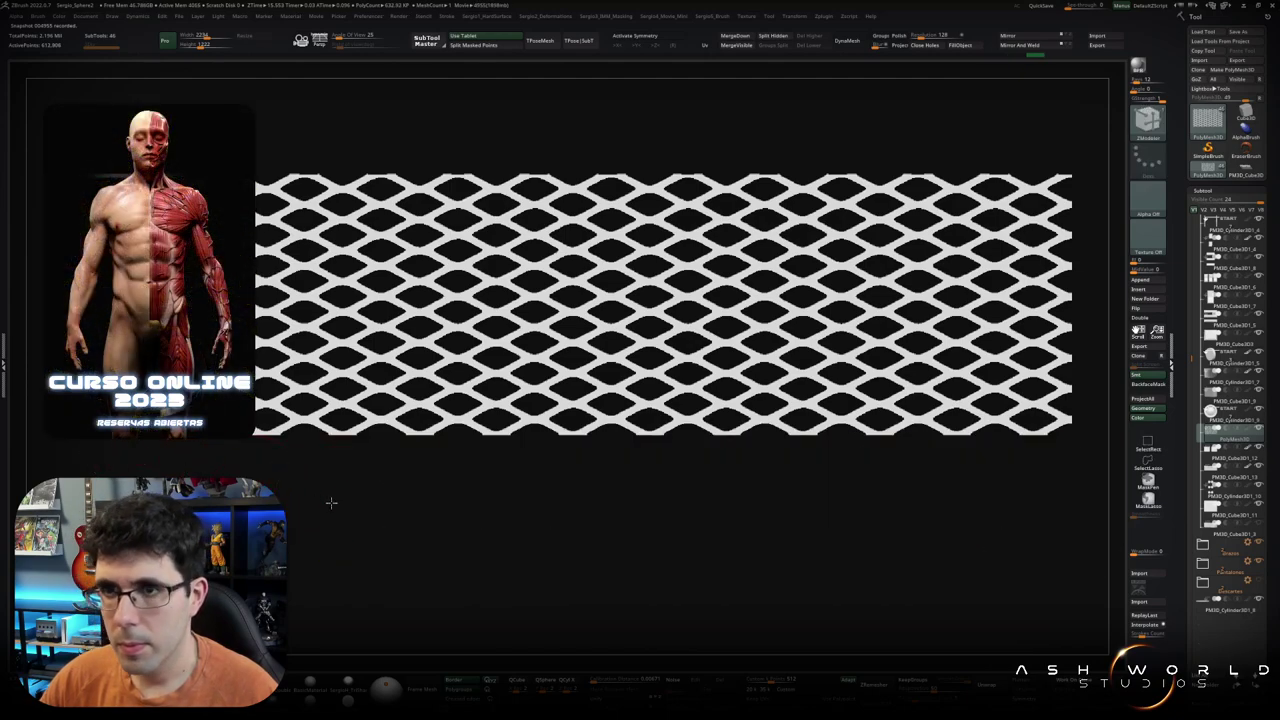
mouse_move(643, 373)
alt+right_down()
mouse_move(602, 441)
mouse_move(598, 388)
alt+right_up()
key(w)
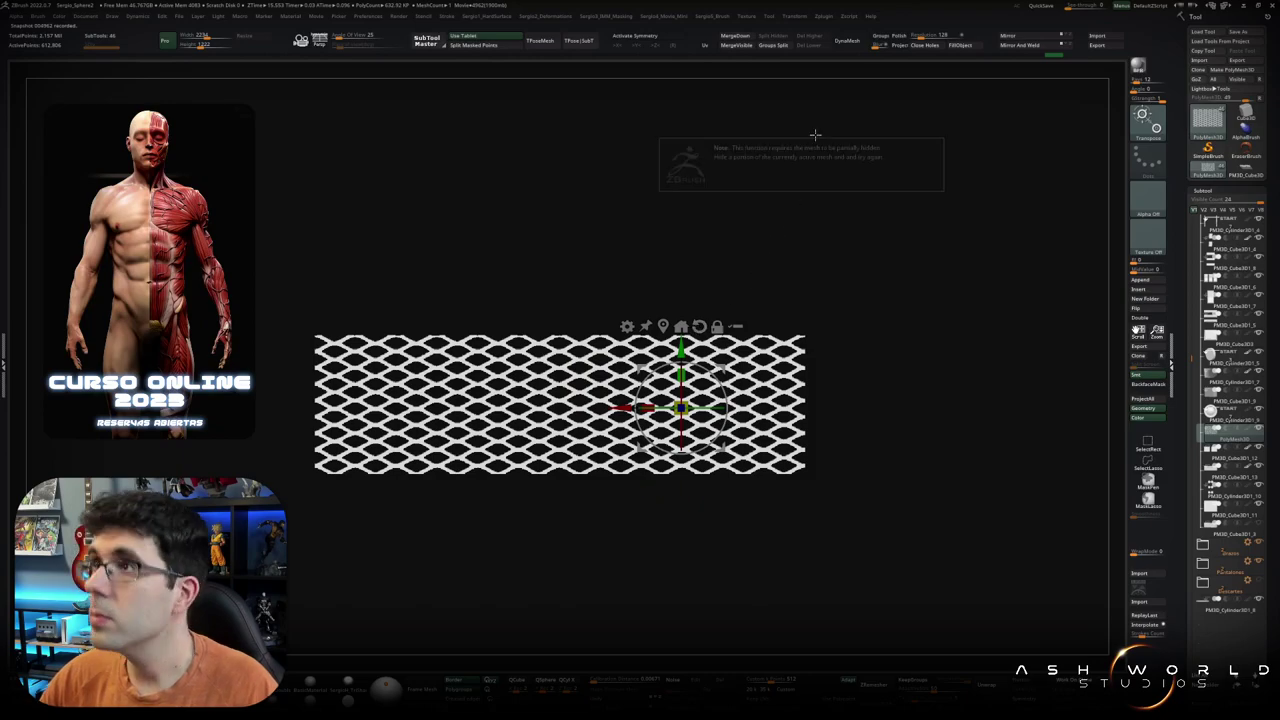
Step: Frame the diamond mesh, try a downward duplicate of the strip, then undo it
key(f)
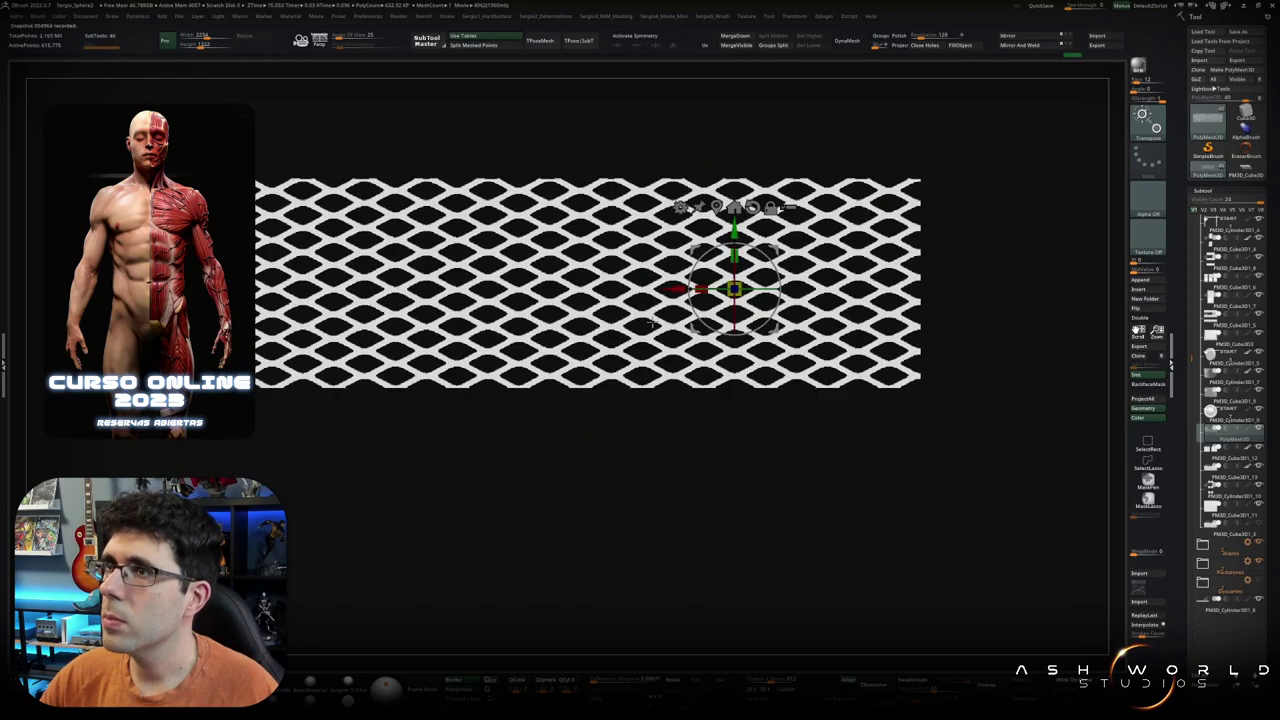
mouse_move(735, 290)
ctrl+mouse_down()
mouse_move(735, 515)
mouse_move(735, 501)
ctrl+mouse_up()
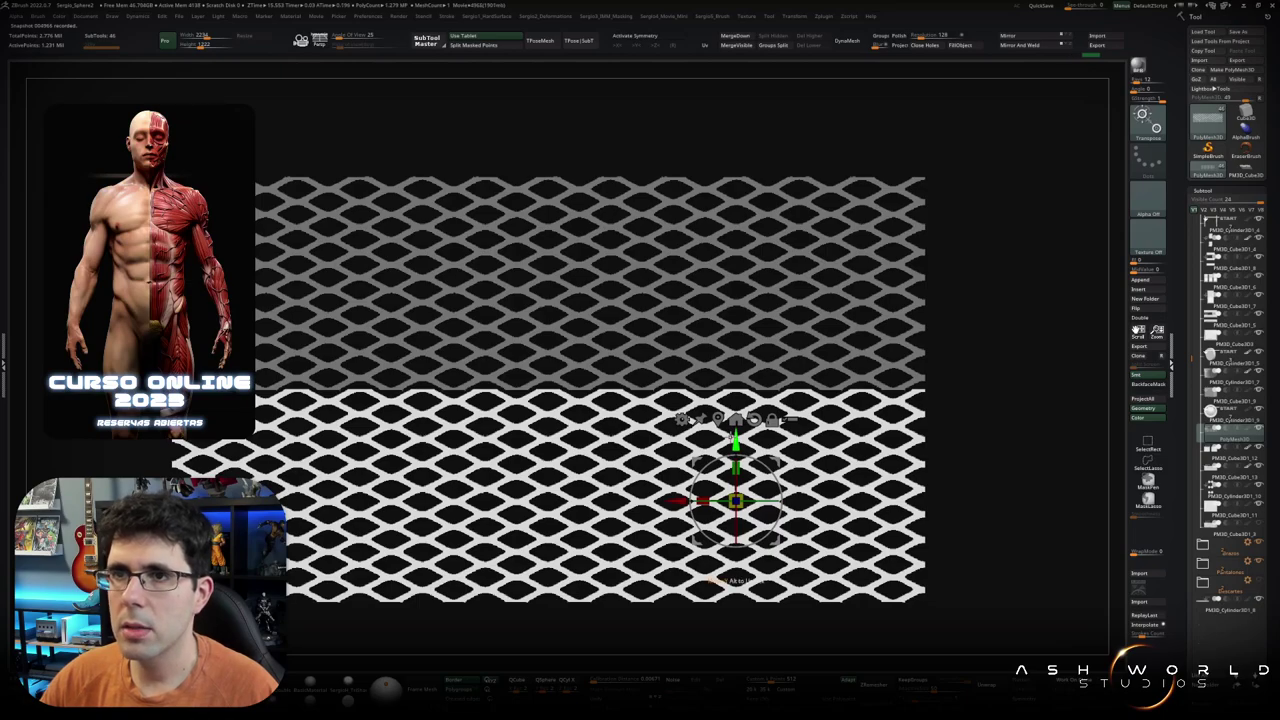
key(ctrl+z)
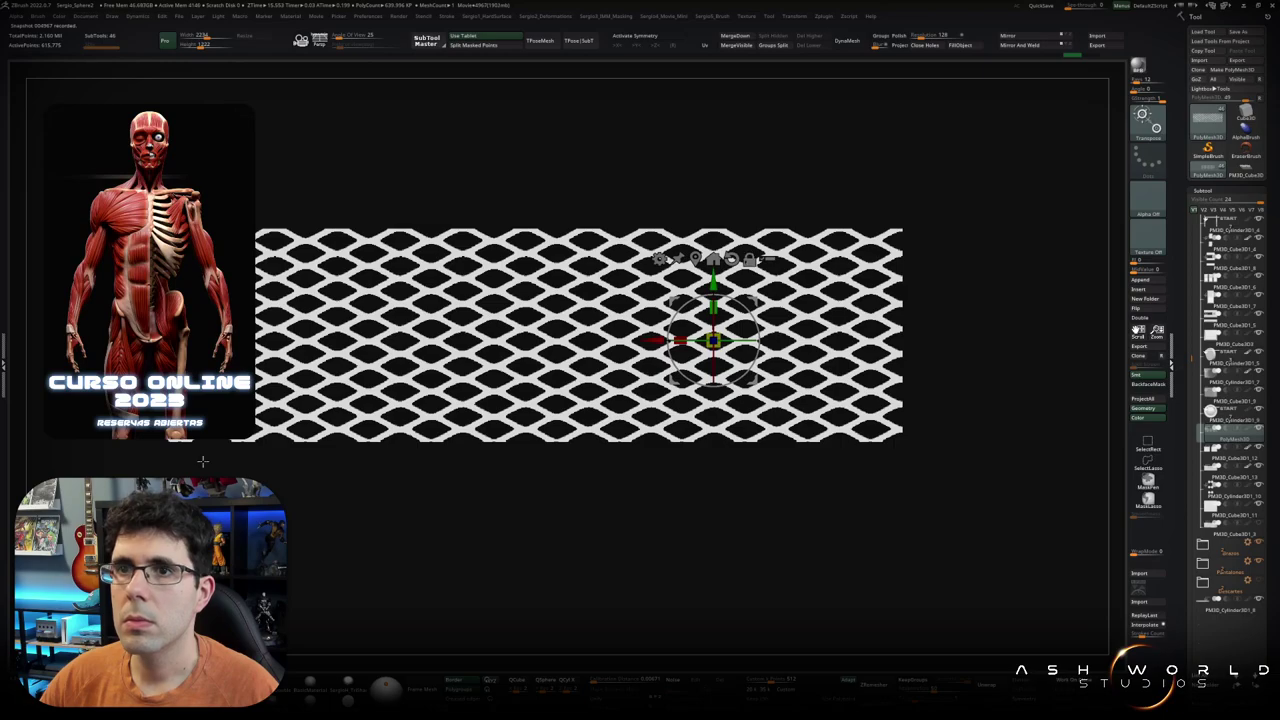
ctrl+right_drag(763, 300, 763, 220)
ctrl+right_drag(228, 452, 228, 540)
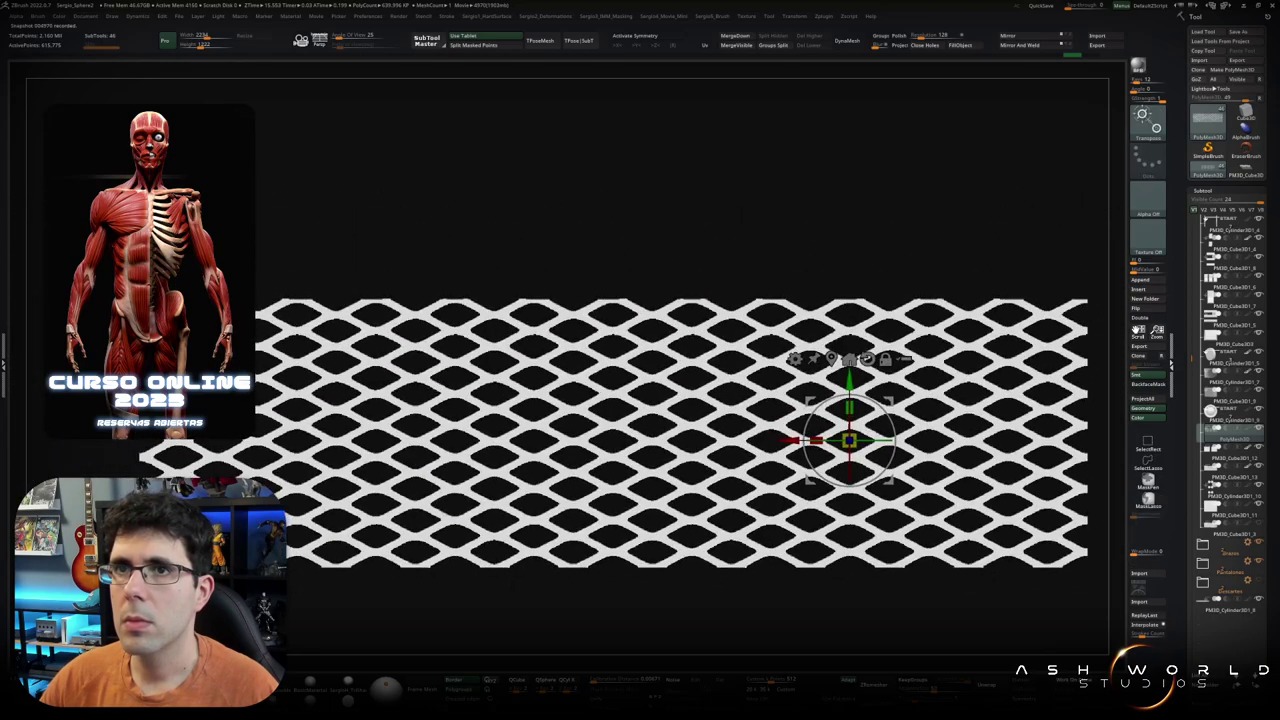
Step: Hide the ragged top edge of the diamond mesh
ctrl+shift+drag(92, 250, 896, 320)
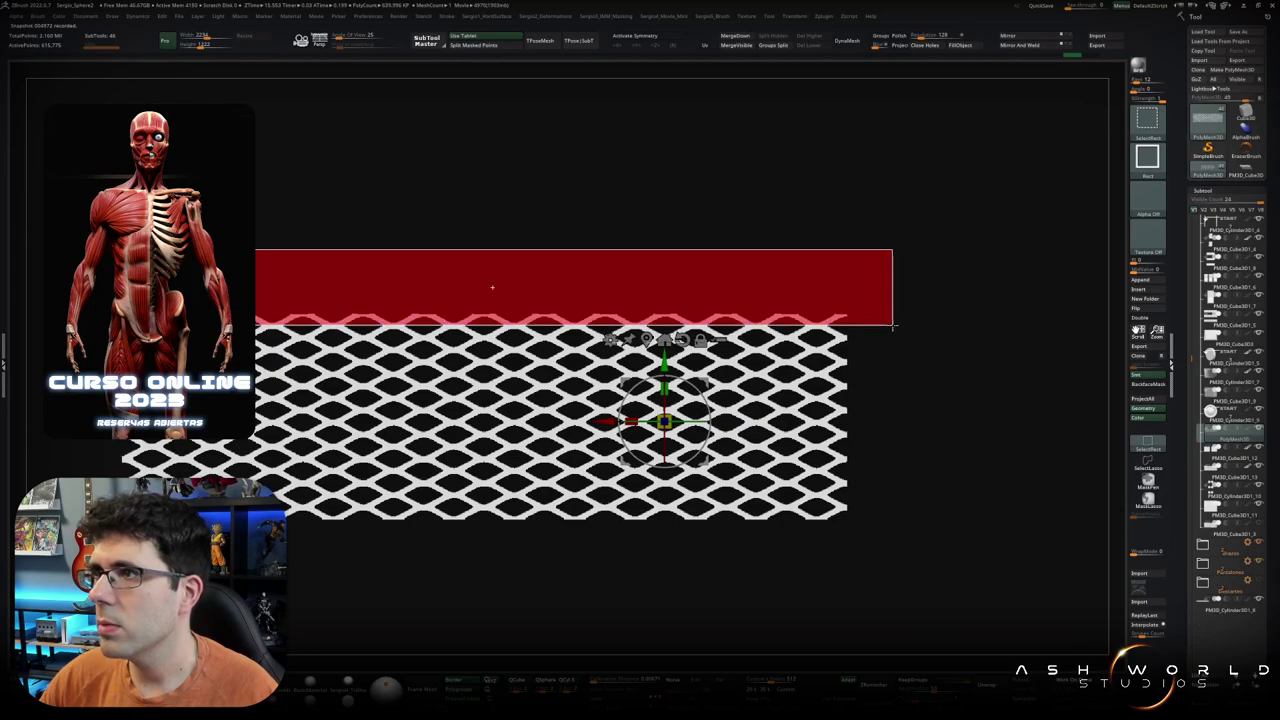
ctrl+shift+drag(892, 325, 892, 325)
scroll(764, 336, up, 3)
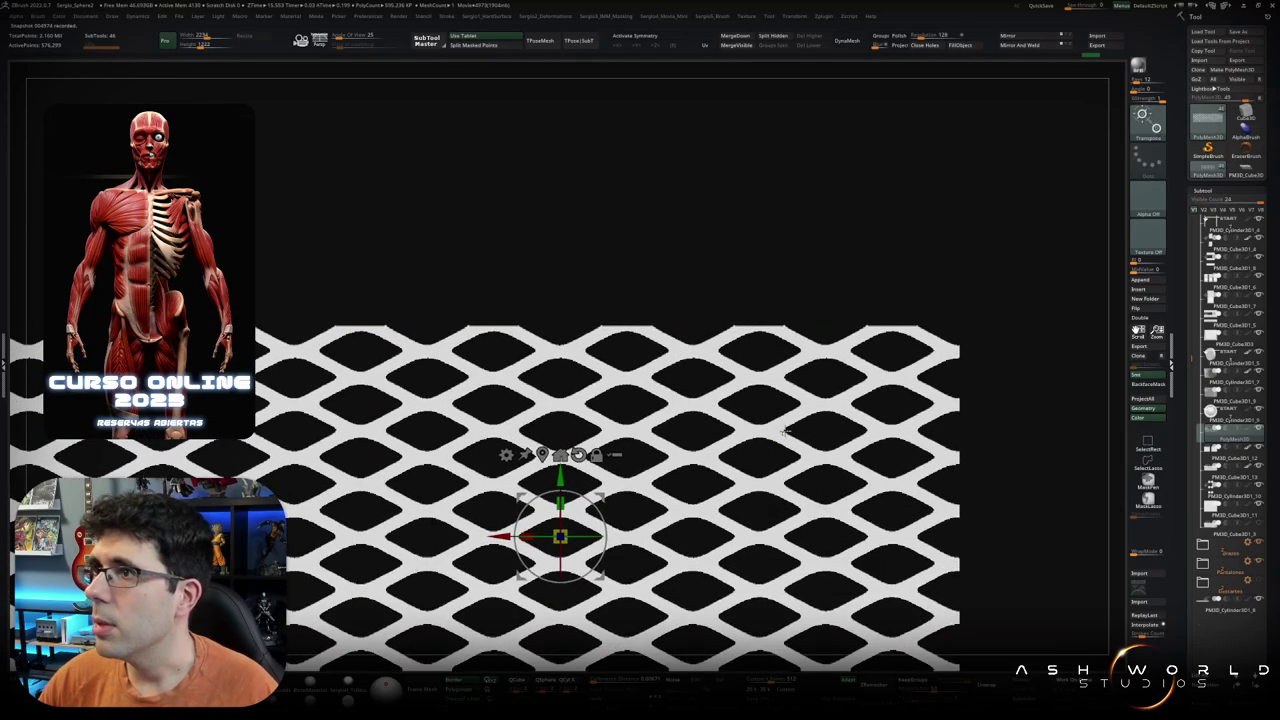
scroll(848, 413, down, 2)
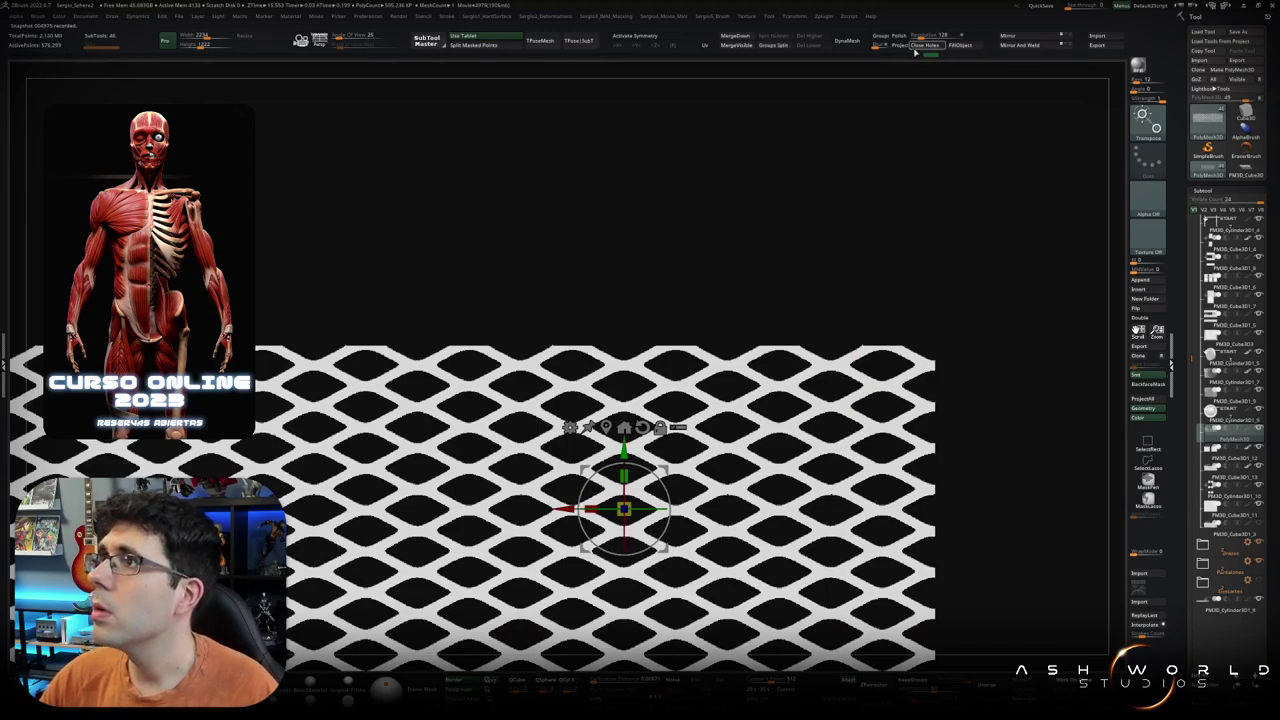
scroll(697, 302, down, 3)
Step: Duplicate the strip downward, butt the copy against the original, and clear the upper mask
mouse_move(688, 265)
ctrl+mouse_down()
mouse_move(688, 428)
mouse_move(690, 408)
ctrl+mouse_up()
key(w)
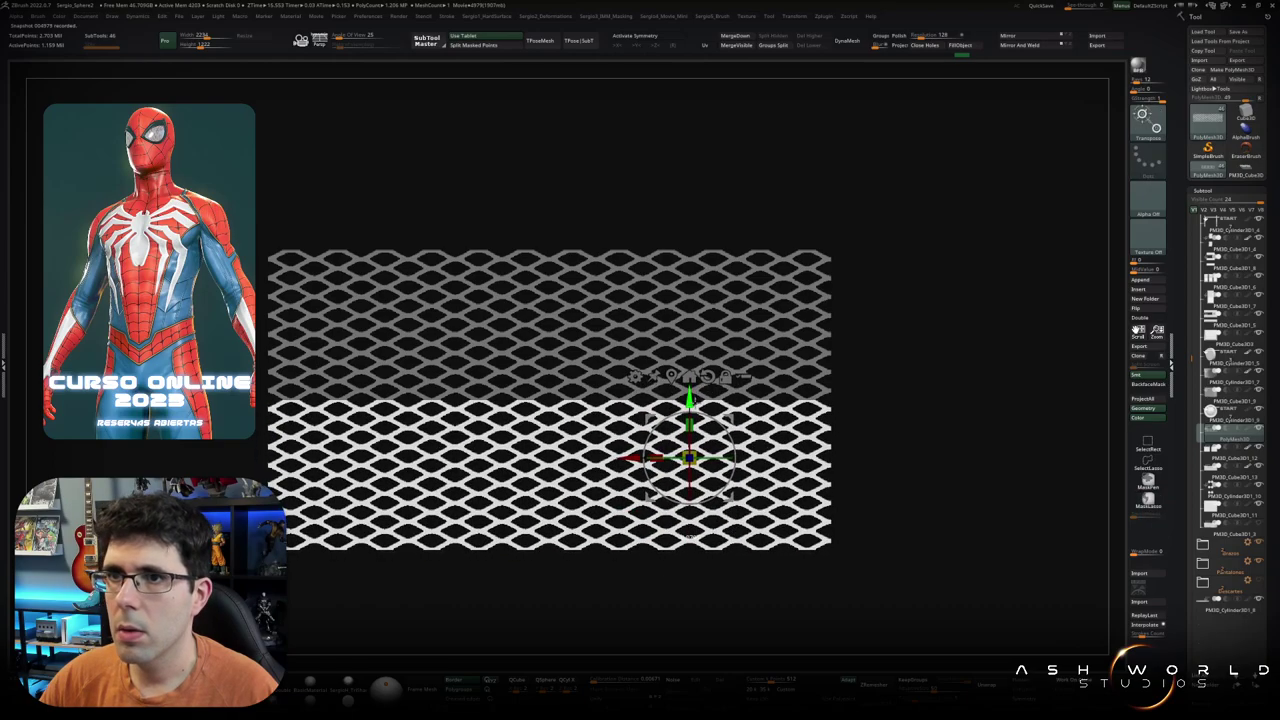
key(q)
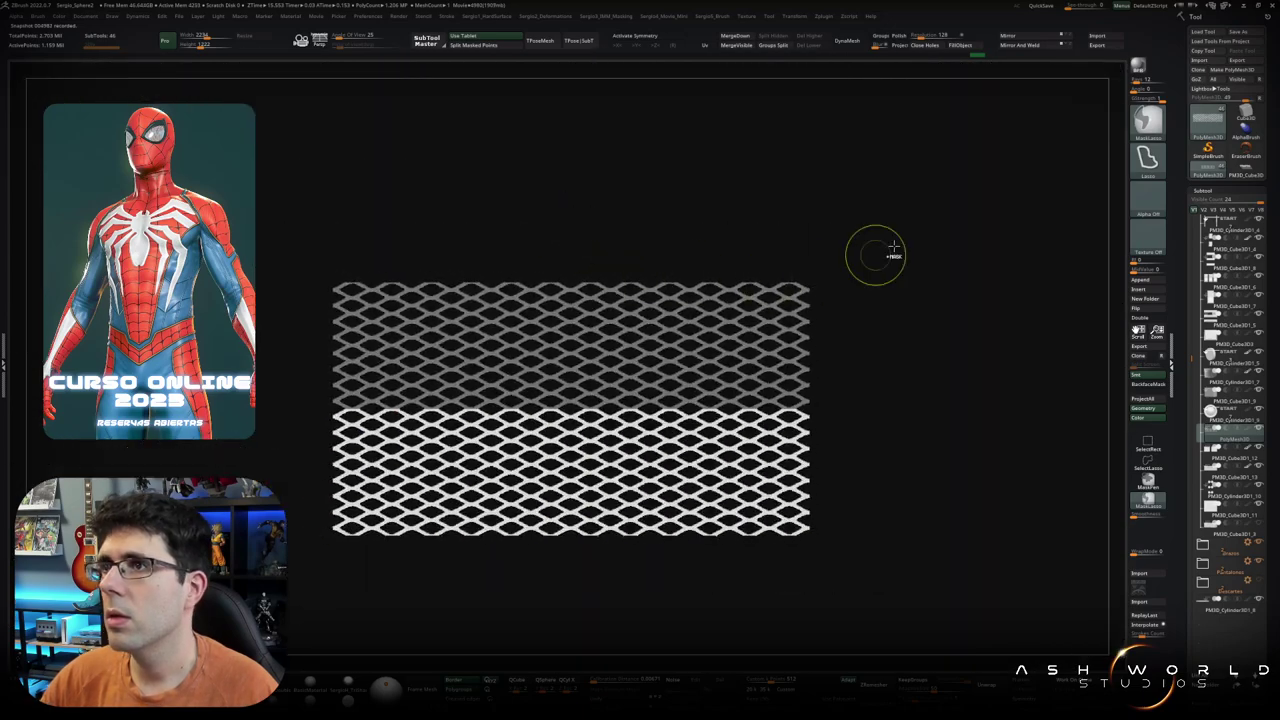
ctrl+drag(893, 247, 940, 386)
key(f)
key(b)
key(z)
key(m)
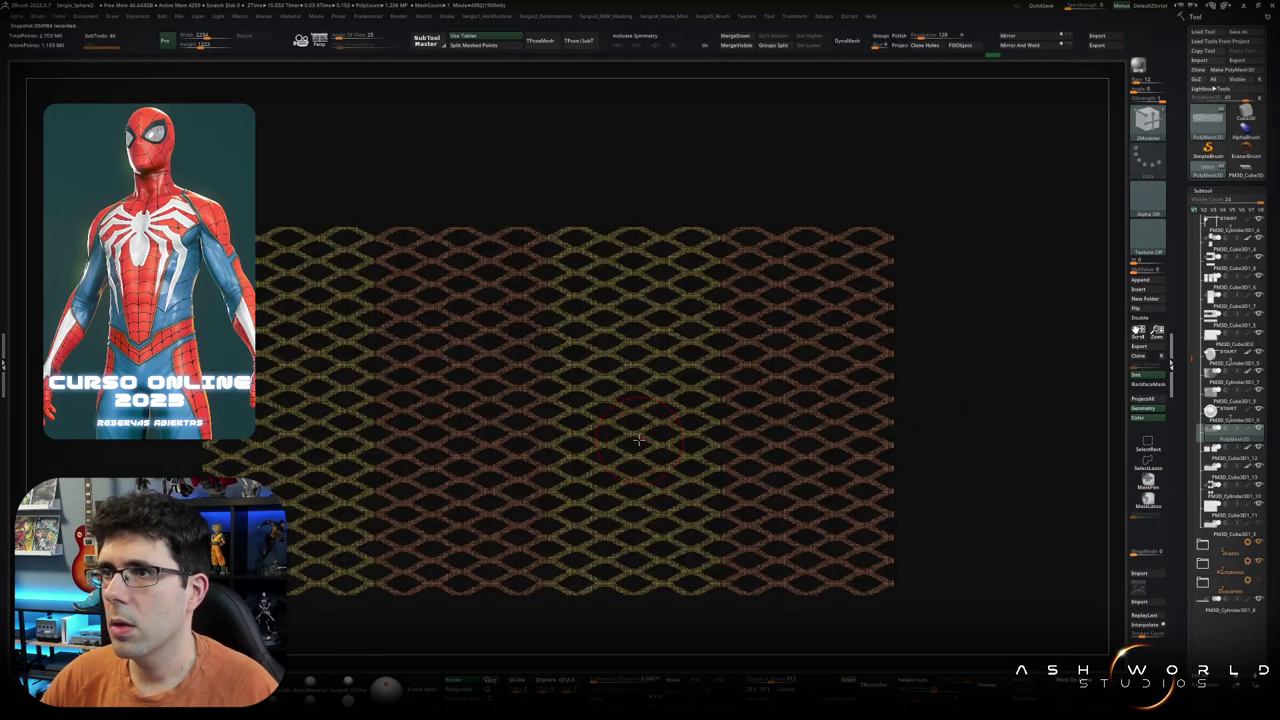
Step: Turn off Solo to show the figure, and move the lower grid section into place
key(shift+alt+s)
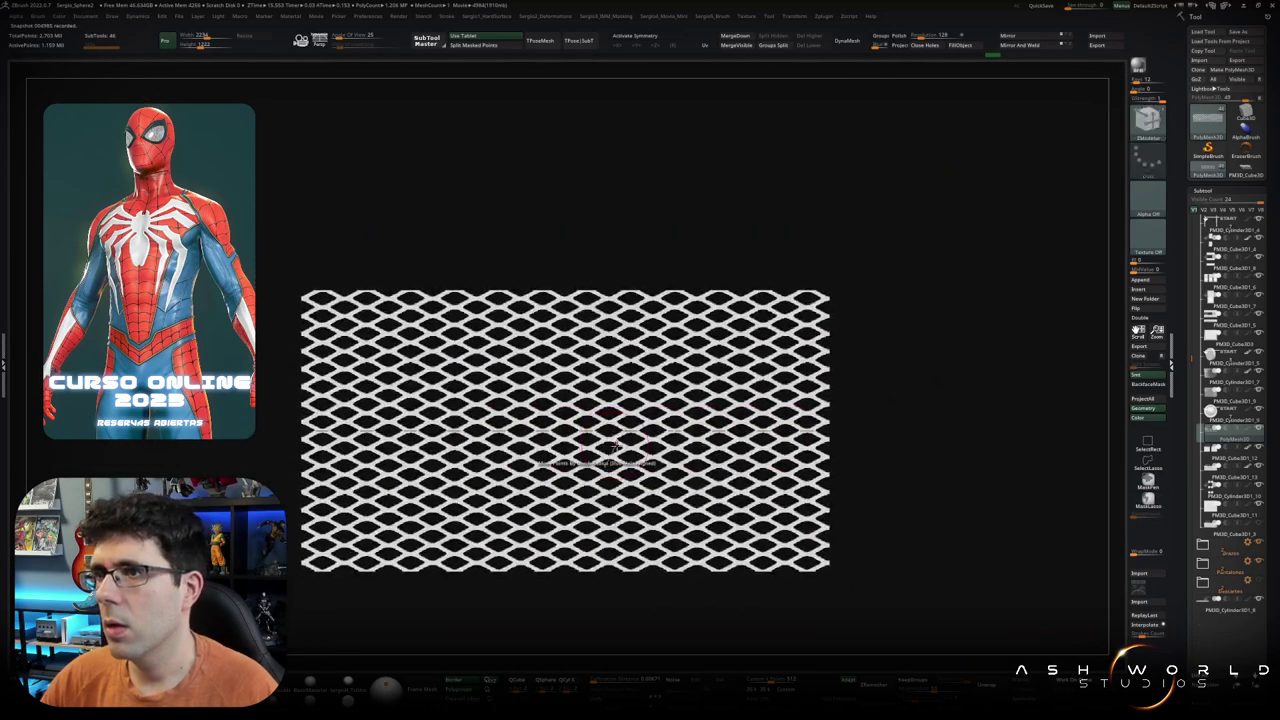
scroll(540, 460, up, 5)
scroll(540, 460, up, 5)
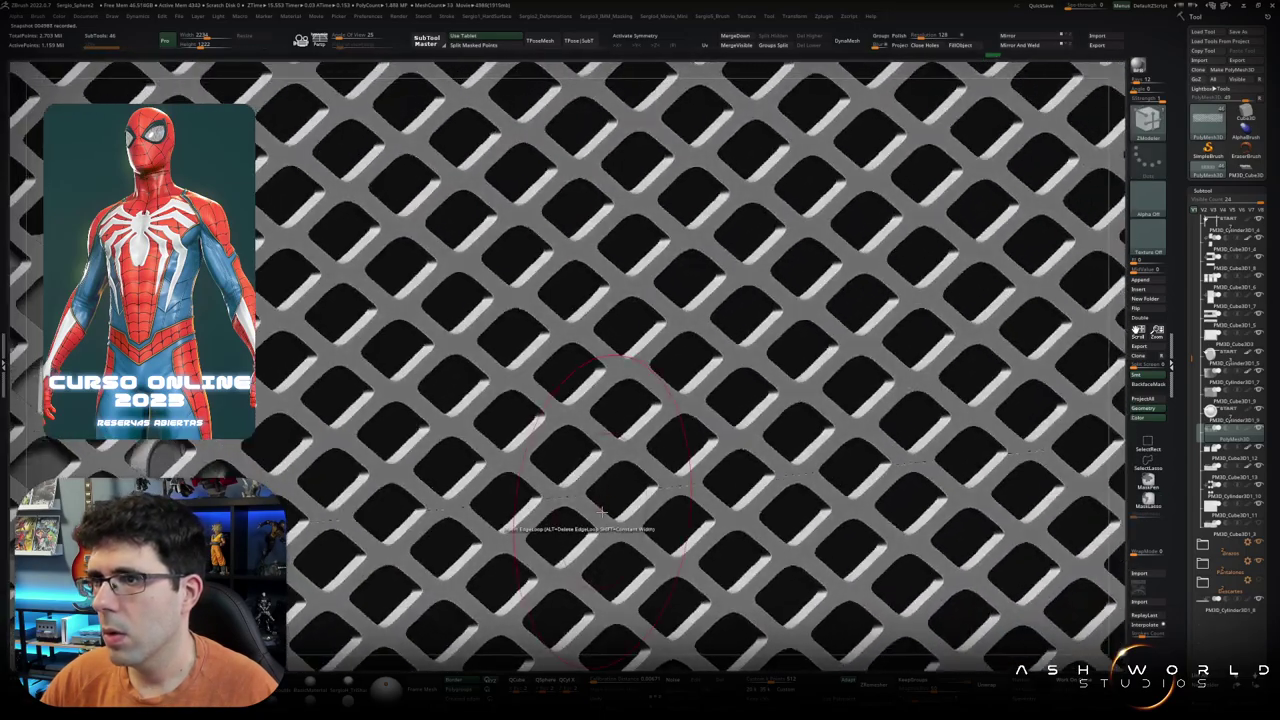
alt+click(678, 511)
key(w)
right_drag(678, 511, 662, 479)
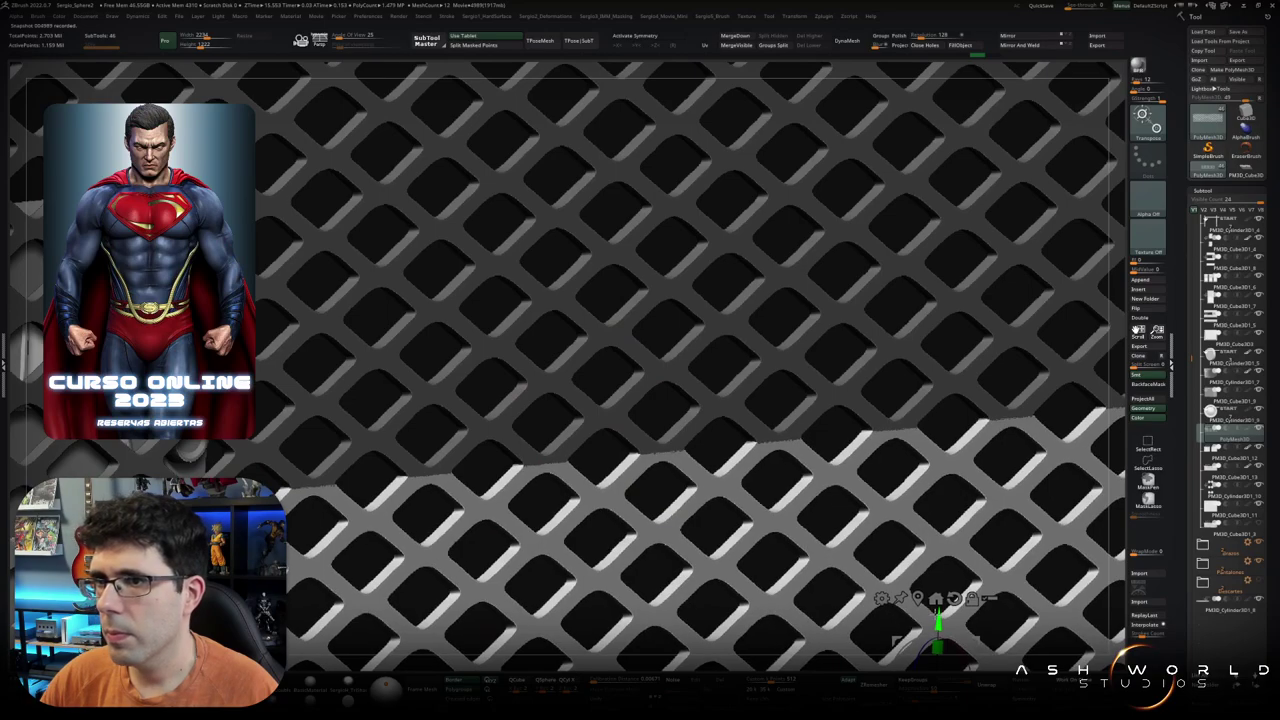
scroll(669, 331, down, 5)
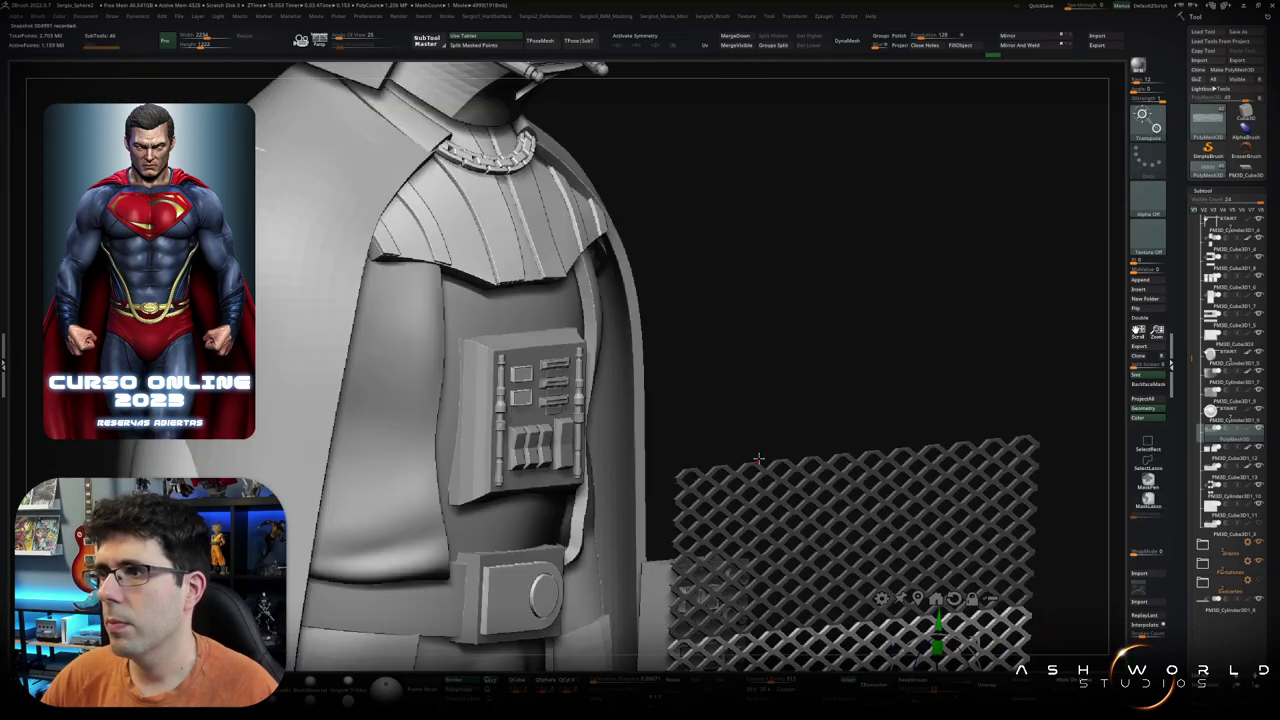
Step: Turn the view to face Vader from the front with the ZModeler brush active
mouse_move(683, 455)
right_down()
mouse_move(663, 414)
mouse_move(786, 517)
mouse_move(700, 434)
mouse_move(716, 505)
right_up()
key(w)
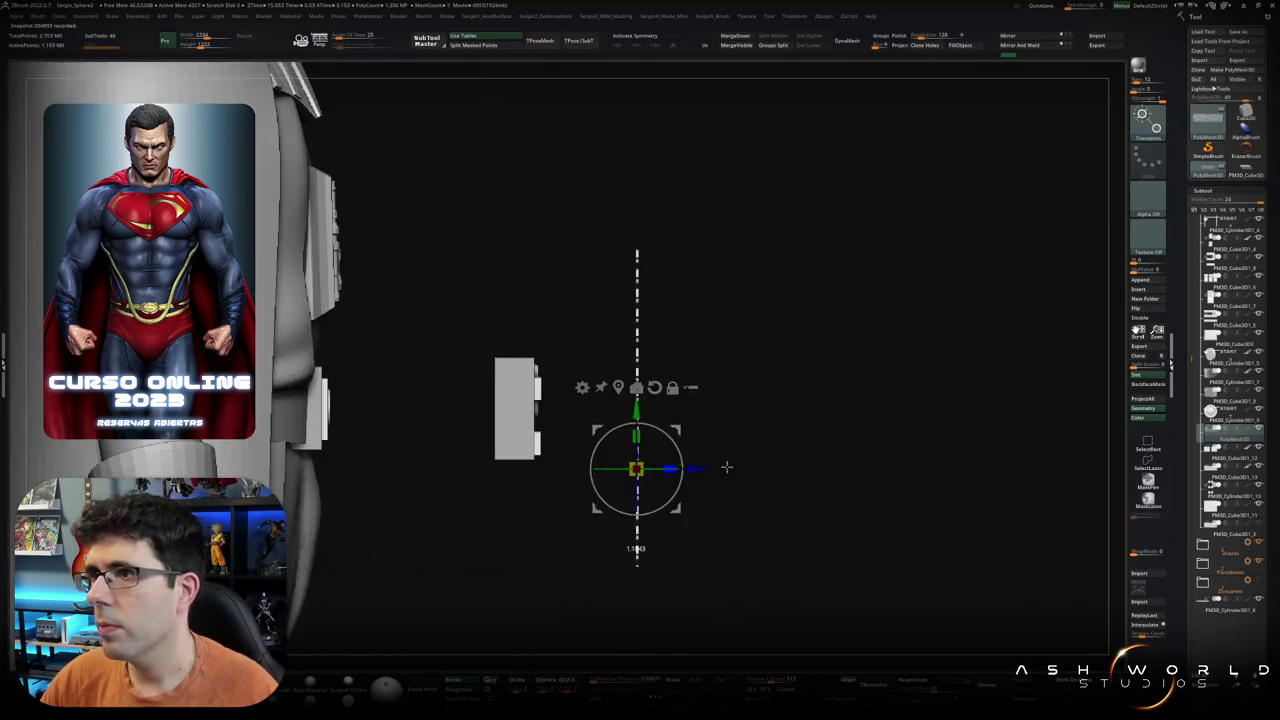
key(q)
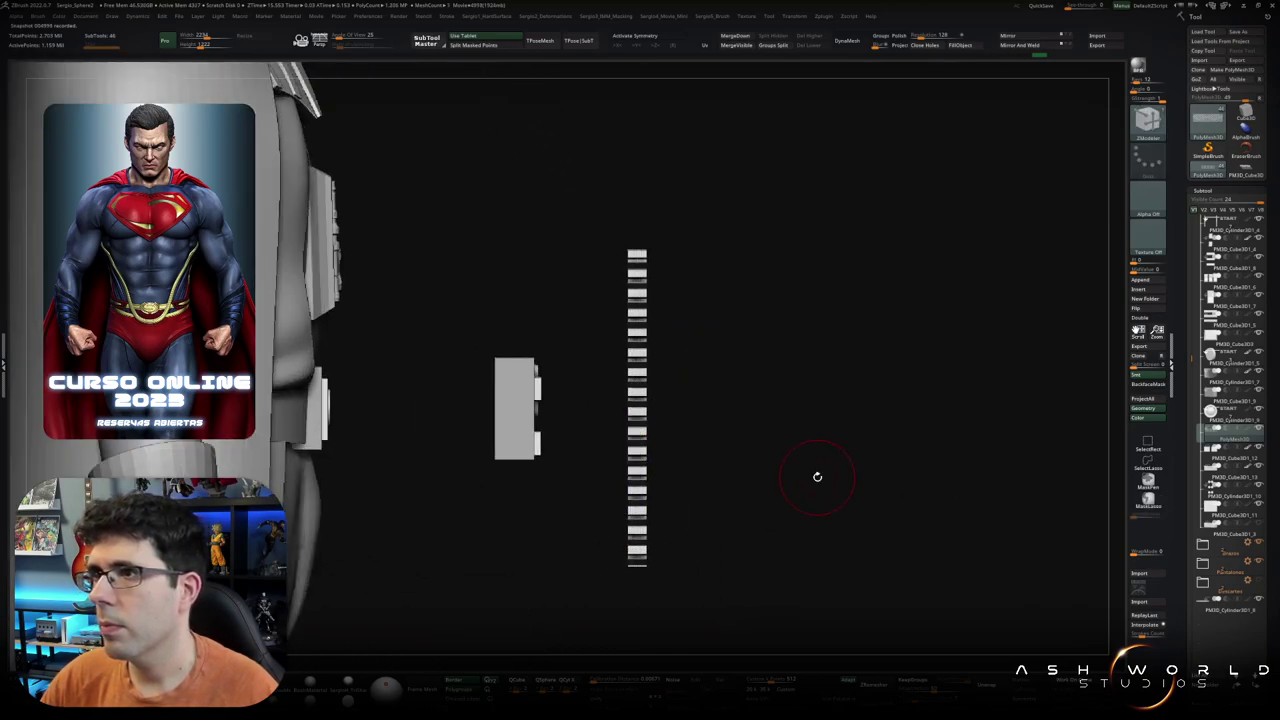
right_drag(817, 474, 760, 453)
key(b)
key(z)
key(m)
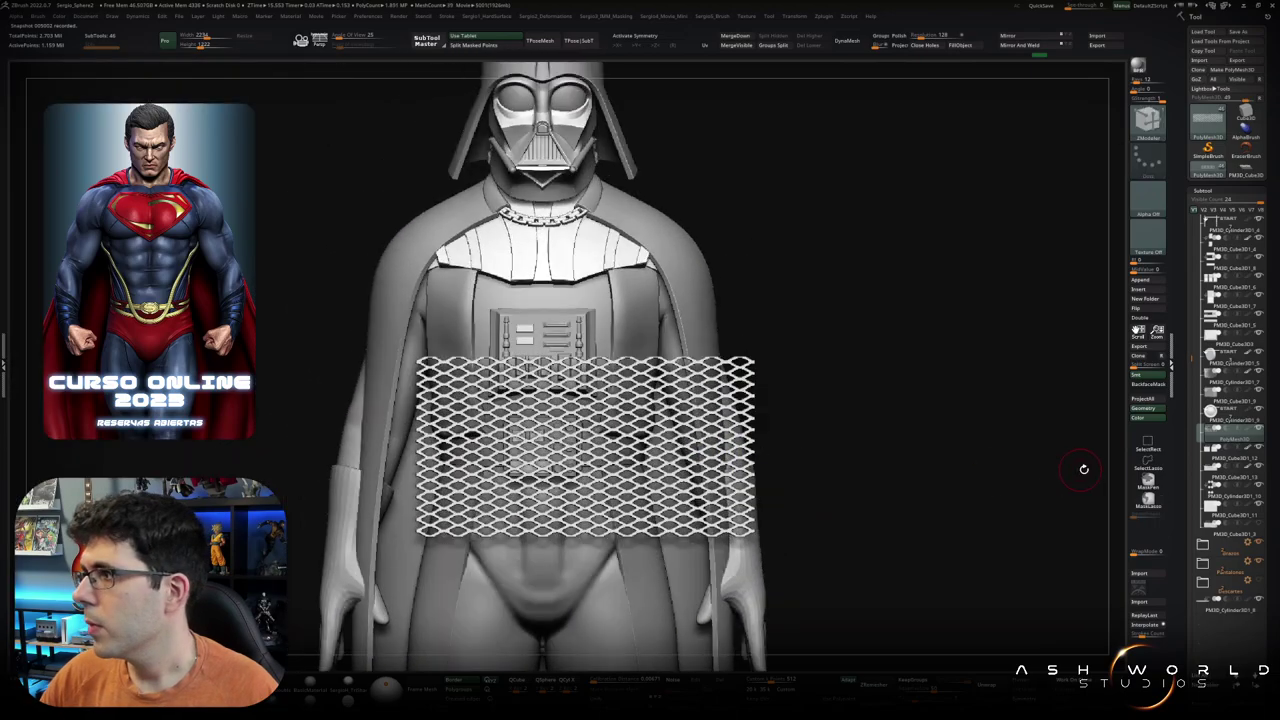
Step: Move the PolyMesh3D1 grid subtool to the end of the list and make it active
click(1232, 447)
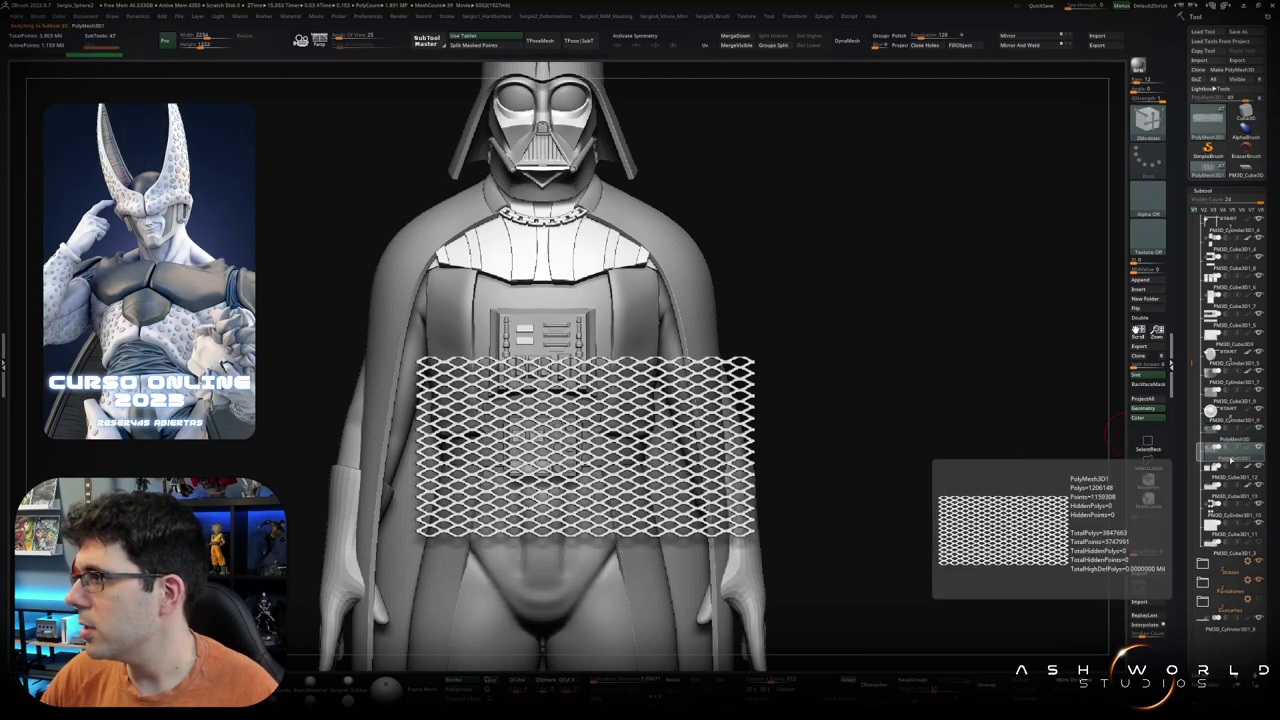
click(1230, 550)
drag(1238, 645, 1234, 606)
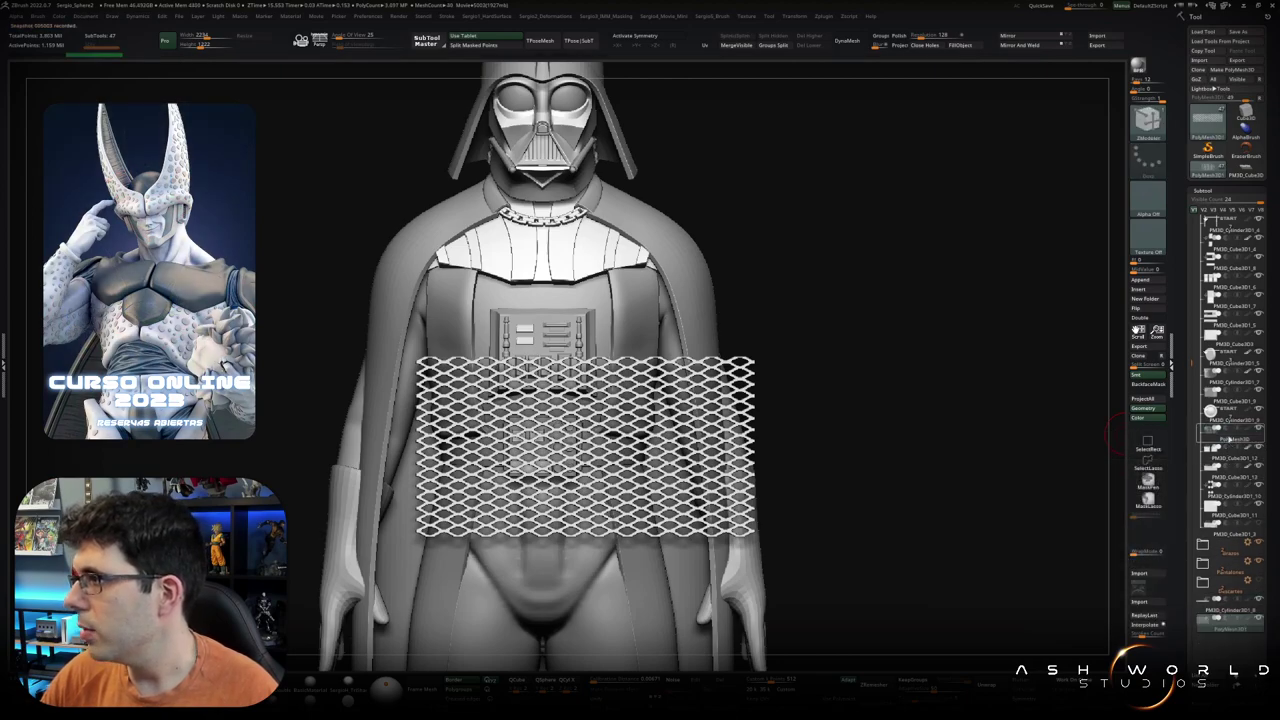
click(1216, 438)
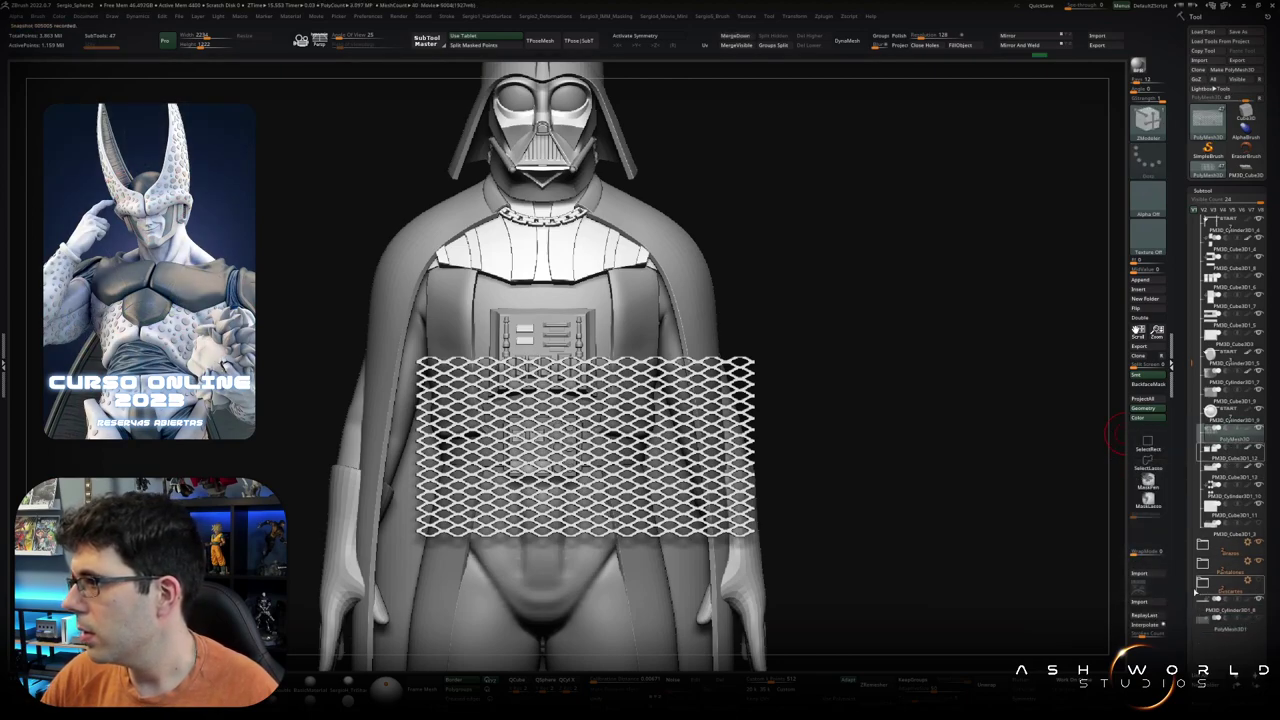
click(1200, 584)
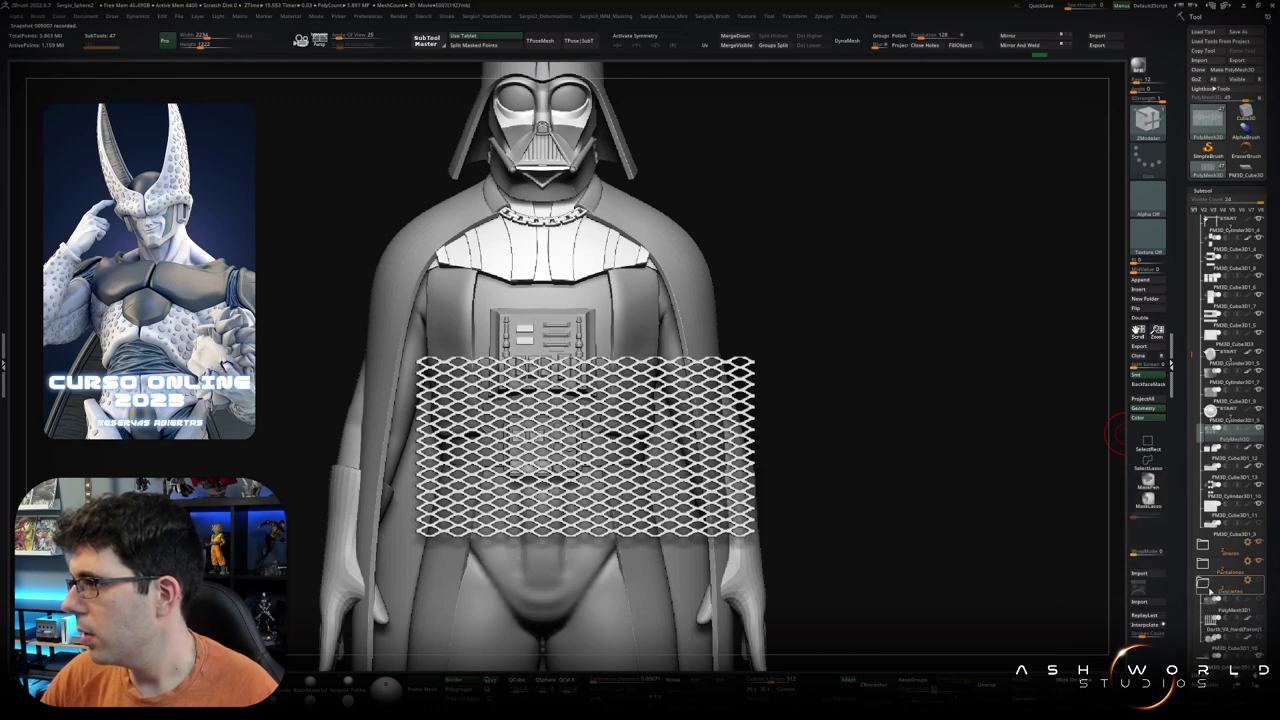
mouse_move(930, 479)
mouse_down()
mouse_move(640, 478)
mouse_move(660, 480)
mouse_up()
key(w)
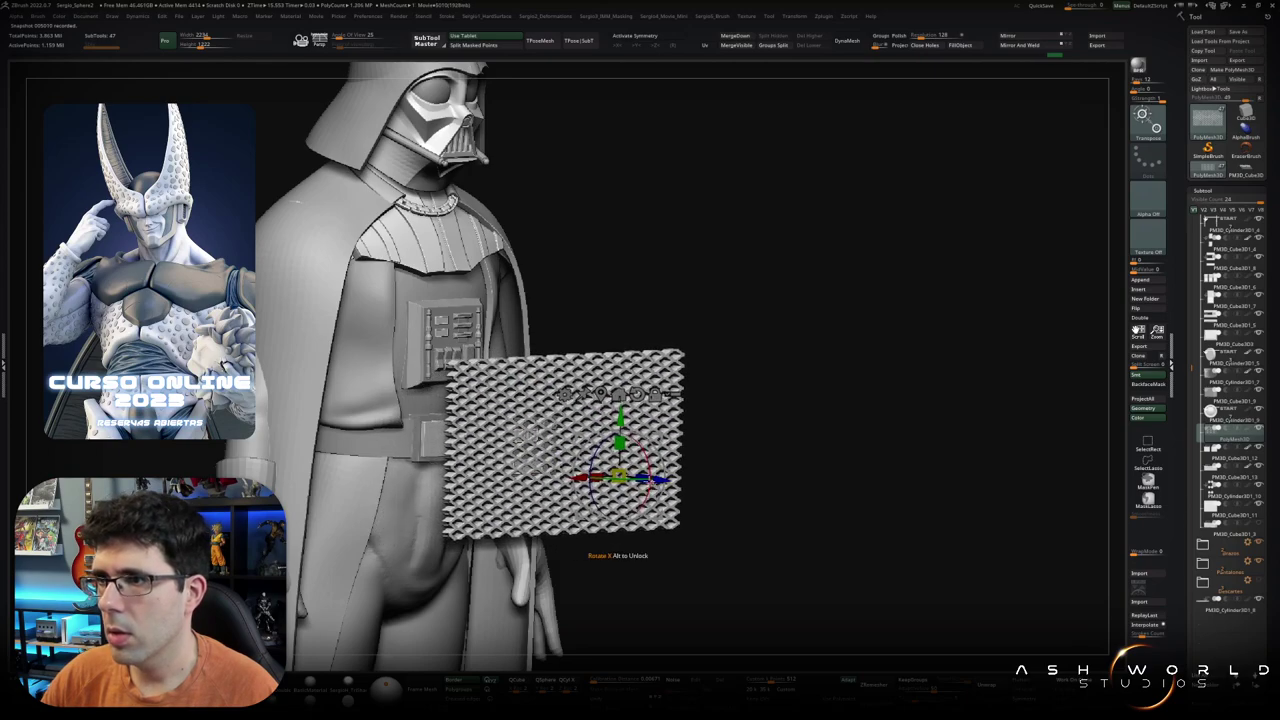
Step: Shrink the grid panel twice with the scale handle to fit the belt box
shift+drag(800, 480, 830, 480)
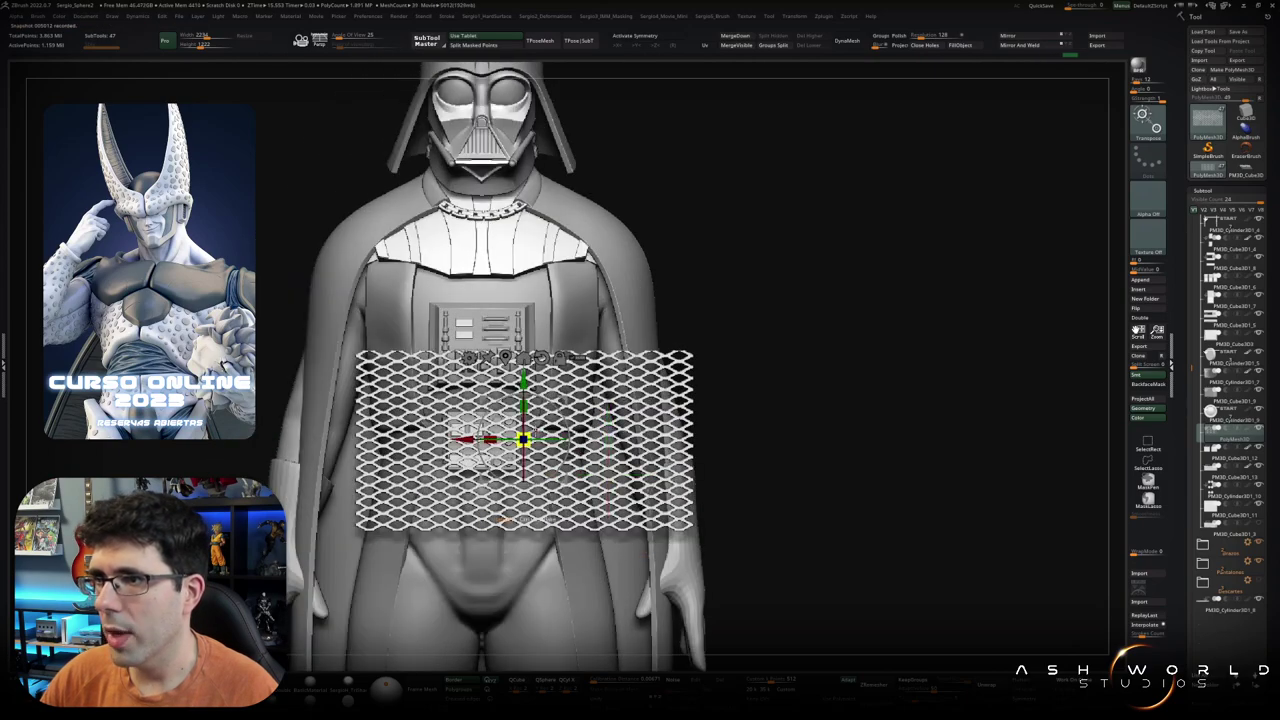
drag(524, 438, 480, 440)
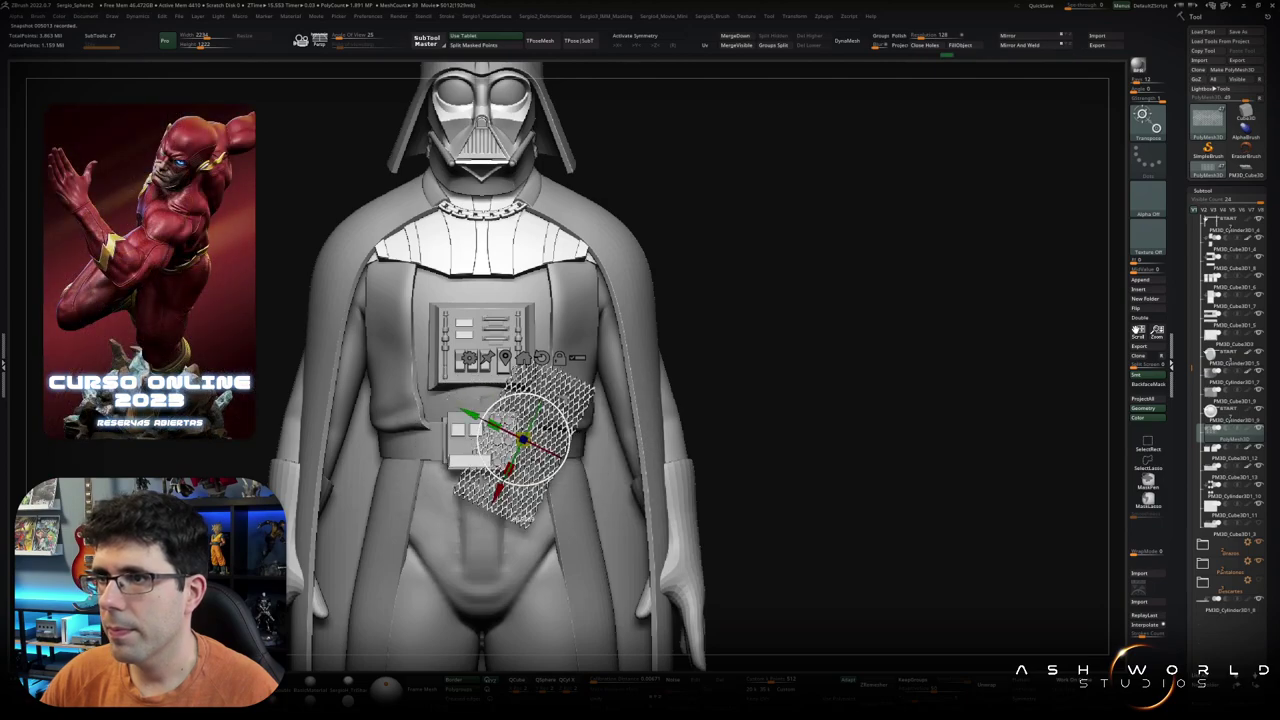
scroll(480, 440, up, 5)
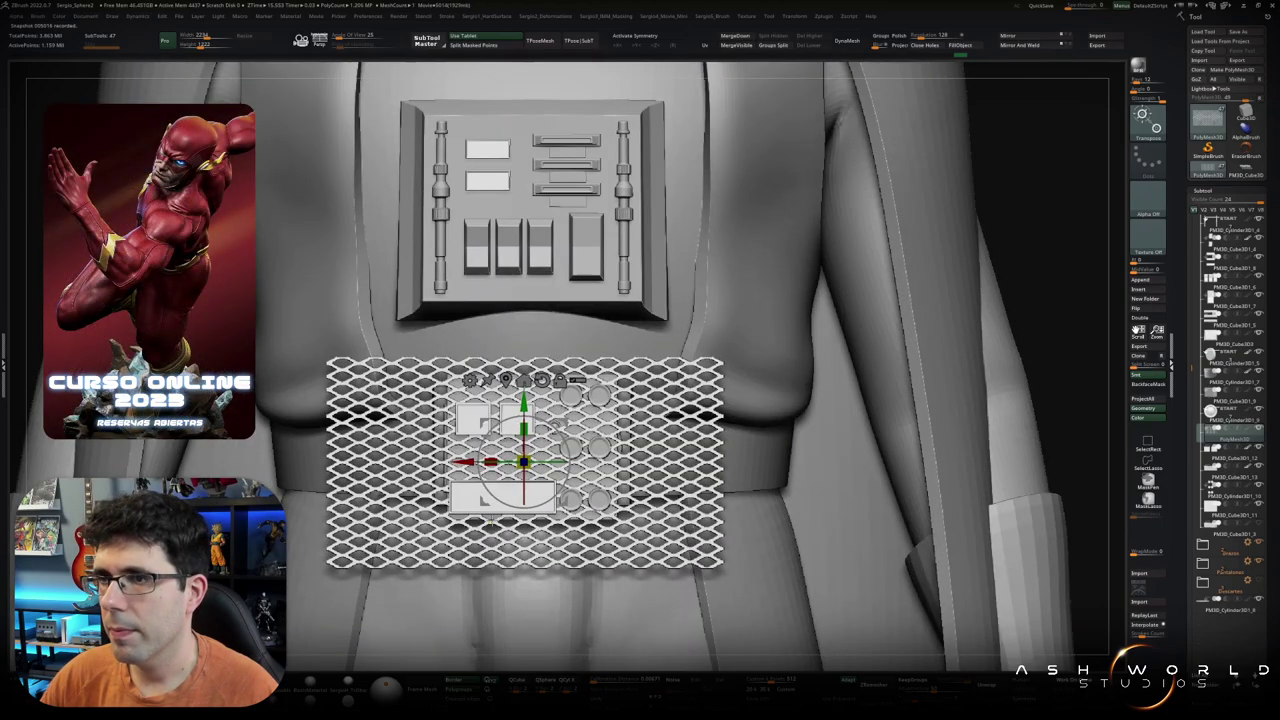
drag(880, 400, 940, 410)
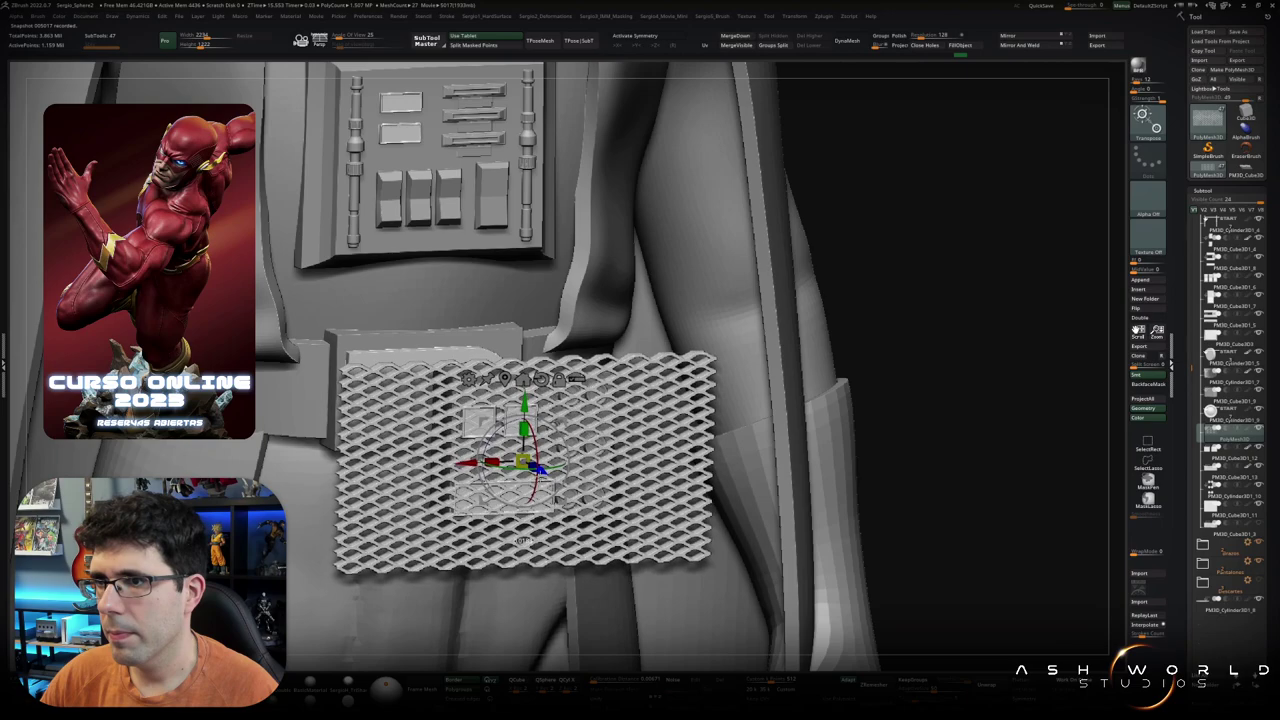
drag(522, 460, 490, 462)
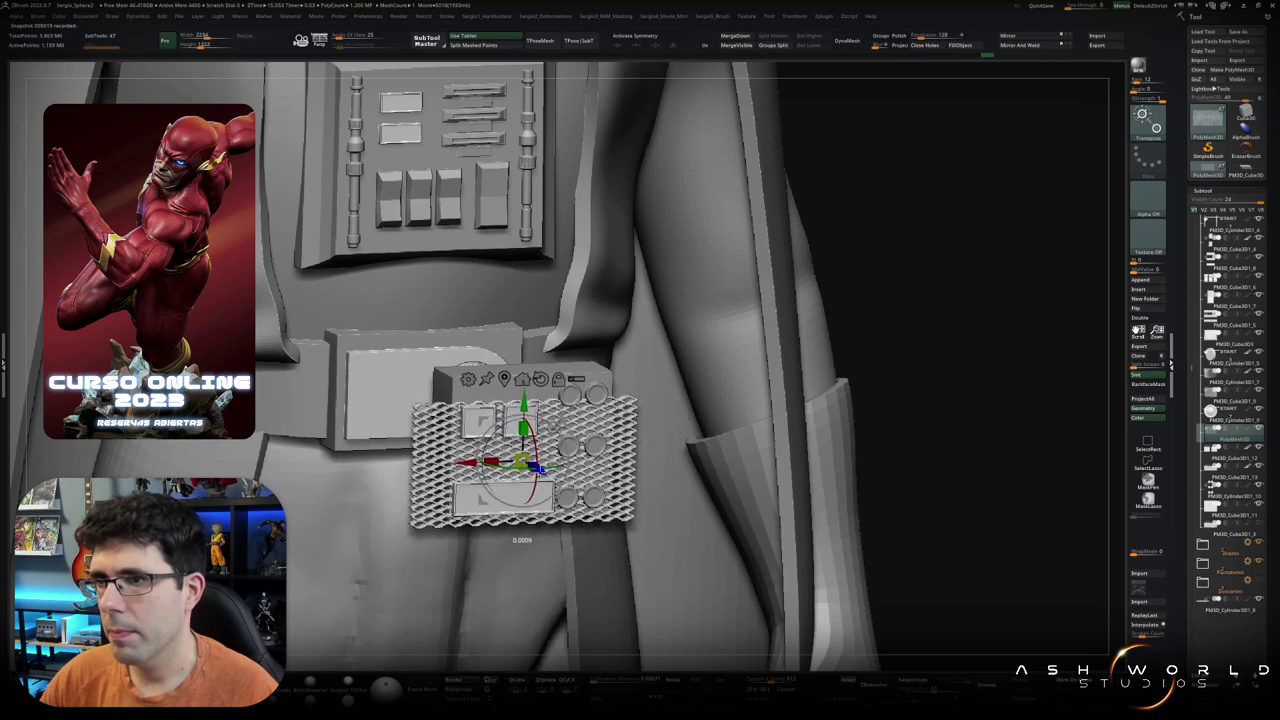
Step: Orbit around the belt box to confirm the grid sits over its front face
scroll(560, 420, up, 5)
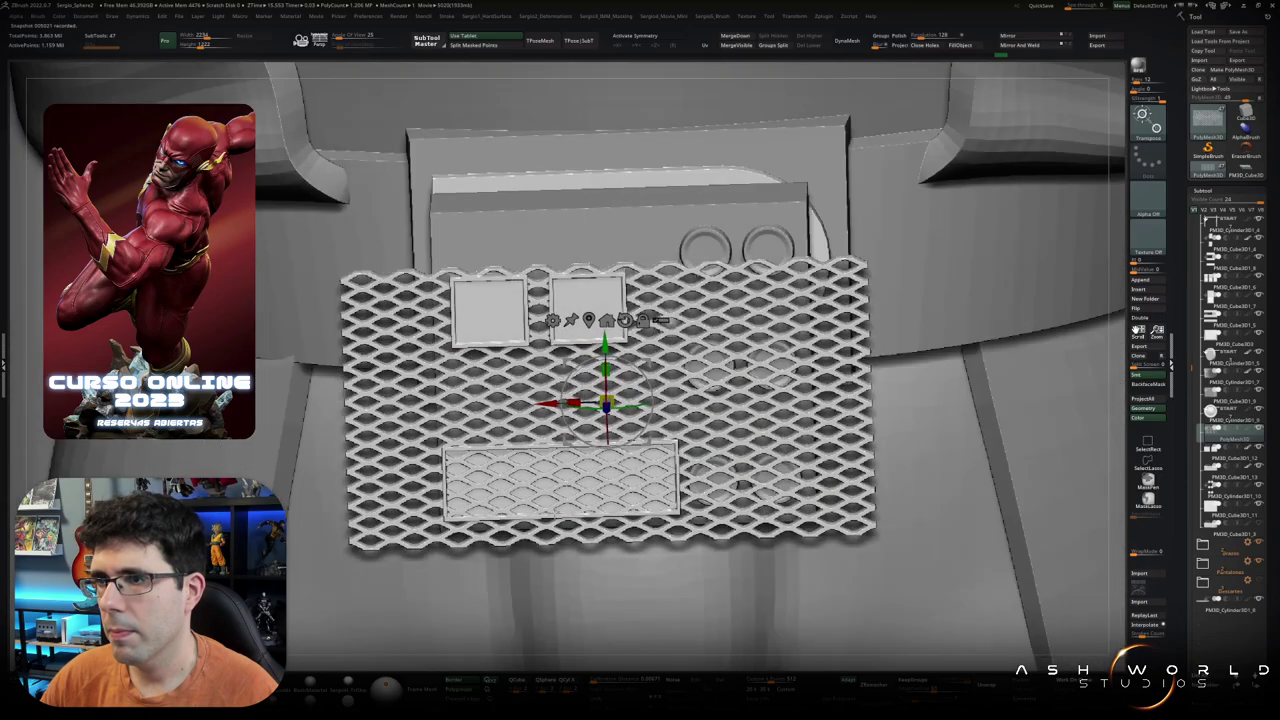
mouse_move(900, 450)
mouse_down()
mouse_move(960, 440)
mouse_move(1010, 470)
mouse_move(1040, 465)
mouse_up()
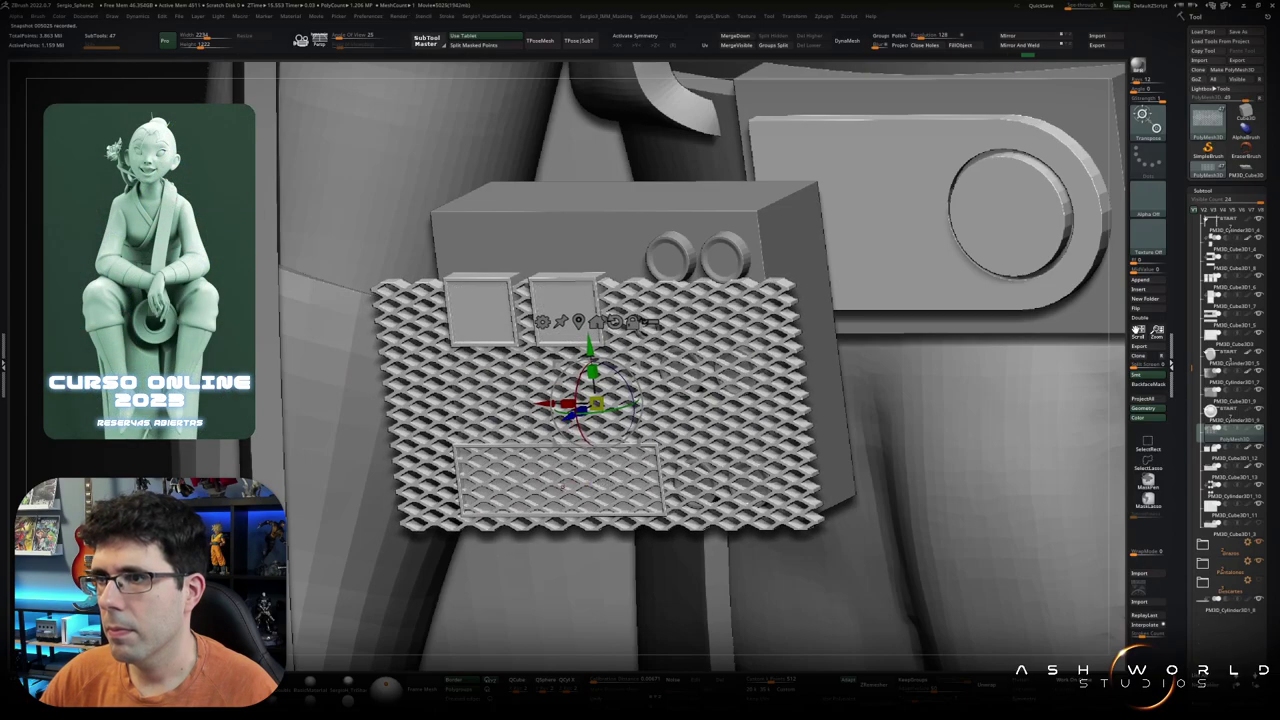
shift+drag(1000, 470, 1030, 465)
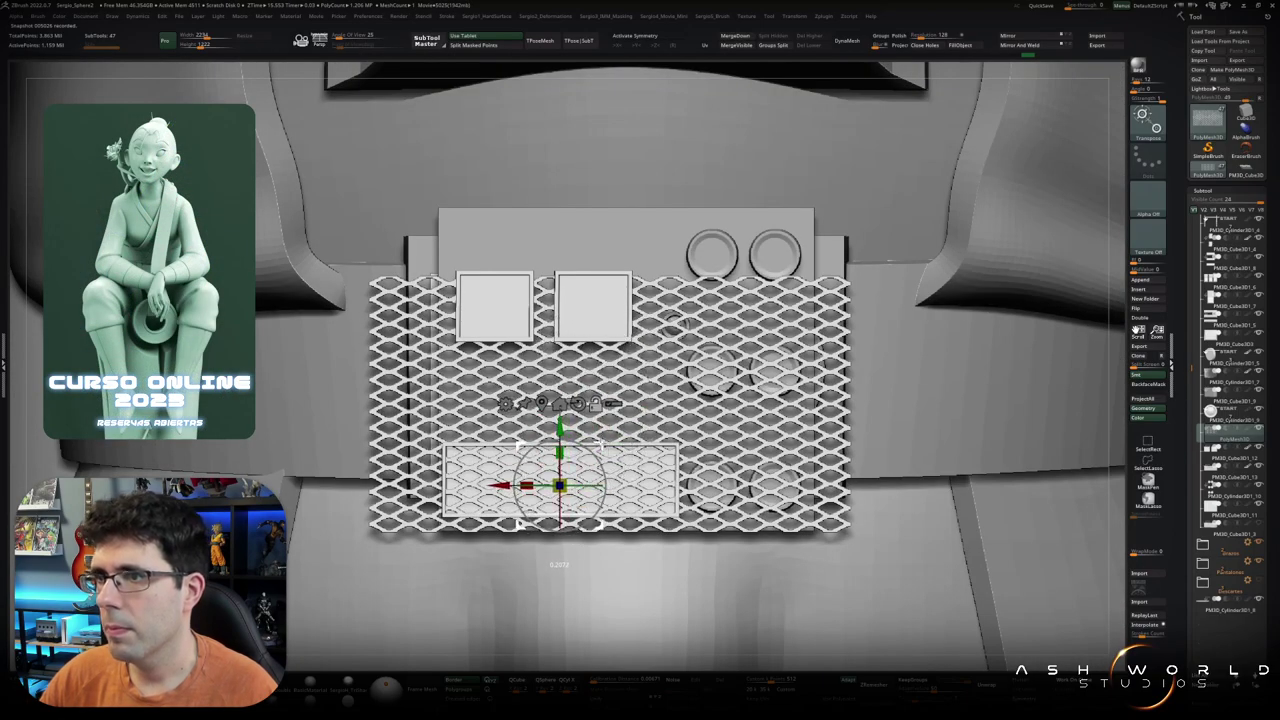
mouse_move(610, 490)
mouse_down()
mouse_move(586, 580)
mouse_move(610, 440)
mouse_up()
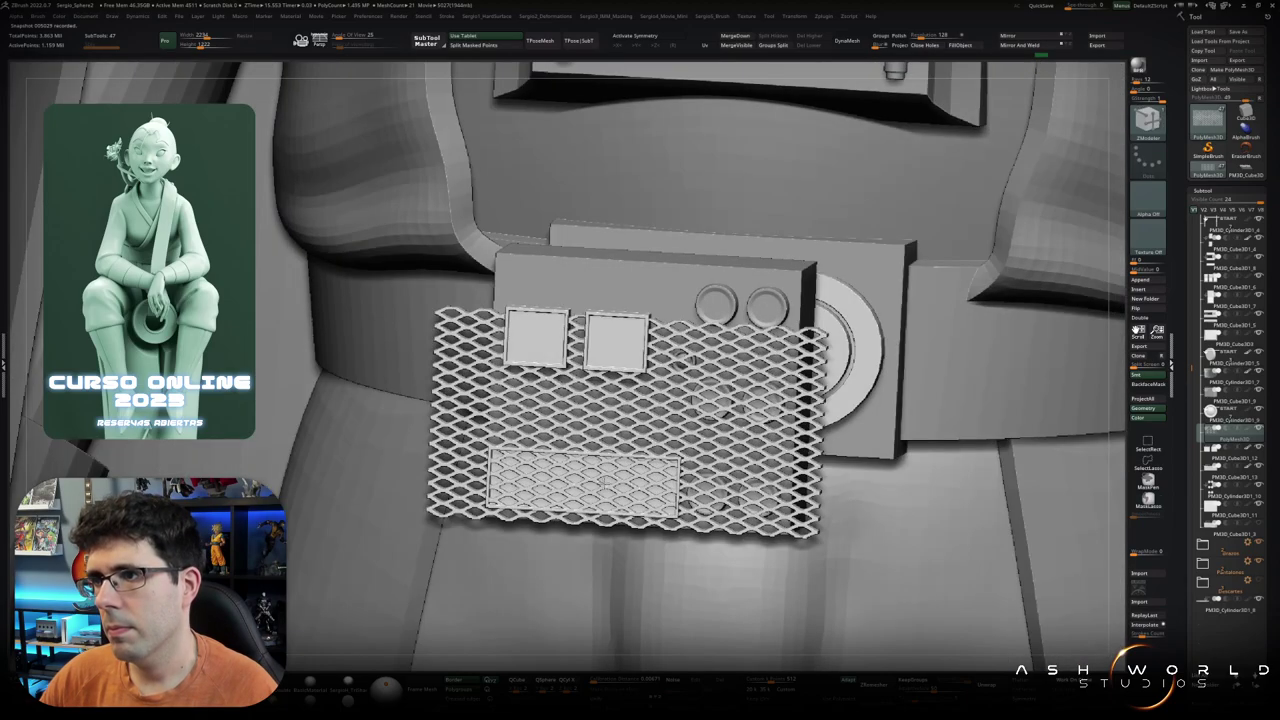
scroll(602, 450, up, 2)
key(b)
key(z)
key(m)
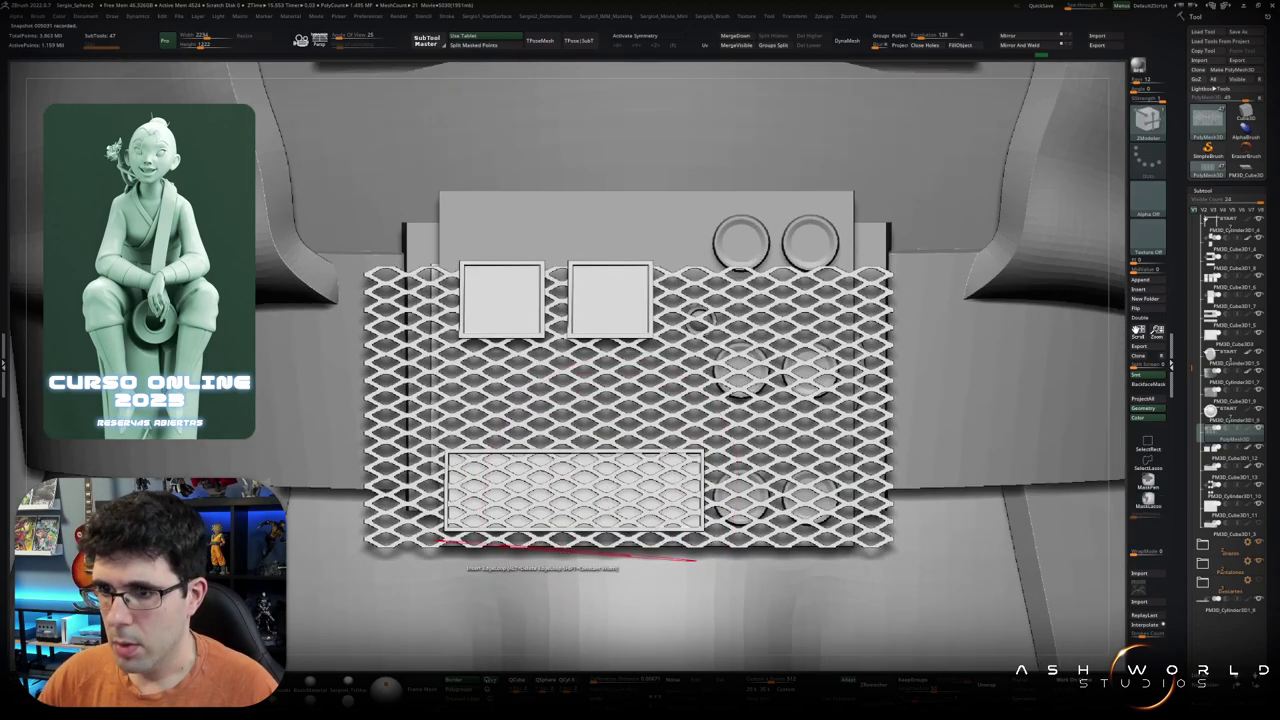
Step: Rectangle-hide the grid outside the belt box's lower-left recess, then zoom out
mouse_move(560, 560)
shift+mouse_down()
mouse_move(580, 600)
mouse_move(574, 568)
shift+mouse_up()
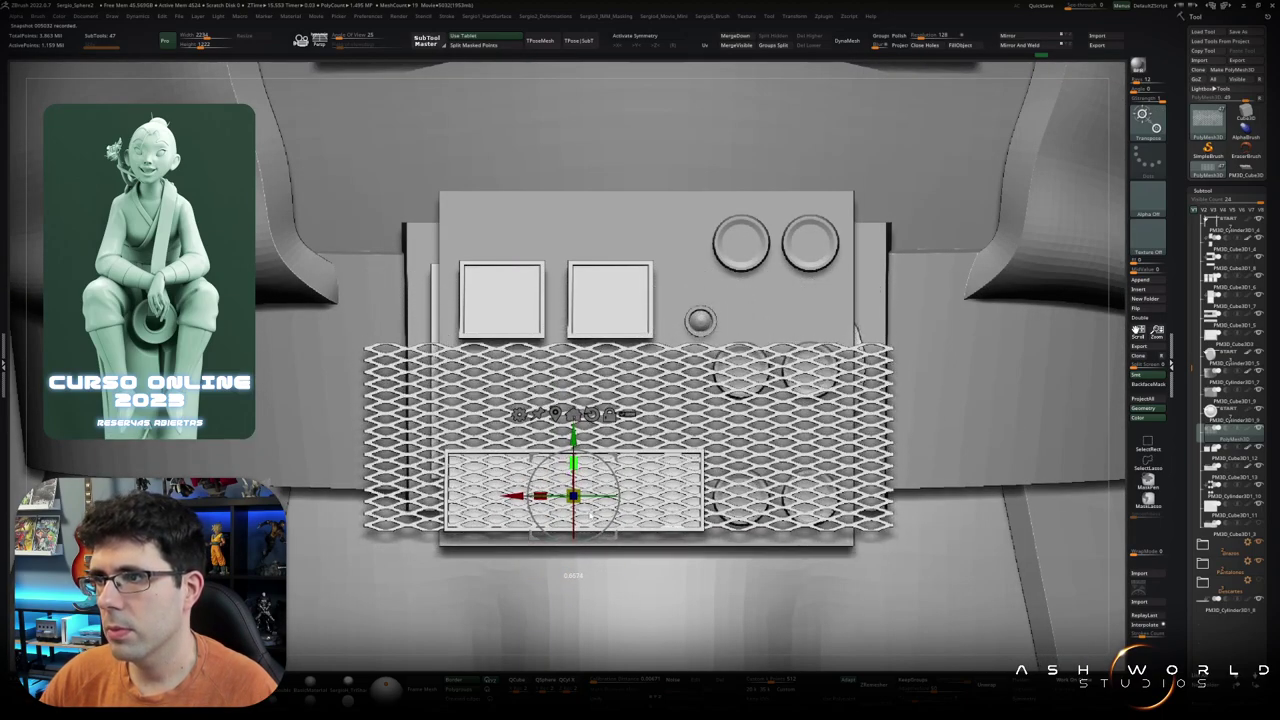
key(q)
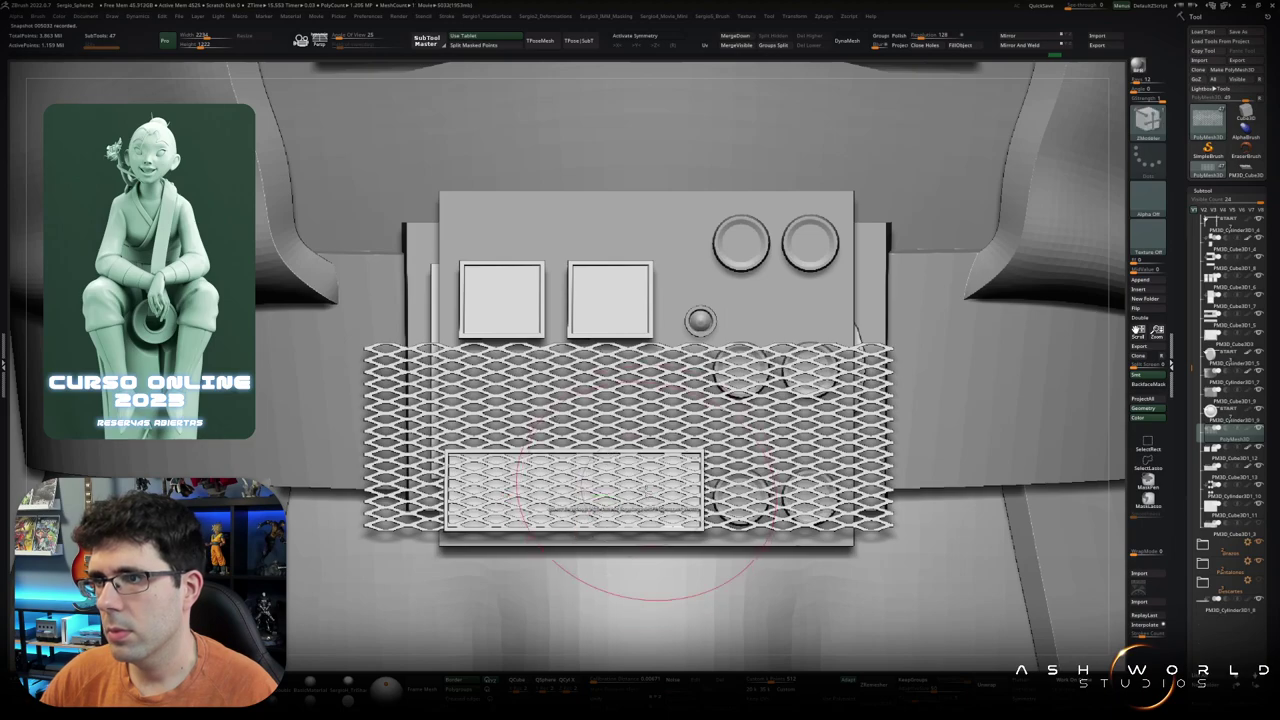
mouse_move(500, 530)
shift+mouse_down()
mouse_move(487, 580)
mouse_move(541, 460)
mouse_move(703, 453)
shift+mouse_up()
drag(600, 520, 660, 487)
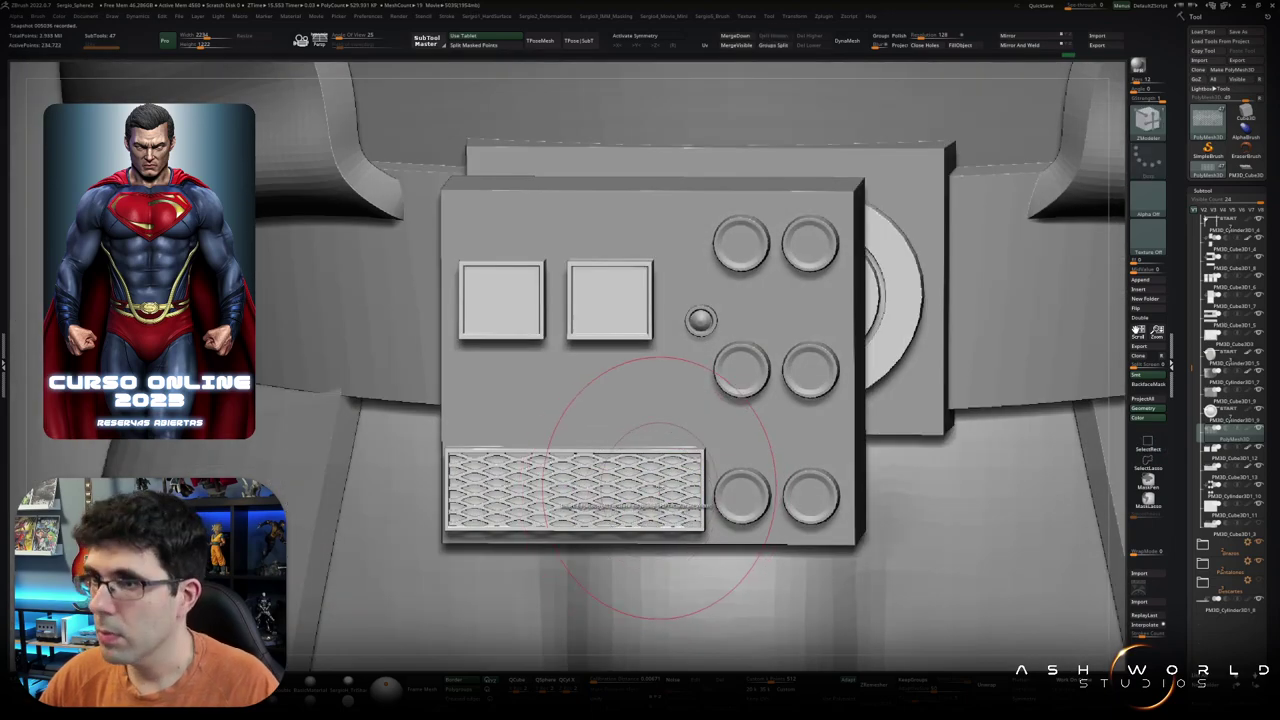
scroll(665, 490, down, 3)
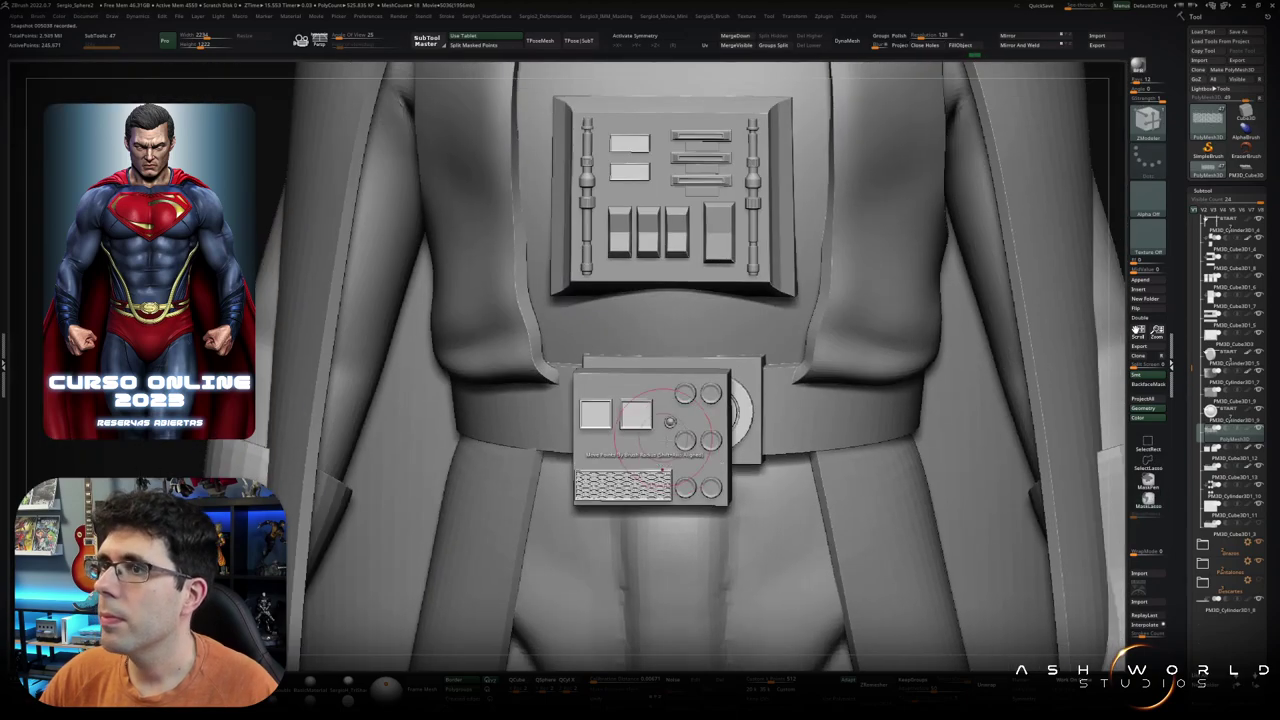
scroll(650, 455, down, 2)
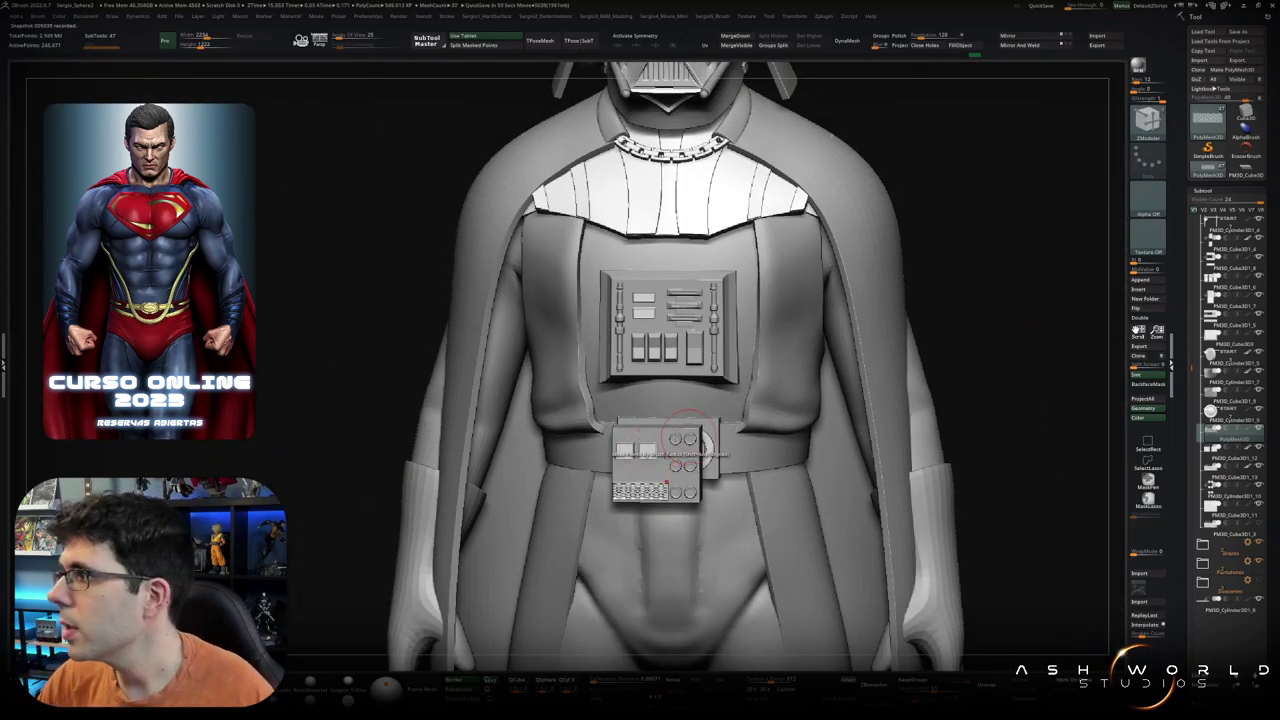
Step: Split the visible grid patch into its own subtool and show the whole Vader figure
click(1222, 440)
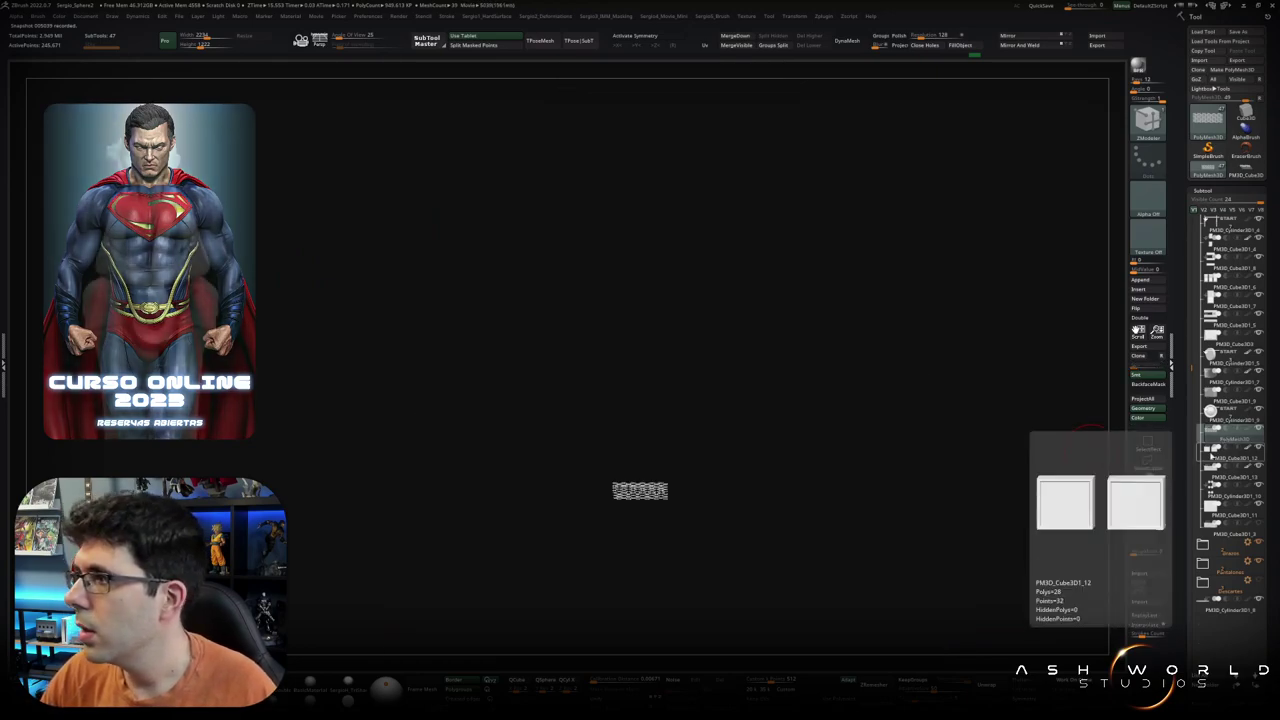
scroll(1002, 455, up, 2)
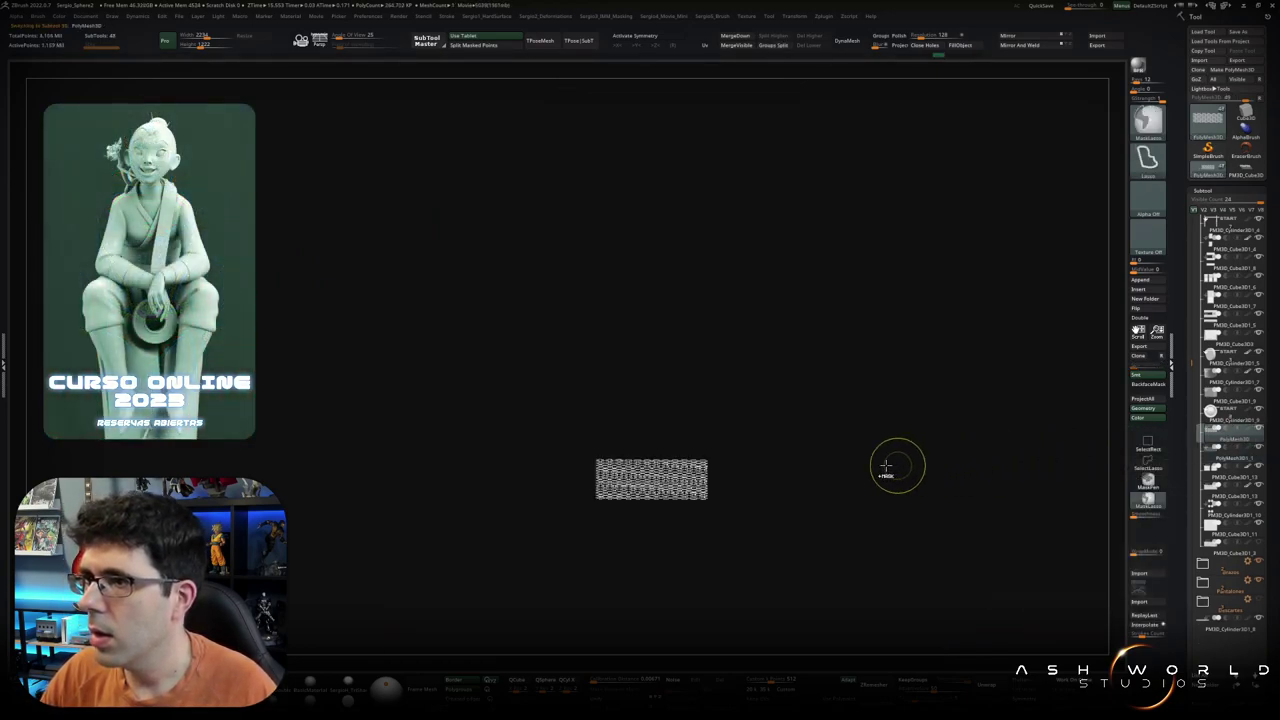
click(1235, 458)
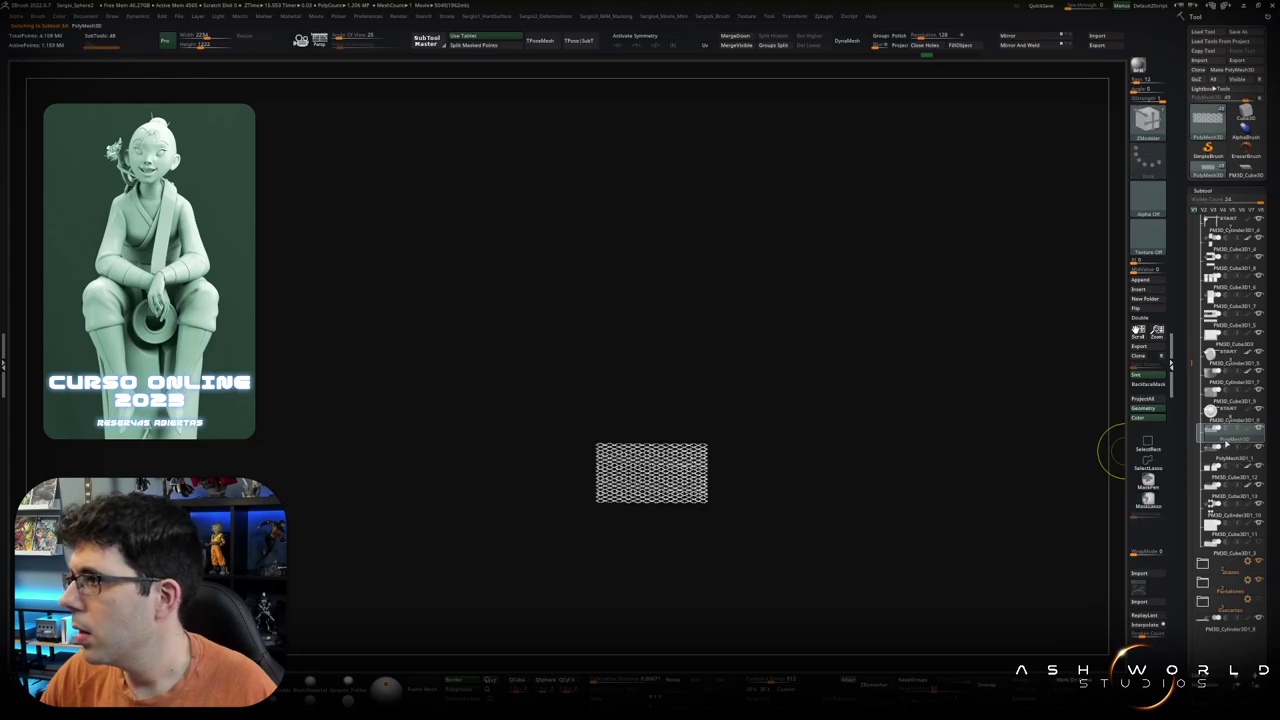
click(1148, 441)
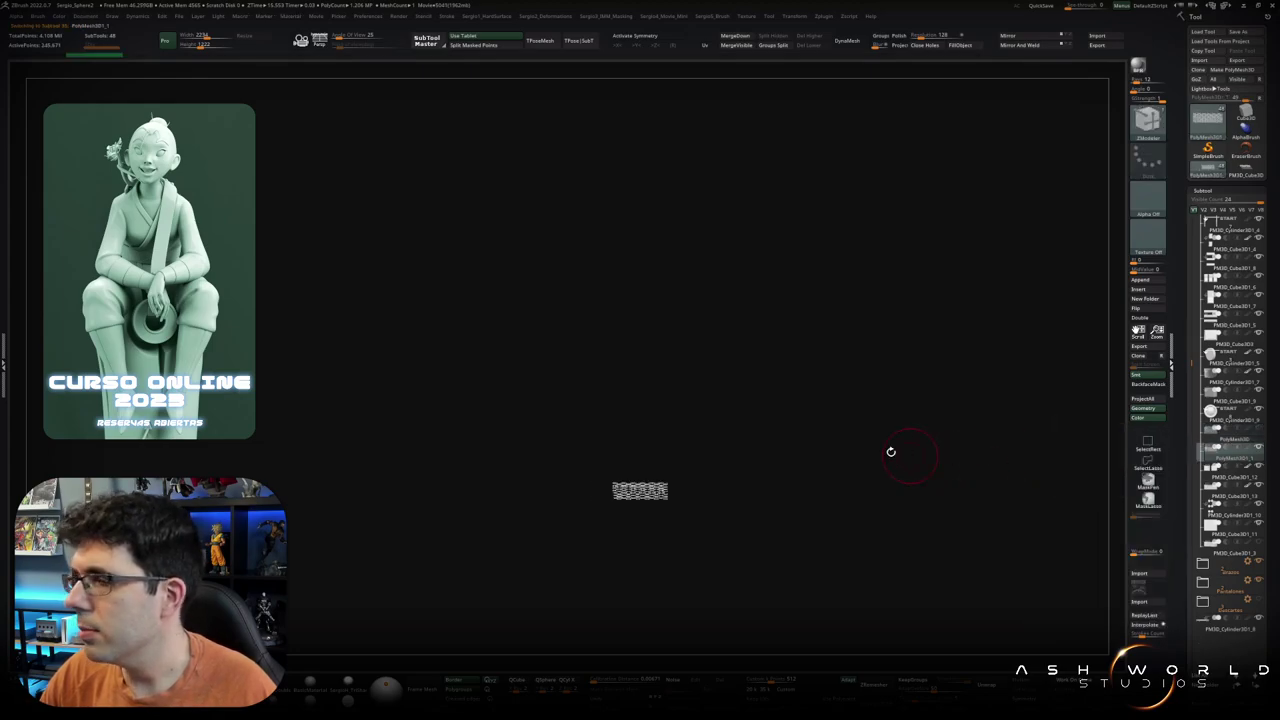
key(w)
Step: Move, rotate and nudge the vent patch up into the belt's side box
drag(520, 470, 750, 462)
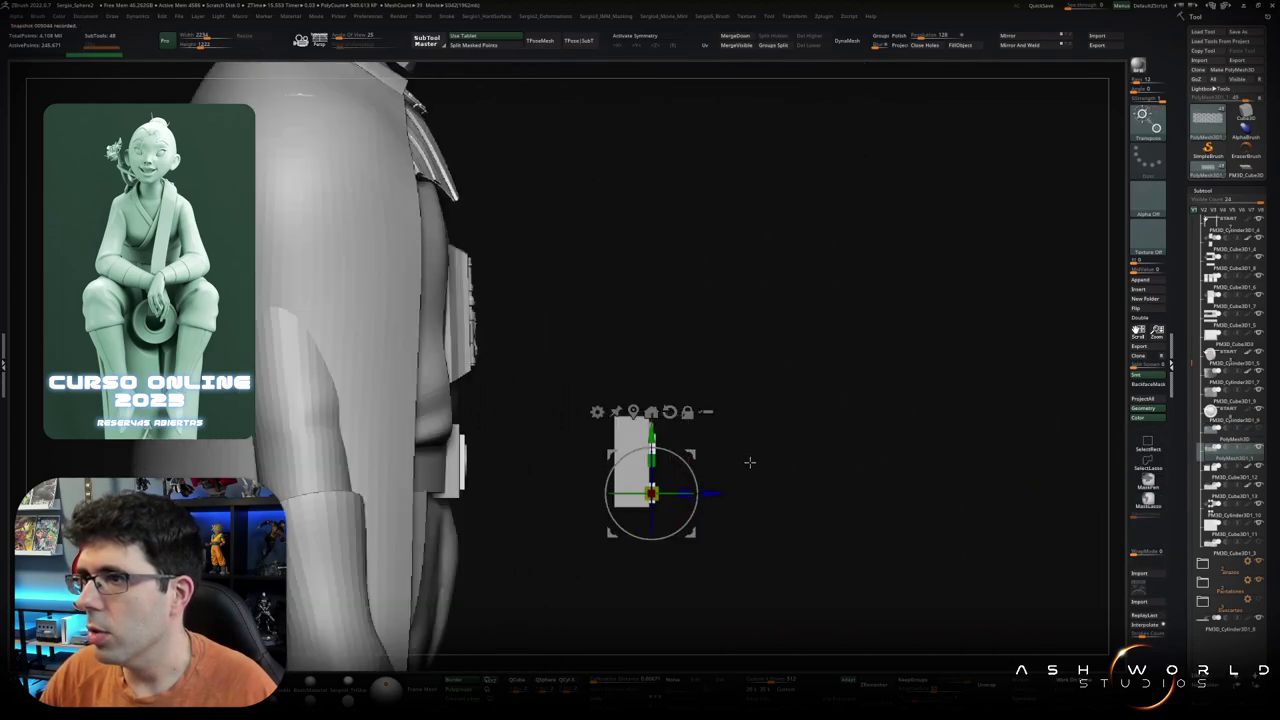
mouse_move(712, 411)
mouse_down()
mouse_move(727, 531)
mouse_move(692, 506)
mouse_up()
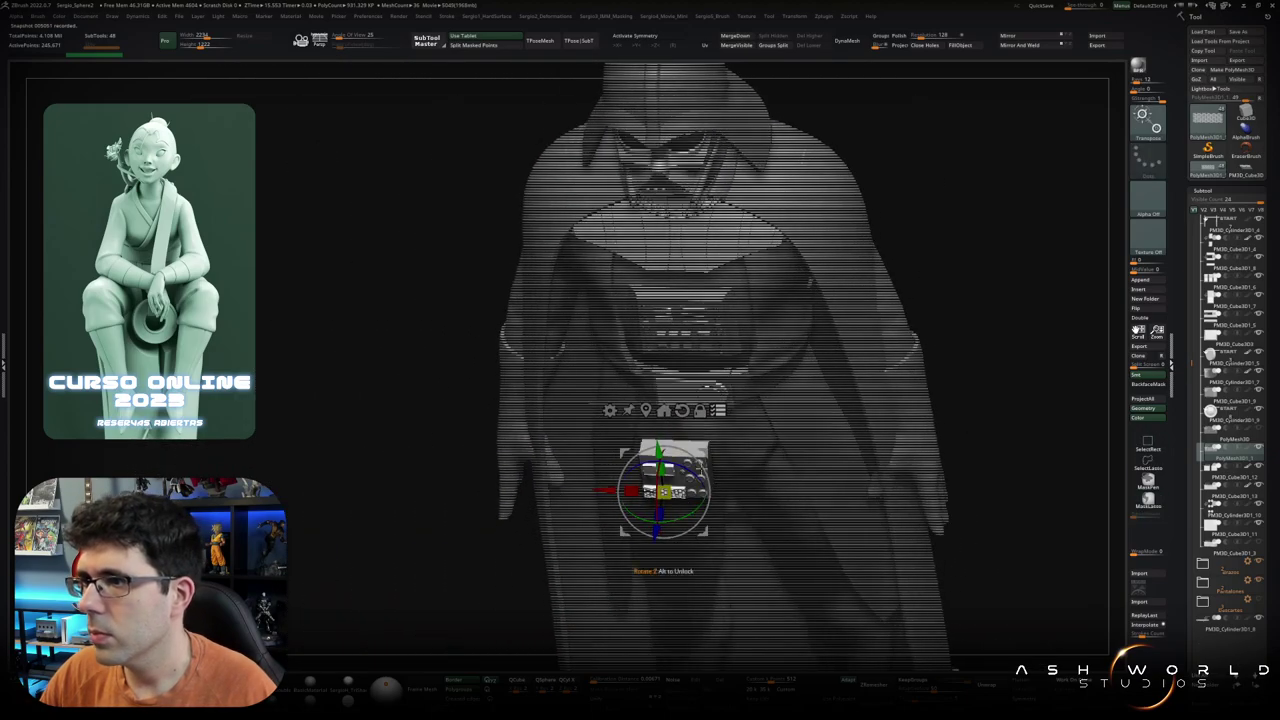
mouse_move(600, 490)
mouse_down()
mouse_move(721, 494)
mouse_move(735, 378)
mouse_up()
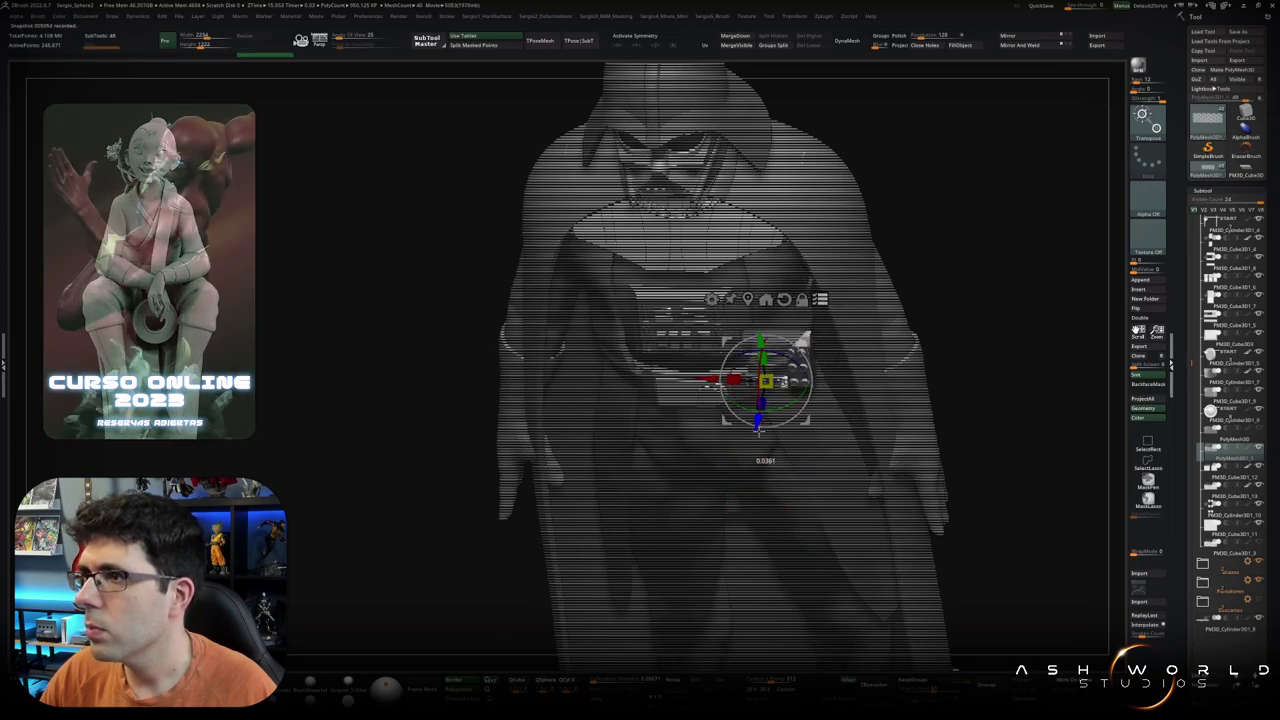
scroll(790, 410, up, 3)
drag(790, 445, 830, 440)
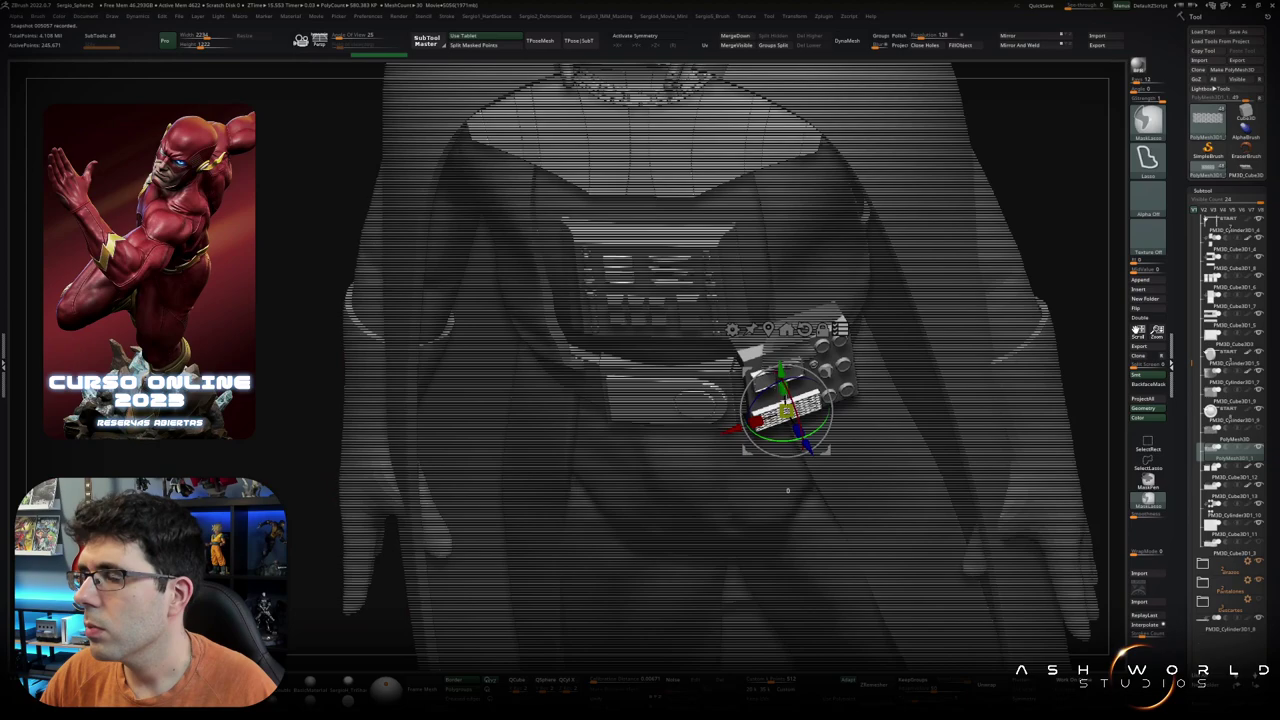
scroll(785, 415, down, 3)
right_drag(785, 415, 700, 430)
scroll(655, 470, up, 3)
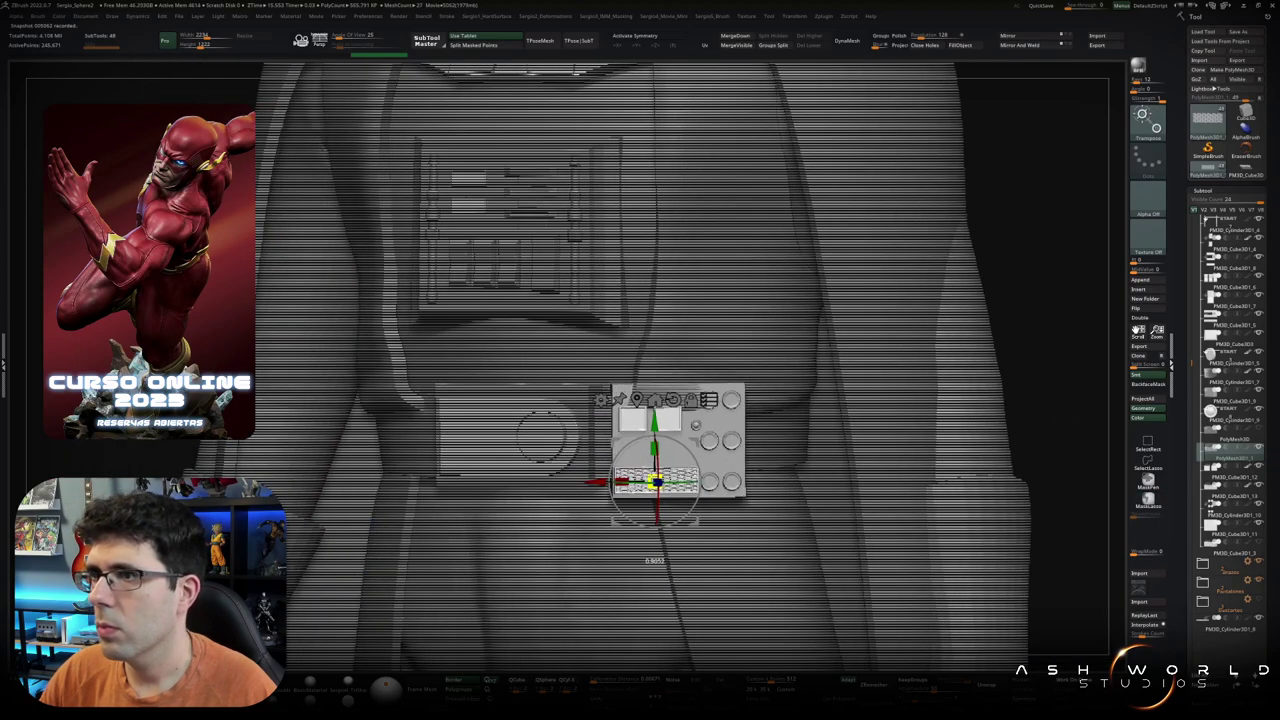
drag(597, 482, 626, 482)
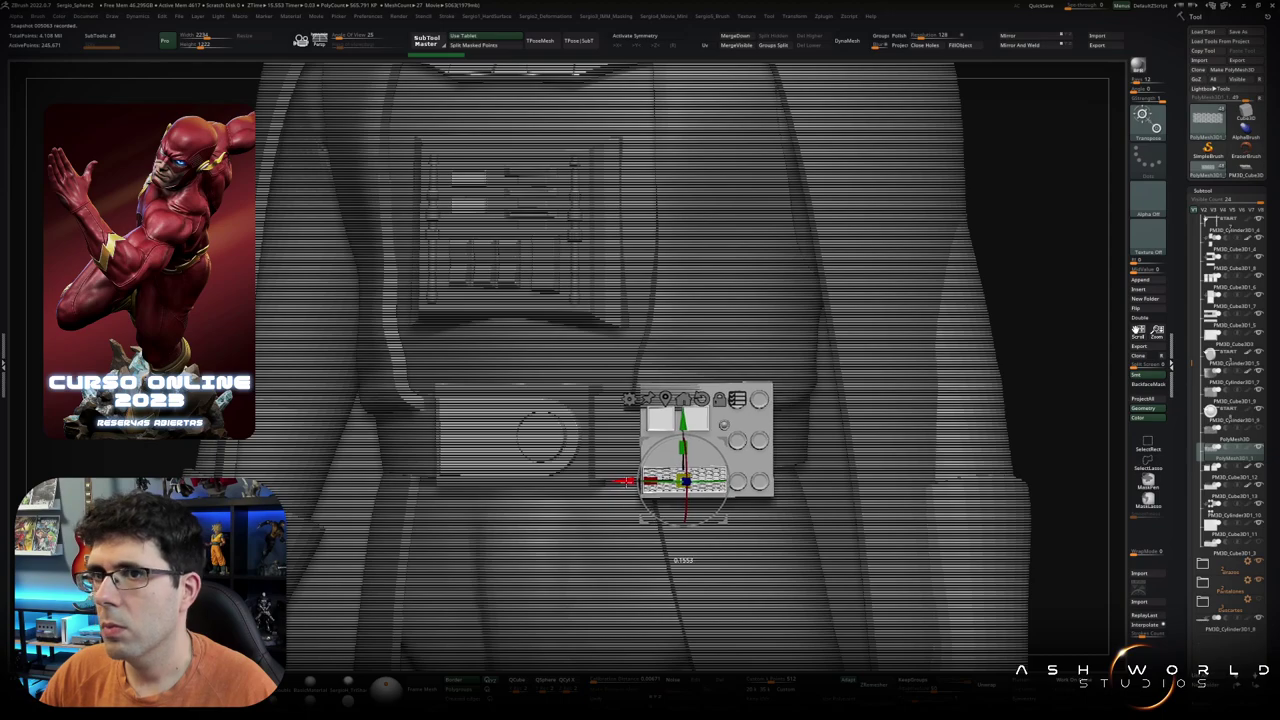
Step: Orbit around the figure to check the vent patch placement from side and front
right_drag(626, 482, 680, 520)
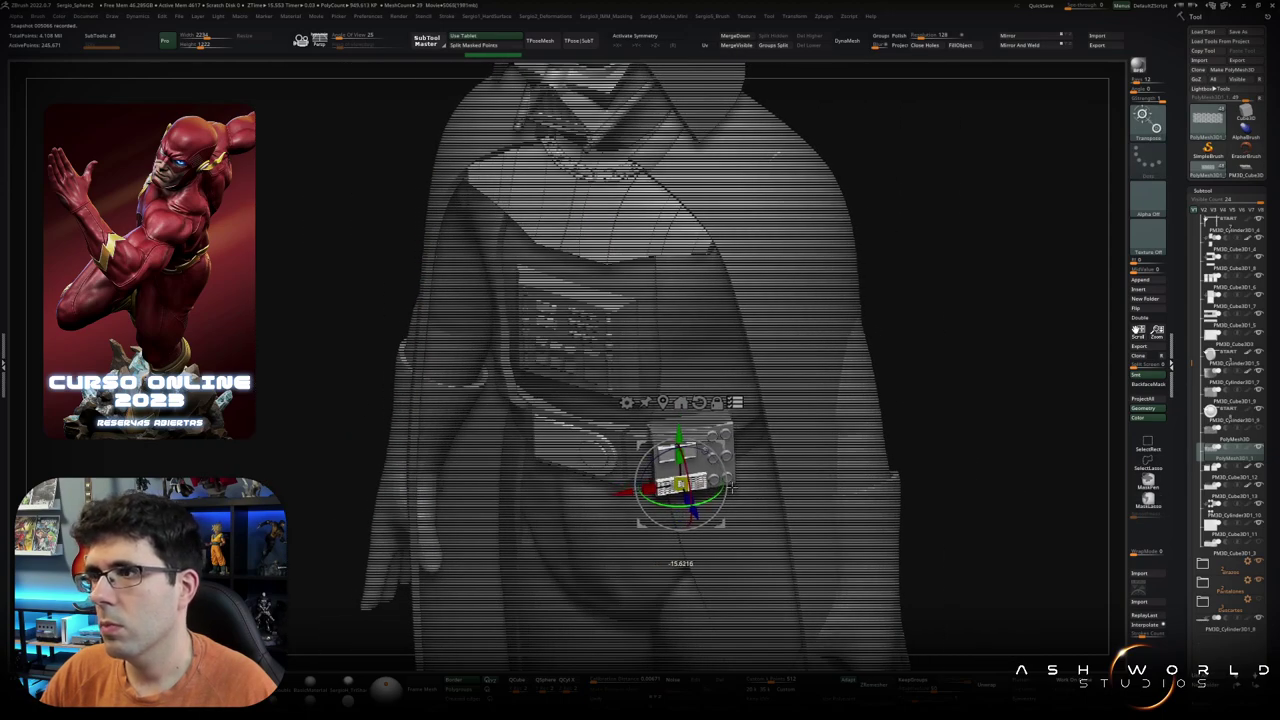
drag(680, 563, 780, 560)
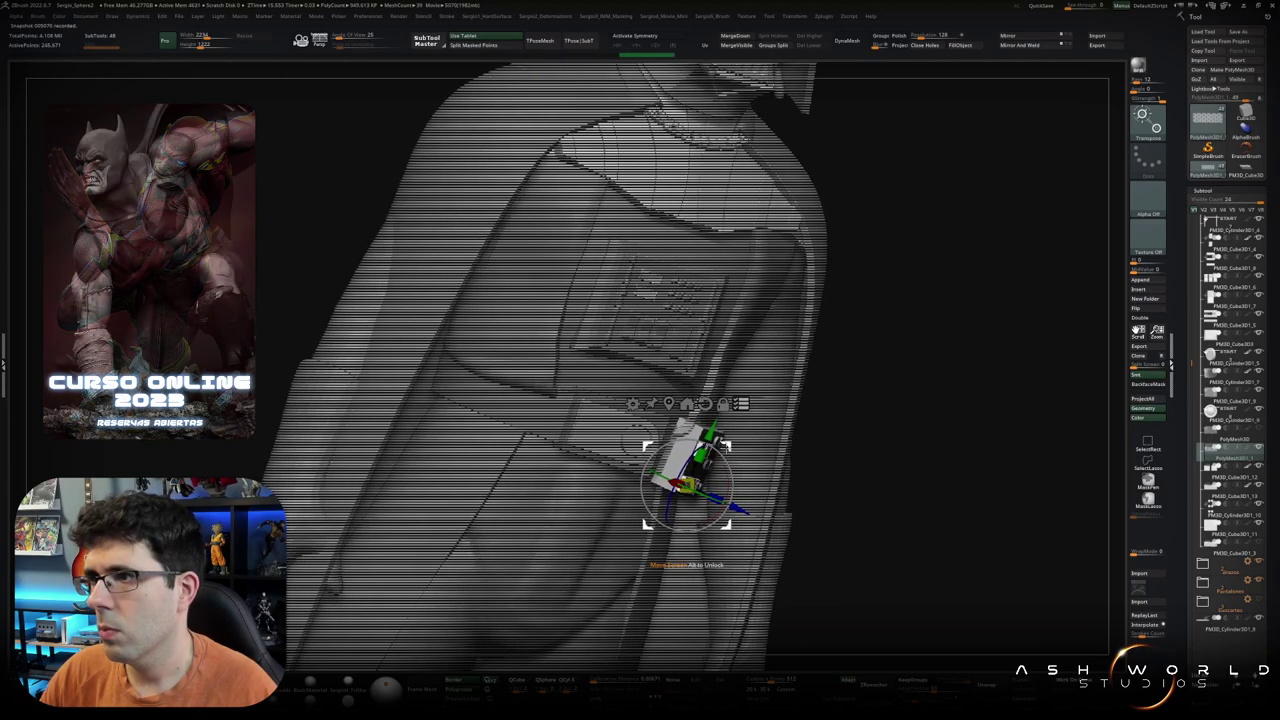
drag(780, 560, 690, 560)
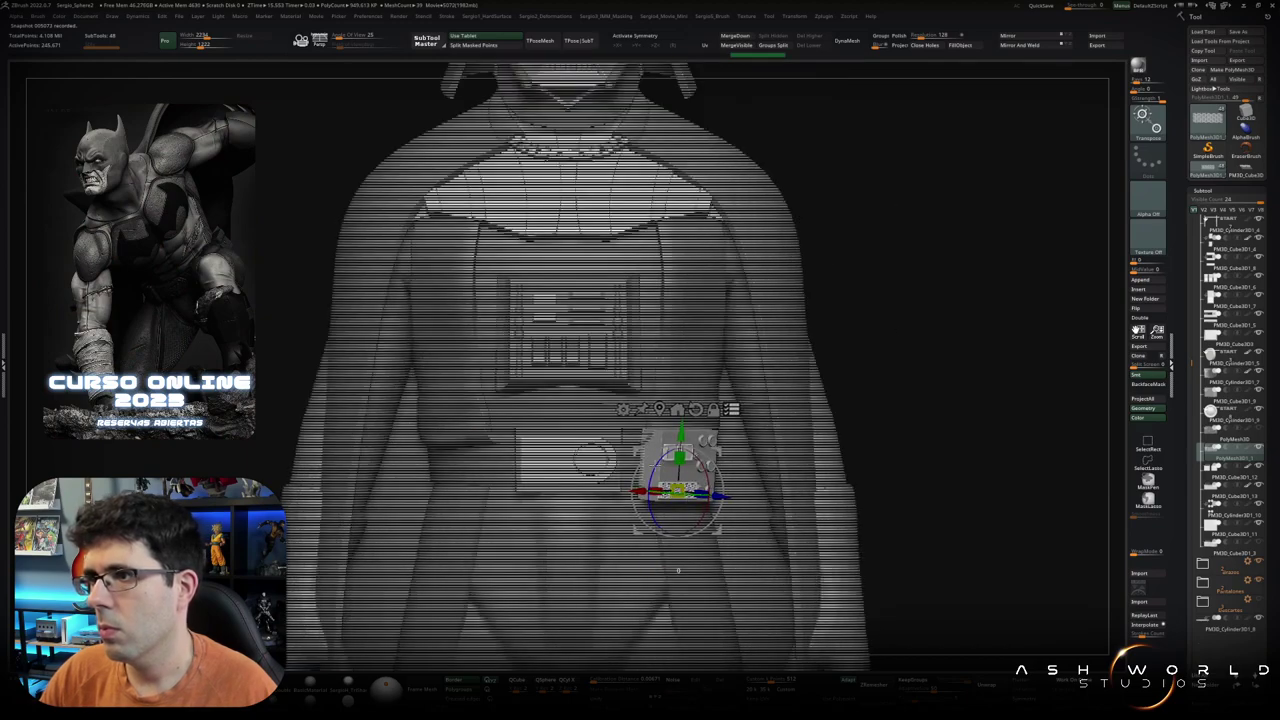
drag(677, 570, 727, 448)
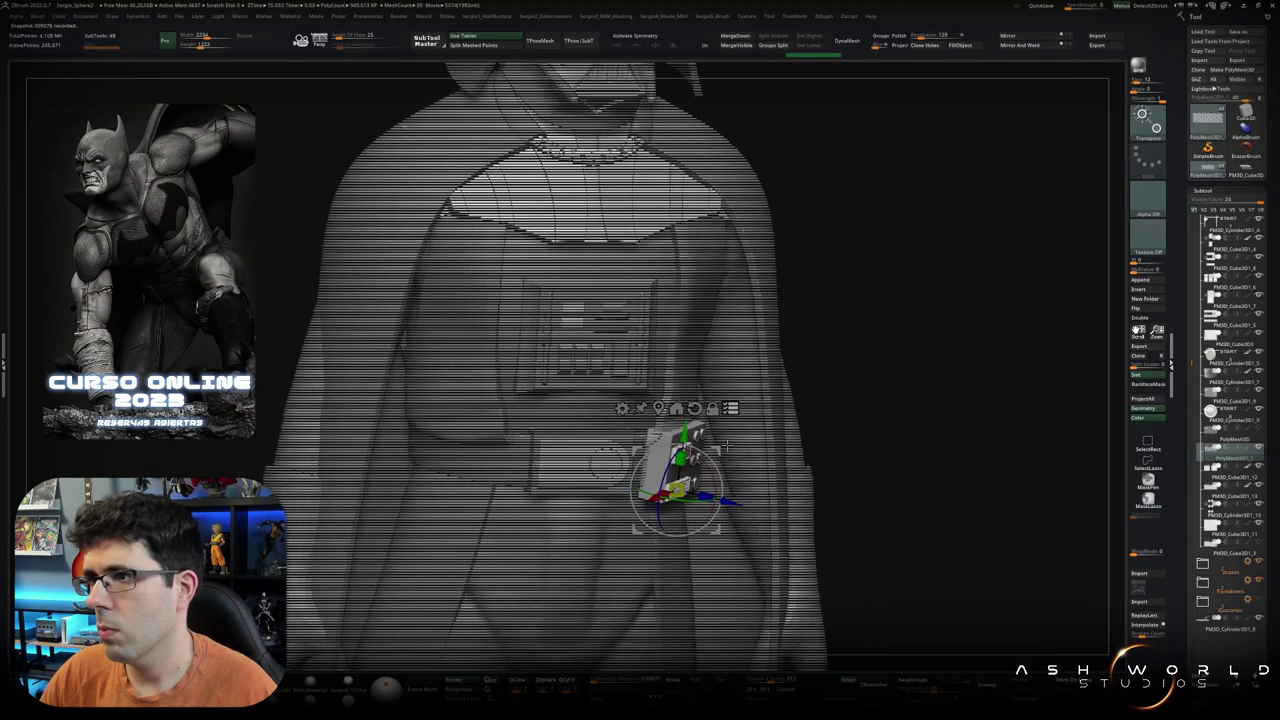
key(f)
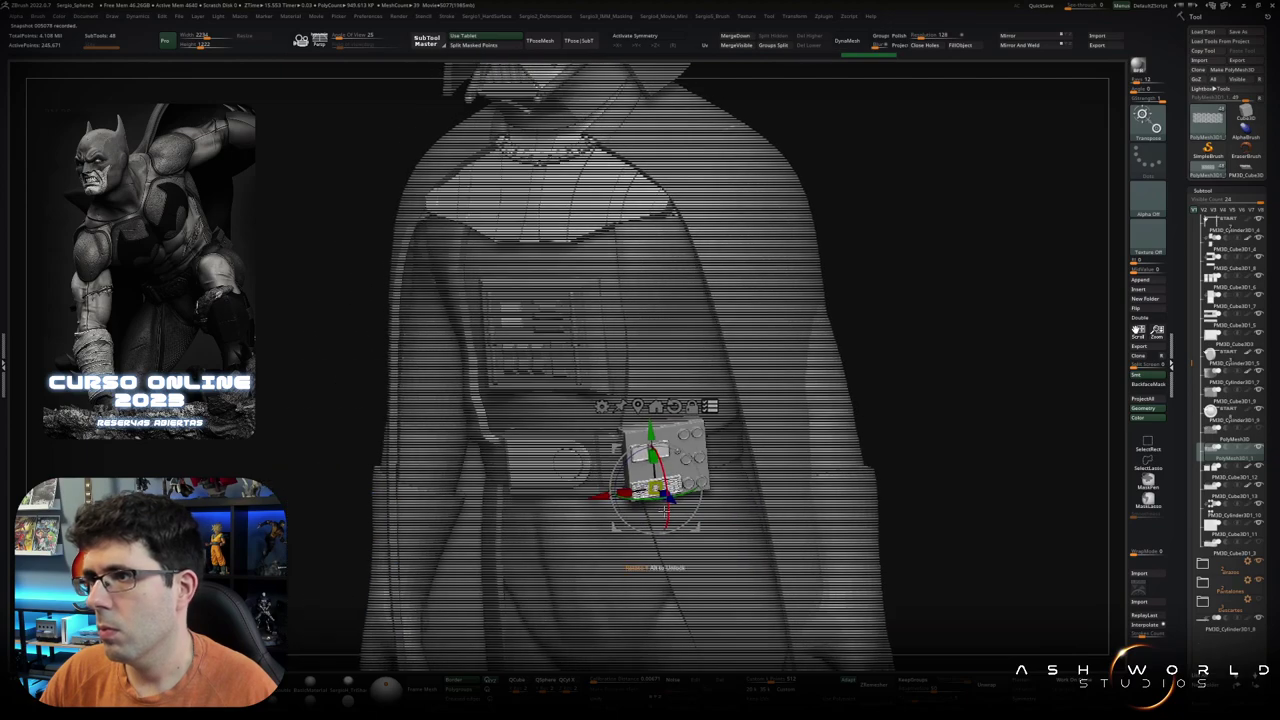
key(q)
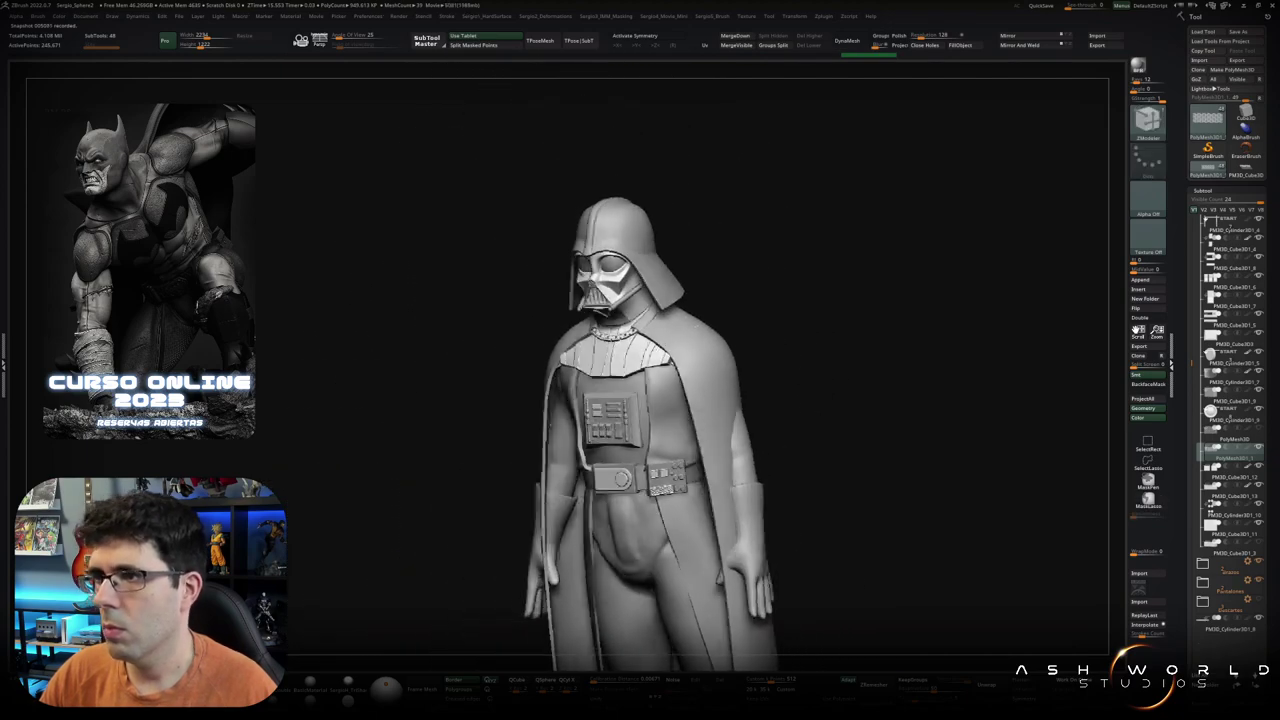
drag(450, 430, 370, 430)
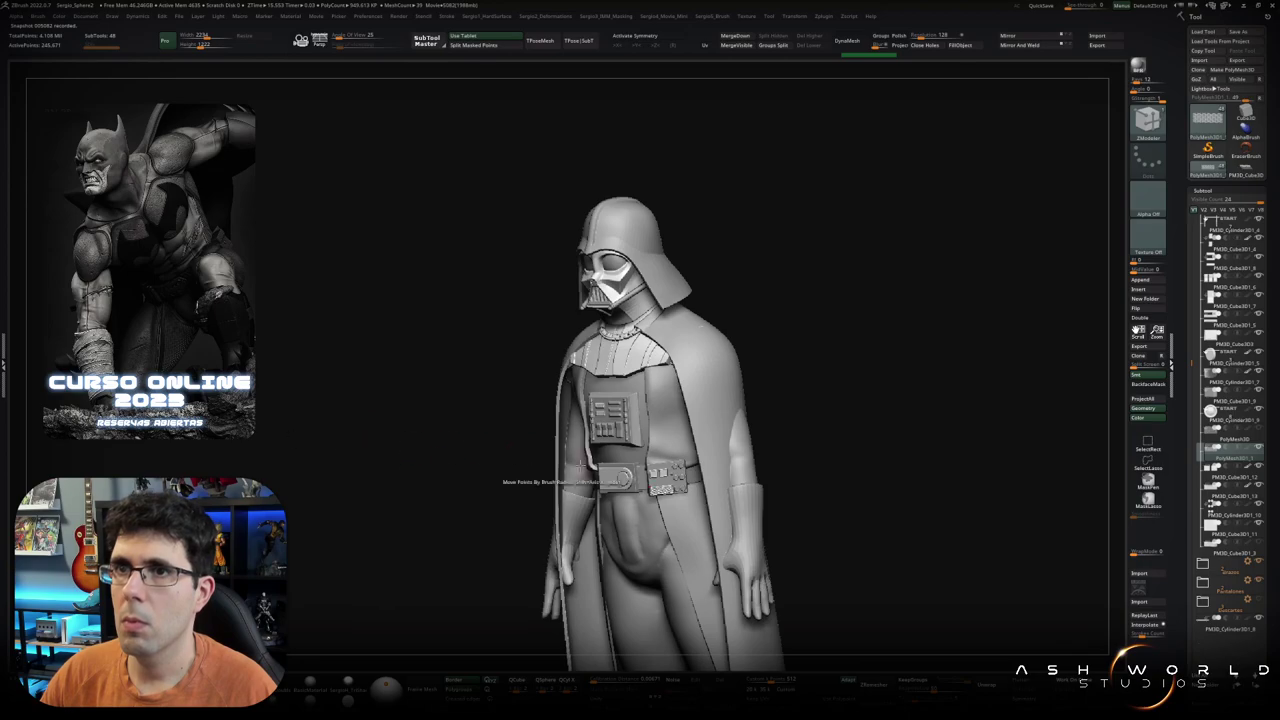
drag(580, 465, 680, 465)
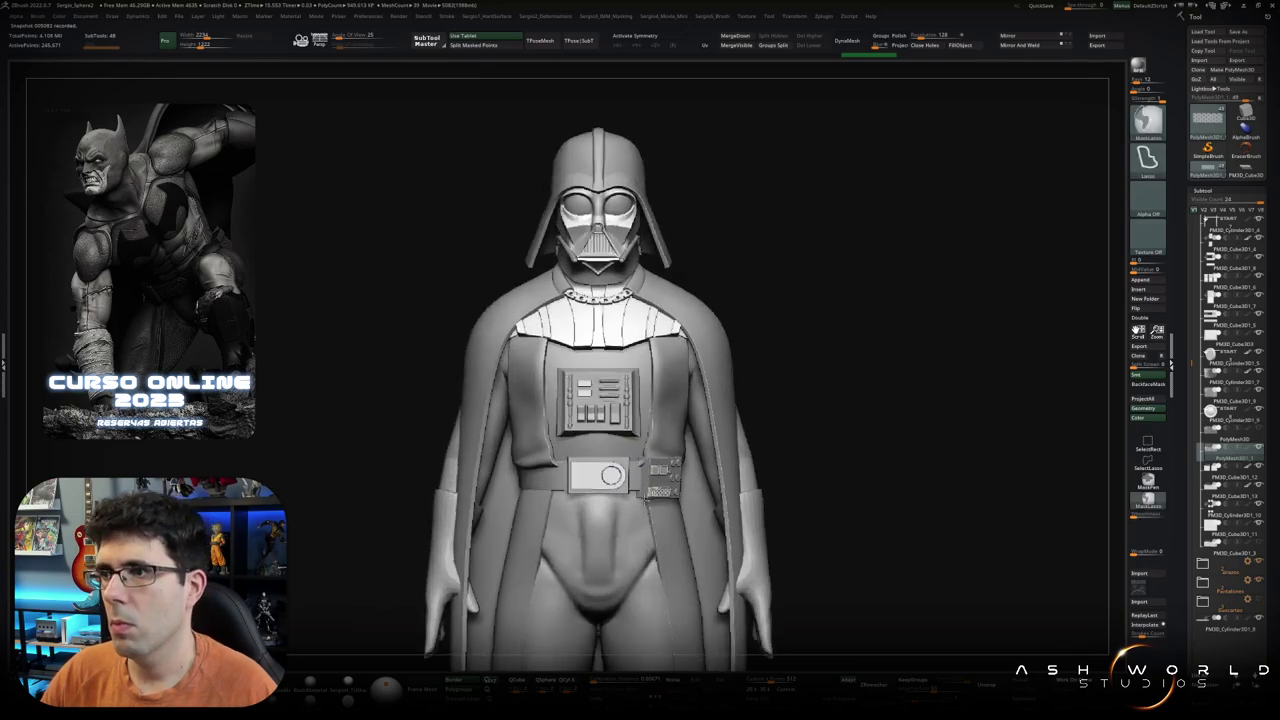
Step: Position the side box snugly against the belt, checking it from a three-quarter view
key(w)
drag(800, 400, 700, 400)
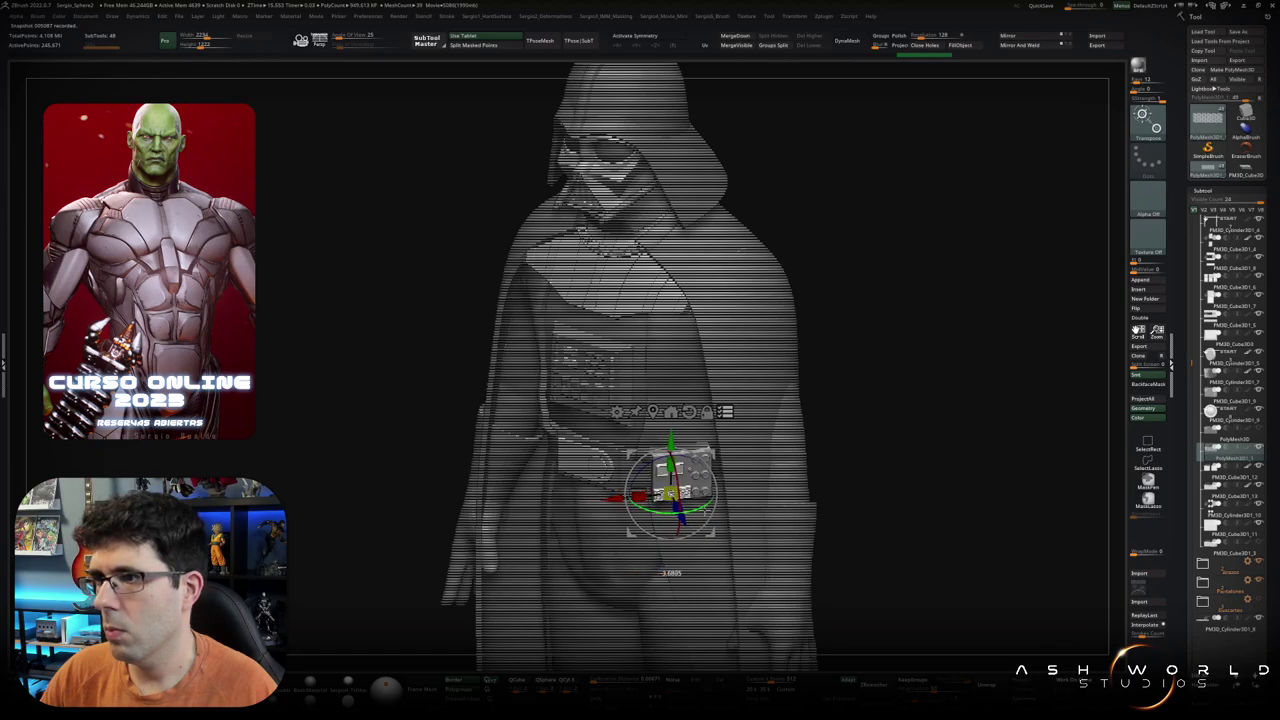
drag(880, 420, 980, 380)
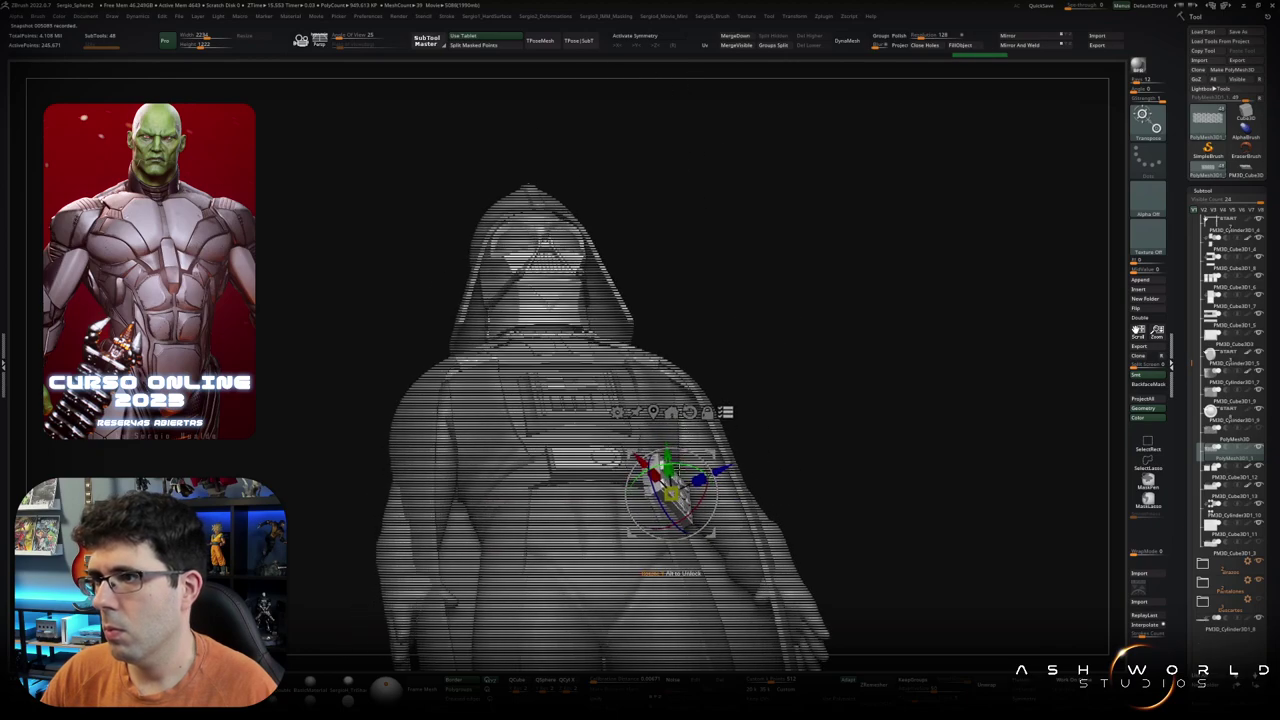
key(q)
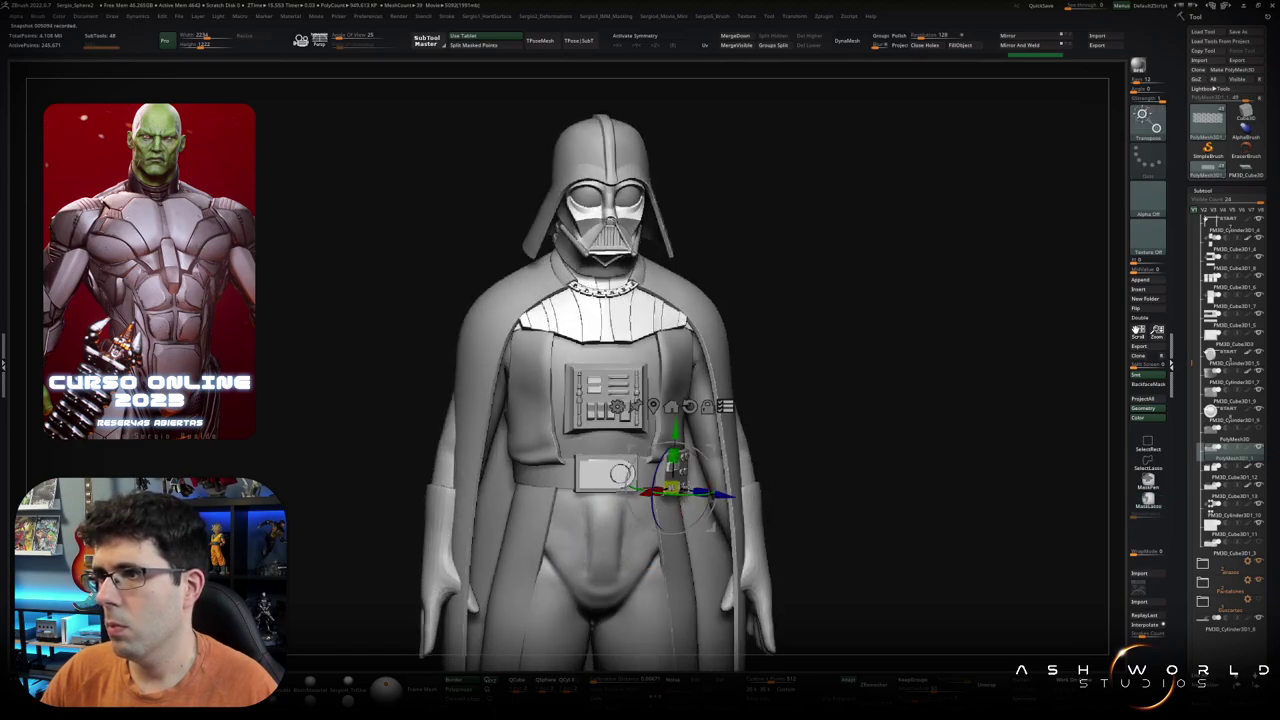
click(655, 567)
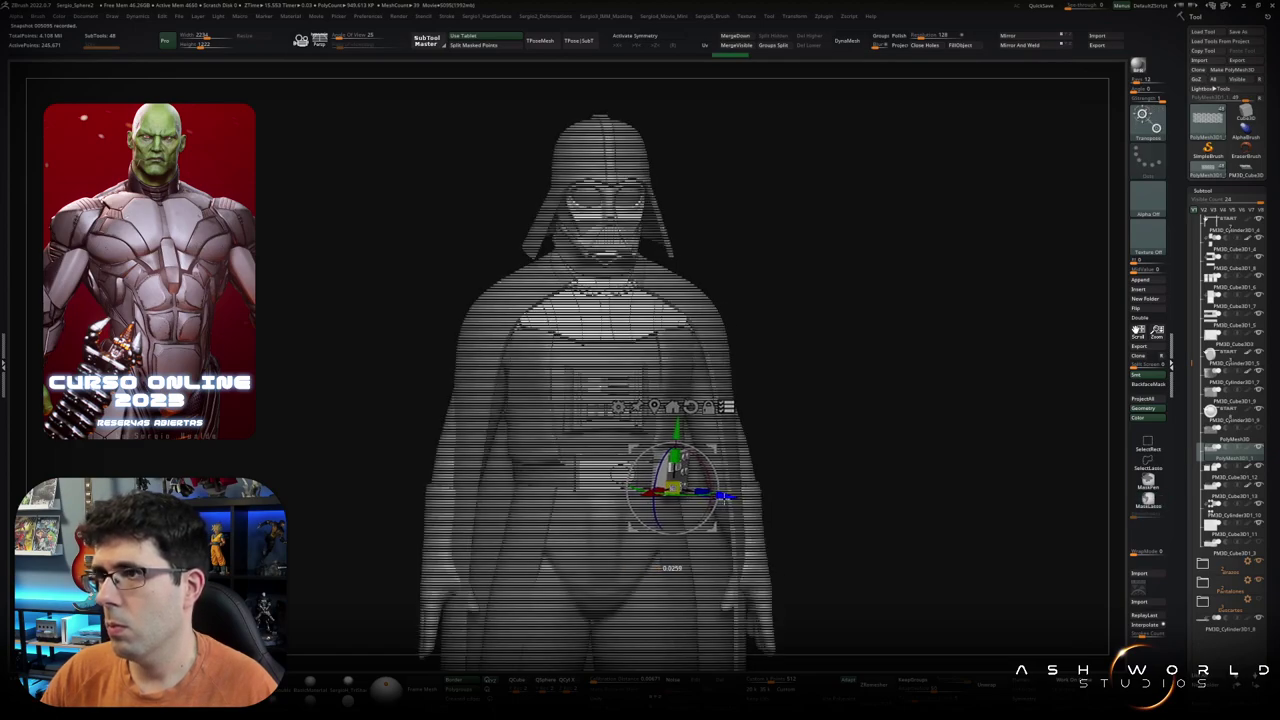
mouse_move(693, 502)
mouse_down()
mouse_move(650, 486)
mouse_move(676, 458)
mouse_move(703, 510)
mouse_move(737, 503)
mouse_move(660, 512)
mouse_move(632, 563)
mouse_move(612, 560)
mouse_up()
key(w)
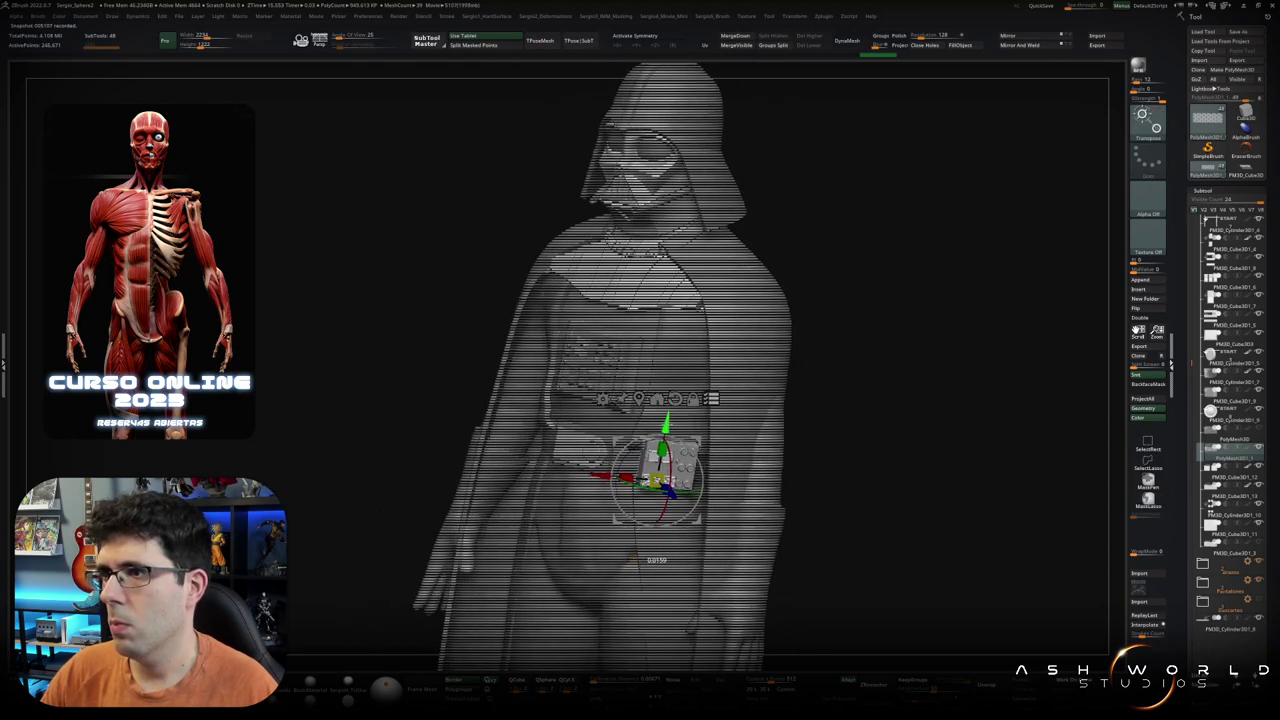
key(q)
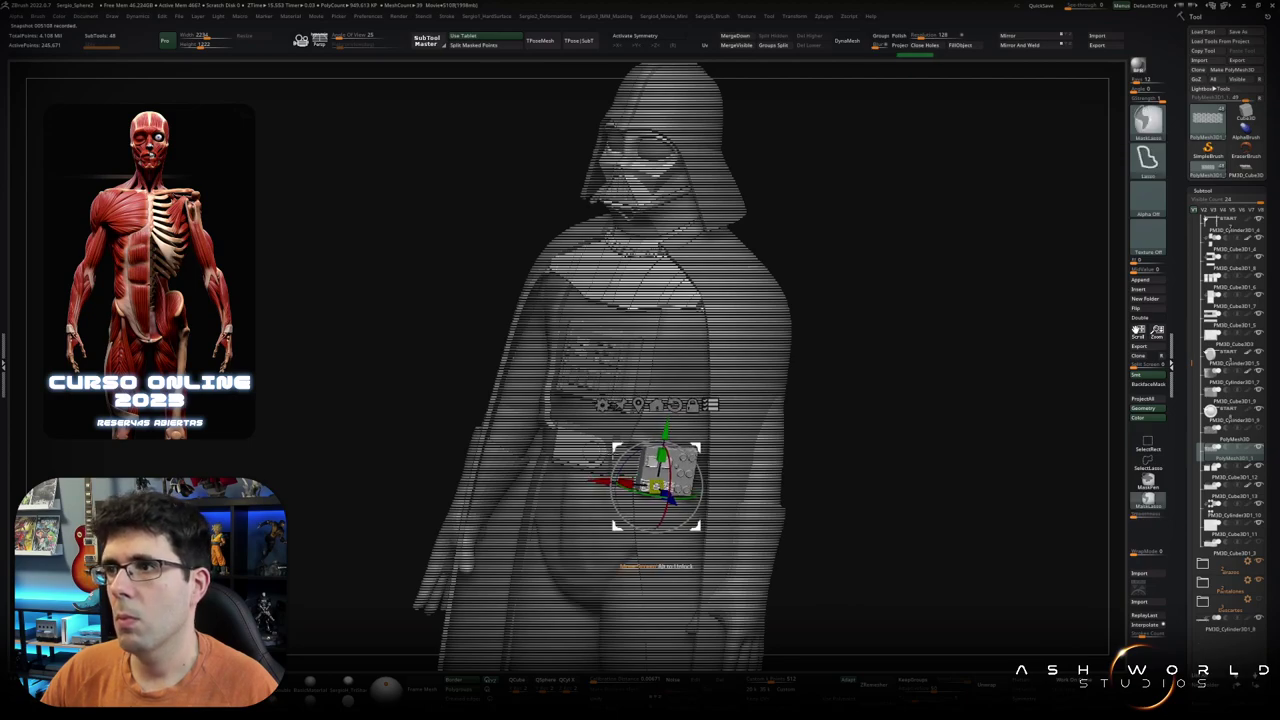
drag(612, 560, 620, 483)
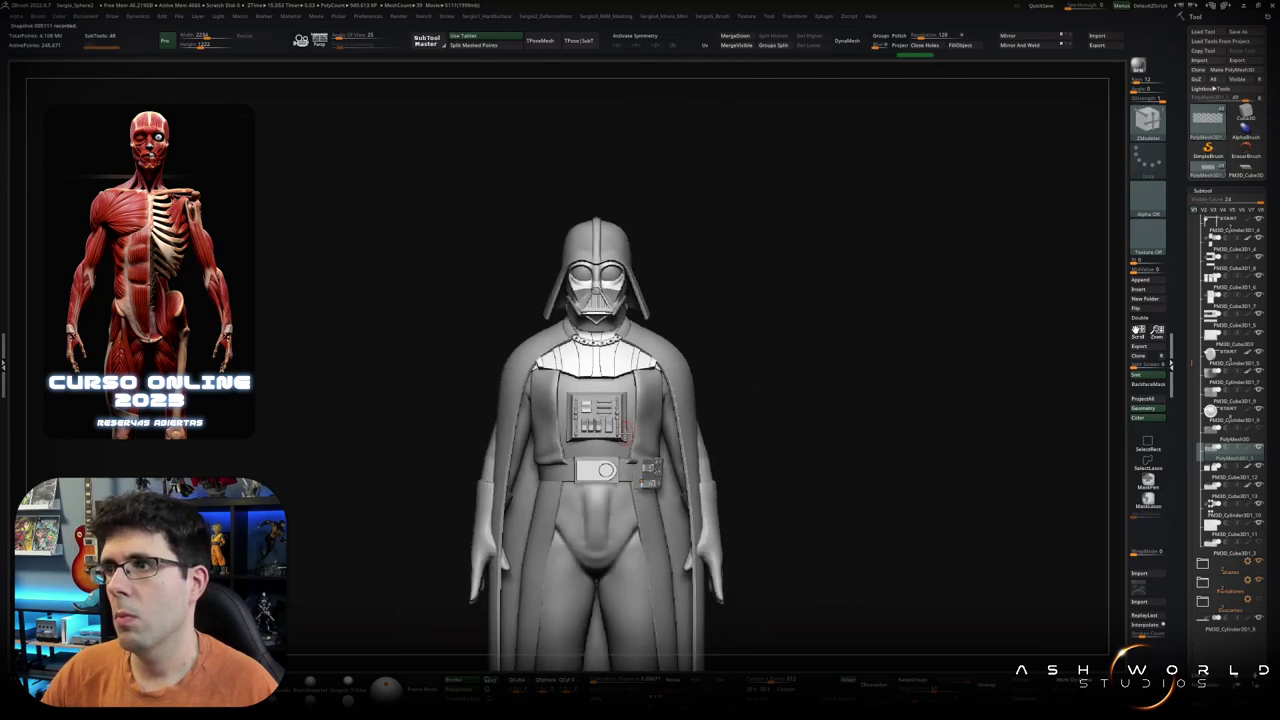
Step: Enable Transpose All Selected Subtools on the belt pieces and select the side box
ctrl+right_drag(620, 483, 615, 440)
key(w)
click(600, 432)
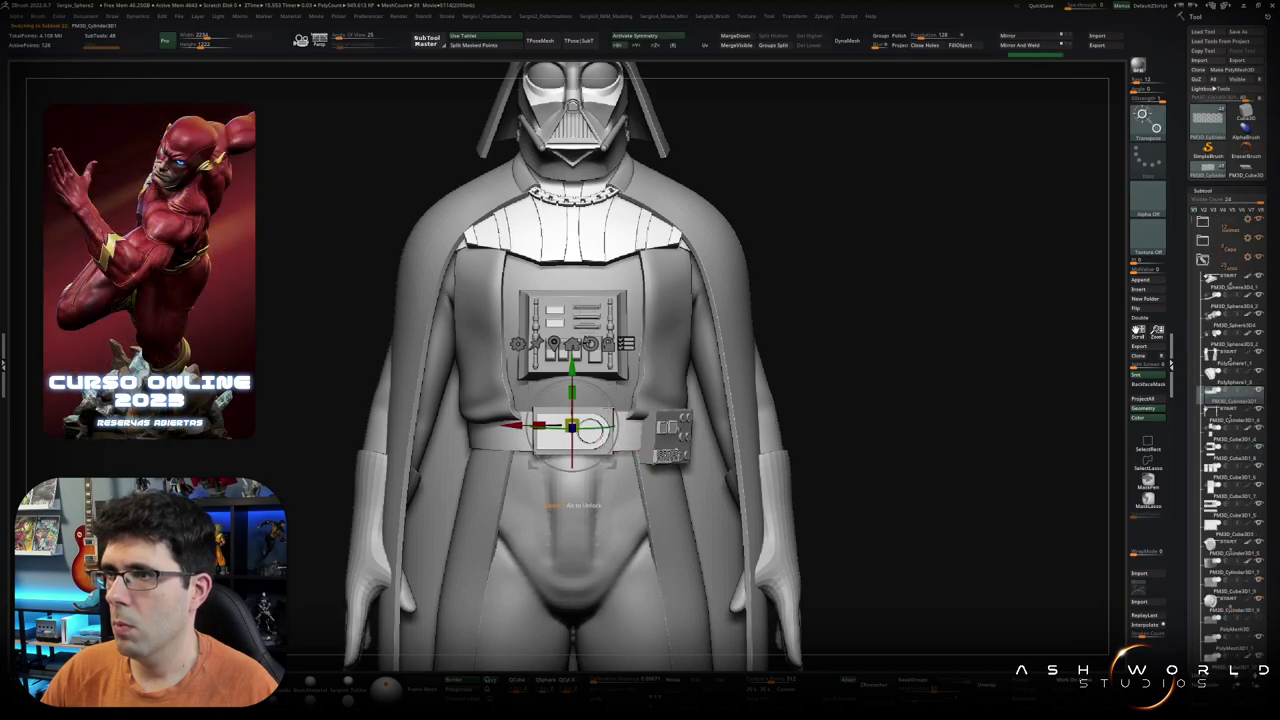
click(668, 440)
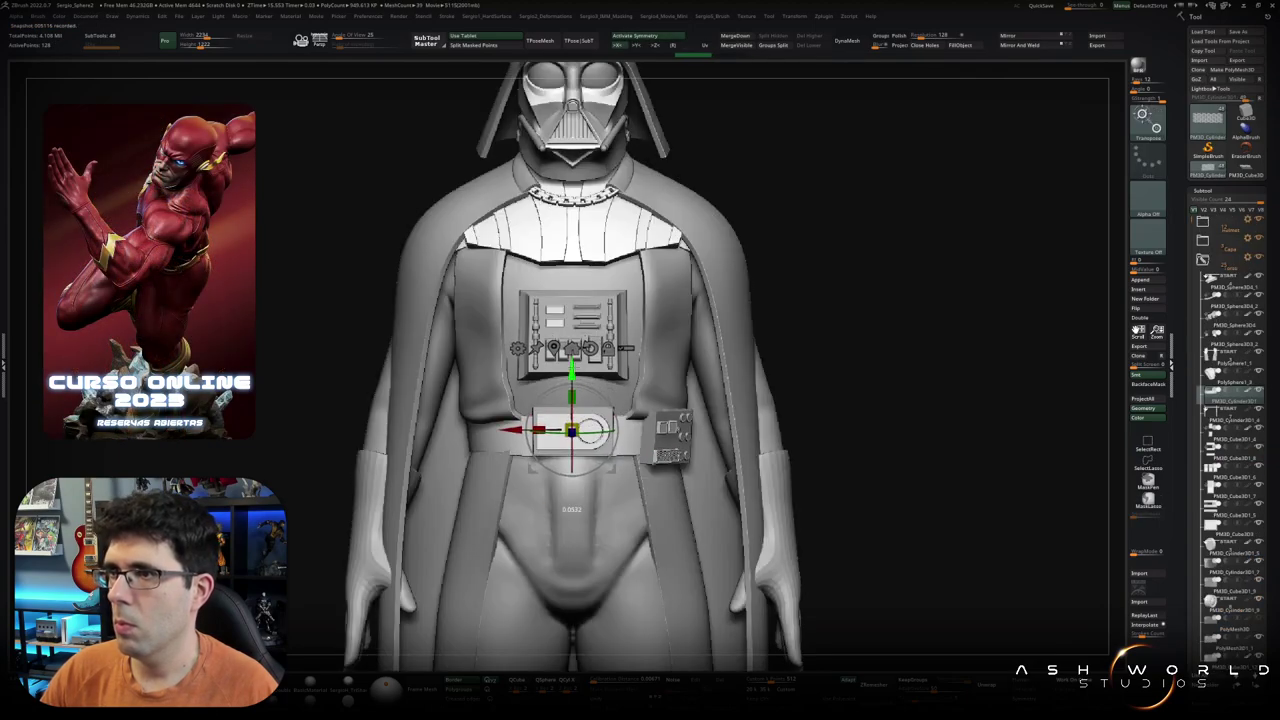
alt+click(590, 430)
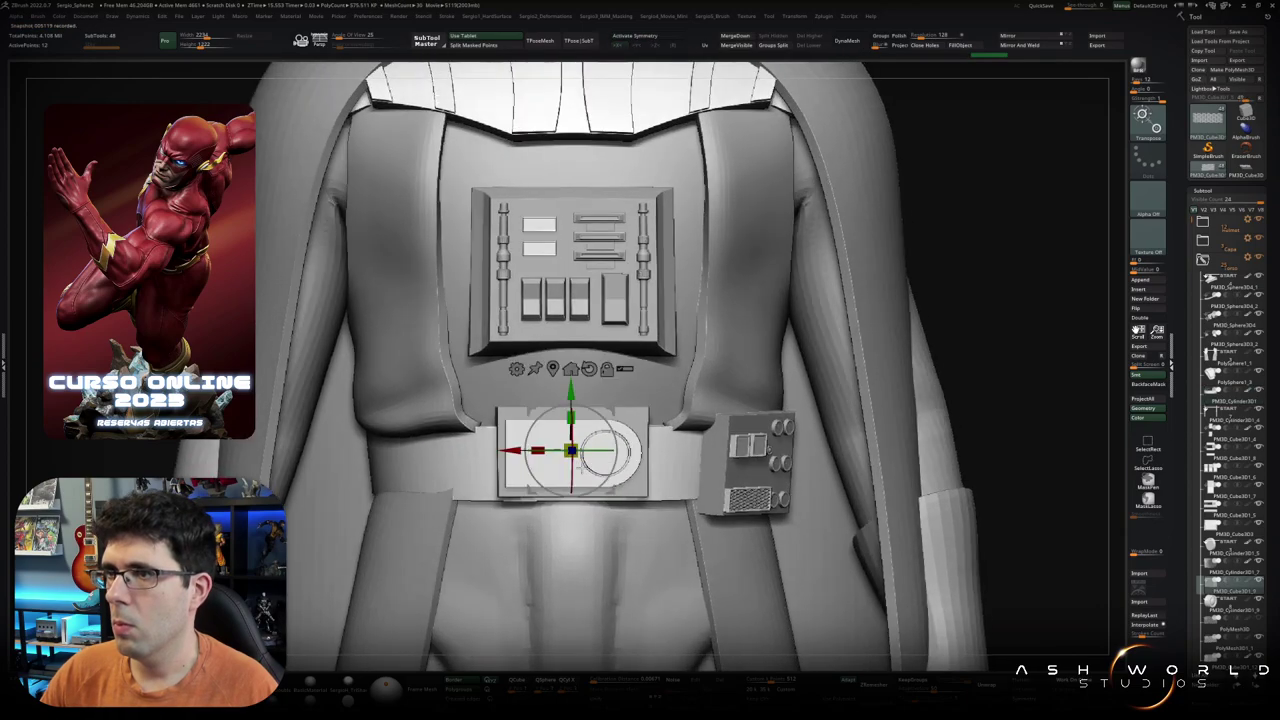
shift+drag(700, 450, 624, 471)
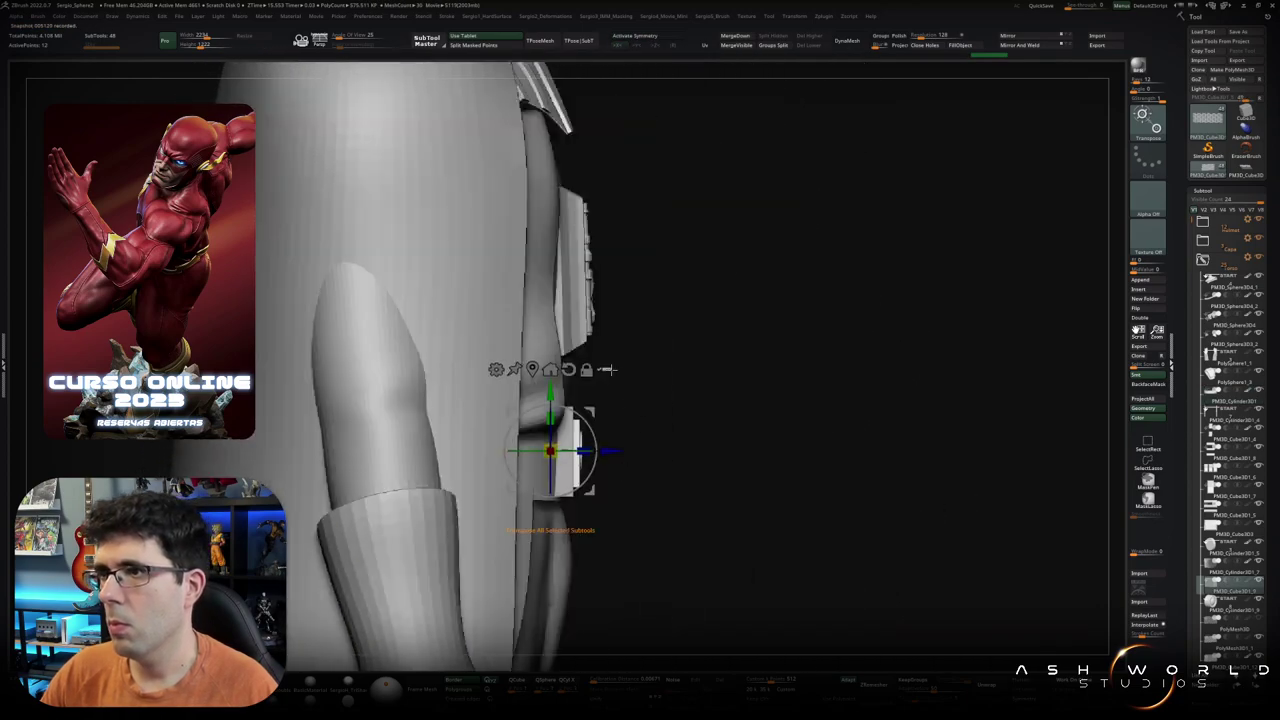
drag(608, 369, 629, 402)
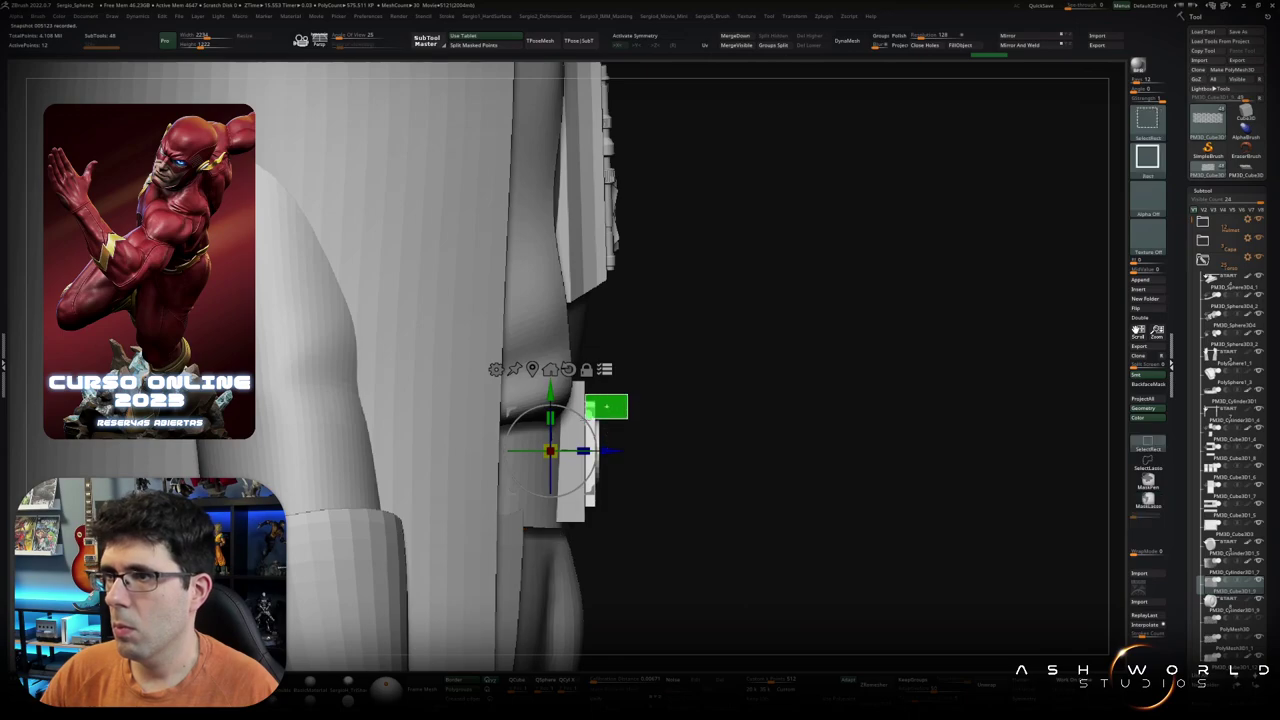
shift+drag(800, 400, 700, 400)
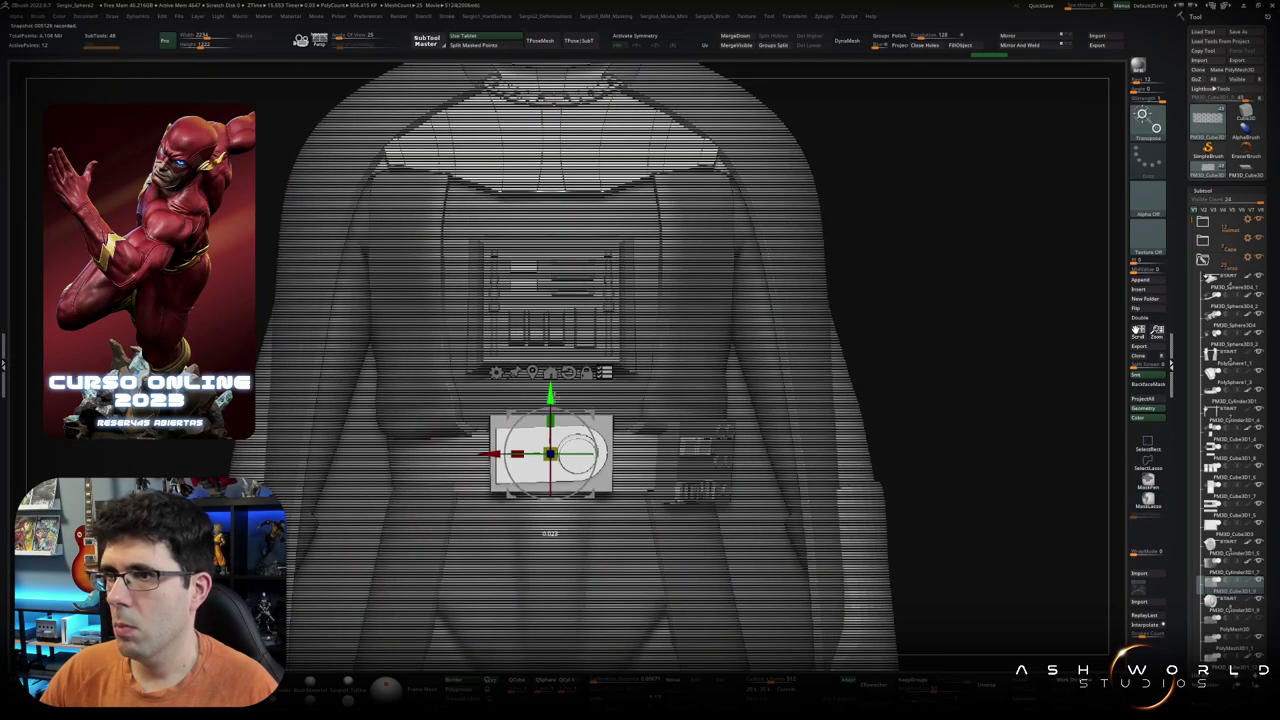
Step: Isolate the side box to check it alone, then show all and view from behind
ctrl+shift+click(610, 450)
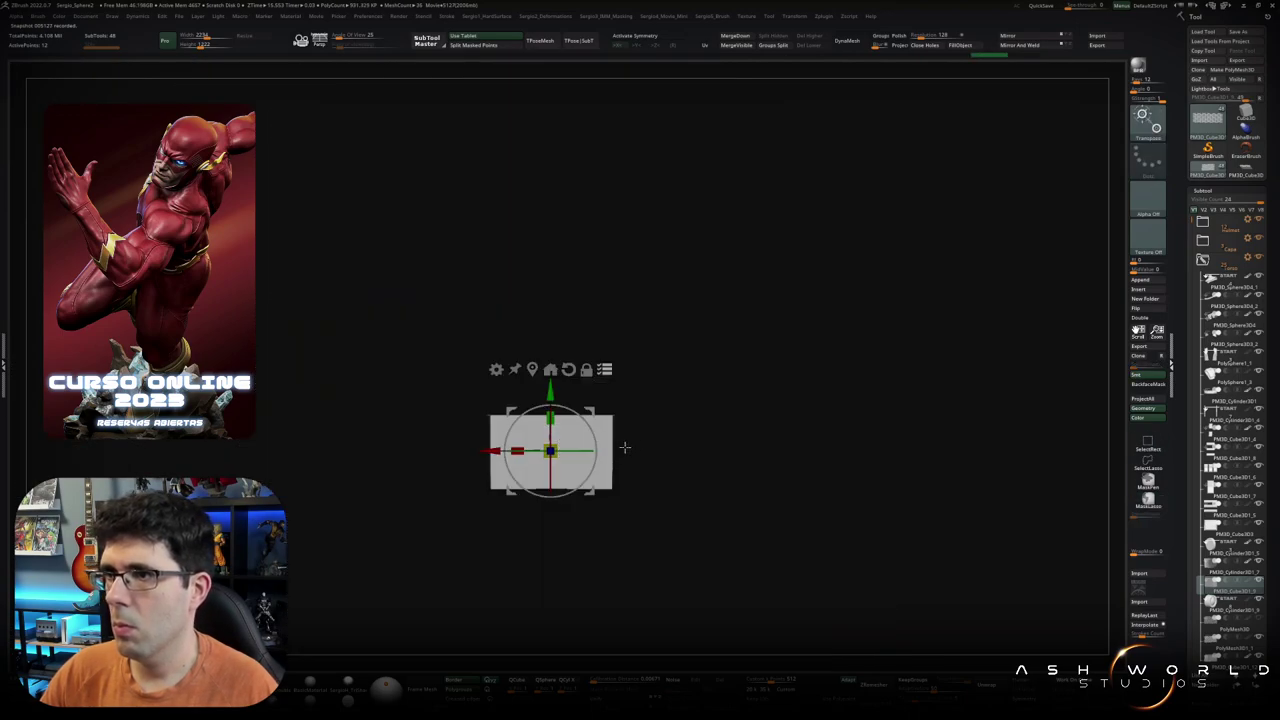
ctrl+shift+click(663, 474)
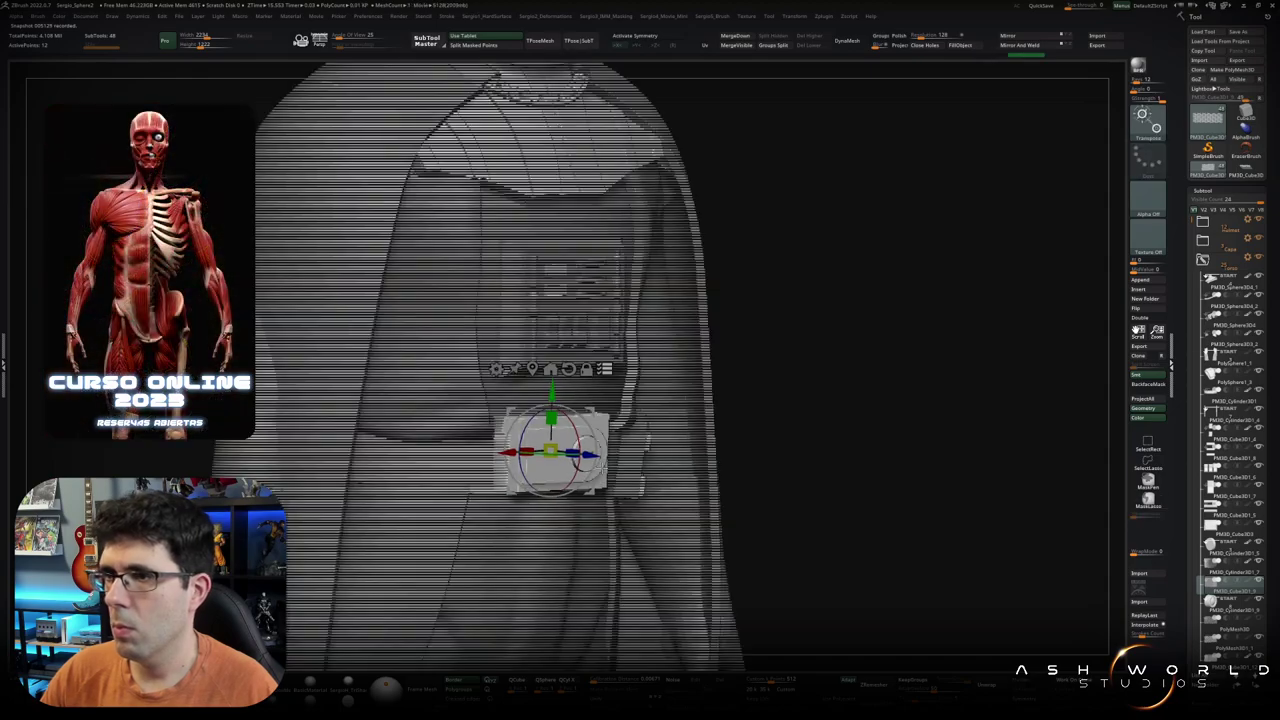
ctrl+shift+click(560, 455)
drag(754, 371, 669, 457)
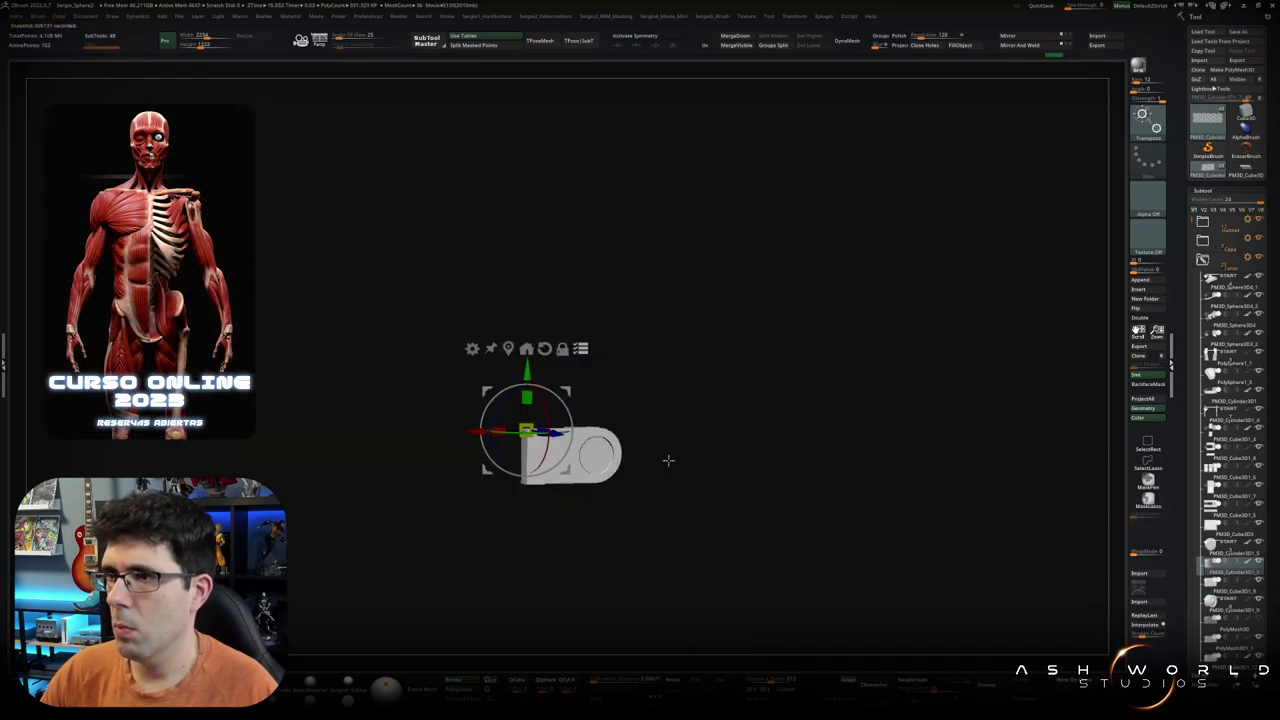
ctrl+shift+click(579, 453)
shift+drag(579, 453, 521, 379)
ctrl+shift+click(600, 460)
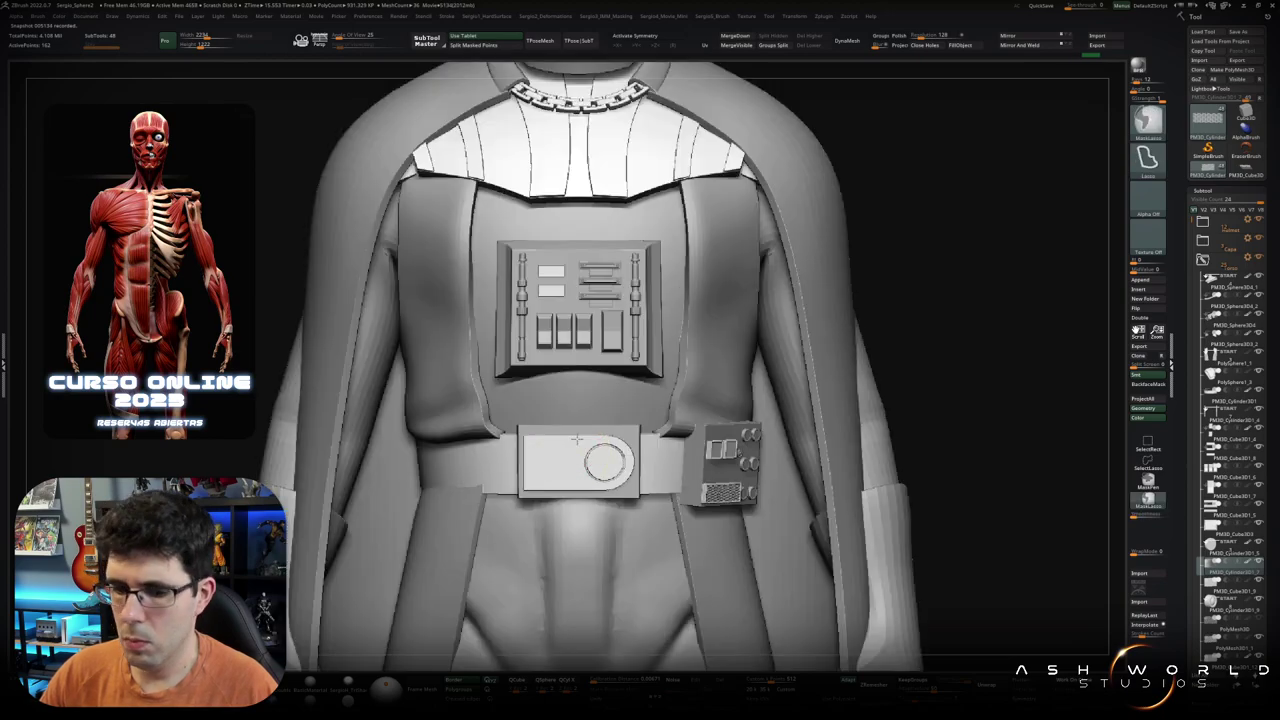
drag(600, 460, 730, 458)
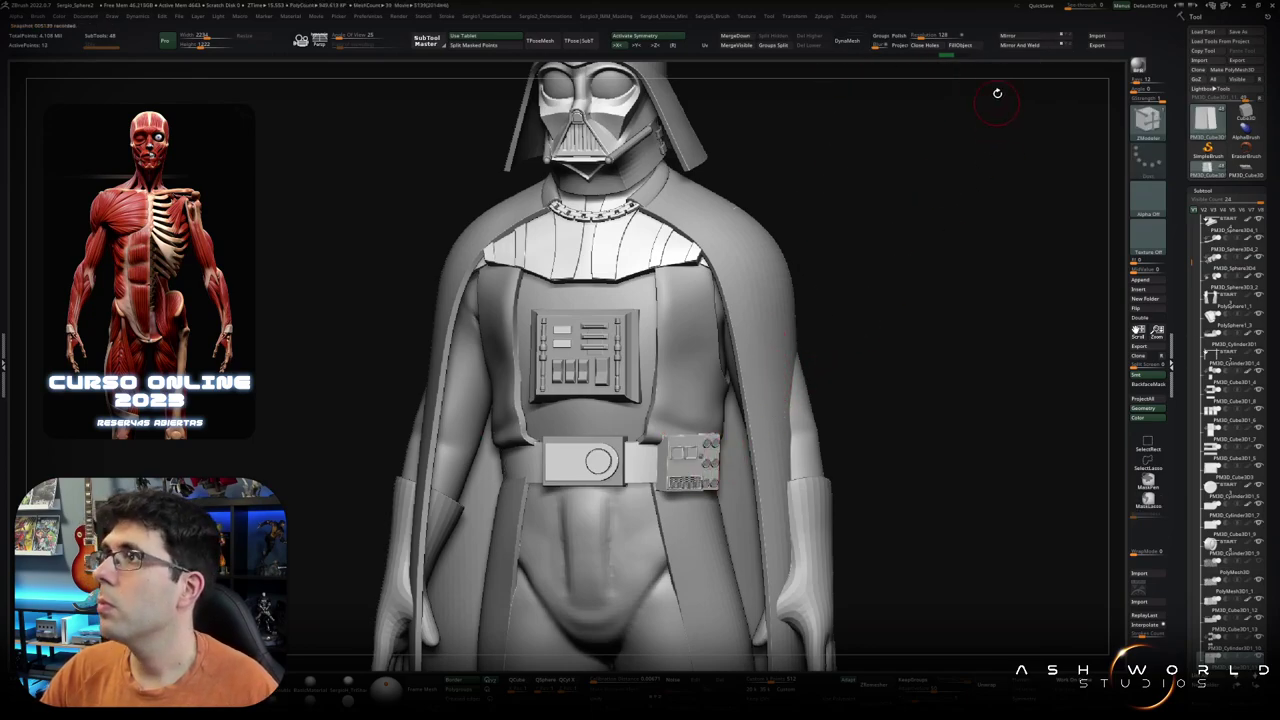
Step: Mirror the side box and the paired arm pieces across the figure
click(1018, 46)
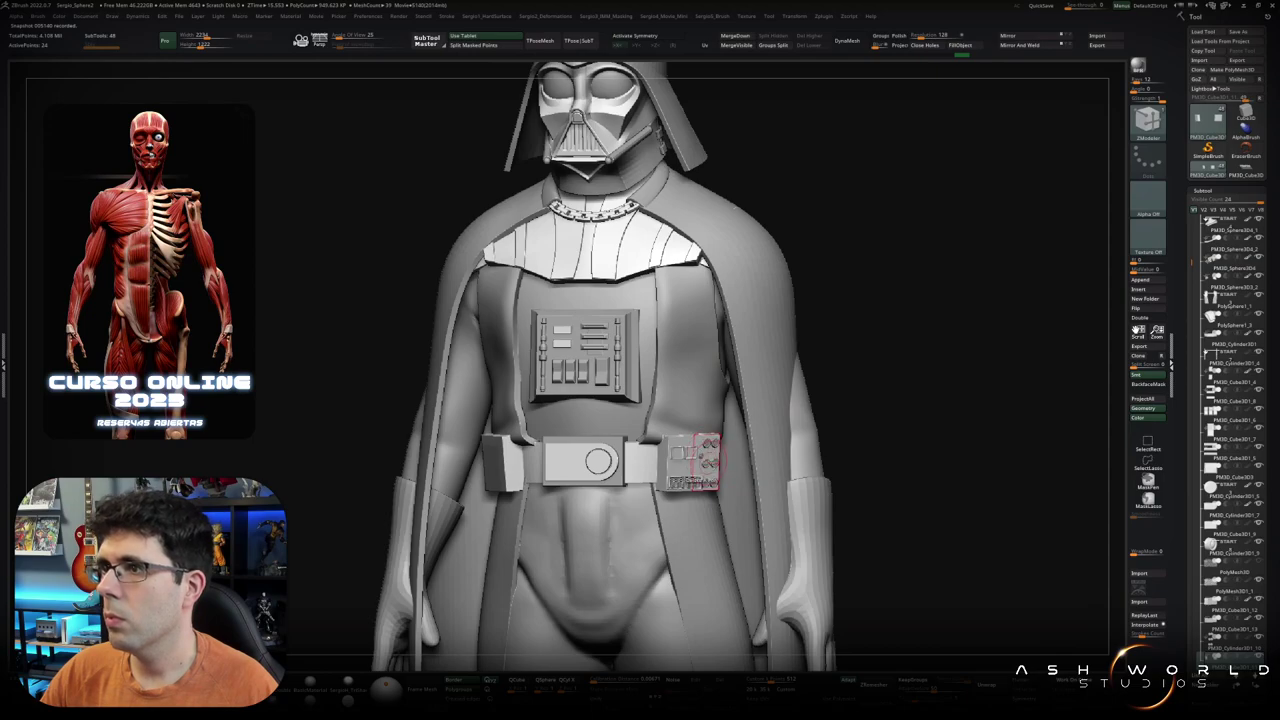
alt+click(775, 457)
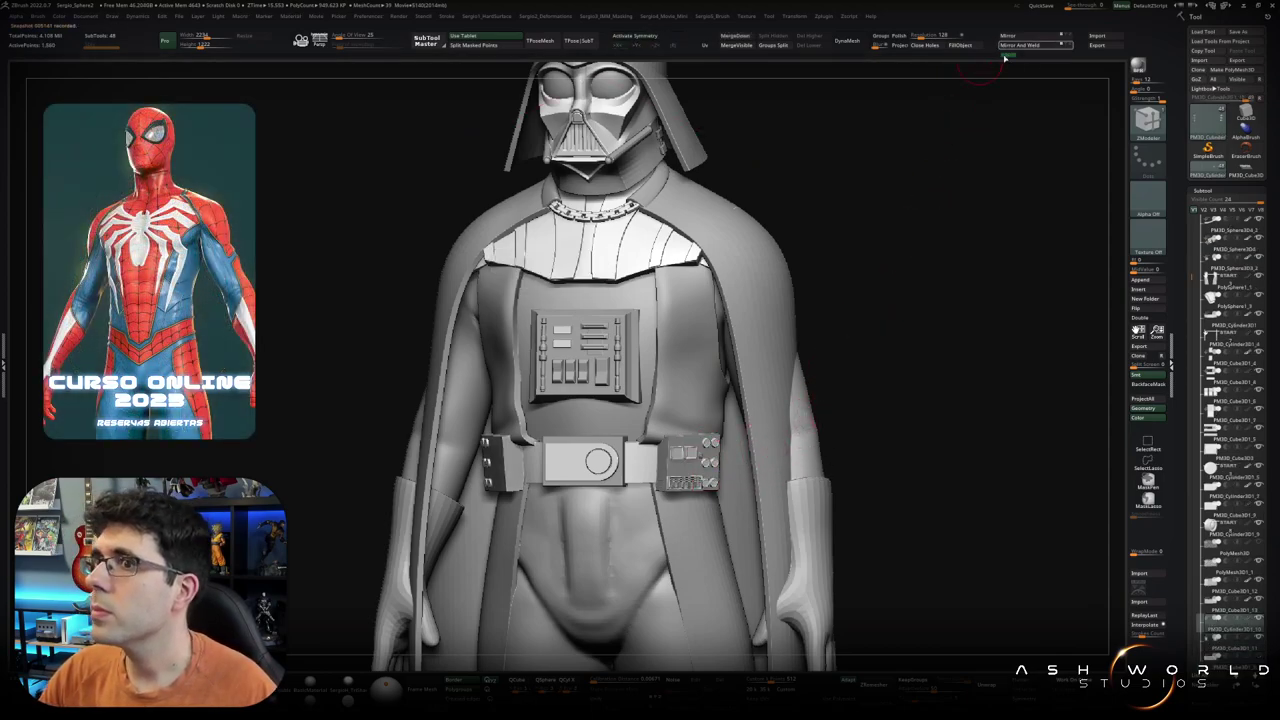
alt+click(814, 382)
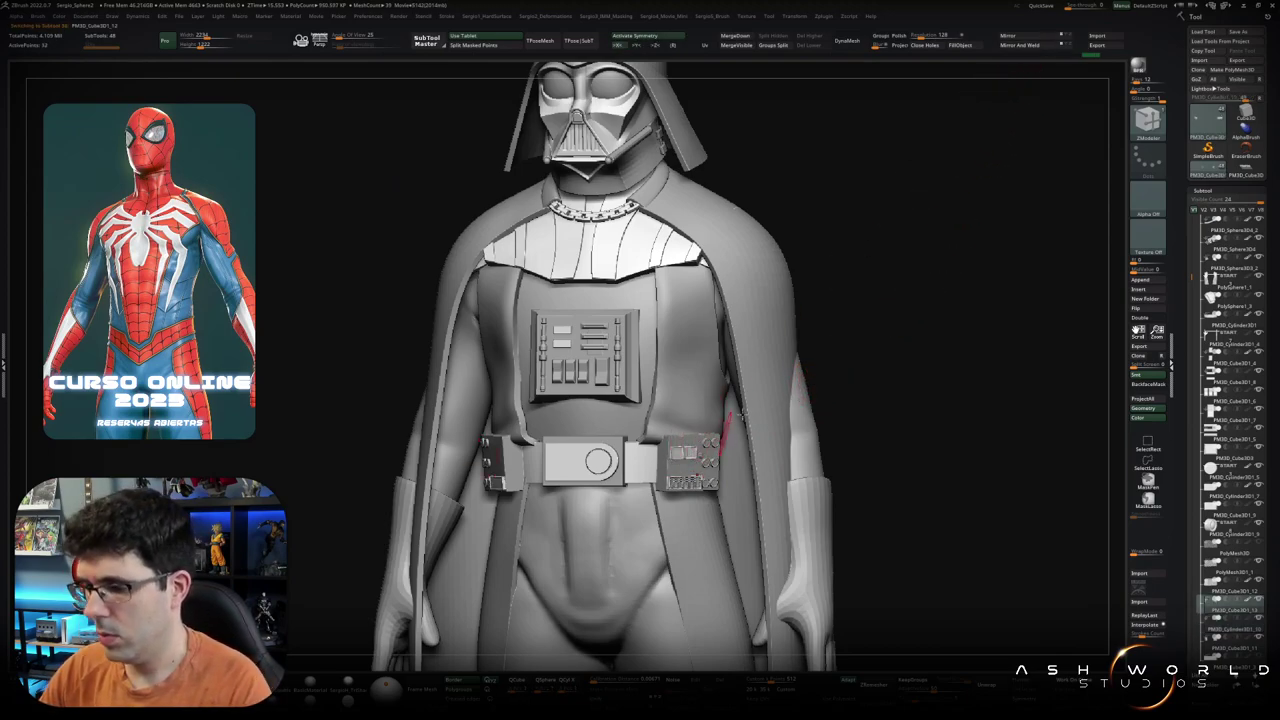
click(1024, 48)
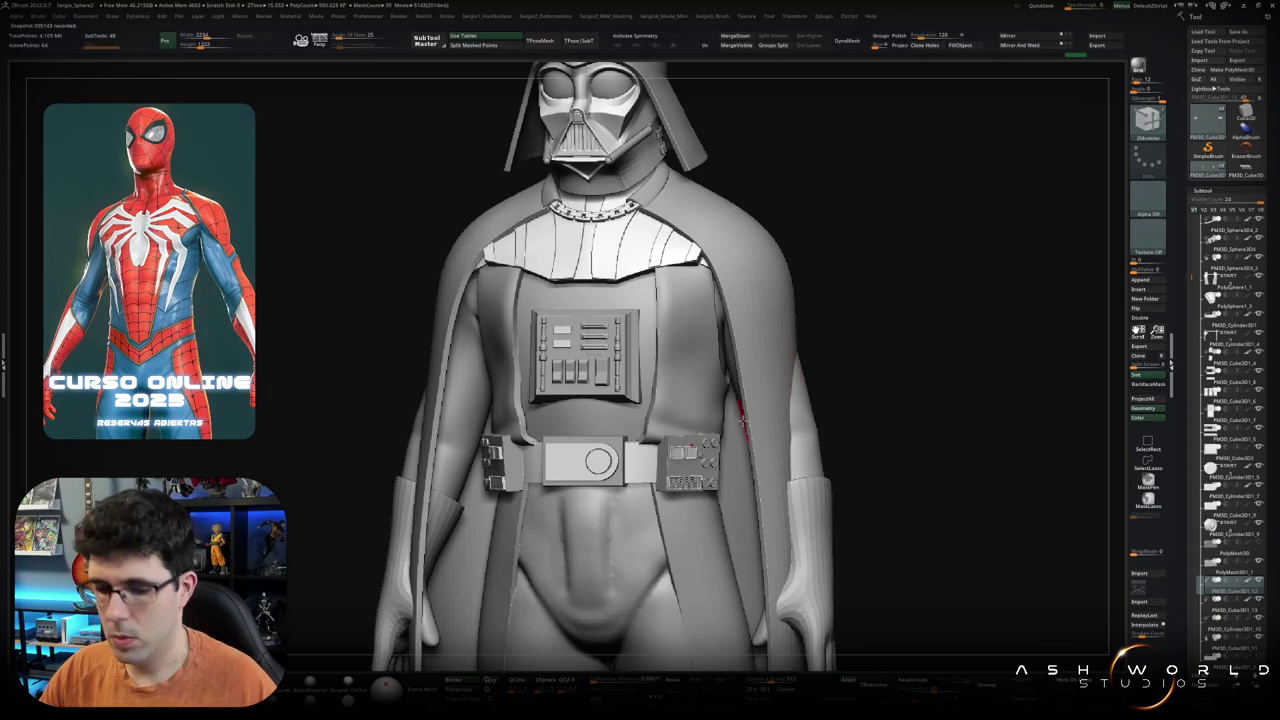
click(1022, 47)
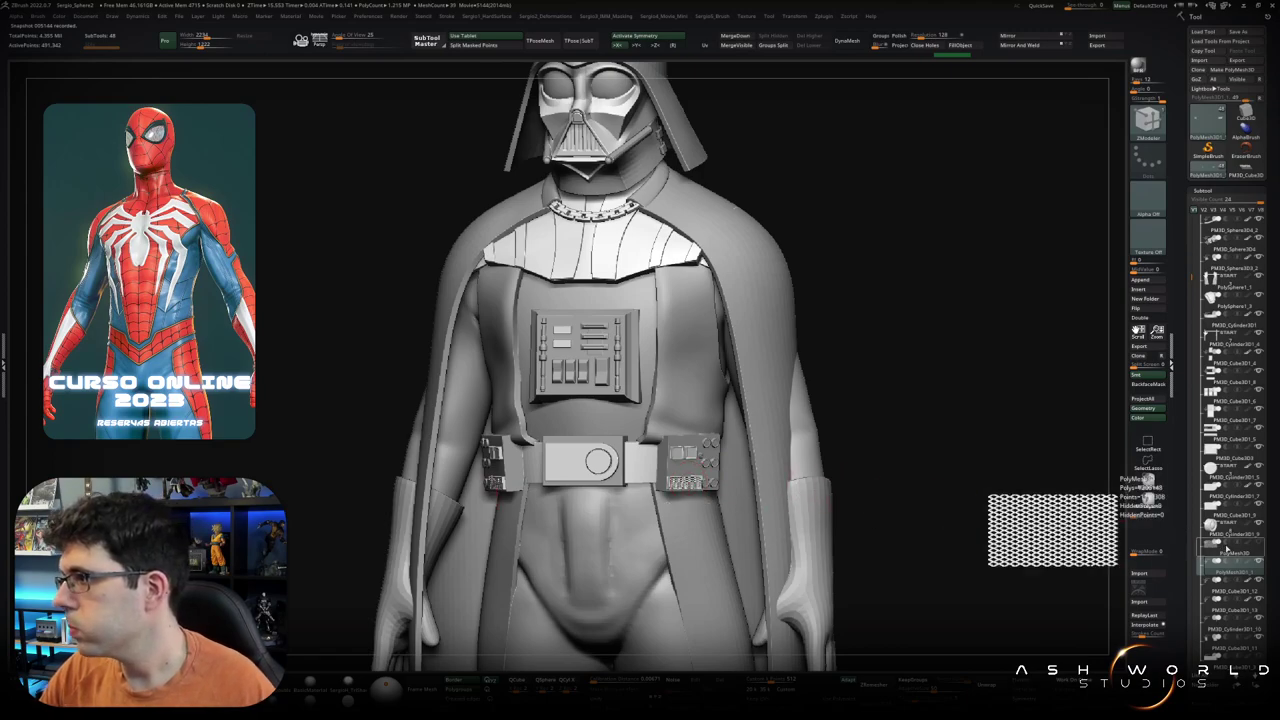
click(1190, 538)
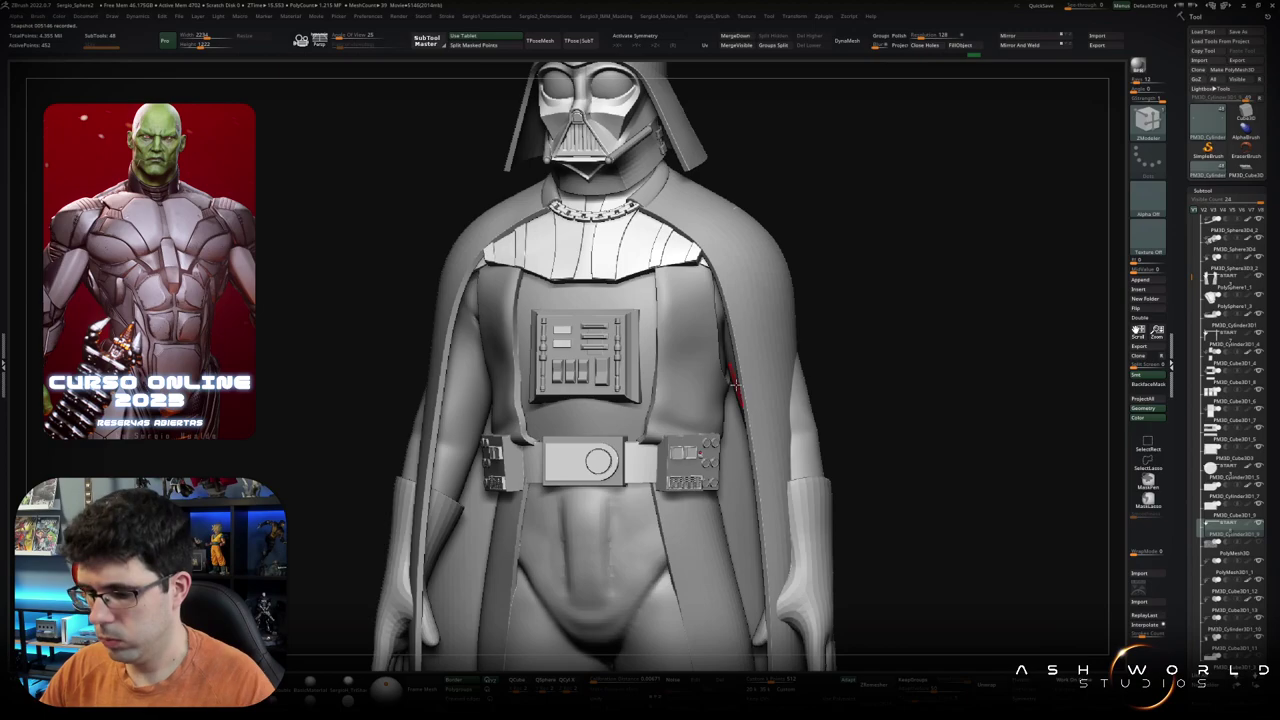
Step: Switch to the Transpose gizmo and isolate the side belt box for editing
right_drag(700, 455, 722, 473)
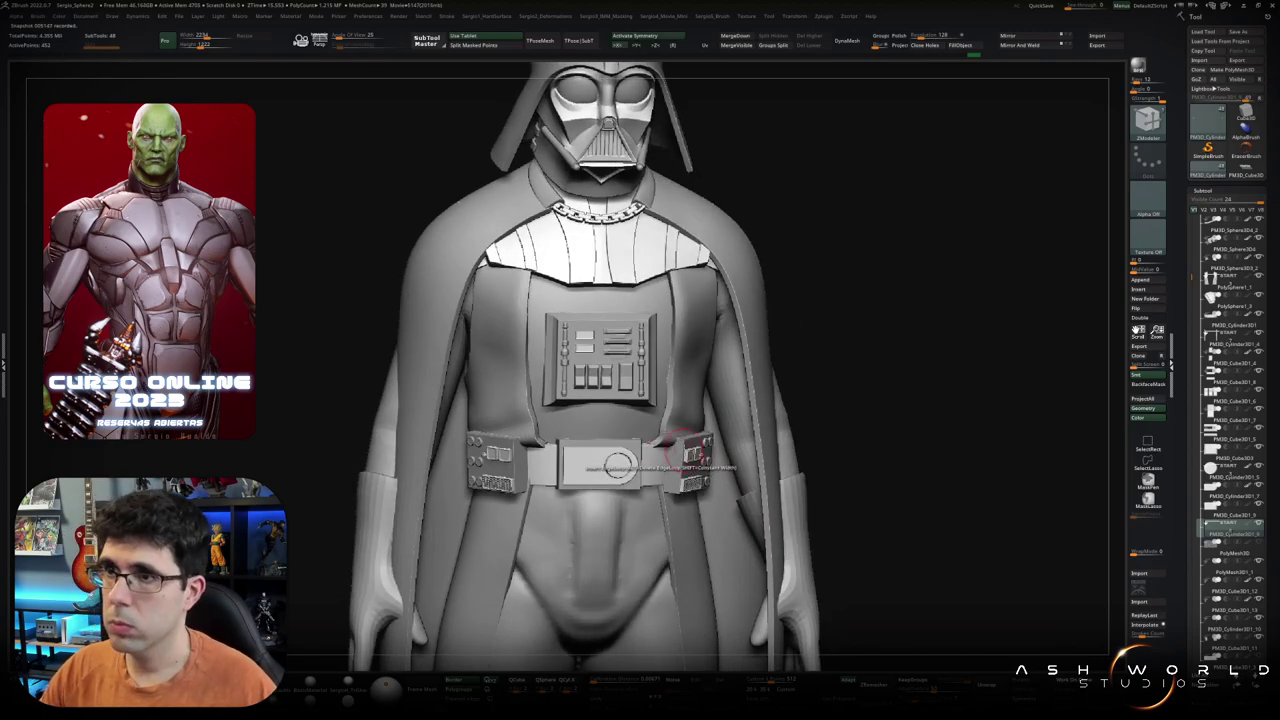
mouse_move(690, 455)
right_down()
mouse_move(686, 510)
mouse_move(686, 470)
mouse_move(710, 515)
mouse_move(710, 490)
mouse_move(780, 420)
mouse_move(780, 400)
mouse_move(700, 480)
mouse_move(668, 382)
mouse_move(632, 336)
mouse_move(583, 323)
mouse_move(650, 270)
mouse_move(640, 290)
mouse_move(660, 336)
mouse_move(620, 360)
mouse_move(737, 300)
mouse_move(731, 260)
mouse_move(860, 237)
mouse_move(720, 434)
right_up()
key(w)
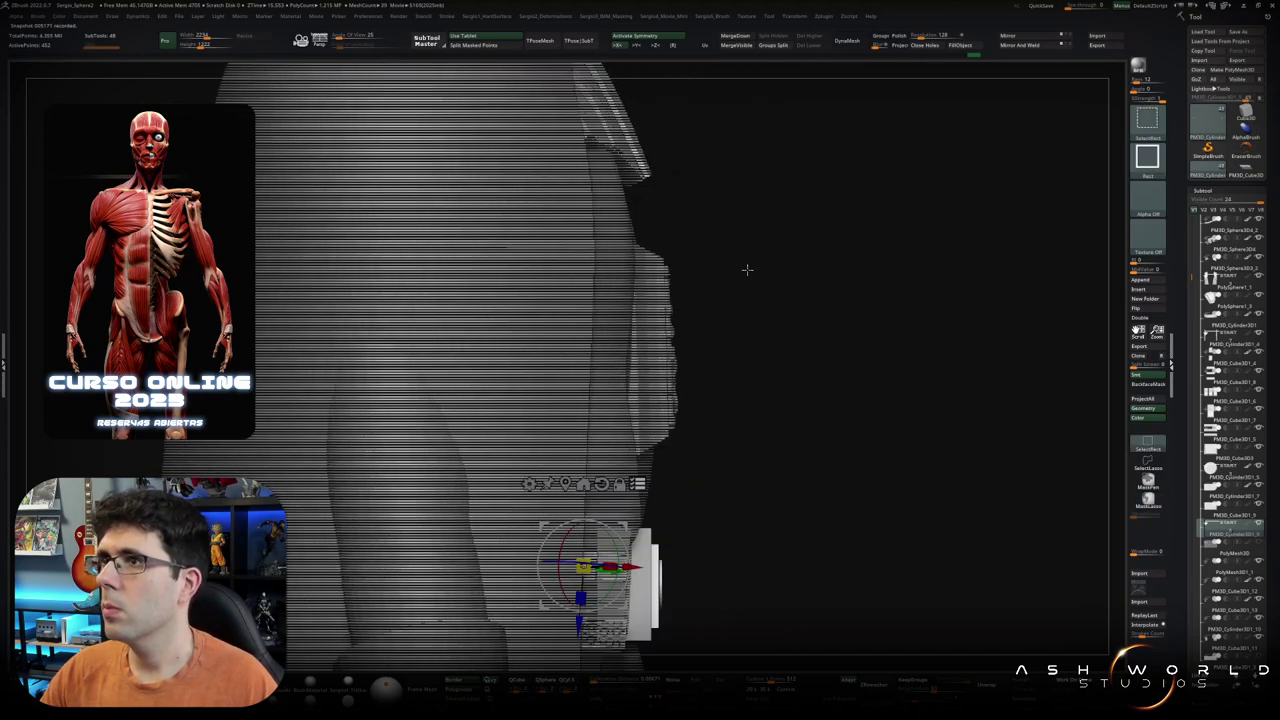
ctrl+shift+drag(650, 317, 700, 326)
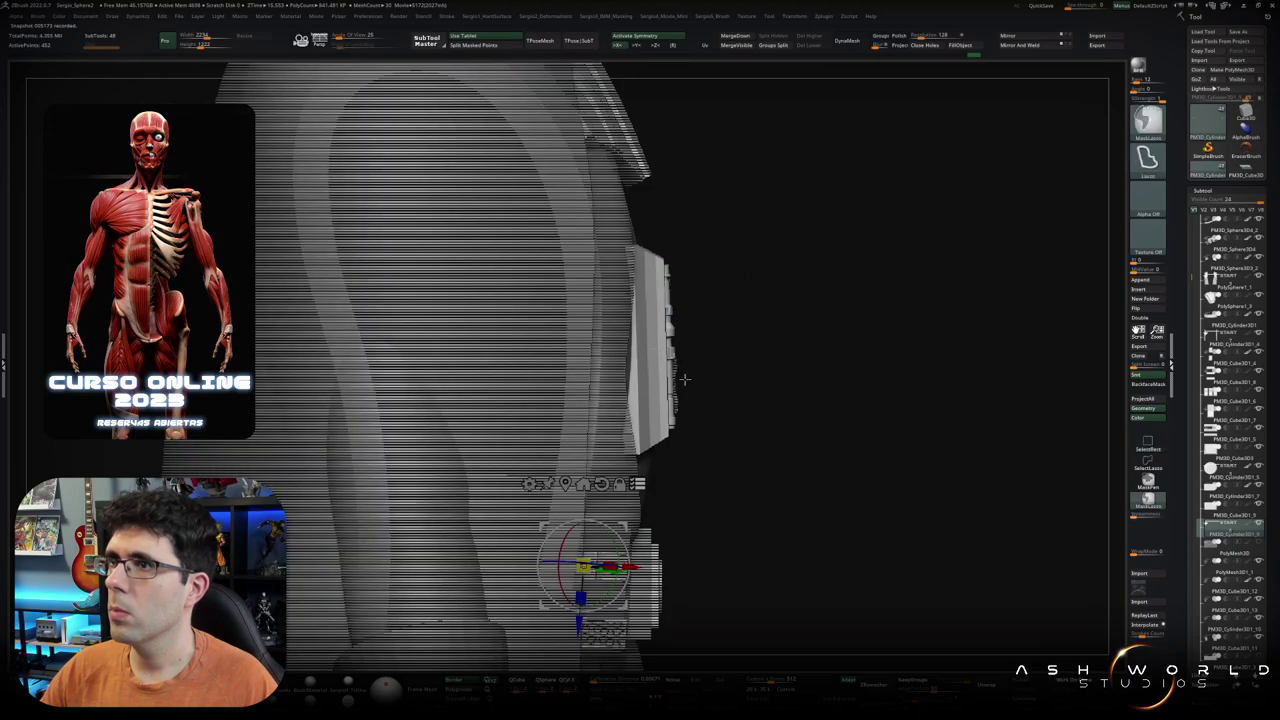
ctrl+shift+drag(665, 375, 691, 412)
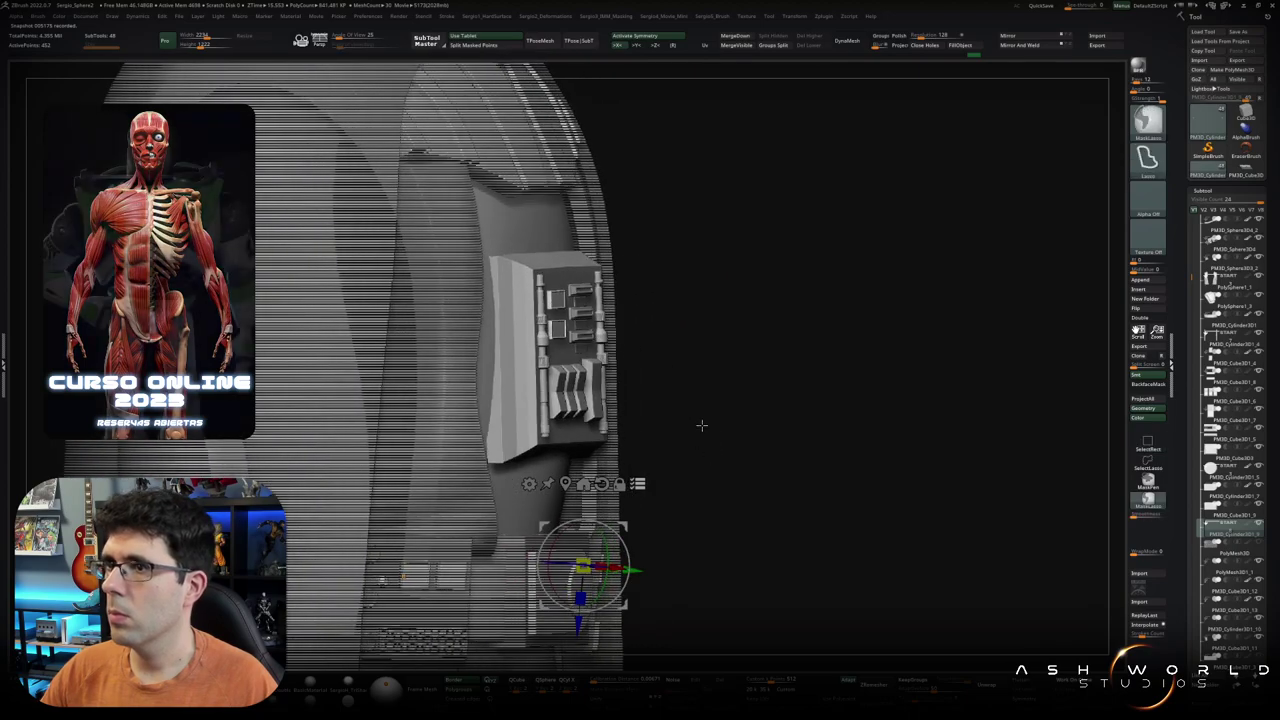
mouse_move(726, 437)
right_down()
mouse_move(680, 503)
mouse_move(571, 500)
right_up()
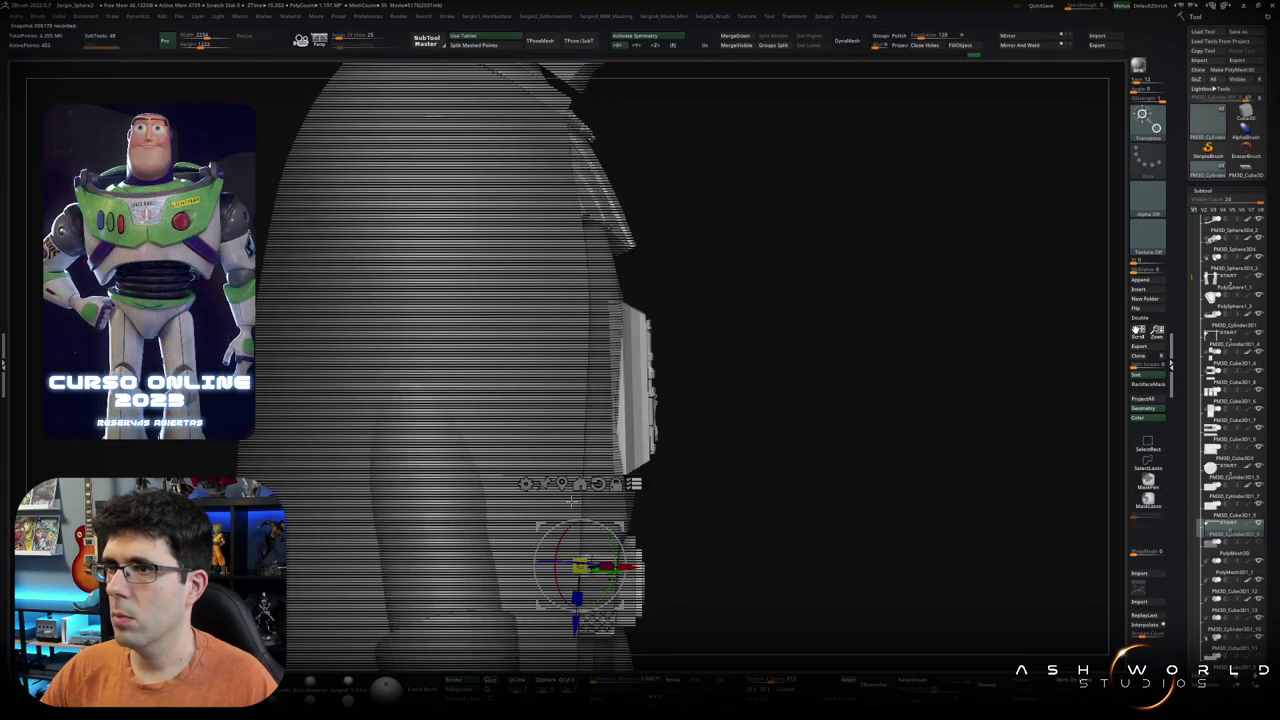
Step: Reframe the view on Vader's upper body and chest and pick another part
mouse_move(700, 457)
right_down()
mouse_move(744, 141)
mouse_move(720, 311)
right_up()
key(f)
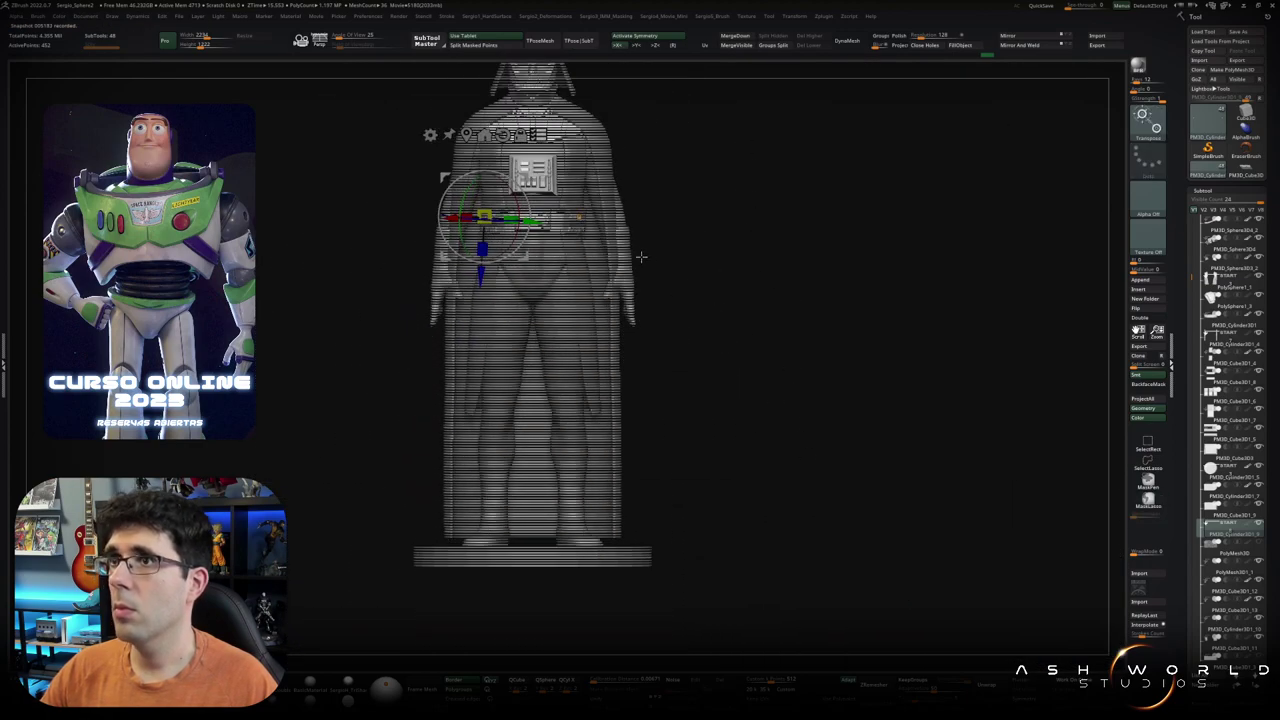
alt+right_drag(709, 554, 386, 220)
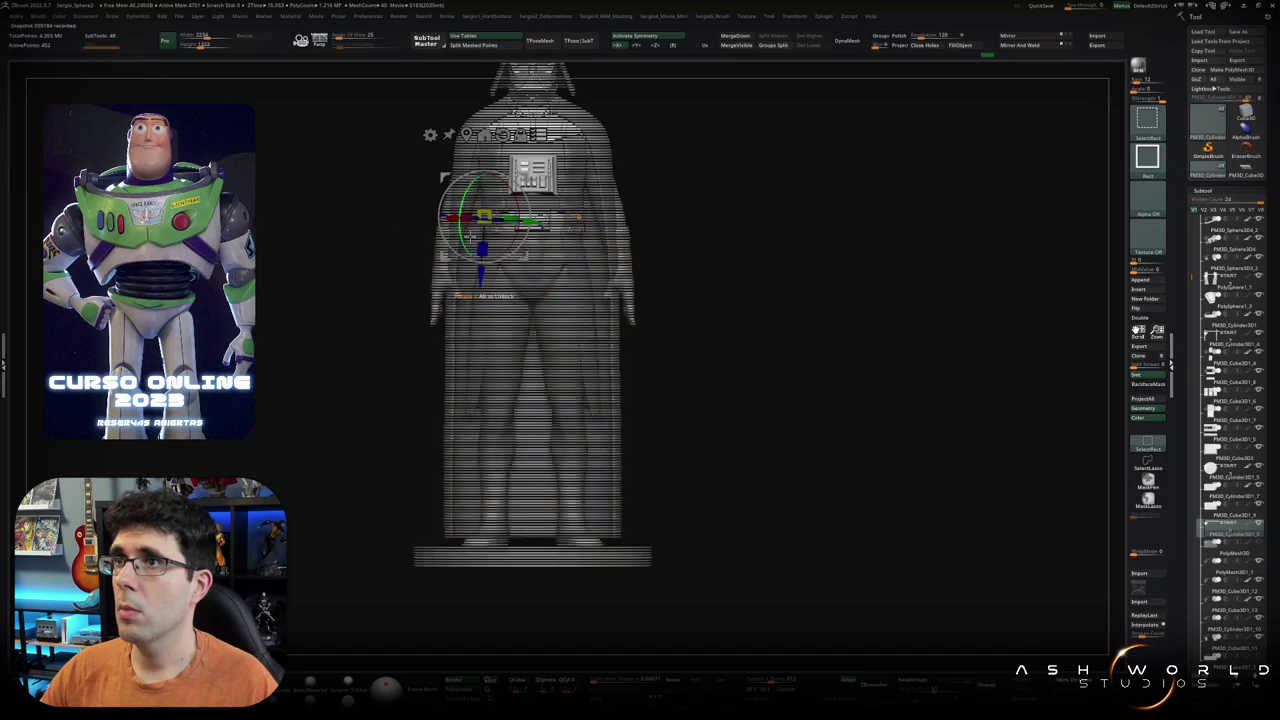
ctrl+right_drag(585, 388, 483, 257)
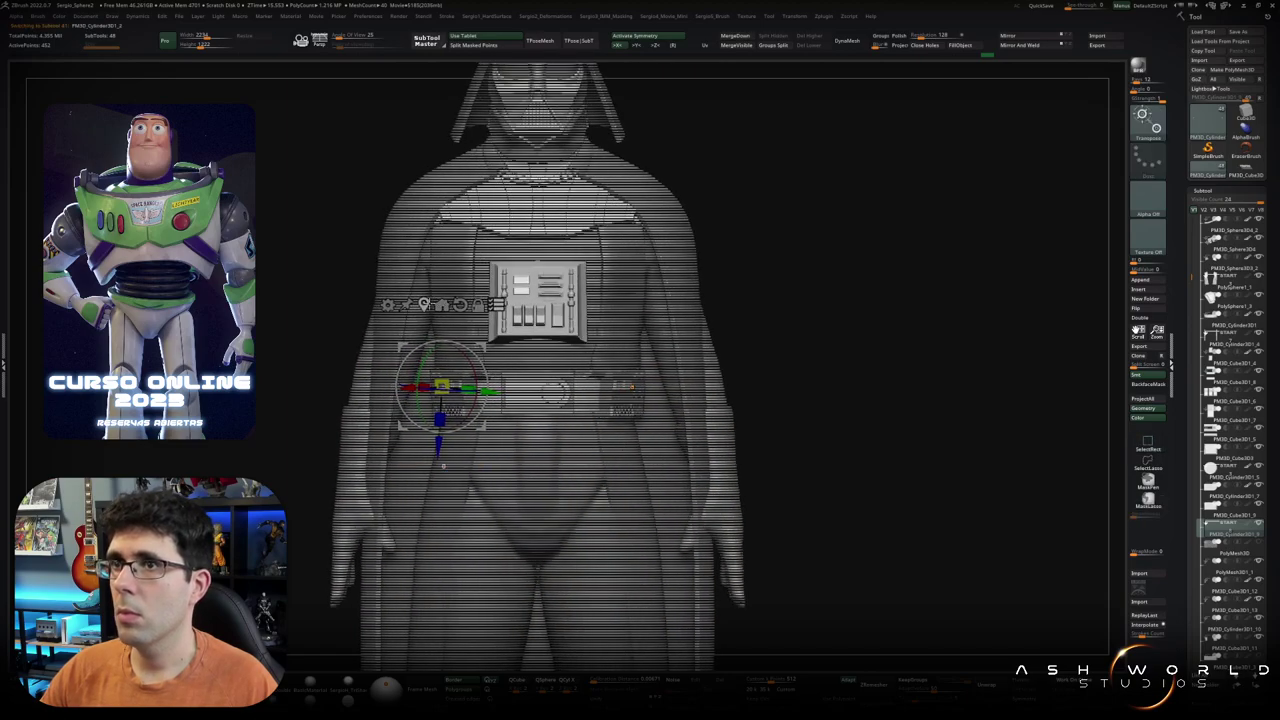
alt+click(404, 264)
mouse_move(675, 166)
ctrl+right_down()
mouse_move(780, 131)
mouse_move(435, 367)
ctrl+right_up()
ctrl+right_drag(521, 390, 521, 340)
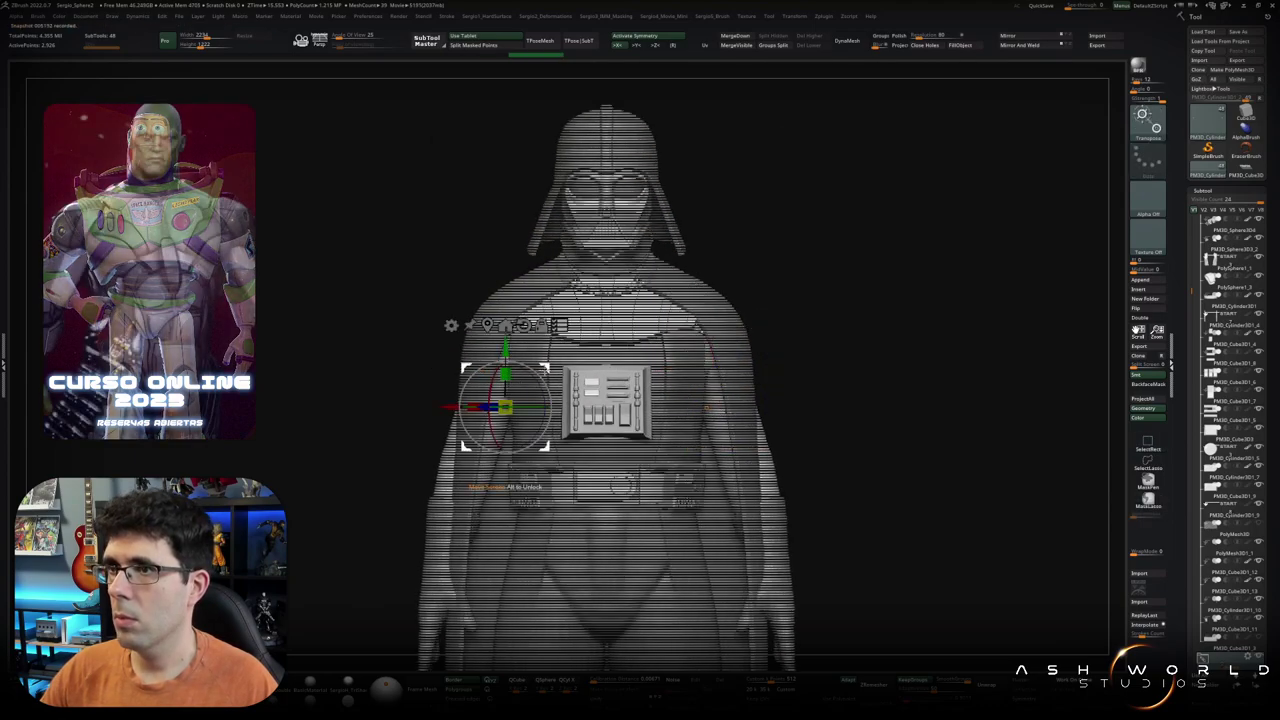
Step: Slide the chest control box in depth and height so it sits against the torso
alt+click(598, 400)
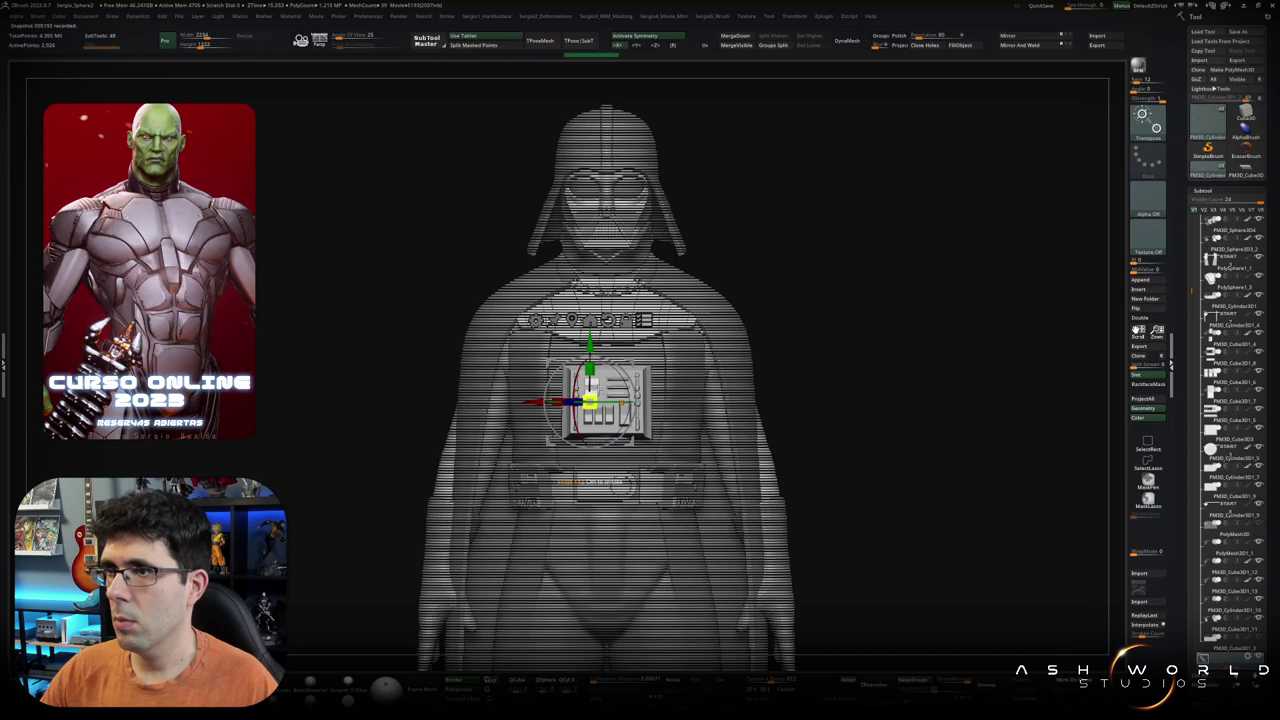
mouse_move(598, 400)
right_down()
mouse_move(640, 389)
mouse_move(577, 402)
right_up()
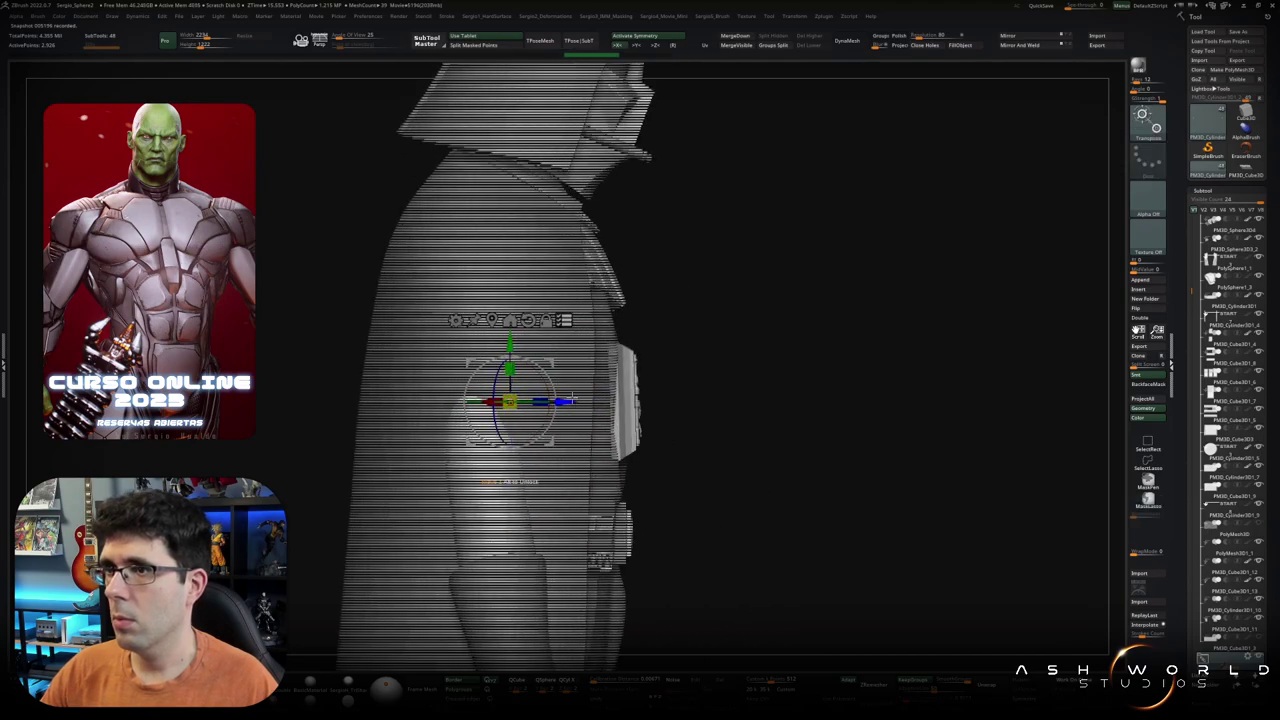
drag(570, 401, 682, 401)
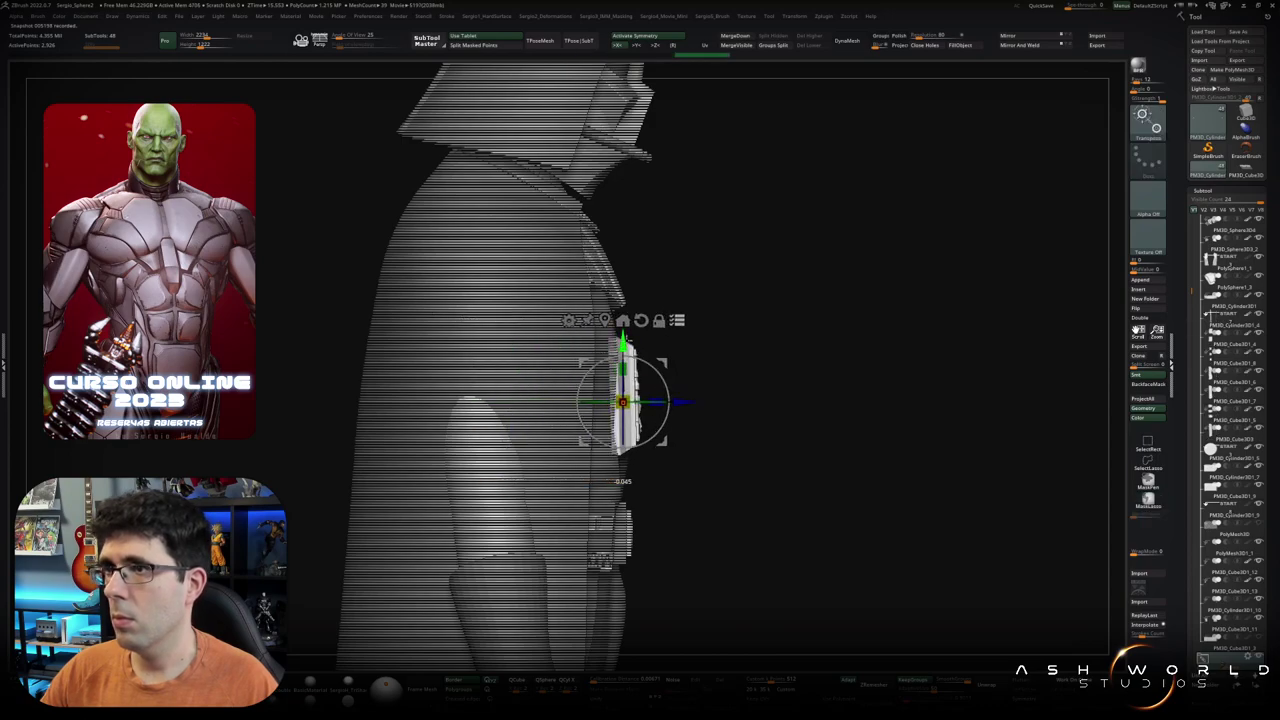
shift+right_drag(793, 397, 741, 388)
drag(622, 402, 623, 470)
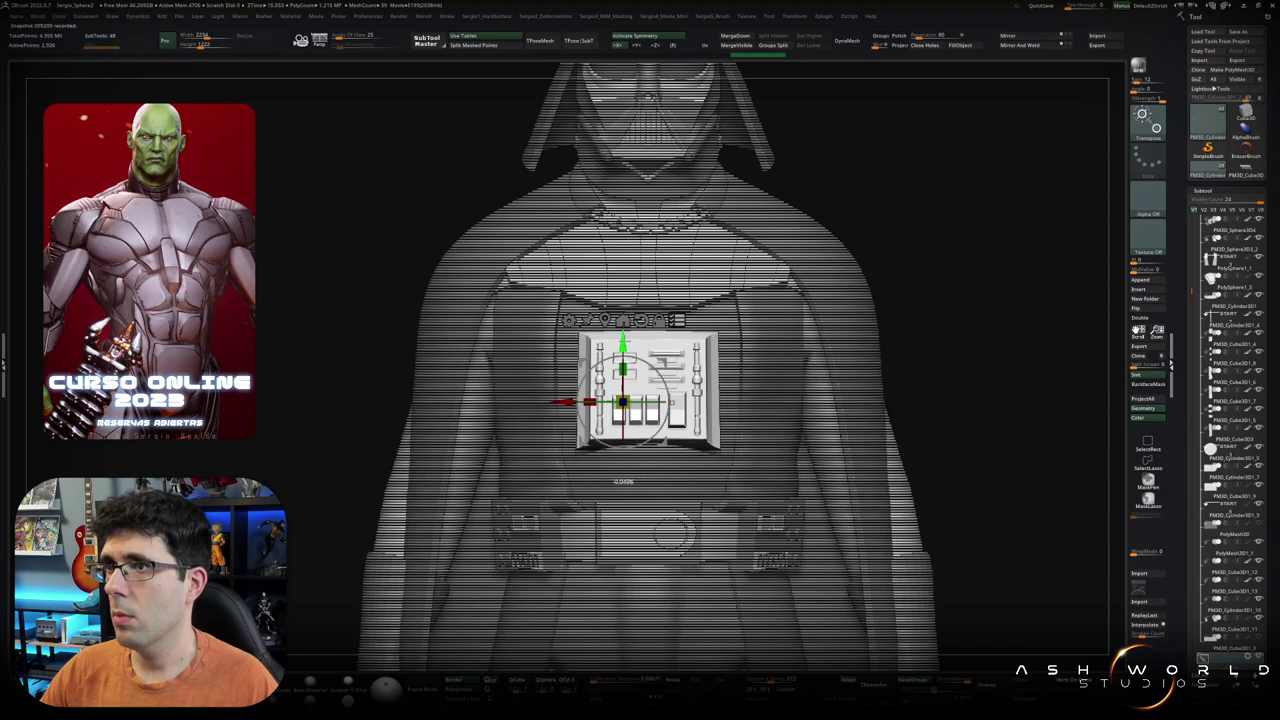
key(q)
Step: Recheck the chest box placement from side and front views with the gizmo
right_drag(623, 470, 480, 460)
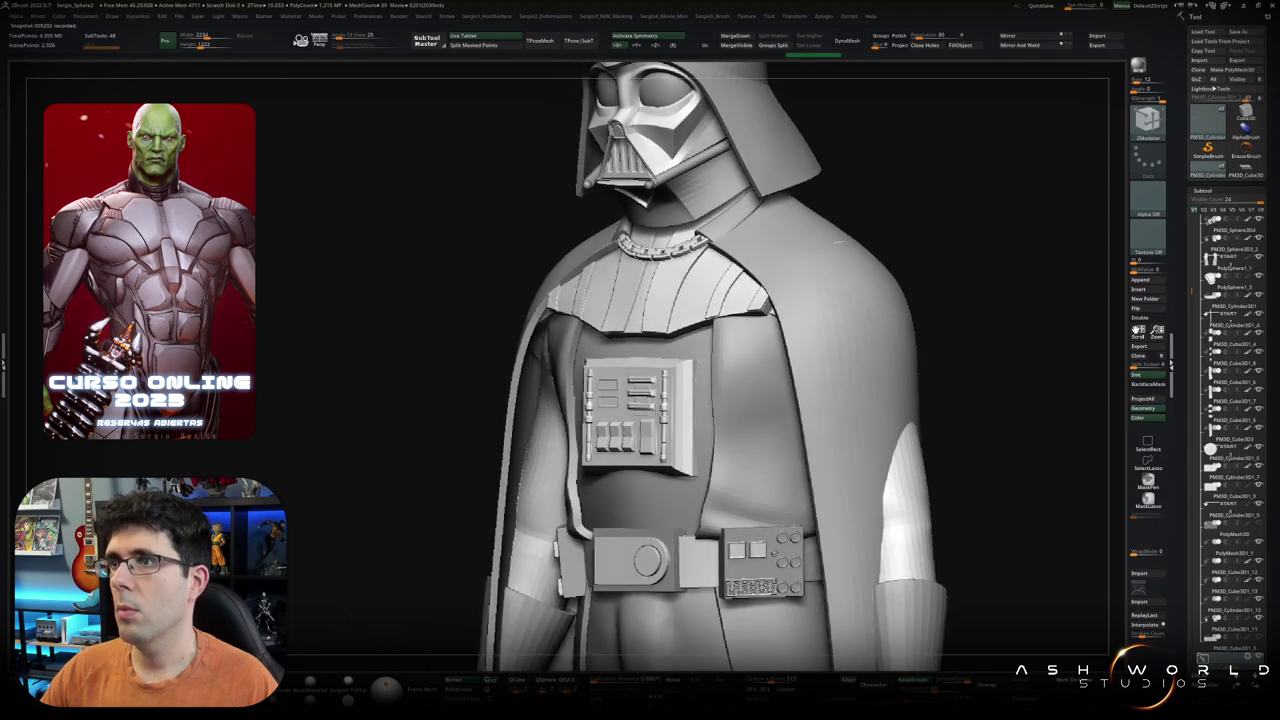
key(w)
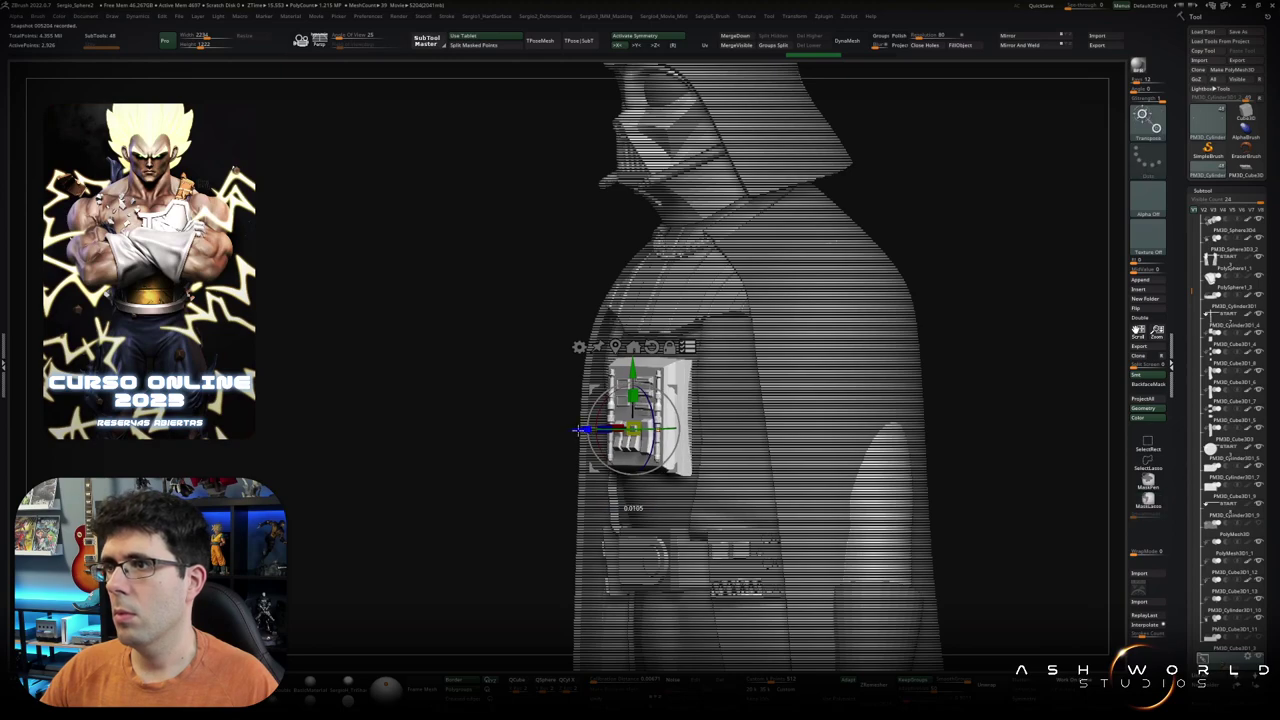
mouse_move(633, 428)
right_down()
mouse_move(560, 440)
mouse_move(575, 470)
right_up()
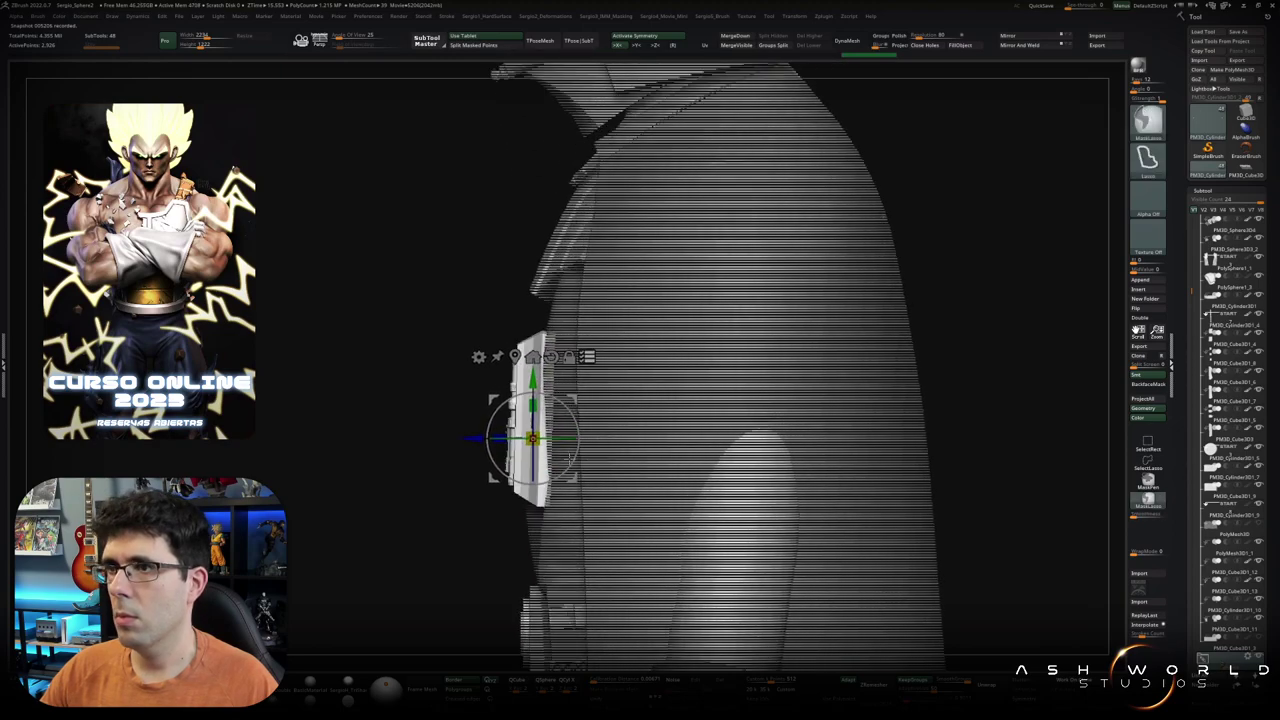
key(q)
right_drag(571, 371, 680, 385)
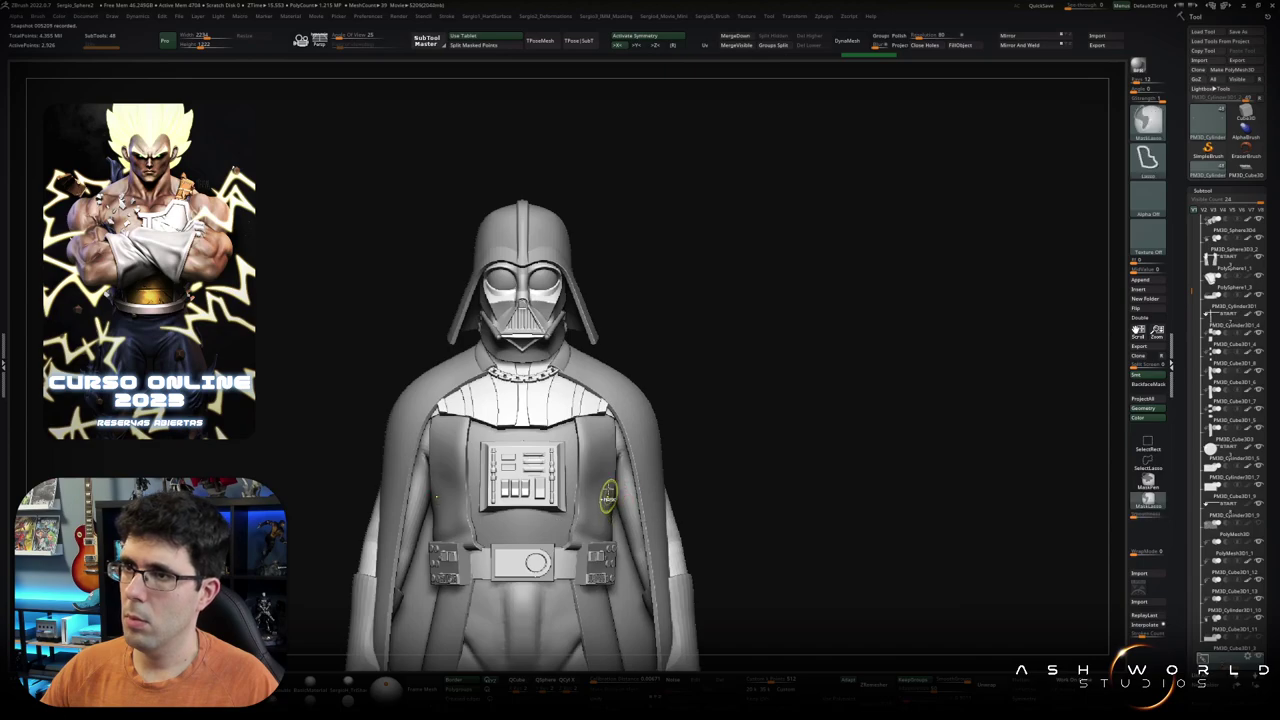
right_drag(600, 420, 683, 443)
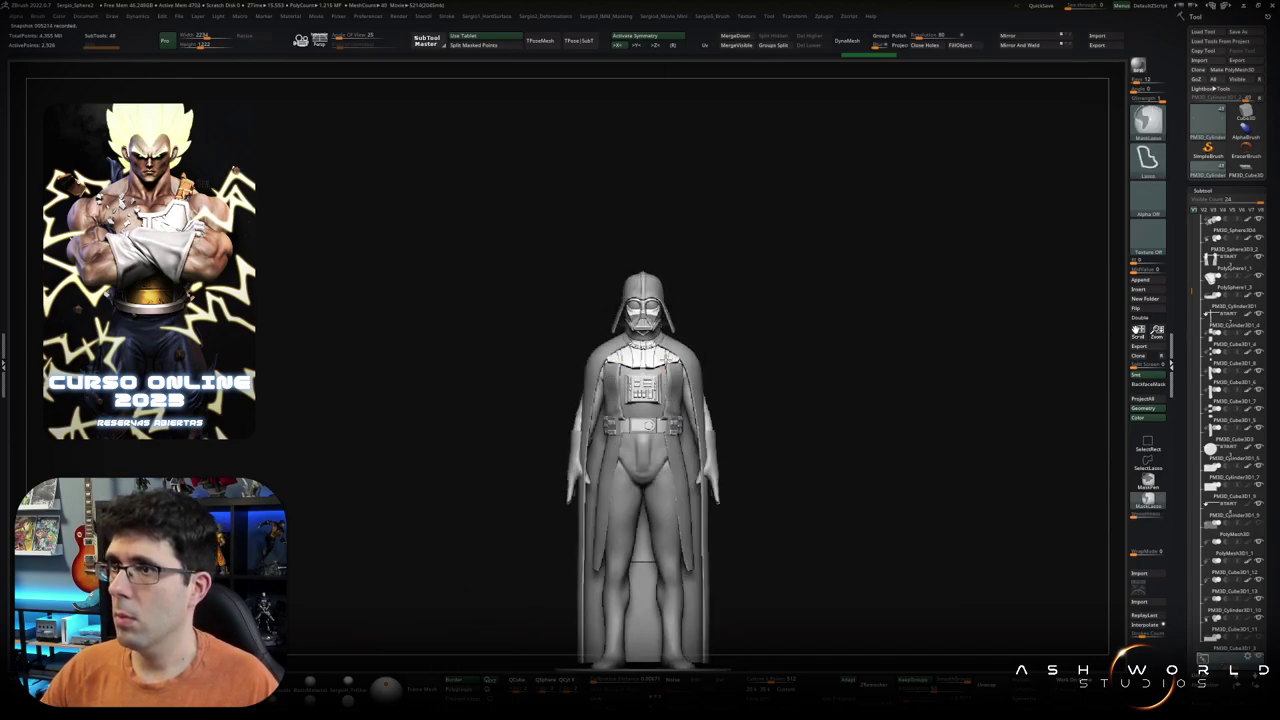
key(f)
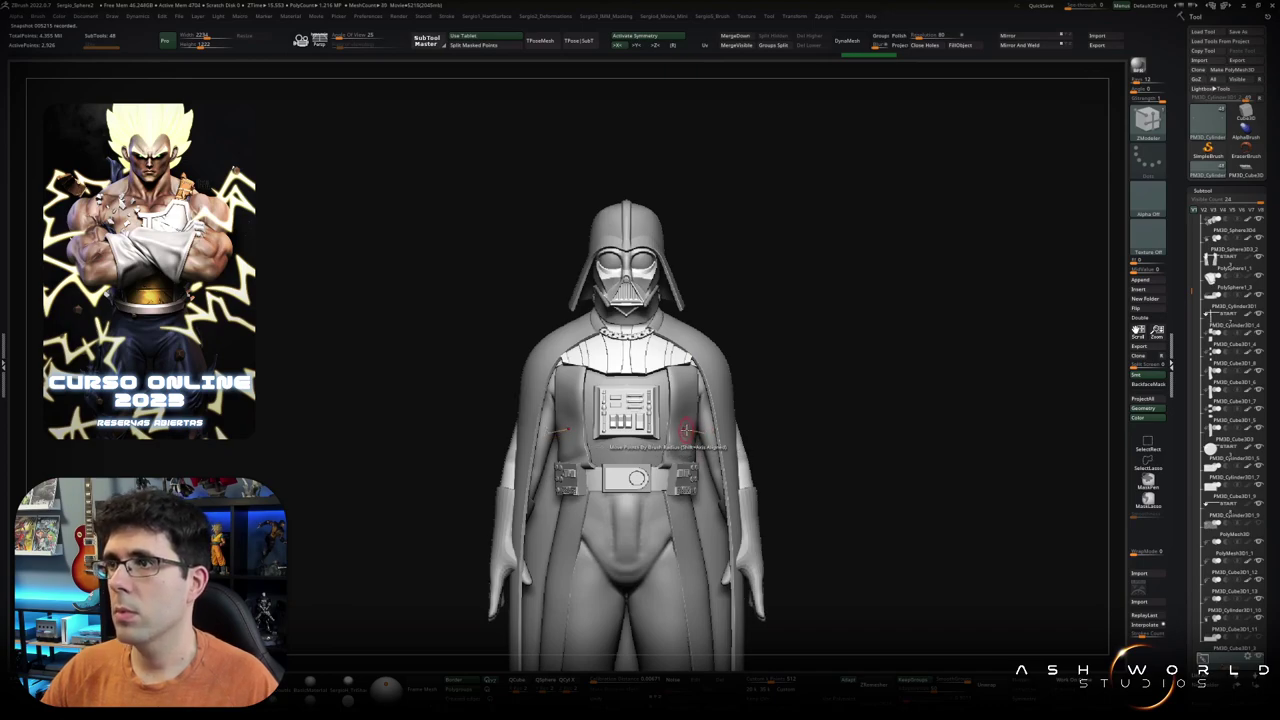
mouse_move(687, 430)
right_down()
mouse_move(668, 355)
mouse_move(675, 405)
right_up()
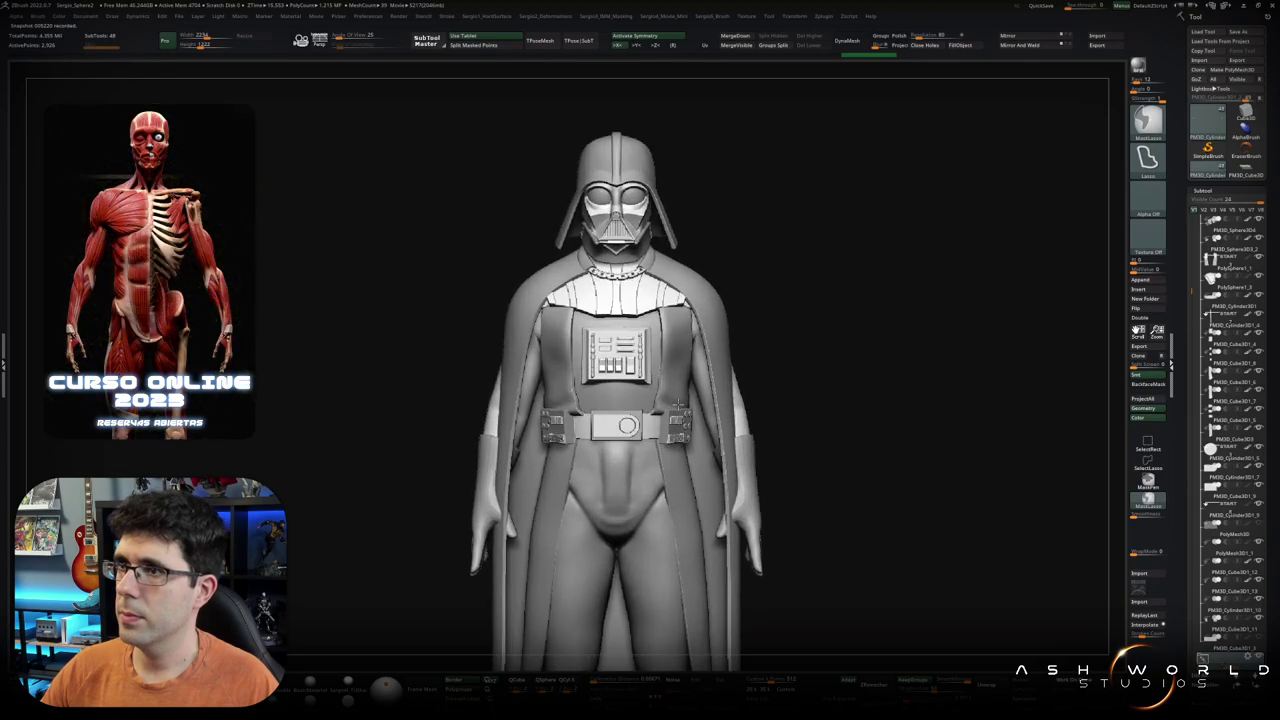
Step: Switch to the ClayBuildup brush and select the cape shoulder piece
key(b)
key(c)
key(l)
right_drag(590, 383, 572, 383)
alt+click(565, 383)
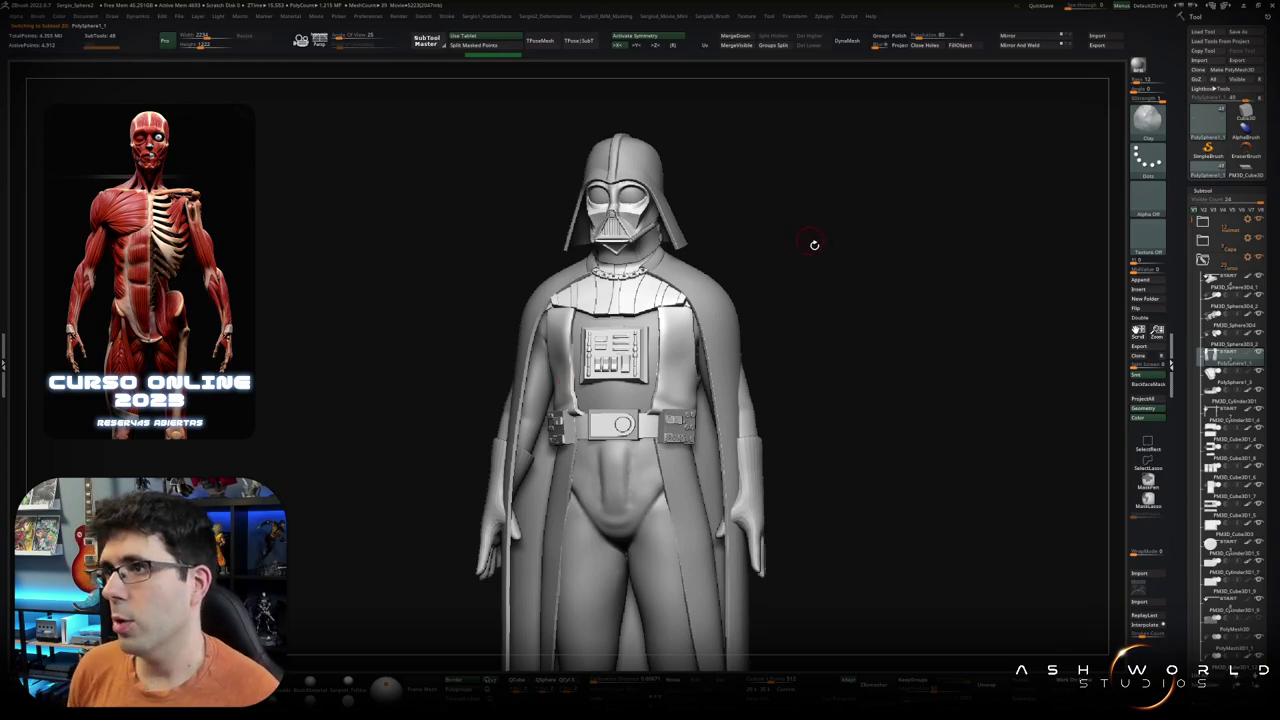
mouse_move(814, 243)
right_down()
mouse_move(734, 320)
mouse_move(673, 418)
mouse_move(673, 390)
right_up()
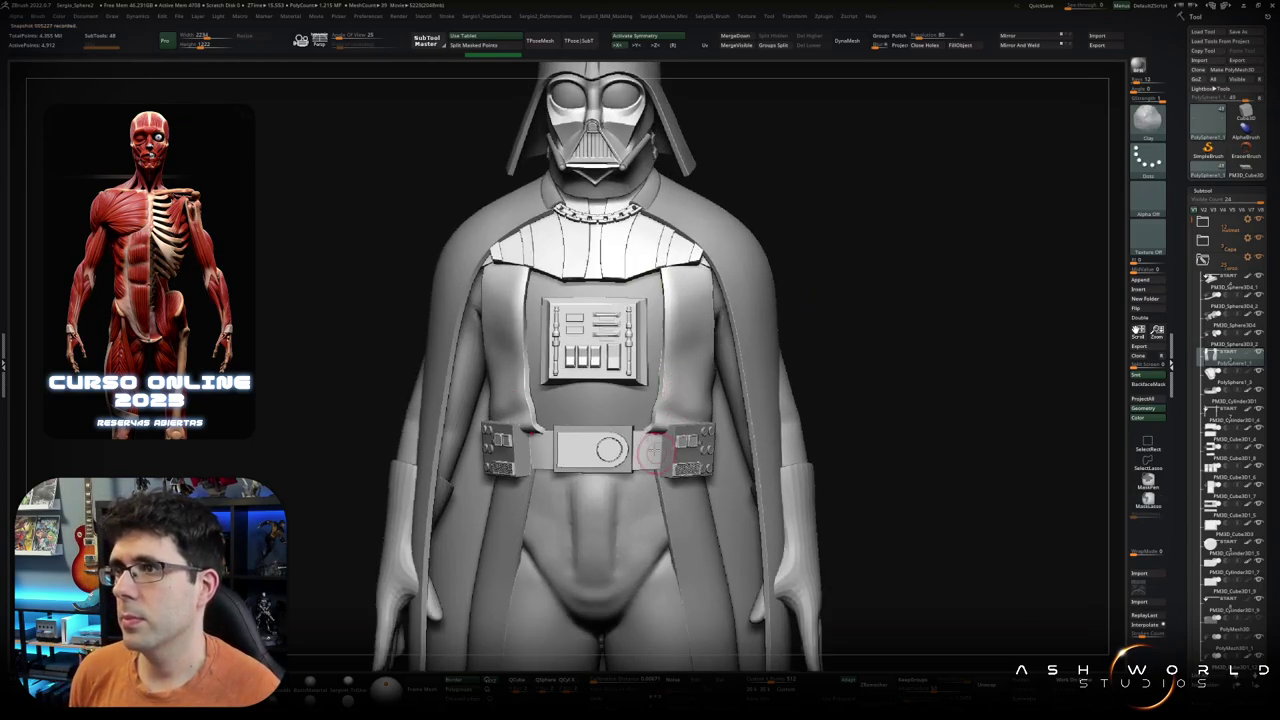
mouse_move(653, 452)
right_down()
mouse_move(653, 436)
mouse_move(700, 438)
mouse_move(690, 430)
mouse_move(710, 421)
right_up()
ctrl+shift+click(695, 434)
ctrl+shift+click(690, 425)
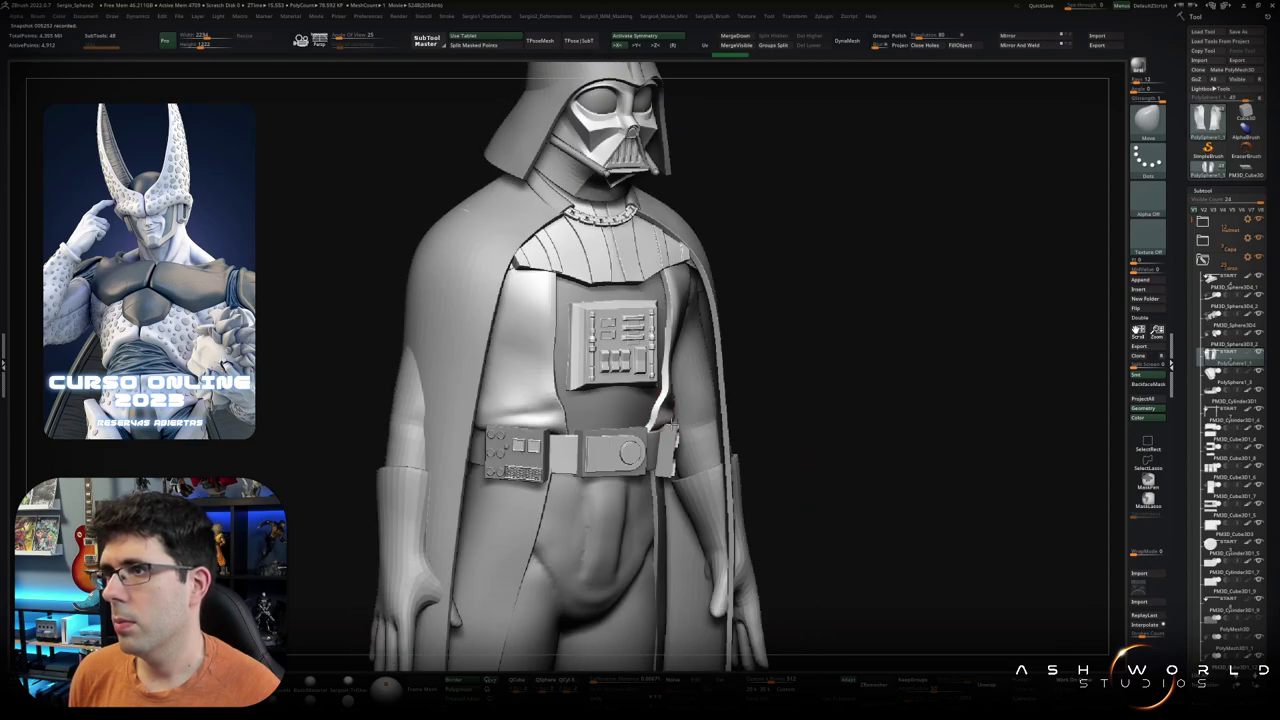
mouse_move(820, 430)
mouse_down()
mouse_move(672, 425)
mouse_move(800, 425)
mouse_move(625, 437)
mouse_move(630, 425)
mouse_up()
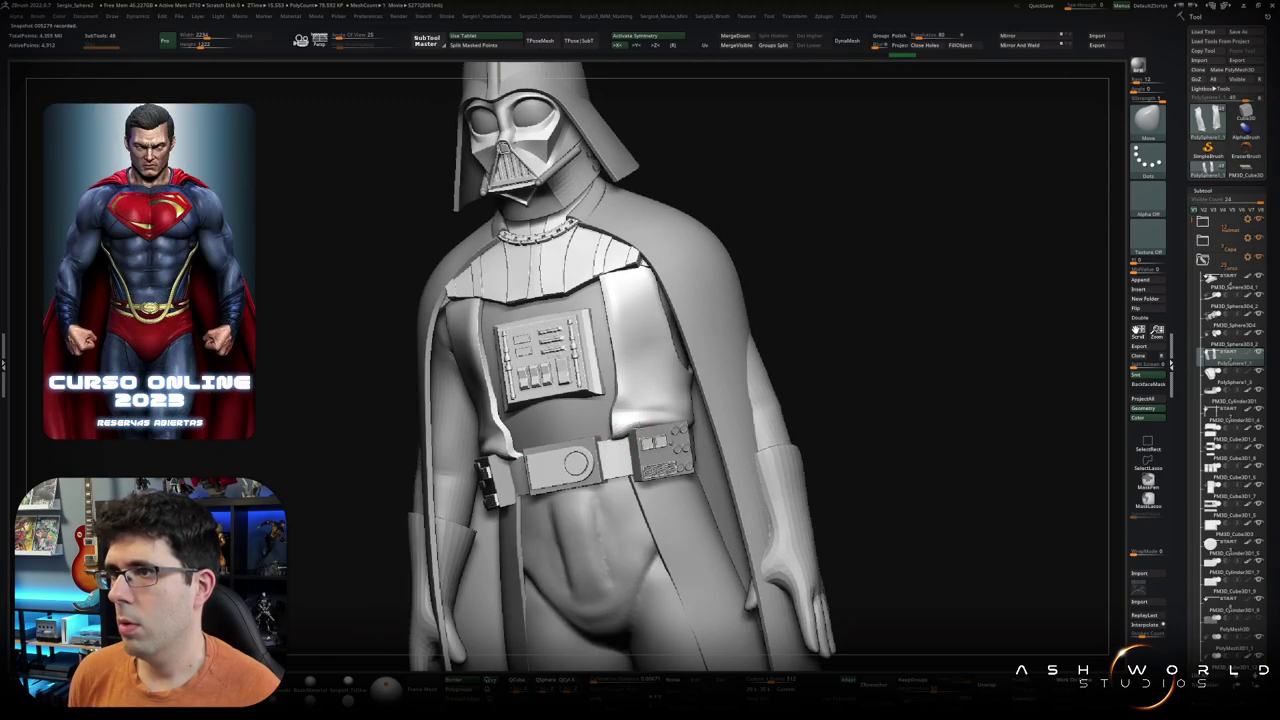
mouse_move(615, 432)
mouse_down()
mouse_move(637, 382)
mouse_move(652, 392)
mouse_move(643, 343)
mouse_move(707, 405)
mouse_up()
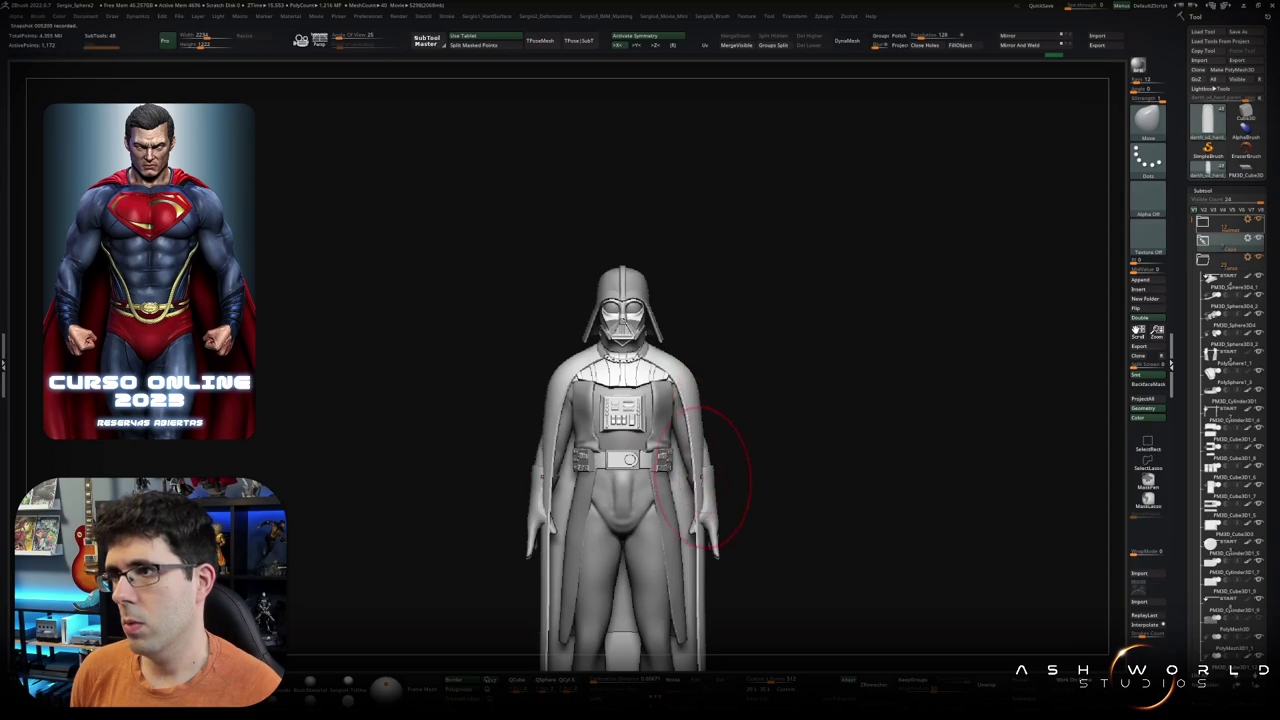
drag(734, 537, 760, 463)
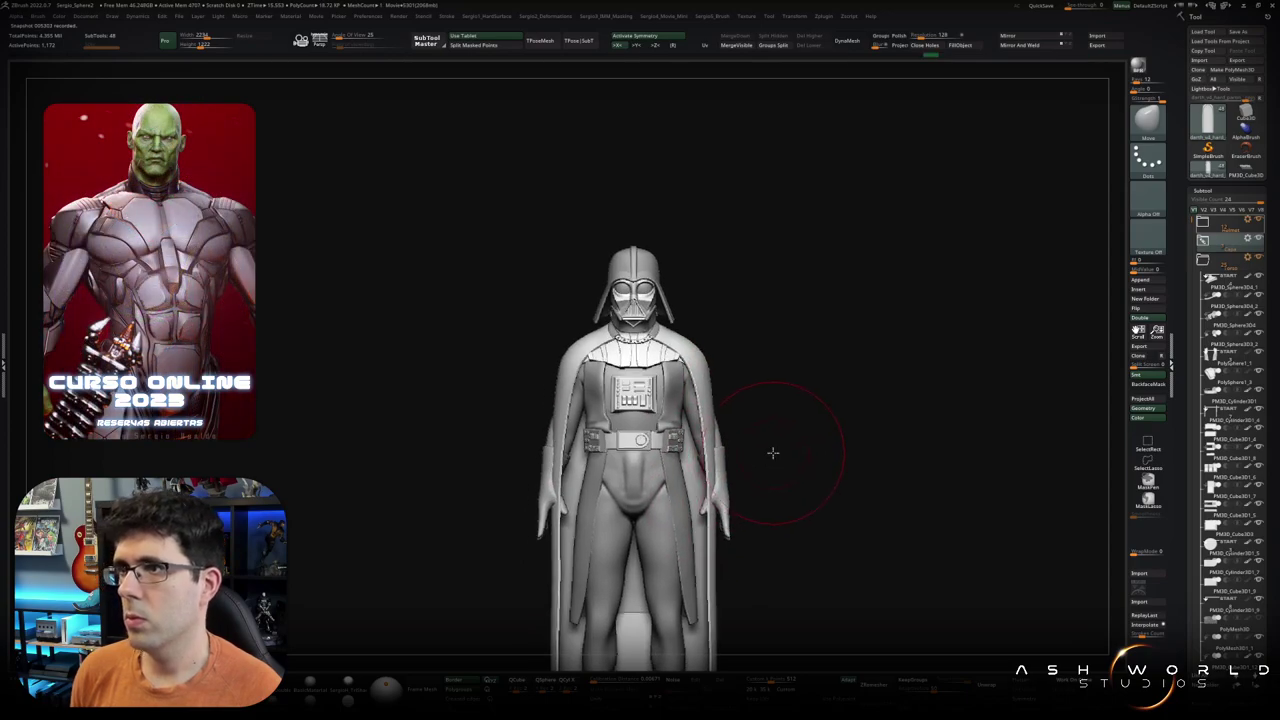
drag(712, 405, 616, 399)
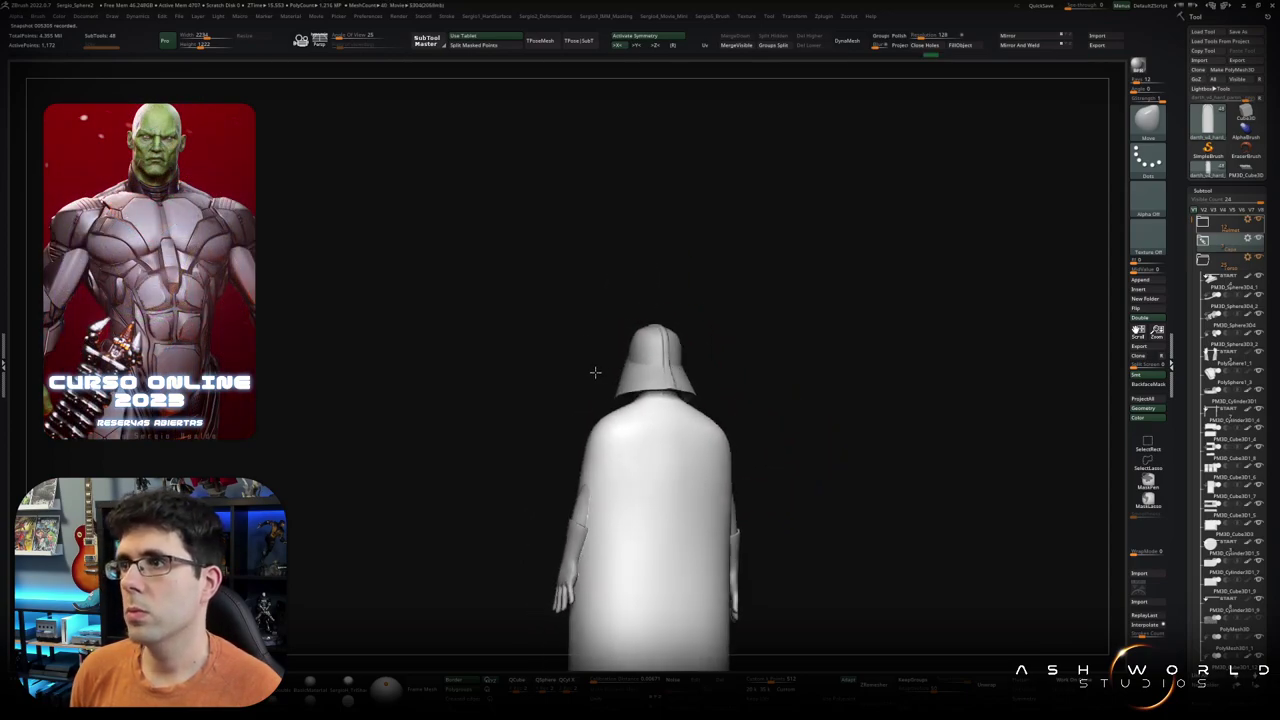
key(f)
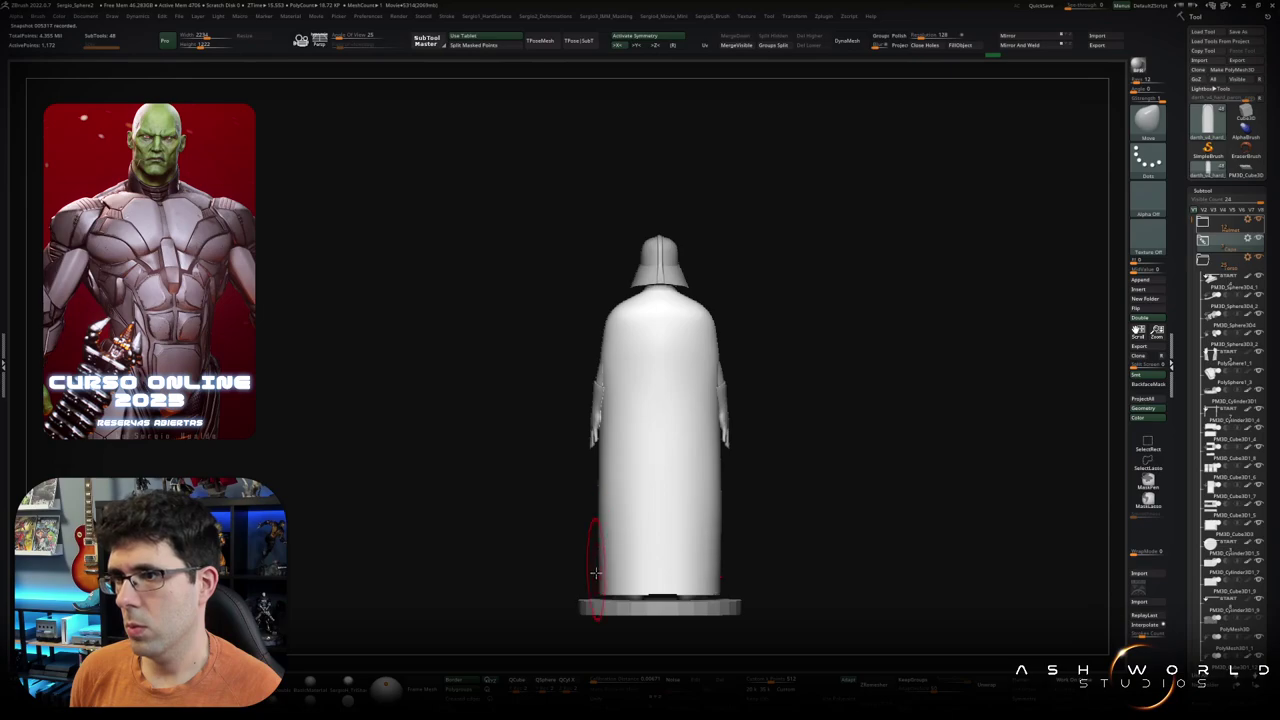
mouse_move(595, 507)
mouse_down()
mouse_move(654, 500)
mouse_move(652, 488)
mouse_up()
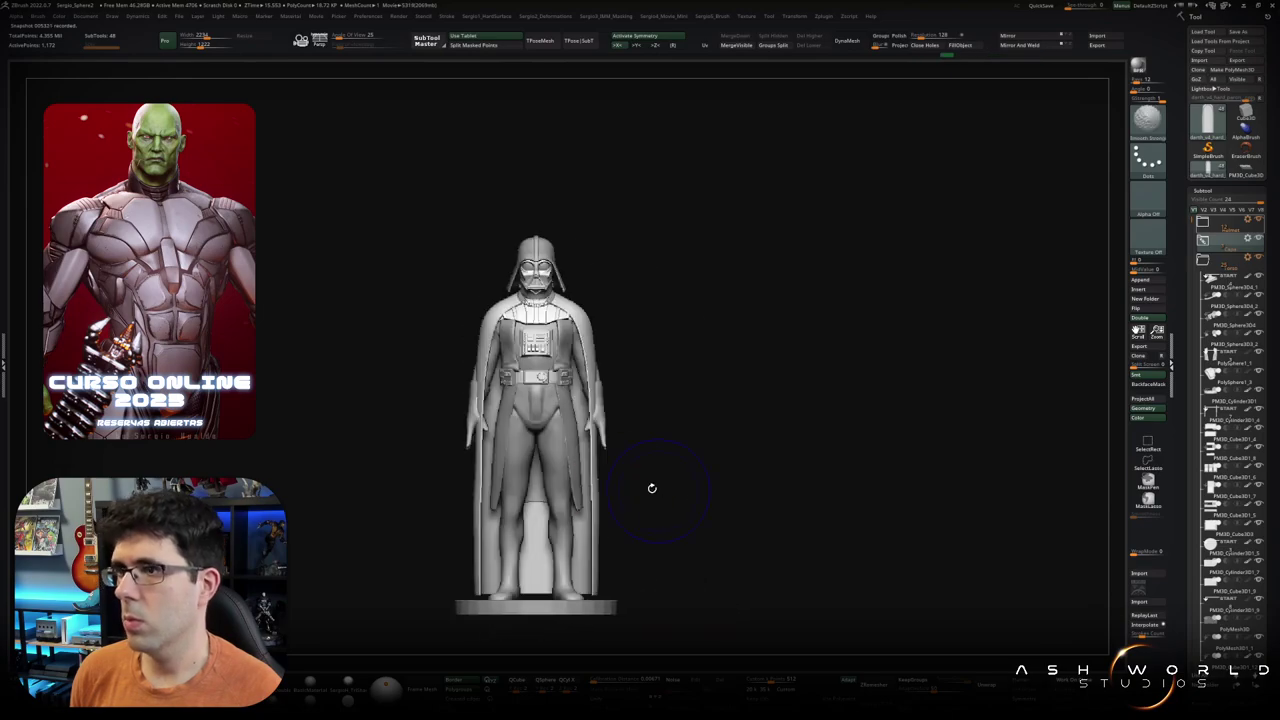
ctrl+right_drag(592, 470, 592, 540)
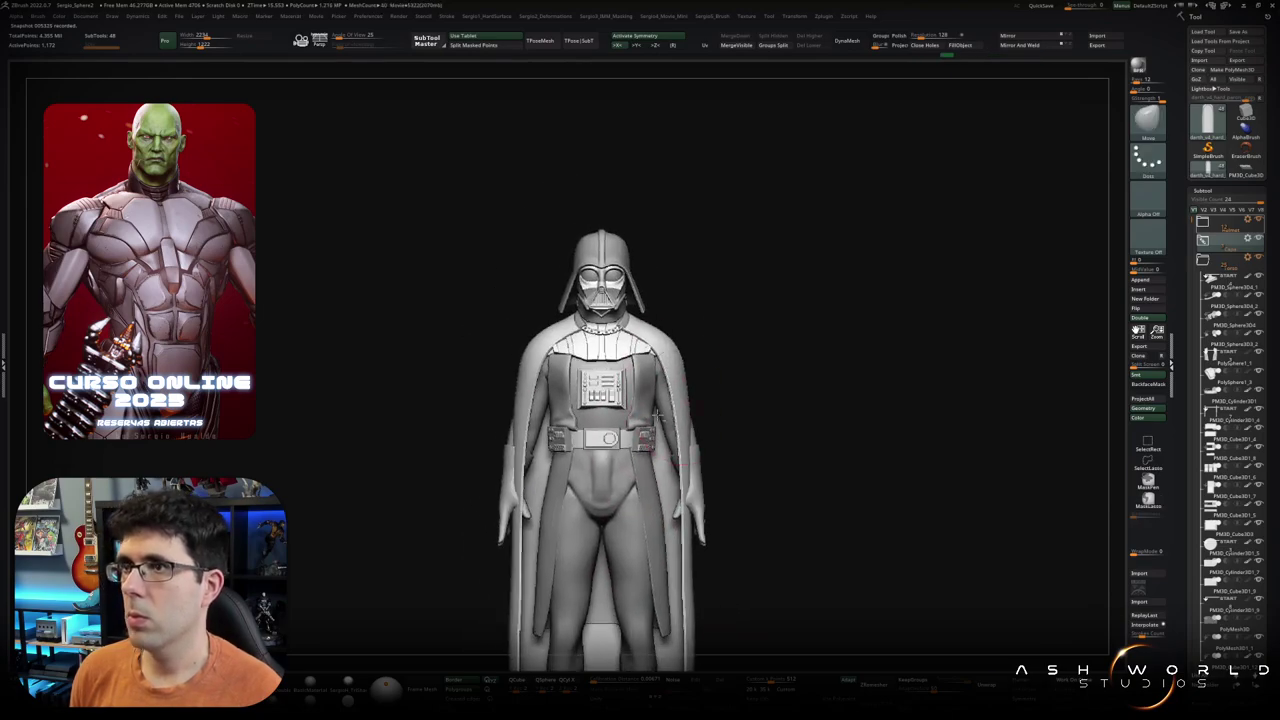
mouse_move(630, 335)
ctrl+right_down()
mouse_move(620, 357)
mouse_move(636, 340)
mouse_move(654, 354)
mouse_move(640, 450)
mouse_move(680, 420)
mouse_move(652, 401)
mouse_move(652, 370)
mouse_move(920, 326)
mouse_move(857, 307)
mouse_move(823, 243)
mouse_move(826, 343)
mouse_move(731, 360)
mouse_move(757, 400)
mouse_move(734, 449)
ctrl+right_up()
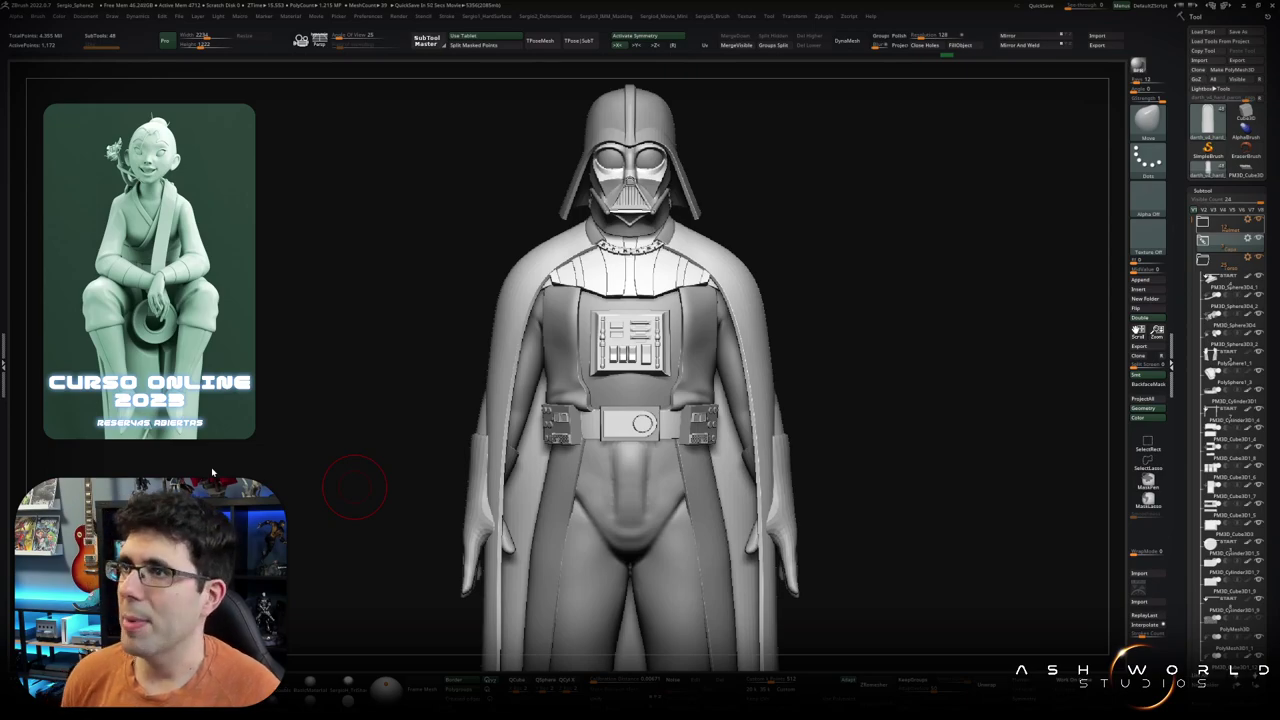
drag(871, 320, 722, 318)
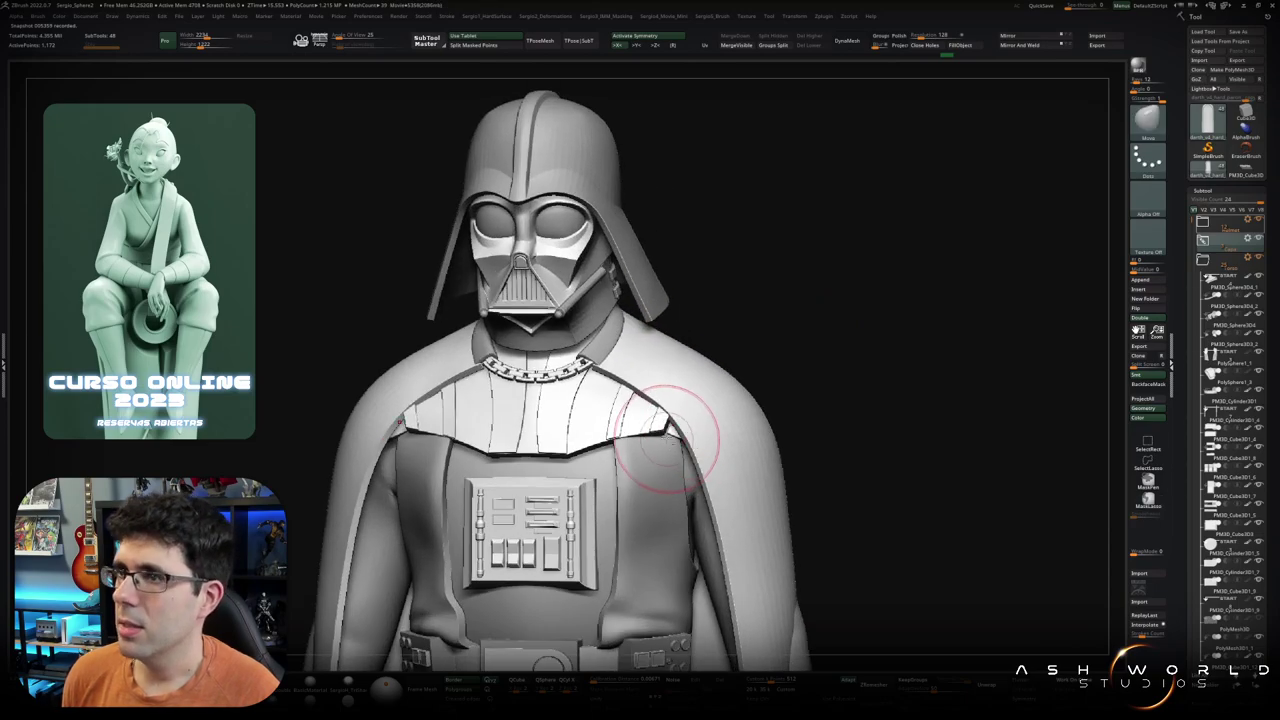
ctrl+shift+click(702, 460)
drag(702, 460, 690, 456)
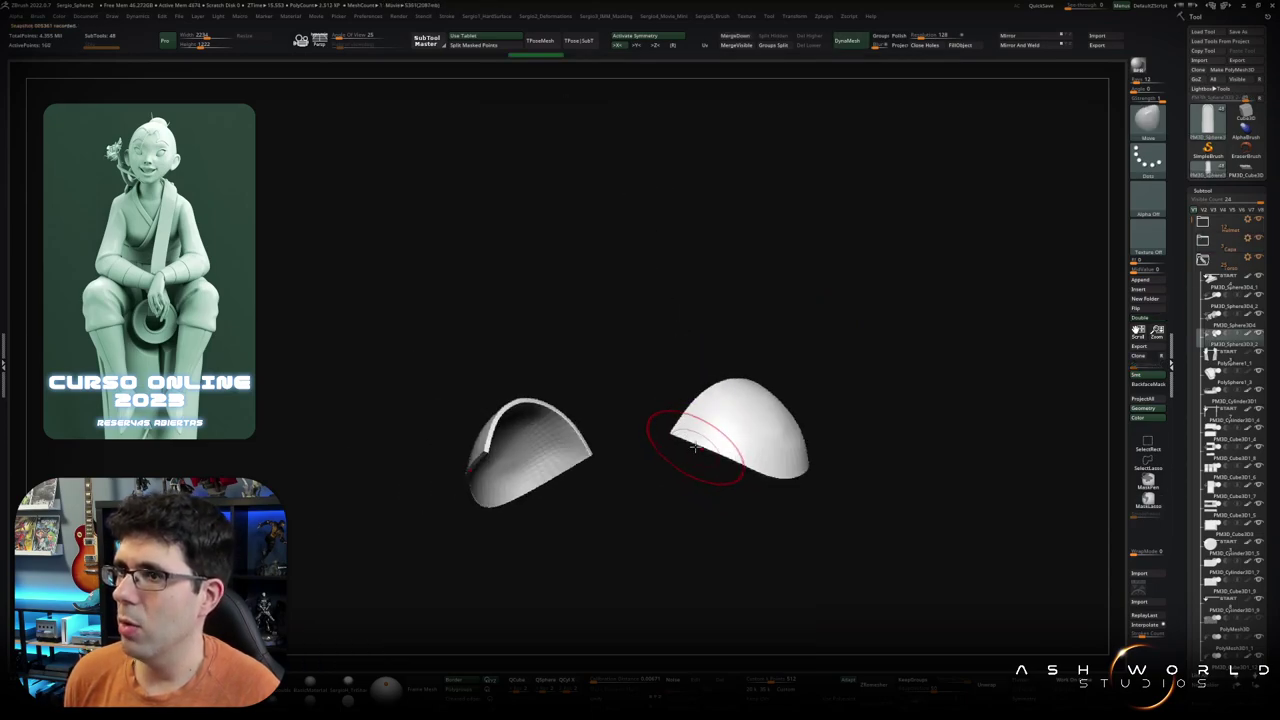
ctrl+shift+click(688, 446)
right_drag(702, 446, 729, 457)
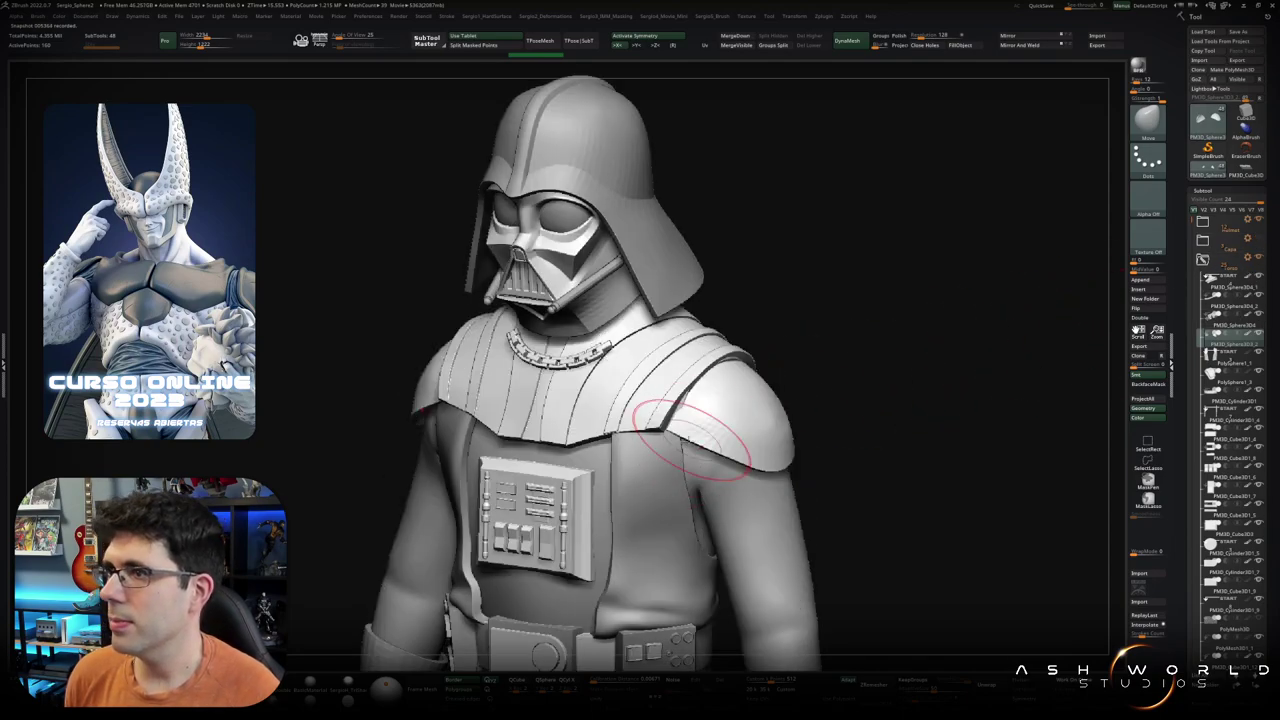
right_drag(700, 414, 678, 459)
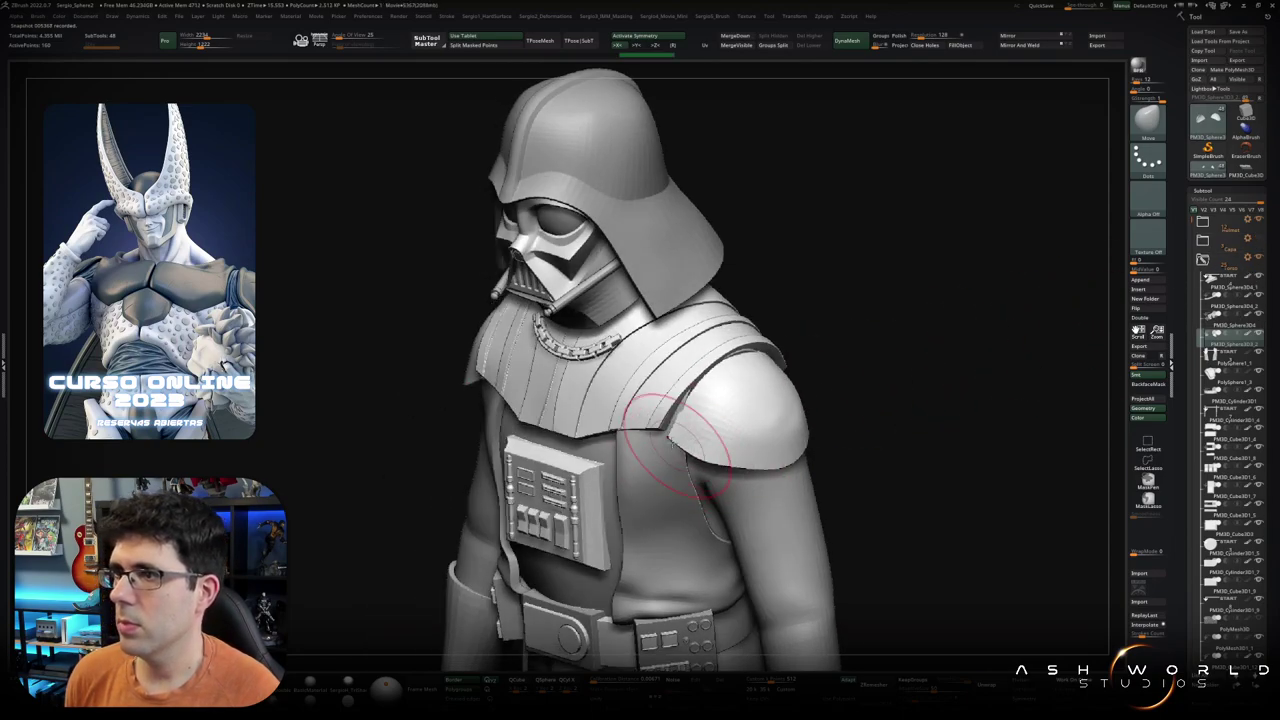
mouse_move(690, 452)
shift+right_down()
mouse_move(676, 410)
mouse_move(684, 455)
shift+right_up()
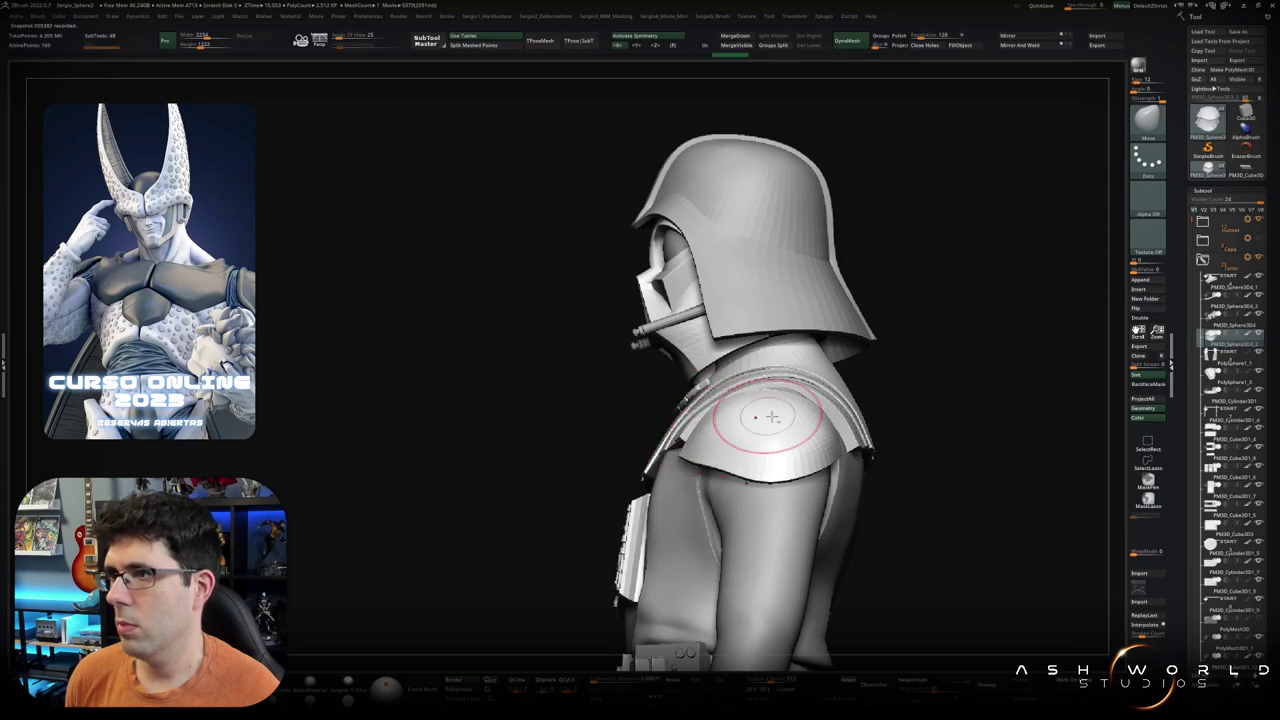
right_drag(771, 417, 741, 423)
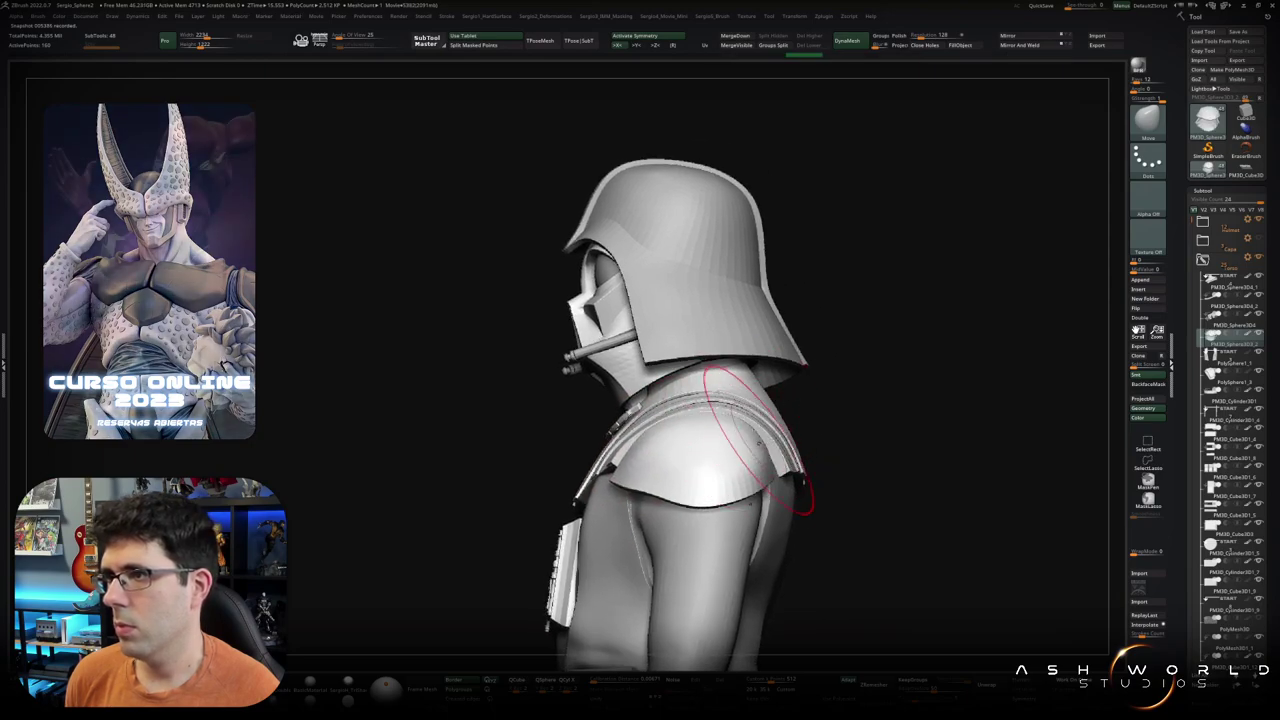
mouse_move(771, 471)
right_down()
mouse_move(785, 491)
mouse_move(691, 457)
mouse_move(590, 478)
right_up()
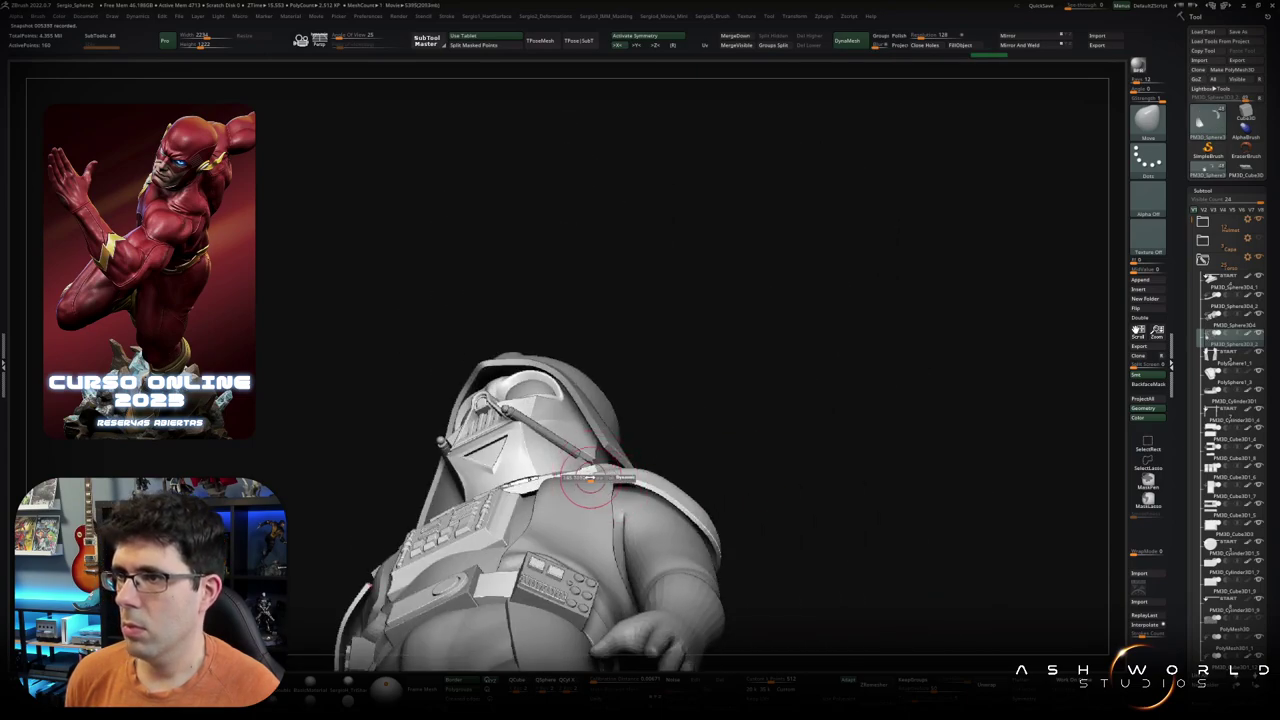
mouse_move(629, 488)
right_down()
mouse_move(657, 491)
mouse_move(660, 463)
mouse_move(643, 531)
mouse_move(660, 498)
mouse_move(701, 494)
mouse_move(663, 514)
mouse_move(686, 600)
mouse_move(714, 528)
mouse_move(733, 523)
mouse_move(745, 590)
mouse_move(831, 383)
mouse_move(739, 468)
mouse_move(726, 391)
mouse_move(814, 414)
mouse_move(829, 395)
right_up()
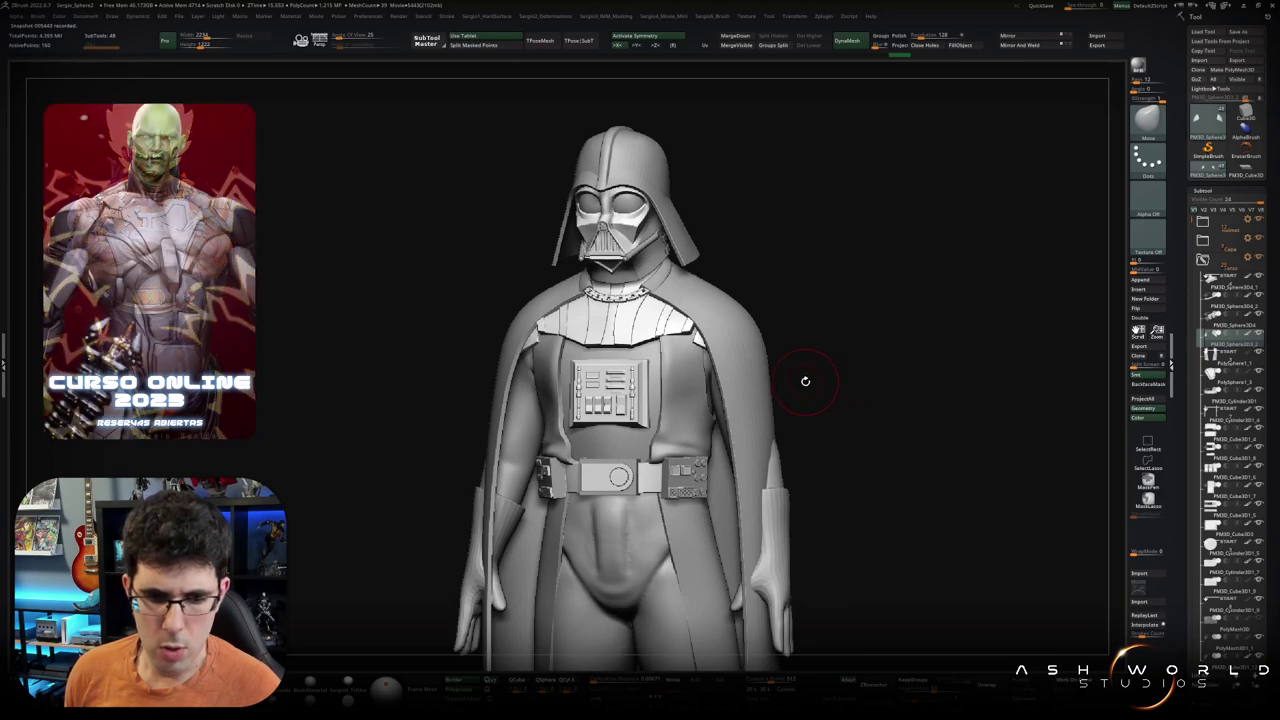
Step: Save the Vader project with Ctrl+S and view the figure front-on and from the side
key(ctrl)
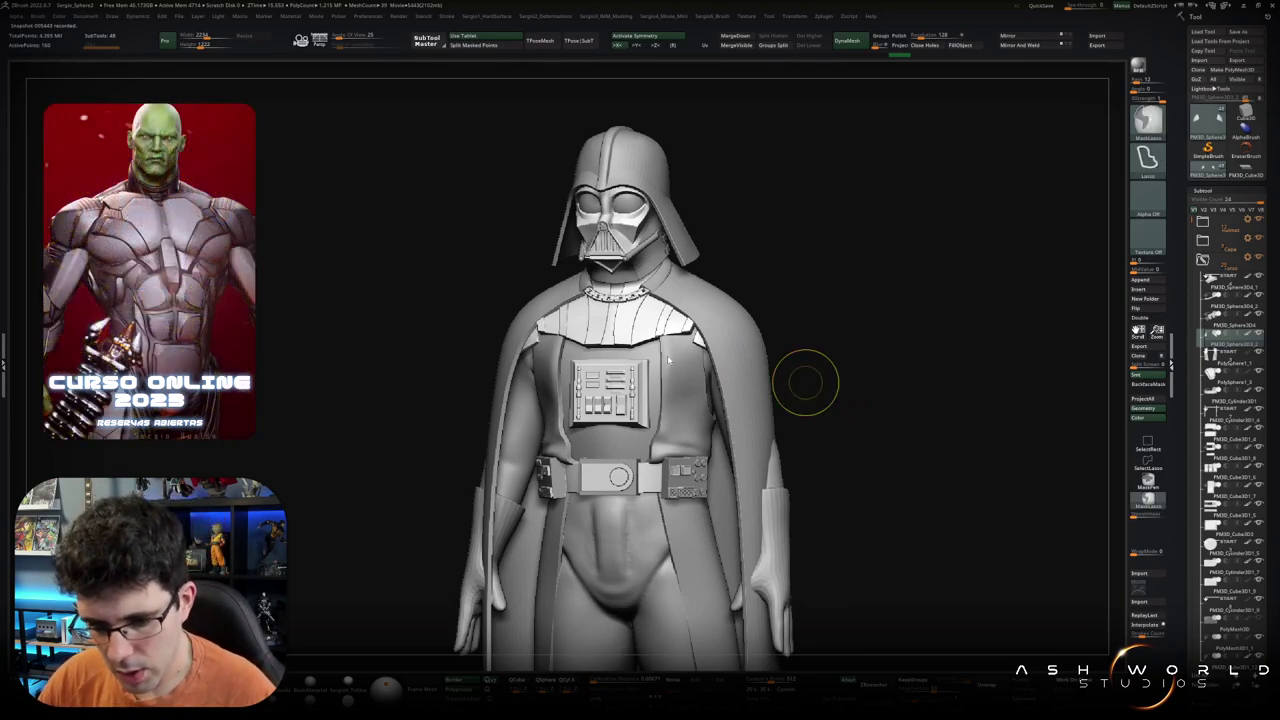
key(ctrl+s)
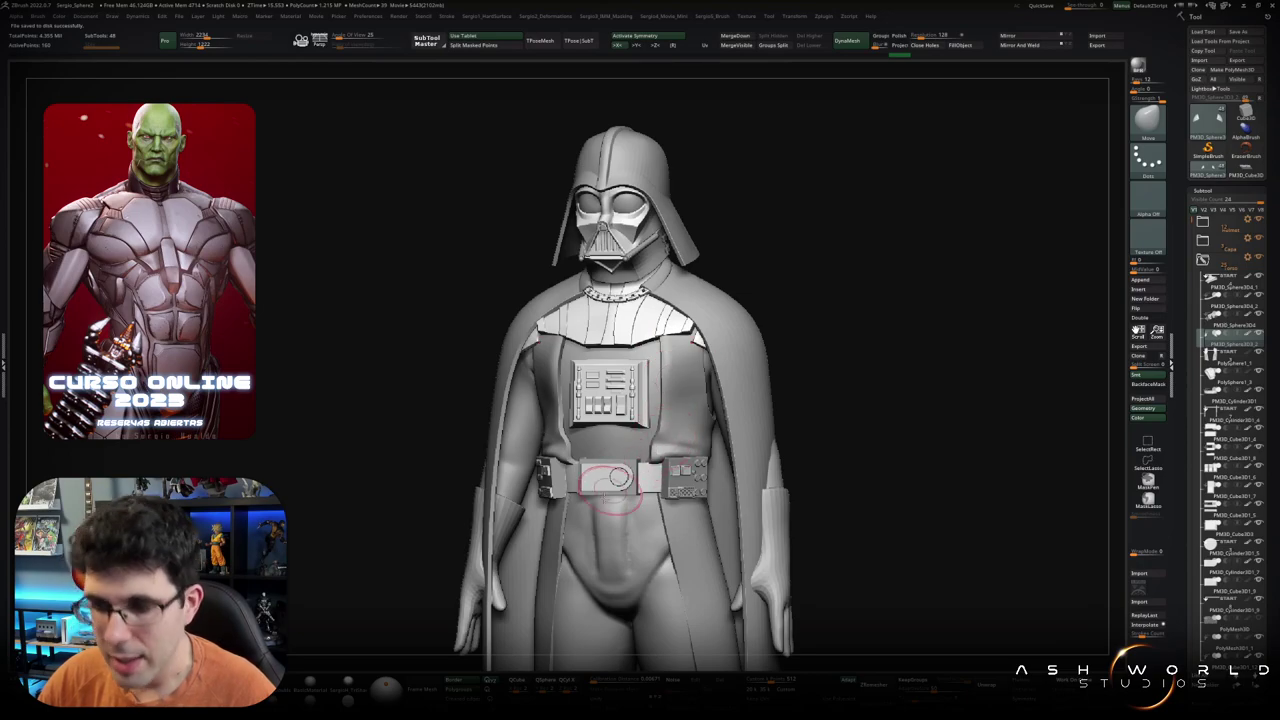
mouse_move(617, 478)
ctrl+right_down()
mouse_move(795, 437)
mouse_move(660, 385)
mouse_move(640, 410)
mouse_move(660, 470)
mouse_move(671, 439)
mouse_move(806, 436)
mouse_move(665, 454)
mouse_move(771, 443)
mouse_move(761, 393)
mouse_move(755, 410)
mouse_move(691, 426)
ctrl+right_up()
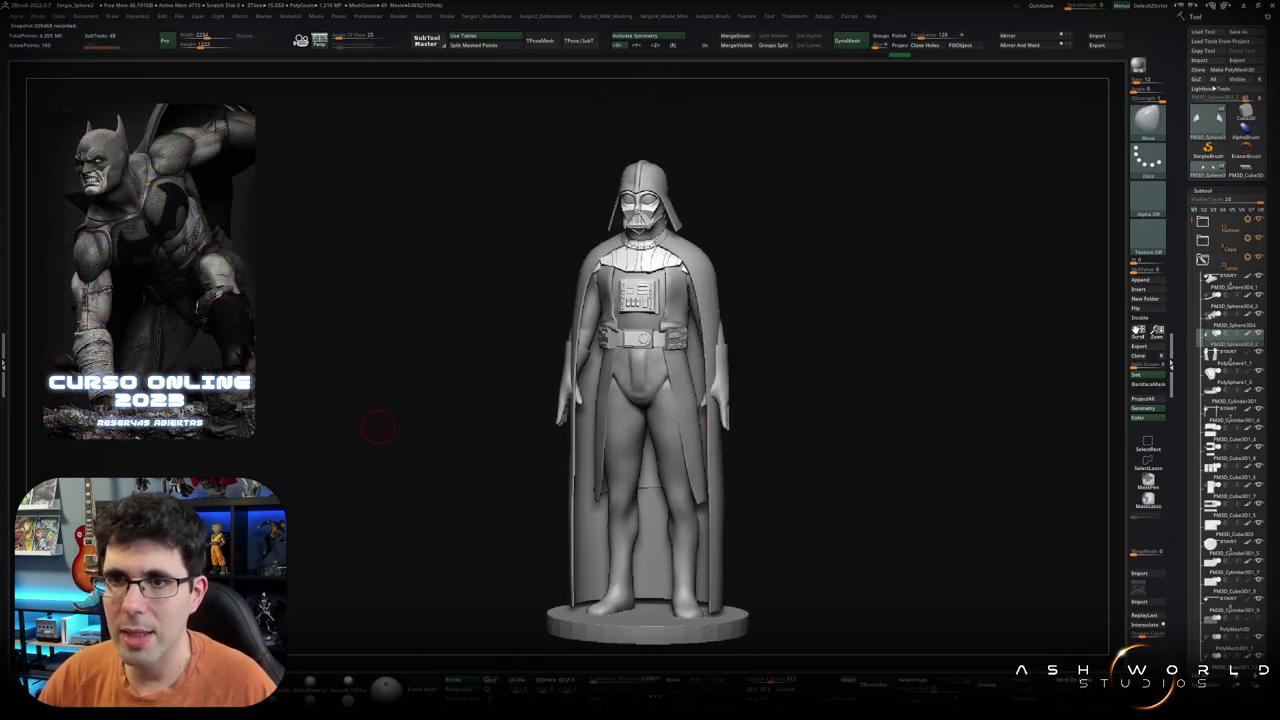
mouse_move(378, 427)
right_down()
mouse_move(395, 470)
mouse_move(400, 440)
right_up()
mouse_move(610, 400)
ctrl+right_down()
mouse_move(612, 420)
mouse_move(640, 420)
mouse_move(623, 415)
ctrl+right_up()
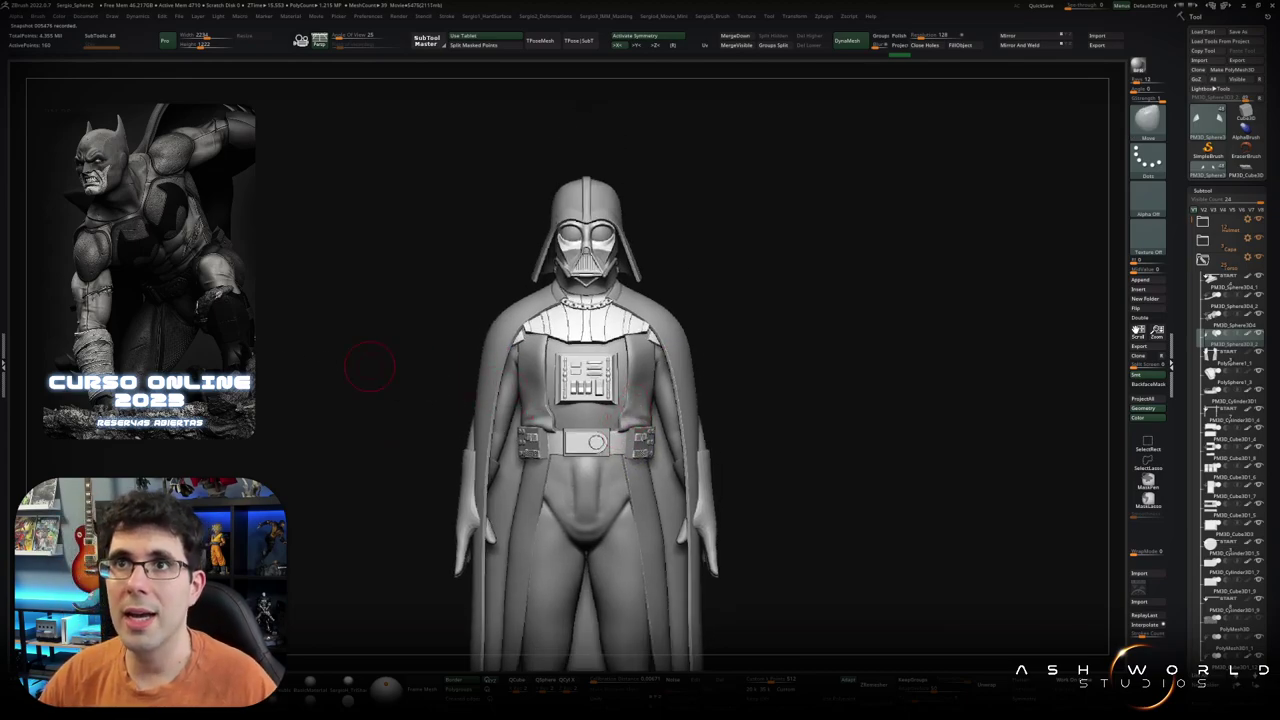
mouse_move(600, 377)
right_down()
mouse_move(622, 382)
mouse_move(648, 360)
right_up()
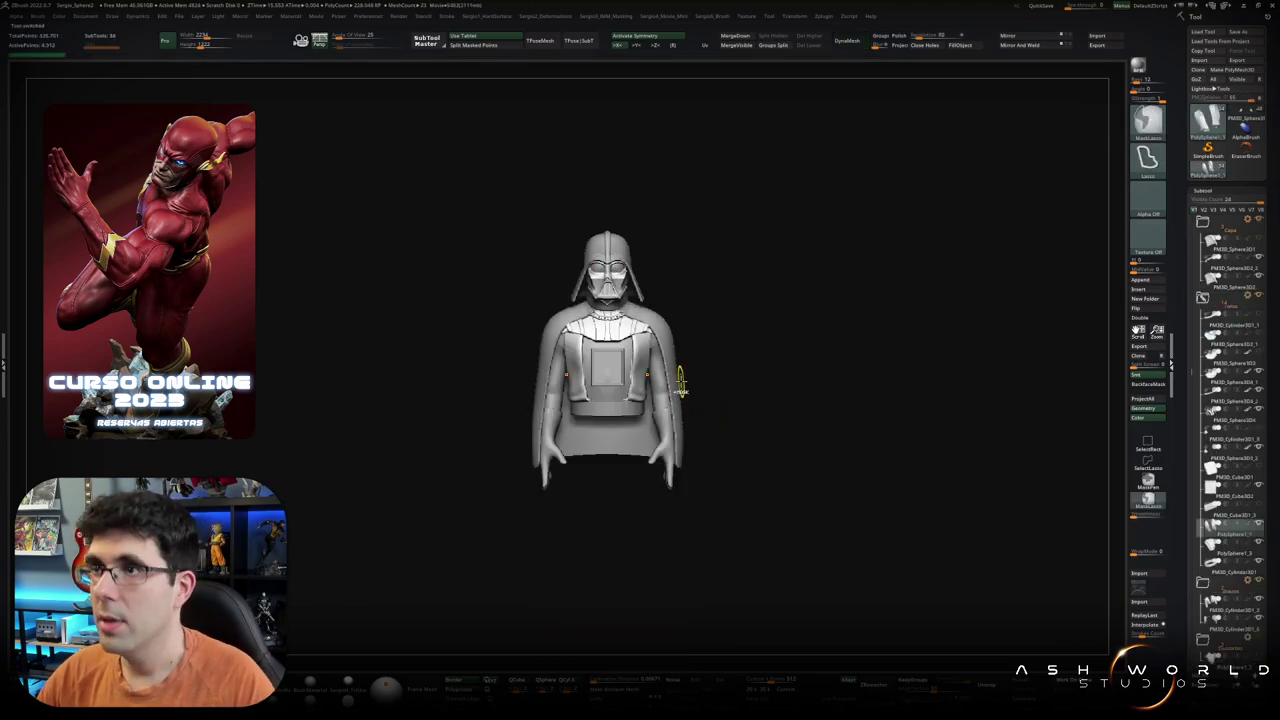
Step: Make the full Vader tool with belt and chest box active from the Tool palette
alt+drag(760, 354, 791, 297)
scroll(791, 297, up, 5)
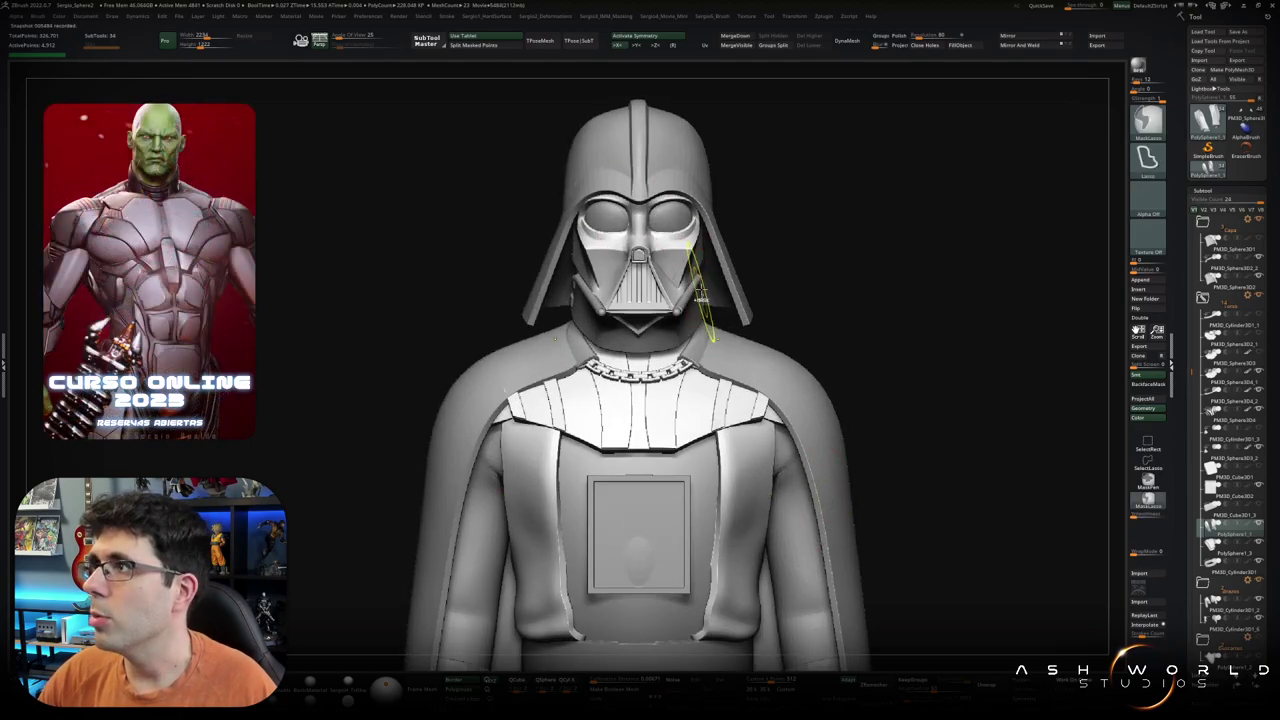
click(1245, 118)
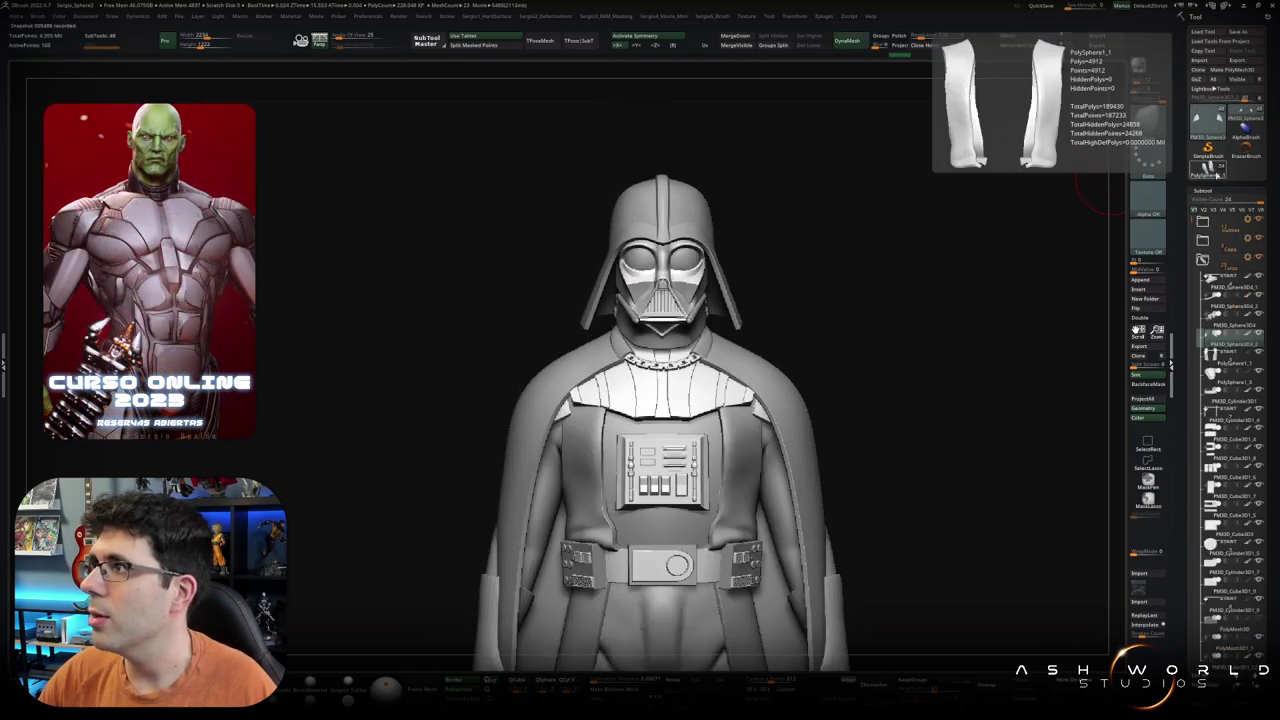
click(1105, 170)
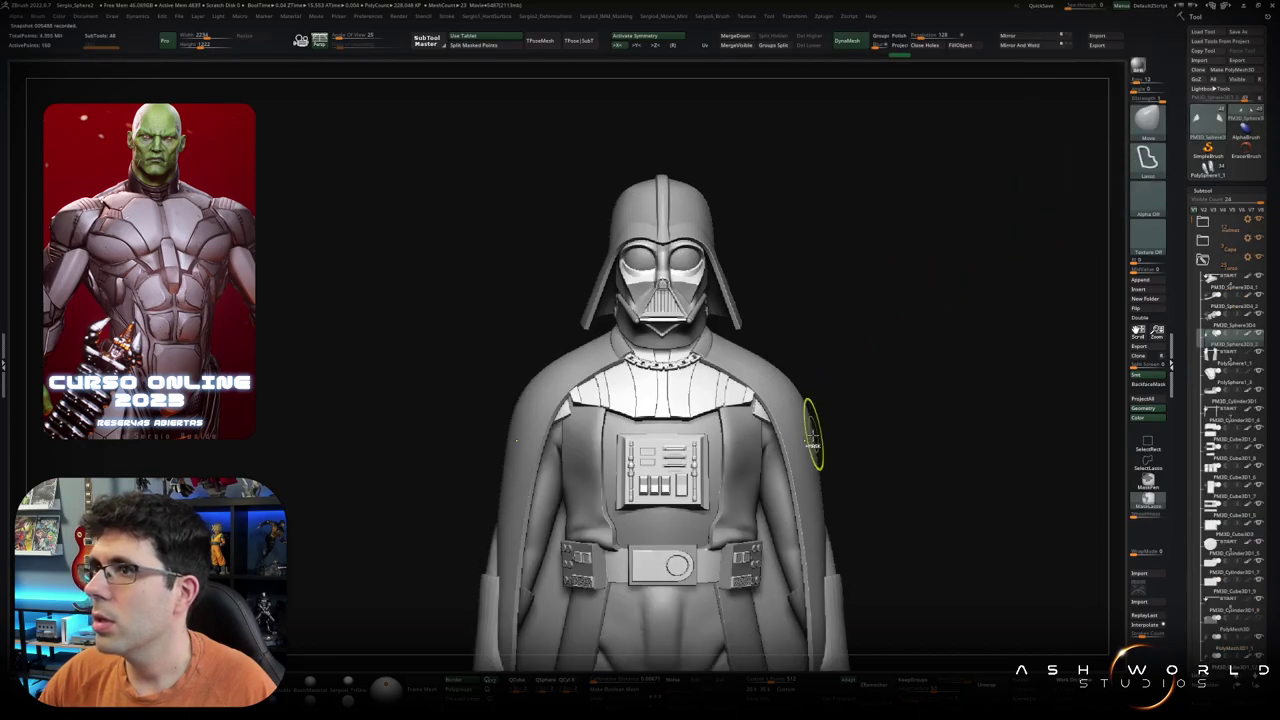
scroll(814, 437, down, 5)
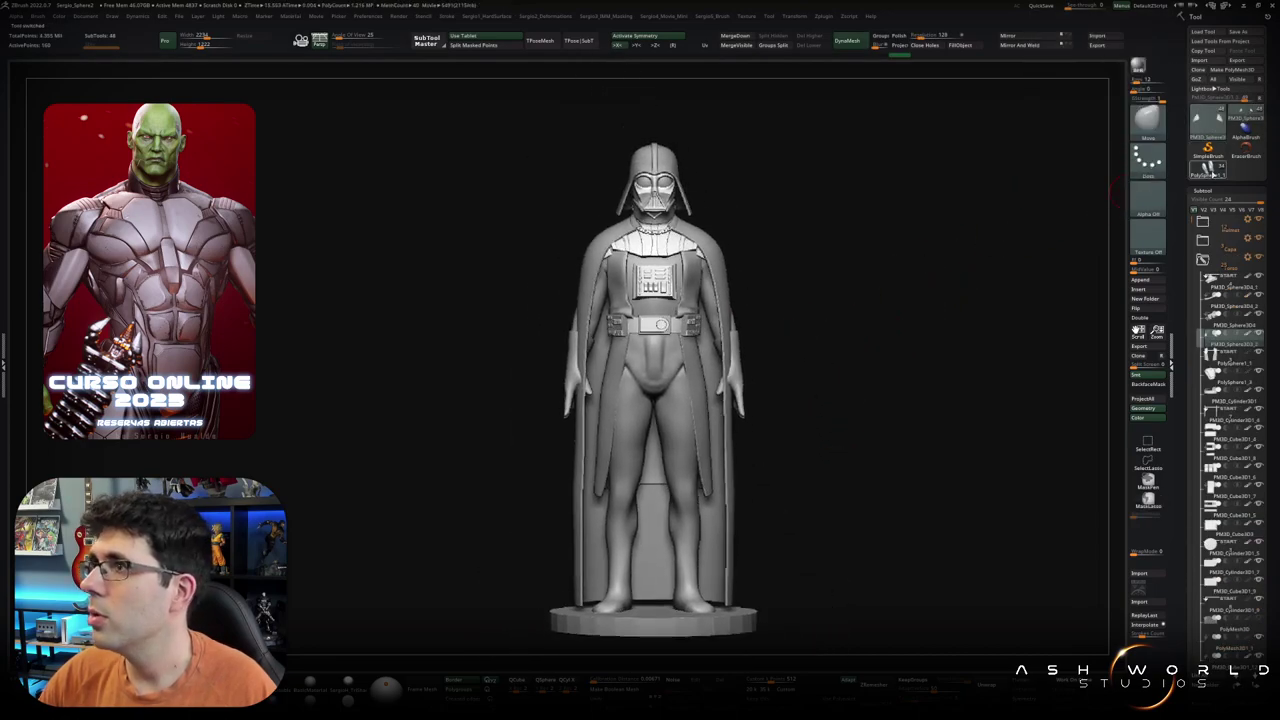
click(1213, 172)
click(1207, 170)
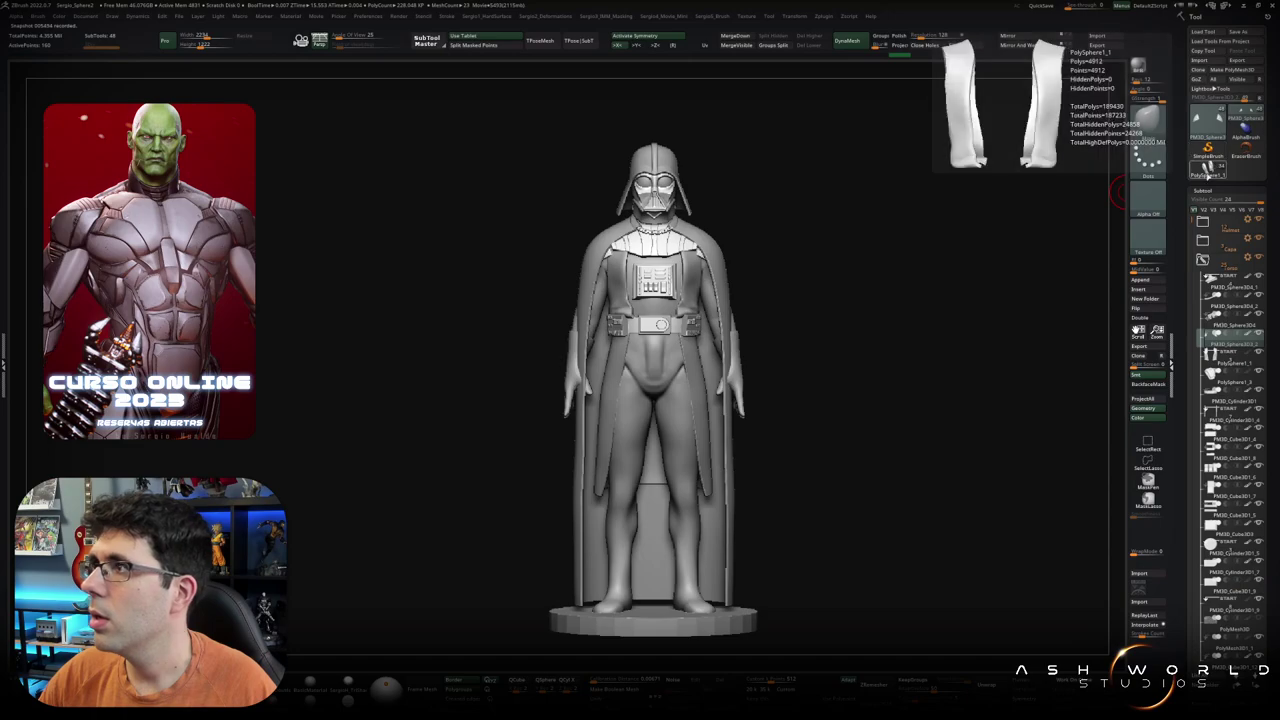
click(1207, 170)
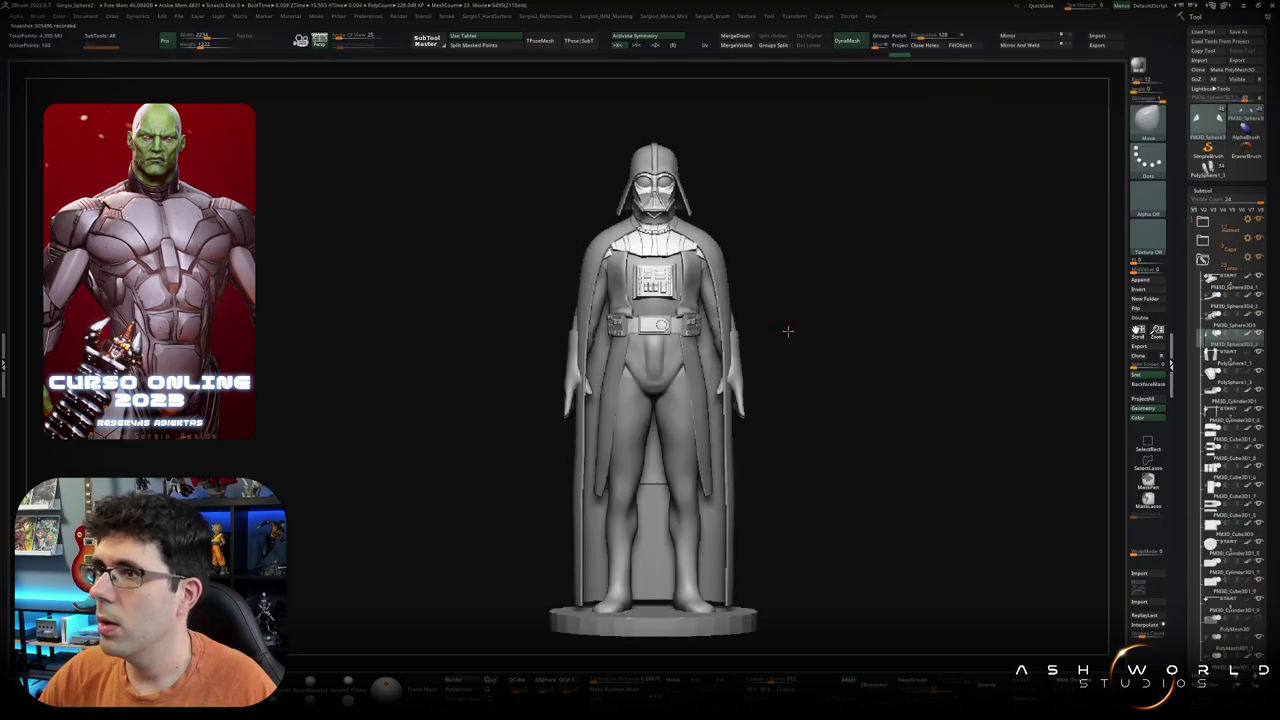
Step: Orbit and zoom to frame the full Vader figure's body
mouse_move(787, 331)
mouse_down()
mouse_move(760, 331)
mouse_move(700, 390)
mouse_move(757, 400)
mouse_up()
scroll(720, 518, up, 5)
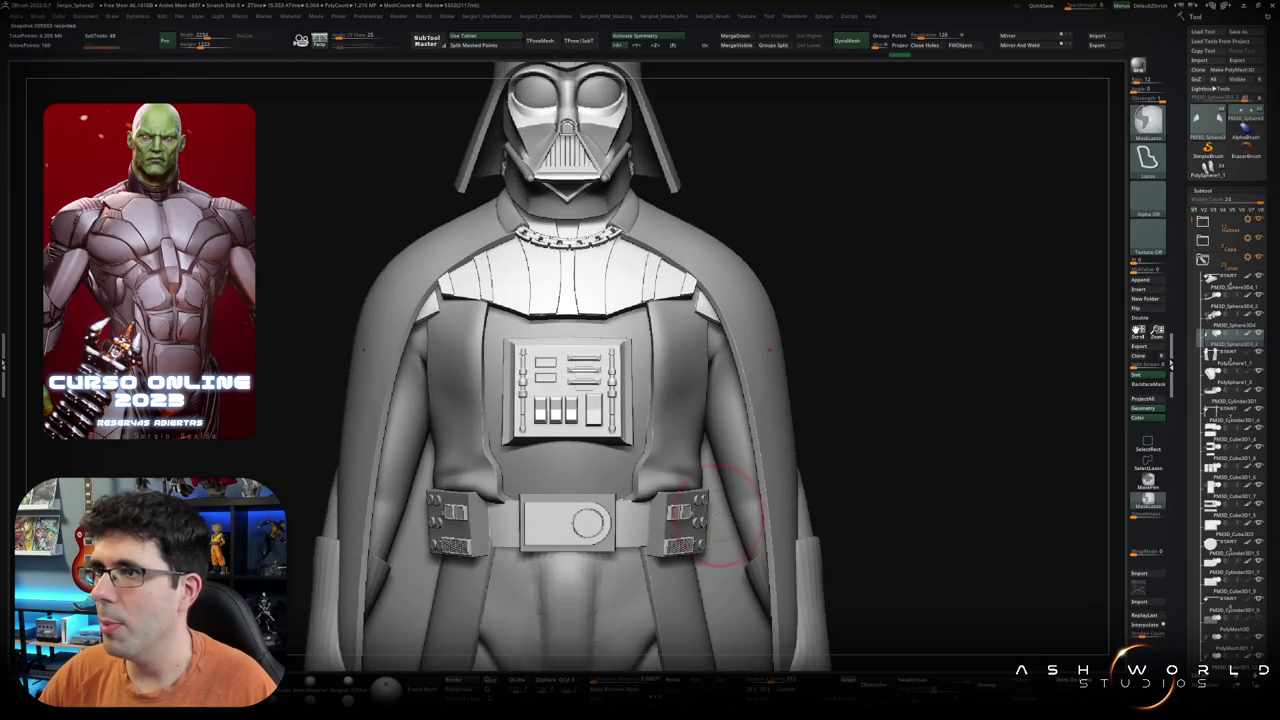
mouse_move(720, 518)
mouse_down()
mouse_move(640, 530)
mouse_move(700, 480)
mouse_up()
scroll(700, 480, down, 5)
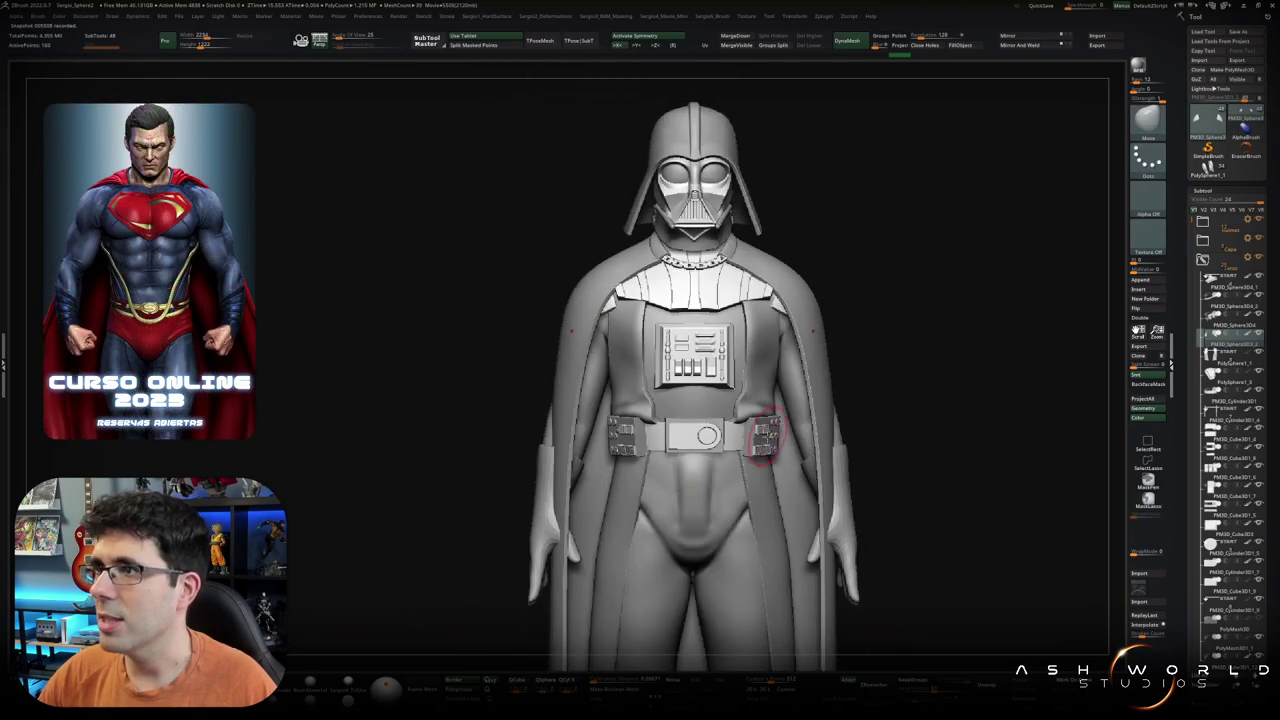
scroll(765, 435, down, 3)
scroll(755, 430, down, 3)
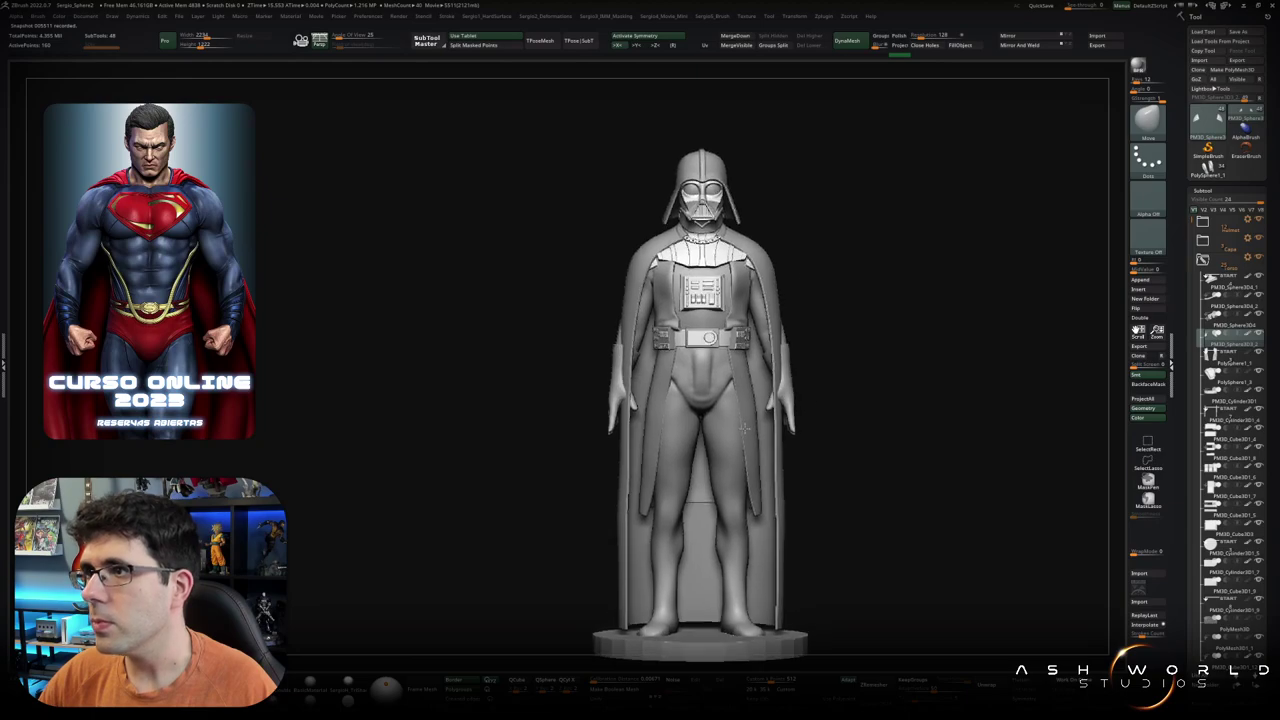
scroll(697, 337, up, 3)
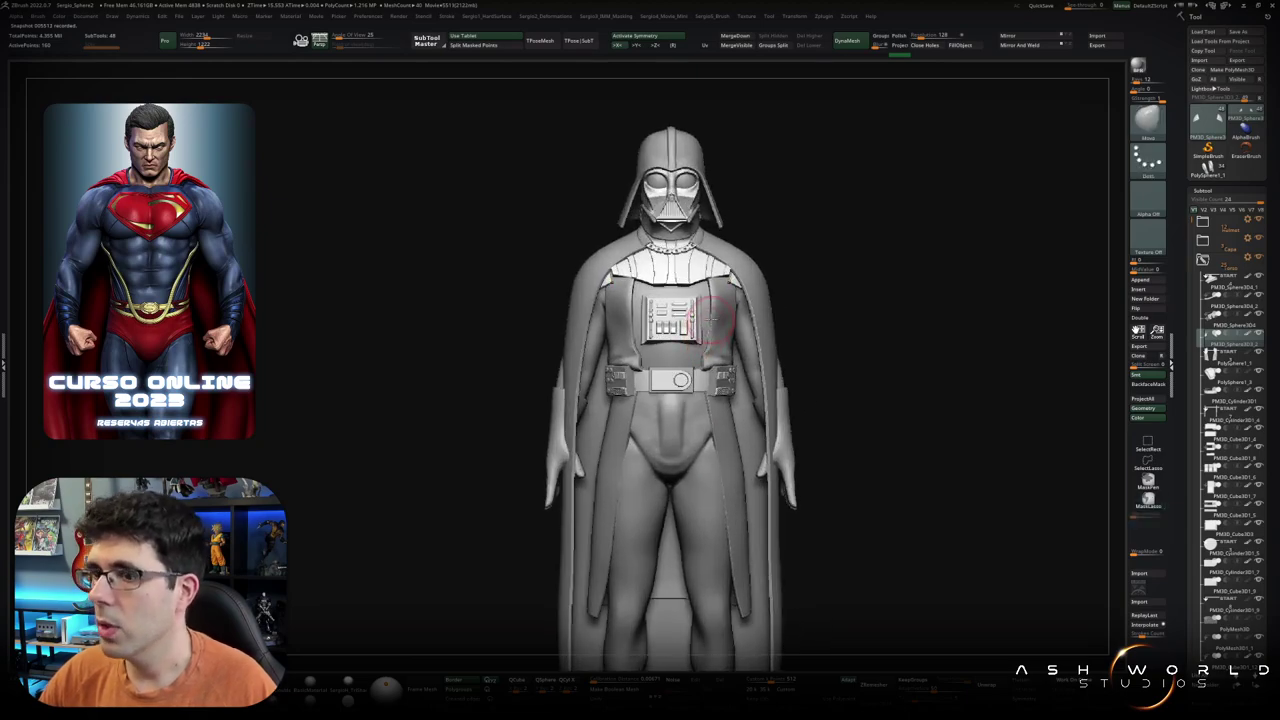
right_drag(710, 318, 713, 310)
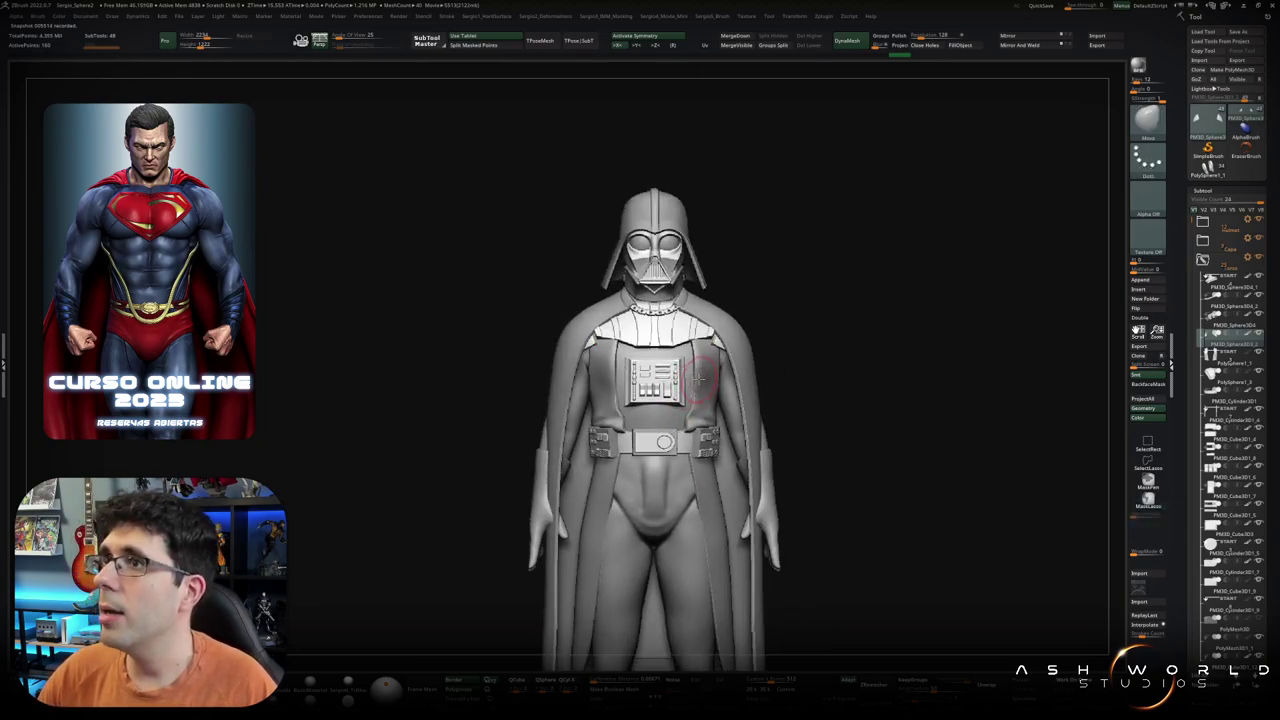
key(space)
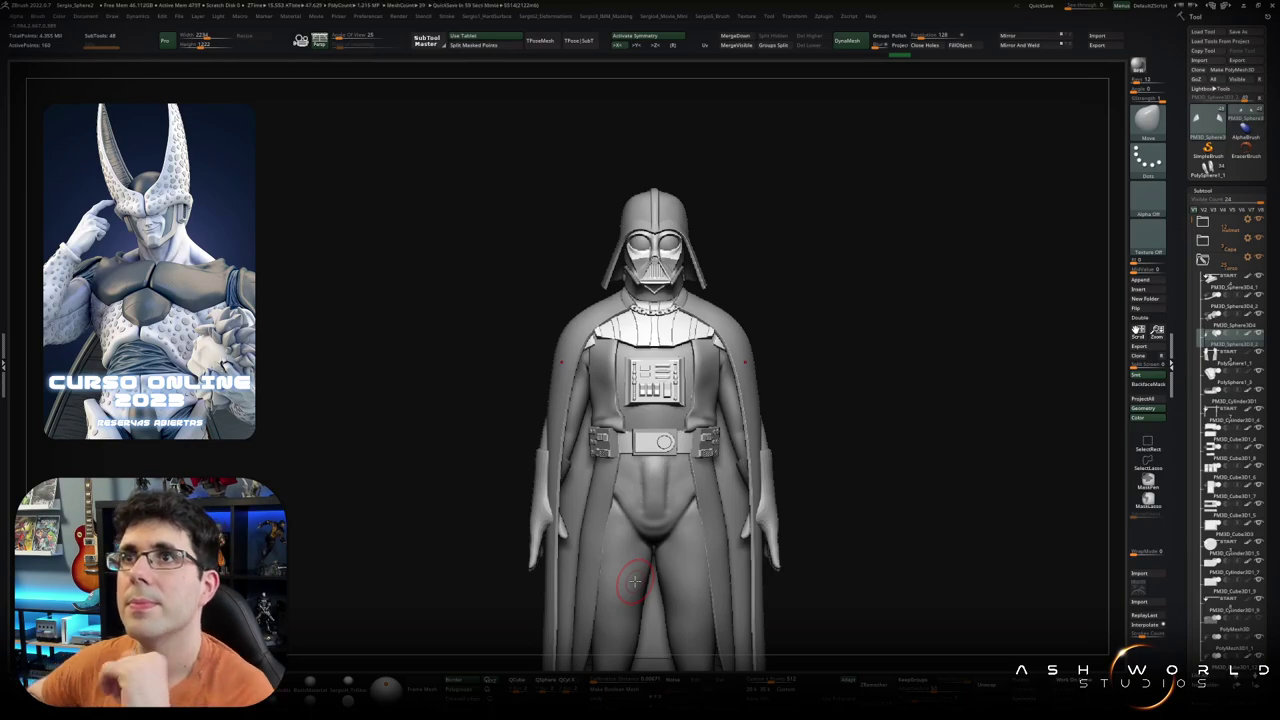
right_drag(757, 491, 685, 422)
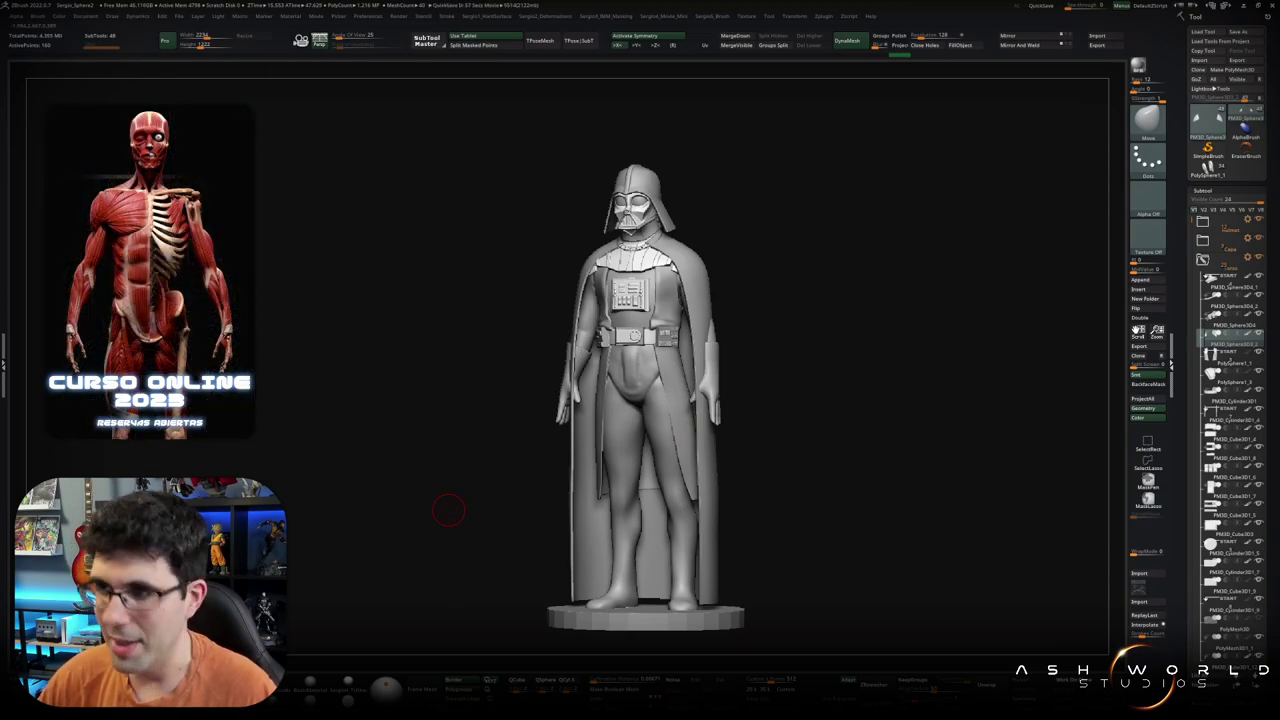
mouse_move(448, 511)
right_down()
mouse_move(751, 377)
mouse_move(748, 400)
mouse_move(720, 412)
right_up()
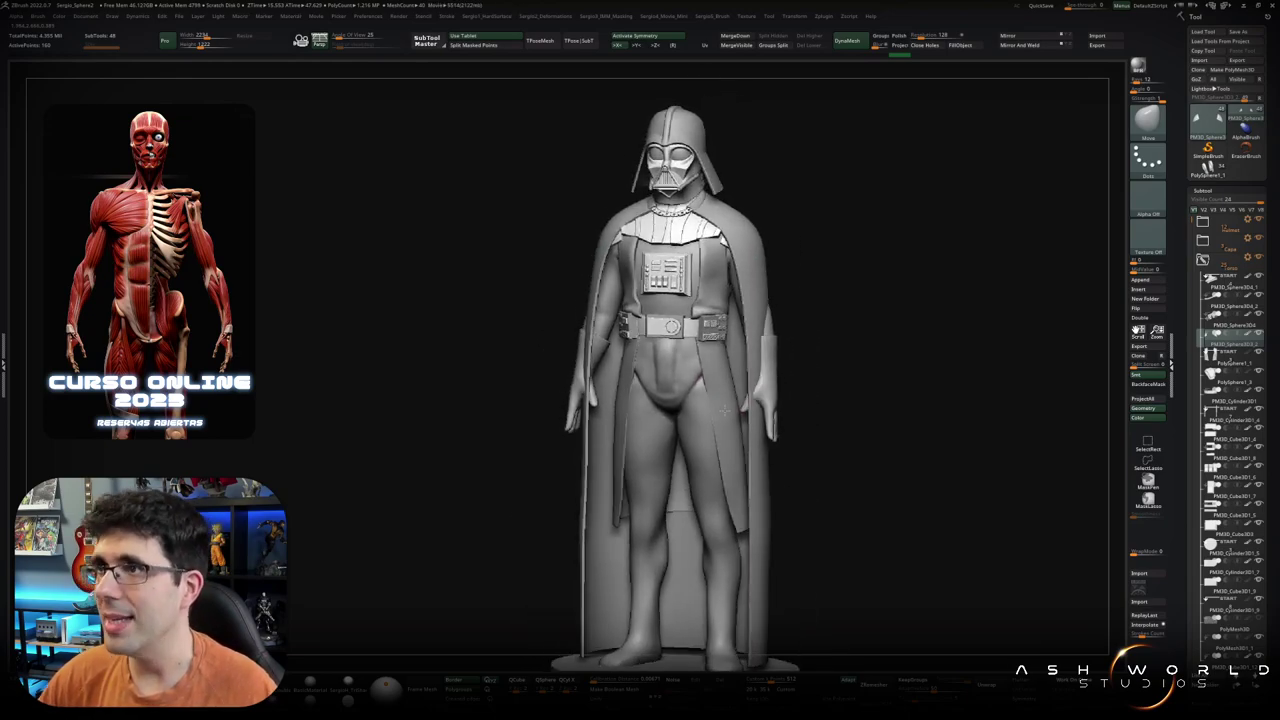